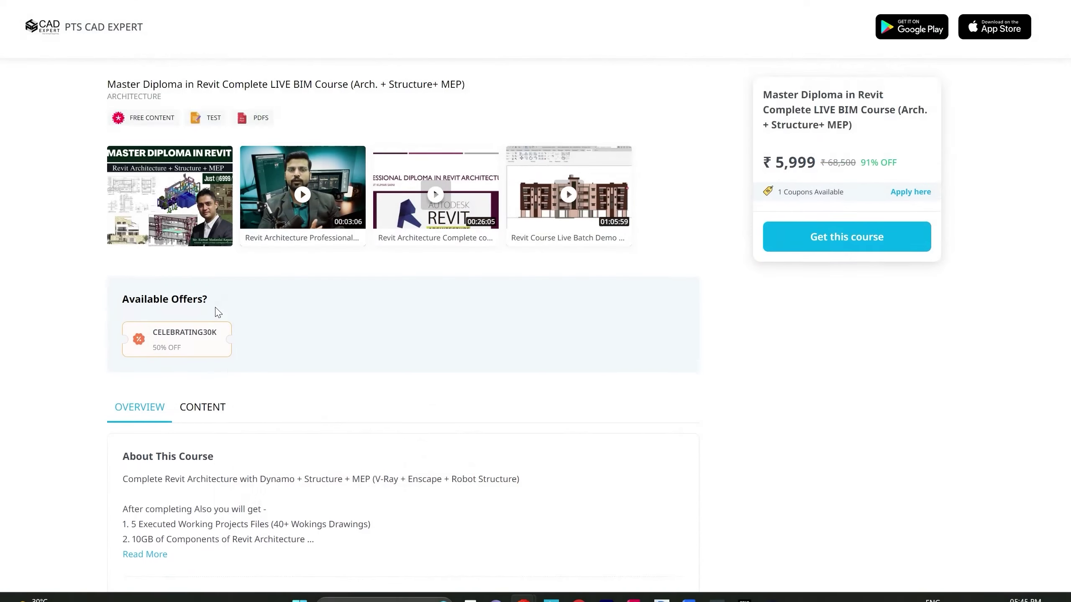
Open the full description of the Master Diploma in Revit course and read through its contents
{"action": "scroll", "coordinate": [213, 317], "scroll_direction": "down", "scroll_amount": 5}
{"action": "left_click", "coordinate": [151, 366]}
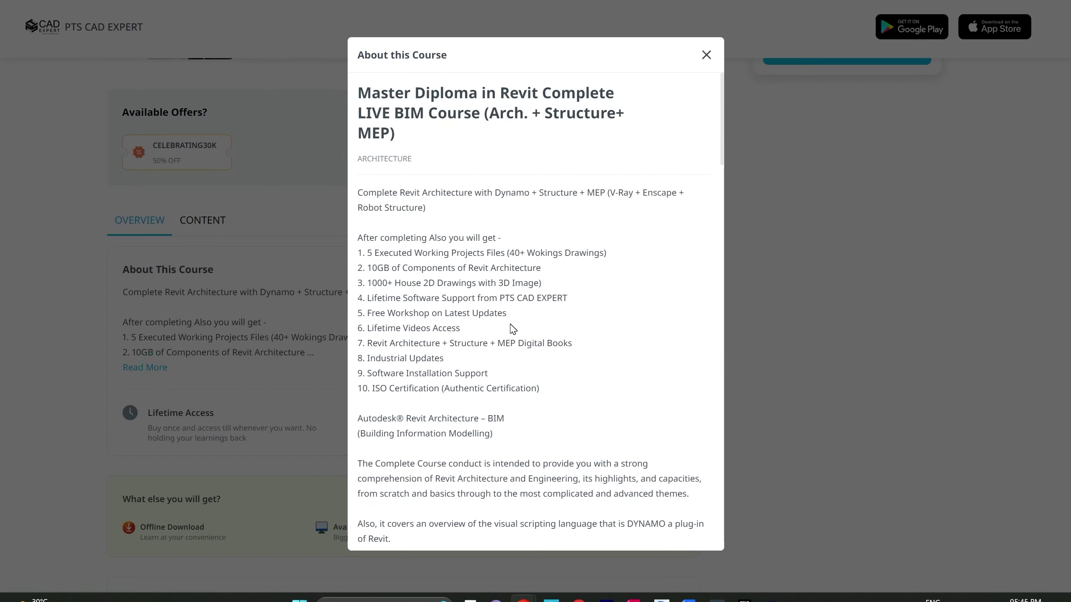
{"action": "scroll", "coordinate": [510, 328], "scroll_direction": "down", "scroll_amount": 6}
{"action": "scroll", "coordinate": [510, 329], "scroll_direction": "down", "scroll_amount": 2}
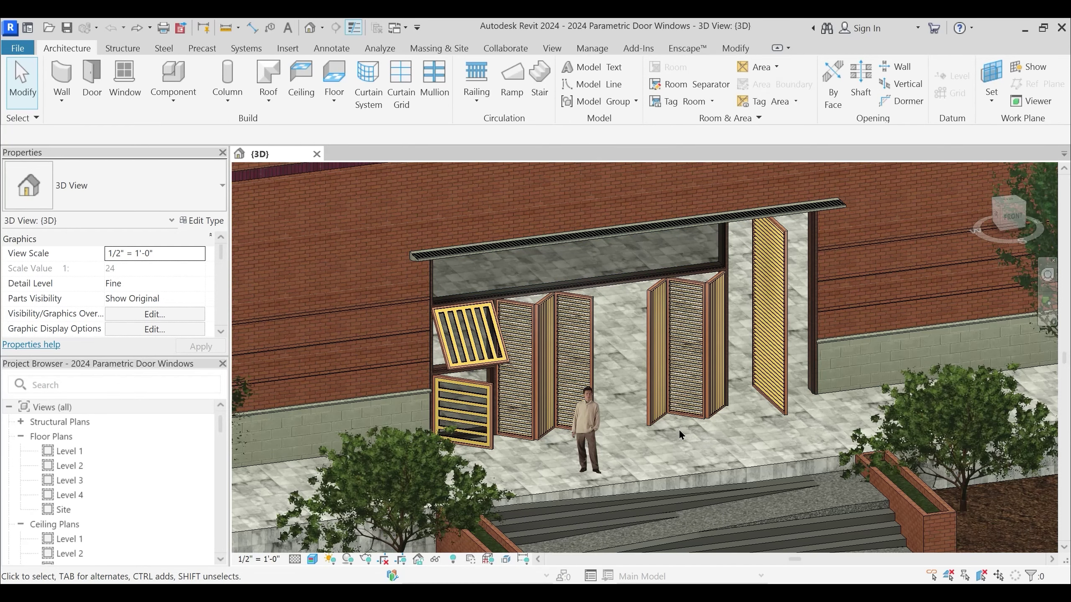
Switch to Revit and examine the sliding folding door window's louvered panels, awning and casement windows, and side door in 3D
{"action": "scroll", "coordinate": [648, 419], "scroll_direction": "up", "scroll_amount": 2}
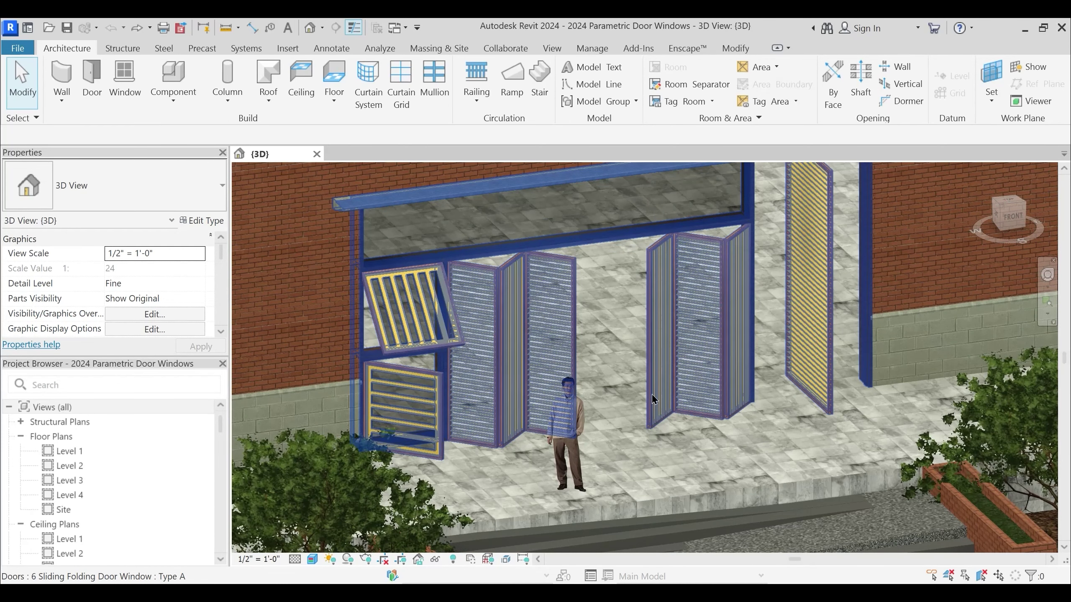
{"action": "left_click", "coordinate": [679, 404]}
{"action": "middle_click_drag", "start_coordinate": [679, 404], "coordinate": [689, 502], "text": "shift"}
{"action": "scroll", "coordinate": [655, 445], "scroll_direction": "up", "scroll_amount": 2}
{"action": "left_click", "coordinate": [655, 446]}
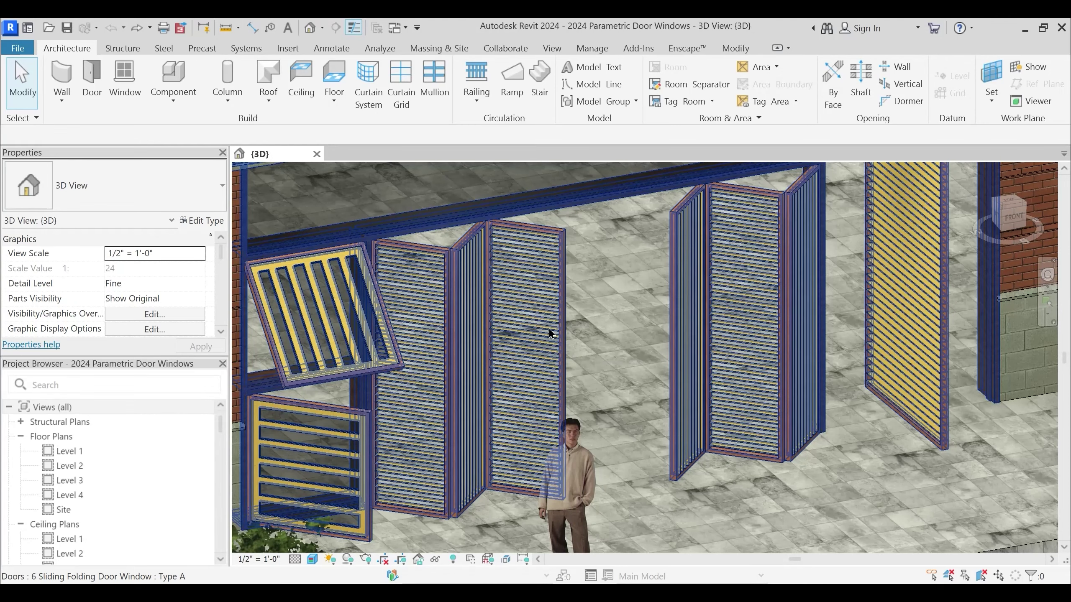
{"action": "left_click", "coordinate": [565, 317]}
{"action": "middle_click_drag", "start_coordinate": [617, 378], "coordinate": [645, 373], "text": "shift"}
{"action": "middle_click_drag", "start_coordinate": [847, 387], "coordinate": [710, 448]}
{"action": "left_click", "coordinate": [677, 431]}
{"action": "scroll", "coordinate": [676, 431], "scroll_direction": "down", "scroll_amount": 1}
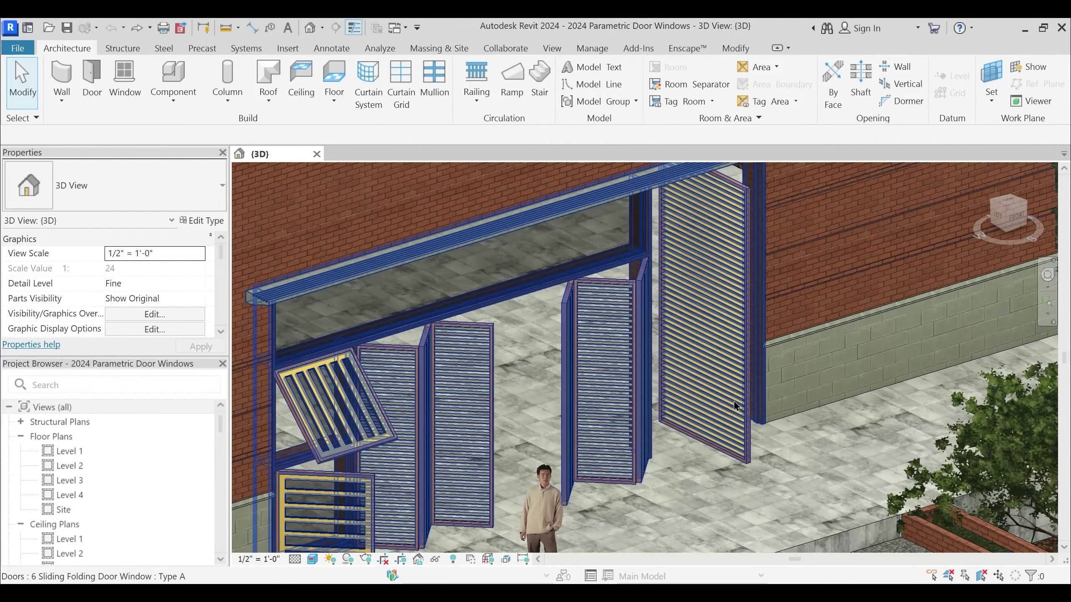
{"action": "scroll", "coordinate": [734, 402], "scroll_direction": "up", "scroll_amount": 2}
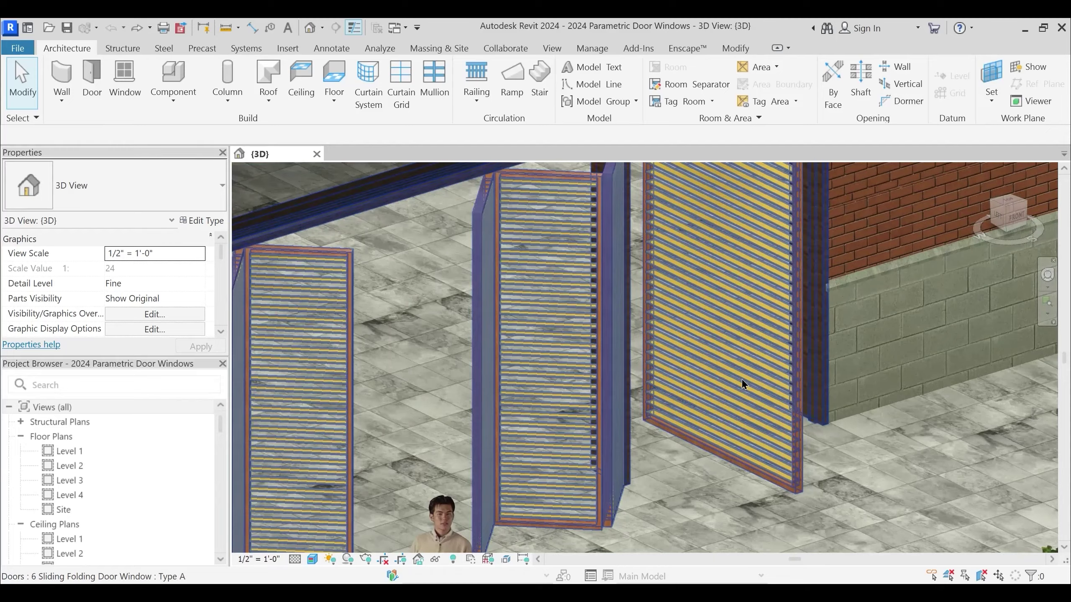
{"action": "scroll", "coordinate": [741, 380], "scroll_direction": "down", "scroll_amount": 4}
{"action": "middle_click_drag", "start_coordinate": [741, 383], "coordinate": [367, 418], "text": "shift"}
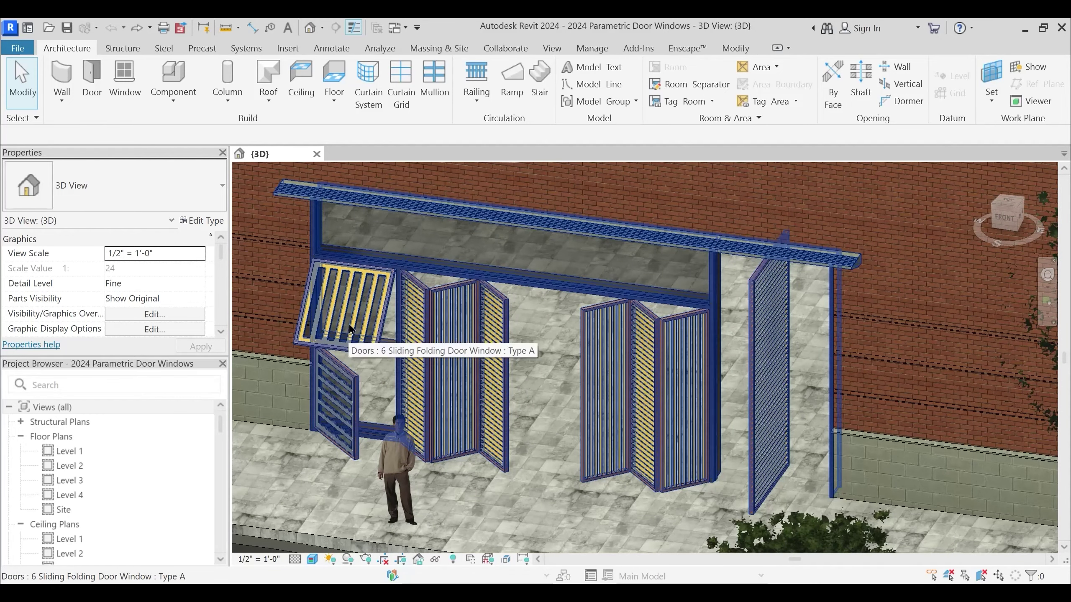
{"action": "middle_click_drag", "start_coordinate": [434, 408], "coordinate": [629, 349], "text": "shift"}
Change the selected 6 Sliding Folding Door Window to Type B and clear the selection
{"action": "left_click", "coordinate": [582, 354]}
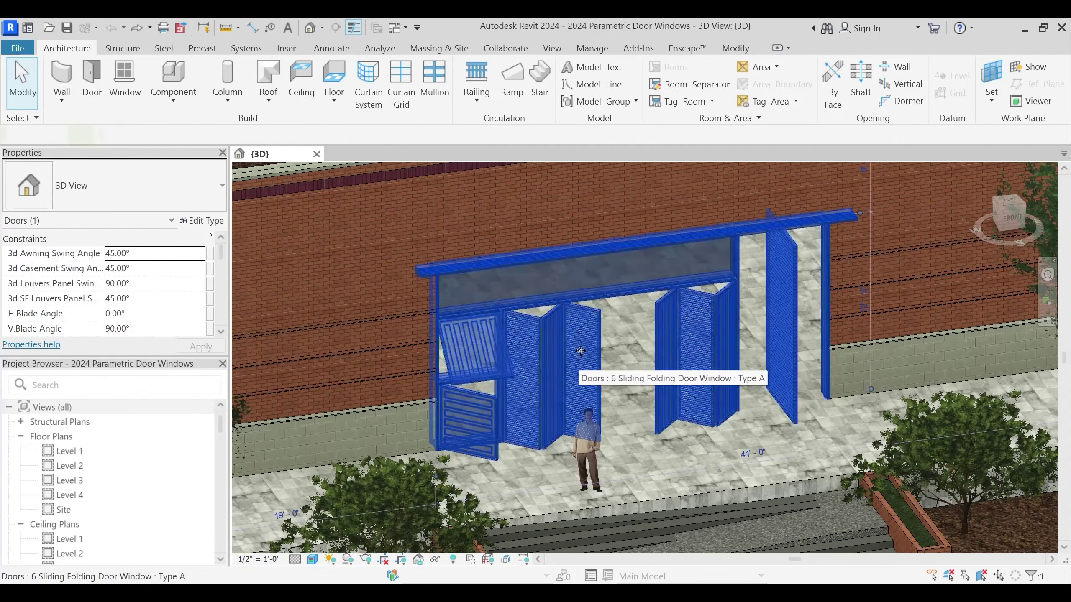
{"action": "left_click", "coordinate": [143, 182]}
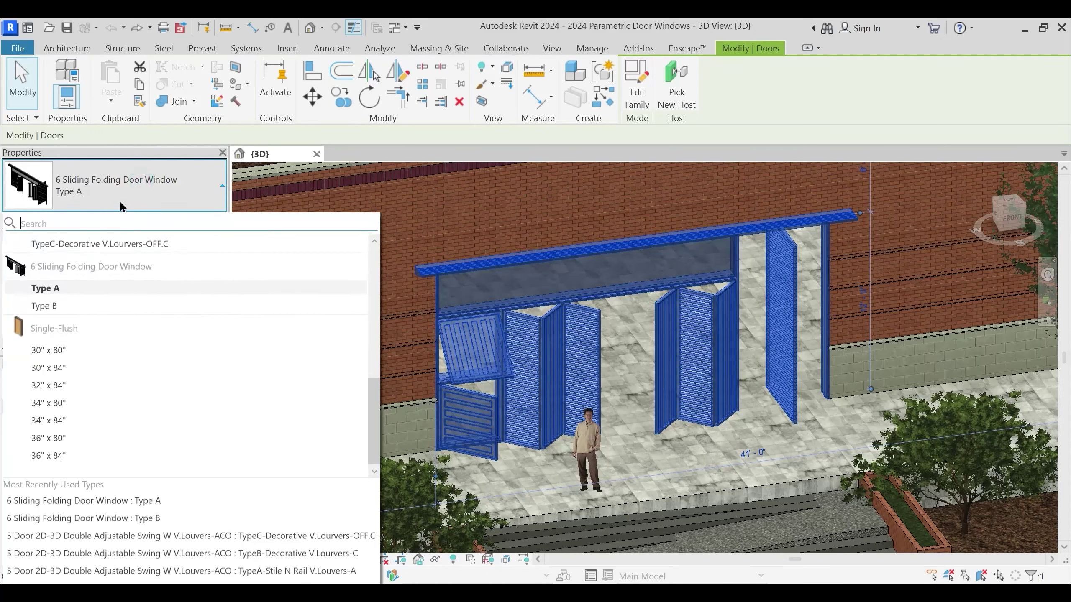
{"action": "left_click", "coordinate": [57, 306]}
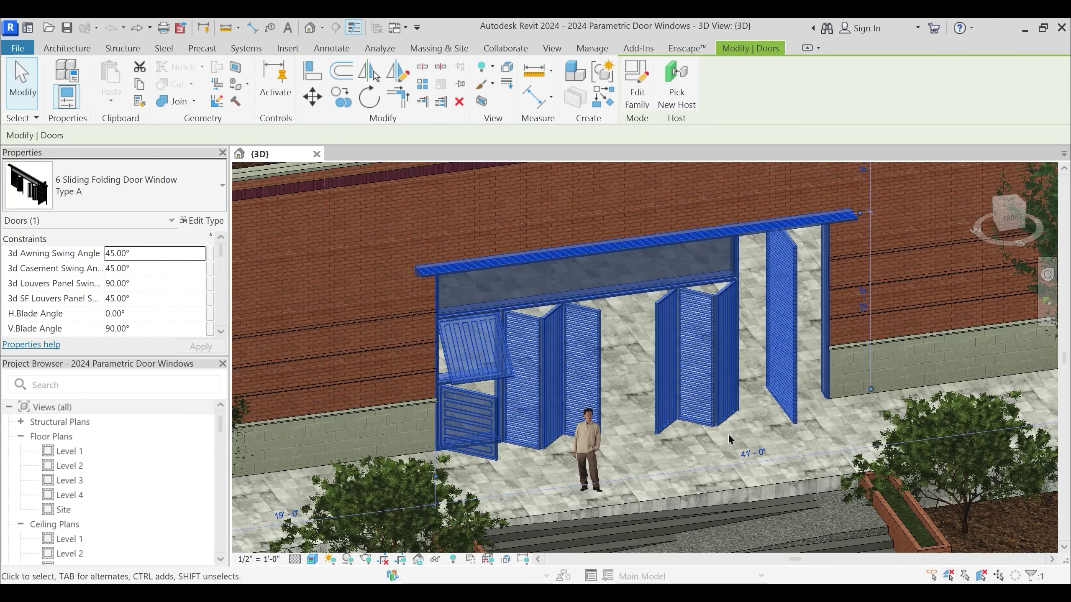
{"action": "scroll", "coordinate": [728, 434], "scroll_direction": "up", "scroll_amount": 2}
{"action": "scroll", "coordinate": [702, 445], "scroll_direction": "down", "scroll_amount": 1}
{"action": "left_click", "coordinate": [707, 447]}
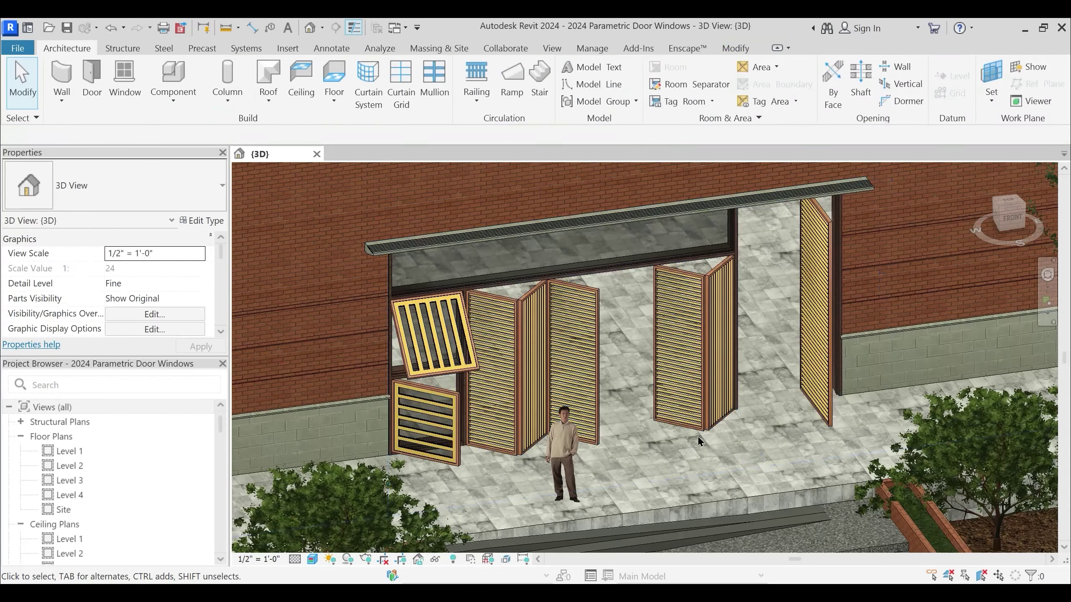
Open the type properties of the sliding folding door window and set Height to 15' 0" and Width to 28' 0"
{"action": "mouse_move", "coordinate": [675, 421]}
{"action": "middle_mouse_down", "text": "shift"}
{"action": "mouse_move", "coordinate": [711, 438]}
{"action": "mouse_move", "coordinate": [686, 439]}
{"action": "middle_mouse_up", "text": "shift"}
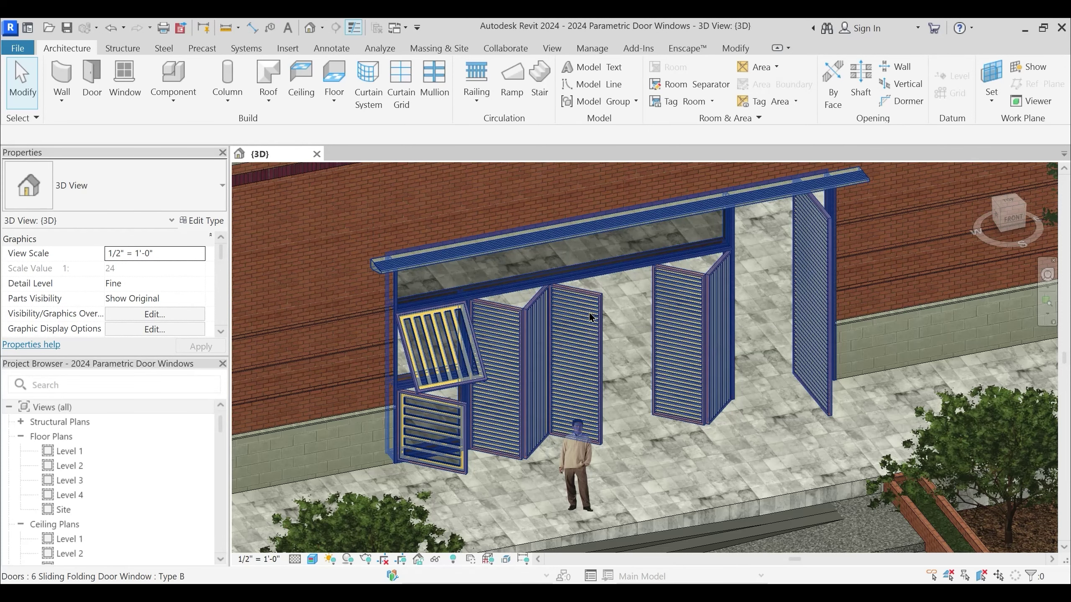
{"action": "middle_click_drag", "start_coordinate": [673, 397], "coordinate": [683, 400], "text": "shift"}
{"action": "scroll", "coordinate": [668, 394], "scroll_direction": "down", "scroll_amount": 1}
{"action": "scroll", "coordinate": [627, 373], "scroll_direction": "up", "scroll_amount": 2}
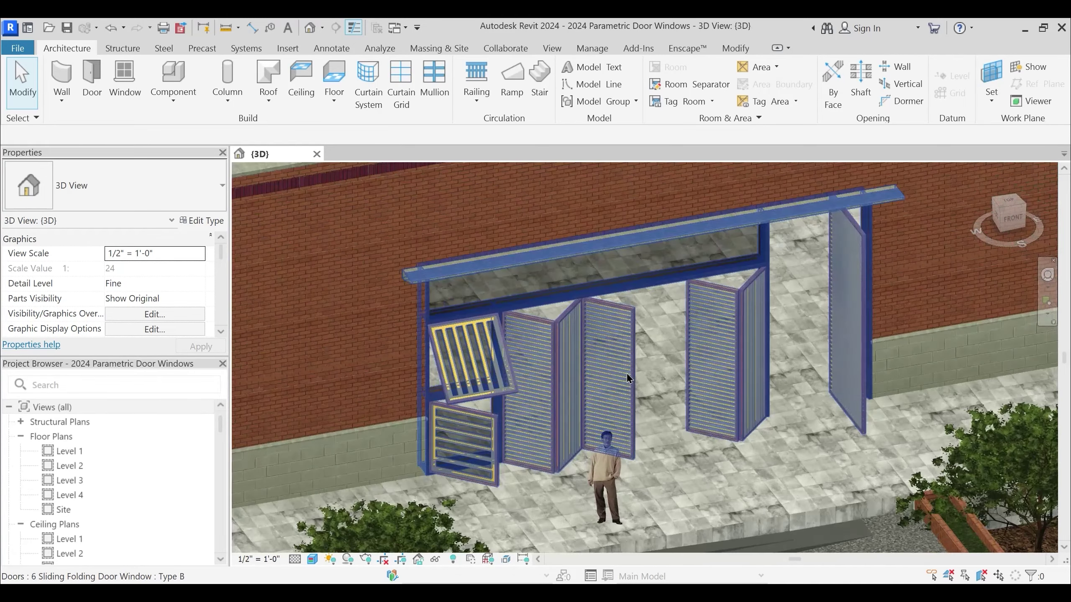
{"action": "left_click", "coordinate": [627, 374]}
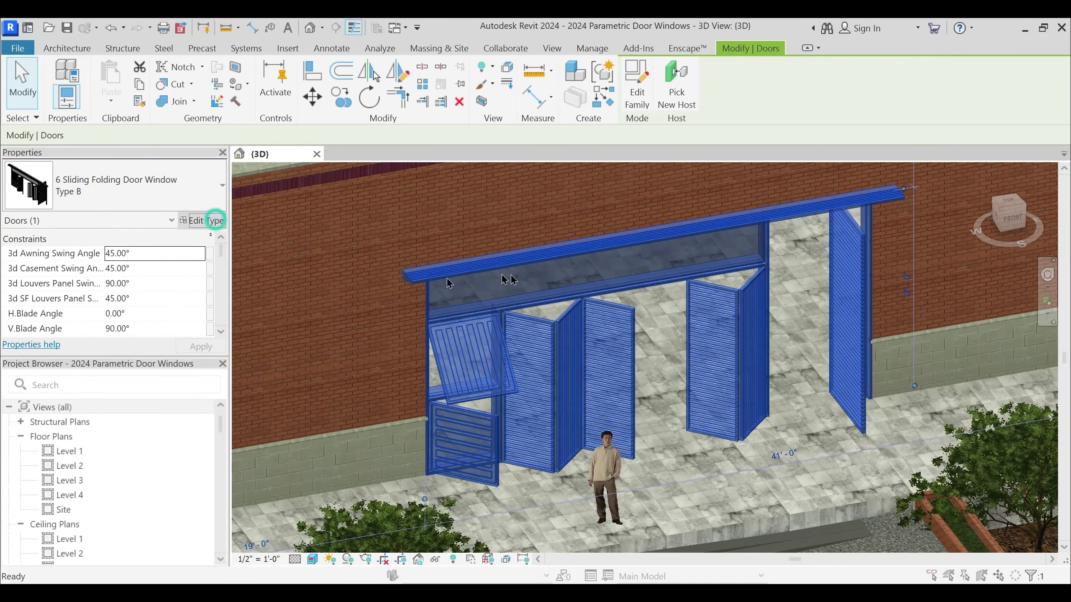
{"action": "left_click", "coordinate": [211, 221]}
{"action": "left_click_drag", "start_coordinate": [348, 47], "coordinate": [518, 59]}
{"action": "scroll", "coordinate": [549, 295], "scroll_direction": "down", "scroll_amount": 3}
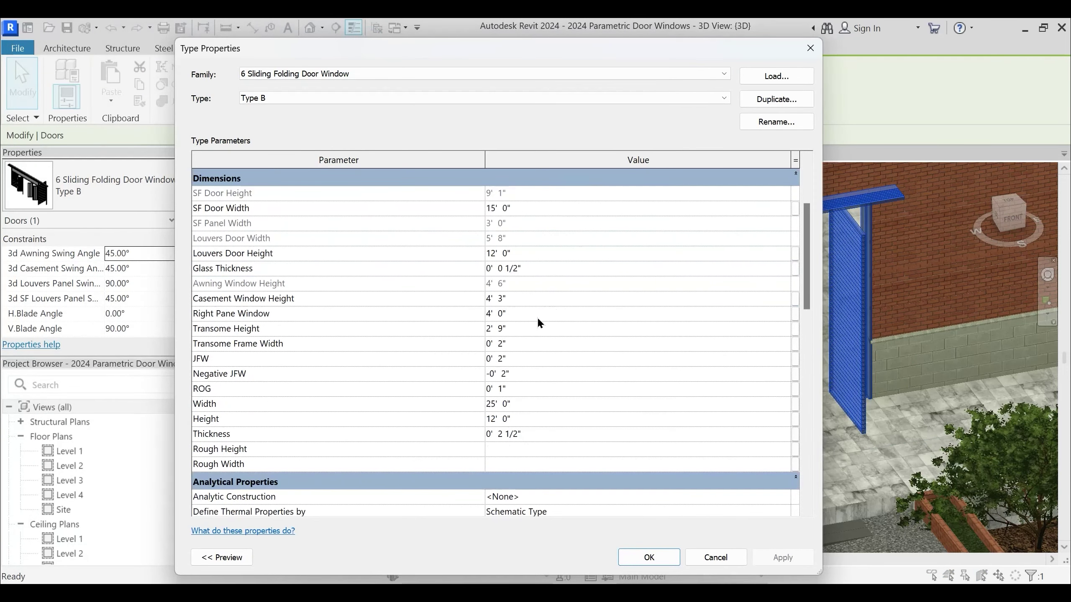
{"action": "left_click", "coordinate": [542, 420]}
{"action": "type", "text": "15"}
{"action": "key", "text": "Return"}
{"action": "left_click", "coordinate": [538, 407]}
{"action": "type", "text": "2"}
Set the Transome Height of Type B to 3' 6"
{"action": "left_click", "coordinate": [538, 333]}
{"action": "type", "text": "3"}
{"action": "key", "text": "Return"}
{"action": "left_click", "coordinate": [540, 328]}
{"action": "type", "text": "3'  6\""}
{"action": "key", "text": "Return"}
Set the Casement Window Height to 5' 6" and the SF Door Width to 17' 0"
{"action": "left_click", "coordinate": [524, 299]}
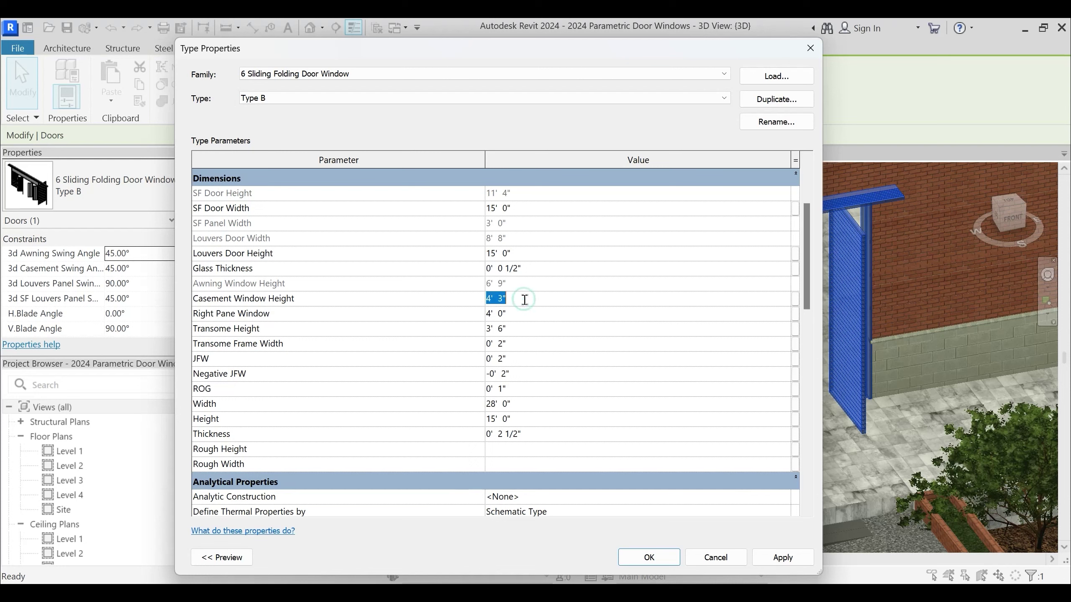
{"action": "type", "text": "6"}
{"action": "left_click", "coordinate": [524, 298]}
{"action": "type", "text": "5'"}
{"action": "left_click", "coordinate": [530, 212]}
{"action": "type", "text": "17'"}
{"action": "key", "text": "Return"}
Set the number of folding panels to 2 for Left Panel and 1 for Right Panel
{"action": "left_click", "coordinate": [509, 196]}
{"action": "type", "text": "21"}
{"action": "left_click", "coordinate": [511, 210]}
{"action": "left_click", "coordinate": [510, 196]}
{"action": "type", "text": "1"}
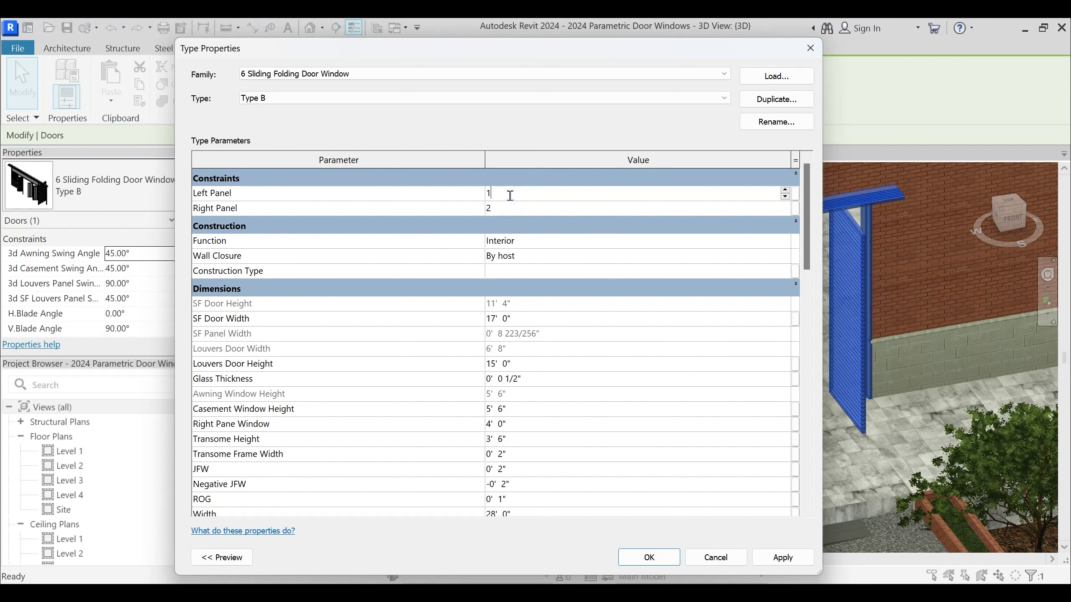
{"action": "double_click", "coordinate": [491, 194]}
{"action": "type", "text": "2"}
{"action": "left_click", "coordinate": [495, 208]}
{"action": "type", "text": "1"}
Apply the Type B changes to the model, accept the type properties and deselect the door
{"action": "left_click_drag", "start_coordinate": [581, 53], "coordinate": [337, 35]}
{"action": "left_click", "coordinate": [534, 546]}
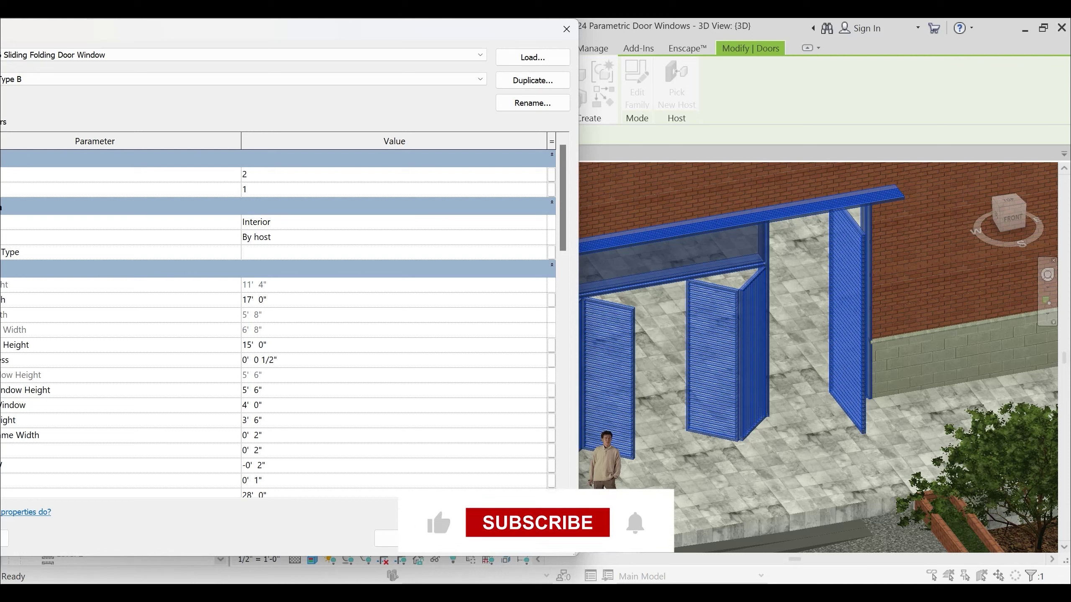
{"action": "left_click", "coordinate": [528, 539]}
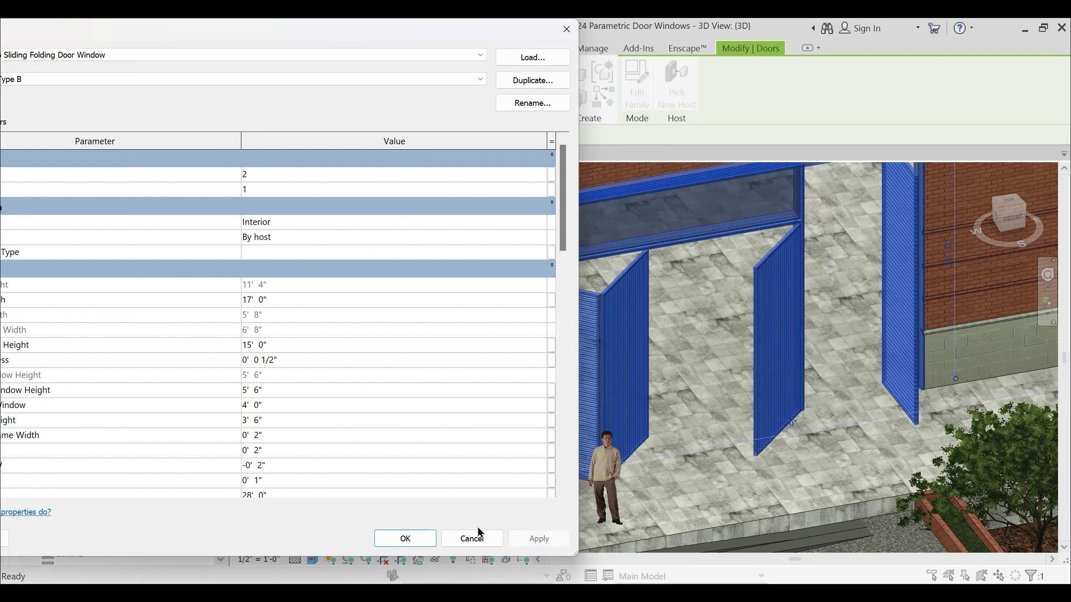
{"action": "left_click", "coordinate": [405, 539]}
{"action": "scroll", "coordinate": [702, 464], "scroll_direction": "down", "scroll_amount": 3}
{"action": "left_click", "coordinate": [731, 471]}
Inspect the resized door window and its folding panel arrangement in the 3D view
{"action": "middle_click_drag", "start_coordinate": [748, 458], "coordinate": [695, 417], "text": "shift"}
{"action": "middle_click_drag", "start_coordinate": [668, 467], "coordinate": [678, 429], "text": "shift"}
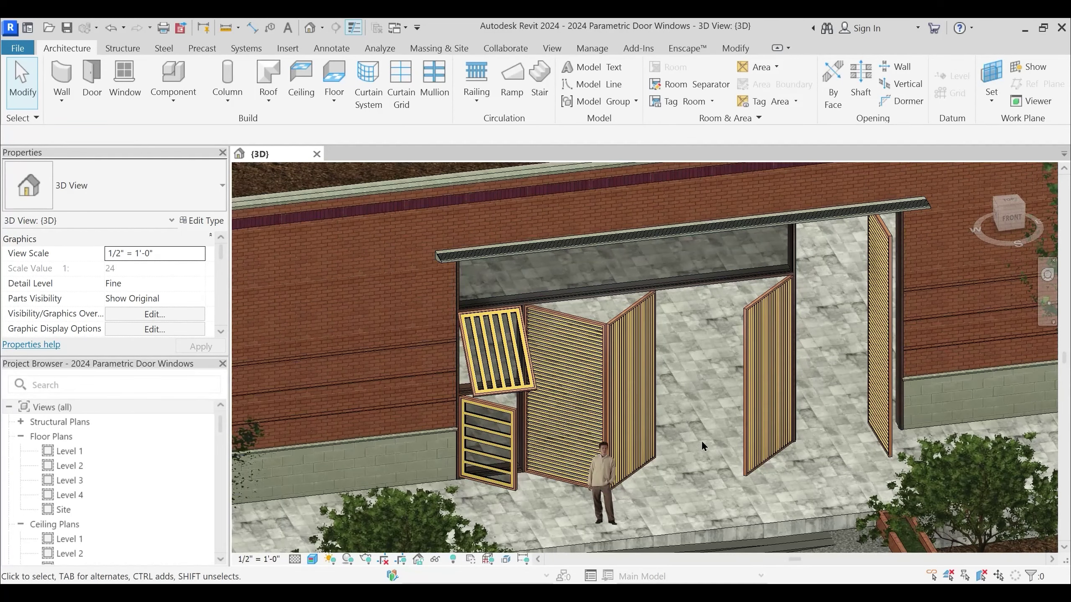
{"action": "middle_click_drag", "start_coordinate": [719, 458], "coordinate": [714, 269], "text": "shift"}
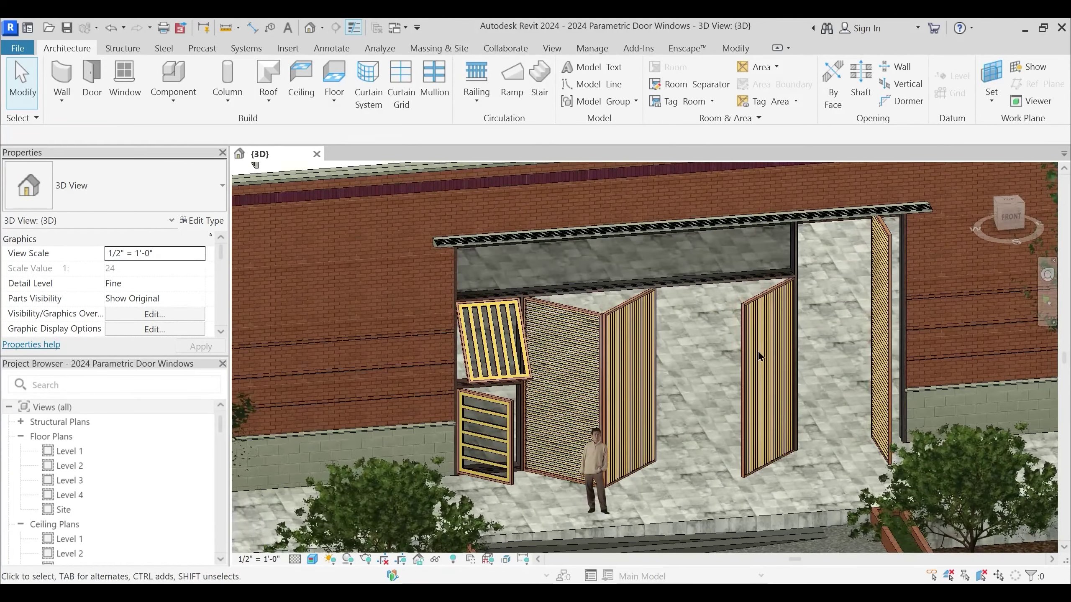
{"action": "scroll", "coordinate": [684, 384], "scroll_direction": "down", "scroll_amount": 2}
{"action": "middle_click_drag", "start_coordinate": [685, 384], "coordinate": [801, 431], "text": "shift"}
{"action": "scroll", "coordinate": [714, 392], "scroll_direction": "up", "scroll_amount": 3}
{"action": "scroll", "coordinate": [840, 375], "scroll_direction": "up", "scroll_amount": 4}
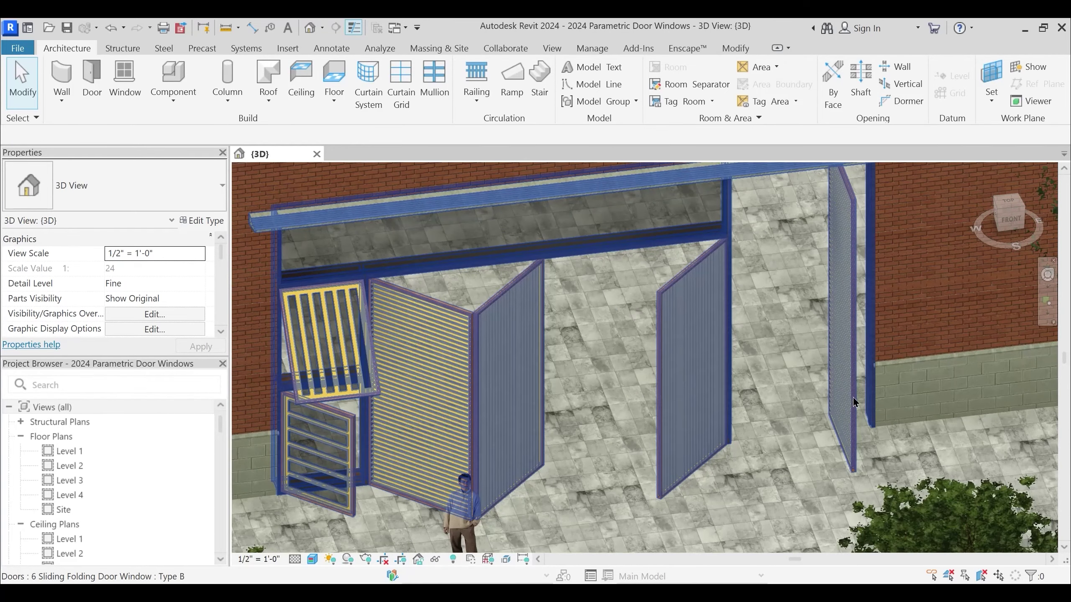
Select the sliding folding door window and open its family for editing
{"action": "left_click", "coordinate": [855, 403]}
{"action": "middle_click_drag", "start_coordinate": [855, 403], "coordinate": [797, 409], "text": "shift"}
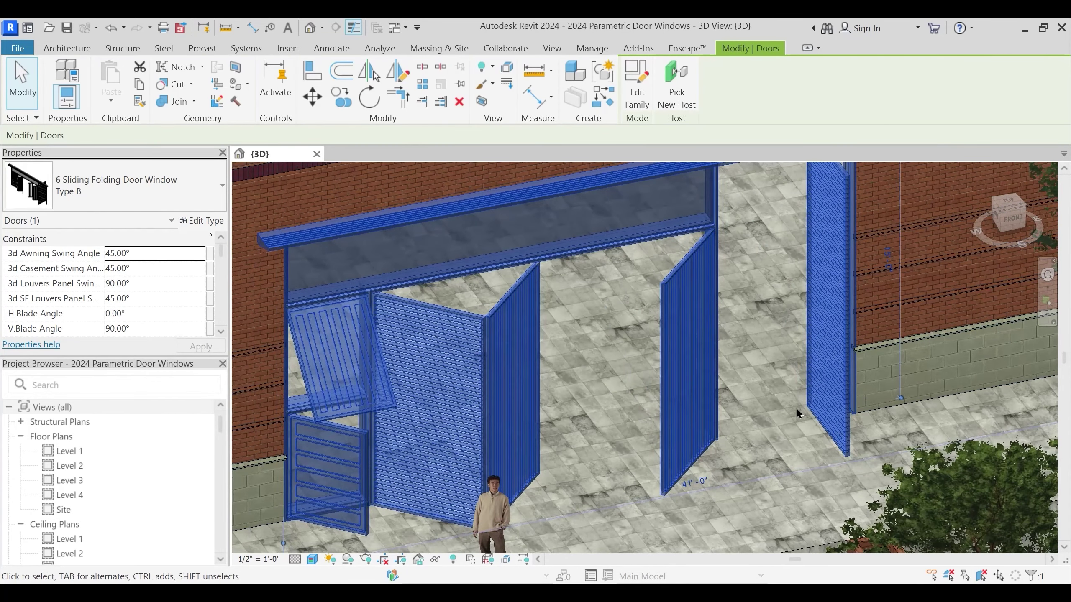
{"action": "mouse_move", "coordinate": [780, 413]}
{"action": "middle_mouse_down", "text": "shift"}
{"action": "mouse_move", "coordinate": [791, 399]}
{"action": "mouse_move", "coordinate": [754, 401]}
{"action": "mouse_move", "coordinate": [786, 397]}
{"action": "middle_mouse_up", "text": "shift"}
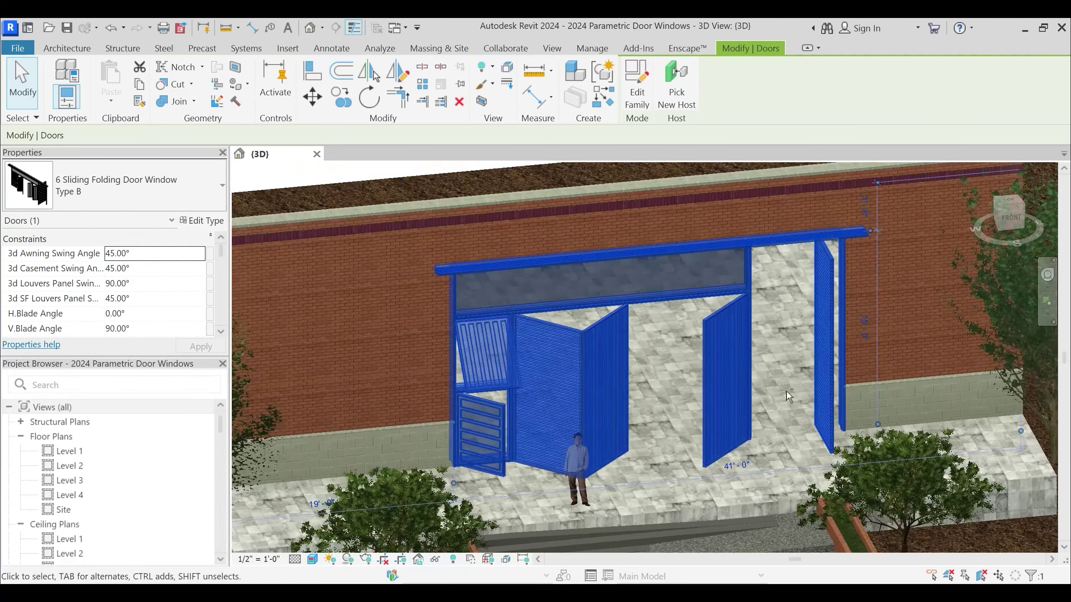
{"action": "left_click", "coordinate": [637, 97]}
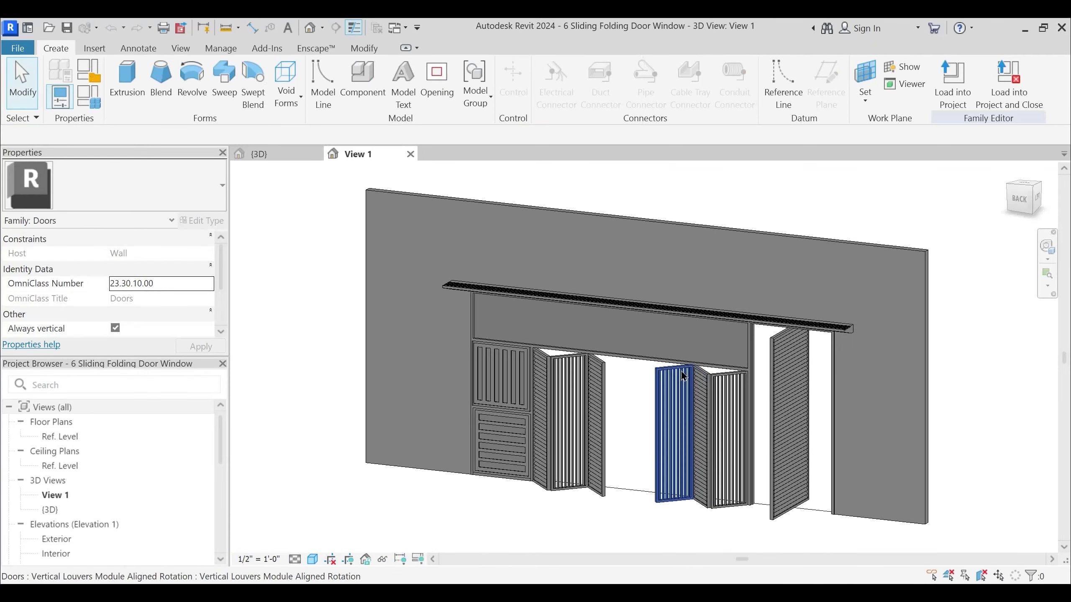
Open the Exterior elevation of the family and examine its reference planes and labelled dimensions
{"action": "middle_click_drag", "start_coordinate": [506, 443], "coordinate": [672, 474], "text": "shift"}
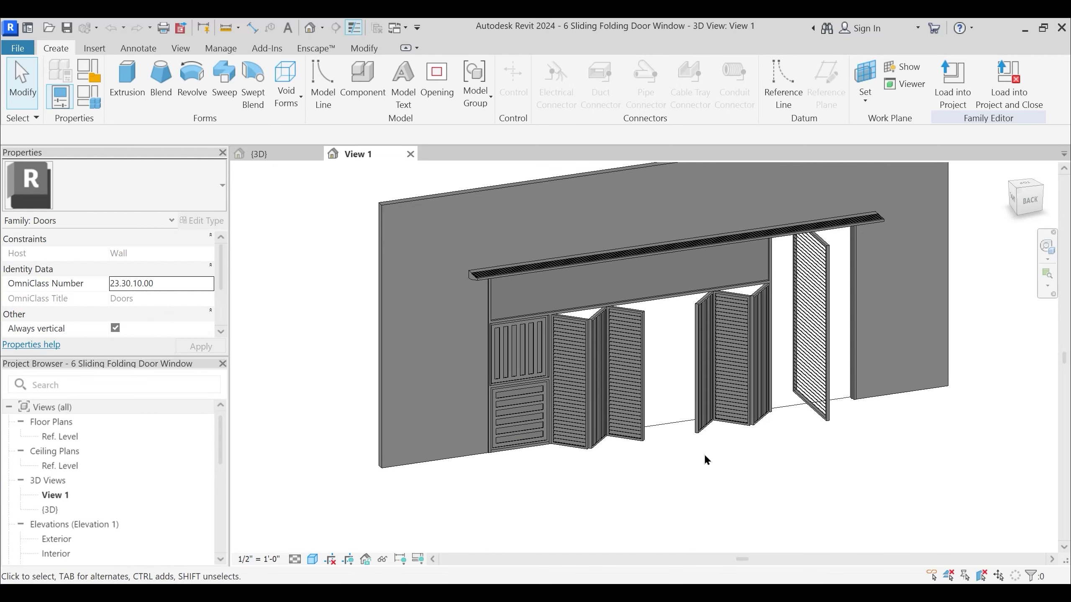
{"action": "left_click", "coordinate": [57, 539]}
{"action": "scroll", "coordinate": [521, 373], "scroll_direction": "up", "scroll_amount": 3}
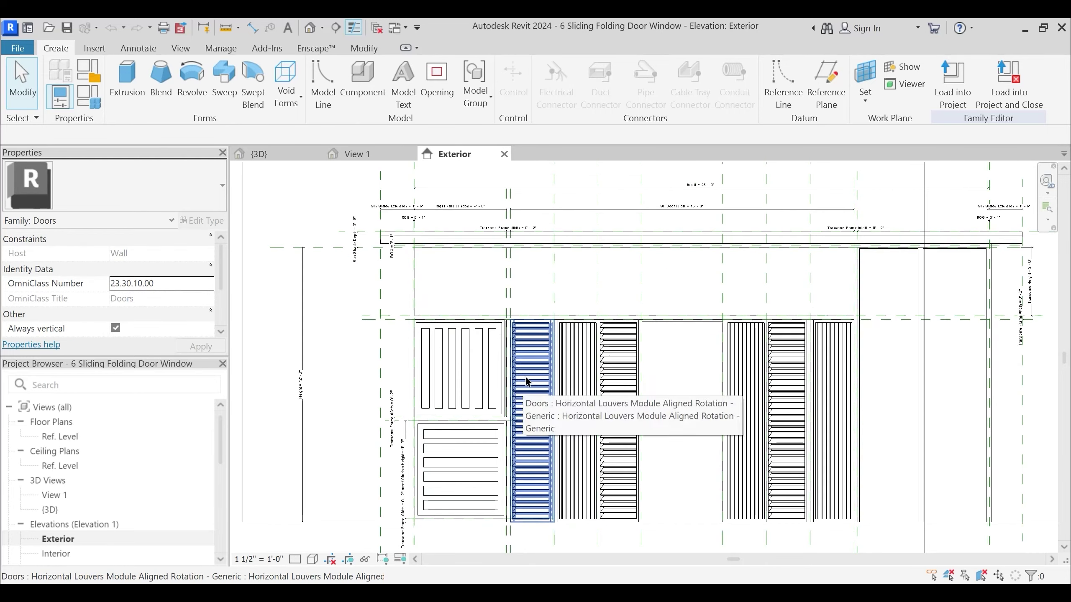
{"action": "middle_click_drag", "start_coordinate": [553, 365], "coordinate": [540, 377]}
{"action": "scroll", "coordinate": [517, 325], "scroll_direction": "up", "scroll_amount": 3}
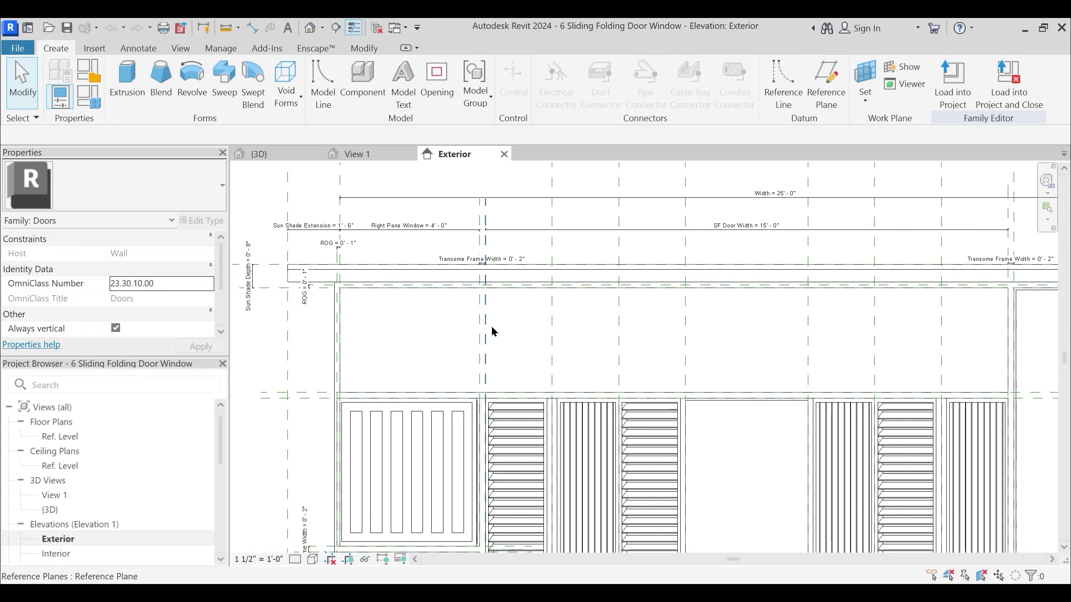
{"action": "middle_click_drag", "start_coordinate": [437, 317], "coordinate": [439, 339]}
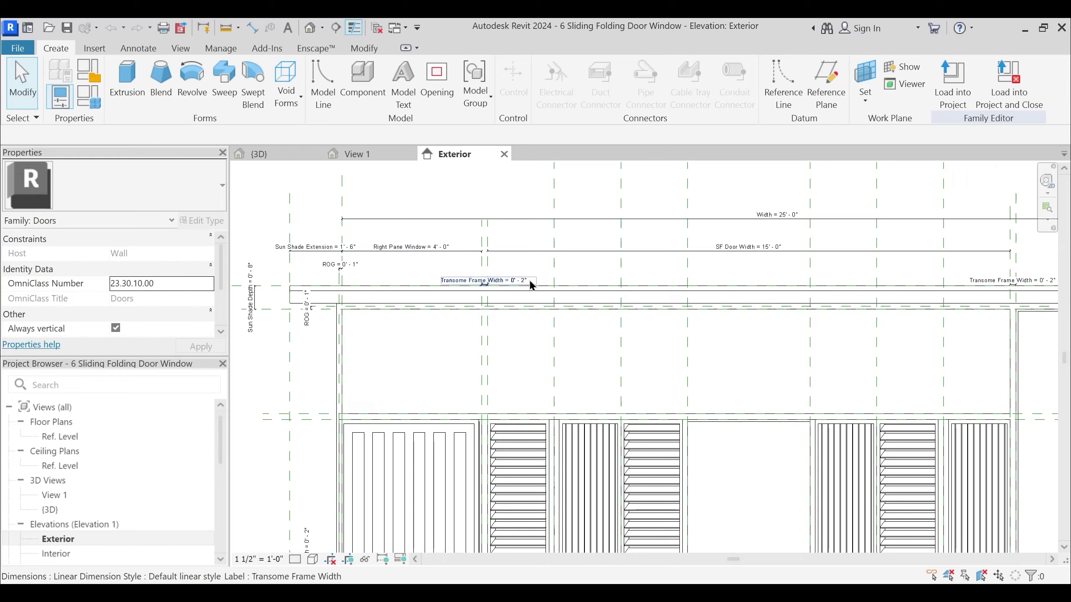
{"action": "scroll", "coordinate": [531, 285], "scroll_direction": "down", "scroll_amount": 3}
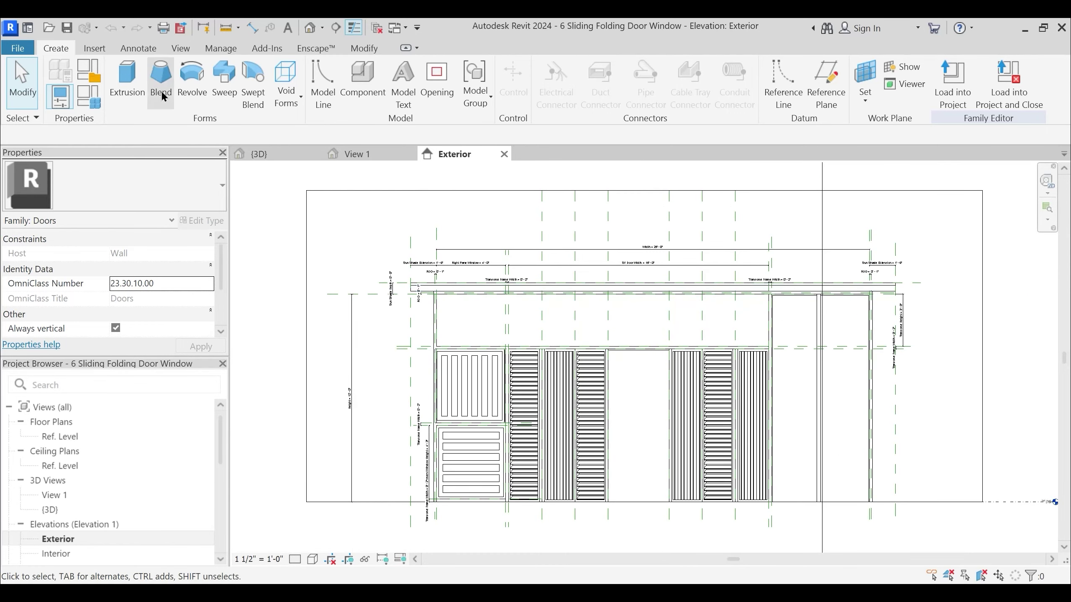
Open the Family Types settings, widen the Formula column and review the formulas of the Dimensions parameters
{"action": "left_click", "coordinate": [88, 97]}
{"action": "left_click_drag", "start_coordinate": [499, 62], "coordinate": [492, 55]}
{"action": "scroll", "coordinate": [637, 342], "scroll_direction": "down", "scroll_amount": 5}
{"action": "left_click_drag", "start_coordinate": [701, 121], "coordinate": [548, 122]}
{"action": "left_click_drag", "start_coordinate": [450, 118], "coordinate": [387, 119]}
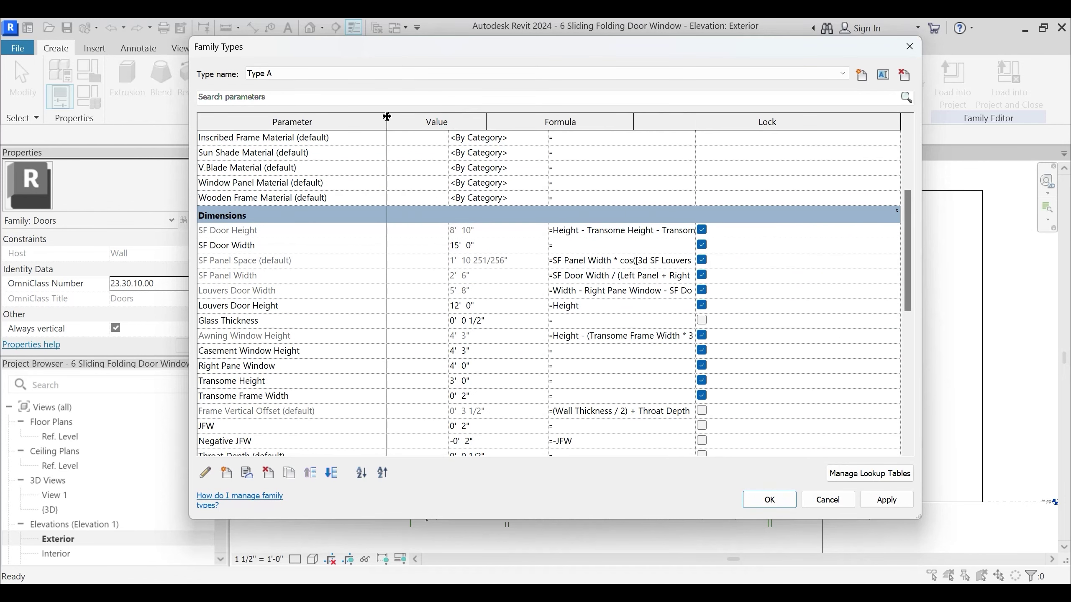
{"action": "left_click_drag", "start_coordinate": [634, 127], "coordinate": [748, 127]}
{"action": "scroll", "coordinate": [533, 289], "scroll_direction": "down", "scroll_amount": 1}
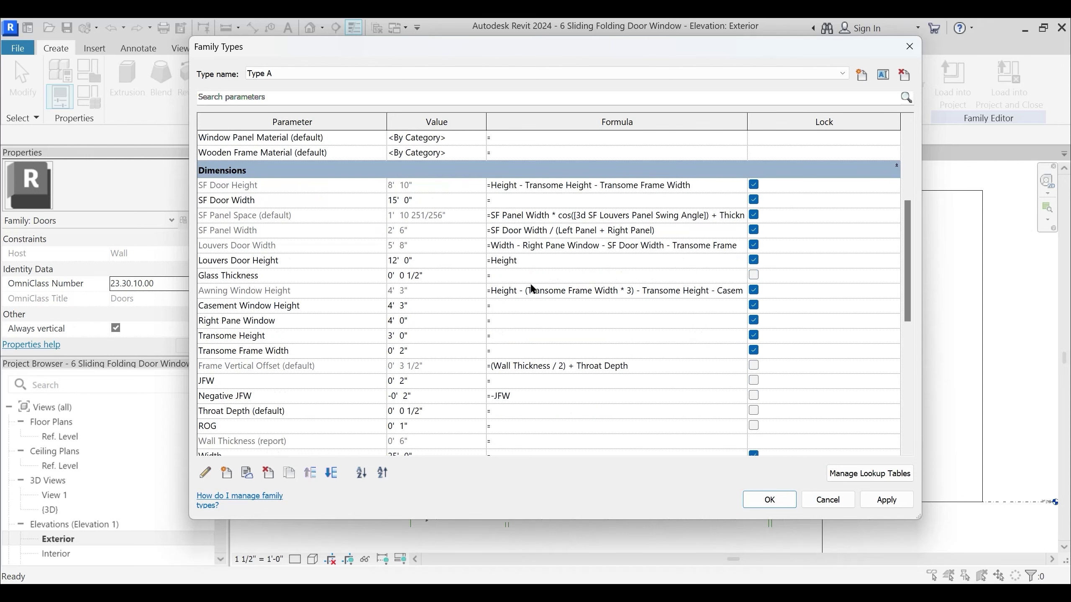
{"action": "scroll", "coordinate": [578, 308], "scroll_direction": "up", "scroll_amount": 1}
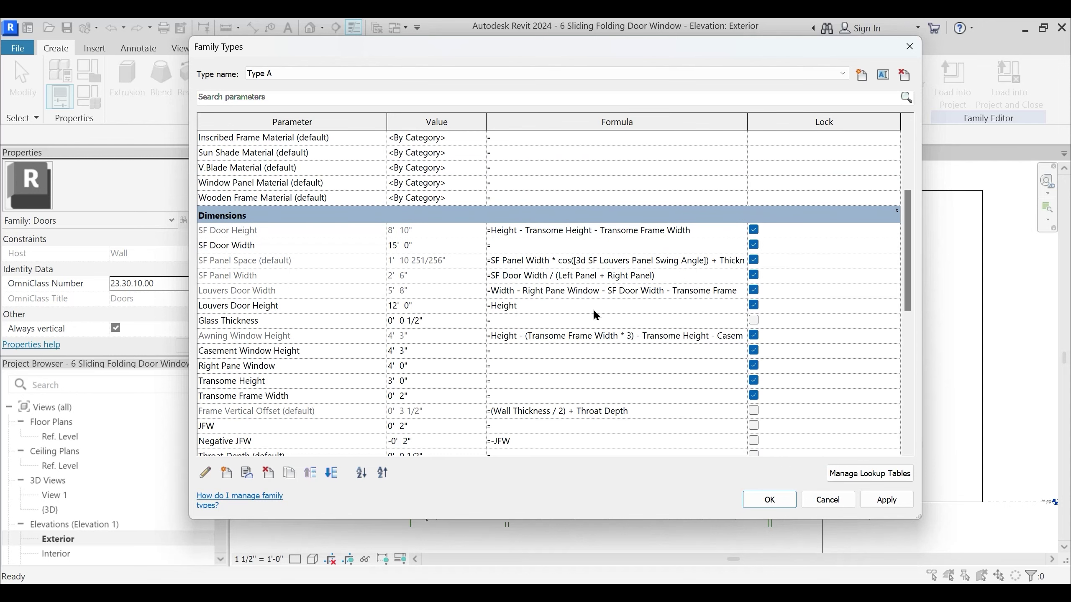
{"action": "scroll", "coordinate": [615, 347], "scroll_direction": "down", "scroll_amount": 1}
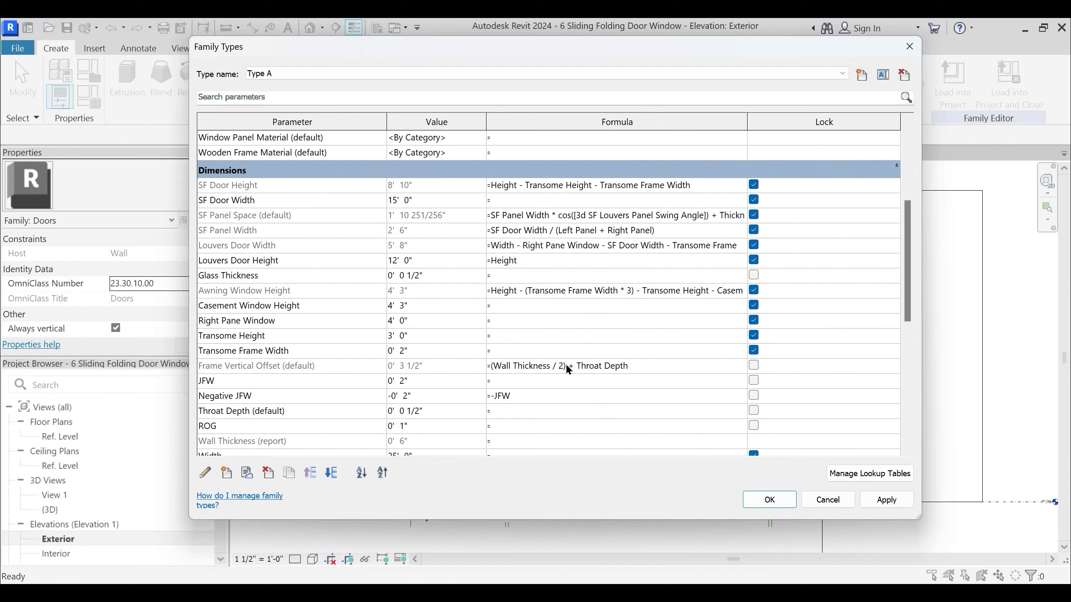
{"action": "scroll", "coordinate": [568, 369], "scroll_direction": "up", "scroll_amount": 1}
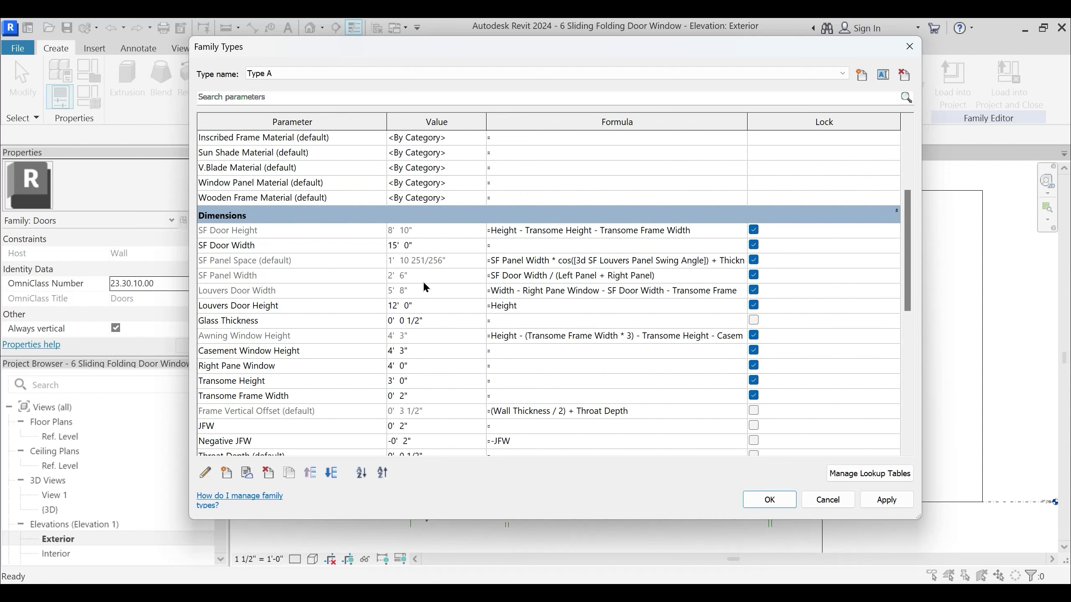
Apply and close the Family Types settings and identify the nested line-based louver door panel in the Exterior elevation
{"action": "left_click", "coordinate": [886, 500]}
{"action": "left_click", "coordinate": [769, 500]}
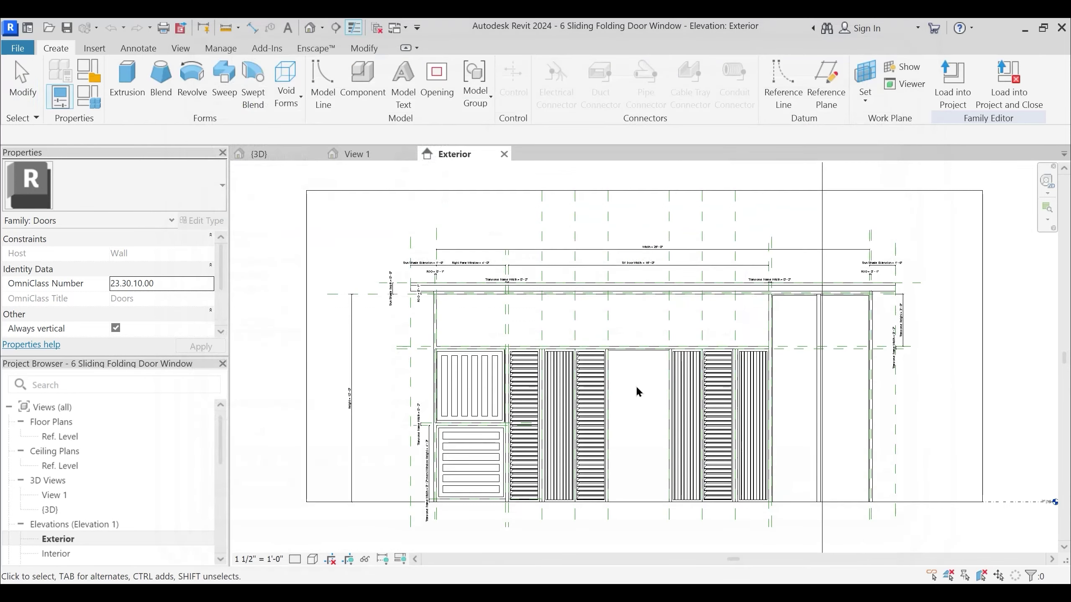
{"action": "scroll", "coordinate": [672, 386], "scroll_direction": "up", "scroll_amount": 2}
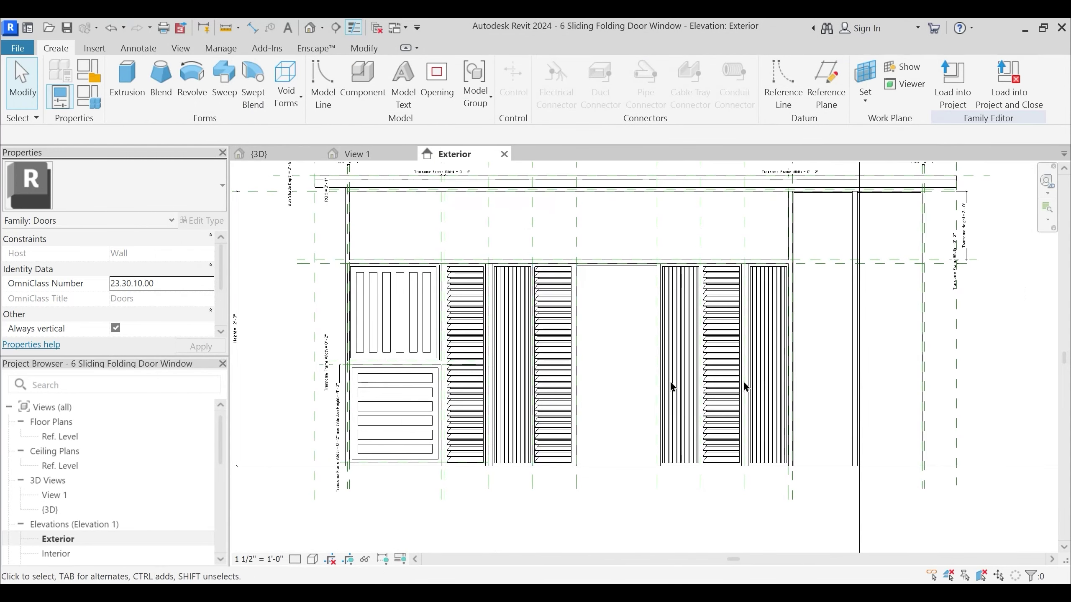
{"action": "left_click", "coordinate": [854, 353]}
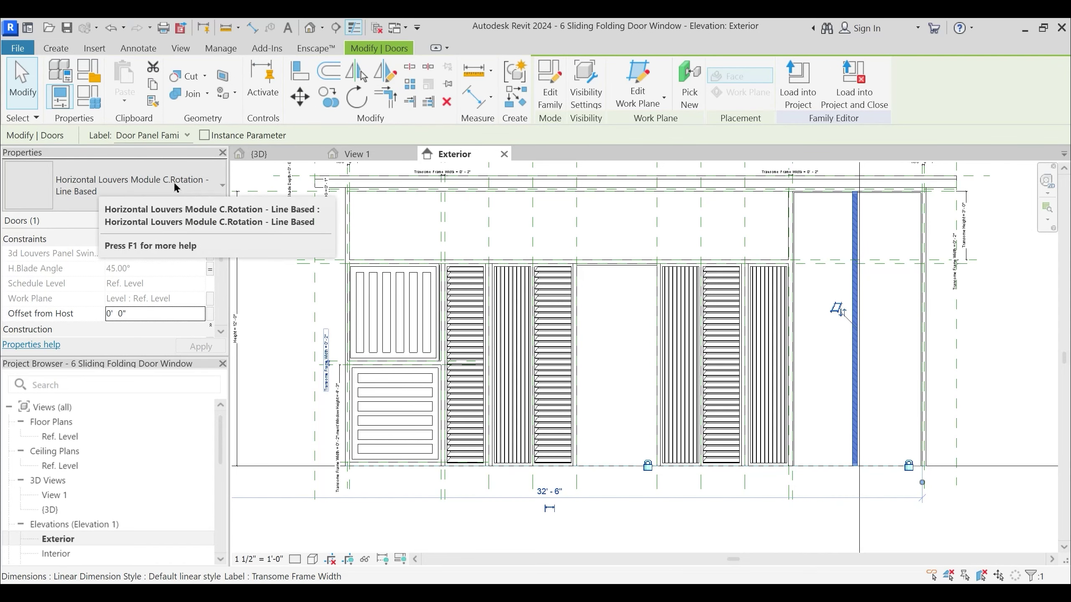
{"action": "key", "text": "Escape"}
Identify the nested families used for the folding louver panels and the casement window in the Exterior elevation
{"action": "left_click", "coordinate": [737, 355]}
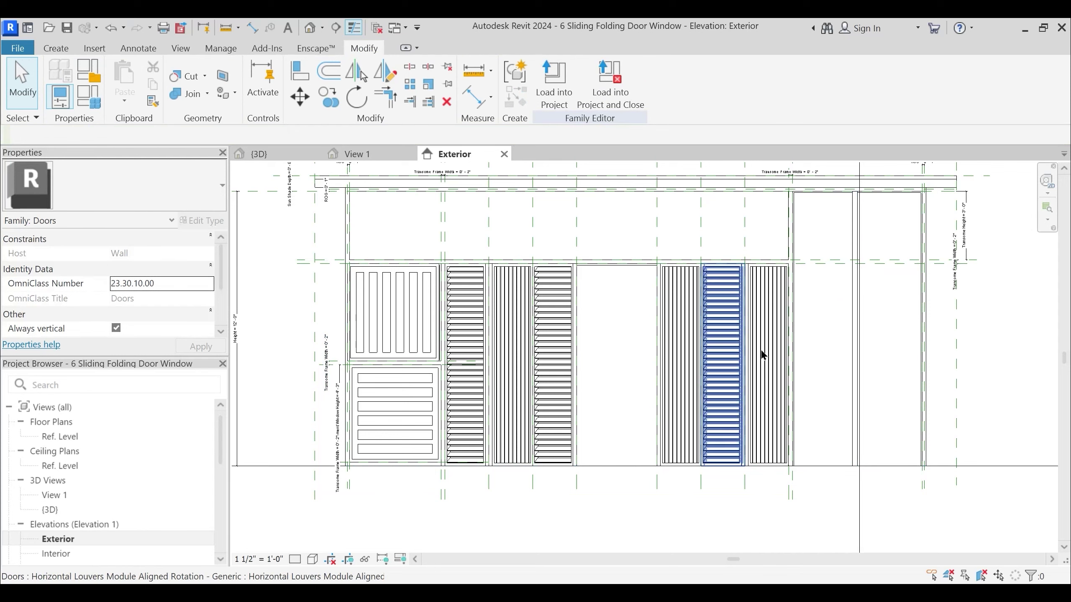
{"action": "left_click", "coordinate": [768, 355]}
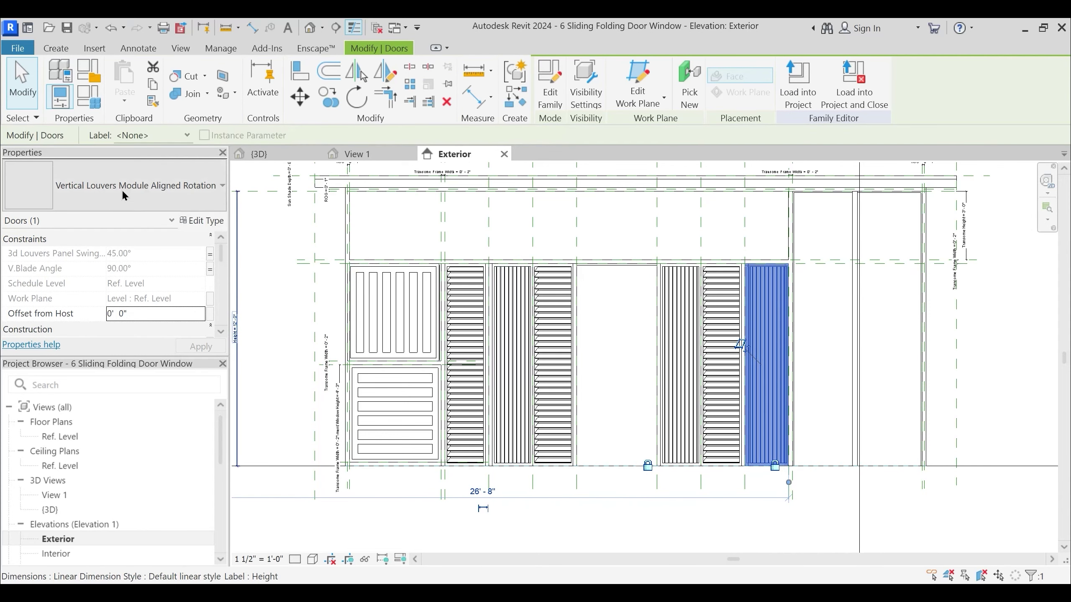
{"action": "key", "text": "Escape"}
{"action": "left_click", "coordinate": [684, 357]}
{"action": "key", "text": "Escape"}
{"action": "left_click", "coordinate": [554, 319]}
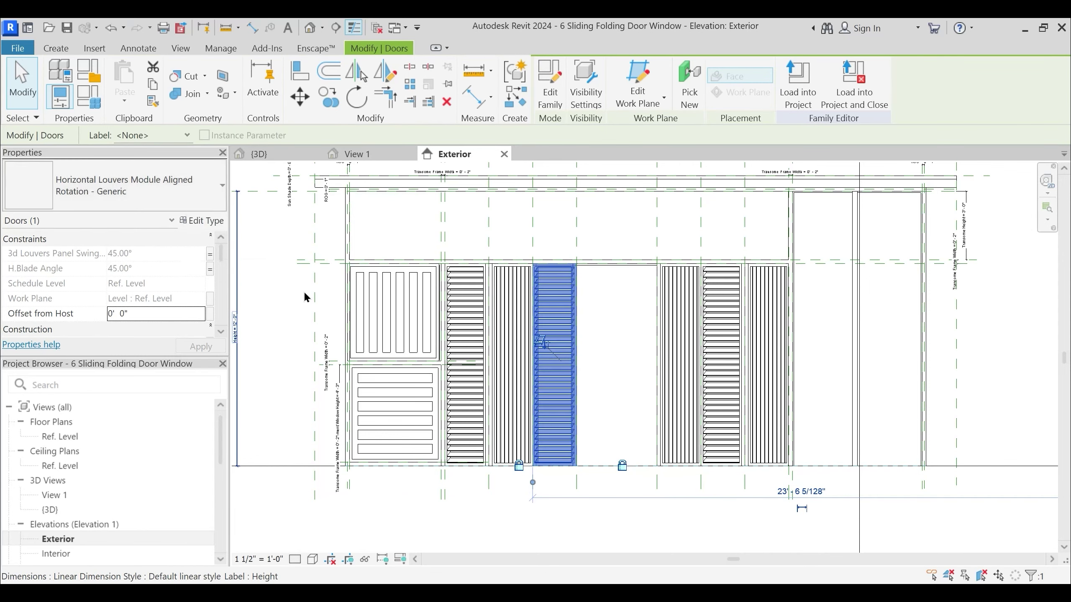
{"action": "key", "text": "Escape"}
{"action": "left_click", "coordinate": [402, 386]}
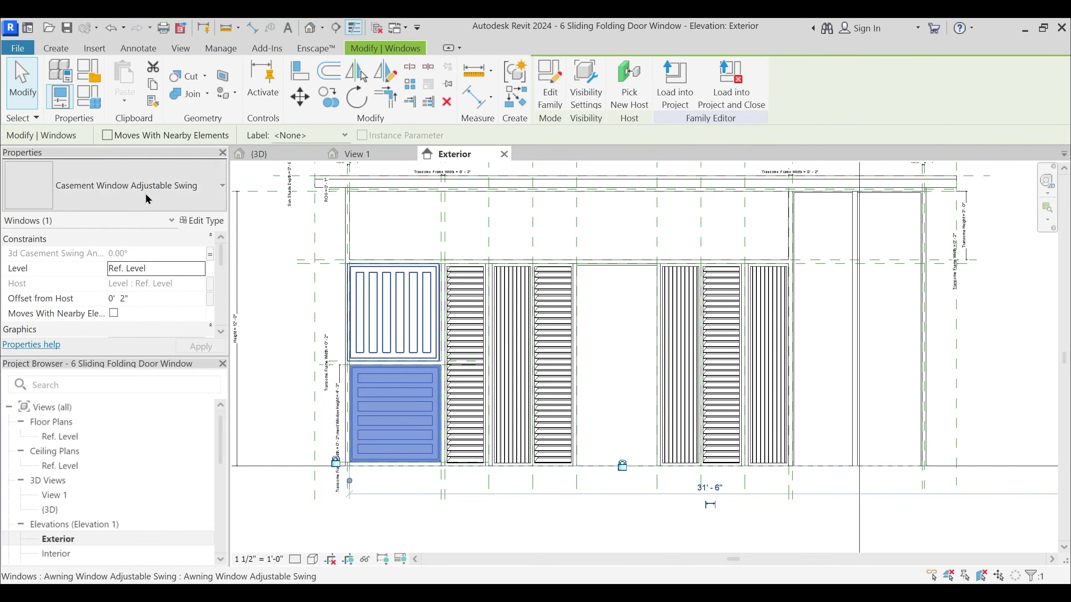
{"action": "key", "text": "Escape"}
{"action": "scroll", "coordinate": [597, 382], "scroll_direction": "down", "scroll_amount": 2}
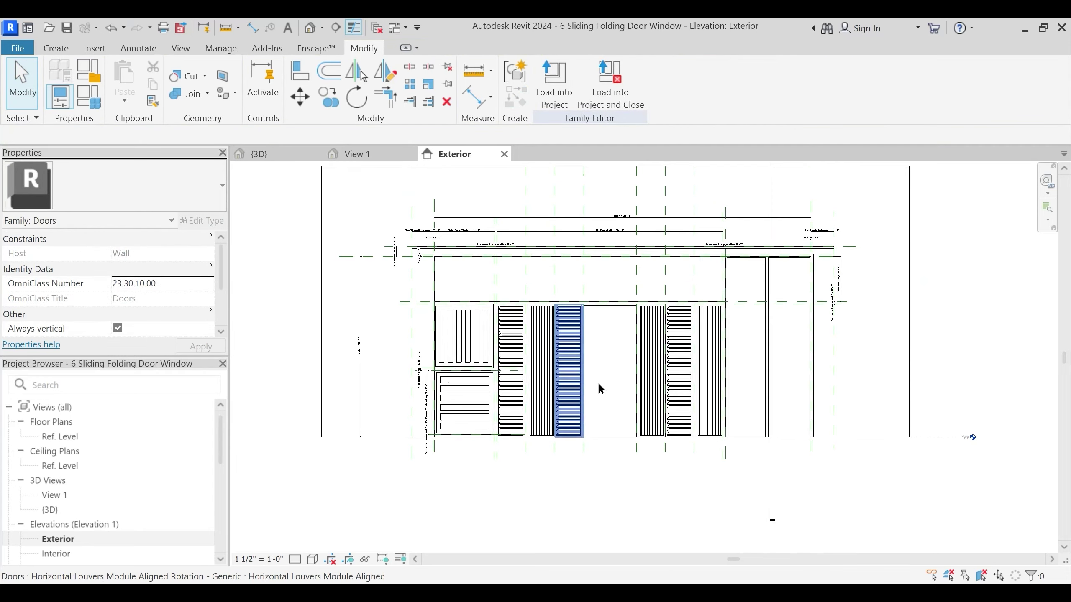
Close the sliding folding door window family without saving changes and return to the project's 3D view
{"action": "left_click", "coordinate": [504, 154]}
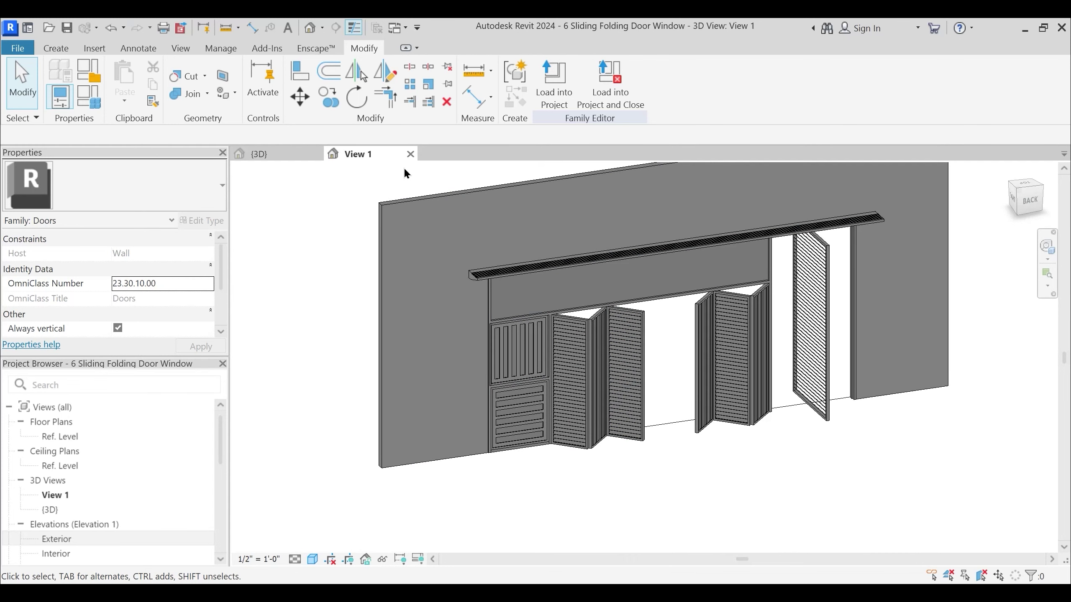
{"action": "left_click", "coordinate": [411, 154]}
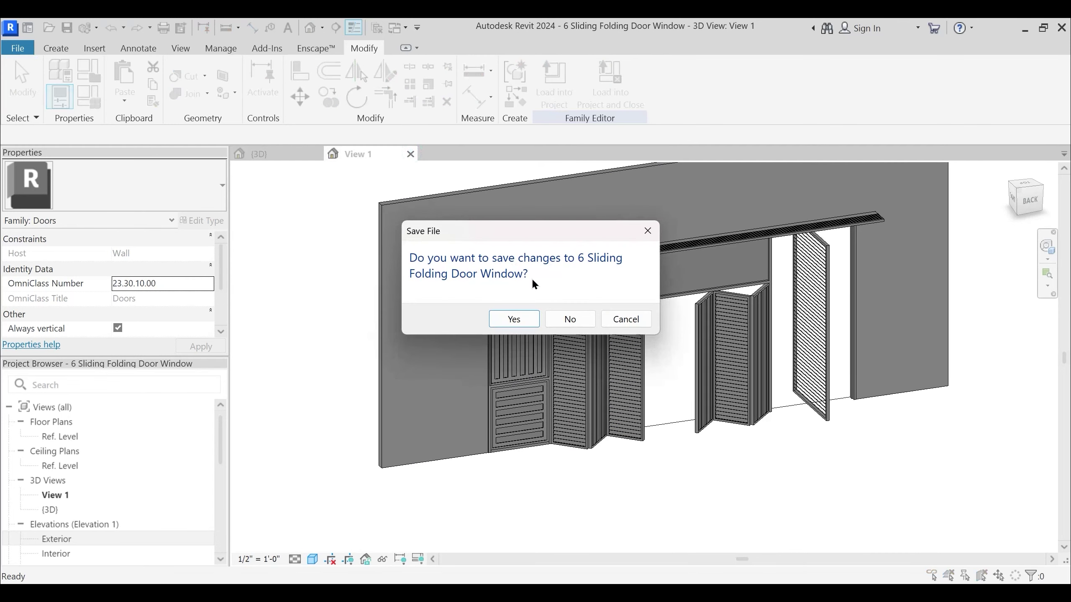
{"action": "left_click", "coordinate": [573, 319]}
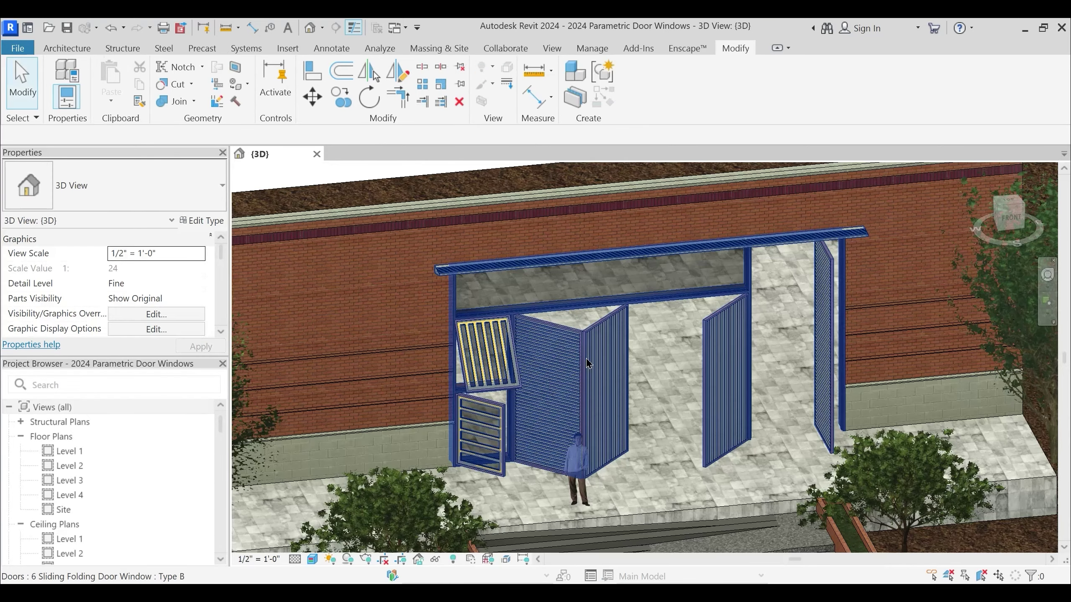
Survey the parametric door windows along the brick walls in the project's 3D view
{"action": "scroll", "coordinate": [587, 359], "scroll_direction": "down", "scroll_amount": 6}
{"action": "middle_click_drag", "start_coordinate": [468, 358], "coordinate": [602, 429]}
{"action": "mouse_move", "coordinate": [285, 421]}
{"action": "middle_mouse_down"}
{"action": "mouse_move", "coordinate": [478, 436]}
{"action": "mouse_move", "coordinate": [528, 460]}
{"action": "mouse_move", "coordinate": [569, 458]}
{"action": "middle_mouse_up"}
{"action": "scroll", "coordinate": [486, 438], "scroll_direction": "up", "scroll_amount": 1}
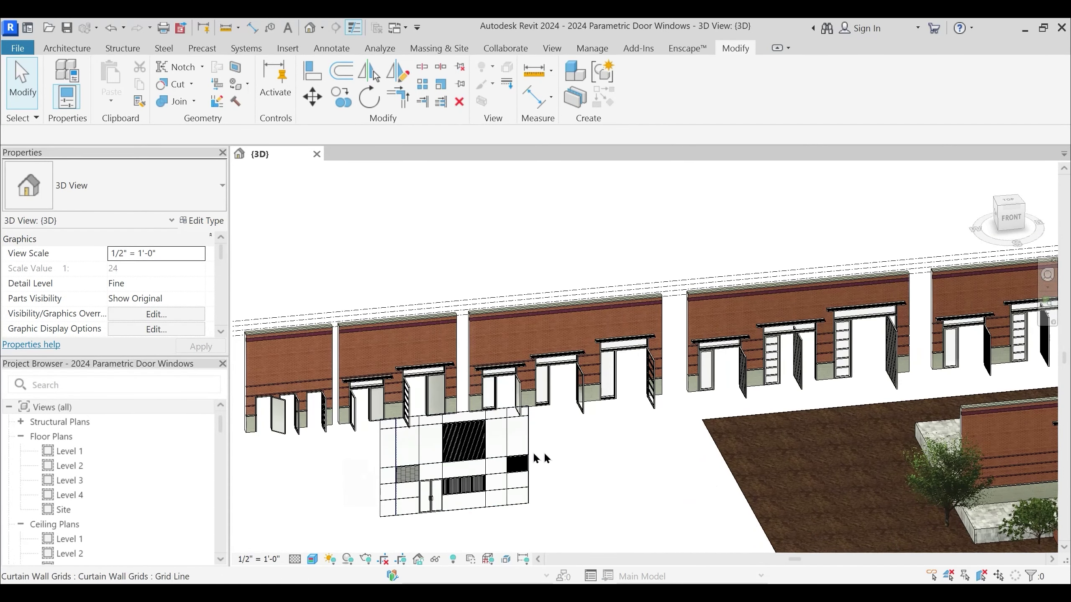
{"action": "middle_click_drag", "start_coordinate": [807, 439], "coordinate": [495, 461]}
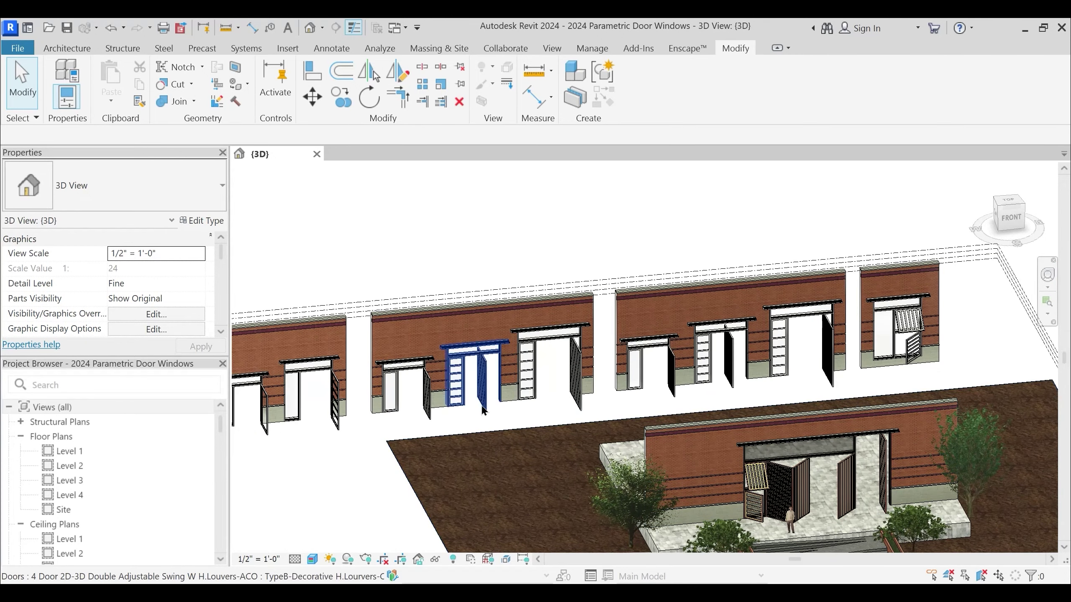
{"action": "middle_click_drag", "start_coordinate": [516, 416], "coordinate": [698, 394]}
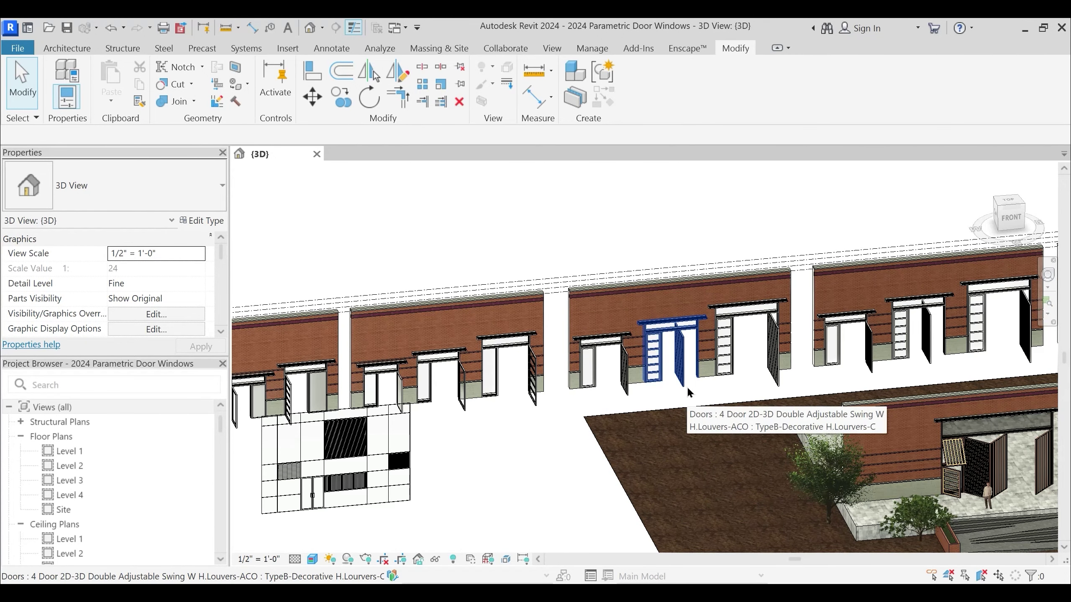
{"action": "scroll", "coordinate": [686, 385], "scroll_direction": "up", "scroll_amount": 2}
{"action": "scroll", "coordinate": [691, 392], "scroll_direction": "up", "scroll_amount": 2}
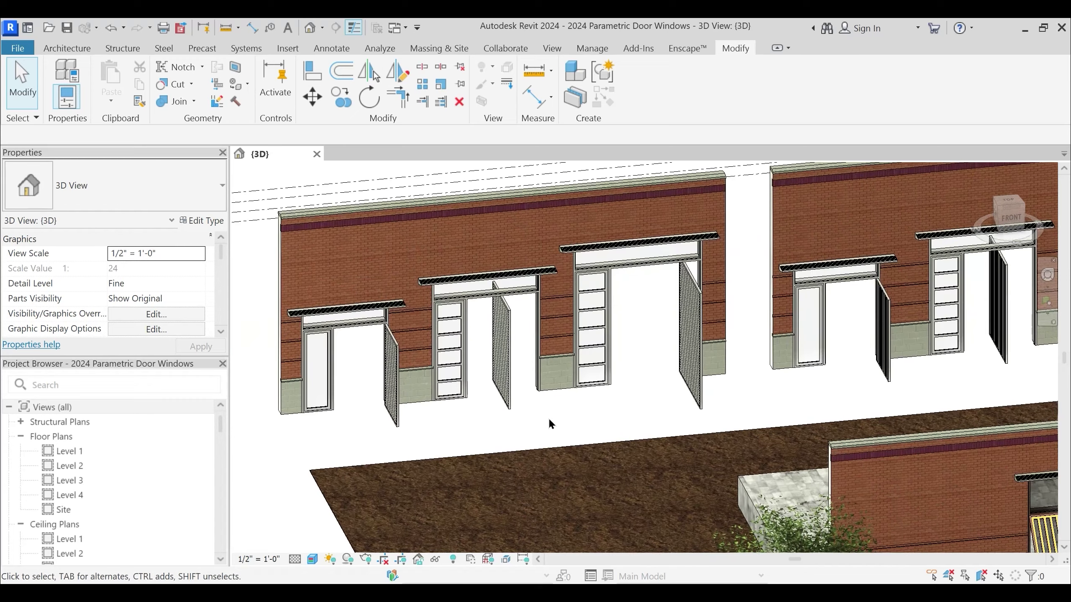
{"action": "scroll", "coordinate": [551, 421], "scroll_direction": "down", "scroll_amount": 2}
{"action": "middle_click_drag", "start_coordinate": [575, 429], "coordinate": [622, 439], "text": "shift"}
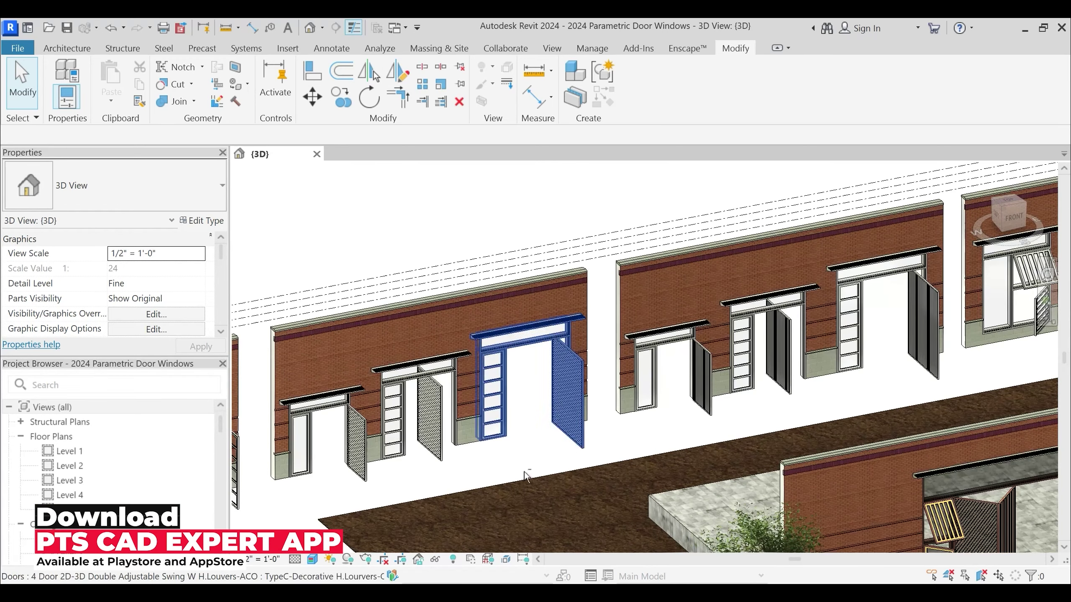
{"action": "middle_click_drag", "start_coordinate": [525, 441], "coordinate": [589, 378]}
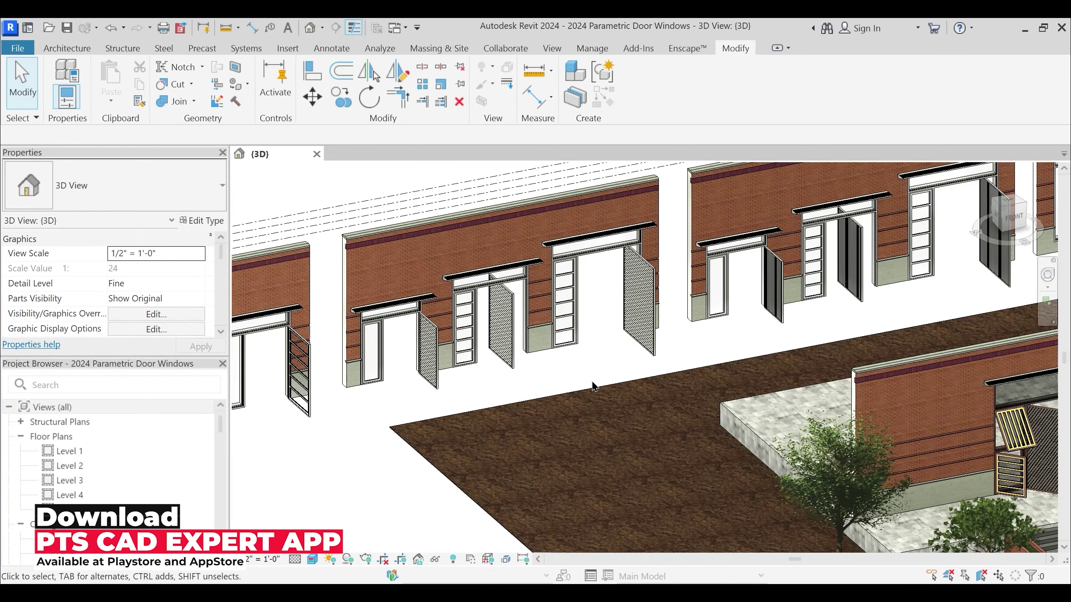
{"action": "middle_click_drag", "start_coordinate": [579, 381], "coordinate": [572, 402], "text": "shift"}
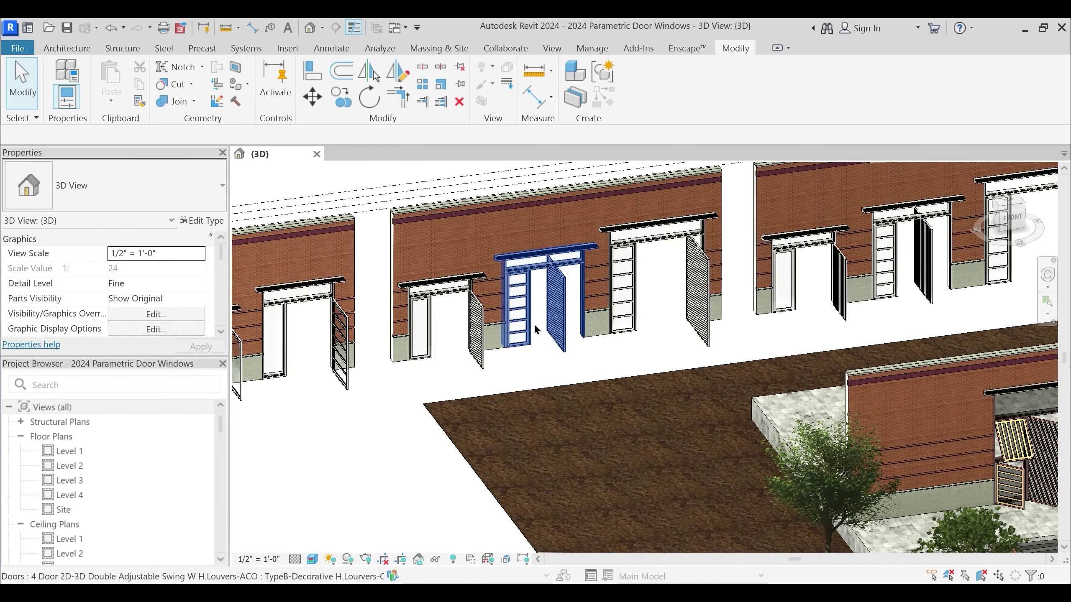
Select the 4 Door 2D-3D Double Adjustable Swing W H.Louvers-ACO door windows one by one and review their available types
{"action": "scroll", "coordinate": [533, 328], "scroll_direction": "up", "scroll_amount": 2}
{"action": "left_click", "coordinate": [578, 299]}
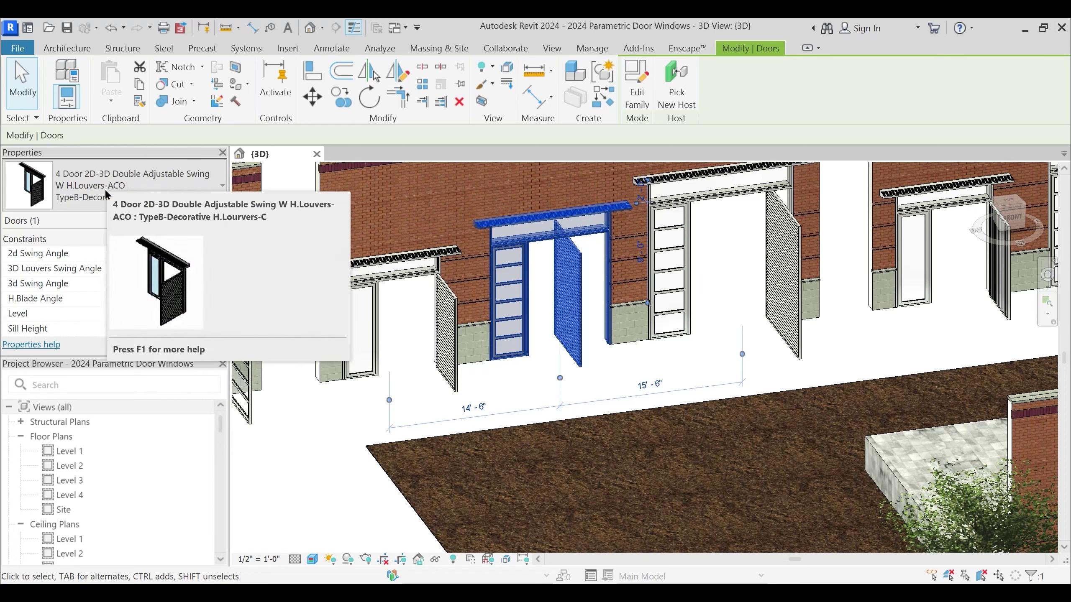
{"action": "left_click", "coordinate": [536, 423]}
{"action": "left_click", "coordinate": [444, 310]}
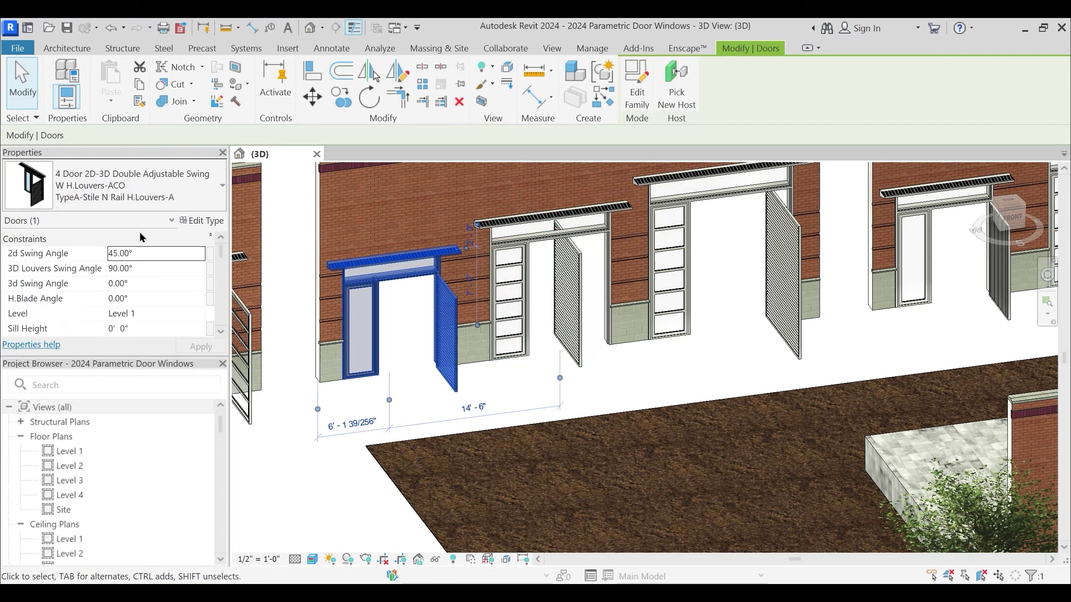
{"action": "left_click", "coordinate": [128, 192]}
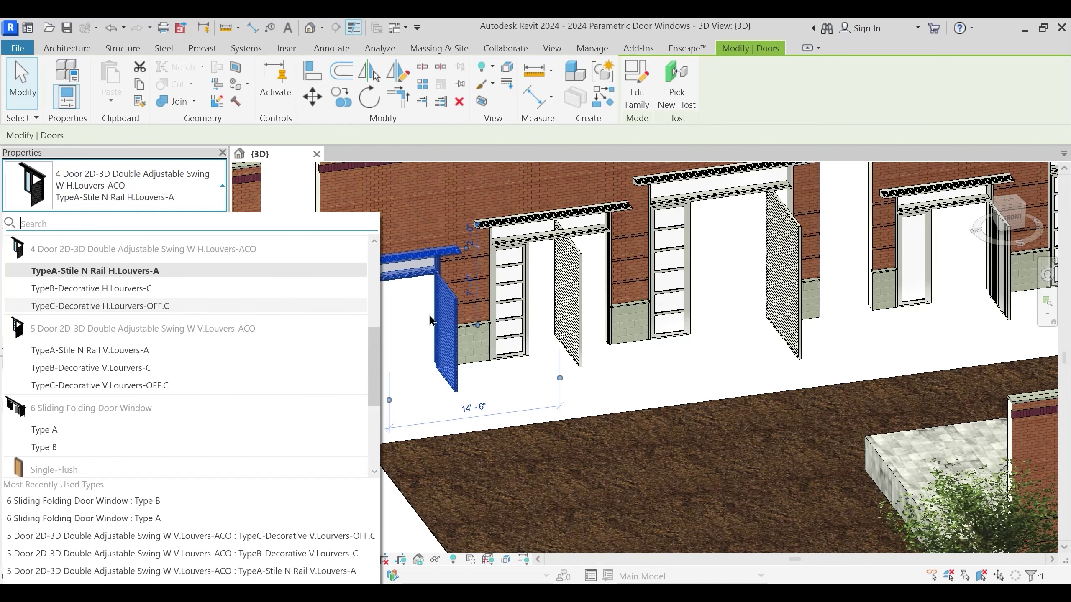
{"action": "left_click", "coordinate": [775, 328]}
{"action": "left_click", "coordinate": [801, 336]}
Clear the selection and examine the horizontal-louver door windows and neighbouring walls closely in the 3D view
{"action": "middle_click_drag", "start_coordinate": [797, 381], "coordinate": [881, 386], "text": "shift"}
{"action": "scroll", "coordinate": [708, 343], "scroll_direction": "down", "scroll_amount": 2}
{"action": "left_click", "coordinate": [668, 363]}
{"action": "middle_click_drag", "start_coordinate": [668, 363], "coordinate": [533, 388]}
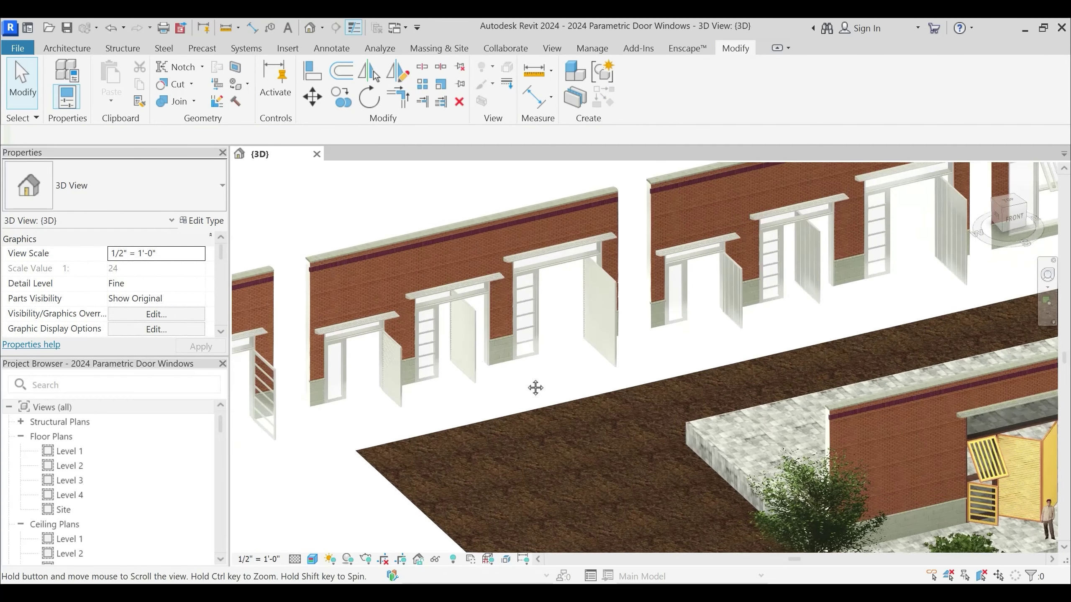
{"action": "scroll", "coordinate": [527, 367], "scroll_direction": "up", "scroll_amount": 4}
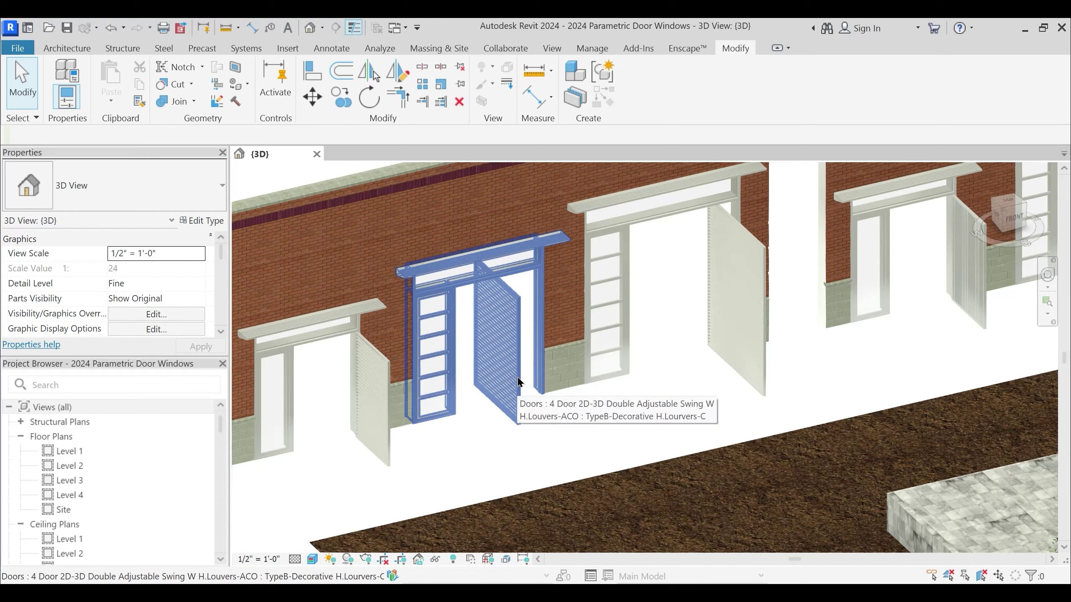
{"action": "scroll", "coordinate": [510, 356], "scroll_direction": "down", "scroll_amount": 4}
{"action": "middle_click_drag", "start_coordinate": [492, 411], "coordinate": [240, 370]}
{"action": "scroll", "coordinate": [737, 395], "scroll_direction": "up", "scroll_amount": 2}
{"action": "scroll", "coordinate": [812, 384], "scroll_direction": "down", "scroll_amount": 4}
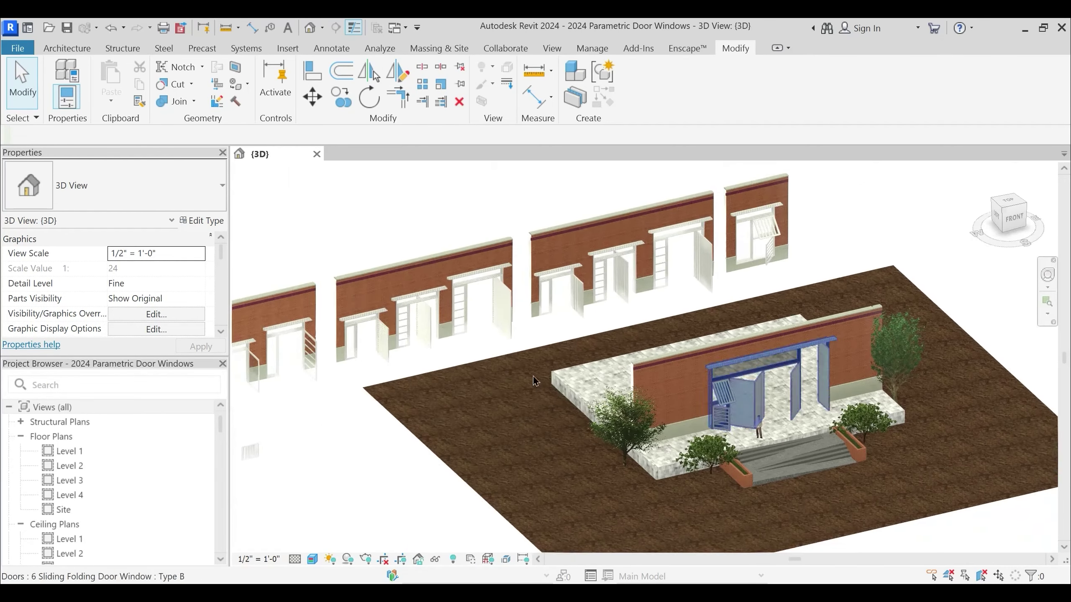
{"action": "middle_click_drag", "start_coordinate": [535, 376], "coordinate": [653, 383]}
{"action": "scroll", "coordinate": [653, 383], "scroll_direction": "up", "scroll_amount": 1}
{"action": "scroll", "coordinate": [555, 350], "scroll_direction": "up", "scroll_amount": 2}
Open the TypeB-Decorative H.Lourvers-C door window's family for editing and orbit its 3D view to inspect it
{"action": "left_click", "coordinate": [542, 328]}
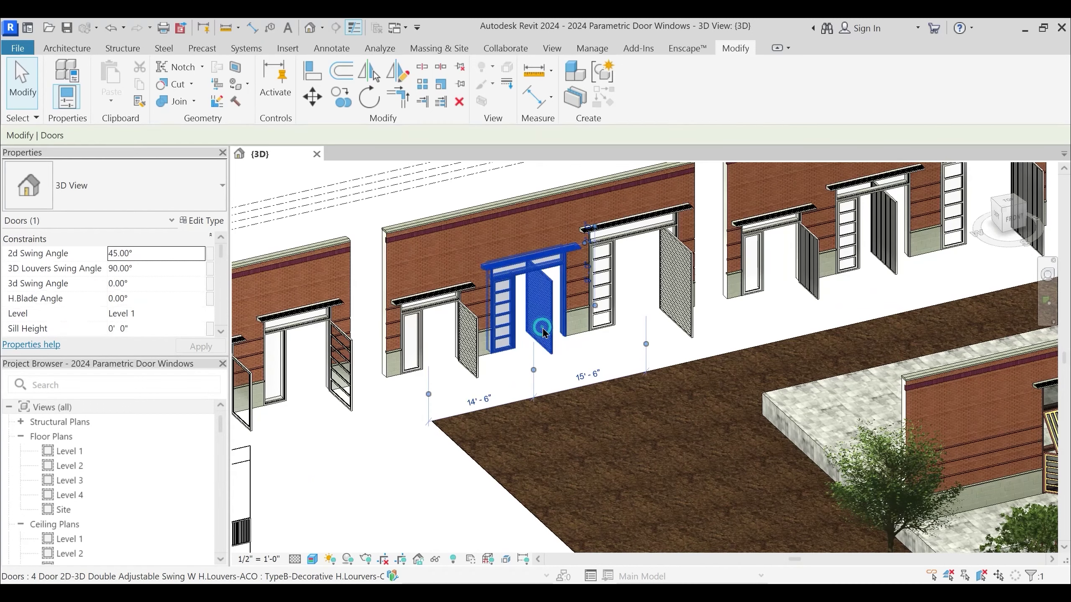
{"action": "double_click", "coordinate": [559, 295]}
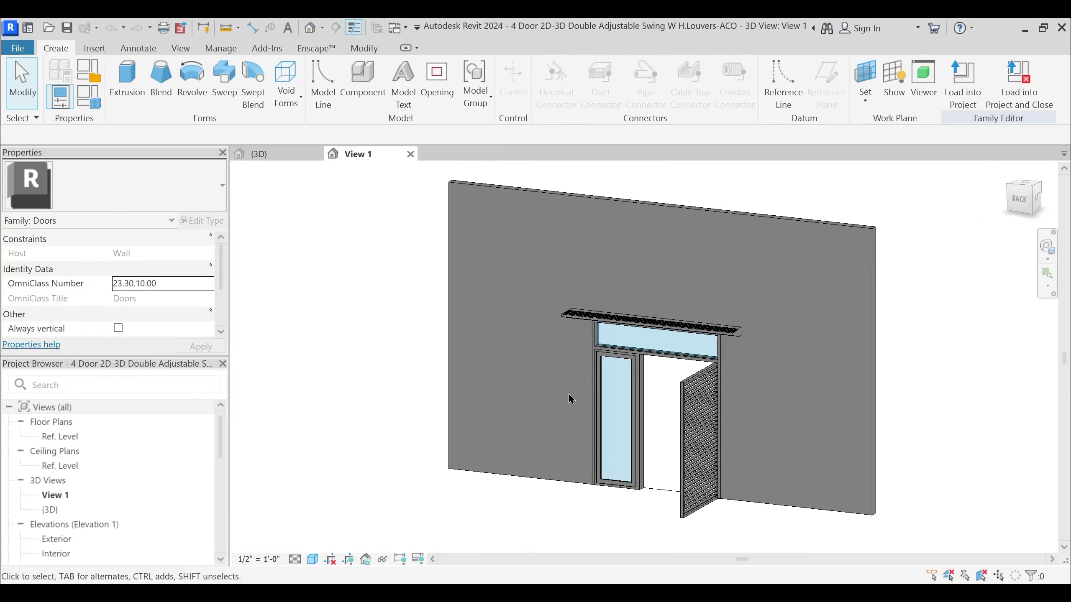
{"action": "middle_click_drag", "start_coordinate": [570, 399], "coordinate": [639, 454], "text": "shift"}
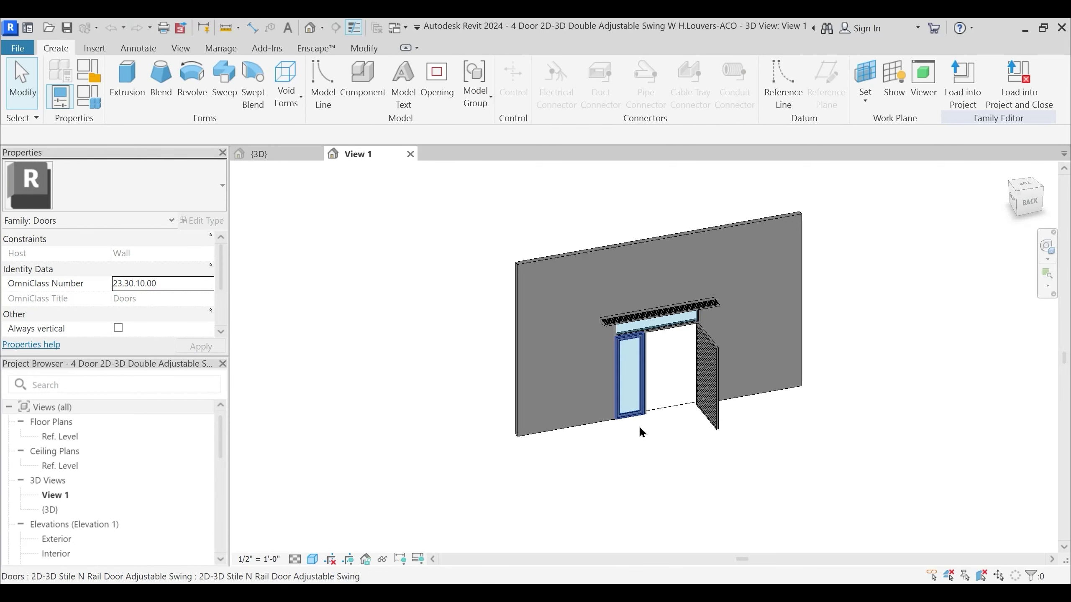
Switch the family's current type to TypeB-Decorative H.Lourvers-C in the Family Types settings
{"action": "left_click", "coordinate": [88, 97]}
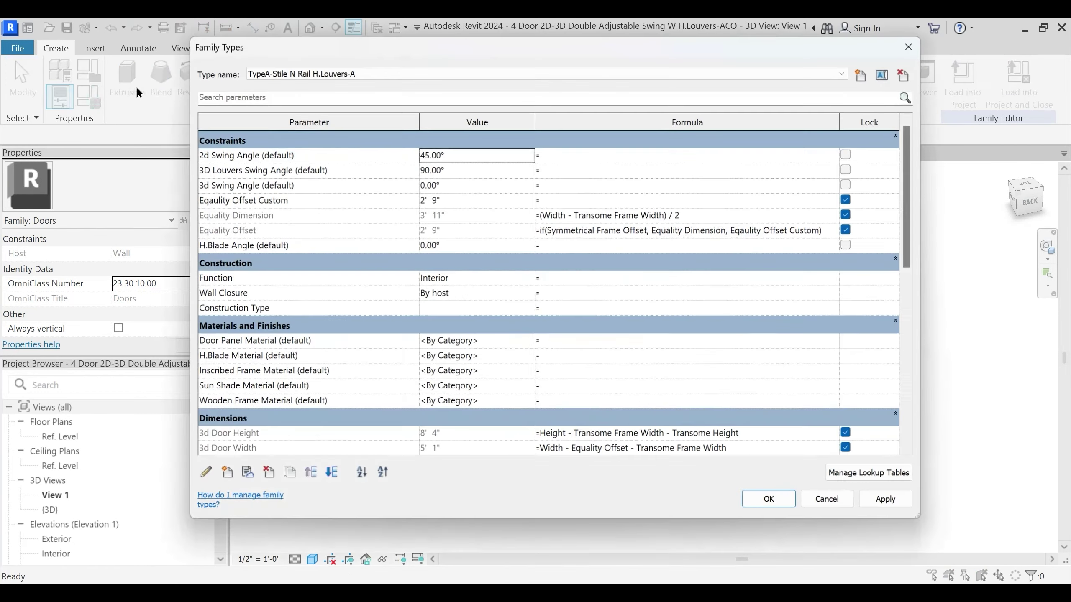
{"action": "left_click", "coordinate": [304, 78]}
{"action": "left_click", "coordinate": [303, 107]}
{"action": "left_click_drag", "start_coordinate": [381, 45], "coordinate": [100, 48]}
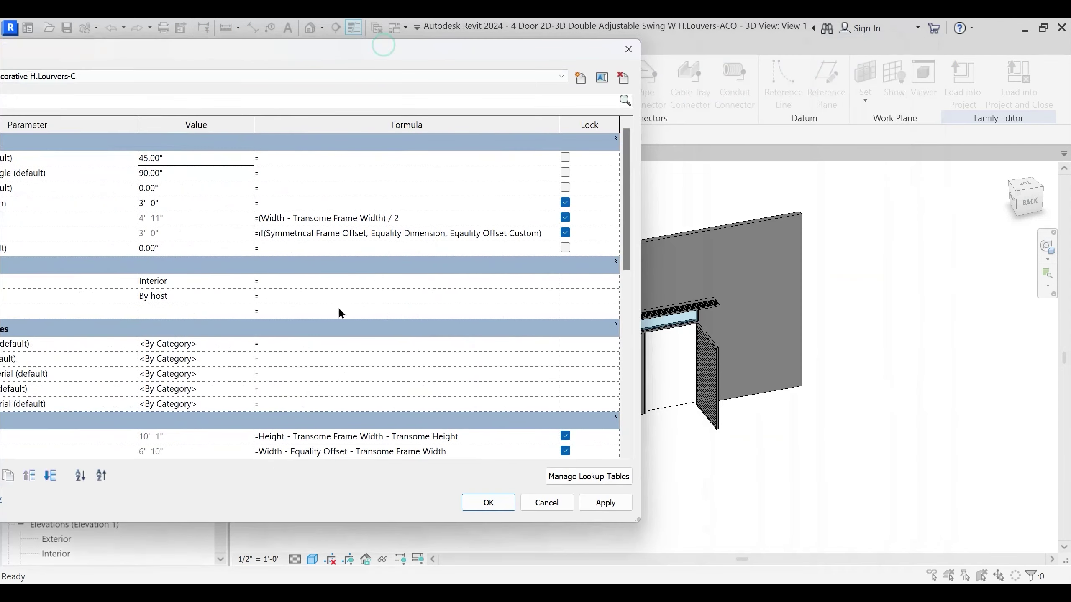
{"action": "left_click", "coordinate": [496, 504]}
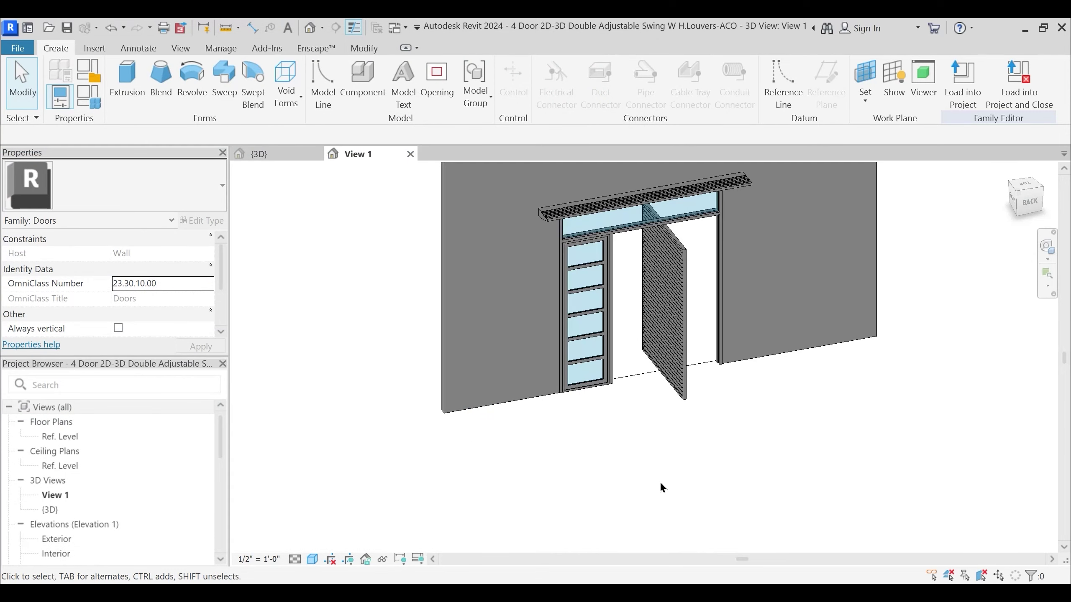
Select the nested Horizontal Louvers Module C.Rotation - Line Based door panel and open its family for editing
{"action": "middle_click_drag", "start_coordinate": [674, 437], "coordinate": [648, 484]}
{"action": "left_click", "coordinate": [689, 420]}
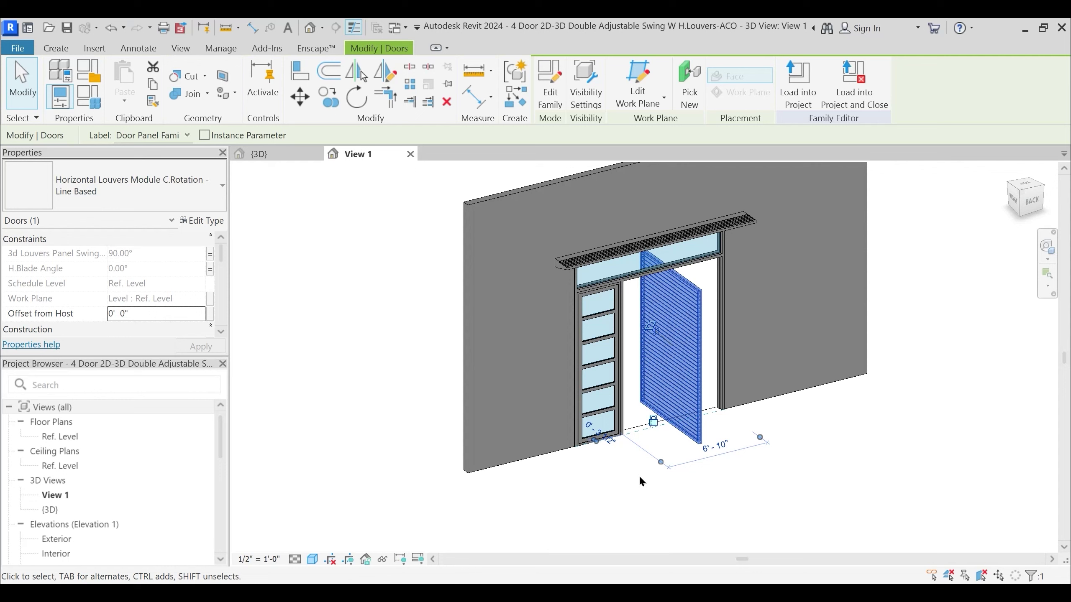
{"action": "scroll", "coordinate": [122, 464], "scroll_direction": "down", "scroll_amount": 8}
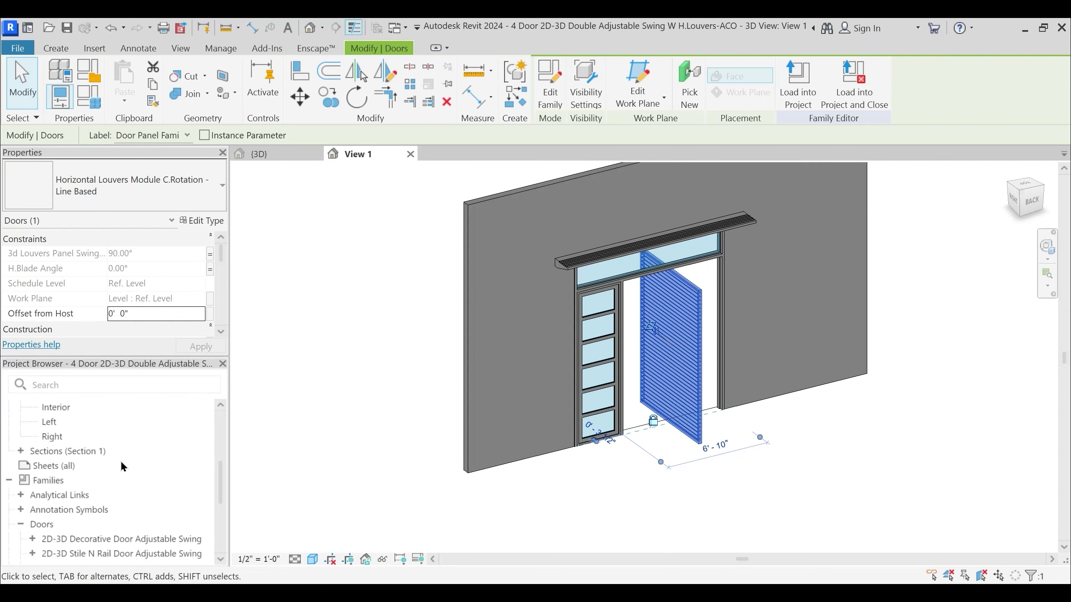
{"action": "left_click", "coordinate": [553, 106]}
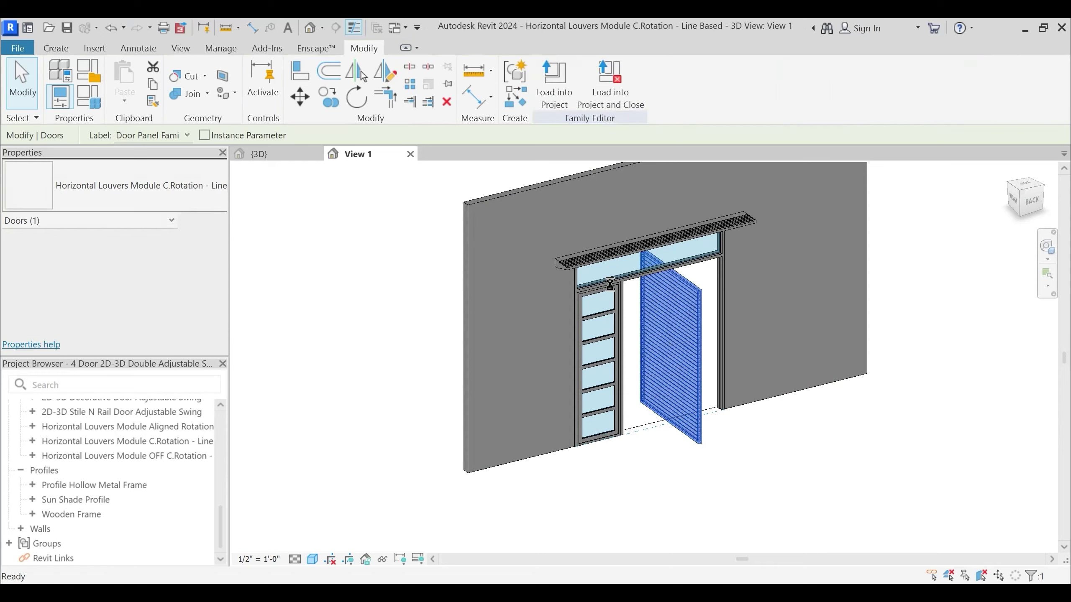
Open the nested H.Louver's Panel Line Based family from the louver module and inspect it in 3D
{"action": "middle_click_drag", "start_coordinate": [448, 357], "coordinate": [633, 351], "text": "shift"}
{"action": "middle_click_drag", "start_coordinate": [549, 400], "coordinate": [666, 356], "text": "shift"}
{"action": "scroll", "coordinate": [678, 289], "scroll_direction": "up", "scroll_amount": 2}
{"action": "middle_click_drag", "start_coordinate": [566, 366], "coordinate": [547, 332], "text": "shift"}
{"action": "left_click", "coordinate": [553, 328]}
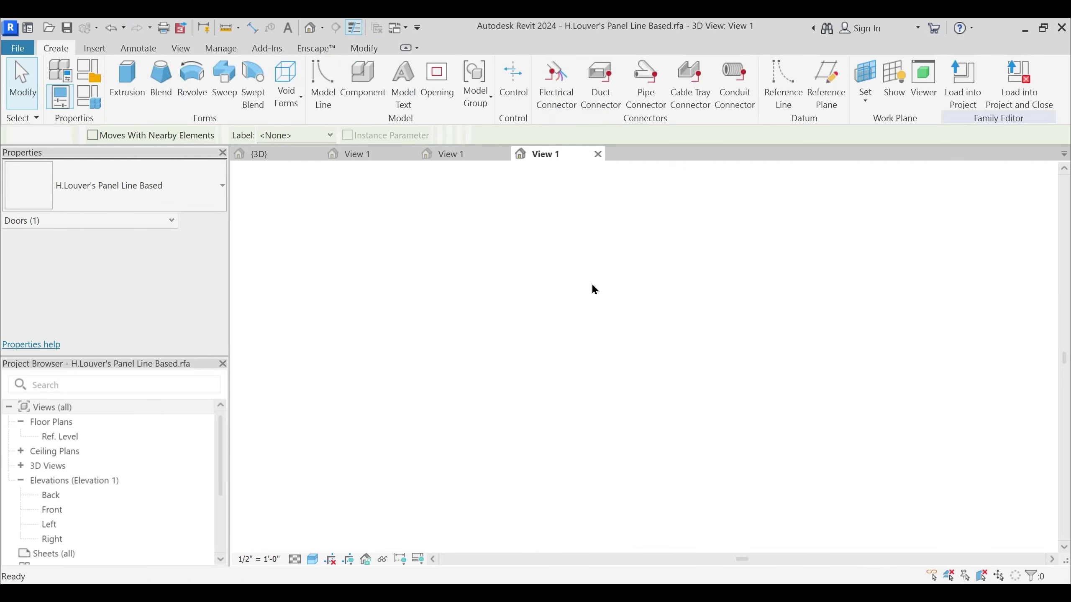
{"action": "middle_click_drag", "start_coordinate": [504, 351], "coordinate": [667, 373], "text": "shift"}
{"action": "scroll", "coordinate": [657, 216], "scroll_direction": "up", "scroll_amount": 3}
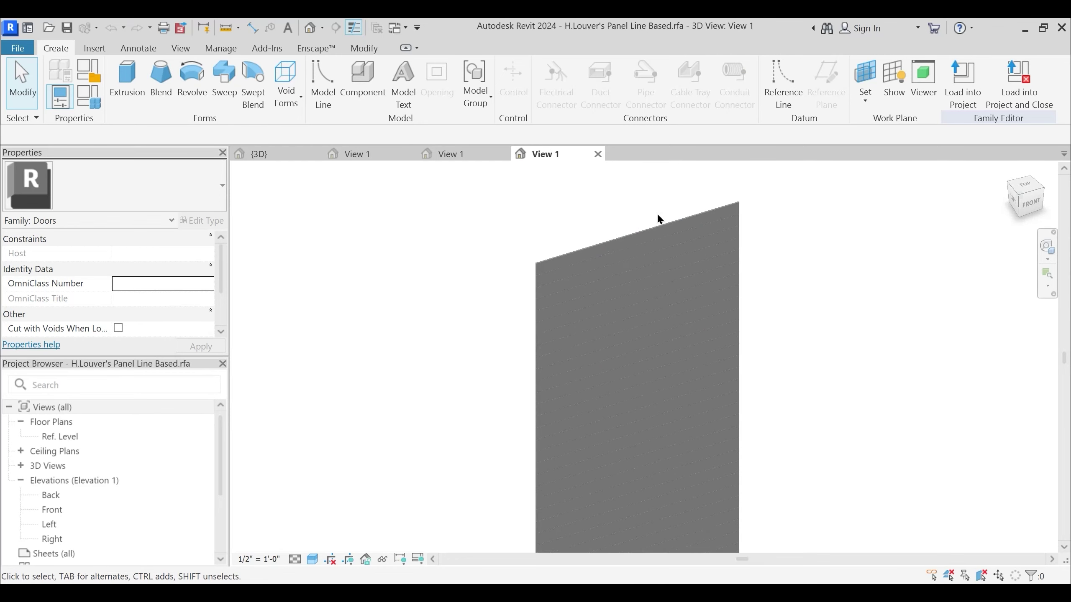
Open the nested Horizontal Louver Single Blade family from the louver array and inspect it in a shaded 3D view
{"action": "left_click", "coordinate": [577, 258]}
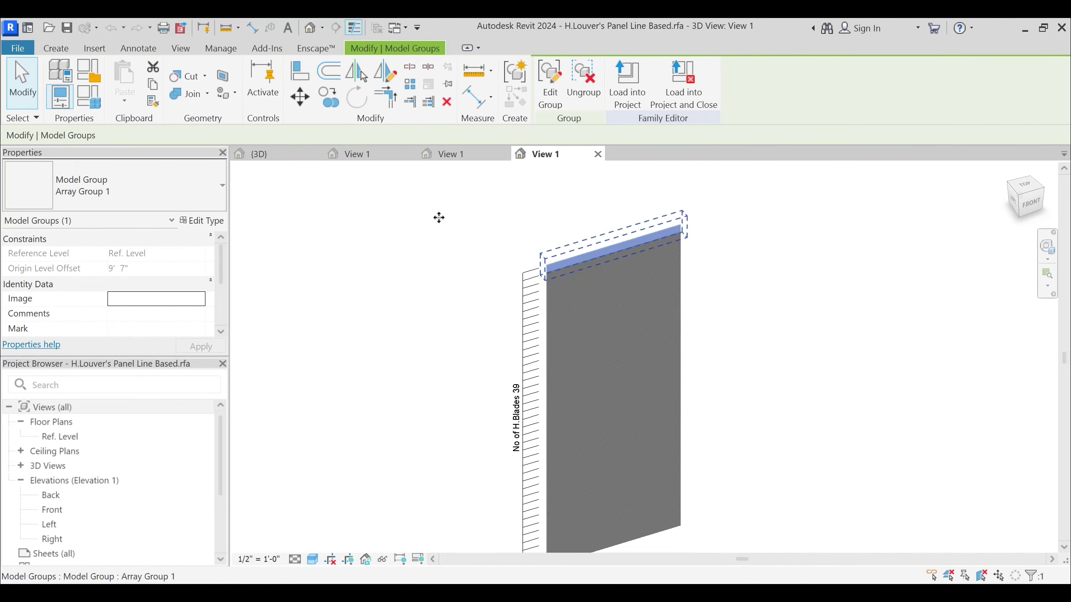
{"action": "key", "text": "Escape"}
{"action": "left_click", "coordinate": [587, 253]}
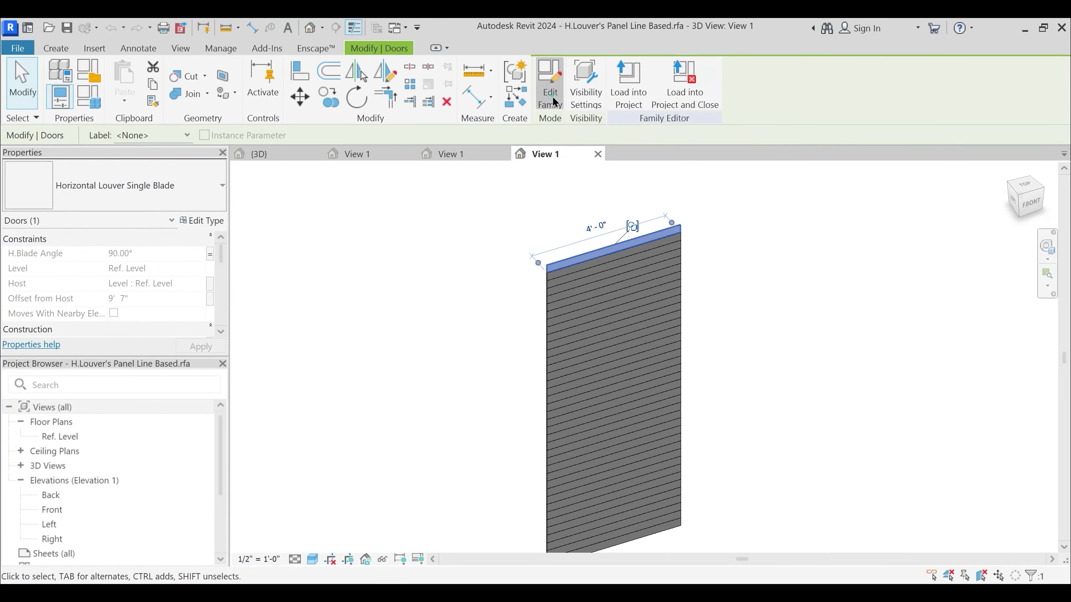
{"action": "left_click", "coordinate": [549, 81]}
{"action": "middle_click_drag", "start_coordinate": [417, 228], "coordinate": [658, 354], "text": "shift"}
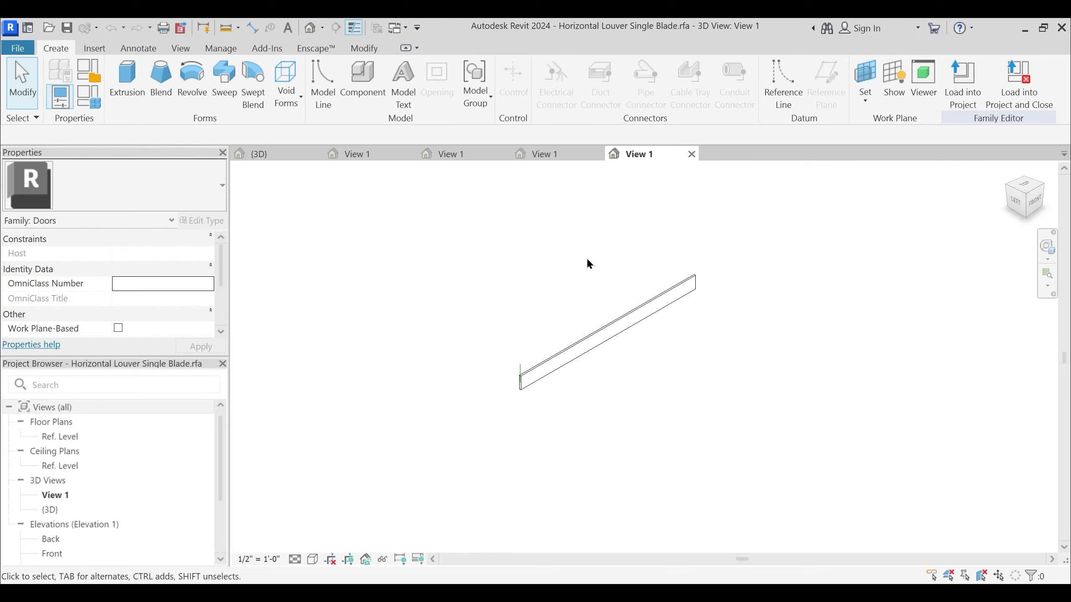
{"action": "mouse_move", "coordinate": [576, 255]}
{"action": "middle_mouse_down"}
{"action": "mouse_move", "coordinate": [584, 267]}
{"action": "mouse_move", "coordinate": [514, 259]}
{"action": "mouse_move", "coordinate": [612, 188]}
{"action": "middle_mouse_up"}
{"action": "key", "text": "s"}
{"action": "key", "text": "d"}
Close the single blade, louver panel, louver module and door families without saving, returning to the 2024 Parametric Door Windows project
{"action": "left_click", "coordinate": [691, 154]}
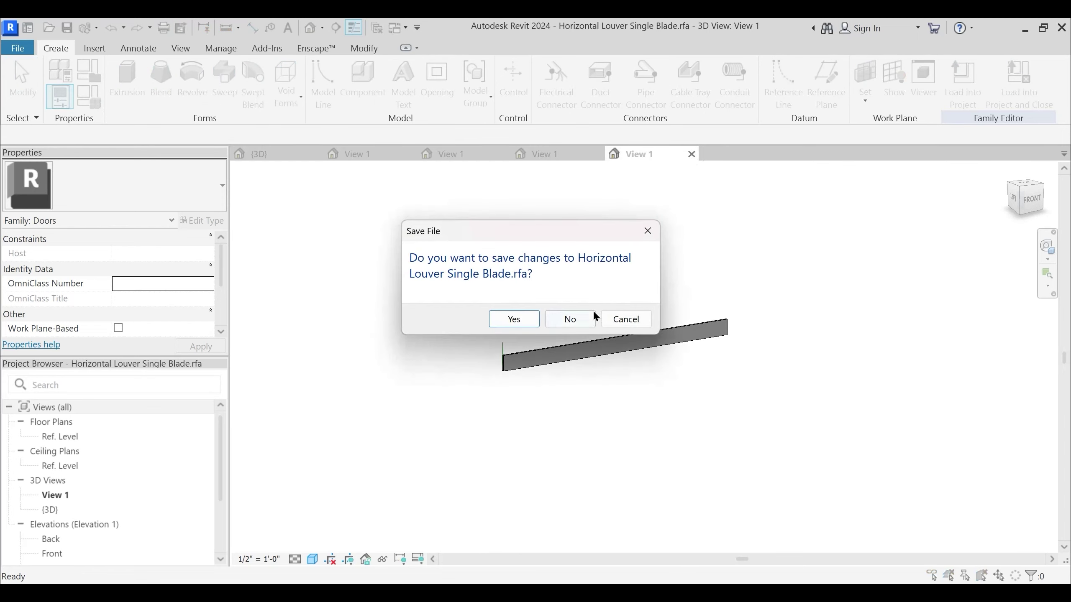
{"action": "left_click", "coordinate": [594, 315]}
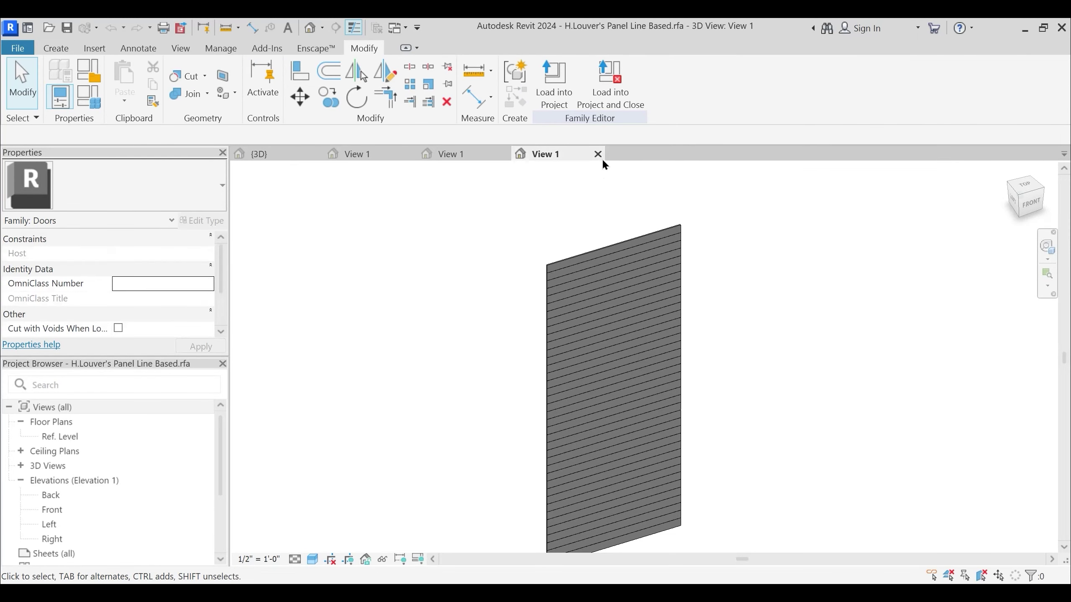
{"action": "left_click", "coordinate": [598, 155]}
{"action": "left_click", "coordinate": [570, 316]}
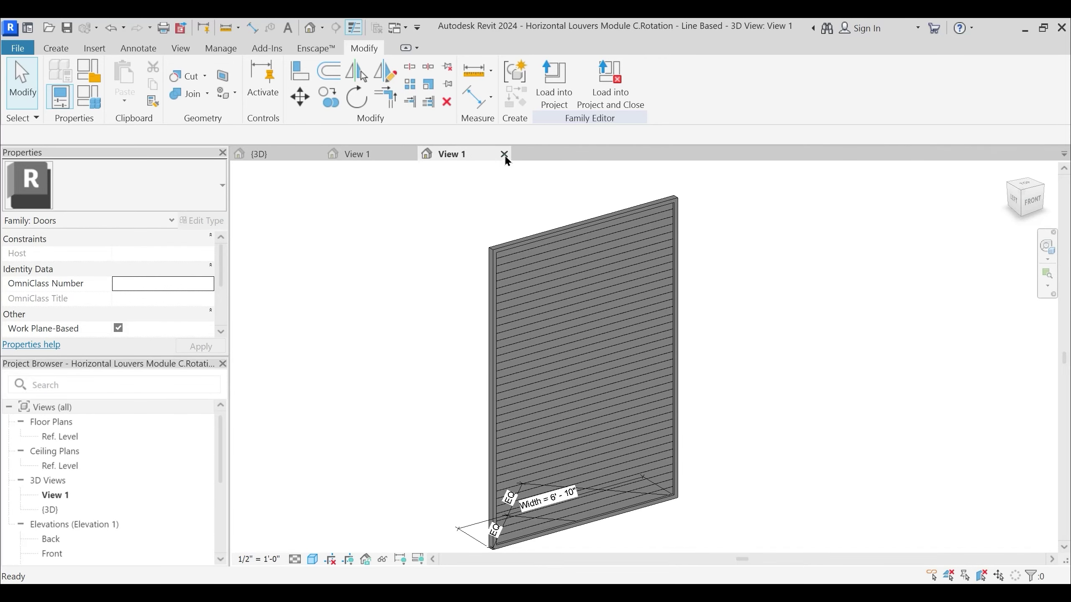
{"action": "left_click", "coordinate": [504, 155]}
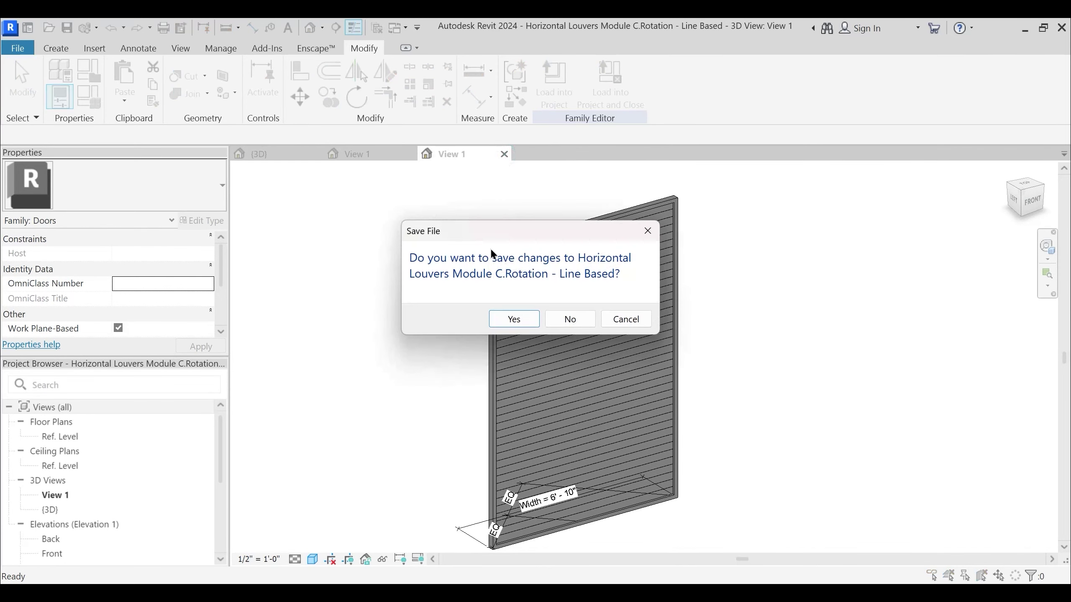
{"action": "left_click", "coordinate": [574, 321]}
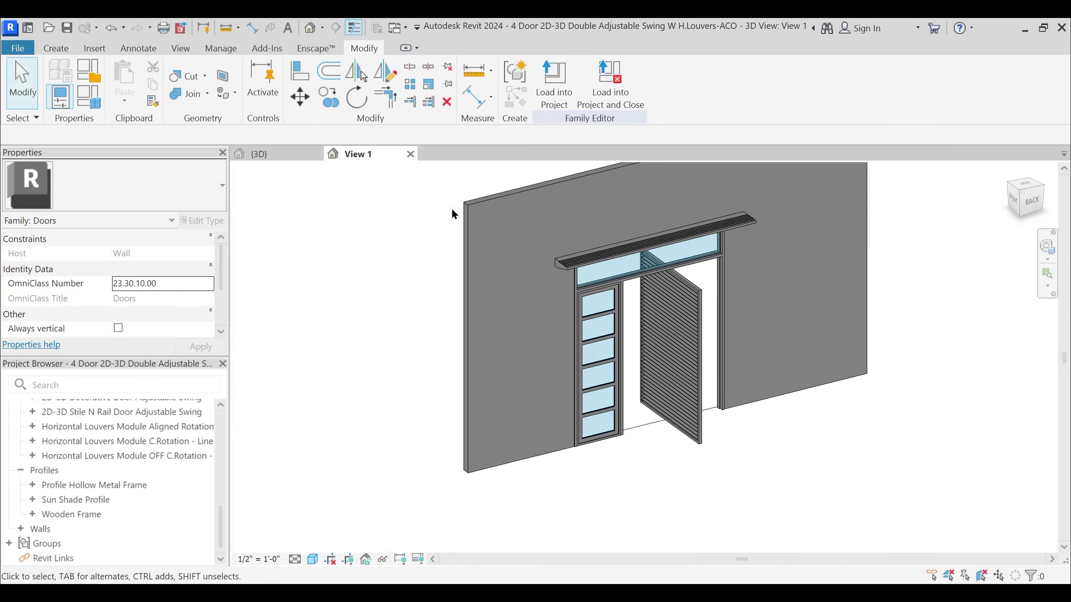
{"action": "left_click", "coordinate": [410, 155]}
{"action": "left_click", "coordinate": [573, 320]}
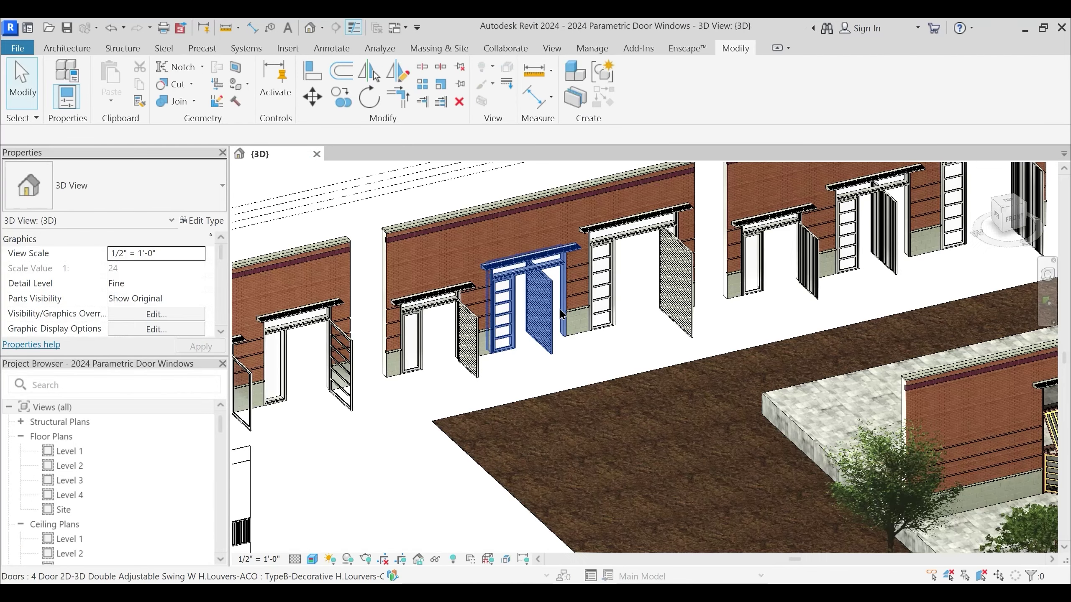
Examine the 6 Sliding Folding Door Window and its louvered panels in the brick wall in the project's 3D view
{"action": "scroll", "coordinate": [562, 329], "scroll_direction": "down", "scroll_amount": 3}
{"action": "middle_click_drag", "start_coordinate": [692, 401], "coordinate": [470, 432]}
{"action": "scroll", "coordinate": [667, 417], "scroll_direction": "up", "scroll_amount": 3}
{"action": "middle_click_drag", "start_coordinate": [673, 387], "coordinate": [695, 402], "text": "shift"}
{"action": "scroll", "coordinate": [696, 404], "scroll_direction": "up", "scroll_amount": 3}
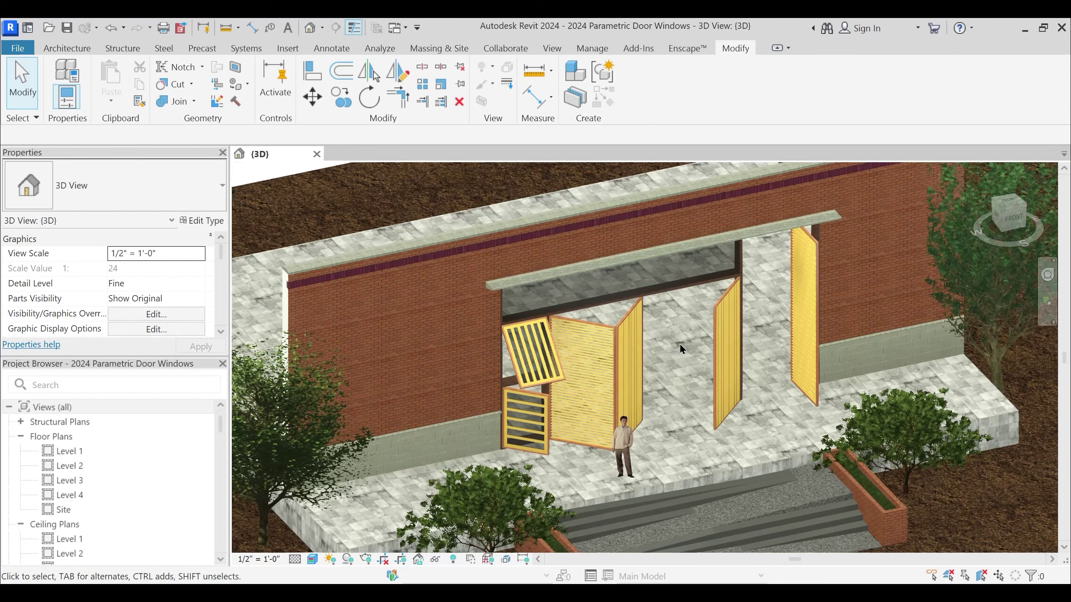
{"action": "left_click", "coordinate": [557, 384]}
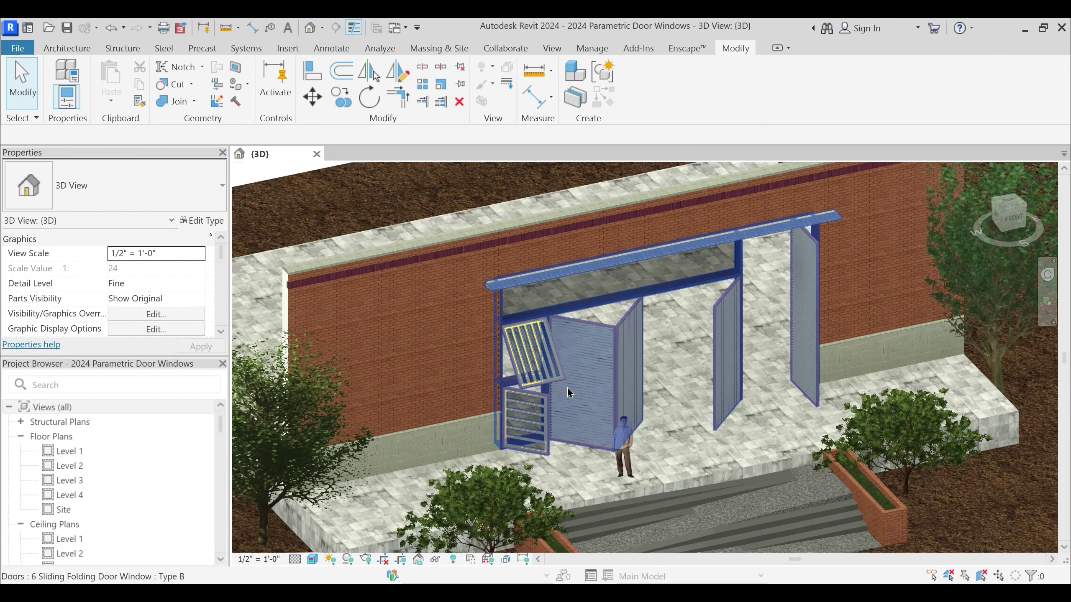
{"action": "middle_click_drag", "start_coordinate": [668, 364], "coordinate": [674, 397], "text": "shift"}
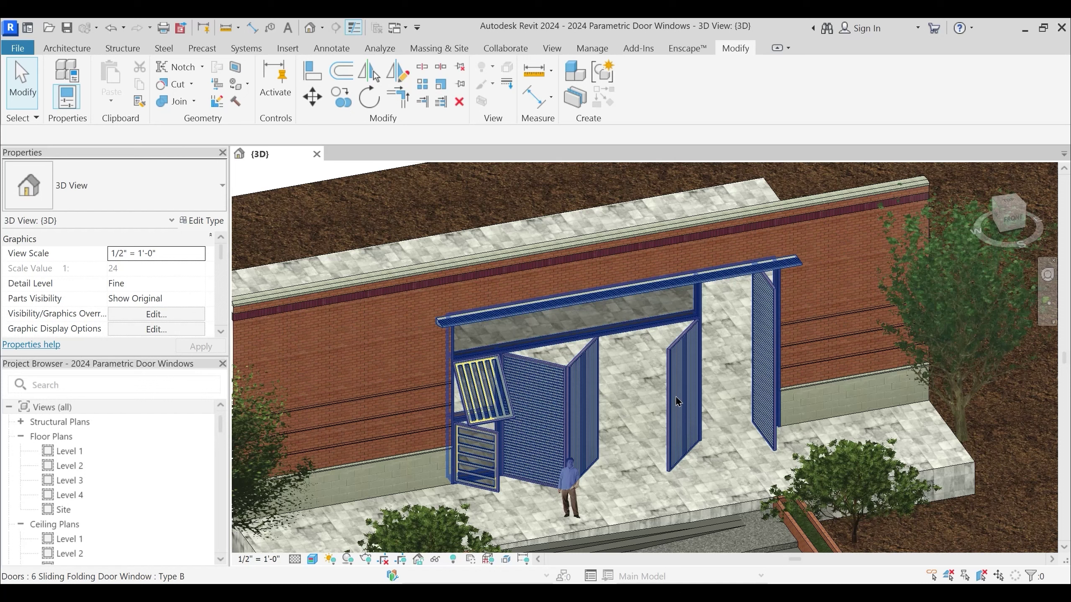
{"action": "middle_click_drag", "start_coordinate": [676, 399], "coordinate": [673, 366]}
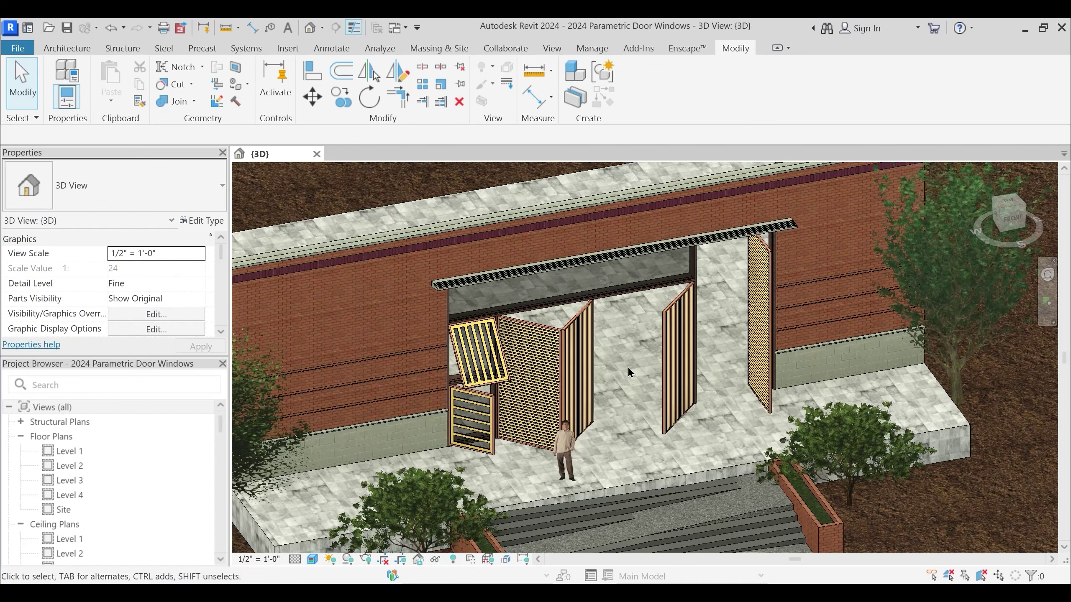
{"action": "middle_click_drag", "start_coordinate": [641, 397], "coordinate": [641, 386]}
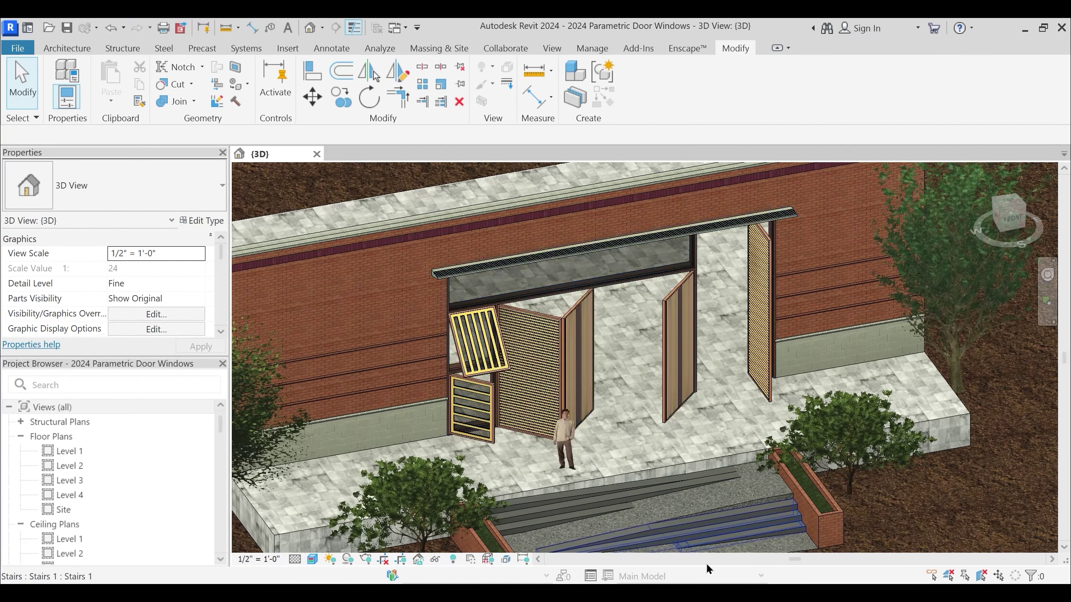
Switch to the other Revit session and create a new project from the default template in the English-Imperial folder
{"action": "mouse_move", "coordinate": [704, 595]}
{"action": "left_click", "coordinate": [790, 530]}
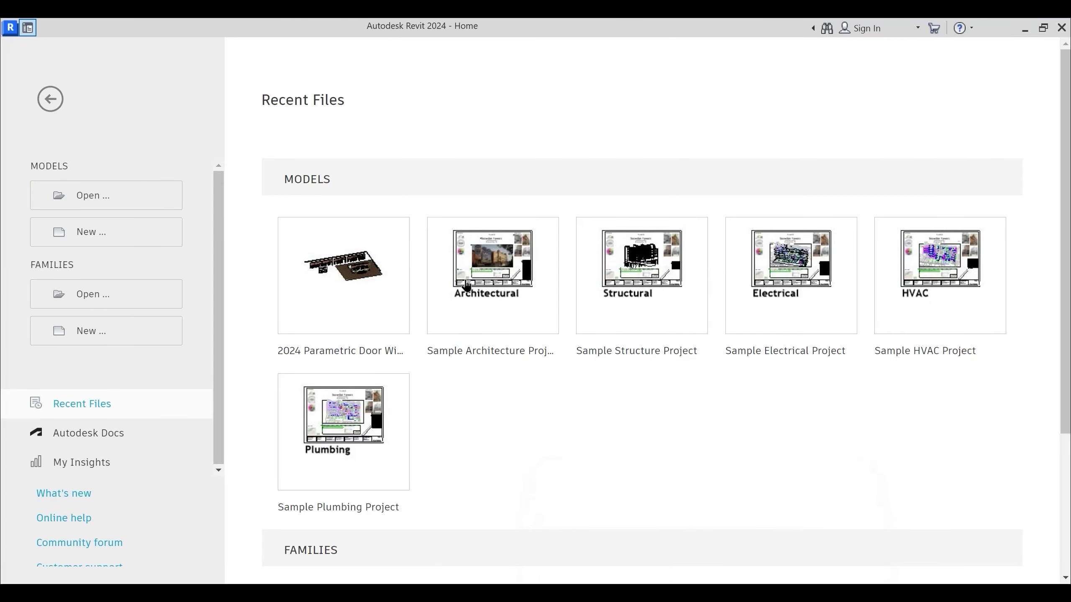
{"action": "left_click", "coordinate": [87, 235]}
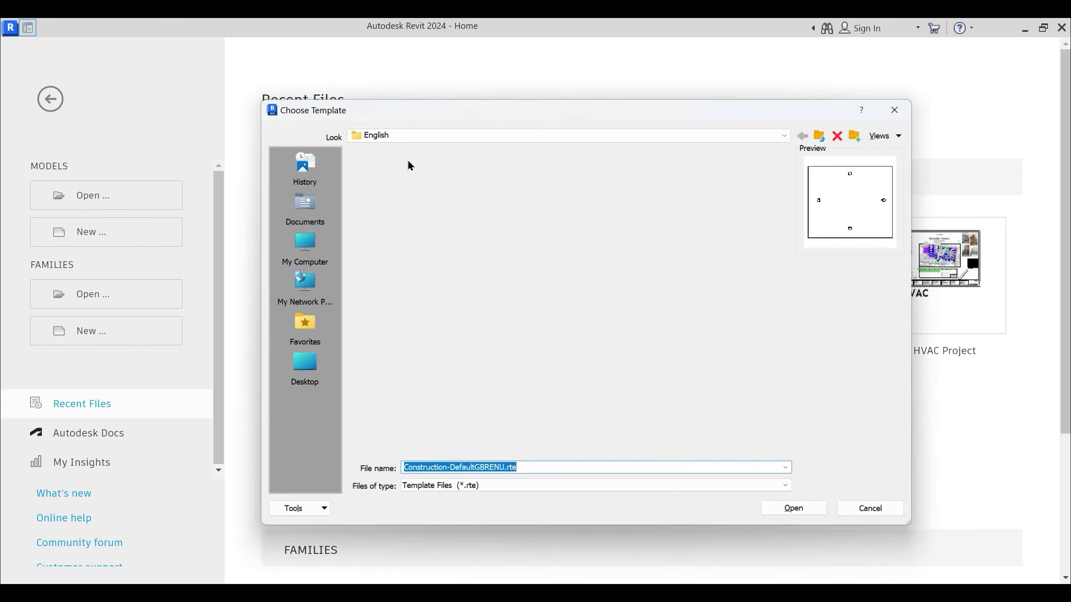
{"action": "left_click", "coordinate": [416, 131]}
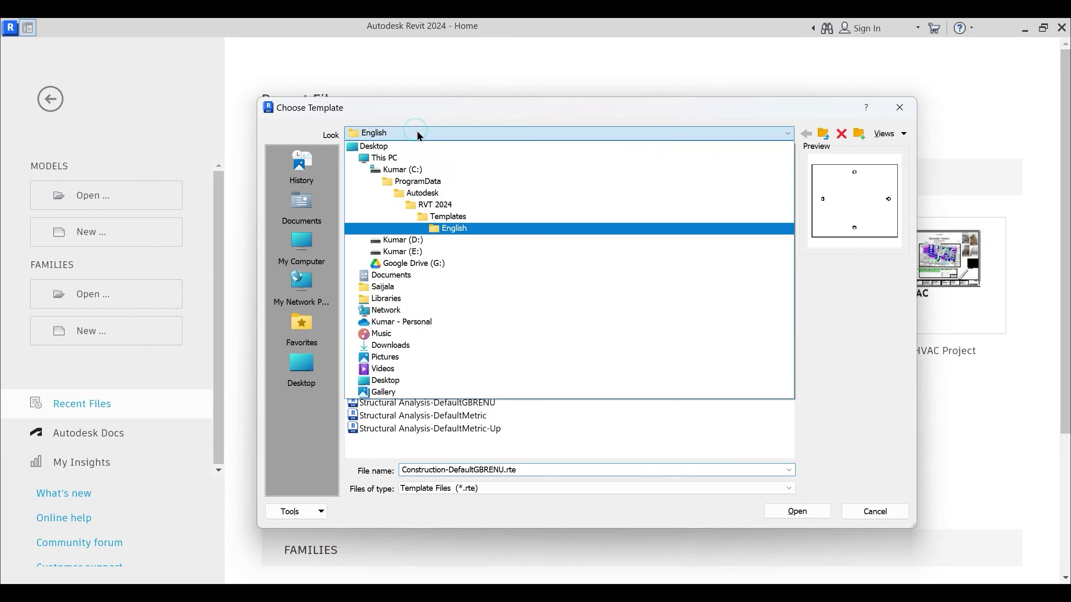
{"action": "left_click", "coordinate": [426, 216]}
{"action": "double_click", "coordinate": [403, 208]}
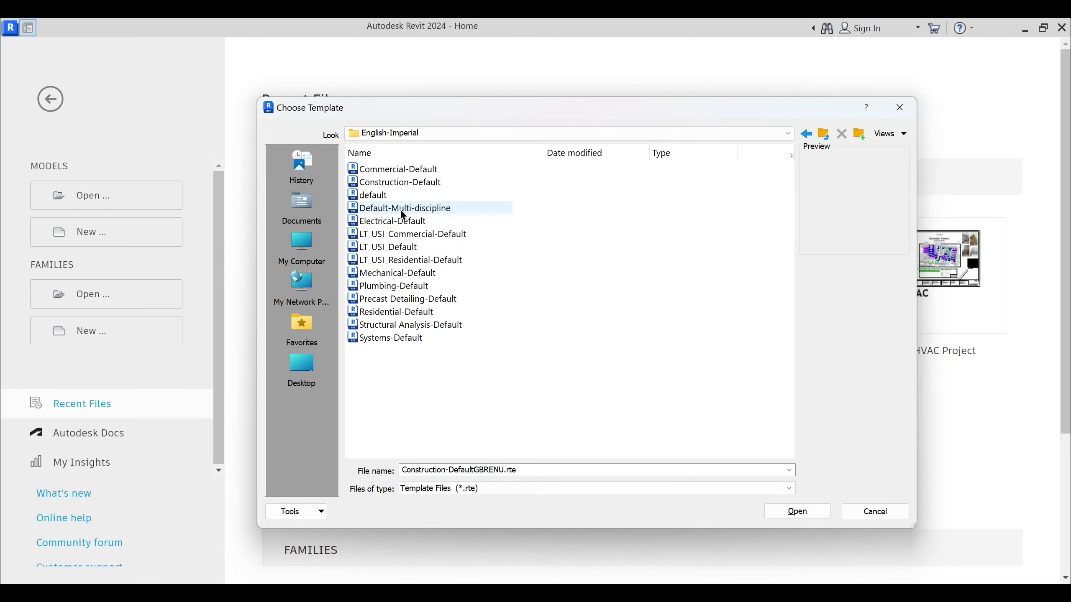
{"action": "left_click", "coordinate": [374, 197]}
{"action": "left_click", "coordinate": [796, 511]}
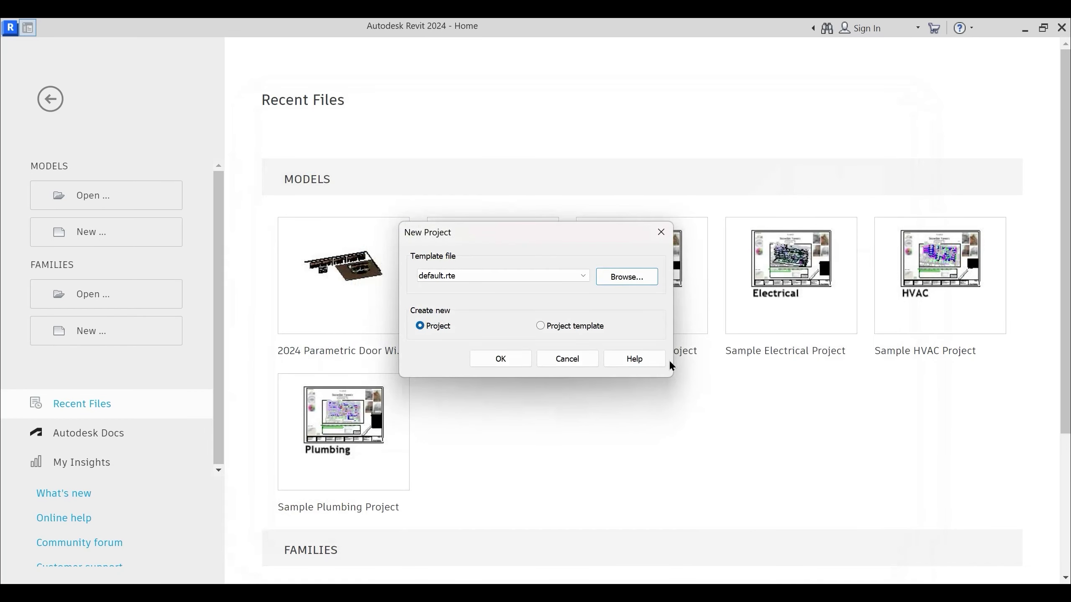
{"action": "left_click", "coordinate": [502, 358]}
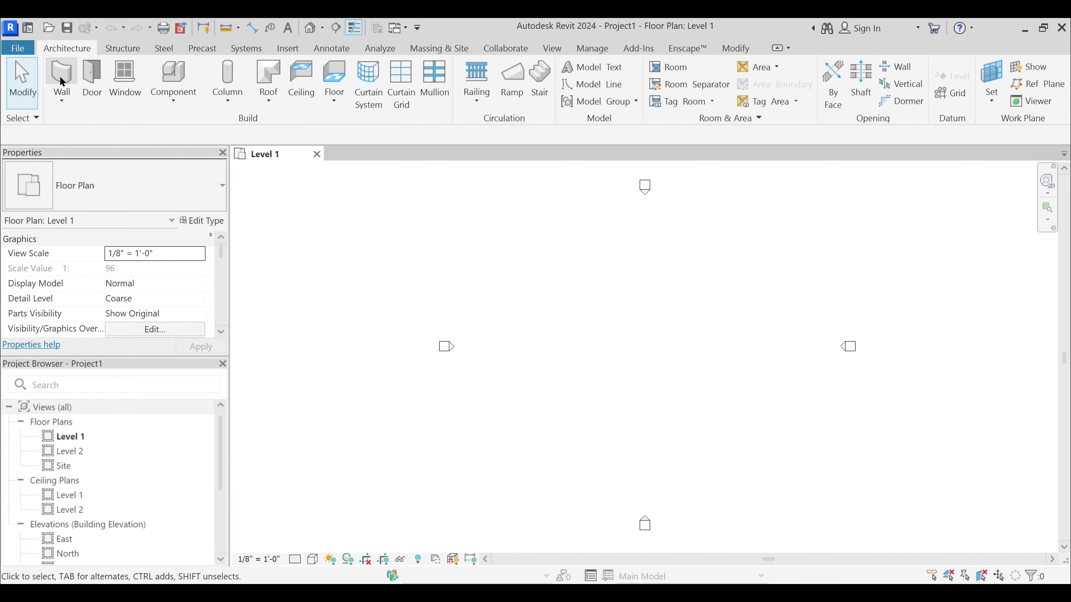
Draw a horizontal Generic - 8" wall about 57' long in the Level 1 floor plan
{"action": "key", "text": "w"}
{"action": "key", "text": "a"}
{"action": "scroll", "coordinate": [503, 337], "scroll_direction": "up", "scroll_amount": 2}
{"action": "left_click", "coordinate": [502, 334]}
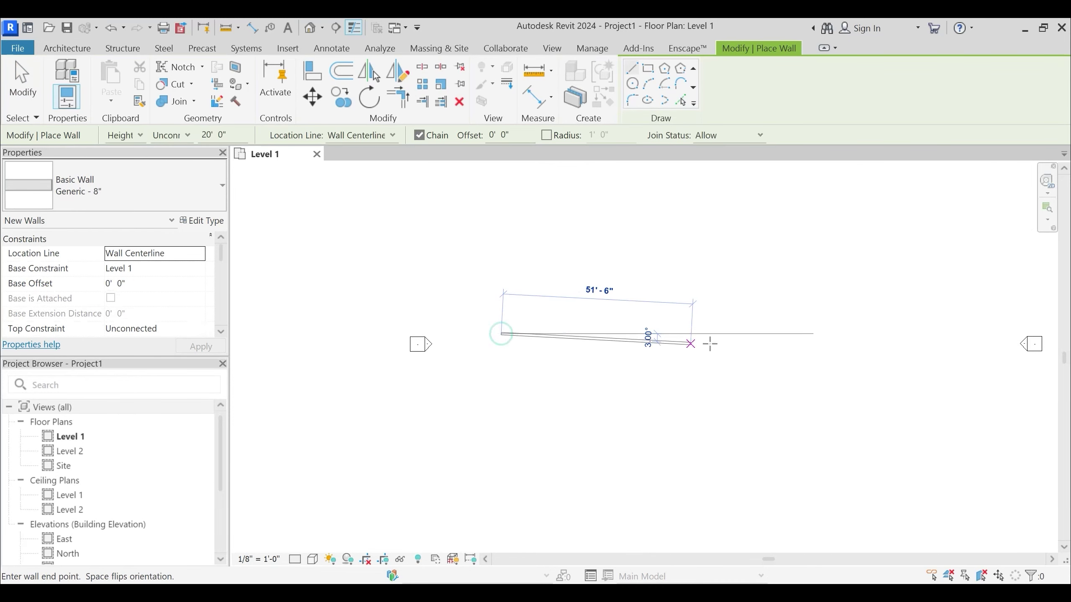
{"action": "left_click", "coordinate": [713, 334]}
{"action": "key", "text": "Escape"}
{"action": "key", "text": "Escape"}
{"action": "scroll", "coordinate": [488, 333], "scroll_direction": "up", "scroll_amount": 2}
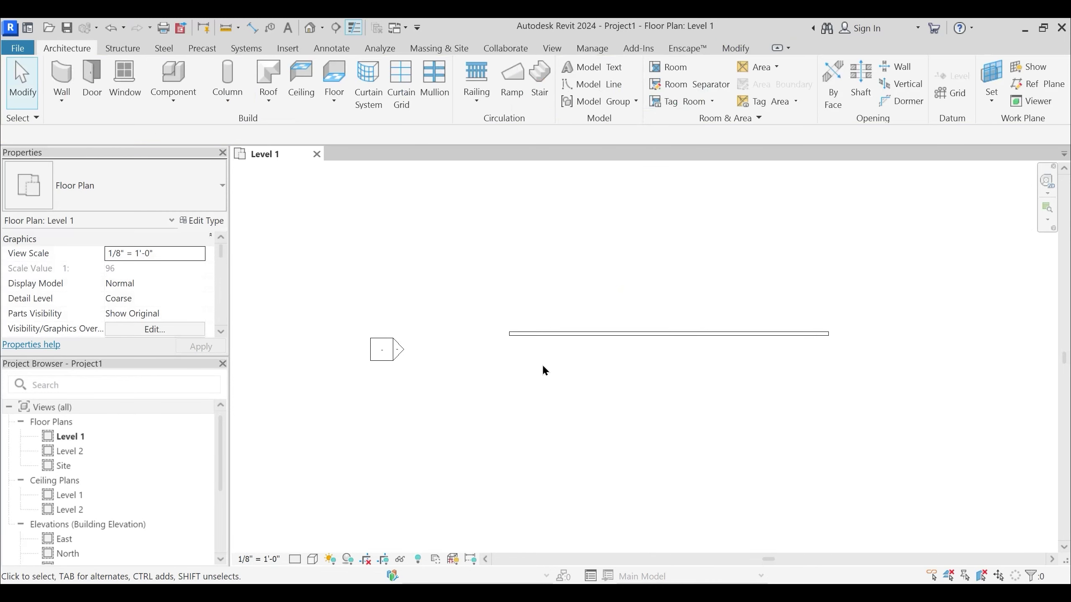
Place a Single-Flush 36" x 84" door in the wall, centred about 9' from its left end
{"action": "key", "text": "d"}
{"action": "key", "text": "r"}
{"action": "left_click", "coordinate": [560, 335]}
{"action": "key", "text": "Escape"}
{"action": "key", "text": "Escape"}
{"action": "scroll", "coordinate": [564, 350], "scroll_direction": "up", "scroll_amount": 2}
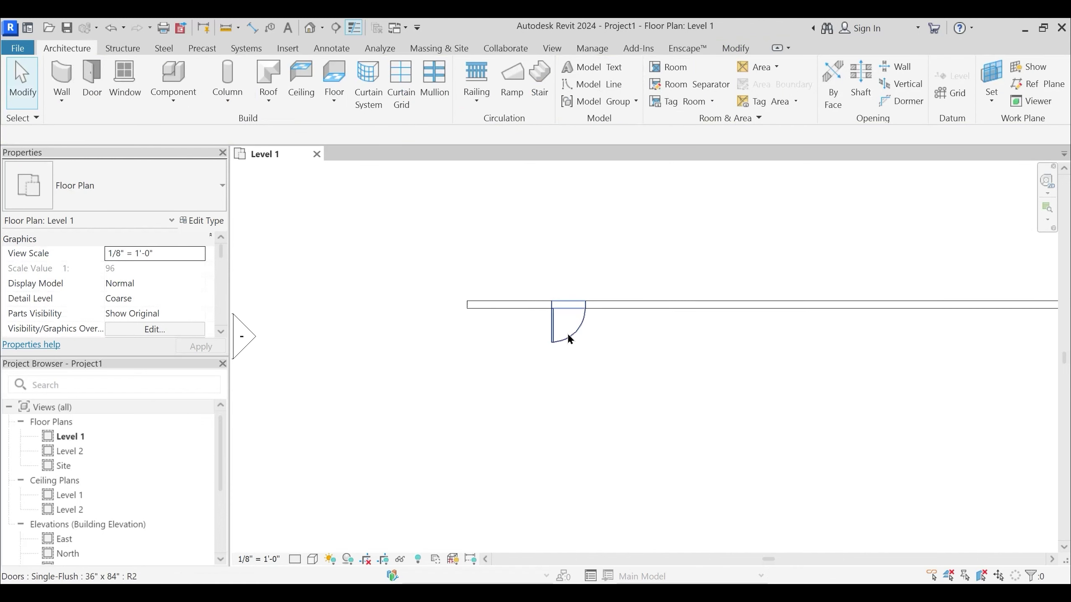
Open the Single-Flush door's family for editing and inspect it in a shaded 3D view
{"action": "left_click", "coordinate": [576, 333]}
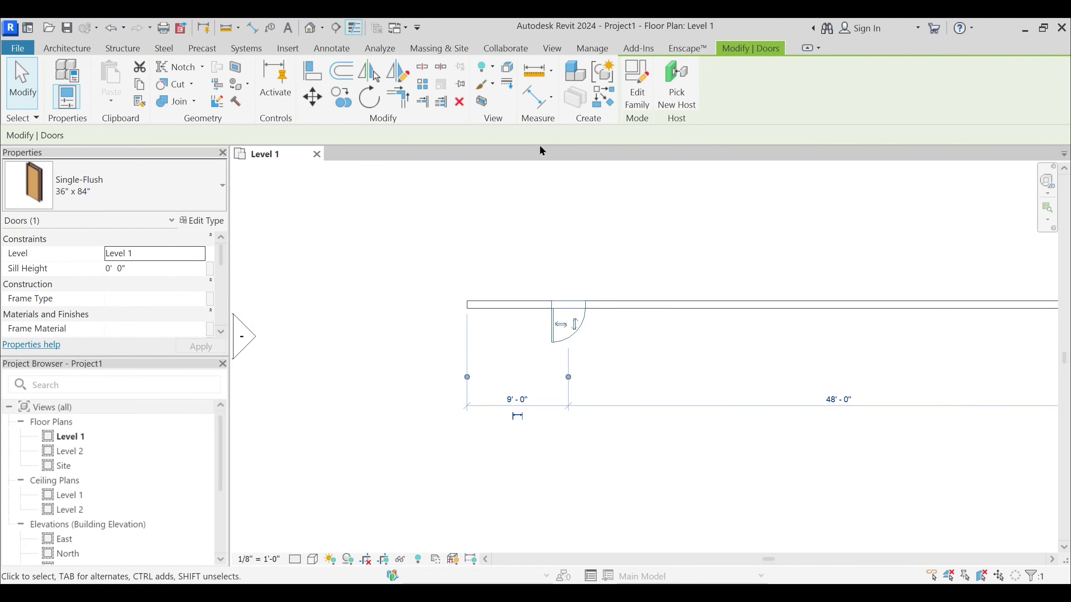
{"action": "left_click", "coordinate": [638, 99]}
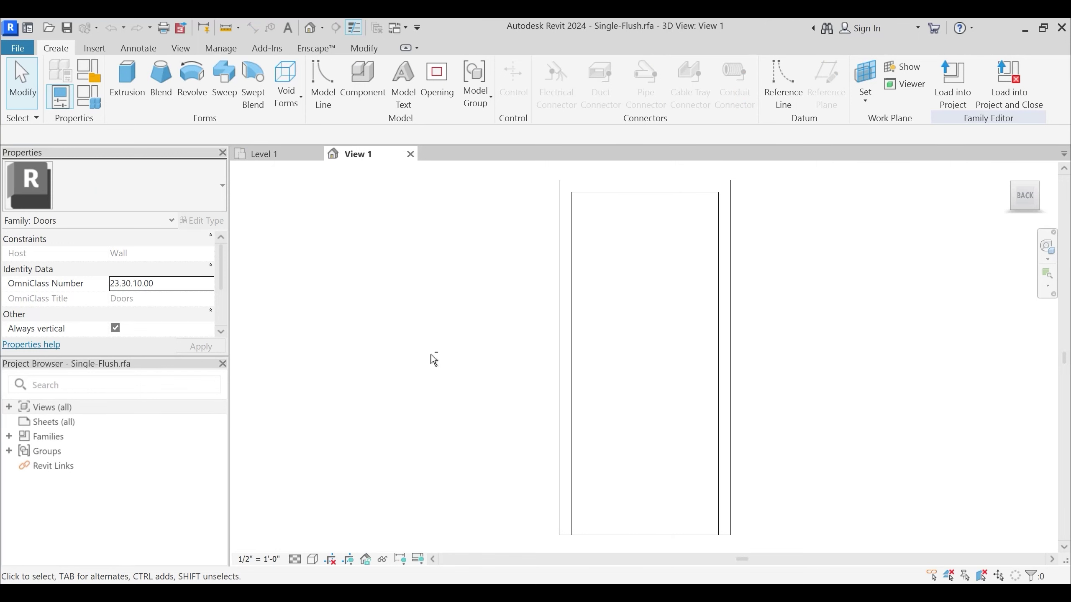
{"action": "middle_click_drag", "start_coordinate": [430, 354], "coordinate": [478, 402], "text": "shift"}
{"action": "key", "text": "s"}
{"action": "key", "text": "d"}
{"action": "middle_click_drag", "start_coordinate": [449, 361], "coordinate": [507, 382], "text": "shift"}
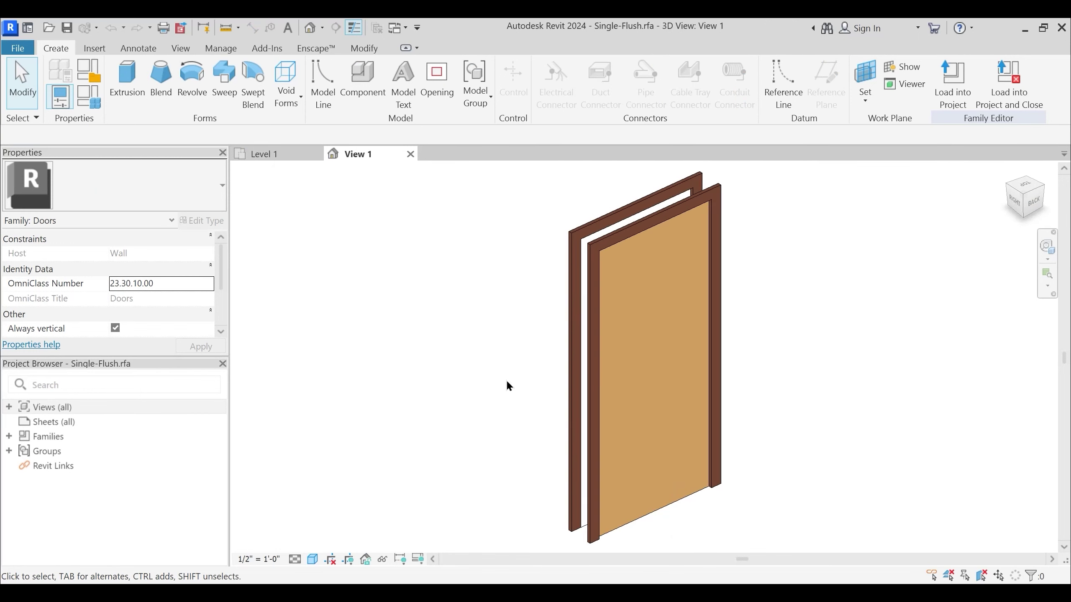
{"action": "scroll", "coordinate": [508, 386], "scroll_direction": "down", "scroll_amount": 3}
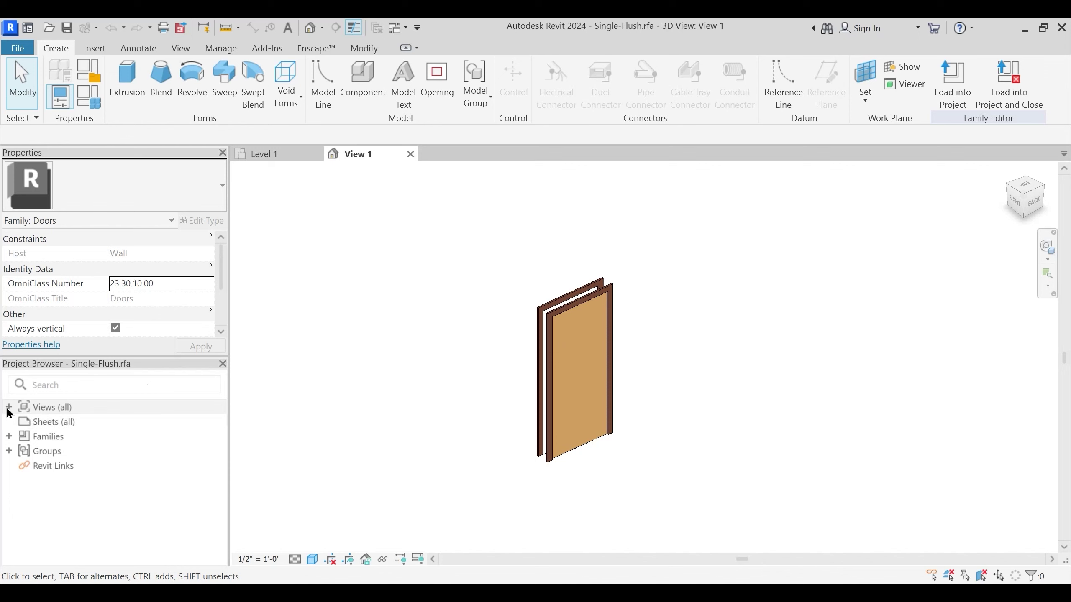
Open the Ground floor plan view of the Single-Flush family
{"action": "left_click", "coordinate": [23, 412]}
{"action": "double_click", "coordinate": [22, 413]}
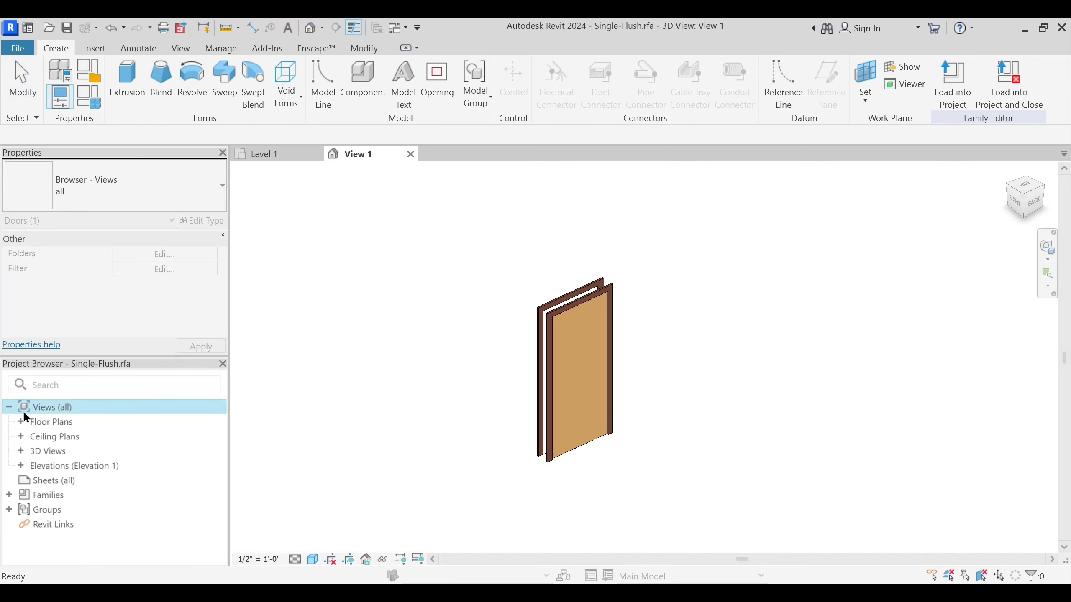
{"action": "double_click", "coordinate": [56, 423]}
{"action": "double_click", "coordinate": [55, 439]}
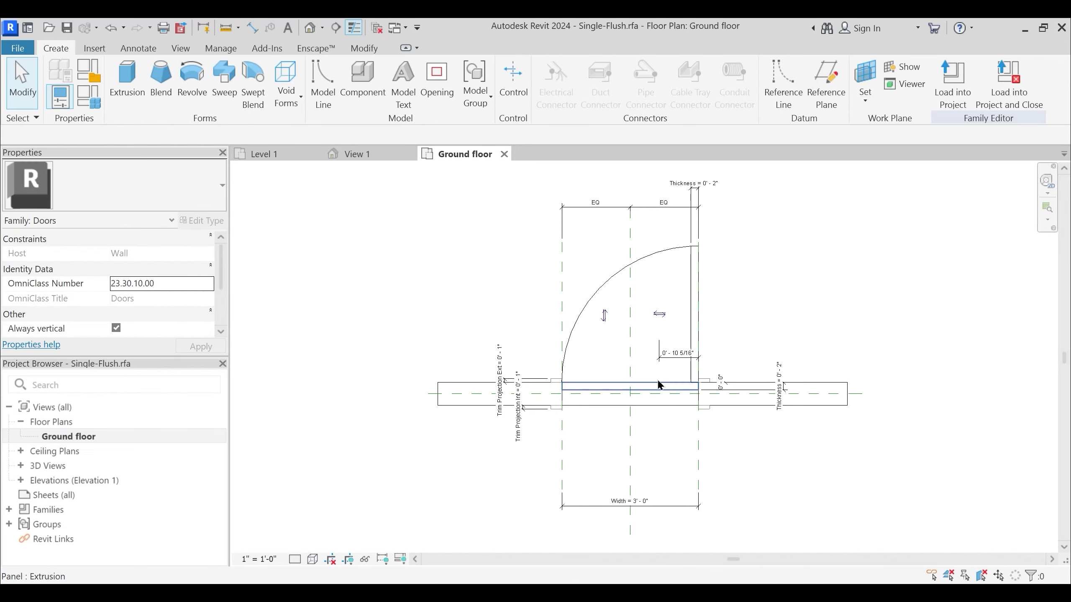
Stretch both ends of the door family's host wall outward to a total length of about 14'-2"
{"action": "left_click", "coordinate": [830, 404]}
{"action": "left_click_drag", "start_coordinate": [846, 395], "coordinate": [996, 395]}
{"action": "left_click_drag", "start_coordinate": [437, 395], "coordinate": [354, 395]}
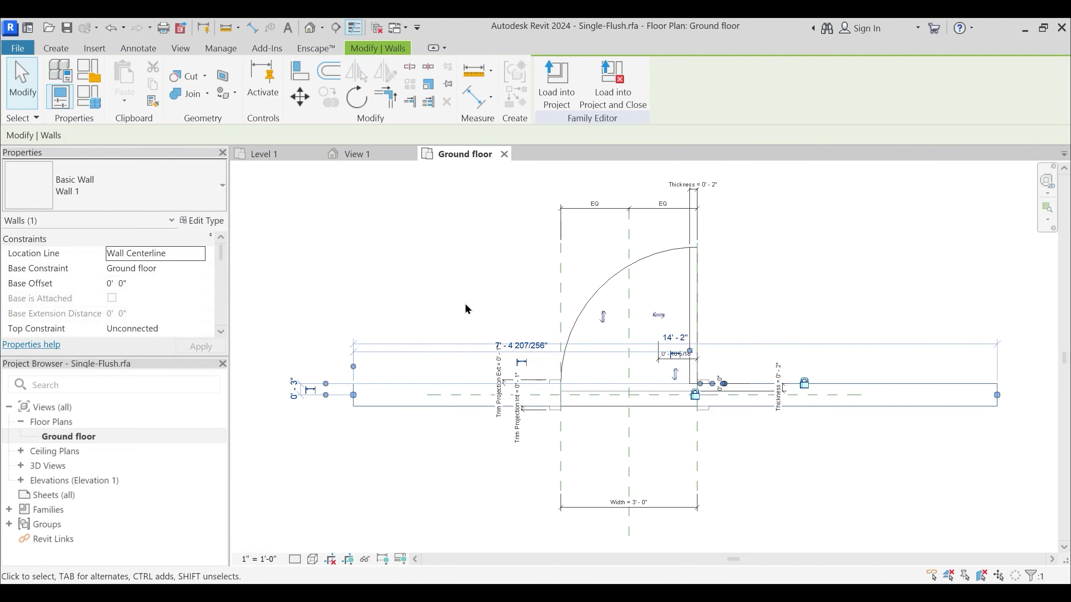
{"action": "left_click", "coordinate": [417, 243]}
Examine the door's swing arc, symbolic panel lines, panel and frame extrusions in the Ground floor plan
{"action": "middle_click_drag", "start_coordinate": [577, 288], "coordinate": [568, 324]}
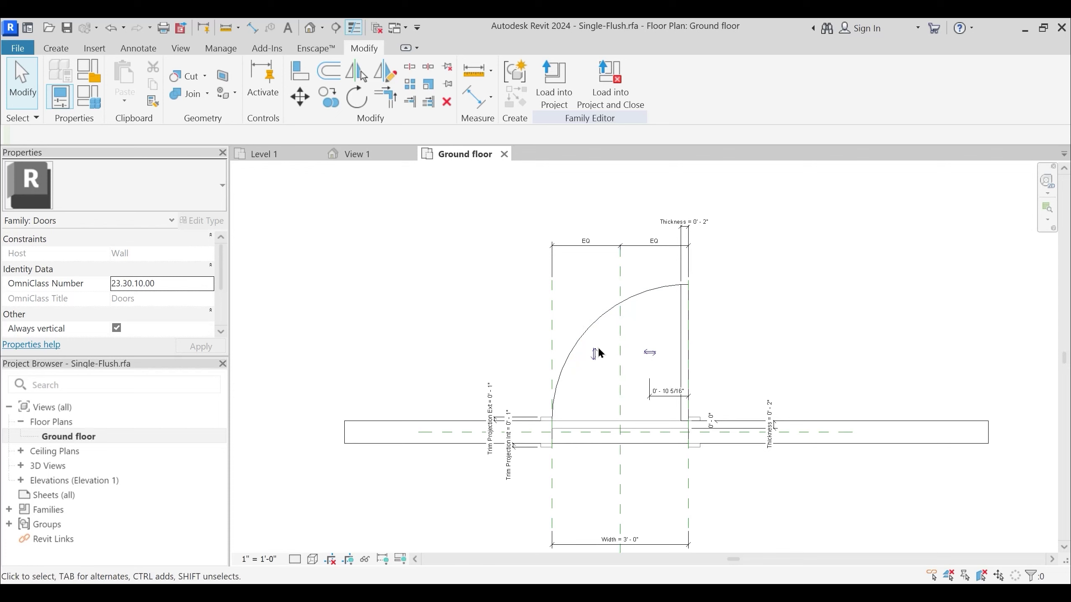
{"action": "left_click", "coordinate": [647, 297]}
{"action": "left_click", "coordinate": [697, 345]}
{"action": "scroll", "coordinate": [656, 429], "scroll_direction": "up", "scroll_amount": 2}
{"action": "left_click", "coordinate": [657, 426]}
{"action": "left_click", "coordinate": [714, 324]}
{"action": "left_click", "coordinate": [697, 282]}
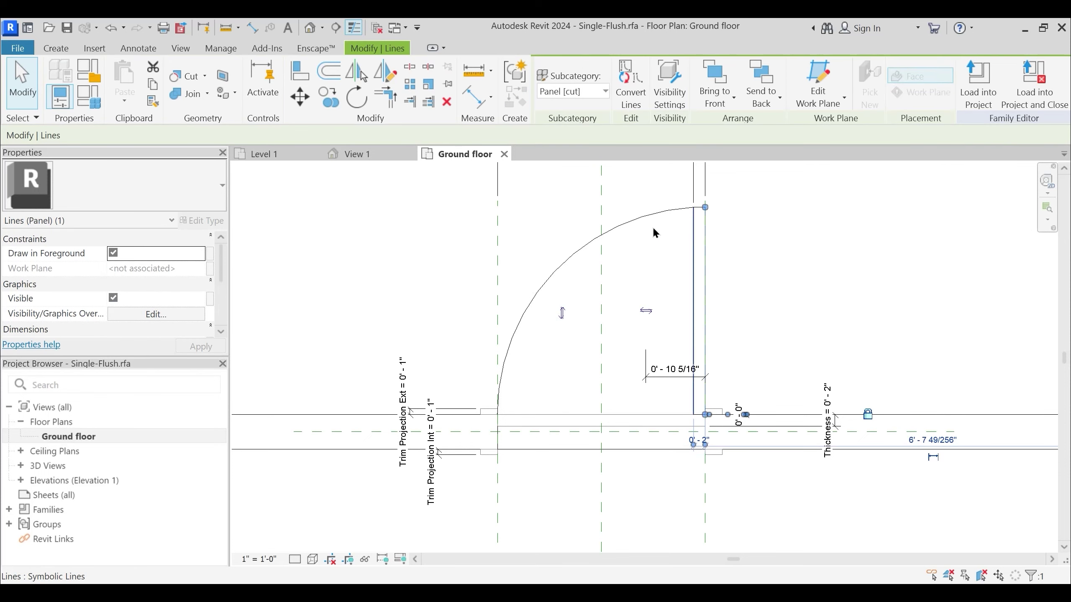
{"action": "left_click", "coordinate": [652, 214]}
{"action": "left_click", "coordinate": [683, 251]}
{"action": "scroll", "coordinate": [686, 313], "scroll_direction": "down", "scroll_amount": 3}
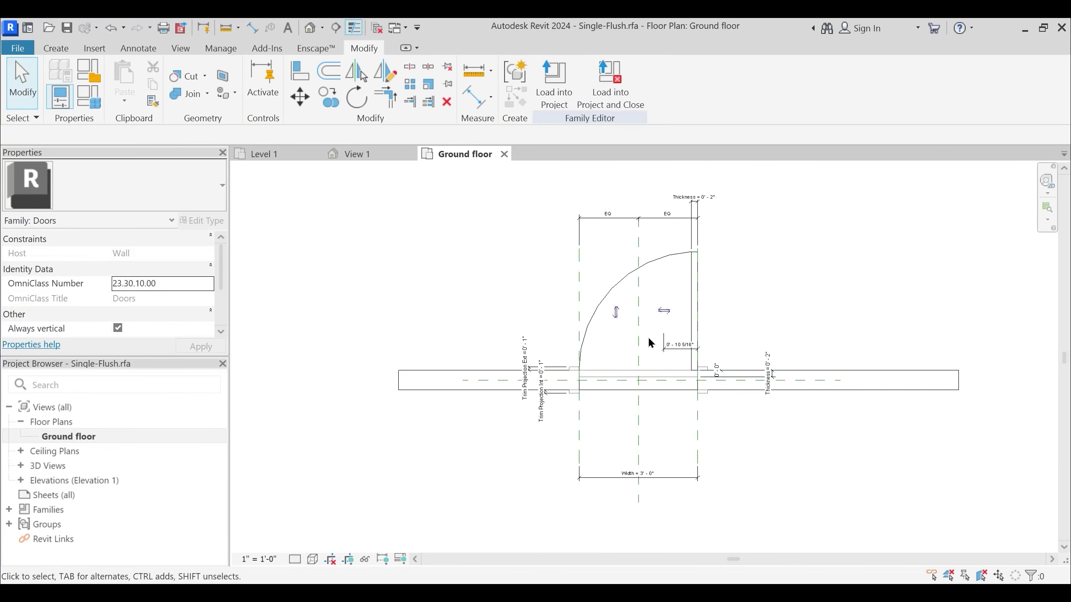
{"action": "scroll", "coordinate": [704, 371], "scroll_direction": "up", "scroll_amount": 2}
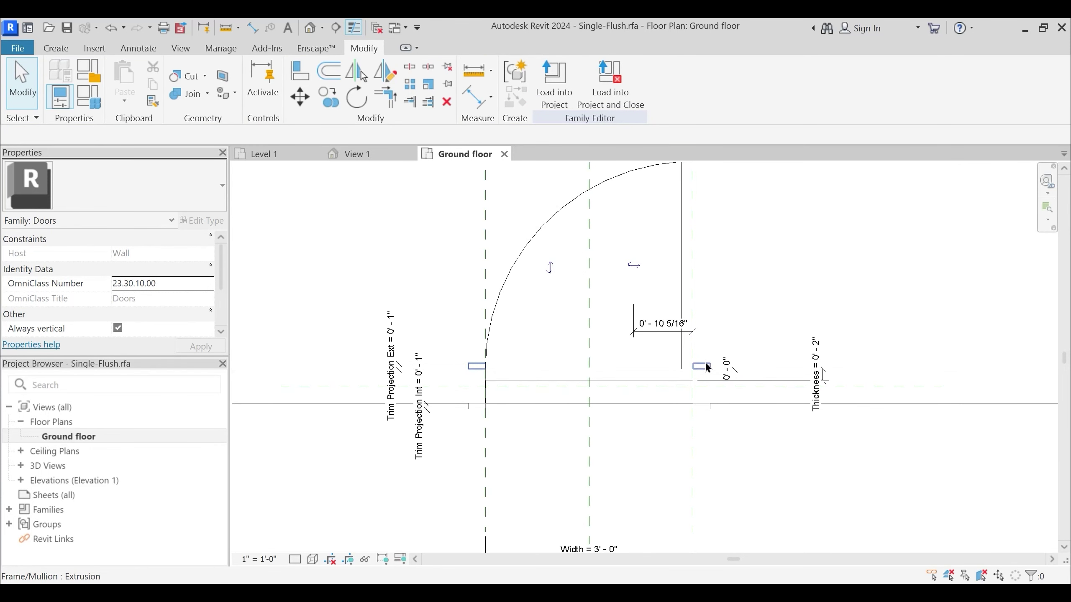
{"action": "left_click", "coordinate": [707, 368]}
{"action": "left_click", "coordinate": [712, 420]}
{"action": "scroll", "coordinate": [586, 385], "scroll_direction": "down", "scroll_amount": 2}
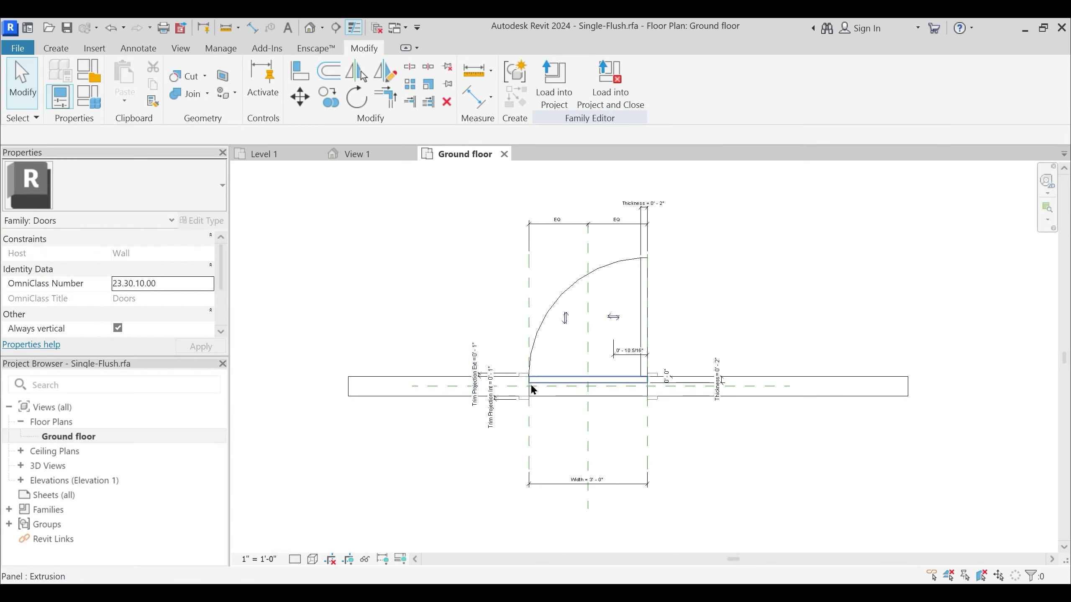
Show the Single-Flush family's Ground floor plan in the shaded visual style and examine the panel, frame and wall
{"action": "scroll", "coordinate": [530, 385], "scroll_direction": "up", "scroll_amount": 2}
{"action": "left_click", "coordinate": [522, 368]}
{"action": "left_click", "coordinate": [557, 400]}
{"action": "key", "text": "s"}
{"action": "key", "text": "d"}
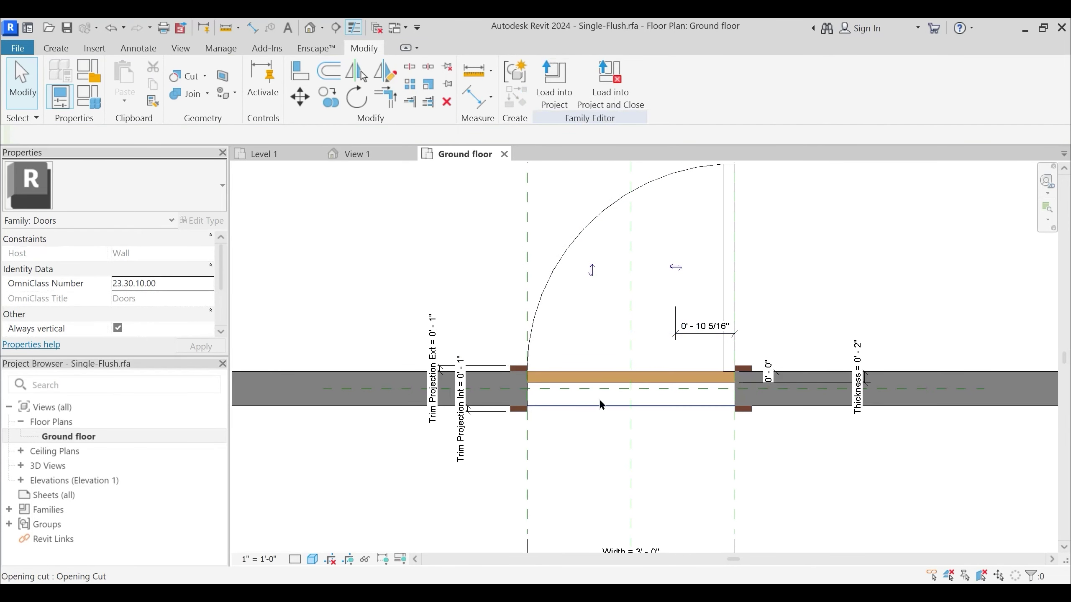
{"action": "scroll", "coordinate": [711, 363], "scroll_direction": "down", "scroll_amount": 2}
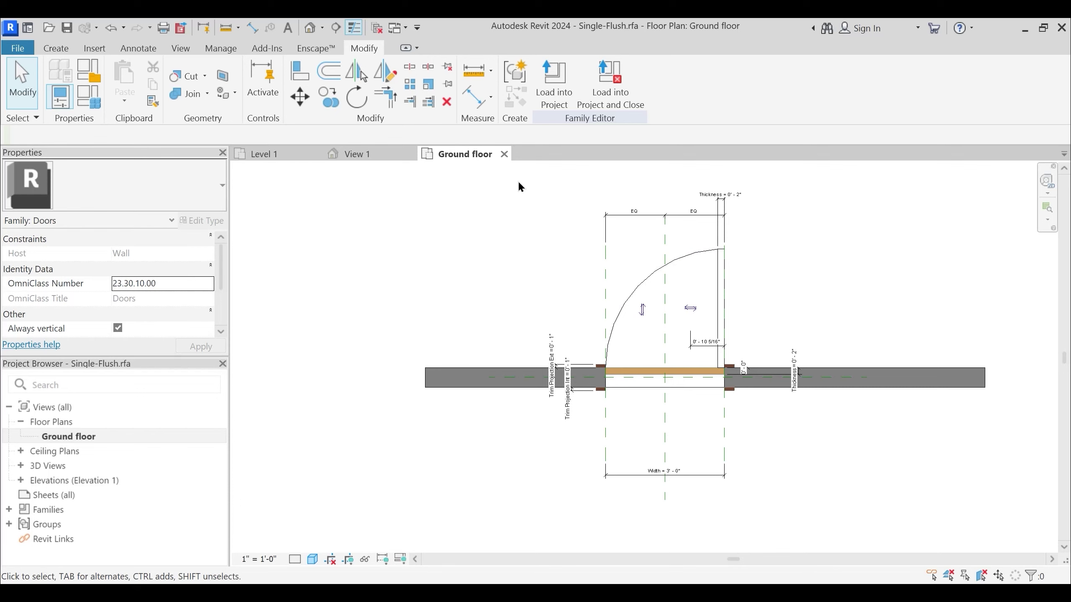
Close the Single-Flush family's plan and 3D views and return to the project's Level 1 plan
{"action": "left_click", "coordinate": [503, 154]}
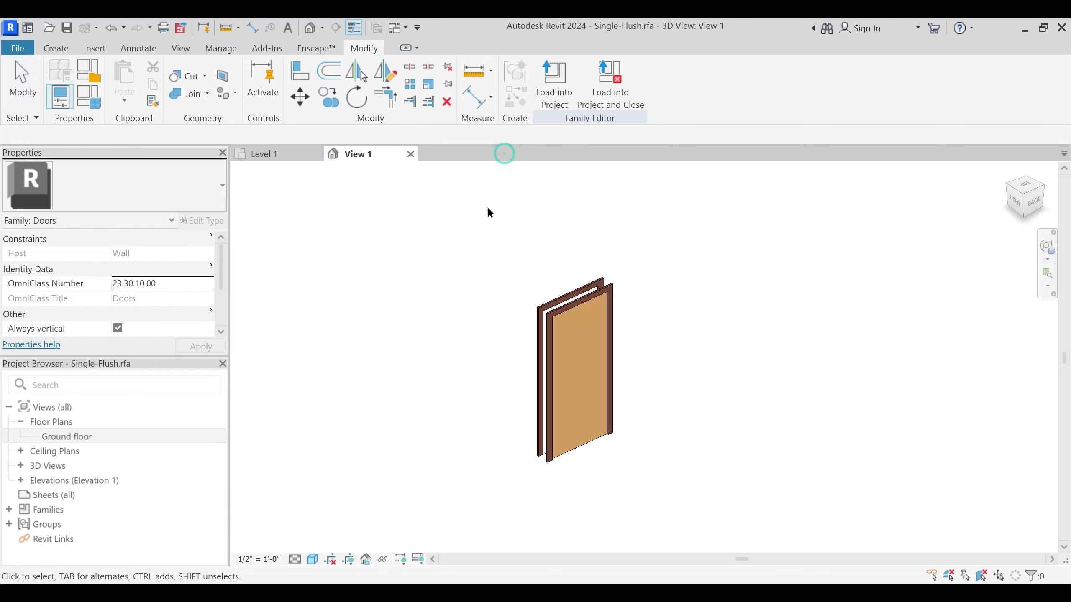
{"action": "left_click", "coordinate": [410, 154]}
{"action": "left_click", "coordinate": [575, 319]}
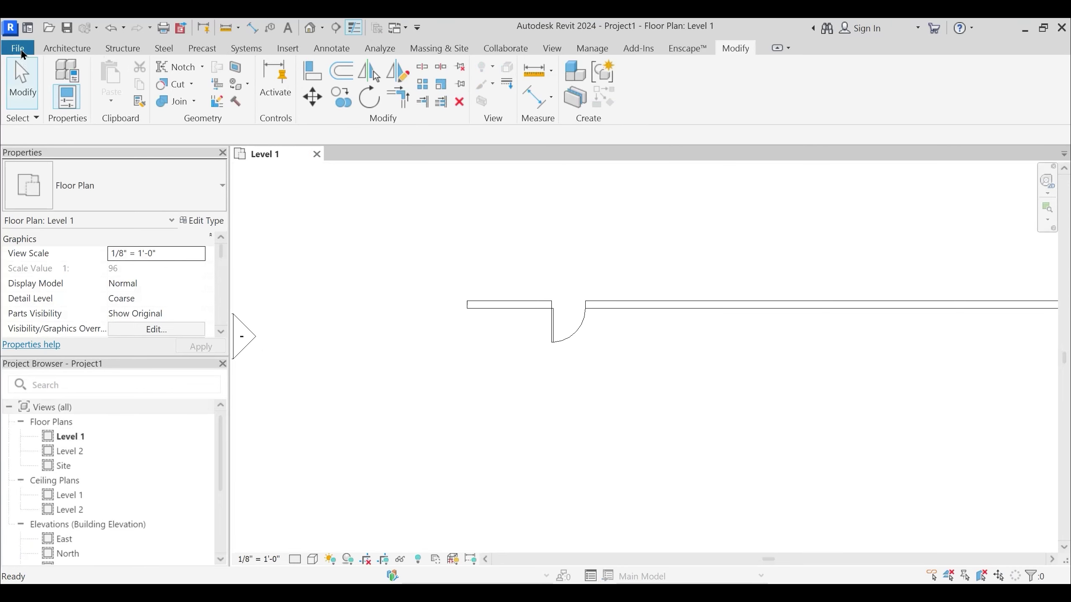
Create a new family from the Door.rft template in the English-Imperial folder
{"action": "left_click", "coordinate": [17, 48]}
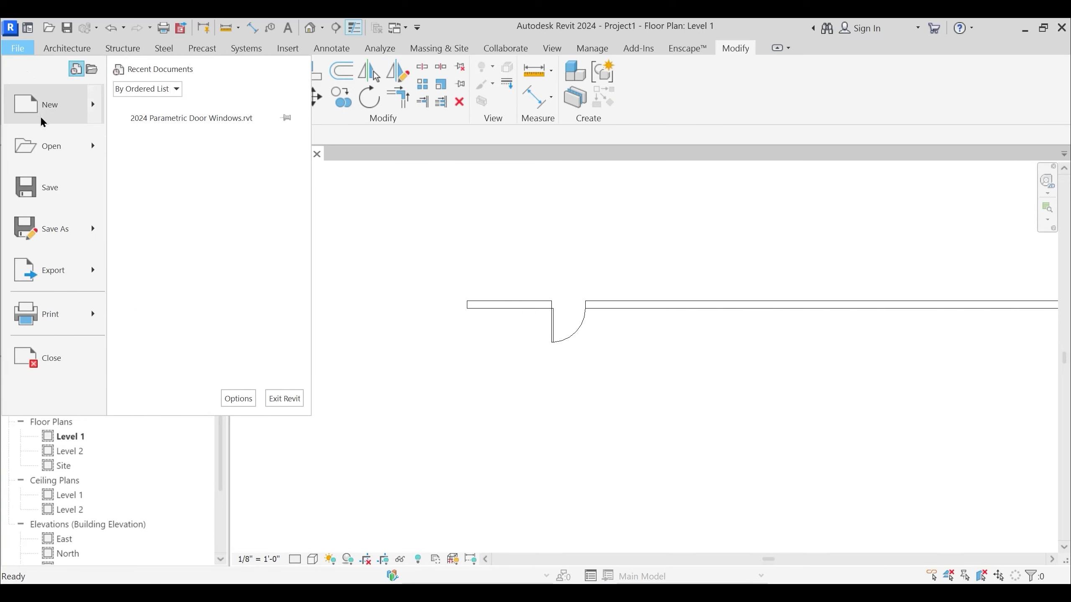
{"action": "mouse_move", "coordinate": [43, 122]}
{"action": "left_click", "coordinate": [220, 168]}
{"action": "left_click", "coordinate": [394, 135]}
{"action": "left_click", "coordinate": [456, 214]}
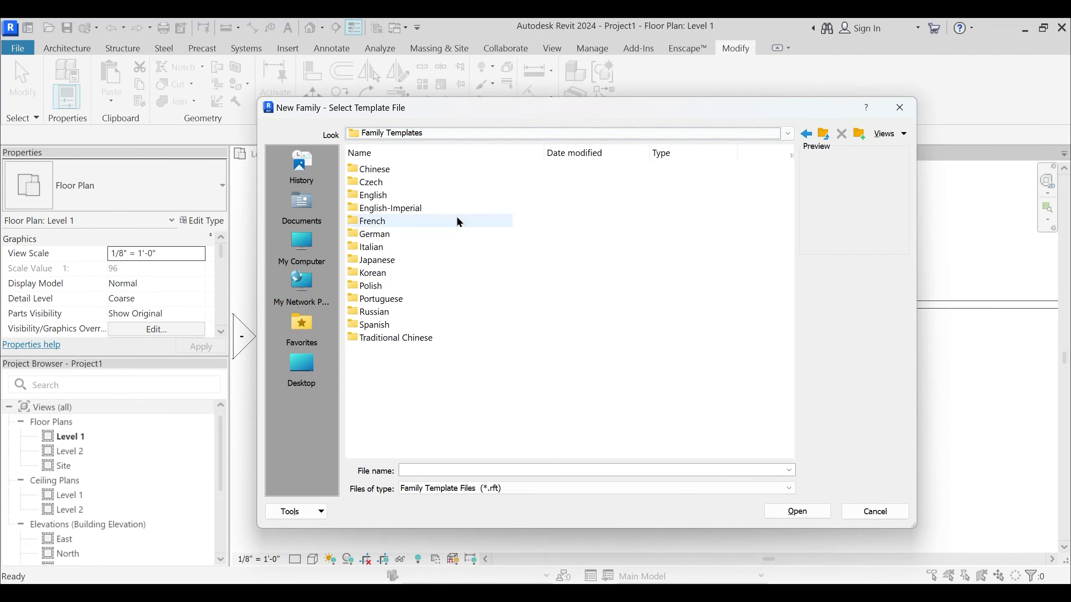
{"action": "double_click", "coordinate": [408, 208]}
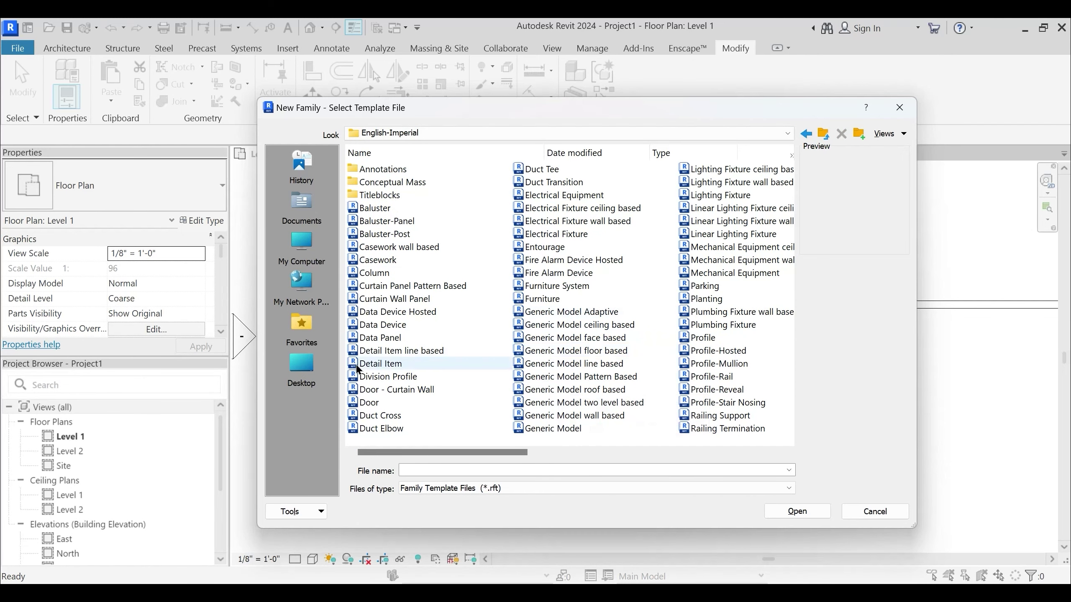
{"action": "left_click", "coordinate": [371, 402]}
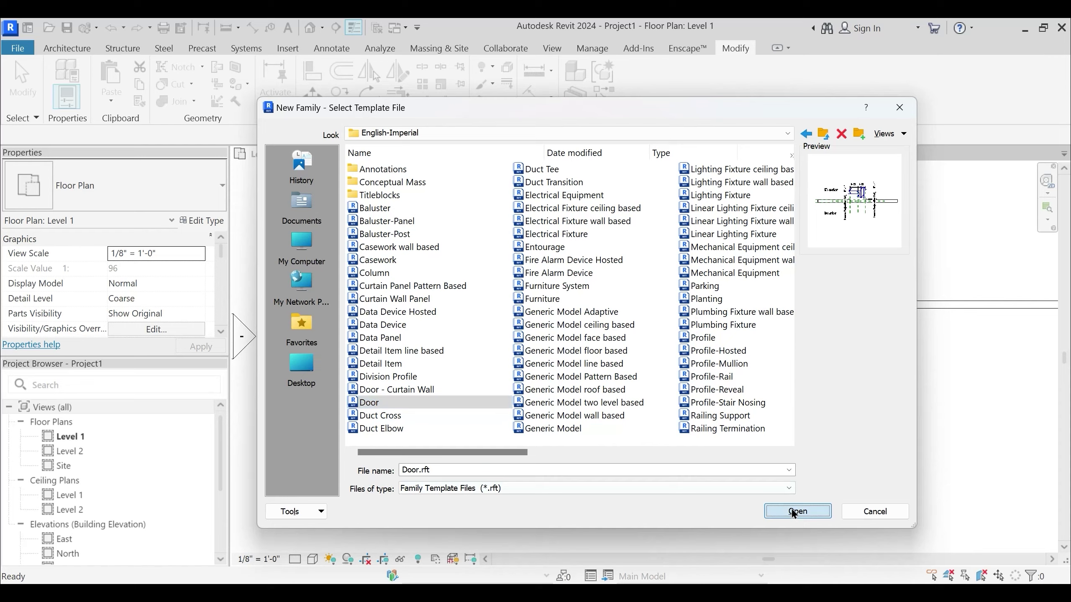
{"action": "left_click", "coordinate": [796, 511]}
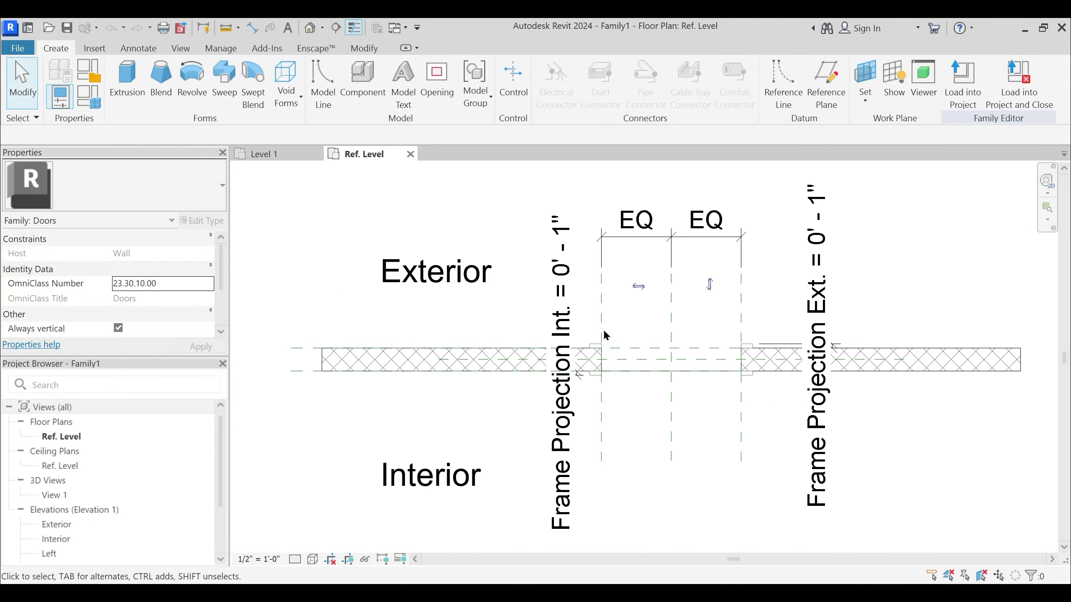
Delete the Frame Projection Int. and Frame Projection Ext. dimensions from the Ref. Level plan
{"action": "scroll", "coordinate": [612, 333], "scroll_direction": "up", "scroll_amount": 2}
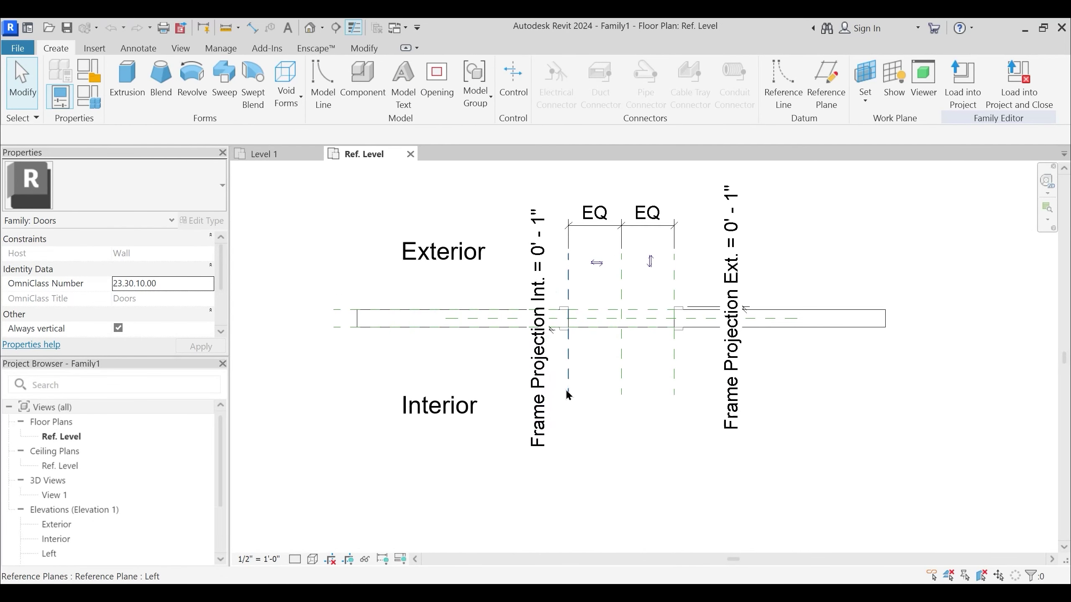
{"action": "left_click", "coordinate": [542, 380]}
{"action": "left_click", "coordinate": [541, 397]}
{"action": "scroll", "coordinate": [730, 398], "scroll_direction": "up", "scroll_amount": 3}
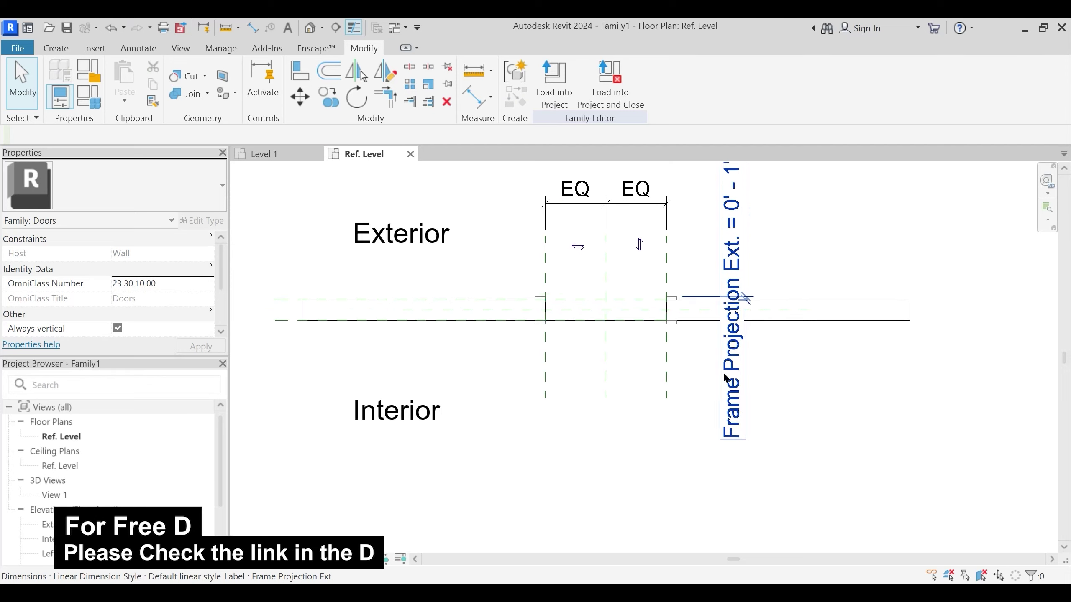
{"action": "left_click", "coordinate": [730, 389]}
{"action": "scroll", "coordinate": [651, 313], "scroll_direction": "up", "scroll_amount": 2}
Delete the template's Frame/Mullion extrusions around the door opening in the Ref. Level plan
{"action": "left_click", "coordinate": [658, 304]}
{"action": "key", "text": "Delete"}
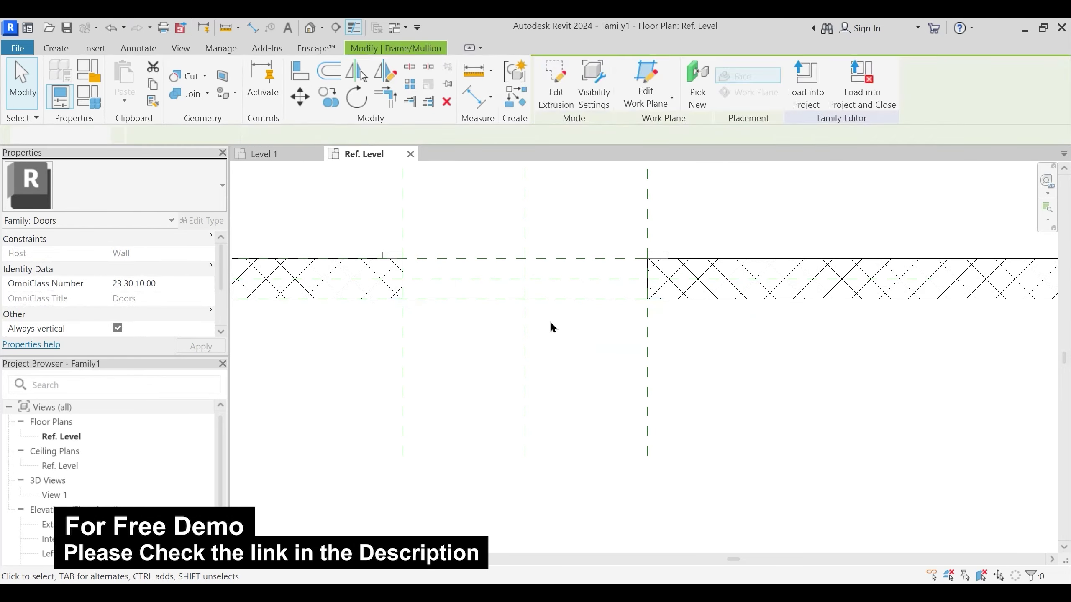
{"action": "left_click", "coordinate": [395, 258]}
{"action": "key", "text": "Delete"}
{"action": "scroll", "coordinate": [597, 407], "scroll_direction": "down", "scroll_amount": 3}
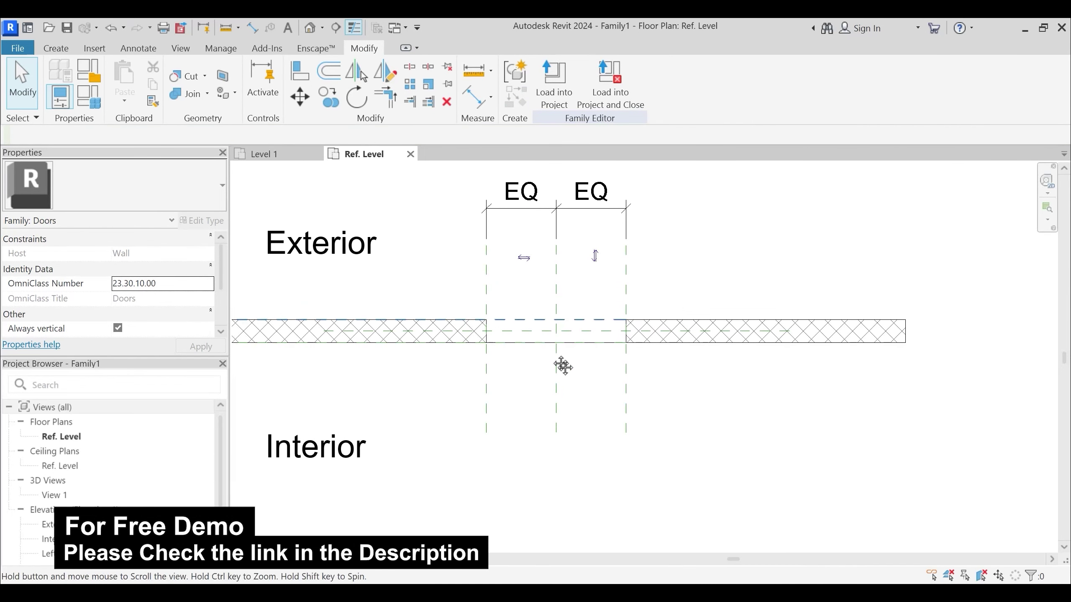
{"action": "middle_click_drag", "start_coordinate": [560, 364], "coordinate": [592, 338]}
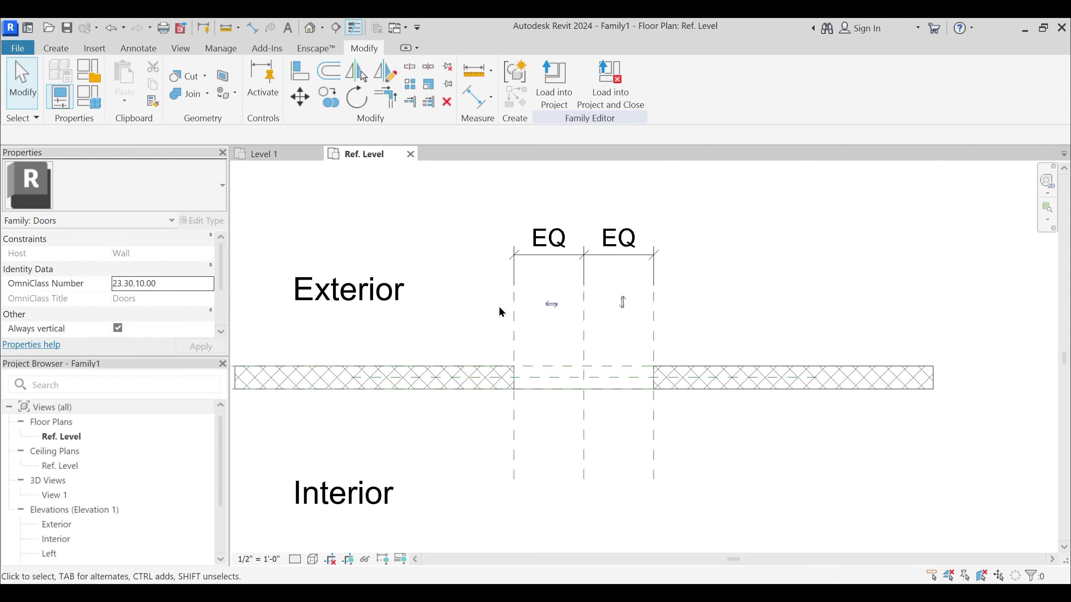
{"action": "middle_click_drag", "start_coordinate": [500, 308], "coordinate": [525, 288]}
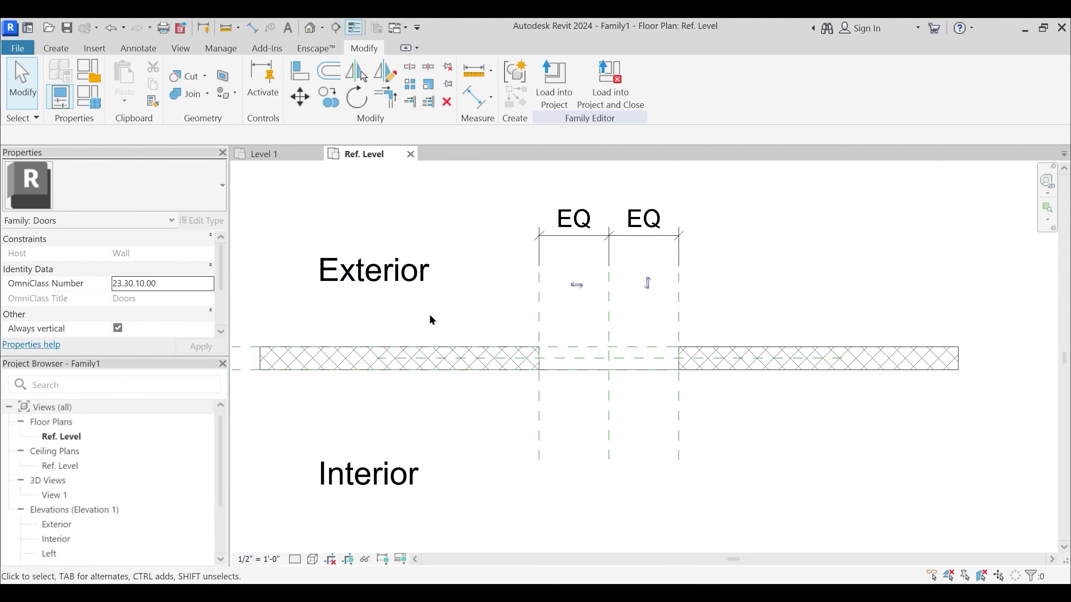
Open the Exterior elevation and review the family's type parameters without changing them
{"action": "double_click", "coordinate": [67, 522]}
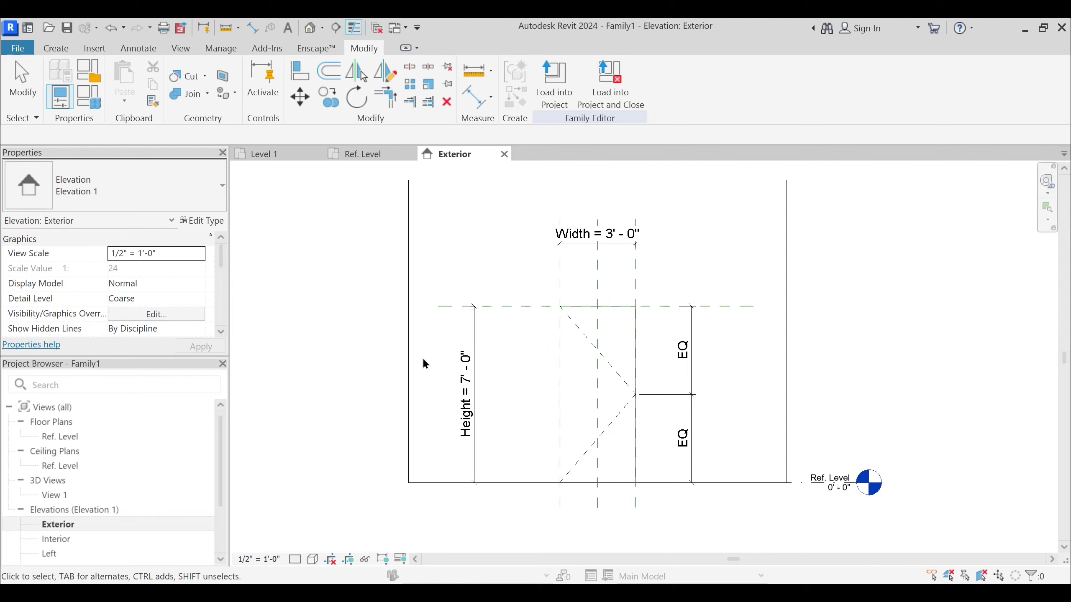
{"action": "middle_click_drag", "start_coordinate": [437, 330], "coordinate": [477, 330]}
{"action": "left_click", "coordinate": [87, 97]}
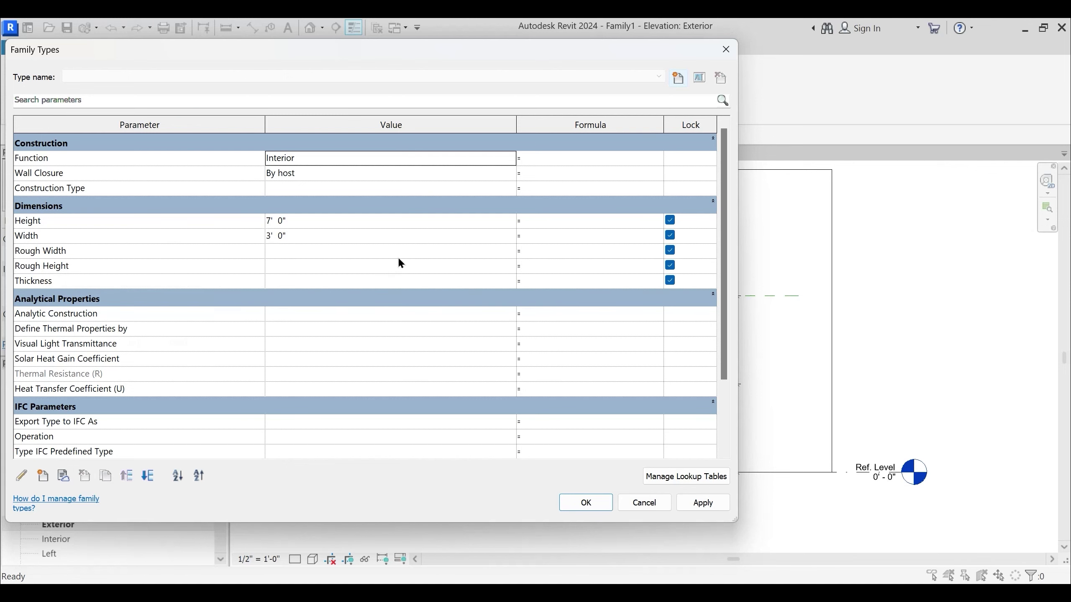
{"action": "key", "text": "Escape"}
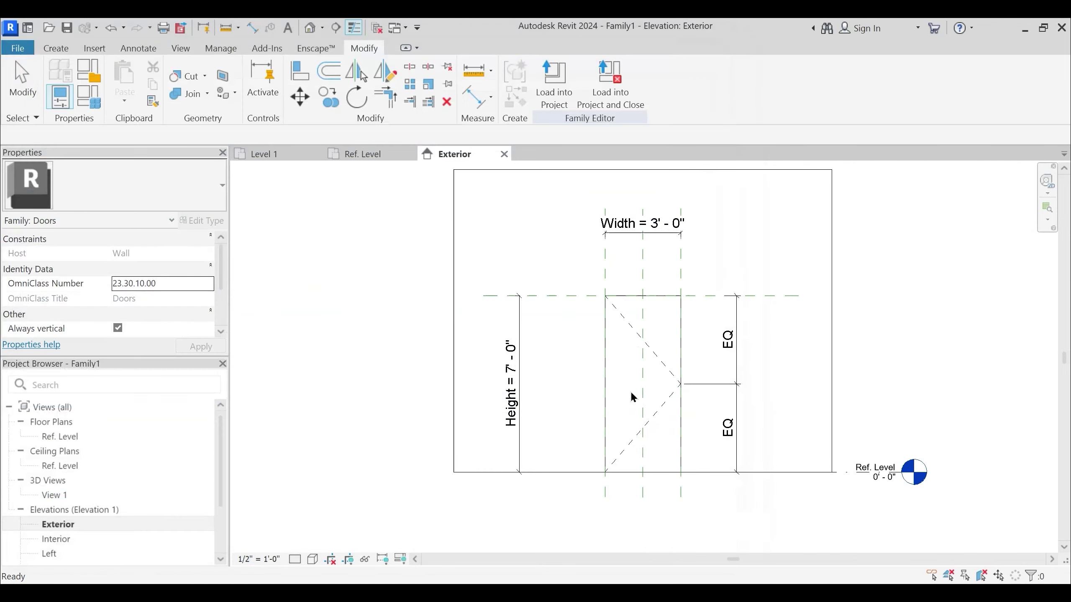
Extend the Ref. Level line farther out beyond the host wall in the Exterior elevation
{"action": "left_click", "coordinate": [781, 453]}
{"action": "left_click_drag", "start_coordinate": [806, 446], "coordinate": [970, 443]}
{"action": "key", "text": "Escape"}
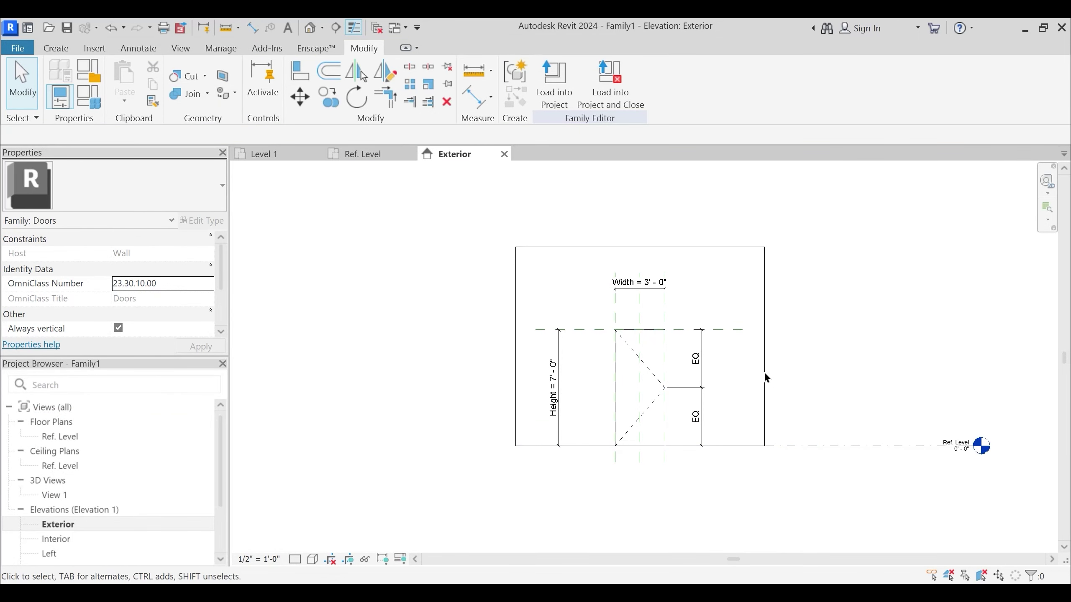
Stretch the host wall outward on both sides and raise its top edge in the Exterior elevation
{"action": "left_click", "coordinate": [766, 375]}
{"action": "left_click_drag", "start_coordinate": [771, 347], "coordinate": [887, 346]}
{"action": "left_click_drag", "start_coordinate": [510, 347], "coordinate": [402, 347]}
{"action": "left_click_drag", "start_coordinate": [644, 244], "coordinate": [644, 204]}
{"action": "key", "text": "Escape"}
Delete the dashed door swing lines and their vertical EQ dimension in the Exterior elevation
{"action": "scroll", "coordinate": [725, 398], "scroll_direction": "up", "scroll_amount": 1}
{"action": "scroll", "coordinate": [724, 399], "scroll_direction": "up", "scroll_amount": 1}
{"action": "left_click", "coordinate": [692, 393]}
{"action": "key", "text": "Delete"}
{"action": "left_click", "coordinate": [628, 401]}
{"action": "key", "text": "Delete"}
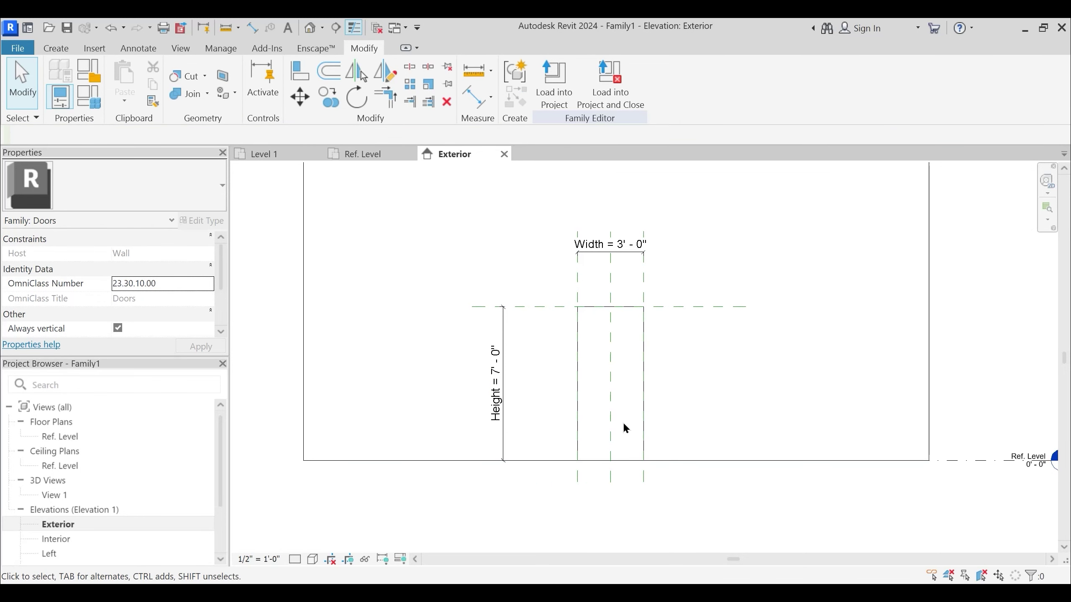
{"action": "scroll", "coordinate": [621, 417], "scroll_direction": "up", "scroll_amount": 2}
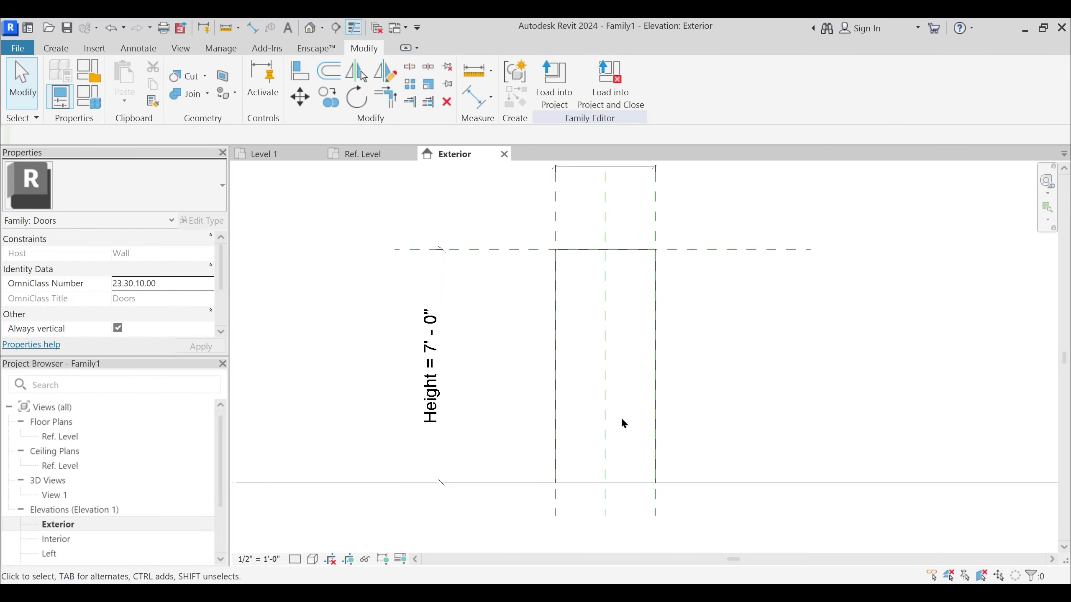
{"action": "scroll", "coordinate": [598, 389], "scroll_direction": "down", "scroll_amount": 2}
{"action": "left_click", "coordinate": [602, 389]}
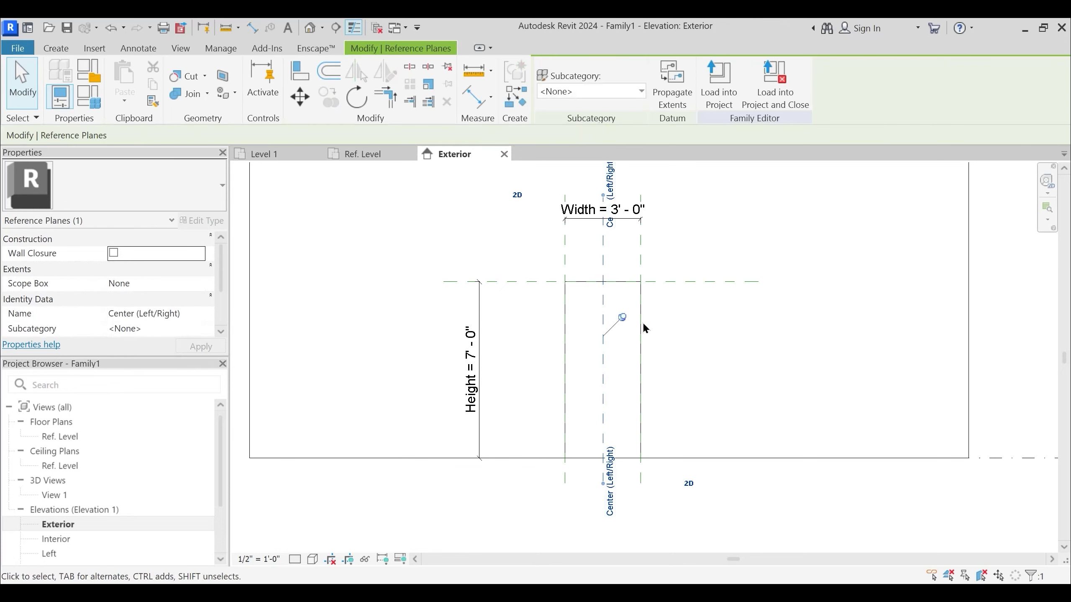
{"action": "middle_click_drag", "start_coordinate": [609, 364], "coordinate": [614, 394]}
{"action": "key", "text": "Escape"}
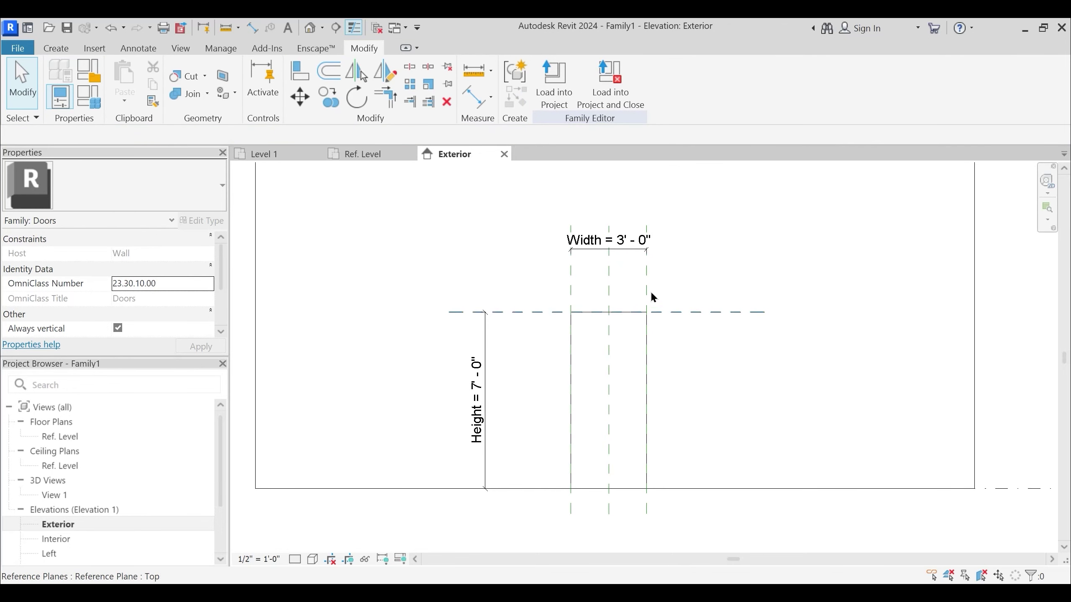
Set the door opening's Width dimension to 15'
{"action": "left_click", "coordinate": [626, 247]}
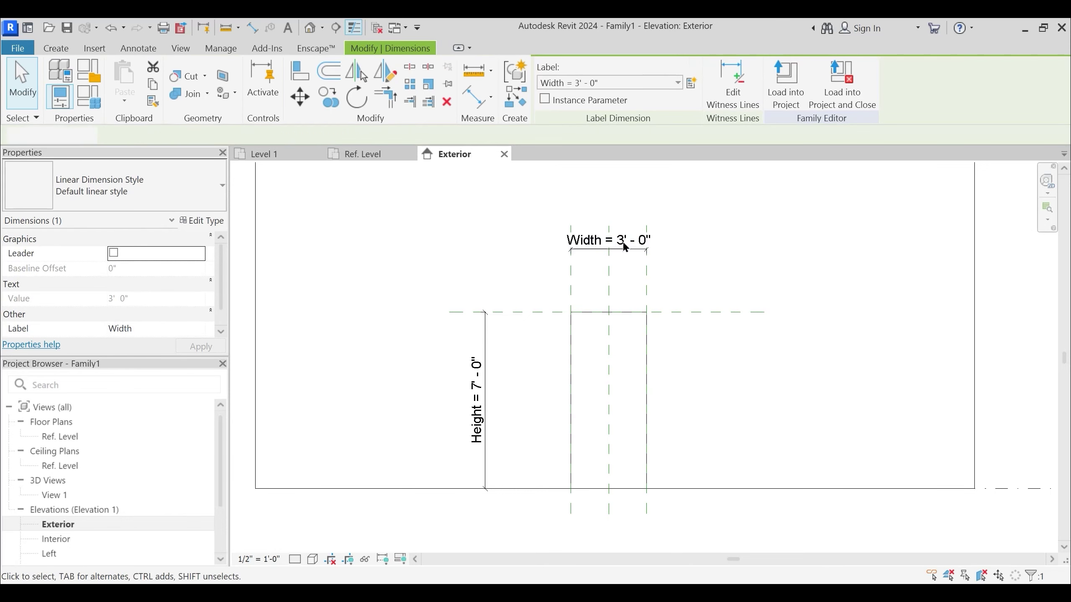
{"action": "left_click", "coordinate": [626, 247]}
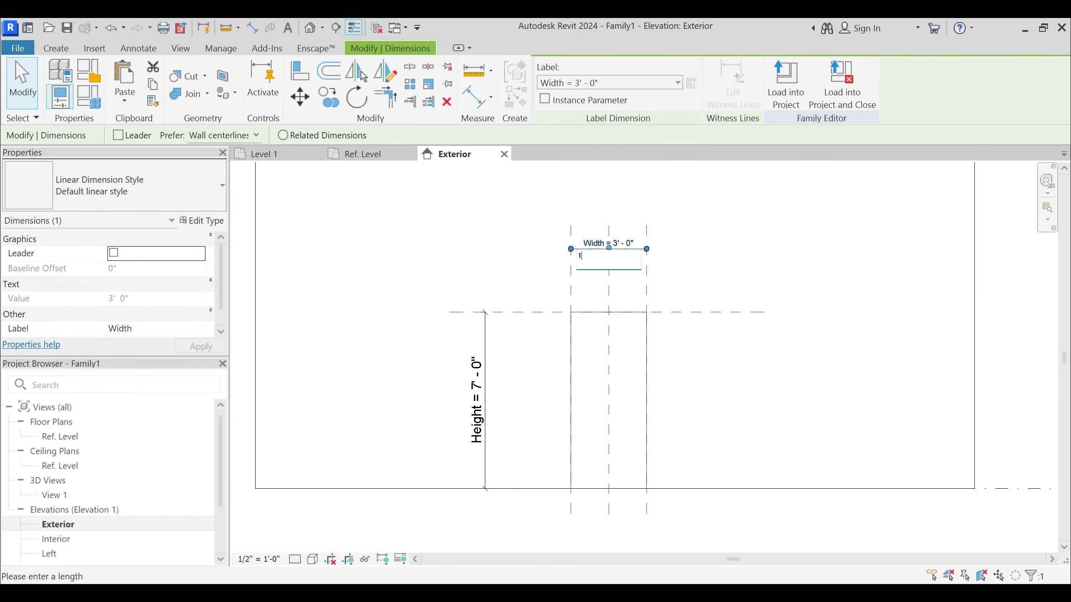
{"action": "type", "text": "15'"}
{"action": "key", "text": "Return"}
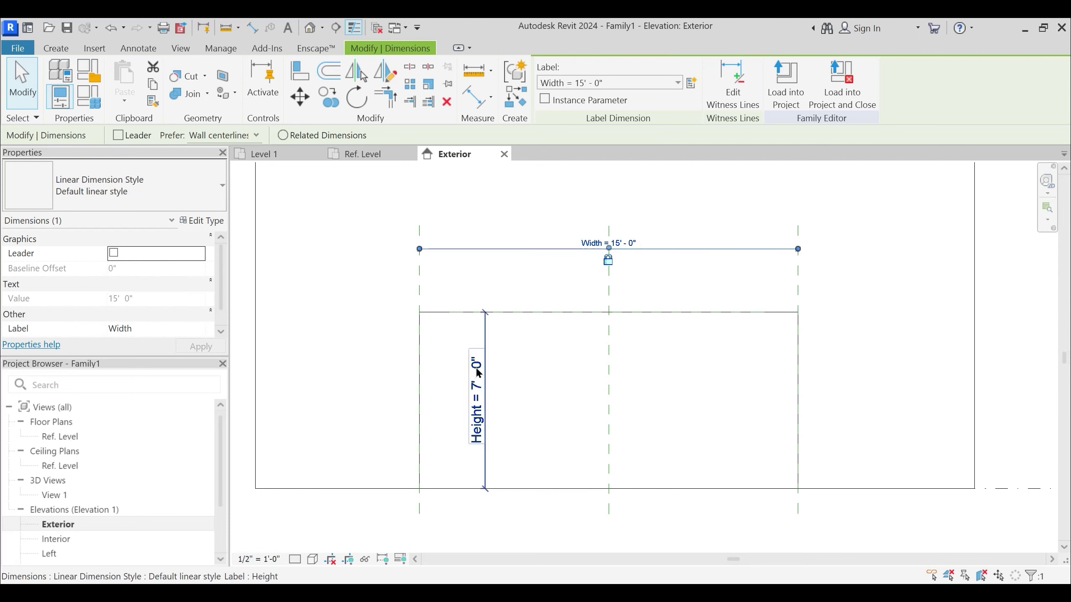
Set the door opening's Height dimension to 18'
{"action": "left_click", "coordinate": [484, 387]}
{"action": "left_click", "coordinate": [484, 389]}
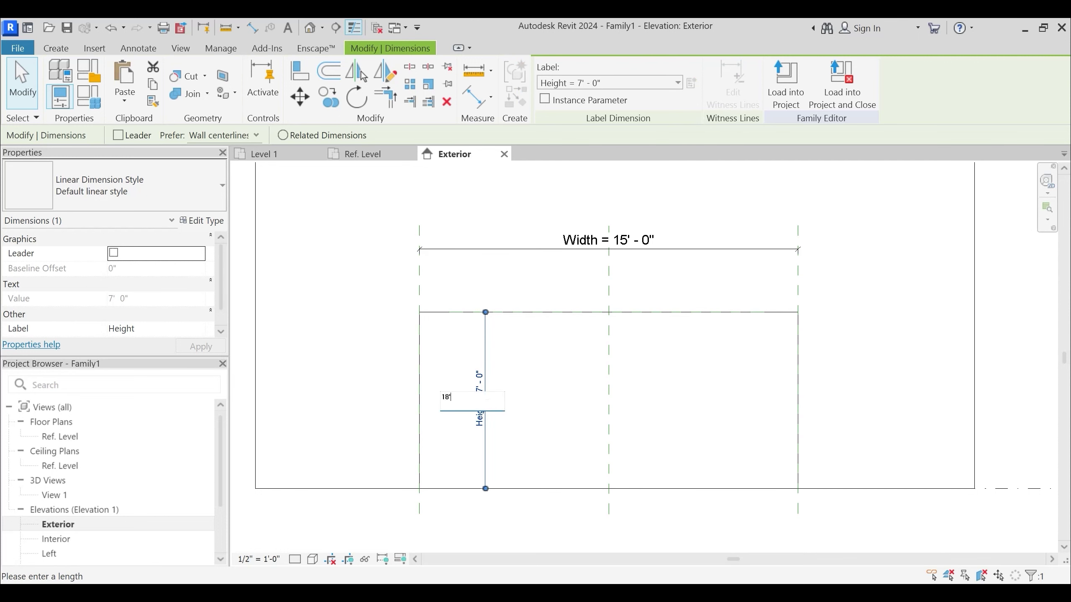
{"action": "key", "text": "Return"}
{"action": "scroll", "coordinate": [519, 378], "scroll_direction": "down", "scroll_amount": 2}
{"action": "left_click", "coordinate": [520, 378]}
{"action": "middle_click_drag", "start_coordinate": [520, 348], "coordinate": [534, 436]}
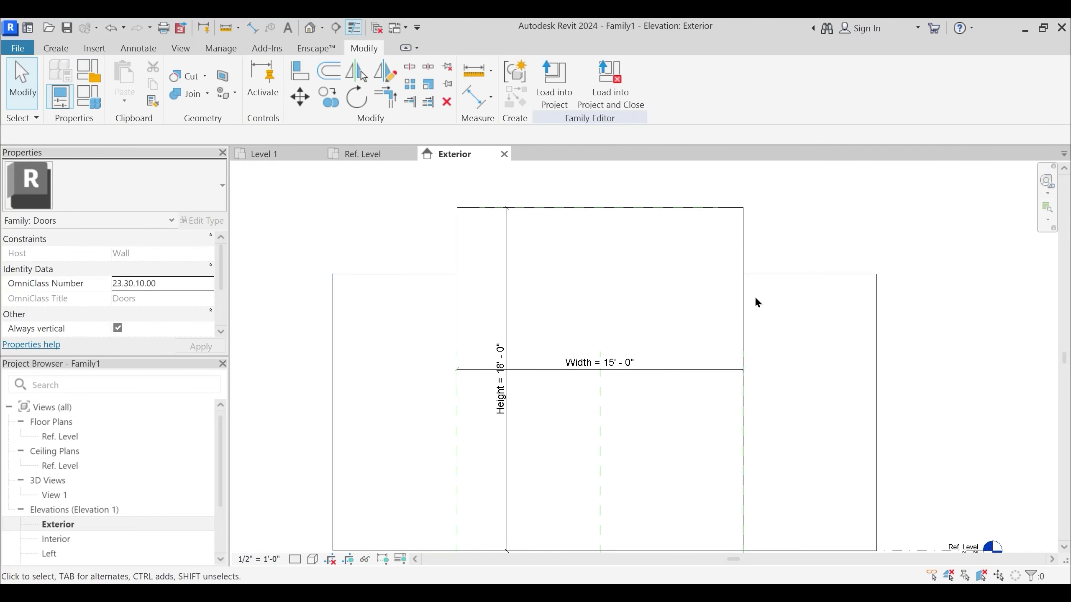
Change the door opening's Height dimension to 12'
{"action": "left_click", "coordinate": [501, 367]}
{"action": "left_click", "coordinate": [500, 367]}
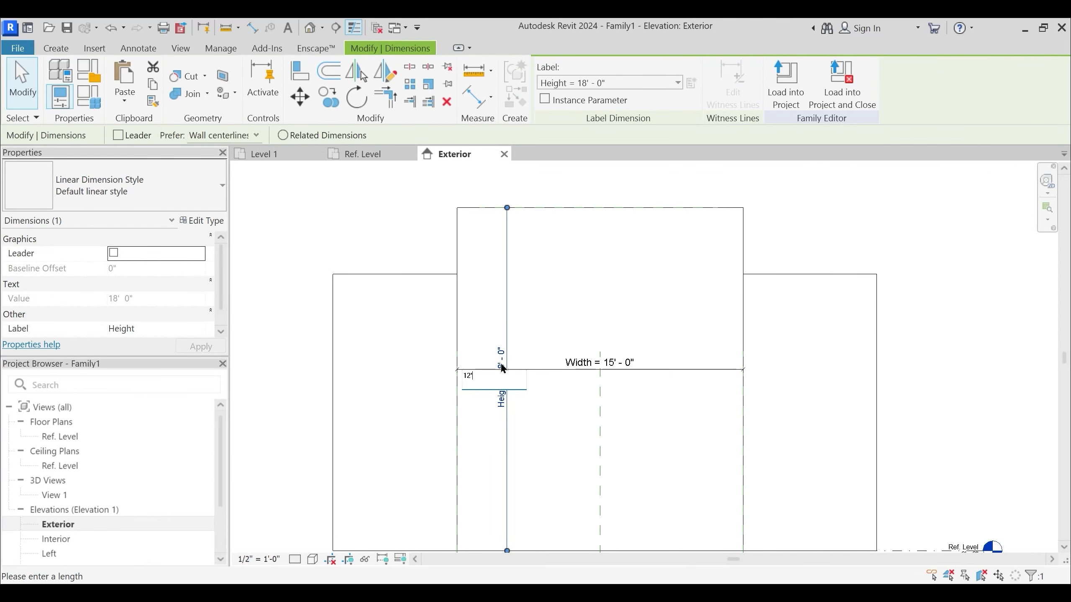
{"action": "type", "text": "12'"}
{"action": "key", "text": "Return"}
{"action": "key", "text": "Escape"}
Move the Height dimension outside the opening's side and the Width dimension above the opening's top edge
{"action": "scroll", "coordinate": [588, 344], "scroll_direction": "down", "scroll_amount": 2}
{"action": "left_click_drag", "start_coordinate": [520, 370], "coordinate": [397, 371]}
{"action": "key", "text": "Escape"}
{"action": "left_click_drag", "start_coordinate": [579, 305], "coordinate": [586, 239]}
{"action": "left_click", "coordinate": [648, 317]}
{"action": "left_click", "coordinate": [643, 353]}
{"action": "left_click", "coordinate": [729, 358]}
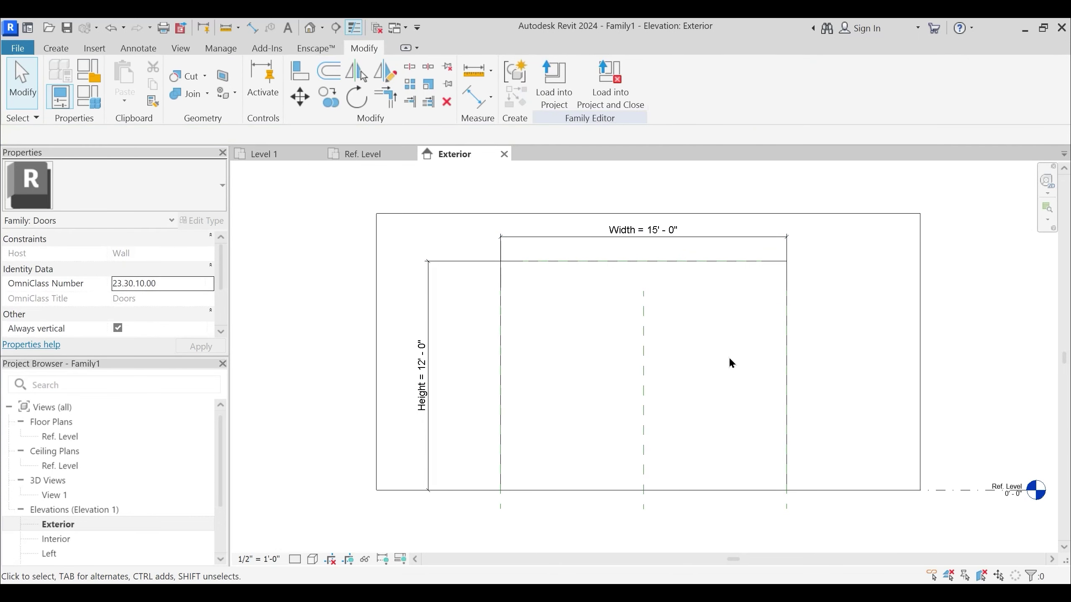
Select the wall's opening cut to check its outline in the Exterior elevation
{"action": "key", "text": "Tab"}
{"action": "left_click", "coordinate": [502, 351]}
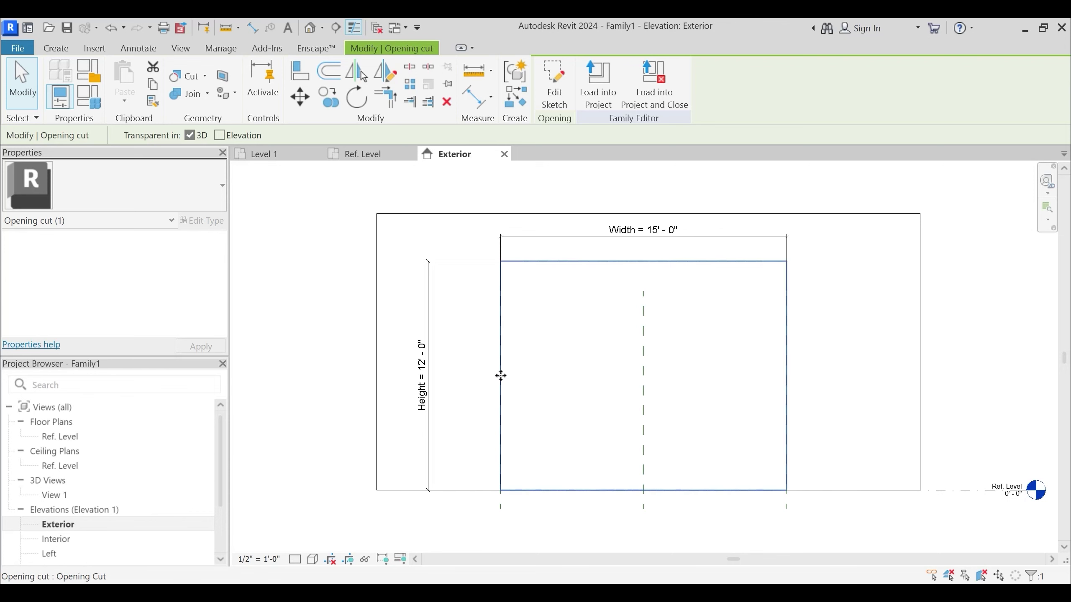
{"action": "left_click", "coordinate": [518, 359]}
Extend the Center (Left/Right) reference plane upward beyond the top of the host wall
{"action": "scroll", "coordinate": [598, 343], "scroll_direction": "up", "scroll_amount": 1}
{"action": "middle_click_drag", "start_coordinate": [600, 343], "coordinate": [680, 362]}
{"action": "left_click", "coordinate": [732, 320]}
{"action": "left_click_drag", "start_coordinate": [731, 302], "coordinate": [731, 193]}
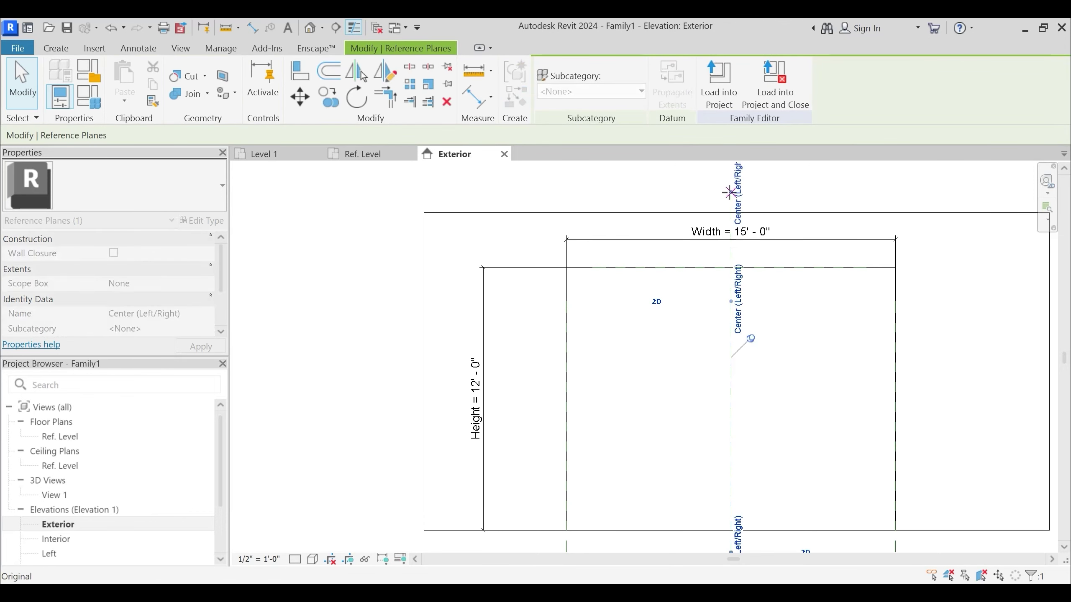
{"action": "left_click", "coordinate": [611, 370]}
{"action": "middle_click_drag", "start_coordinate": [612, 374], "coordinate": [608, 347]}
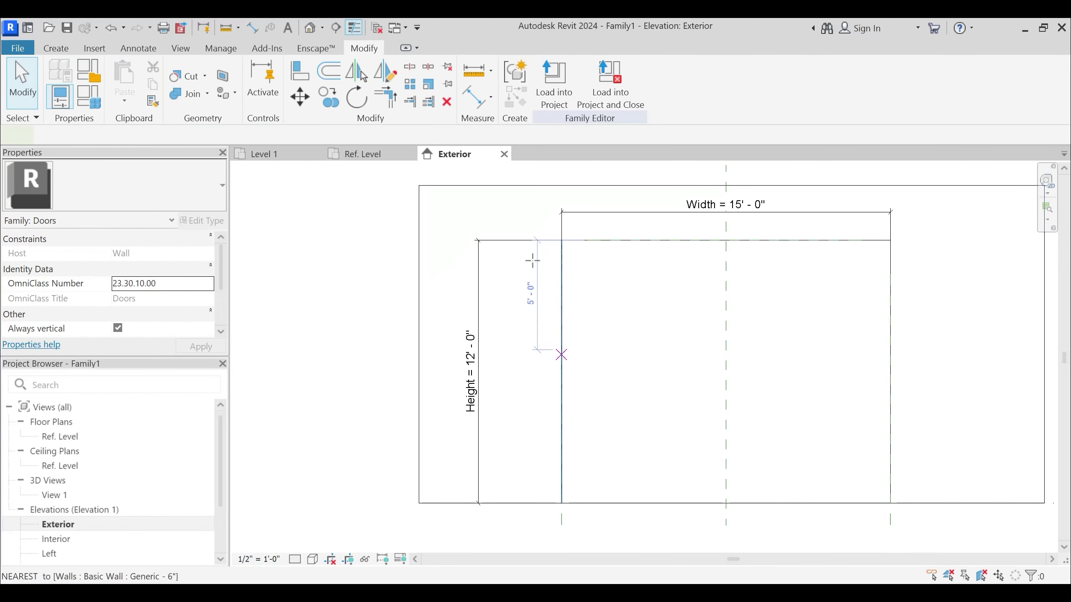
Draw a horizontal reference plane just above the opening's top edge, spanning slightly past both of its sides
{"action": "key", "text": "r"}
{"action": "key", "text": "p"}
{"action": "left_click", "coordinate": [933, 227]}
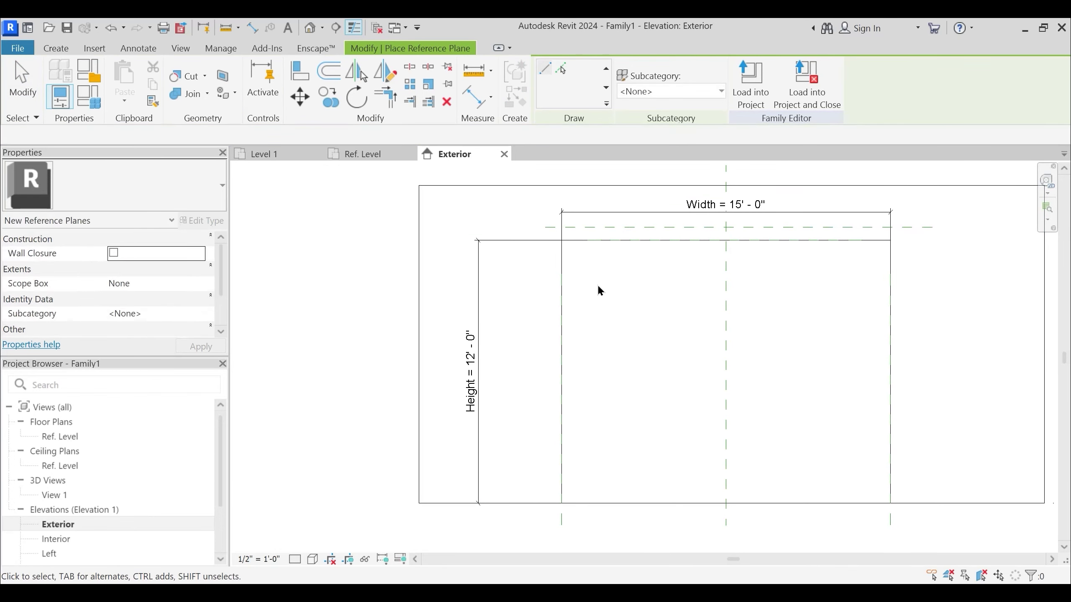
{"action": "key", "text": "Escape"}
{"action": "key", "text": "Escape"}
Draw a vertical reference plane just outside the opening's left edge, running from above the opening to below the wall base
{"action": "key", "text": "r"}
{"action": "key", "text": "p"}
{"action": "left_click", "coordinate": [548, 227]}
{"action": "left_click", "coordinate": [549, 548]}
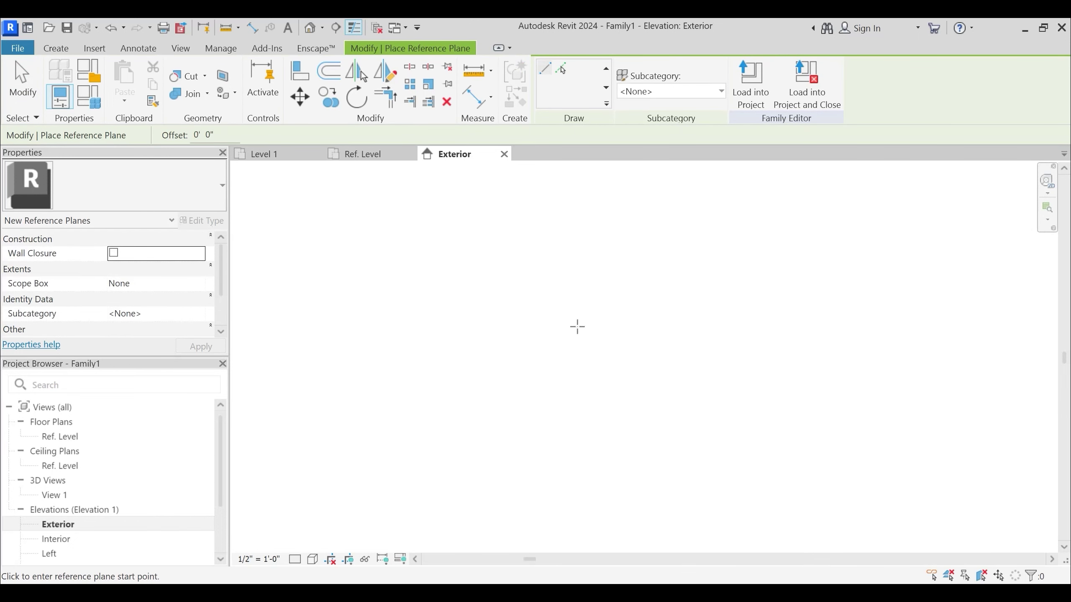
Draw two vertical reference planes just outside the opening's left and right edges, running from above its top to below the wall base
{"action": "key", "text": "Escape"}
{"action": "key", "text": "Escape"}
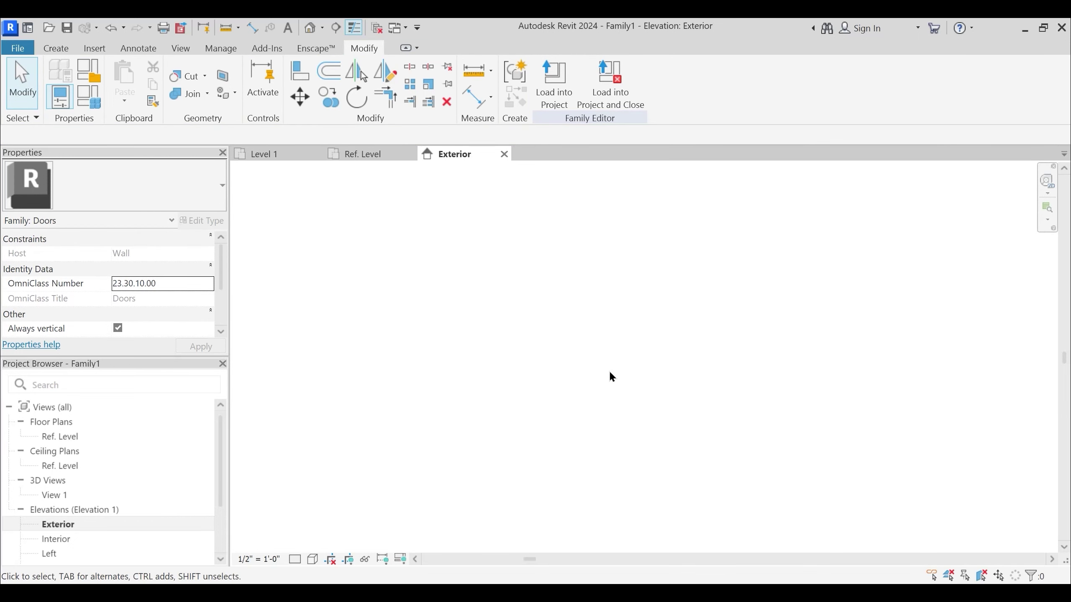
{"action": "key", "text": "r"}
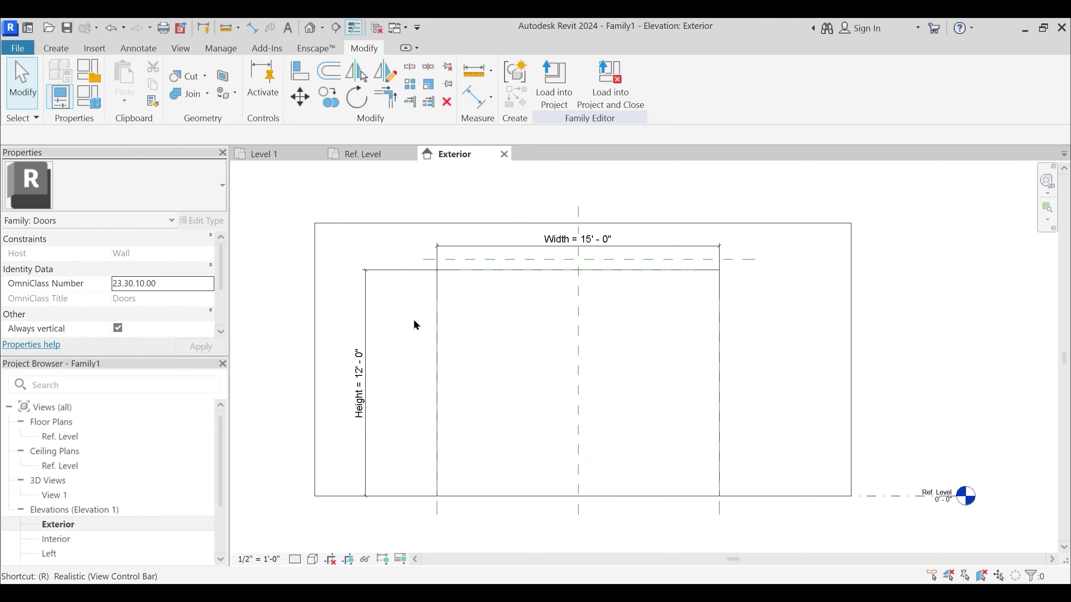
{"action": "key", "text": "p"}
{"action": "left_click", "coordinate": [423, 241]}
{"action": "left_click", "coordinate": [423, 537]}
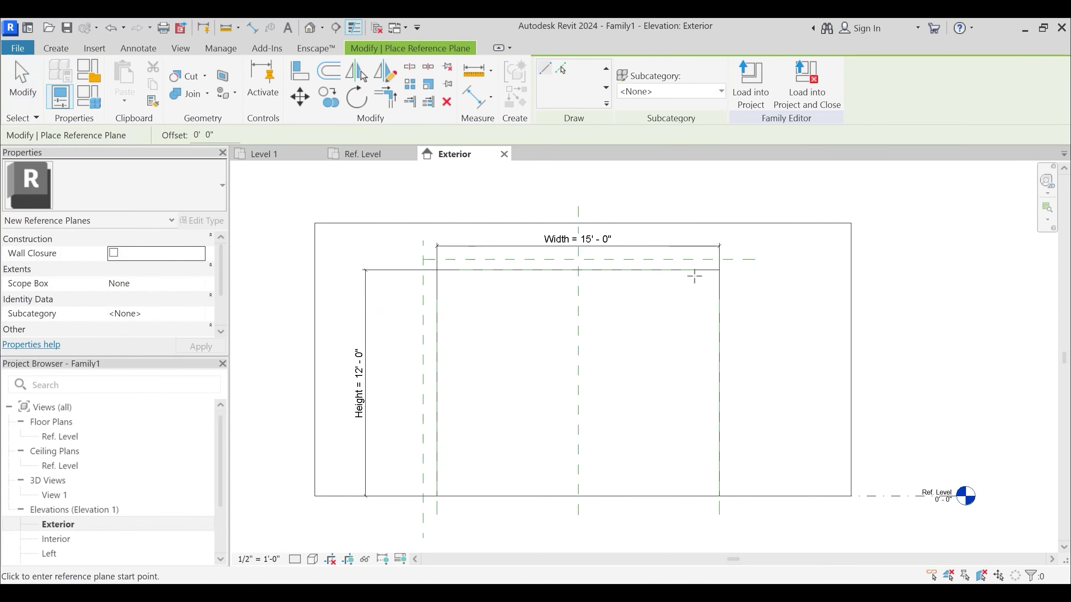
{"action": "left_click", "coordinate": [729, 242]}
{"action": "left_click", "coordinate": [729, 514]}
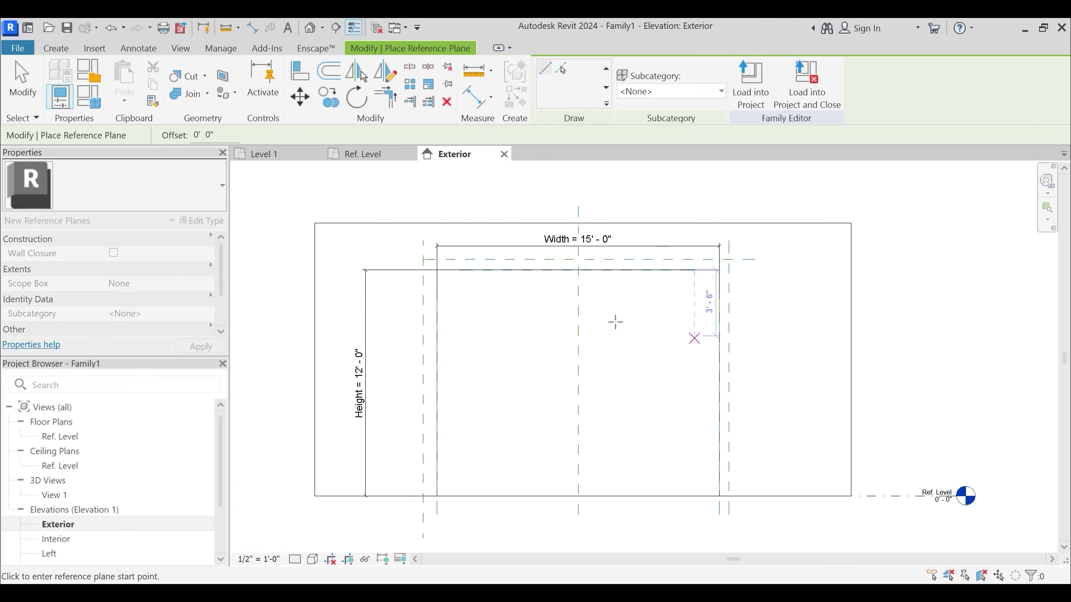
{"action": "key", "text": "Escape"}
{"action": "key", "text": "Escape"}
{"action": "scroll", "coordinate": [446, 318], "scroll_direction": "up", "scroll_amount": 3}
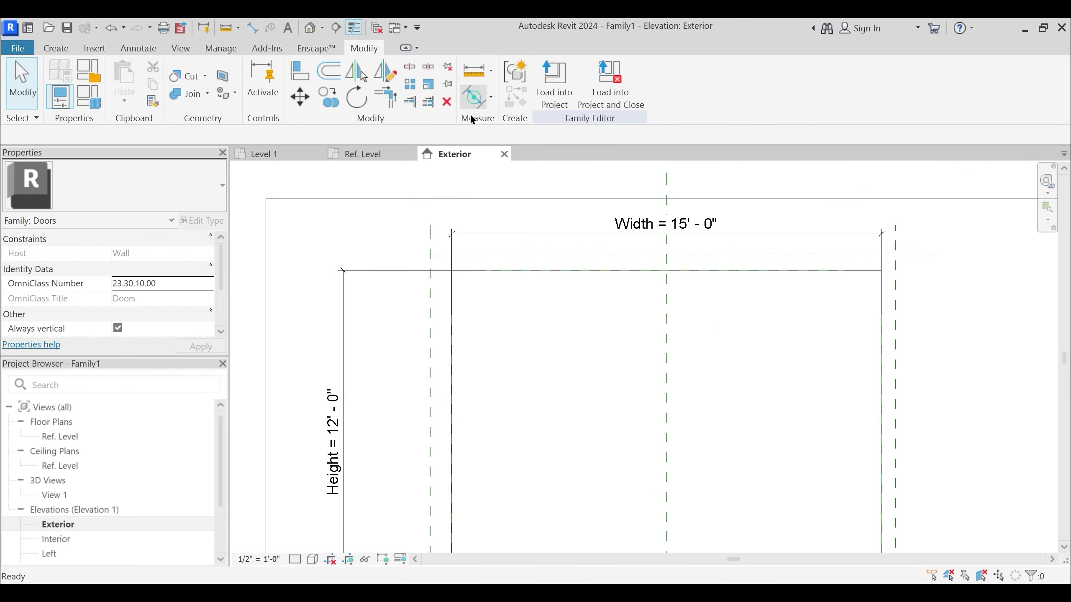
{"action": "left_click", "coordinate": [474, 97]}
{"action": "scroll", "coordinate": [425, 225], "scroll_direction": "up", "scroll_amount": 3}
{"action": "key", "text": "Escape"}
{"action": "key", "text": "Escape"}
{"action": "scroll", "coordinate": [488, 277], "scroll_direction": "down", "scroll_amount": 3}
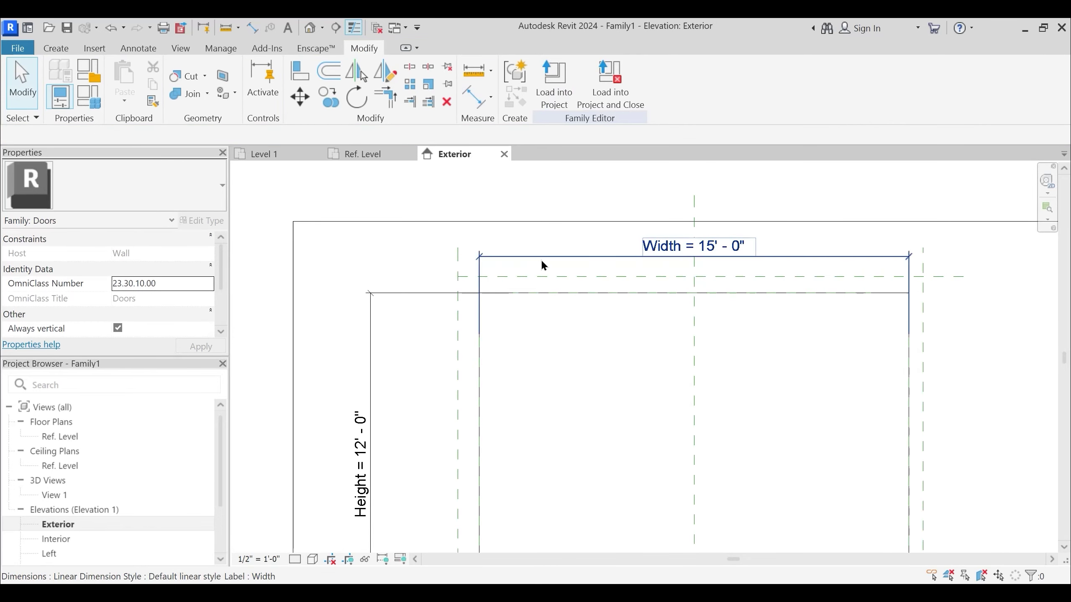
Shorten both witness lines of the Width dimension so they end just above the opening's top edge
{"action": "left_click", "coordinate": [541, 258]}
{"action": "left_click_drag", "start_coordinate": [480, 335], "coordinate": [481, 272]}
{"action": "left_click_drag", "start_coordinate": [909, 334], "coordinate": [910, 273]}
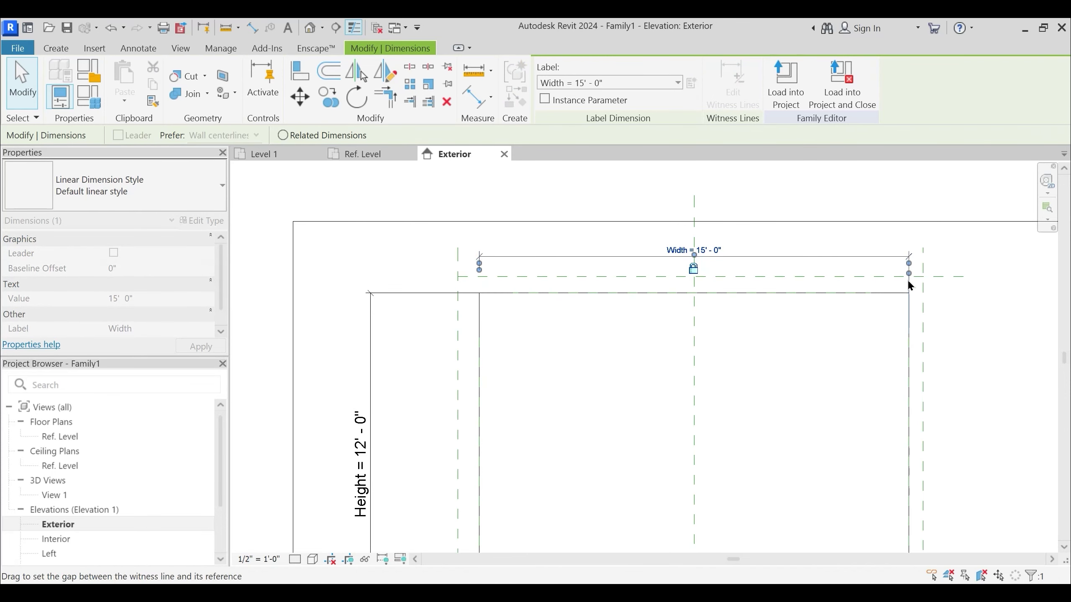
{"action": "left_click", "coordinate": [587, 328]}
Extend the reference planes at the opening's left and right edges upward past its top to the Width dimension
{"action": "scroll", "coordinate": [479, 308], "scroll_direction": "up", "scroll_amount": 2}
{"action": "left_click", "coordinate": [479, 308]}
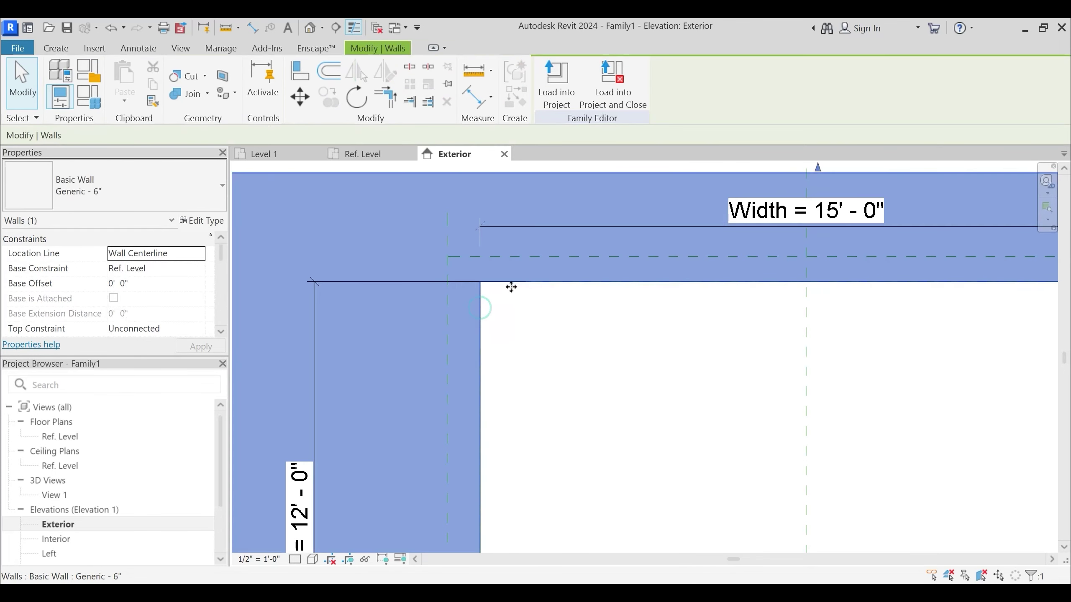
{"action": "scroll", "coordinate": [511, 284], "scroll_direction": "down", "scroll_amount": 2}
{"action": "left_click", "coordinate": [506, 477]}
{"action": "middle_click_drag", "start_coordinate": [506, 481], "coordinate": [503, 308]}
{"action": "left_click", "coordinate": [489, 432]}
{"action": "middle_click_drag", "start_coordinate": [560, 236], "coordinate": [530, 361]}
{"action": "left_click_drag", "start_coordinate": [507, 352], "coordinate": [511, 259]}
{"action": "left_click", "coordinate": [820, 348]}
{"action": "middle_click_drag", "start_coordinate": [953, 514], "coordinate": [744, 403]}
{"action": "middle_click_drag", "start_coordinate": [710, 504], "coordinate": [707, 463]}
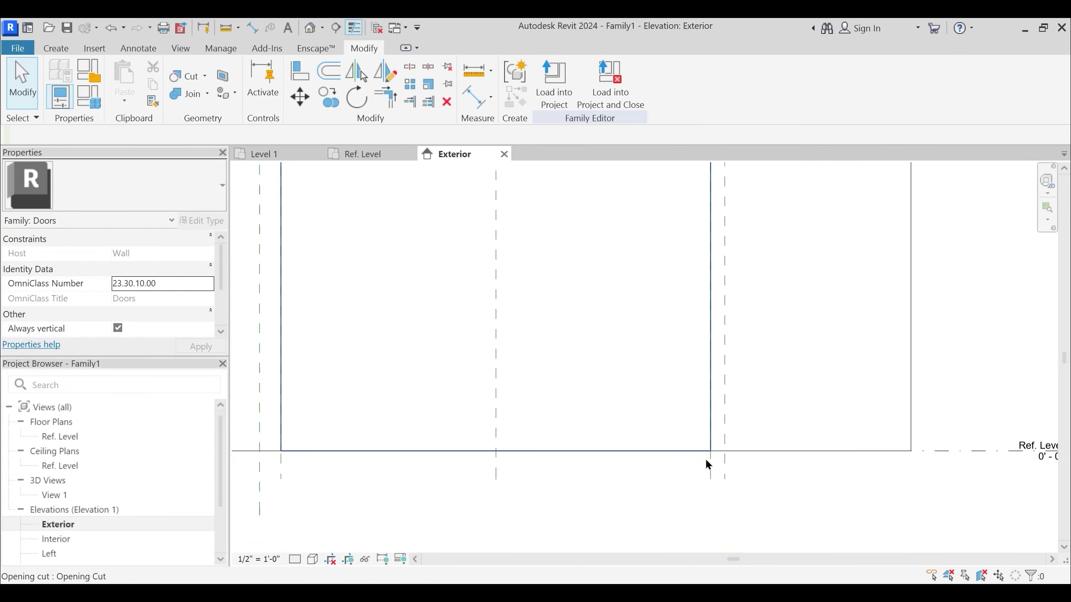
{"action": "left_click", "coordinate": [701, 395]}
{"action": "middle_click_drag", "start_coordinate": [680, 221], "coordinate": [701, 440]}
{"action": "left_click_drag", "start_coordinate": [732, 366], "coordinate": [731, 293]}
{"action": "left_click", "coordinate": [584, 369]}
Edit the opening cut's boundary and move its left edge onto the outer left reference plane, removing the conflicting constraints
{"action": "scroll", "coordinate": [502, 384], "scroll_direction": "up", "scroll_amount": 1}
{"action": "middle_click_drag", "start_coordinate": [502, 384], "coordinate": [650, 322]}
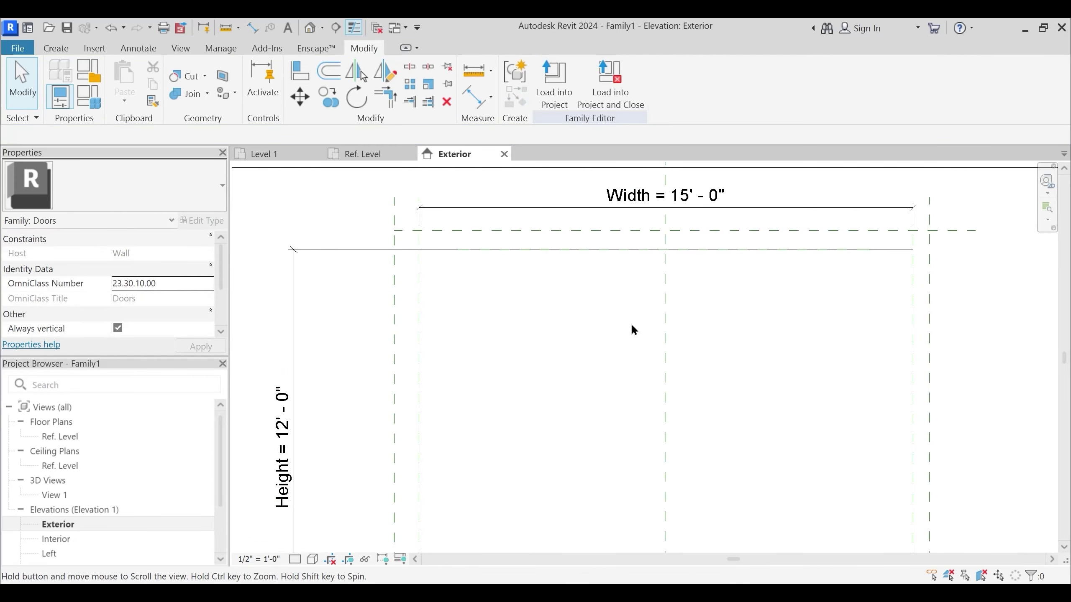
{"action": "middle_click_drag", "start_coordinate": [430, 292], "coordinate": [501, 317]}
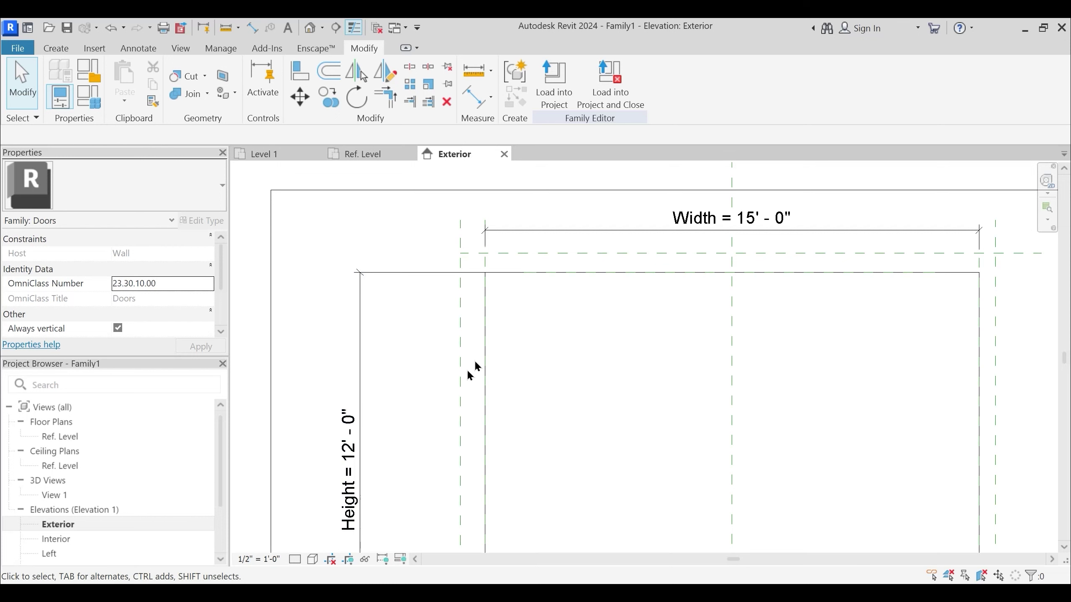
{"action": "left_click", "coordinate": [566, 269]}
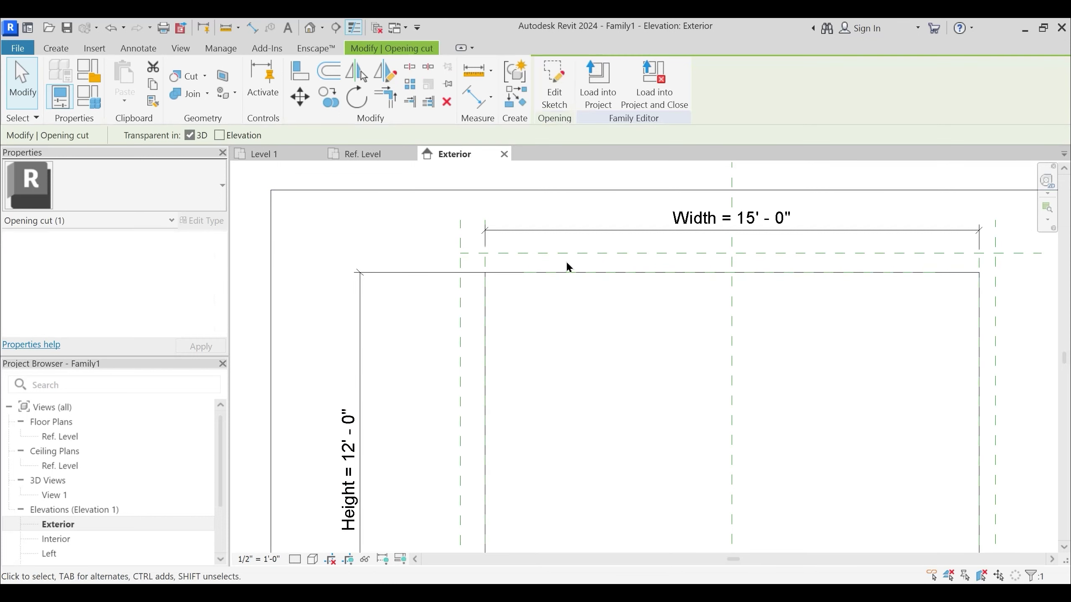
{"action": "left_click", "coordinate": [554, 106]}
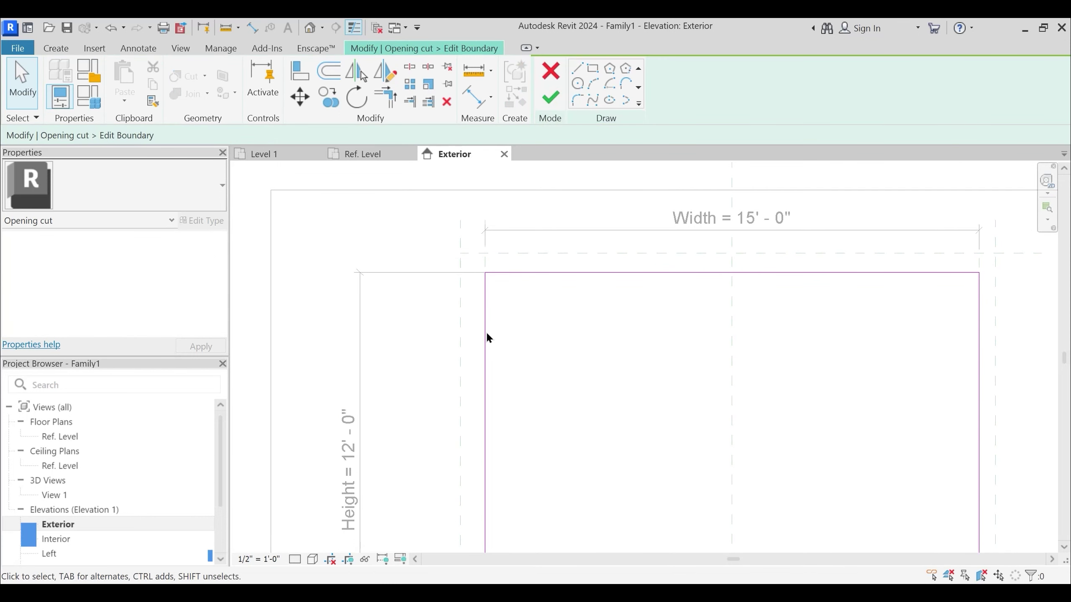
{"action": "middle_click_drag", "start_coordinate": [485, 338], "coordinate": [584, 321]}
{"action": "scroll", "coordinate": [582, 320], "scroll_direction": "down", "scroll_amount": 3}
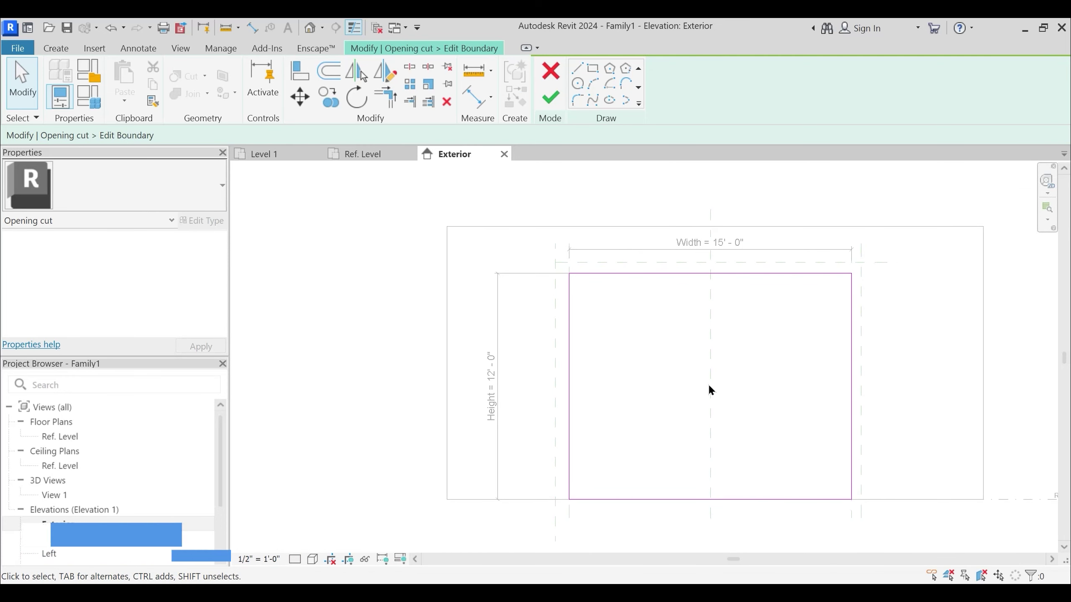
{"action": "right_click", "coordinate": [709, 387]}
{"action": "left_click", "coordinate": [590, 359]}
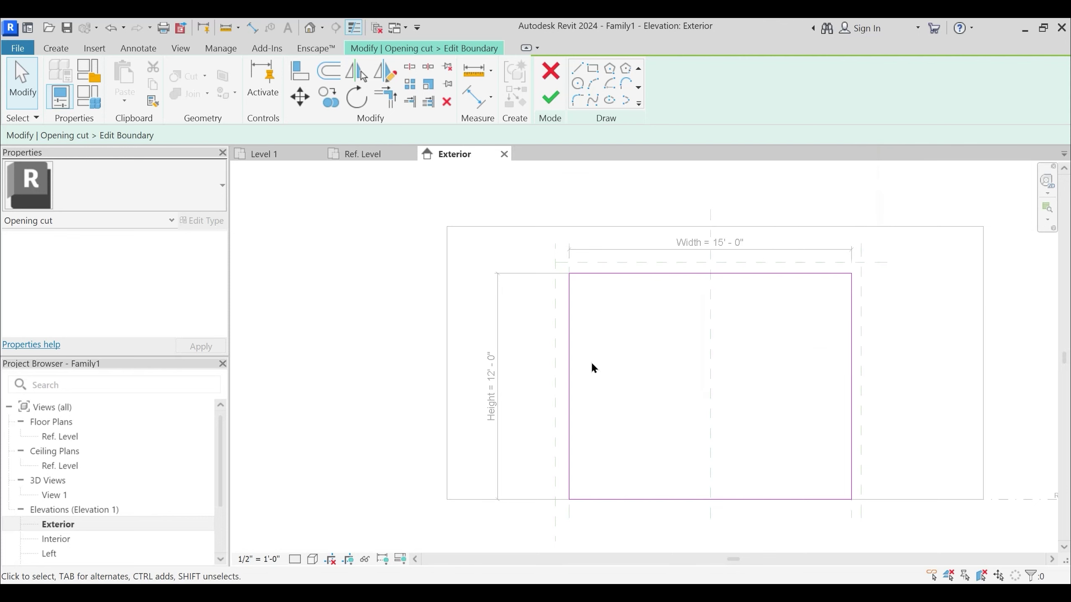
{"action": "mouse_move", "coordinate": [570, 346]}
{"action": "left_mouse_down"}
{"action": "mouse_move", "coordinate": [541, 350]}
{"action": "mouse_move", "coordinate": [555, 352]}
{"action": "left_mouse_up"}
{"action": "left_click", "coordinate": [802, 568]}
Move the boundary's top and right edges onto the outer reference planes, removing the conflicting constraints, and finish the opening cut sketch
{"action": "scroll", "coordinate": [635, 292], "scroll_direction": "up", "scroll_amount": 2}
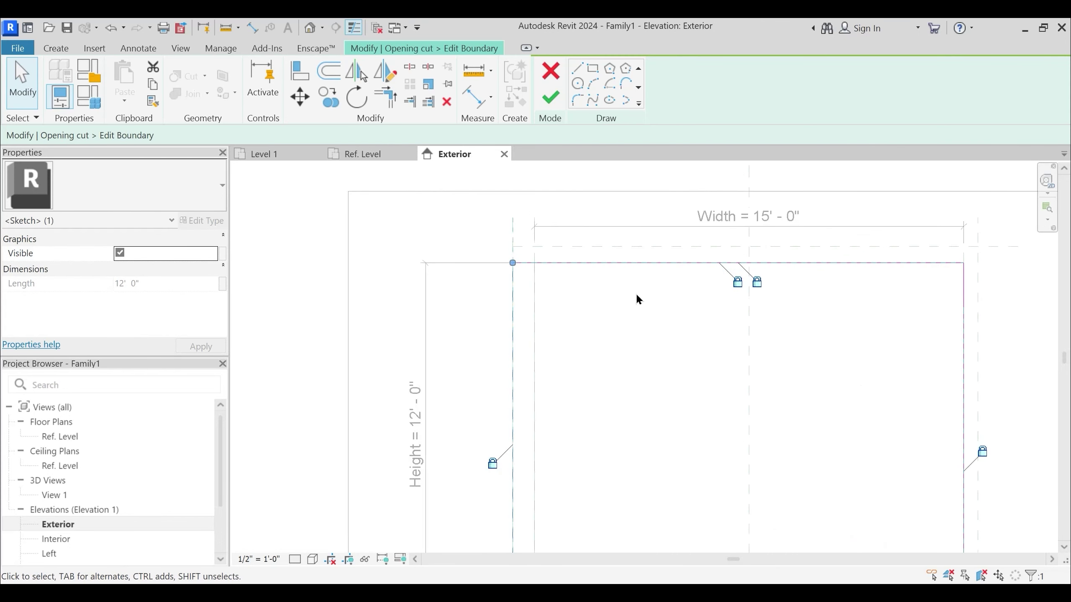
{"action": "left_click_drag", "start_coordinate": [637, 253], "coordinate": [638, 246]}
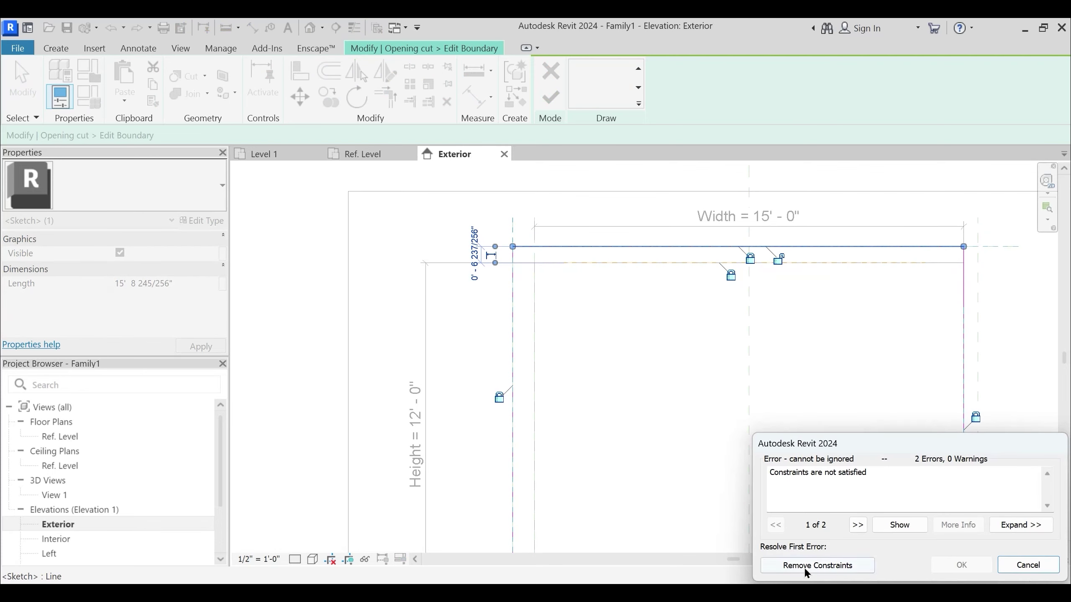
{"action": "left_click", "coordinate": [797, 568]}
{"action": "middle_click_drag", "start_coordinate": [856, 349], "coordinate": [756, 378]}
{"action": "mouse_move", "coordinate": [810, 387]}
{"action": "left_mouse_down"}
{"action": "mouse_move", "coordinate": [800, 353]}
{"action": "mouse_move", "coordinate": [825, 354]}
{"action": "left_mouse_up"}
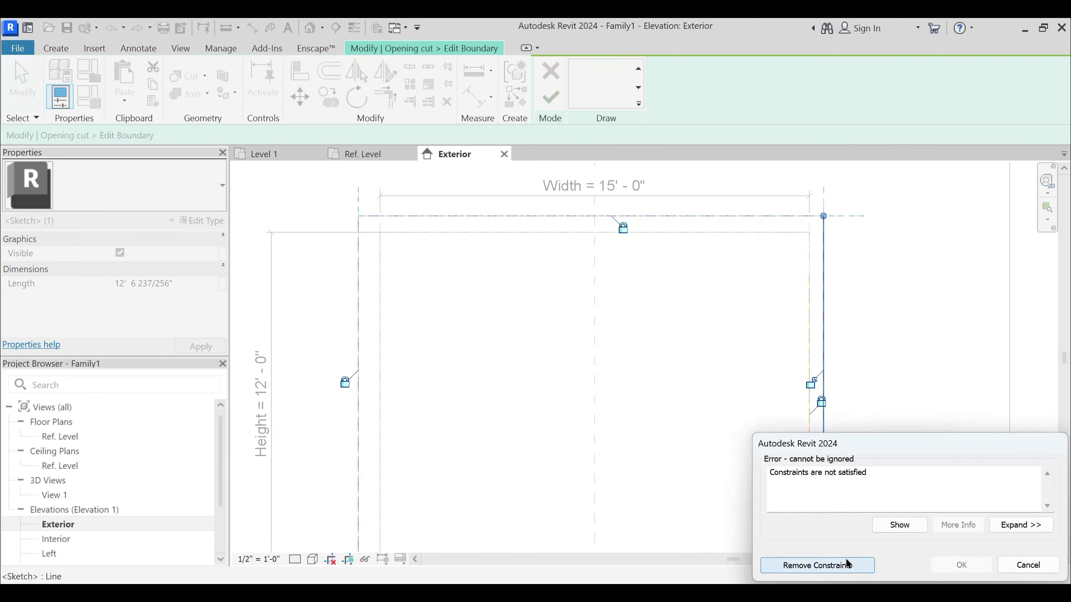
{"action": "left_click", "coordinate": [818, 565]}
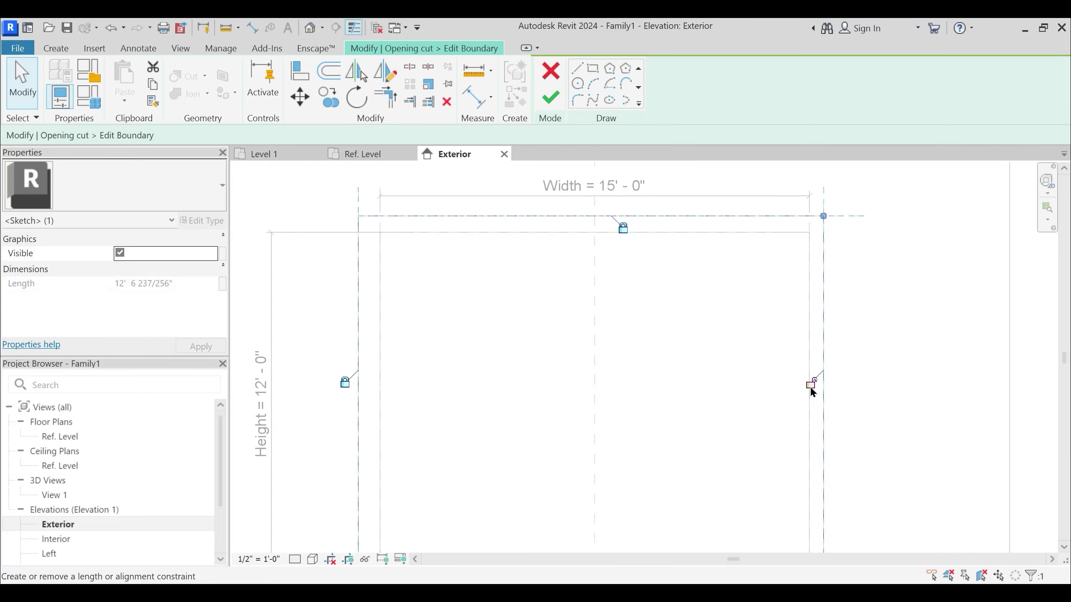
{"action": "scroll", "coordinate": [856, 365], "scroll_direction": "down", "scroll_amount": 2}
{"action": "left_click", "coordinate": [720, 366]}
{"action": "middle_click_drag", "start_coordinate": [676, 350], "coordinate": [684, 366]}
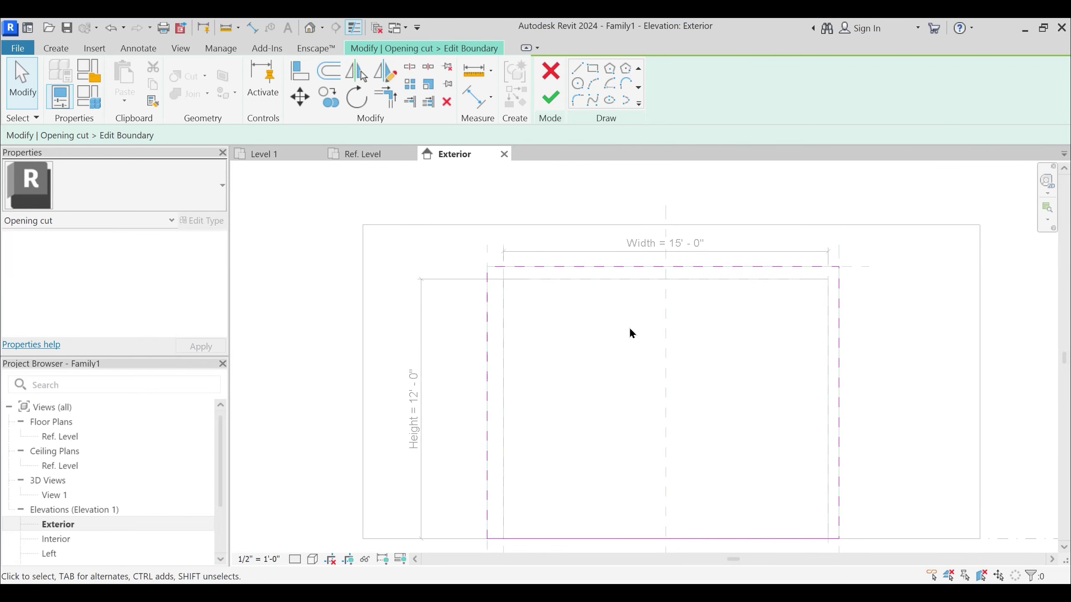
{"action": "left_click", "coordinate": [550, 97]}
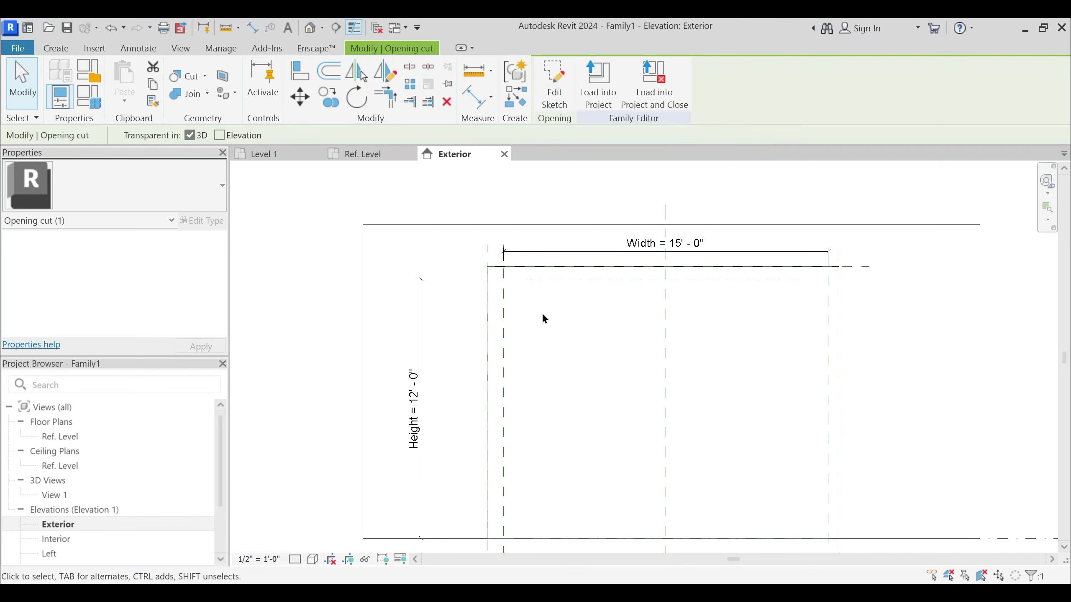
Add aligned dimensions between the inner and outer vertical reference planes on both the left and right sides of the opening
{"action": "left_click", "coordinate": [471, 95]}
{"action": "scroll", "coordinate": [478, 282], "scroll_direction": "up", "scroll_amount": 2}
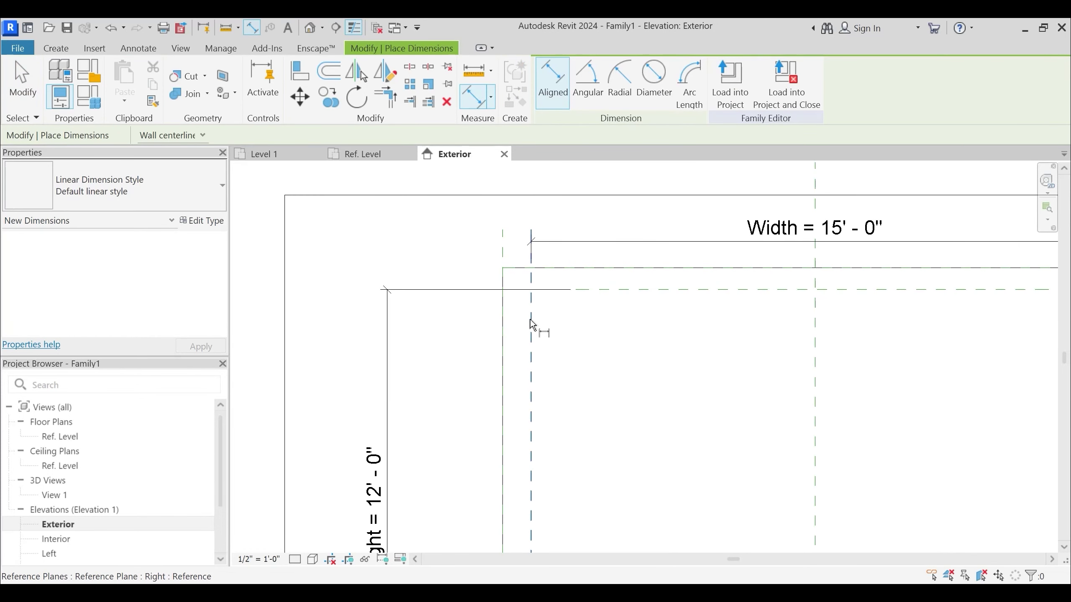
{"action": "left_click", "coordinate": [501, 249]}
{"action": "left_click", "coordinate": [466, 245]}
{"action": "middle_click_drag", "start_coordinate": [565, 364], "coordinate": [223, 396]}
{"action": "left_click", "coordinate": [758, 310]}
{"action": "left_click", "coordinate": [776, 288]}
{"action": "left_click", "coordinate": [792, 263]}
{"action": "scroll", "coordinate": [759, 292], "scroll_direction": "down", "scroll_amount": 5}
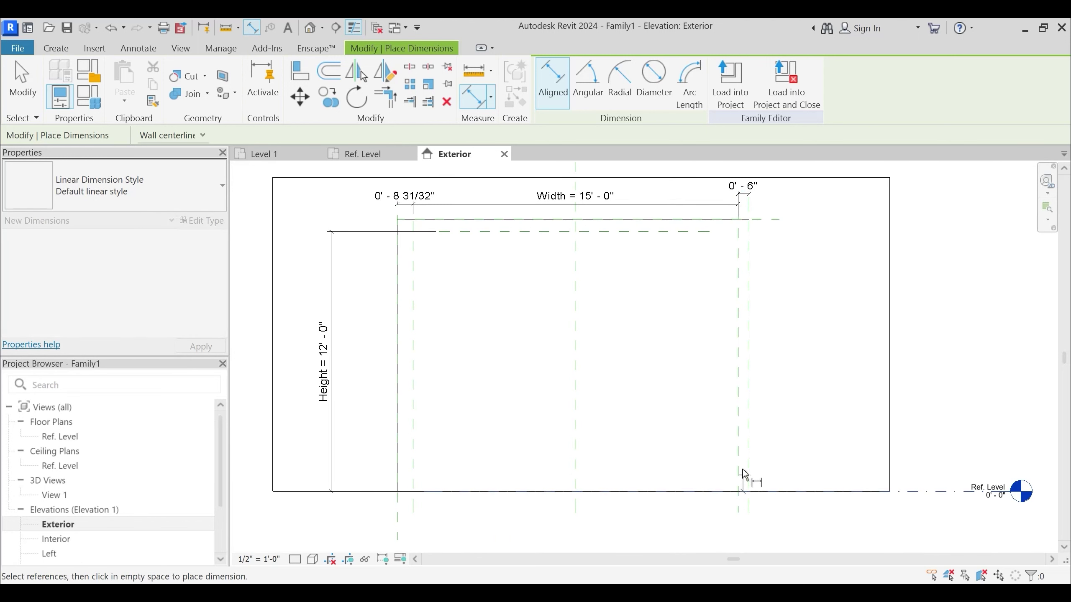
{"action": "key", "text": "Escape"}
{"action": "key", "text": "Escape"}
Extend the right end of the Top reference plane beyond the outer right edge of the opening
{"action": "middle_click_drag", "start_coordinate": [681, 355], "coordinate": [705, 416]}
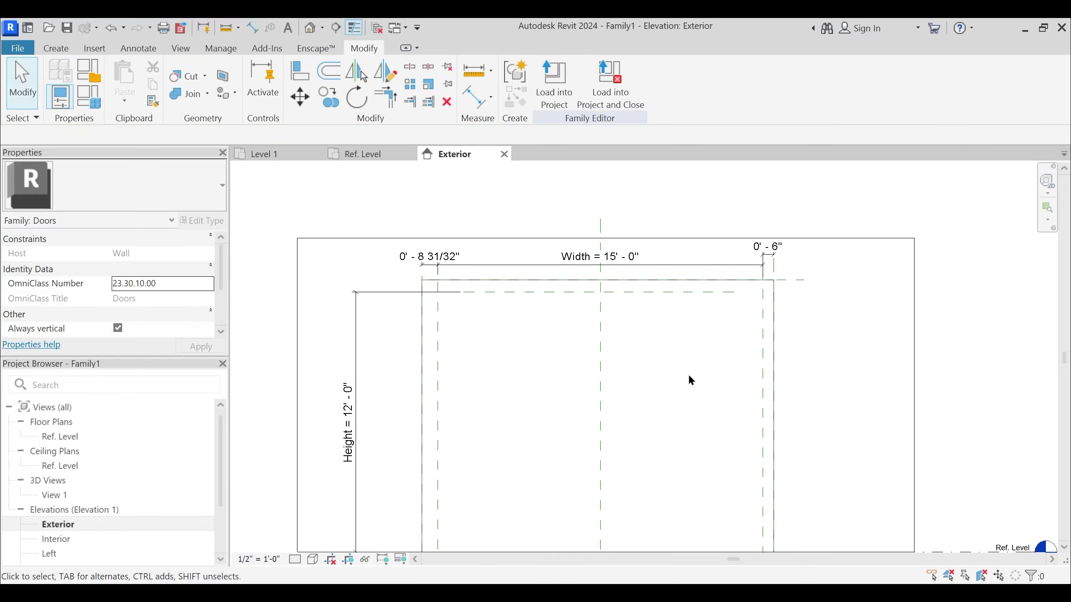
{"action": "scroll", "coordinate": [665, 301], "scroll_direction": "up", "scroll_amount": 2}
{"action": "left_click", "coordinate": [475, 96]}
{"action": "scroll", "coordinate": [755, 295], "scroll_direction": "up", "scroll_amount": 2}
{"action": "key", "text": "Escape"}
{"action": "left_click", "coordinate": [724, 314]}
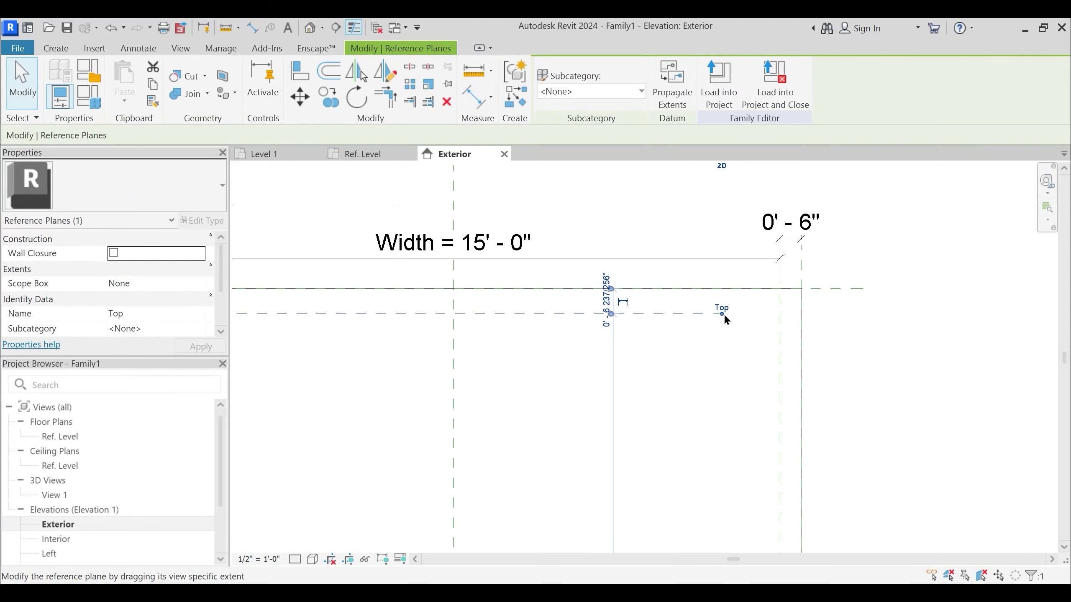
{"action": "key", "text": "Escape"}
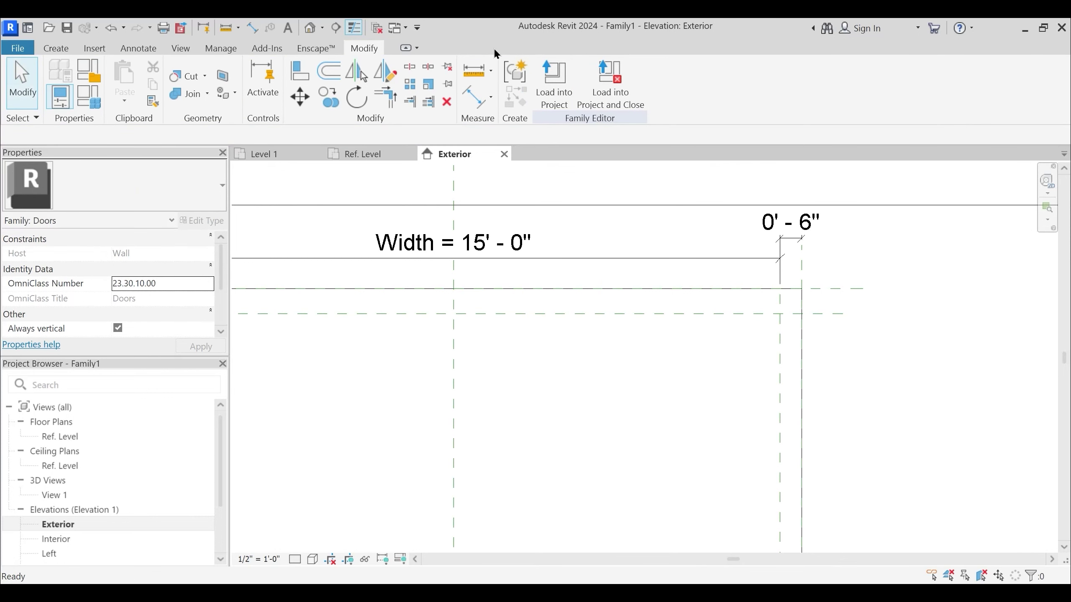
Add an aligned dimension between the Top reference plane and the horizontal plane above it, placed right of the opening
{"action": "left_click", "coordinate": [474, 97]}
{"action": "left_click", "coordinate": [821, 293]}
{"action": "scroll", "coordinate": [811, 292], "scroll_direction": "down", "scroll_amount": 2}
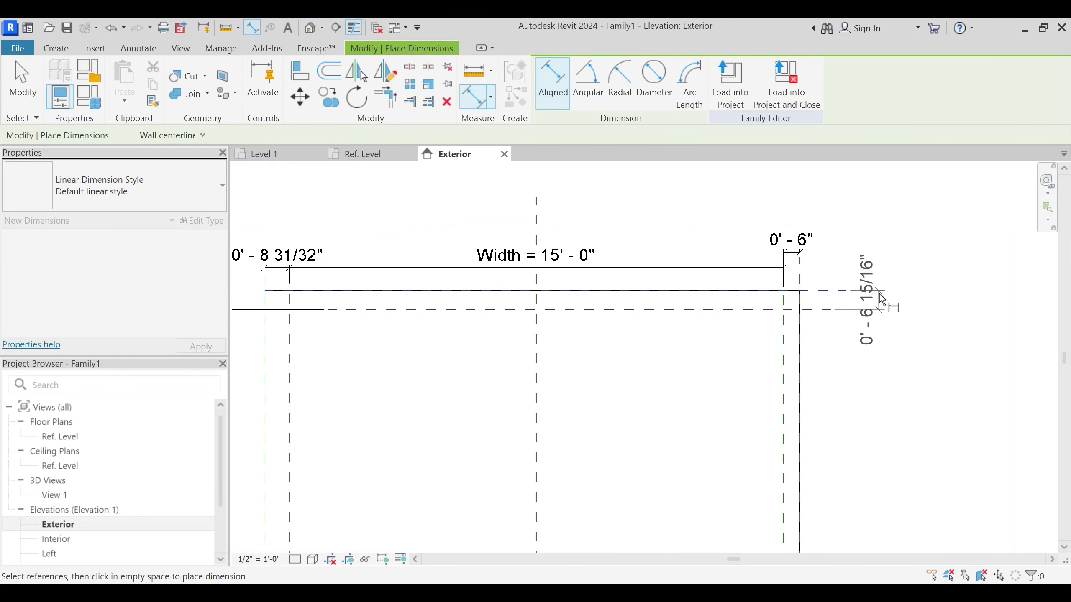
{"action": "left_click", "coordinate": [879, 298]}
{"action": "key", "text": "Escape"}
{"action": "scroll", "coordinate": [910, 323], "scroll_direction": "down", "scroll_amount": 3}
Select the left, right and top offset dimensions and open the shared parameter selection to label them
{"action": "left_click", "coordinate": [891, 307]}
{"action": "left_click", "coordinate": [834, 278], "text": "ctrl"}
{"action": "left_click", "coordinate": [498, 287], "text": "ctrl"}
{"action": "left_click", "coordinate": [690, 83]}
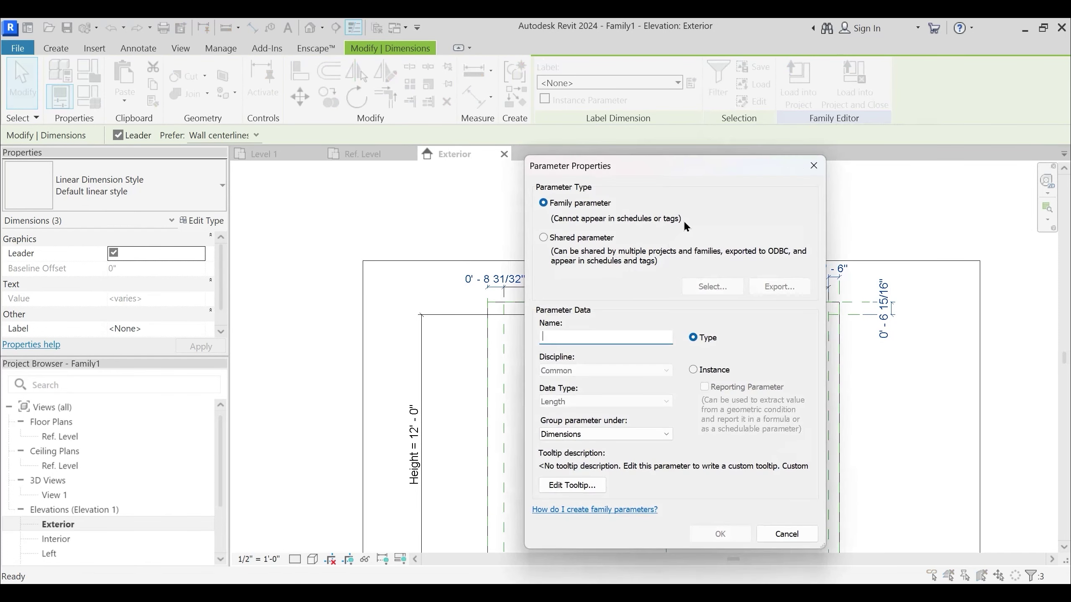
{"action": "left_click", "coordinate": [543, 237]}
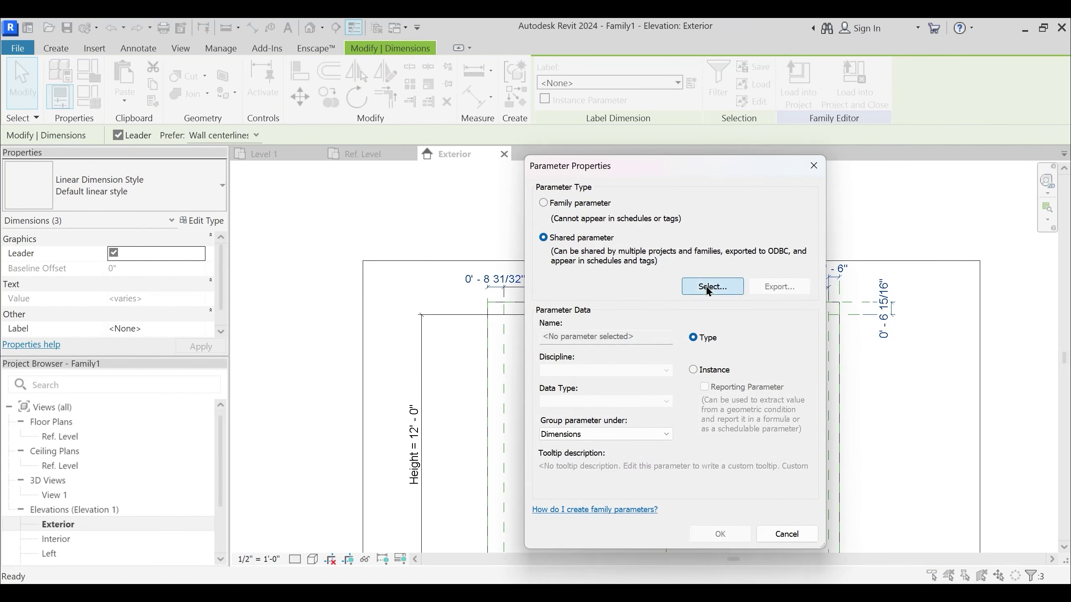
{"action": "left_click", "coordinate": [712, 287]}
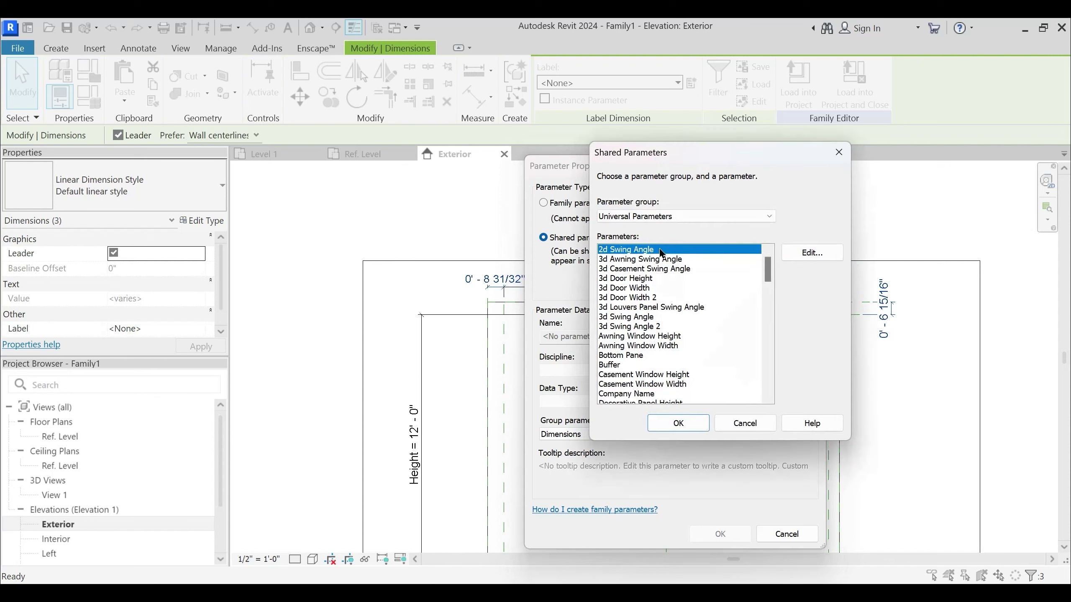
Create a new shared parameter file named Universal Parameters.txt on the Desktop and make it the active file
{"action": "left_click", "coordinate": [812, 252]}
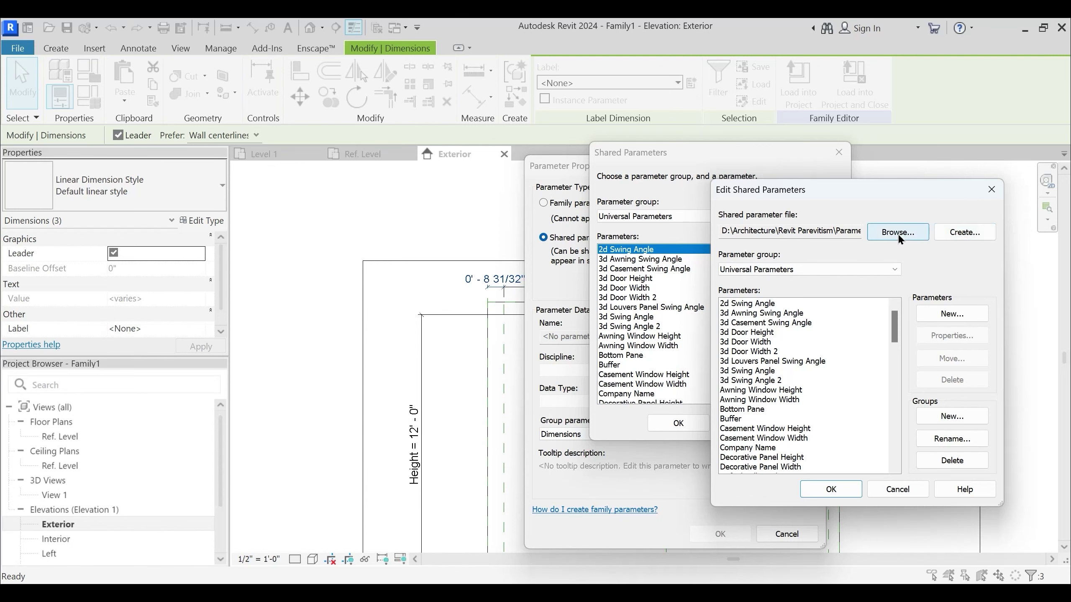
{"action": "left_click", "coordinate": [962, 235]}
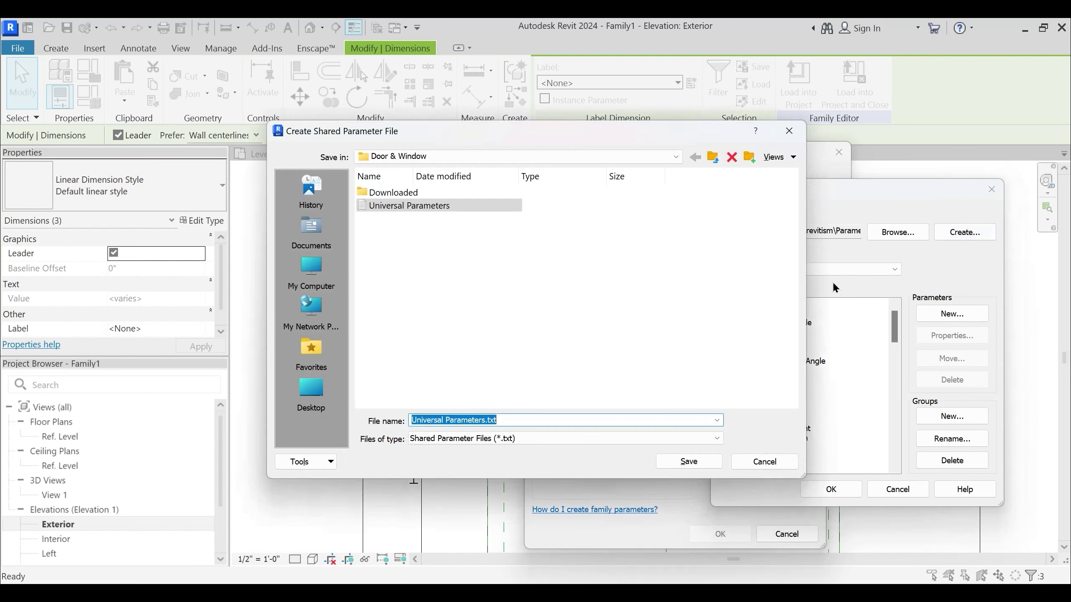
{"action": "left_click", "coordinate": [315, 391]}
{"action": "left_click", "coordinate": [514, 420]}
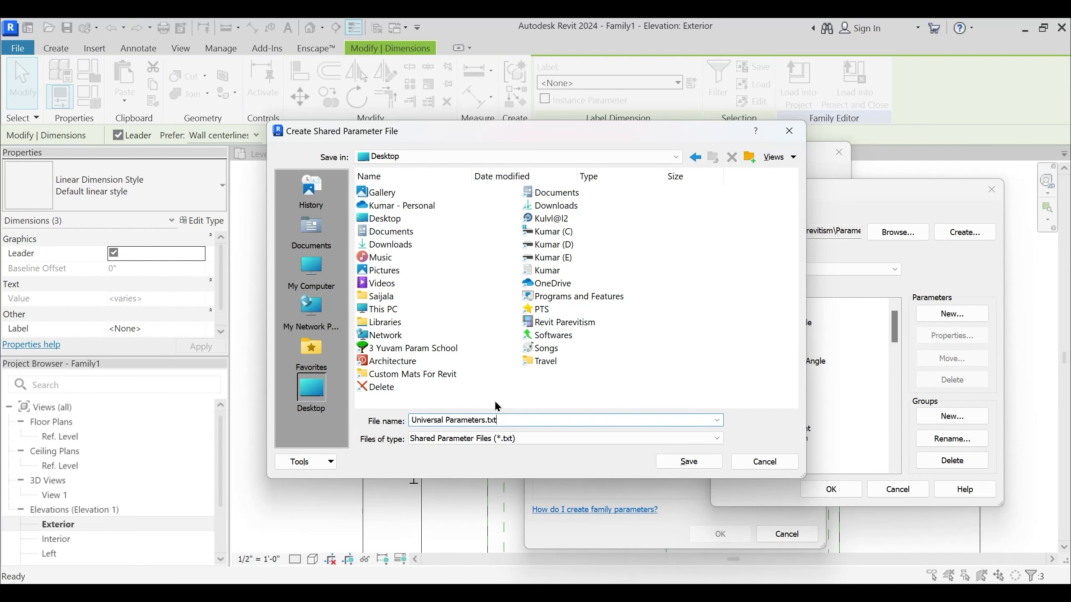
{"action": "left_click", "coordinate": [686, 462]}
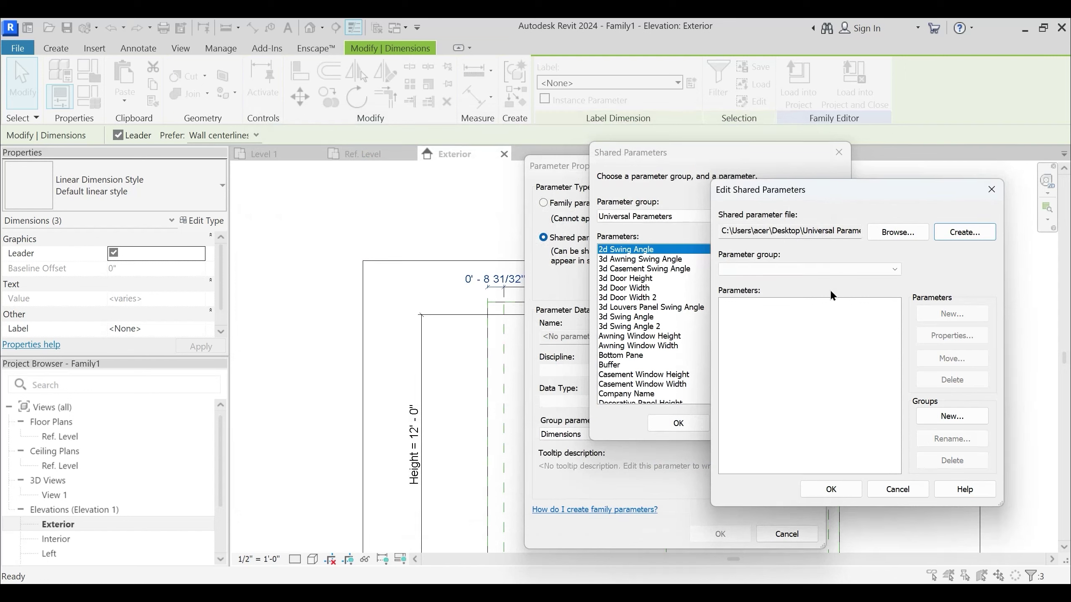
{"action": "left_click", "coordinate": [836, 489]}
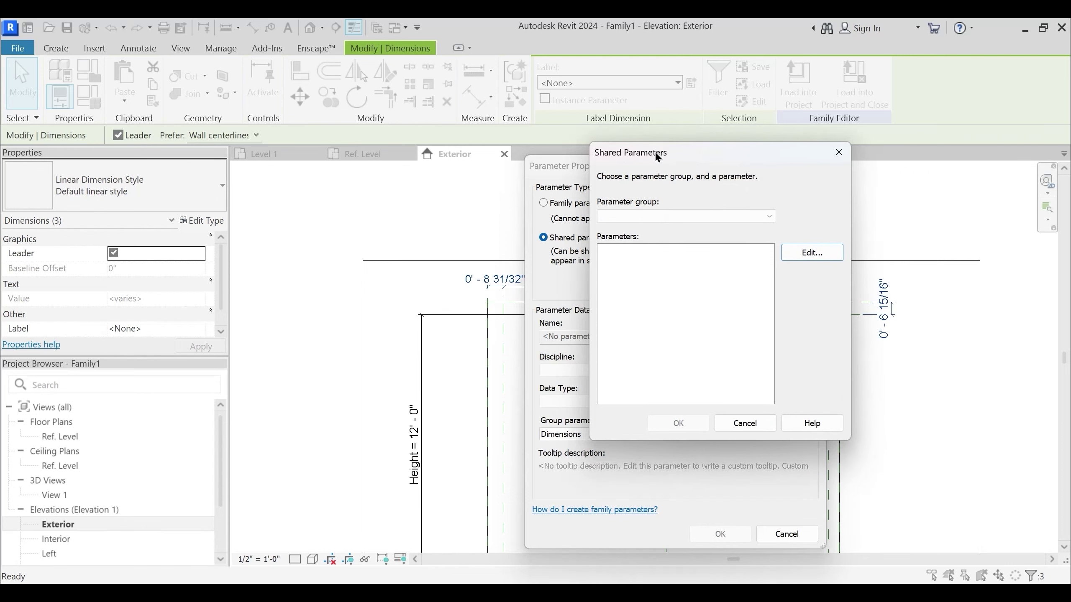
Add a parameter group named Door Windows to the Universal Parameters shared parameter file
{"action": "left_click_drag", "start_coordinate": [659, 157], "coordinate": [708, 155]}
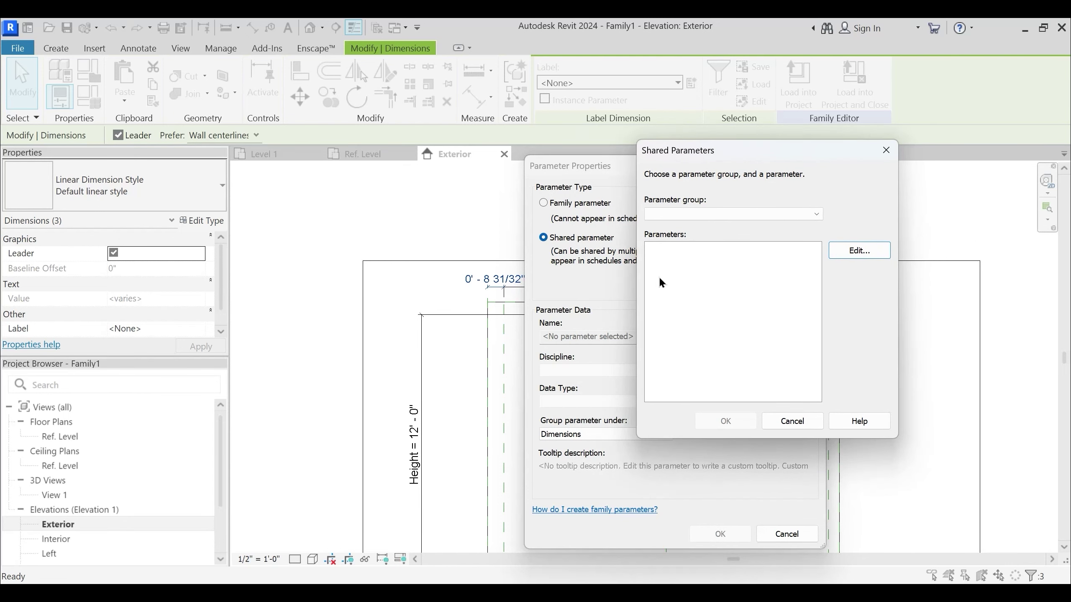
{"action": "left_click", "coordinate": [856, 253]}
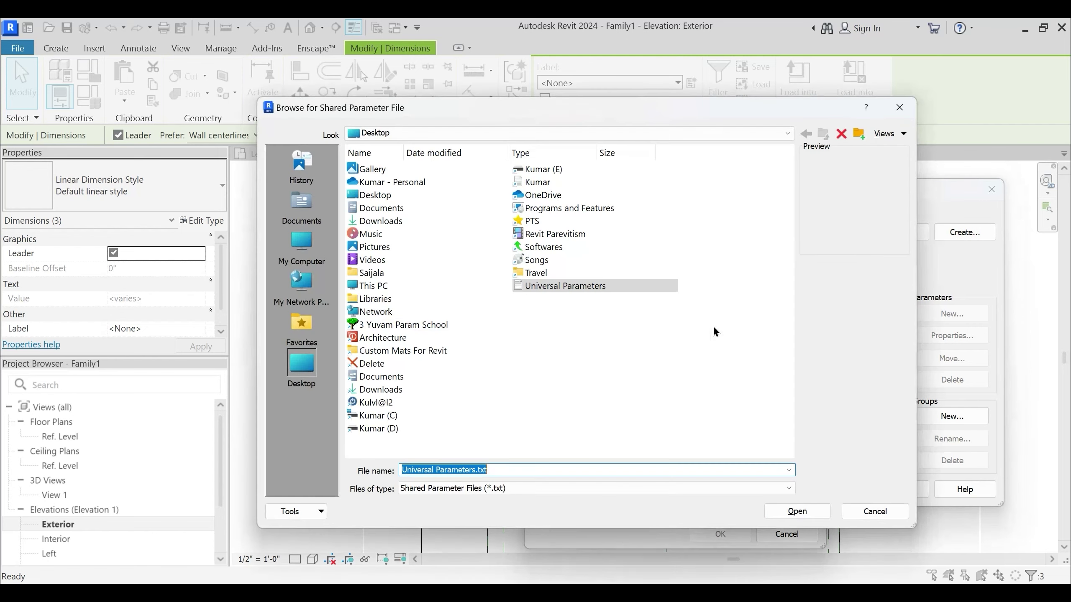
{"action": "double_click", "coordinate": [565, 291]}
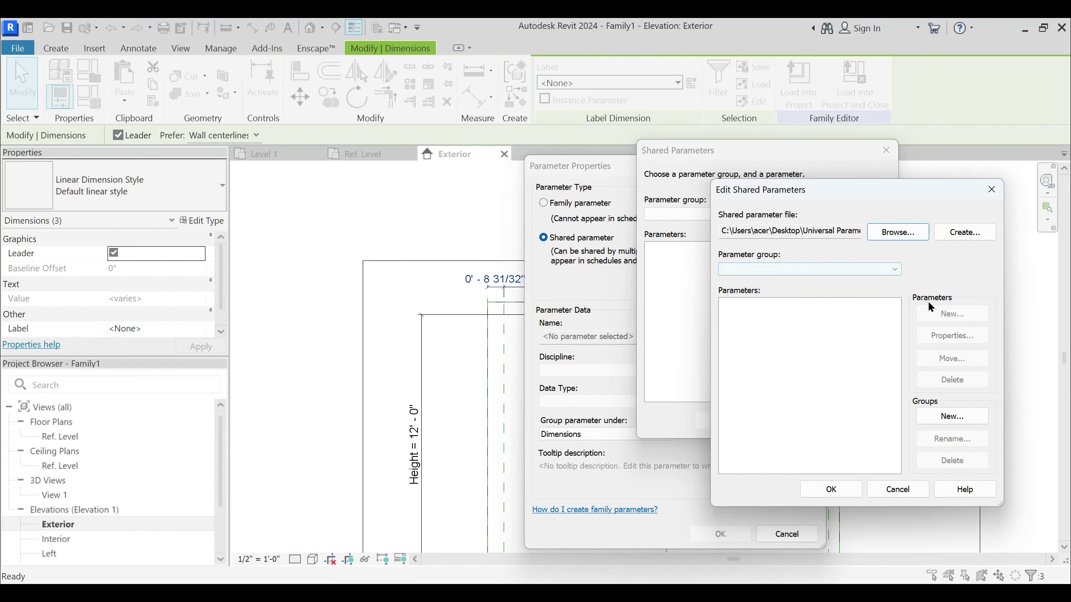
{"action": "left_click", "coordinate": [788, 269]}
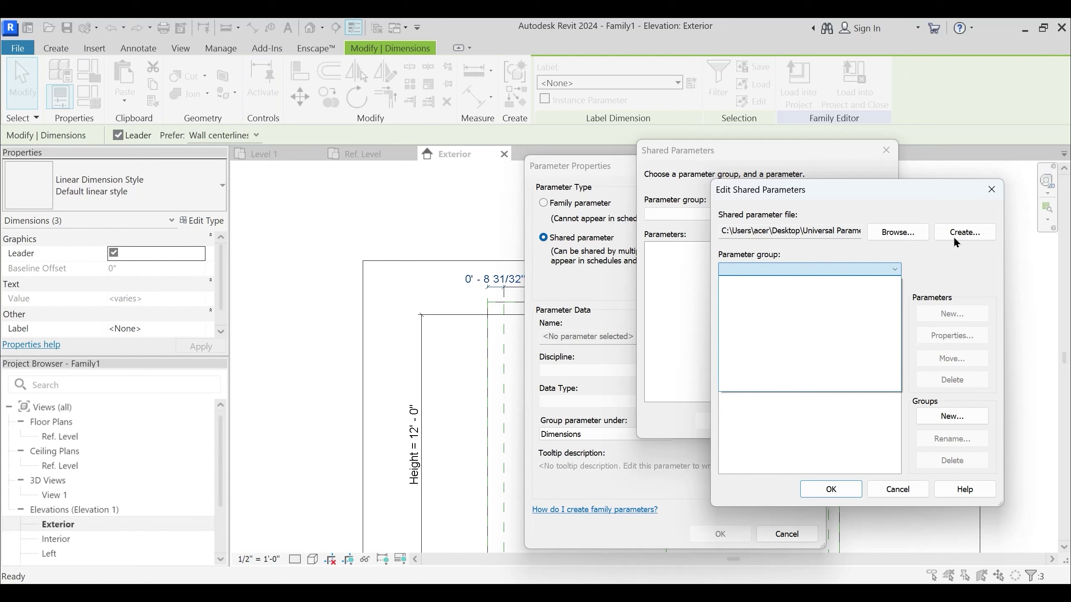
{"action": "left_click", "coordinate": [977, 276]}
{"action": "left_click", "coordinate": [952, 415]}
{"action": "type", "text": "Door Window"}
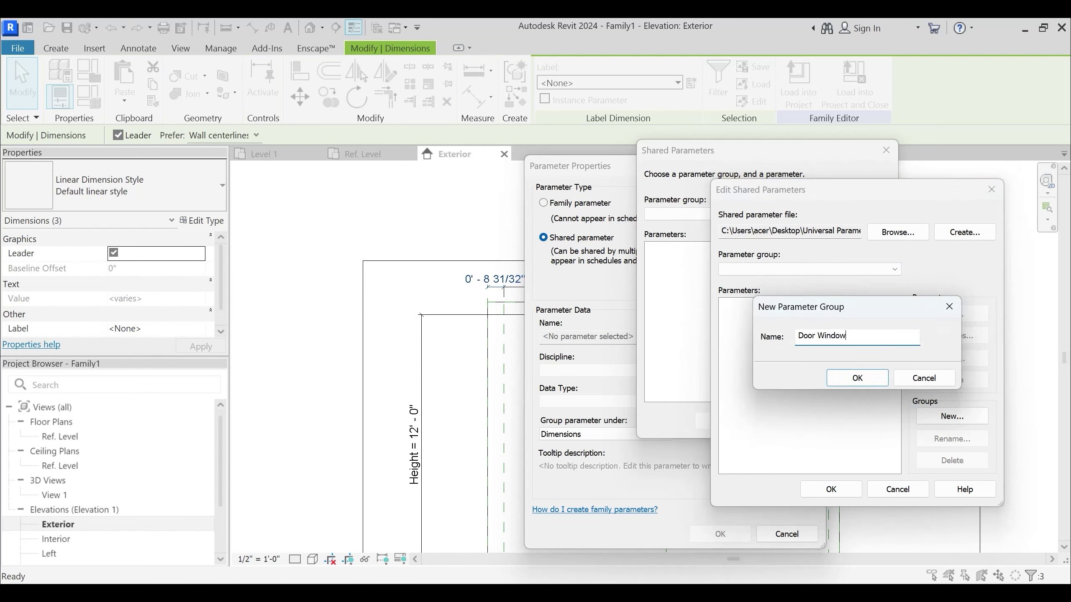
{"action": "type", "text": "s"}
{"action": "left_click", "coordinate": [876, 371]}
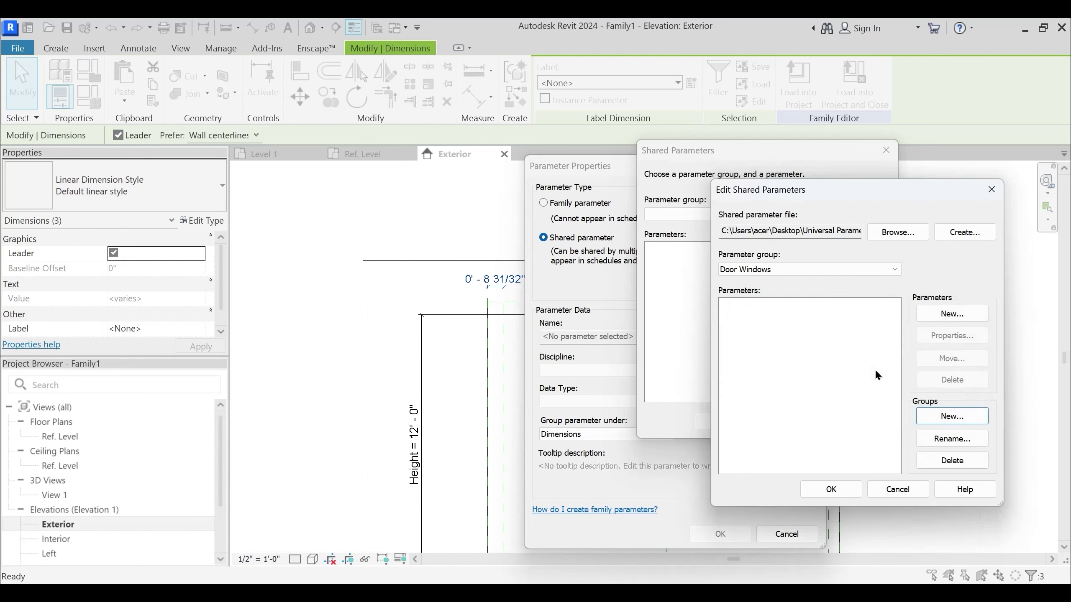
Create a shared Length parameter named ROG in the Door Windows group and label the three selected offset dimensions with it
{"action": "left_click", "coordinate": [942, 316]}
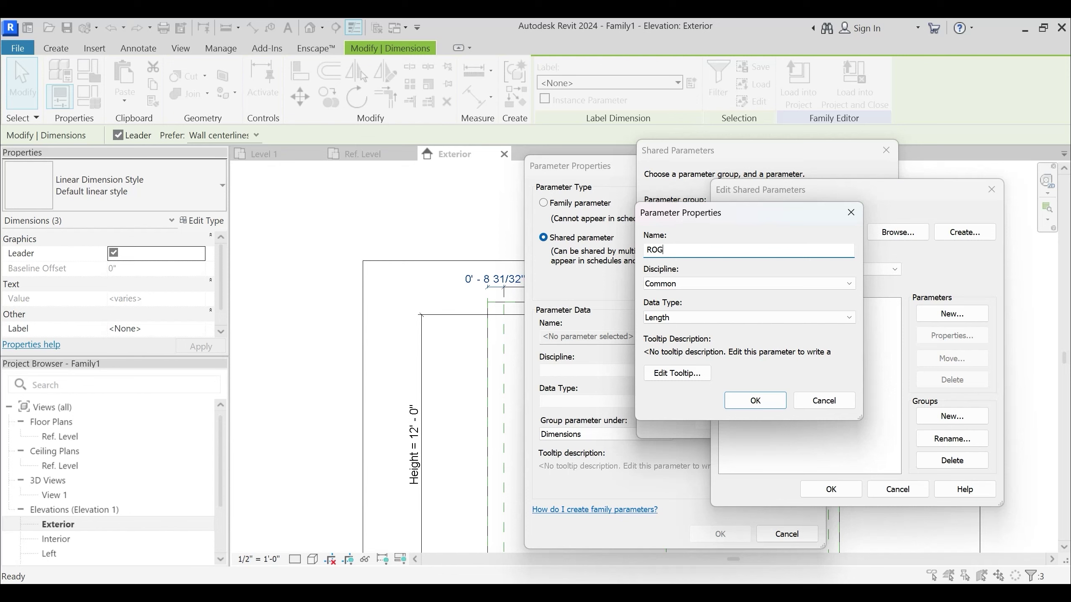
{"action": "left_click", "coordinate": [755, 400]}
{"action": "left_click", "coordinate": [830, 489]}
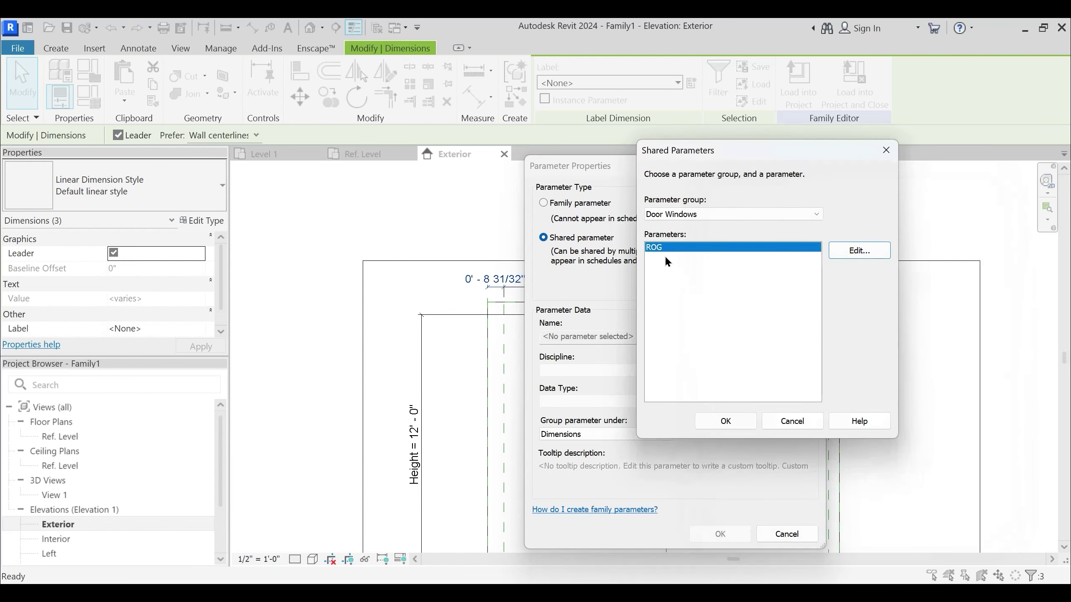
{"action": "left_click", "coordinate": [725, 420]}
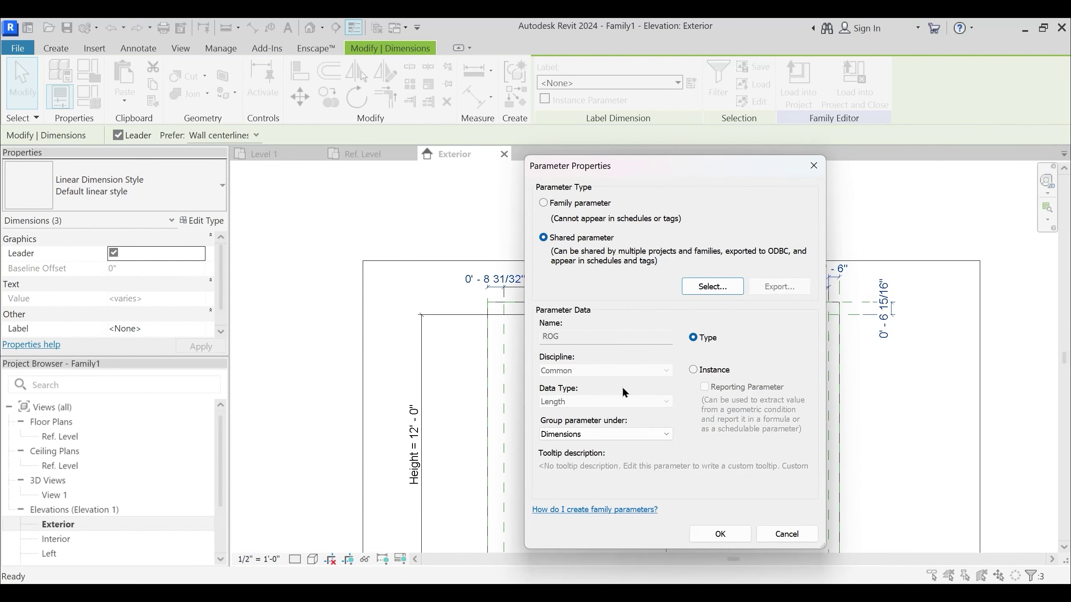
{"action": "left_click", "coordinate": [719, 534]}
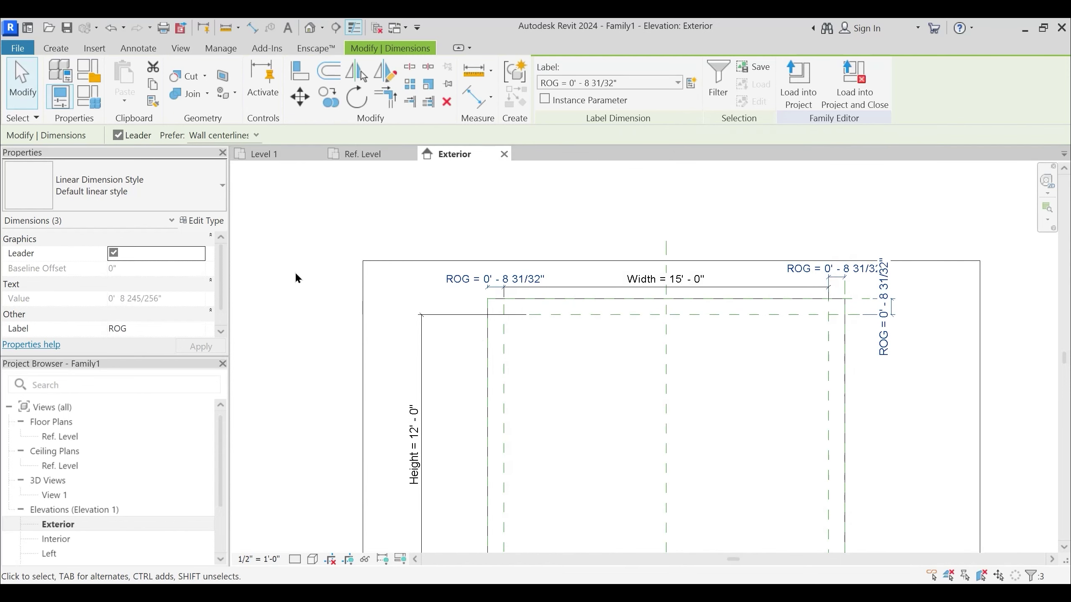
Set the ROG parameter to 1 inch in the family types and apply it
{"action": "left_click", "coordinate": [89, 103]}
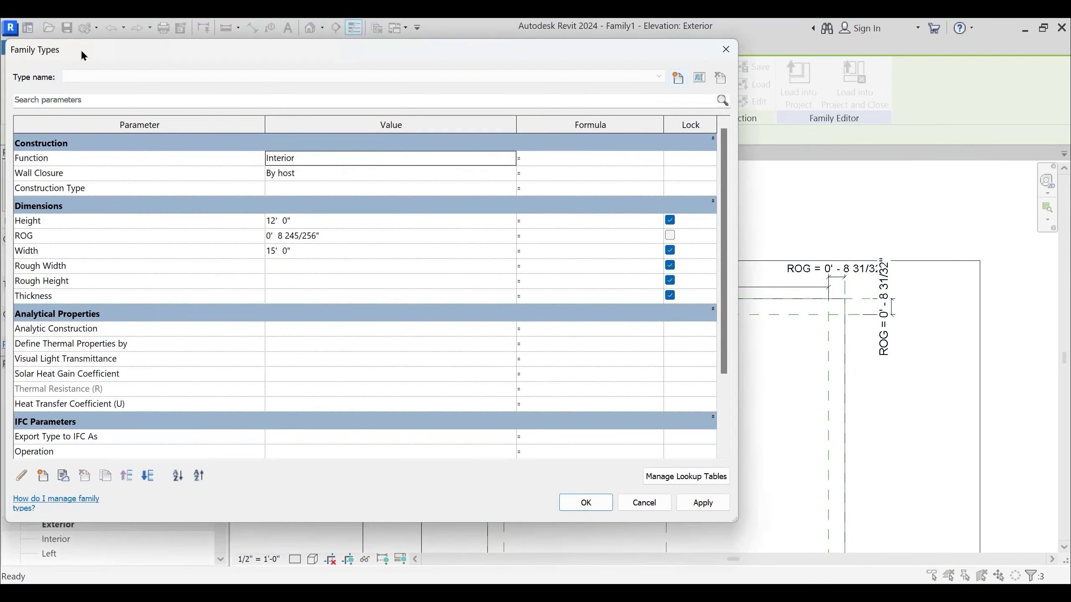
{"action": "left_click", "coordinate": [344, 235]}
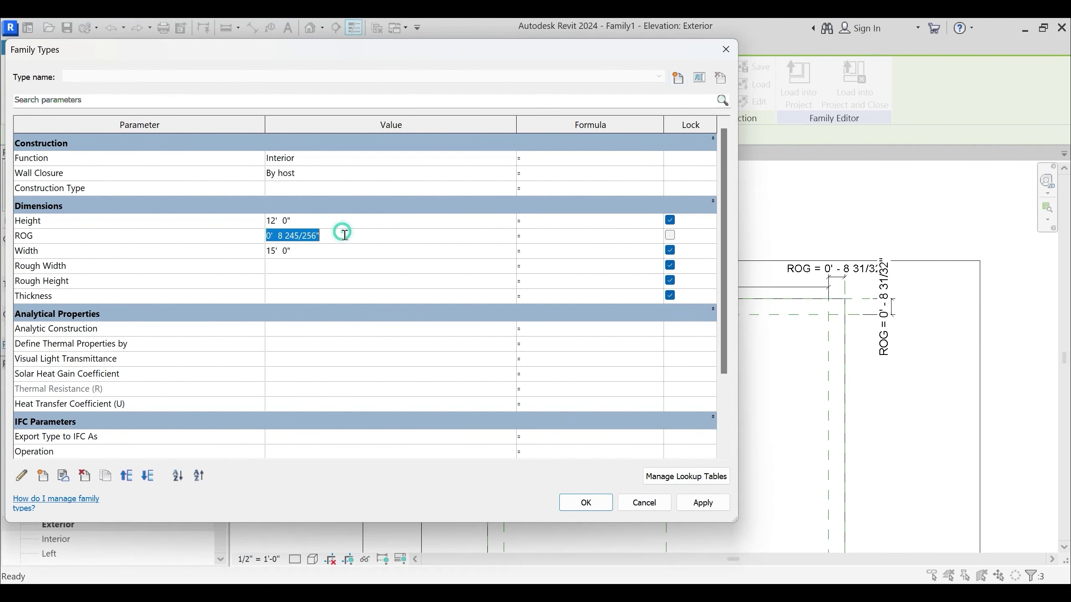
{"action": "type", "text": "1"}
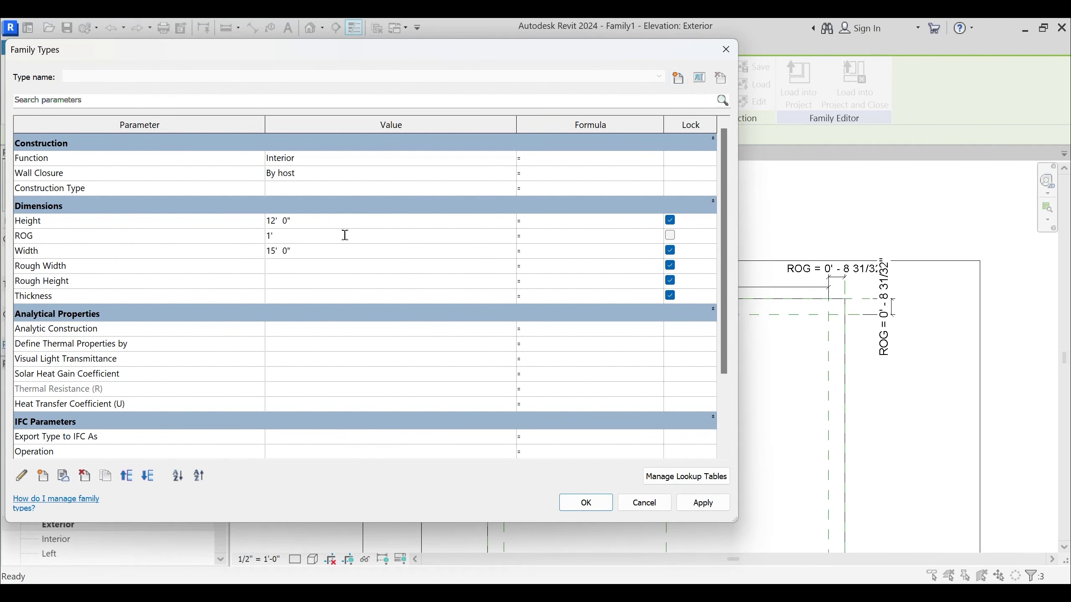
{"action": "key", "text": "Tab"}
{"action": "left_click", "coordinate": [703, 503]}
{"action": "left_click", "coordinate": [584, 502]}
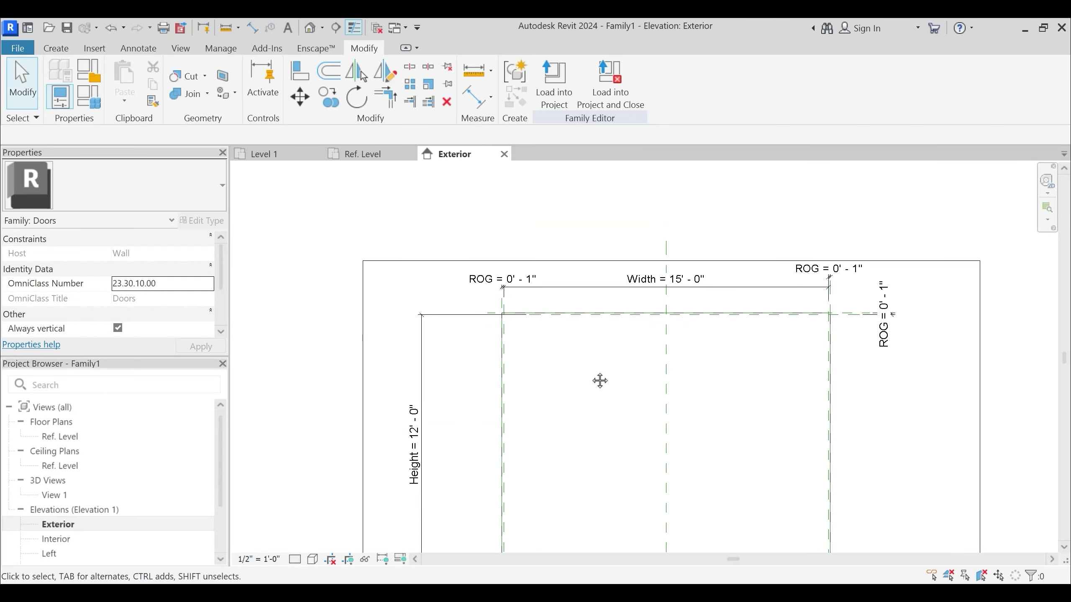
Examine the resized wall opening in the default 3D view from several angles
{"action": "scroll", "coordinate": [563, 345], "scroll_direction": "down", "scroll_amount": 2}
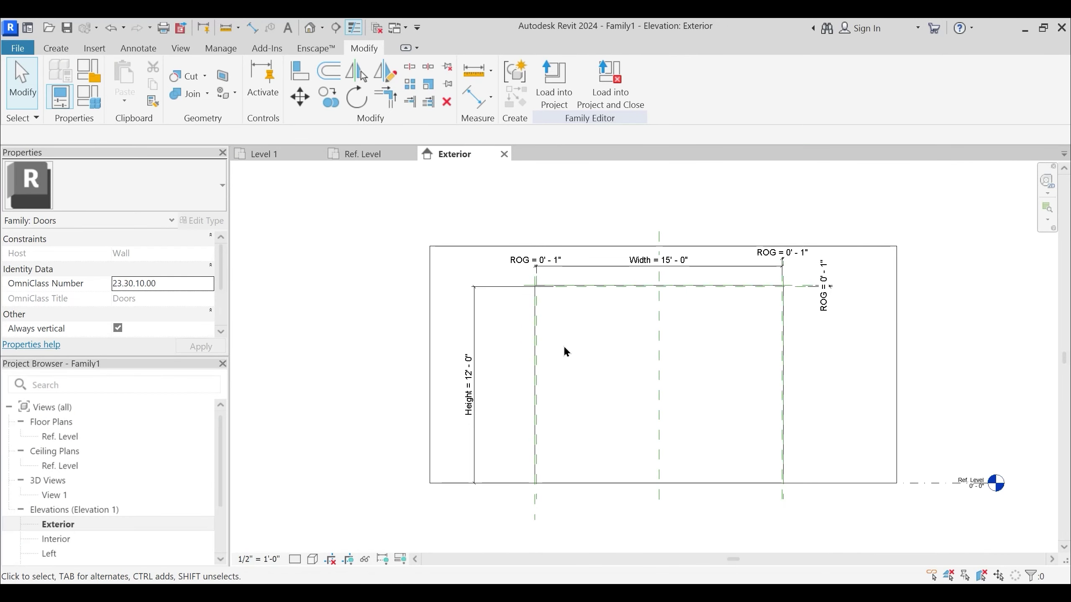
{"action": "scroll", "coordinate": [556, 334], "scroll_direction": "up", "scroll_amount": 1}
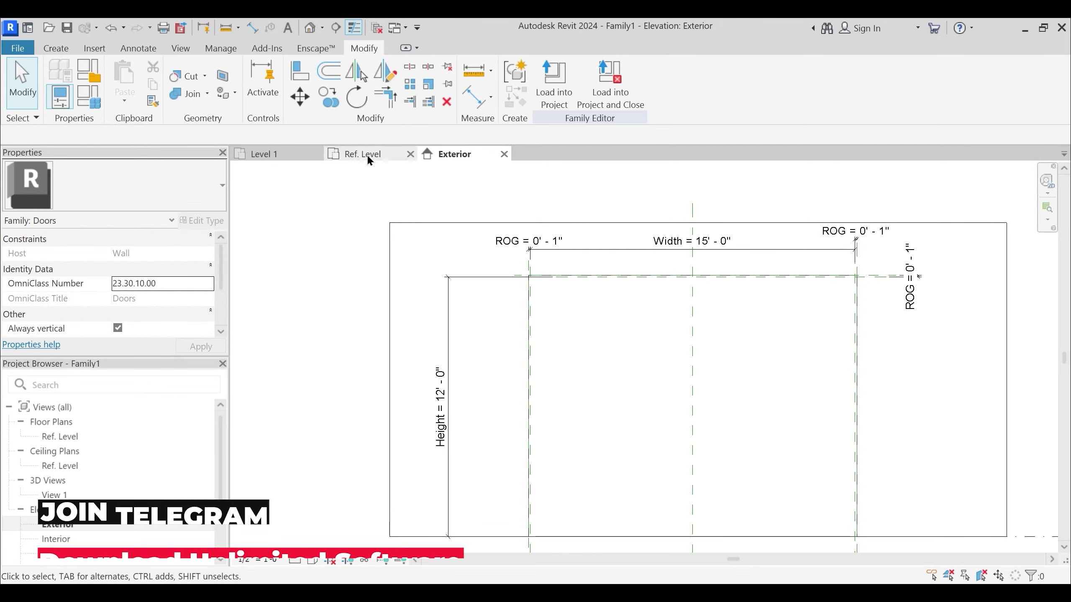
{"action": "left_click", "coordinate": [310, 28]}
{"action": "mouse_move", "coordinate": [598, 366]}
{"action": "middle_mouse_down", "text": "shift"}
{"action": "mouse_move", "coordinate": [657, 363]}
{"action": "mouse_move", "coordinate": [649, 375]}
{"action": "mouse_move", "coordinate": [592, 384]}
{"action": "mouse_move", "coordinate": [614, 275]}
{"action": "middle_mouse_up", "text": "shift"}
{"action": "key", "text": "c"}
{"action": "left_click", "coordinate": [615, 273]}
{"action": "left_click_drag", "start_coordinate": [645, 255], "coordinate": [647, 219]}
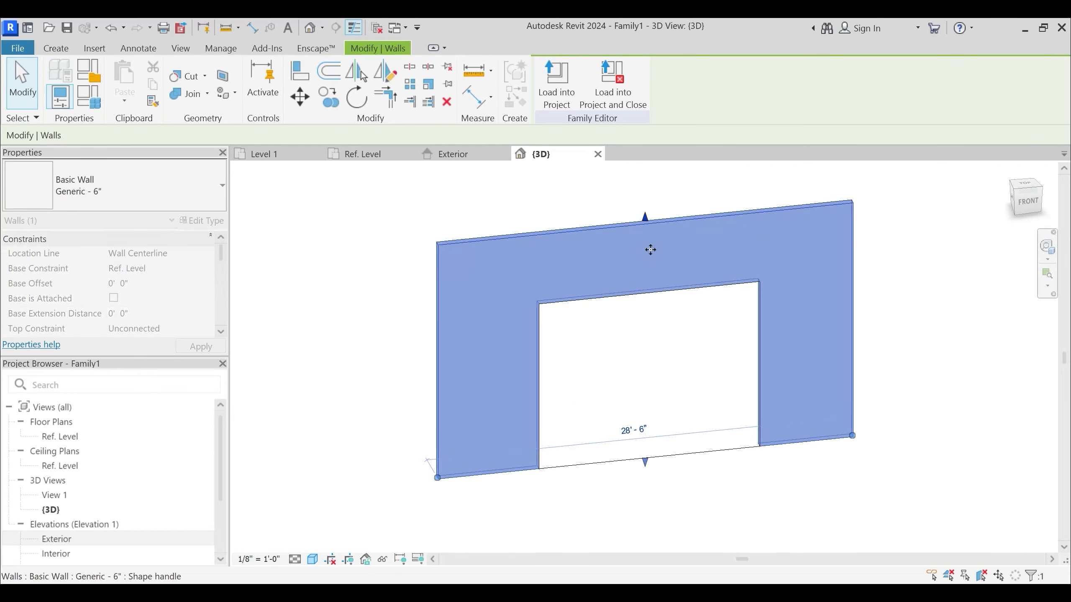
{"action": "key", "text": "Escape"}
{"action": "middle_click_drag", "start_coordinate": [763, 467], "coordinate": [543, 457], "text": "shift"}
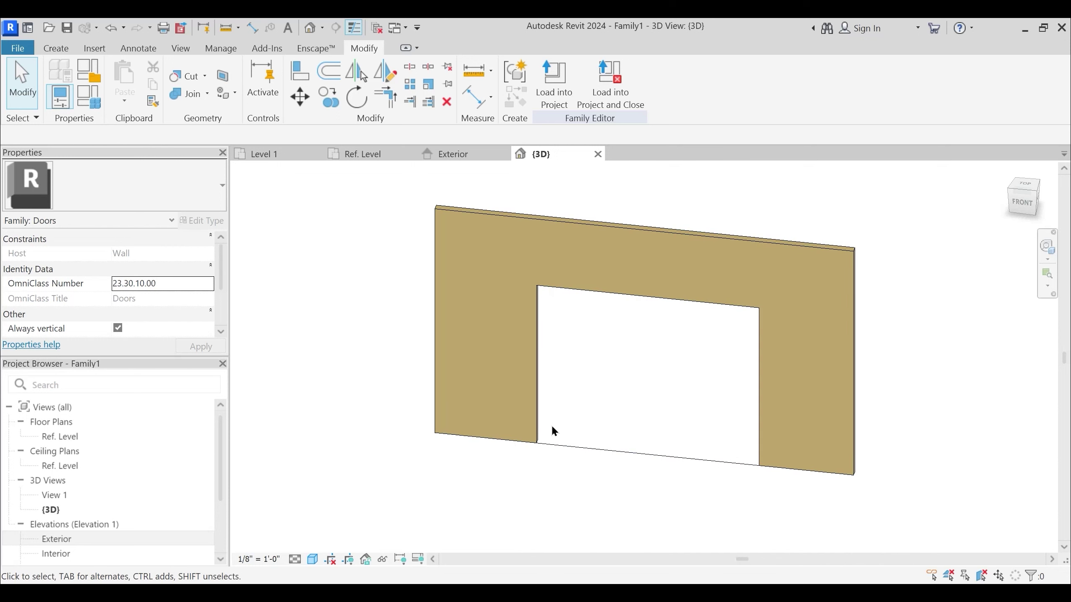
{"action": "middle_click_drag", "start_coordinate": [531, 335], "coordinate": [600, 347], "text": "shift"}
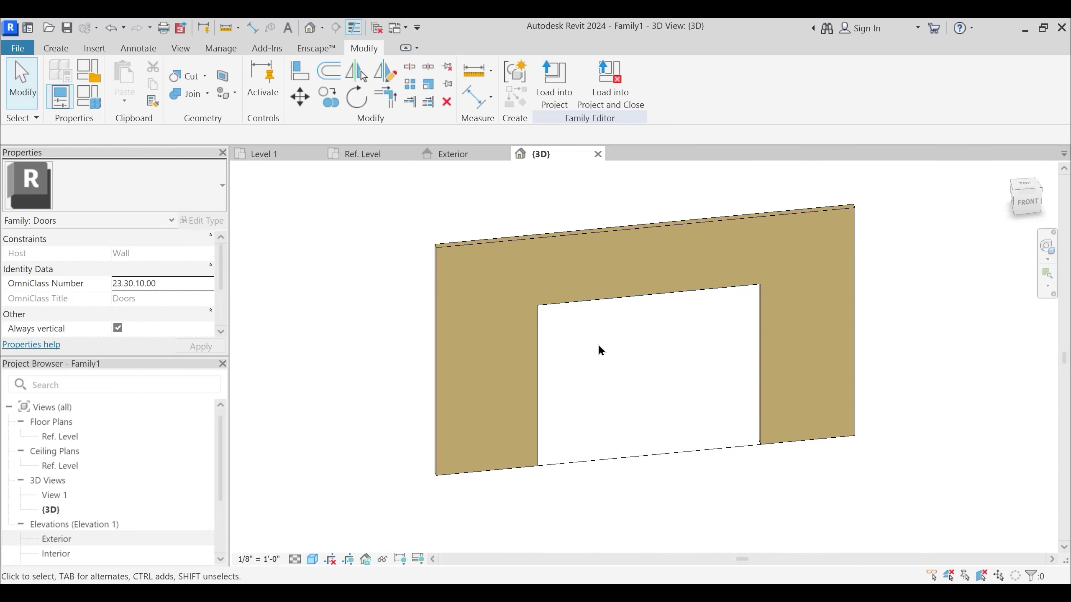
Create a new family from the Profile template in the English-Imperial template folder
{"action": "left_click", "coordinate": [17, 48]}
{"action": "mouse_move", "coordinate": [83, 117]}
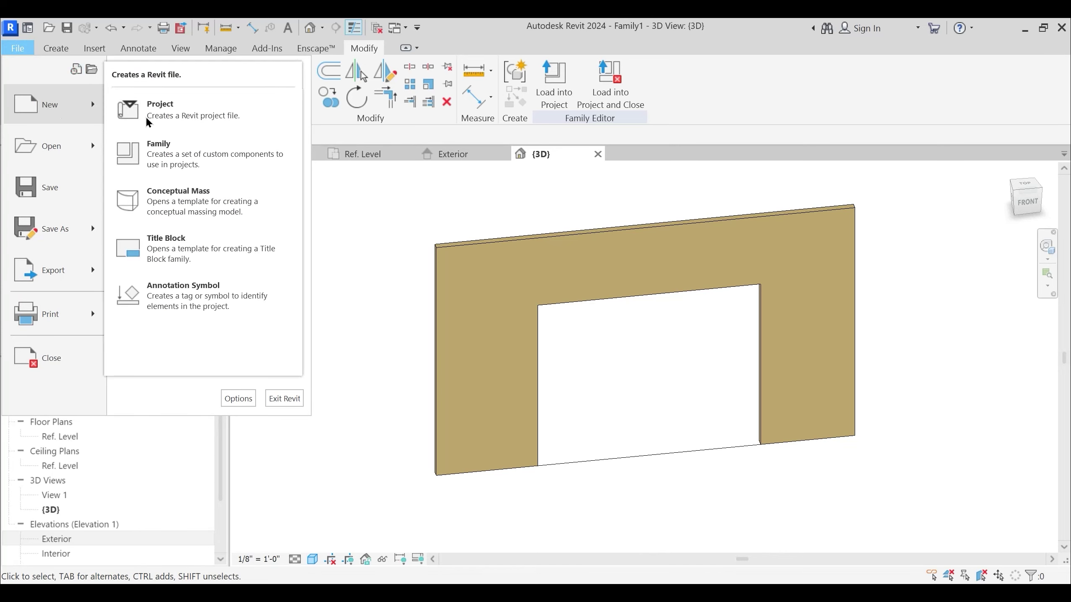
{"action": "left_click", "coordinate": [143, 152]}
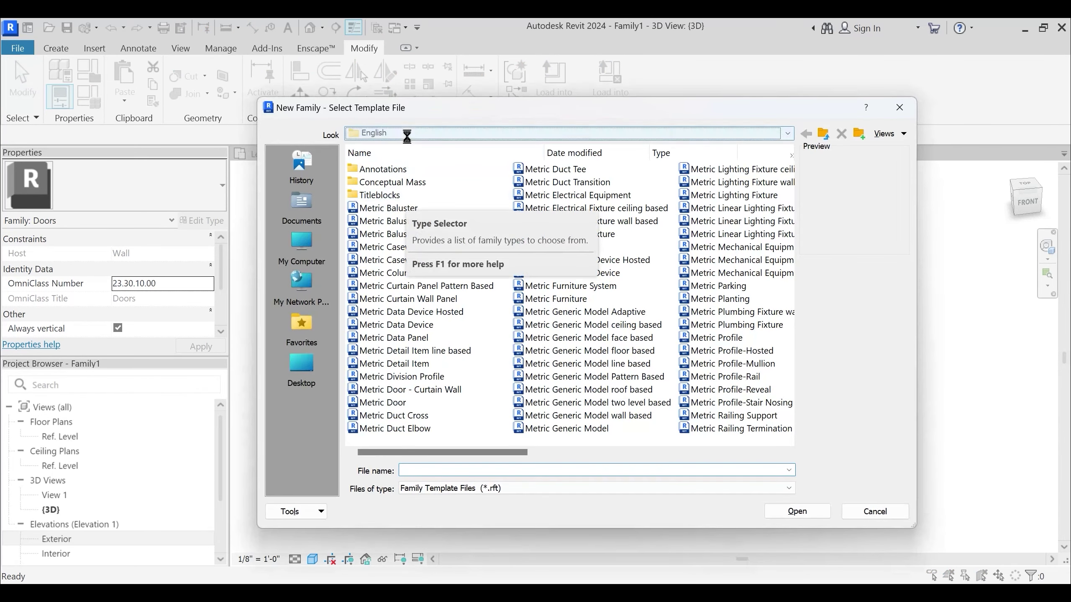
{"action": "left_click", "coordinate": [407, 135]}
{"action": "left_click", "coordinate": [451, 213]}
{"action": "double_click", "coordinate": [396, 208]}
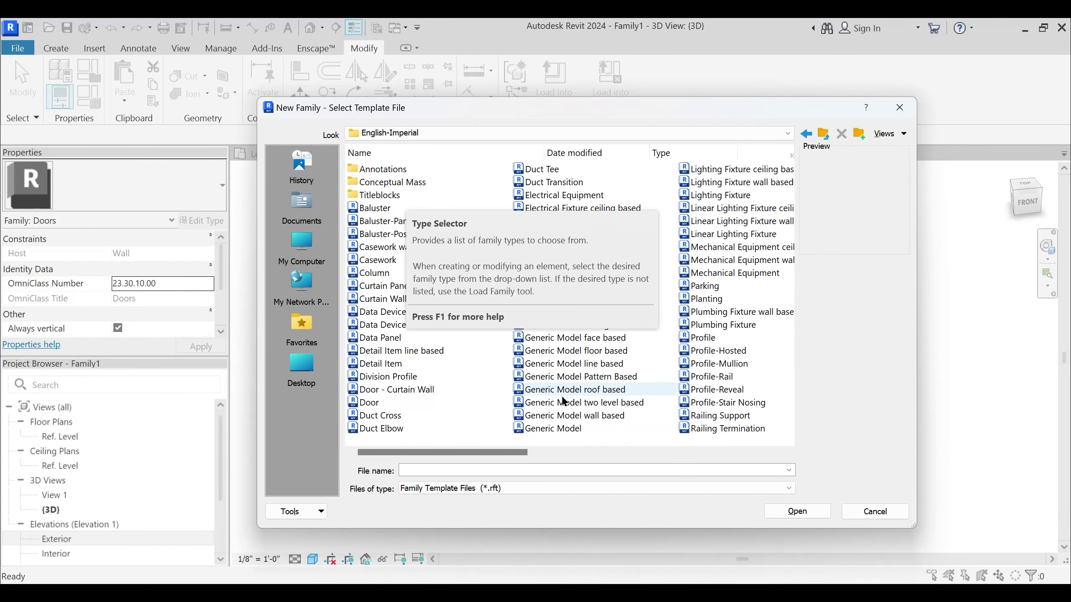
{"action": "left_click", "coordinate": [562, 397]}
{"action": "key", "text": "p"}
{"action": "left_click", "coordinate": [536, 341]}
{"action": "left_click", "coordinate": [797, 511]}
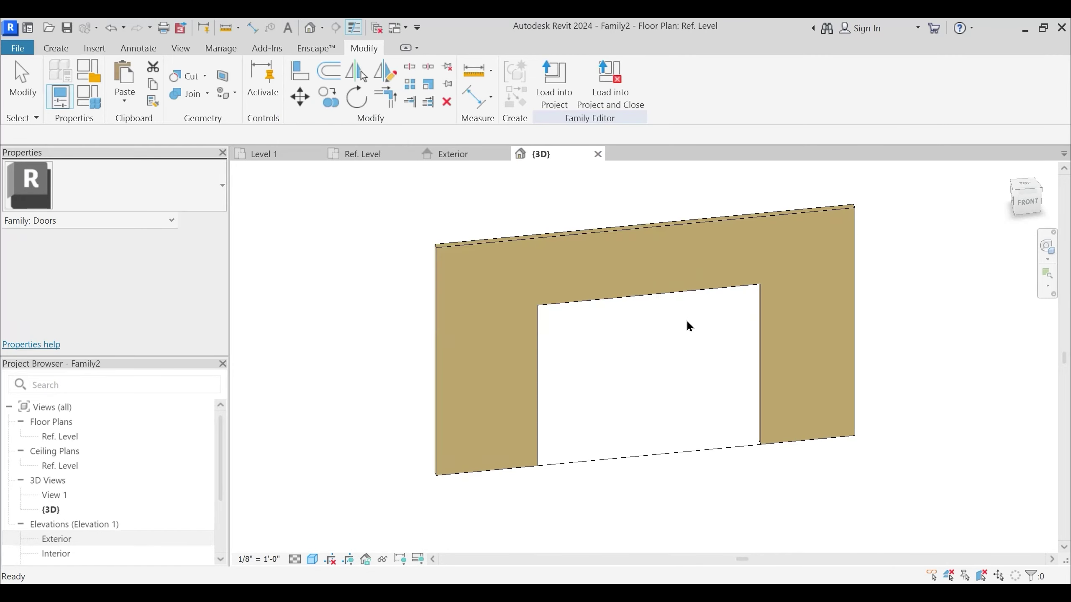
Draw the outer stepped side of a frame profile with lines, with a top edge about 4 1/2" wide and a projection midway on its right
{"action": "scroll", "coordinate": [565, 334], "scroll_direction": "up", "scroll_amount": 1}
{"action": "middle_click_drag", "start_coordinate": [587, 361], "coordinate": [646, 366]}
{"action": "scroll", "coordinate": [689, 297], "scroll_direction": "up", "scroll_amount": 1}
{"action": "middle_click_drag", "start_coordinate": [689, 297], "coordinate": [589, 318]}
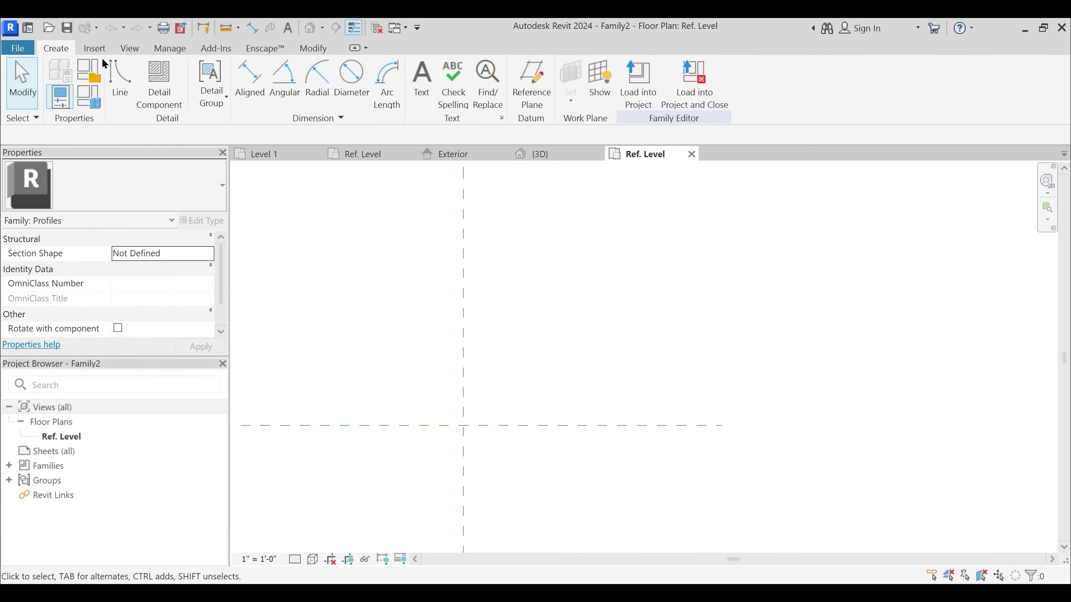
{"action": "left_click", "coordinate": [120, 80]}
{"action": "scroll", "coordinate": [622, 300], "scroll_direction": "up", "scroll_amount": 2}
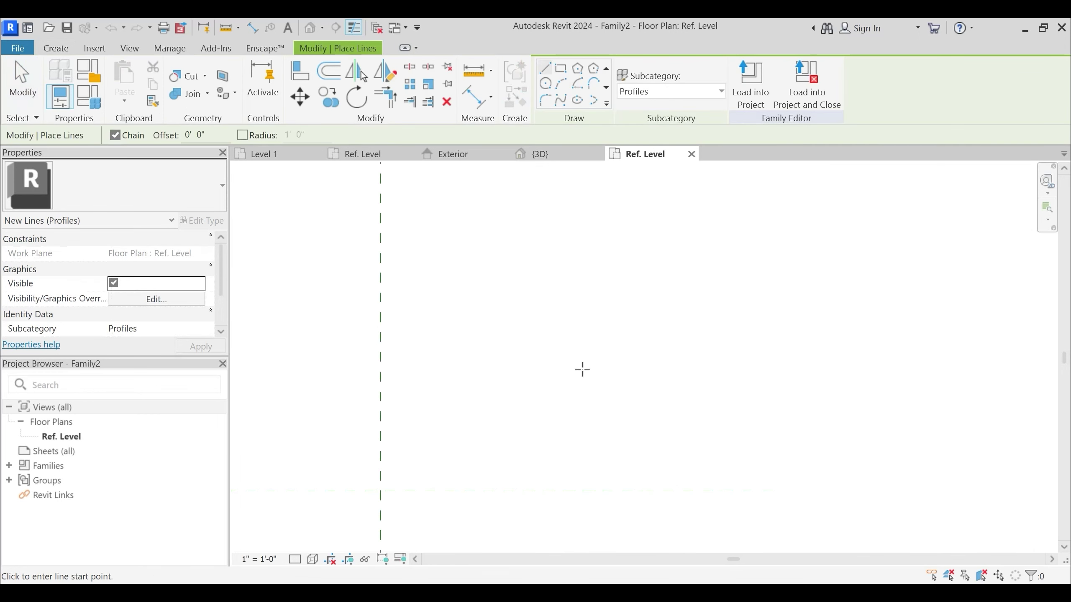
{"action": "left_click", "coordinate": [625, 273]}
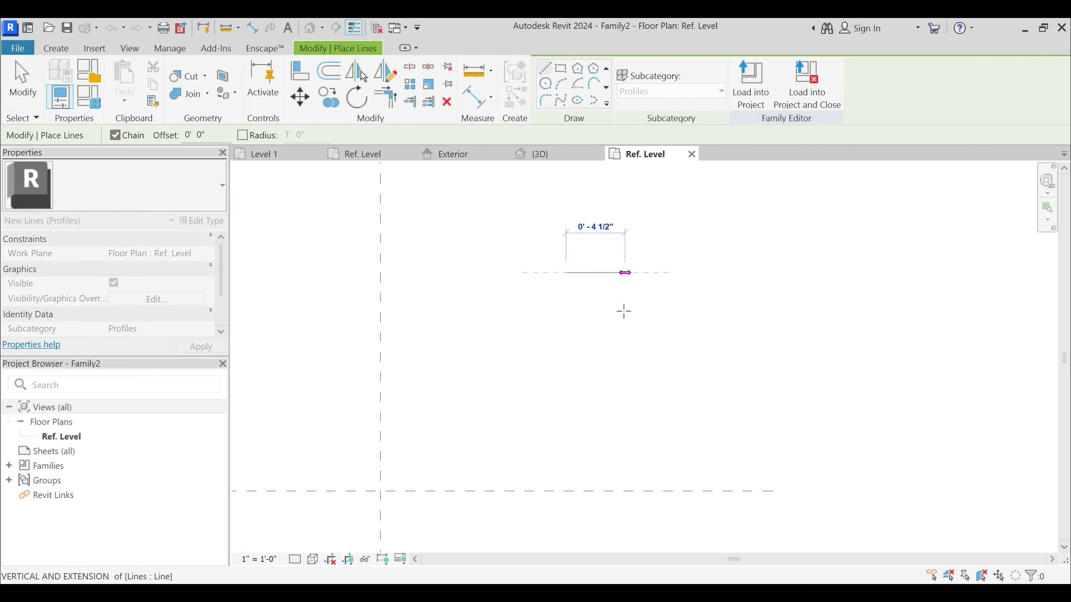
{"action": "left_click", "coordinate": [625, 325]}
{"action": "left_click", "coordinate": [655, 325]}
{"action": "left_click", "coordinate": [654, 377]}
{"action": "left_click", "coordinate": [625, 378]}
{"action": "left_click", "coordinate": [625, 433]}
{"action": "left_click", "coordinate": [567, 433]}
Close the frame profile with lines that form a rectangular recess along its left side
{"action": "left_click", "coordinate": [566, 407]}
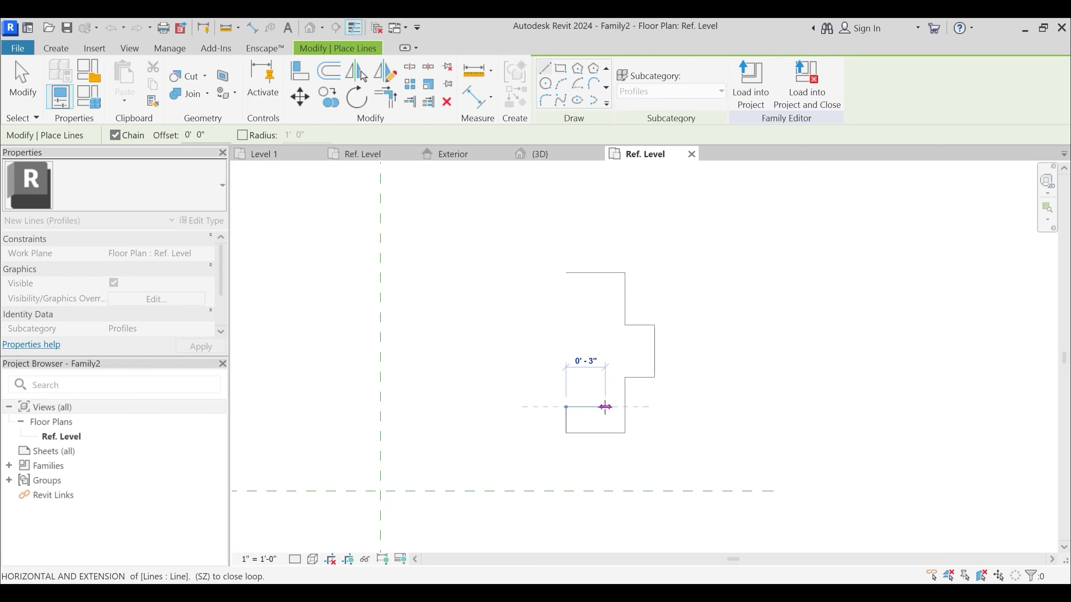
{"action": "left_click", "coordinate": [598, 406]}
{"action": "left_click", "coordinate": [598, 298]}
{"action": "left_click", "coordinate": [566, 299]}
{"action": "left_click", "coordinate": [566, 273]}
{"action": "key", "text": "Escape"}
Move the whole profile outline up and to the right, well clear of the two default reference planes
{"action": "scroll", "coordinate": [638, 268], "scroll_direction": "down", "scroll_amount": 2}
{"action": "middle_click_drag", "start_coordinate": [552, 354], "coordinate": [611, 366]}
{"action": "left_click_drag", "start_coordinate": [588, 257], "coordinate": [746, 408]}
{"action": "left_click_drag", "start_coordinate": [716, 339], "coordinate": [854, 269]}
{"action": "left_click", "coordinate": [651, 381]}
{"action": "middle_click_drag", "start_coordinate": [652, 381], "coordinate": [595, 479]}
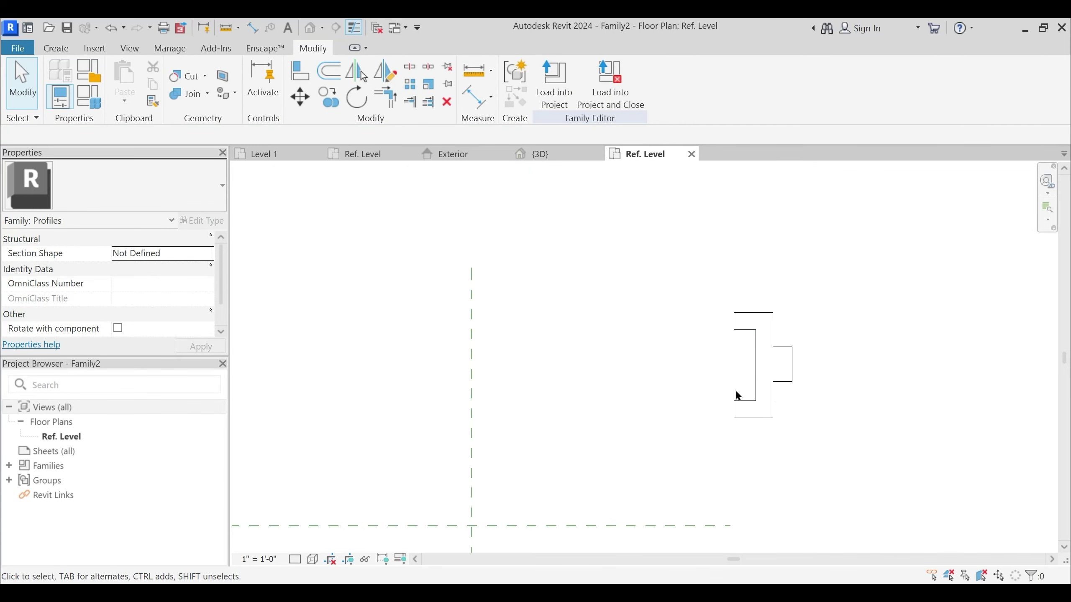
{"action": "middle_click_drag", "start_coordinate": [503, 398], "coordinate": [527, 373]}
{"action": "key", "text": "r"}
{"action": "key", "text": "o"}
{"action": "key", "text": "Escape"}
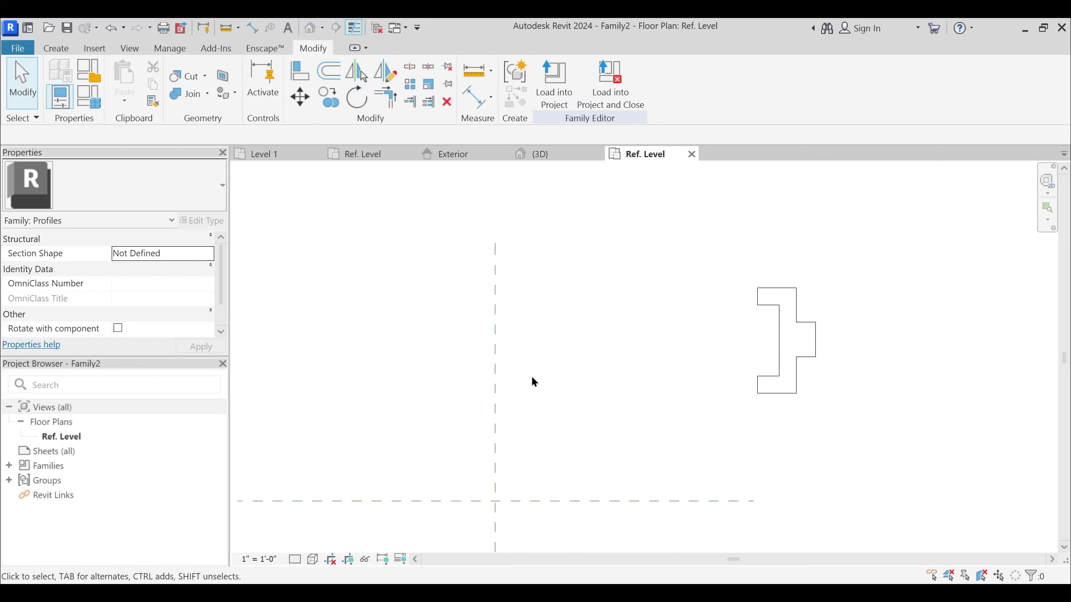
Draw three vertical reference planes at intervals right of the vertical center plane, crossing the horizontal center plane
{"action": "key", "text": "r"}
{"action": "key", "text": "p"}
{"action": "left_click", "coordinate": [535, 328]}
{"action": "left_click", "coordinate": [527, 527]}
{"action": "left_click", "coordinate": [576, 328]}
{"action": "left_click", "coordinate": [576, 528]}
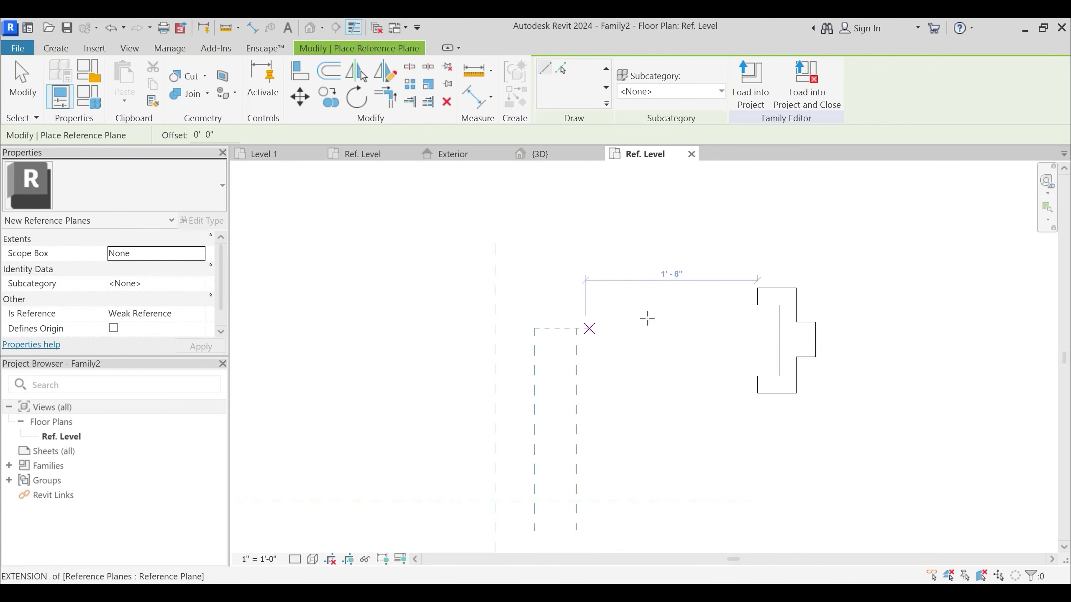
{"action": "left_click", "coordinate": [610, 304]}
{"action": "left_click", "coordinate": [611, 530]}
{"action": "key", "text": "Escape"}
{"action": "key", "text": "Escape"}
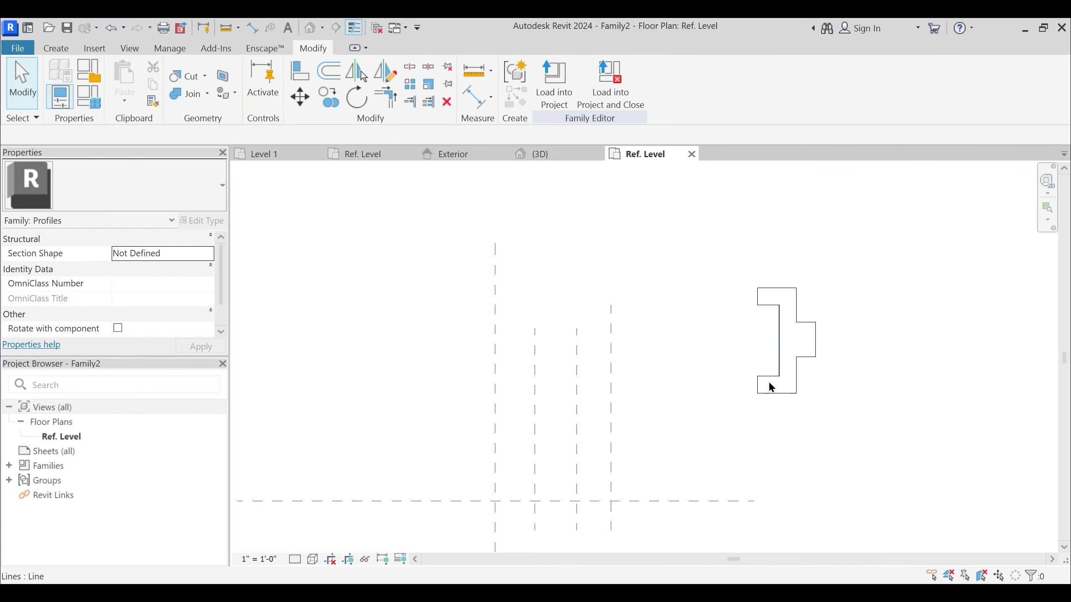
Draw five horizontal reference planes above the horizontal center plane, crossing the vertical reference planes
{"action": "key", "text": "r"}
{"action": "key", "text": "p"}
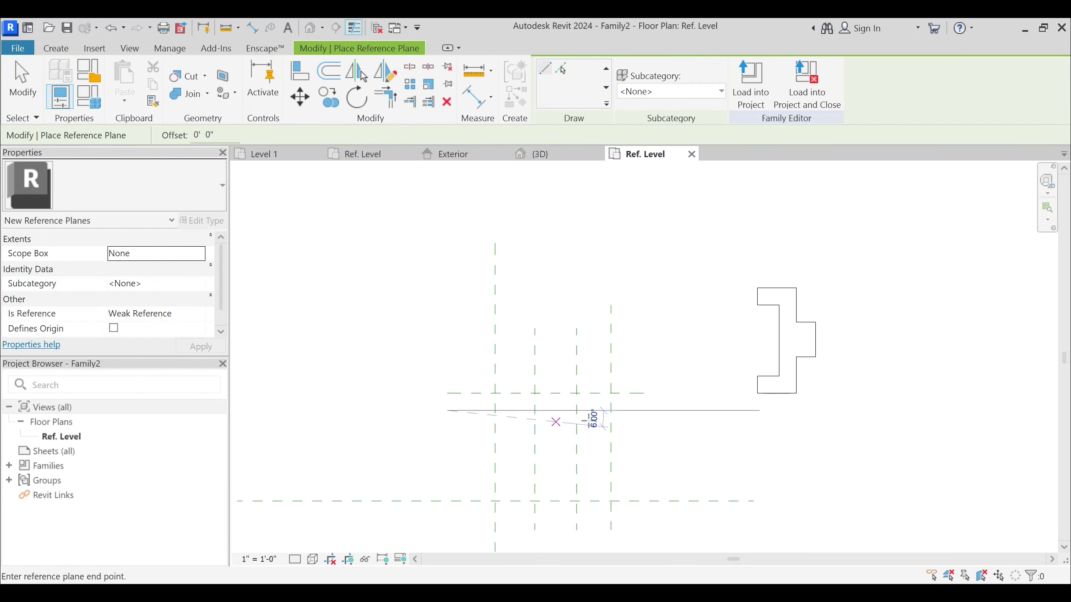
{"action": "left_click", "coordinate": [478, 415]}
{"action": "left_click", "coordinate": [642, 415]}
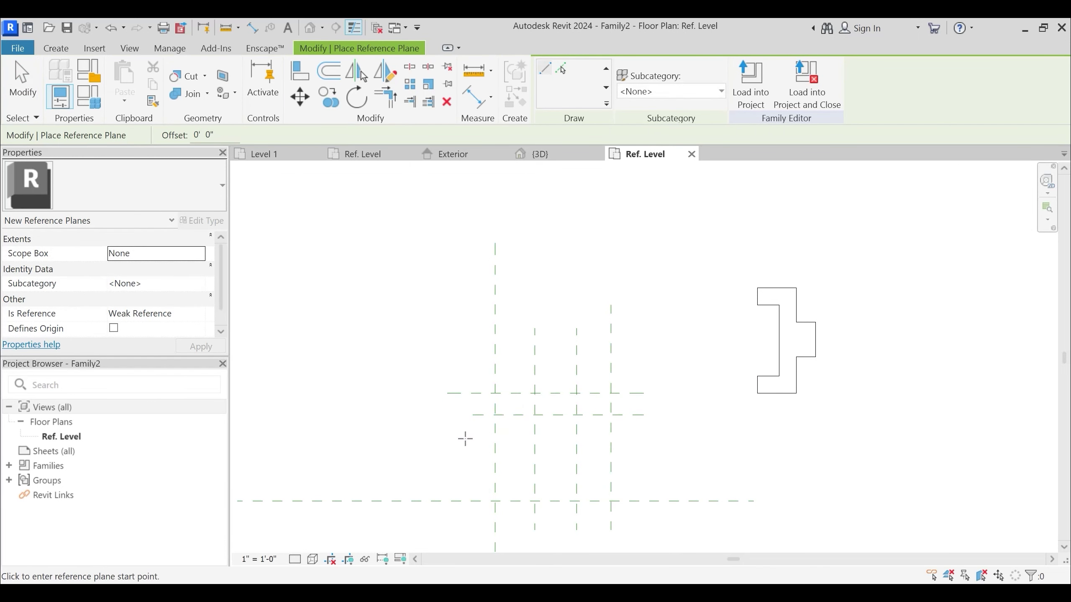
{"action": "left_click", "coordinate": [473, 462]}
{"action": "left_click", "coordinate": [634, 462]}
{"action": "left_click", "coordinate": [473, 479]}
{"action": "left_click", "coordinate": [644, 480]}
{"action": "left_click", "coordinate": [472, 436]}
{"action": "left_click", "coordinate": [644, 437]}
{"action": "key", "text": "Escape"}
Draw profile lines along the reference planes for the top, the stepped right side with its rectangular projection, and the bottom edge
{"action": "middle_click_drag", "start_coordinate": [586, 392], "coordinate": [609, 368]}
{"action": "scroll", "coordinate": [536, 355], "scroll_direction": "up", "scroll_amount": 3}
{"action": "mouse_move", "coordinate": [560, 395]}
{"action": "middle_mouse_down"}
{"action": "mouse_move", "coordinate": [545, 338]}
{"action": "mouse_move", "coordinate": [553, 382]}
{"action": "middle_mouse_up"}
{"action": "scroll", "coordinate": [549, 355], "scroll_direction": "down", "scroll_amount": 2}
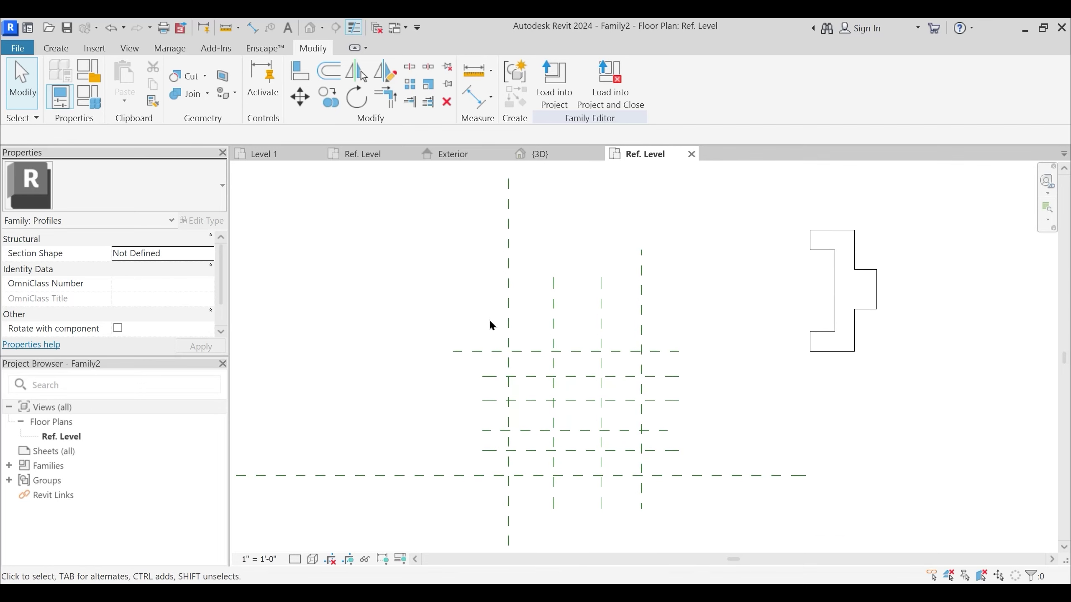
{"action": "left_click", "coordinate": [67, 49]}
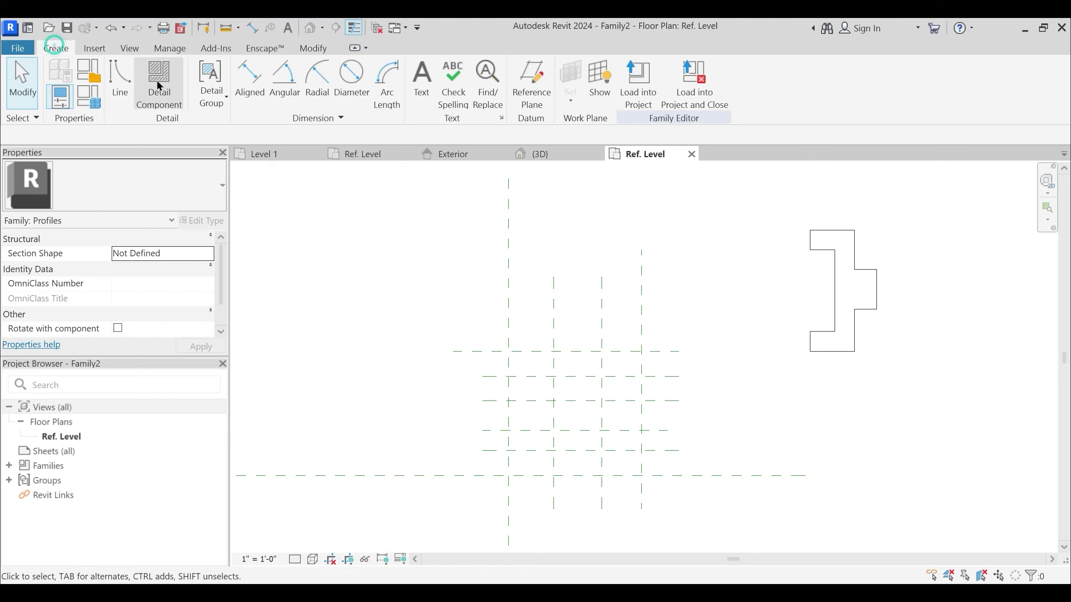
{"action": "left_click", "coordinate": [120, 80]}
{"action": "scroll", "coordinate": [490, 358], "scroll_direction": "up", "scroll_amount": 2}
{"action": "scroll", "coordinate": [522, 349], "scroll_direction": "down", "scroll_amount": 2}
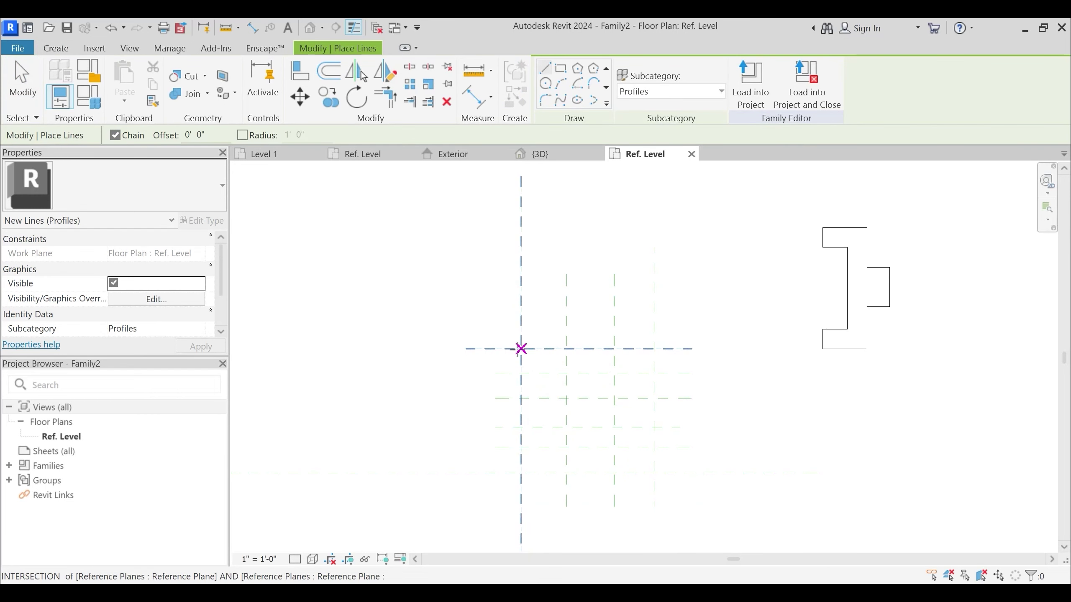
{"action": "left_click", "coordinate": [522, 350]}
{"action": "left_click", "coordinate": [614, 349]}
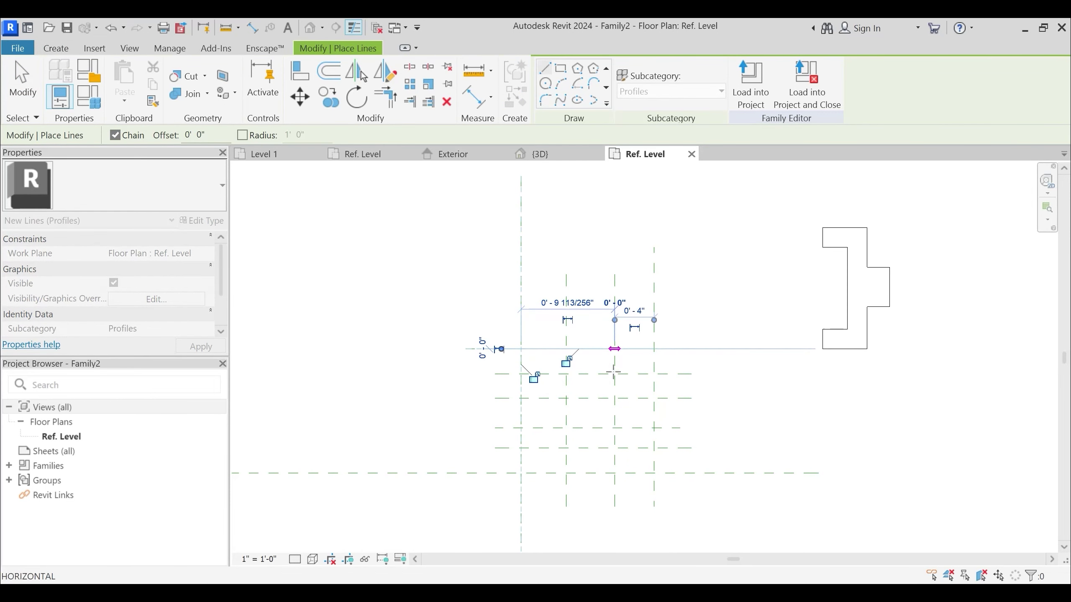
{"action": "left_click", "coordinate": [614, 398]}
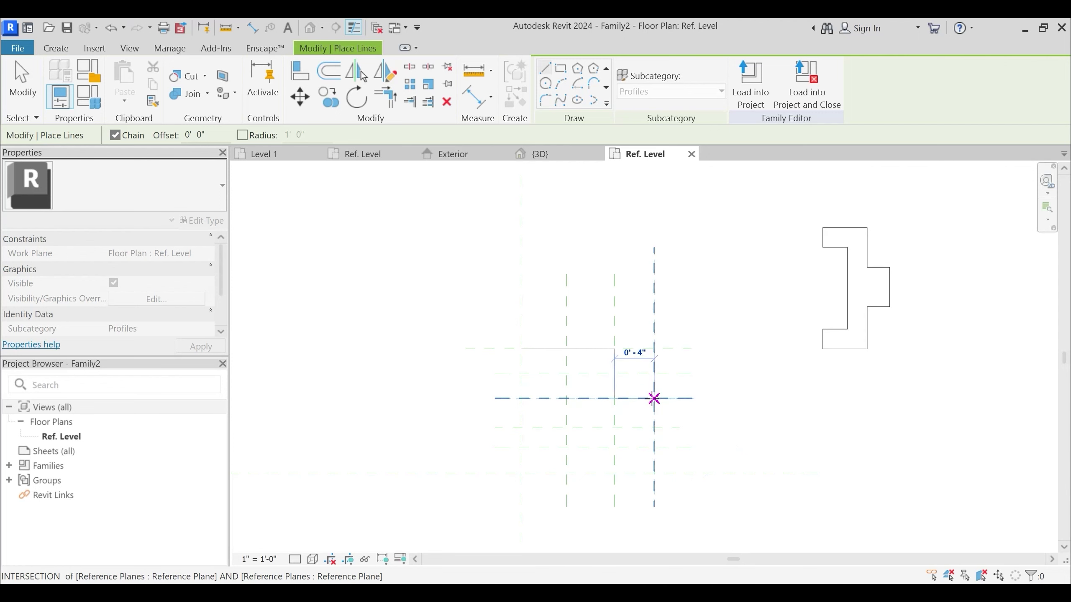
{"action": "left_click", "coordinate": [654, 399]}
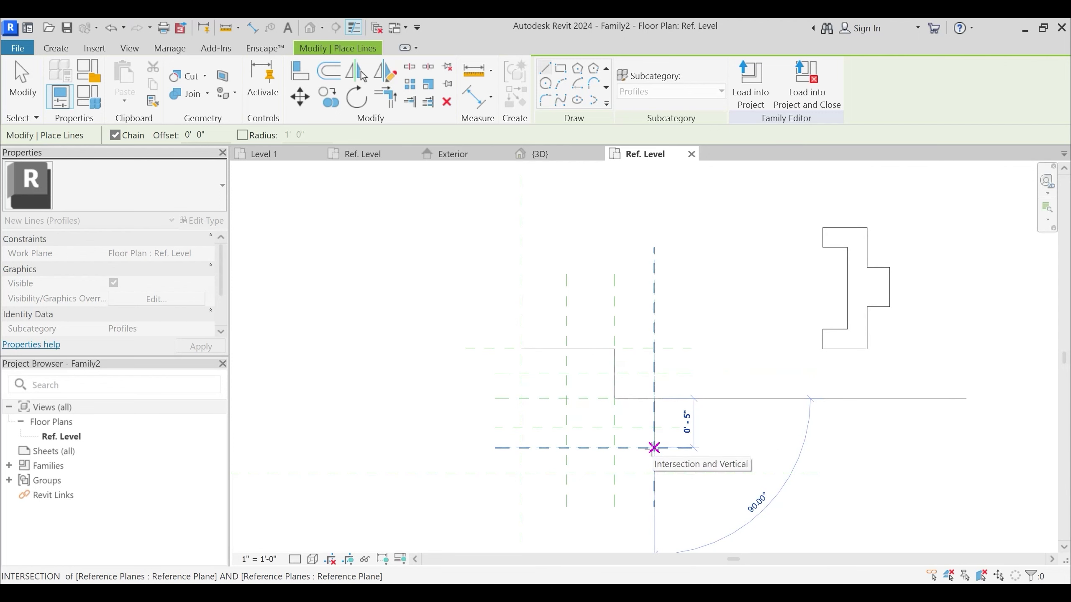
{"action": "left_click", "coordinate": [654, 428]}
{"action": "left_click", "coordinate": [614, 429]}
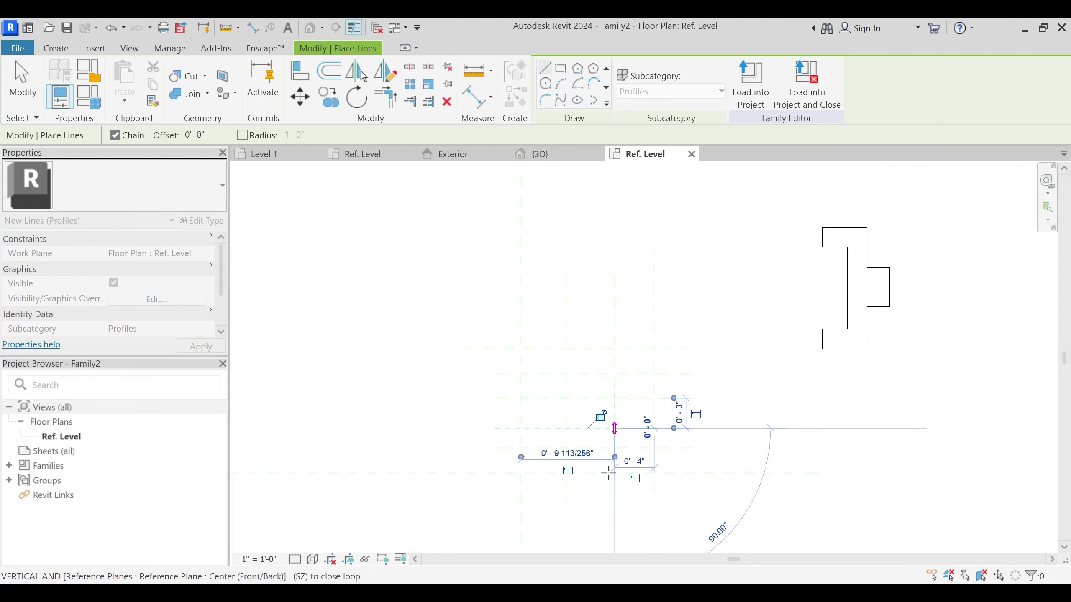
{"action": "left_click", "coordinate": [614, 473]}
{"action": "left_click", "coordinate": [522, 474]}
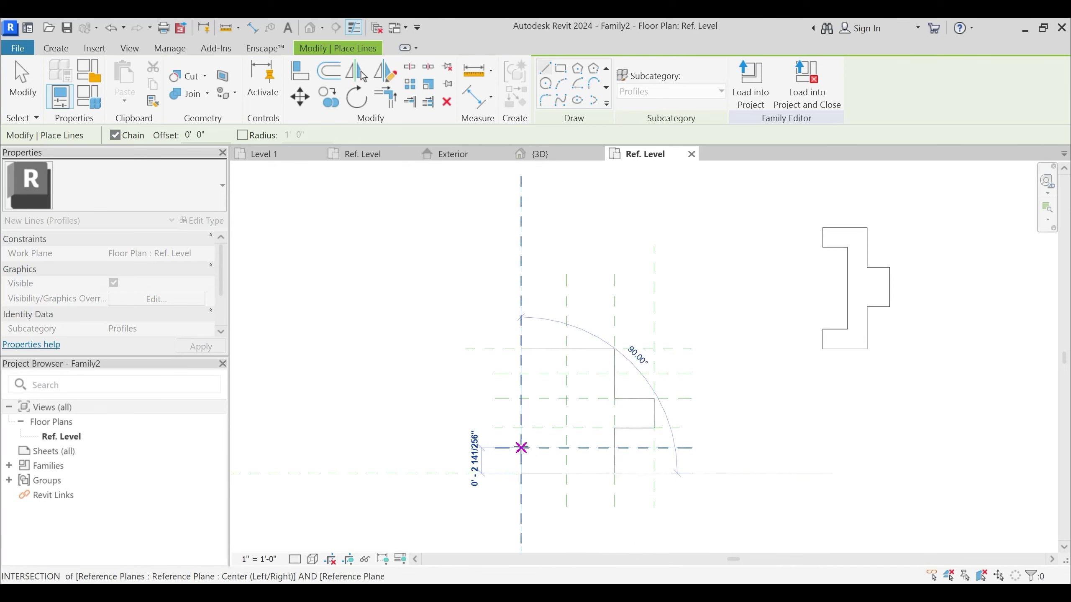
Close the new profile on the reference planes with lines forming a rectangular recess along its left side
{"action": "left_click", "coordinate": [521, 448]}
{"action": "left_click", "coordinate": [567, 448]}
{"action": "left_click", "coordinate": [566, 374]}
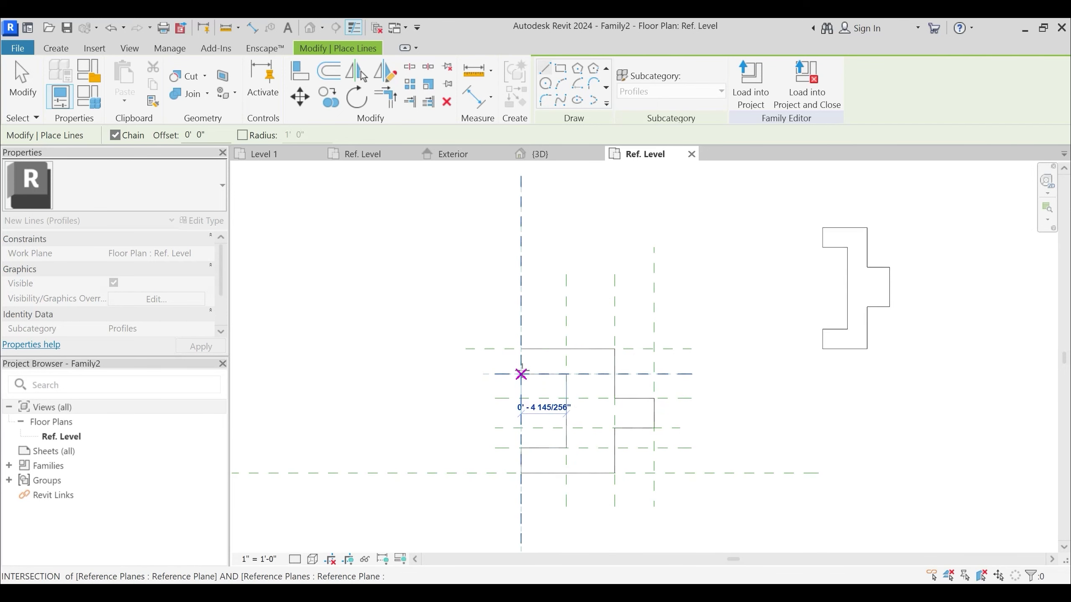
{"action": "left_click", "coordinate": [522, 374]}
{"action": "left_click", "coordinate": [521, 349]}
{"action": "key", "text": "Escape"}
{"action": "key", "text": "Escape"}
{"action": "scroll", "coordinate": [609, 371], "scroll_direction": "down", "scroll_amount": 2}
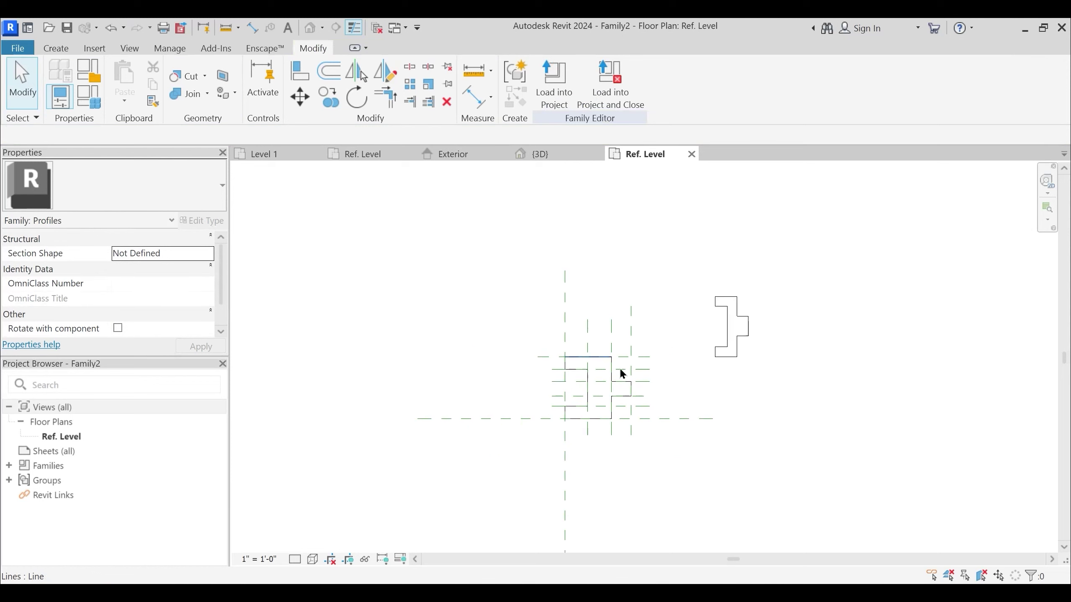
Delete the old profile outline standing to the right of the reference planes
{"action": "scroll", "coordinate": [685, 294], "scroll_direction": "up", "scroll_amount": 2}
{"action": "left_click_drag", "start_coordinate": [691, 263], "coordinate": [803, 420]}
{"action": "key", "text": "Delete"}
{"action": "scroll", "coordinate": [580, 397], "scroll_direction": "up", "scroll_amount": 3}
{"action": "middle_click_drag", "start_coordinate": [684, 398], "coordinate": [697, 369]}
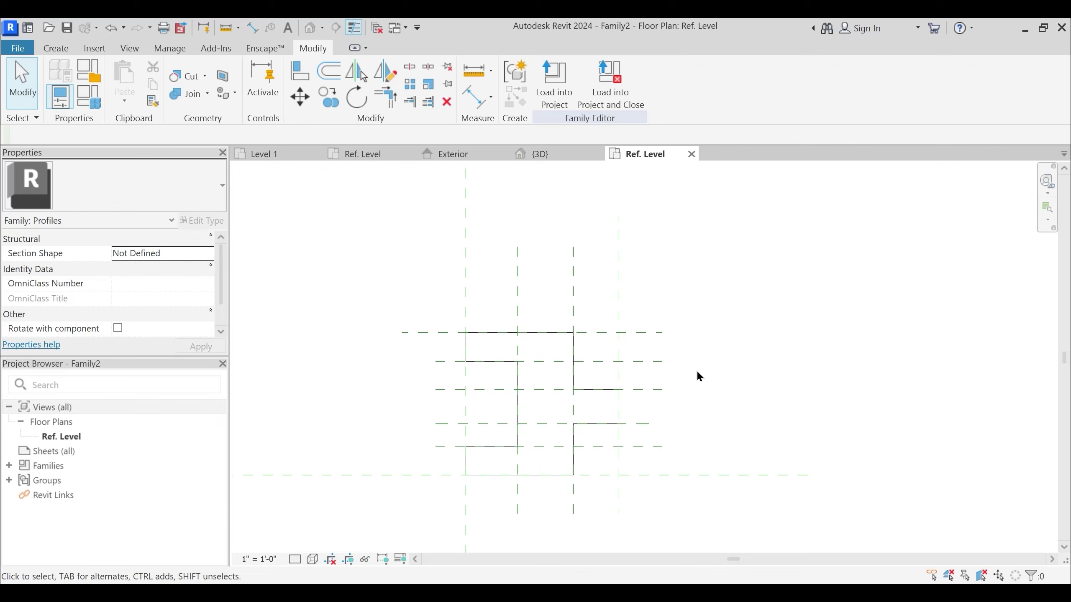
Align the upper horizontal edges of the profile with the horizontal reference planes they lie on
{"action": "middle_click_drag", "start_coordinate": [584, 415], "coordinate": [619, 407]}
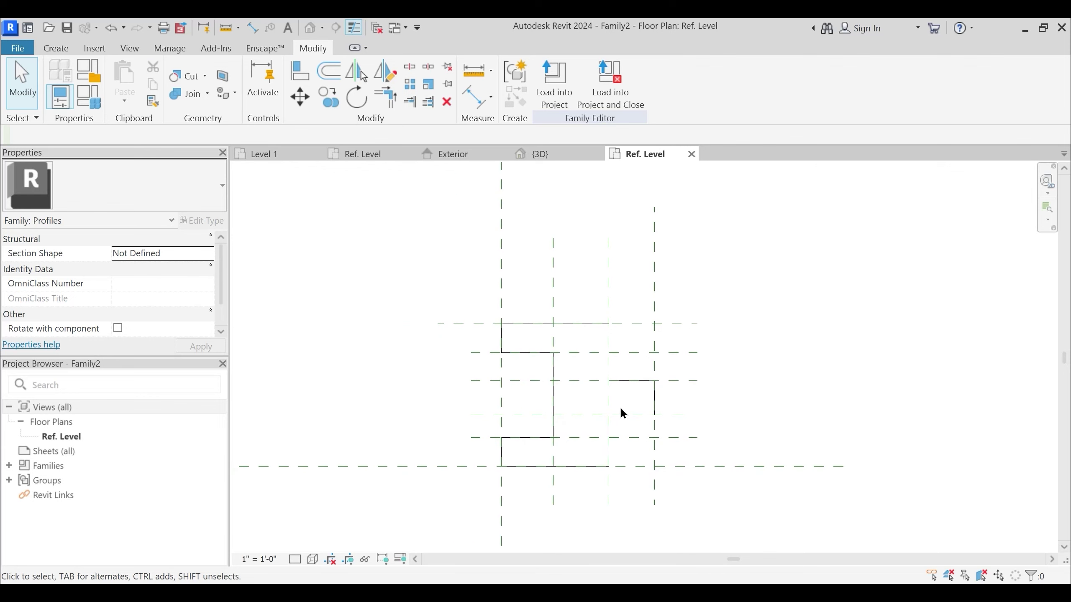
{"action": "left_click", "coordinate": [299, 71]}
{"action": "scroll", "coordinate": [671, 341], "scroll_direction": "up", "scroll_amount": 2}
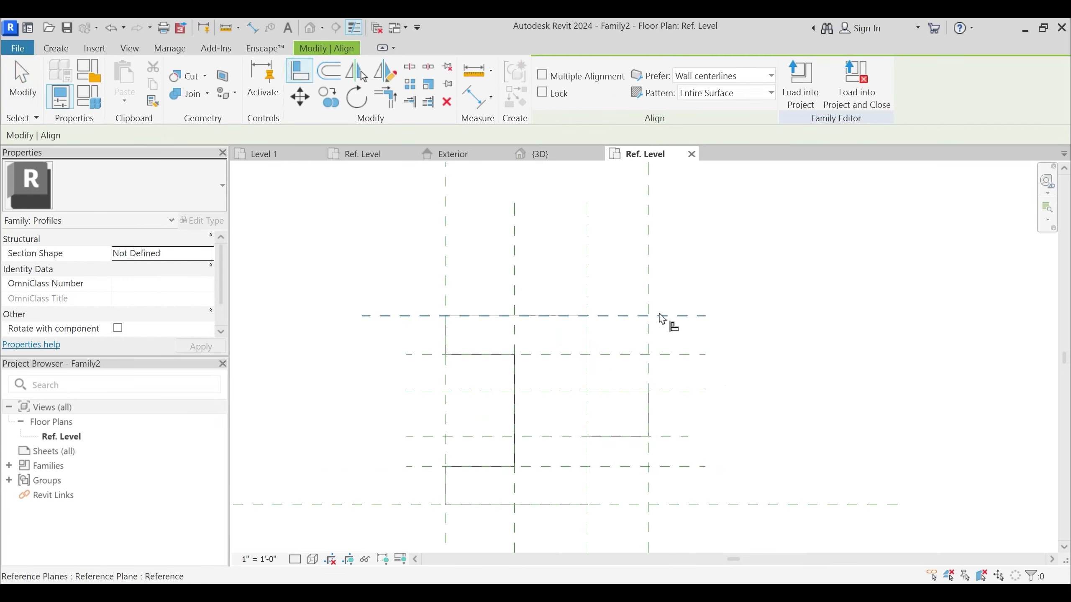
{"action": "left_click", "coordinate": [583, 325]}
{"action": "left_click", "coordinate": [490, 359]}
{"action": "left_click", "coordinate": [491, 361]}
{"action": "left_click", "coordinate": [570, 341]}
Align the profile's left edges and the recess's vertical edge to their vertical reference planes and lock the alignments
{"action": "left_click", "coordinate": [451, 279]}
{"action": "left_click", "coordinate": [448, 333]}
{"action": "left_click", "coordinate": [458, 371]}
{"action": "left_click", "coordinate": [444, 284]}
{"action": "left_click", "coordinate": [449, 486]}
{"action": "left_click", "coordinate": [520, 265]}
{"action": "left_click", "coordinate": [515, 387]}
{"action": "left_click", "coordinate": [526, 390]}
Align and lock the profile's upper right edge and the projection's outer edge to their vertical reference planes
{"action": "left_click", "coordinate": [589, 290]}
{"action": "left_click", "coordinate": [590, 359]}
{"action": "left_click", "coordinate": [574, 366]}
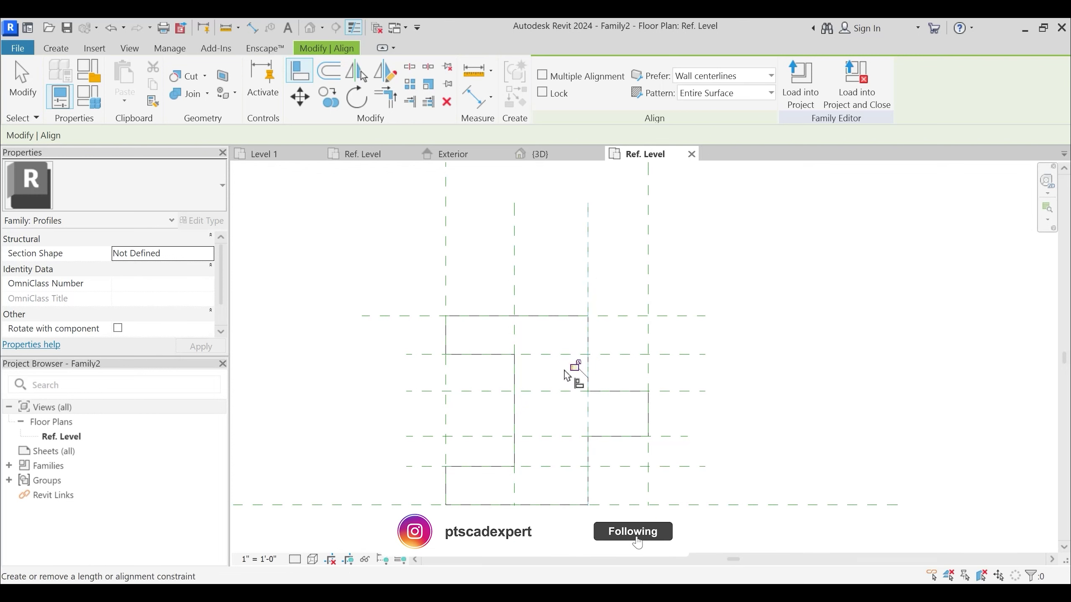
{"action": "left_click", "coordinate": [649, 282]}
{"action": "left_click", "coordinate": [648, 414]}
{"action": "left_click", "coordinate": [635, 345]}
{"action": "key", "text": "Escape"}
{"action": "key", "text": "Escape"}
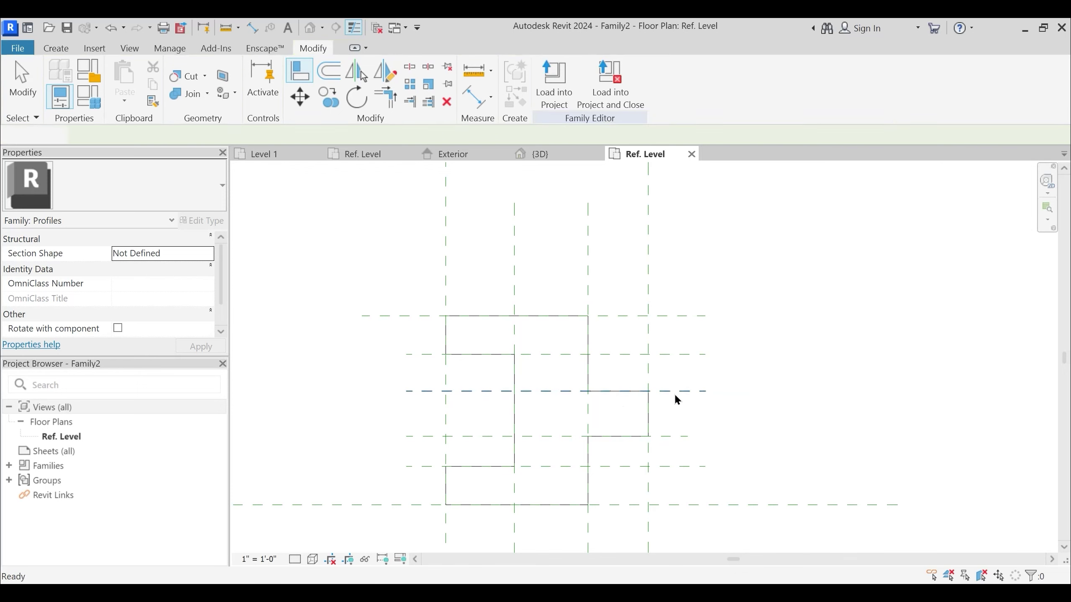
Align the upper and lower edges of the right-hand projection with their horizontal reference planes
{"action": "left_click", "coordinate": [300, 72]}
{"action": "left_click", "coordinate": [670, 391]}
{"action": "left_click", "coordinate": [620, 392]}
{"action": "left_click", "coordinate": [677, 436]}
{"action": "left_click", "coordinate": [637, 437]}
{"action": "key", "text": "Escape"}
{"action": "key", "text": "Escape"}
{"action": "scroll", "coordinate": [670, 370], "scroll_direction": "down", "scroll_amount": 2}
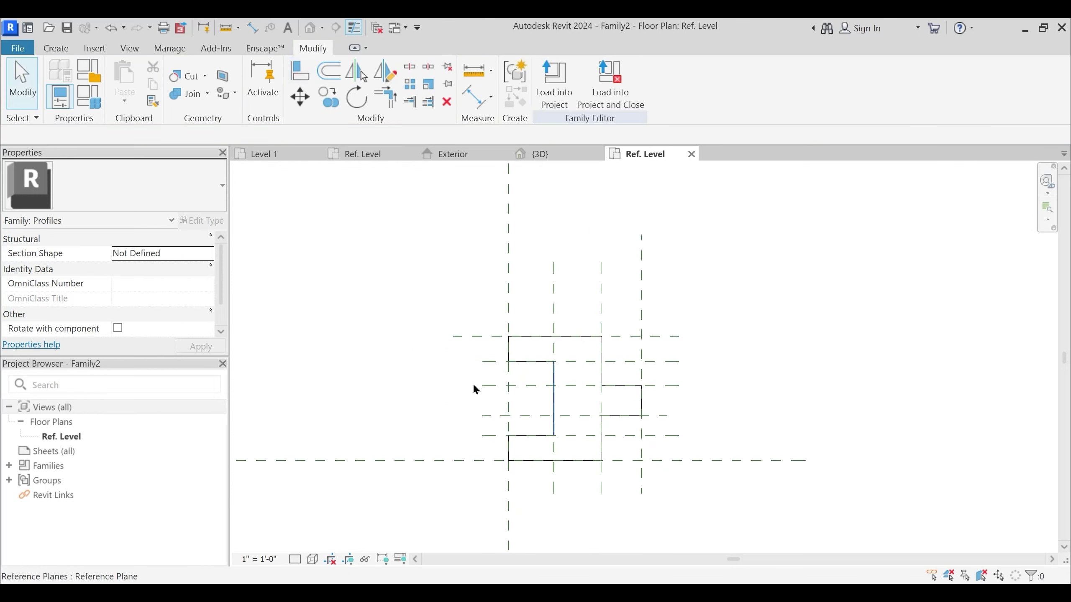
Place an aligned dimension left of the profile between the two horizontal reference planes bounding the recess
{"action": "left_click", "coordinate": [475, 96]}
{"action": "scroll", "coordinate": [514, 373], "scroll_direction": "up", "scroll_amount": 1}
{"action": "left_click", "coordinate": [507, 450]}
{"action": "left_click", "coordinate": [509, 353]}
{"action": "left_click", "coordinate": [466, 378]}
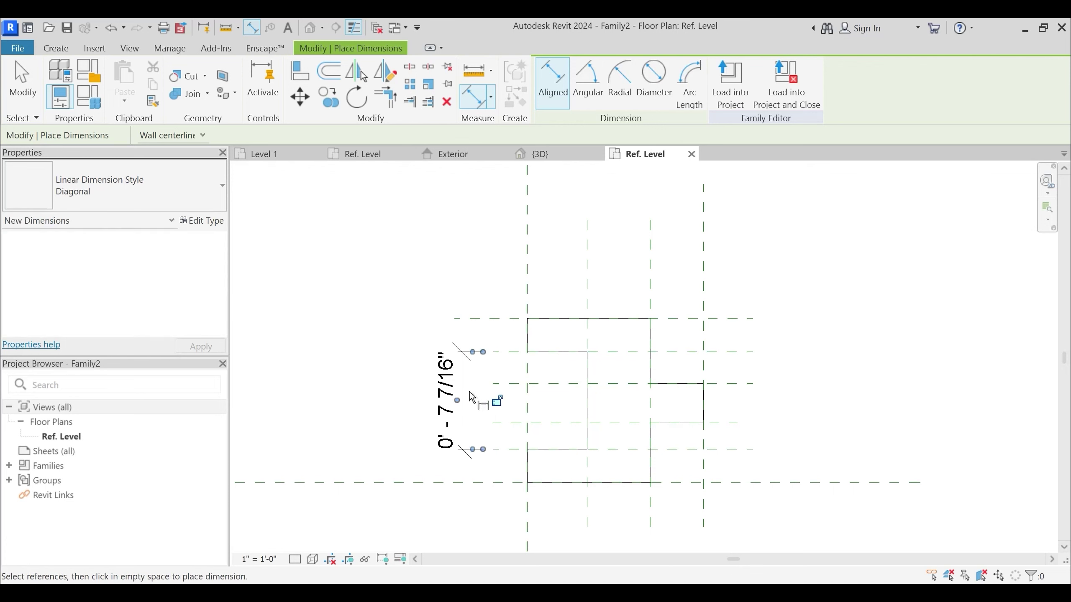
{"action": "key", "text": "Escape"}
{"action": "key", "text": "Escape"}
Set the view scale to 6" = 1'-0" so the dimension text is smaller
{"action": "left_click", "coordinate": [270, 559]}
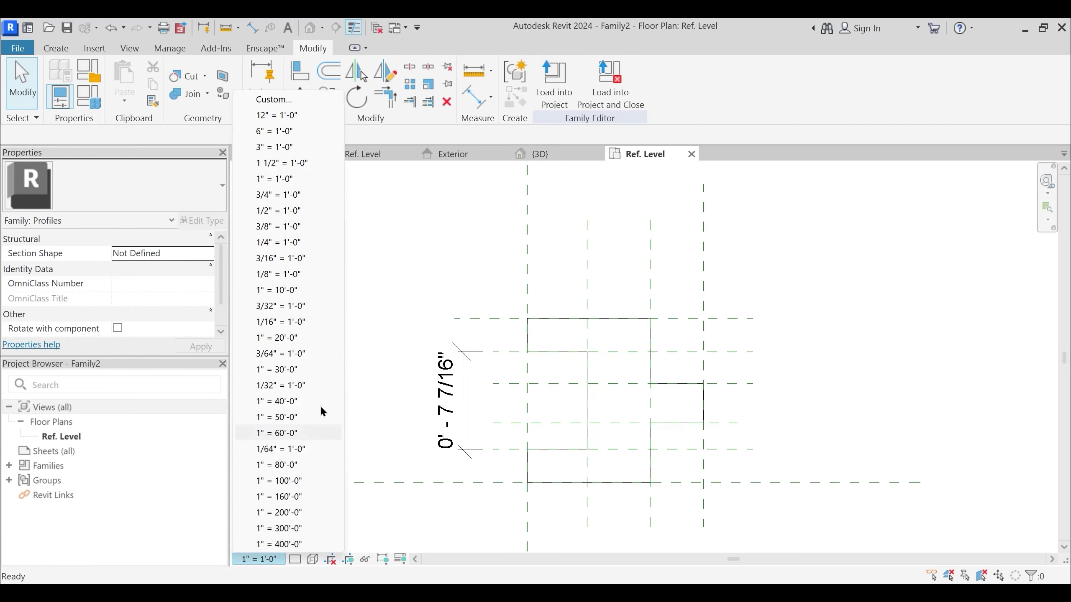
{"action": "left_click", "coordinate": [270, 162]}
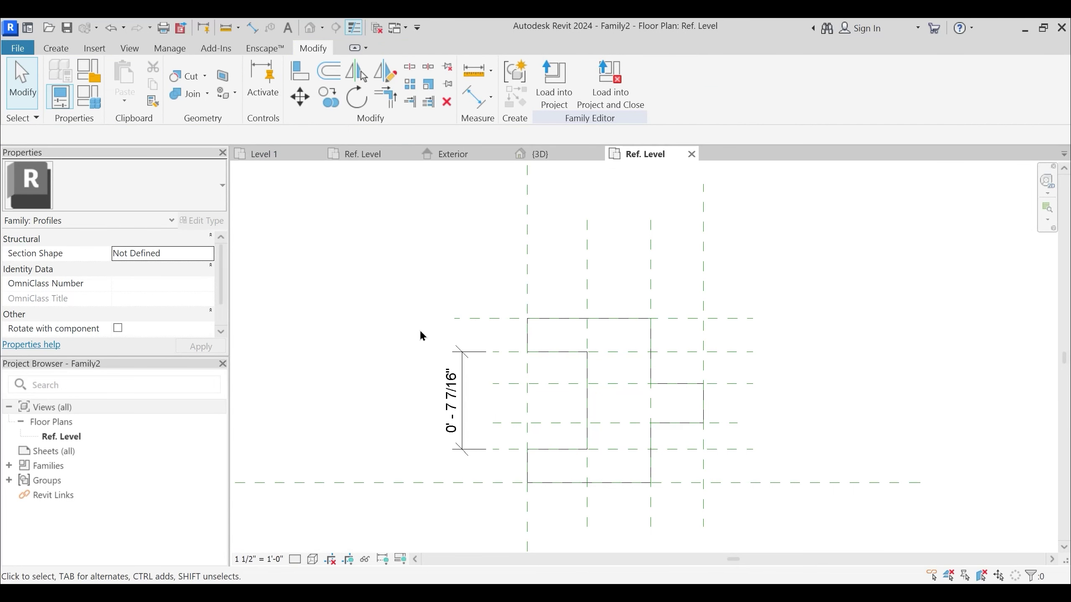
{"action": "left_click", "coordinate": [258, 559]}
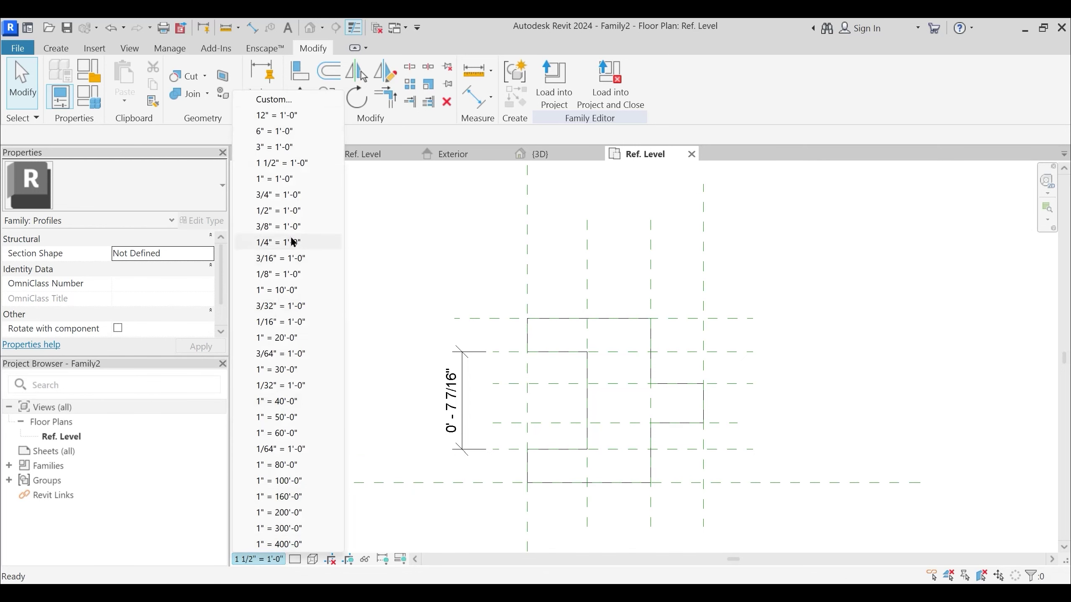
{"action": "left_click", "coordinate": [270, 132]}
{"action": "scroll", "coordinate": [484, 427], "scroll_direction": "up", "scroll_amount": 3}
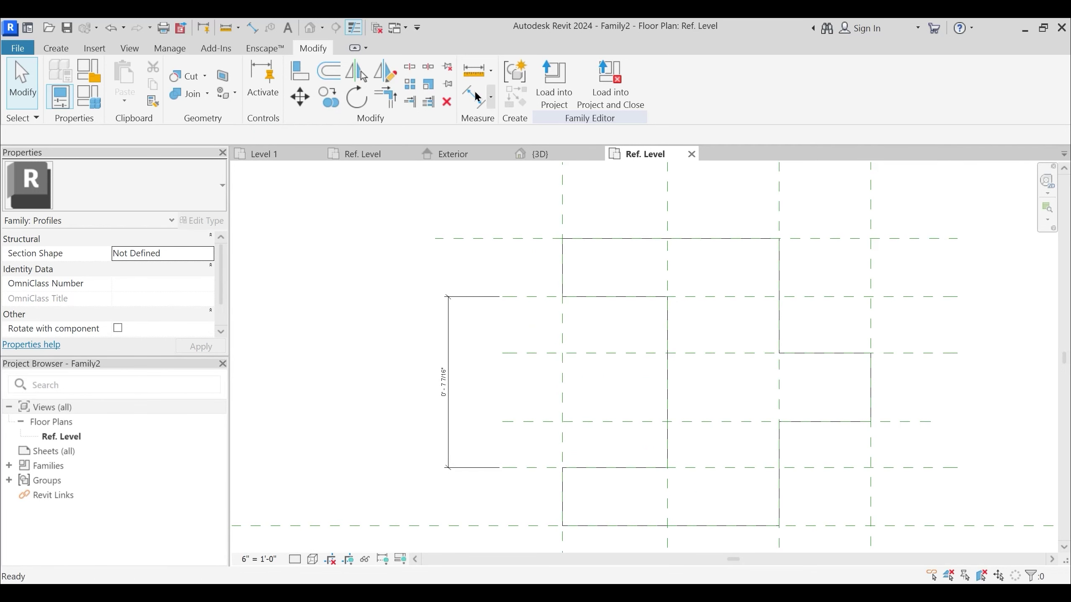
Dimension the heights of the profile's lower and upper lips between their horizontal reference planes, left of the profile
{"action": "key", "text": "d"}
{"action": "key", "text": "i"}
{"action": "middle_click_drag", "start_coordinate": [508, 544], "coordinate": [507, 473]}
{"action": "left_click", "coordinate": [522, 452]}
{"action": "left_click", "coordinate": [530, 397]}
{"action": "left_click", "coordinate": [515, 417]}
{"action": "middle_click_drag", "start_coordinate": [525, 271], "coordinate": [521, 364]}
{"action": "left_click", "coordinate": [526, 319]}
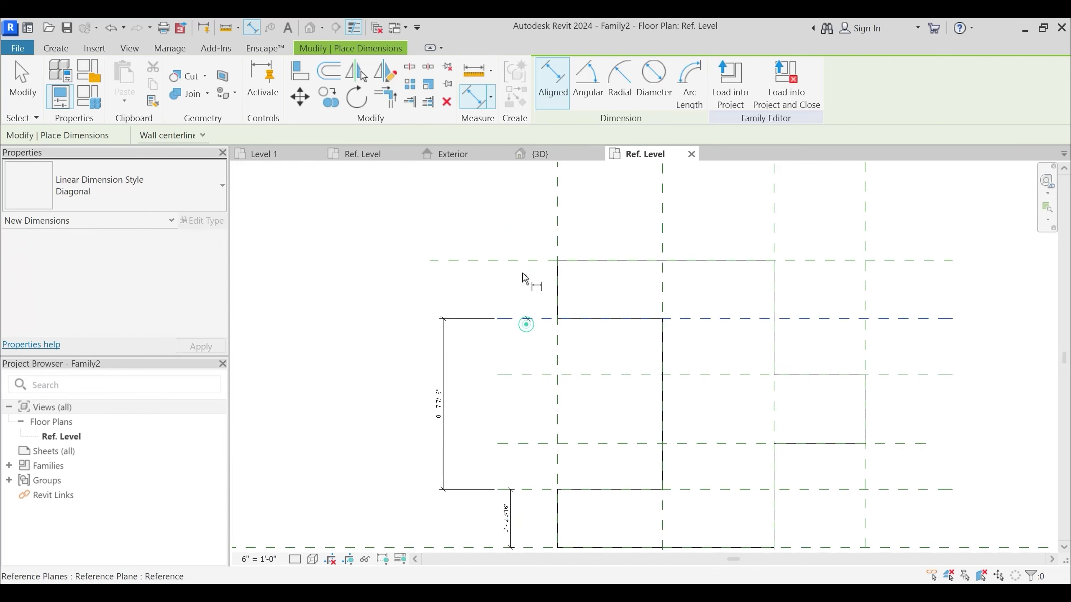
{"action": "left_click", "coordinate": [510, 290]}
{"action": "key", "text": "Escape"}
{"action": "key", "text": "Escape"}
Dimension the profile's main body width above the outline and the depth of the recess between the vertical reference planes
{"action": "middle_click_drag", "start_coordinate": [697, 270], "coordinate": [672, 328]}
{"action": "key", "text": "d"}
{"action": "key", "text": "i"}
{"action": "left_click", "coordinate": [532, 291]}
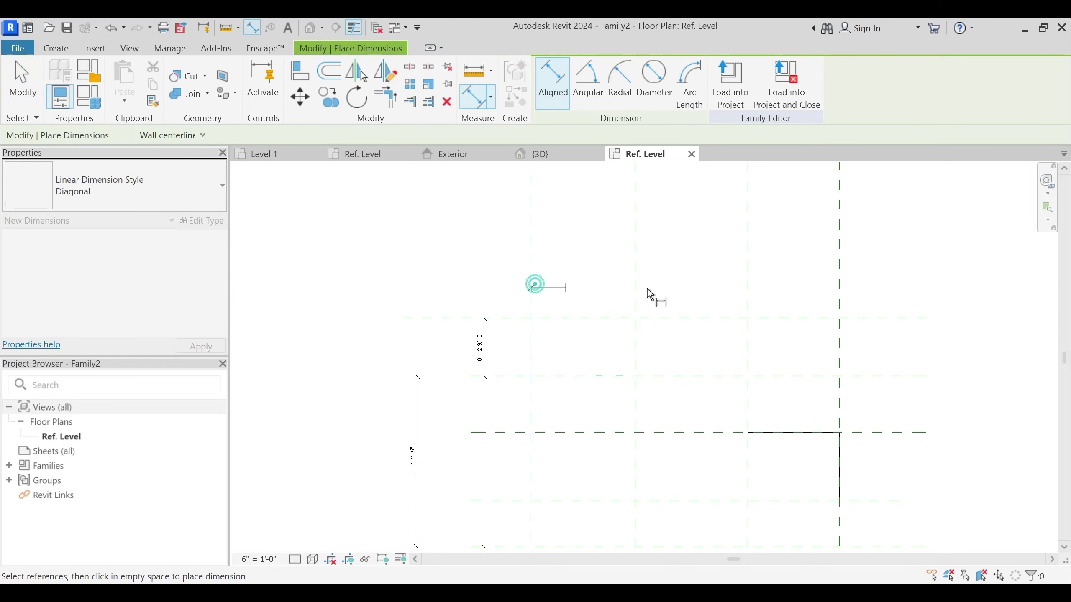
{"action": "left_click", "coordinate": [747, 292]}
{"action": "left_click", "coordinate": [725, 263]}
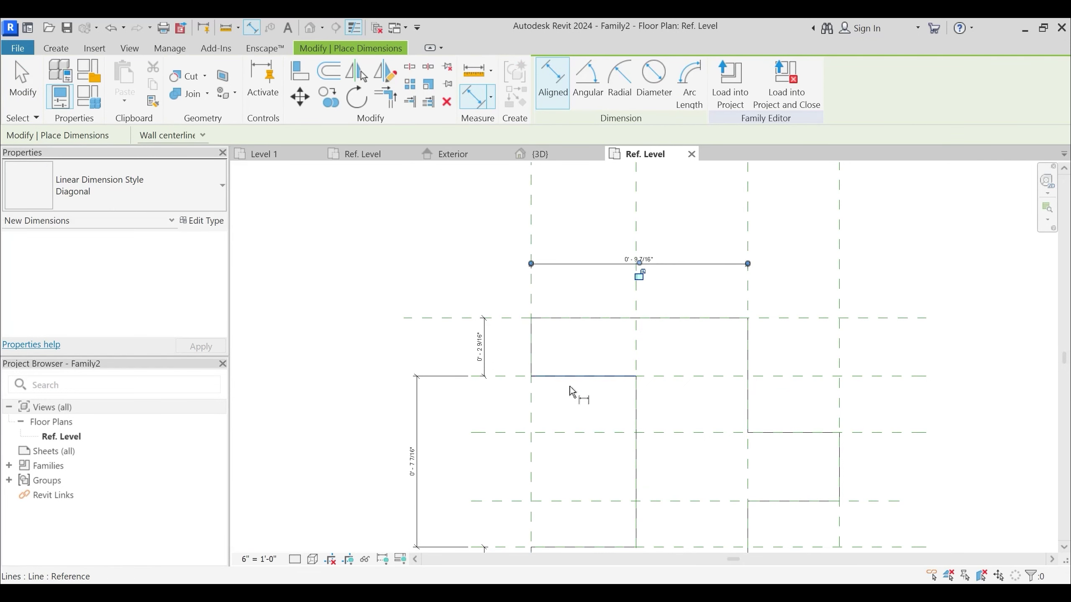
{"action": "left_click", "coordinate": [534, 401]}
{"action": "left_click", "coordinate": [637, 359]}
{"action": "left_click", "coordinate": [611, 406]}
Dimension the distance from the top reference plane down to the projection, and the projection's horizontal width
{"action": "middle_click_drag", "start_coordinate": [701, 412], "coordinate": [650, 407]}
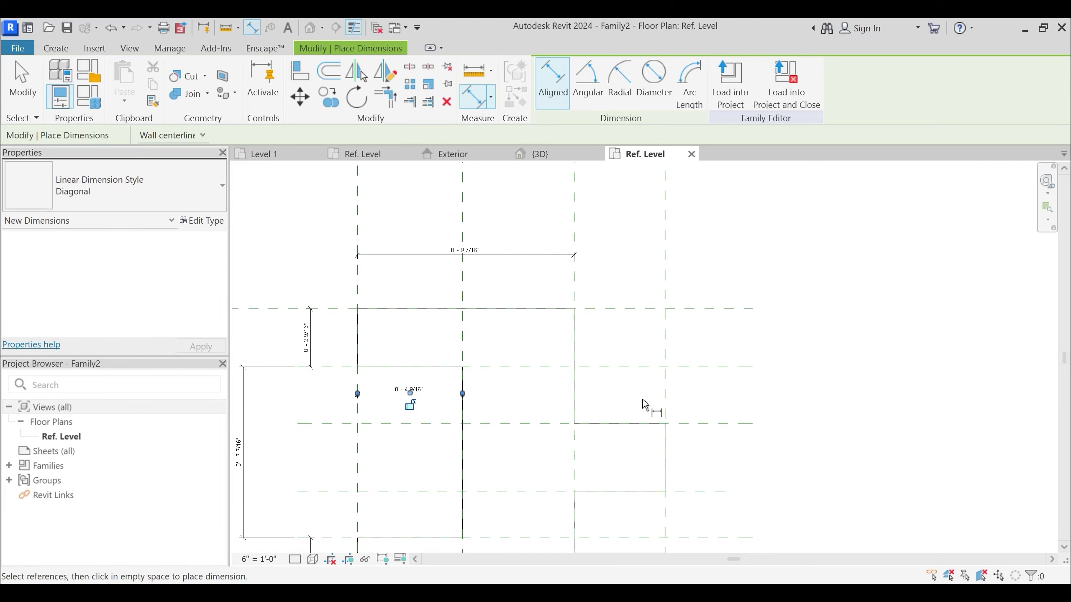
{"action": "left_click", "coordinate": [696, 422]}
{"action": "left_click", "coordinate": [698, 309]}
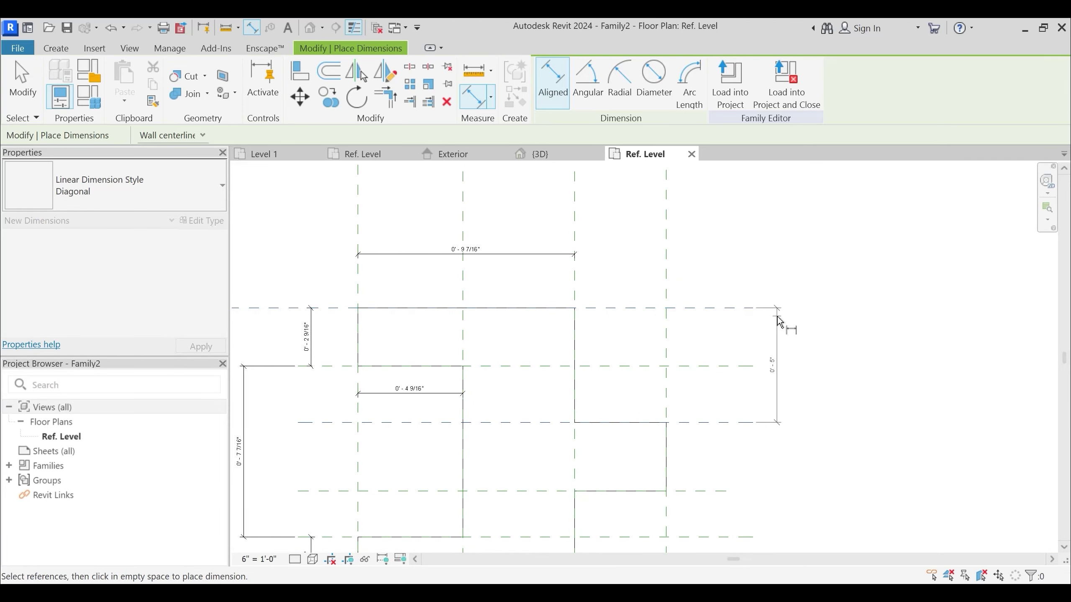
{"action": "left_click", "coordinate": [739, 324]}
{"action": "left_click", "coordinate": [575, 284]}
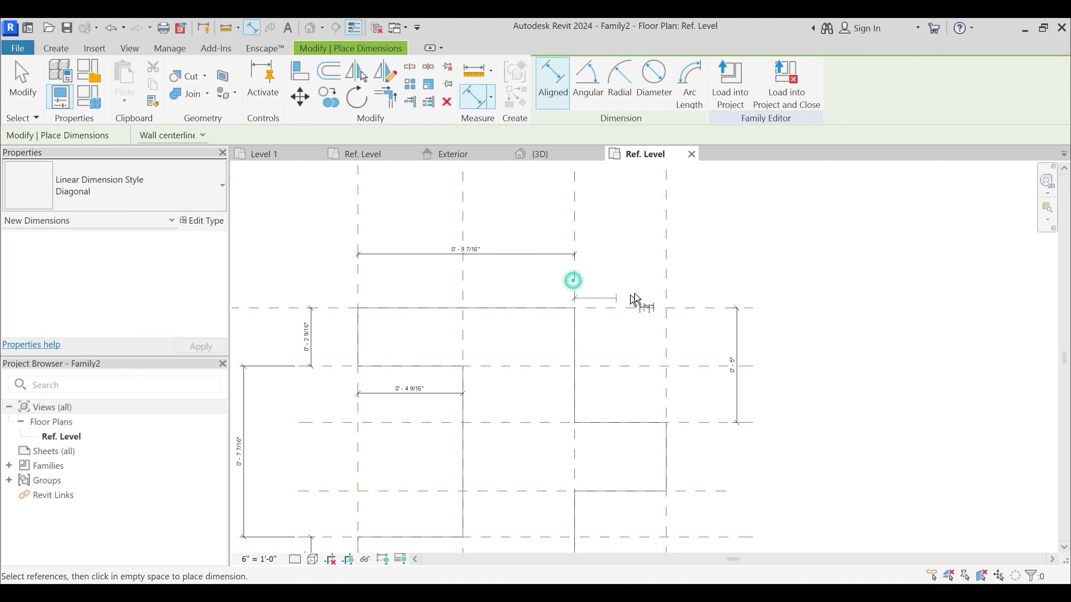
{"action": "left_click", "coordinate": [667, 283]}
{"action": "left_click", "coordinate": [652, 405]}
Dimension the projection's height between its two horizontal reference planes, right of the profile
{"action": "left_click", "coordinate": [693, 492]}
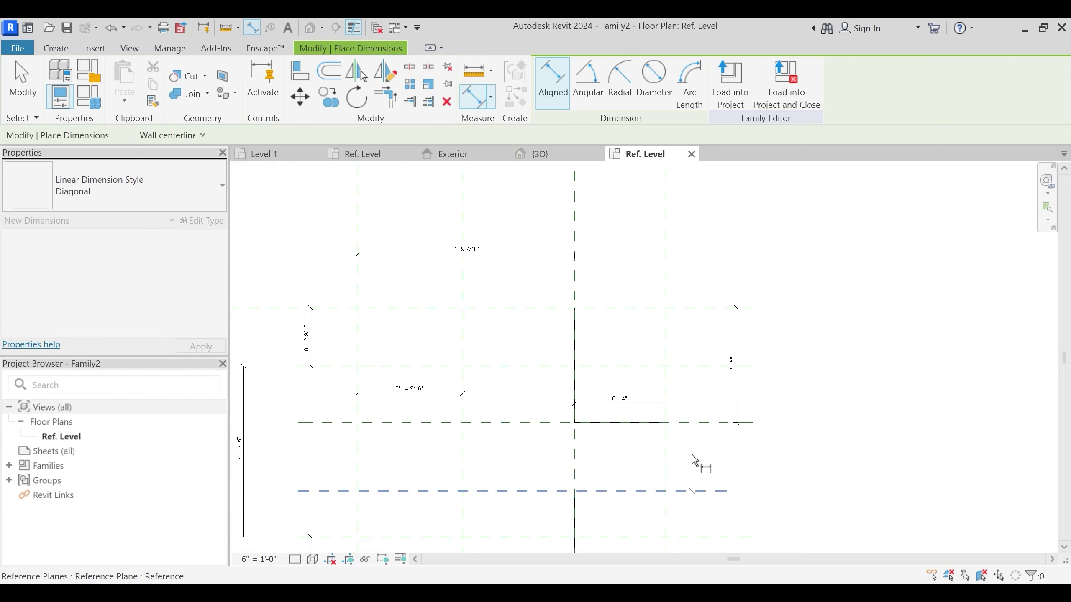
{"action": "left_click", "coordinate": [693, 423]}
{"action": "left_click", "coordinate": [718, 444]}
{"action": "key", "text": "Escape"}
Start a shared parameter label for the recess's height dimension and open the shared parameter file for editing
{"action": "scroll", "coordinate": [738, 448], "scroll_direction": "down", "scroll_amount": 3}
{"action": "middle_click_drag", "start_coordinate": [496, 448], "coordinate": [537, 408]}
{"action": "left_click", "coordinate": [540, 412]}
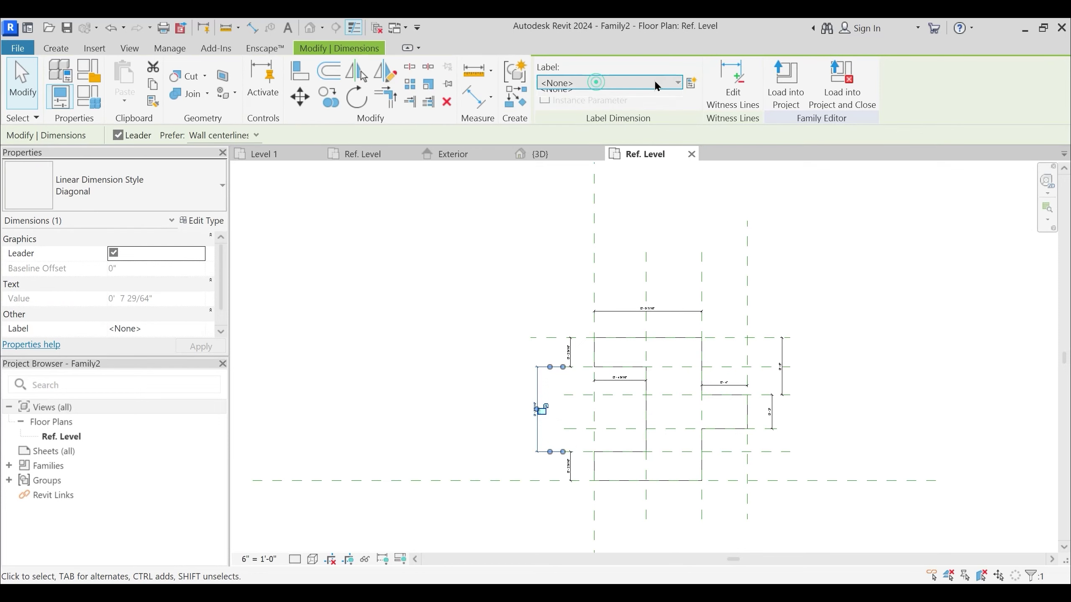
{"action": "left_click", "coordinate": [692, 84]}
{"action": "left_click", "coordinate": [543, 238]}
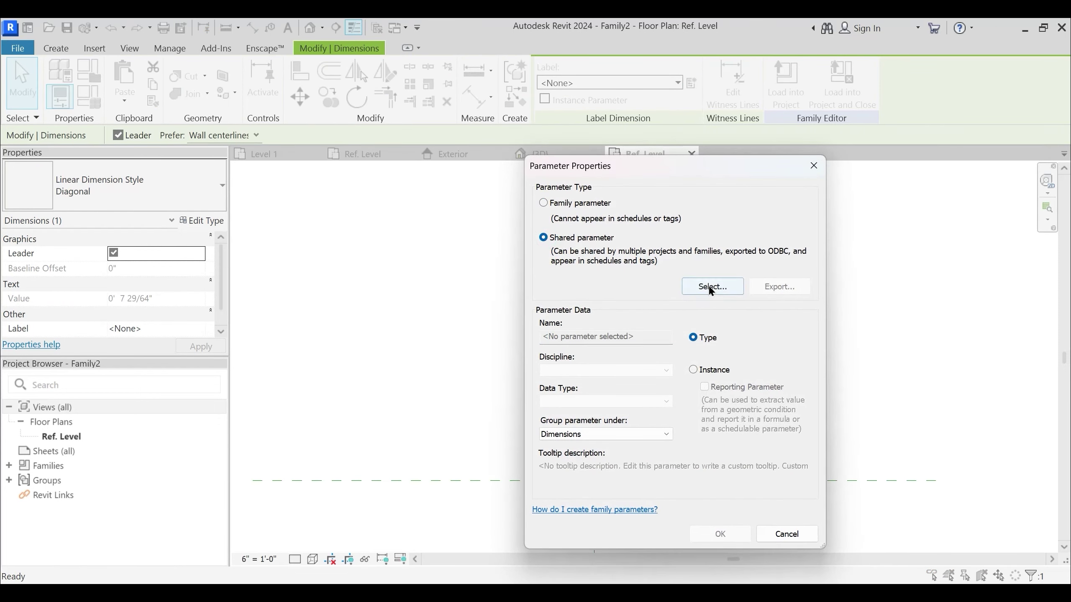
{"action": "left_click", "coordinate": [712, 287]}
{"action": "left_click", "coordinate": [839, 254]}
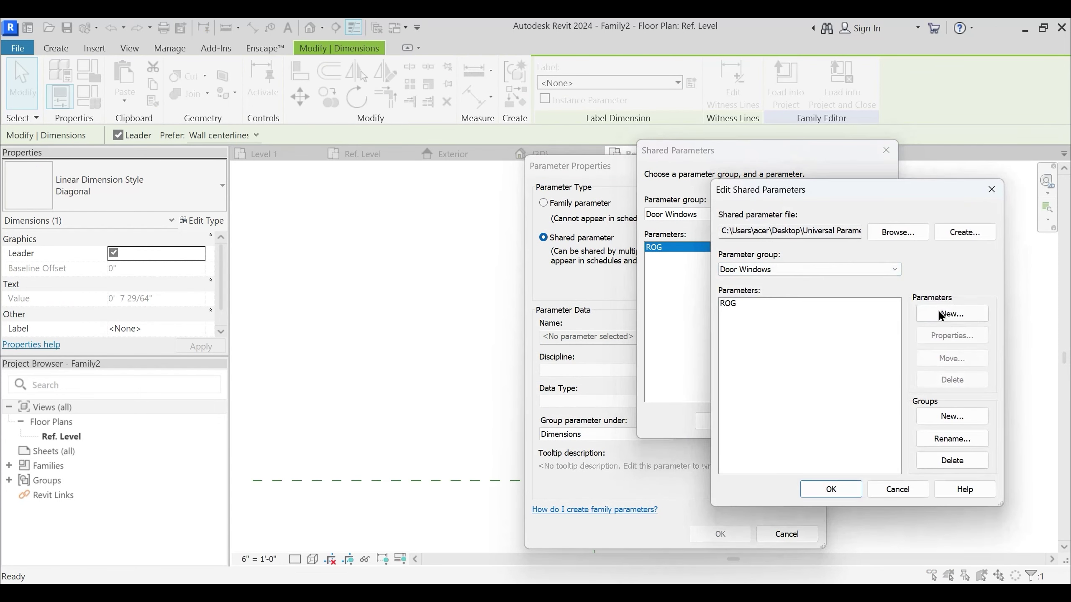
Add a Length shared parameter named Wall Thickness to the Door Windows group
{"action": "left_click", "coordinate": [952, 314]}
{"action": "type", "text": "Wall Thickness"}
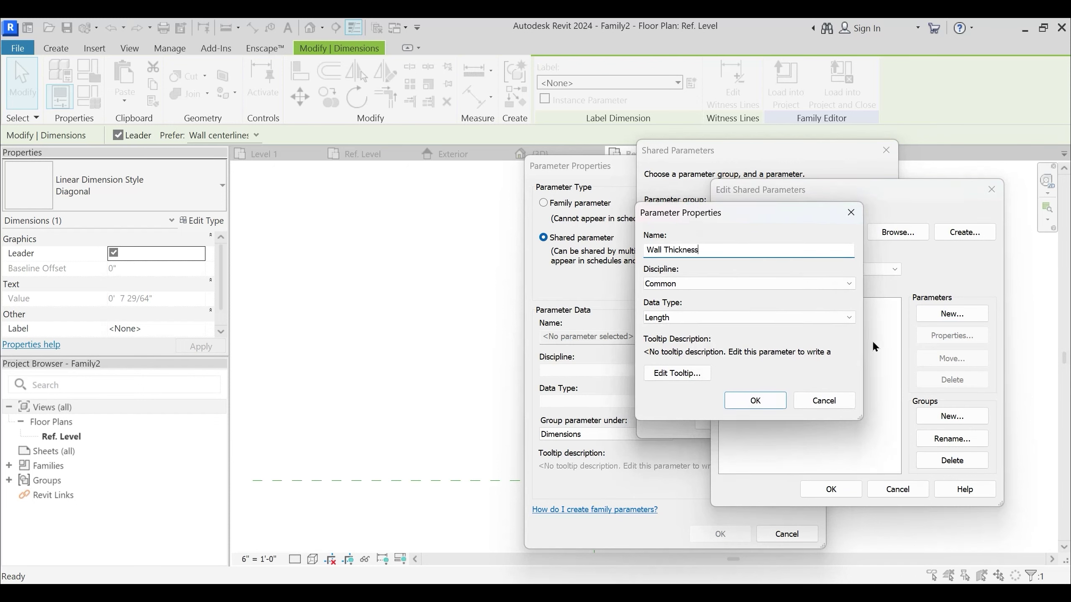
{"action": "key", "text": "Return"}
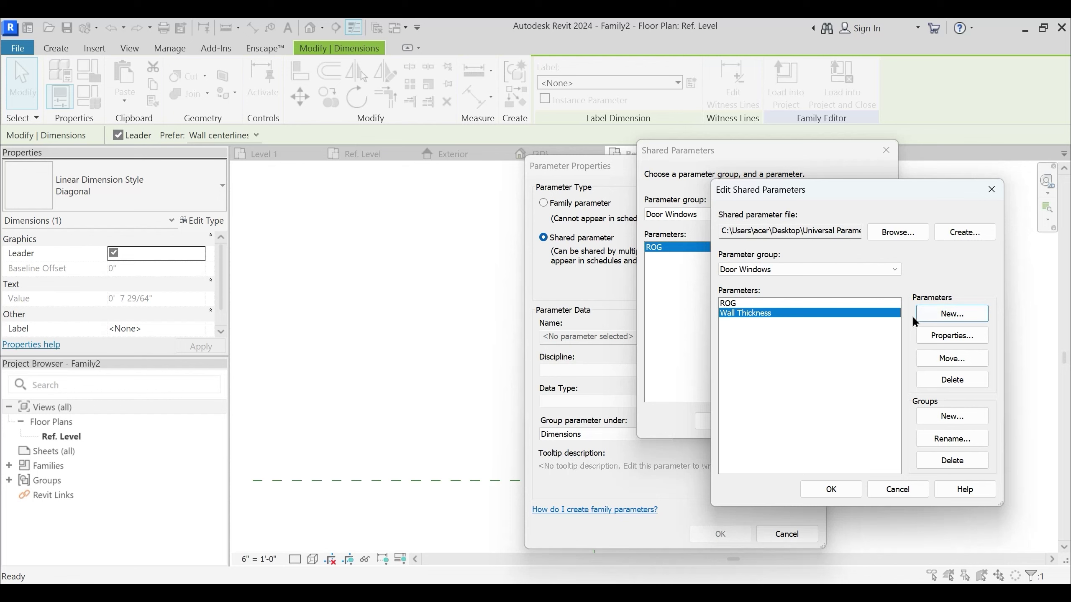
Add the shared parameters Throat Depth and Throat Width to the Door Windows group
{"action": "left_click", "coordinate": [952, 315]}
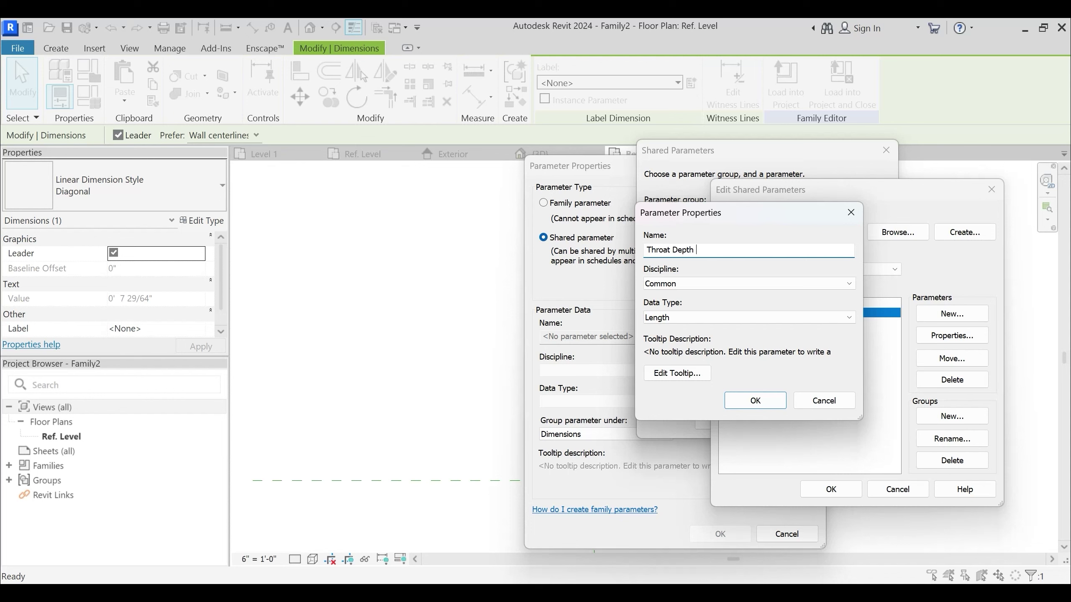
{"action": "key", "text": "Return"}
{"action": "left_click", "coordinate": [951, 314]}
{"action": "key", "text": "Return"}
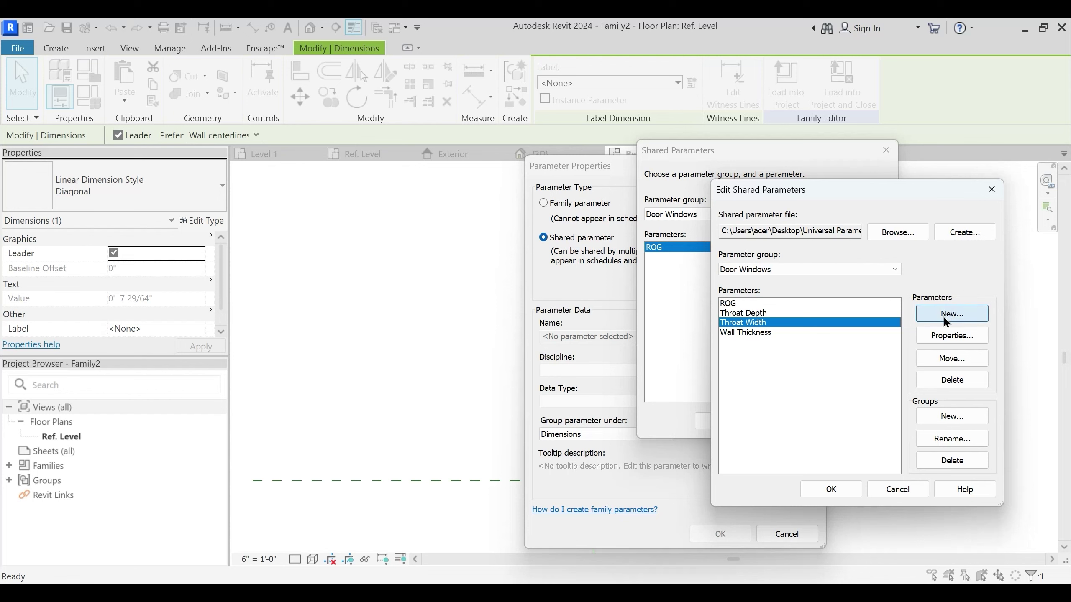
Add the Length shared parameters Rabbet Depth and Rabbet Width to the Door Windows group
{"action": "left_click", "coordinate": [945, 319]}
{"action": "type", "text": "Rabbet Depth"}
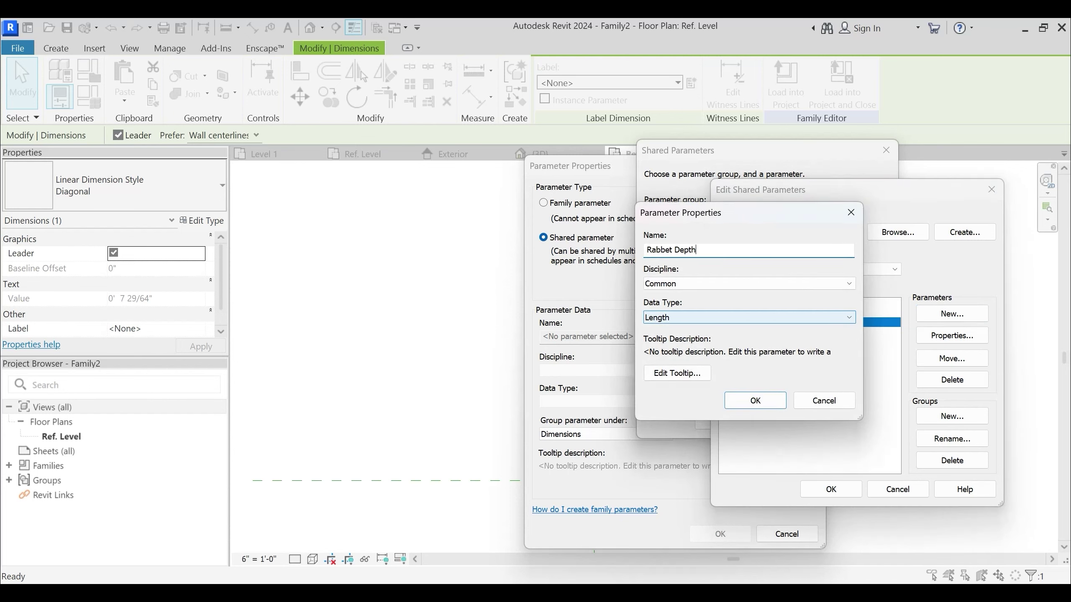
{"action": "key", "text": "Return"}
{"action": "left_click", "coordinate": [953, 313]}
{"action": "type", "text": "Rab"}
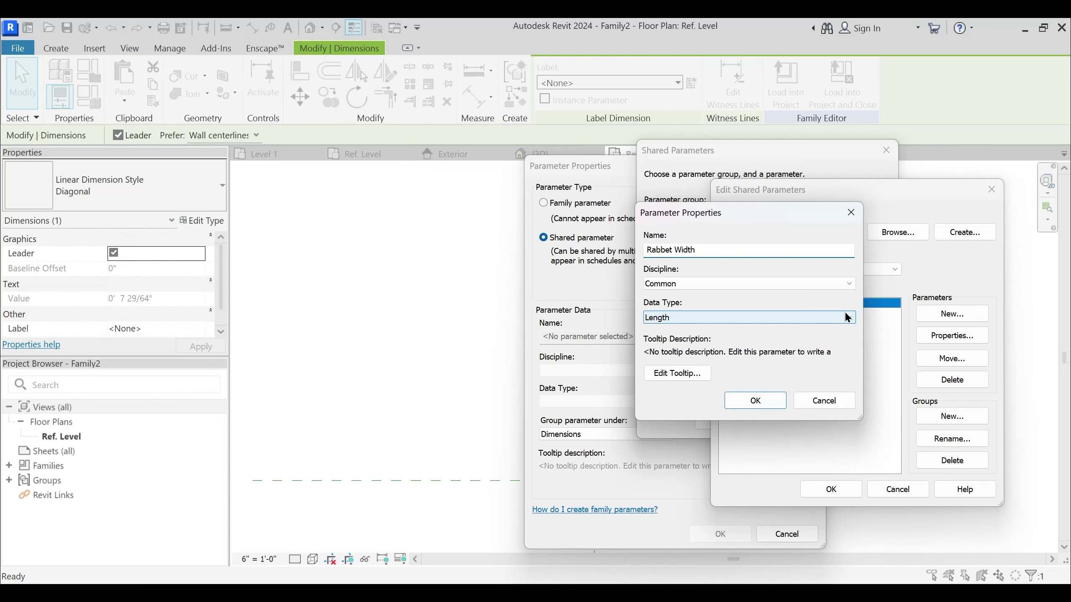
{"action": "key", "text": "Return"}
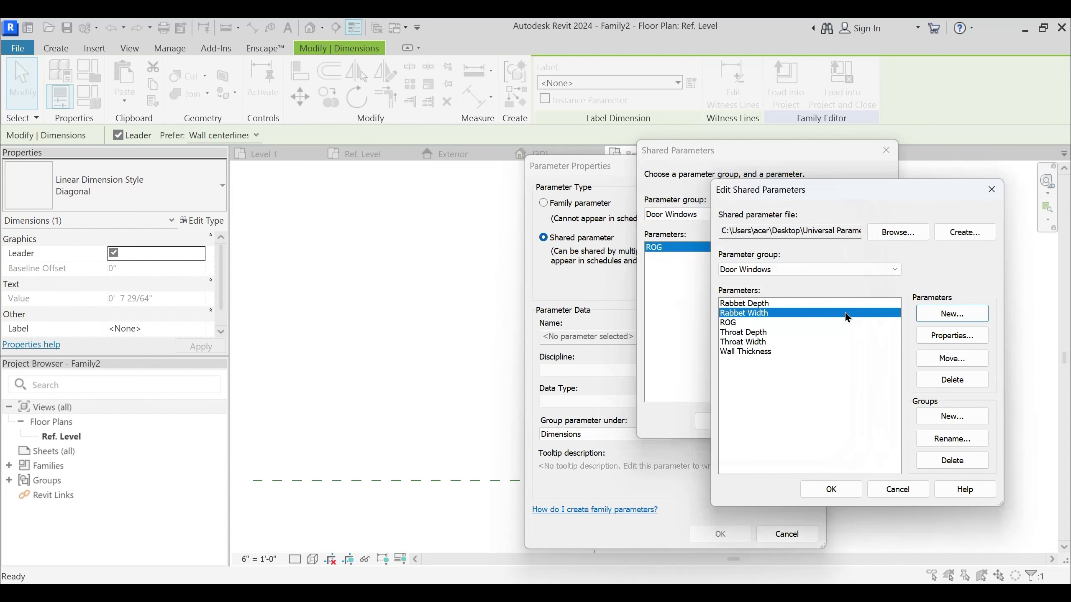
Add a Length shared parameter named JFW to the Door Windows group
{"action": "left_click", "coordinate": [929, 318]}
{"action": "type", "text": "JFW"}
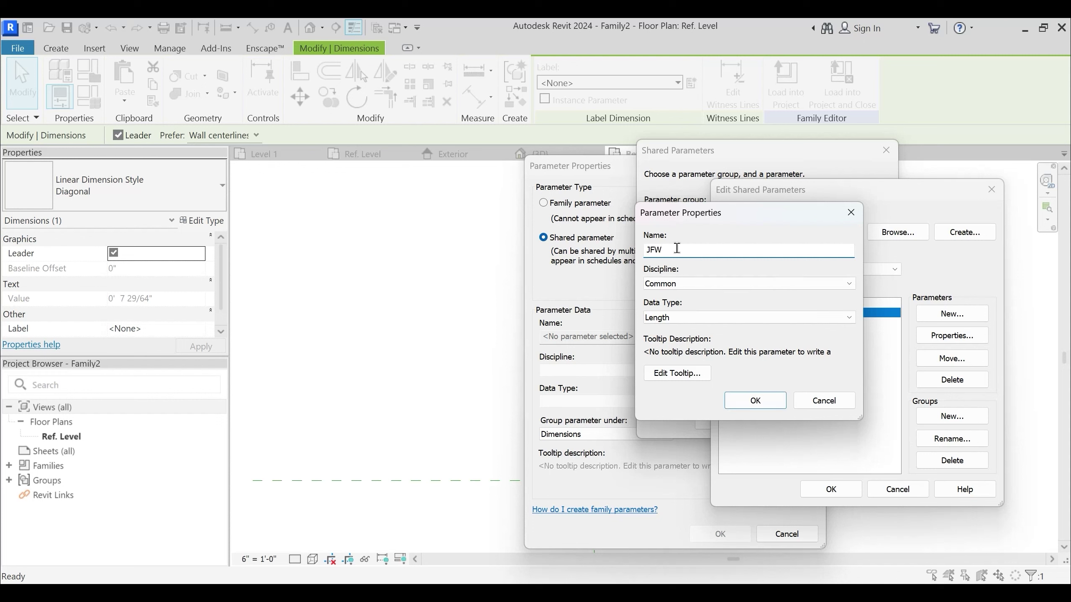
{"action": "left_click", "coordinate": [759, 399]}
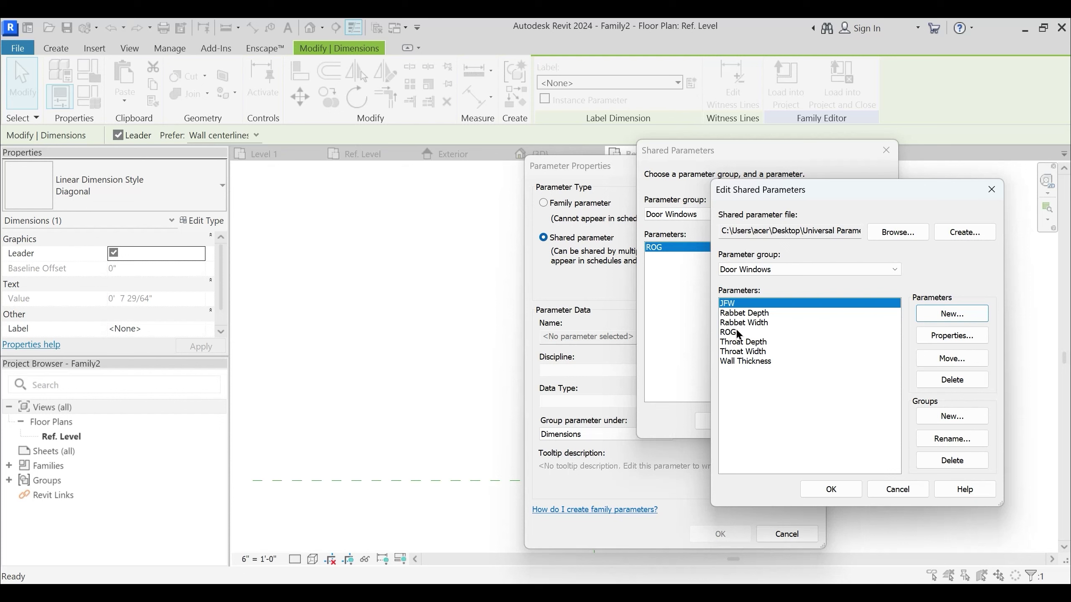
Add a Length shared parameter named Thickness to the Door Windows group and finish editing the shared parameter file
{"action": "left_click", "coordinate": [945, 312]}
{"action": "type", "text": "Thicknes"}
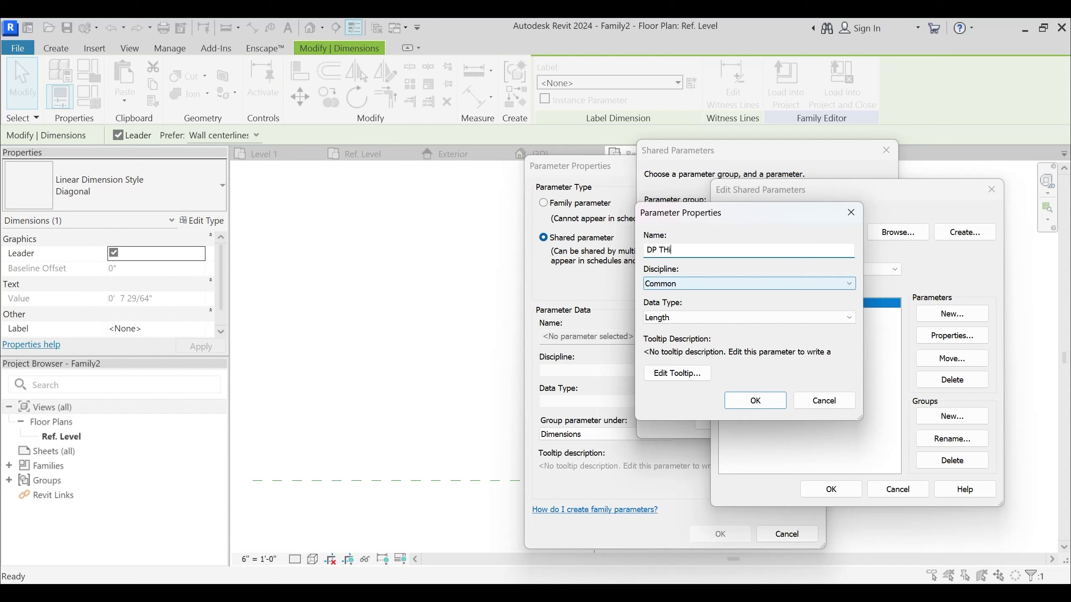
{"action": "key", "text": "BackSpace"}
{"action": "type", "text": "hijcnes"}
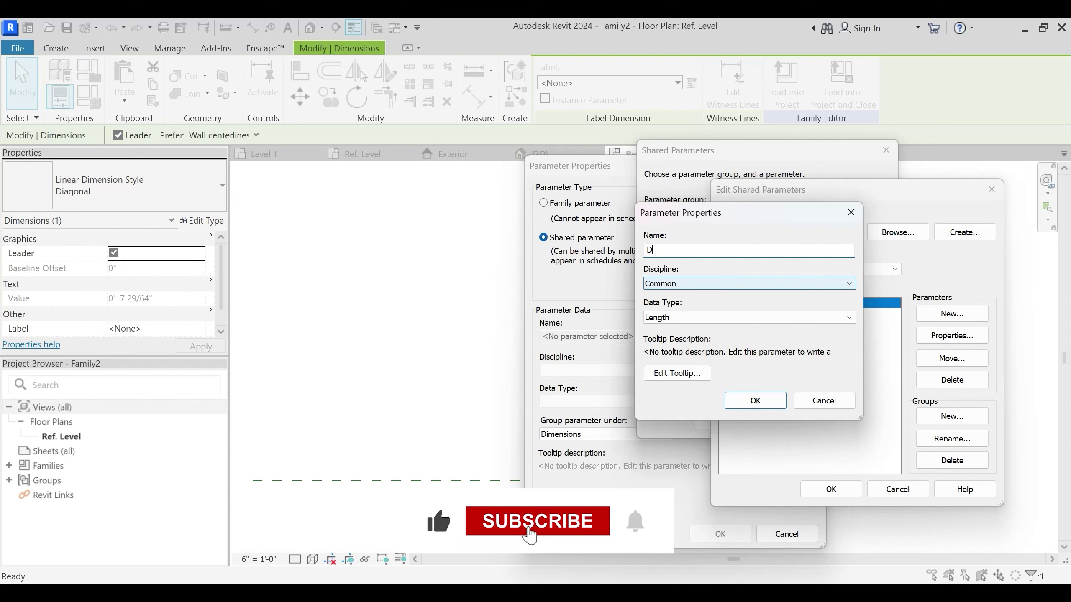
{"action": "key", "text": "BackSpace"}
{"action": "type", "text": "Thc"}
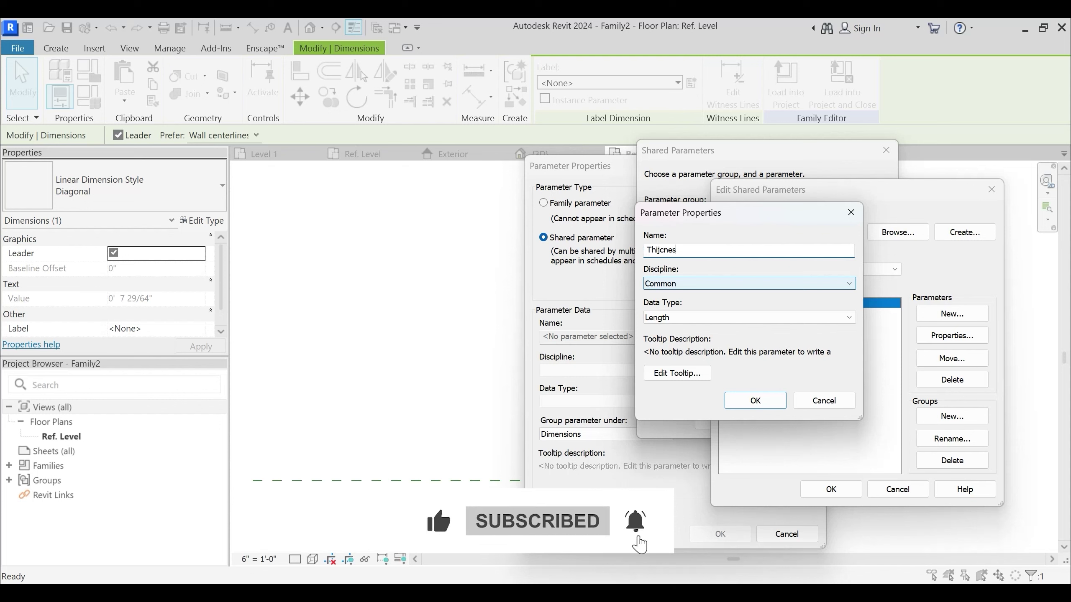
{"action": "key", "text": "BackSpace"}
{"action": "key", "text": "BackSpace"}
{"action": "key", "text": "BackSpace"}
{"action": "key", "text": "BackSpace"}
{"action": "key", "text": "BackSpace"}
{"action": "type", "text": "ckness"}
{"action": "key", "text": "Return"}
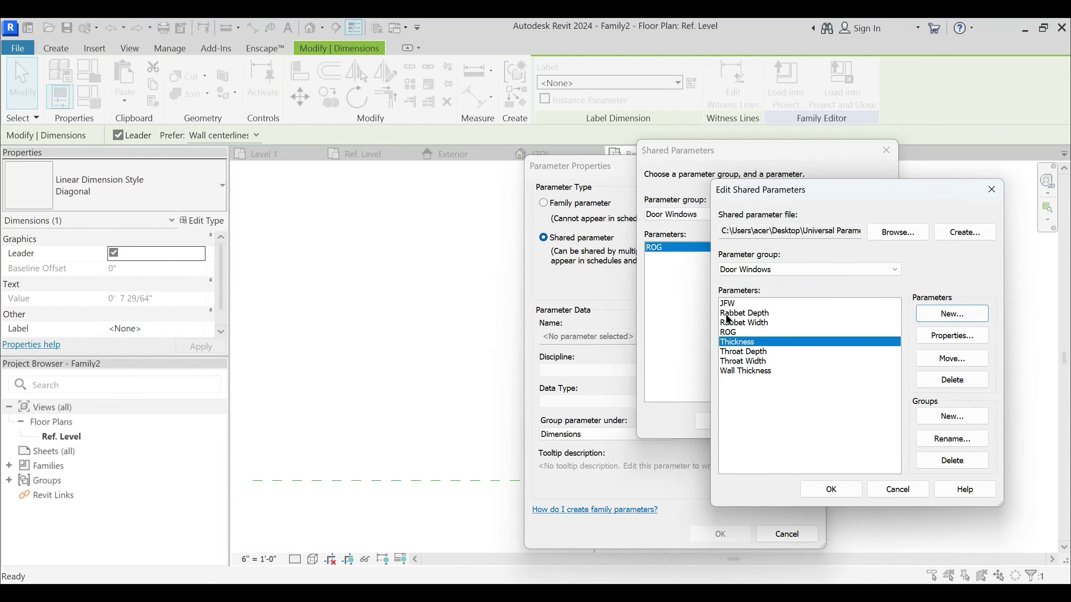
{"action": "left_click_drag", "start_coordinate": [742, 362], "coordinate": [741, 307]}
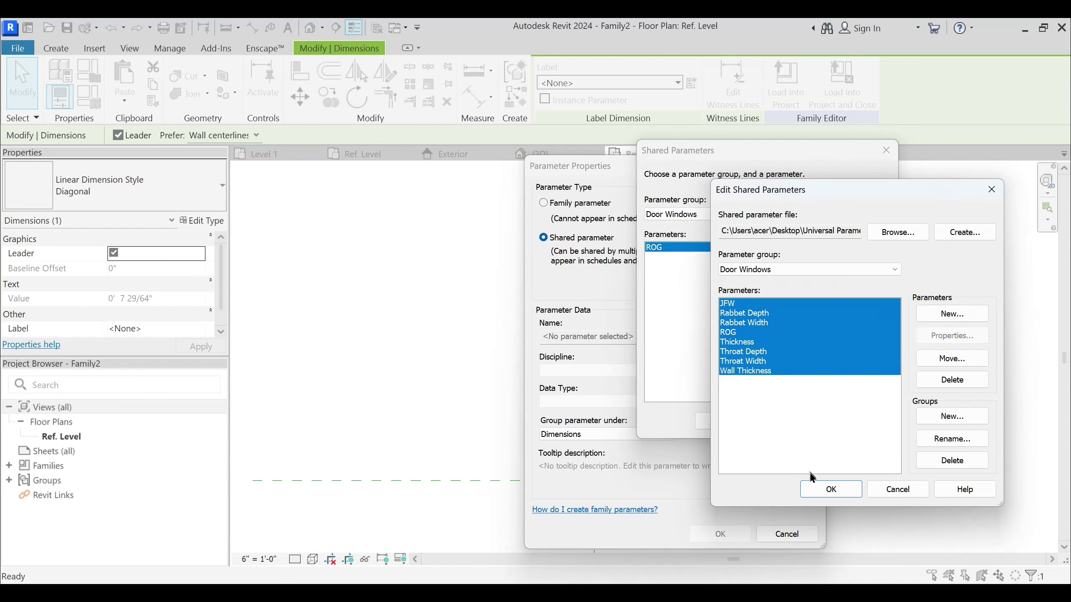
{"action": "left_click", "coordinate": [827, 489]}
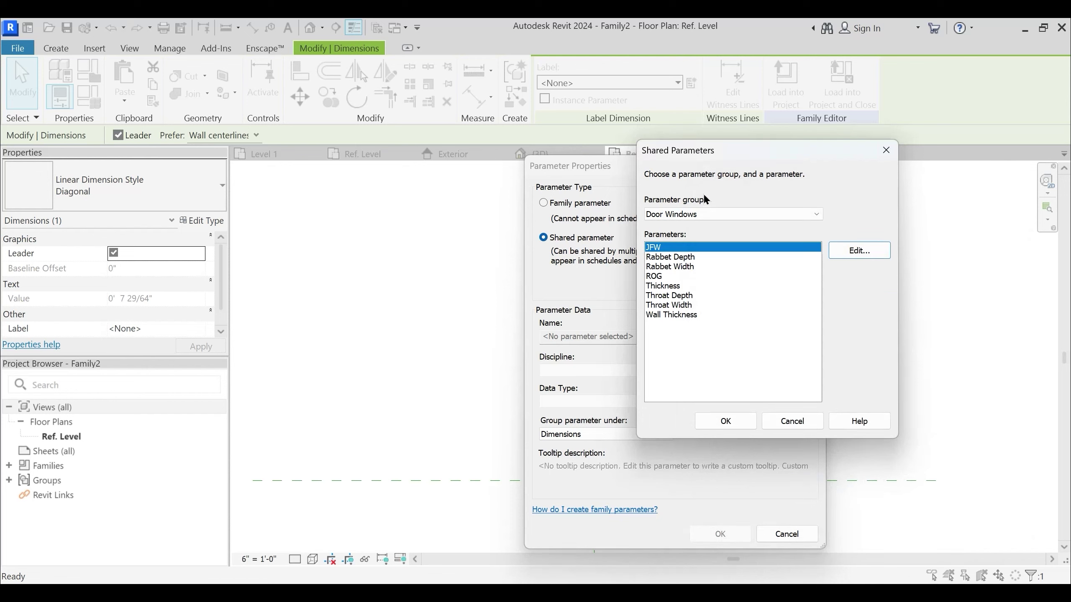
Add the shared parameter JFW to the family as the label of the recess's height dimension
{"action": "left_click_drag", "start_coordinate": [708, 155], "coordinate": [753, 154]}
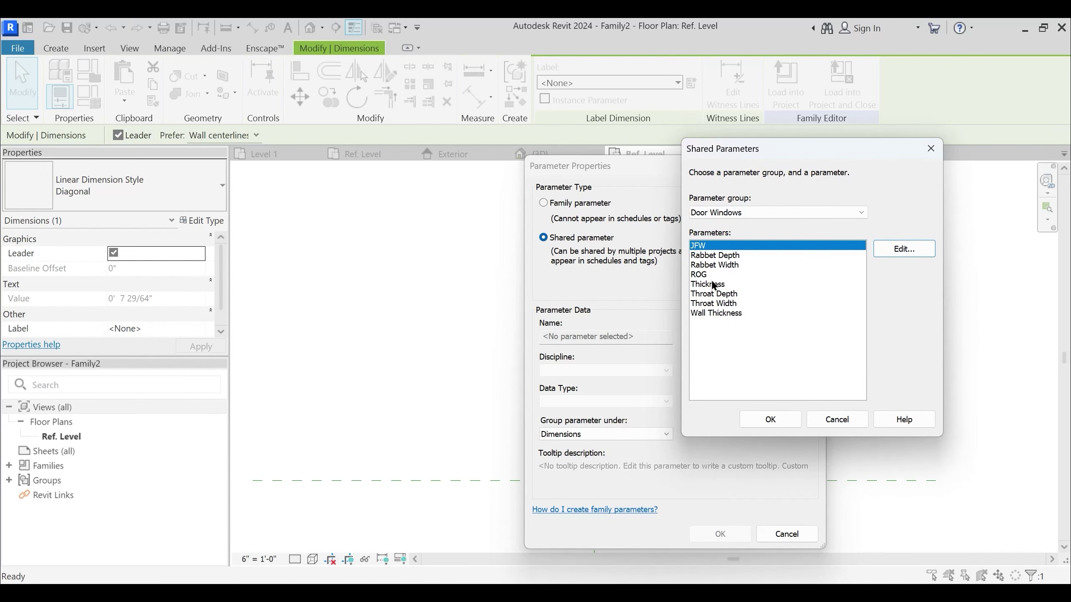
{"action": "left_click_drag", "start_coordinate": [721, 159], "coordinate": [611, 419]}
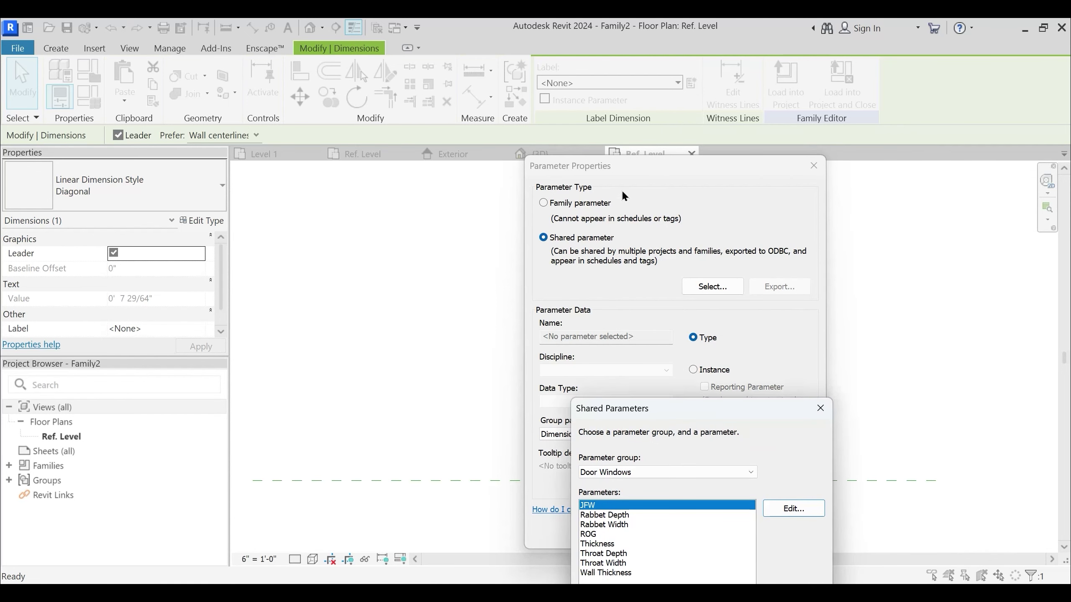
{"action": "left_click_drag", "start_coordinate": [696, 411], "coordinate": [801, 98]}
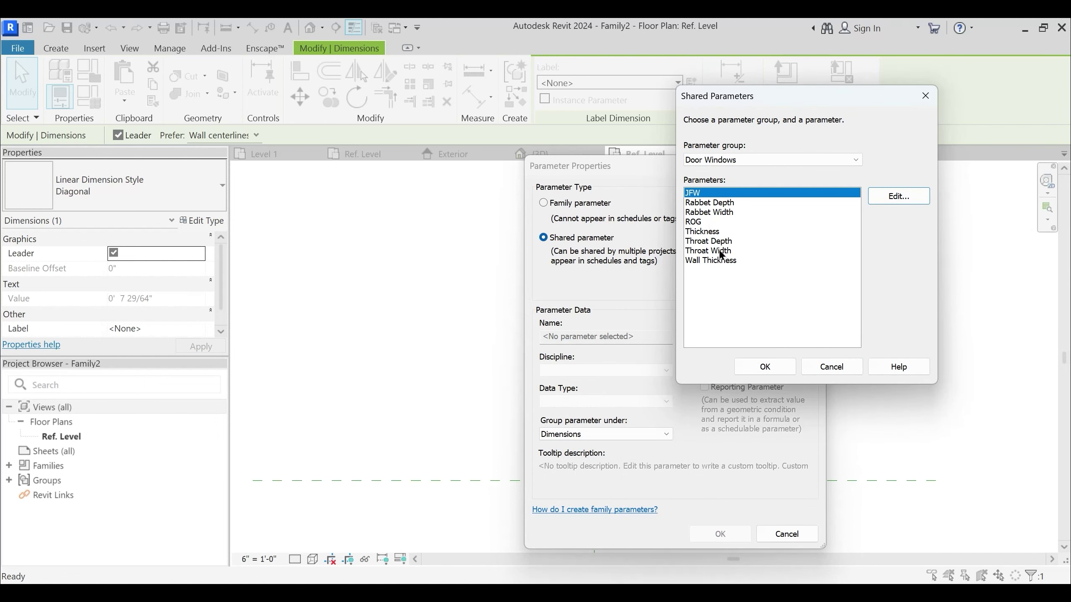
{"action": "left_click", "coordinate": [774, 370]}
{"action": "left_click", "coordinate": [745, 533]}
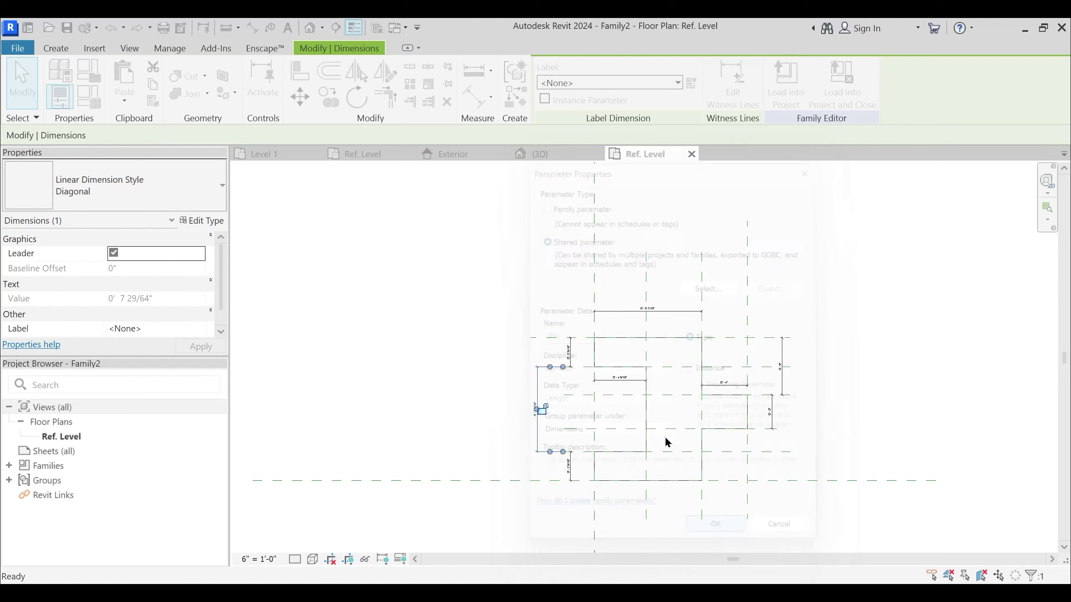
Relabel the recess's height dimension with the shared parameter Wall Thickness
{"action": "scroll", "coordinate": [535, 402], "scroll_direction": "up", "scroll_amount": 2}
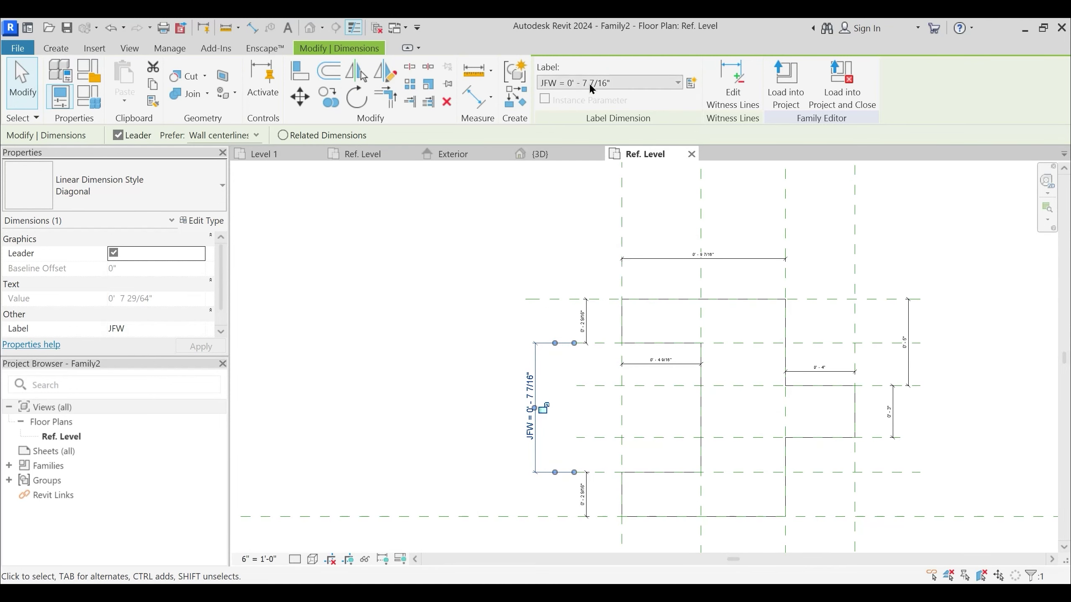
{"action": "left_click", "coordinate": [690, 86]}
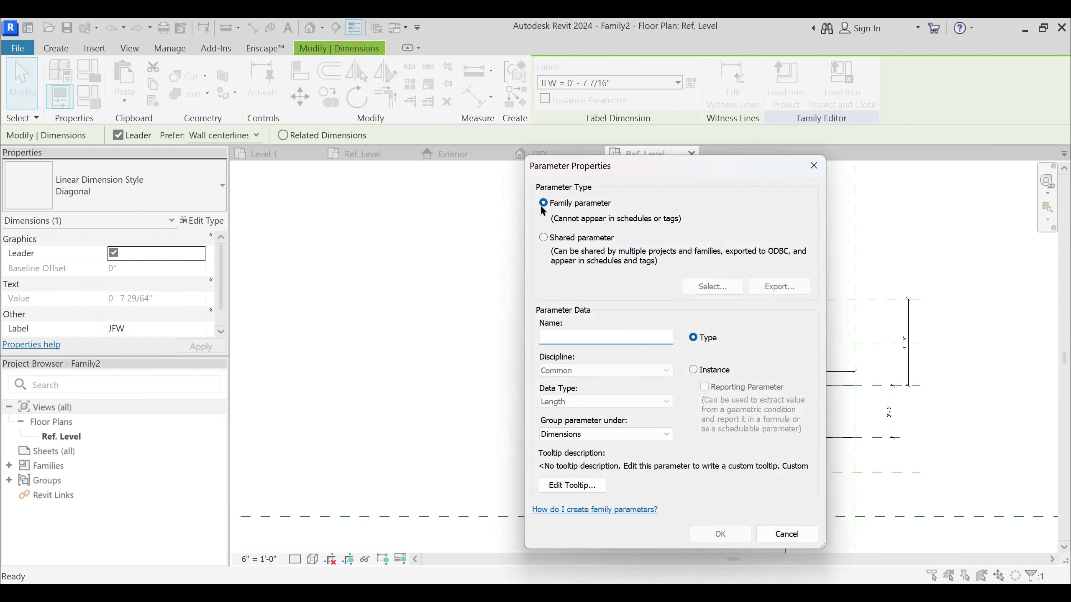
{"action": "left_click", "coordinate": [544, 238]}
{"action": "left_click", "coordinate": [712, 287]}
{"action": "left_click", "coordinate": [704, 233]}
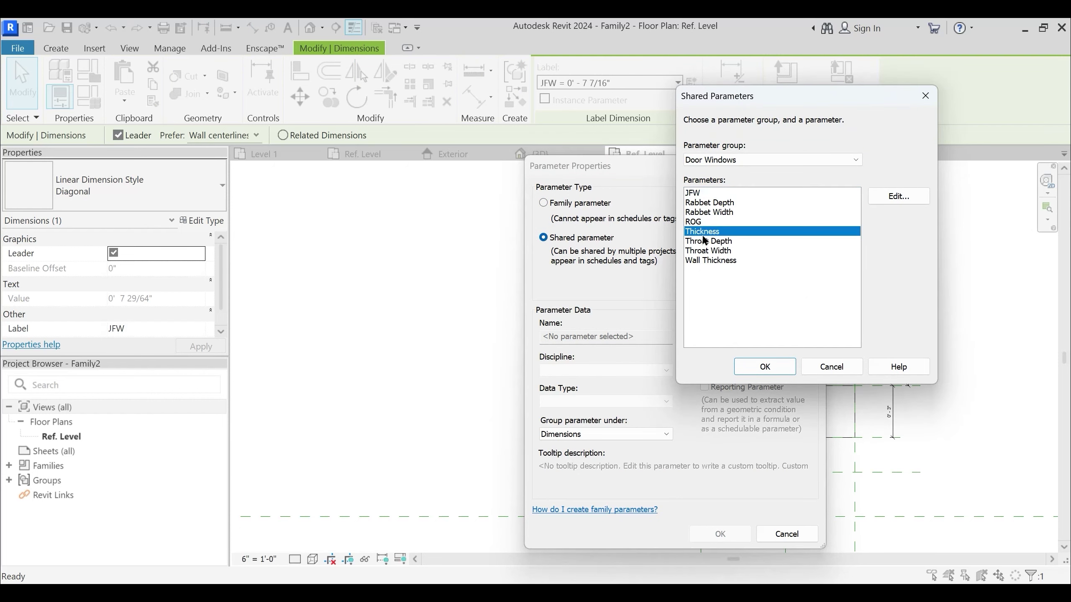
{"action": "left_click", "coordinate": [716, 262]}
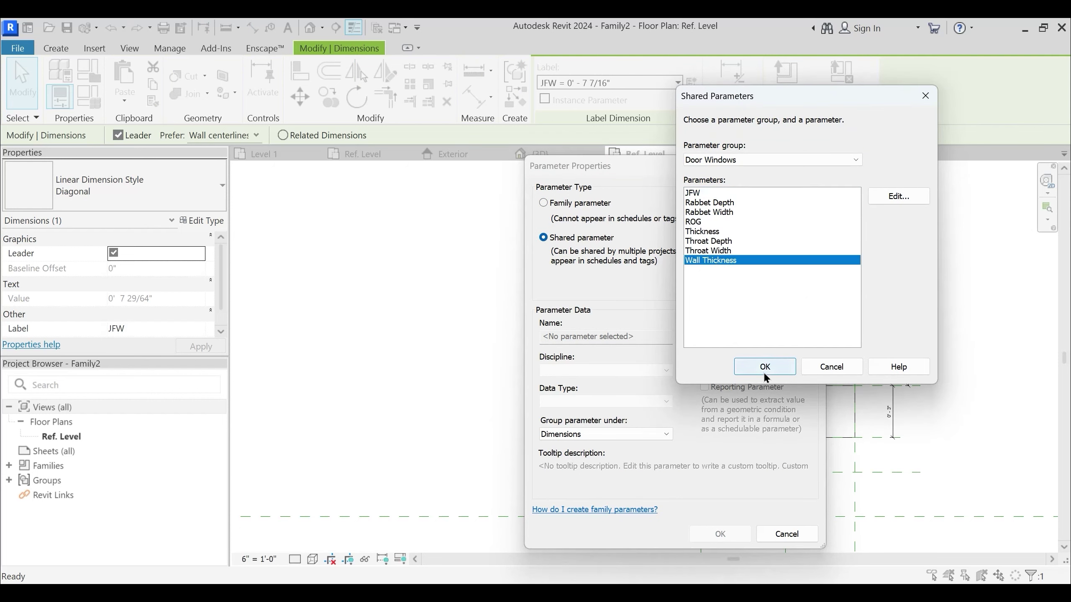
{"action": "left_click", "coordinate": [764, 367]}
{"action": "left_click", "coordinate": [720, 534]}
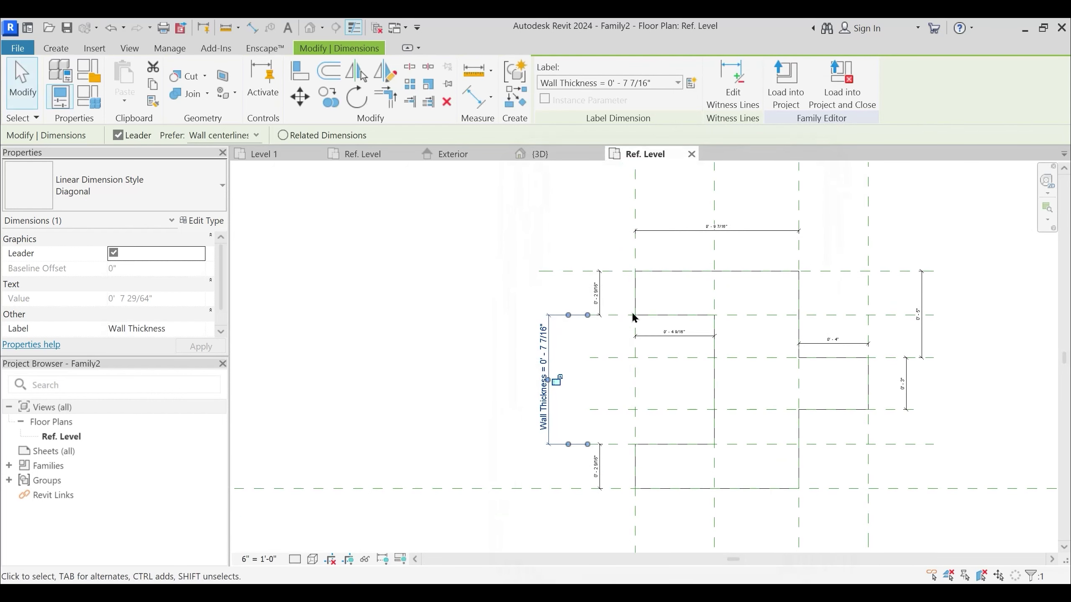
{"action": "key", "text": "Escape"}
Label both dimensions above and below the recess's height dimension with the shared parameter Throat Depth
{"action": "left_click", "coordinate": [599, 291]}
{"action": "left_click", "coordinate": [601, 458], "text": "ctrl"}
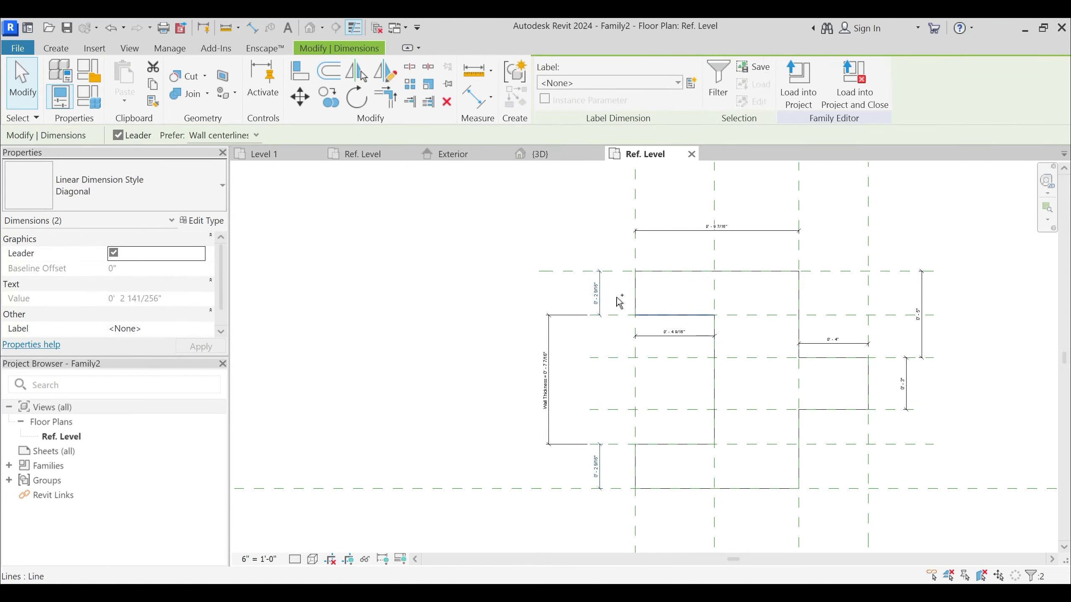
{"action": "left_click", "coordinate": [575, 82]}
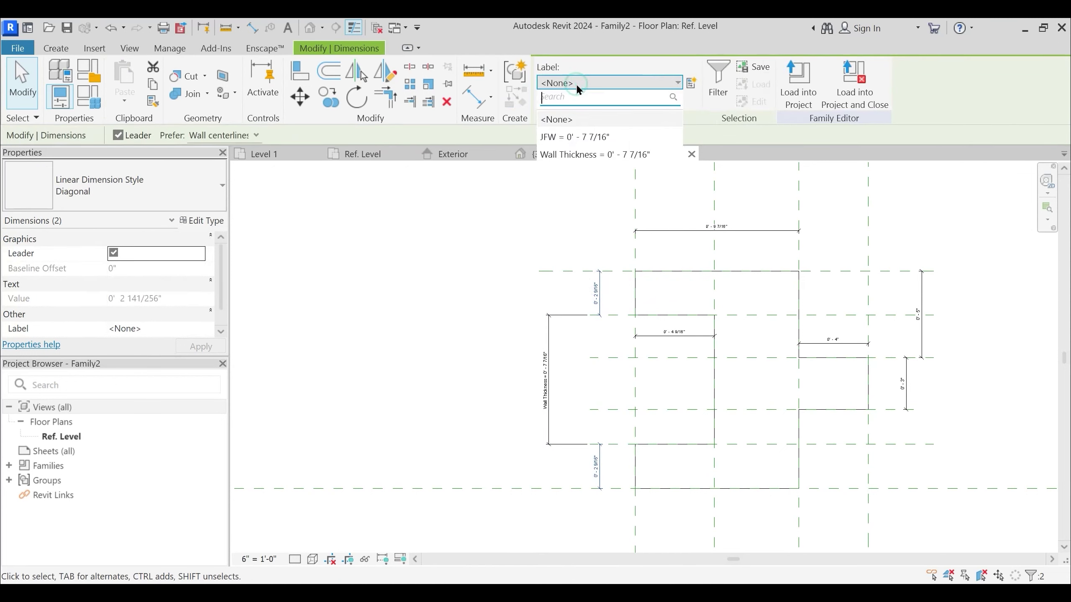
{"action": "left_click", "coordinate": [691, 83]}
{"action": "left_click", "coordinate": [548, 237]}
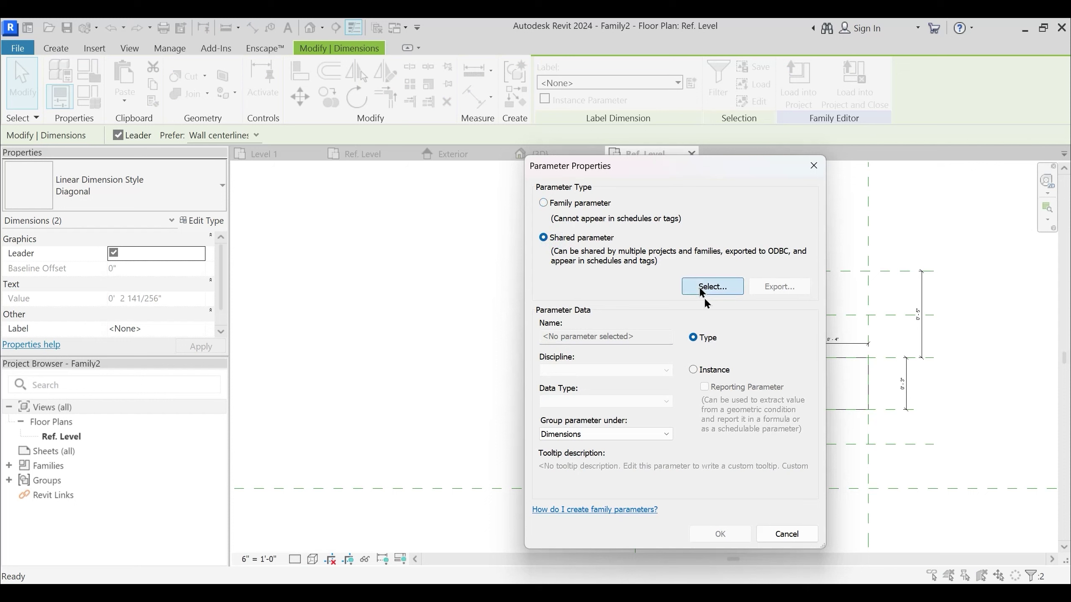
{"action": "left_click", "coordinate": [701, 291]}
{"action": "left_click", "coordinate": [722, 242]}
{"action": "left_click", "coordinate": [765, 366]}
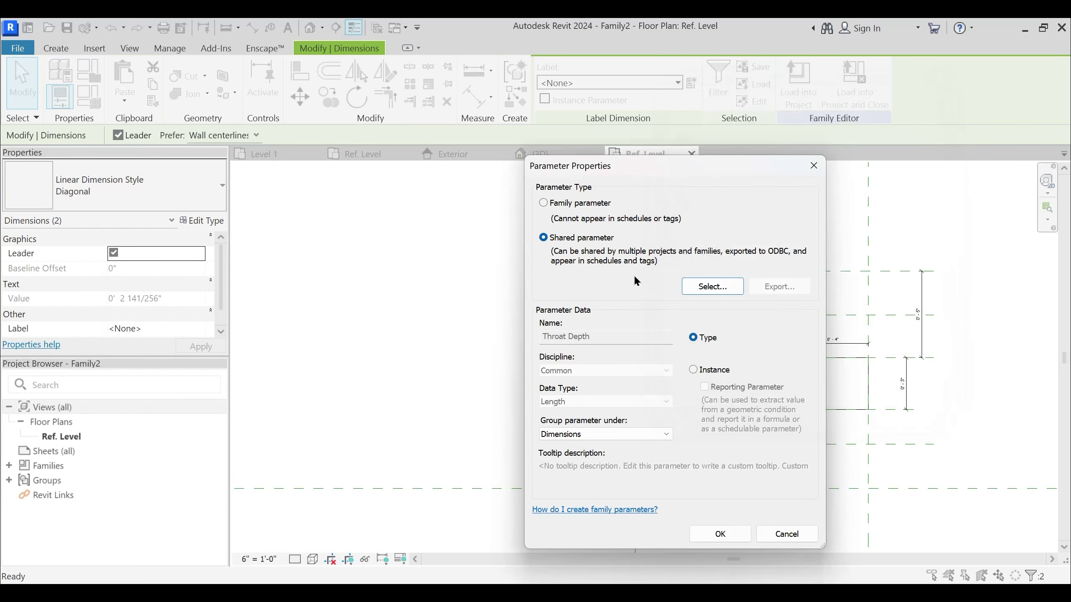
{"action": "left_click", "coordinate": [720, 533]}
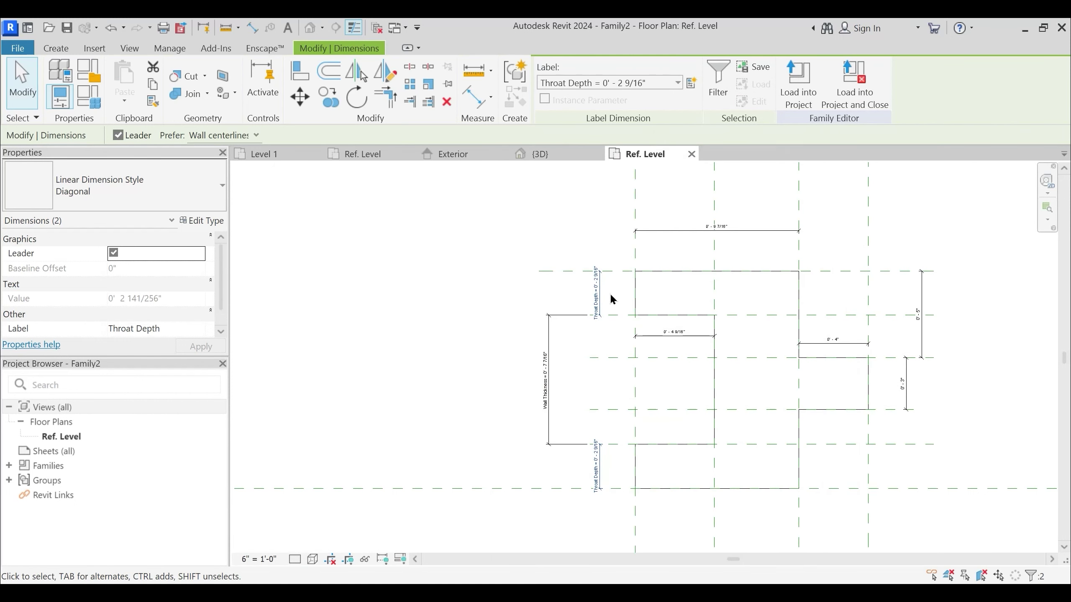
{"action": "key", "text": "Escape"}
Label the horizontal dimension inside the recess with the shared parameter Throat Width
{"action": "left_click", "coordinate": [675, 337]}
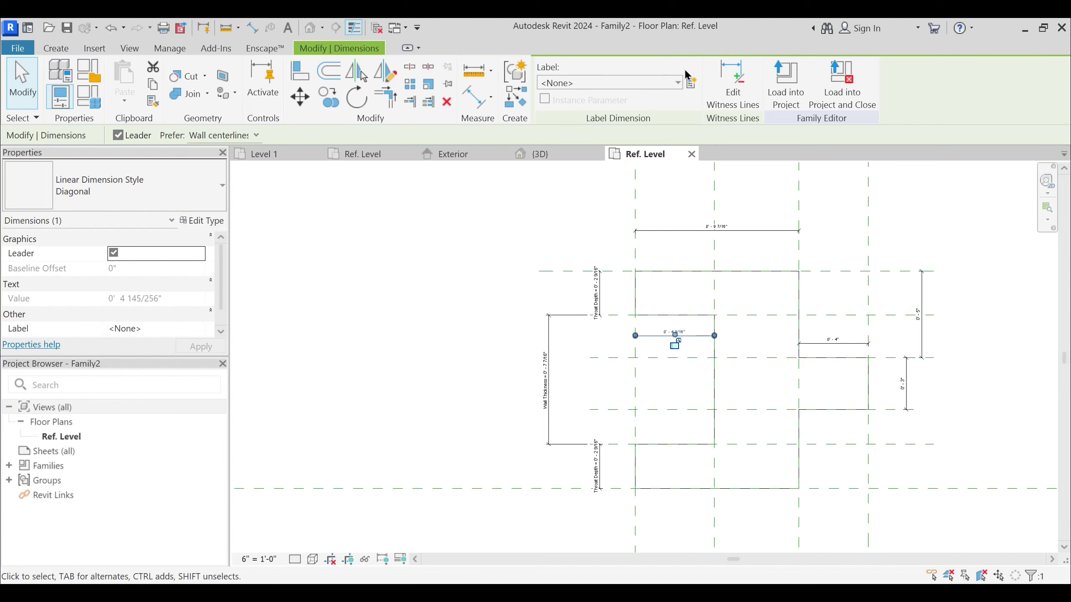
{"action": "left_click", "coordinate": [691, 83]}
{"action": "left_click", "coordinate": [563, 239]}
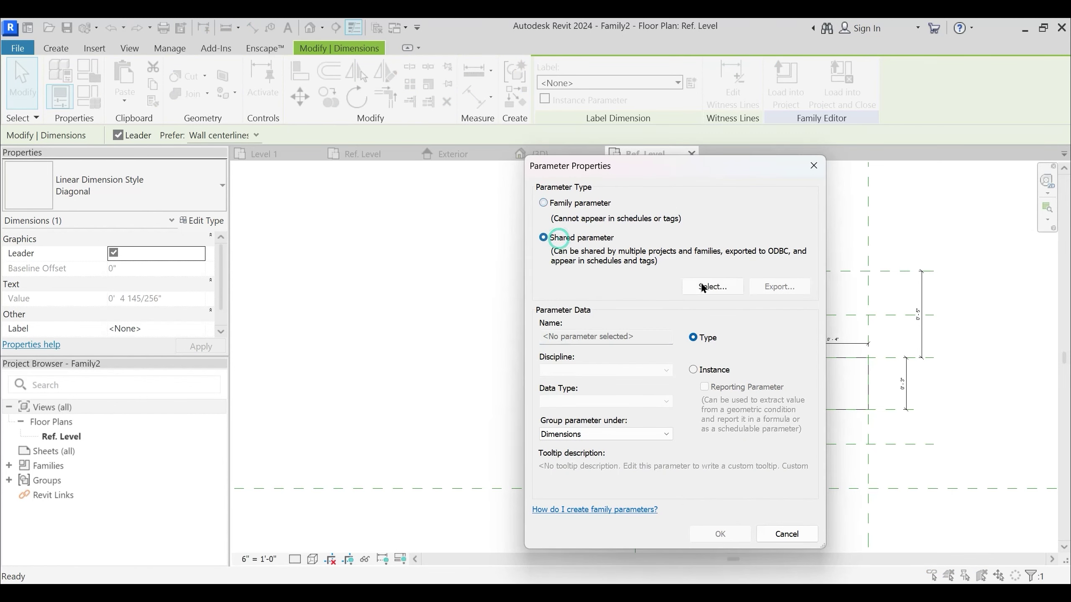
{"action": "left_click", "coordinate": [692, 287]}
{"action": "left_click", "coordinate": [717, 243]}
{"action": "left_click", "coordinate": [725, 251]}
{"action": "left_click", "coordinate": [764, 366]}
{"action": "left_click", "coordinate": [719, 534]}
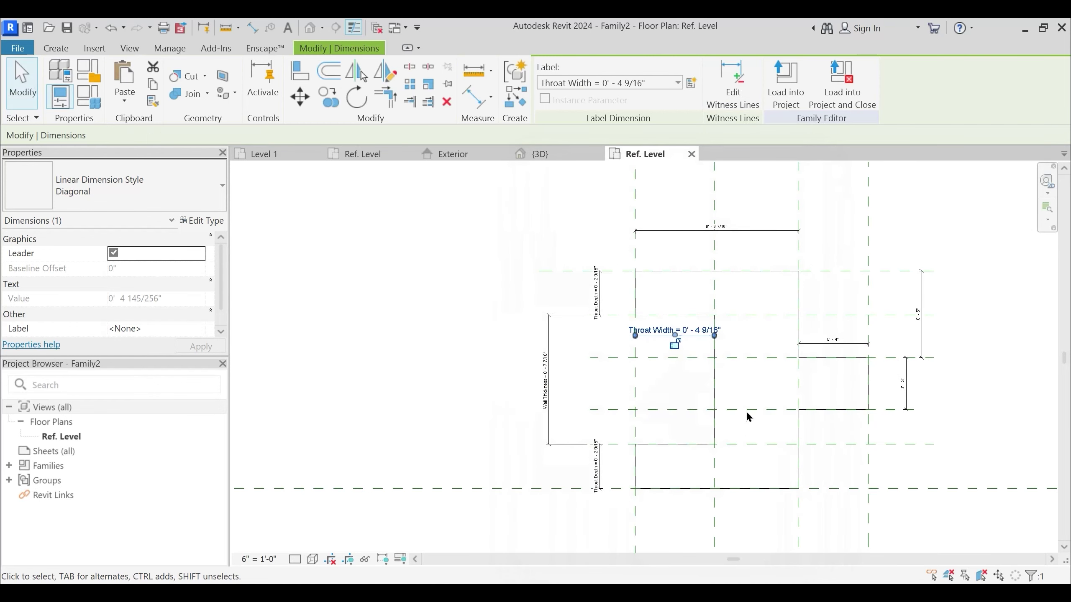
{"action": "left_click", "coordinate": [747, 413]}
Label the horizontal dimension above the profile with the existing JFW parameter
{"action": "left_click", "coordinate": [729, 231]}
{"action": "left_click", "coordinate": [575, 83]}
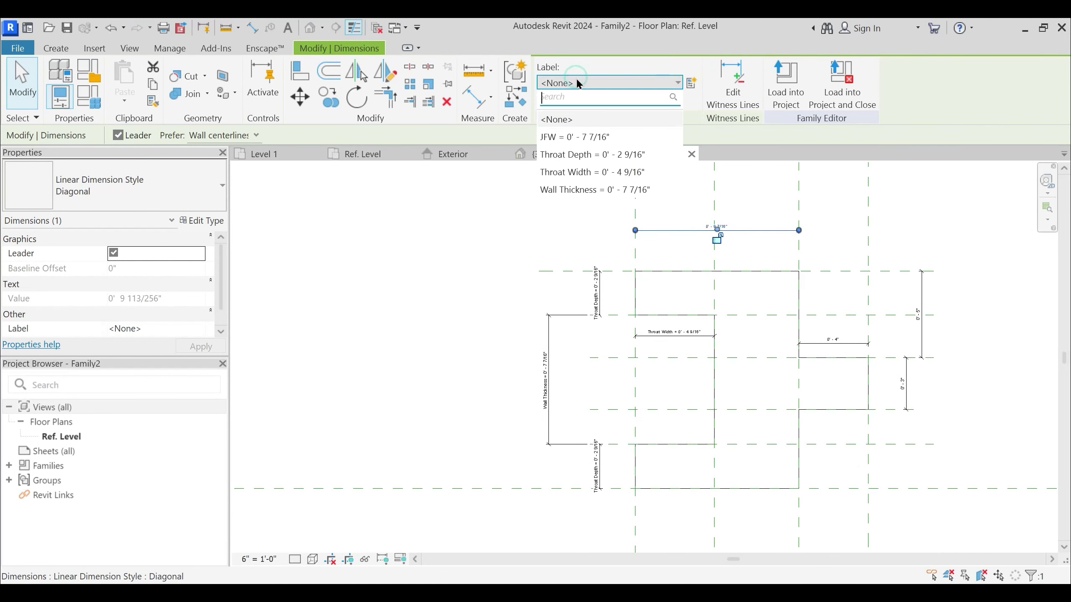
{"action": "left_click", "coordinate": [589, 136]}
{"action": "key", "text": "Escape"}
Label the horizontal dimension above the profile's projecting tab with the shared parameter Rabbet Width from the Door Windows group
{"action": "middle_click_drag", "start_coordinate": [795, 322], "coordinate": [756, 366]}
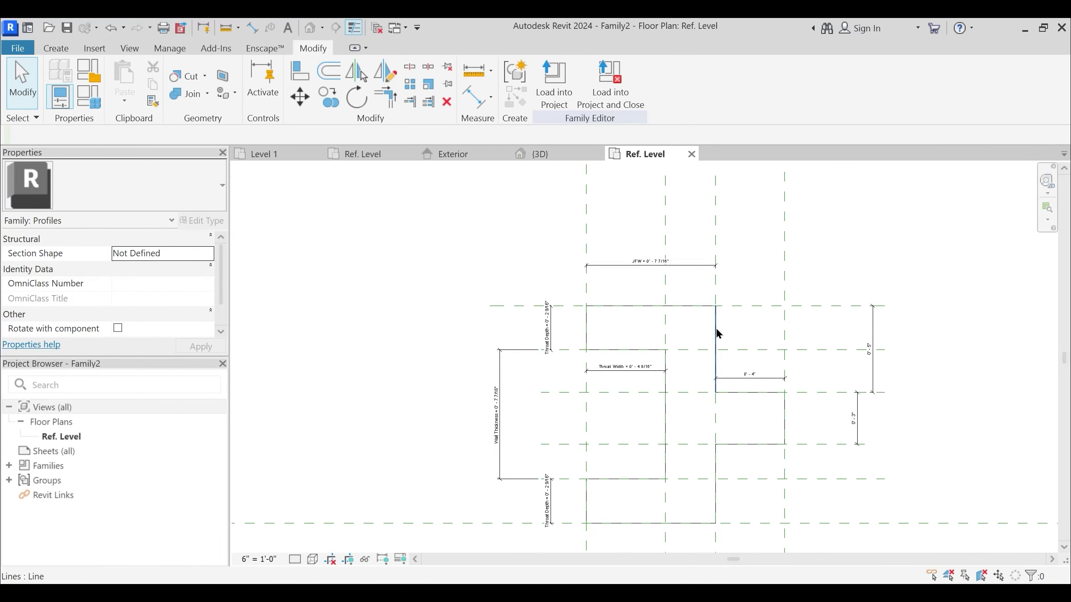
{"action": "scroll", "coordinate": [650, 313], "scroll_direction": "up", "scroll_amount": 2}
{"action": "middle_click_drag", "start_coordinate": [651, 313], "coordinate": [661, 337]}
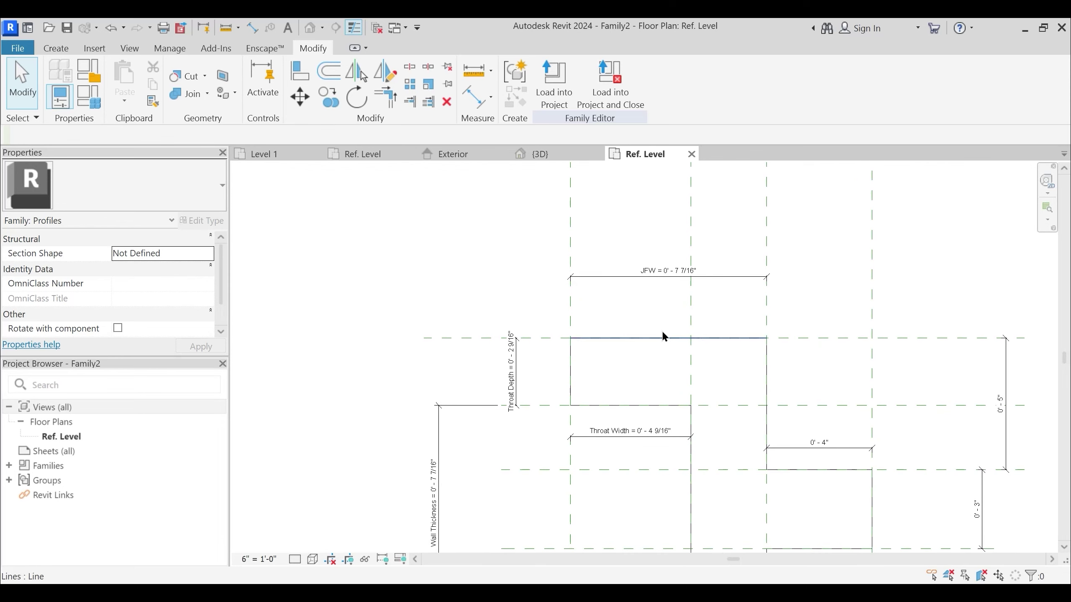
{"action": "scroll", "coordinate": [694, 327], "scroll_direction": "down", "scroll_amount": 3}
{"action": "left_click", "coordinate": [736, 334]}
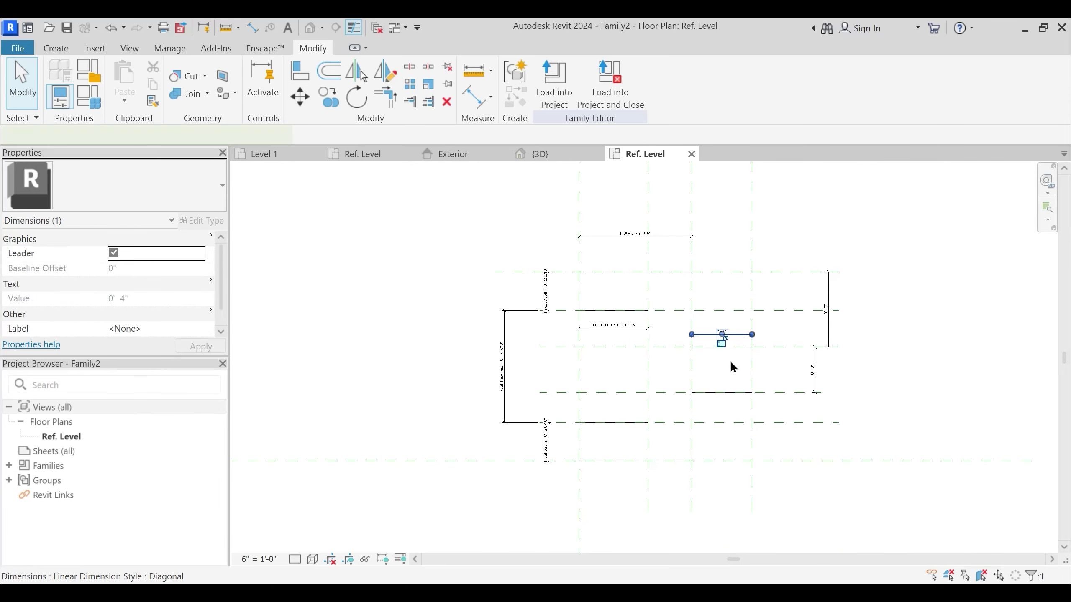
{"action": "scroll", "coordinate": [712, 346], "scroll_direction": "up", "scroll_amount": 1}
{"action": "left_click", "coordinate": [615, 82]}
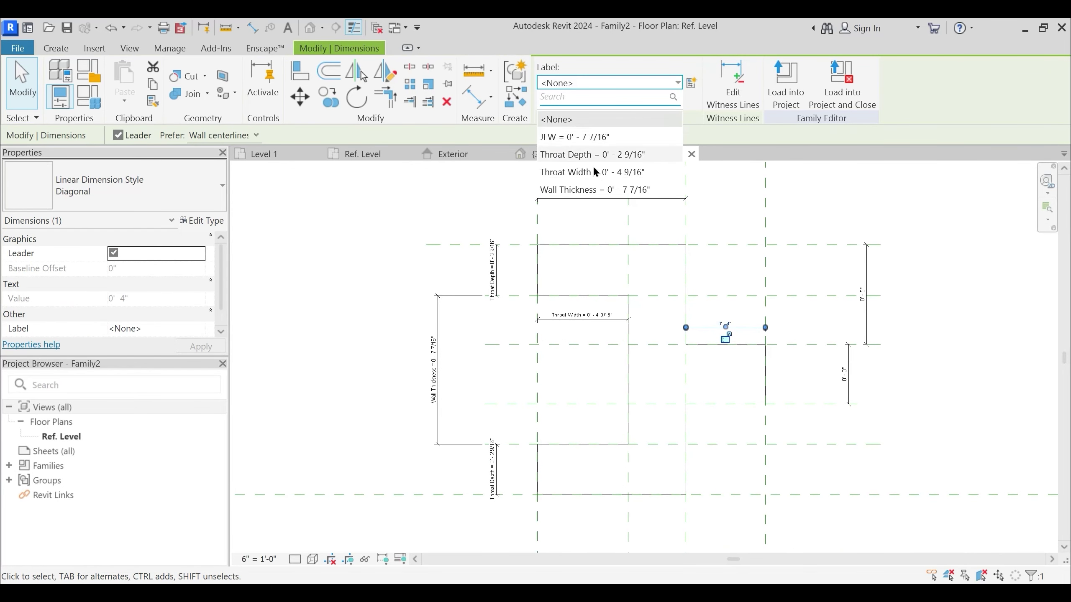
{"action": "left_click", "coordinate": [691, 83]}
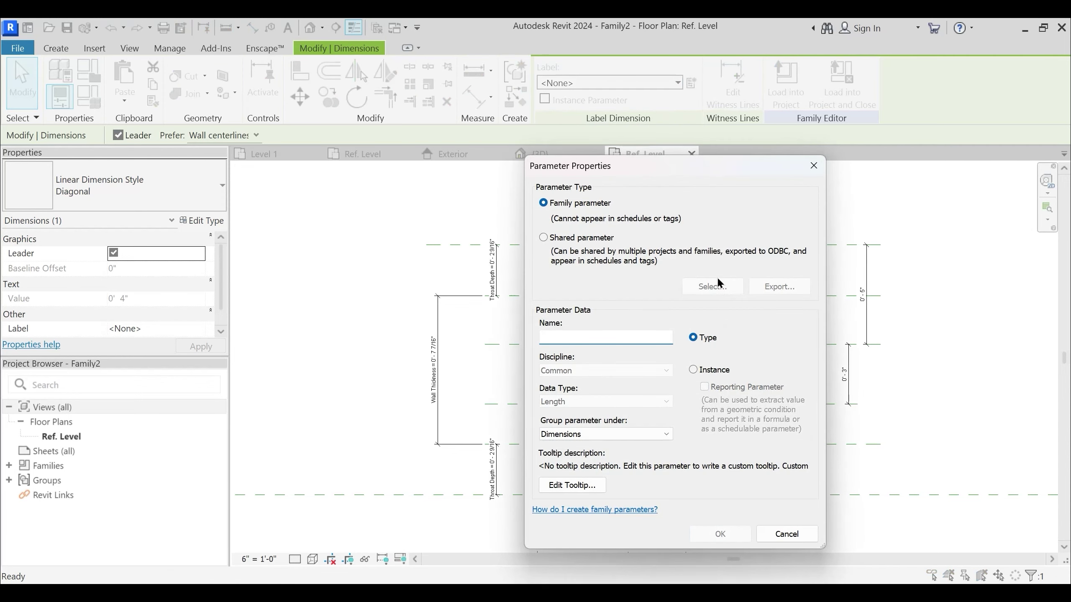
{"action": "left_click", "coordinate": [544, 238]}
{"action": "left_click", "coordinate": [715, 286]}
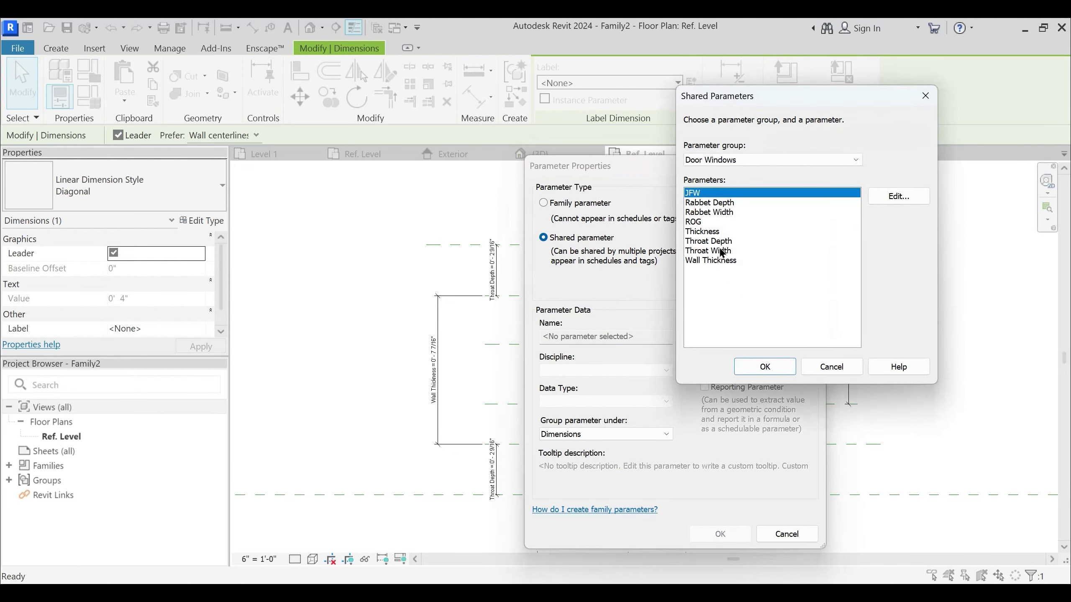
{"action": "left_click", "coordinate": [721, 213]}
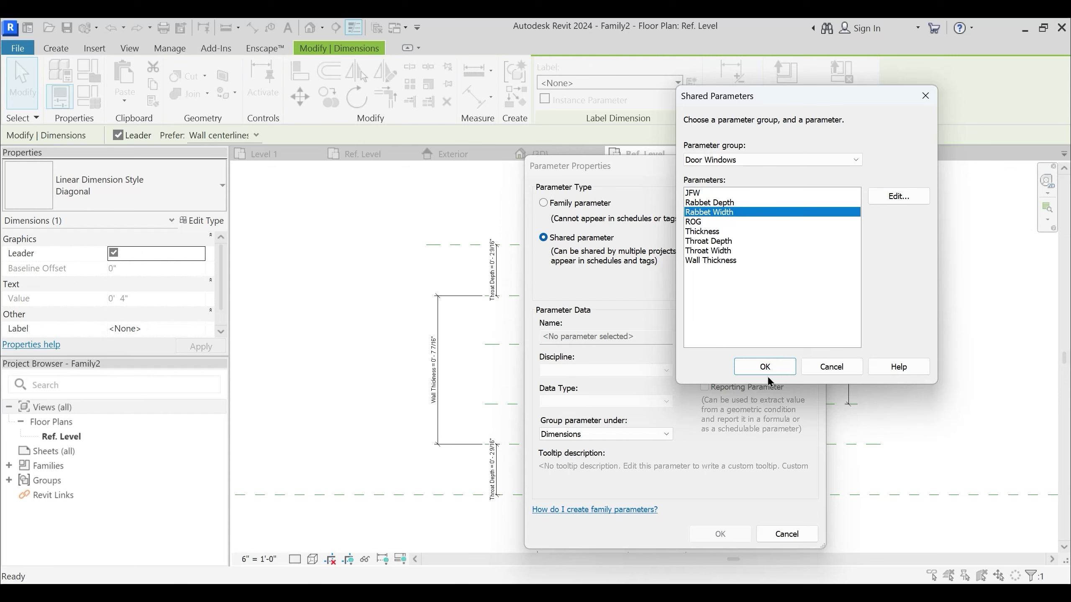
{"action": "left_click", "coordinate": [765, 367]}
{"action": "left_click", "coordinate": [738, 534]}
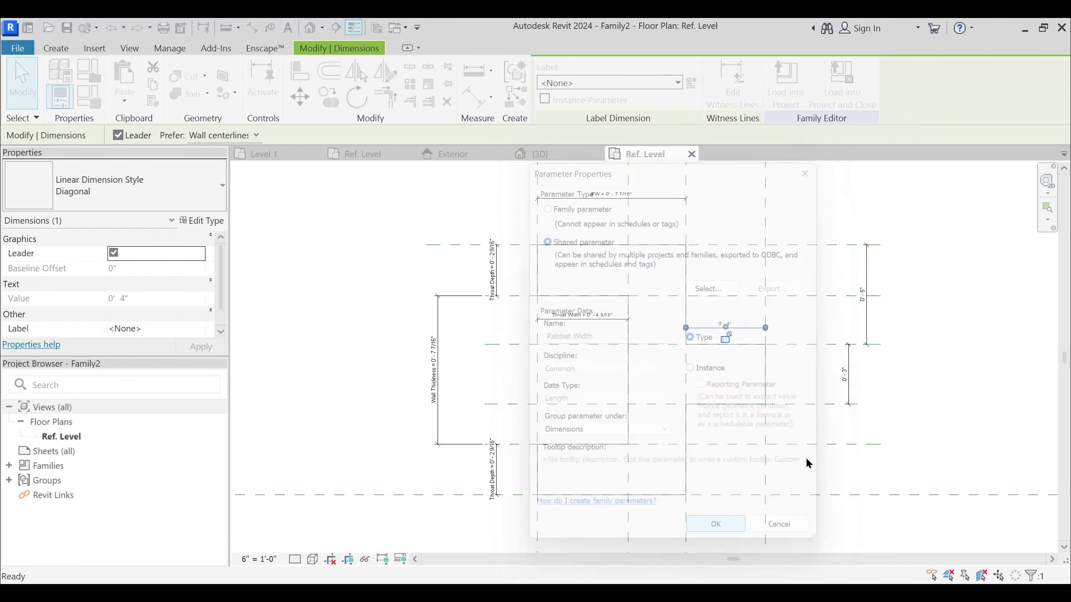
Label the vertical dimension of the projecting tab's height with the shared parameter Rabbet Depth
{"action": "left_click", "coordinate": [849, 371]}
{"action": "left_click", "coordinate": [599, 87]}
{"action": "left_click", "coordinate": [690, 86]}
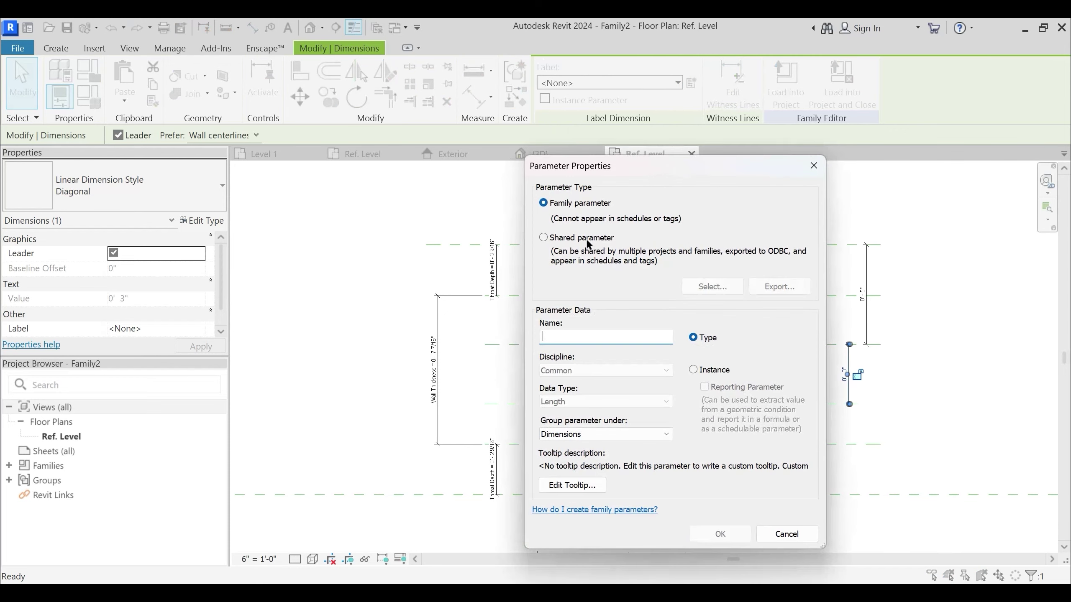
{"action": "left_click", "coordinate": [544, 238]}
{"action": "left_click", "coordinate": [713, 288]}
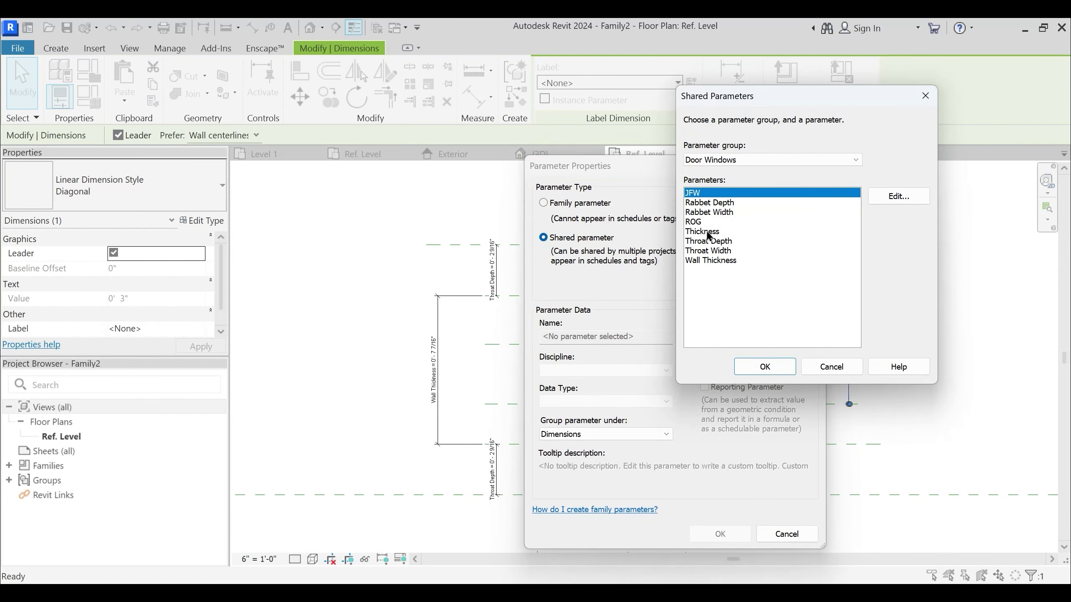
{"action": "left_click", "coordinate": [711, 203]}
{"action": "left_click", "coordinate": [764, 367]}
{"action": "left_click", "coordinate": [711, 535]}
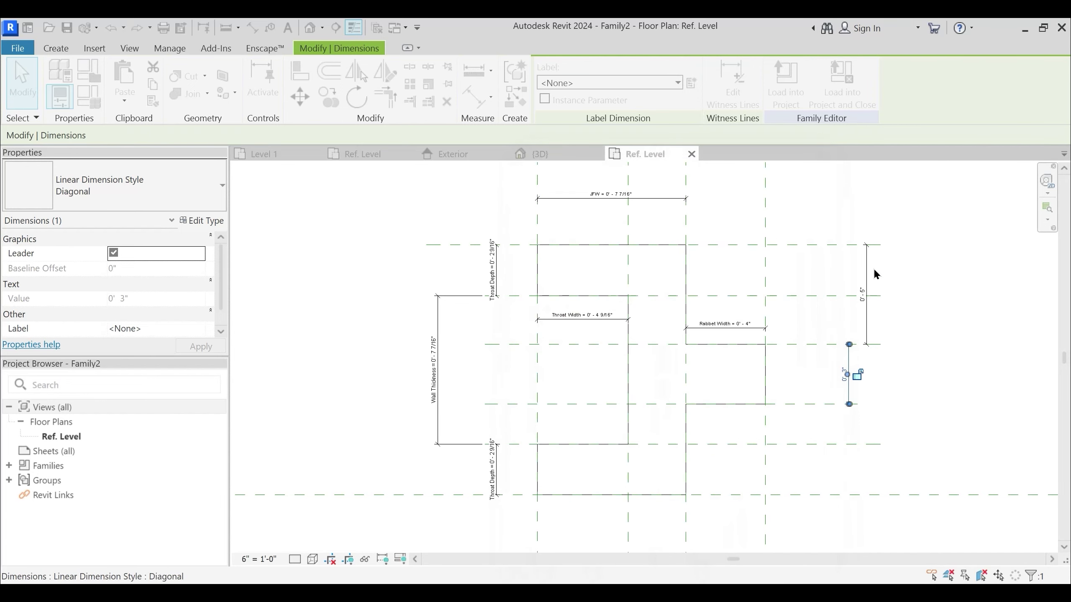
Label the vertical dimension between the profile's upper edge and the tab with the shared parameter Thickness
{"action": "left_click", "coordinate": [867, 272]}
{"action": "left_click", "coordinate": [612, 86]}
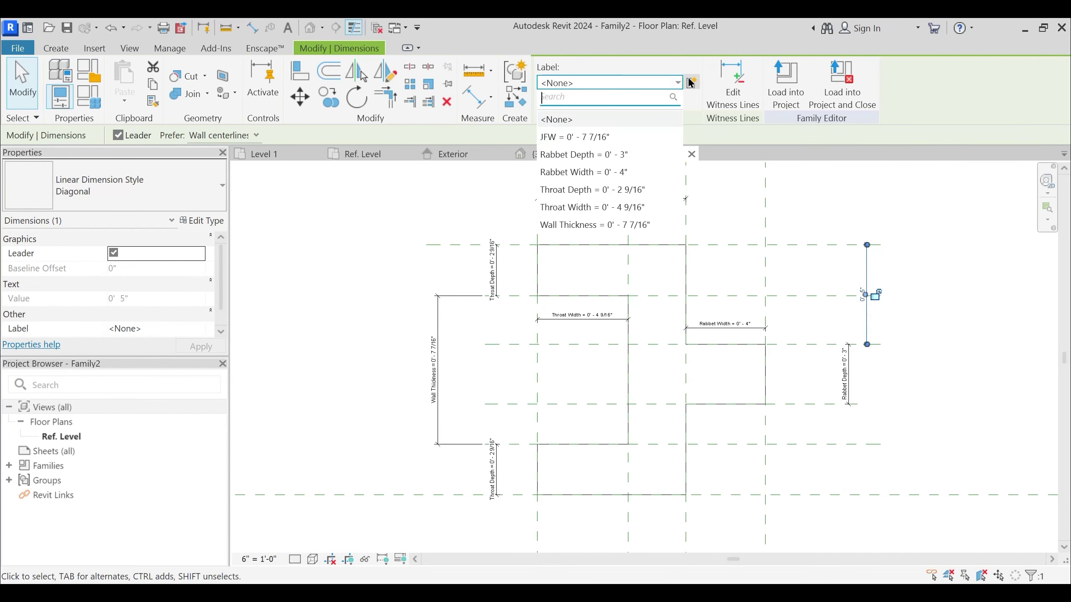
{"action": "left_click", "coordinate": [566, 115]}
{"action": "left_click", "coordinate": [544, 236]}
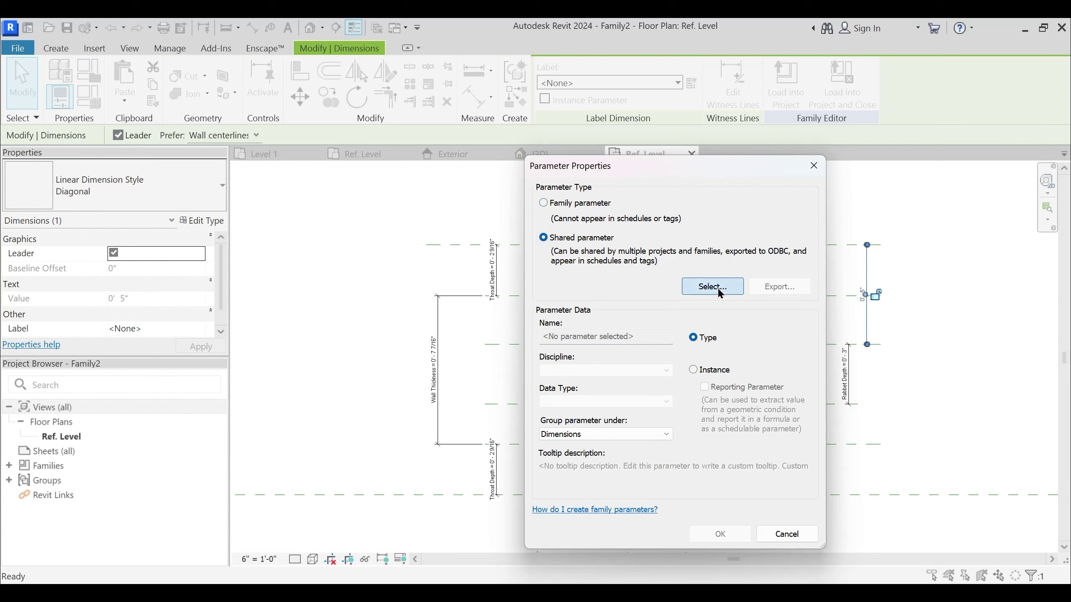
{"action": "left_click", "coordinate": [712, 286]}
{"action": "left_click", "coordinate": [707, 231]}
{"action": "left_click", "coordinate": [765, 366]}
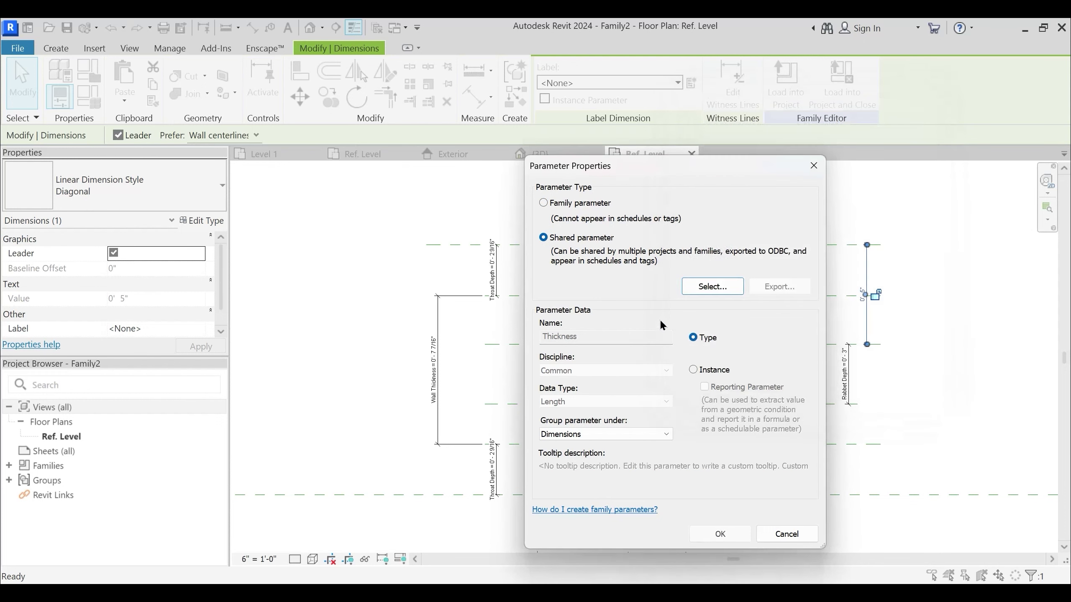
{"action": "left_click", "coordinate": [707, 539]}
{"action": "left_click", "coordinate": [878, 437]}
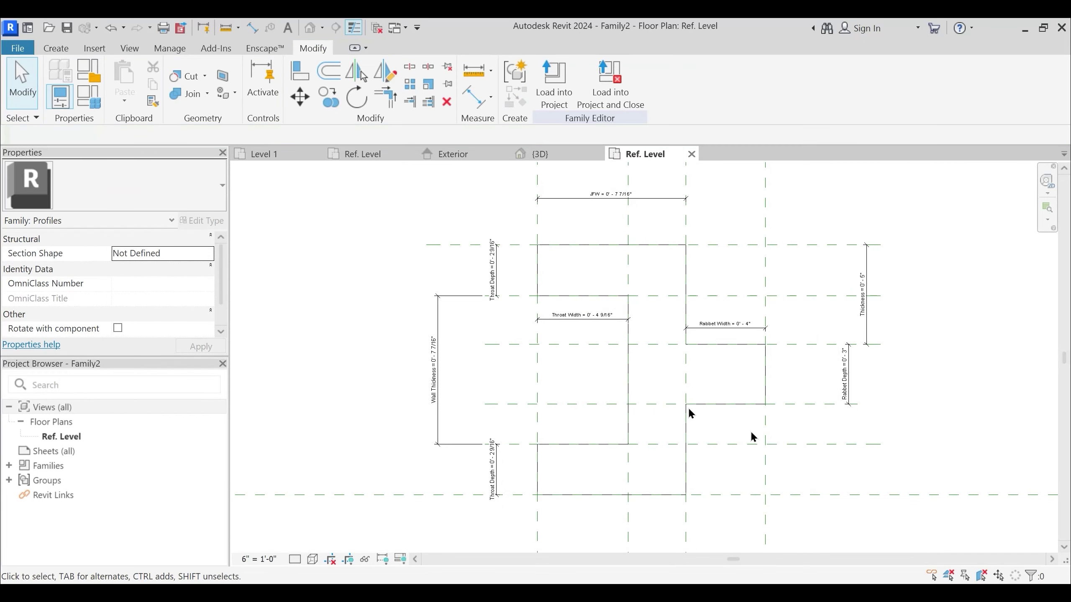
Try to move the vertical reference planes and the uppermost horizontal plane to test the profile's constraints
{"action": "scroll", "coordinate": [684, 410], "scroll_direction": "down", "scroll_amount": 2}
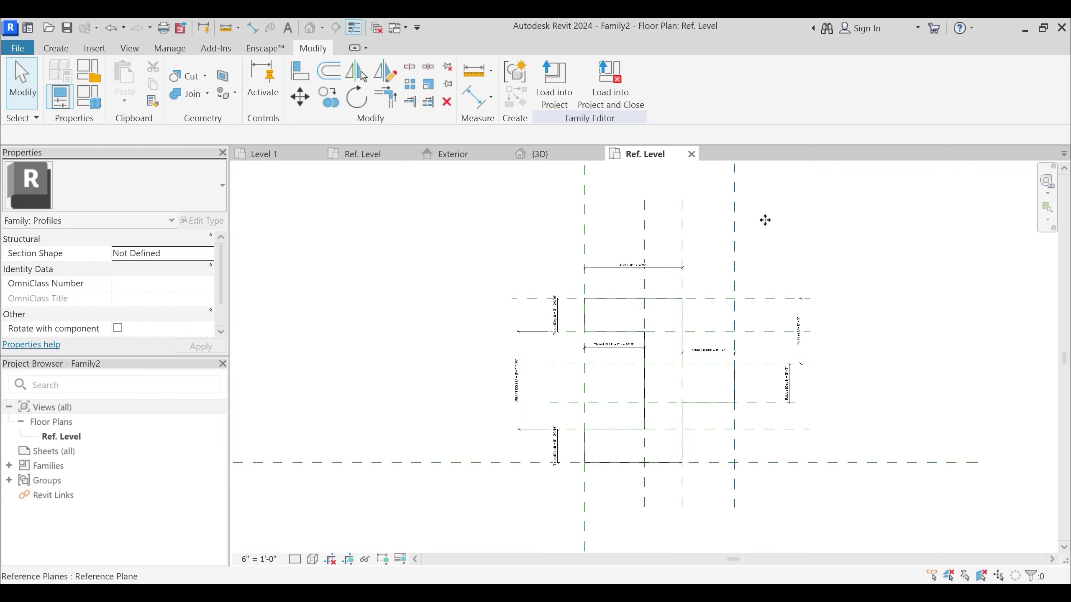
{"action": "left_click_drag", "start_coordinate": [765, 220], "coordinate": [771, 220]}
{"action": "key", "text": "ctrl+z"}
{"action": "left_click_drag", "start_coordinate": [682, 217], "coordinate": [703, 214]}
{"action": "left_click", "coordinate": [702, 214]}
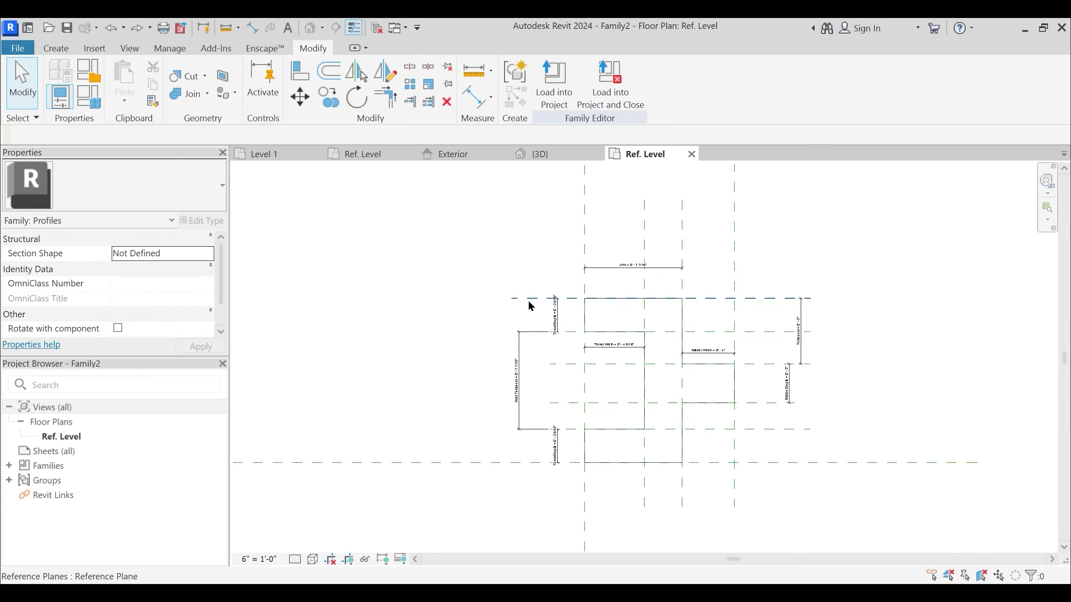
{"action": "left_click_drag", "start_coordinate": [792, 298], "coordinate": [761, 262]}
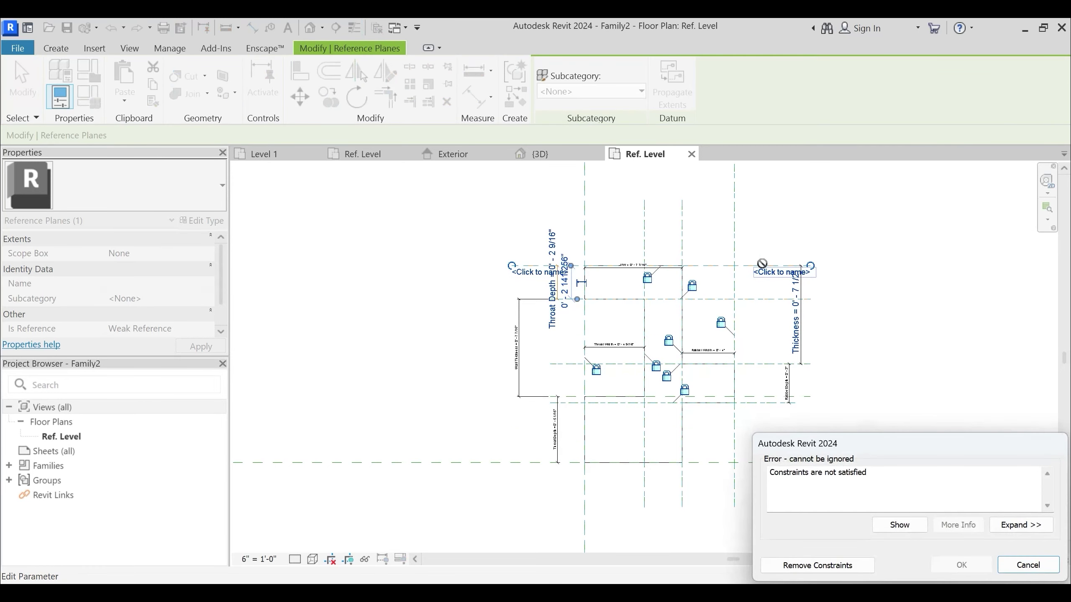
{"action": "key", "text": "Escape"}
{"action": "scroll", "coordinate": [753, 337], "scroll_direction": "up", "scroll_amount": 2}
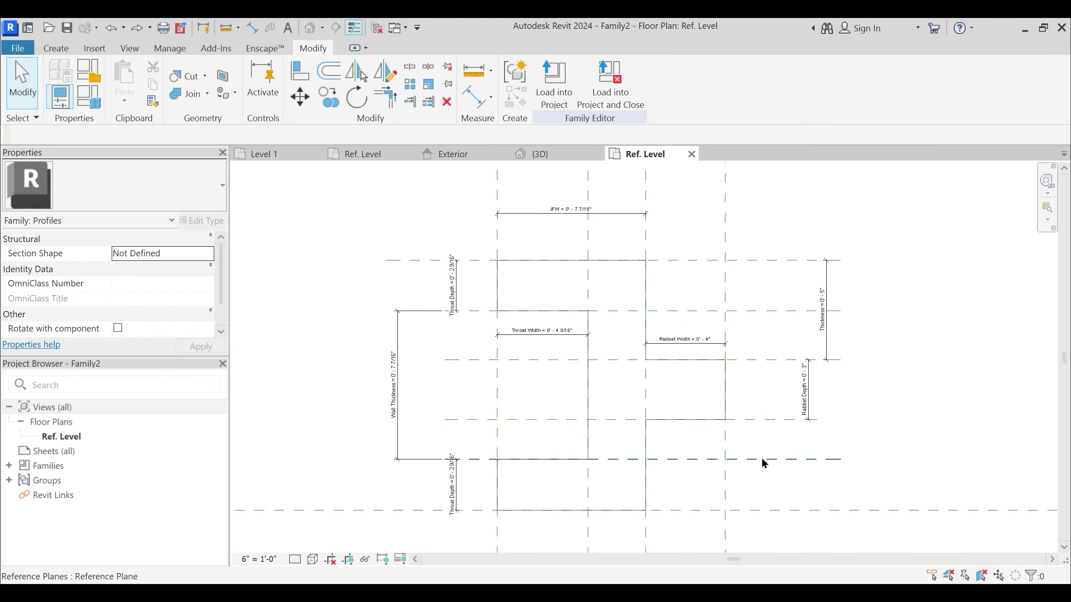
{"action": "left_click", "coordinate": [764, 462]}
{"action": "key", "text": "Escape"}
Open the family types and set the JFW parameter to 2"
{"action": "mouse_move", "coordinate": [754, 374]}
{"action": "middle_mouse_down"}
{"action": "mouse_move", "coordinate": [636, 383]}
{"action": "mouse_move", "coordinate": [490, 301]}
{"action": "middle_mouse_up"}
{"action": "left_click", "coordinate": [90, 102]}
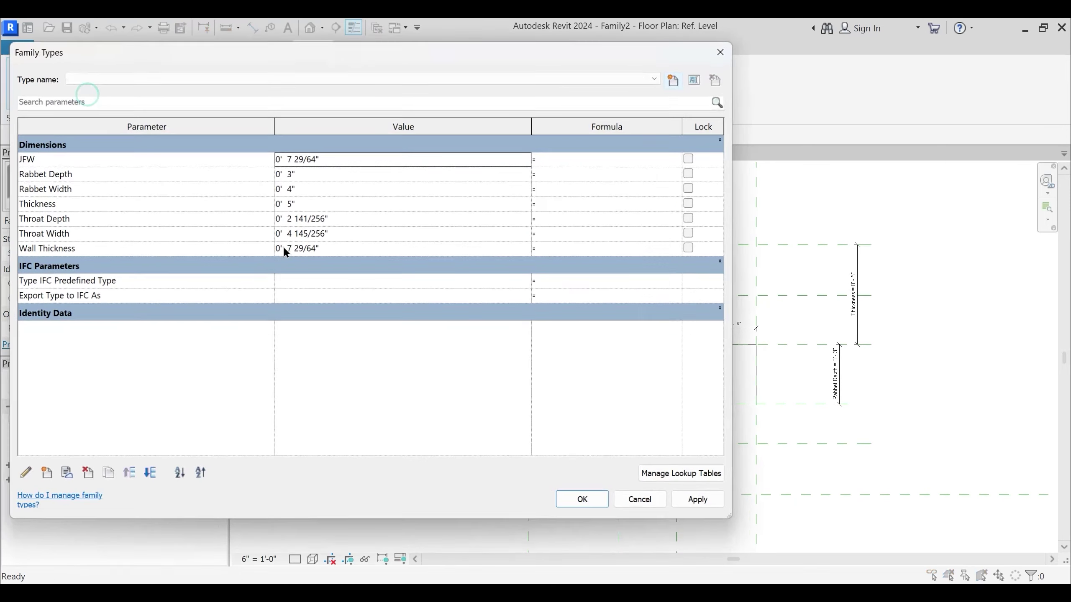
{"action": "left_click_drag", "start_coordinate": [280, 40], "coordinate": [466, 73]}
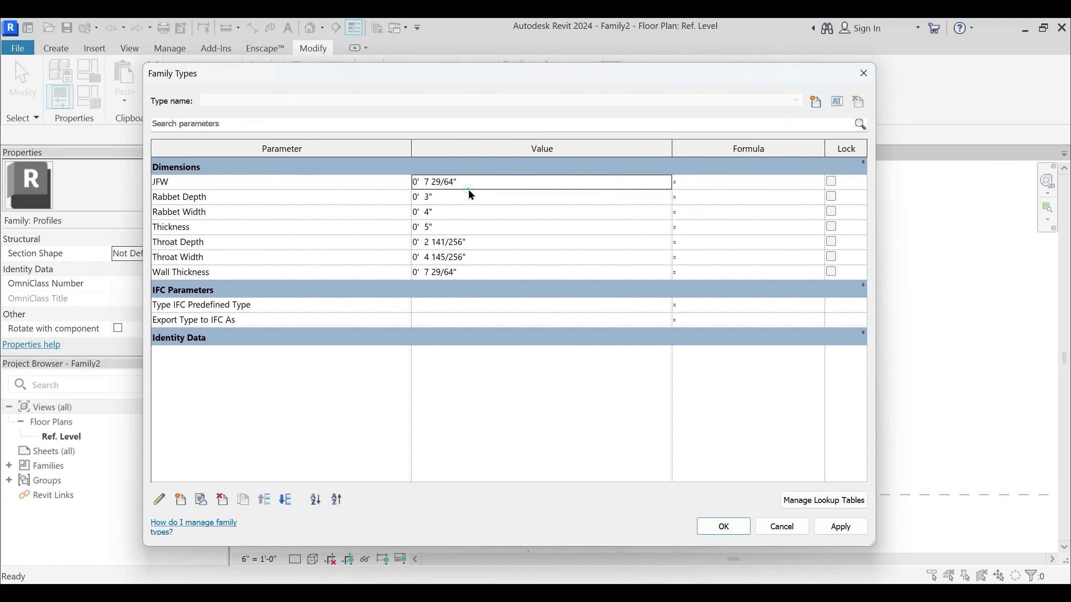
{"action": "left_click", "coordinate": [473, 181]}
{"action": "type", "text": "2"}
{"action": "key", "text": "Tab"}
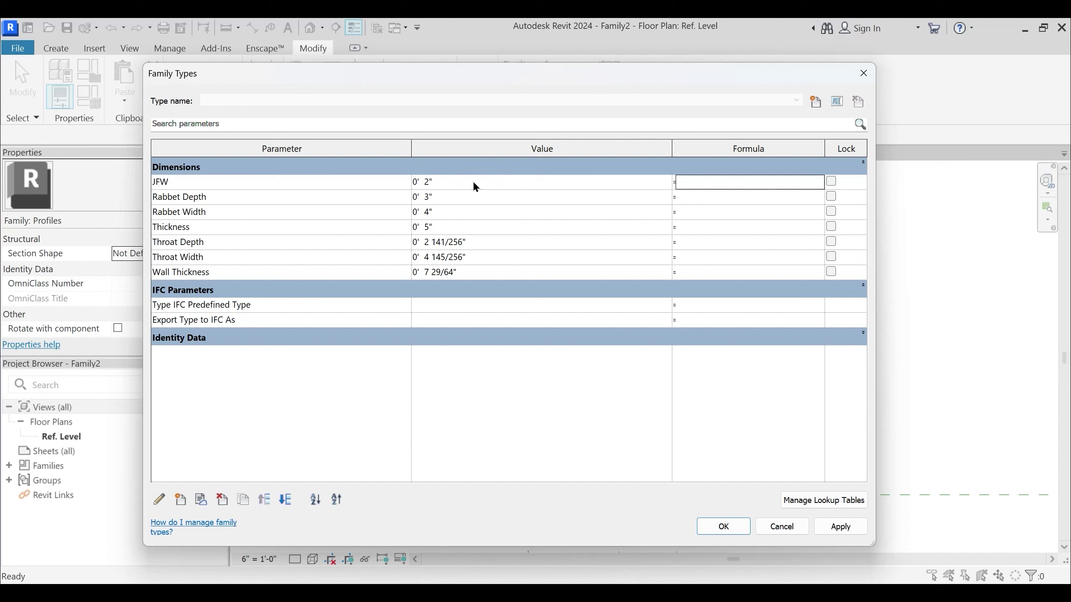
Set both Rabbet Depth and Rabbet Width to 3/4" in the family types
{"action": "left_click", "coordinate": [445, 197]}
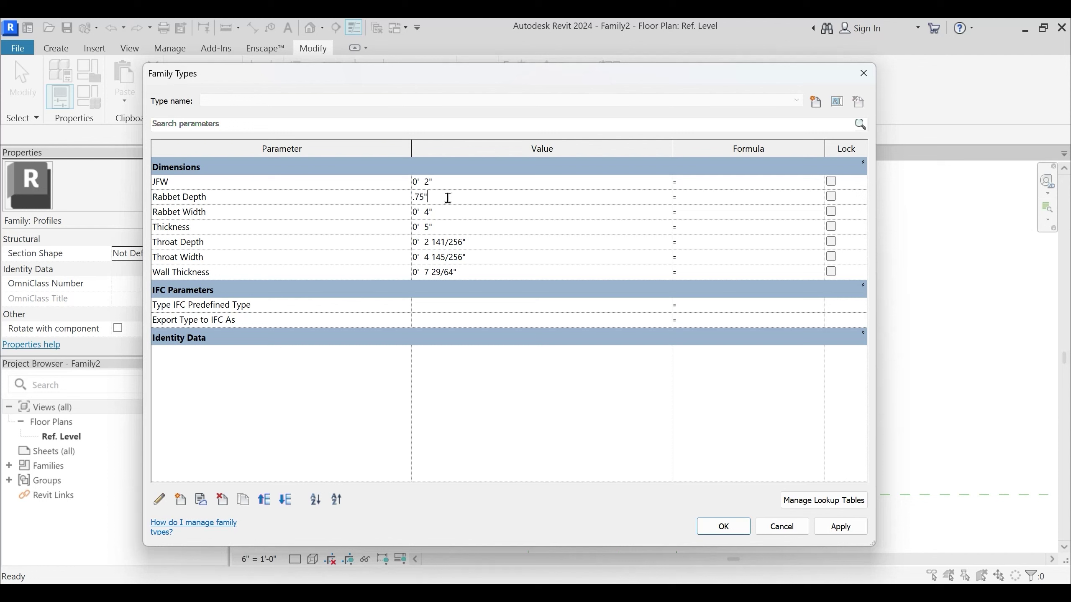
{"action": "key", "text": "Tab"}
{"action": "left_click", "coordinate": [449, 215]}
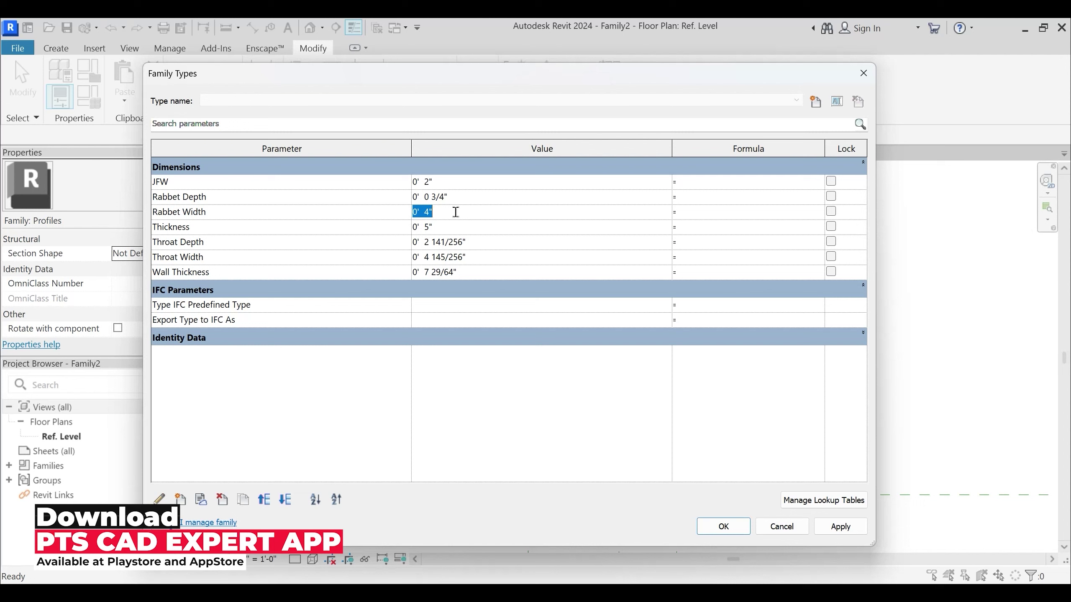
{"action": "key", "text": "Return"}
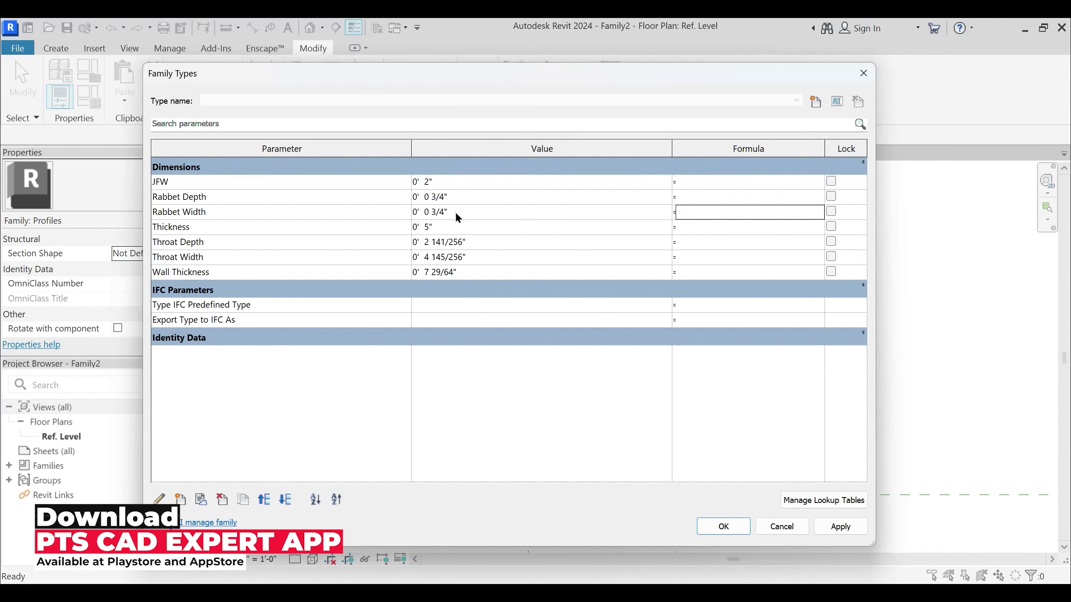
Change Rabbet Depth to 3" and set Thickness to 2 1/2"
{"action": "left_click", "coordinate": [465, 198]}
{"action": "type", "text": "3\""}
{"action": "key", "text": "Tab"}
{"action": "left_click", "coordinate": [449, 229]}
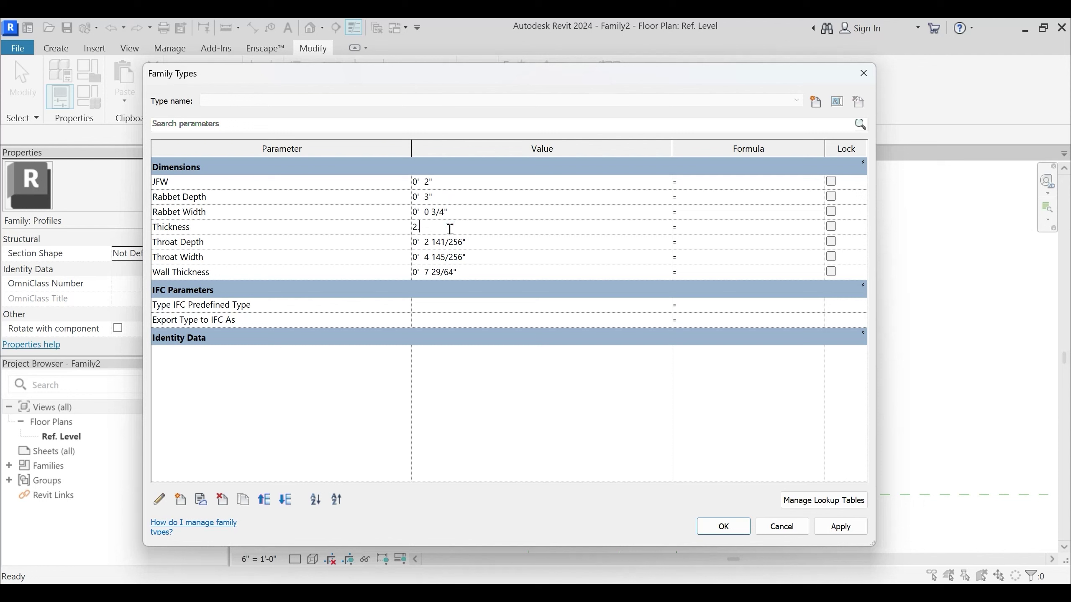
{"action": "key", "text": "Tab"}
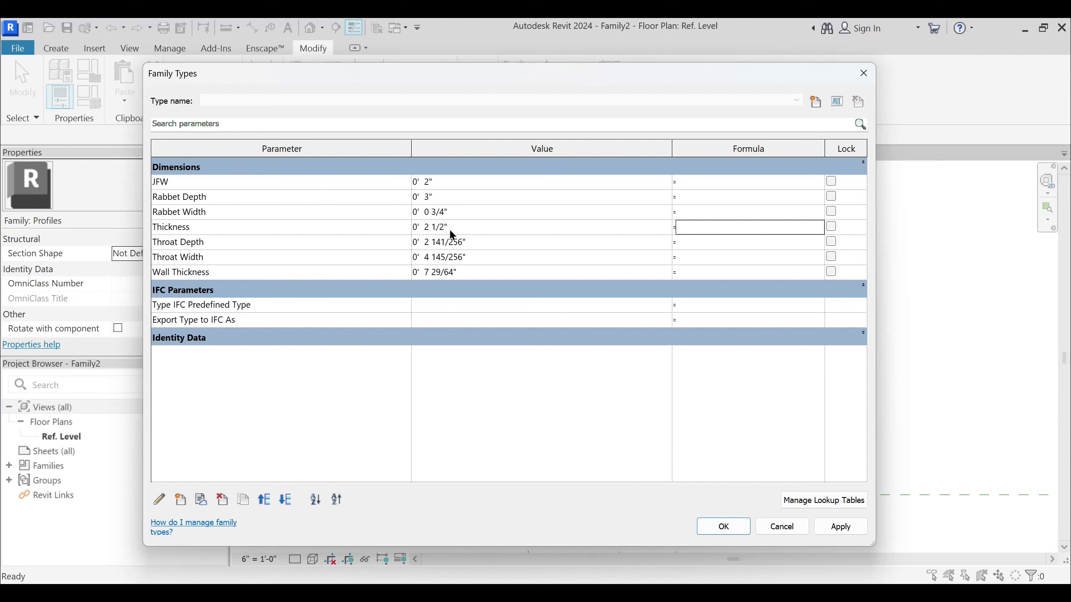
Set Throat Depth to 1 1/2" and Throat Width to 1"
{"action": "left_click", "coordinate": [470, 243]}
{"action": "double_click", "coordinate": [481, 245]}
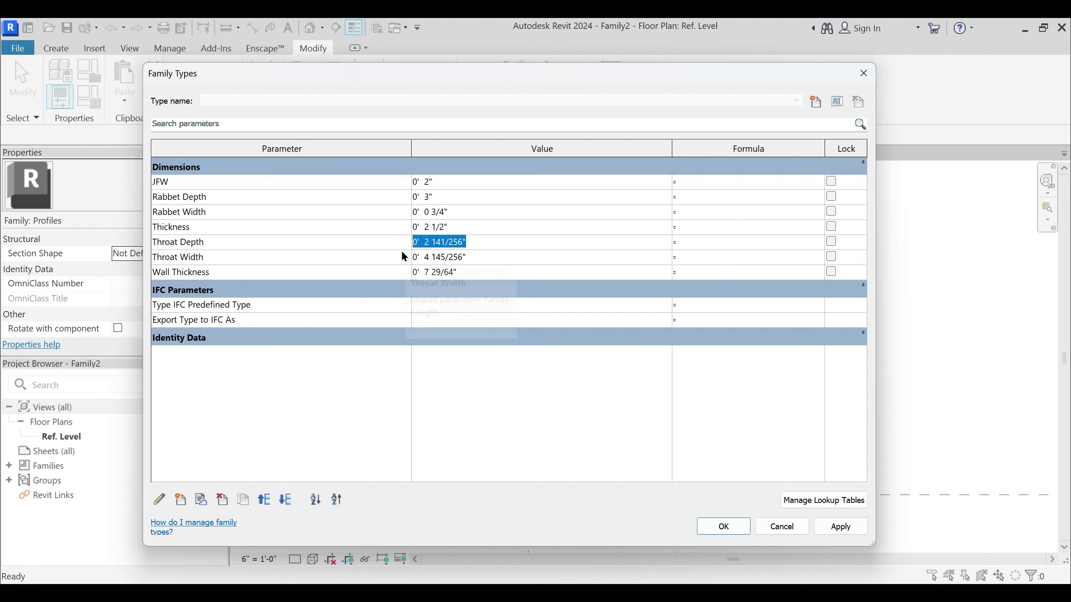
{"action": "type", "text": "1"}
{"action": "key", "text": "Tab"}
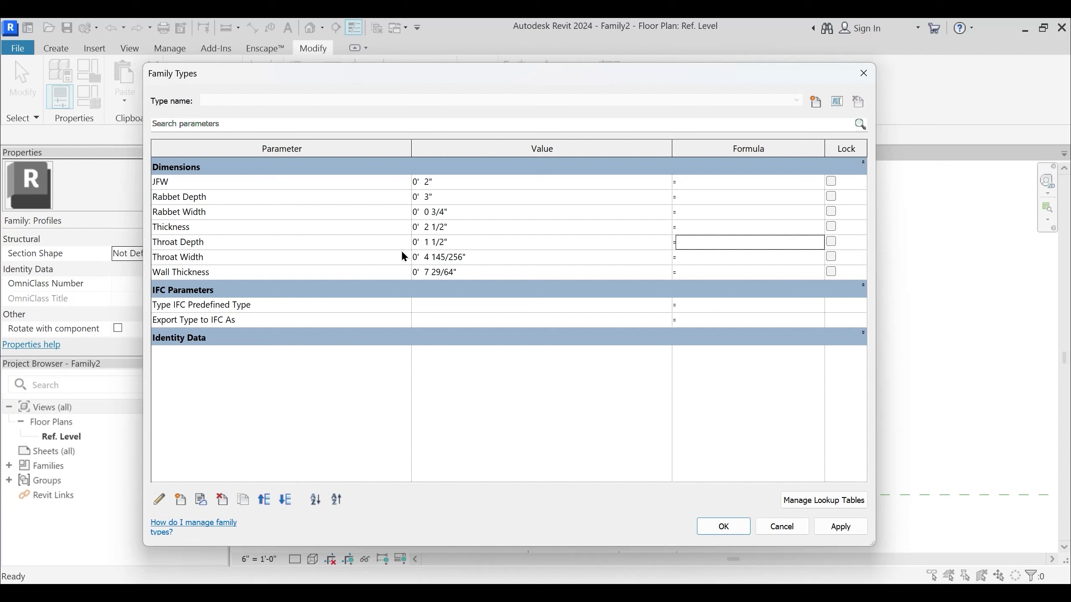
{"action": "double_click", "coordinate": [473, 258]}
{"action": "type", "text": "1"}
{"action": "key", "text": "Tab"}
Set Wall Thickness to 6" and apply the parameter values to the profile
{"action": "double_click", "coordinate": [480, 271]}
{"action": "type", "text": "6"}
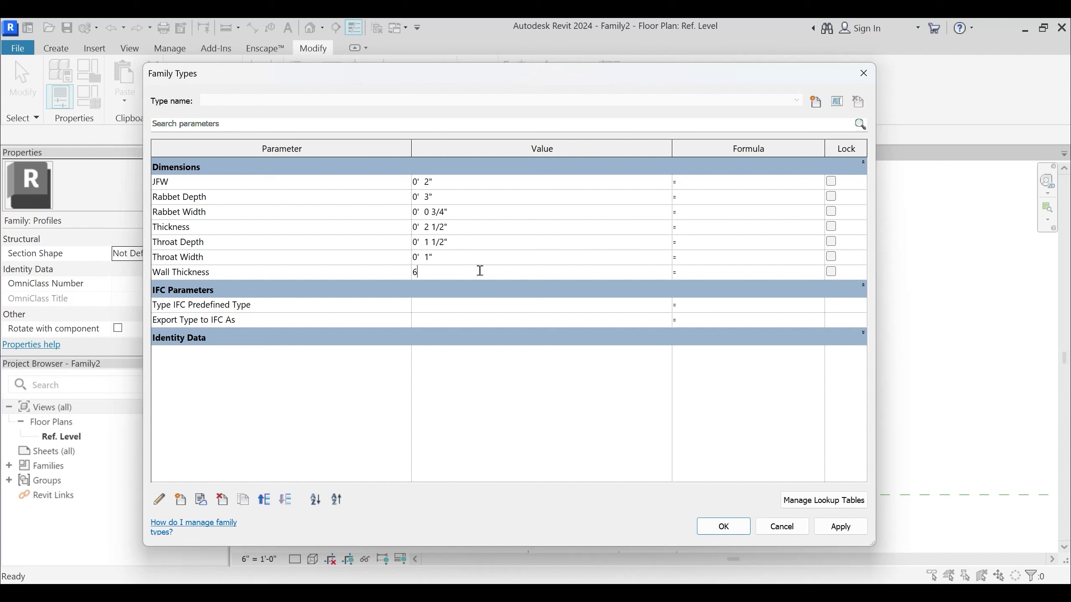
{"action": "key", "text": "Tab"}
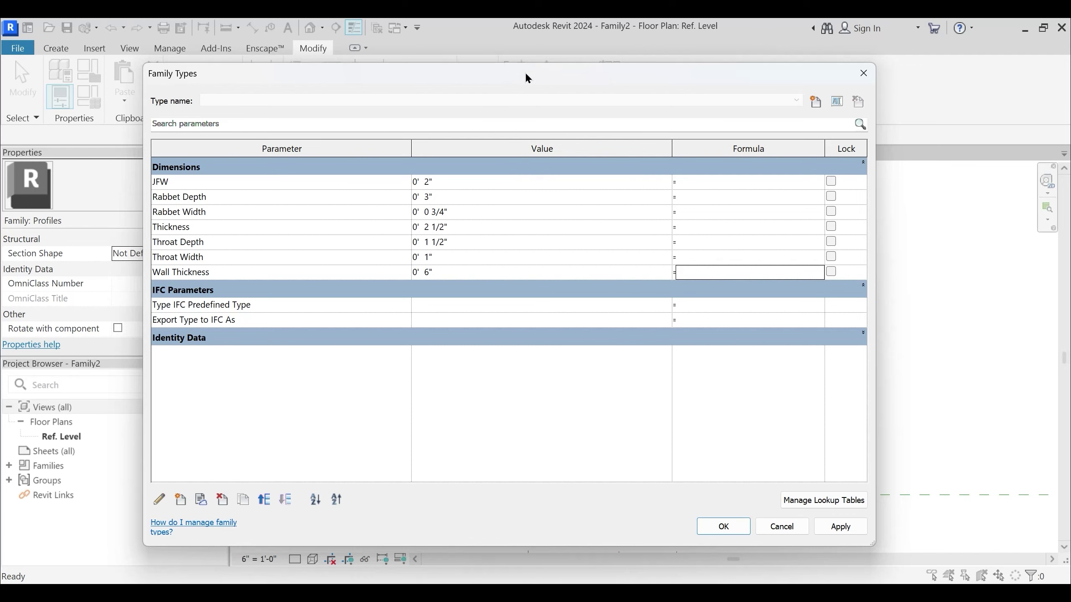
{"action": "left_click_drag", "start_coordinate": [527, 74], "coordinate": [155, 53]}
{"action": "left_click", "coordinate": [469, 506]}
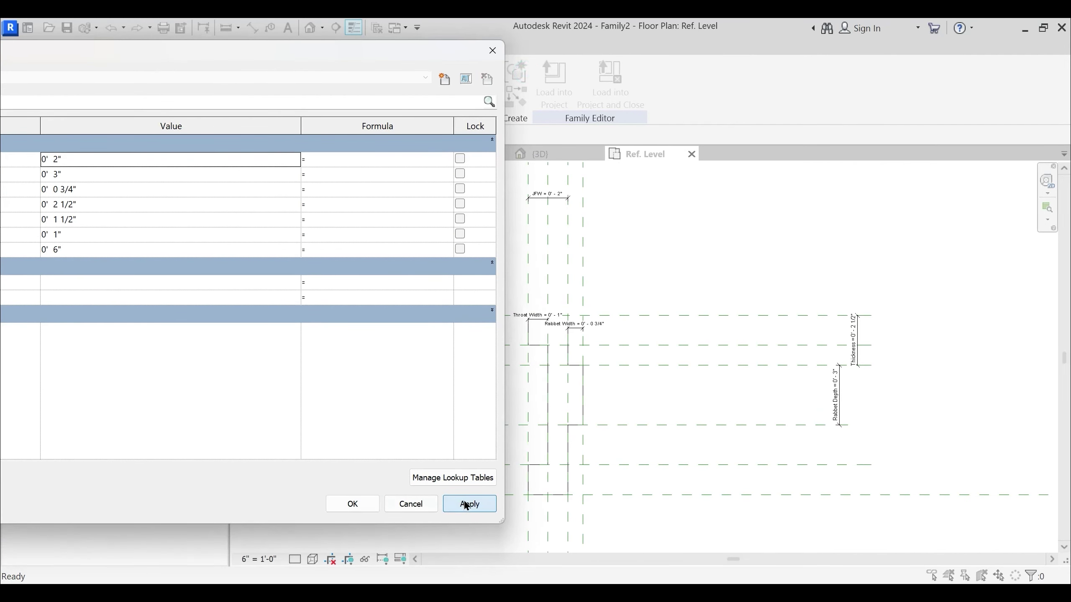
{"action": "left_click", "coordinate": [398, 509]}
Try to move the Throat Width and Rabbet Width dimensions up above the profile, and undo the changes
{"action": "scroll", "coordinate": [549, 422], "scroll_direction": "up", "scroll_amount": 3}
{"action": "middle_click_drag", "start_coordinate": [586, 257], "coordinate": [583, 367]}
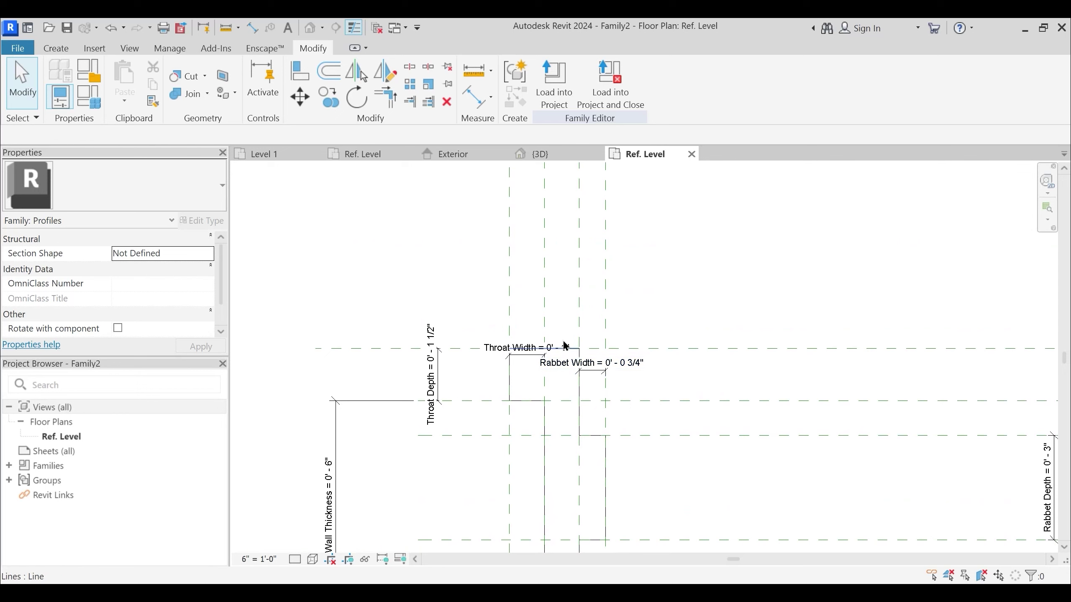
{"action": "left_click", "coordinate": [554, 349]}
{"action": "left_click_drag", "start_coordinate": [534, 301], "coordinate": [534, 302]}
{"action": "key", "text": "ctrl+z"}
{"action": "left_click_drag", "start_coordinate": [619, 364], "coordinate": [627, 303]}
{"action": "key", "text": "ctrl+z"}
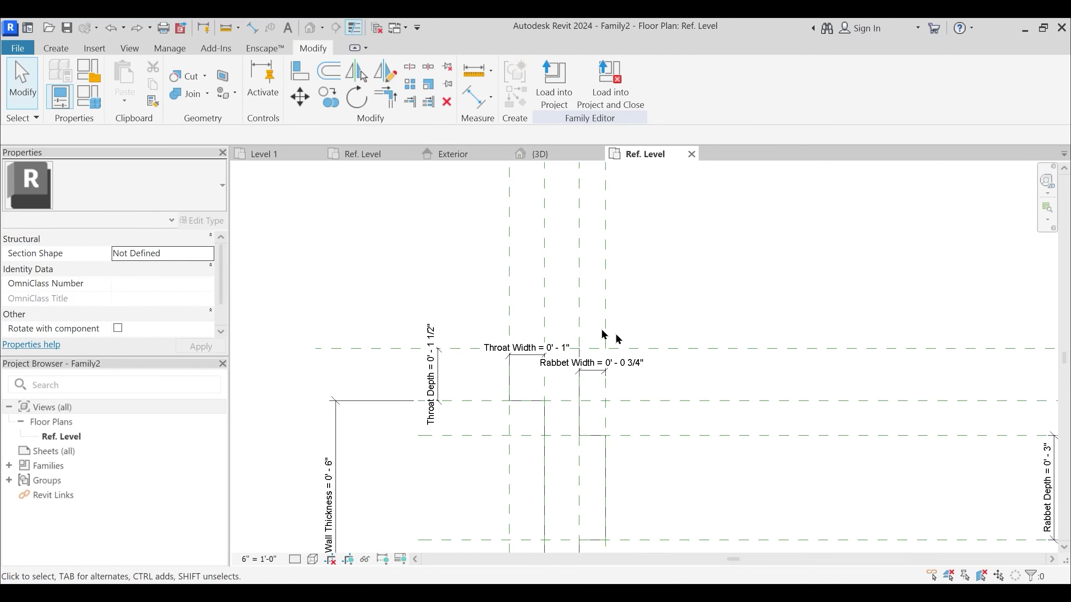
Move the Rabbet Width dimension down, closer to the profile's projecting tab
{"action": "left_click_drag", "start_coordinate": [631, 367], "coordinate": [632, 406]}
{"action": "left_click_drag", "start_coordinate": [527, 349], "coordinate": [525, 435]}
{"action": "key", "text": "Escape"}
{"action": "middle_click_drag", "start_coordinate": [602, 475], "coordinate": [595, 433]}
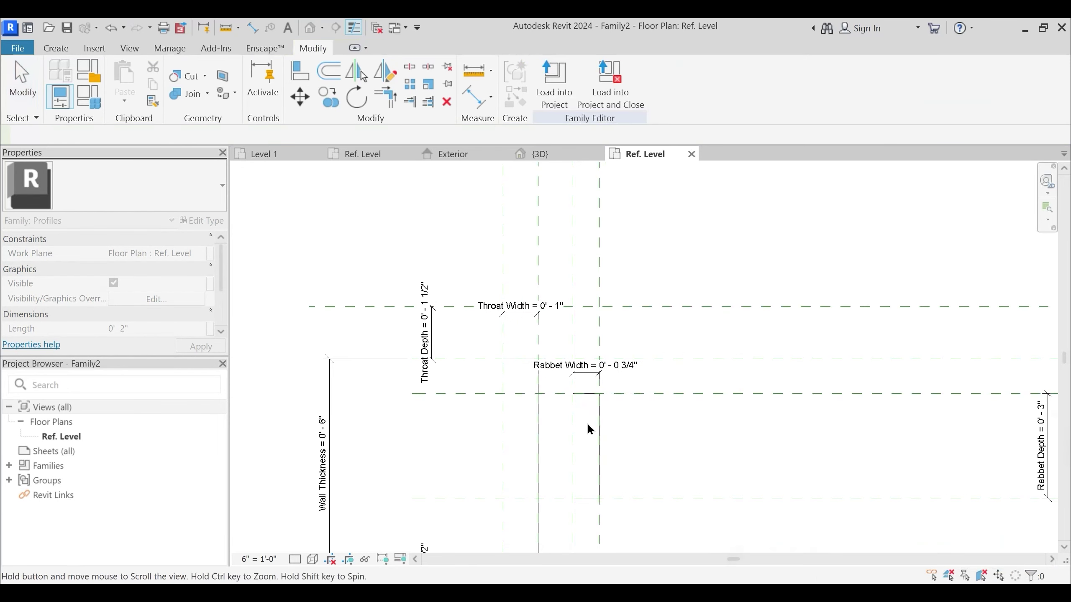
Move the Throat Width dimension up so it sits just above the profile's top edge
{"action": "scroll", "coordinate": [499, 351], "scroll_direction": "up", "scroll_amount": 2}
{"action": "left_click_drag", "start_coordinate": [519, 285], "coordinate": [516, 387]}
{"action": "key", "text": "Escape"}
{"action": "key", "text": "Escape"}
{"action": "left_click_drag", "start_coordinate": [517, 294], "coordinate": [479, 244]}
{"action": "key", "text": "Escape"}
{"action": "scroll", "coordinate": [587, 299], "scroll_direction": "down", "scroll_amount": 2}
{"action": "middle_click_drag", "start_coordinate": [587, 310], "coordinate": [577, 332]}
{"action": "scroll", "coordinate": [576, 331], "scroll_direction": "down", "scroll_amount": 3}
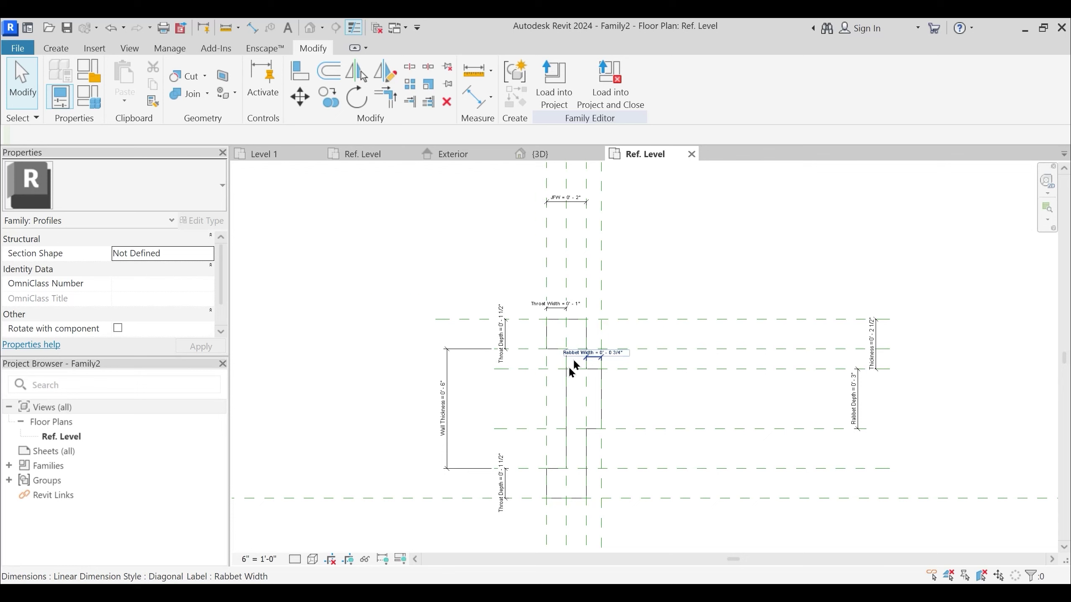
Examine the frame profile and the placement of its labelled width, depth and thickness dimensions
{"action": "scroll", "coordinate": [569, 365], "scroll_direction": "up", "scroll_amount": 2}
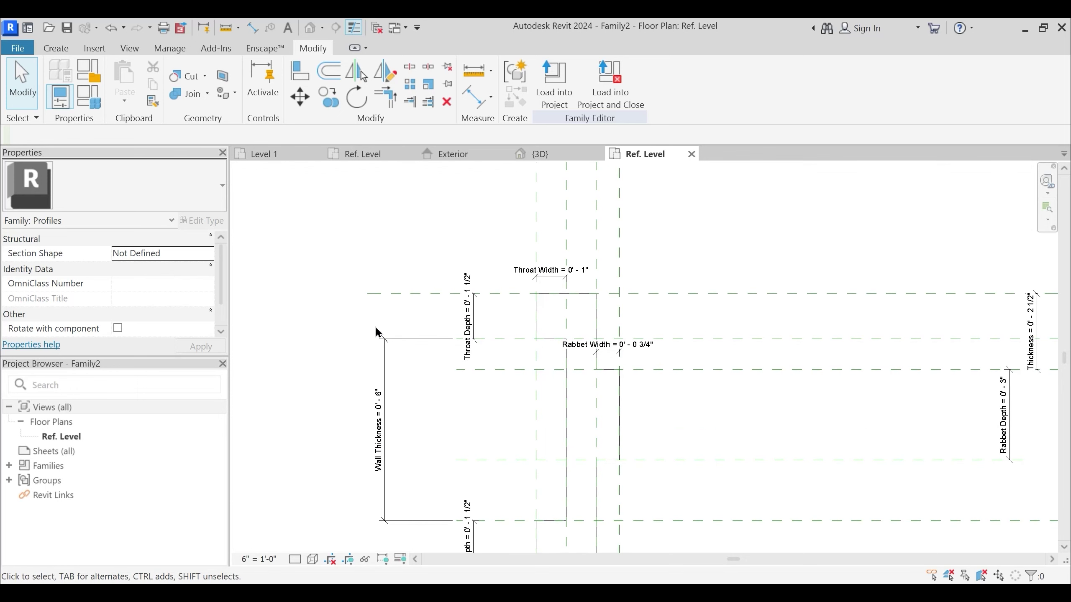
{"action": "middle_click_drag", "start_coordinate": [605, 404], "coordinate": [588, 456]}
{"action": "scroll", "coordinate": [580, 340], "scroll_direction": "down", "scroll_amount": 1}
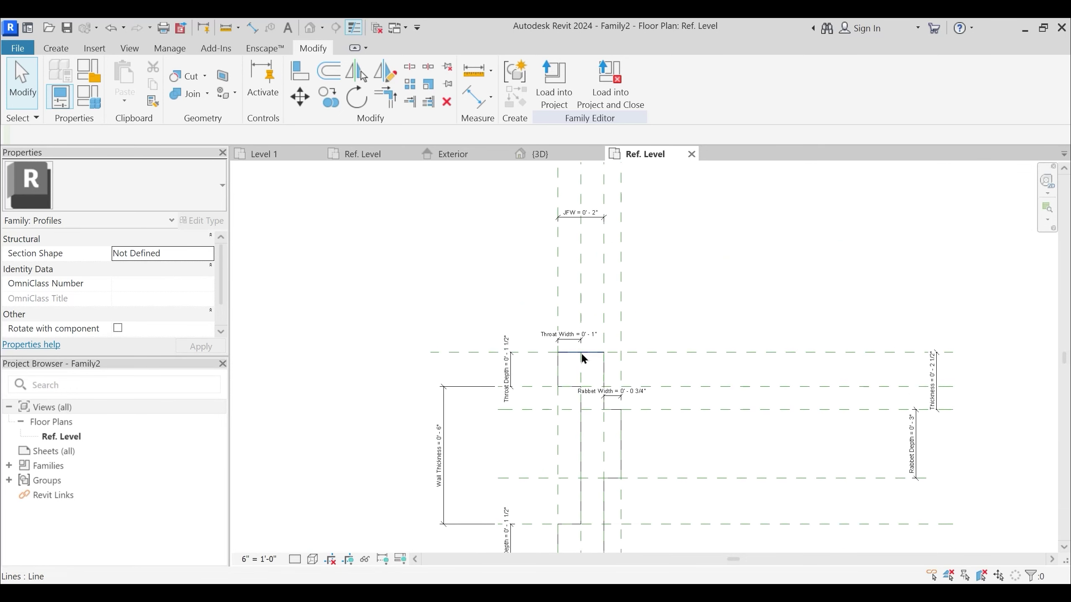
{"action": "scroll", "coordinate": [581, 353], "scroll_direction": "up", "scroll_amount": 2}
{"action": "scroll", "coordinate": [595, 414], "scroll_direction": "up", "scroll_amount": 2}
{"action": "mouse_move", "coordinate": [605, 507]}
{"action": "middle_mouse_down"}
{"action": "mouse_move", "coordinate": [559, 354]}
{"action": "mouse_move", "coordinate": [588, 502]}
{"action": "middle_mouse_up"}
{"action": "scroll", "coordinate": [620, 451], "scroll_direction": "down", "scroll_amount": 1}
{"action": "scroll", "coordinate": [620, 450], "scroll_direction": "down", "scroll_amount": 1}
{"action": "middle_click_drag", "start_coordinate": [604, 381], "coordinate": [628, 455]}
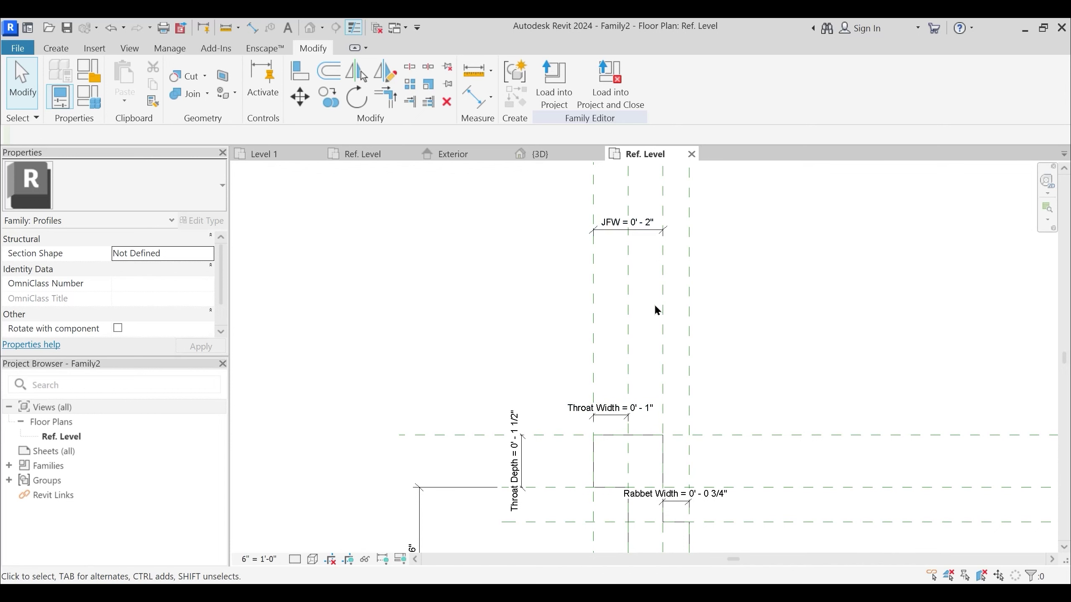
{"action": "middle_click_drag", "start_coordinate": [614, 484], "coordinate": [598, 365]}
{"action": "scroll", "coordinate": [596, 365], "scroll_direction": "down", "scroll_amount": 1}
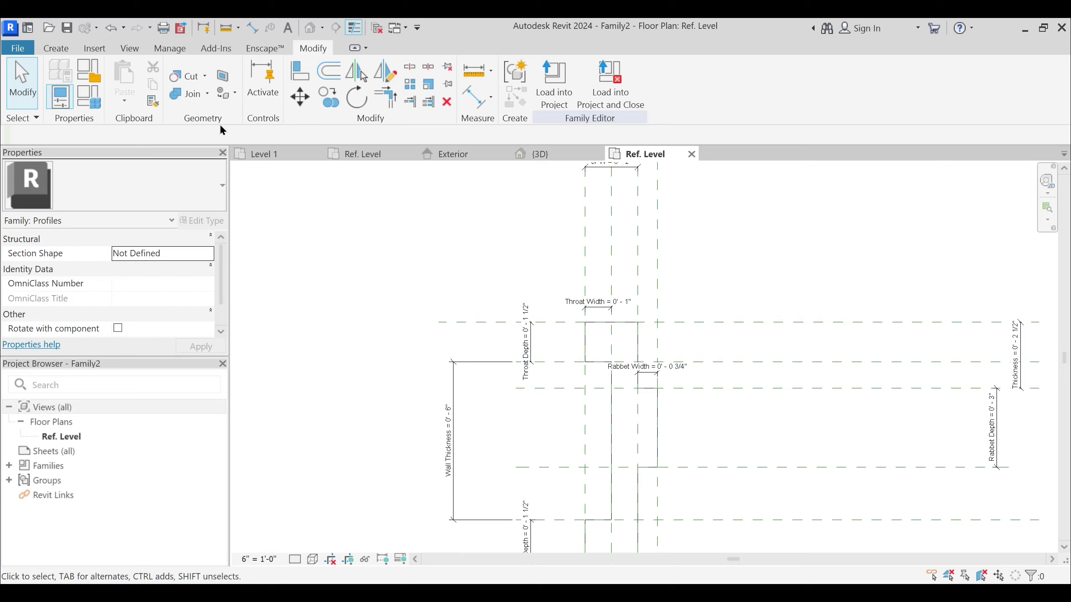
Set the profile family's Throat Depth parameter to 0.5" and apply it to the geometry
{"action": "left_click", "coordinate": [97, 107]}
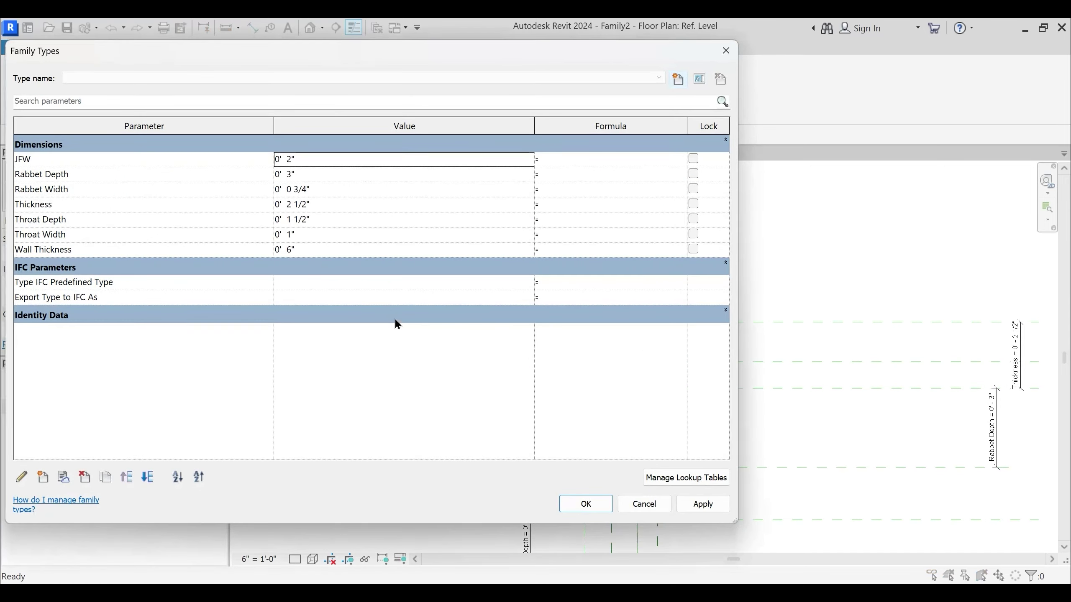
{"action": "left_click", "coordinate": [325, 220]}
{"action": "type", "text": "."}
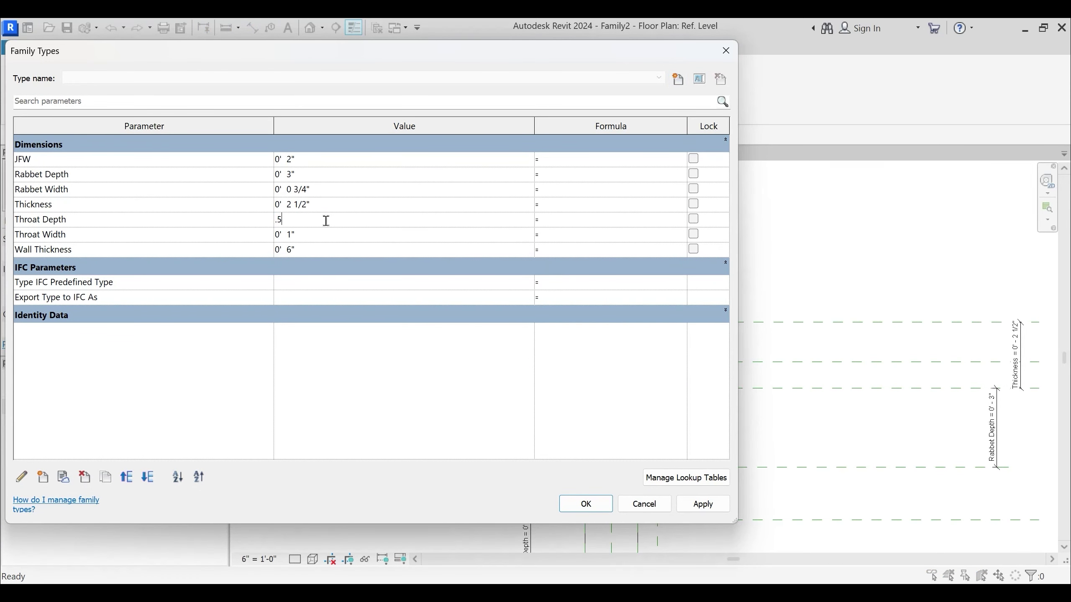
{"action": "type", "text": "5\""}
{"action": "key", "text": "Return"}
{"action": "left_click_drag", "start_coordinate": [461, 52], "coordinate": [77, 34]}
{"action": "left_click", "coordinate": [325, 485]}
{"action": "left_click", "coordinate": [203, 486]}
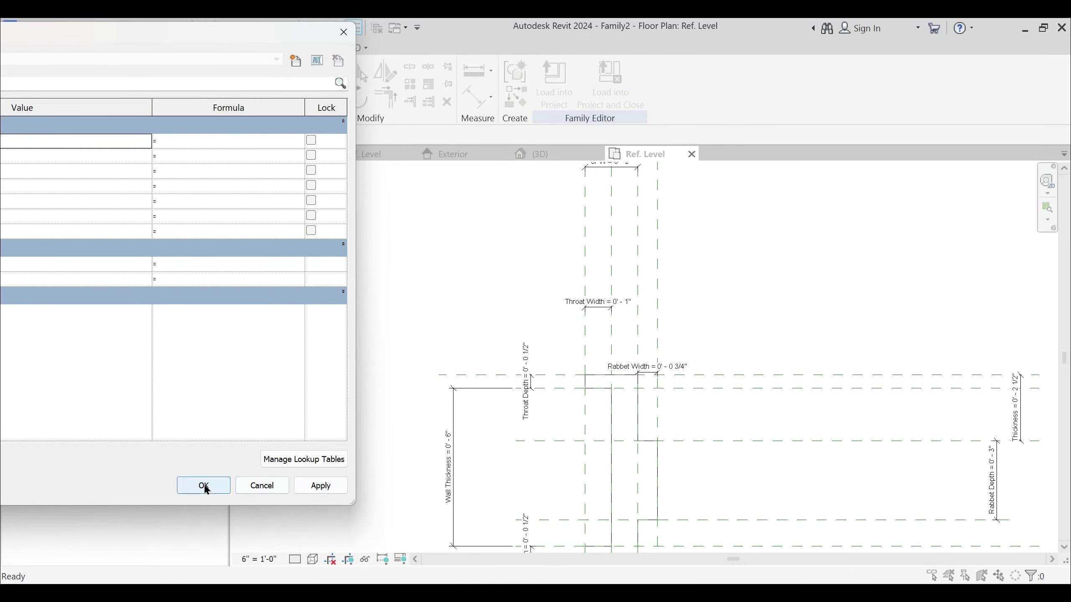
Move the Rabbet Width dimension off the profile's top edge to just above the projecting rabbet
{"action": "middle_click_drag", "start_coordinate": [597, 405], "coordinate": [632, 329]}
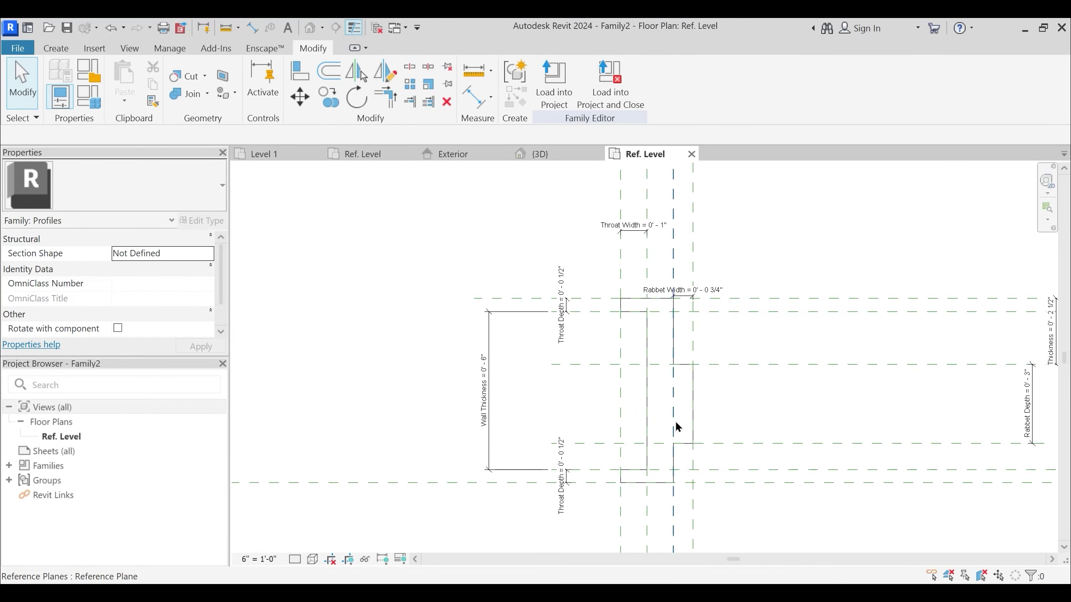
{"action": "left_click", "coordinate": [700, 290]}
{"action": "left_click_drag", "start_coordinate": [713, 293], "coordinate": [764, 353]}
{"action": "left_click", "coordinate": [764, 353]}
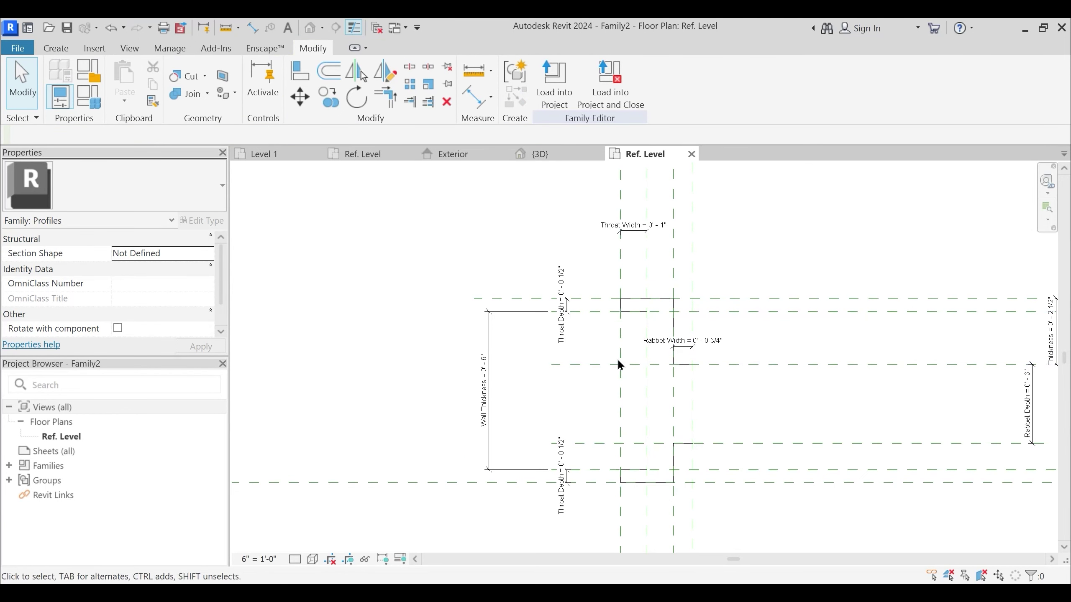
{"action": "scroll", "coordinate": [618, 363], "scroll_direction": "down", "scroll_amount": 1}
{"action": "middle_click_drag", "start_coordinate": [660, 322], "coordinate": [714, 320]}
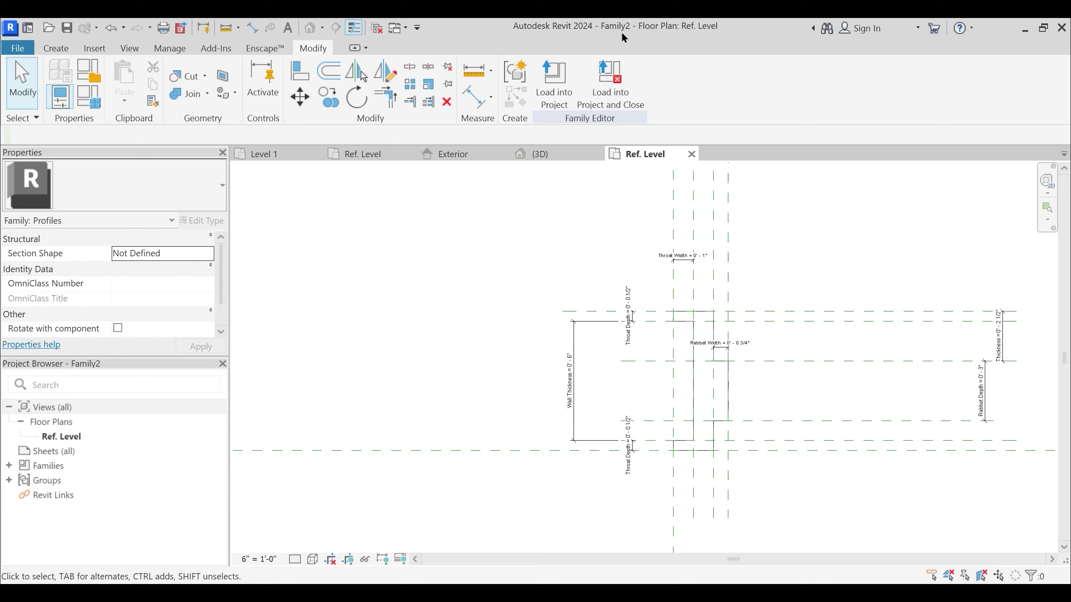
{"action": "left_click", "coordinate": [555, 154]}
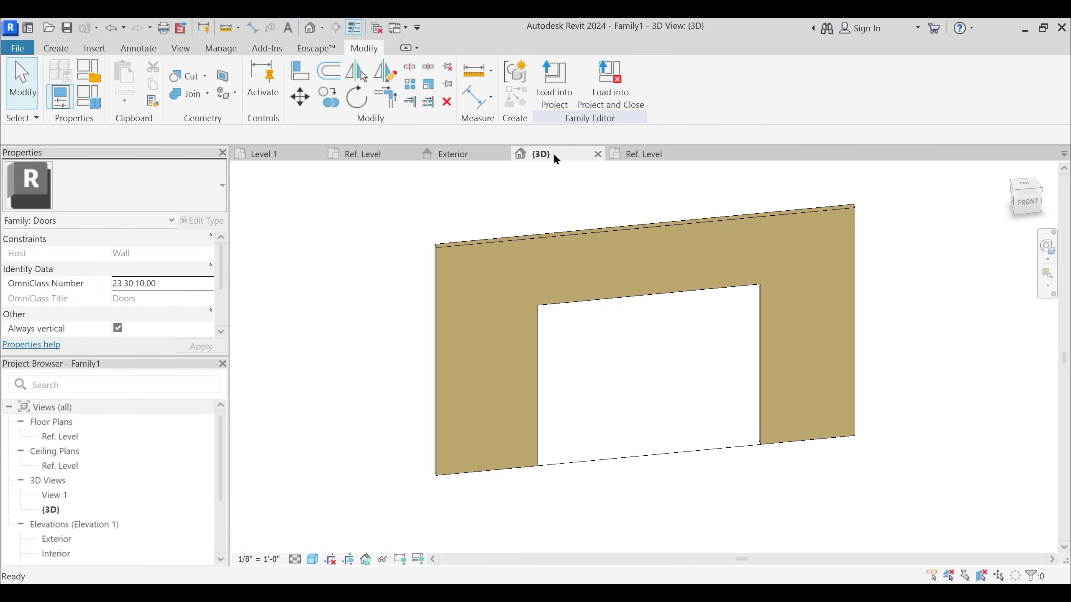
{"action": "left_click", "coordinate": [609, 97]}
{"action": "key", "text": "Escape"}
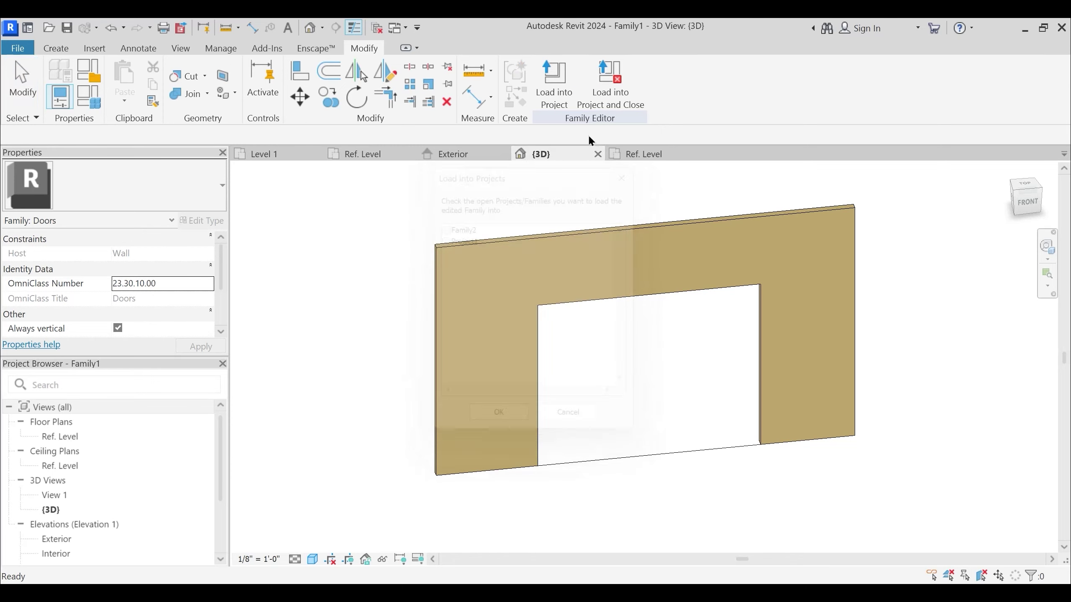
{"action": "left_click", "coordinate": [634, 155]}
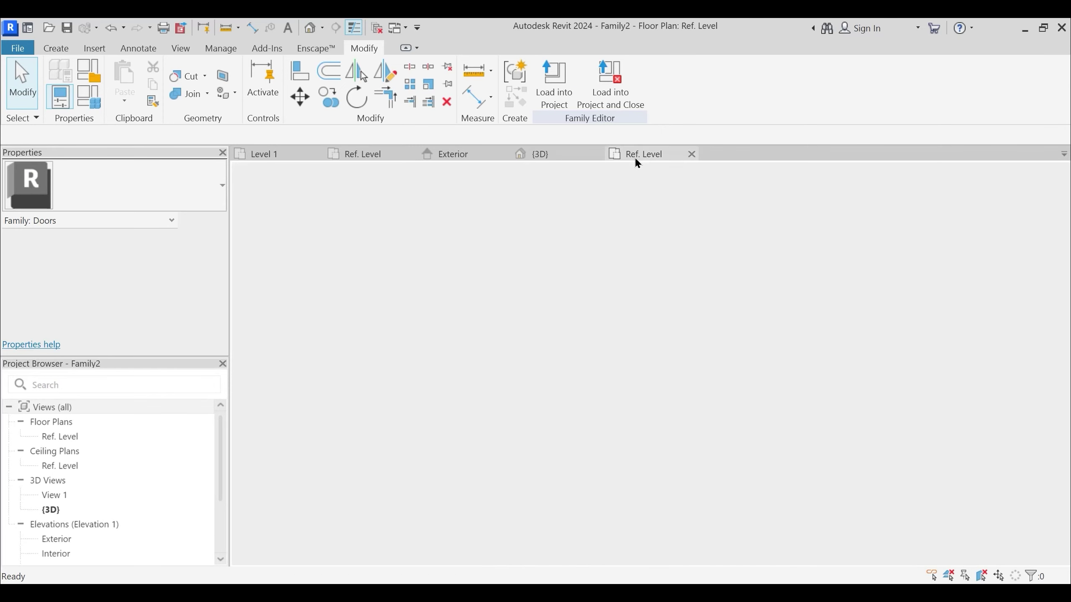
Load the frame profile family into the door family Family1
{"action": "left_click", "coordinate": [553, 84]}
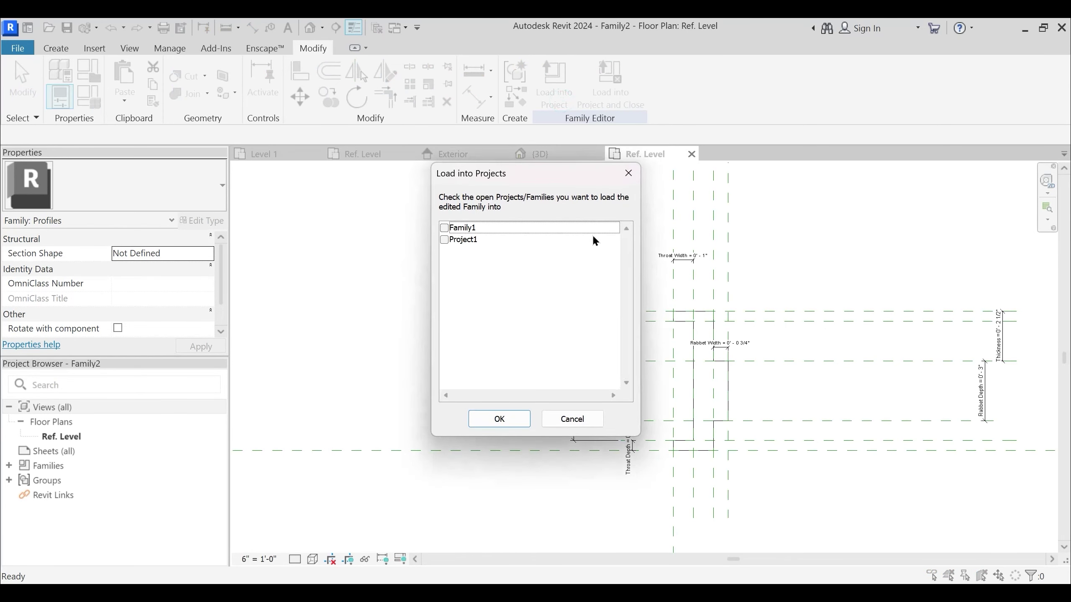
{"action": "left_click", "coordinate": [444, 228]}
{"action": "left_click", "coordinate": [505, 419]}
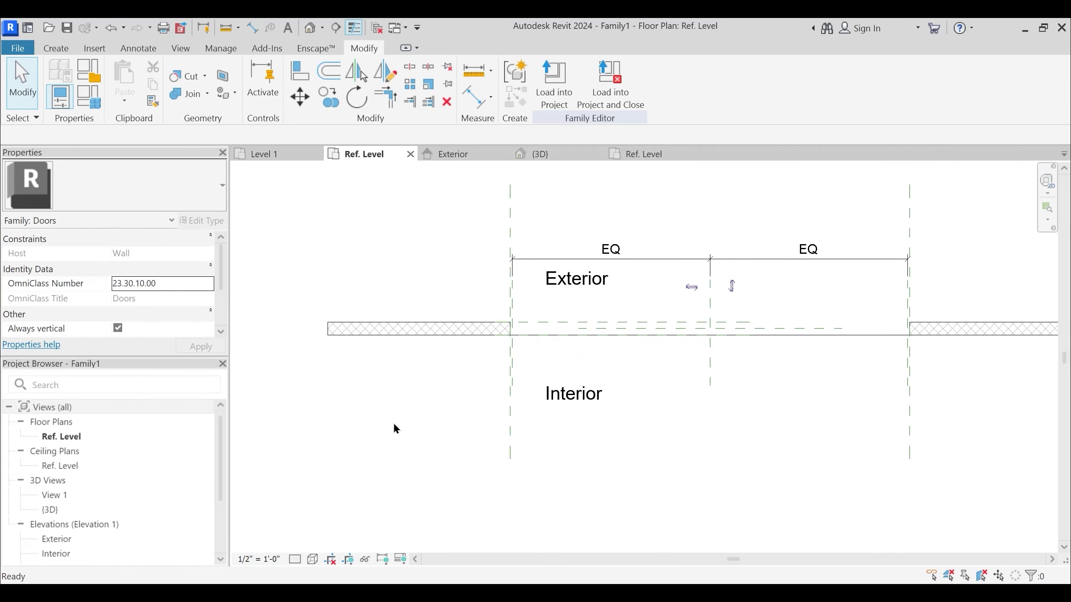
Find the loaded profile Family2 among the door family's profile families and rename it as Wooden Frame
{"action": "scroll", "coordinate": [148, 477], "scroll_direction": "down", "scroll_amount": 3}
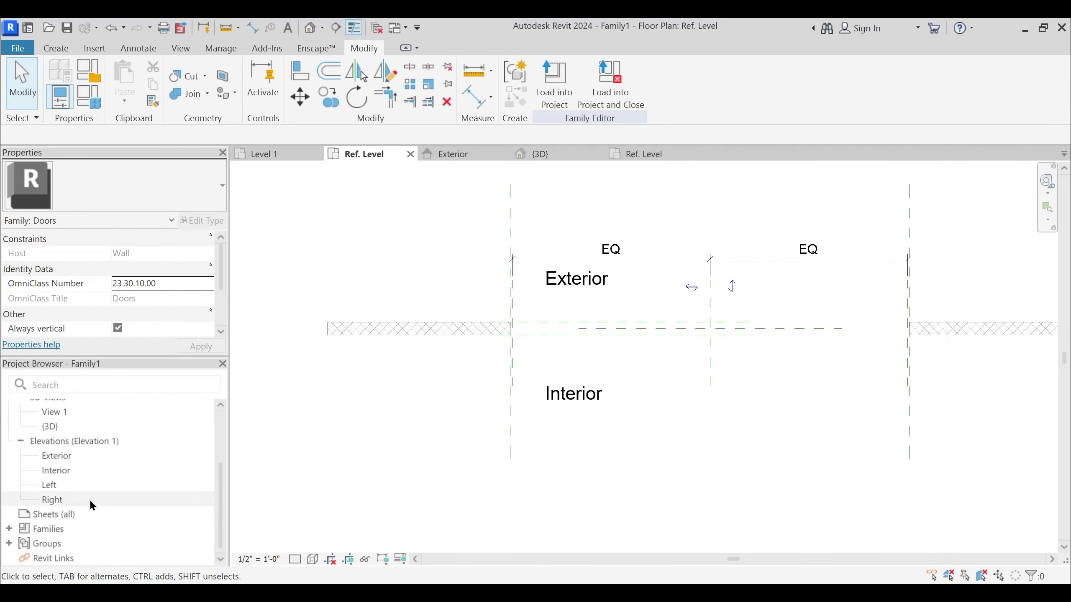
{"action": "double_click", "coordinate": [25, 529]}
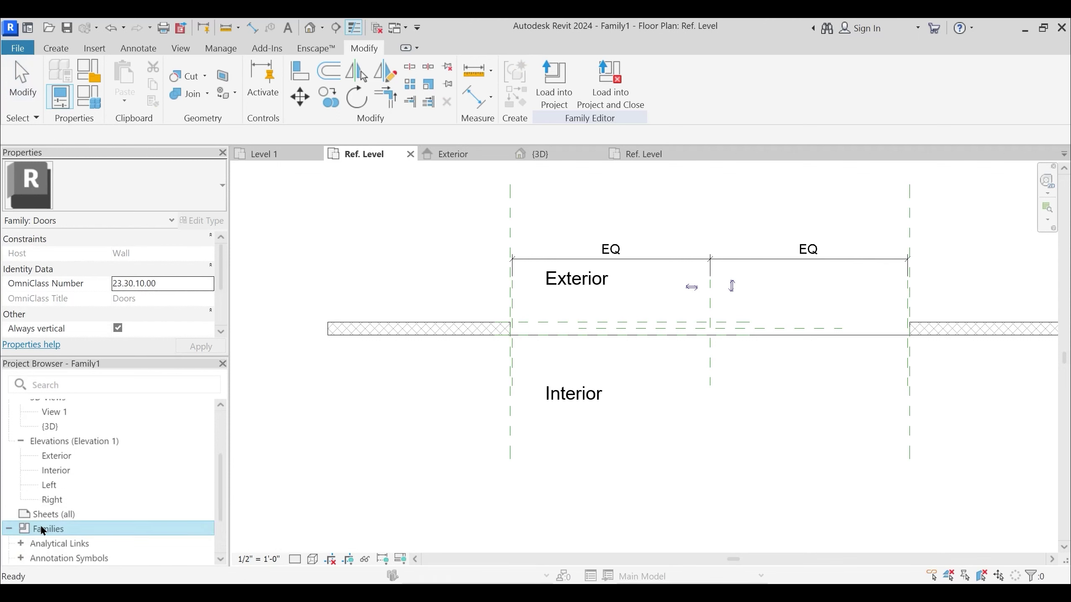
{"action": "scroll", "coordinate": [24, 521], "scroll_direction": "down", "scroll_amount": 2}
{"action": "left_click", "coordinate": [21, 514]}
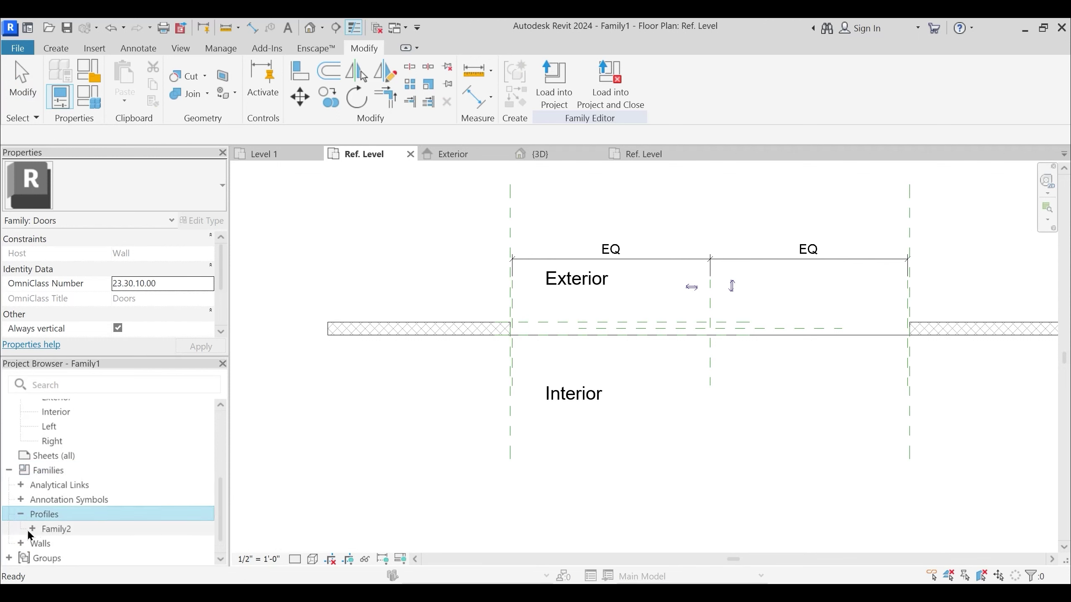
{"action": "left_click", "coordinate": [33, 530]}
{"action": "right_click", "coordinate": [80, 530]}
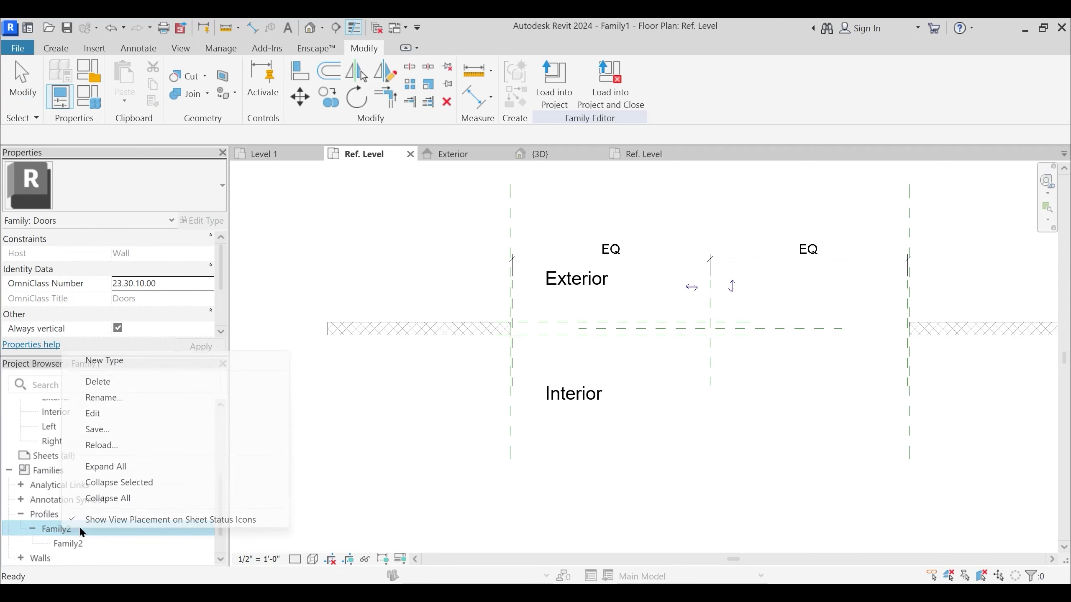
{"action": "left_click", "coordinate": [112, 398]}
{"action": "type", "text": "Wooden Frame"}
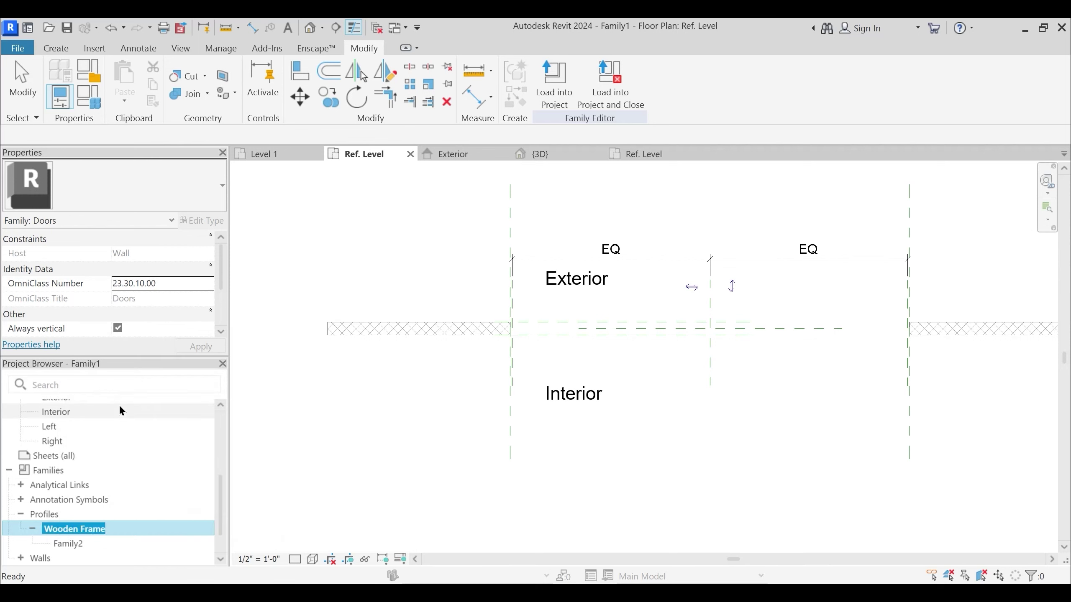
{"action": "key", "text": "Return"}
Rename the profile family's type Family2 as Wooden Frame
{"action": "right_click", "coordinate": [75, 546]}
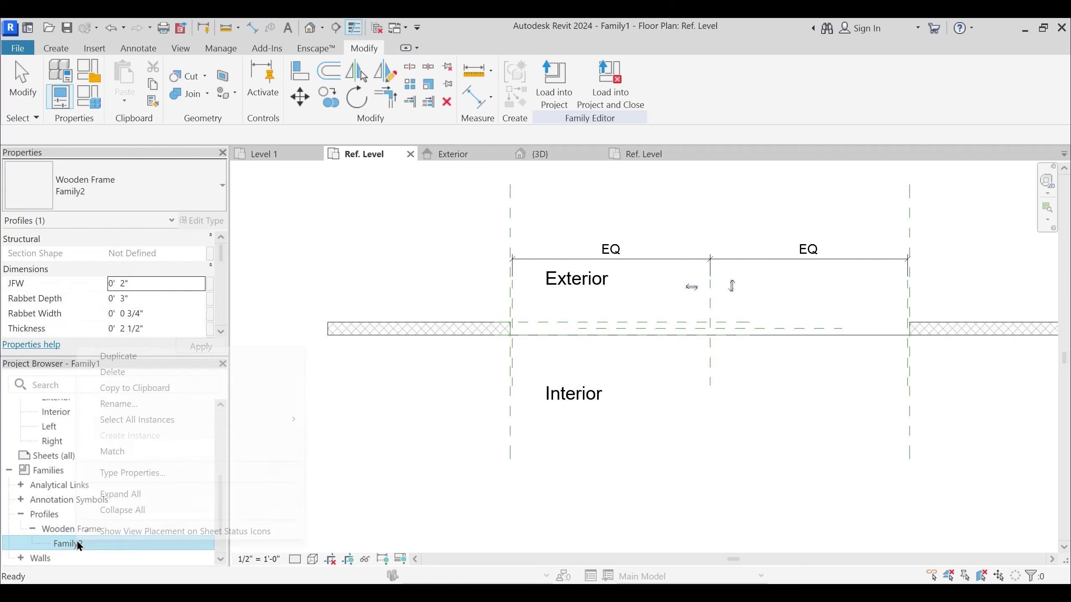
{"action": "left_click", "coordinate": [116, 404]}
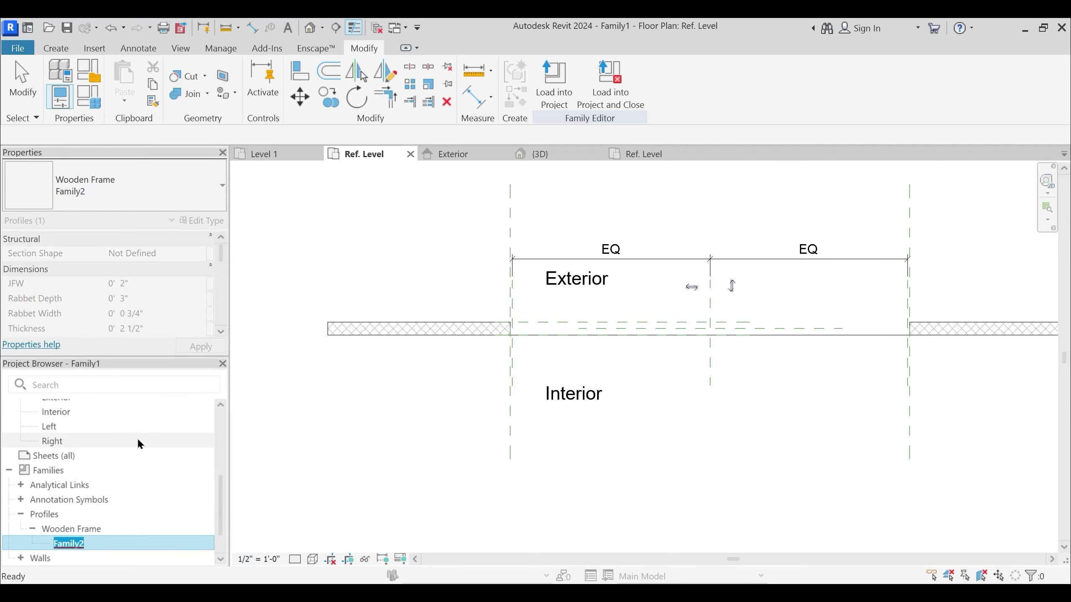
{"action": "type", "text": "Wooden Frame"}
{"action": "left_click", "coordinate": [343, 449]}
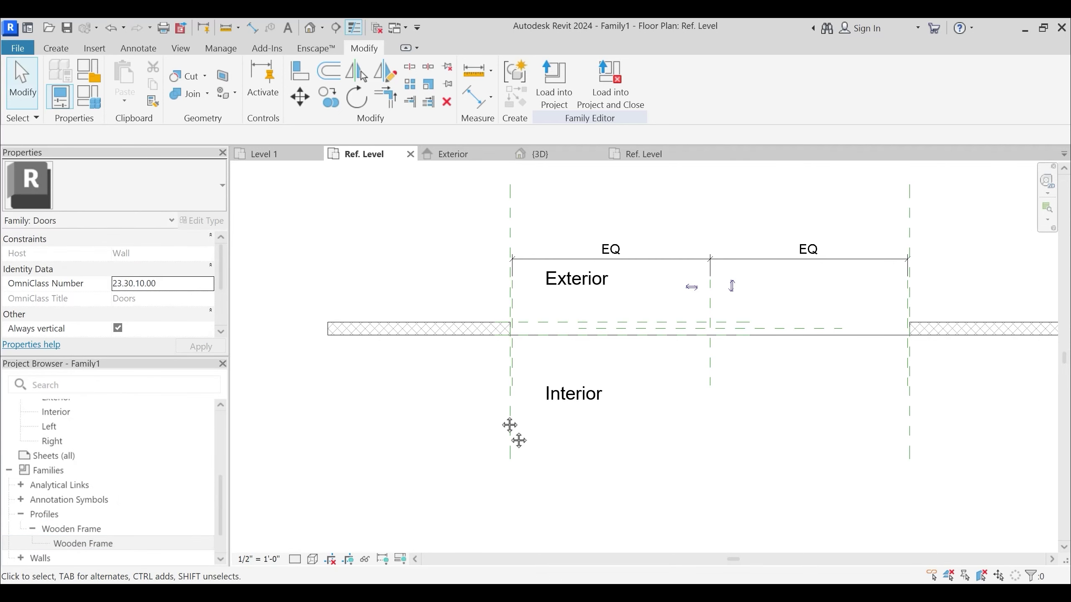
Close the separate profile family and return to the door family's 3D view
{"action": "middle_click_drag", "start_coordinate": [510, 434], "coordinate": [529, 461]}
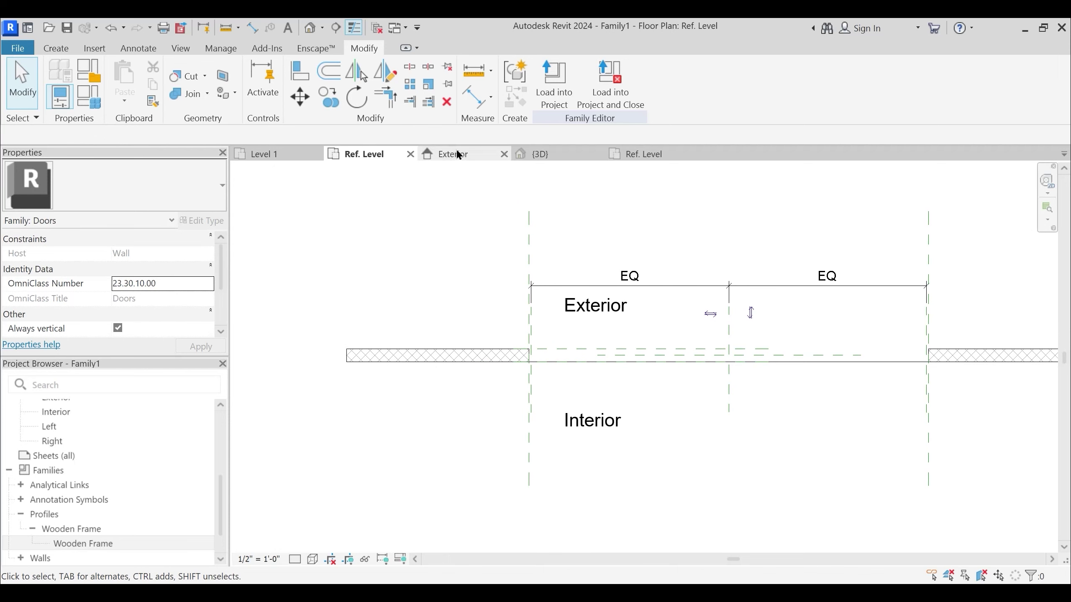
{"action": "left_click", "coordinate": [579, 156]}
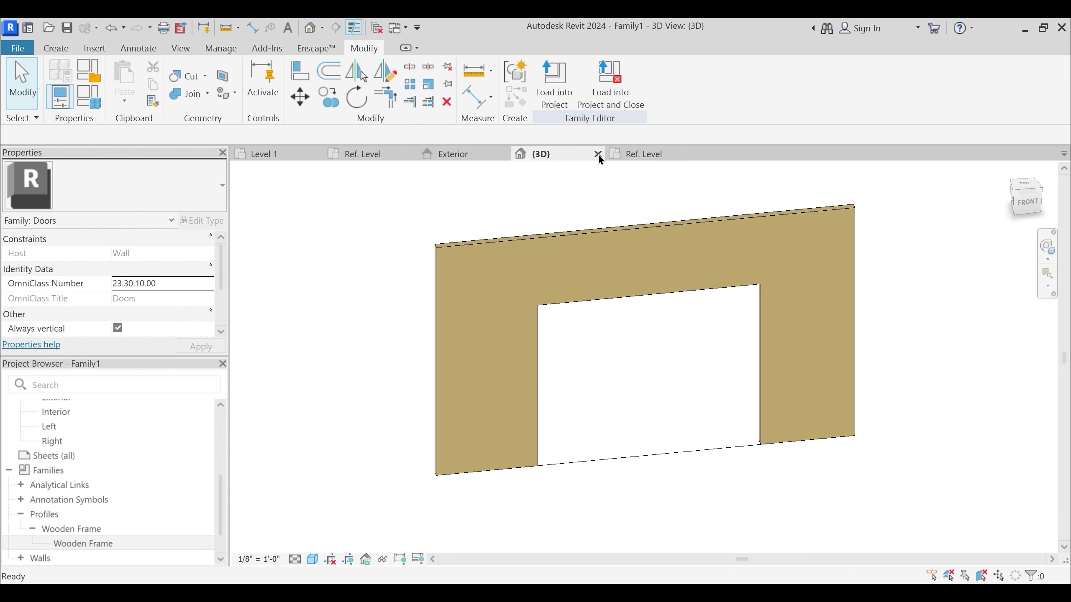
{"action": "left_click", "coordinate": [624, 155]}
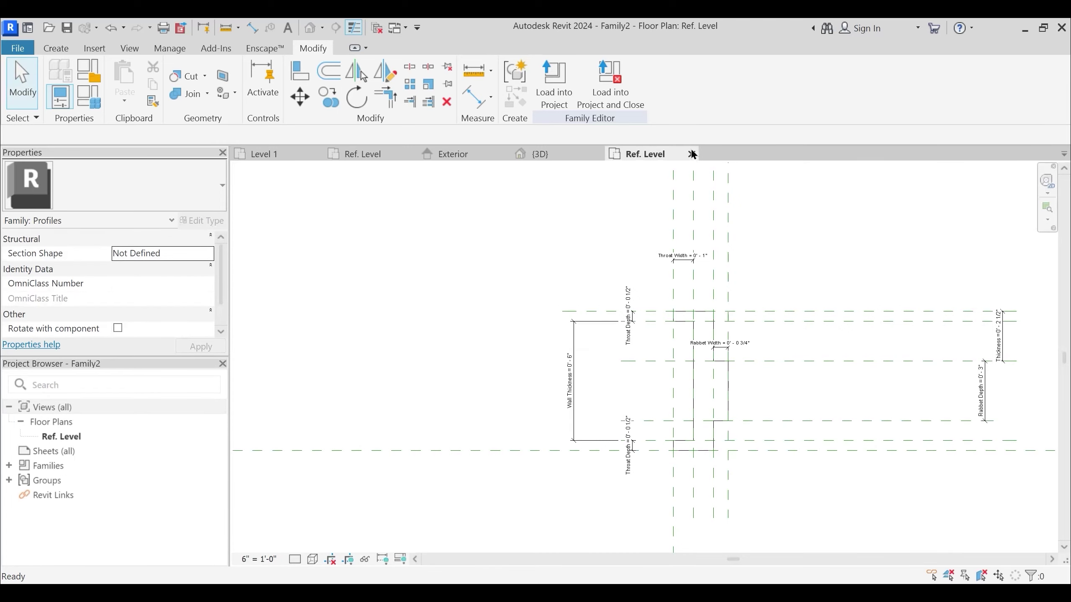
{"action": "left_click", "coordinate": [692, 154]}
{"action": "left_click", "coordinate": [576, 310]}
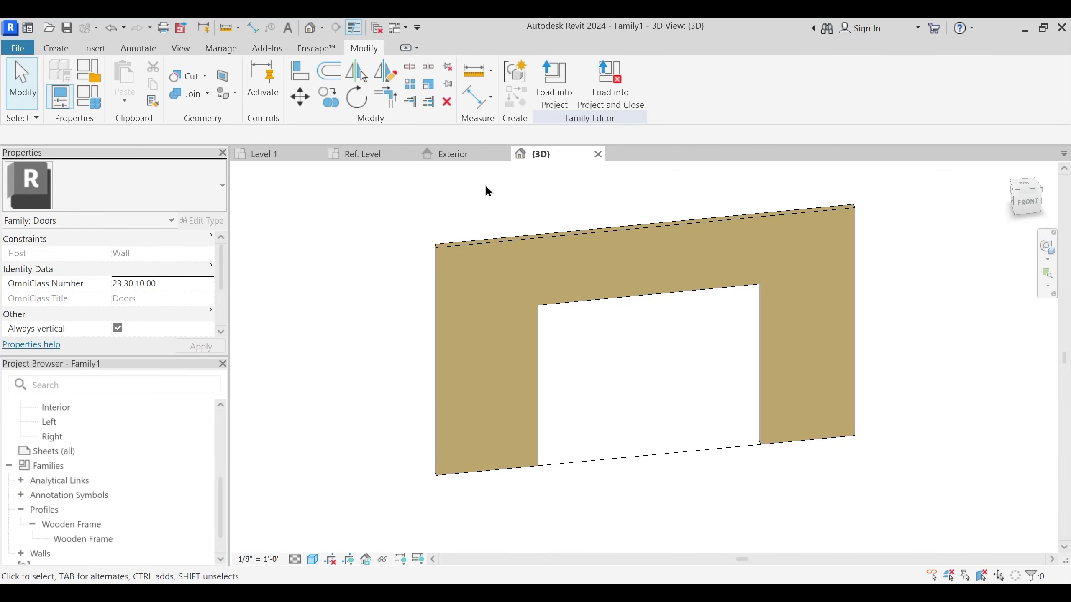
Set the work plane to Reference Plane : Center (Front/Back) and open the Exterior elevation for sketching
{"action": "left_click", "coordinate": [472, 154]}
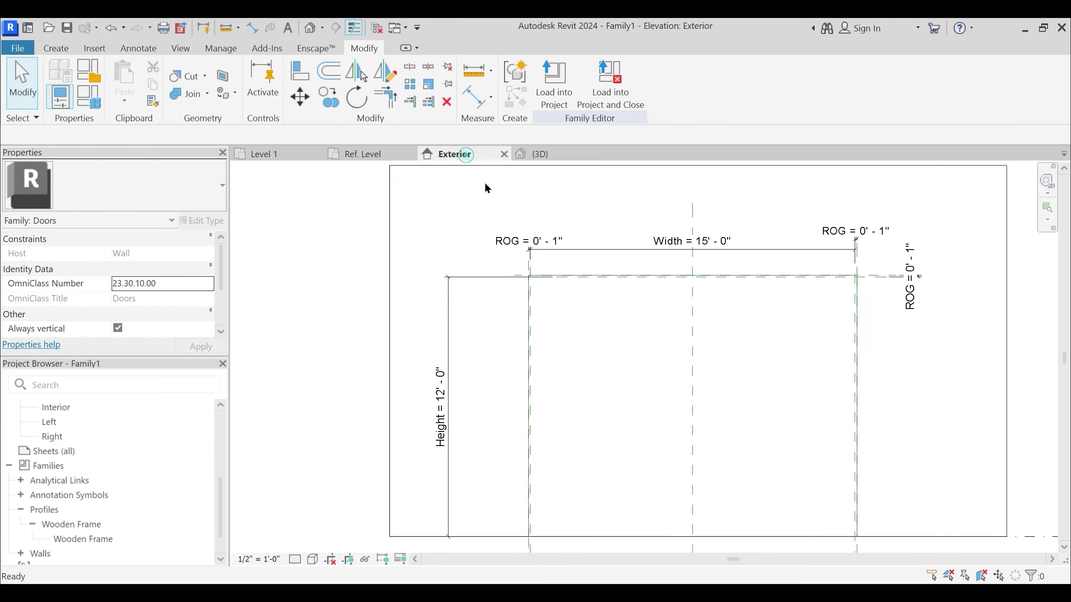
{"action": "mouse_move", "coordinate": [584, 354]}
{"action": "middle_mouse_down"}
{"action": "mouse_move", "coordinate": [578, 335]}
{"action": "mouse_move", "coordinate": [574, 357]}
{"action": "middle_mouse_up"}
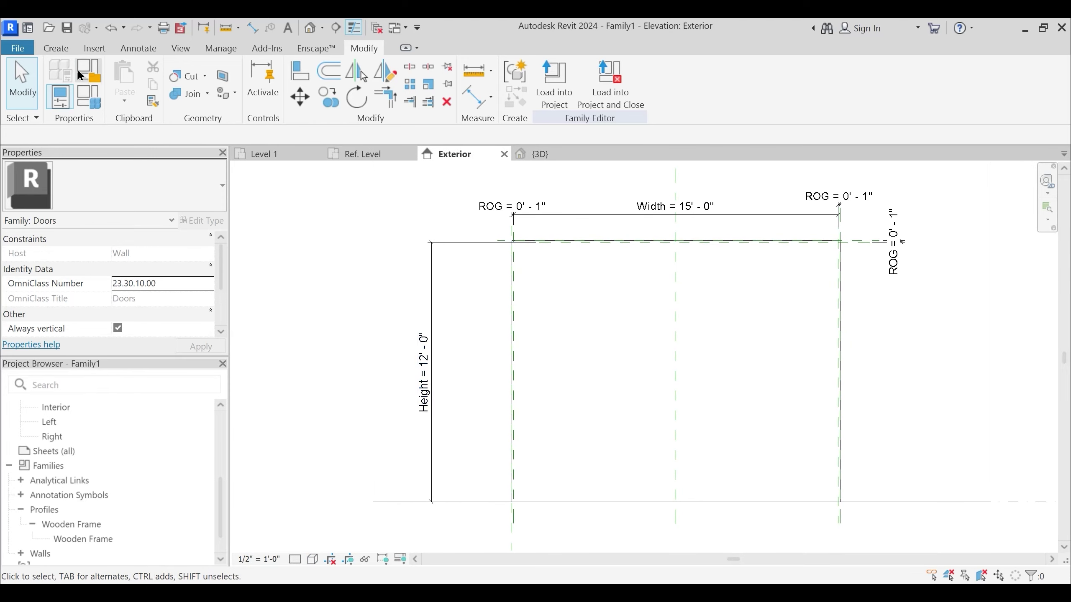
{"action": "left_click", "coordinate": [397, 152]}
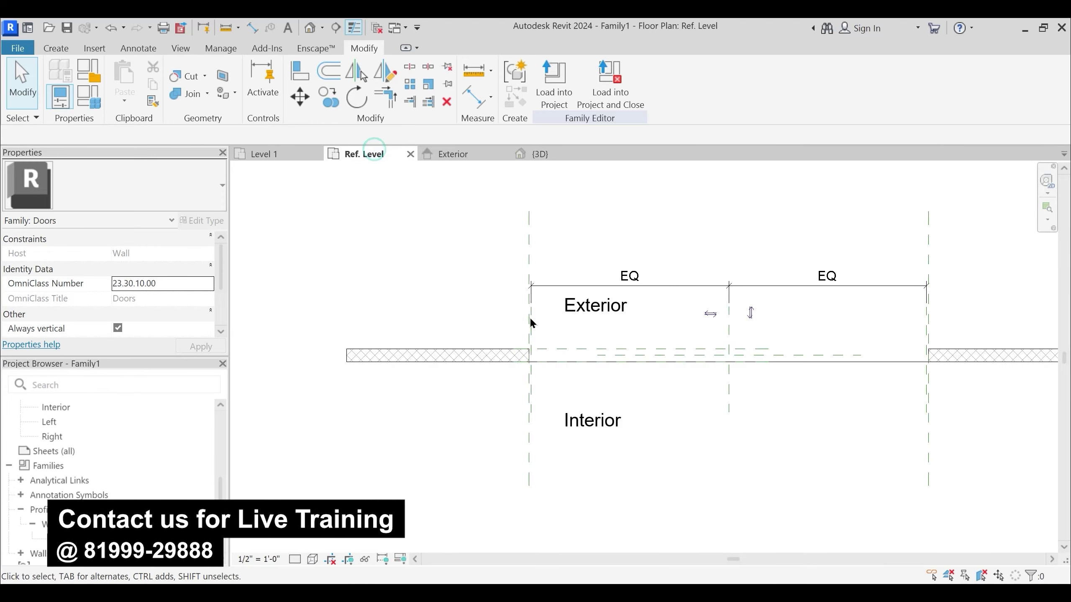
{"action": "left_click", "coordinate": [56, 48]}
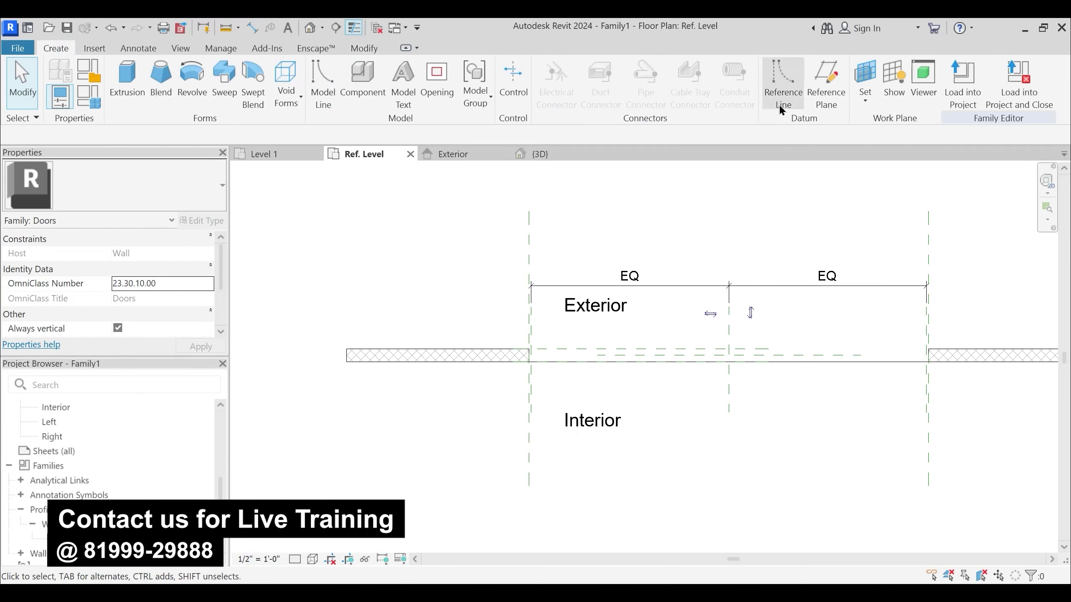
{"action": "left_click", "coordinate": [865, 101]}
{"action": "left_click", "coordinate": [894, 137]}
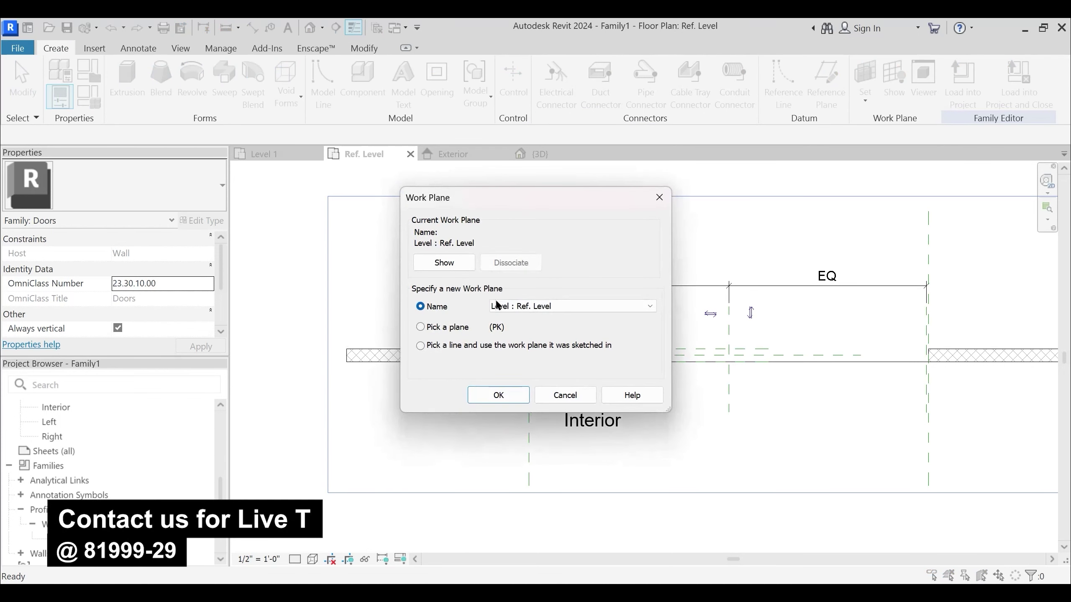
{"action": "left_click", "coordinate": [543, 306]}
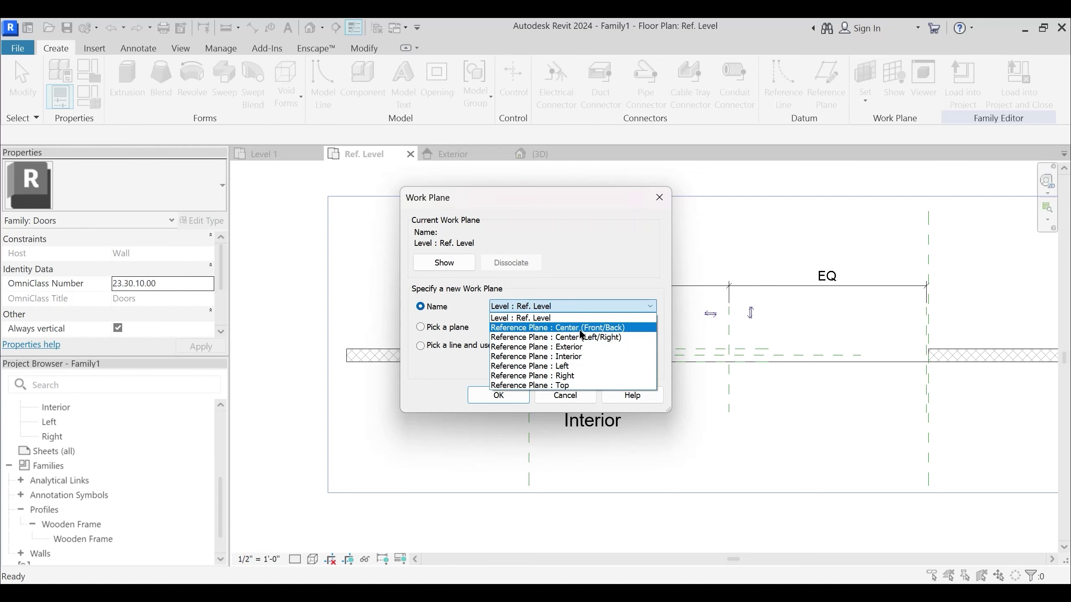
{"action": "left_click", "coordinate": [581, 330]}
{"action": "left_click", "coordinate": [507, 399]}
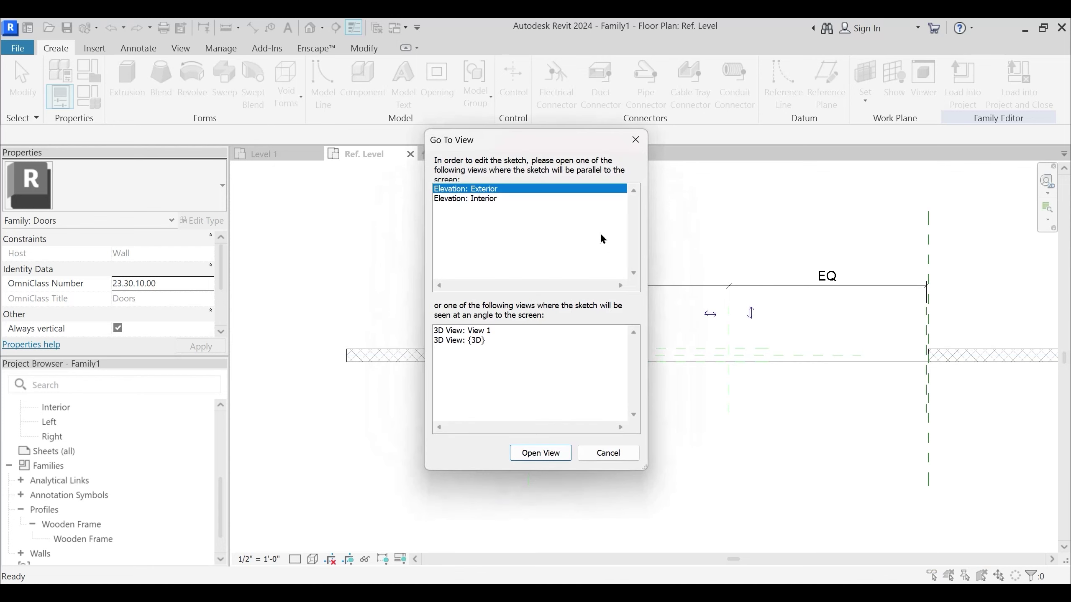
{"action": "left_click", "coordinate": [541, 453]}
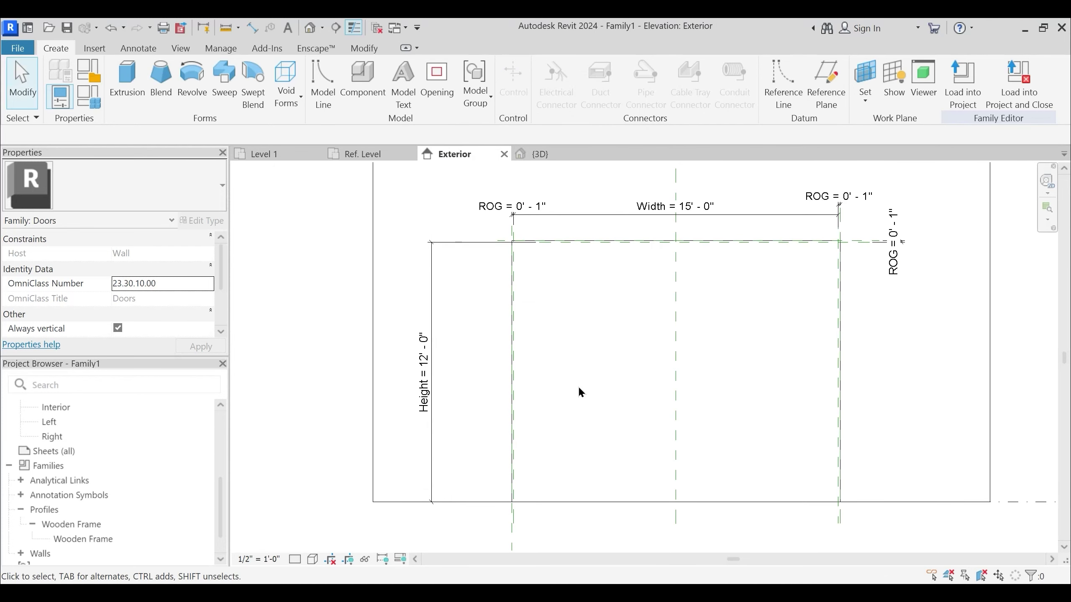
Start a sweep with a sketched path and pick the left-hand Width reference plane as its first line, locked to the plane
{"action": "left_click", "coordinate": [224, 82]}
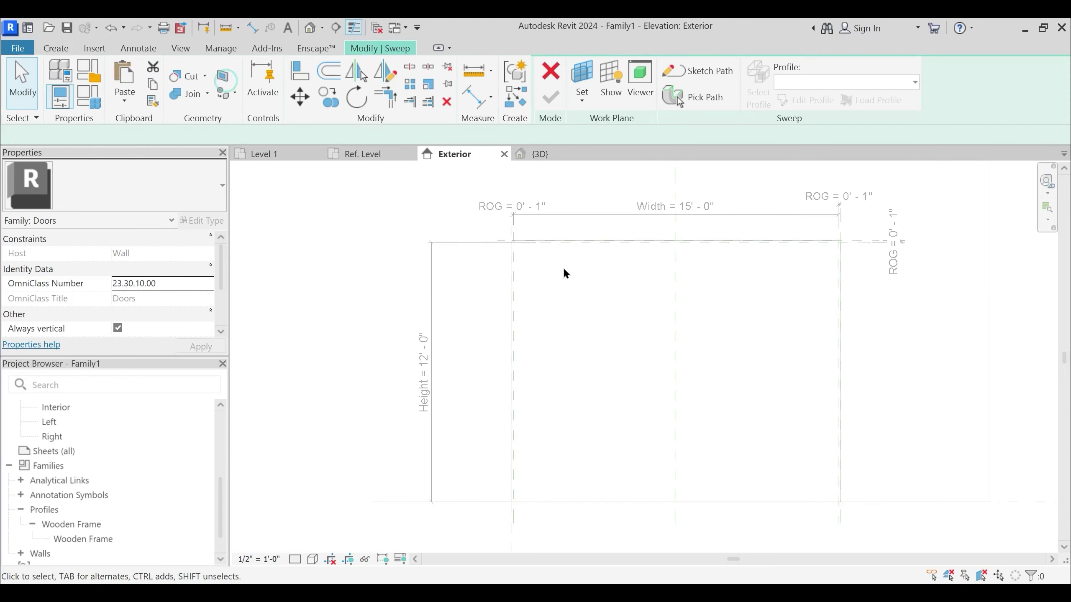
{"action": "left_click", "coordinate": [708, 71]}
{"action": "scroll", "coordinate": [609, 92], "scroll_direction": "down", "scroll_amount": 1}
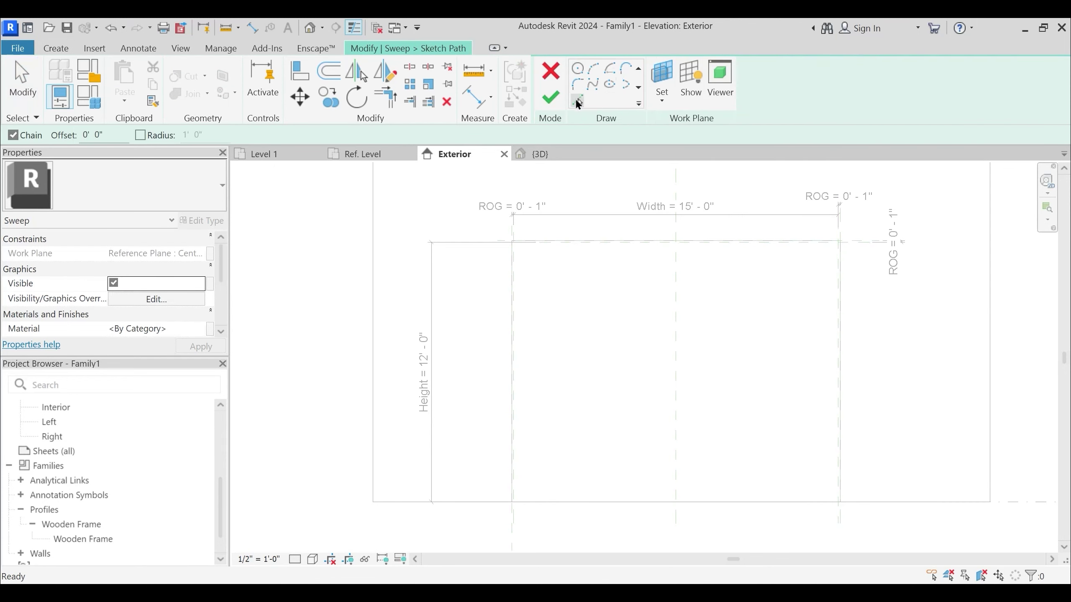
{"action": "left_click", "coordinate": [577, 102]}
{"action": "middle_click_drag", "start_coordinate": [560, 488], "coordinate": [556, 422]}
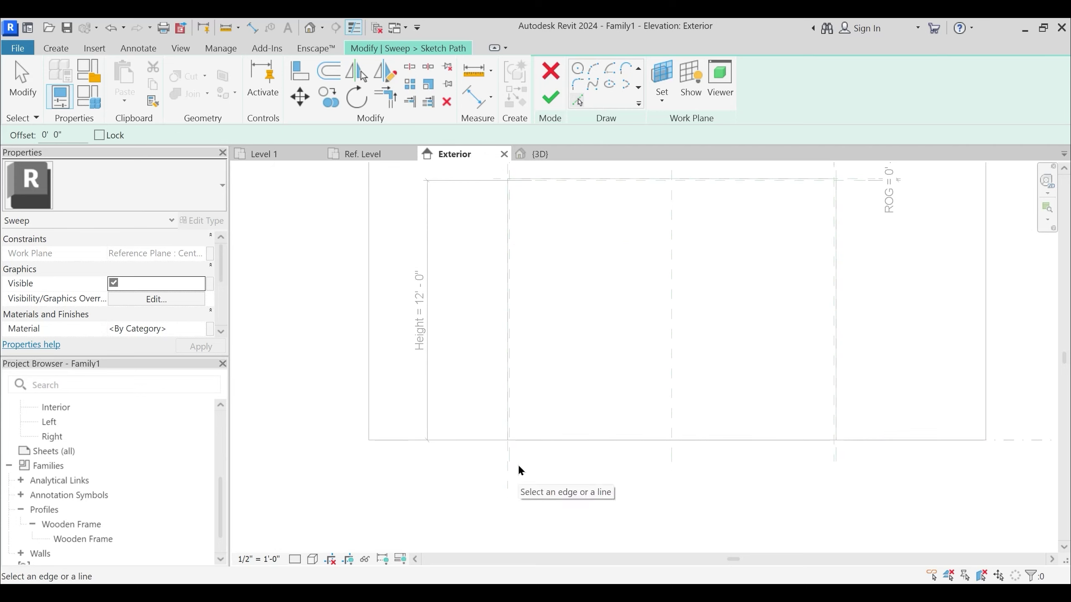
{"action": "scroll", "coordinate": [513, 464], "scroll_direction": "up", "scroll_amount": 3}
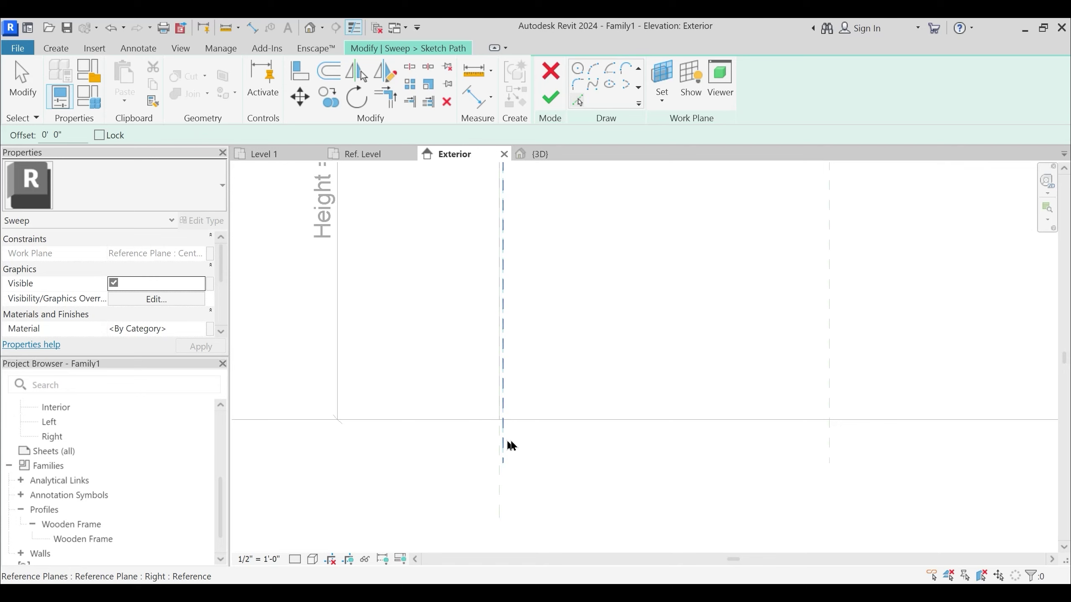
{"action": "scroll", "coordinate": [509, 443], "scroll_direction": "down", "scroll_amount": 5}
{"action": "middle_click_drag", "start_coordinate": [520, 219], "coordinate": [527, 316]}
{"action": "scroll", "coordinate": [526, 317], "scroll_direction": "up", "scroll_amount": 2}
{"action": "scroll", "coordinate": [517, 316], "scroll_direction": "up", "scroll_amount": 1}
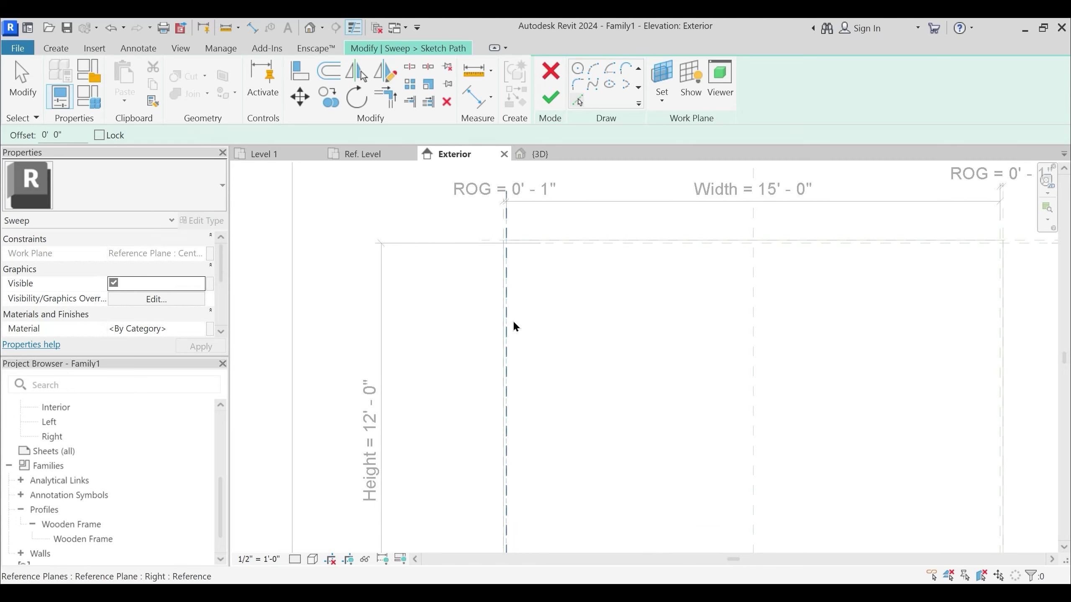
{"action": "left_click", "coordinate": [511, 319]}
{"action": "scroll", "coordinate": [535, 375], "scroll_direction": "down", "scroll_amount": 1}
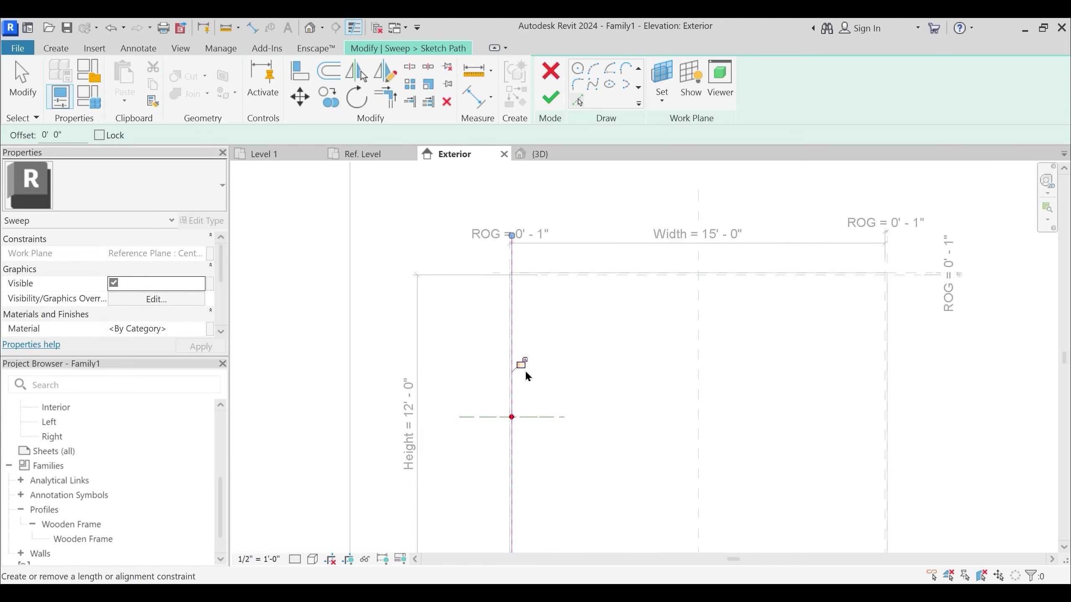
Add the top and right-hand sides of the sweep path from the opening's reference planes and lock them in place
{"action": "left_click", "coordinate": [580, 279]}
{"action": "middle_click_drag", "start_coordinate": [828, 410], "coordinate": [783, 293]}
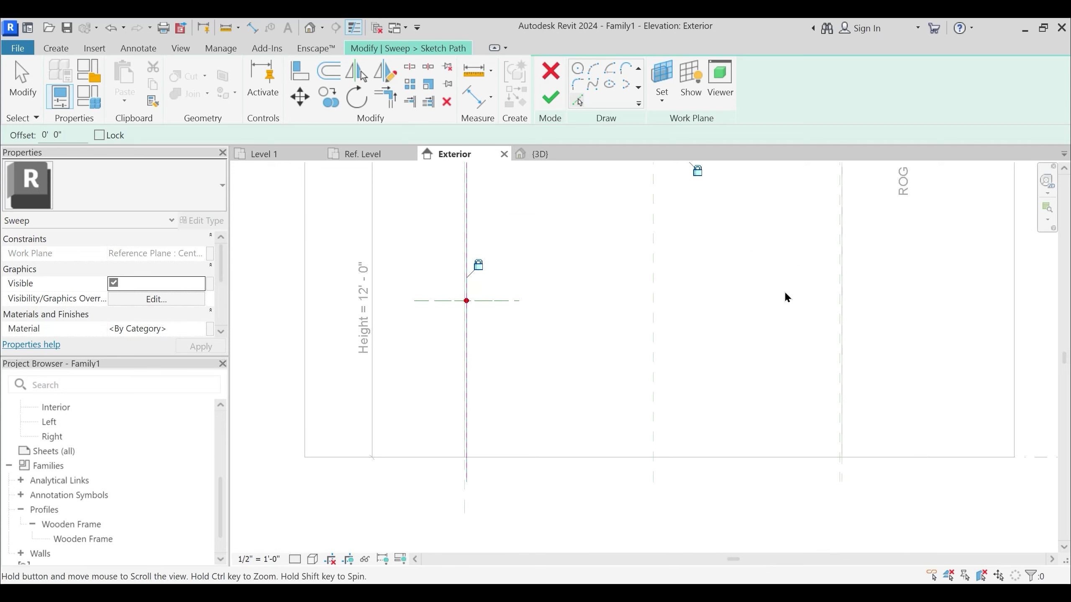
{"action": "left_click", "coordinate": [828, 470]}
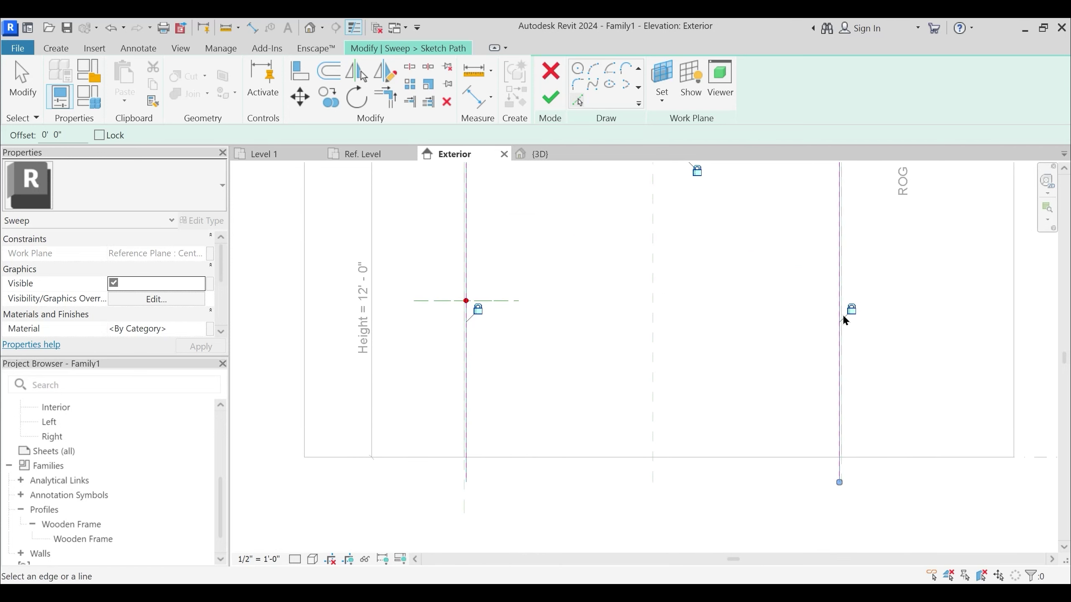
{"action": "middle_click_drag", "start_coordinate": [616, 266], "coordinate": [644, 372]}
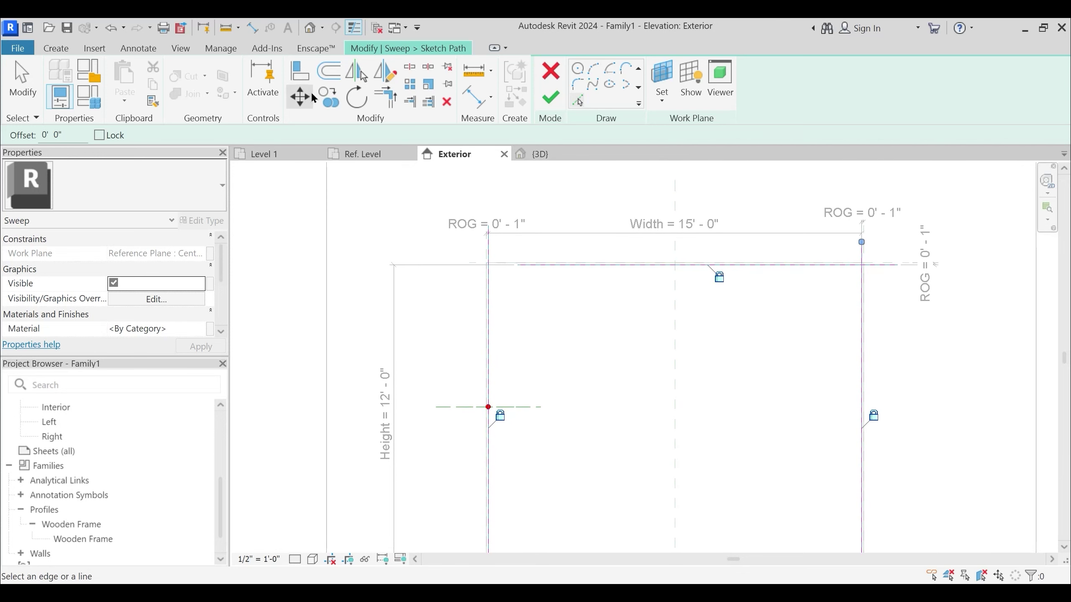
{"action": "left_click", "coordinate": [300, 71]}
{"action": "scroll", "coordinate": [874, 249], "scroll_direction": "up", "scroll_amount": 2}
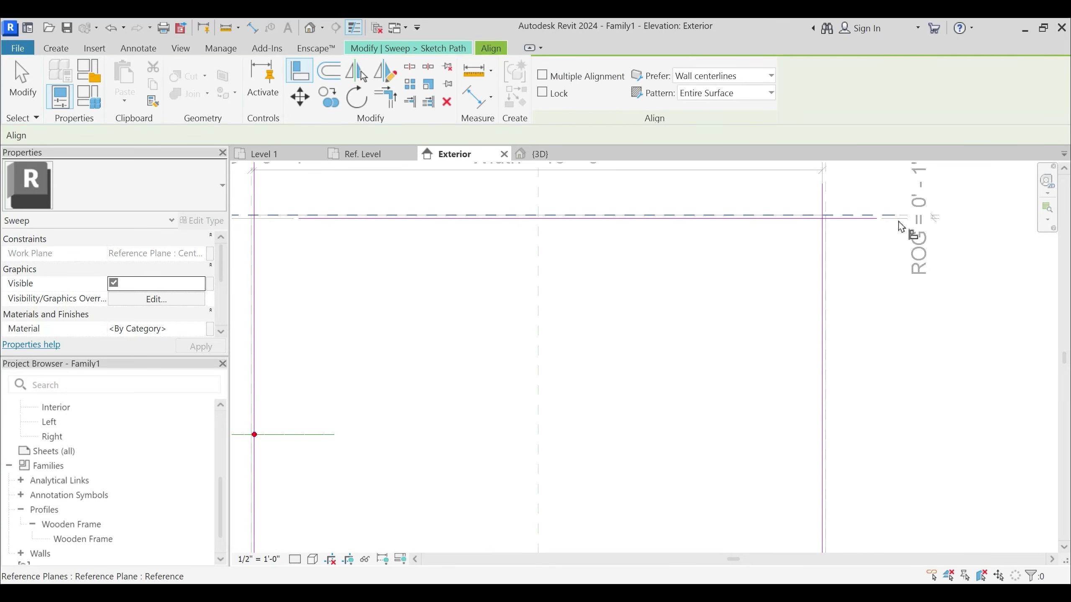
{"action": "mouse_move", "coordinate": [301, 274]}
{"action": "middle_mouse_down"}
{"action": "mouse_move", "coordinate": [533, 259]}
{"action": "mouse_move", "coordinate": [513, 281]}
{"action": "middle_mouse_up"}
{"action": "key", "text": "Escape"}
Trim the horizontal sweep path line and both vertical path lines to each other to form the two upper corners
{"action": "scroll", "coordinate": [530, 259], "scroll_direction": "down", "scroll_amount": 2}
{"action": "key", "text": "t"}
{"action": "key", "text": "r"}
{"action": "left_click", "coordinate": [496, 281]}
{"action": "left_click", "coordinate": [532, 255]}
{"action": "left_click", "coordinate": [785, 255]}
{"action": "left_click", "coordinate": [866, 303]}
{"action": "middle_click_drag", "start_coordinate": [697, 222], "coordinate": [559, 19]}
{"action": "key", "text": "Escape"}
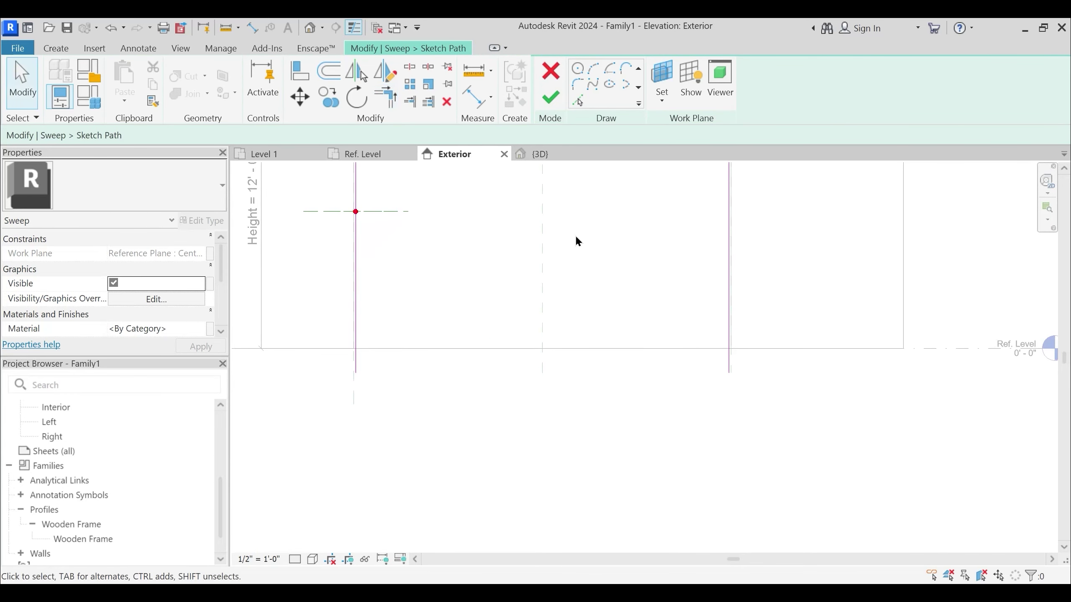
Align the lower ends of both vertical path lines to the Ref. Level, locking the right line's alignment
{"action": "left_click", "coordinate": [302, 71]}
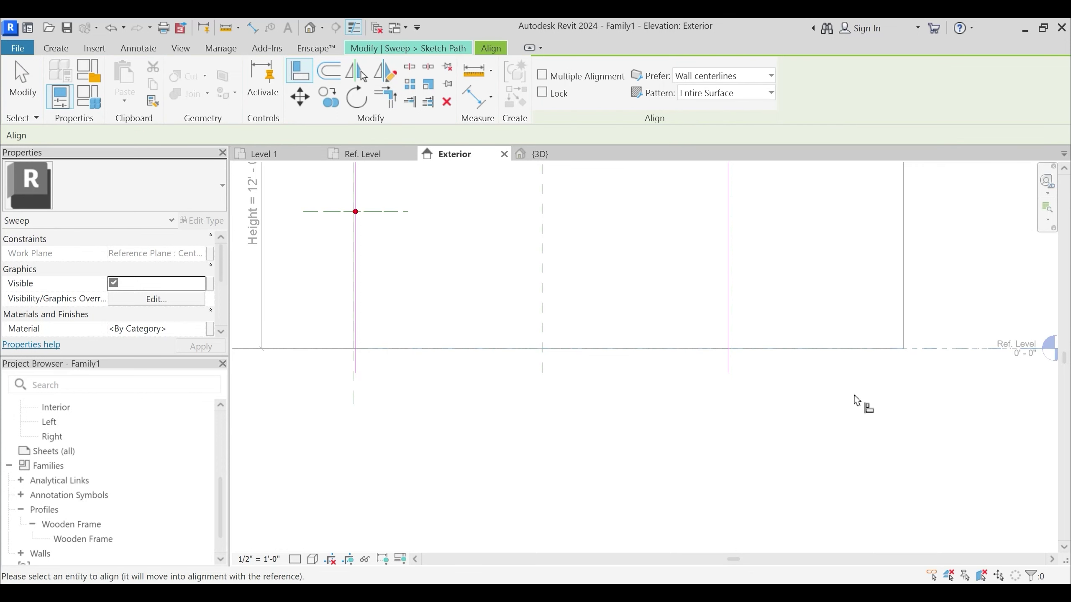
{"action": "left_click", "coordinate": [730, 373]}
{"action": "left_click", "coordinate": [534, 336]}
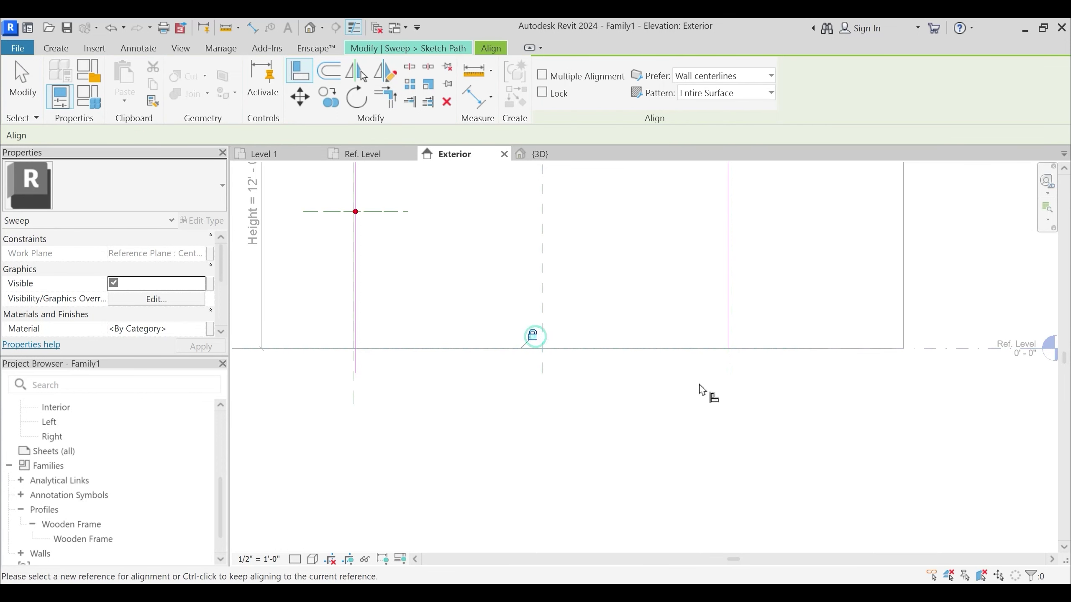
{"action": "left_click", "coordinate": [936, 356]}
{"action": "left_click", "coordinate": [356, 371]}
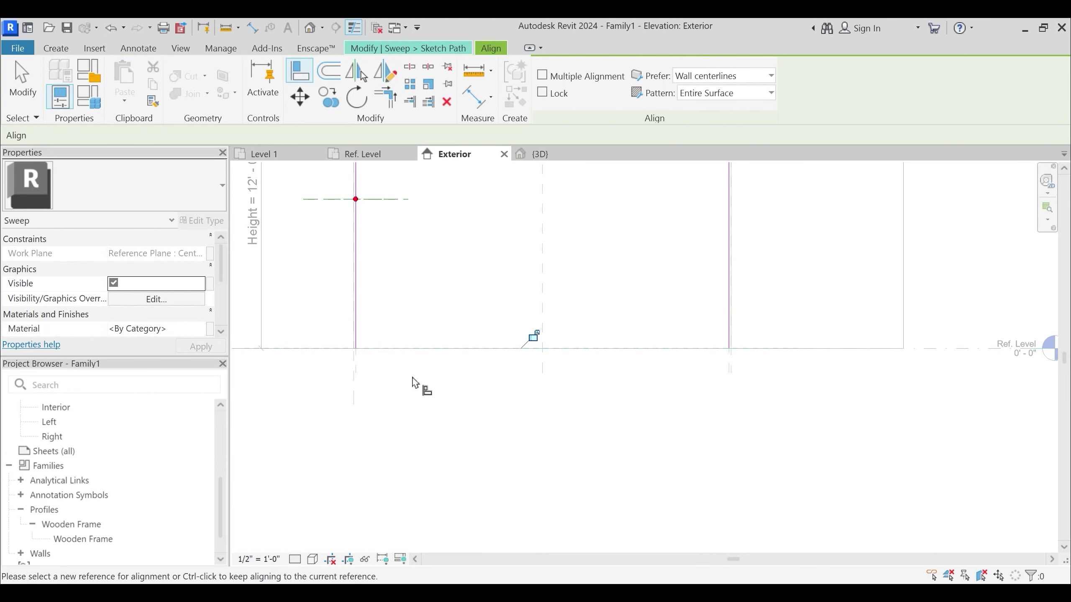
{"action": "scroll", "coordinate": [636, 450], "scroll_direction": "down", "scroll_amount": 3}
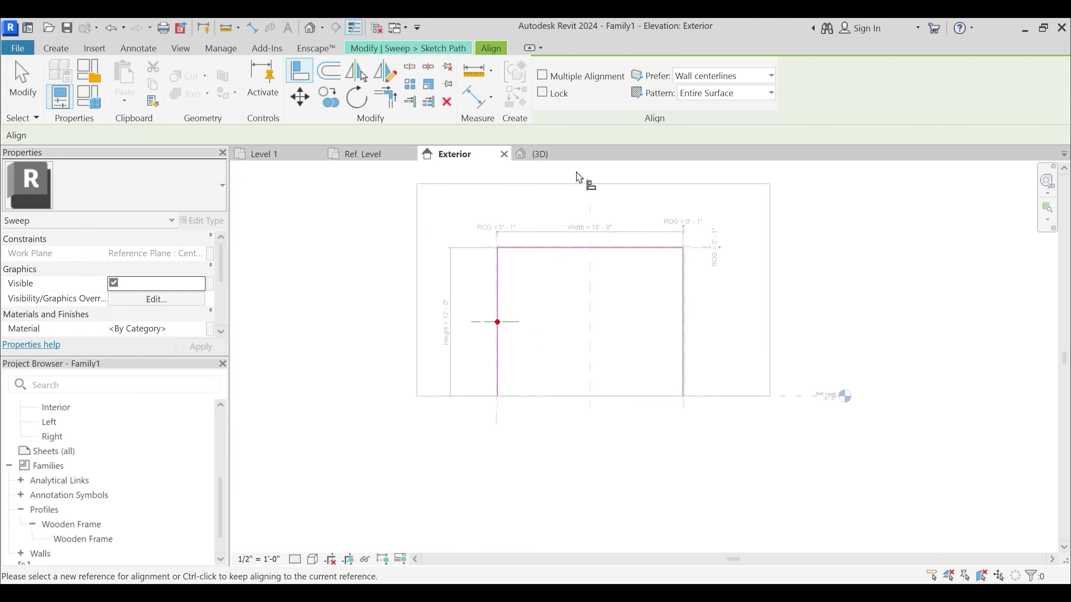
{"action": "key", "text": "Escape"}
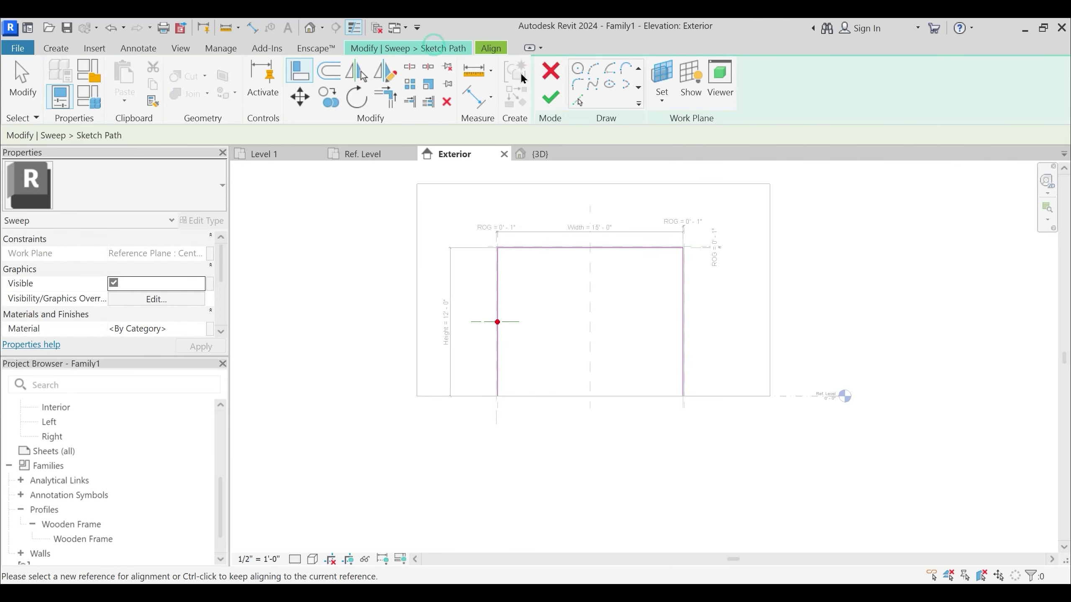
Finish the sweep path, assign the Wooden Frame profile and complete the sweep
{"action": "left_click", "coordinate": [550, 94]}
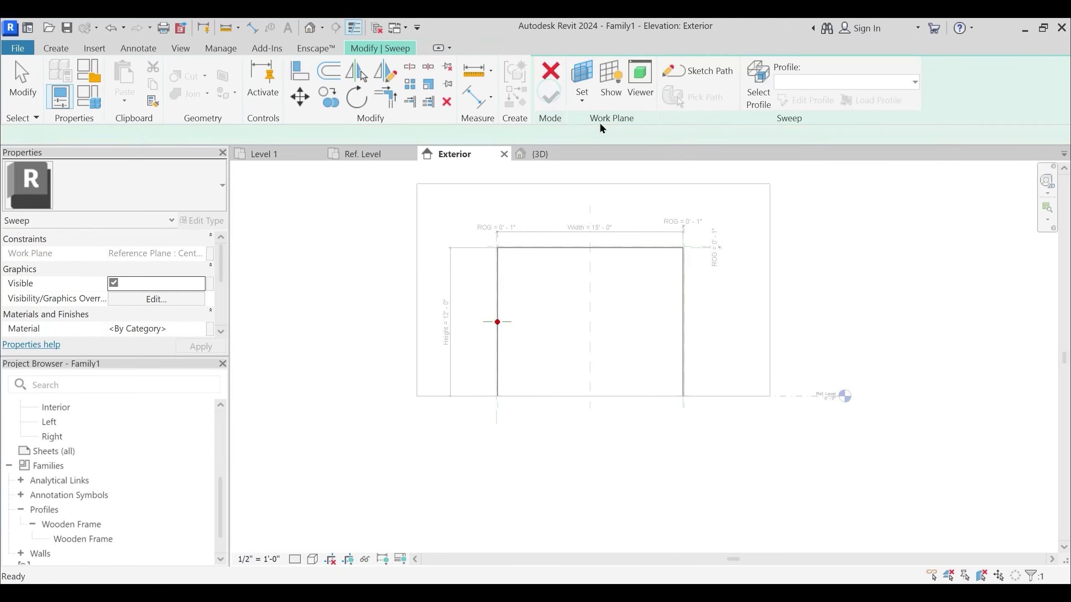
{"action": "left_click", "coordinate": [792, 83]}
{"action": "left_click", "coordinate": [806, 116]}
{"action": "left_click", "coordinate": [550, 97]}
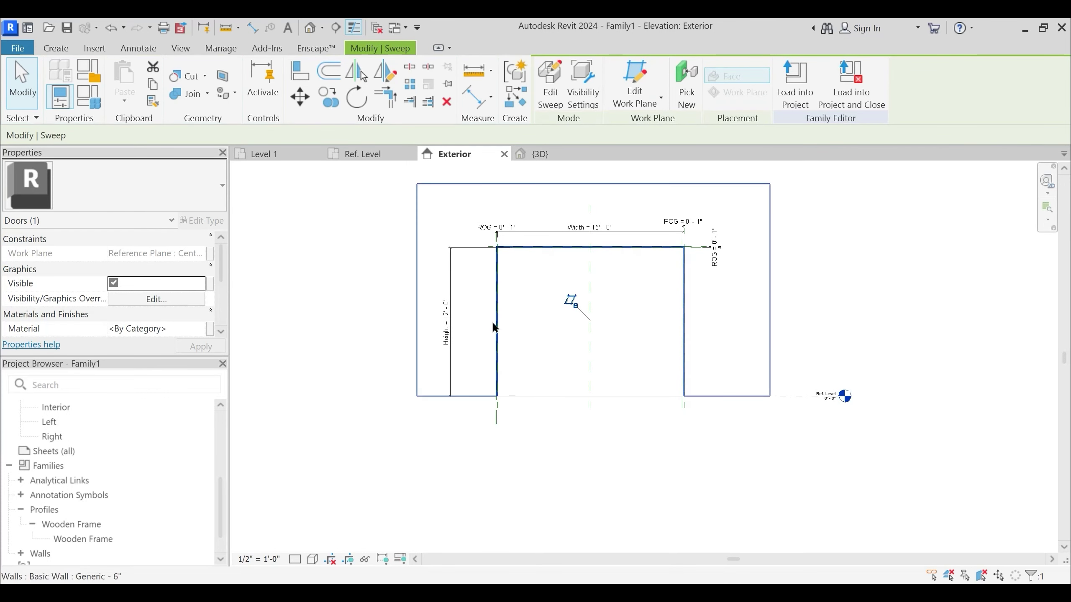
In the Ref. Level plan, set the frame sweep's profile angle to 180°
{"action": "scroll", "coordinate": [495, 324], "scroll_direction": "up", "scroll_amount": 2}
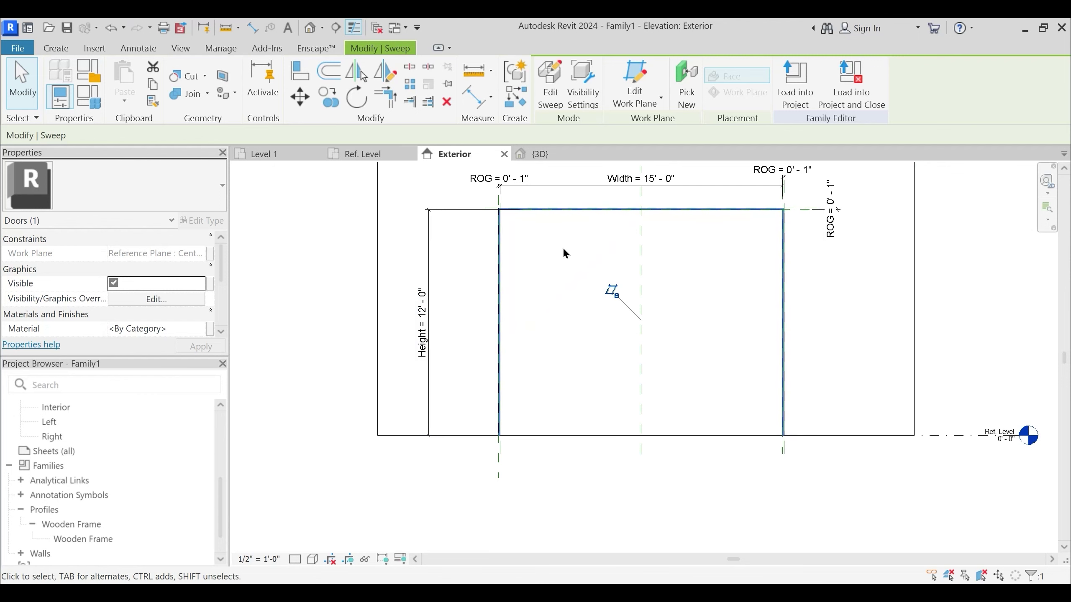
{"action": "left_click", "coordinate": [379, 151]}
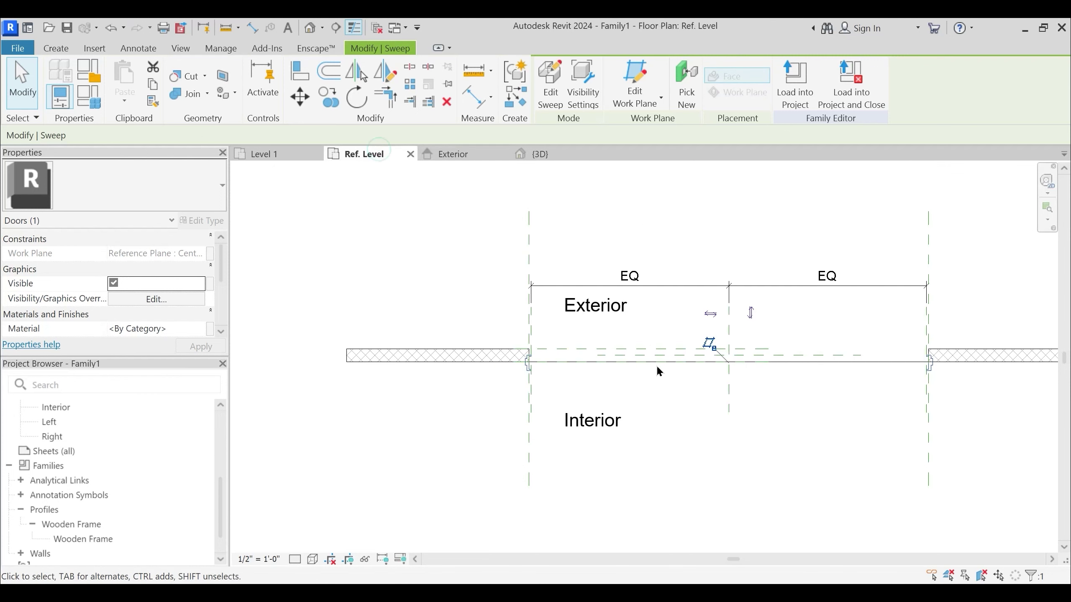
{"action": "scroll", "coordinate": [524, 376], "scroll_direction": "up", "scroll_amount": 8}
{"action": "left_click", "coordinate": [505, 370]}
{"action": "middle_click_drag", "start_coordinate": [502, 365], "coordinate": [499, 416]}
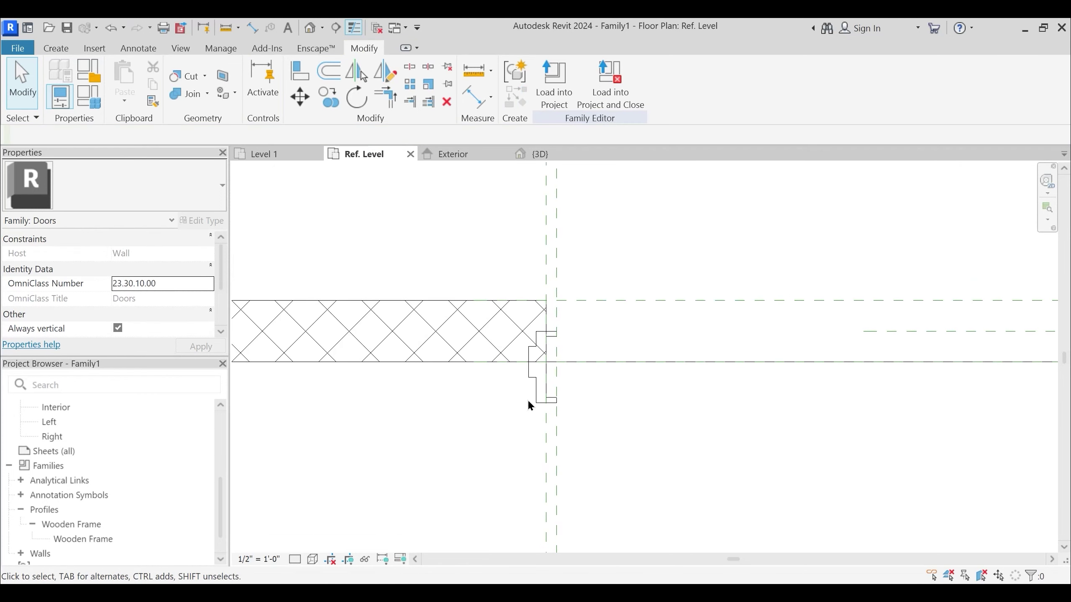
{"action": "left_click", "coordinate": [537, 389]}
{"action": "scroll", "coordinate": [138, 267], "scroll_direction": "down", "scroll_amount": 5}
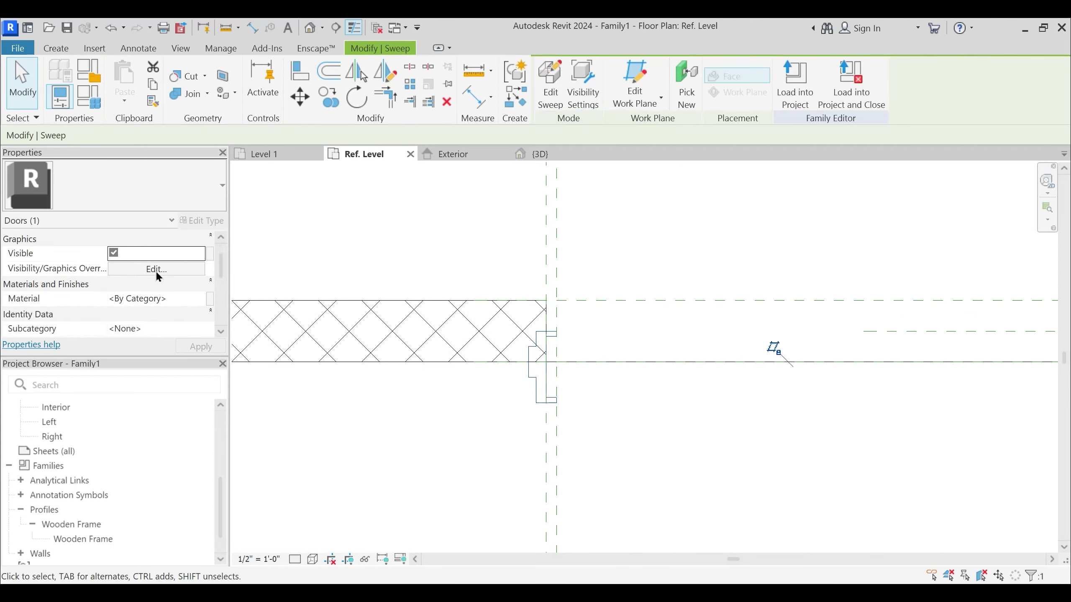
{"action": "scroll", "coordinate": [143, 321], "scroll_direction": "down", "scroll_amount": 2}
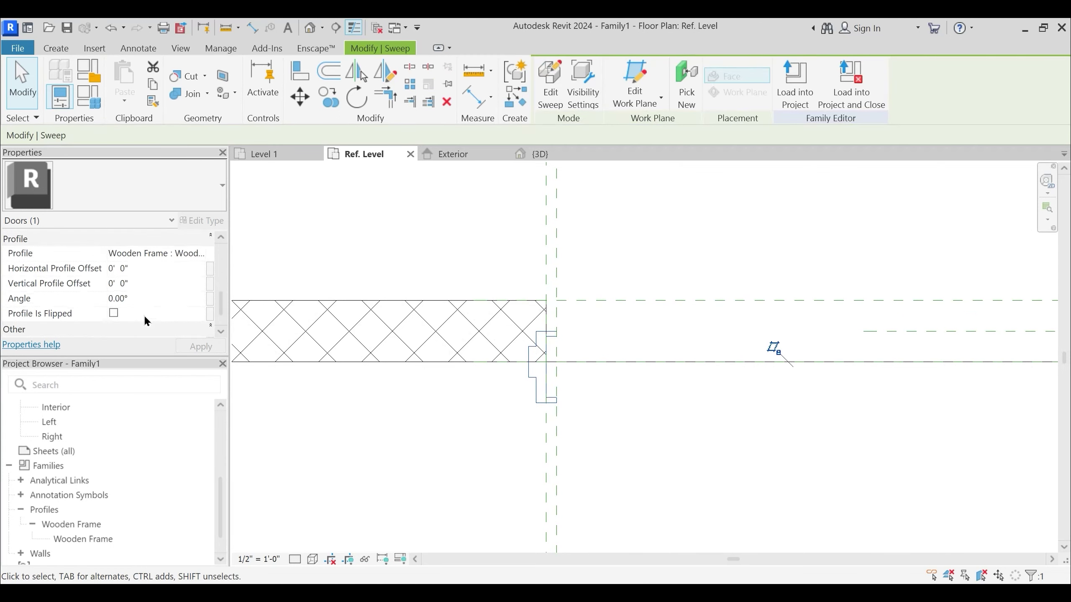
{"action": "left_click", "coordinate": [149, 299]}
{"action": "type", "text": "180"}
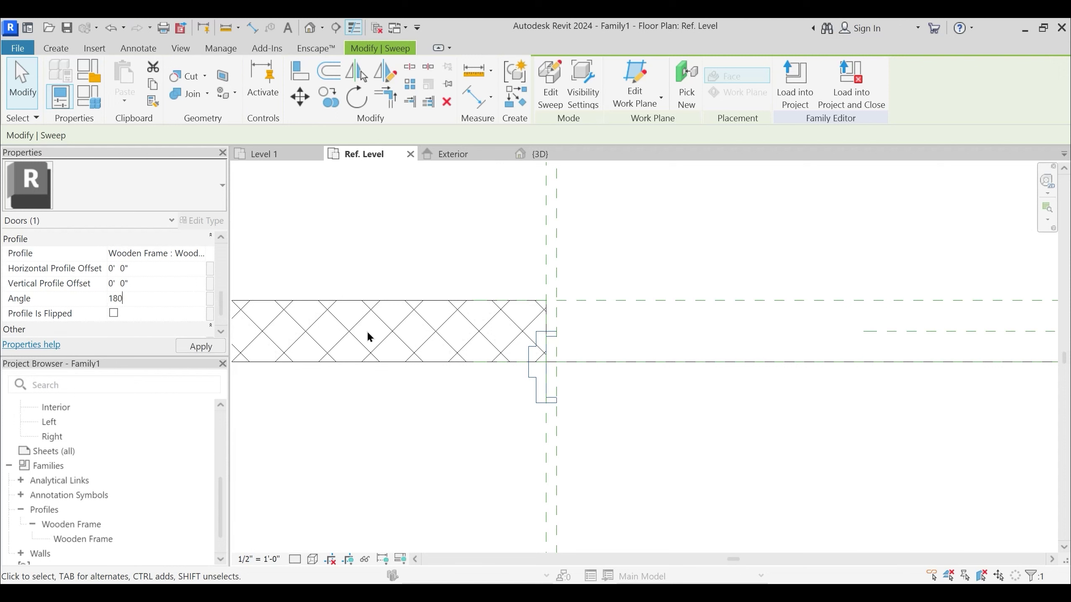
{"action": "key", "text": "Return"}
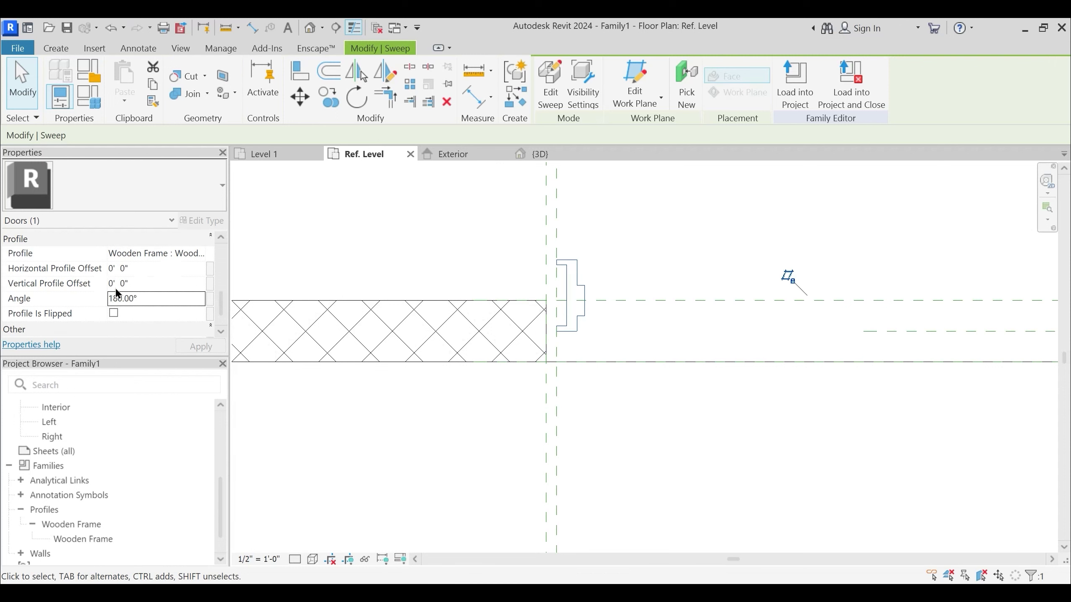
Try a horizontal profile offset of 2" on the frame sweep
{"action": "left_click", "coordinate": [142, 269]}
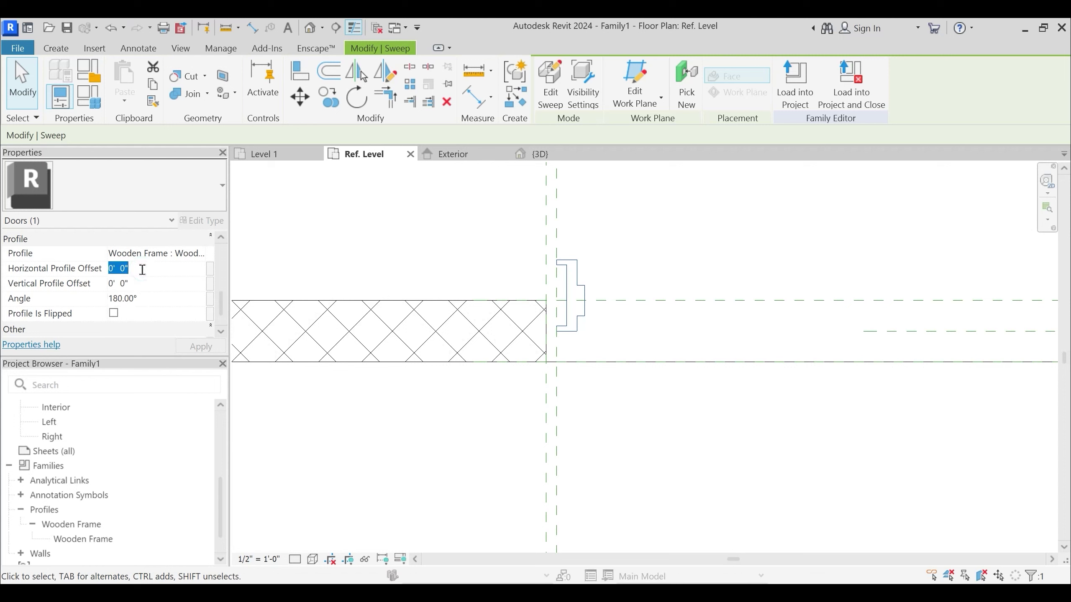
{"action": "type", "text": "2"}
{"action": "key", "text": "Return"}
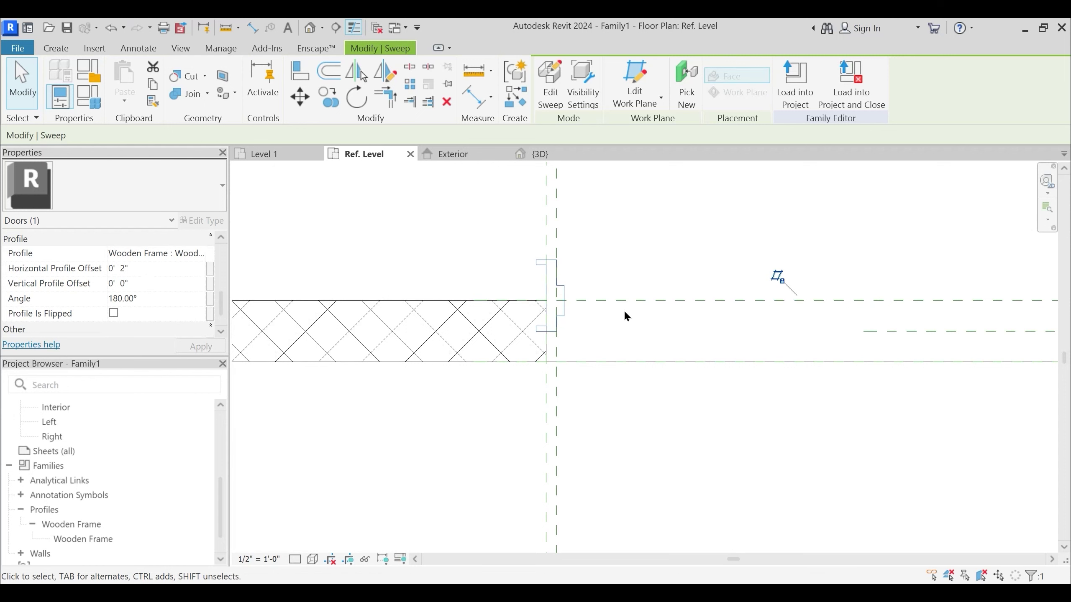
{"action": "key", "text": "Escape"}
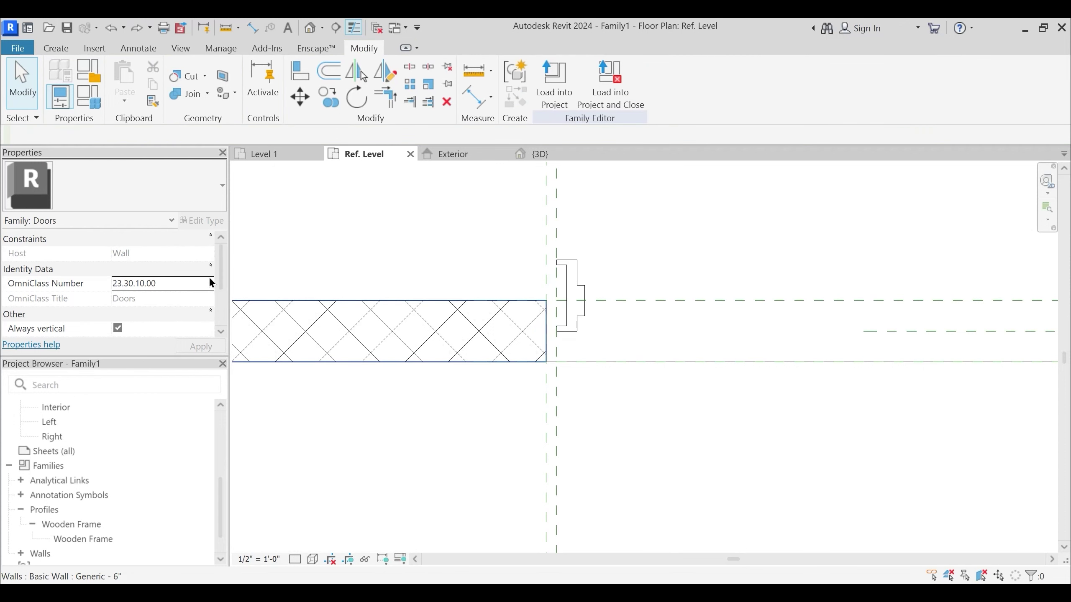
Examine the frame sweep's profile shape and its position relative to the wall end and reference planes in plan
{"action": "left_click", "coordinate": [579, 279]}
{"action": "scroll", "coordinate": [570, 270], "scroll_direction": "up", "scroll_amount": 4}
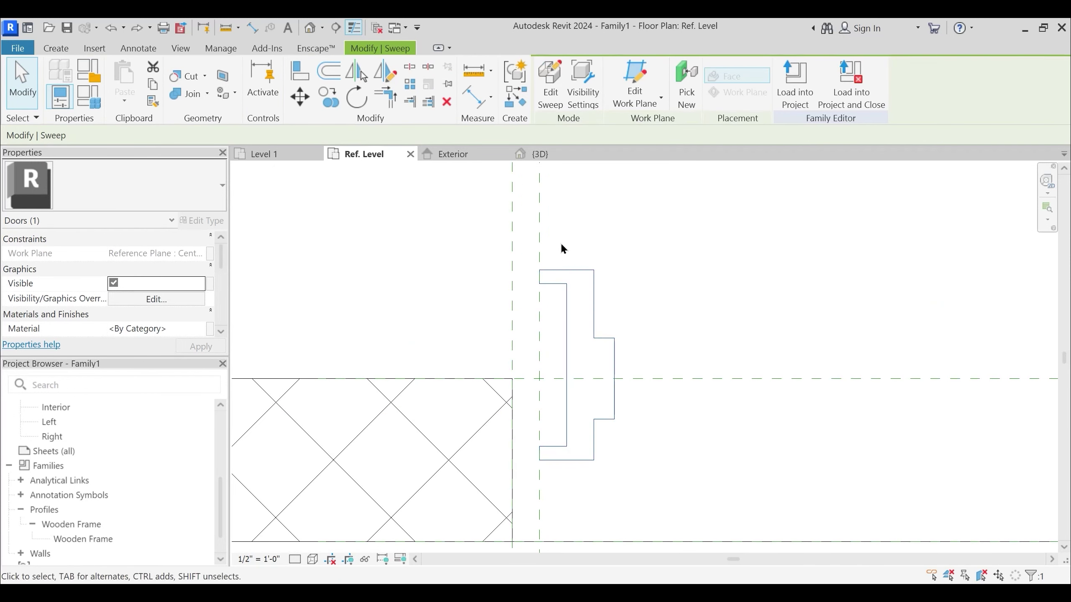
{"action": "scroll", "coordinate": [570, 276], "scroll_direction": "up", "scroll_amount": 3}
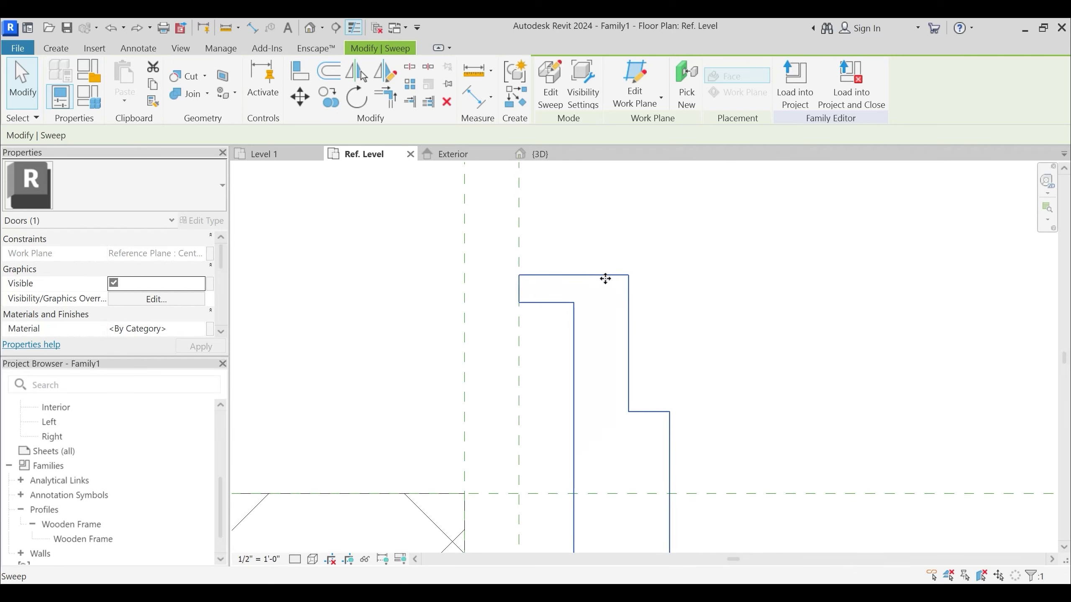
{"action": "scroll", "coordinate": [605, 278], "scroll_direction": "down", "scroll_amount": 4}
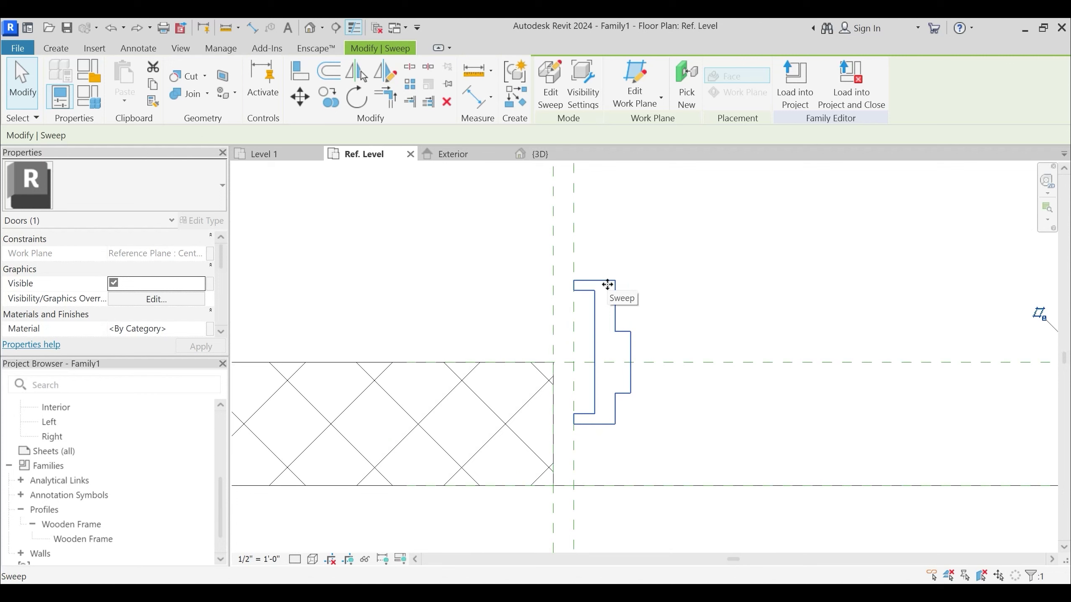
{"action": "scroll", "coordinate": [595, 300], "scroll_direction": "up", "scroll_amount": 1}
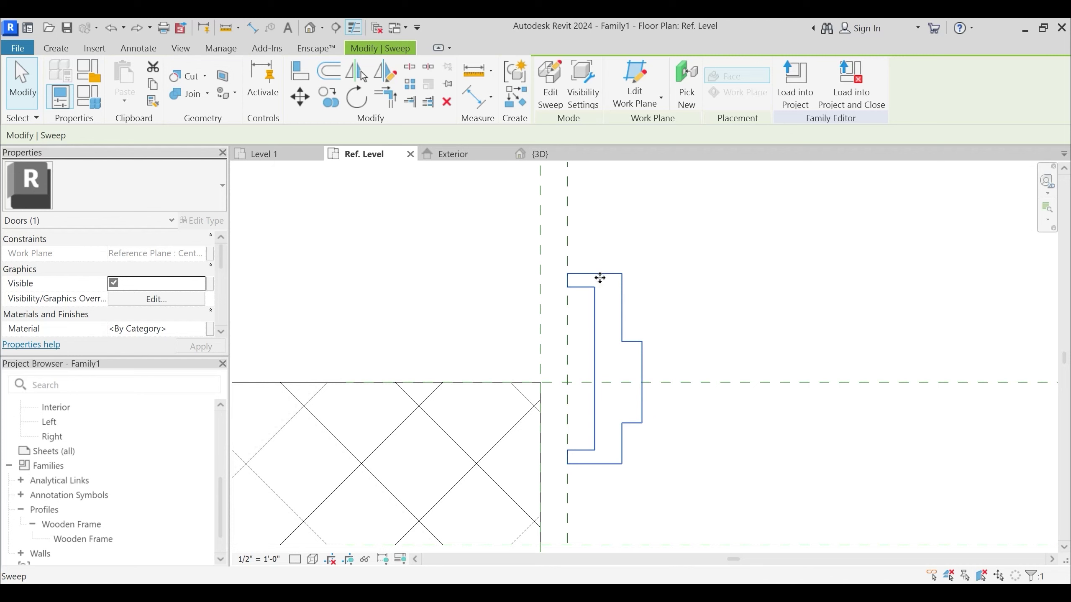
{"action": "scroll", "coordinate": [602, 277], "scroll_direction": "up", "scroll_amount": 2}
{"action": "middle_click_drag", "start_coordinate": [570, 331], "coordinate": [579, 280]}
{"action": "scroll", "coordinate": [520, 393], "scroll_direction": "down", "scroll_amount": 1}
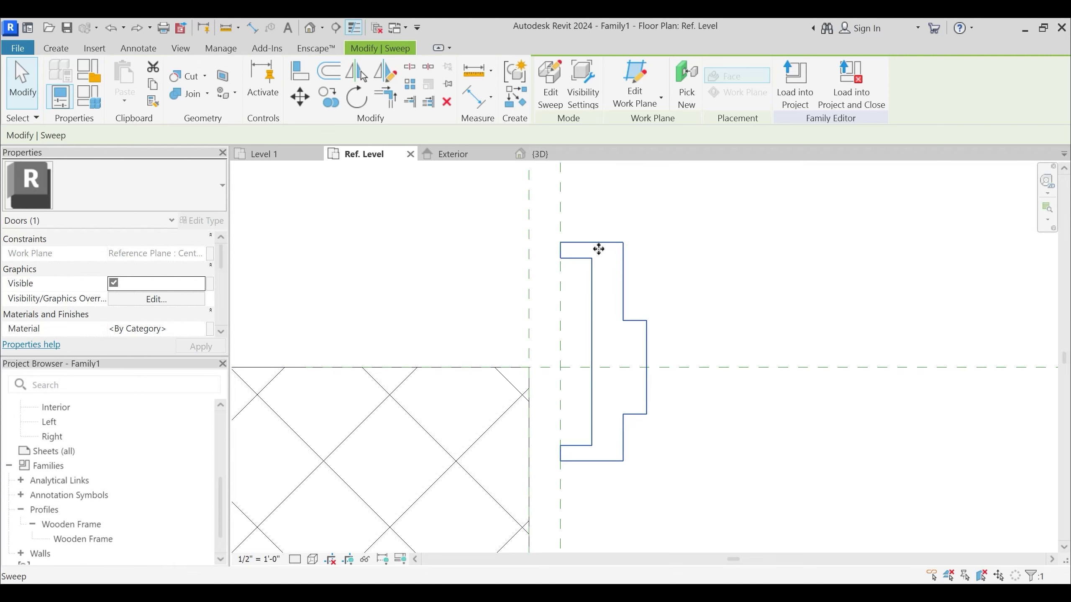
{"action": "scroll", "coordinate": [590, 311], "scroll_direction": "down", "scroll_amount": 2}
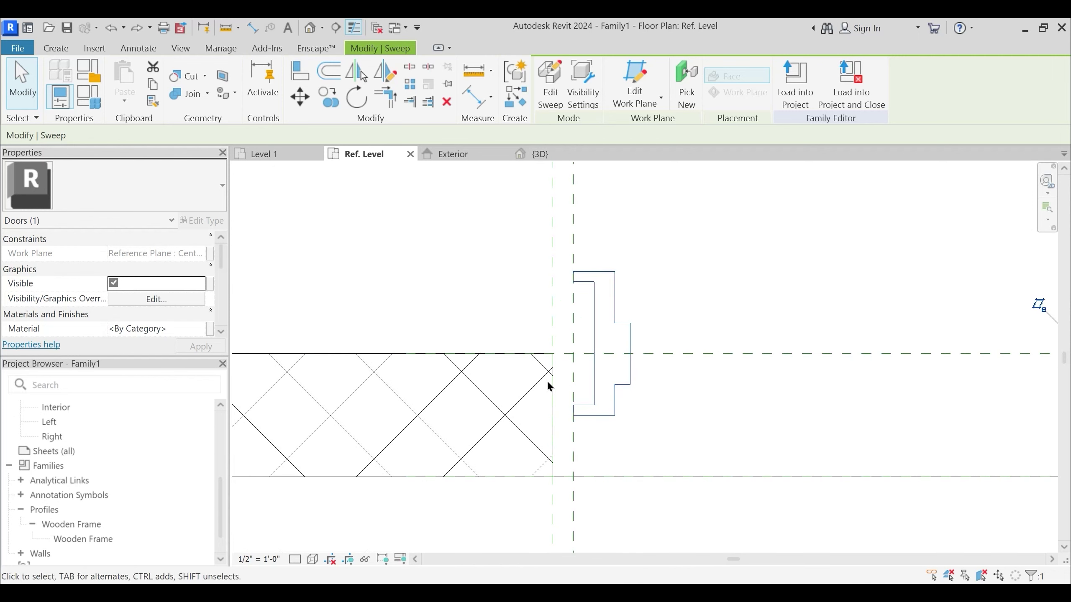
{"action": "left_click", "coordinate": [598, 309]}
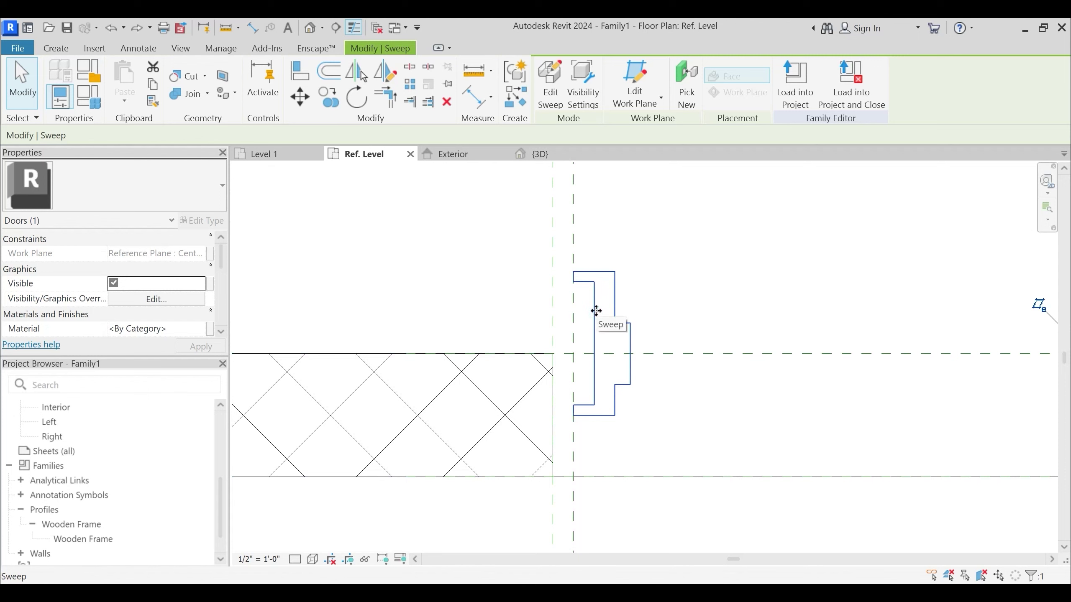
{"action": "scroll", "coordinate": [187, 298], "scroll_direction": "down", "scroll_amount": 3}
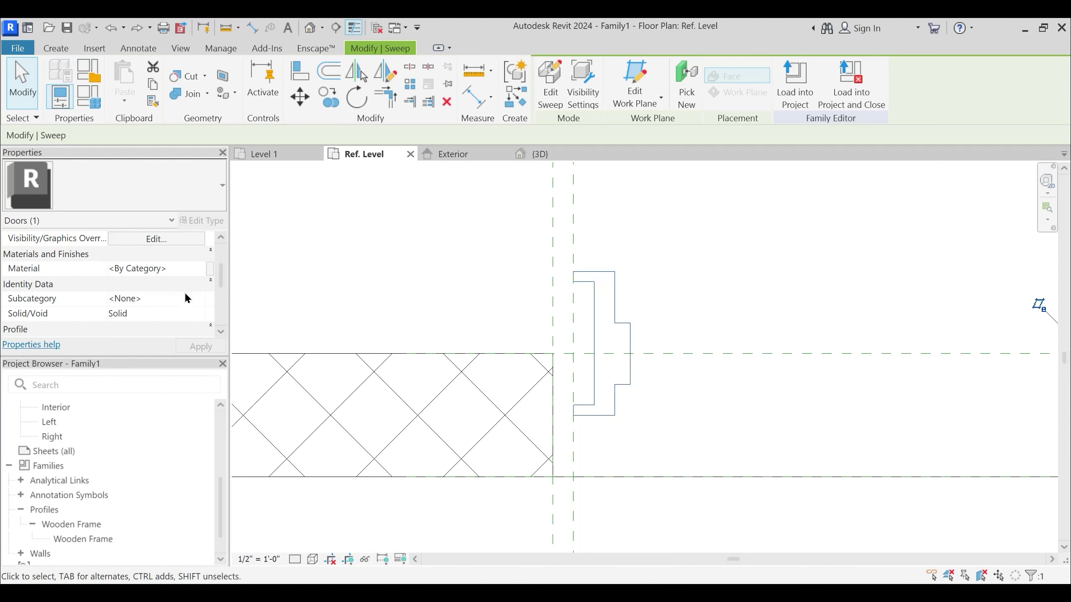
Open the type properties of the Wooden Frame profile and review its parameters
{"action": "left_click", "coordinate": [482, 435]}
{"action": "scroll", "coordinate": [103, 488], "scroll_direction": "down", "scroll_amount": 1}
{"action": "right_click", "coordinate": [83, 514]}
{"action": "left_click", "coordinate": [147, 446]}
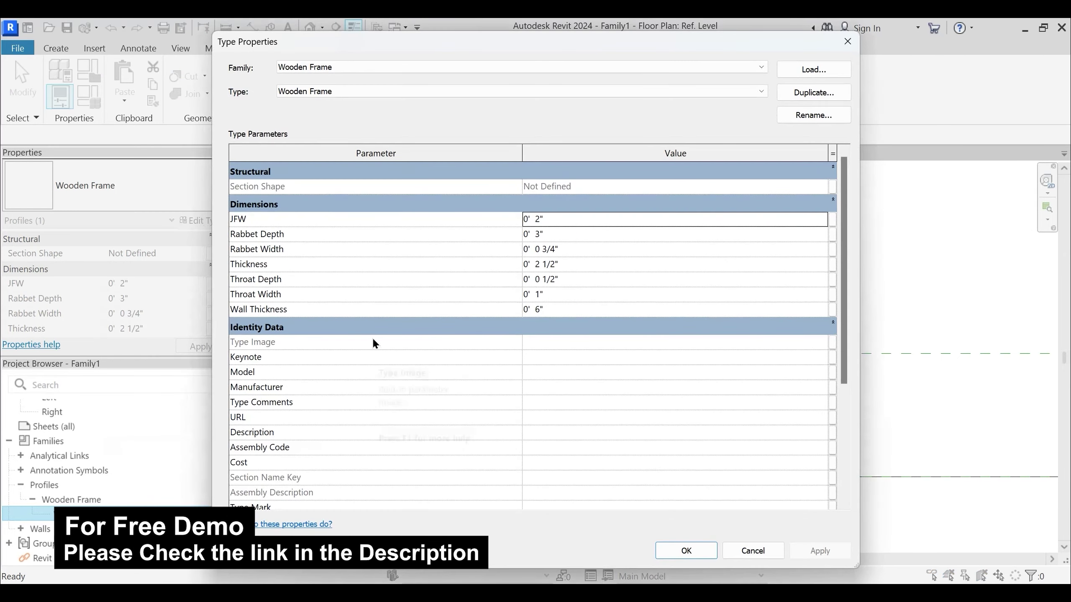
{"action": "scroll", "coordinate": [528, 306], "scroll_direction": "down", "scroll_amount": 2}
{"action": "scroll", "coordinate": [569, 262], "scroll_direction": "up", "scroll_amount": 2}
Add the shared parameter JFW from the Door Windows group to the door family and associate it with the profile's JFW dimension
{"action": "left_click", "coordinate": [833, 219]}
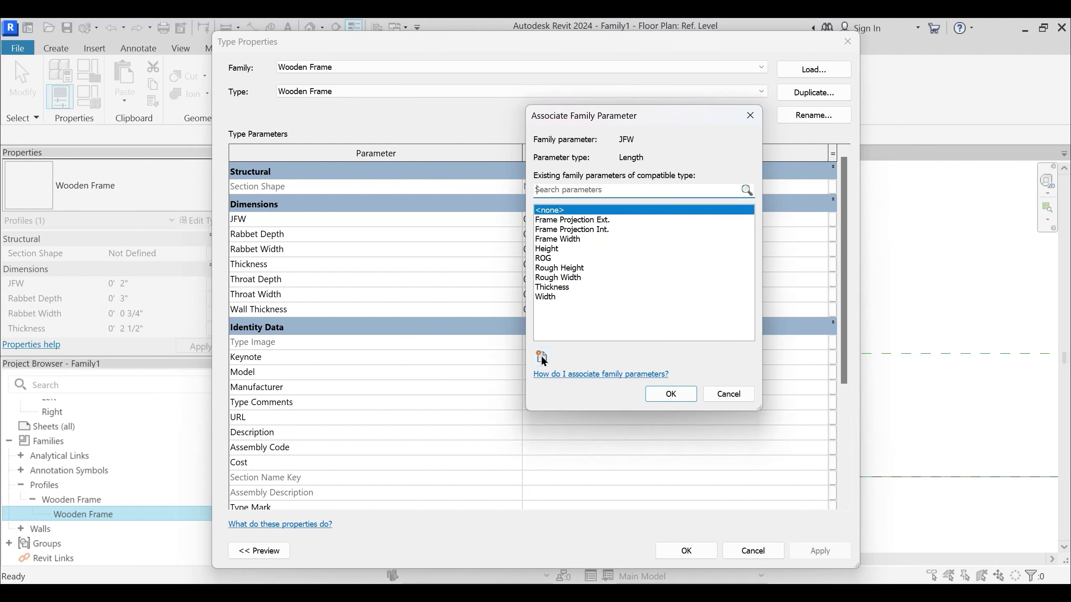
{"action": "left_click", "coordinate": [542, 357]}
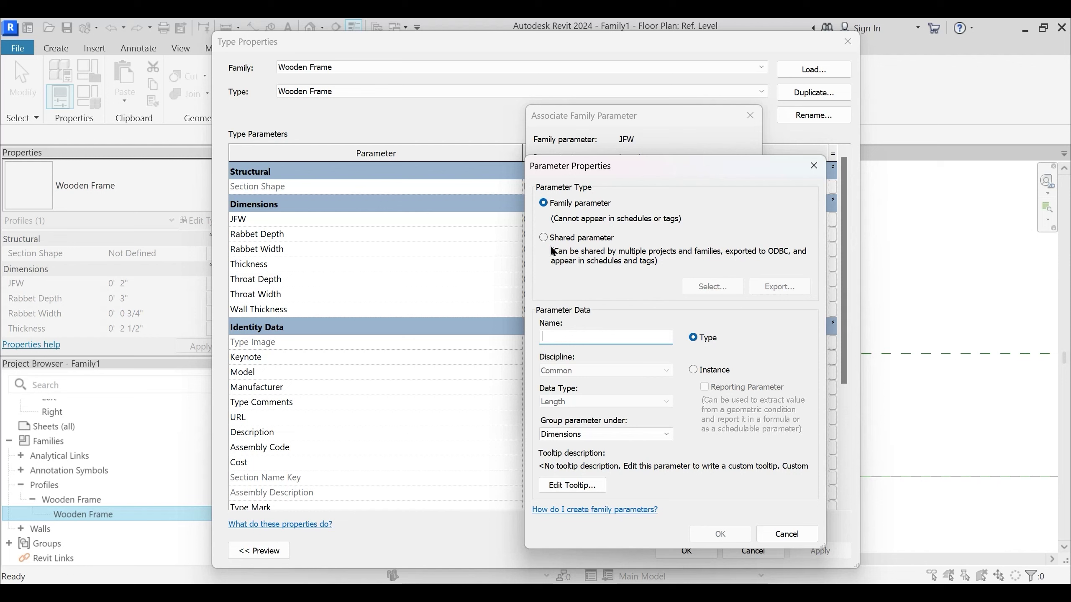
{"action": "left_click", "coordinate": [544, 238]}
{"action": "left_click", "coordinate": [712, 287]}
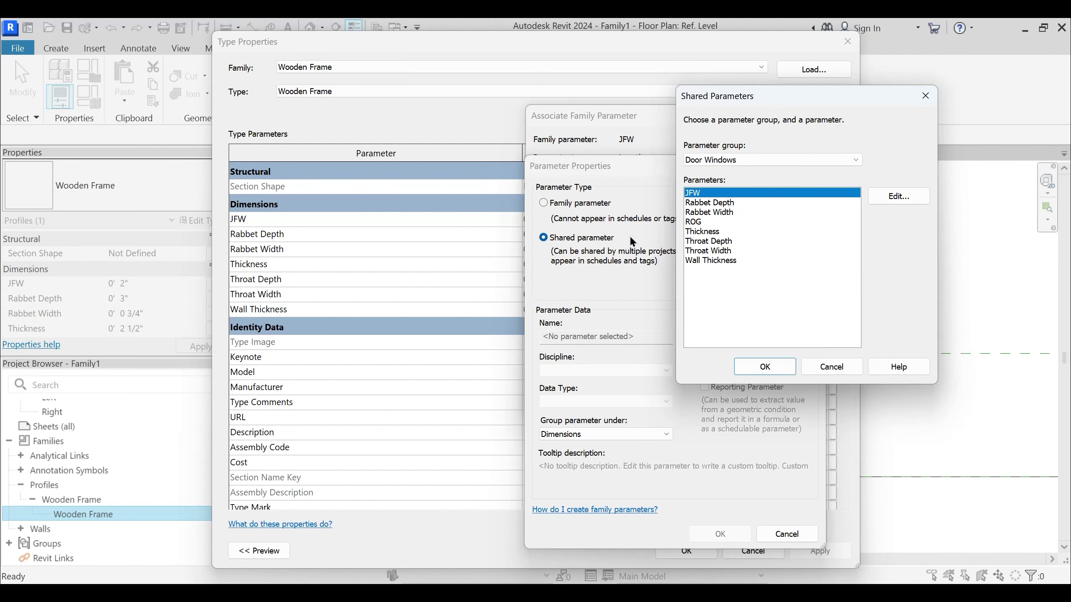
{"action": "left_click", "coordinate": [755, 365]}
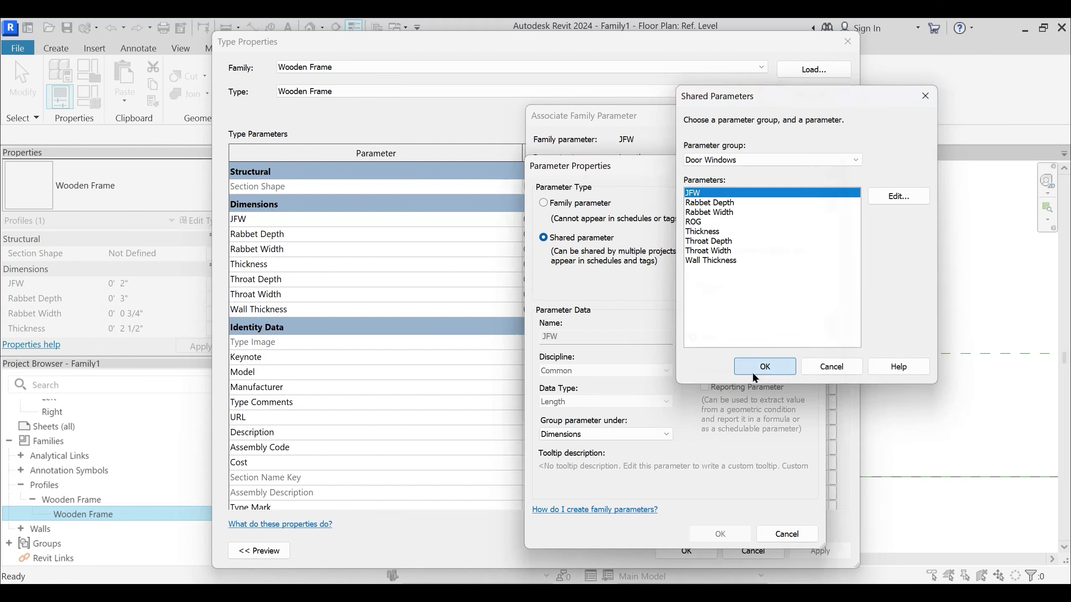
{"action": "left_click", "coordinate": [717, 534]}
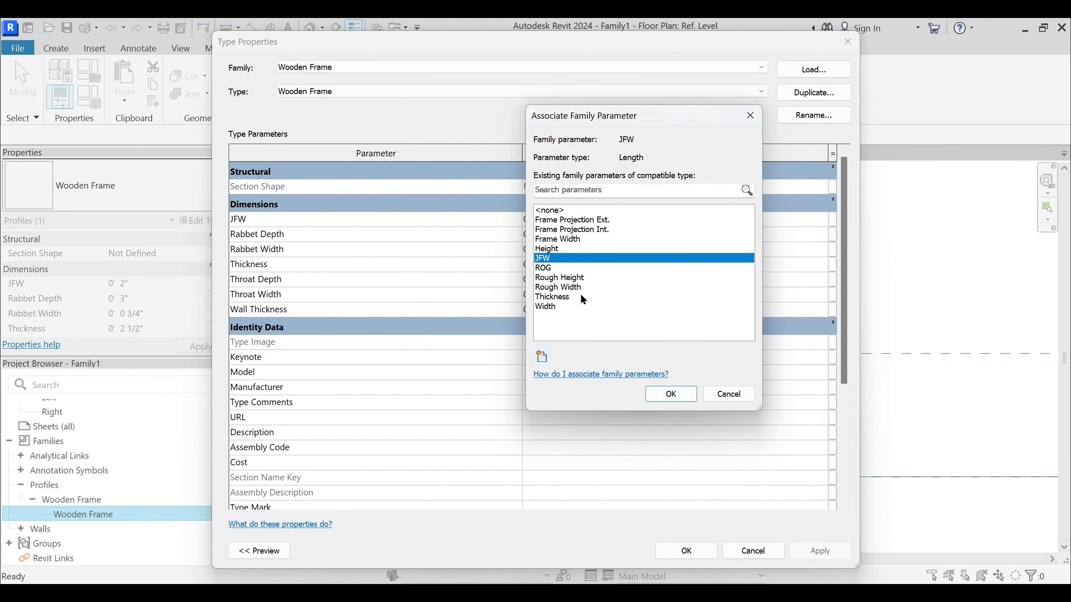
{"action": "left_click", "coordinate": [671, 394]}
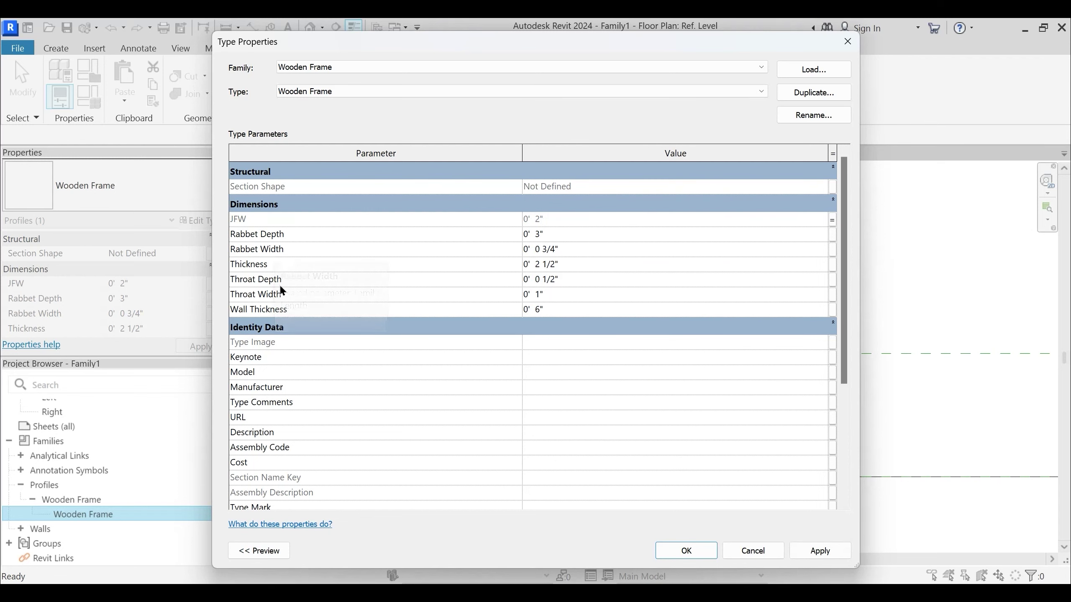
Add the shared parameter Throat Depth to the door family and associate it with the profile's Throat Depth dimension
{"action": "left_click", "coordinate": [581, 278]}
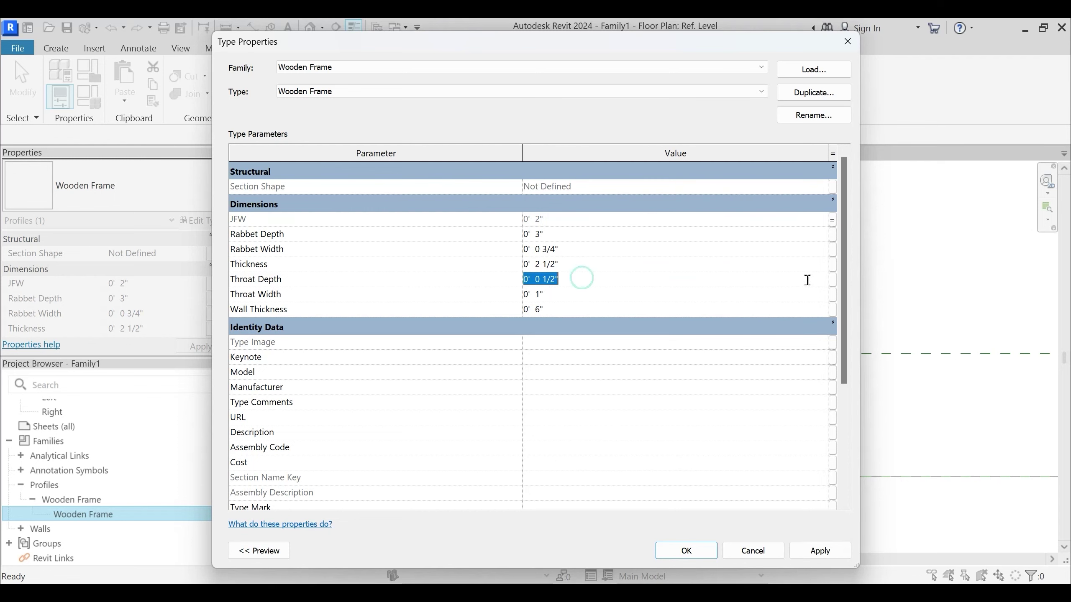
{"action": "left_click", "coordinate": [832, 280]}
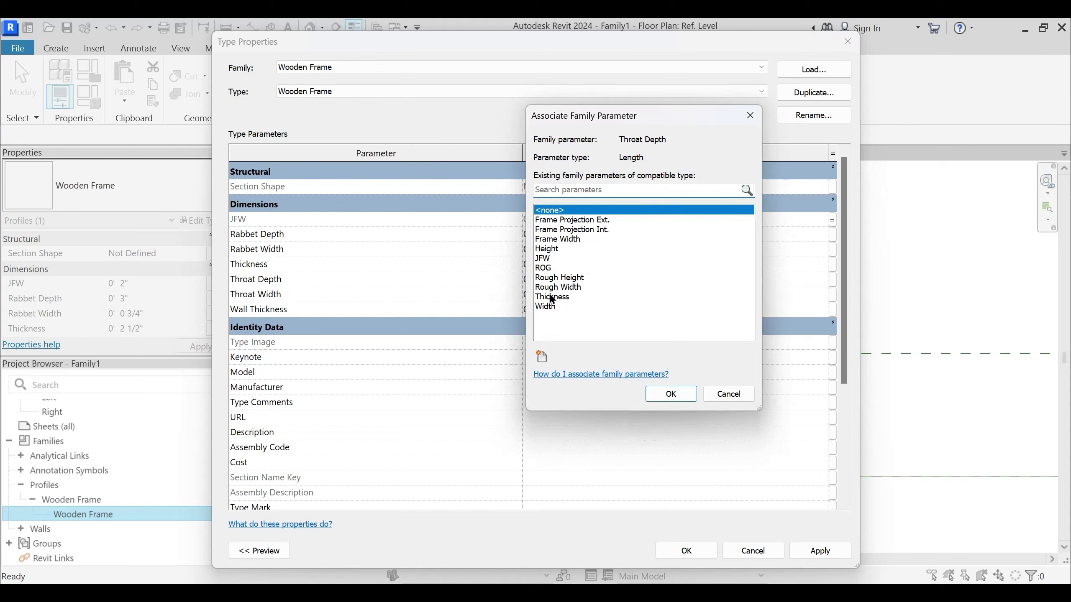
{"action": "left_click", "coordinate": [543, 356]}
{"action": "left_click", "coordinate": [543, 237]}
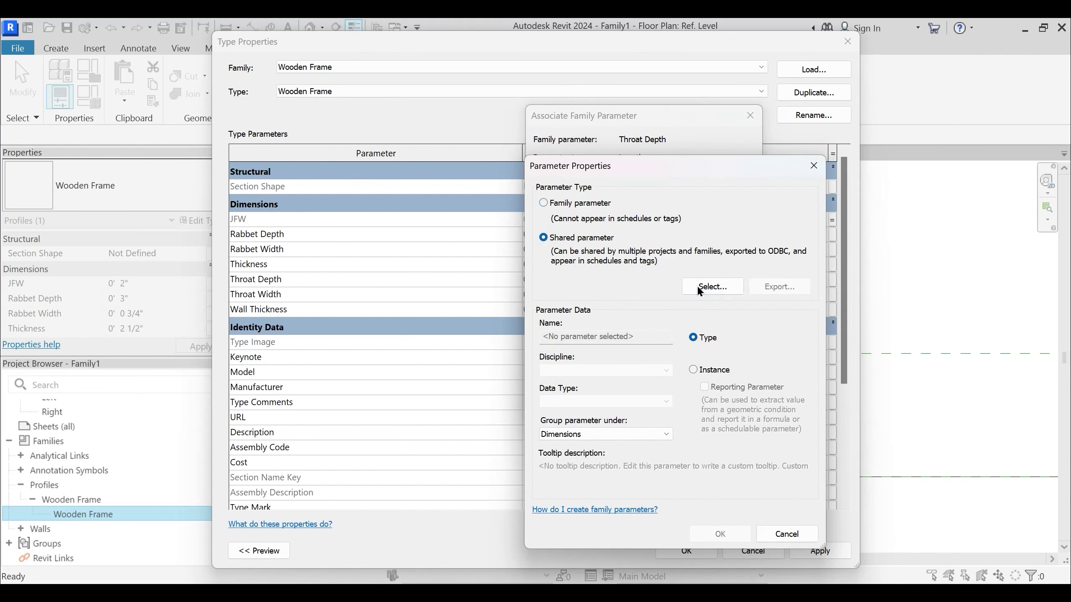
{"action": "left_click", "coordinate": [700, 290]}
{"action": "left_click", "coordinate": [716, 242]}
{"action": "left_click", "coordinate": [765, 366]}
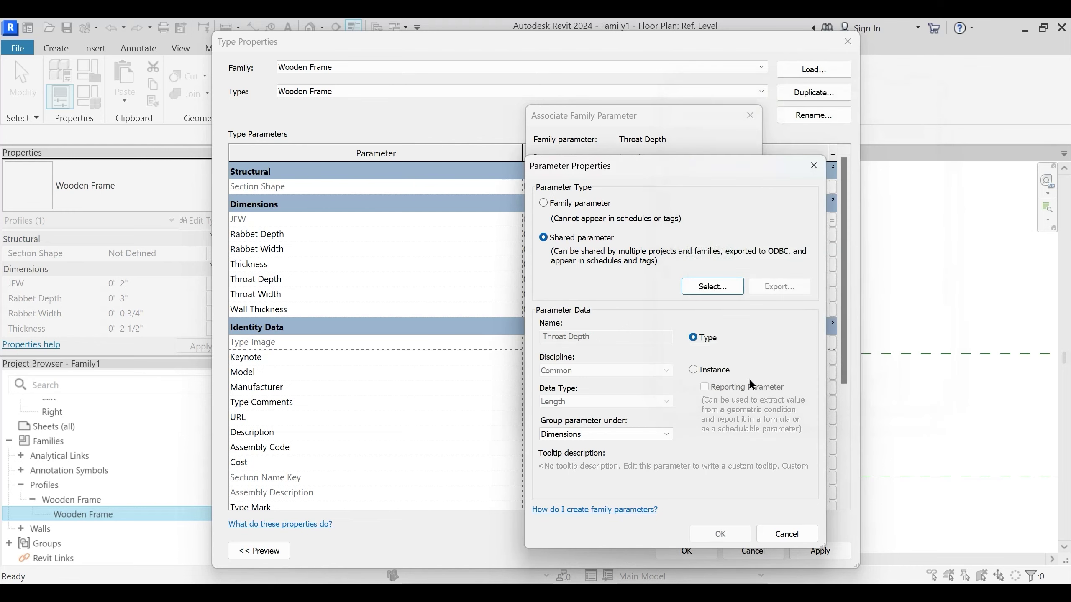
{"action": "left_click", "coordinate": [720, 534]}
{"action": "left_click", "coordinate": [658, 393]}
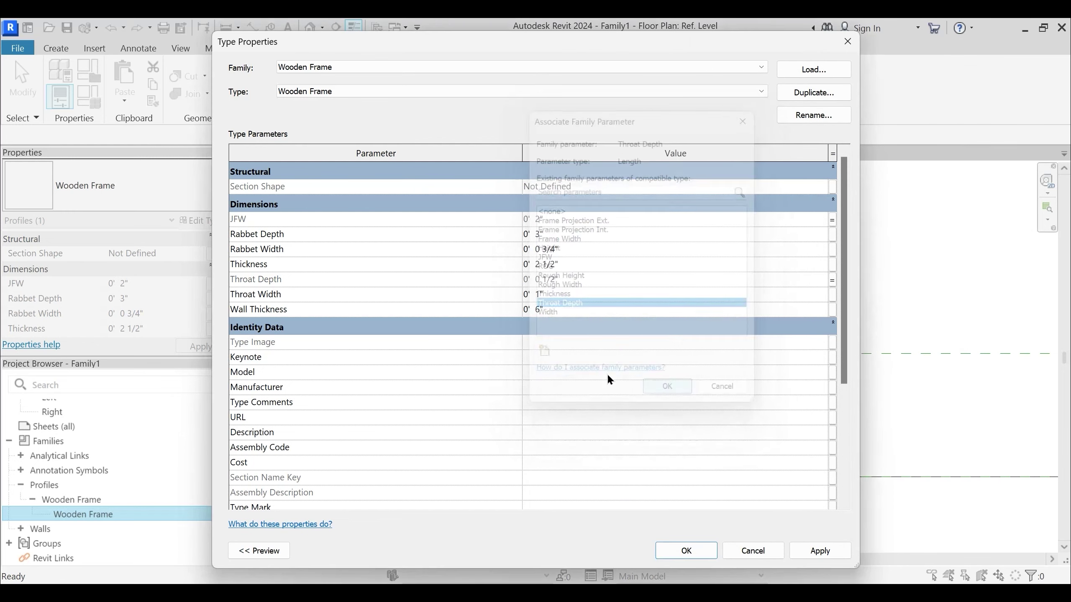
Add the shared parameter Wall Thickness to the door family and associate it with the profile's Wall Thickness dimension
{"action": "left_click", "coordinate": [833, 309]}
{"action": "left_click", "coordinate": [541, 357]}
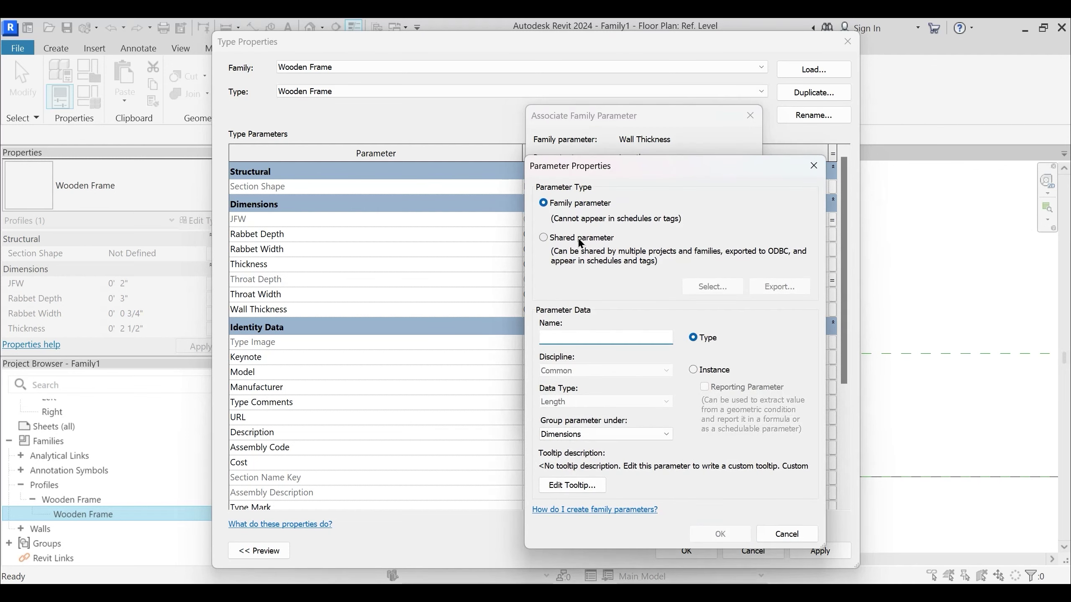
{"action": "left_click", "coordinate": [581, 238]}
{"action": "left_click", "coordinate": [772, 353]}
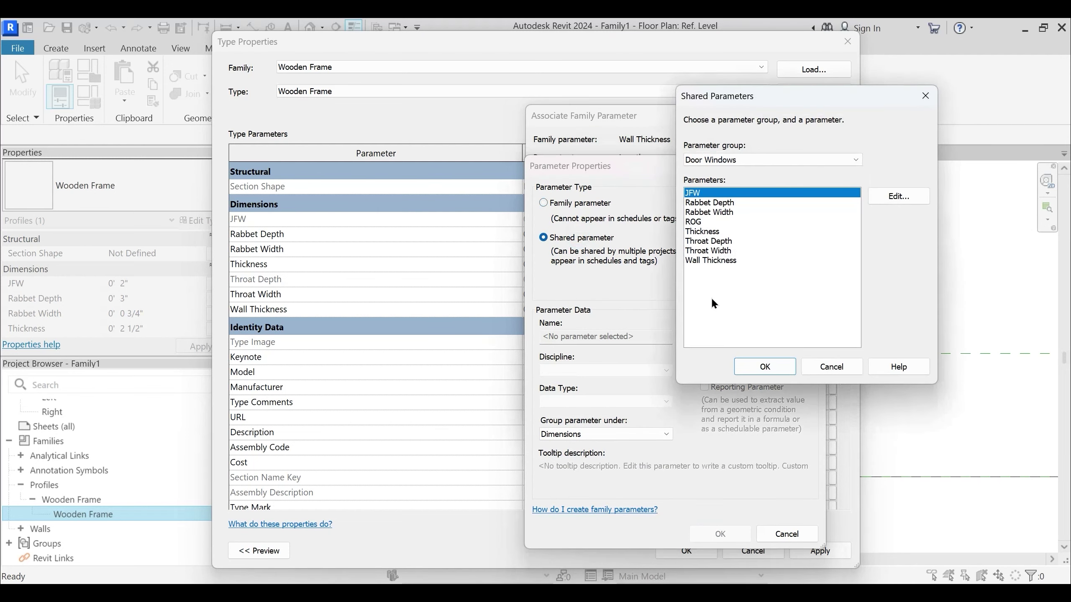
{"action": "left_click", "coordinate": [721, 259]}
{"action": "left_click", "coordinate": [764, 367]}
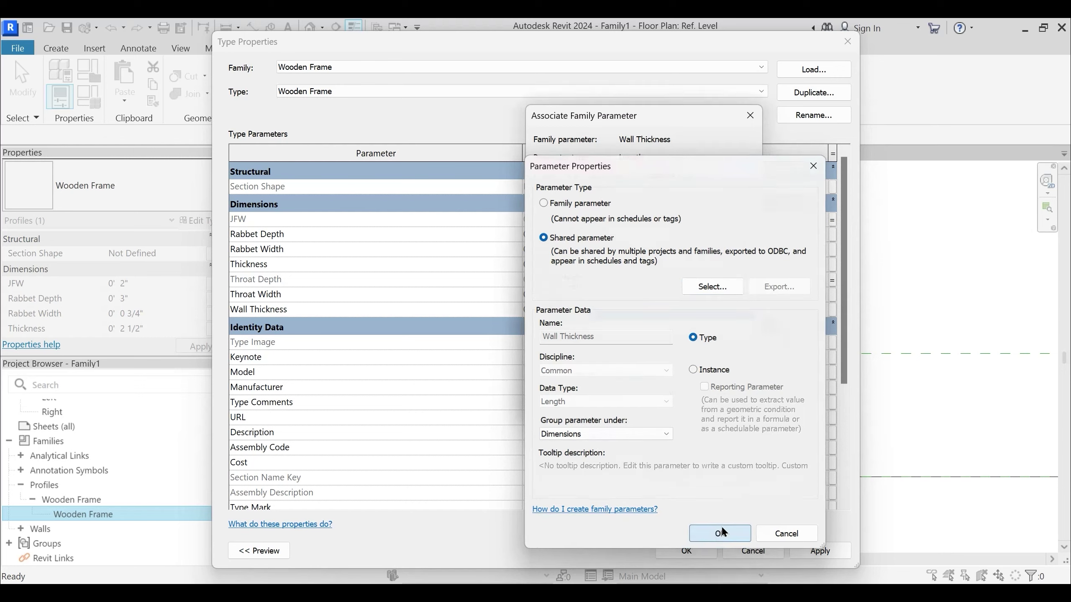
{"action": "left_click", "coordinate": [724, 535]}
{"action": "left_click", "coordinate": [677, 391]}
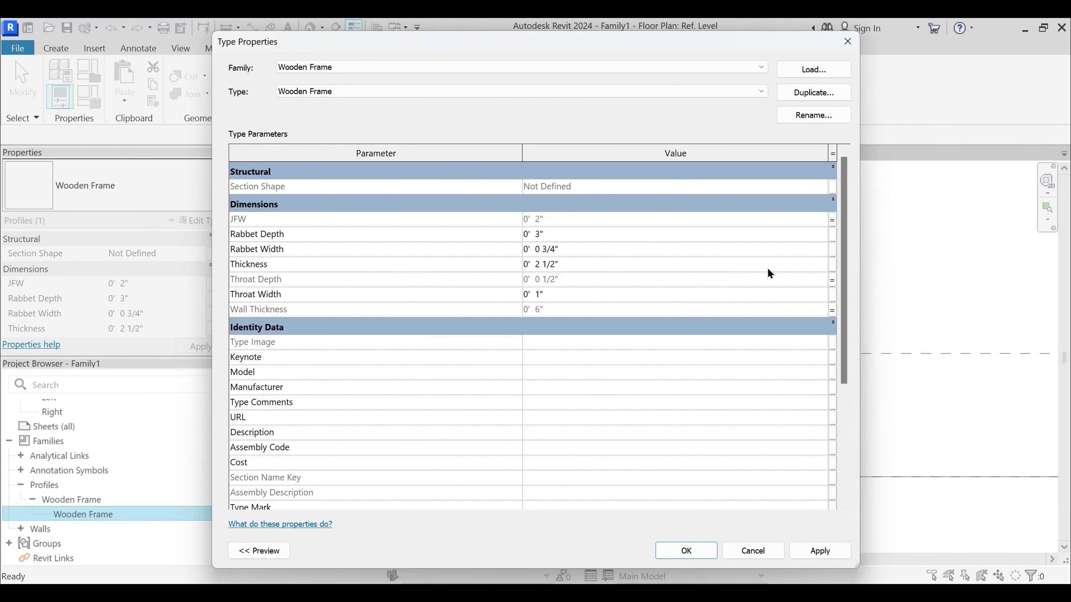
Associate the profile's Thickness dimension with the door family's existing Thickness parameter and apply the type changes
{"action": "left_click", "coordinate": [832, 265]}
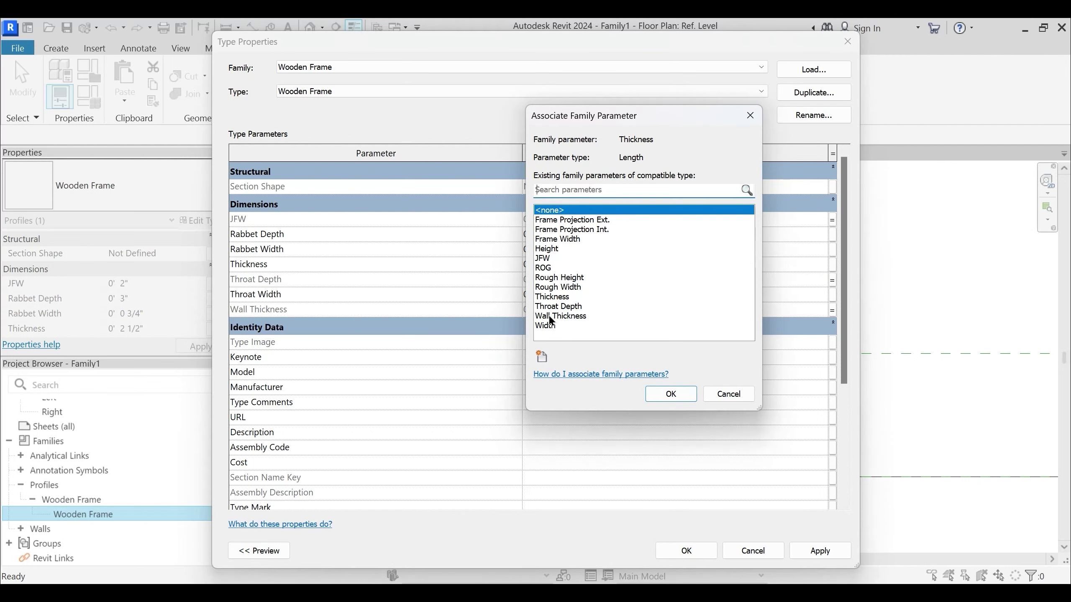
{"action": "left_click", "coordinate": [557, 300]}
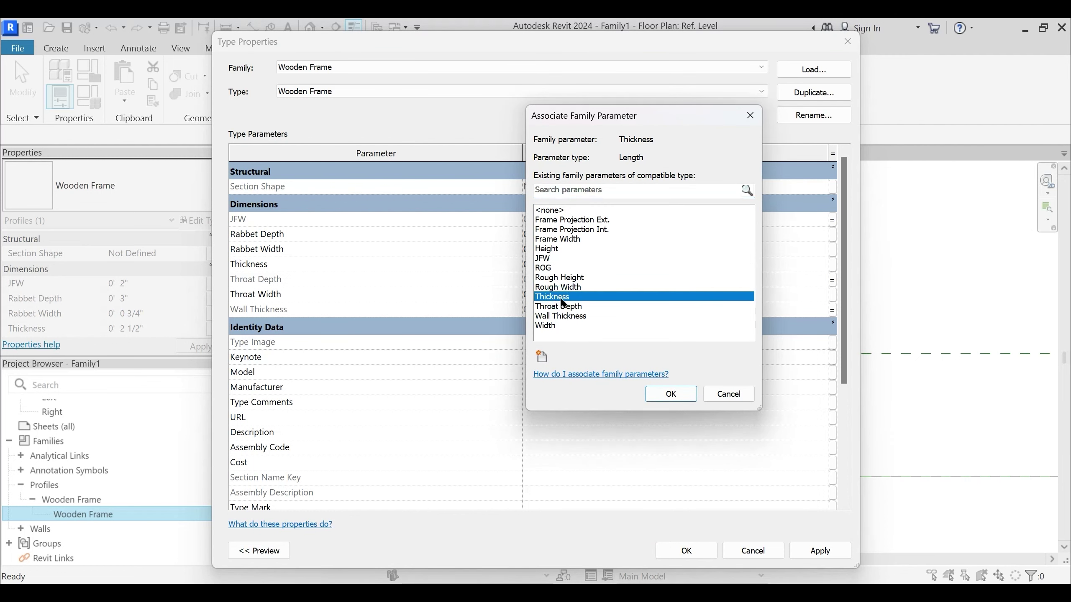
{"action": "left_click", "coordinate": [666, 394]}
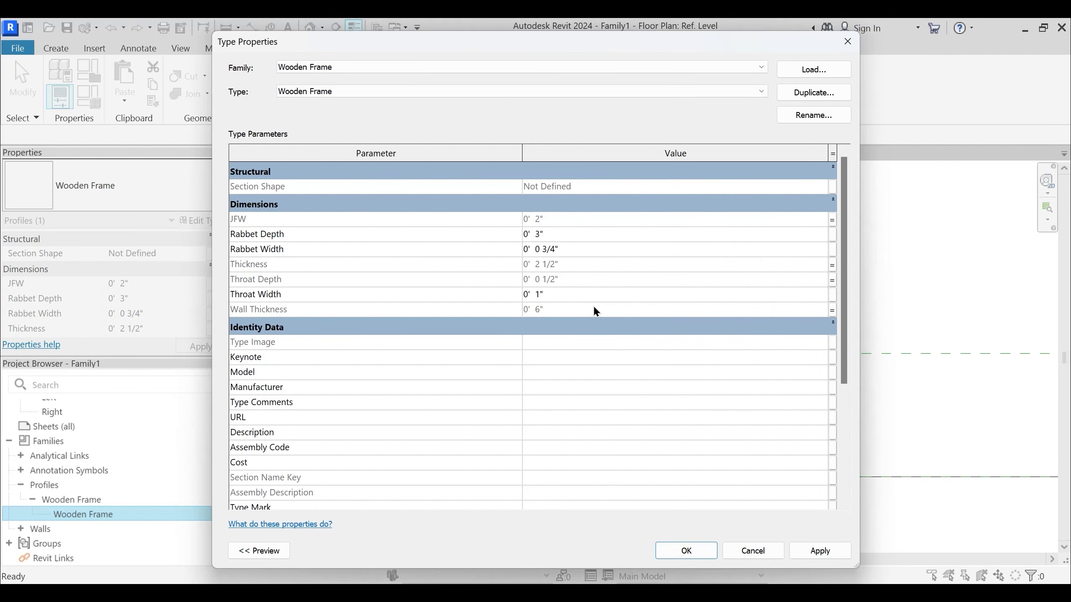
{"action": "left_click", "coordinate": [820, 551]}
{"action": "left_click", "coordinate": [684, 550]}
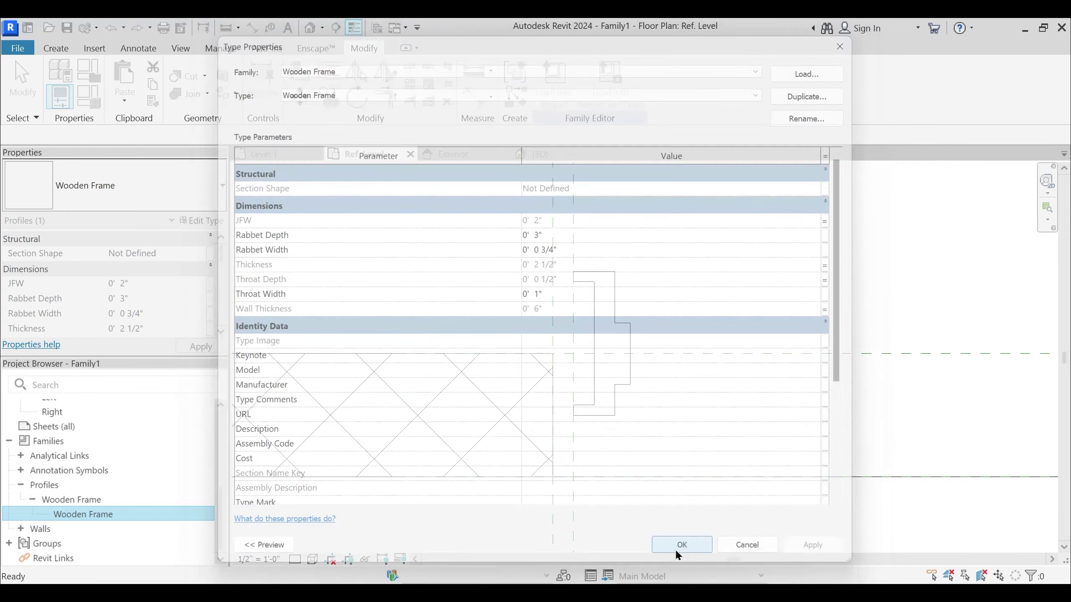
Review the door family's dimension parameters and their values in Family Types
{"action": "left_click", "coordinate": [78, 514]}
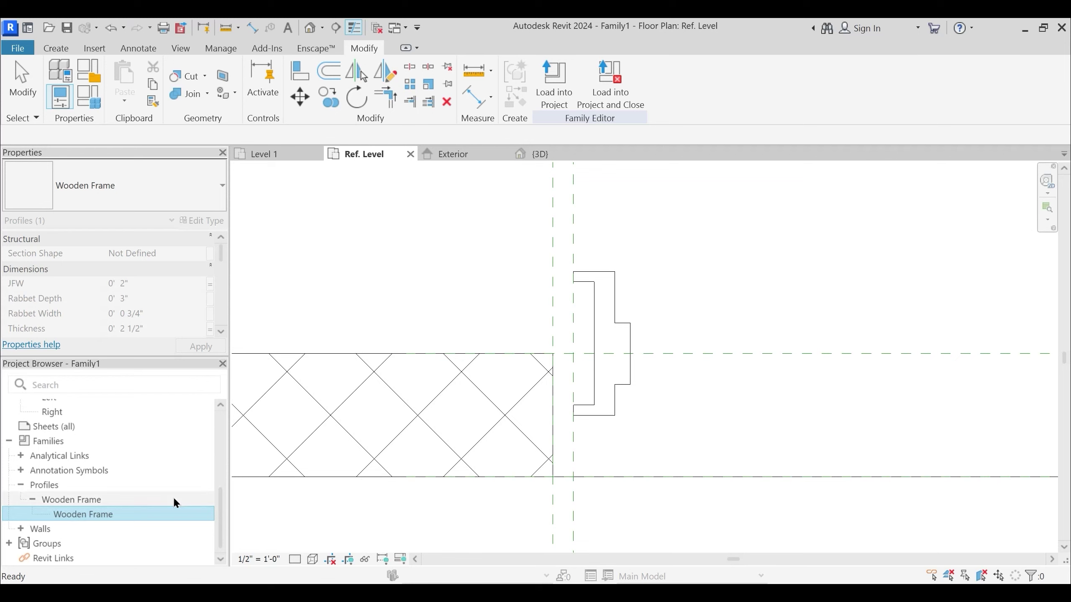
{"action": "left_click", "coordinate": [407, 263]}
{"action": "middle_click_drag", "start_coordinate": [407, 264], "coordinate": [540, 298]}
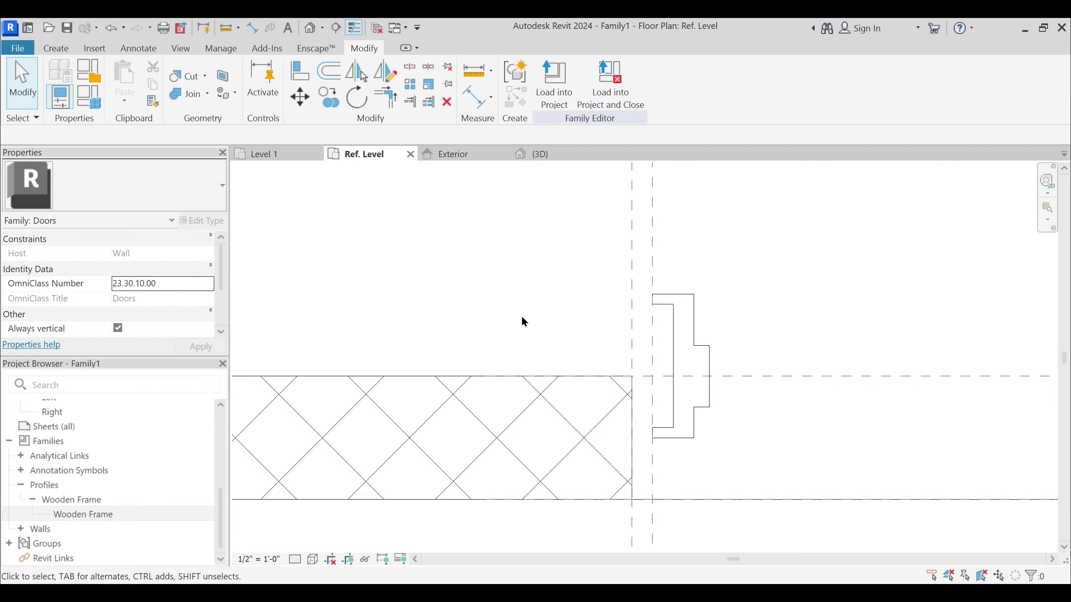
{"action": "left_click", "coordinate": [97, 102]}
{"action": "left_click_drag", "start_coordinate": [240, 34], "coordinate": [308, 31]}
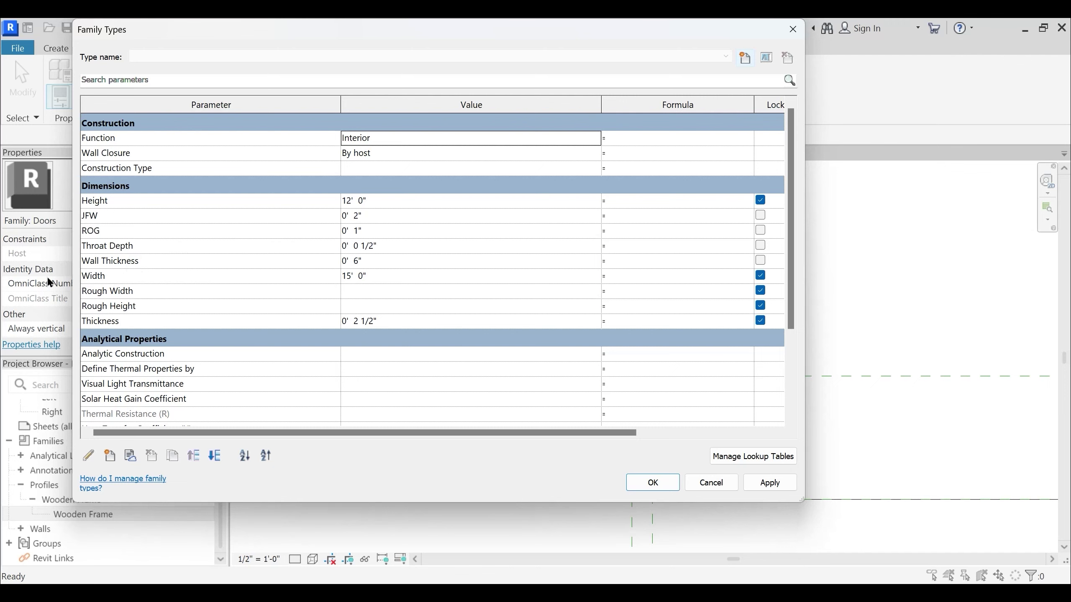
{"action": "key", "text": "Escape"}
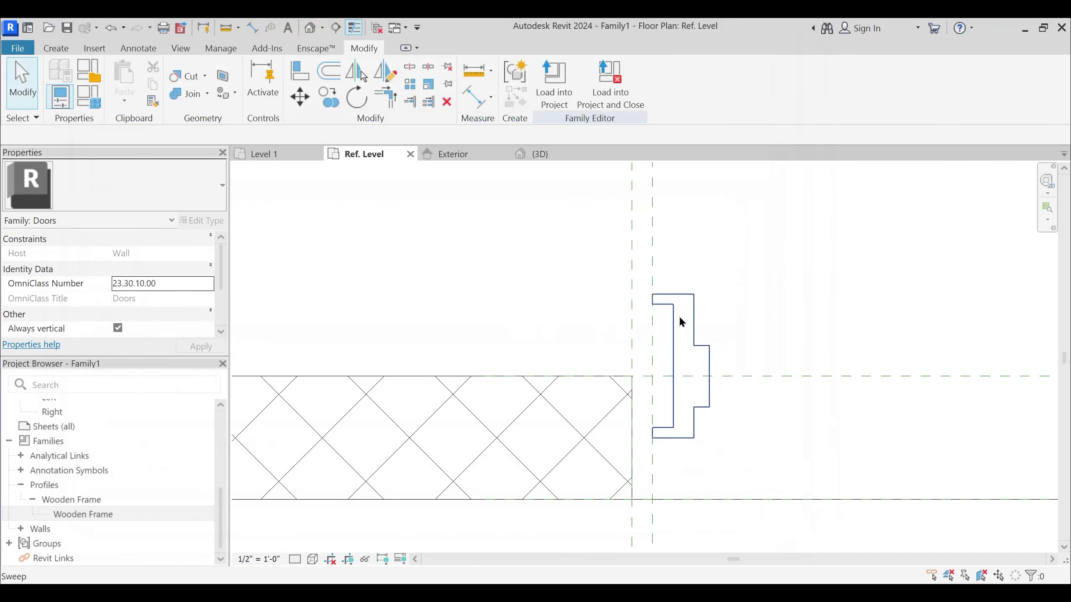
Associate the frame sweep's Horizontal Profile Offset with the JFW family parameter
{"action": "left_click", "coordinate": [671, 327]}
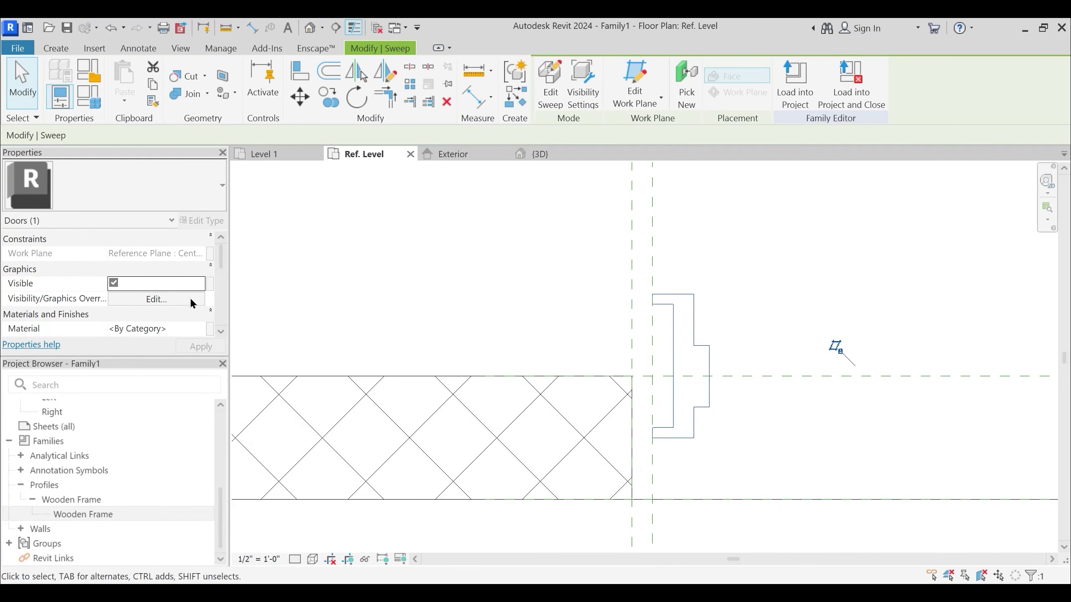
{"action": "scroll", "coordinate": [169, 292], "scroll_direction": "down", "scroll_amount": 3}
{"action": "scroll", "coordinate": [172, 295], "scroll_direction": "down", "scroll_amount": 2}
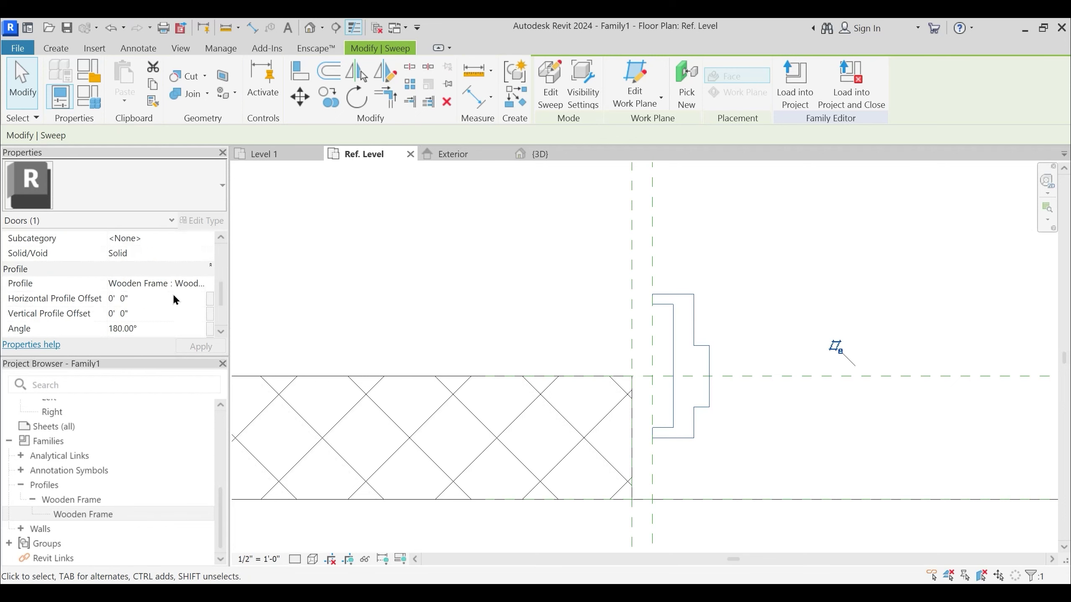
{"action": "left_click", "coordinate": [209, 300]}
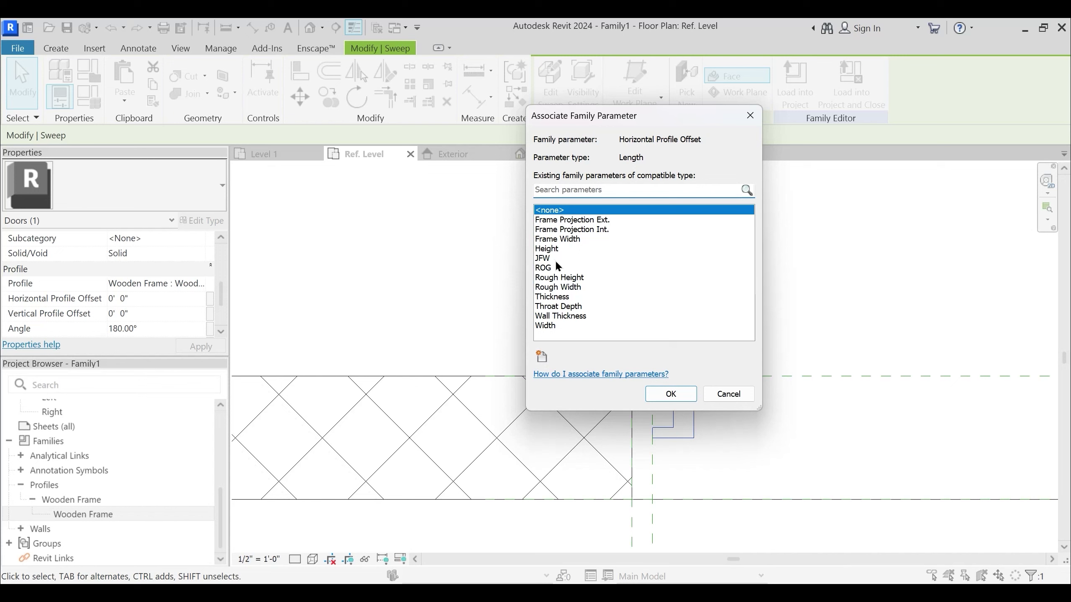
{"action": "left_click", "coordinate": [544, 259]}
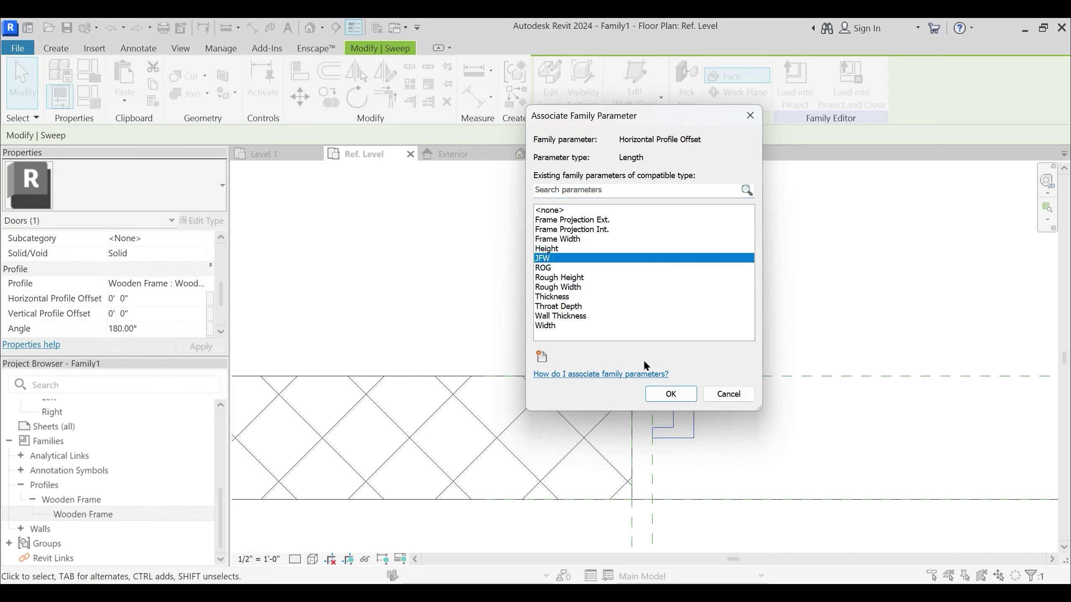
{"action": "left_click", "coordinate": [670, 394]}
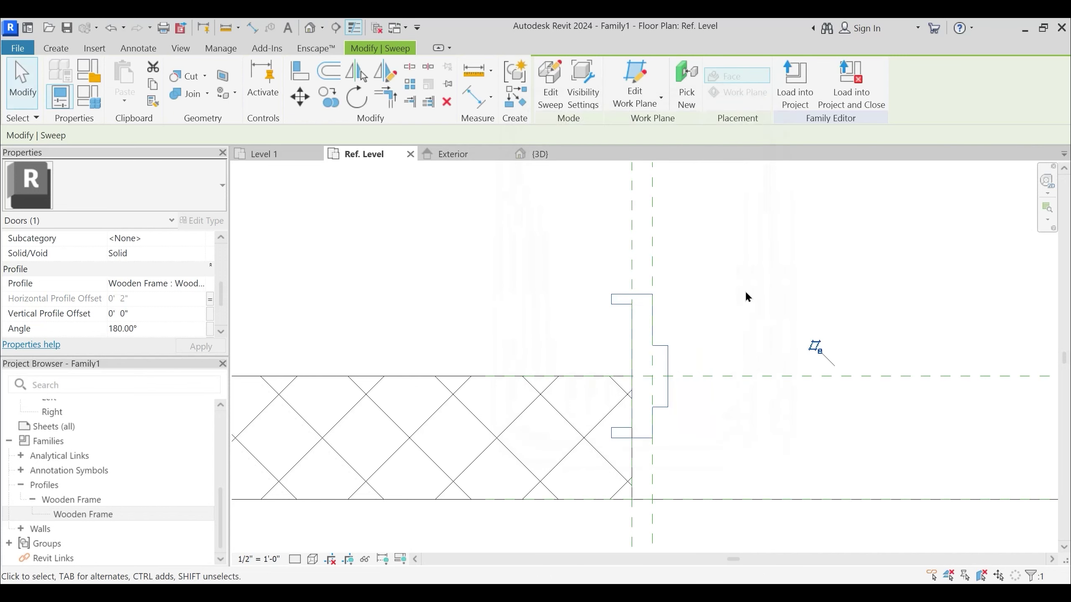
{"action": "left_click", "coordinate": [744, 290]}
Examine the frame sweep's position against the wall end and review its profile offset properties
{"action": "middle_click_drag", "start_coordinate": [687, 416], "coordinate": [673, 344]}
{"action": "scroll", "coordinate": [671, 338], "scroll_direction": "down", "scroll_amount": 2}
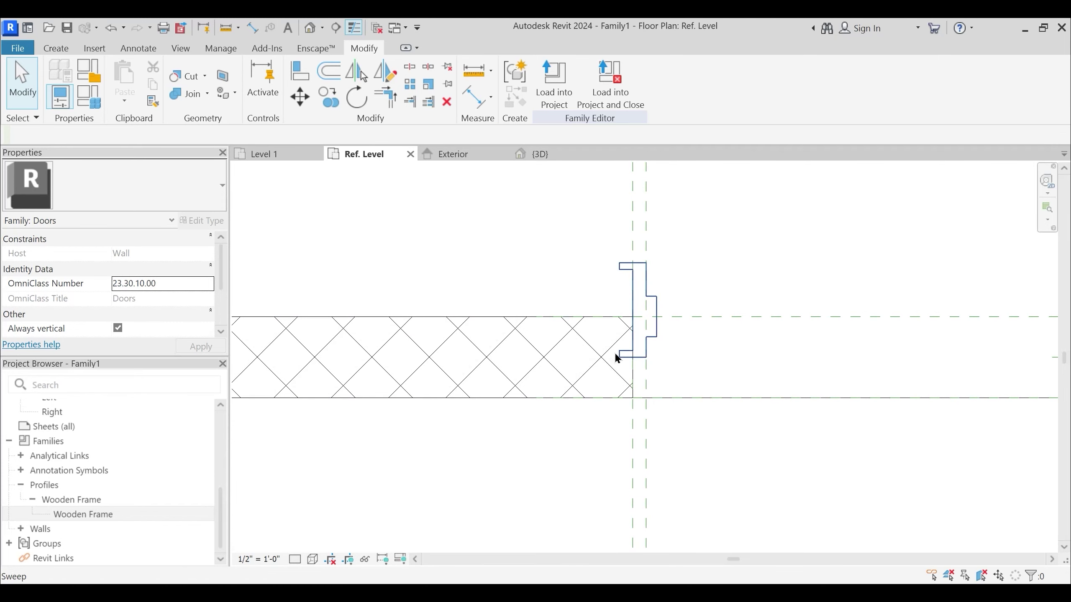
{"action": "middle_click_drag", "start_coordinate": [645, 297], "coordinate": [645, 333]}
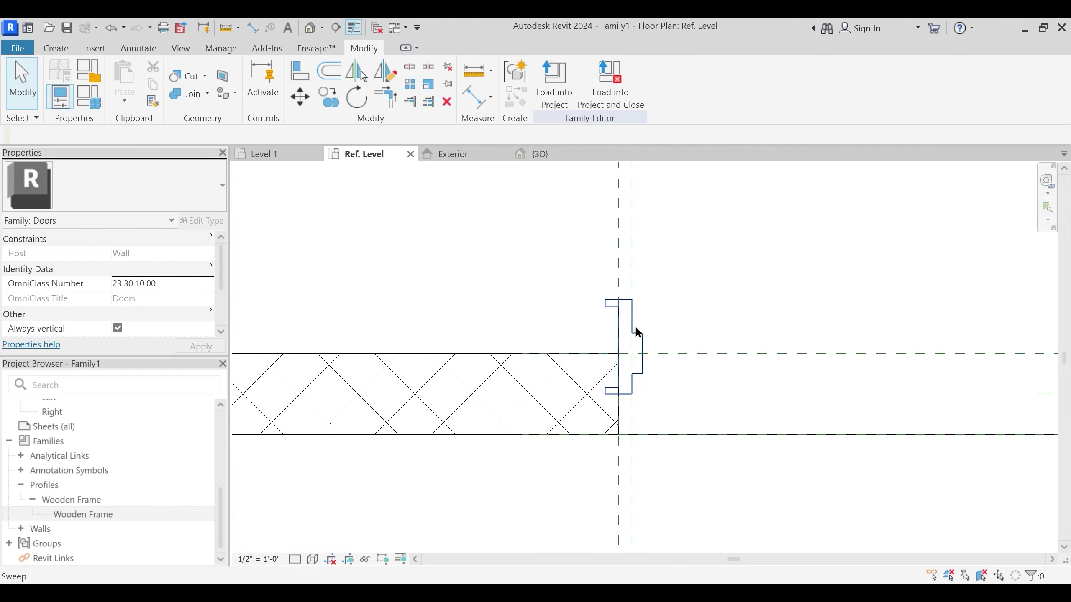
{"action": "left_click", "coordinate": [638, 332]}
{"action": "scroll", "coordinate": [154, 302], "scroll_direction": "down", "scroll_amount": 5}
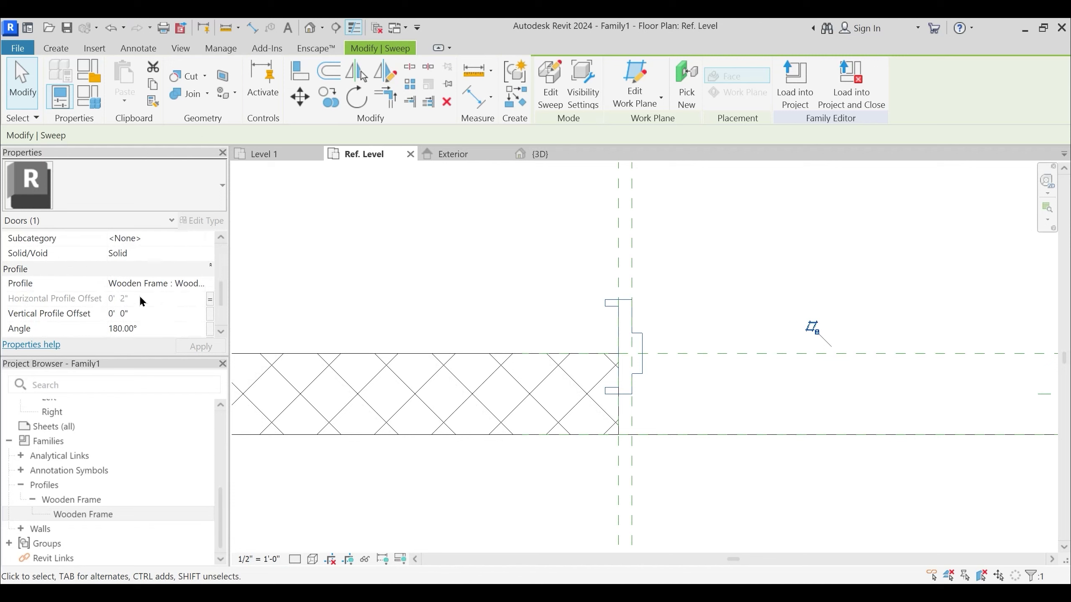
{"action": "left_click", "coordinate": [669, 308]}
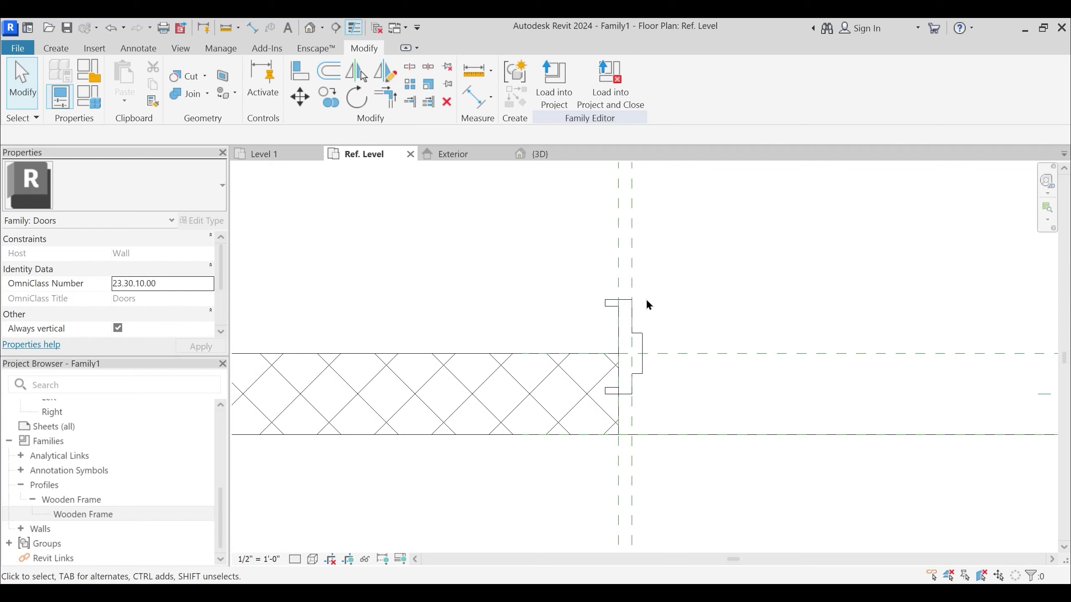
{"action": "middle_click_drag", "start_coordinate": [659, 322], "coordinate": [659, 339]}
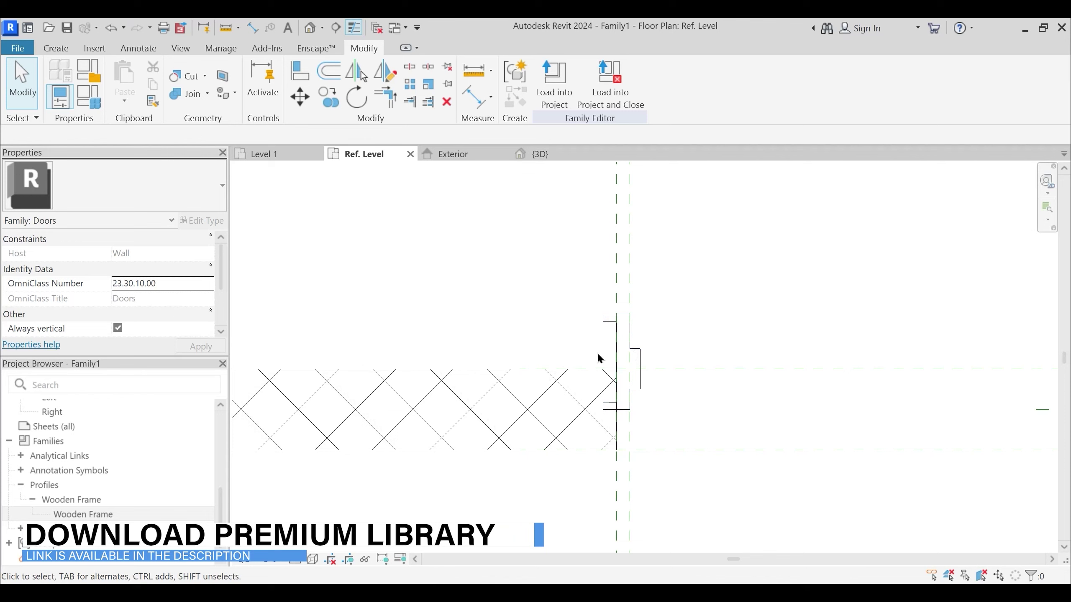
Check the distance between the frame's exterior lip and the wall face with an unplaced aligned dimension
{"action": "scroll", "coordinate": [596, 351], "scroll_direction": "up", "scroll_amount": 1}
{"action": "key", "text": "d"}
{"action": "key", "text": "i"}
{"action": "scroll", "coordinate": [616, 346], "scroll_direction": "up", "scroll_amount": 2}
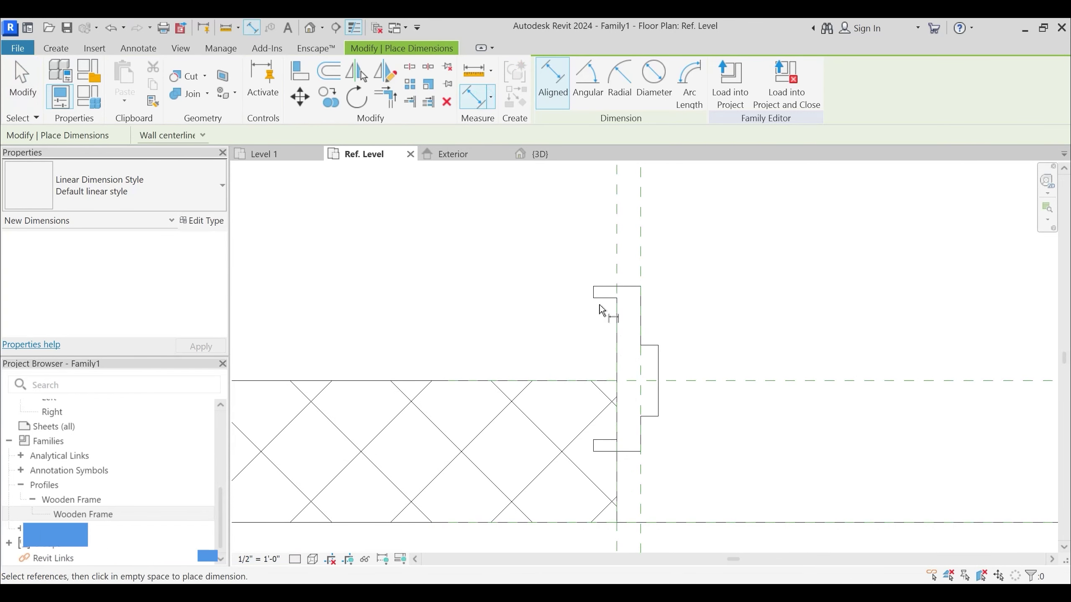
{"action": "left_click", "coordinate": [611, 302]}
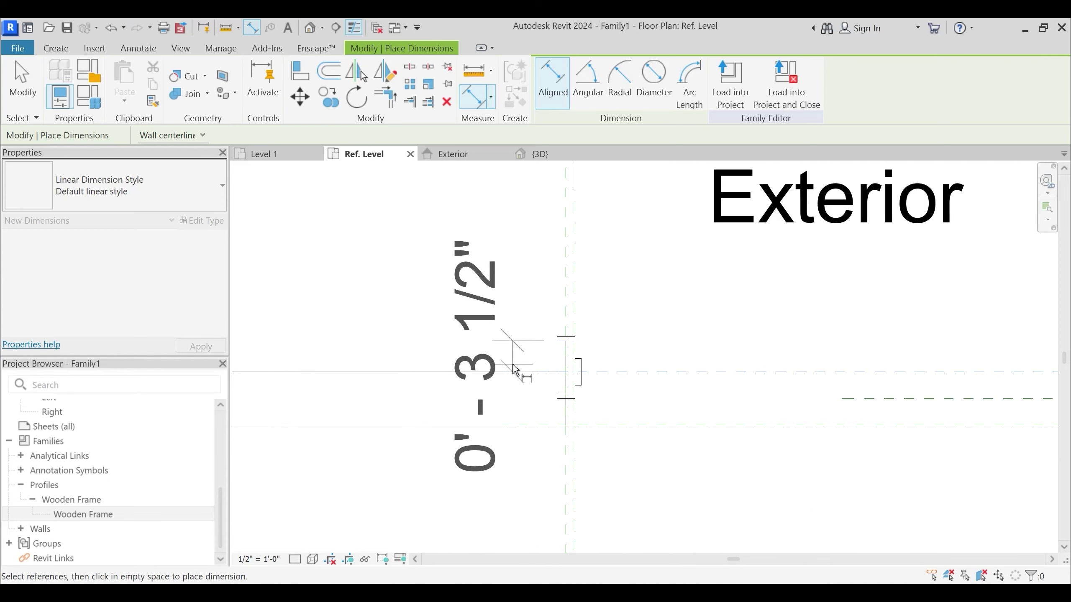
{"action": "key", "text": "Escape"}
{"action": "key", "text": "Escape"}
Measure from the wall's exterior corner at the opening to the frame's lip and inspect how the frame sits on the wall
{"action": "scroll", "coordinate": [532, 359], "scroll_direction": "down", "scroll_amount": 2}
{"action": "middle_click_drag", "start_coordinate": [542, 388], "coordinate": [545, 317]}
{"action": "left_click", "coordinate": [542, 326]}
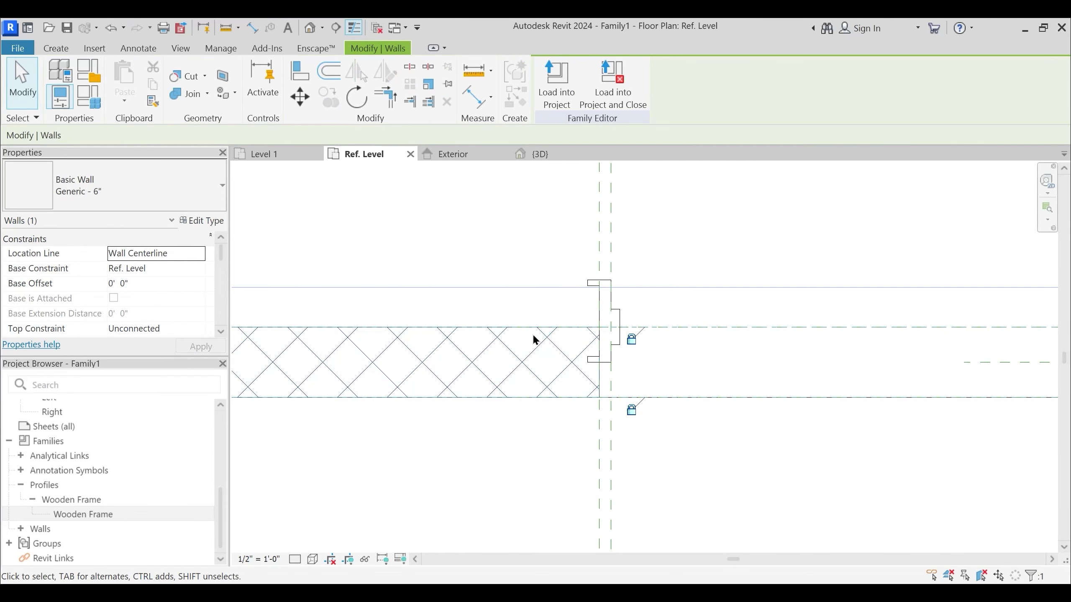
{"action": "key", "text": "Escape"}
{"action": "left_click", "coordinate": [474, 70]}
{"action": "left_click", "coordinate": [542, 398]}
{"action": "key", "text": "Escape"}
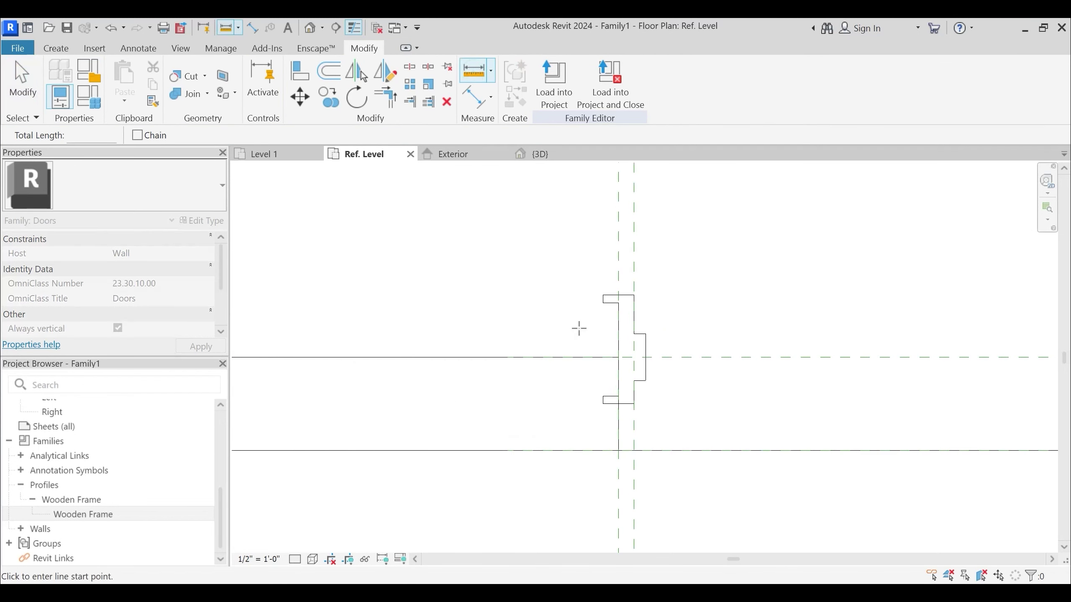
{"action": "left_click", "coordinate": [618, 357]}
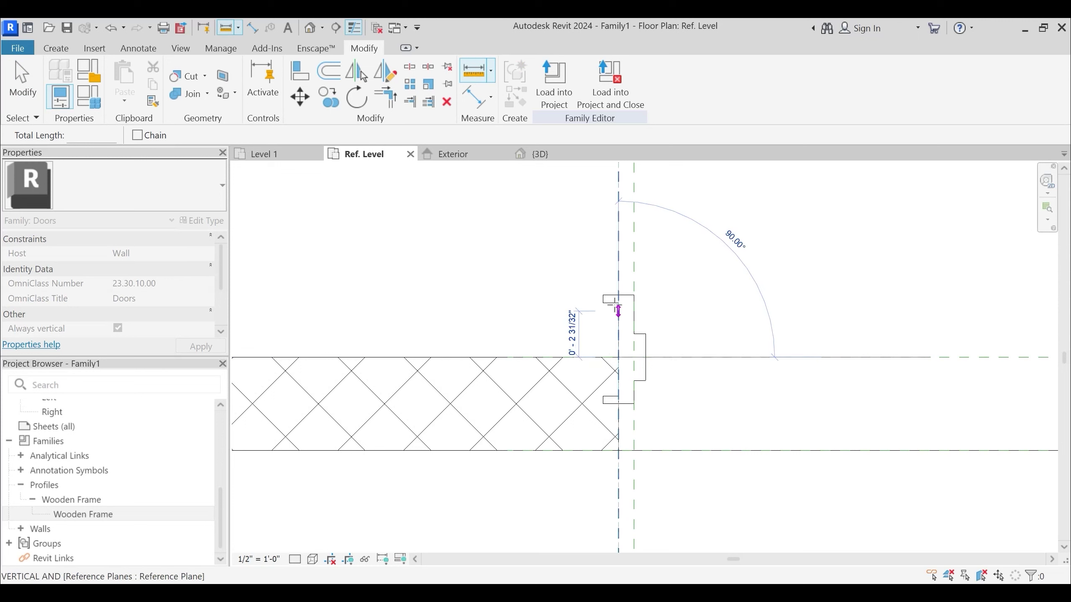
{"action": "key", "text": "Escape"}
{"action": "key", "text": "Escape"}
{"action": "scroll", "coordinate": [560, 322], "scroll_direction": "down", "scroll_amount": 2}
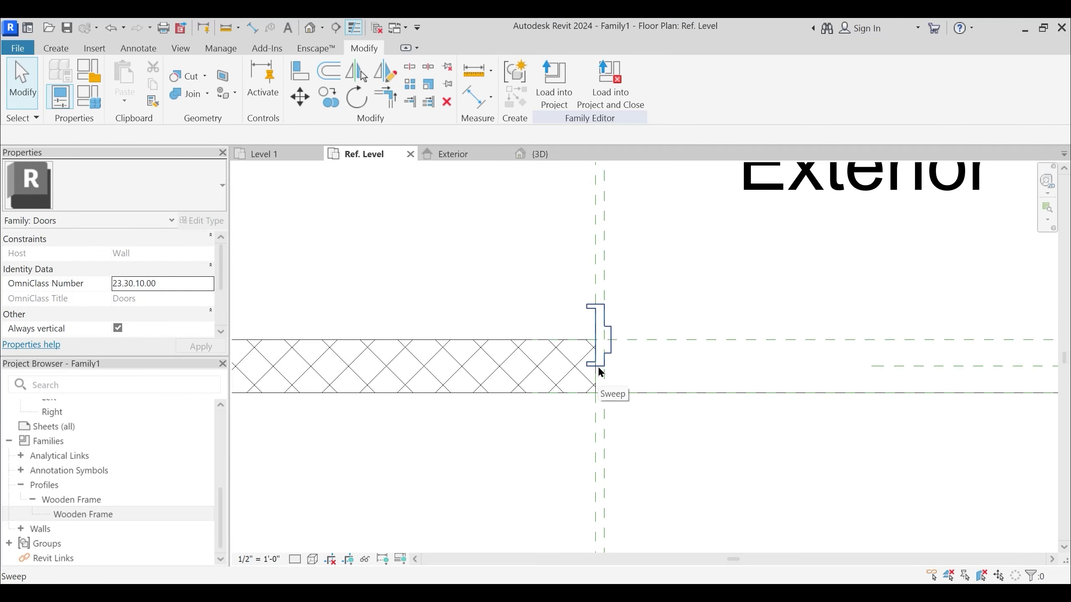
{"action": "scroll", "coordinate": [539, 366], "scroll_direction": "down", "scroll_amount": 2}
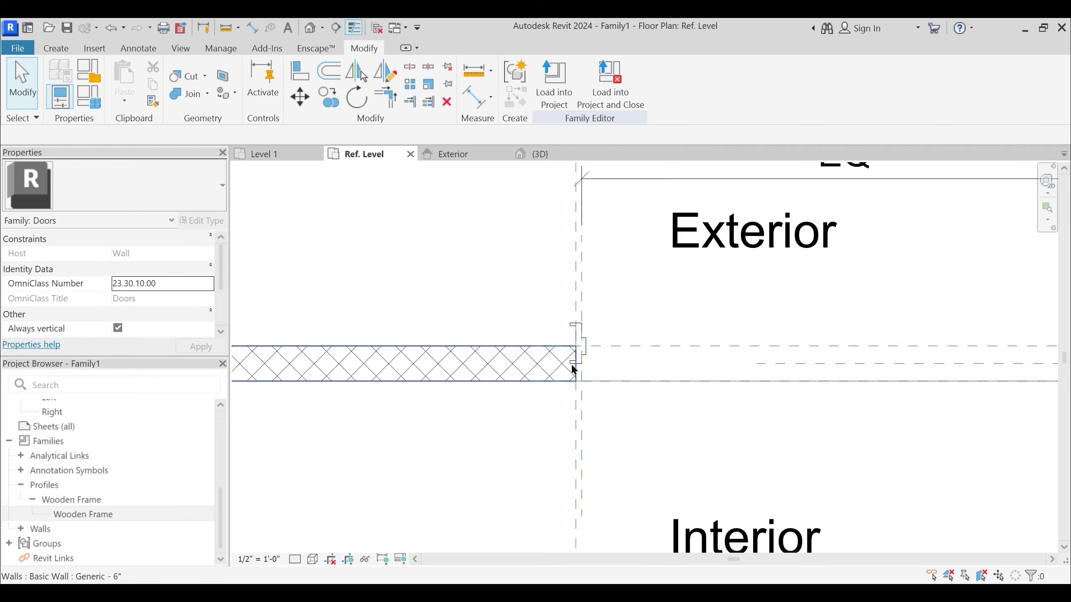
{"action": "scroll", "coordinate": [573, 370], "scroll_direction": "up", "scroll_amount": 2}
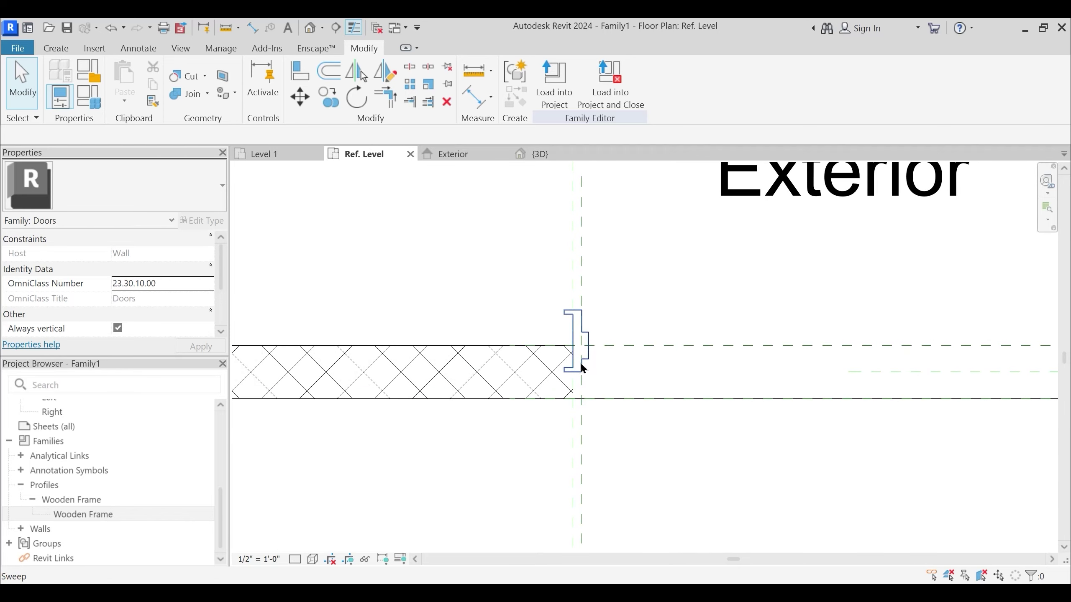
Place an aligned dimension between the host wall's two faces, beyond the wall's free end
{"action": "scroll", "coordinate": [510, 342], "scroll_direction": "down", "scroll_amount": 5}
{"action": "middle_click_drag", "start_coordinate": [712, 399], "coordinate": [297, 425]}
{"action": "scroll", "coordinate": [470, 391], "scroll_direction": "up", "scroll_amount": 1}
{"action": "left_click", "coordinate": [476, 103]}
{"action": "scroll", "coordinate": [634, 404], "scroll_direction": "up", "scroll_amount": 1}
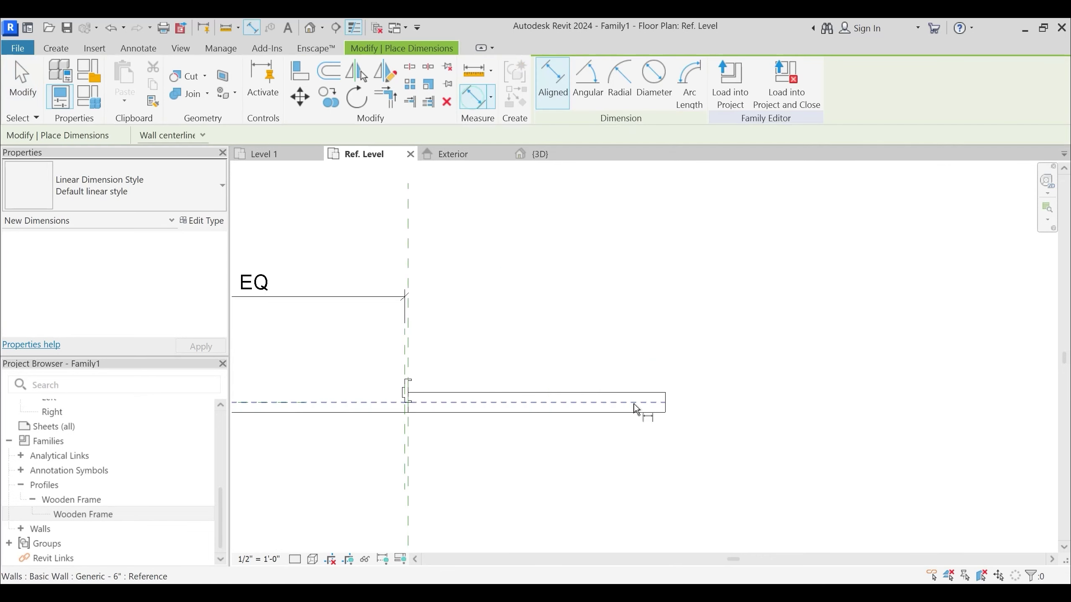
{"action": "scroll", "coordinate": [653, 415], "scroll_direction": "up", "scroll_amount": 1}
{"action": "left_click", "coordinate": [654, 411]}
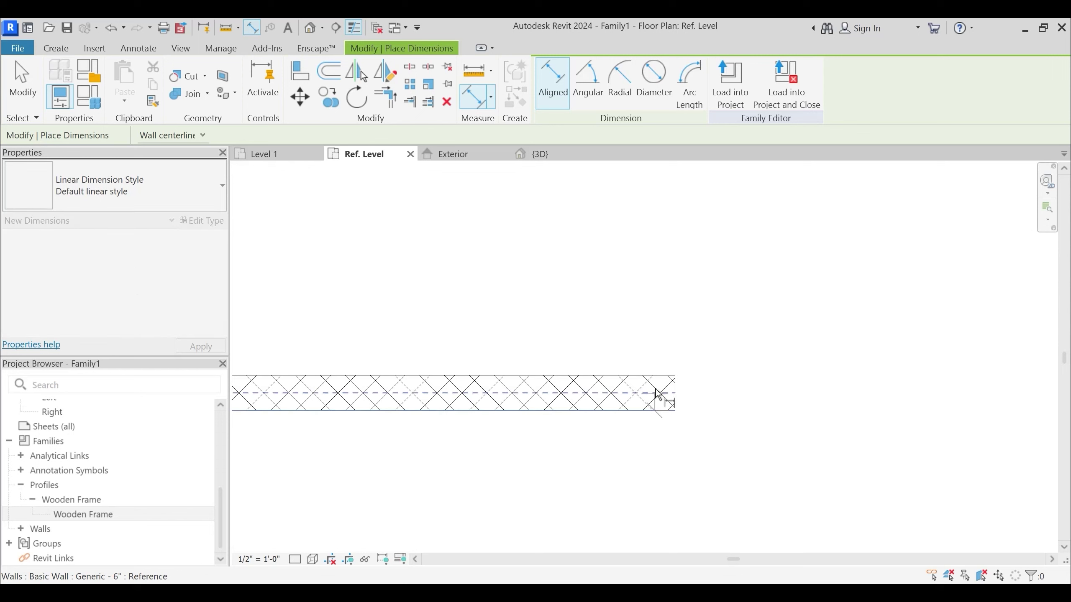
{"action": "left_click", "coordinate": [660, 376]}
{"action": "left_click", "coordinate": [783, 377]}
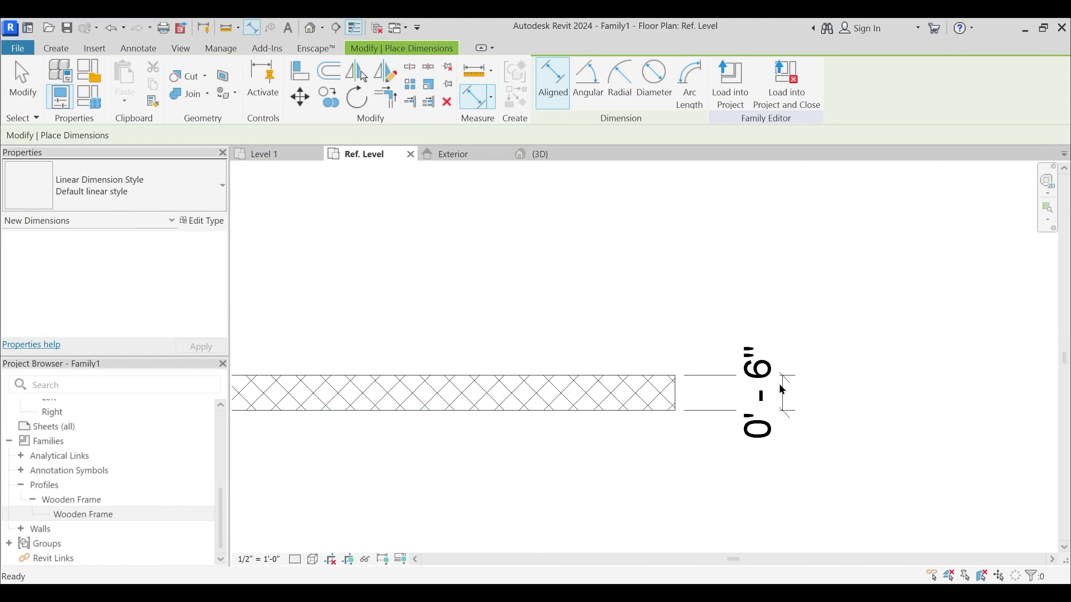
{"action": "key", "text": "Escape"}
Label the dimension across the wall's faces with the existing Wall Thickness parameter
{"action": "left_click", "coordinate": [761, 373]}
{"action": "left_click", "coordinate": [577, 81]}
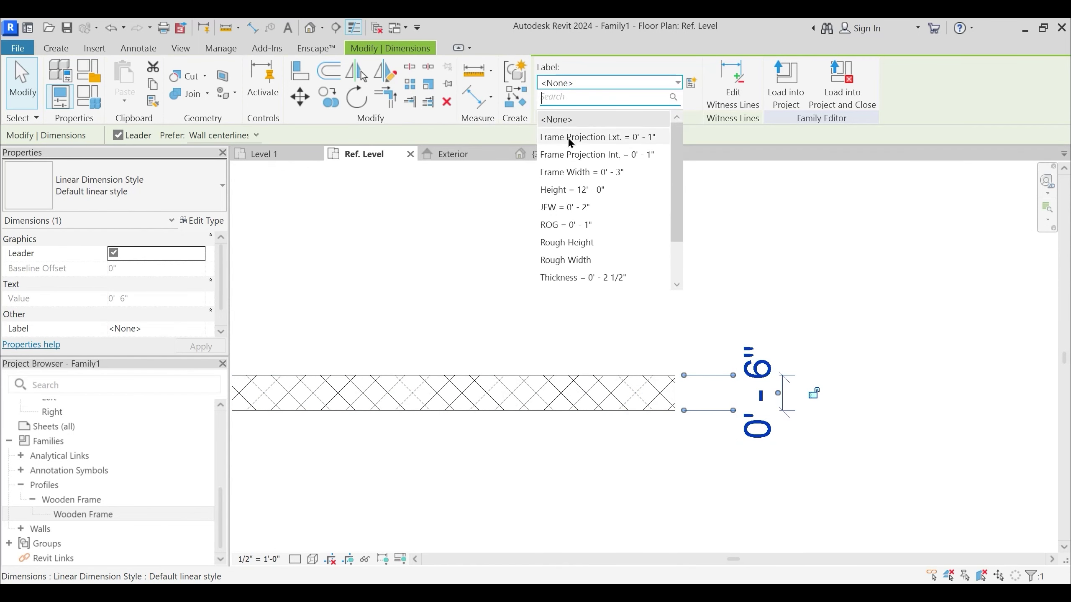
{"action": "scroll", "coordinate": [591, 228], "scroll_direction": "down", "scroll_amount": 1}
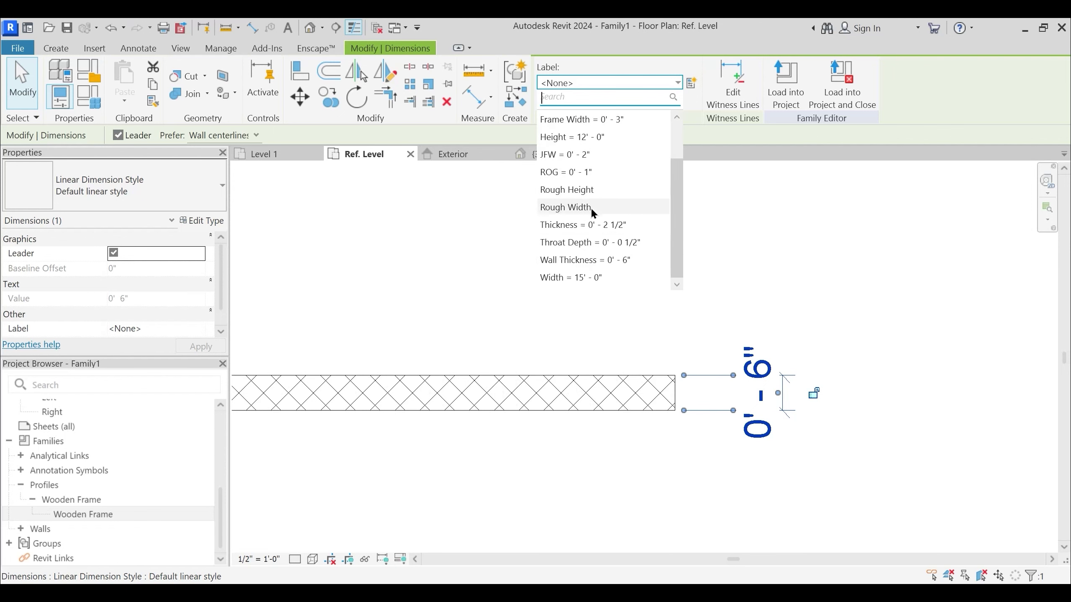
{"action": "left_click", "coordinate": [598, 259]}
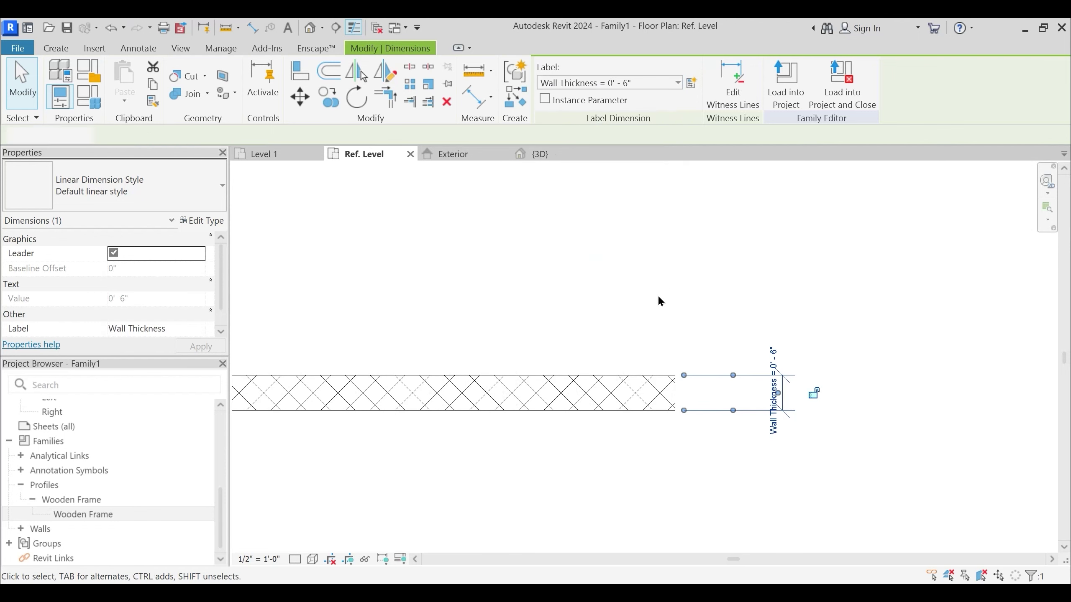
{"action": "left_click", "coordinate": [534, 254]}
{"action": "middle_click_drag", "start_coordinate": [535, 254], "coordinate": [691, 244]}
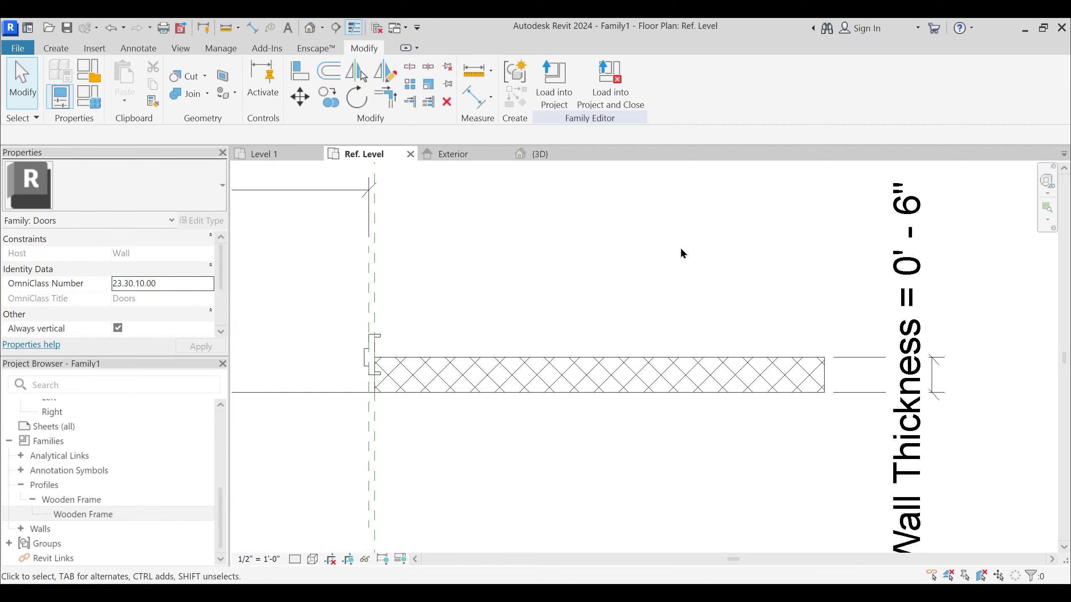
Change the Wall Thickness shared parameter to an instance reporting parameter in the family types
{"action": "left_click", "coordinate": [88, 98]}
{"action": "left_click_drag", "start_coordinate": [349, 38], "coordinate": [442, 49]}
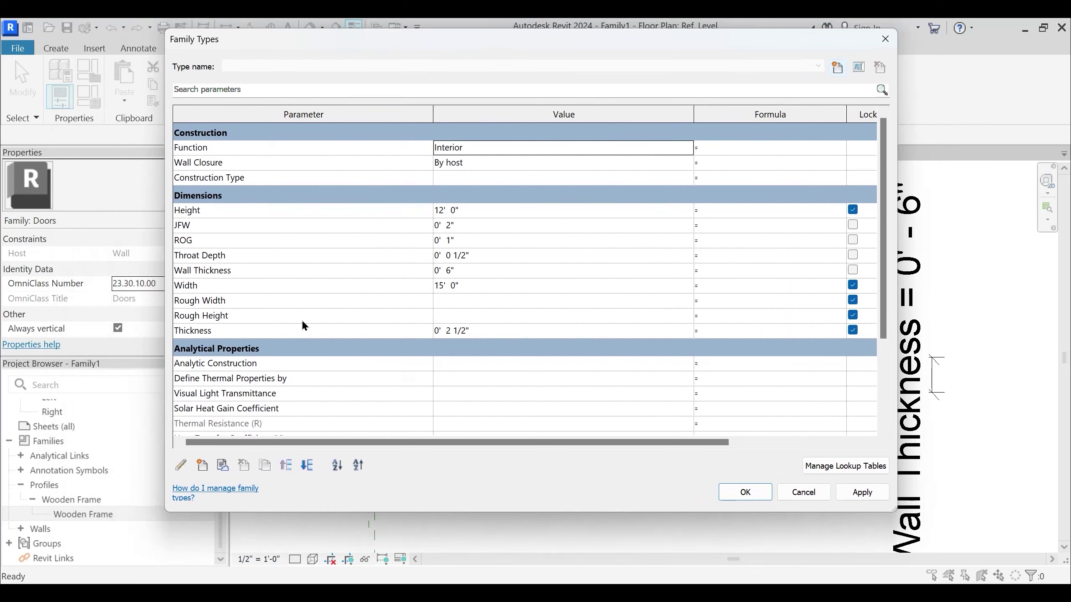
{"action": "left_click", "coordinate": [216, 274]}
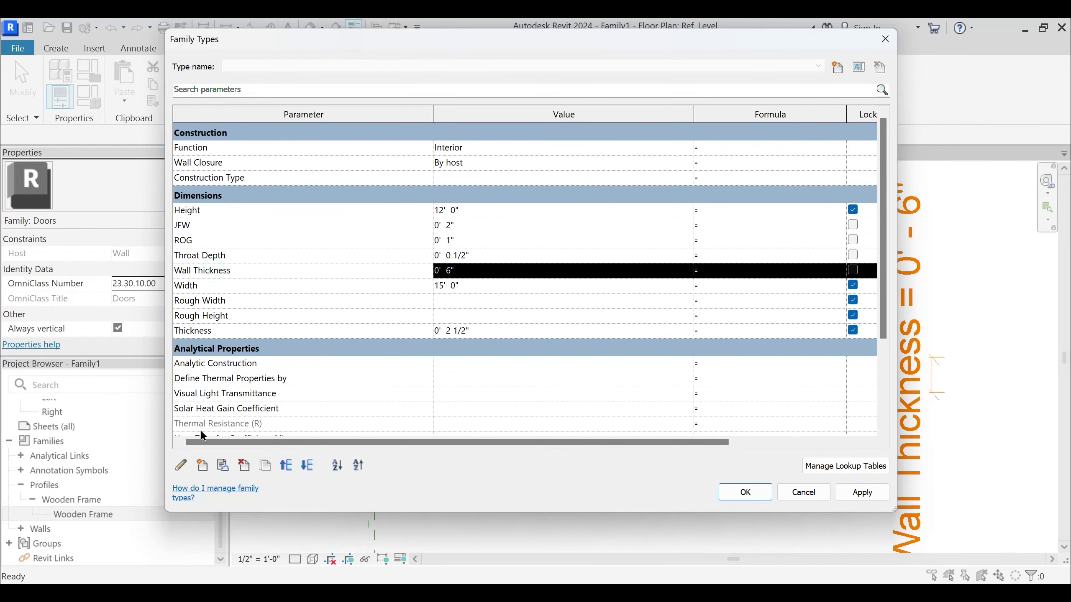
{"action": "left_click", "coordinate": [181, 466]}
{"action": "left_click", "coordinate": [693, 370]}
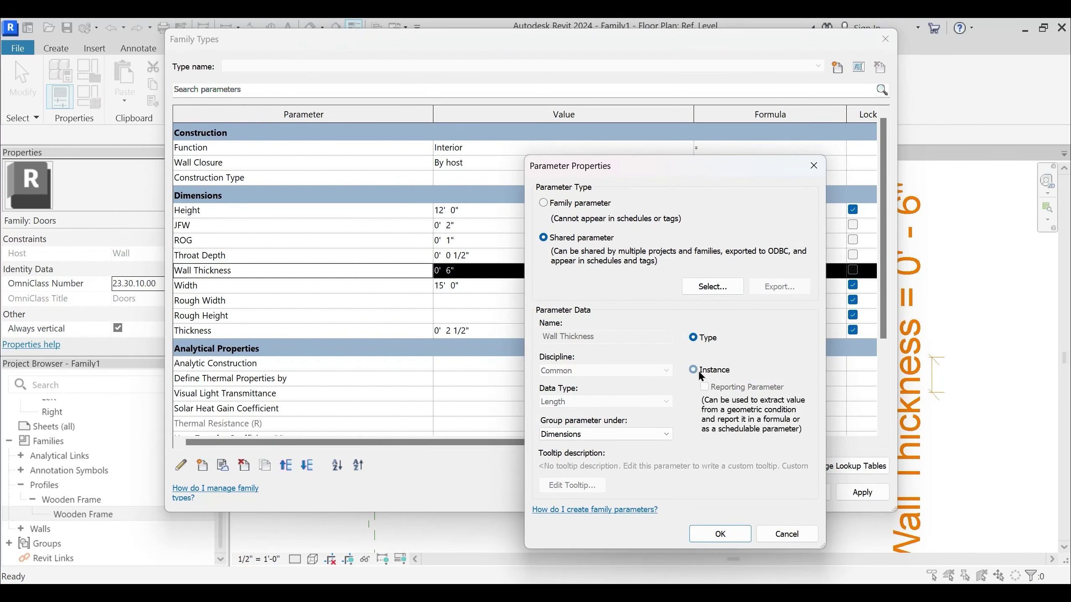
{"action": "left_click", "coordinate": [704, 387]}
{"action": "left_click", "coordinate": [722, 533]}
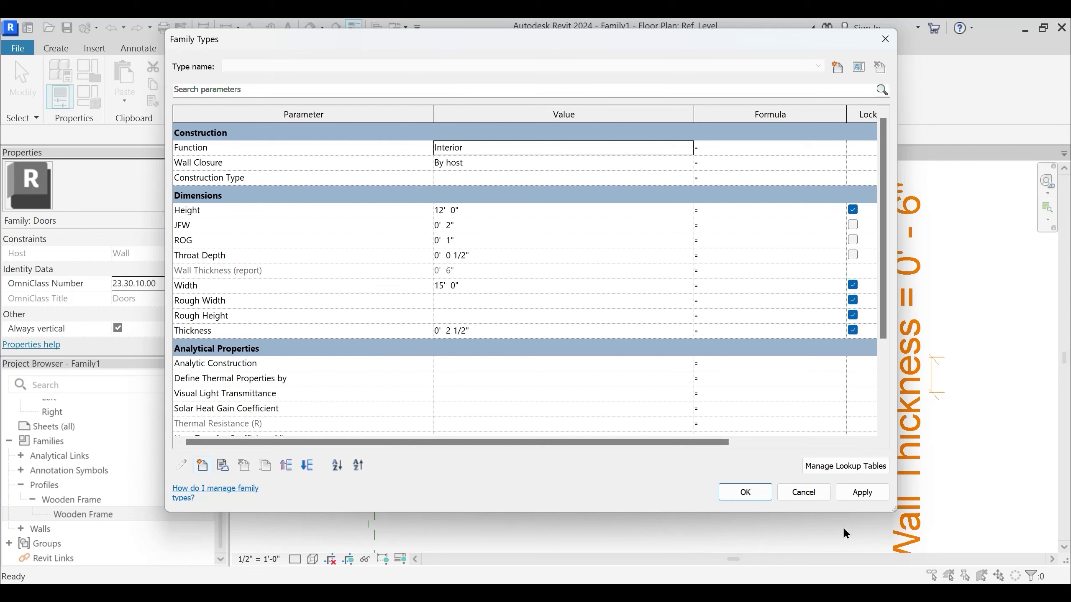
{"action": "left_click", "coordinate": [727, 497]}
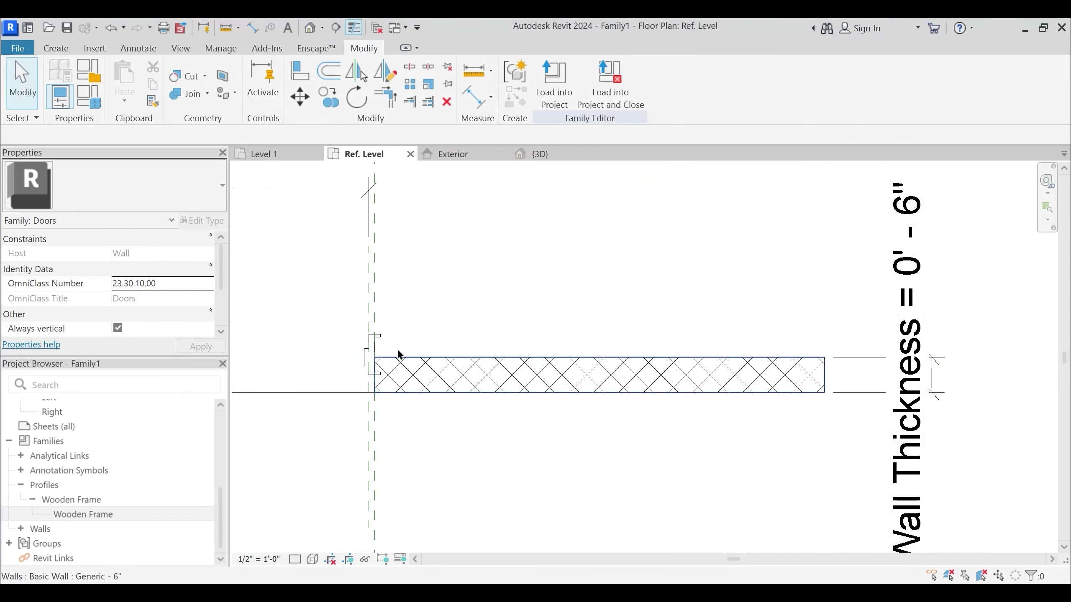
For the frame sweep's Vertical Profile Offset, create a shared Length parameter named Frame Vertical Offset in the Door Windows group
{"action": "scroll", "coordinate": [139, 292], "scroll_direction": "down", "scroll_amount": 5}
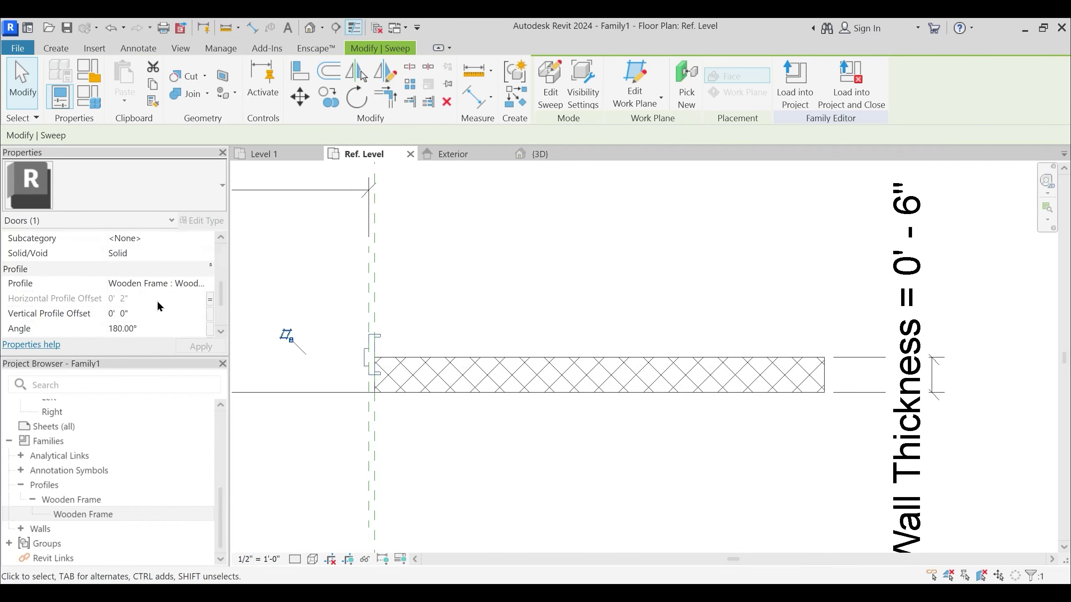
{"action": "left_click", "coordinate": [210, 315]}
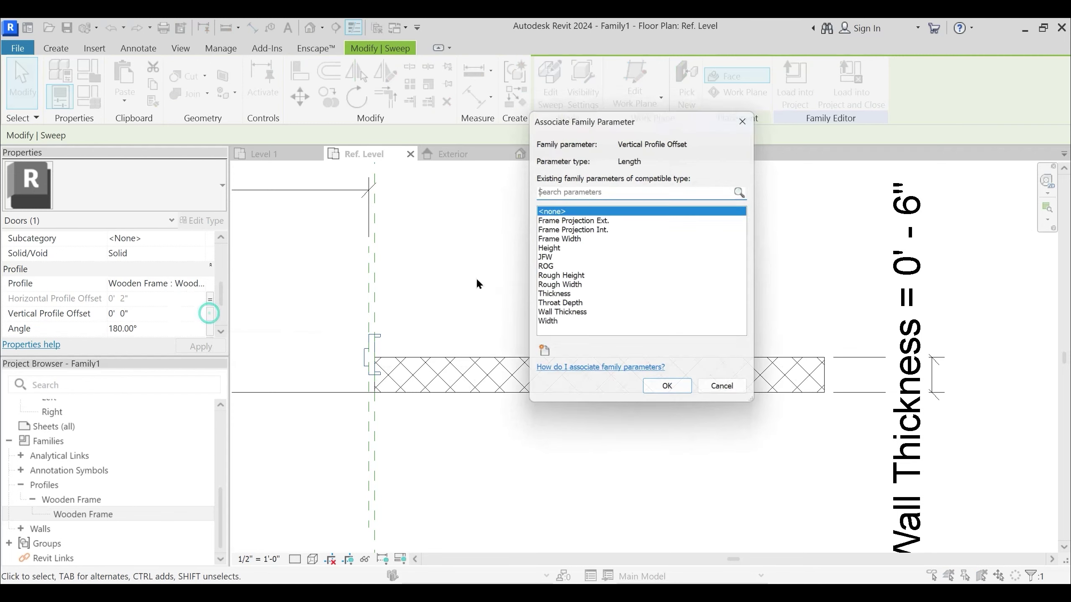
{"action": "left_click", "coordinate": [543, 357]}
{"action": "left_click", "coordinate": [574, 238]}
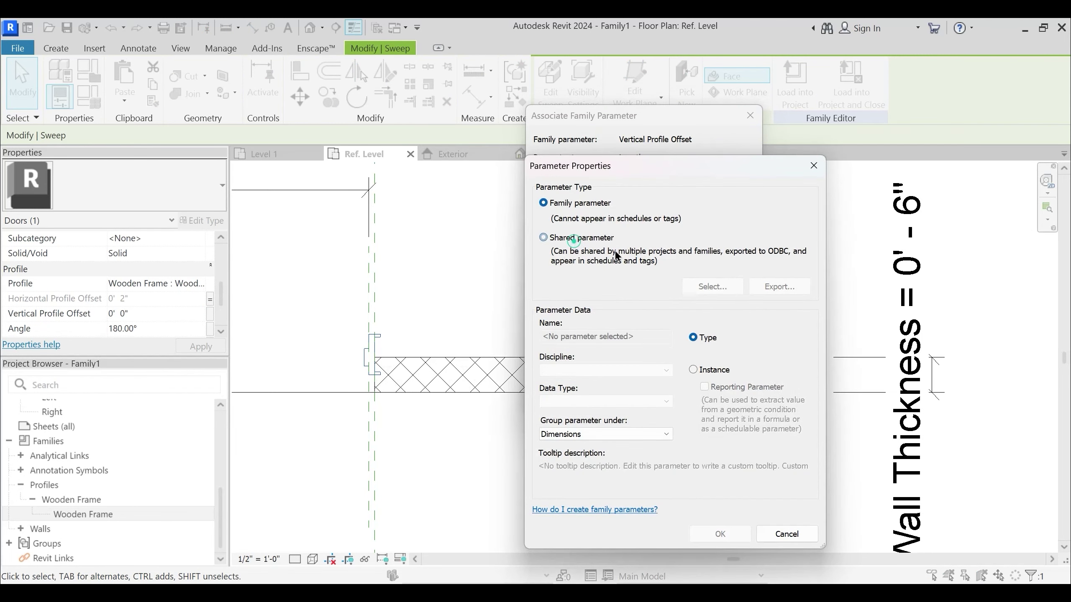
{"action": "left_click", "coordinate": [713, 287]}
{"action": "left_click", "coordinate": [879, 199]}
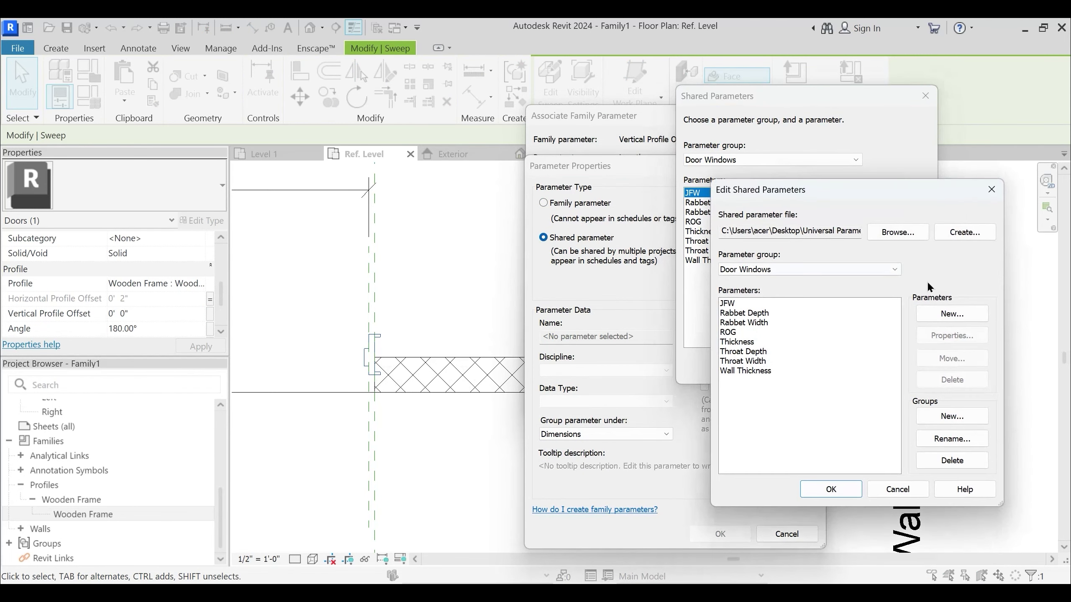
{"action": "left_click", "coordinate": [951, 314]}
{"action": "type", "text": "Frame Vertical Offset"}
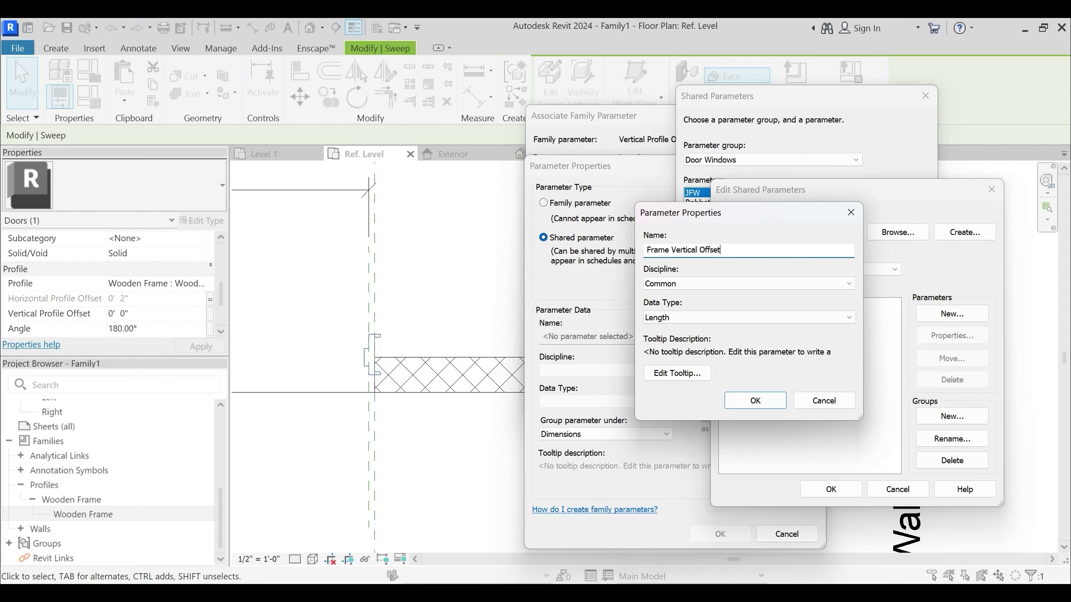
{"action": "key", "text": "Return"}
{"action": "left_click", "coordinate": [835, 487]}
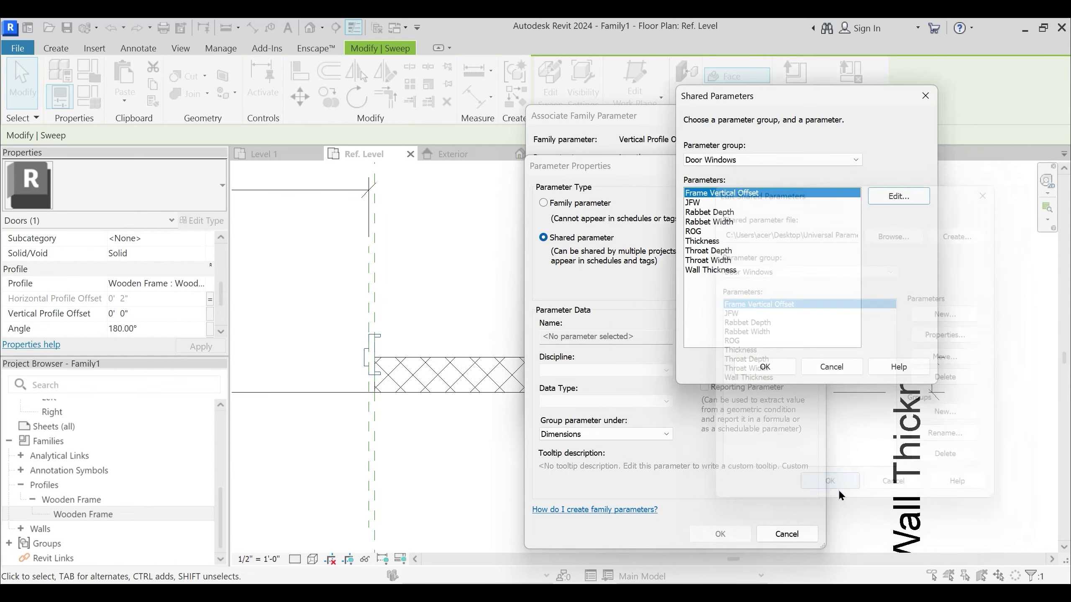
Add Frame Vertical Offset as a type parameter under Dimensions and associate the sweep's Vertical Profile Offset with it
{"action": "left_click", "coordinate": [770, 367]}
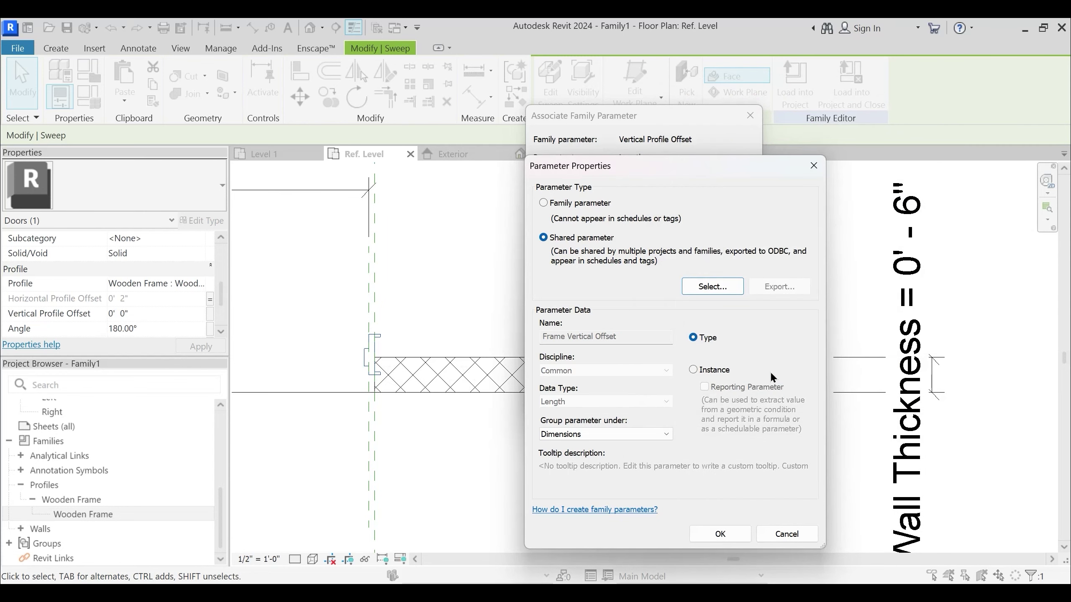
{"action": "left_click", "coordinate": [720, 535]}
{"action": "left_click", "coordinate": [671, 393]}
{"action": "middle_click_drag", "start_coordinate": [286, 335], "coordinate": [507, 346]}
{"action": "left_click", "coordinate": [381, 258]}
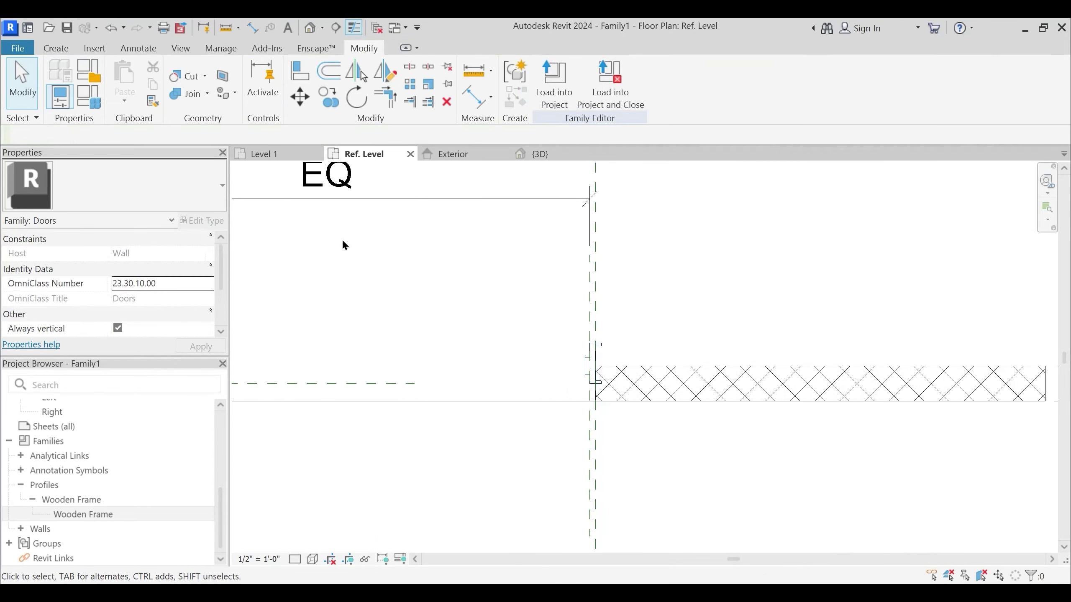
Change the Frame Vertical Offset shared parameter from type to instance in the family types
{"action": "left_click", "coordinate": [88, 97]}
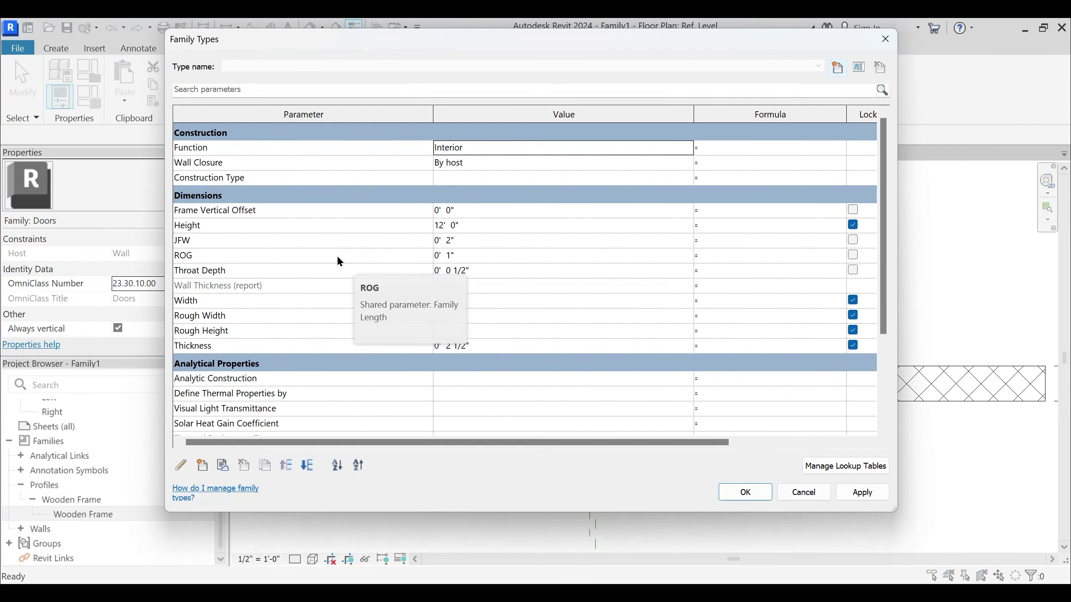
{"action": "left_click", "coordinate": [224, 210]}
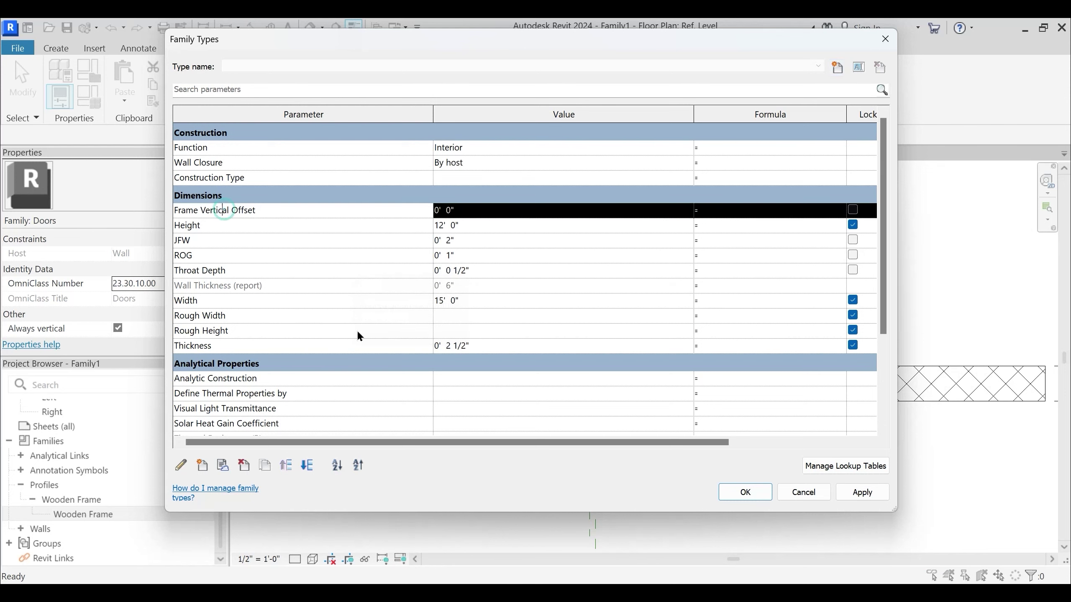
{"action": "left_click", "coordinate": [182, 465]}
{"action": "left_click", "coordinate": [693, 369]}
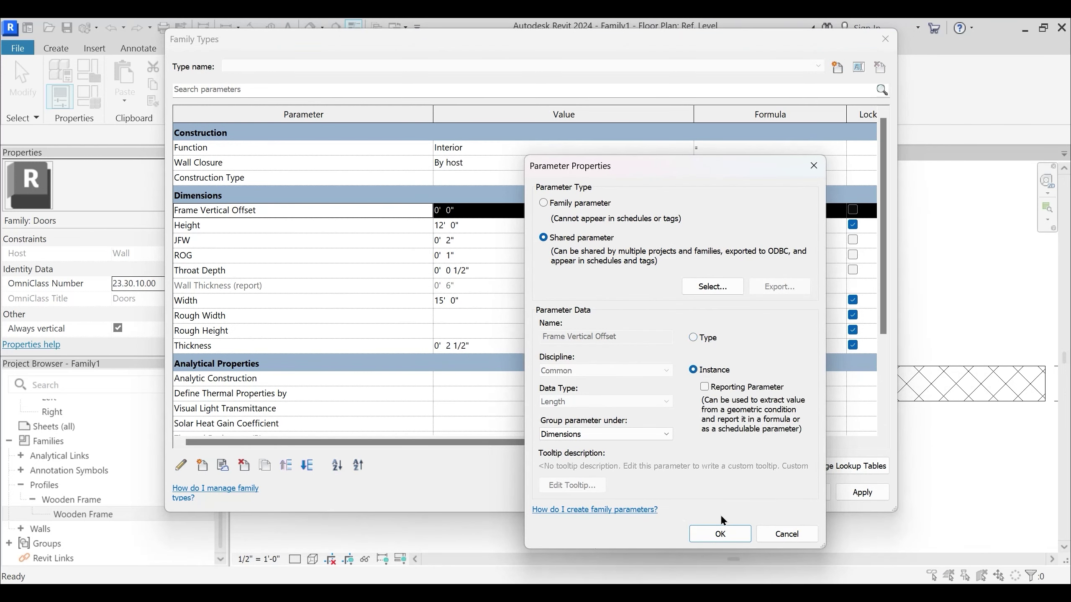
{"action": "left_click", "coordinate": [719, 534]}
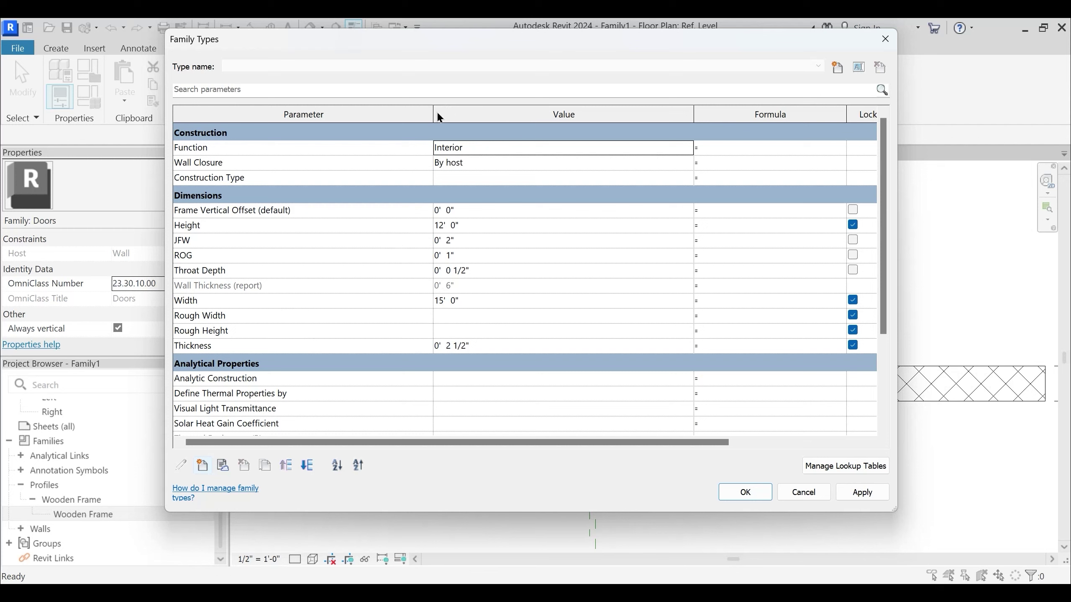
Narrow the Parameter and Value columns, widen the Formula column, and review the Throat Depth parameter in the family types
{"action": "left_click_drag", "start_coordinate": [434, 114], "coordinate": [356, 119]}
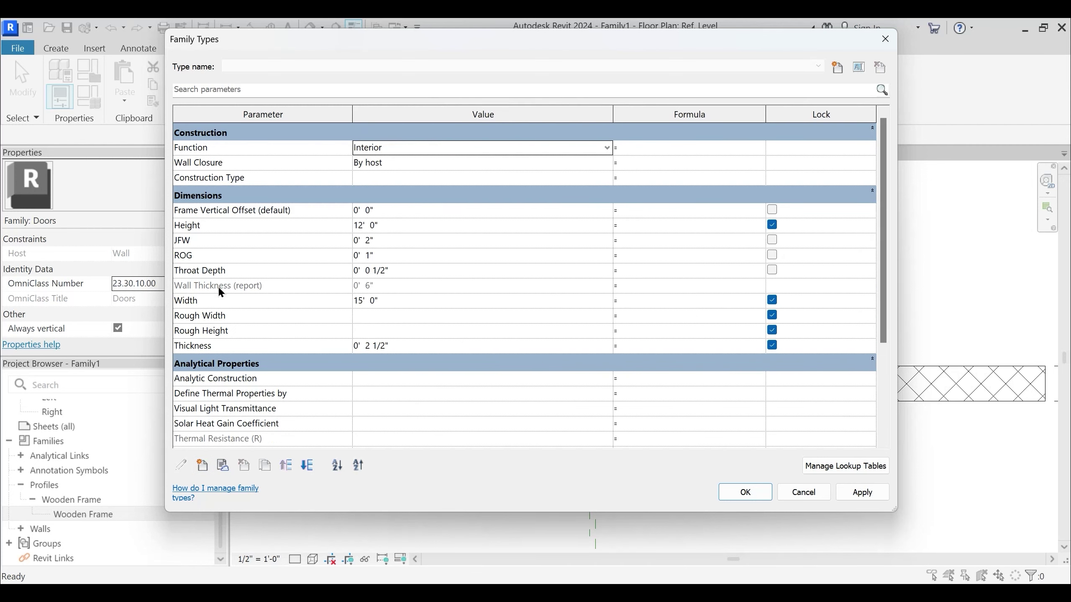
{"action": "left_click_drag", "start_coordinate": [614, 115], "coordinate": [448, 119]}
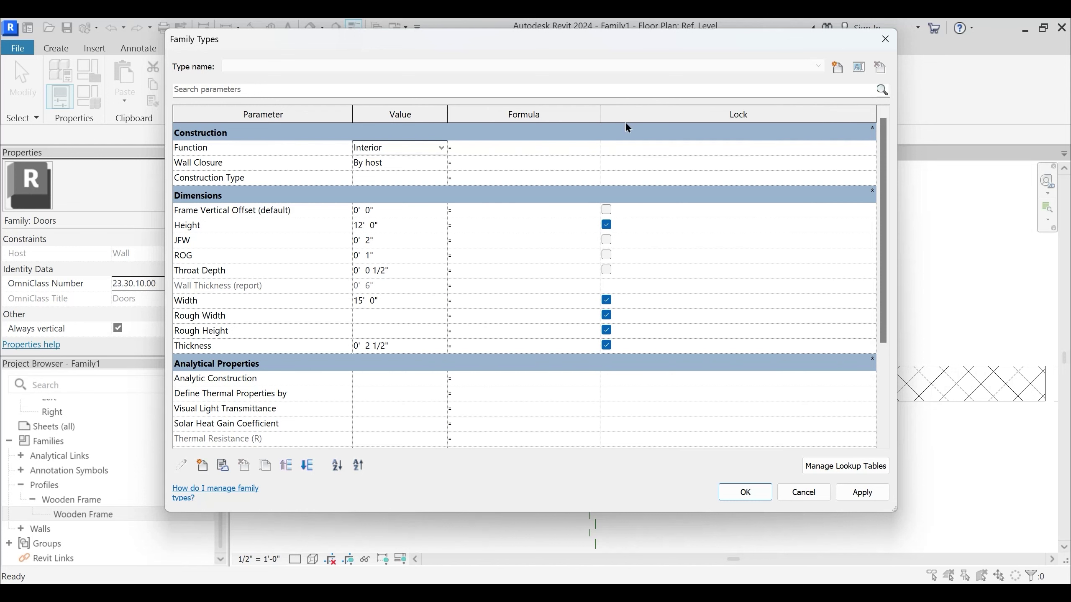
{"action": "left_click_drag", "start_coordinate": [600, 114], "coordinate": [722, 112]}
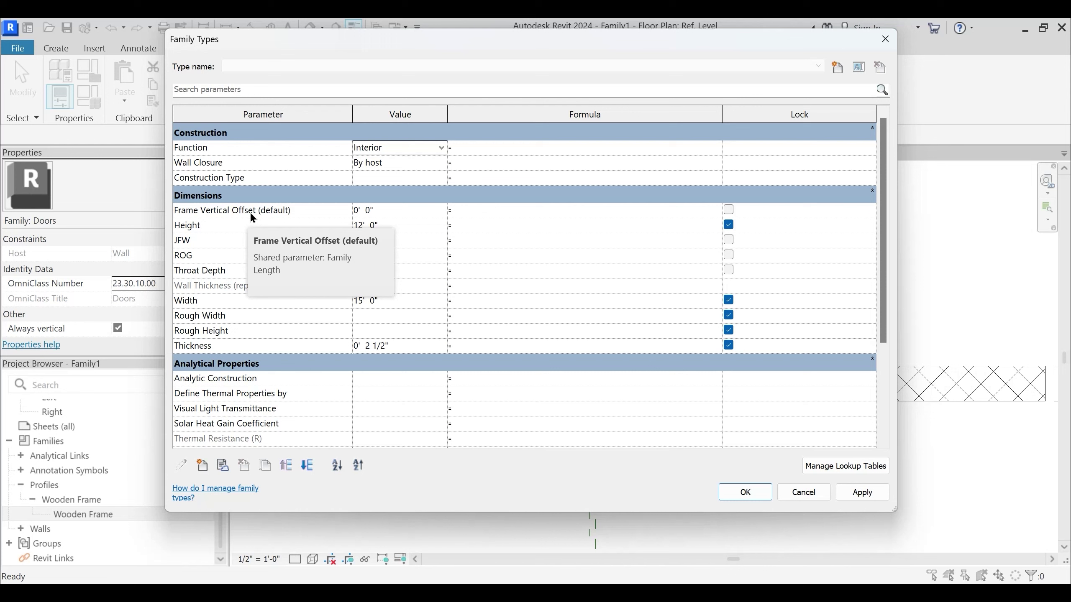
{"action": "left_click", "coordinate": [209, 270]}
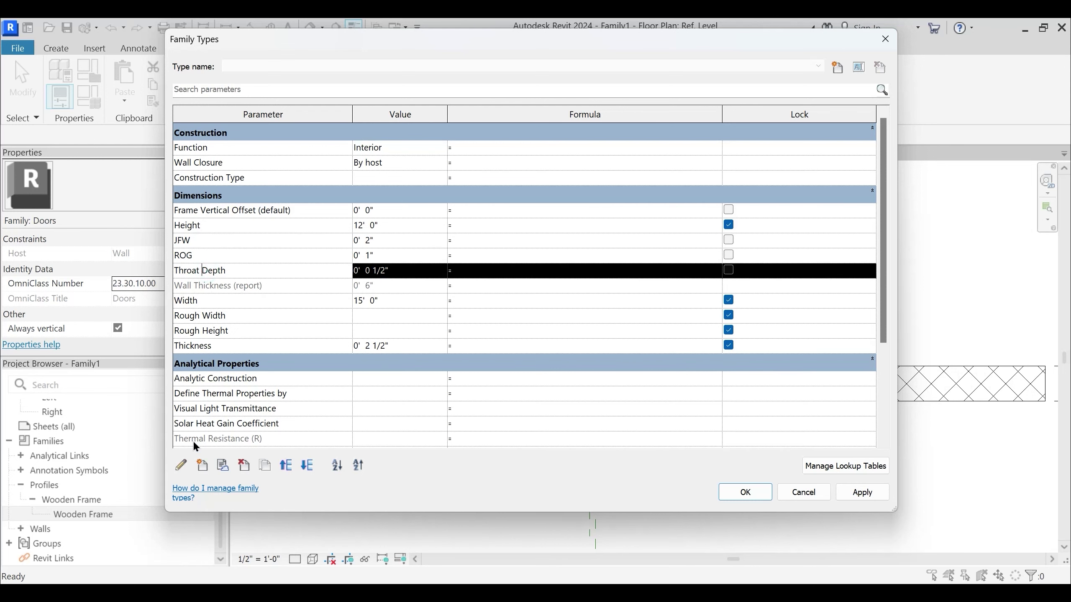
{"action": "key", "text": "Escape"}
{"action": "key", "text": "Escape"}
Inspect the frame sweep's exterior lip and its position relative to the wall's exterior face
{"action": "scroll", "coordinate": [620, 380], "scroll_direction": "up", "scroll_amount": 2}
{"action": "scroll", "coordinate": [561, 254], "scroll_direction": "up", "scroll_amount": 5}
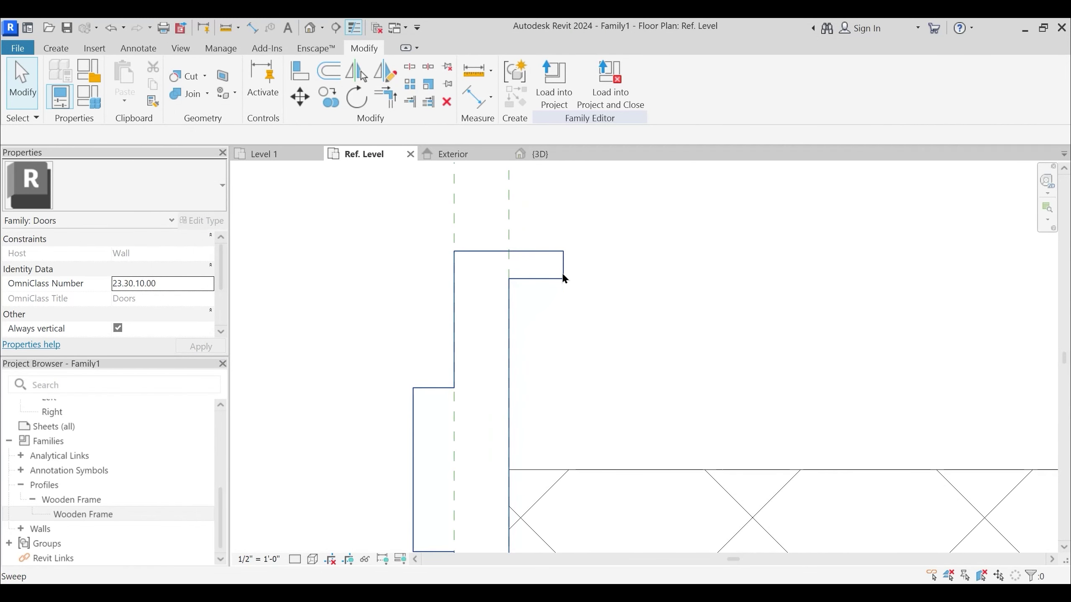
{"action": "scroll", "coordinate": [592, 271], "scroll_direction": "down", "scroll_amount": 2}
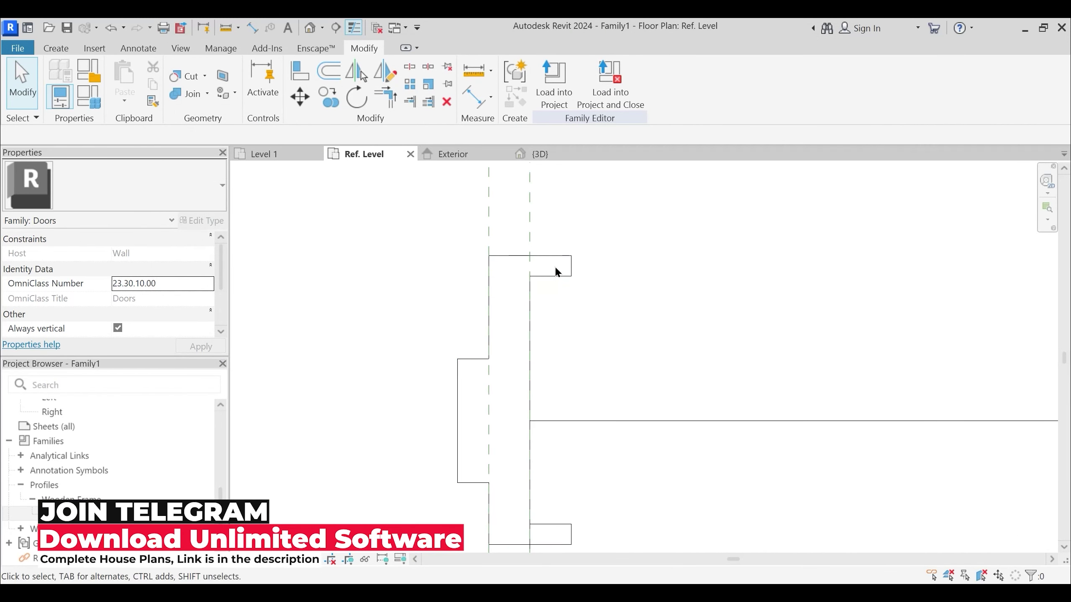
{"action": "left_click", "coordinate": [569, 272]}
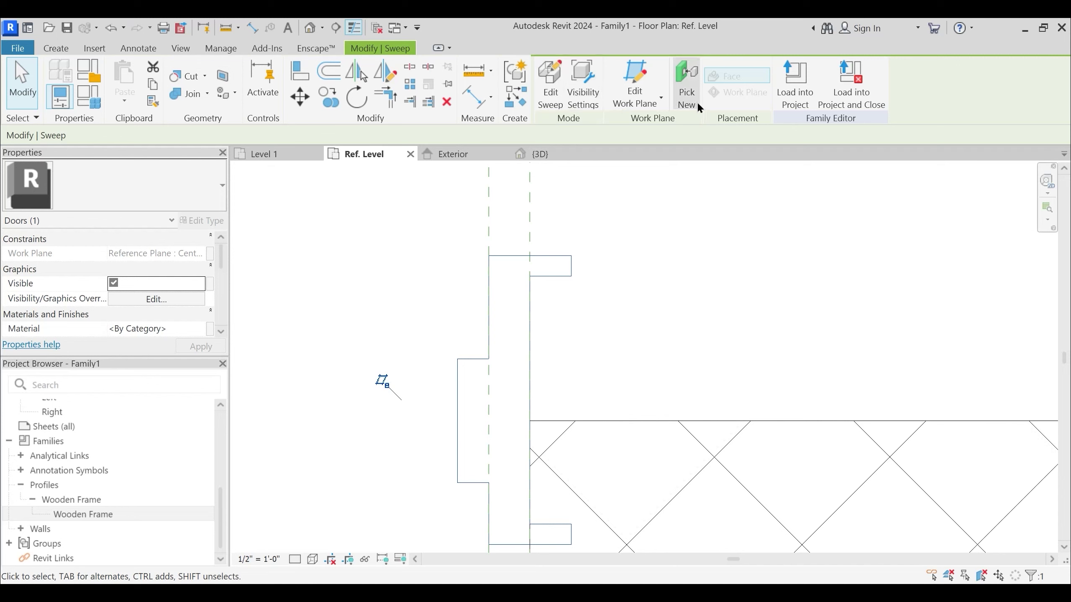
{"action": "key", "text": "Escape"}
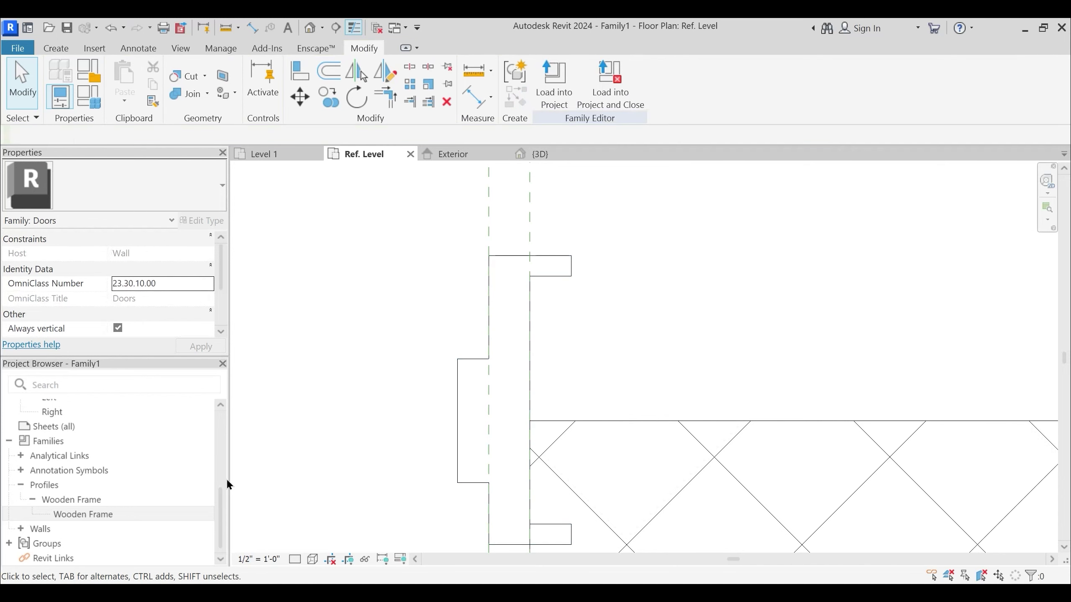
Open the Wooden Frame profile family for editing and examine its throat depth and wall thickness dimensions
{"action": "right_click", "coordinate": [84, 496]}
{"action": "left_click", "coordinate": [156, 381]}
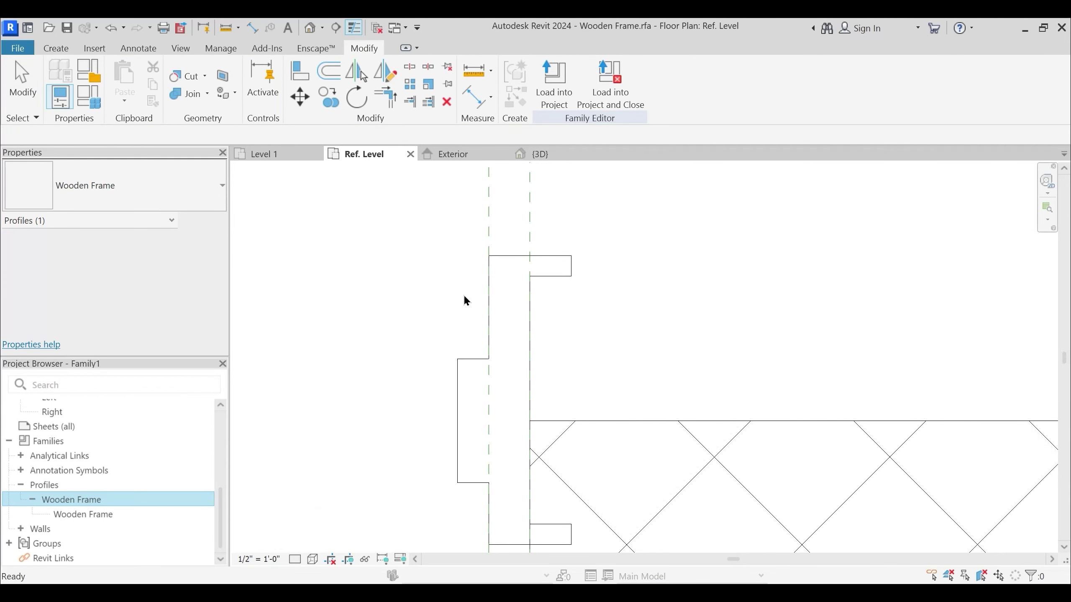
{"action": "scroll", "coordinate": [628, 319], "scroll_direction": "up", "scroll_amount": 5}
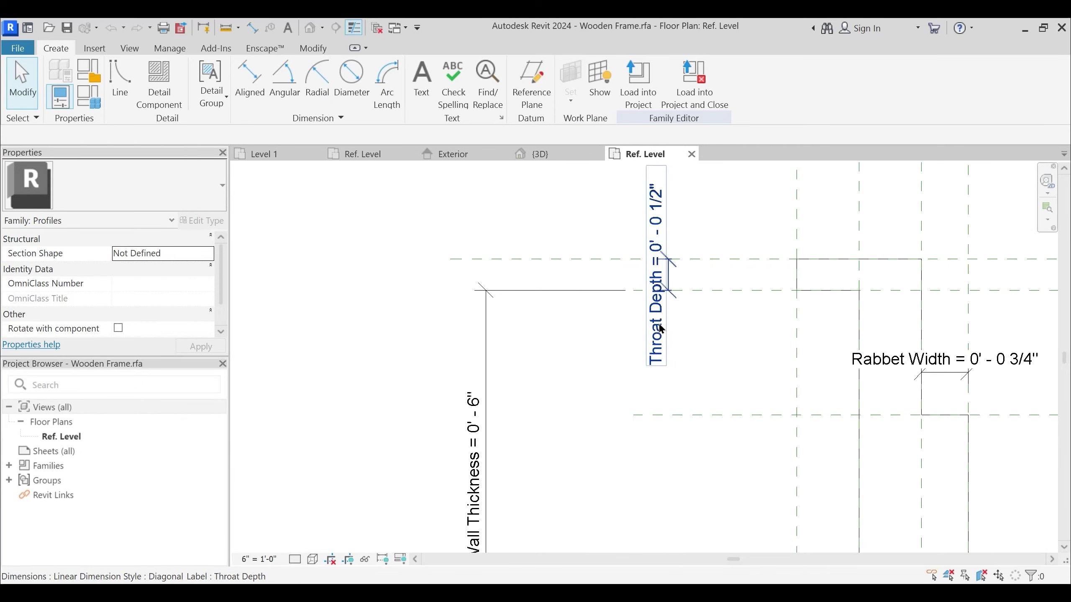
{"action": "scroll", "coordinate": [756, 292], "scroll_direction": "down", "scroll_amount": 3}
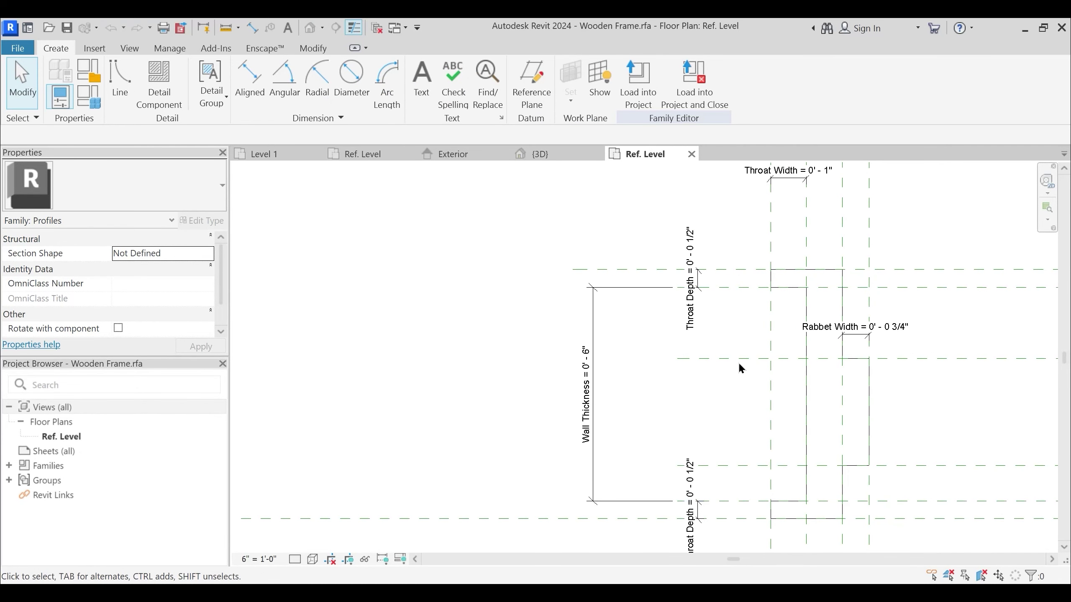
Close the Wooden Frame profile family and check the frame sweep's vertical profile offset parameter link in the door family
{"action": "left_click", "coordinate": [692, 154]}
{"action": "left_click", "coordinate": [581, 318]}
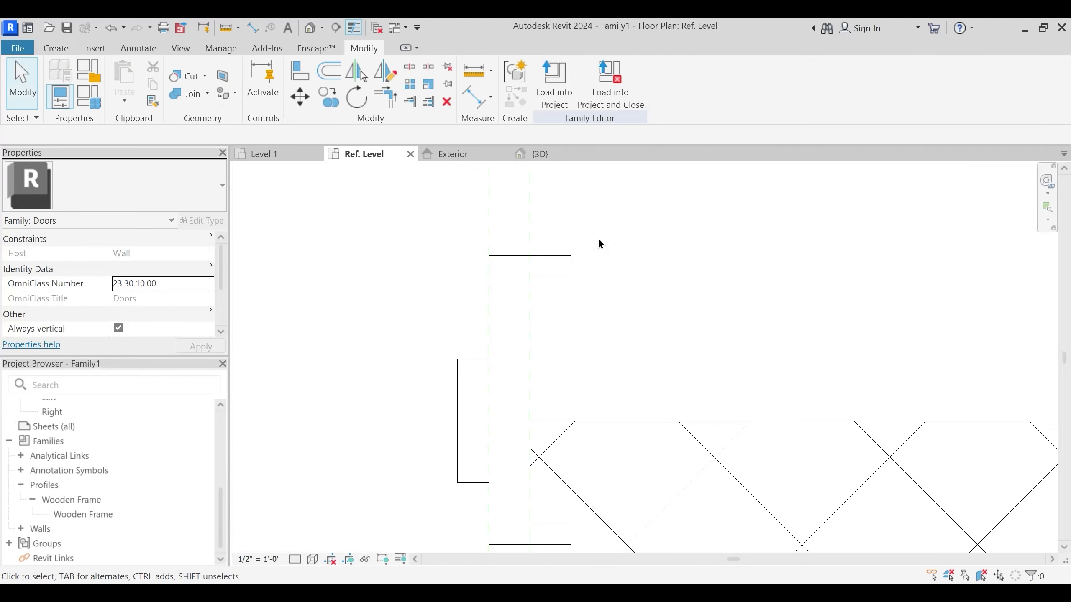
{"action": "left_click", "coordinate": [557, 279]}
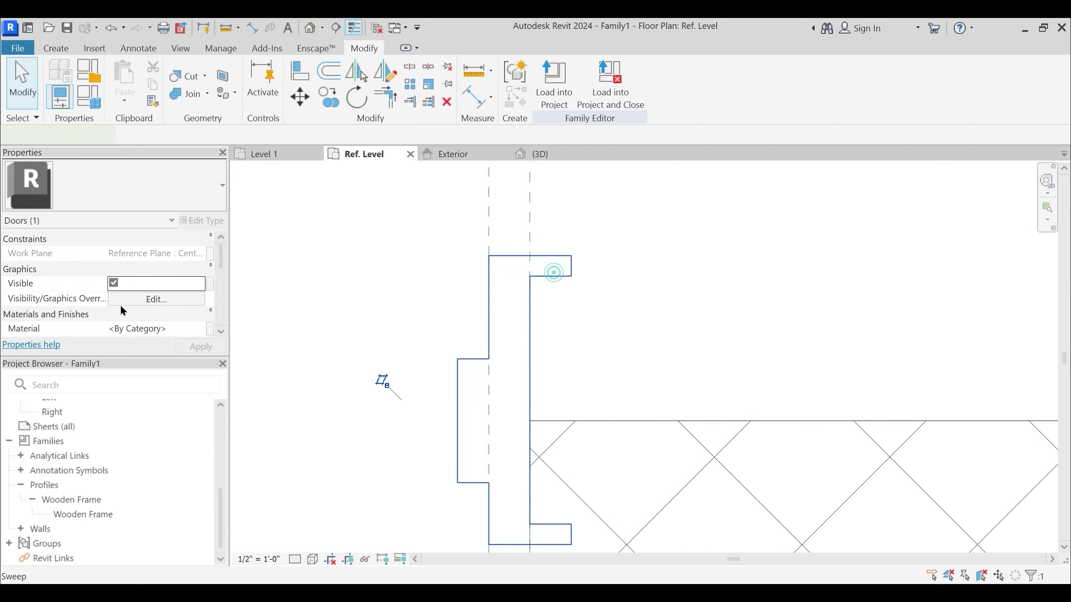
{"action": "left_click", "coordinate": [210, 315]}
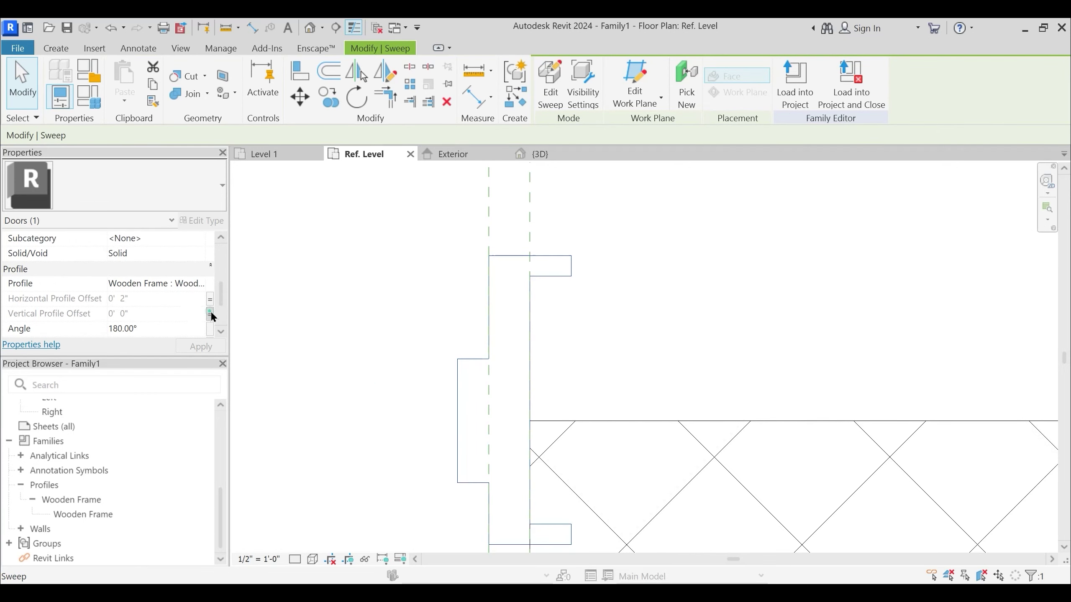
{"action": "key", "text": "Escape"}
{"action": "key", "text": "Escape"}
Make the Frame Vertical Offset shared parameter an instance parameter in the family types
{"action": "left_click", "coordinate": [88, 101]}
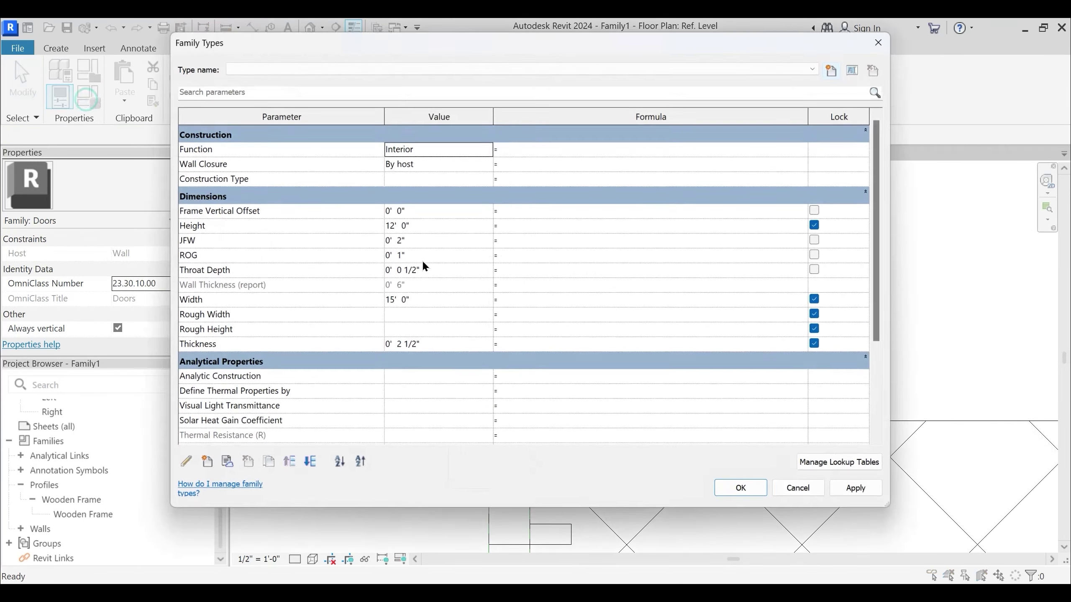
{"action": "left_click", "coordinate": [274, 210]}
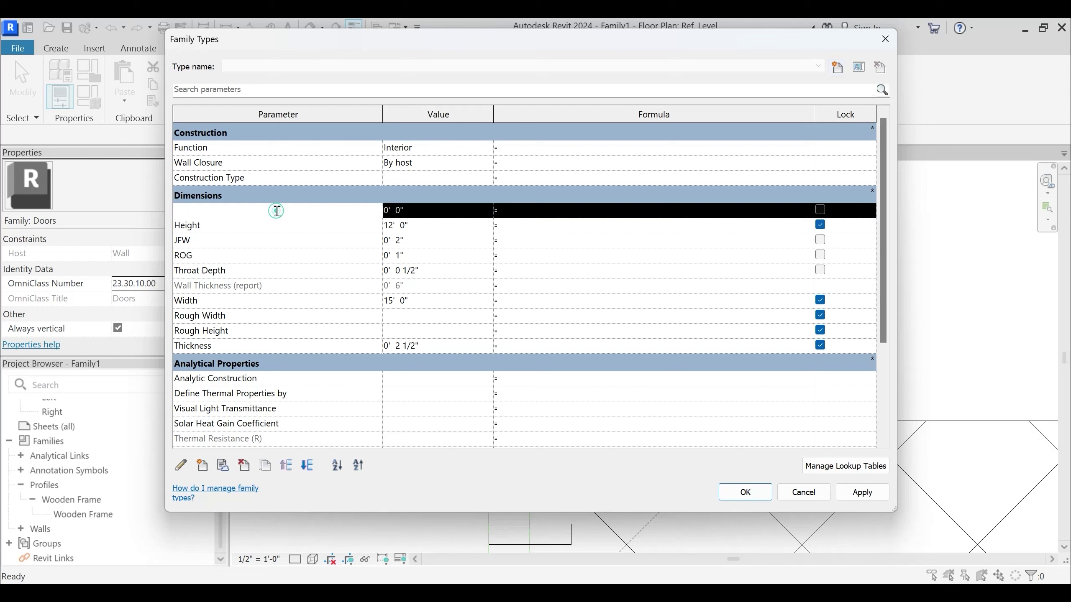
{"action": "left_click", "coordinate": [186, 465]}
{"action": "left_click", "coordinate": [692, 370]}
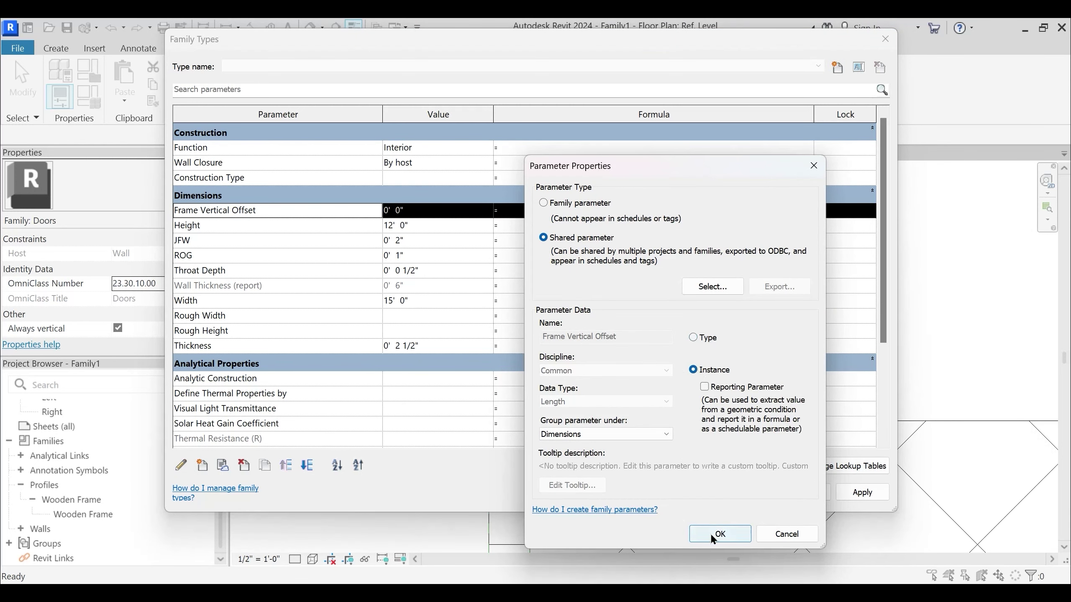
{"action": "left_click", "coordinate": [720, 534]}
Change the Throat Depth shared parameter from type to instance
{"action": "left_click", "coordinate": [218, 269]}
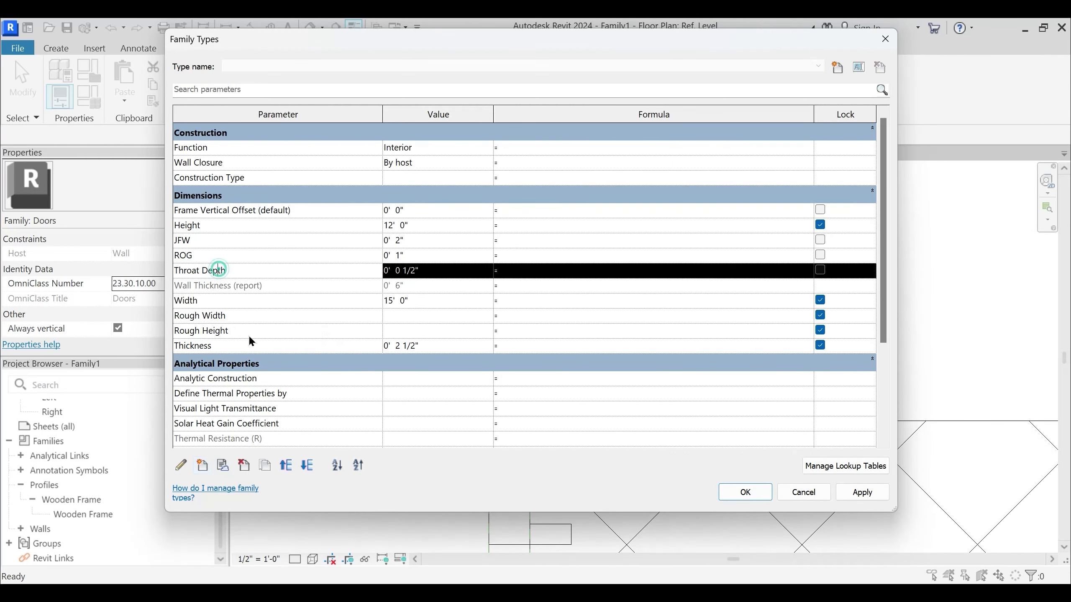
{"action": "left_click", "coordinate": [183, 464]}
{"action": "left_click", "coordinate": [693, 370]}
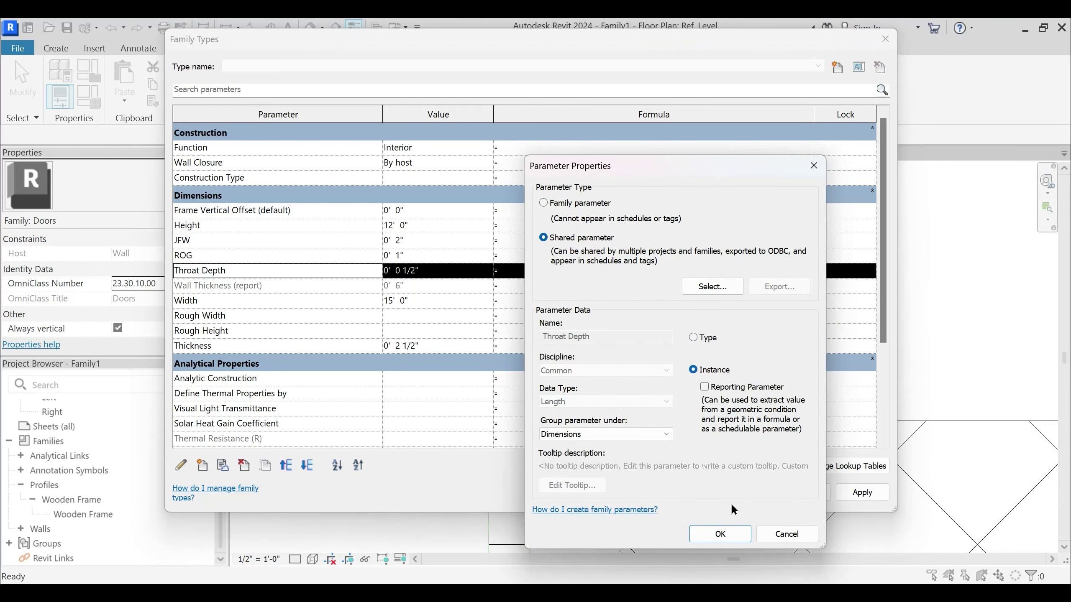
{"action": "left_click", "coordinate": [712, 533]}
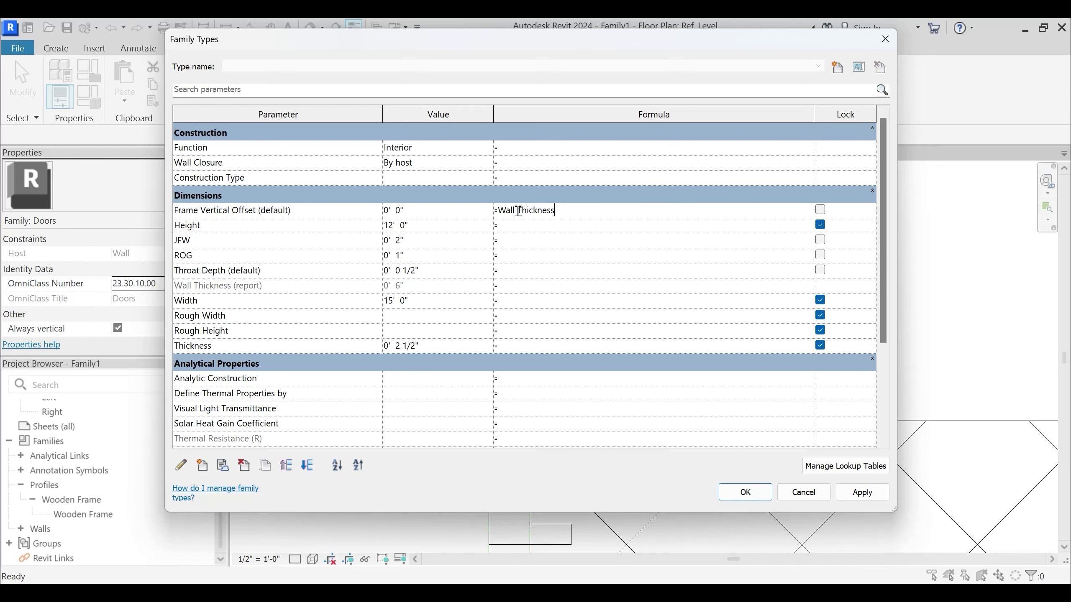
Give Frame Vertical Offset the formula (Wall Thickness / 2) + Throat Depth and accept the family types
{"action": "left_click", "coordinate": [500, 211]}
{"action": "type", "text": "("}
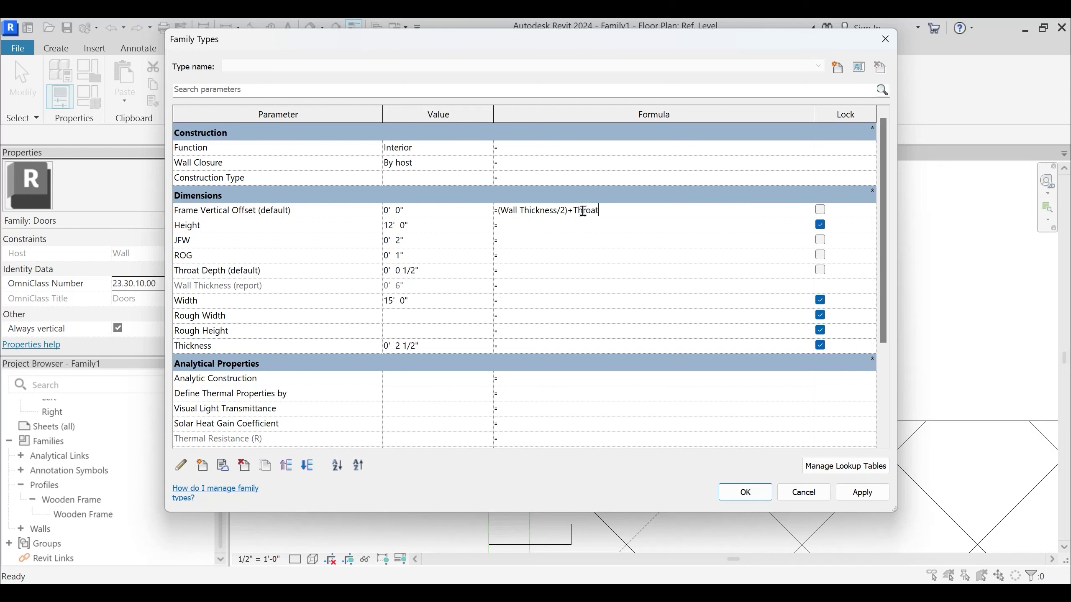
{"action": "key", "text": "Tab"}
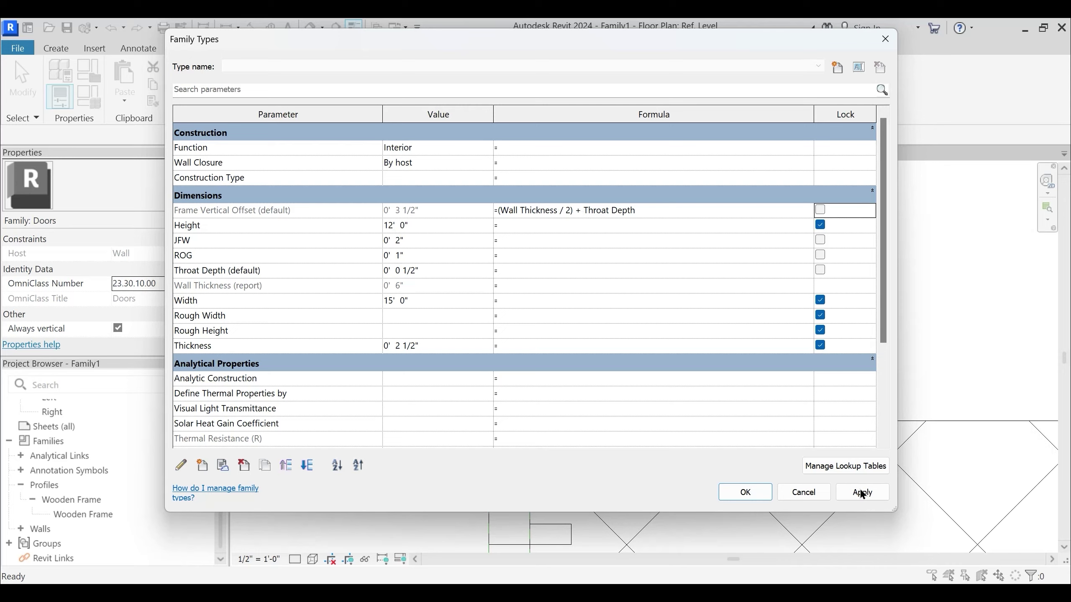
{"action": "left_click", "coordinate": [765, 492]}
Check how the frame sweep wraps both wall faces at the opening in the Ref. Level plan and 3D view
{"action": "middle_click_drag", "start_coordinate": [423, 380], "coordinate": [704, 354]}
{"action": "scroll", "coordinate": [704, 353], "scroll_direction": "down", "scroll_amount": 2}
{"action": "middle_click_drag", "start_coordinate": [470, 389], "coordinate": [762, 373]}
{"action": "middle_click_drag", "start_coordinate": [397, 387], "coordinate": [755, 370]}
{"action": "scroll", "coordinate": [380, 294], "scroll_direction": "up", "scroll_amount": 3}
{"action": "scroll", "coordinate": [379, 298], "scroll_direction": "up", "scroll_amount": 1}
{"action": "scroll", "coordinate": [371, 298], "scroll_direction": "up", "scroll_amount": 2}
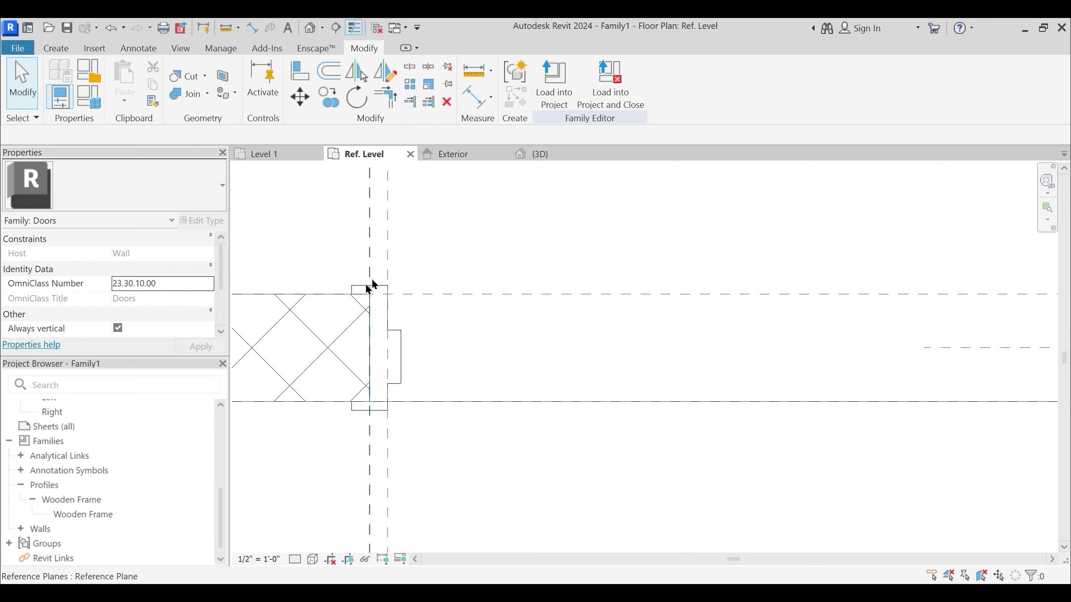
{"action": "scroll", "coordinate": [403, 335], "scroll_direction": "down", "scroll_amount": 3}
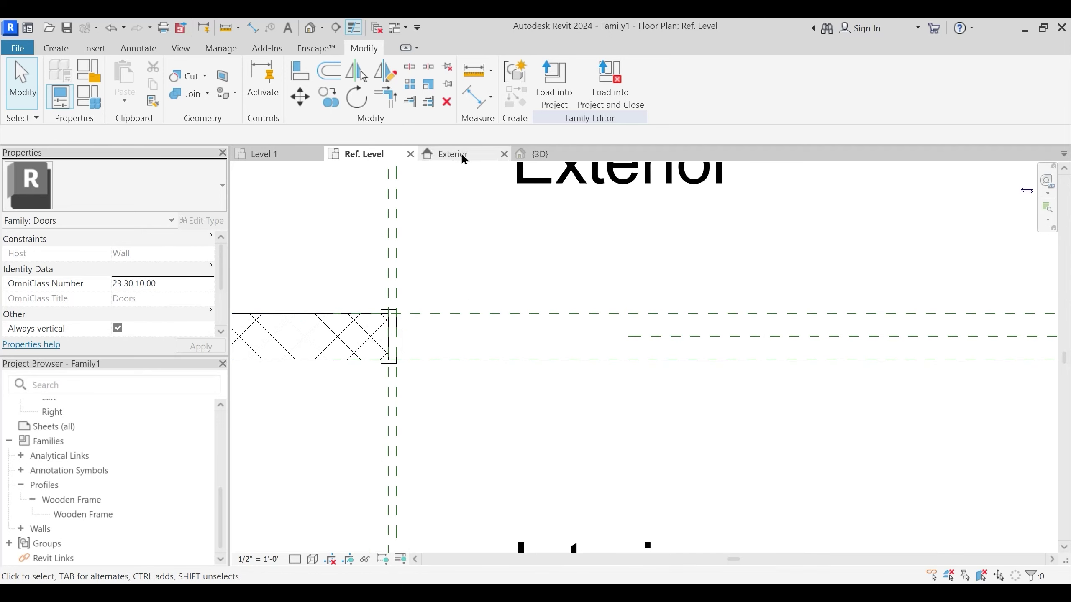
{"action": "left_click", "coordinate": [541, 154]}
{"action": "scroll", "coordinate": [615, 400], "scroll_direction": "up", "scroll_amount": 2}
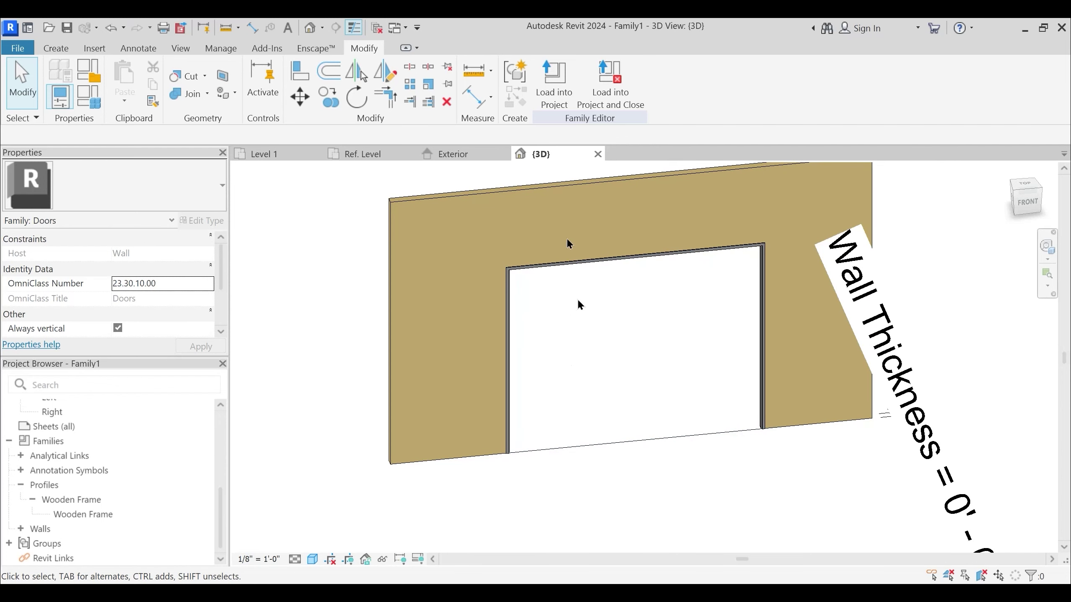
In the Exterior elevation, draw two horizontal reference planes about 7 1/2" apart across the opening, below the frame head
{"action": "left_click", "coordinate": [455, 153]}
{"action": "scroll", "coordinate": [542, 274], "scroll_direction": "down", "scroll_amount": 3}
{"action": "middle_click_drag", "start_coordinate": [588, 262], "coordinate": [575, 288]}
{"action": "scroll", "coordinate": [555, 253], "scroll_direction": "up", "scroll_amount": 1}
{"action": "scroll", "coordinate": [548, 264], "scroll_direction": "up", "scroll_amount": 1}
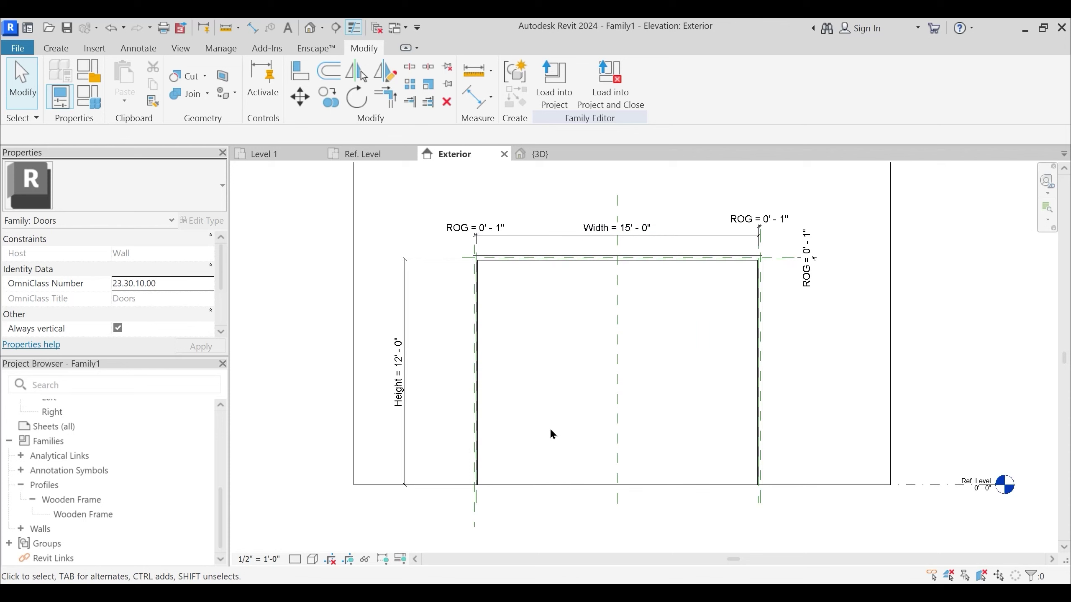
{"action": "middle_click_drag", "start_coordinate": [565, 410], "coordinate": [555, 407]}
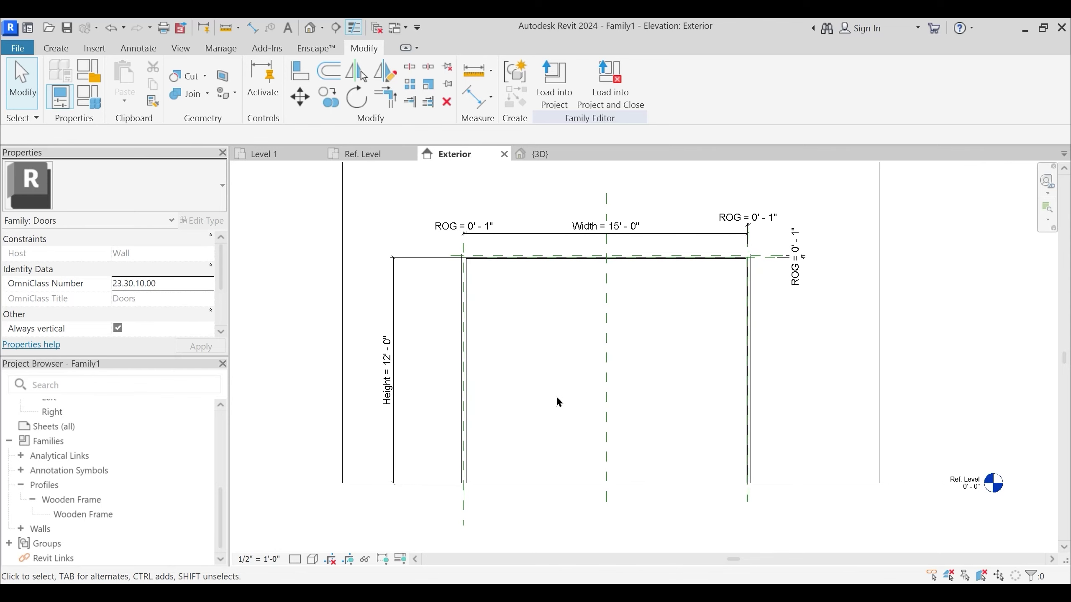
{"action": "key", "text": "r"}
{"action": "key", "text": "p"}
{"action": "left_click", "coordinate": [420, 296]}
{"action": "left_click", "coordinate": [783, 296]}
{"action": "left_click", "coordinate": [438, 306]}
{"action": "left_click", "coordinate": [783, 307]}
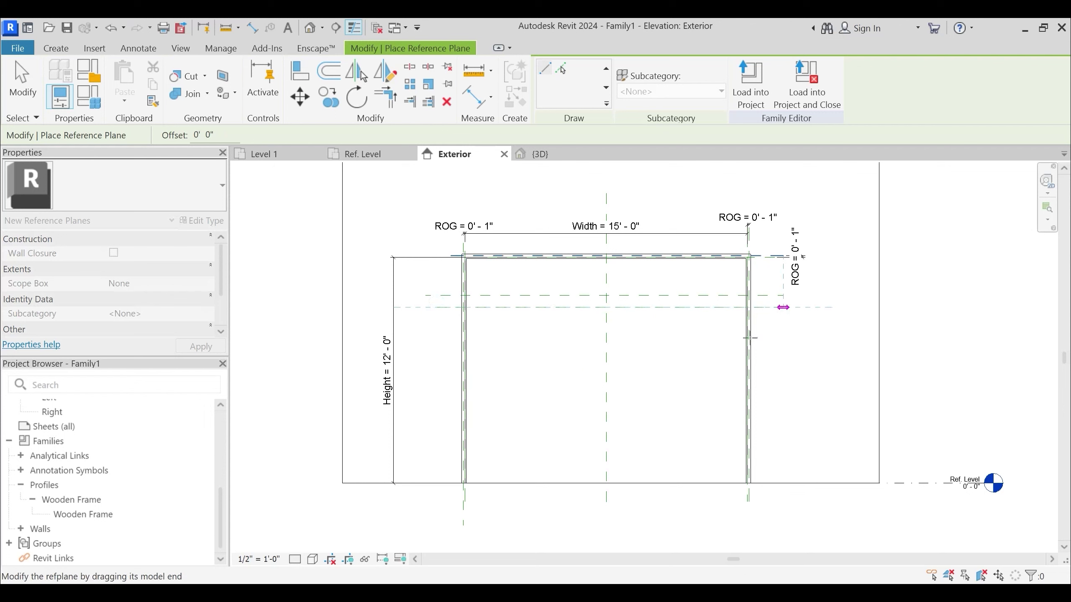
Draw a vertical reference plane pair on each side of the door centreline, about 1' apart at left and 6" at right
{"action": "left_click", "coordinate": [688, 210]}
{"action": "left_click", "coordinate": [689, 502]}
{"action": "left_click", "coordinate": [680, 216]}
{"action": "left_click", "coordinate": [679, 501]}
{"action": "left_click", "coordinate": [522, 208]}
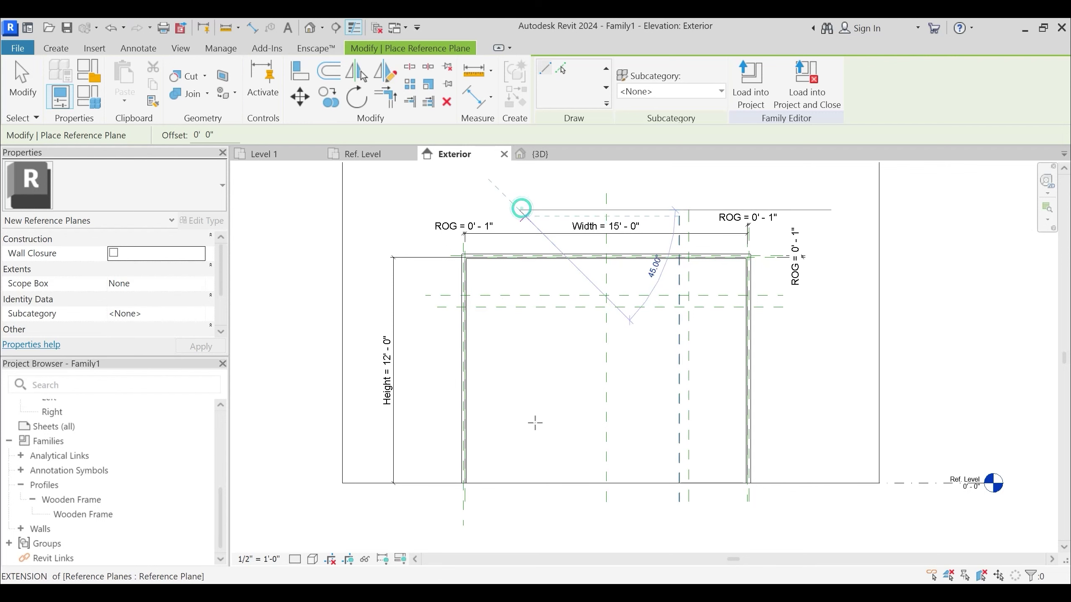
{"action": "left_click", "coordinate": [520, 504]}
{"action": "left_click", "coordinate": [536, 211]}
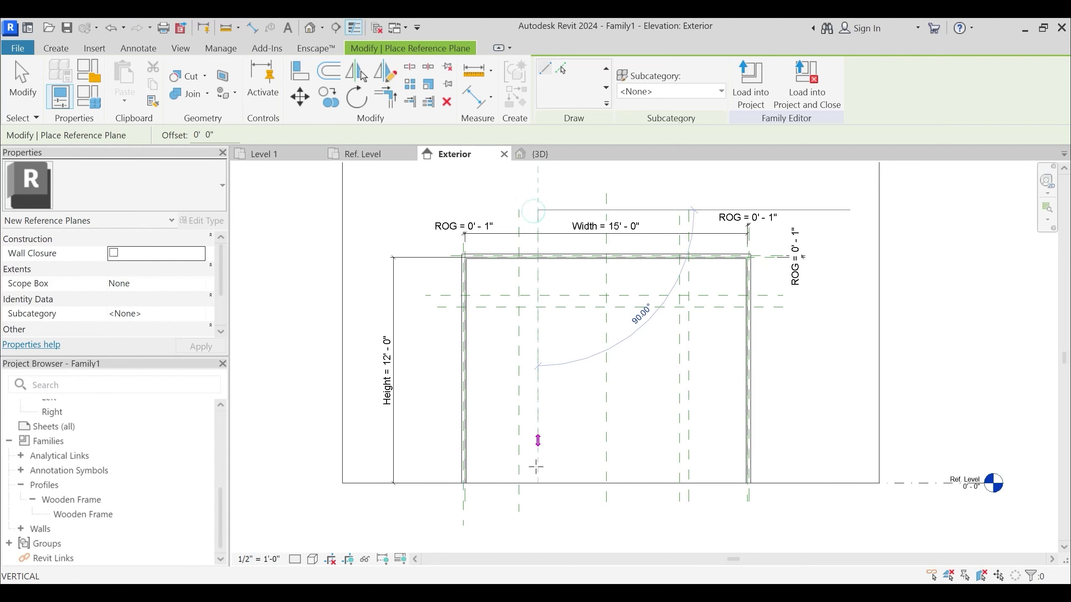
{"action": "left_click", "coordinate": [537, 508]}
{"action": "key", "text": "Escape"}
{"action": "key", "text": "Escape"}
Draw two short horizontal reference planes about 4" apart at mid-height, crossing the left jamb and left vertical pair
{"action": "key", "text": "r"}
{"action": "key", "text": "p"}
{"action": "left_click", "coordinate": [447, 383]}
{"action": "left_click", "coordinate": [574, 383]}
{"action": "left_click", "coordinate": [425, 388]}
{"action": "left_click", "coordinate": [574, 389]}
{"action": "key", "text": "Escape"}
{"action": "key", "text": "Escape"}
Add an aligned dimension between the two vertical reference planes left of the centreline, placed above the Width dimension
{"action": "mouse_move", "coordinate": [586, 430]}
{"action": "middle_mouse_down"}
{"action": "mouse_move", "coordinate": [564, 391]}
{"action": "mouse_move", "coordinate": [604, 375]}
{"action": "middle_mouse_up"}
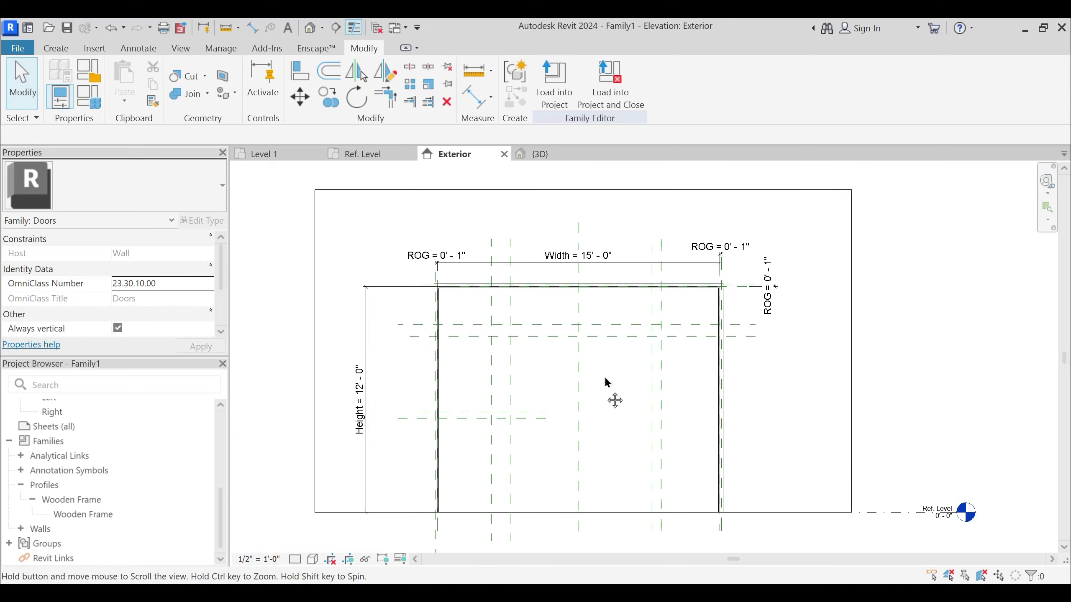
{"action": "left_click", "coordinate": [475, 96]}
{"action": "scroll", "coordinate": [481, 280], "scroll_direction": "up", "scroll_amount": 2}
{"action": "left_click", "coordinate": [498, 262]}
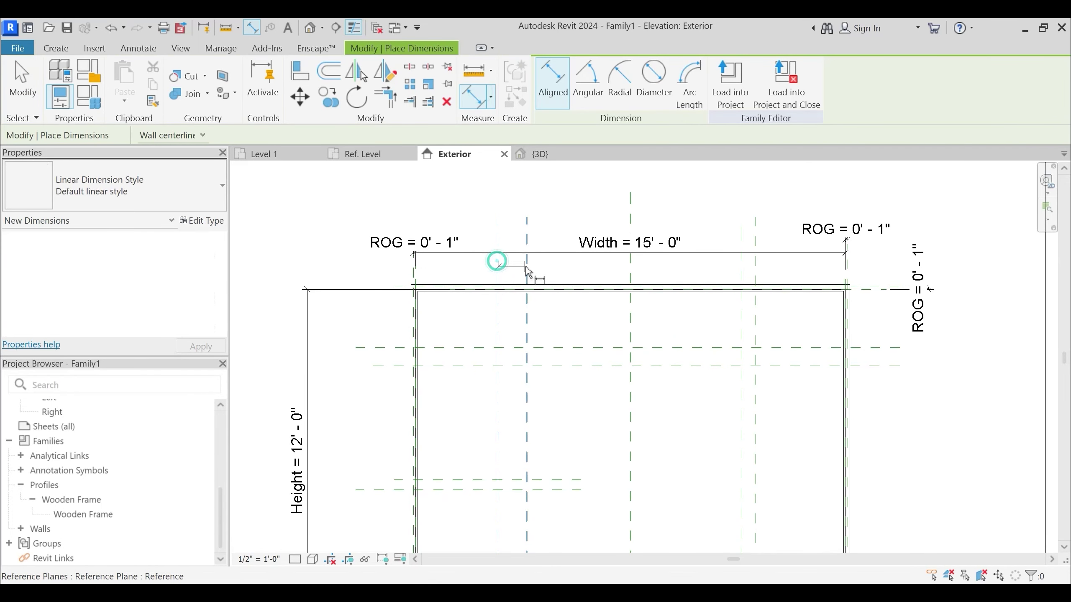
{"action": "left_click", "coordinate": [527, 270]}
{"action": "left_click", "coordinate": [519, 213]}
{"action": "middle_click_drag", "start_coordinate": [712, 342], "coordinate": [571, 346]}
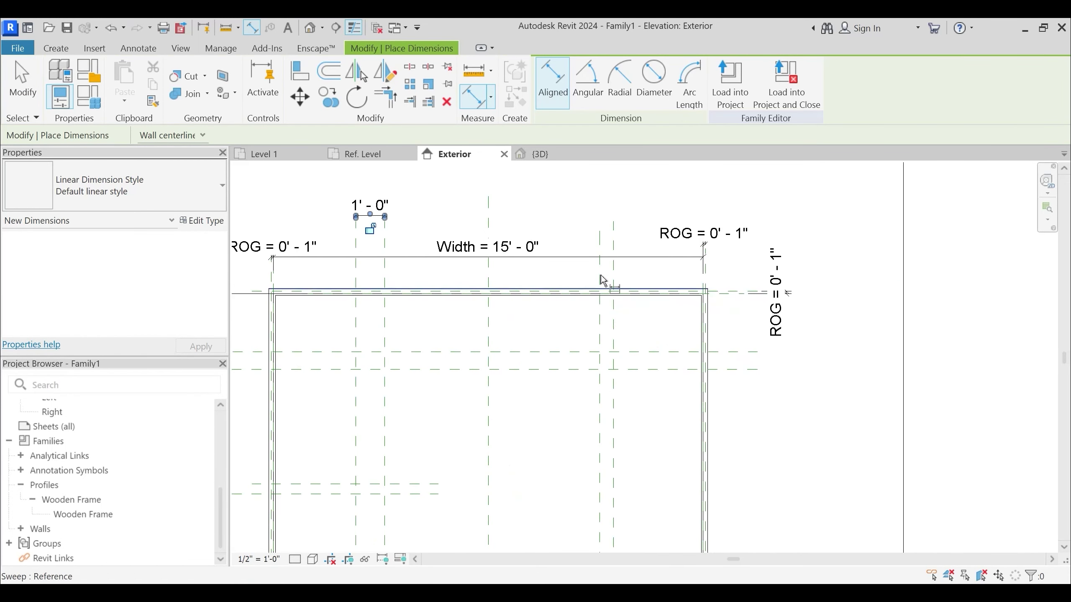
{"action": "left_click", "coordinate": [600, 269]}
{"action": "scroll", "coordinate": [613, 269], "scroll_direction": "down", "scroll_amount": 1}
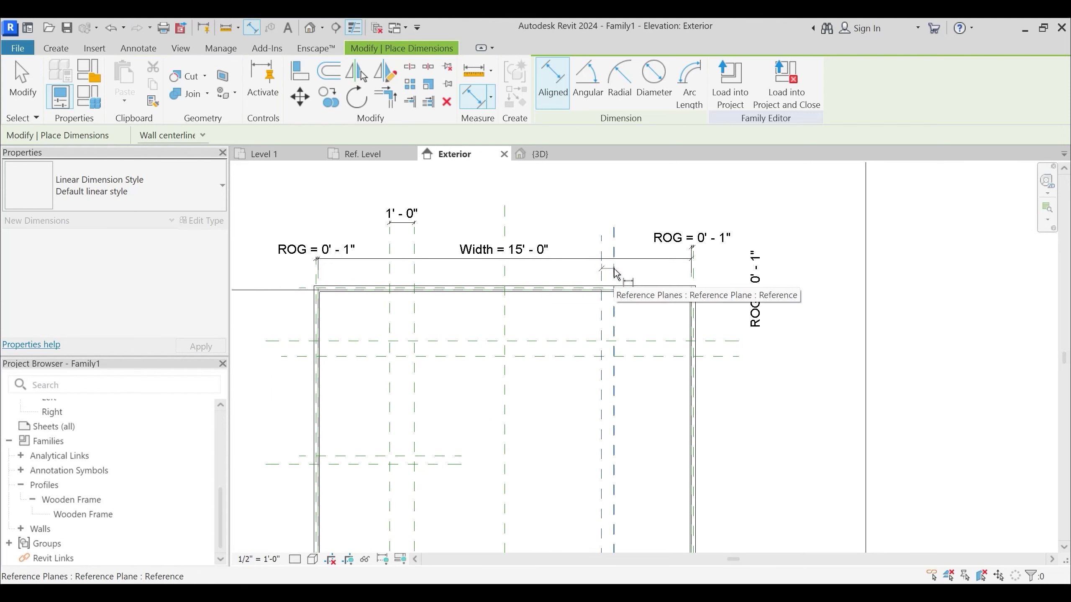
{"action": "left_click", "coordinate": [614, 273]}
{"action": "key", "text": "Escape"}
{"action": "scroll", "coordinate": [686, 334], "scroll_direction": "up", "scroll_amount": 1}
{"action": "left_click", "coordinate": [684, 351]}
{"action": "key", "text": "Escape"}
Dimension the spacing of the right vertical reference plane pair and of the upper horizontal pair
{"action": "left_click", "coordinate": [600, 244]}
{"action": "left_click", "coordinate": [613, 243]}
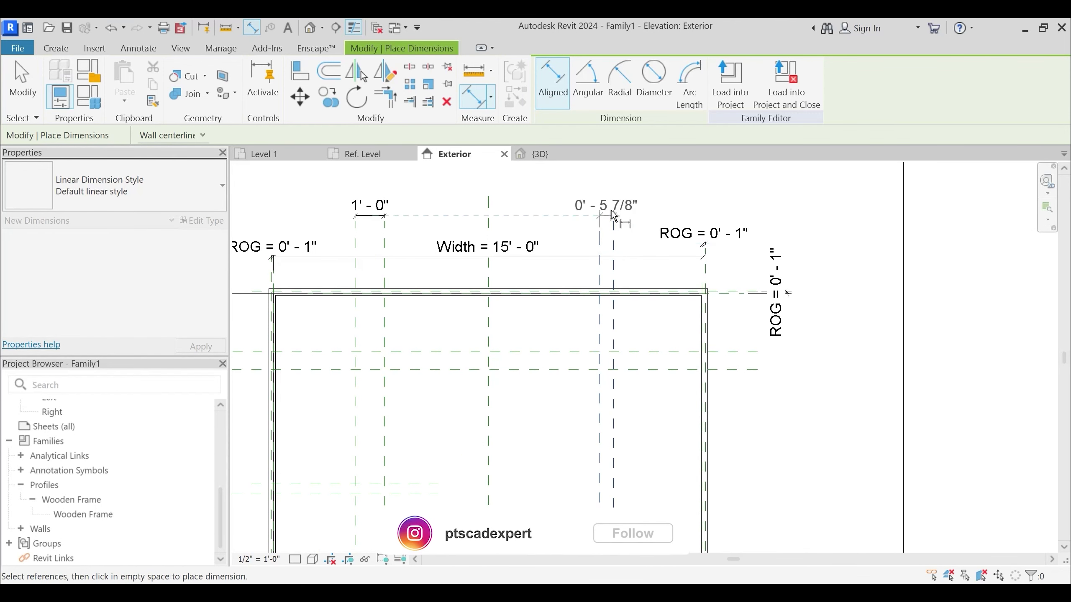
{"action": "left_click", "coordinate": [609, 217]}
{"action": "left_click", "coordinate": [676, 352]}
{"action": "left_click", "coordinate": [682, 370]}
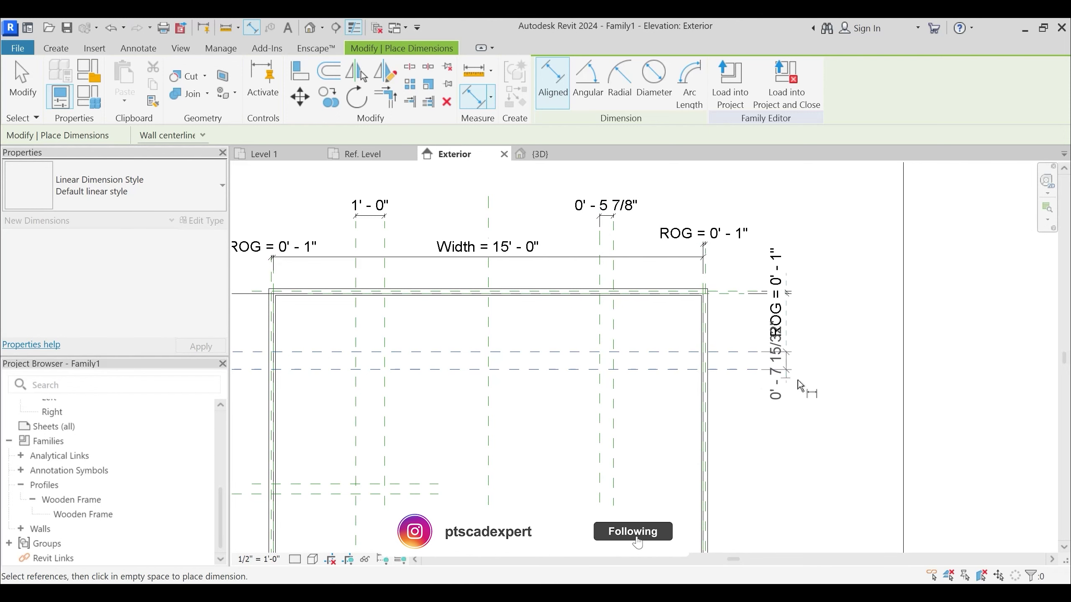
{"action": "left_click", "coordinate": [813, 383]}
{"action": "middle_click_drag", "start_coordinate": [735, 498], "coordinate": [723, 388]}
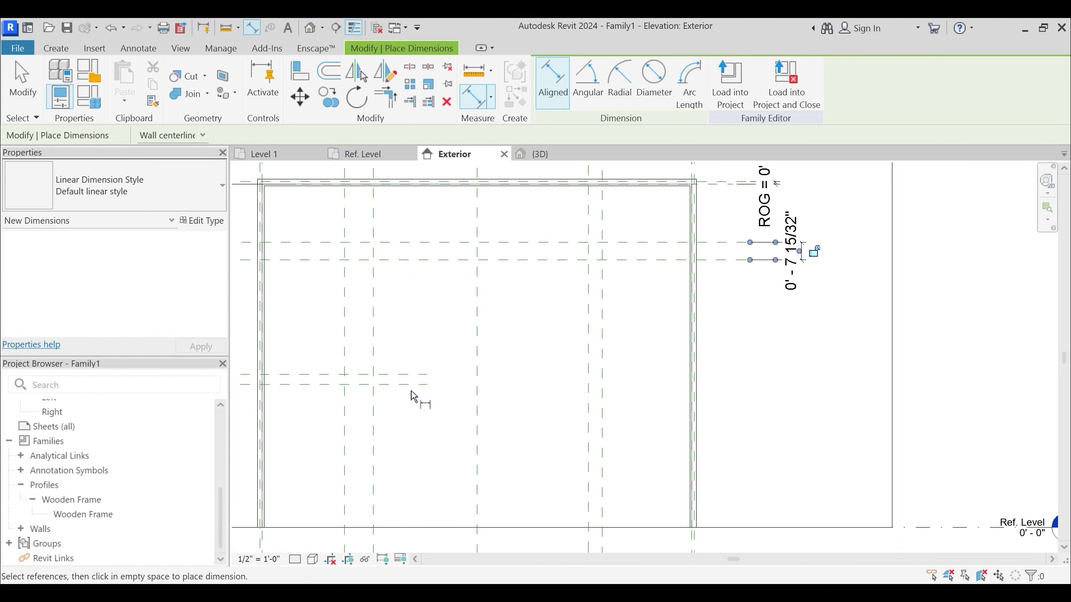
{"action": "left_click", "coordinate": [409, 374]}
{"action": "left_click", "coordinate": [383, 385]}
{"action": "key", "text": "Escape"}
Dimension the spacing of the mid-height horizontal reference planes, placed outside the left jamb
{"action": "middle_click_drag", "start_coordinate": [343, 396], "coordinate": [634, 382]}
{"action": "left_click", "coordinate": [579, 371]}
{"action": "left_click", "coordinate": [576, 360]}
{"action": "left_click", "coordinate": [501, 362]}
{"action": "key", "text": "Escape"}
{"action": "key", "text": "Escape"}
Draw a horizontal reference plane about 1' above the Ref. Level, crossing the left jamb and left vertical pair
{"action": "middle_click_drag", "start_coordinate": [571, 489], "coordinate": [547, 440]}
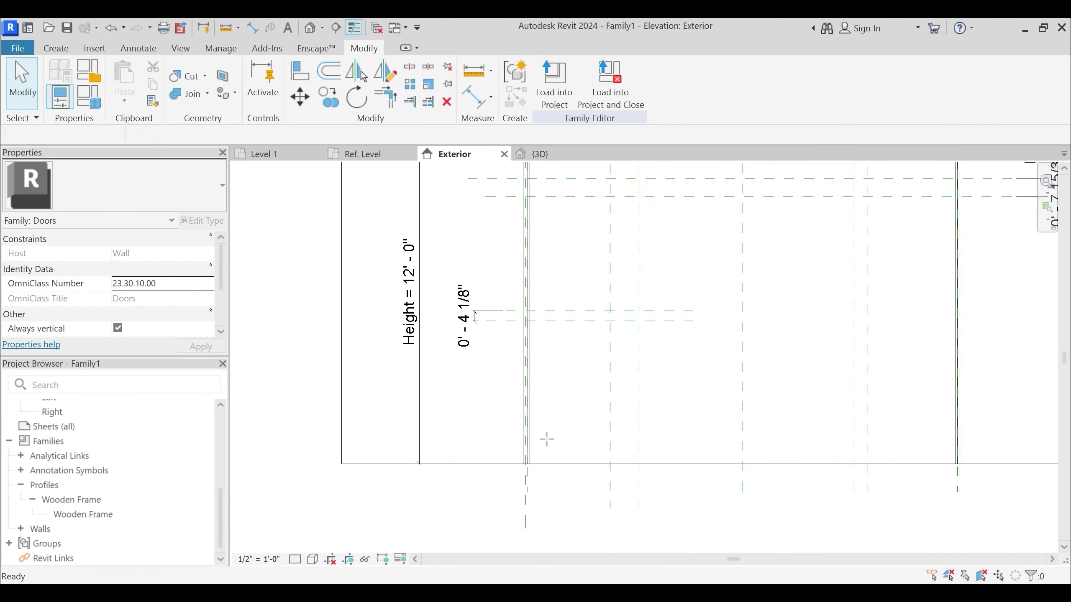
{"action": "key", "text": "r"}
{"action": "key", "text": "p"}
{"action": "left_click", "coordinate": [496, 436]}
{"action": "left_click", "coordinate": [675, 436]}
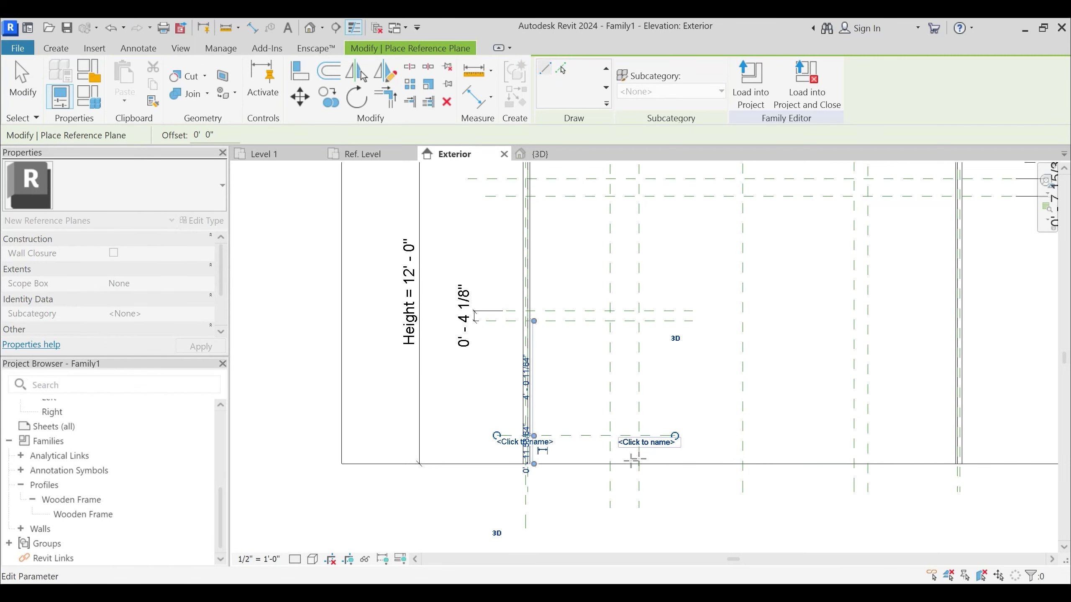
{"action": "key", "text": "Escape"}
{"action": "key", "text": "Escape"}
Dimension the height of the bottom reference plane above the Ref. Level, placed outside the left jamb
{"action": "key", "text": "d"}
{"action": "key", "text": "i"}
{"action": "left_click", "coordinate": [656, 464]}
{"action": "left_click", "coordinate": [658, 436]}
{"action": "left_click", "coordinate": [475, 447]}
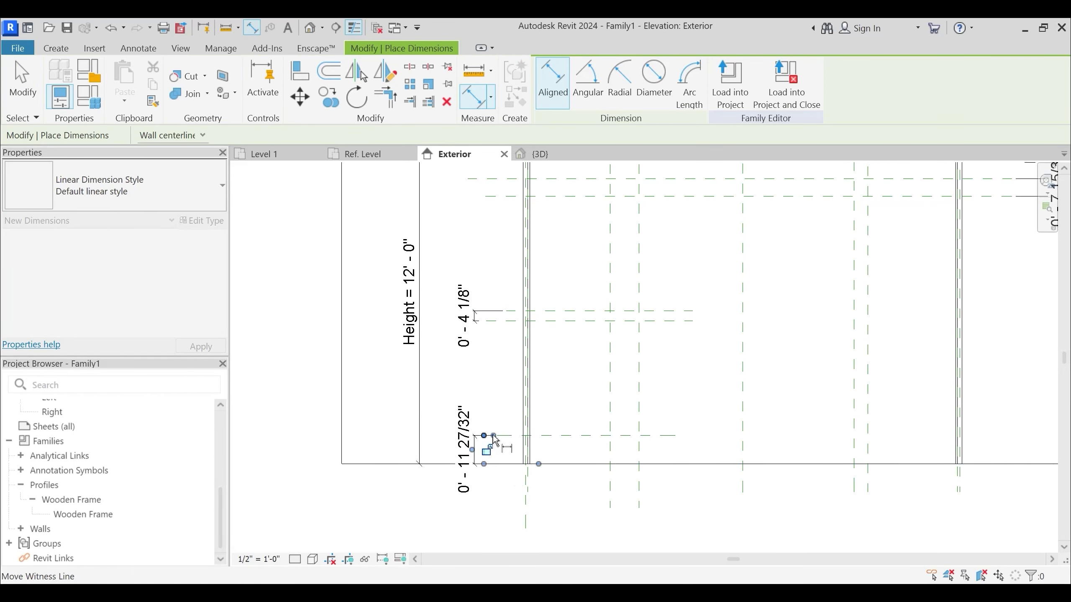
{"action": "key", "text": "Escape"}
{"action": "key", "text": "Escape"}
Create a shared length parameter named Transome Frame Width in the Door Windows group for the five unlabelled reference-plane dimensions
{"action": "scroll", "coordinate": [586, 402], "scroll_direction": "down", "scroll_amount": 5}
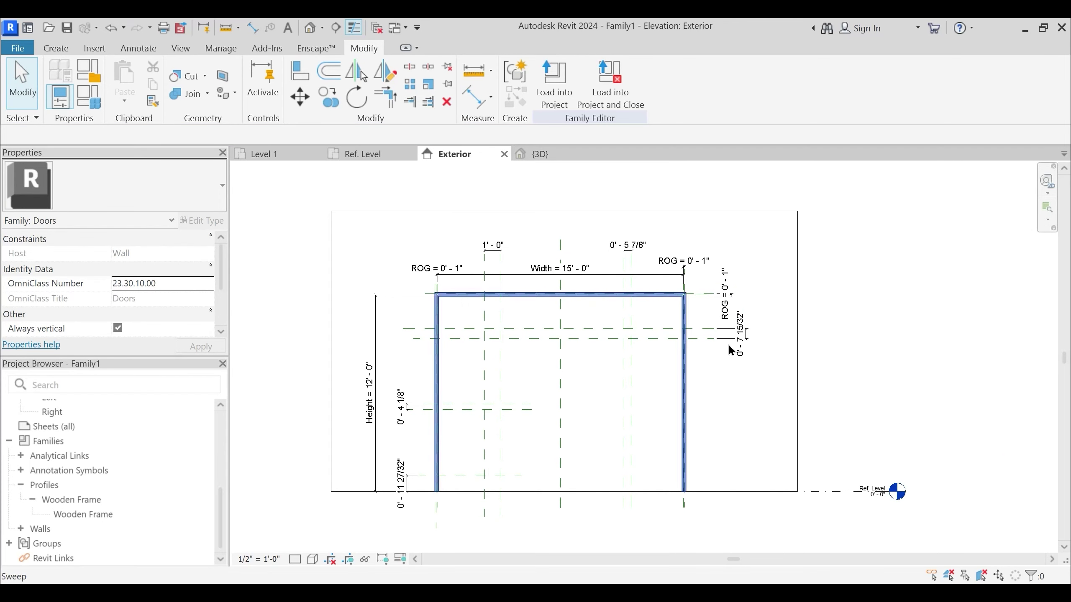
{"action": "left_click", "coordinate": [741, 331]}
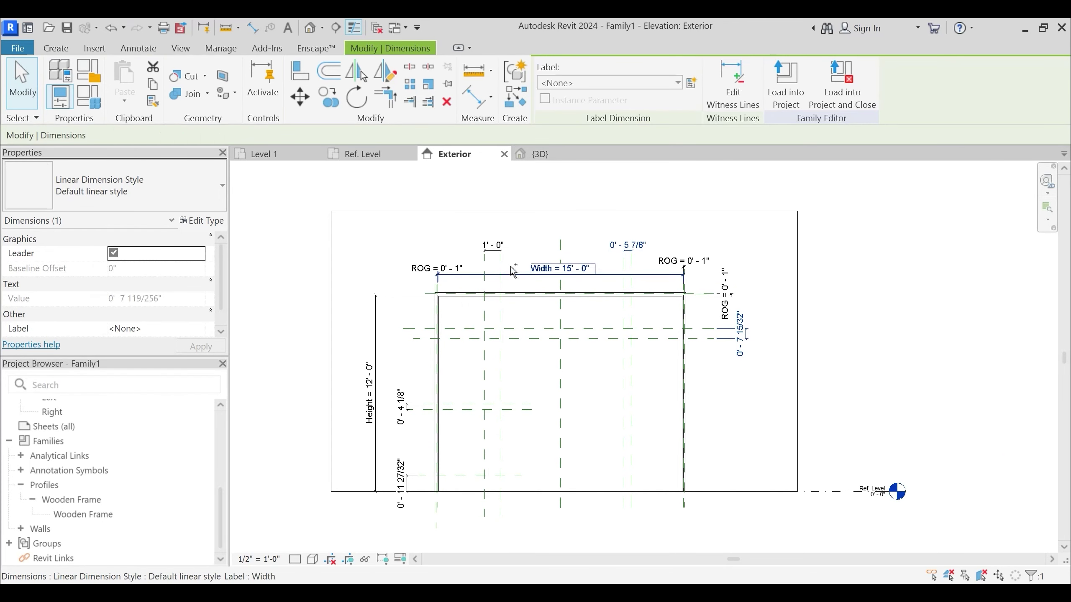
{"action": "left_click", "coordinate": [486, 251], "text": "ctrl"}
{"action": "left_click", "coordinate": [406, 407], "text": "ctrl"}
{"action": "left_click", "coordinate": [406, 482], "text": "ctrl"}
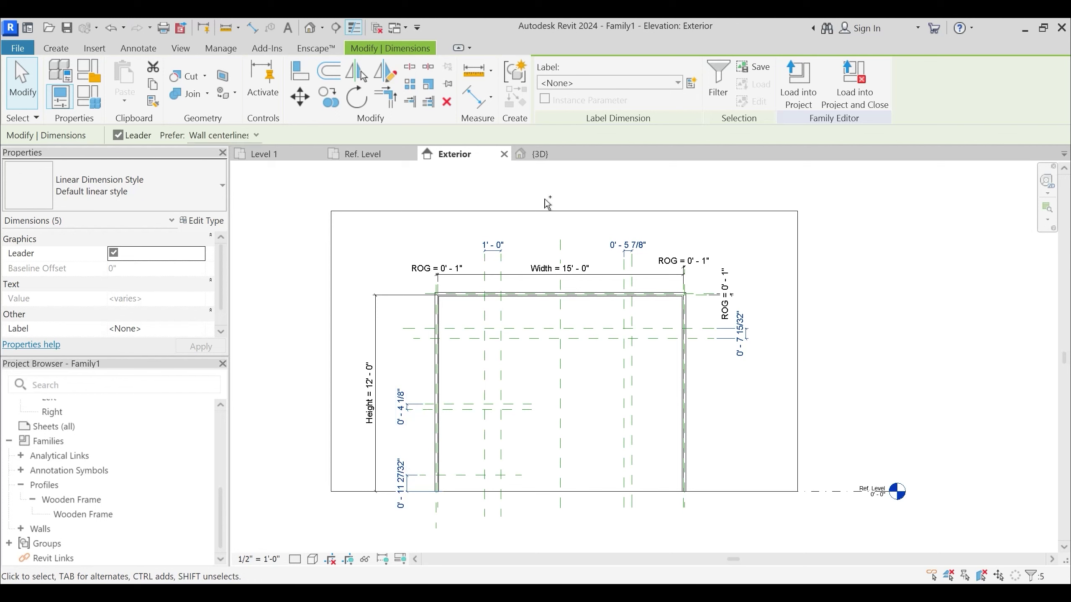
{"action": "left_click", "coordinate": [692, 83]}
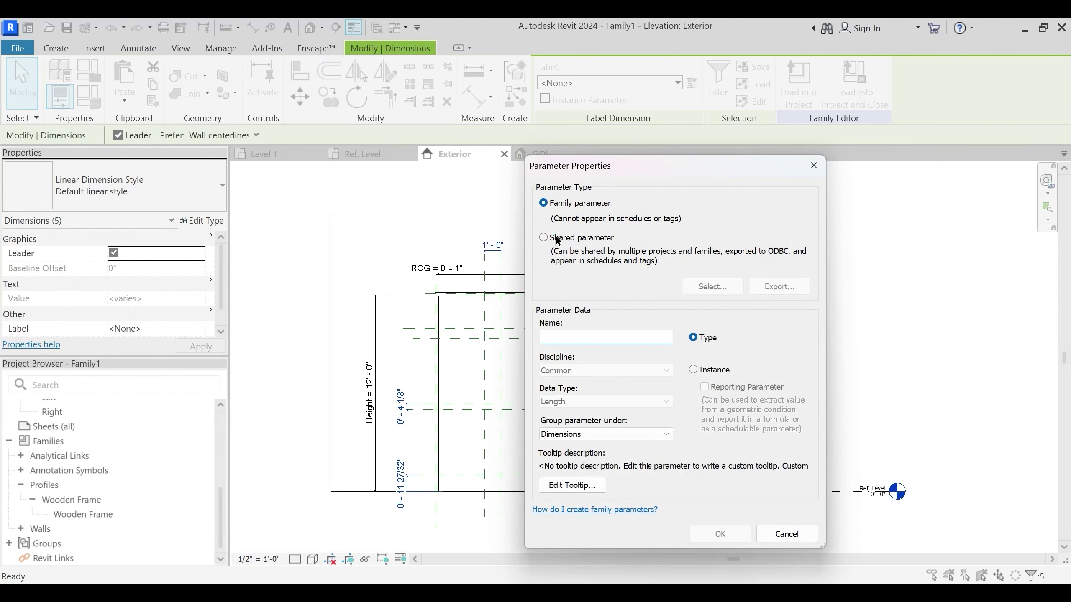
{"action": "left_click", "coordinate": [558, 239]}
{"action": "left_click", "coordinate": [700, 287]}
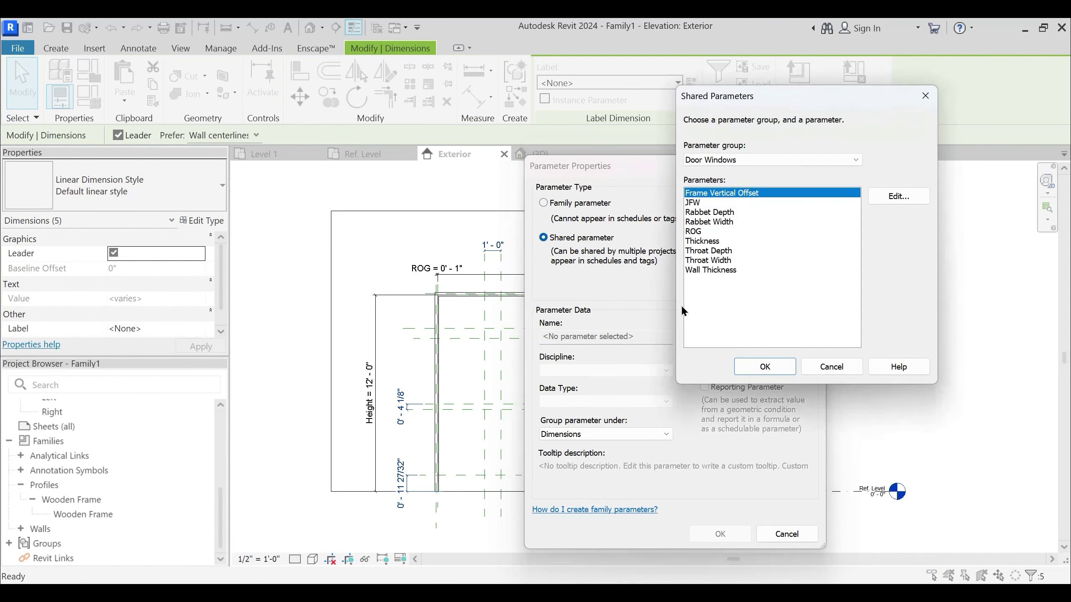
{"action": "left_click", "coordinate": [897, 198]}
{"action": "left_click", "coordinate": [949, 313]}
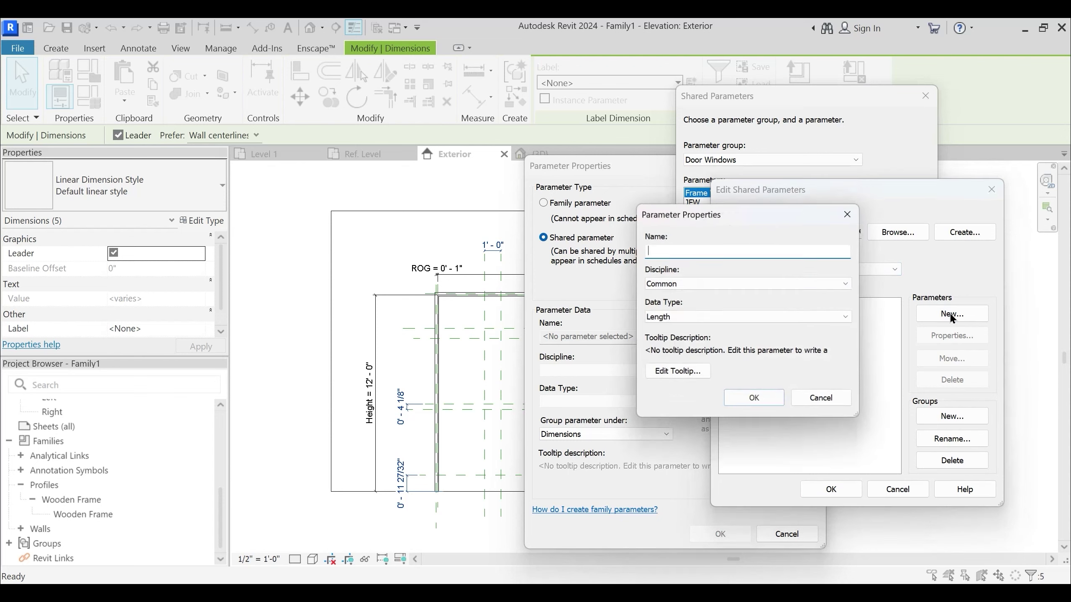
{"action": "type", "text": "Transome F"}
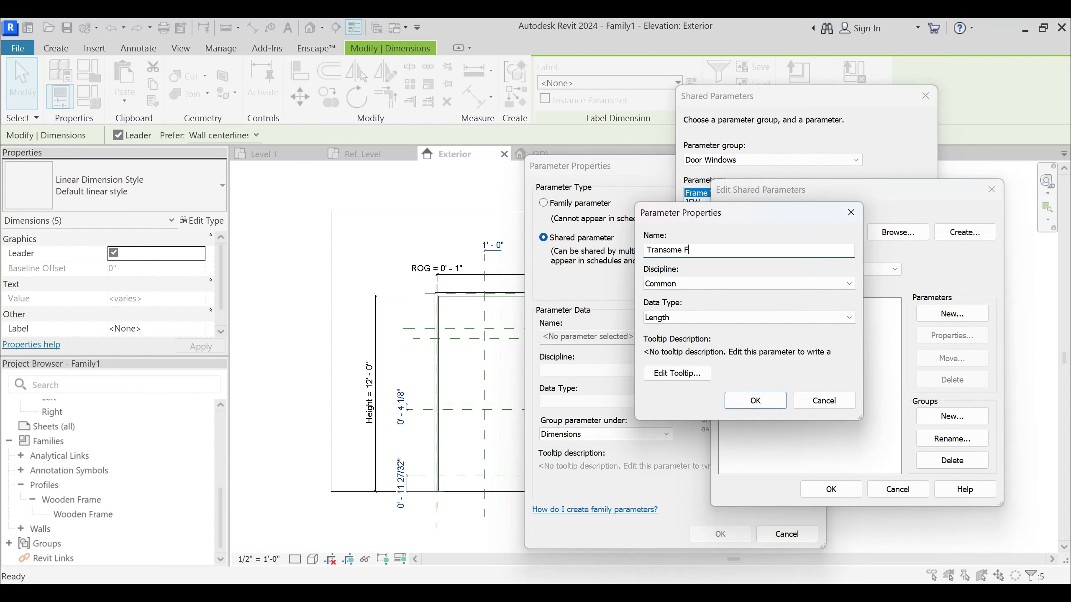
{"action": "type", "text": "rame Width"}
{"action": "key", "text": "Return"}
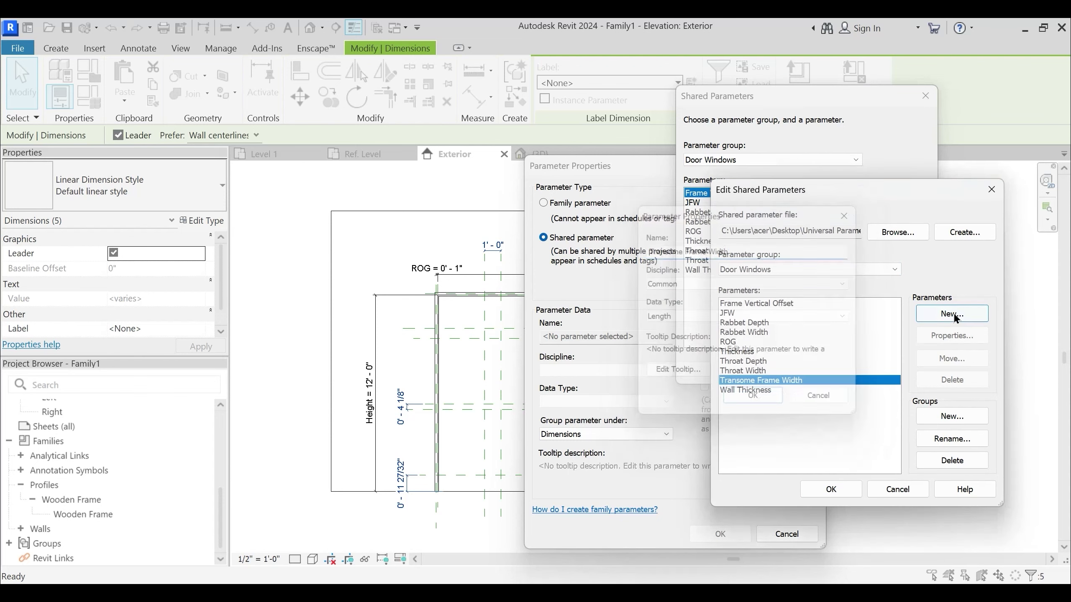
{"action": "left_click", "coordinate": [829, 489]}
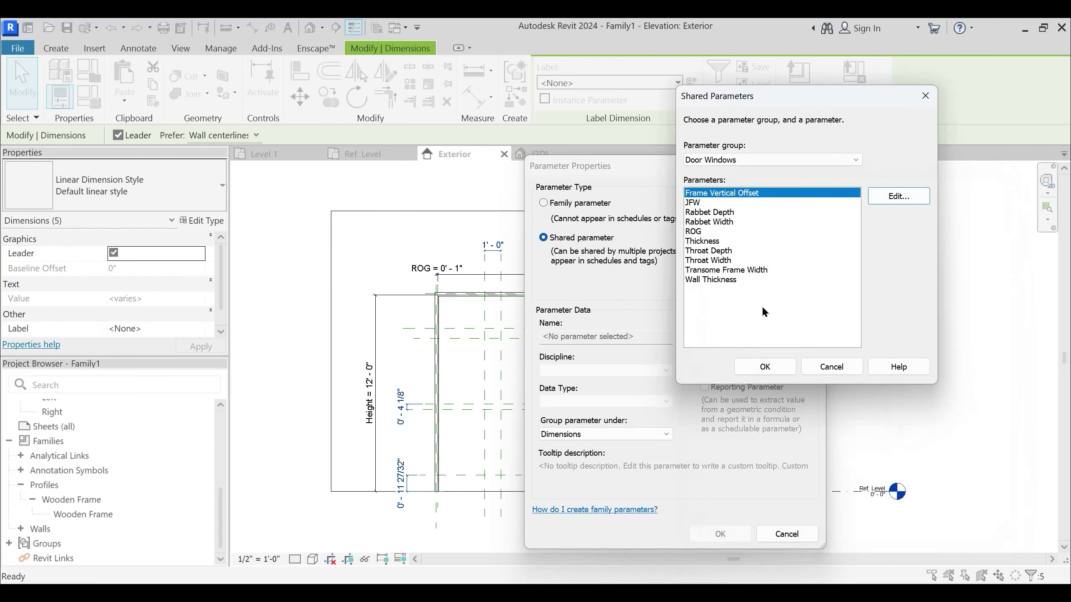
Label the five selected reference-plane dimensions with the shared type parameter Transome Frame Width
{"action": "left_click", "coordinate": [727, 270]}
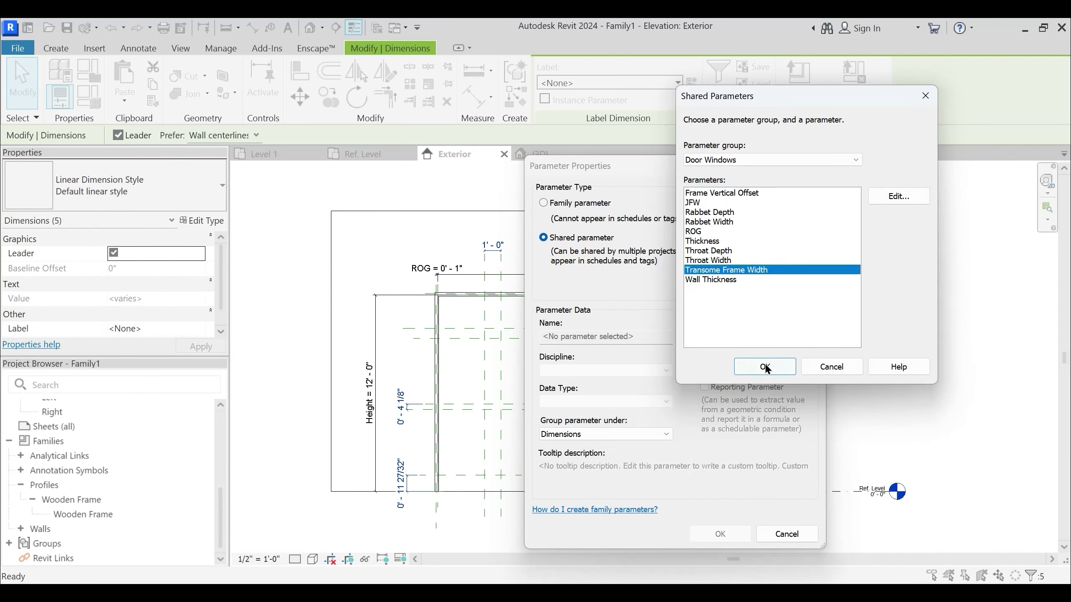
{"action": "left_click", "coordinate": [761, 367]}
{"action": "left_click", "coordinate": [720, 534]}
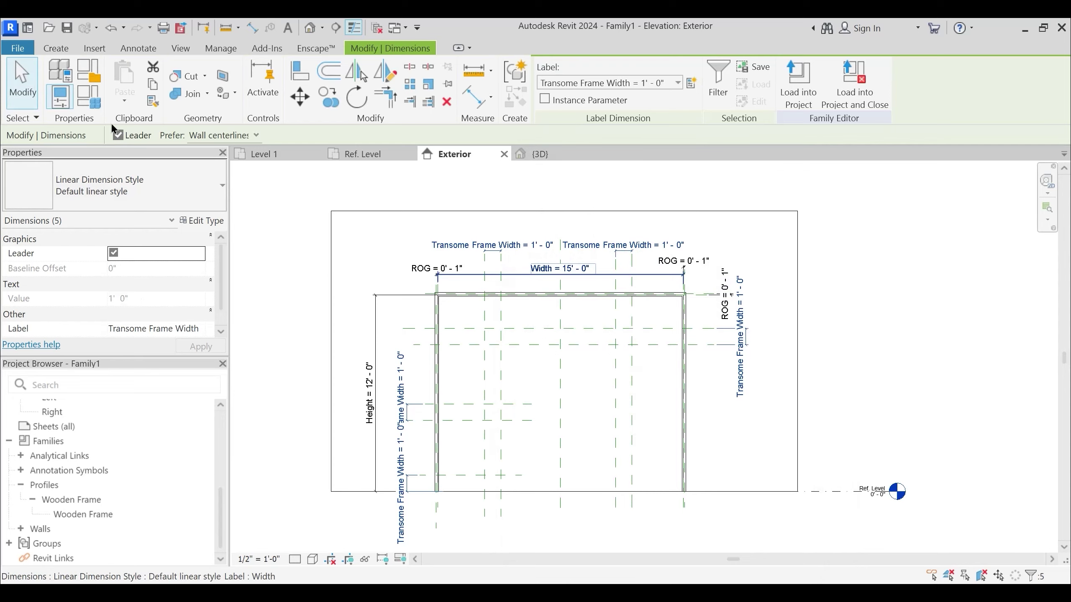
Set the Transome Frame Width parameter to 2" in the family types and apply it
{"action": "left_click", "coordinate": [97, 103]}
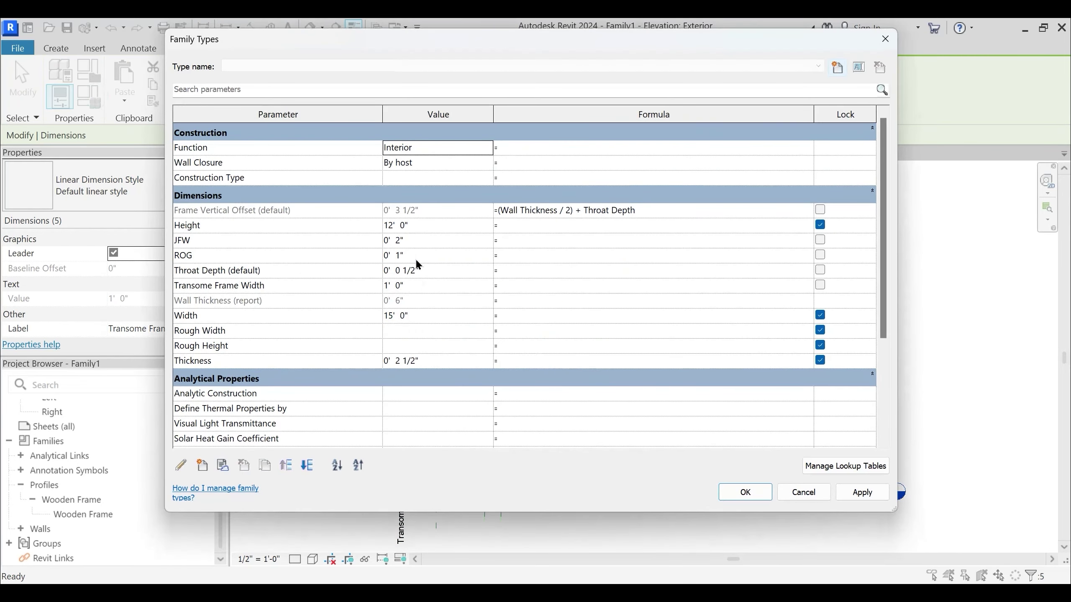
{"action": "left_click", "coordinate": [422, 286]}
{"action": "type", "text": "2\""}
{"action": "key", "text": "Tab"}
{"action": "left_click", "coordinate": [861, 494]}
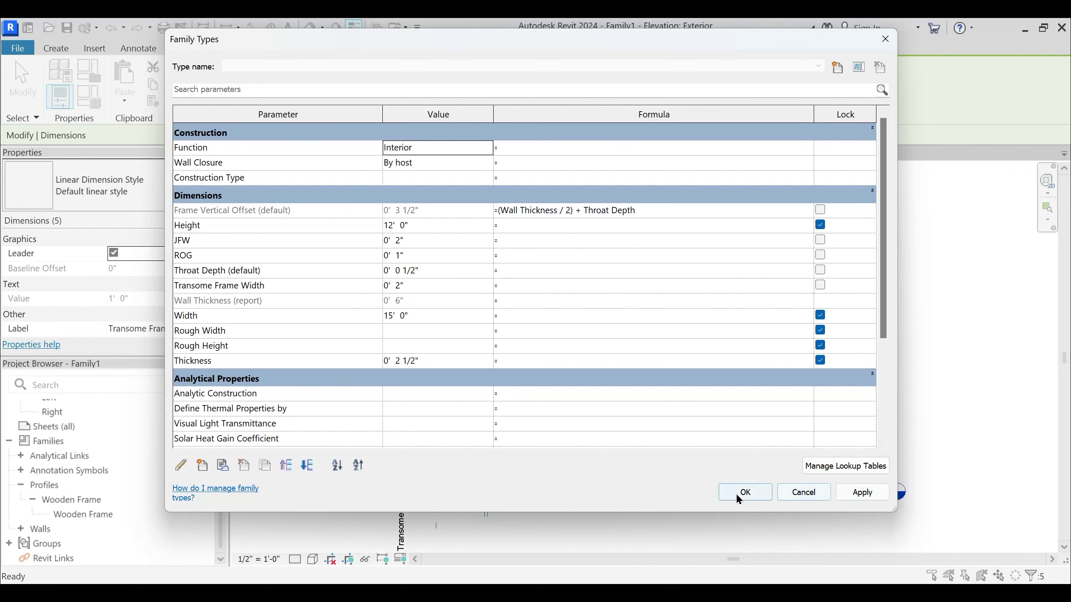
{"action": "left_click", "coordinate": [742, 493]}
Dimension the distance between the Top reference plane and the upper plane of the horizontal transom pair, outside the right jamb
{"action": "scroll", "coordinate": [696, 390], "scroll_direction": "up", "scroll_amount": 4}
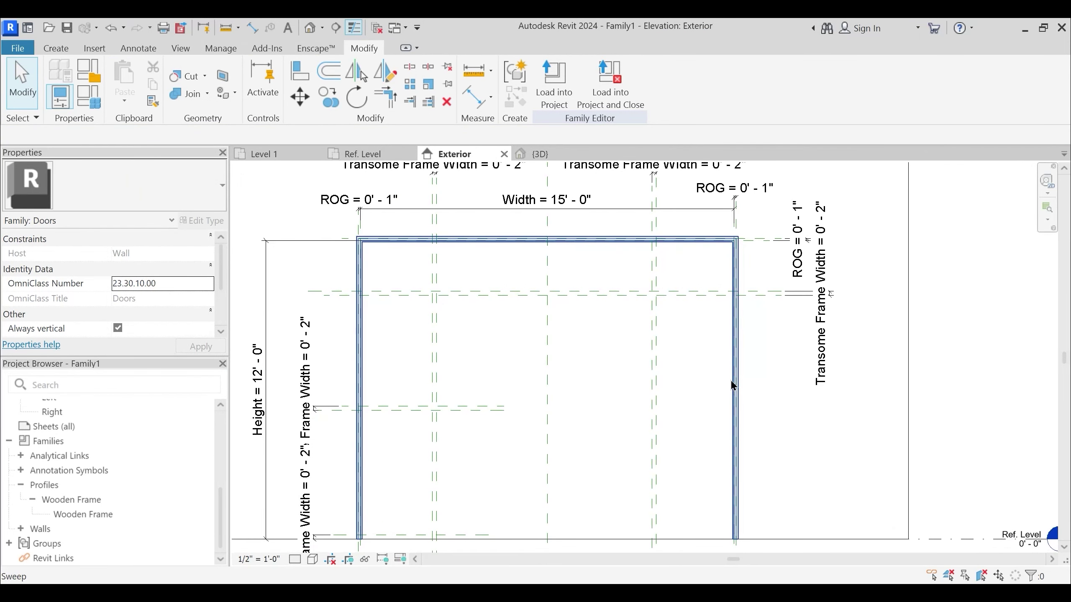
{"action": "middle_click_drag", "start_coordinate": [779, 369], "coordinate": [761, 361]}
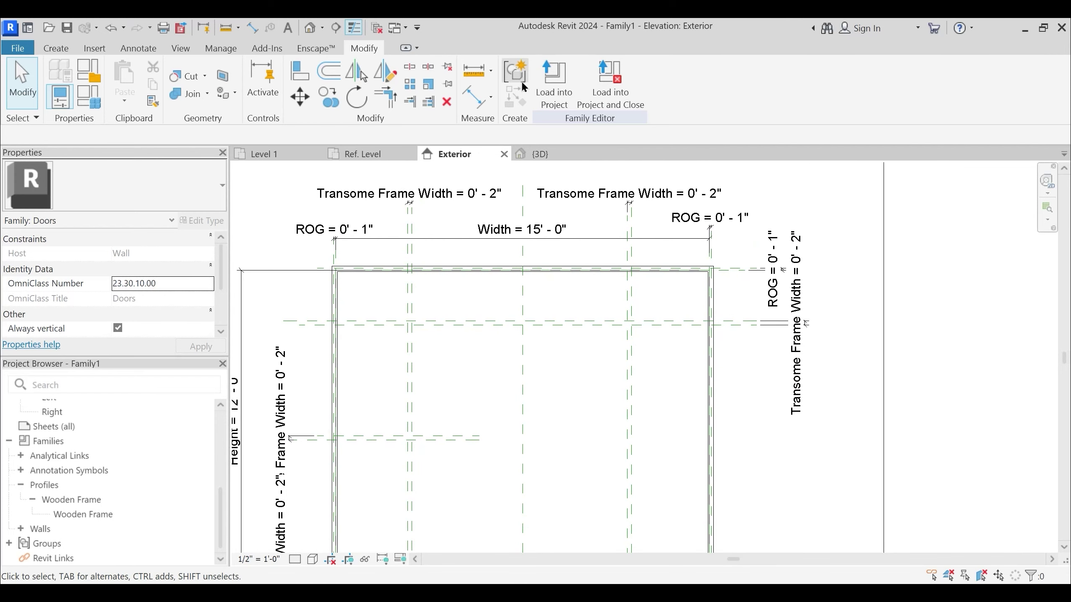
{"action": "left_click", "coordinate": [474, 96]}
{"action": "scroll", "coordinate": [700, 323], "scroll_direction": "up", "scroll_amount": 2}
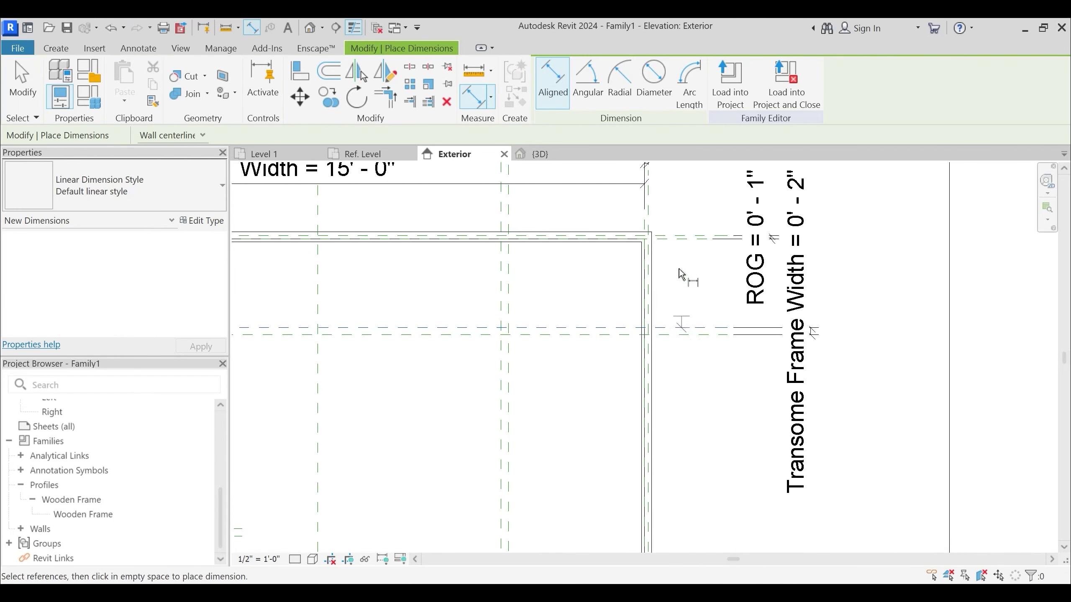
{"action": "left_click", "coordinate": [674, 237]}
{"action": "key", "text": "Escape"}
{"action": "left_click", "coordinate": [670, 327]}
{"action": "left_click", "coordinate": [675, 238]}
{"action": "left_click", "coordinate": [693, 287]}
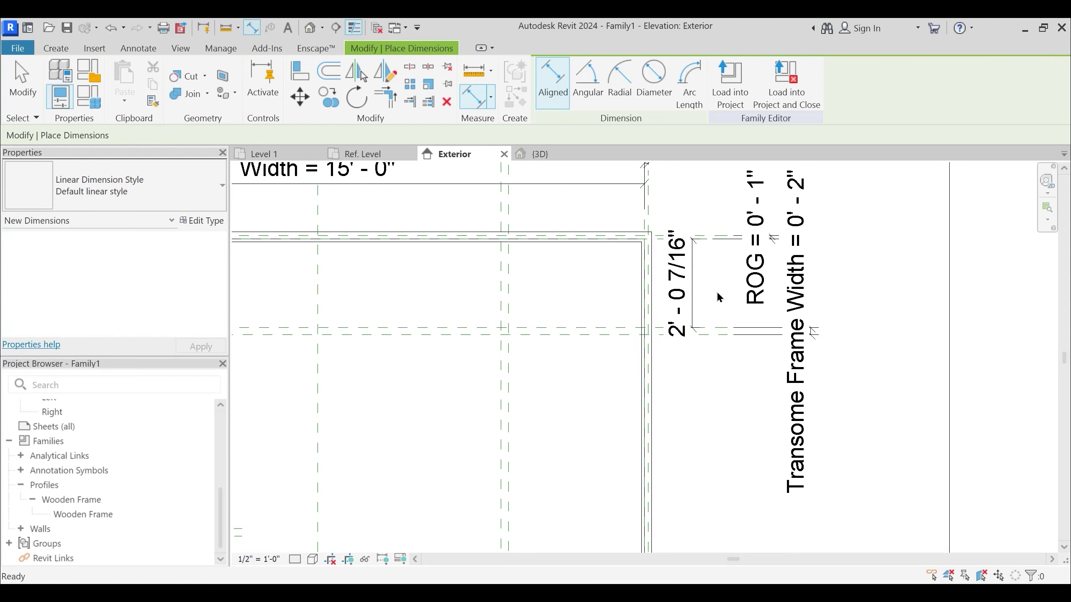
{"action": "key", "text": "Escape"}
Set the Exterior elevation's view scale to 1 1/2" = 1'-0" to shrink the dimension text
{"action": "scroll", "coordinate": [717, 292], "scroll_direction": "down", "scroll_amount": 2}
{"action": "left_click", "coordinate": [702, 287]}
{"action": "key", "text": "Escape"}
{"action": "left_click", "coordinate": [270, 559]}
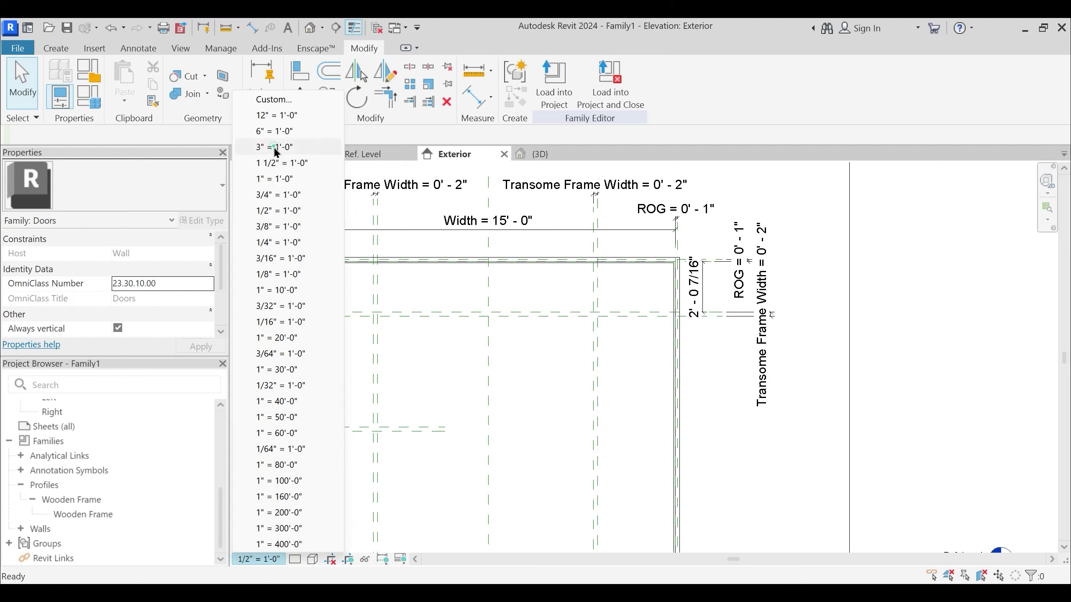
{"action": "left_click", "coordinate": [275, 147]}
{"action": "left_click", "coordinate": [259, 558]}
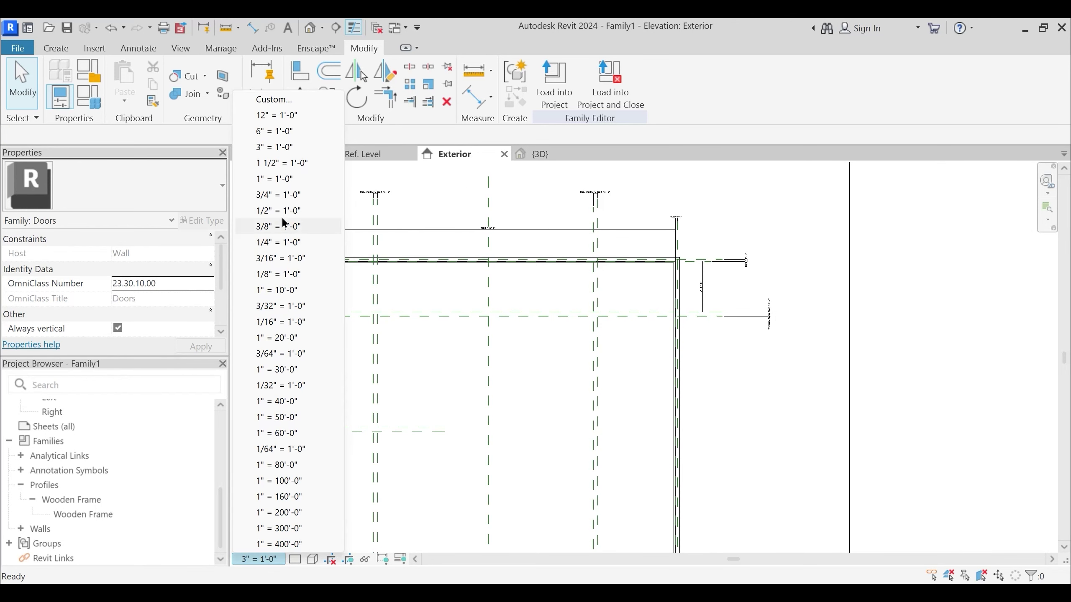
{"action": "left_click", "coordinate": [282, 162]}
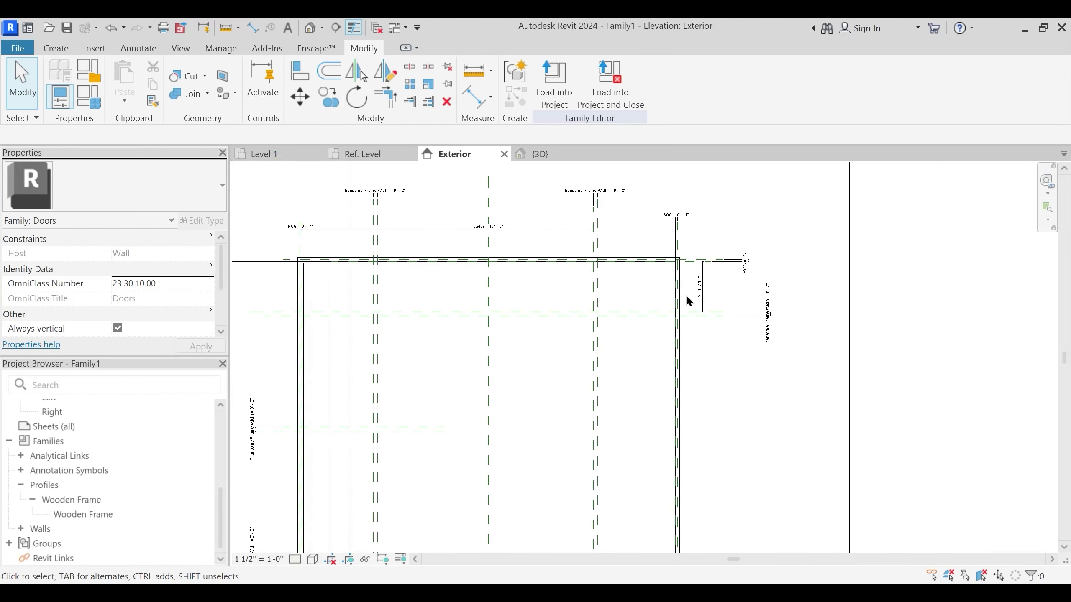
Create a shared length parameter named Transome Height in the Door Windows group for the new vertical dimension below the Top plane
{"action": "scroll", "coordinate": [704, 290], "scroll_direction": "up", "scroll_amount": 3}
{"action": "left_click", "coordinate": [702, 290]}
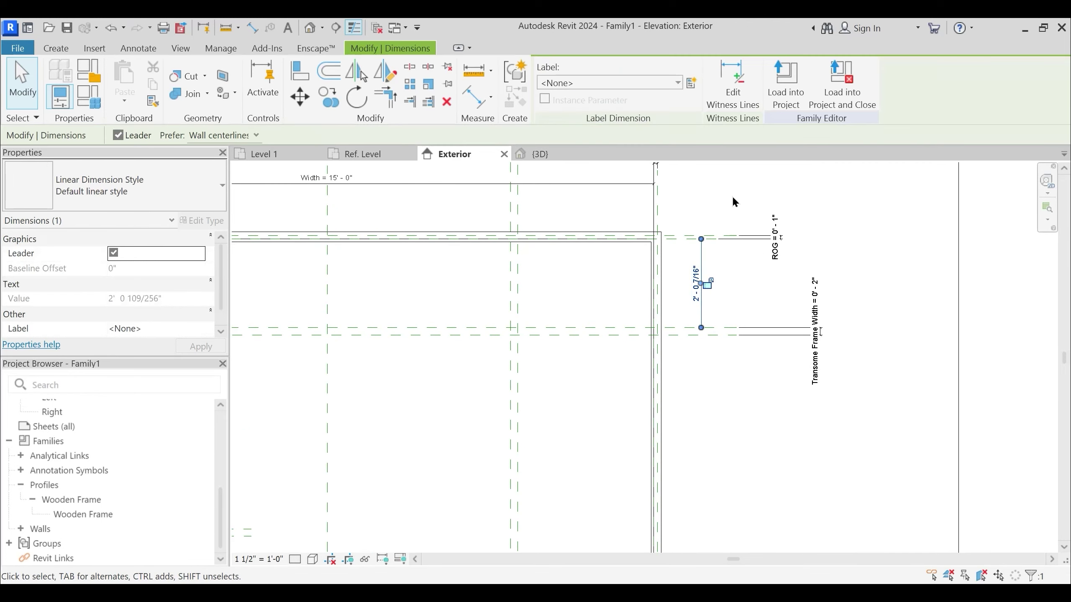
{"action": "left_click", "coordinate": [691, 83]}
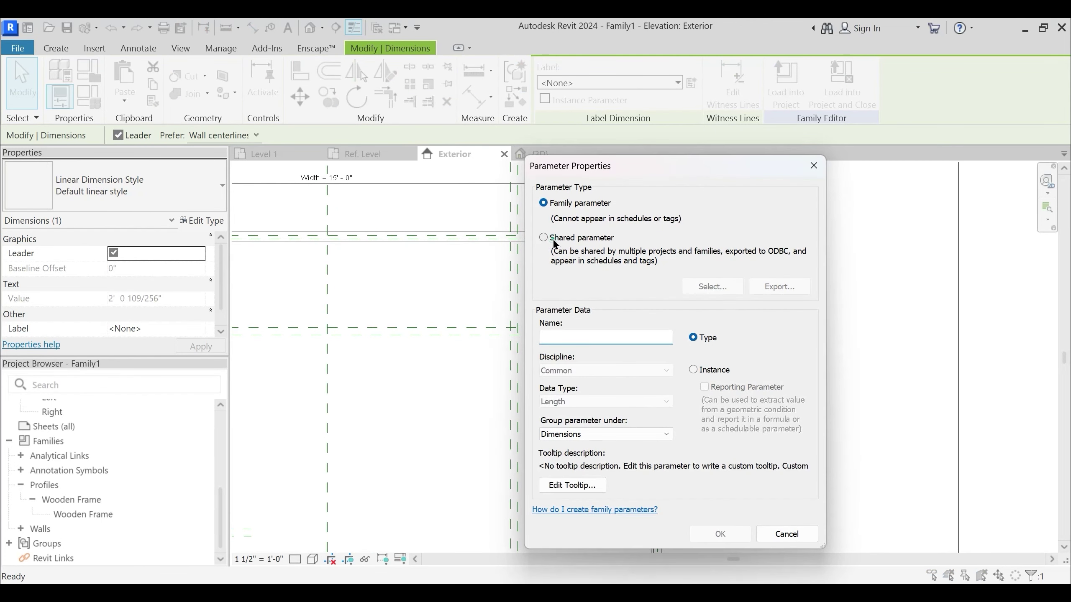
{"action": "left_click", "coordinate": [554, 240]}
{"action": "left_click", "coordinate": [715, 289]}
{"action": "left_click", "coordinate": [888, 199]}
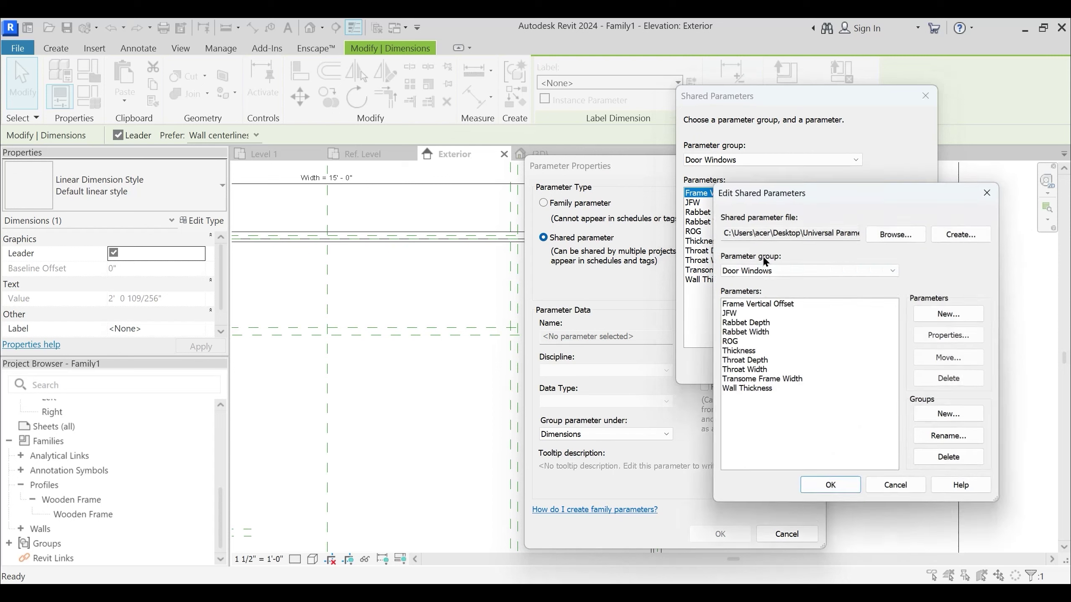
{"action": "left_click", "coordinate": [924, 316]}
{"action": "type", "text": "Transome Height"}
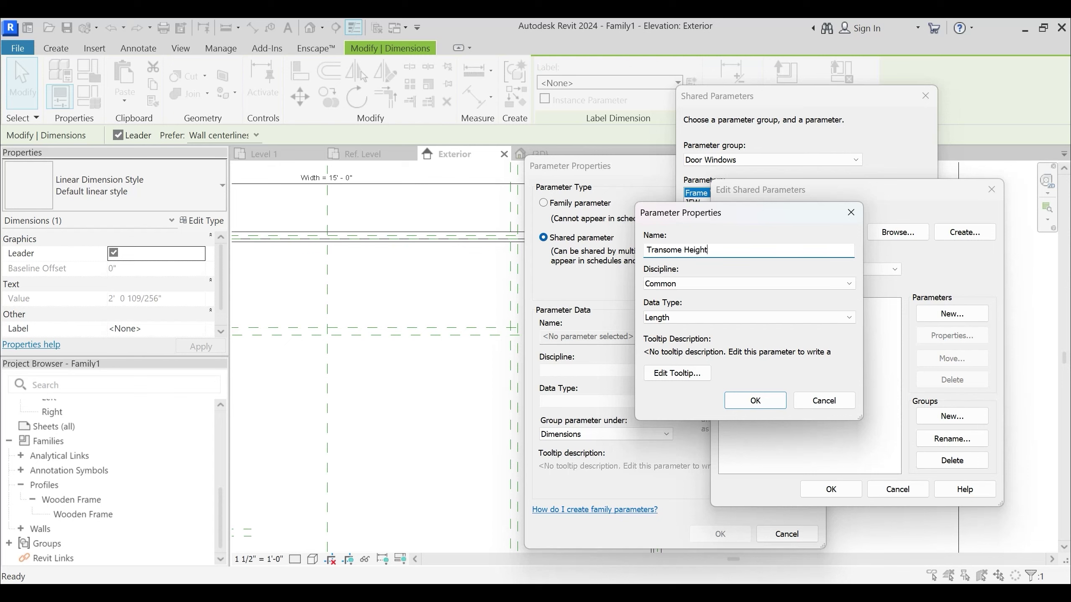
{"action": "key", "text": "Return"}
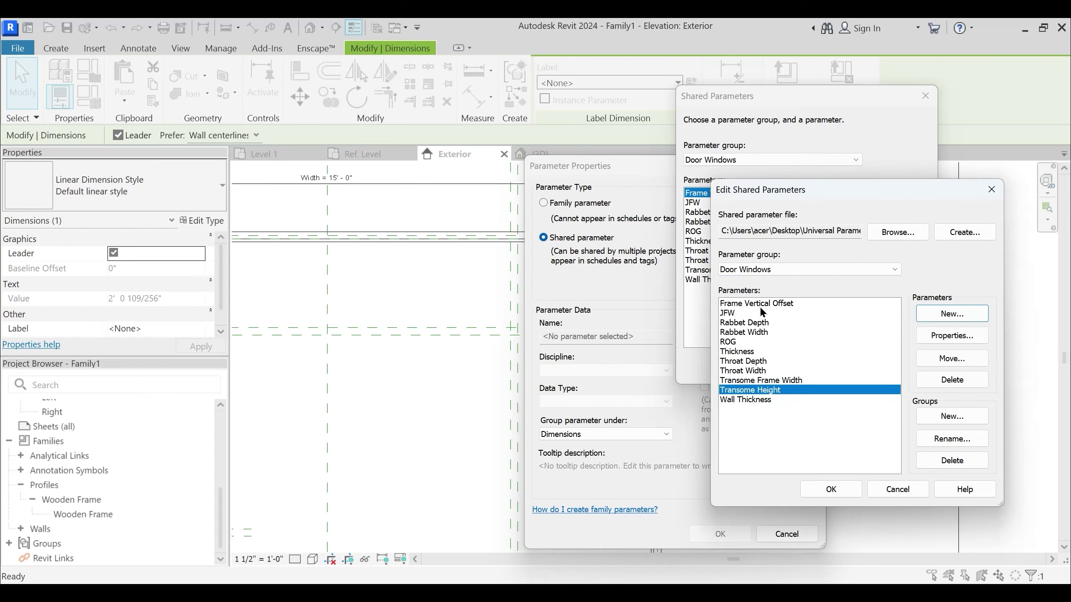
{"action": "left_click", "coordinate": [839, 489]}
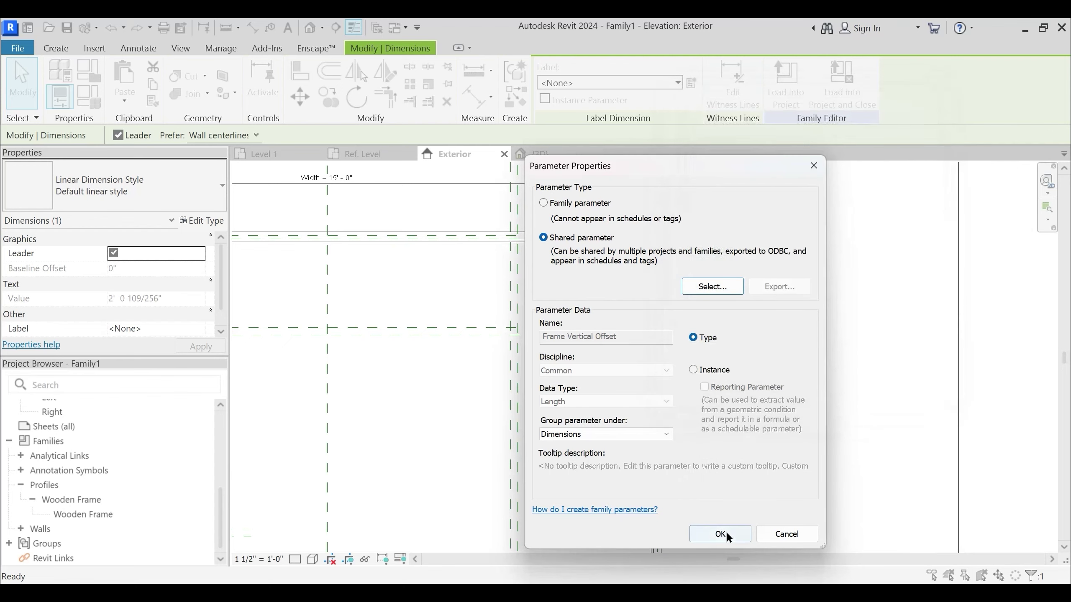
{"action": "left_click", "coordinate": [730, 535]}
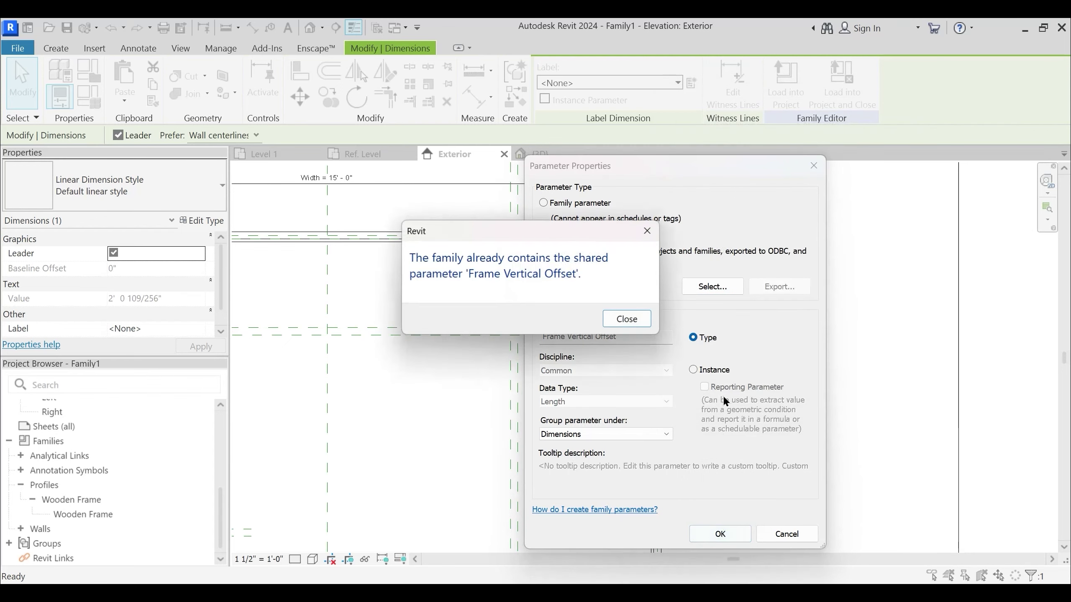
{"action": "left_click", "coordinate": [627, 319]}
{"action": "key", "text": "Escape"}
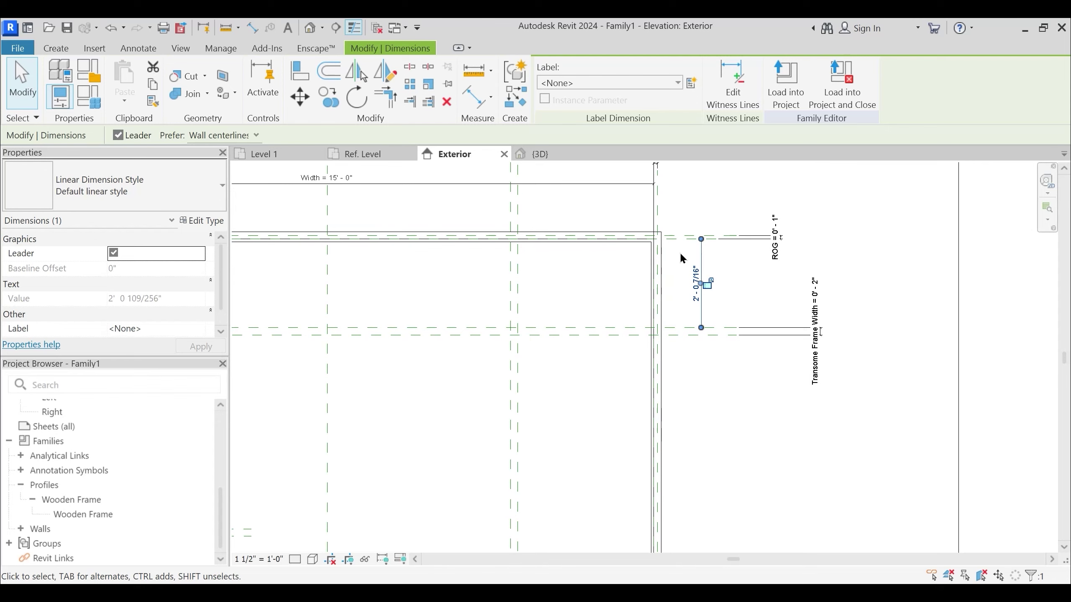
Label the vertical dimension between the Top plane and the transom pair with the shared type parameter Transome Height
{"action": "left_click", "coordinate": [691, 83]}
{"action": "left_click", "coordinate": [544, 238]}
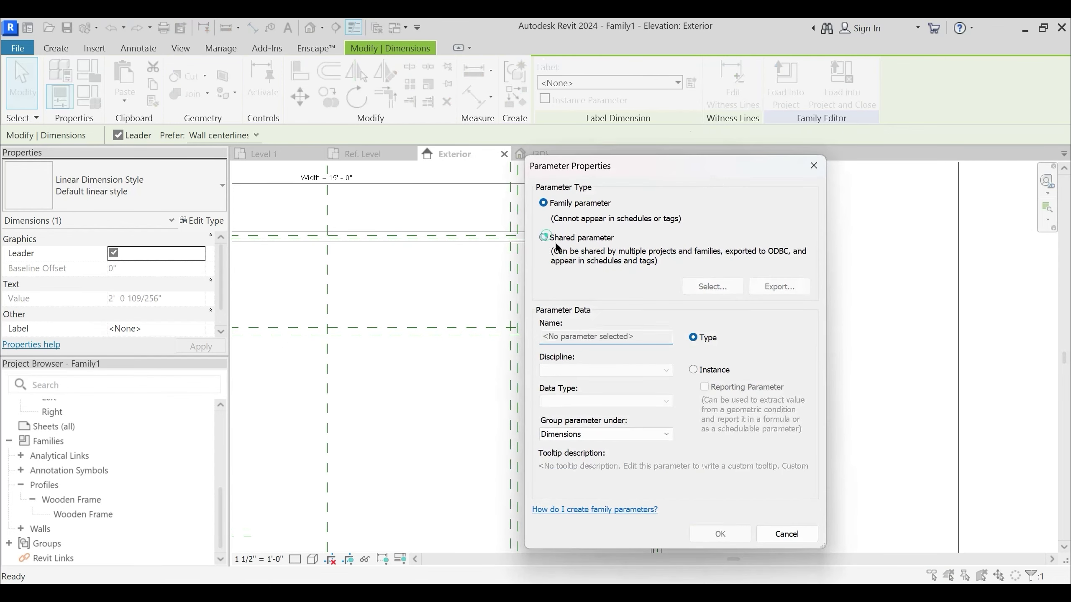
{"action": "left_click", "coordinate": [732, 289]}
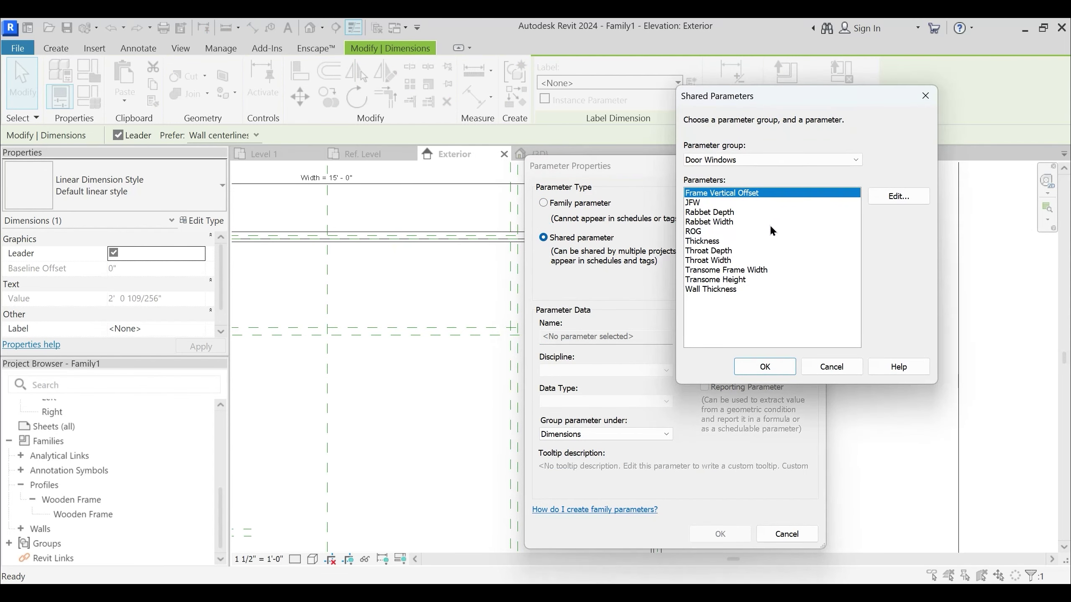
{"action": "left_click", "coordinate": [736, 281]}
{"action": "left_click", "coordinate": [738, 367]}
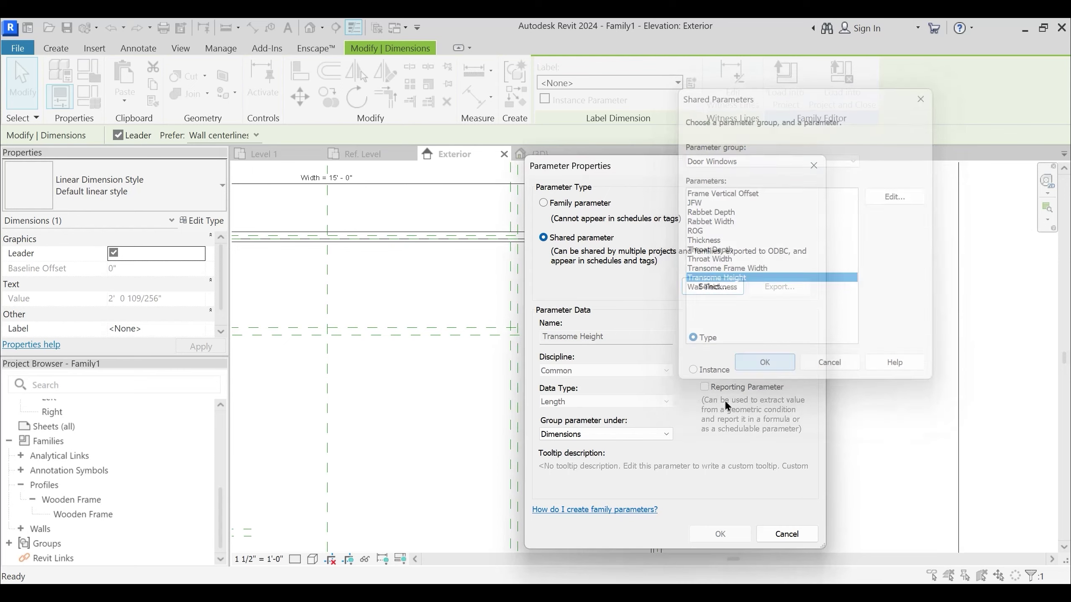
{"action": "left_click", "coordinate": [720, 535]}
{"action": "scroll", "coordinate": [728, 393], "scroll_direction": "down", "scroll_amount": 3}
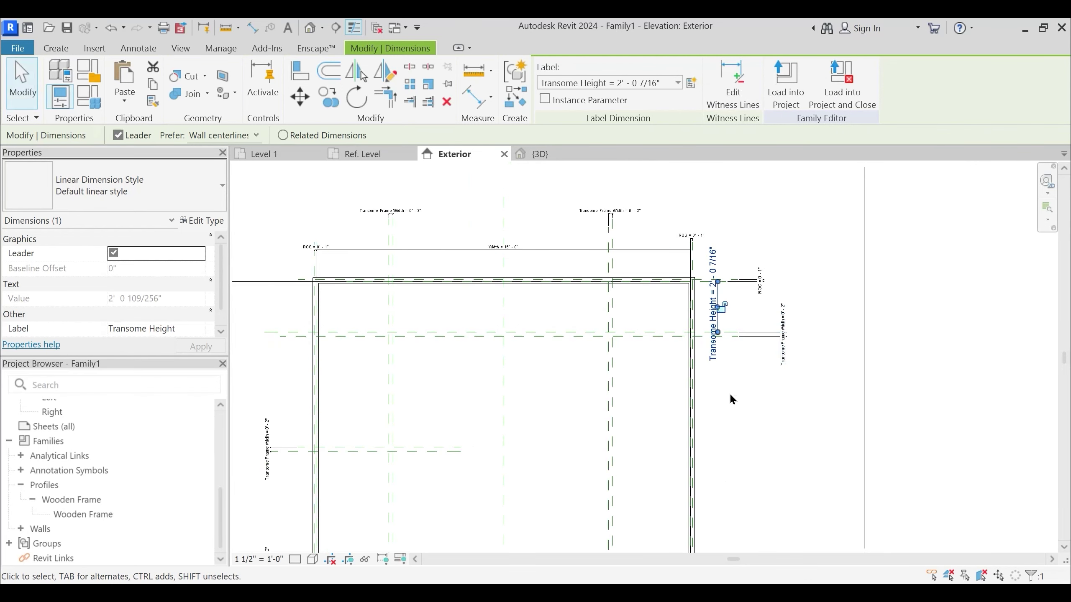
{"action": "left_click", "coordinate": [740, 401]}
Try to set the Transome Height dimension to 18" by moving the Top reference plane
{"action": "scroll", "coordinate": [714, 281], "scroll_direction": "up", "scroll_amount": 4}
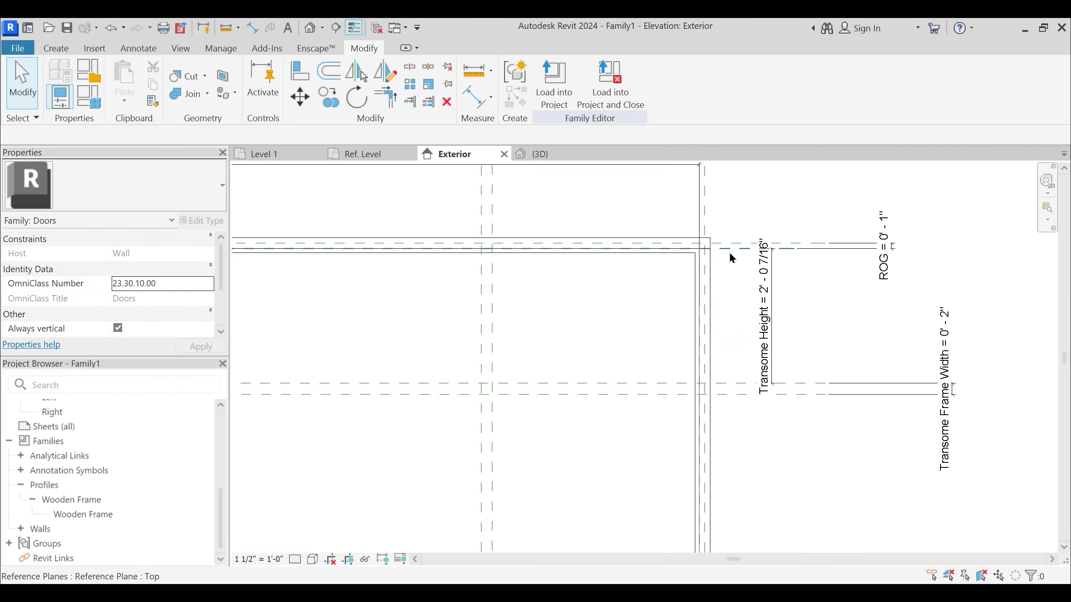
{"action": "left_click", "coordinate": [728, 249]}
{"action": "left_click", "coordinate": [766, 291]}
{"action": "type", "text": "18\""}
{"action": "key", "text": "Return"}
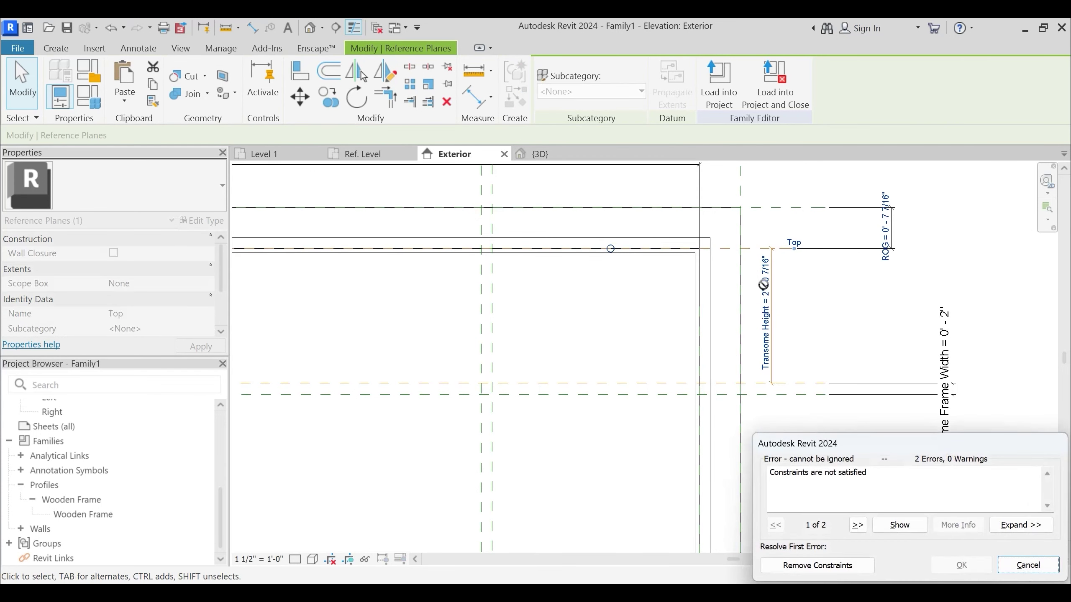
{"action": "key", "text": "Escape"}
{"action": "middle_click_drag", "start_coordinate": [780, 297], "coordinate": [861, 347]}
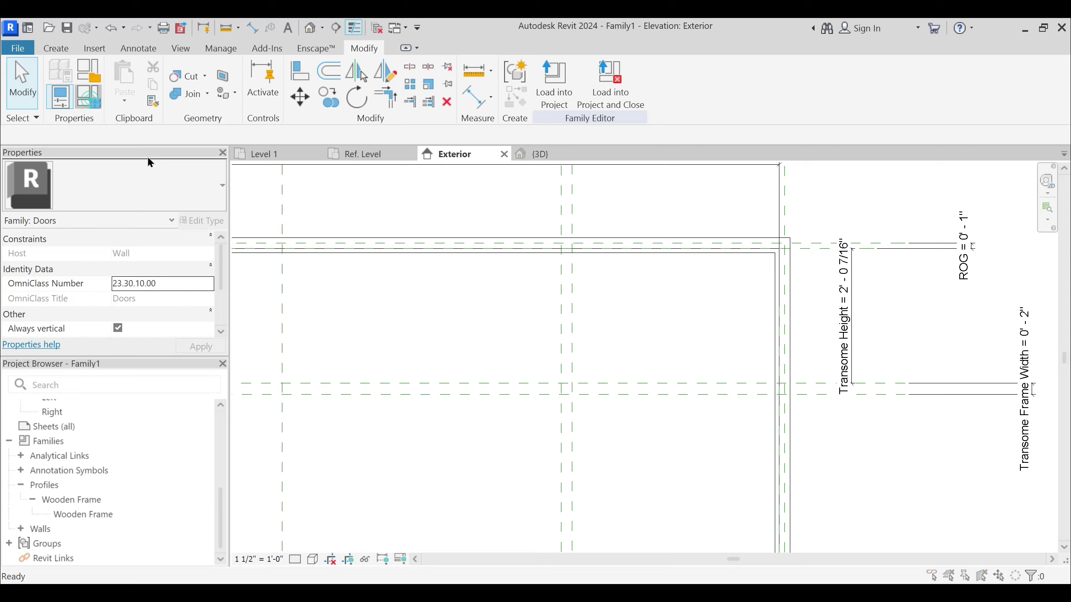
Set the Transome Height parameter to 1' 7" in the family types and apply it
{"action": "left_click", "coordinate": [88, 96]}
{"action": "left_click_drag", "start_coordinate": [448, 45], "coordinate": [339, 49]}
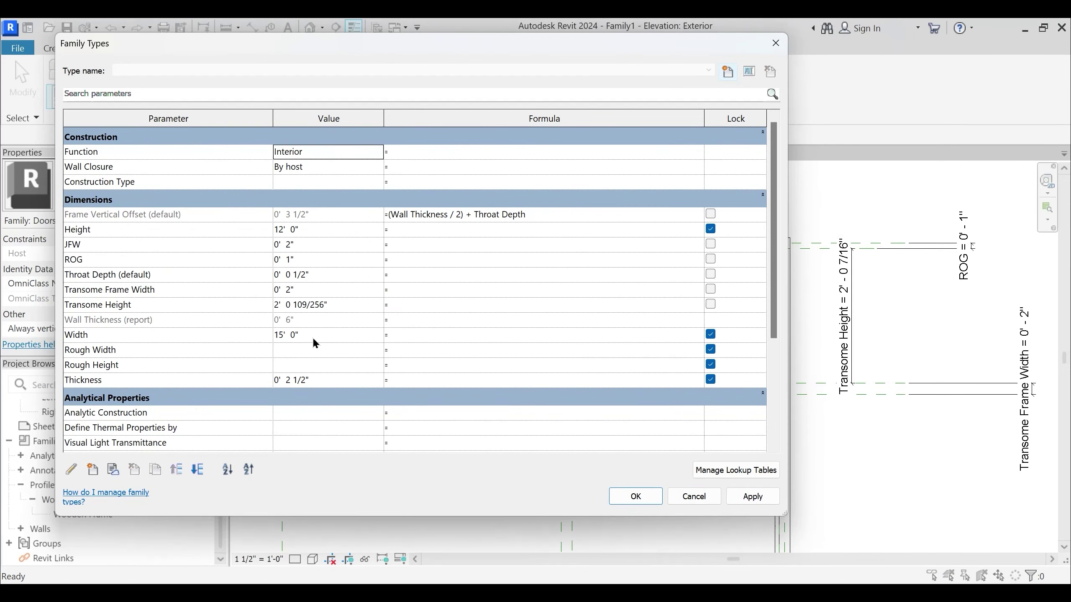
{"action": "left_click", "coordinate": [344, 304]}
{"action": "type", "text": "1"}
{"action": "key", "text": "Tab"}
{"action": "left_click", "coordinate": [758, 500]}
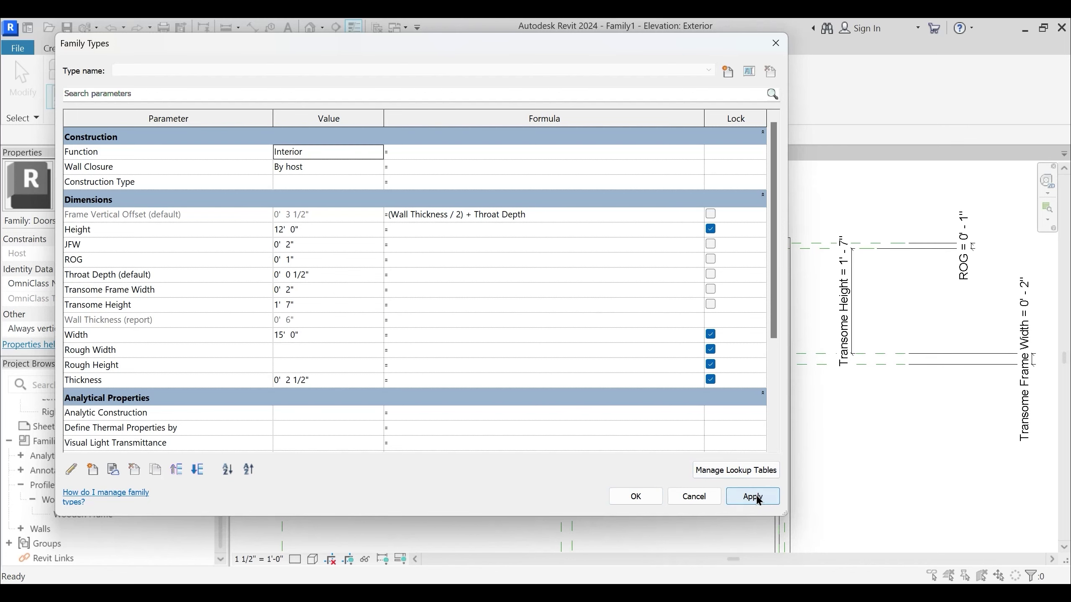
{"action": "left_click", "coordinate": [632, 495]}
{"action": "scroll", "coordinate": [732, 336], "scroll_direction": "down", "scroll_amount": 3}
{"action": "scroll", "coordinate": [591, 342], "scroll_direction": "down", "scroll_amount": 2}
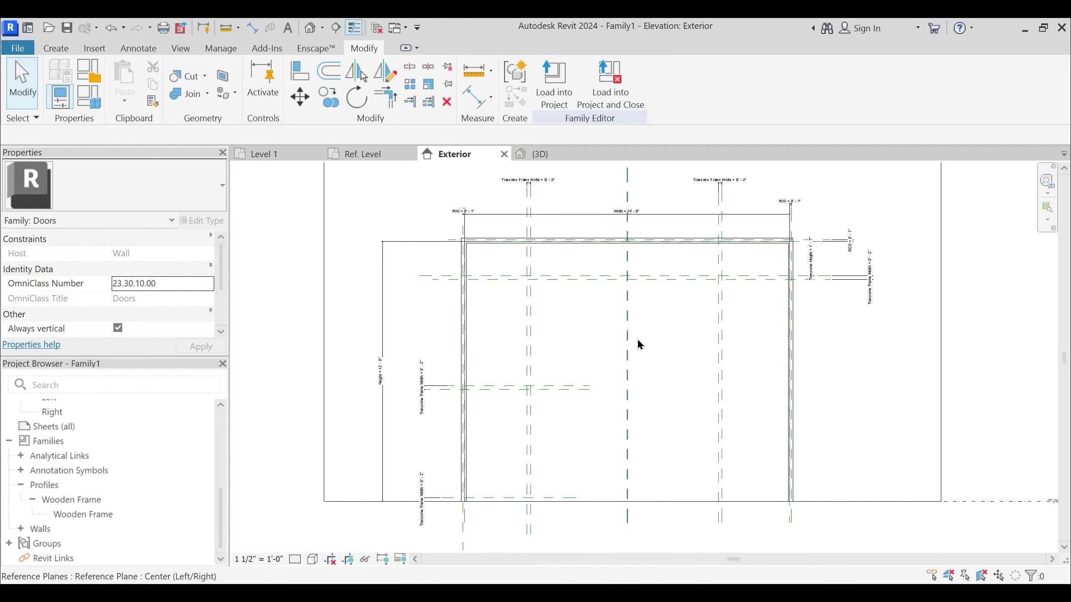
Switch to the 2024 Parametric Door Windows project and examine the transom and side panel frames of the folding door in 3D, then return to the family
{"action": "mouse_move", "coordinate": [704, 595]}
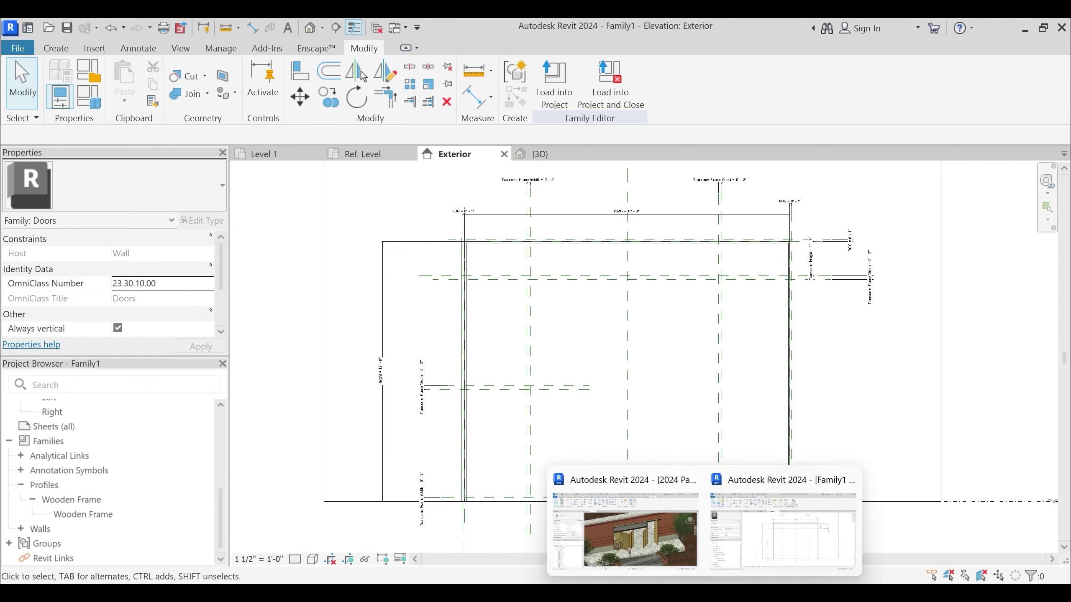
{"action": "left_click", "coordinate": [662, 554]}
{"action": "scroll", "coordinate": [548, 364], "scroll_direction": "up", "scroll_amount": 3}
{"action": "middle_click_drag", "start_coordinate": [530, 366], "coordinate": [649, 490], "text": "shift"}
{"action": "scroll", "coordinate": [514, 298], "scroll_direction": "up", "scroll_amount": 1}
{"action": "middle_click_drag", "start_coordinate": [290, 294], "coordinate": [350, 309]}
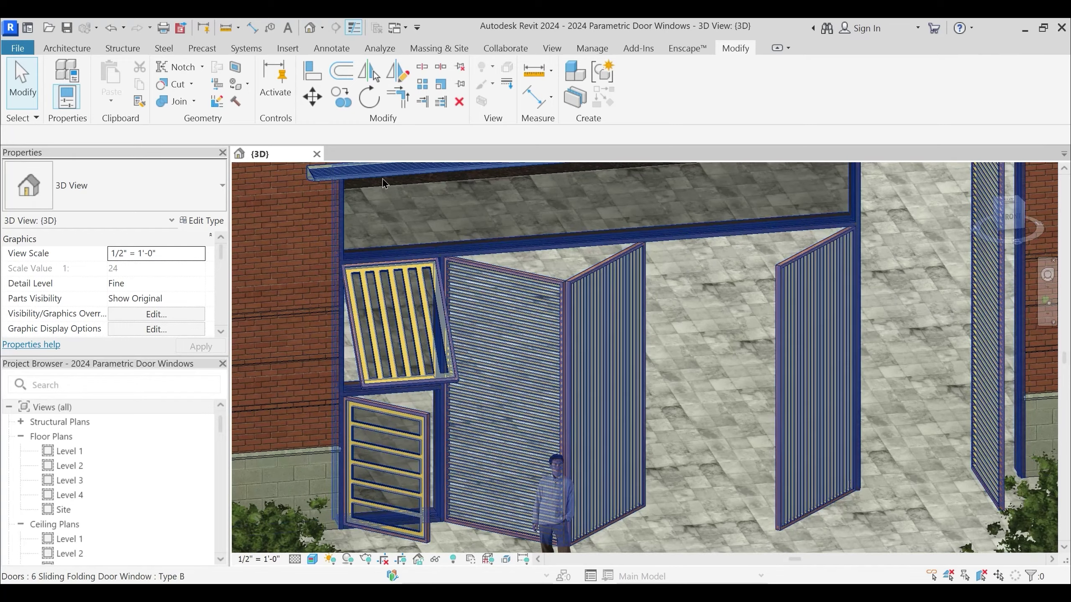
{"action": "middle_click_drag", "start_coordinate": [759, 181], "coordinate": [711, 269]}
{"action": "middle_click_drag", "start_coordinate": [951, 363], "coordinate": [916, 181]}
{"action": "middle_click_drag", "start_coordinate": [745, 348], "coordinate": [756, 447]}
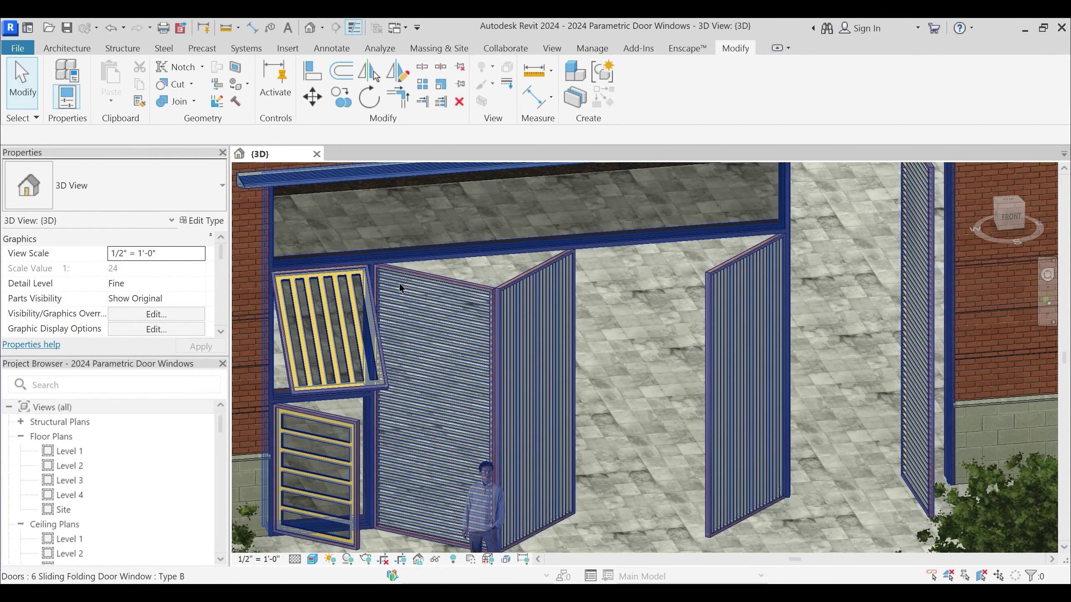
{"action": "left_click", "coordinate": [1022, 32]}
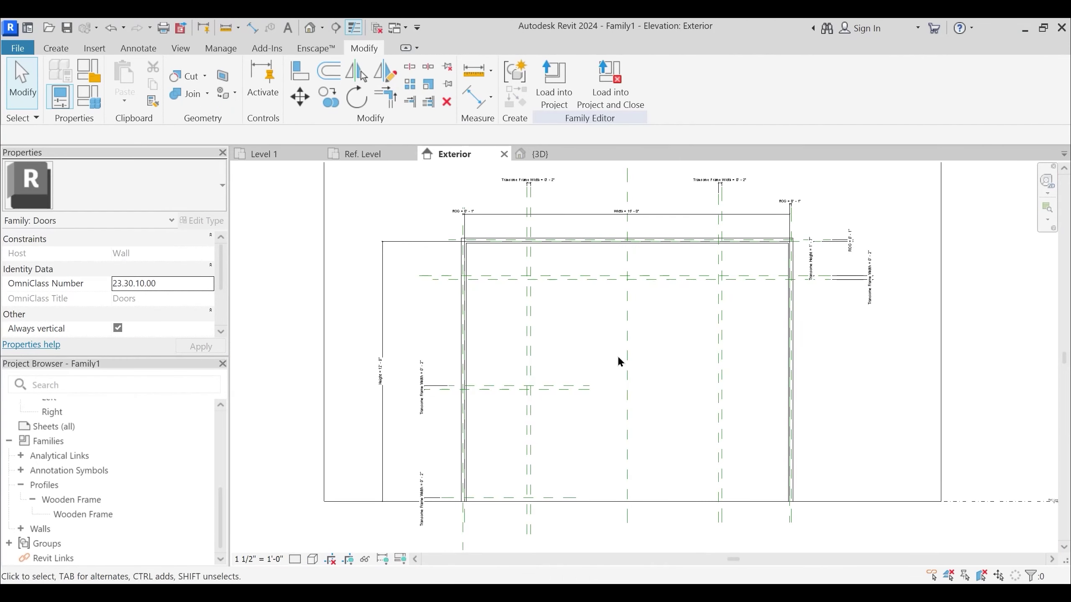
Set the work plane to Reference Plane : Center (Front/Back) in the Exterior elevation
{"action": "middle_click_drag", "start_coordinate": [504, 382], "coordinate": [528, 343]}
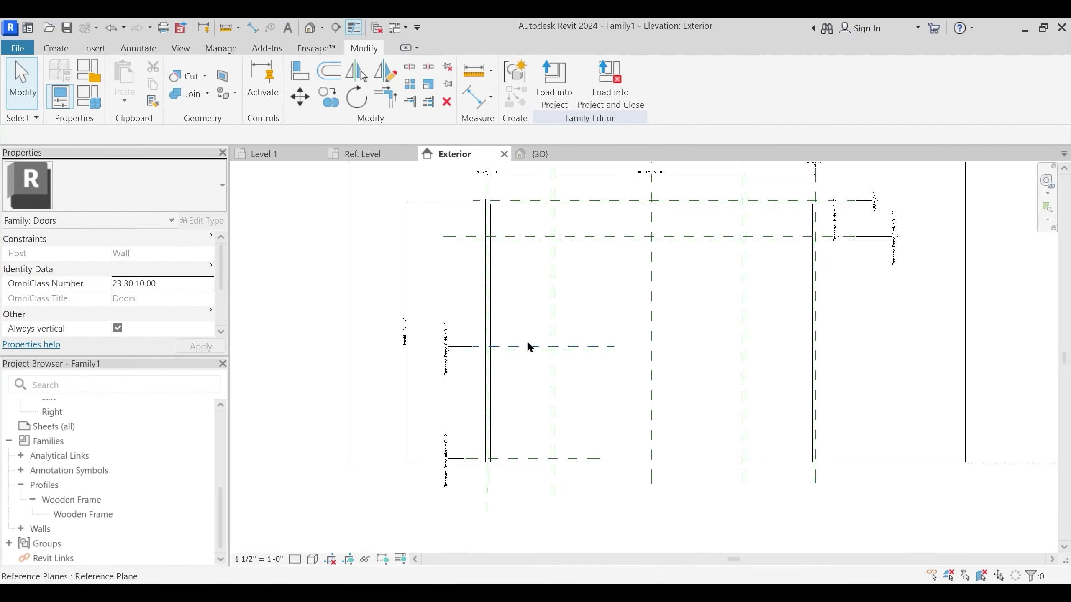
{"action": "left_click", "coordinate": [56, 48]}
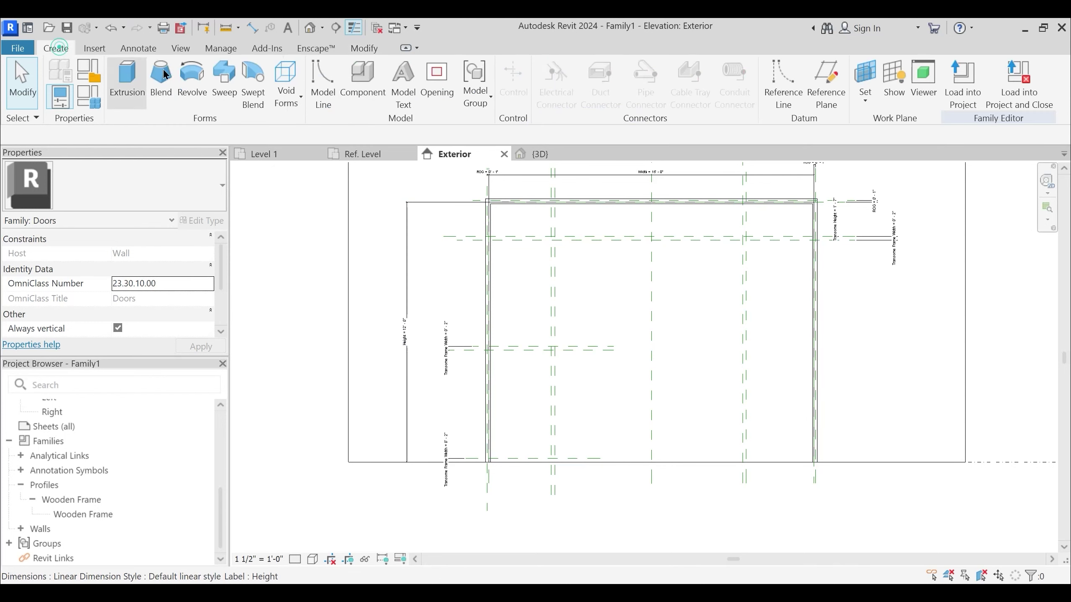
{"action": "left_click", "coordinate": [865, 102]}
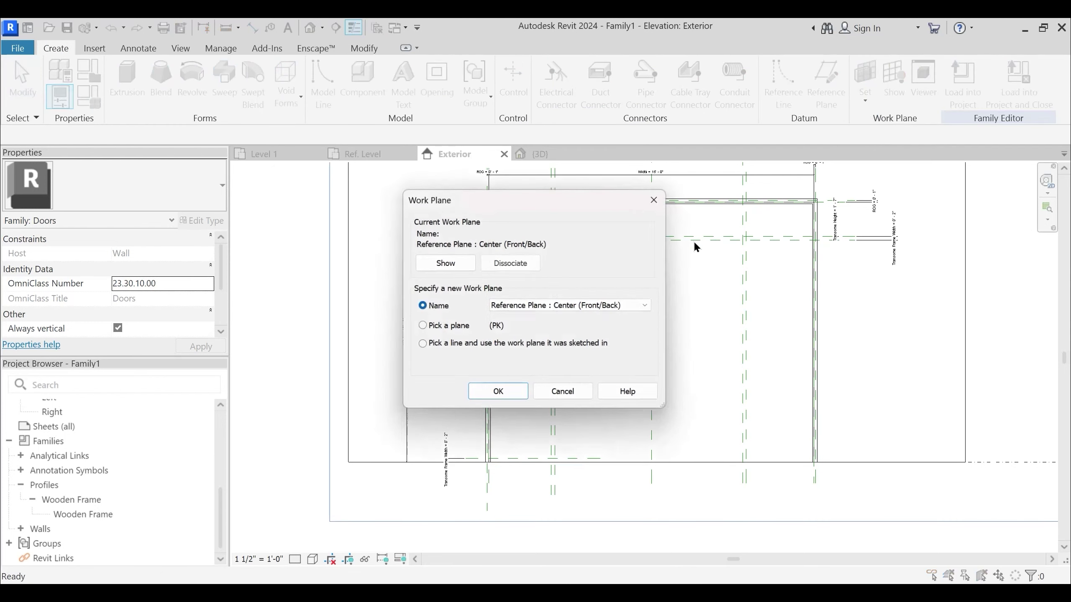
{"action": "key", "text": "Return"}
{"action": "middle_click_drag", "start_coordinate": [597, 313], "coordinate": [592, 327]}
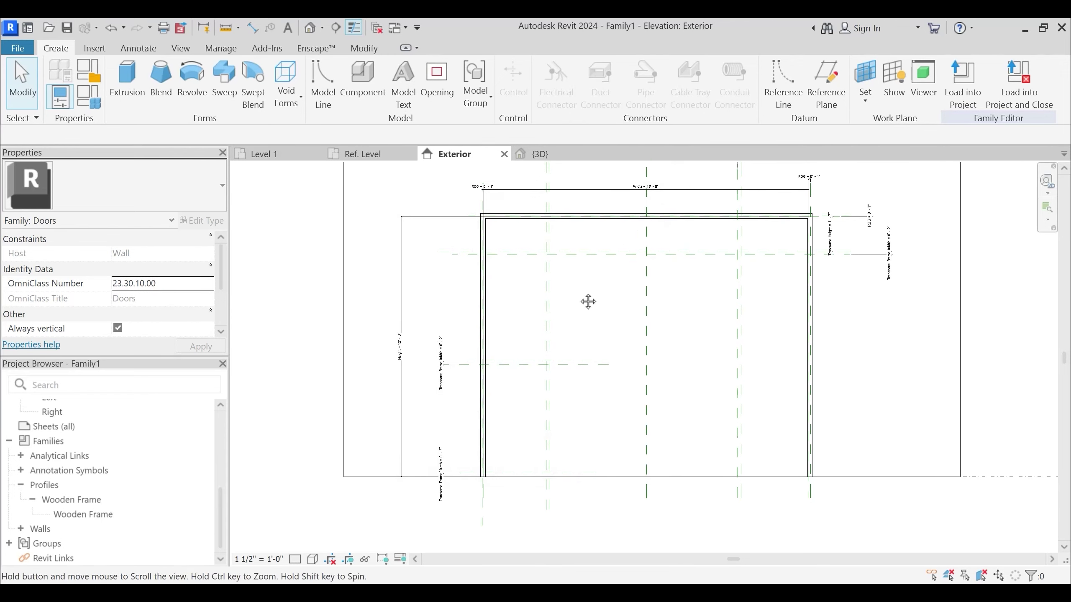
Start a sweep and pick the upper plane of the horizontal transom pair as its path, locking the line to the plane
{"action": "left_click", "coordinate": [224, 83]}
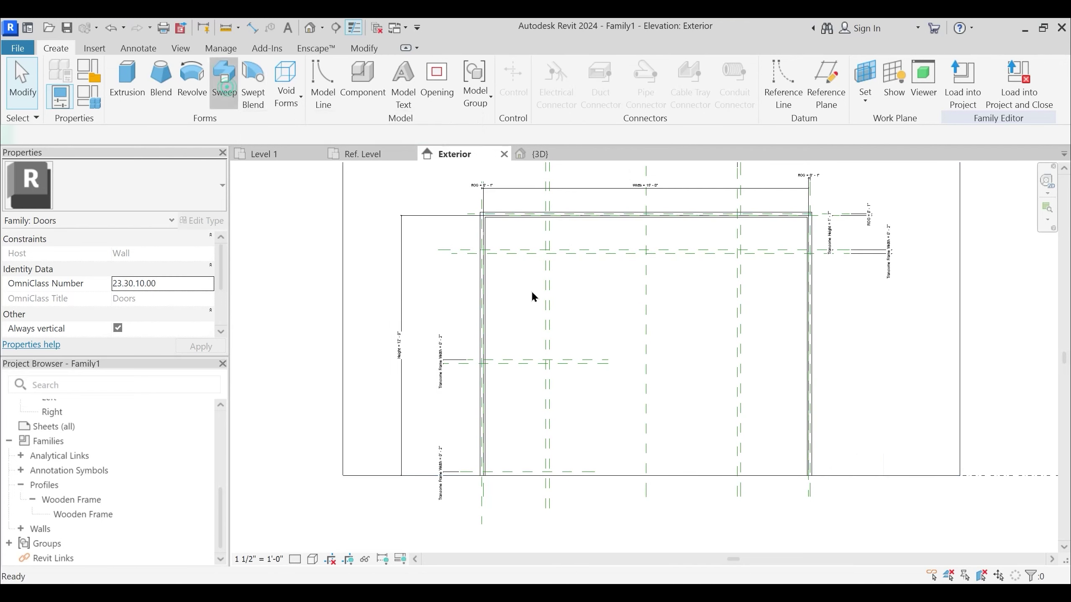
{"action": "left_click", "coordinate": [700, 72]}
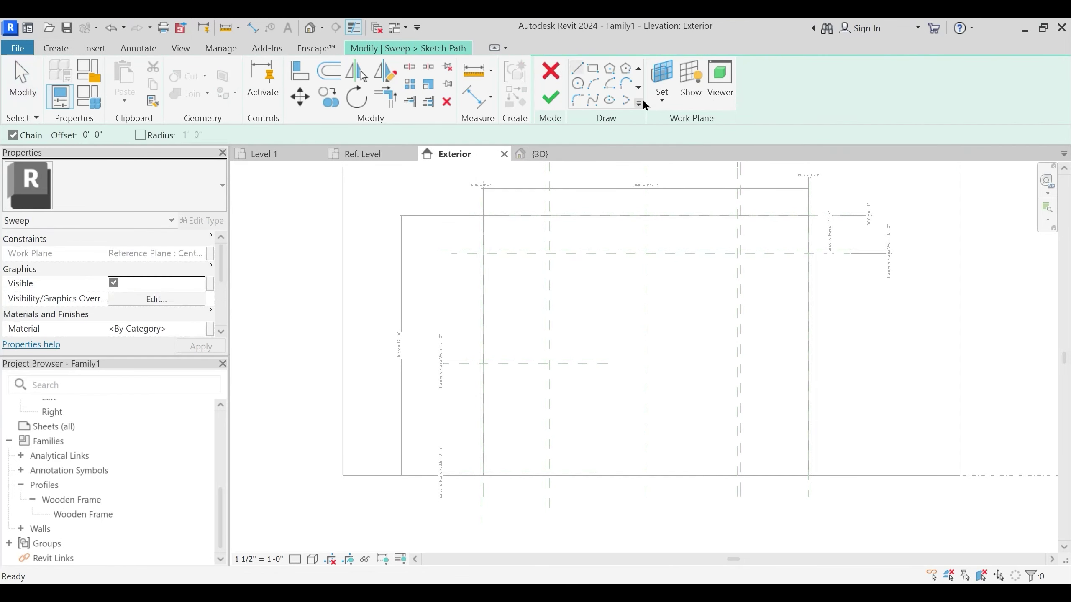
{"action": "left_click", "coordinate": [579, 100]}
{"action": "scroll", "coordinate": [590, 248], "scroll_direction": "up", "scroll_amount": 2}
{"action": "left_click", "coordinate": [588, 251]}
{"action": "left_click", "coordinate": [656, 240]}
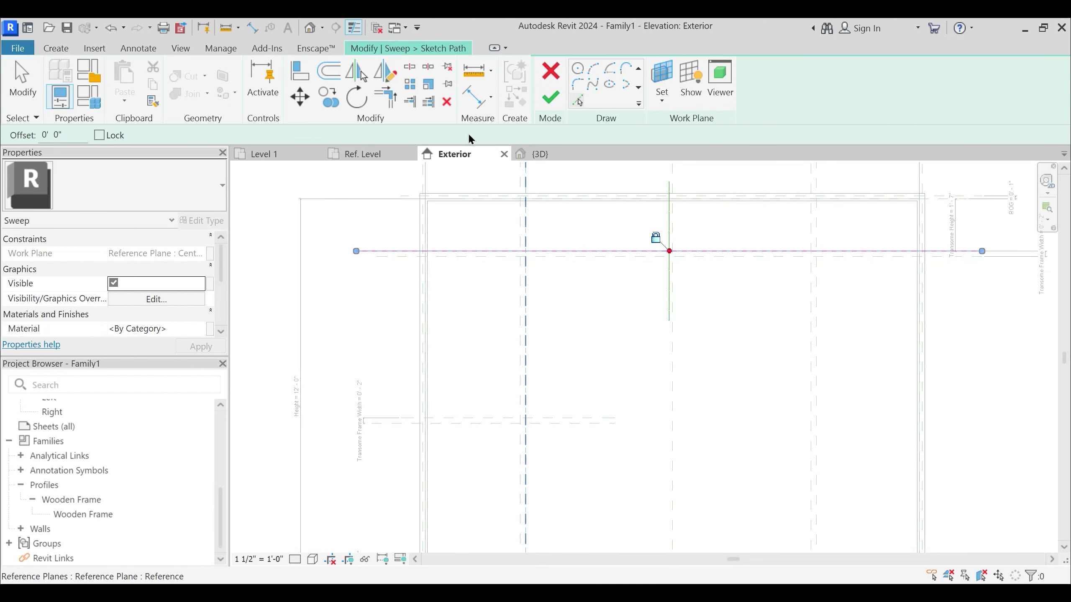
{"action": "middle_click_drag", "start_coordinate": [646, 330], "coordinate": [653, 353]}
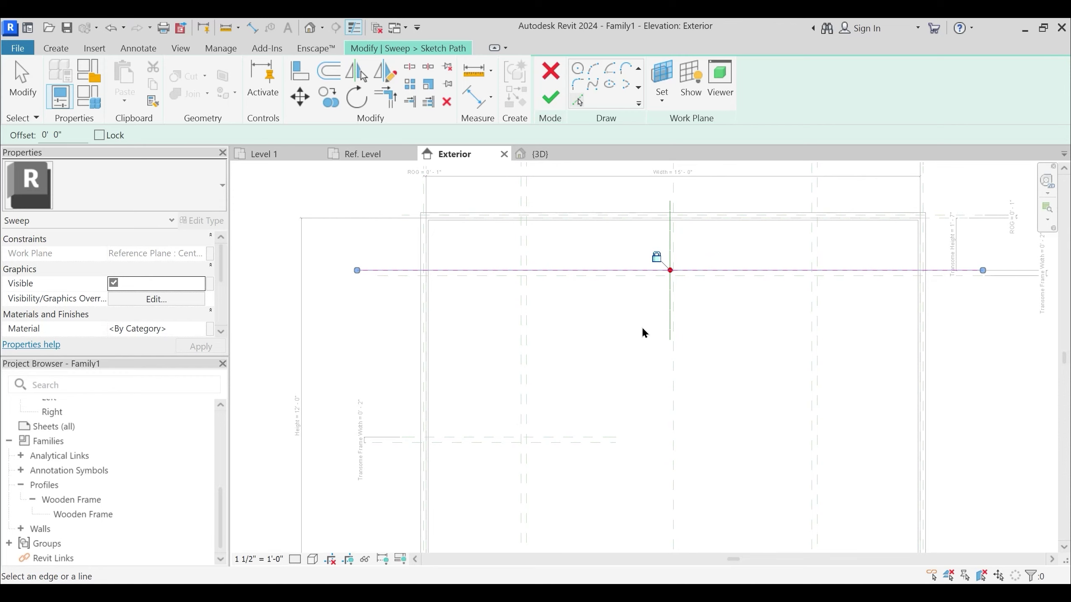
{"action": "scroll", "coordinate": [641, 333], "scroll_direction": "down", "scroll_amount": 2}
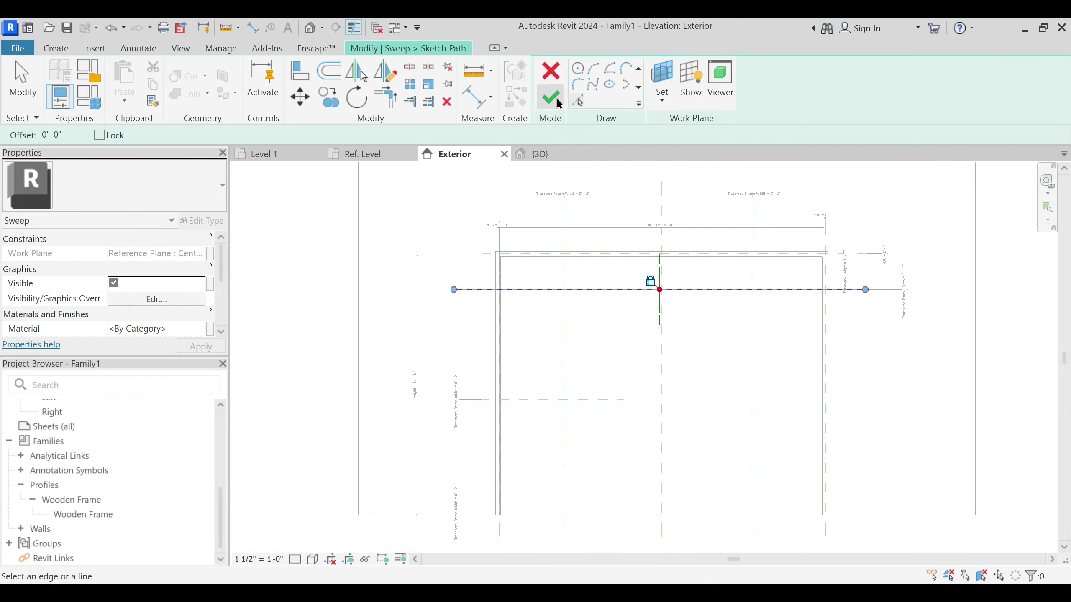
Align the left end of the sweep path to the Left reference plane and lock it
{"action": "left_click", "coordinate": [300, 71]}
{"action": "scroll", "coordinate": [454, 265], "scroll_direction": "up", "scroll_amount": 2}
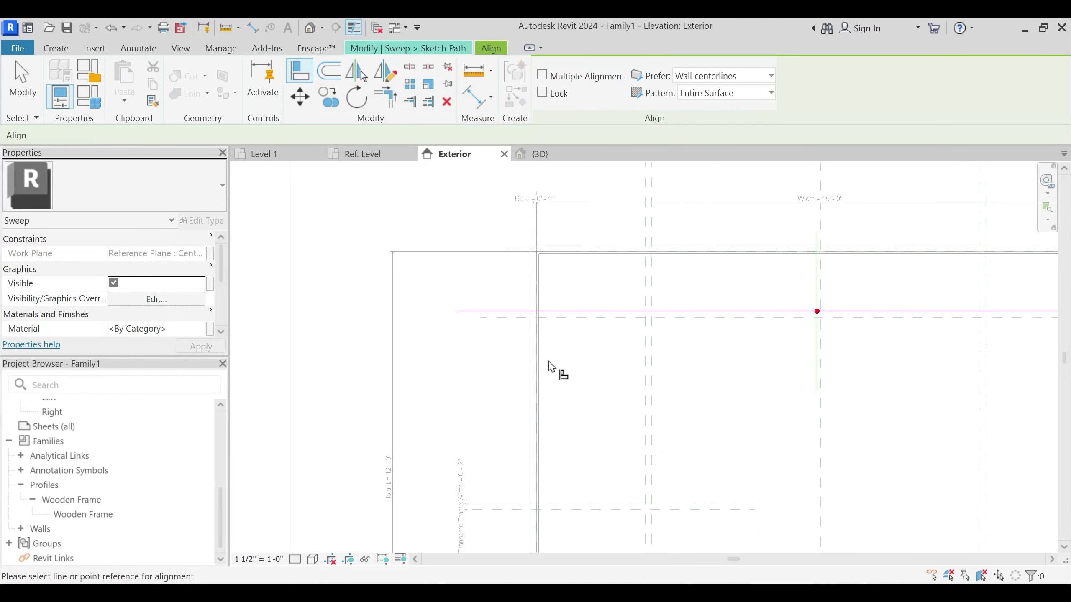
{"action": "scroll", "coordinate": [546, 324], "scroll_direction": "up", "scroll_amount": 2}
{"action": "left_click", "coordinate": [538, 205]}
{"action": "left_click", "coordinate": [423, 306]}
{"action": "left_click", "coordinate": [545, 442]}
{"action": "middle_click_drag", "start_coordinate": [858, 400], "coordinate": [299, 475]}
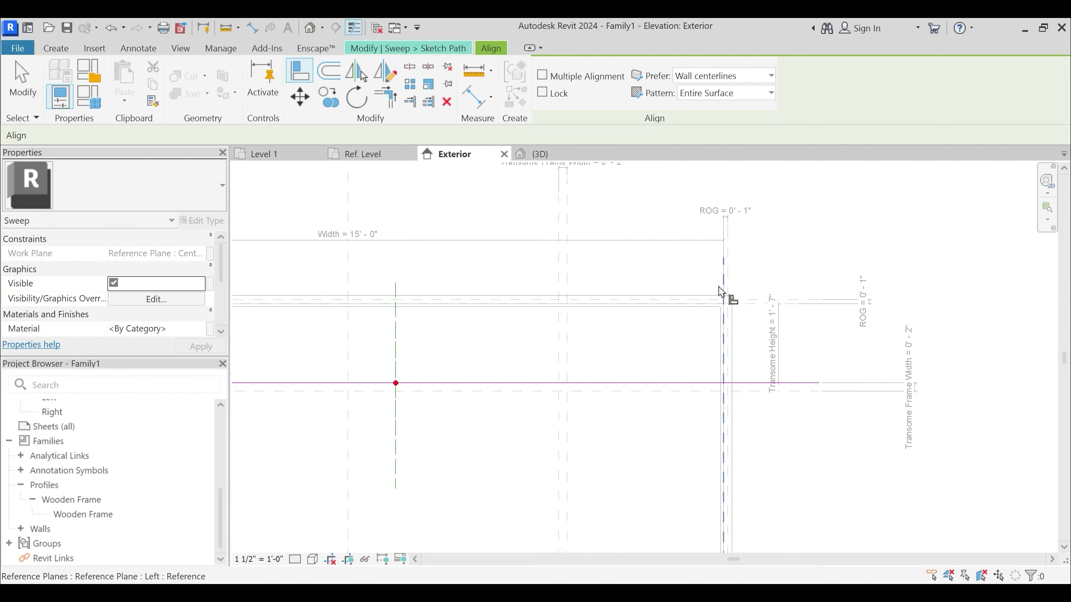
Align and lock the right end of the path to the Right reference plane, and finish the path sketch
{"action": "left_click", "coordinate": [725, 295]}
{"action": "left_click", "coordinate": [816, 385]}
{"action": "left_click", "coordinate": [734, 481]}
{"action": "scroll", "coordinate": [726, 357], "scroll_direction": "down", "scroll_amount": 2}
{"action": "middle_click_drag", "start_coordinate": [637, 401], "coordinate": [738, 347]}
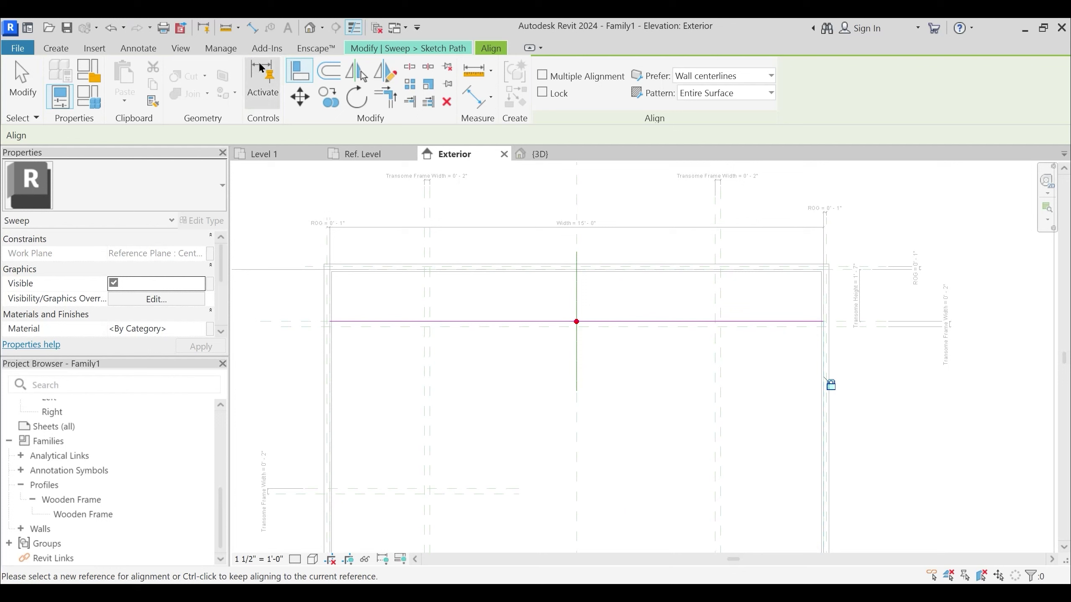
{"action": "left_click", "coordinate": [433, 48]}
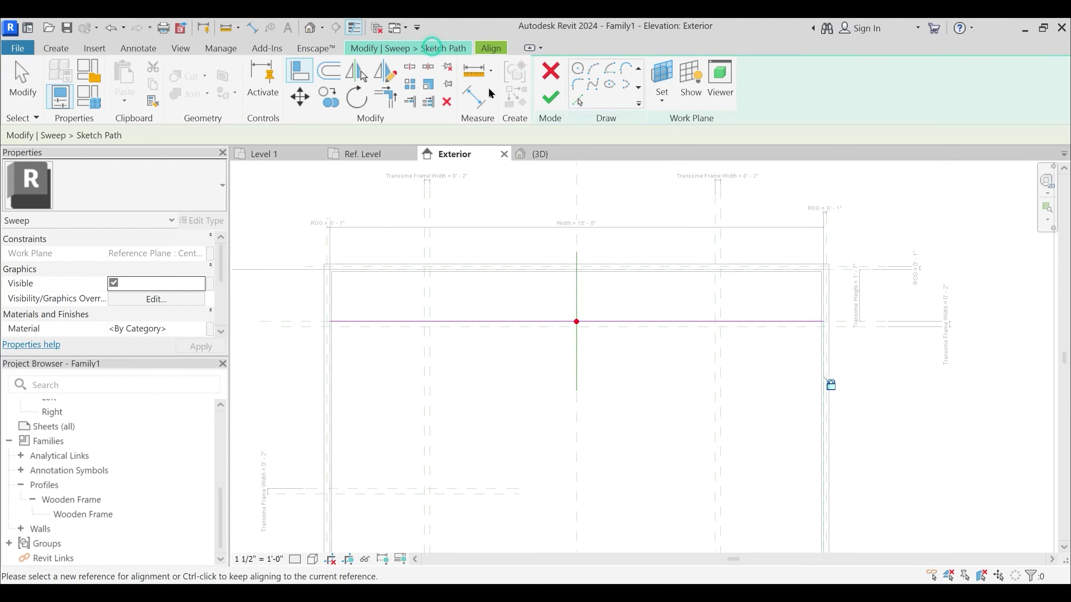
{"action": "left_click", "coordinate": [550, 99]}
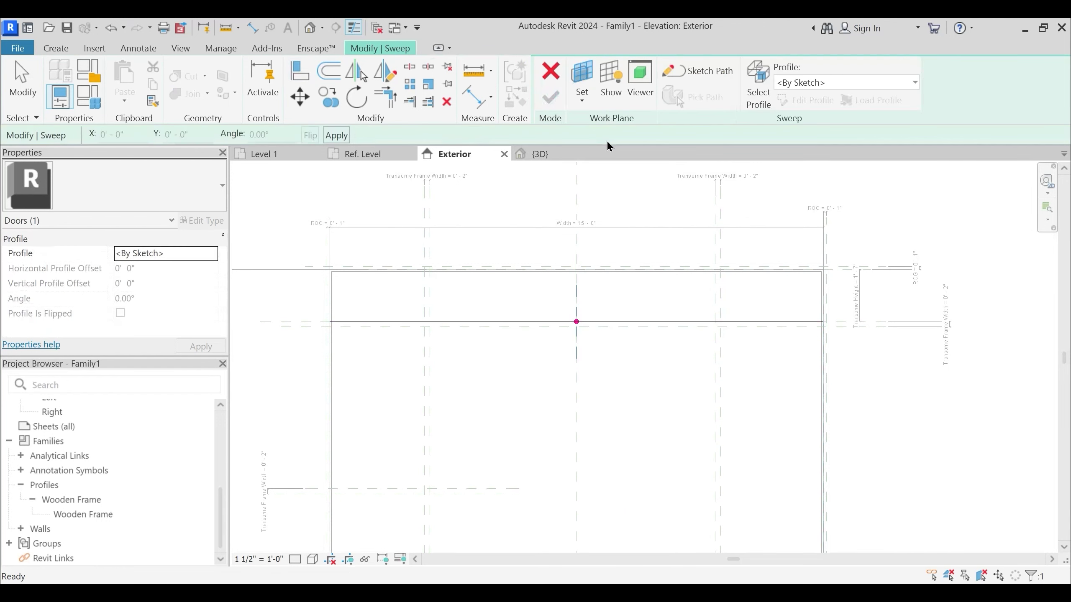
Assign the Wooden Frame profile to the transom sweep and finish the sweep
{"action": "left_click", "coordinate": [803, 86]}
{"action": "left_click", "coordinate": [802, 117]}
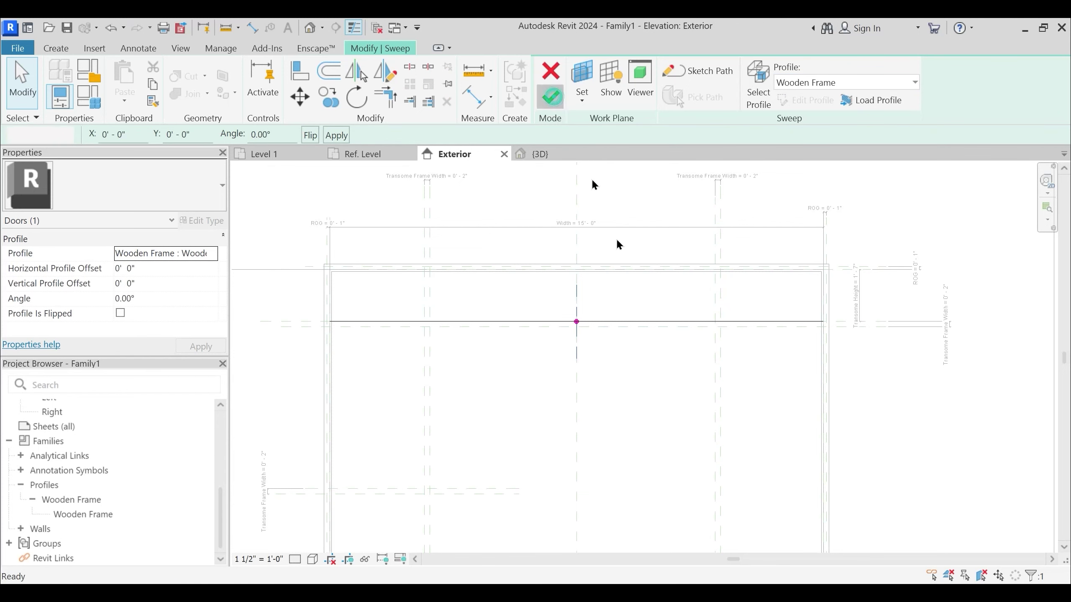
{"action": "left_click", "coordinate": [551, 96]}
{"action": "scroll", "coordinate": [552, 329], "scroll_direction": "down", "scroll_amount": 3}
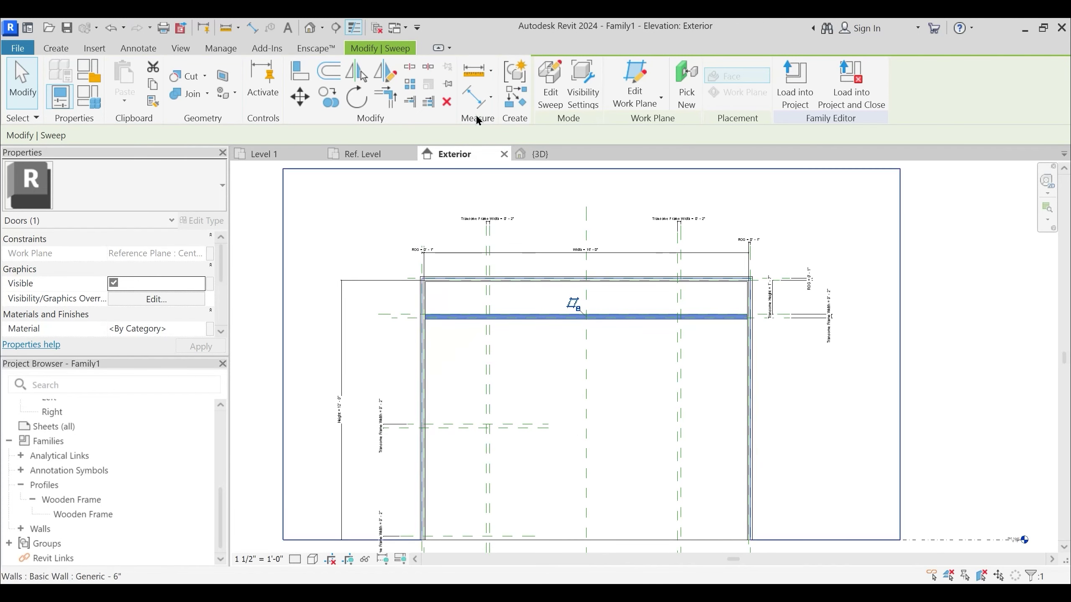
Cut a vertical section through the door between the left transom pair and the center plane, and open the section view at the transom sweep
{"action": "left_click", "coordinate": [336, 28]}
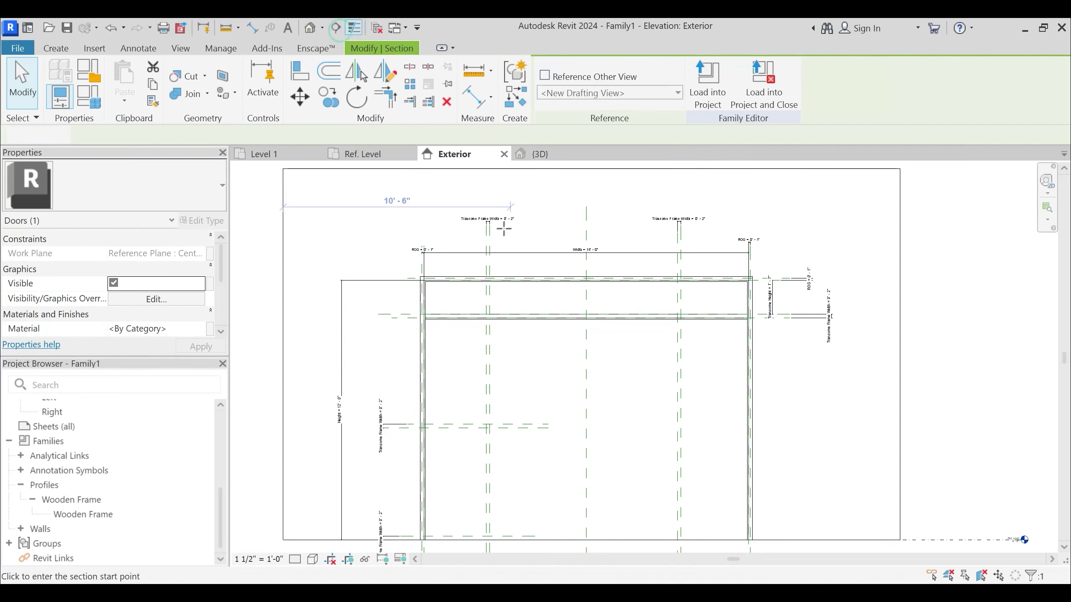
{"action": "left_click", "coordinate": [533, 230]}
{"action": "middle_click_drag", "start_coordinate": [538, 499], "coordinate": [533, 435]}
{"action": "left_click", "coordinate": [542, 495]}
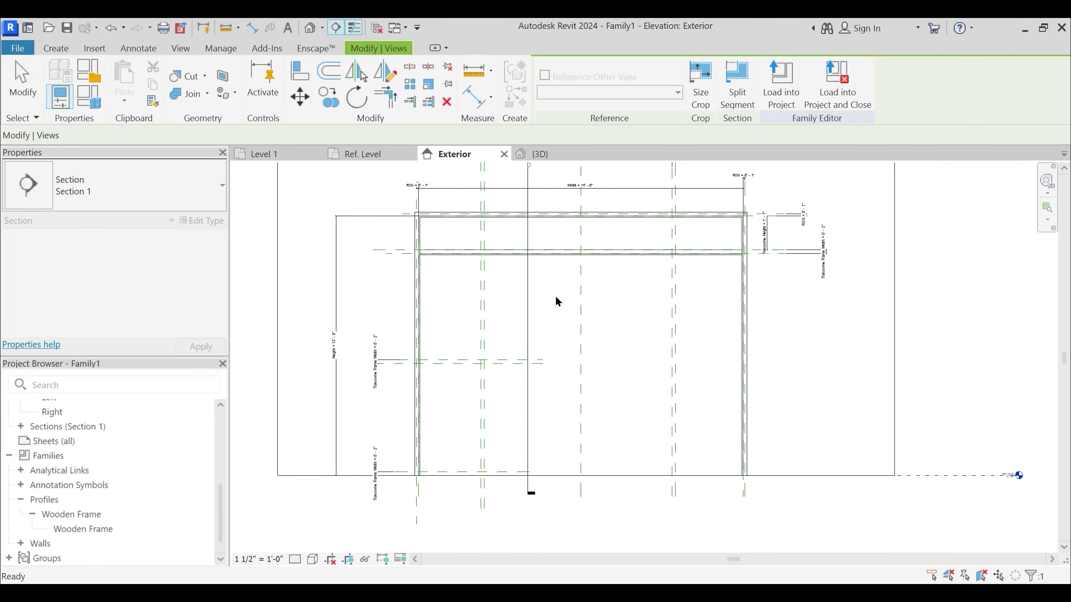
{"action": "key", "text": "Escape"}
{"action": "double_click", "coordinate": [532, 222]}
{"action": "scroll", "coordinate": [649, 267], "scroll_direction": "up", "scroll_amount": 6}
{"action": "middle_click_drag", "start_coordinate": [604, 273], "coordinate": [592, 327]}
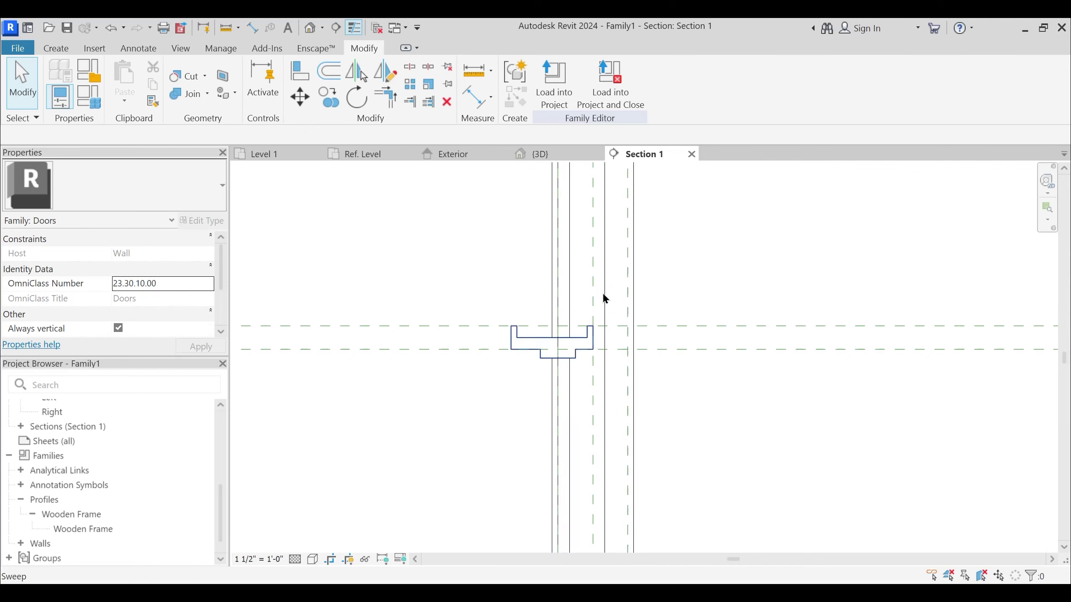
Set the transom sweep's profile angle to 180°
{"action": "middle_click_drag", "start_coordinate": [579, 249], "coordinate": [576, 331]}
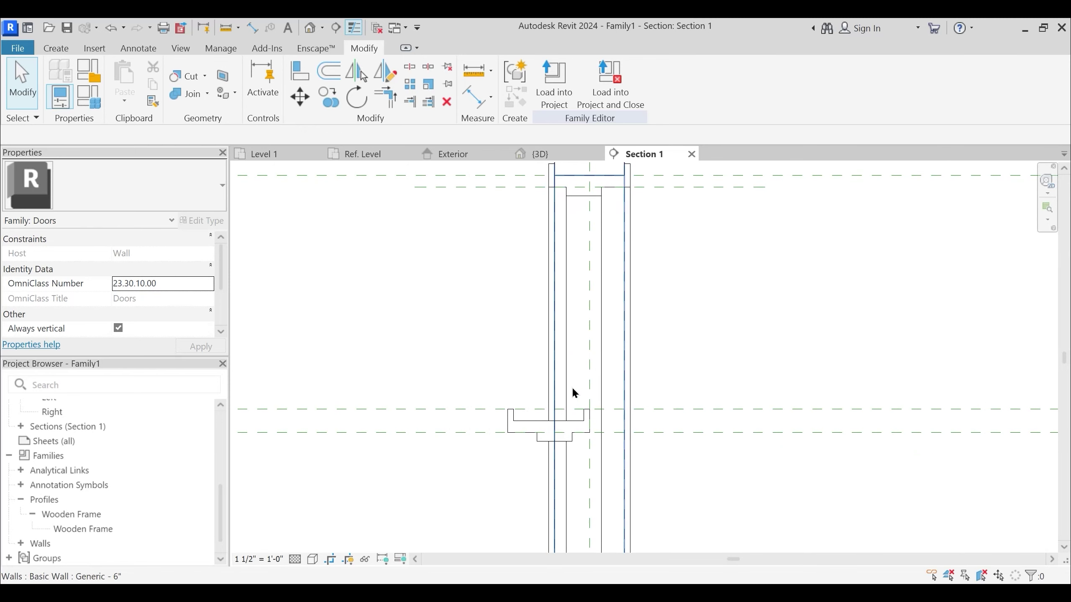
{"action": "left_click", "coordinate": [523, 429]}
{"action": "middle_click_drag", "start_coordinate": [531, 379], "coordinate": [635, 270]}
{"action": "scroll", "coordinate": [153, 298], "scroll_direction": "down", "scroll_amount": 4}
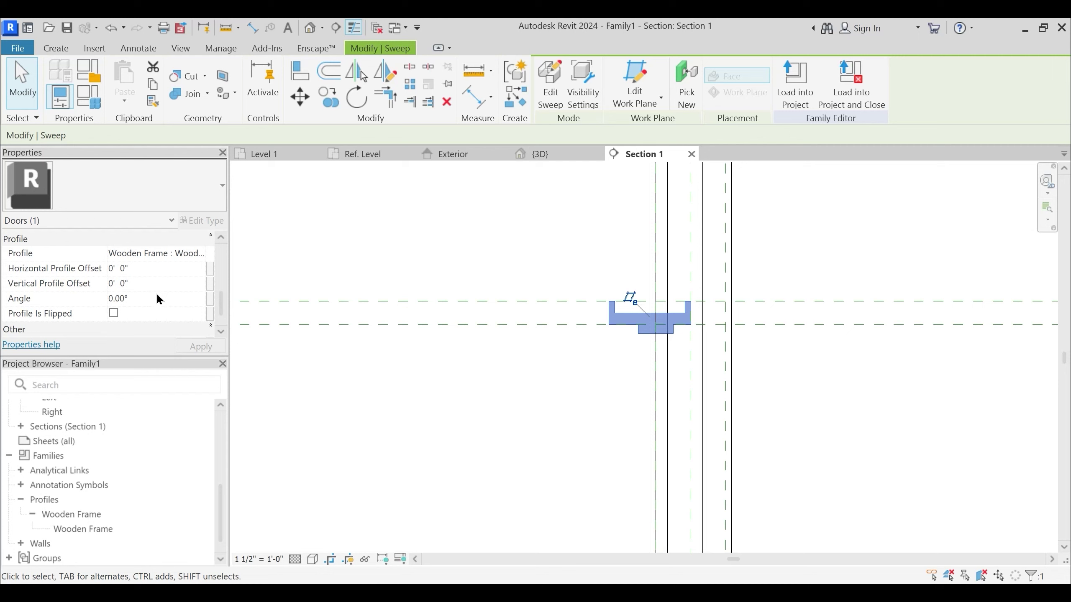
{"action": "left_click", "coordinate": [159, 299]}
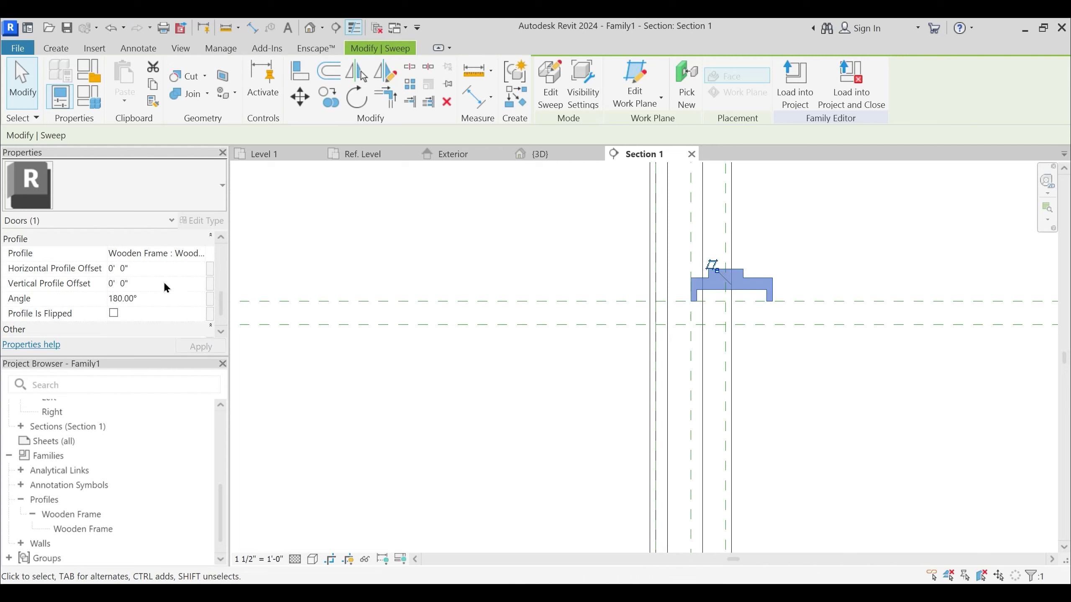
Associate the sweep's Horizontal Profile Offset with JFW and its Vertical Profile Offset with Frame Vertical Offset
{"action": "left_click", "coordinate": [211, 270]}
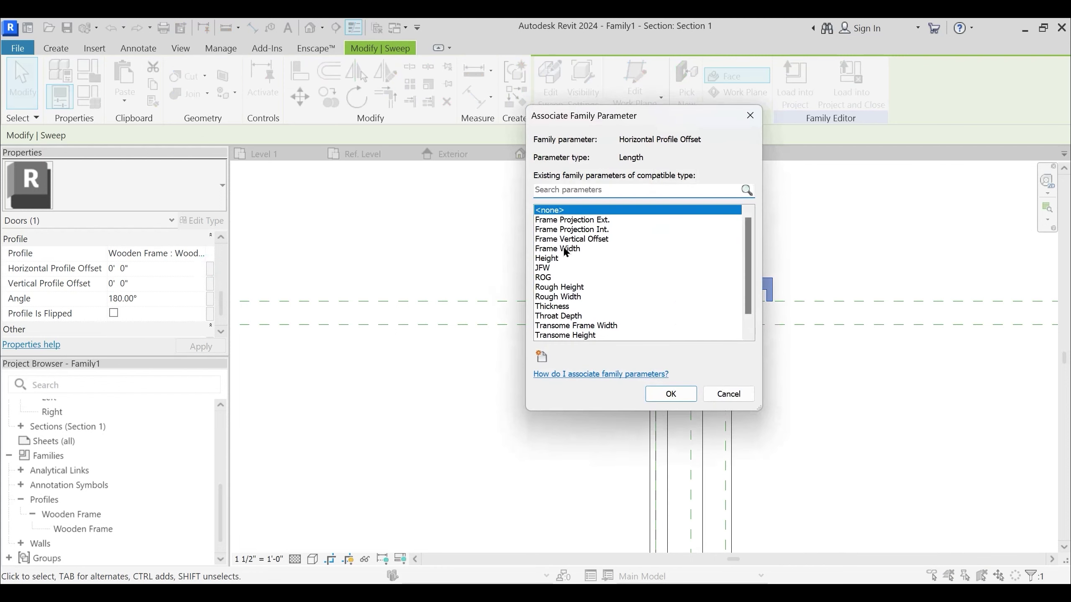
{"action": "left_click", "coordinate": [555, 267]}
{"action": "left_click", "coordinate": [673, 394]}
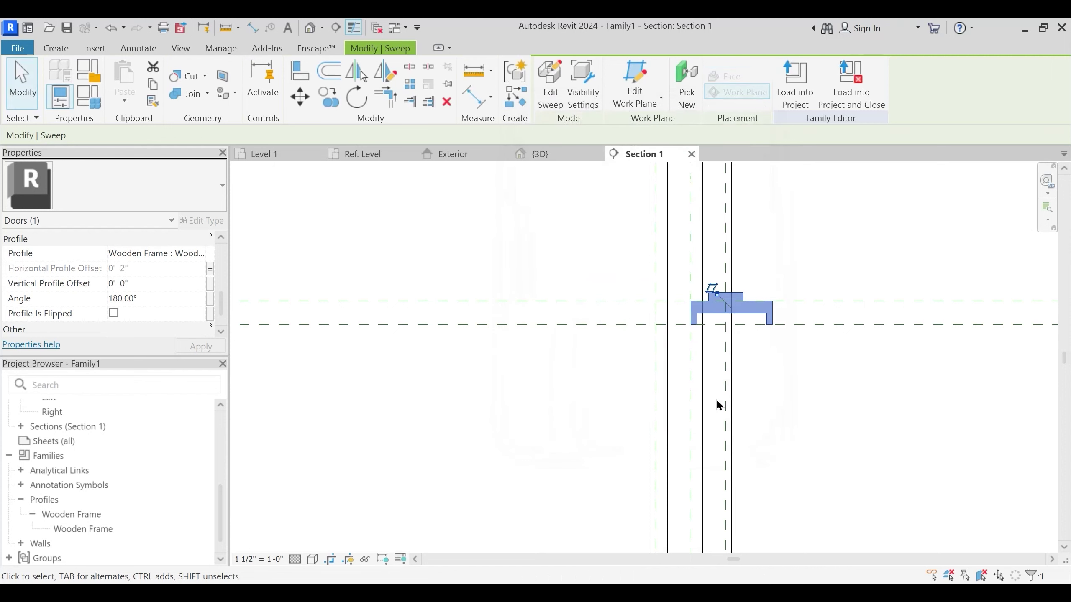
{"action": "left_click", "coordinate": [210, 284]}
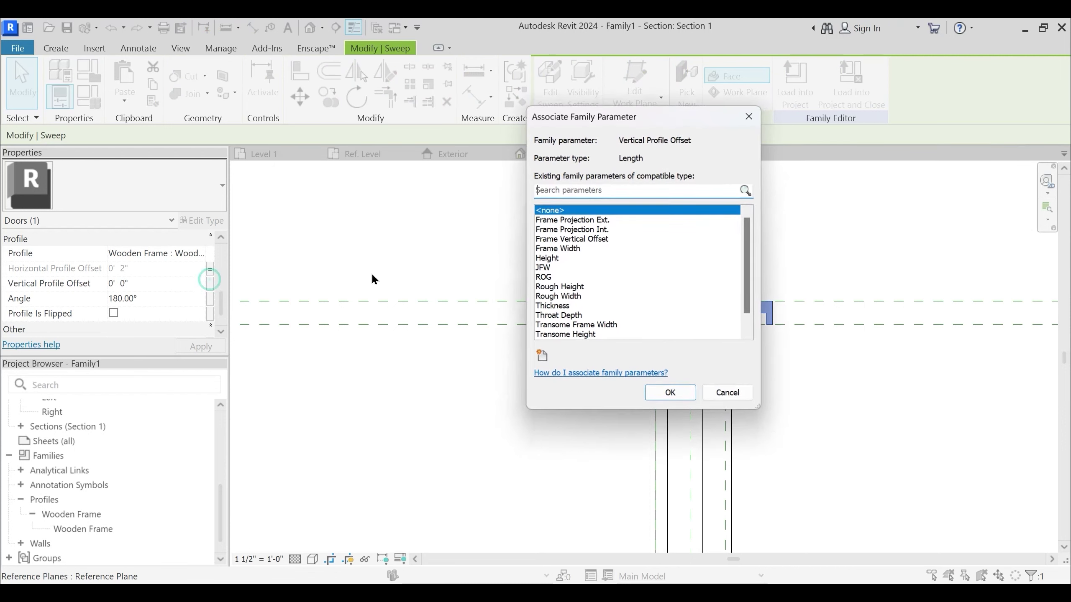
{"action": "left_click", "coordinate": [590, 240]}
{"action": "left_click", "coordinate": [671, 394]}
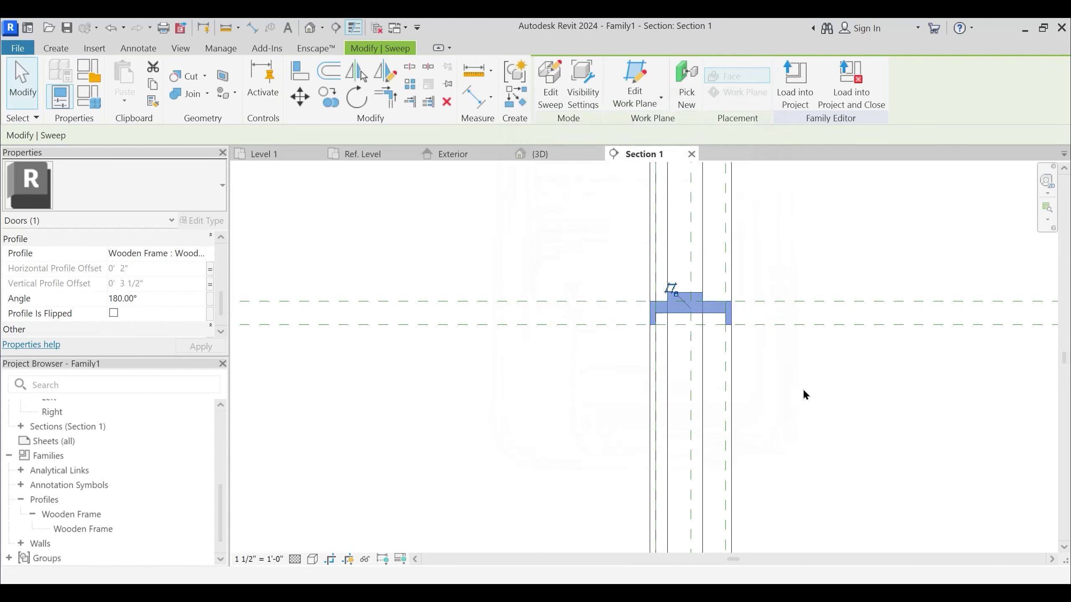
{"action": "key", "text": "Escape"}
Switch the section view to the Shaded visual style around the transom profile
{"action": "middle_click_drag", "start_coordinate": [734, 317], "coordinate": [673, 385]}
{"action": "key", "text": "s"}
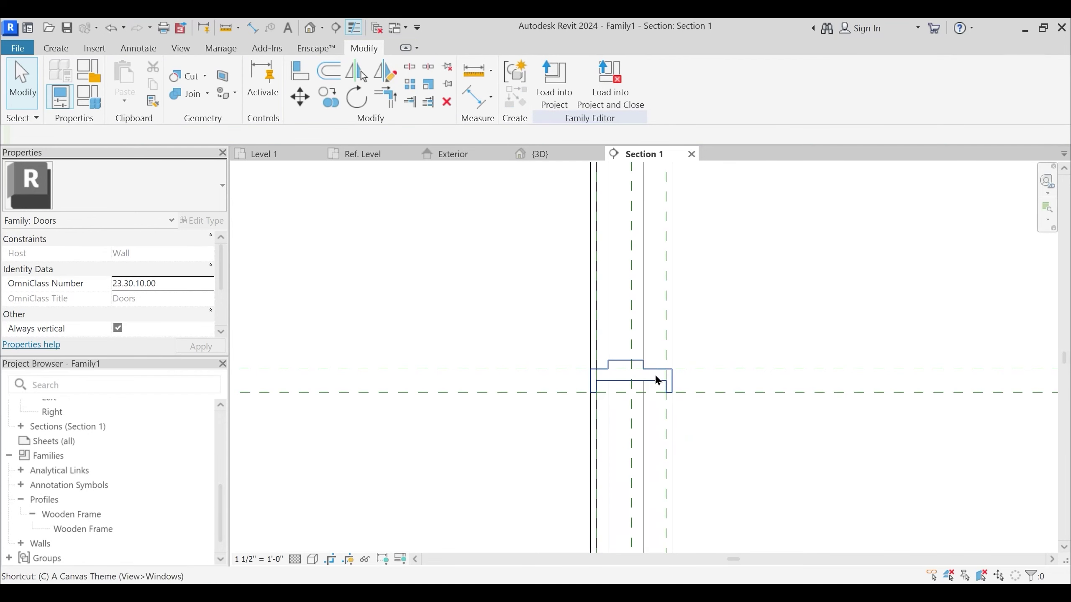
{"action": "key", "text": "d"}
{"action": "scroll", "coordinate": [629, 361], "scroll_direction": "up", "scroll_amount": 2}
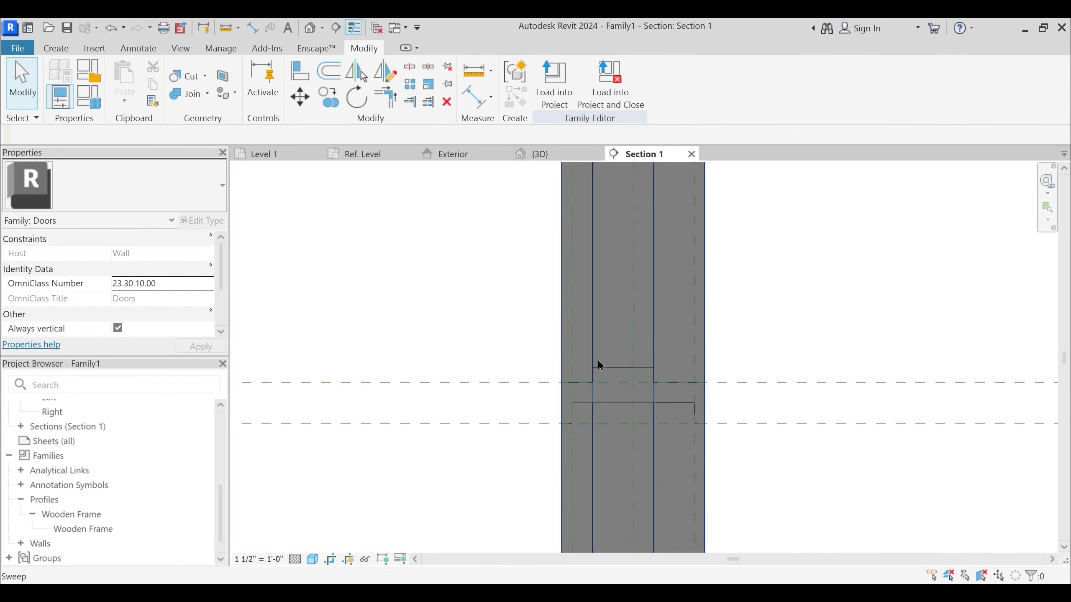
Examine in the 3D view how the transom sweep meets the door frame's side member
{"action": "left_click", "coordinate": [540, 154]}
{"action": "middle_click_drag", "start_coordinate": [683, 369], "coordinate": [712, 357], "text": "shift"}
{"action": "scroll", "coordinate": [701, 244], "scroll_direction": "up", "scroll_amount": 3}
{"action": "middle_click_drag", "start_coordinate": [716, 302], "coordinate": [453, 299]}
{"action": "scroll", "coordinate": [422, 233], "scroll_direction": "up", "scroll_amount": 4}
{"action": "scroll", "coordinate": [371, 302], "scroll_direction": "up", "scroll_amount": 1}
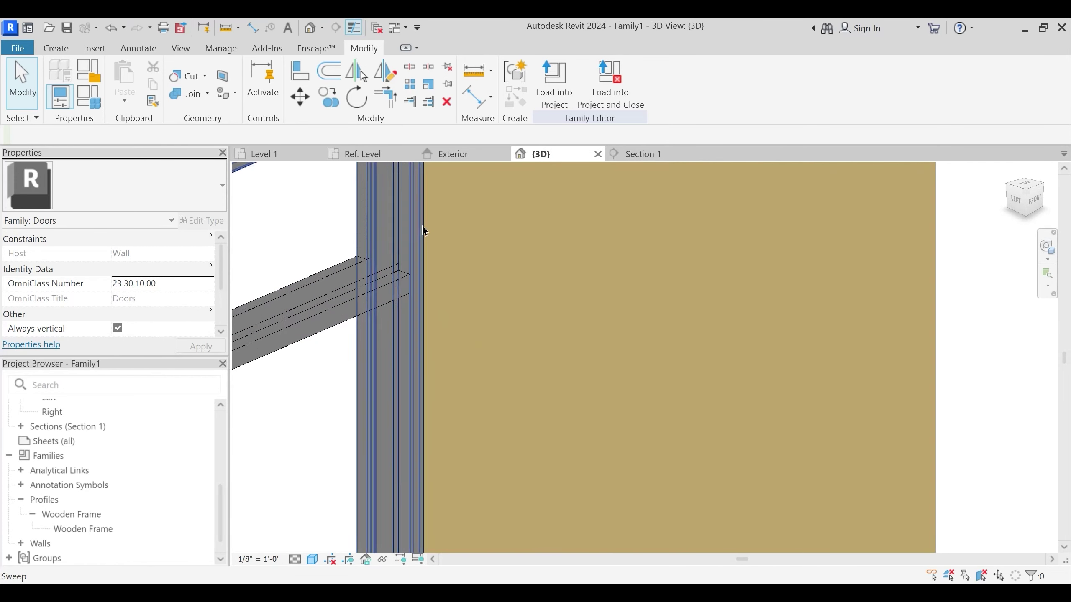
{"action": "scroll", "coordinate": [370, 280], "scroll_direction": "up", "scroll_amount": 2}
{"action": "scroll", "coordinate": [425, 249], "scroll_direction": "down", "scroll_amount": 3}
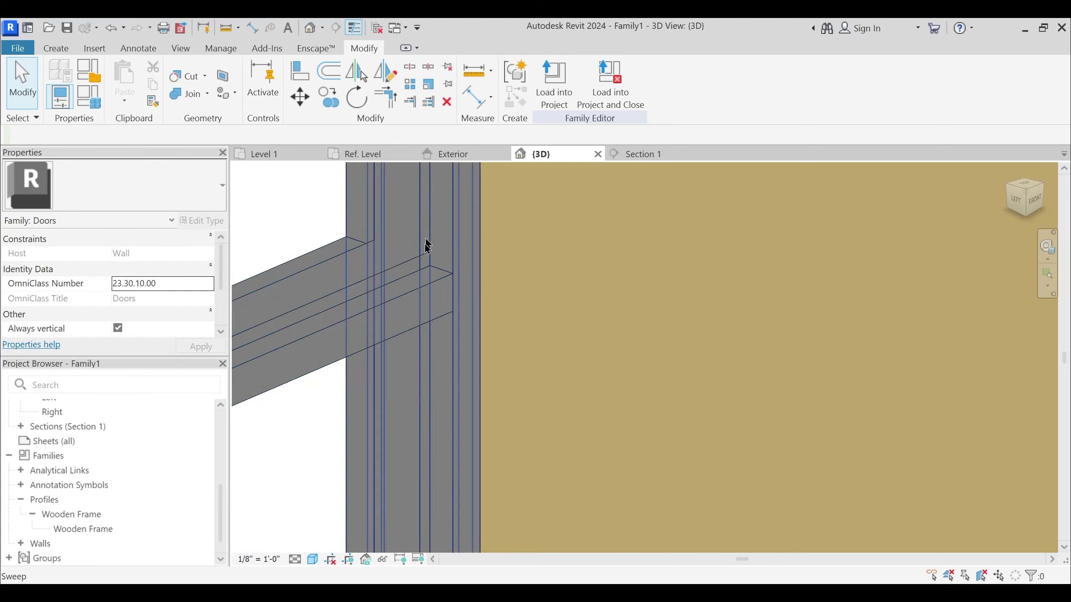
{"action": "scroll", "coordinate": [552, 265], "scroll_direction": "down", "scroll_amount": 2}
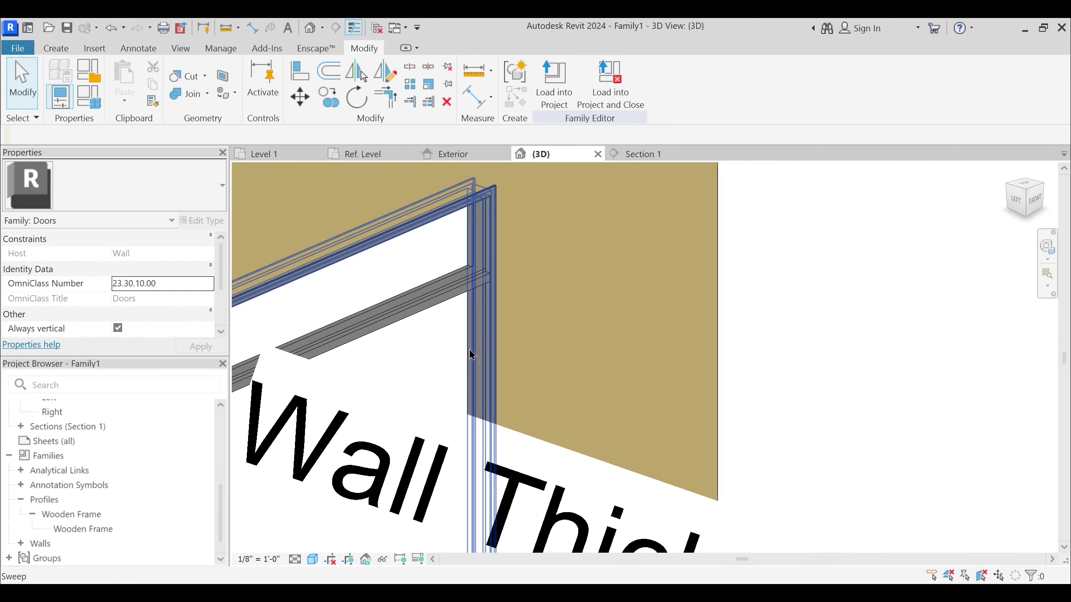
Begin a new shared parameter for the door frame sweep's Material and open the shared parameter file for editing
{"action": "left_click", "coordinate": [471, 355]}
{"action": "middle_click_drag", "start_coordinate": [452, 371], "coordinate": [639, 208]}
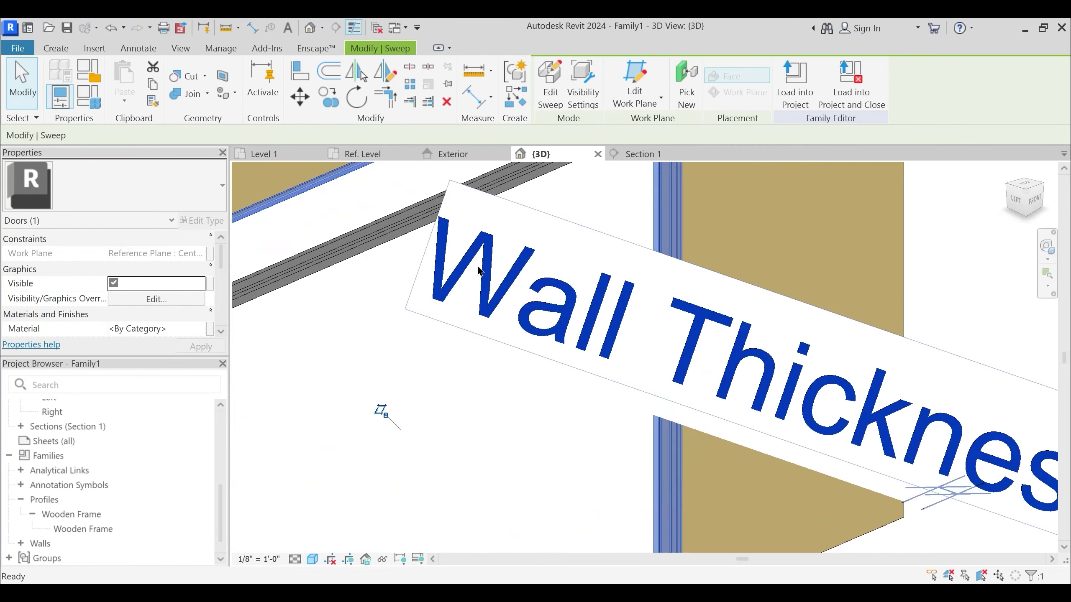
{"action": "left_click", "coordinate": [210, 329]}
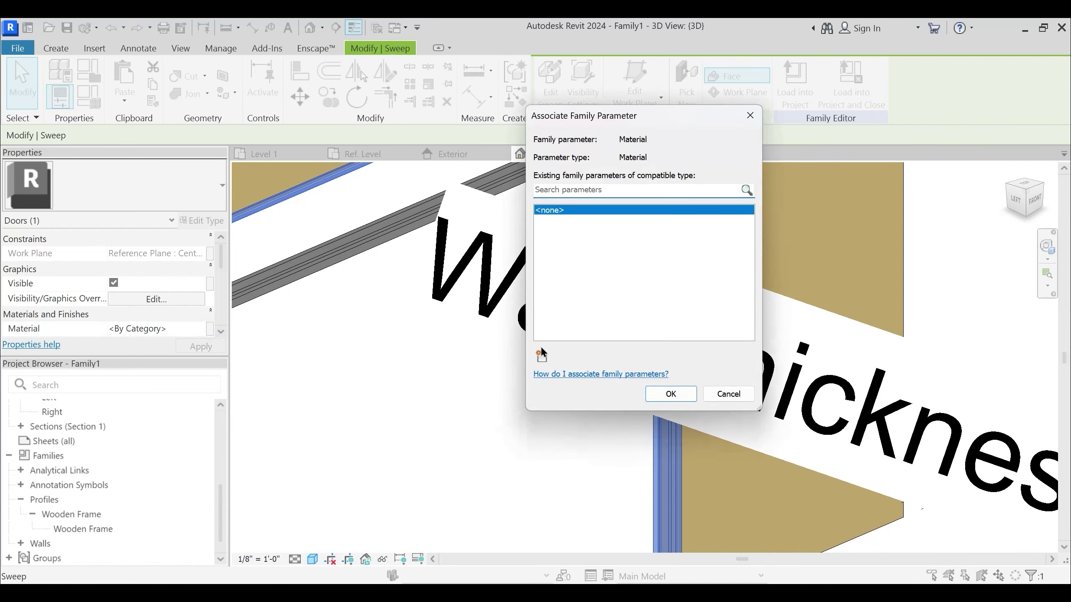
{"action": "left_click", "coordinate": [541, 355]}
{"action": "left_click", "coordinate": [544, 238]}
{"action": "left_click", "coordinate": [715, 283]}
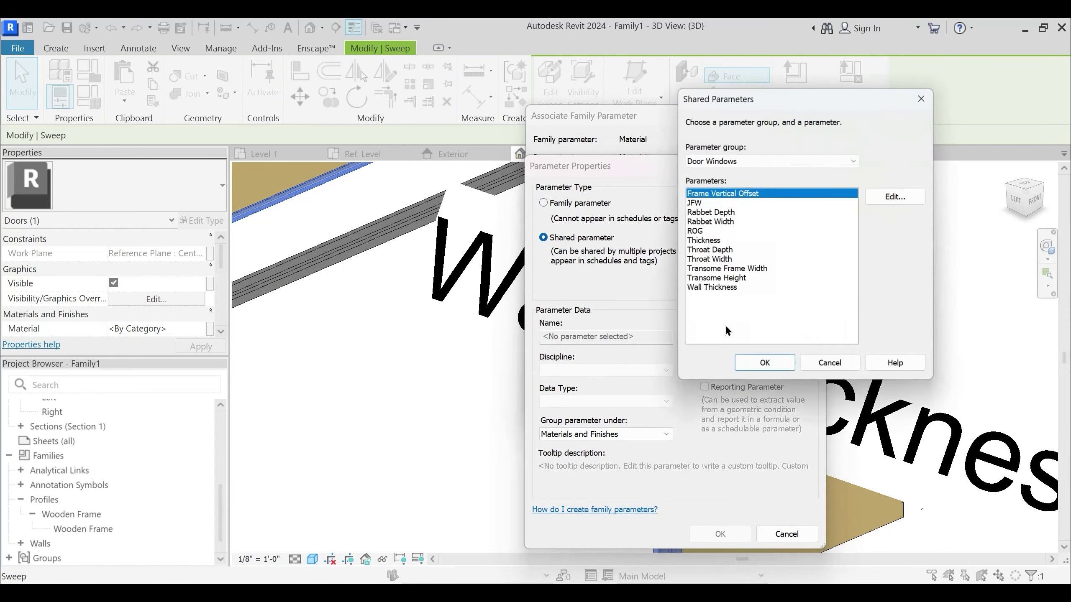
{"action": "left_click", "coordinate": [894, 198]}
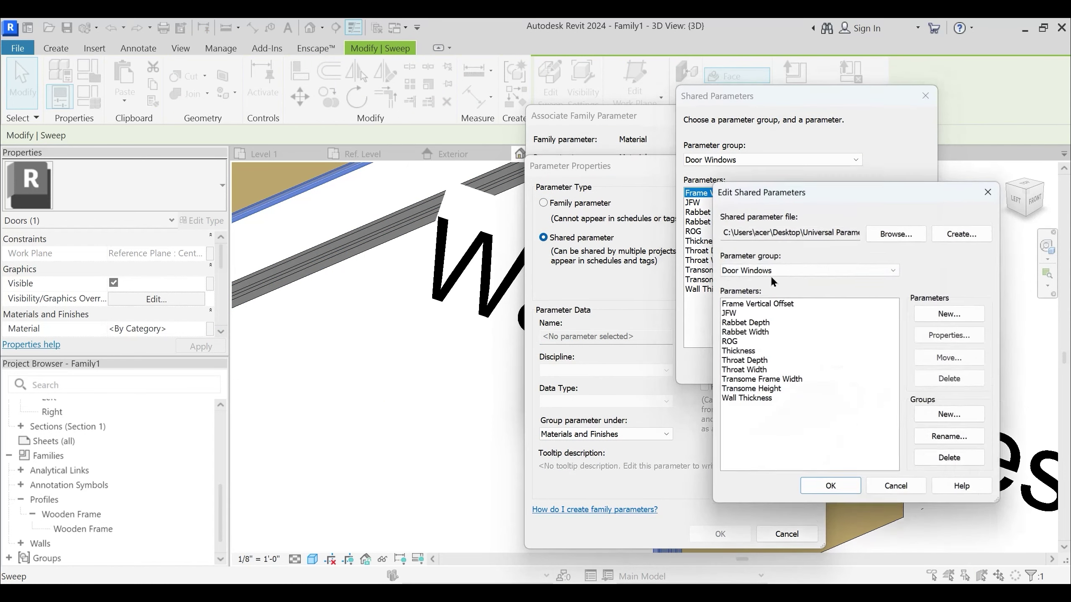
{"action": "left_click", "coordinate": [935, 314]}
{"action": "type", "text": "Wooden Frame M"}
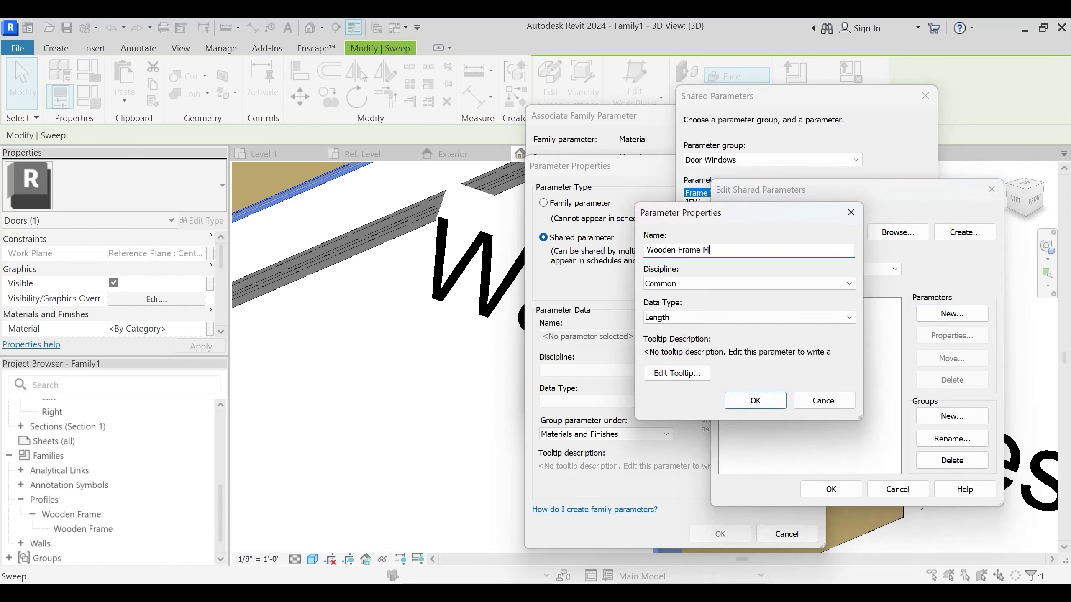
{"action": "type", "text": "aterial"}
{"action": "key", "text": "Return"}
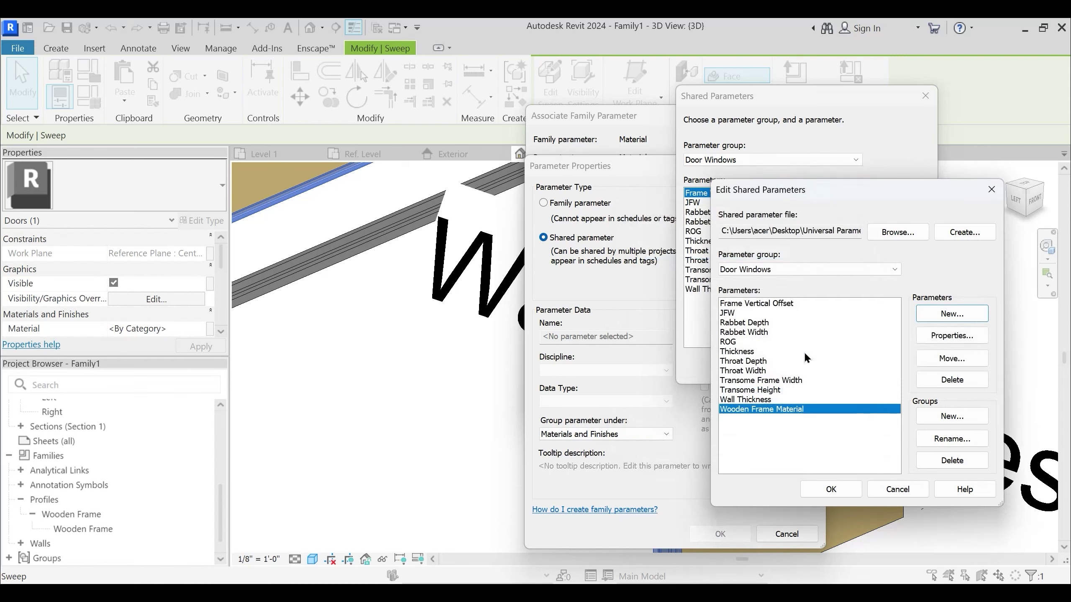
{"action": "left_click", "coordinate": [952, 380]}
{"action": "left_click", "coordinate": [582, 374]}
Create a shared parameter named Wooden Frame Material with the Material data type in the Door Windows group
{"action": "left_click", "coordinate": [936, 319]}
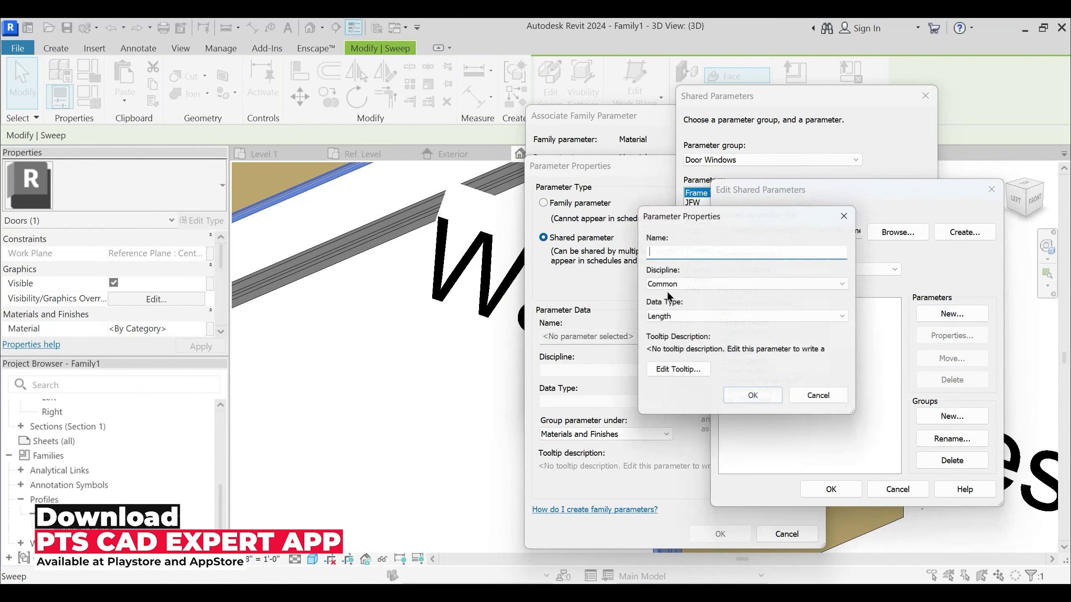
{"action": "type", "text": "Wooden r"}
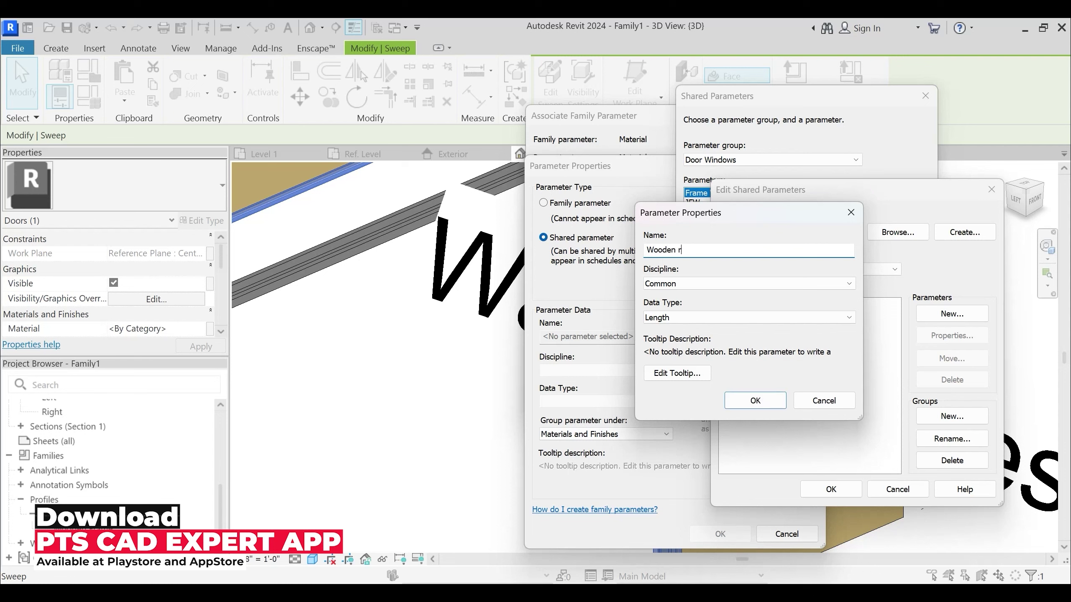
{"action": "key", "text": "BackSpace"}
{"action": "type", "text": "Frame Material"}
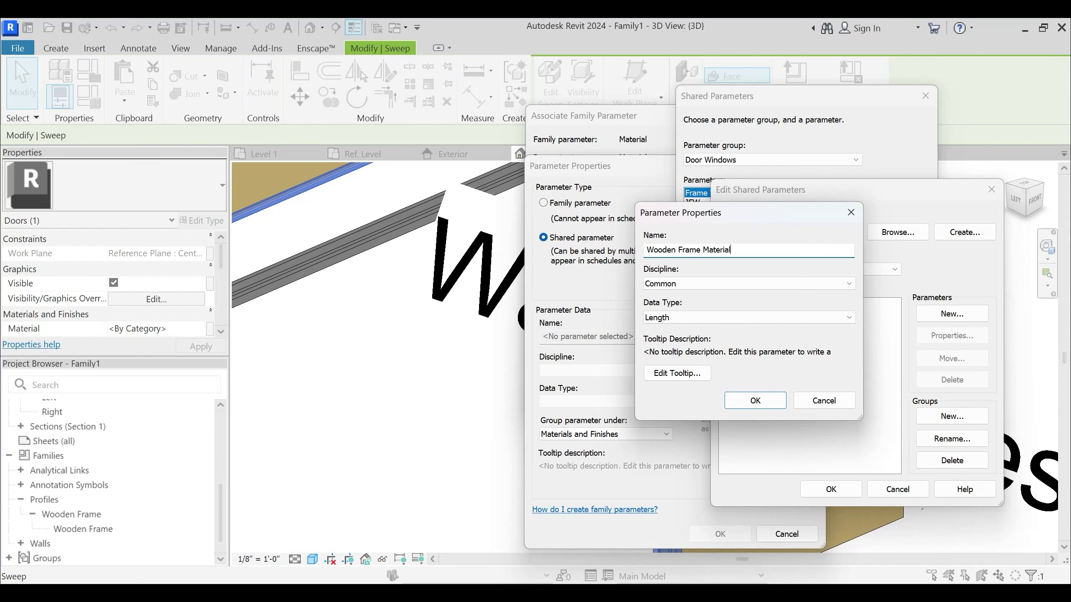
{"action": "left_click", "coordinate": [657, 319]}
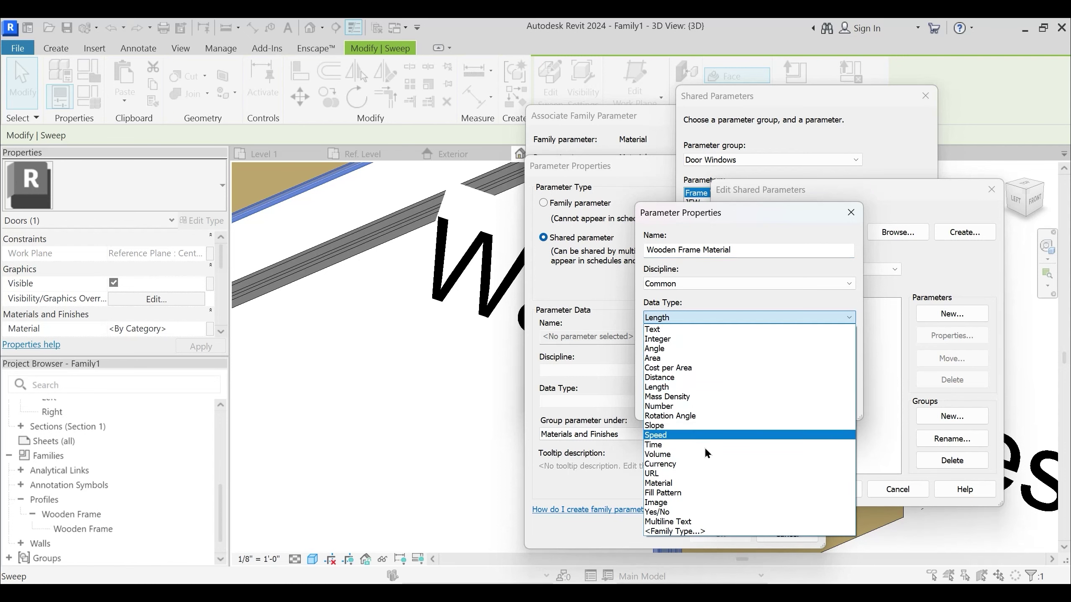
{"action": "left_click", "coordinate": [709, 481]}
{"action": "left_click", "coordinate": [754, 400]}
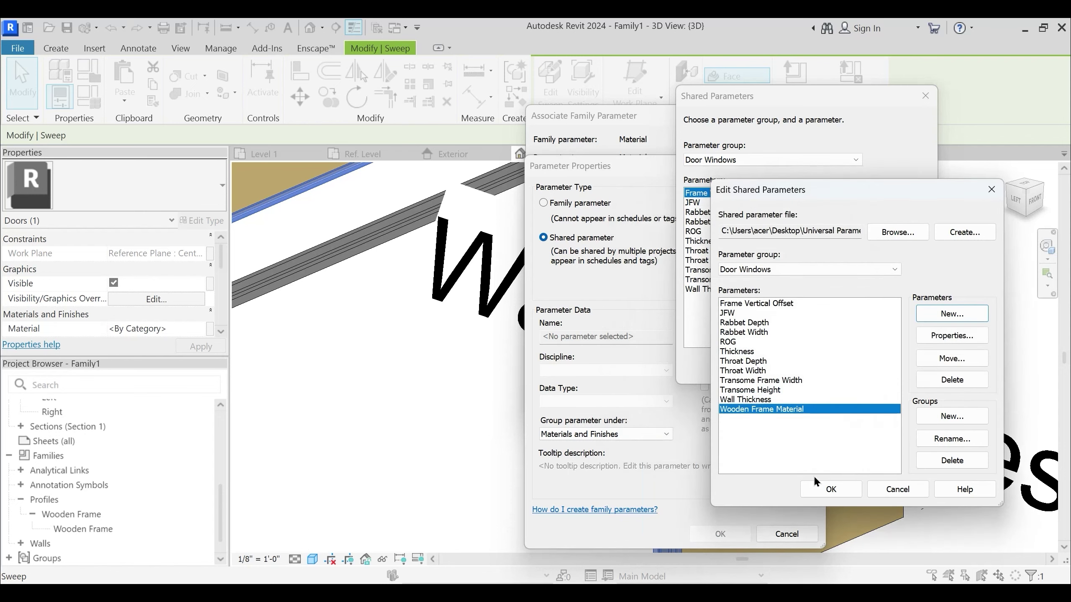
Add Wooden Frame Material as a type parameter under Materials and Finishes and associate it with the door frame sweep's Material
{"action": "left_click", "coordinate": [828, 489]}
{"action": "left_click", "coordinate": [741, 311]}
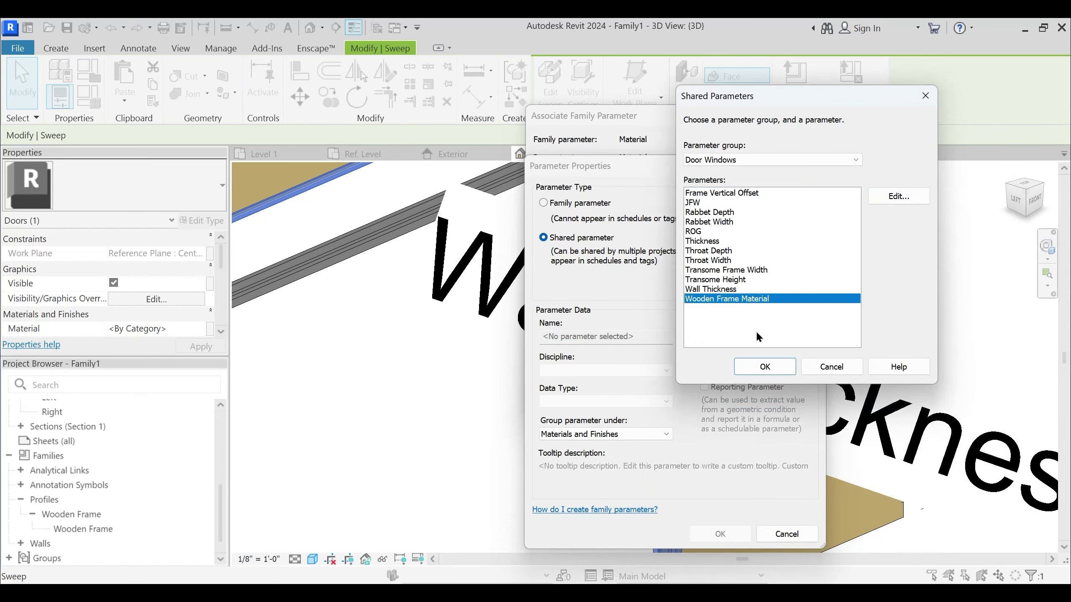
{"action": "left_click", "coordinate": [751, 366]}
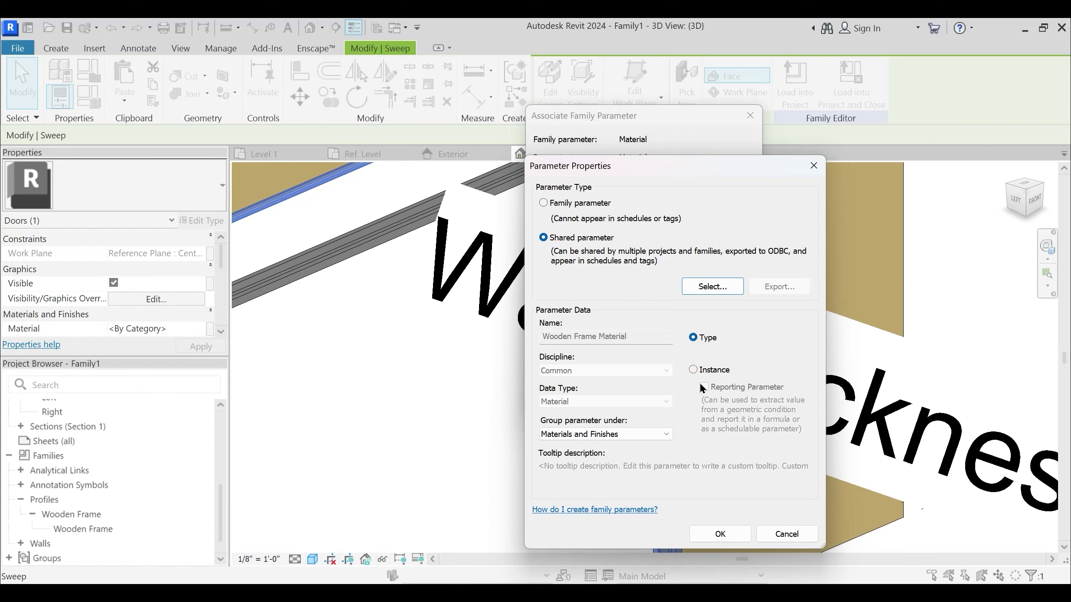
{"action": "left_click", "coordinate": [720, 534]}
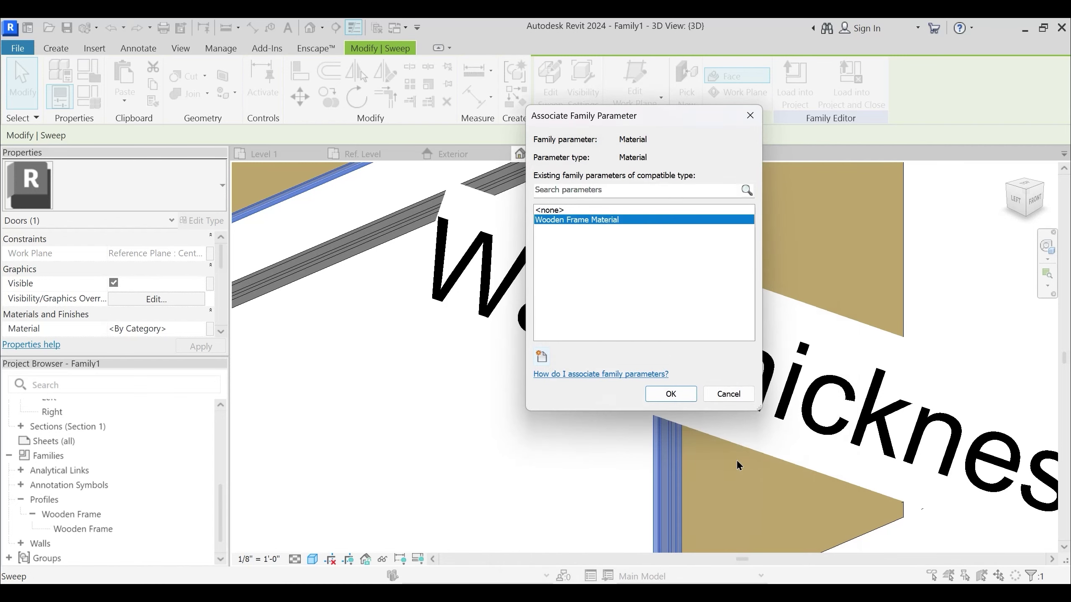
{"action": "left_click", "coordinate": [672, 394]}
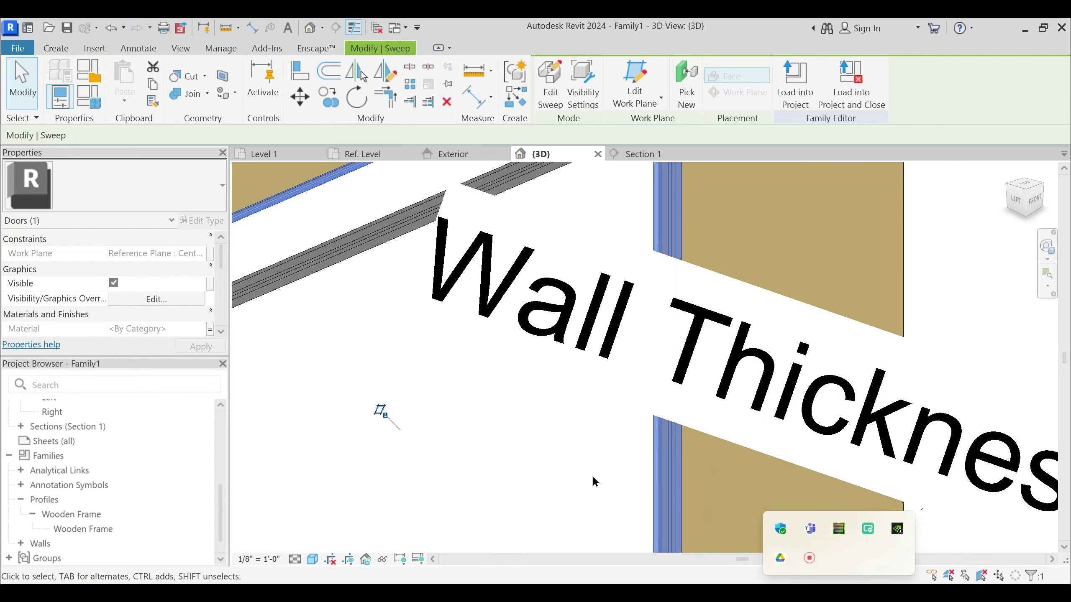
Associate the transom sweep's Material with Wooden Frame Material
{"action": "scroll", "coordinate": [644, 404], "scroll_direction": "down", "scroll_amount": 2}
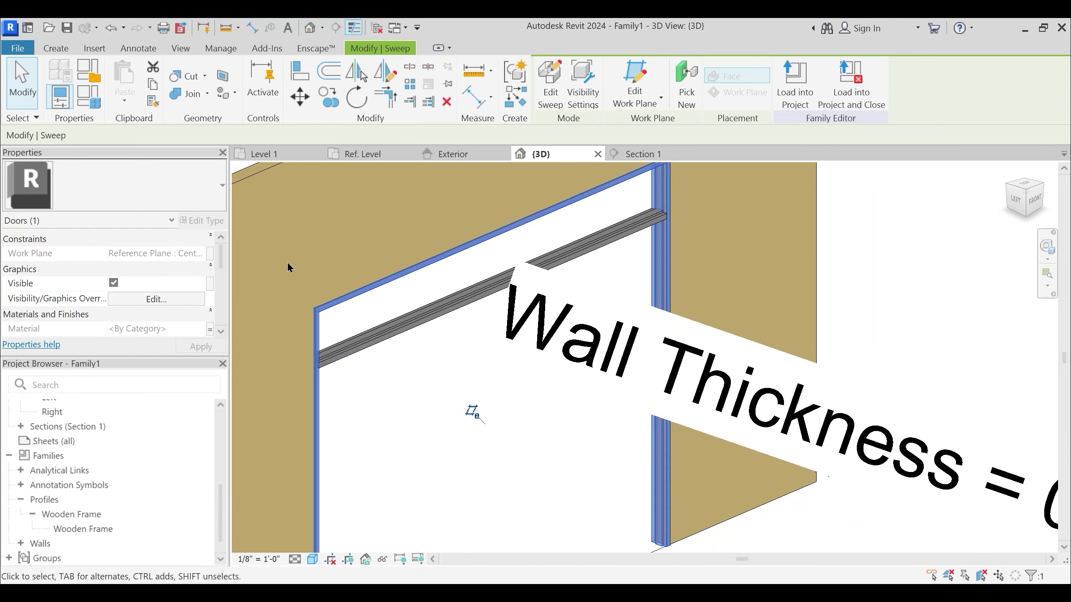
{"action": "left_click", "coordinate": [402, 336]}
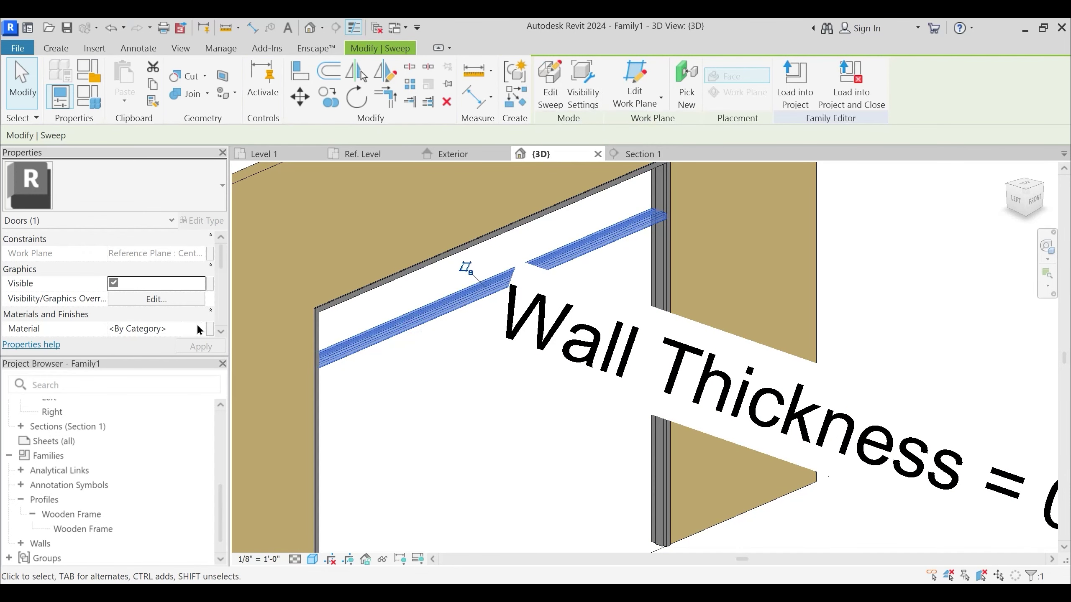
{"action": "left_click", "coordinate": [210, 330]}
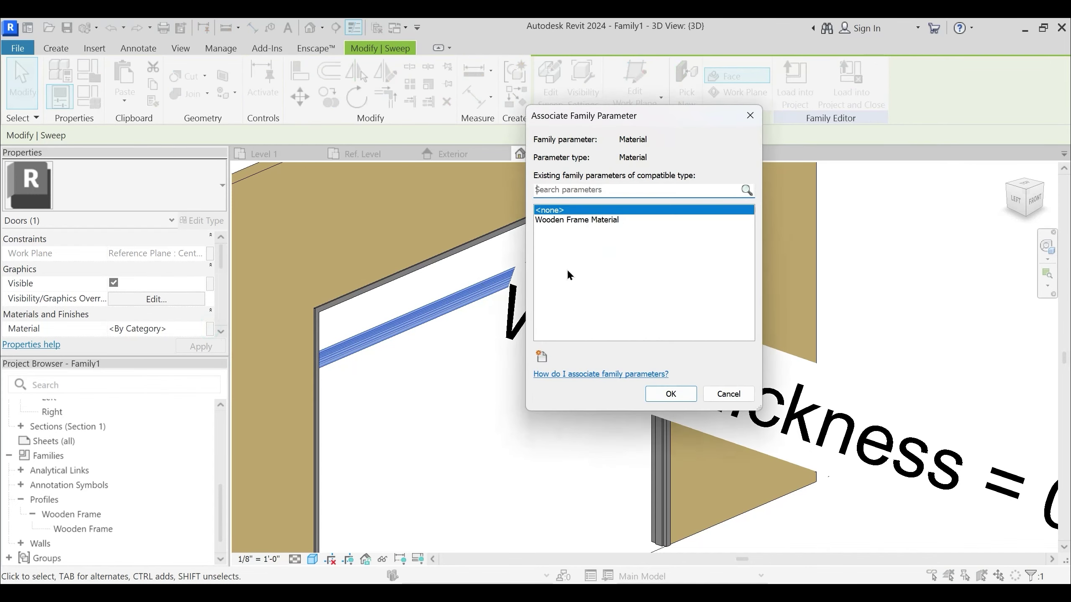
{"action": "left_click", "coordinate": [590, 222]}
{"action": "left_click", "coordinate": [659, 394]}
{"action": "left_click", "coordinate": [512, 407]}
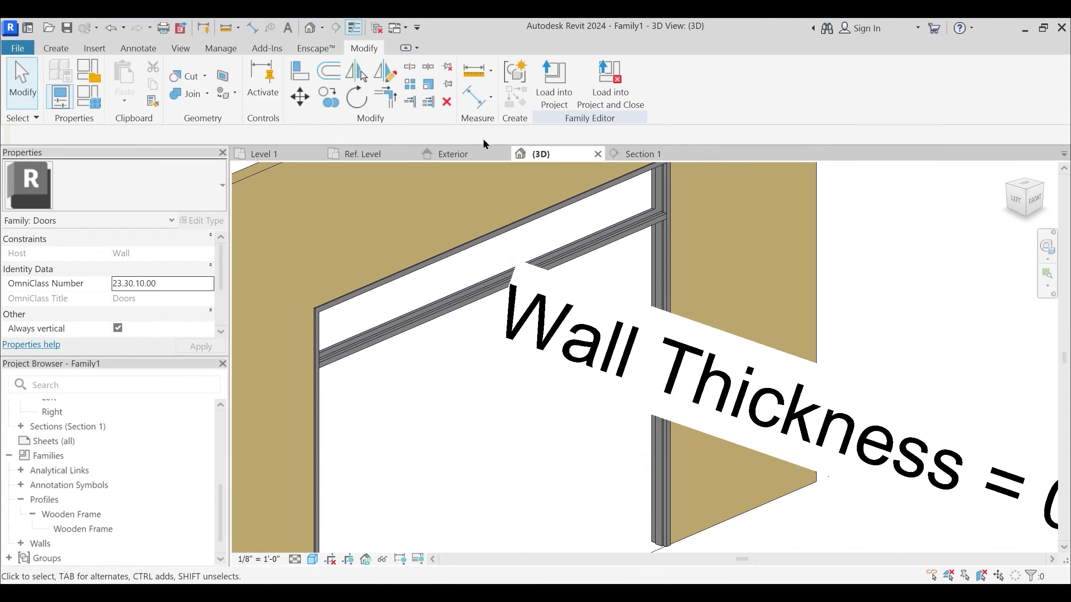
Temporarily hide the transom sweep in the Exterior elevation
{"action": "left_click", "coordinate": [453, 154]}
{"action": "scroll", "coordinate": [567, 312], "scroll_direction": "up", "scroll_amount": 3}
{"action": "left_click", "coordinate": [575, 300]}
{"action": "key", "text": "h"}
{"action": "key", "text": "h"}
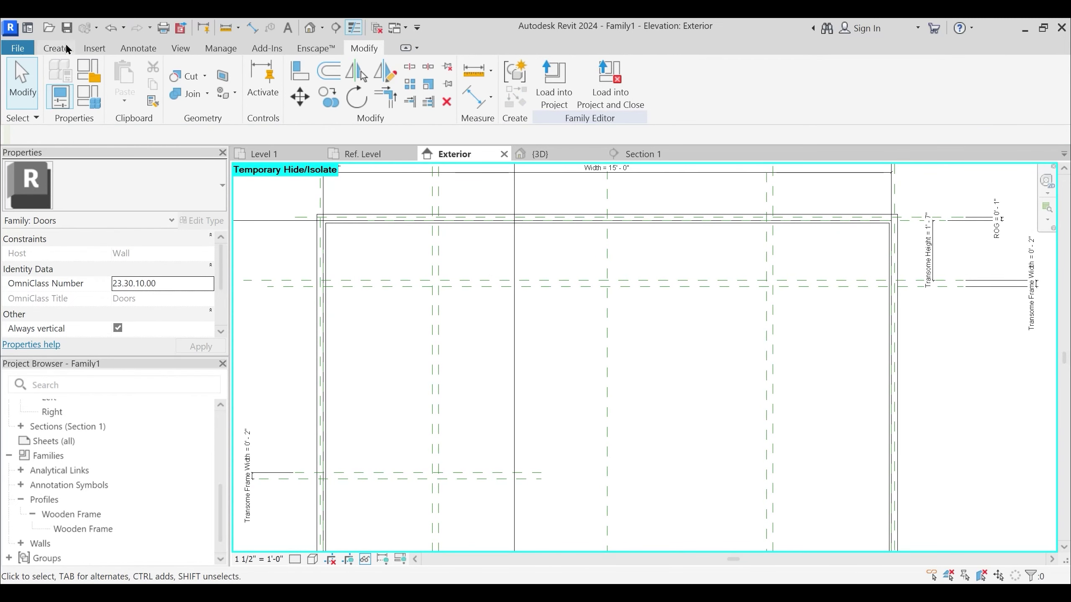
Start a new sweep and sketch its path by picking the lower horizontal transom reference plane
{"action": "left_click", "coordinate": [67, 49]}
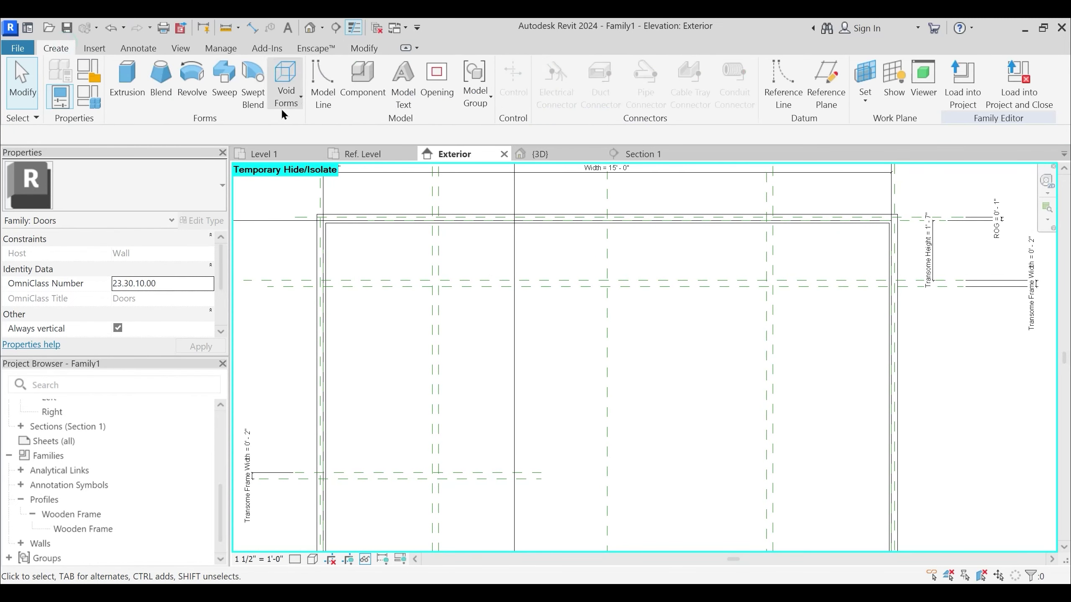
{"action": "left_click", "coordinate": [224, 85]}
{"action": "left_click", "coordinate": [700, 70]}
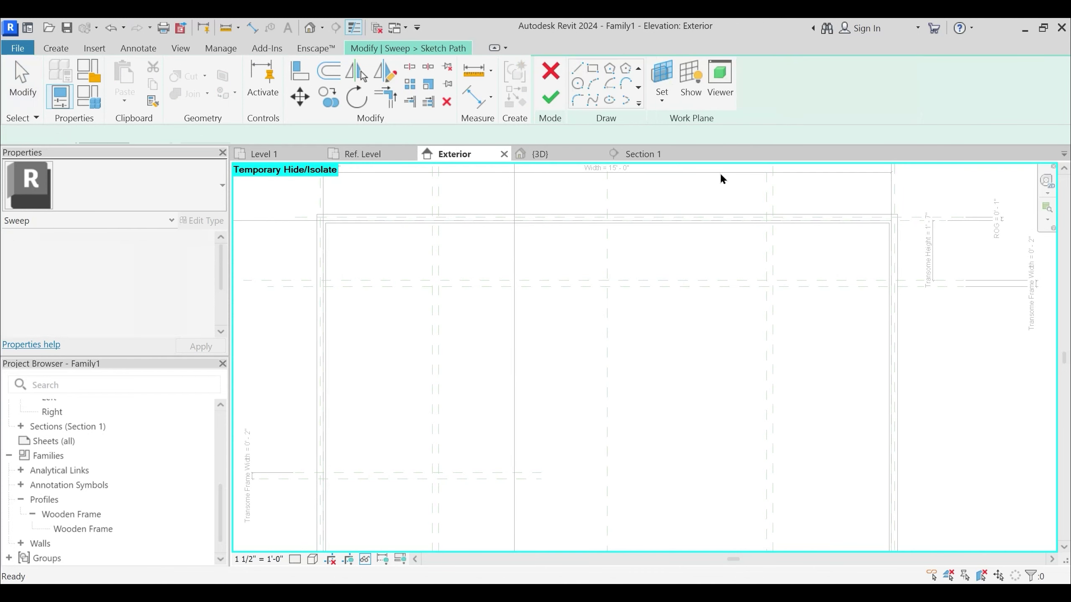
{"action": "left_click", "coordinate": [578, 101]}
{"action": "left_click", "coordinate": [542, 287]}
{"action": "left_click", "coordinate": [602, 275]}
{"action": "middle_click_drag", "start_coordinate": [317, 213], "coordinate": [525, 267]}
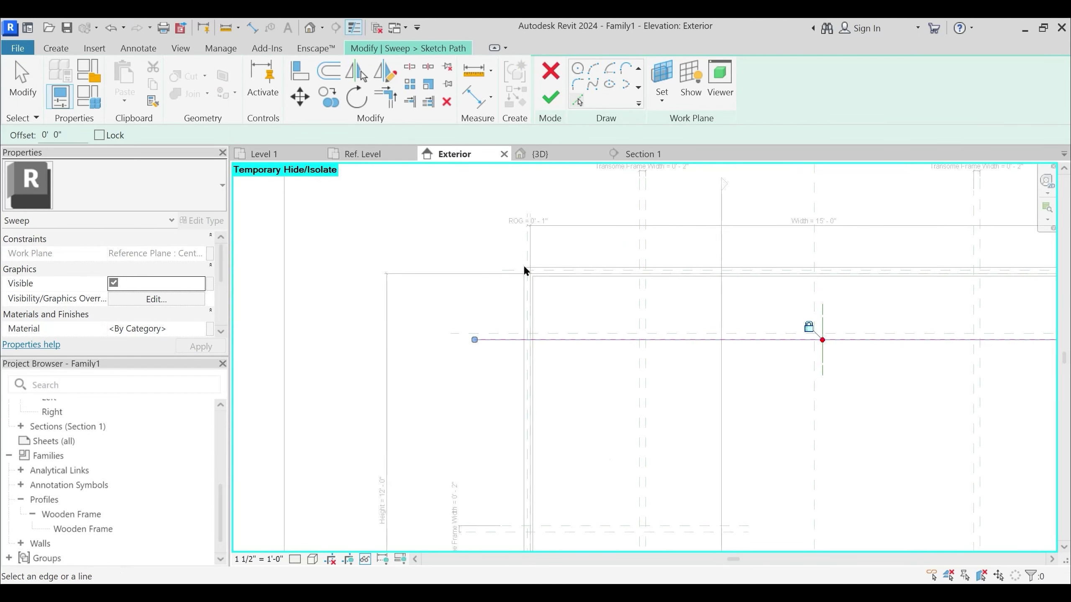
Align the sweep path's left end to the reference plane at the left jamb of the opening and lock it
{"action": "left_click", "coordinate": [293, 71]}
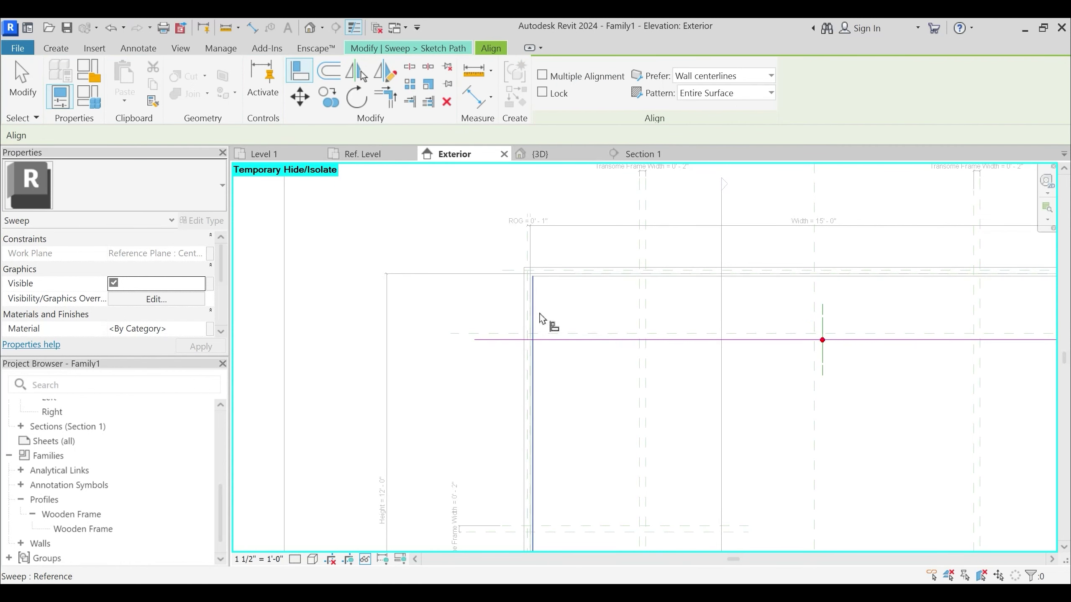
{"action": "scroll", "coordinate": [528, 270], "scroll_direction": "up", "scroll_amount": 2}
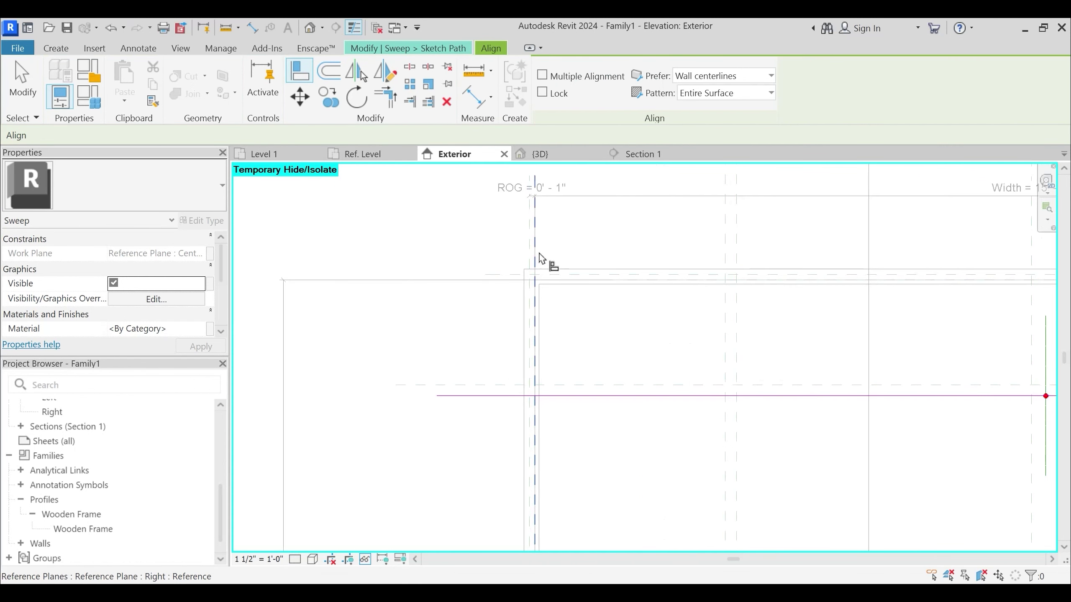
{"action": "left_click", "coordinate": [540, 252]}
{"action": "left_click", "coordinate": [437, 396]}
{"action": "left_click", "coordinate": [546, 480]}
Align the sweep path's right end to the reference plane at the right jamb of the opening and lock it
{"action": "scroll", "coordinate": [407, 311], "scroll_direction": "down", "scroll_amount": 3}
{"action": "middle_click_drag", "start_coordinate": [729, 411], "coordinate": [544, 412]}
{"action": "scroll", "coordinate": [660, 362], "scroll_direction": "up", "scroll_amount": 2}
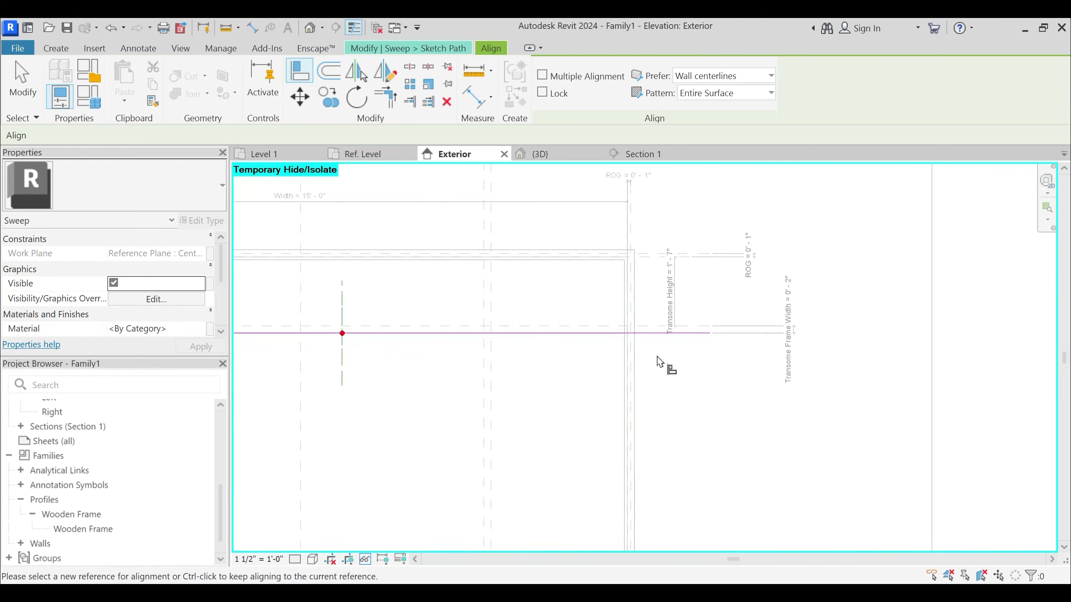
{"action": "left_click", "coordinate": [626, 244]}
{"action": "left_click", "coordinate": [712, 335]}
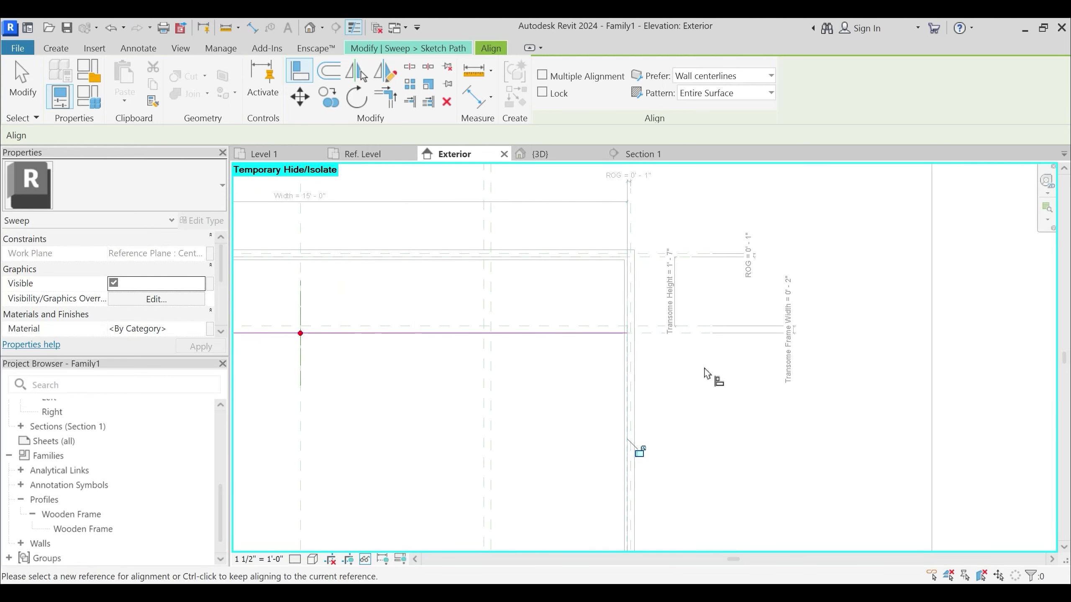
{"action": "left_click", "coordinate": [640, 451]}
Finish the transom path, assign the Wooden Frame profile to it, and complete the sweep
{"action": "middle_click_drag", "start_coordinate": [445, 338], "coordinate": [674, 323]}
{"action": "scroll", "coordinate": [565, 248], "scroll_direction": "down", "scroll_amount": 2}
{"action": "middle_click_drag", "start_coordinate": [437, 206], "coordinate": [466, 242]}
{"action": "key", "text": "Escape"}
{"action": "left_click", "coordinate": [550, 98]}
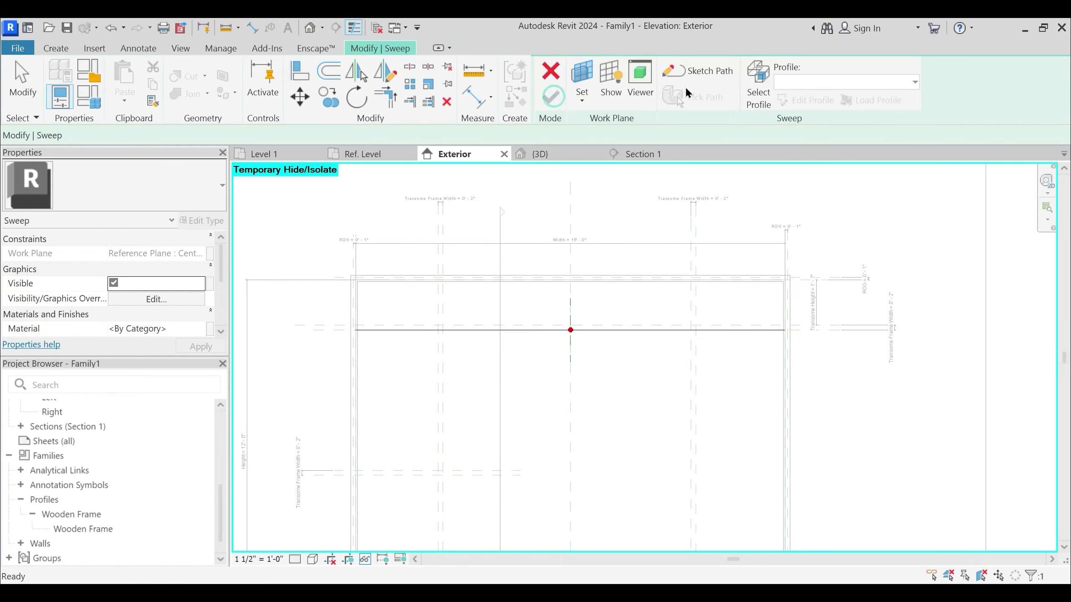
{"action": "left_click", "coordinate": [801, 83]}
{"action": "left_click", "coordinate": [805, 112]}
{"action": "left_click", "coordinate": [550, 98]}
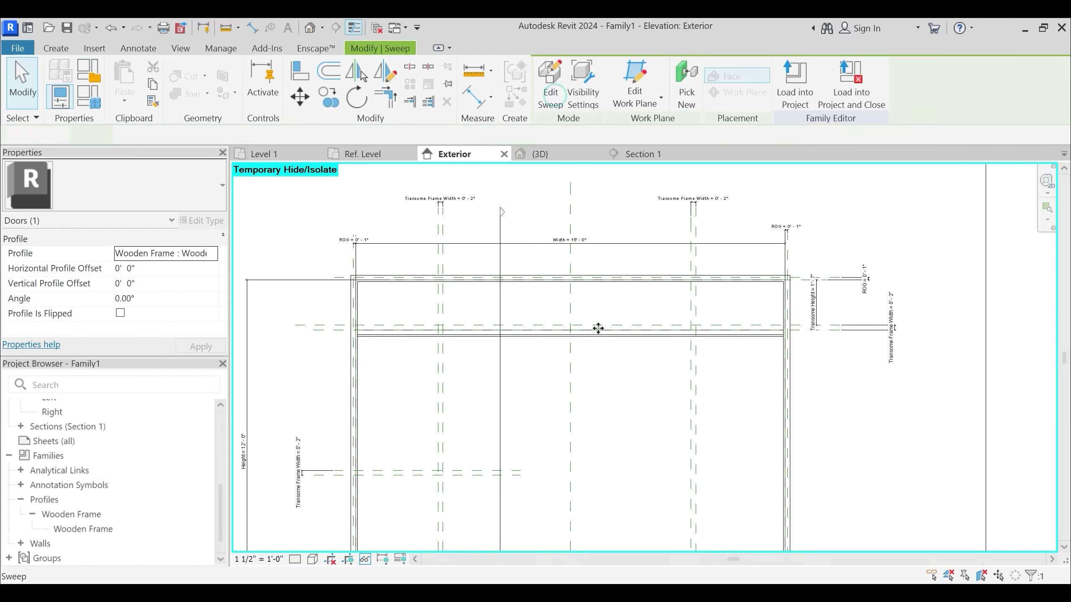
In the Section 1 view, associate the new transom sweep's Material with Wooden Frame Material
{"action": "left_click", "coordinate": [638, 154]}
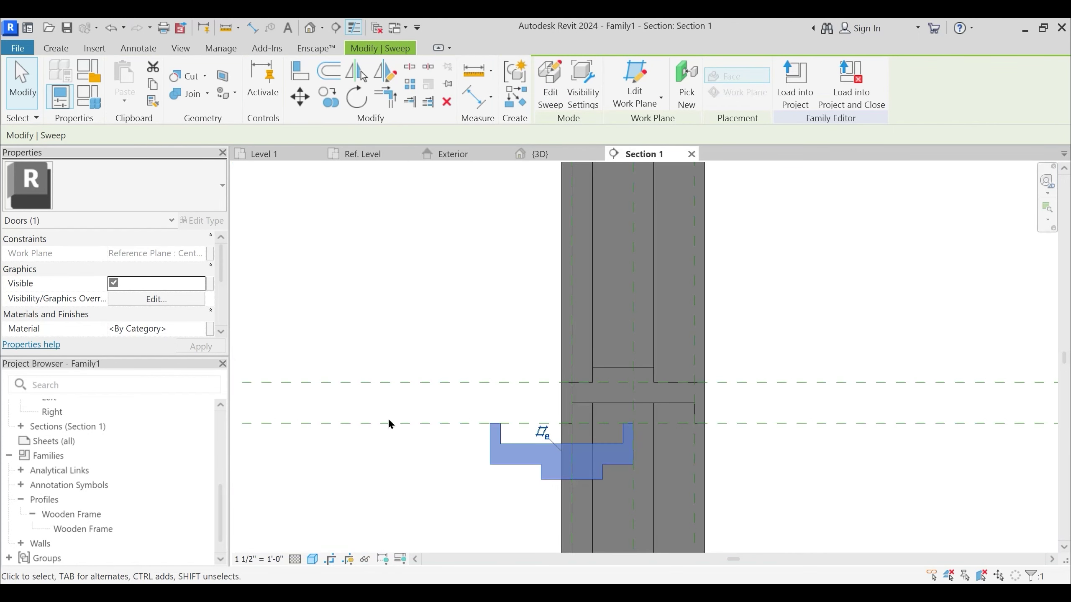
{"action": "scroll", "coordinate": [168, 304], "scroll_direction": "down", "scroll_amount": 3}
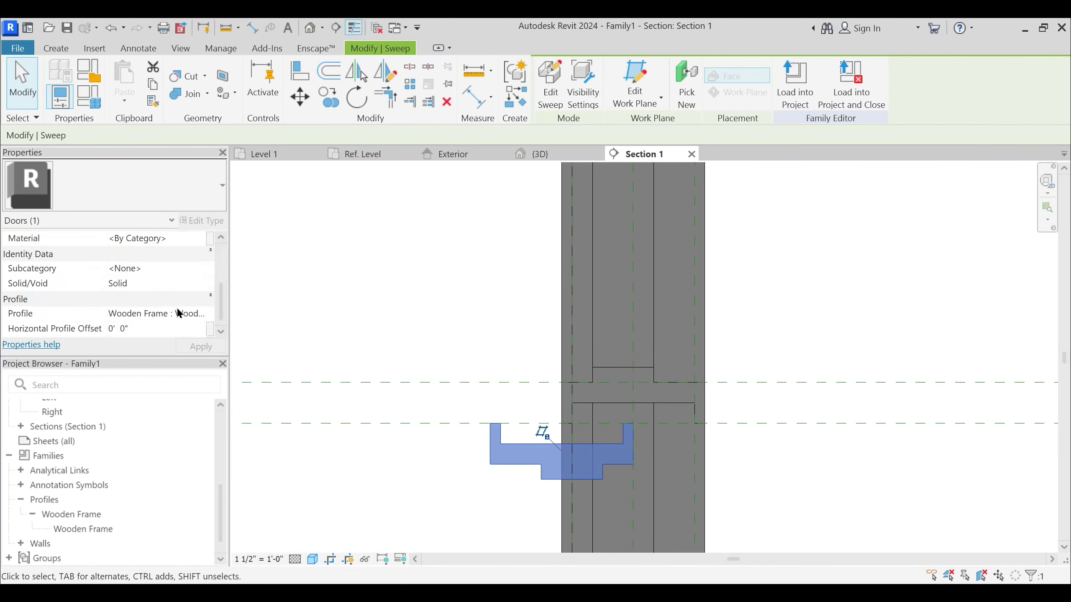
{"action": "left_click", "coordinate": [210, 239]}
{"action": "left_click", "coordinate": [582, 220]}
{"action": "key", "text": "Return"}
Set the new transom sweep's profile angle to 180° and flip its profile
{"action": "scroll", "coordinate": [182, 318], "scroll_direction": "down", "scroll_amount": 1}
{"action": "left_click", "coordinate": [151, 332]}
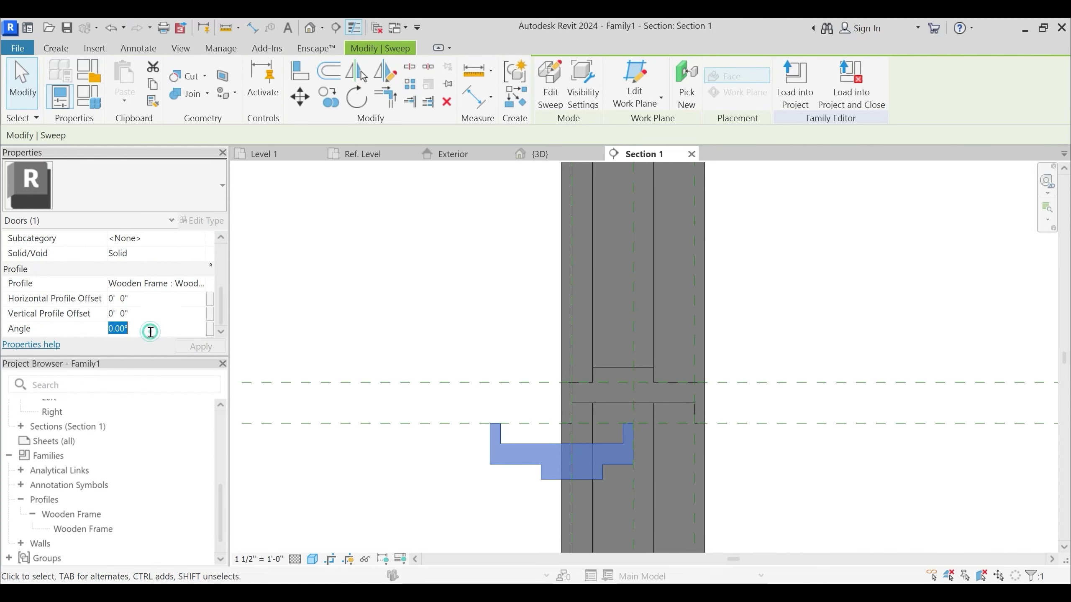
{"action": "key", "text": "Return"}
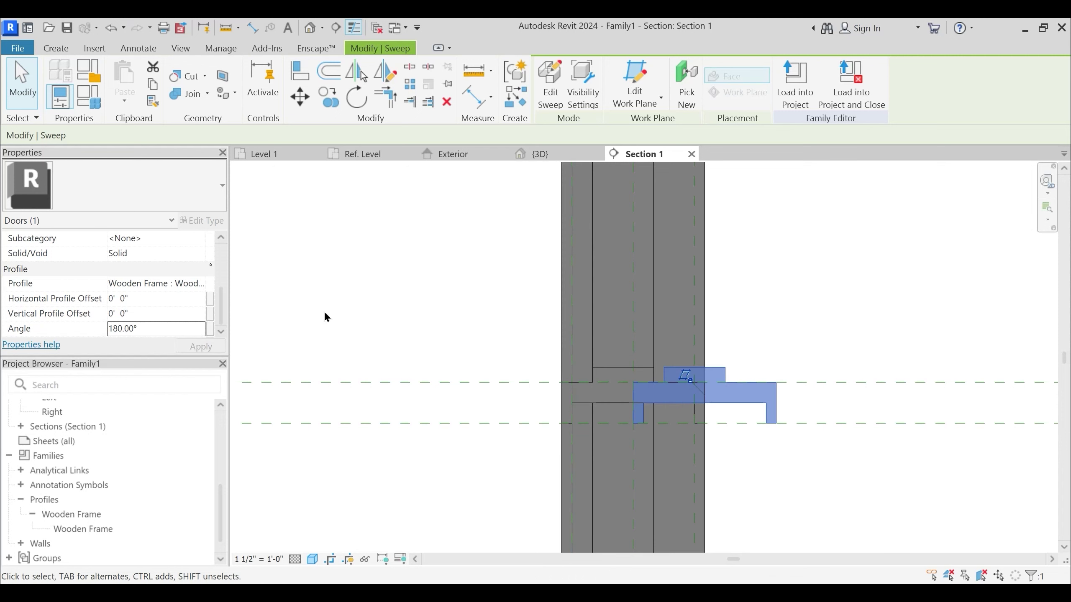
{"action": "scroll", "coordinate": [140, 304], "scroll_direction": "down", "scroll_amount": 2}
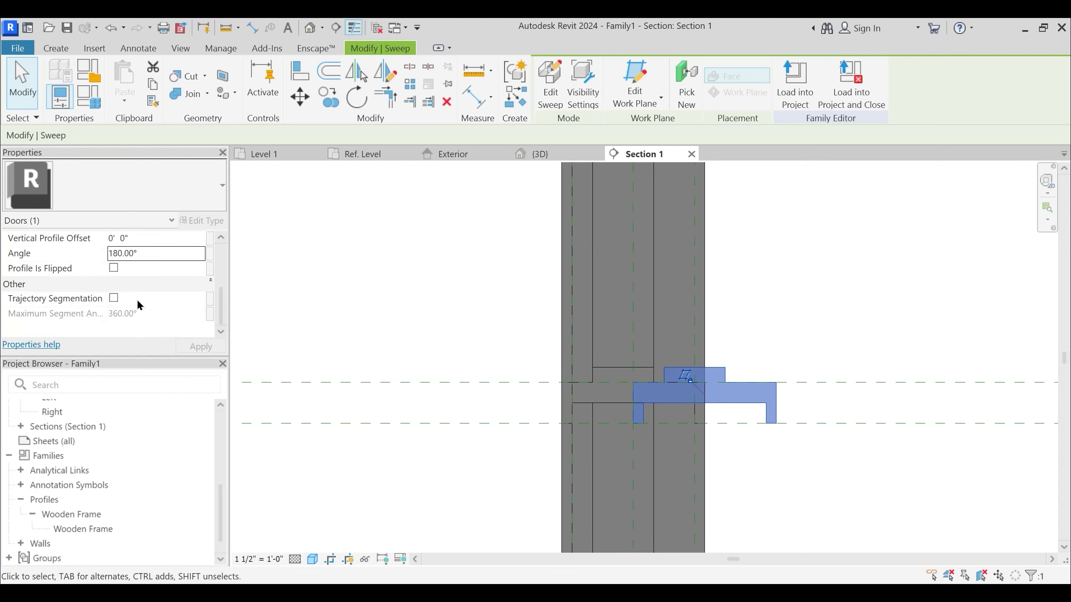
{"action": "left_click", "coordinate": [113, 268]}
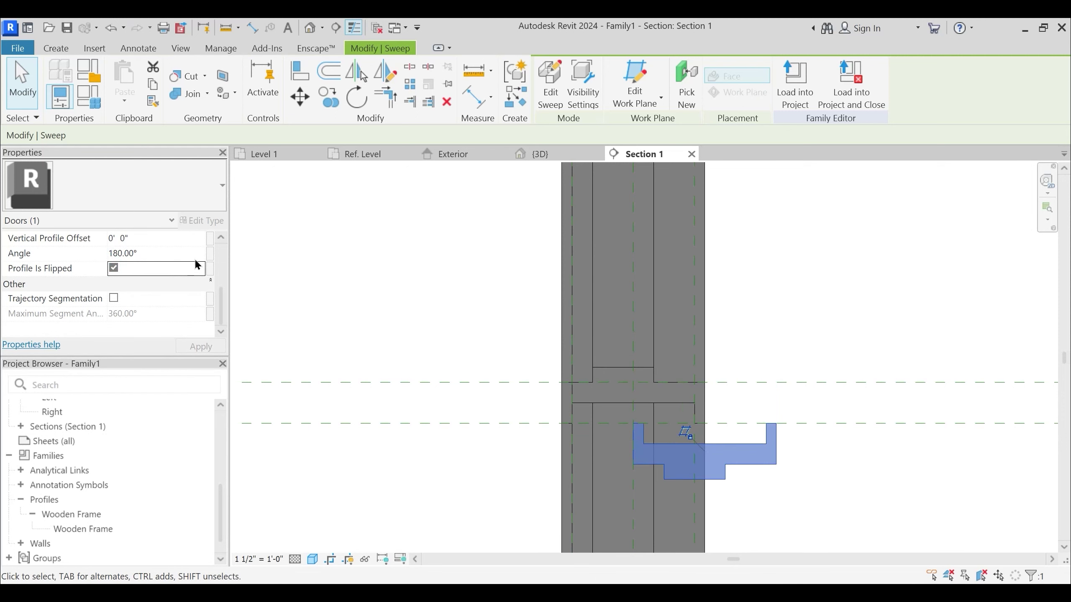
Associate the sweep's Vertical Profile Offset with the Frame Vertical Offset parameter
{"action": "left_click", "coordinate": [210, 239]}
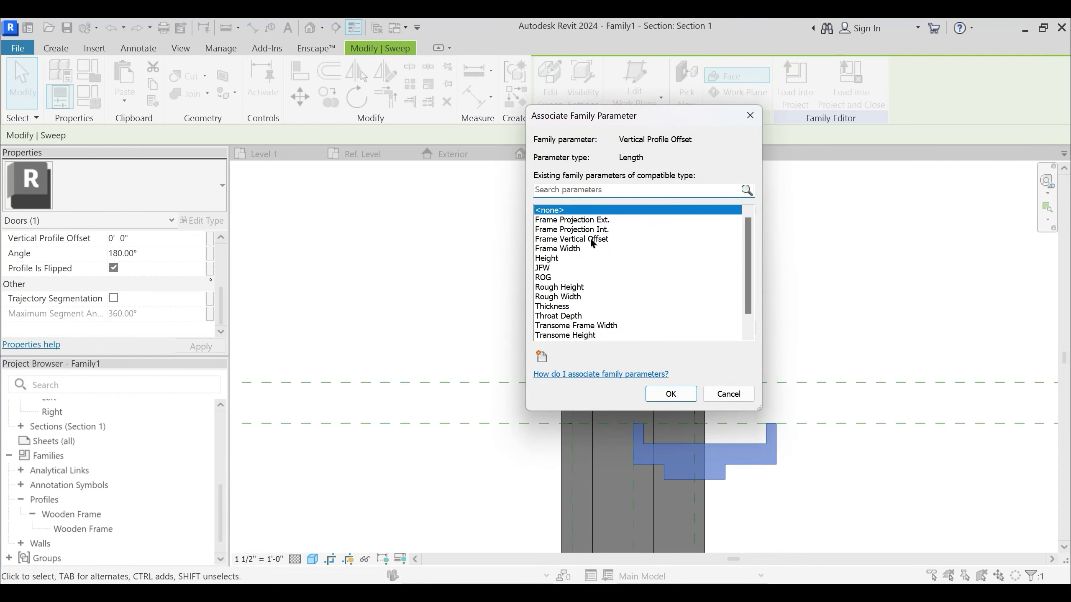
{"action": "left_click", "coordinate": [593, 239]}
{"action": "left_click", "coordinate": [672, 394]}
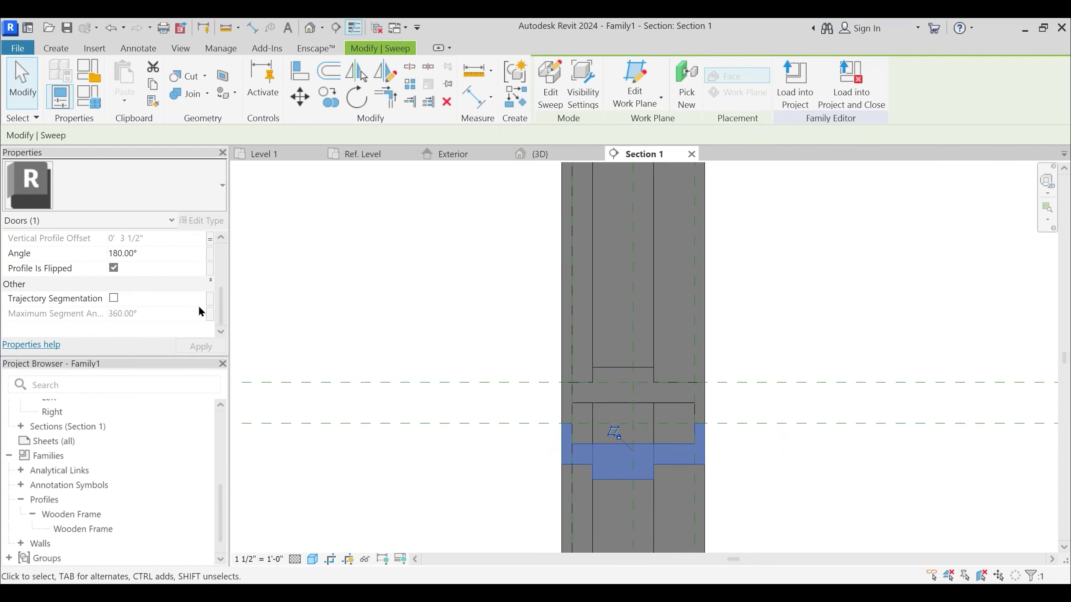
Try to associate the sweep's Horizontal Profile Offset with the JFW parameter
{"action": "scroll", "coordinate": [197, 253], "scroll_direction": "up", "scroll_amount": 1}
{"action": "left_click", "coordinate": [209, 269]}
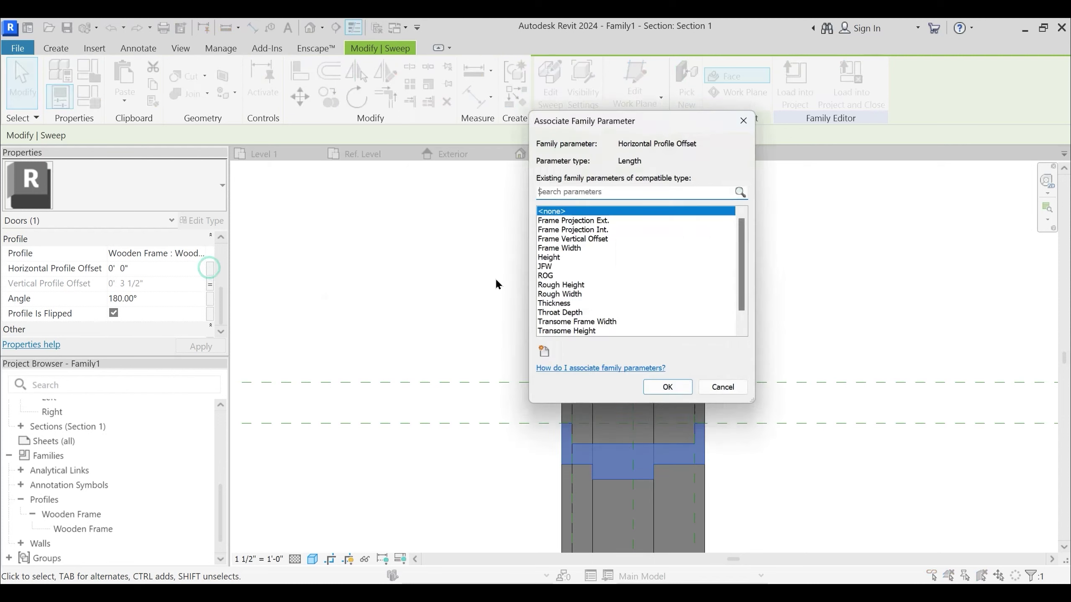
{"action": "left_click", "coordinate": [550, 268]}
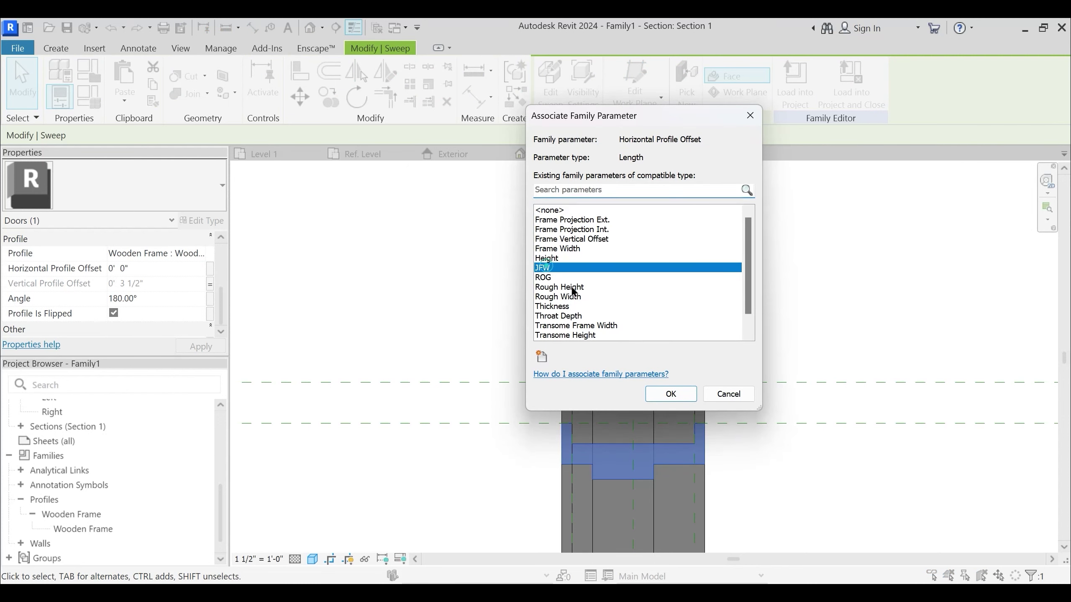
{"action": "left_click", "coordinate": [671, 399]}
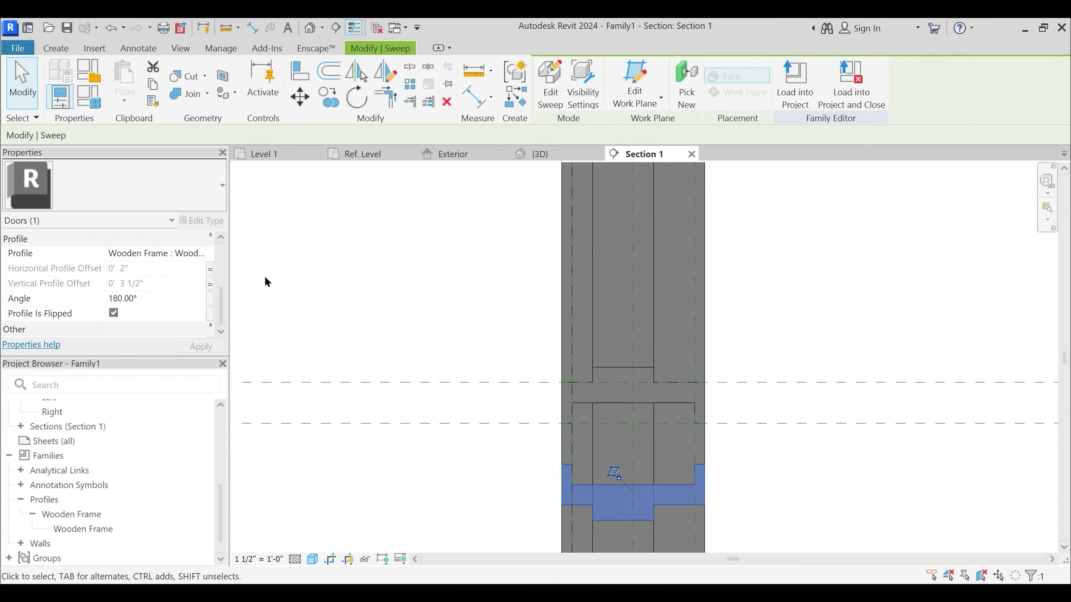
{"action": "left_click", "coordinate": [424, 344]}
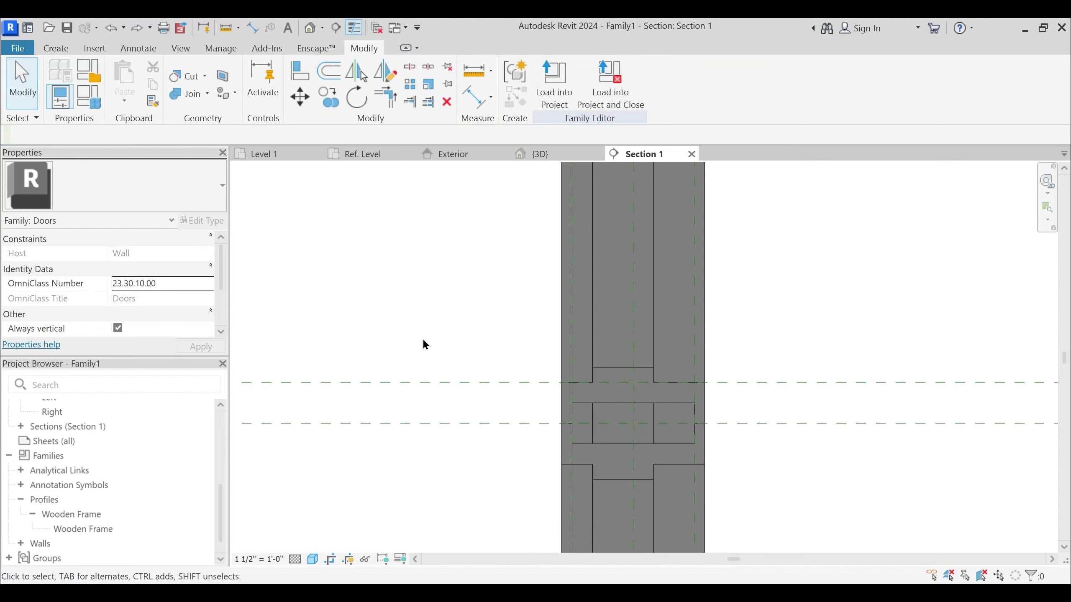
For the lower transom sweep's Horizontal Profile Offset, create a Length shared parameter named Negative JFW in the Door Windows group
{"action": "left_click", "coordinate": [642, 447]}
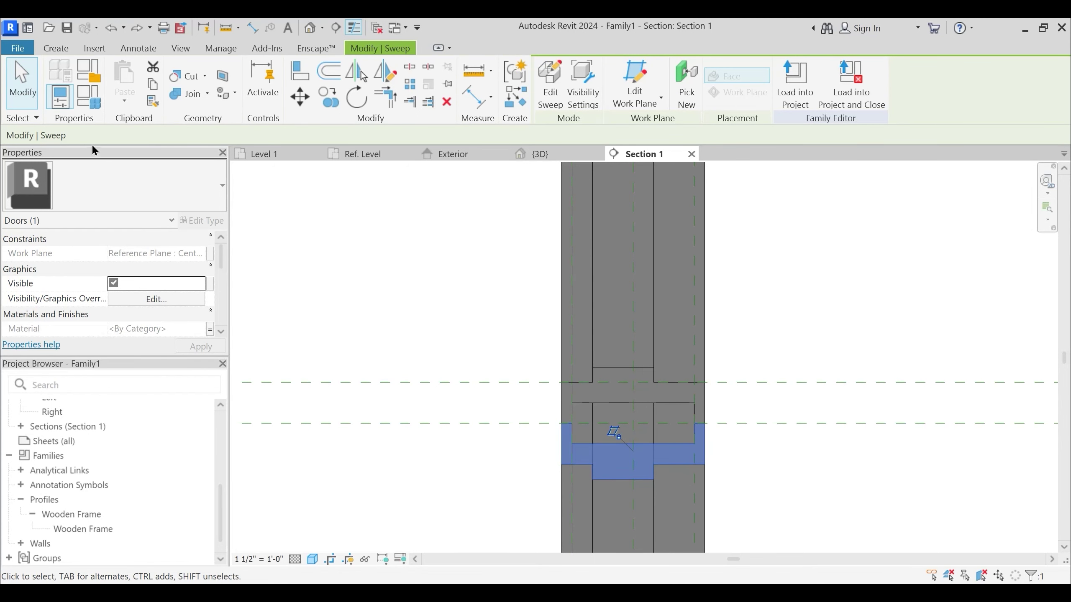
{"action": "scroll", "coordinate": [184, 270], "scroll_direction": "down", "scroll_amount": 2}
{"action": "scroll", "coordinate": [188, 288], "scroll_direction": "down", "scroll_amount": 4}
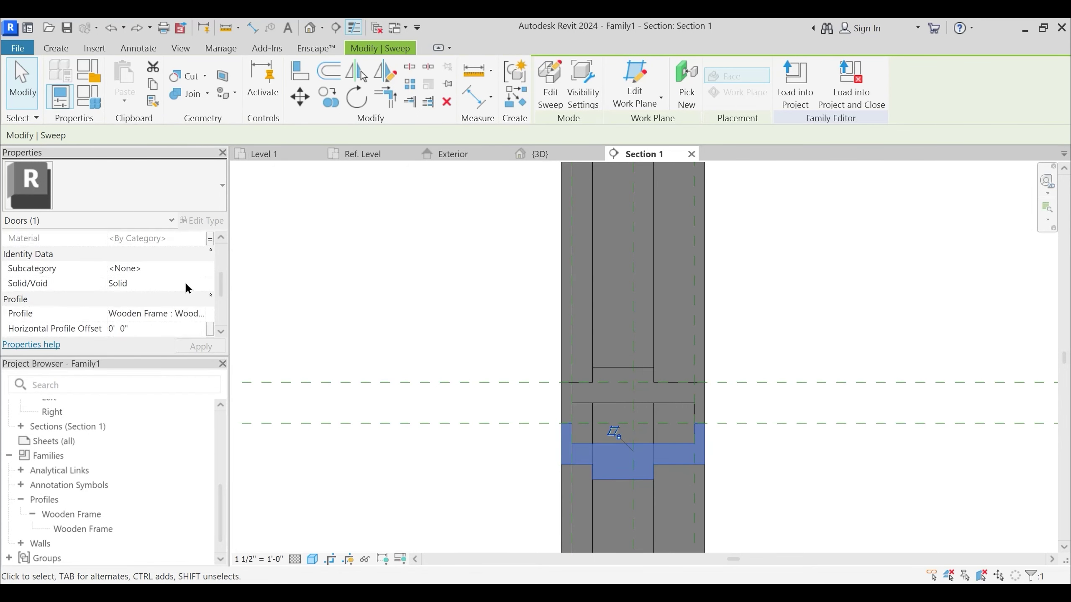
{"action": "scroll", "coordinate": [180, 288], "scroll_direction": "down", "scroll_amount": 3}
{"action": "left_click", "coordinate": [210, 272]}
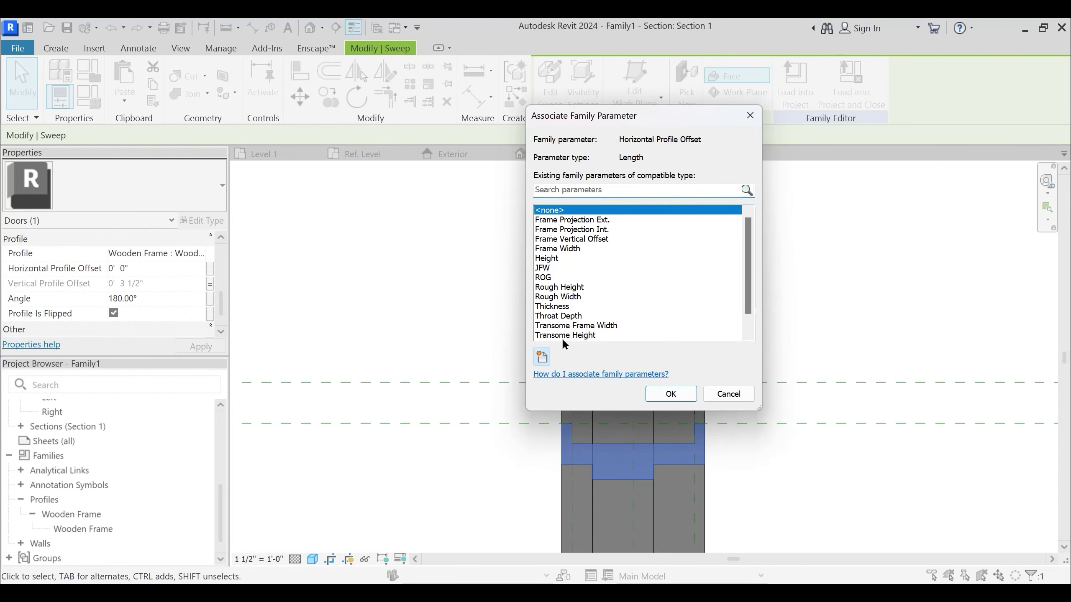
{"action": "left_click", "coordinate": [541, 357]}
{"action": "left_click", "coordinate": [557, 240]}
{"action": "left_click", "coordinate": [712, 286]}
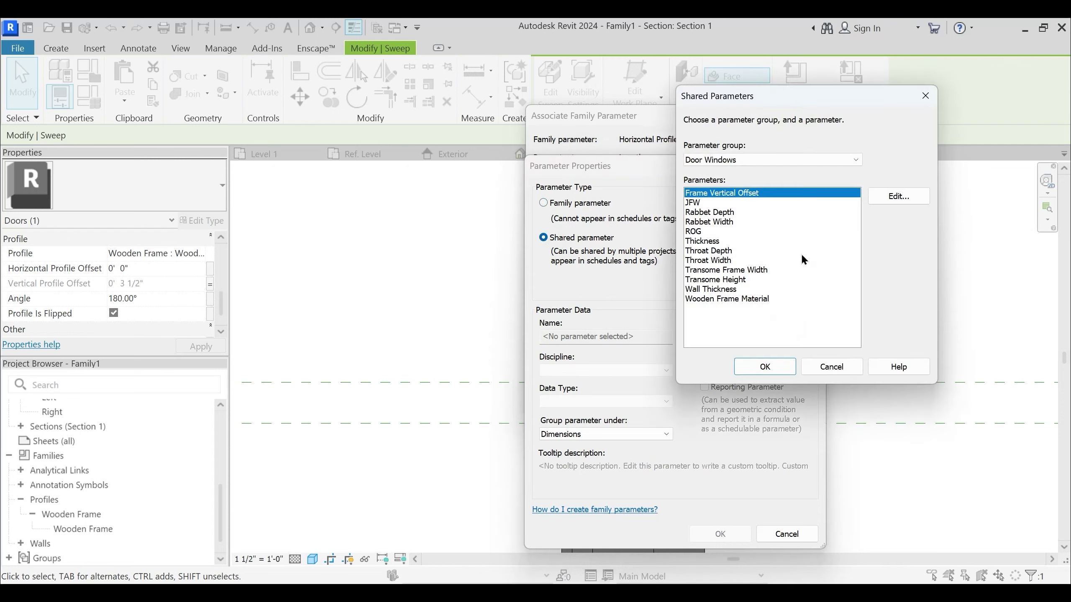
{"action": "left_click", "coordinate": [892, 199]}
{"action": "left_click", "coordinate": [952, 315]}
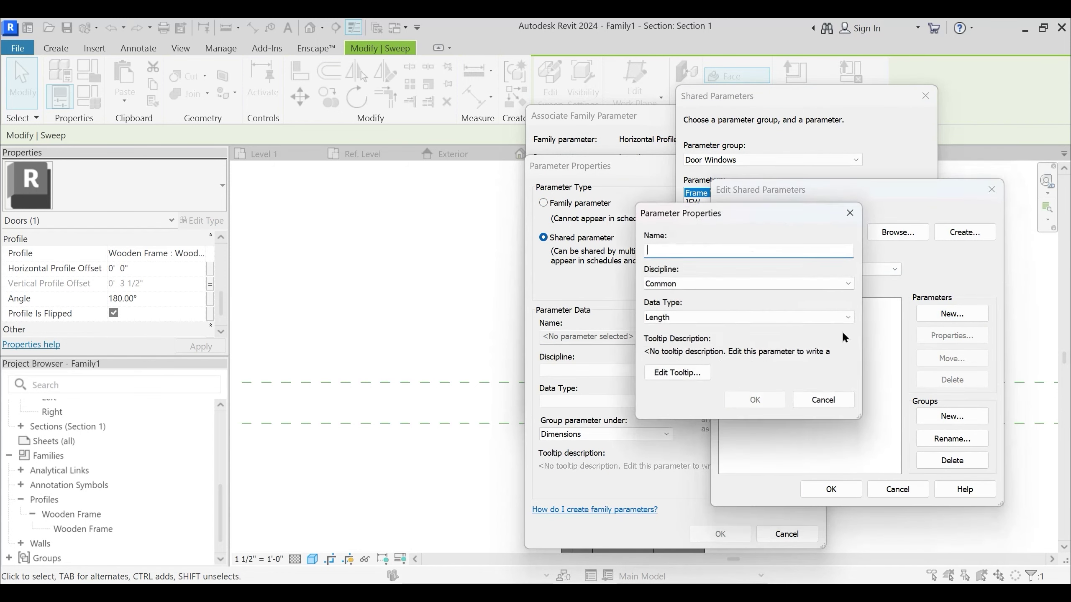
{"action": "type", "text": "Negav"}
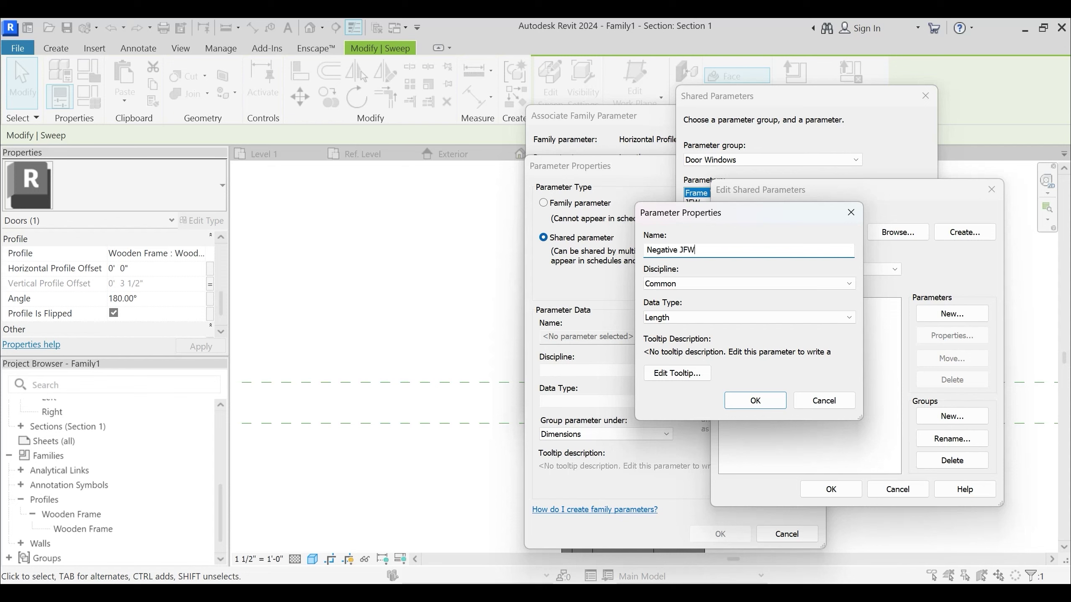
{"action": "left_click", "coordinate": [751, 400]}
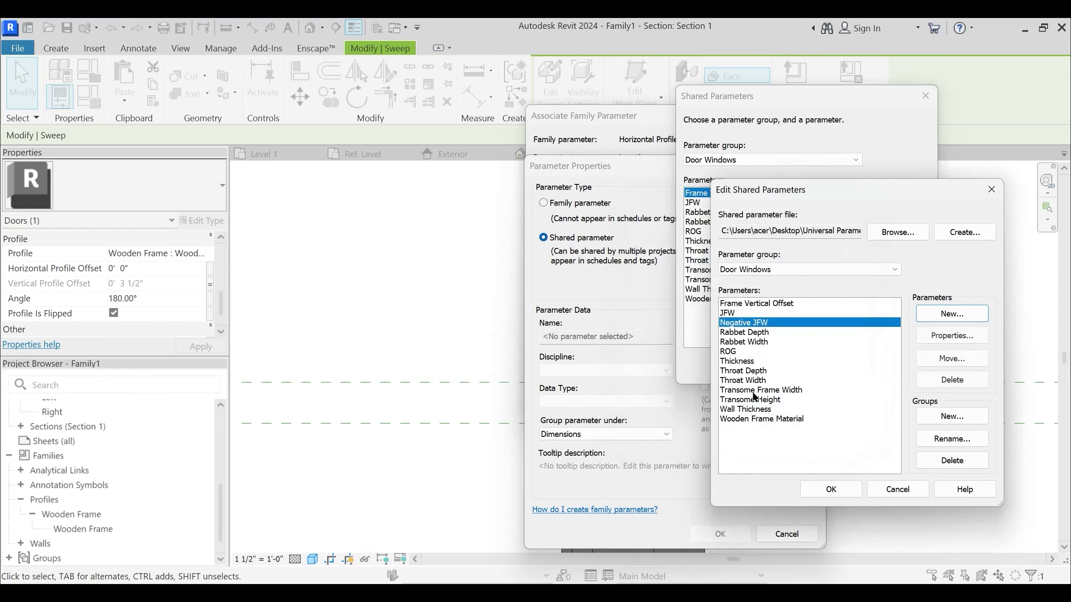
{"action": "left_click", "coordinate": [834, 492]}
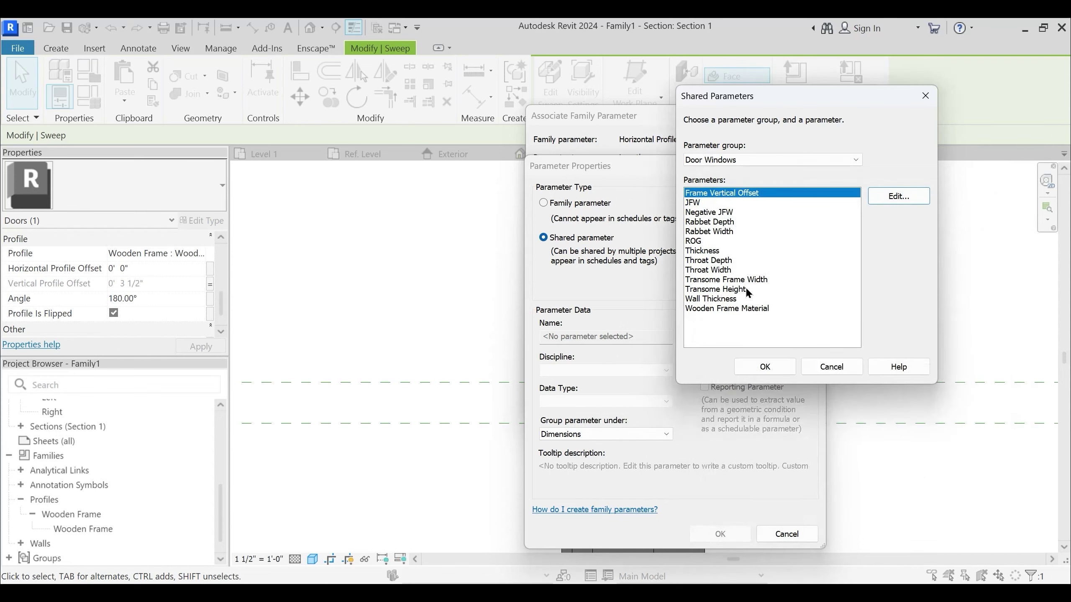
Add the Negative JFW shared parameter to the family and associate it with the sweep's Horizontal Profile Offset
{"action": "left_click", "coordinate": [717, 270]}
{"action": "left_click", "coordinate": [715, 211]}
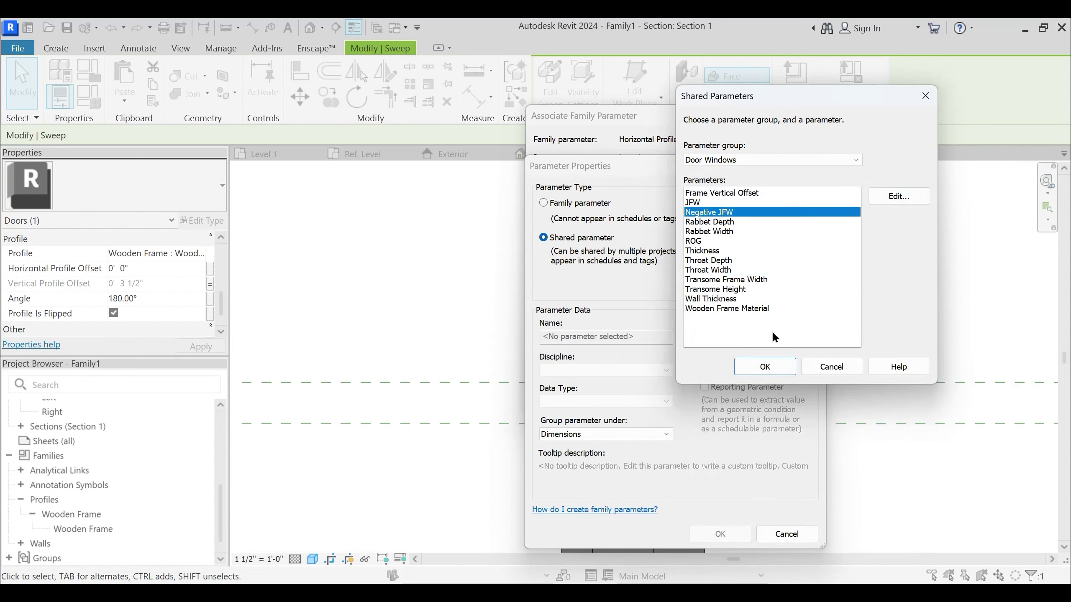
{"action": "left_click", "coordinate": [765, 368]}
{"action": "left_click", "coordinate": [727, 533]}
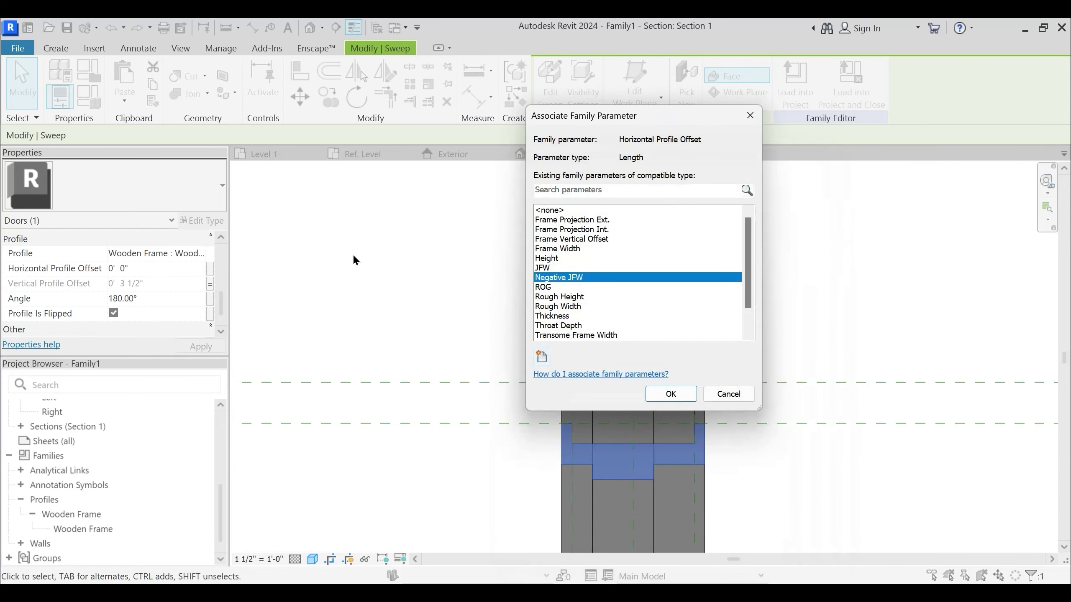
{"action": "left_click", "coordinate": [668, 395]}
Give the Negative JFW family parameter the formula -JFW and apply it
{"action": "left_click", "coordinate": [86, 100]}
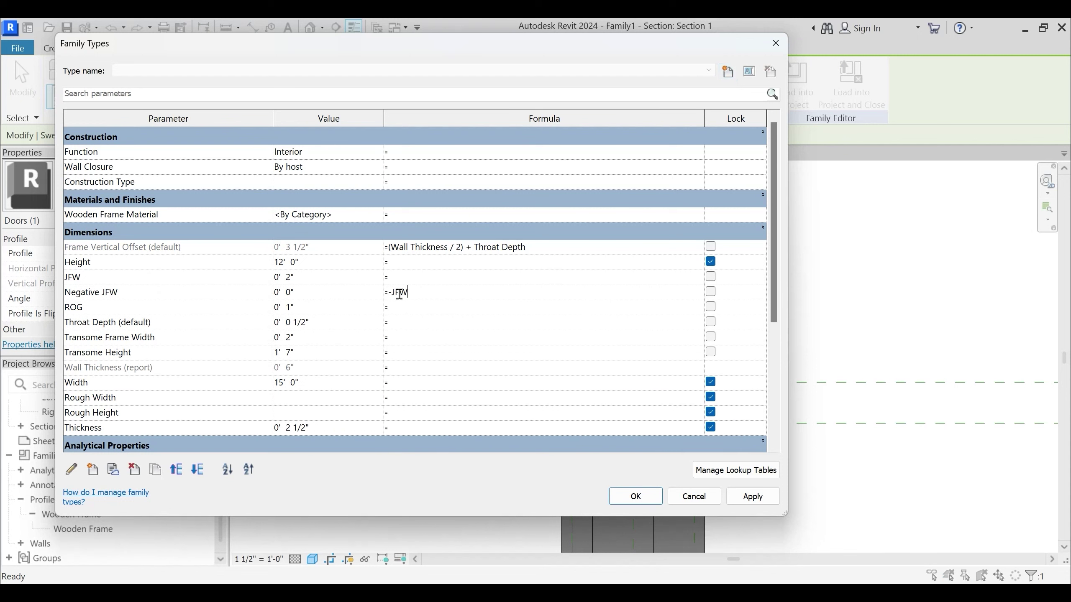
{"action": "left_click", "coordinate": [753, 496]}
{"action": "left_click", "coordinate": [634, 497]}
{"action": "left_click", "coordinate": [748, 357]}
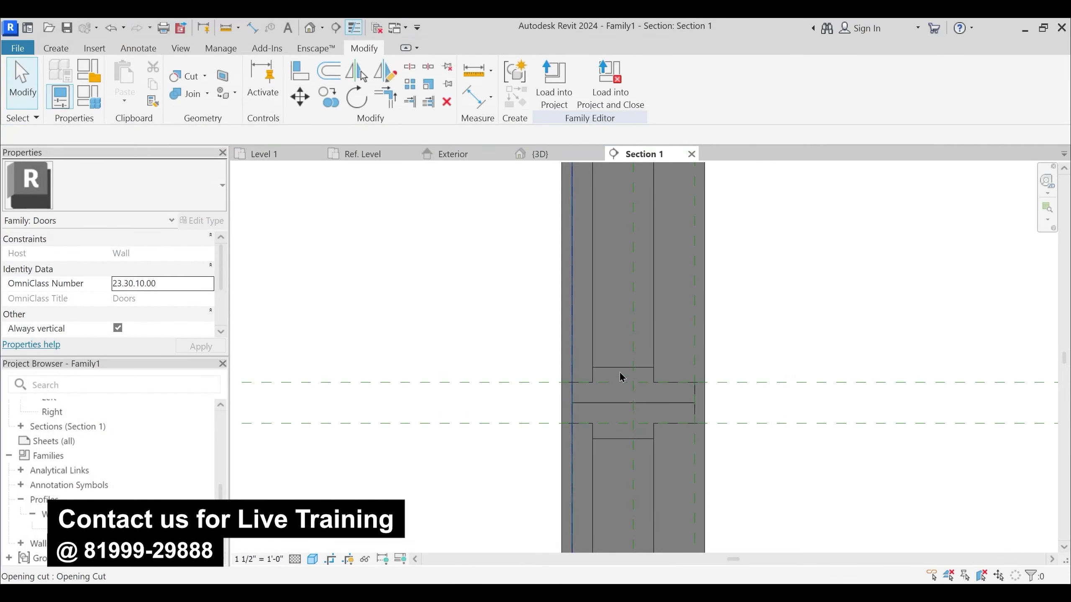
In the 3D view, join the geometry of the upper and lower transom sweeps
{"action": "scroll", "coordinate": [599, 380], "scroll_direction": "up", "scroll_amount": 3}
{"action": "left_click", "coordinate": [556, 153]}
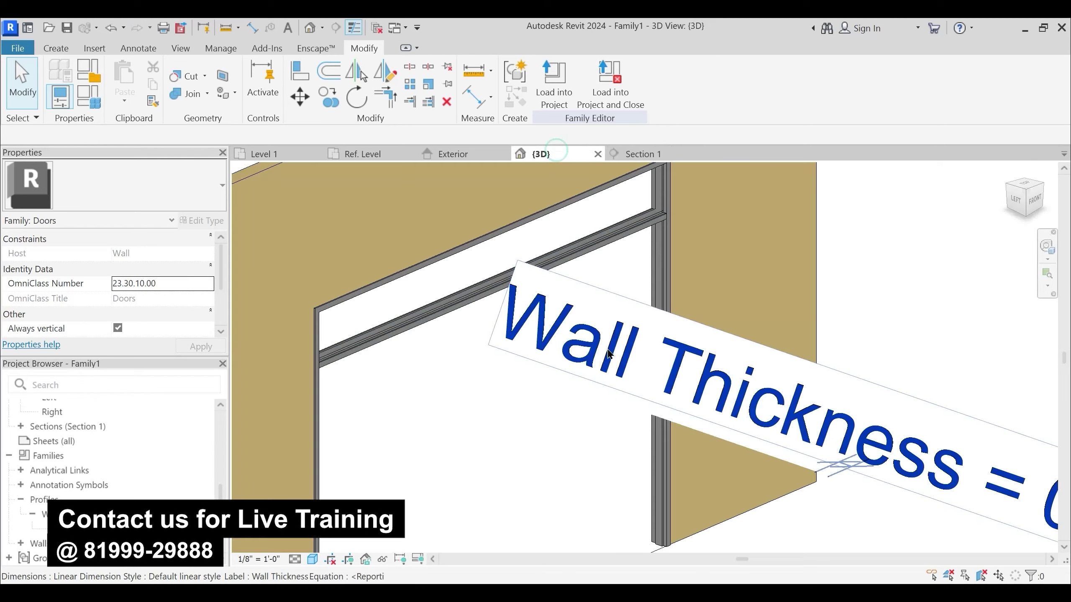
{"action": "scroll", "coordinate": [350, 356], "scroll_direction": "up", "scroll_amount": 3}
{"action": "left_click", "coordinate": [181, 91]}
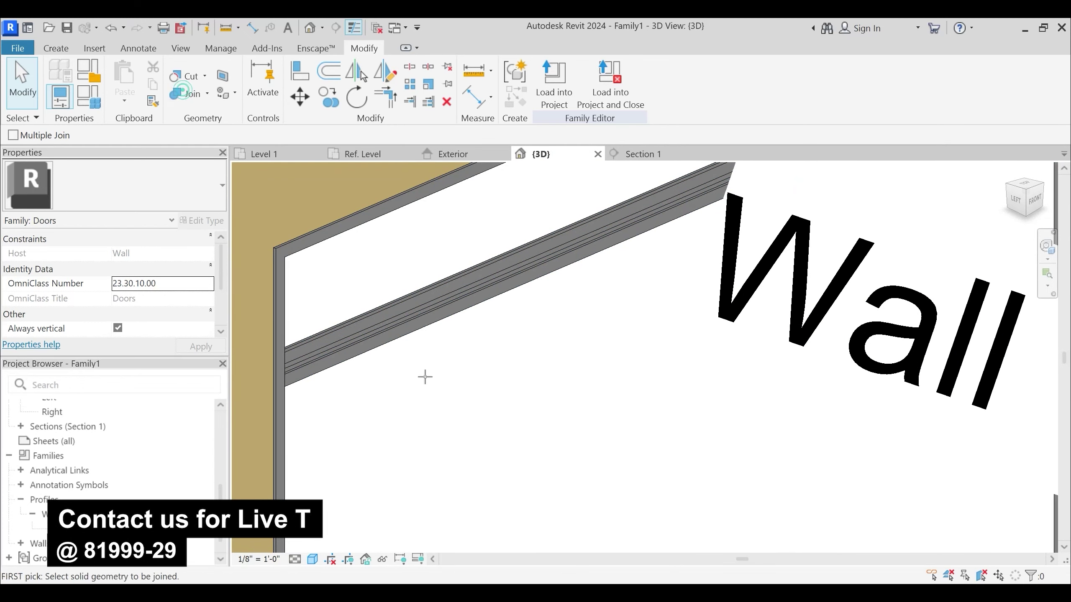
{"action": "left_click", "coordinate": [347, 338]}
{"action": "left_click", "coordinate": [332, 373]}
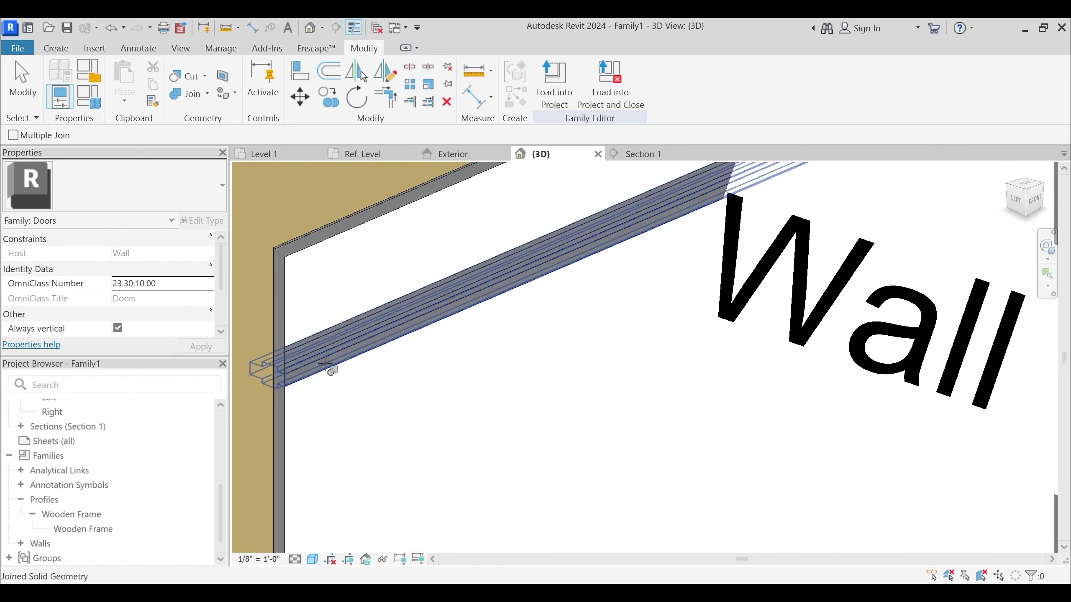
{"action": "key", "text": "Escape"}
{"action": "scroll", "coordinate": [442, 323], "scroll_direction": "down", "scroll_amount": 3}
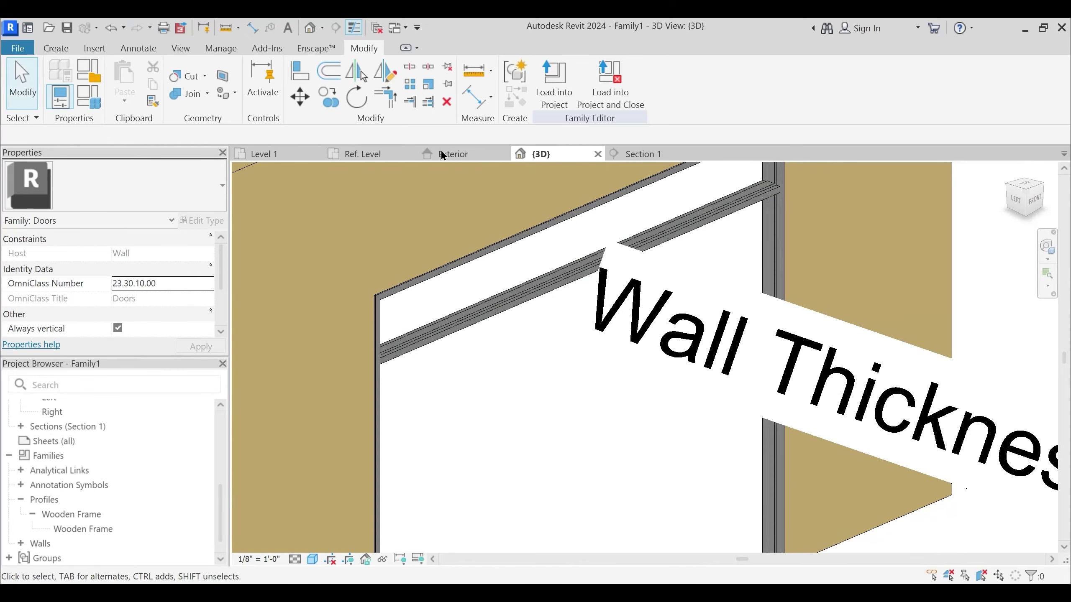
In the Exterior elevation, open the lower transom sweep's path sketch for editing
{"action": "left_click", "coordinate": [443, 155]}
{"action": "scroll", "coordinate": [659, 288], "scroll_direction": "up", "scroll_amount": 4}
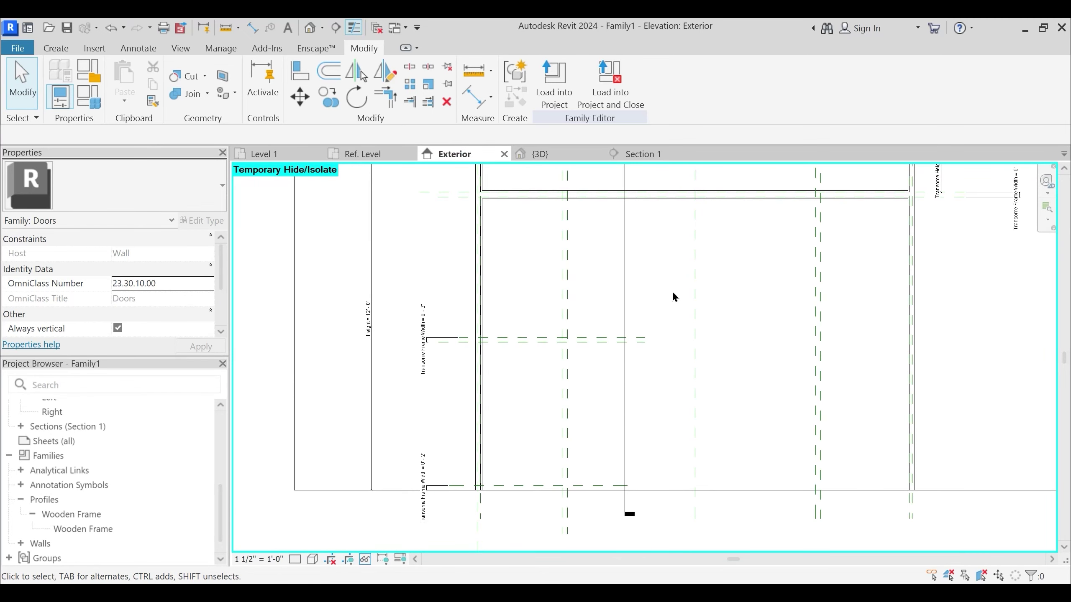
{"action": "middle_click_drag", "start_coordinate": [673, 293], "coordinate": [586, 355]}
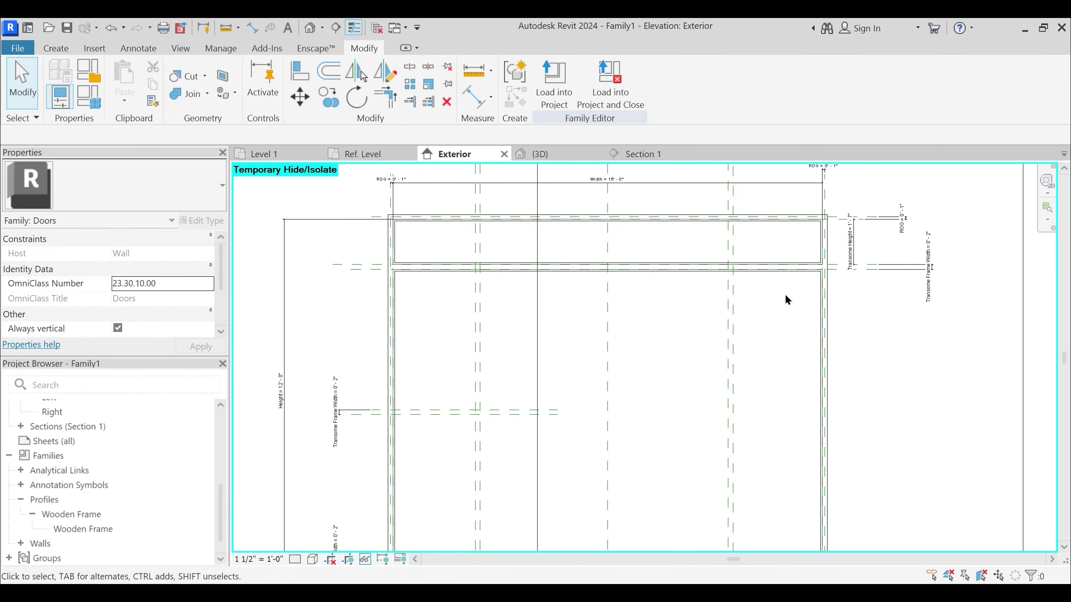
{"action": "scroll", "coordinate": [677, 304], "scroll_direction": "up", "scroll_amount": 3}
{"action": "left_click", "coordinate": [674, 307]}
{"action": "left_click", "coordinate": [699, 327]}
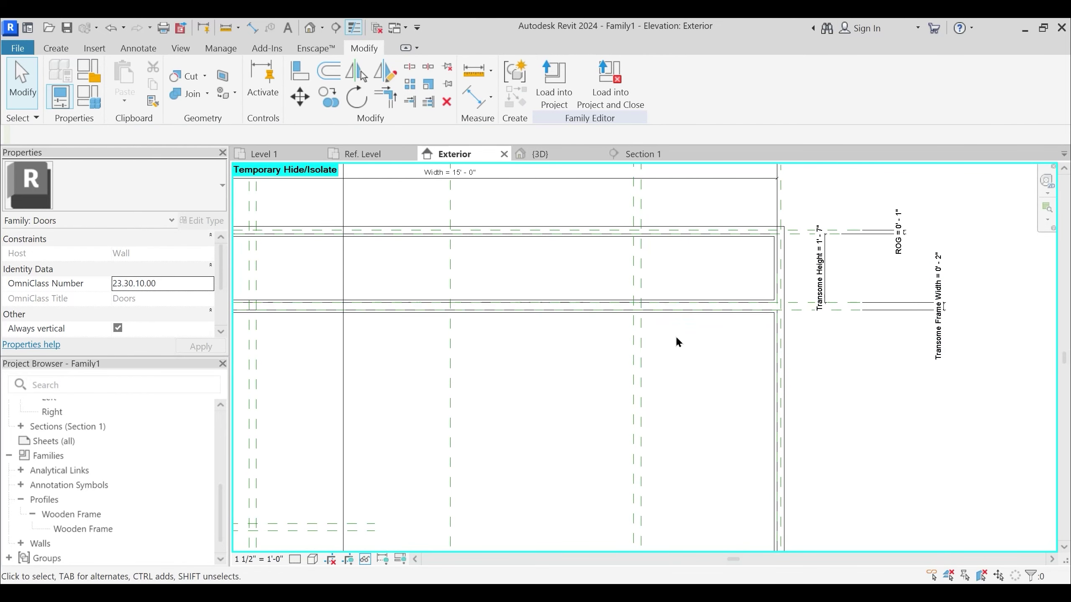
{"action": "left_click", "coordinate": [667, 312]}
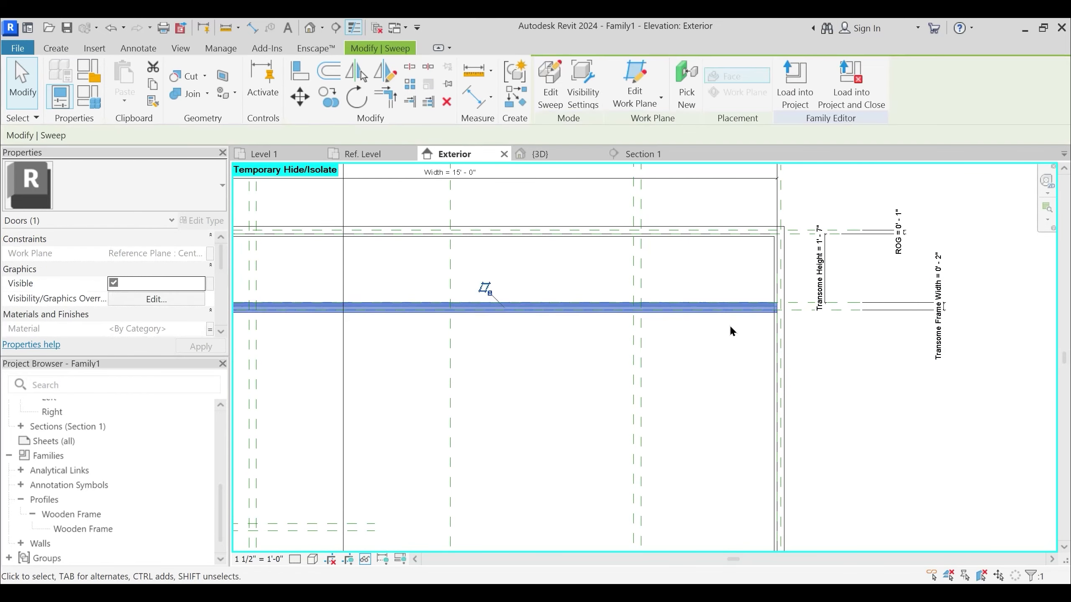
{"action": "left_click", "coordinate": [552, 95]}
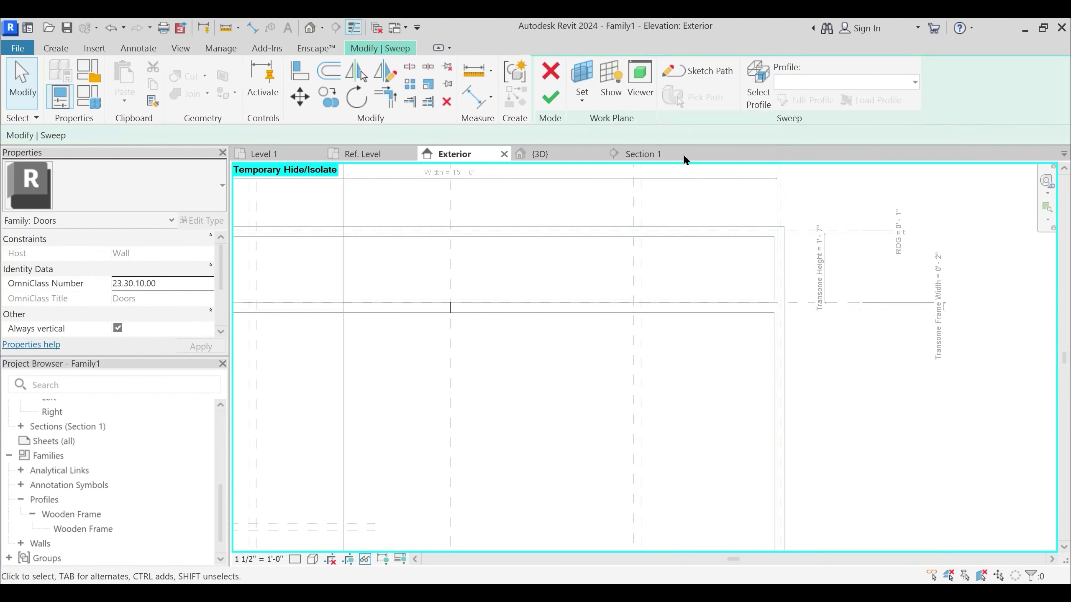
{"action": "left_click", "coordinate": [712, 71]}
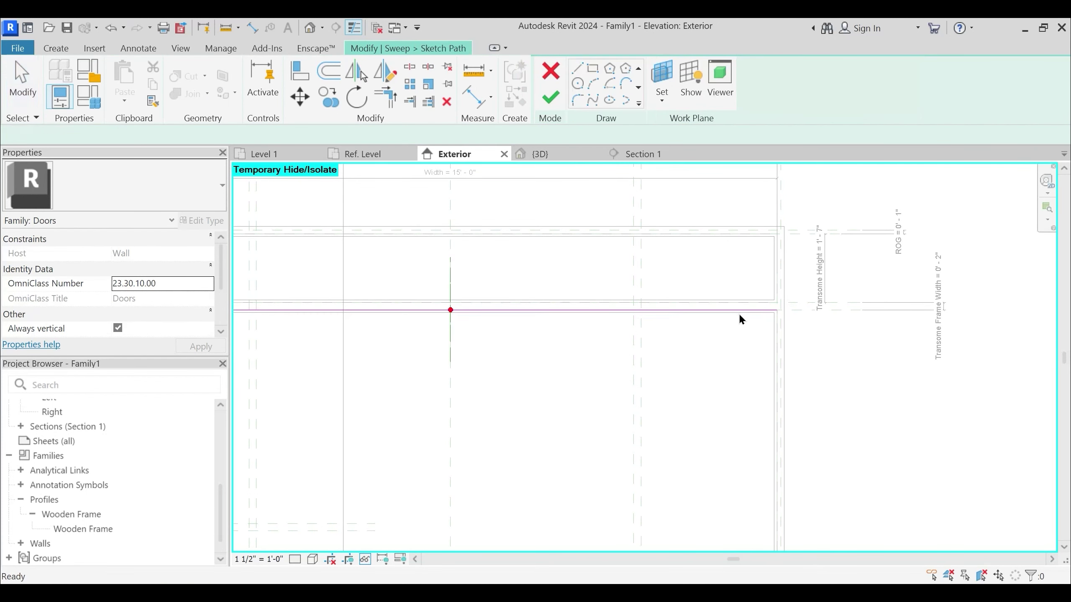
Align the path's right end to the nearer vertical reference plane of the pair right of the door's centre, removing the conflicting constraints
{"action": "left_click", "coordinate": [299, 70]}
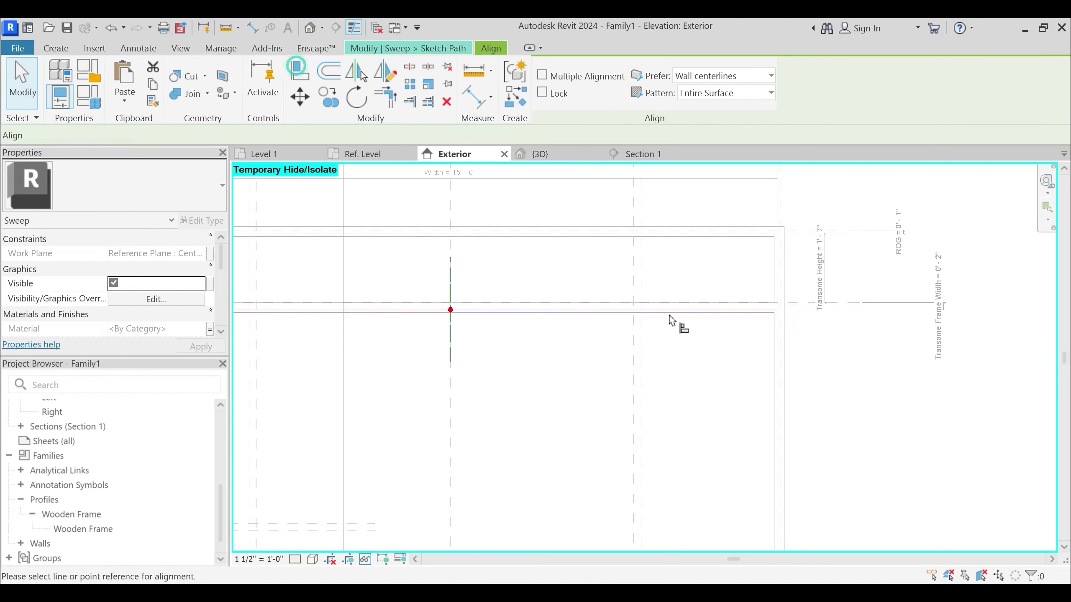
{"action": "left_click", "coordinate": [637, 274]}
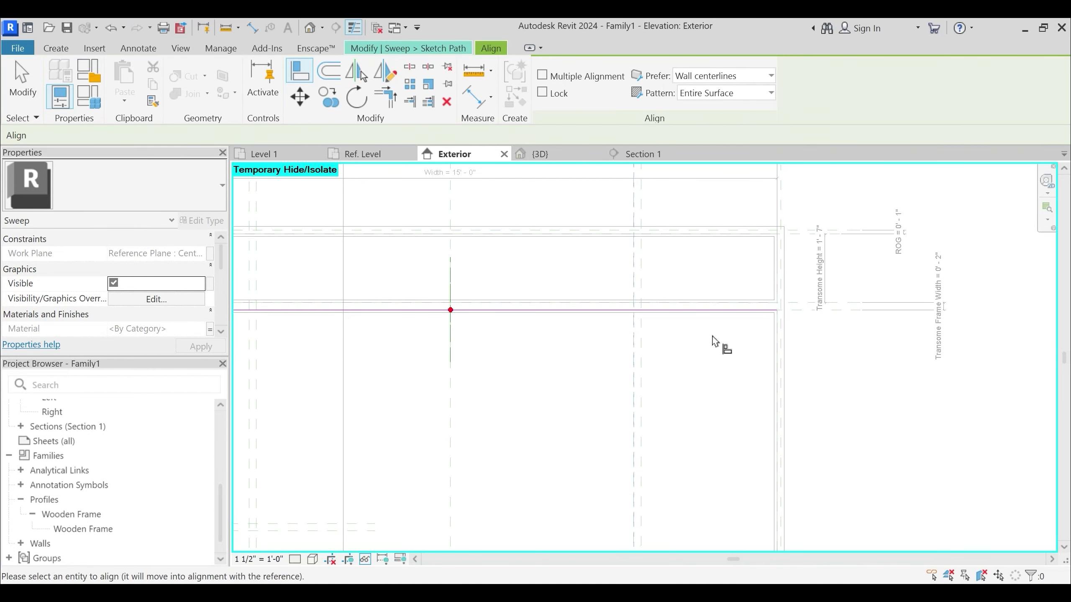
{"action": "left_click", "coordinate": [778, 311]}
{"action": "left_click", "coordinate": [813, 566]}
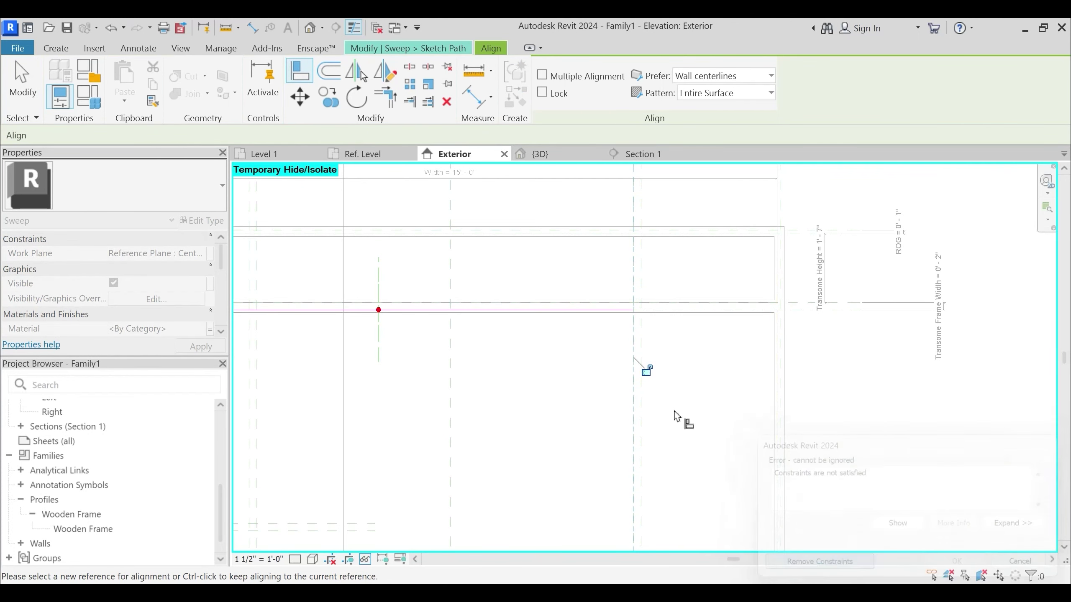
Finish the lower transom sweep's path sketch and complete the sweep edit
{"action": "key", "text": "Escape"}
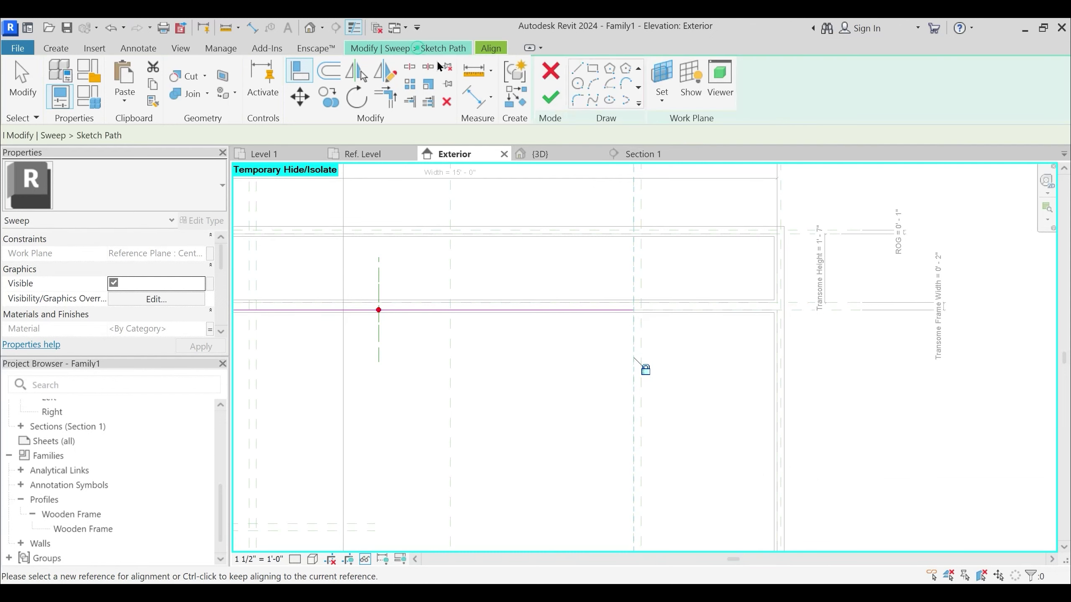
{"action": "left_click", "coordinate": [549, 97]}
{"action": "left_click", "coordinate": [541, 94]}
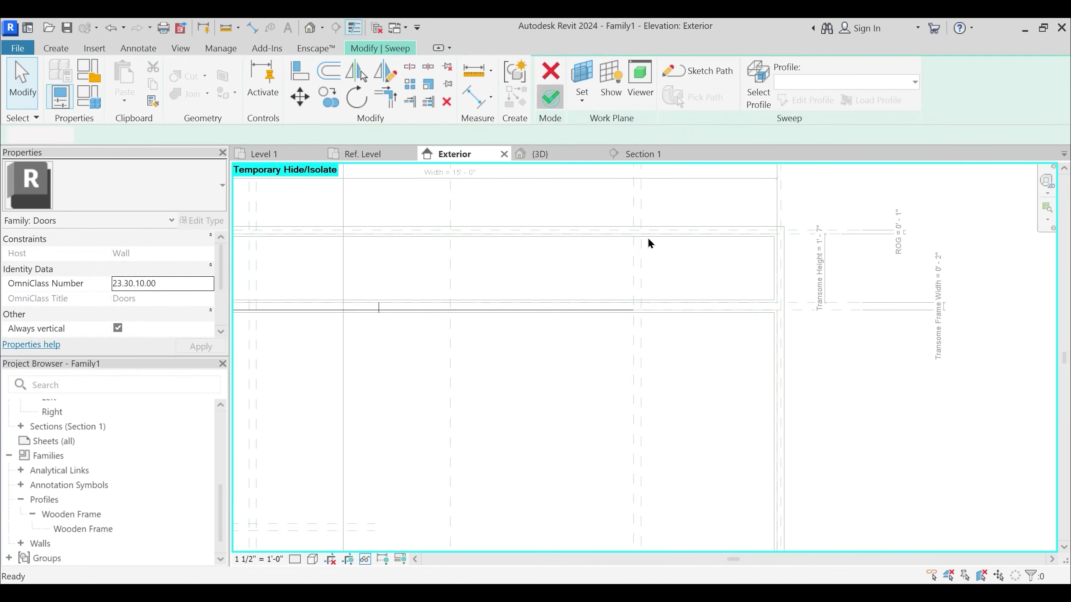
{"action": "left_click", "coordinate": [675, 304]}
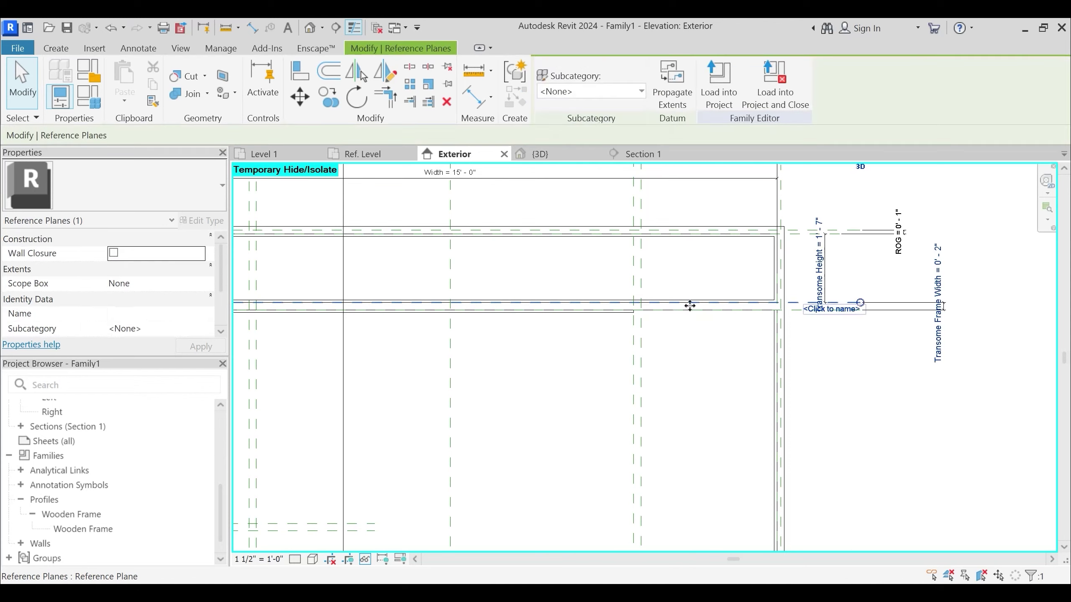
{"action": "key", "text": "Escape"}
{"action": "scroll", "coordinate": [679, 302], "scroll_direction": "up", "scroll_amount": 2}
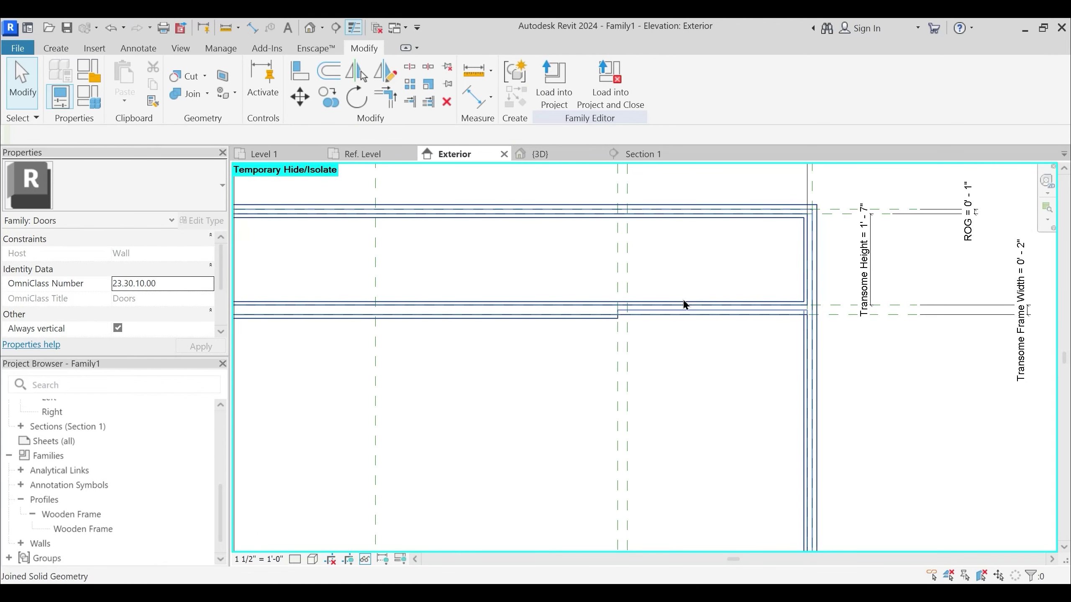
{"action": "left_click", "coordinate": [684, 305]}
{"action": "key", "text": "Escape"}
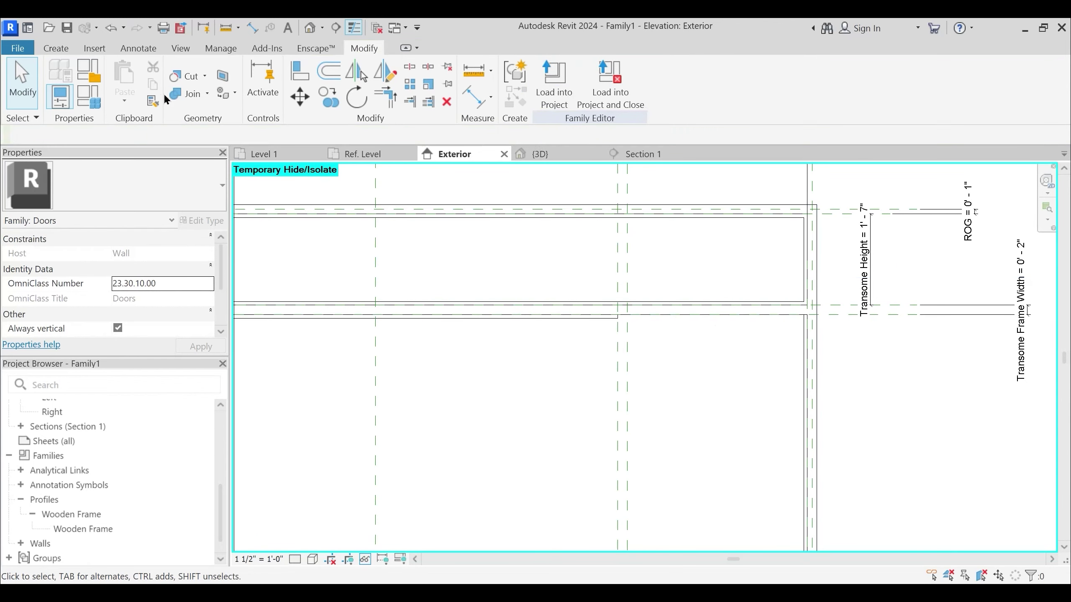
{"action": "left_click", "coordinate": [207, 93]}
{"action": "left_click", "coordinate": [227, 145]}
{"action": "key", "text": "Escape"}
{"action": "scroll", "coordinate": [645, 305], "scroll_direction": "down", "scroll_amount": 3}
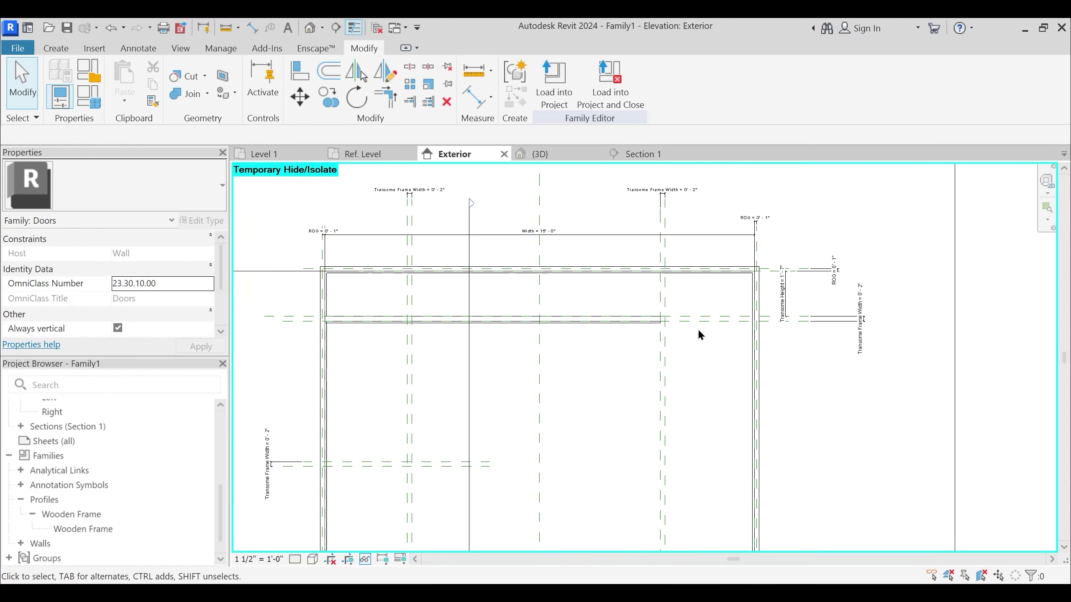
{"action": "left_click", "coordinate": [581, 328]}
{"action": "key", "text": "Escape"}
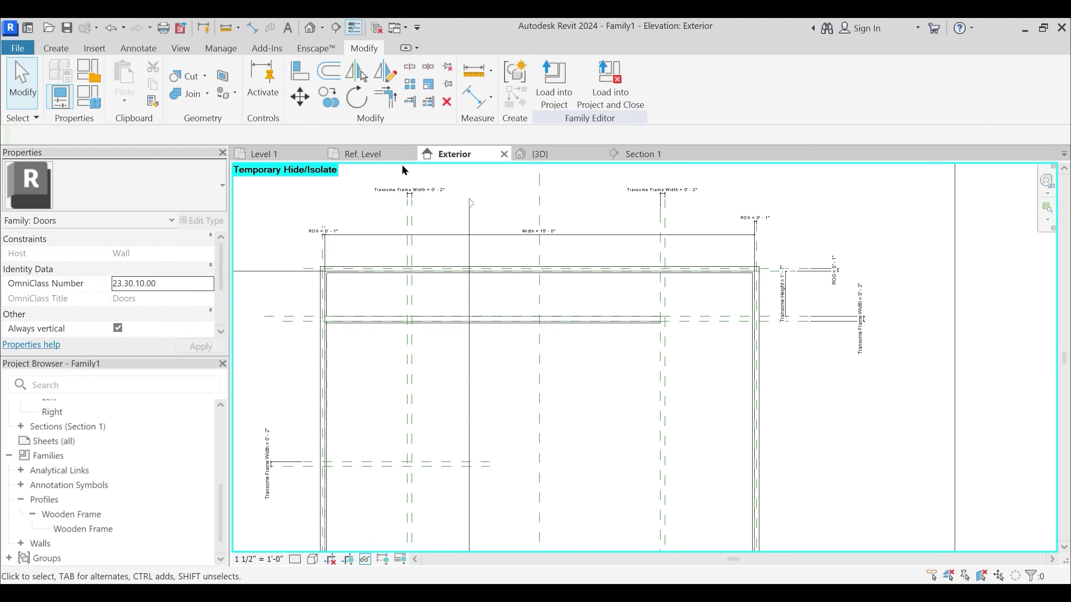
Examine the shortened lower transom in the 3D view and select the full-length transom sweep above it
{"action": "left_click", "coordinate": [553, 156]}
{"action": "middle_click_drag", "start_coordinate": [626, 332], "coordinate": [621, 294], "text": "shift"}
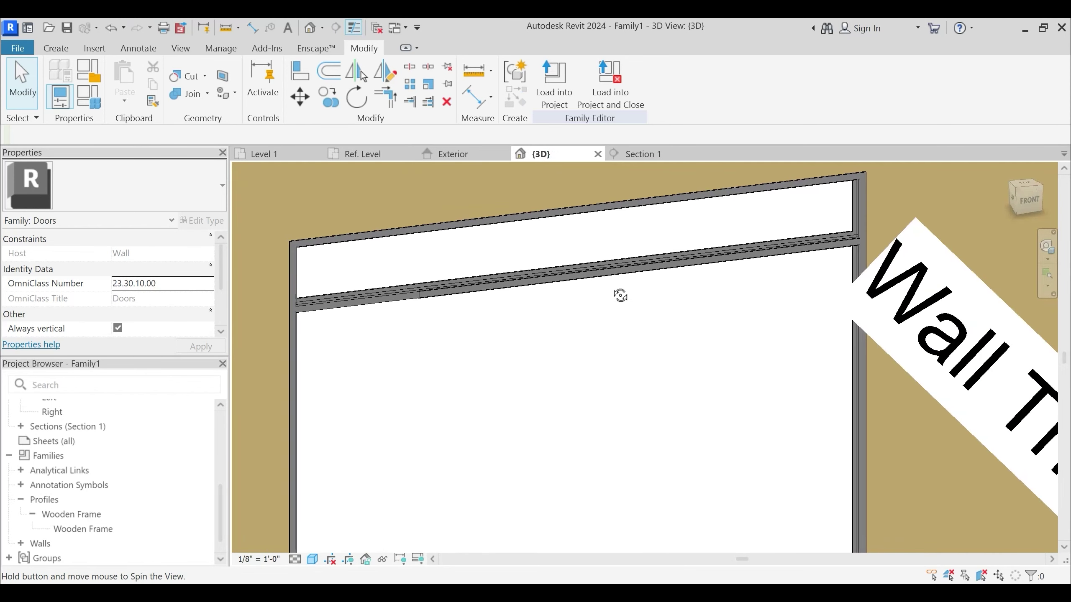
{"action": "left_click", "coordinate": [383, 303]}
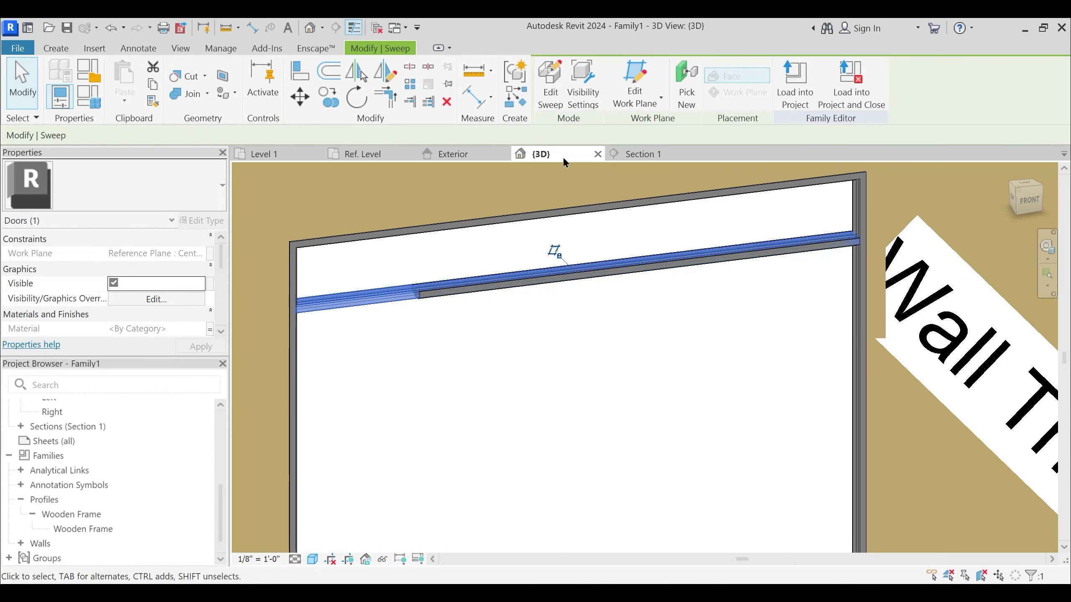
Restore the temporarily hidden elements in the Exterior elevation
{"action": "left_click", "coordinate": [639, 154]}
{"action": "left_click", "coordinate": [470, 156]}
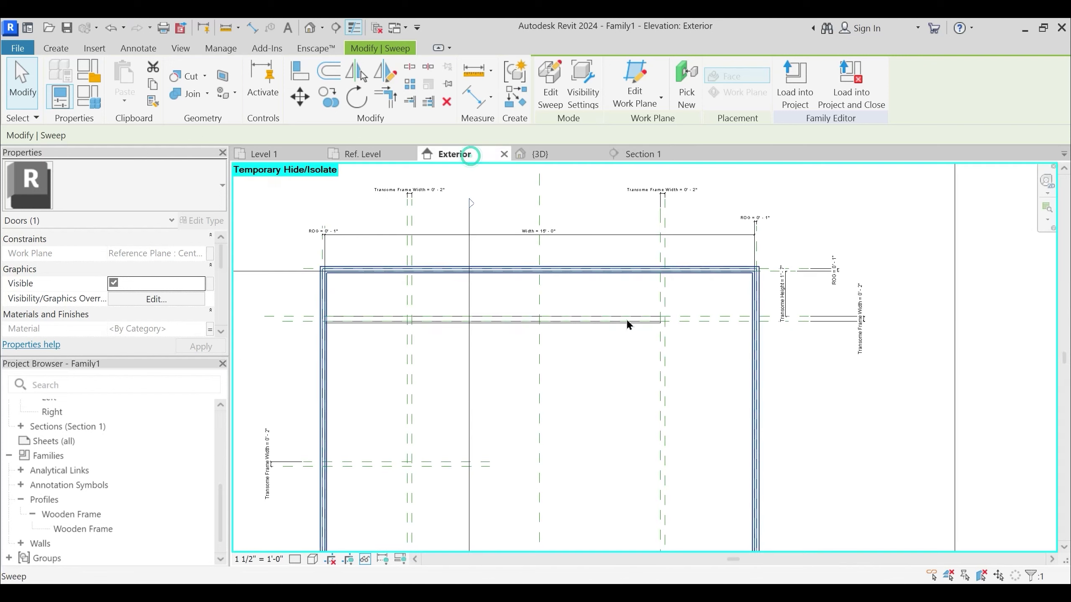
{"action": "scroll", "coordinate": [642, 344], "scroll_direction": "down", "scroll_amount": 2}
{"action": "key", "text": "h"}
{"action": "key", "text": "r"}
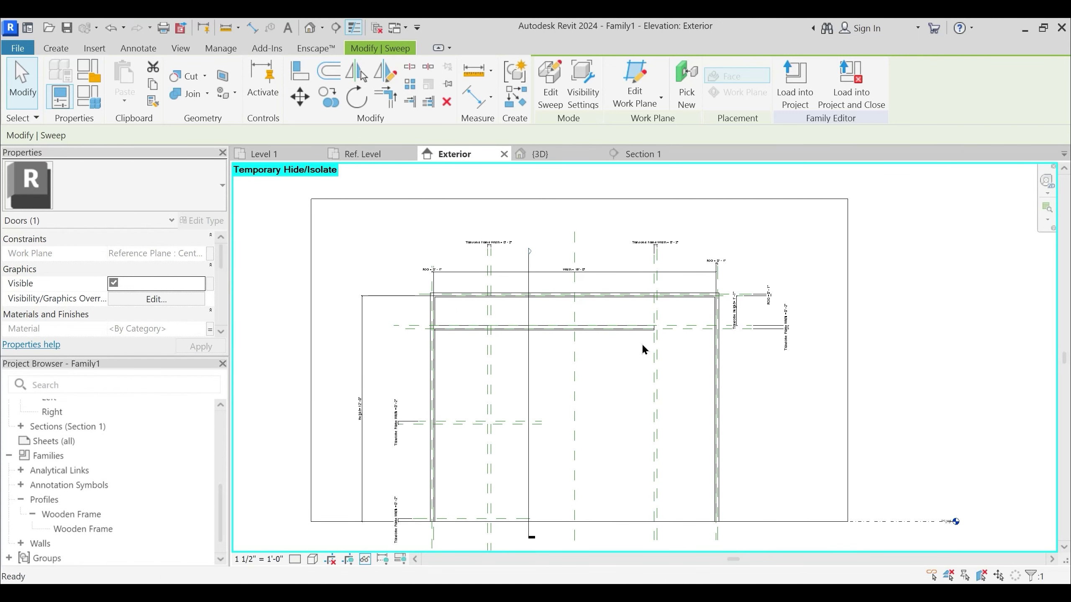
Open the full-length upper transom sweep's path sketch for editing
{"action": "scroll", "coordinate": [682, 323], "scroll_direction": "up", "scroll_amount": 3}
{"action": "left_click", "coordinate": [683, 327]}
{"action": "scroll", "coordinate": [682, 329], "scroll_direction": "up", "scroll_amount": 2}
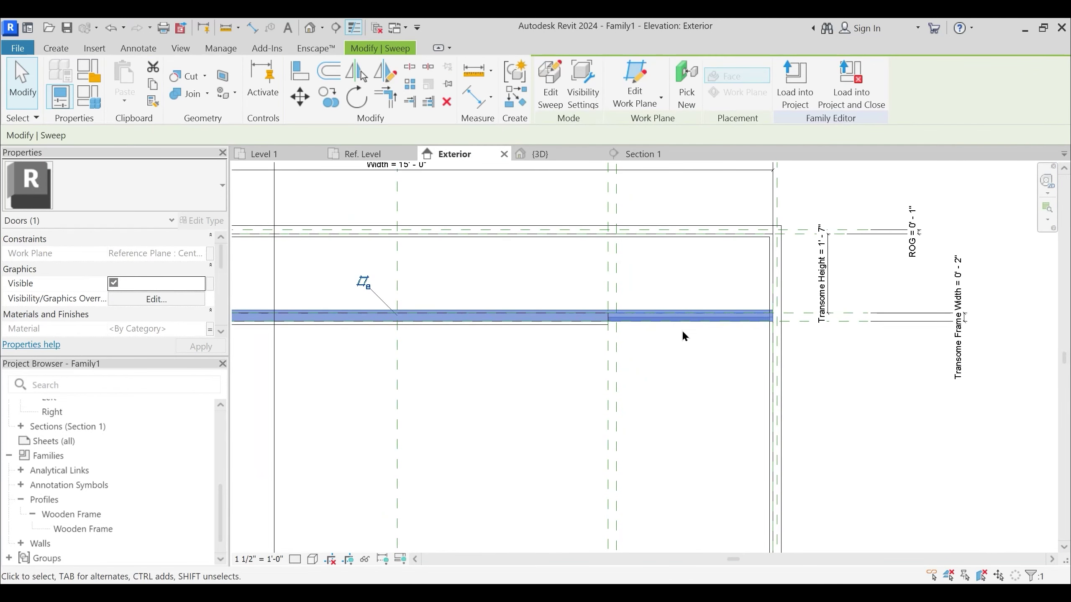
{"action": "left_click", "coordinate": [545, 99]}
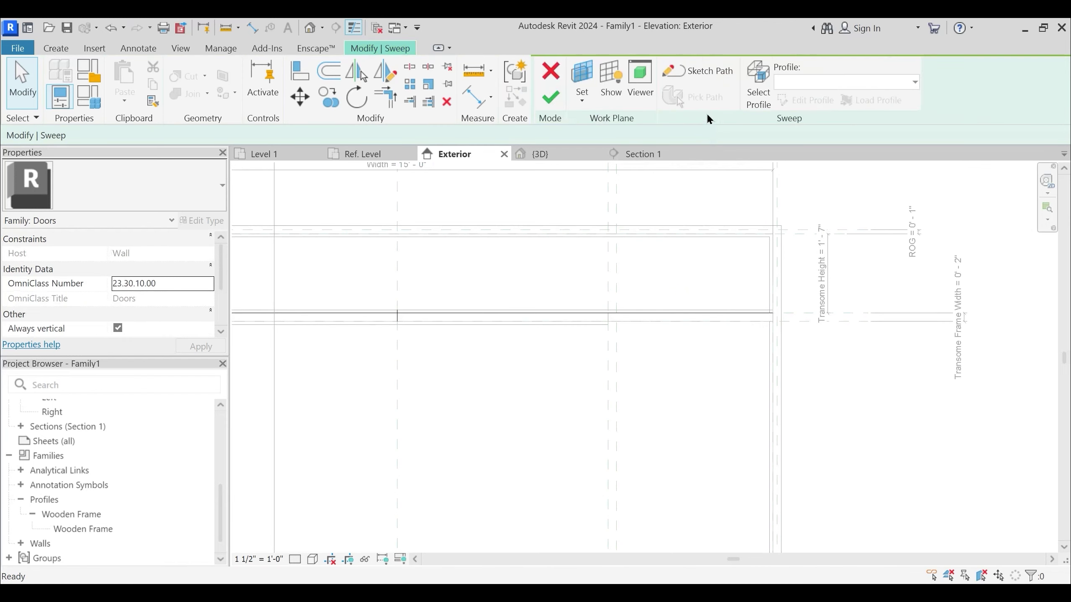
{"action": "left_click", "coordinate": [700, 71]}
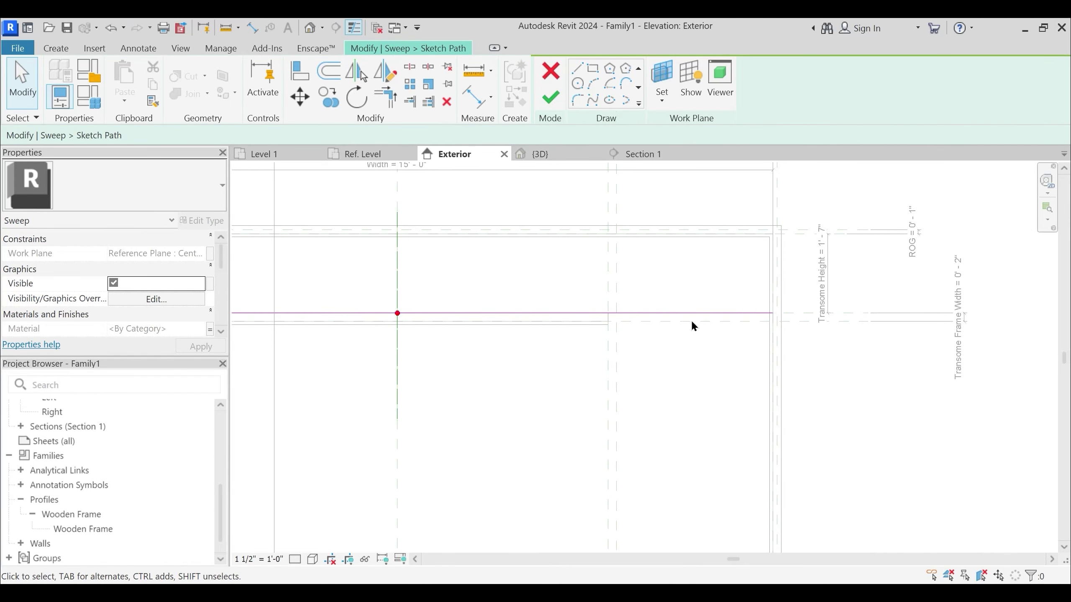
Align and lock the upper transom path's right end to the nearer vertical reference plane right of centre, removing conflicting constraints, and finish the sweep
{"action": "left_click", "coordinate": [302, 73]}
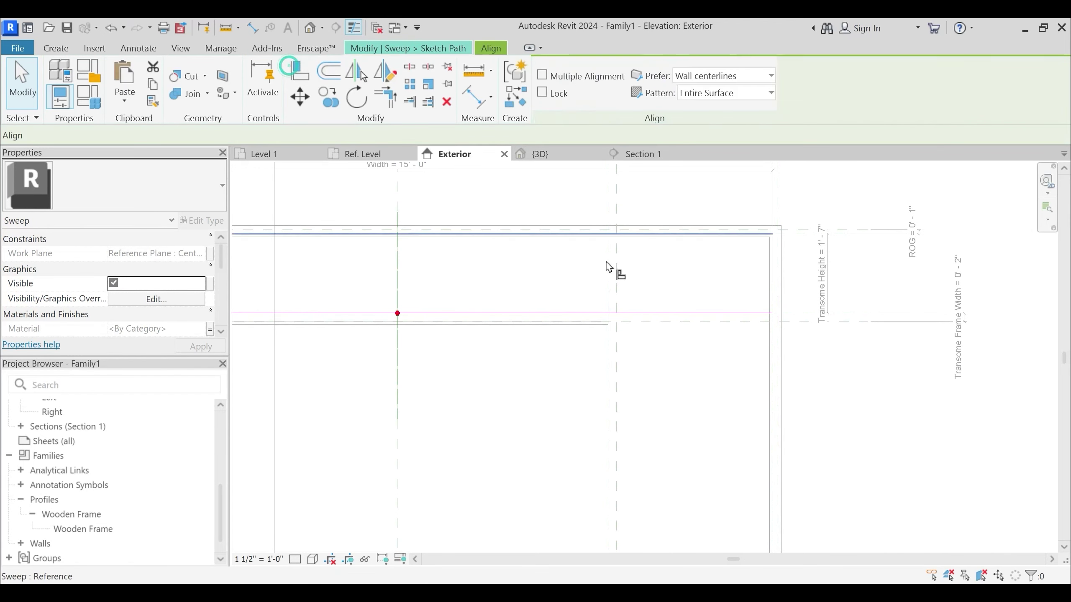
{"action": "left_click", "coordinate": [773, 315]}
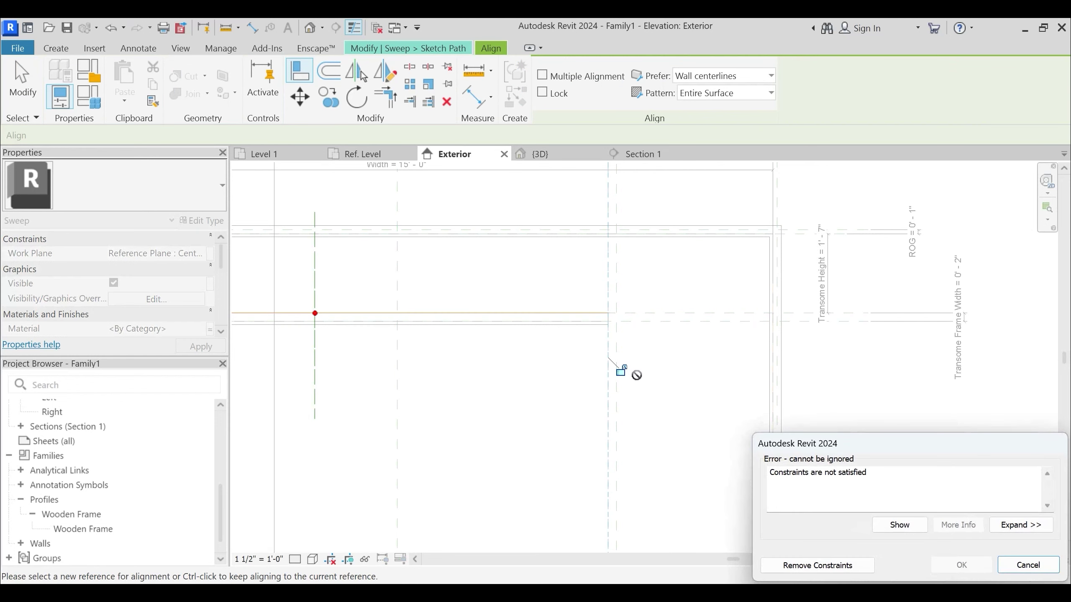
{"action": "left_click", "coordinate": [818, 565]}
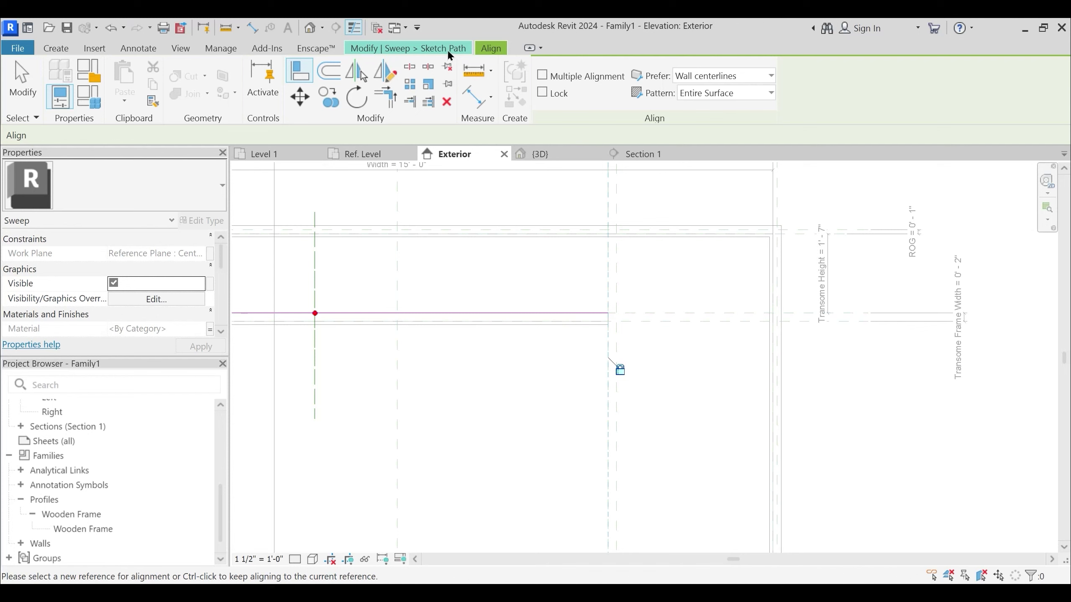
{"action": "key", "text": "Escape"}
{"action": "left_click", "coordinate": [550, 97]}
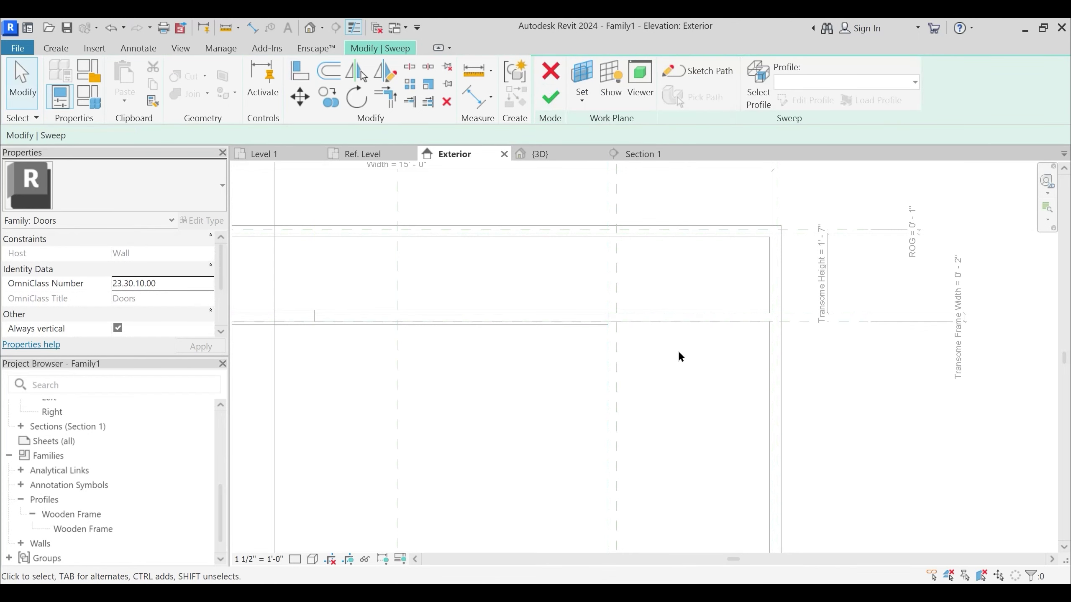
{"action": "left_click", "coordinate": [550, 97]}
{"action": "scroll", "coordinate": [683, 367], "scroll_direction": "down", "scroll_amount": 2}
{"action": "left_click", "coordinate": [683, 363]}
{"action": "middle_click_drag", "start_coordinate": [604, 404], "coordinate": [629, 299]}
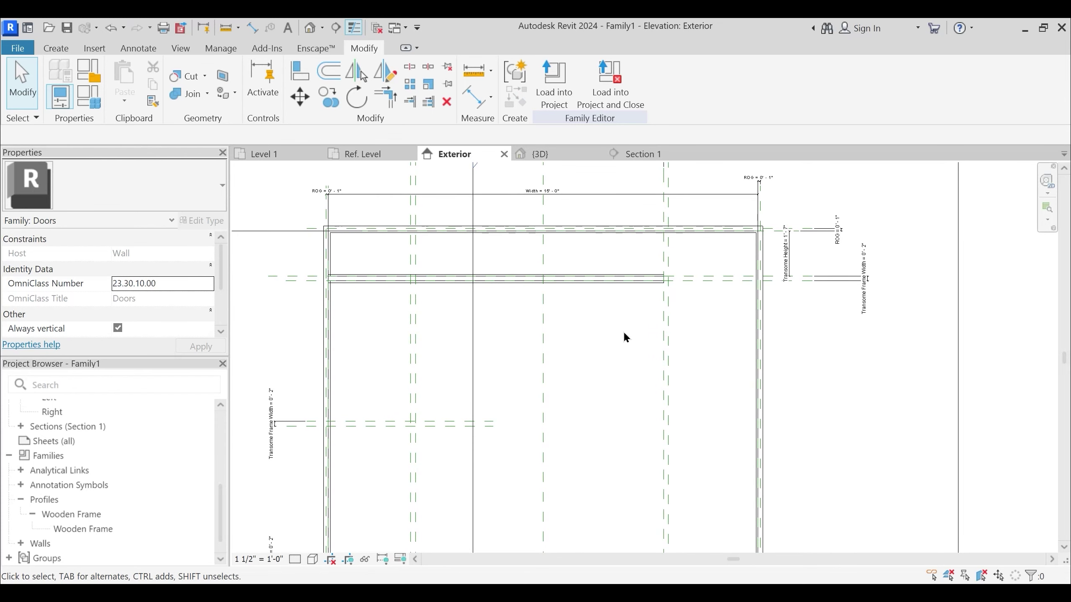
Start a new sweep and pick its path along the nearer vertical reference plane right of the door's centre, locking the line to it
{"action": "left_click", "coordinate": [55, 49]}
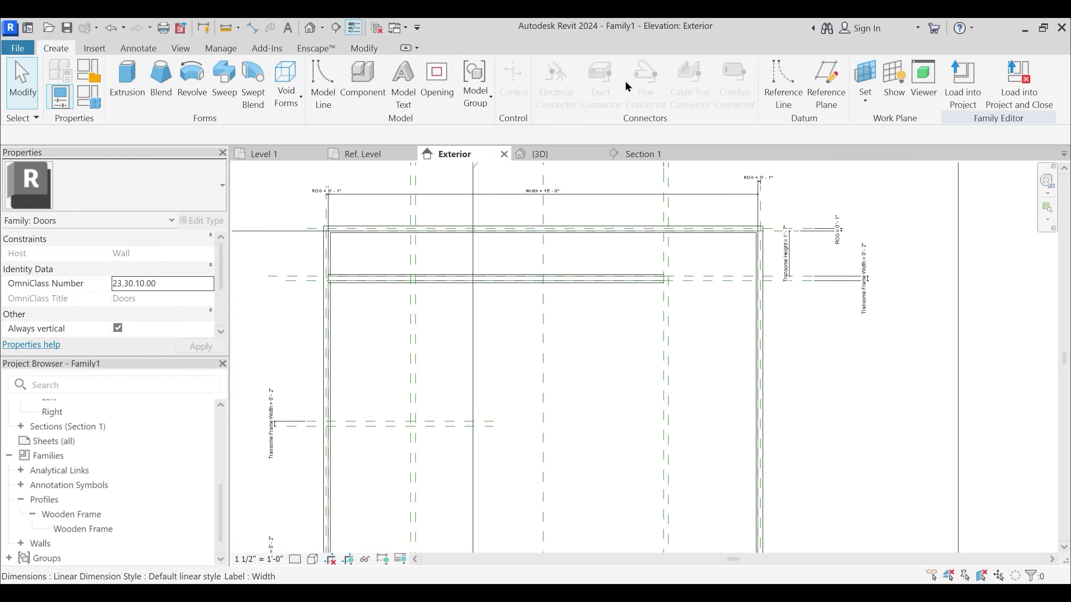
{"action": "left_click", "coordinate": [223, 83]}
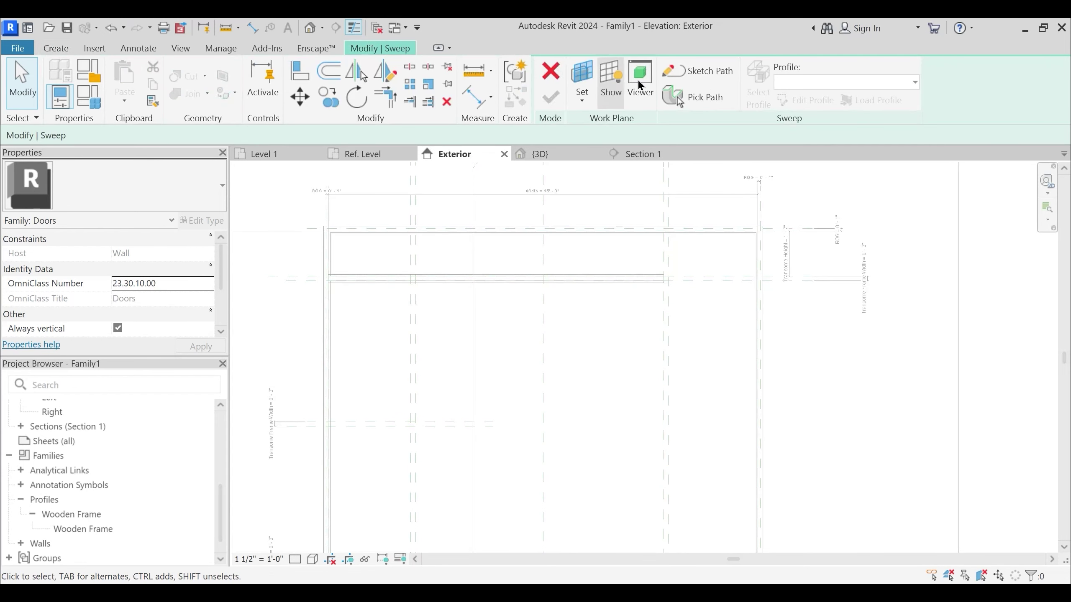
{"action": "left_click", "coordinate": [700, 70]}
{"action": "scroll", "coordinate": [592, 86], "scroll_direction": "down", "scroll_amount": 1}
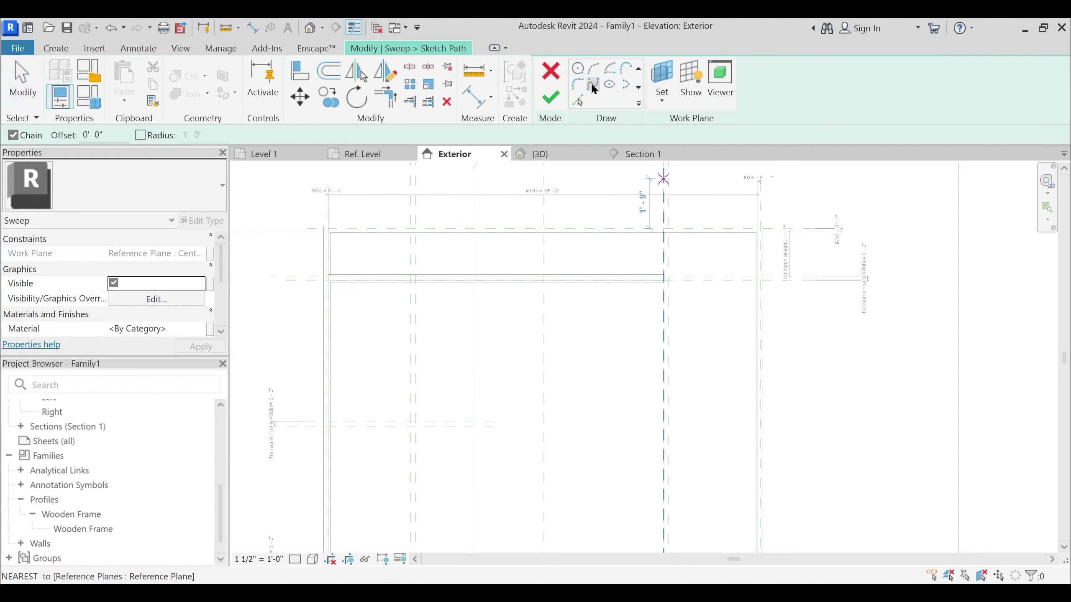
{"action": "left_click", "coordinate": [578, 102]}
{"action": "left_click", "coordinate": [665, 325]}
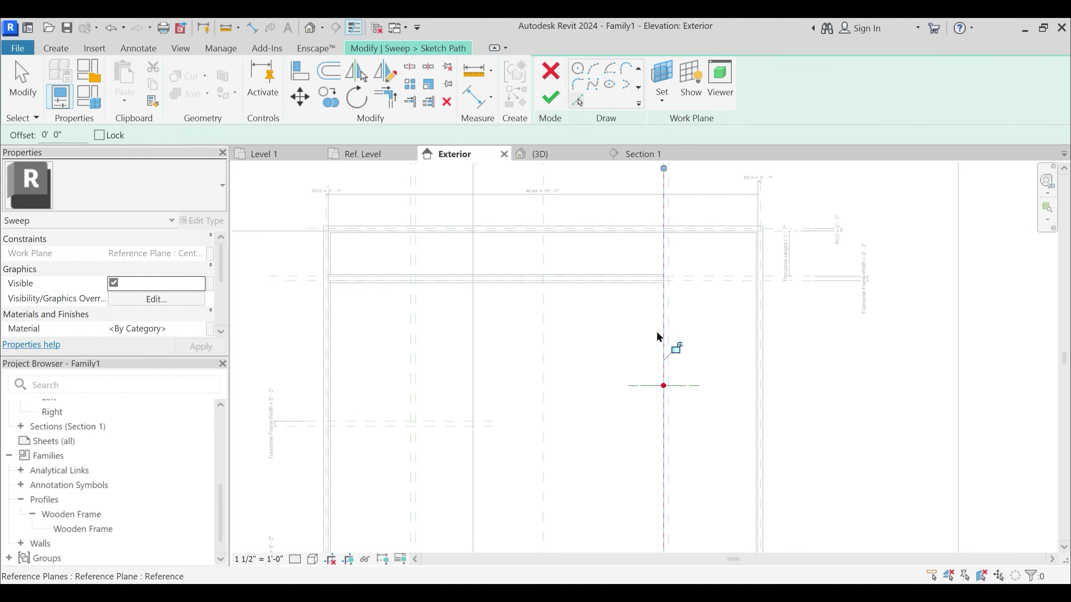
{"action": "left_click", "coordinate": [676, 347]}
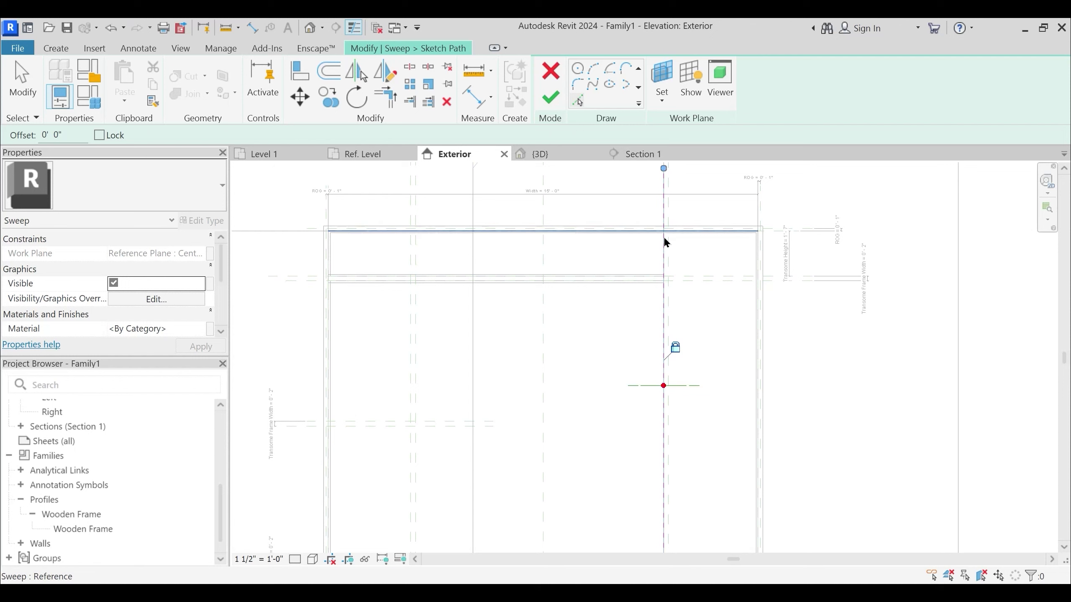
Align the vertical path's upper end to the lower horizontal reference plane at the door head
{"action": "left_click", "coordinate": [300, 70]}
{"action": "scroll", "coordinate": [710, 243], "scroll_direction": "up", "scroll_amount": 1}
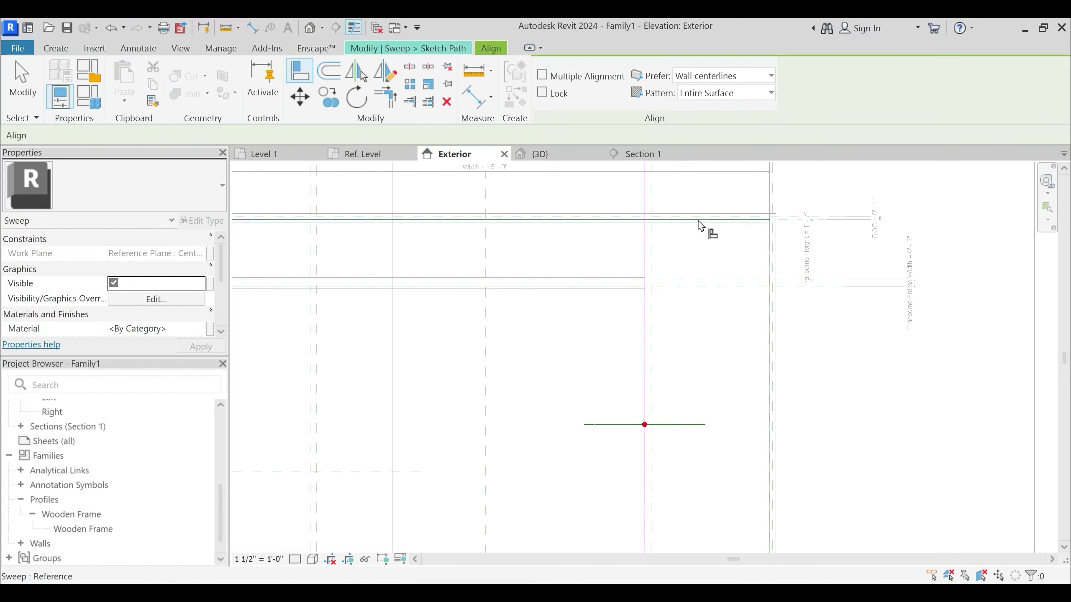
{"action": "left_click", "coordinate": [787, 225]}
{"action": "middle_click_drag", "start_coordinate": [707, 342], "coordinate": [697, 414]}
{"action": "left_click", "coordinate": [635, 215]}
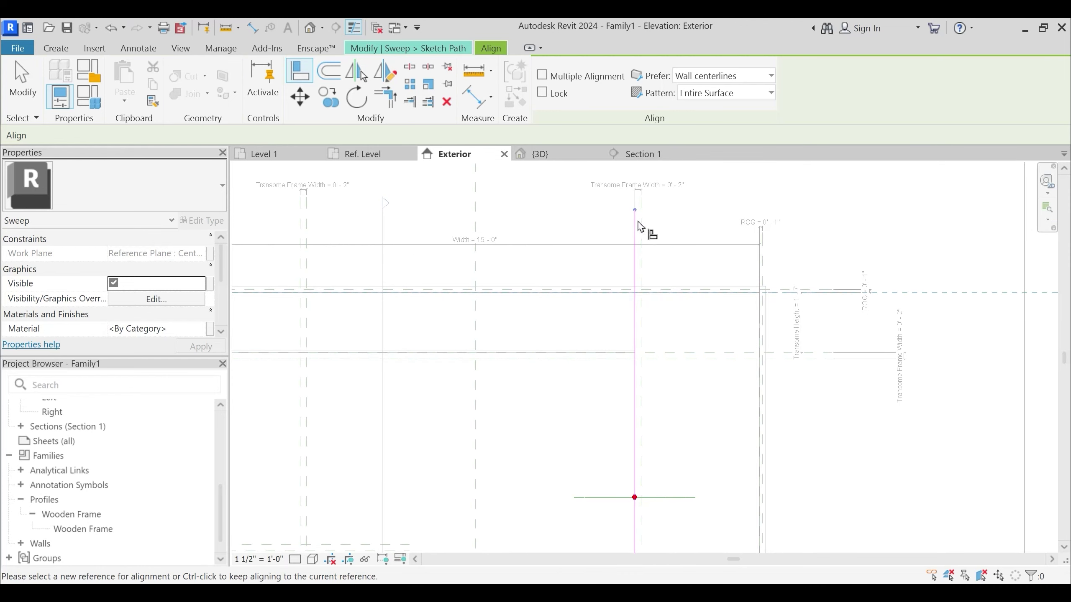
Align the vertical path's lower end to the floor reference level and lock it
{"action": "middle_click_drag", "start_coordinate": [653, 336], "coordinate": [664, 268]}
{"action": "scroll", "coordinate": [664, 268], "scroll_direction": "down", "scroll_amount": 1}
{"action": "middle_click_drag", "start_coordinate": [664, 479], "coordinate": [639, 359]}
{"action": "left_click", "coordinate": [755, 395]}
{"action": "left_click", "coordinate": [605, 423]}
{"action": "left_click", "coordinate": [523, 384]}
{"action": "middle_click_drag", "start_coordinate": [614, 322], "coordinate": [628, 425]}
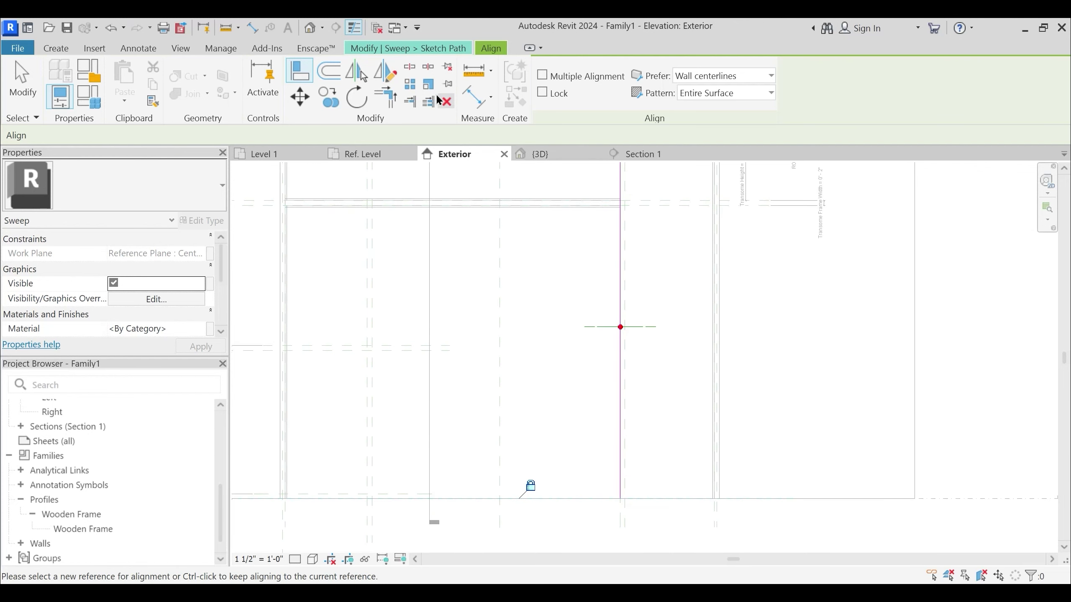
Finish the path, assign the Wooden Frame profile and complete the vertical sweep
{"action": "key", "text": "Escape"}
{"action": "left_click", "coordinate": [550, 97]}
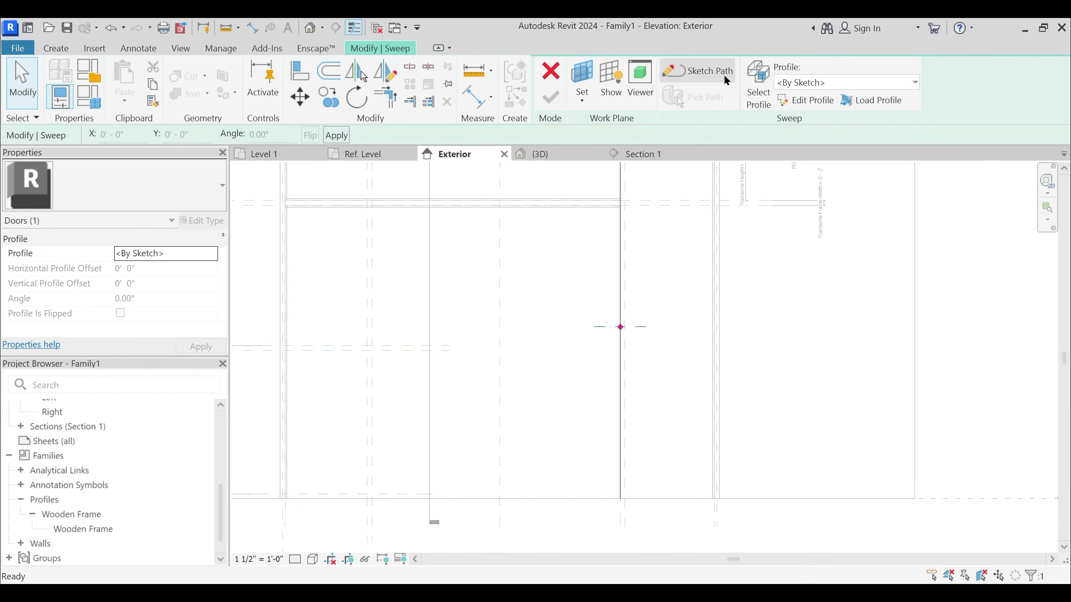
{"action": "left_click", "coordinate": [796, 84]}
{"action": "left_click", "coordinate": [807, 116]}
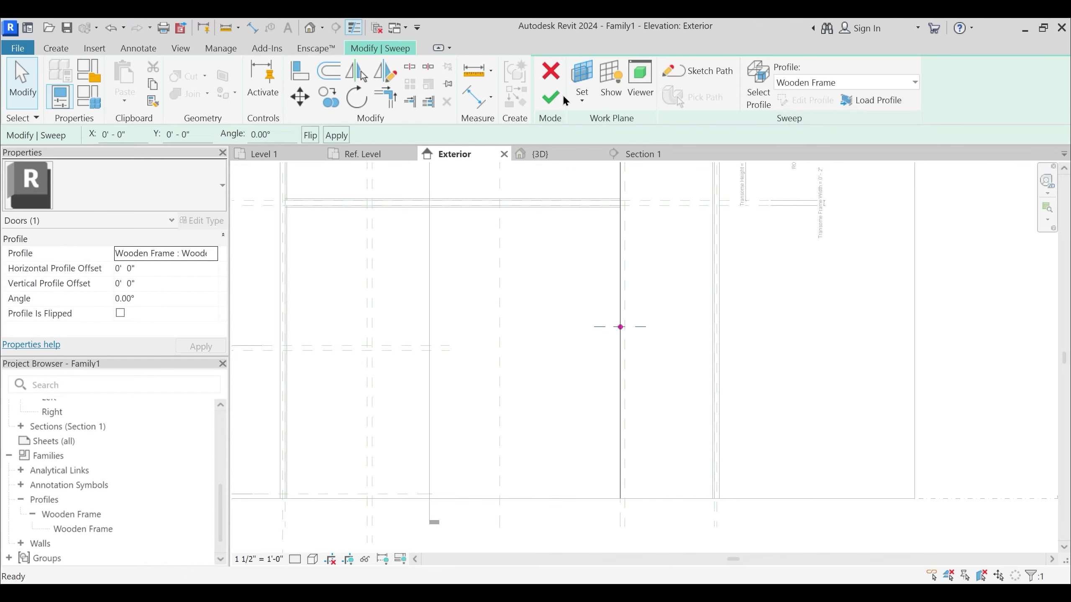
{"action": "left_click", "coordinate": [550, 97]}
Temporarily hide the new vertical sweep in the Exterior elevation
{"action": "left_click", "coordinate": [616, 296]}
{"action": "middle_click_drag", "start_coordinate": [645, 252], "coordinate": [627, 330]}
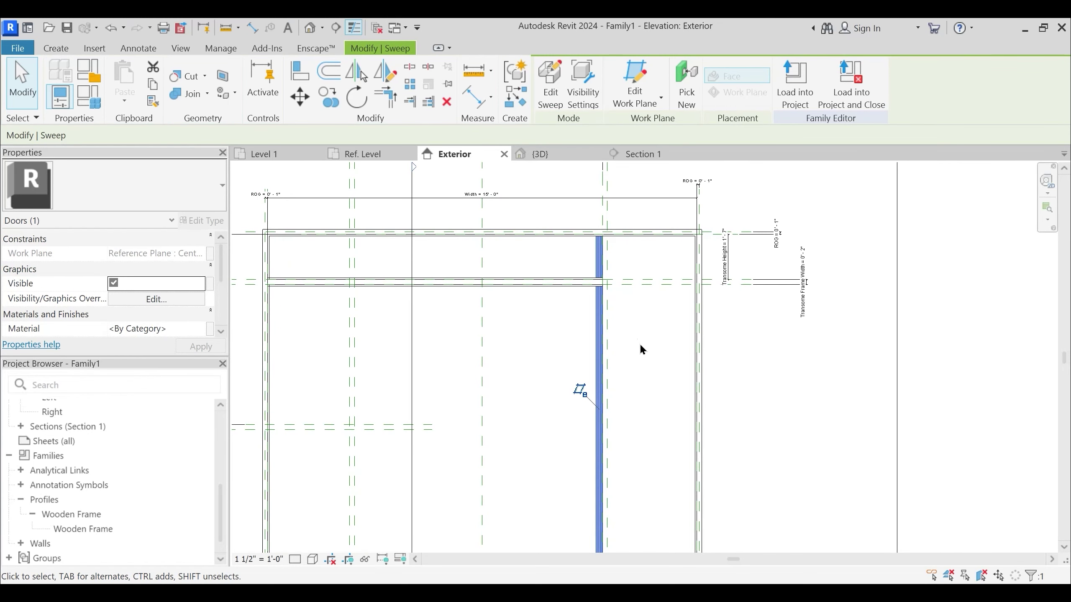
{"action": "key", "text": "h"}
{"action": "key", "text": "h"}
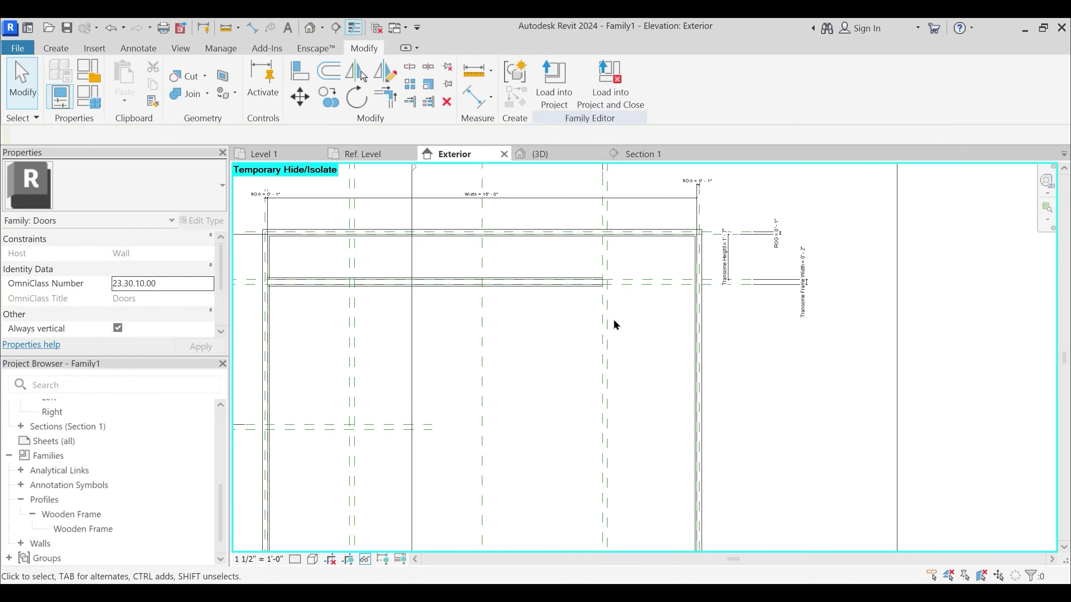
Start another sweep and pick its path along the farther vertical reference plane of the right-hand pair, locking the line to it
{"action": "left_click", "coordinate": [55, 48]}
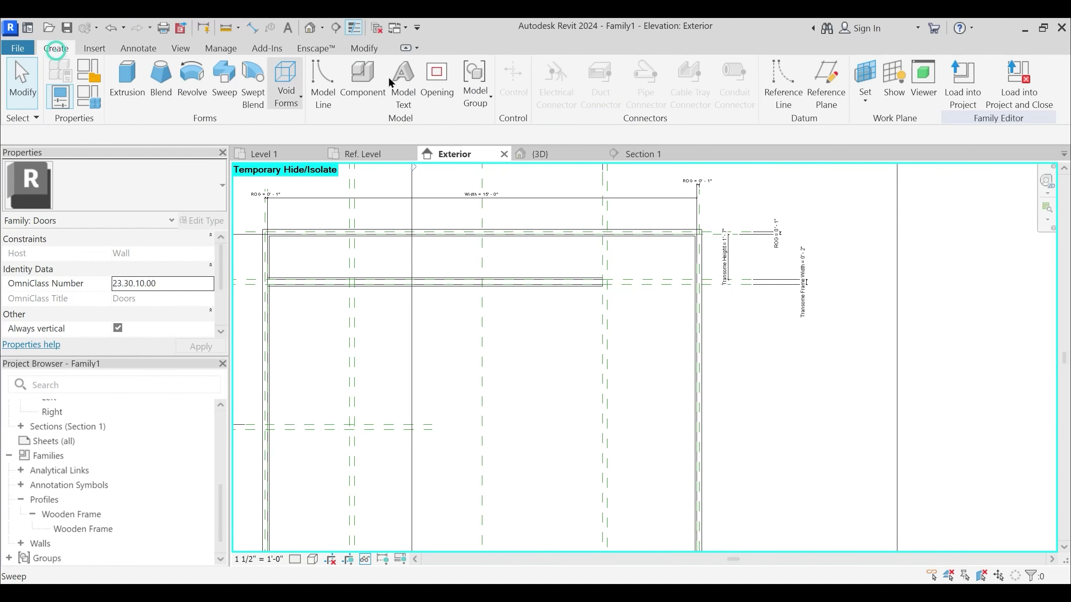
{"action": "left_click", "coordinate": [225, 86]}
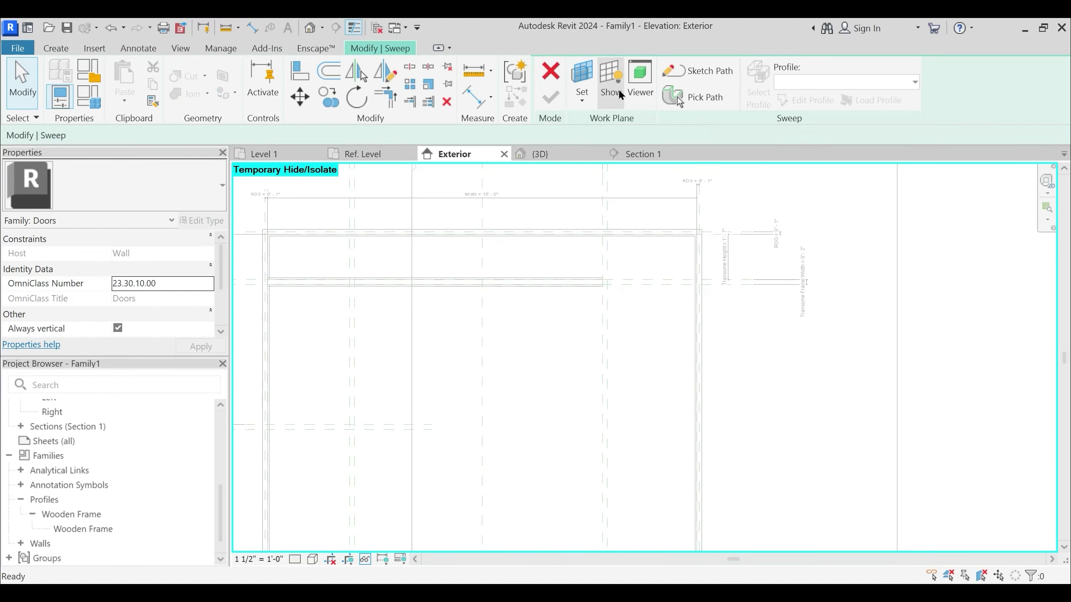
{"action": "left_click", "coordinate": [713, 71]}
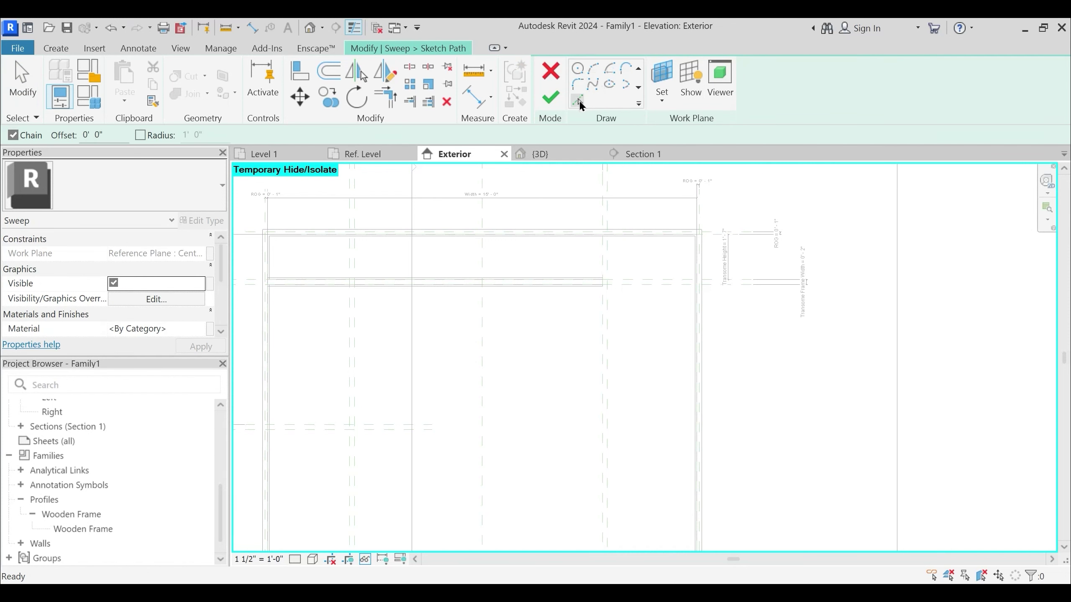
{"action": "left_click", "coordinate": [577, 101]}
{"action": "left_click", "coordinate": [609, 312]}
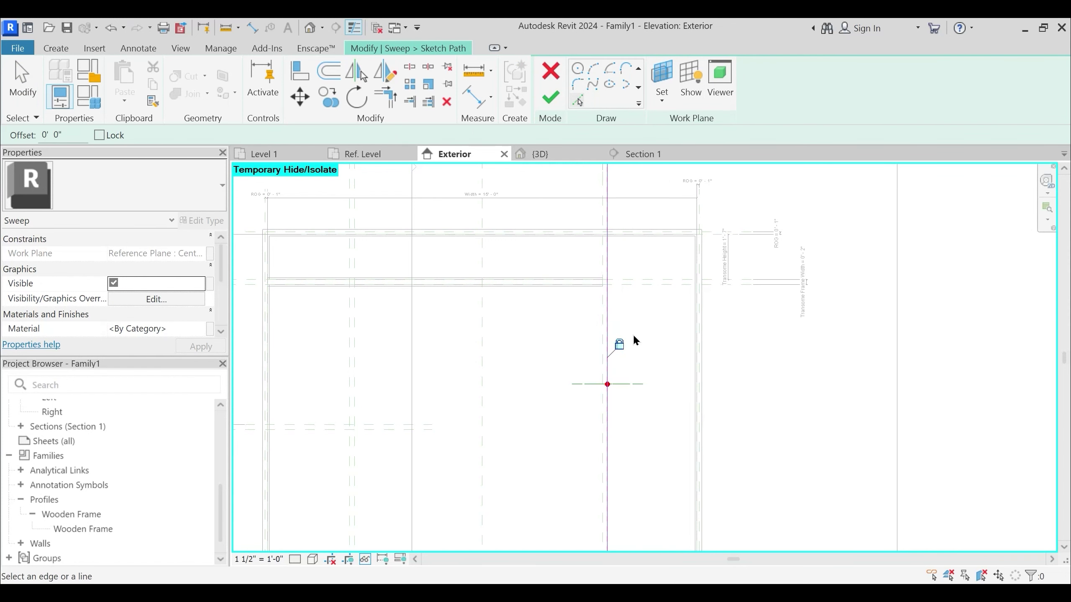
Align the vertical path's upper end to the frame's head reference plane and its lower end to the floor reference level, locking both
{"action": "left_click", "coordinate": [300, 72]}
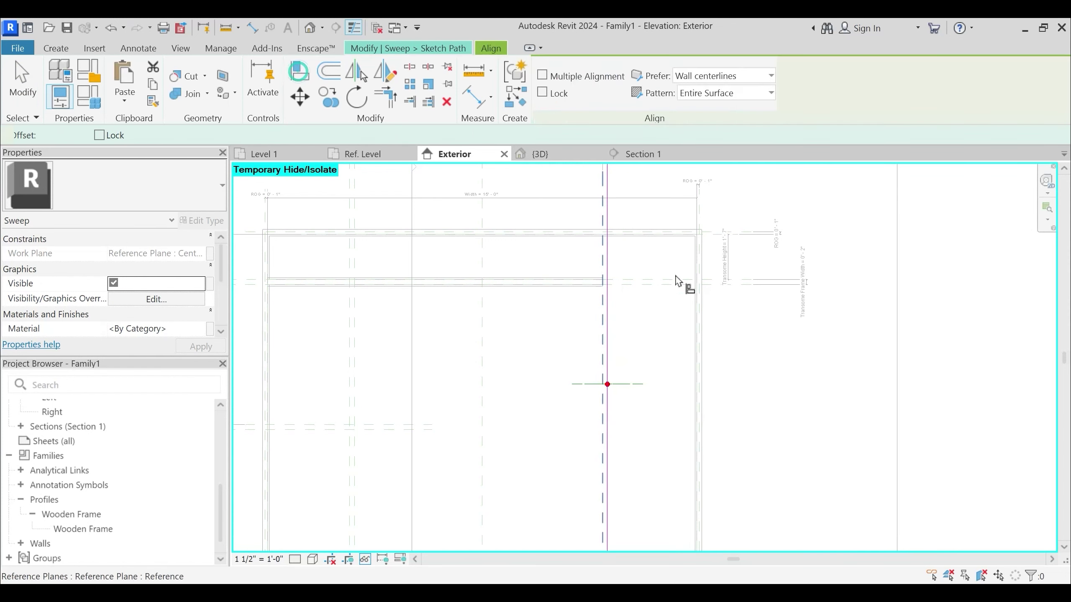
{"action": "left_click", "coordinate": [712, 239]}
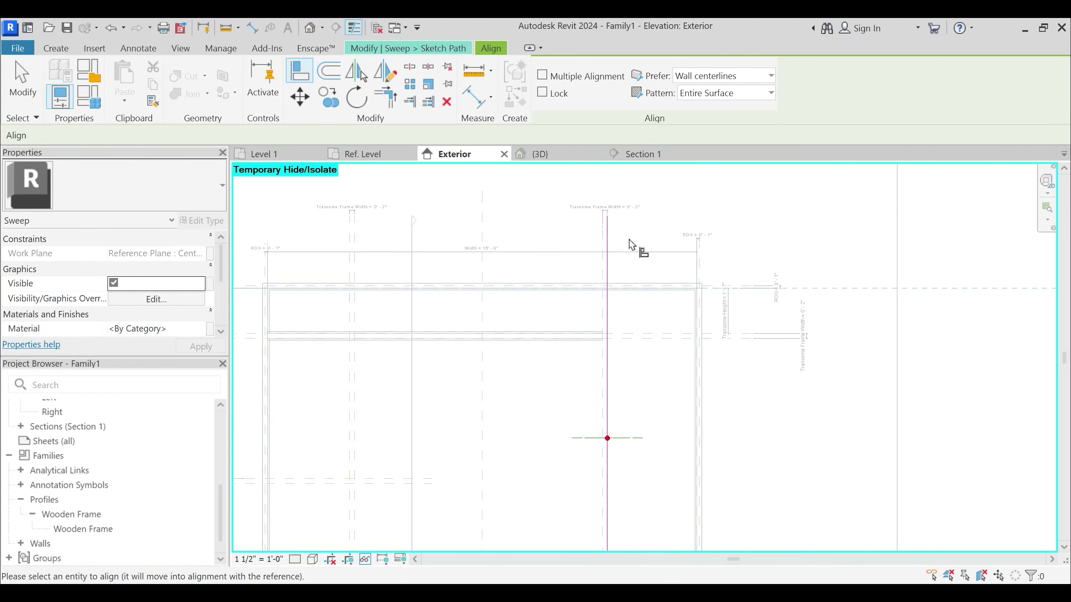
{"action": "left_click", "coordinate": [611, 230]}
{"action": "left_click", "coordinate": [466, 300]}
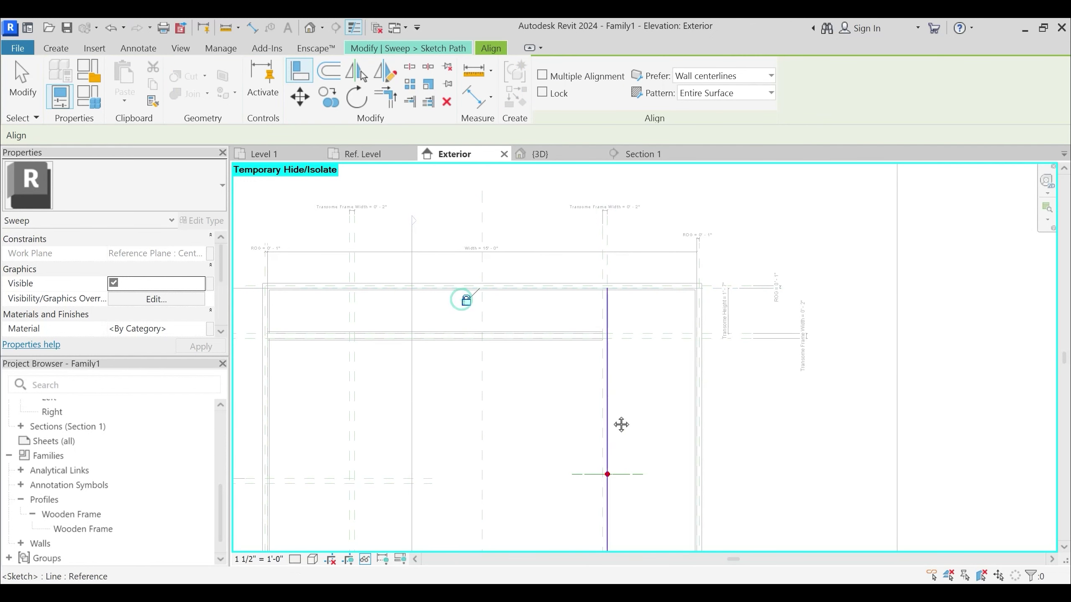
{"action": "middle_click_drag", "start_coordinate": [621, 425], "coordinate": [622, 145]}
{"action": "left_click", "coordinate": [622, 384]}
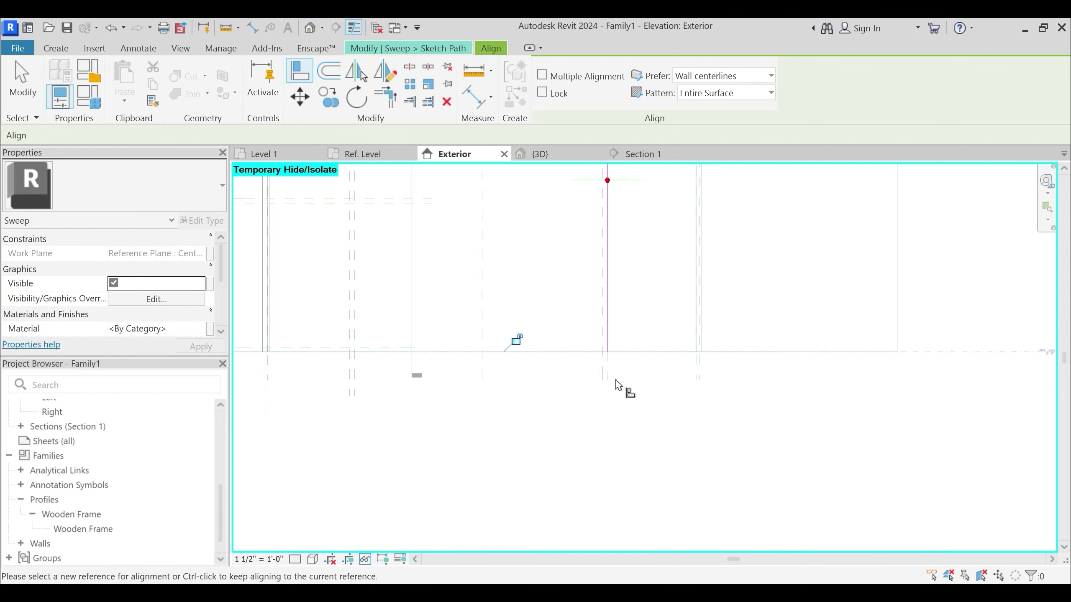
{"action": "left_click", "coordinate": [518, 340]}
{"action": "middle_click_drag", "start_coordinate": [607, 280], "coordinate": [610, 425]}
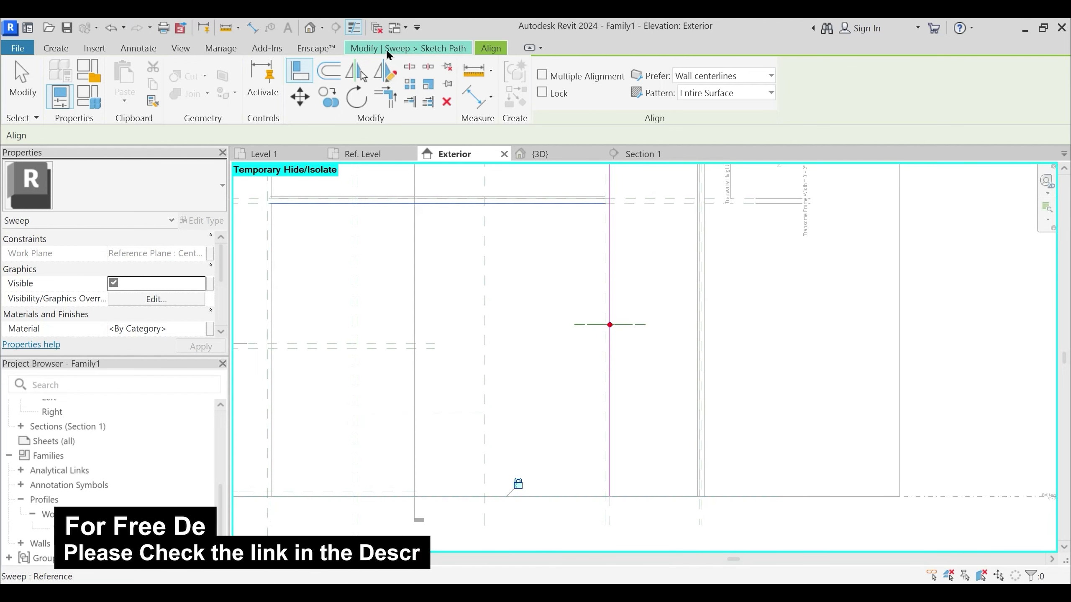
Finish the path sketch, assign the Wooden Frame profile and complete the second vertical mullion sweep
{"action": "left_click", "coordinate": [415, 45]}
{"action": "left_click", "coordinate": [551, 100]}
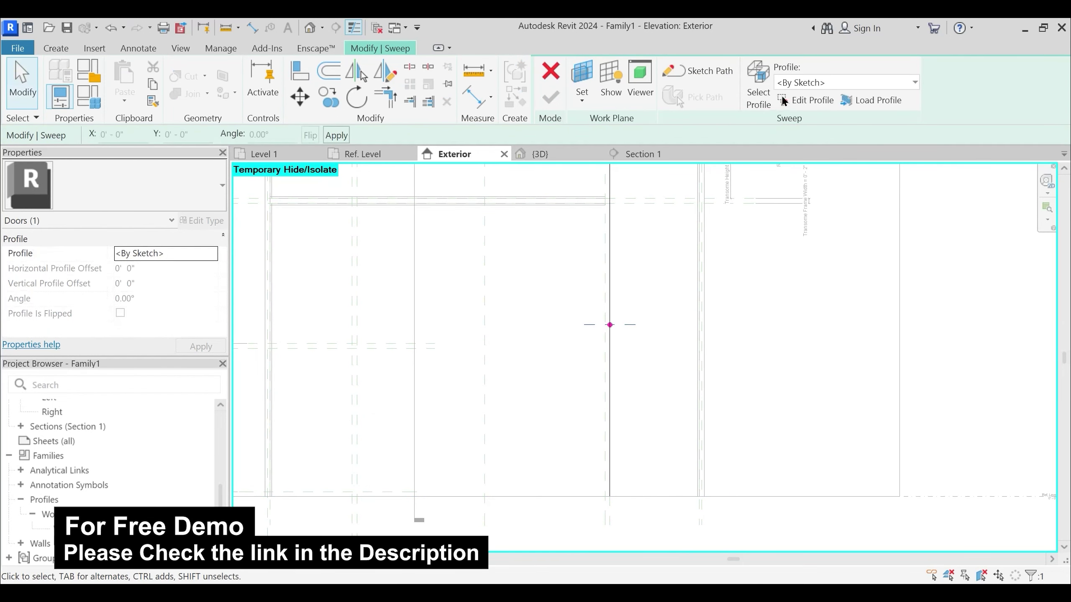
{"action": "left_click", "coordinate": [803, 83]}
{"action": "left_click", "coordinate": [807, 118]}
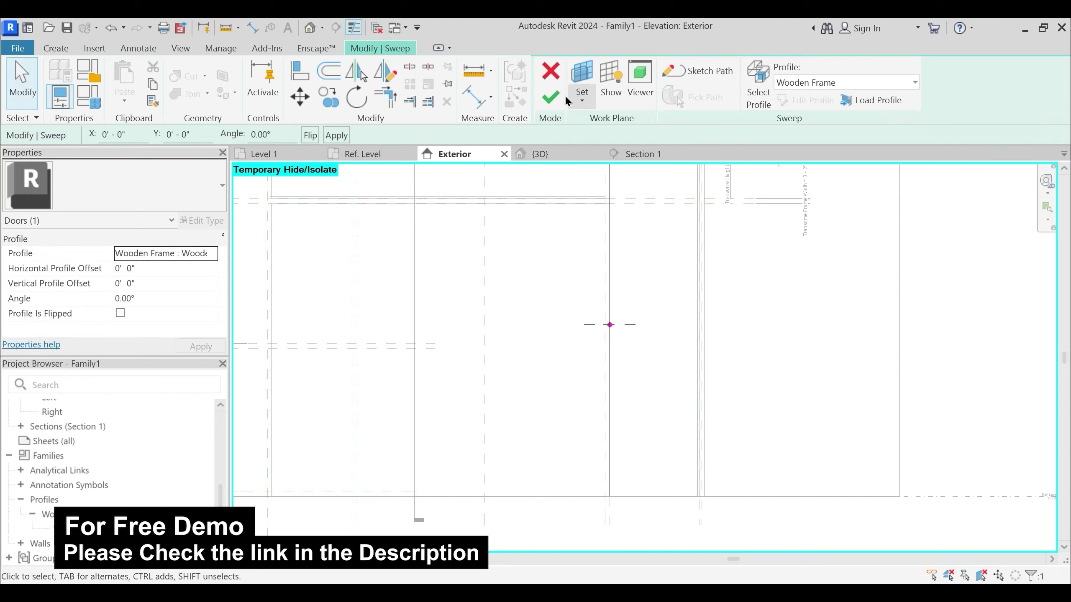
{"action": "left_click", "coordinate": [551, 98]}
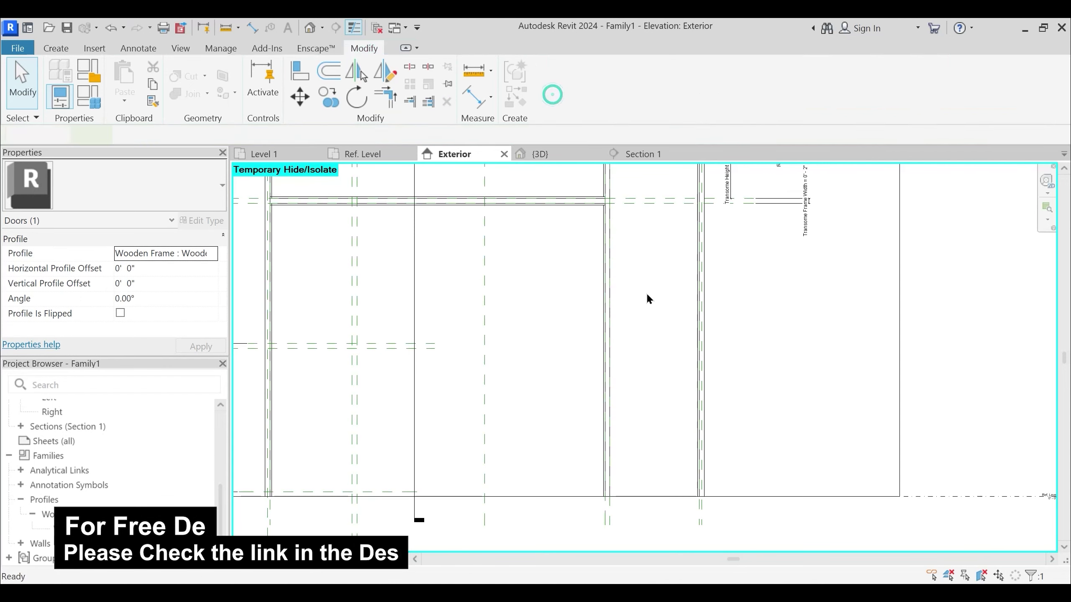
{"action": "left_click", "coordinate": [518, 307]}
In the Ref. Level plan, link the material of the mullion sweep on the farther reference plane to Wooden Frame Material
{"action": "left_click", "coordinate": [361, 154]}
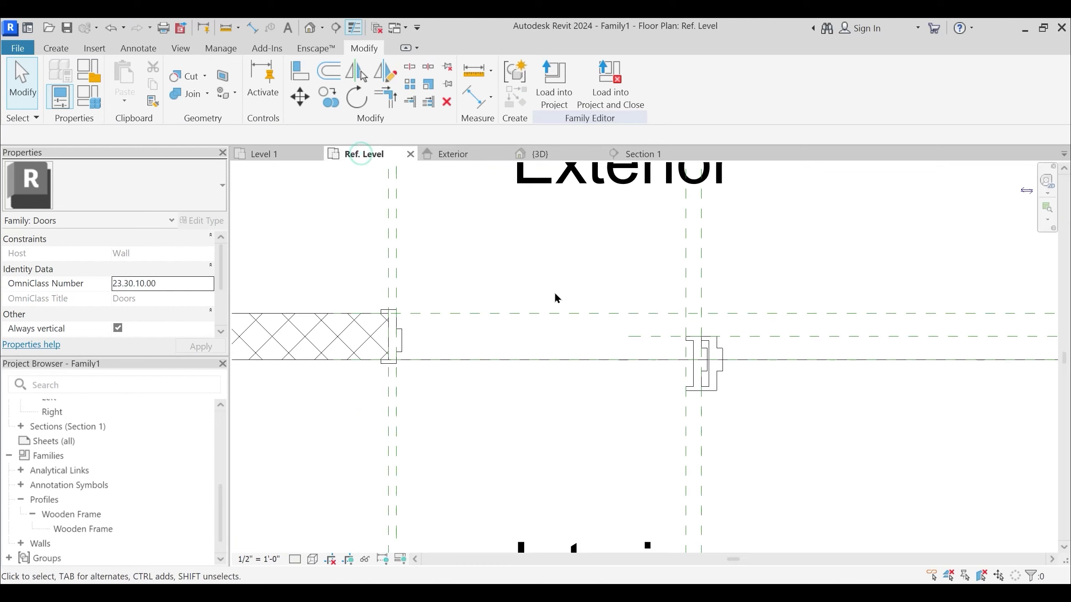
{"action": "scroll", "coordinate": [728, 366], "scroll_direction": "up", "scroll_amount": 2}
{"action": "left_click", "coordinate": [728, 366]}
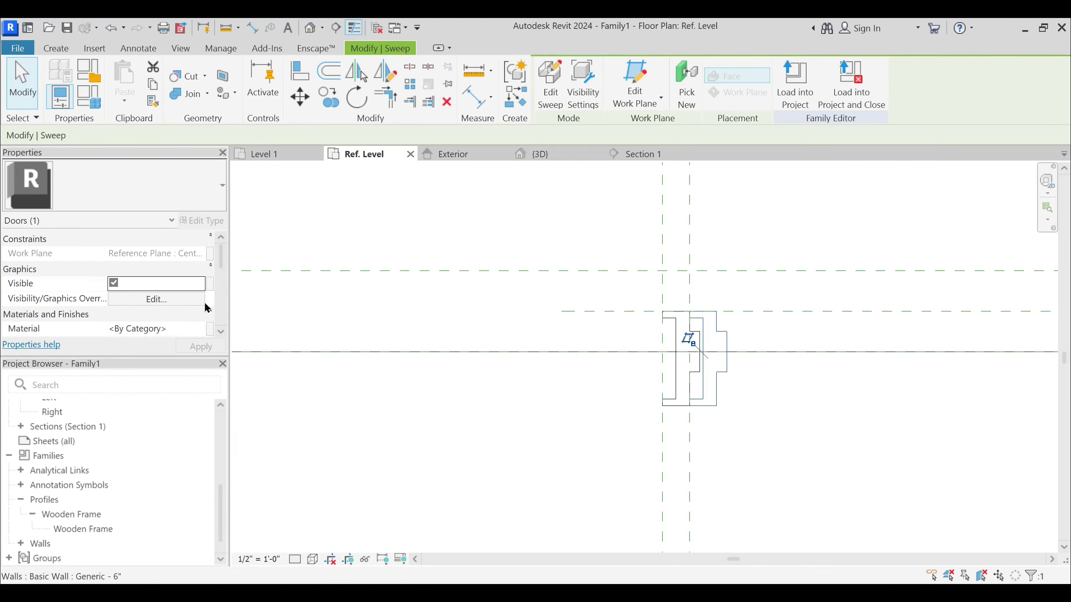
{"action": "left_click", "coordinate": [210, 239]}
{"action": "left_click", "coordinate": [561, 220]}
{"action": "left_click", "coordinate": [673, 393]}
Set this sweep's profile angle to 180° and link its vertical profile offset to Frame Vertical Offset
{"action": "scroll", "coordinate": [171, 281], "scroll_direction": "down", "scroll_amount": 1}
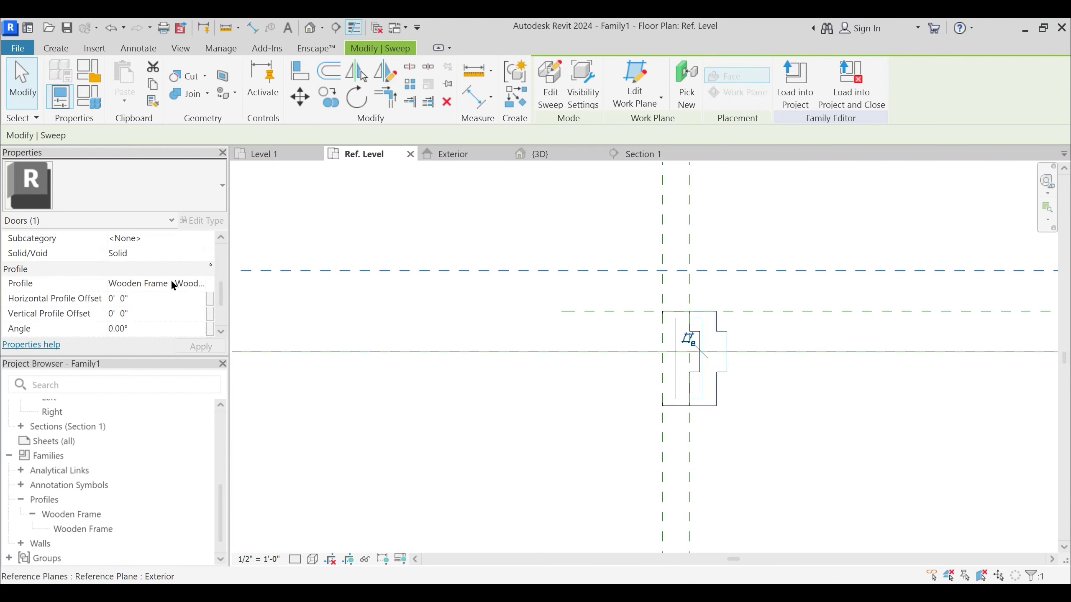
{"action": "left_click", "coordinate": [151, 328]}
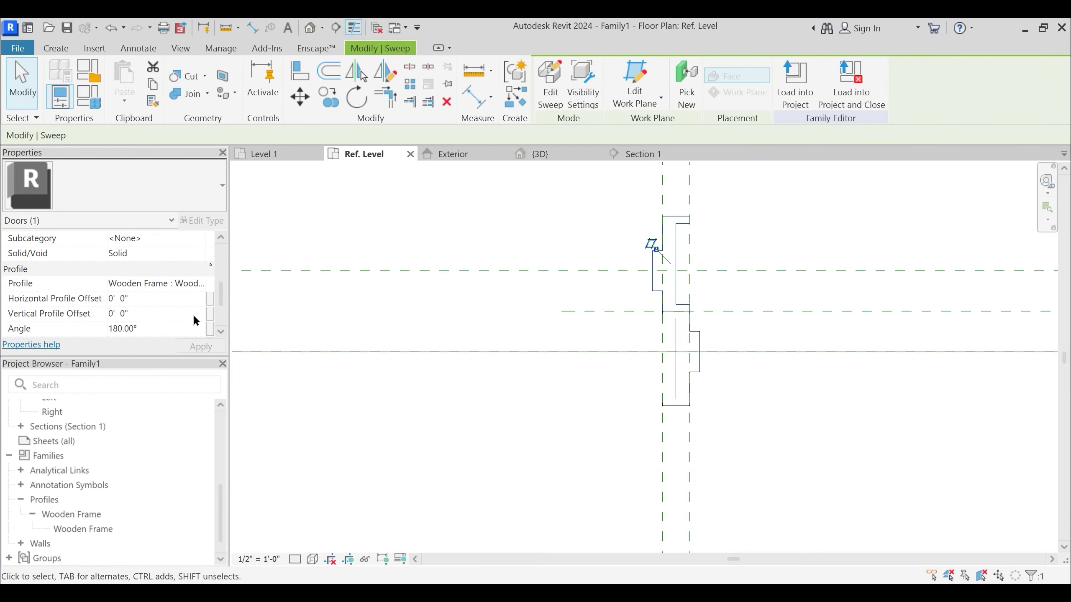
{"action": "left_click", "coordinate": [210, 314]}
{"action": "left_click", "coordinate": [582, 238]}
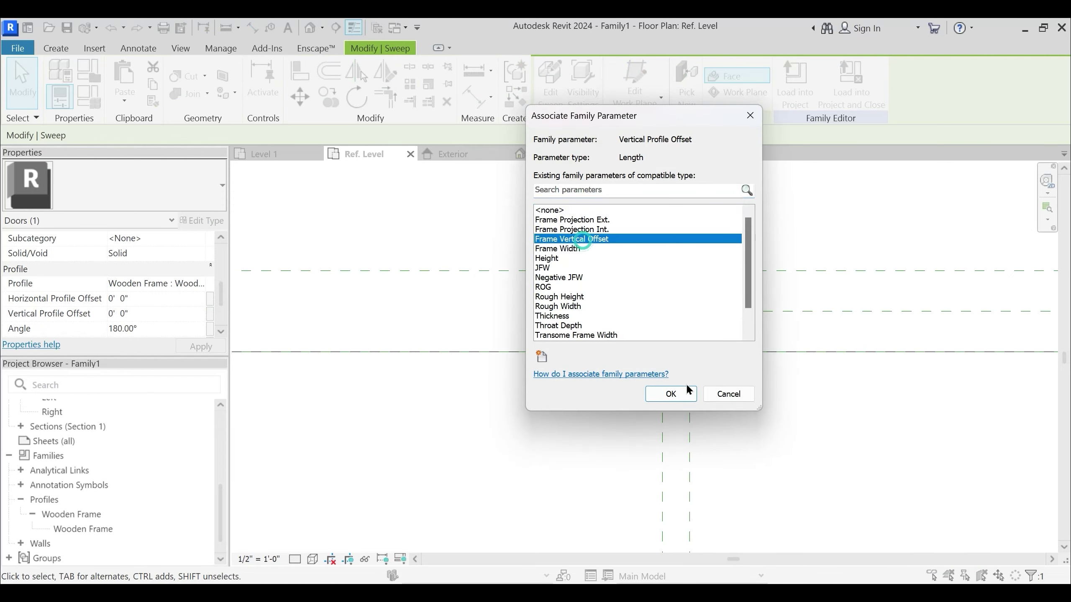
{"action": "key", "text": "Return"}
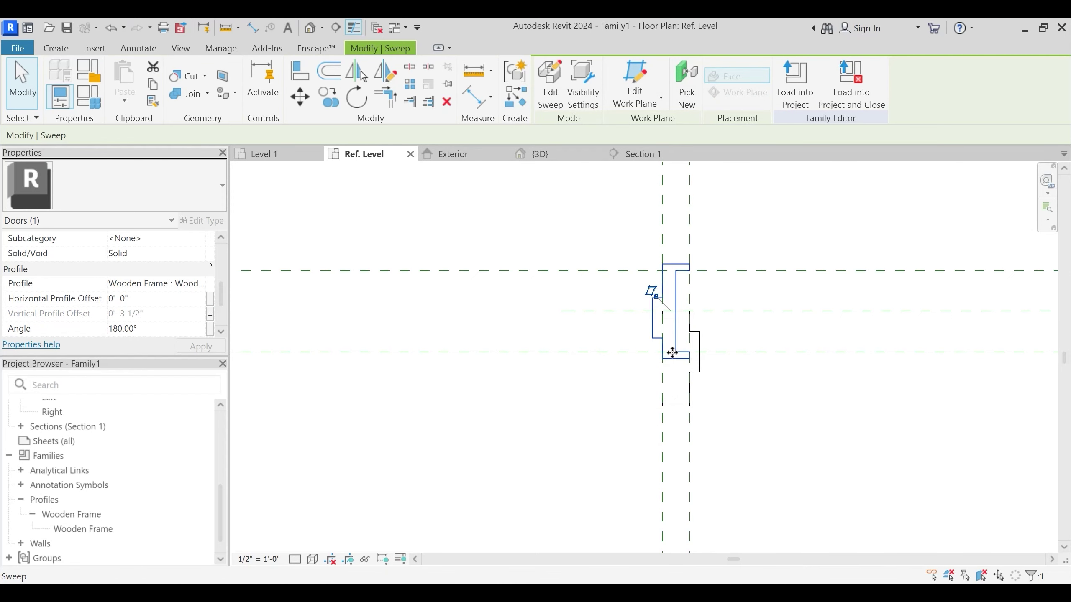
Link the material of the other vertical mullion sweep, on the nearer reference plane, to Wooden Frame Material
{"action": "scroll", "coordinate": [675, 338], "scroll_direction": "up", "scroll_amount": 2}
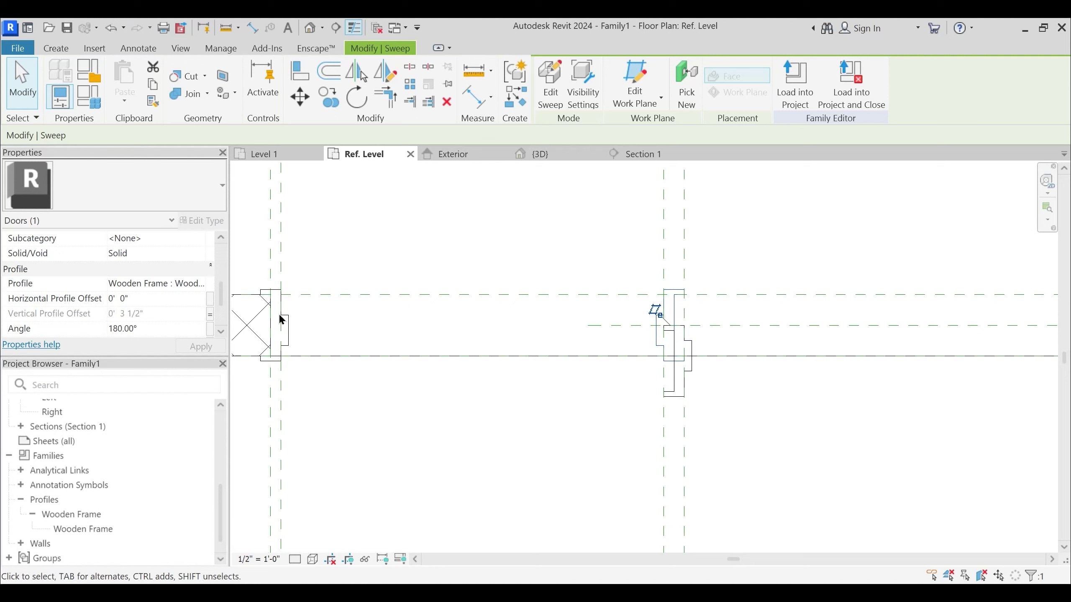
{"action": "left_click", "coordinate": [690, 358]}
{"action": "left_click", "coordinate": [702, 383]}
{"action": "left_click", "coordinate": [692, 372]}
{"action": "scroll", "coordinate": [177, 302], "scroll_direction": "down", "scroll_amount": 2}
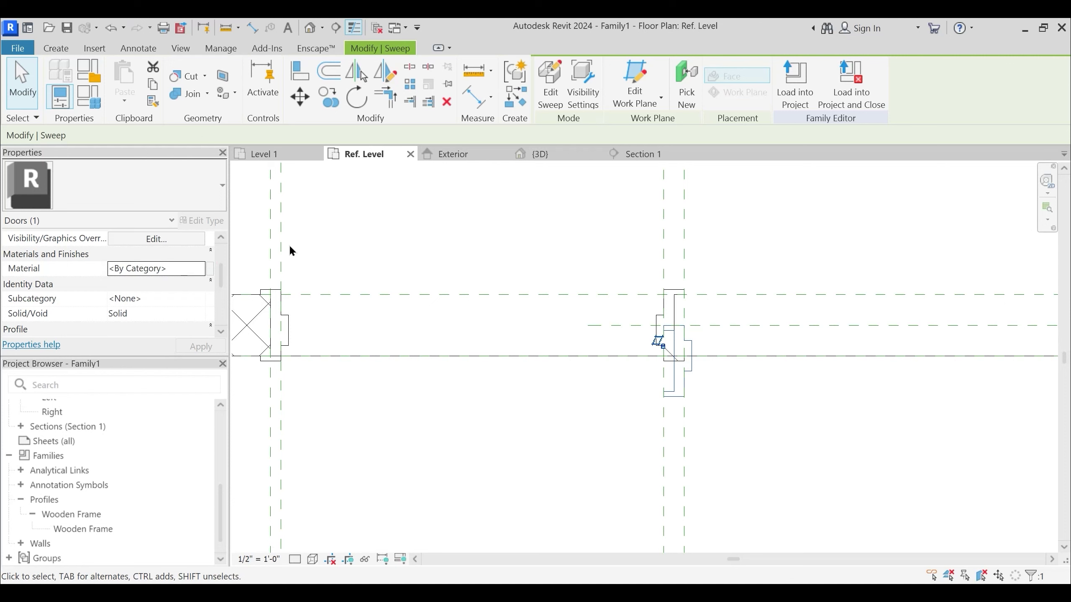
{"action": "left_click", "coordinate": [210, 268]}
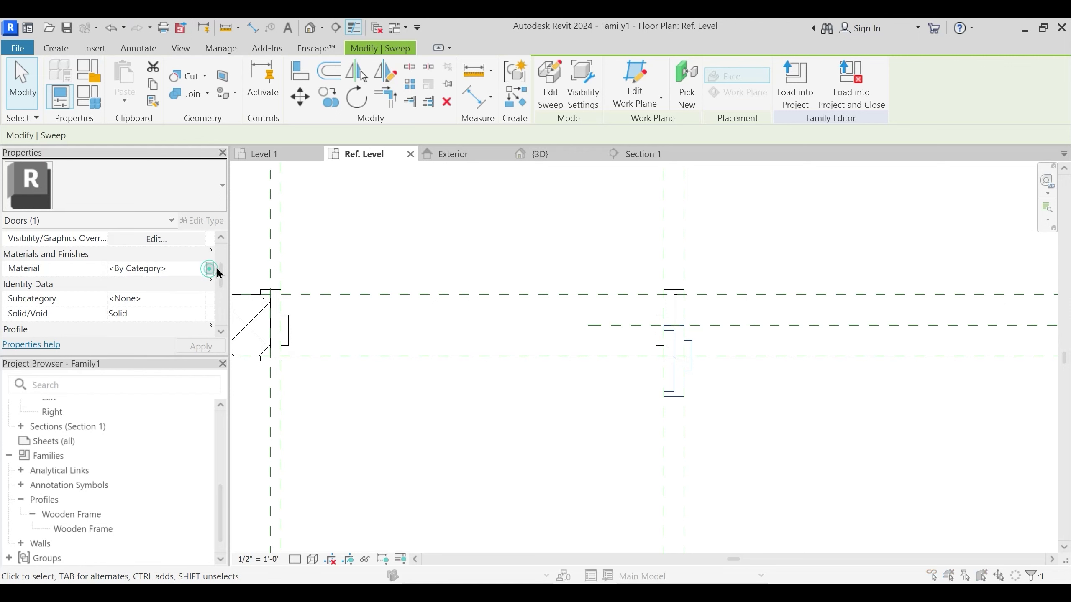
{"action": "left_click", "coordinate": [601, 221]}
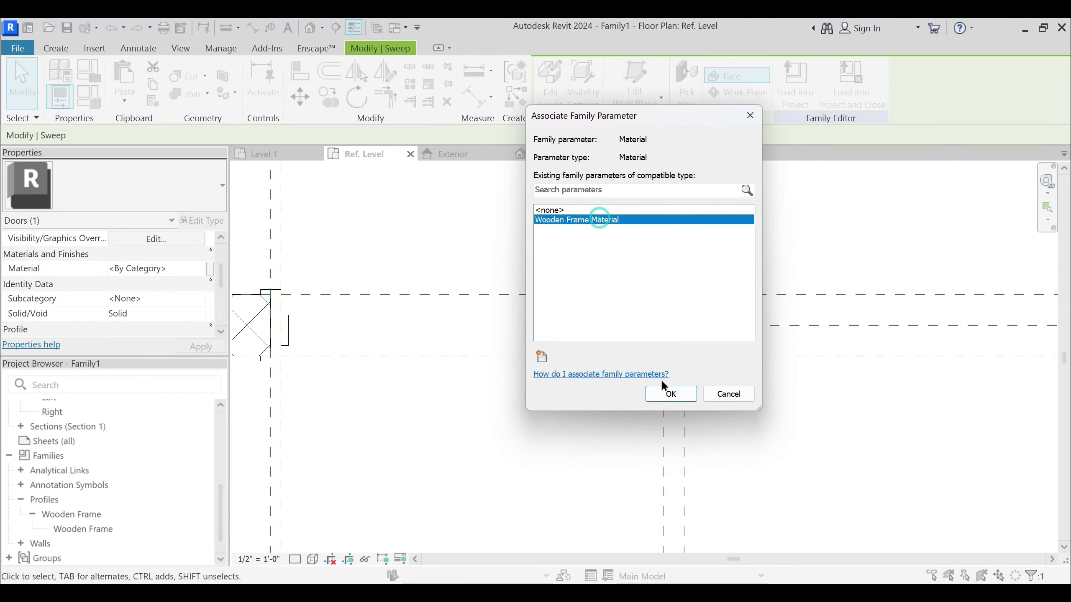
{"action": "left_click", "coordinate": [671, 394]}
Set the nearer mullion sweep's profile angle to 180° and flip the profile
{"action": "scroll", "coordinate": [187, 295], "scroll_direction": "down", "scroll_amount": 3}
{"action": "left_click", "coordinate": [170, 300]}
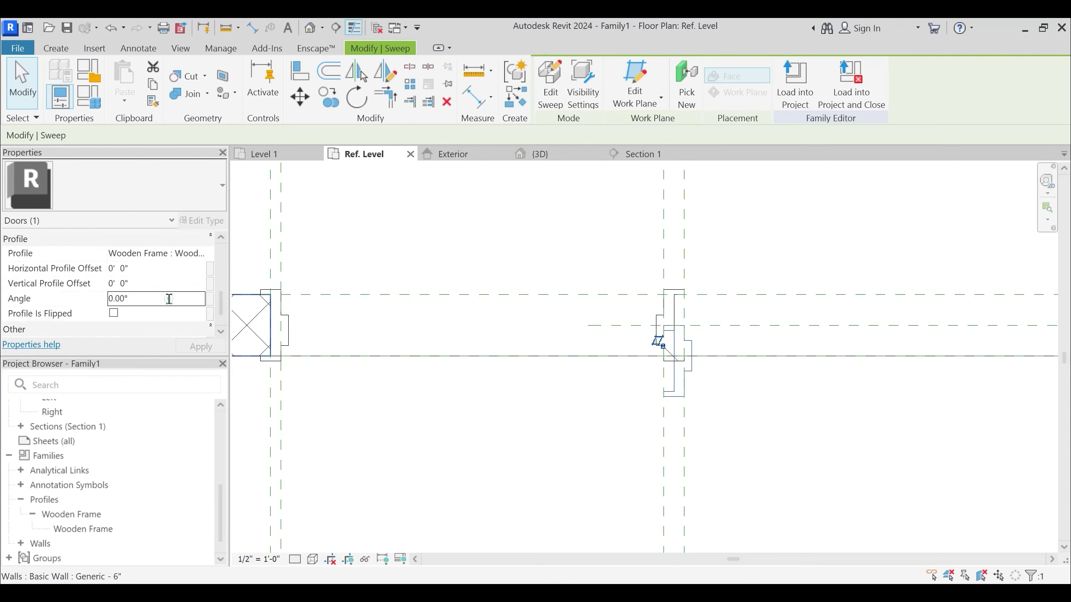
{"action": "type", "text": "18"}
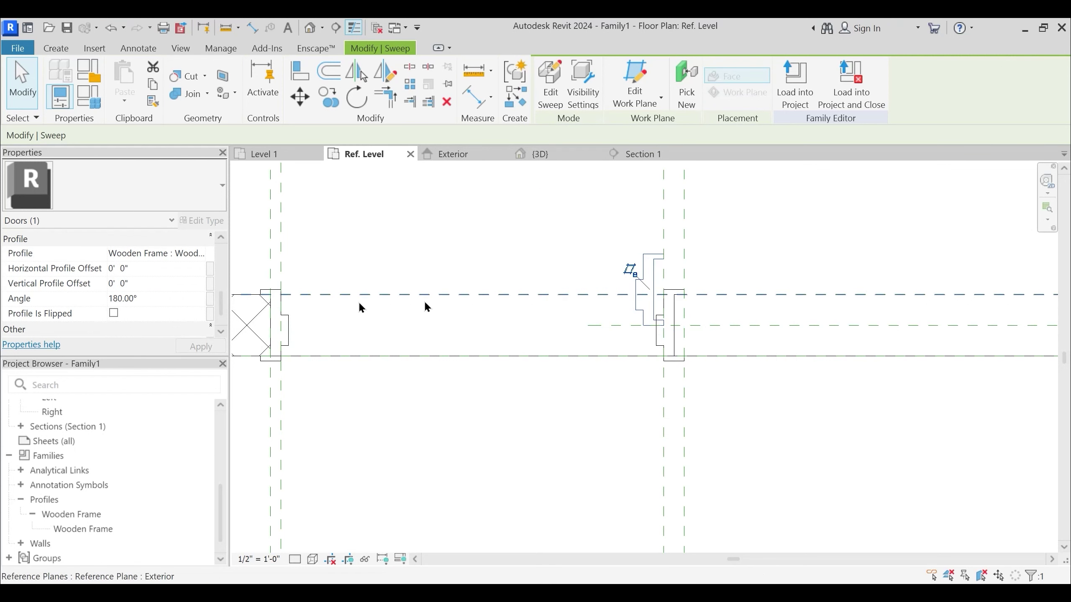
{"action": "left_click", "coordinate": [113, 313]}
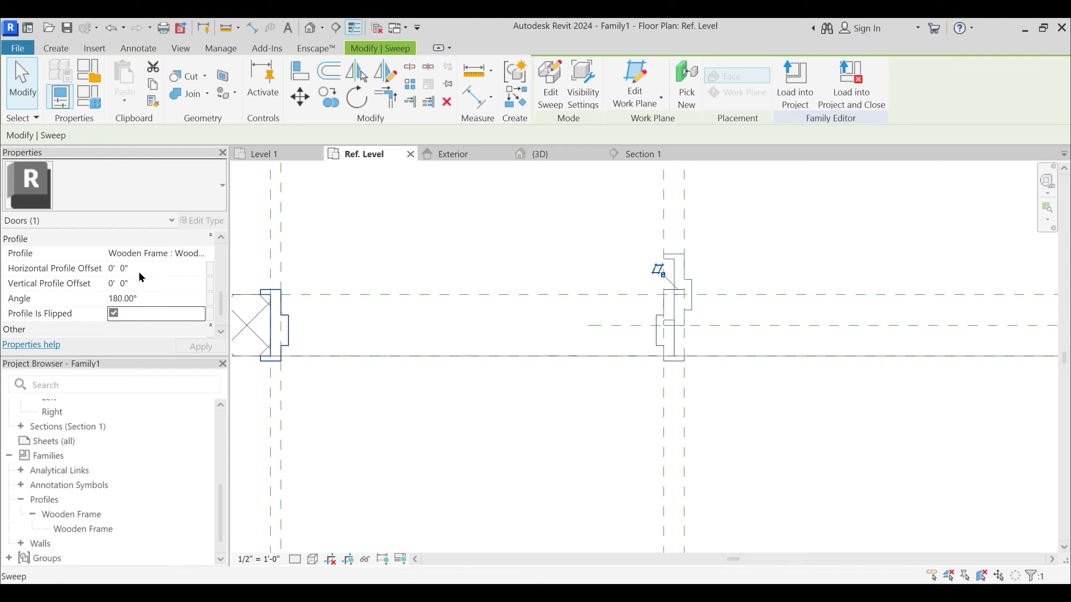
Link the flipped mullion sweep's vertical profile offset to the Frame Vertical Offset parameter
{"action": "left_click", "coordinate": [210, 289]}
{"action": "left_click", "coordinate": [574, 239]}
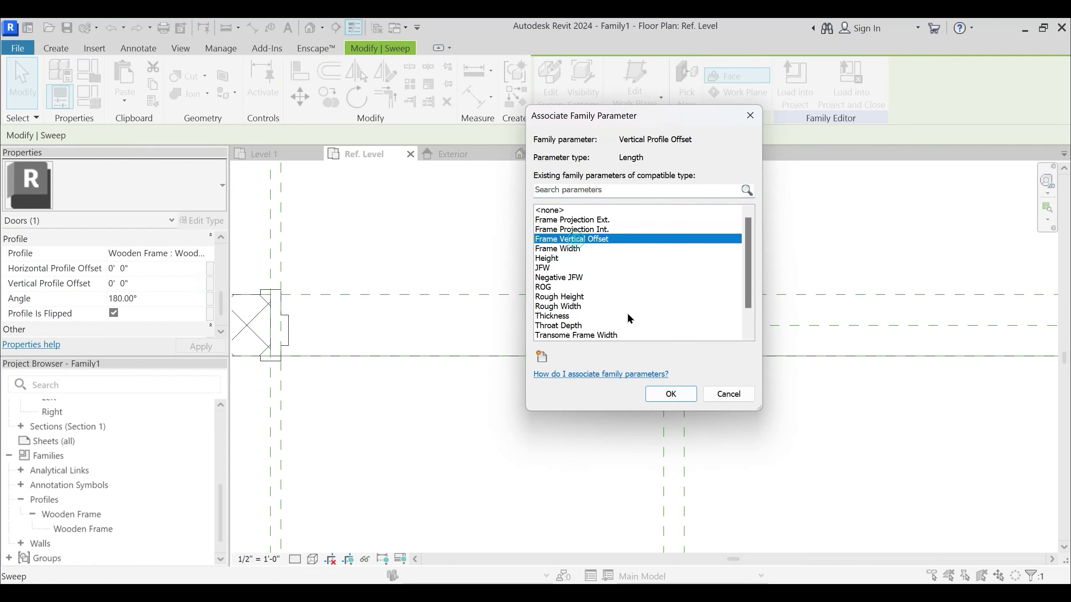
{"action": "left_click", "coordinate": [671, 394]}
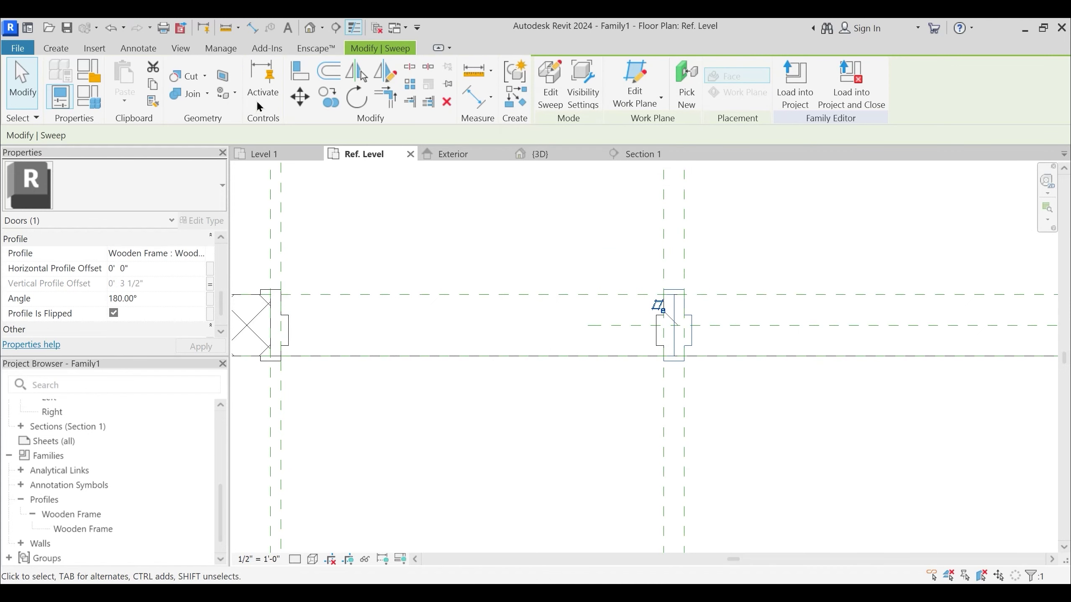
Join the geometry of the two back-to-back vertical mullion sweeps in the Ref. Level plan
{"action": "left_click", "coordinate": [188, 93]}
{"action": "scroll", "coordinate": [624, 315], "scroll_direction": "up", "scroll_amount": 2}
{"action": "left_click", "coordinate": [680, 325]}
{"action": "key", "text": "Escape"}
{"action": "key", "text": "Escape"}
In the 3D view, join the vertical mullion with the horizontal transom sweep where they meet
{"action": "left_click", "coordinate": [558, 155]}
{"action": "middle_click_drag", "start_coordinate": [567, 397], "coordinate": [568, 453], "text": "shift"}
{"action": "middle_click_drag", "start_coordinate": [540, 383], "coordinate": [502, 213]}
{"action": "middle_click_drag", "start_coordinate": [517, 322], "coordinate": [502, 496], "text": "shift"}
{"action": "scroll", "coordinate": [418, 299], "scroll_direction": "up", "scroll_amount": 3}
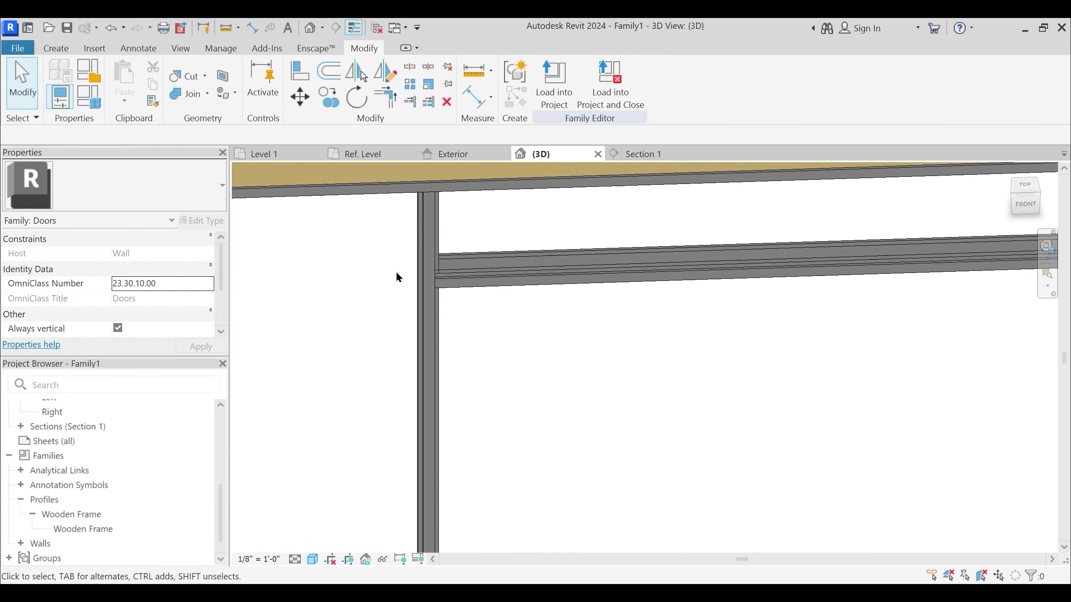
{"action": "left_click", "coordinate": [438, 282]}
{"action": "middle_click_drag", "start_coordinate": [438, 282], "coordinate": [478, 294], "text": "shift"}
{"action": "key", "text": "Escape"}
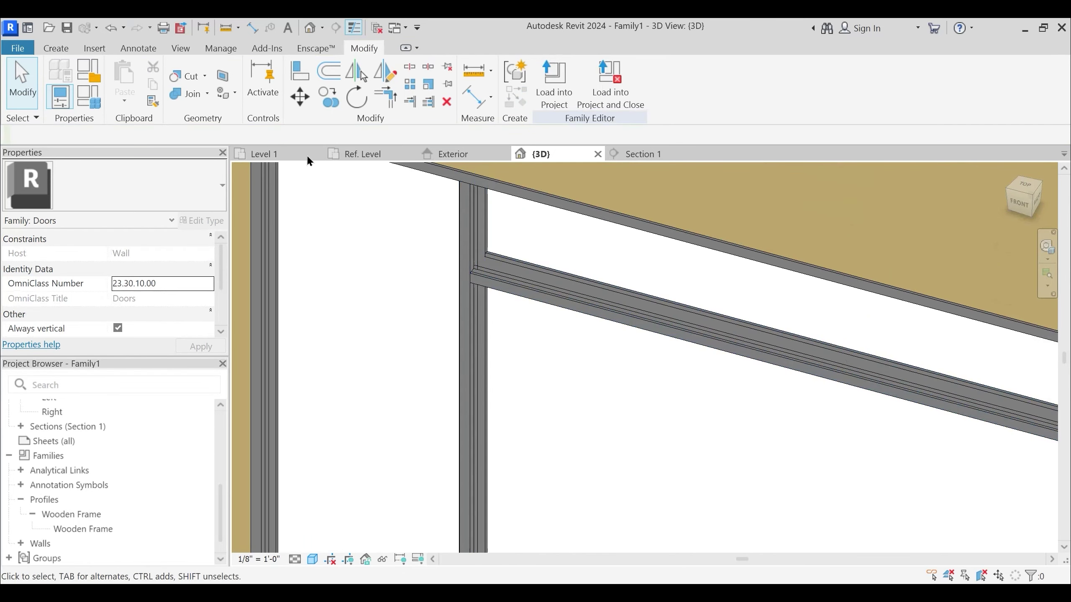
{"action": "left_click", "coordinate": [185, 94]}
{"action": "left_click", "coordinate": [464, 263]}
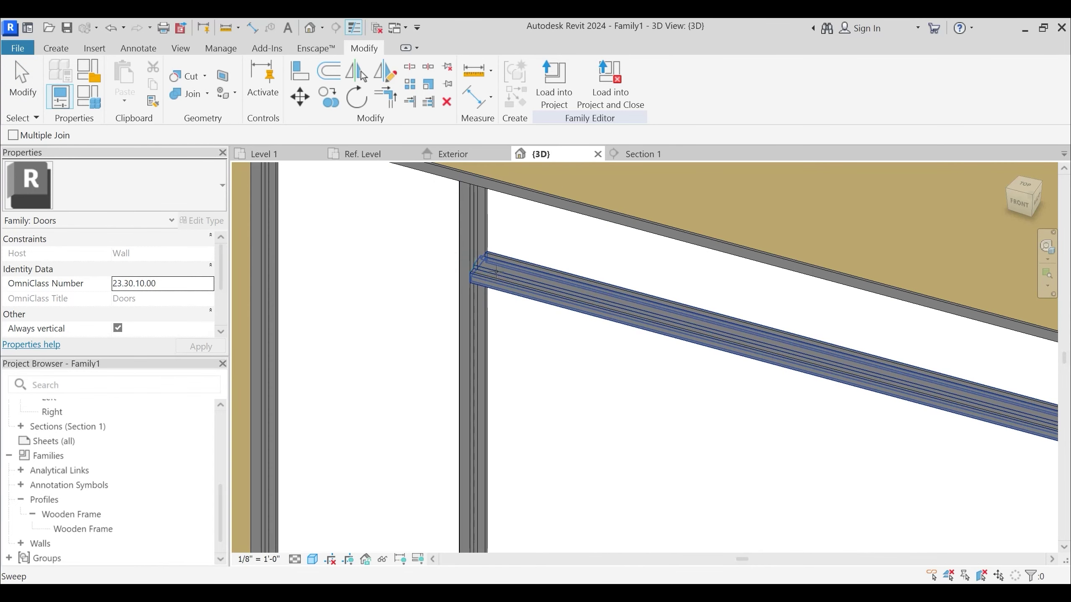
{"action": "left_click", "coordinate": [501, 260]}
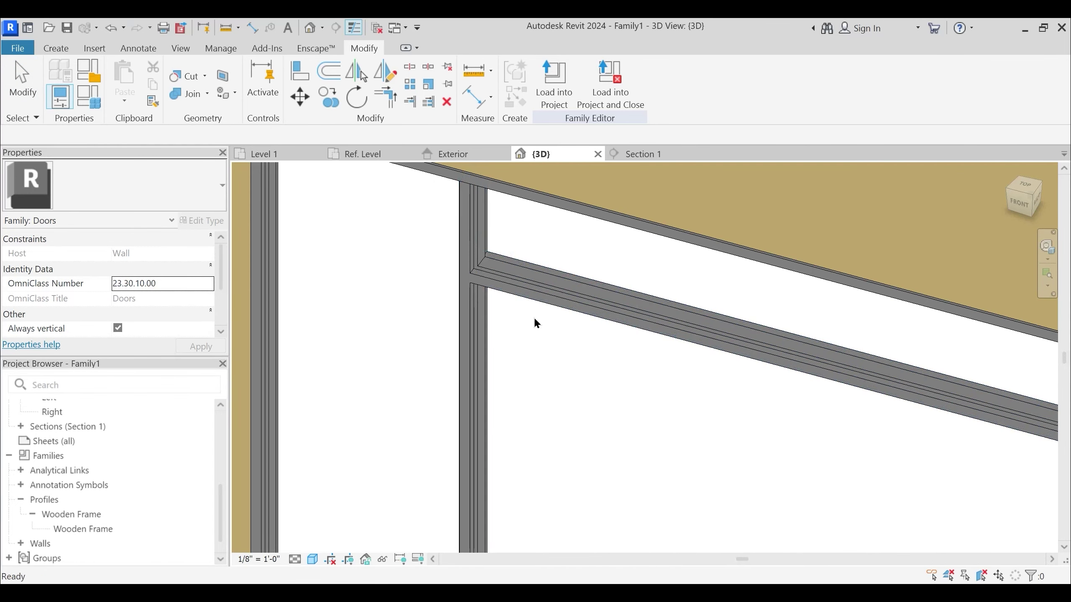
{"action": "key", "text": "Escape"}
In Section 1, join the upper and lower transom sweeps into one continuous solid
{"action": "scroll", "coordinate": [536, 317], "scroll_direction": "down", "scroll_amount": 3}
{"action": "middle_click_drag", "start_coordinate": [547, 354], "coordinate": [775, 339], "text": "shift"}
{"action": "scroll", "coordinate": [544, 379], "scroll_direction": "up", "scroll_amount": 5}
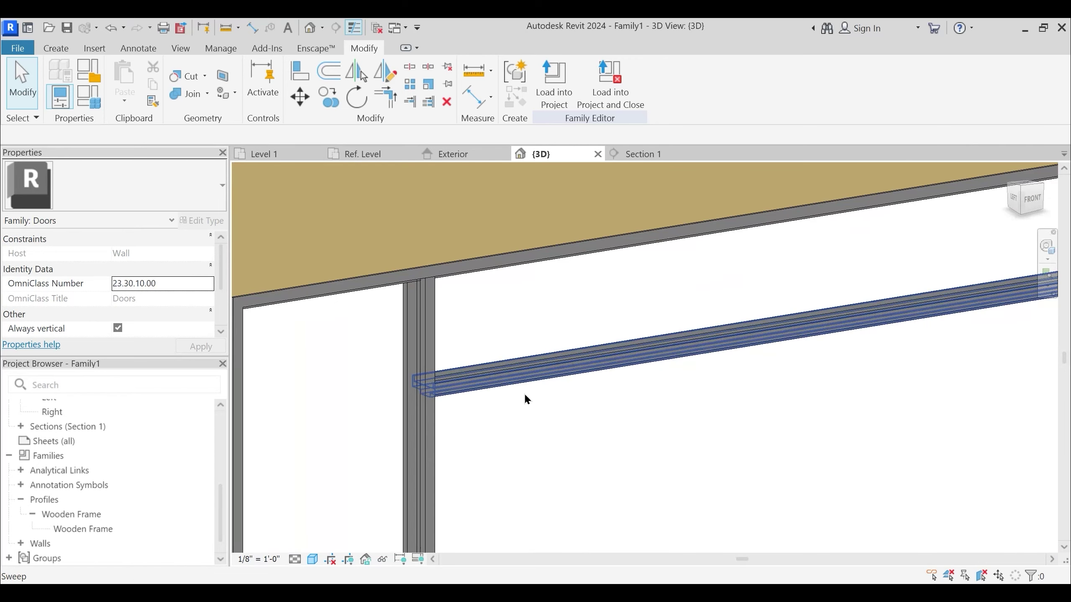
{"action": "left_click", "coordinate": [643, 154]}
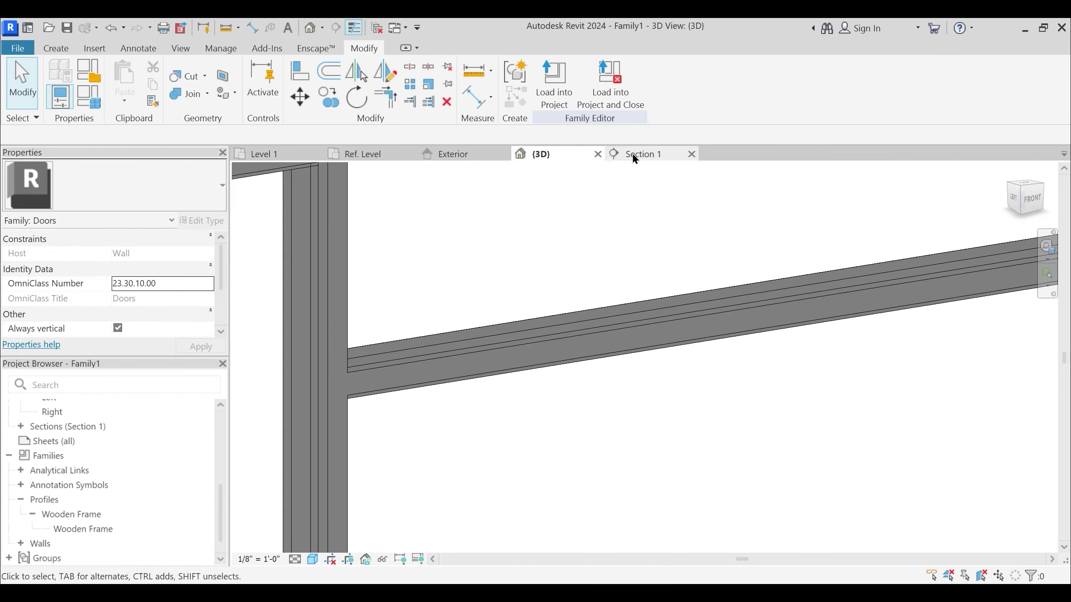
{"action": "scroll", "coordinate": [604, 332], "scroll_direction": "down", "scroll_amount": 2}
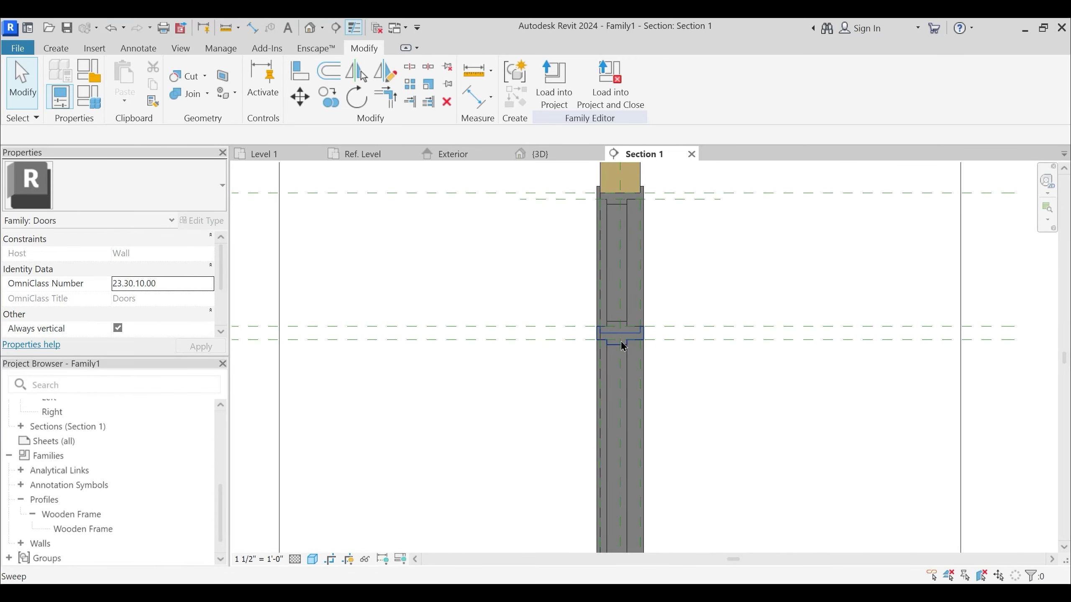
{"action": "scroll", "coordinate": [623, 345], "scroll_direction": "up", "scroll_amount": 2}
{"action": "left_click", "coordinate": [182, 93]}
{"action": "scroll", "coordinate": [565, 334], "scroll_direction": "up", "scroll_amount": 1}
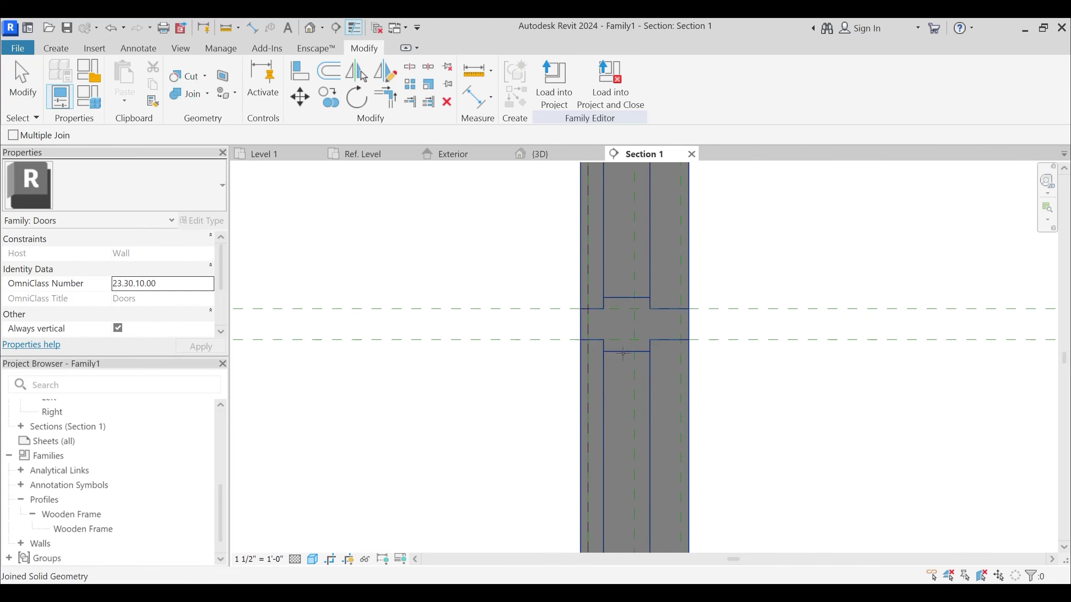
{"action": "left_click", "coordinate": [627, 317]}
{"action": "left_click", "coordinate": [627, 300]}
{"action": "scroll", "coordinate": [550, 292], "scroll_direction": "down", "scroll_amount": 2}
{"action": "key", "text": "Escape"}
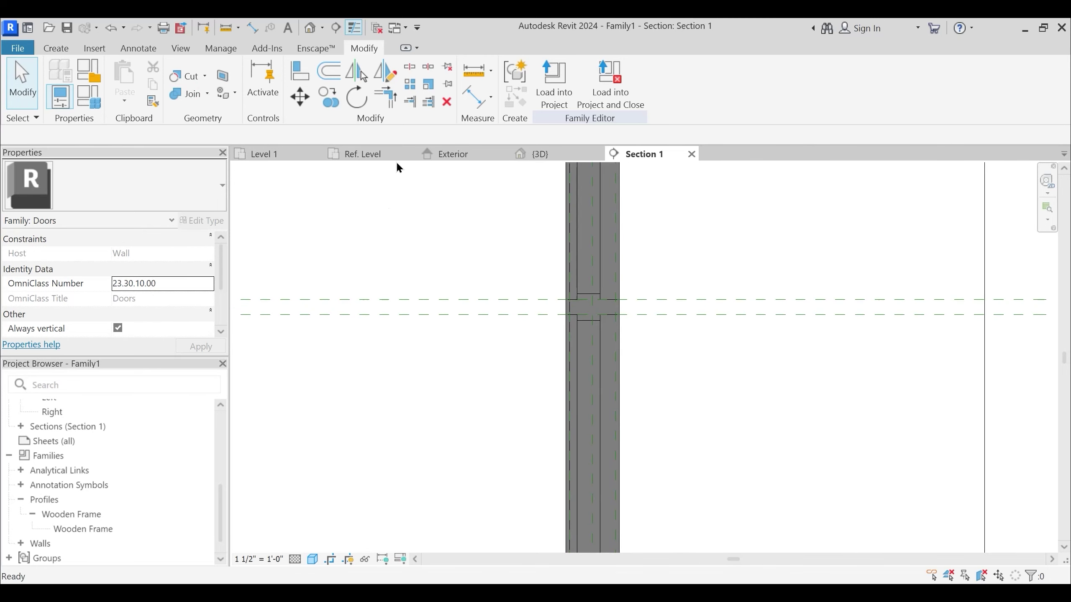
Check the joined frame in the 3D view, then return to the Exterior elevation to view the remaining reference planes
{"action": "left_click", "coordinate": [554, 152]}
{"action": "scroll", "coordinate": [566, 370], "scroll_direction": "down", "scroll_amount": 5}
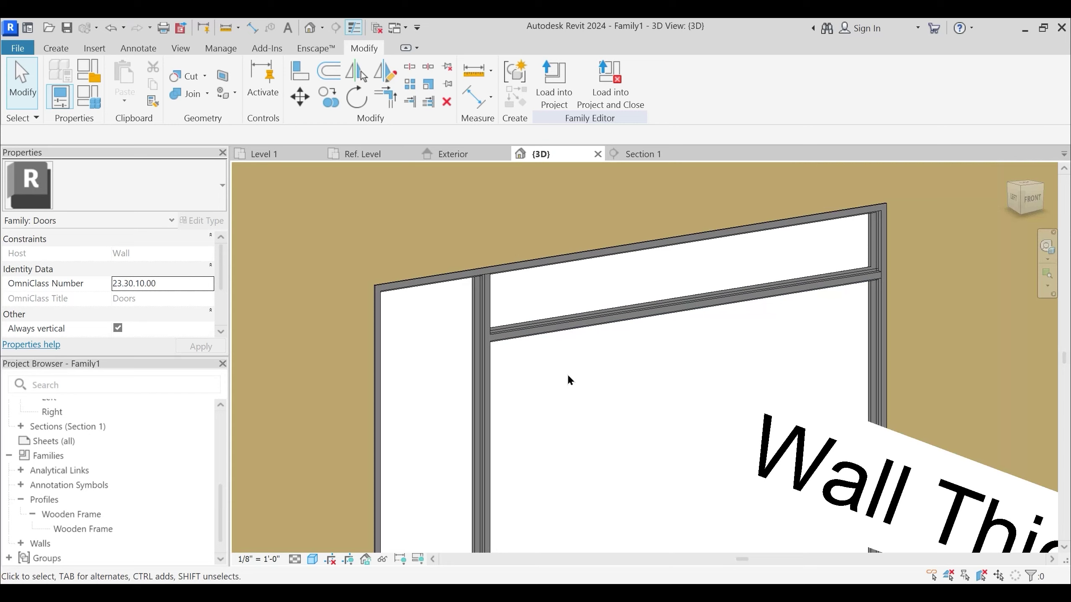
{"action": "left_click", "coordinate": [453, 154]}
{"action": "scroll", "coordinate": [566, 363], "scroll_direction": "down", "scroll_amount": 3}
{"action": "scroll", "coordinate": [578, 346], "scroll_direction": "up", "scroll_amount": 4}
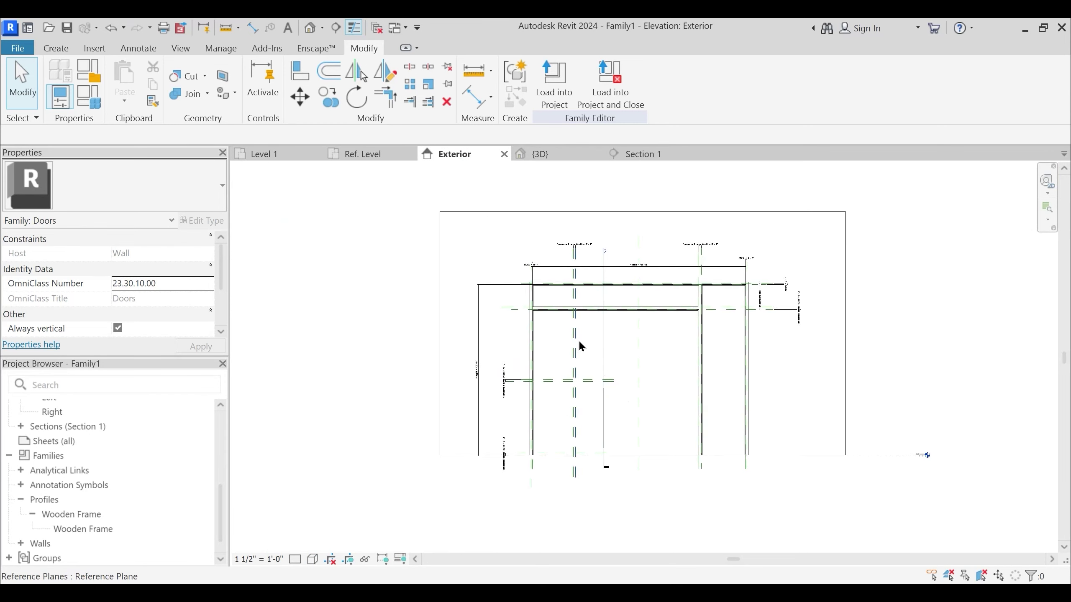
{"action": "middle_click_drag", "start_coordinate": [555, 324], "coordinate": [552, 316]}
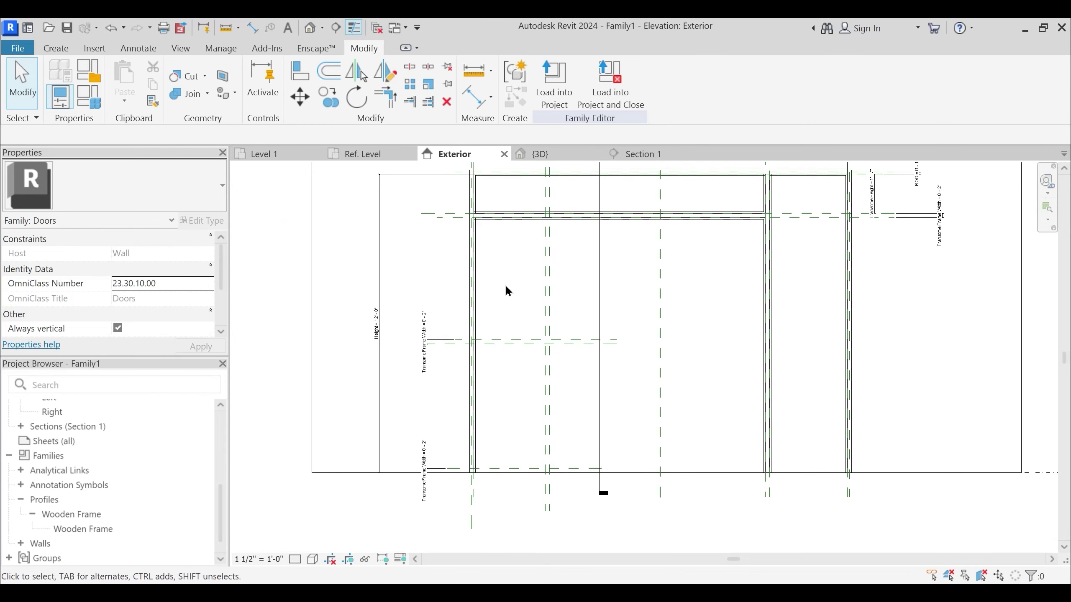
Start a new sweep and pick its path along the right-hand plane of the closely spaced vertical reference planes left of the door center
{"action": "left_click", "coordinate": [56, 47]}
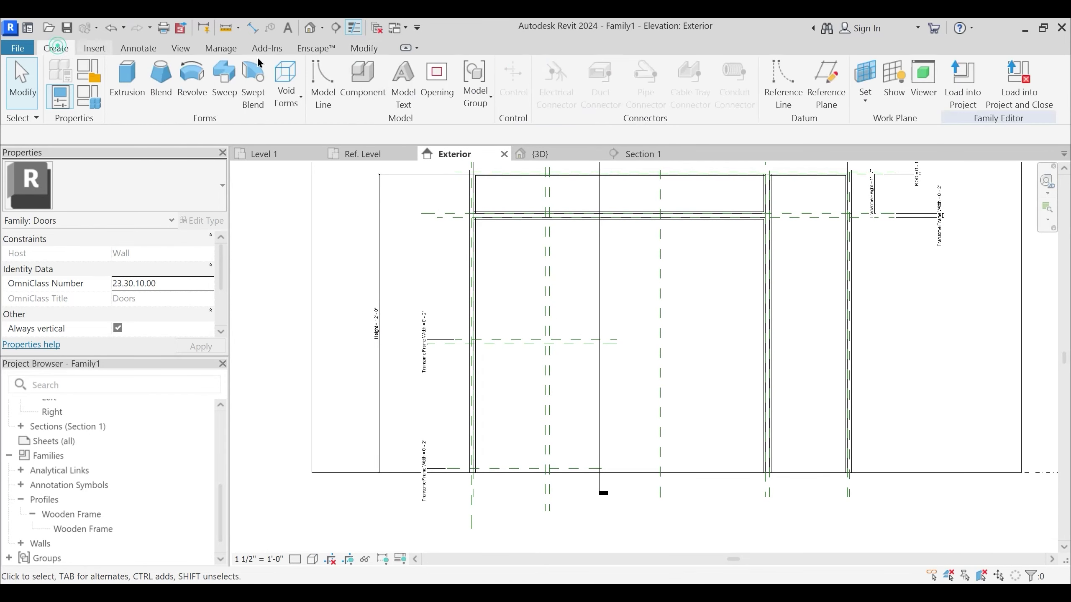
{"action": "left_click", "coordinate": [235, 92]}
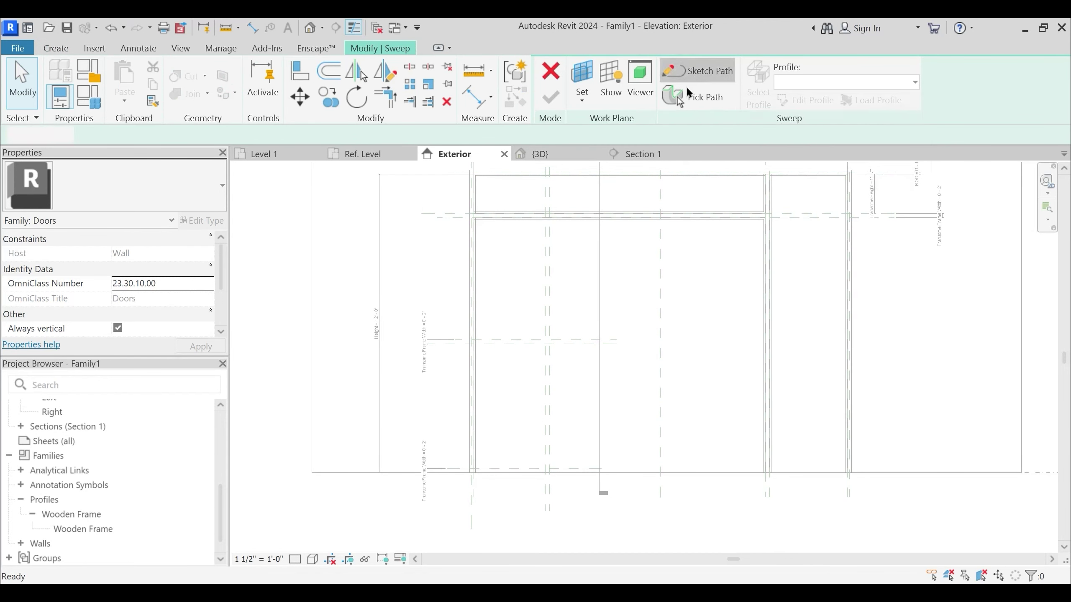
{"action": "left_click", "coordinate": [688, 89]}
{"action": "left_click", "coordinate": [578, 100]}
{"action": "left_click", "coordinate": [550, 282]}
{"action": "middle_click_drag", "start_coordinate": [599, 306], "coordinate": [605, 341]}
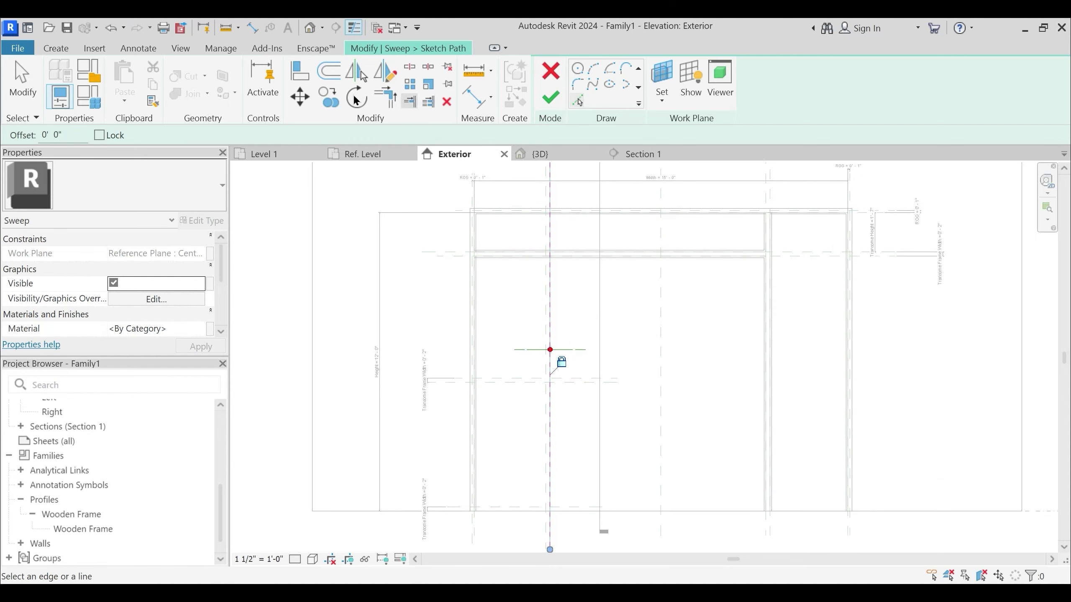
Align the upper end of the vertical sweep path to the transom's lower reference plane and lock it
{"action": "left_click", "coordinate": [296, 76]}
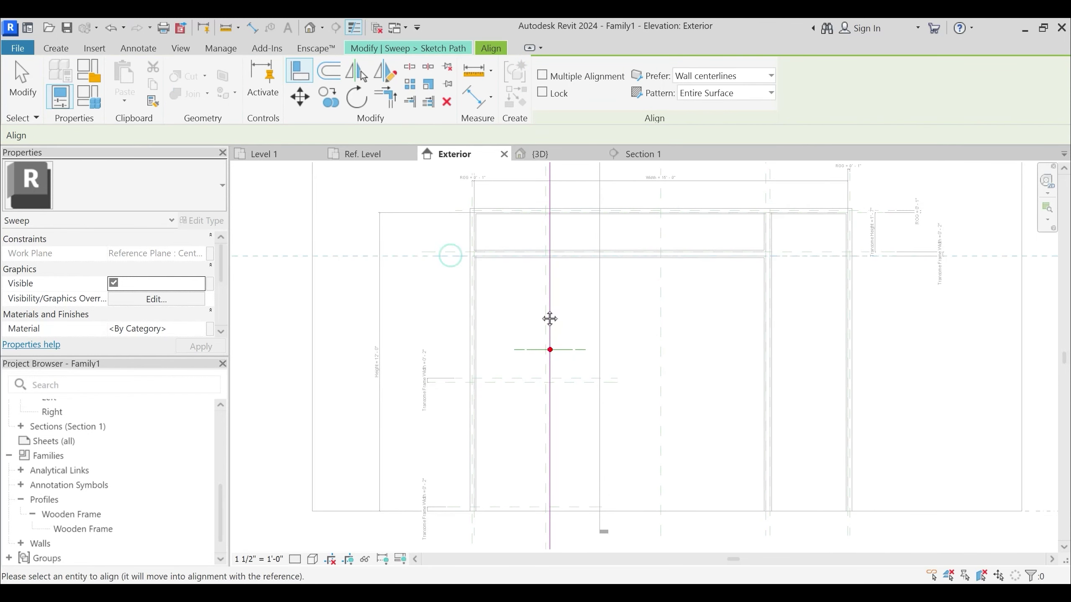
{"action": "middle_click_drag", "start_coordinate": [549, 318], "coordinate": [546, 359]}
{"action": "left_click", "coordinate": [546, 191]}
{"action": "left_click", "coordinate": [678, 287]}
Align the lower end of the vertical sweep path to the base level line and lock it
{"action": "middle_click_drag", "start_coordinate": [645, 512], "coordinate": [629, 319]}
{"action": "left_click", "coordinate": [665, 361]}
{"action": "left_click", "coordinate": [531, 395]}
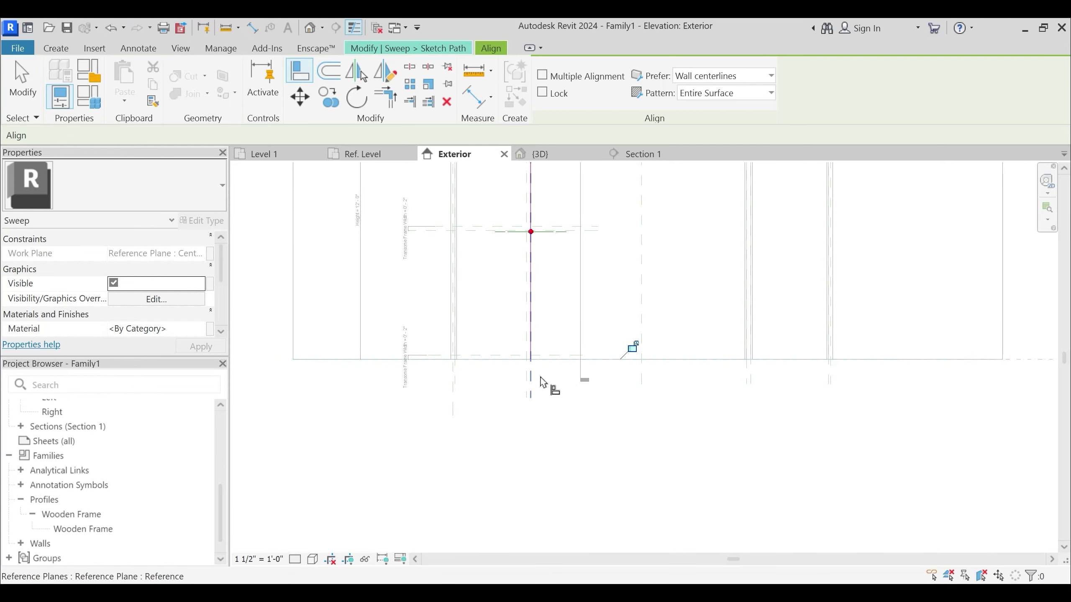
{"action": "middle_click_drag", "start_coordinate": [518, 213], "coordinate": [515, 259]}
{"action": "left_click", "coordinate": [627, 394]}
{"action": "middle_click_drag", "start_coordinate": [600, 377], "coordinate": [605, 422]}
Finish the path, assign the Wooden Frame profile, and complete the vertical mullion sweep
{"action": "left_click", "coordinate": [419, 49]}
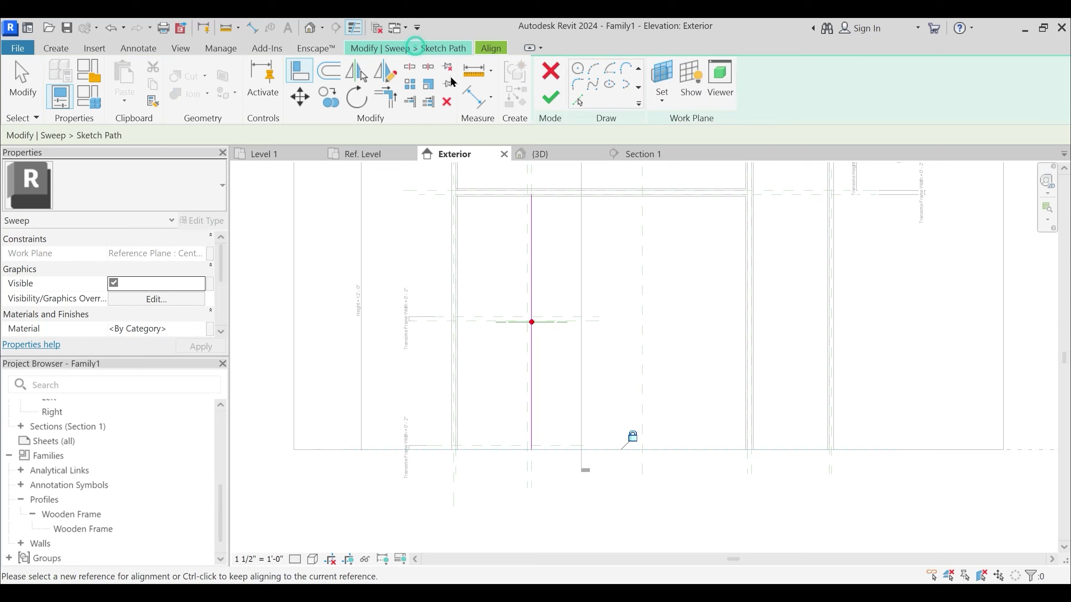
{"action": "left_click", "coordinate": [548, 97]}
{"action": "left_click", "coordinate": [844, 82]}
{"action": "left_click", "coordinate": [813, 112]}
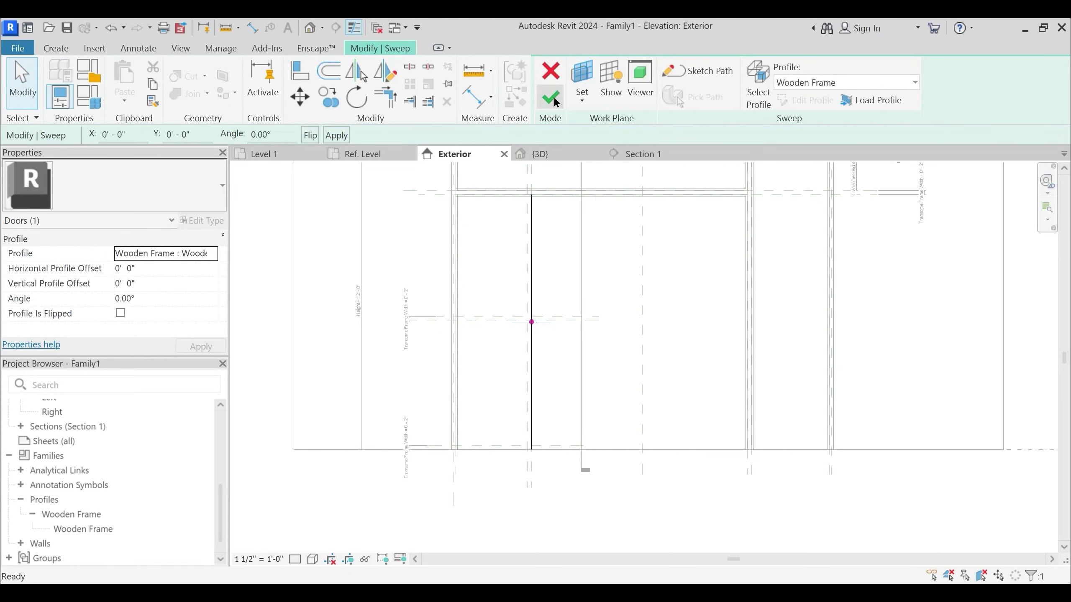
{"action": "left_click", "coordinate": [554, 101]}
{"action": "key", "text": "Escape"}
Temporarily hide the new vertical mullion sweep in the Exterior elevation
{"action": "middle_click_drag", "start_coordinate": [530, 283], "coordinate": [529, 316]}
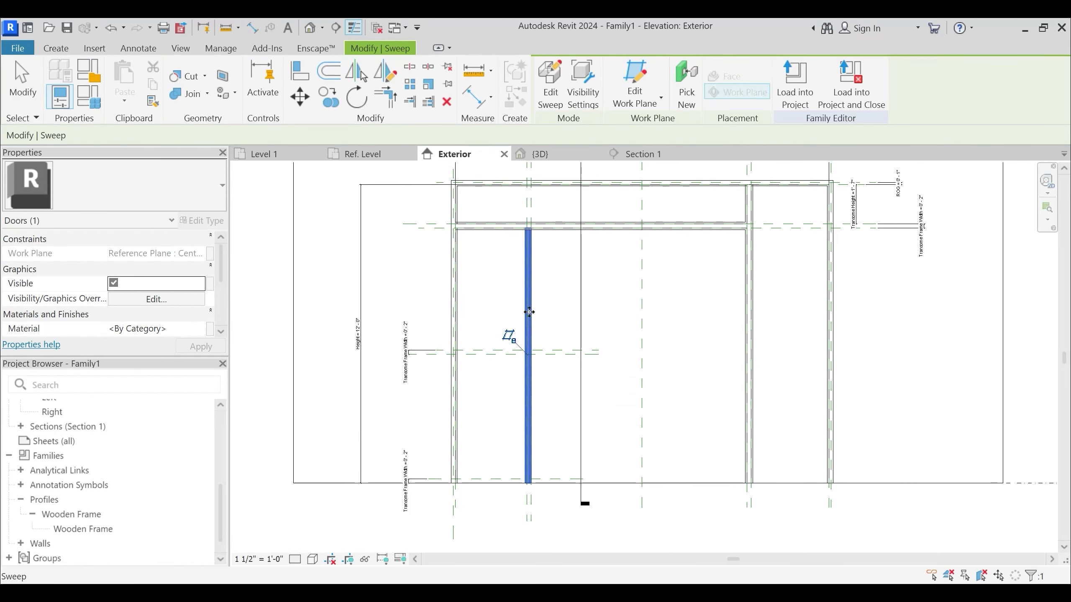
{"action": "key", "text": "h"}
{"action": "key", "text": "h"}
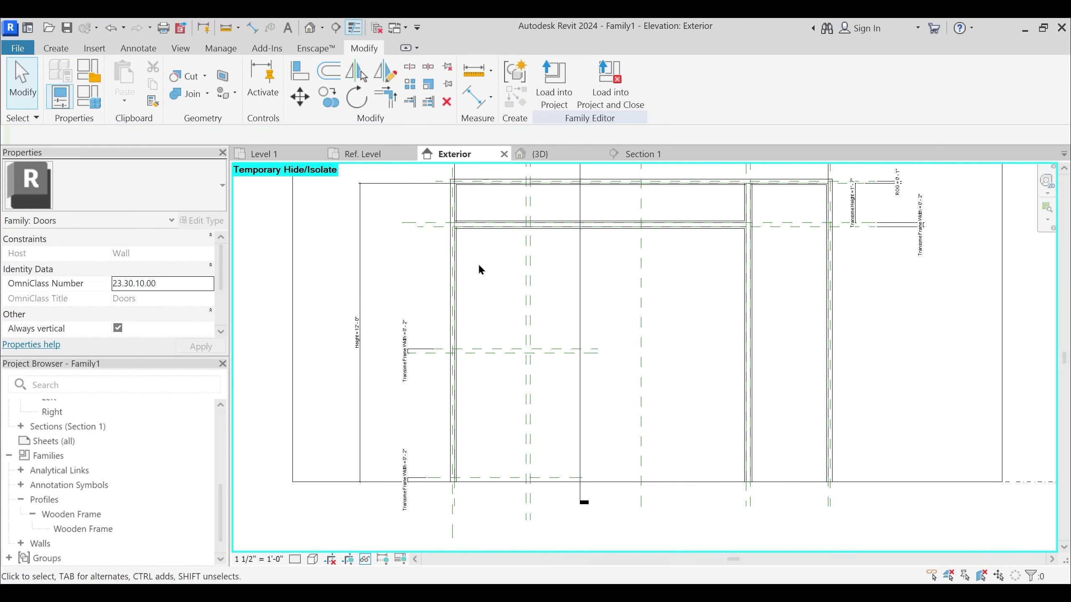
Start a solid sweep and pick the left line of the left vertical transom frame reference planes as its path
{"action": "left_click", "coordinate": [59, 48]}
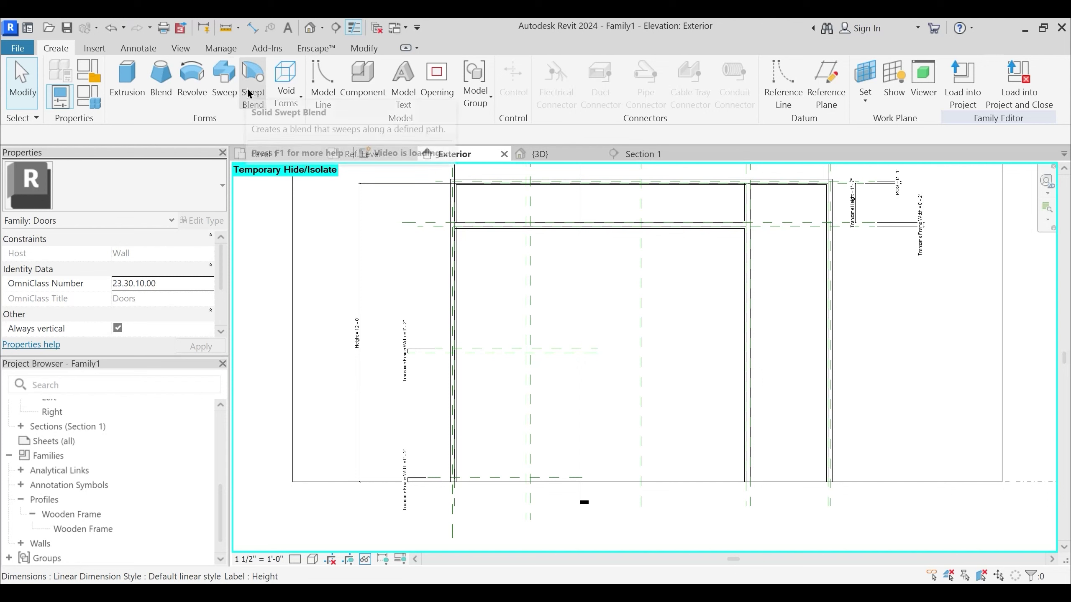
{"action": "left_click", "coordinate": [223, 85]}
{"action": "left_click", "coordinate": [702, 70]}
{"action": "left_click", "coordinate": [578, 101]}
{"action": "left_click", "coordinate": [524, 292]}
{"action": "middle_click_drag", "start_coordinate": [558, 271], "coordinate": [567, 331]}
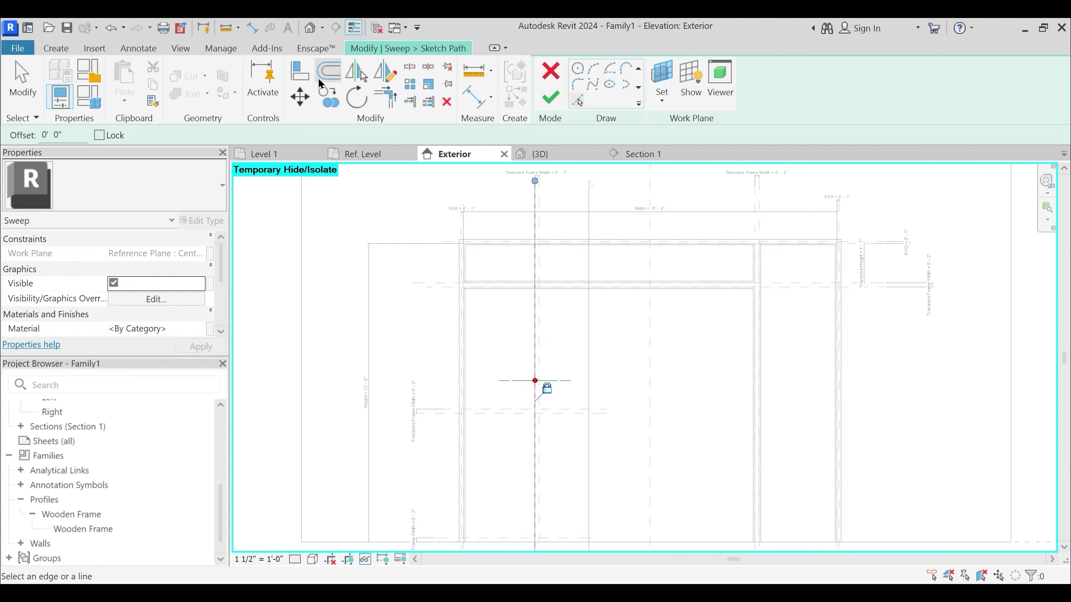
Align the sweep path's ends to the transom reference plane and the floor line, lock the floor alignment, and finish the path
{"action": "key", "text": "a"}
{"action": "key", "text": "l"}
{"action": "left_click", "coordinate": [795, 293]}
{"action": "middle_click_drag", "start_coordinate": [622, 300], "coordinate": [621, 338]}
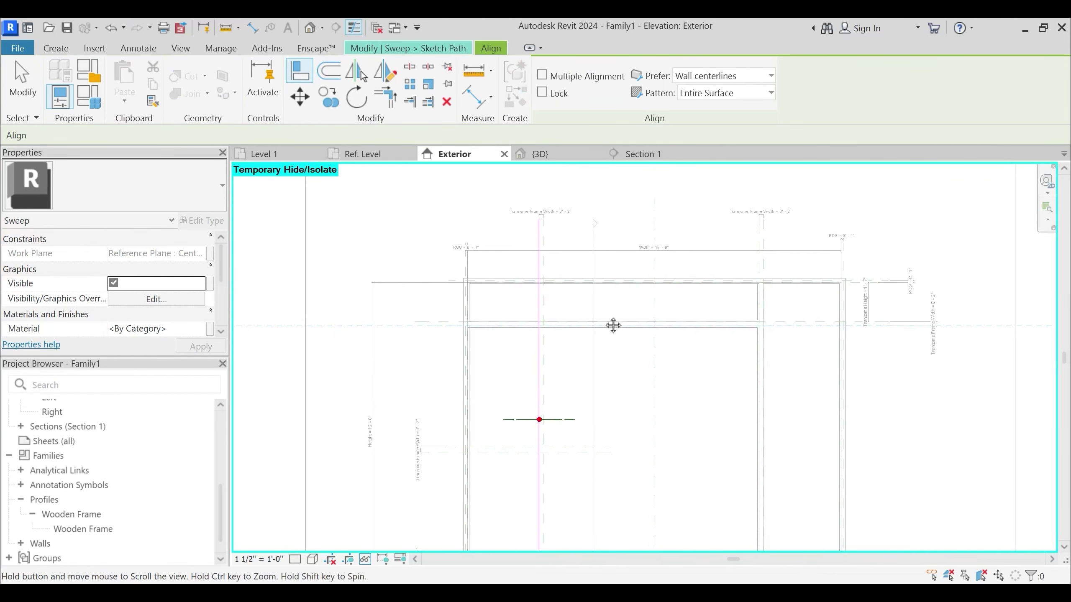
{"action": "left_click", "coordinate": [534, 220]}
{"action": "middle_click_drag", "start_coordinate": [698, 502], "coordinate": [667, 328]}
{"action": "left_click", "coordinate": [667, 408]}
{"action": "left_click", "coordinate": [504, 444]}
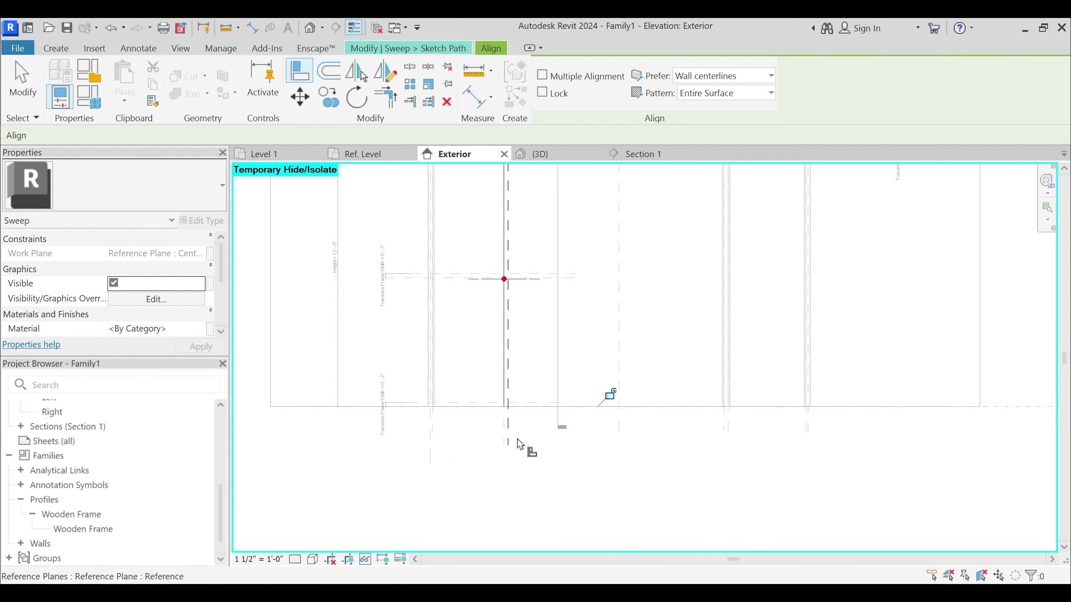
{"action": "left_click", "coordinate": [417, 47]}
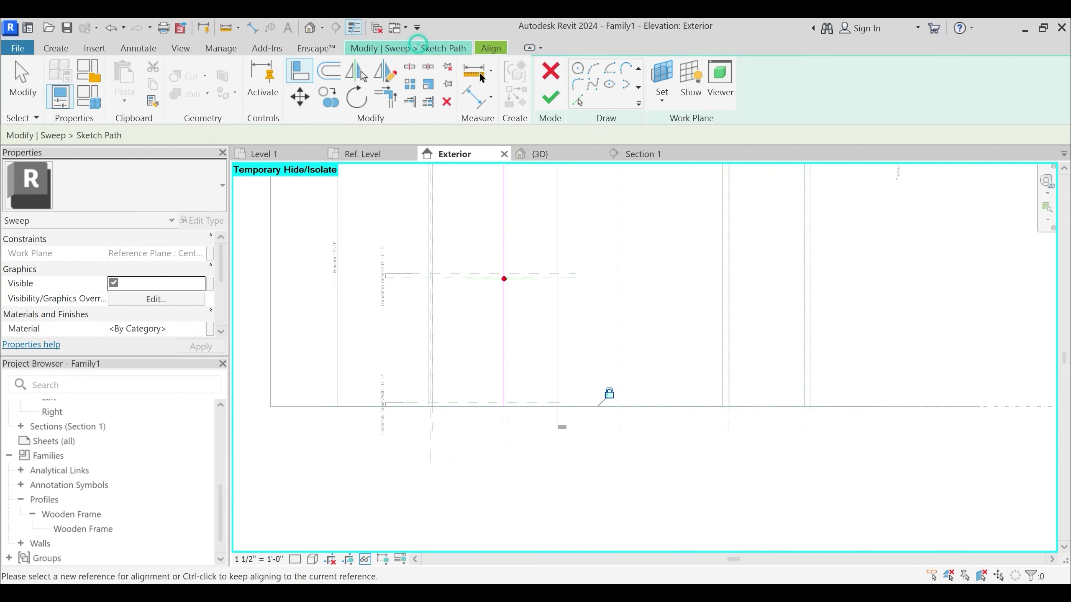
{"action": "left_click", "coordinate": [556, 99]}
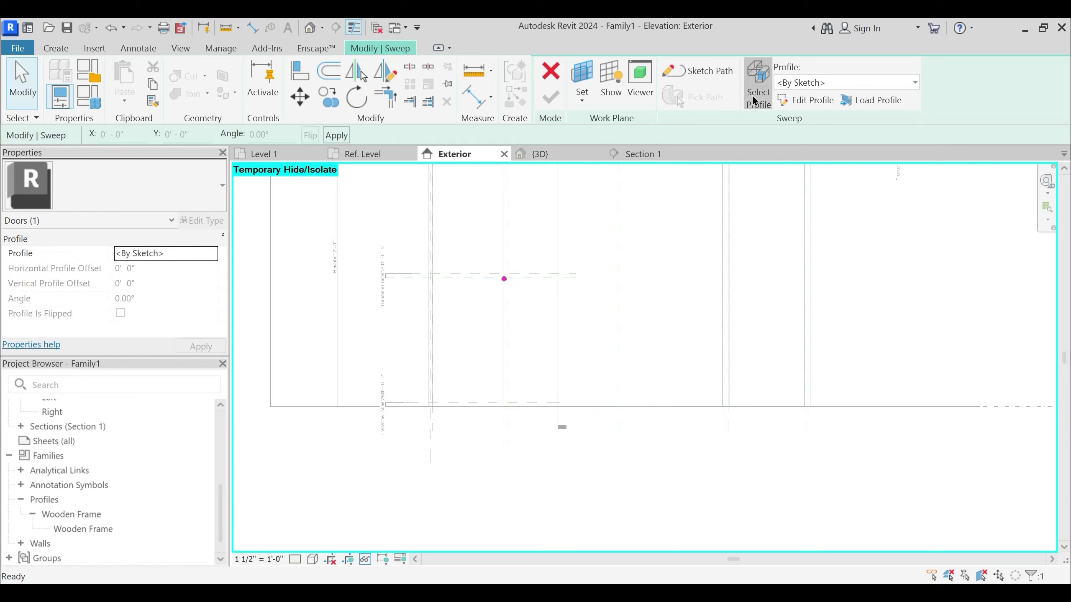
Assign the Wooden Frame profile to the sweep and finish it
{"action": "left_click", "coordinate": [791, 82]}
{"action": "left_click", "coordinate": [801, 114]}
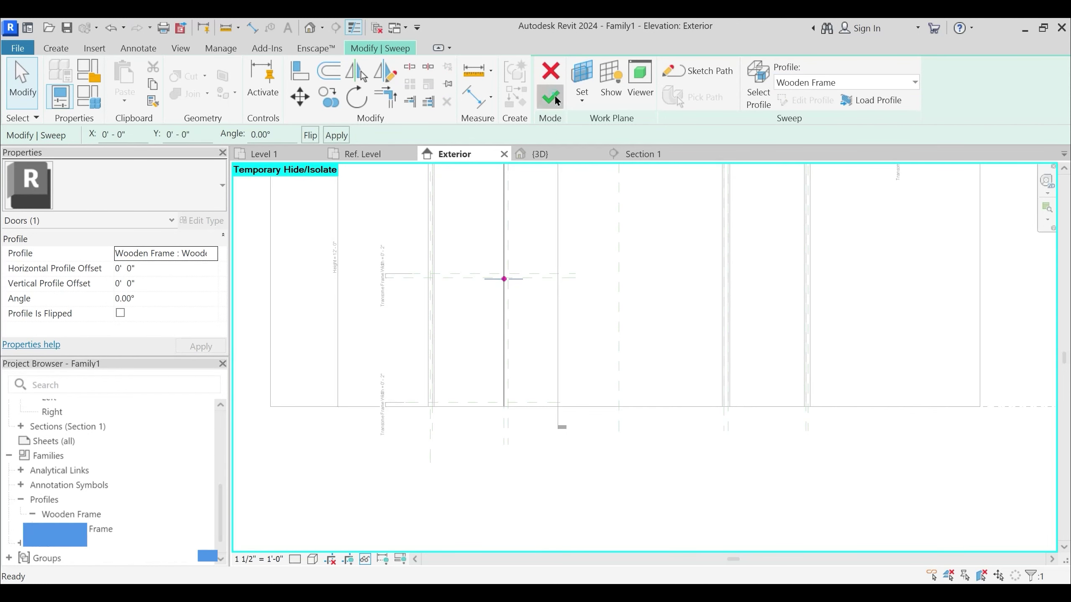
{"action": "left_click", "coordinate": [550, 97]}
{"action": "middle_click_drag", "start_coordinate": [467, 237], "coordinate": [471, 278]}
{"action": "scroll", "coordinate": [203, 289], "scroll_direction": "down", "scroll_amount": 1}
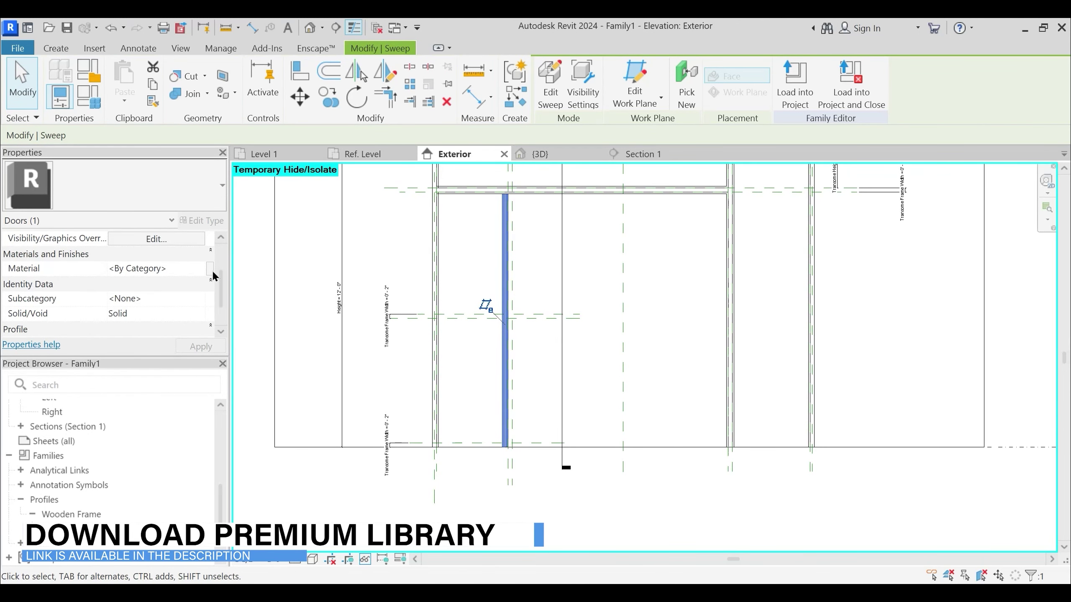
In the Ref. Level plan, extend the Exterior reference plane's right end past the double frame planes to the wall
{"action": "left_click", "coordinate": [372, 152]}
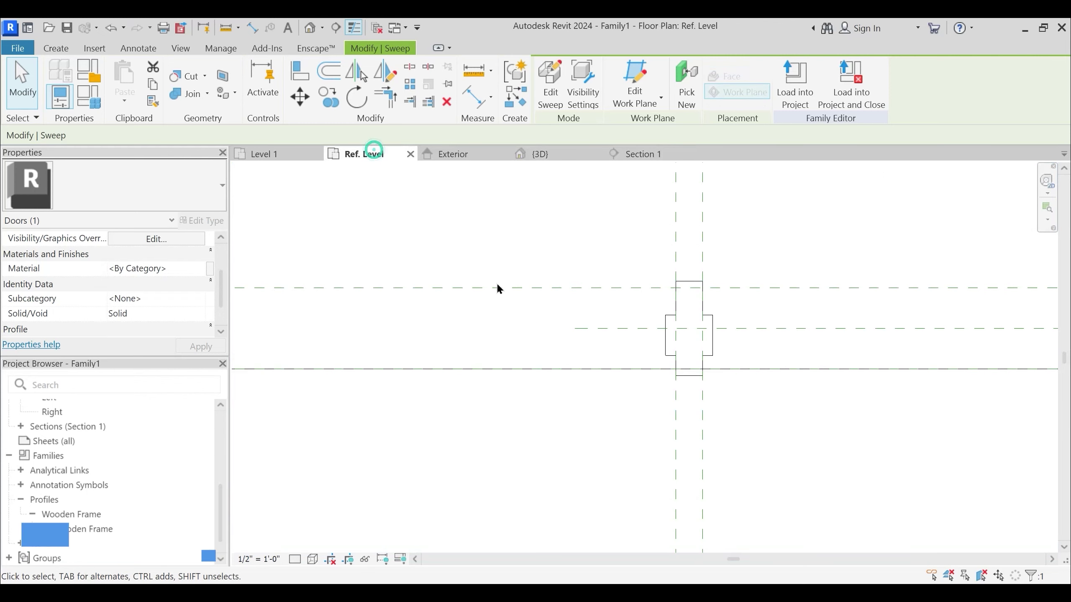
{"action": "scroll", "coordinate": [660, 327], "scroll_direction": "down", "scroll_amount": 3}
{"action": "middle_click_drag", "start_coordinate": [769, 368], "coordinate": [344, 364]}
{"action": "scroll", "coordinate": [630, 344], "scroll_direction": "up", "scroll_amount": 7}
{"action": "scroll", "coordinate": [670, 329], "scroll_direction": "down", "scroll_amount": 5}
{"action": "left_click", "coordinate": [496, 312]}
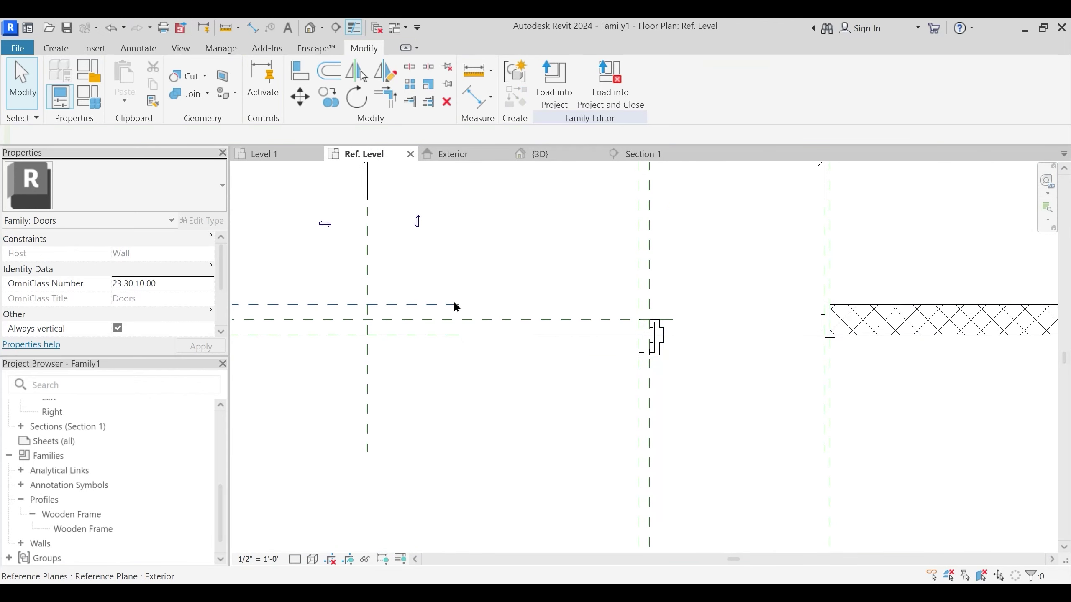
{"action": "left_click", "coordinate": [457, 304]}
{"action": "left_click_drag", "start_coordinate": [460, 304], "coordinate": [902, 303]}
{"action": "left_click", "coordinate": [715, 344]}
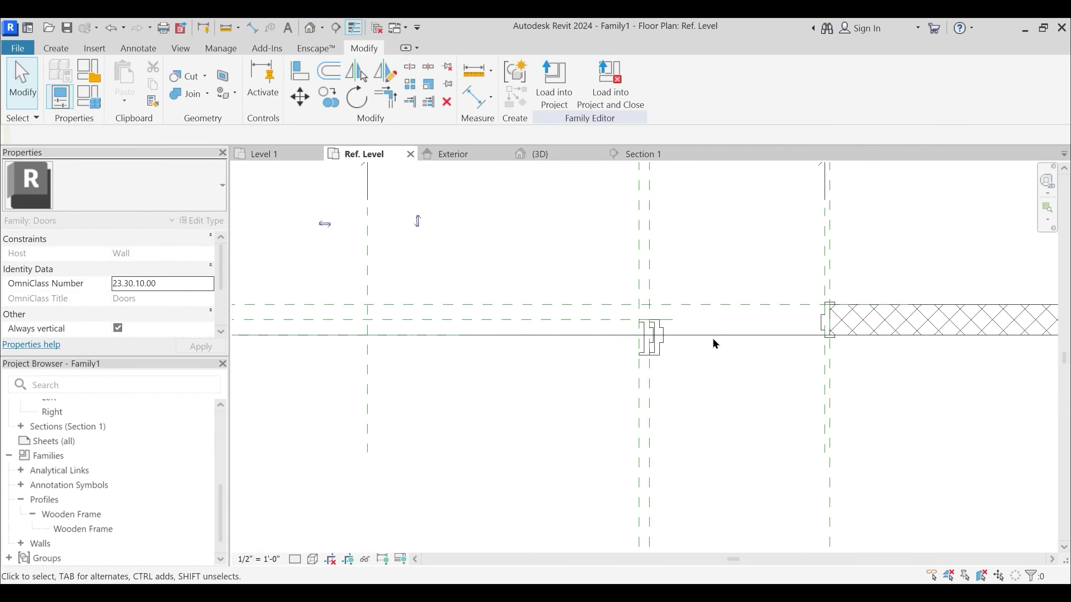
Unpin the Center (Front/Back) reference plane and extend its right end past the jamb into the wall
{"action": "scroll", "coordinate": [677, 332], "scroll_direction": "up", "scroll_amount": 2}
{"action": "left_click", "coordinate": [661, 315]}
{"action": "key", "text": "Escape"}
{"action": "scroll", "coordinate": [674, 318], "scroll_direction": "down", "scroll_amount": 1}
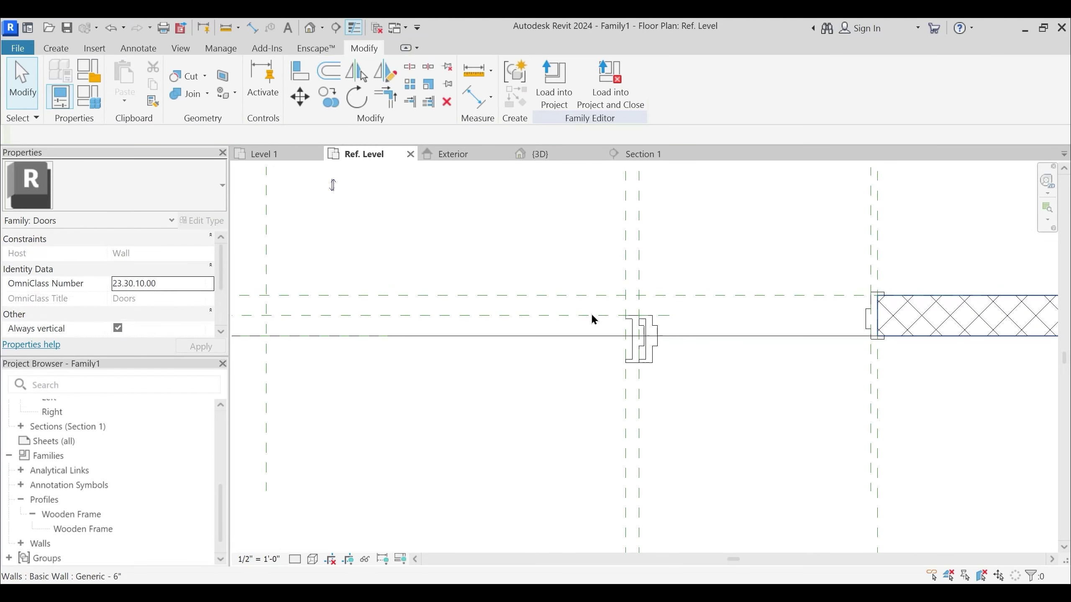
{"action": "left_click", "coordinate": [588, 315]}
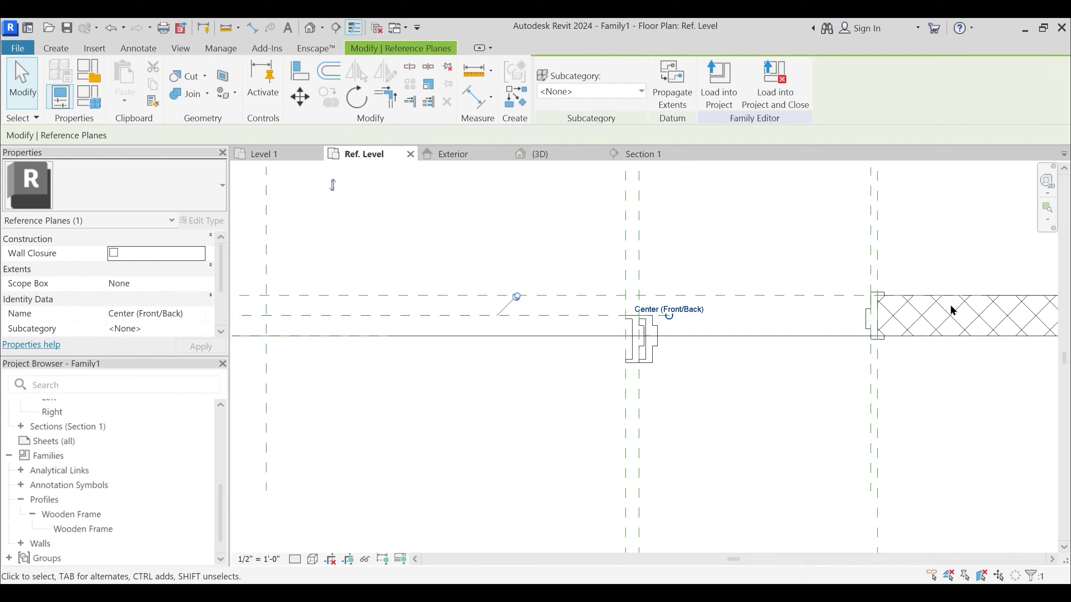
{"action": "scroll", "coordinate": [675, 317], "scroll_direction": "up", "scroll_amount": 1}
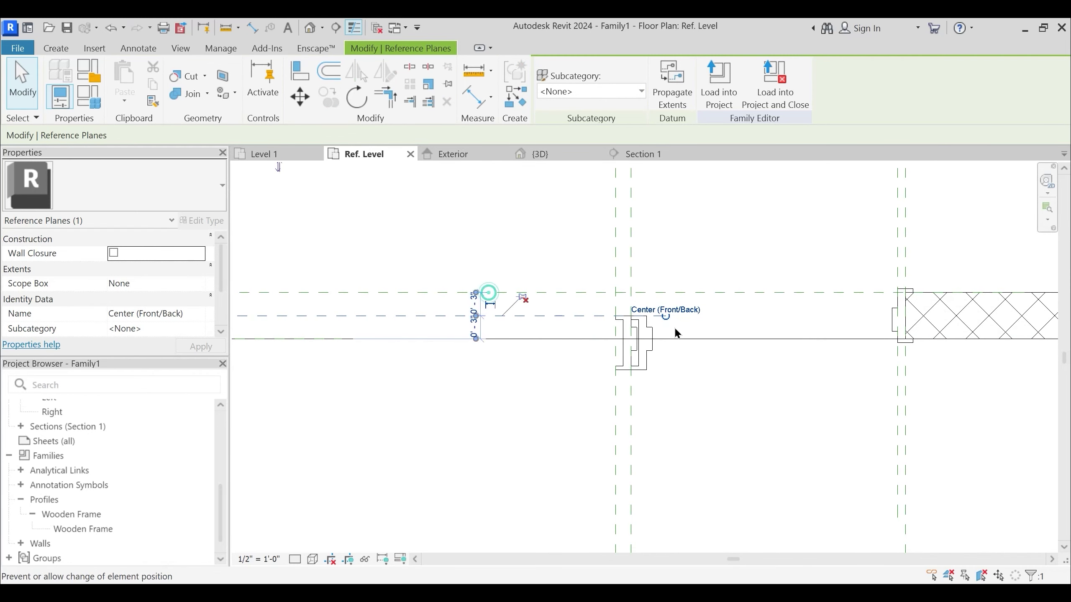
{"action": "left_click_drag", "start_coordinate": [666, 317], "coordinate": [977, 316]}
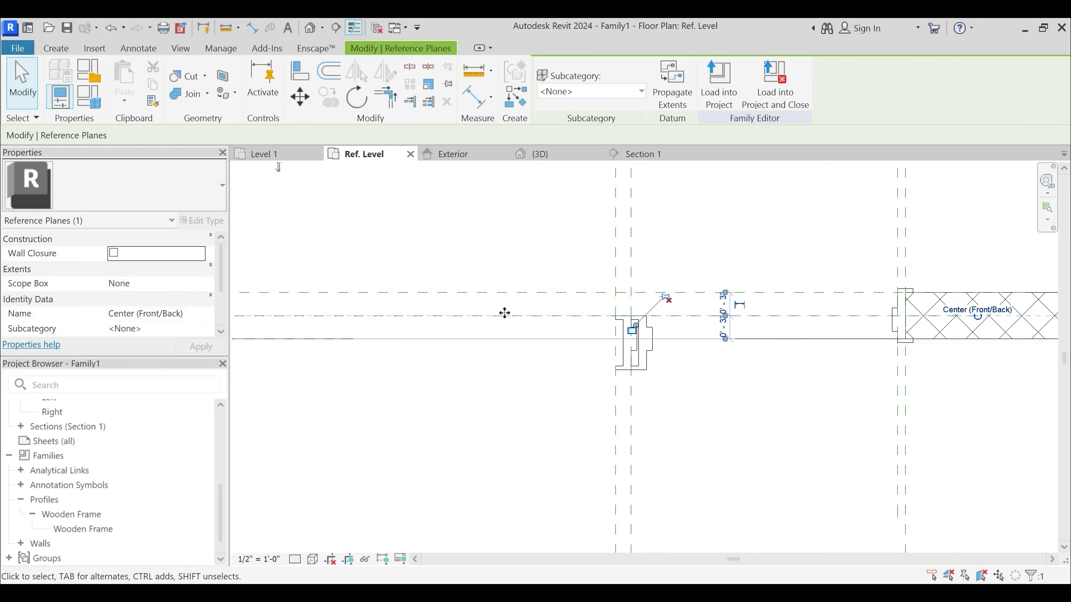
{"action": "key", "text": "Escape"}
{"action": "left_click", "coordinate": [615, 315]}
{"action": "key", "text": "Escape"}
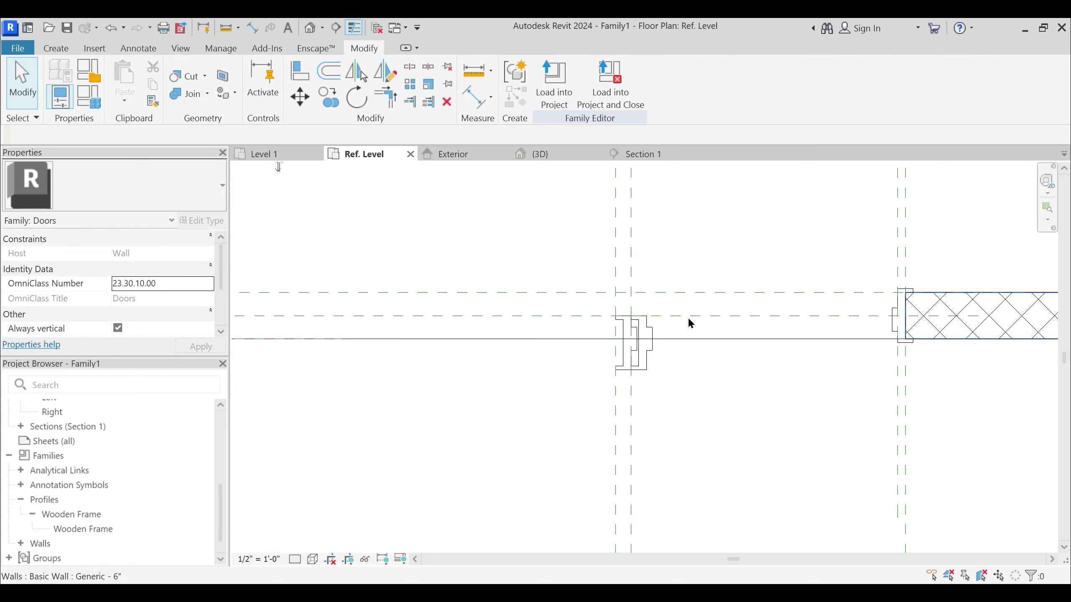
{"action": "left_click", "coordinate": [688, 315]}
{"action": "key", "text": "Escape"}
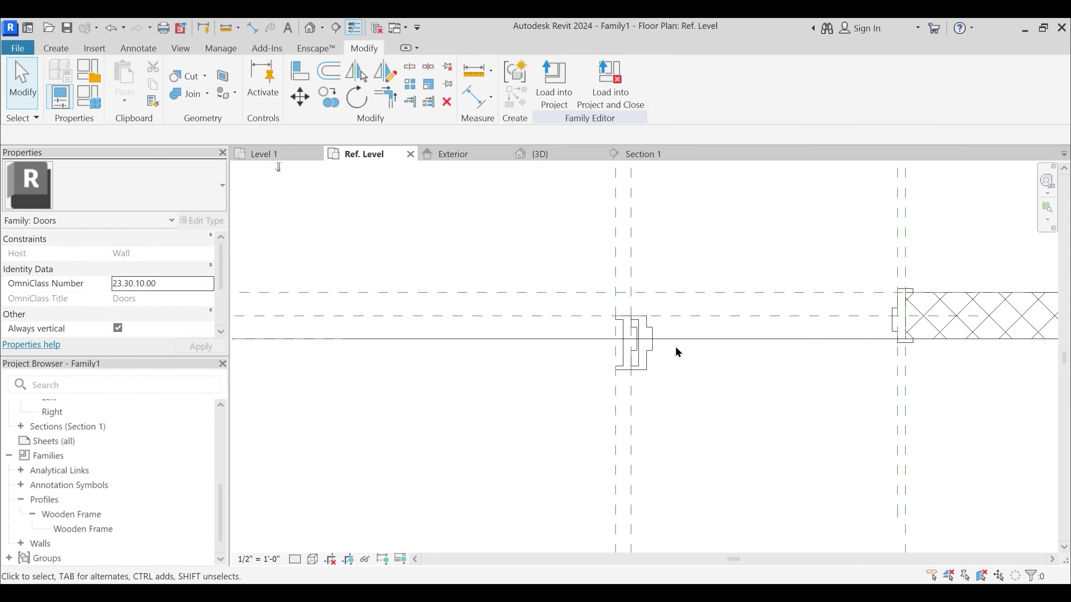
Associate the material of the outermost mullion sweep with the Wooden Frame Material parameter
{"action": "left_click", "coordinate": [653, 340]}
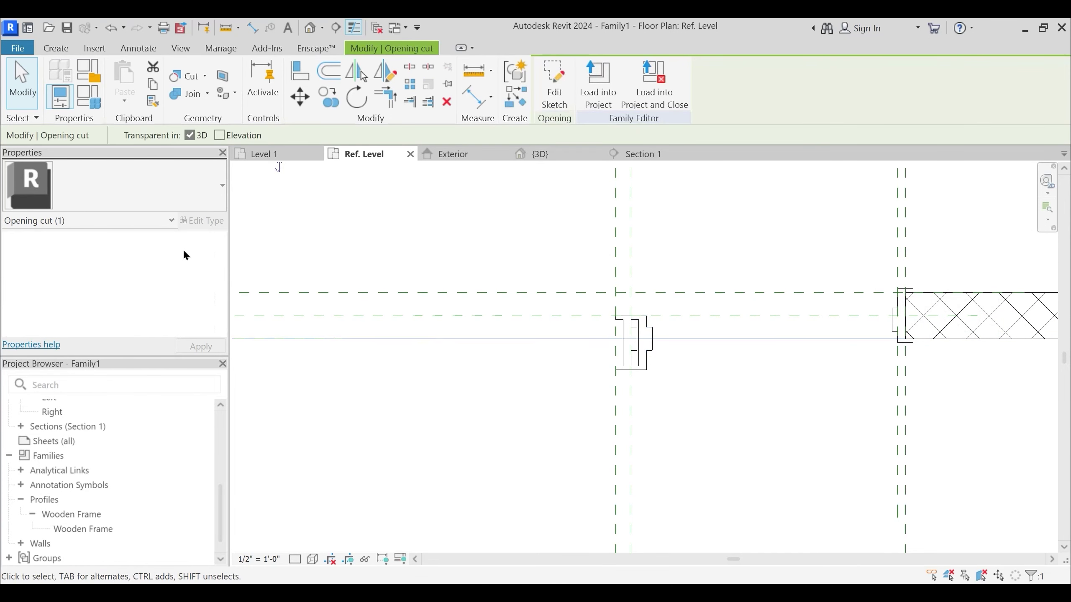
{"action": "left_click", "coordinate": [648, 354]}
{"action": "left_click", "coordinate": [210, 329]}
{"action": "left_click", "coordinate": [596, 220]}
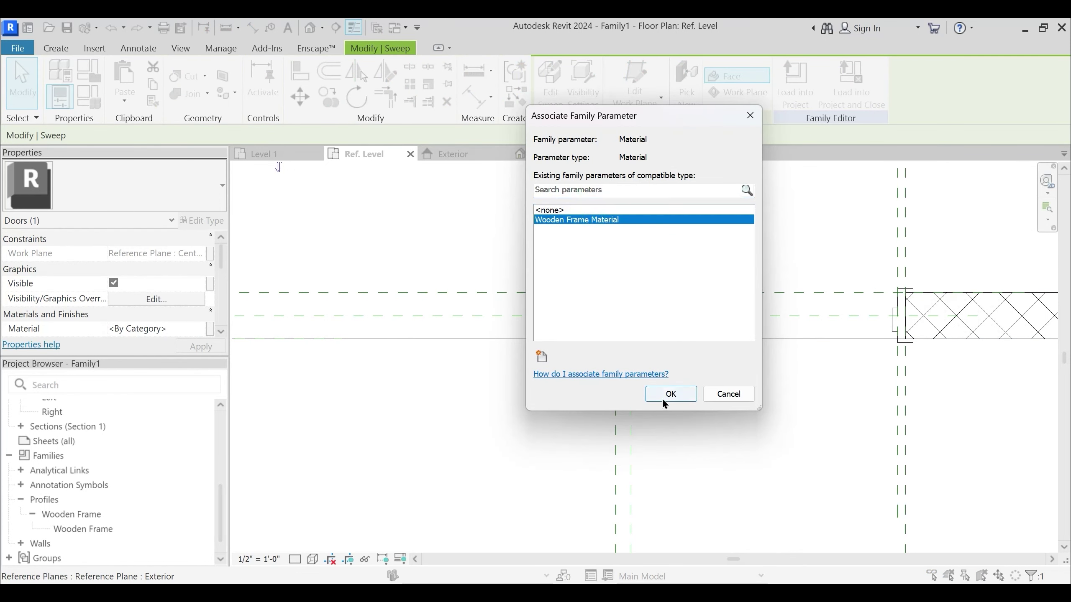
{"action": "left_click", "coordinate": [671, 394]}
Set the profile angle of the selected mullion sweep to 180°
{"action": "scroll", "coordinate": [157, 316], "scroll_direction": "down", "scroll_amount": 4}
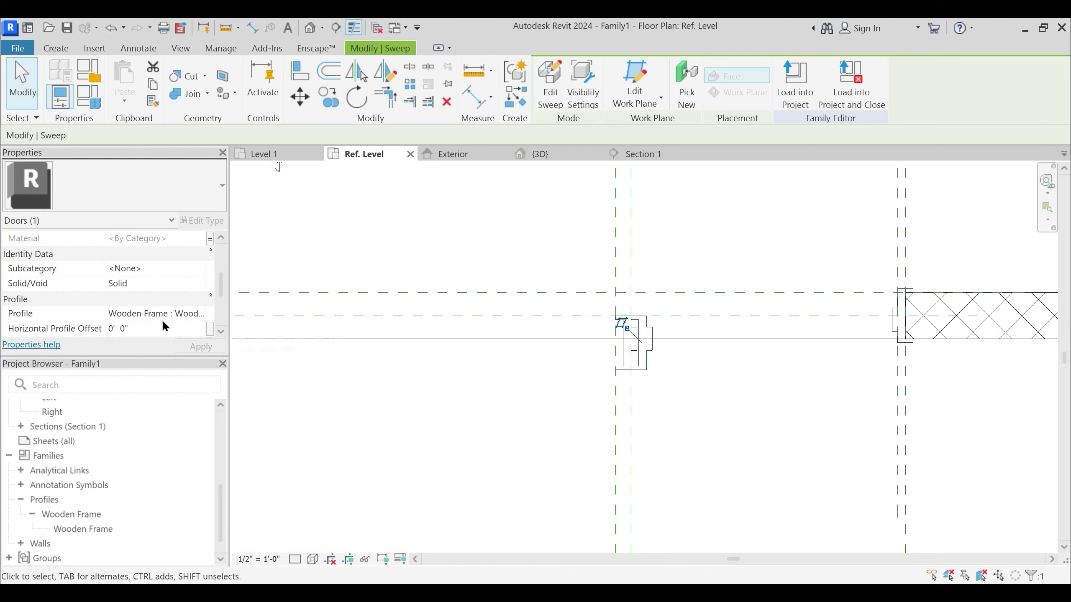
{"action": "scroll", "coordinate": [163, 328], "scroll_direction": "down", "scroll_amount": 3}
{"action": "left_click", "coordinate": [153, 297]}
{"action": "type", "text": "18"}
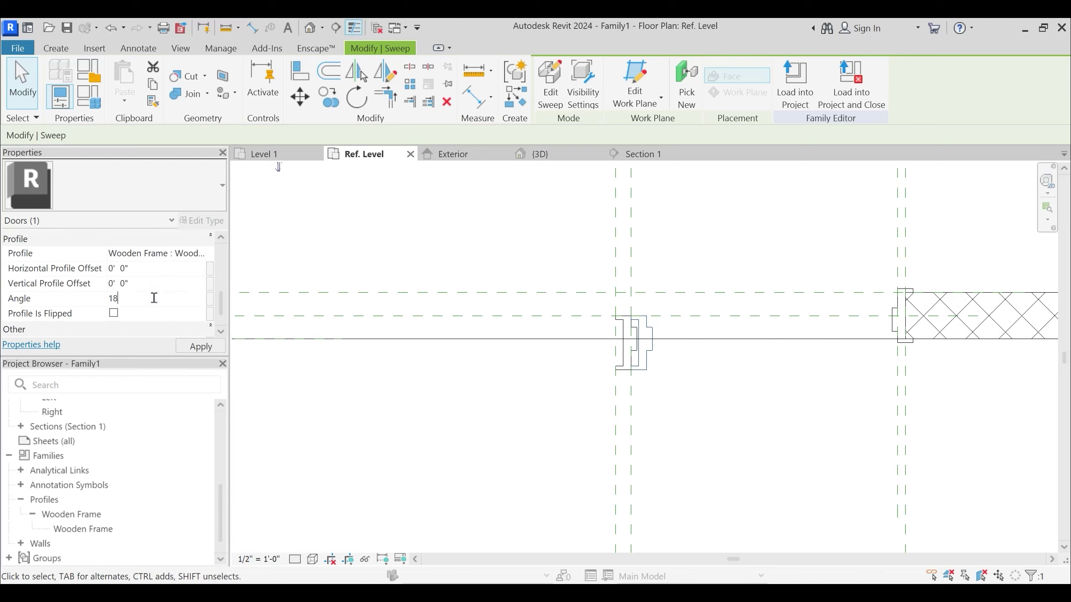
{"action": "type", "text": "0"}
{"action": "key", "text": "Return"}
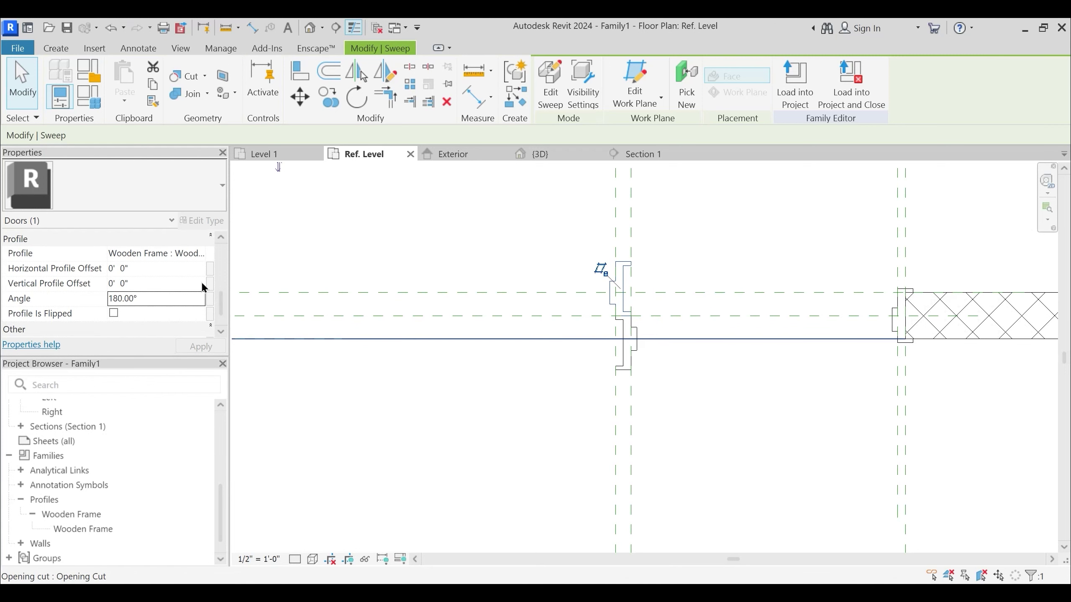
Associate this sweep's vertical profile offset with the Frame Vertical Offset parameter
{"action": "left_click", "coordinate": [210, 283]}
{"action": "left_click", "coordinate": [547, 279]}
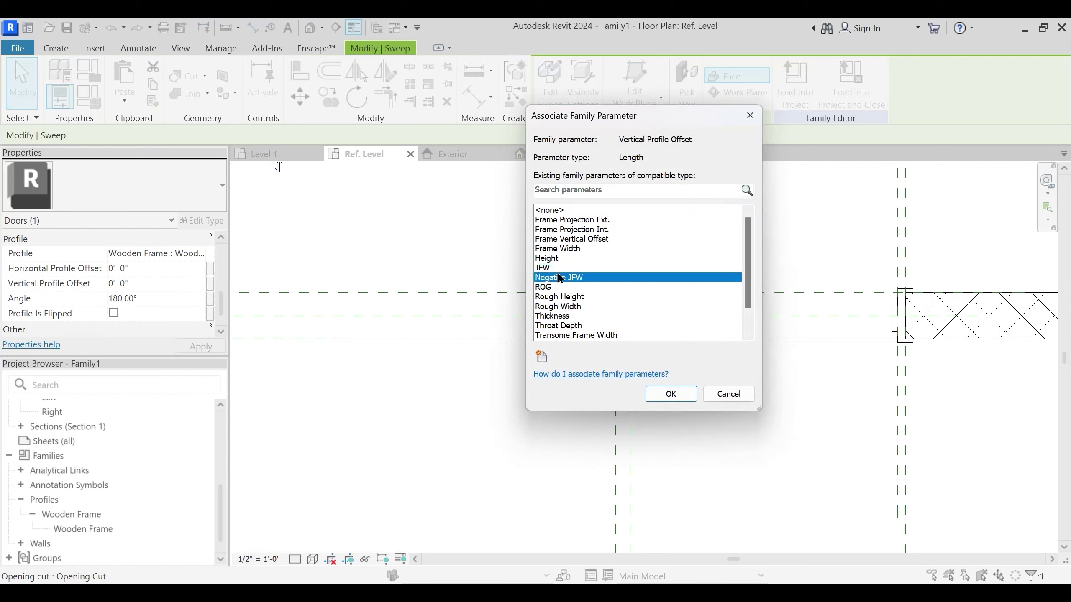
{"action": "left_click", "coordinate": [586, 239]}
{"action": "left_click", "coordinate": [671, 394]}
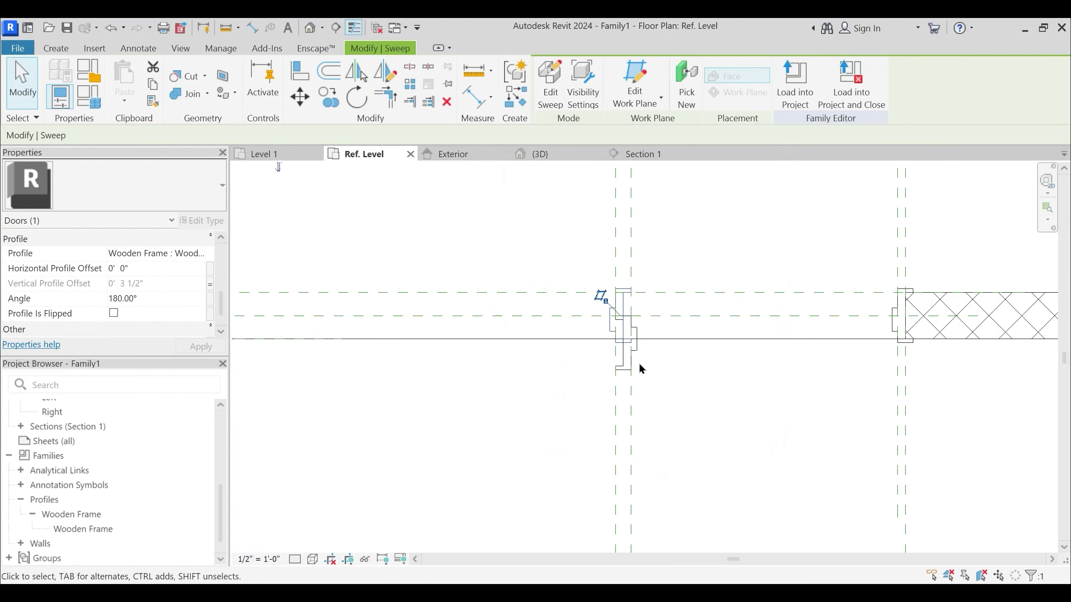
Associate the material of the other mullion sweep with the Wooden Frame Material parameter
{"action": "left_click", "coordinate": [626, 360]}
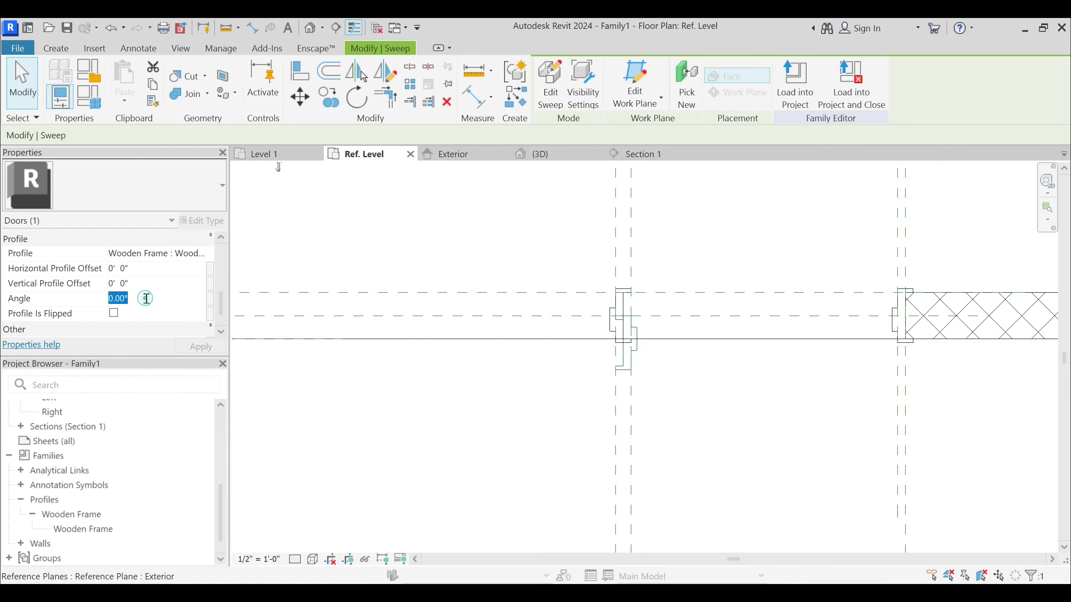
{"action": "scroll", "coordinate": [163, 291], "scroll_direction": "up", "scroll_amount": 2}
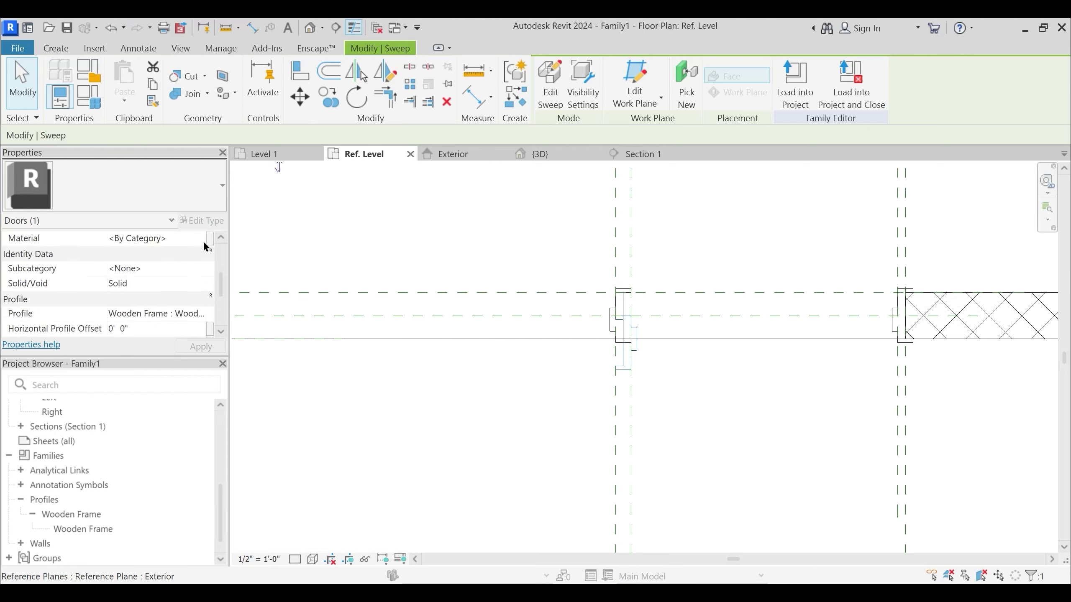
{"action": "left_click", "coordinate": [208, 237]}
{"action": "left_click", "coordinate": [595, 219]}
{"action": "left_click", "coordinate": [674, 393]}
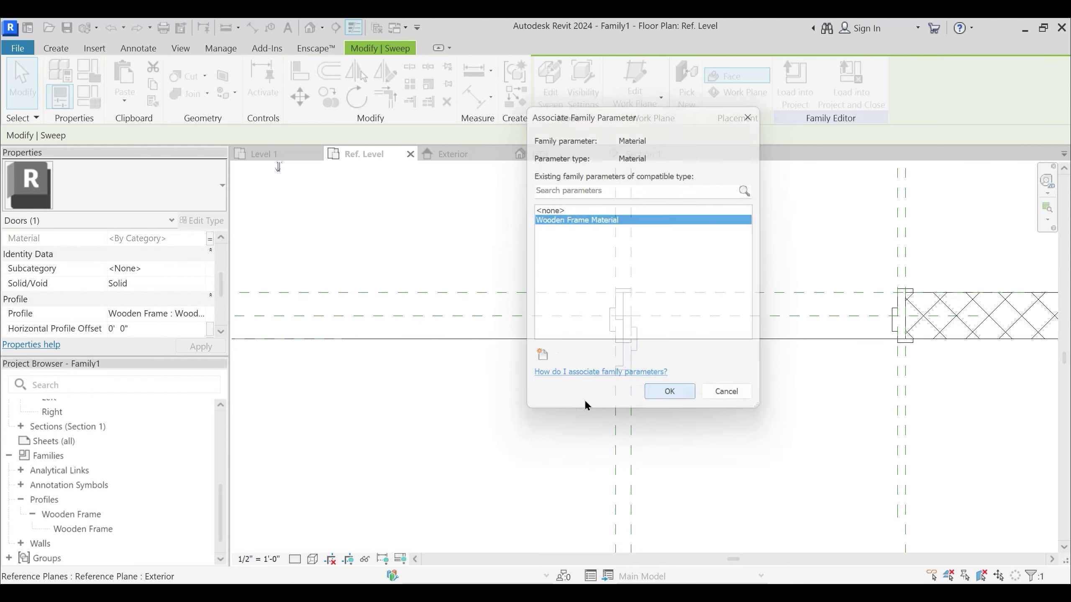
Set the second mullion sweep's profile angle to 180° and flip its profile
{"action": "scroll", "coordinate": [157, 319], "scroll_direction": "down", "scroll_amount": 2}
{"action": "left_click", "coordinate": [145, 329]}
{"action": "type", "text": "180.00"}
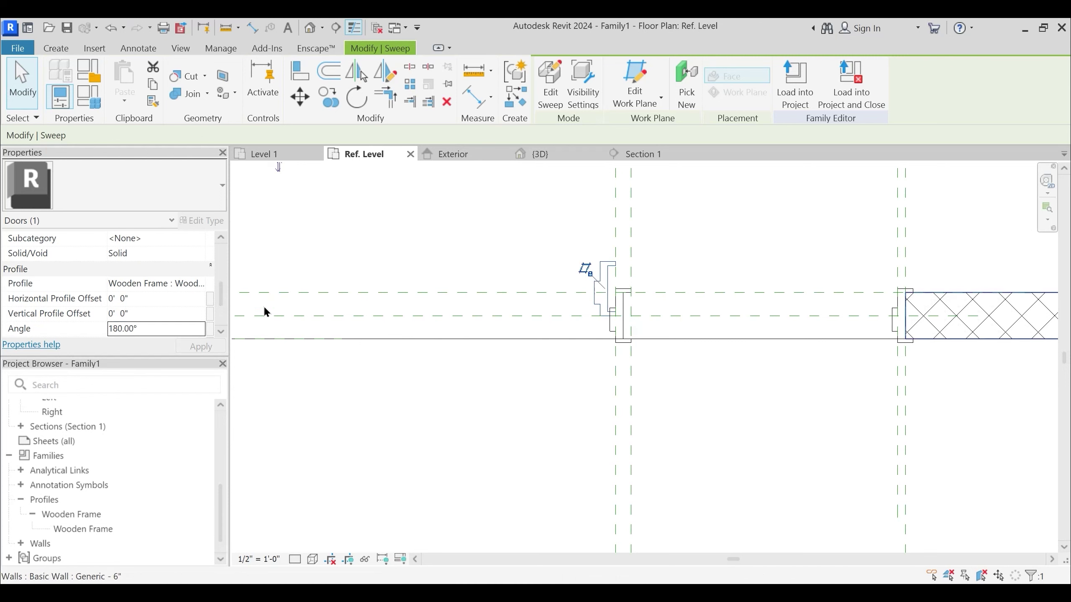
{"action": "scroll", "coordinate": [170, 311], "scroll_direction": "down", "scroll_amount": 1}
{"action": "left_click", "coordinate": [113, 313]}
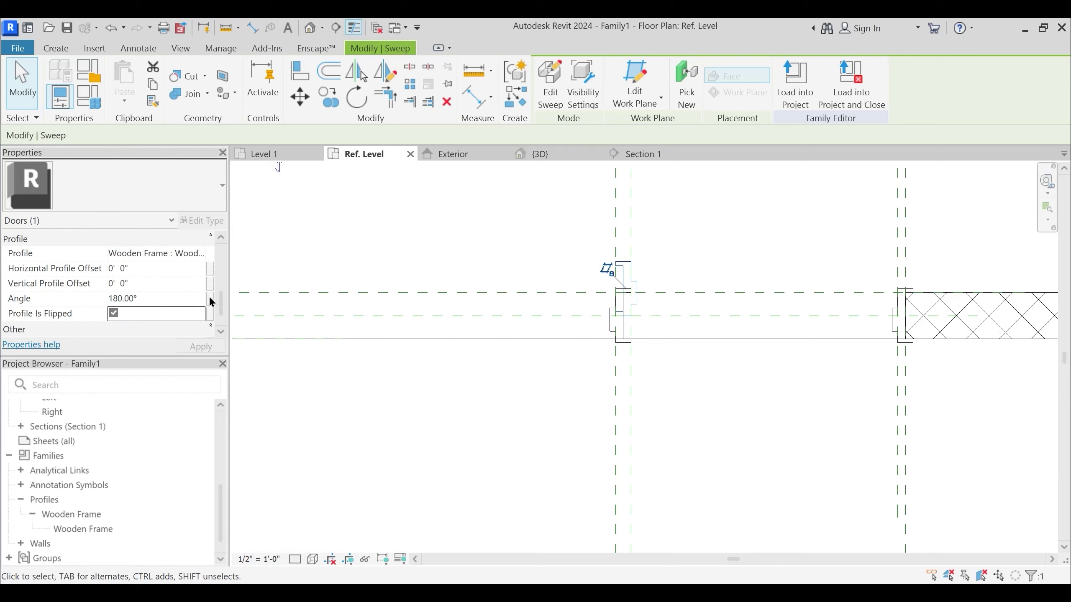
Link the second mullion sweep's vertical profile offset to the Frame Vertical Offset parameter
{"action": "left_click", "coordinate": [210, 282]}
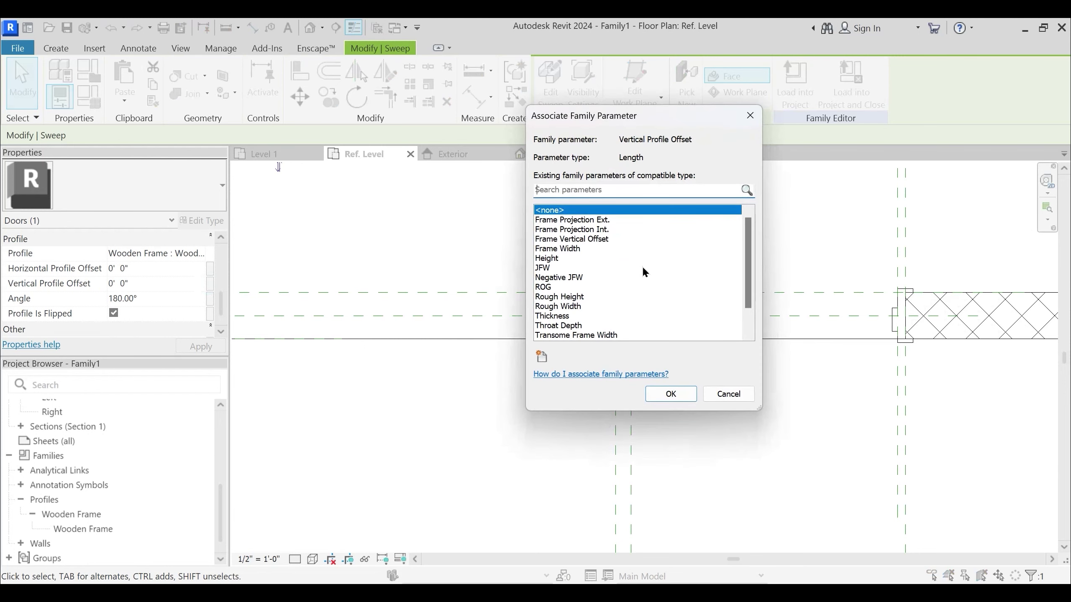
{"action": "left_click", "coordinate": [590, 239]}
{"action": "left_click", "coordinate": [671, 393]}
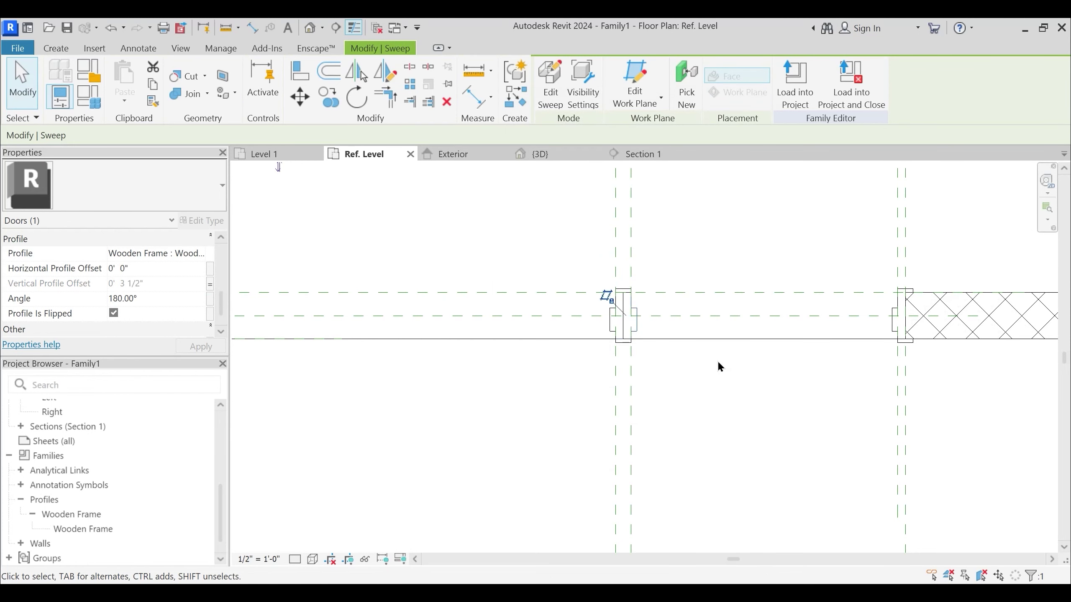
Join the geometry of the two half-frame sweeps that form the mullion
{"action": "left_click", "coordinate": [653, 200]}
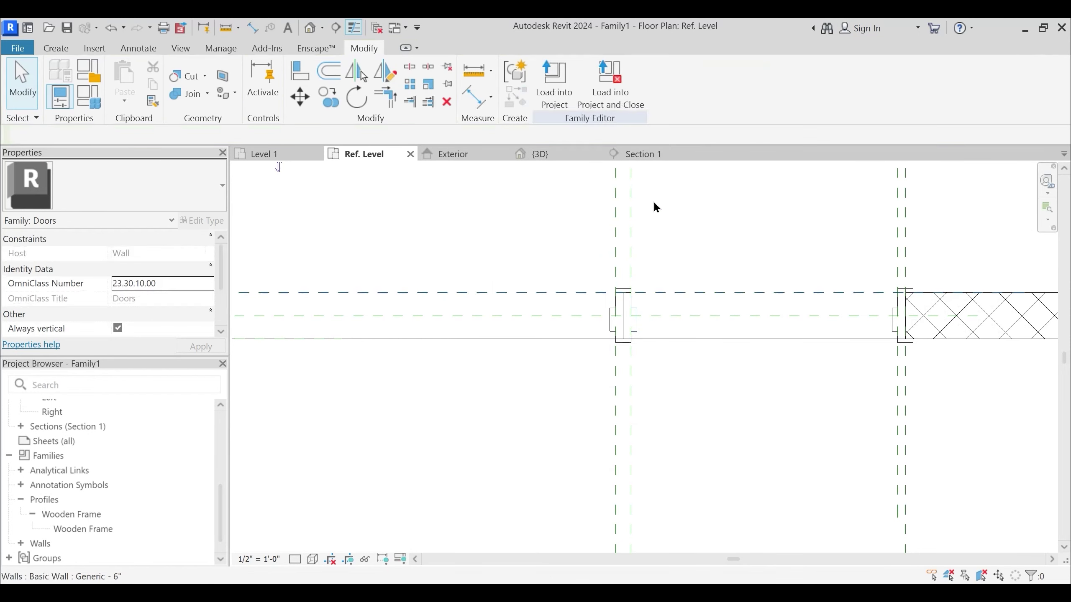
{"action": "left_click", "coordinate": [185, 94]}
{"action": "key", "text": "Escape"}
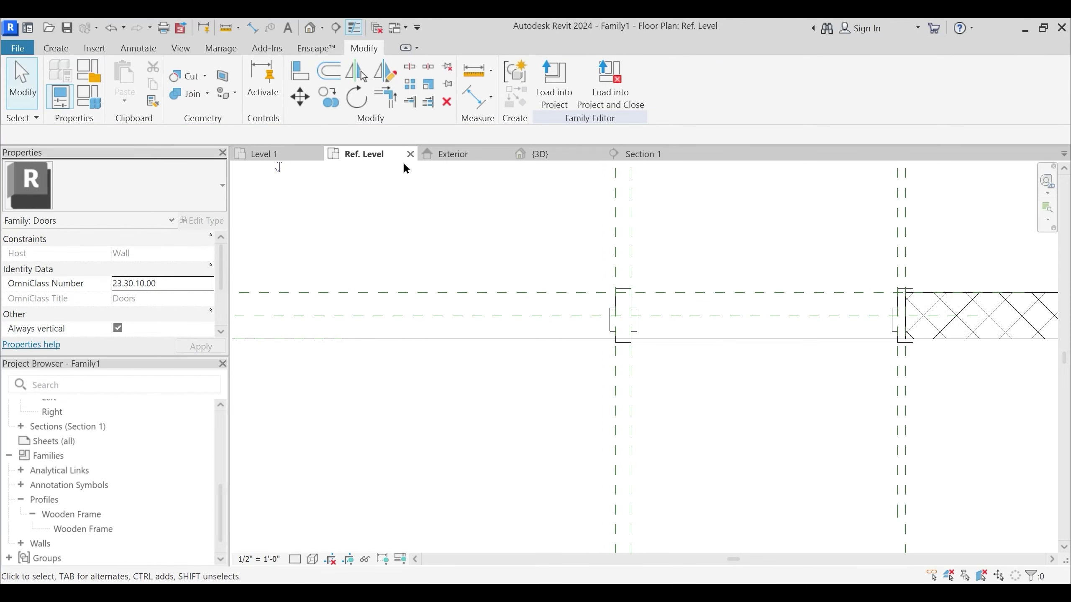
Join the new vertical mullion to the horizontal transom above it in the 3D view
{"action": "left_click", "coordinate": [548, 152]}
{"action": "middle_click_drag", "start_coordinate": [616, 276], "coordinate": [528, 349], "text": "shift"}
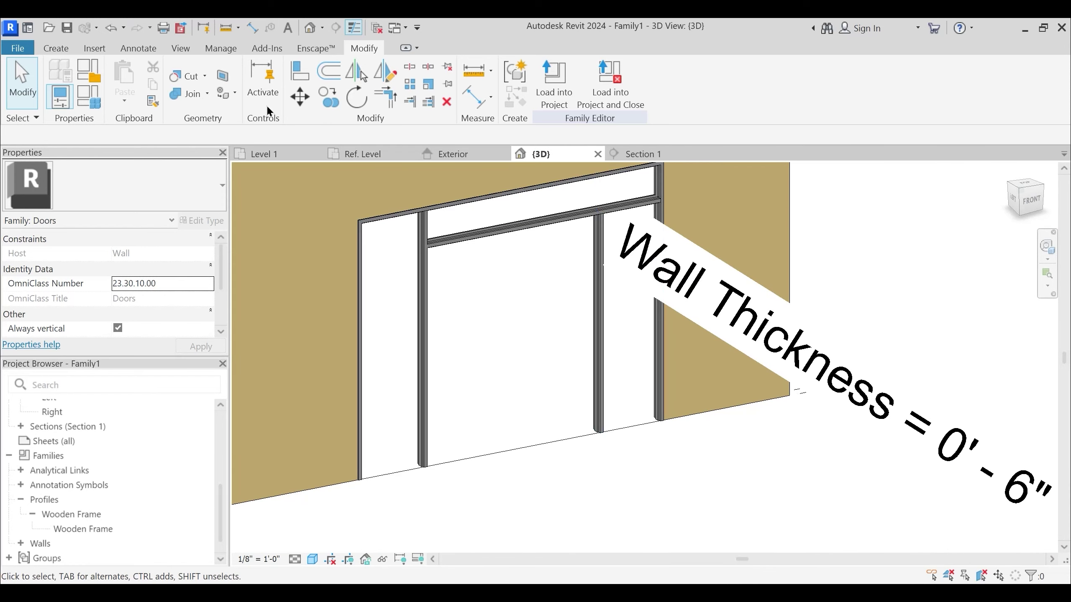
{"action": "left_click", "coordinate": [193, 94]}
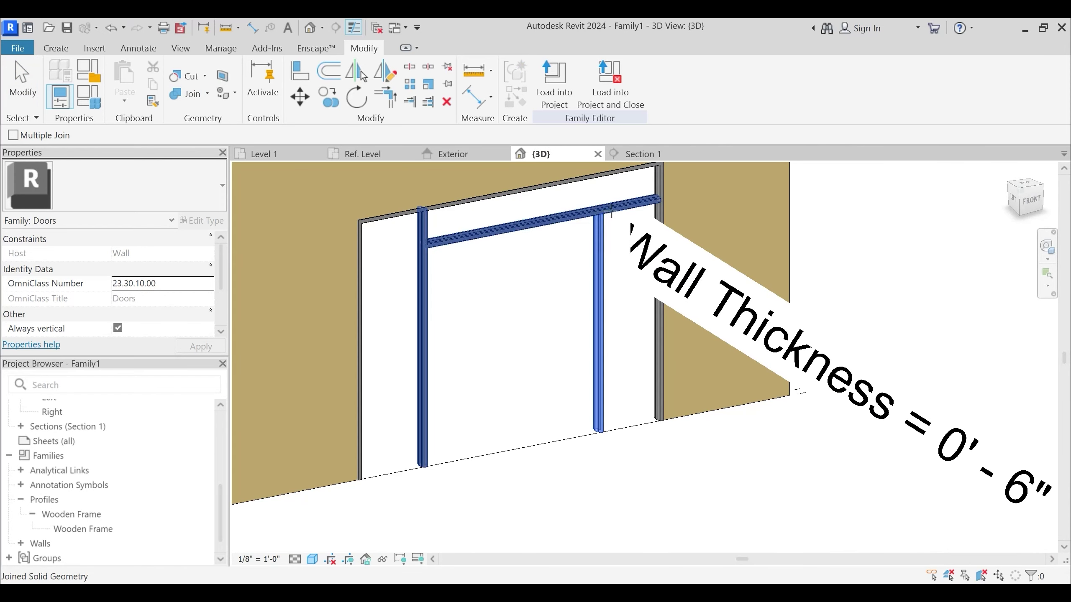
{"action": "key", "text": "Escape"}
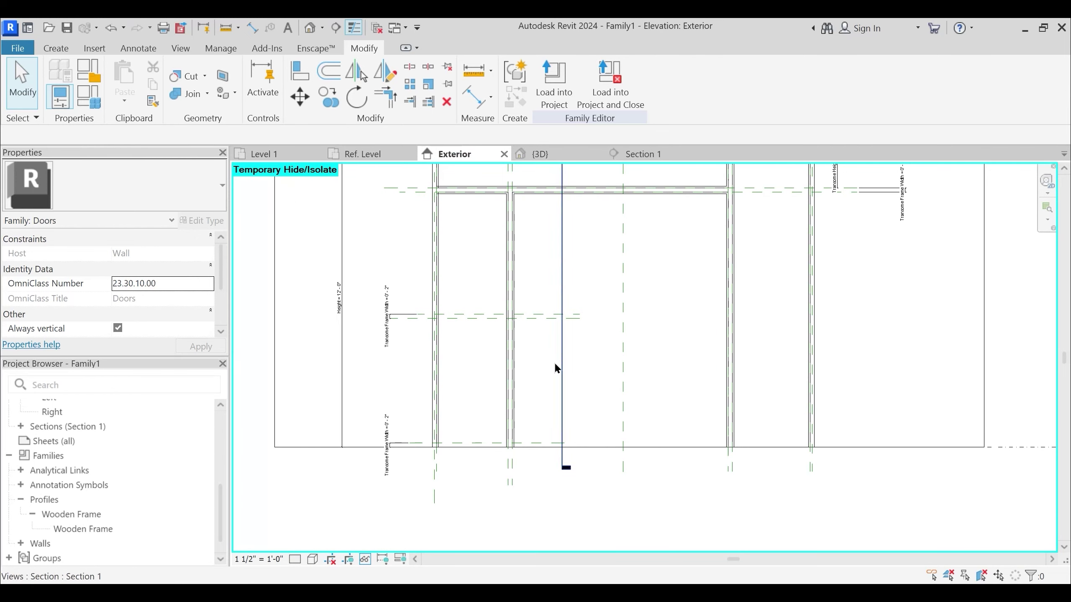
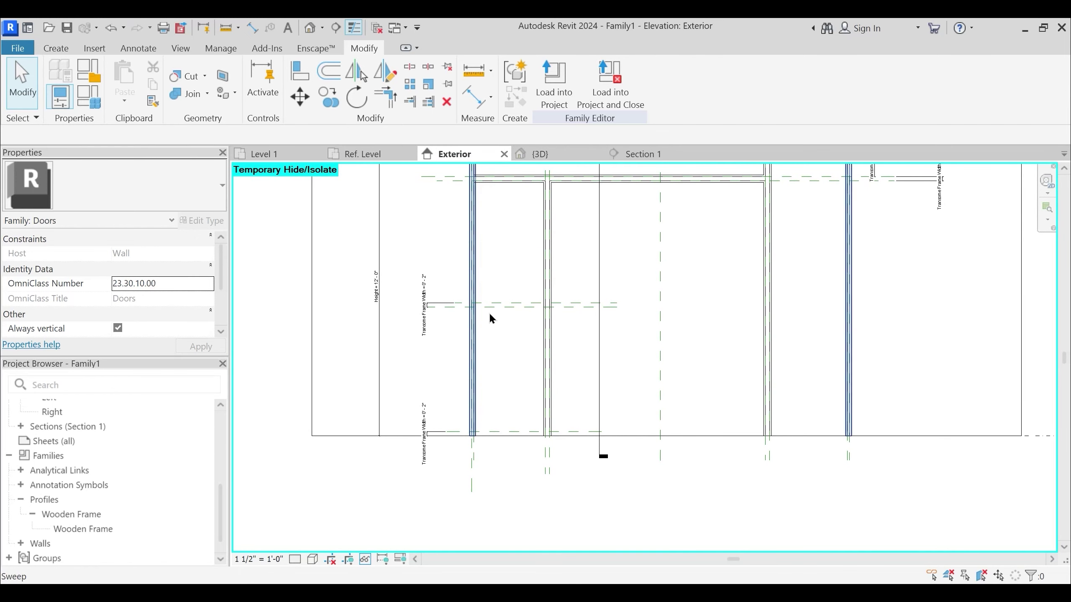
Move the Section 1 line in the Exterior elevation into the left sidelight bay, between the left jamb and the neighbouring mullion
{"action": "left_click", "coordinate": [609, 298]}
{"action": "left_click_drag", "start_coordinate": [608, 298], "coordinate": [520, 308]}
{"action": "key", "text": "Escape"}
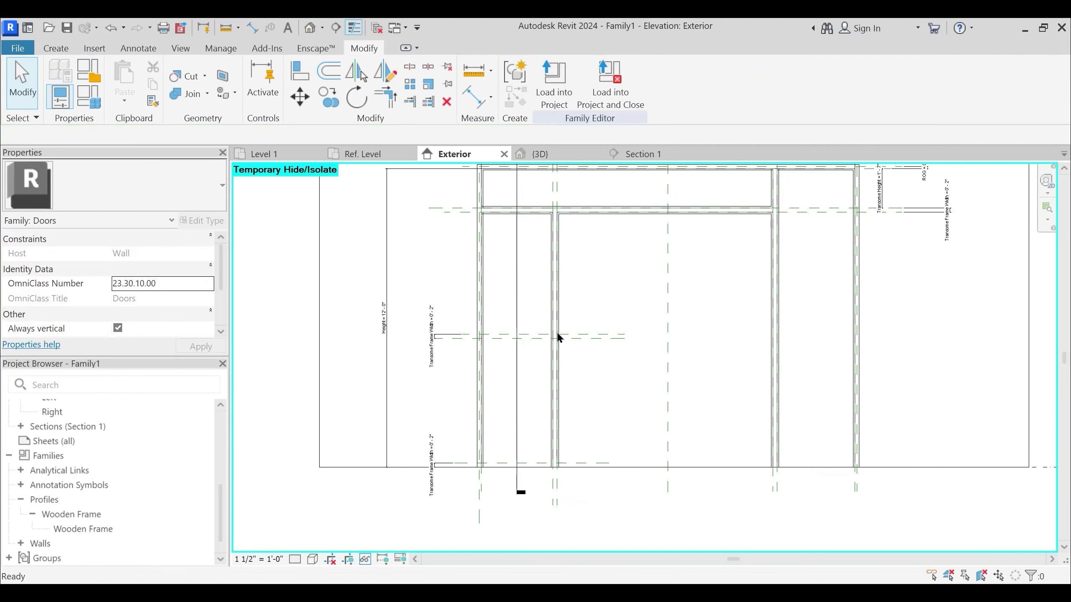
{"action": "left_click", "coordinate": [518, 428]}
{"action": "mouse_move", "coordinate": [806, 330]}
{"action": "middle_mouse_down"}
{"action": "mouse_move", "coordinate": [707, 459]}
{"action": "mouse_move", "coordinate": [682, 406]}
{"action": "middle_mouse_up"}
{"action": "left_click_drag", "start_coordinate": [683, 414], "coordinate": [545, 411]}
{"action": "scroll", "coordinate": [615, 410], "scroll_direction": "up", "scroll_amount": 3}
{"action": "left_click_drag", "start_coordinate": [590, 313], "coordinate": [521, 321]}
{"action": "left_click", "coordinate": [641, 366]}
{"action": "middle_click_drag", "start_coordinate": [653, 370], "coordinate": [697, 336]}
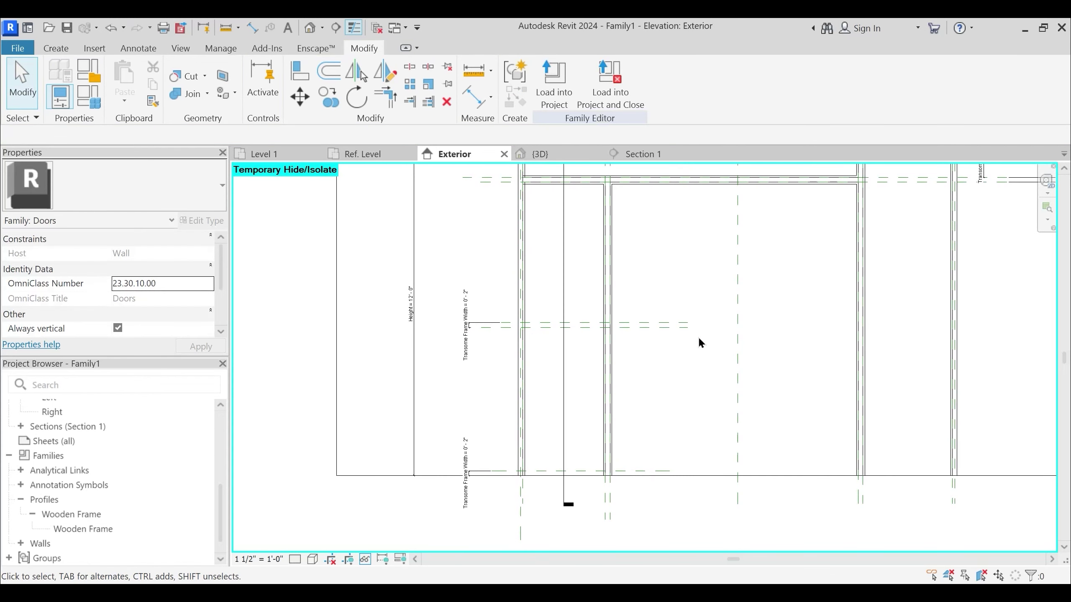
Start a sweep with a sketched path and pick the reference plane just above the floor as its path line, locking the line to it
{"action": "left_click", "coordinate": [61, 47]}
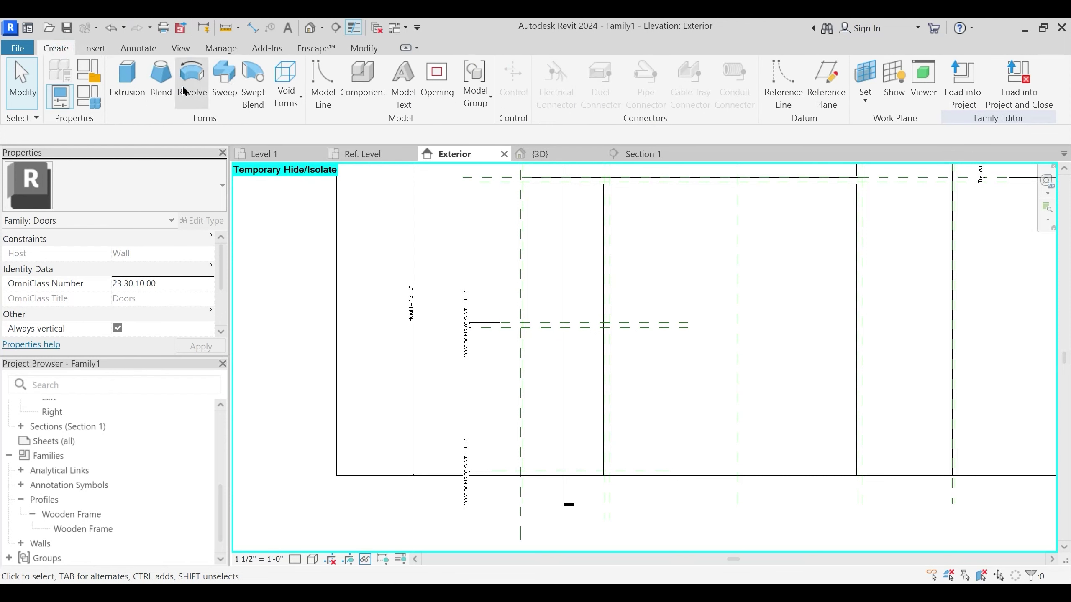
{"action": "left_click", "coordinate": [223, 79]}
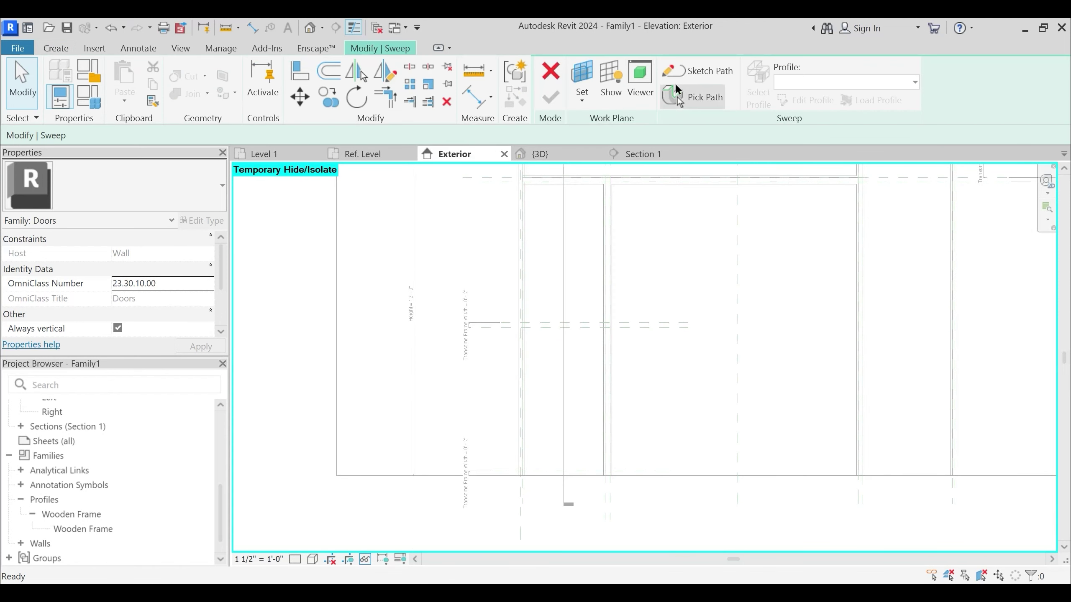
{"action": "left_click", "coordinate": [708, 67]}
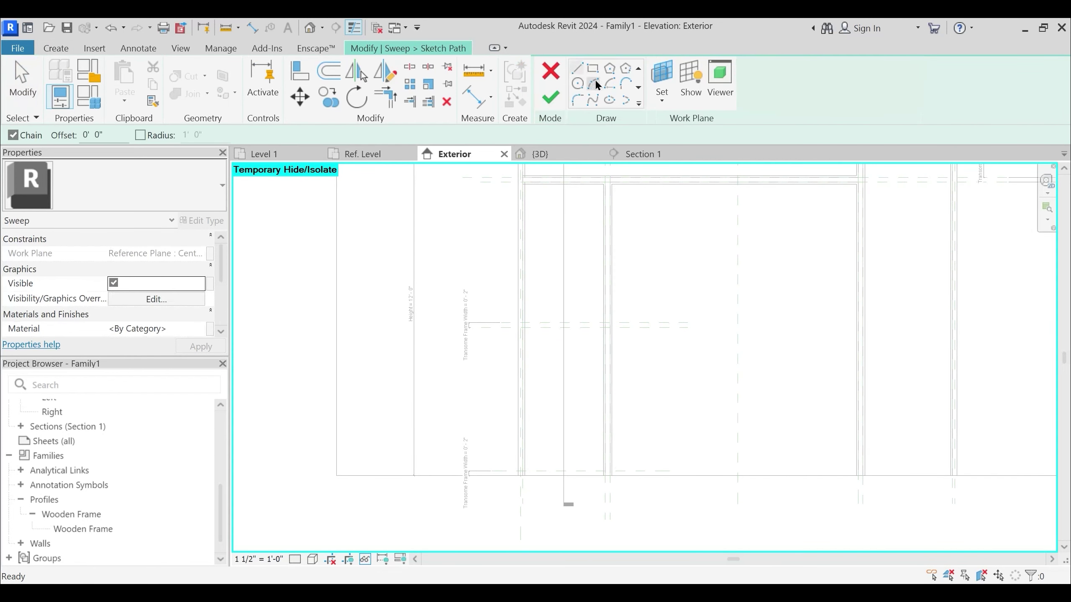
{"action": "left_click", "coordinate": [577, 100]}
{"action": "left_click", "coordinate": [582, 472]}
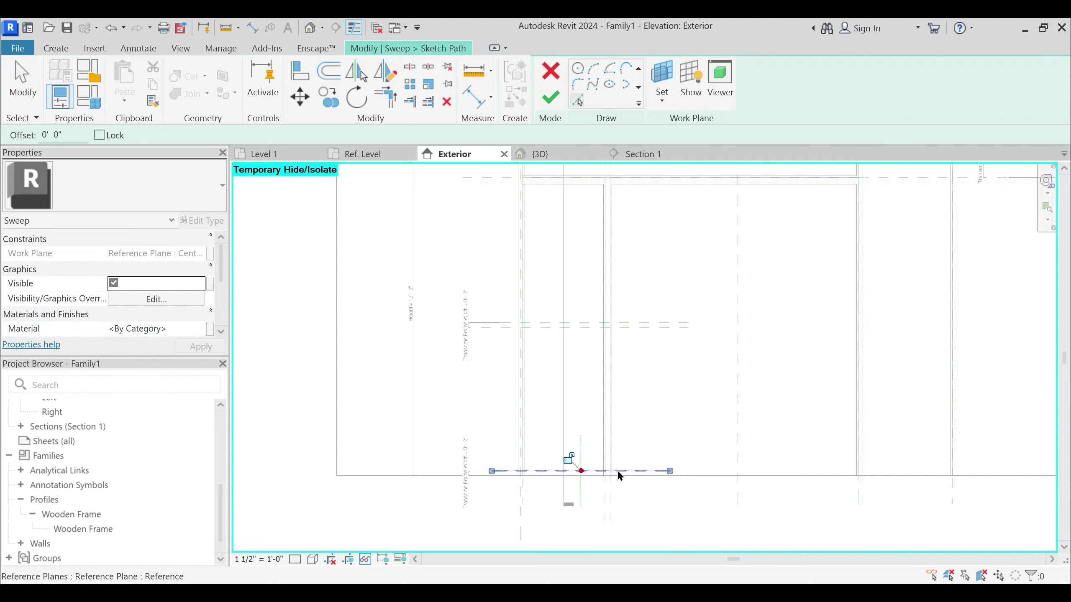
{"action": "middle_click_drag", "start_coordinate": [655, 425], "coordinate": [647, 362]}
Align and lock both ends of the bottom rail path to the jamb and mullion reference planes bounding the left bay, and finish the path
{"action": "left_click", "coordinate": [299, 70]}
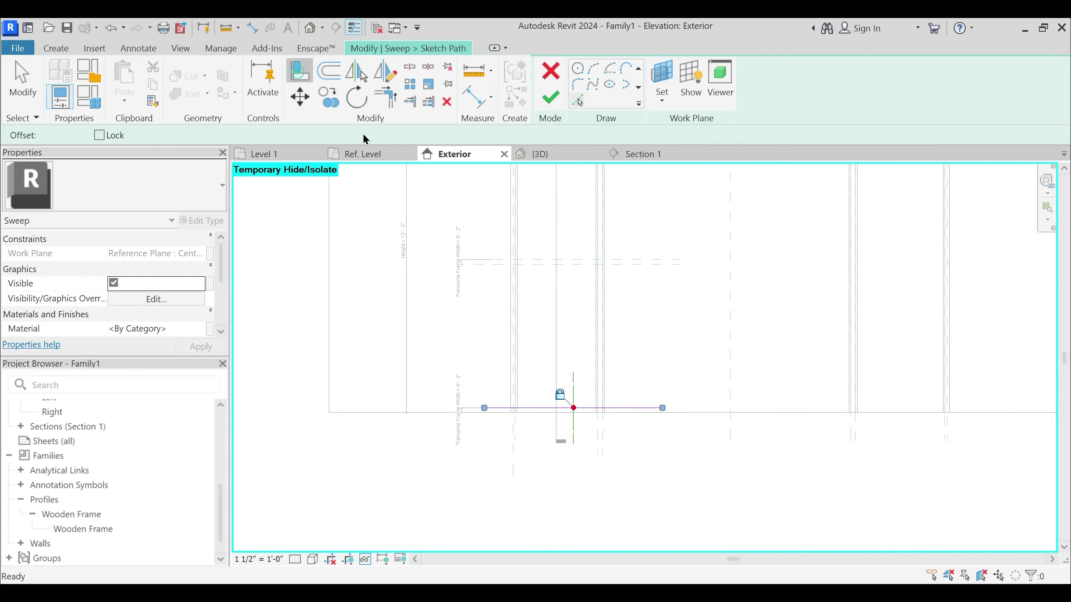
{"action": "scroll", "coordinate": [547, 453], "scroll_direction": "up", "scroll_amount": 2}
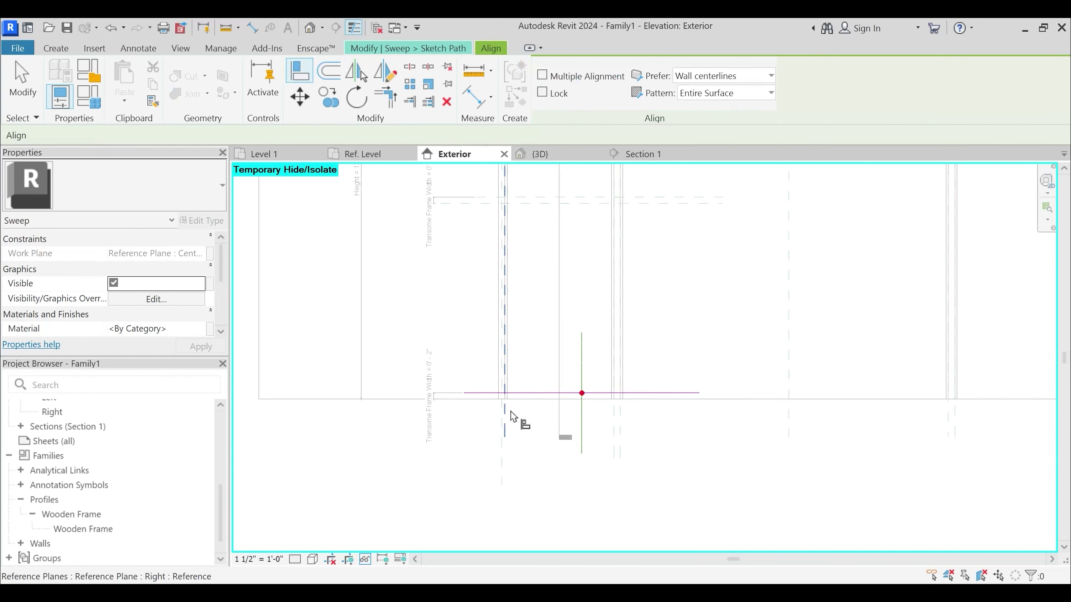
{"action": "left_click", "coordinate": [472, 395]}
{"action": "left_click", "coordinate": [615, 426]}
{"action": "left_click", "coordinate": [694, 394]}
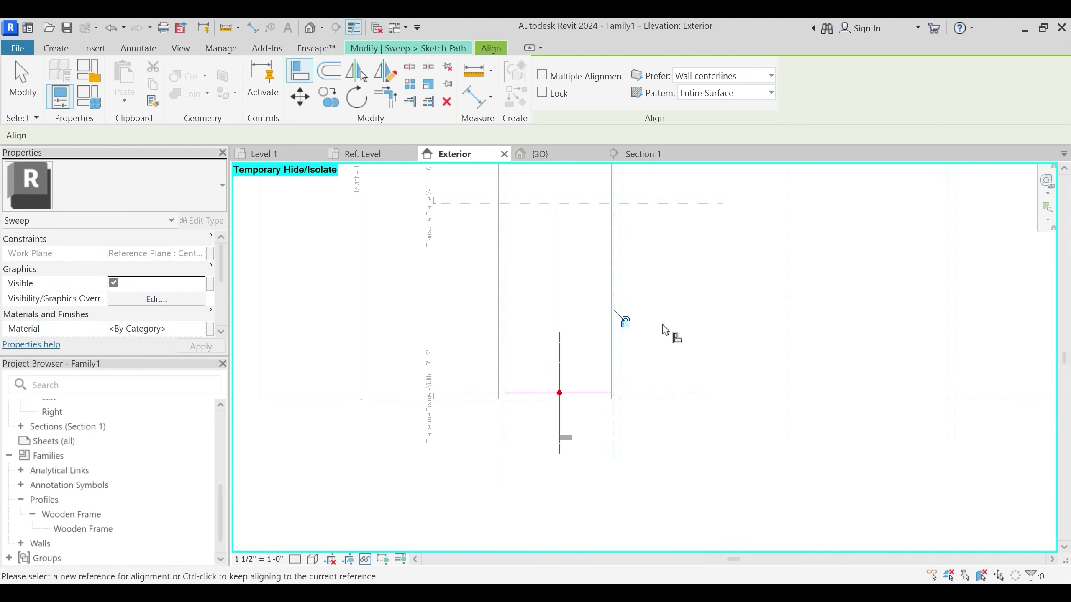
{"action": "left_click", "coordinate": [389, 50]}
{"action": "left_click", "coordinate": [550, 98]}
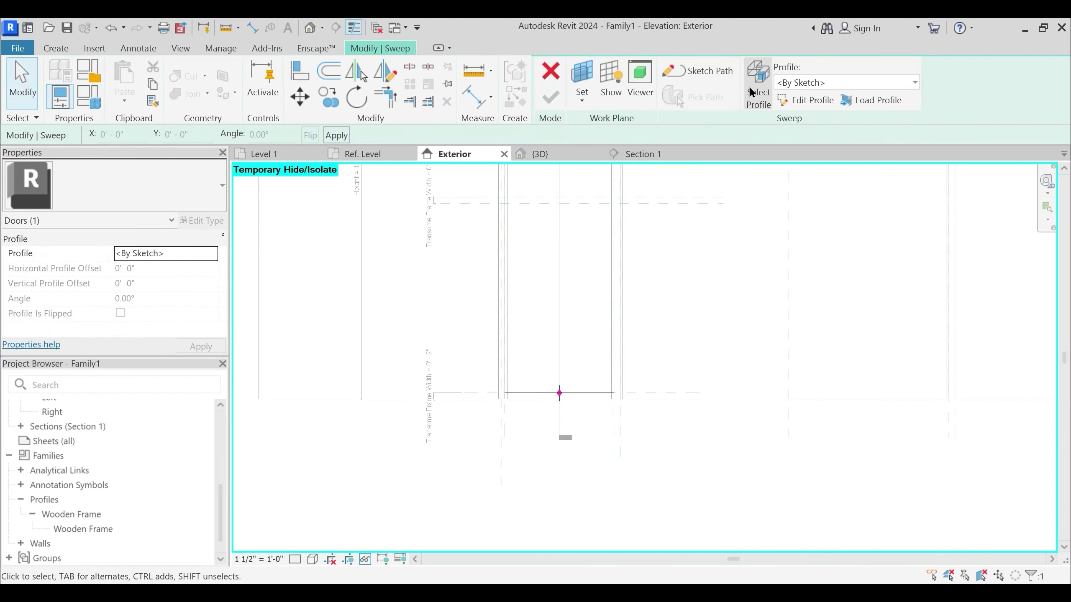
Assign the Wooden Frame profile to the bottom rail sweep and finish the sweep
{"action": "left_click", "coordinate": [801, 82]}
{"action": "left_click", "coordinate": [808, 117]}
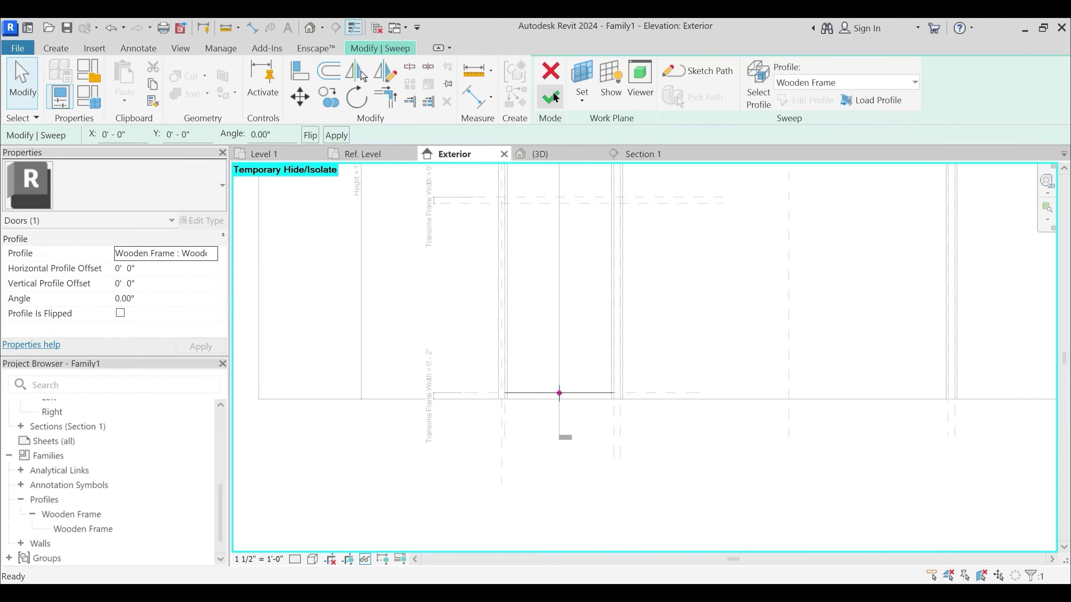
{"action": "left_click", "coordinate": [550, 98]}
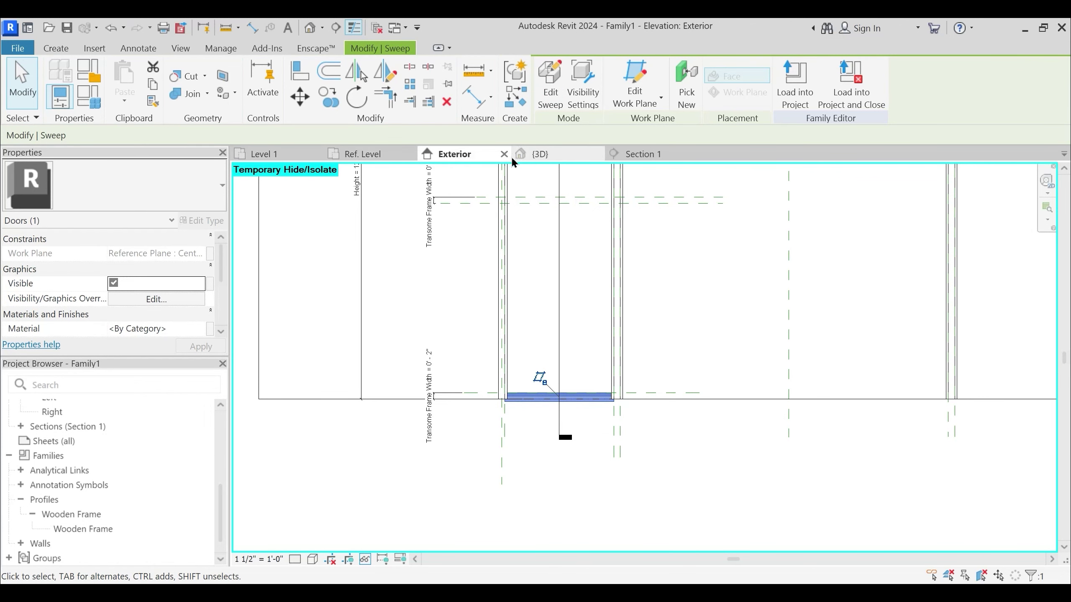
Try a second sweep whose path line is picked on the upper plane of the mid-height reference plane pair
{"action": "scroll", "coordinate": [545, 335], "scroll_direction": "up", "scroll_amount": 2}
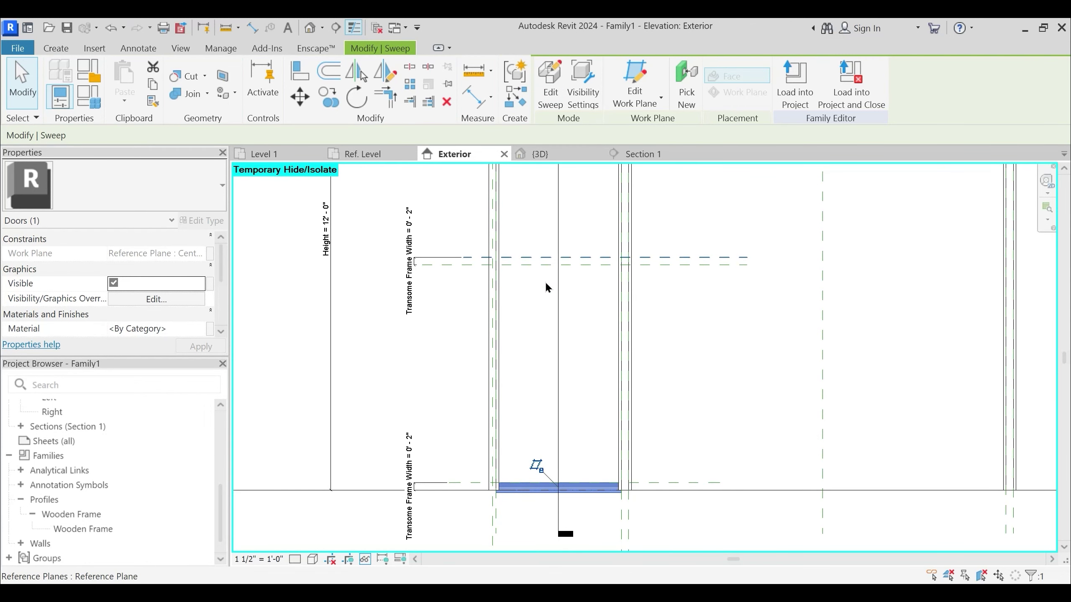
{"action": "left_click", "coordinate": [59, 49]}
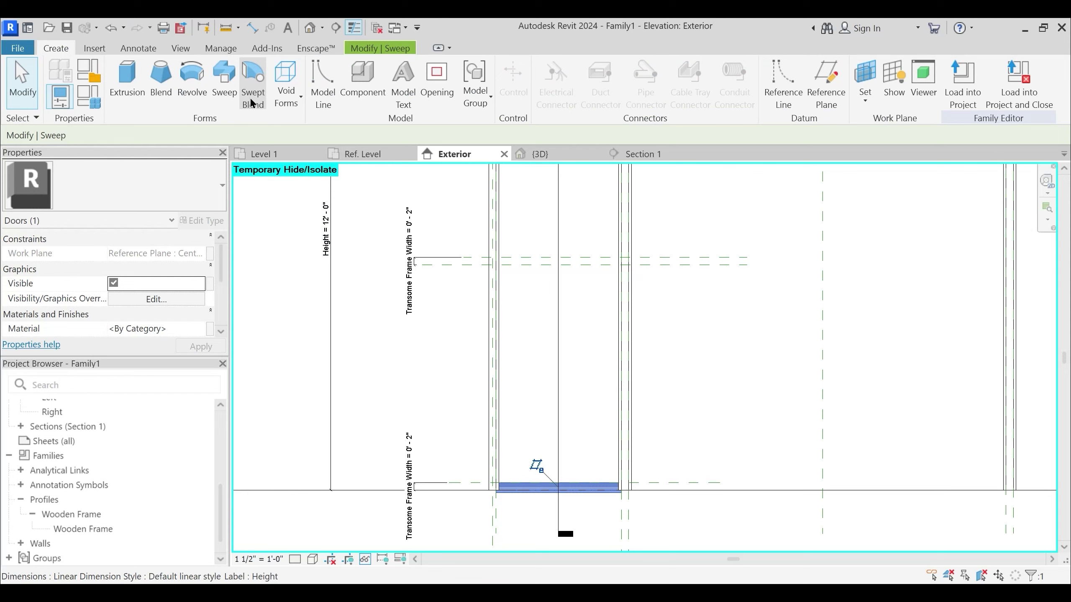
{"action": "left_click", "coordinate": [225, 86]}
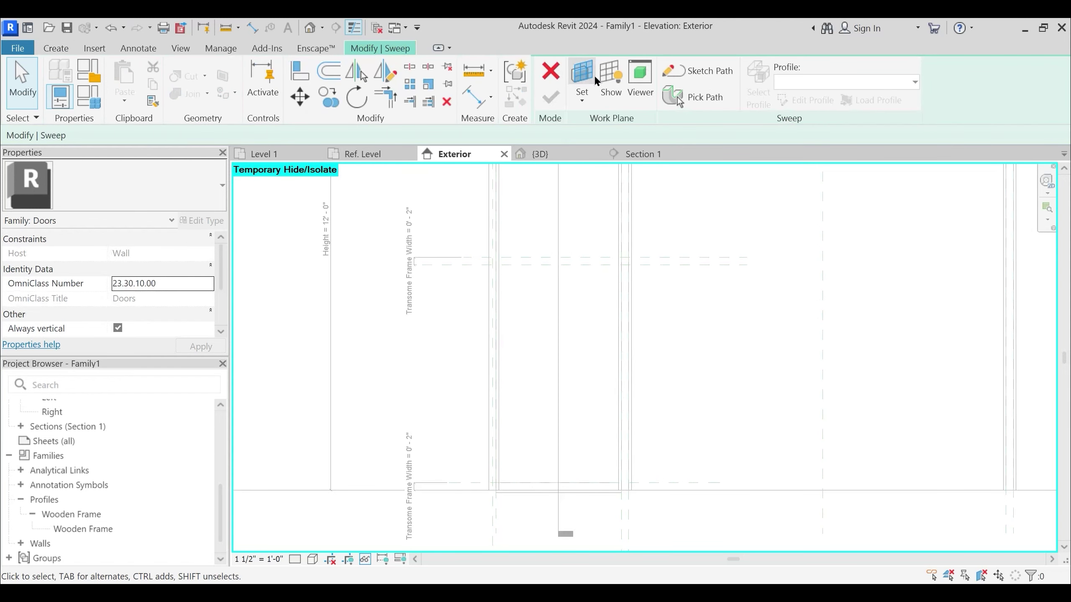
{"action": "left_click", "coordinate": [692, 70]}
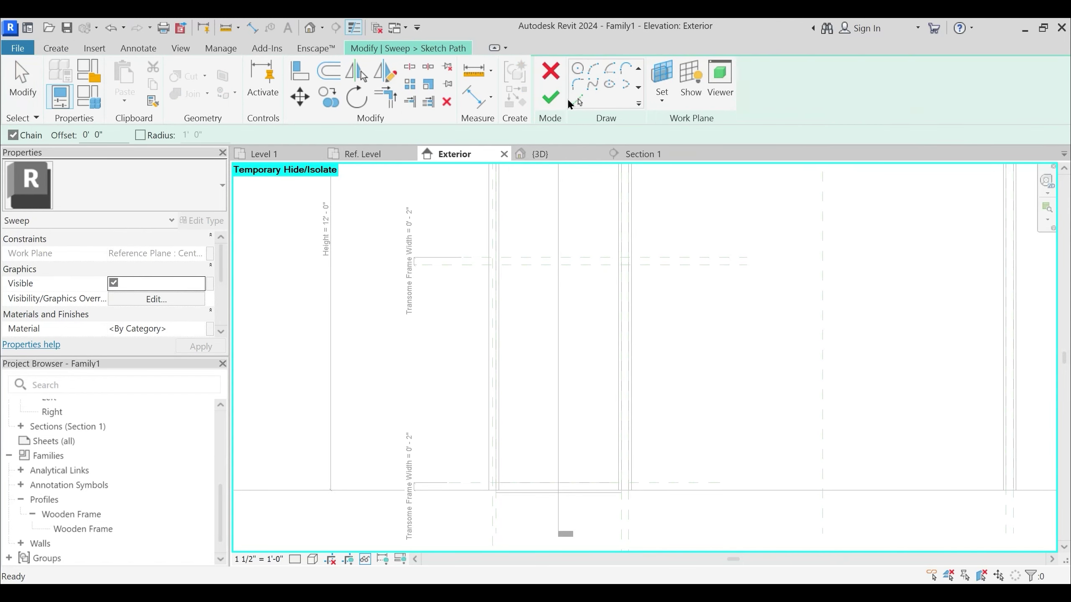
{"action": "left_click", "coordinate": [577, 102]}
{"action": "left_click", "coordinate": [578, 258]}
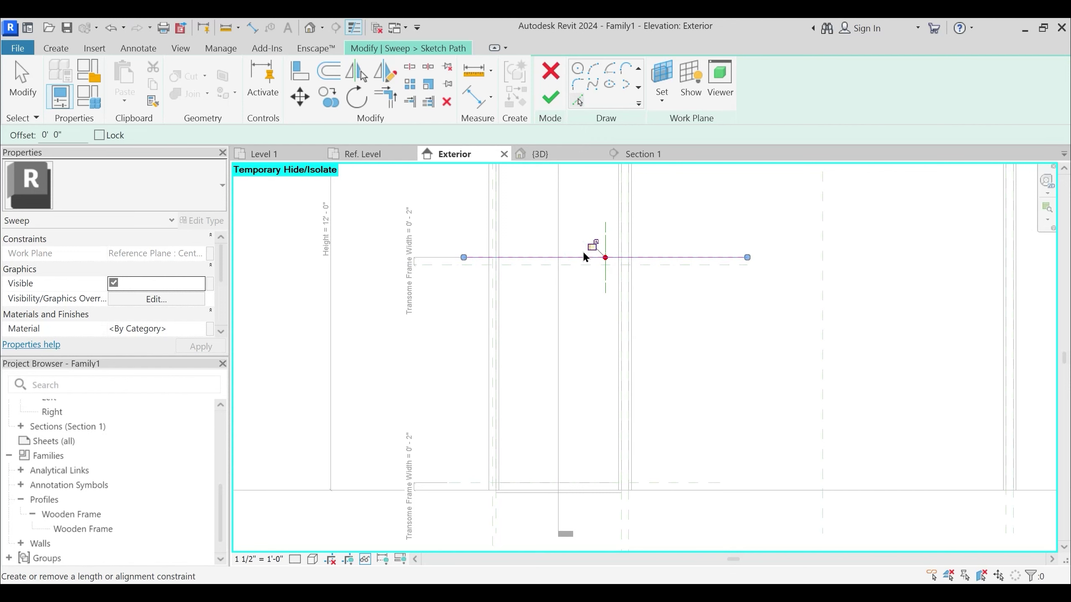
Align both ends of the upper-plane path to the reference planes bounding the left bay and finish the path
{"action": "left_click", "coordinate": [300, 71]}
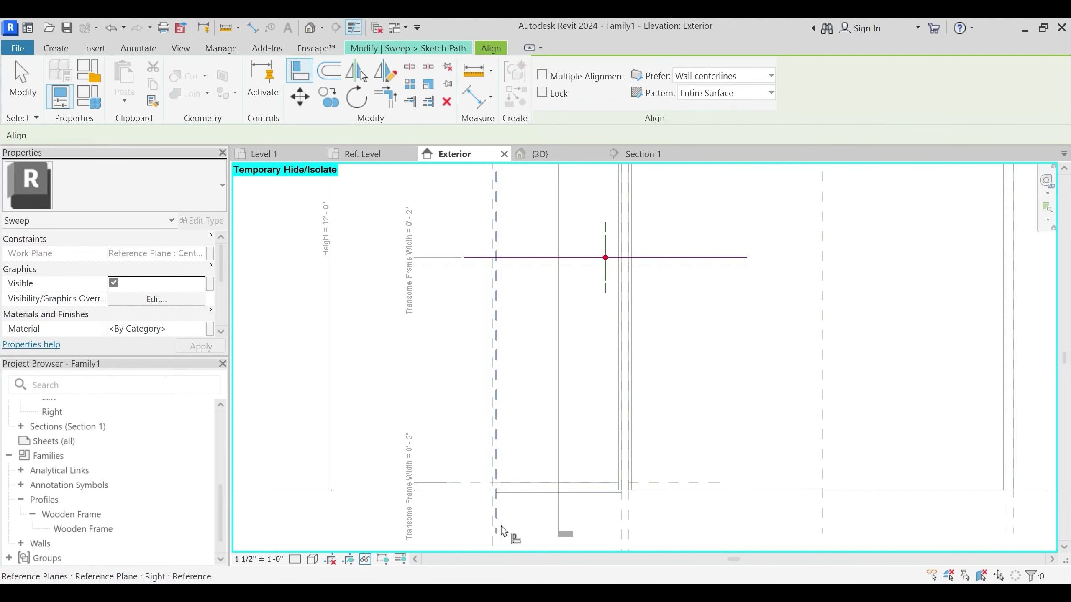
{"action": "left_click", "coordinate": [478, 266]}
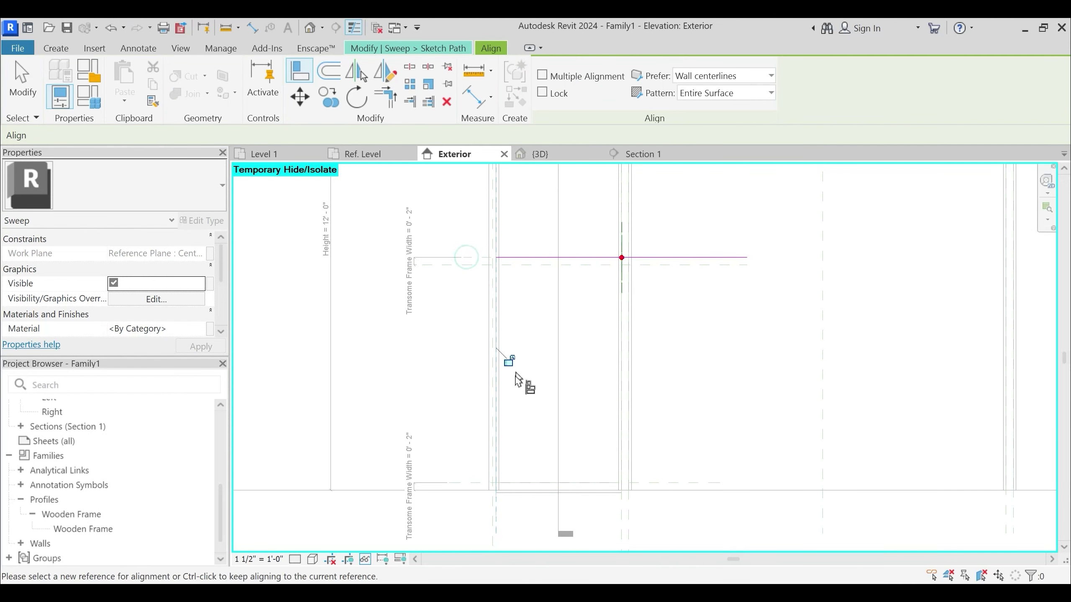
{"action": "left_click", "coordinate": [620, 523]}
{"action": "left_click", "coordinate": [752, 265]}
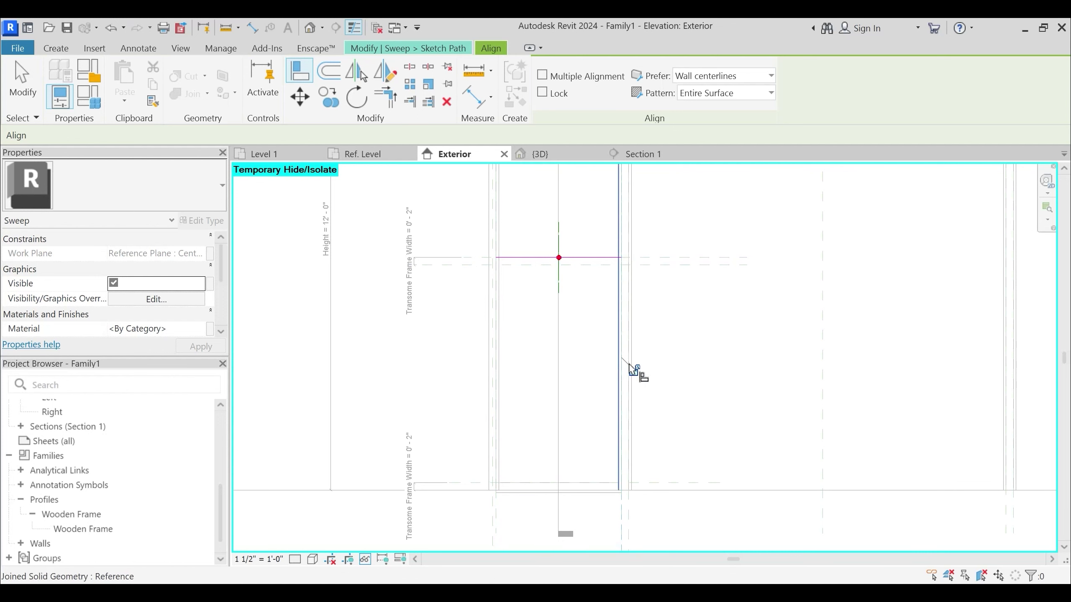
{"action": "left_click", "coordinate": [395, 48]}
{"action": "left_click", "coordinate": [549, 97]}
Try the Wooden Frame profile on the upper-plane sweep and finish the sweep
{"action": "left_click", "coordinate": [844, 83]}
{"action": "left_click", "coordinate": [814, 115]}
{"action": "left_click", "coordinate": [551, 97]}
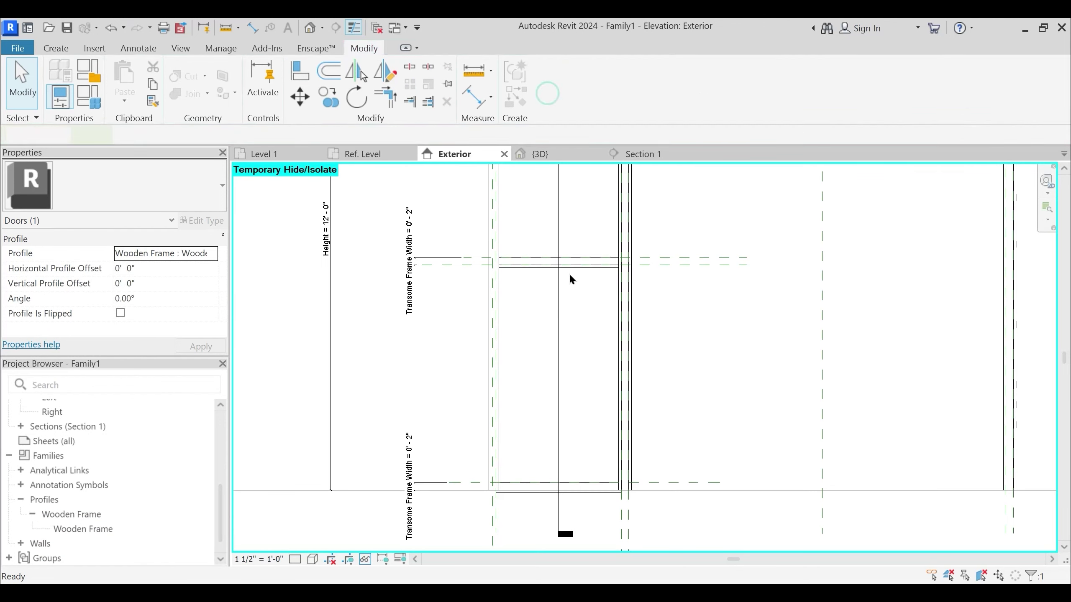
{"action": "left_click", "coordinate": [534, 332]}
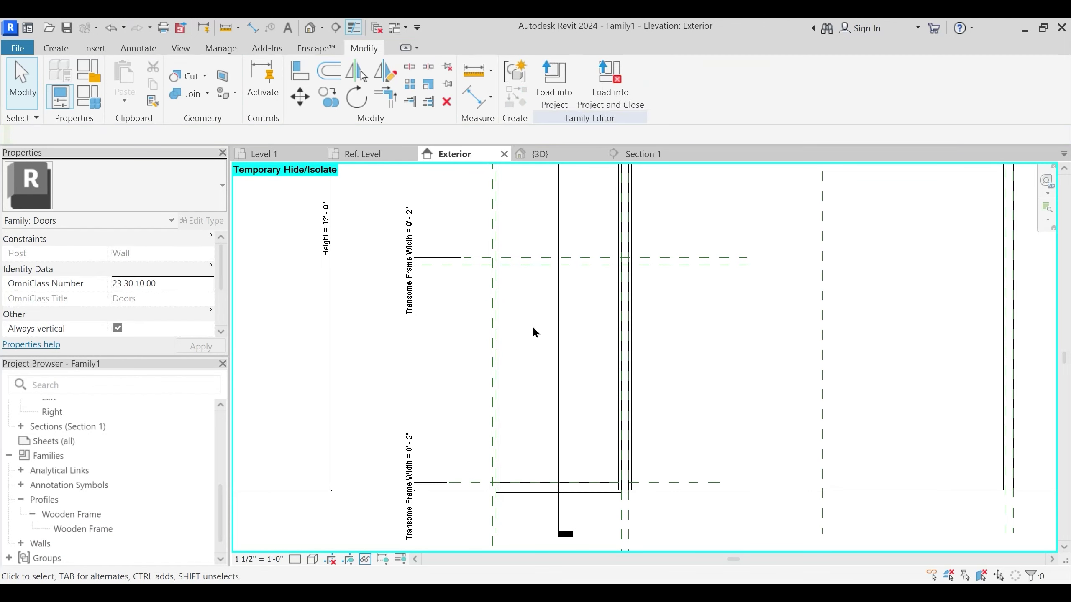
Start a sweep with a path line picked on and locked to the lower plane of the mid-height reference plane pair
{"action": "left_click", "coordinate": [56, 48]}
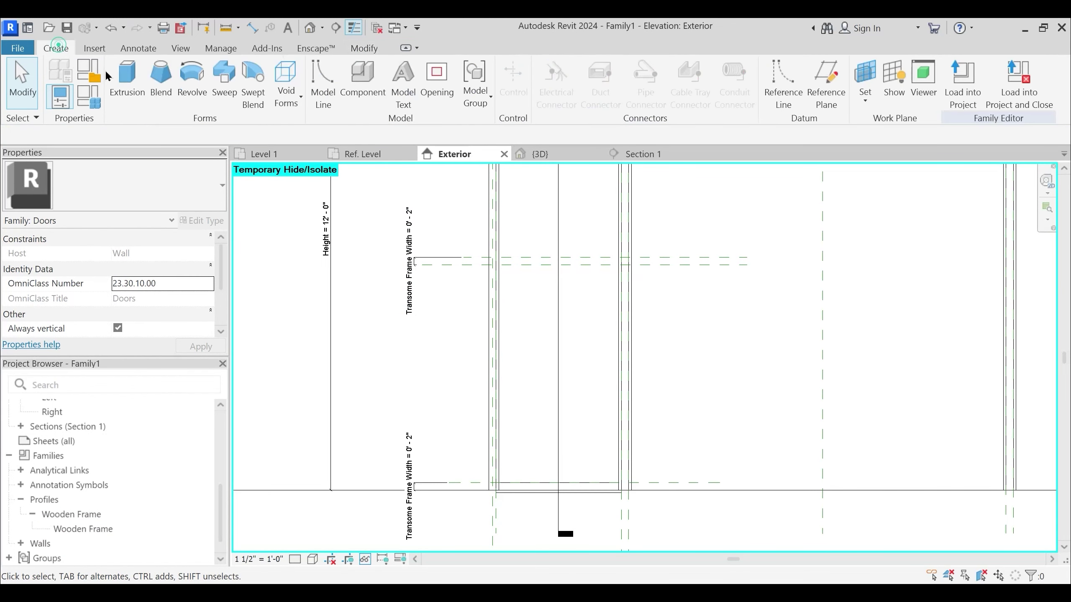
{"action": "left_click", "coordinate": [223, 78]}
{"action": "left_click", "coordinate": [666, 69]}
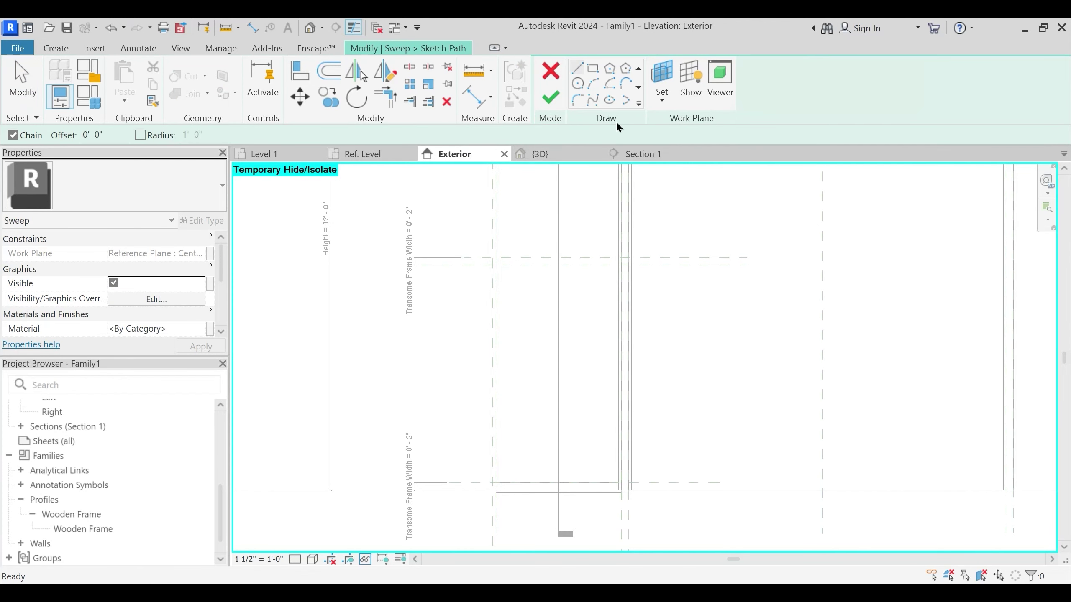
{"action": "left_click", "coordinate": [579, 101]}
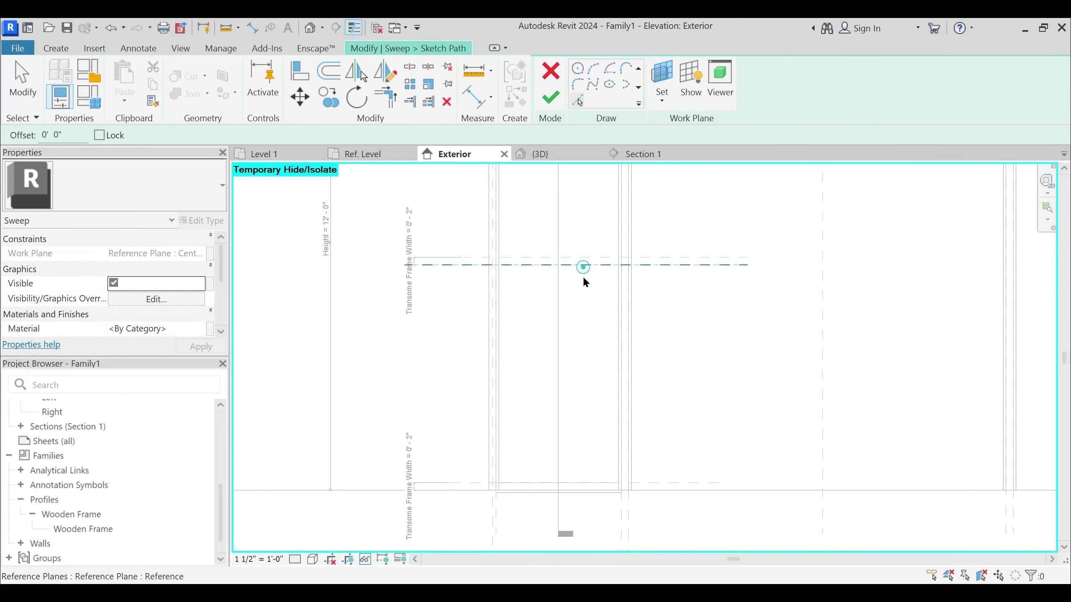
{"action": "left_click", "coordinate": [576, 264]}
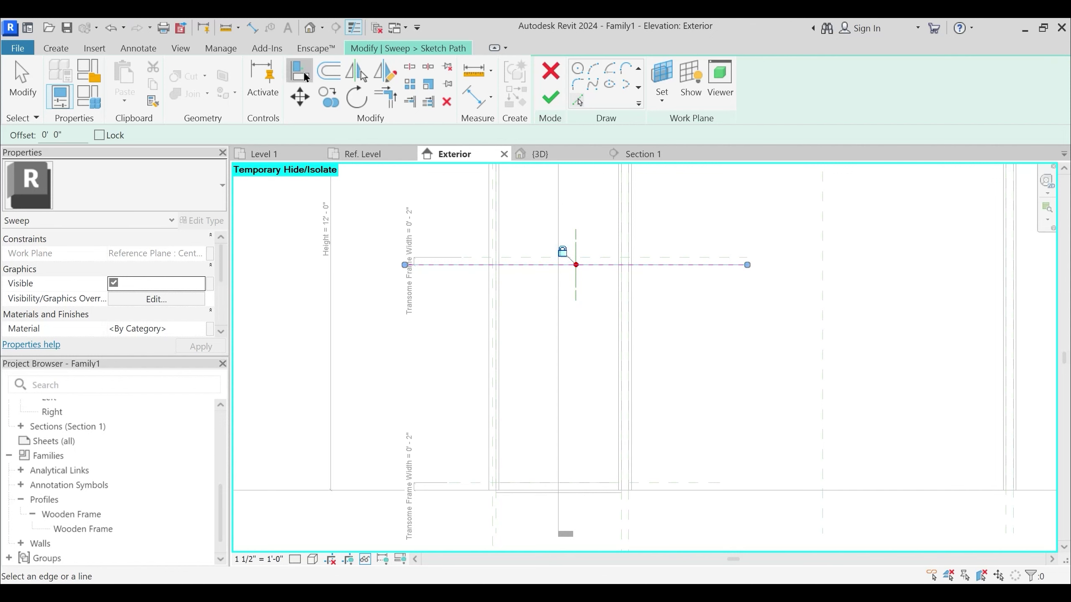
Align and lock both ends of the mid-height rail path to the jamb and mullion reference planes, and finish the path
{"action": "left_click", "coordinate": [300, 71]}
{"action": "left_click", "coordinate": [496, 512]}
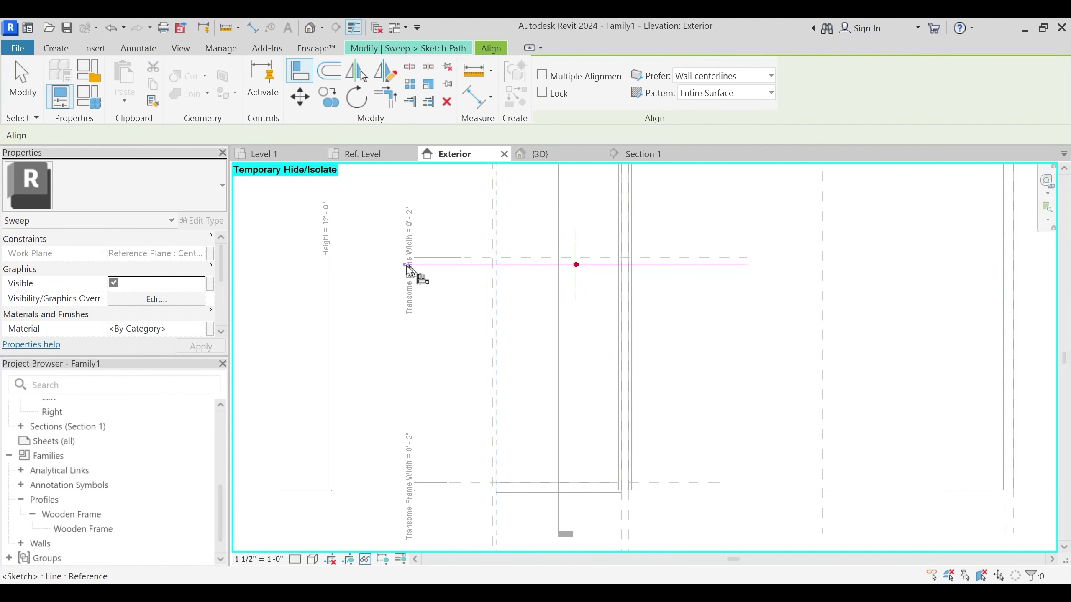
{"action": "left_click", "coordinate": [406, 265]}
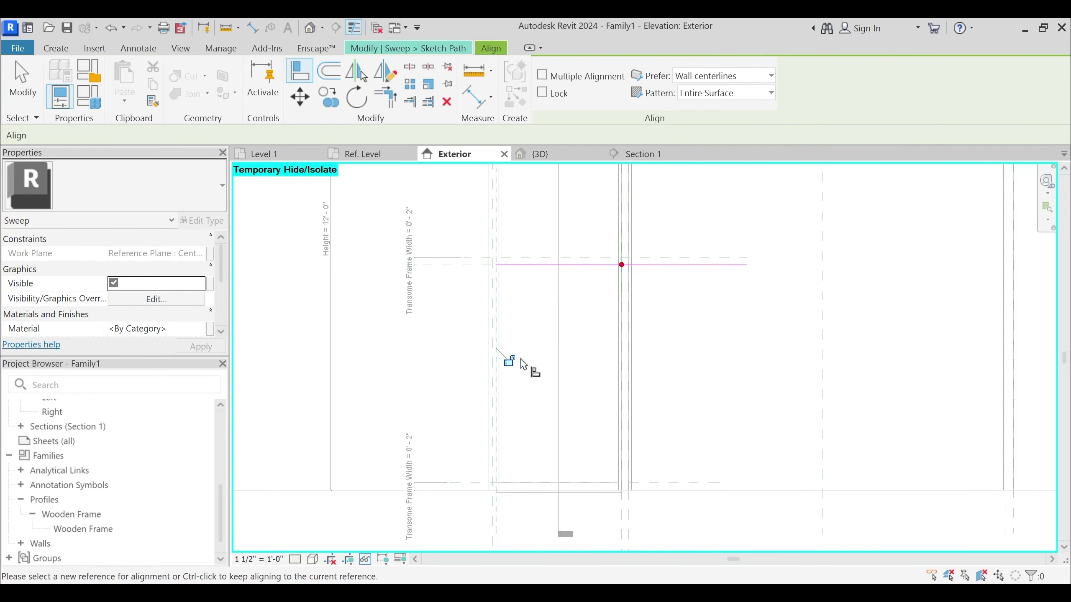
{"action": "left_click", "coordinate": [627, 533]}
{"action": "left_click", "coordinate": [745, 266]}
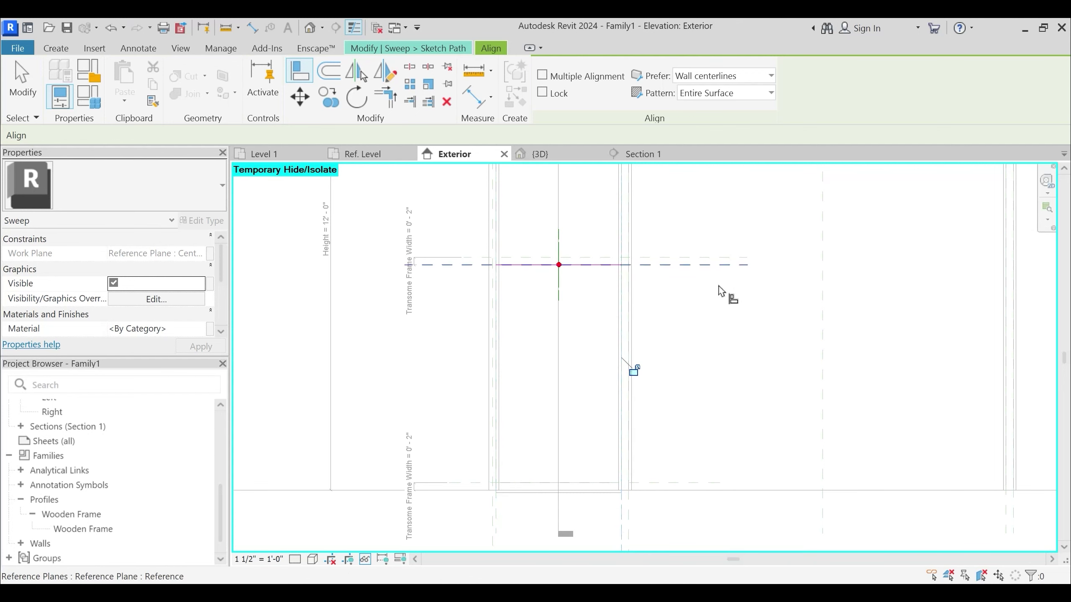
{"action": "left_click", "coordinate": [634, 371]}
{"action": "left_click", "coordinate": [403, 52]}
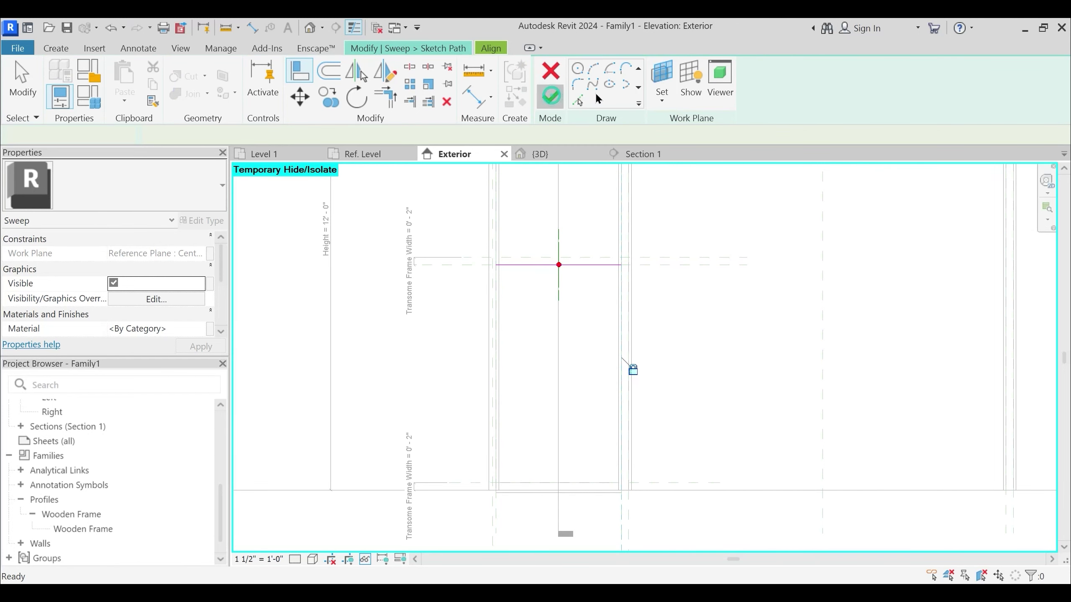
{"action": "left_click", "coordinate": [550, 97]}
Apply the Wooden Frame profile to the lower-plane mid-height rail and finish the sweep
{"action": "left_click", "coordinate": [790, 85]}
{"action": "left_click", "coordinate": [805, 118]}
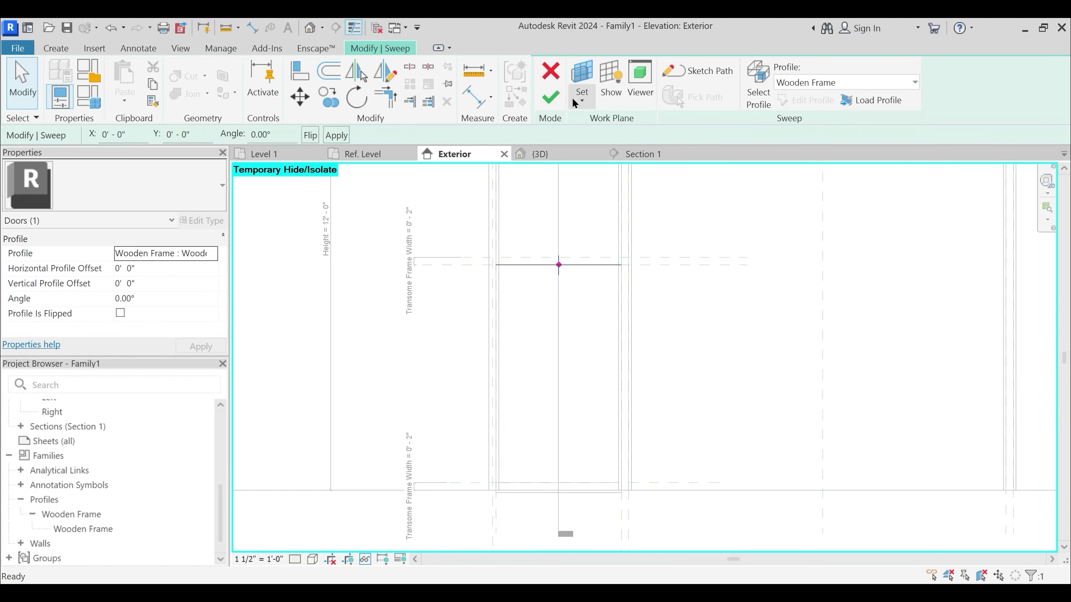
{"action": "left_click", "coordinate": [550, 97]}
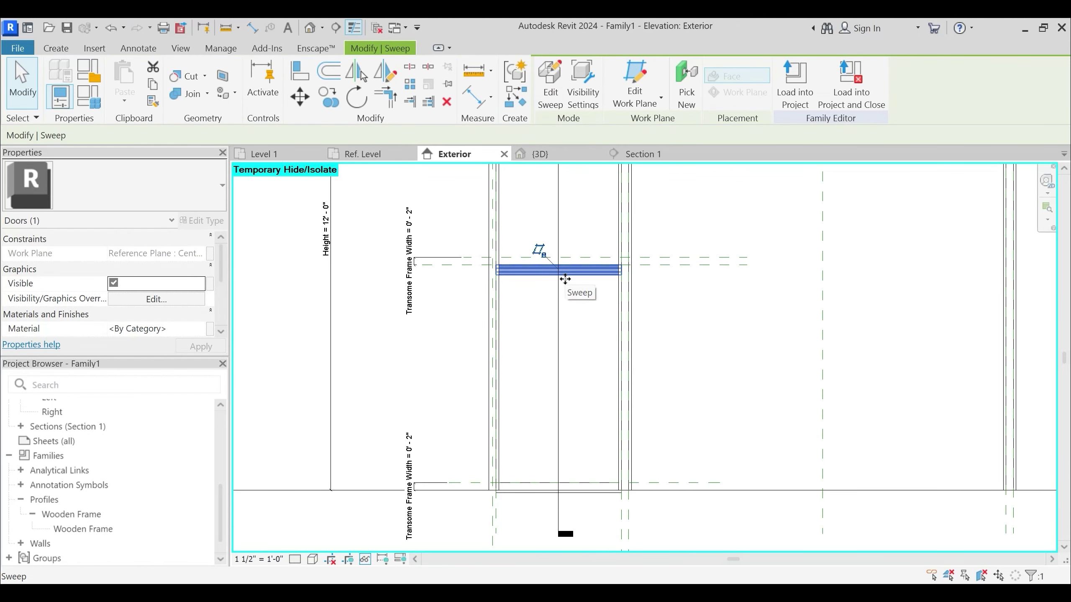
Reset the temporary hide/isolate in the elevation and open the section view cut through the sidelight bay
{"action": "key", "text": "r"}
{"action": "scroll", "coordinate": [567, 281], "scroll_direction": "down", "scroll_amount": 2}
{"action": "middle_click_drag", "start_coordinate": [581, 256], "coordinate": [574, 414]}
{"action": "double_click", "coordinate": [553, 207]}
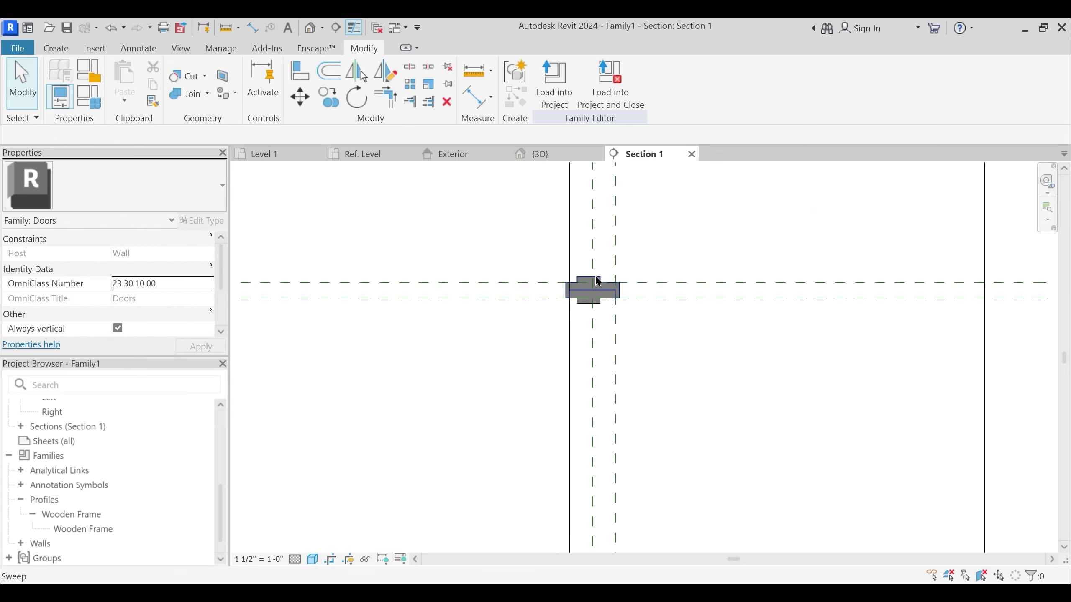
Associate the bottom rail sweep's material with the Wooden Frame Material parameter
{"action": "scroll", "coordinate": [601, 366], "scroll_direction": "down", "scroll_amount": 4}
{"action": "middle_click_drag", "start_coordinate": [613, 445], "coordinate": [584, 345]}
{"action": "scroll", "coordinate": [590, 380], "scroll_direction": "up", "scroll_amount": 4}
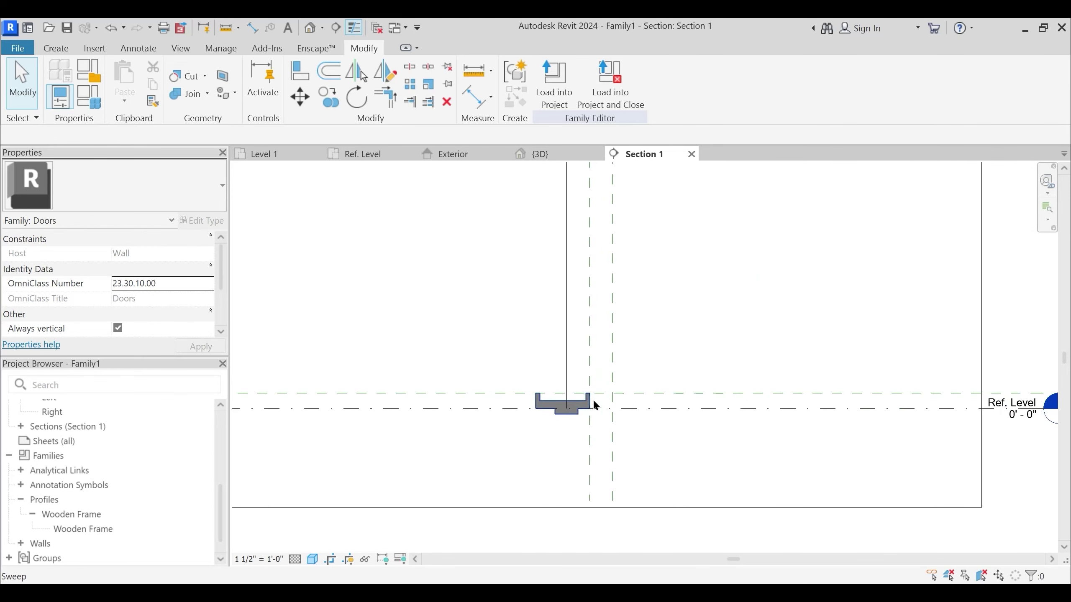
{"action": "left_click", "coordinate": [574, 419]}
{"action": "scroll", "coordinate": [163, 303], "scroll_direction": "down", "scroll_amount": 2}
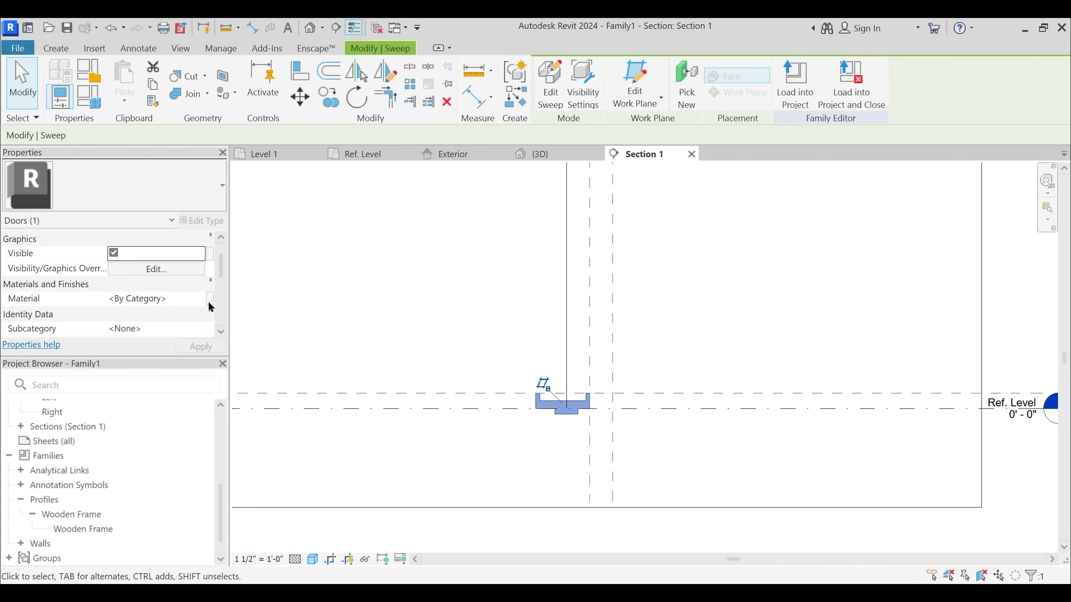
{"action": "left_click", "coordinate": [210, 298]}
{"action": "left_click", "coordinate": [591, 220]}
{"action": "left_click", "coordinate": [672, 394]}
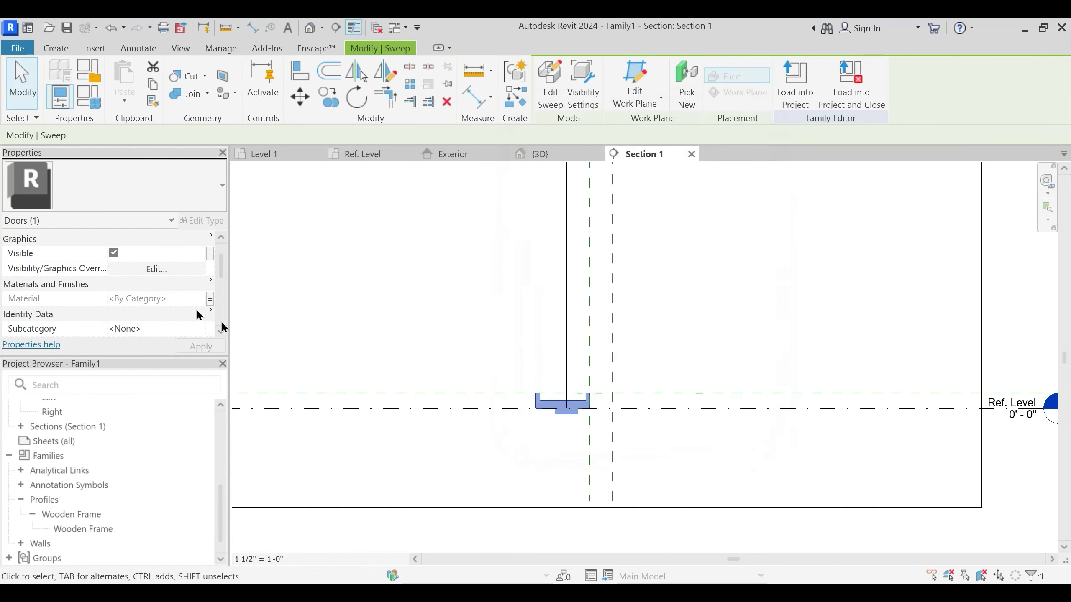
Set the bottom rail's profile angle to 180° and link its vertical profile offset to the Frame Width parameter
{"action": "scroll", "coordinate": [168, 321], "scroll_direction": "down", "scroll_amount": 2}
{"action": "left_click", "coordinate": [153, 298]}
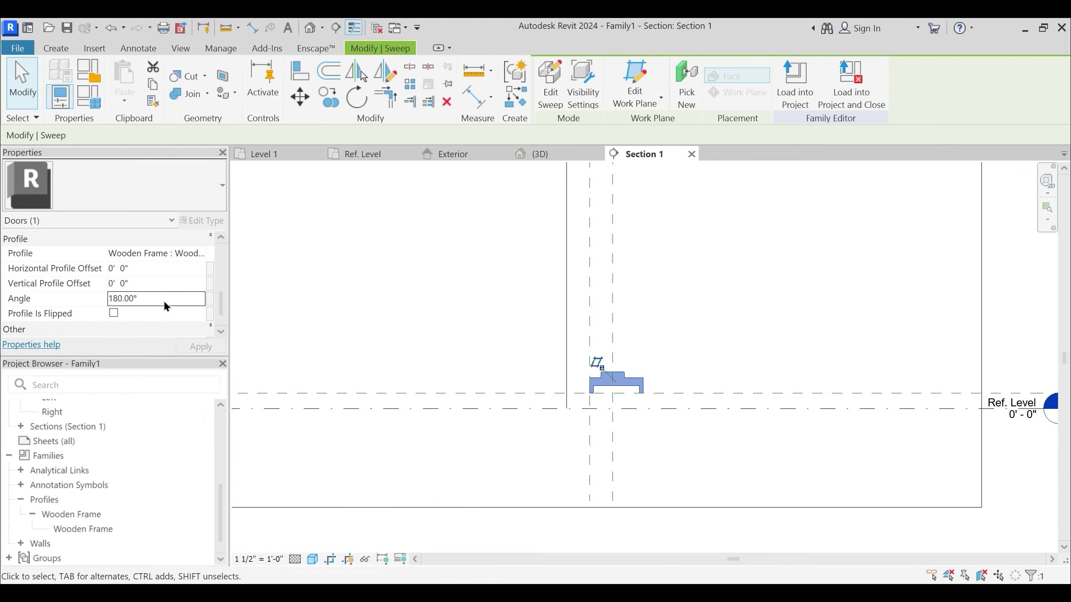
{"action": "left_click", "coordinate": [210, 284]}
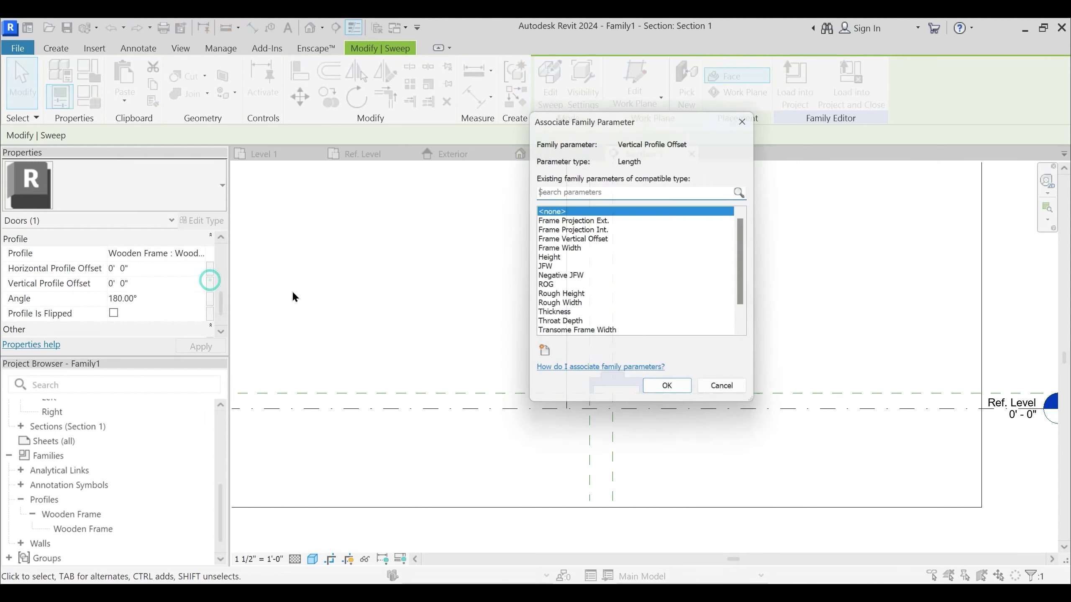
{"action": "left_click", "coordinate": [593, 249]}
{"action": "left_click", "coordinate": [671, 393]}
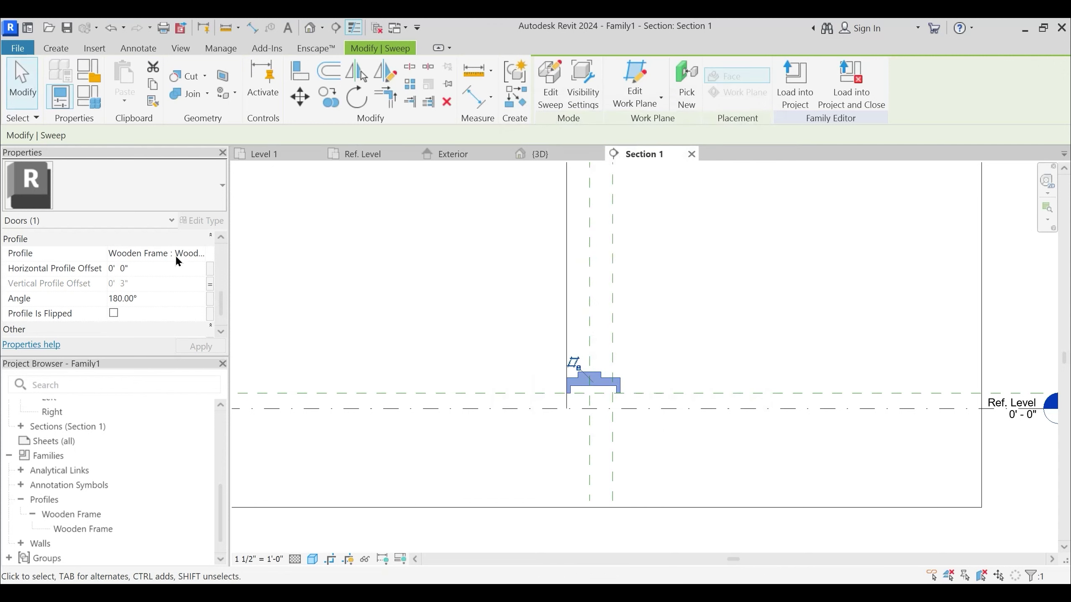
Link the bottom rail's horizontal profile offset to the JFW parameter
{"action": "left_click", "coordinate": [210, 269]}
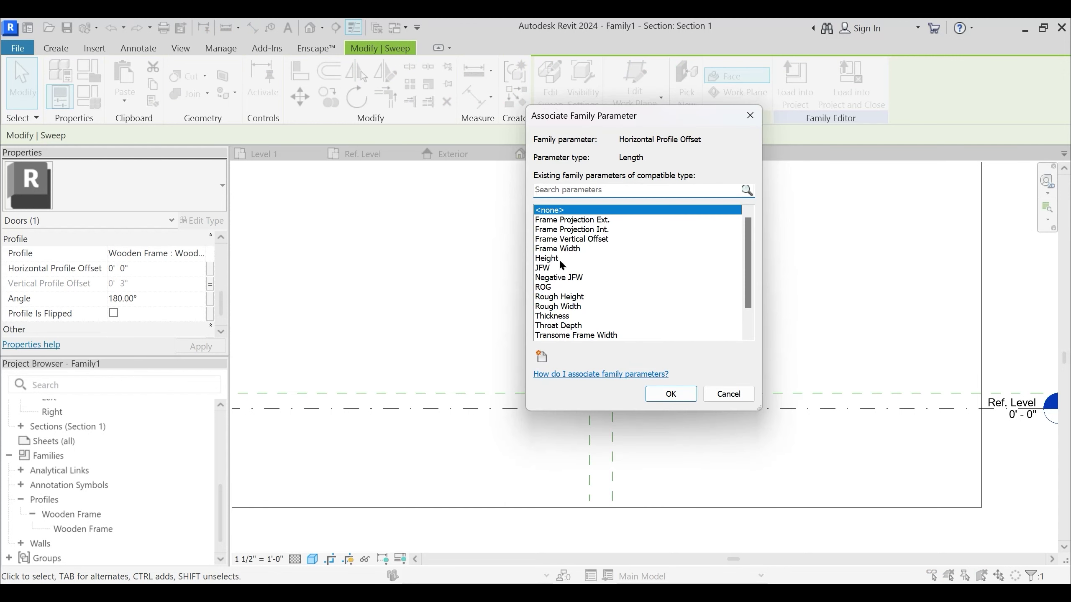
{"action": "left_click", "coordinate": [550, 267]}
{"action": "left_click", "coordinate": [663, 396]}
Associate the material of the lower mid-height rail sweep with the Wooden Frame Material parameter
{"action": "scroll", "coordinate": [673, 388], "scroll_direction": "down", "scroll_amount": 5}
{"action": "middle_click_drag", "start_coordinate": [701, 369], "coordinate": [652, 489]}
{"action": "scroll", "coordinate": [578, 308], "scroll_direction": "up", "scroll_amount": 4}
{"action": "left_click", "coordinate": [579, 308]}
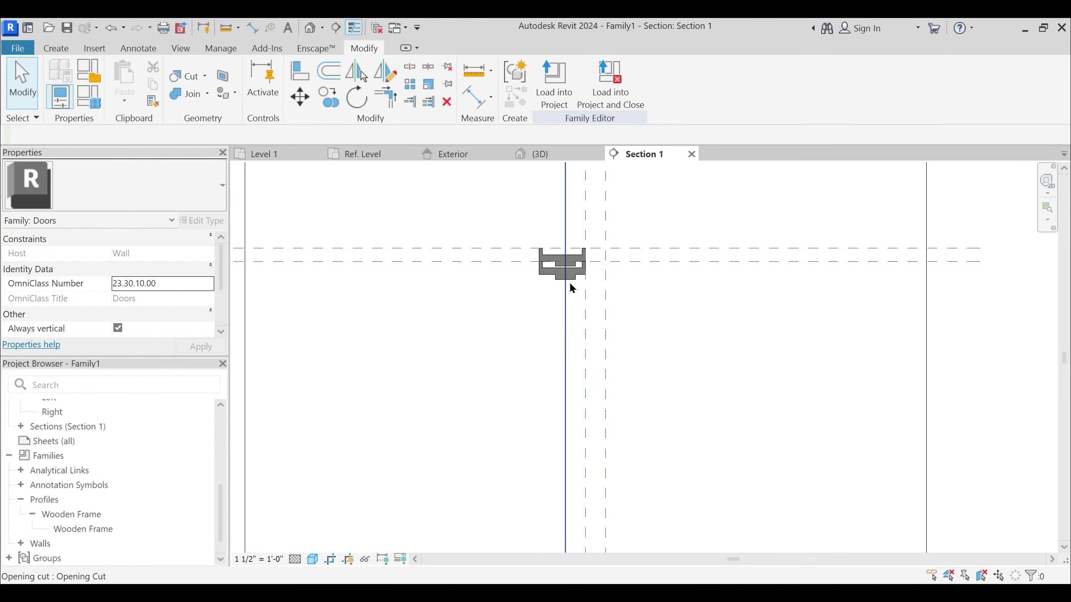
{"action": "left_click", "coordinate": [555, 281]}
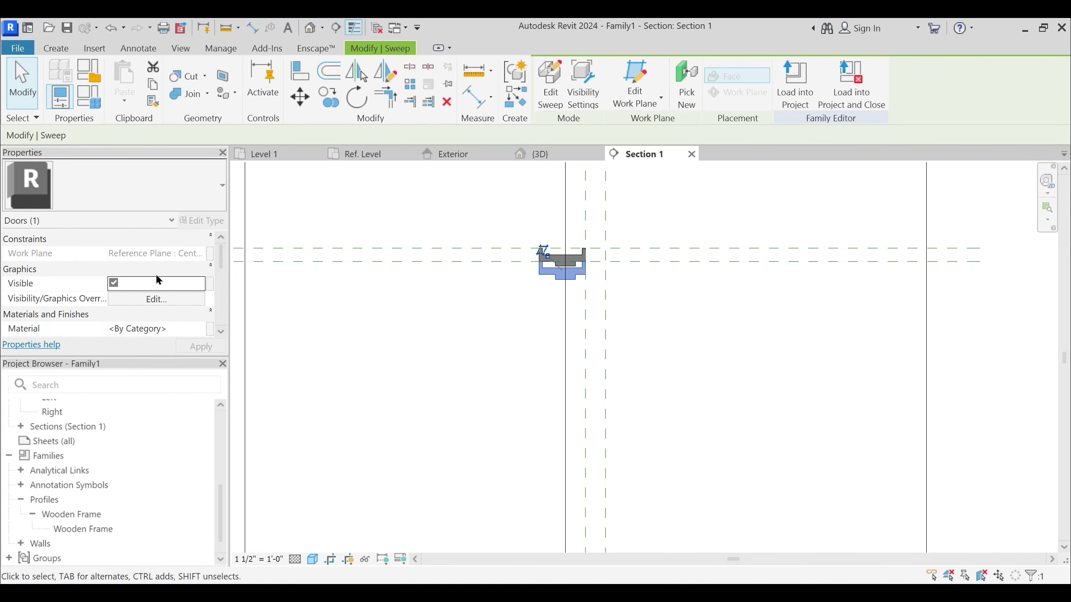
{"action": "scroll", "coordinate": [157, 280], "scroll_direction": "down", "scroll_amount": 3}
{"action": "left_click", "coordinate": [210, 270]}
{"action": "left_click", "coordinate": [604, 220]}
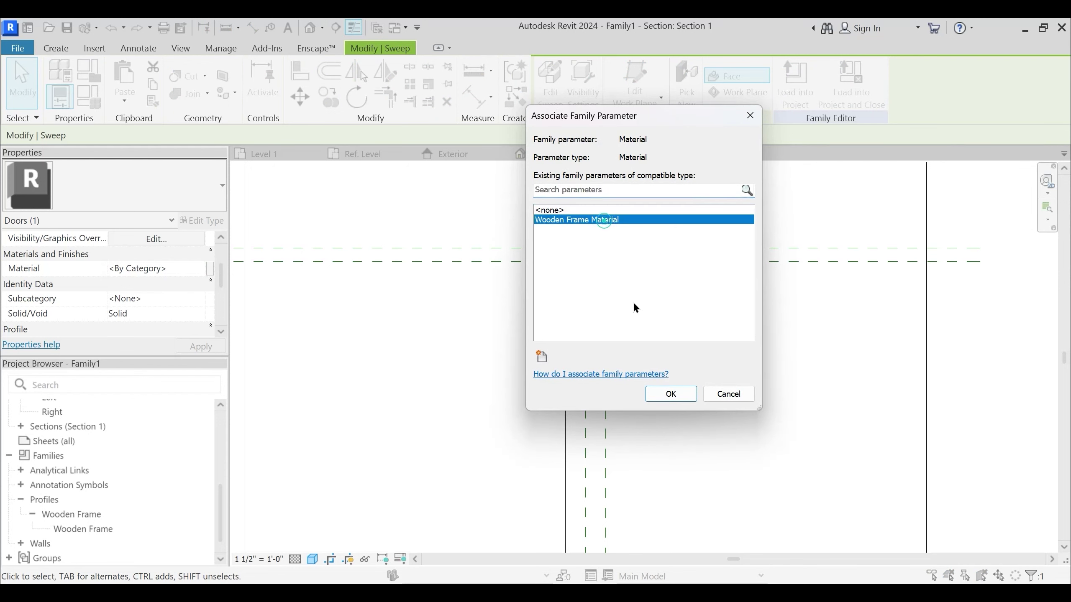
{"action": "left_click", "coordinate": [670, 395]}
Set the lower mid-height sweep's profile angle to 180° and link its vertical profile offset to Frame Vertical Offset
{"action": "scroll", "coordinate": [174, 303], "scroll_direction": "down", "scroll_amount": 3}
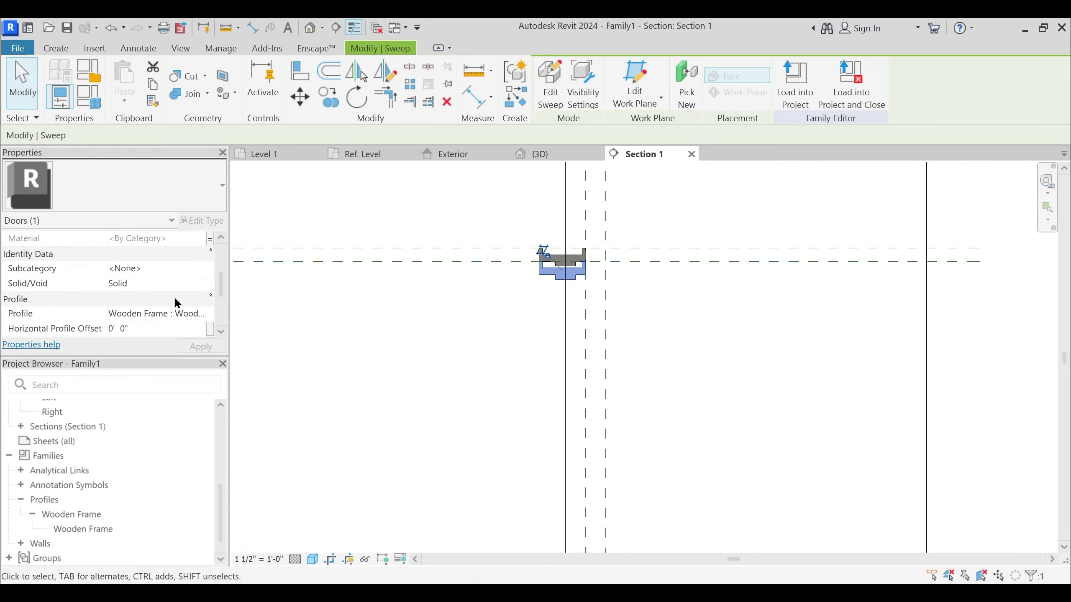
{"action": "left_click", "coordinate": [159, 328]}
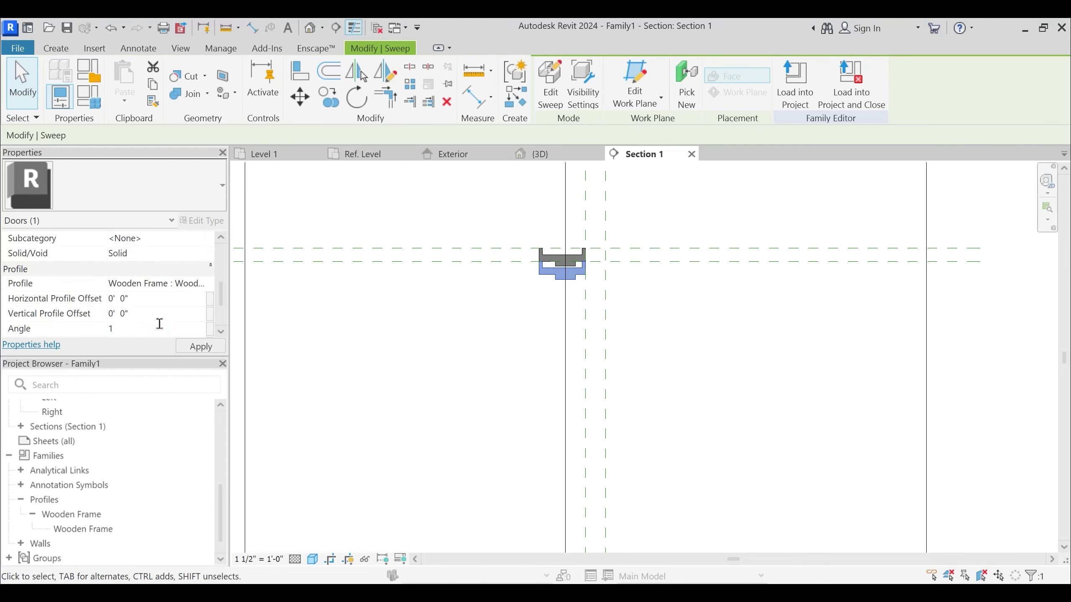
{"action": "key", "text": "Return"}
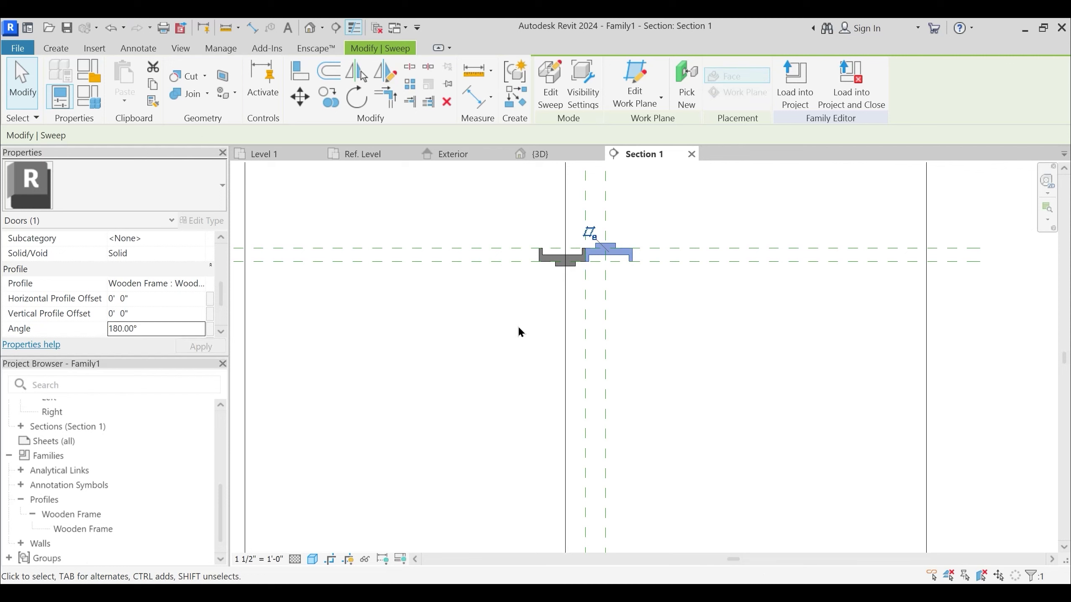
{"action": "left_click", "coordinate": [210, 312]}
{"action": "left_click", "coordinate": [592, 241]}
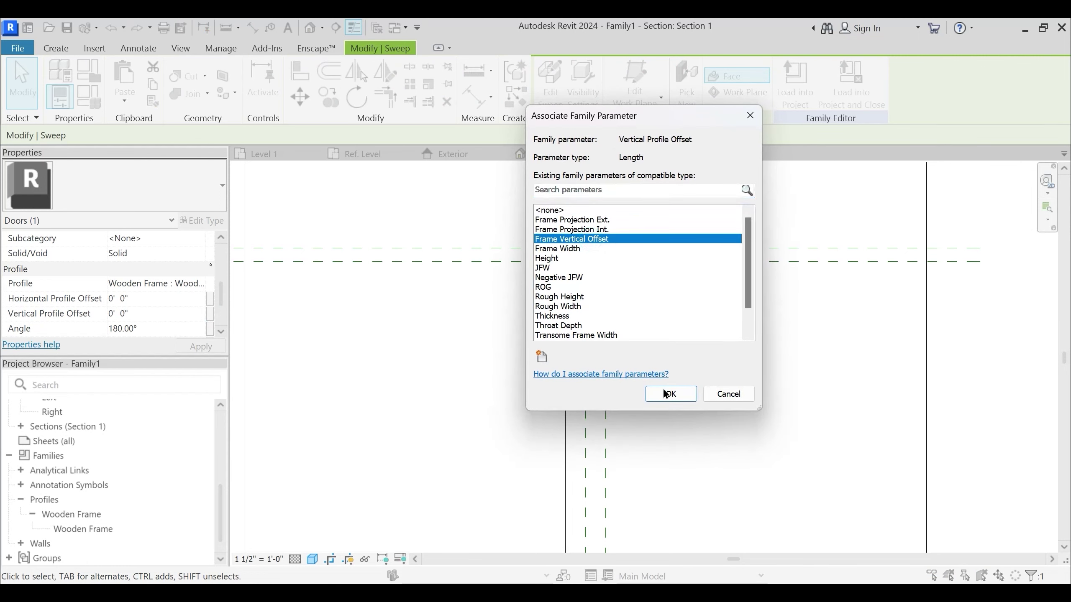
{"action": "left_click", "coordinate": [666, 393]}
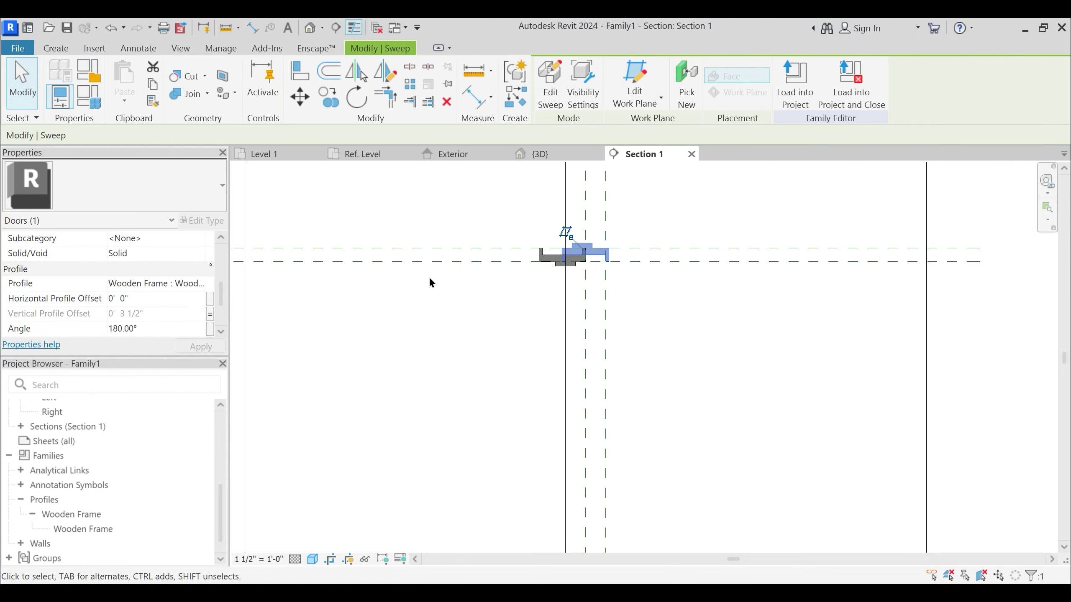
Associate the material of the upper mid-height rail sweep with the Wooden Frame Material parameter
{"action": "key", "text": "Escape"}
{"action": "left_click", "coordinate": [546, 256]}
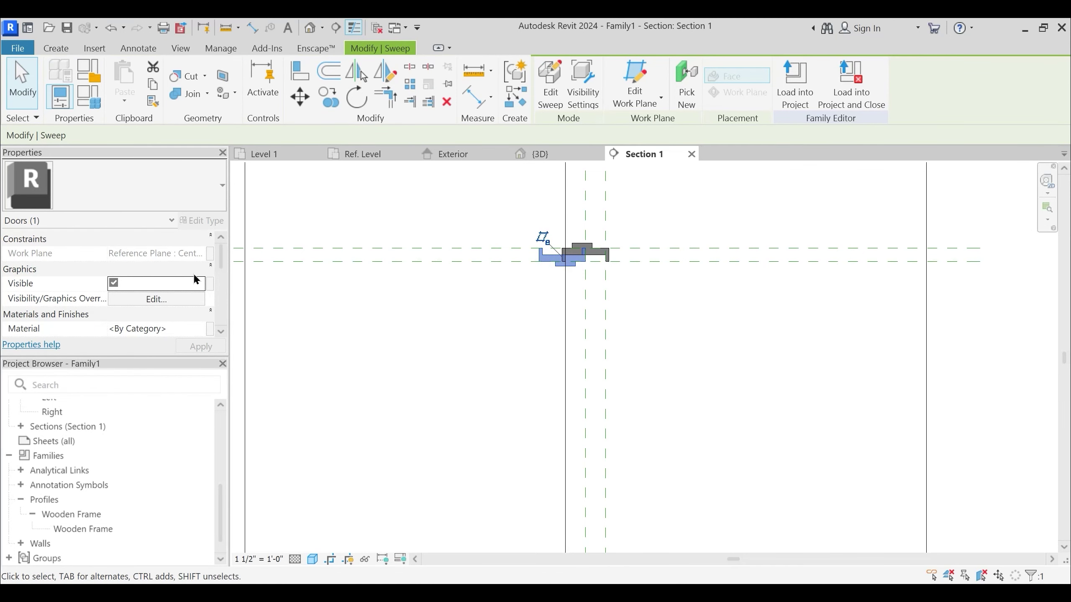
{"action": "left_click", "coordinate": [208, 328]}
{"action": "left_click", "coordinate": [605, 222]}
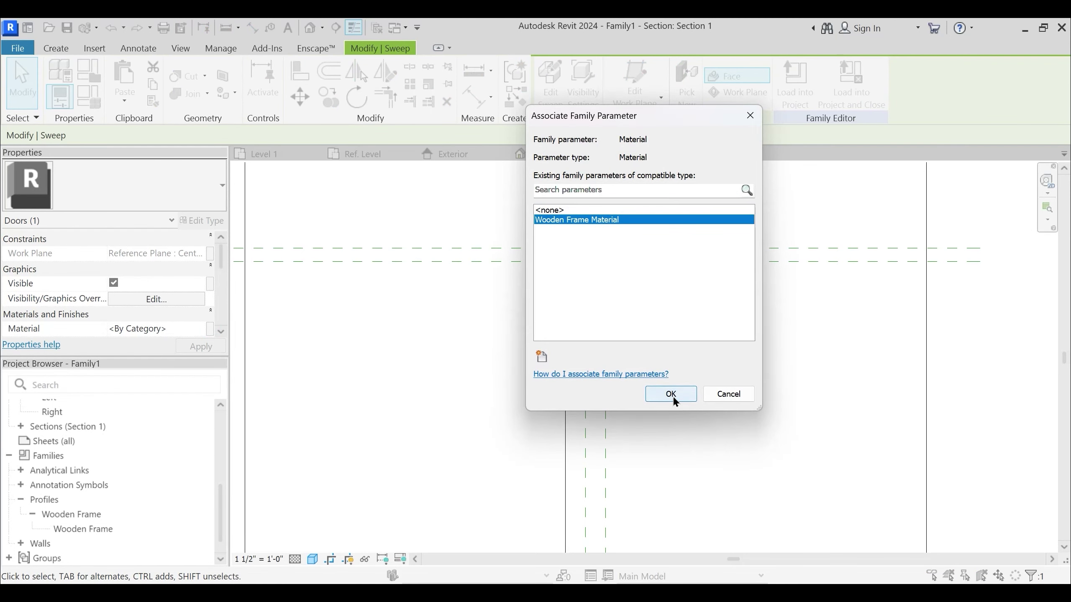
{"action": "left_click", "coordinate": [674, 402]}
Set the upper mid-height sweep's profile angle to 180° and flip its profile
{"action": "scroll", "coordinate": [166, 287], "scroll_direction": "down", "scroll_amount": 3}
{"action": "scroll", "coordinate": [154, 316], "scroll_direction": "down", "scroll_amount": 1}
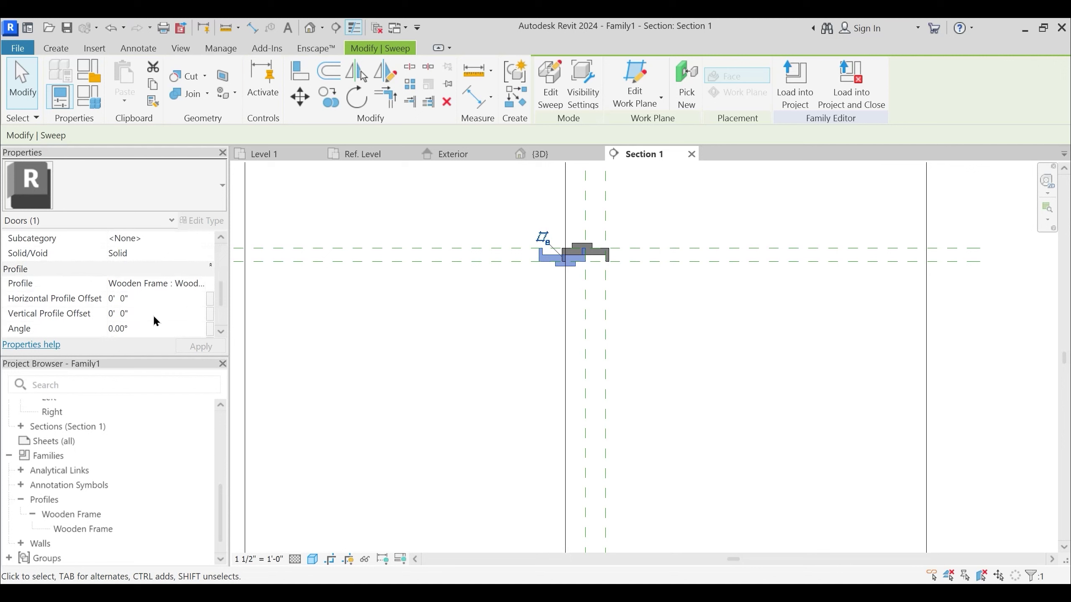
{"action": "left_click", "coordinate": [154, 328]}
{"action": "type", "text": "180"}
{"action": "key", "text": "Return"}
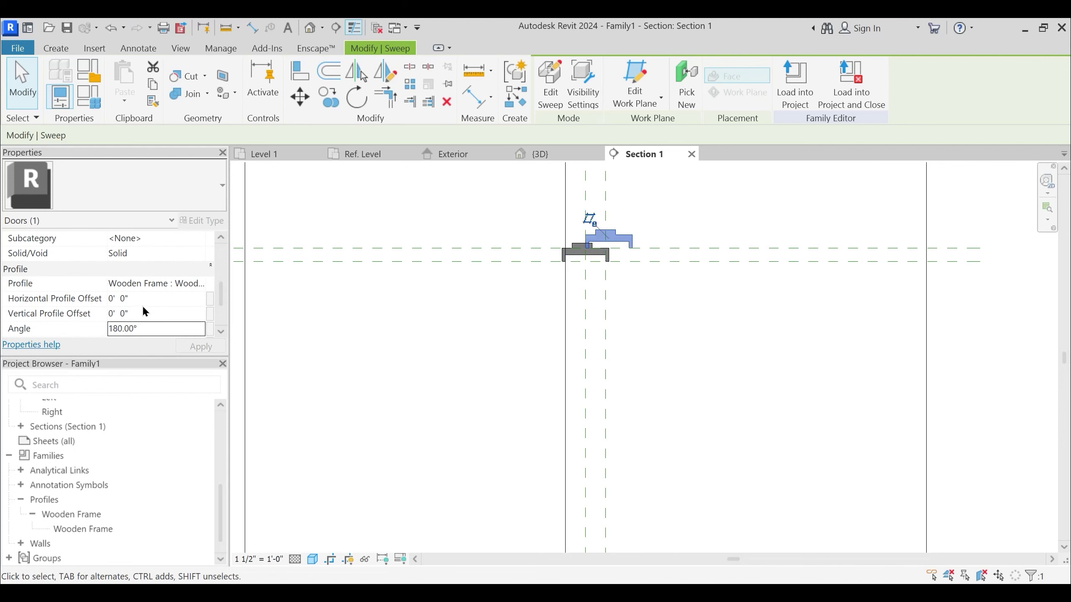
{"action": "scroll", "coordinate": [144, 312], "scroll_direction": "down", "scroll_amount": 1}
{"action": "left_click", "coordinate": [113, 313]}
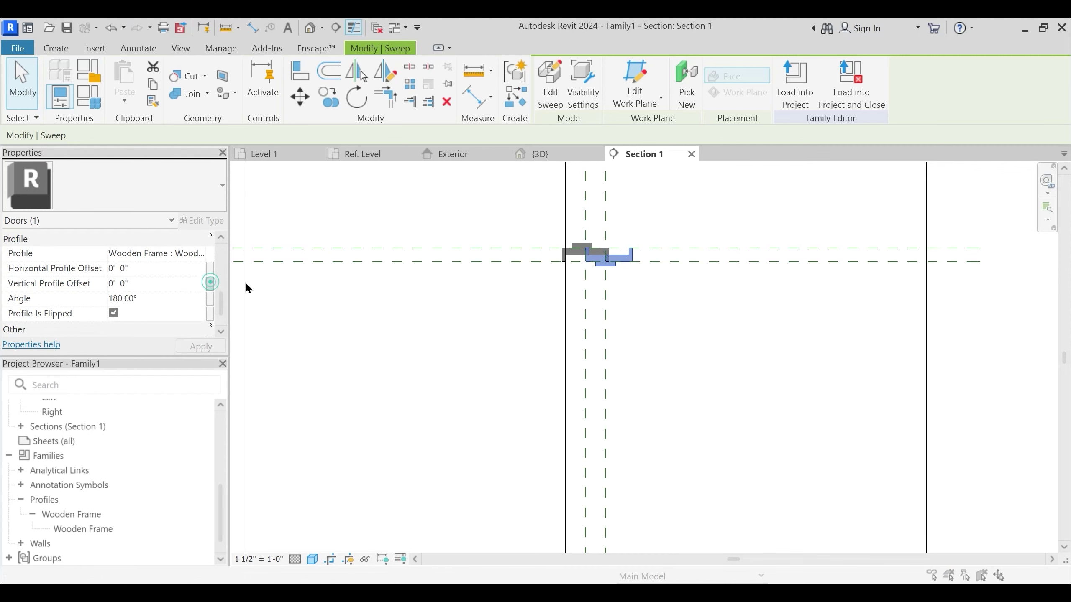
Link the upper mid-height sweep's vertical profile offset to the Frame Vertical Offset parameter
{"action": "left_click", "coordinate": [209, 284]}
{"action": "left_click", "coordinate": [579, 239]}
{"action": "left_click", "coordinate": [671, 394]}
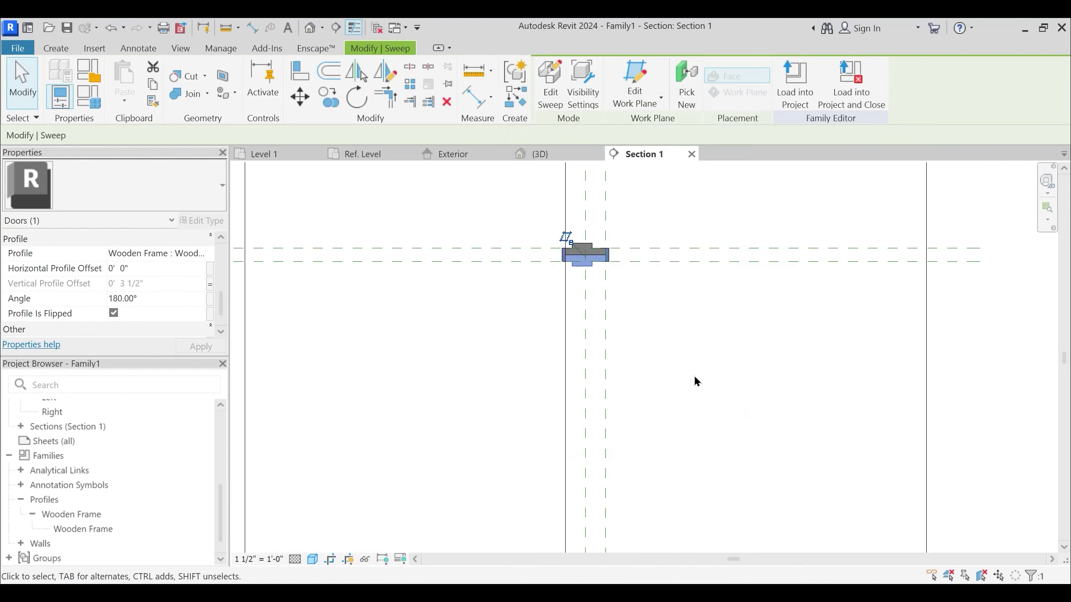
Join the two mid-height rail sweeps into one solid rail in the section view
{"action": "left_click", "coordinate": [533, 237]}
{"action": "scroll", "coordinate": [535, 237], "scroll_direction": "up", "scroll_amount": 2}
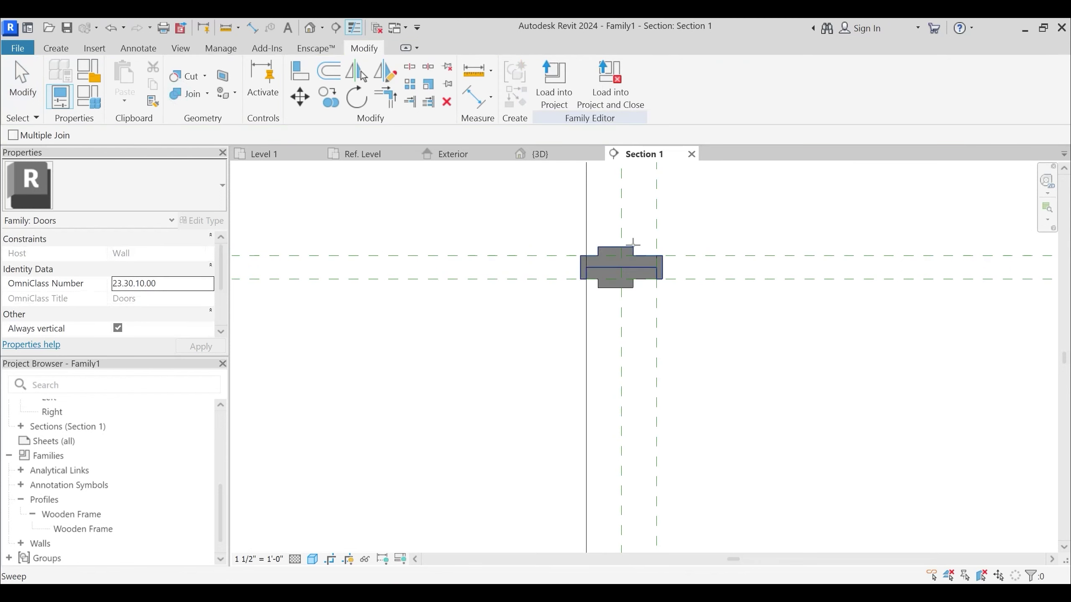
{"action": "scroll", "coordinate": [548, 257], "scroll_direction": "down", "scroll_amount": 5}
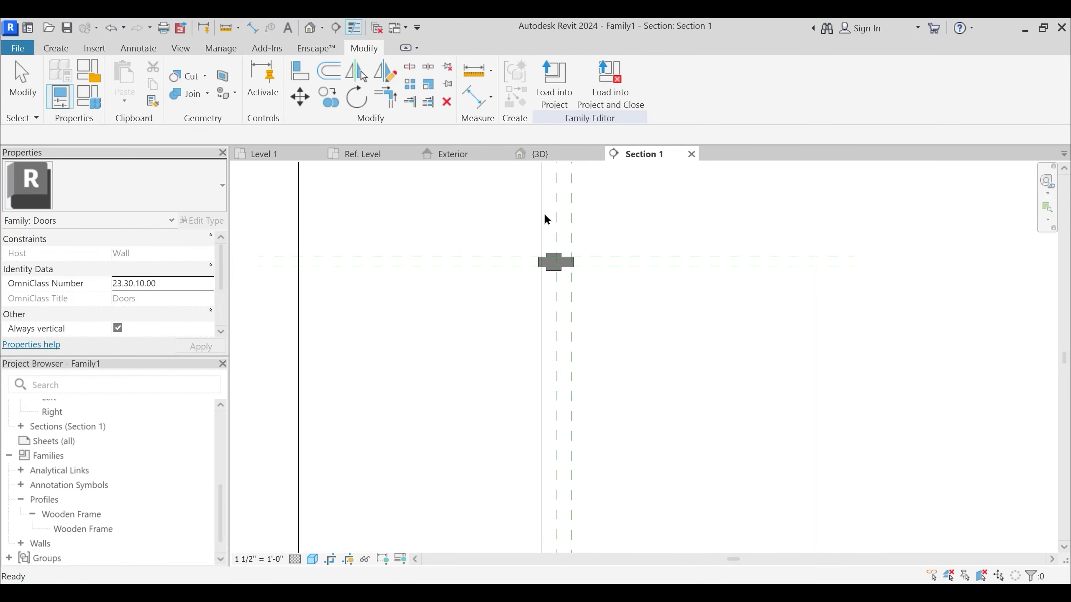
Examine the sidelight's bottom and mid-height rails and their junctions with the frame in the 3D view
{"action": "left_click", "coordinate": [553, 154]}
{"action": "middle_click_drag", "start_coordinate": [585, 453], "coordinate": [602, 479], "text": "shift"}
{"action": "scroll", "coordinate": [631, 435], "scroll_direction": "up", "scroll_amount": 3}
{"action": "middle_click_drag", "start_coordinate": [631, 437], "coordinate": [616, 430], "text": "shift"}
{"action": "middle_click_drag", "start_coordinate": [619, 297], "coordinate": [454, 377]}
{"action": "scroll", "coordinate": [454, 399], "scroll_direction": "down", "scroll_amount": 3}
{"action": "left_click_drag", "start_coordinate": [666, 373], "coordinate": [894, 338]}
{"action": "scroll", "coordinate": [456, 458], "scroll_direction": "up", "scroll_amount": 2}
{"action": "scroll", "coordinate": [458, 463], "scroll_direction": "up", "scroll_amount": 1}
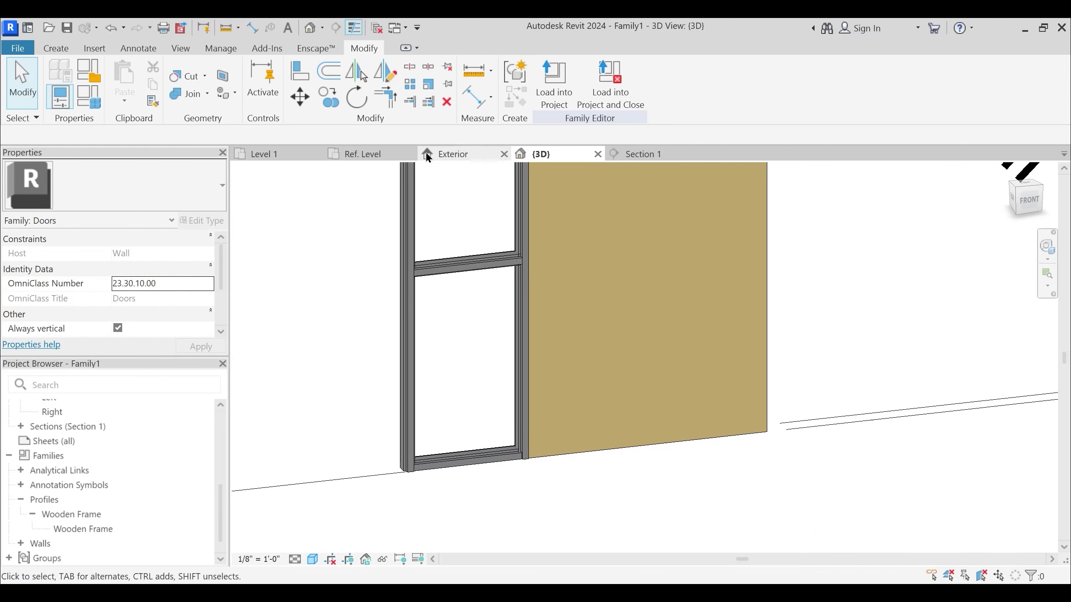
Join the sidelight's bottom rail and mid-height rail to the outer jamb frame next to the wall
{"action": "left_click", "coordinate": [185, 94]}
{"action": "scroll", "coordinate": [489, 458], "scroll_direction": "up", "scroll_amount": 2}
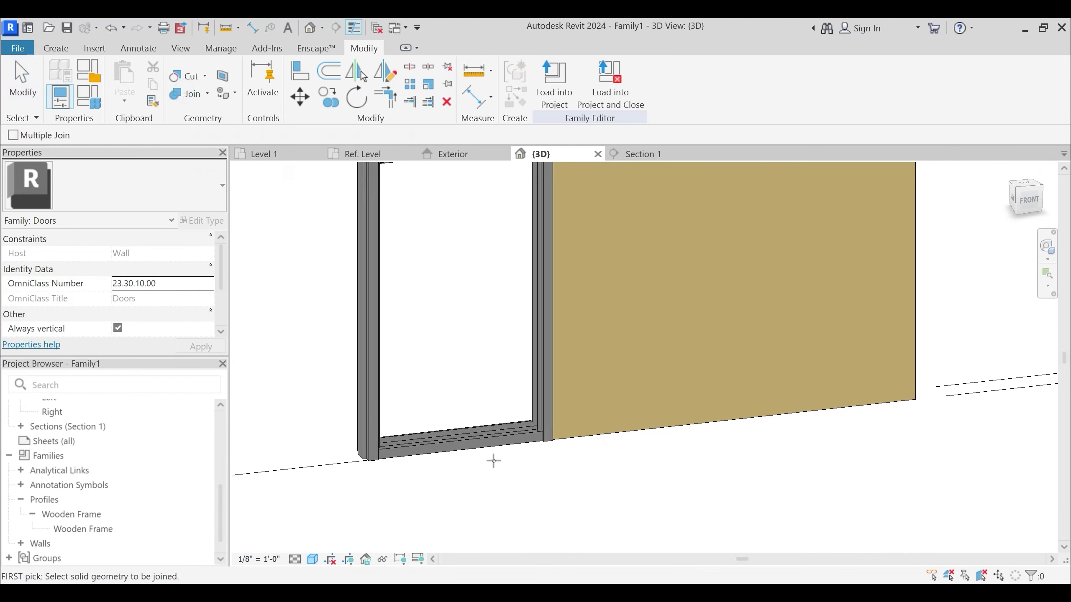
{"action": "left_click", "coordinate": [508, 443]}
{"action": "left_click", "coordinate": [542, 403]}
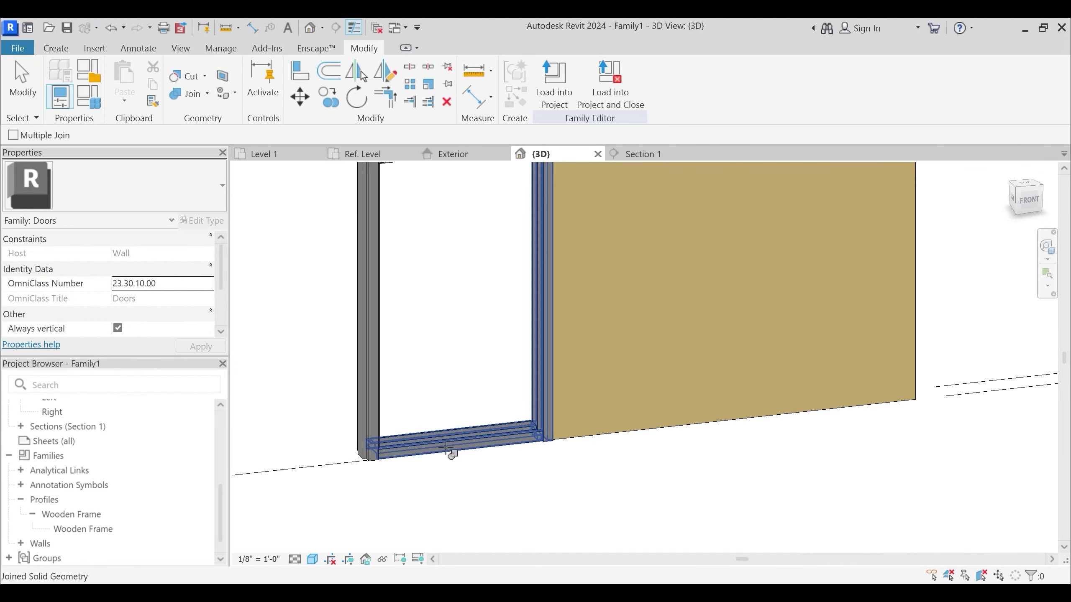
{"action": "middle_click_drag", "start_coordinate": [454, 406], "coordinate": [440, 340]}
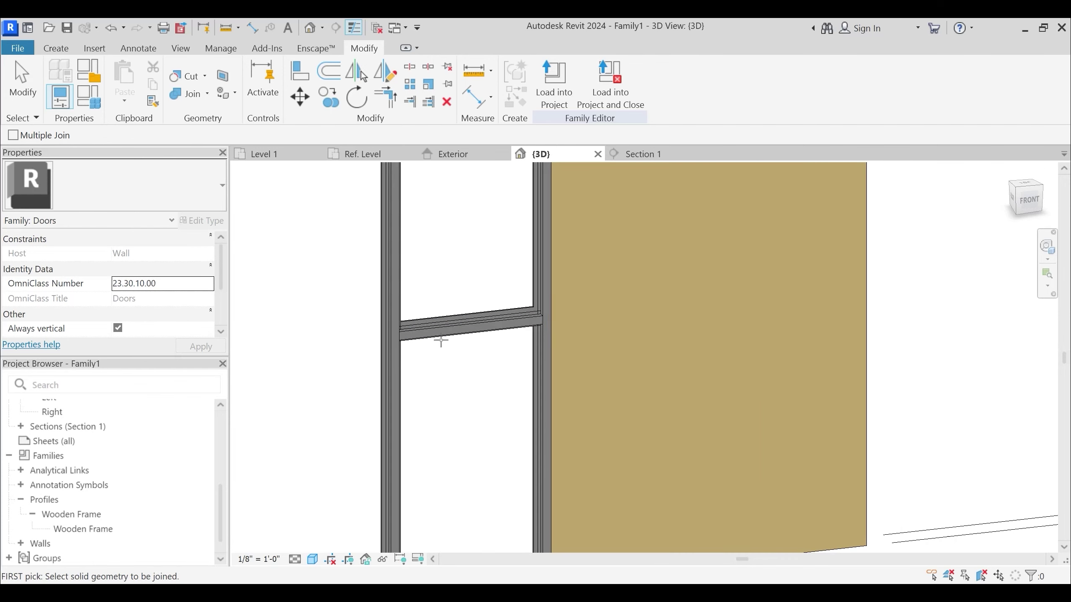
{"action": "left_click", "coordinate": [446, 336]}
{"action": "left_click", "coordinate": [544, 305]}
{"action": "scroll", "coordinate": [502, 346], "scroll_direction": "down", "scroll_amount": 2}
{"action": "key", "text": "Escape"}
{"action": "scroll", "coordinate": [476, 334], "scroll_direction": "down", "scroll_amount": 3}
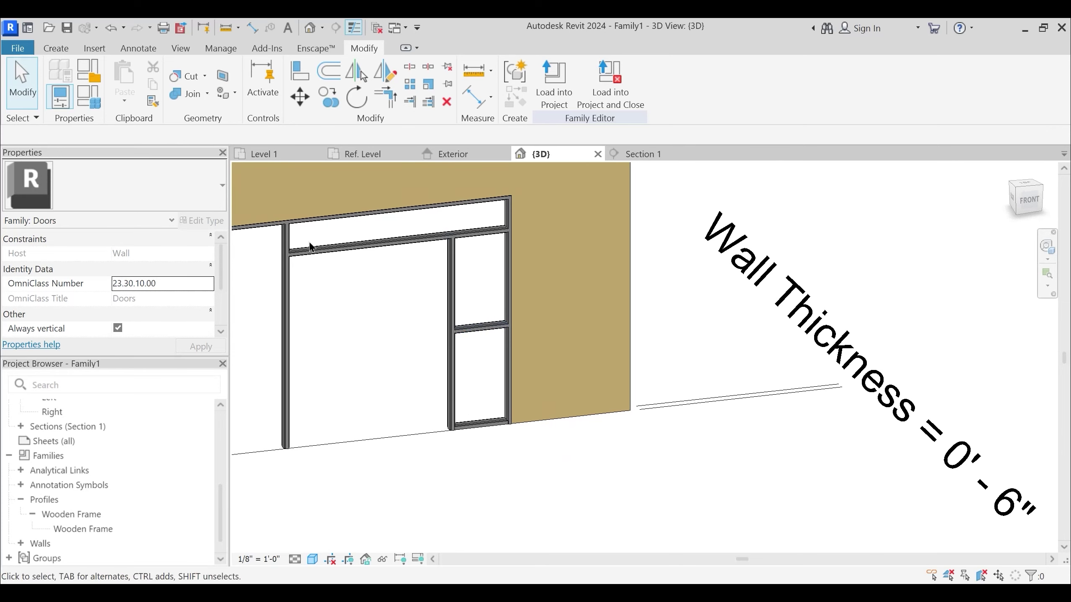
Review the whole wooden frame in 3D and in the Exterior elevation
{"action": "middle_click_drag", "start_coordinate": [331, 257], "coordinate": [462, 289]}
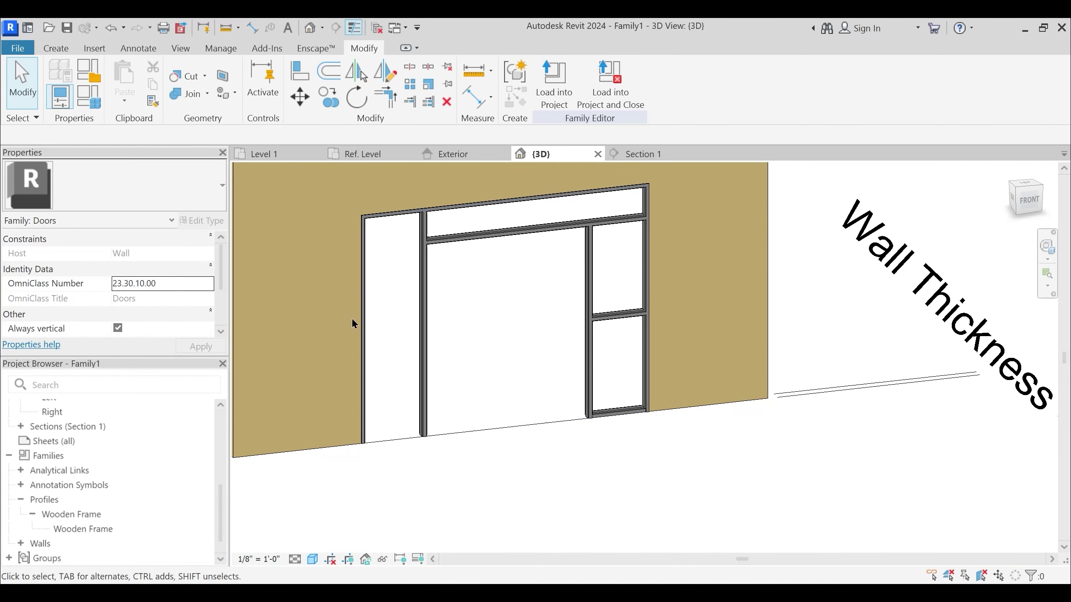
{"action": "left_click", "coordinate": [450, 153]}
{"action": "scroll", "coordinate": [556, 321], "scroll_direction": "down", "scroll_amount": 2}
{"action": "middle_click_drag", "start_coordinate": [614, 382], "coordinate": [587, 365]}
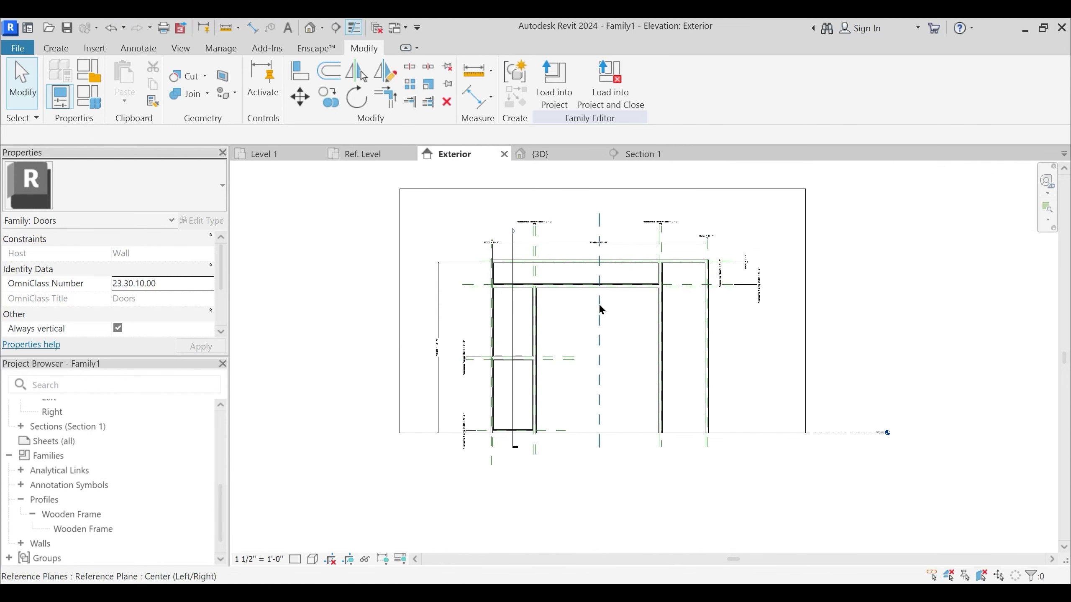
{"action": "scroll", "coordinate": [604, 317], "scroll_direction": "up", "scroll_amount": 2}
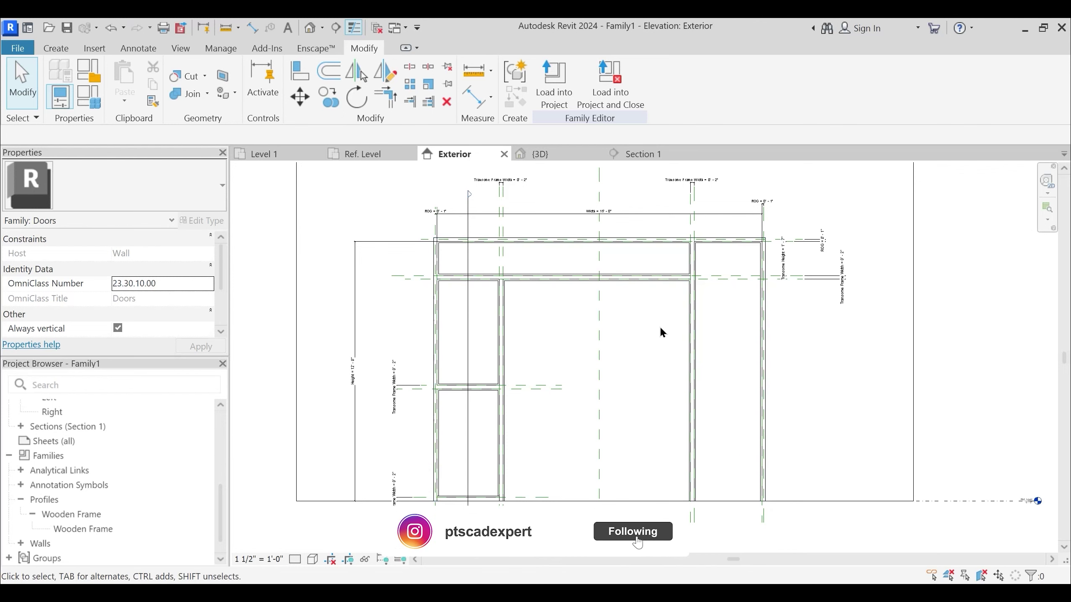
{"action": "middle_click_drag", "start_coordinate": [580, 316], "coordinate": [578, 337]}
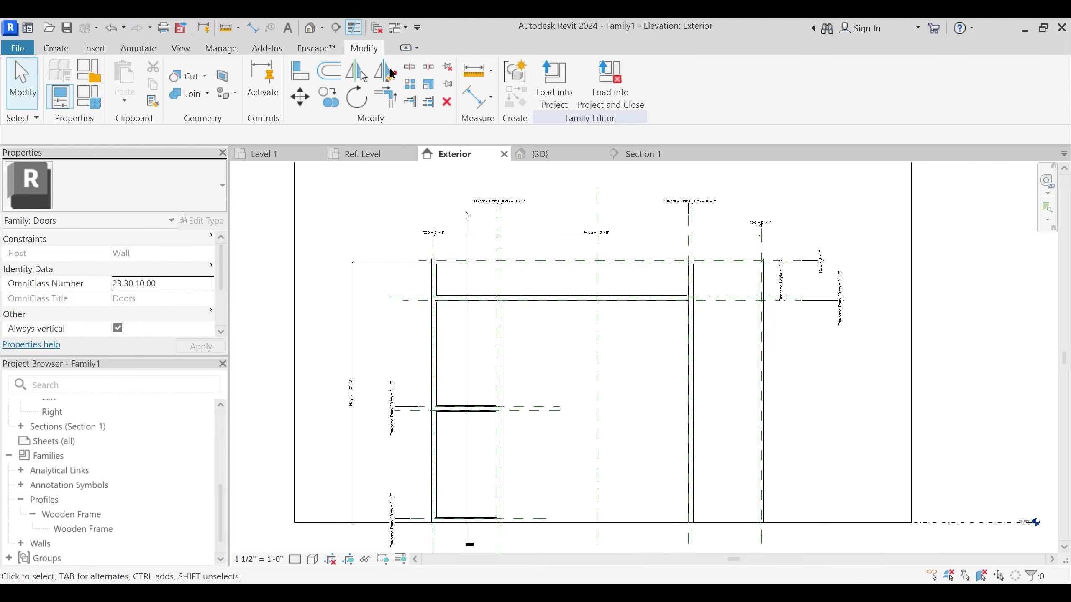
Dimension the clear width of the central bay between the two vertical mullions' facing reference planes, above the frame in the Exterior elevation
{"action": "left_click", "coordinate": [474, 97]}
{"action": "scroll", "coordinate": [627, 323], "scroll_direction": "up", "scroll_amount": 3}
{"action": "left_click", "coordinate": [409, 254]}
{"action": "left_click", "coordinate": [736, 274]}
{"action": "middle_click_drag", "start_coordinate": [695, 238], "coordinate": [688, 304]}
{"action": "left_click", "coordinate": [648, 249]}
{"action": "key", "text": "Escape"}
{"action": "key", "text": "Escape"}
For the central bay's dimension, create a shared length parameter named SFW in the Door Windows group
{"action": "left_click", "coordinate": [604, 251]}
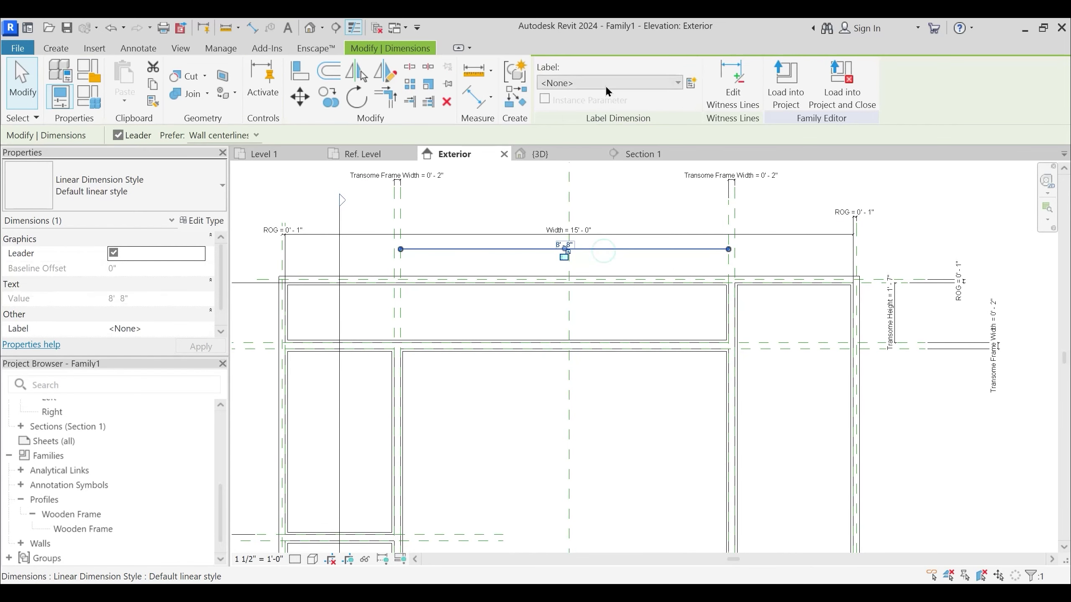
{"action": "left_click", "coordinate": [692, 87]}
{"action": "left_click", "coordinate": [543, 238]}
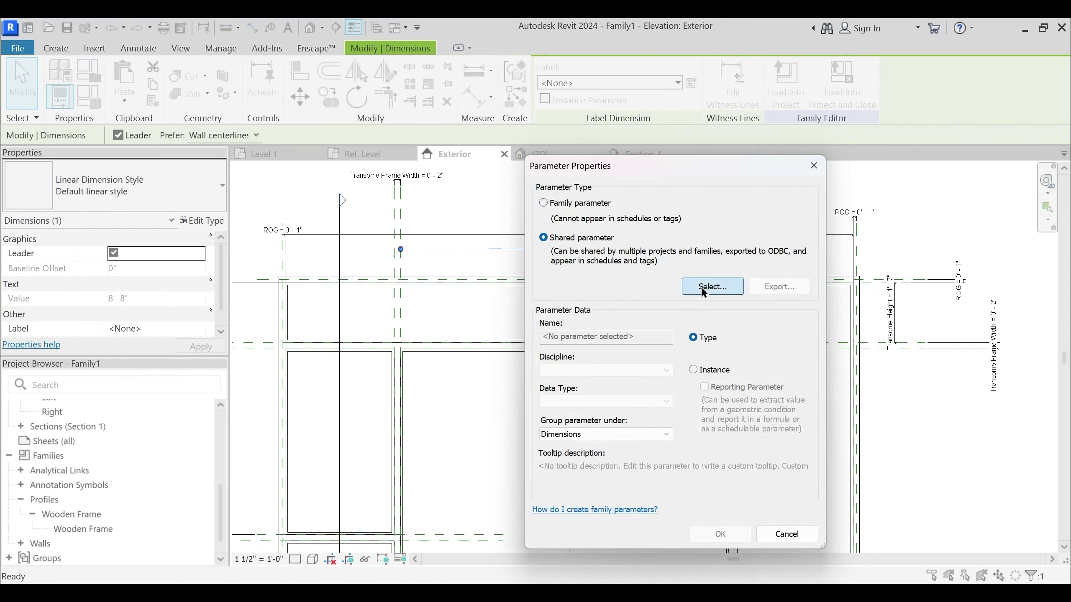
{"action": "left_click", "coordinate": [703, 291]}
{"action": "left_click", "coordinate": [898, 197]}
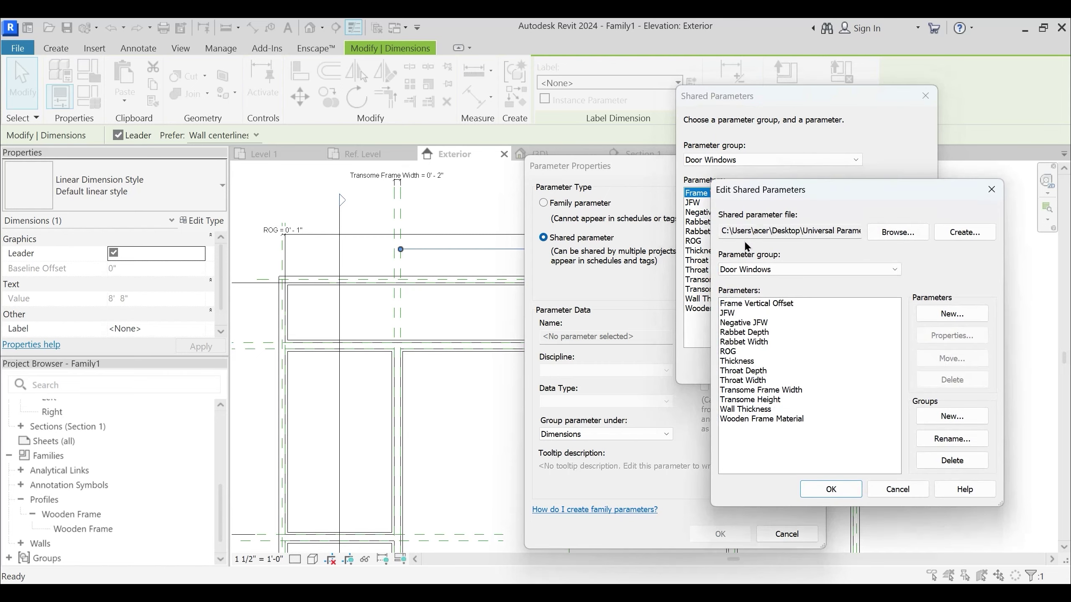
{"action": "left_click", "coordinate": [951, 314]}
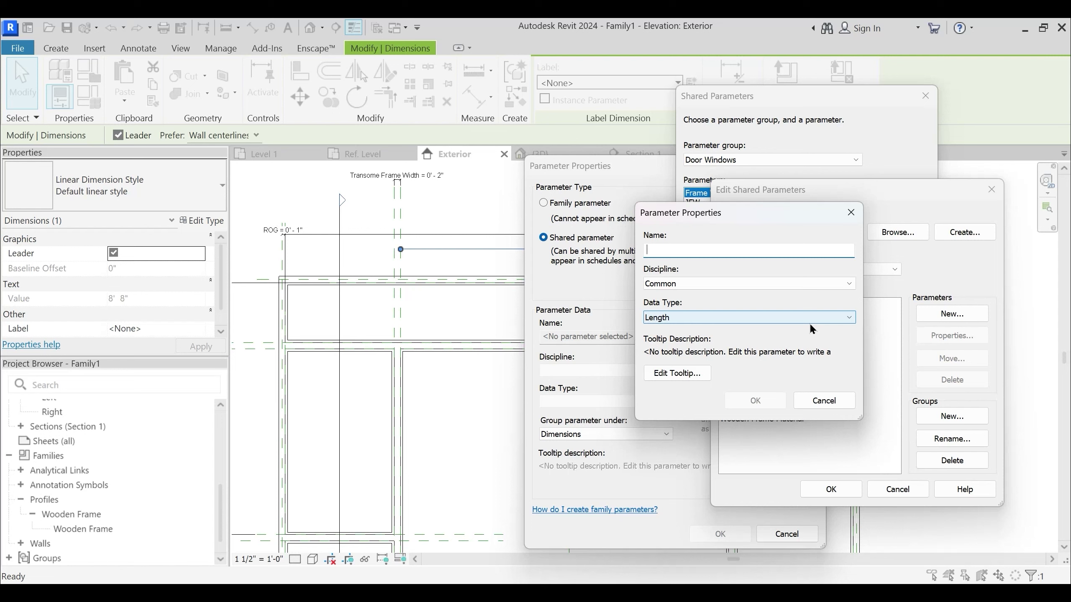
{"action": "type", "text": "SF Panel"}
{"action": "left_click", "coordinate": [755, 400]}
Add a shared length parameter named SF Panel Space to the Door Windows group
{"action": "left_click", "coordinate": [952, 314]}
{"action": "type", "text": "SF Panel"}
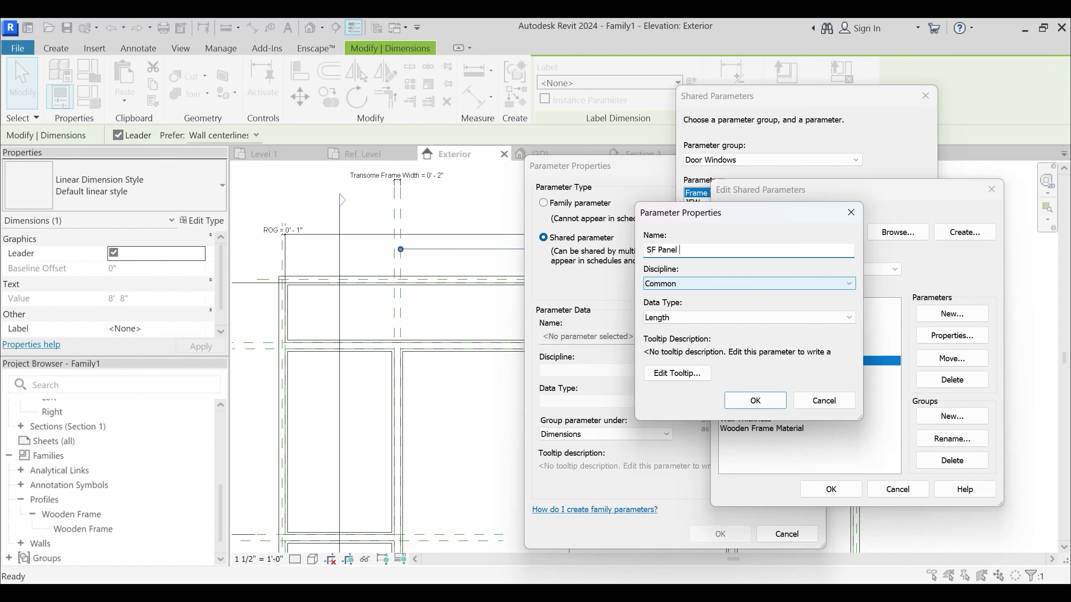
{"action": "type", "text": " SPac"}
{"action": "key", "text": "BackSpace"}
{"action": "key", "text": "BackSpace"}
{"action": "key", "text": "BackSpace"}
{"action": "type", "text": "ane"}
{"action": "key", "text": "Return"}
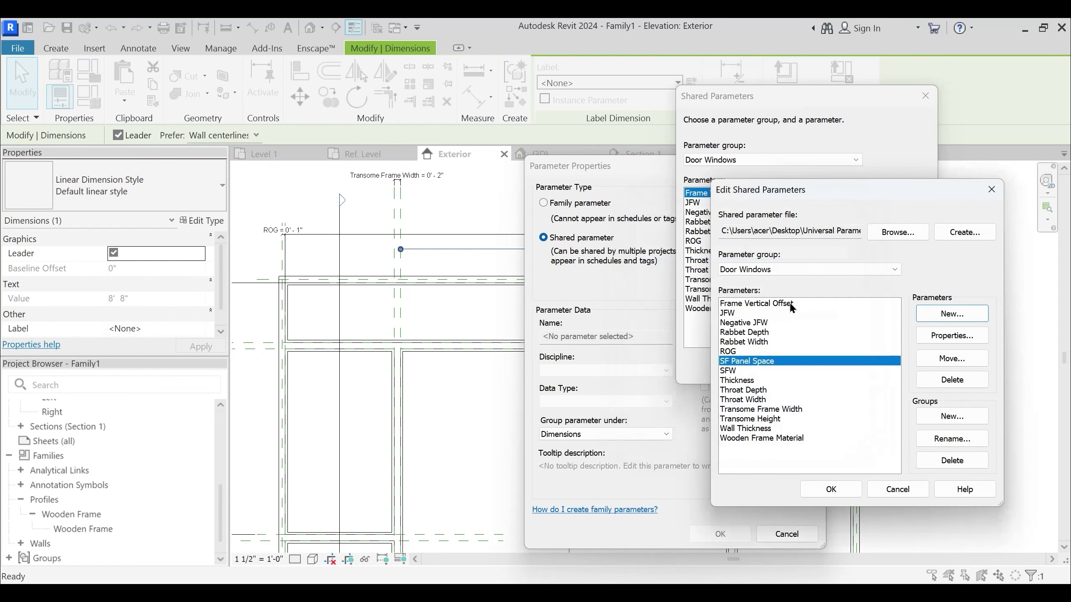
Add two shared length parameters named SF Door Panel Width and SF Door Panel Height to the Door Windows group
{"action": "left_click", "coordinate": [952, 313]}
{"action": "type", "text": "SF Door Panel Width"}
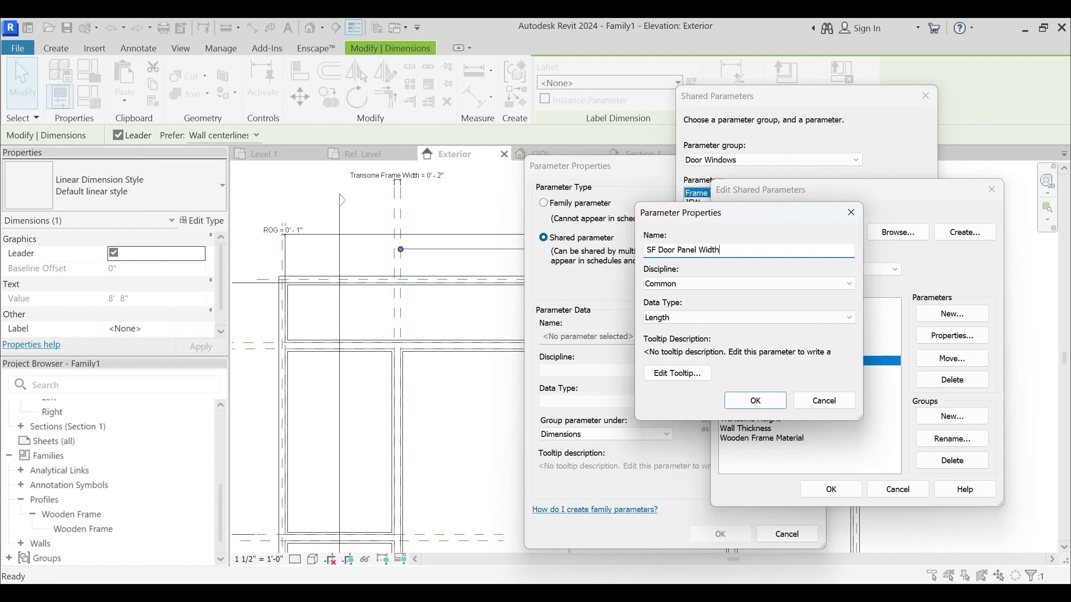
{"action": "key", "text": "Return"}
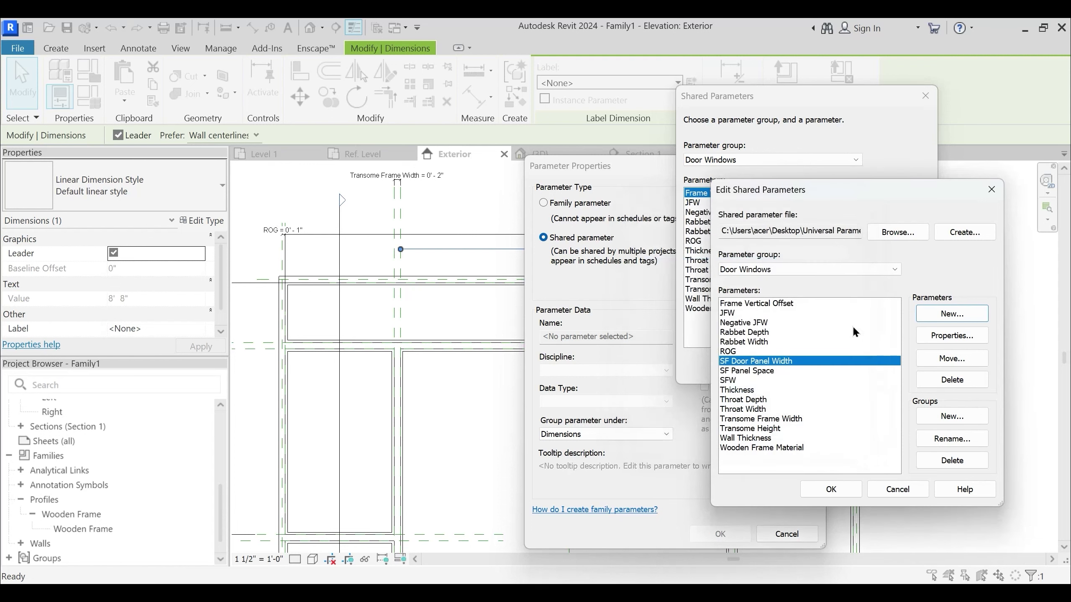
{"action": "left_click", "coordinate": [921, 314]}
{"action": "type", "text": "SF Door Panel Height"}
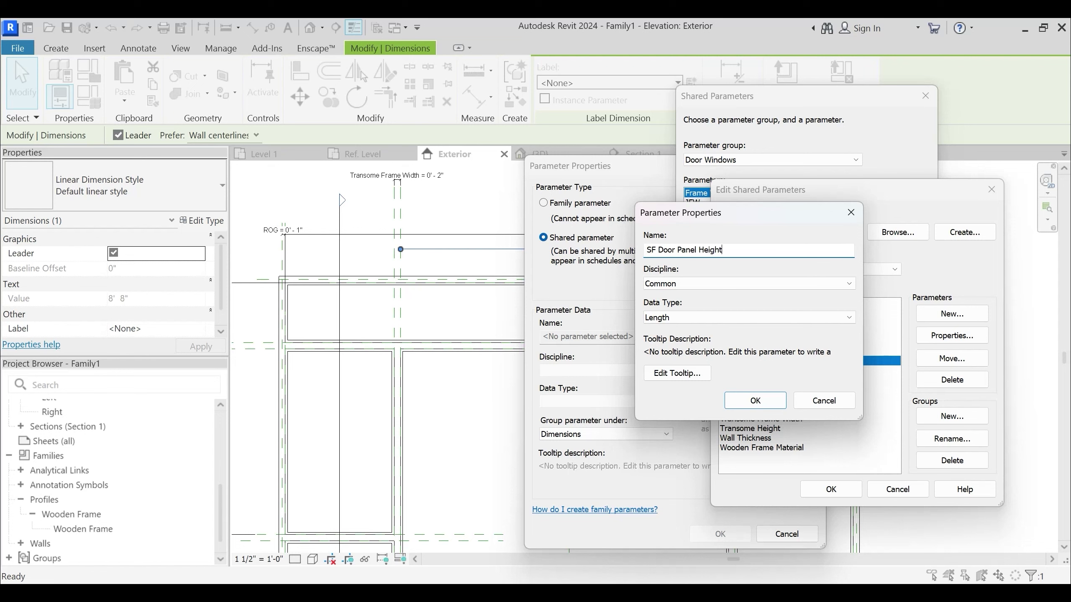
{"action": "key", "text": "Return"}
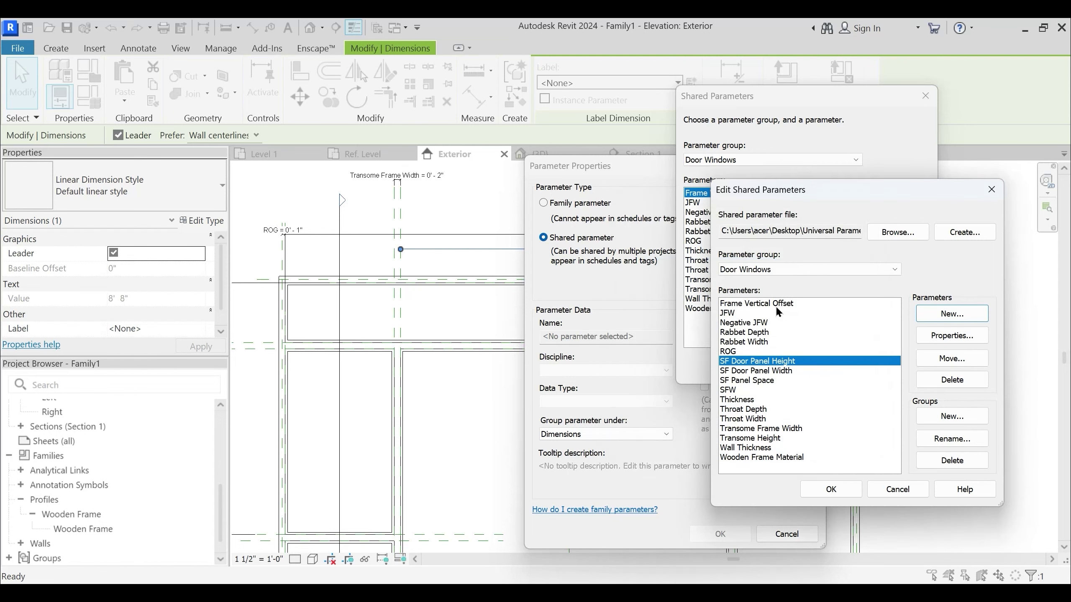
Save the edited shared parameter list and label the central bay's dimension with SFW as a type parameter under Dimensions
{"action": "left_click", "coordinate": [732, 391]}
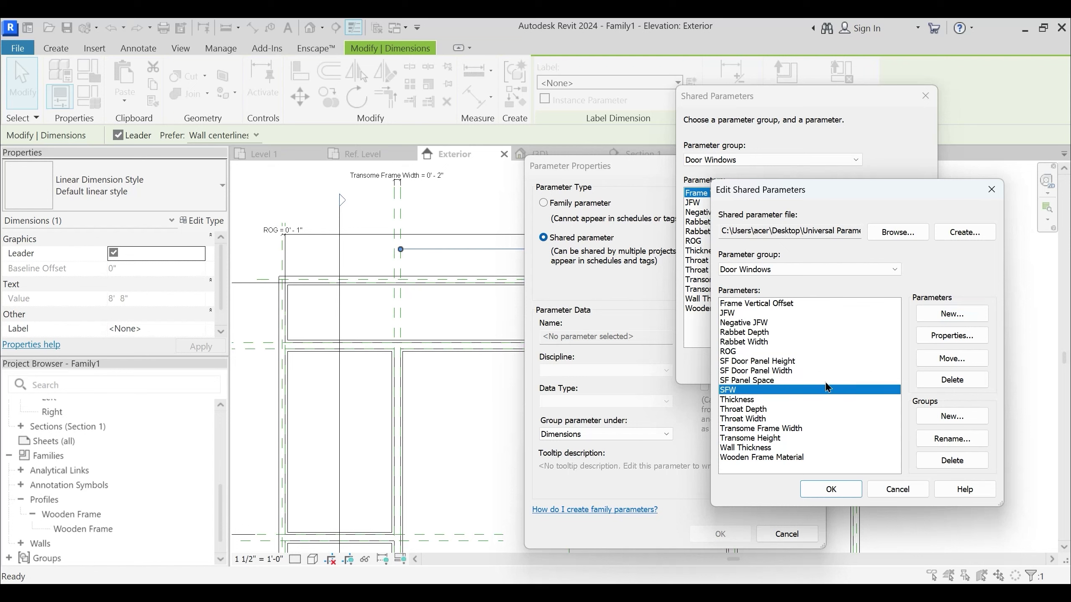
{"action": "left_click", "coordinate": [739, 365], "text": "shift"}
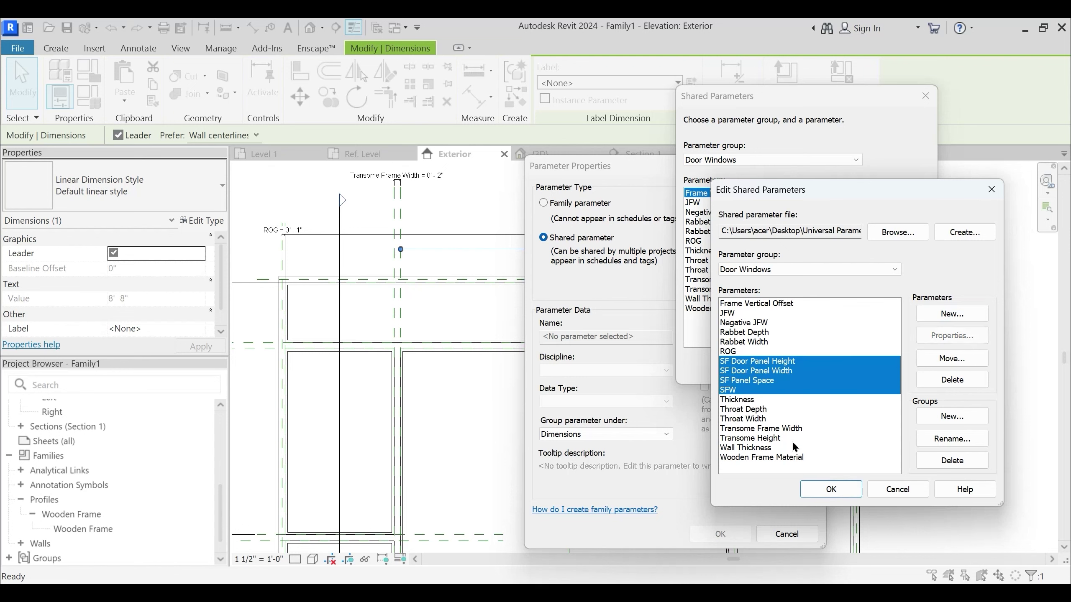
{"action": "left_click", "coordinate": [826, 490]}
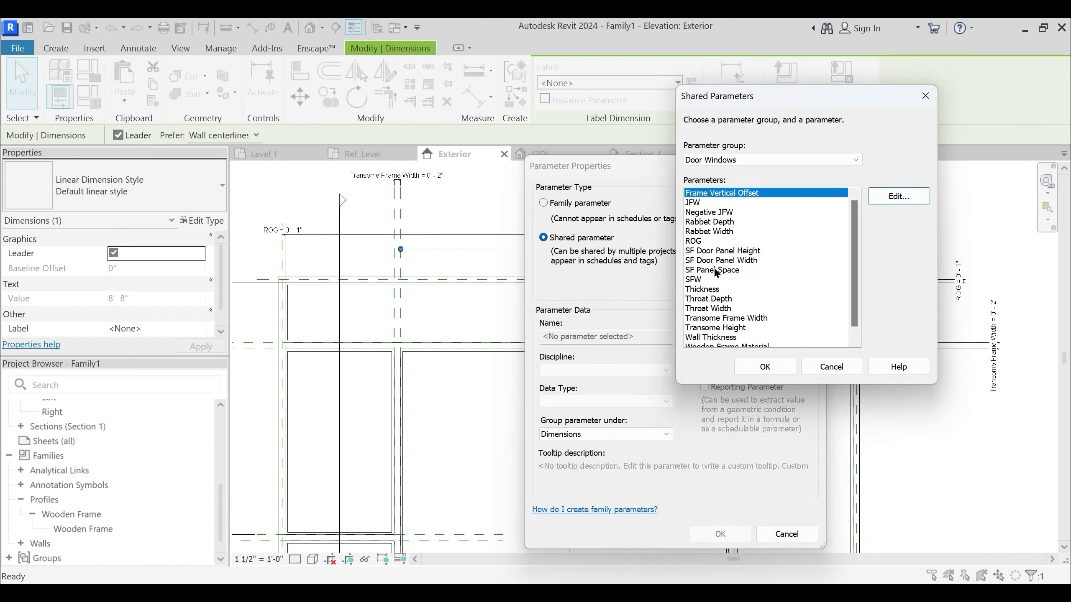
{"action": "left_click", "coordinate": [700, 282]}
{"action": "left_click", "coordinate": [765, 367]}
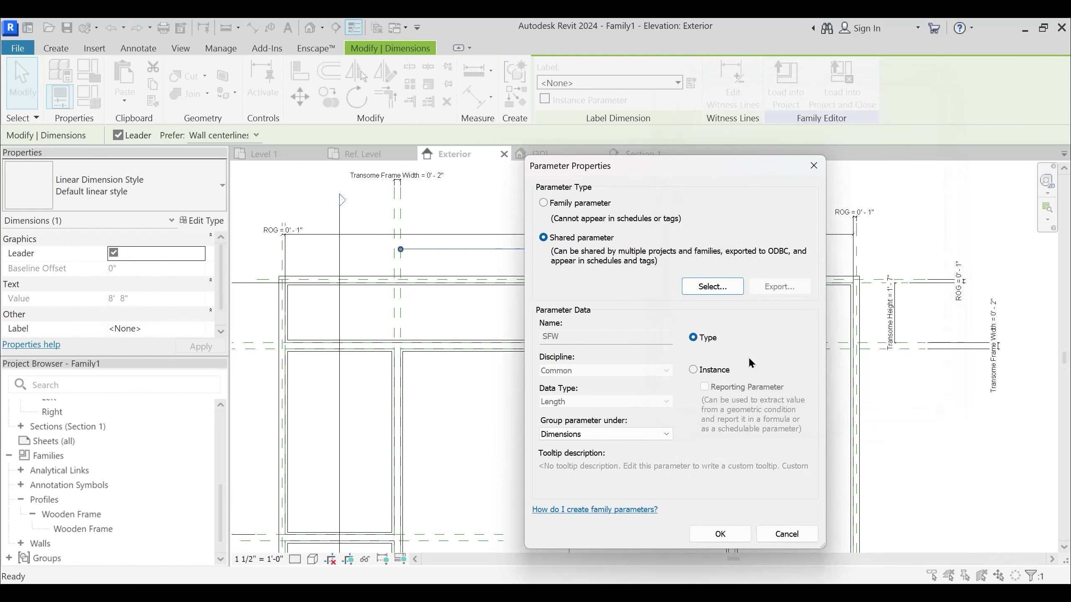
{"action": "left_click", "coordinate": [727, 534]}
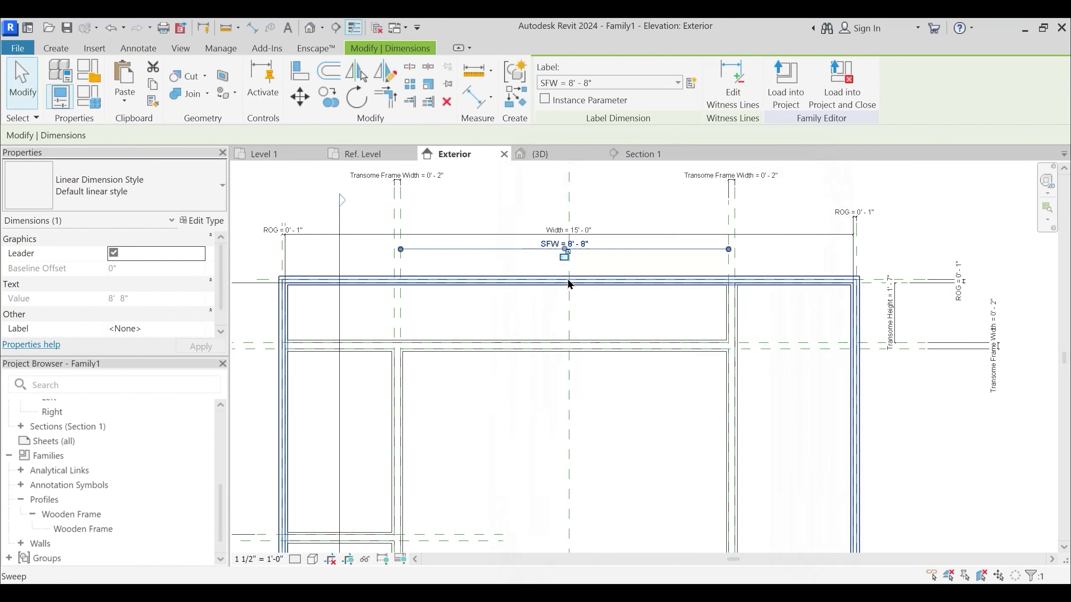
{"action": "key", "text": "Escape"}
Dimension the sidelight bay's width from the outer jamb's reference plane to the nearest mullion's reference plane, placed above the frame
{"action": "middle_click_drag", "start_coordinate": [606, 300], "coordinate": [614, 319]}
{"action": "scroll", "coordinate": [605, 296], "scroll_direction": "down", "scroll_amount": 2}
{"action": "scroll", "coordinate": [576, 274], "scroll_direction": "up", "scroll_amount": 3}
{"action": "scroll", "coordinate": [581, 301], "scroll_direction": "up", "scroll_amount": 3}
{"action": "scroll", "coordinate": [590, 284], "scroll_direction": "down", "scroll_amount": 2}
{"action": "middle_click_drag", "start_coordinate": [544, 288], "coordinate": [644, 296]}
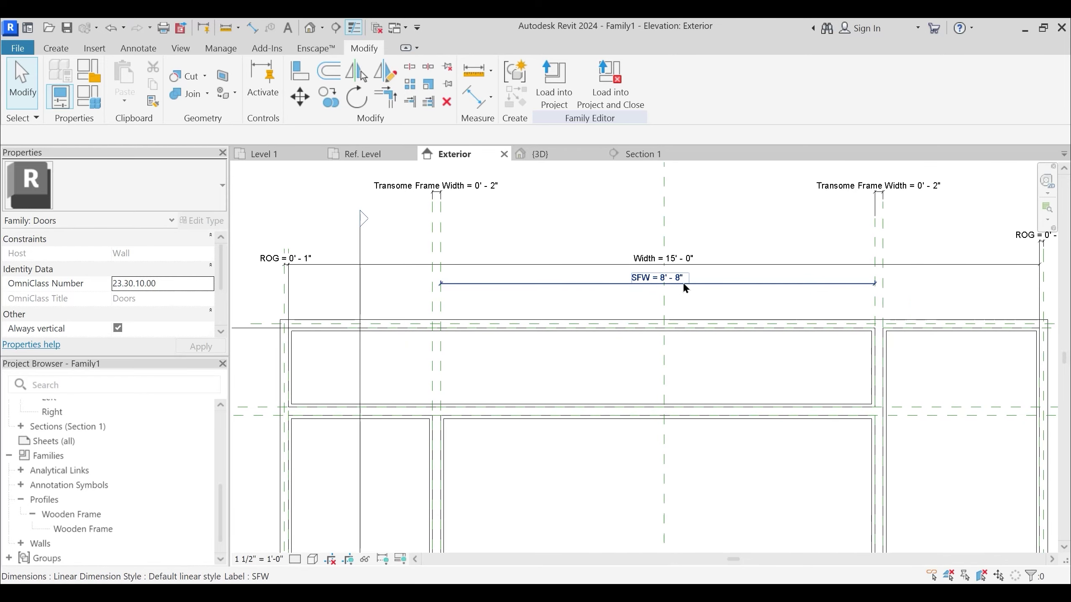
{"action": "left_click", "coordinate": [474, 96]}
{"action": "scroll", "coordinate": [516, 362], "scroll_direction": "up", "scroll_amount": 1}
{"action": "left_click", "coordinate": [519, 362]}
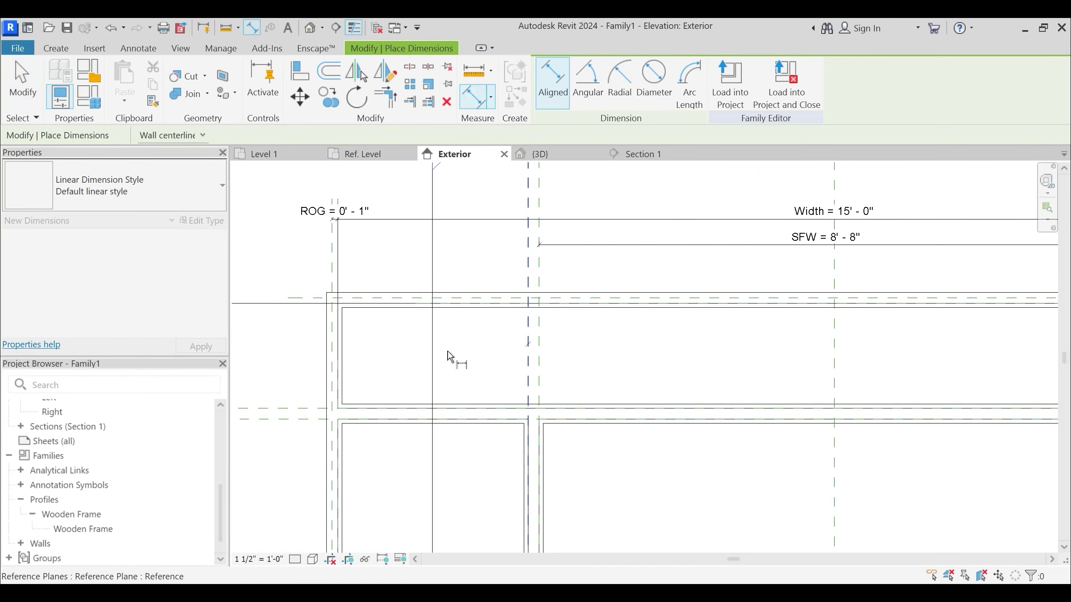
{"action": "left_click", "coordinate": [340, 313]}
{"action": "middle_click_drag", "start_coordinate": [359, 264], "coordinate": [367, 298]}
{"action": "left_click", "coordinate": [375, 297]}
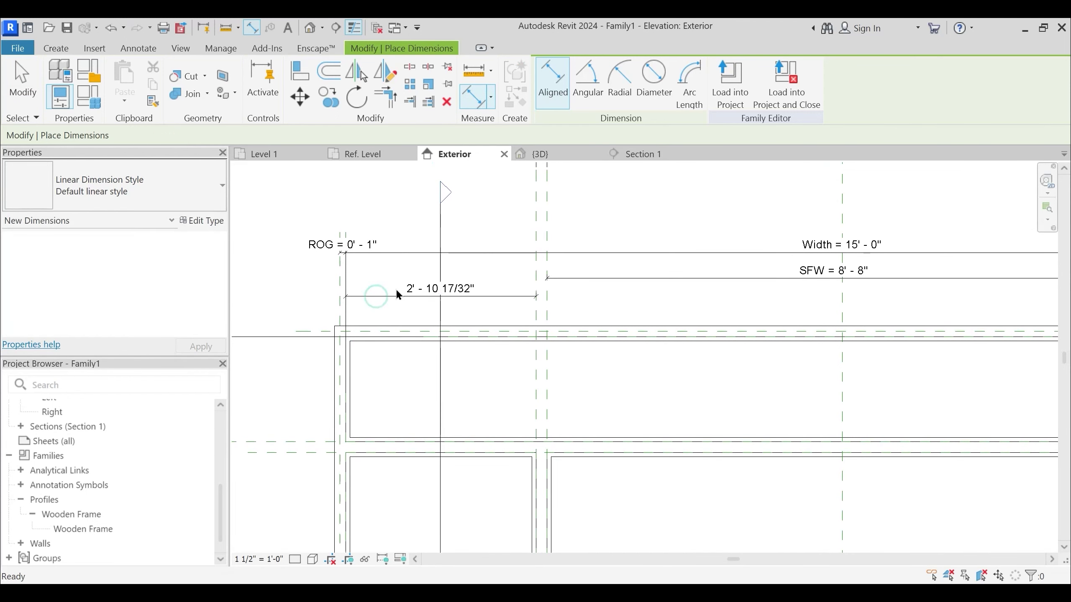
{"action": "key", "text": "Escape"}
Start a shared parameter label for the sidelight bay's dimension and open the shared parameter list for editing
{"action": "left_click", "coordinate": [407, 287]}
{"action": "left_click", "coordinate": [692, 83]}
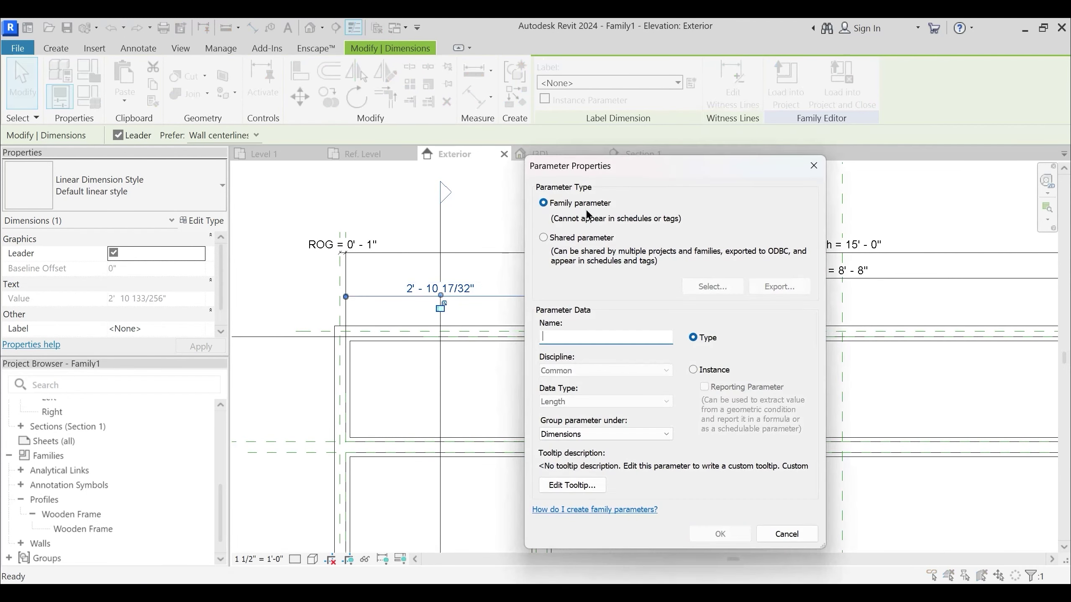
{"action": "left_click", "coordinate": [575, 242]}
{"action": "left_click", "coordinate": [713, 287]}
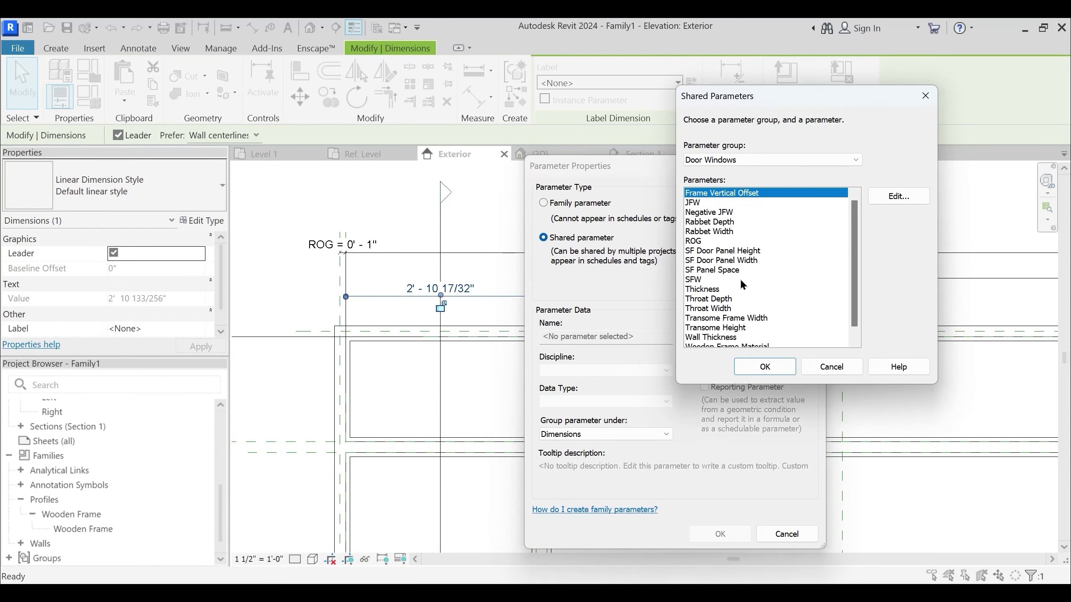
{"action": "left_click", "coordinate": [897, 196]}
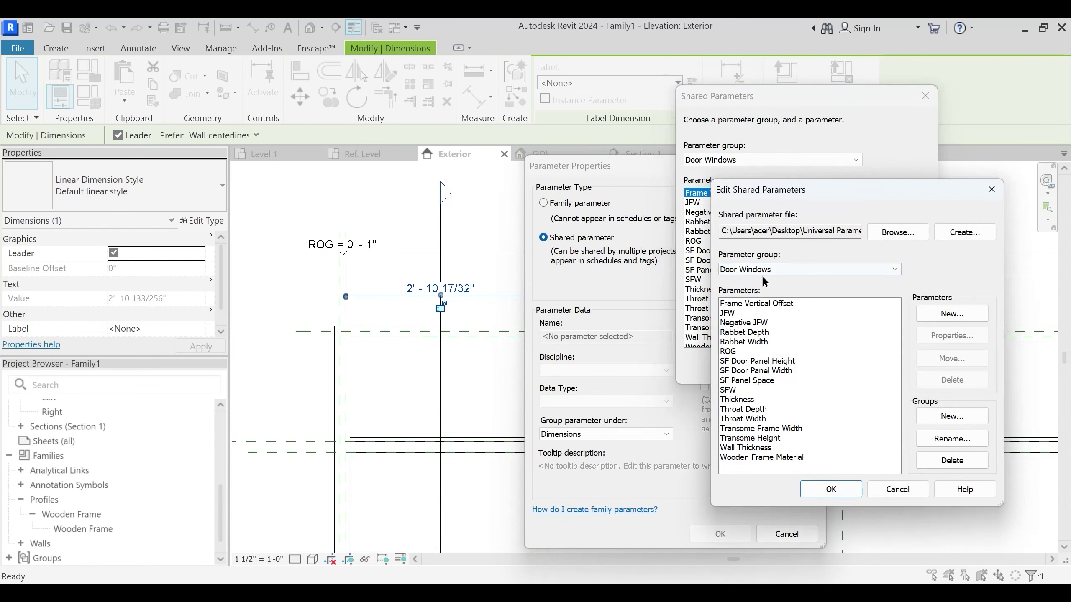
Create a shared length parameter named Right Panel - Window Width and delete it from the Door Windows group
{"action": "left_click", "coordinate": [953, 313]}
{"action": "type", "text": "Right Panel"}
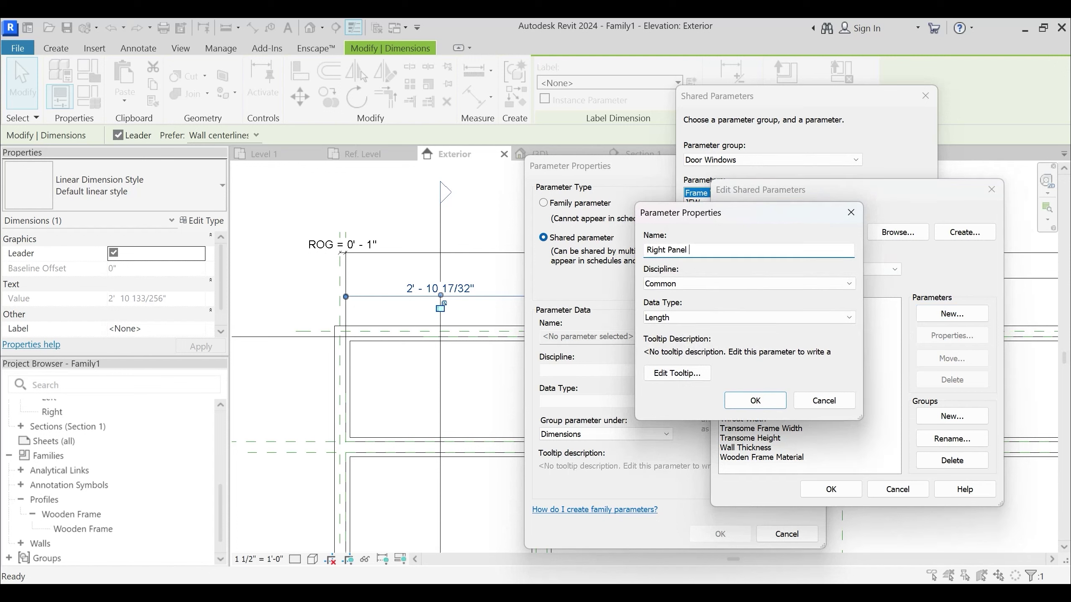
{"action": "type", "text": " - WIndo"}
{"action": "key", "text": "BackSpace"}
{"action": "key", "text": "BackSpace"}
{"action": "key", "text": "BackSpace"}
{"action": "key", "text": "BackSpace"}
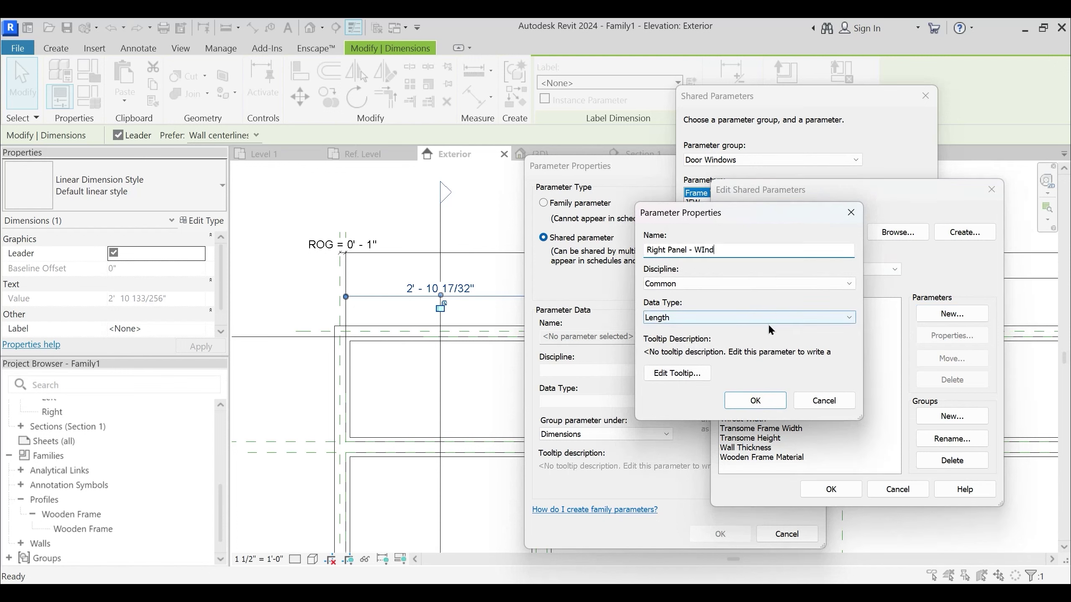
{"action": "type", "text": "indow"}
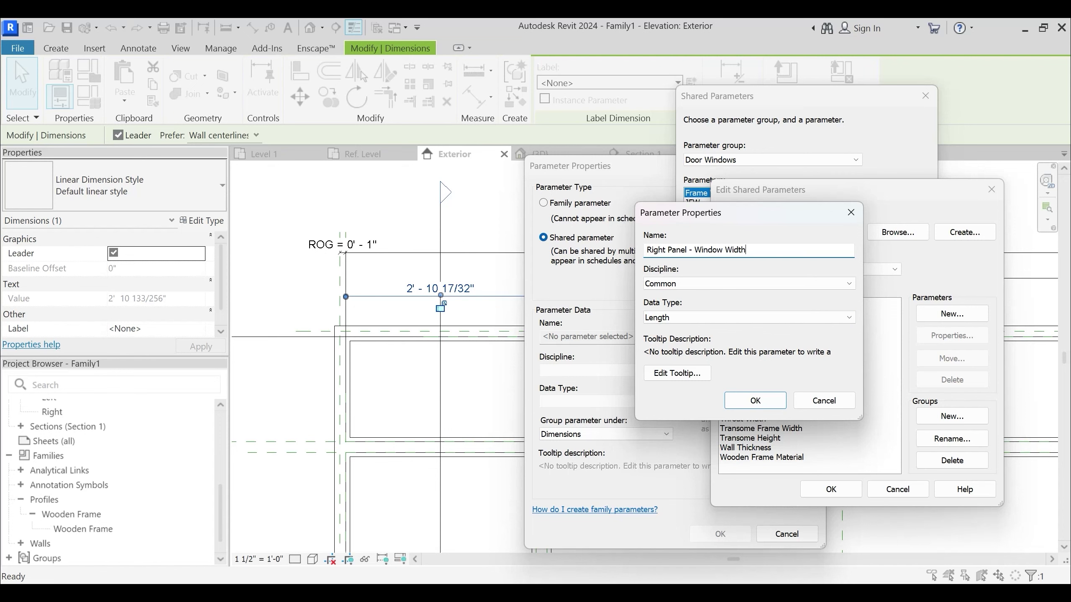
{"action": "type", "text": " Width"}
{"action": "key", "text": "Return"}
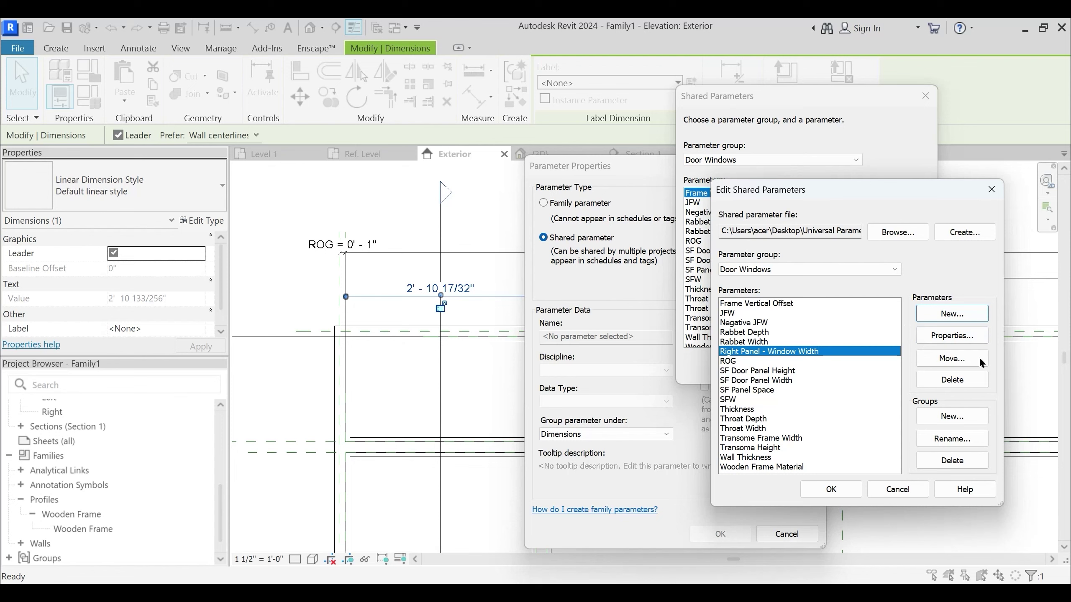
{"action": "left_click", "coordinate": [952, 380]}
{"action": "left_click", "coordinate": [629, 373]}
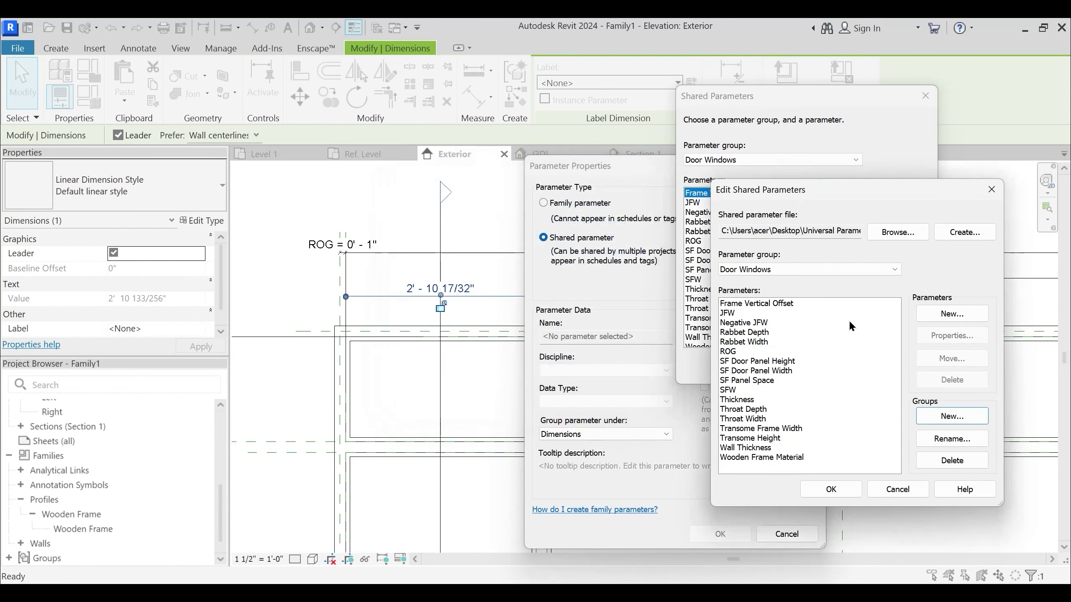
Create a shared length parameter named Right Pane - Window Width in the Door Windows group and begin another new parameter
{"action": "left_click", "coordinate": [952, 314]}
{"action": "type", "text": "Right Pane - Window Width"}
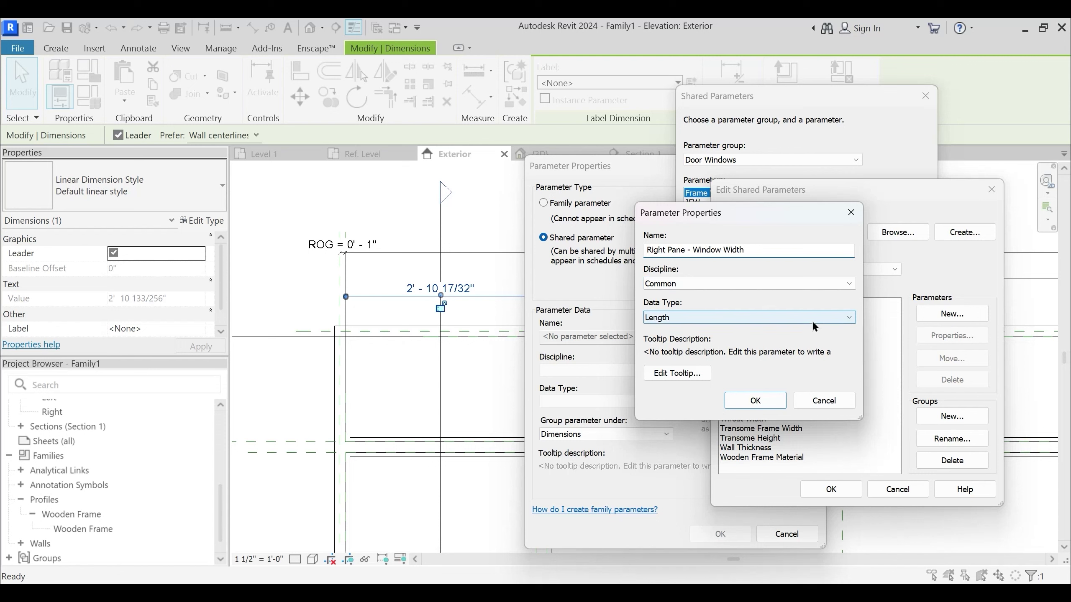
{"action": "left_click", "coordinate": [755, 400]}
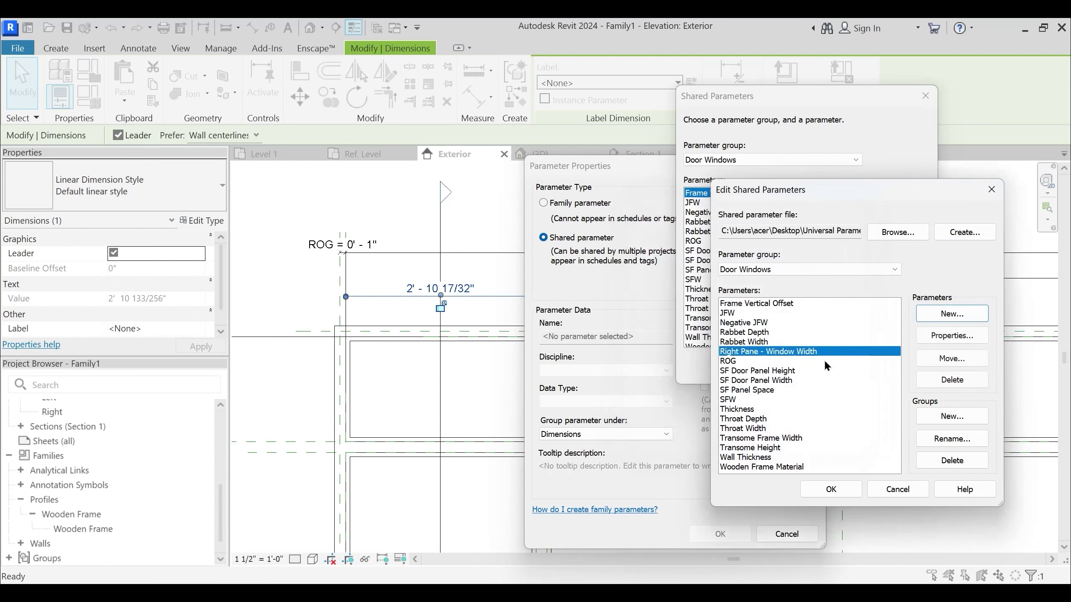
{"action": "left_click", "coordinate": [936, 320]}
{"action": "type", "text": "Left Pane - Door"}
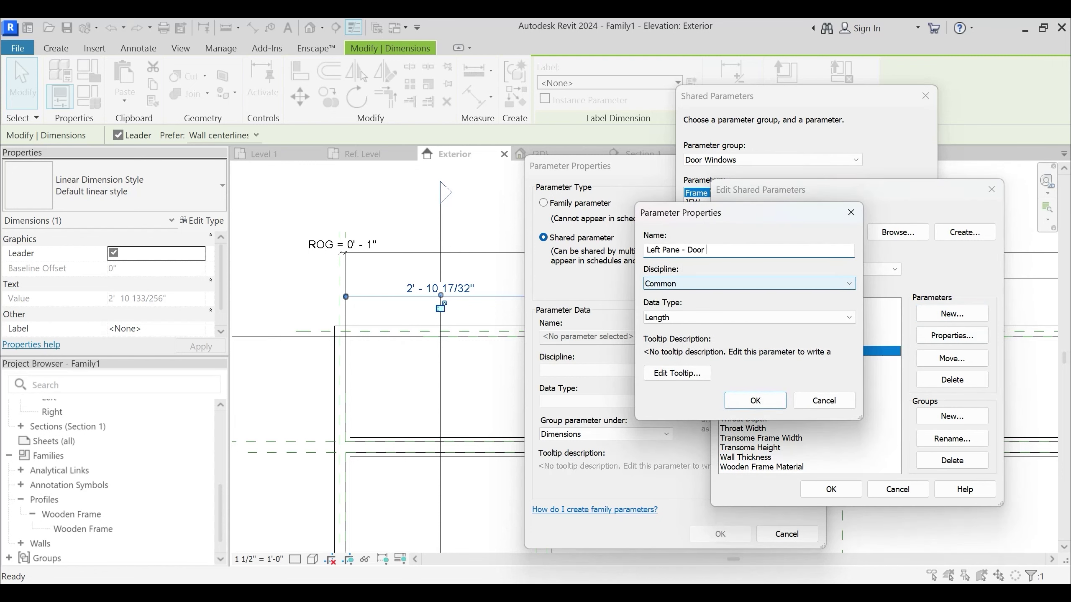
{"action": "key", "text": "BackSpace"}
{"action": "key", "text": "BackSpace"}
{"action": "key", "text": "BackSpace"}
{"action": "key", "text": "BackSpace"}
{"action": "key", "text": "BackSpace"}
{"action": "key", "text": "BackSpace"}
{"action": "key", "text": "BackSpace"}
{"action": "key", "text": "BackSpace"}
{"action": "key", "text": "BackSpace"}
{"action": "key", "text": "BackSpace"}
{"action": "key", "text": "BackSpace"}
{"action": "key", "text": "BackSpace"}
{"action": "key", "text": "BackSpace"}
{"action": "key", "text": "BackSpace"}
{"action": "key", "text": "BackSpace"}
{"action": "key", "text": "BackSpace"}
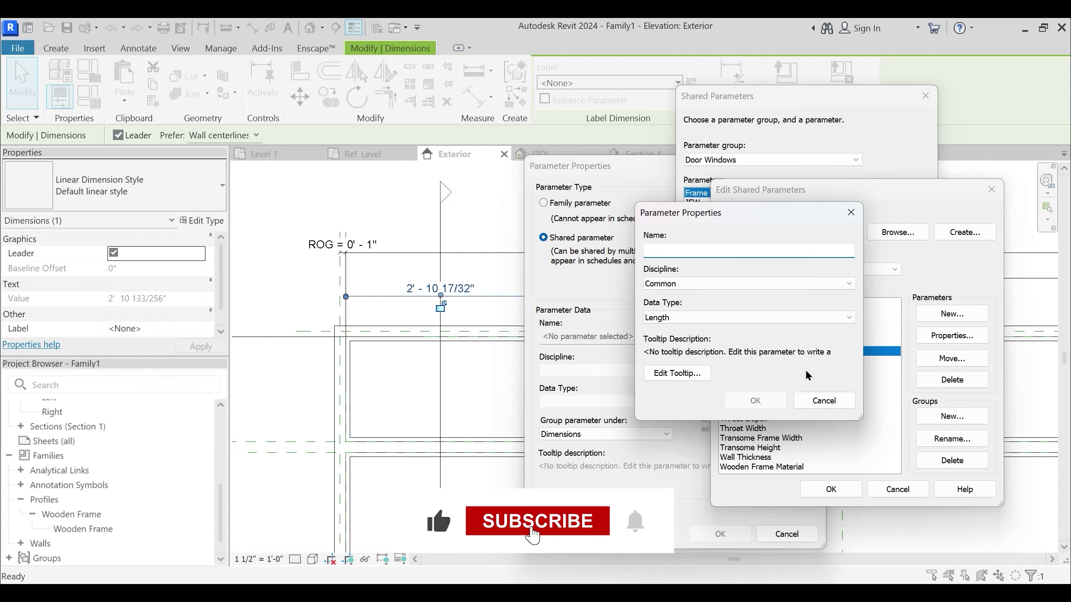
{"action": "type", "text": "Al"}
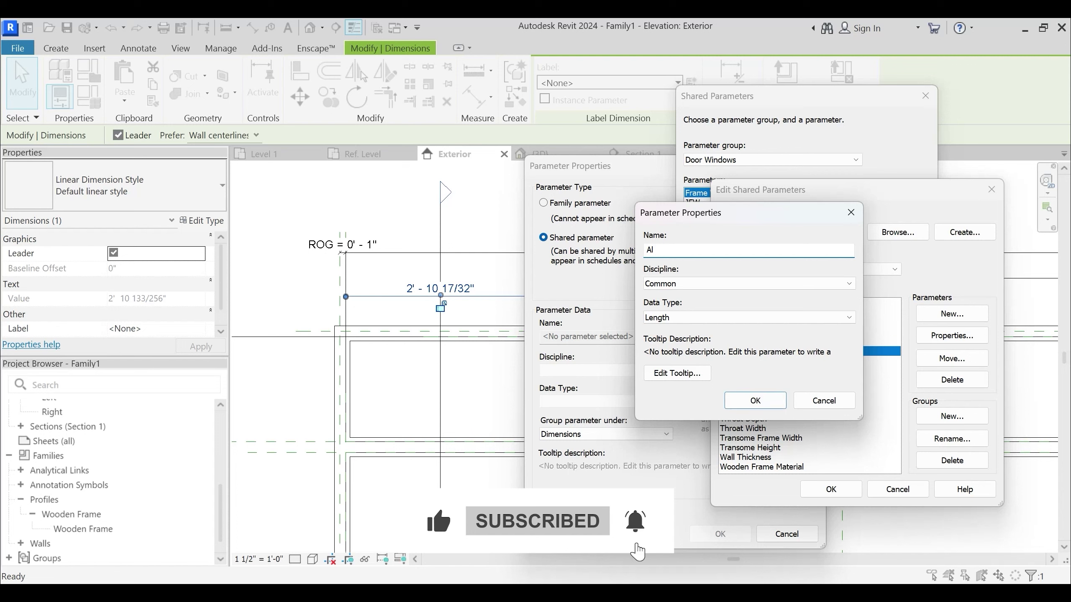
{"action": "key", "text": "BackSpace"}
{"action": "key", "text": "BackSpace"}
Name the new shared length parameter Pivot Door Width, save the shared parameter list and leave the parameter selection
{"action": "type", "text": "Pivot Door Width"}
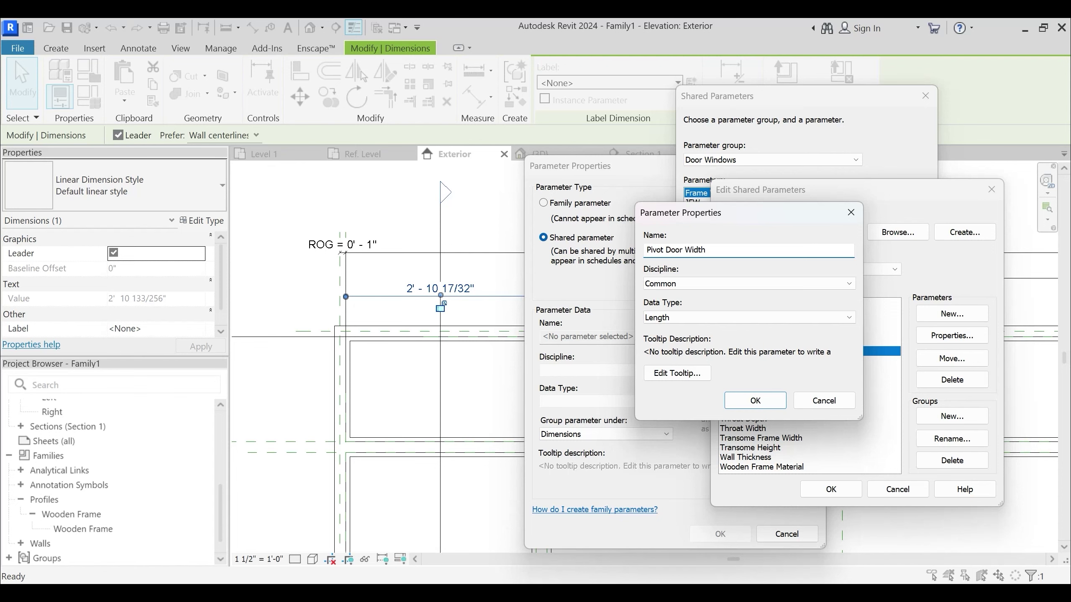
{"action": "key", "text": "Return"}
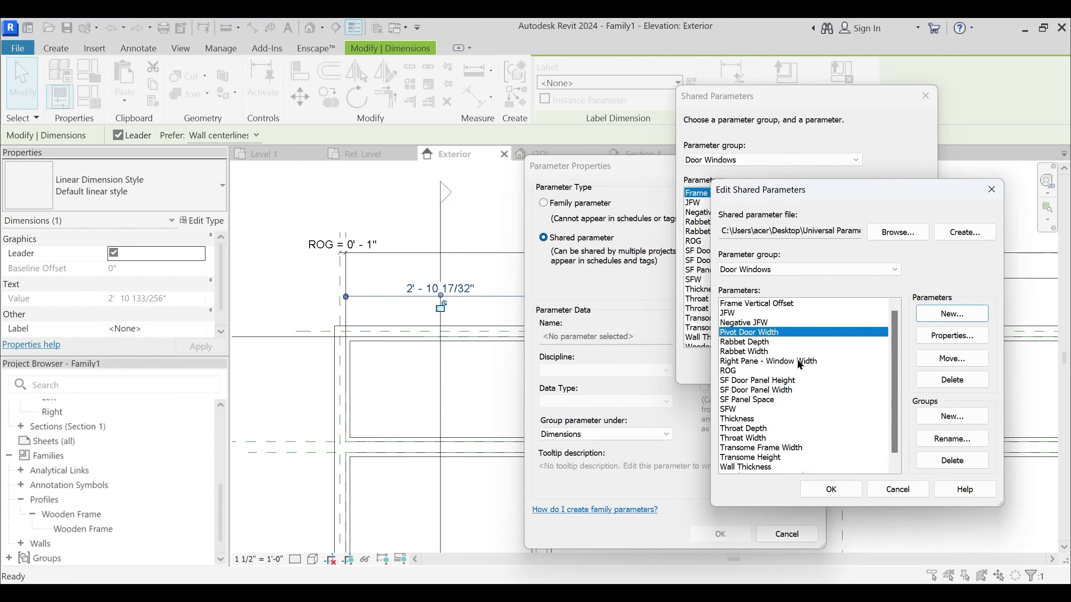
{"action": "left_click", "coordinate": [832, 489]}
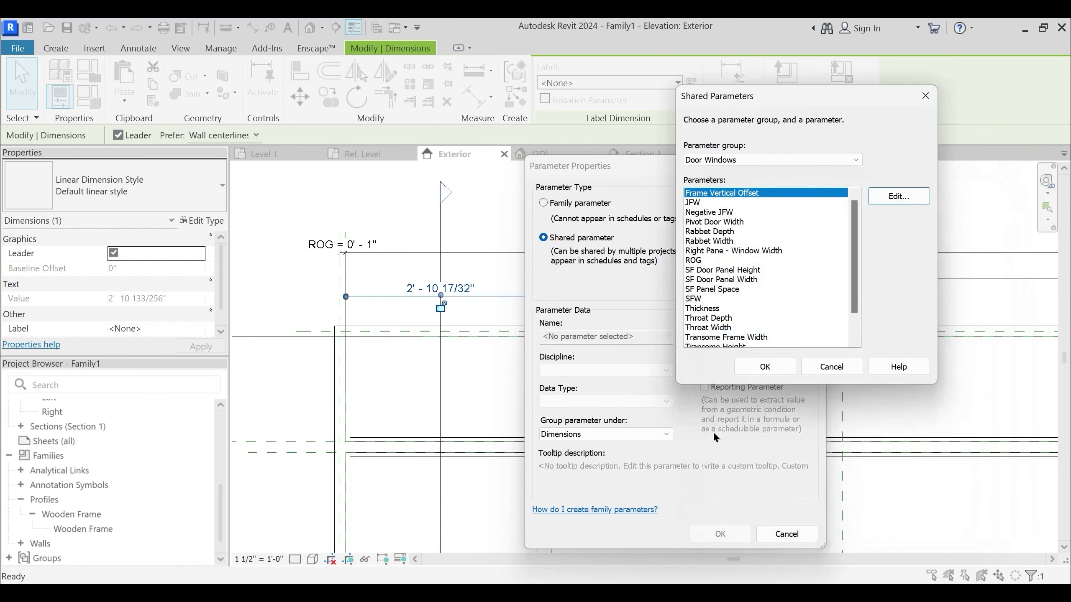
{"action": "left_click", "coordinate": [765, 366]}
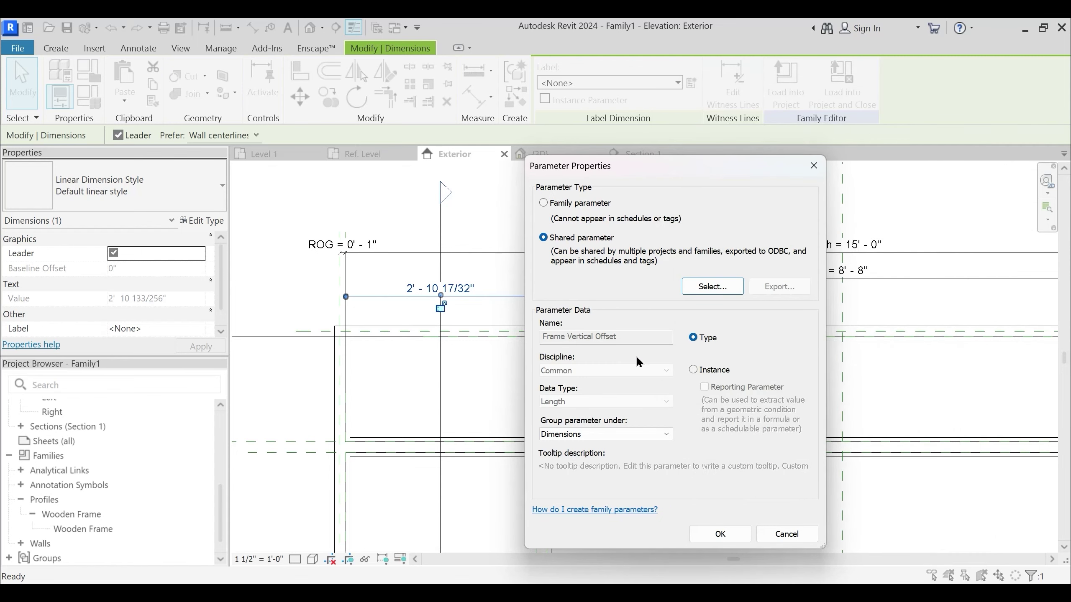
Label the left sidelight bay's width dimension with the shared type parameter Right Pane - Window Width, grouped under Dimensions
{"action": "left_click", "coordinate": [713, 286]}
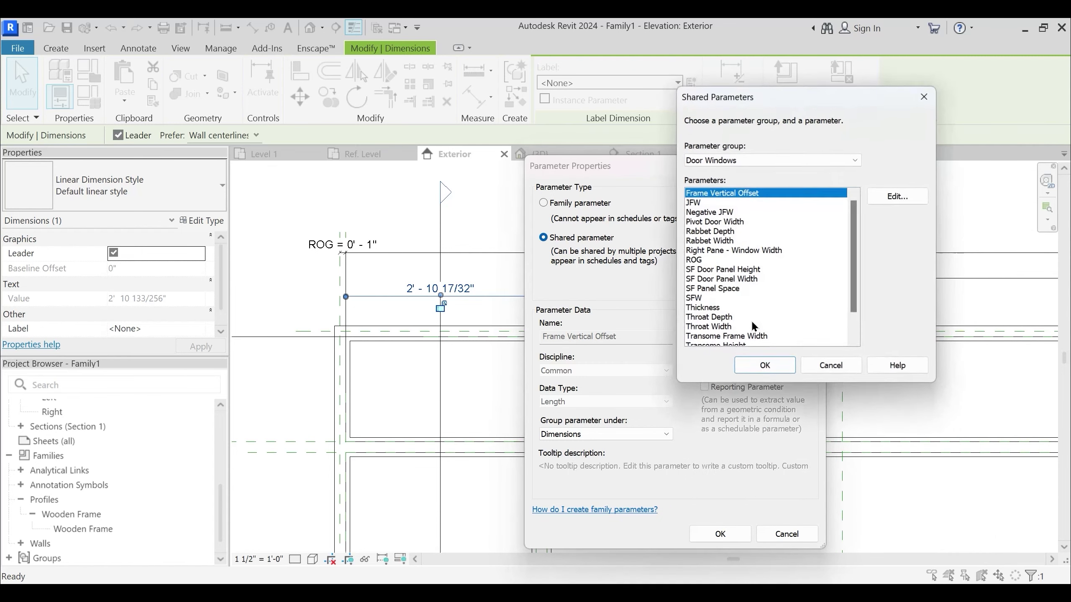
{"action": "left_click", "coordinate": [718, 252]}
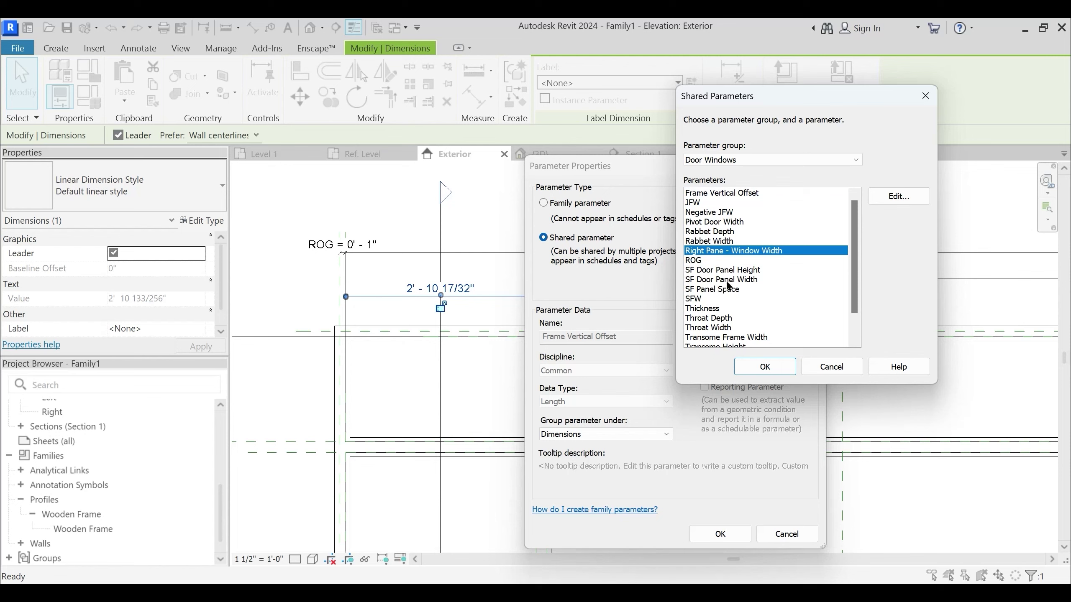
{"action": "left_click", "coordinate": [764, 366]}
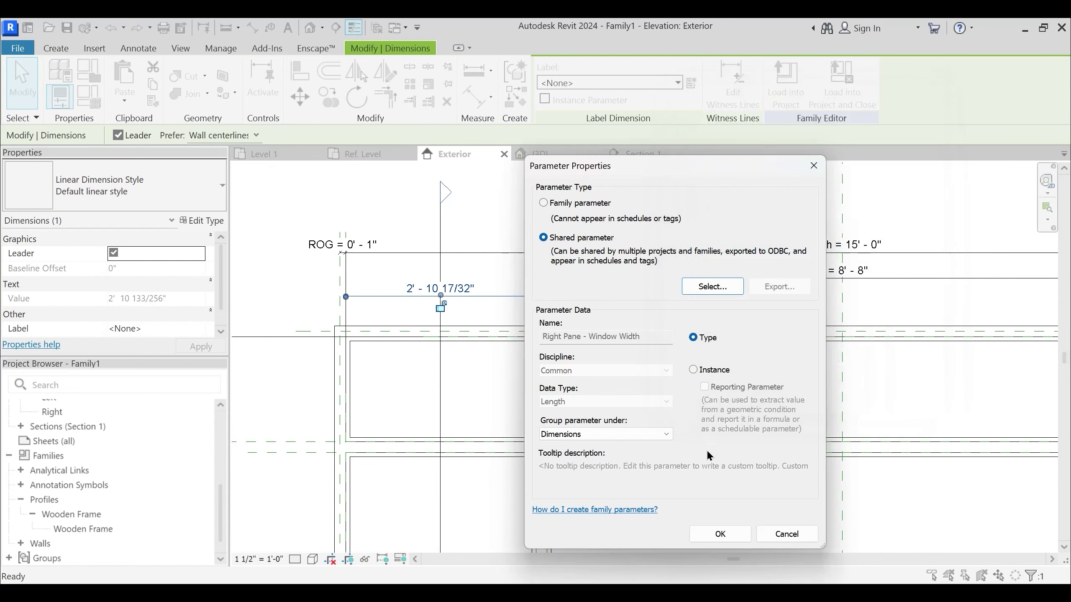
{"action": "left_click", "coordinate": [720, 534]}
{"action": "scroll", "coordinate": [488, 348], "scroll_direction": "down", "scroll_amount": 2}
{"action": "left_click", "coordinate": [490, 382]}
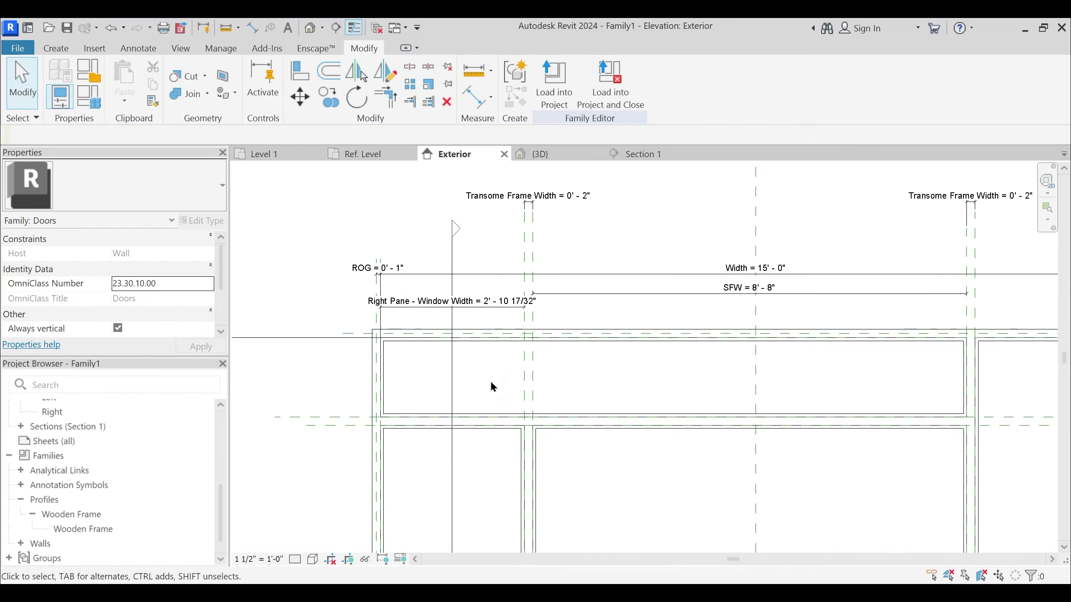
Add an aligned dimension across the right bay, from the mullion's reference line to the inner line of the right jamb
{"action": "scroll", "coordinate": [489, 382], "scroll_direction": "down", "scroll_amount": 3}
{"action": "scroll", "coordinate": [731, 269], "scroll_direction": "up", "scroll_amount": 2}
{"action": "middle_click_drag", "start_coordinate": [402, 264], "coordinate": [437, 317]}
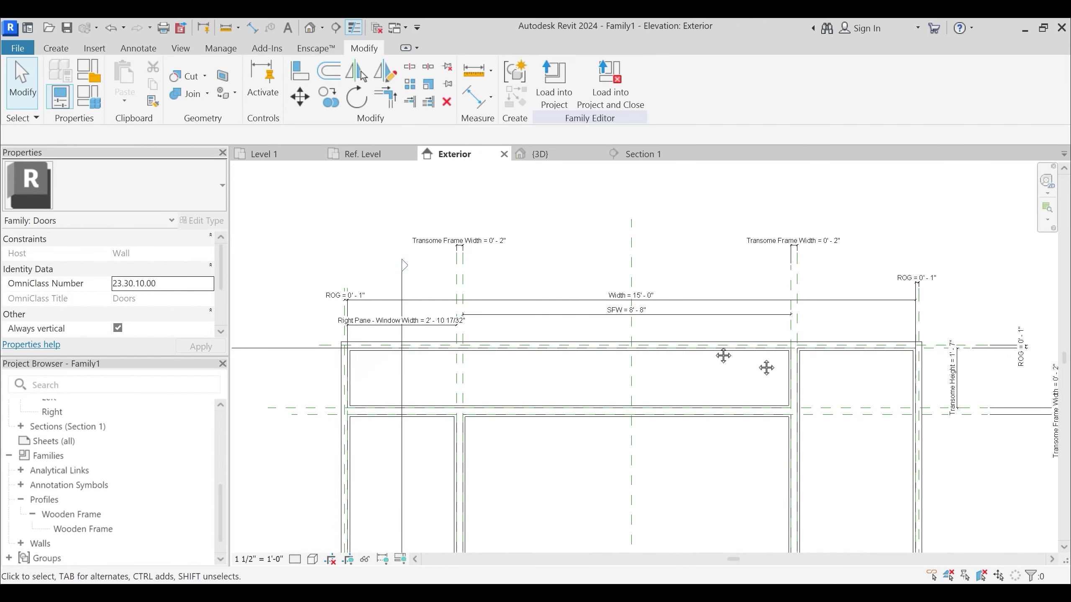
{"action": "middle_click_drag", "start_coordinate": [765, 369], "coordinate": [606, 328]}
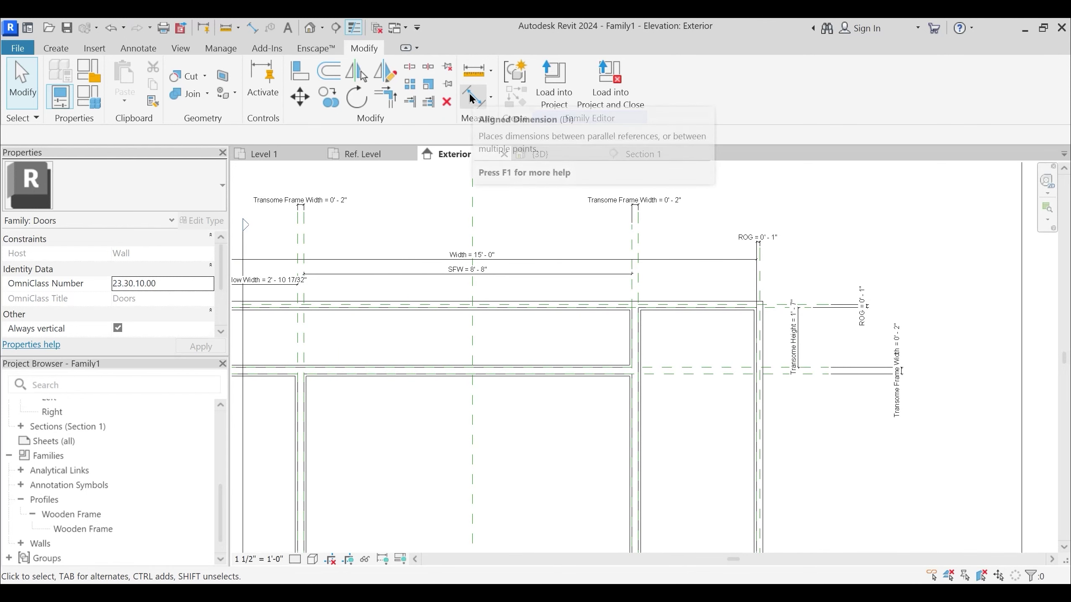
{"action": "middle_click_drag", "start_coordinate": [555, 331], "coordinate": [576, 334]}
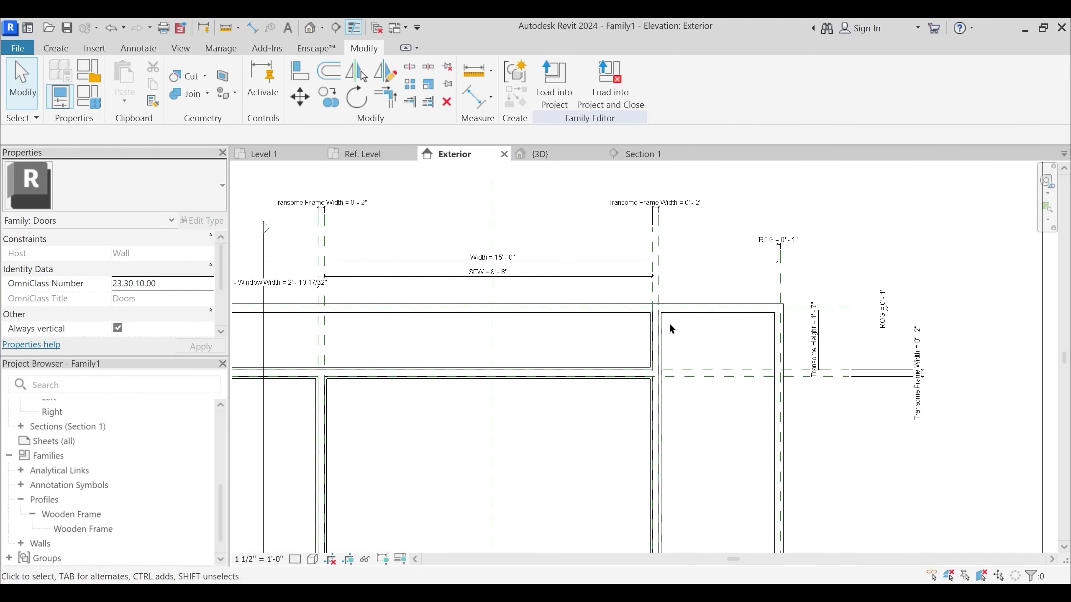
{"action": "left_click", "coordinate": [474, 96]}
{"action": "scroll", "coordinate": [680, 334], "scroll_direction": "up", "scroll_amount": 3}
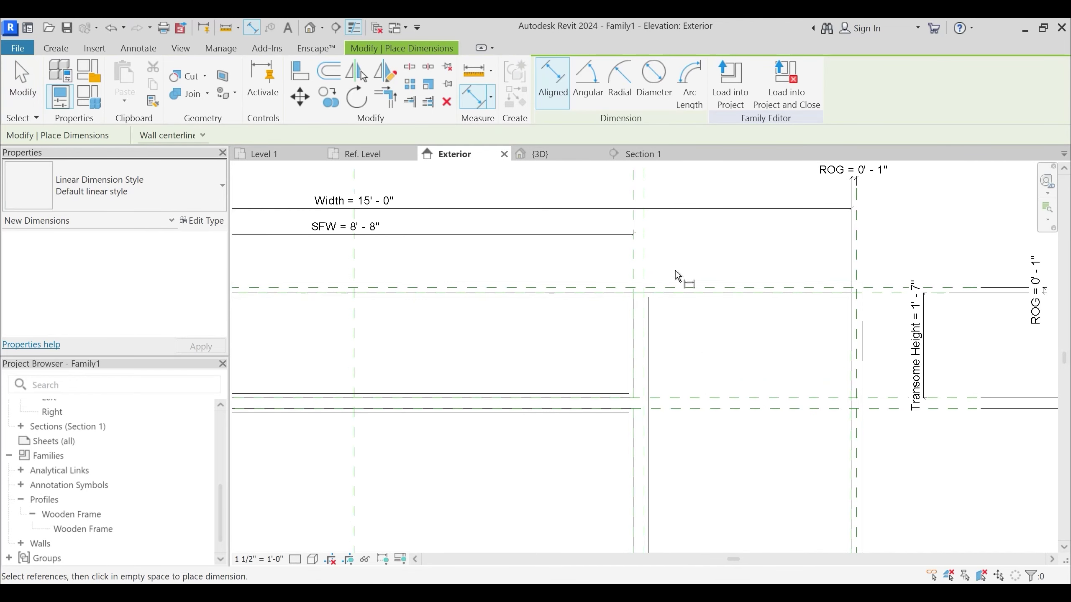
{"action": "middle_click_drag", "start_coordinate": [678, 275], "coordinate": [659, 359]}
{"action": "left_click", "coordinate": [637, 350]}
{"action": "scroll", "coordinate": [751, 356], "scroll_direction": "up", "scroll_amount": 3}
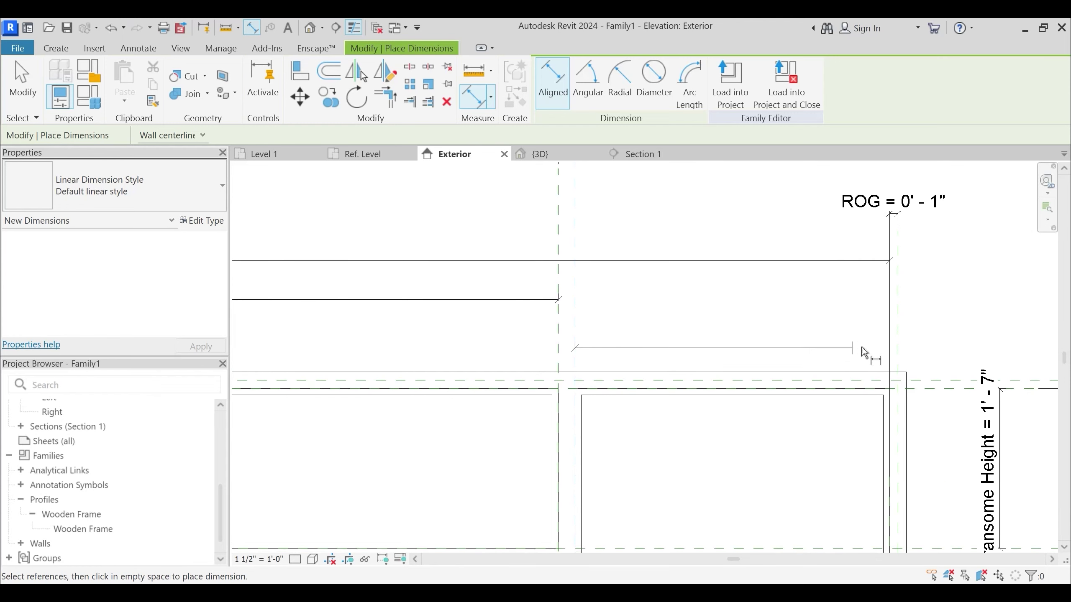
{"action": "left_click", "coordinate": [889, 418]}
{"action": "left_click", "coordinate": [793, 333]}
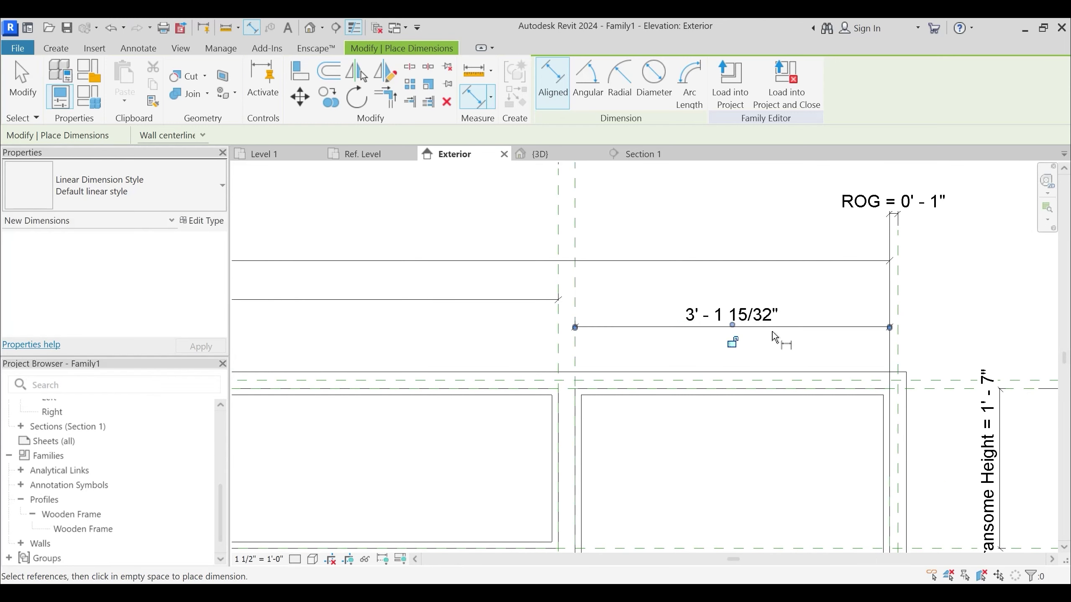
{"action": "key", "text": "Escape"}
Try to label the right bay's dimension with a family parameter named asdsad, and delete that dimension
{"action": "left_click", "coordinate": [734, 315]}
{"action": "left_click", "coordinate": [692, 83]}
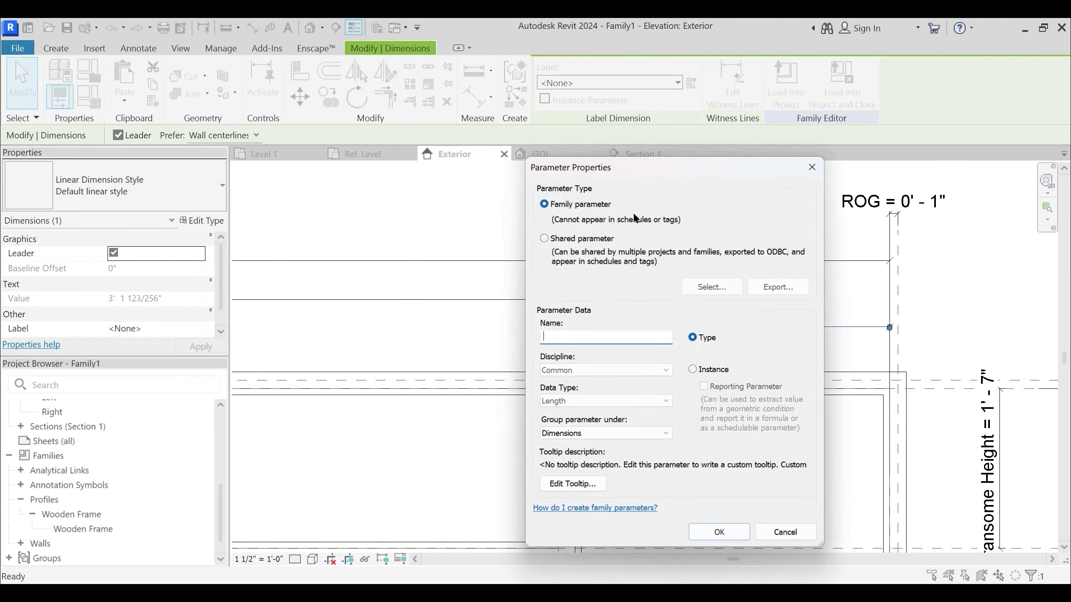
{"action": "type", "text": "asdsad"}
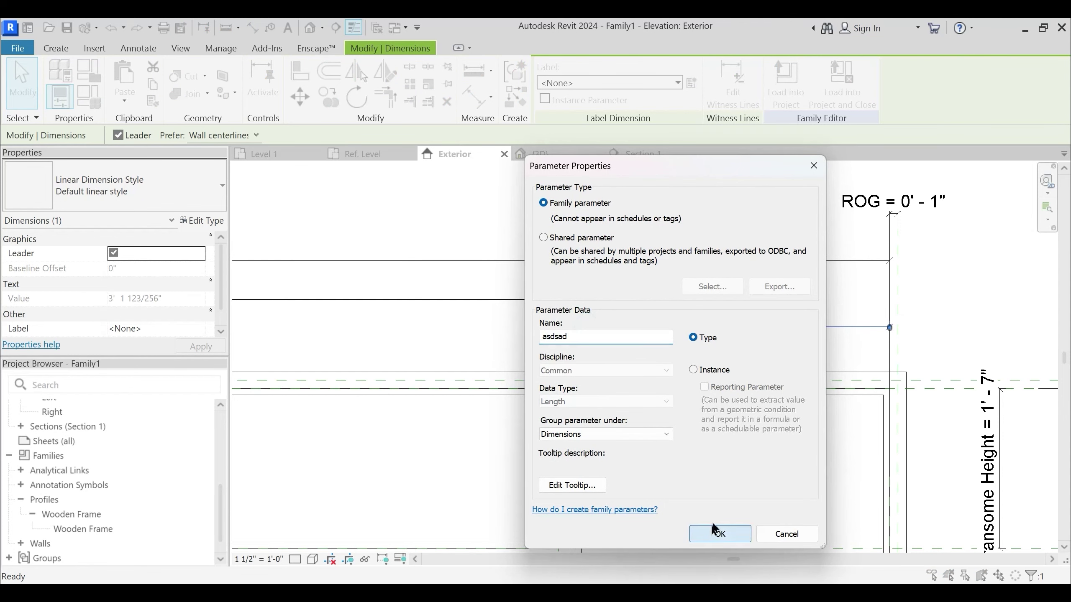
{"action": "left_click", "coordinate": [718, 533]}
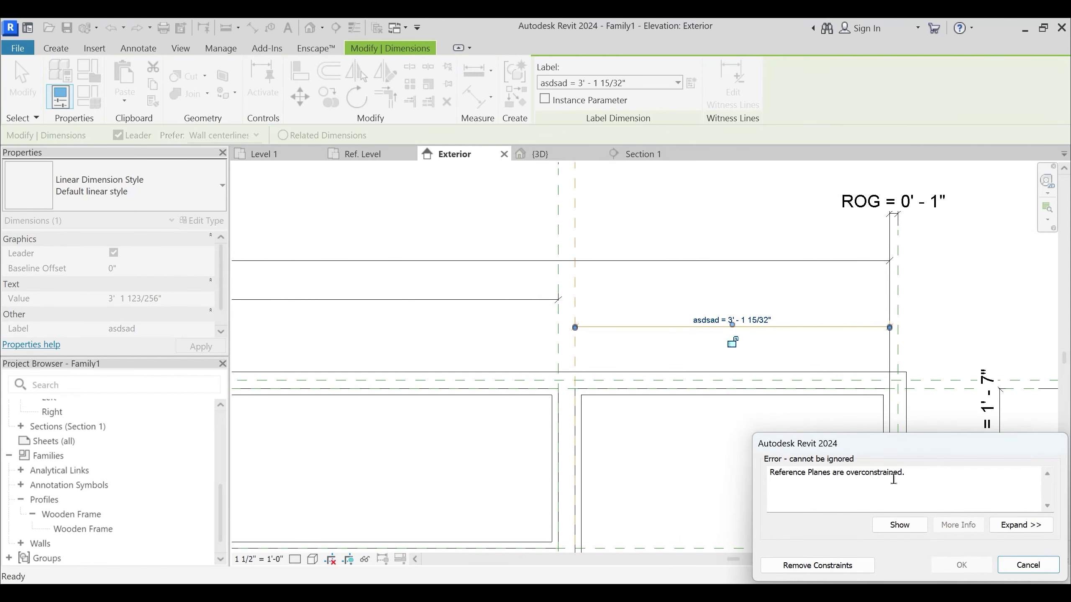
{"action": "key", "text": "Escape"}
{"action": "left_click", "coordinate": [761, 324]}
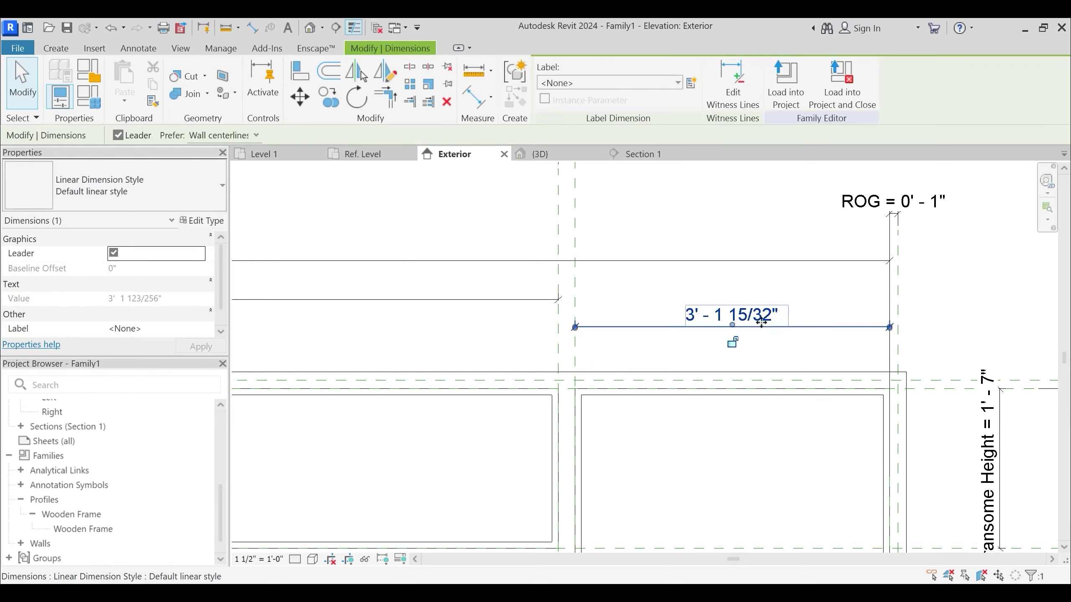
{"action": "key", "text": "Delete"}
Add the shared parameter Pivot Door Width from the Door Windows group to the family types, grouped under Dimensions
{"action": "scroll", "coordinate": [761, 324], "scroll_direction": "down", "scroll_amount": 3}
{"action": "middle_click_drag", "start_coordinate": [582, 358], "coordinate": [778, 333]}
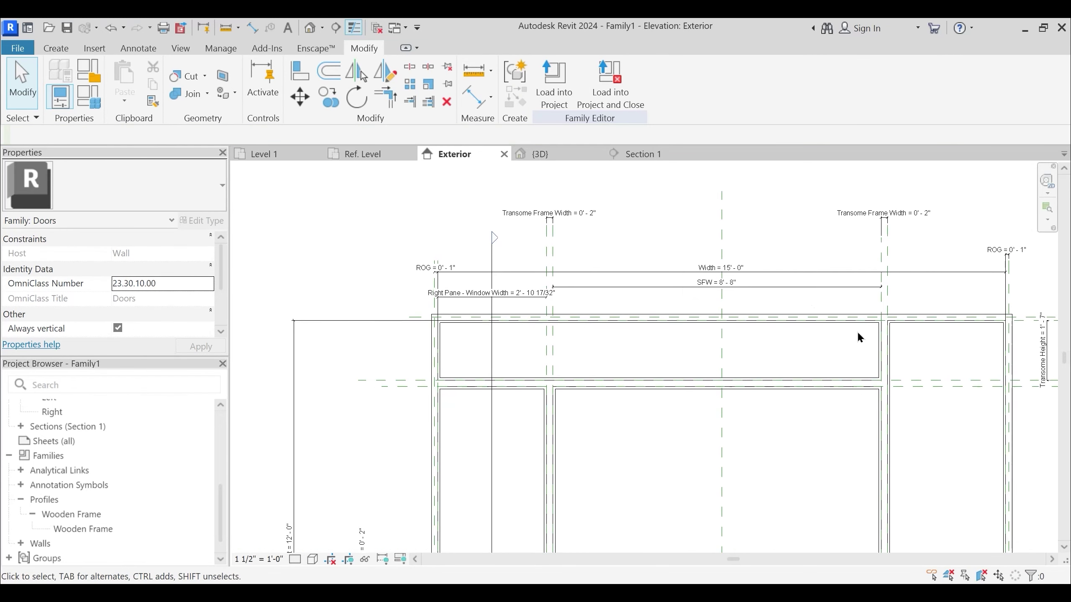
{"action": "middle_click_drag", "start_coordinate": [885, 335], "coordinate": [827, 318]}
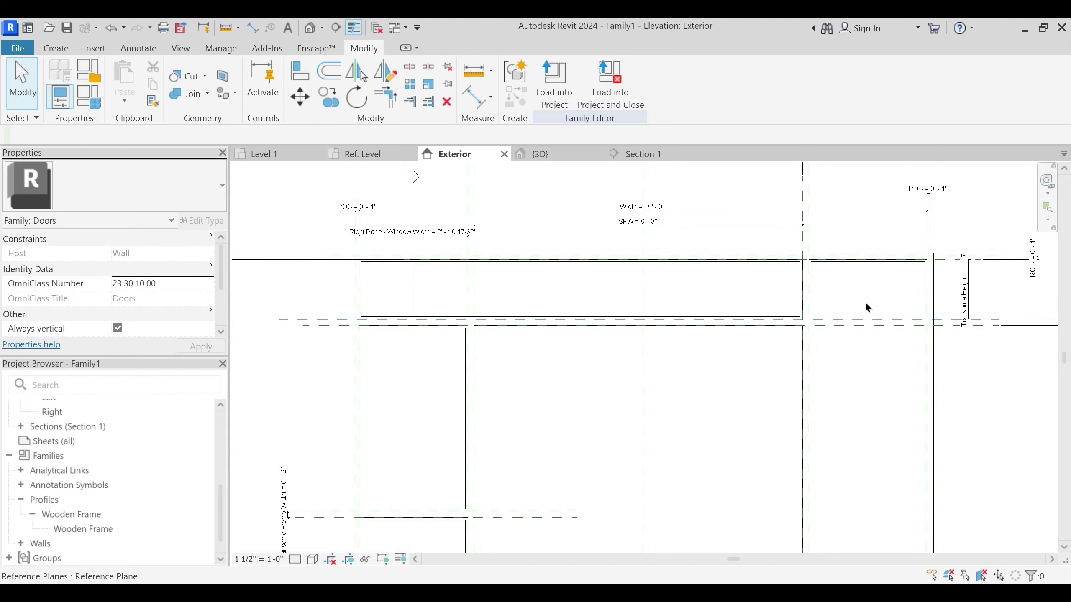
{"action": "middle_click_drag", "start_coordinate": [863, 300], "coordinate": [835, 310]}
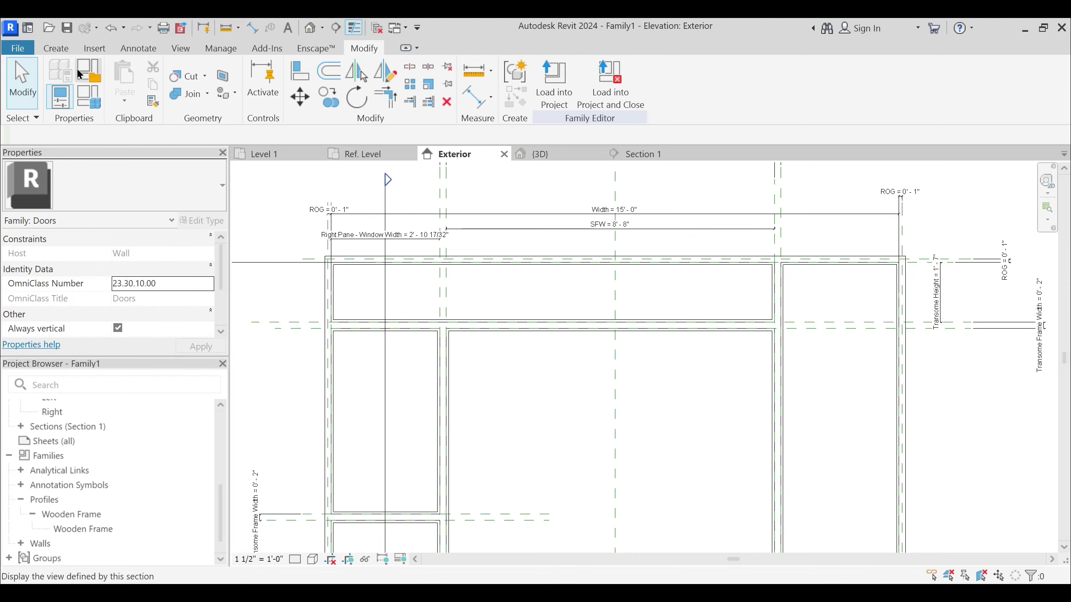
{"action": "left_click", "coordinate": [88, 96]}
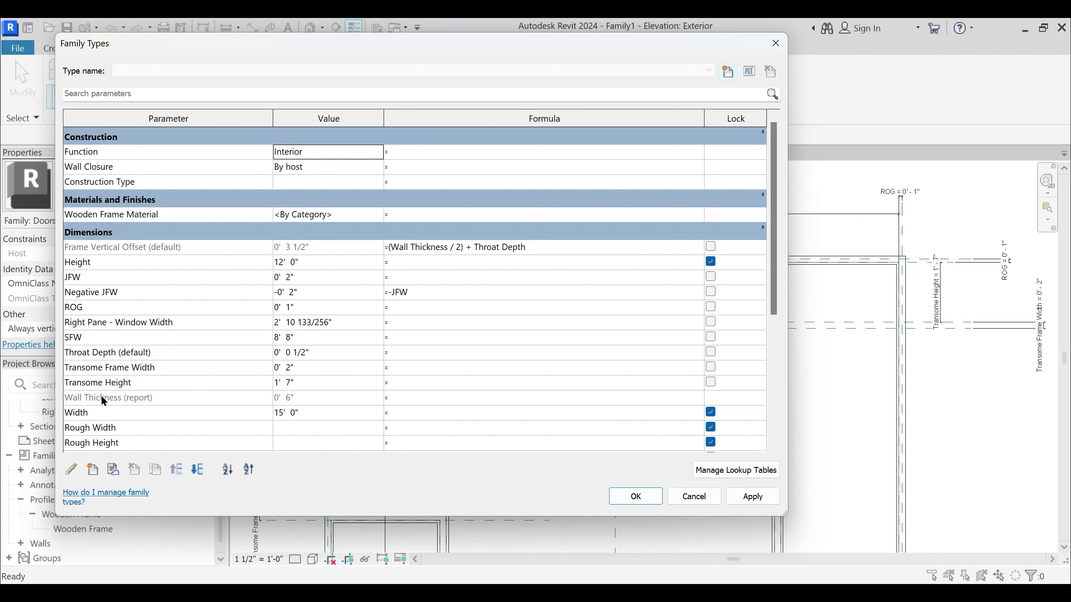
{"action": "scroll", "coordinate": [117, 382], "scroll_direction": "down", "scroll_amount": 1}
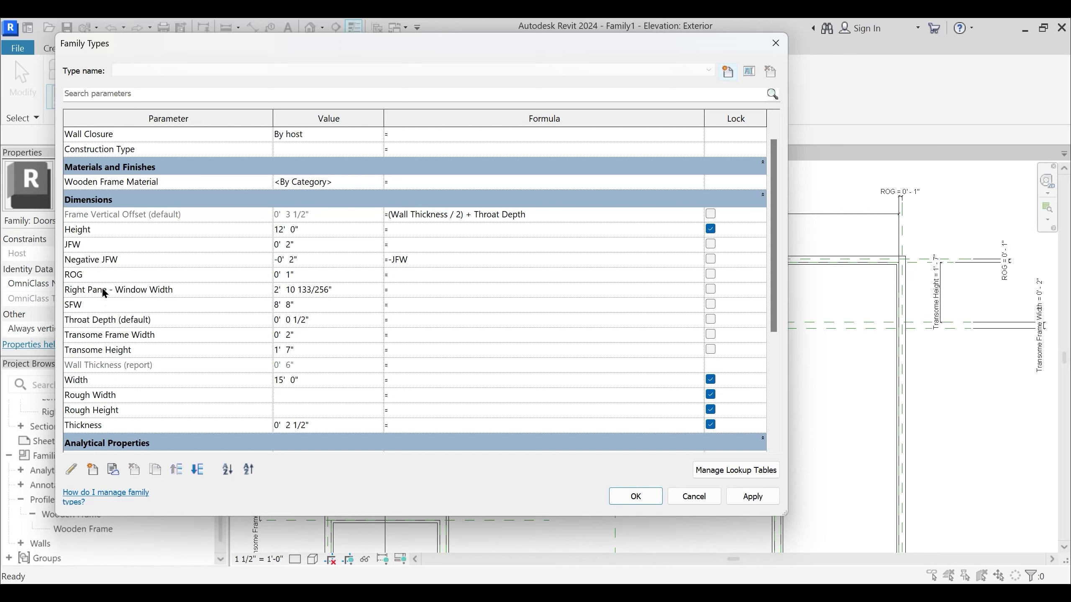
{"action": "left_click", "coordinate": [113, 365]}
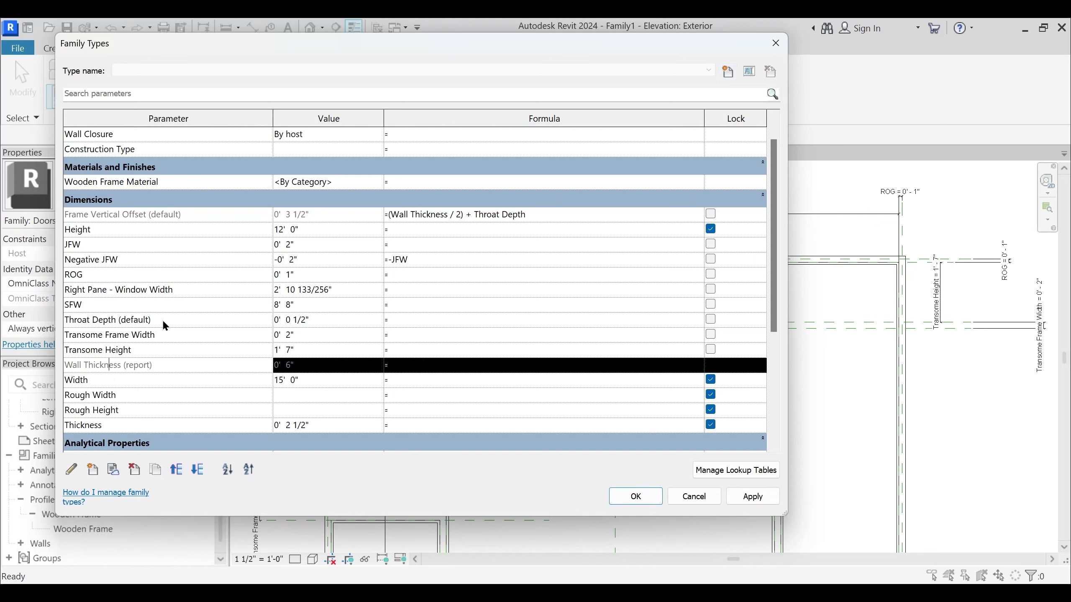
{"action": "left_click", "coordinate": [92, 467]}
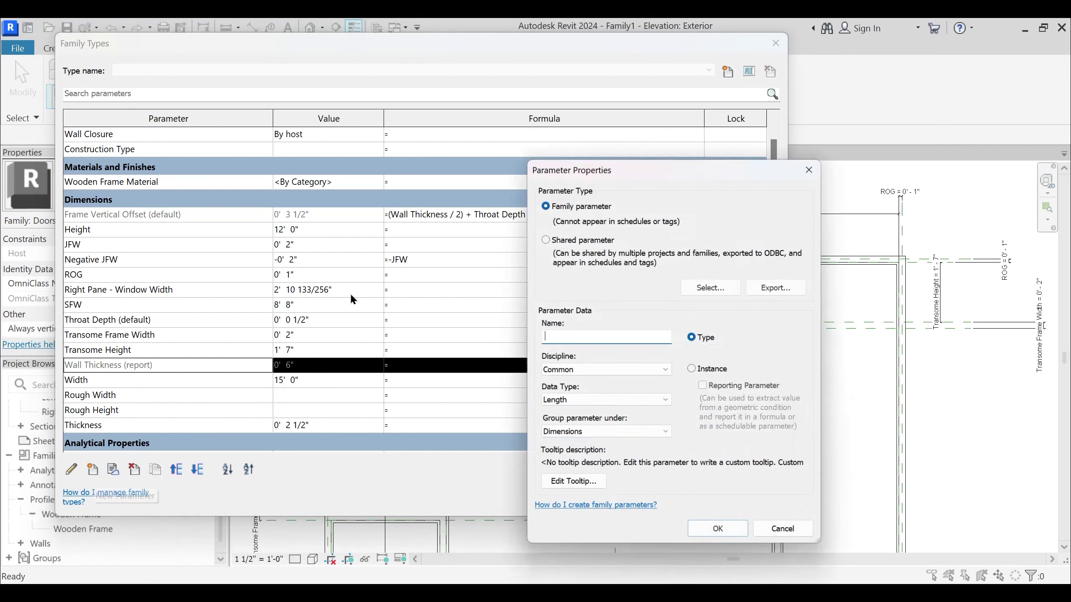
{"action": "left_click", "coordinate": [561, 239]}
{"action": "left_click", "coordinate": [705, 288]}
{"action": "left_click", "coordinate": [749, 270]}
{"action": "key", "text": "p"}
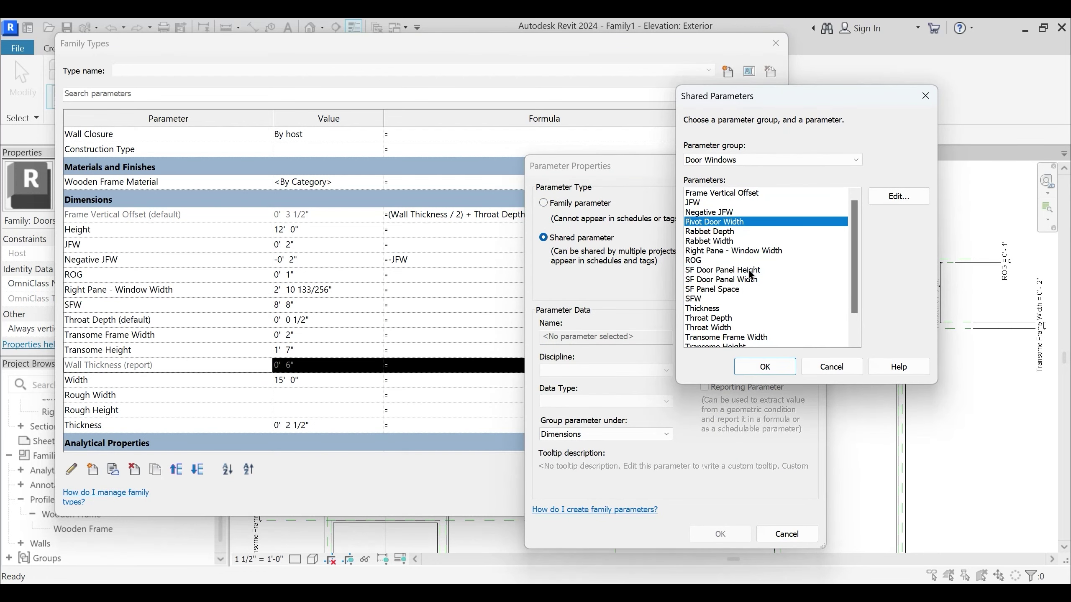
{"action": "left_click", "coordinate": [771, 370]}
{"action": "left_click", "coordinate": [721, 534]}
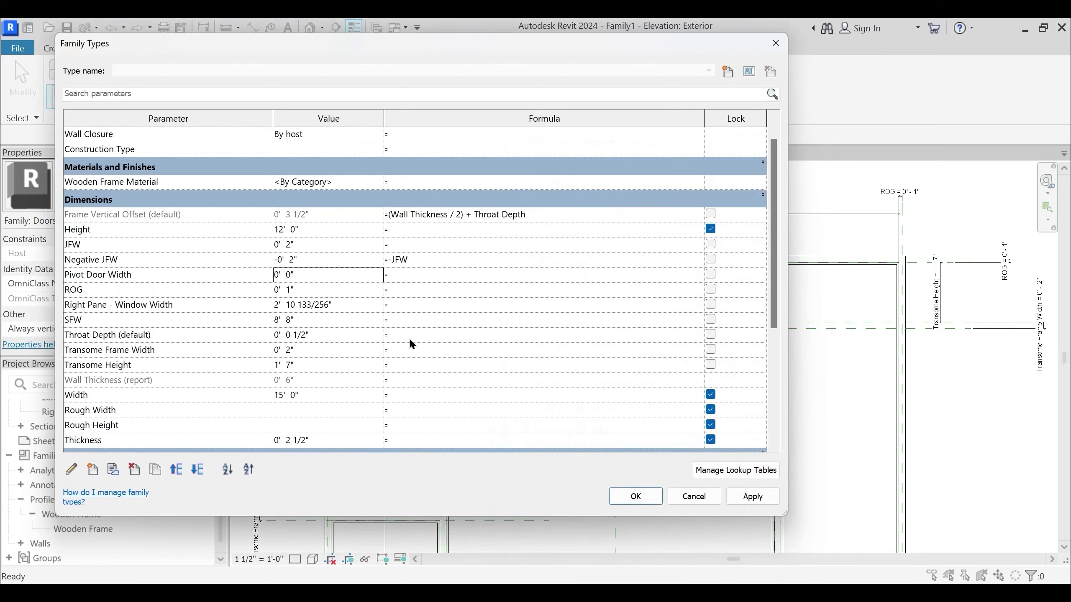
Leave the Pivot Door Width formula empty, apply the parameter changes and close the family types
{"action": "left_click", "coordinate": [426, 277]}
{"action": "double_click", "coordinate": [427, 279]}
{"action": "key", "text": "BackSpace"}
{"action": "left_click", "coordinate": [753, 496]}
{"action": "key", "text": "Return"}
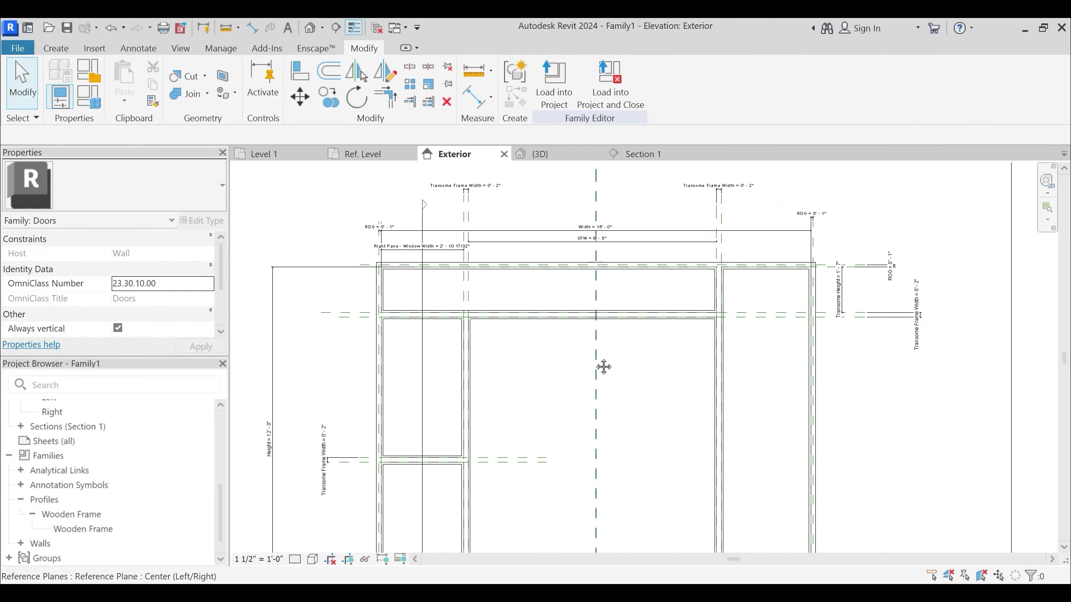
Begin a new Extrusion in the Exterior elevation, leaving its work plane unchanged and no sketch tool active
{"action": "middle_click_drag", "start_coordinate": [604, 366], "coordinate": [544, 317]}
{"action": "scroll", "coordinate": [549, 331], "scroll_direction": "down", "scroll_amount": 2}
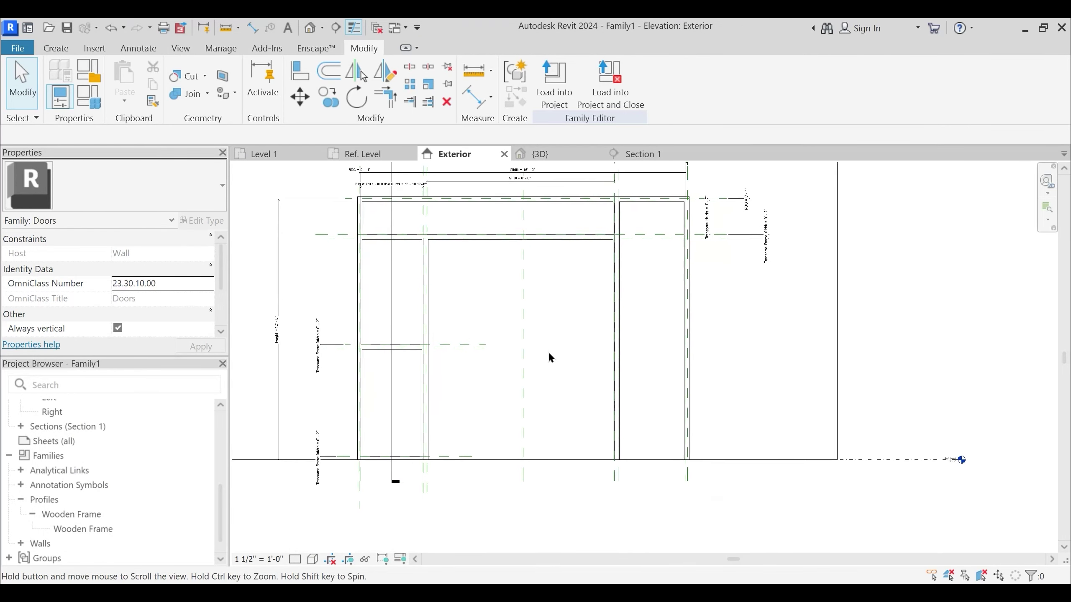
{"action": "scroll", "coordinate": [543, 354], "scroll_direction": "up", "scroll_amount": 3}
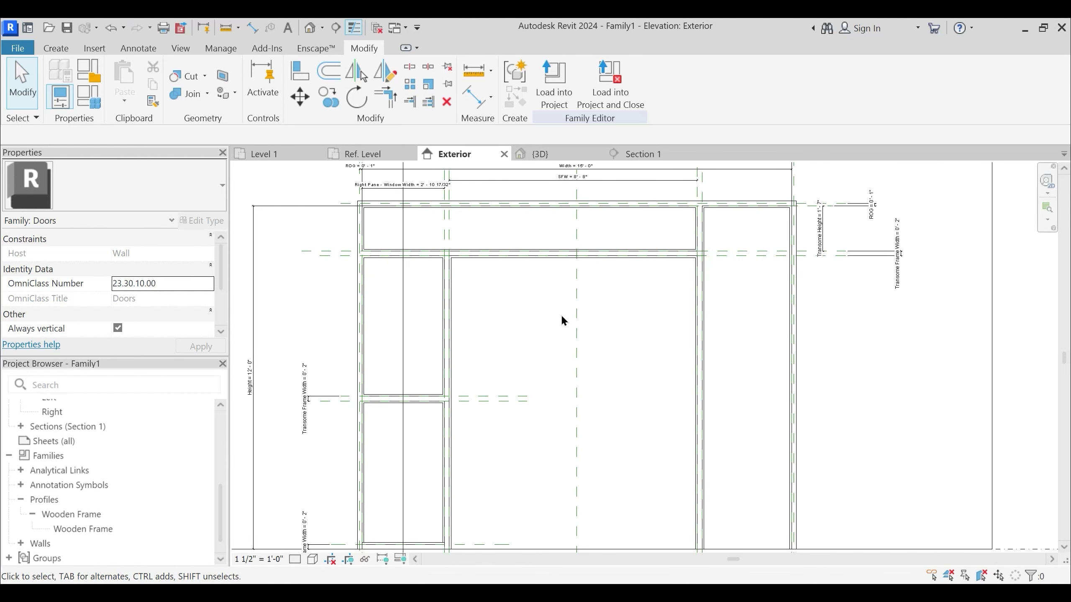
{"action": "middle_click_drag", "start_coordinate": [547, 302], "coordinate": [555, 315]}
{"action": "left_click", "coordinate": [55, 47]}
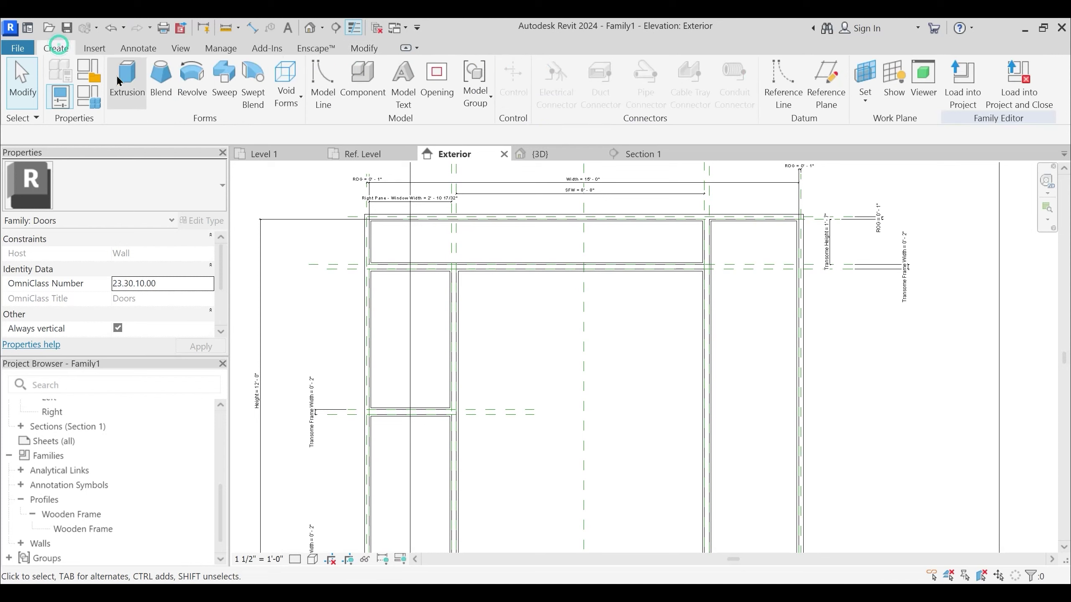
{"action": "left_click", "coordinate": [127, 81]}
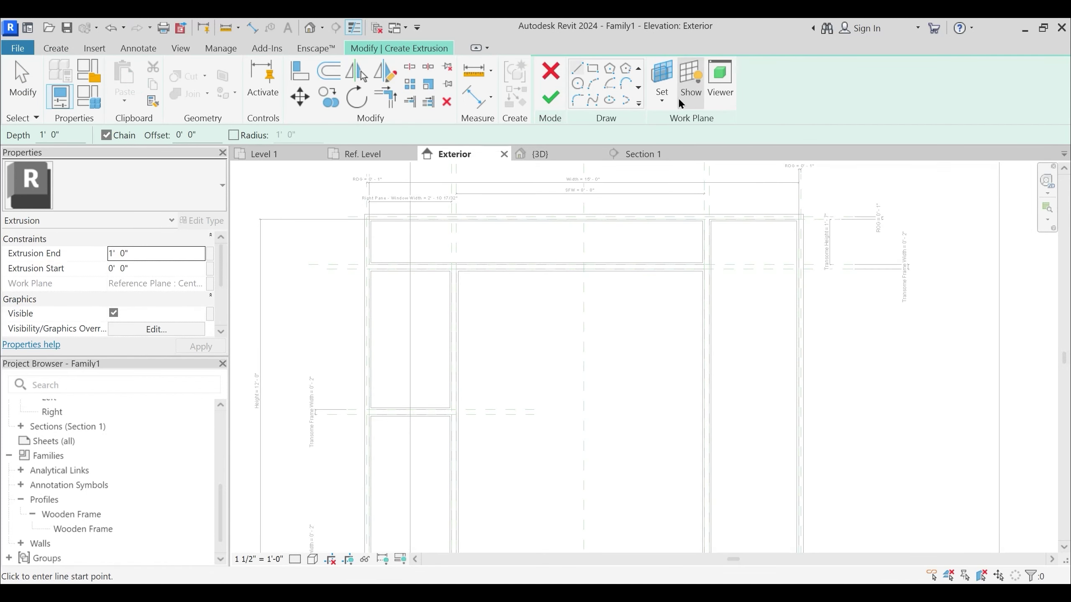
{"action": "left_click", "coordinate": [662, 95]}
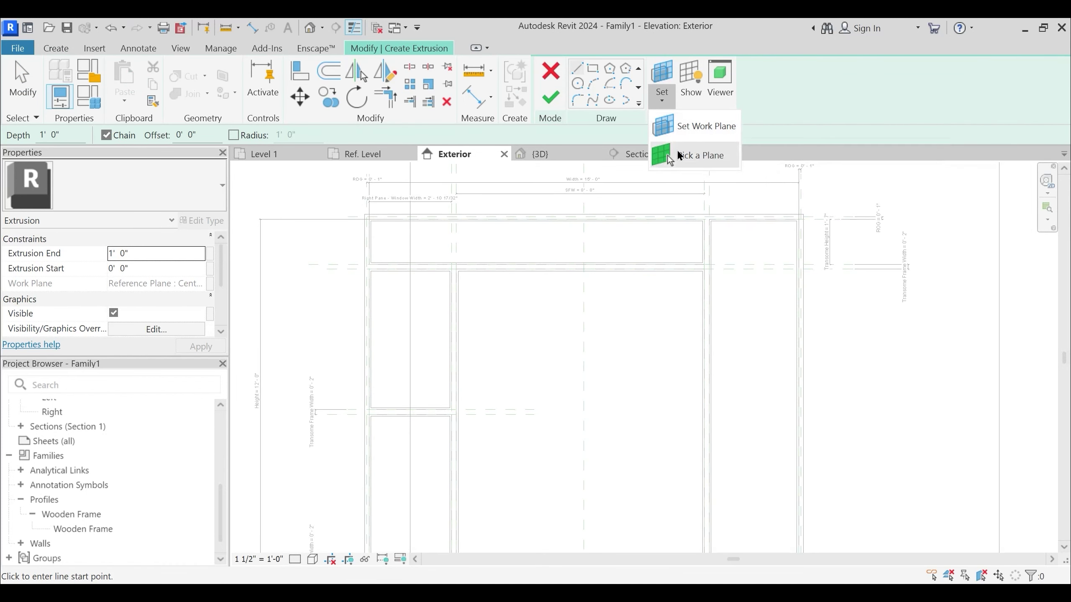
{"action": "key", "text": "Escape"}
{"action": "key", "text": "Escape"}
Set the extrusion's work plane by picking the wooden frame sweep's face in the Ref. Level plan, and open the Exterior elevation for sketching
{"action": "left_click", "coordinate": [358, 157]}
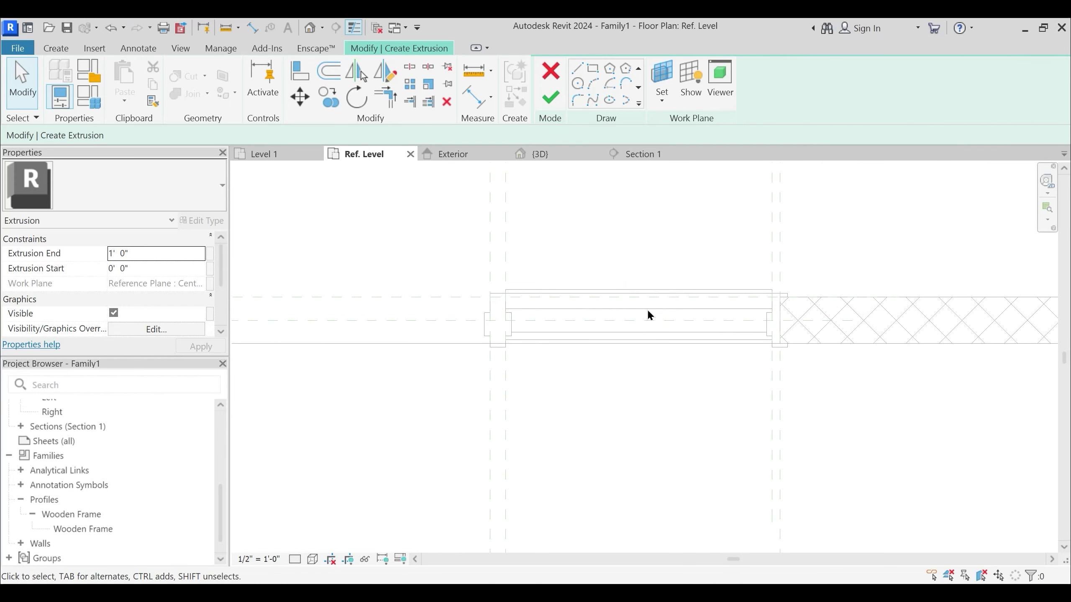
{"action": "middle_click_drag", "start_coordinate": [648, 314], "coordinate": [636, 340]}
{"action": "scroll", "coordinate": [689, 321], "scroll_direction": "down", "scroll_amount": 5}
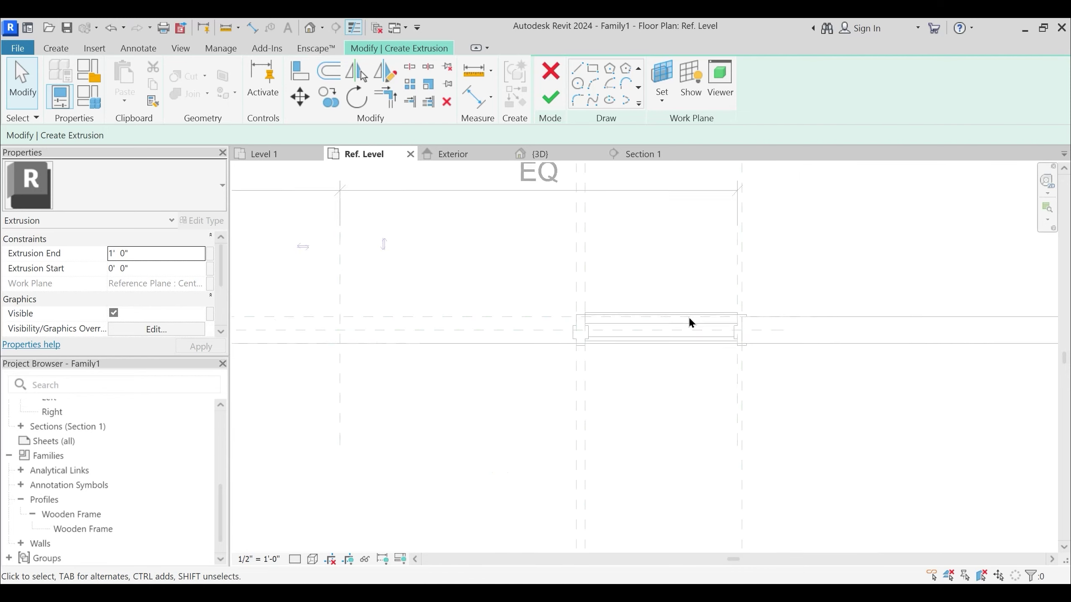
{"action": "middle_click_drag", "start_coordinate": [552, 373], "coordinate": [528, 373]}
{"action": "scroll", "coordinate": [717, 323], "scroll_direction": "up", "scroll_amount": 3}
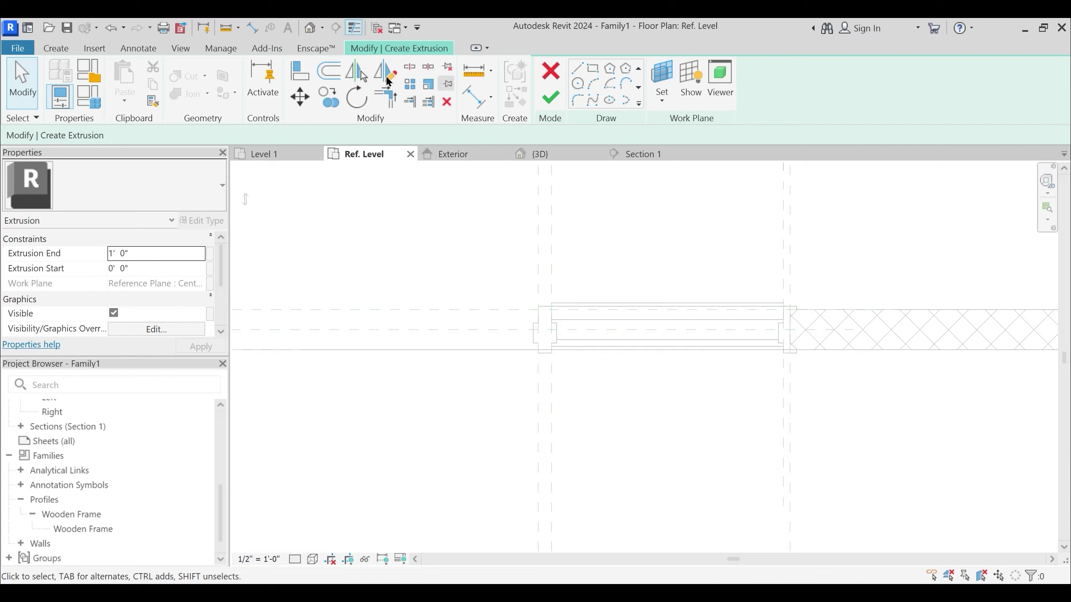
{"action": "left_click", "coordinate": [662, 101]}
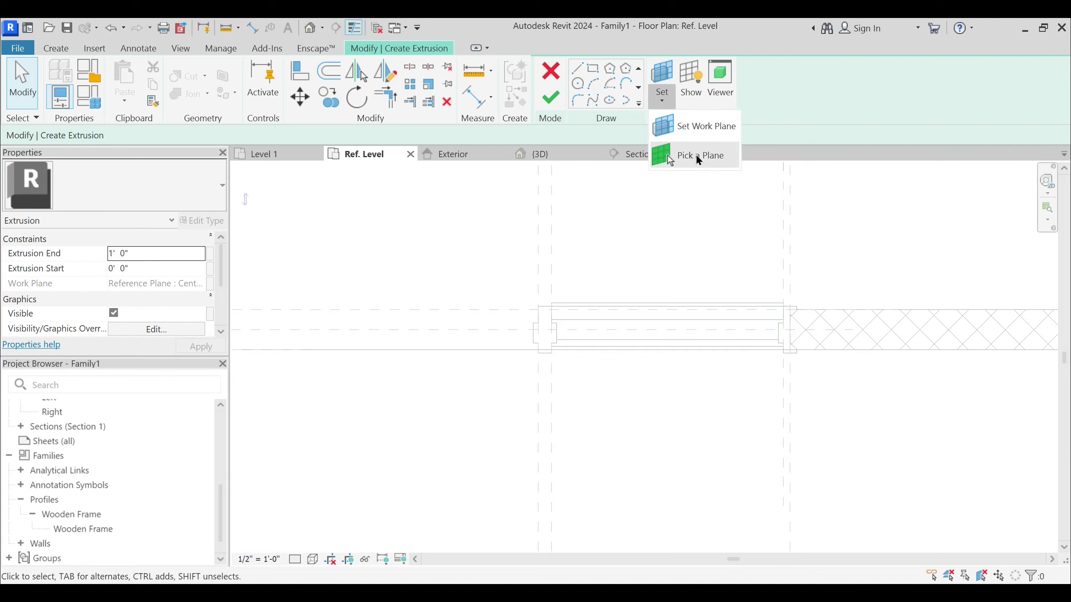
{"action": "left_click", "coordinate": [695, 154]}
{"action": "left_click", "coordinate": [672, 322]}
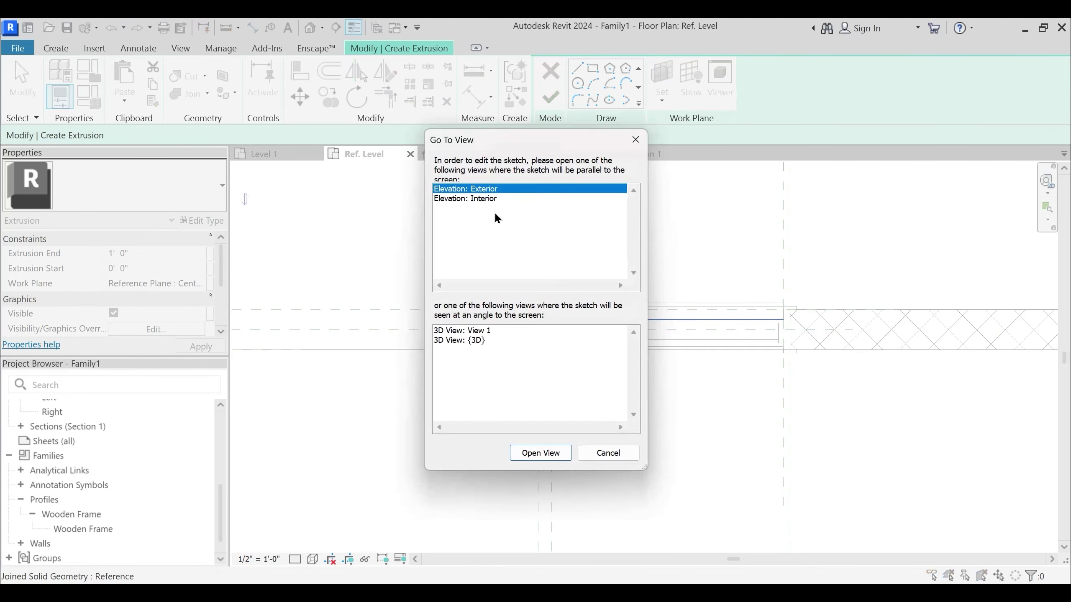
{"action": "left_click", "coordinate": [541, 453]}
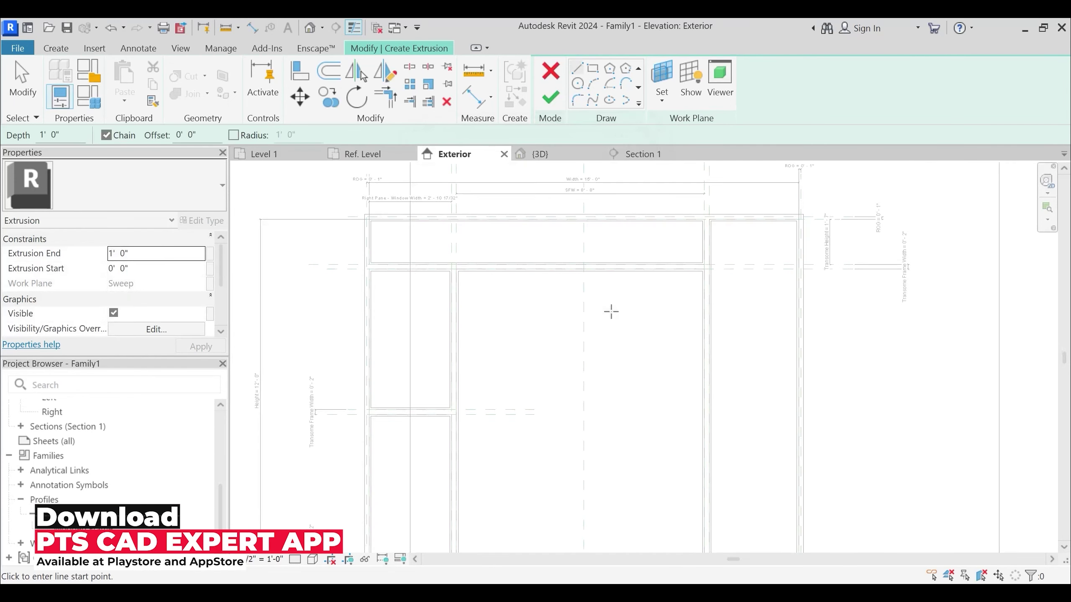
Sketch a rectangle for the extrusion that fills the wide transom bay between the wooden frame members
{"action": "left_click", "coordinate": [593, 68]}
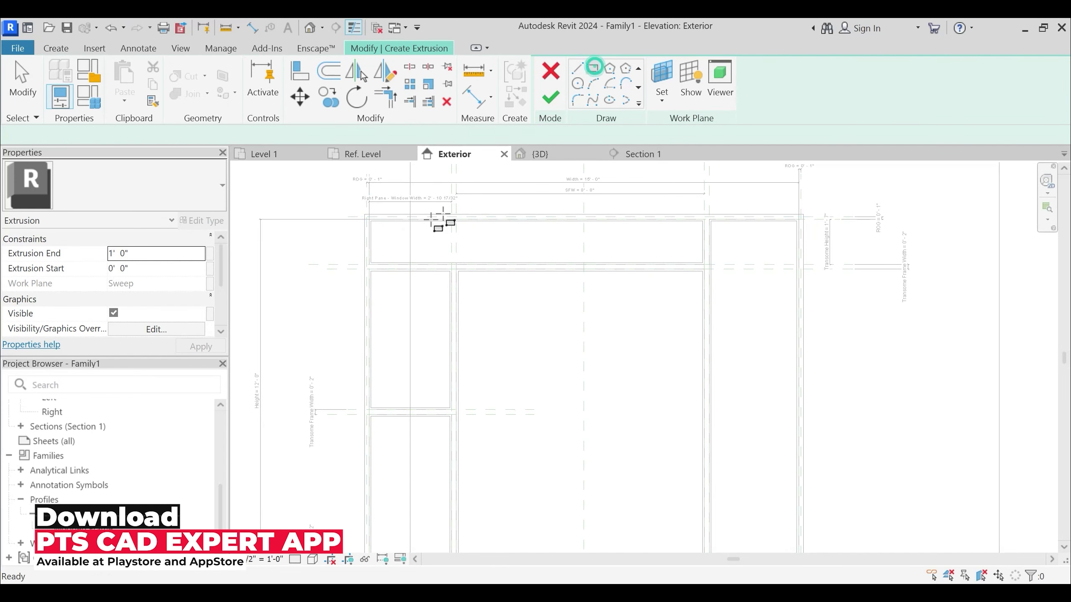
{"action": "scroll", "coordinate": [418, 224], "scroll_direction": "up", "scroll_amount": 3}
{"action": "left_click", "coordinate": [312, 210]}
{"action": "scroll", "coordinate": [722, 323], "scroll_direction": "down", "scroll_amount": 2}
{"action": "scroll", "coordinate": [870, 313], "scroll_direction": "up", "scroll_amount": 3}
{"action": "left_click", "coordinate": [870, 312]}
Lock all four edges of the transom rectangle to the surrounding reference lines
{"action": "scroll", "coordinate": [624, 297], "scroll_direction": "up", "scroll_amount": 2}
{"action": "left_click", "coordinate": [599, 291]}
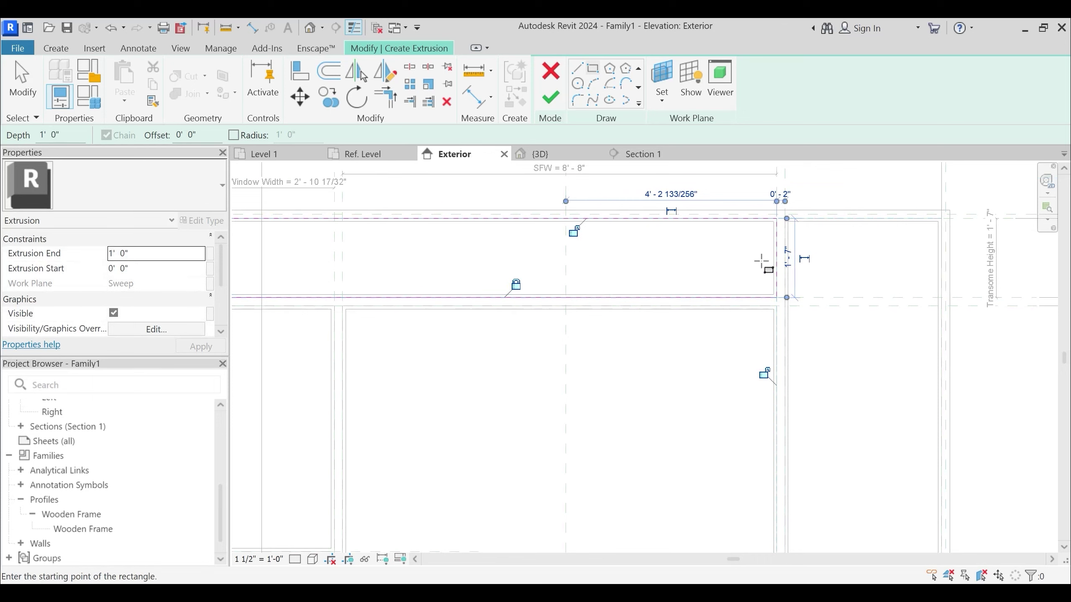
{"action": "left_click", "coordinate": [763, 373]}
{"action": "left_click", "coordinate": [574, 233]}
{"action": "middle_click_drag", "start_coordinate": [316, 299], "coordinate": [578, 290]}
{"action": "scroll", "coordinate": [469, 255], "scroll_direction": "down", "scroll_amount": 3}
{"action": "left_click", "coordinate": [473, 384]}
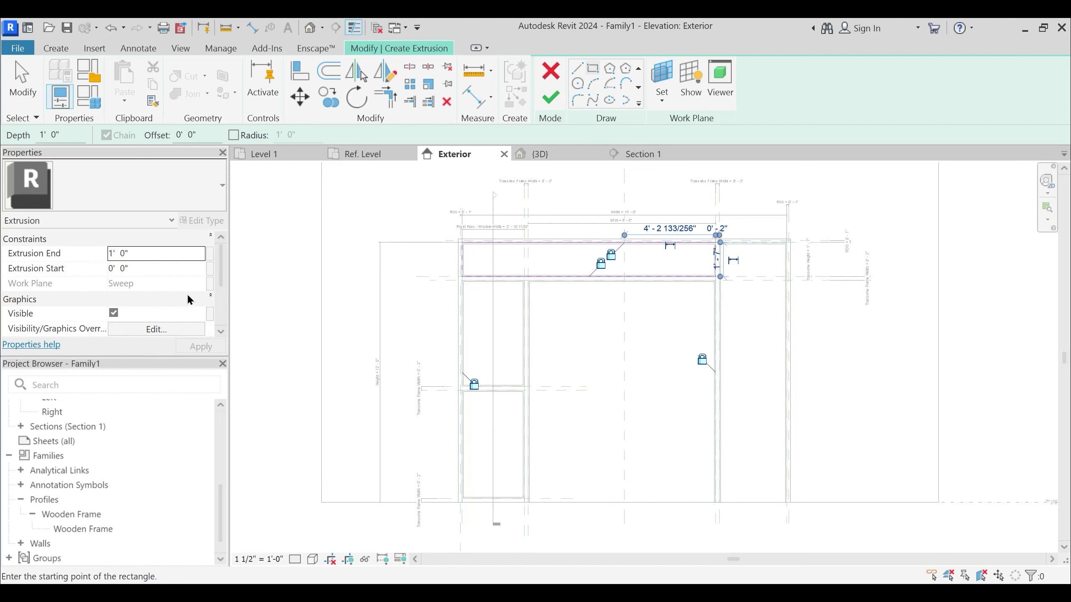
From the Extrusion End association, create a shared Length parameter named Glass Thickness in the Door Windows group
{"action": "left_click", "coordinate": [209, 253]}
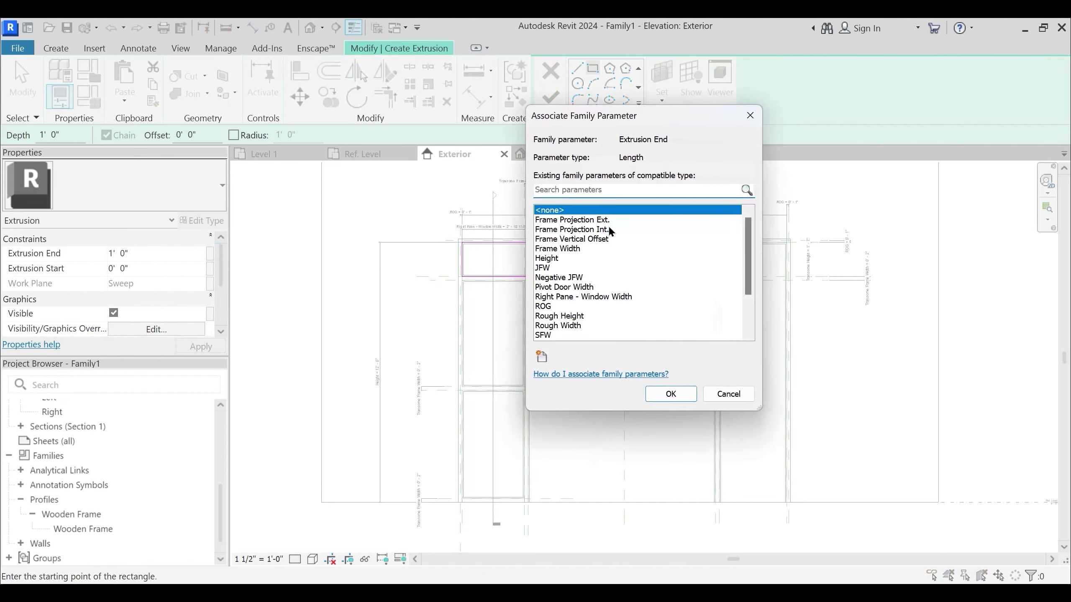
{"action": "left_click", "coordinate": [542, 356]}
{"action": "left_click", "coordinate": [567, 237]}
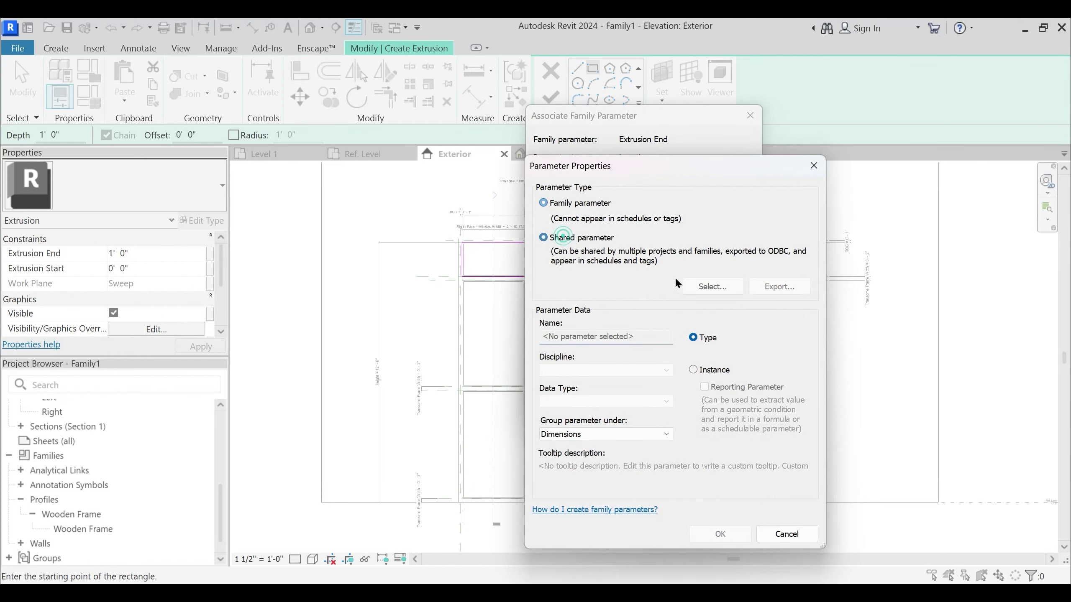
{"action": "left_click", "coordinate": [713, 287]}
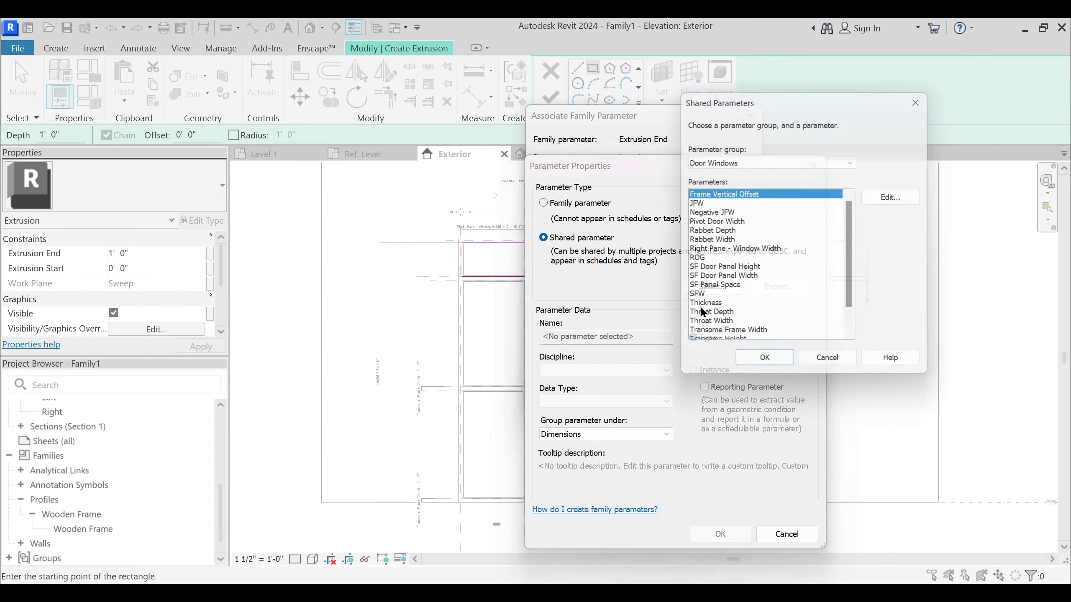
{"action": "left_click", "coordinate": [893, 196]}
{"action": "left_click", "coordinate": [951, 314]}
{"action": "type", "text": "Goa"}
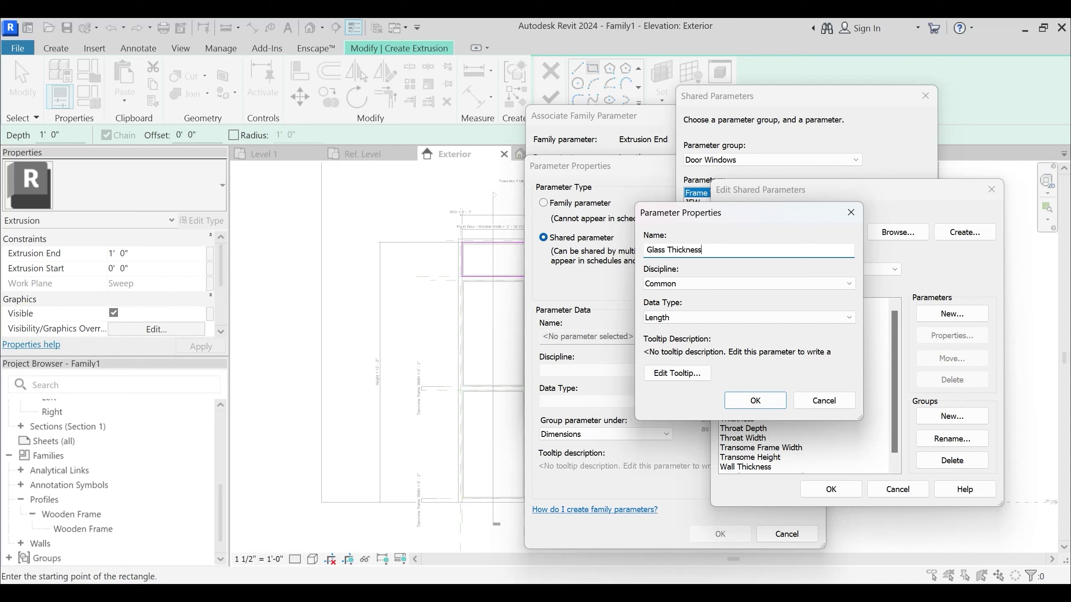
{"action": "key", "text": "Return"}
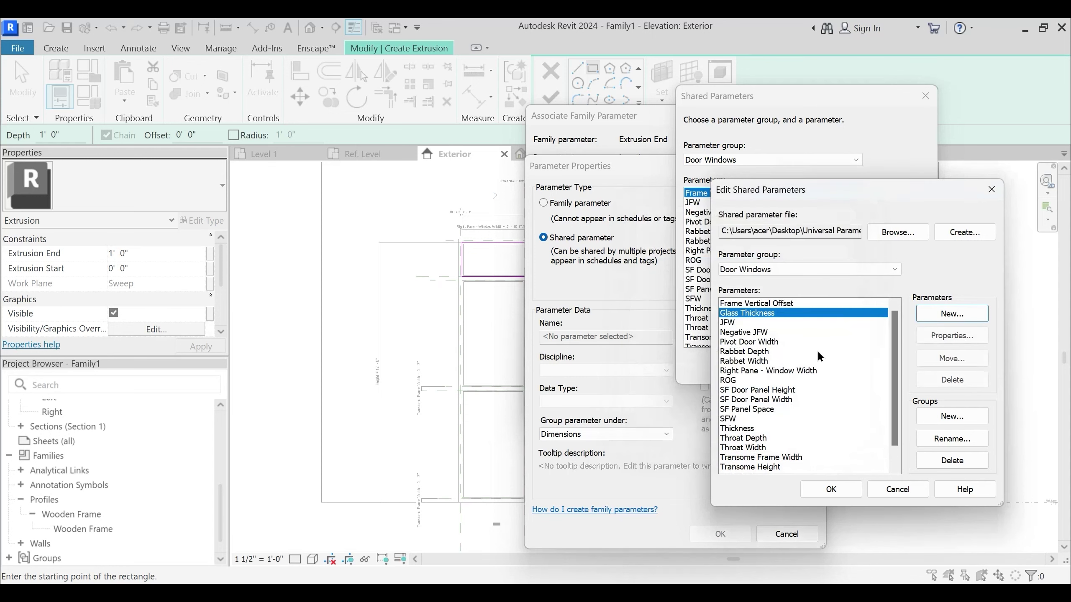
{"action": "left_click", "coordinate": [839, 491]}
Associate Extrusion End with the shared parameter Glass Thickness as a type parameter grouped under Dimensions
{"action": "left_click", "coordinate": [737, 233]}
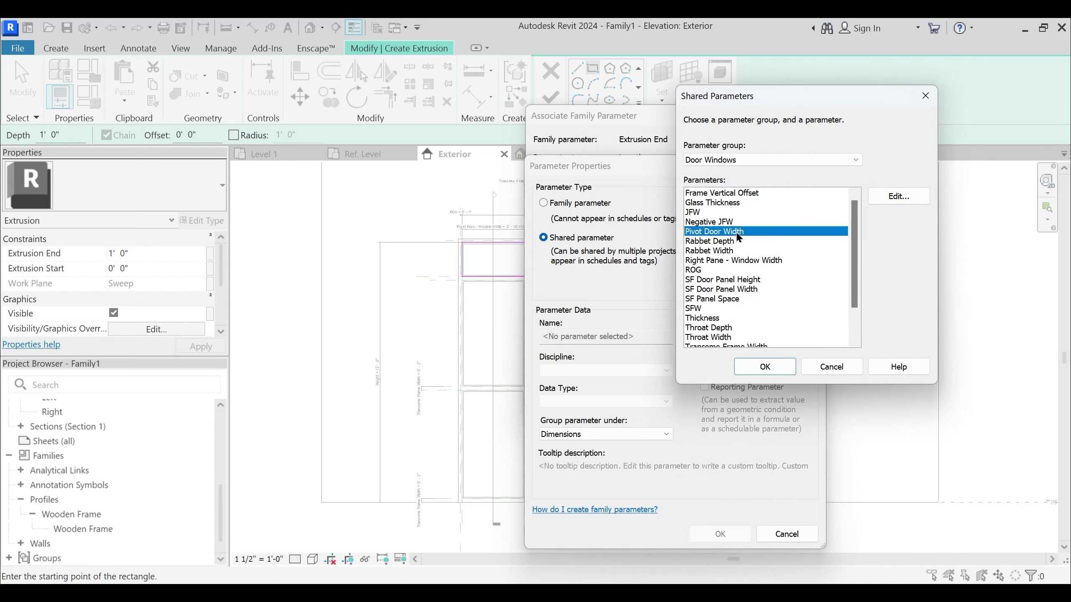
{"action": "left_click", "coordinate": [719, 203]}
{"action": "left_click", "coordinate": [765, 366]}
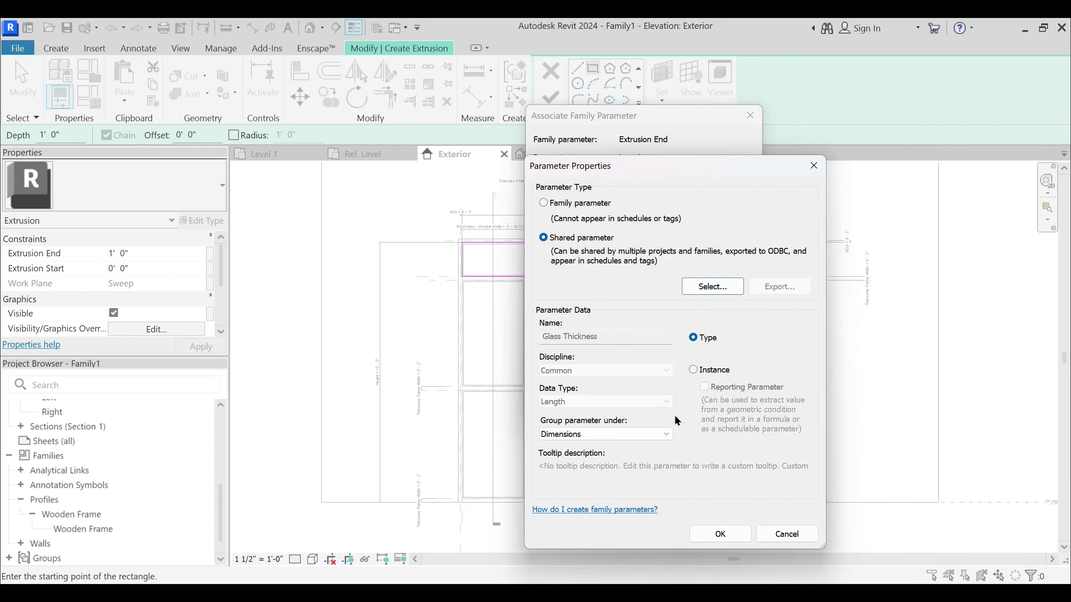
{"action": "left_click", "coordinate": [720, 535]}
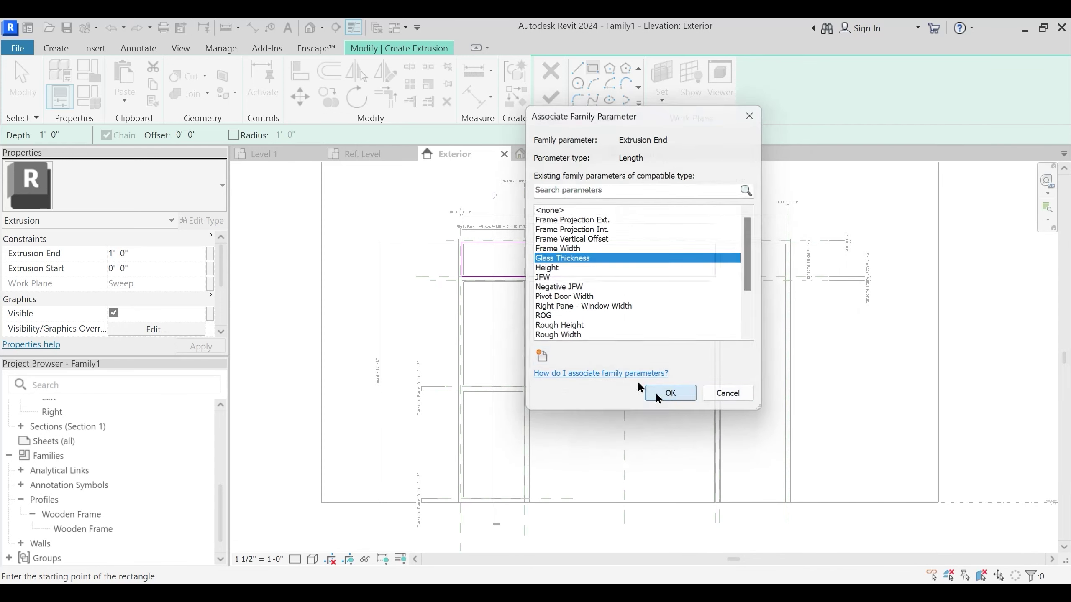
{"action": "left_click", "coordinate": [671, 394]}
Set the transom extrusion's material to Glass
{"action": "scroll", "coordinate": [183, 300], "scroll_direction": "down", "scroll_amount": 3}
{"action": "left_click", "coordinate": [192, 298]}
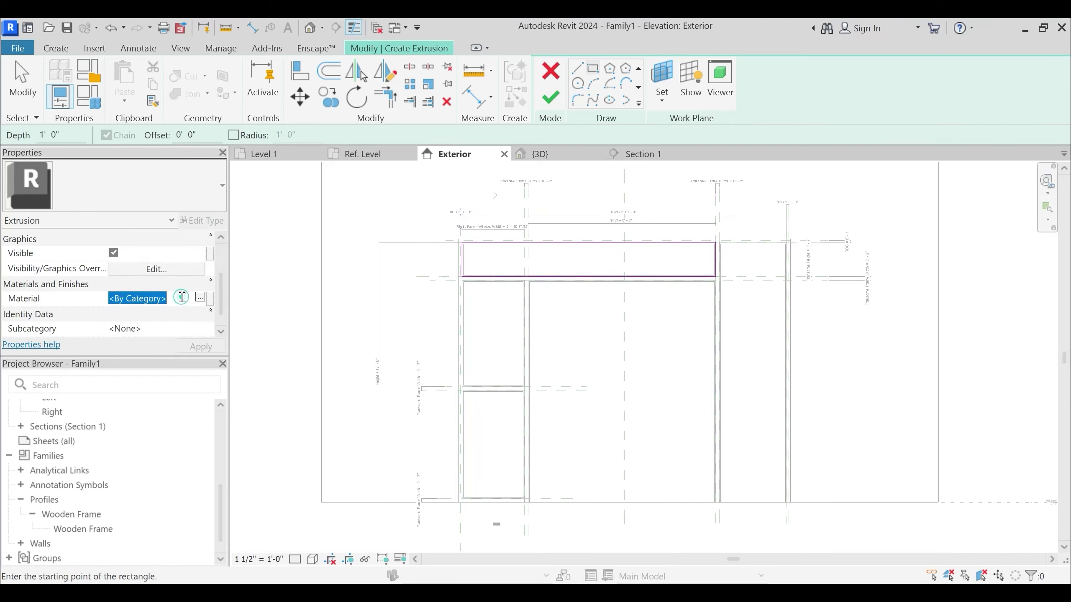
{"action": "type", "text": "Gla"}
{"action": "key", "text": "Return"}
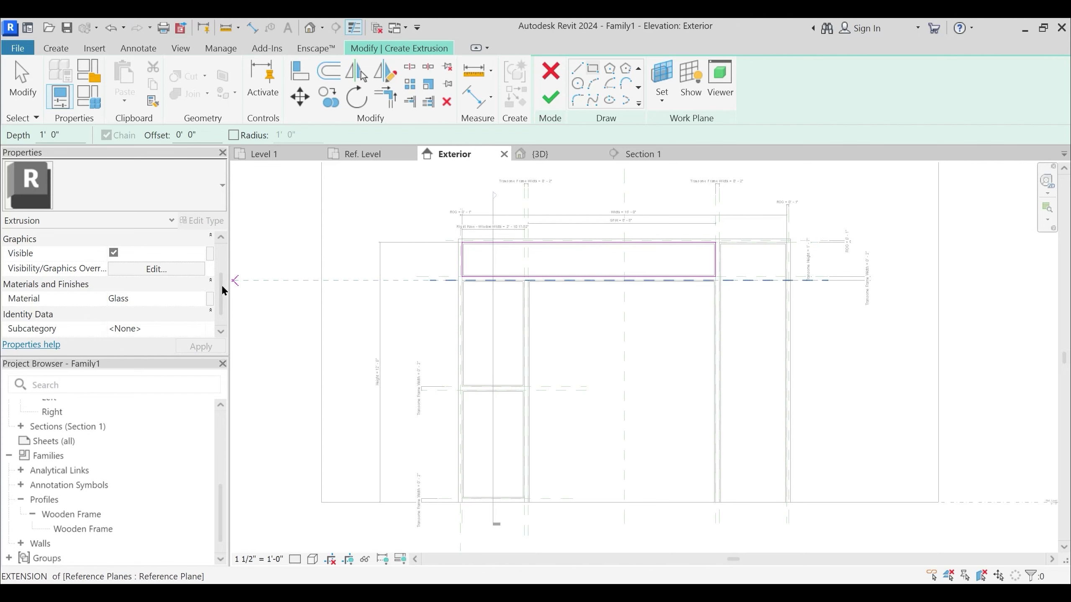
Check which family parameter drives Extrusion End, keeping the Glass Thickness association
{"action": "scroll", "coordinate": [221, 283], "scroll_direction": "up", "scroll_amount": 3}
{"action": "left_click", "coordinate": [164, 265]}
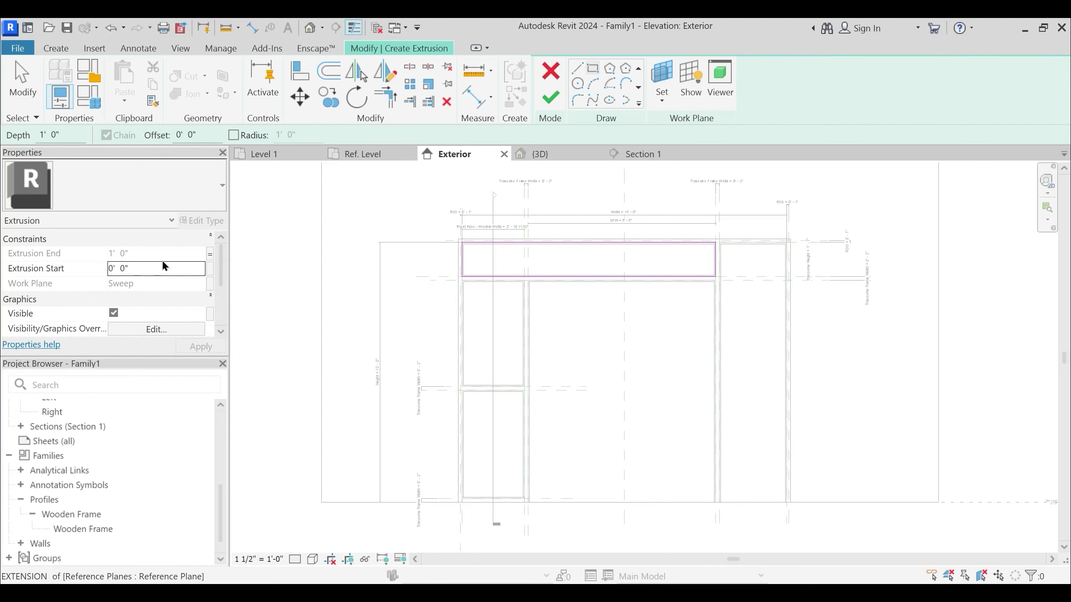
{"action": "left_click", "coordinate": [210, 253]}
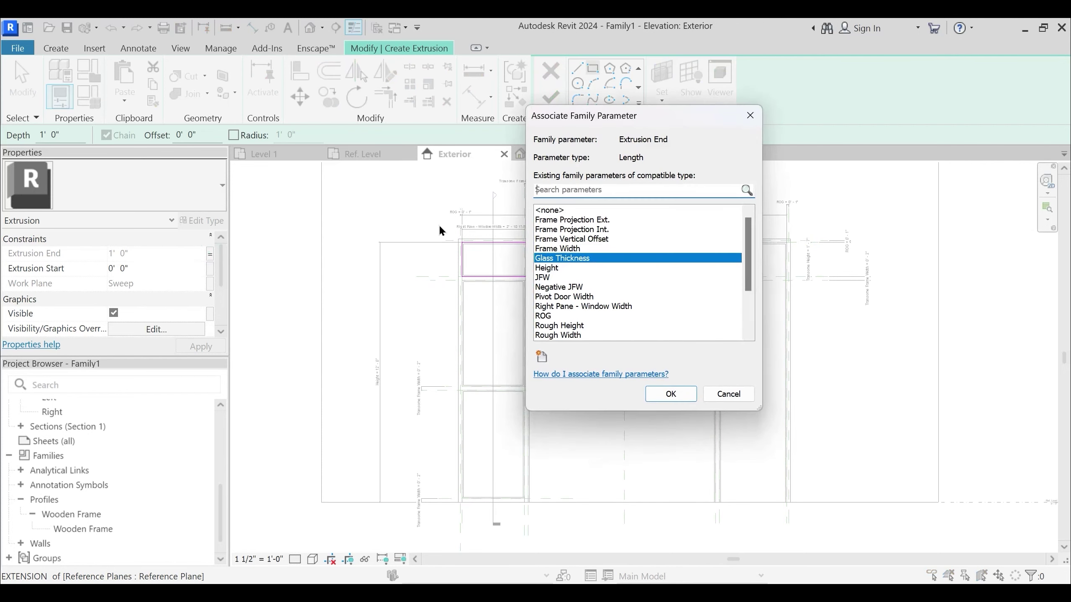
{"action": "left_click", "coordinate": [671, 394]}
Set Glass Thickness to 0.5" in the family types, apply it and finish the extrusion
{"action": "left_click", "coordinate": [88, 102]}
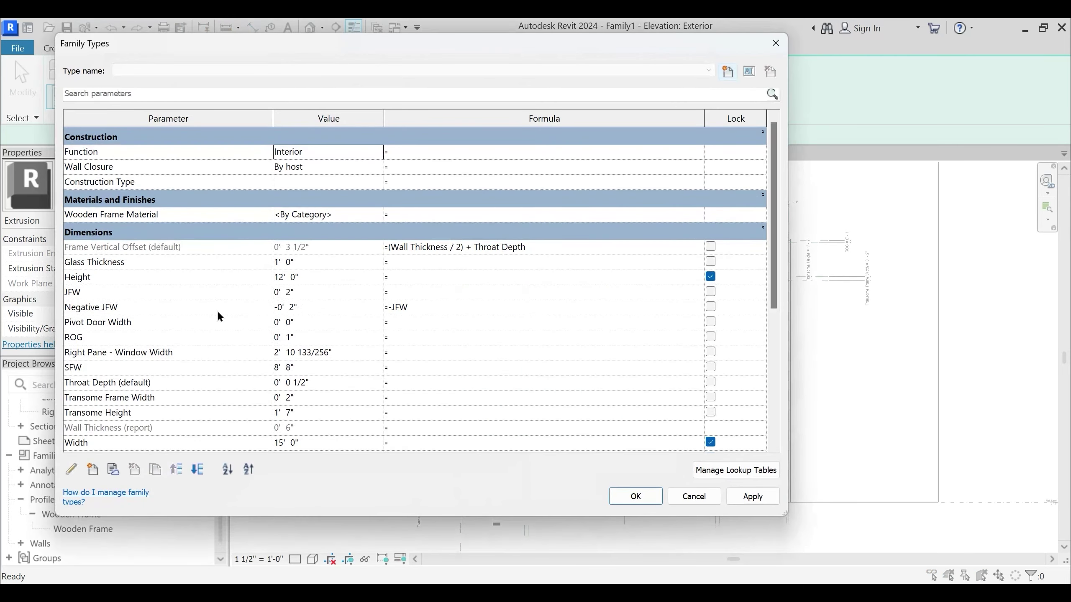
{"action": "scroll", "coordinate": [183, 367], "scroll_direction": "down", "scroll_amount": 1}
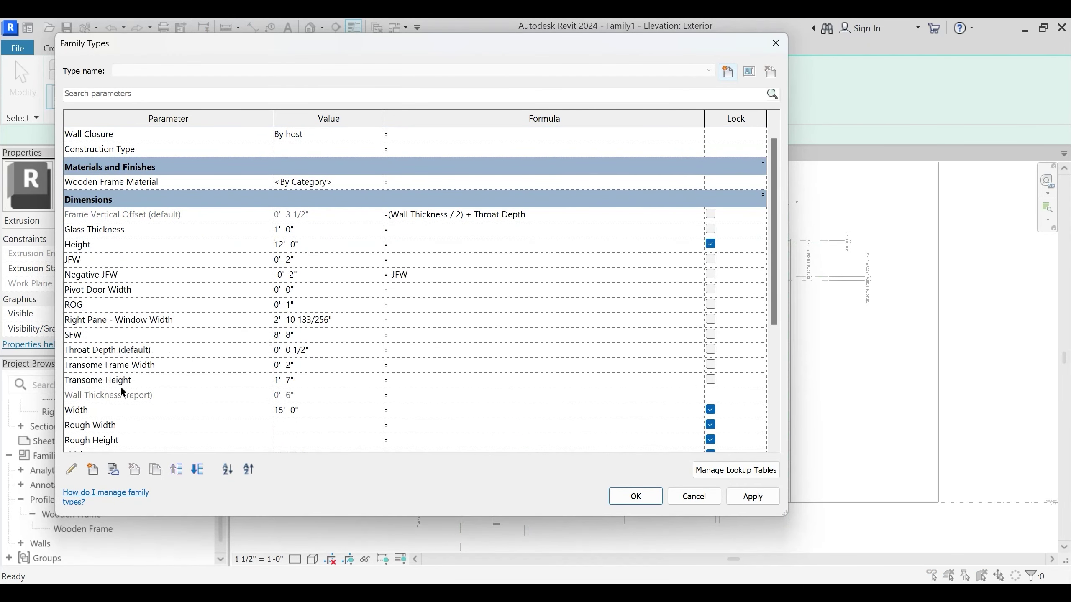
{"action": "scroll", "coordinate": [192, 399], "scroll_direction": "down", "scroll_amount": 2}
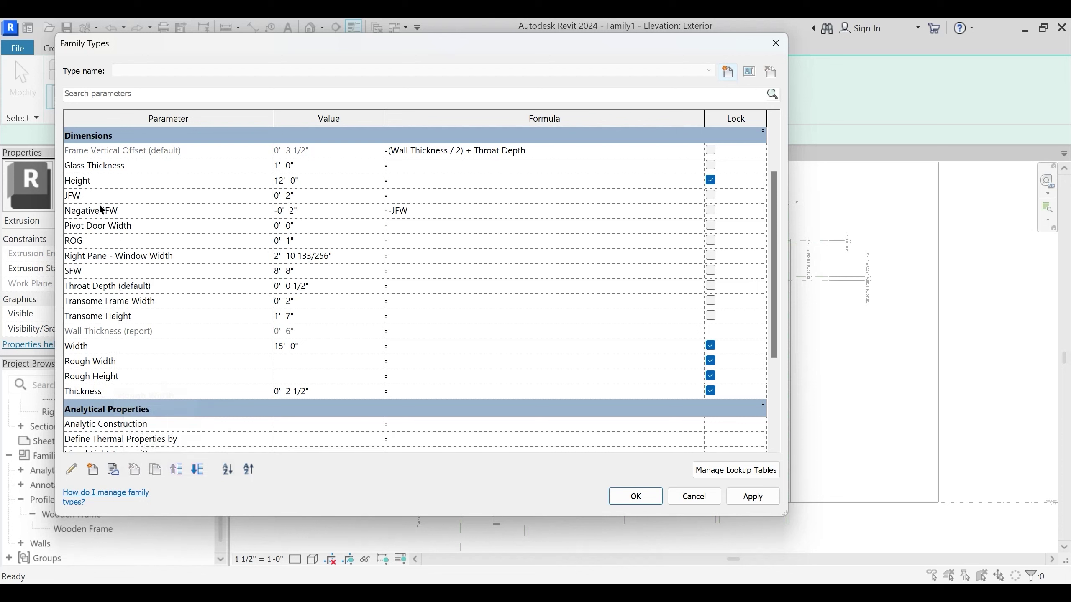
{"action": "left_click", "coordinate": [302, 170]}
{"action": "type", "text": ".5\""}
{"action": "key", "text": "Tab"}
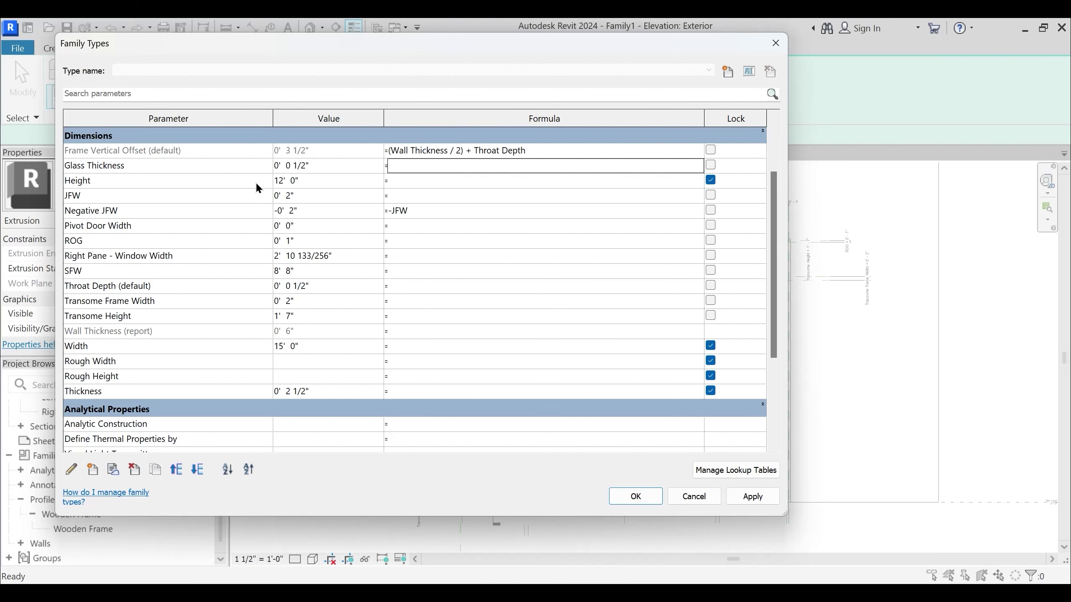
{"action": "left_click", "coordinate": [752, 497]}
{"action": "left_click", "coordinate": [644, 496]}
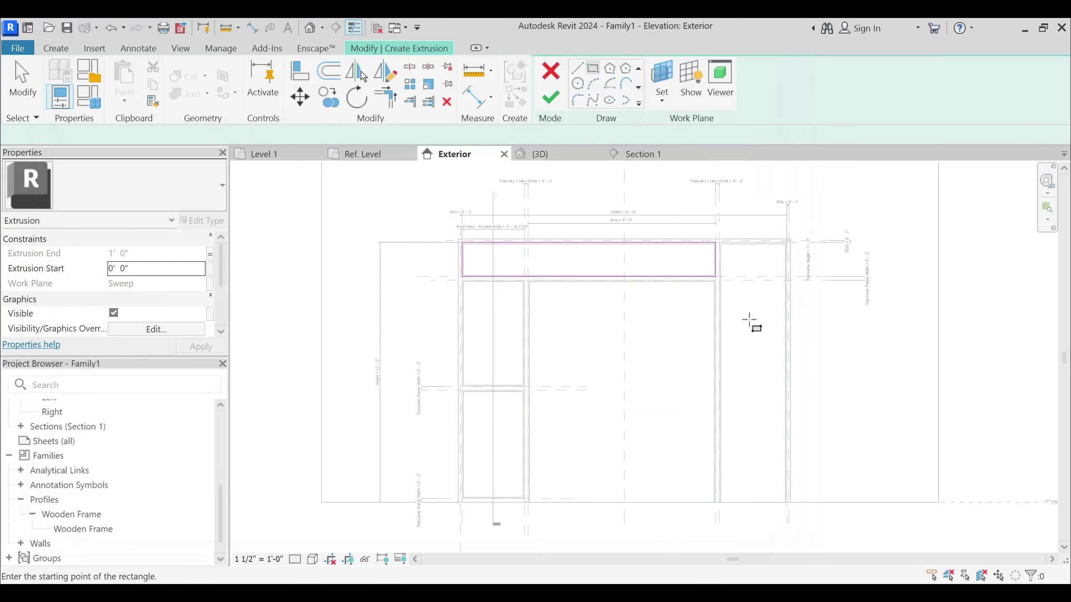
{"action": "left_click", "coordinate": [551, 97]}
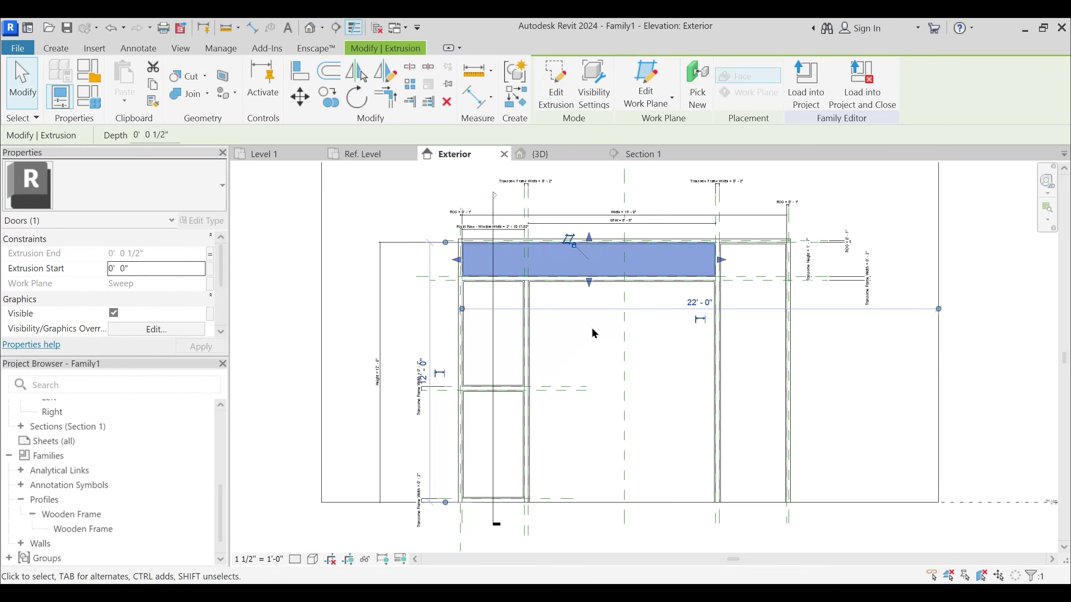
Inspect in 3D how the glass transom panel sits in the wooden frame, from both the front and the back
{"action": "left_click", "coordinate": [544, 155]}
{"action": "scroll", "coordinate": [518, 241], "scroll_direction": "up", "scroll_amount": 5}
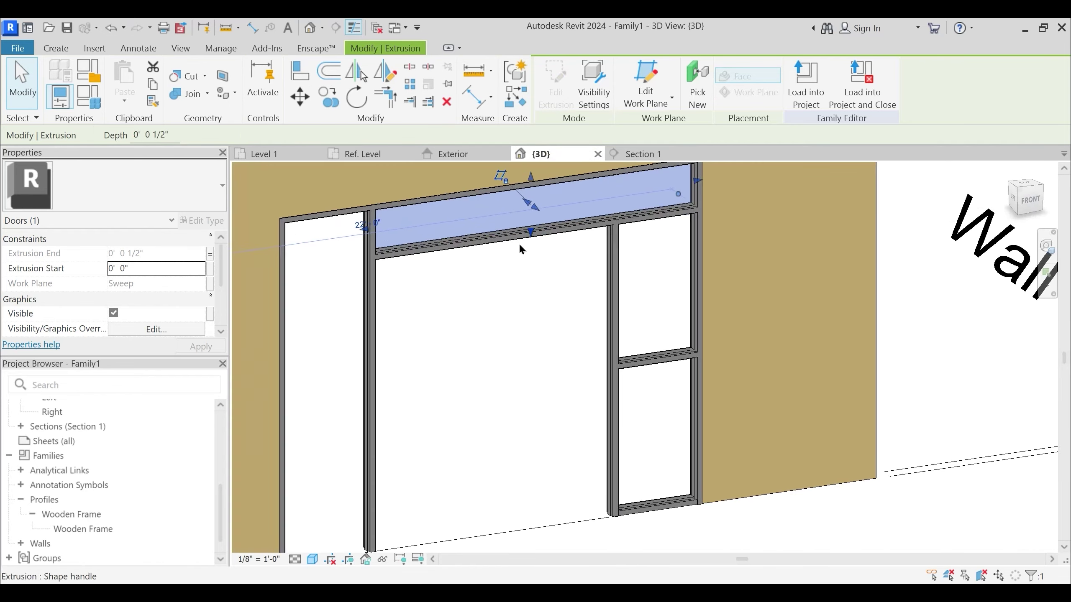
{"action": "middle_click_drag", "start_coordinate": [471, 263], "coordinate": [454, 331]}
{"action": "middle_click_drag", "start_coordinate": [529, 302], "coordinate": [561, 445], "text": "shift"}
{"action": "scroll", "coordinate": [694, 223], "scroll_direction": "up", "scroll_amount": 2}
{"action": "scroll", "coordinate": [695, 228], "scroll_direction": "up", "scroll_amount": 2}
{"action": "scroll", "coordinate": [656, 241], "scroll_direction": "up", "scroll_amount": 2}
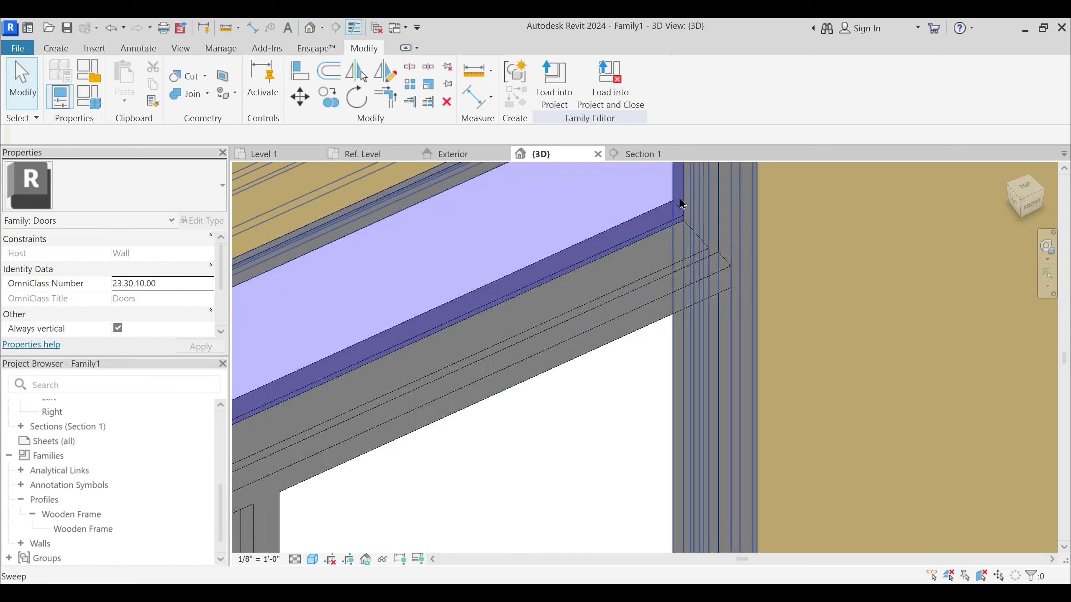
{"action": "left_click", "coordinate": [639, 260]}
{"action": "middle_click_drag", "start_coordinate": [639, 259], "coordinate": [851, 350], "text": "shift"}
{"action": "scroll", "coordinate": [663, 276], "scroll_direction": "up", "scroll_amount": 2}
{"action": "scroll", "coordinate": [670, 313], "scroll_direction": "down", "scroll_amount": 2}
{"action": "left_click", "coordinate": [670, 315]}
{"action": "scroll", "coordinate": [777, 304], "scroll_direction": "up", "scroll_amount": 5}
{"action": "scroll", "coordinate": [788, 296], "scroll_direction": "down", "scroll_amount": 2}
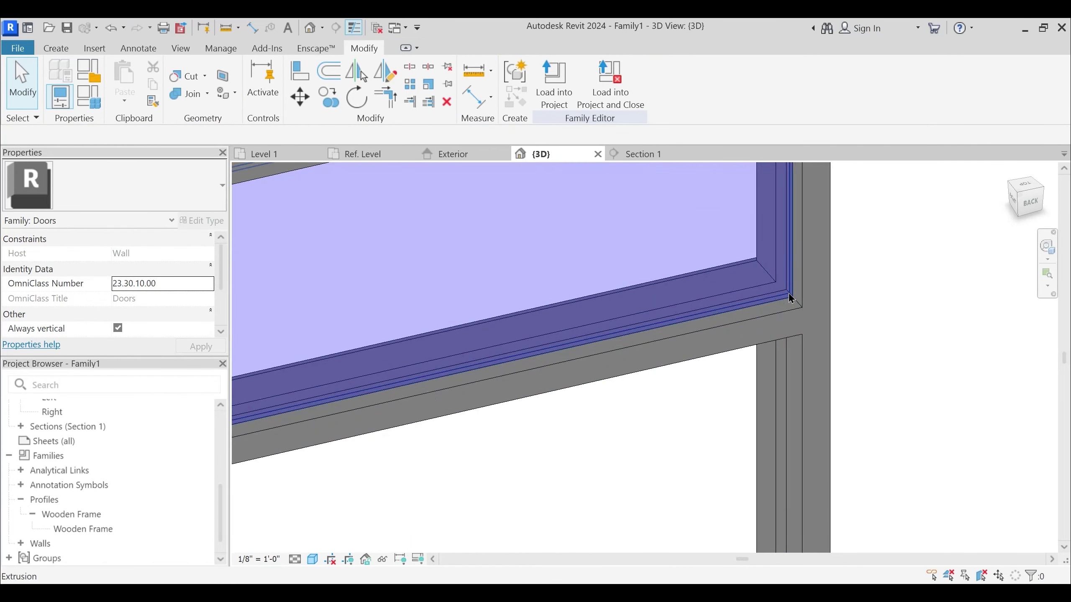
{"action": "left_click", "coordinate": [770, 315]}
{"action": "scroll", "coordinate": [687, 319], "scroll_direction": "down", "scroll_amount": 4}
{"action": "middle_click_drag", "start_coordinate": [665, 402], "coordinate": [513, 321]}
{"action": "left_click", "coordinate": [514, 322]}
{"action": "scroll", "coordinate": [514, 324], "scroll_direction": "down", "scroll_amount": 2}
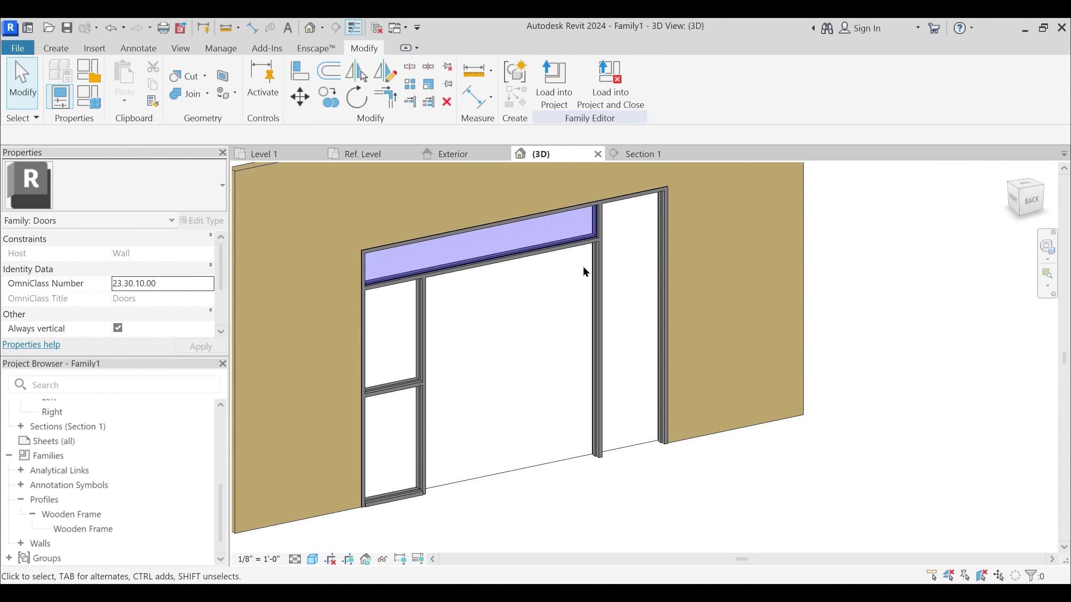
Close the Section 1, Exterior and Ref. Level views of the door family, keeping the 3D view open
{"action": "left_click", "coordinate": [696, 154]}
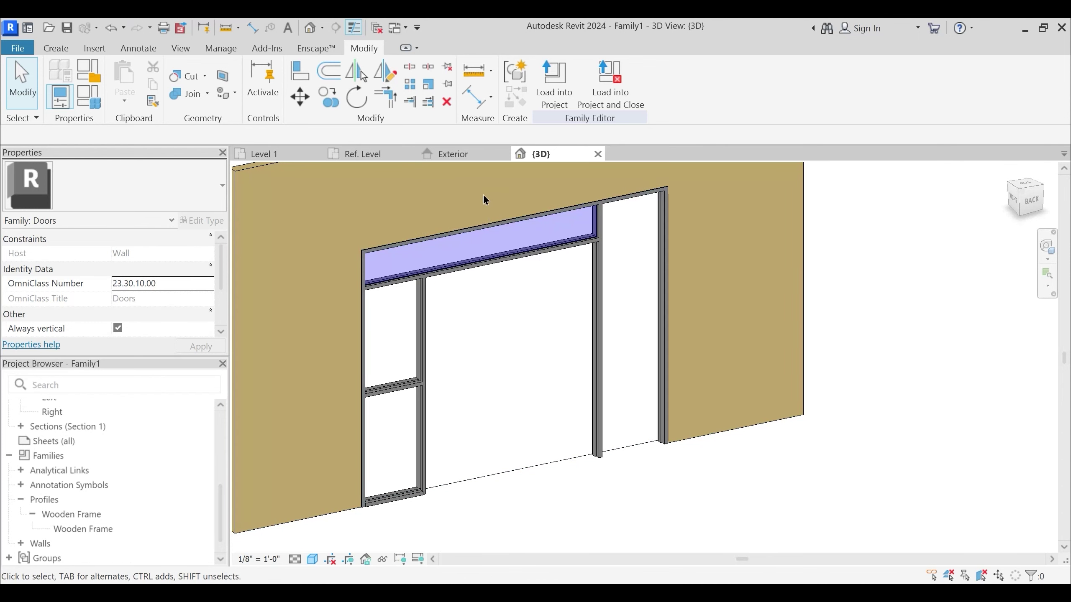
{"action": "left_click", "coordinate": [472, 152]}
{"action": "left_click", "coordinate": [505, 155]}
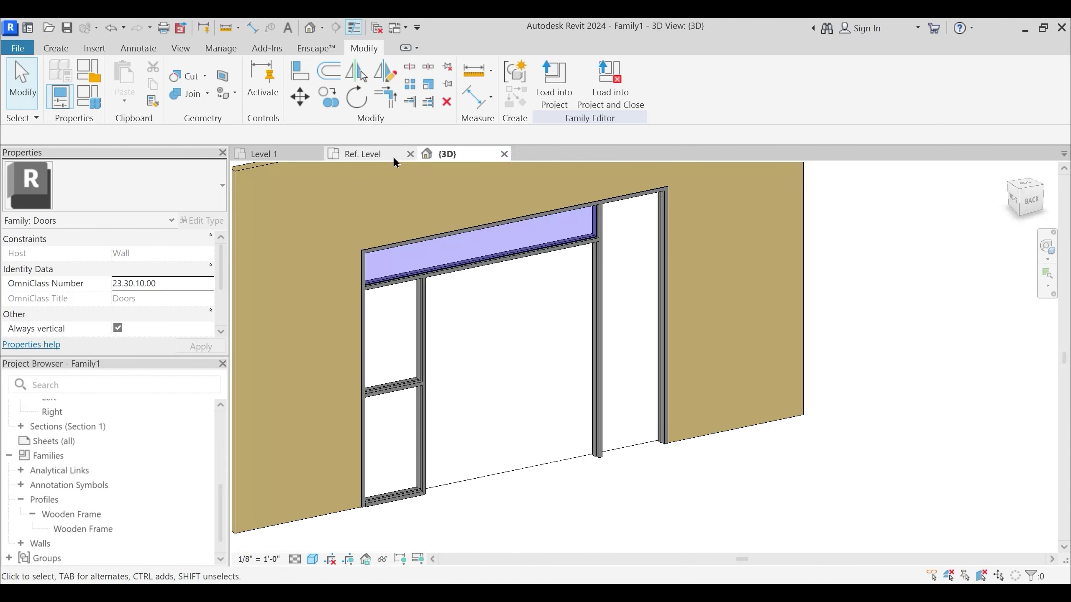
{"action": "left_click", "coordinate": [391, 154]}
{"action": "left_click", "coordinate": [410, 154]}
{"action": "scroll", "coordinate": [552, 385], "scroll_direction": "down", "scroll_amount": 4}
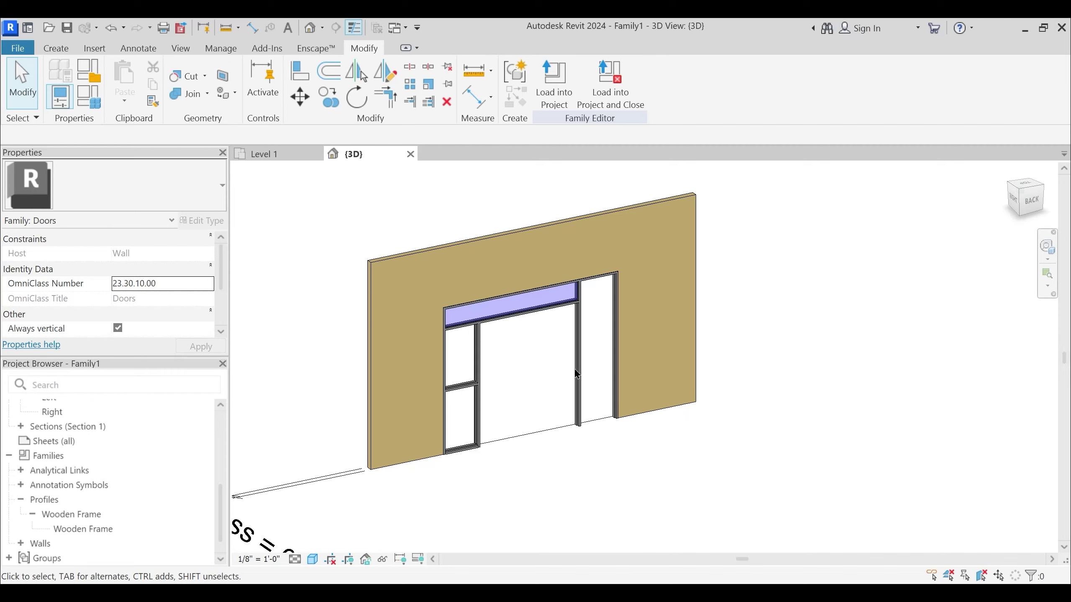
{"action": "scroll", "coordinate": [549, 379], "scroll_direction": "up", "scroll_amount": 3}
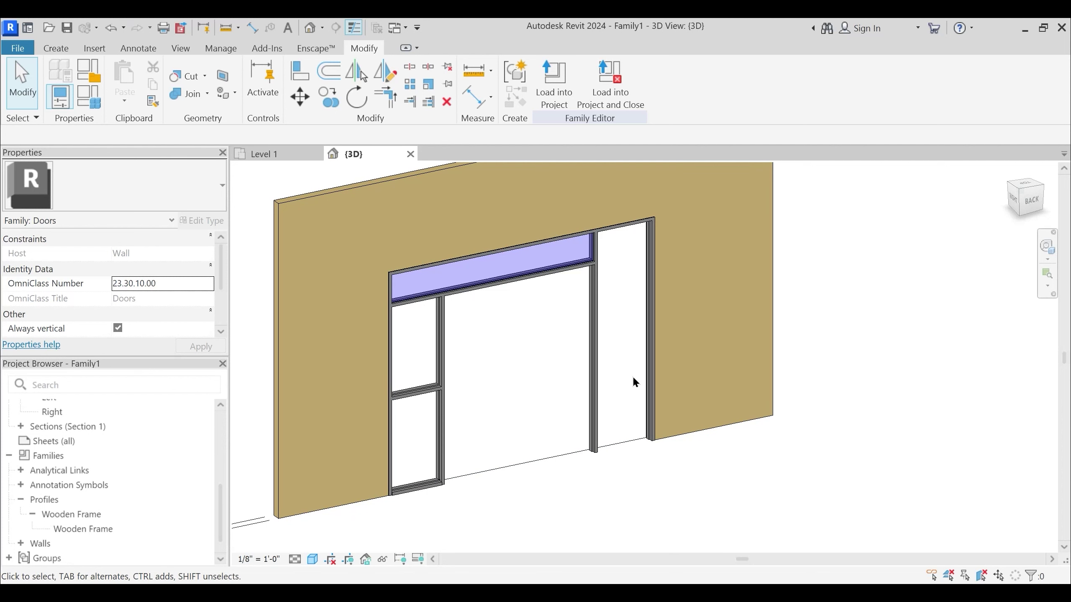
Create a new family from the Generic Model template in the English-Imperial folder
{"action": "left_click", "coordinate": [17, 48]}
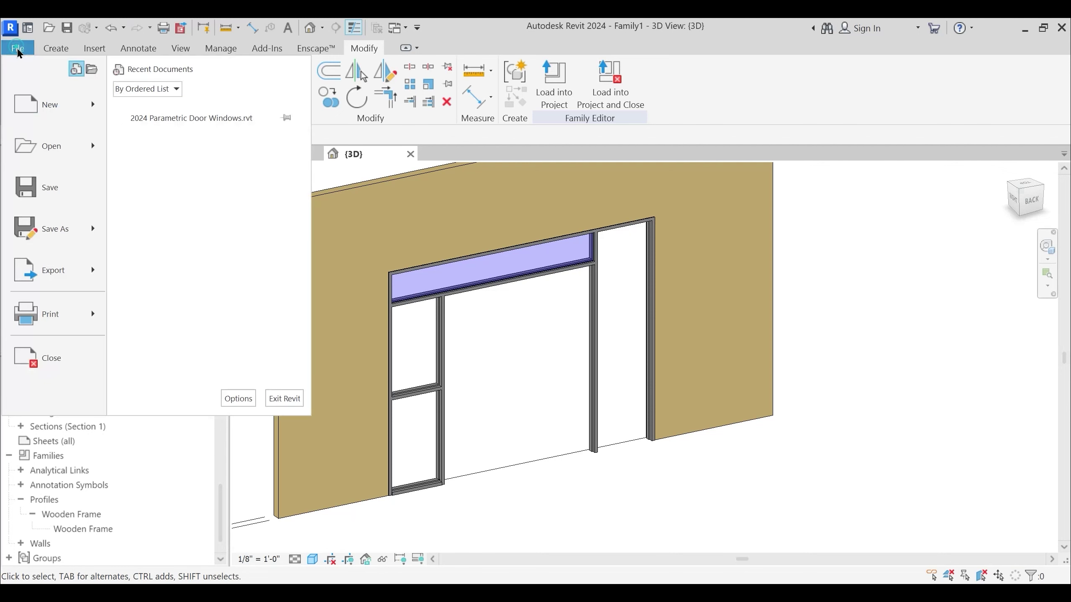
{"action": "mouse_move", "coordinate": [46, 115]}
{"action": "left_click", "coordinate": [183, 155]}
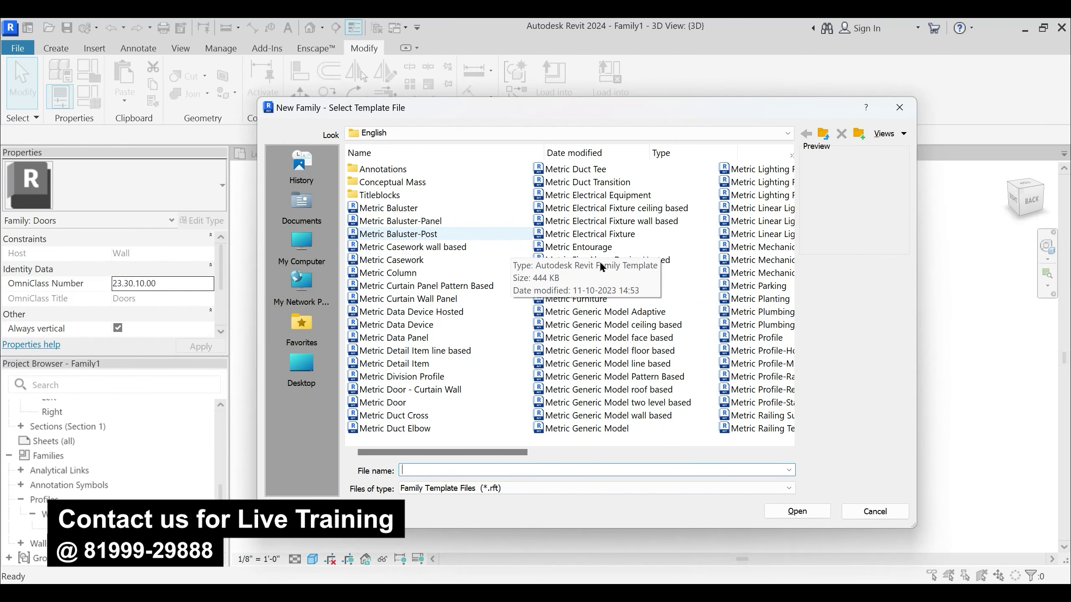
{"action": "left_click", "coordinate": [402, 133]}
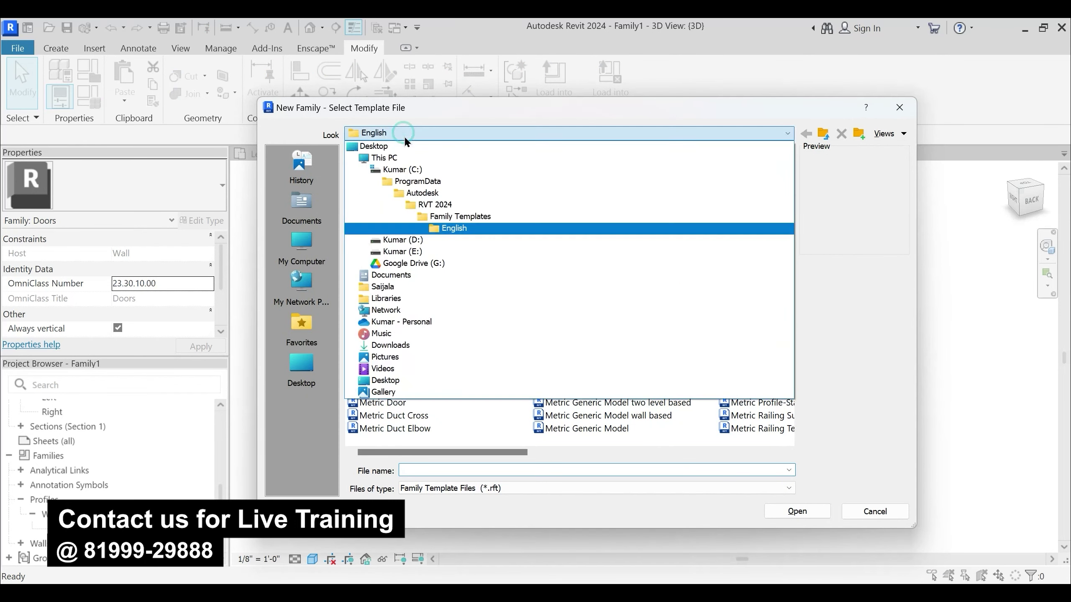
{"action": "left_click", "coordinate": [462, 216]}
{"action": "double_click", "coordinate": [404, 212]}
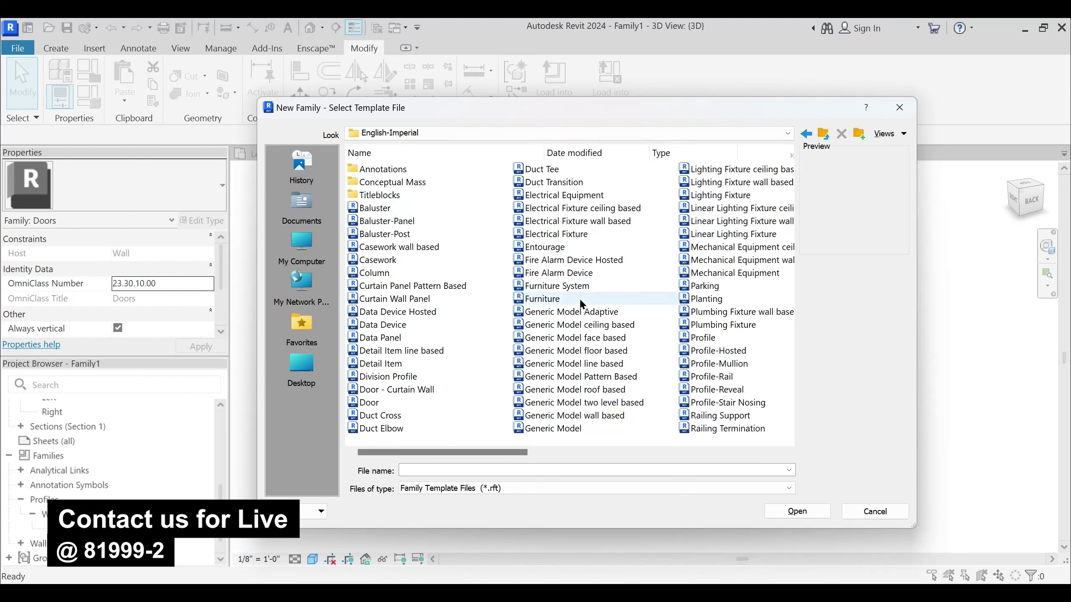
{"action": "left_click", "coordinate": [574, 431]}
{"action": "left_click", "coordinate": [796, 510]}
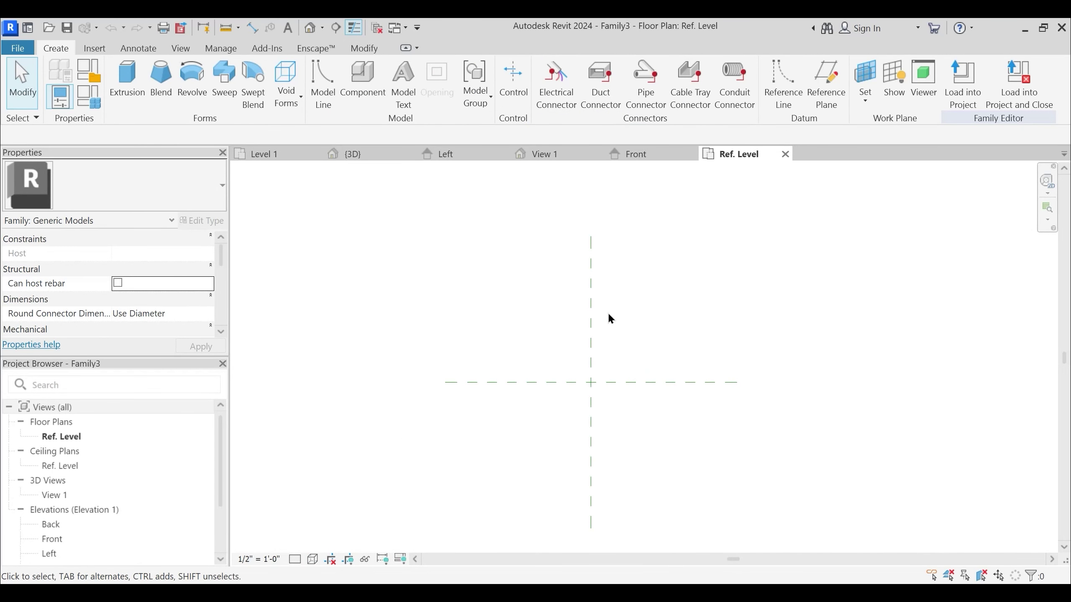
Change the new family's category from Generic Models to Doors
{"action": "scroll", "coordinate": [624, 356], "scroll_direction": "up", "scroll_amount": 3}
{"action": "left_click", "coordinate": [88, 74]}
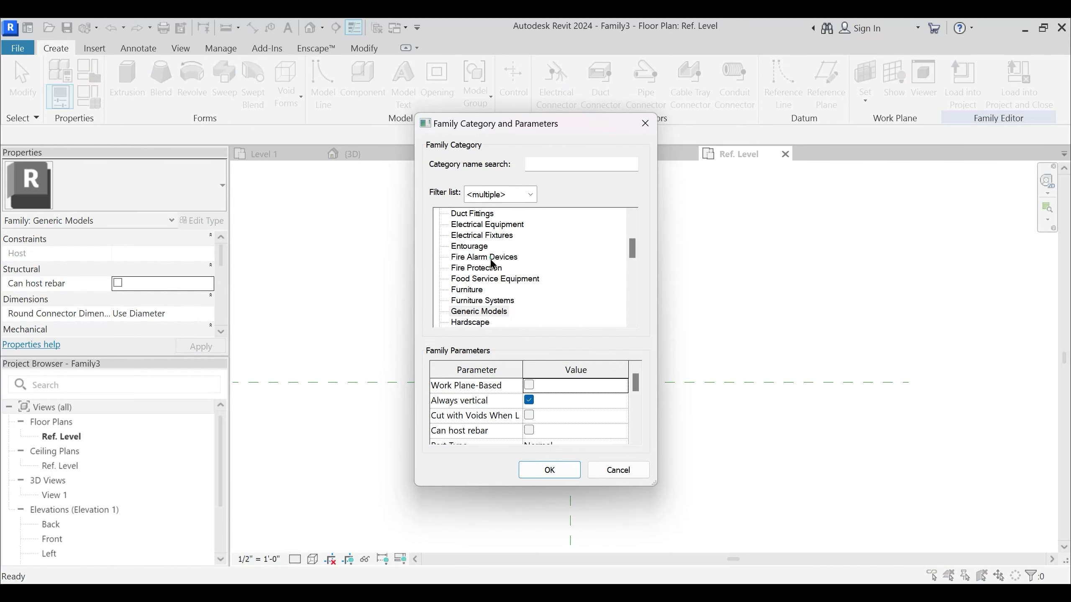
{"action": "left_click", "coordinate": [490, 258]}
{"action": "left_click", "coordinate": [463, 238]}
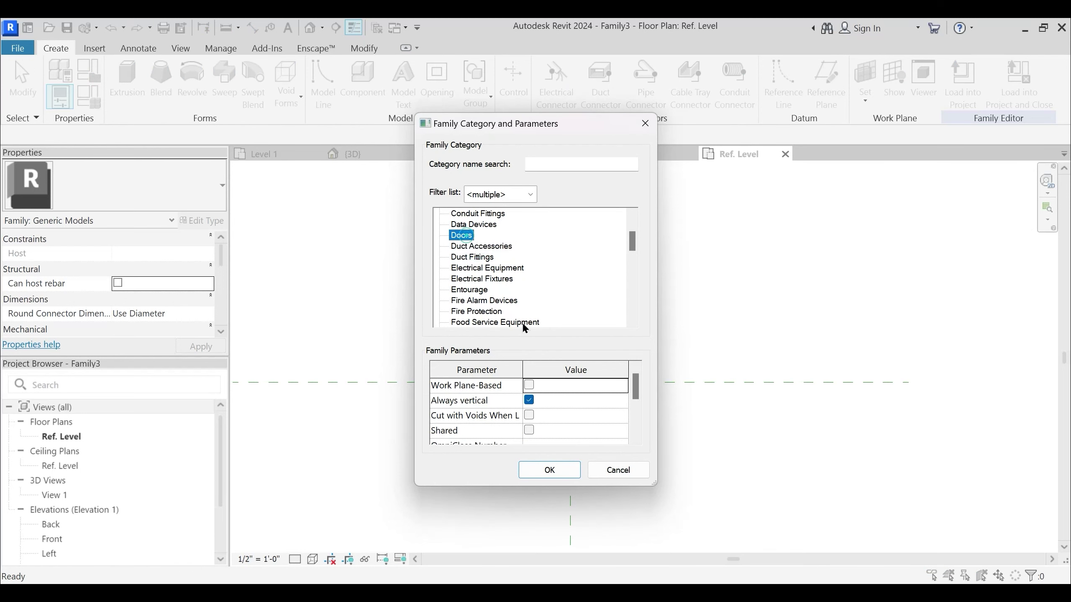
{"action": "left_click", "coordinate": [549, 470]}
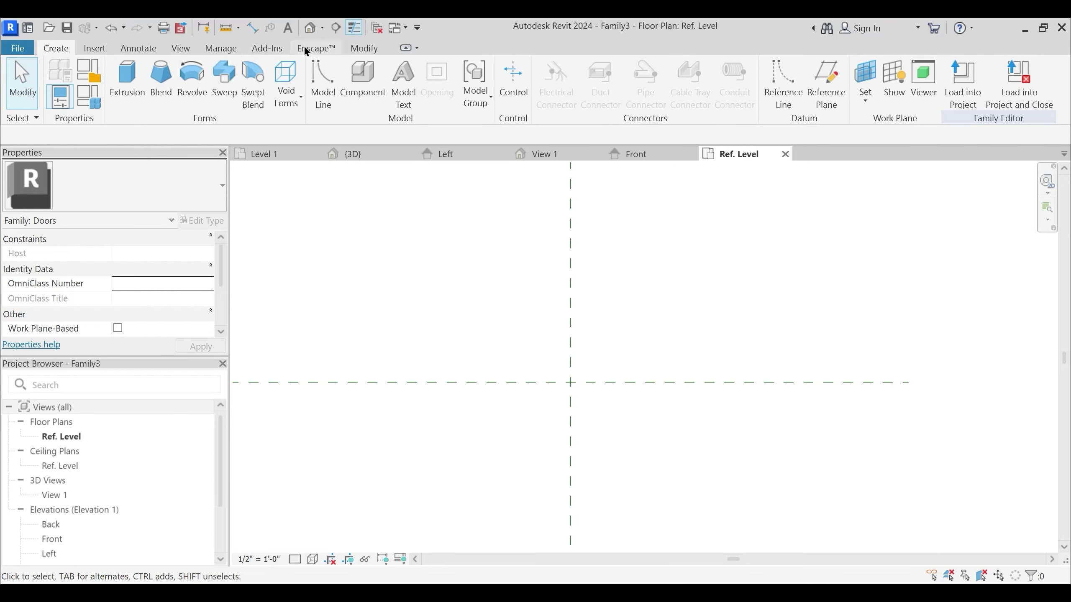
Set the line color of the Doors category and its Hidden Lines subcategory to black in the object styles
{"action": "left_click", "coordinate": [222, 48]}
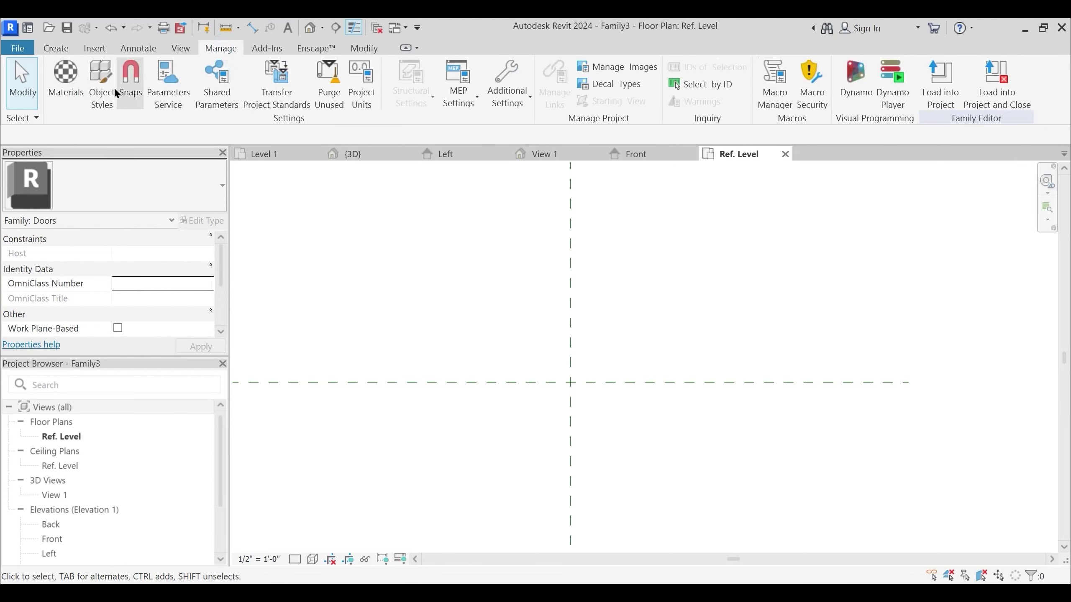
{"action": "left_click", "coordinate": [101, 83]}
{"action": "left_click", "coordinate": [427, 220]}
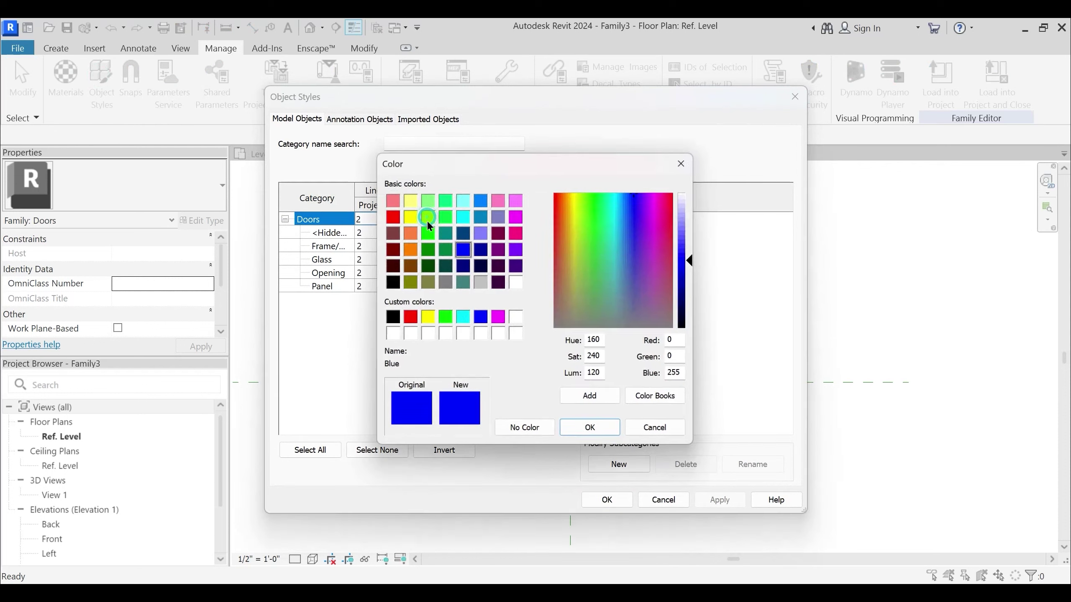
{"action": "left_click", "coordinate": [390, 318]}
{"action": "left_click", "coordinate": [592, 432]}
{"action": "left_click", "coordinate": [429, 234]}
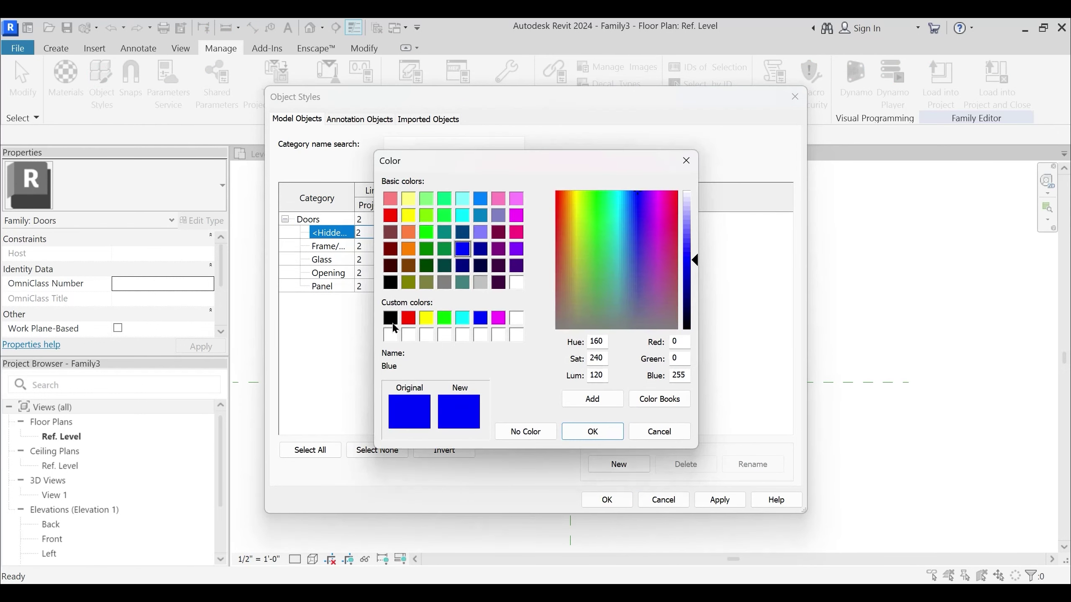
{"action": "left_click", "coordinate": [391, 317]}
{"action": "key", "text": "Return"}
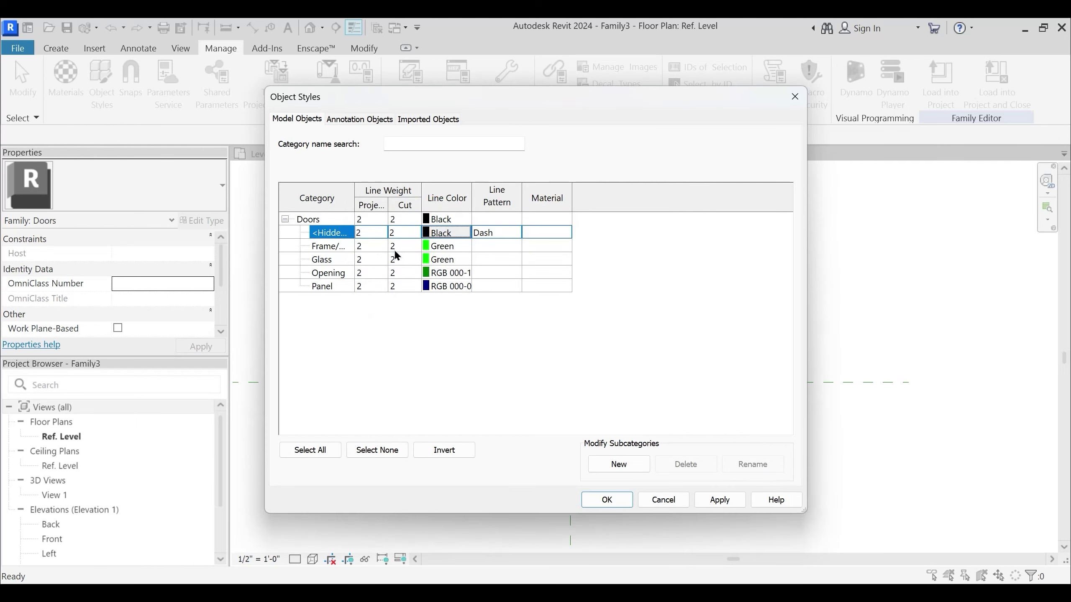
Set the line color of the Frame/Mullion and Glass subcategories to black
{"action": "left_click", "coordinate": [428, 246]}
{"action": "left_click", "coordinate": [429, 246]}
{"action": "left_click", "coordinate": [391, 318]}
{"action": "left_click", "coordinate": [593, 431]}
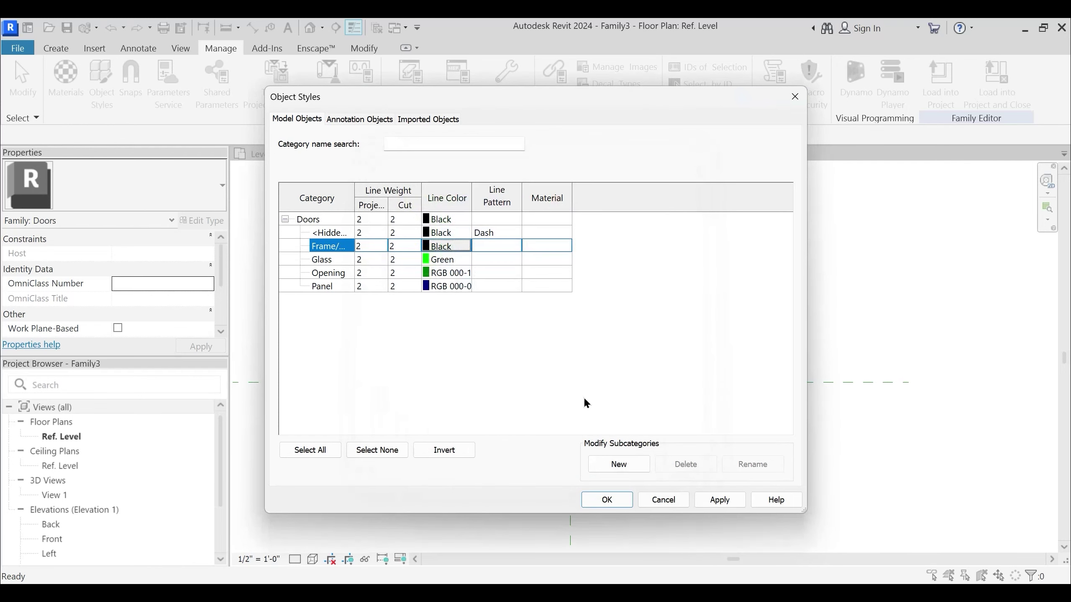
{"action": "left_click", "coordinate": [434, 259]}
{"action": "left_click", "coordinate": [434, 259]}
{"action": "left_click", "coordinate": [390, 317]}
{"action": "left_click", "coordinate": [593, 431]}
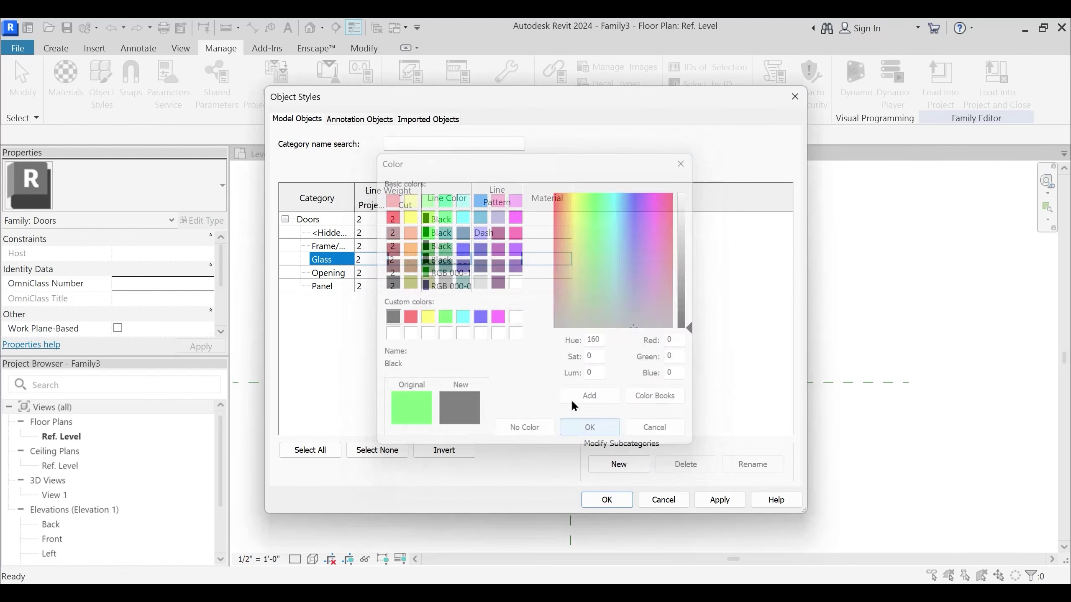
Set the line color of the Opening and Panel subcategories to black, apply and accept the object styles
{"action": "left_click", "coordinate": [430, 273]}
{"action": "left_click", "coordinate": [429, 273]}
{"action": "left_click", "coordinate": [395, 316]}
{"action": "left_click", "coordinate": [587, 424]}
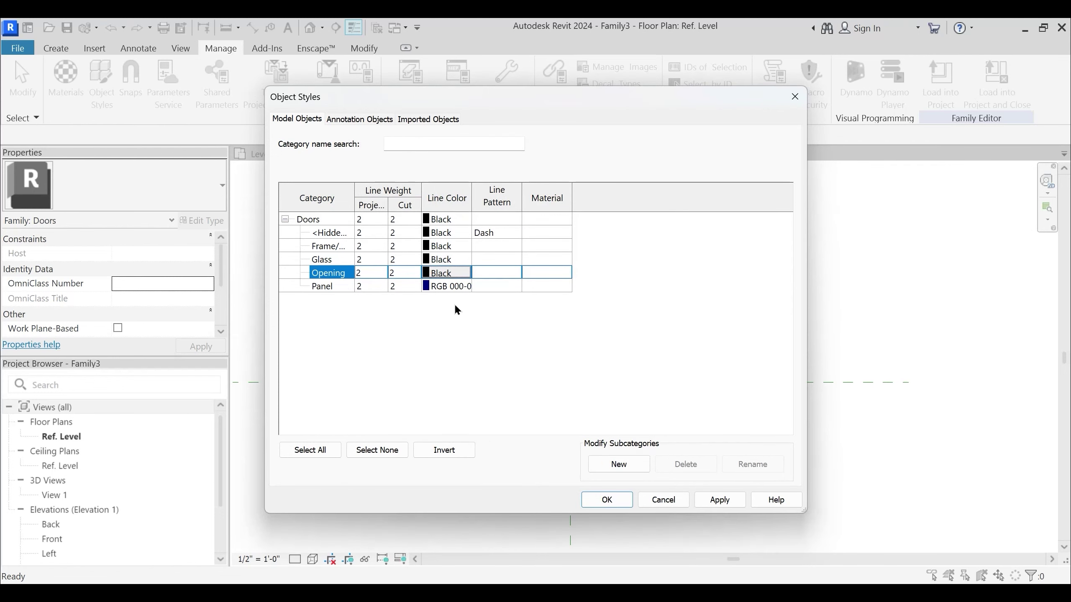
{"action": "left_click", "coordinate": [435, 287]}
{"action": "left_click", "coordinate": [435, 287]}
{"action": "left_click", "coordinate": [390, 318]}
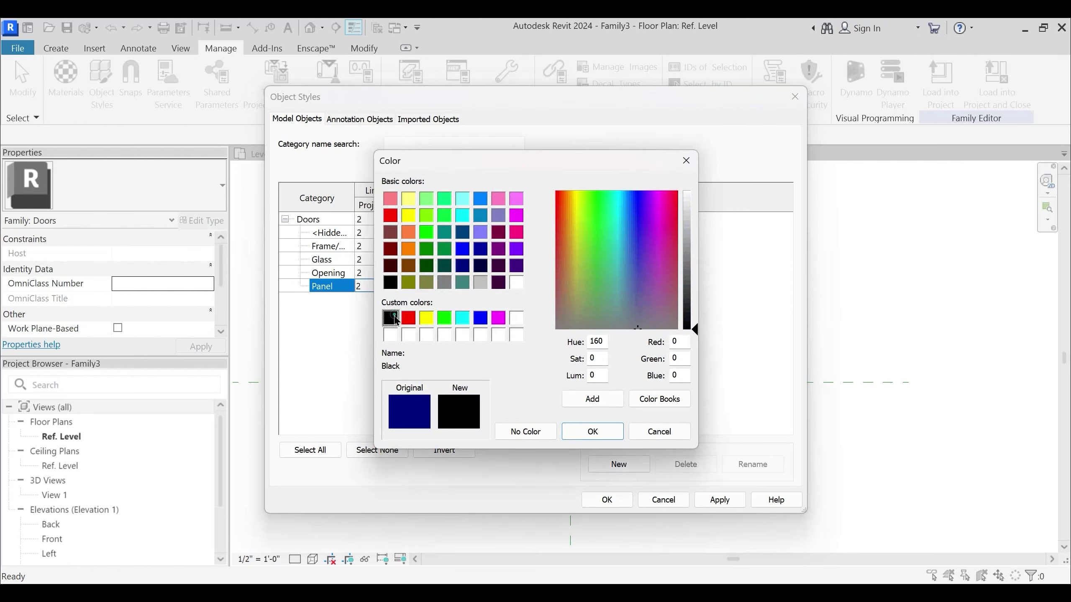
{"action": "left_click", "coordinate": [612, 438]}
{"action": "left_click", "coordinate": [720, 500]}
{"action": "left_click", "coordinate": [607, 500]}
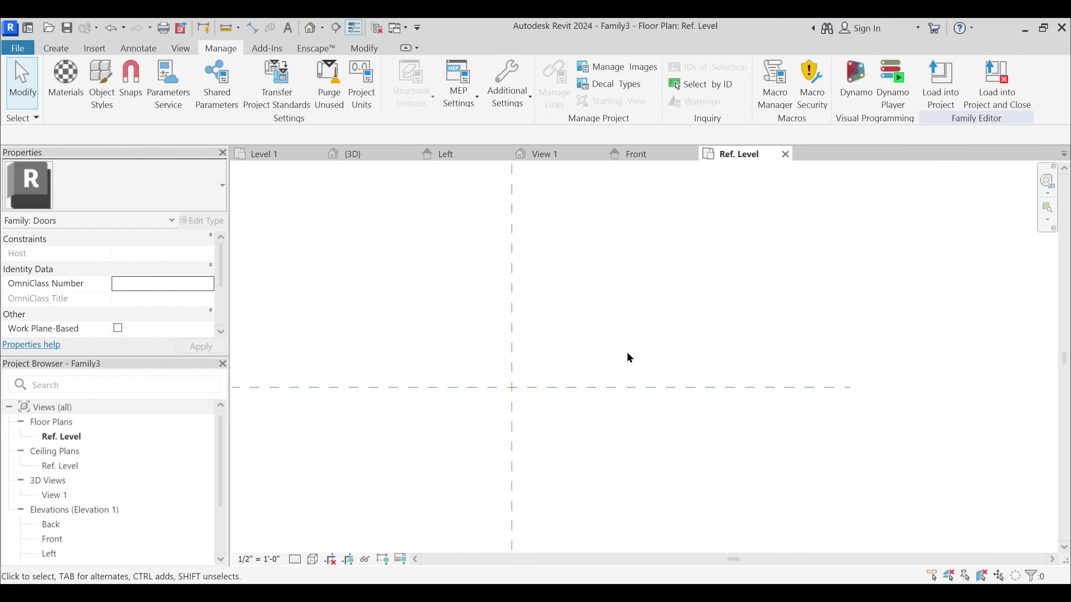
Set Level : Ref. Level as the work plane by name
{"action": "middle_click_drag", "start_coordinate": [574, 349], "coordinate": [589, 405]}
{"action": "middle_click_drag", "start_coordinate": [553, 368], "coordinate": [573, 323]}
{"action": "left_click", "coordinate": [62, 46]}
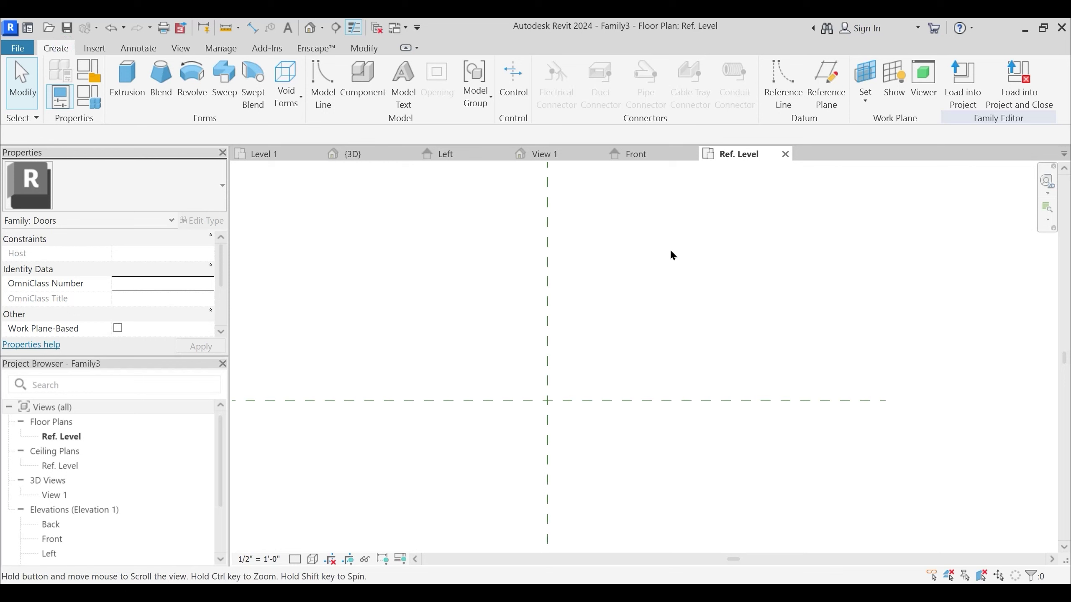
{"action": "left_click", "coordinate": [865, 99]}
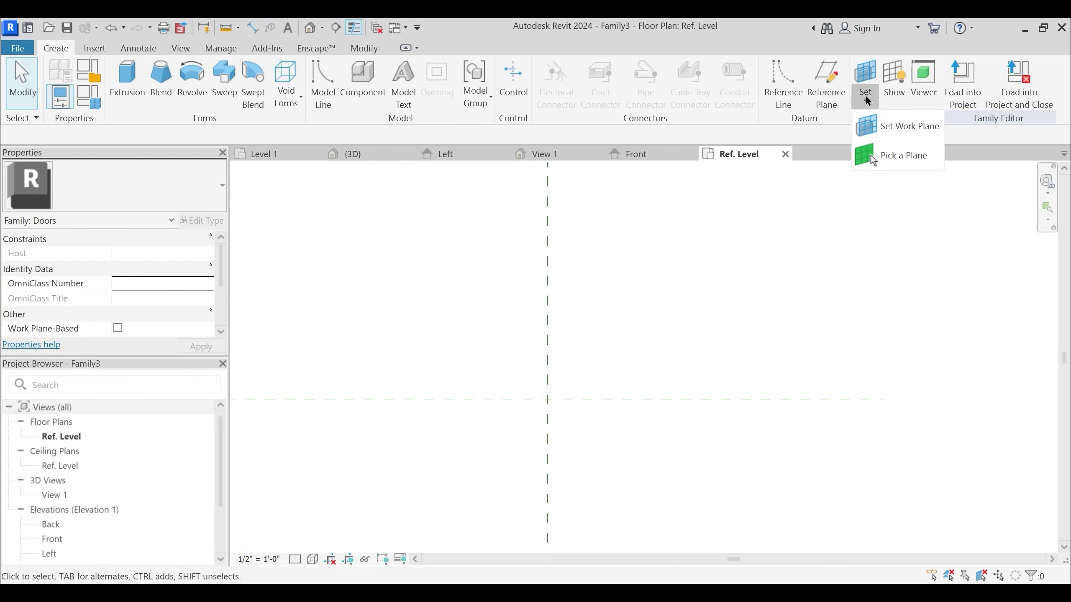
{"action": "left_click", "coordinate": [891, 127]}
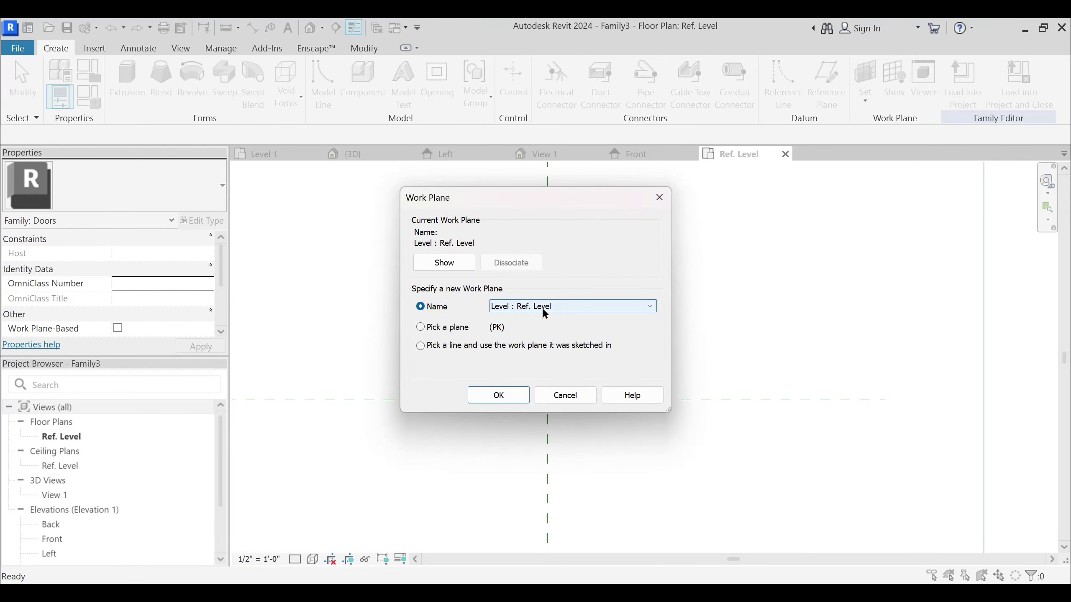
{"action": "left_click", "coordinate": [502, 398]}
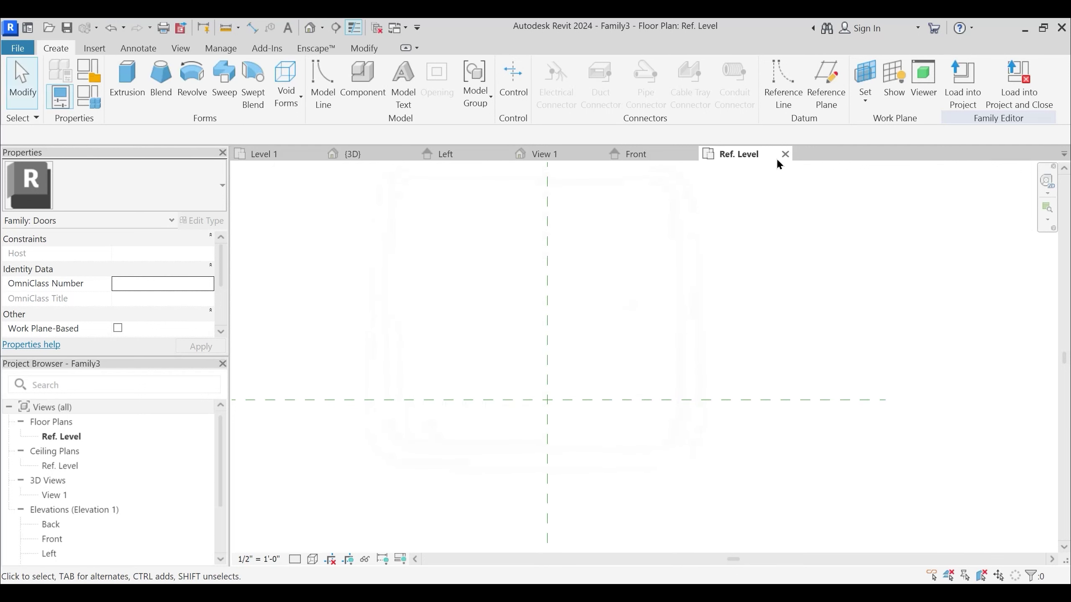
Draw a reference line about 3' 7" long at 45° up and to the right from the intersection of the two center reference planes
{"action": "left_click", "coordinate": [784, 84]}
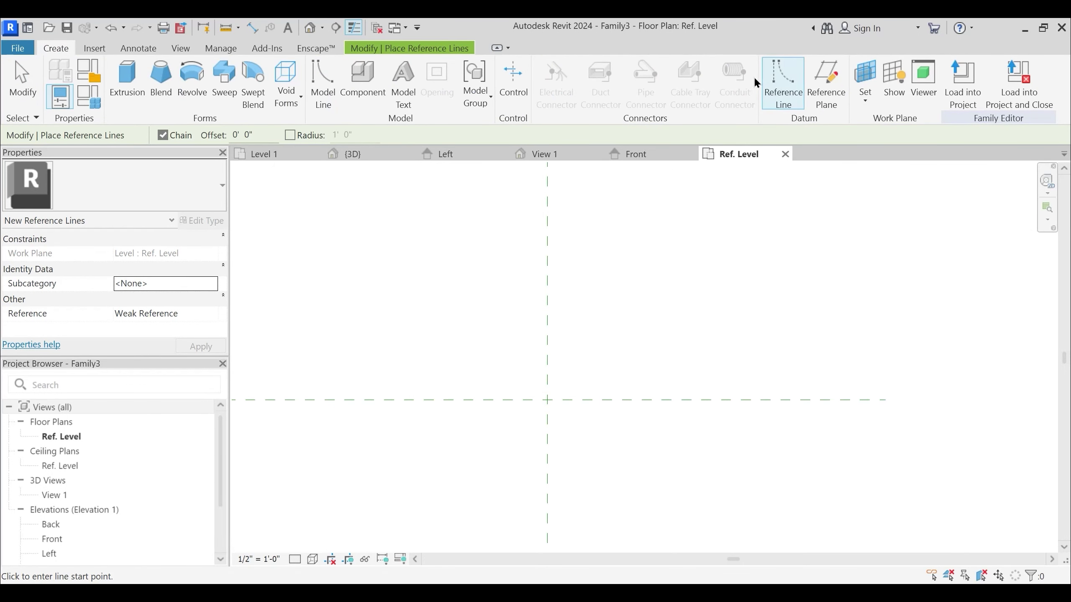
{"action": "left_click", "coordinate": [547, 400]}
{"action": "left_click", "coordinate": [718, 229]}
{"action": "key", "text": "Escape"}
{"action": "key", "text": "Escape"}
{"action": "scroll", "coordinate": [738, 307], "scroll_direction": "down", "scroll_amount": 3}
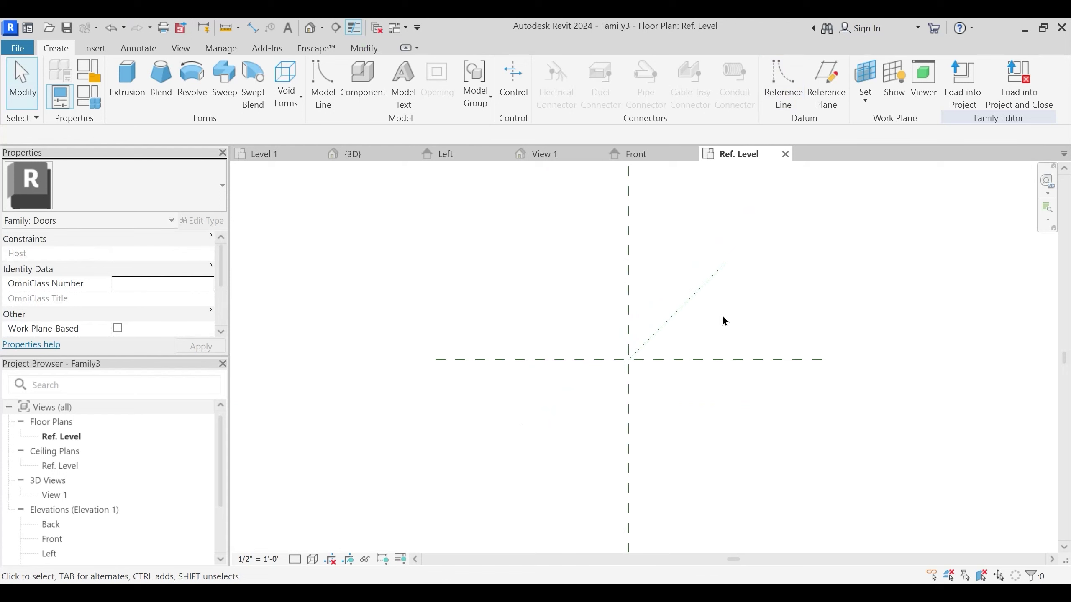
Align the reference line's start point with the Center (Left/Right) and Center (Front/Back) reference planes
{"action": "left_click", "coordinate": [364, 47]}
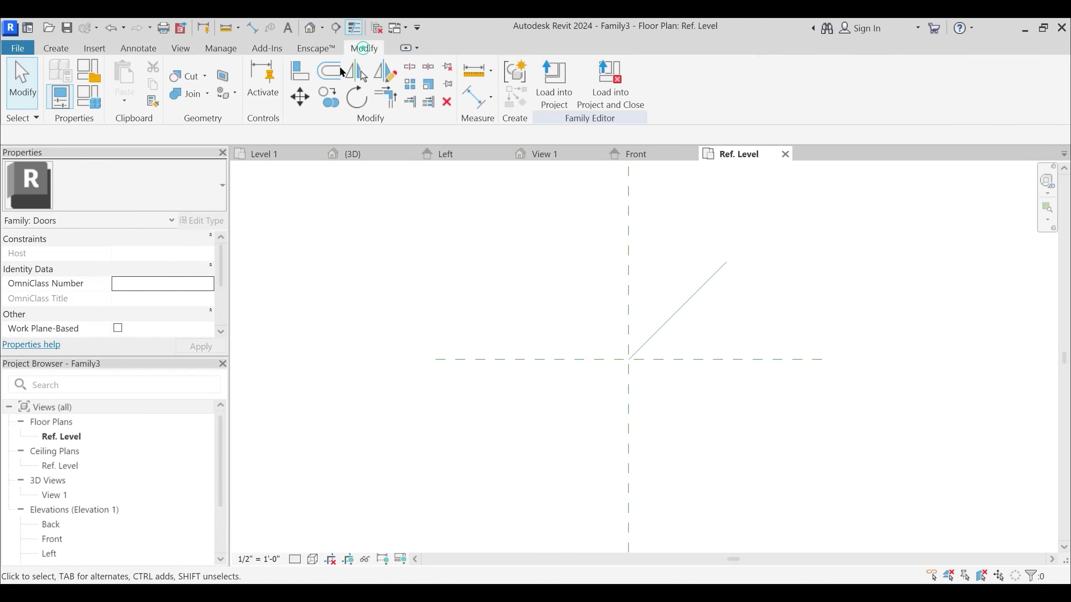
{"action": "left_click", "coordinate": [301, 72]}
{"action": "left_click", "coordinate": [629, 307]}
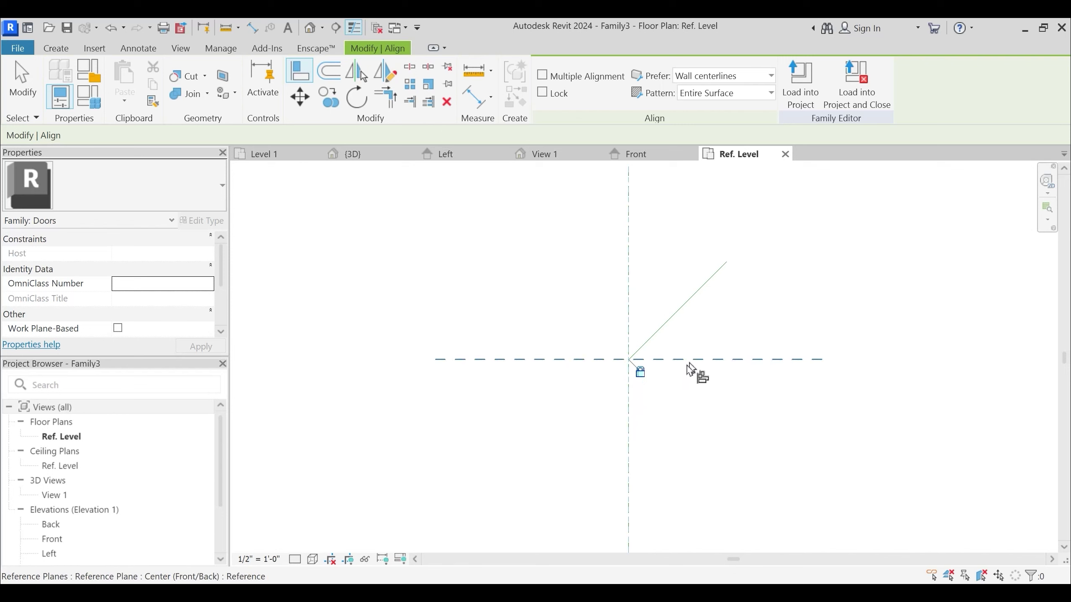
{"action": "left_click", "coordinate": [630, 361]}
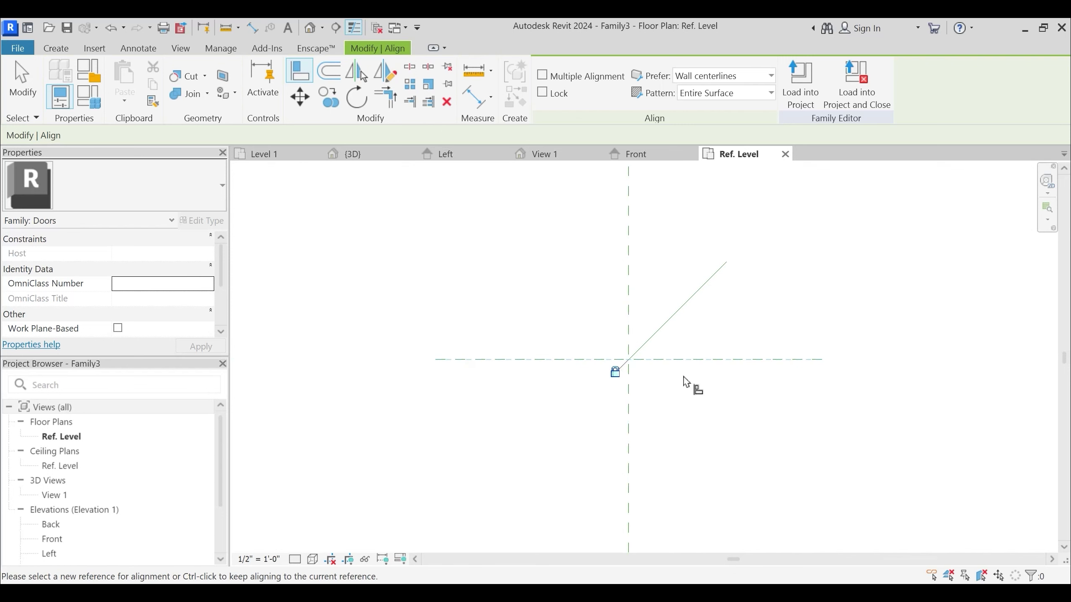
{"action": "scroll", "coordinate": [725, 298], "scroll_direction": "up", "scroll_amount": 2}
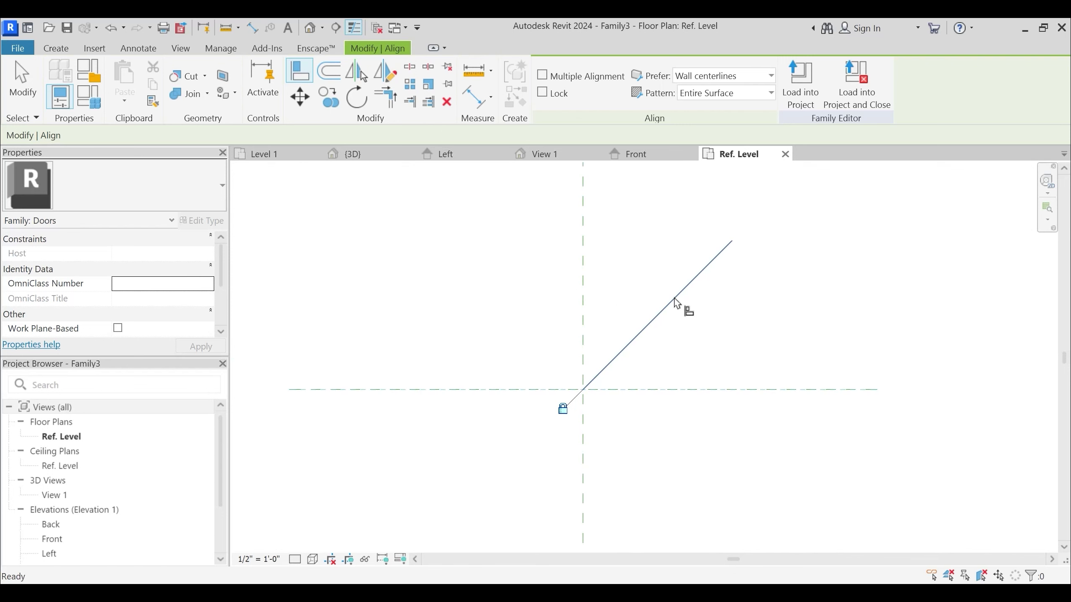
{"action": "key", "text": "Escape"}
{"action": "key", "text": "Escape"}
Inspect the diagonal reference line and its built-in planes in the 3D view
{"action": "middle_click_drag", "start_coordinate": [682, 307], "coordinate": [610, 312]}
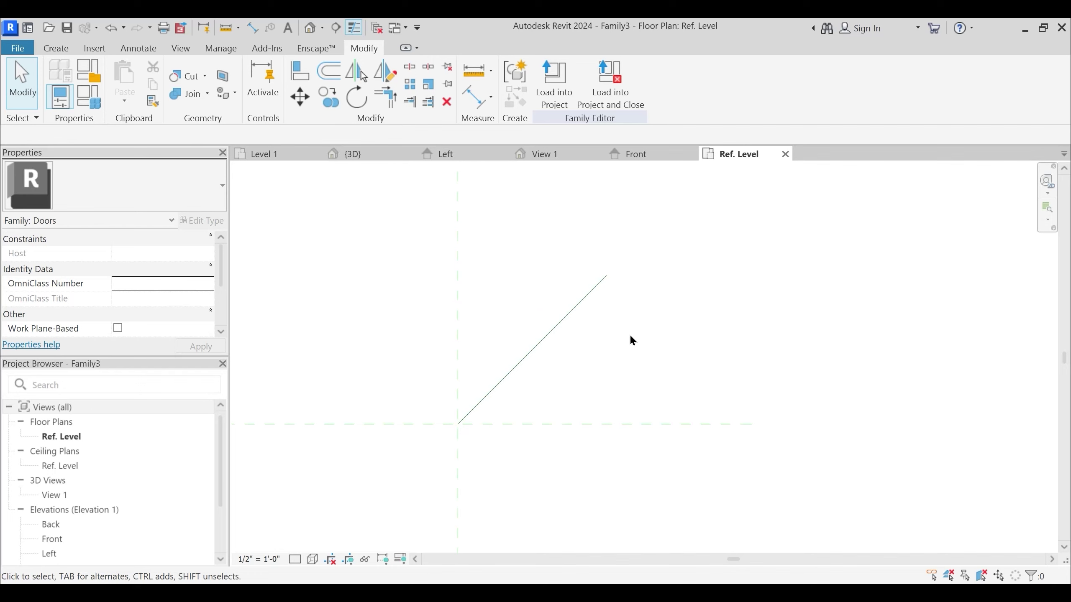
{"action": "middle_click_drag", "start_coordinate": [665, 347], "coordinate": [624, 339]}
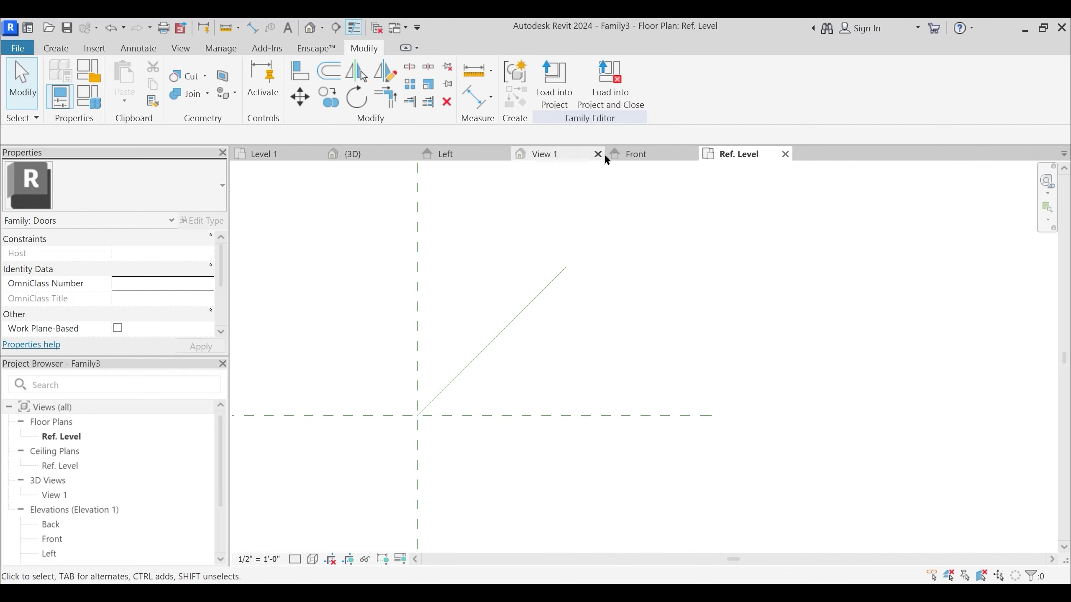
{"action": "left_click", "coordinate": [541, 153]}
{"action": "middle_click_drag", "start_coordinate": [681, 354], "coordinate": [677, 390], "text": "shift"}
{"action": "left_click", "coordinate": [648, 359]}
{"action": "scroll", "coordinate": [575, 399], "scroll_direction": "up", "scroll_amount": 2}
{"action": "left_click", "coordinate": [605, 404]}
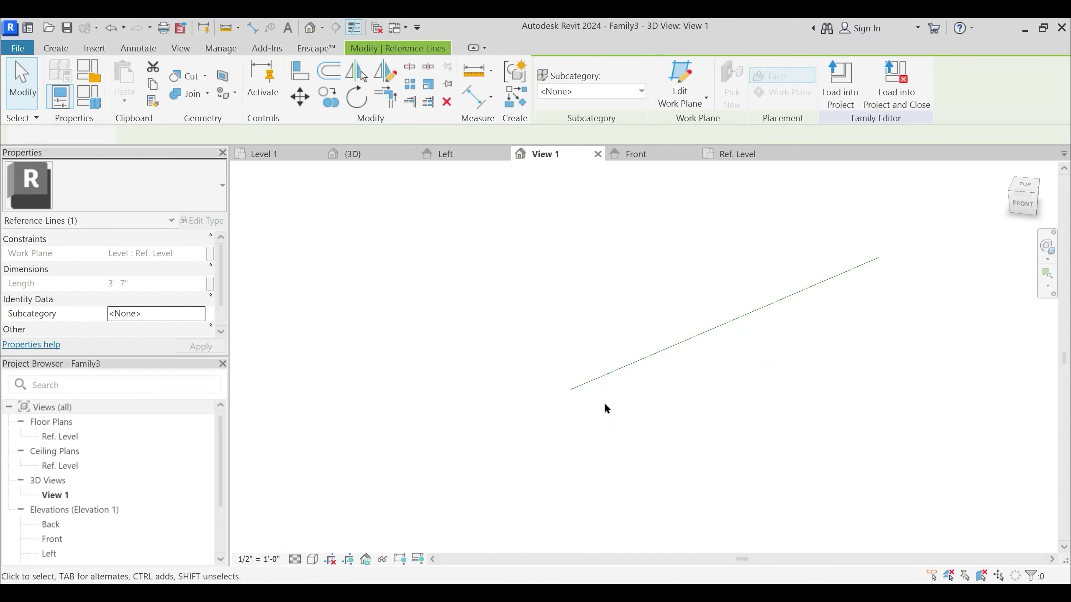
{"action": "middle_click_drag", "start_coordinate": [627, 414], "coordinate": [635, 404], "text": "shift"}
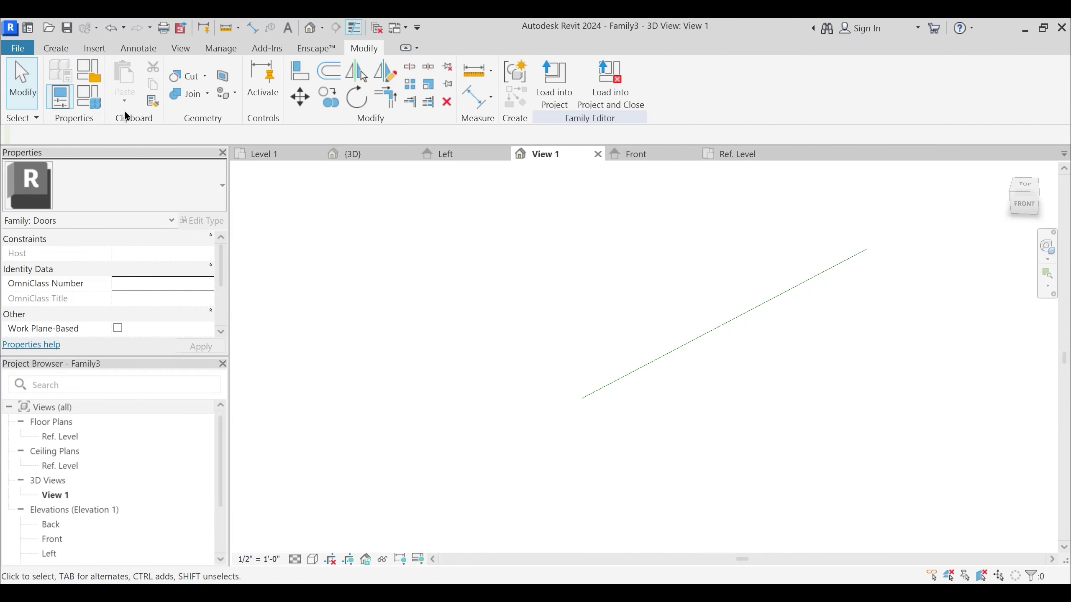
Try picking the reference line's vertical plane as the work plane, and delete the diagonal reference line
{"action": "left_click", "coordinate": [55, 49]}
{"action": "left_click", "coordinate": [866, 91]}
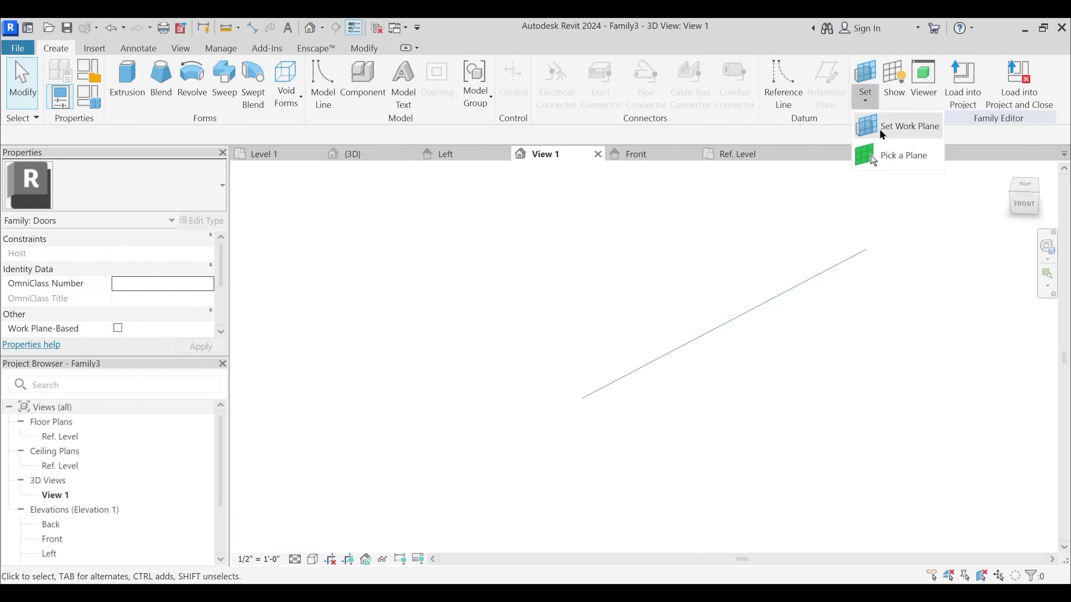
{"action": "left_click", "coordinate": [902, 162]}
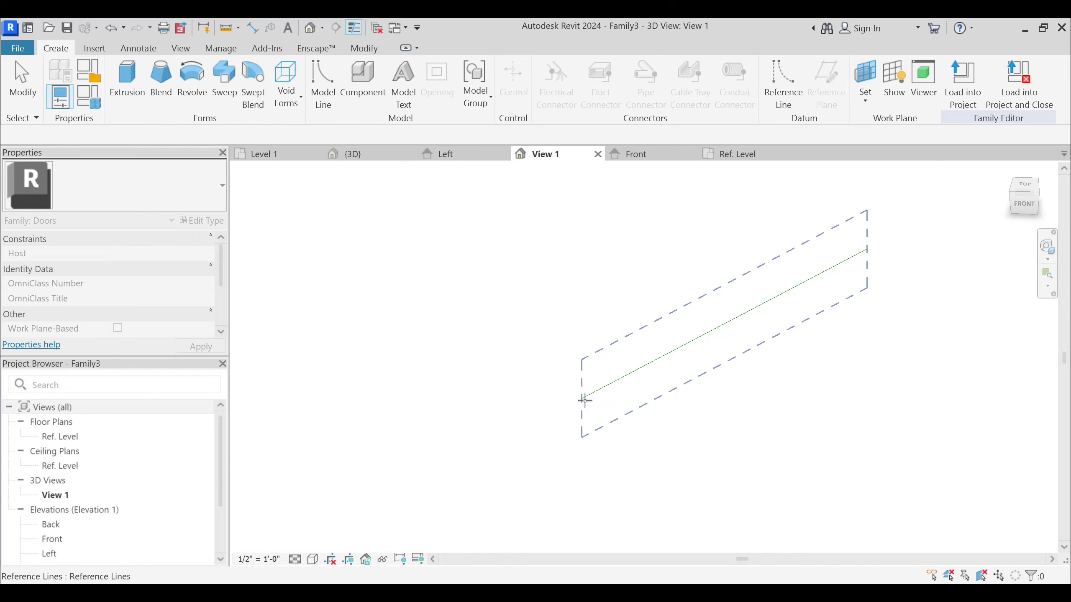
{"action": "left_click", "coordinate": [583, 400]}
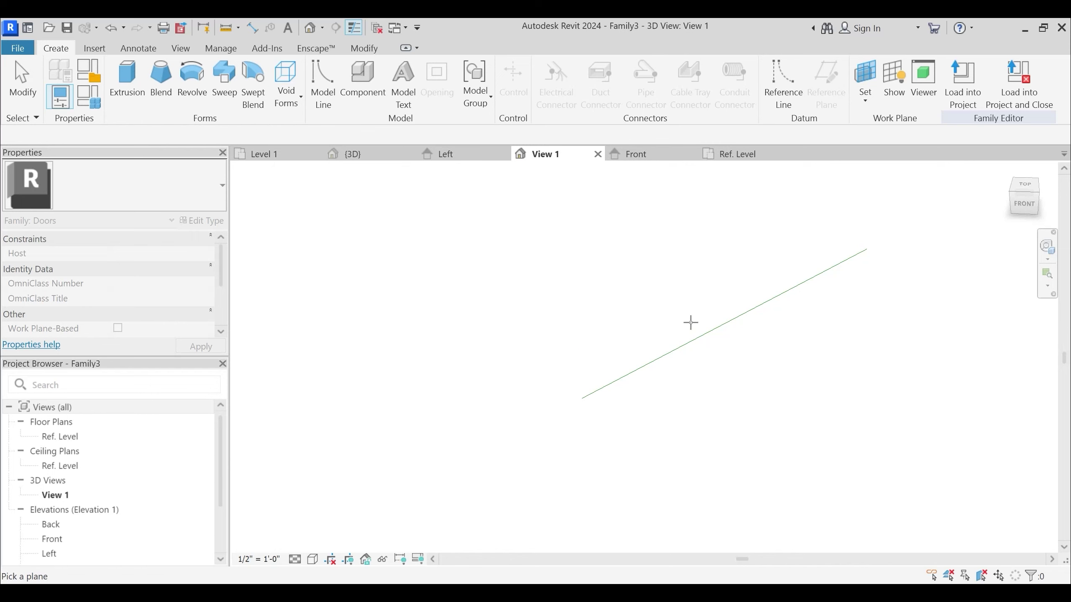
{"action": "left_click", "coordinate": [710, 333]}
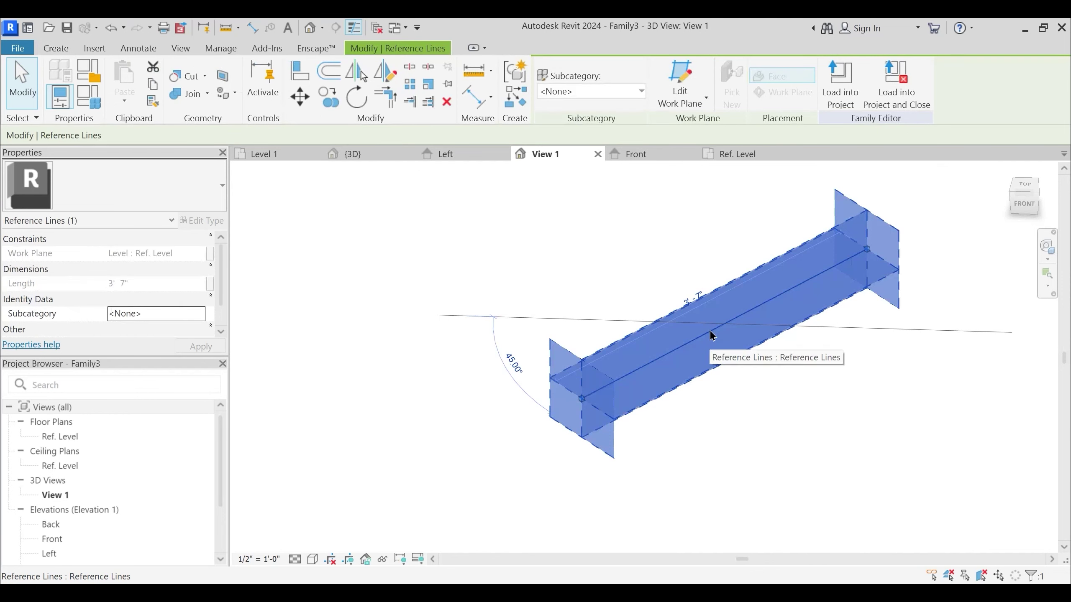
{"action": "key", "text": "Delete"}
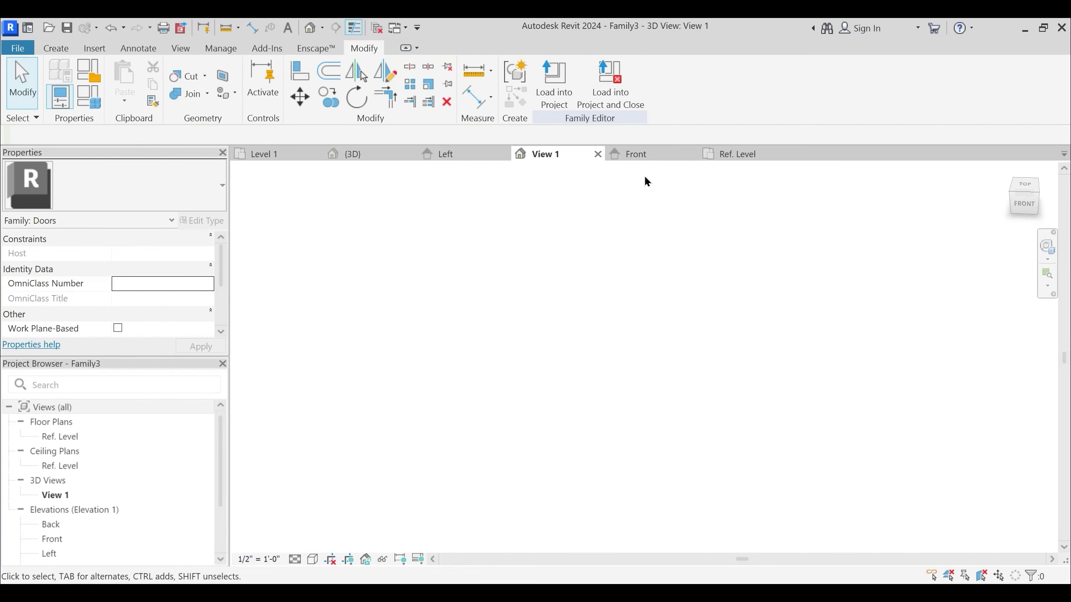
In the Ref. Level plan, draw a reference line about 4' 6" long at about 40° up and right from the center planes' intersection
{"action": "left_click", "coordinate": [734, 154]}
{"action": "scroll", "coordinate": [657, 346], "scroll_direction": "down", "scroll_amount": 1}
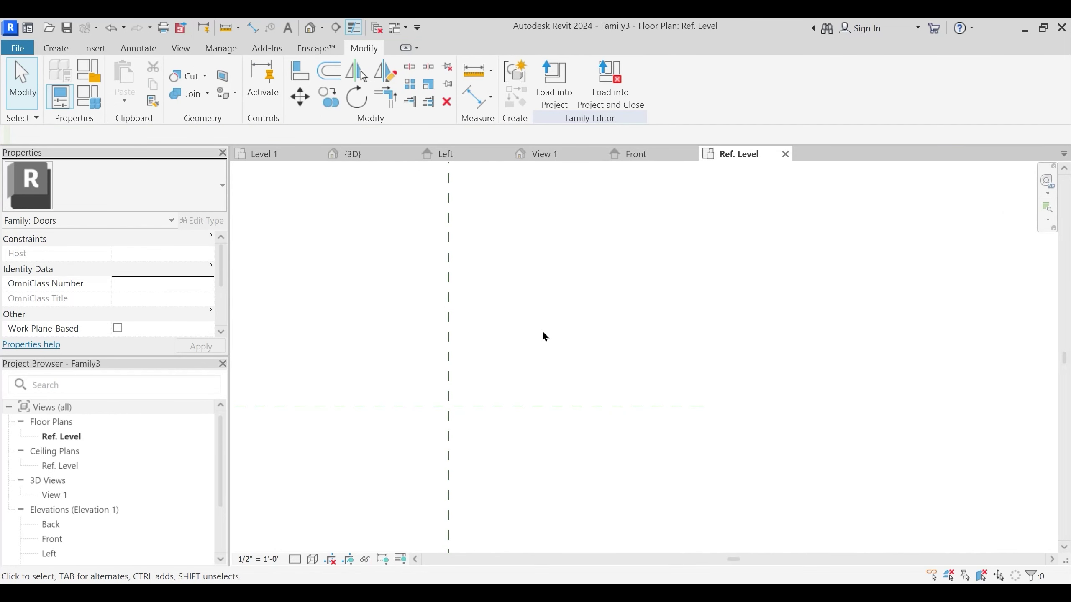
{"action": "scroll", "coordinate": [624, 239], "scroll_direction": "down", "scroll_amount": 2}
{"action": "middle_click_drag", "start_coordinate": [624, 238], "coordinate": [657, 356]}
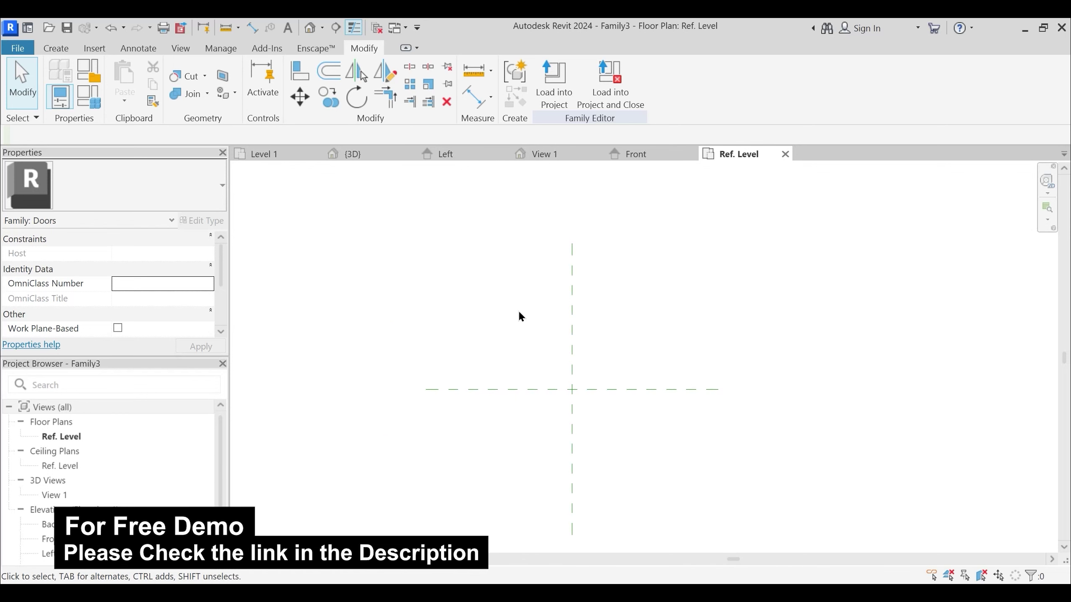
{"action": "left_click", "coordinate": [56, 48]}
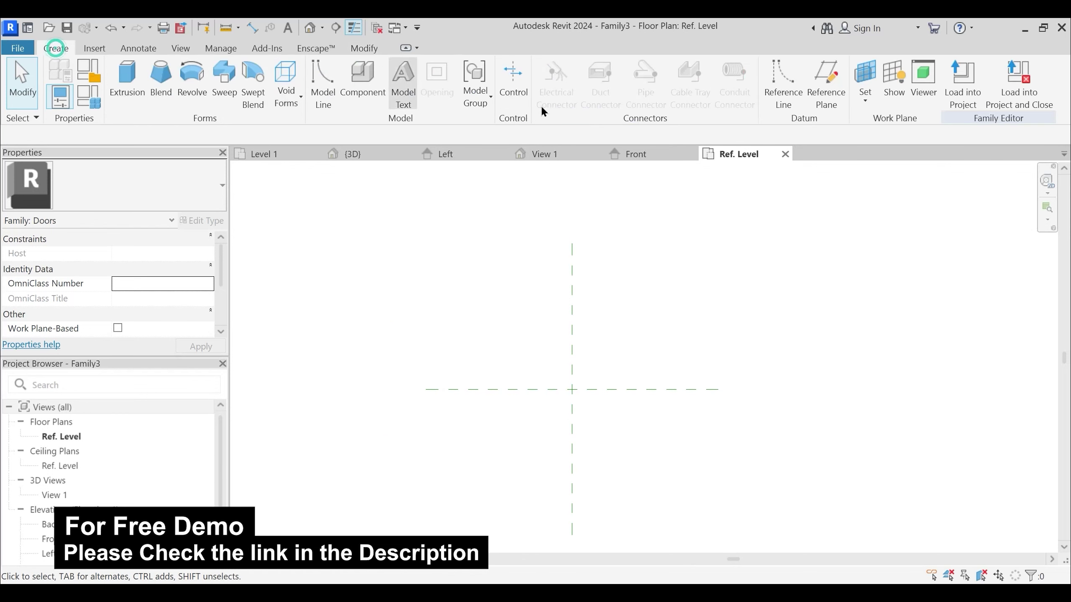
{"action": "left_click", "coordinate": [780, 82]}
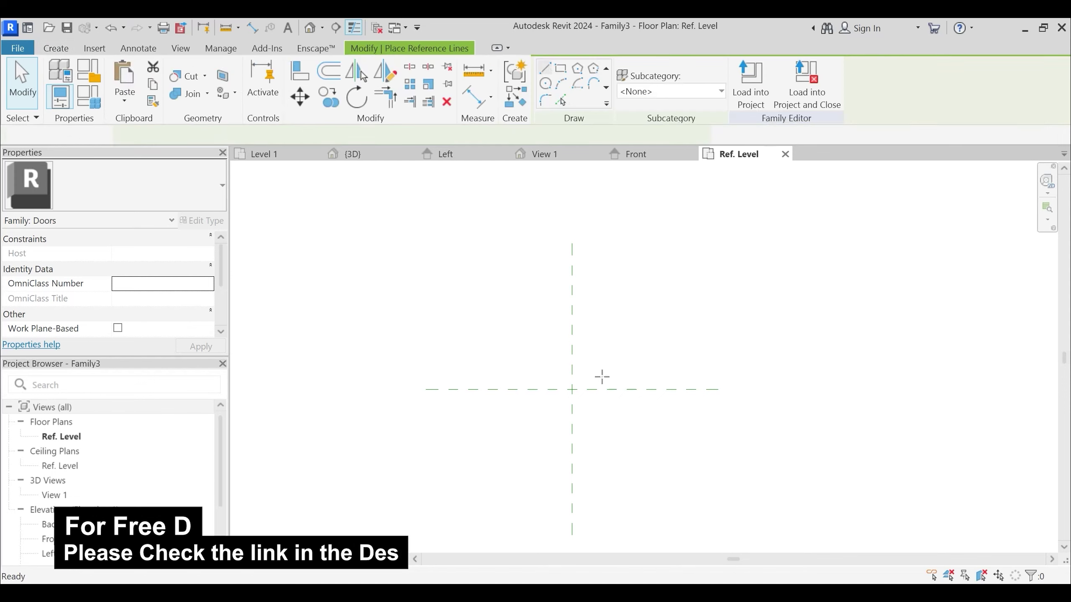
{"action": "left_click", "coordinate": [573, 389]}
{"action": "left_click", "coordinate": [673, 305]}
{"action": "key", "text": "Escape"}
{"action": "key", "text": "Escape"}
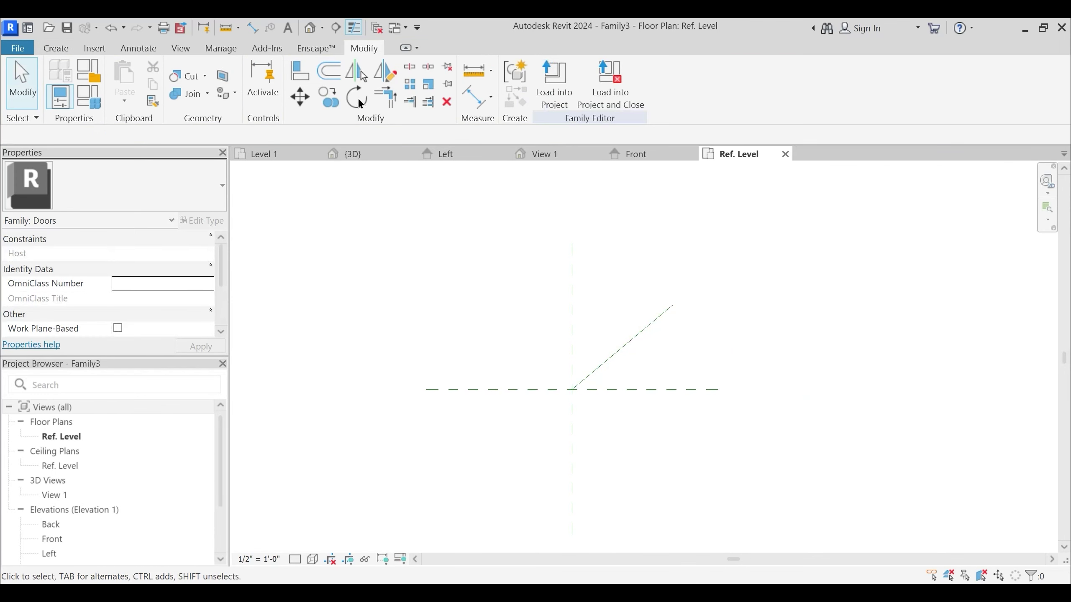
Align the new reference line's start point with the two center reference planes and lock it to them
{"action": "left_click", "coordinate": [287, 71]}
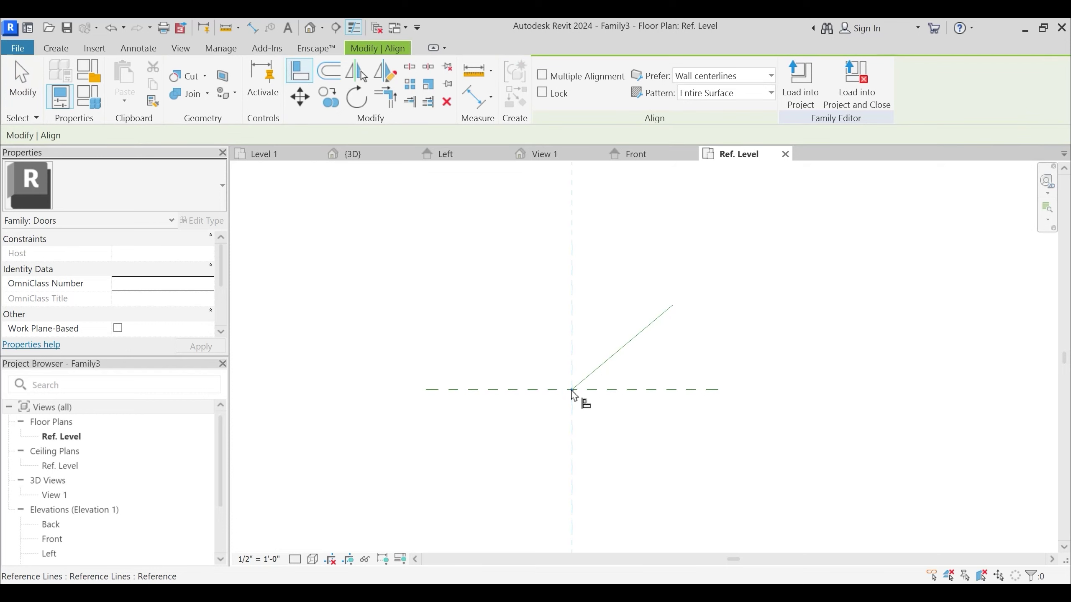
{"action": "left_click", "coordinate": [587, 406]}
{"action": "left_click", "coordinate": [614, 390]}
{"action": "left_click", "coordinate": [572, 390]}
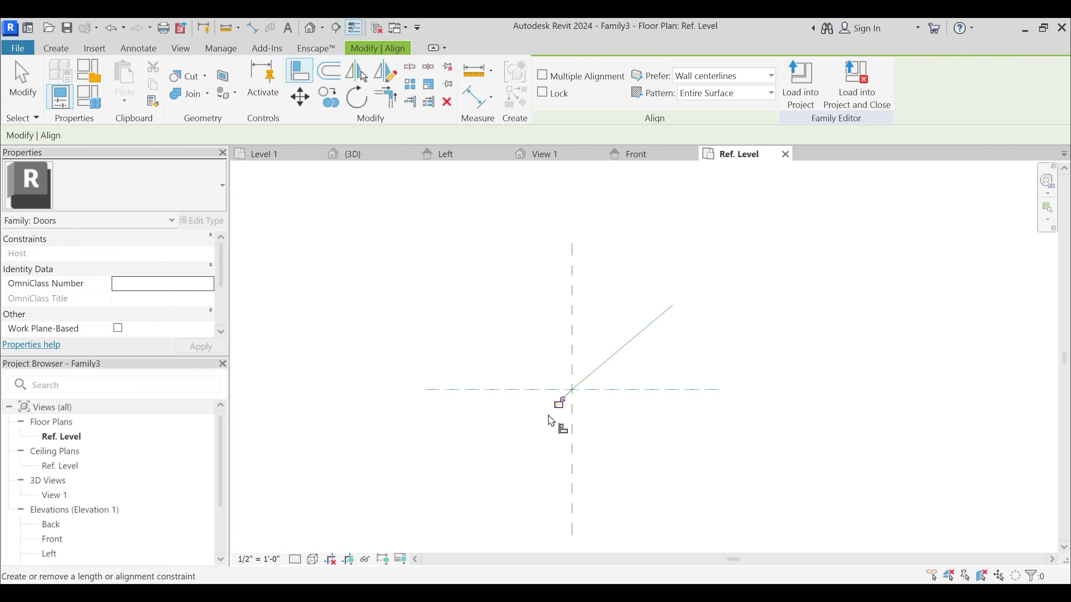
{"action": "left_click", "coordinate": [560, 406]}
{"action": "left_click", "coordinate": [657, 333]}
{"action": "left_click", "coordinate": [654, 320]}
{"action": "key", "text": "Escape"}
{"action": "key", "text": "Escape"}
Draw a vertical reference plane about 3' 10" to the right of the Center (Left/Right) plane, just beyond the diagonal line's end
{"action": "middle_click_drag", "start_coordinate": [668, 351], "coordinate": [654, 368]}
{"action": "key", "text": "r"}
{"action": "key", "text": "p"}
{"action": "left_click", "coordinate": [671, 255]}
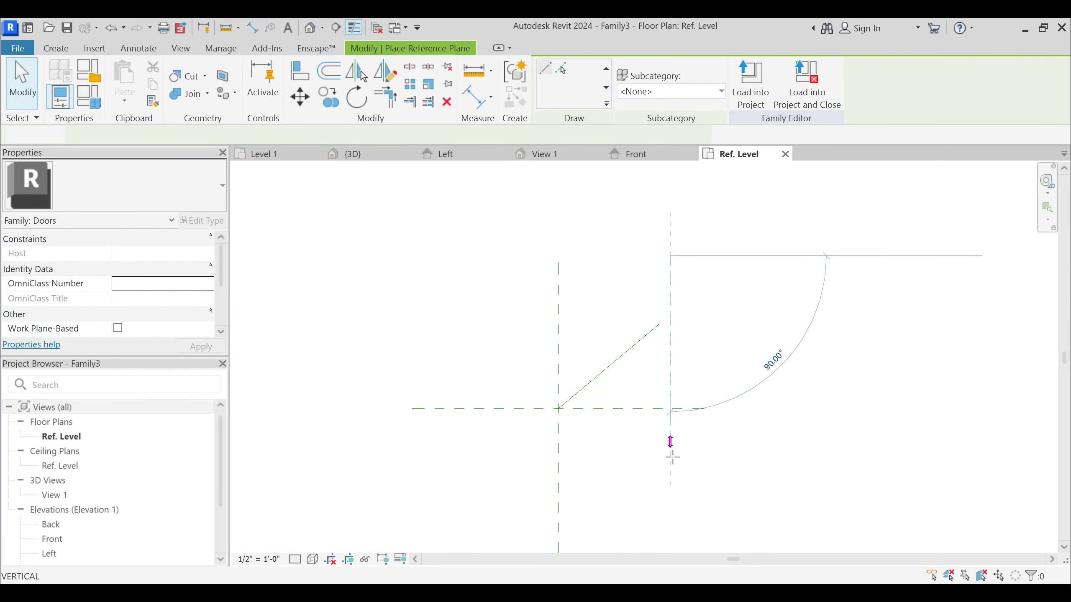
{"action": "left_click", "coordinate": [671, 460]}
{"action": "key", "text": "Escape"}
{"action": "key", "text": "Escape"}
Dimension the distance between the Center (Left/Right) plane and the new vertical reference plane, placing it above the diagonal line
{"action": "key", "text": "d"}
{"action": "key", "text": "i"}
{"action": "left_click", "coordinate": [558, 321]}
{"action": "left_click", "coordinate": [675, 315]}
{"action": "left_click", "coordinate": [644, 293]}
{"action": "key", "text": "Escape"}
{"action": "key", "text": "Escape"}
Try to label the dimension between the two vertical reference planes with the Width parameter
{"action": "left_click", "coordinate": [613, 288]}
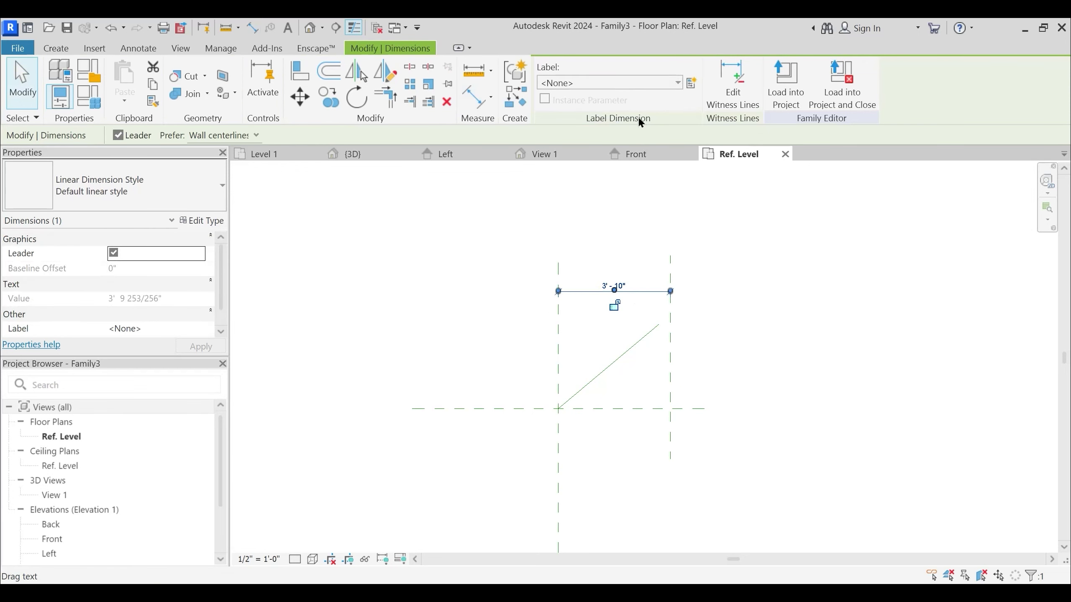
{"action": "left_click", "coordinate": [627, 82]}
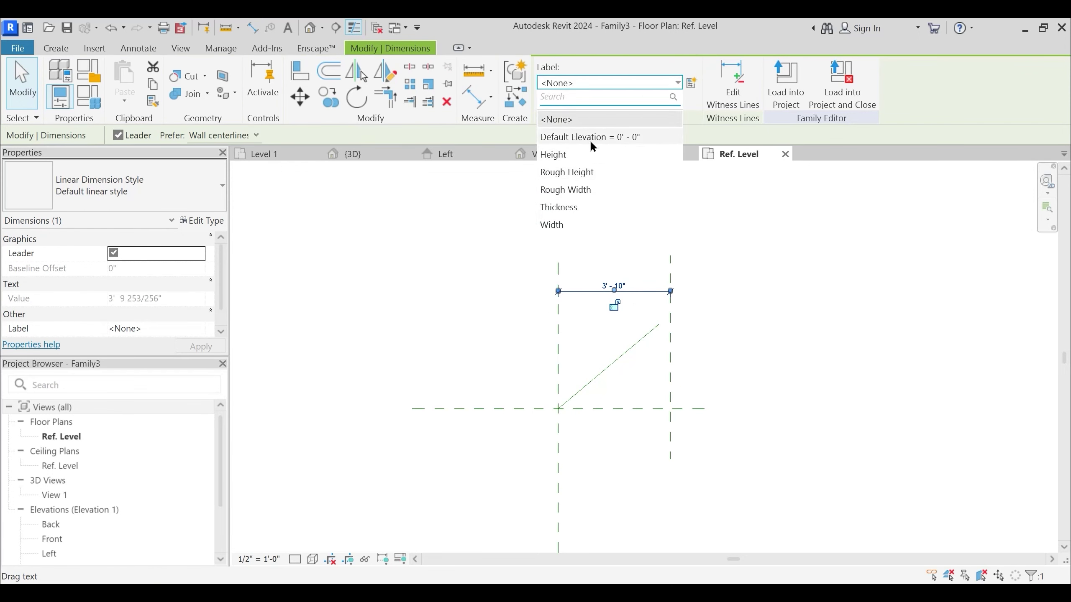
{"action": "left_click", "coordinate": [558, 225]}
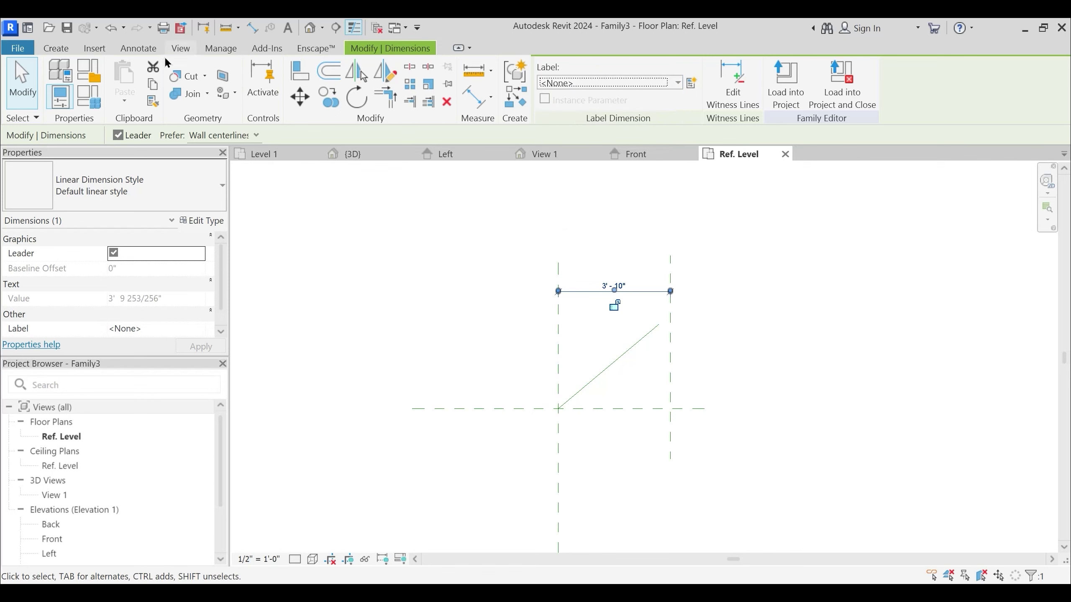
Check the family's category settings and its available parameters in Family Types
{"action": "left_click", "coordinate": [88, 70]}
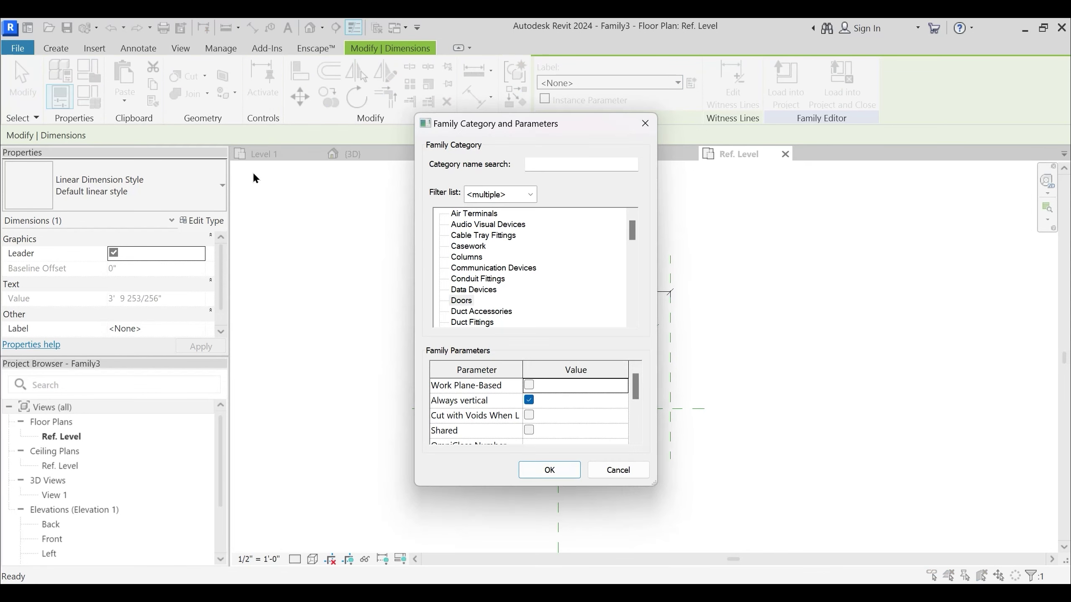
{"action": "key", "text": "Return"}
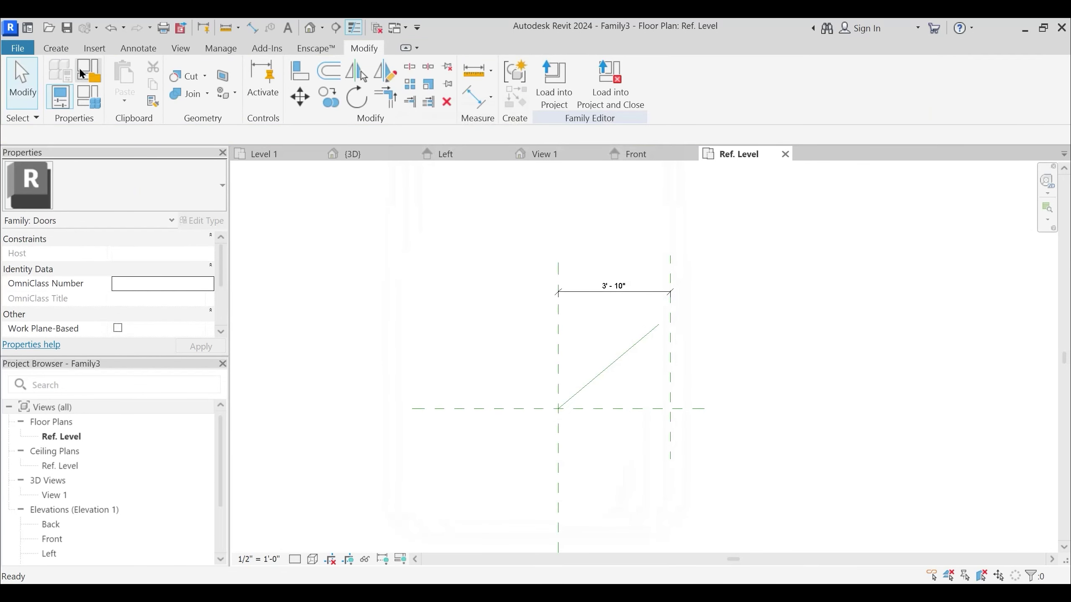
{"action": "left_click", "coordinate": [90, 101]}
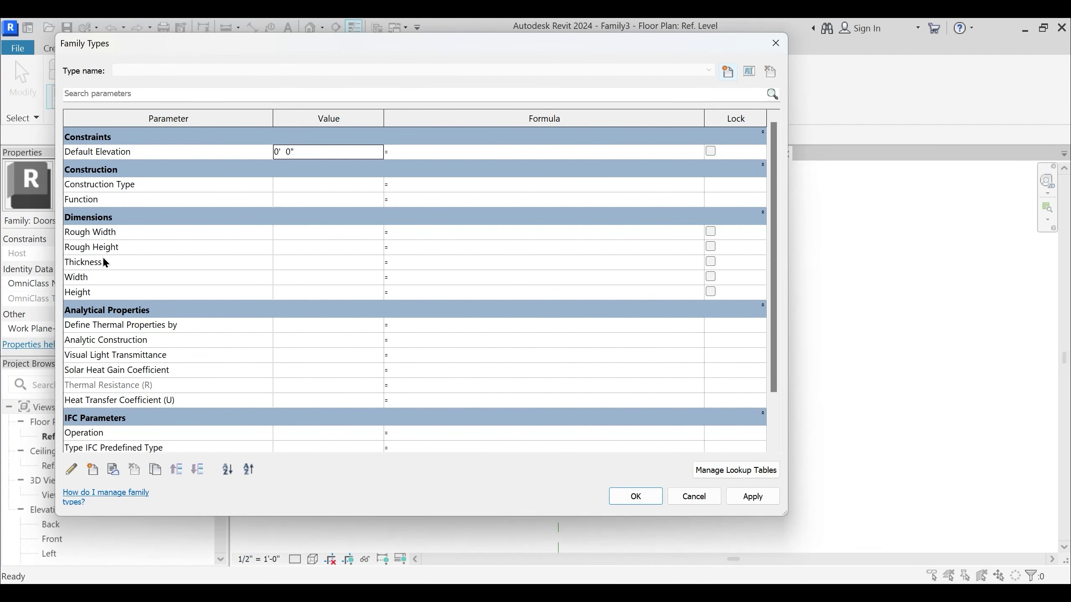
{"action": "key", "text": "Escape"}
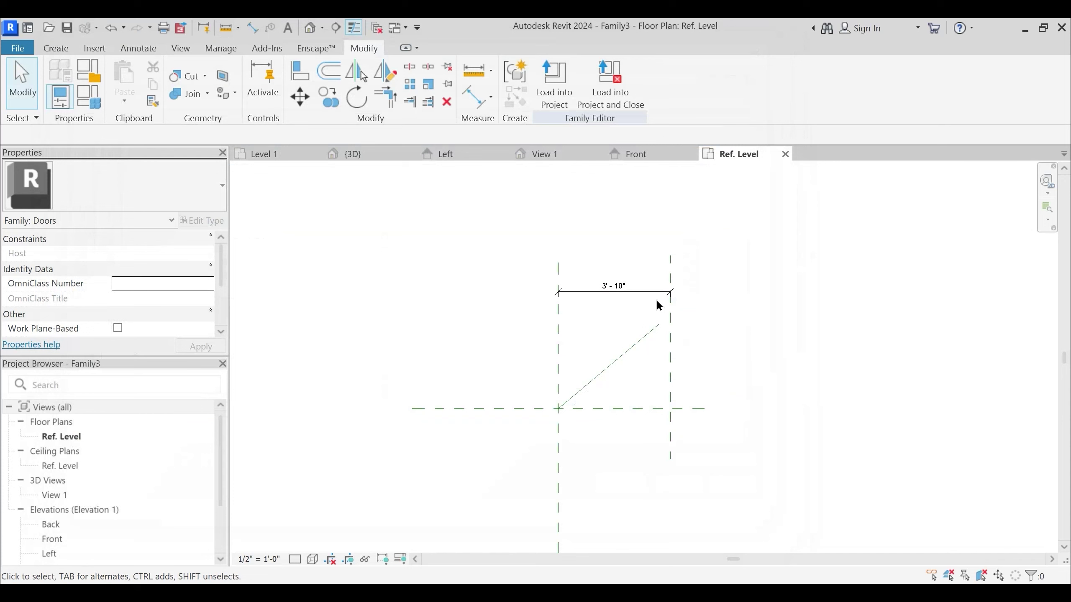
Label the dimension between the two vertical reference planes with the Width parameter
{"action": "left_click", "coordinate": [653, 290]}
{"action": "left_click", "coordinate": [662, 83]}
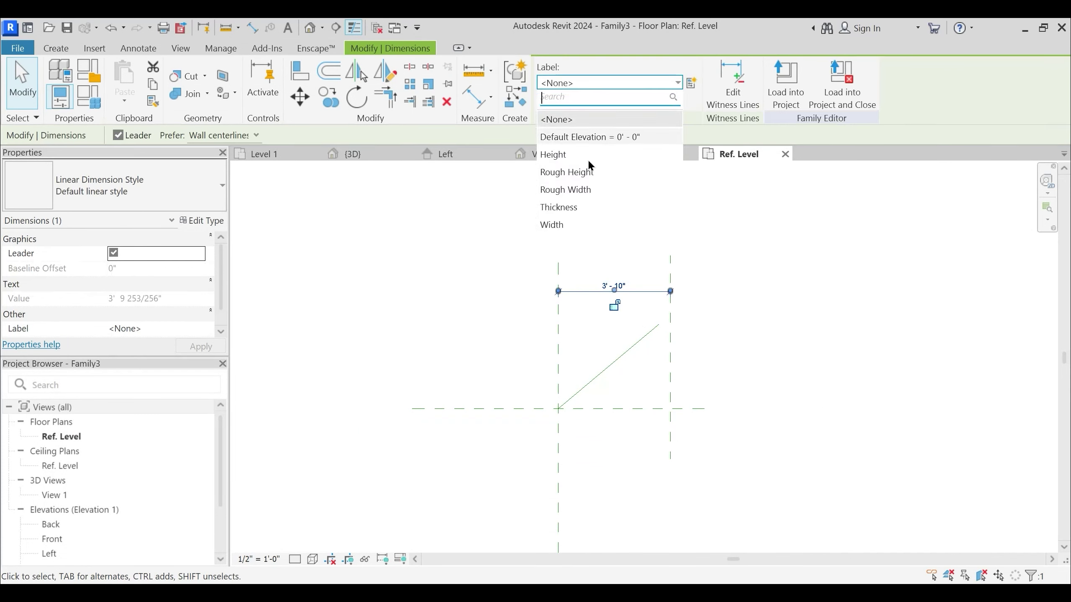
{"action": "left_click", "coordinate": [552, 224]}
{"action": "left_click", "coordinate": [755, 343]}
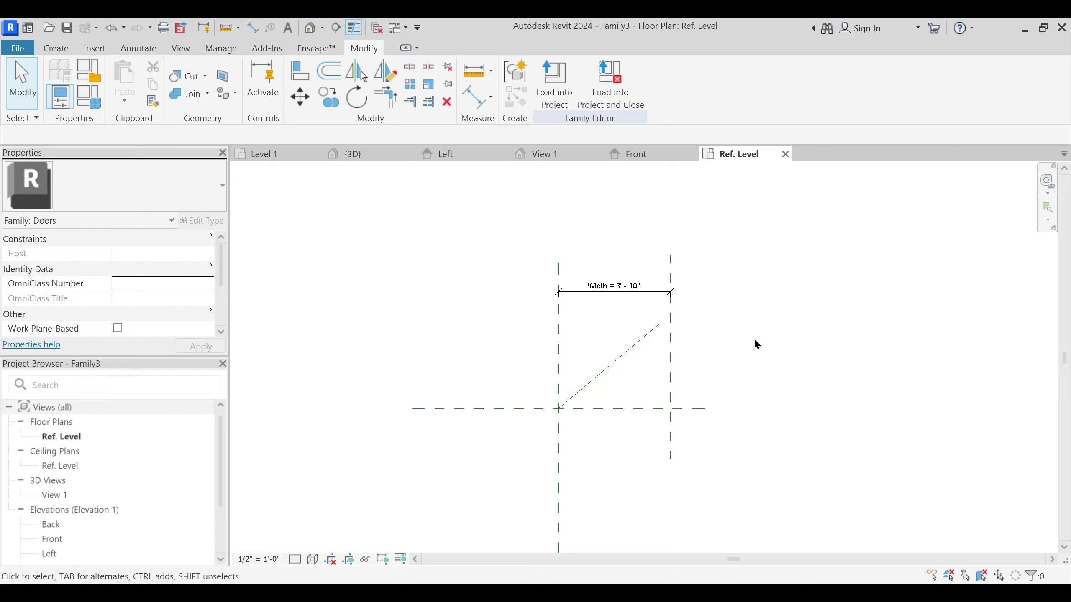
Make the diagonal reference line's temporary length dimension permanent and label it with the Width parameter
{"action": "middle_click_drag", "start_coordinate": [662, 309], "coordinate": [662, 297]}
{"action": "scroll", "coordinate": [643, 318], "scroll_direction": "up", "scroll_amount": 1}
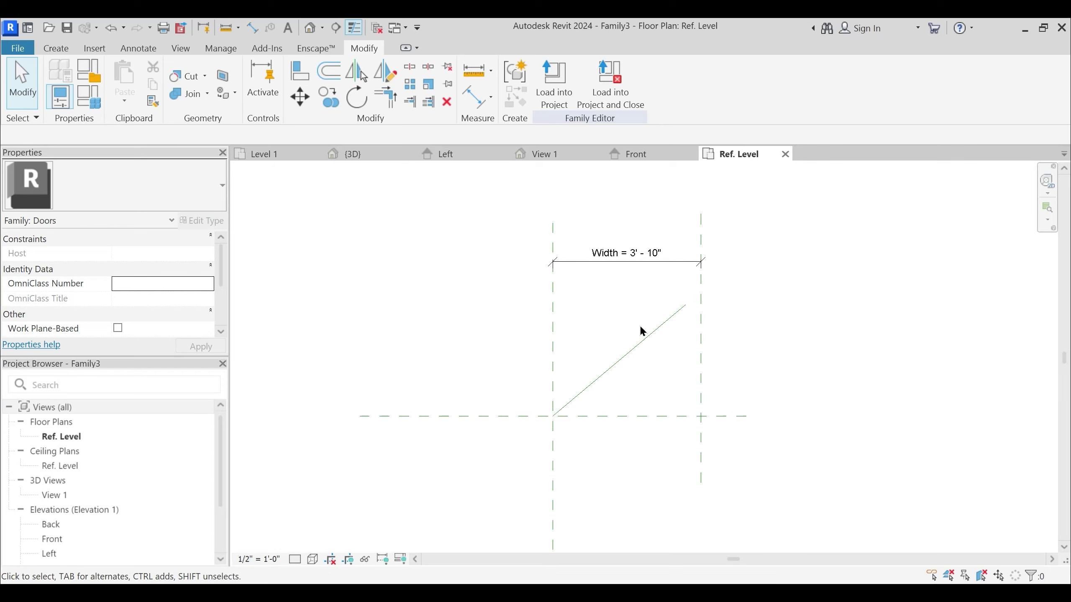
{"action": "left_click", "coordinate": [655, 350]}
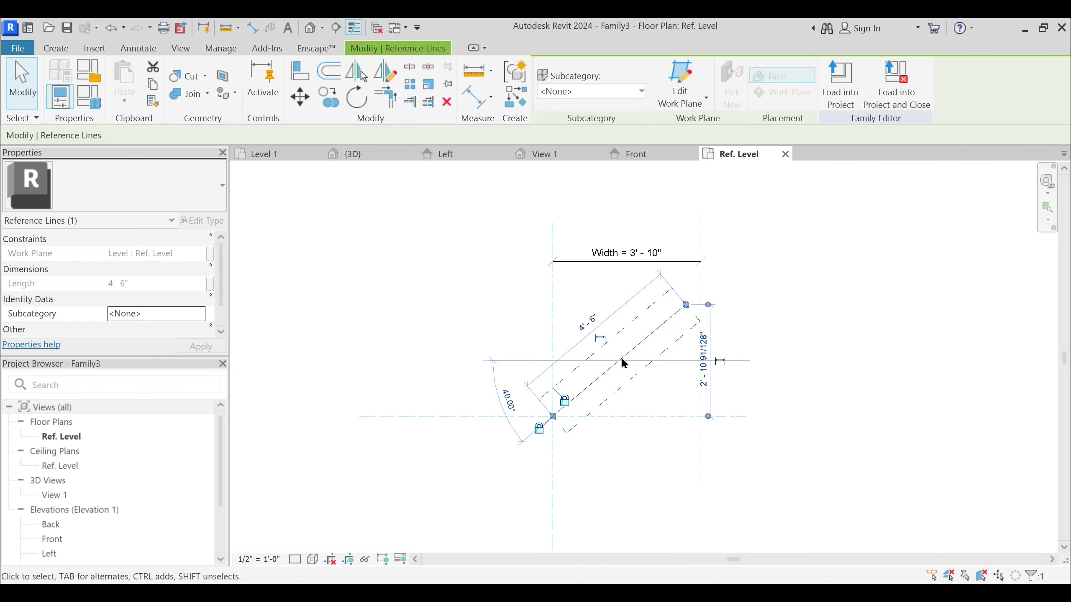
{"action": "left_click", "coordinate": [600, 339]}
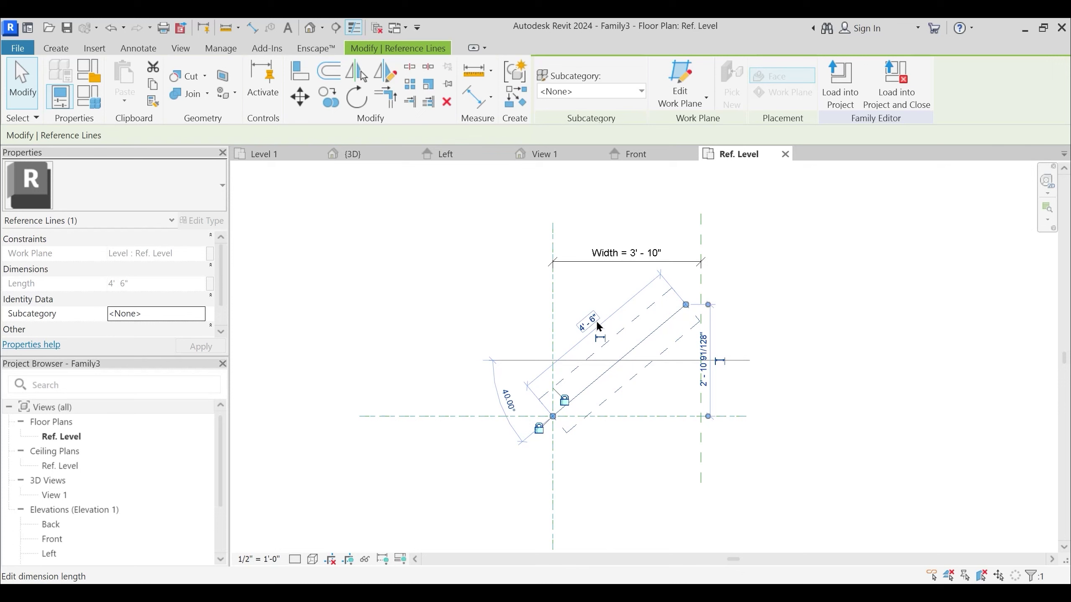
{"action": "left_click", "coordinate": [601, 340]}
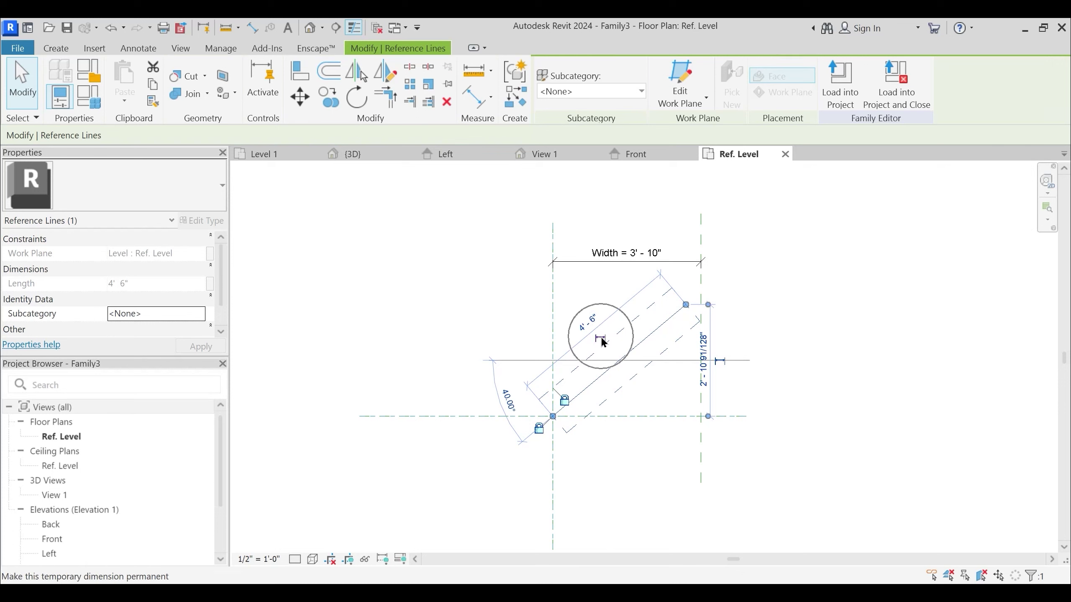
{"action": "left_click", "coordinate": [626, 304]}
{"action": "left_click", "coordinate": [626, 84]}
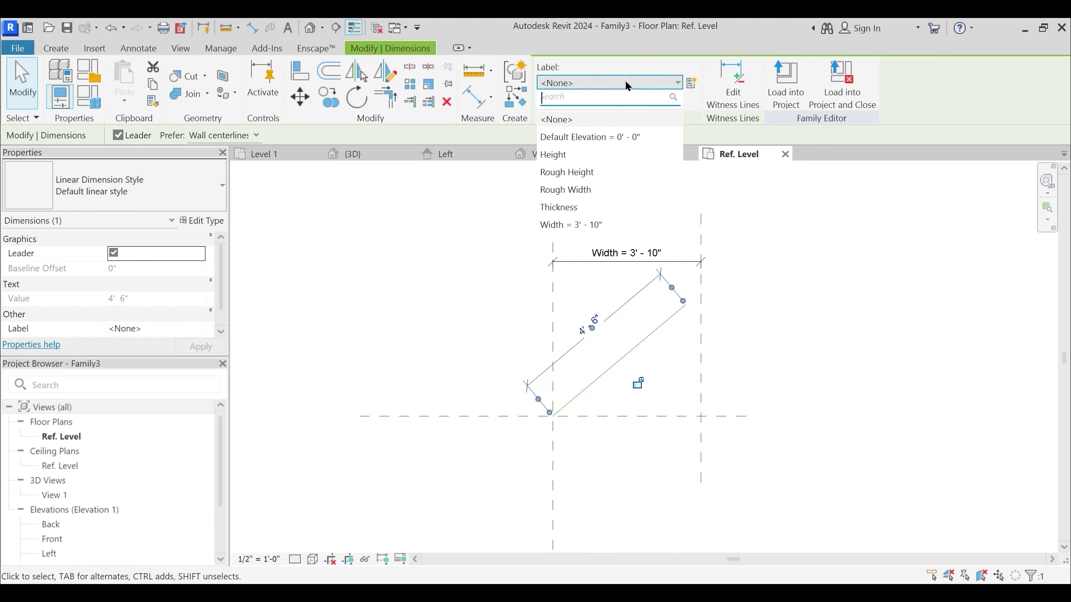
{"action": "left_click", "coordinate": [565, 223]}
{"action": "left_click", "coordinate": [731, 340]}
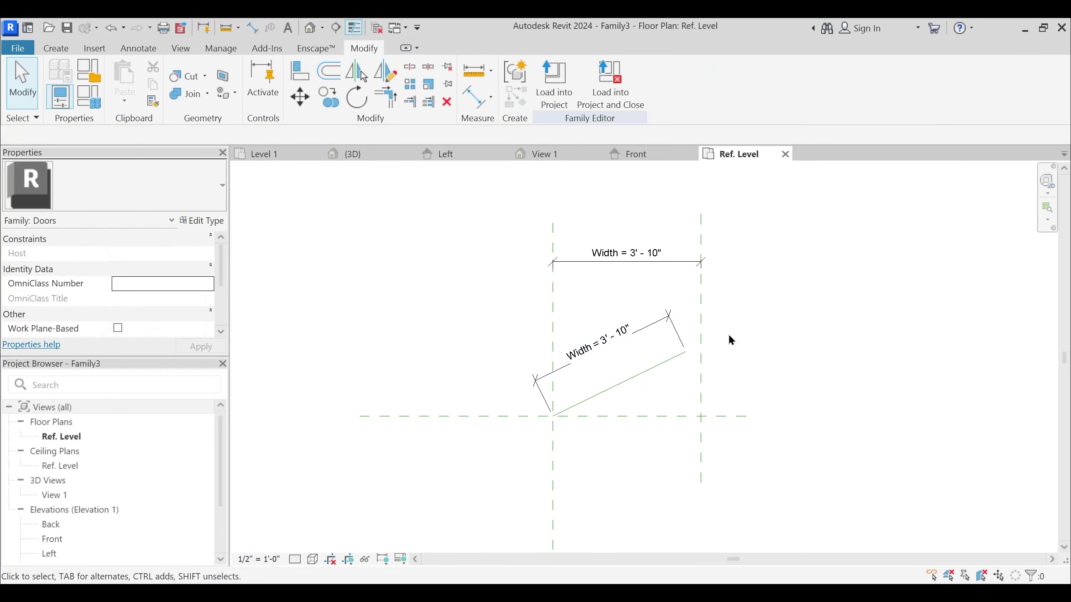
Add an angular dimension between the horizontal center reference plane and the diagonal reference line, placed to the right of both
{"action": "middle_click_drag", "start_coordinate": [731, 340], "coordinate": [754, 334]}
{"action": "left_click", "coordinate": [491, 98]}
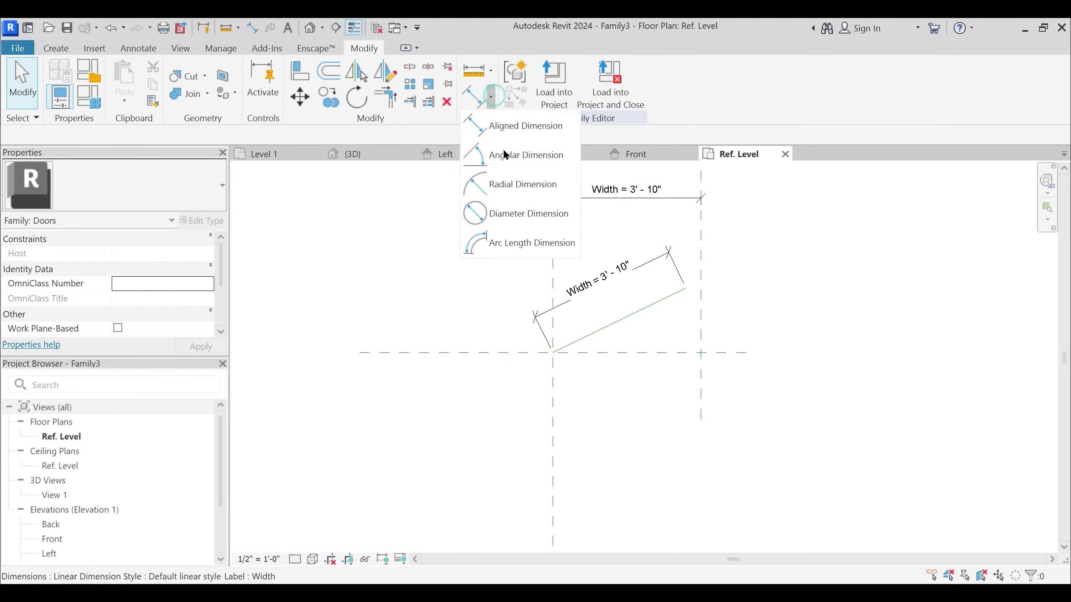
{"action": "left_click", "coordinate": [511, 160]}
{"action": "left_click", "coordinate": [664, 353]}
{"action": "left_click", "coordinate": [666, 300]}
{"action": "left_click", "coordinate": [794, 296]}
{"action": "key", "text": "Escape"}
Start a shared parameter label for the angular dimension and open the Door Windows shared parameter group for editing
{"action": "left_click", "coordinate": [792, 295]}
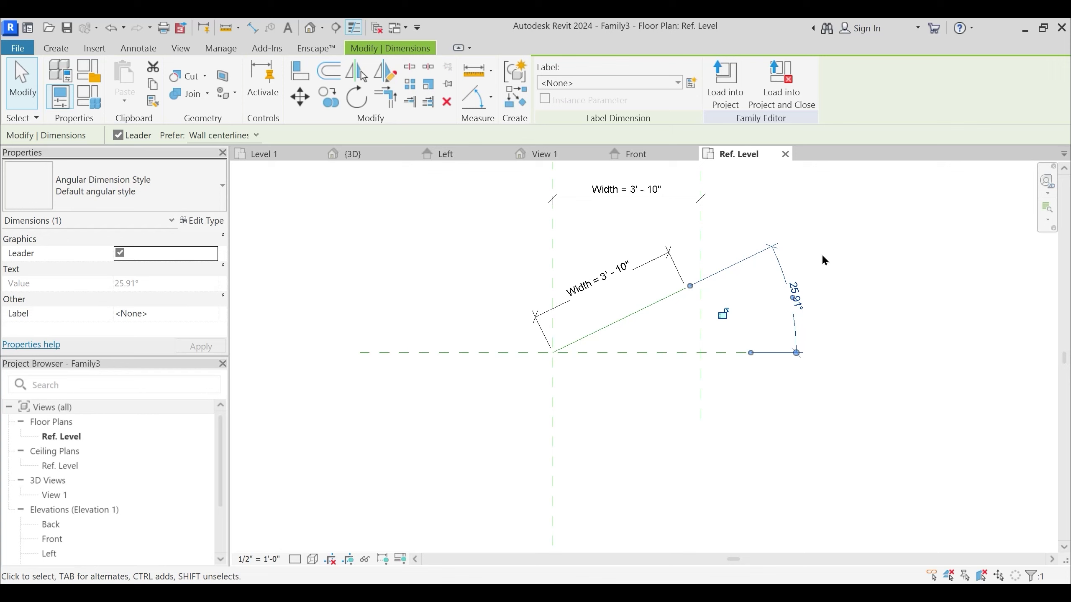
{"action": "left_click", "coordinate": [691, 82]}
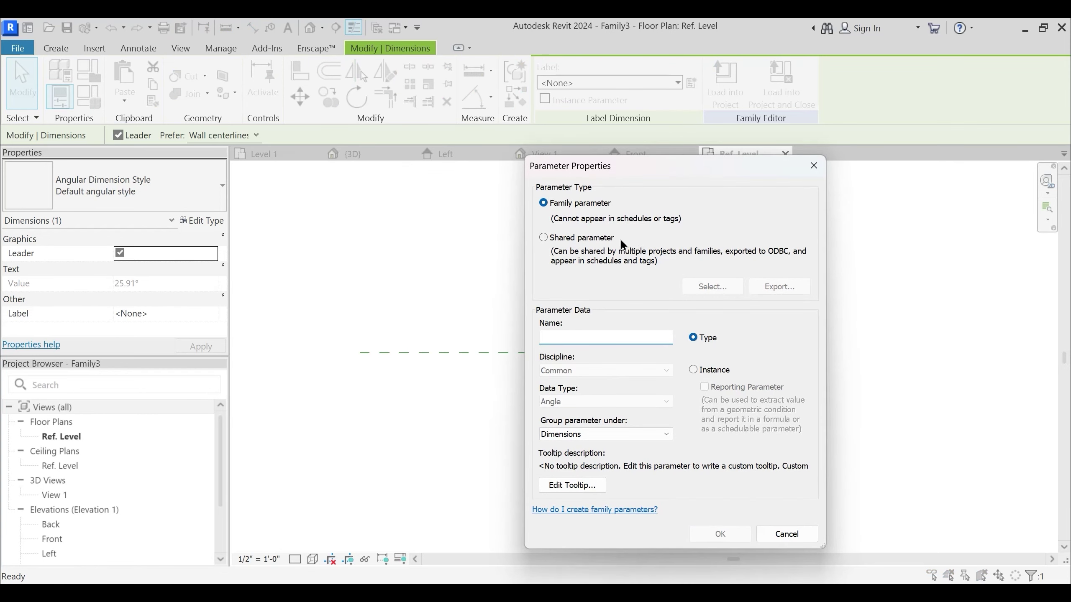
{"action": "left_click", "coordinate": [552, 241]}
{"action": "left_click", "coordinate": [710, 287]}
{"action": "left_click", "coordinate": [898, 197]}
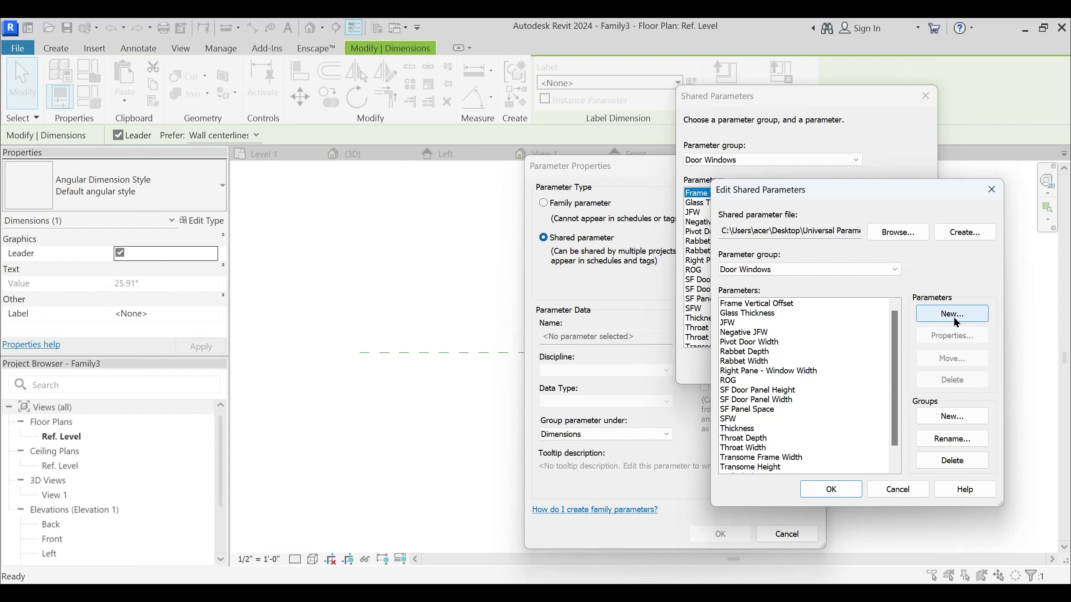
{"action": "left_click", "coordinate": [954, 316]}
{"action": "type", "text": "3d Door Panel Swing"}
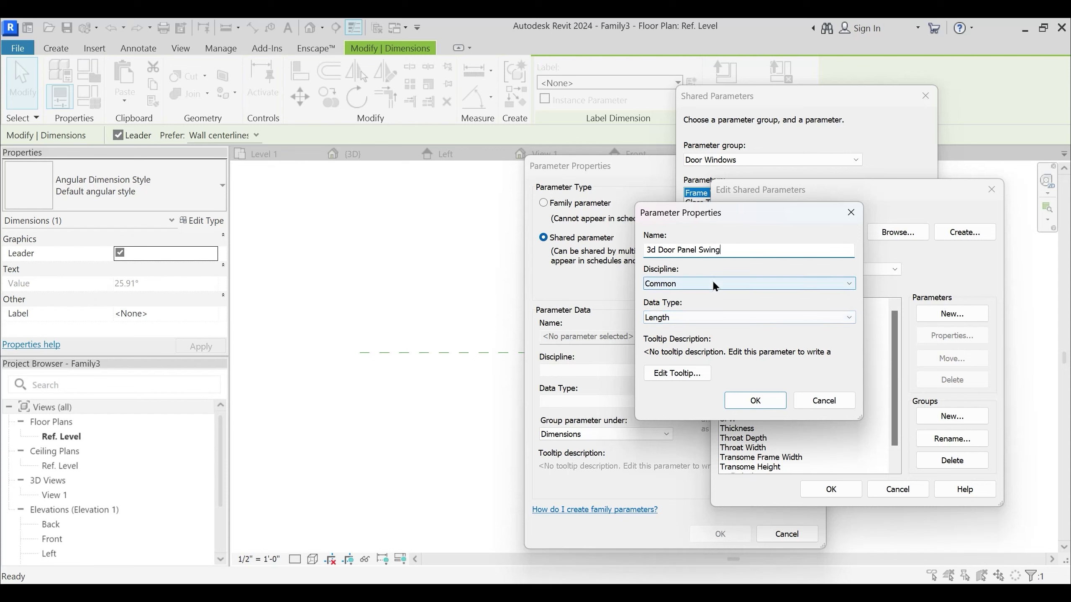
{"action": "left_click", "coordinate": [759, 400]}
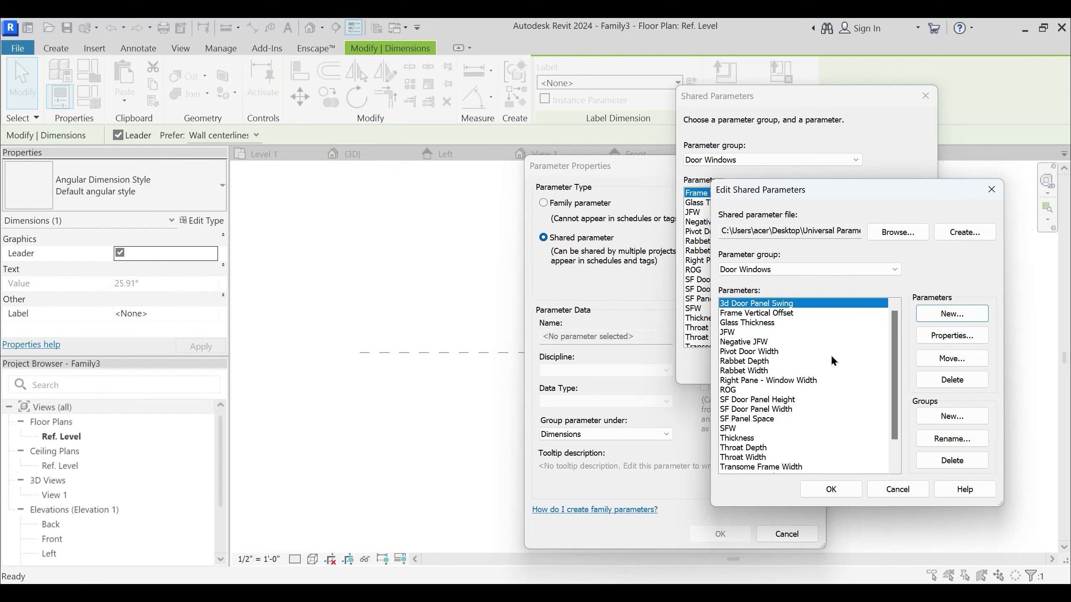
{"action": "left_click", "coordinate": [952, 379]}
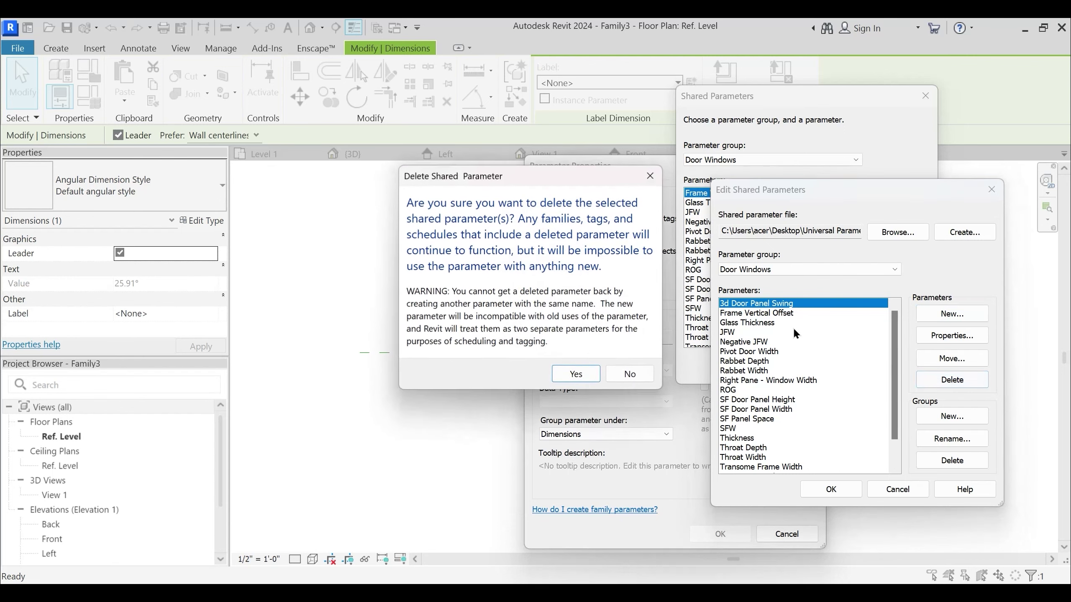
{"action": "left_click", "coordinate": [578, 374]}
Create a shared parameter named 3d Door Panel Swing with the Angle data type in the Door Windows group
{"action": "left_click", "coordinate": [952, 313]}
{"action": "type", "text": "3d Door Panel Swing"}
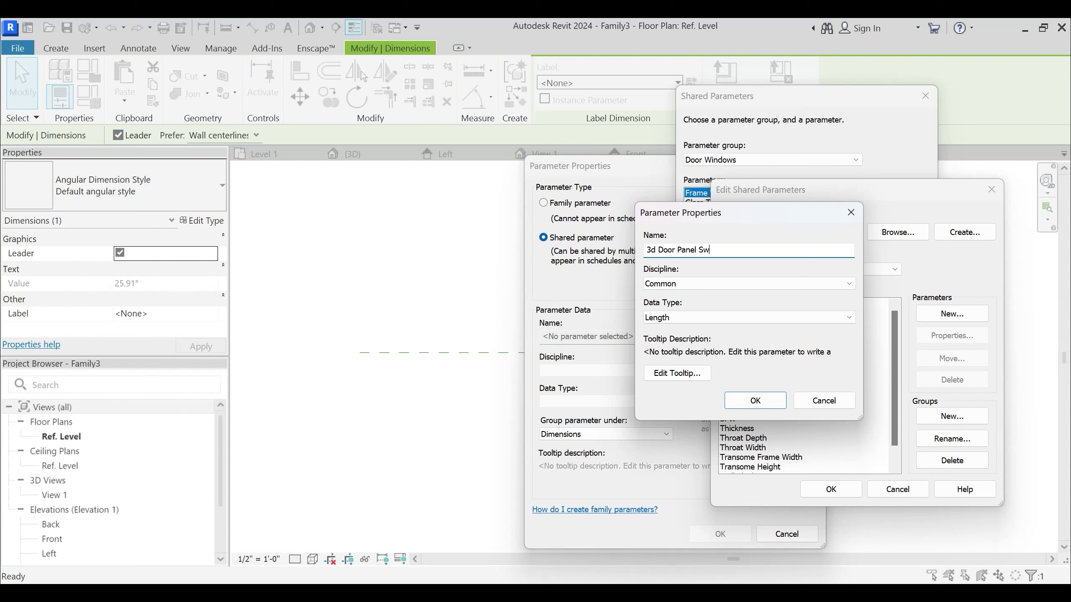
{"action": "left_click", "coordinate": [661, 318]}
{"action": "left_click", "coordinate": [659, 350]}
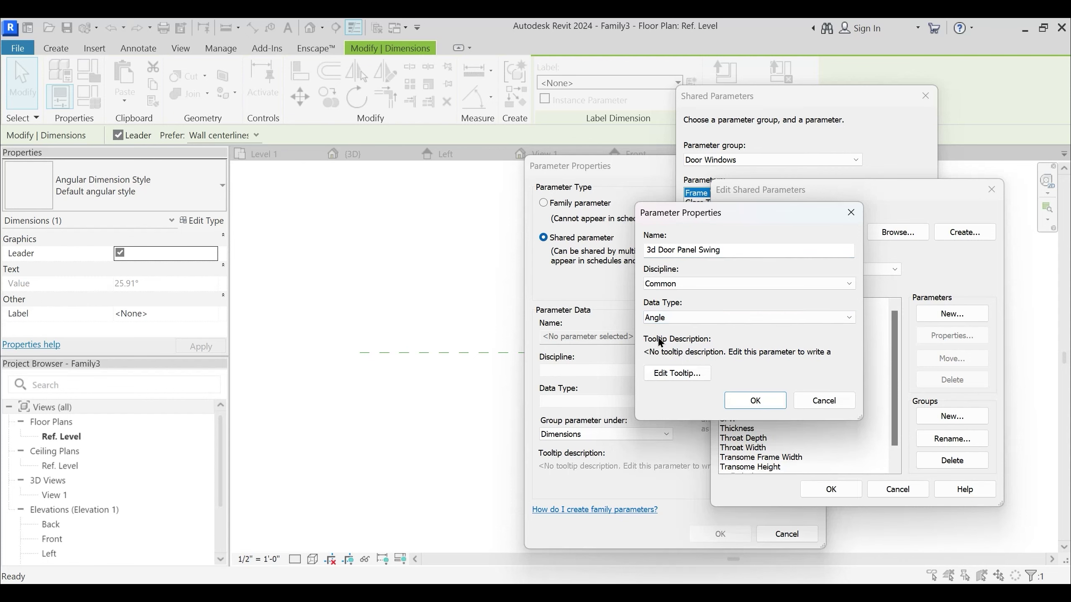
{"action": "left_click", "coordinate": [756, 402]}
{"action": "left_click", "coordinate": [831, 490]}
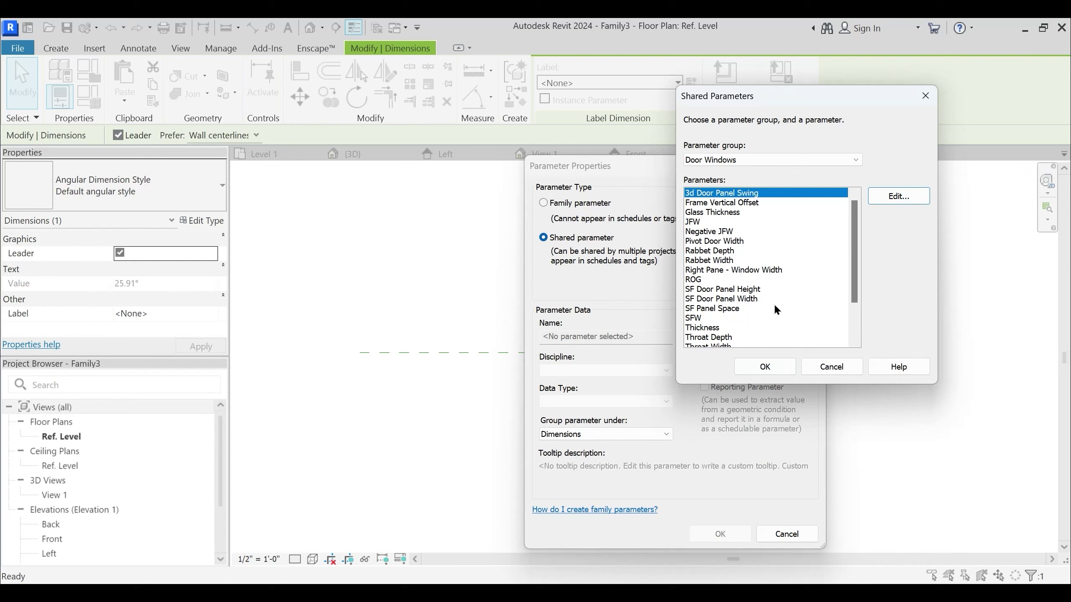
Label the angular dimension with the shared parameter 3d Door Panel Swing as an instance parameter grouped under Constraints
{"action": "left_click", "coordinate": [765, 366]}
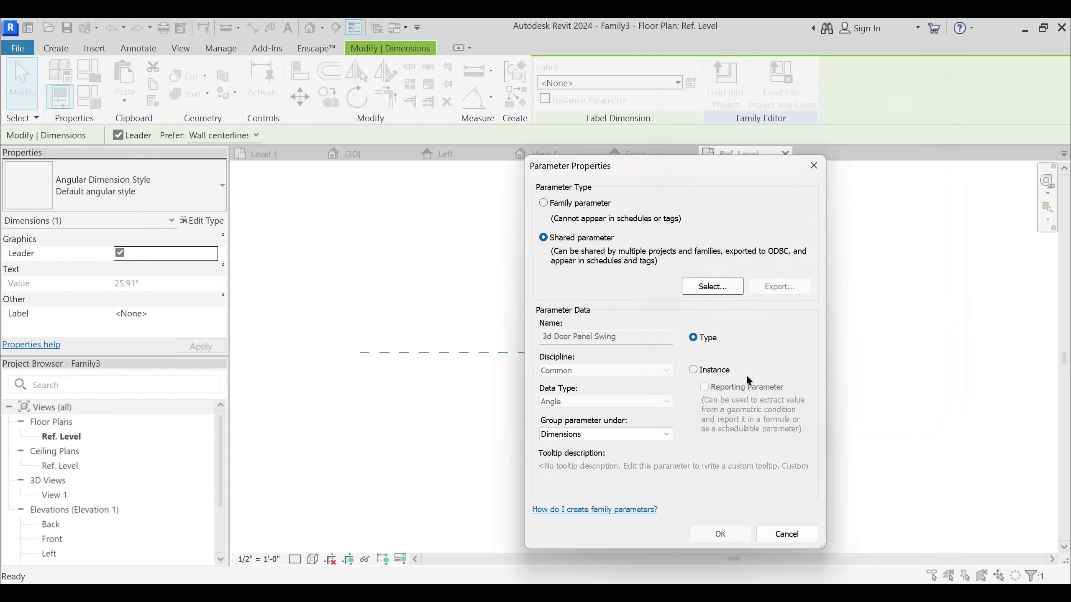
{"action": "left_click", "coordinate": [694, 370]}
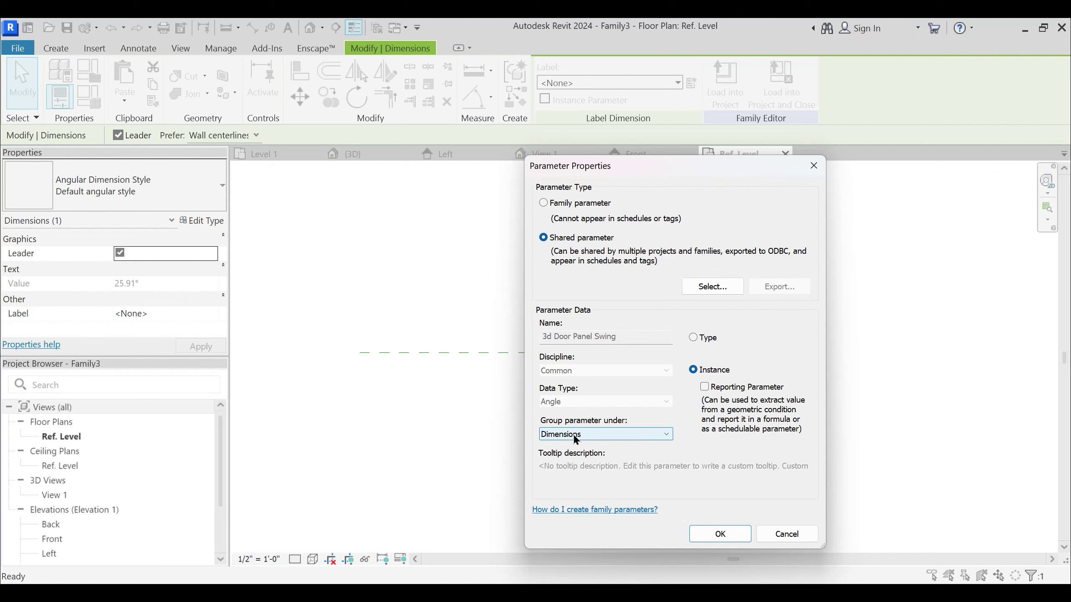
{"action": "left_click", "coordinate": [545, 435]}
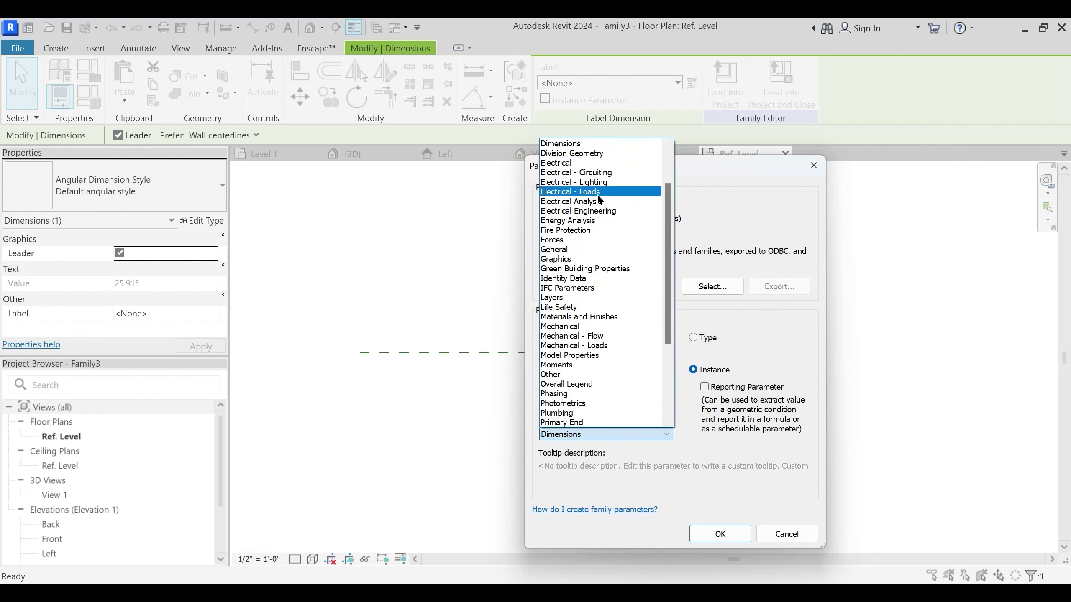
{"action": "scroll", "coordinate": [576, 176], "scroll_direction": "up", "scroll_amount": 2}
{"action": "scroll", "coordinate": [576, 177], "scroll_direction": "up", "scroll_amount": 1}
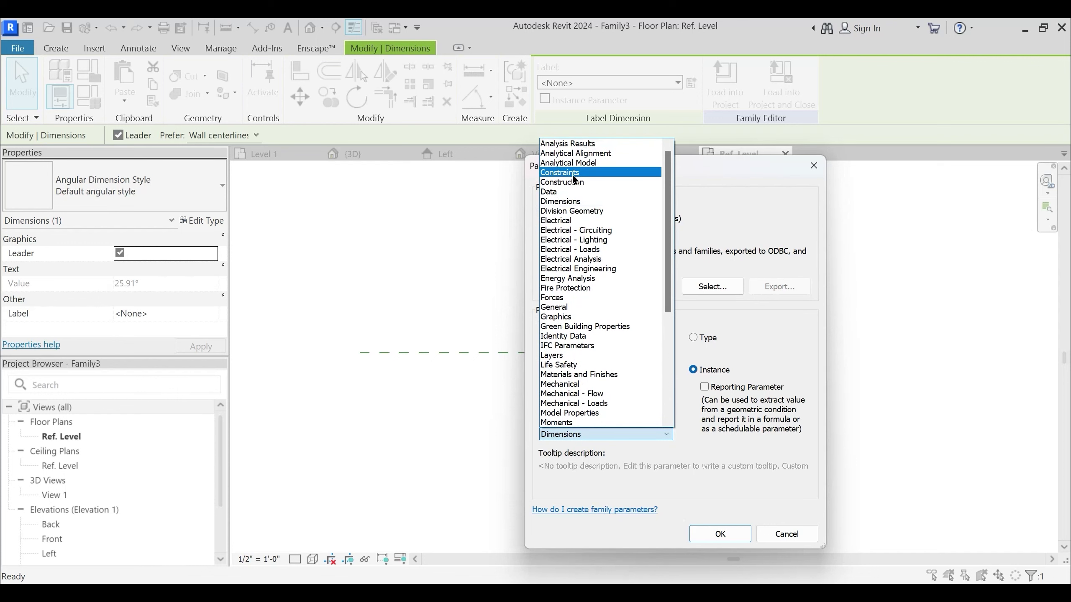
{"action": "left_click", "coordinate": [575, 173]}
{"action": "left_click", "coordinate": [579, 434]}
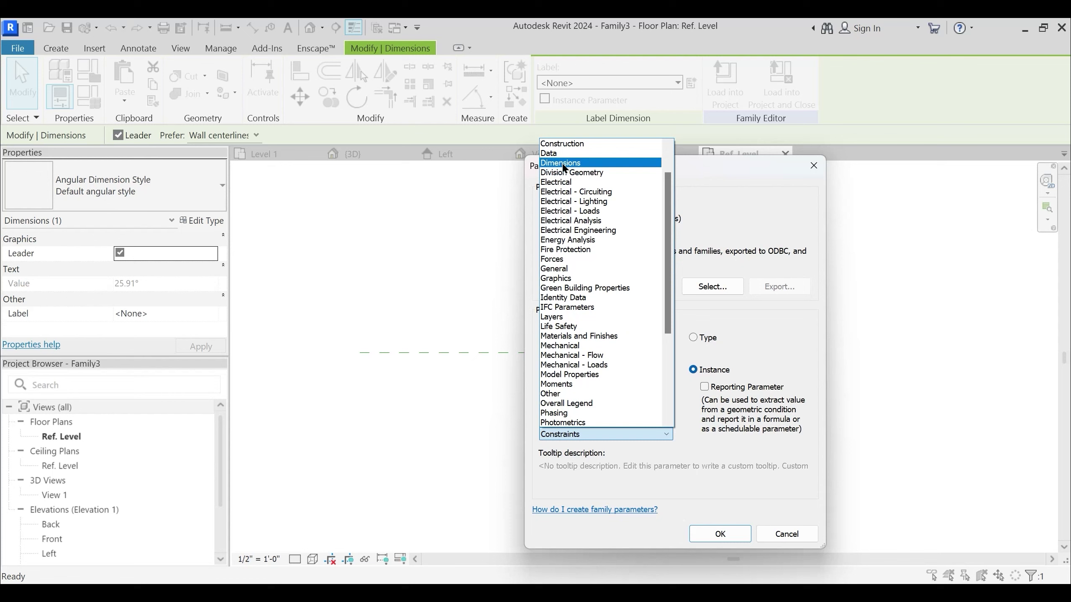
{"action": "key", "text": "Escape"}
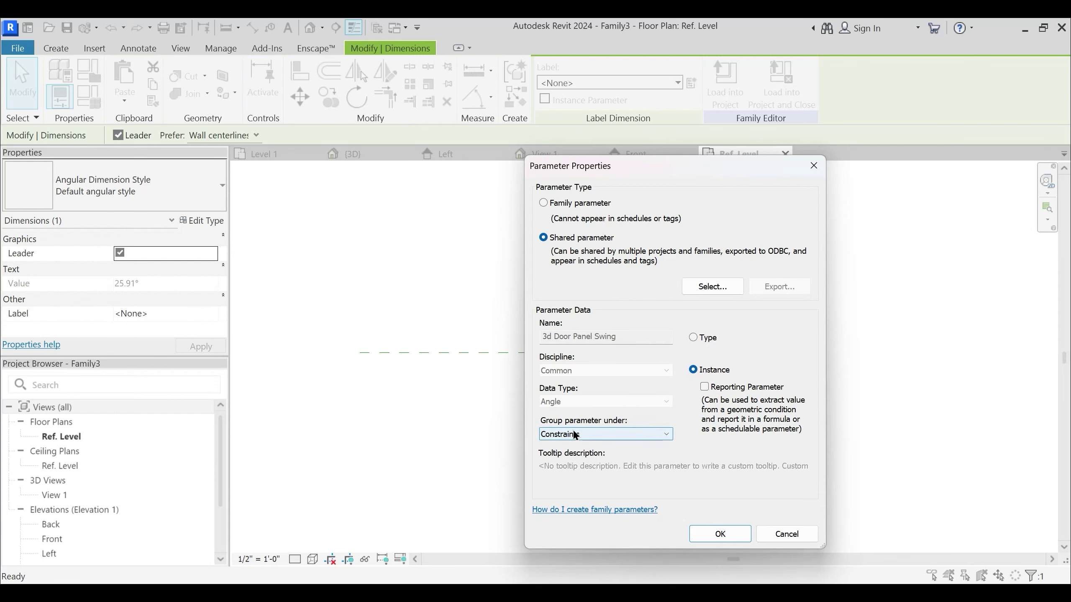
{"action": "left_click", "coordinate": [708, 534]}
Set the 3d Door Panel Swing angle to 45° on the angular dimension
{"action": "middle_click_drag", "start_coordinate": [560, 417], "coordinate": [596, 397]}
{"action": "scroll", "coordinate": [597, 396], "scroll_direction": "up", "scroll_amount": 1}
{"action": "left_click", "coordinate": [417, 442]}
{"action": "scroll", "coordinate": [461, 445], "scroll_direction": "down", "scroll_amount": 1}
{"action": "left_click", "coordinate": [381, 416]}
{"action": "left_click", "coordinate": [382, 413]}
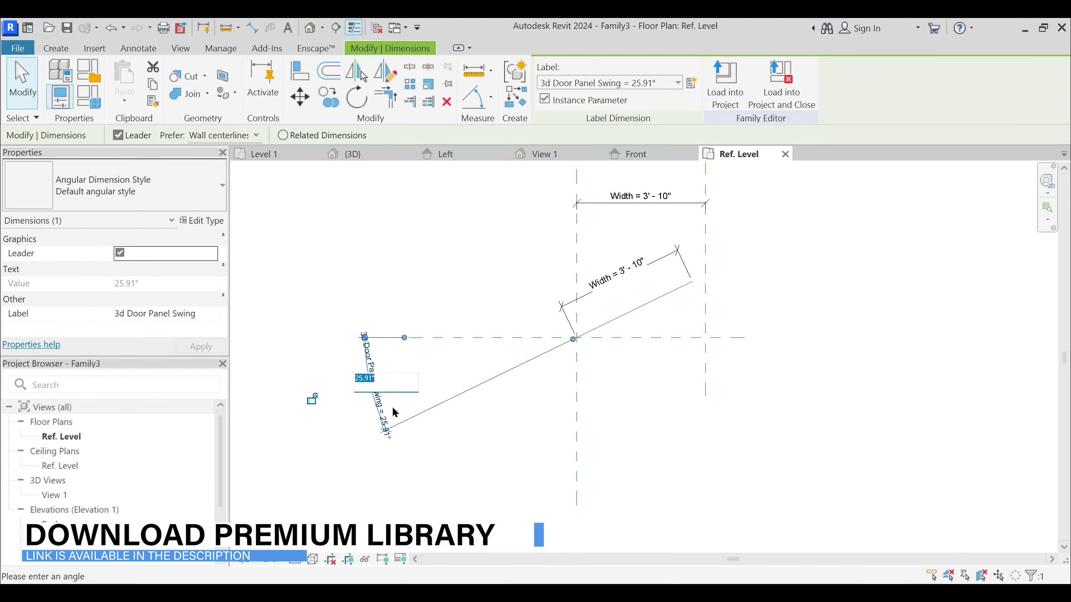
{"action": "type", "text": "45"}
{"action": "key", "text": "Return"}
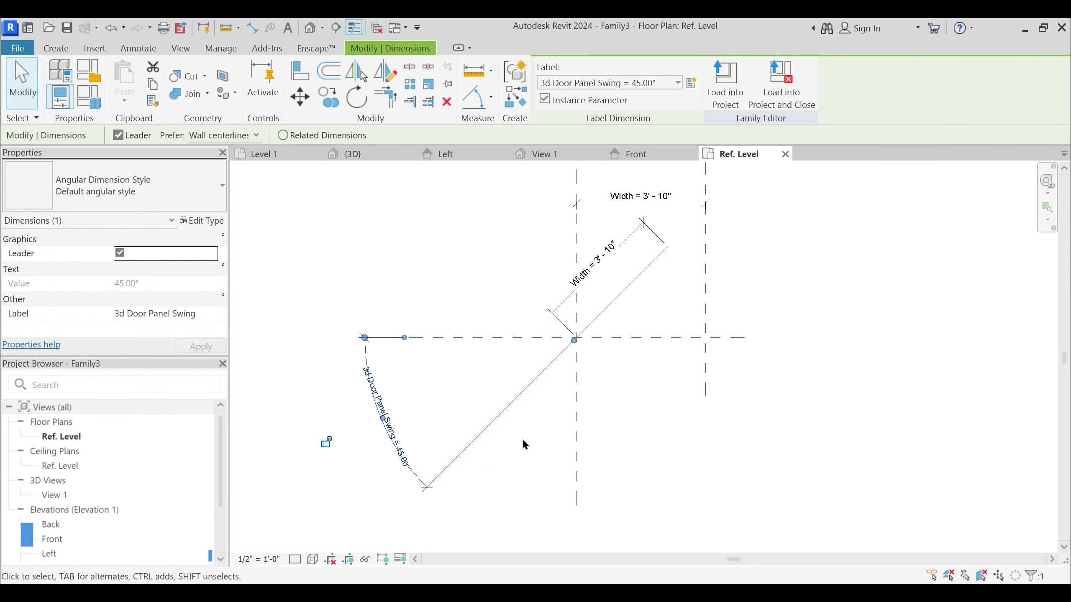
Test the panel swing angle at 90° and return it to 45°
{"action": "left_click", "coordinate": [399, 438]}
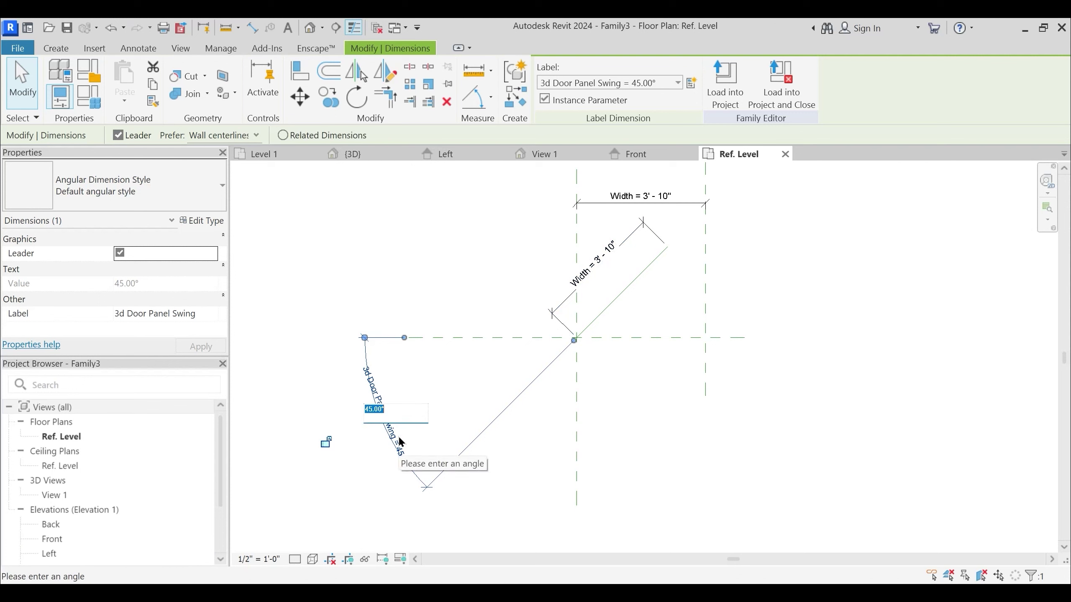
{"action": "type", "text": "90"}
{"action": "key", "text": "Return"}
{"action": "left_click", "coordinate": [454, 504]}
{"action": "type", "text": "45"}
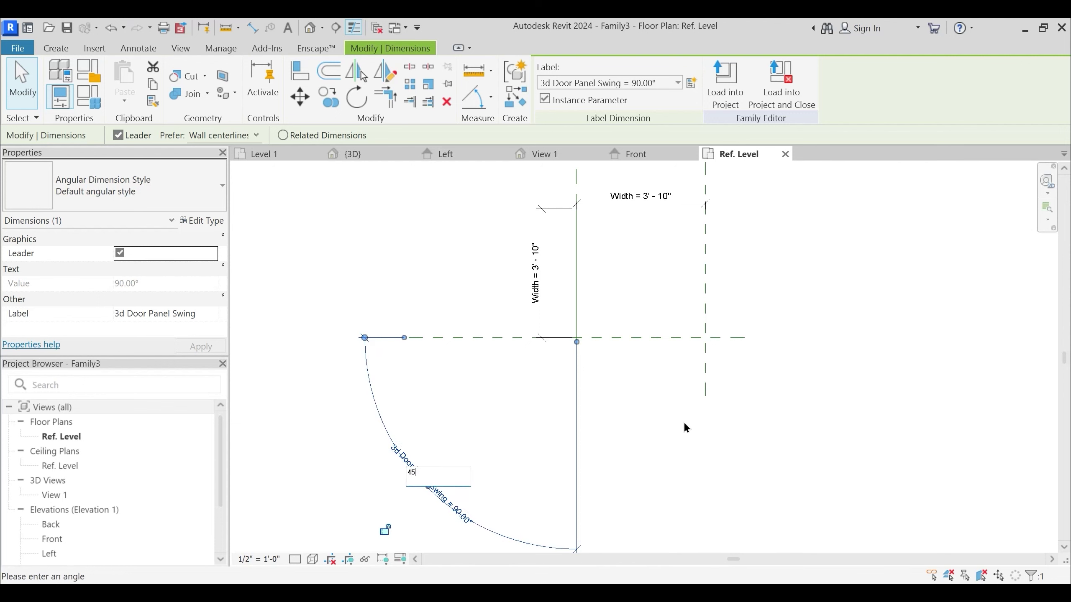
{"action": "key", "text": "Return"}
Test the Width parameter at 5' by changing the distance between the vertical reference planes, and undo it
{"action": "left_click", "coordinate": [705, 275]}
{"action": "left_click", "coordinate": [659, 193]}
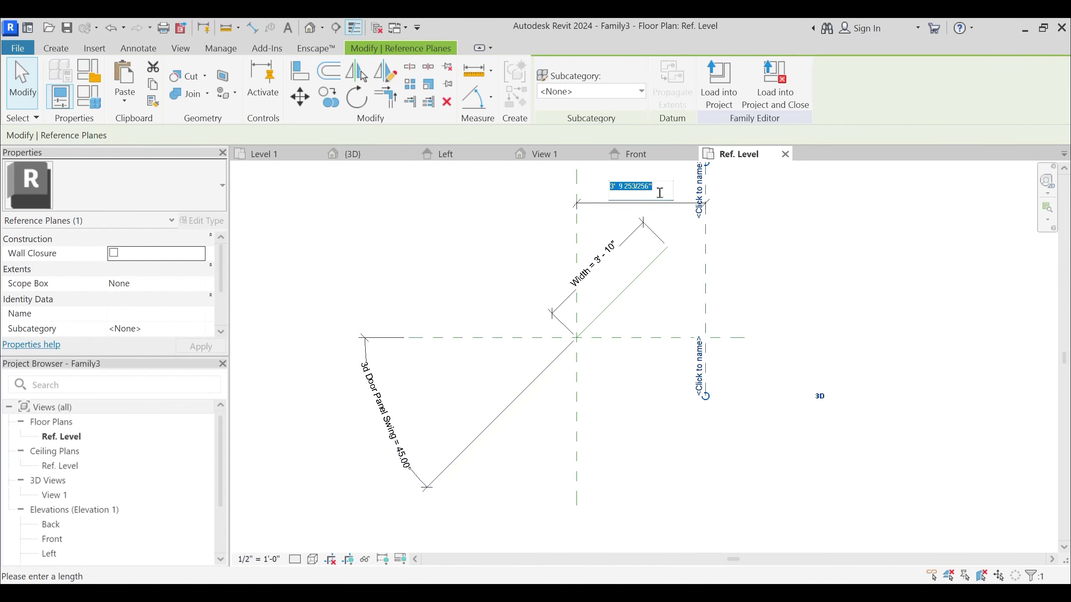
{"action": "type", "text": "5"}
{"action": "key", "text": "Return"}
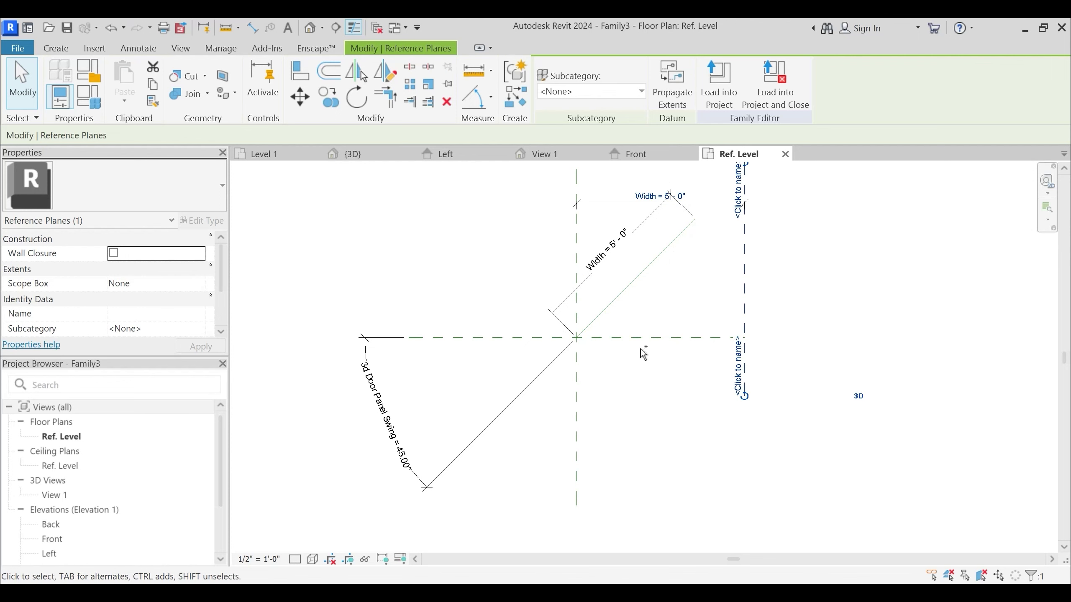
{"action": "key", "text": "ctrl+z"}
Set the 3d Door Panel Swing angle to 0° so the reference line lies along the horizontal center plane
{"action": "middle_click_drag", "start_coordinate": [639, 348], "coordinate": [629, 395]}
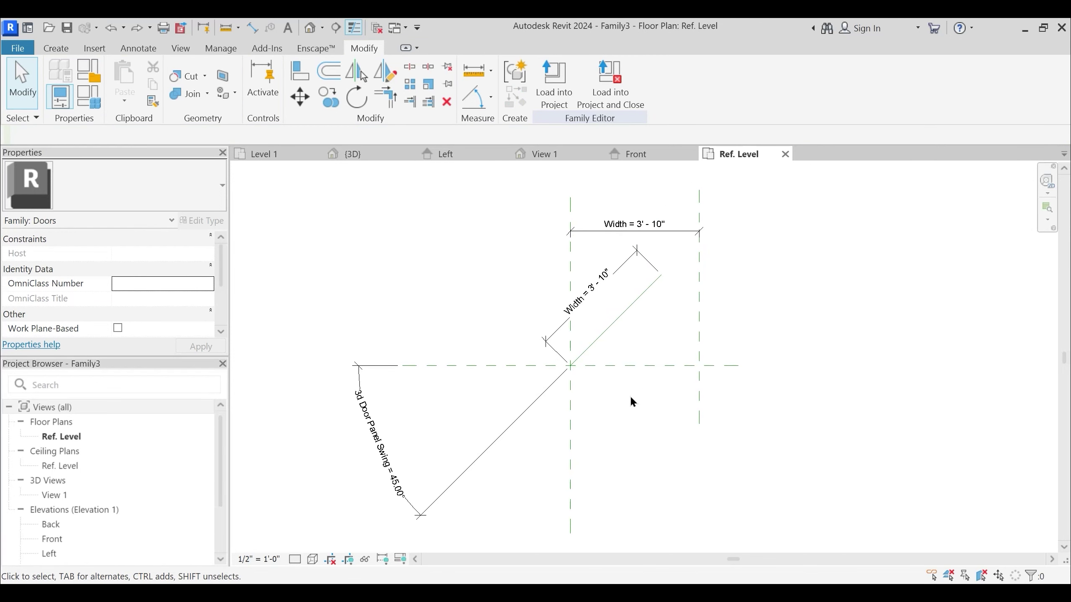
{"action": "left_click", "coordinate": [391, 457]}
{"action": "left_click", "coordinate": [395, 460]}
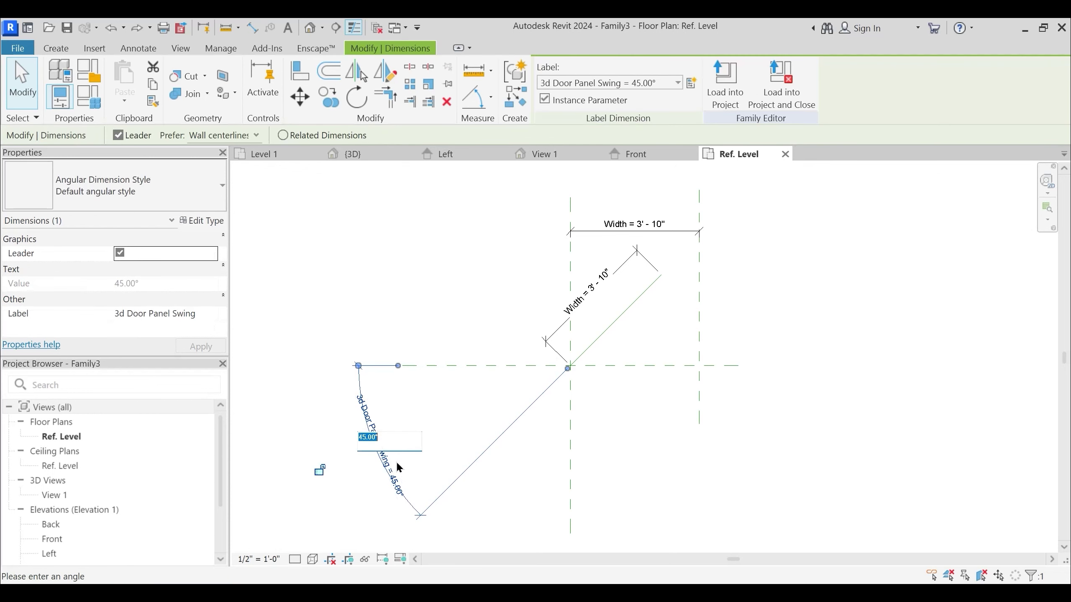
{"action": "type", "text": "0"}
{"action": "key", "text": "Return"}
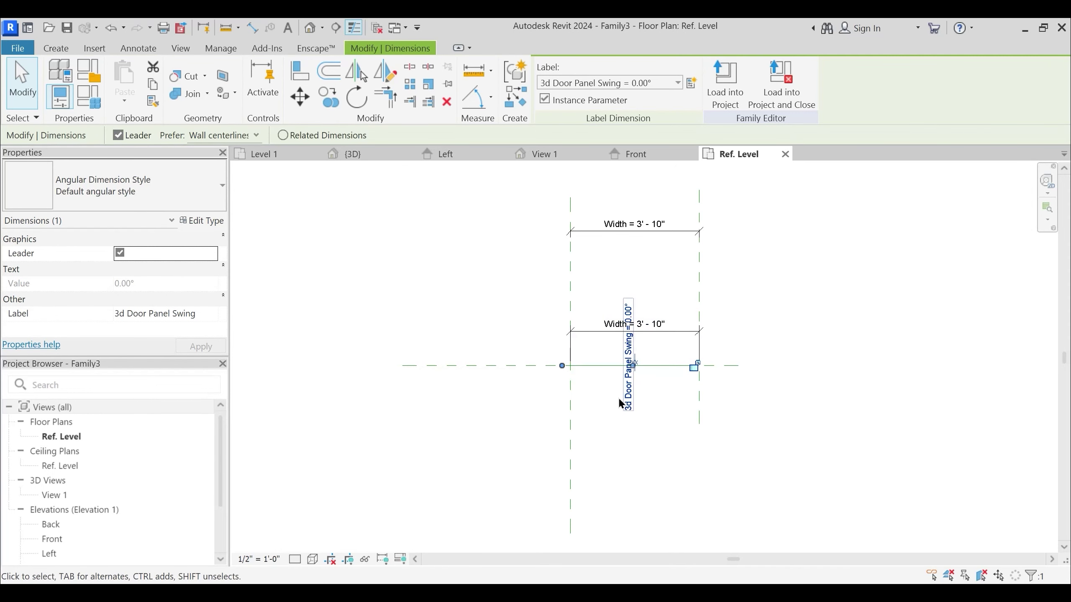
{"action": "scroll", "coordinate": [619, 399], "scroll_direction": "up", "scroll_amount": 2}
{"action": "middle_click_drag", "start_coordinate": [710, 411], "coordinate": [701, 386]}
{"action": "left_click", "coordinate": [678, 404]}
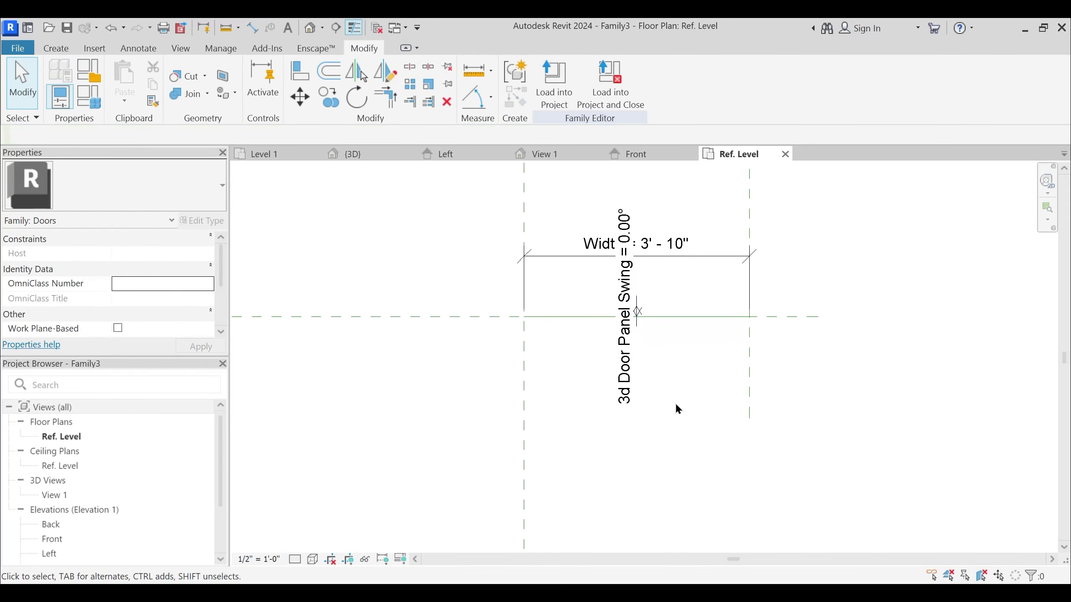
{"action": "scroll", "coordinate": [671, 397], "scroll_direction": "down", "scroll_amount": 2}
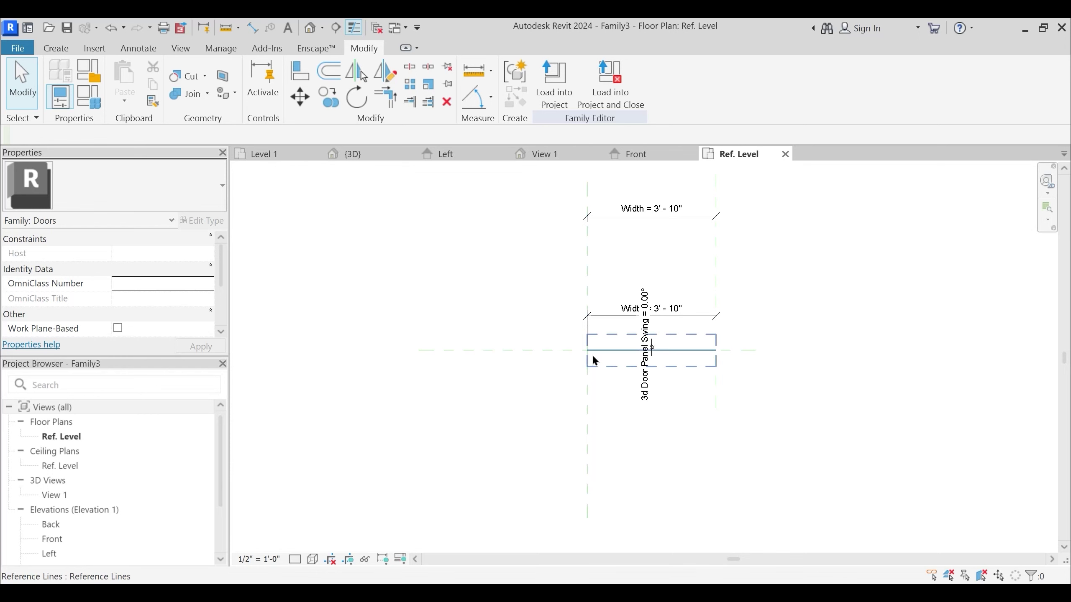
Open the Front elevation by picking the reference line's vertical plane for an extrusion, and discard the empty extrusion sketch
{"action": "left_click", "coordinate": [58, 51]}
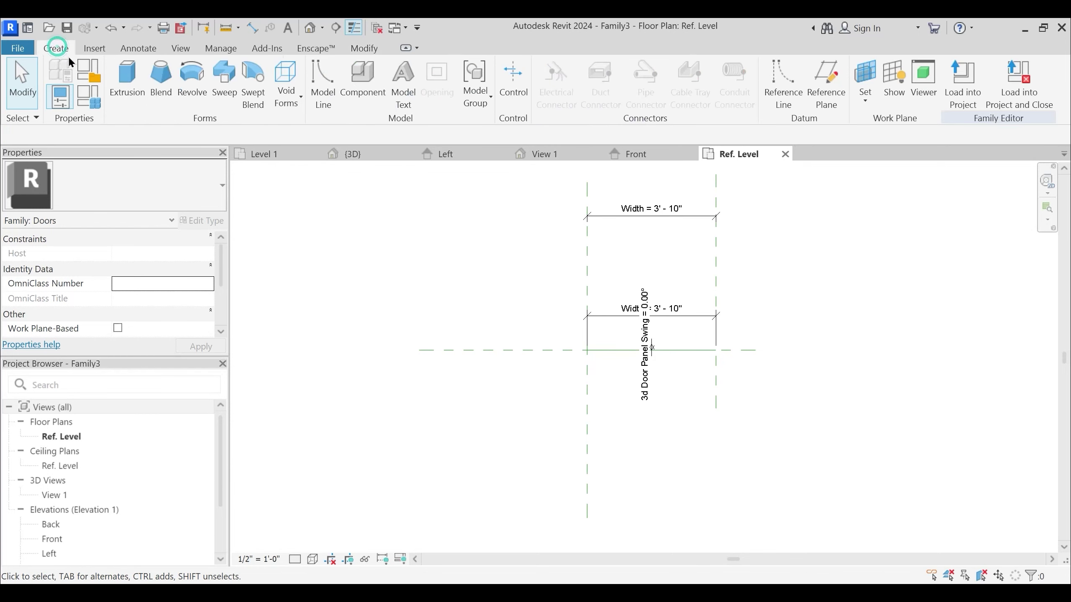
{"action": "left_click", "coordinate": [132, 82]}
{"action": "left_click", "coordinate": [660, 97]}
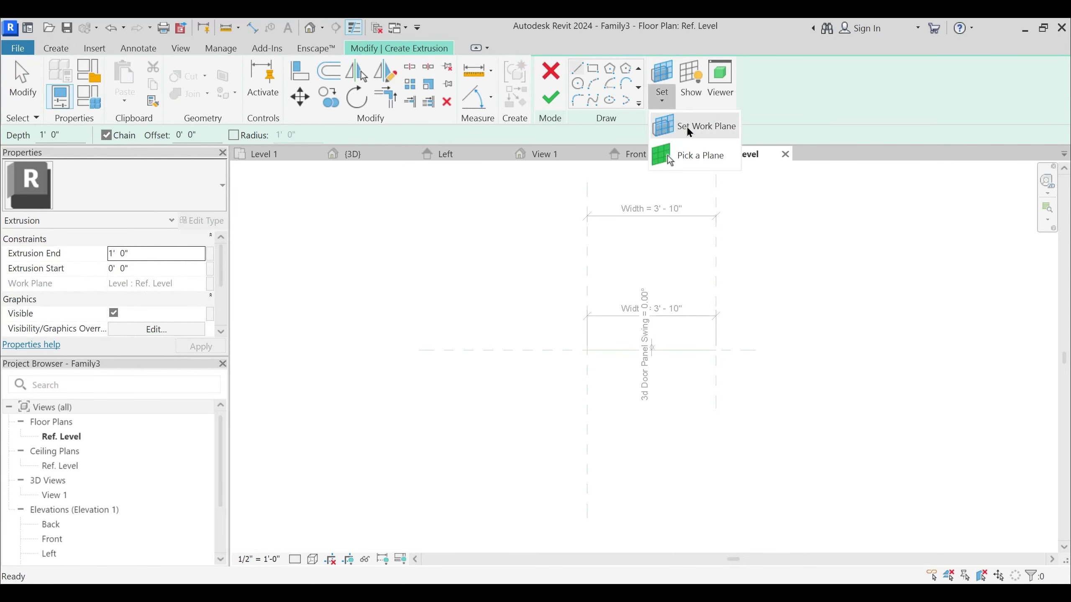
{"action": "left_click", "coordinate": [694, 158]}
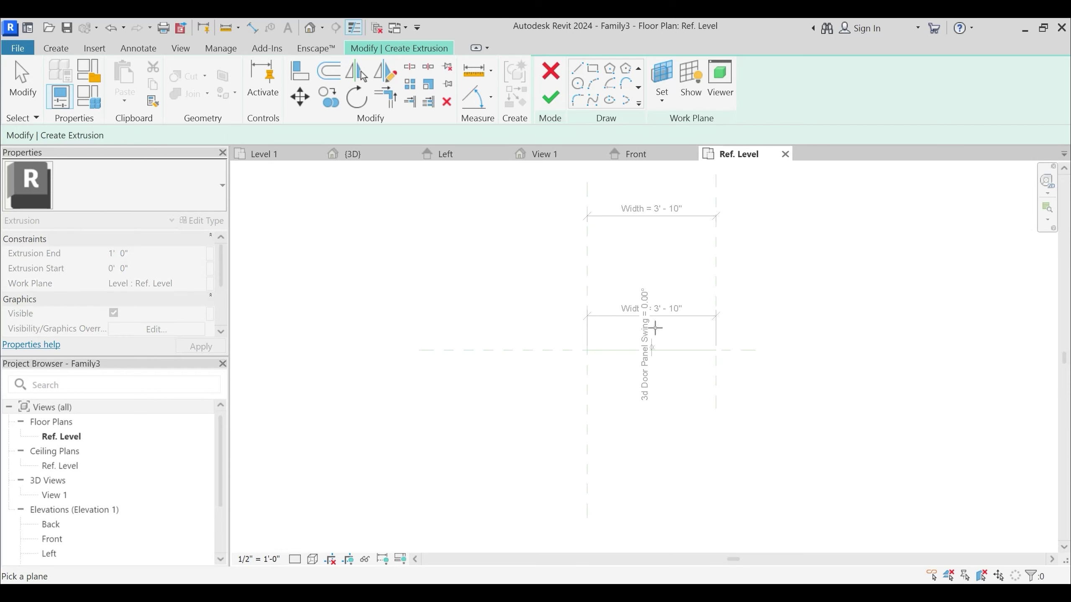
{"action": "scroll", "coordinate": [628, 356], "scroll_direction": "up", "scroll_amount": 3}
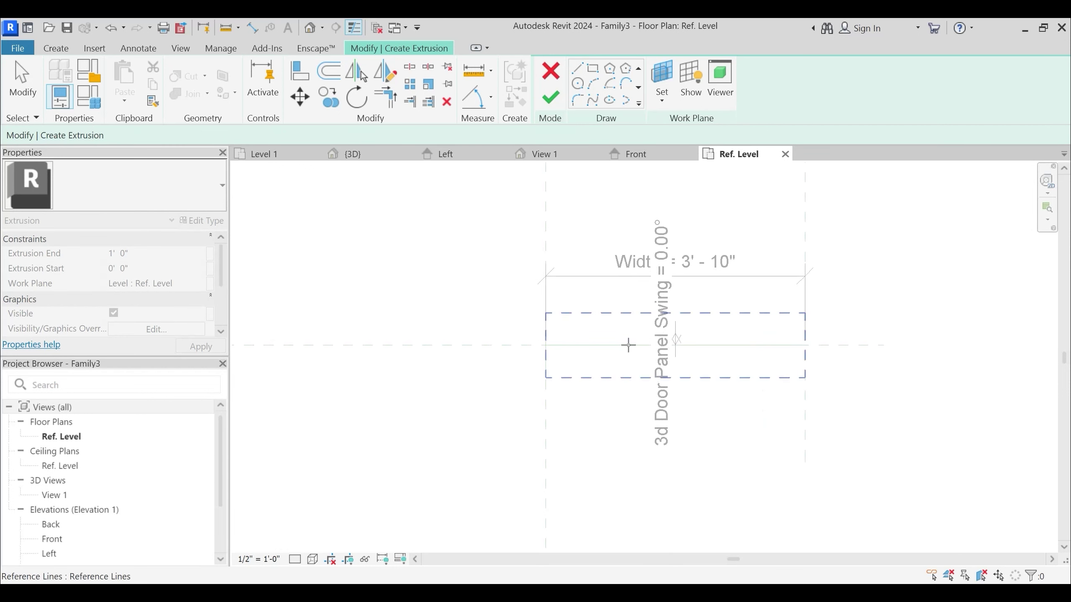
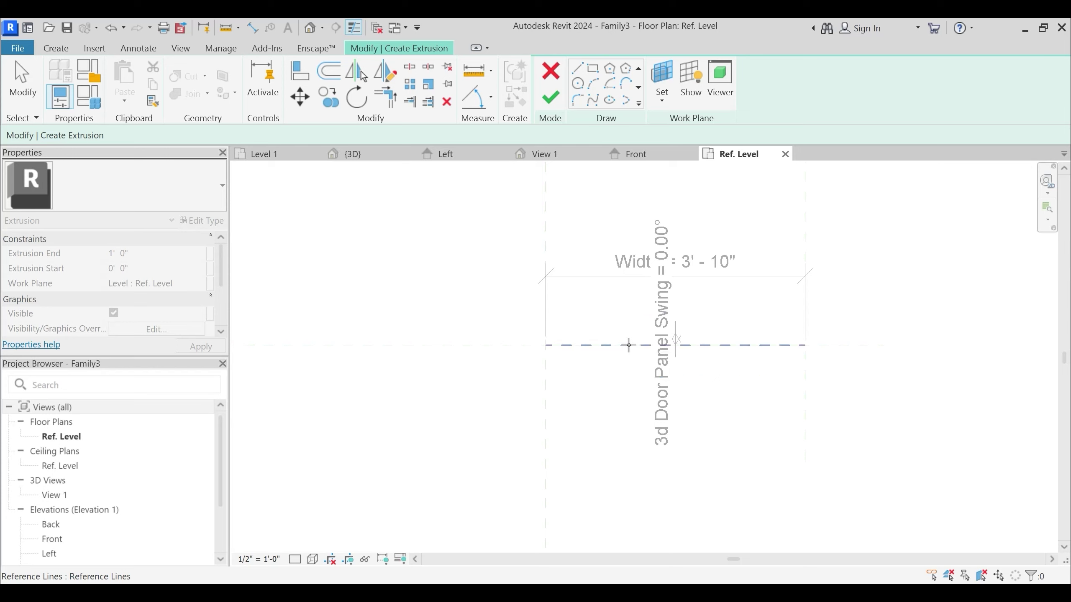
{"action": "left_click", "coordinate": [629, 345]}
{"action": "left_click", "coordinate": [475, 197]}
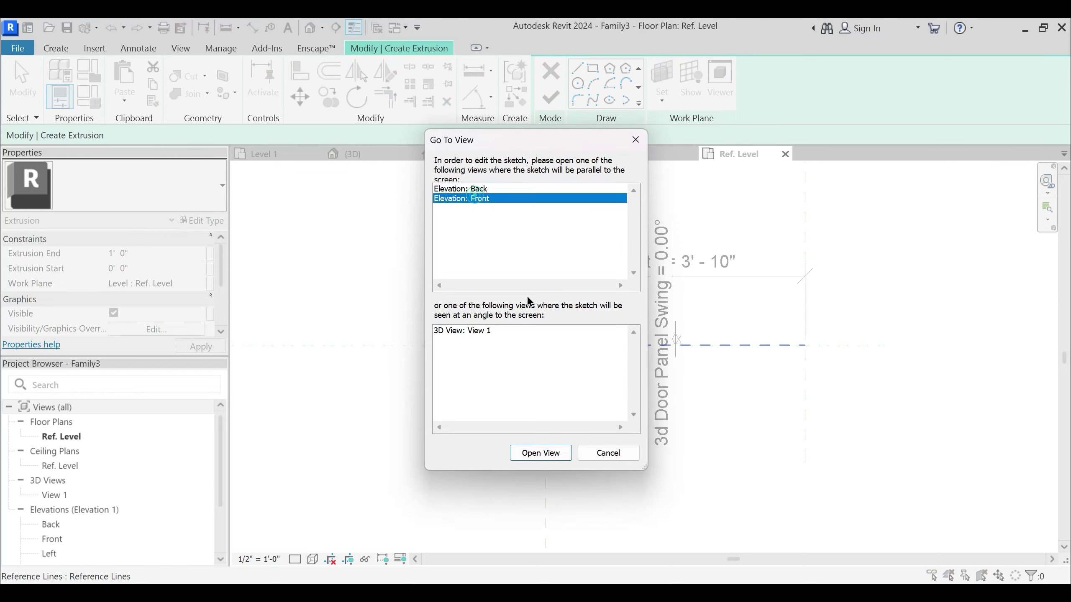
{"action": "left_click", "coordinate": [538, 453]}
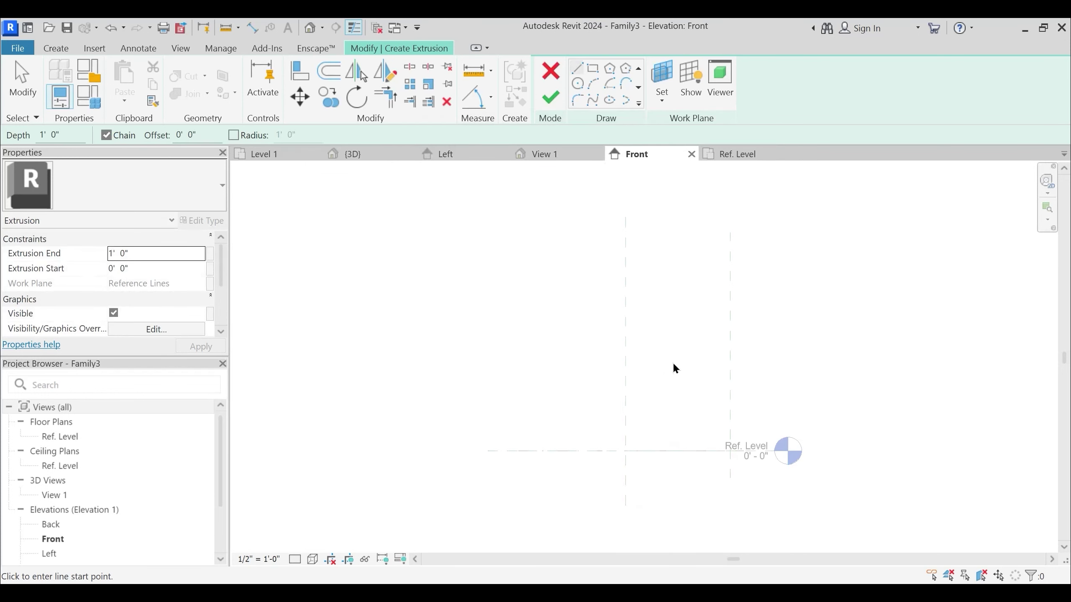
{"action": "middle_click_drag", "start_coordinate": [555, 235], "coordinate": [513, 224]}
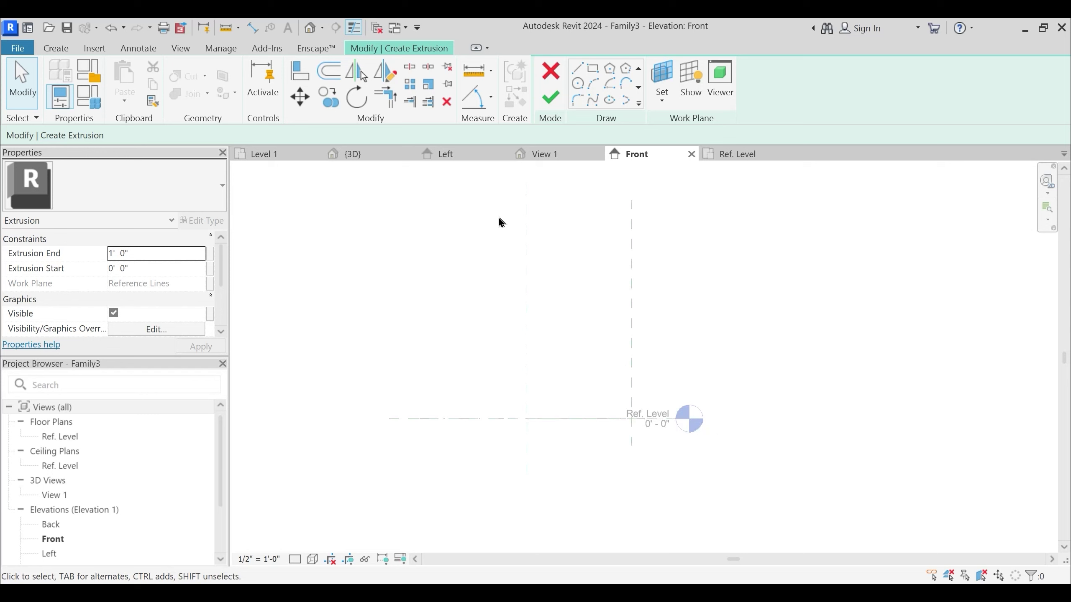
{"action": "left_click", "coordinate": [551, 71]}
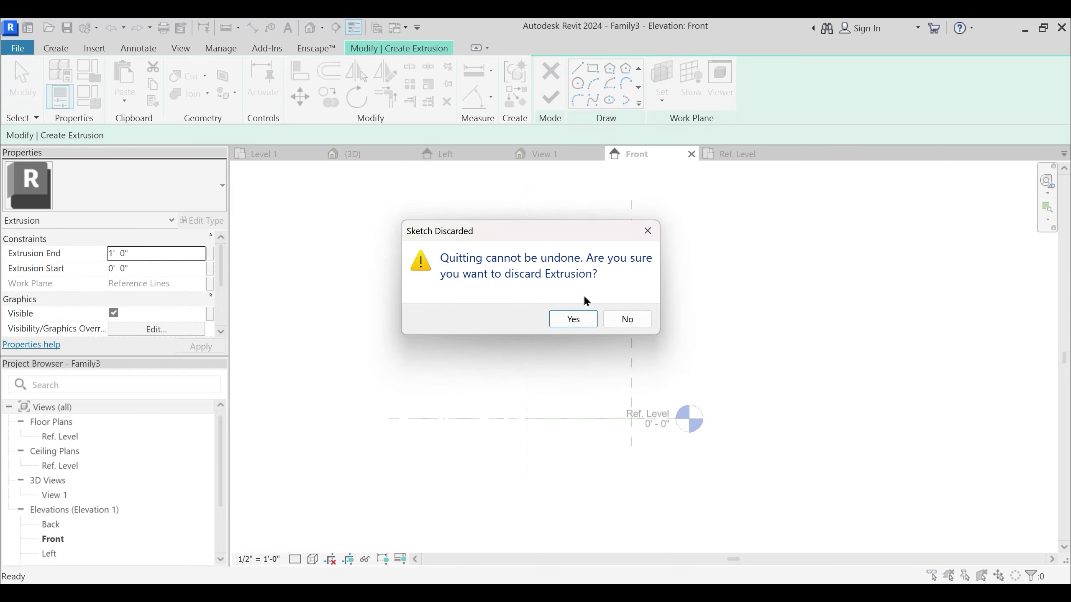
{"action": "left_click", "coordinate": [580, 321]}
Extend the Ref. Level line's head end to the right, well clear of the vertical reference planes
{"action": "left_click", "coordinate": [685, 432]}
{"action": "left_click_drag", "start_coordinate": [676, 419], "coordinate": [906, 417]}
{"action": "left_click", "coordinate": [665, 349]}
Draw a horizontal reference plane about 6' 5 23/32" above Ref. Level, crossing both vertical reference planes
{"action": "middle_click_drag", "start_coordinate": [564, 356], "coordinate": [582, 392]}
{"action": "key", "text": "r"}
{"action": "key", "text": "p"}
{"action": "left_click", "coordinate": [510, 279]}
{"action": "left_click", "coordinate": [680, 278]}
{"action": "key", "text": "Escape"}
{"action": "key", "text": "Escape"}
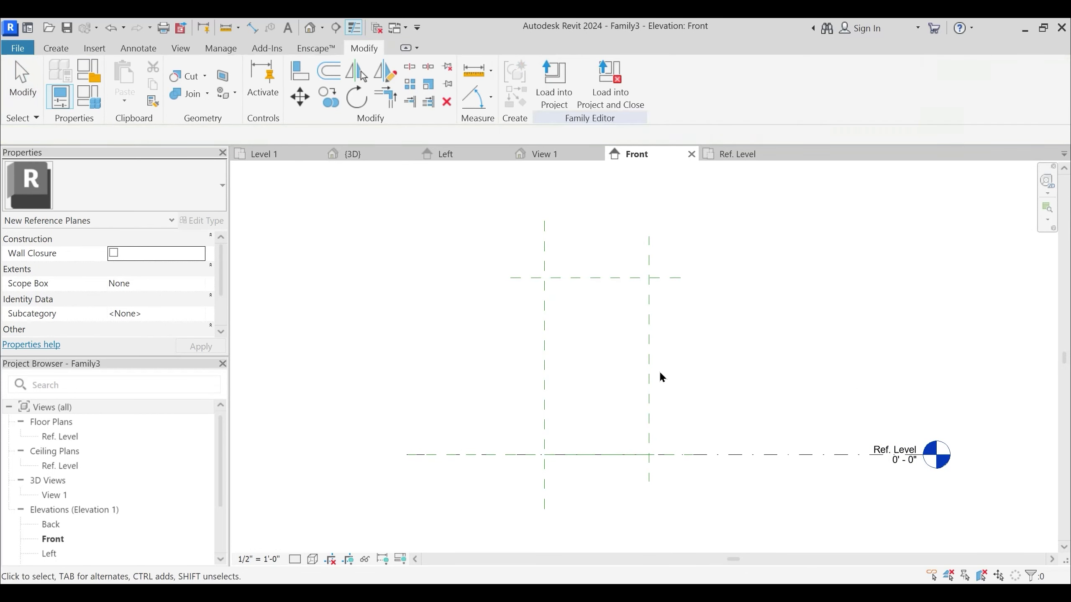
Temporarily hide the Ref. Level line in the Front elevation
{"action": "left_click", "coordinate": [916, 456]}
{"action": "key", "text": "h"}
{"action": "key", "text": "h"}
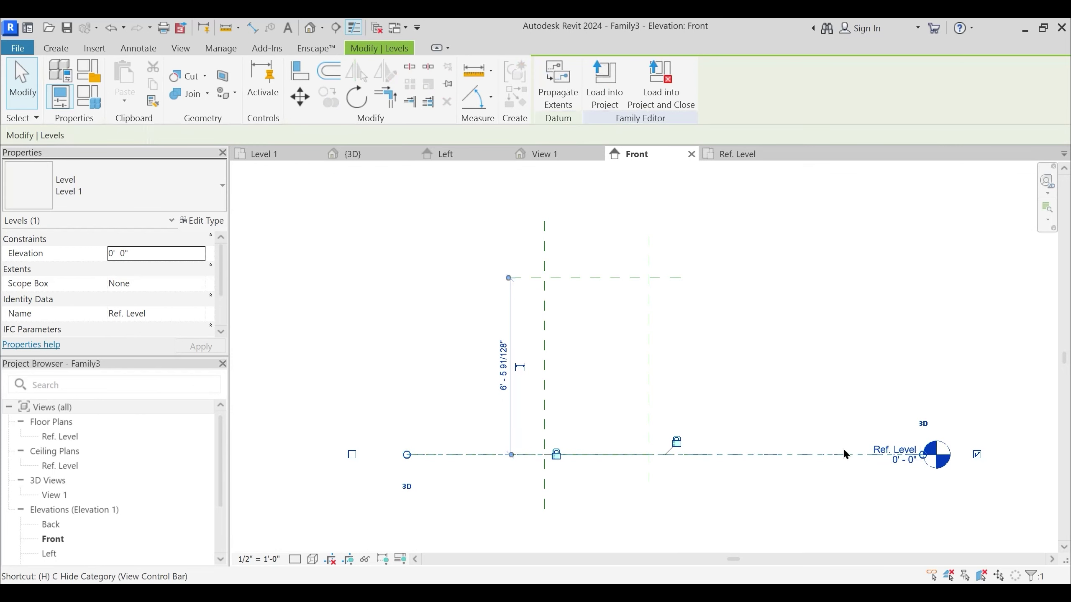
Add an aligned dimension between the upper and lower horizontal reference planes and label it with the Height parameter
{"action": "left_click", "coordinate": [492, 106]}
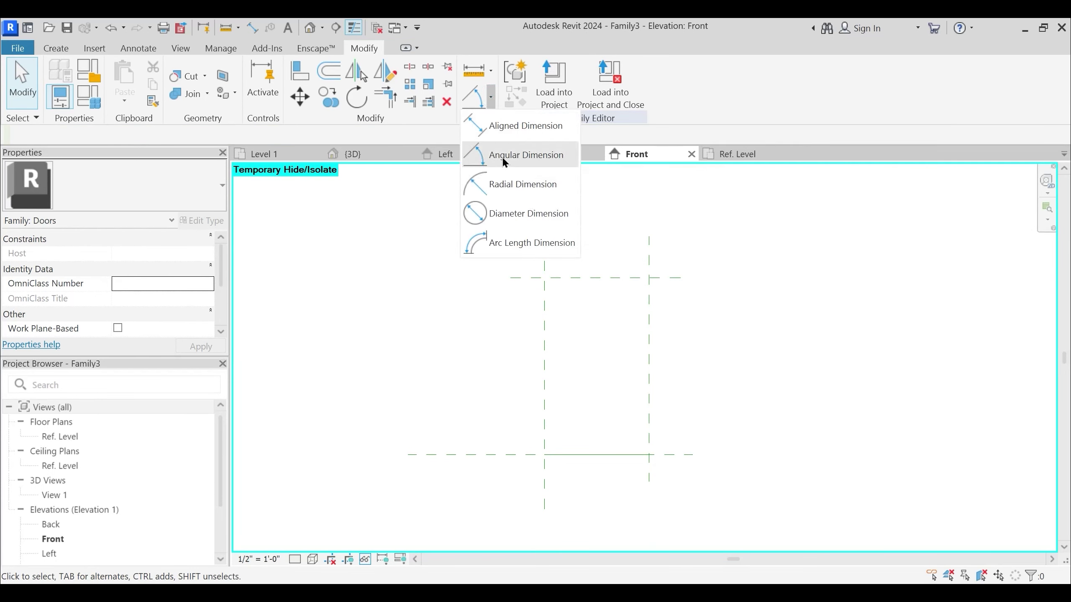
{"action": "left_click", "coordinate": [510, 129]}
{"action": "left_click", "coordinate": [532, 279]}
{"action": "left_click", "coordinate": [510, 304]}
{"action": "key", "text": "Escape"}
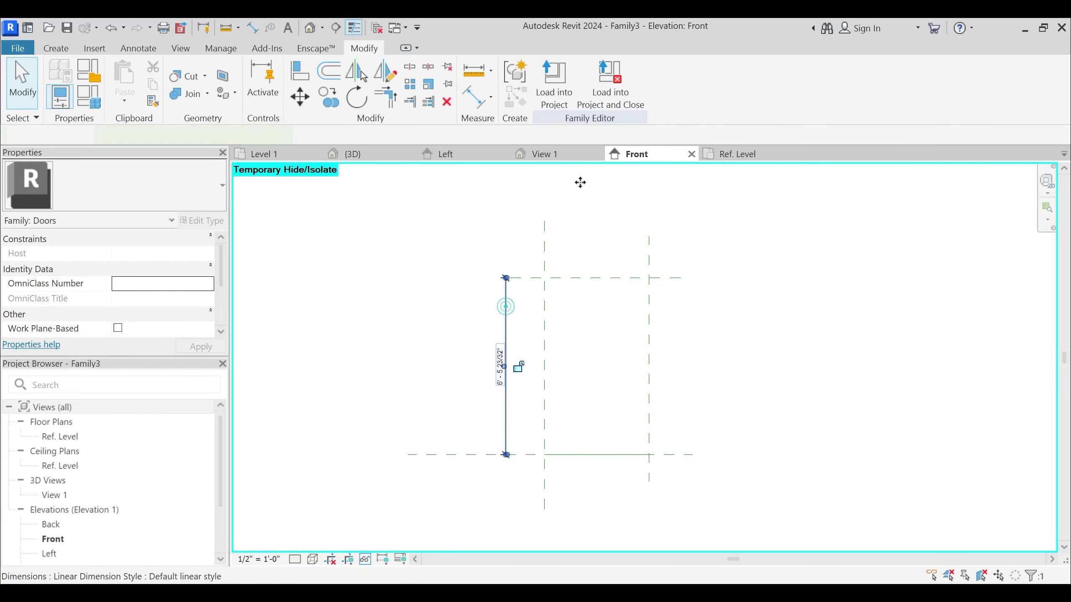
{"action": "left_click", "coordinate": [615, 84]}
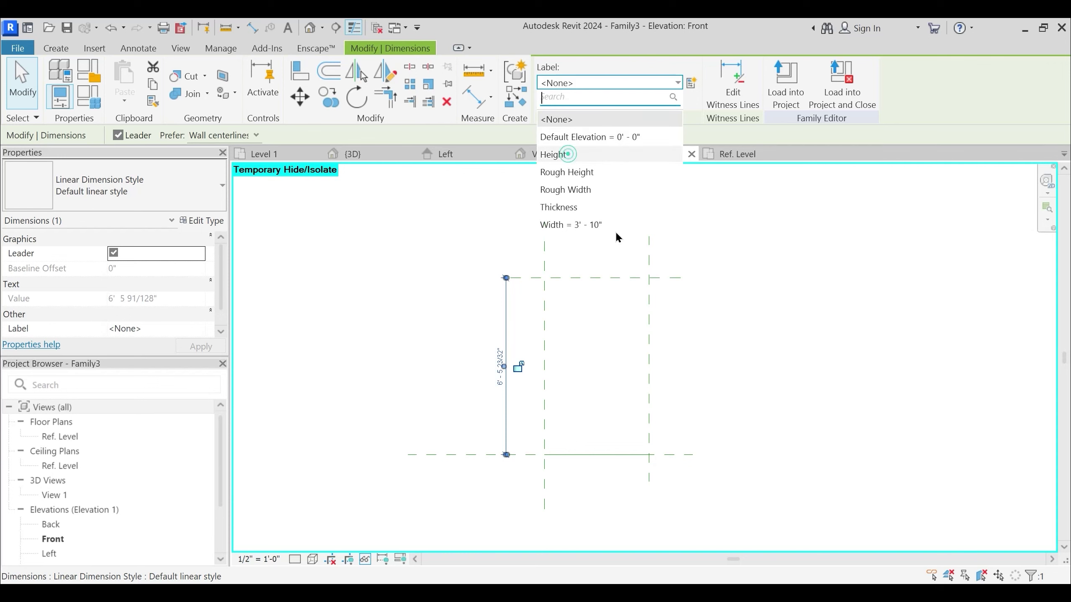
{"action": "left_click", "coordinate": [568, 154]}
{"action": "left_click", "coordinate": [693, 325]}
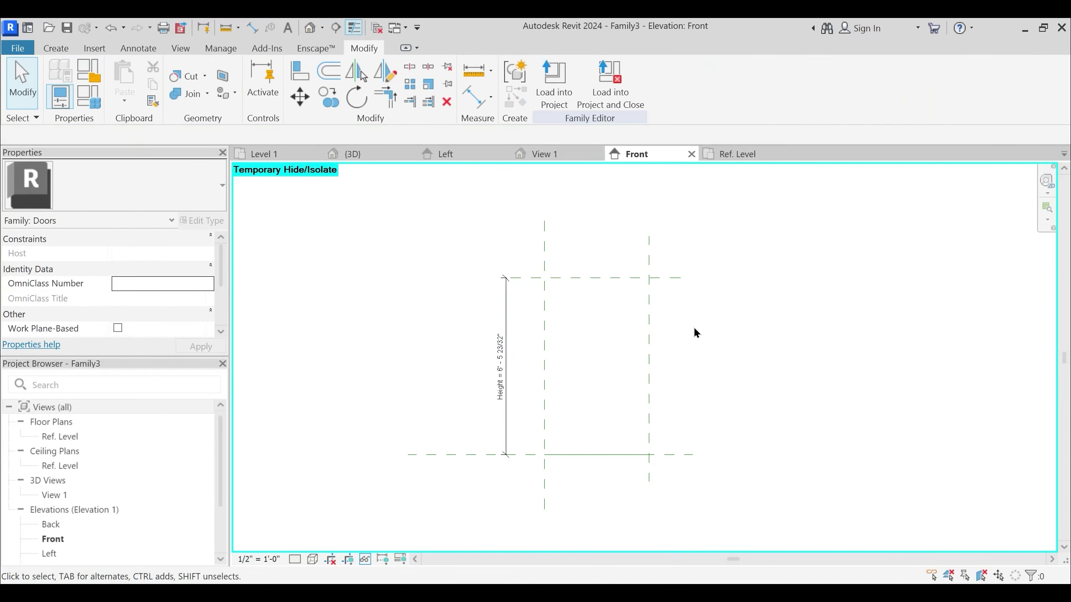
Start an extrusion from the Ref. Level plan, using the door panel's reference line as its work plane and the Front elevation for sketching
{"action": "left_click", "coordinate": [724, 156]}
{"action": "left_click", "coordinate": [58, 50]}
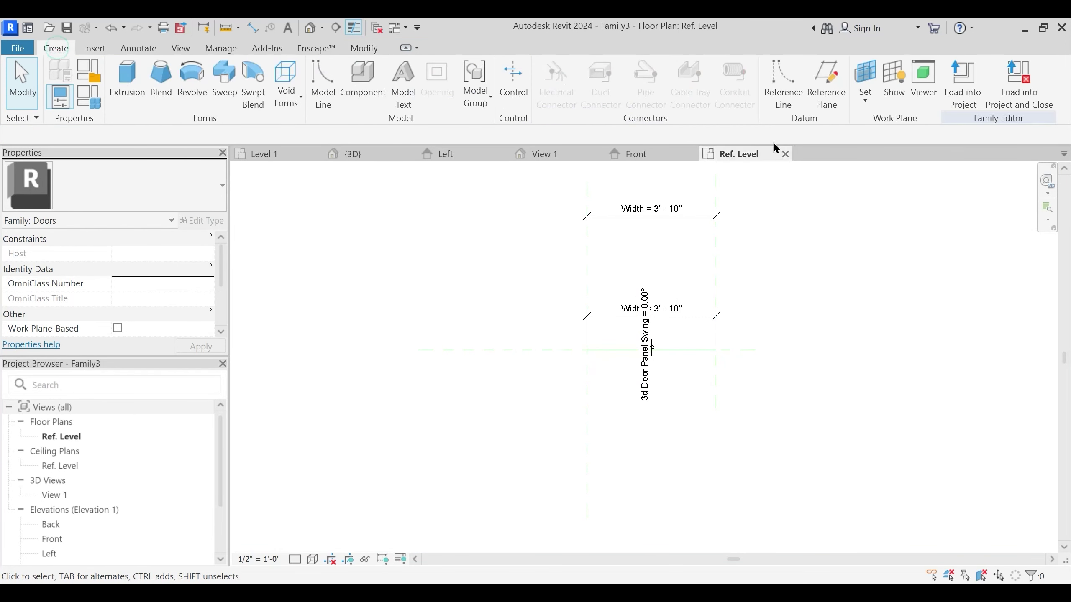
{"action": "left_click", "coordinate": [865, 100]}
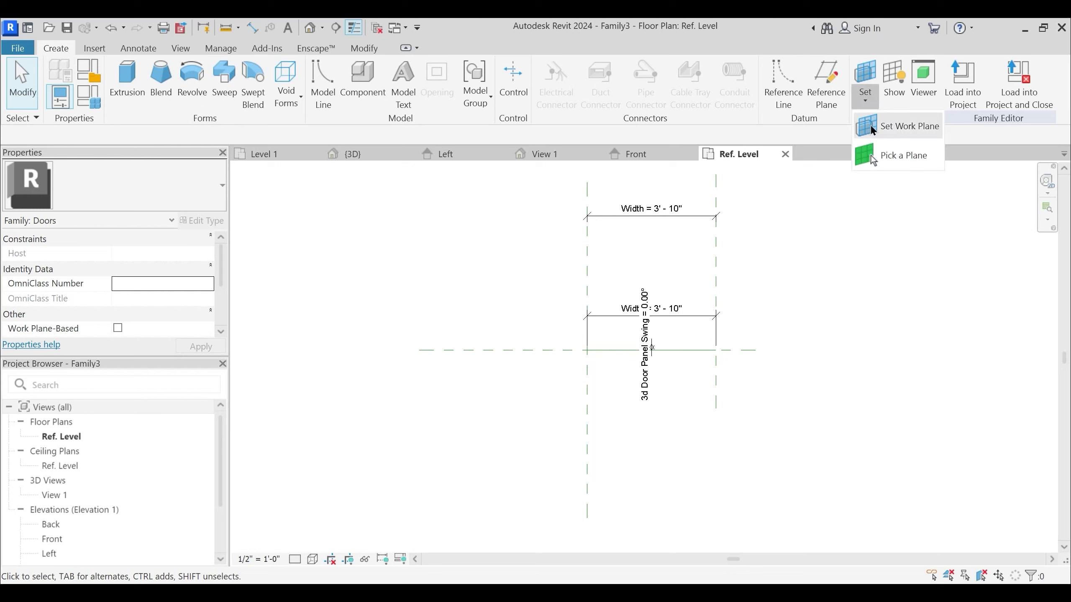
{"action": "left_click", "coordinate": [130, 86]}
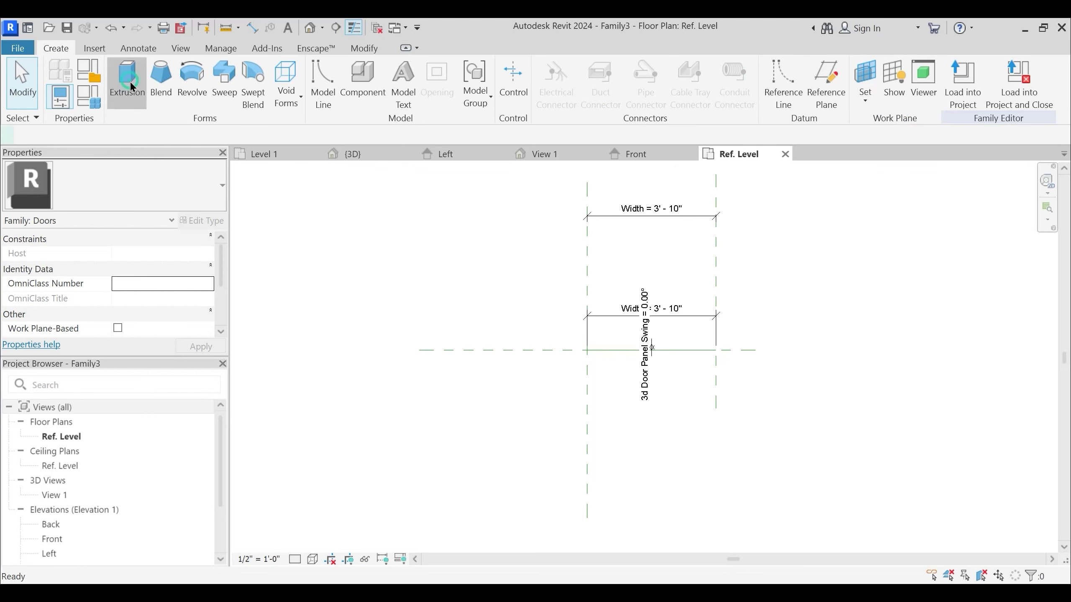
{"action": "left_click", "coordinate": [64, 48]}
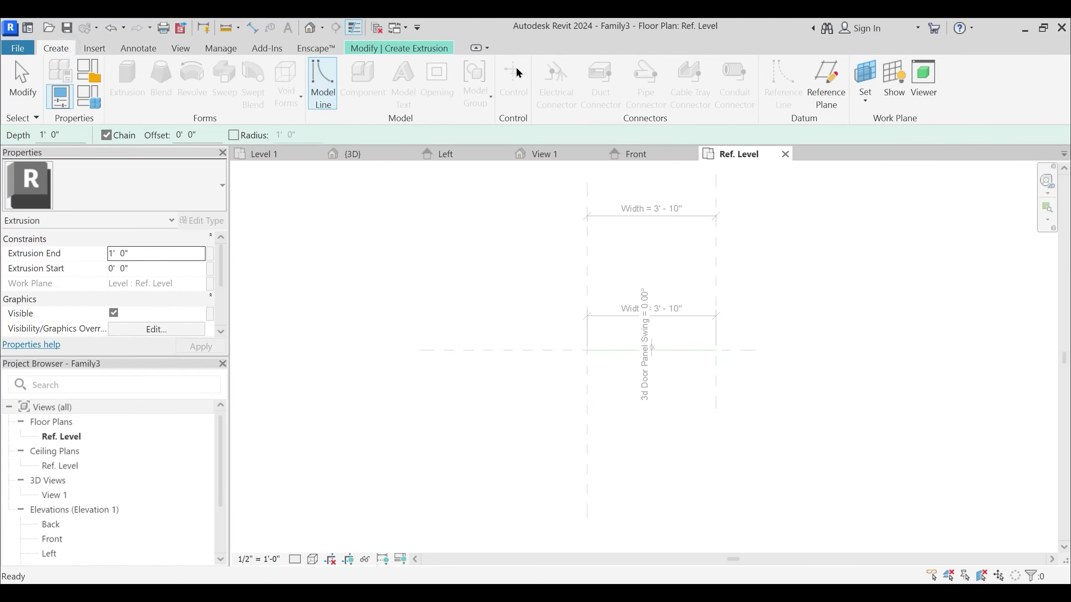
{"action": "left_click", "coordinate": [428, 50]}
{"action": "left_click", "coordinate": [665, 101]}
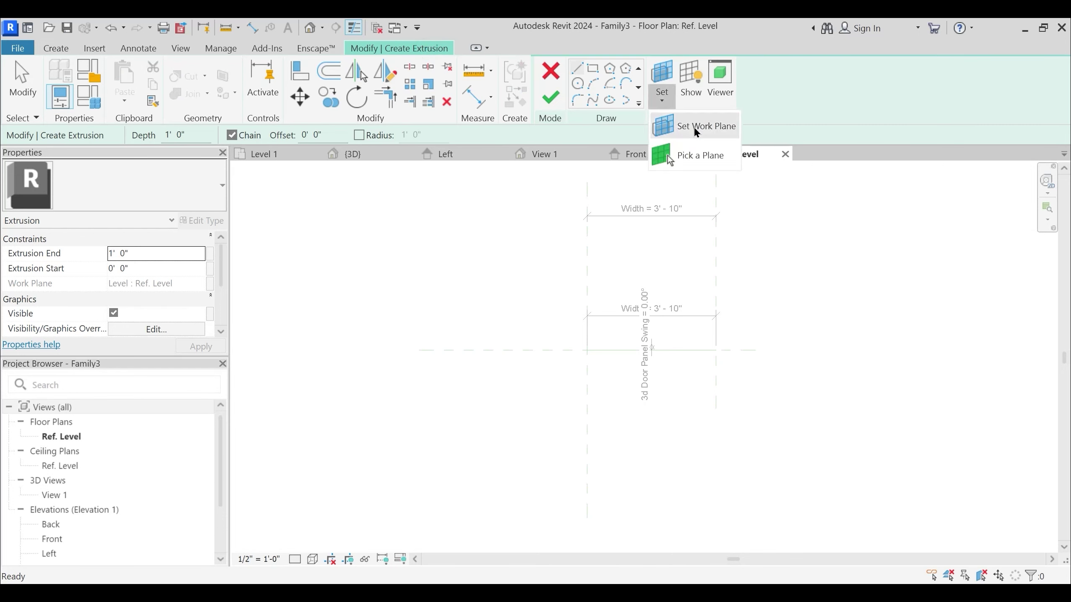
{"action": "left_click", "coordinate": [705, 156]}
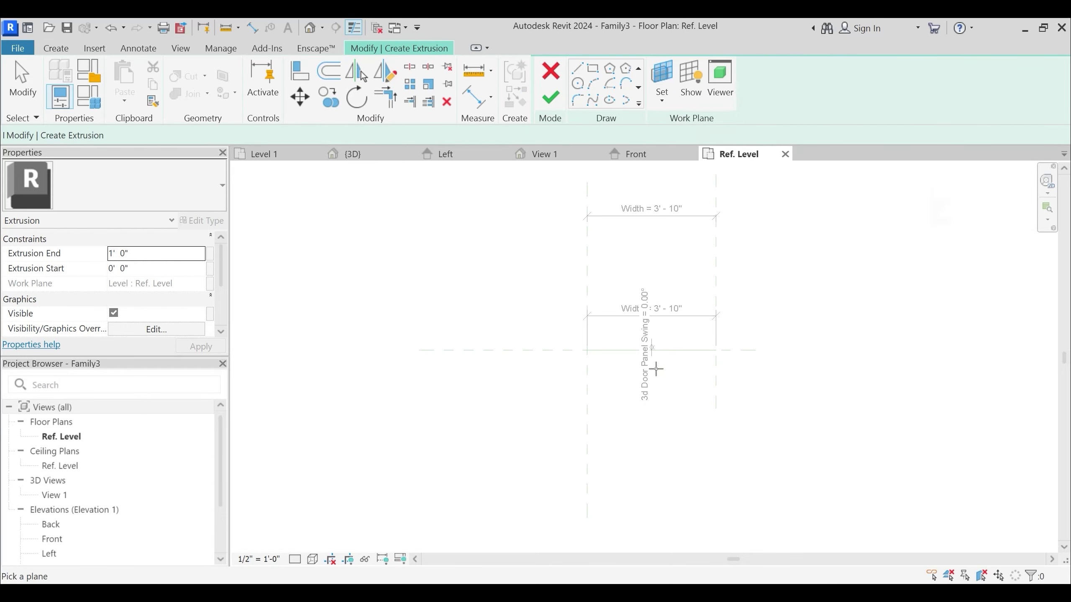
{"action": "left_click", "coordinate": [620, 351]}
{"action": "left_click", "coordinate": [483, 204]}
{"action": "left_click", "coordinate": [541, 452]}
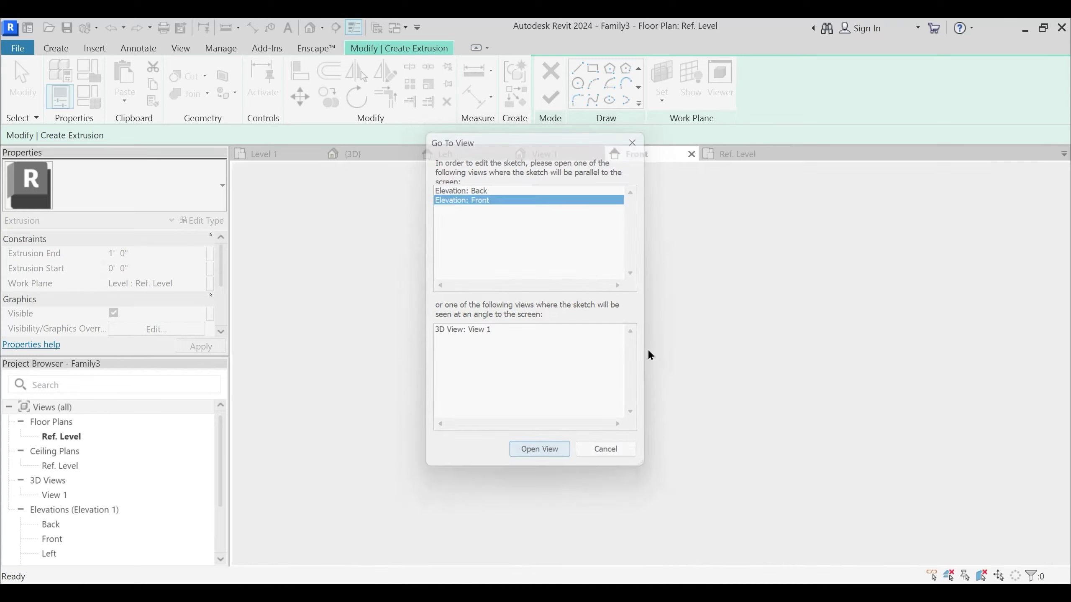
Sketch a rectangle between the two vertical and two horizontal reference planes and lock all four sides to them
{"action": "left_click", "coordinate": [47, 51]}
{"action": "left_click", "coordinate": [425, 48]}
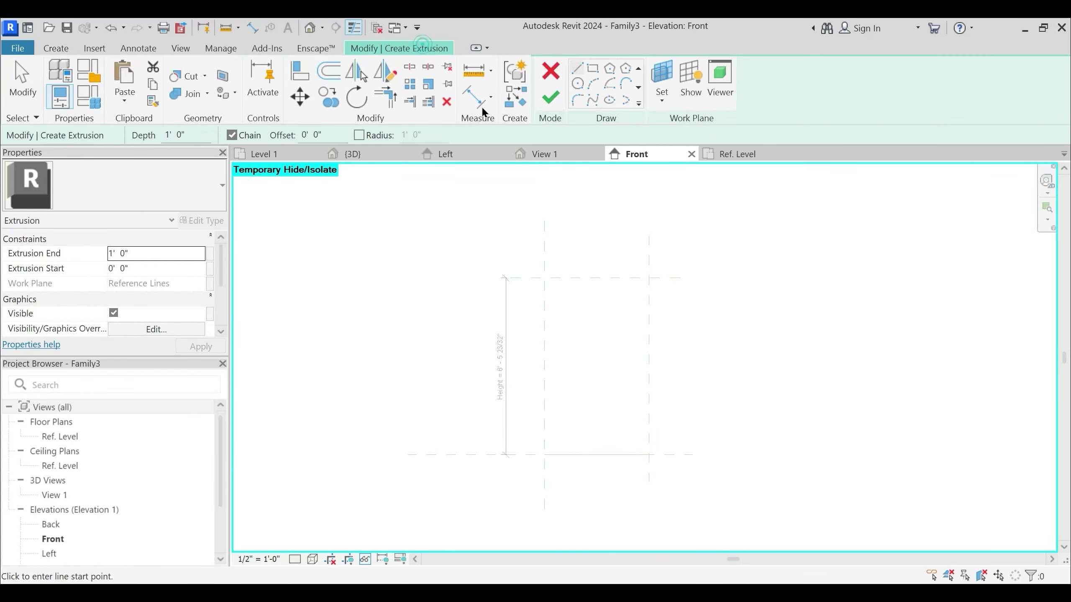
{"action": "left_click", "coordinate": [593, 69]}
{"action": "left_click", "coordinate": [545, 278]}
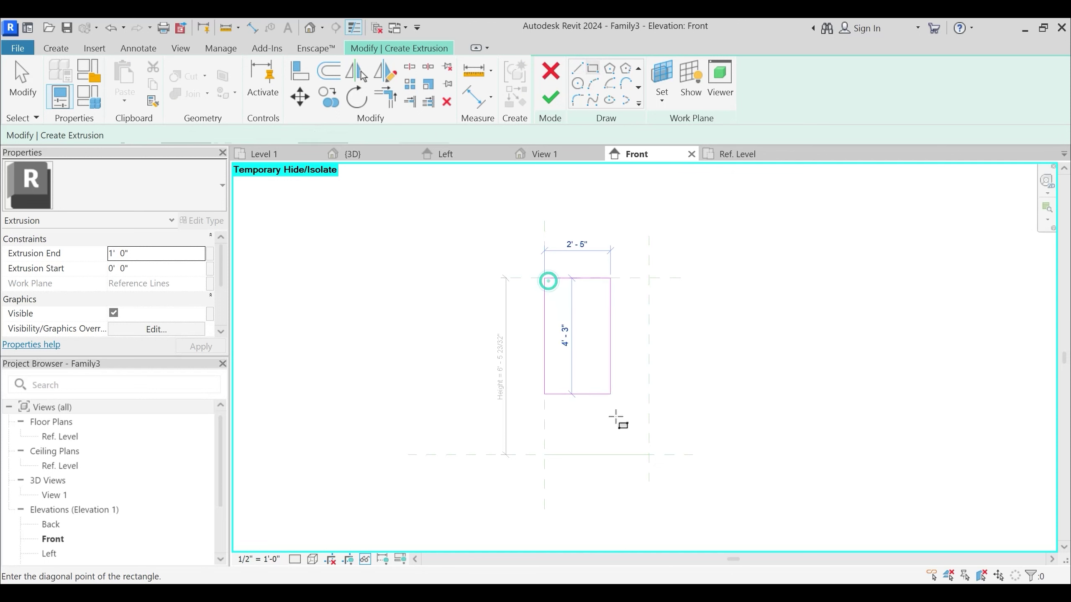
{"action": "left_click", "coordinate": [649, 455]}
{"action": "left_click", "coordinate": [609, 442]}
{"action": "left_click", "coordinate": [637, 347]}
{"action": "left_click", "coordinate": [583, 291]}
{"action": "left_click", "coordinate": [557, 378]}
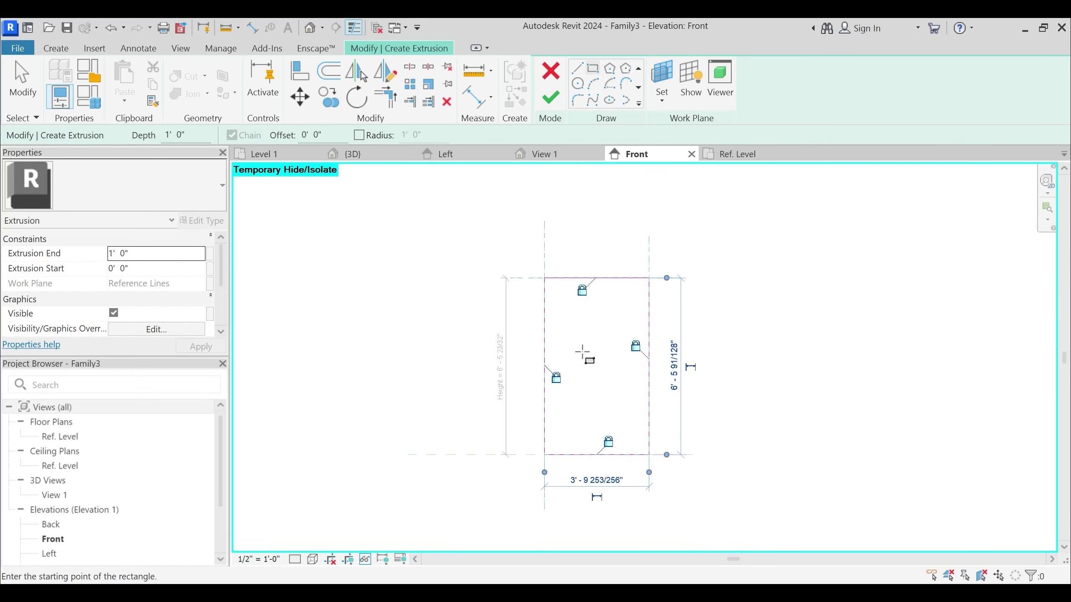
{"action": "scroll", "coordinate": [582, 353], "scroll_direction": "up", "scroll_amount": 3}
{"action": "key", "text": "Escape"}
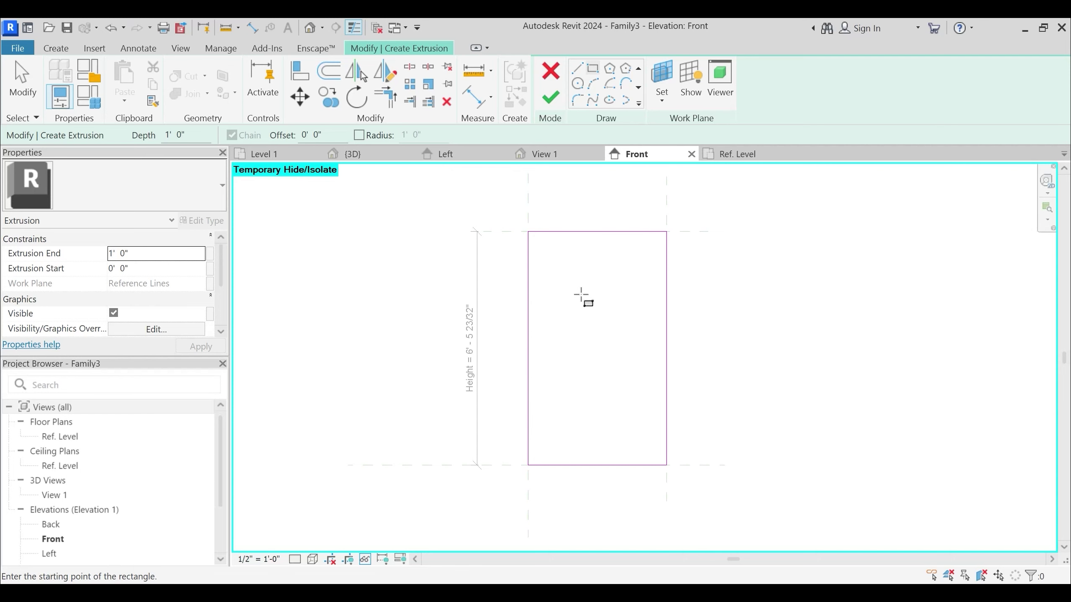
{"action": "middle_click_drag", "start_coordinate": [581, 297], "coordinate": [582, 307]}
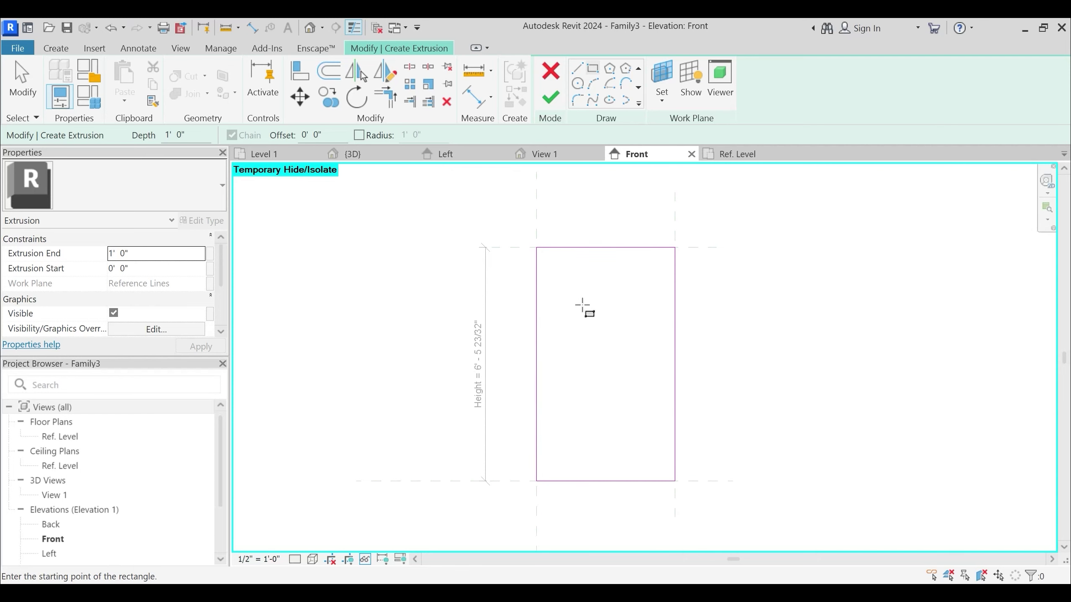
{"action": "key", "text": "o"}
{"action": "key", "text": "f"}
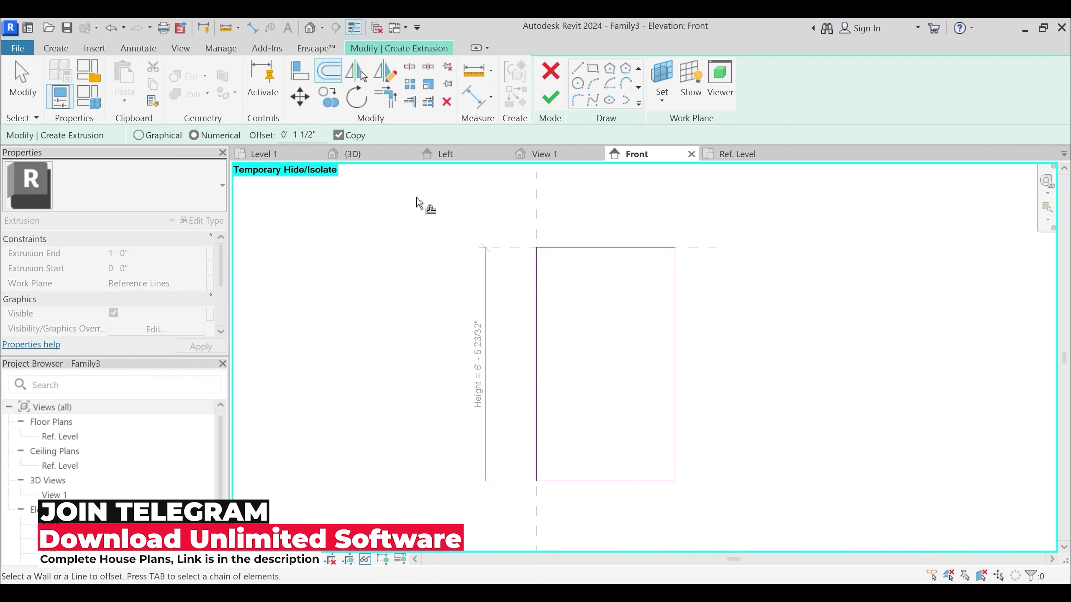
{"action": "left_click", "coordinate": [284, 134]}
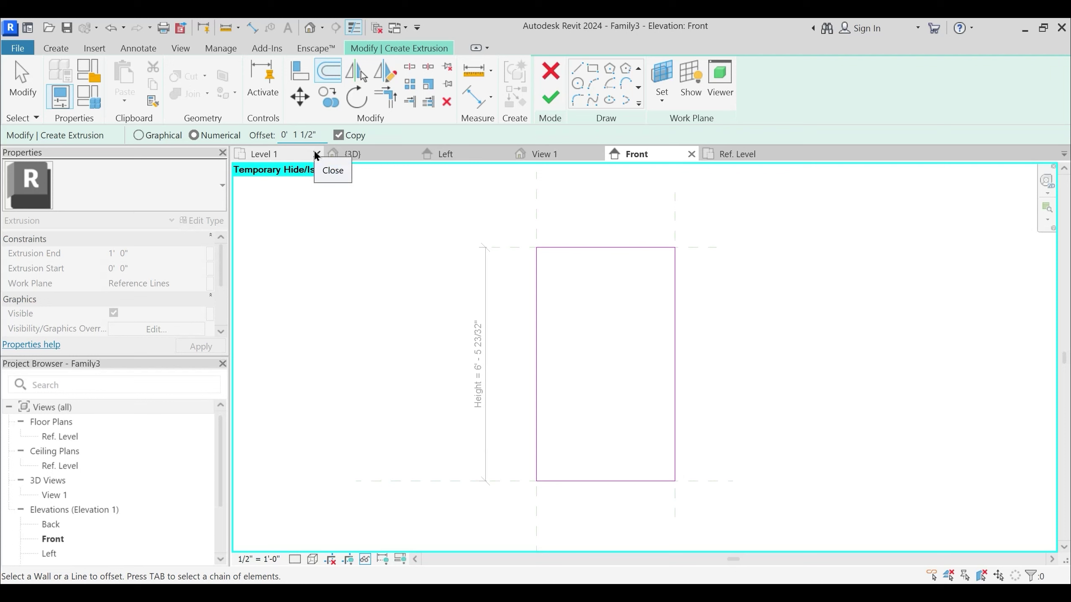
Sketch an inner rectangle over the outer one's corners with a -0' 1 1/2" offset
{"action": "left_click", "coordinate": [593, 69]}
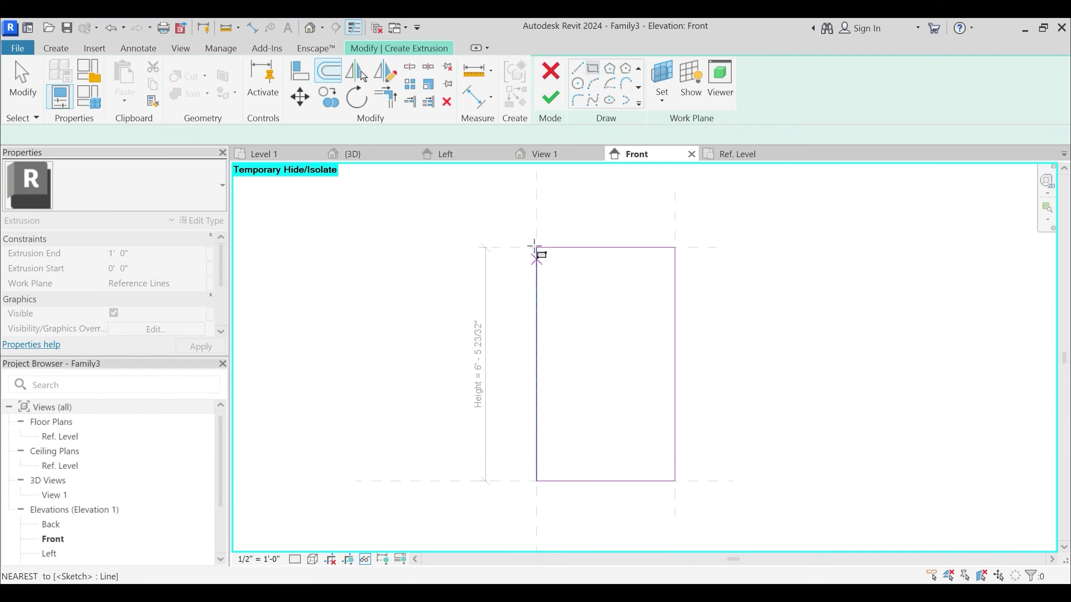
{"action": "left_click", "coordinate": [537, 247]}
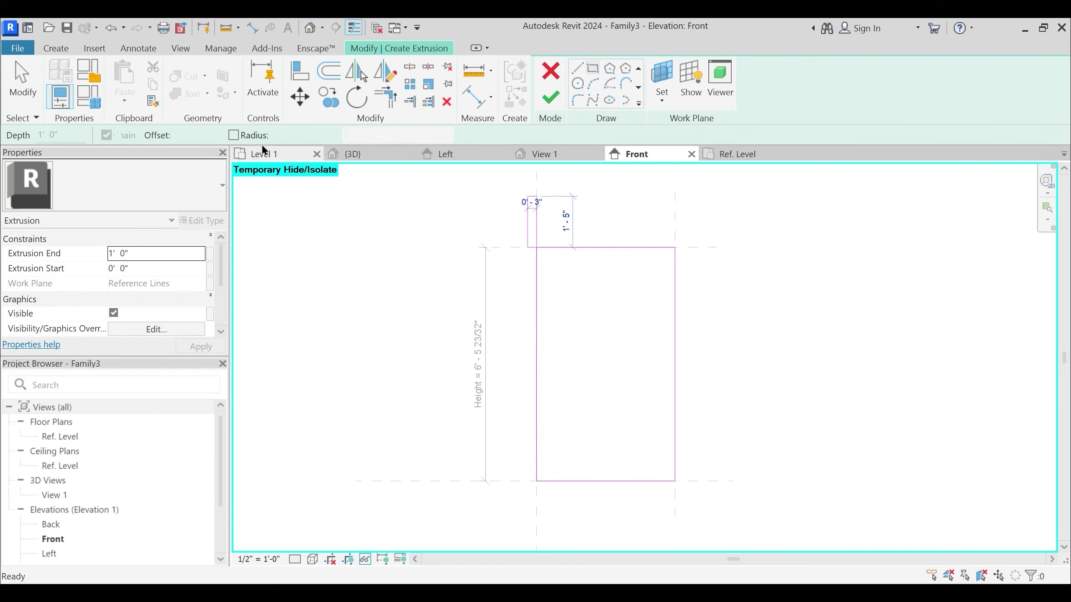
{"action": "double_click", "coordinate": [176, 135]}
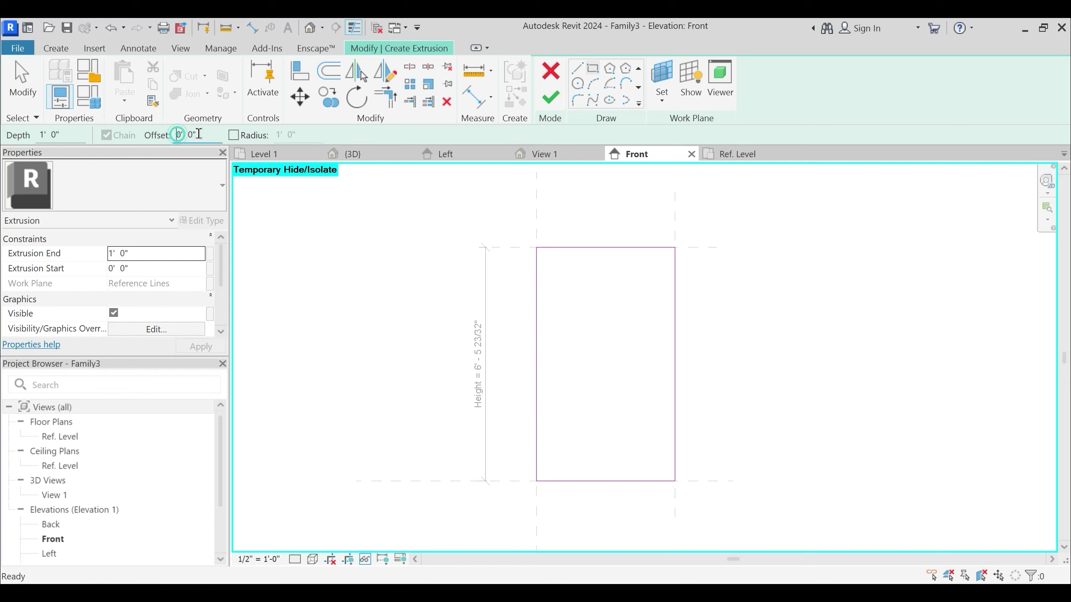
{"action": "type", "text": "-1."}
{"action": "left_click", "coordinate": [536, 247]}
{"action": "left_click", "coordinate": [675, 481]}
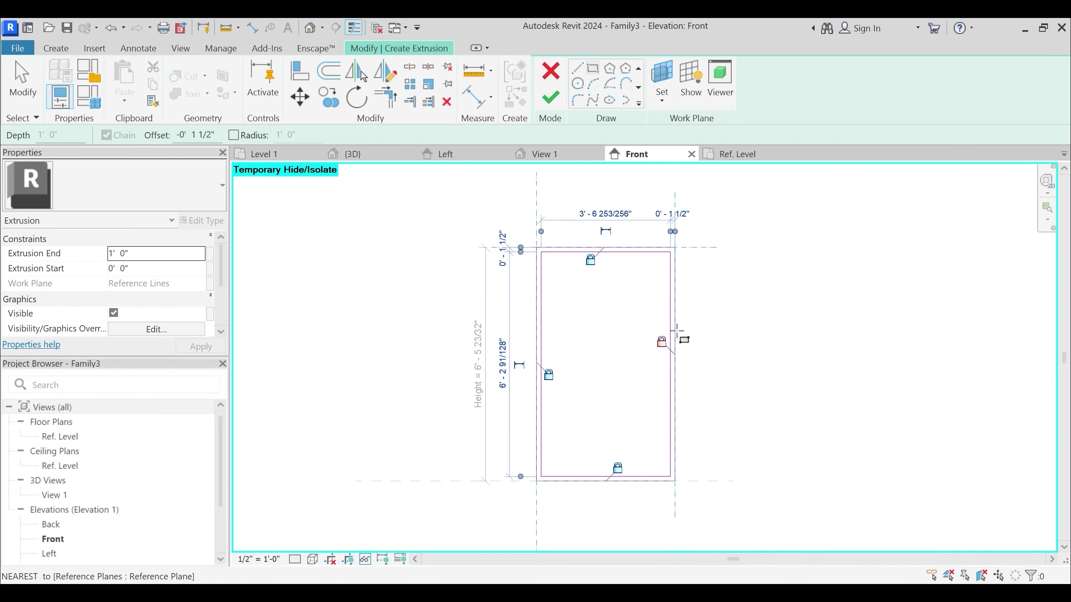
Add aligned dimensions between the outer and inner sketch lines at the left and right sides of the frame
{"action": "left_click", "coordinate": [471, 100]}
{"action": "scroll", "coordinate": [506, 259], "scroll_direction": "up", "scroll_amount": 5}
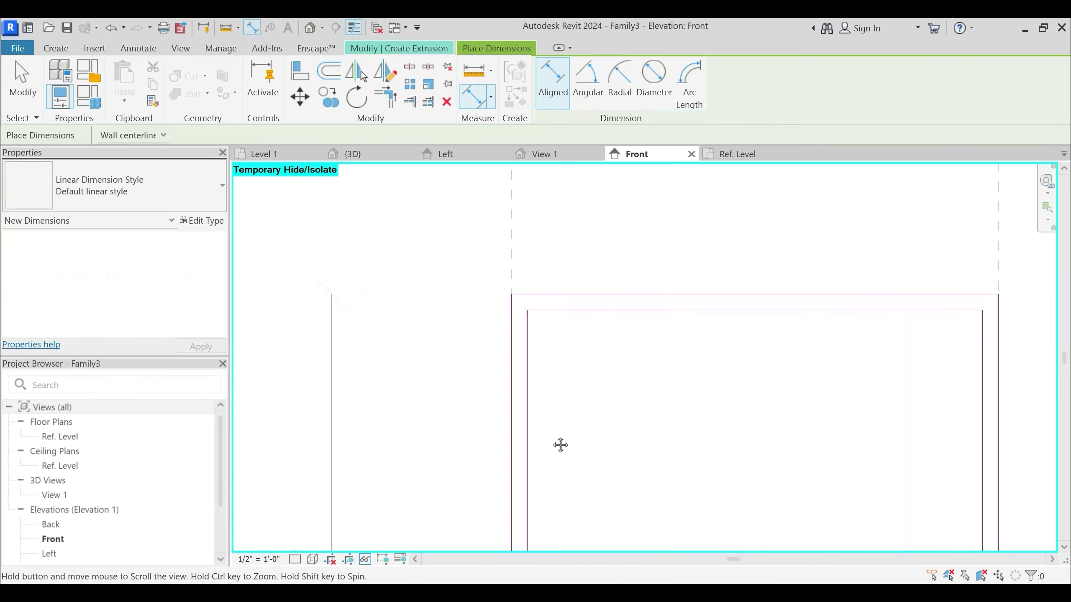
{"action": "left_click", "coordinate": [517, 352]}
{"action": "left_click", "coordinate": [520, 268]}
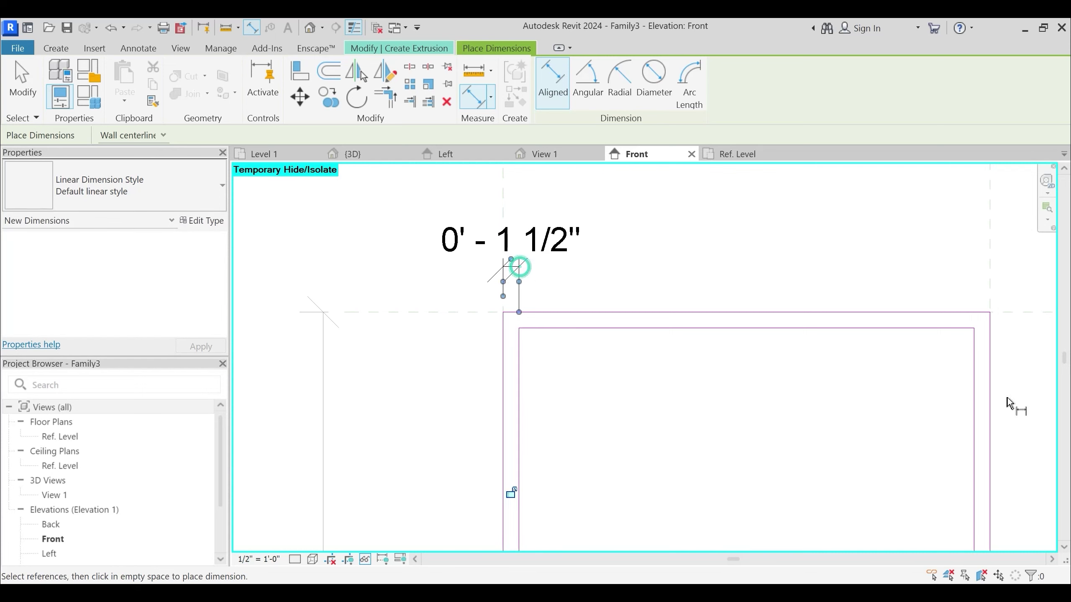
{"action": "middle_click_drag", "start_coordinate": [1005, 357], "coordinate": [717, 351]}
{"action": "left_click", "coordinate": [698, 344]}
{"action": "left_click", "coordinate": [688, 356]}
{"action": "scroll", "coordinate": [685, 363], "scroll_direction": "down", "scroll_amount": 2}
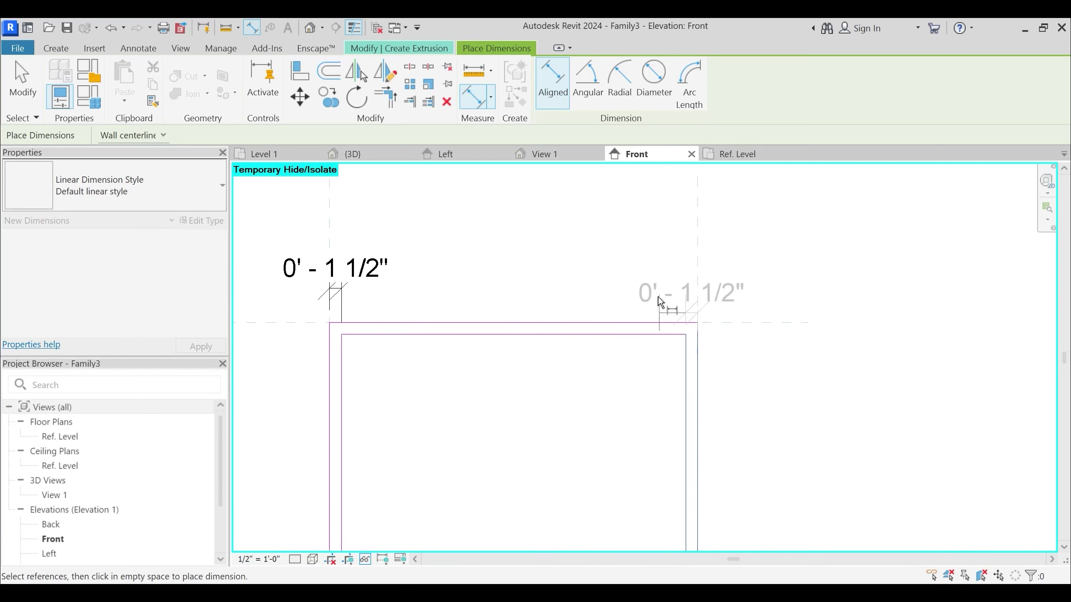
{"action": "left_click", "coordinate": [659, 310]}
Add aligned dimensions between the outer and inner sketch lines at the top and bottom of the frame
{"action": "left_click", "coordinate": [652, 322]}
{"action": "left_click", "coordinate": [657, 334]}
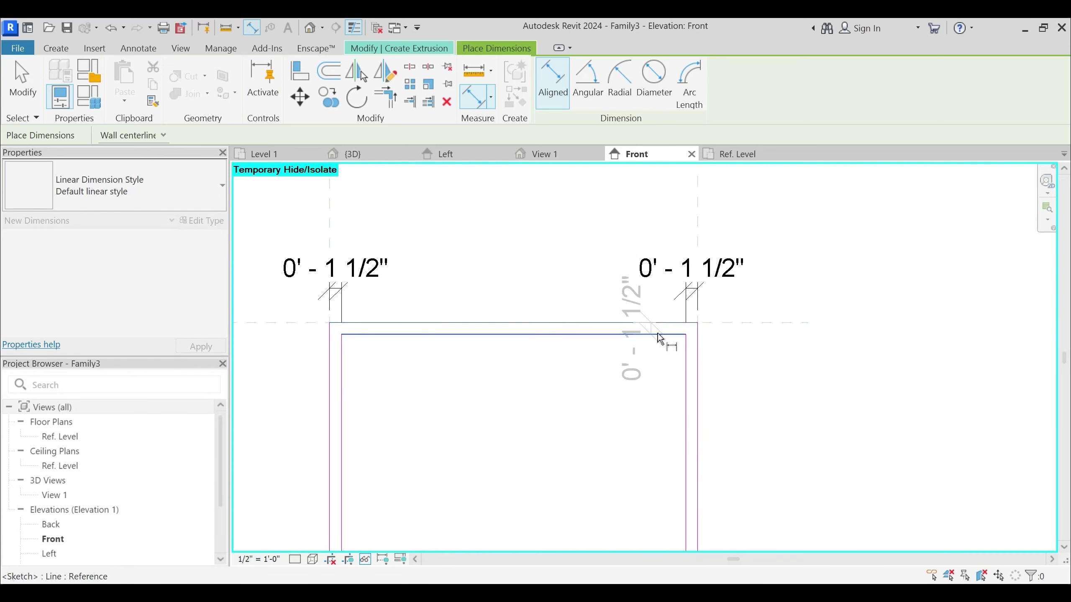
{"action": "left_click", "coordinate": [780, 353]}
{"action": "scroll", "coordinate": [716, 311], "scroll_direction": "down", "scroll_amount": 2}
{"action": "middle_click_drag", "start_coordinate": [700, 302], "coordinate": [672, 130]}
{"action": "left_click", "coordinate": [658, 501]}
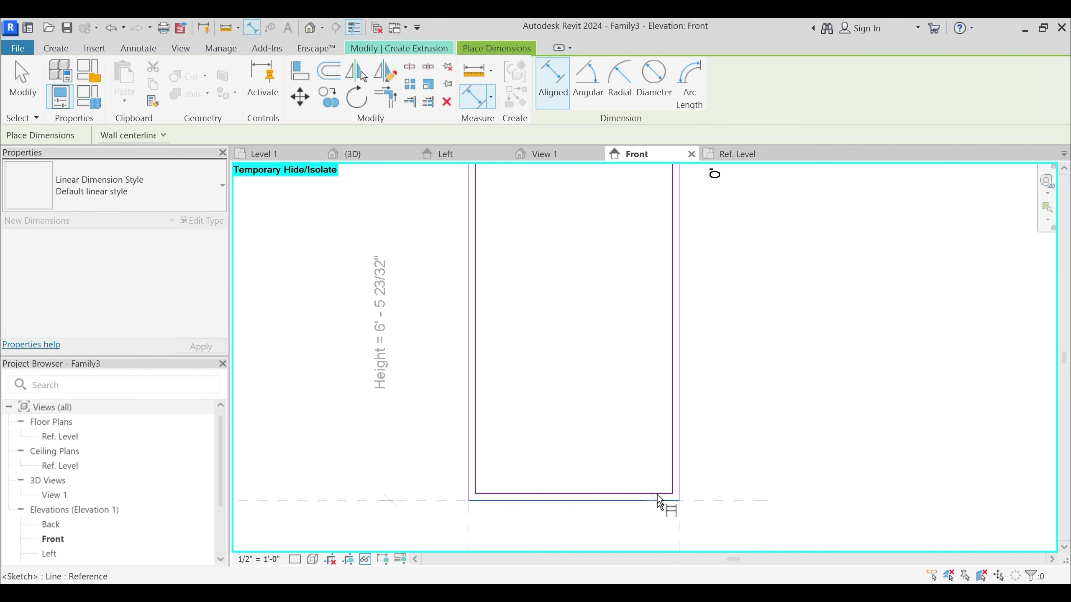
{"action": "left_click", "coordinate": [658, 495]}
{"action": "scroll", "coordinate": [701, 428], "scroll_direction": "down", "scroll_amount": 2}
{"action": "left_click", "coordinate": [720, 424]}
{"action": "key", "text": "Escape"}
{"action": "key", "text": "Escape"}
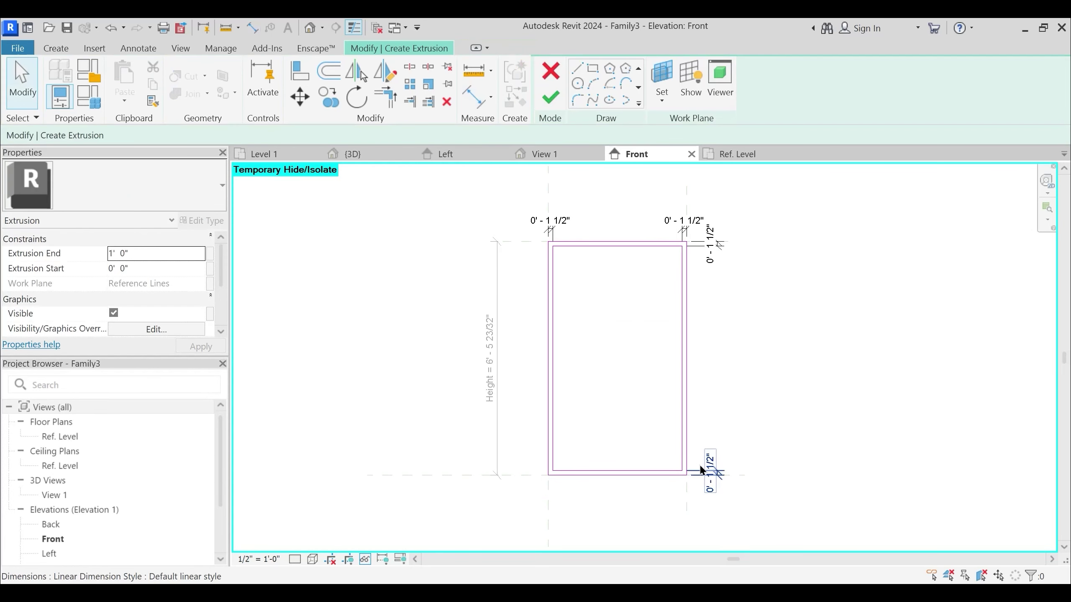
For the four frame dimensions, create a shared length parameter named Inscribed Frame Thickness in the Door Windows parameter group
{"action": "left_click", "coordinate": [706, 471]}
{"action": "left_click", "coordinate": [712, 255], "text": "ctrl"}
{"action": "left_click", "coordinate": [682, 228], "text": "ctrl"}
{"action": "left_click", "coordinate": [551, 222], "text": "ctrl"}
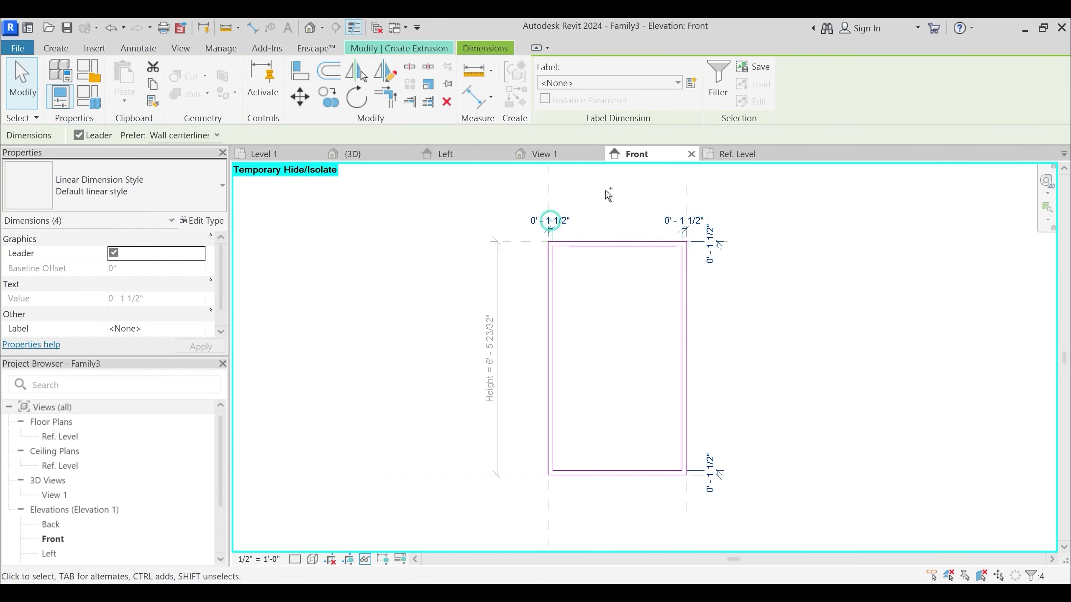
{"action": "left_click", "coordinate": [692, 84]}
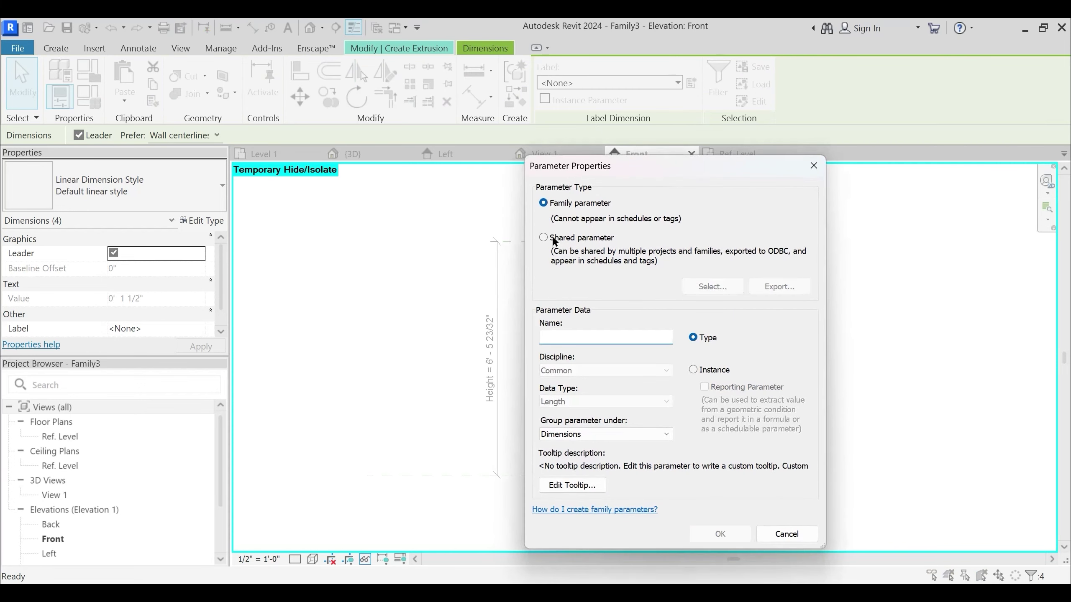
{"action": "left_click", "coordinate": [559, 238]}
{"action": "left_click", "coordinate": [713, 288]}
{"action": "left_click", "coordinate": [894, 197]}
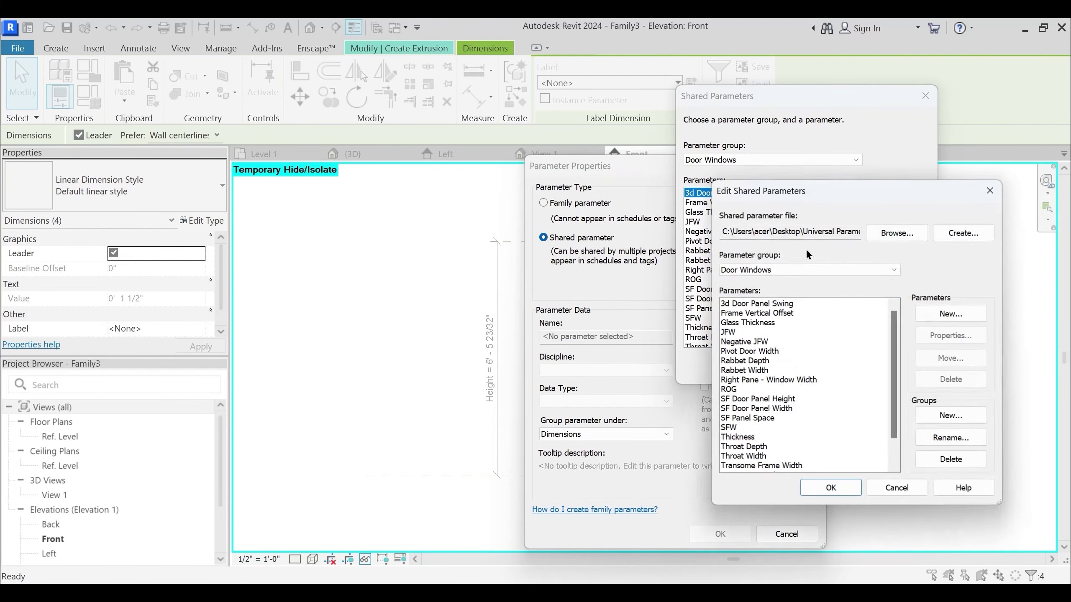
{"action": "left_click", "coordinate": [952, 314]}
{"action": "type", "text": "Inscribed Frame"}
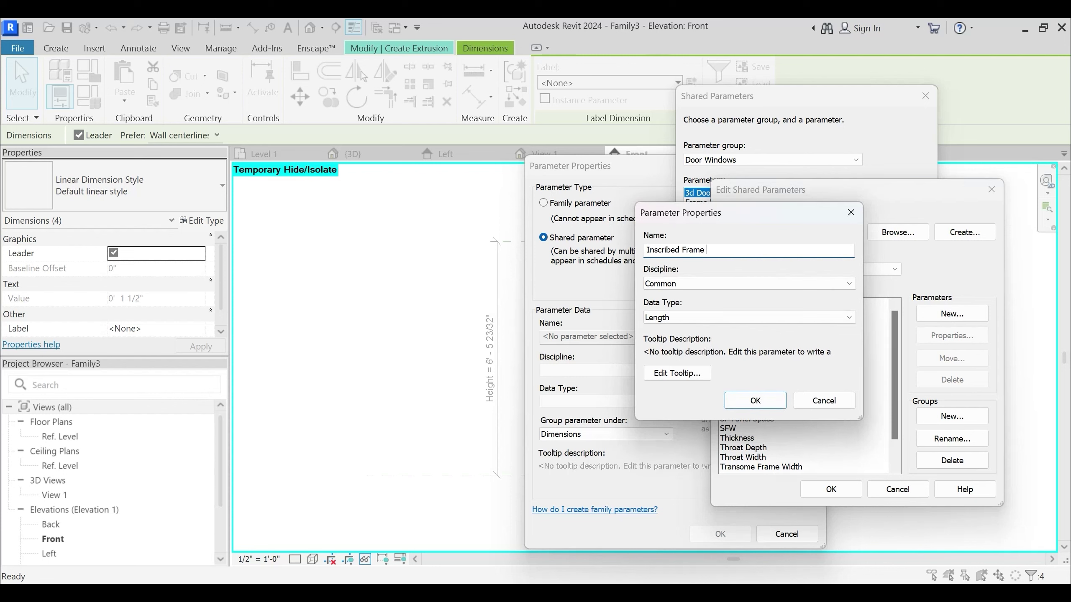
{"action": "type", "text": " Thickness"}
{"action": "key", "text": "Return"}
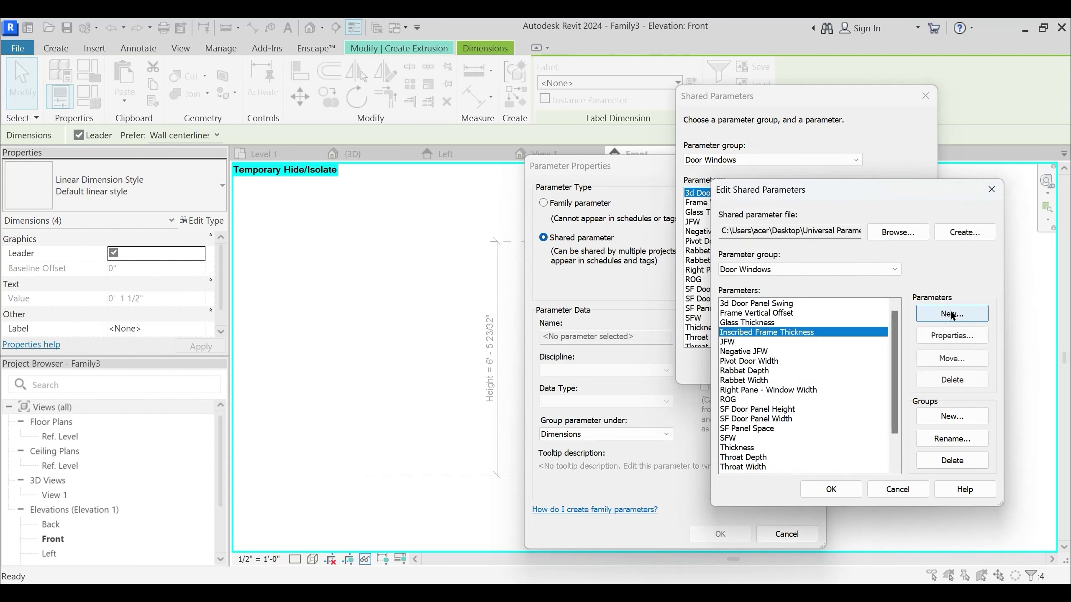
{"action": "left_click", "coordinate": [828, 489]}
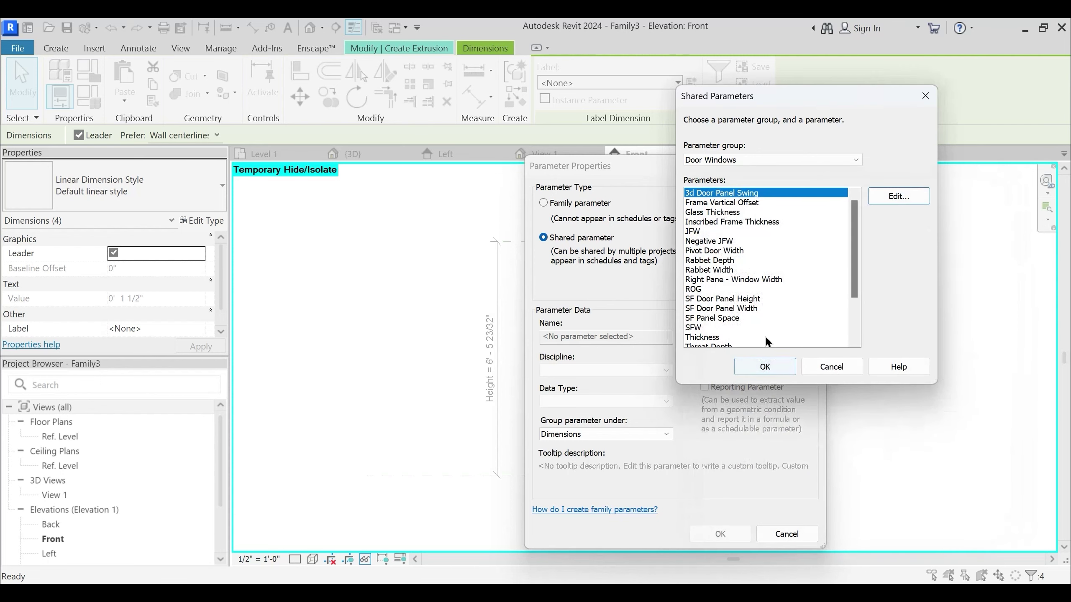
Label the four selected frame dimensions with the Inscribed Frame Thickness shared parameter as a type parameter
{"action": "left_click", "coordinate": [757, 238]}
{"action": "key", "text": "i"}
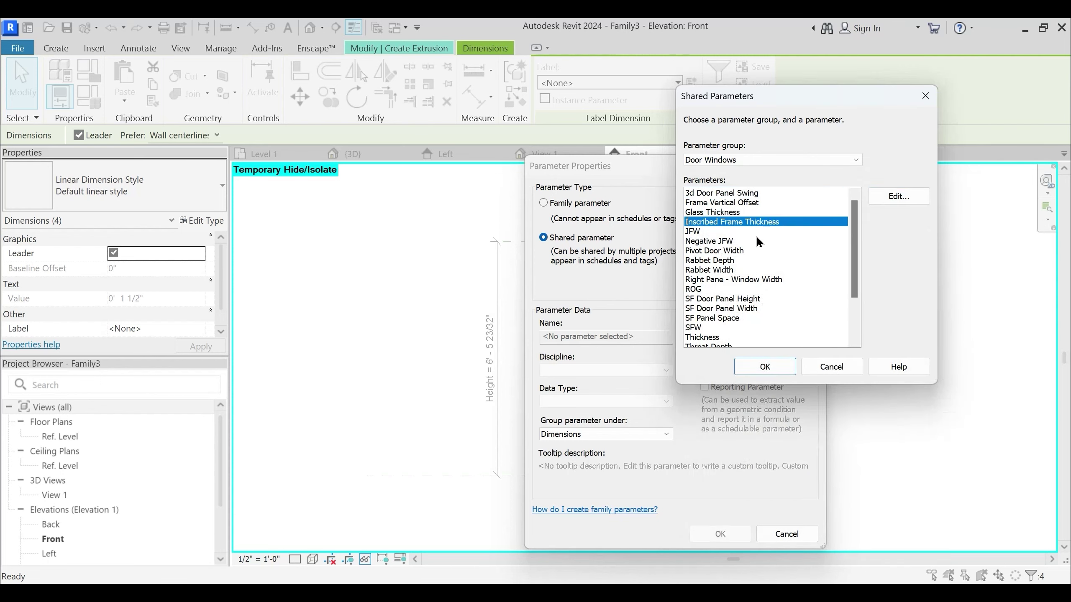
{"action": "left_click", "coordinate": [766, 366]}
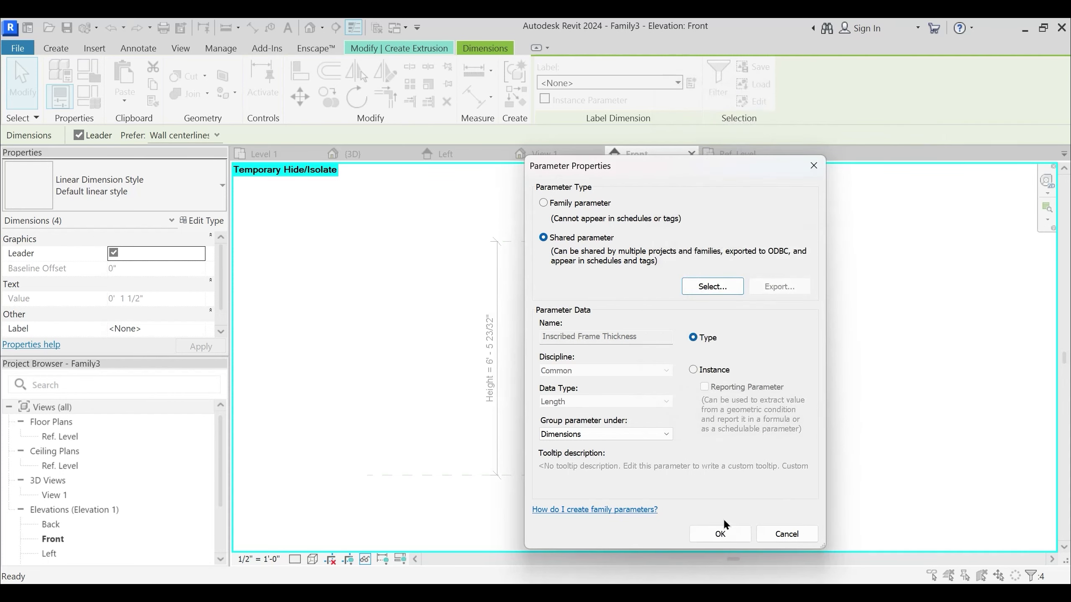
{"action": "left_click", "coordinate": [720, 535]}
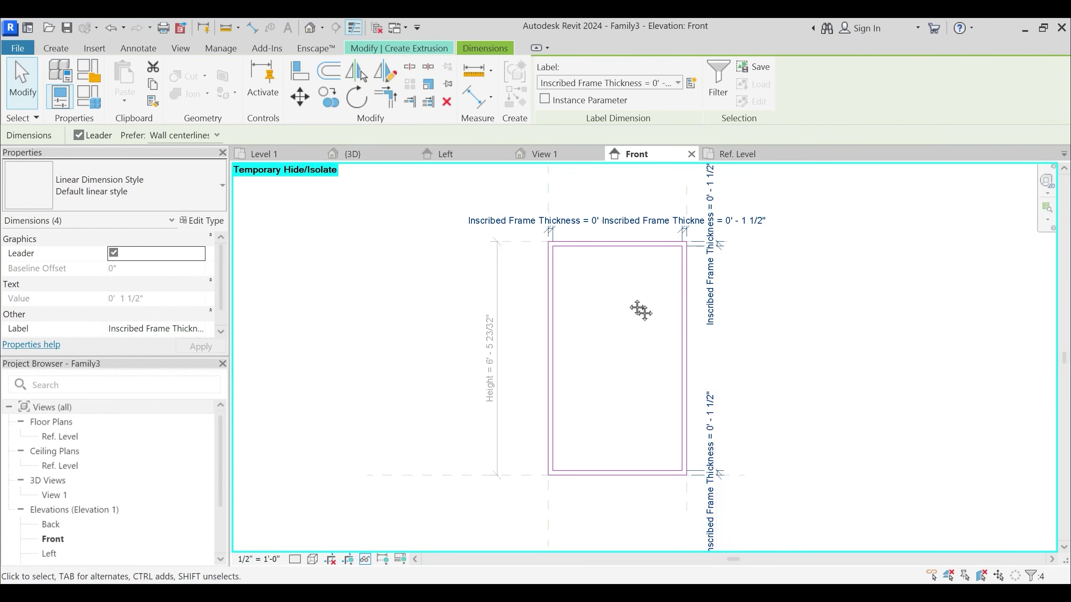
{"action": "middle_click_drag", "start_coordinate": [637, 307], "coordinate": [648, 310]}
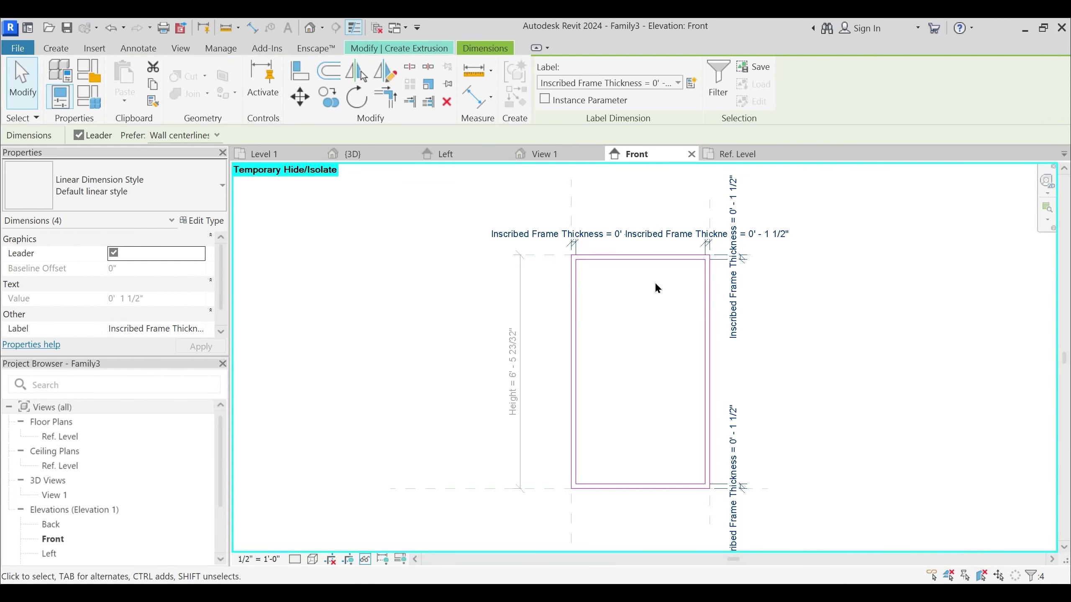
{"action": "left_click", "coordinate": [420, 281]}
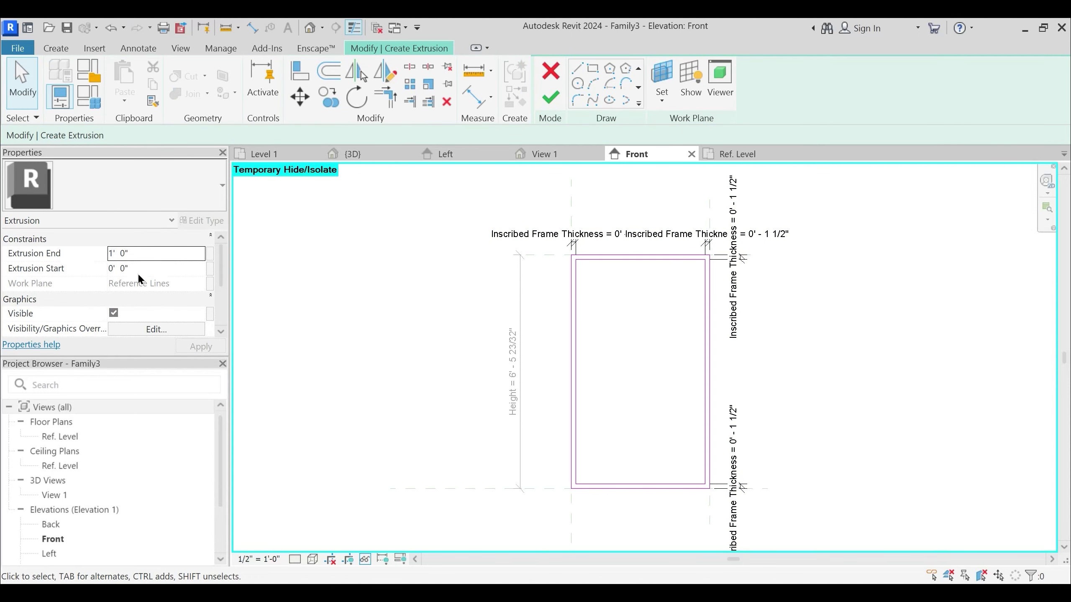
Associate the frame extrusion's Extrusion End with the Thickness family parameter
{"action": "left_click", "coordinate": [209, 253]}
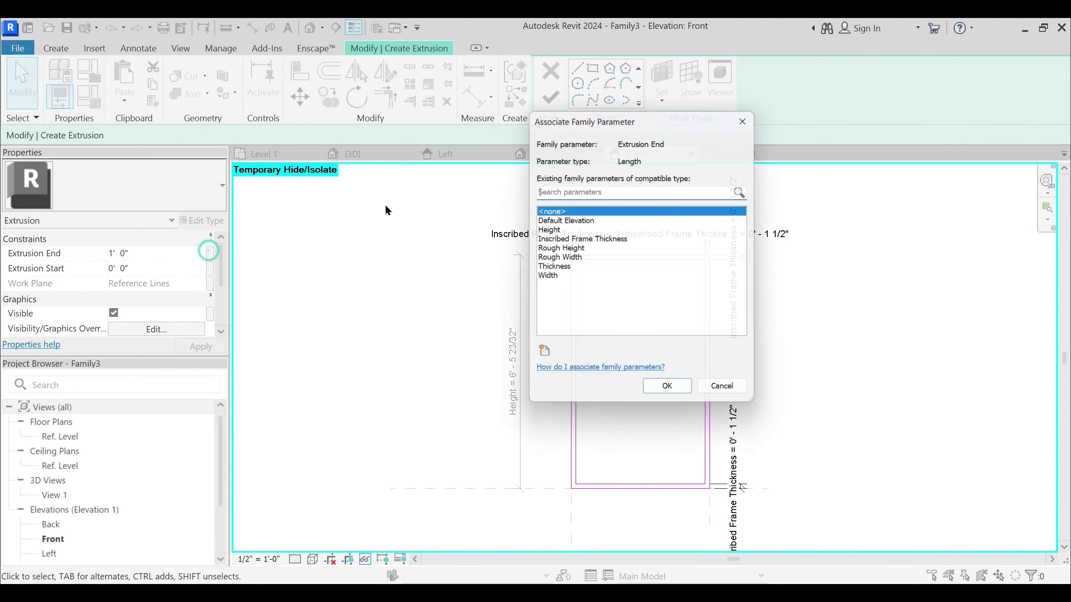
{"action": "left_click", "coordinate": [563, 268]}
{"action": "left_click", "coordinate": [665, 392]}
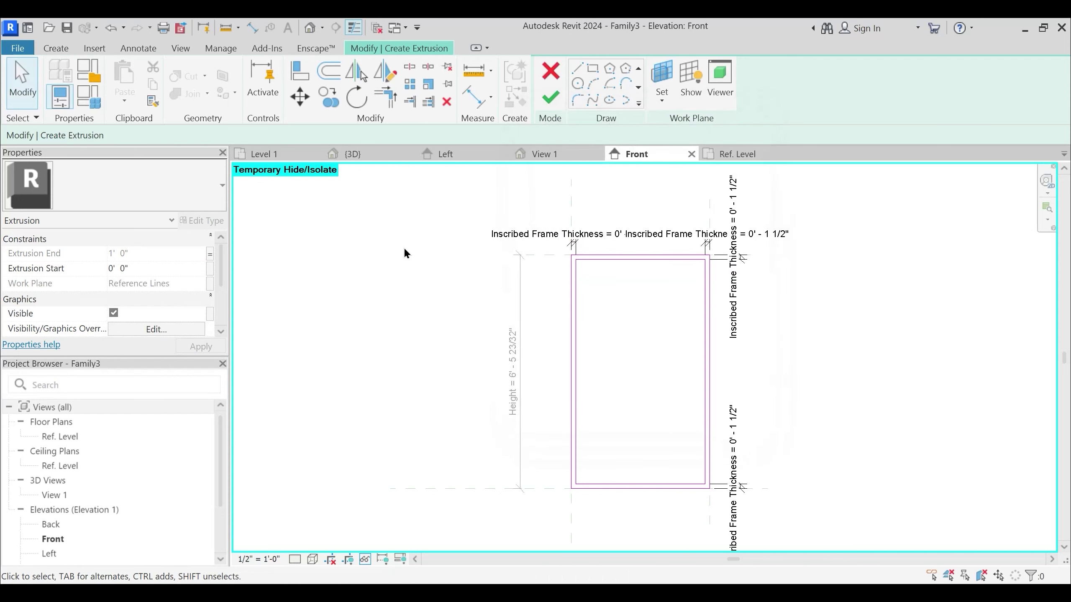
Set the Thickness family parameter to 2.5" and finish the frame extrusion sketch
{"action": "left_click", "coordinate": [89, 96]}
{"action": "left_click", "coordinate": [312, 291]}
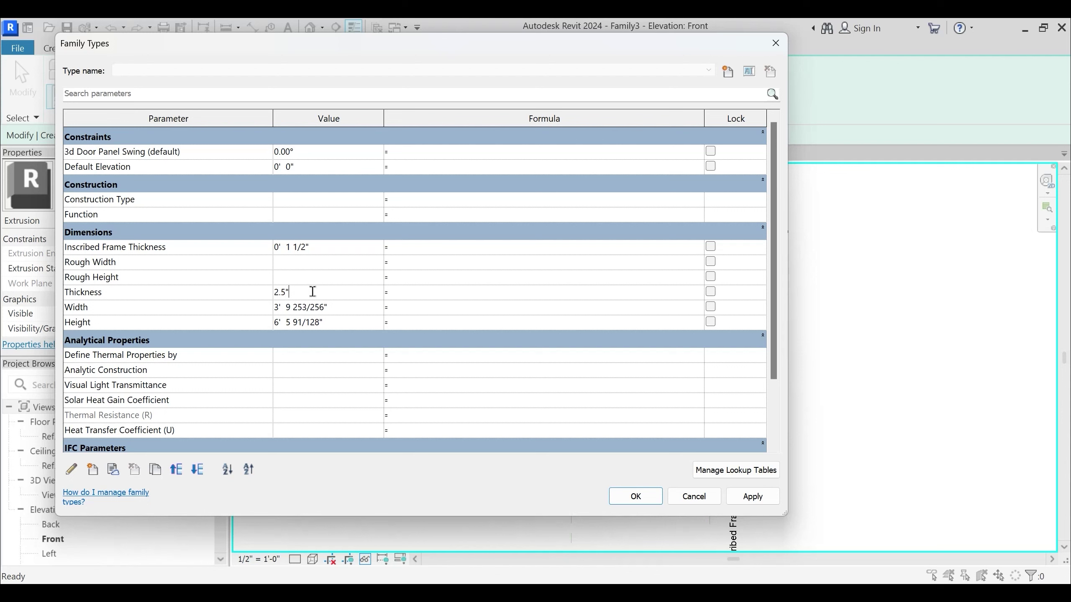
{"action": "key", "text": "Tab"}
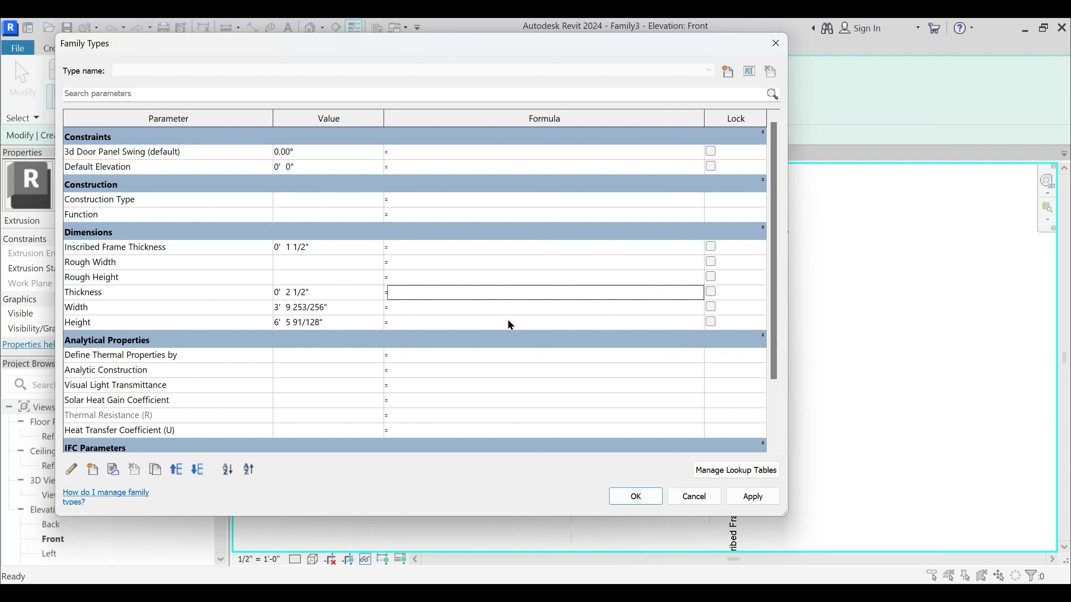
{"action": "left_click", "coordinate": [752, 497]}
{"action": "left_click", "coordinate": [636, 496]}
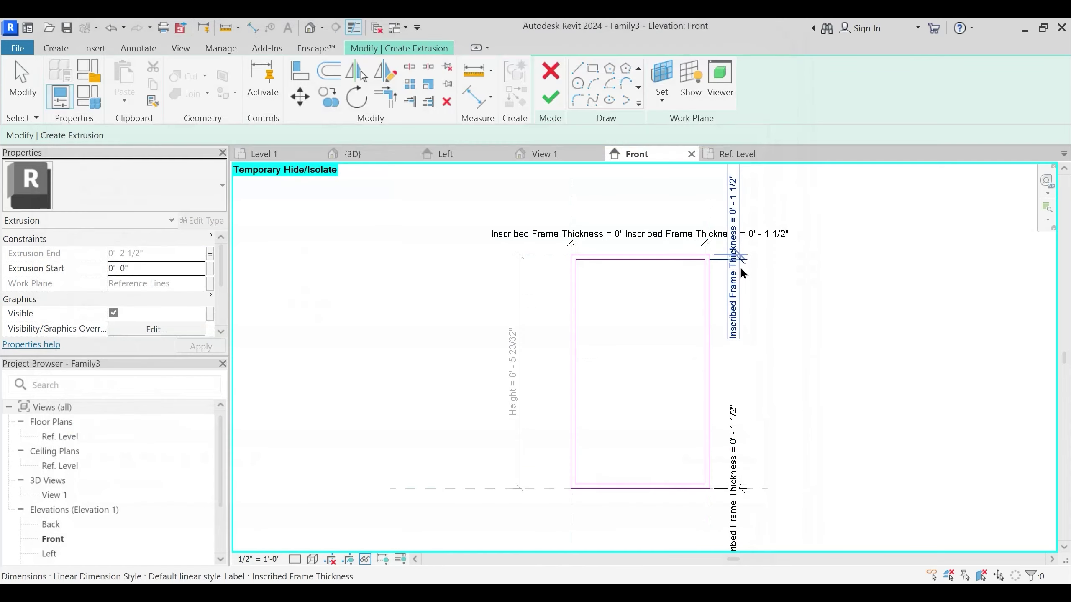
{"action": "left_click", "coordinate": [550, 98]}
{"action": "key", "text": "Escape"}
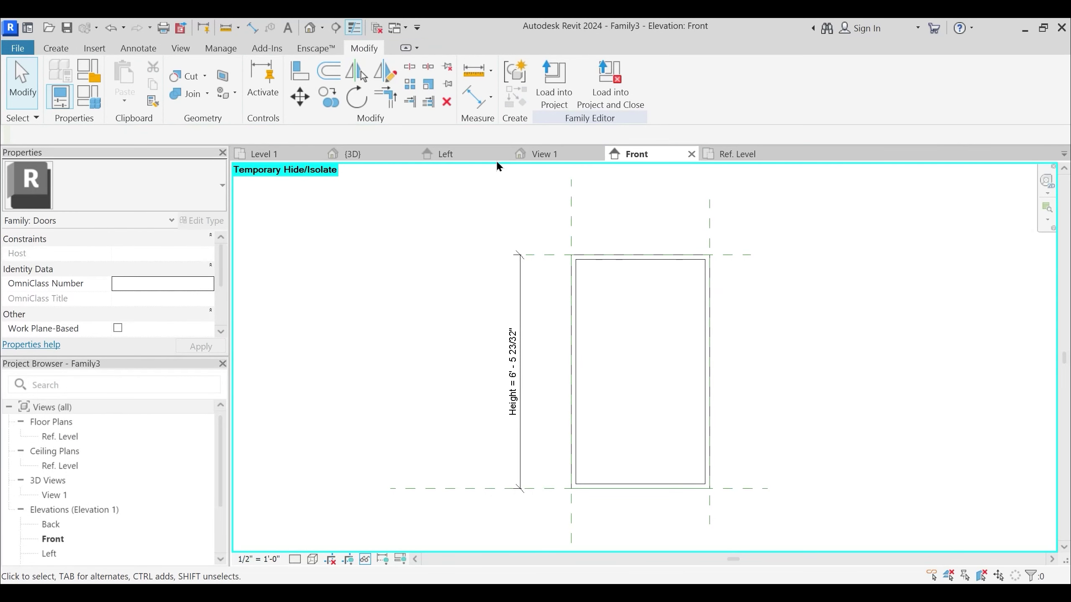
Close the Left view and display the panel frame in the 3D view View 1 with the Shaded visual style
{"action": "left_click", "coordinate": [378, 152]}
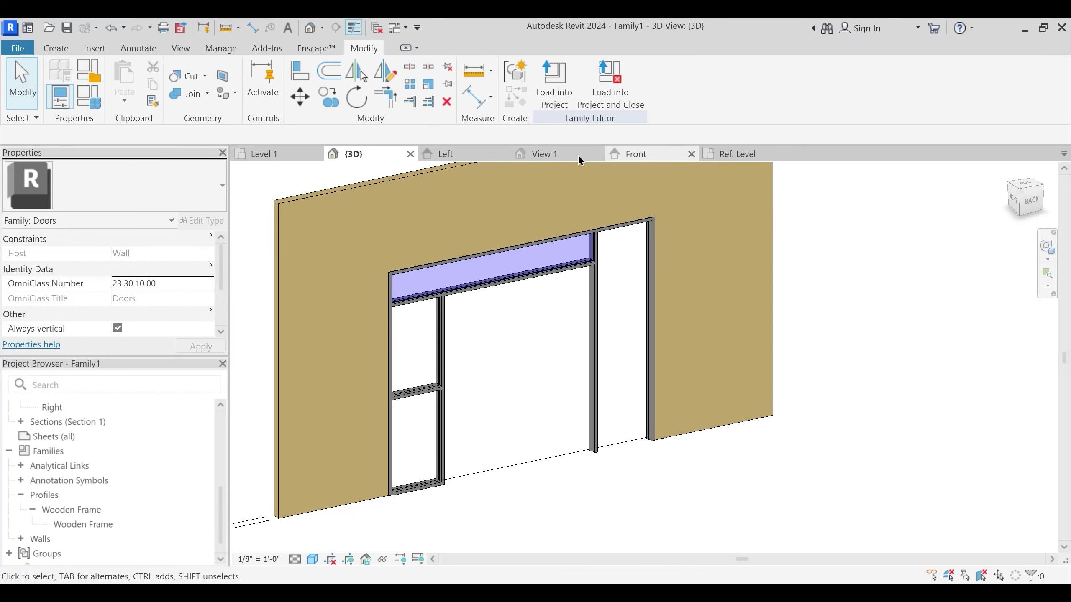
{"action": "left_click", "coordinate": [503, 155]}
{"action": "left_click", "coordinate": [483, 154]}
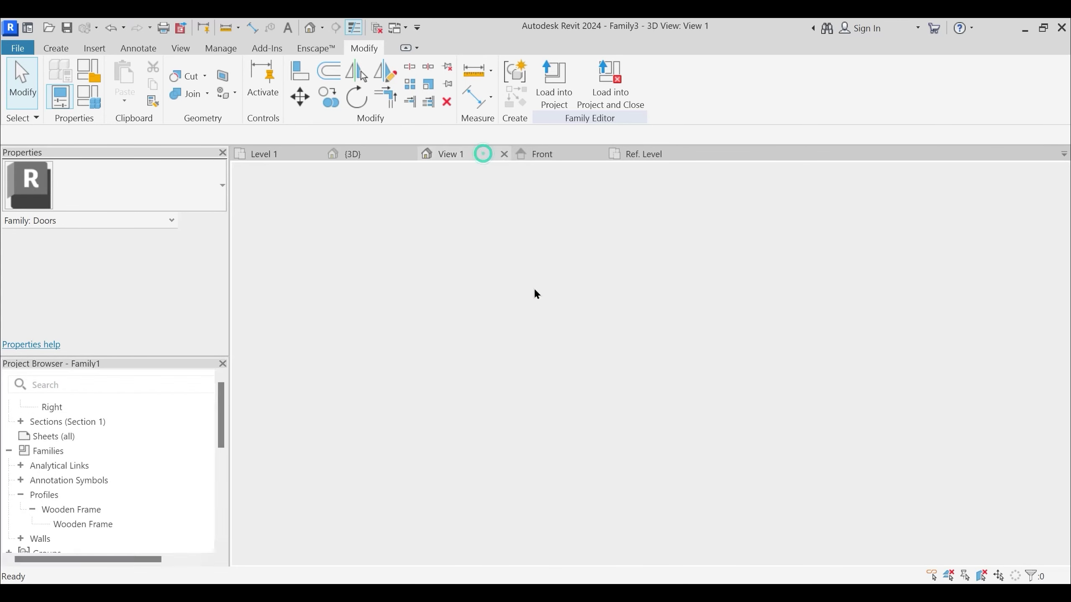
{"action": "mouse_move", "coordinate": [592, 414]}
{"action": "middle_mouse_down", "text": "shift"}
{"action": "mouse_move", "coordinate": [638, 441]}
{"action": "mouse_move", "coordinate": [598, 353]}
{"action": "middle_mouse_up", "text": "shift"}
{"action": "scroll", "coordinate": [638, 441], "scroll_direction": "down", "scroll_amount": 3}
{"action": "key", "text": "s"}
{"action": "key", "text": "d"}
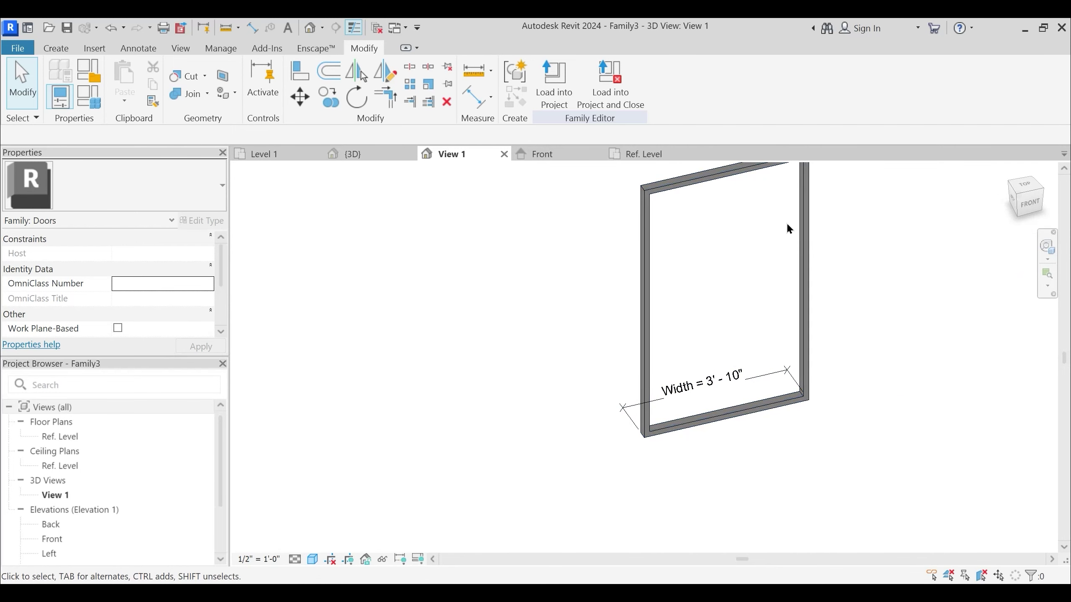
{"action": "middle_click_drag", "start_coordinate": [785, 230], "coordinate": [769, 247], "text": "shift"}
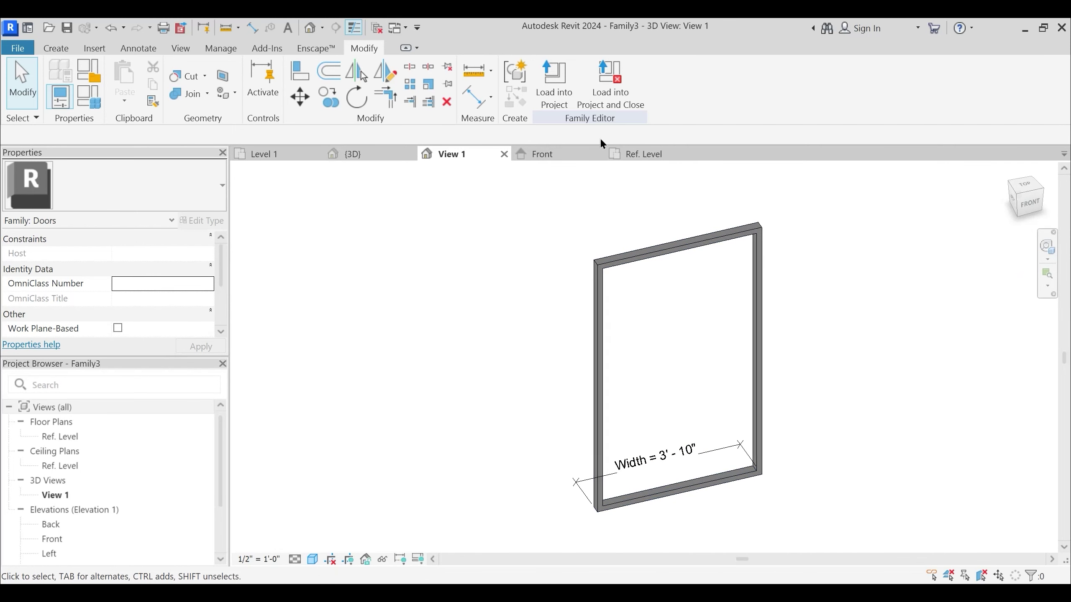
In the Ref. Level floor plan, set the 3d Door Panel Swing angle to 45°
{"action": "left_click", "coordinate": [641, 154]}
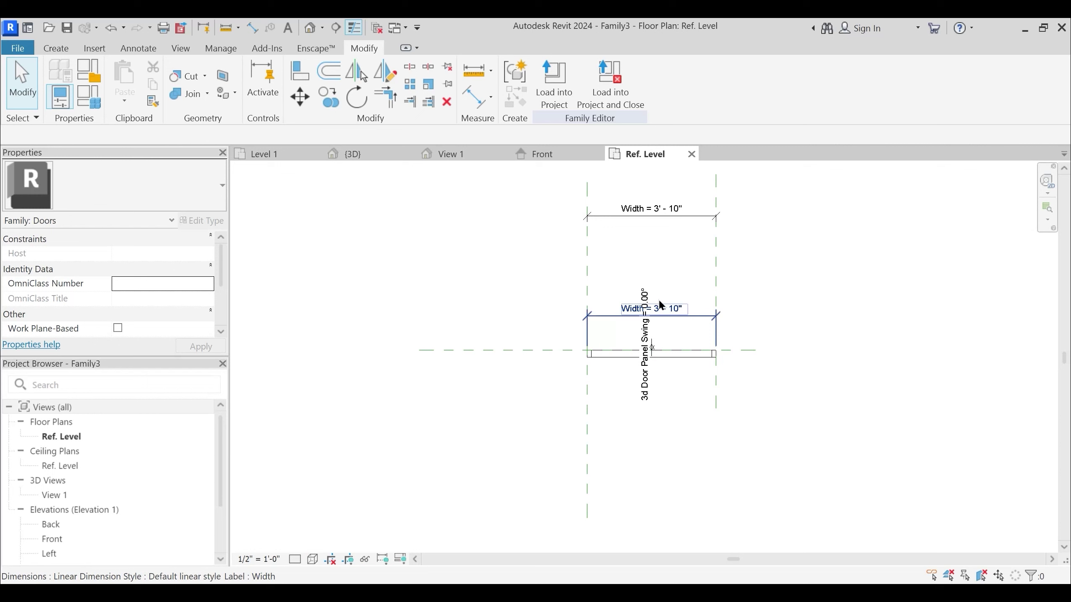
{"action": "double_click", "coordinate": [647, 333]}
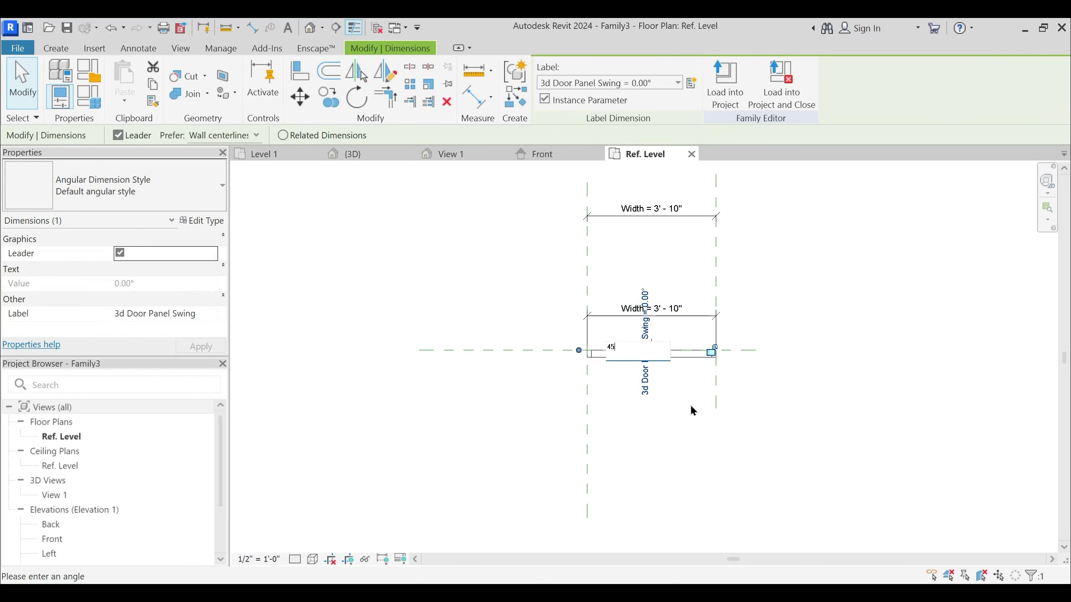
{"action": "key", "text": "Return"}
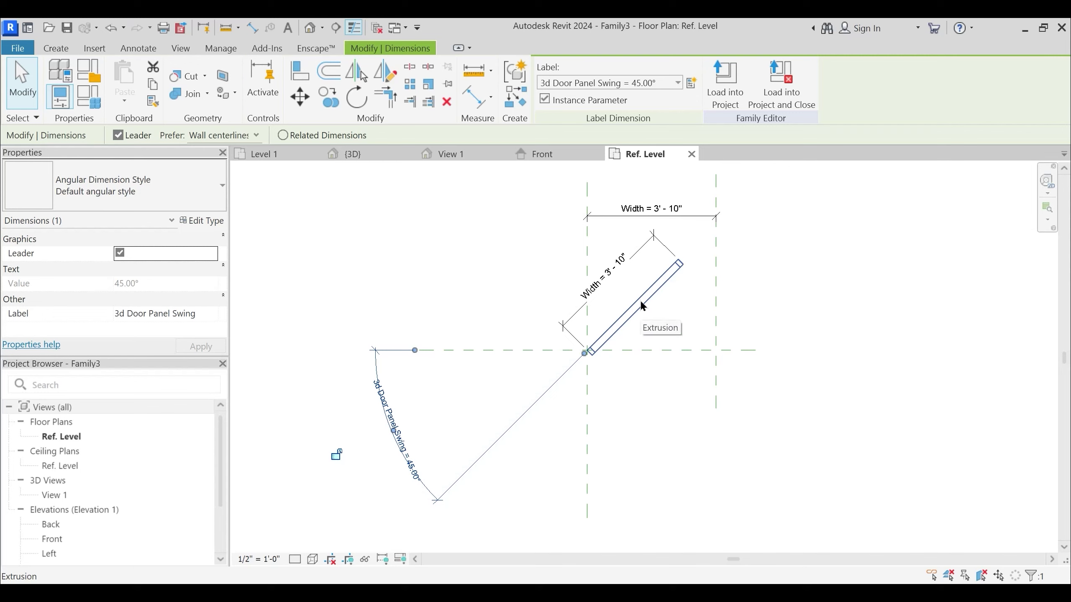
{"action": "scroll", "coordinate": [653, 298], "scroll_direction": "up", "scroll_amount": 2}
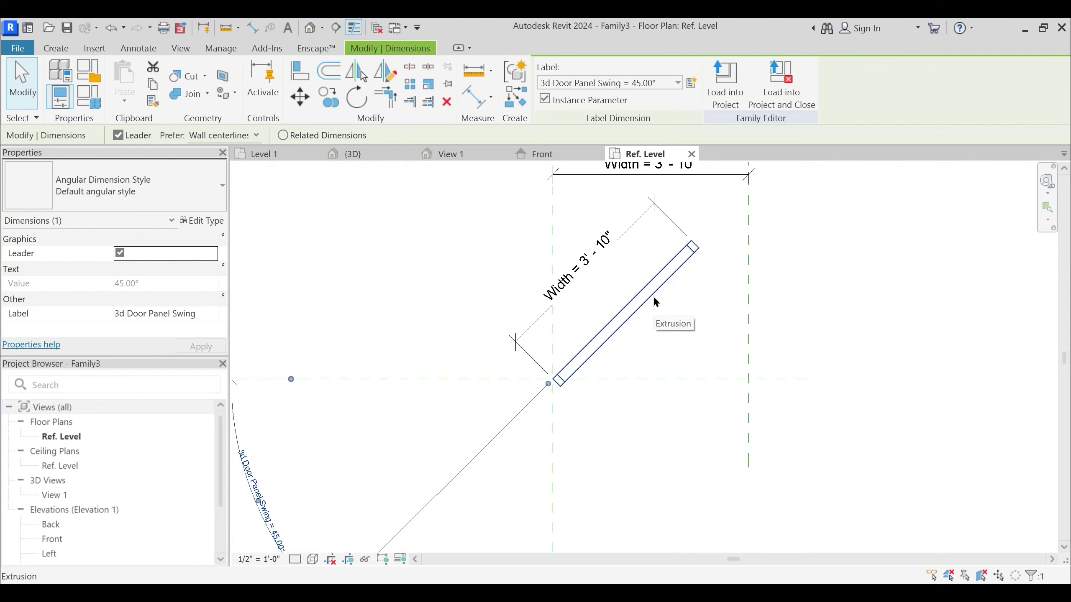
{"action": "left_click", "coordinate": [642, 297]}
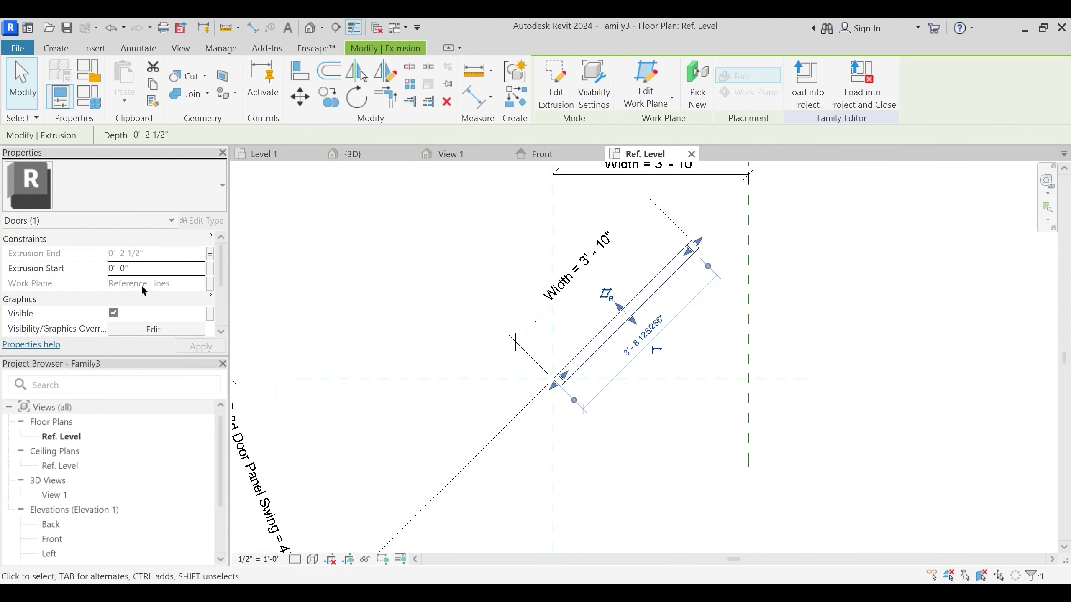
{"action": "left_click", "coordinate": [680, 324]}
{"action": "left_click", "coordinate": [631, 309]}
{"action": "left_click", "coordinate": [666, 310]}
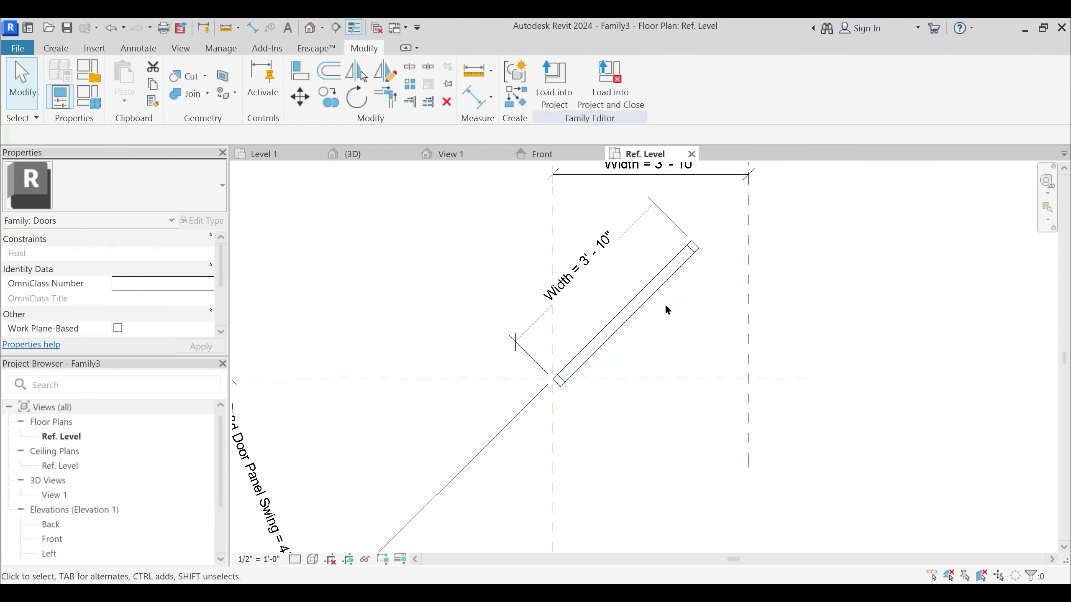
Set the Width dimension between the vertical reference planes to 5' to test how the angled door panel flexes
{"action": "scroll", "coordinate": [667, 310], "scroll_direction": "down", "scroll_amount": 3}
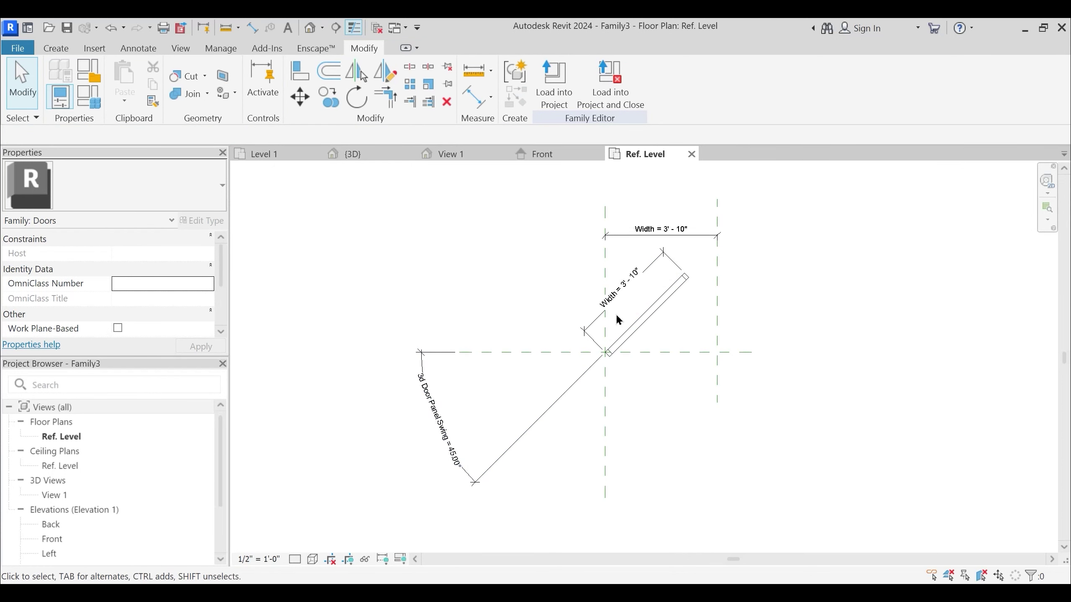
{"action": "left_click", "coordinate": [718, 387]}
{"action": "left_click", "coordinate": [666, 219]}
{"action": "type", "text": "5"}
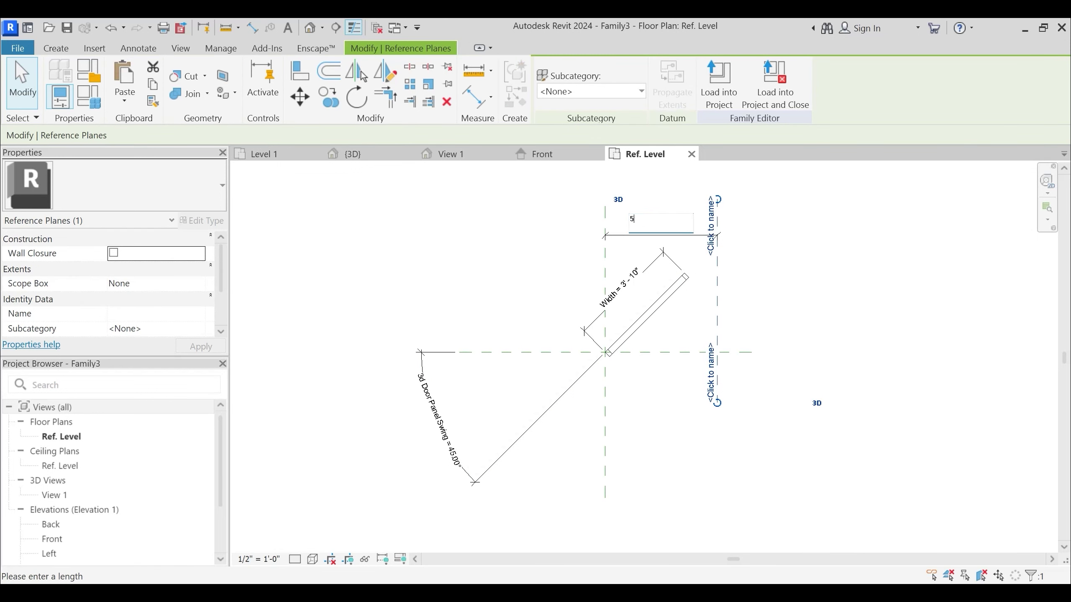
{"action": "key", "text": "Return"}
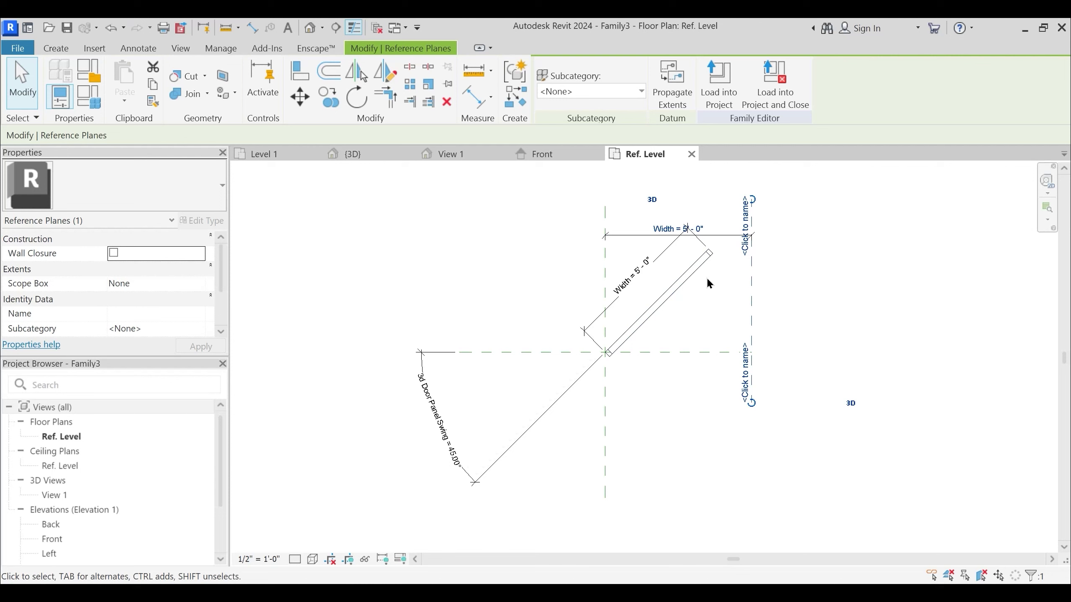
{"action": "left_click", "coordinate": [688, 328]}
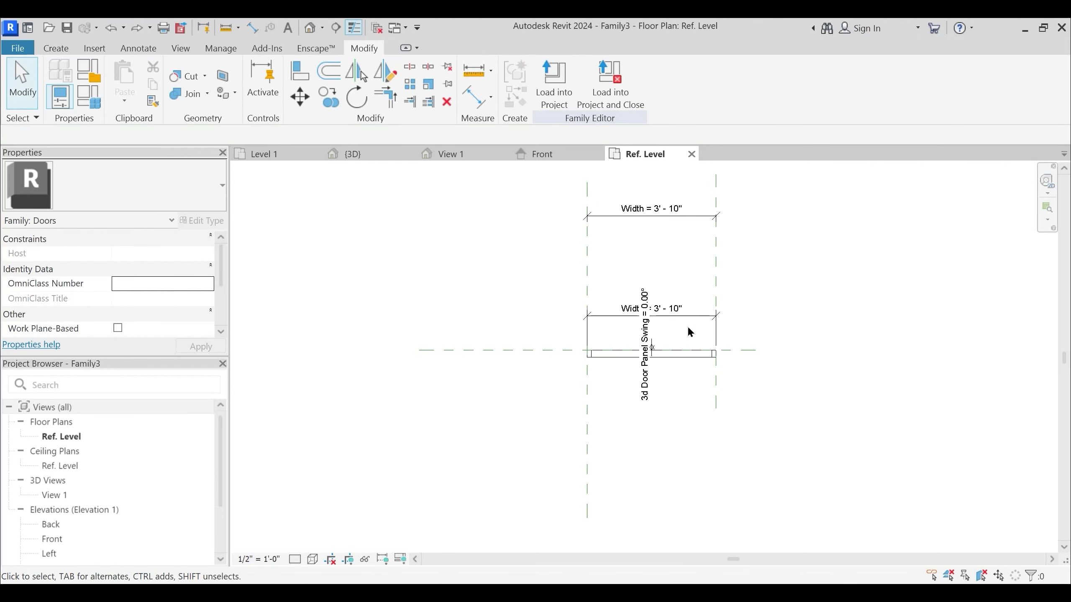
Set the work plane to the door panel's reference line plane and go to the Front elevation
{"action": "scroll", "coordinate": [626, 370], "scroll_direction": "up", "scroll_amount": 2}
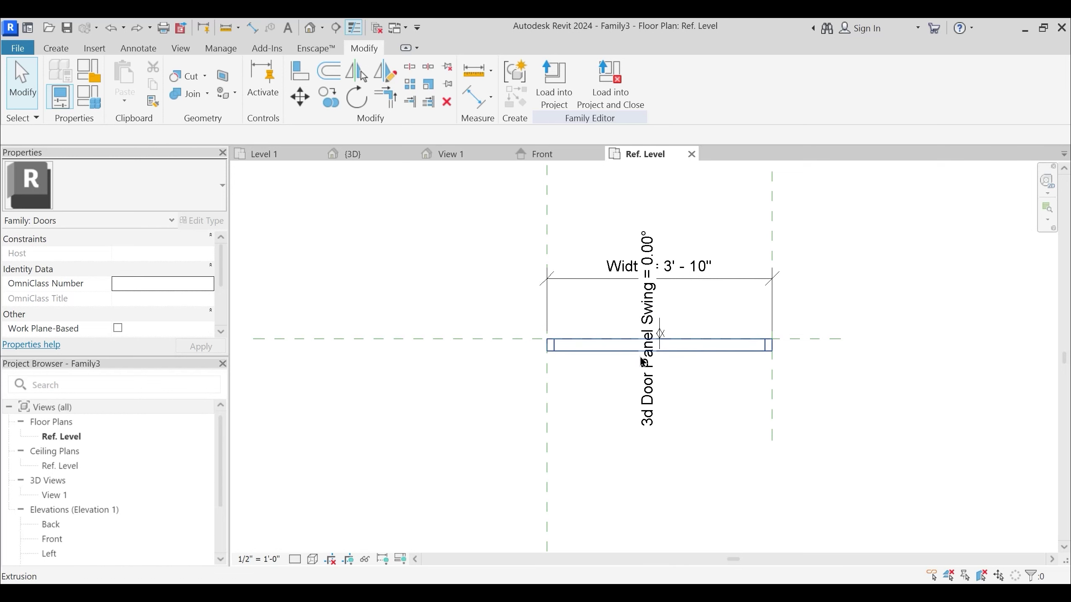
{"action": "left_click", "coordinate": [63, 52]}
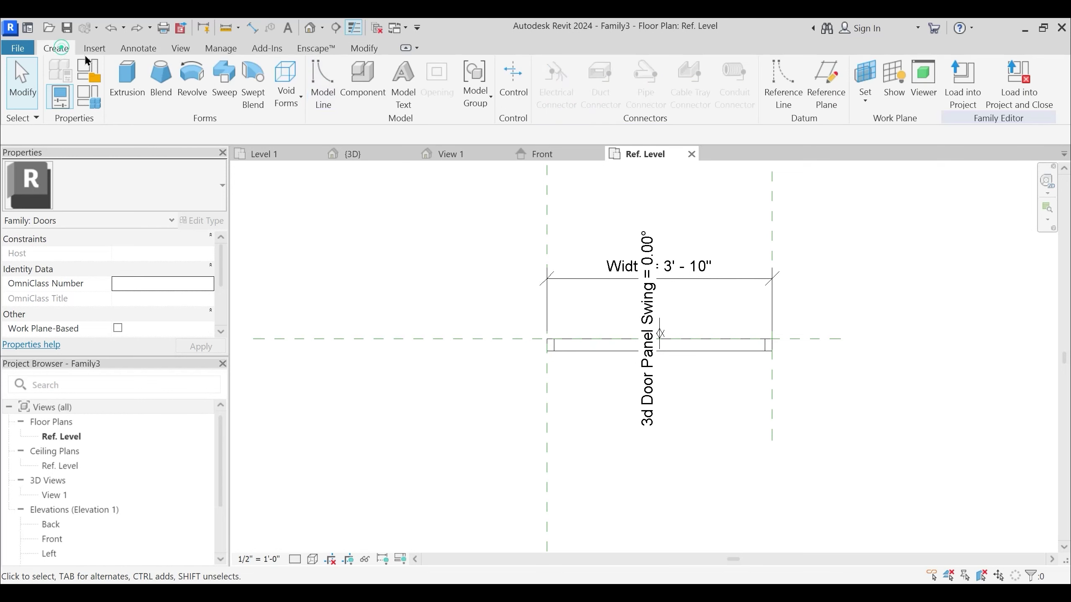
{"action": "left_click", "coordinate": [865, 100]}
{"action": "left_click", "coordinate": [886, 156]}
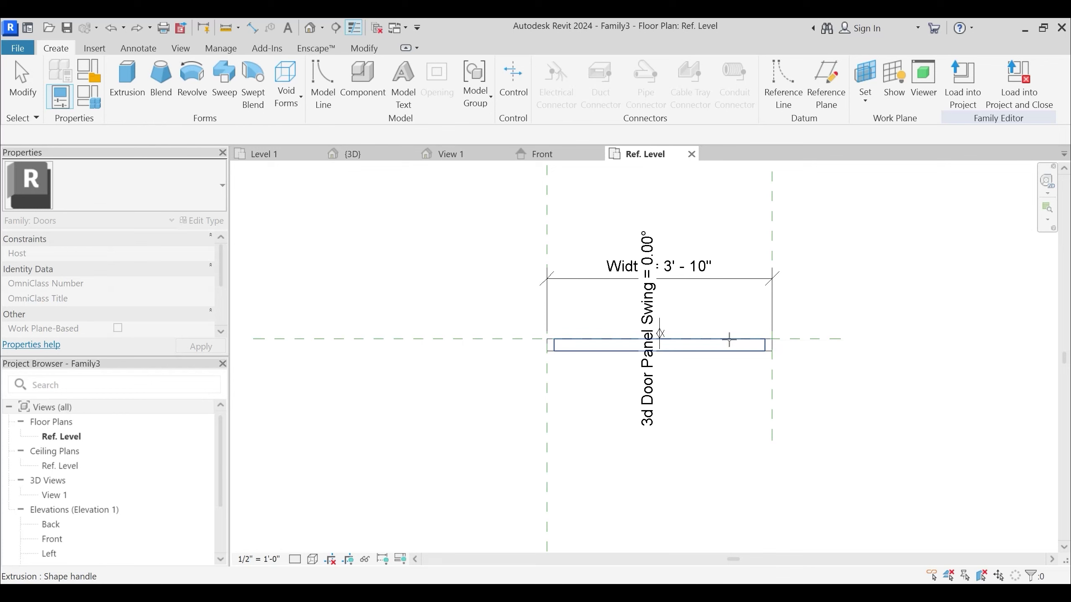
{"action": "key", "text": "Tab"}
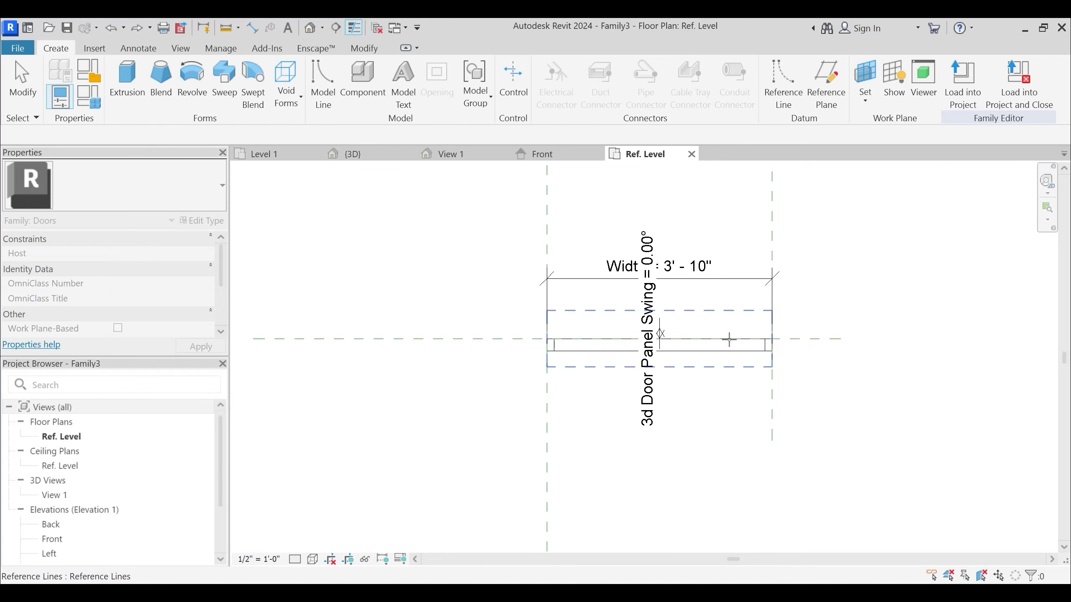
{"action": "double_click", "coordinate": [729, 339]}
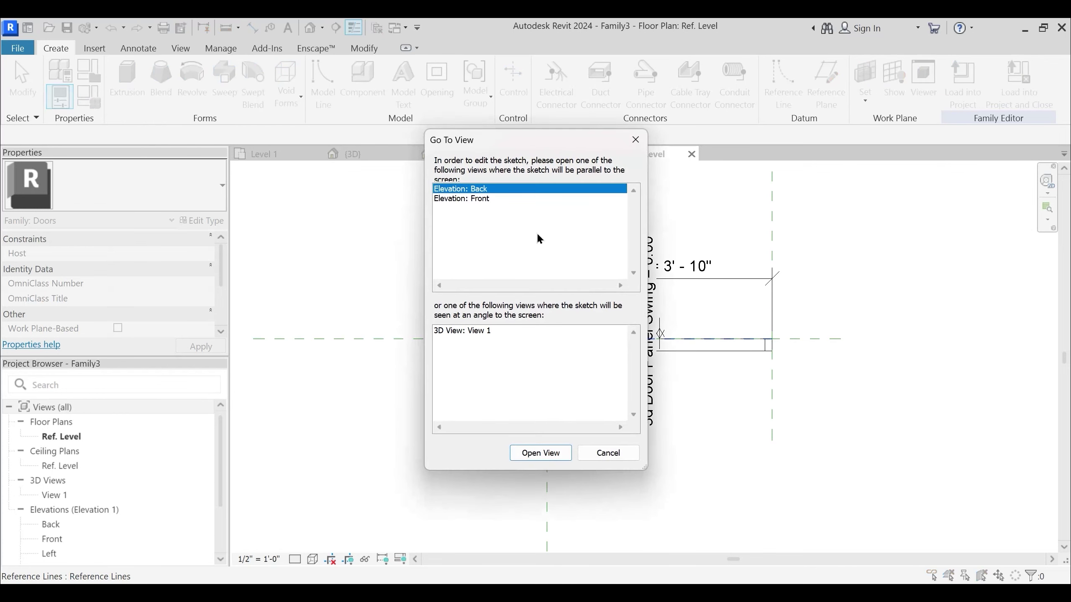
{"action": "double_click", "coordinate": [485, 199]}
{"action": "mouse_move", "coordinate": [627, 370]}
{"action": "middle_mouse_down"}
{"action": "mouse_move", "coordinate": [643, 316]}
{"action": "mouse_move", "coordinate": [623, 357]}
{"action": "middle_mouse_up"}
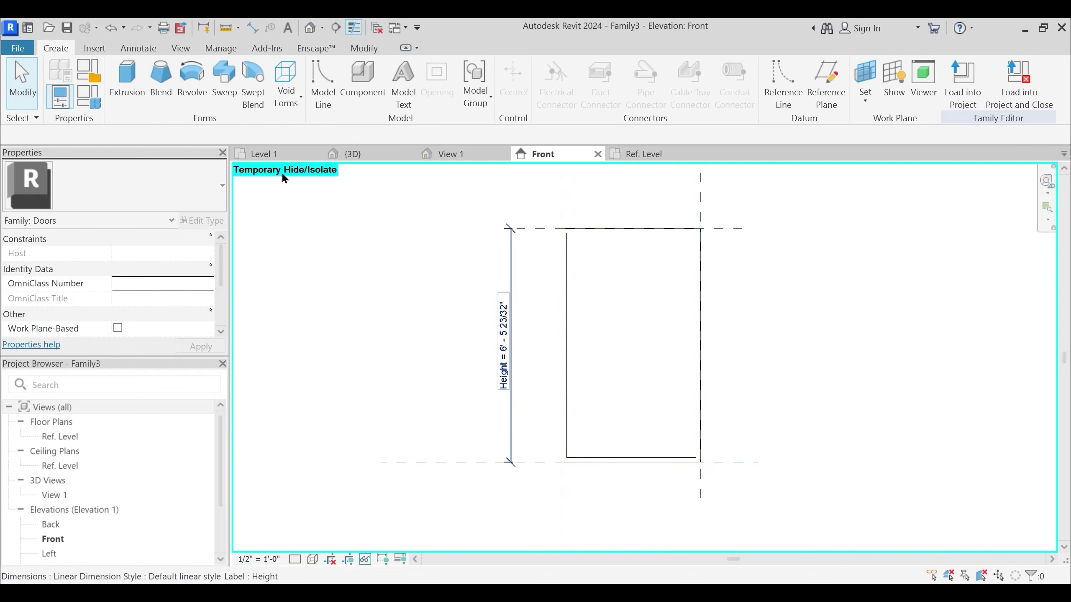
Start an extrusion, sketch a rectangle along the panel frame's inner opening and lock all four sides to its edges
{"action": "left_click", "coordinate": [127, 80]}
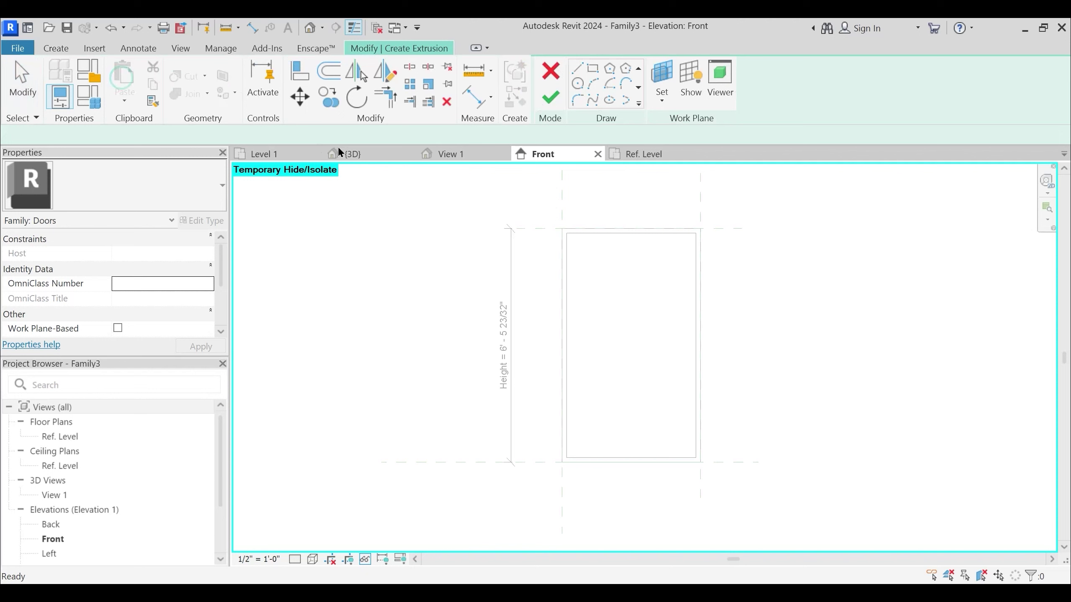
{"action": "left_click", "coordinate": [593, 68]}
{"action": "left_click", "coordinate": [567, 233]}
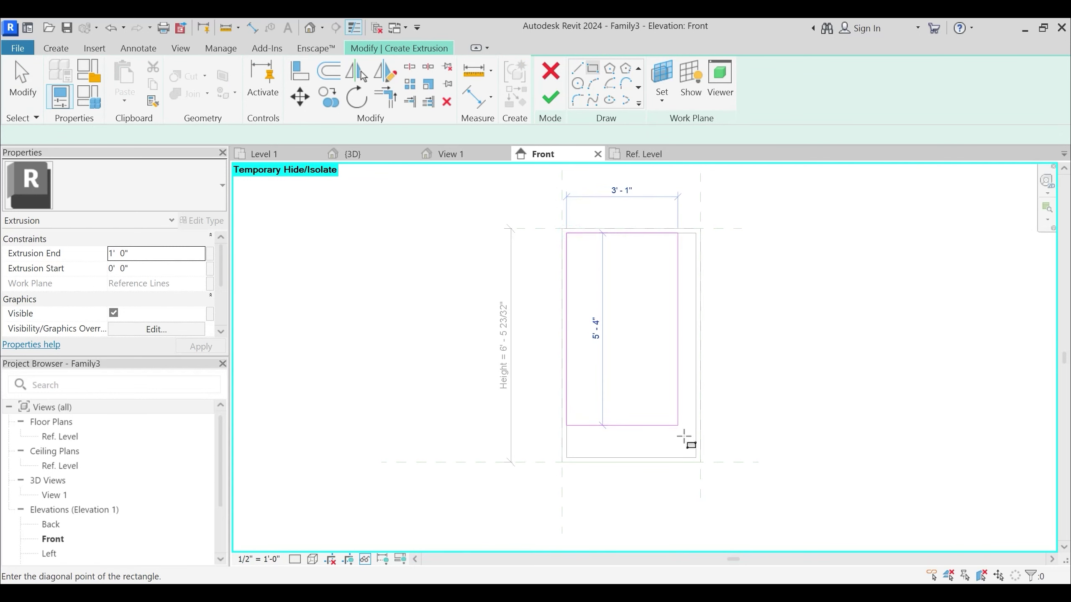
{"action": "left_click", "coordinate": [696, 458]}
{"action": "left_click", "coordinate": [643, 446]}
{"action": "left_click", "coordinate": [683, 334]}
{"action": "left_click", "coordinate": [619, 247]}
{"action": "left_click", "coordinate": [579, 358]}
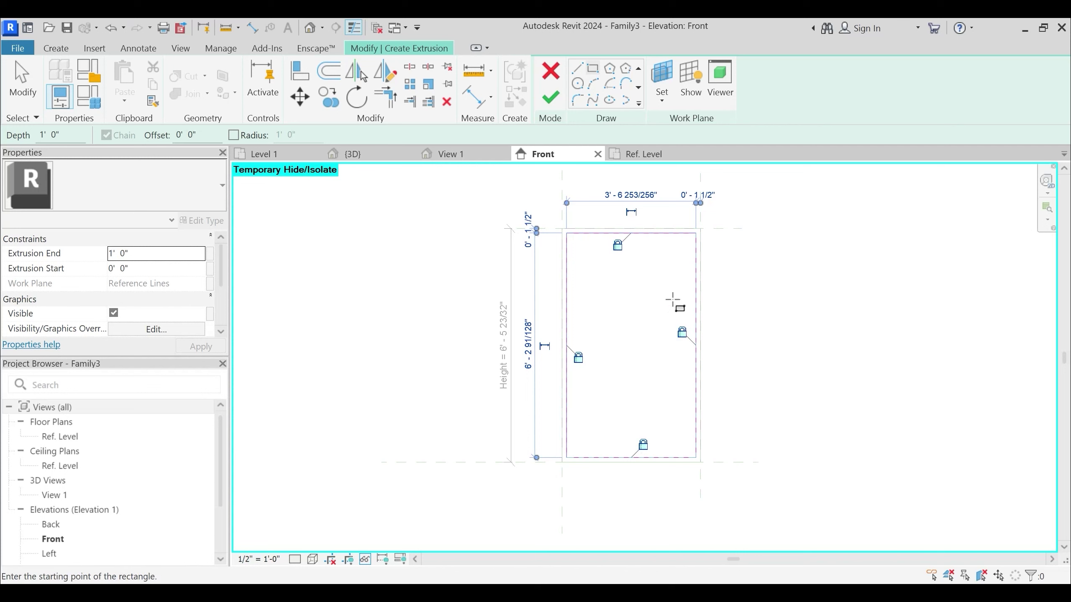
Sketch a second rectangle inside the first one, using an offset of -3 inches from the same corners
{"action": "left_click", "coordinate": [592, 69]}
{"action": "left_click_drag", "start_coordinate": [201, 136], "coordinate": [159, 140]}
{"action": "type", "text": "-3"}
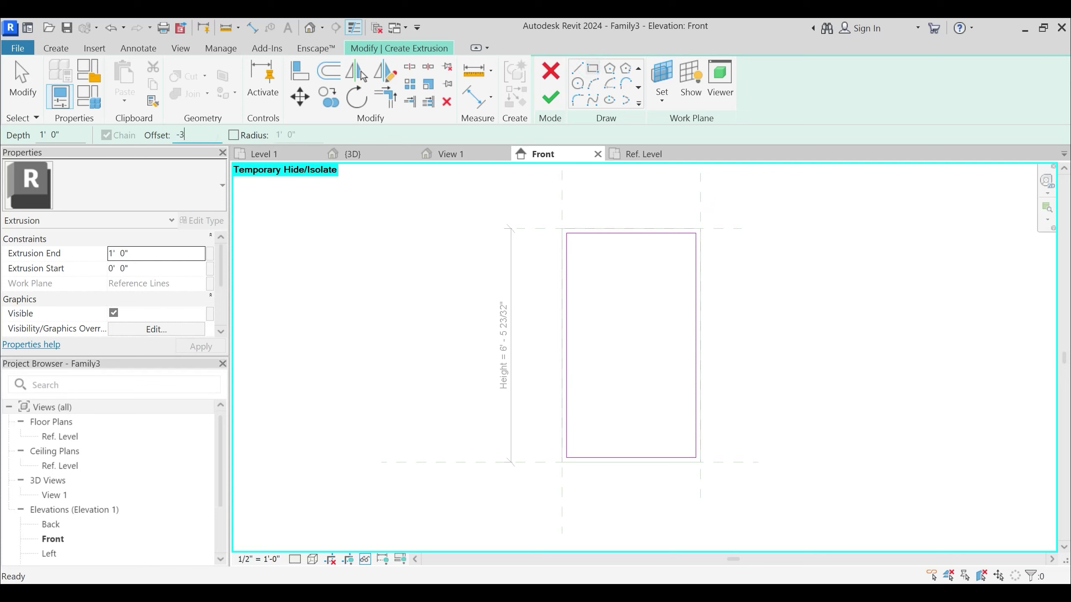
{"action": "left_click", "coordinate": [567, 234]}
{"action": "left_click", "coordinate": [696, 457]}
{"action": "key", "text": "Escape"}
{"action": "middle_click_drag", "start_coordinate": [566, 271], "coordinate": [541, 301]}
{"action": "key", "text": "Escape"}
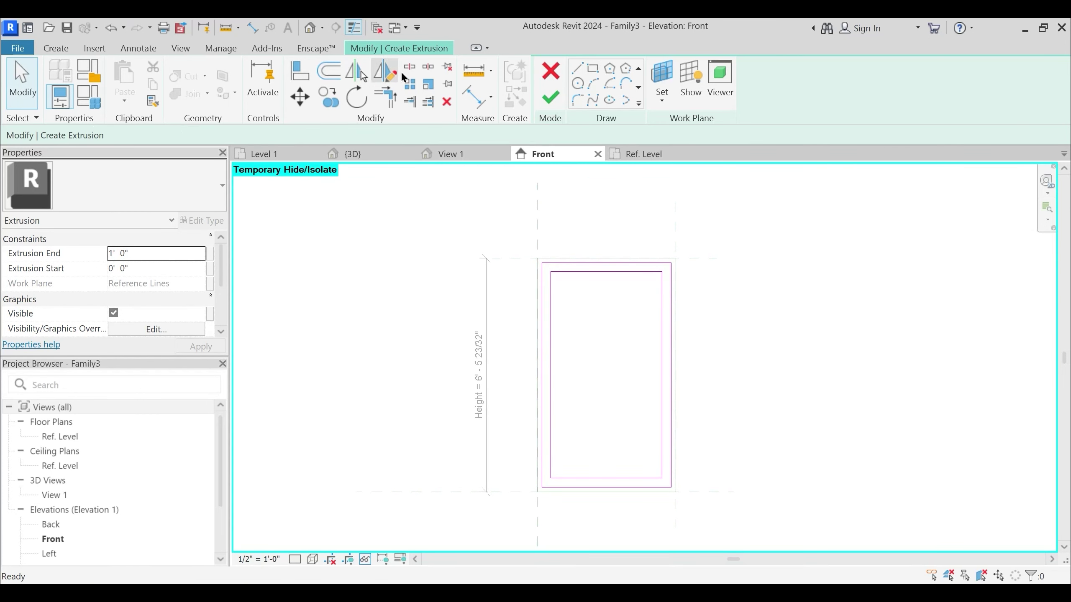
Dimension the gaps between the outer and inner sketch rectangles on the left and right sides, above the frame
{"action": "left_click", "coordinate": [474, 96]}
{"action": "scroll", "coordinate": [560, 279], "scroll_direction": "up", "scroll_amount": 5}
{"action": "left_click", "coordinate": [544, 291]}
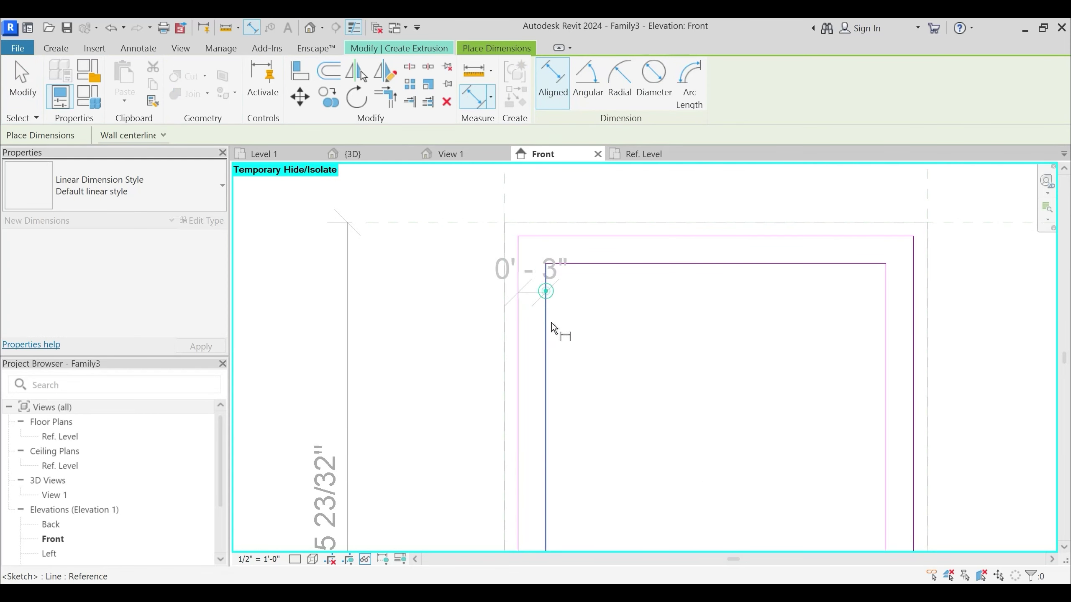
{"action": "scroll", "coordinate": [548, 279], "scroll_direction": "down", "scroll_amount": 2}
{"action": "left_click", "coordinate": [567, 234]}
{"action": "left_click", "coordinate": [762, 320]}
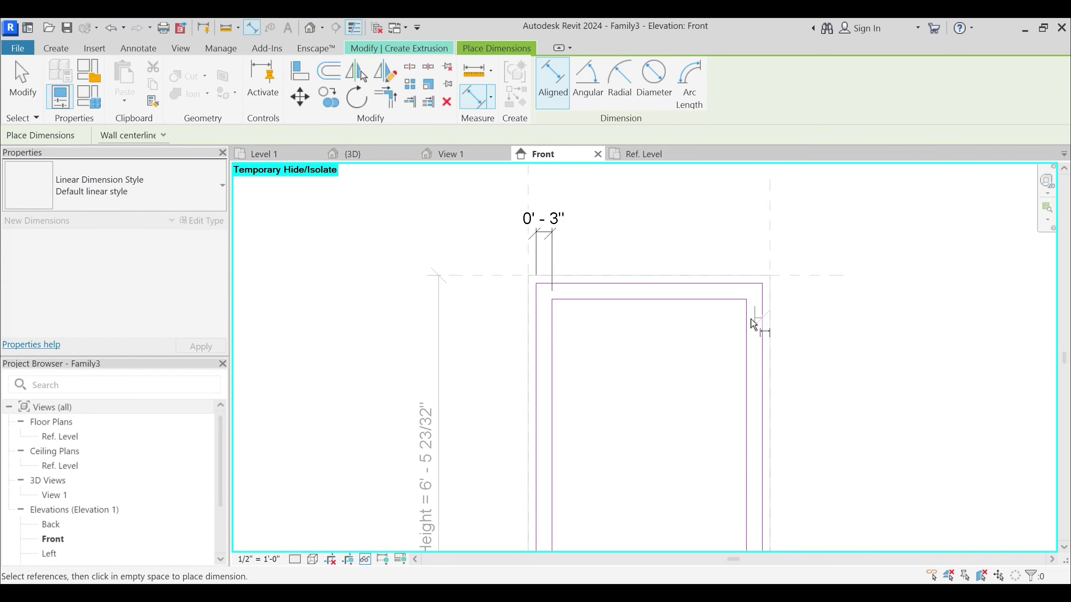
{"action": "left_click", "coordinate": [746, 303]}
{"action": "left_click", "coordinate": [730, 233]}
Dimension the gaps between the two sketch rectangles at the upper and lower edges, beside the frame
{"action": "left_click", "coordinate": [732, 286]}
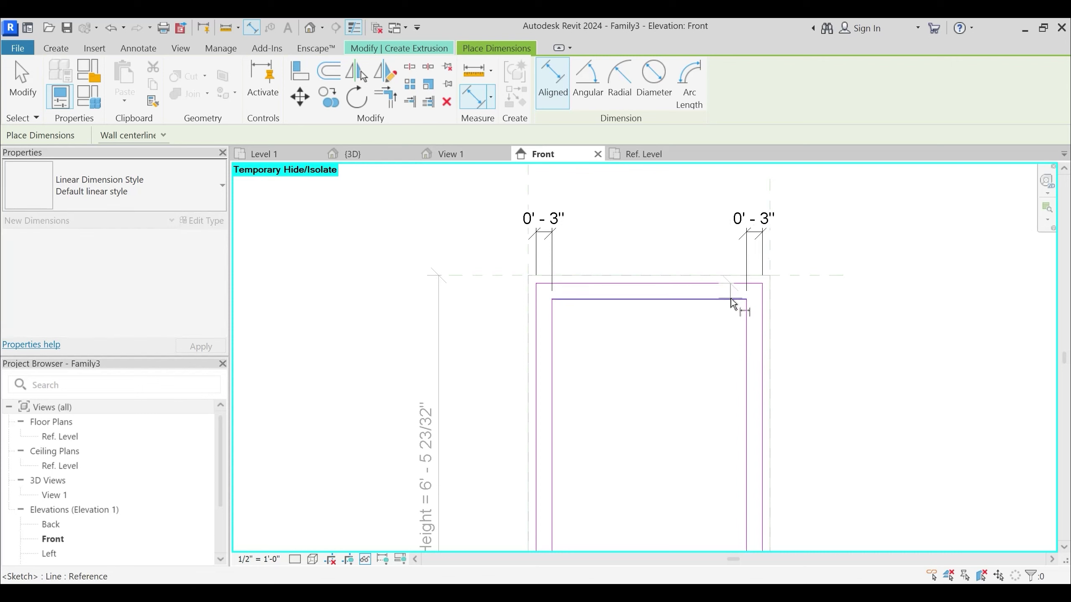
{"action": "left_click", "coordinate": [729, 299]}
{"action": "left_click", "coordinate": [825, 310]}
{"action": "middle_click_drag", "start_coordinate": [813, 485], "coordinate": [732, 259]}
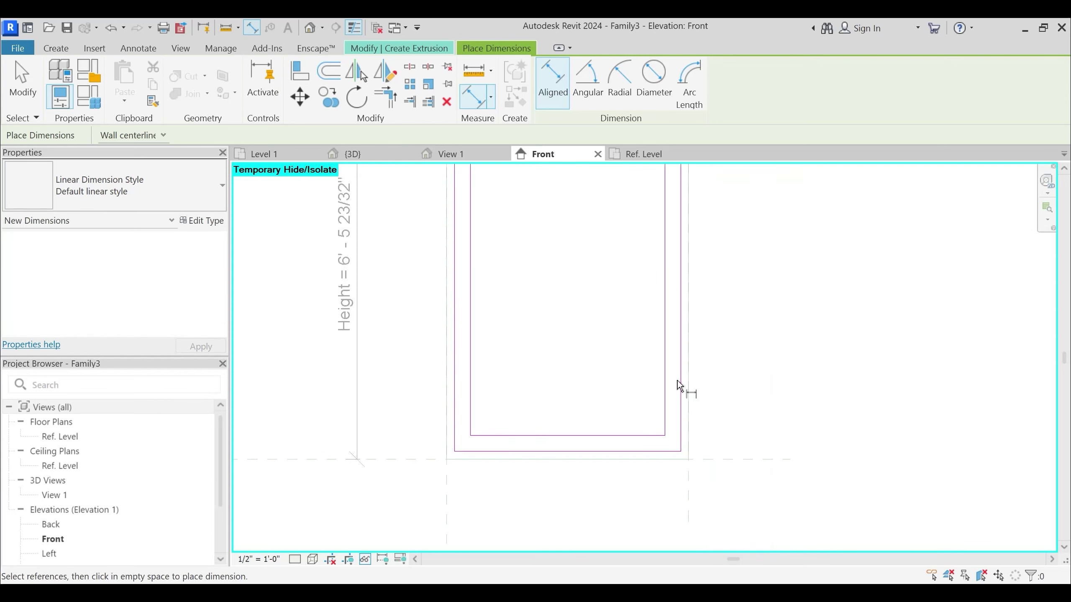
{"action": "left_click", "coordinate": [657, 451]}
{"action": "left_click", "coordinate": [656, 436]}
{"action": "scroll", "coordinate": [650, 429], "scroll_direction": "down", "scroll_amount": 2}
{"action": "left_click", "coordinate": [703, 428]}
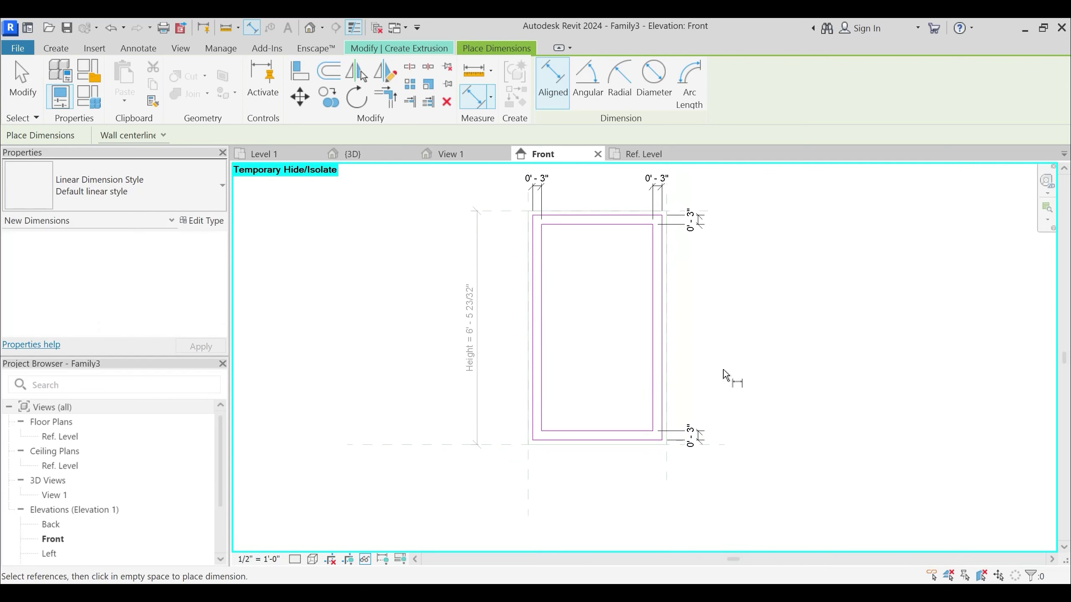
{"action": "key", "text": "Escape"}
{"action": "key", "text": "Escape"}
{"action": "middle_click_drag", "start_coordinate": [723, 370], "coordinate": [736, 438]}
Create a shared Length parameter named Frame Bottom Height in the Door Windows group, starting from the lower gap dimension's label
{"action": "left_click", "coordinate": [709, 276]}
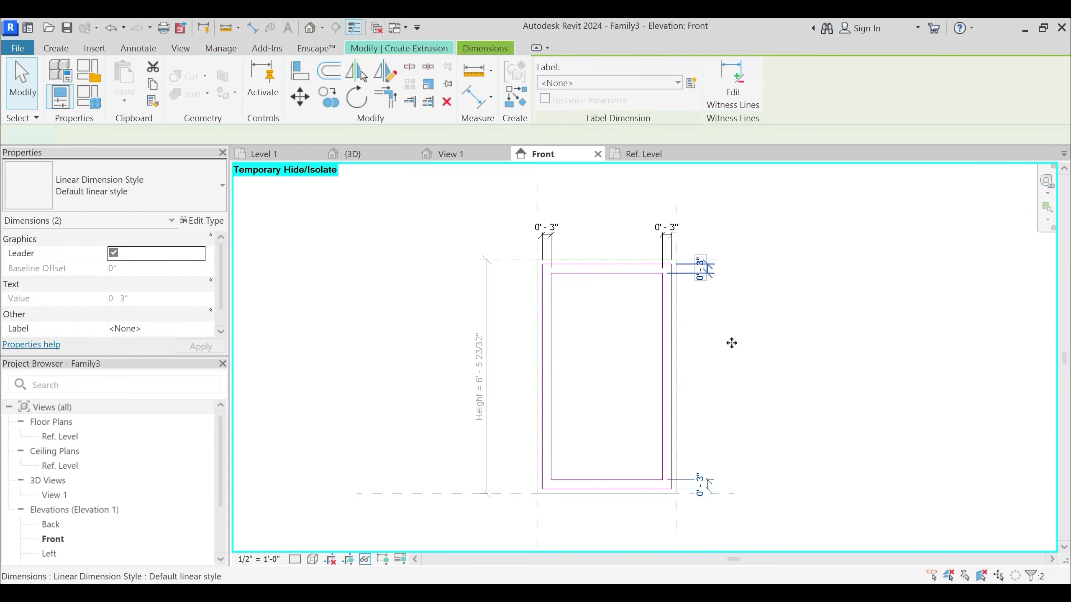
{"action": "left_click", "coordinate": [732, 327]}
{"action": "left_click", "coordinate": [701, 481]}
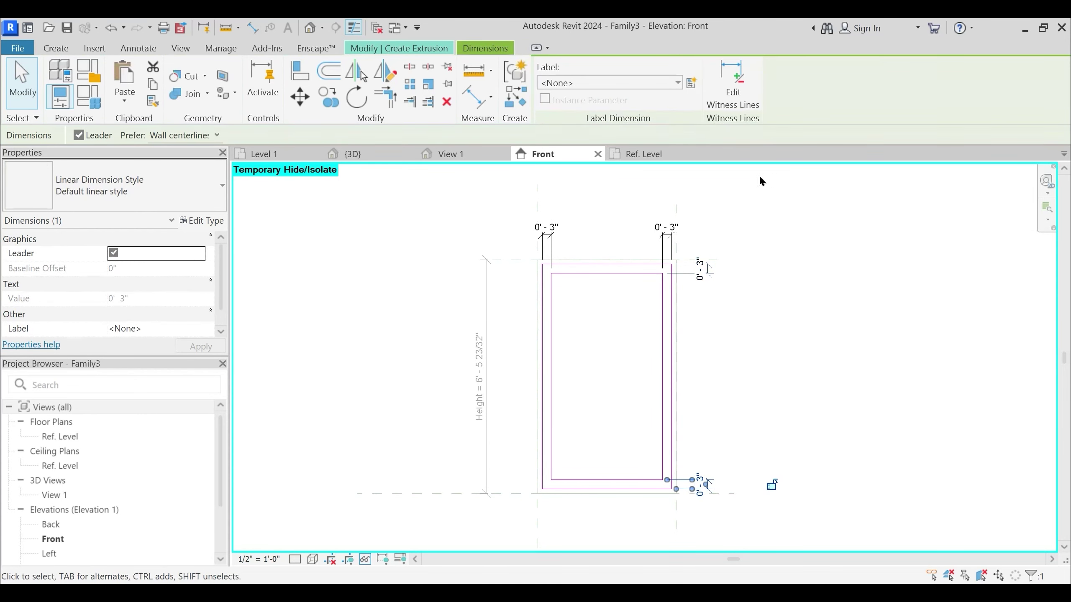
{"action": "left_click", "coordinate": [691, 83]}
{"action": "left_click", "coordinate": [544, 237]}
{"action": "left_click", "coordinate": [712, 286]}
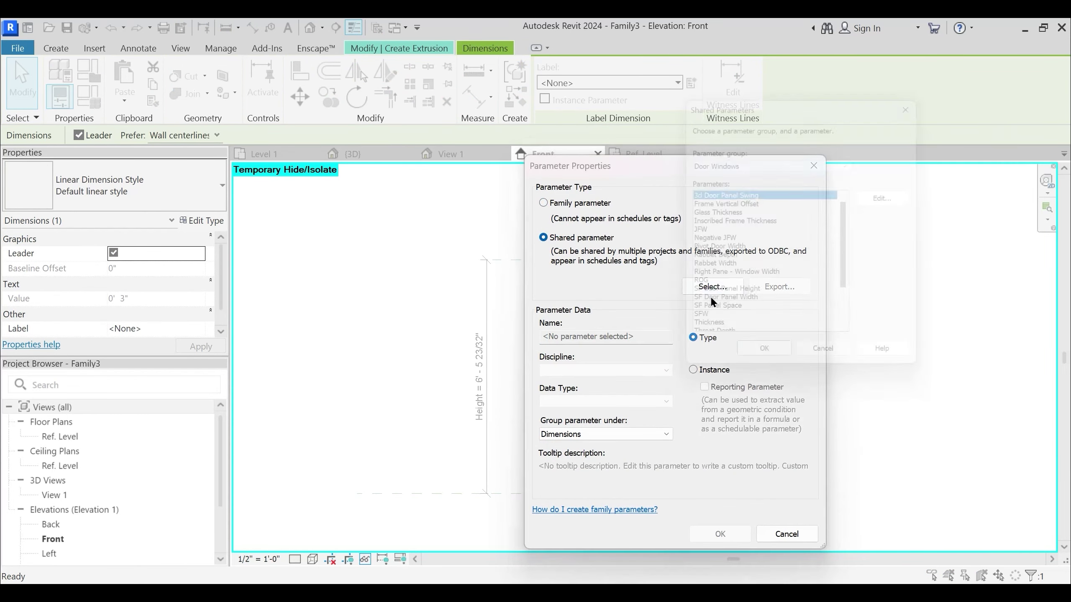
{"action": "left_click", "coordinate": [896, 196]}
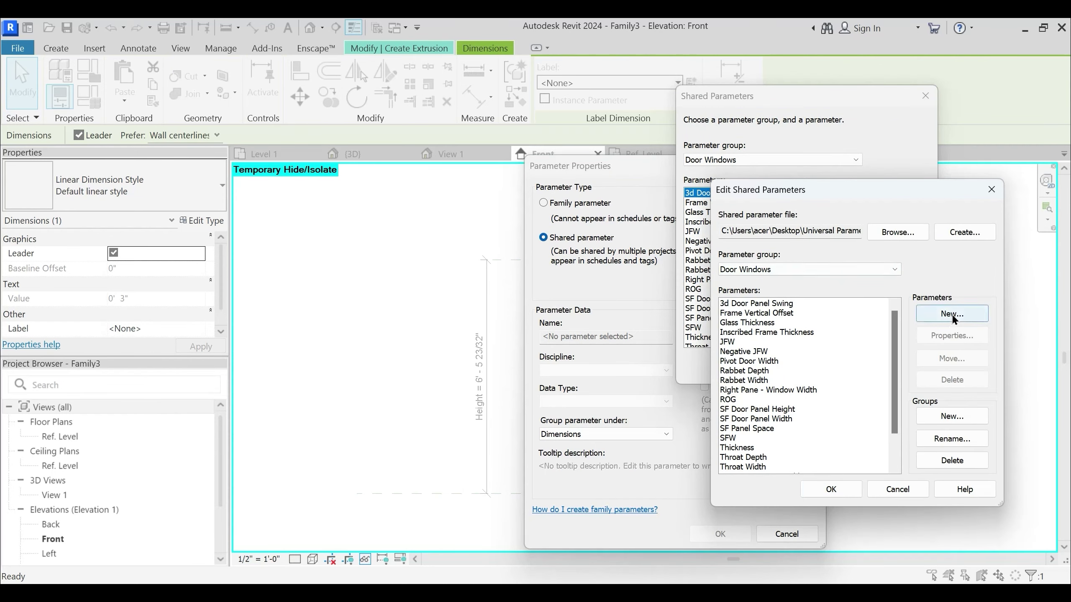
{"action": "left_click", "coordinate": [966, 314]}
{"action": "type", "text": "Farm"}
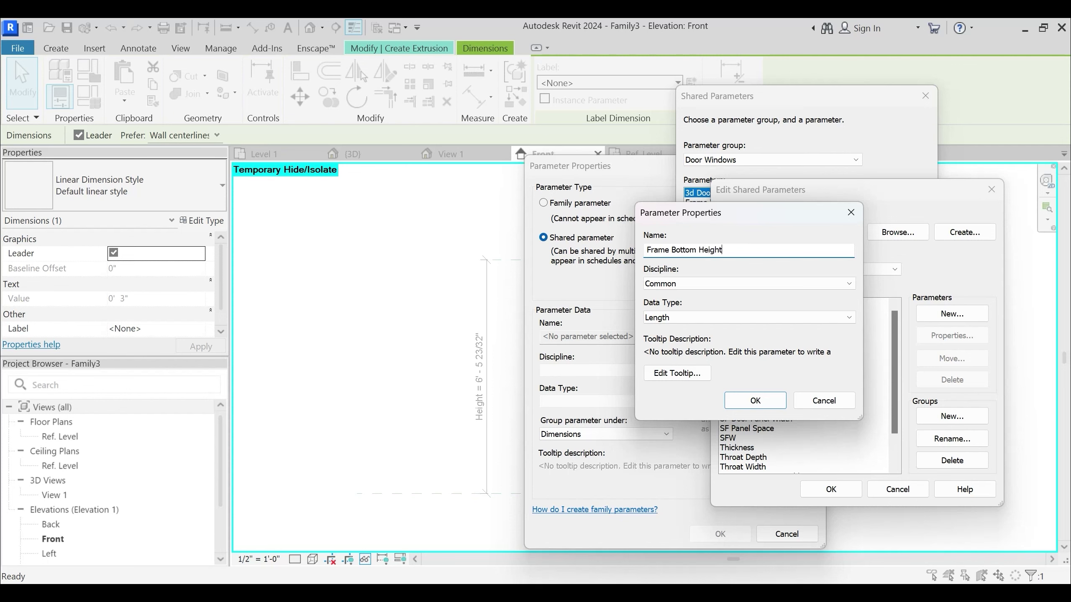
{"action": "key", "text": "Return"}
Add the shared Length parameters Frame Top Height and Stile Width to the Door Windows group and save the parameter list
{"action": "left_click", "coordinate": [951, 313]}
{"action": "type", "text": "Frame Top Hegi"}
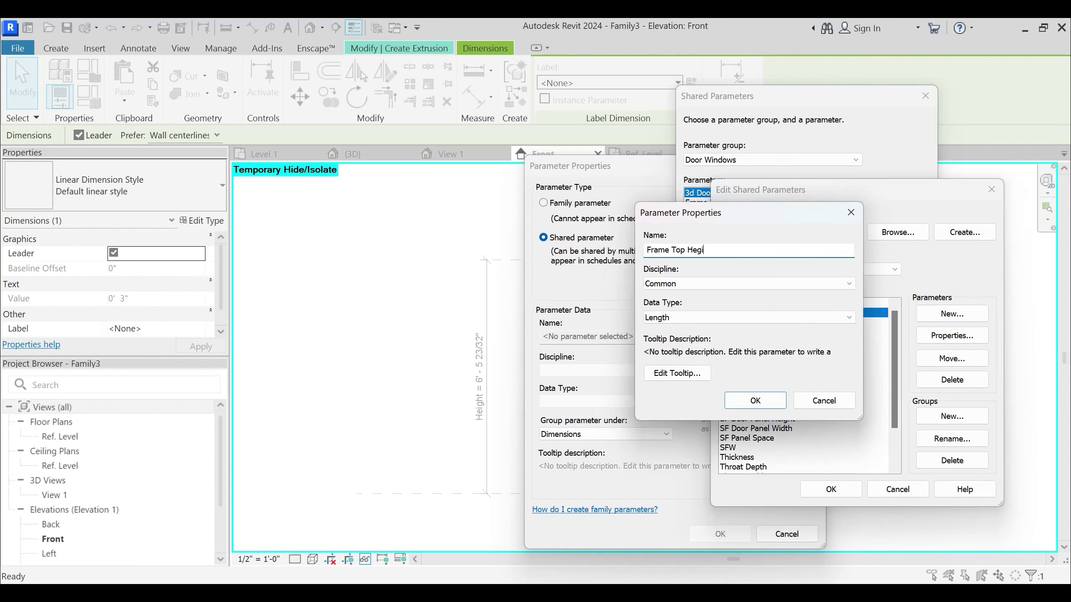
{"action": "key", "text": "Return"}
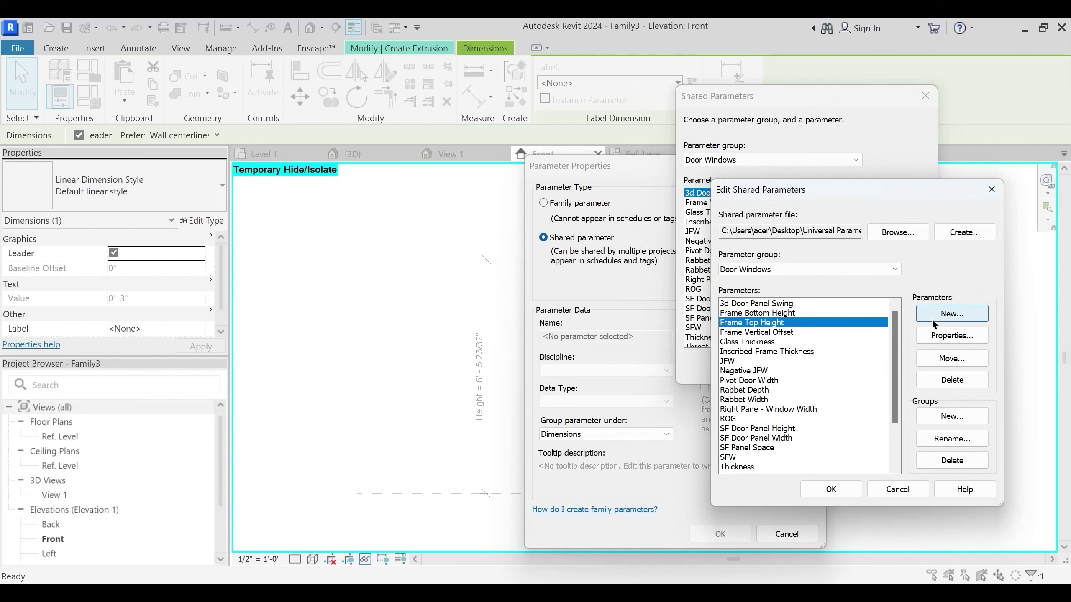
{"action": "left_click", "coordinate": [932, 322]}
{"action": "type", "text": "STil"}
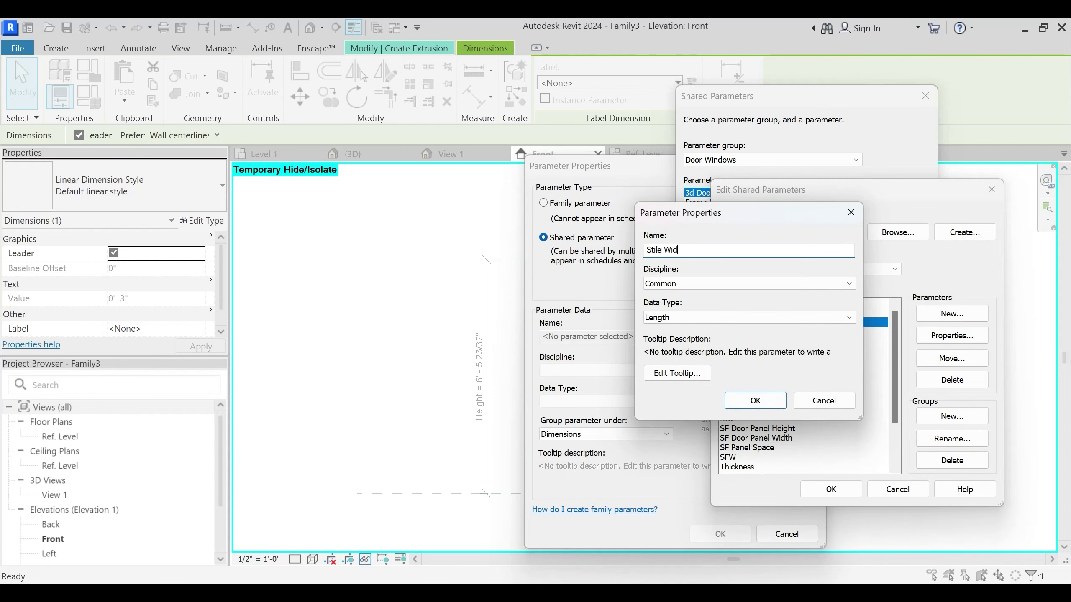
{"action": "key", "text": "Return"}
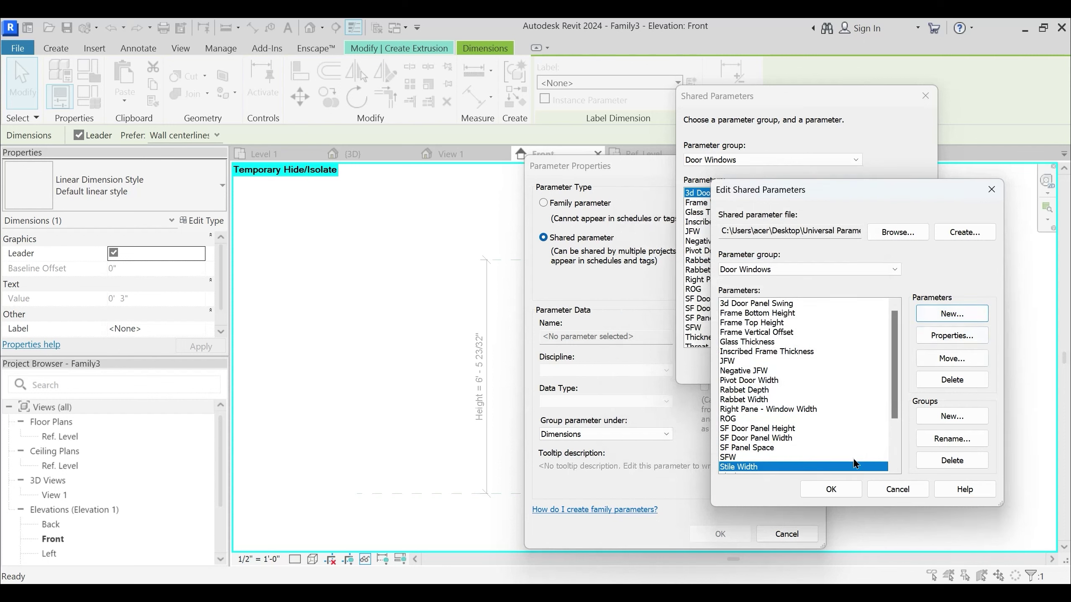
{"action": "left_click", "coordinate": [776, 316]}
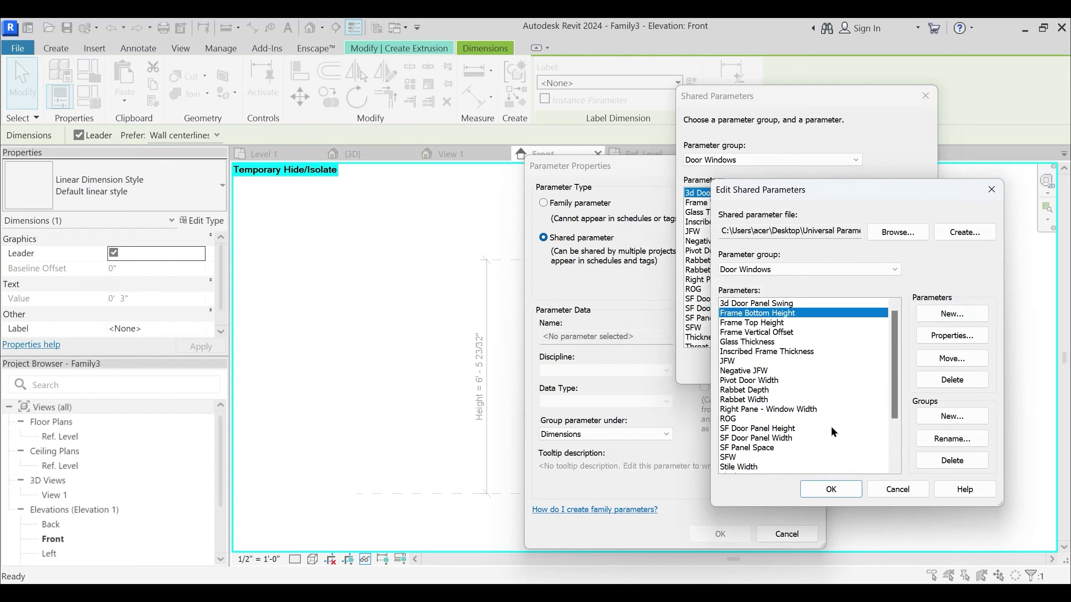
{"action": "left_click", "coordinate": [832, 487]}
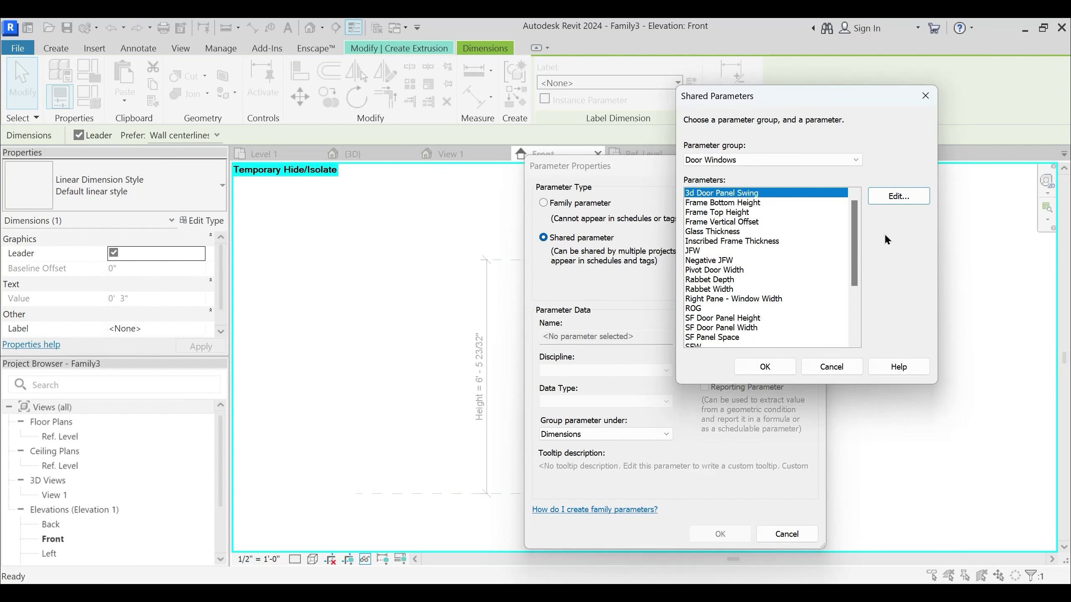
Label the lower gap dimension with the shared type parameter Frame Bottom Height, grouped under Dimensions
{"action": "left_click", "coordinate": [895, 197]}
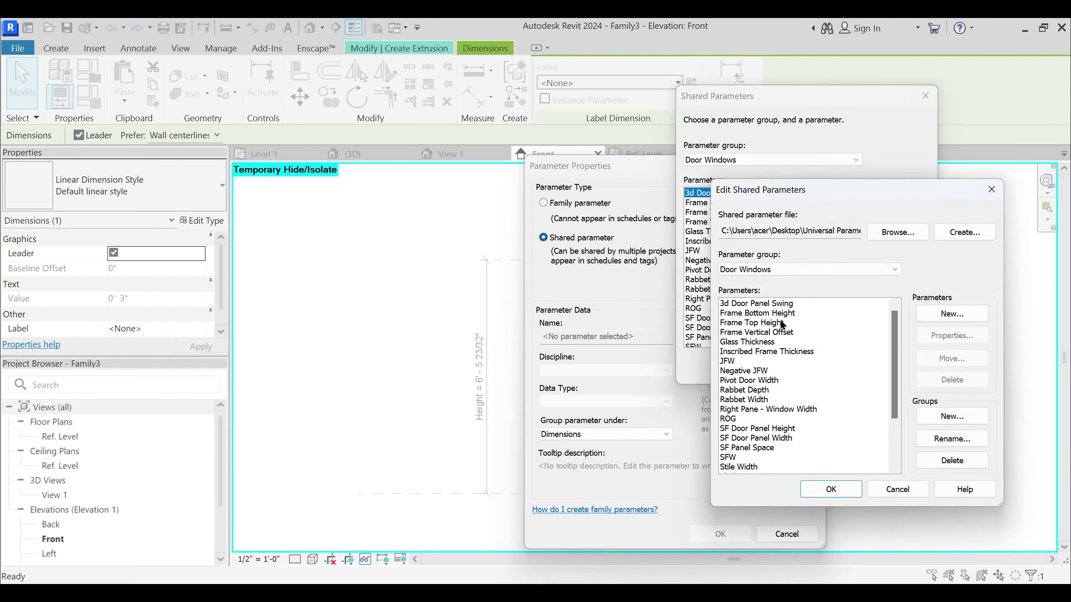
{"action": "left_click", "coordinate": [781, 323]}
{"action": "left_click", "coordinate": [829, 489]}
{"action": "left_click", "coordinate": [744, 251]}
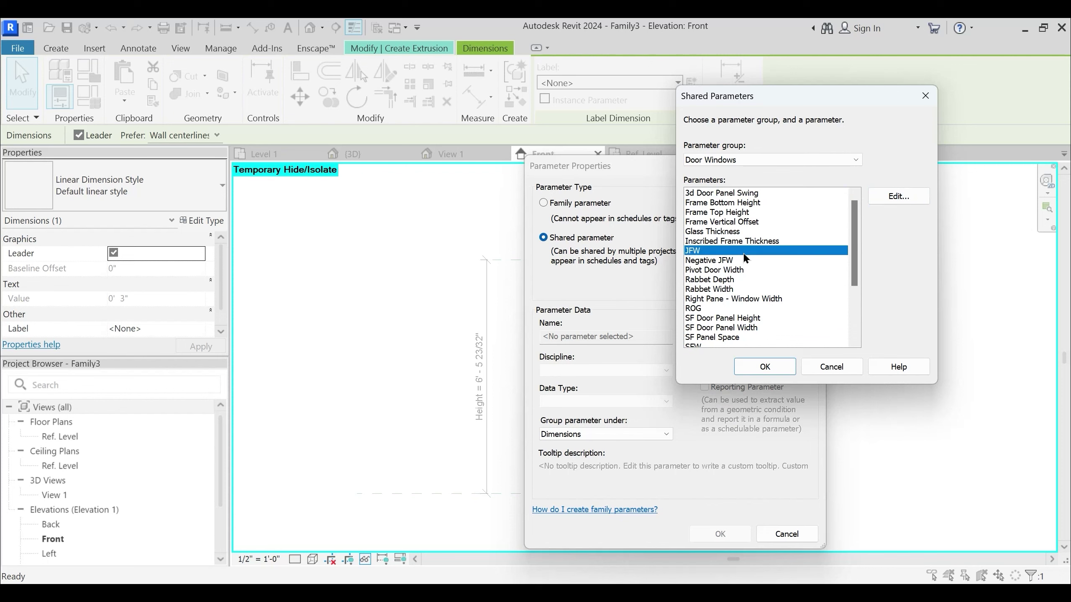
{"action": "key", "text": "f"}
{"action": "left_click", "coordinate": [765, 366]}
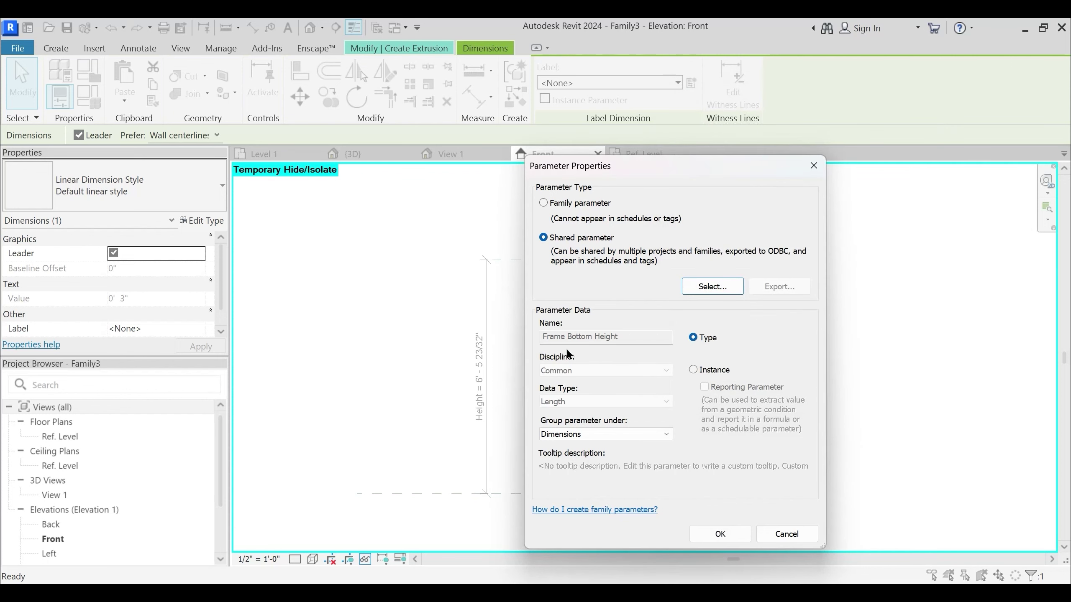
{"action": "left_click", "coordinate": [720, 534]}
{"action": "left_click", "coordinate": [746, 384]}
Label the upper gap dimension between the two rectangles with the shared type parameter Frame Top Height
{"action": "left_click", "coordinate": [704, 270]}
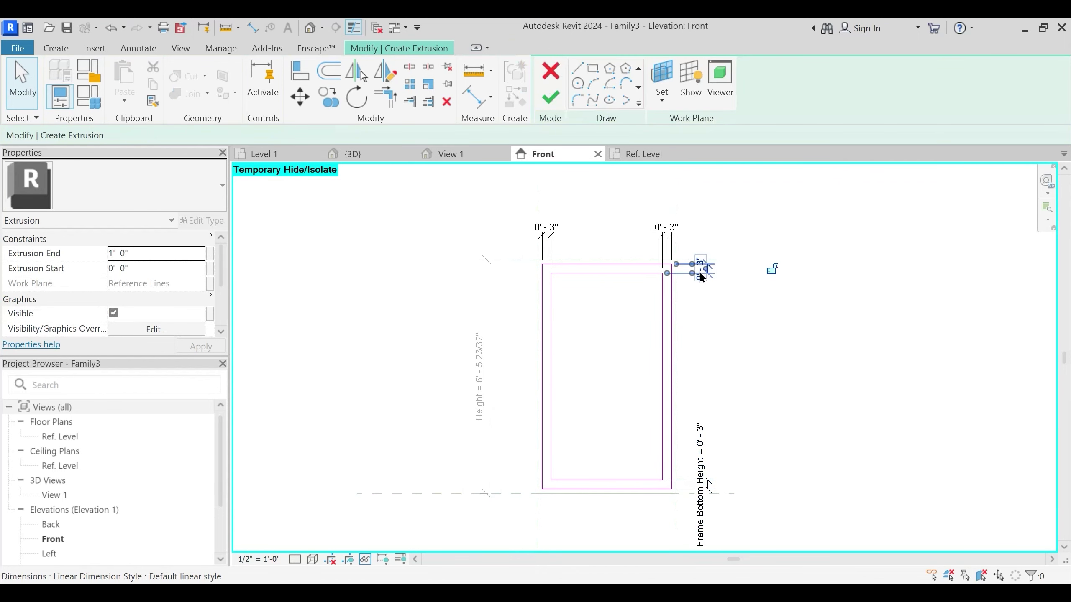
{"action": "left_click", "coordinate": [655, 83]}
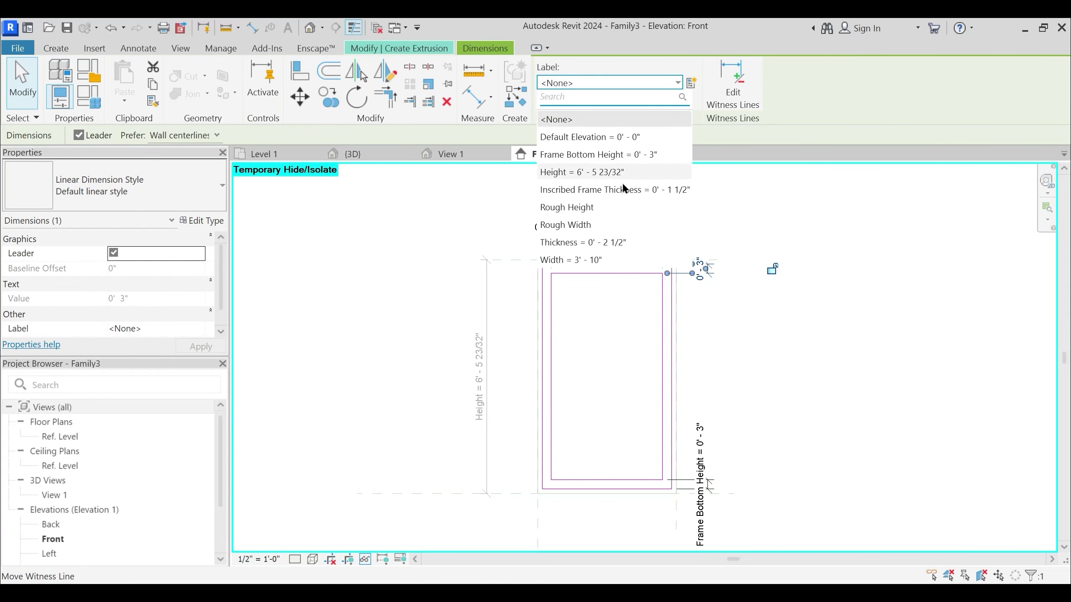
{"action": "left_click", "coordinate": [692, 83]}
{"action": "left_click", "coordinate": [691, 83]}
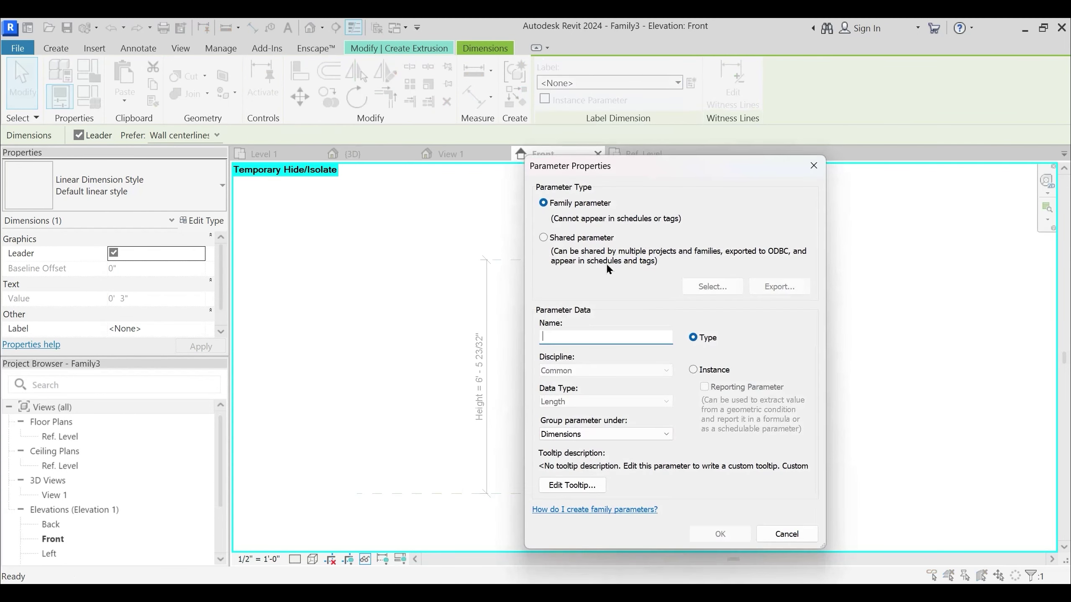
{"action": "left_click", "coordinate": [544, 238]}
{"action": "left_click", "coordinate": [713, 286]}
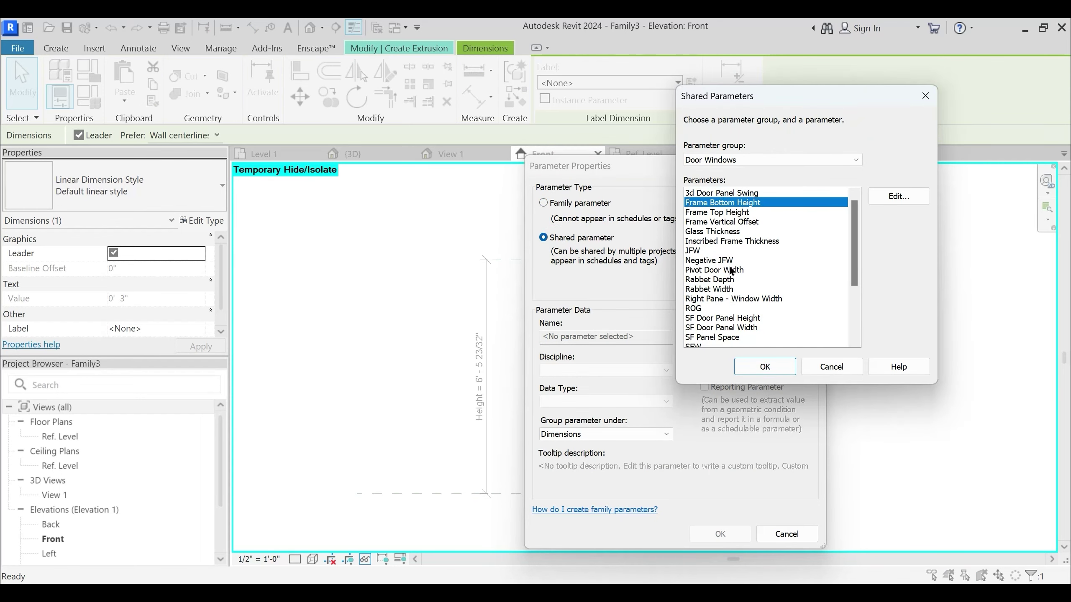
{"action": "left_click", "coordinate": [741, 212]}
{"action": "left_click", "coordinate": [780, 366]}
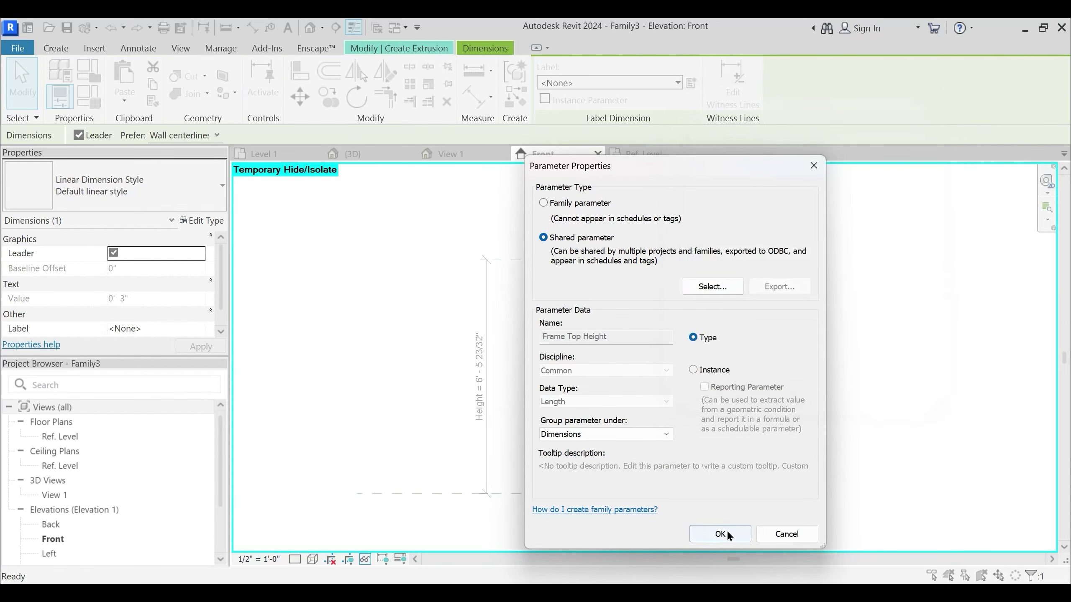
{"action": "left_click", "coordinate": [720, 534]}
{"action": "left_click", "coordinate": [719, 309]}
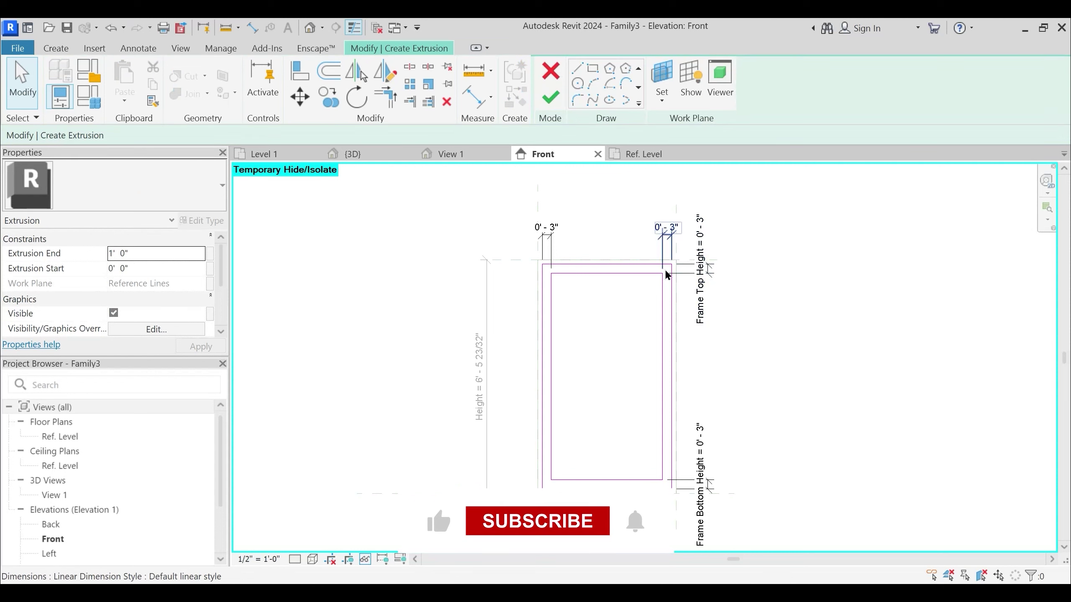
Label both side gap dimensions above the frame together with the shared type parameter Stile Width
{"action": "scroll", "coordinate": [655, 317], "scroll_direction": "up", "scroll_amount": 2}
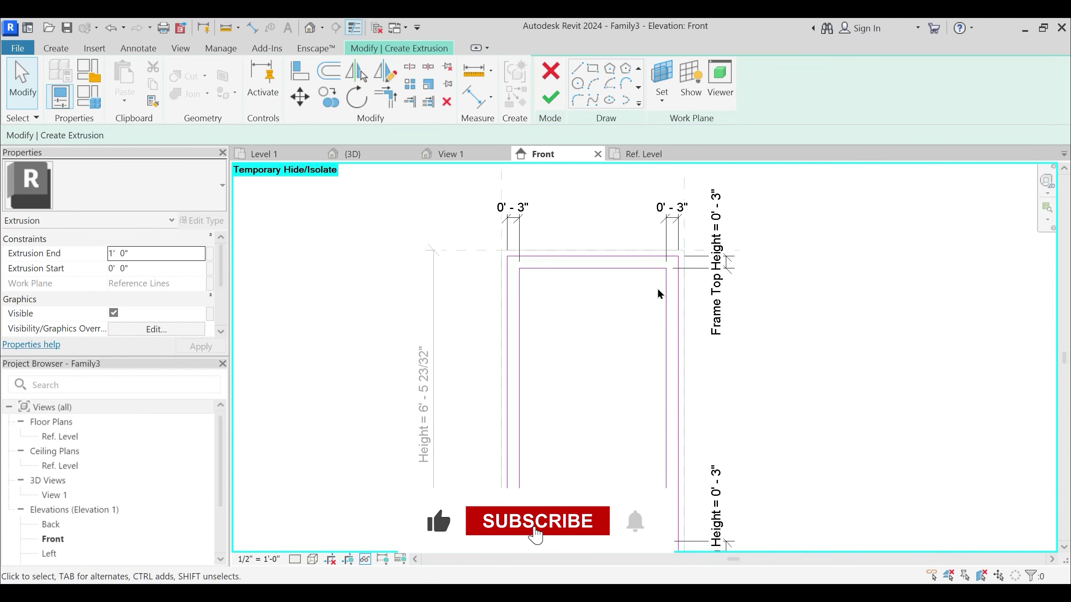
{"action": "middle_click_drag", "start_coordinate": [645, 316], "coordinate": [643, 334]}
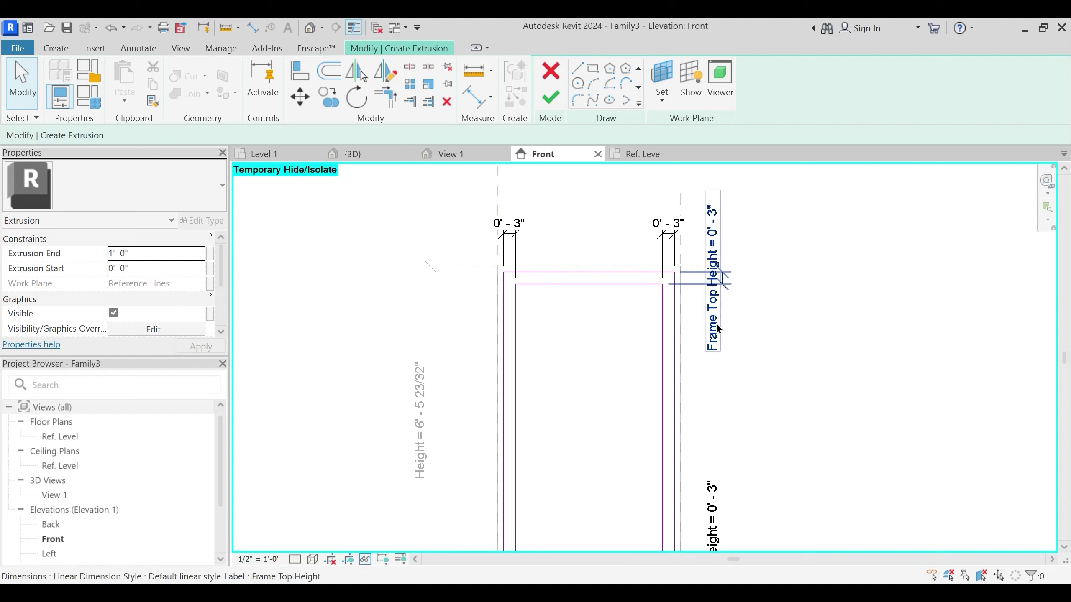
{"action": "middle_click_drag", "start_coordinate": [730, 548], "coordinate": [720, 448]}
{"action": "mouse_move", "coordinate": [713, 373]}
{"action": "middle_mouse_down"}
{"action": "mouse_move", "coordinate": [724, 395]}
{"action": "mouse_move", "coordinate": [706, 397]}
{"action": "middle_mouse_up"}
{"action": "middle_click_drag", "start_coordinate": [785, 339], "coordinate": [806, 455]}
{"action": "middle_click_drag", "start_coordinate": [692, 247], "coordinate": [692, 332]}
{"action": "left_click", "coordinate": [692, 332]}
{"action": "left_click", "coordinate": [539, 314], "text": "ctrl"}
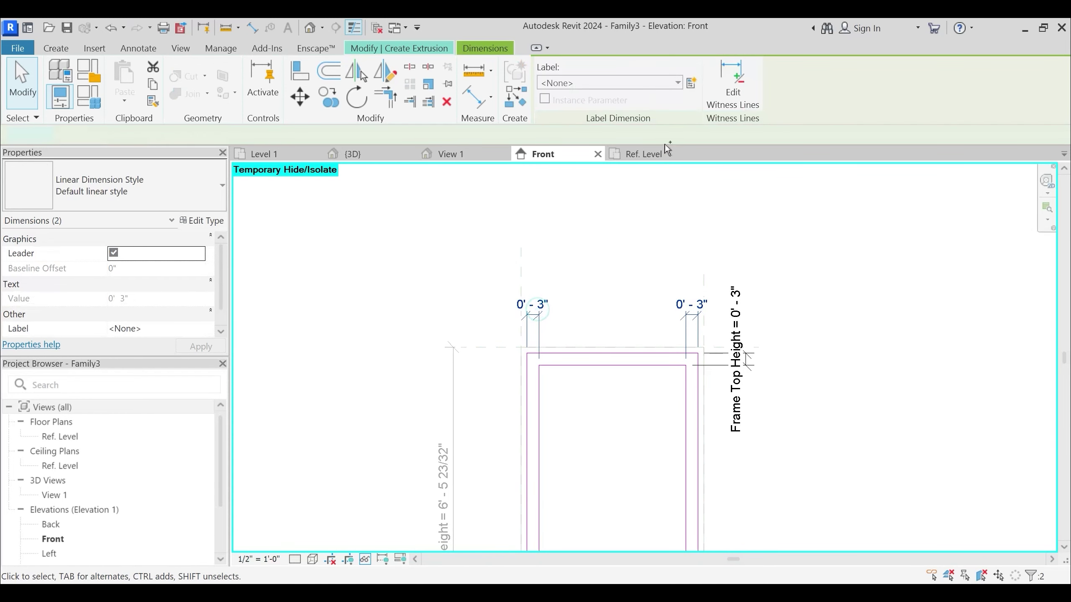
{"action": "left_click", "coordinate": [691, 83]}
{"action": "left_click", "coordinate": [543, 238]}
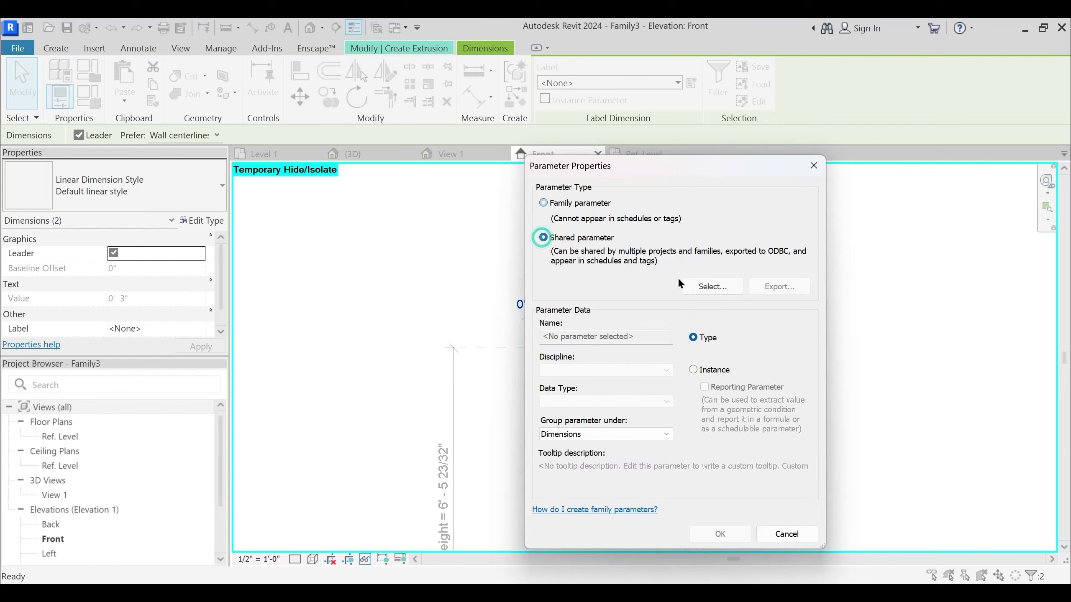
{"action": "left_click", "coordinate": [713, 287]}
{"action": "scroll", "coordinate": [753, 274], "scroll_direction": "down", "scroll_amount": 2}
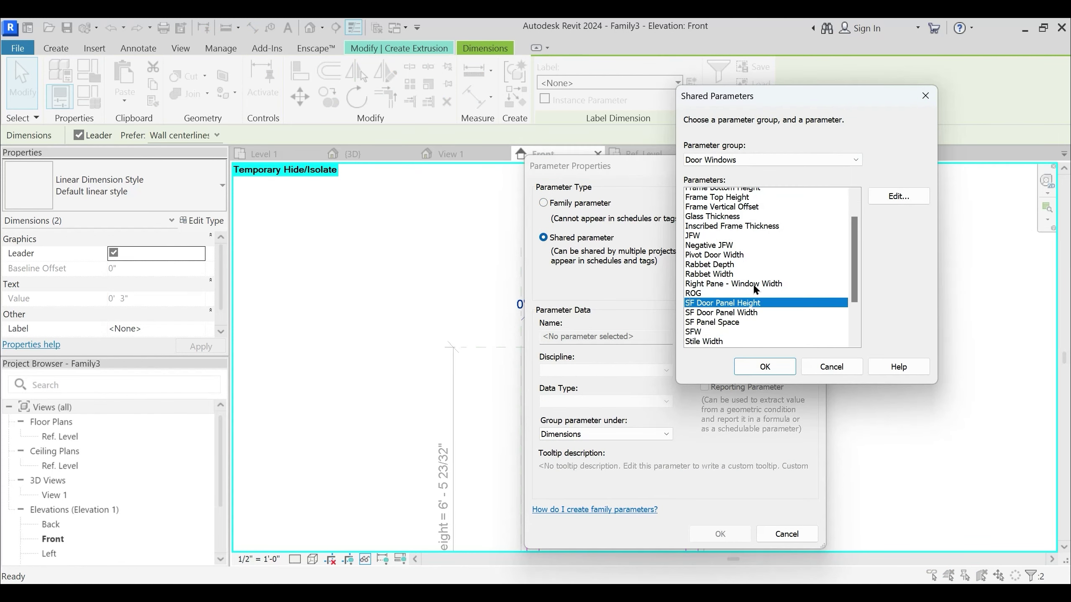
{"action": "left_click", "coordinate": [717, 299]}
{"action": "left_click", "coordinate": [775, 366]}
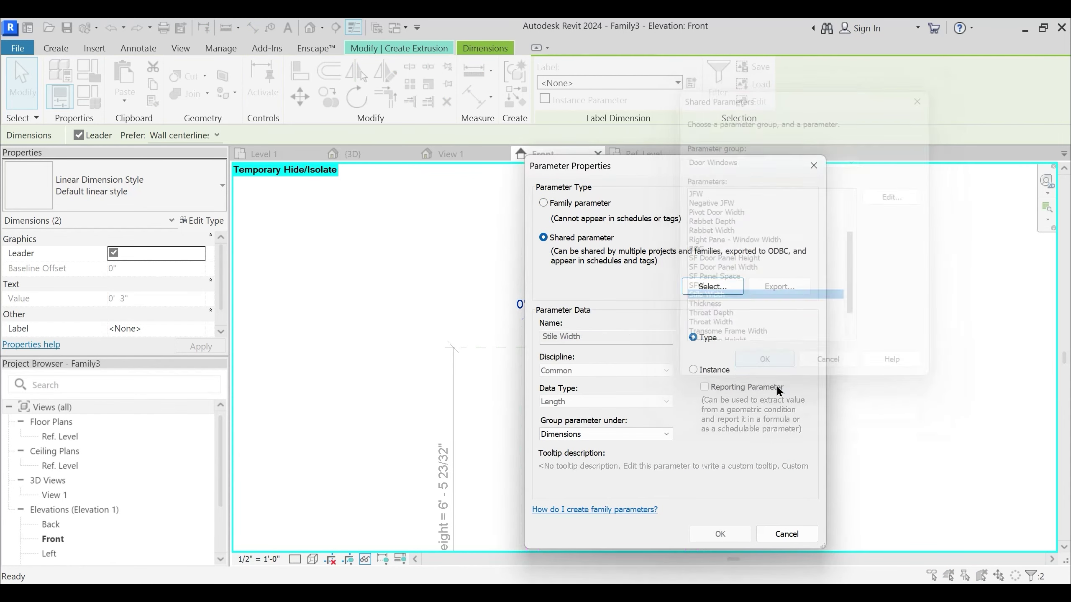
{"action": "left_click", "coordinate": [720, 534]}
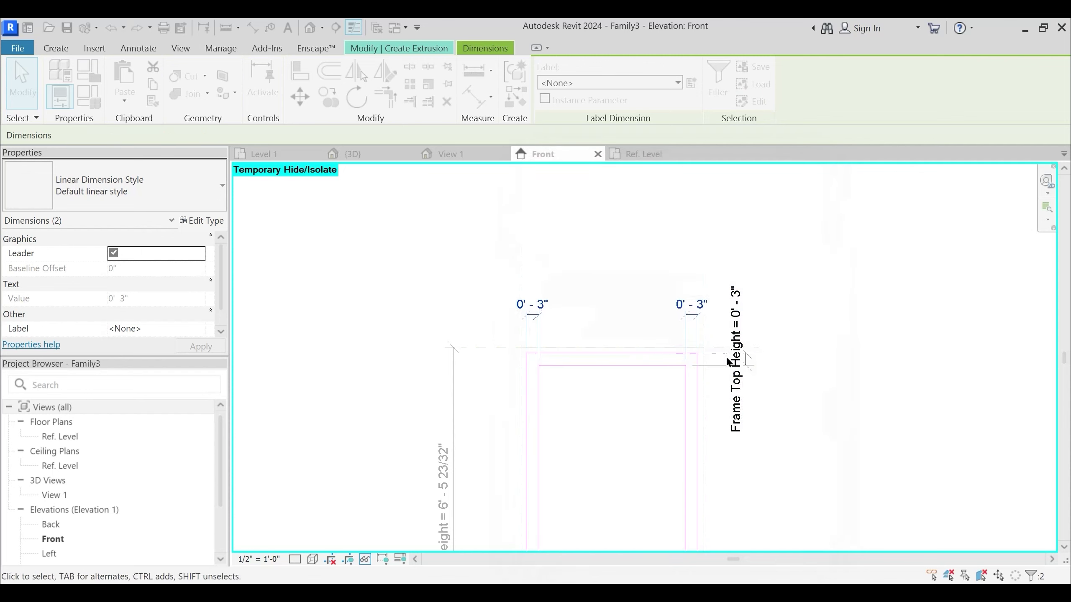
{"action": "left_click", "coordinate": [802, 279]}
Switch to the Ref. Level floor plan and open the family's type parameters
{"action": "middle_click_drag", "start_coordinate": [802, 280], "coordinate": [636, 261]}
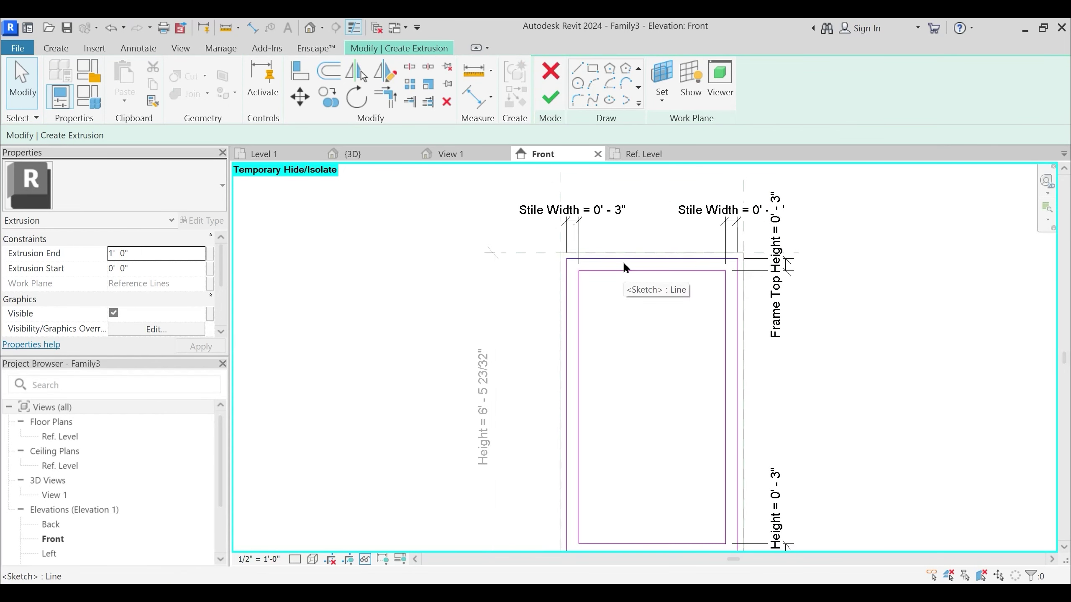
{"action": "scroll", "coordinate": [623, 260], "scroll_direction": "down", "scroll_amount": 2}
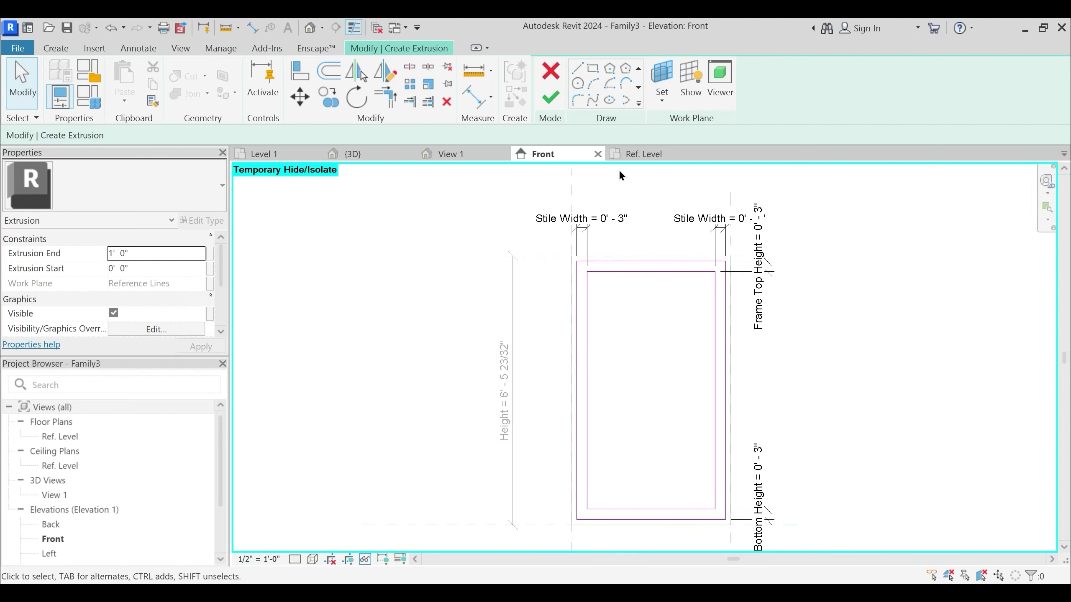
{"action": "left_click", "coordinate": [645, 155]}
{"action": "scroll", "coordinate": [606, 340], "scroll_direction": "up", "scroll_amount": 4}
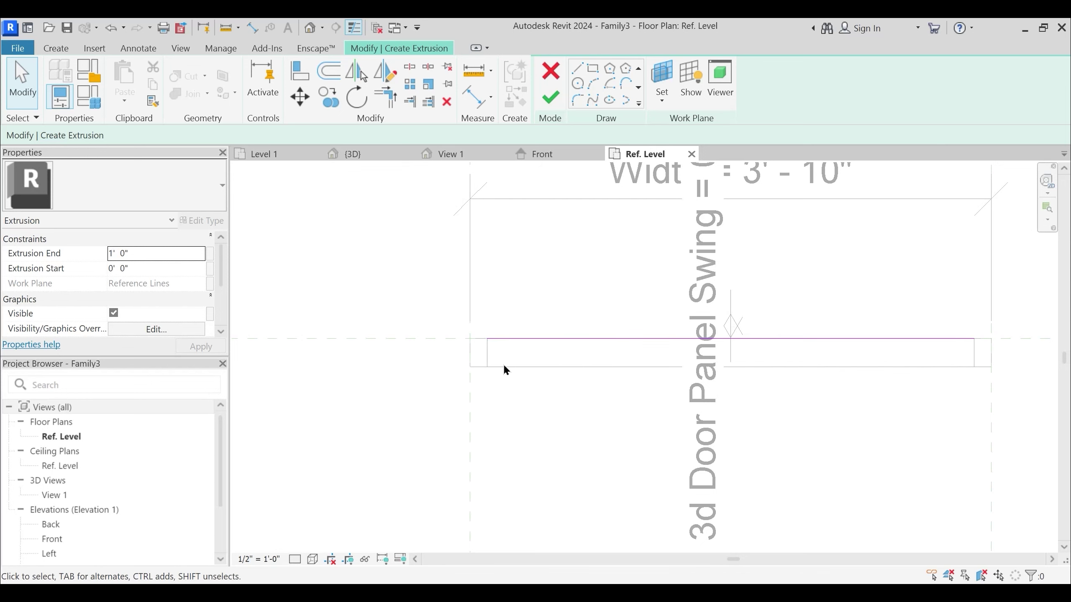
{"action": "scroll", "coordinate": [503, 364], "scroll_direction": "up", "scroll_amount": 2}
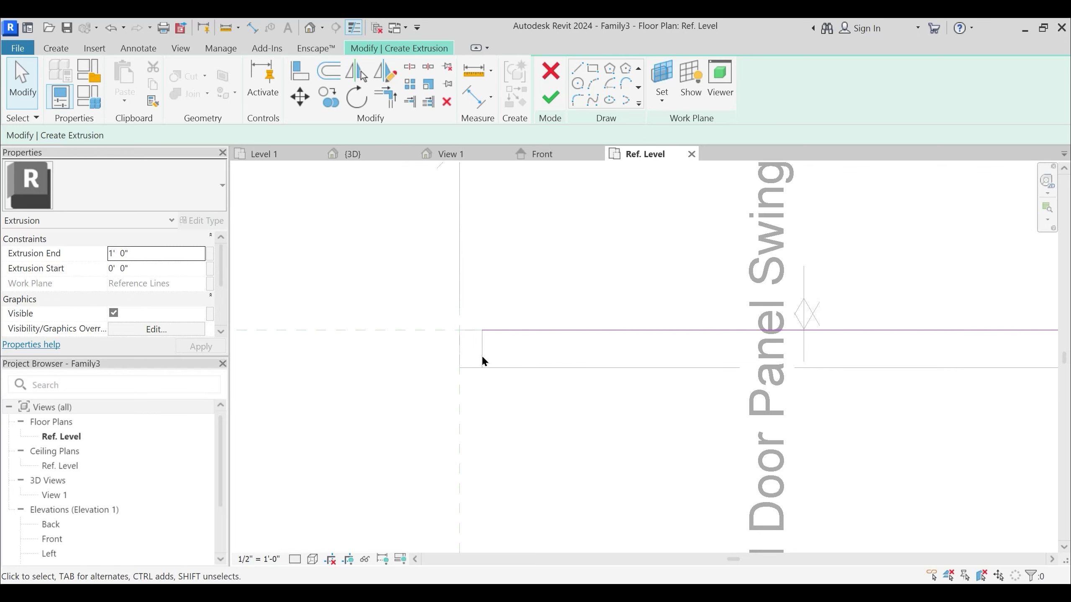
{"action": "mouse_move", "coordinate": [481, 358]}
{"action": "middle_mouse_down"}
{"action": "mouse_move", "coordinate": [512, 366]}
{"action": "mouse_move", "coordinate": [530, 354]}
{"action": "middle_mouse_up"}
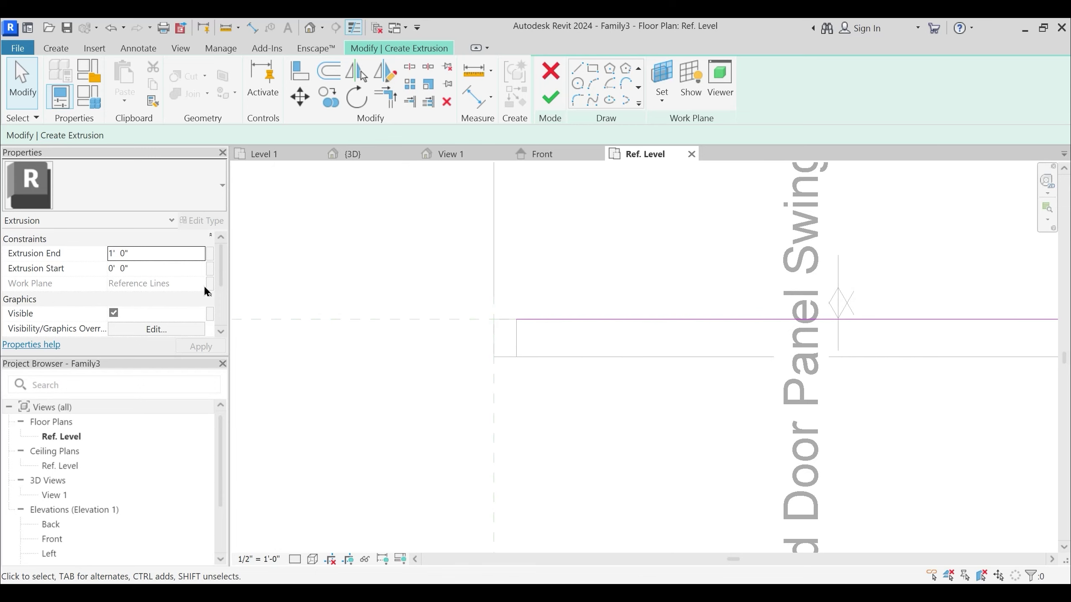
{"action": "left_click", "coordinate": [87, 95]}
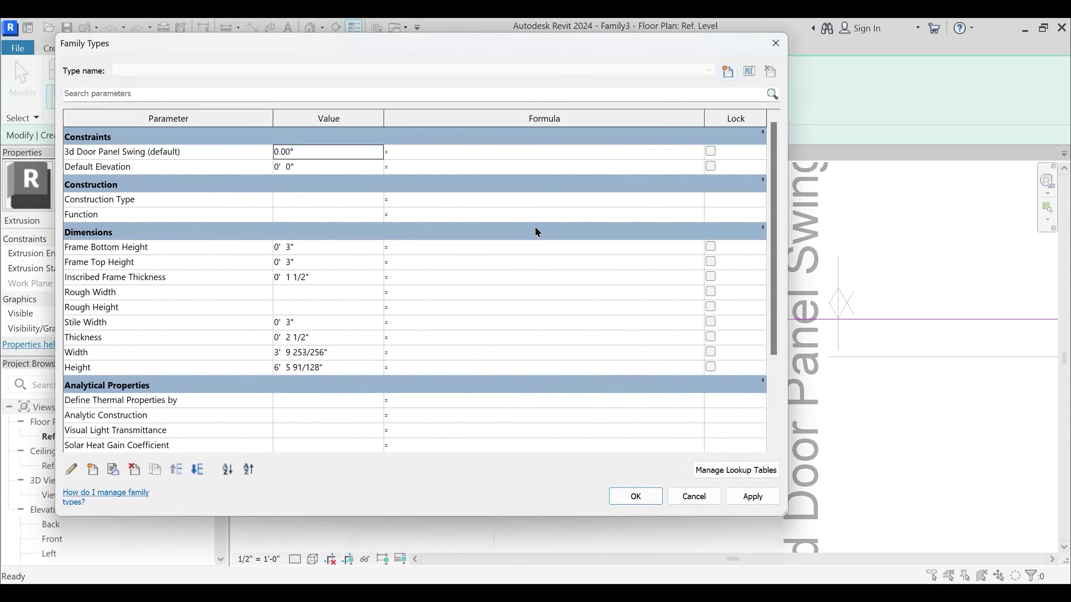
{"action": "left_click_drag", "start_coordinate": [295, 50], "coordinate": [461, 57]}
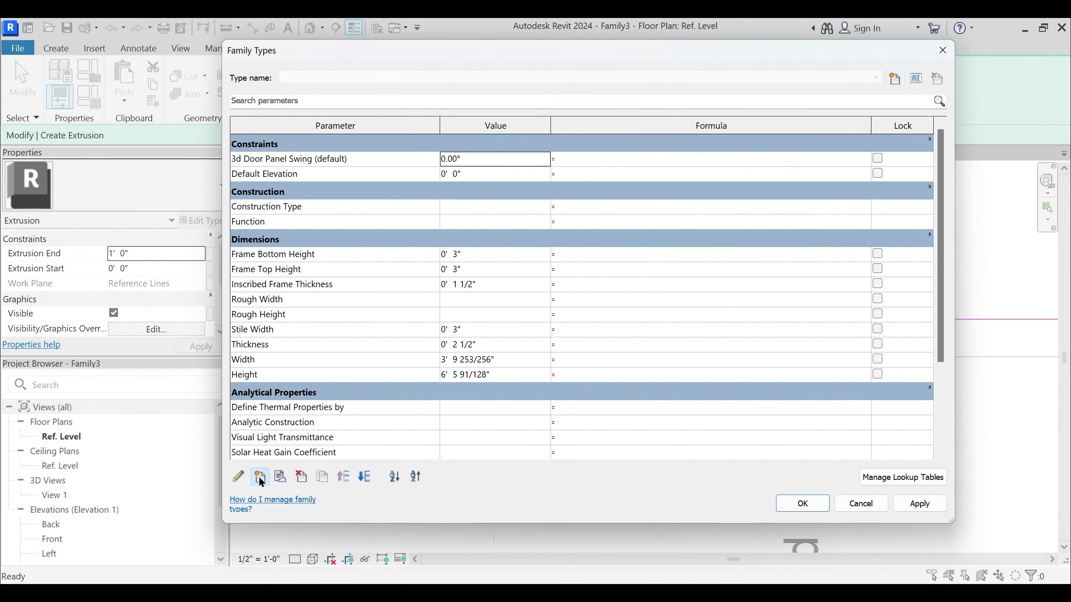
Start a new shared parameter for the family and create the Length parameter FO Ext in the Door Windows group
{"action": "left_click", "coordinate": [259, 478]}
{"action": "left_click", "coordinate": [544, 237]}
{"action": "left_click", "coordinate": [712, 289]}
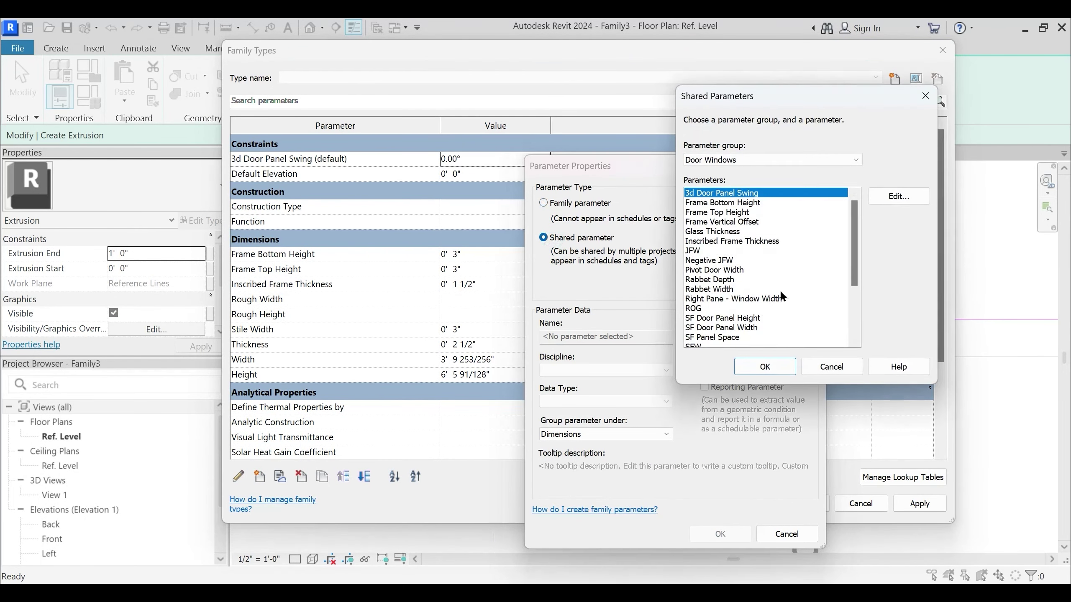
{"action": "left_click", "coordinate": [881, 196]}
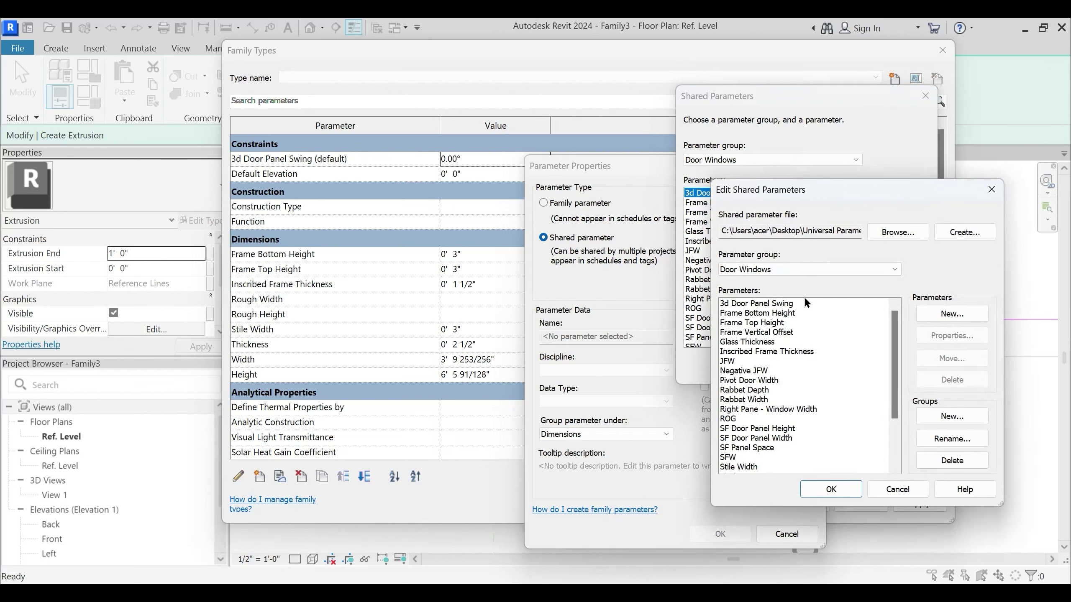
{"action": "left_click", "coordinate": [943, 317]}
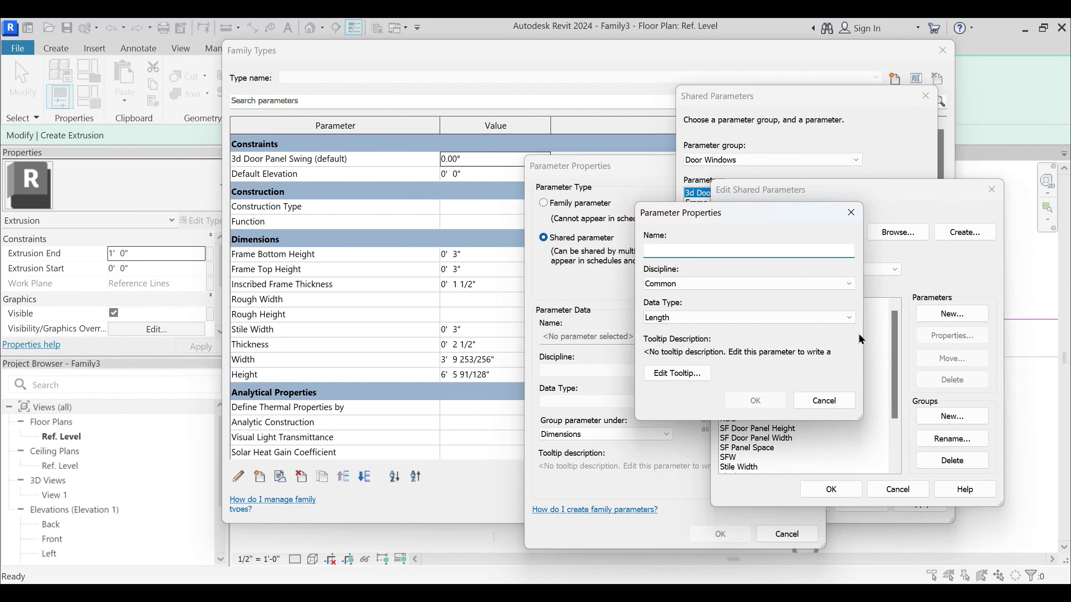
{"action": "type", "text": "Grd"}
{"action": "key", "text": "BackSpace"}
{"action": "key", "text": "BackSpace"}
{"action": "key", "text": "BackSpace"}
{"action": "type", "text": "F"}
{"action": "type", "text": "OE"}
{"action": "key", "text": "BackSpace"}
{"action": "key", "text": "BackSpace"}
{"action": "type", "text": "Ext"}
{"action": "left_click", "coordinate": [755, 400]}
Create a second shared Length parameter named FO Int in the Door Windows group
{"action": "left_click", "coordinate": [931, 319]}
{"action": "type", "text": "FO InT"}
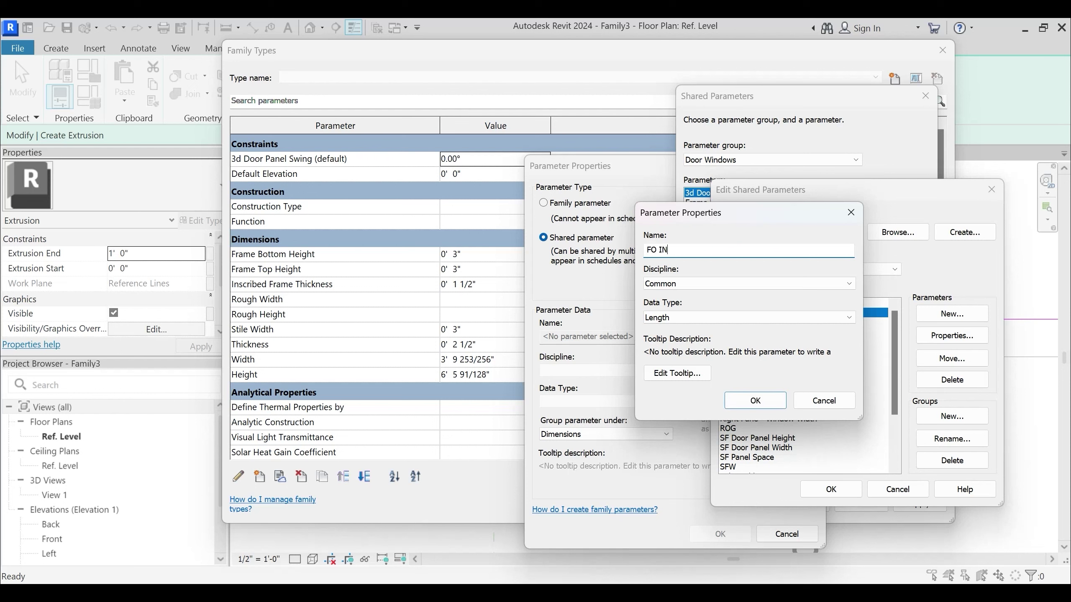
{"action": "key", "text": "BackSpace"}
{"action": "type", "text": "t"}
{"action": "left_click", "coordinate": [762, 399]}
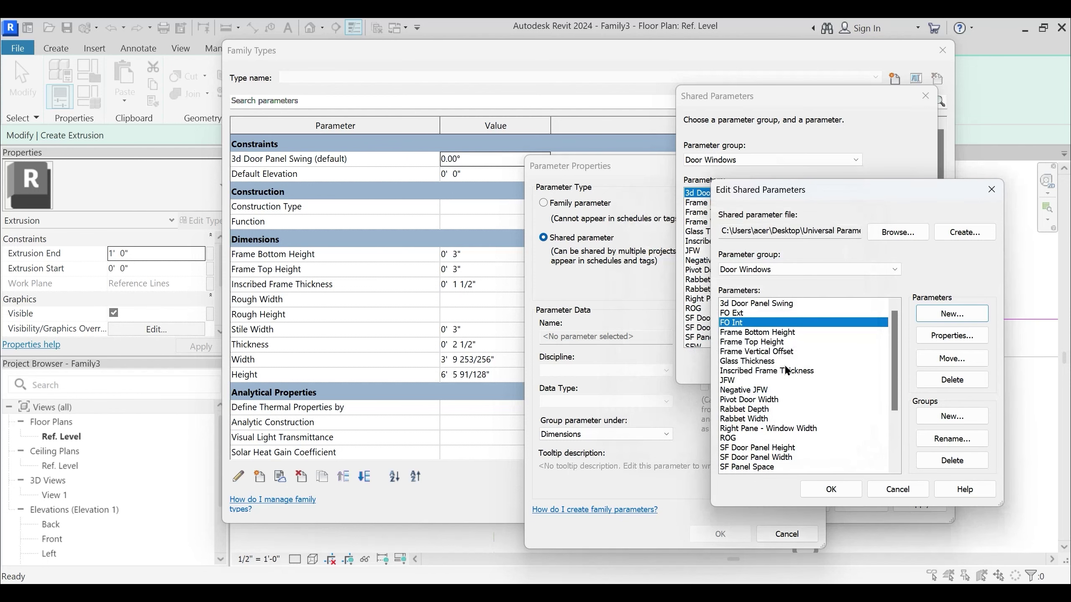
Create the shared Length parameter Door Panel Thickness in the Door Windows group and save the parameter list
{"action": "left_click", "coordinate": [936, 315]}
{"action": "type", "text": "Door Panel THikc"}
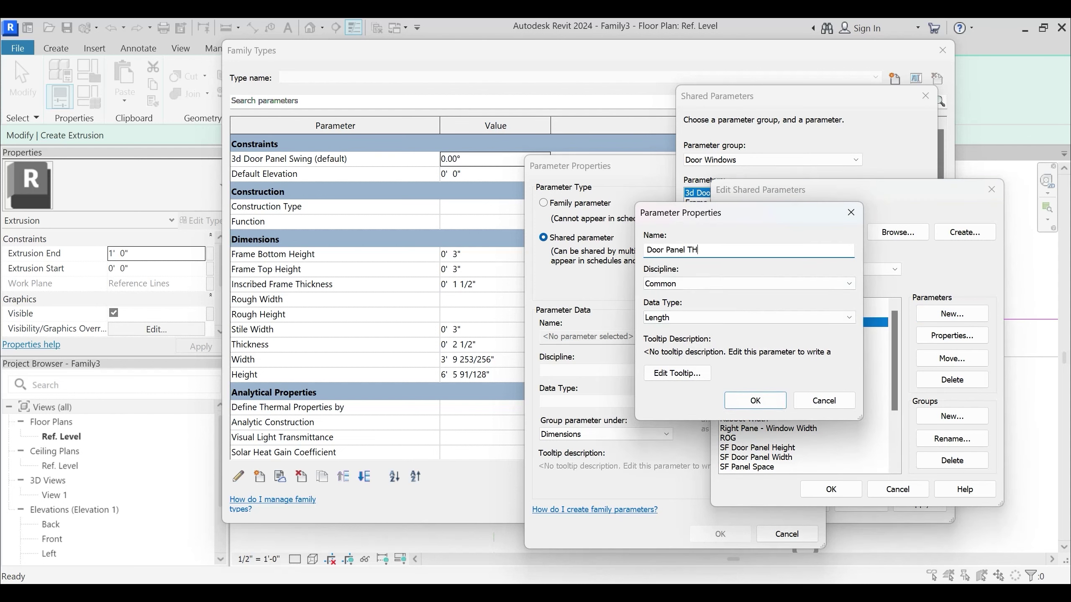
{"action": "key", "text": "BackSpace"}
{"action": "key", "text": "BackSpace"}
{"action": "key", "text": "BackSpace"}
{"action": "key", "text": "BackSpace"}
{"action": "type", "text": "hickness"}
{"action": "key", "text": "Return"}
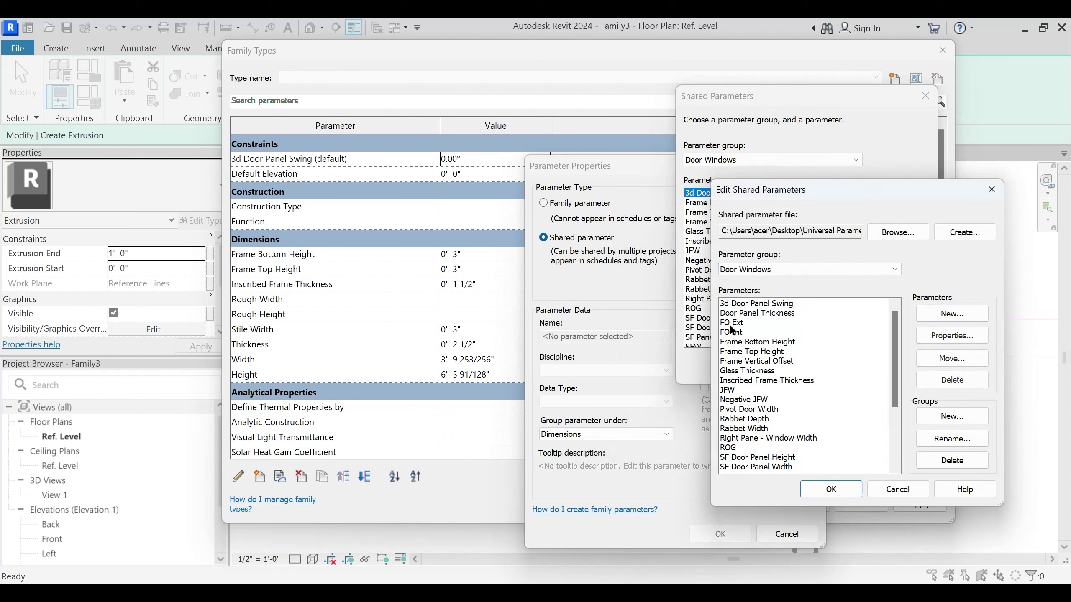
{"action": "left_click", "coordinate": [735, 330]}
{"action": "left_click", "coordinate": [734, 316], "text": "ctrl"}
{"action": "left_click", "coordinate": [734, 324], "text": "ctrl"}
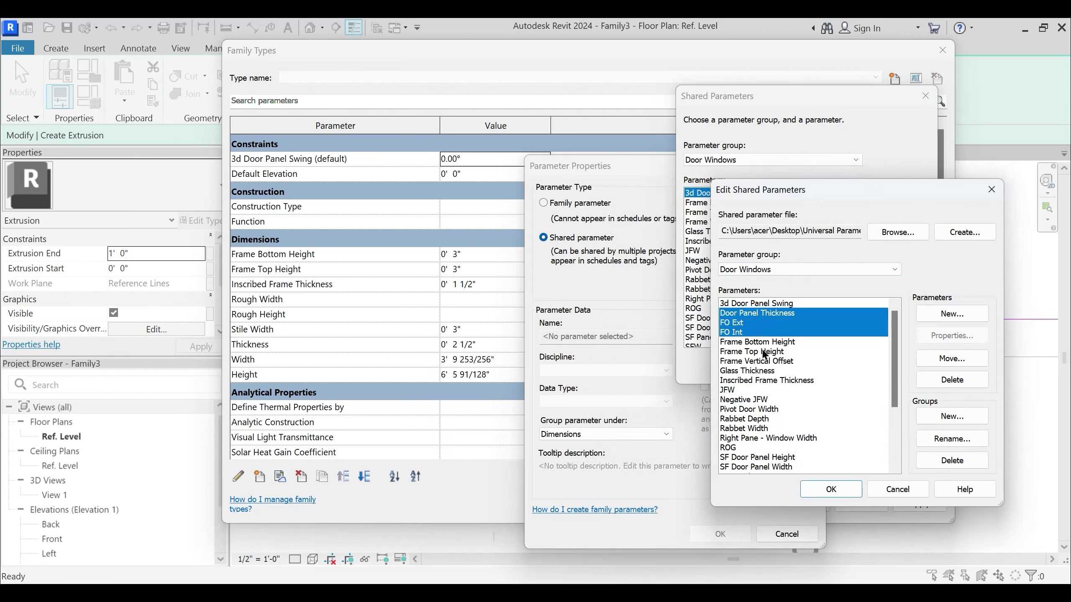
{"action": "left_click", "coordinate": [830, 487]}
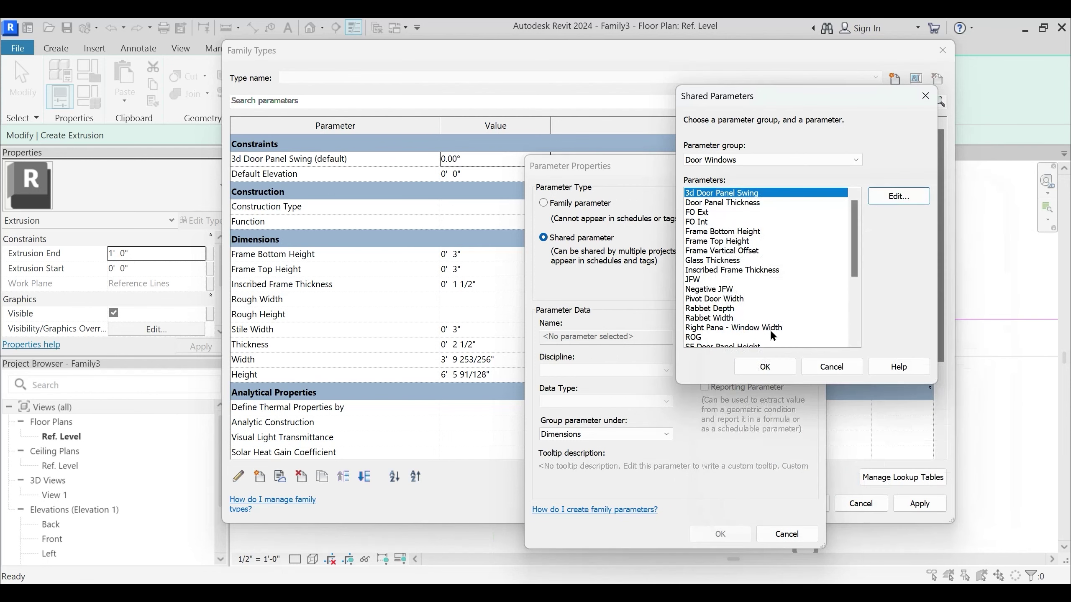
Add the shared parameter FO Ext to the family as a type parameter under Dimensions
{"action": "left_click", "coordinate": [702, 212]}
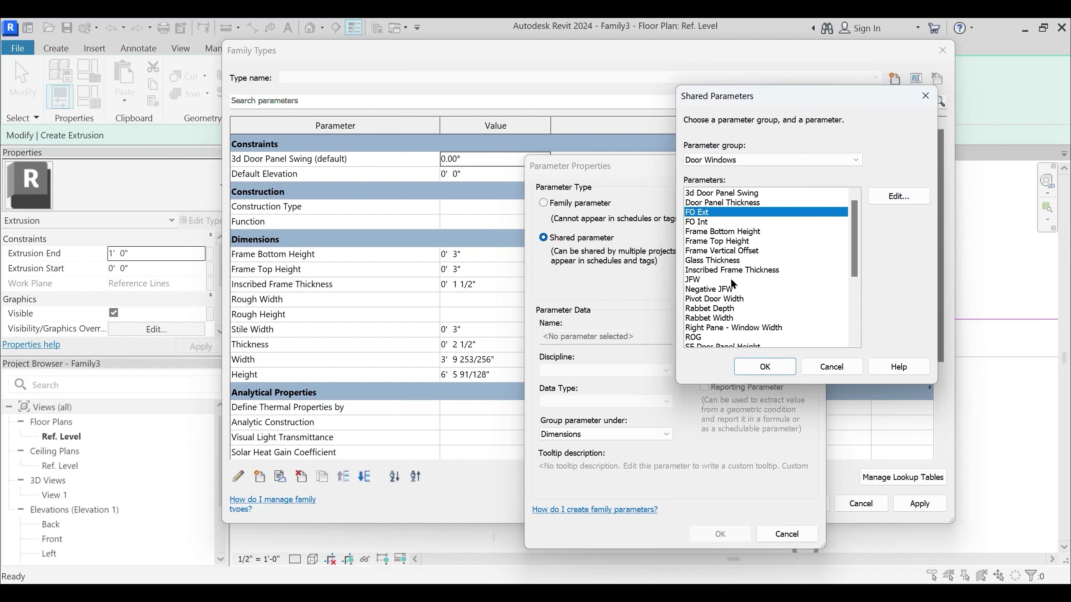
{"action": "left_click", "coordinate": [767, 366]}
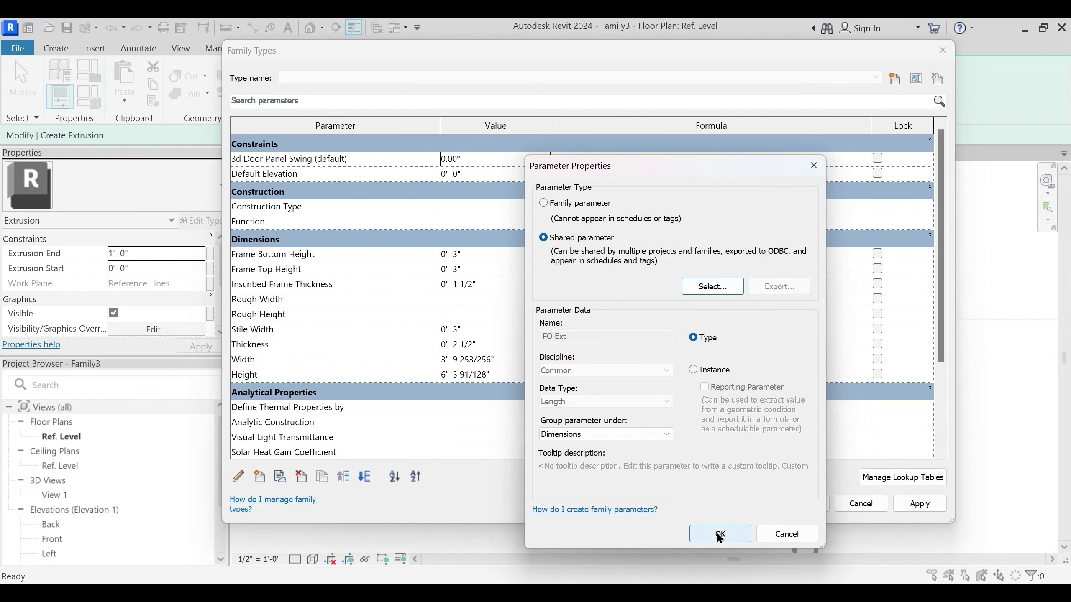
{"action": "left_click", "coordinate": [720, 534]}
Add the shared parameter FO Int to the family as a type parameter under Dimensions
{"action": "left_click", "coordinate": [259, 477]}
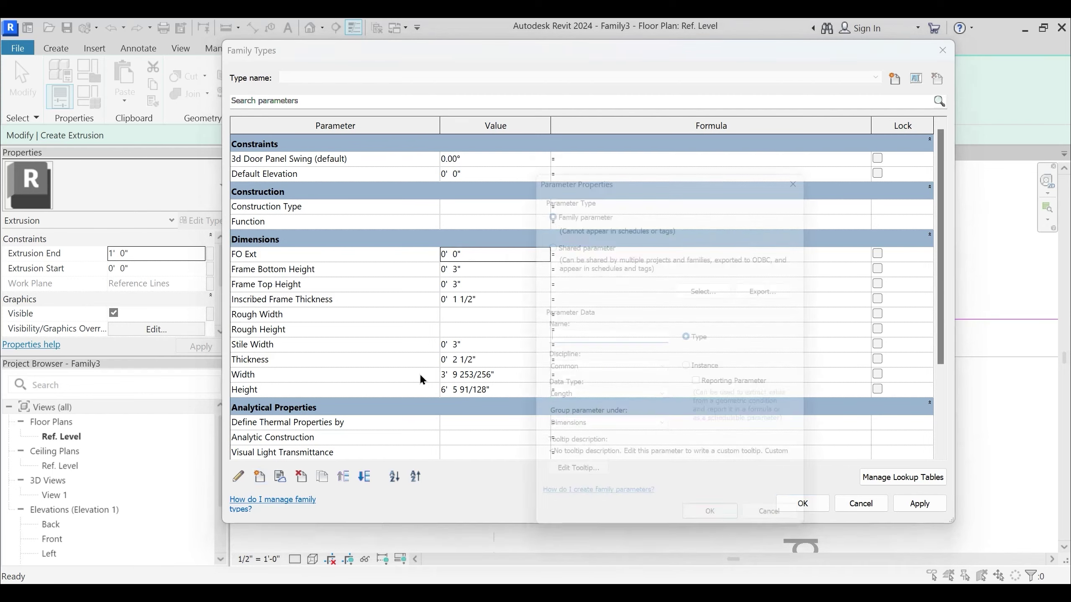
{"action": "left_click", "coordinate": [546, 238]}
{"action": "left_click", "coordinate": [689, 287]}
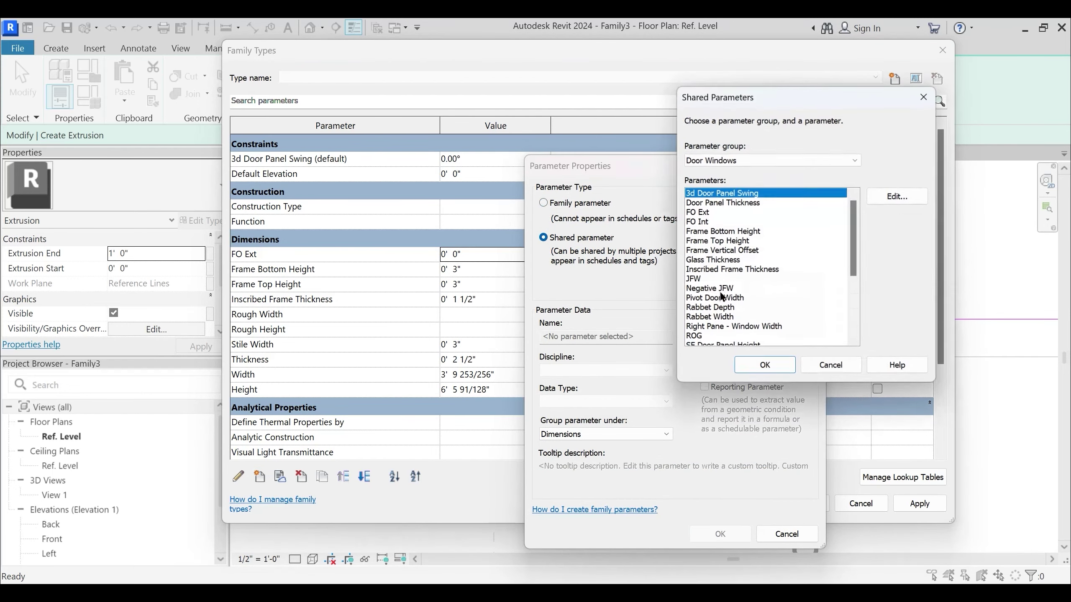
{"action": "left_click", "coordinate": [698, 221]}
{"action": "left_click", "coordinate": [752, 373]}
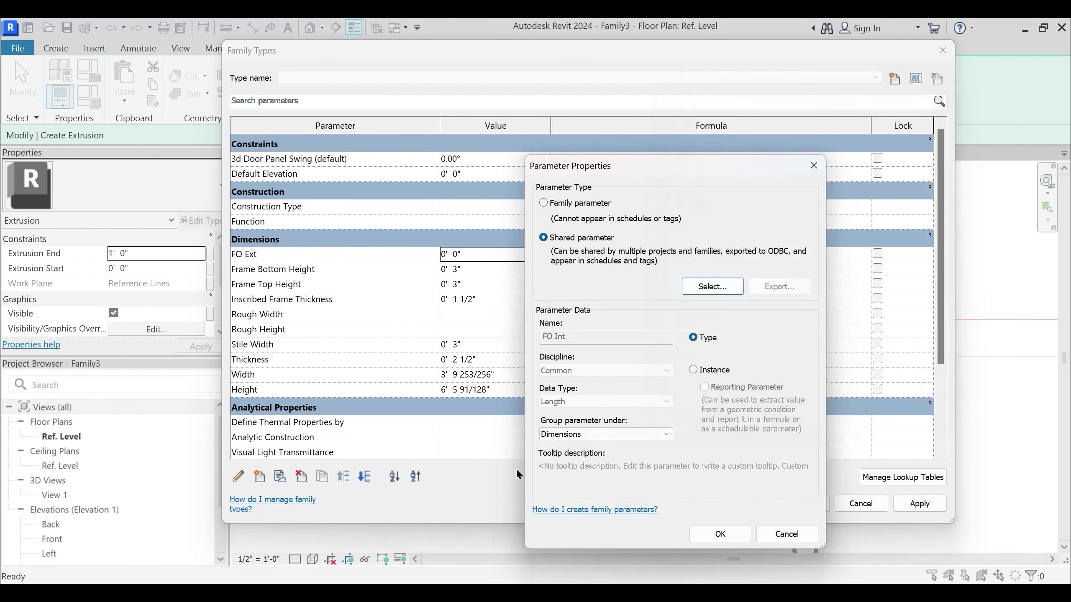
{"action": "left_click", "coordinate": [720, 535]}
Add the shared parameter Door Panel Thickness to the family as a type parameter under Dimensions
{"action": "left_click", "coordinate": [266, 478]}
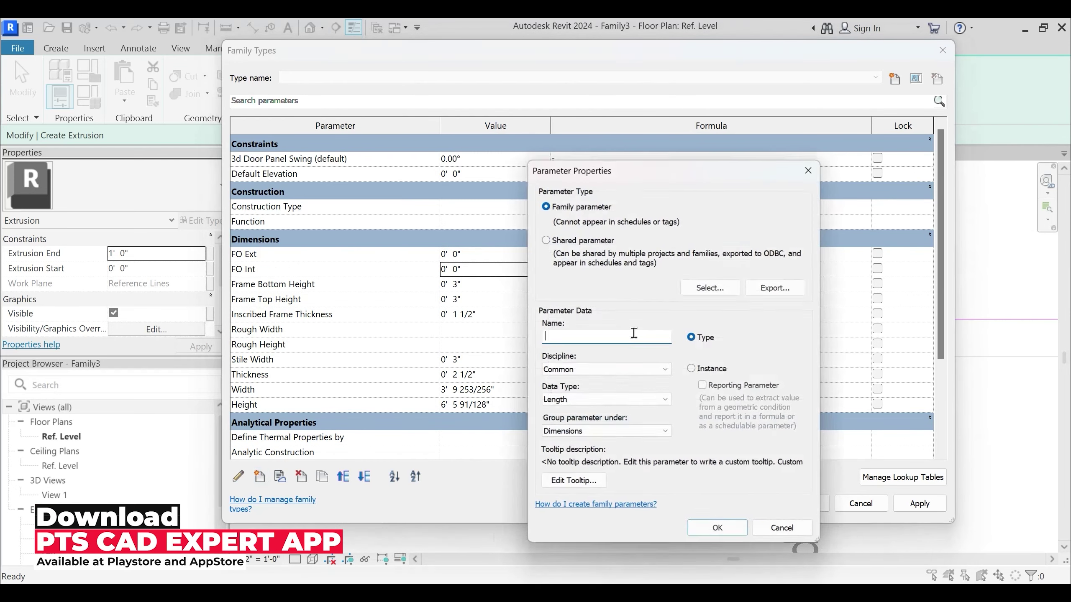
{"action": "left_click", "coordinate": [543, 237]}
{"action": "left_click", "coordinate": [722, 291]}
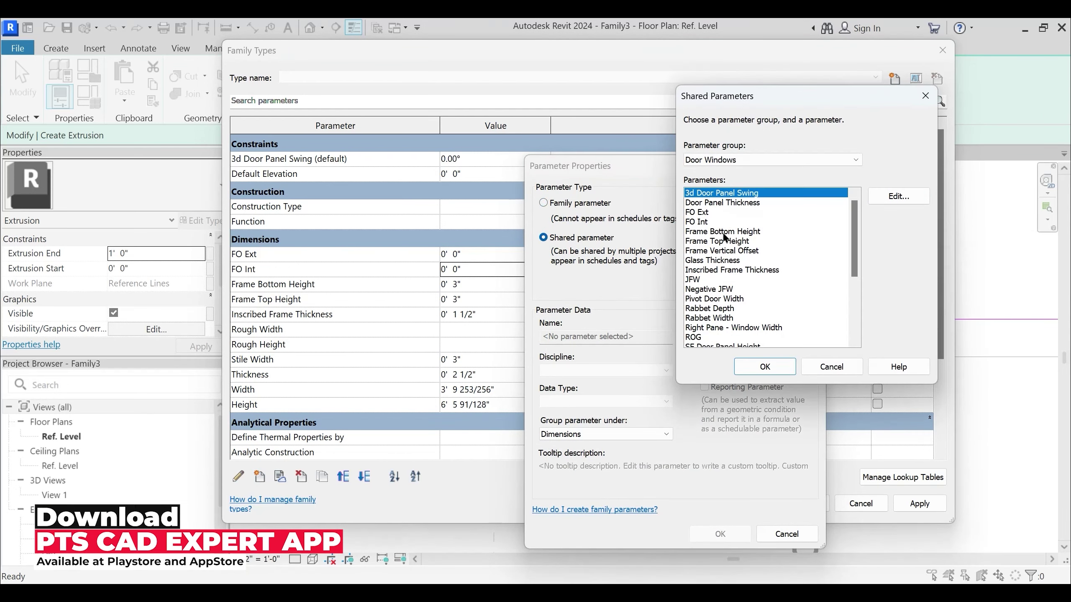
{"action": "left_click", "coordinate": [722, 205]}
{"action": "left_click", "coordinate": [755, 365]}
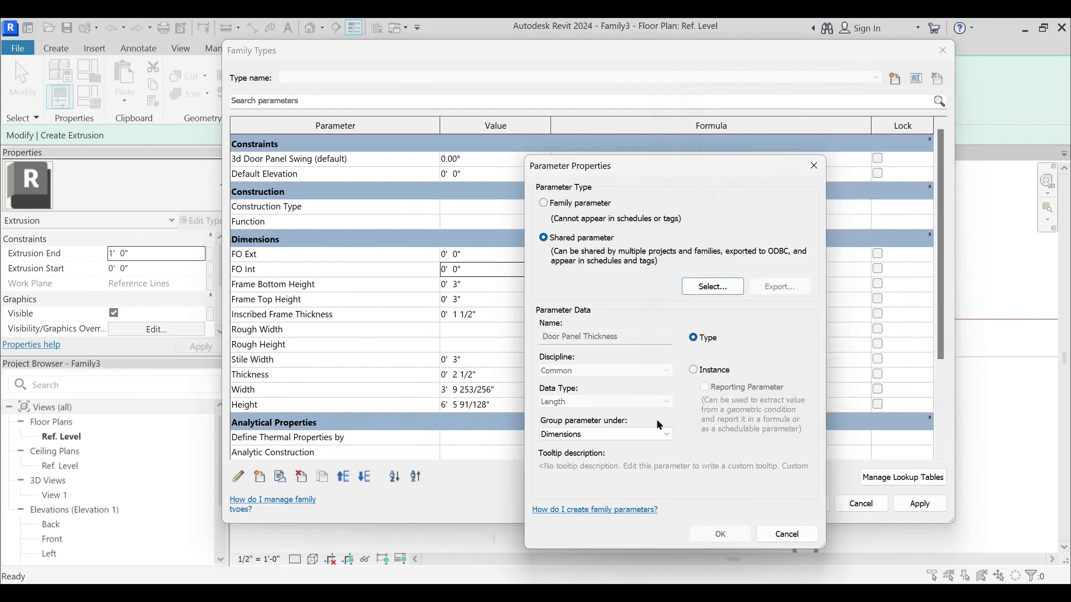
{"action": "left_click", "coordinate": [720, 534]}
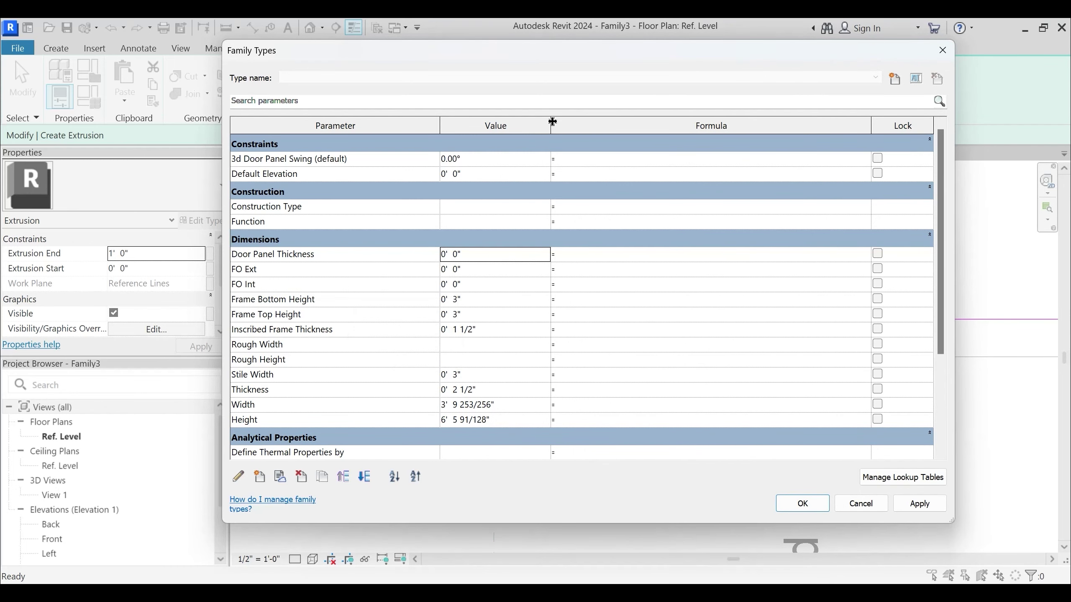
Narrow the parameter and value columns of the family types table and set Door Panel Thickness to 1.5"
{"action": "left_click_drag", "start_coordinate": [551, 126], "coordinate": [507, 126]}
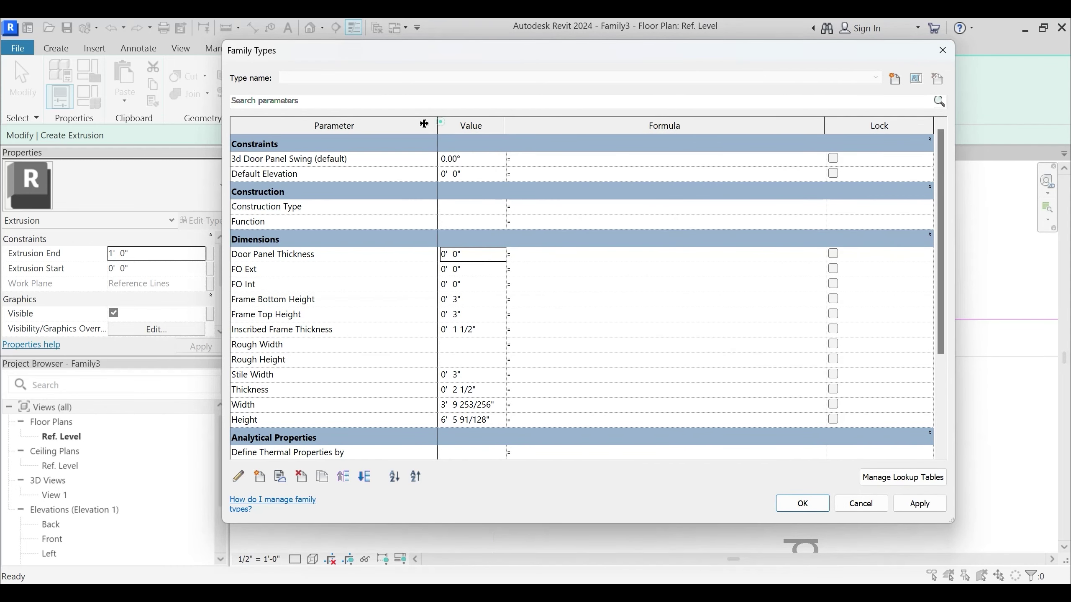
{"action": "left_click_drag", "start_coordinate": [439, 125], "coordinate": [391, 126]}
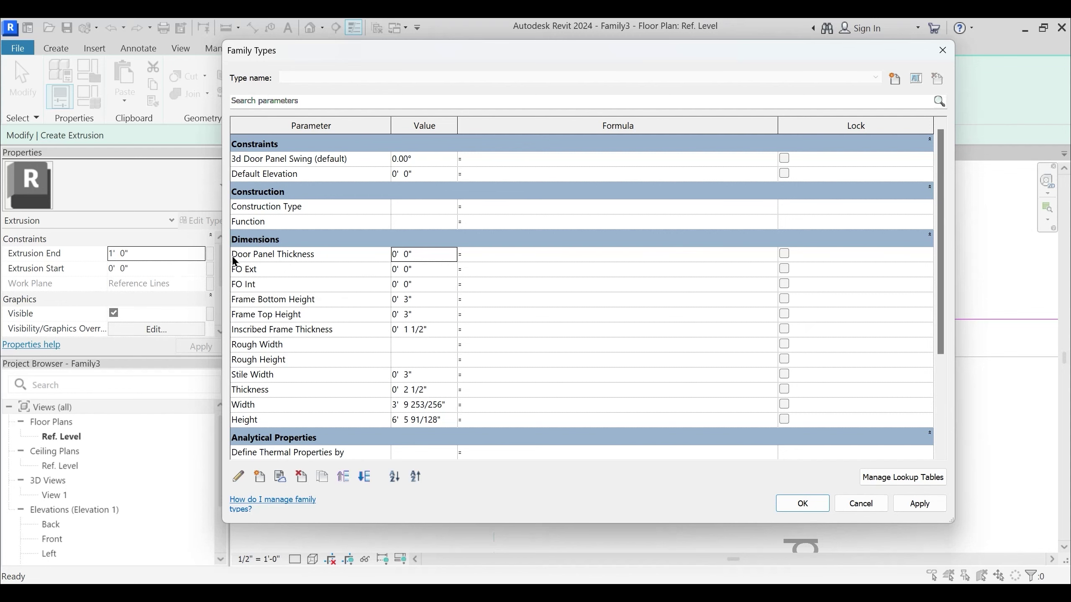
{"action": "left_click_drag", "start_coordinate": [513, 50], "coordinate": [226, 53]}
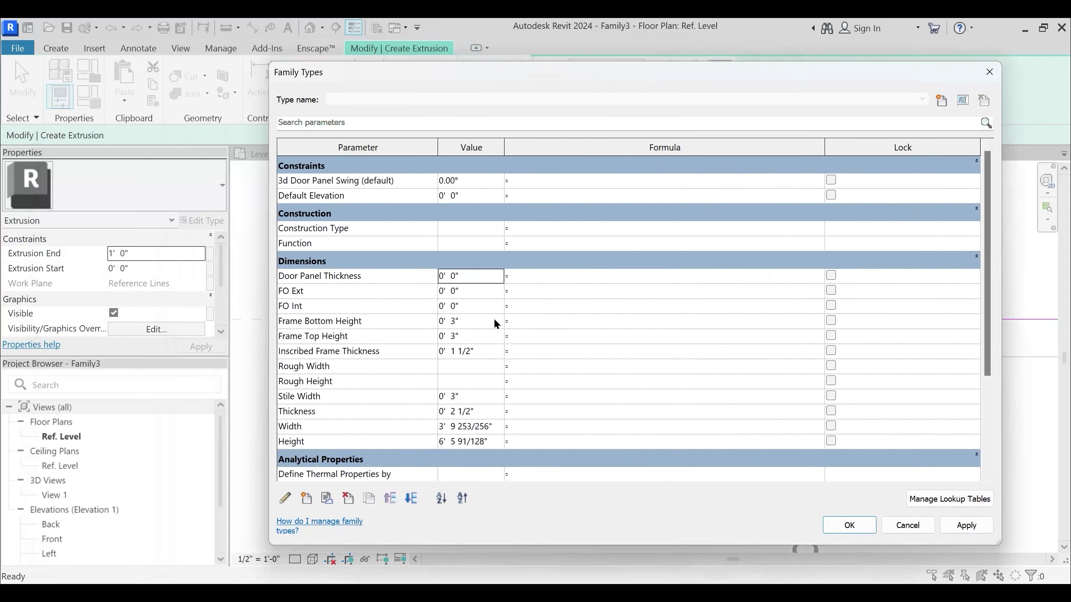
{"action": "left_click", "coordinate": [471, 277]}
{"action": "type", "text": "1.5\""}
{"action": "key", "text": "Tab"}
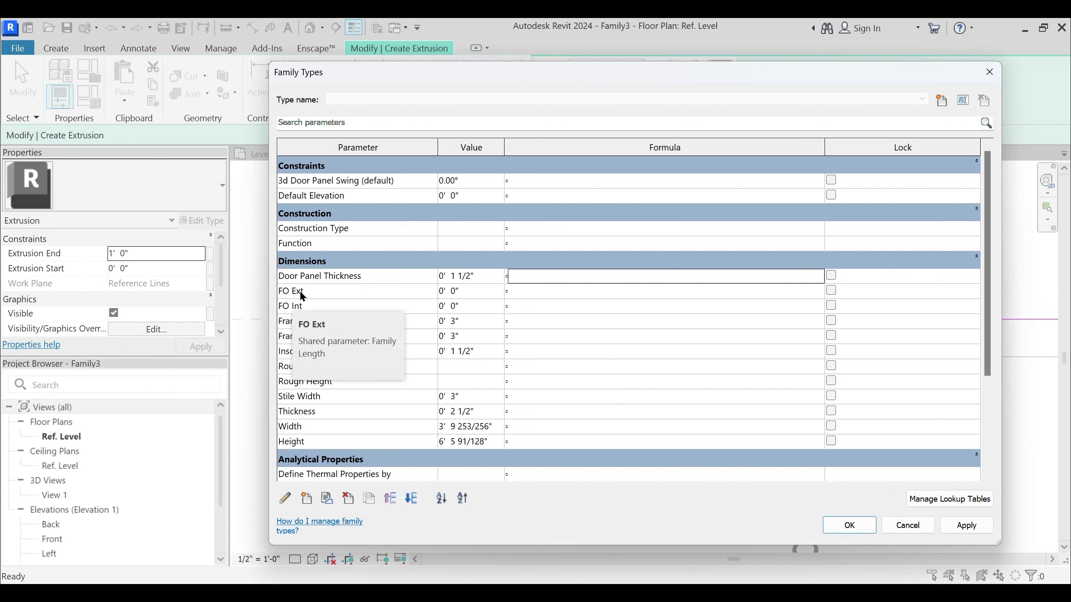
Enter the formula Thickness-Door Panel Thickness for the FO Ext parameter
{"action": "left_click", "coordinate": [532, 297]}
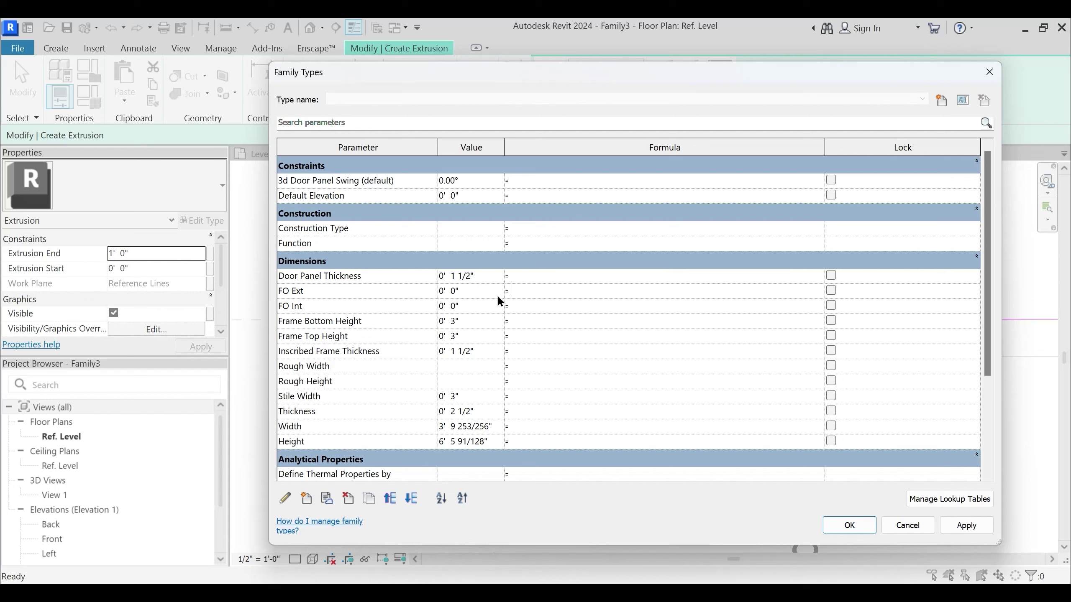
{"action": "type", "text": "Thickness"}
{"action": "left_click_drag", "start_coordinate": [503, 80], "coordinate": [57, 79]}
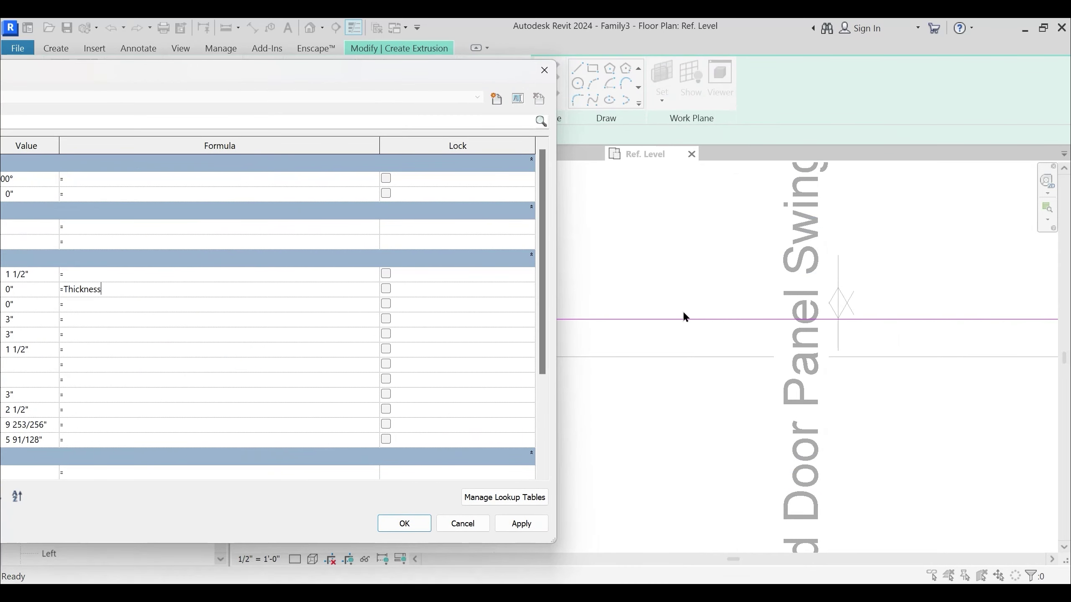
{"action": "left_click_drag", "start_coordinate": [418, 77], "coordinate": [706, 427]}
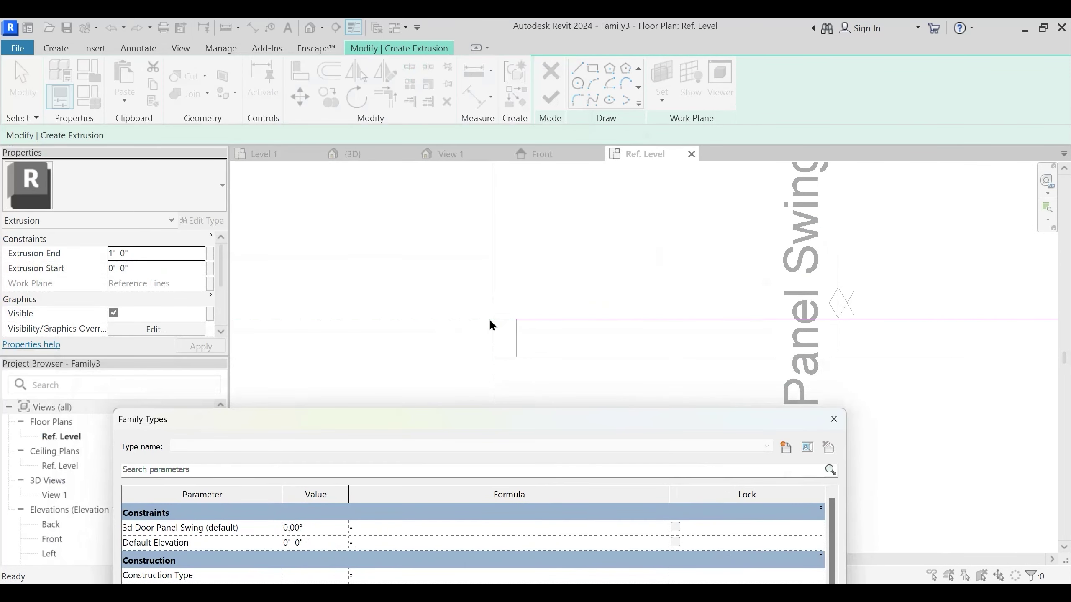
{"action": "left_click_drag", "start_coordinate": [515, 427], "coordinate": [594, 199]}
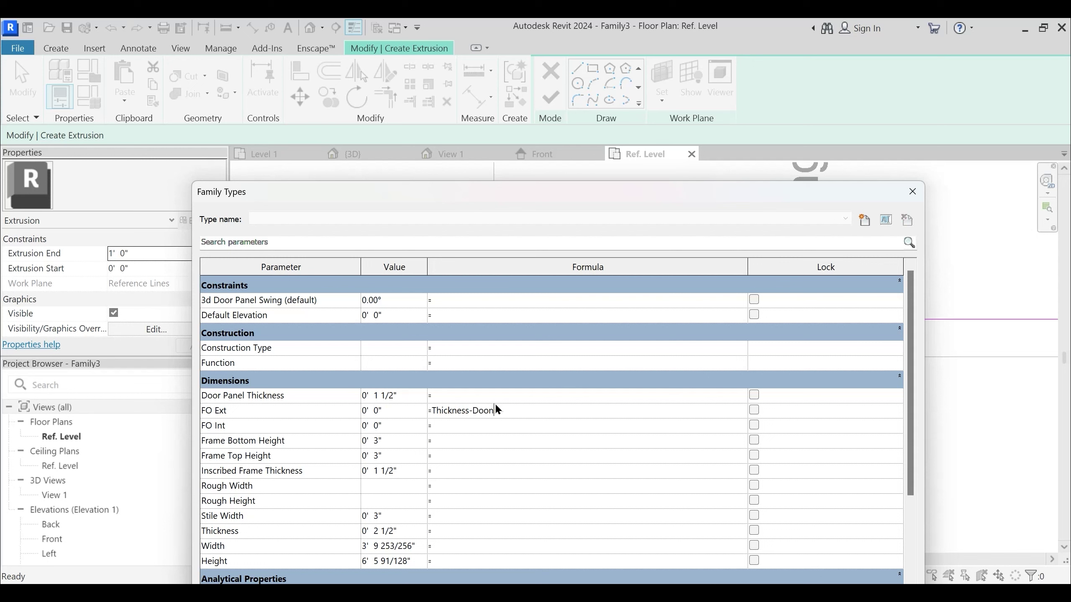
{"action": "type", "text": "el THickness"}
{"action": "key", "text": "BackSpace"}
{"action": "key", "text": "BackSpace"}
{"action": "key", "text": "BackSpace"}
{"action": "key", "text": "BackSpace"}
{"action": "key", "text": "BackSpace"}
{"action": "key", "text": "BackSpace"}
{"action": "key", "text": "BackSpace"}
{"action": "key", "text": "BackSpace"}
{"action": "type", "text": "hcik"}
{"action": "key", "text": "BackSpace"}
{"action": "key", "text": "BackSpace"}
{"action": "key", "text": "BackSpace"}
{"action": "type", "text": "ickness"}
Enclose the FO Ext formula in parentheses and divide it by 2, giving (Thickness - Door Panel Thickness) / 2
{"action": "left_click_drag", "start_coordinate": [549, 188], "coordinate": [583, 112]}
{"action": "left_click", "coordinate": [468, 335]}
{"action": "left_click_drag", "start_coordinate": [468, 334], "coordinate": [475, 333]}
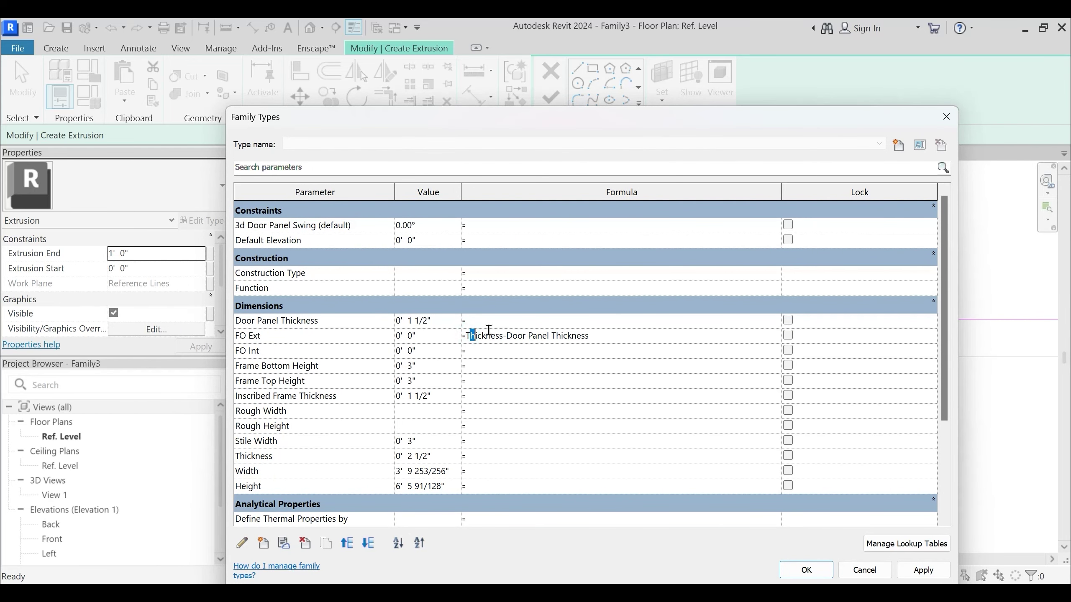
{"action": "key", "text": "Left"}
{"action": "type", "text": "("}
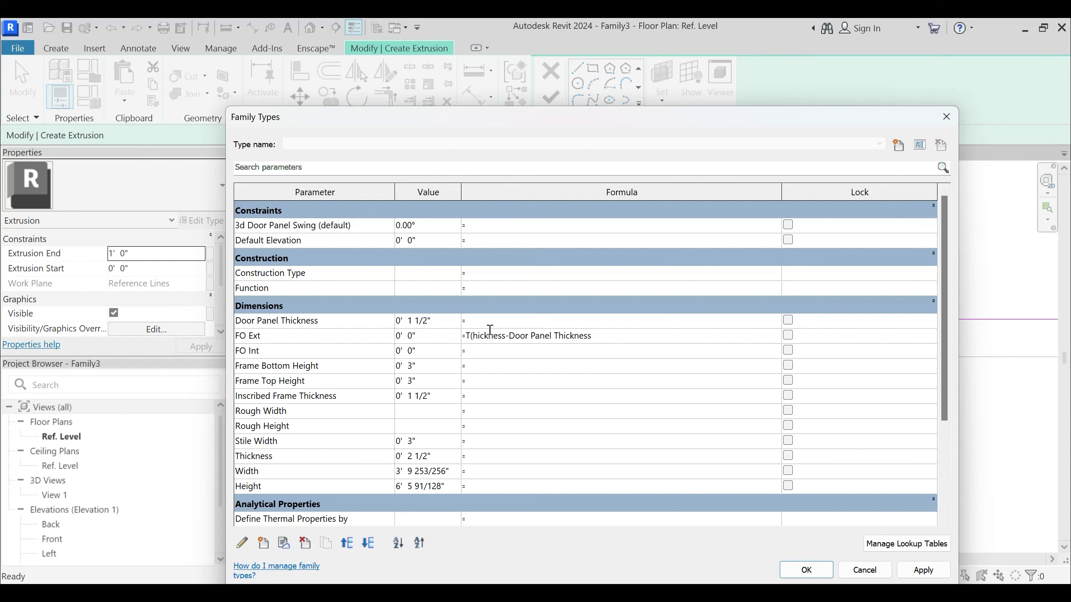
{"action": "key", "text": "BackSpace"}
{"action": "key", "text": "Left"}
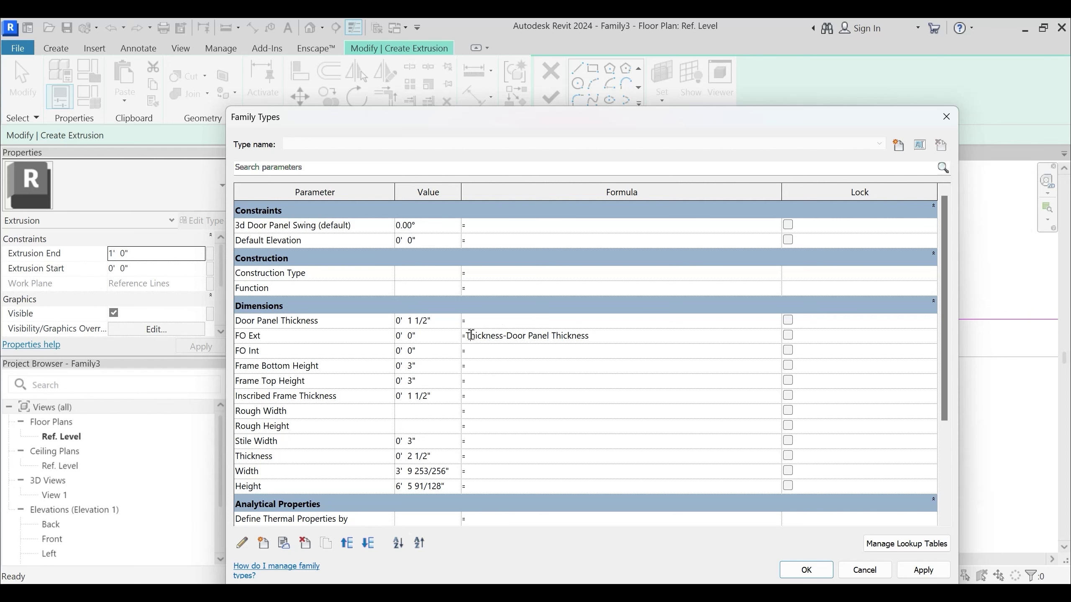
{"action": "type", "text": "("}
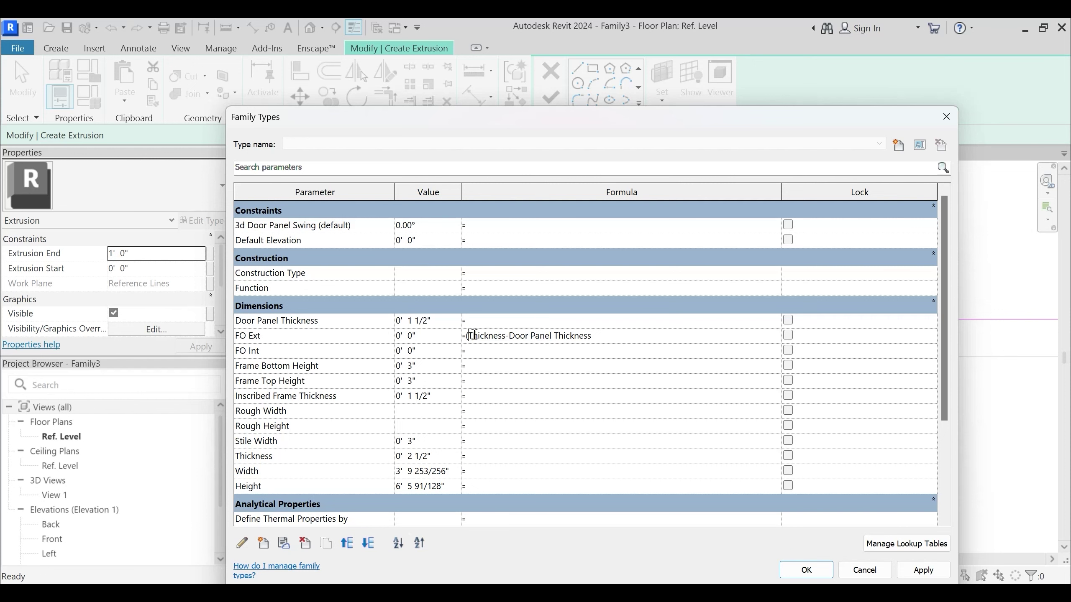
{"action": "type", "text": ")/2"}
{"action": "key", "text": "Tab"}
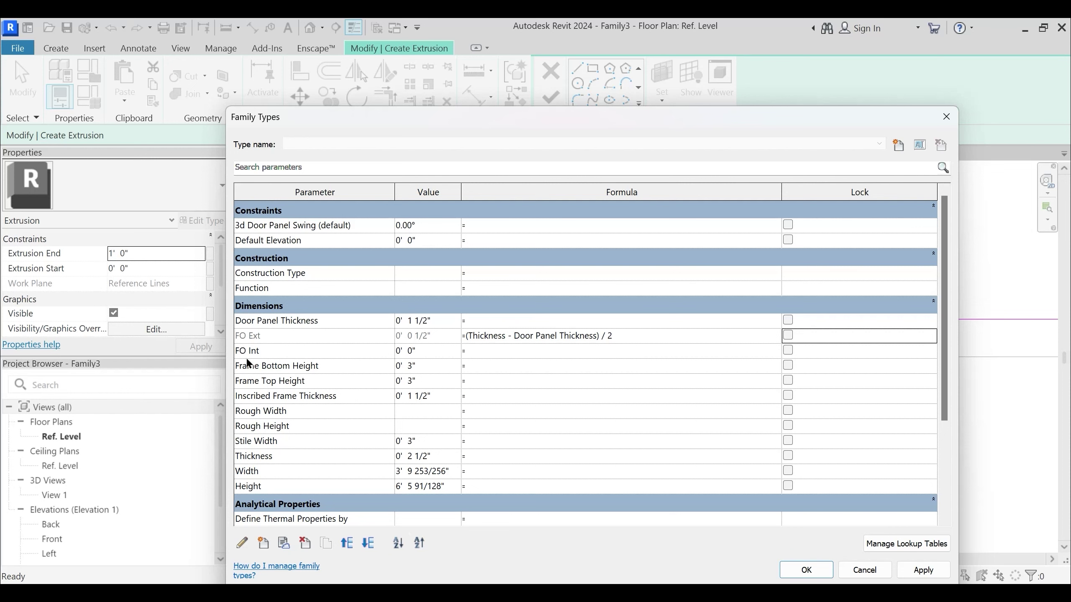
Start another shared parameter for the family and delete FO Ext and FO Int from the shared parameter file's Door Windows group
{"action": "left_click", "coordinate": [480, 351]}
{"action": "left_click", "coordinate": [247, 336]}
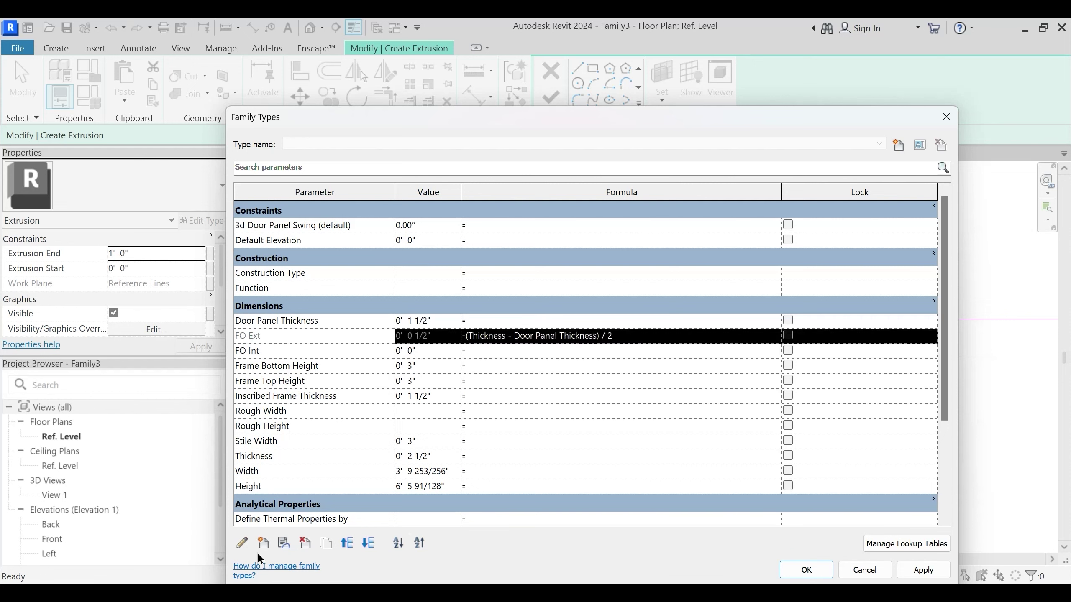
{"action": "left_click", "coordinate": [262, 542]}
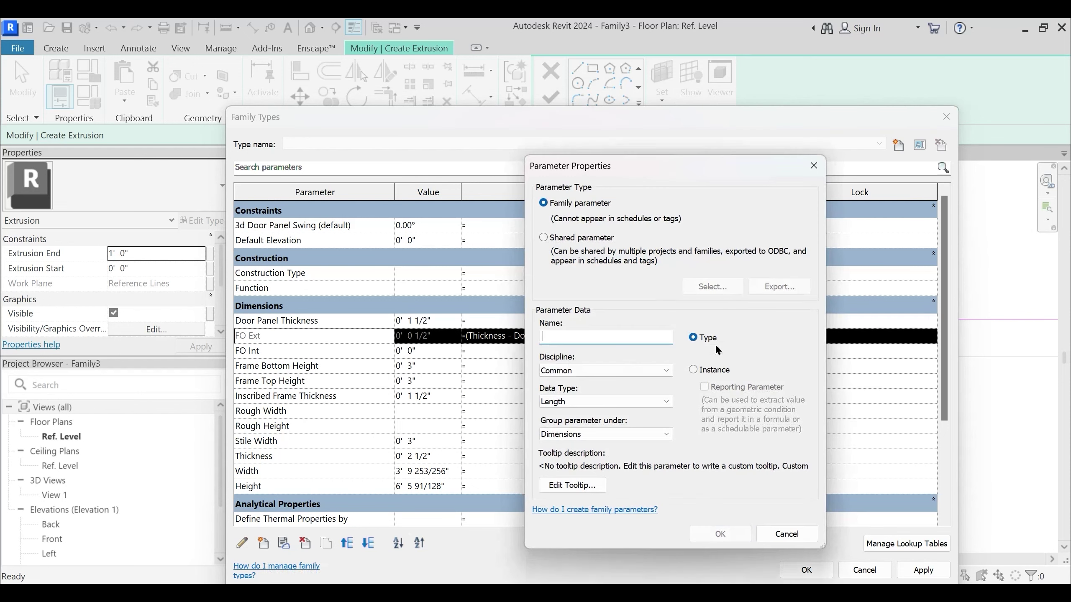
{"action": "left_click", "coordinate": [543, 237]}
{"action": "left_click", "coordinate": [713, 286]}
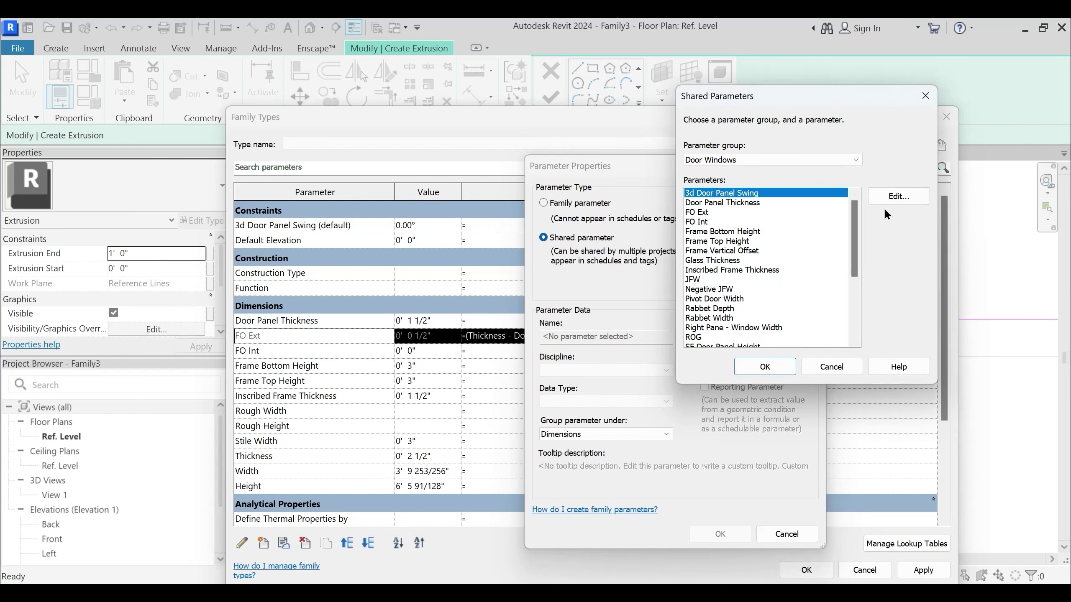
{"action": "left_click", "coordinate": [907, 199]}
{"action": "left_click", "coordinate": [738, 314]}
{"action": "left_click", "coordinate": [742, 326]}
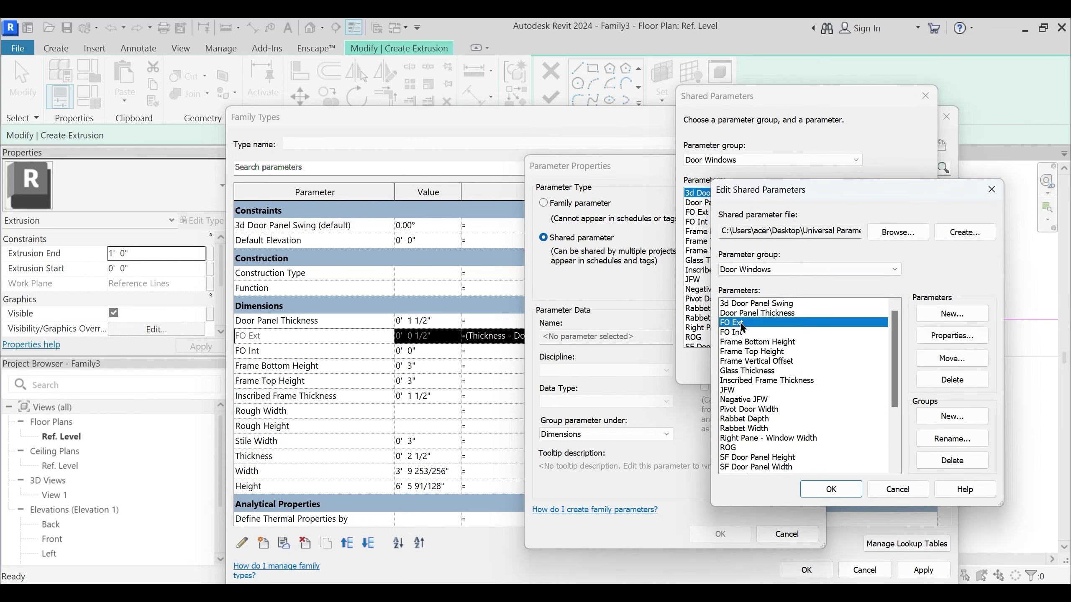
{"action": "left_click", "coordinate": [952, 380]}
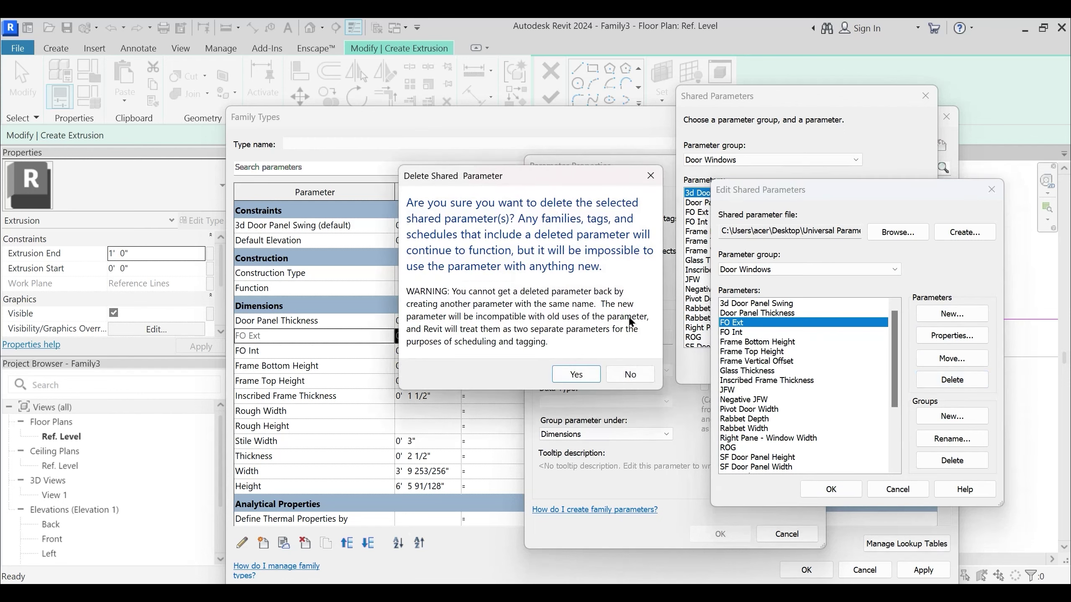
{"action": "left_click", "coordinate": [578, 373]}
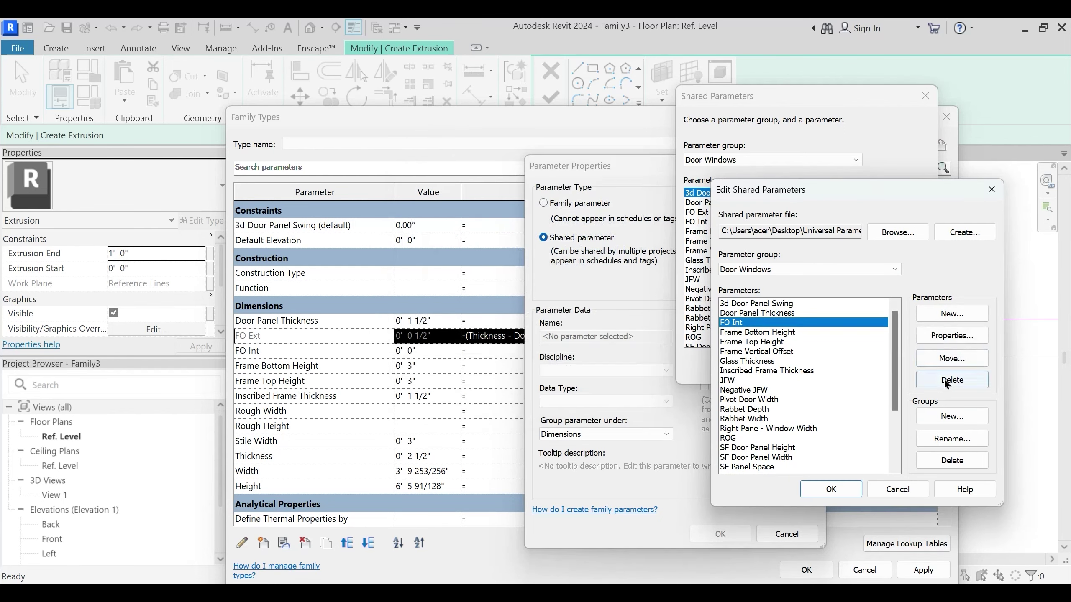
{"action": "left_click", "coordinate": [947, 382]}
{"action": "left_click", "coordinate": [578, 373]}
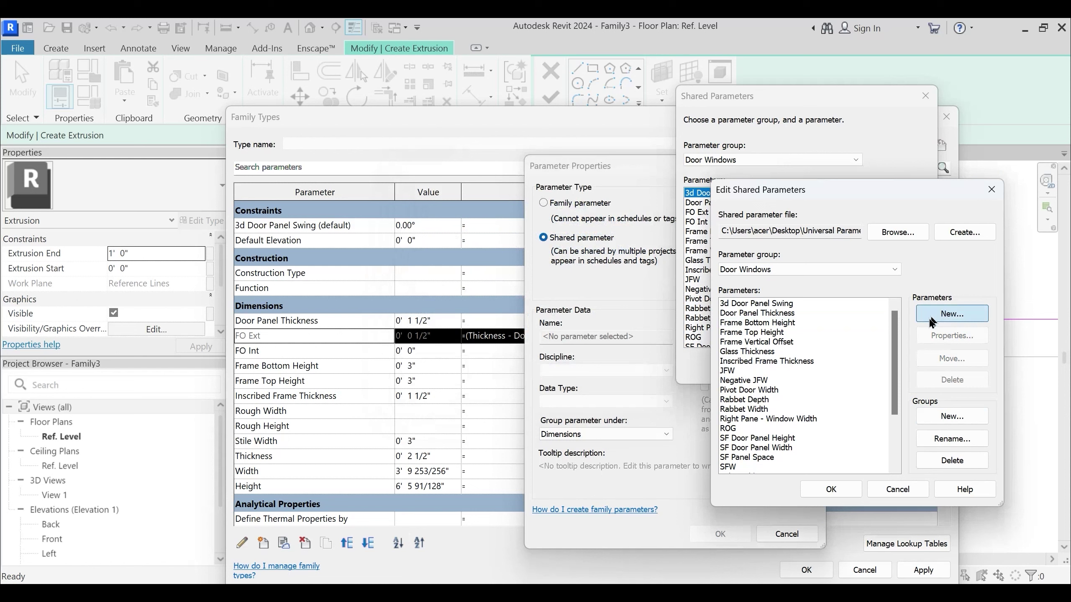
Create the shared Length parameters DP Ext and DP Int in the Door Windows group and save the parameter list
{"action": "left_click", "coordinate": [931, 315]}
{"action": "type", "text": "Dp"}
{"action": "key", "text": "BackSpace"}
{"action": "key", "text": "BackSpace"}
{"action": "type", "text": "P Ext"}
{"action": "key", "text": "Return"}
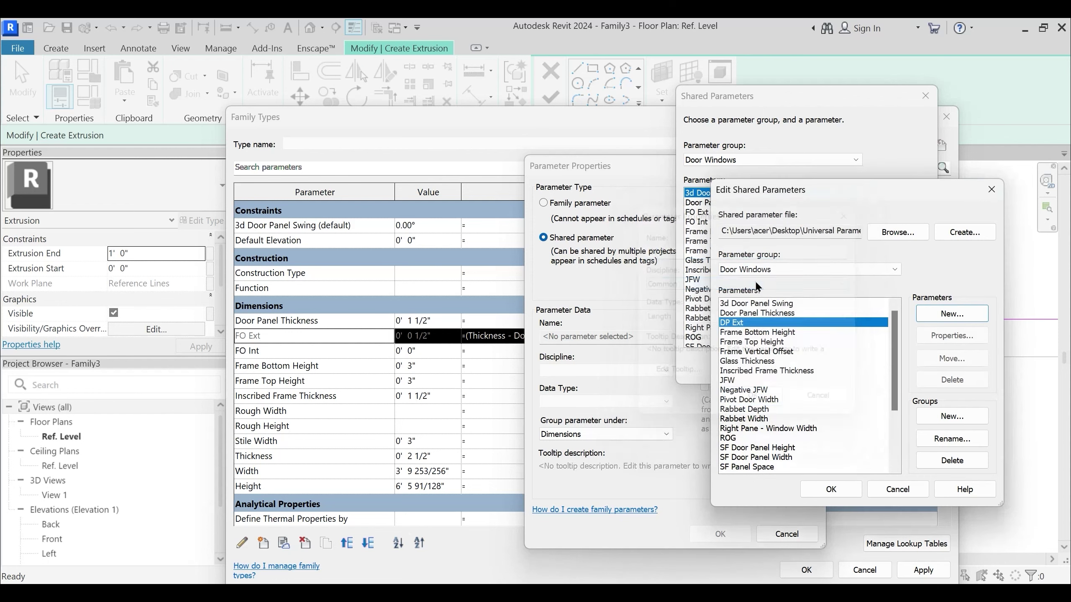
{"action": "left_click", "coordinate": [951, 313]}
{"action": "type", "text": "DP Int"}
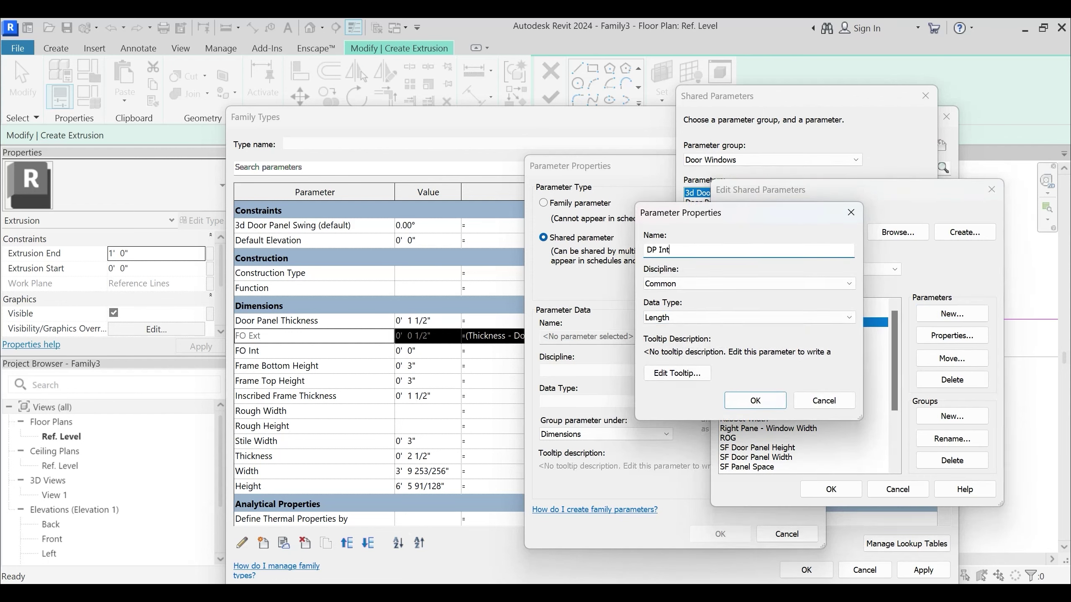
{"action": "key", "text": "Return"}
{"action": "left_click", "coordinate": [761, 323]}
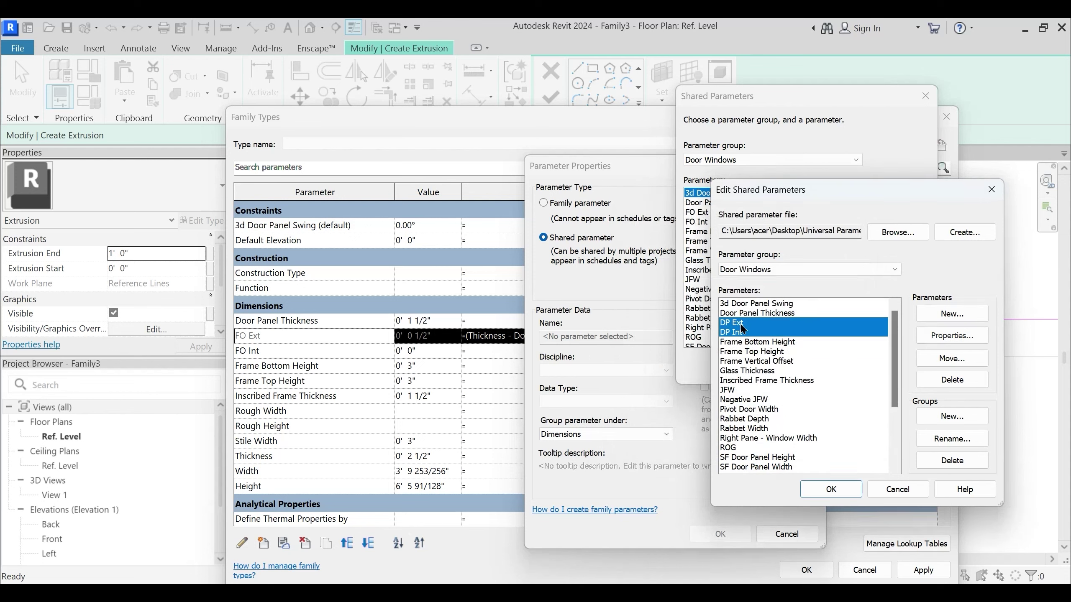
{"action": "left_click", "coordinate": [830, 489]}
Add the shared parameter DP Ext to the family as a type parameter under Dimensions
{"action": "left_click", "coordinate": [707, 213]}
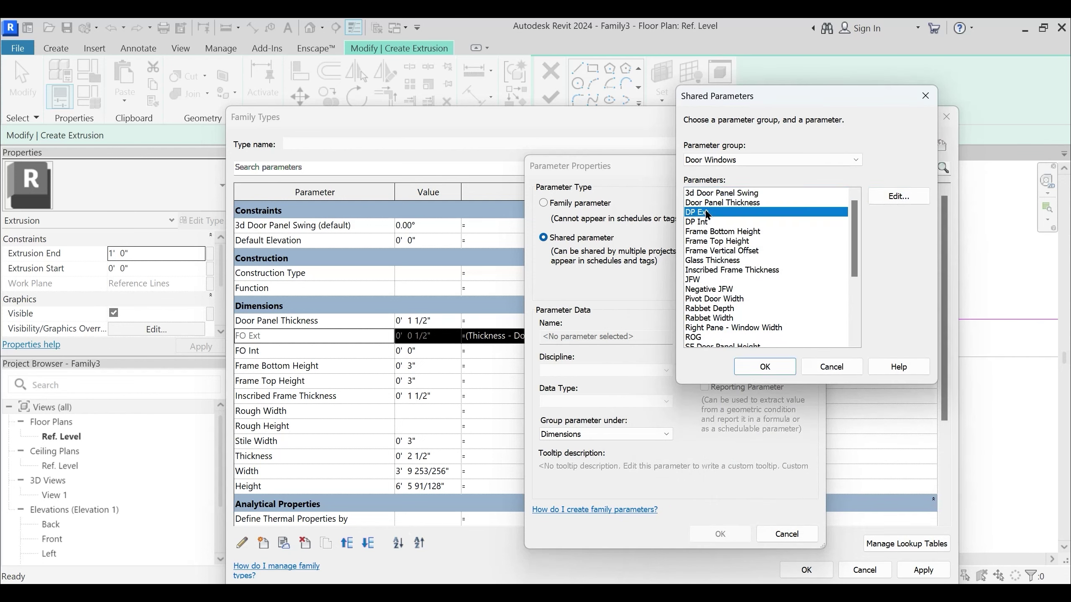
{"action": "left_click", "coordinate": [772, 367]}
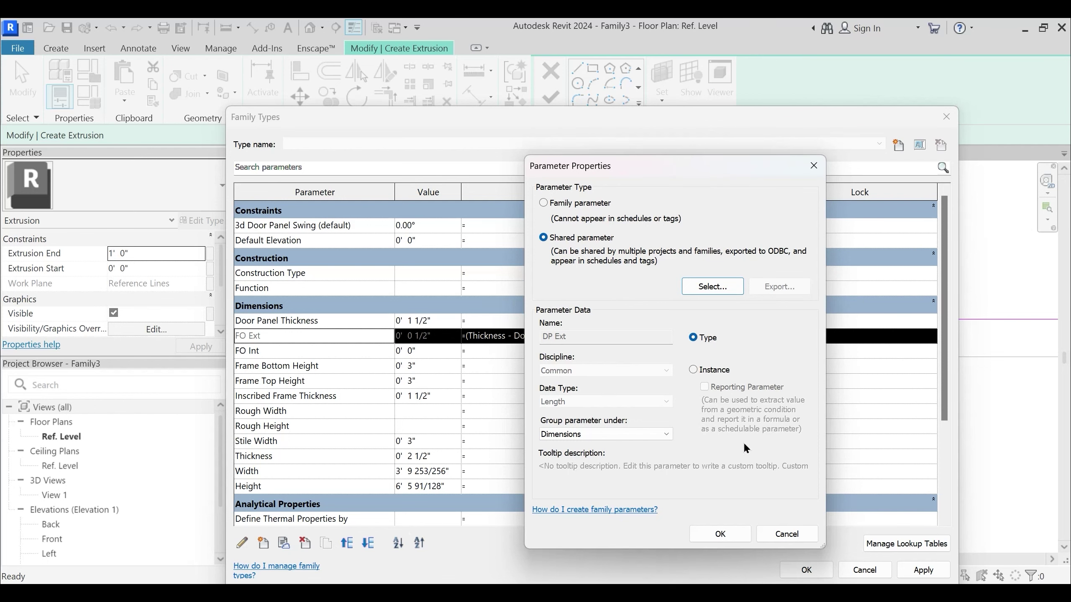
{"action": "left_click", "coordinate": [720, 535]}
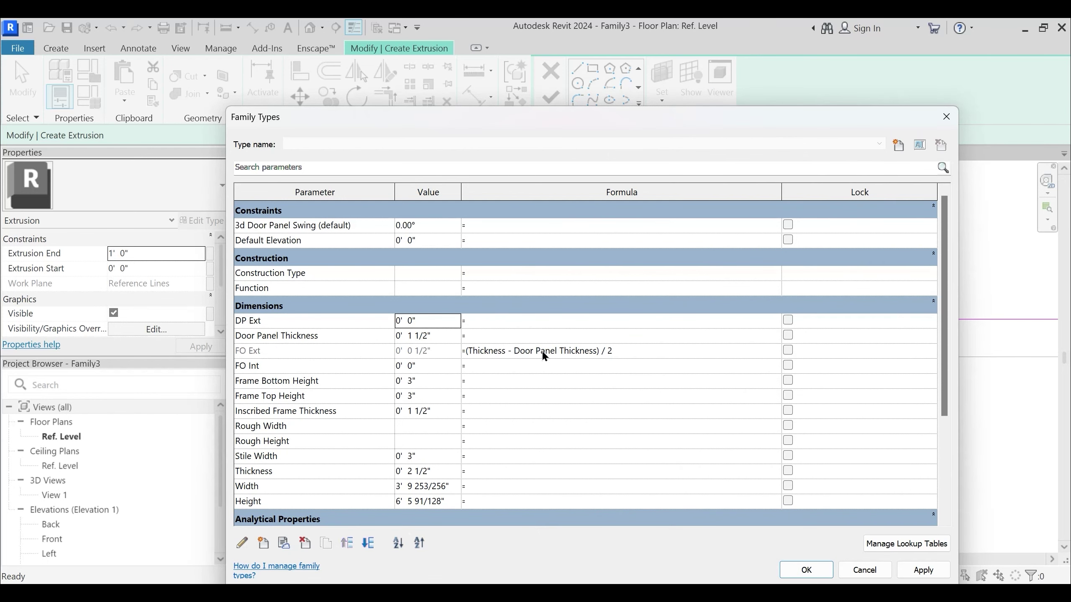
Clear the FO Ext formula and delete the FO Ext and FO Int parameters from the family
{"action": "left_click", "coordinate": [257, 351]}
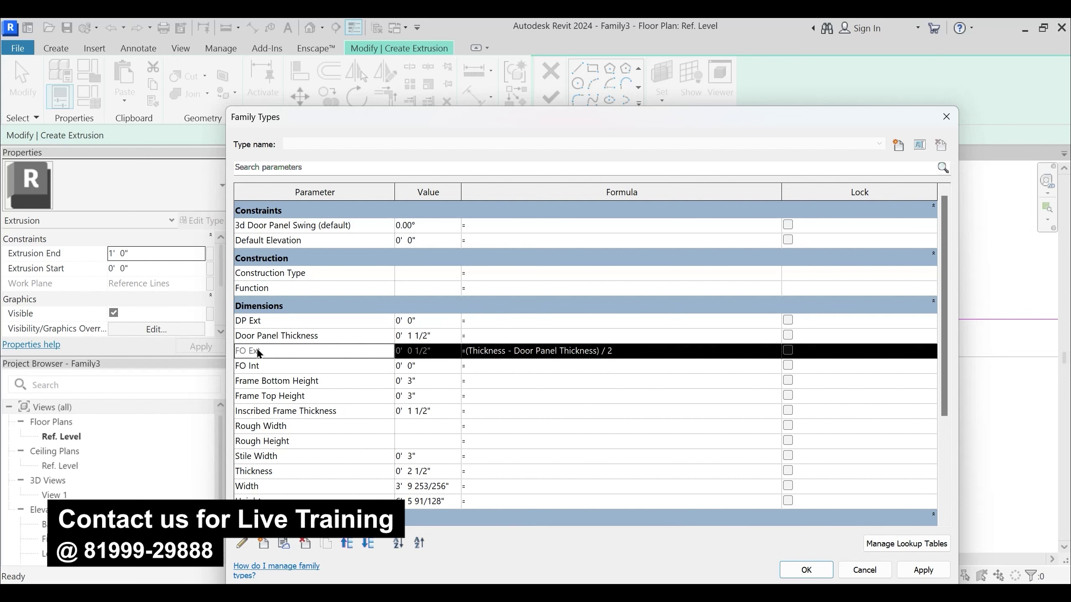
{"action": "left_click", "coordinate": [607, 351]}
{"action": "left_click_drag", "start_coordinate": [614, 351], "coordinate": [442, 352]}
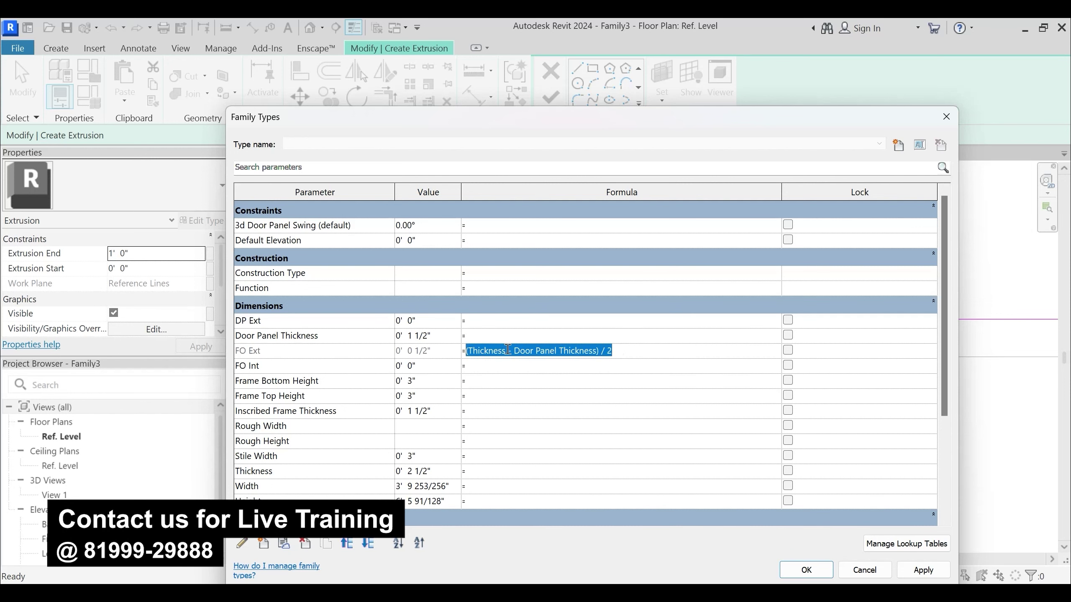
{"action": "key", "text": "Delete"}
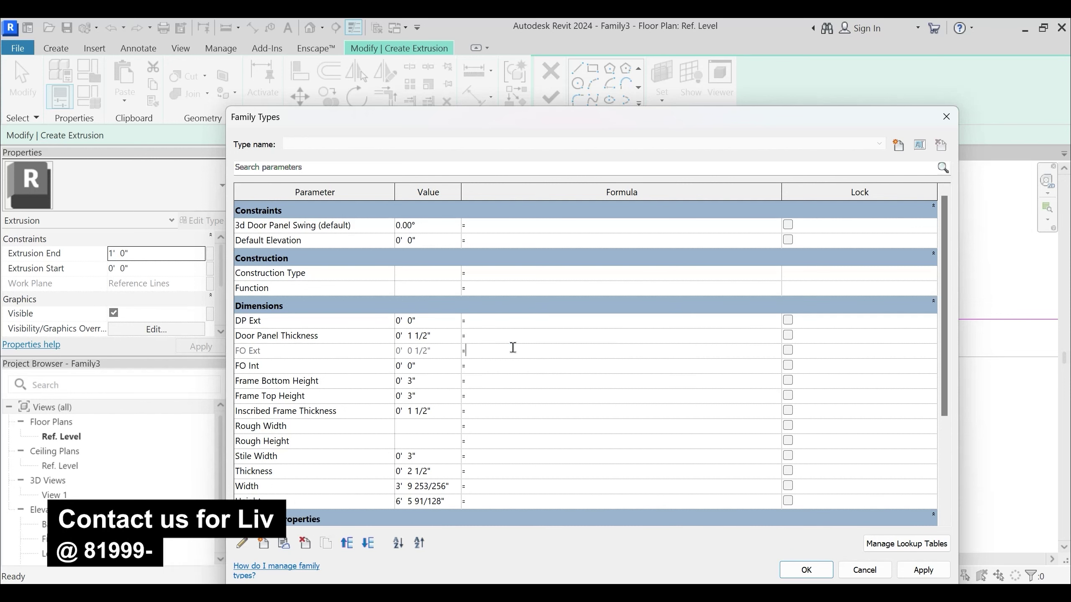
{"action": "left_click", "coordinate": [257, 350]}
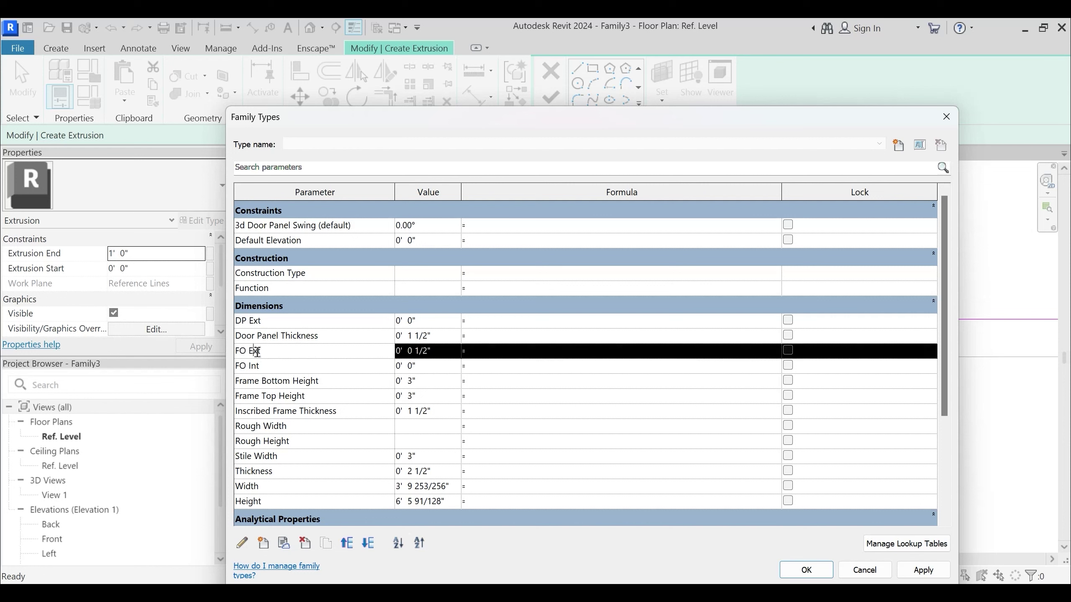
{"action": "left_click", "coordinate": [306, 543]}
{"action": "left_click", "coordinate": [577, 311]}
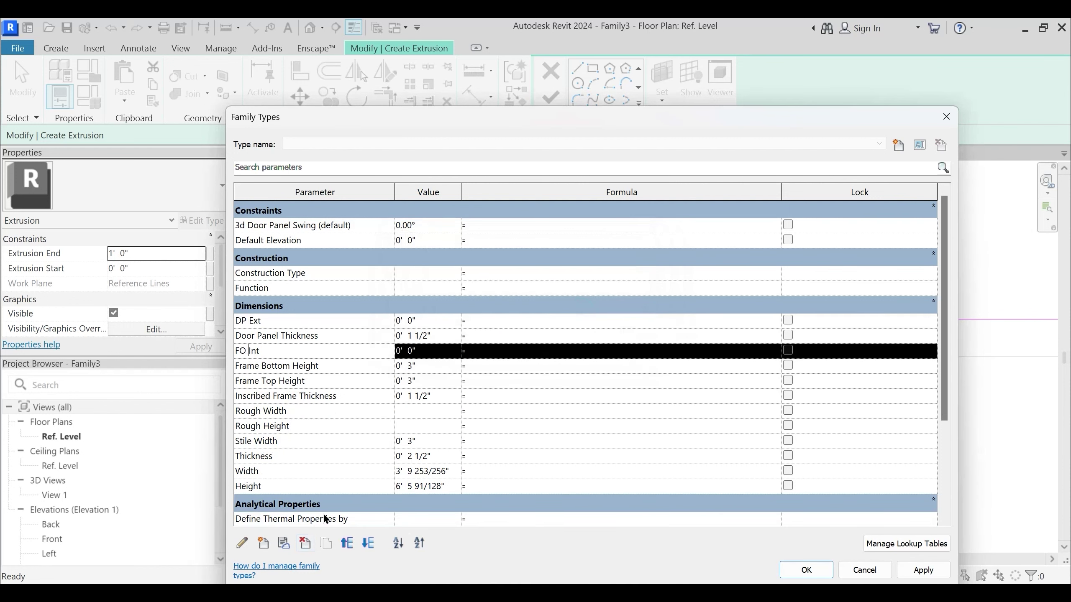
{"action": "left_click", "coordinate": [306, 543]}
{"action": "left_click", "coordinate": [573, 310]}
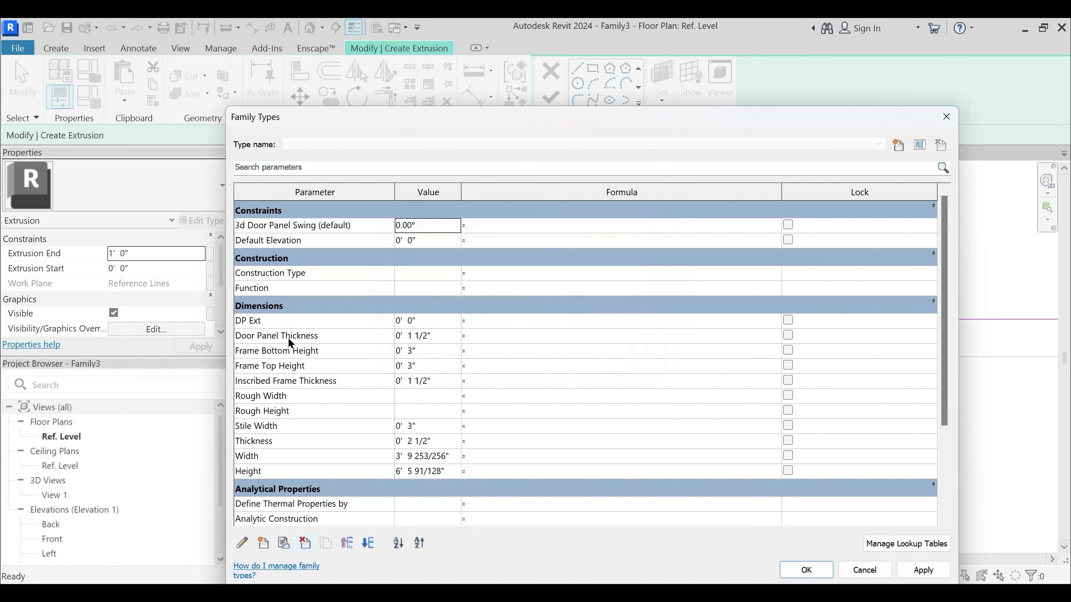
Add the shared parameter DP Int from the Door Windows group to the family as a type parameter under Dimensions
{"action": "left_click", "coordinate": [500, 322]}
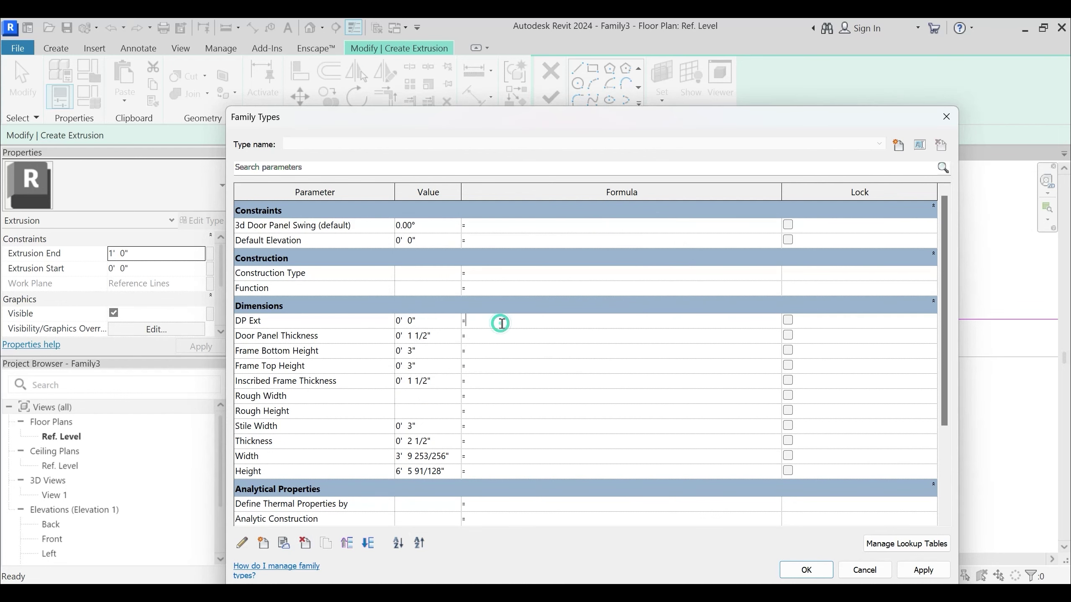
{"action": "left_click", "coordinate": [265, 544]}
{"action": "left_click", "coordinate": [559, 238]}
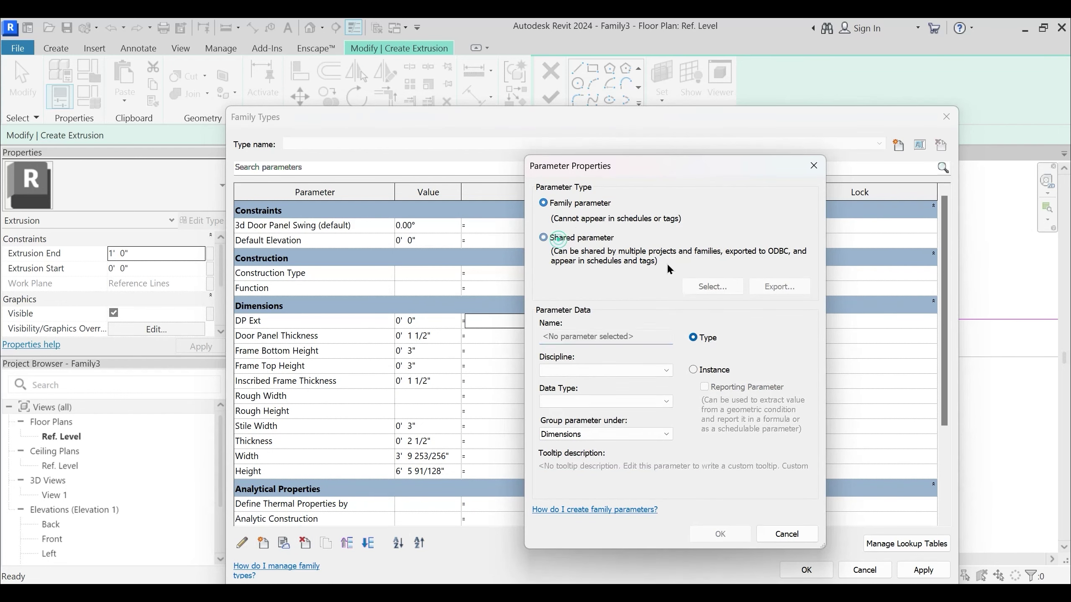
{"action": "left_click", "coordinate": [712, 286]}
{"action": "left_click", "coordinate": [704, 223]}
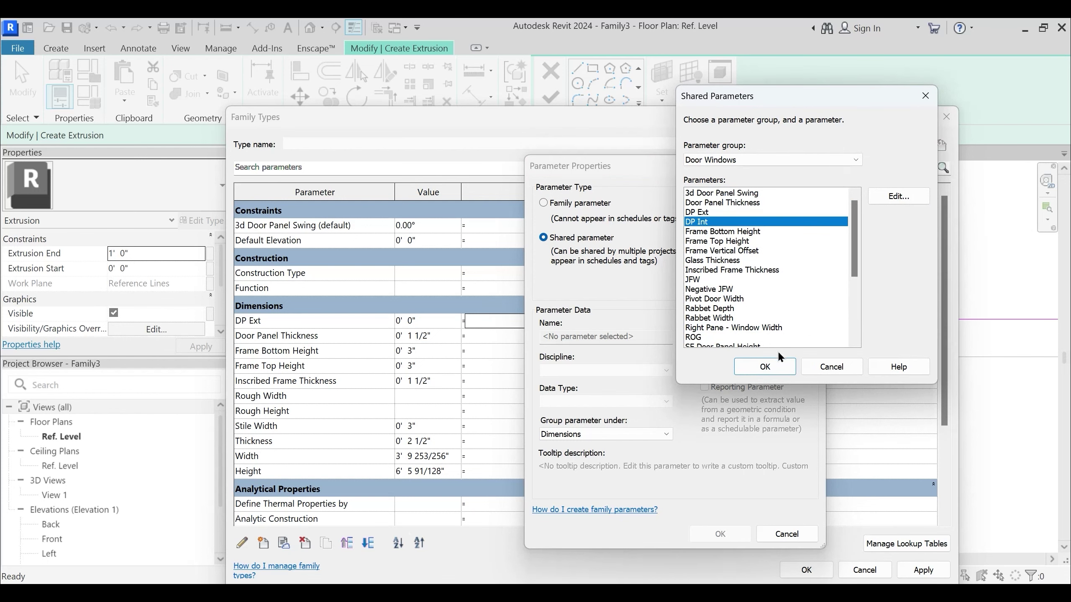
{"action": "left_click", "coordinate": [765, 366]}
{"action": "left_click", "coordinate": [720, 534]}
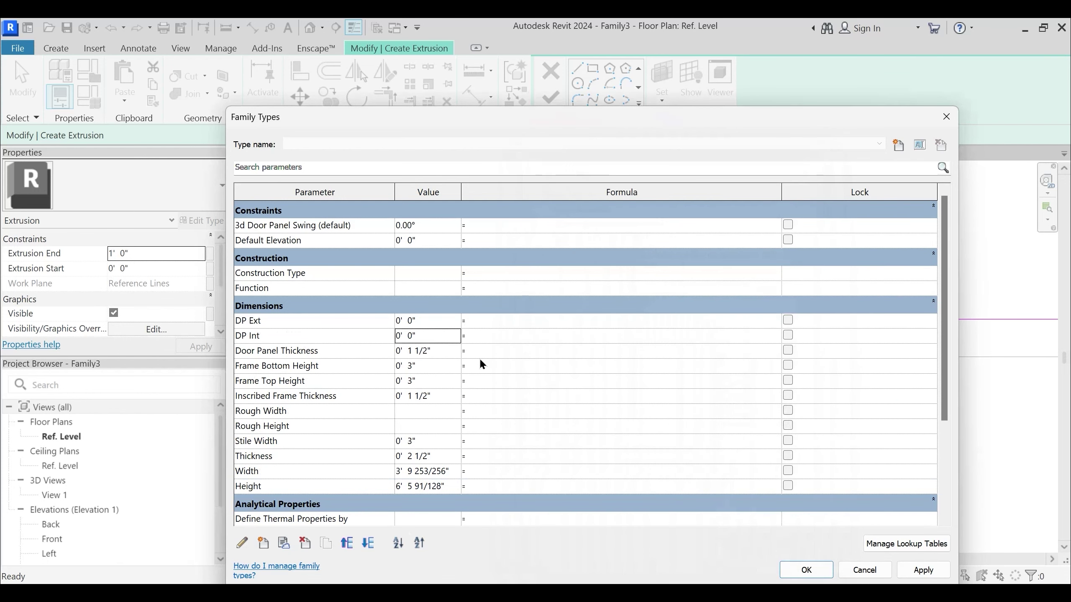
Set the DP Ext formula to (Thickness - Door Panel Thickness) / 2 and the DP Int formula to DP Ext + Door Panel Thickness
{"action": "left_click", "coordinate": [477, 319]}
{"action": "type", "text": "(Thickness - Door Panel Thickness) / 2"}
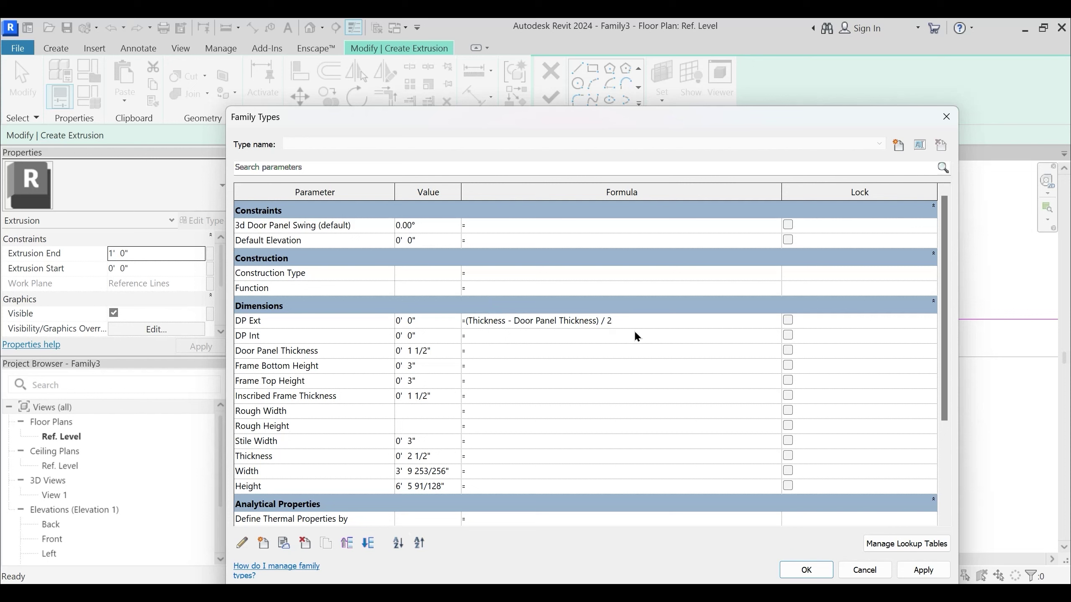
{"action": "key", "text": "Tab"}
{"action": "left_click", "coordinate": [505, 339]}
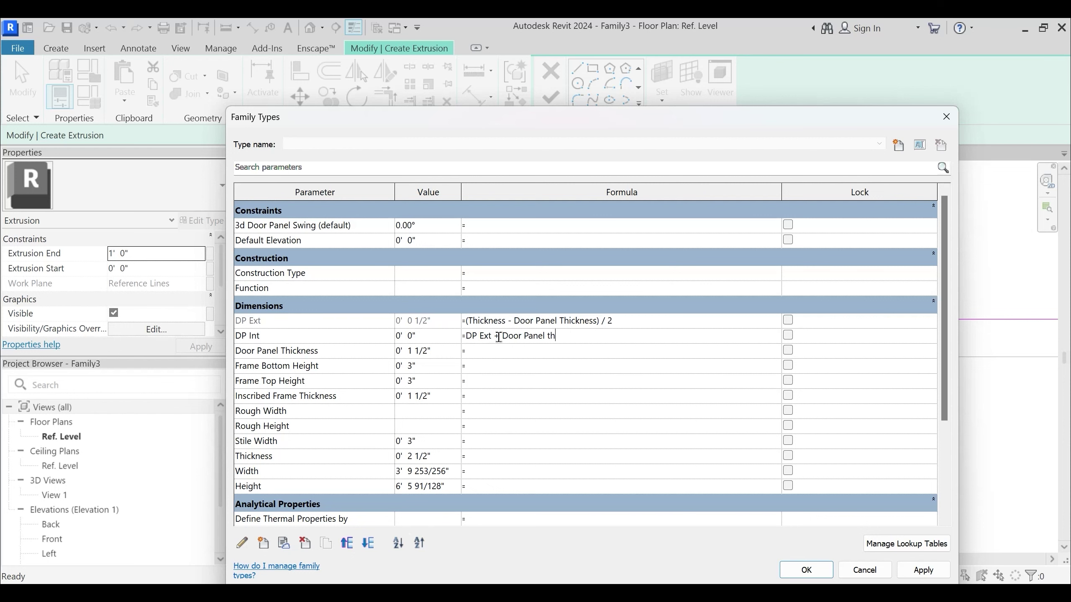
{"action": "key", "text": "BackSpace"}
{"action": "key", "text": "BackSpace"}
{"action": "key", "text": "Tab"}
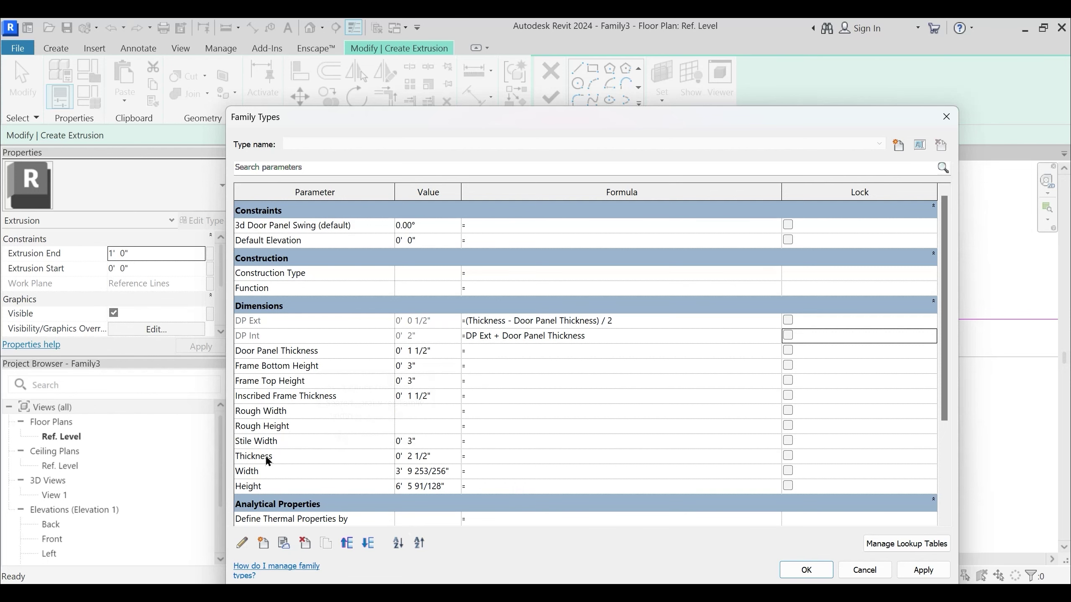
Apply the family parameter changes and return to the extrusion sketch in the Ref. Level plan
{"action": "left_click", "coordinate": [407, 456]}
{"action": "left_click_drag", "start_coordinate": [439, 456], "coordinate": [335, 457]}
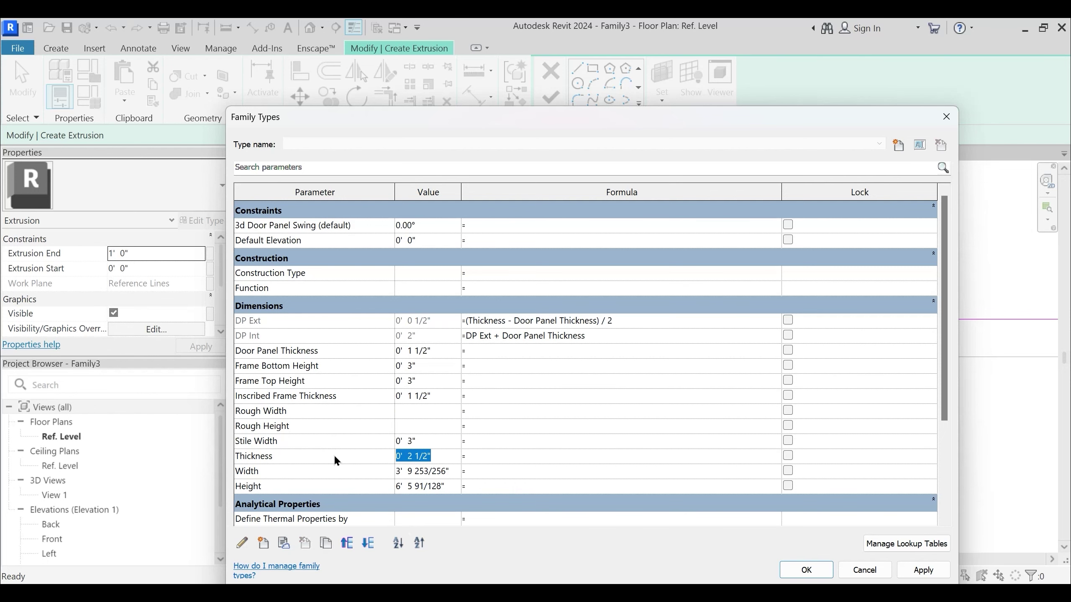
{"action": "left_click_drag", "start_coordinate": [492, 119], "coordinate": [473, 63]}
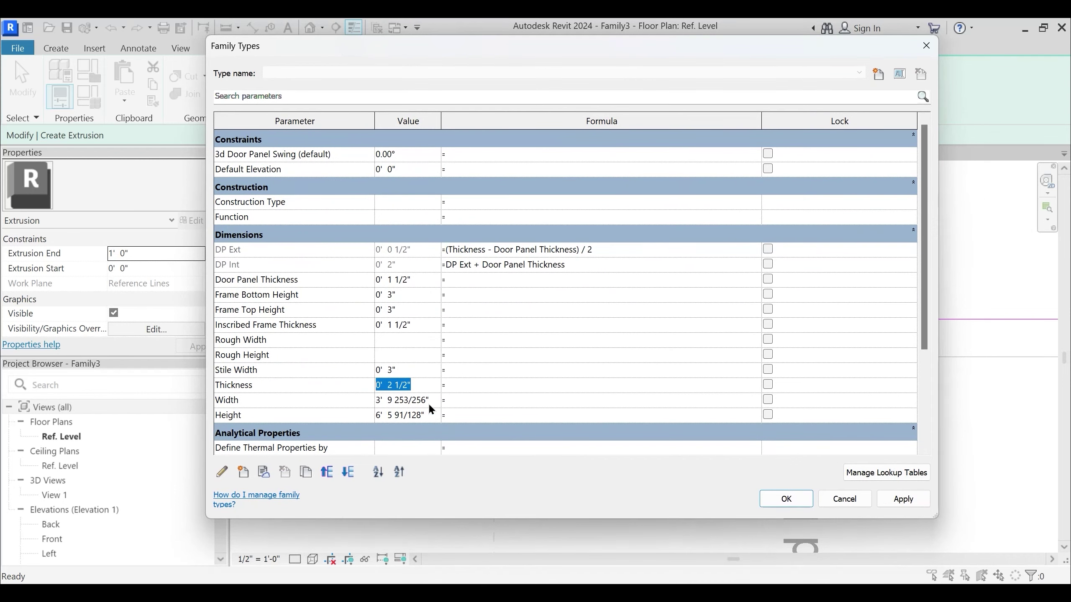
{"action": "left_click_drag", "start_coordinate": [436, 46], "coordinate": [153, 66]}
{"action": "left_click", "coordinate": [619, 522]}
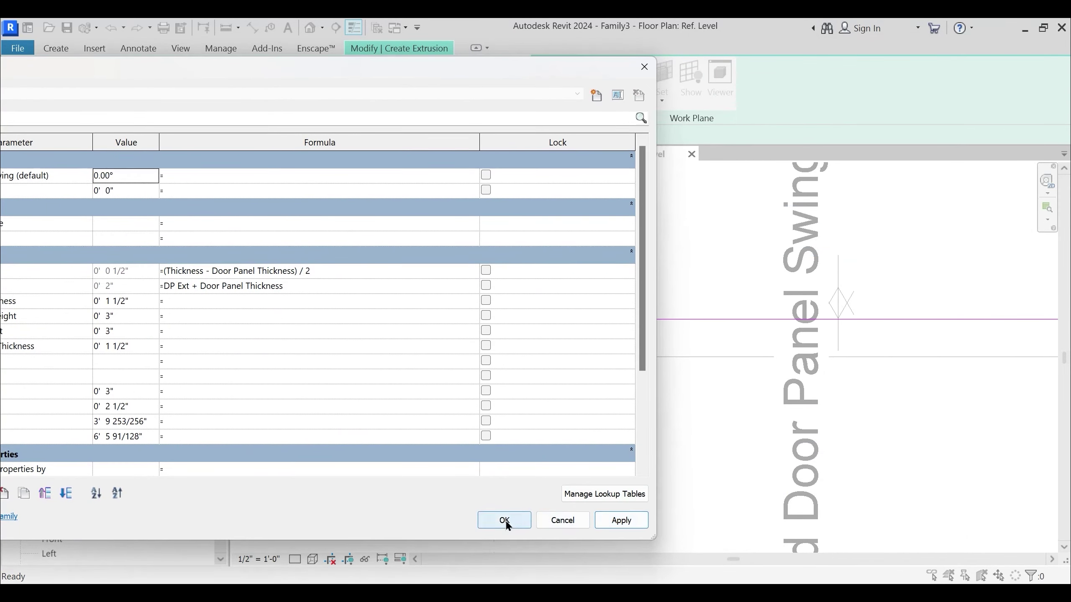
{"action": "left_click", "coordinate": [497, 520]}
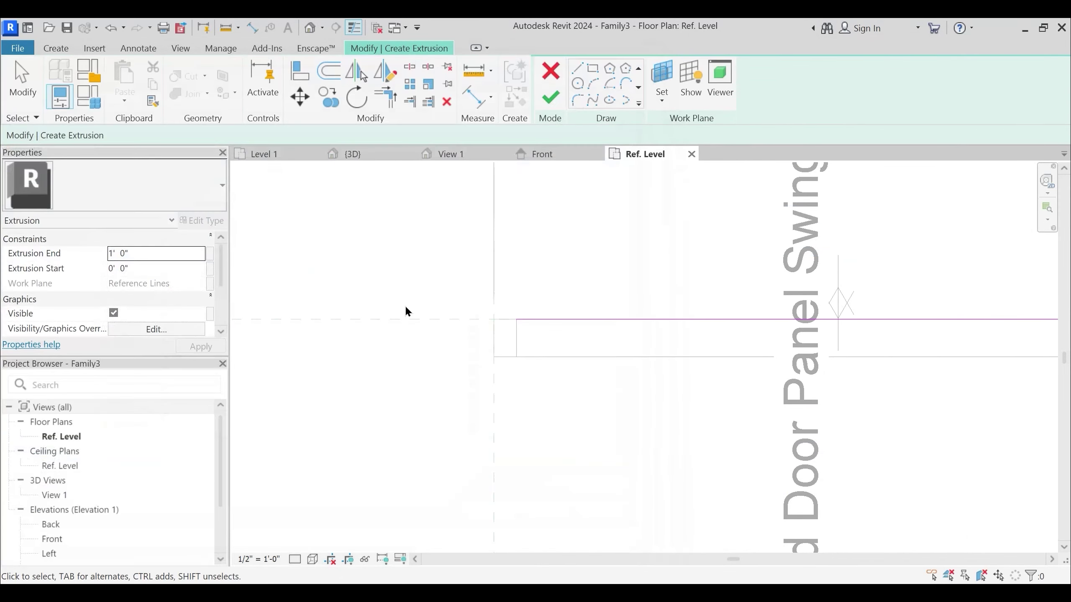
Associate the extrusion's start with DP Ext and its end with DP Int, and finish the extrusion
{"action": "left_click", "coordinate": [210, 267]}
{"action": "left_click", "coordinate": [545, 239]}
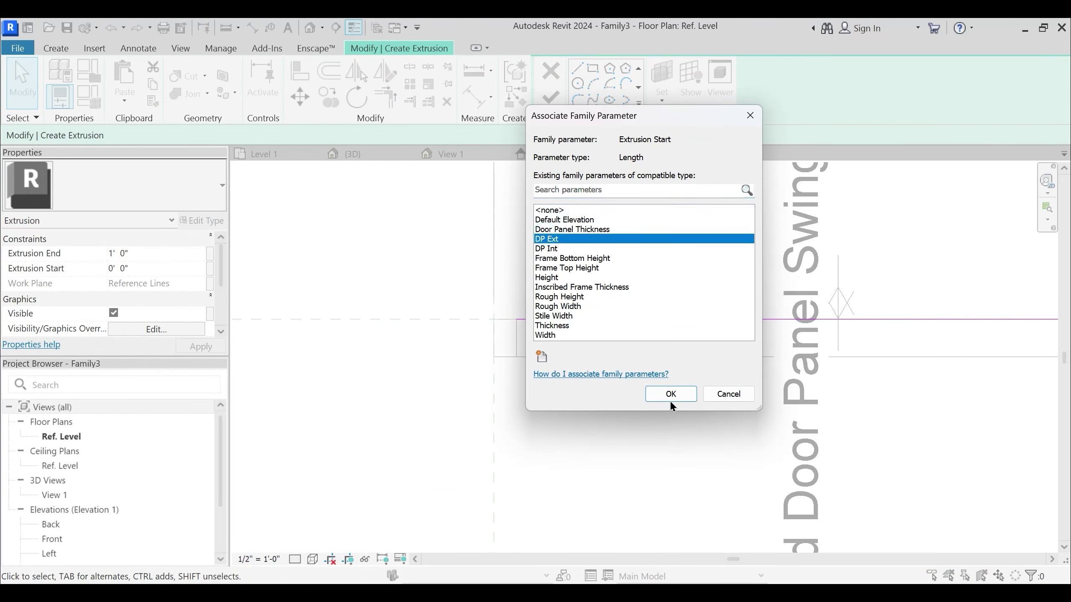
{"action": "left_click", "coordinate": [658, 392]}
{"action": "left_click", "coordinate": [209, 253]}
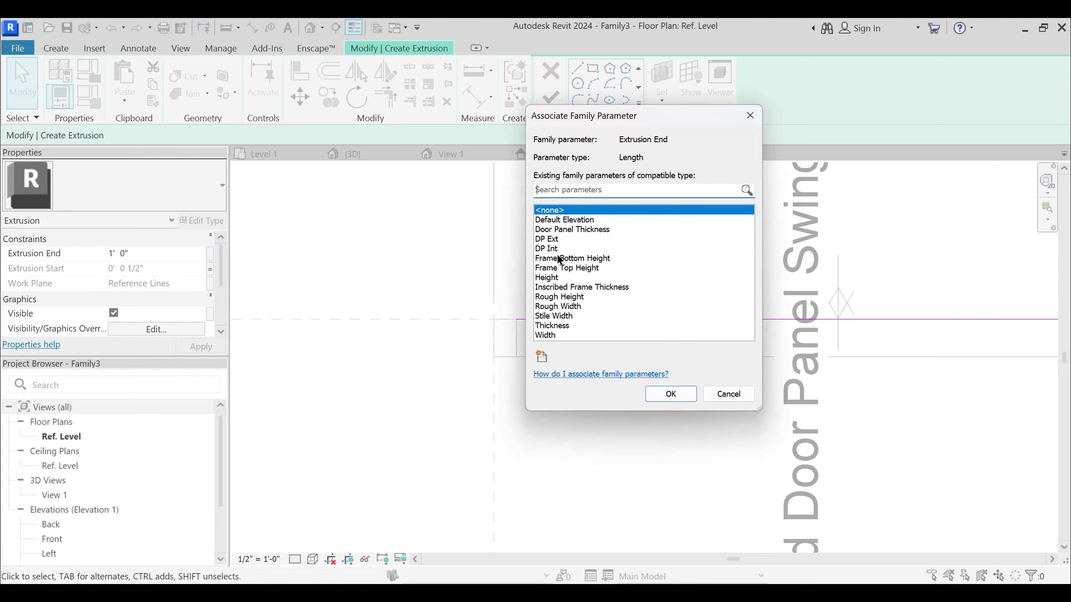
{"action": "left_click", "coordinate": [548, 248]}
{"action": "left_click", "coordinate": [670, 392]}
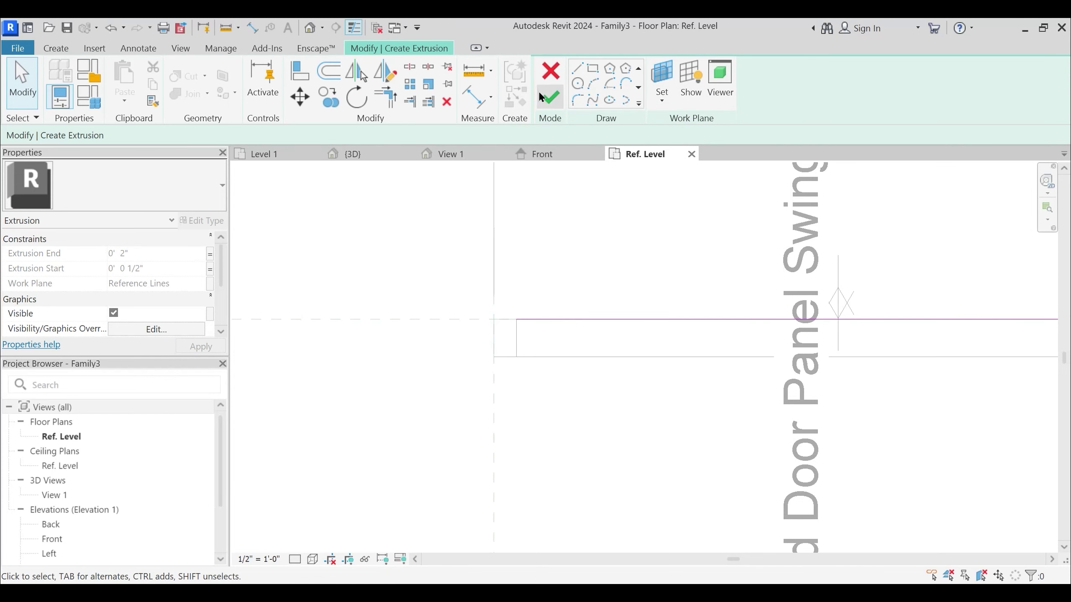
{"action": "left_click", "coordinate": [550, 98]}
In 3D view View 1, start a shared type parameter for the outer frame extrusion's material from the Door Windows group
{"action": "scroll", "coordinate": [568, 348], "scroll_direction": "up", "scroll_amount": 2}
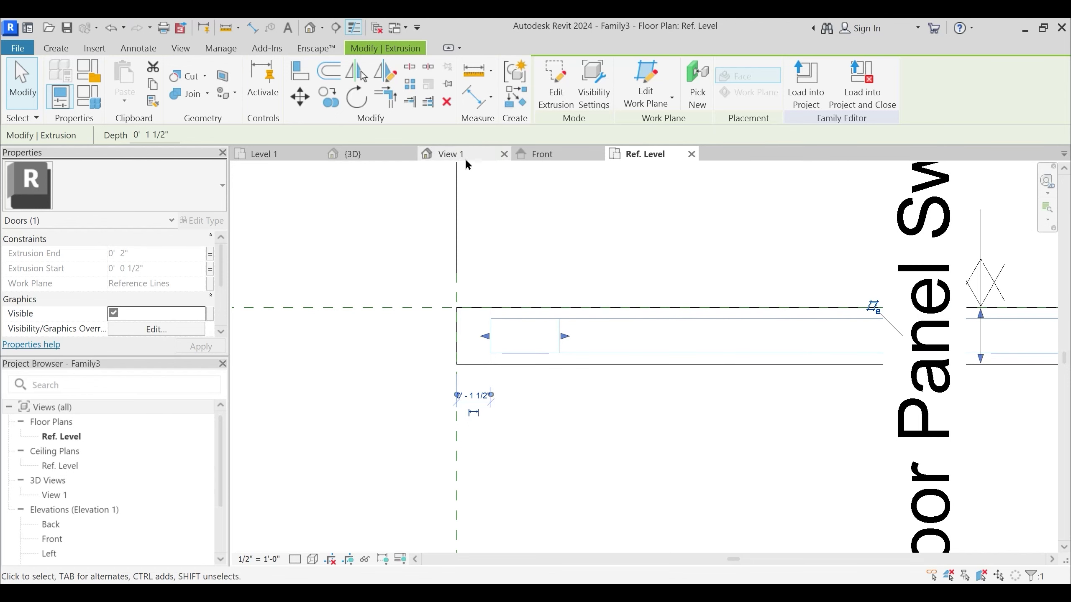
{"action": "left_click", "coordinate": [371, 154]}
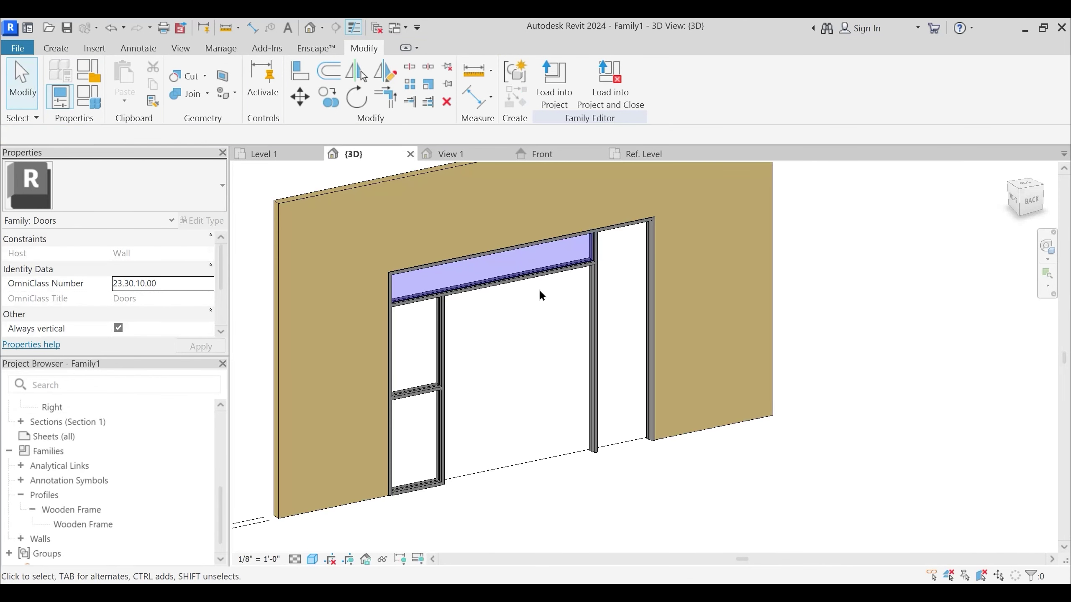
{"action": "left_click", "coordinate": [440, 154]}
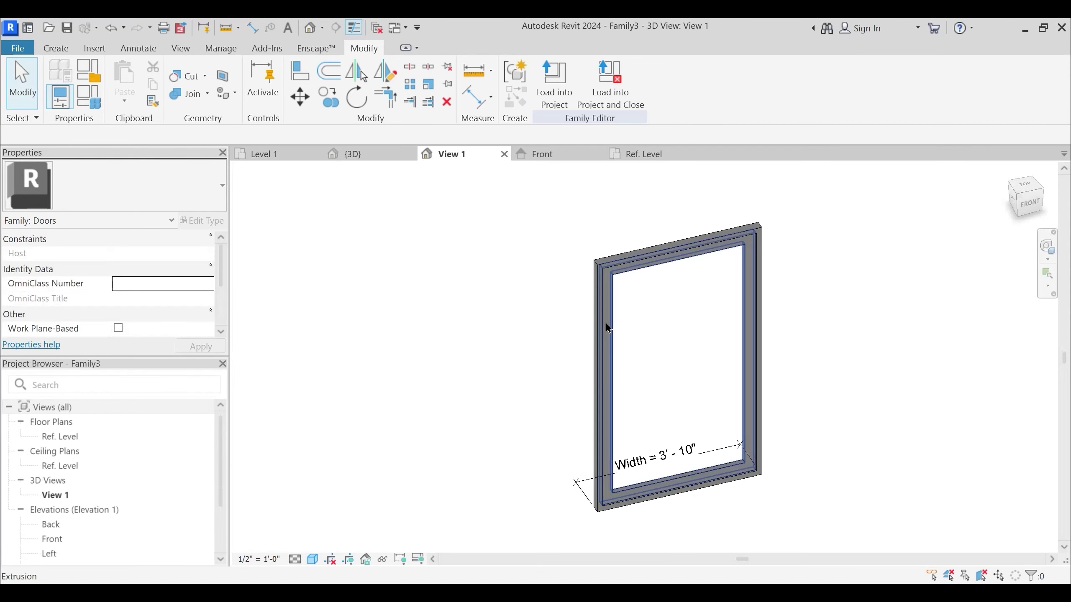
{"action": "scroll", "coordinate": [768, 496], "scroll_direction": "up", "scroll_amount": 5}
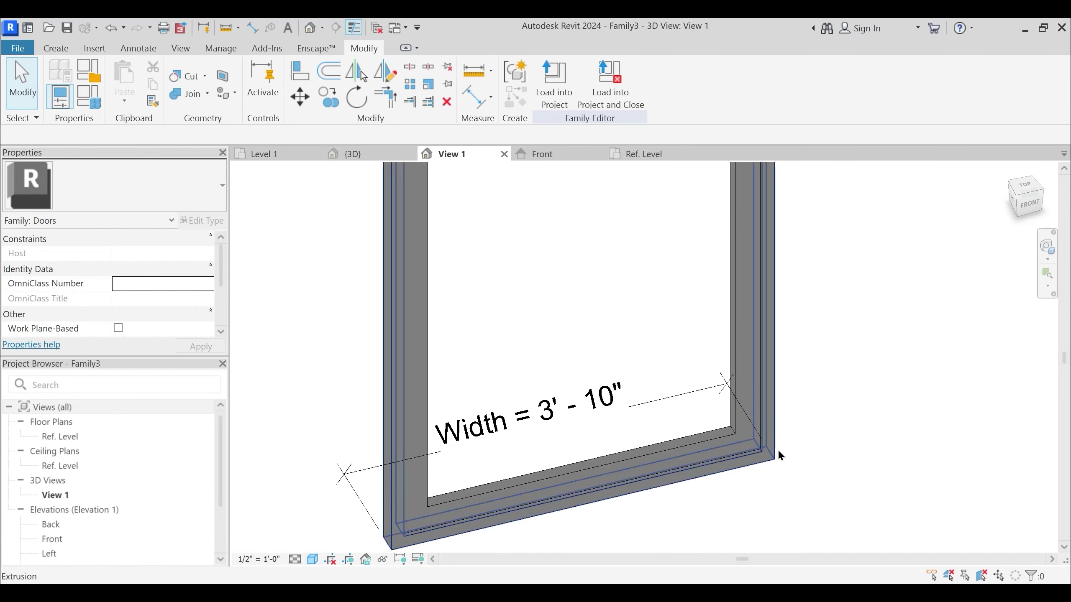
{"action": "left_click", "coordinate": [776, 450]}
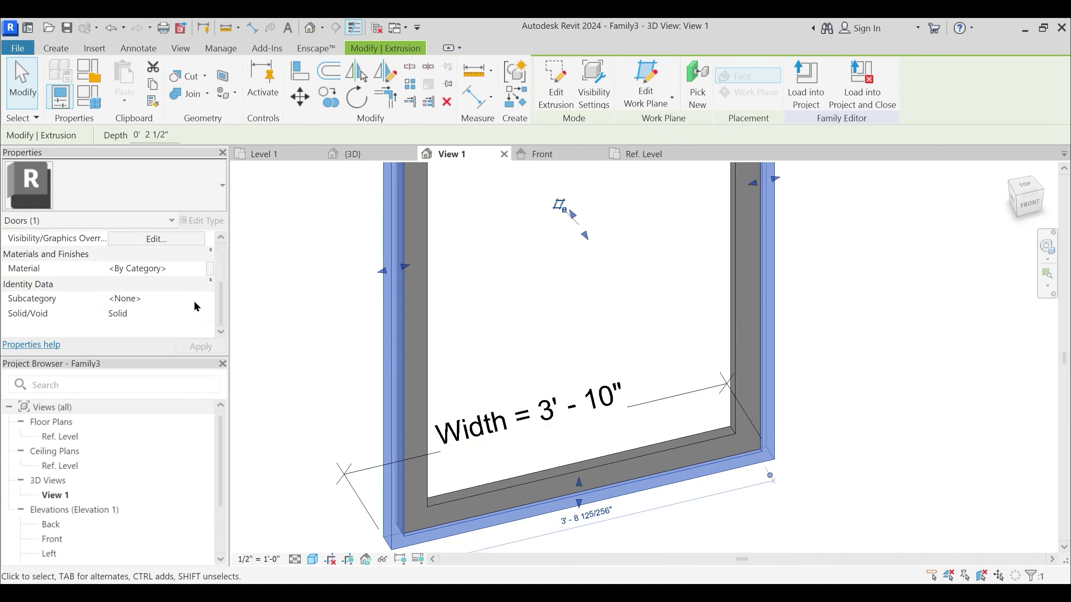
{"action": "left_click", "coordinate": [209, 269]}
{"action": "left_click", "coordinate": [540, 354]}
{"action": "left_click", "coordinate": [568, 239]}
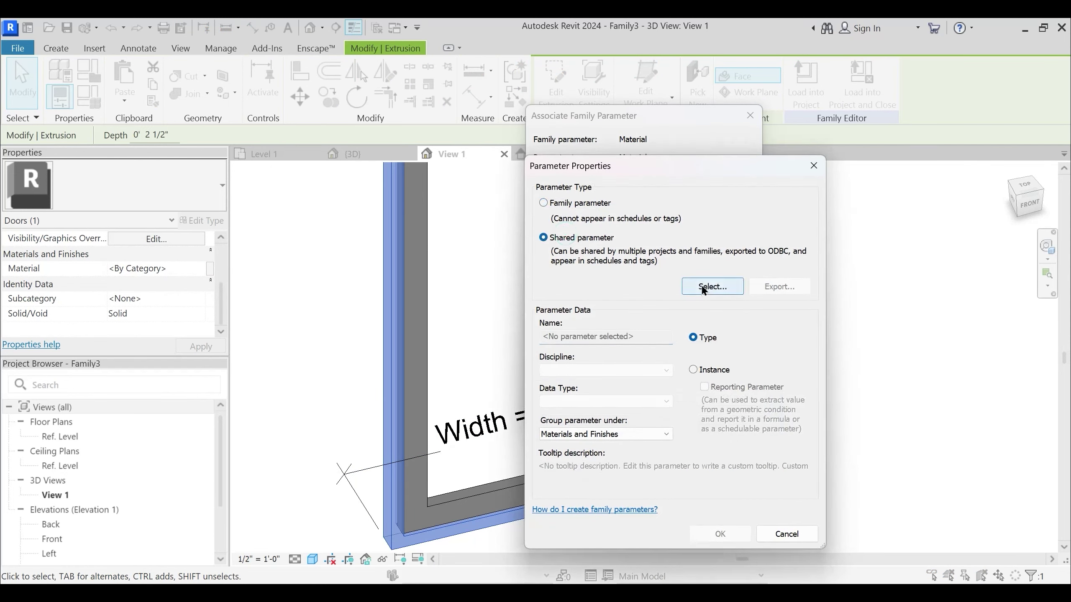
{"action": "left_click", "coordinate": [711, 287]}
{"action": "left_click", "coordinate": [718, 299]}
{"action": "left_click", "coordinate": [759, 271]}
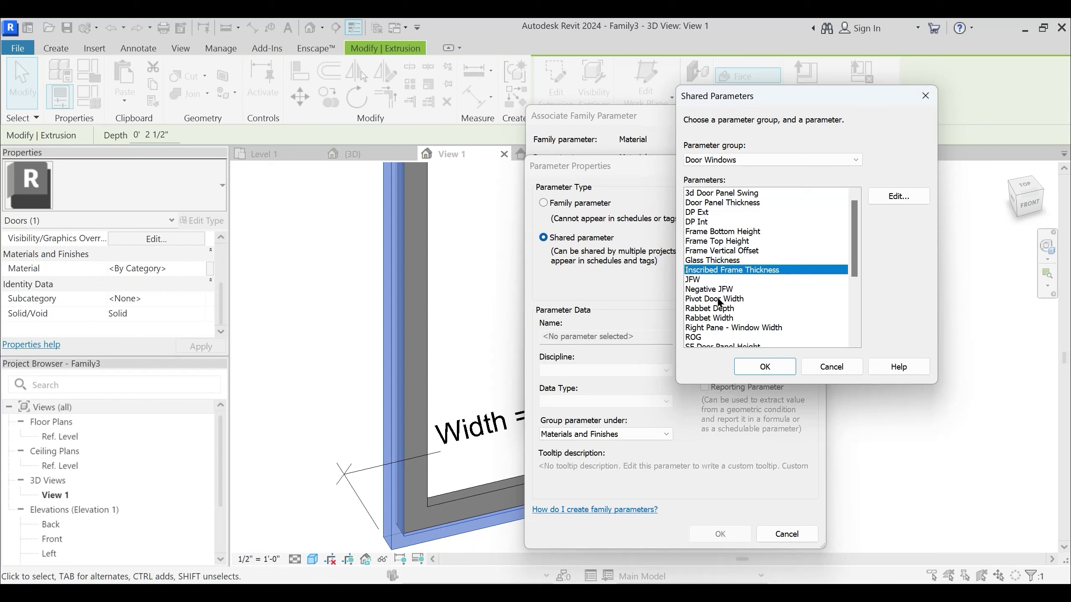
{"action": "scroll", "coordinate": [760, 275], "scroll_direction": "down", "scroll_amount": 1}
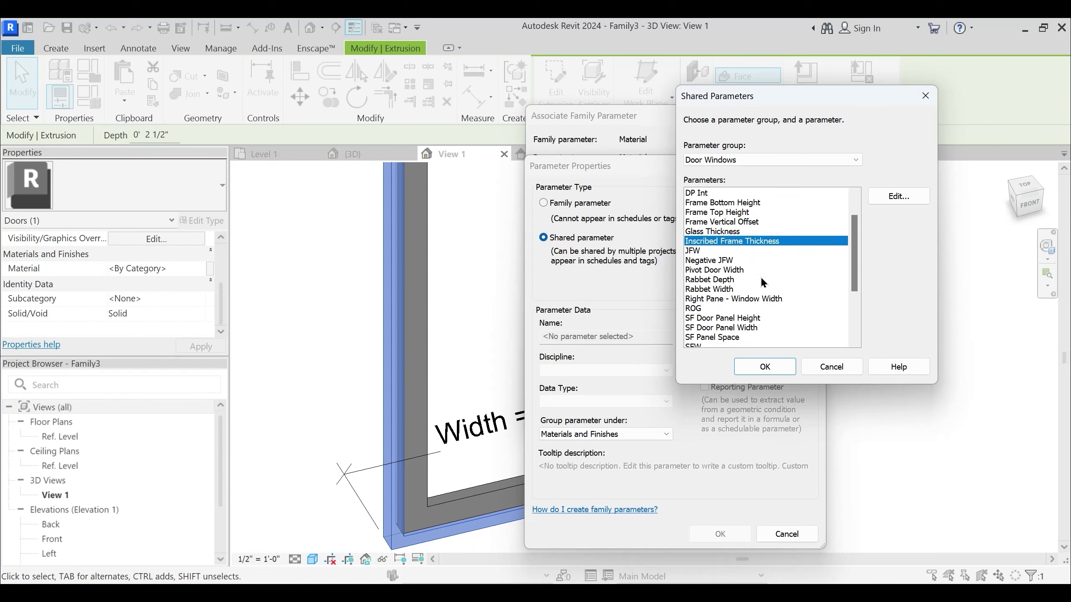
Create the shared parameter Inscribed Frame Material with data type Material in the Door Windows group
{"action": "left_click", "coordinate": [898, 196]}
{"action": "left_click", "coordinate": [951, 314]}
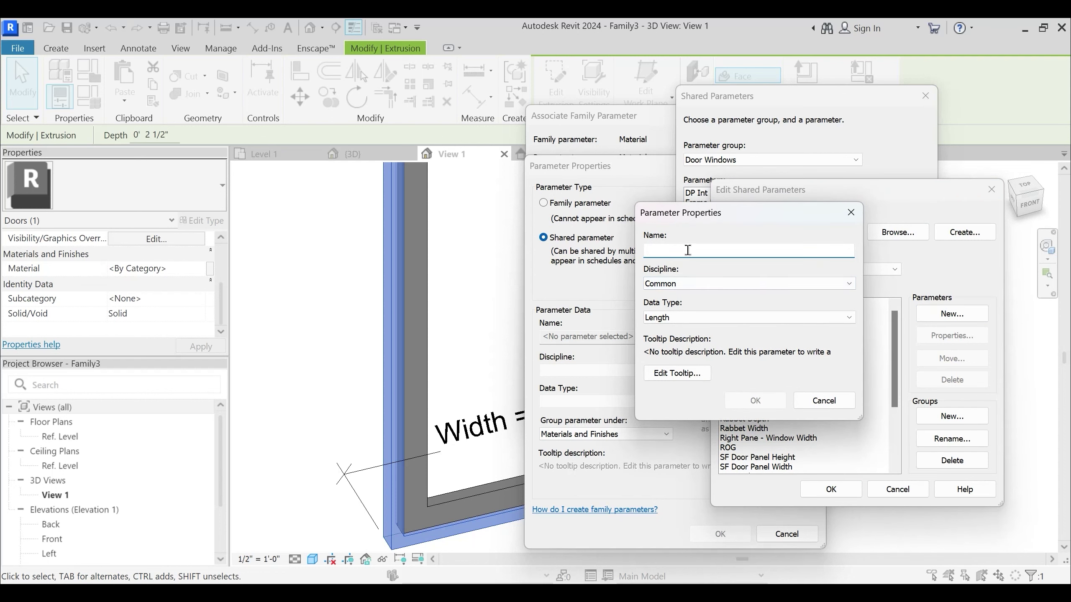
{"action": "type", "text": "Inscribed Frame Material"}
{"action": "left_click", "coordinate": [671, 317]}
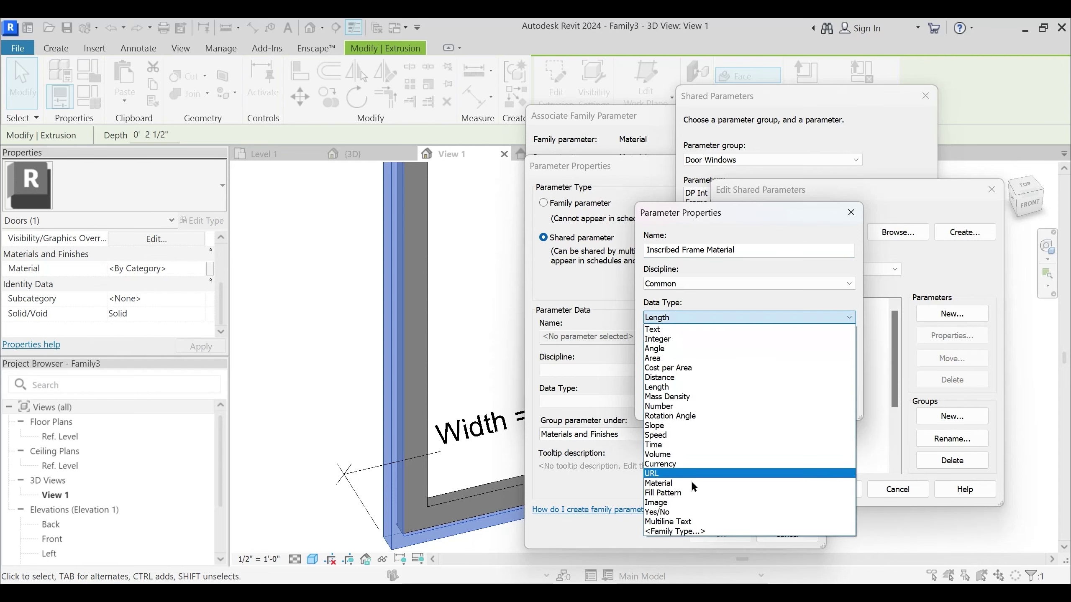
{"action": "left_click", "coordinate": [687, 486]}
{"action": "left_click", "coordinate": [756, 401]}
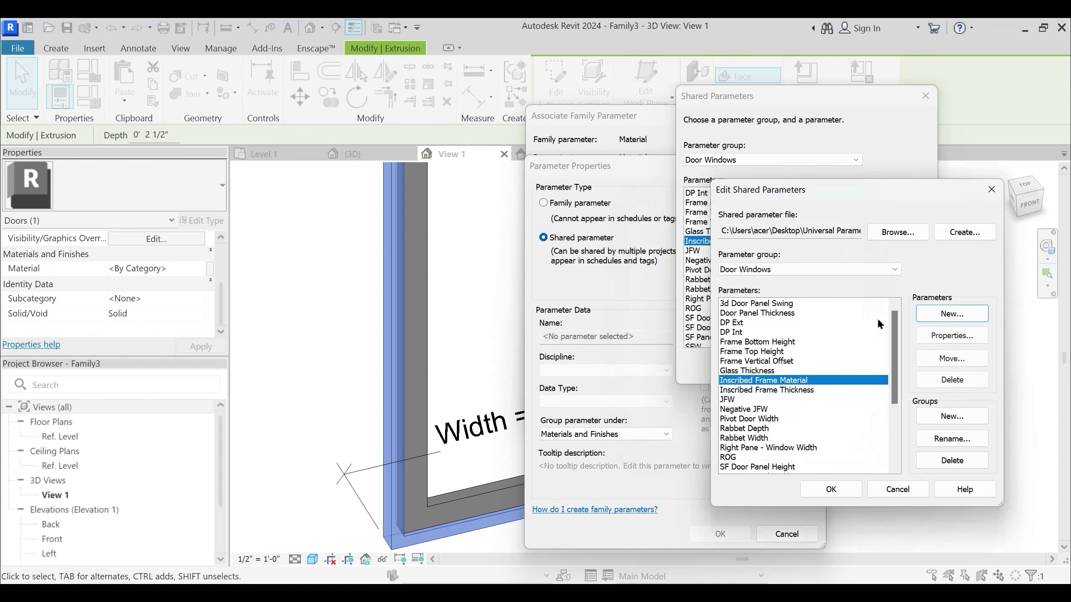
Create the shared parameter Door Panel Material with data type Material in the Door Windows group
{"action": "left_click", "coordinate": [953, 312]}
{"action": "type", "text": "Door Panel Material"}
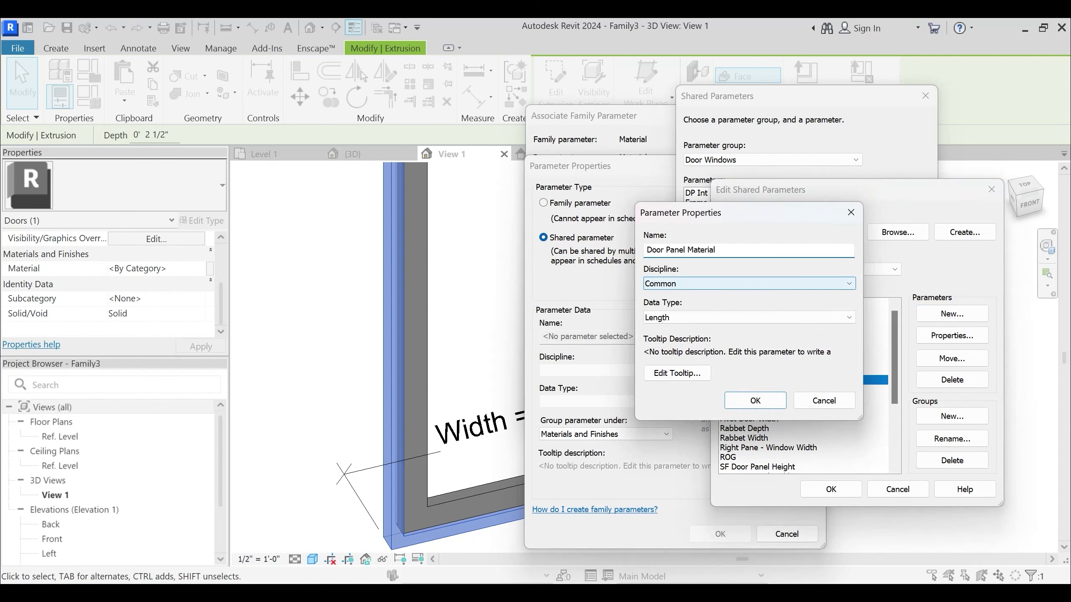
{"action": "left_click", "coordinate": [818, 322]}
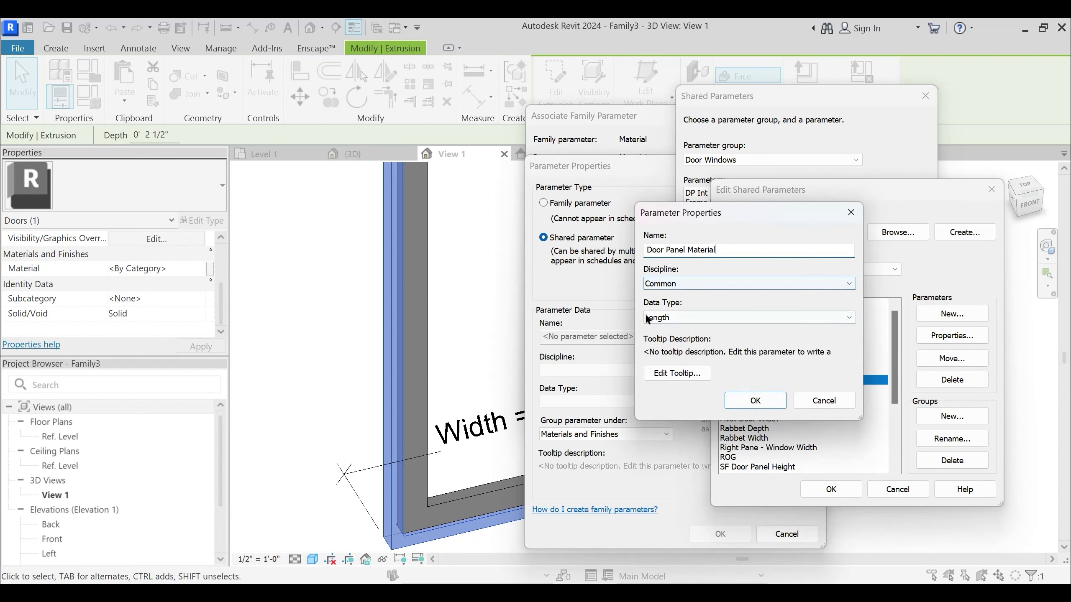
{"action": "left_click", "coordinate": [671, 479]}
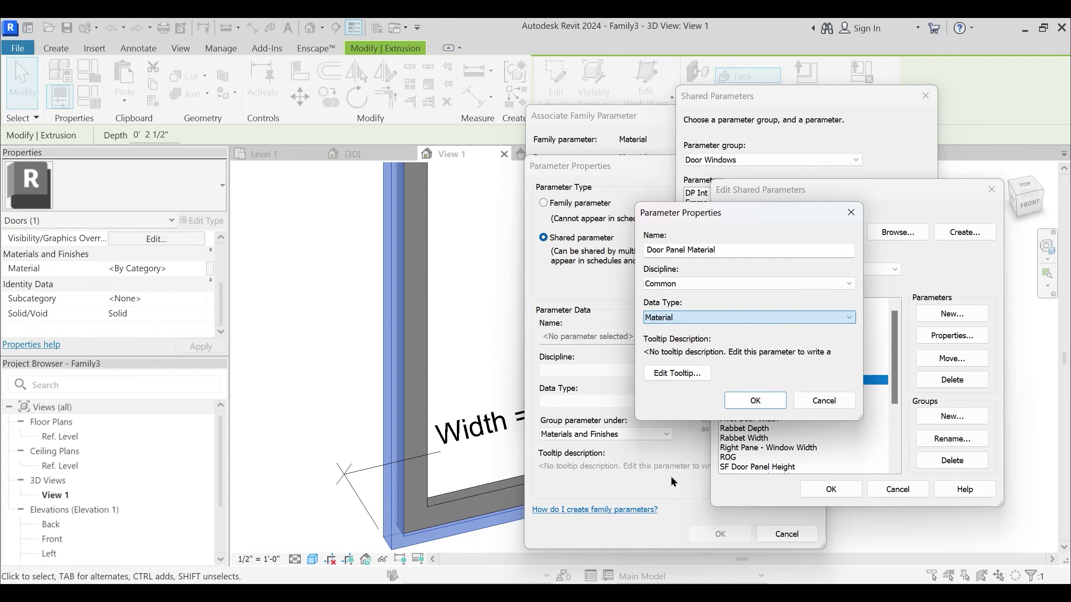
{"action": "left_click", "coordinate": [749, 403]}
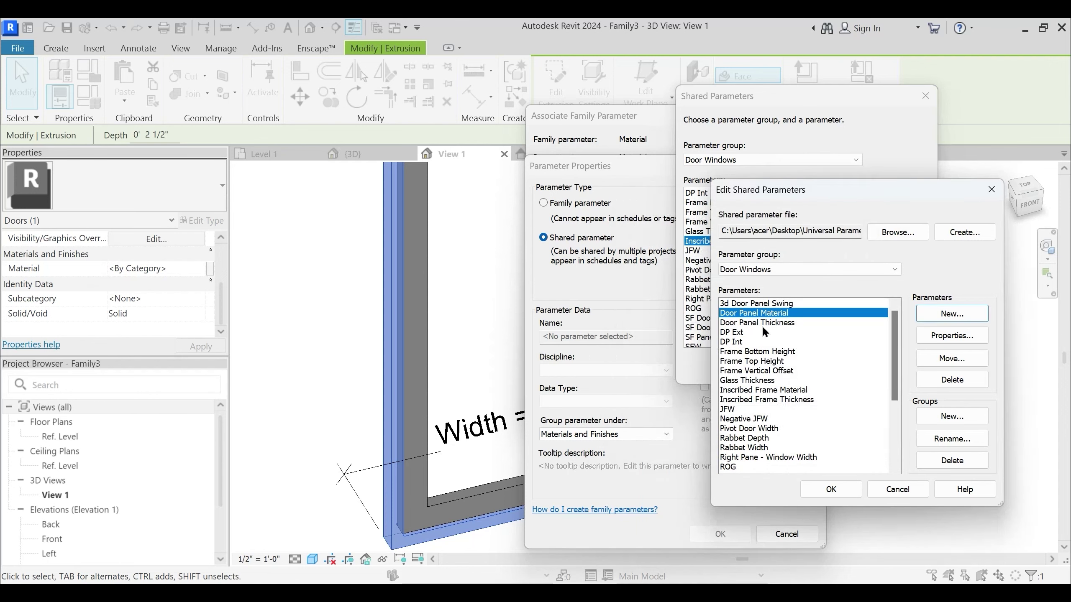
Add the shared parameter Inscribed Frame Material as an instance parameter and associate it with the outer frame extrusion's material
{"action": "left_click", "coordinate": [790, 390]}
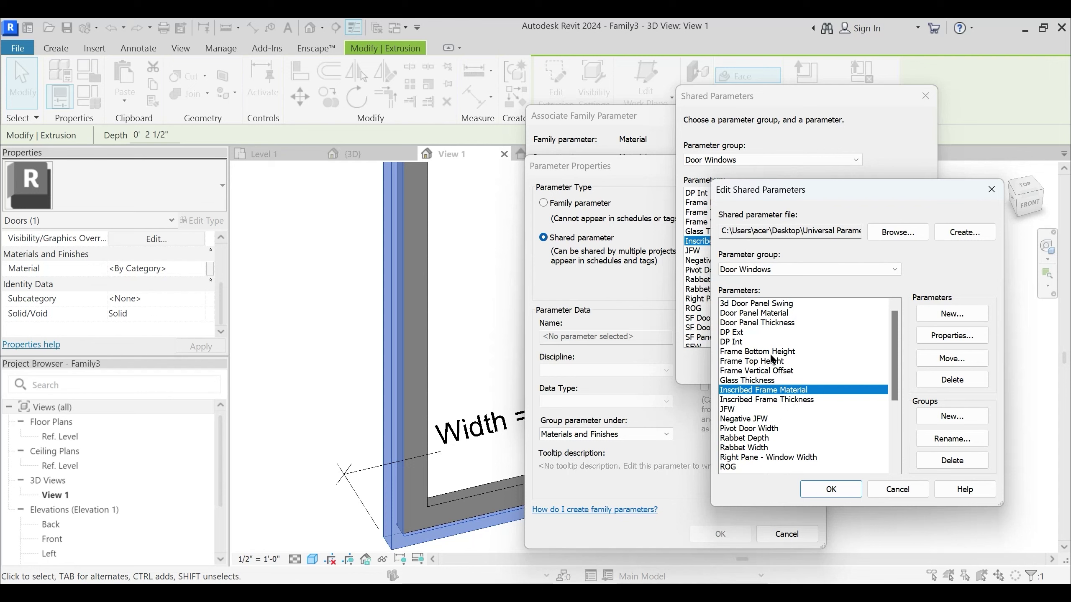
{"action": "left_click", "coordinate": [763, 315], "text": "ctrl"}
{"action": "left_click", "coordinate": [829, 489]}
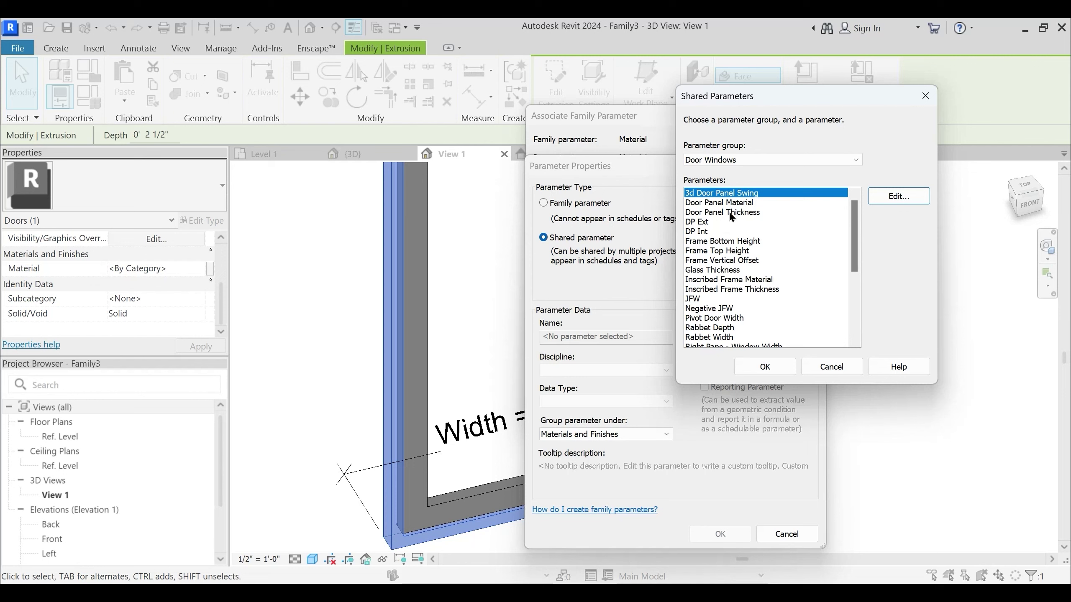
{"action": "scroll", "coordinate": [730, 251], "scroll_direction": "down", "scroll_amount": 2}
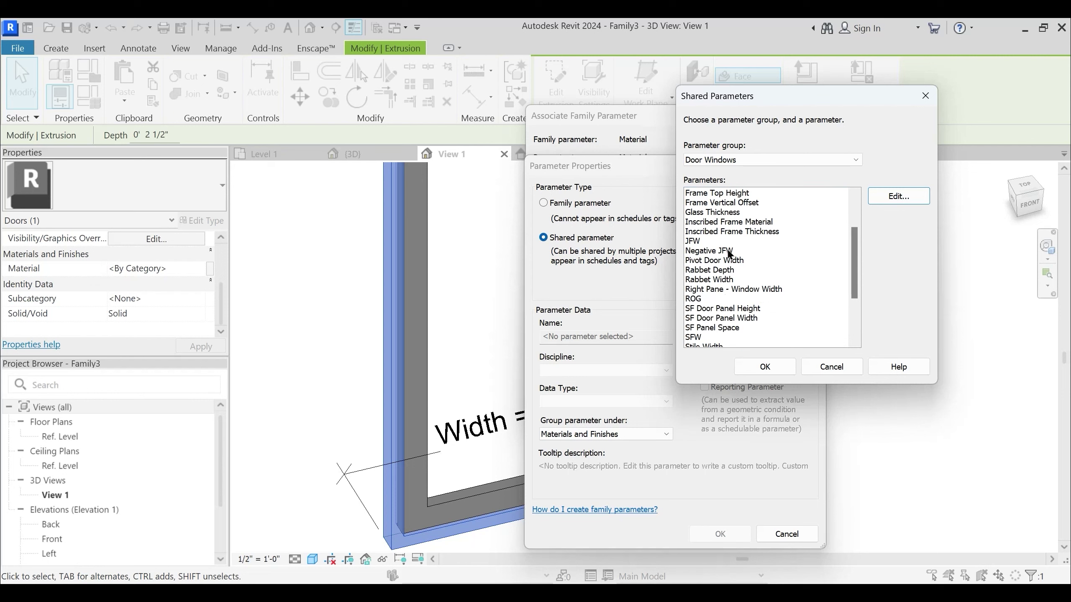
{"action": "left_click", "coordinate": [742, 228]}
{"action": "left_click", "coordinate": [765, 367]}
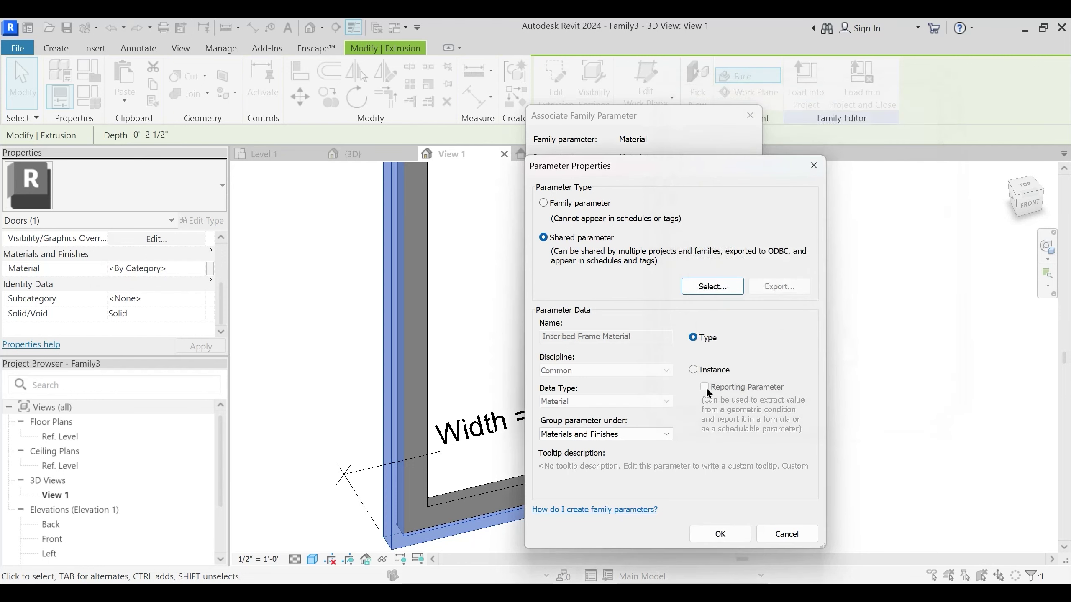
{"action": "left_click", "coordinate": [693, 369]}
{"action": "left_click", "coordinate": [718, 535]}
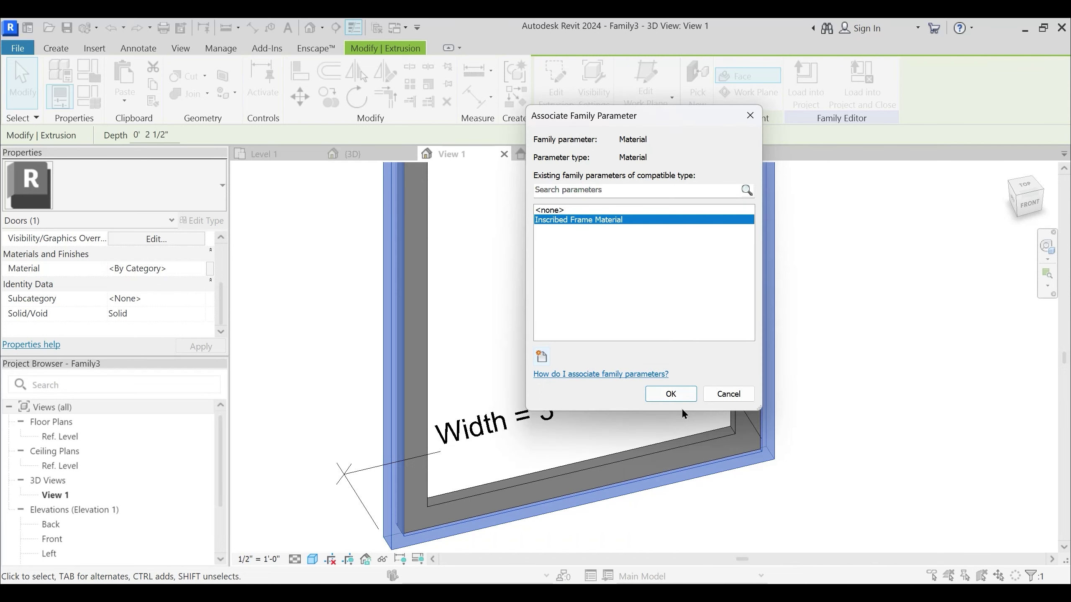
{"action": "left_click", "coordinate": [671, 393]}
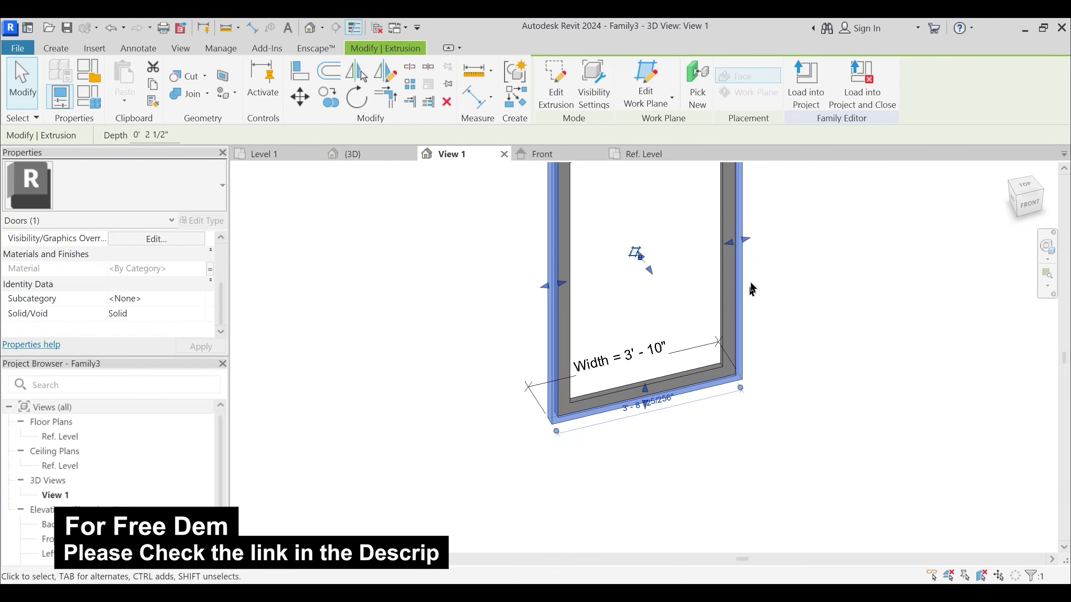
{"action": "middle_click_drag", "start_coordinate": [760, 287], "coordinate": [749, 317]}
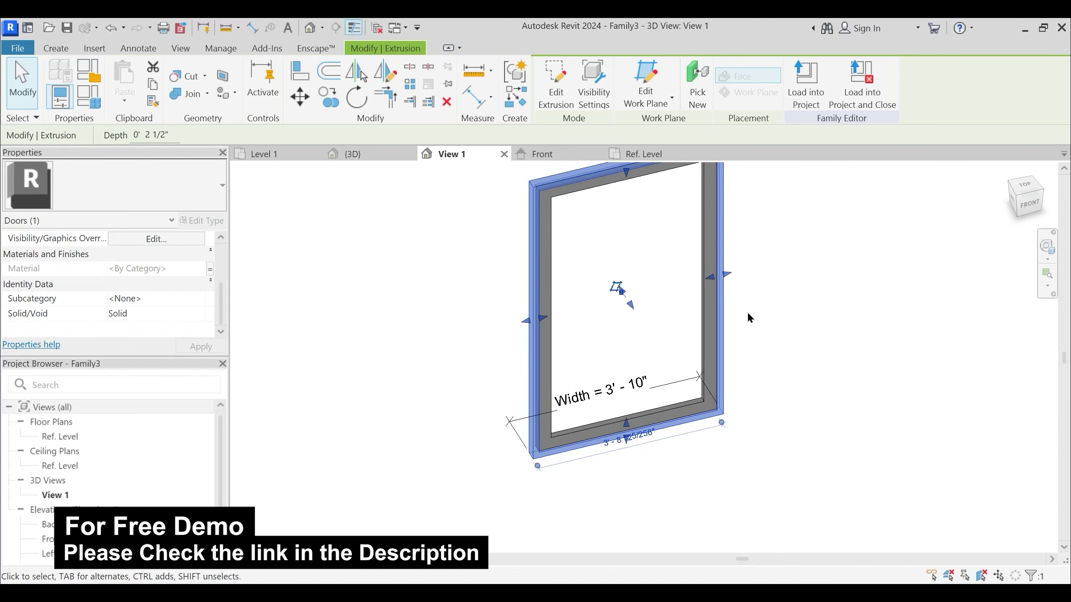
{"action": "left_click", "coordinate": [749, 314]}
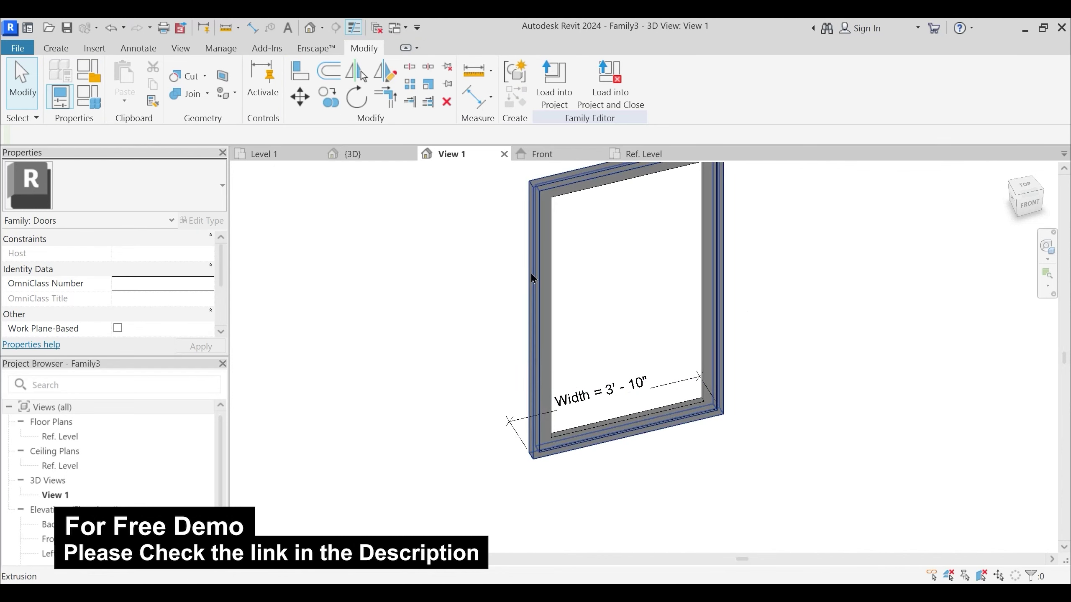
Associate the inner panel frame extrusion's material with the shared parameter Door Panel Material, added as a type parameter
{"action": "middle_click_drag", "start_coordinate": [561, 274], "coordinate": [548, 291]}
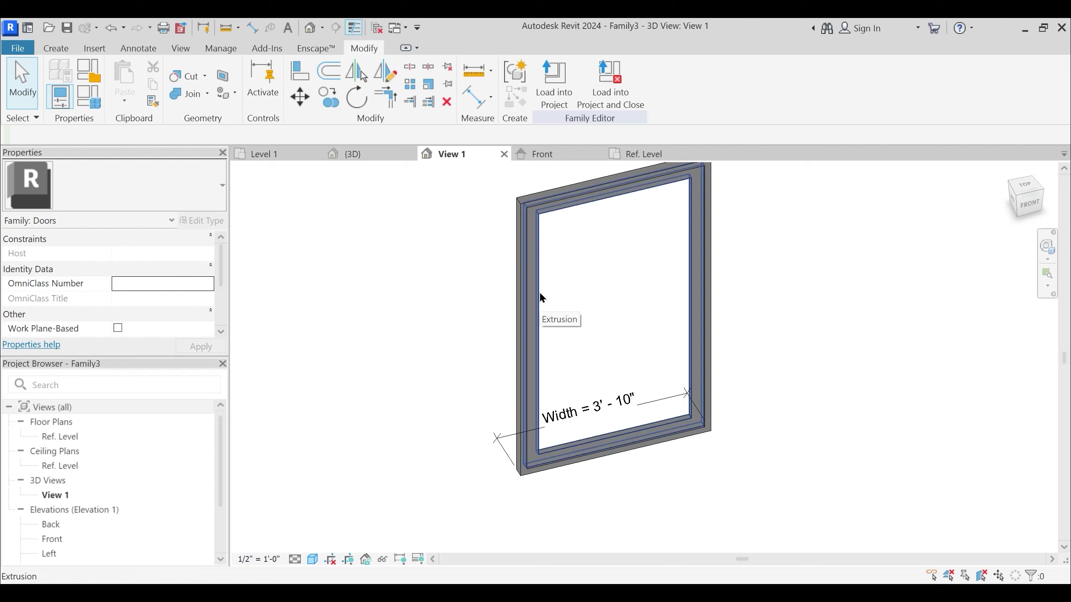
{"action": "left_click", "coordinate": [541, 295]}
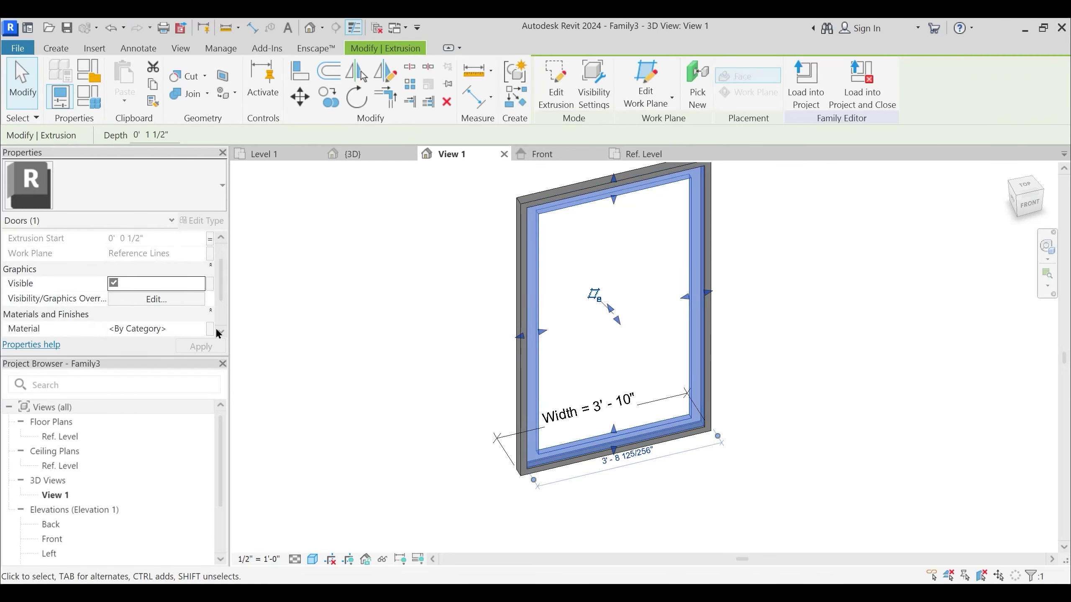
{"action": "left_click", "coordinate": [210, 328]}
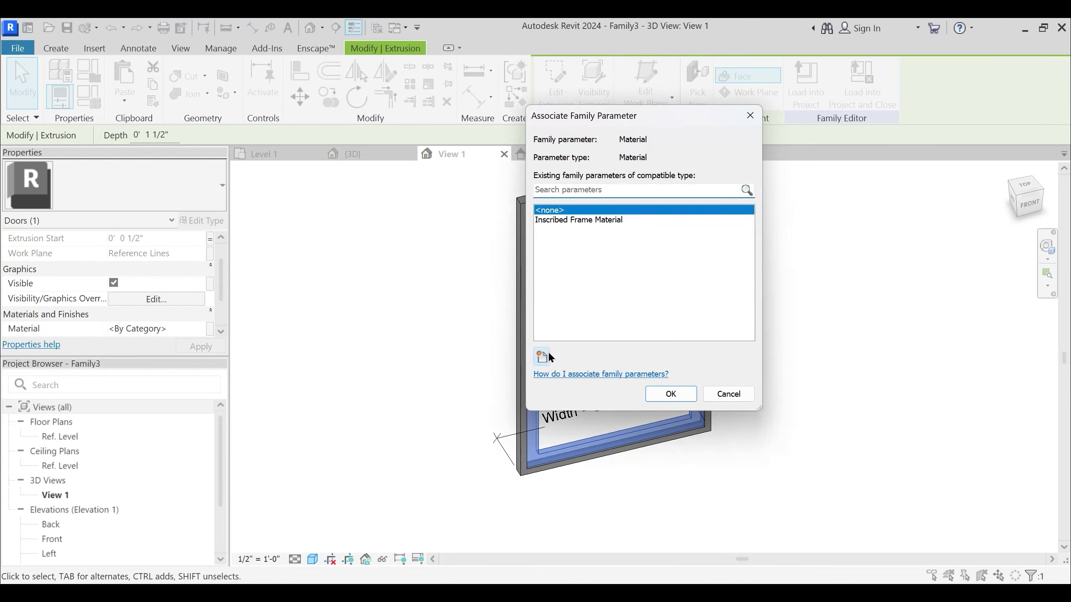
{"action": "left_click", "coordinate": [542, 357]}
{"action": "left_click", "coordinate": [567, 238]}
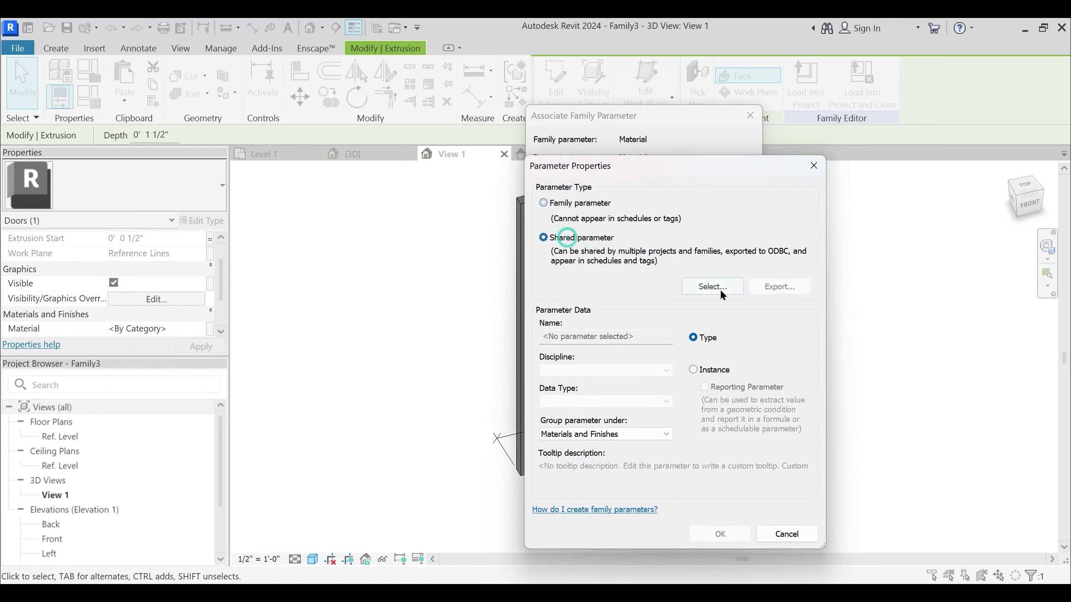
{"action": "left_click", "coordinate": [706, 287]}
{"action": "left_click", "coordinate": [739, 203]}
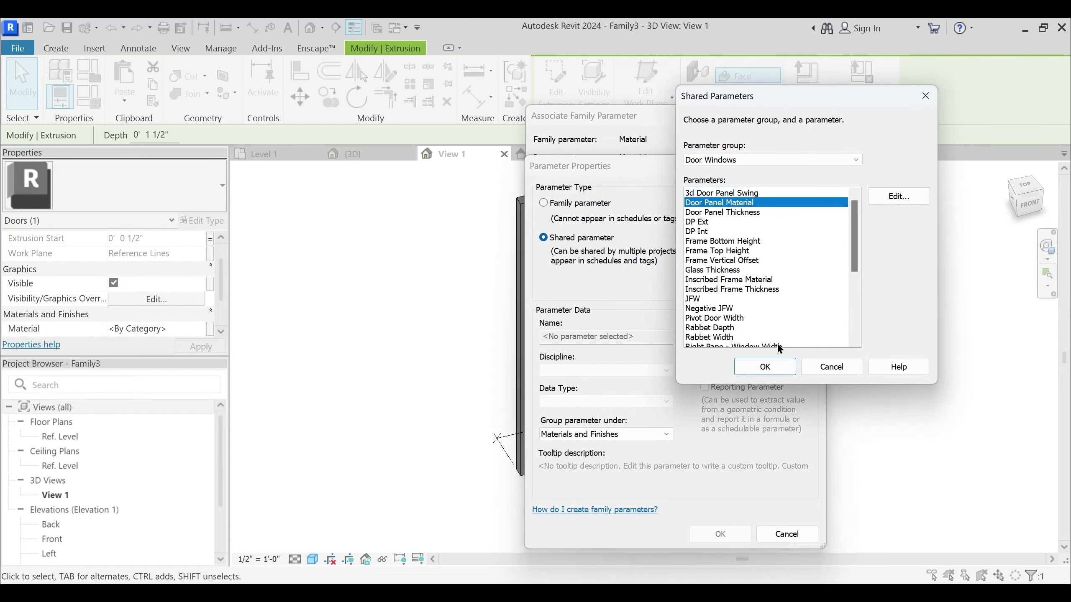
{"action": "left_click", "coordinate": [765, 367]}
{"action": "left_click", "coordinate": [720, 535]}
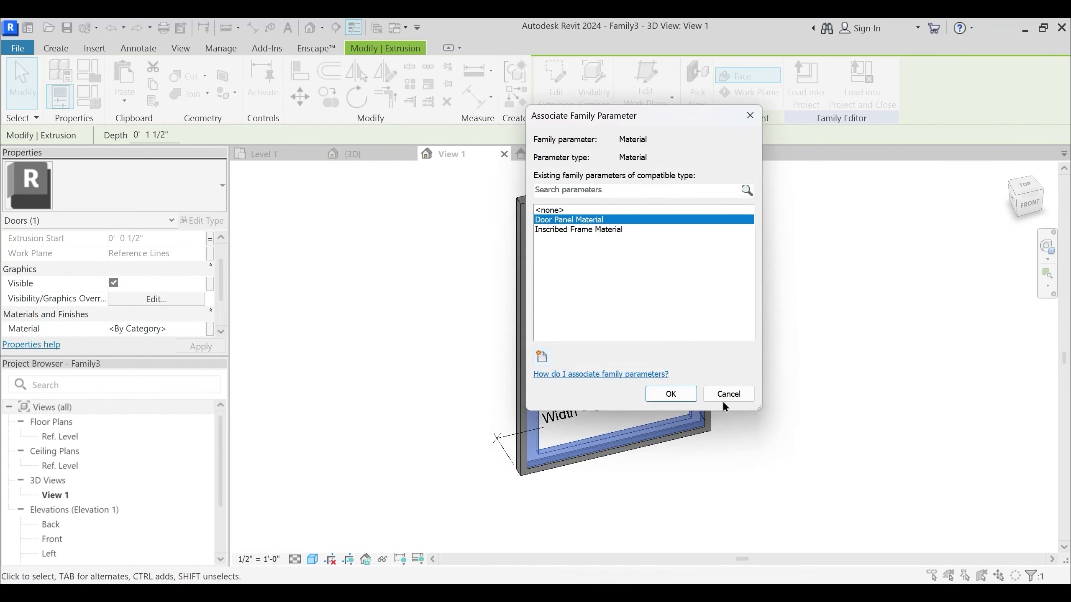
{"action": "left_click", "coordinate": [662, 394]}
{"action": "left_click", "coordinate": [775, 317]}
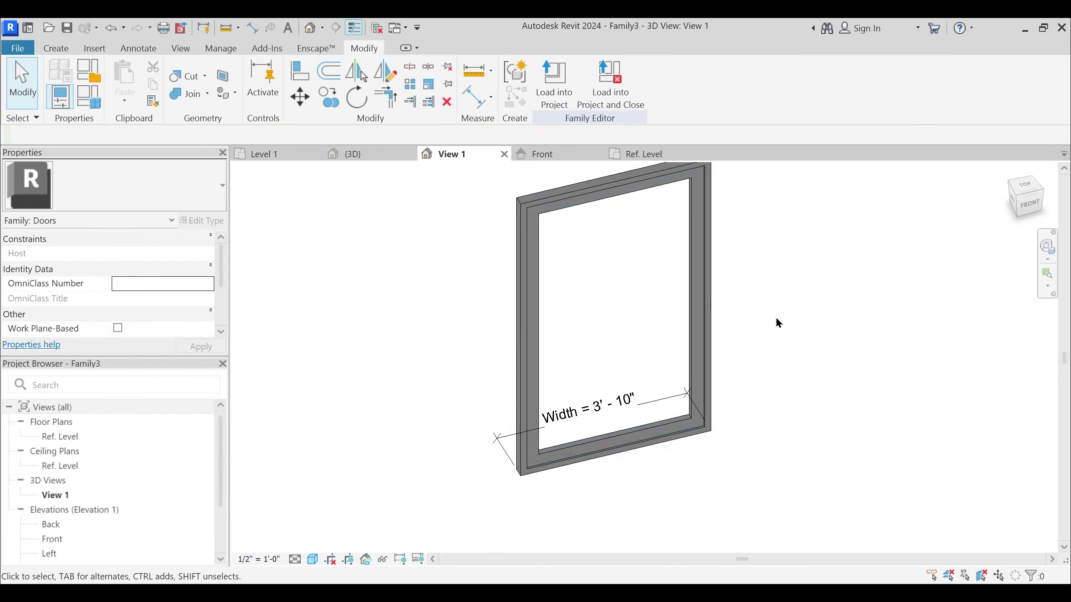
Change the Door Panel Material parameter to an instance parameter and apply the family types
{"action": "left_click", "coordinate": [89, 96]}
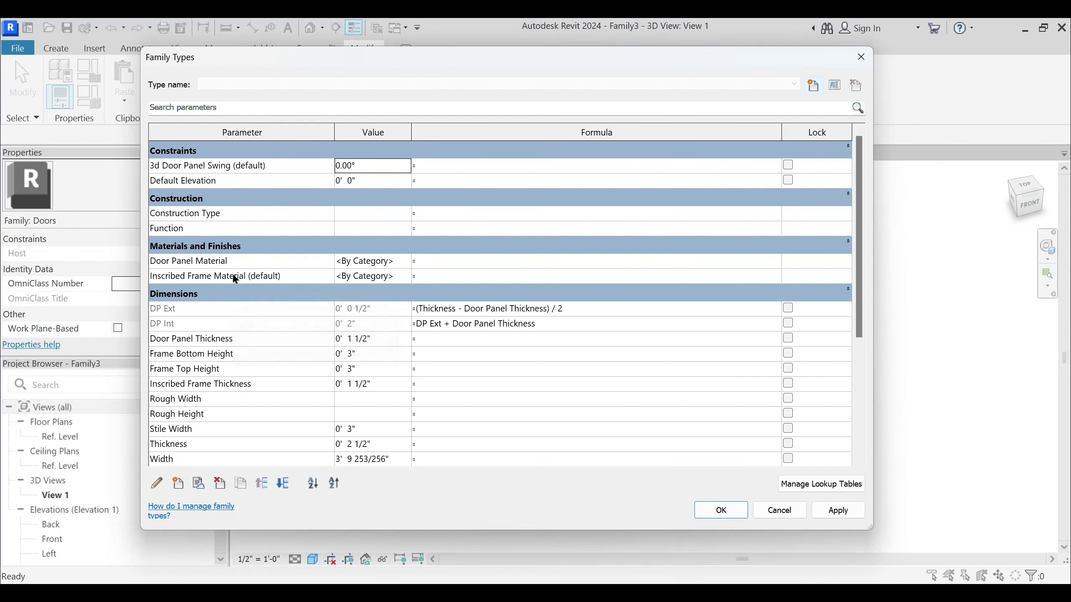
{"action": "left_click", "coordinate": [223, 261]}
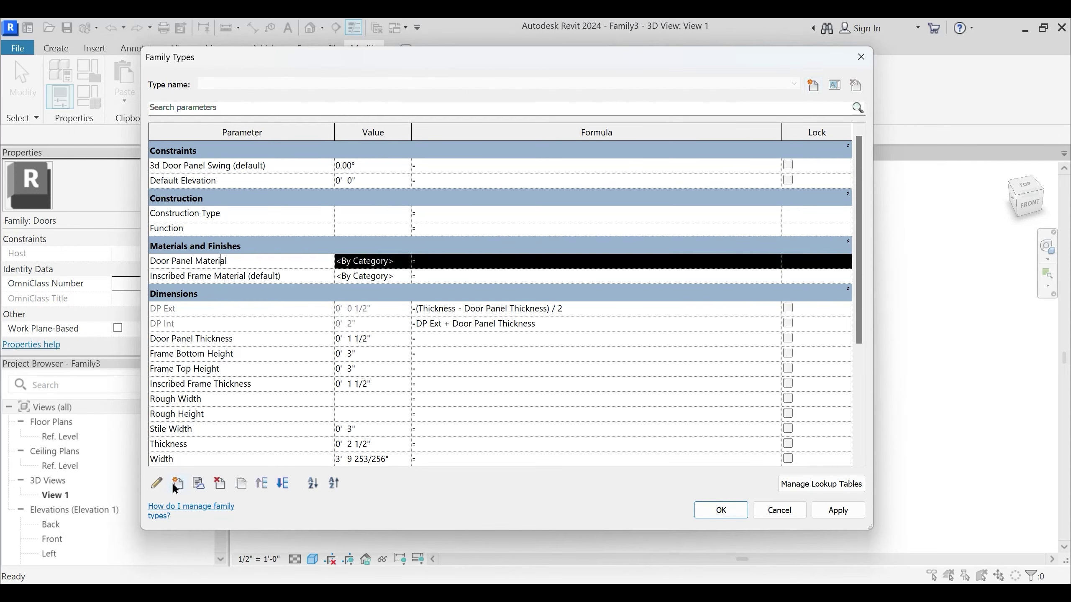
{"action": "left_click", "coordinate": [156, 484]}
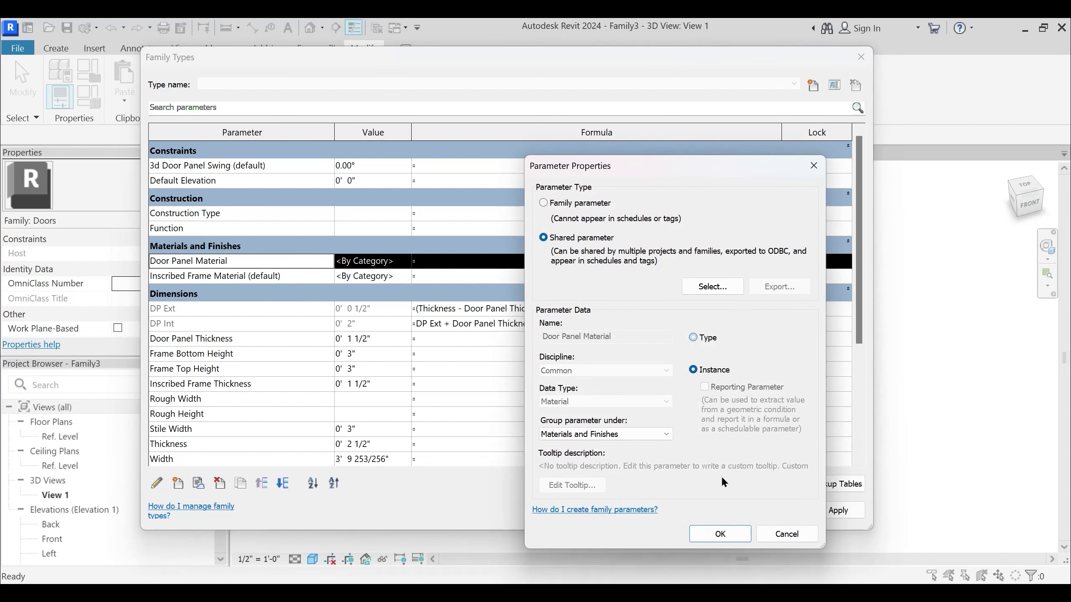
{"action": "left_click", "coordinate": [720, 534]}
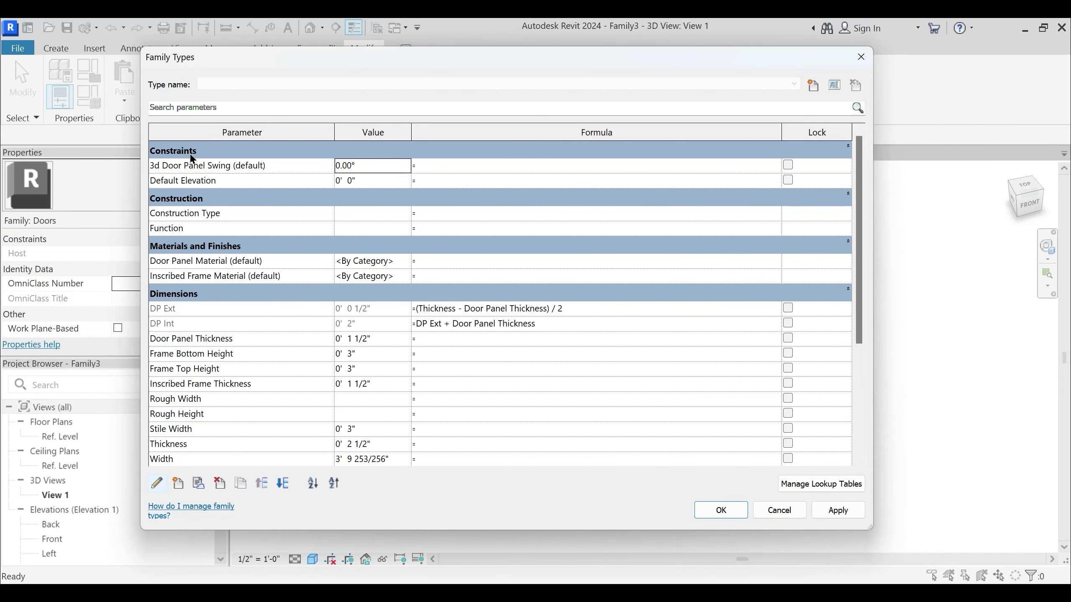
{"action": "left_click", "coordinate": [857, 517]}
{"action": "left_click", "coordinate": [721, 510]}
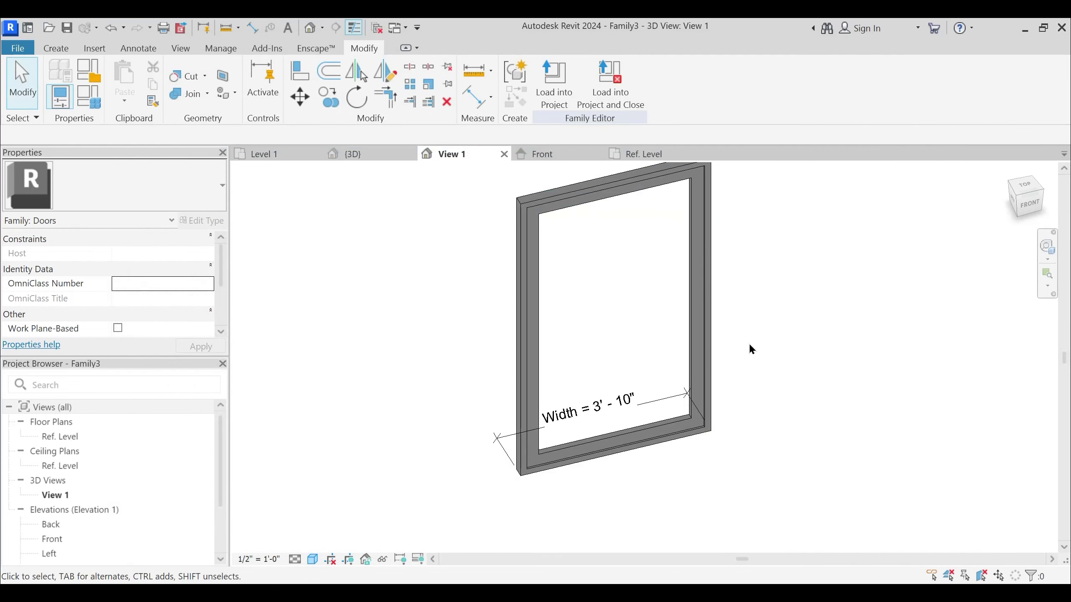
Open the Front elevation and display it in the Shaded visual style
{"action": "middle_click_drag", "start_coordinate": [631, 226], "coordinate": [601, 265]}
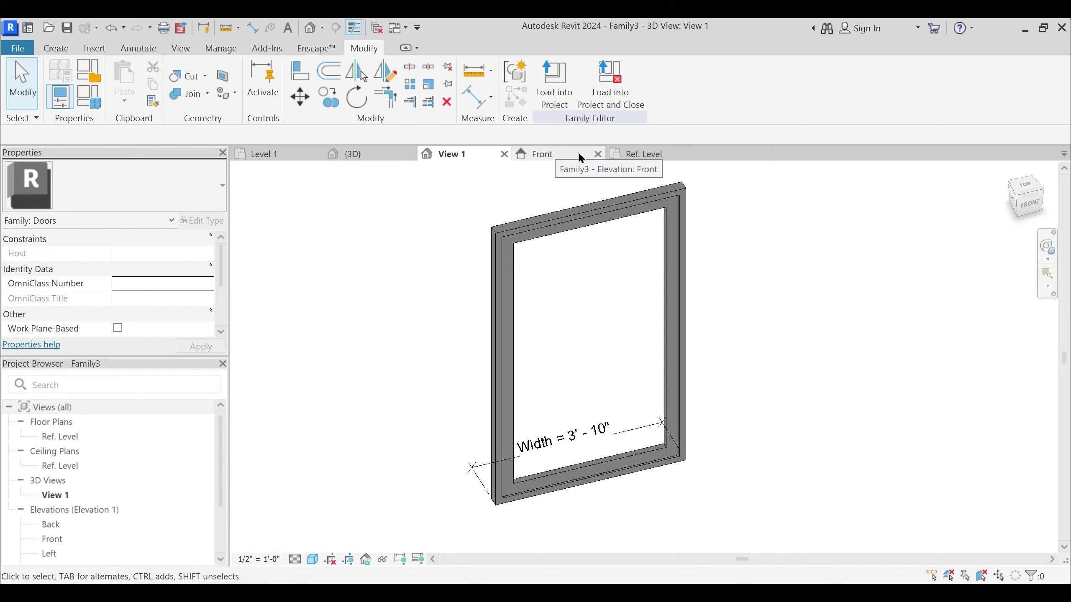
{"action": "left_click", "coordinate": [641, 154]}
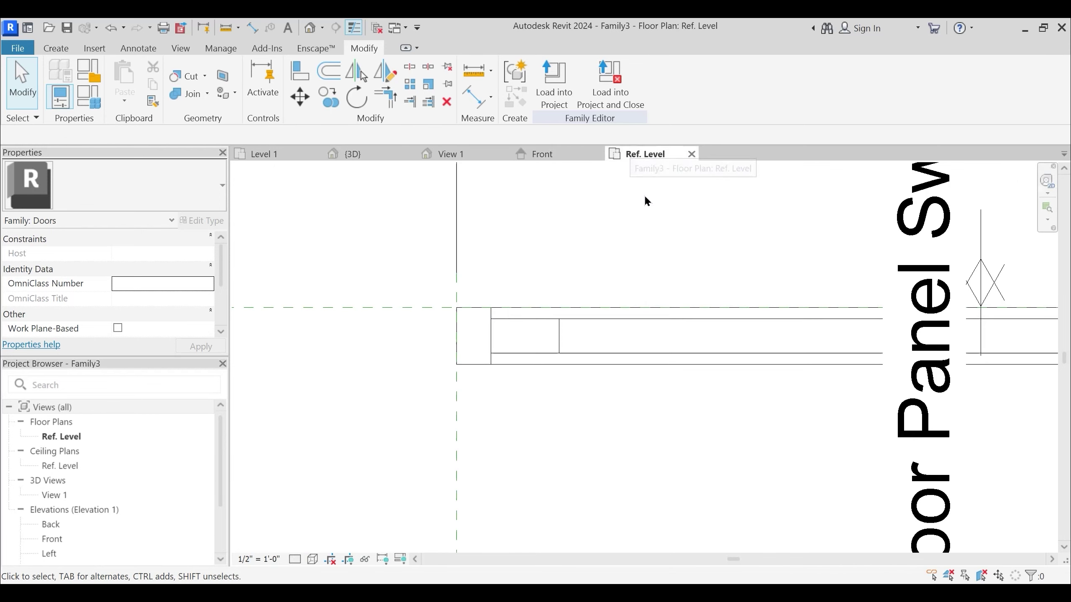
{"action": "left_click", "coordinate": [543, 154]}
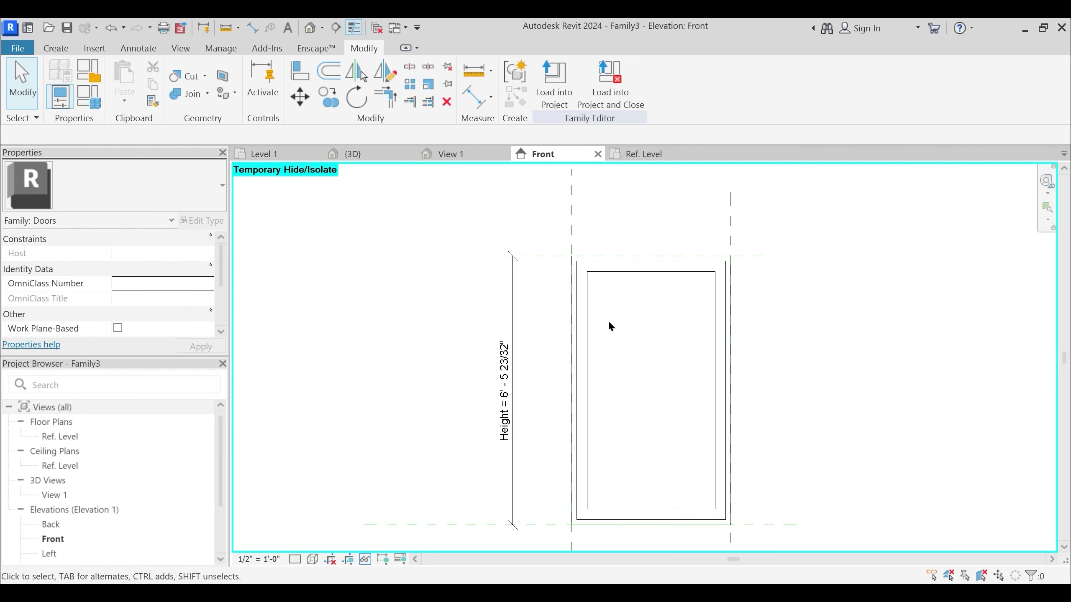
{"action": "key", "text": "s"}
{"action": "key", "text": "d"}
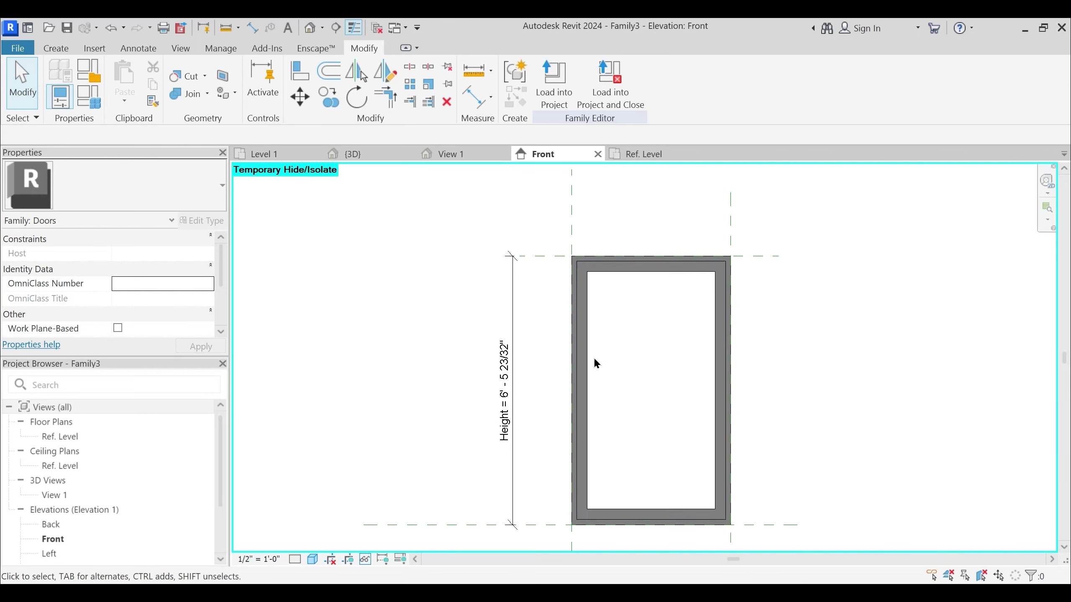
Set the work plane by name to Reference Lines in the Front elevation
{"action": "left_click", "coordinate": [59, 51]}
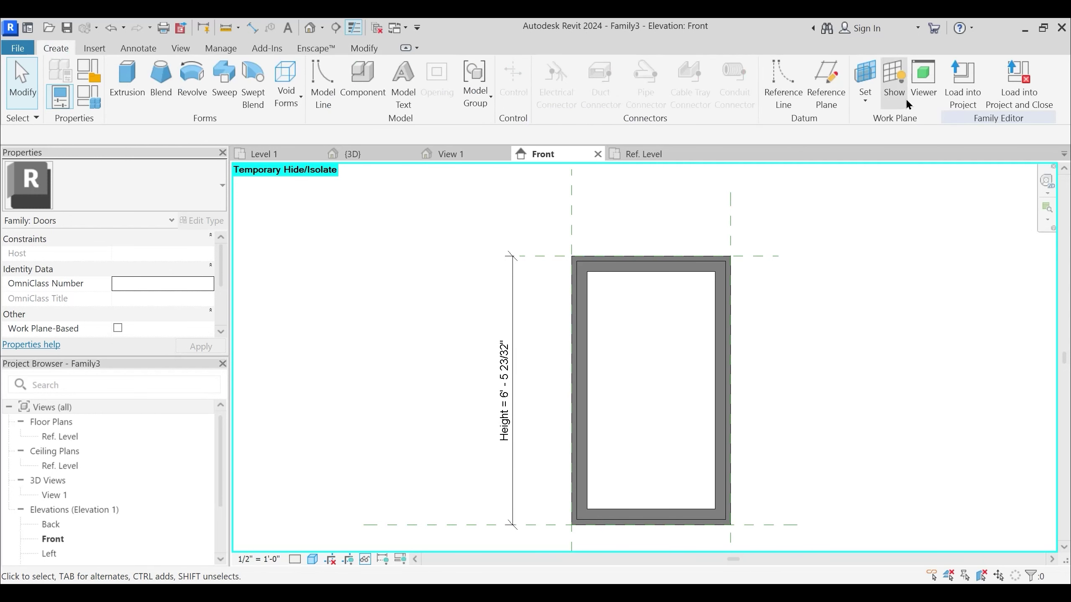
{"action": "left_click", "coordinate": [871, 103]}
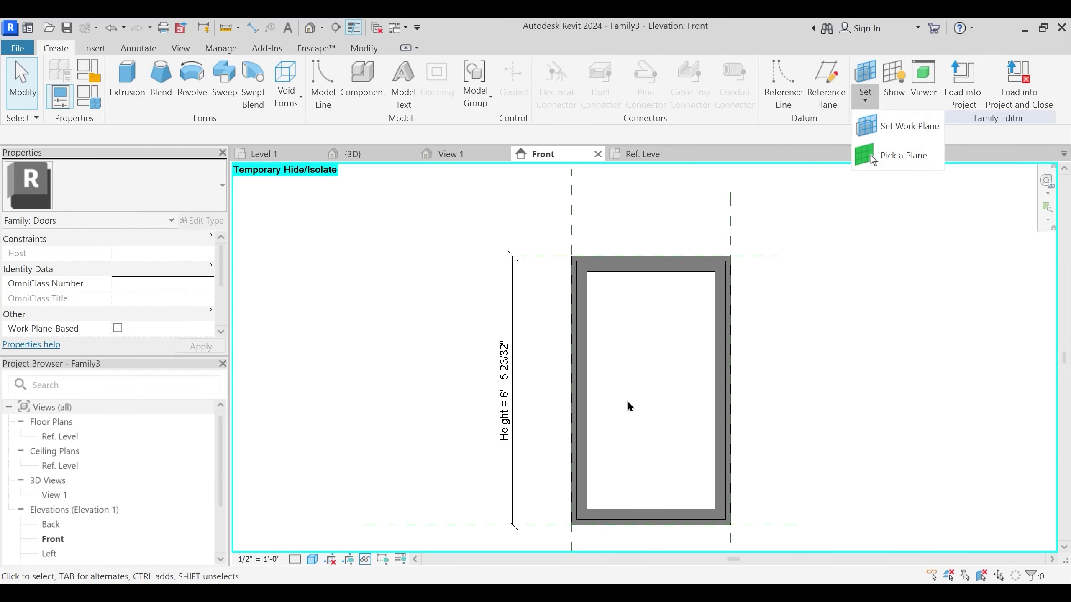
{"action": "left_click", "coordinate": [892, 157]}
{"action": "left_click", "coordinate": [865, 100]}
{"action": "left_click", "coordinate": [892, 127]}
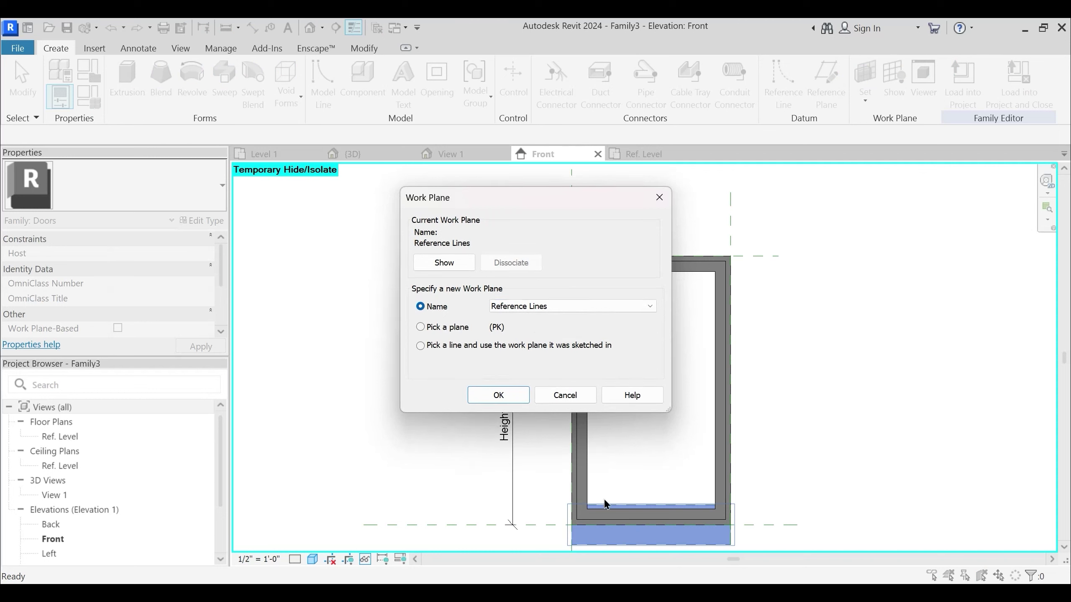
{"action": "left_click", "coordinate": [499, 395]}
{"action": "middle_click_drag", "start_coordinate": [633, 342], "coordinate": [635, 293]}
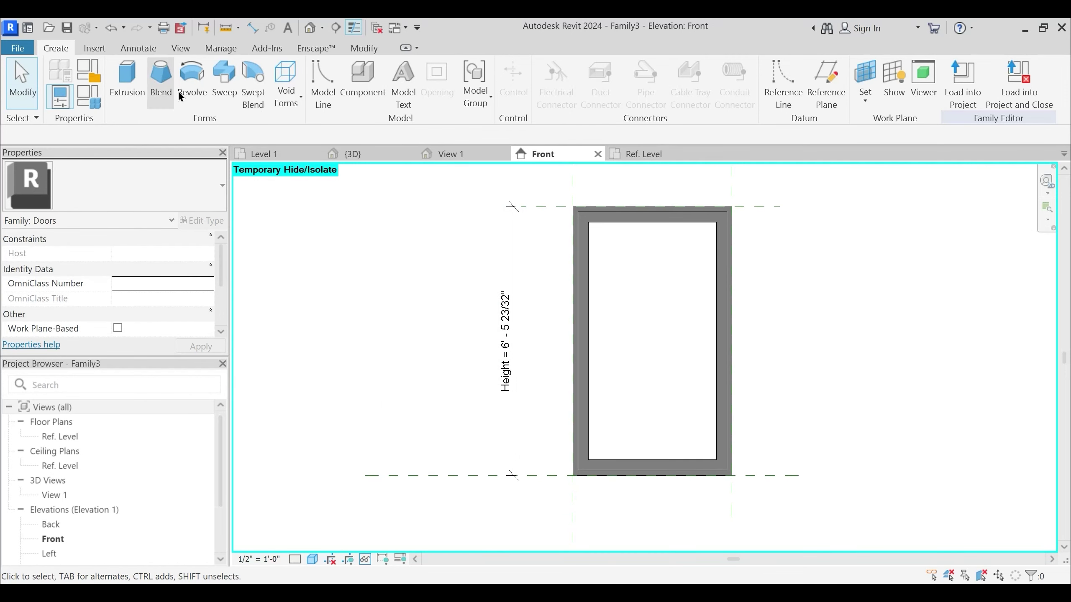
Start an extrusion and sketch a rectangle along the panel frame's inner edges, locking all four sides to them
{"action": "left_click", "coordinate": [125, 79]}
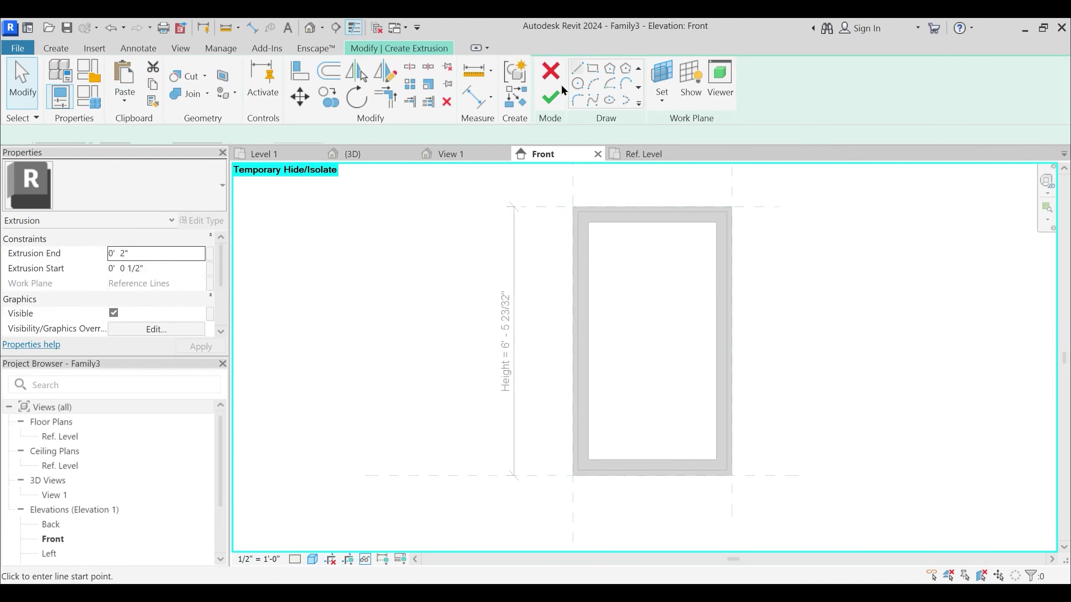
{"action": "left_click", "coordinate": [592, 68]}
{"action": "scroll", "coordinate": [597, 231], "scroll_direction": "up", "scroll_amount": 2}
{"action": "left_click", "coordinate": [587, 218]}
{"action": "scroll", "coordinate": [648, 336], "scroll_direction": "down", "scroll_amount": 2}
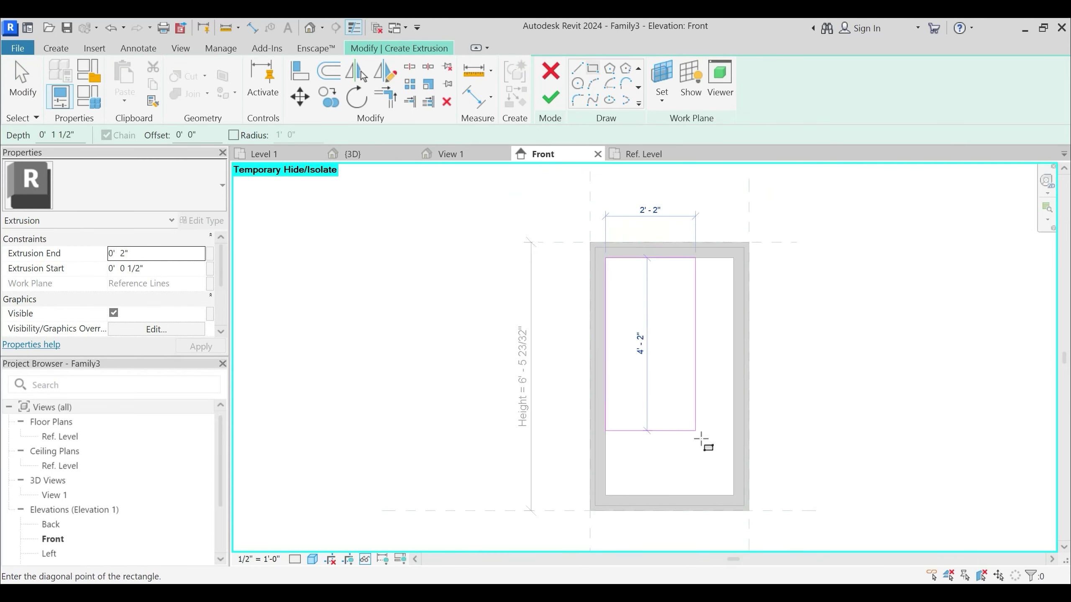
{"action": "left_click", "coordinate": [735, 496]}
{"action": "left_click", "coordinate": [682, 483]}
{"action": "left_click", "coordinate": [720, 364]}
{"action": "left_click", "coordinate": [656, 270]}
{"action": "left_click", "coordinate": [618, 390]}
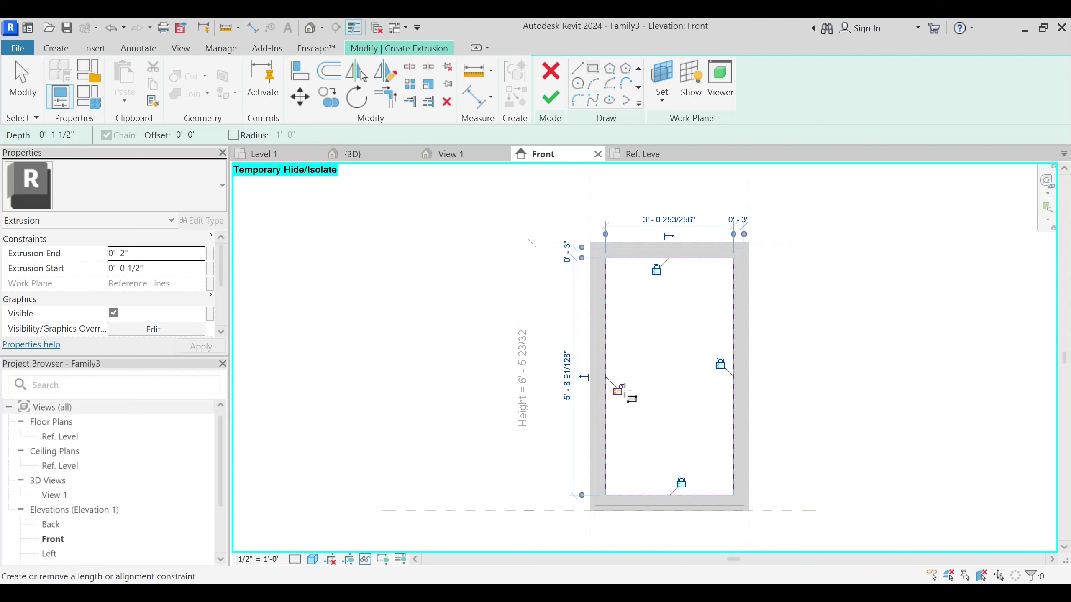
Set the material of the extrusion inside the panel frame to Glass
{"action": "scroll", "coordinate": [142, 301], "scroll_direction": "down", "scroll_amount": 2}
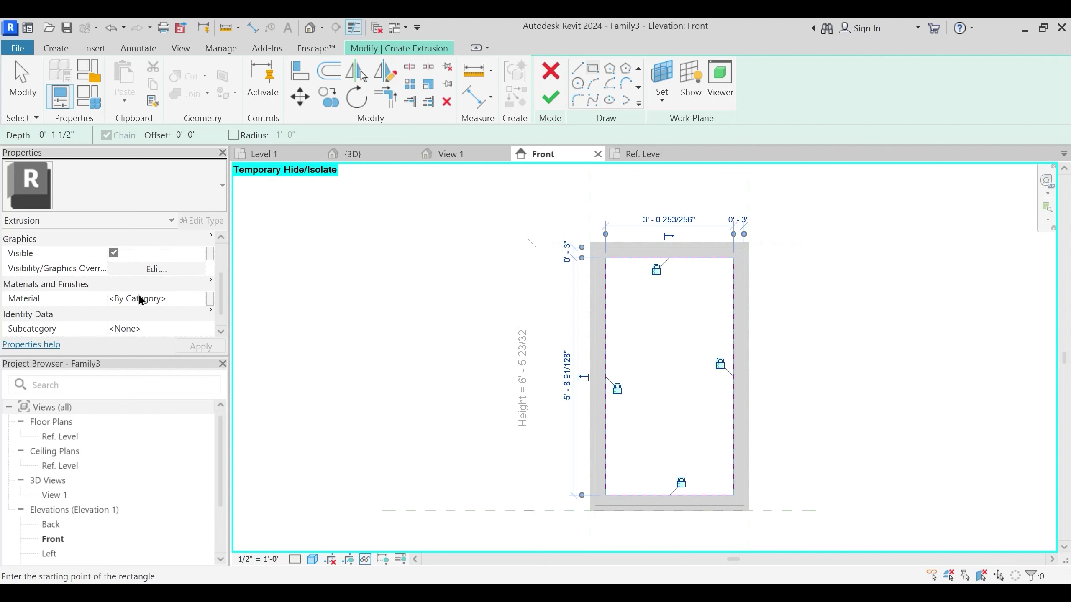
{"action": "left_click", "coordinate": [179, 299]}
{"action": "type", "text": "Glass"}
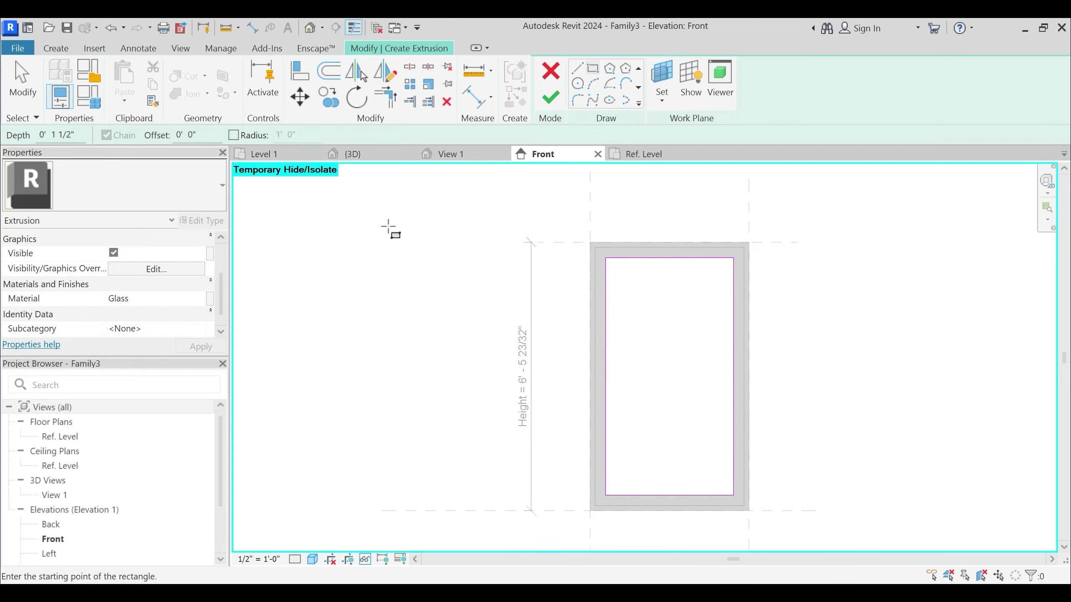
Create two shared length parameters named GO Ext and GO Int in the Door Windows group of the shared parameter file
{"action": "scroll", "coordinate": [206, 276], "scroll_direction": "up", "scroll_amount": 2}
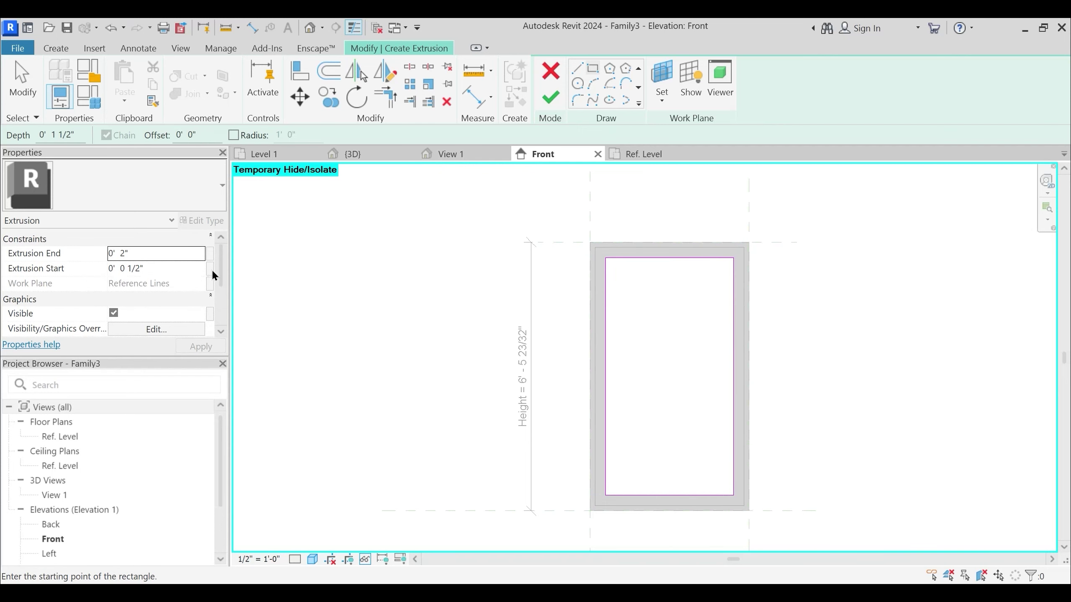
{"action": "left_click", "coordinate": [91, 101]}
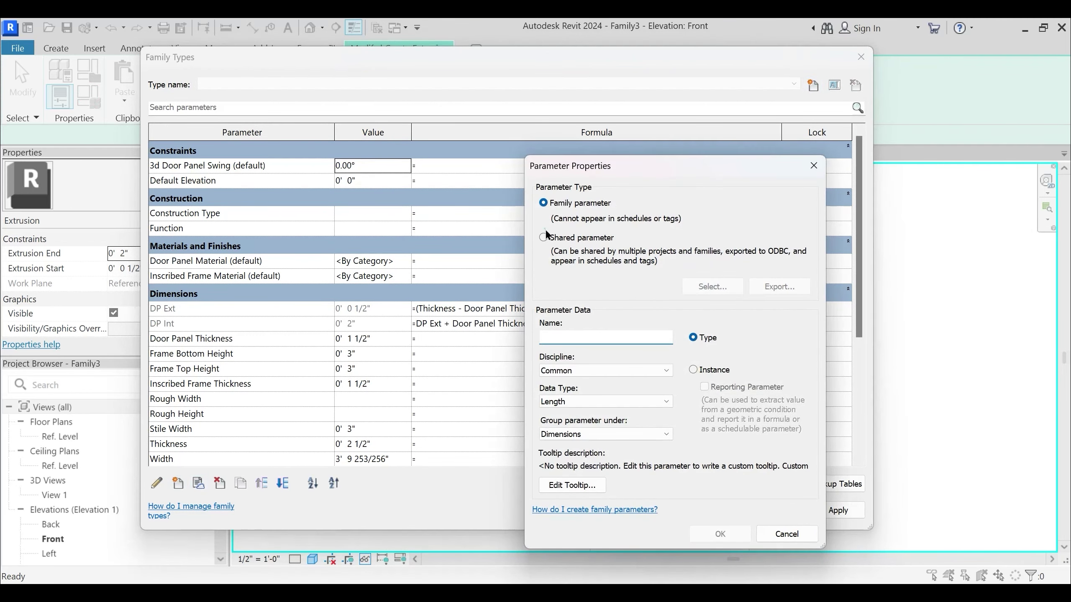
{"action": "left_click", "coordinate": [544, 236]}
{"action": "left_click", "coordinate": [713, 286]}
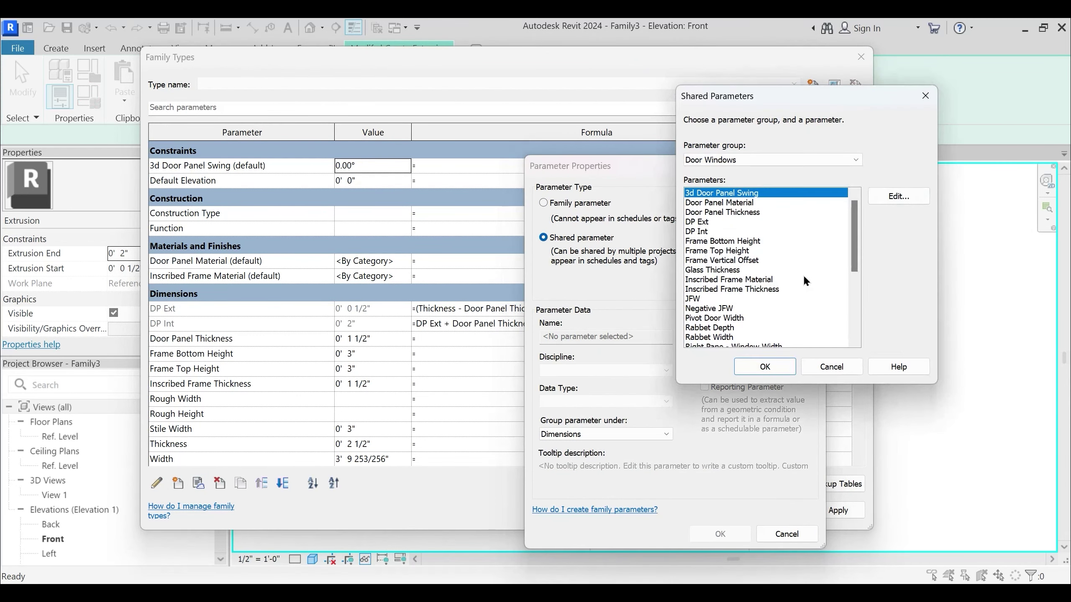
{"action": "left_click", "coordinate": [894, 199]}
{"action": "left_click", "coordinate": [940, 314]}
{"action": "type", "text": "GO Ex"}
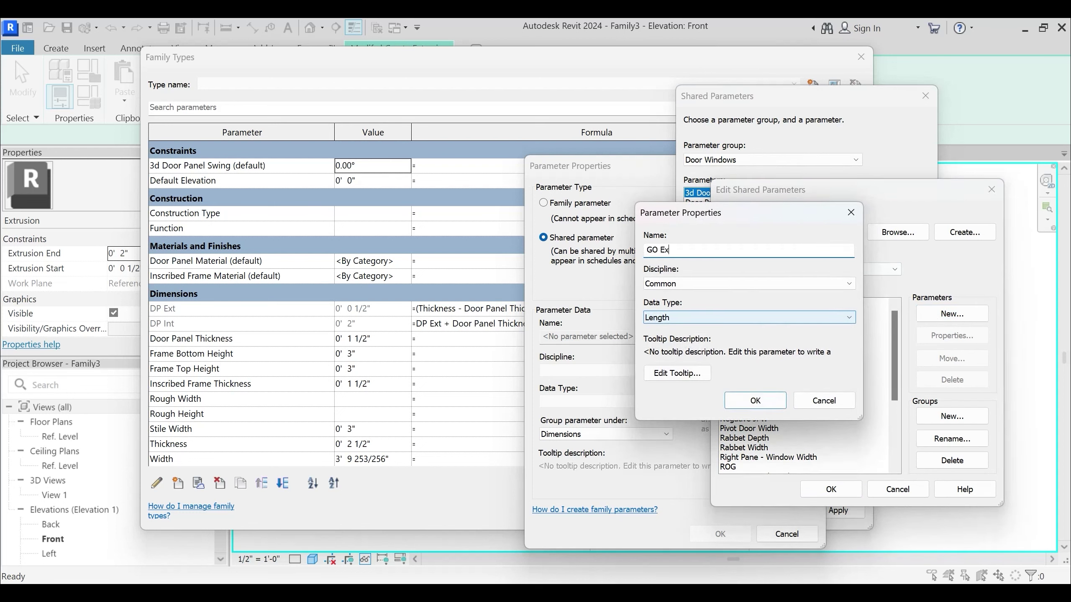
{"action": "key", "text": "Return"}
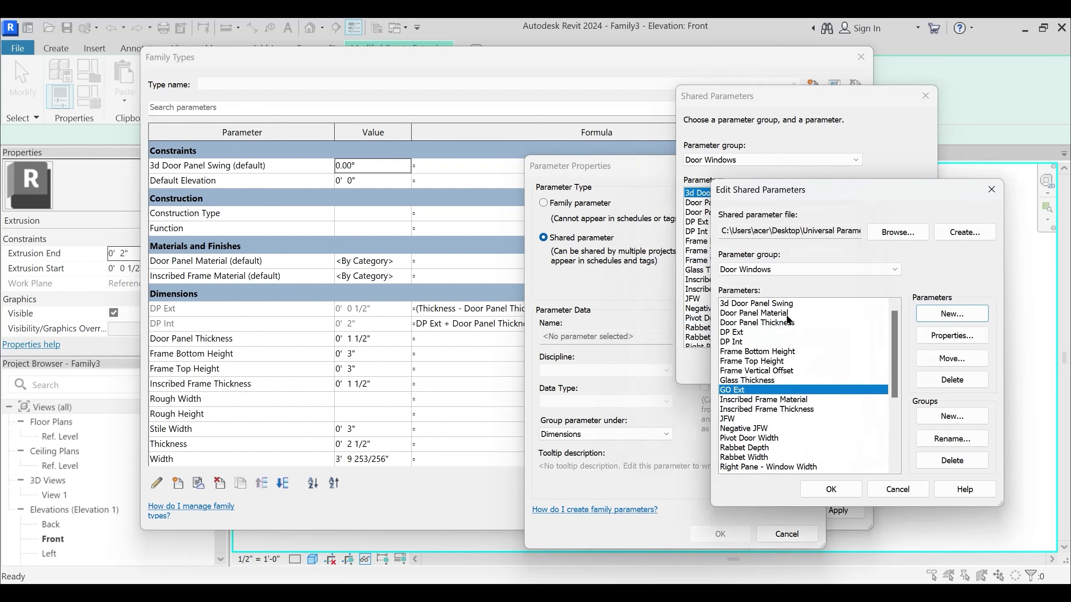
{"action": "left_click", "coordinate": [952, 313]}
{"action": "type", "text": "GO Int"}
{"action": "key", "text": "Return"}
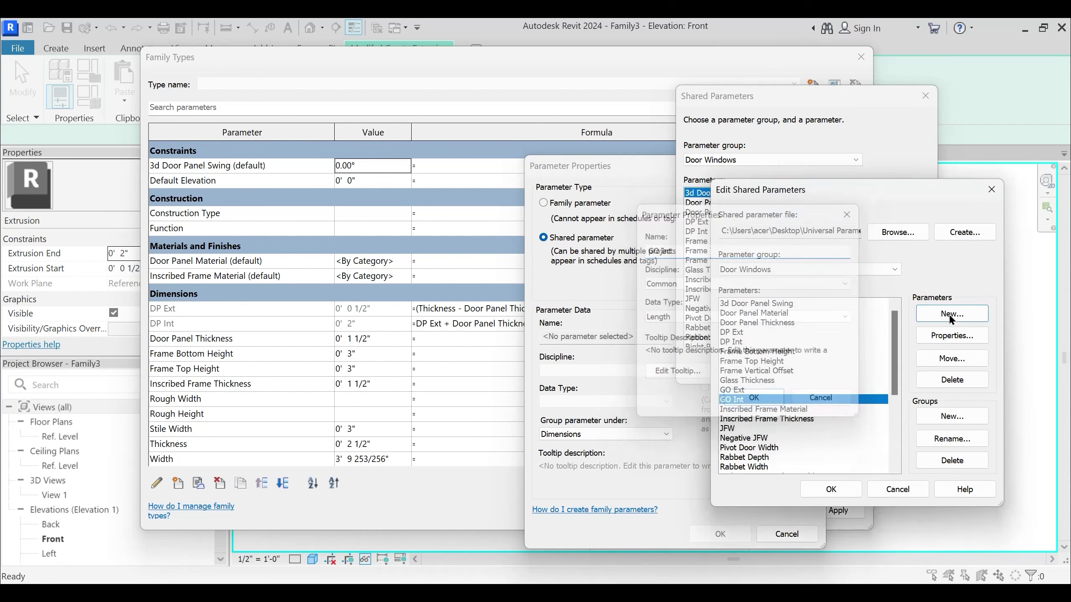
{"action": "left_click", "coordinate": [935, 317]}
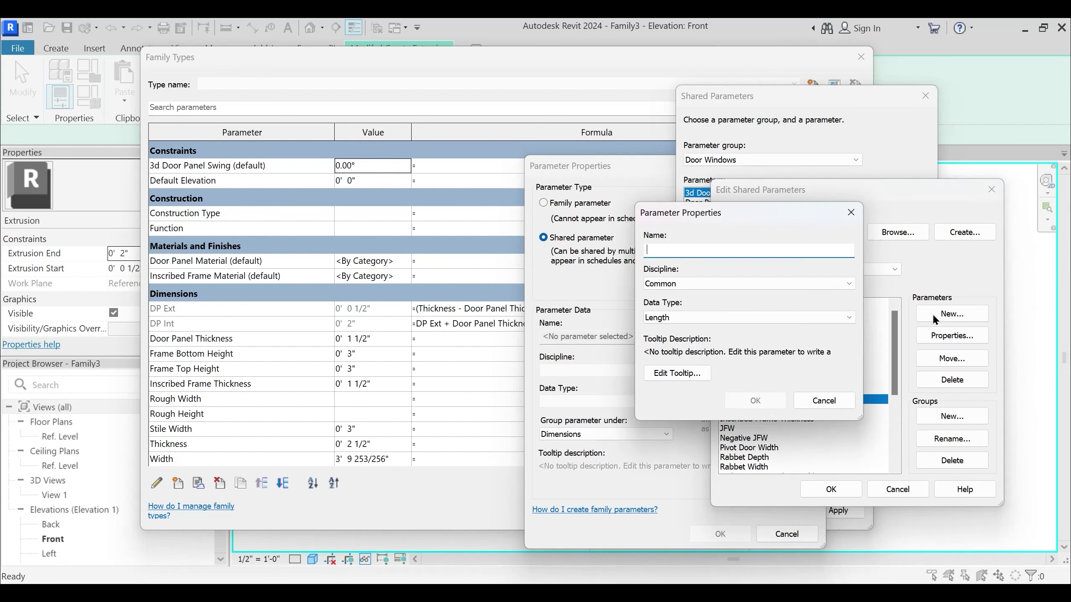
{"action": "type", "text": "Gla"}
{"action": "key", "text": "ctrl+a"}
{"action": "key", "text": "BackSpace"}
{"action": "left_click", "coordinate": [797, 399]}
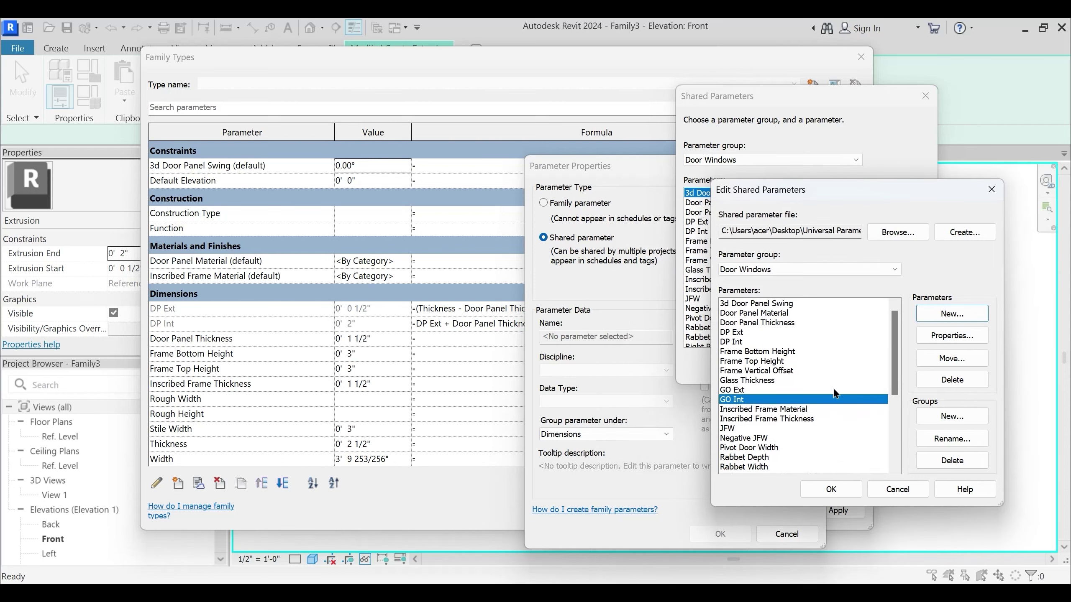
Add the shared parameter GO Ext to the family as a type parameter grouped under Dimensions
{"action": "left_click", "coordinate": [742, 390], "text": "ctrl"}
{"action": "left_click", "coordinate": [839, 488]}
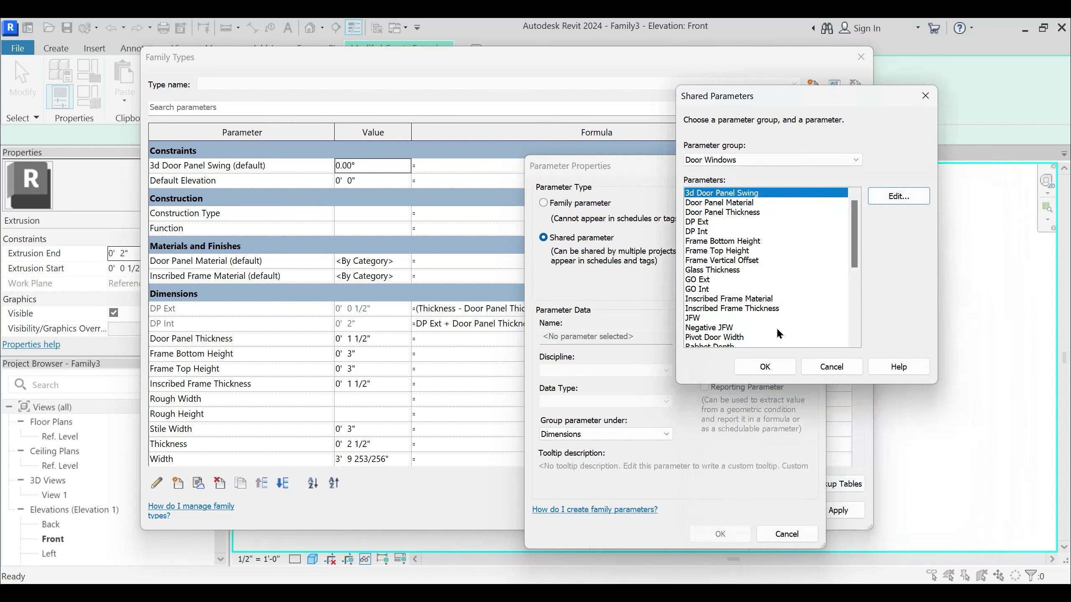
{"action": "left_click", "coordinate": [705, 280]}
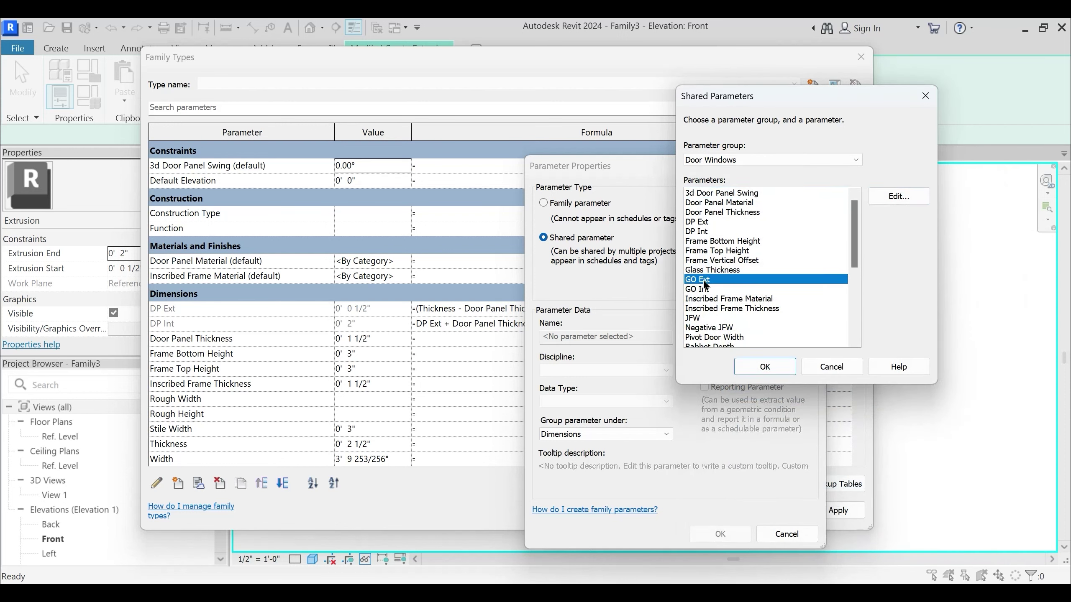
{"action": "left_click", "coordinate": [763, 367]}
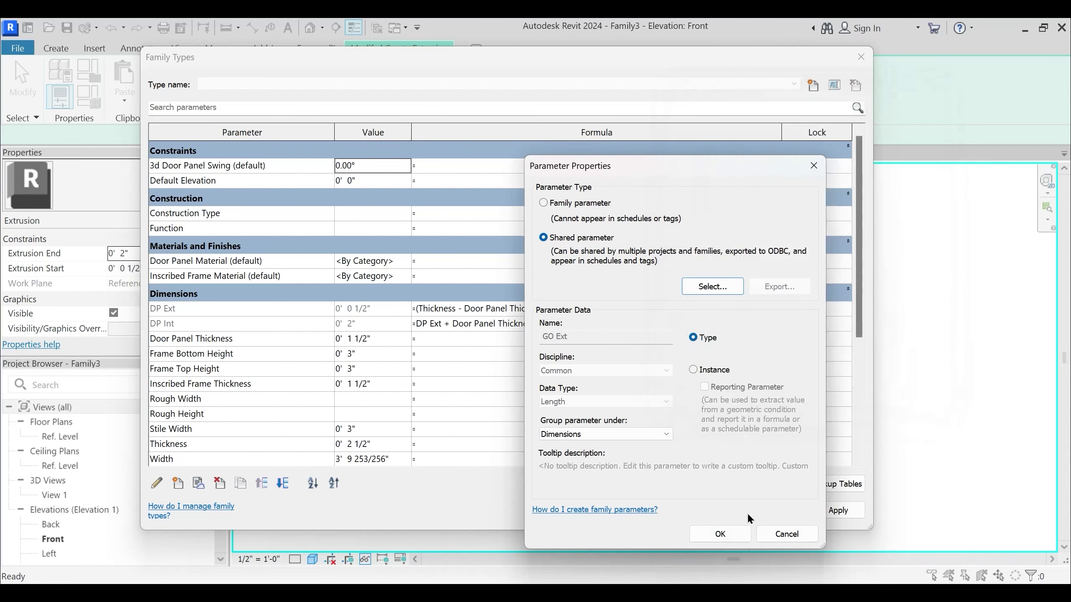
{"action": "left_click", "coordinate": [720, 535]}
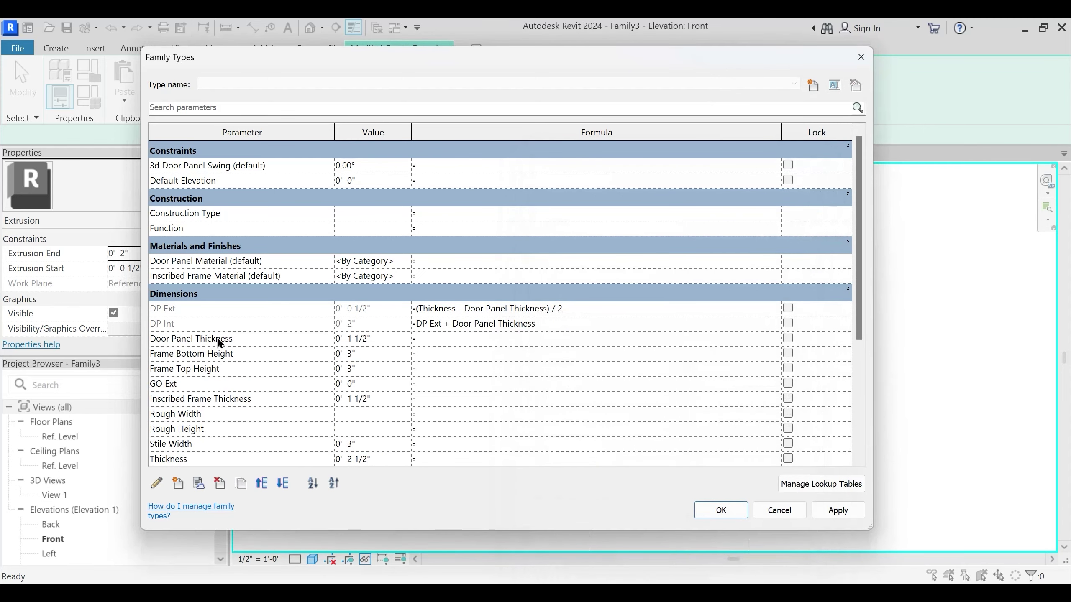
{"action": "left_click", "coordinate": [177, 384]}
{"action": "left_click", "coordinate": [157, 484]}
{"action": "key", "text": "Escape"}
Add the shared parameter GO Int to the family as a type parameter grouped under Dimensions
{"action": "left_click", "coordinate": [178, 483]}
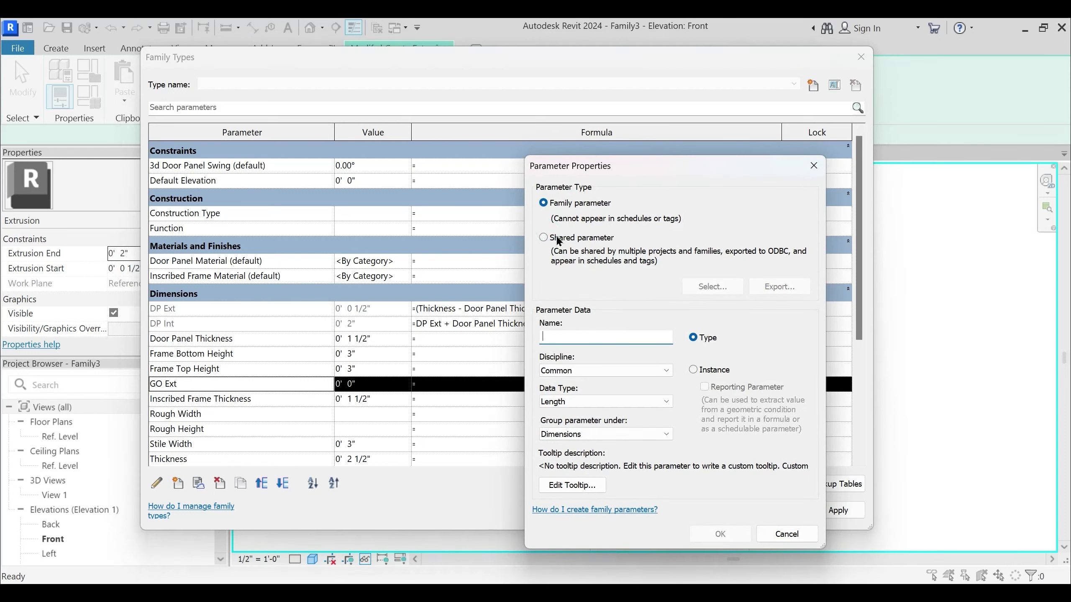
{"action": "left_click", "coordinate": [544, 238]}
{"action": "left_click", "coordinate": [712, 287]}
{"action": "left_click", "coordinate": [699, 290]}
{"action": "left_click", "coordinate": [765, 366]}
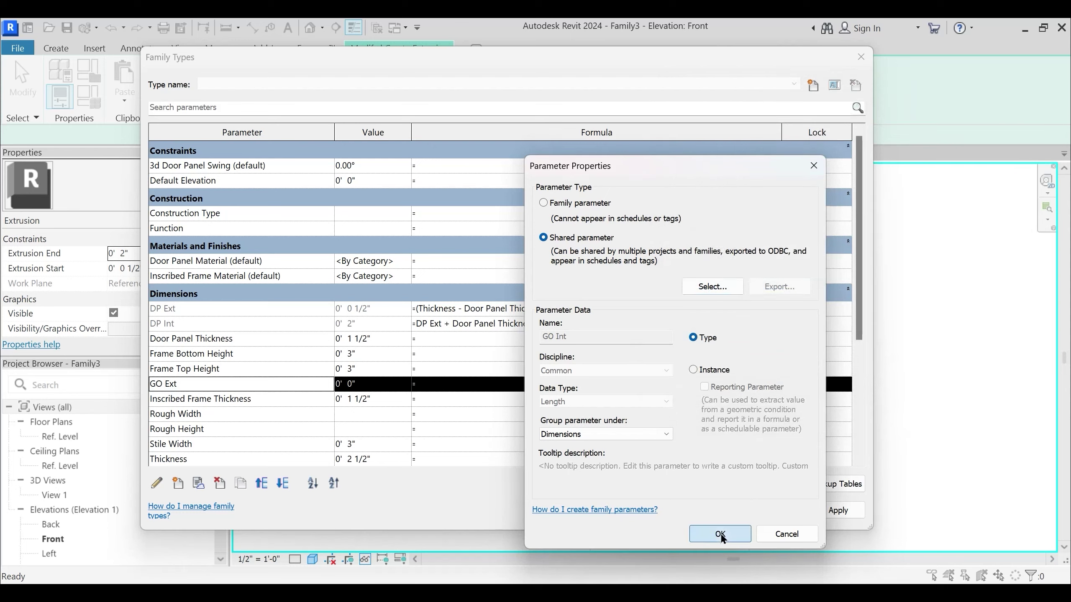
{"action": "left_click", "coordinate": [720, 534]}
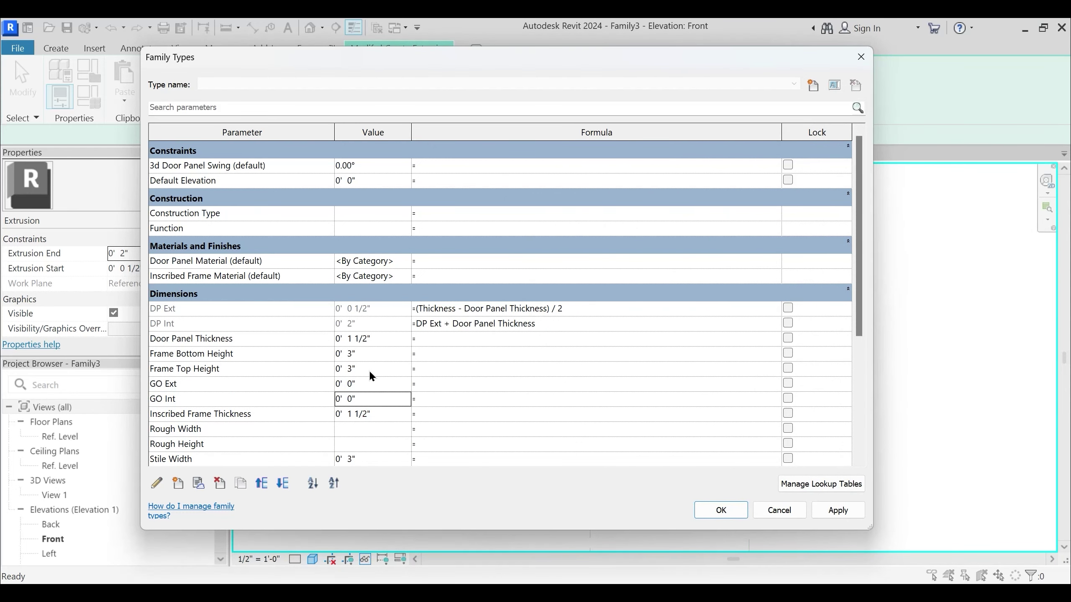
Add the shared parameter Glass Thickness as a type parameter under Dimensions and set its value to 0.5"
{"action": "left_click", "coordinate": [177, 484]}
{"action": "left_click", "coordinate": [543, 238]}
{"action": "left_click", "coordinate": [711, 286]}
{"action": "key", "text": "g"}
{"action": "left_click", "coordinate": [774, 368]}
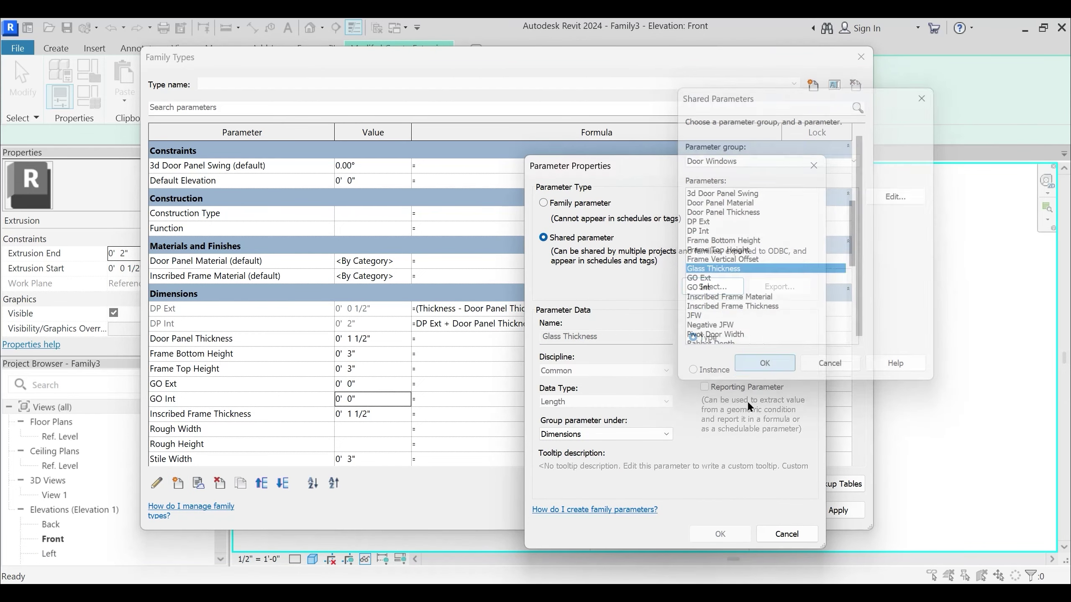
{"action": "left_click", "coordinate": [720, 534]}
{"action": "left_click", "coordinate": [382, 415]}
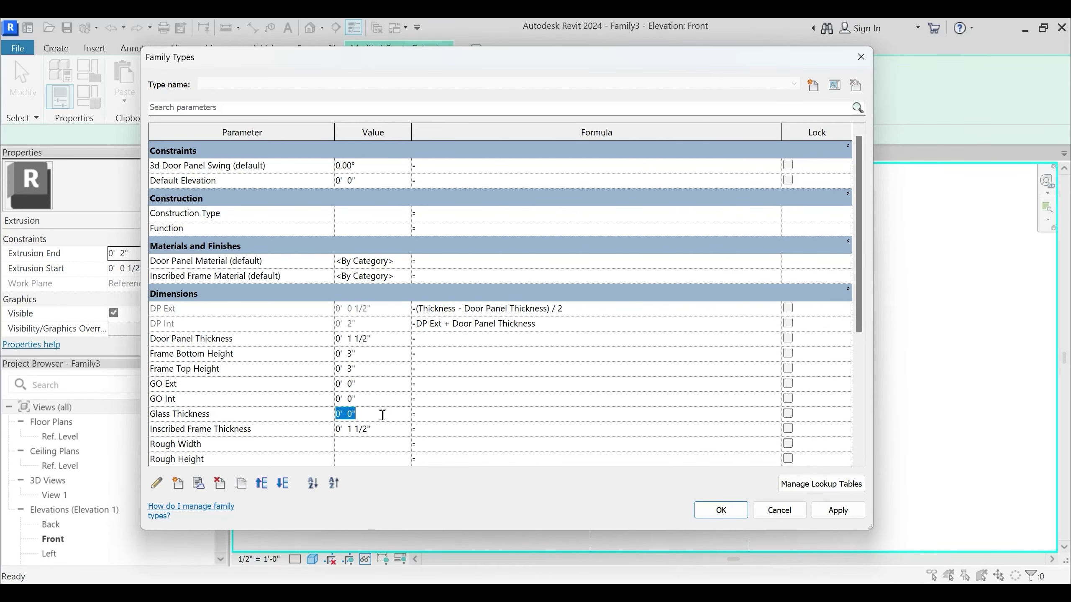
{"action": "type", "text": ".5\""}
{"action": "key", "text": "Tab"}
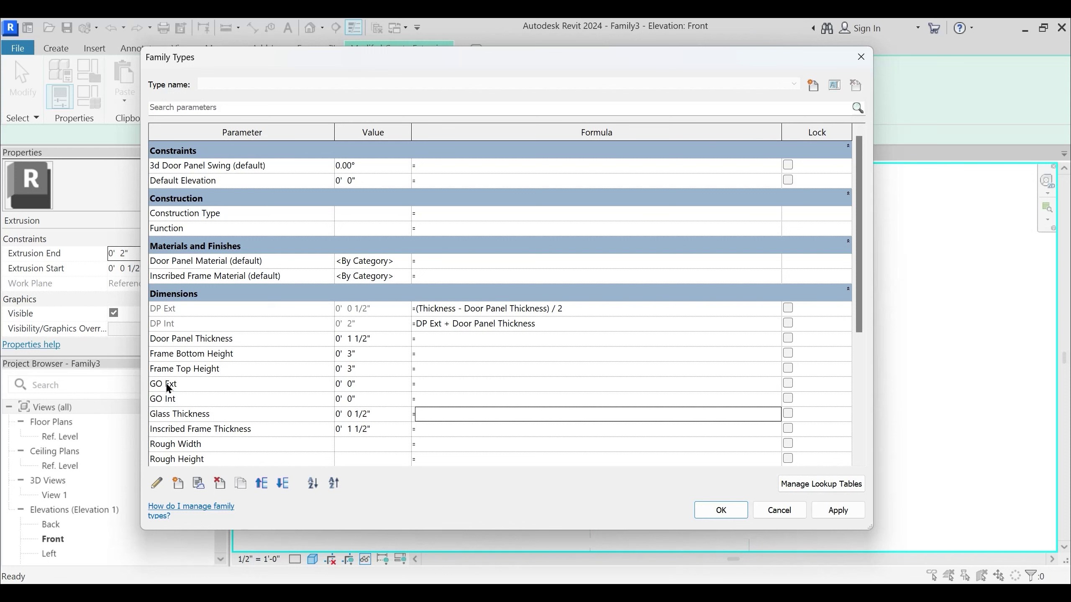
Set the formula of GO Ext to DP Ext + Glass Thickness
{"action": "left_click", "coordinate": [420, 383]}
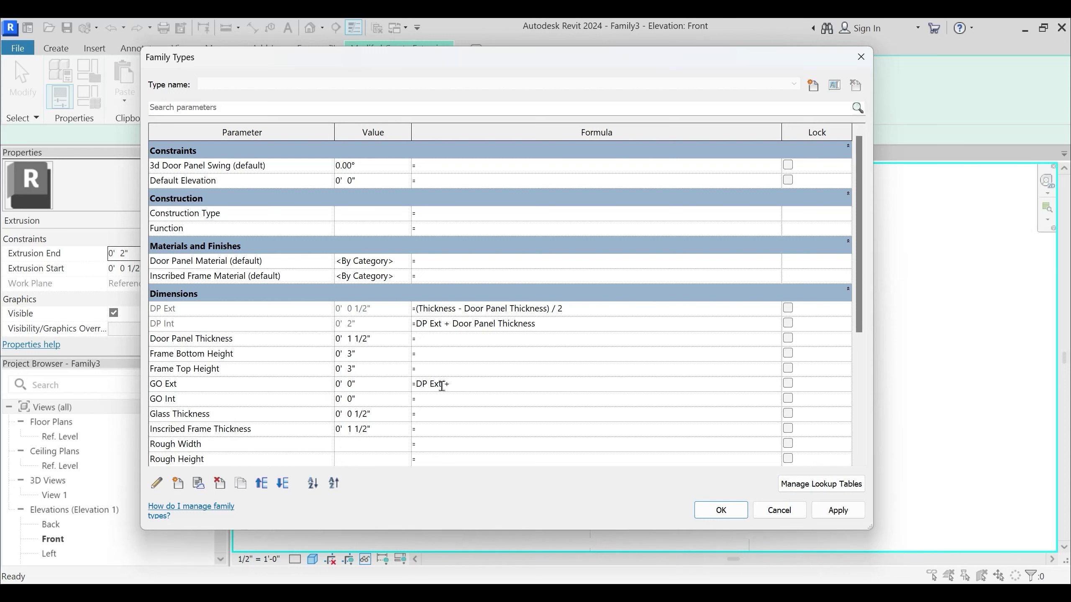
{"action": "type", "text": "Glass THickn"}
{"action": "type", "text": "hickness"}
{"action": "key", "text": "Tab"}
Set the formula of GO Int to GO Ext + Glass Thickness
{"action": "left_click", "coordinate": [445, 397]}
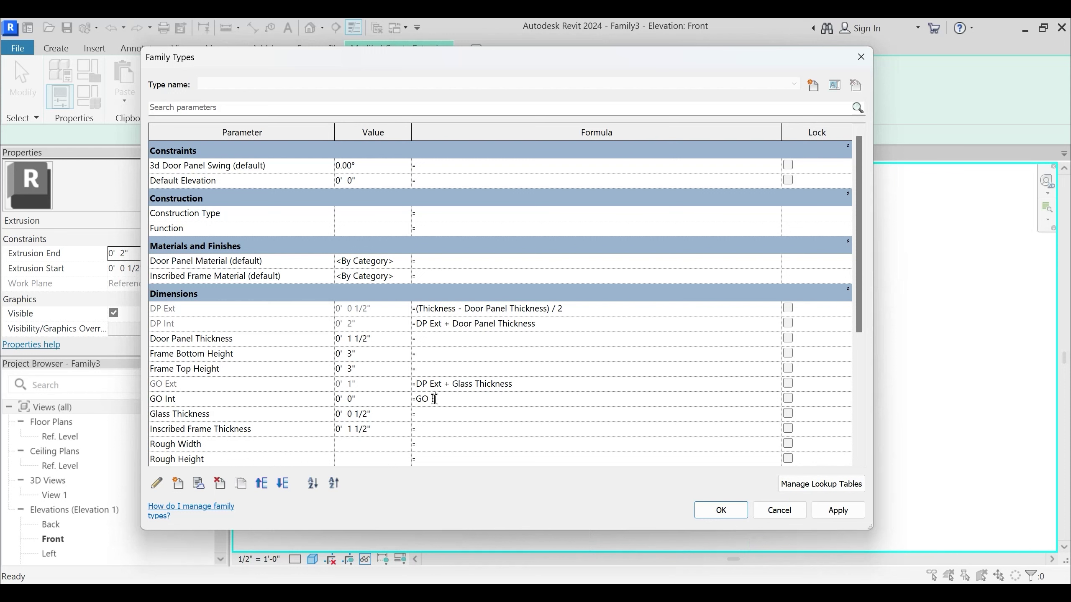
{"action": "type", "text": "GO Ext + T"}
{"action": "key", "text": "BackSpace"}
{"action": "type", "text": "GLass "}
{"action": "type", "text": "las"}
{"action": "type", "text": "s Thickne"}
{"action": "key", "text": "Return"}
{"action": "key", "text": "Return"}
{"action": "key", "text": "Tab"}
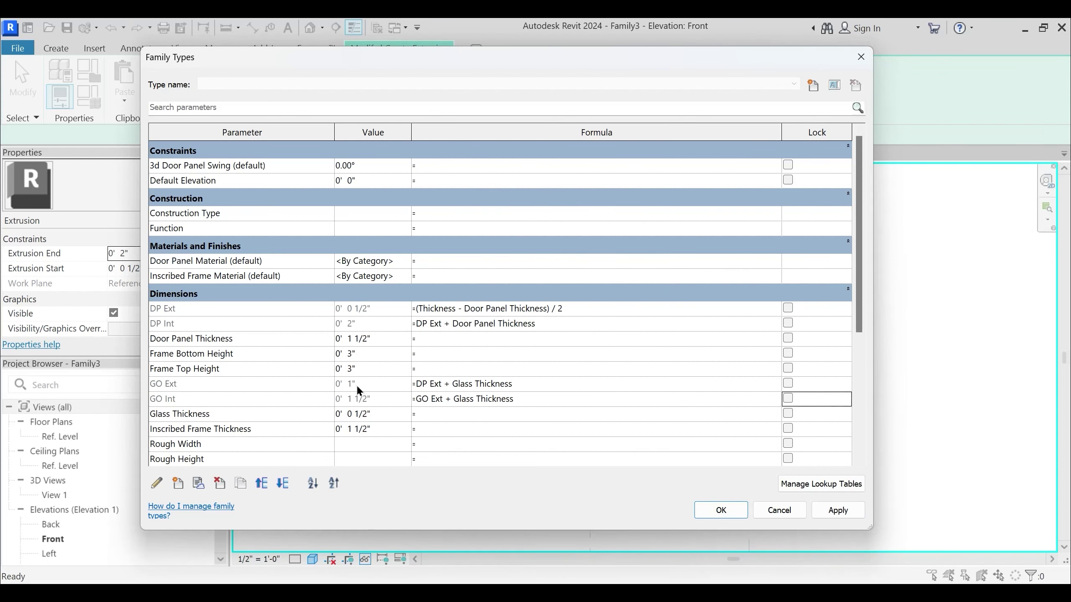
Accept the family parameters, finish the glass extrusion sketch and open the Ref. Level floor plan
{"action": "left_click", "coordinate": [718, 511]}
{"action": "left_click", "coordinate": [551, 97]}
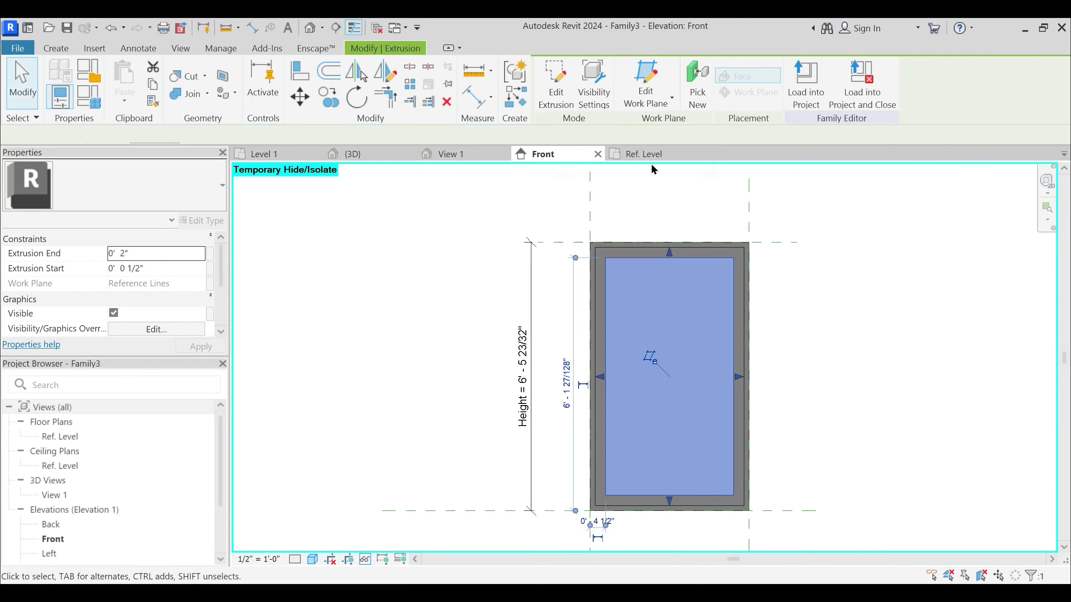
{"action": "left_click", "coordinate": [652, 154]}
{"action": "scroll", "coordinate": [674, 321], "scroll_direction": "up", "scroll_amount": 3}
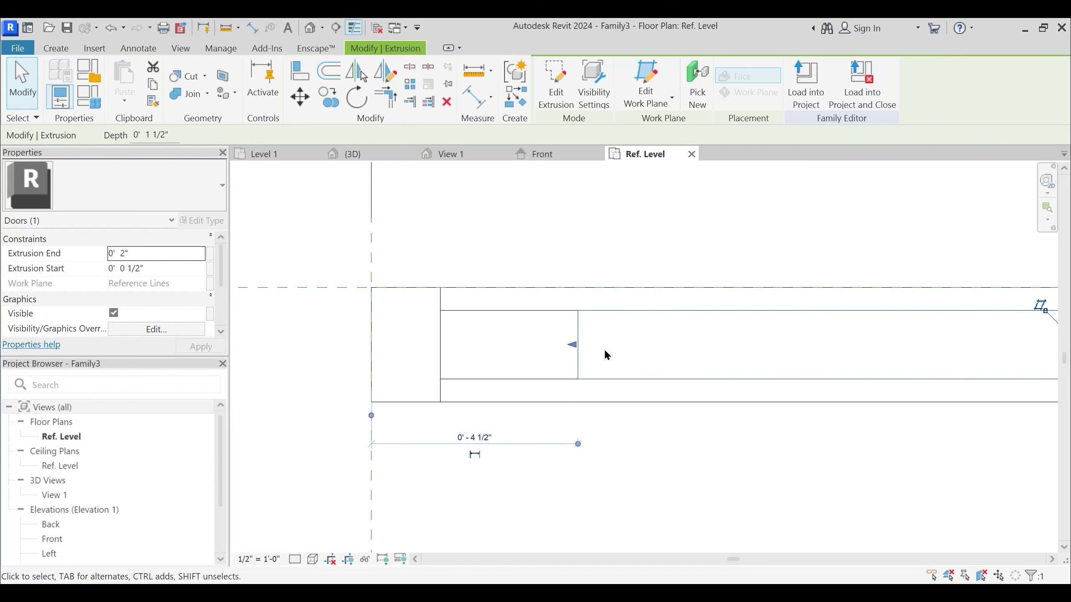
{"action": "scroll", "coordinate": [592, 350], "scroll_direction": "down", "scroll_amount": 3}
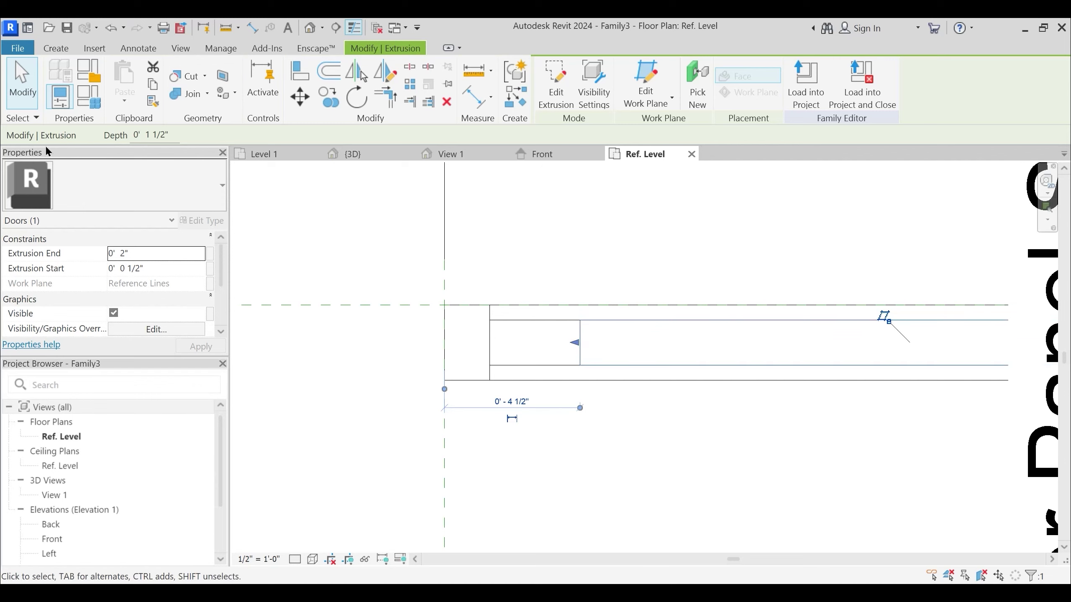
Review the glass offset formulas and Glass Thickness in the family types, and check the glass extrusion's start and end constraints
{"action": "left_click", "coordinate": [87, 97]}
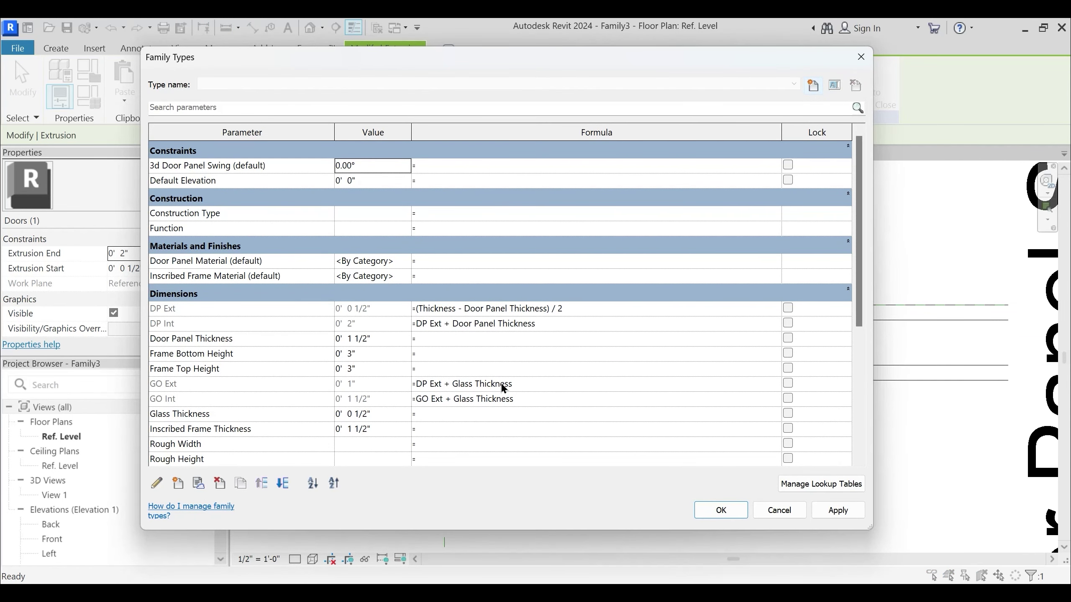
{"action": "left_click", "coordinate": [359, 415]}
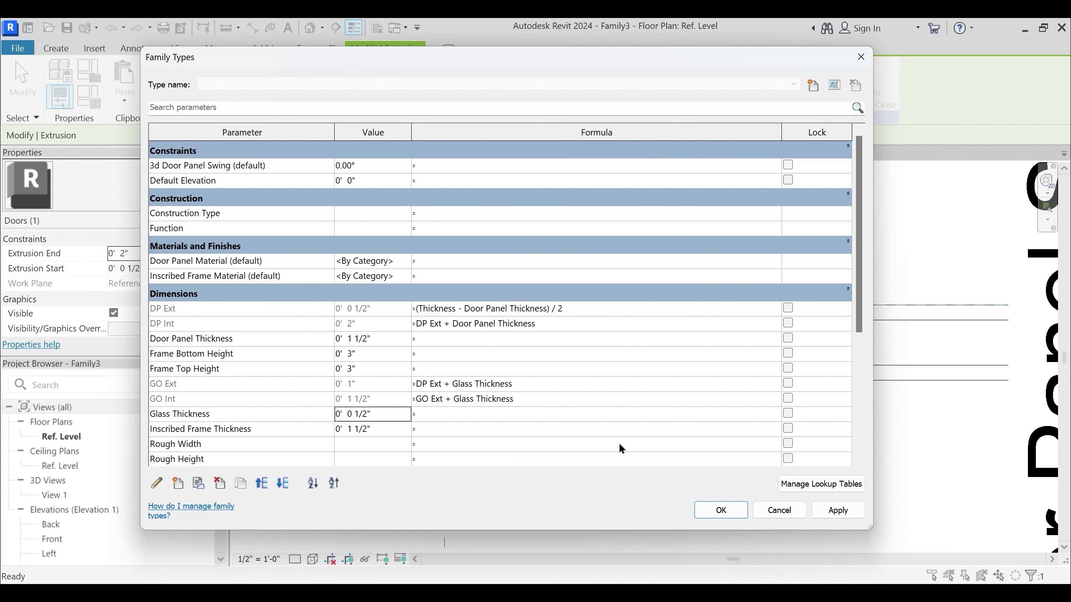
{"action": "left_click", "coordinate": [721, 510]}
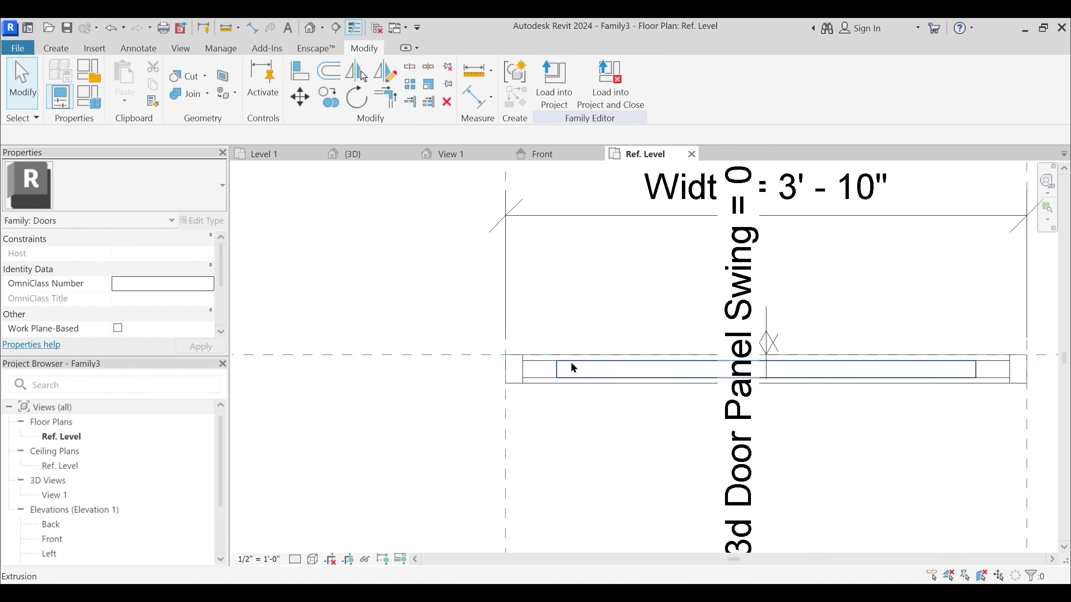
{"action": "left_click", "coordinate": [557, 374]}
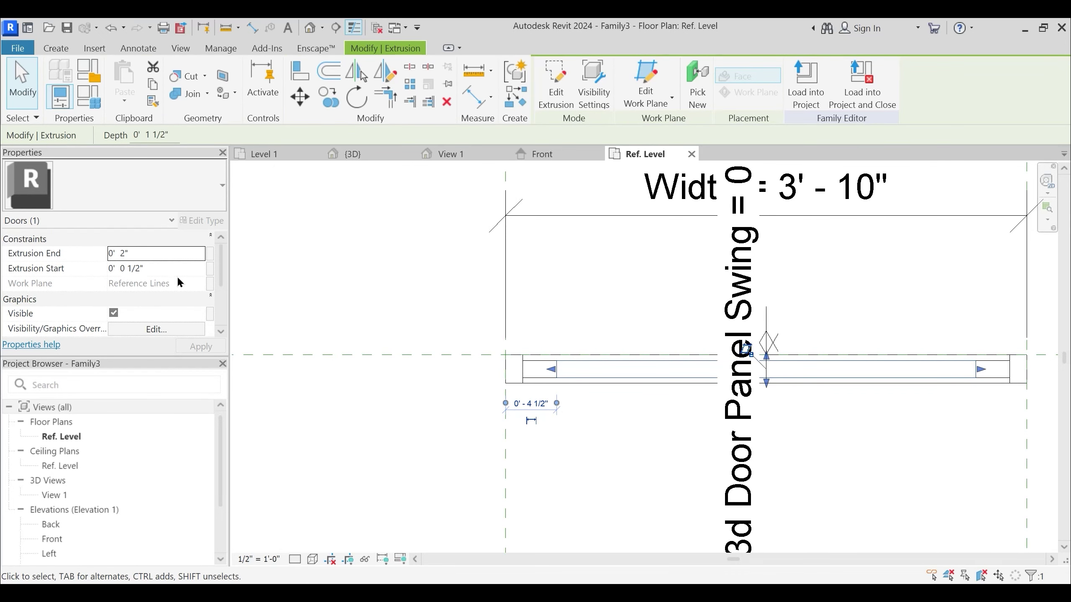
{"action": "key", "text": "Escape"}
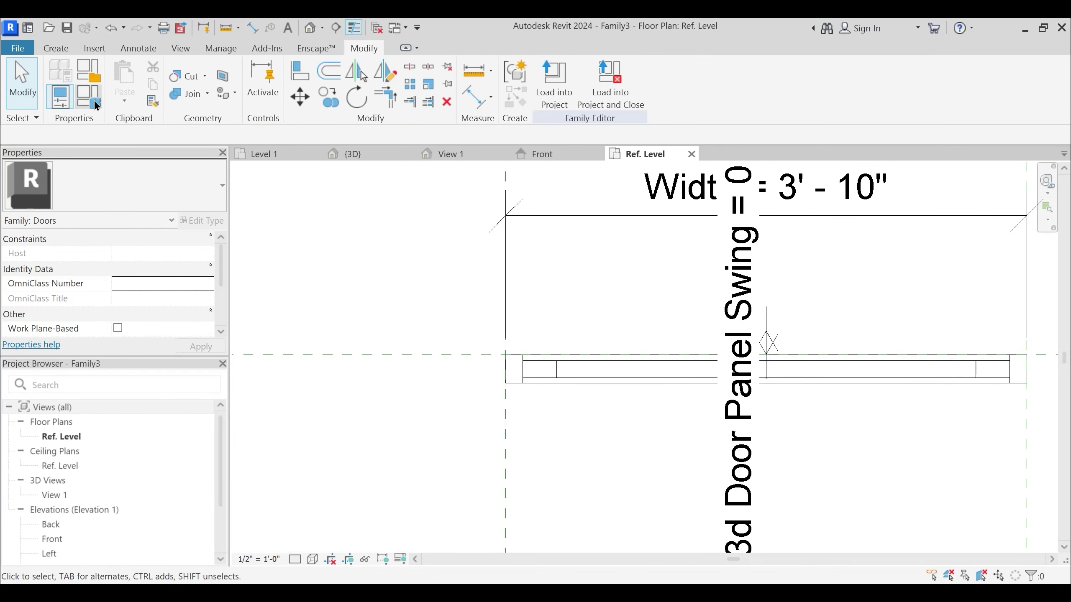
{"action": "left_click", "coordinate": [89, 97]}
{"action": "key", "text": "Escape"}
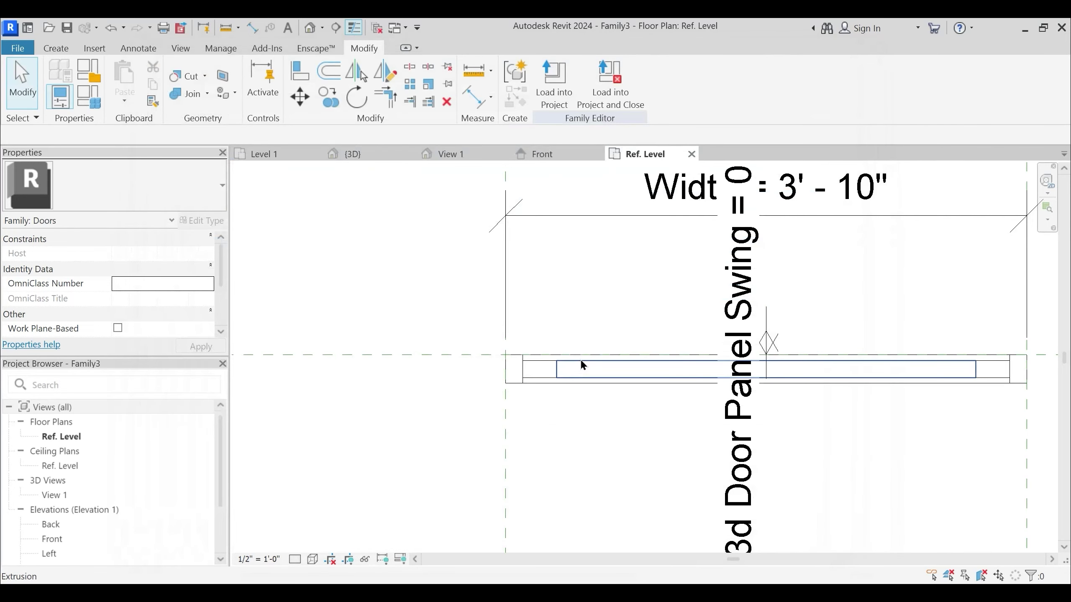
Associate the glass extrusion's Extrusion Start with GO Ext and its Extrusion End with GO Int
{"action": "left_click", "coordinate": [582, 362]}
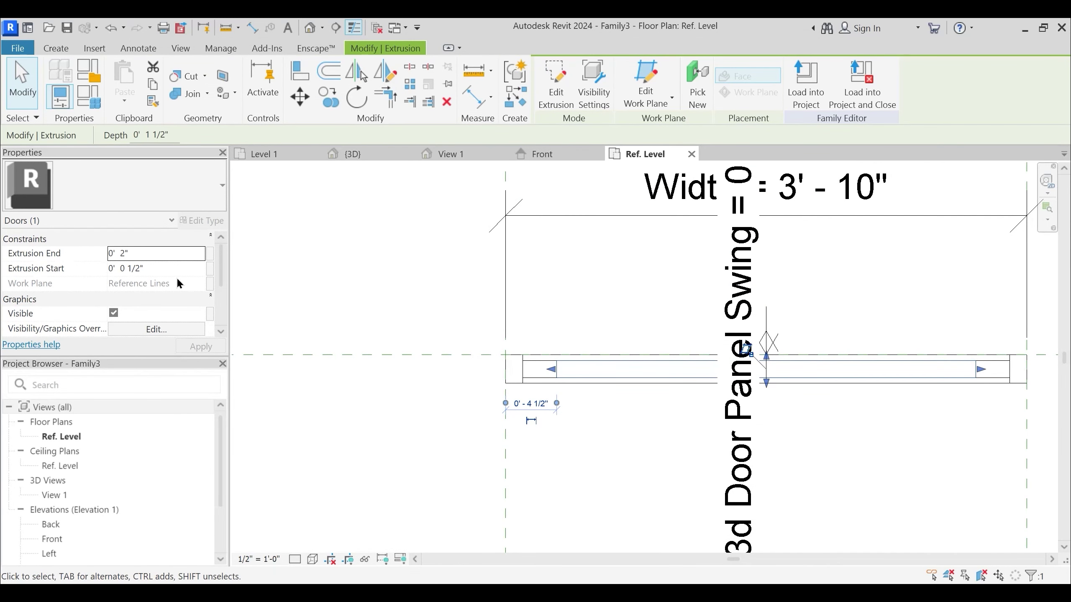
{"action": "left_click", "coordinate": [210, 272]}
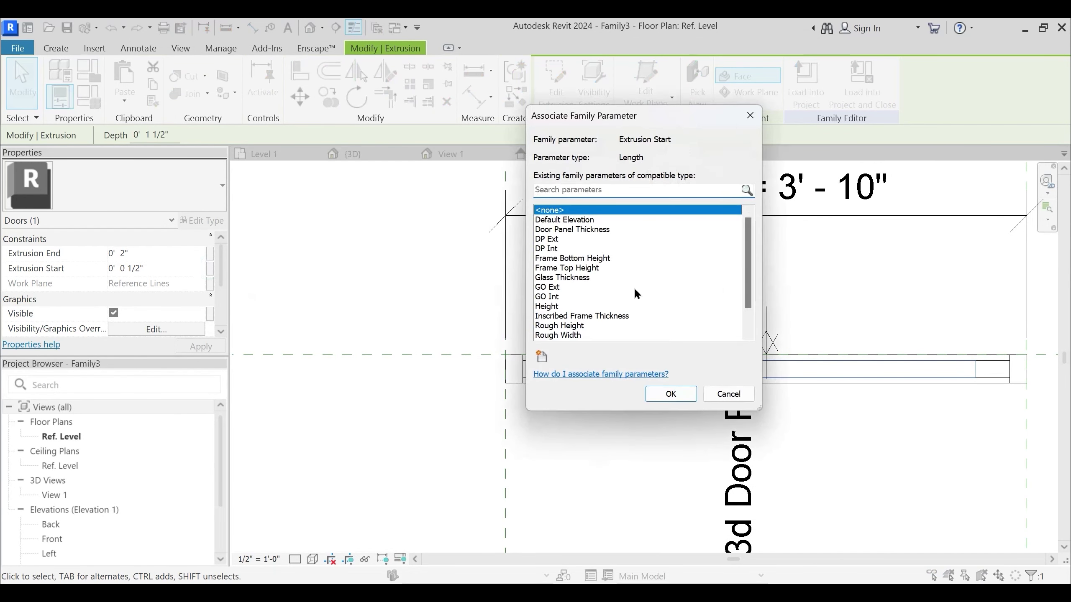
{"action": "left_click", "coordinate": [554, 288]}
{"action": "left_click", "coordinate": [671, 394]}
{"action": "left_click", "coordinate": [209, 253]}
{"action": "left_click", "coordinate": [556, 297]}
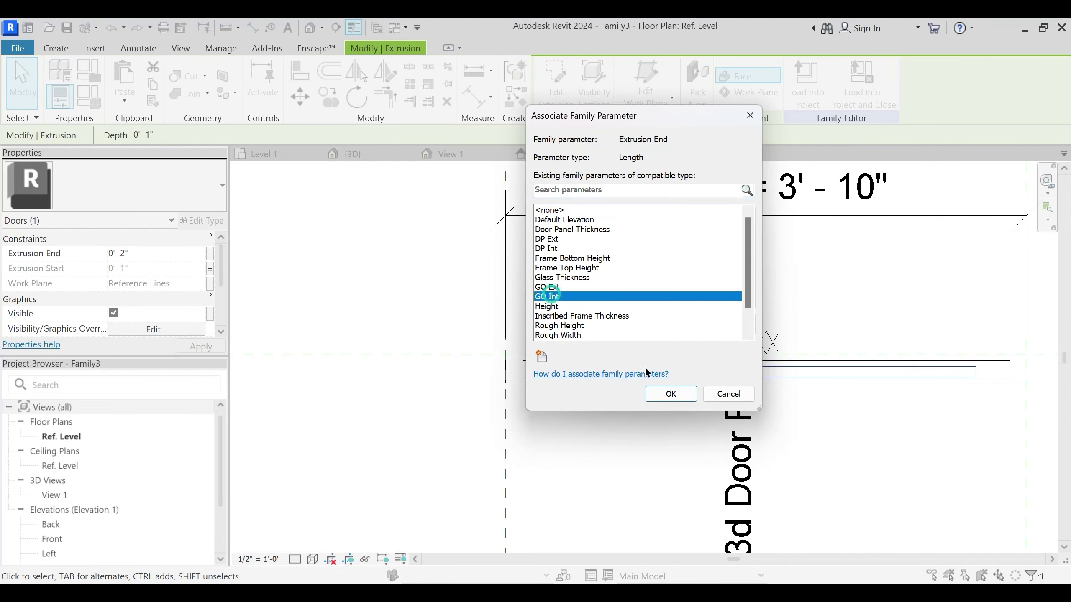
{"action": "left_click", "coordinate": [670, 394]}
Examine the glass position within the panel frame in plan and select the outer frame extrusion
{"action": "scroll", "coordinate": [607, 401], "scroll_direction": "up", "scroll_amount": 3}
{"action": "left_click", "coordinate": [581, 394]}
{"action": "scroll", "coordinate": [447, 370], "scroll_direction": "up", "scroll_amount": 2}
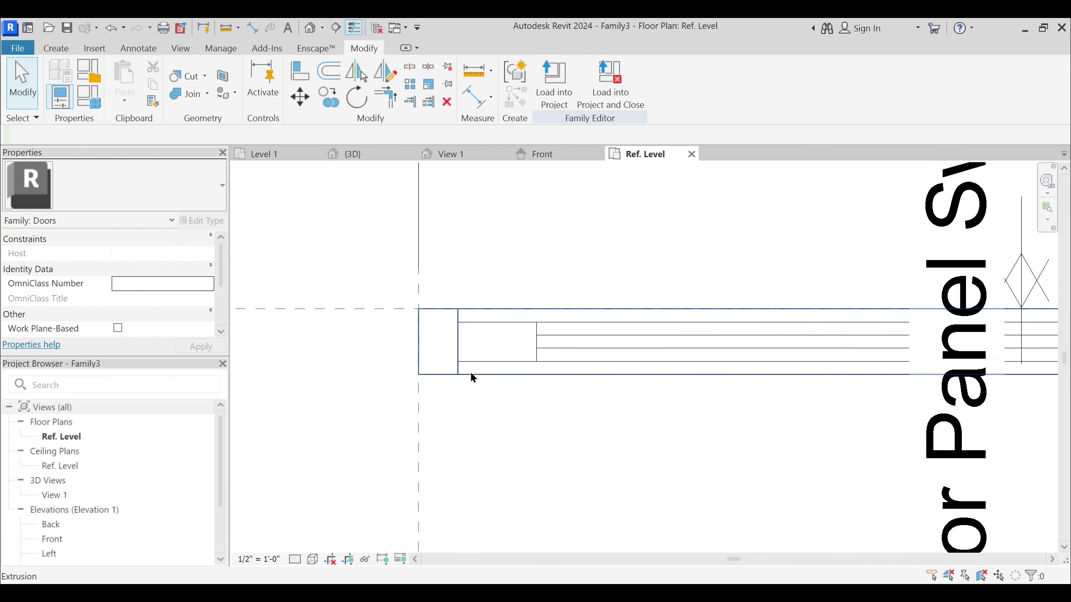
{"action": "left_click", "coordinate": [432, 376]}
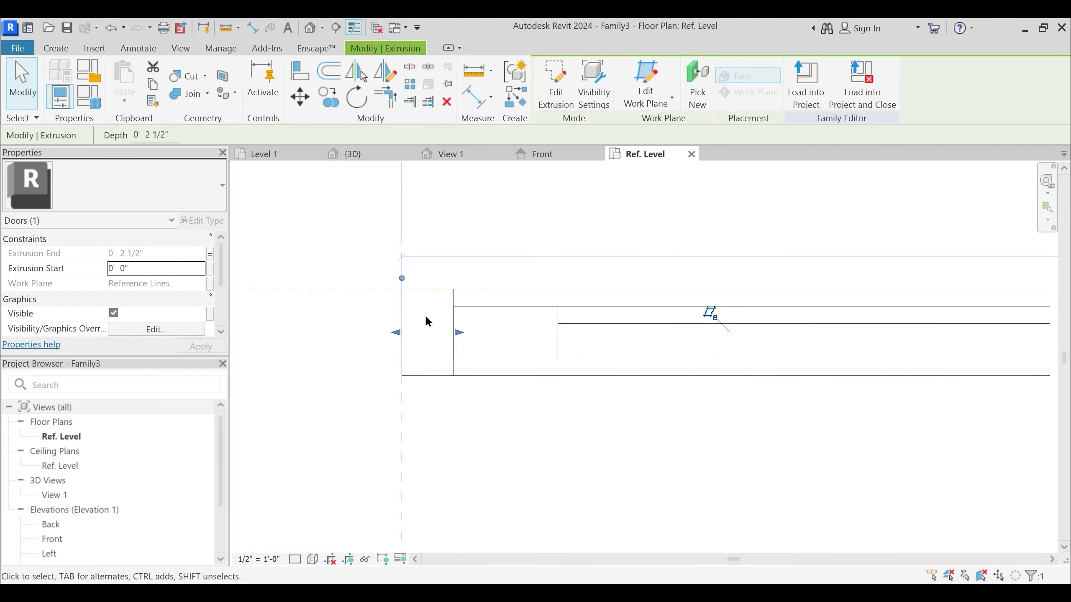
Examine the panel and glass extrusions in plan, selecting each in turn to compare their extrusion start and end constraints
{"action": "key", "text": "Escape"}
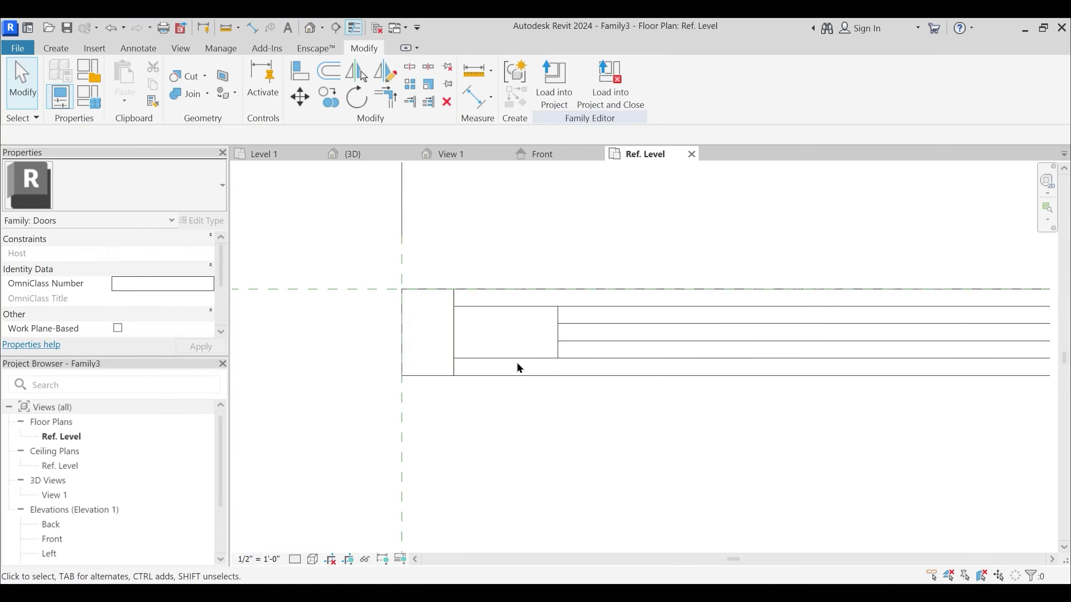
{"action": "left_click", "coordinate": [516, 358]}
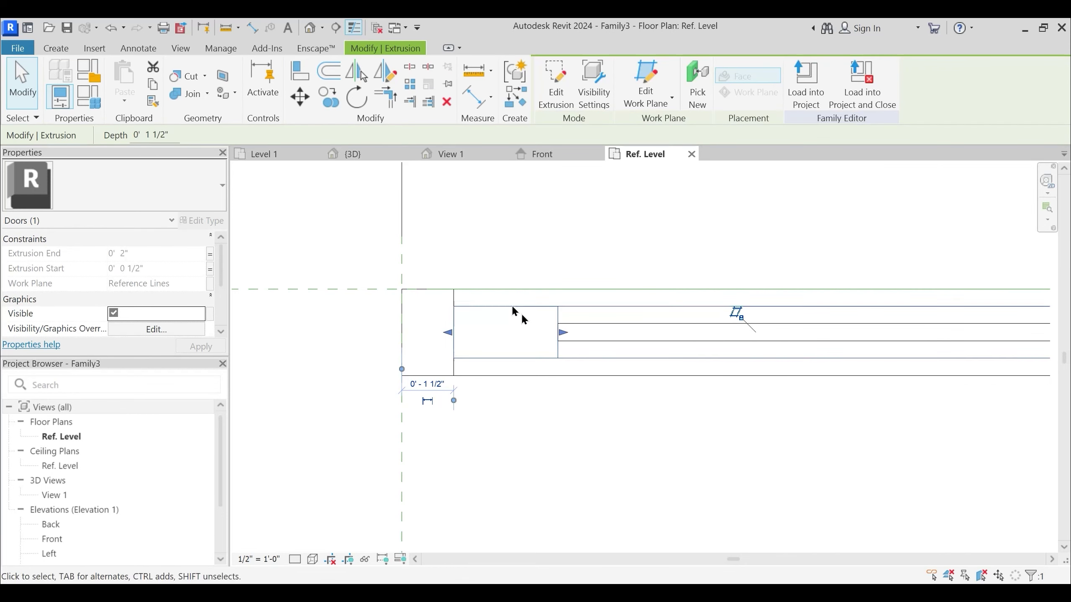
{"action": "key", "text": "Escape"}
{"action": "left_click", "coordinate": [599, 337]}
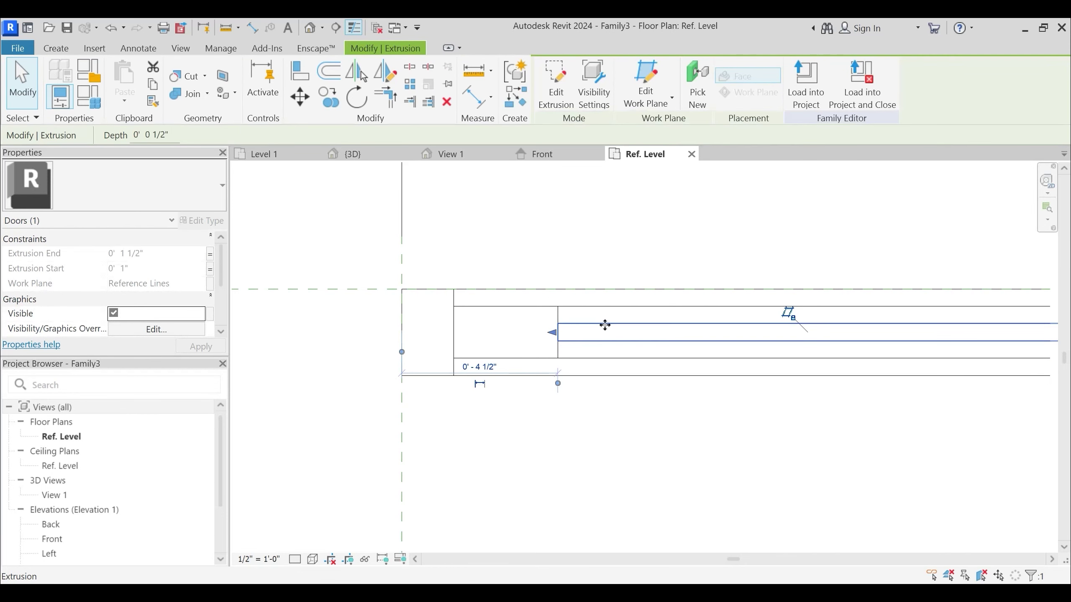
{"action": "scroll", "coordinate": [569, 301], "scroll_direction": "down", "scroll_amount": 2}
{"action": "key", "text": "Escape"}
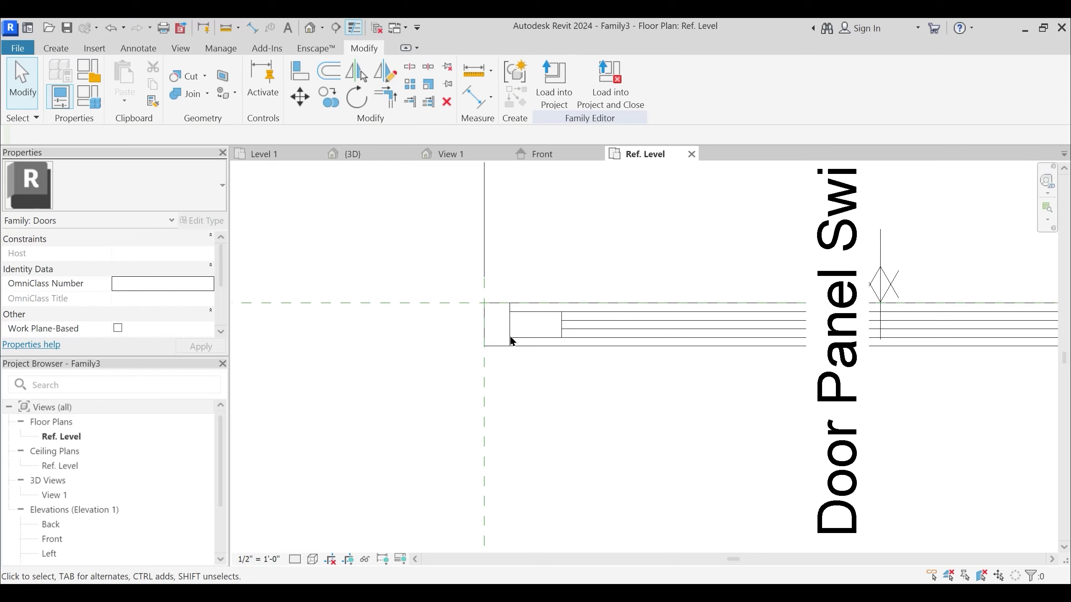
{"action": "scroll", "coordinate": [586, 330], "scroll_direction": "up", "scroll_amount": 1}
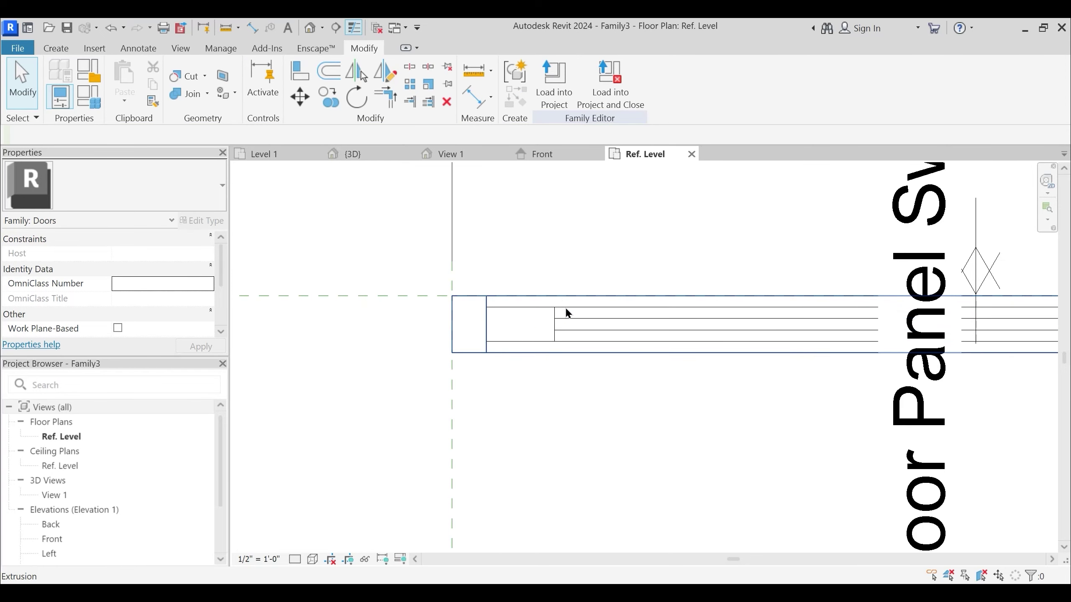
{"action": "scroll", "coordinate": [574, 327], "scroll_direction": "down", "scroll_amount": 3}
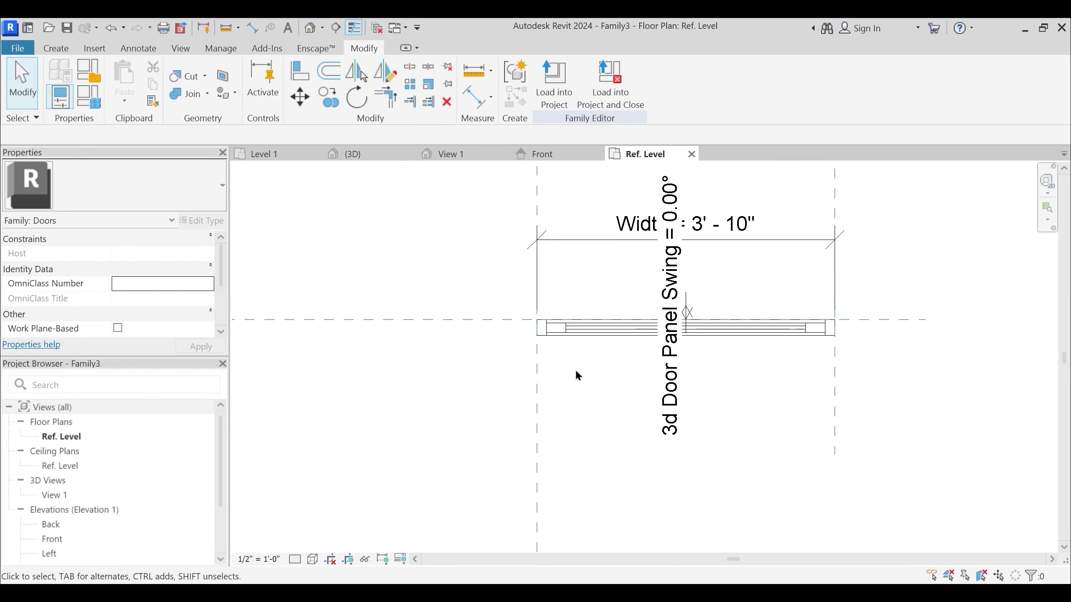
{"action": "middle_click_drag", "start_coordinate": [576, 373], "coordinate": [726, 390]}
Set the Thickness parameter to 6" in the family types and apply it to the door panel
{"action": "left_click", "coordinate": [97, 110]}
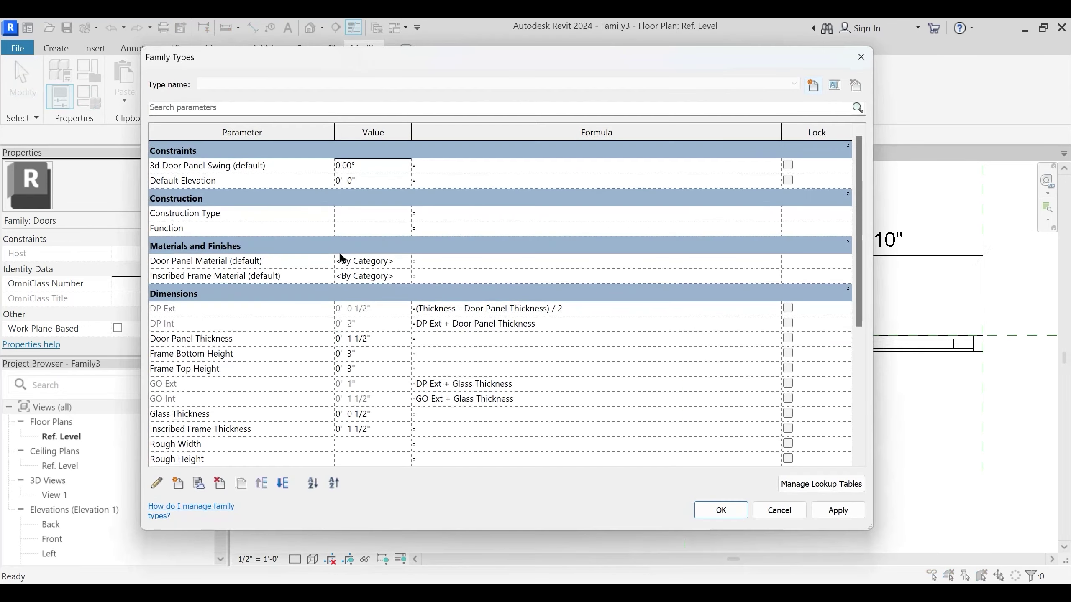
{"action": "left_click_drag", "start_coordinate": [399, 51], "coordinate": [272, 63]}
{"action": "scroll", "coordinate": [256, 432], "scroll_direction": "down", "scroll_amount": 3}
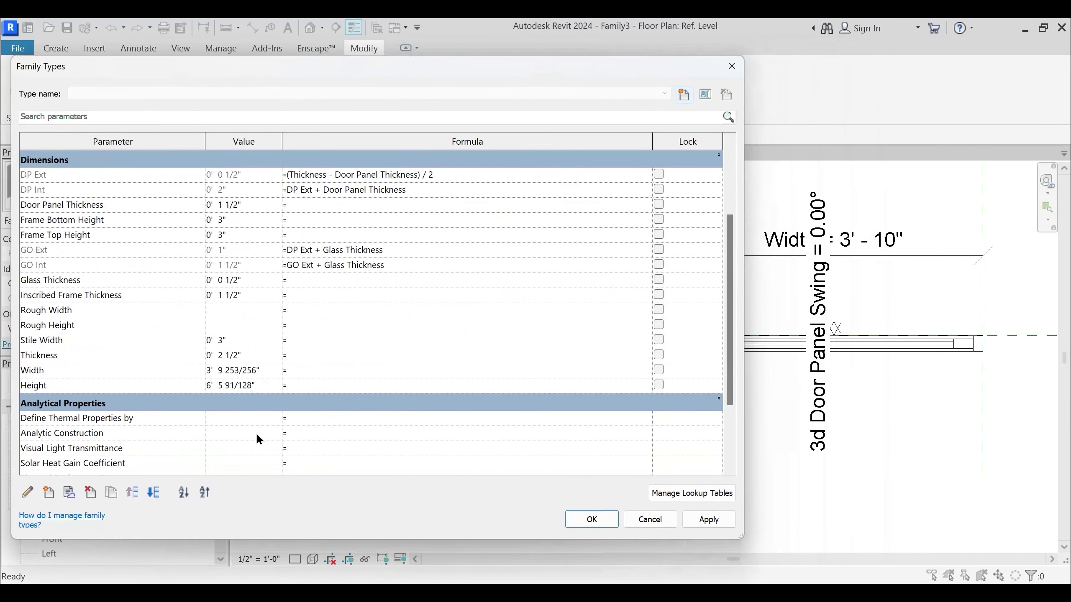
{"action": "left_click", "coordinate": [252, 342]}
{"action": "left_click", "coordinate": [263, 357]}
{"action": "type", "text": "6\""}
{"action": "key", "text": "Return"}
{"action": "left_click_drag", "start_coordinate": [529, 62], "coordinate": [194, 65]}
{"action": "left_click", "coordinate": [373, 521]}
{"action": "left_click", "coordinate": [256, 521]}
Check the recalculated DP and GO offsets and the position of the panel and glass within the thicker frame
{"action": "scroll", "coordinate": [696, 385], "scroll_direction": "up", "scroll_amount": 2}
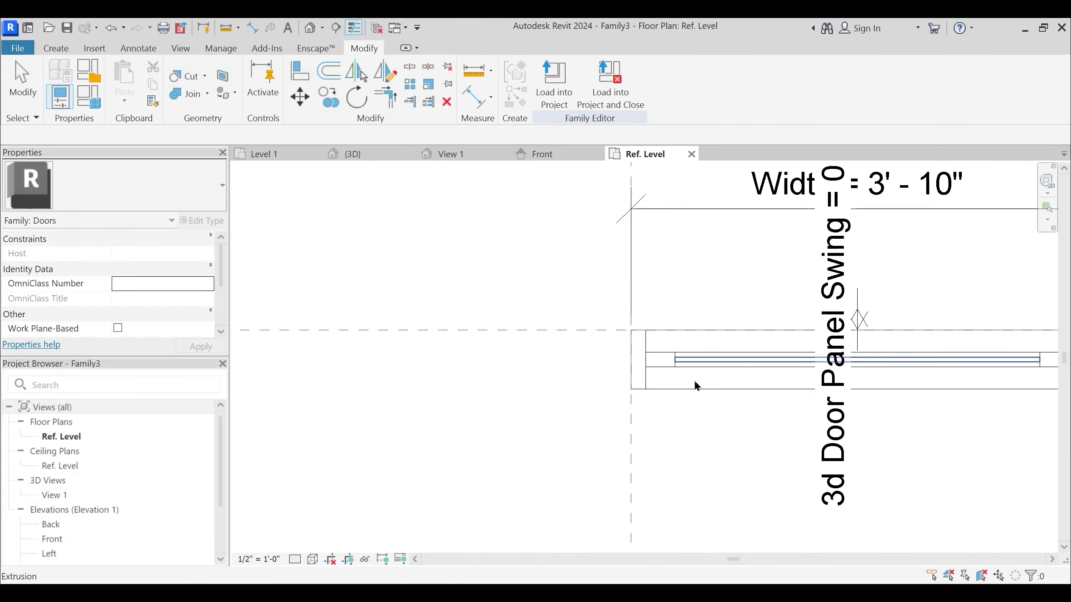
{"action": "scroll", "coordinate": [696, 385], "scroll_direction": "up", "scroll_amount": 1}
{"action": "left_click", "coordinate": [88, 96]}
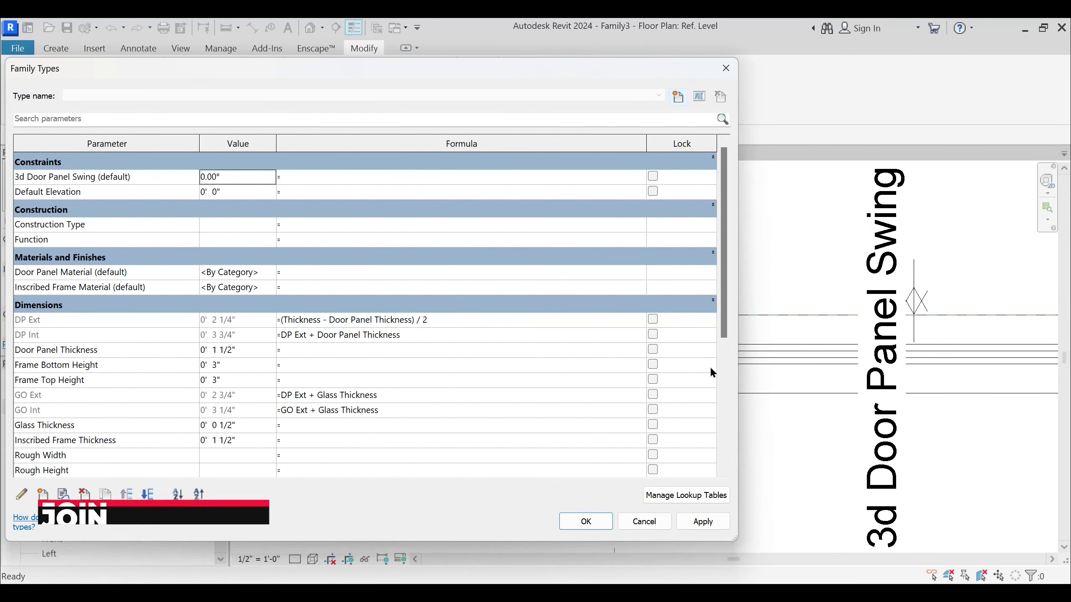
{"action": "key", "text": "Escape"}
{"action": "scroll", "coordinate": [722, 359], "scroll_direction": "up", "scroll_amount": 2}
{"action": "left_click", "coordinate": [633, 363]}
{"action": "left_click", "coordinate": [672, 355]}
{"action": "scroll", "coordinate": [628, 342], "scroll_direction": "down", "scroll_amount": 3}
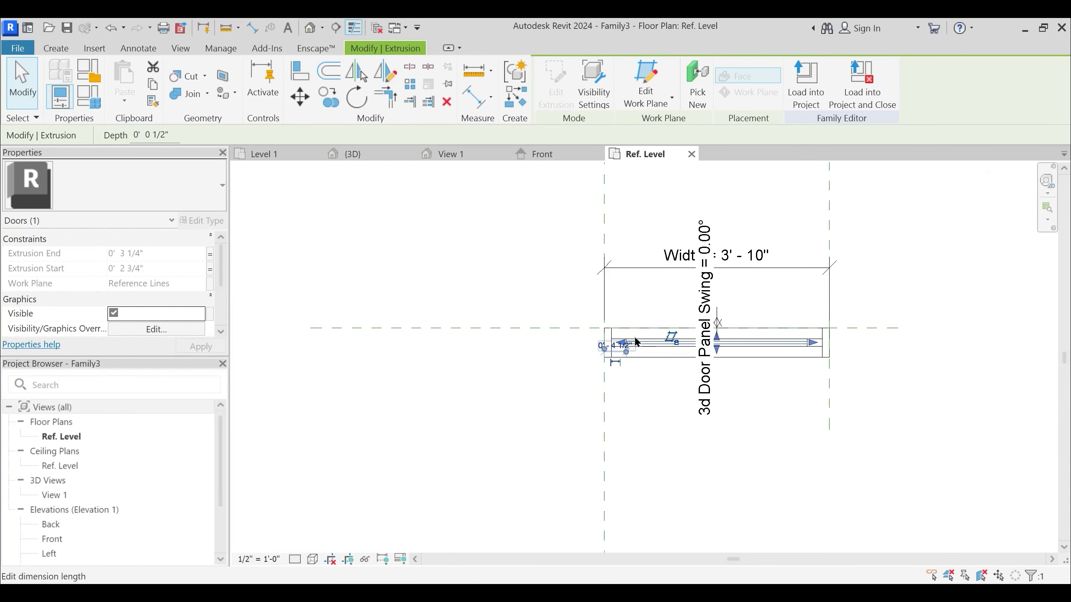
{"action": "key", "text": "Escape"}
{"action": "middle_click_drag", "start_coordinate": [636, 404], "coordinate": [588, 449]}
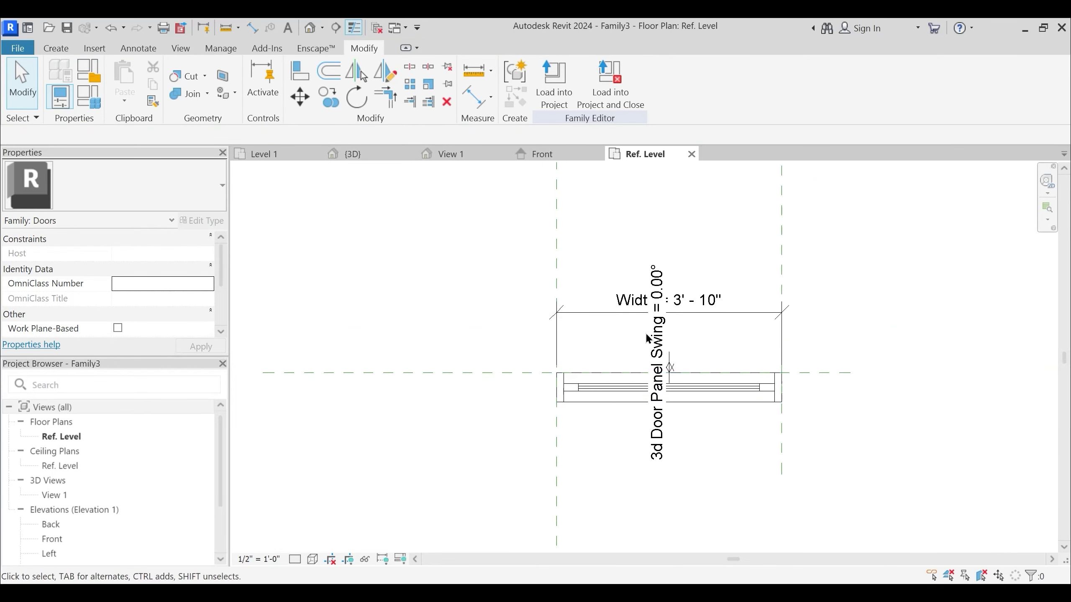
Test the 3d Door Panel Swing angle in plan at 45° and 90°
{"action": "double_click", "coordinate": [663, 335]}
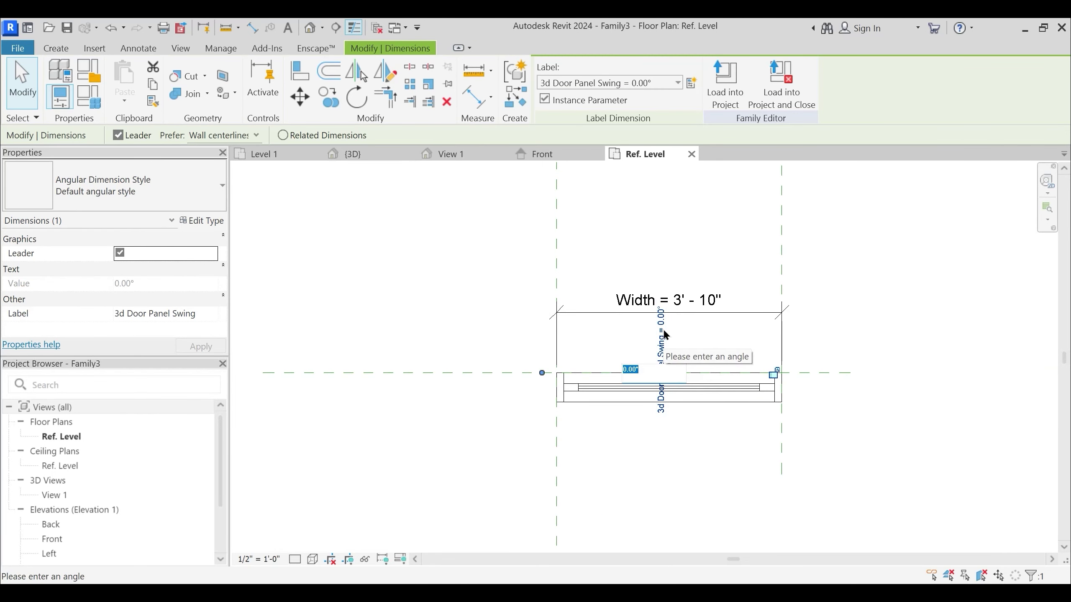
{"action": "type", "text": "45"}
{"action": "key", "text": "Return"}
{"action": "scroll", "coordinate": [632, 417], "scroll_direction": "down", "scroll_amount": 2}
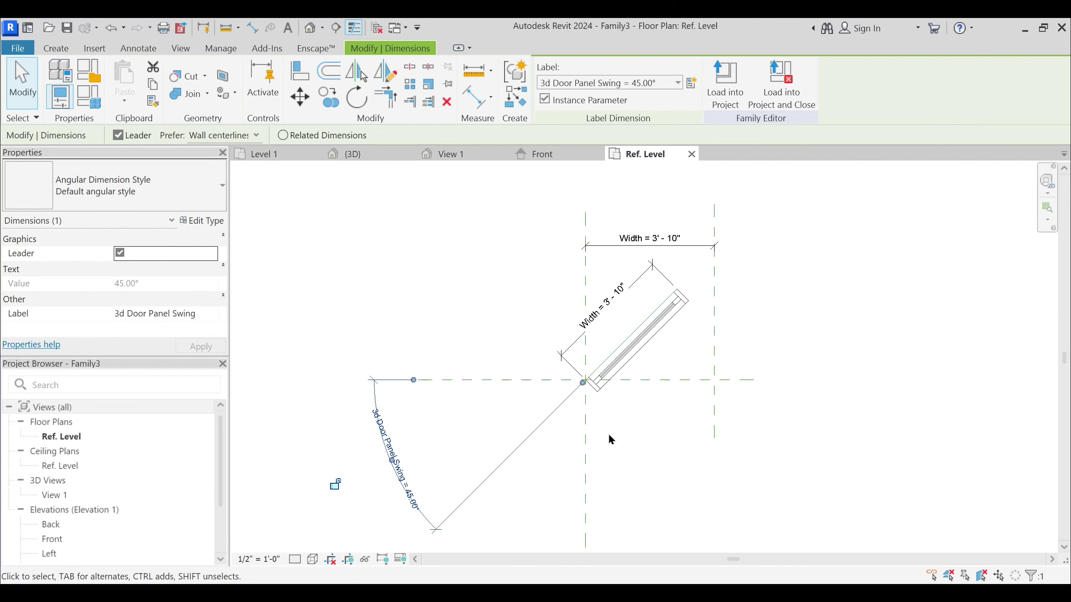
{"action": "left_click", "coordinate": [418, 435]}
{"action": "type", "text": "90"}
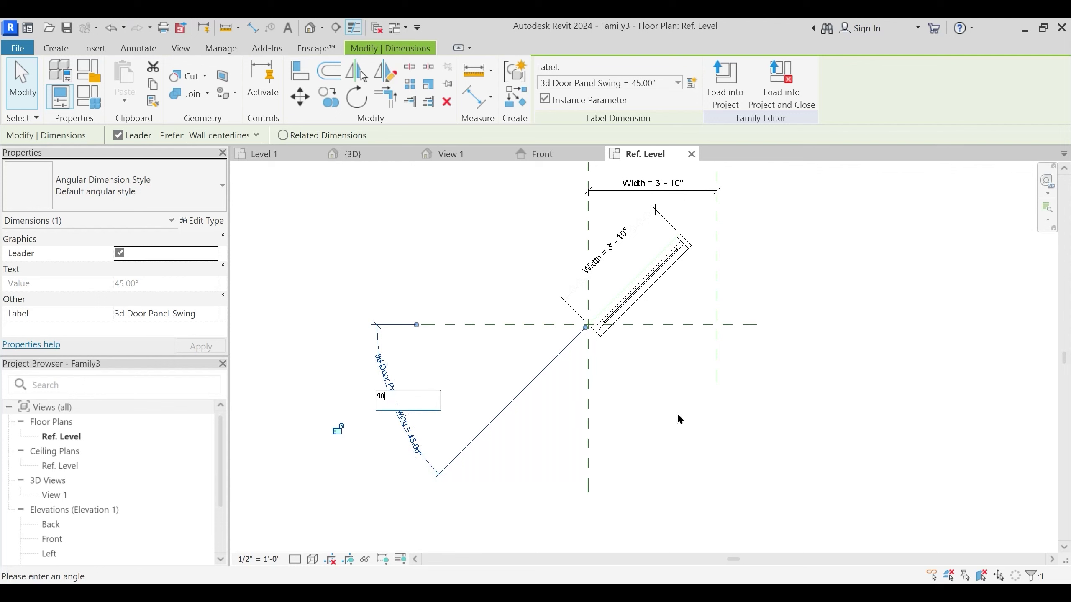
{"action": "key", "text": "Return"}
Continue testing the 3d Door Panel Swing with angles of 135°, 180° and 270°
{"action": "left_click", "coordinate": [478, 504]}
{"action": "type", "text": "135"}
{"action": "key", "text": "Return"}
{"action": "left_click", "coordinate": [552, 531]}
{"action": "type", "text": "180"}
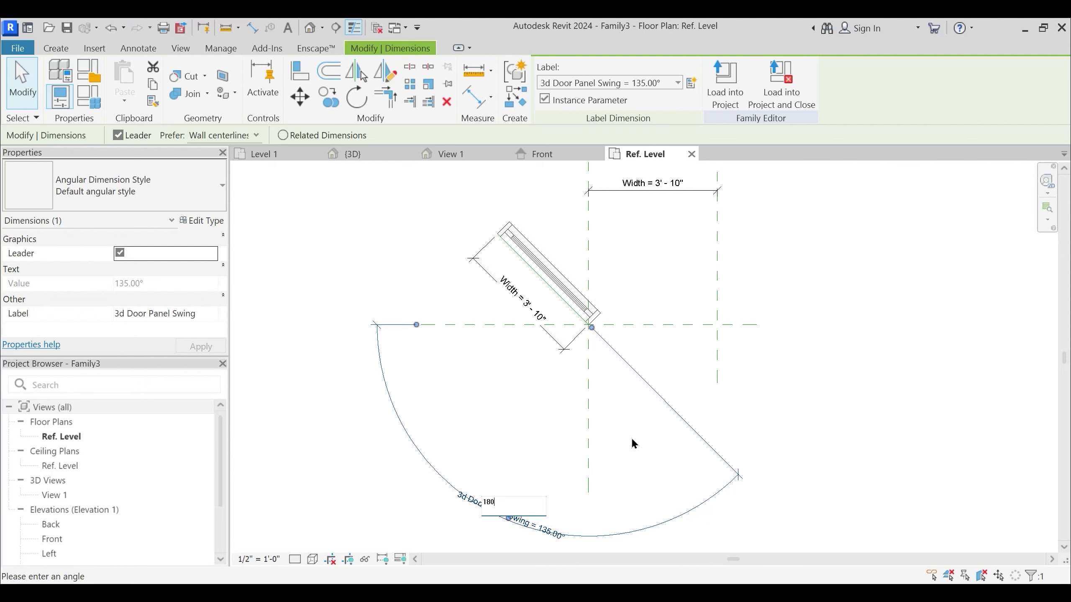
{"action": "key", "text": "Return"}
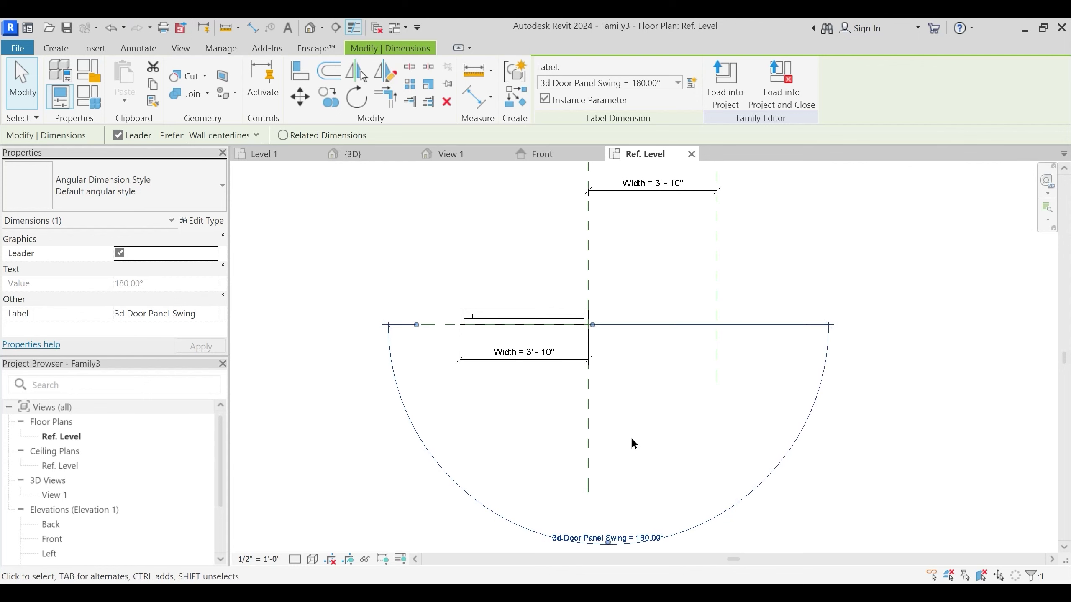
{"action": "left_click", "coordinate": [650, 538]}
{"action": "type", "text": "270"}
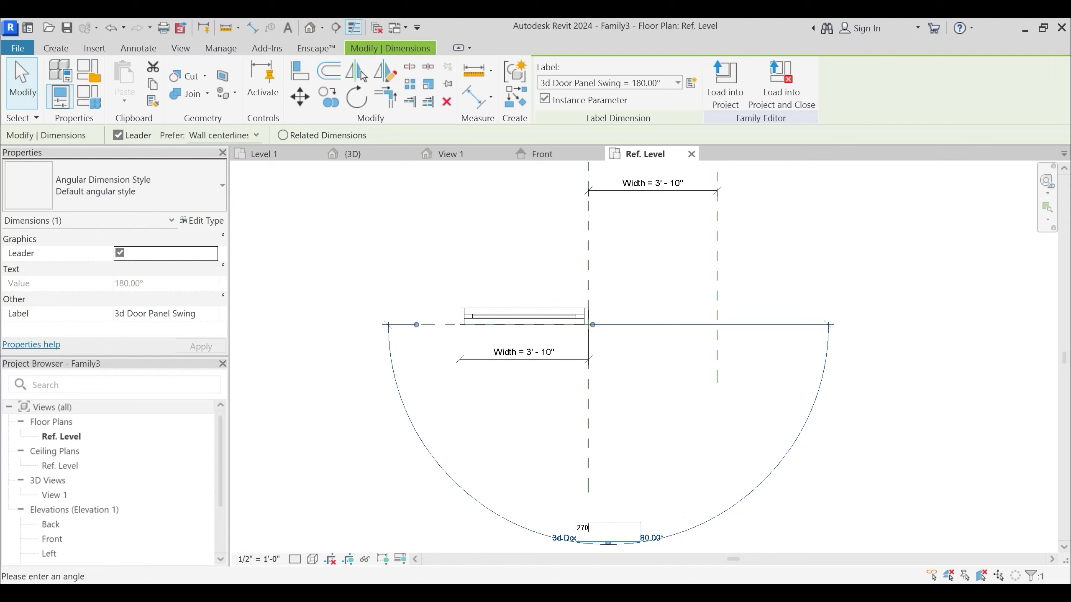
{"action": "key", "text": "Return"}
Set the Width dimension between the vertical reference planes to 5' 0"
{"action": "scroll", "coordinate": [668, 412], "scroll_direction": "down", "scroll_amount": 2}
{"action": "left_click", "coordinate": [657, 262]}
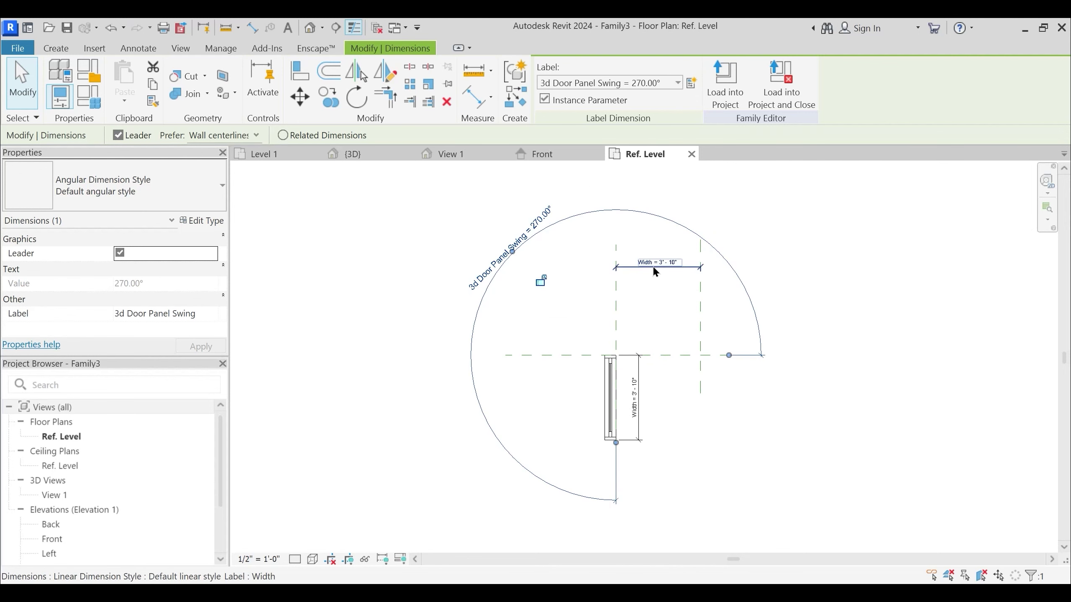
{"action": "left_click", "coordinate": [658, 261]}
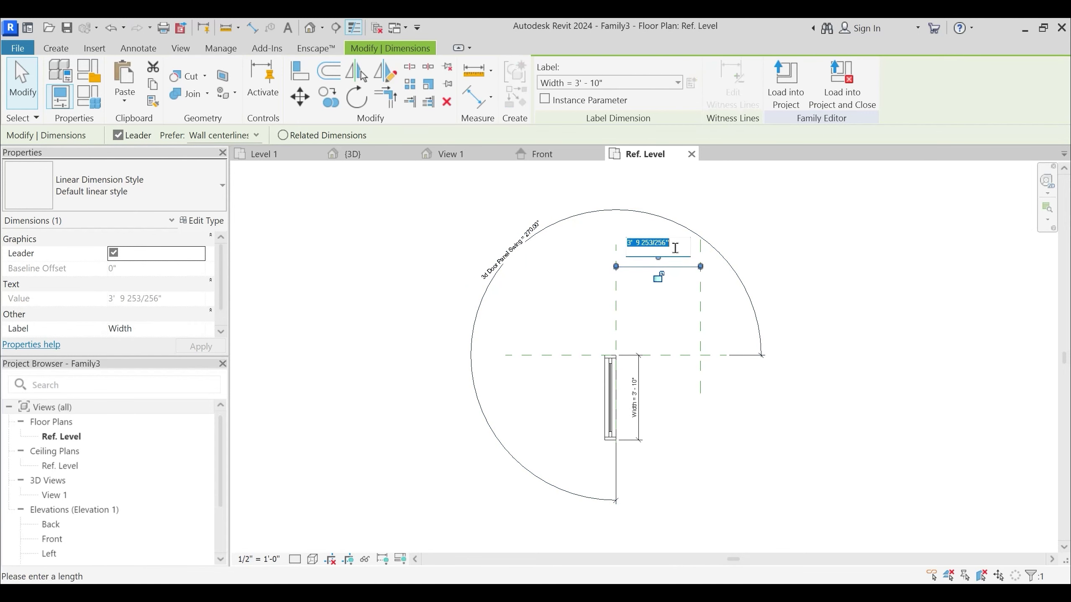
{"action": "type", "text": "5"}
{"action": "key", "text": "Return"}
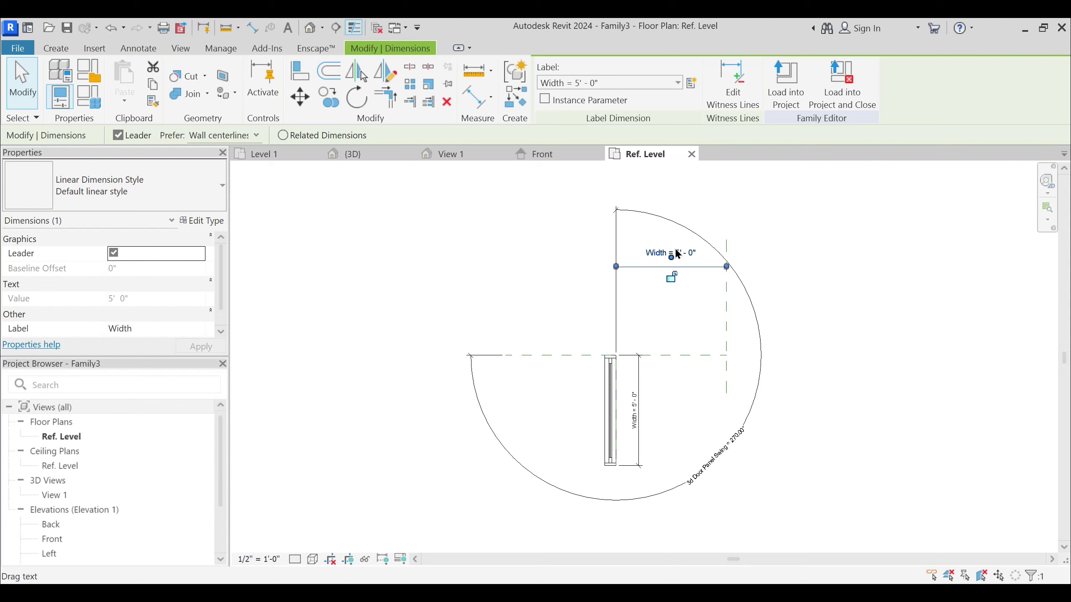
Set the 3d Door Panel Swing to 45° and the Width between the vertical reference planes to 3' 0"
{"action": "left_click", "coordinate": [725, 445]}
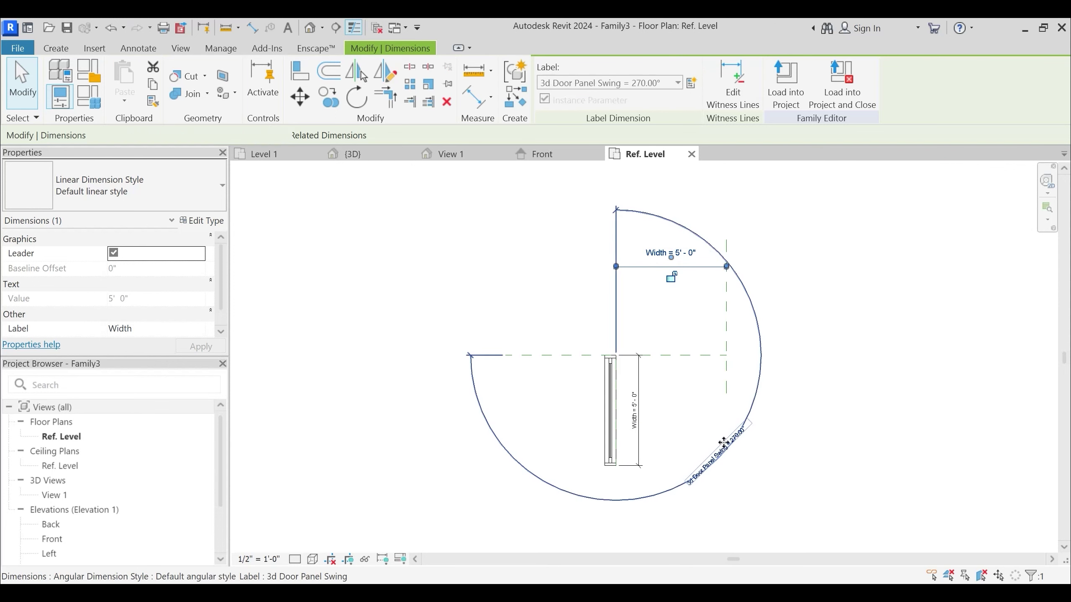
{"action": "left_click", "coordinate": [725, 445]}
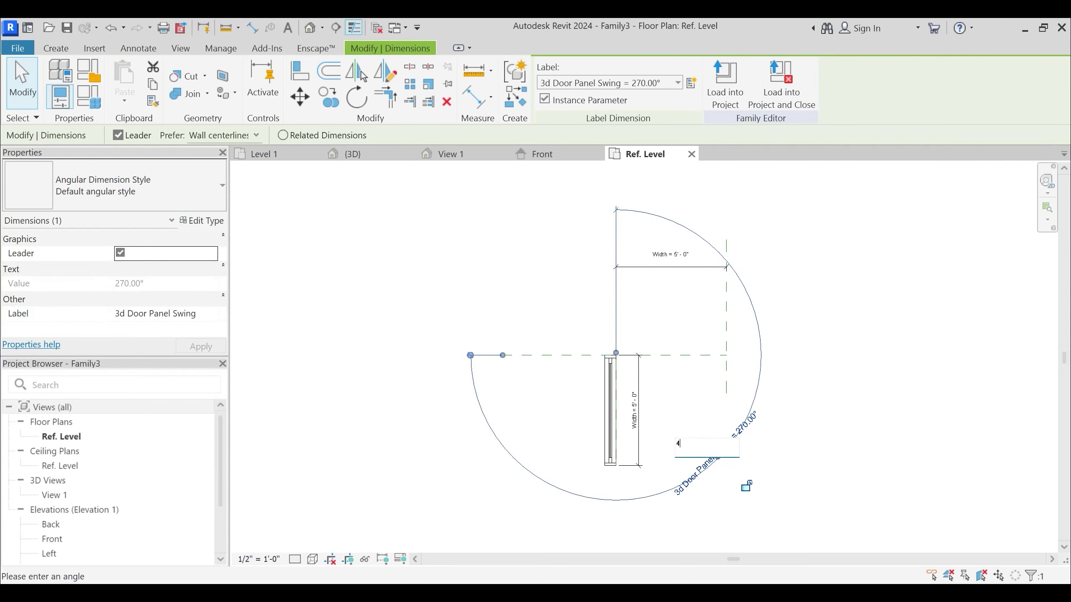
{"action": "key", "text": "Return"}
{"action": "left_click", "coordinate": [675, 266]}
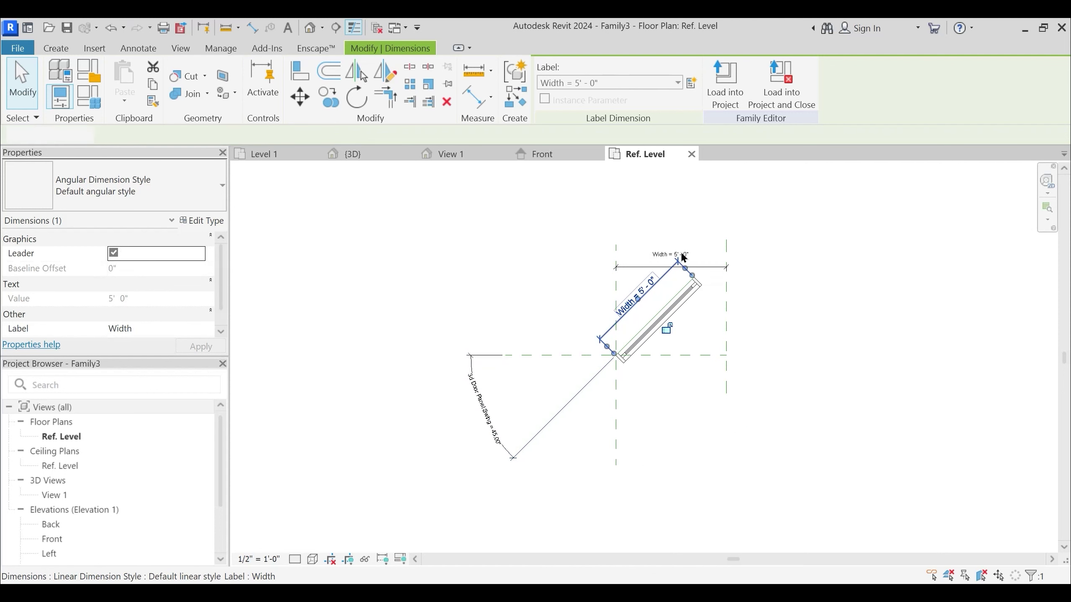
{"action": "left_click", "coordinate": [687, 252]}
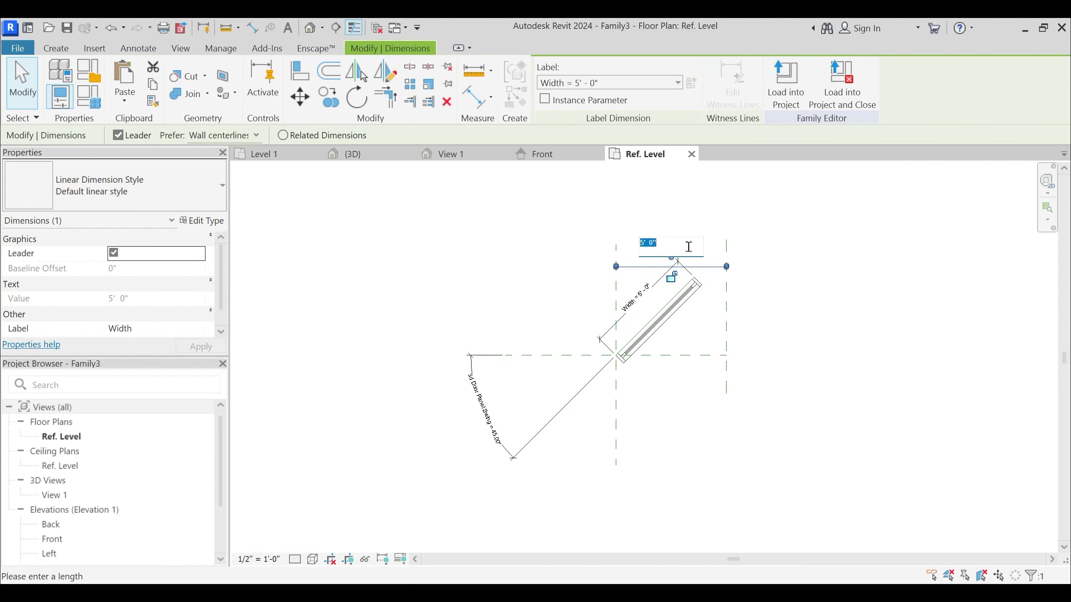
{"action": "key", "text": "Return"}
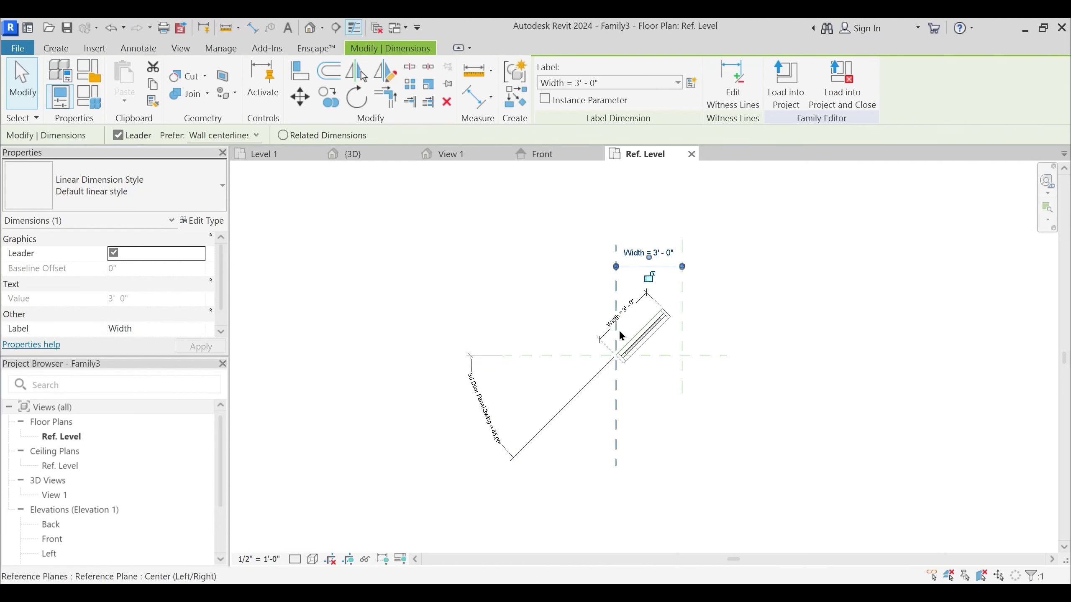
Set the Thickness parameter to 2 1/2" in the family types and apply it
{"action": "scroll", "coordinate": [647, 399], "scroll_direction": "up", "scroll_amount": 3}
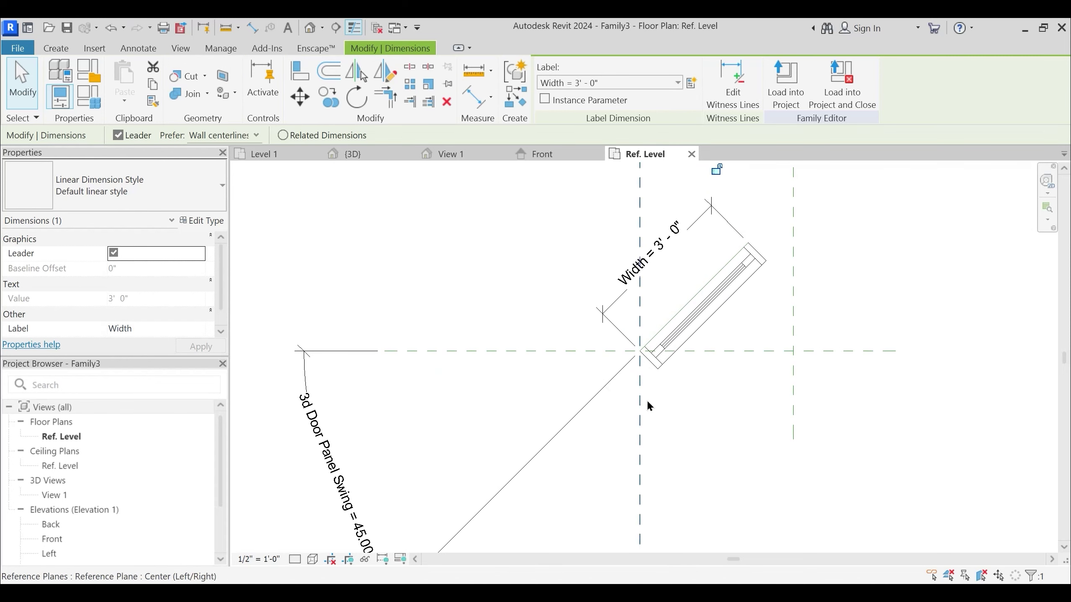
{"action": "left_click", "coordinate": [89, 96]}
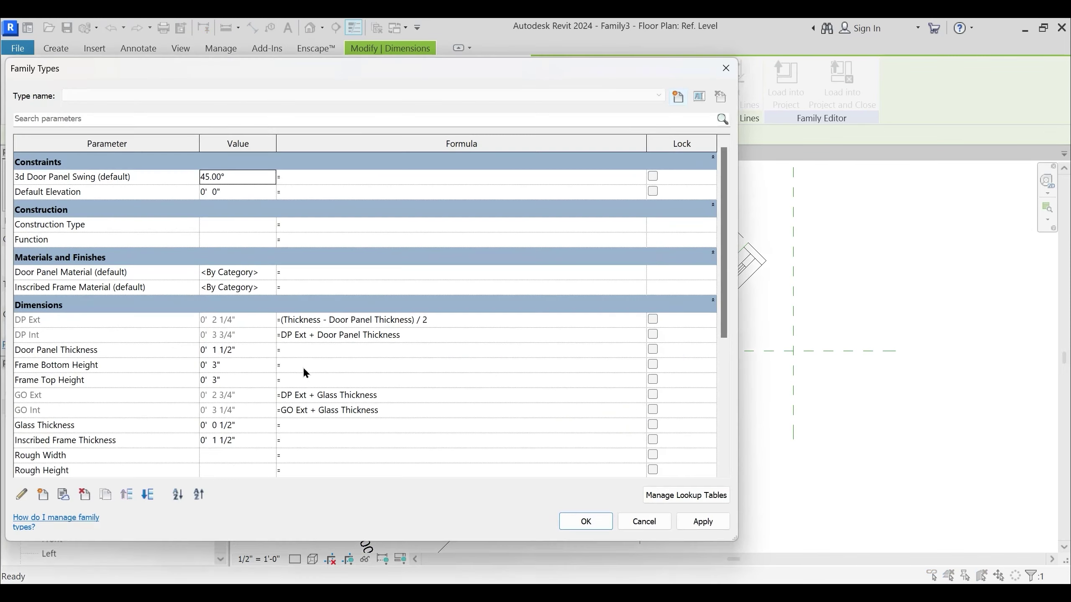
{"action": "scroll", "coordinate": [250, 433], "scroll_direction": "down", "scroll_amount": 2}
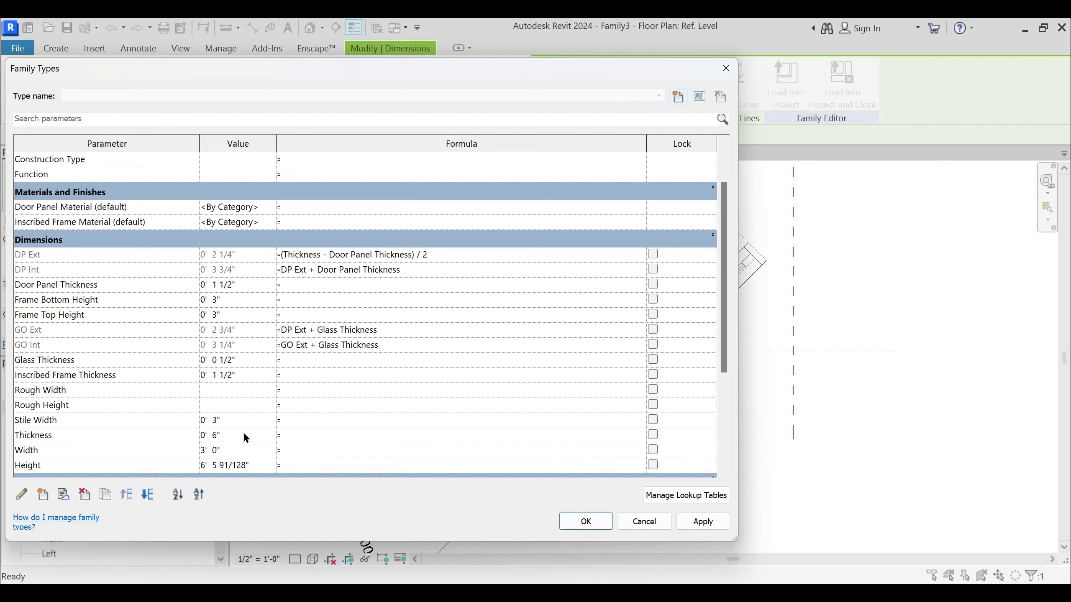
{"action": "left_click", "coordinate": [246, 435]}
{"action": "key", "text": "Tab"}
{"action": "left_click", "coordinate": [679, 522]}
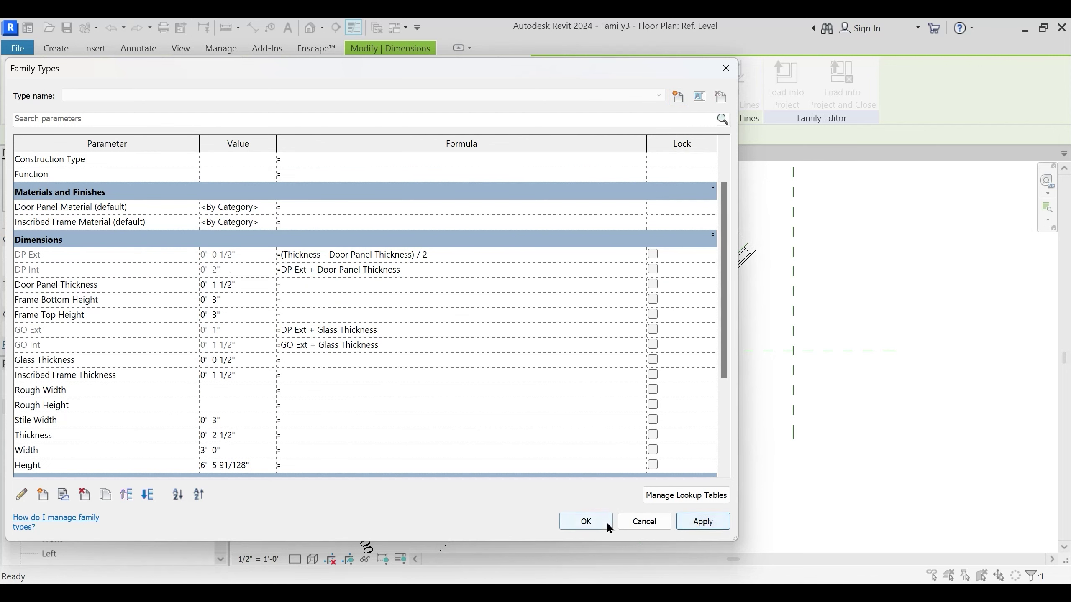
{"action": "left_click", "coordinate": [606, 521]}
{"action": "key", "text": "Escape"}
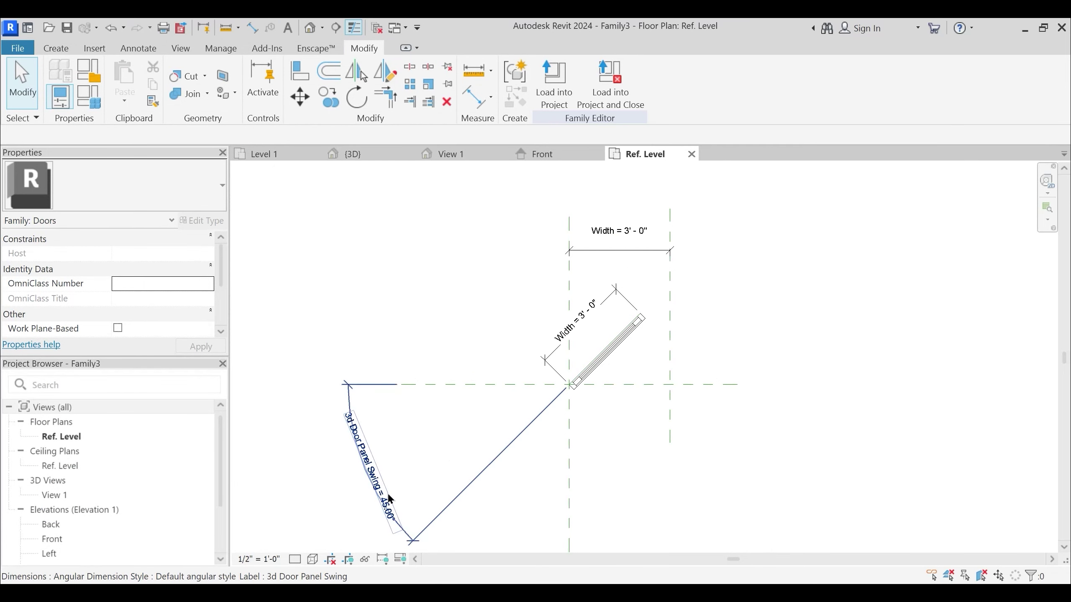
Set the 3d Door Panel Swing angle to 0° and open the Front elevation
{"action": "left_click", "coordinate": [388, 490]}
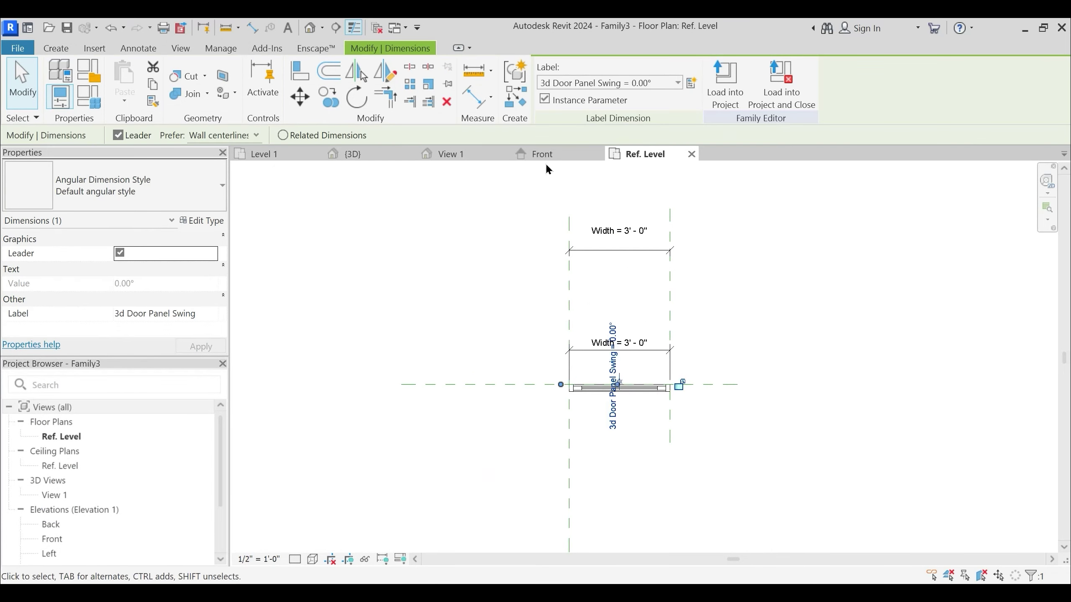
{"action": "left_click", "coordinate": [563, 154]}
{"action": "key", "text": "Escape"}
Set the Height dimension to 7' 0" from the door panel's upper horizontal reference plane in the Front elevation
{"action": "left_click_drag", "start_coordinate": [760, 241], "coordinate": [762, 194]}
{"action": "key", "text": "ctrl+z"}
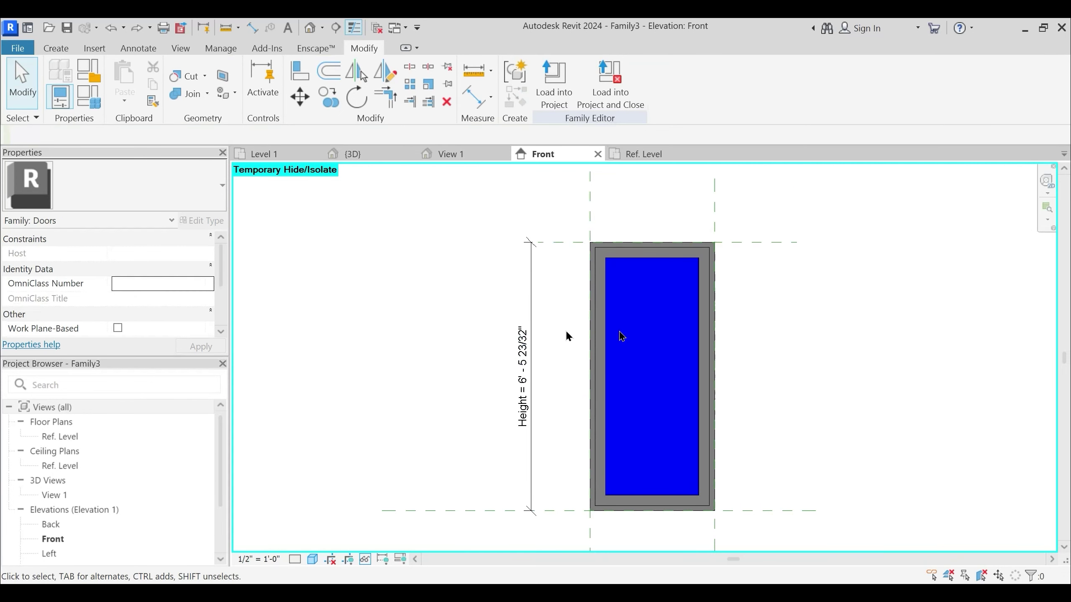
{"action": "left_click", "coordinate": [778, 247]}
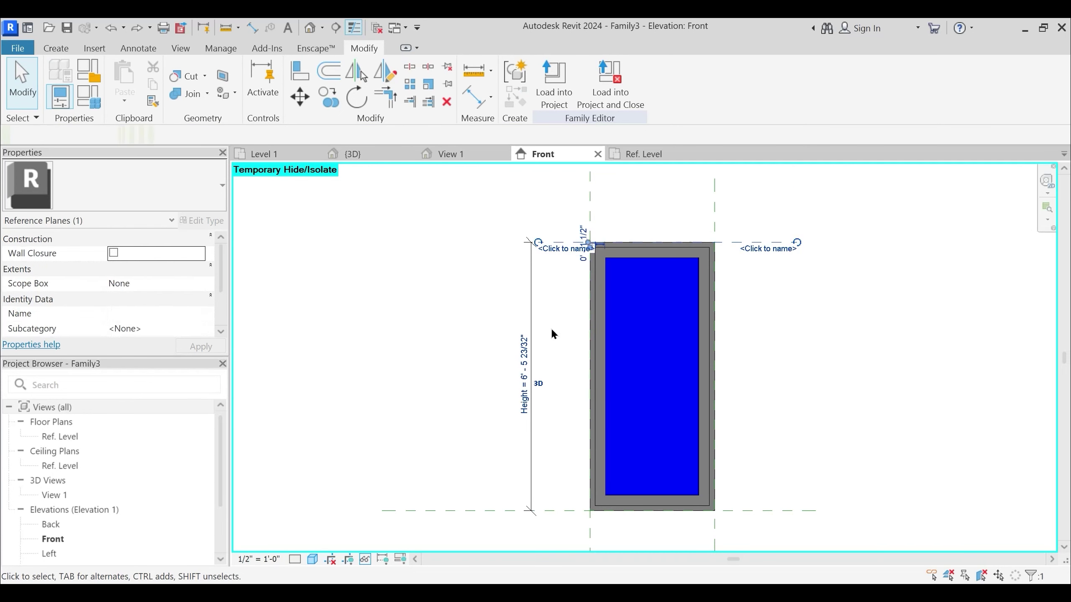
{"action": "left_click", "coordinate": [523, 363]}
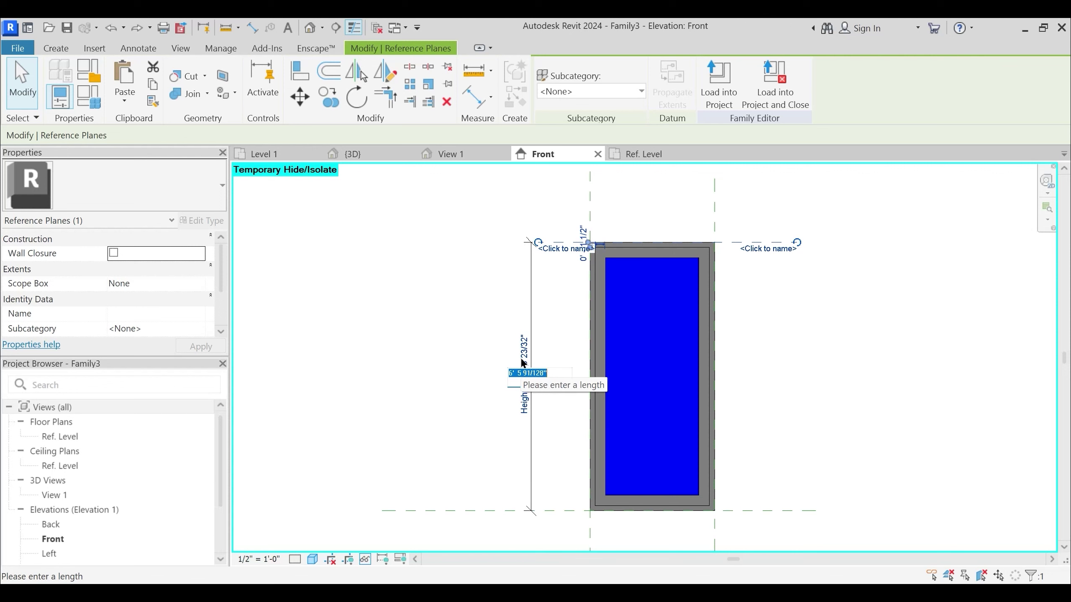
{"action": "type", "text": "7"}
{"action": "key", "text": "Return"}
{"action": "key", "text": "Escape"}
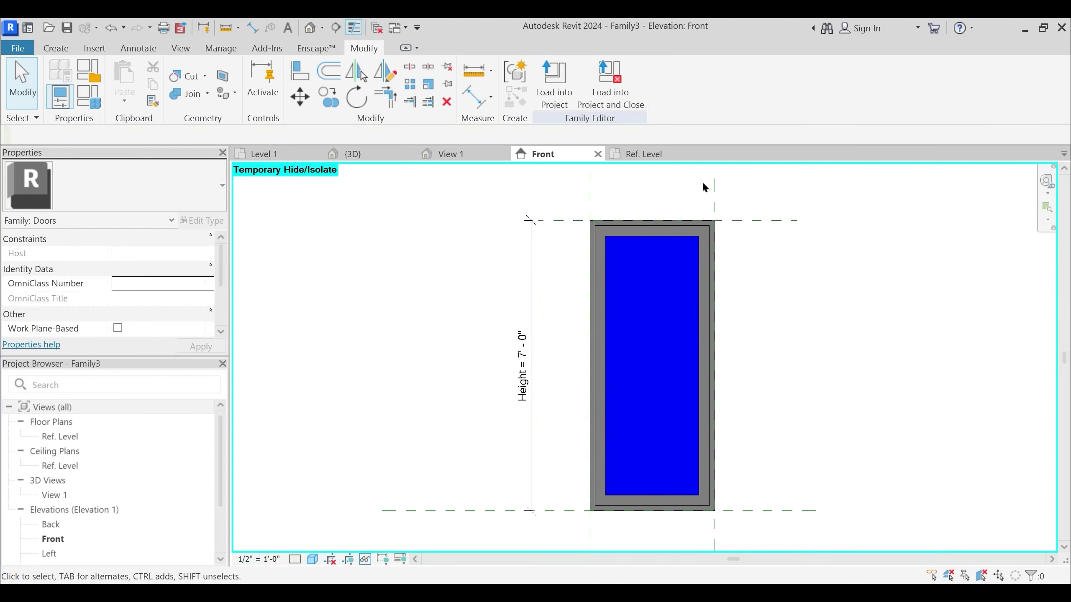
Close the Front elevation and View 1 of the door panel family, leaving its Ref. Level plan open
{"action": "left_click", "coordinate": [645, 154]}
{"action": "middle_click_drag", "start_coordinate": [682, 347], "coordinate": [683, 348]}
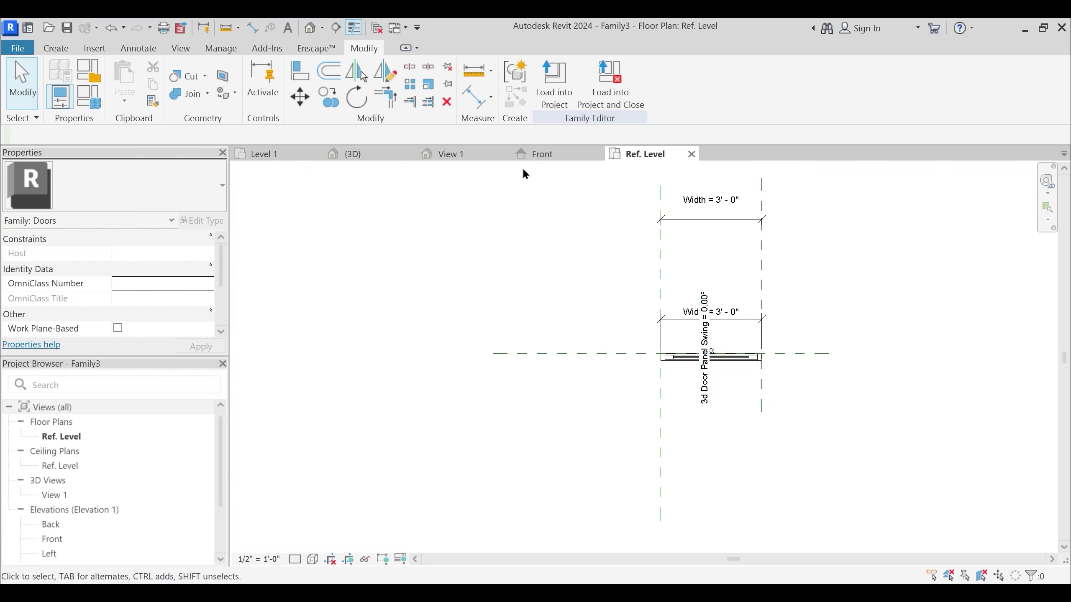
{"action": "left_click", "coordinate": [598, 155]}
{"action": "left_click", "coordinate": [463, 151]}
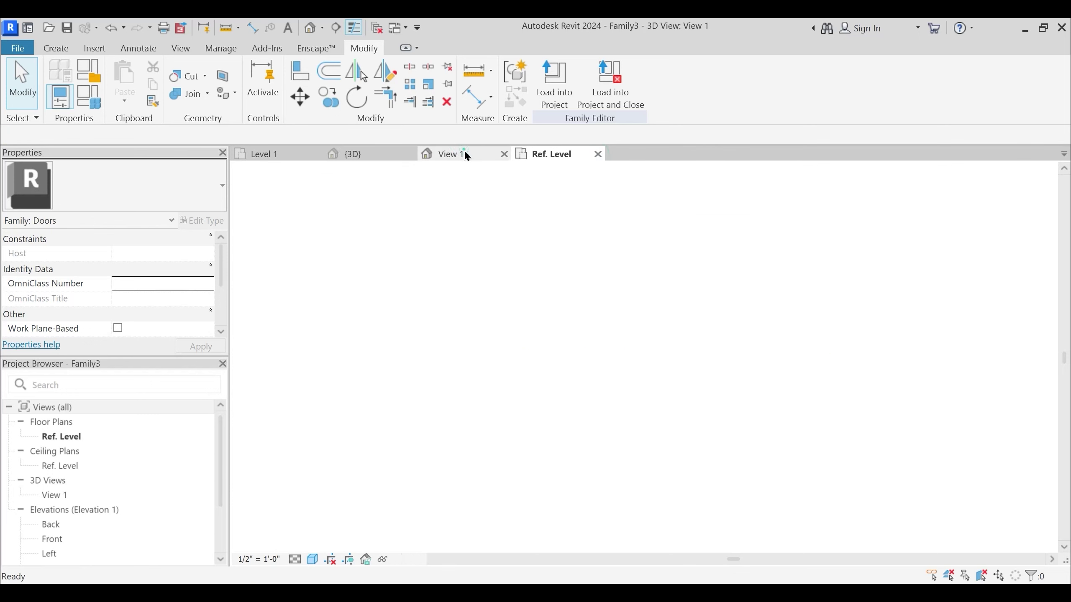
{"action": "left_click", "coordinate": [503, 154]}
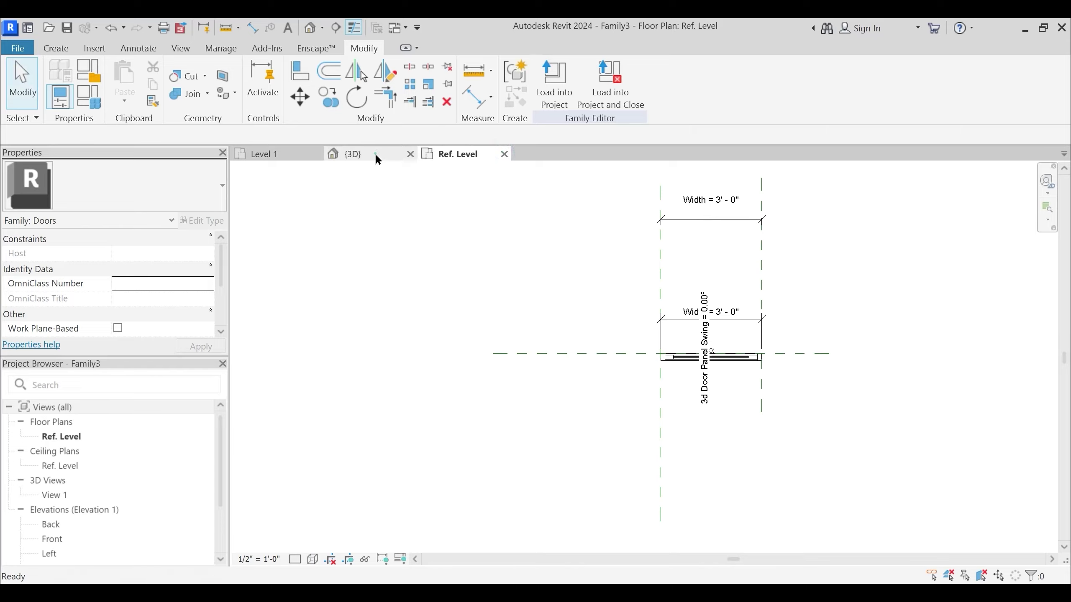
Load the door panel family into Family1 only, without placing an instance in its 3D view
{"action": "left_click", "coordinate": [375, 153]}
{"action": "left_click", "coordinate": [603, 354]}
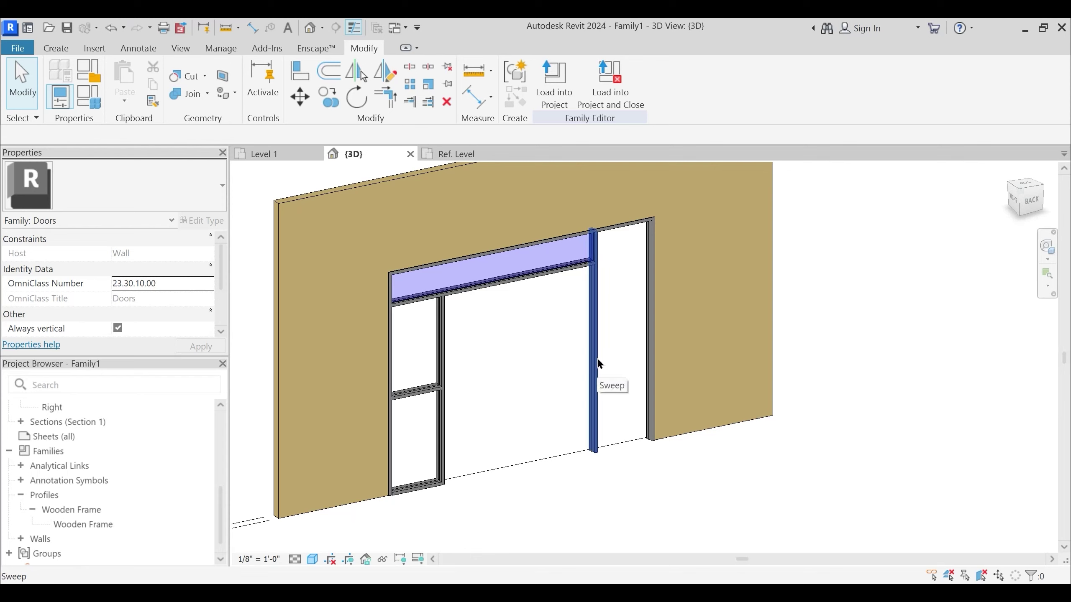
{"action": "left_click", "coordinate": [480, 158]}
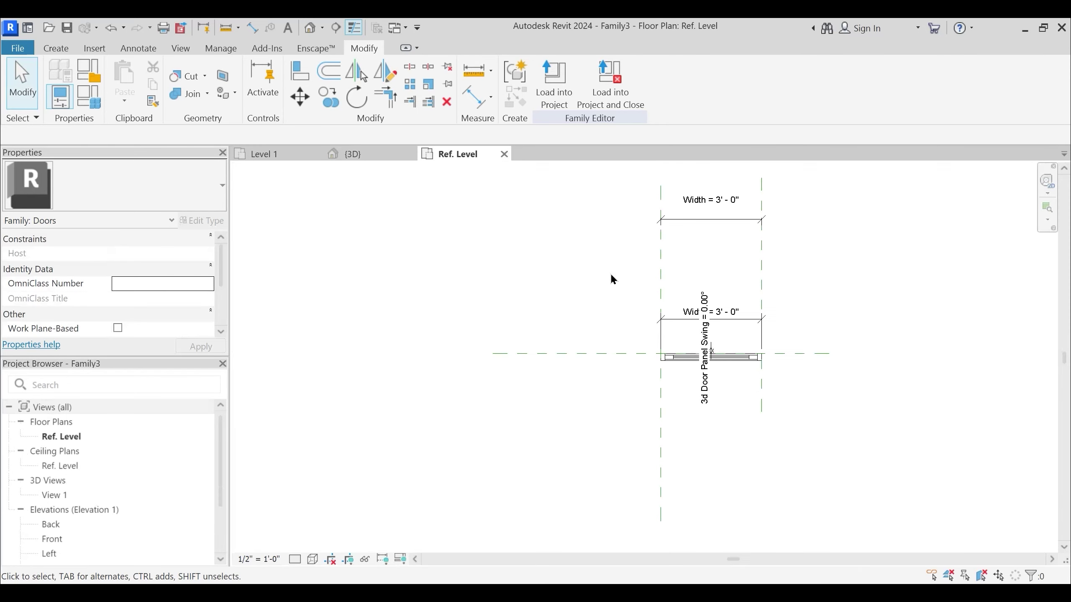
{"action": "left_click", "coordinate": [555, 100]}
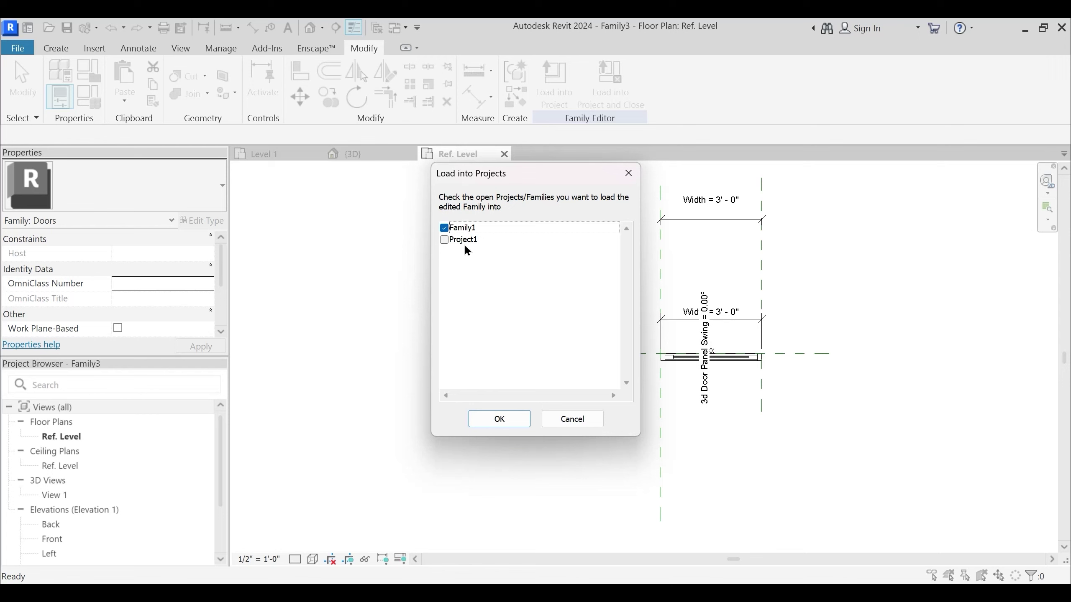
{"action": "left_click", "coordinate": [505, 425]}
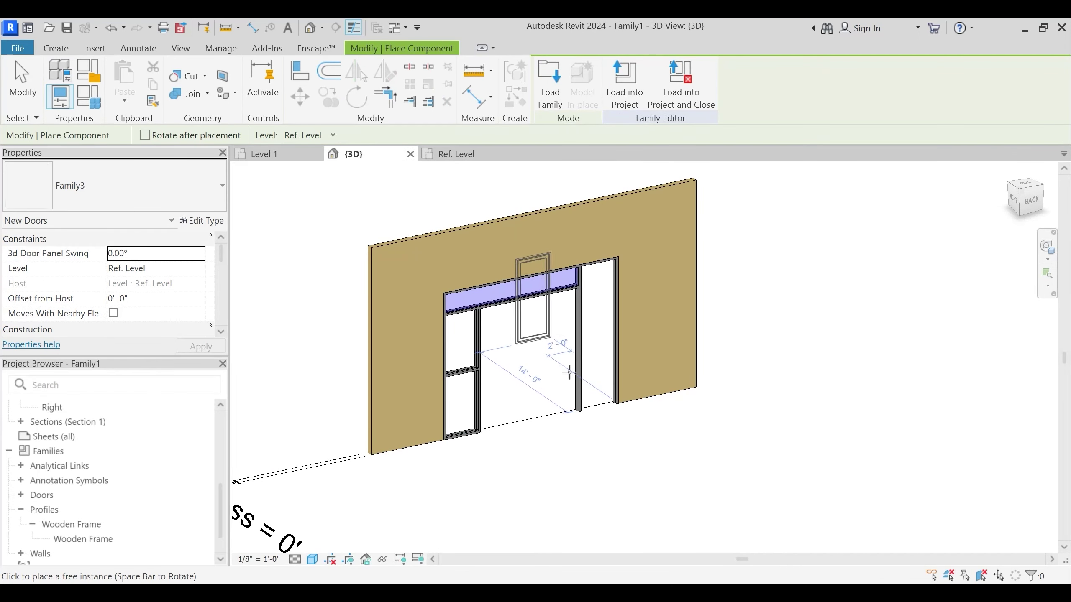
{"action": "scroll", "coordinate": [555, 455], "scroll_direction": "up", "scroll_amount": 2}
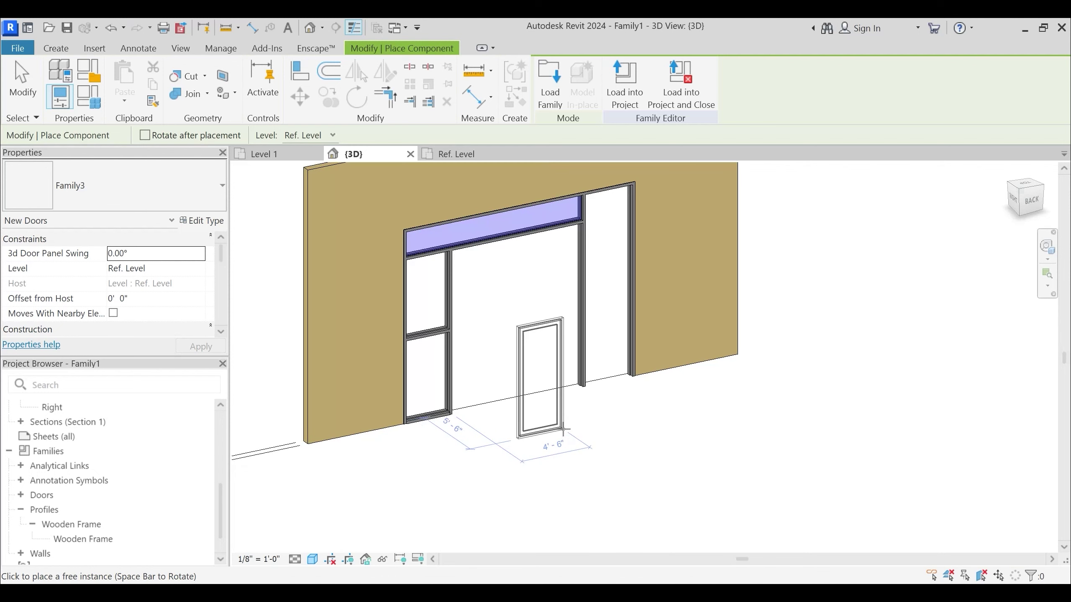
{"action": "key", "text": "Escape"}
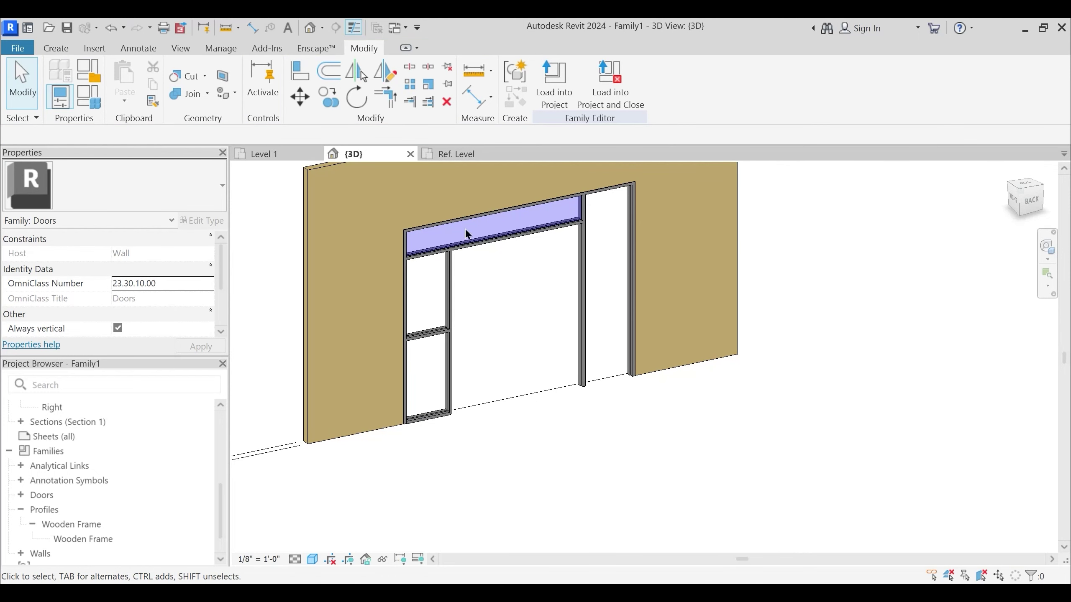
Close the Family3 door panel file without saving its changes
{"action": "left_click", "coordinate": [474, 153]}
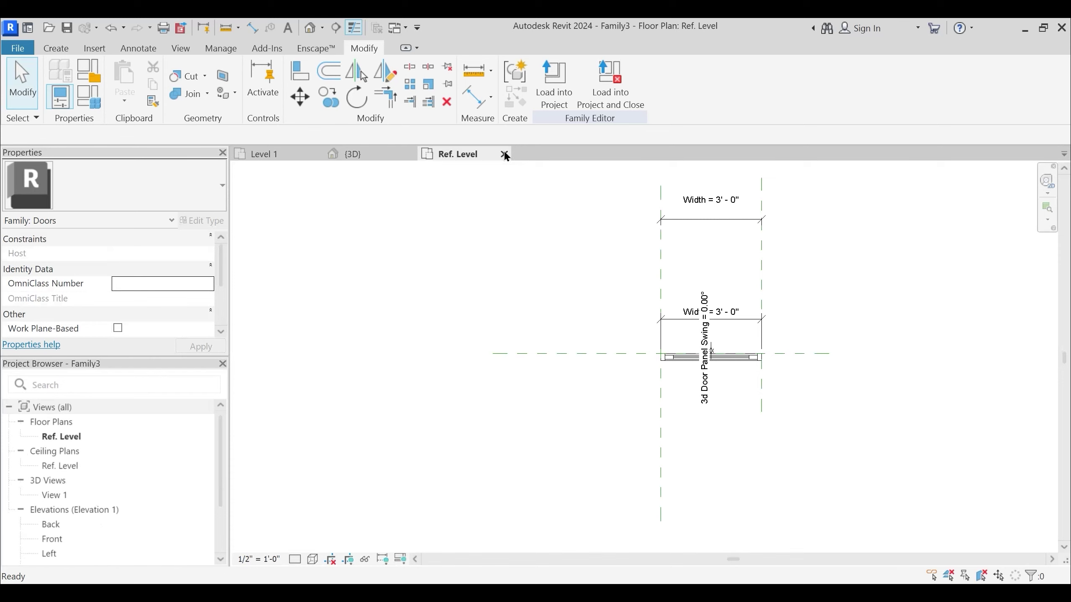
{"action": "left_click", "coordinate": [503, 154]}
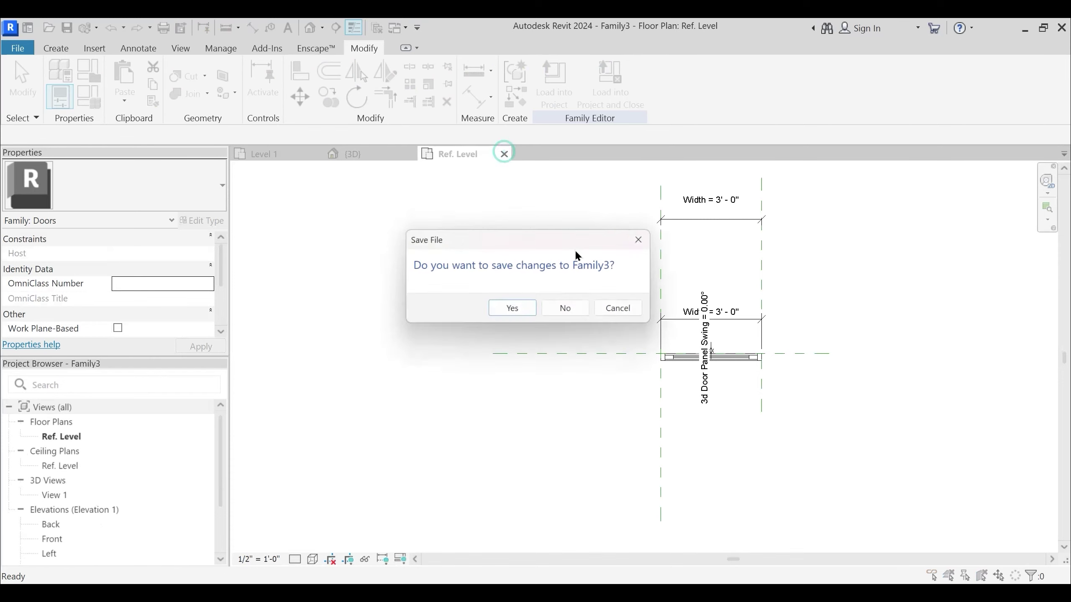
{"action": "left_click", "coordinate": [576, 312]}
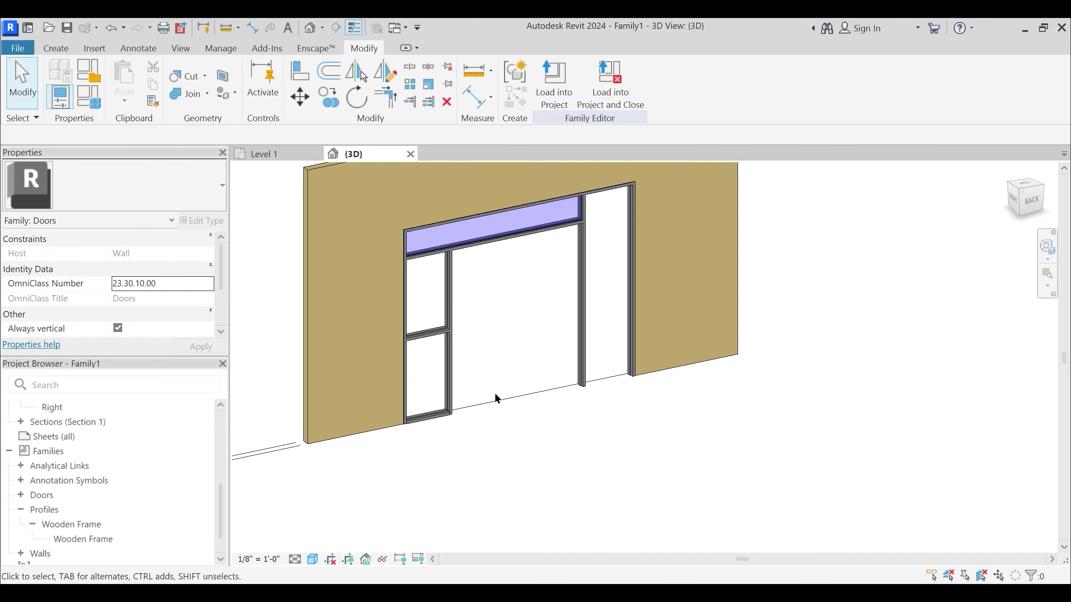
Rename the loaded Family3 door family to SF Door Panel in the project browser
{"action": "scroll", "coordinate": [108, 501], "scroll_direction": "down", "scroll_amount": 2}
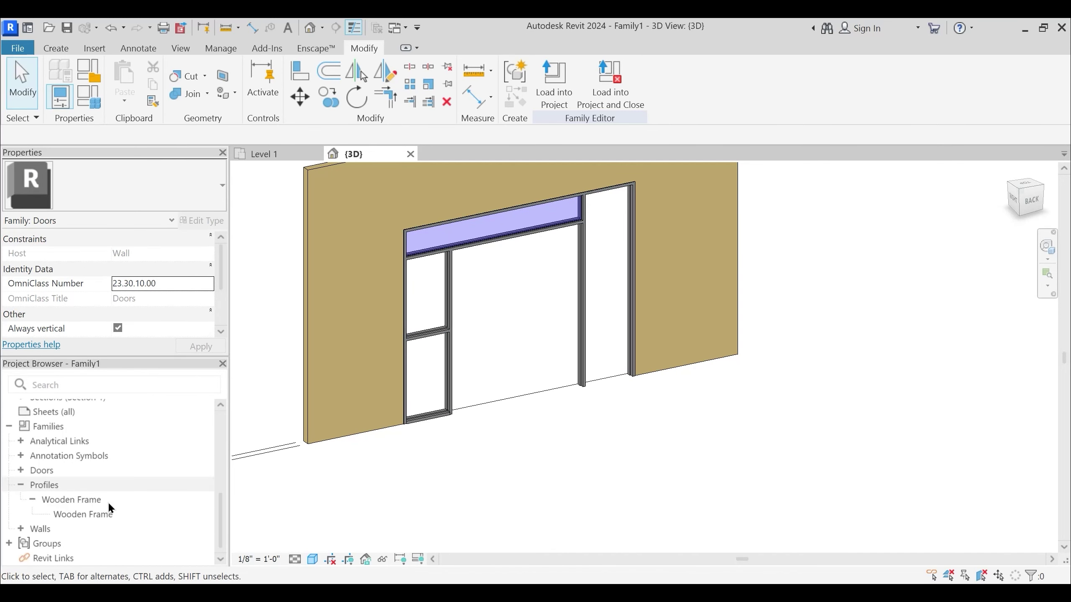
{"action": "left_click", "coordinate": [20, 485]}
{"action": "left_click", "coordinate": [20, 498]}
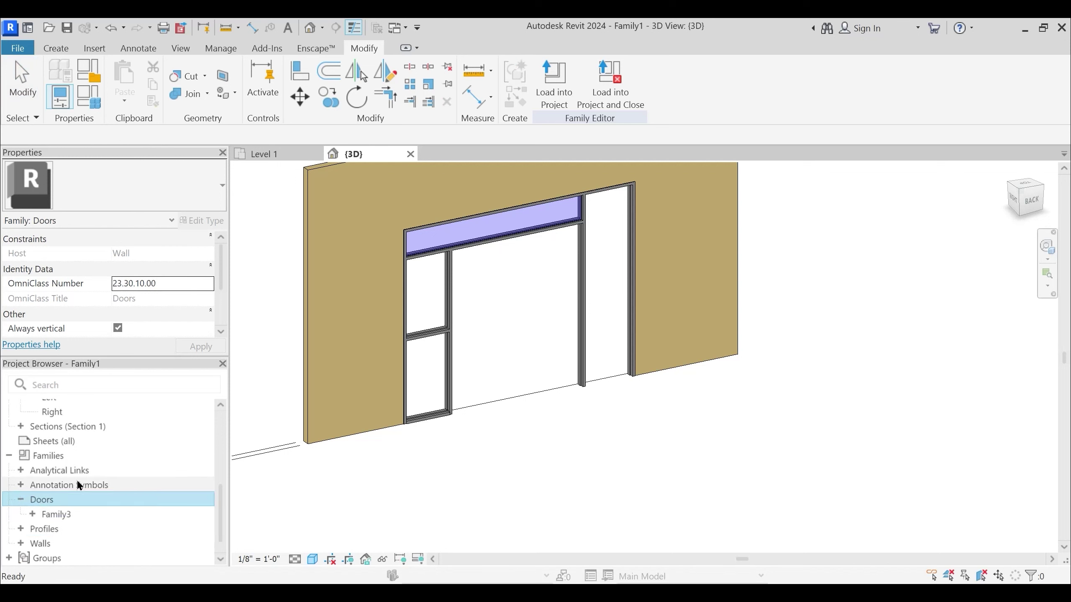
{"action": "double_click", "coordinate": [78, 500]}
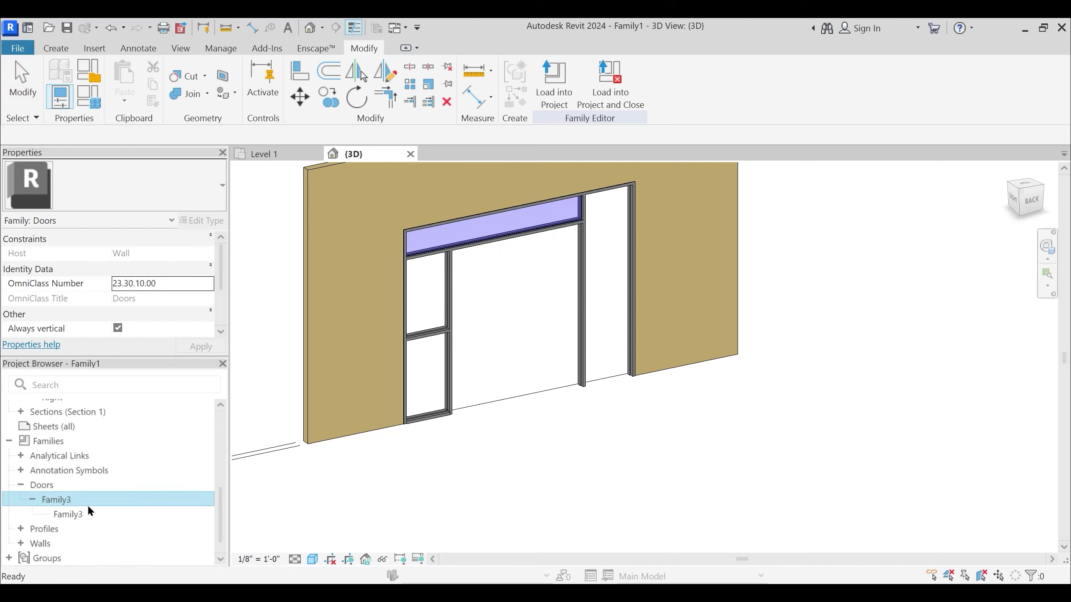
{"action": "right_click", "coordinate": [63, 501]}
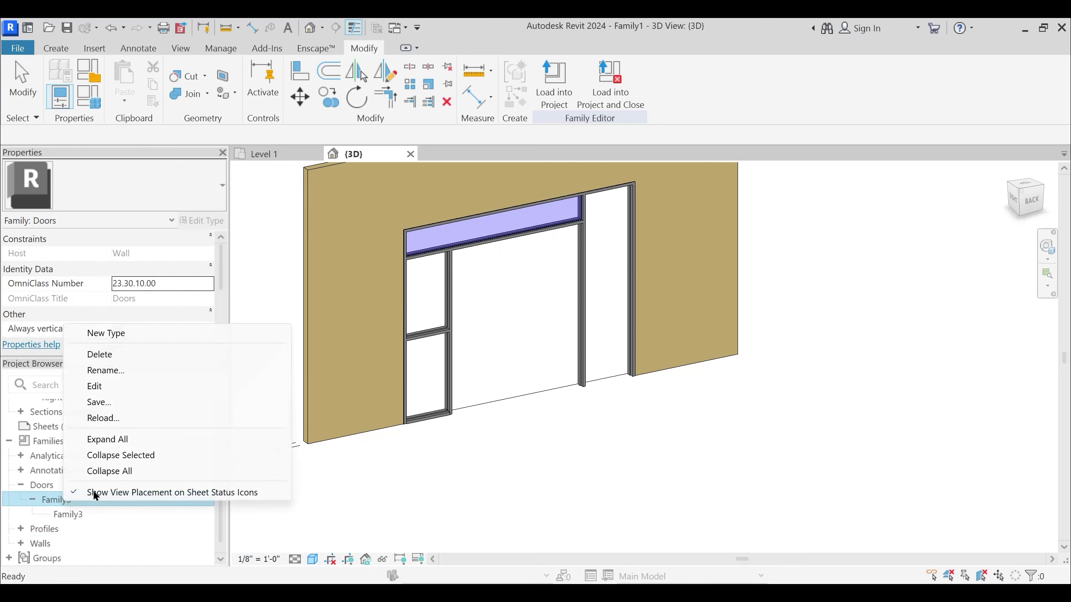
{"action": "left_click", "coordinate": [107, 371]}
{"action": "type", "text": "SF D"}
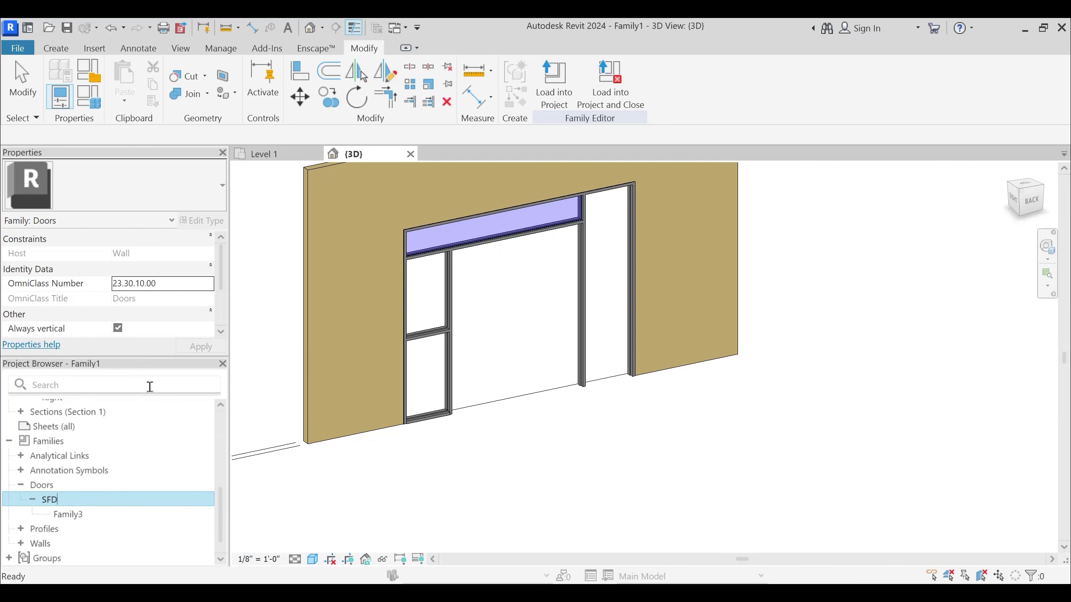
{"action": "type", "text": "oor"}
{"action": "key", "text": "BackSpace"}
{"action": "key", "text": "BackSpace"}
{"action": "key", "text": "BackSpace"}
{"action": "key", "text": "BackSpace"}
{"action": "type", "text": "Door Panel"}
{"action": "key", "text": "Return"}
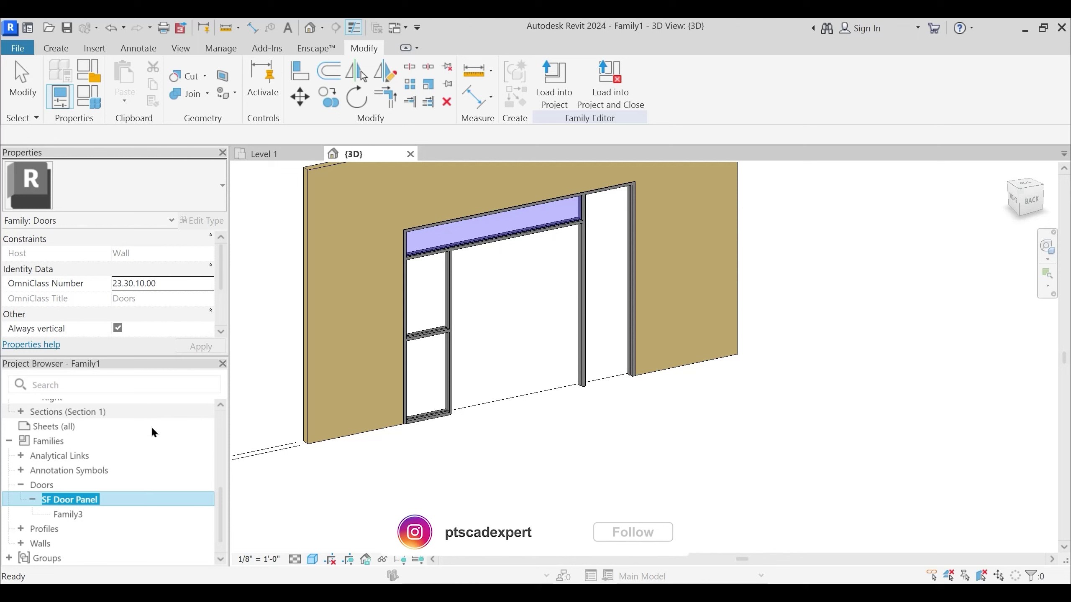
Rename the Family3 type under the SF Door Panel family to SF Door Panel
{"action": "right_click", "coordinate": [73, 514]}
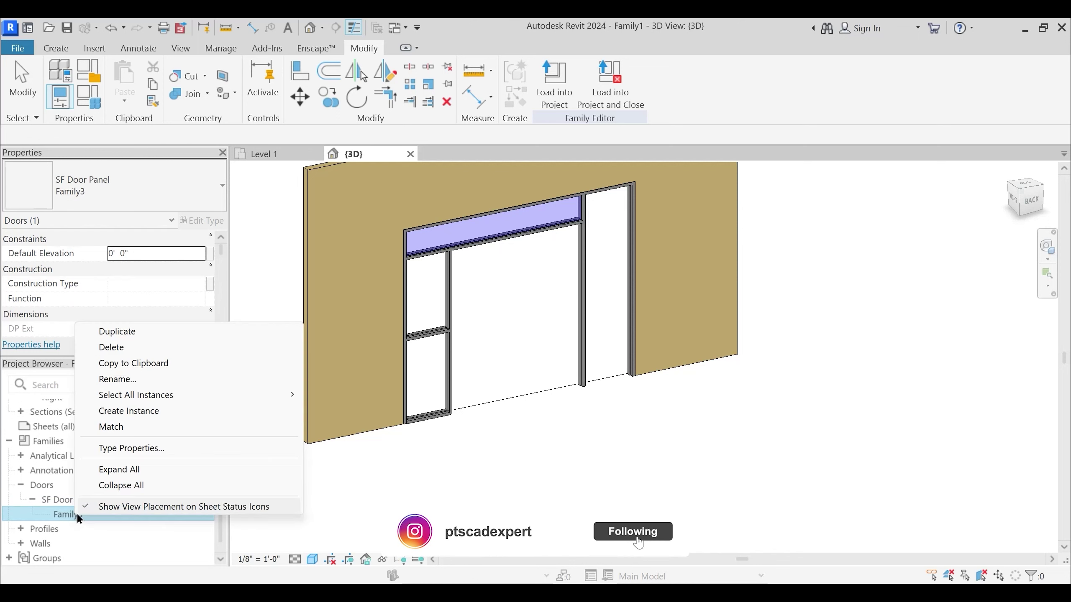
{"action": "left_click", "coordinate": [123, 380]}
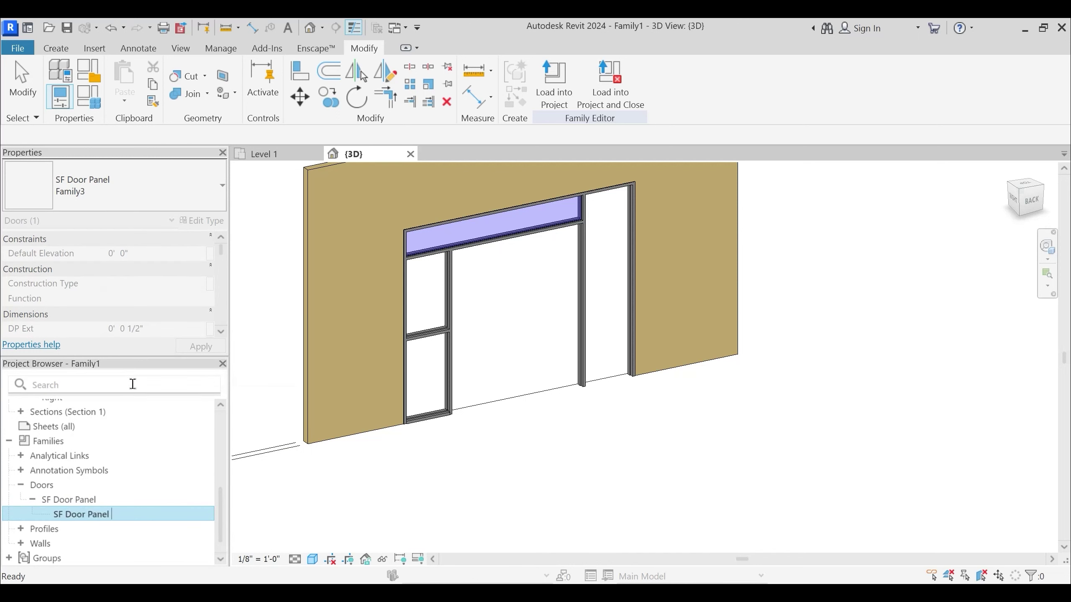
{"action": "left_click", "coordinate": [269, 392]}
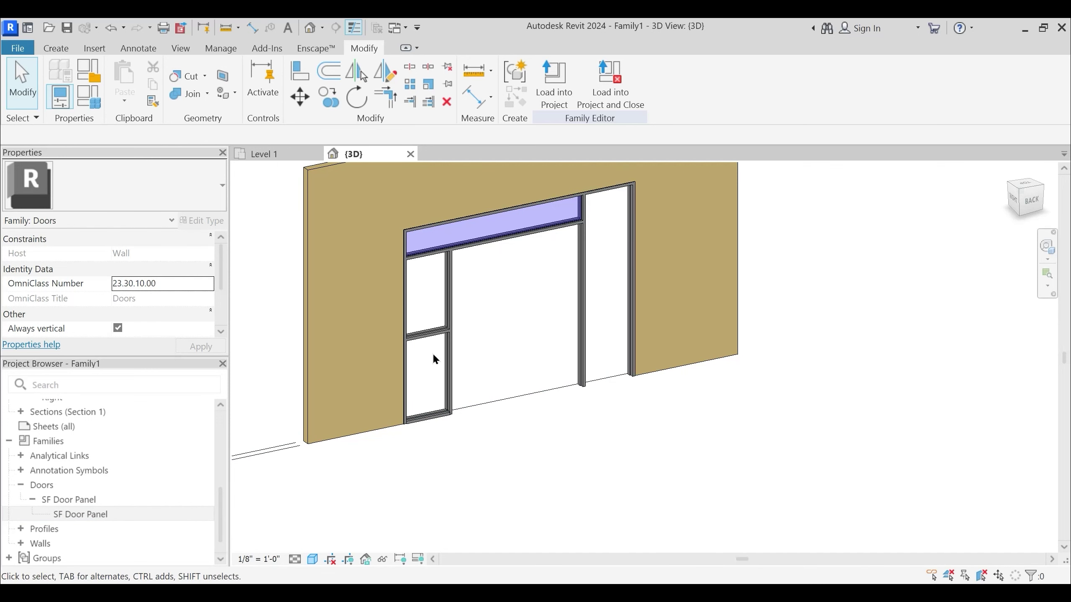
Open the Ref. Level floor plan of Family1 and move the Exterior and Interior text notes beside the opening, clear of its left jamb
{"action": "scroll", "coordinate": [86, 447], "scroll_direction": "up", "scroll_amount": 5}
{"action": "left_click", "coordinate": [72, 436]}
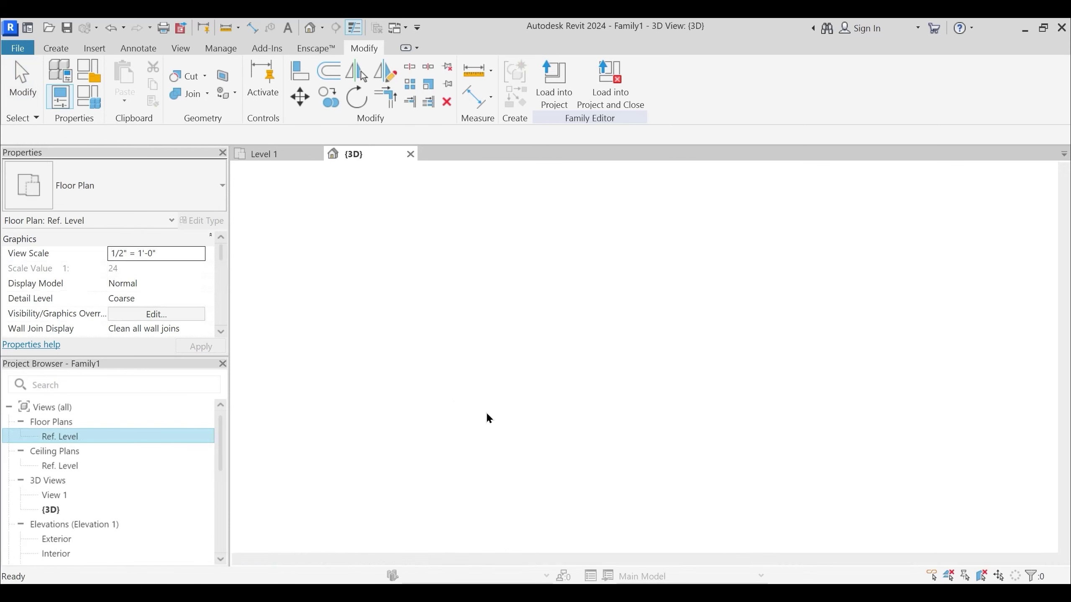
{"action": "scroll", "coordinate": [493, 392], "scroll_direction": "up", "scroll_amount": 4}
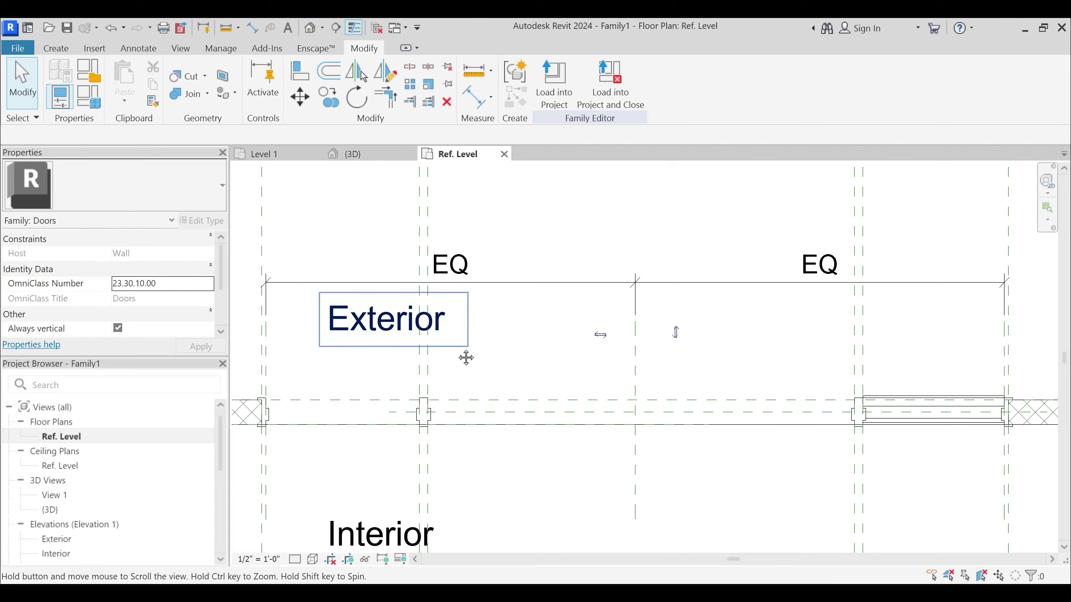
{"action": "middle_click_drag", "start_coordinate": [423, 342], "coordinate": [642, 354]}
{"action": "left_click", "coordinate": [552, 314]}
{"action": "left_click_drag", "start_coordinate": [553, 314], "coordinate": [303, 240]}
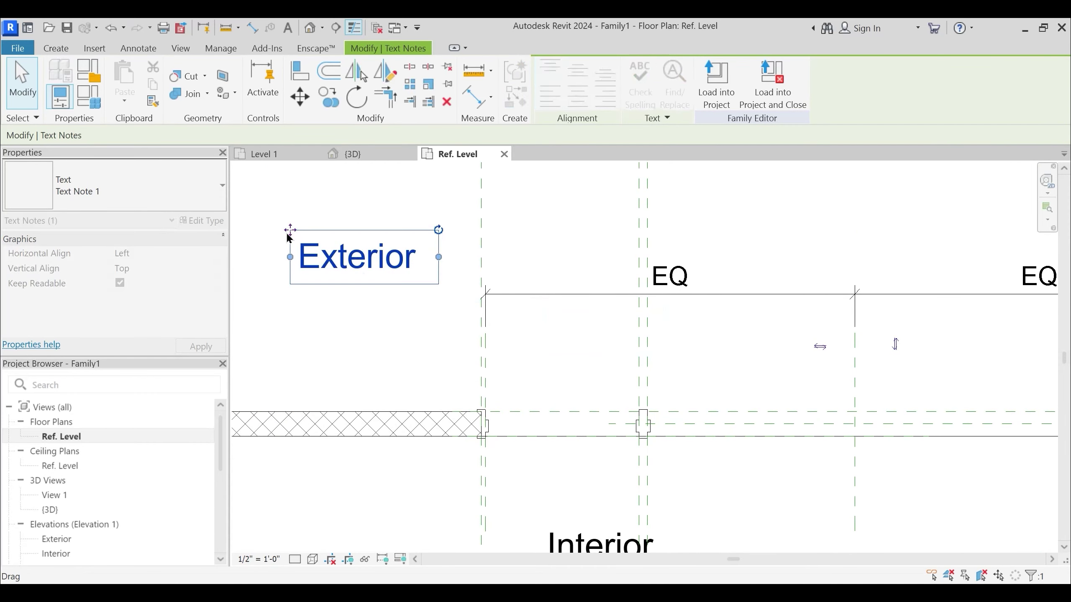
{"action": "middle_click_drag", "start_coordinate": [434, 315], "coordinate": [471, 236]}
{"action": "left_click", "coordinate": [586, 463]}
{"action": "left_click_drag", "start_coordinate": [574, 443], "coordinate": [313, 433]}
{"action": "scroll", "coordinate": [385, 405], "scroll_direction": "down", "scroll_amount": 2}
{"action": "scroll", "coordinate": [718, 399], "scroll_direction": "up", "scroll_amount": 2}
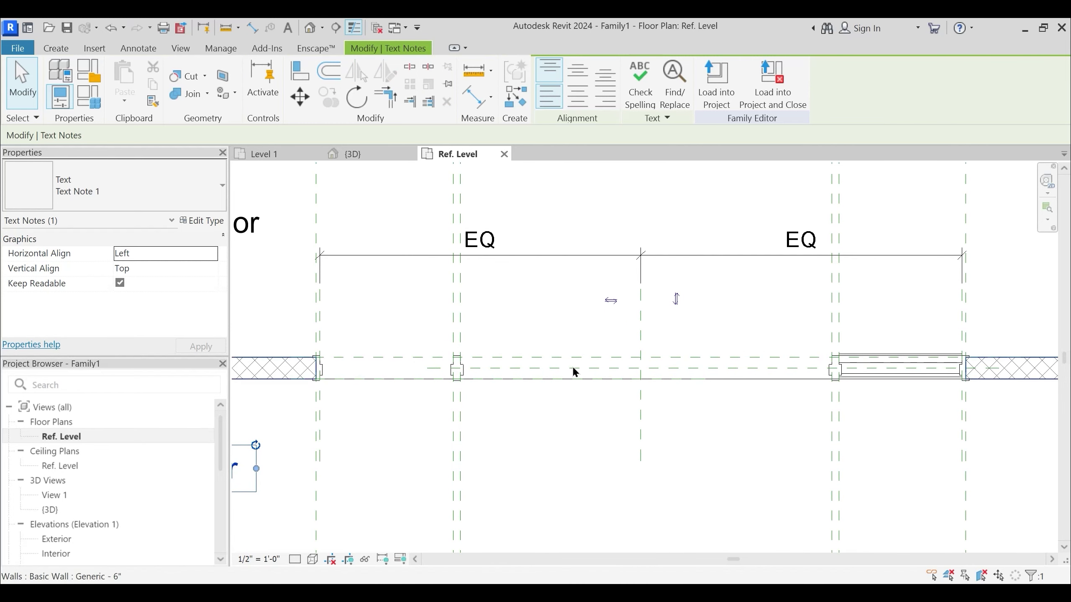
{"action": "key", "text": "Escape"}
{"action": "middle_click_drag", "start_coordinate": [626, 350], "coordinate": [612, 365]}
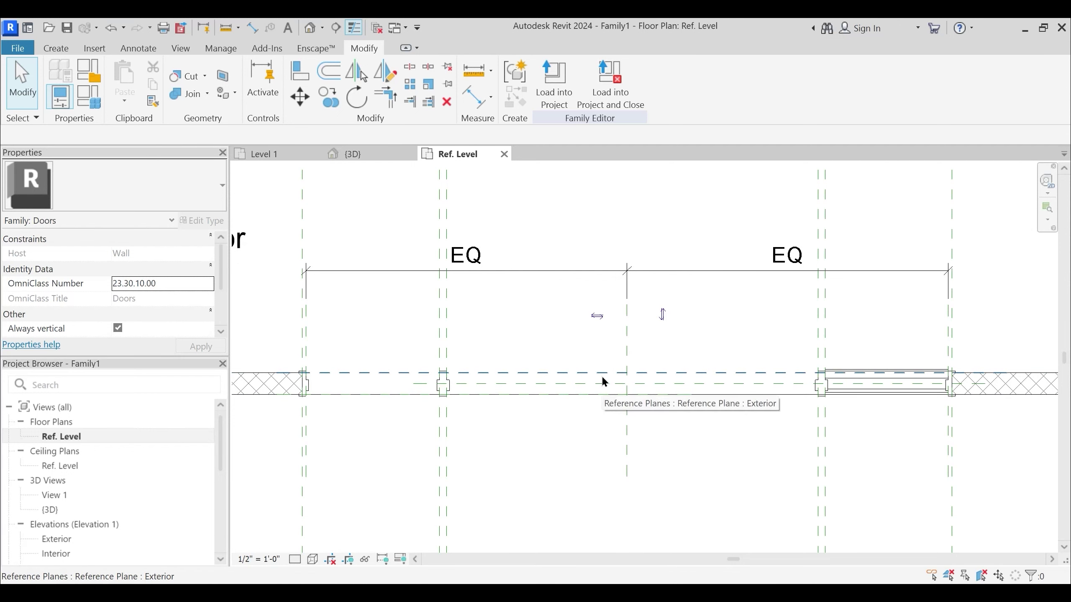
Draw three vertical reference planes between the middle bay's left frame and the centerline, spaced about 9", 7 3/4" and 1'-2" starting from the frame
{"action": "scroll", "coordinate": [616, 344], "scroll_direction": "down", "scroll_amount": 2}
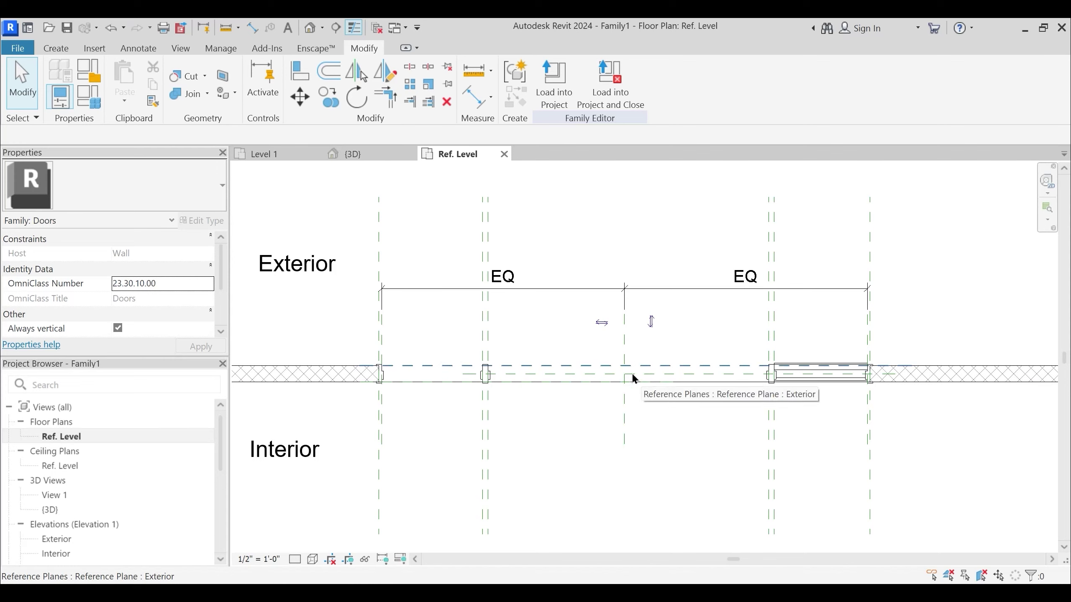
{"action": "scroll", "coordinate": [612, 405], "scroll_direction": "up", "scroll_amount": 1}
{"action": "scroll", "coordinate": [554, 388], "scroll_direction": "up", "scroll_amount": 2}
{"action": "middle_click_drag", "start_coordinate": [566, 362], "coordinate": [603, 364]}
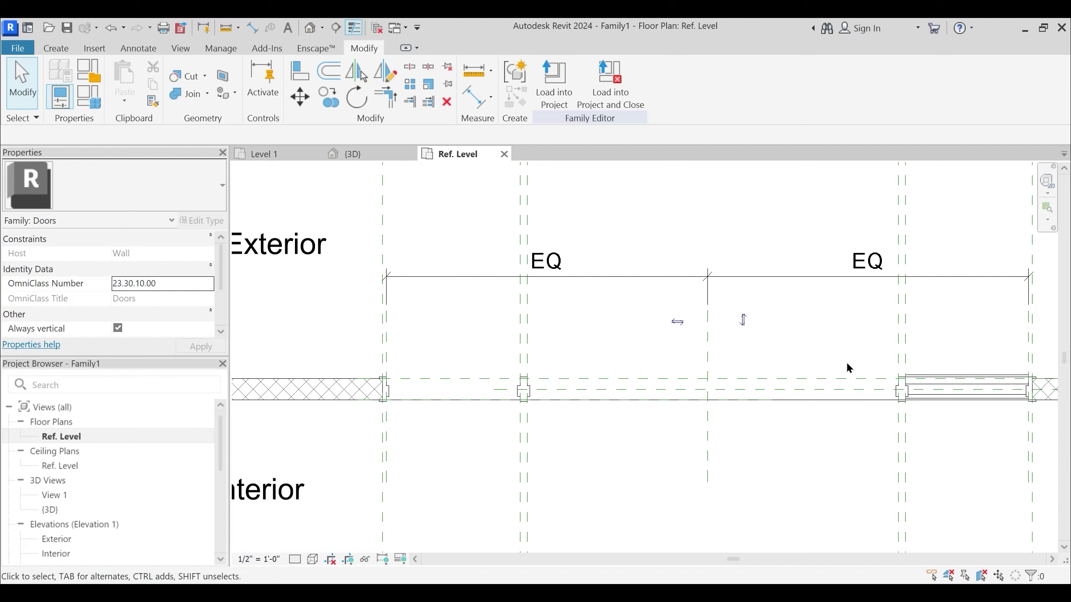
{"action": "key", "text": "r"}
{"action": "key", "text": "p"}
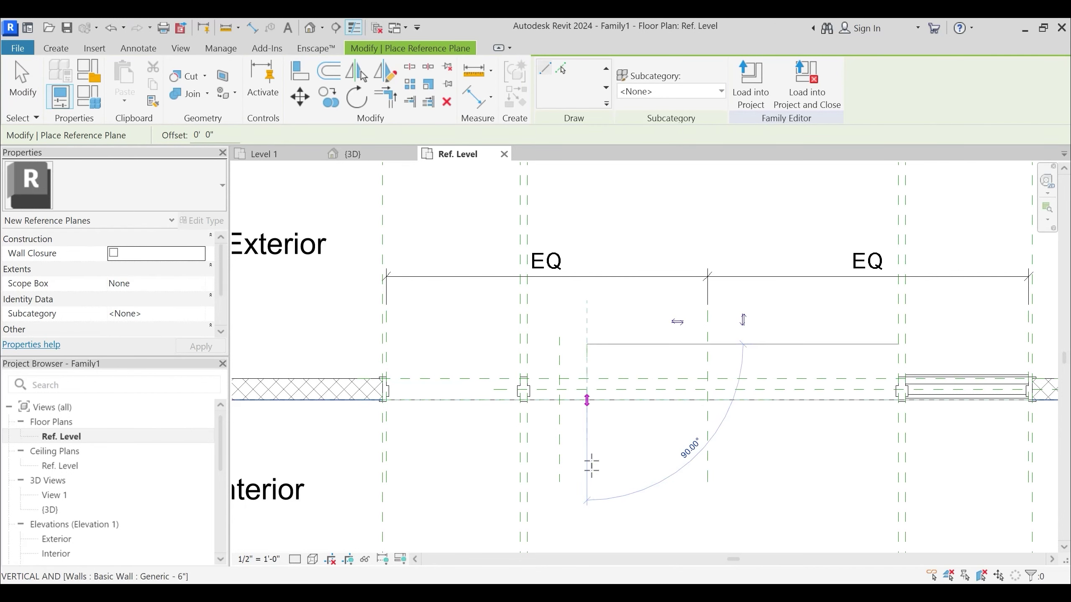
{"action": "left_click", "coordinate": [638, 344]}
{"action": "left_click", "coordinate": [636, 483]}
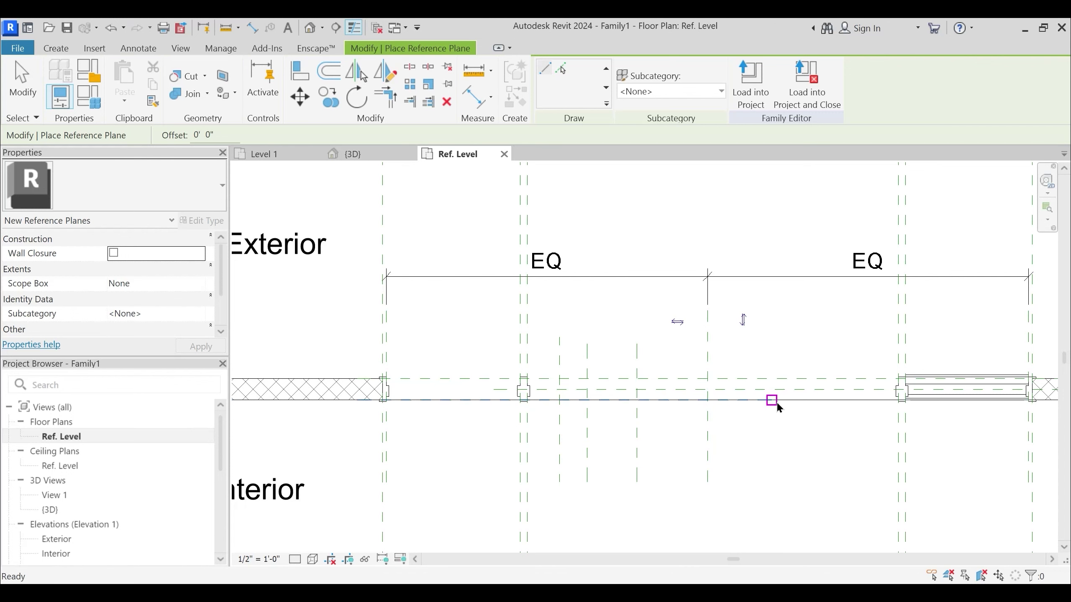
{"action": "key", "text": "Escape"}
{"action": "key", "text": "Escape"}
Draw three vertical reference planes right of the centerline, the first about 1'-0" away and the others about 10" and 1'-1" further on
{"action": "key", "text": "r"}
{"action": "key", "text": "p"}
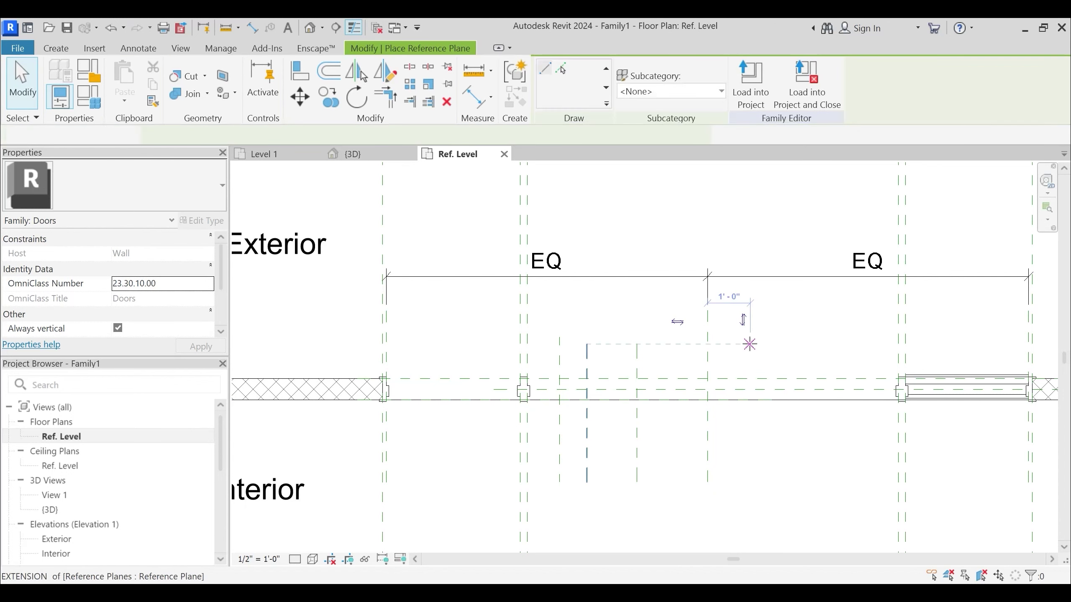
{"action": "left_click", "coordinate": [751, 344]}
{"action": "left_click", "coordinate": [751, 474]}
{"action": "left_click", "coordinate": [787, 345]}
{"action": "left_click", "coordinate": [786, 473]}
{"action": "left_click", "coordinate": [832, 345]}
{"action": "left_click", "coordinate": [833, 481]}
{"action": "key", "text": "Escape"}
{"action": "key", "text": "Escape"}
Shift the three reference planes right of the centerline together toward the right frame, leaving the outermost about 1'-1" from it
{"action": "scroll", "coordinate": [857, 462], "scroll_direction": "up", "scroll_amount": 3}
{"action": "left_click_drag", "start_coordinate": [857, 464], "coordinate": [683, 415]}
{"action": "key", "text": "Right"}
{"action": "key", "text": "Right"}
{"action": "key", "text": "Right"}
{"action": "key", "text": "Right"}
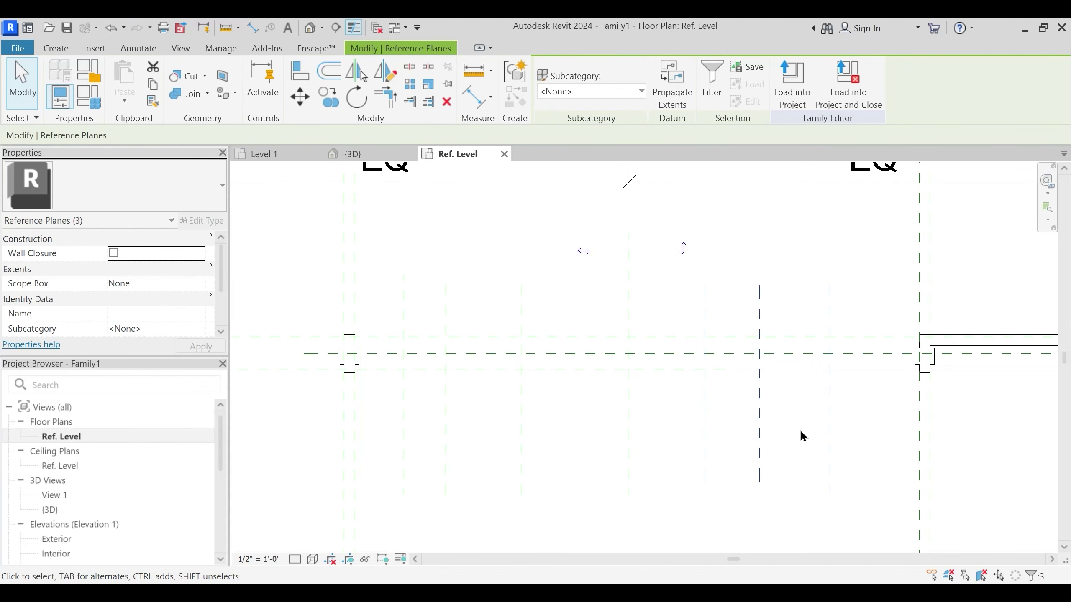
{"action": "key", "text": "Right"}
{"action": "key", "text": "Escape"}
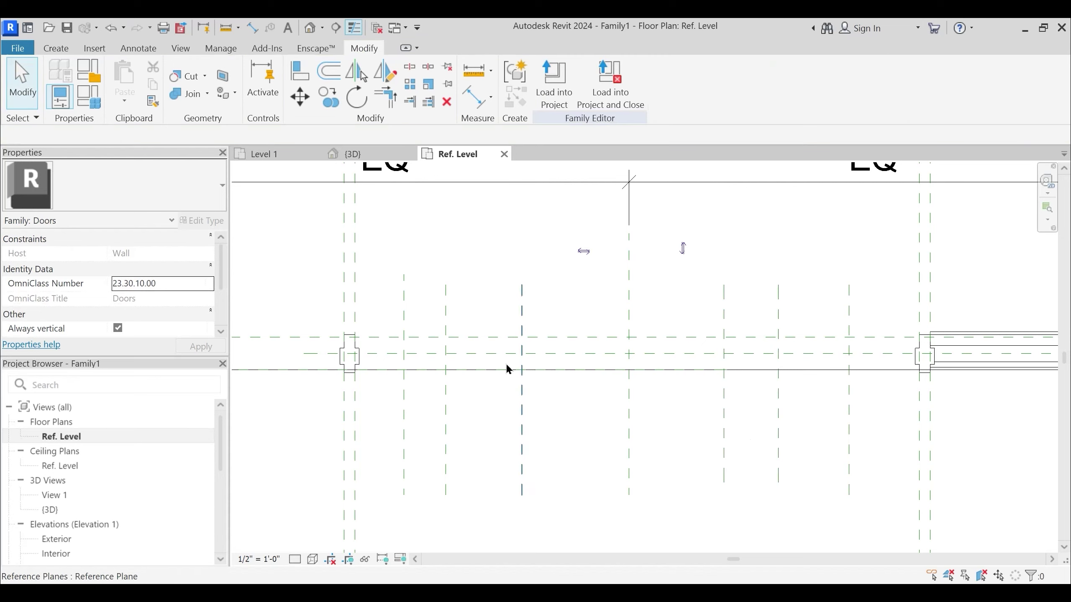
{"action": "middle_click_drag", "start_coordinate": [496, 399], "coordinate": [527, 375]}
{"action": "left_click", "coordinate": [474, 93]}
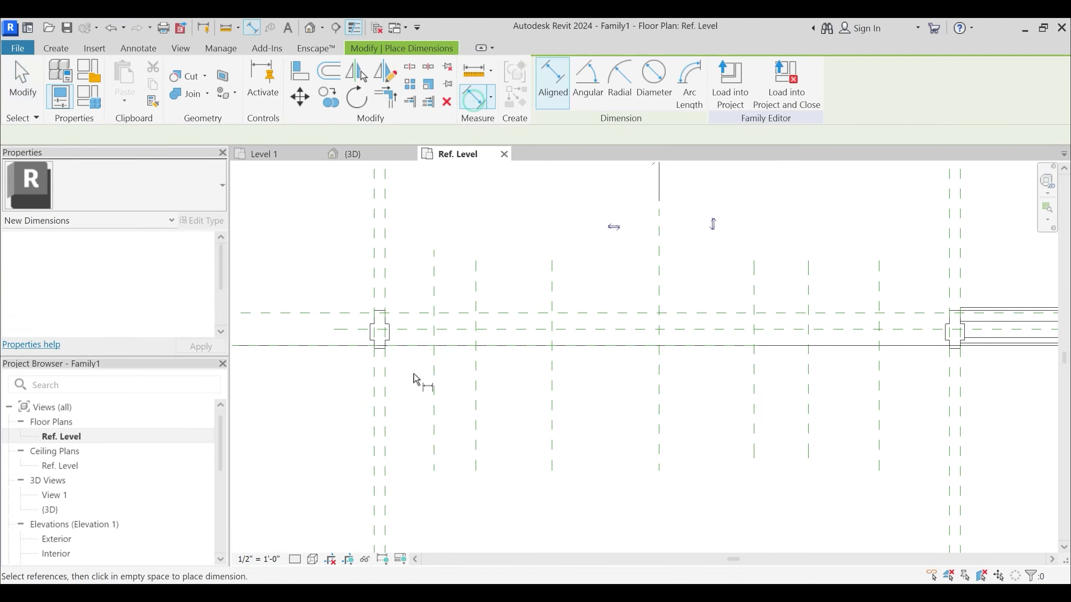
{"action": "left_click", "coordinate": [385, 411]}
{"action": "left_click", "coordinate": [434, 422]}
{"action": "left_click", "coordinate": [475, 421]}
{"action": "left_click", "coordinate": [552, 426]}
{"action": "key", "text": "Escape"}
{"action": "key", "text": "Escape"}
Dimension each gap separately from the left frame's inner reference plane across the three planes left of the centerline
{"action": "key", "text": "d"}
{"action": "key", "text": "i"}
{"action": "scroll", "coordinate": [395, 424], "scroll_direction": "up", "scroll_amount": 1}
{"action": "left_click", "coordinate": [384, 410]}
{"action": "left_click", "coordinate": [446, 422]}
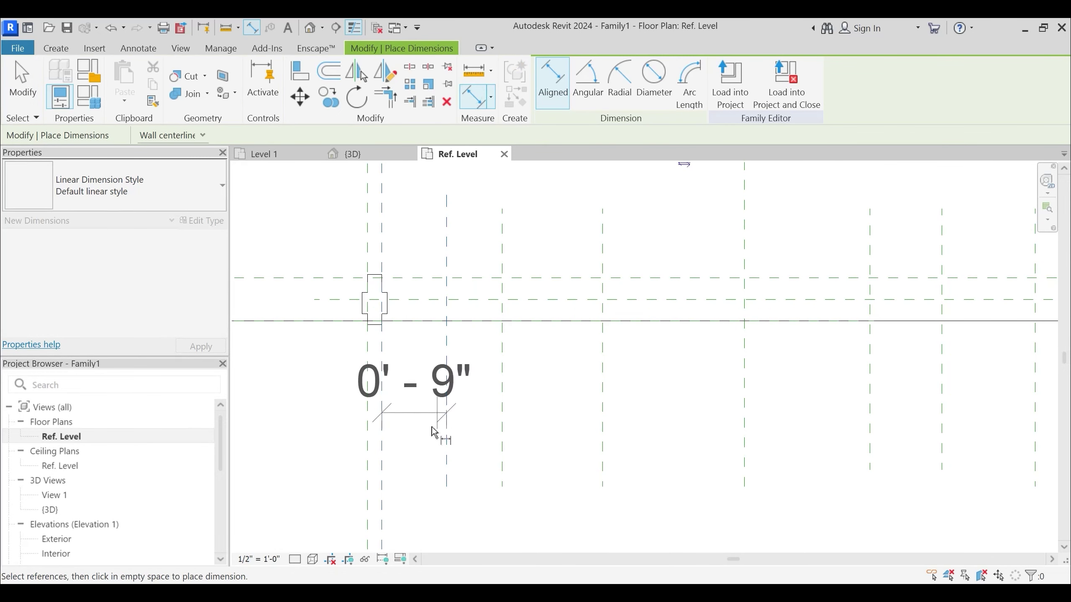
{"action": "left_click", "coordinate": [448, 374]}
{"action": "left_click", "coordinate": [502, 377]}
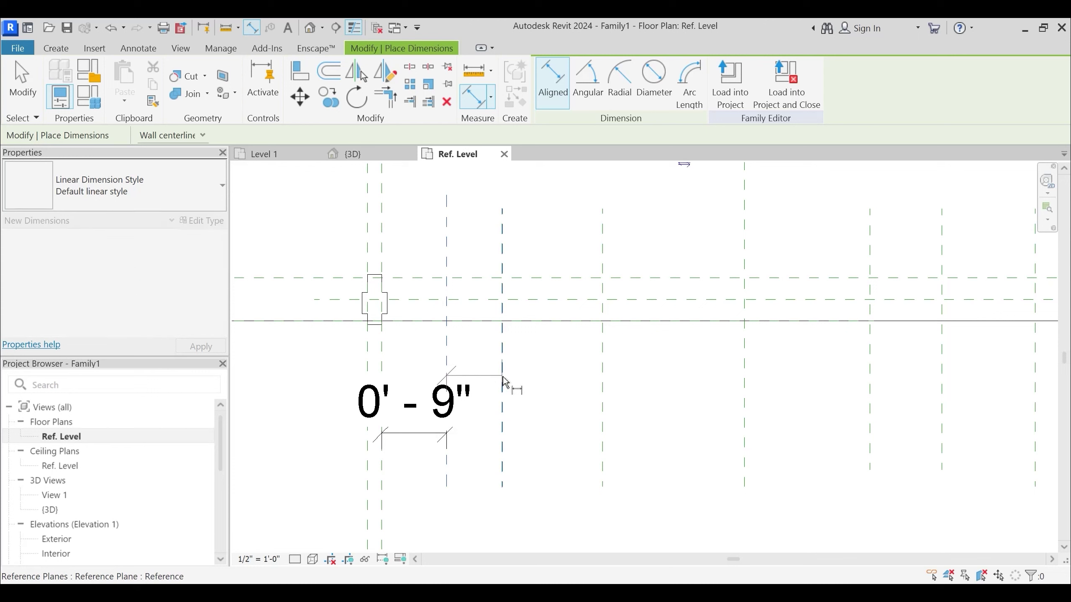
{"action": "left_click", "coordinate": [501, 434]}
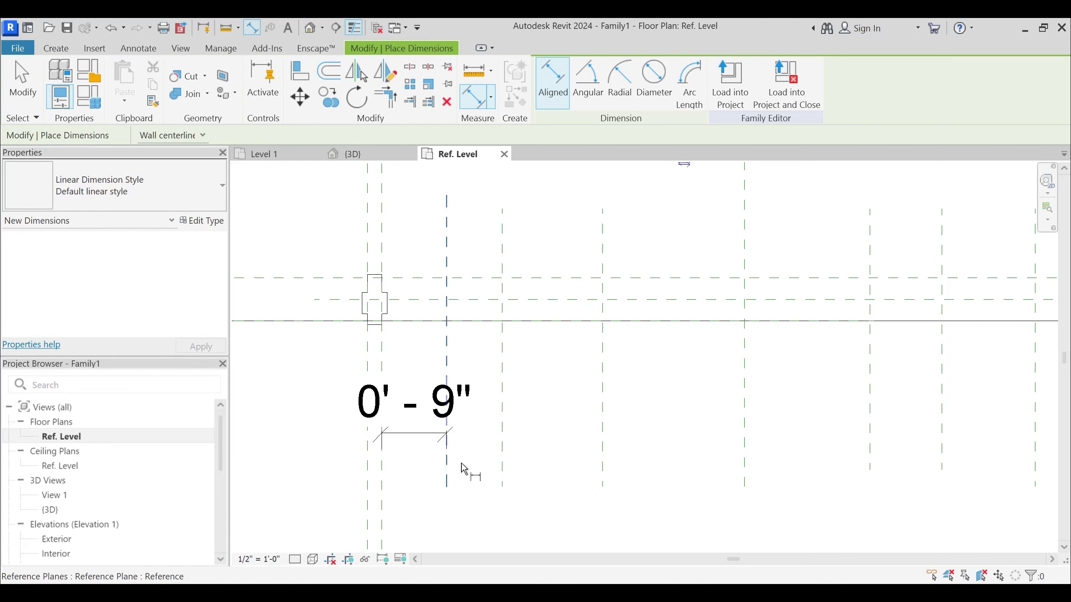
{"action": "left_click", "coordinate": [503, 472]}
{"action": "left_click", "coordinate": [527, 428]}
{"action": "left_click", "coordinate": [502, 464]}
{"action": "left_click", "coordinate": [602, 459]}
{"action": "left_click", "coordinate": [618, 441]}
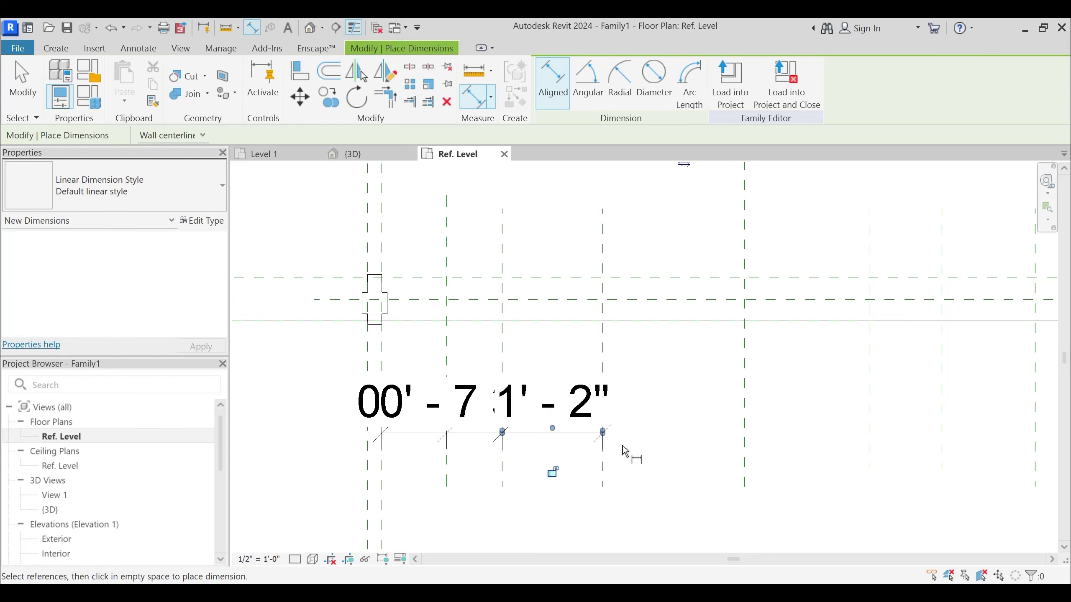
{"action": "key", "text": "Escape"}
{"action": "key", "text": "Escape"}
Set the floor plan's view scale to 3" = 1'-0"
{"action": "left_click", "coordinate": [255, 560]}
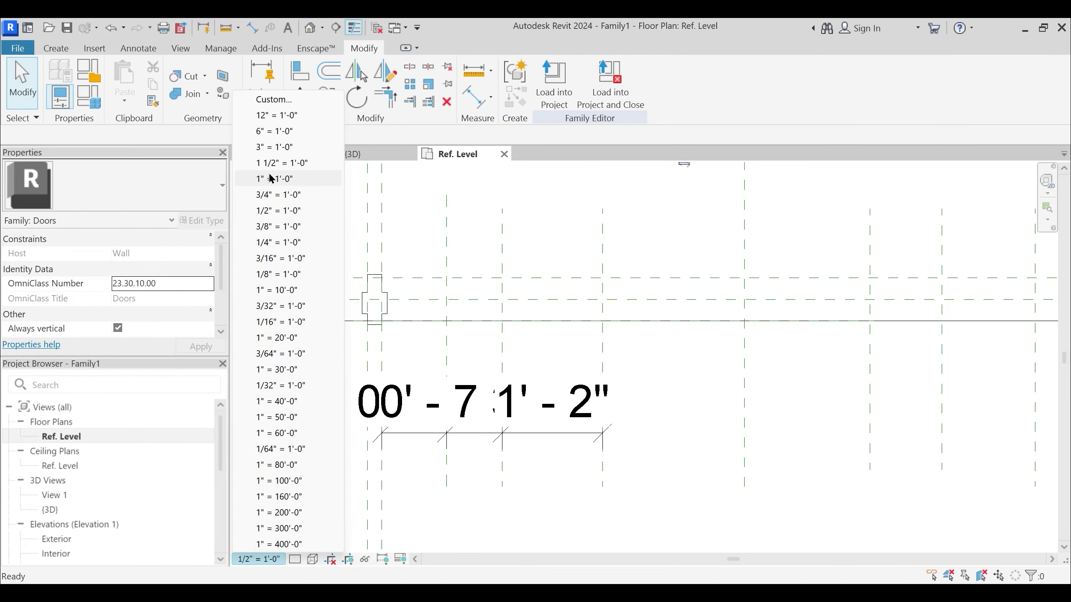
{"action": "left_click", "coordinate": [278, 146]}
{"action": "middle_click_drag", "start_coordinate": [686, 447], "coordinate": [642, 372]}
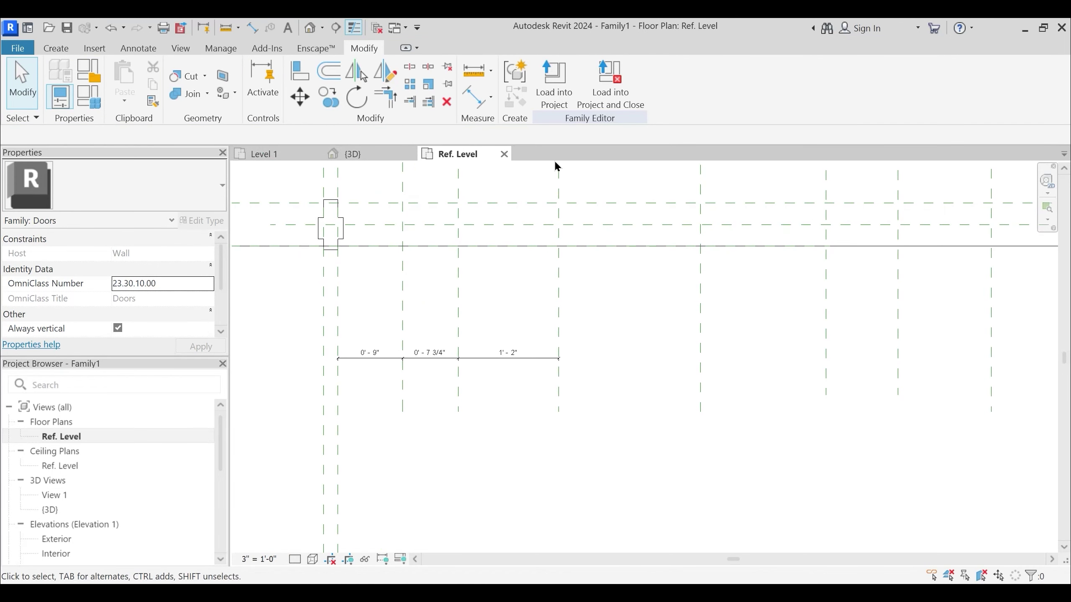
Place one continuous aligned dimension string from the right frame's inner reference plane through the three planes right of the centerline
{"action": "left_click", "coordinate": [476, 96]}
{"action": "middle_click_drag", "start_coordinate": [722, 373], "coordinate": [546, 430]}
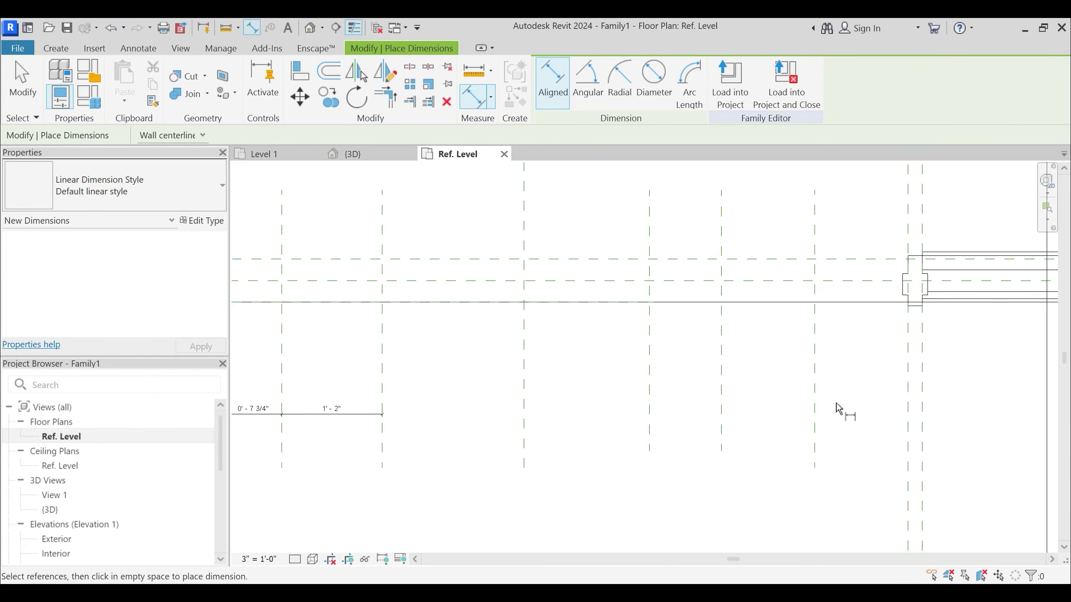
{"action": "left_click", "coordinate": [908, 407]}
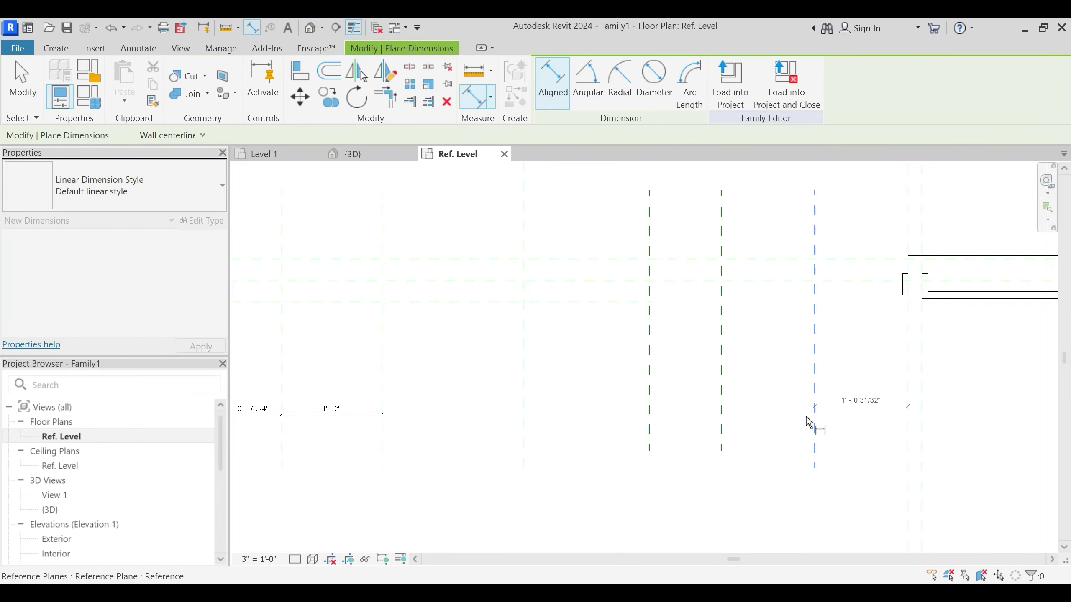
{"action": "left_click", "coordinate": [721, 428]}
{"action": "left_click", "coordinate": [650, 426]}
{"action": "left_click", "coordinate": [662, 426]}
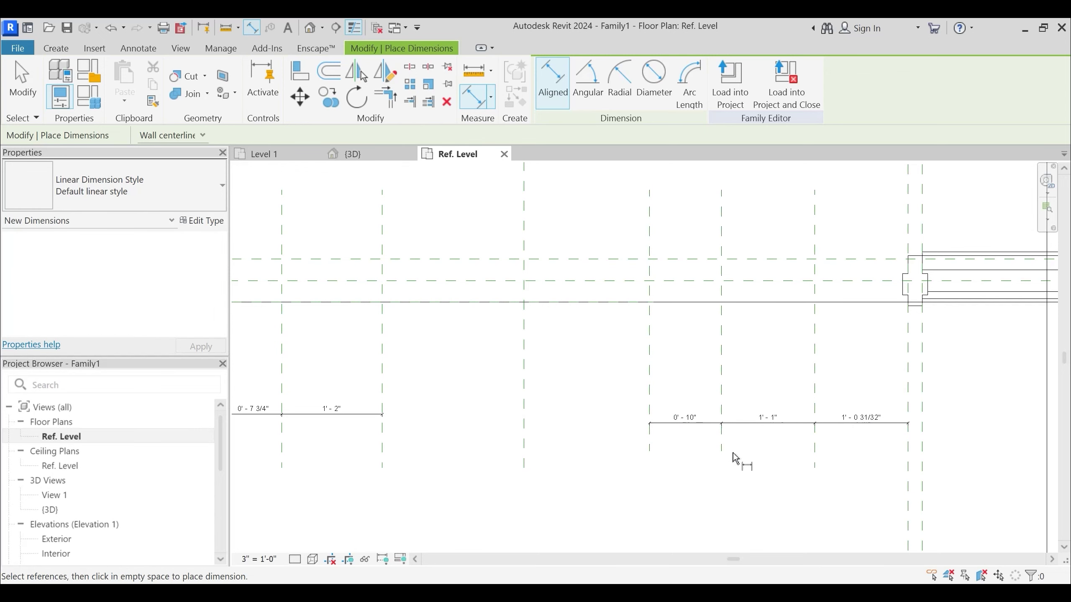
{"action": "key", "text": "Escape"}
{"action": "key", "text": "Escape"}
Delete the three separate dimensions left of the centerline
{"action": "scroll", "coordinate": [741, 459], "scroll_direction": "down", "scroll_amount": 1}
{"action": "middle_click_drag", "start_coordinate": [524, 423], "coordinate": [569, 381]}
{"action": "left_click_drag", "start_coordinate": [296, 357], "coordinate": [535, 396]}
{"action": "key", "text": "Delete"}
Place one continuous aligned dimension string from the left frame's inner reference plane through the three planes left of the centerline
{"action": "key", "text": "d"}
{"action": "key", "text": "i"}
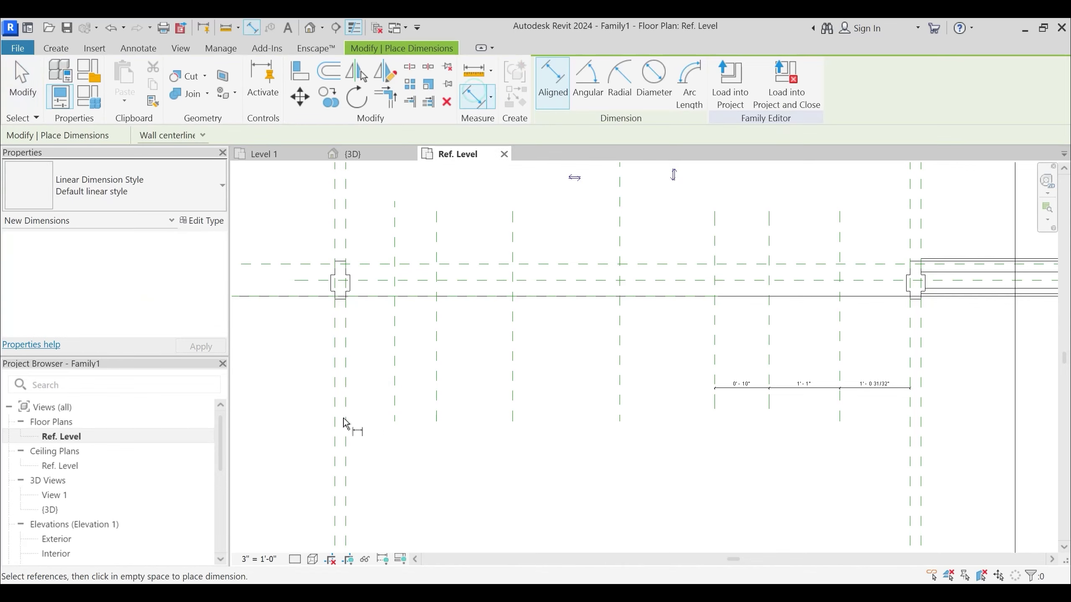
{"action": "scroll", "coordinate": [347, 423], "scroll_direction": "up", "scroll_amount": 1}
{"action": "left_click", "coordinate": [347, 391]}
{"action": "left_click", "coordinate": [404, 391]}
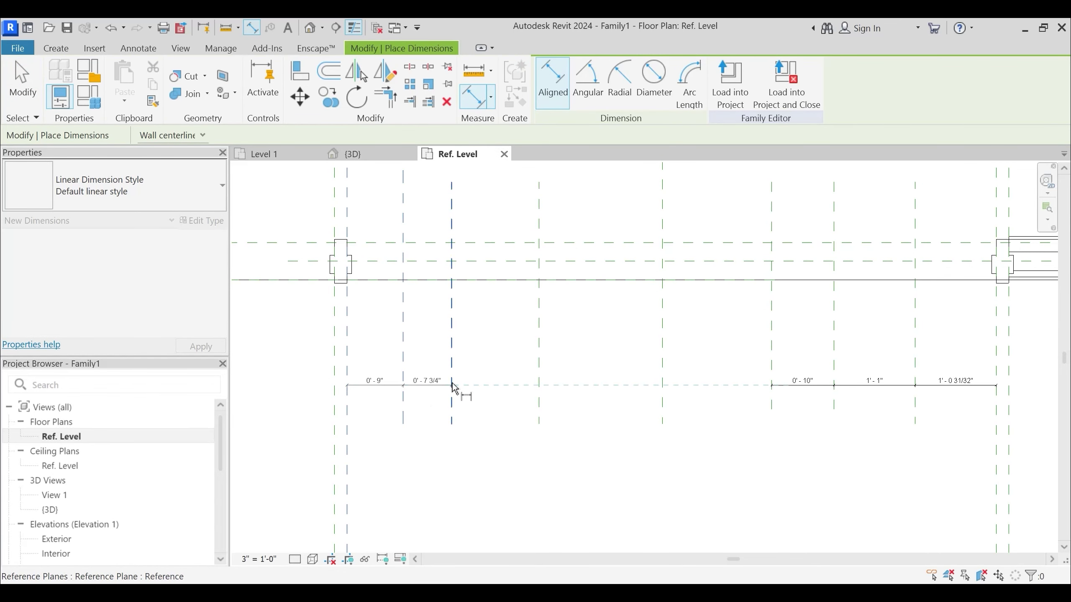
{"action": "left_click", "coordinate": [451, 390]}
{"action": "left_click", "coordinate": [543, 389]}
{"action": "left_click", "coordinate": [591, 387]}
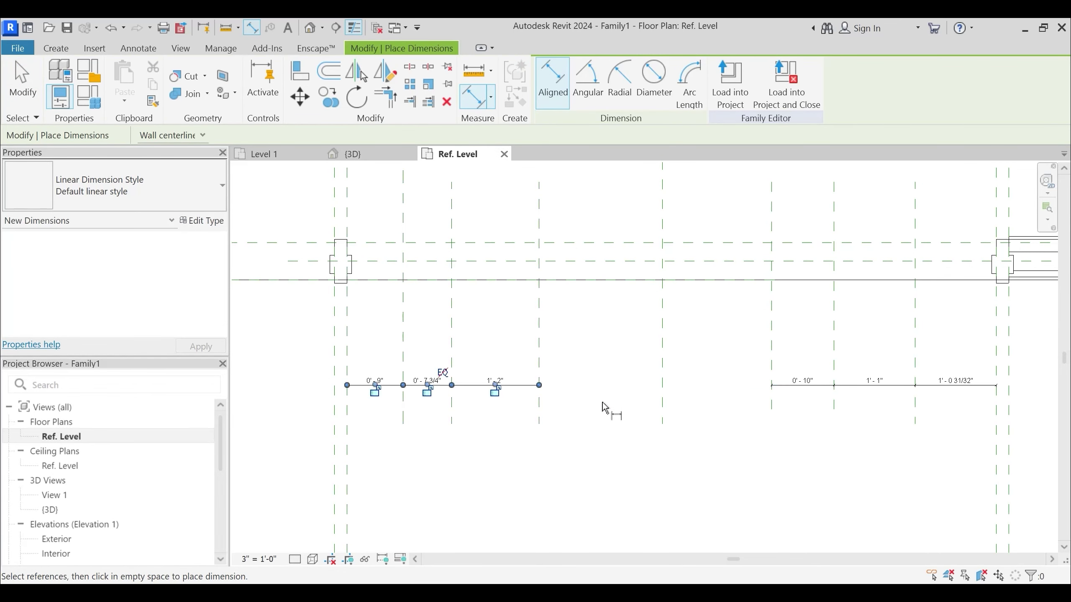
{"action": "key", "text": "Escape"}
{"action": "key", "text": "Escape"}
Add the shared parameter SF Door Panel Width from the Door Windows group to the family as a type parameter under Dimensions
{"action": "scroll", "coordinate": [629, 443], "scroll_direction": "down", "scroll_amount": 2}
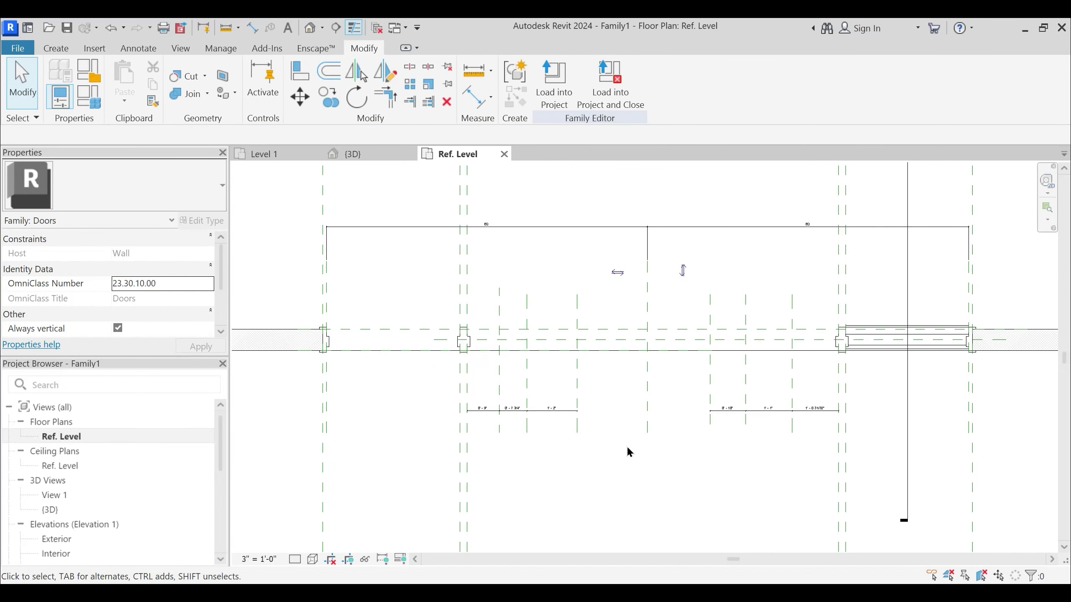
{"action": "middle_click_drag", "start_coordinate": [619, 412], "coordinate": [681, 416]}
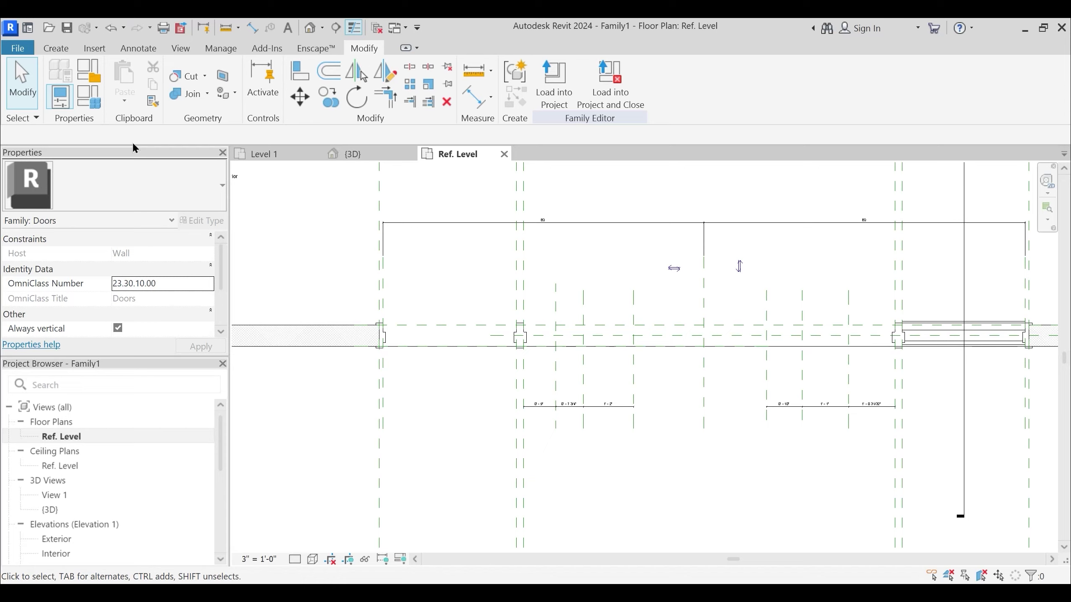
{"action": "left_click", "coordinate": [96, 99]}
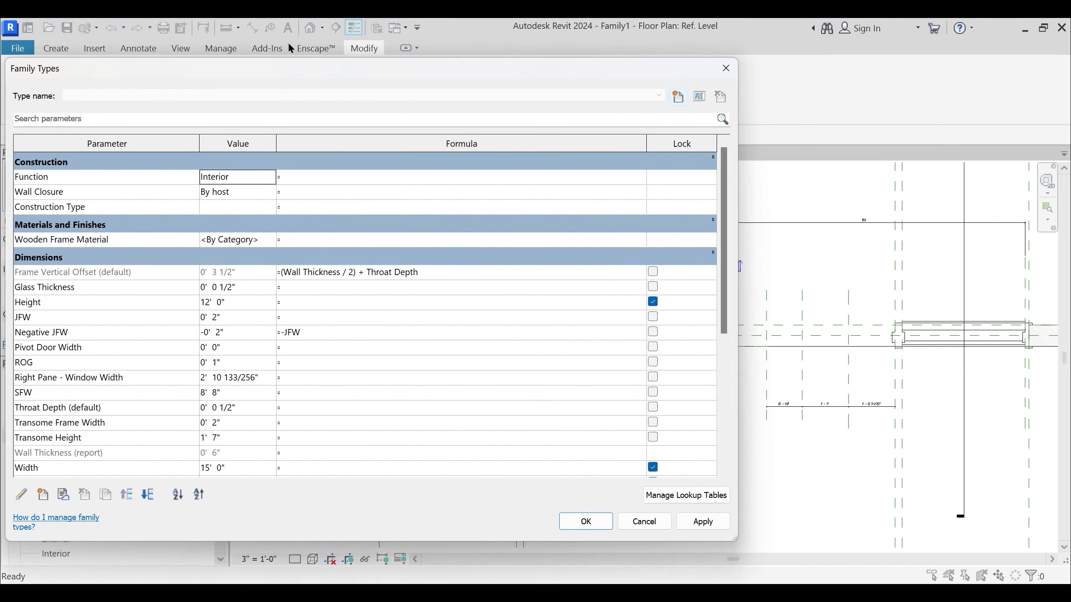
{"action": "left_click_drag", "start_coordinate": [322, 77], "coordinate": [461, 58]}
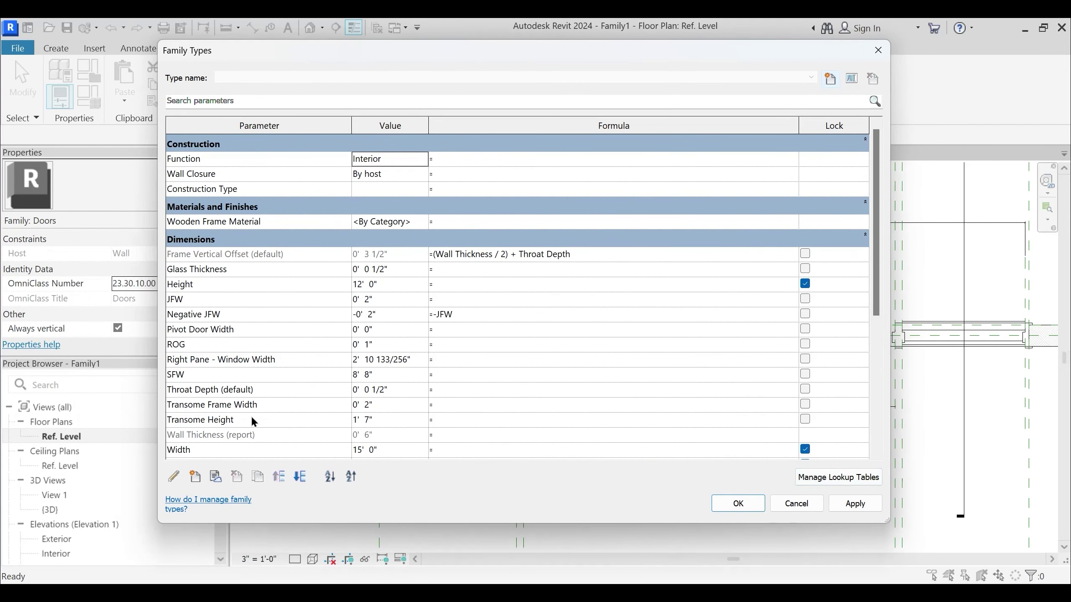
{"action": "left_click", "coordinate": [196, 477]}
{"action": "left_click", "coordinate": [544, 238]}
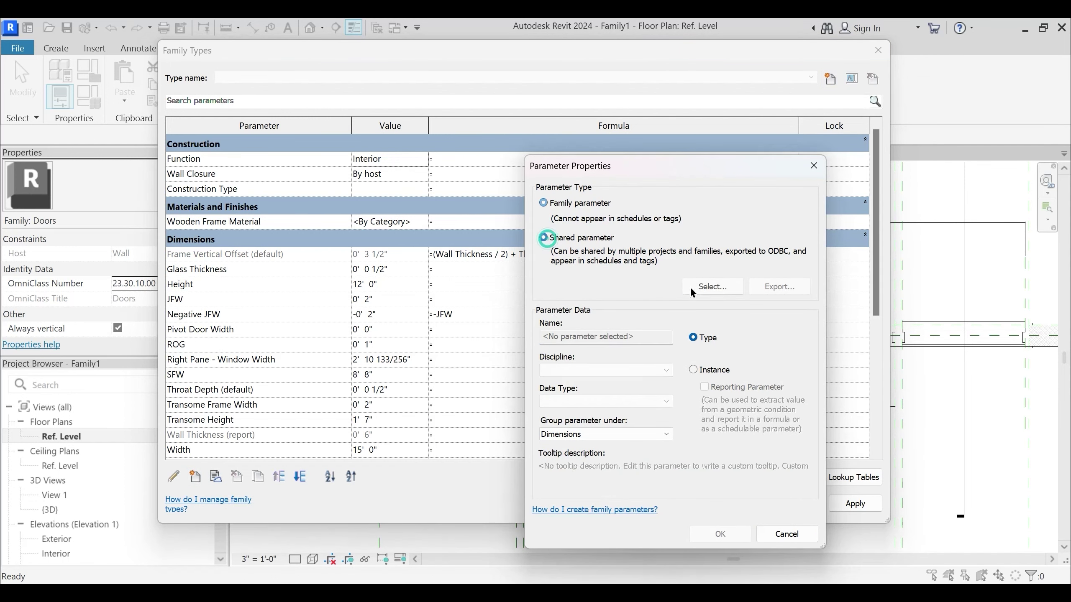
{"action": "left_click", "coordinate": [713, 287]}
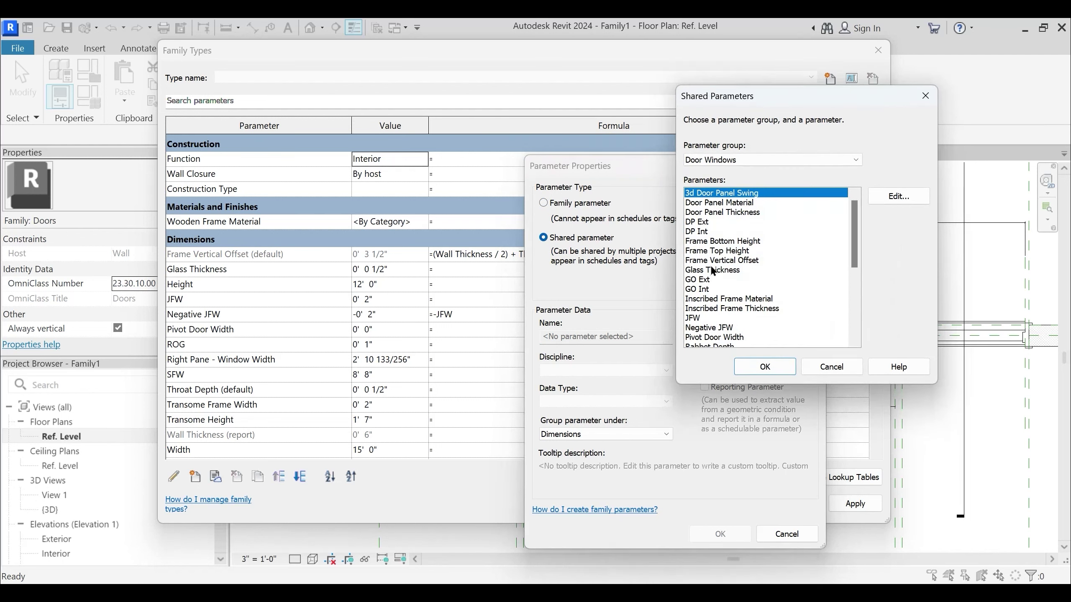
{"action": "left_click", "coordinate": [720, 260]}
{"action": "key", "text": "s"}
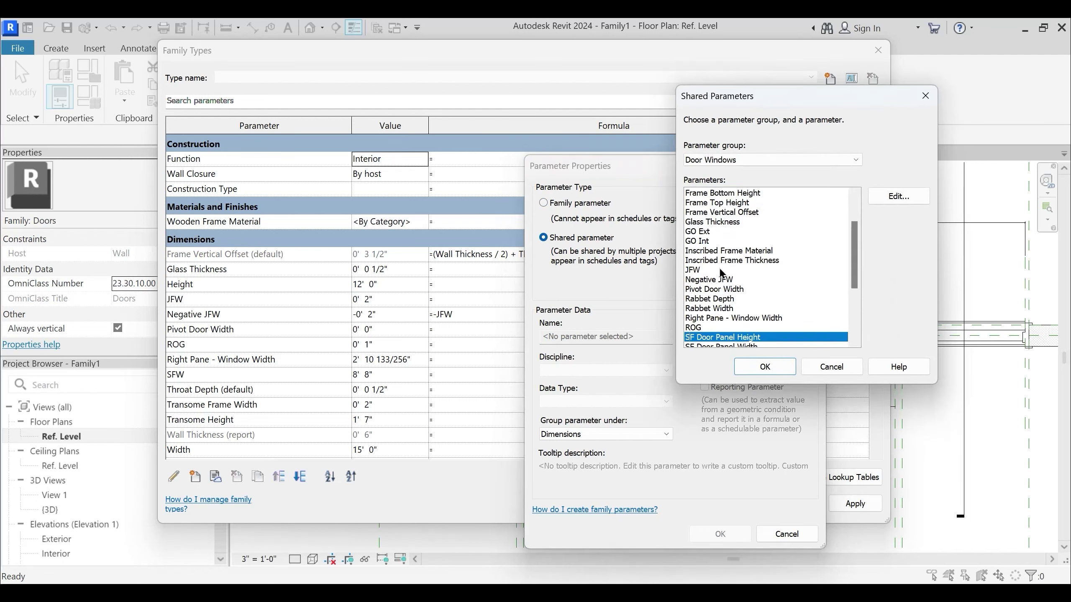
{"action": "scroll", "coordinate": [720, 261], "scroll_direction": "down", "scroll_amount": 2}
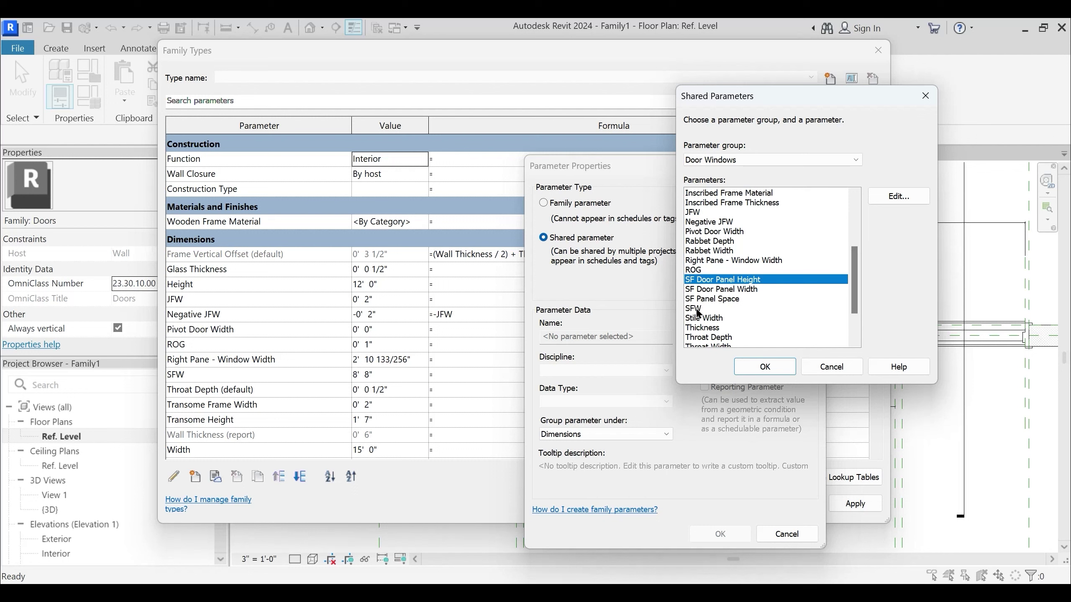
{"action": "left_click", "coordinate": [728, 290]}
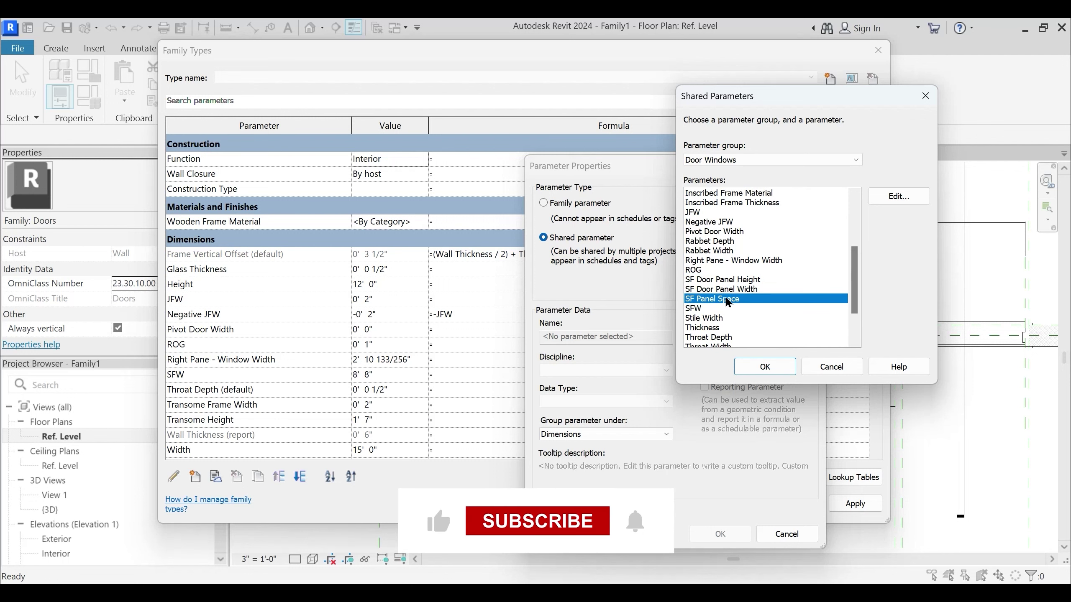
{"action": "left_click", "coordinate": [733, 281]}
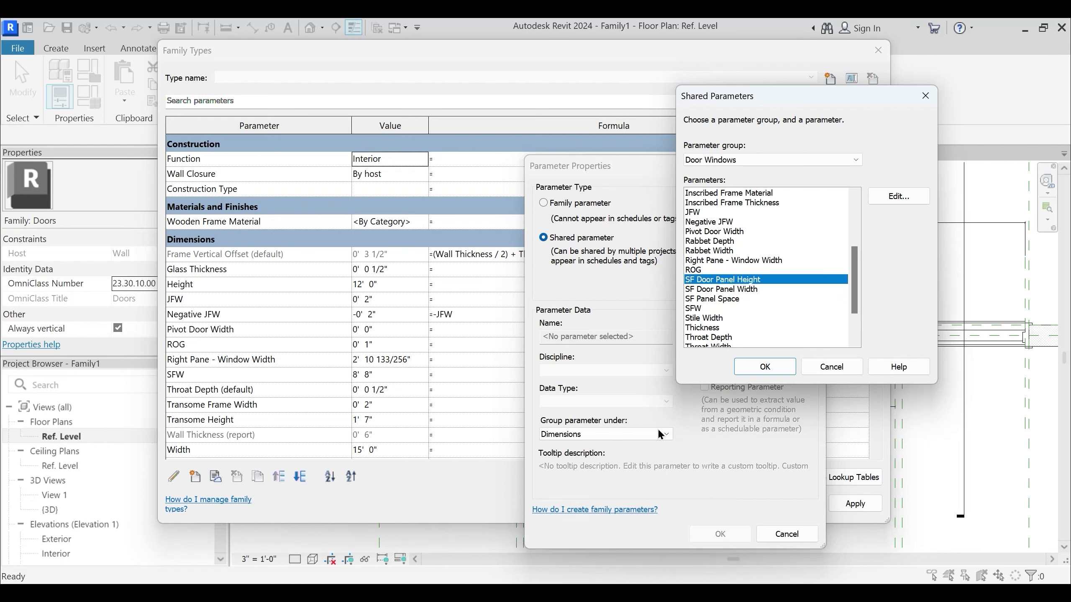
{"action": "left_click", "coordinate": [738, 290]}
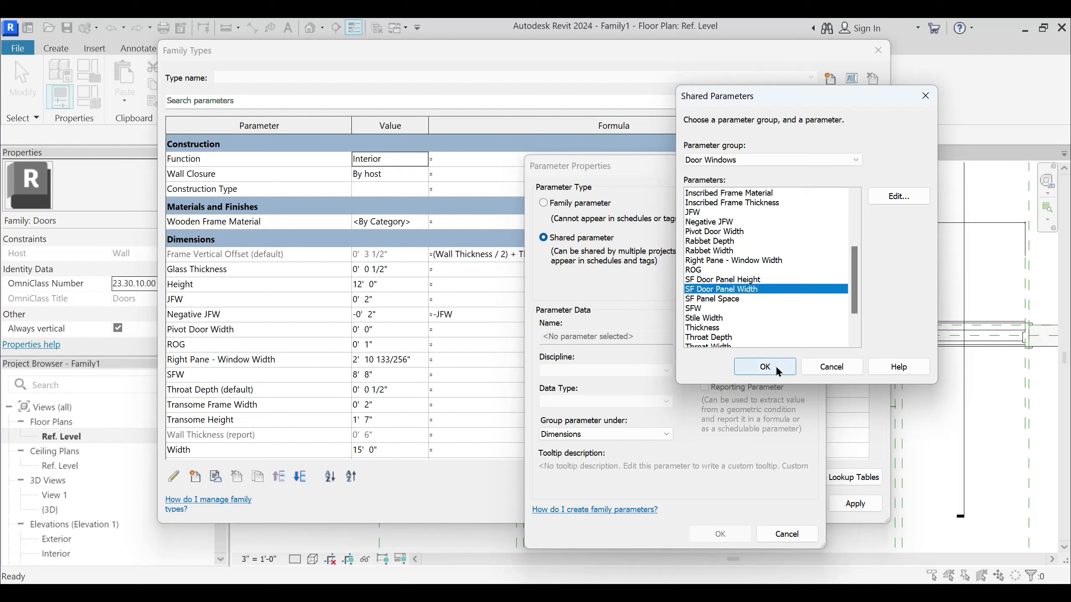
{"action": "left_click", "coordinate": [776, 367]}
{"action": "left_click", "coordinate": [718, 532]}
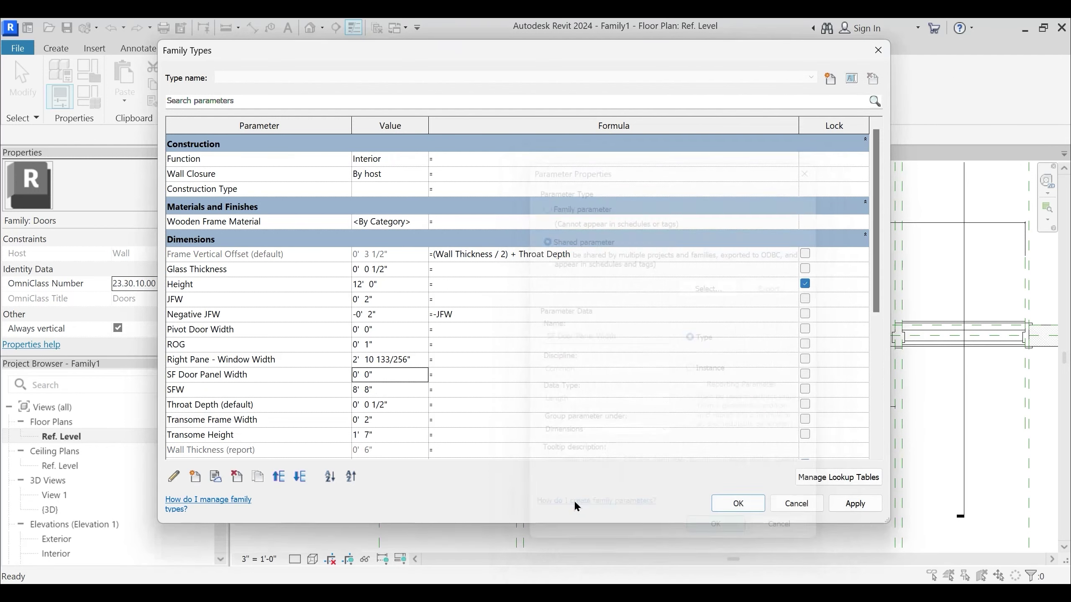
Move the SF Door Panel Width parameter to the top of the Dimensions group
{"action": "left_click", "coordinate": [239, 376]}
{"action": "left_click", "coordinate": [278, 476]}
{"action": "left_click", "coordinate": [278, 477]}
{"action": "left_click", "coordinate": [279, 476]}
{"action": "left_click", "coordinate": [279, 476]}
{"action": "left_click", "coordinate": [280, 476]}
{"action": "left_click", "coordinate": [280, 478]}
{"action": "left_click", "coordinate": [279, 477]}
{"action": "left_click", "coordinate": [280, 478]}
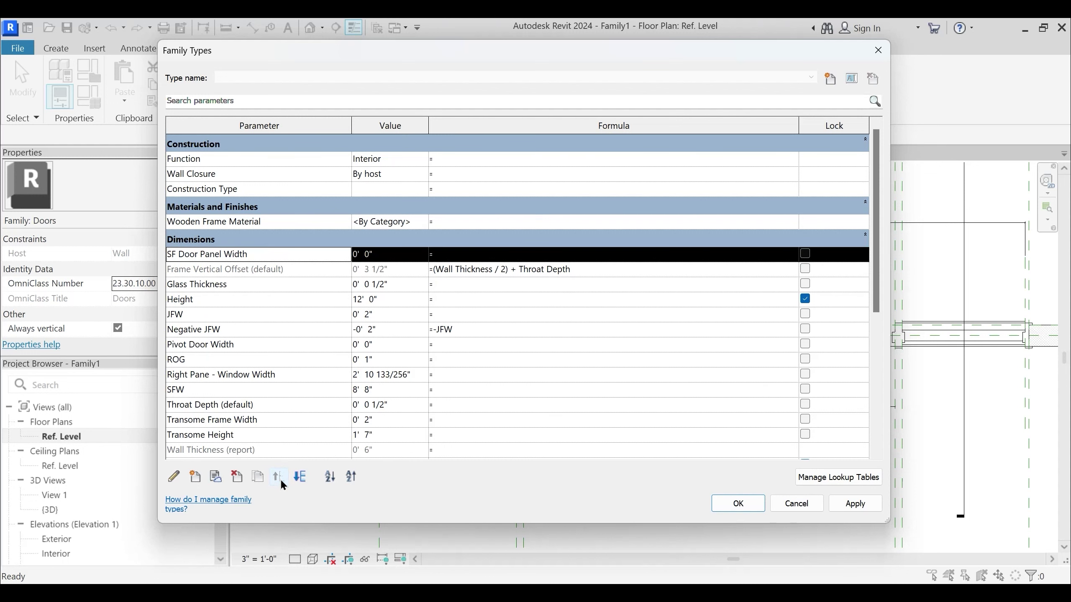
Add the shared parameter SF Door Panel Height from the Door Windows group as a type parameter under Dimensions
{"action": "left_click", "coordinate": [195, 478]}
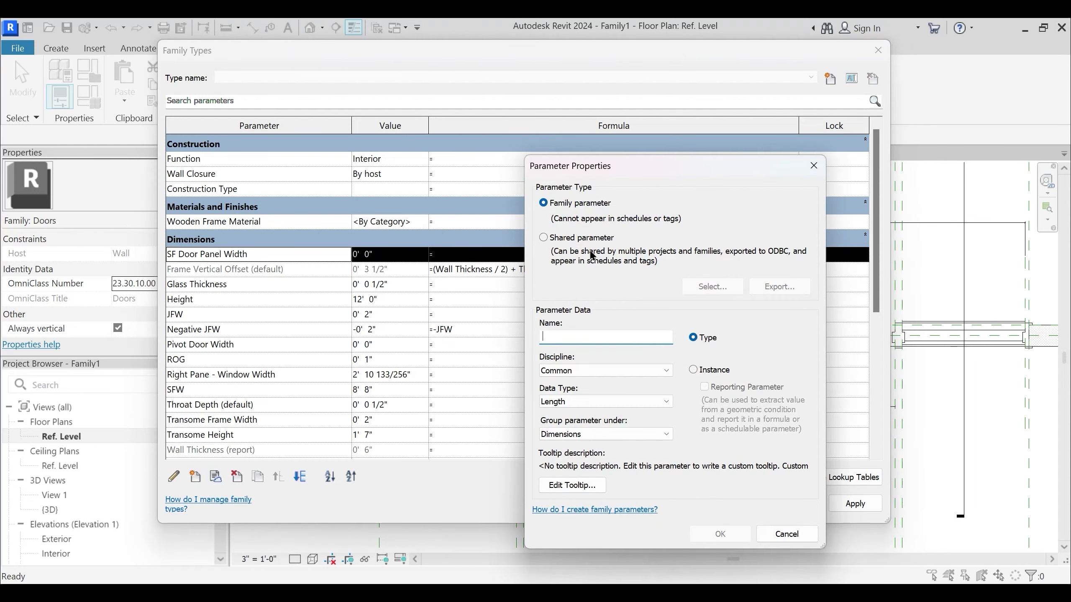
{"action": "left_click", "coordinate": [555, 237]}
{"action": "left_click", "coordinate": [716, 295]}
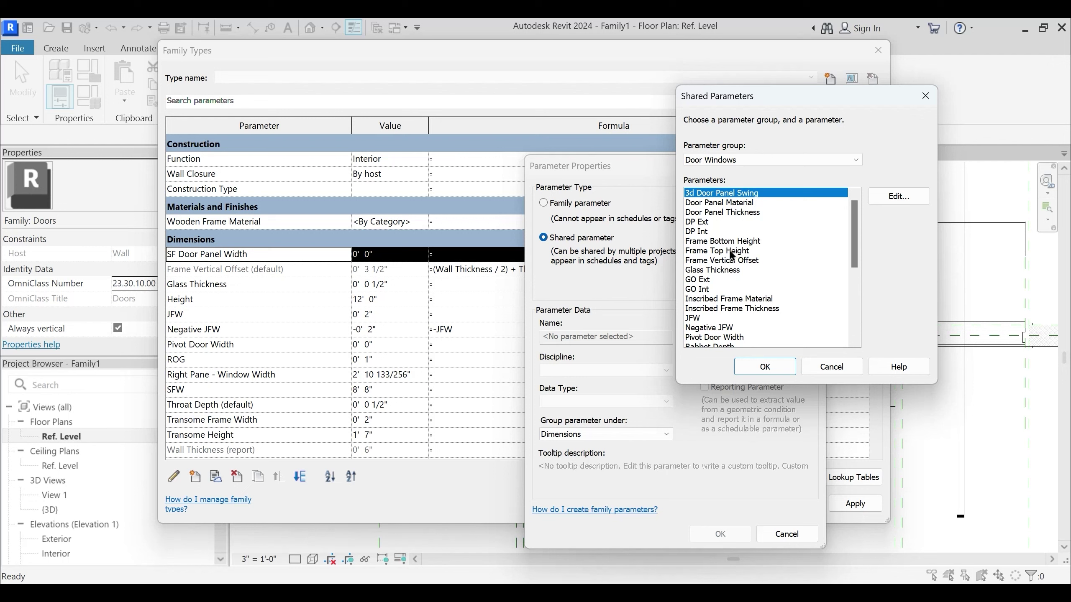
{"action": "left_click", "coordinate": [721, 281]}
{"action": "key", "text": "s"}
{"action": "scroll", "coordinate": [736, 303], "scroll_direction": "down", "scroll_amount": 2}
{"action": "left_click", "coordinate": [736, 292]}
{"action": "left_click", "coordinate": [744, 282]}
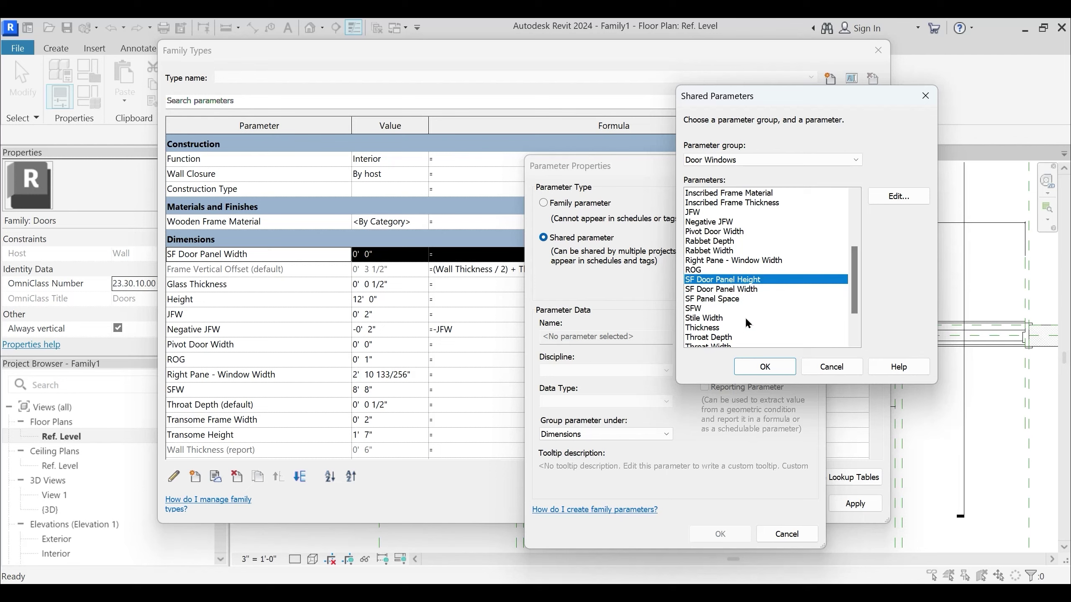
{"action": "left_click", "coordinate": [765, 366]}
{"action": "left_click", "coordinate": [701, 540]}
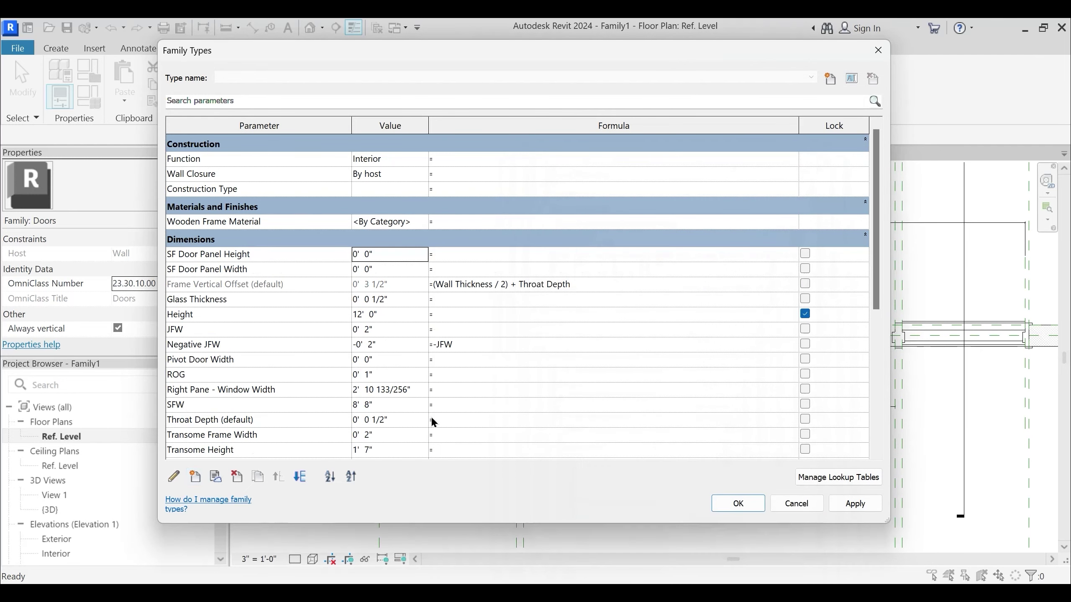
Replace the newly added SF Door Panel Height parameter with the shared parameter SF Panel Space from the Door Windows group
{"action": "left_click", "coordinate": [180, 476]}
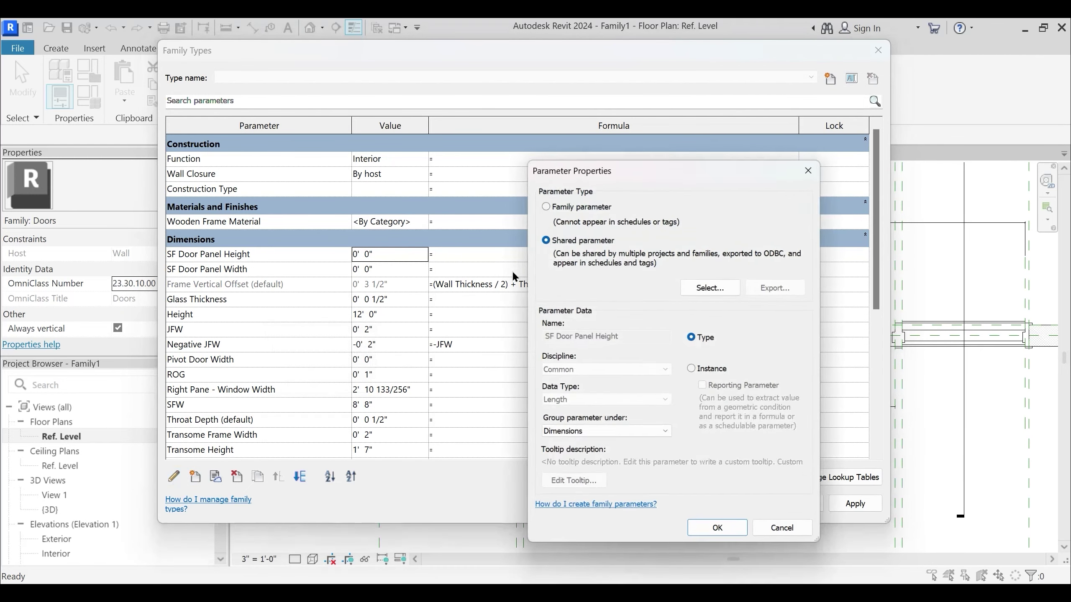
{"action": "left_click", "coordinate": [734, 288]}
{"action": "left_click", "coordinate": [744, 283]}
{"action": "key", "text": "s"}
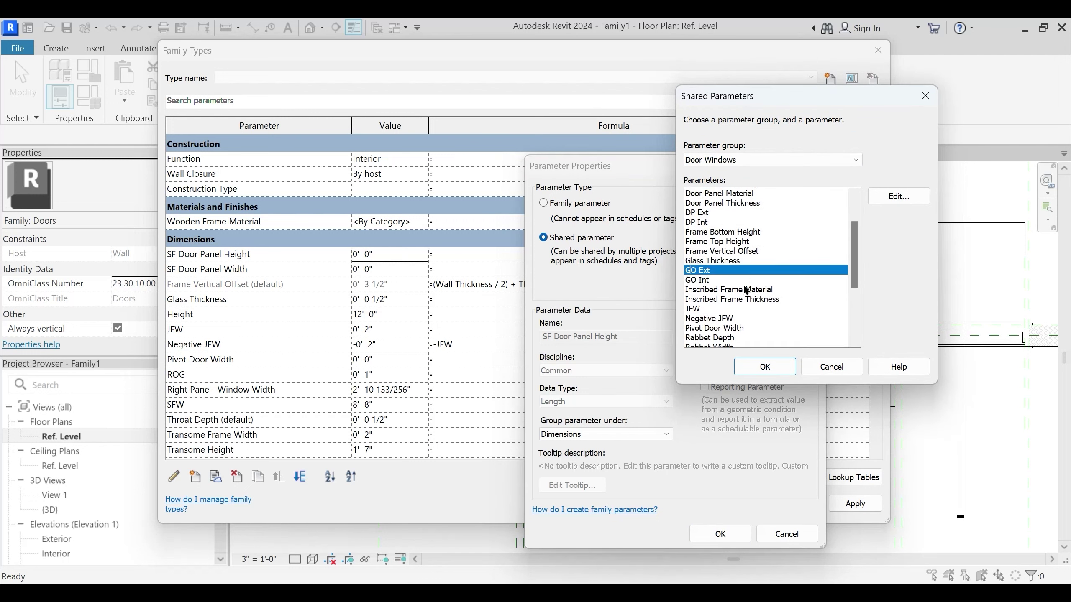
{"action": "scroll", "coordinate": [745, 286], "scroll_direction": "down", "scroll_amount": 2}
{"action": "left_click", "coordinate": [727, 297]}
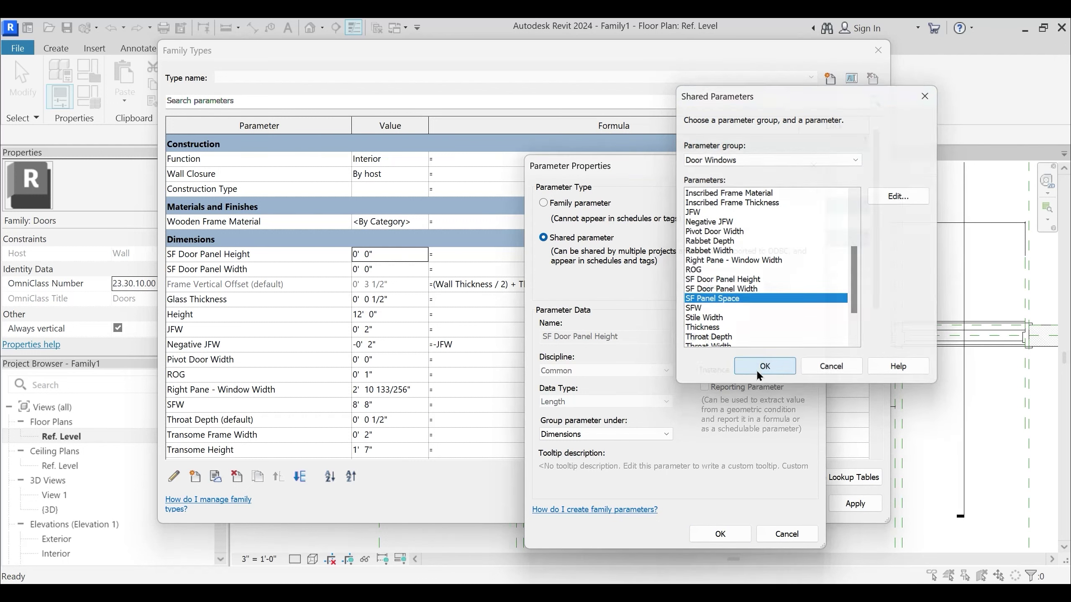
{"action": "left_click", "coordinate": [755, 368]}
{"action": "left_click", "coordinate": [719, 535]}
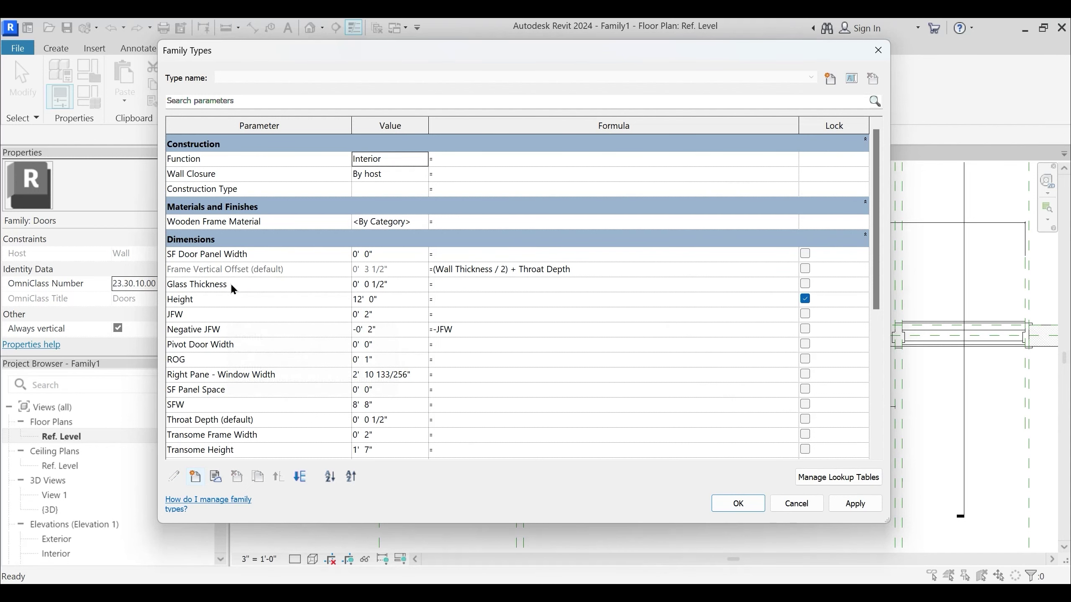
Move the SF Panel Space parameter up to sit directly below SF Door Panel Width in the Dimensions group
{"action": "scroll", "coordinate": [230, 283], "scroll_direction": "down", "scroll_amount": 1}
{"action": "scroll", "coordinate": [253, 313], "scroll_direction": "down", "scroll_amount": 2}
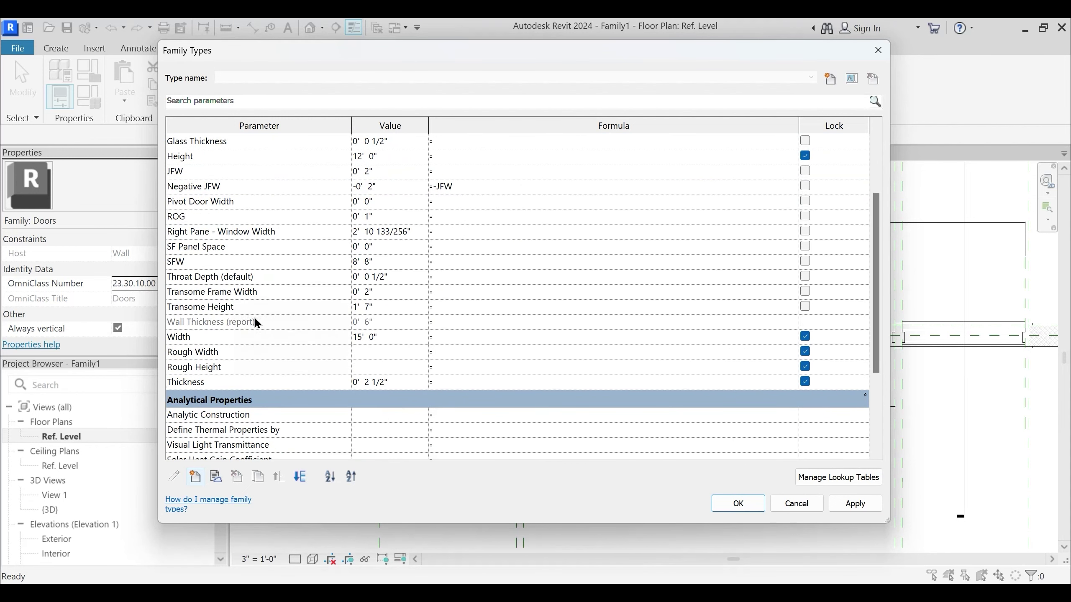
{"action": "scroll", "coordinate": [254, 316], "scroll_direction": "up", "scroll_amount": 3}
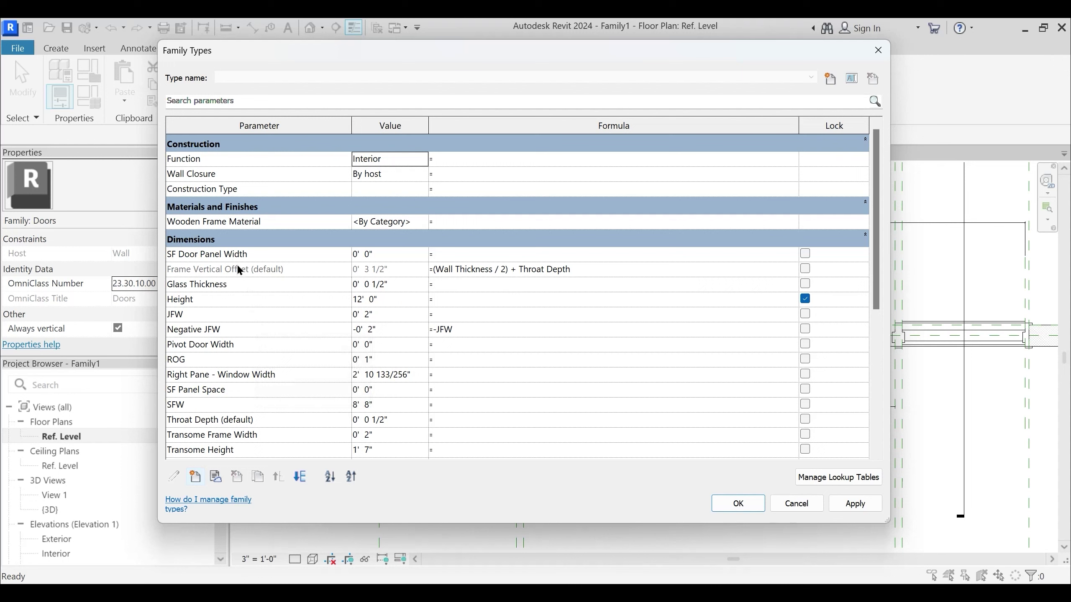
{"action": "left_click", "coordinate": [200, 392]}
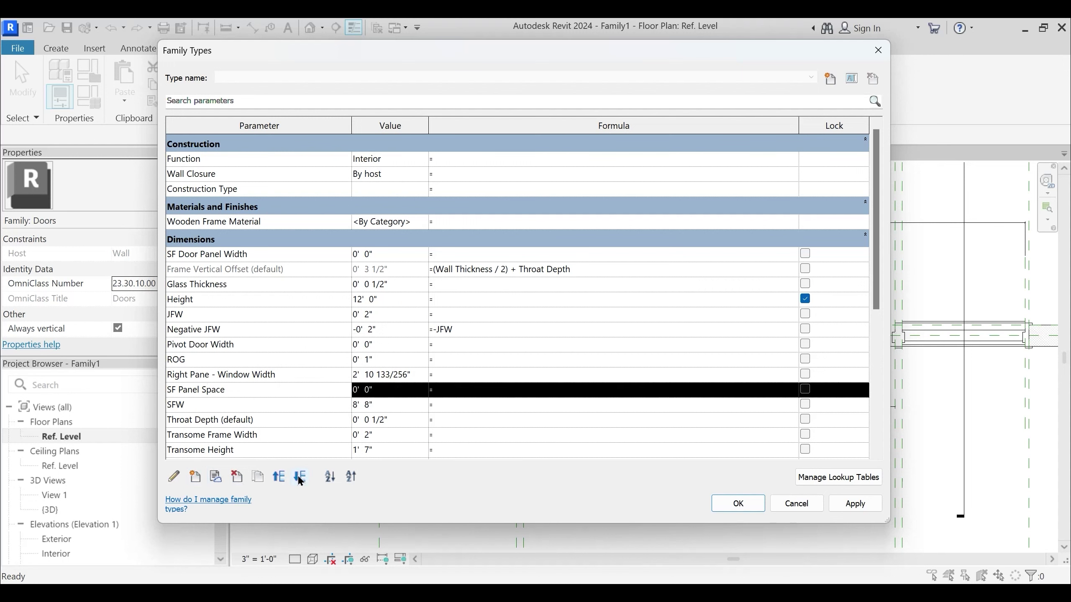
{"action": "left_click", "coordinate": [280, 477]}
{"action": "left_click", "coordinate": [281, 478]}
{"action": "left_click", "coordinate": [281, 479]}
{"action": "left_click", "coordinate": [281, 478]}
{"action": "left_click", "coordinate": [282, 479]}
{"action": "left_click", "coordinate": [284, 481]}
{"action": "left_click", "coordinate": [283, 481]}
{"action": "left_click", "coordinate": [283, 481]}
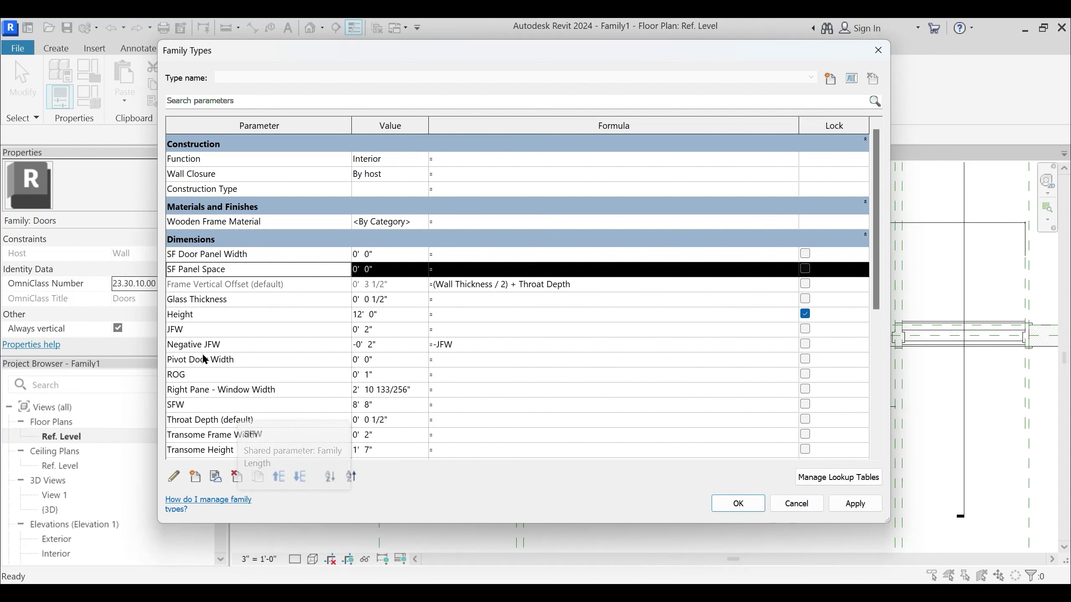
Move the SFW parameter up to sit directly below SF Panel Space in the Dimensions group
{"action": "scroll", "coordinate": [217, 380], "scroll_direction": "down", "scroll_amount": 2}
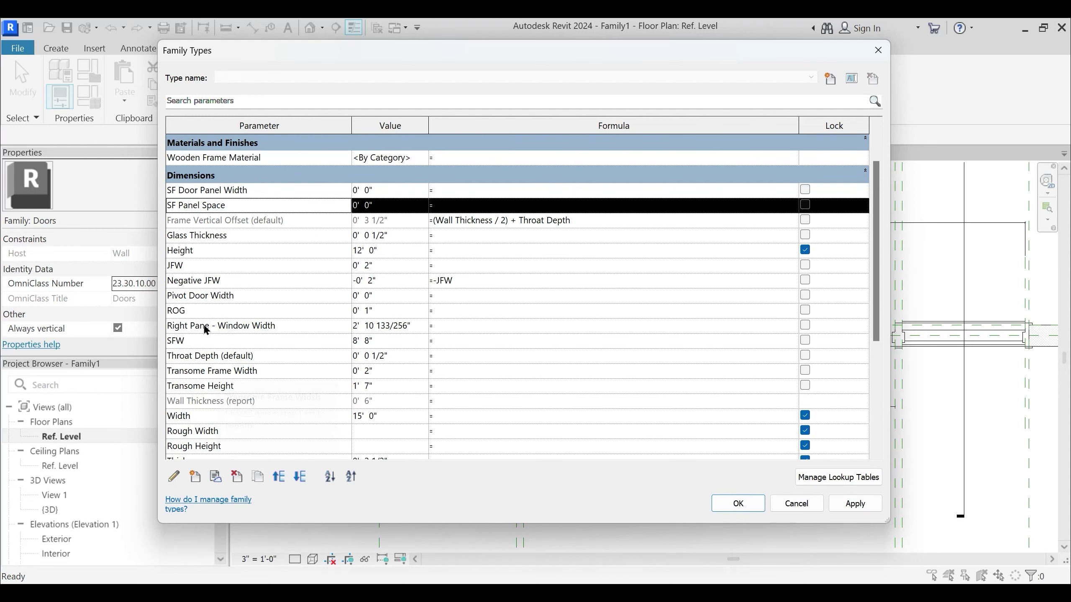
{"action": "left_click", "coordinate": [180, 340]}
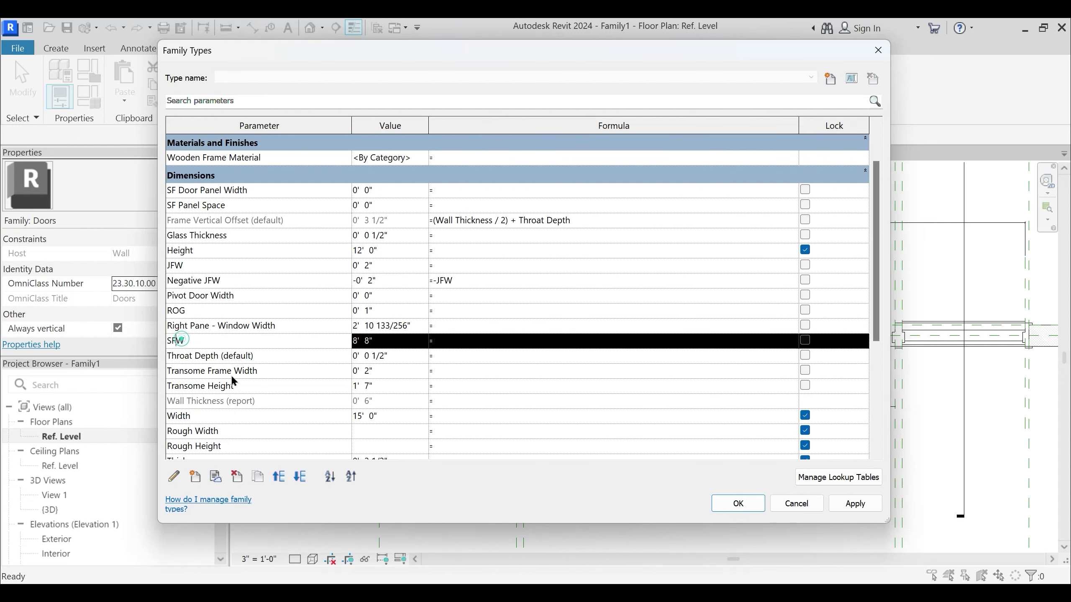
{"action": "left_click", "coordinate": [283, 476]}
{"action": "left_click", "coordinate": [283, 476]}
{"action": "left_click", "coordinate": [284, 479]}
{"action": "left_click", "coordinate": [281, 477]}
{"action": "left_click", "coordinate": [280, 478]}
{"action": "left_click", "coordinate": [280, 478]}
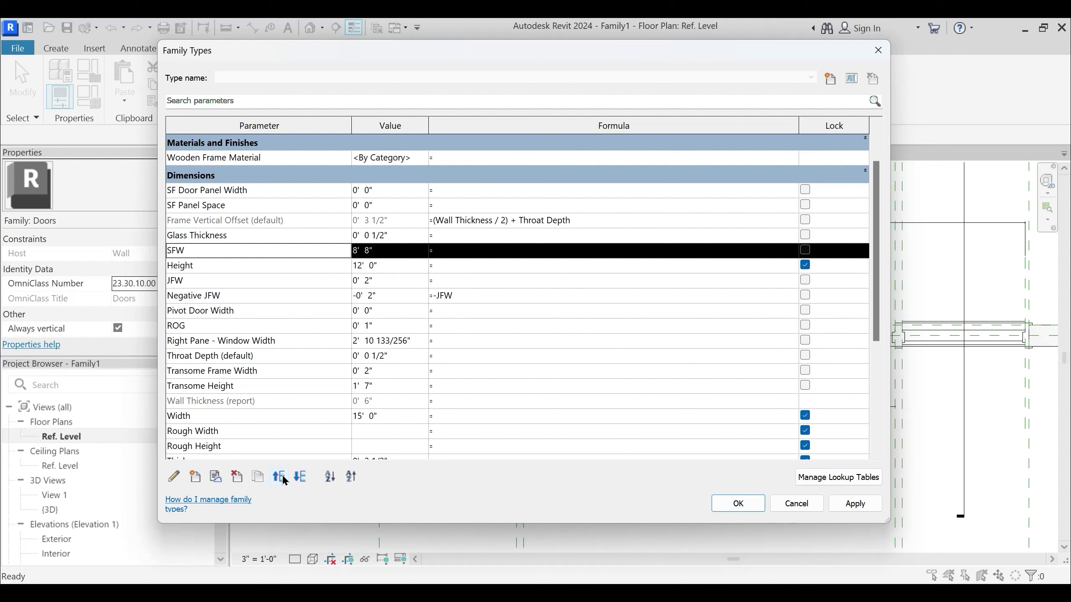
{"action": "left_click", "coordinate": [280, 478]}
{"action": "left_click", "coordinate": [281, 478]}
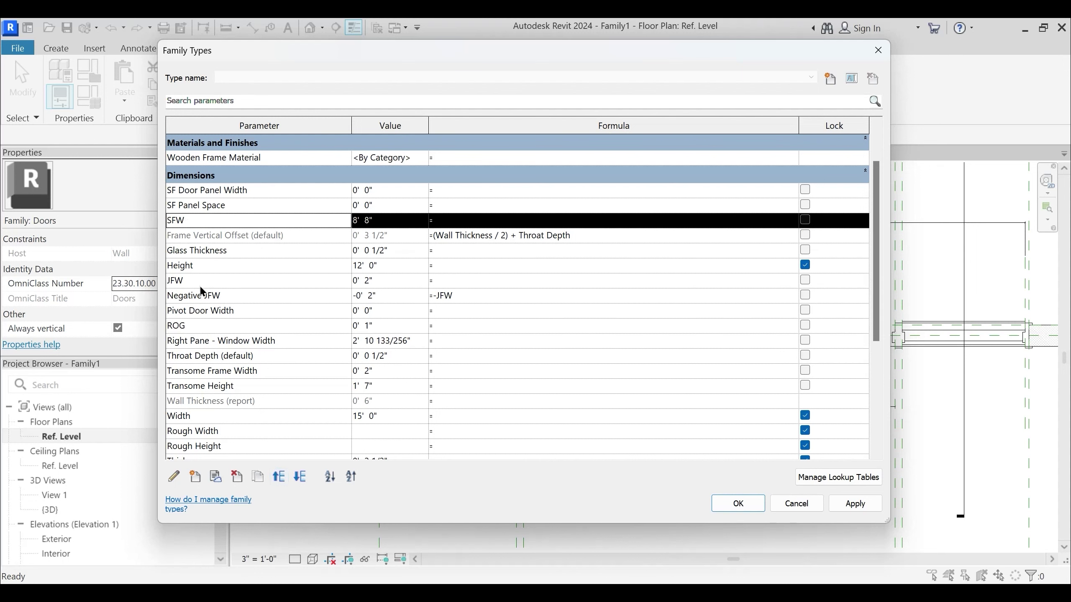
{"action": "scroll", "coordinate": [243, 343], "scroll_direction": "up", "scroll_amount": 2}
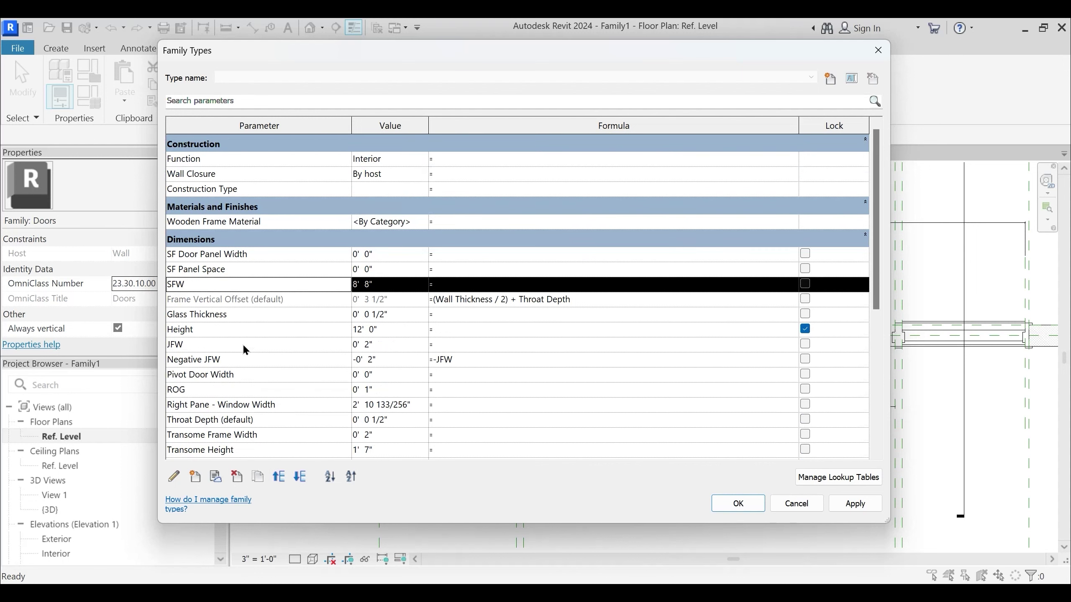
{"action": "scroll", "coordinate": [247, 350], "scroll_direction": "down", "scroll_amount": 2}
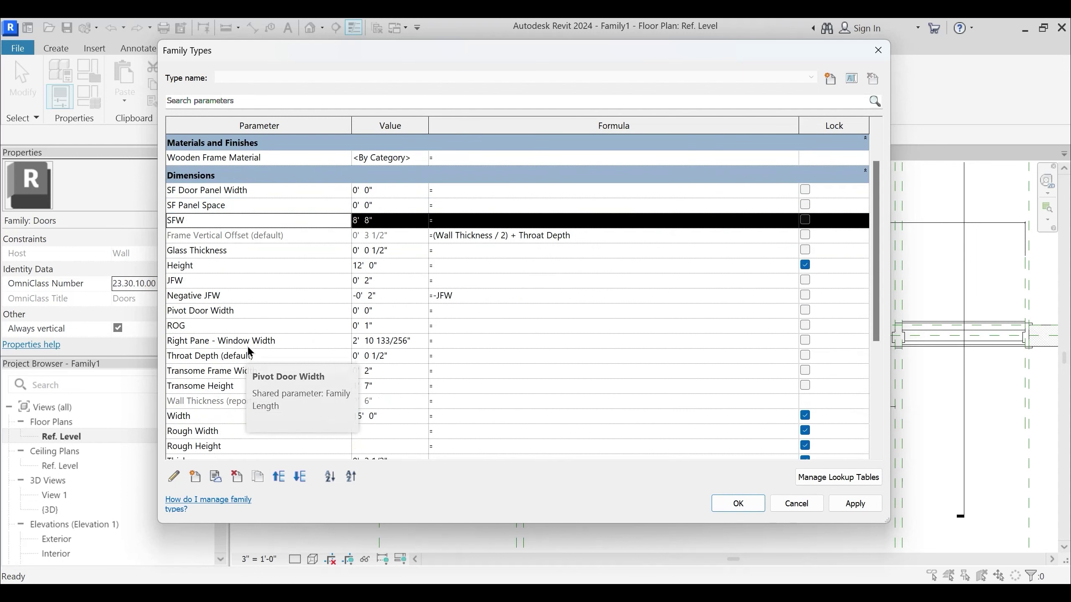
Add the shared type parameter SF Door Panel Height under Dimensions again and apply the family type changes
{"action": "left_click", "coordinate": [196, 476]}
{"action": "left_click", "coordinate": [543, 237]}
{"action": "left_click", "coordinate": [717, 291]}
{"action": "left_click", "coordinate": [725, 290]}
{"action": "key", "text": "s"}
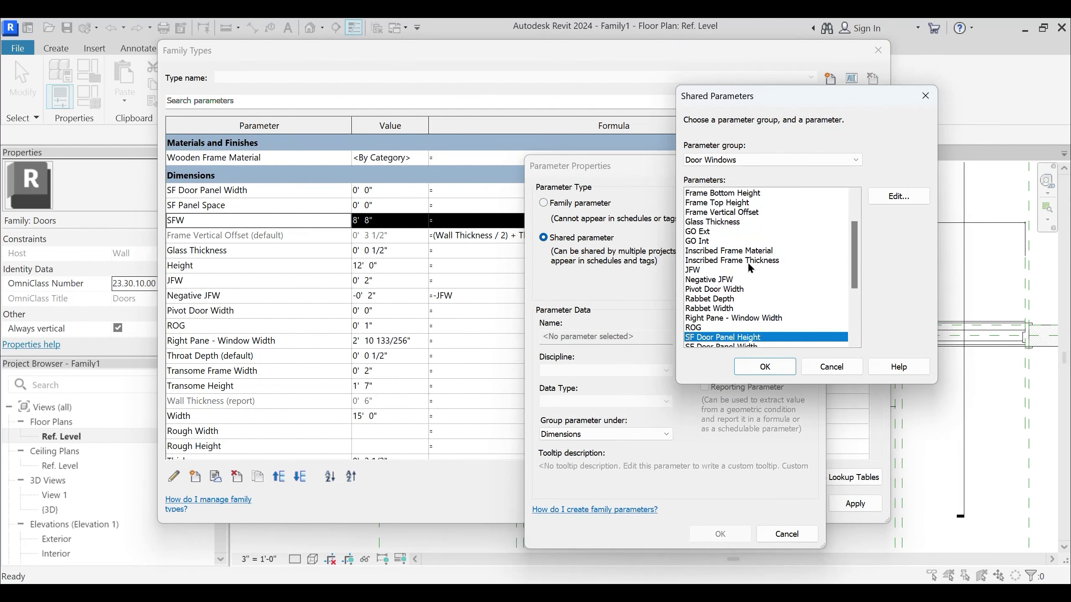
{"action": "left_click", "coordinate": [765, 367]}
{"action": "left_click", "coordinate": [716, 535]}
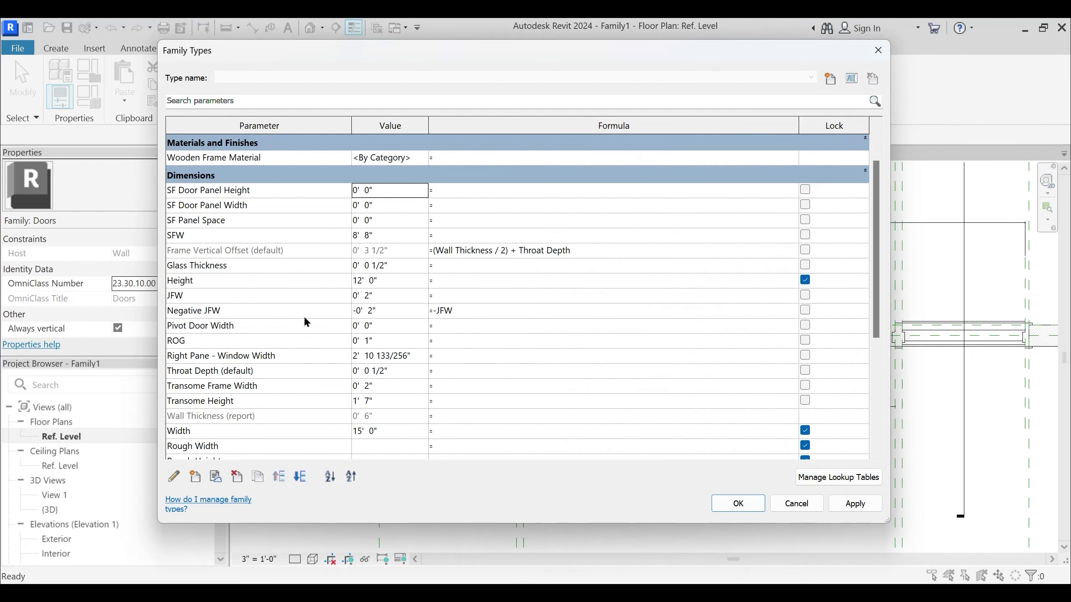
{"action": "scroll", "coordinate": [192, 256], "scroll_direction": "up", "scroll_amount": 3}
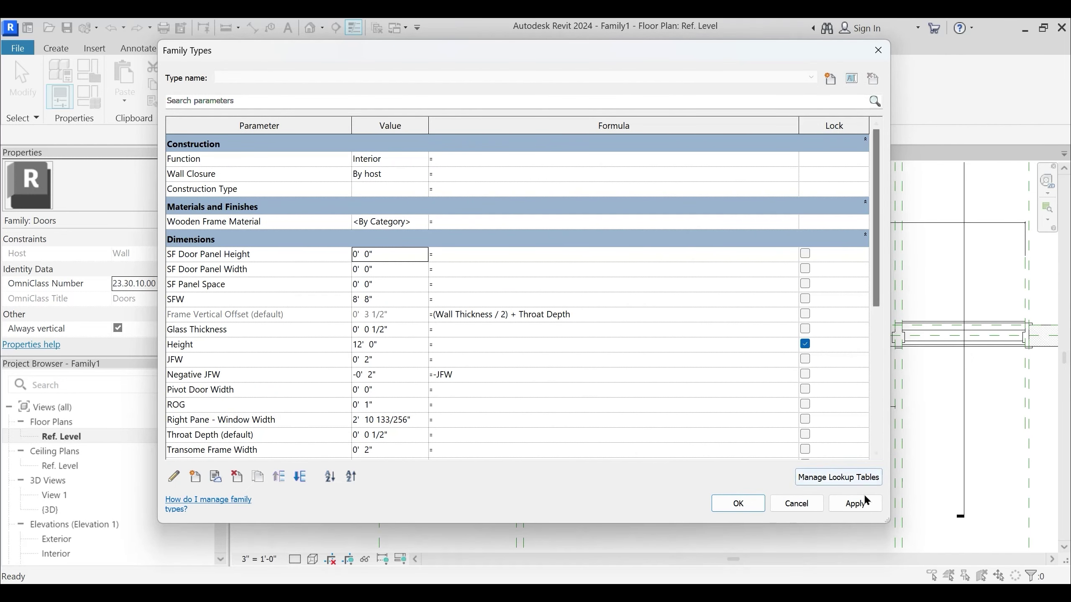
{"action": "left_click", "coordinate": [849, 505]}
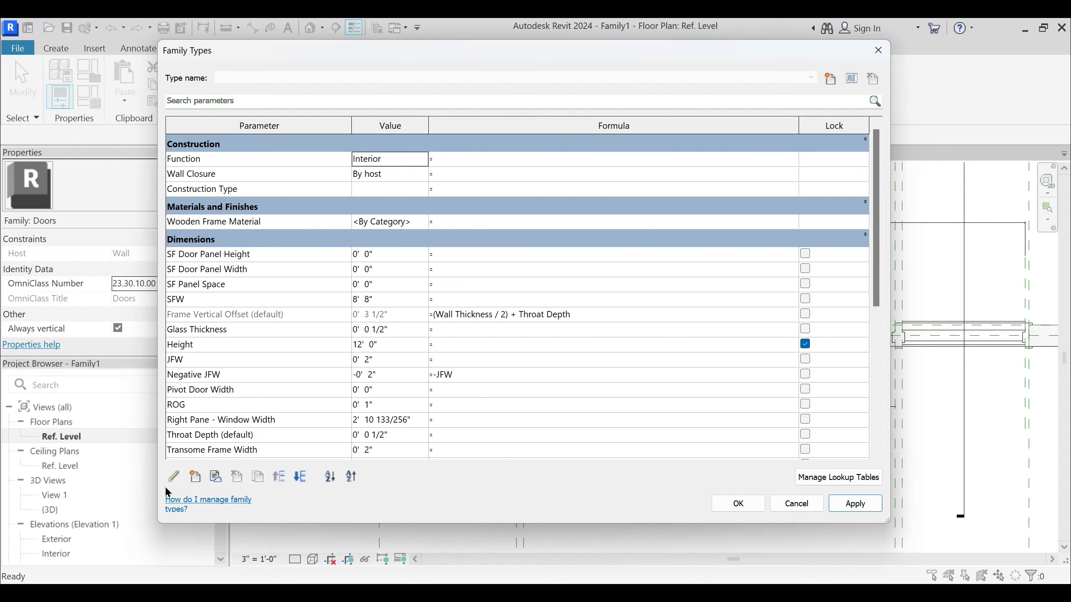
Create a family type parameter named Left Panel with data type Integer, grouped under Constraints
{"action": "left_click", "coordinate": [195, 475]}
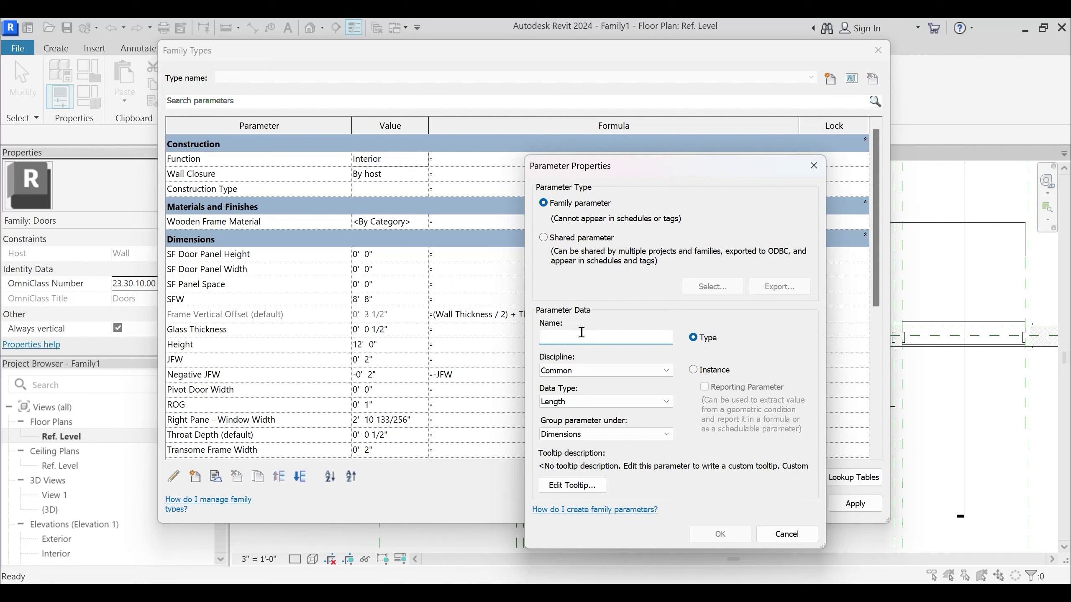
{"action": "type", "text": "Left Panel"}
{"action": "left_click", "coordinate": [591, 401]}
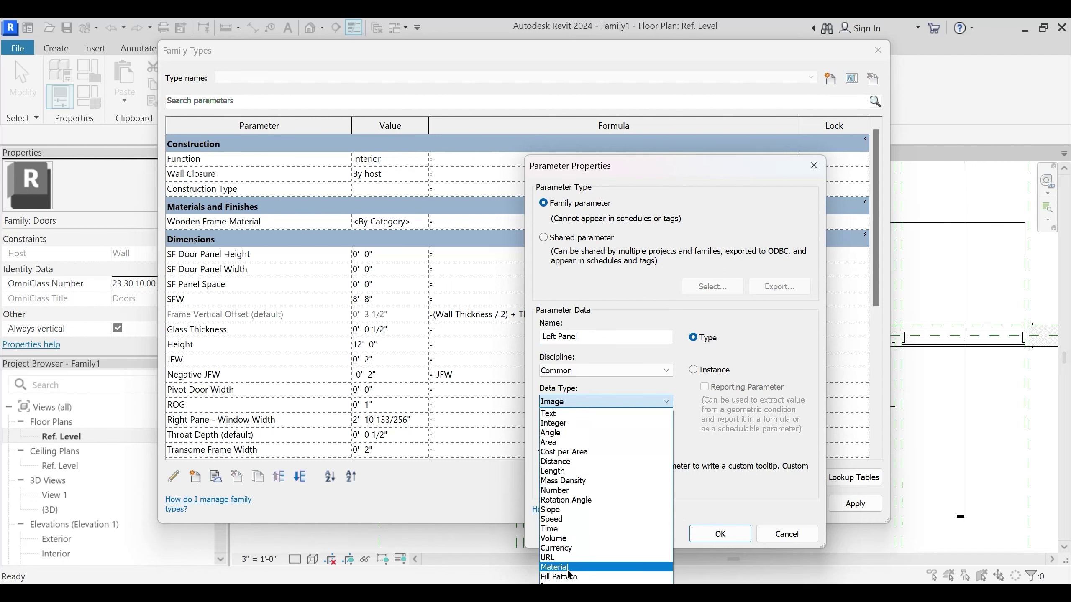
{"action": "left_click", "coordinate": [578, 425]}
{"action": "left_click", "coordinate": [597, 430]}
{"action": "scroll", "coordinate": [599, 230], "scroll_direction": "up", "scroll_amount": 7}
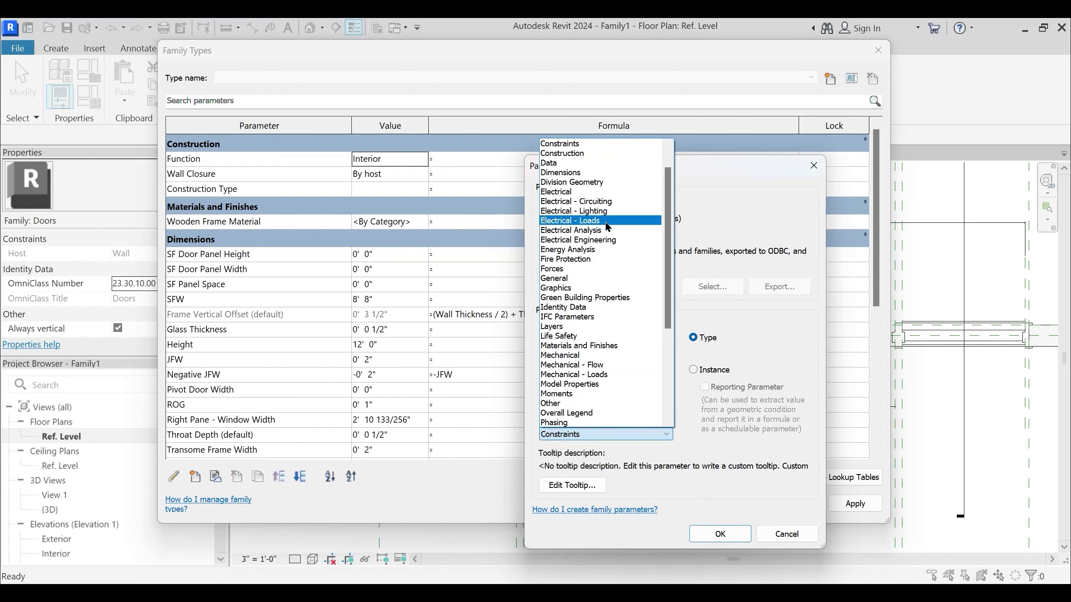
{"action": "left_click", "coordinate": [594, 154]}
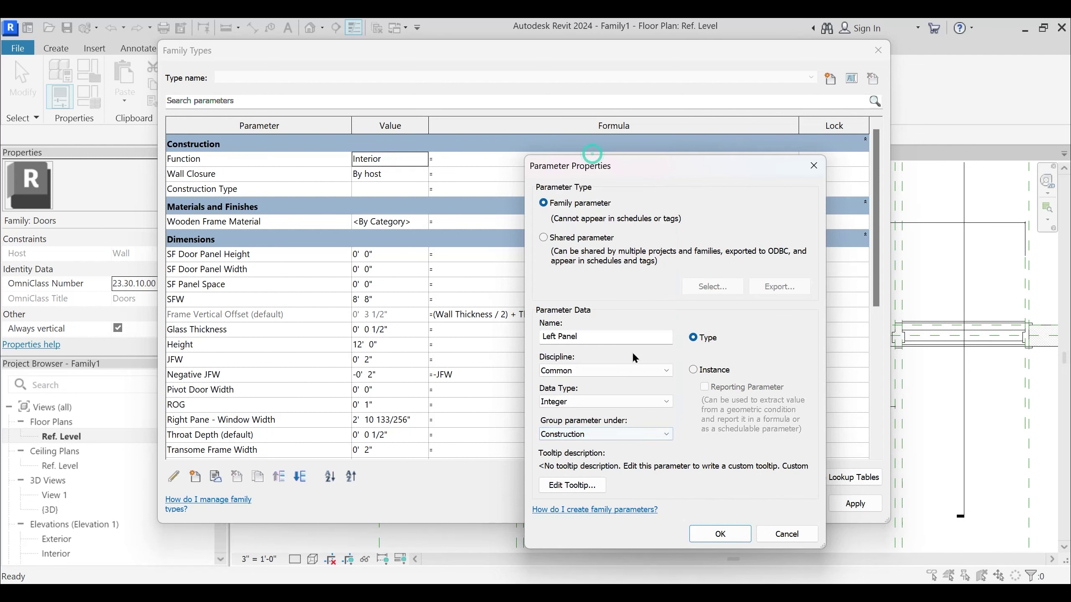
{"action": "left_click", "coordinate": [600, 429]}
{"action": "scroll", "coordinate": [585, 182], "scroll_direction": "up", "scroll_amount": 1}
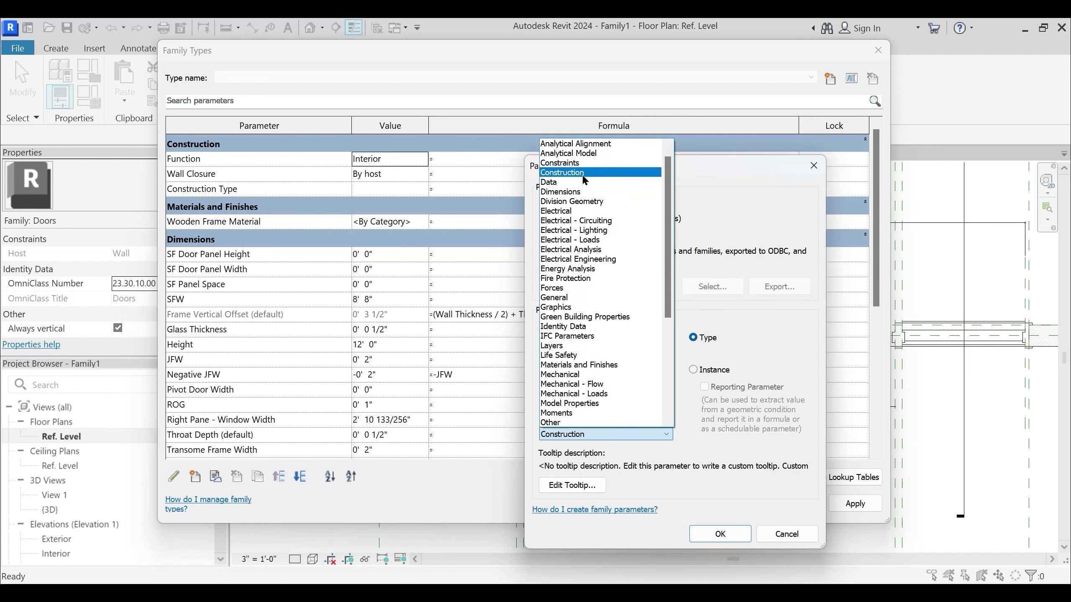
{"action": "left_click", "coordinate": [584, 164]}
{"action": "left_click", "coordinate": [714, 532]}
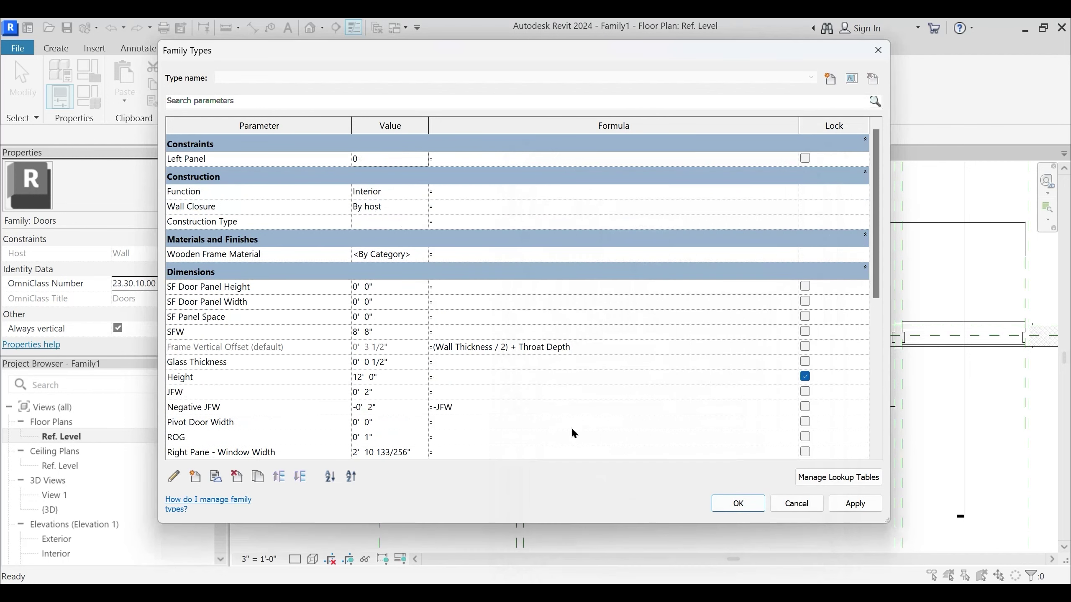
Create a family type parameter named Right Panel with data type Integer, grouped under Constraints
{"action": "left_click", "coordinate": [195, 478]}
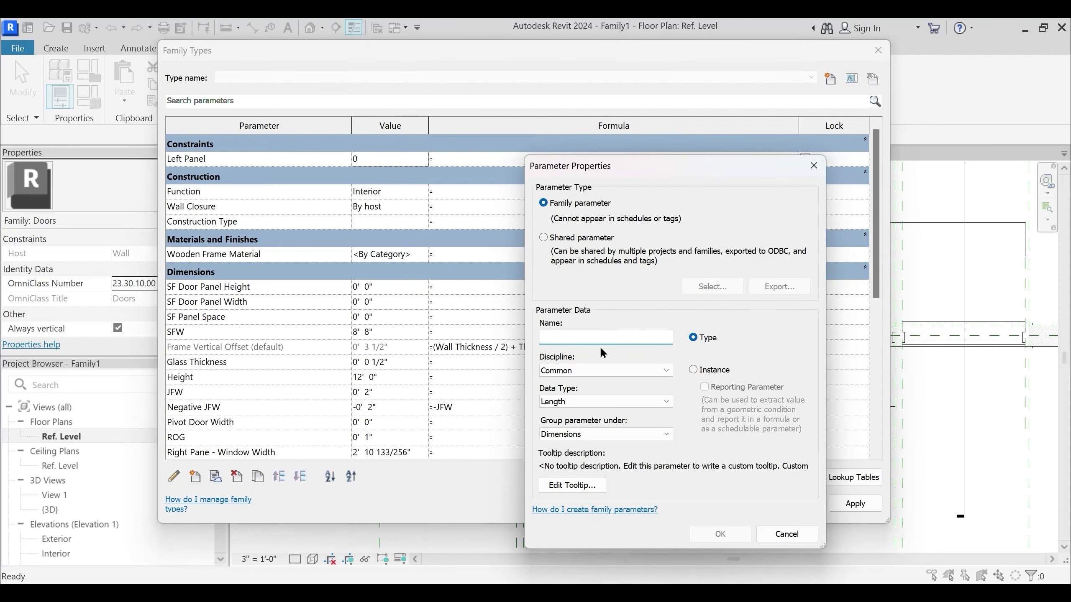
{"action": "type", "text": "Right "}
{"action": "type", "text": "{"}
{"action": "type", "text": "anel"}
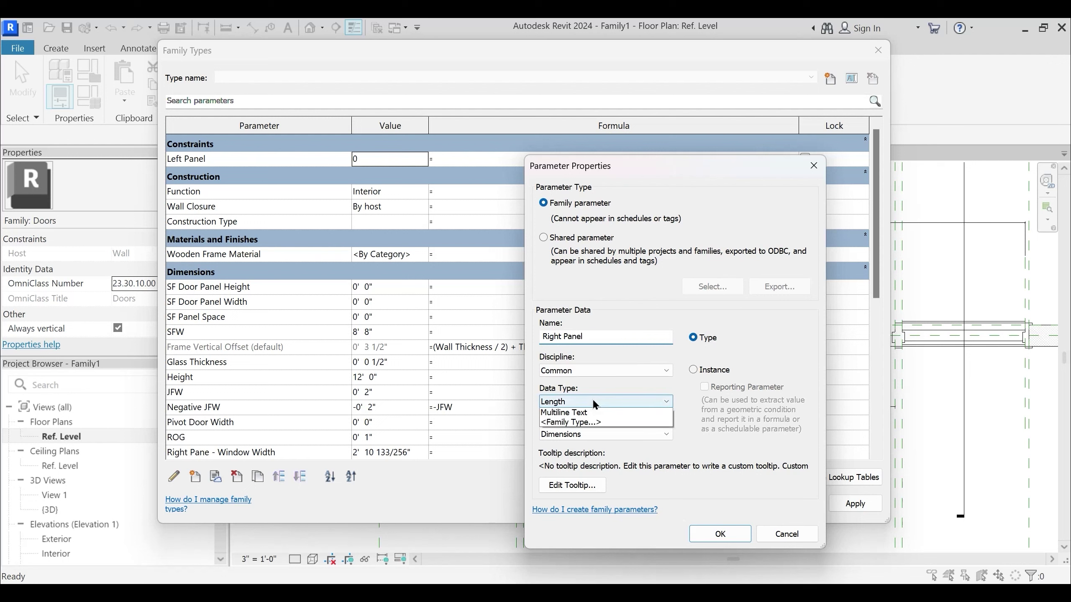
{"action": "left_click", "coordinate": [590, 402]}
{"action": "left_click", "coordinate": [590, 422]}
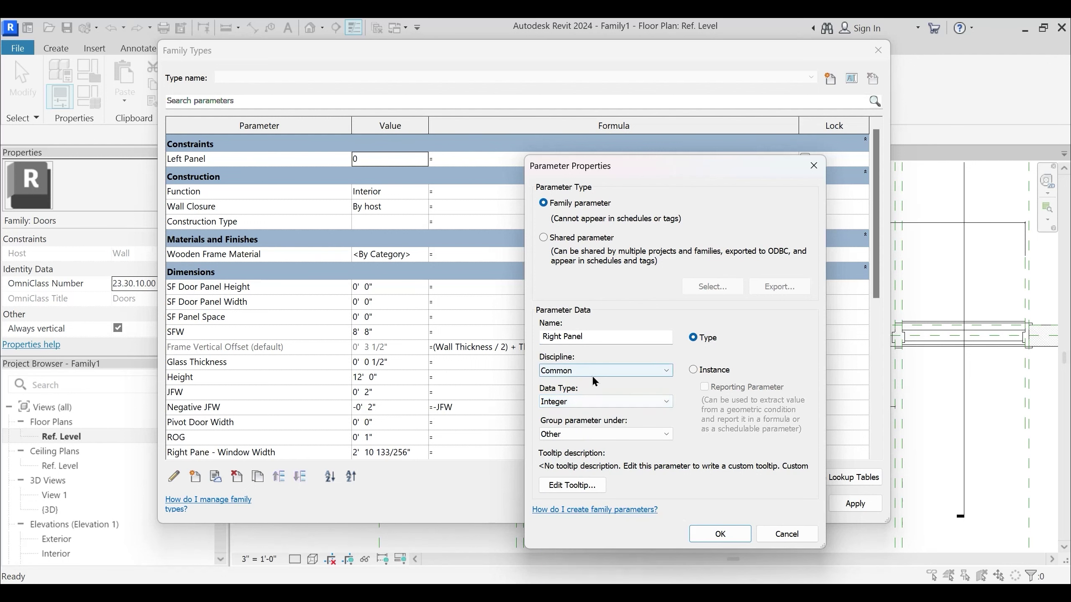
{"action": "left_click", "coordinate": [601, 434]}
{"action": "scroll", "coordinate": [567, 167], "scroll_direction": "up", "scroll_amount": 5}
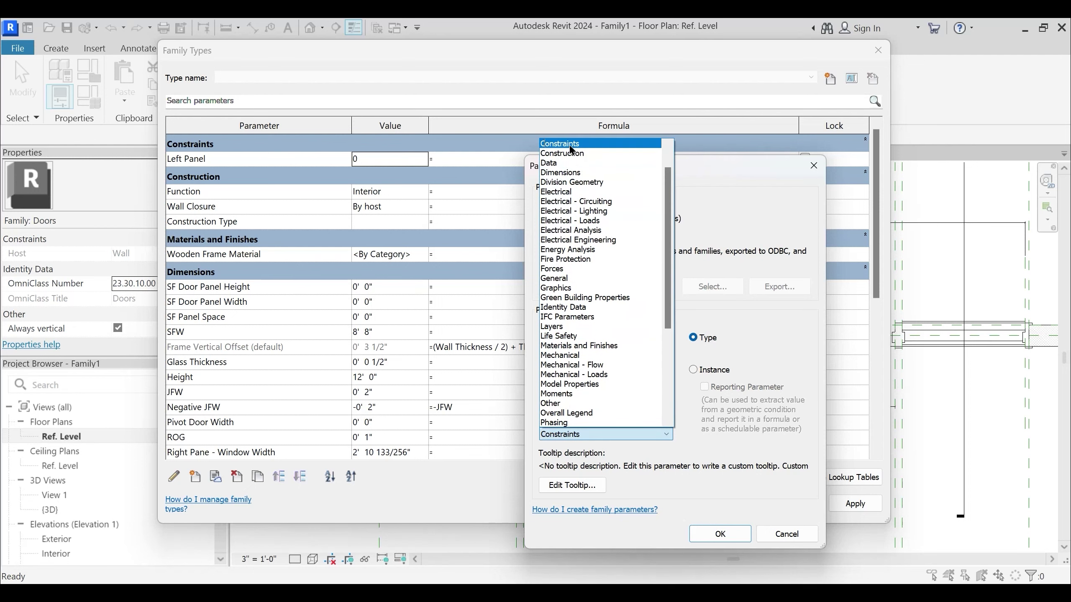
{"action": "left_click", "coordinate": [561, 144]}
{"action": "left_click", "coordinate": [719, 534]}
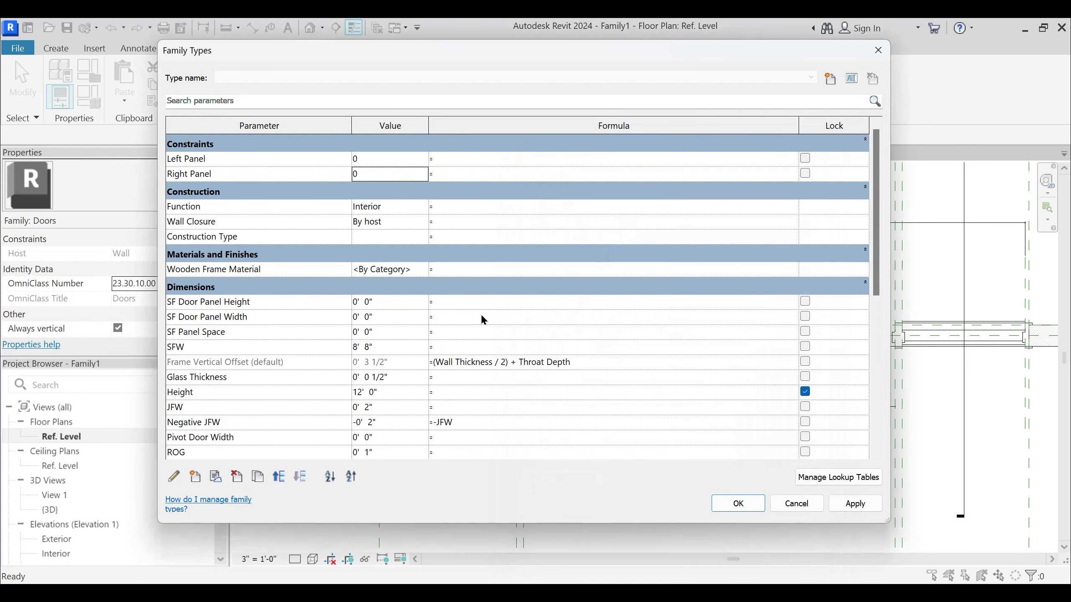
Set both the Left Panel and Right Panel parameters to 3
{"action": "left_click", "coordinate": [372, 159]}
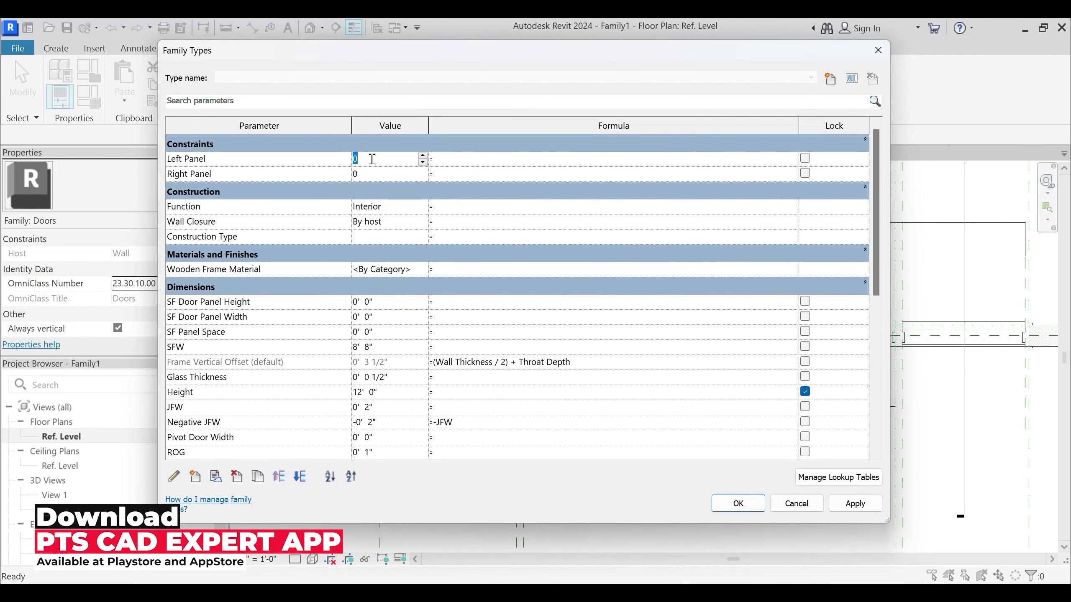
{"action": "type", "text": "3"}
{"action": "left_click", "coordinate": [384, 174]}
{"action": "type", "text": "3"}
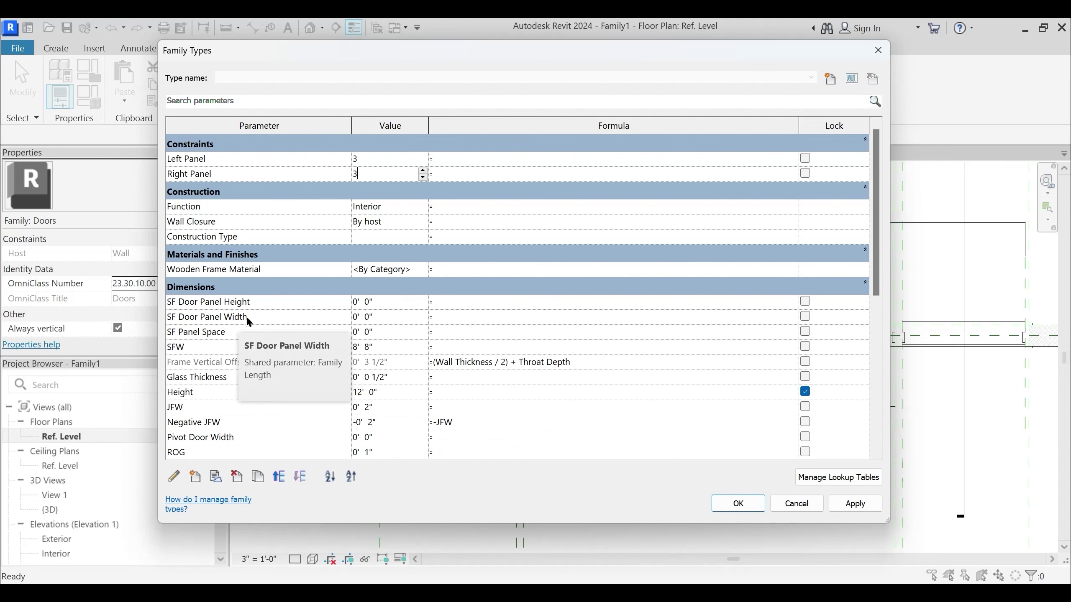
Set the SF Door Panel Width formula to SFW / (Left Panel + Right Panel) and accept the family types
{"action": "left_click", "coordinate": [452, 319]}
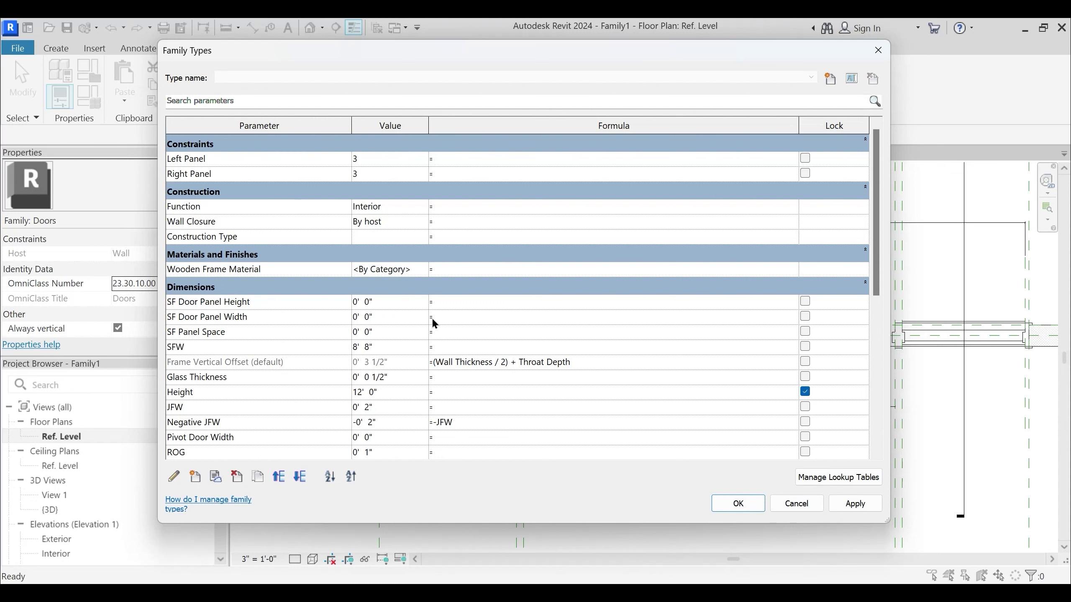
{"action": "left_click", "coordinate": [459, 317]}
{"action": "type", "text": "SFW"}
{"action": "type", "text": "/(Left Panel + Right"}
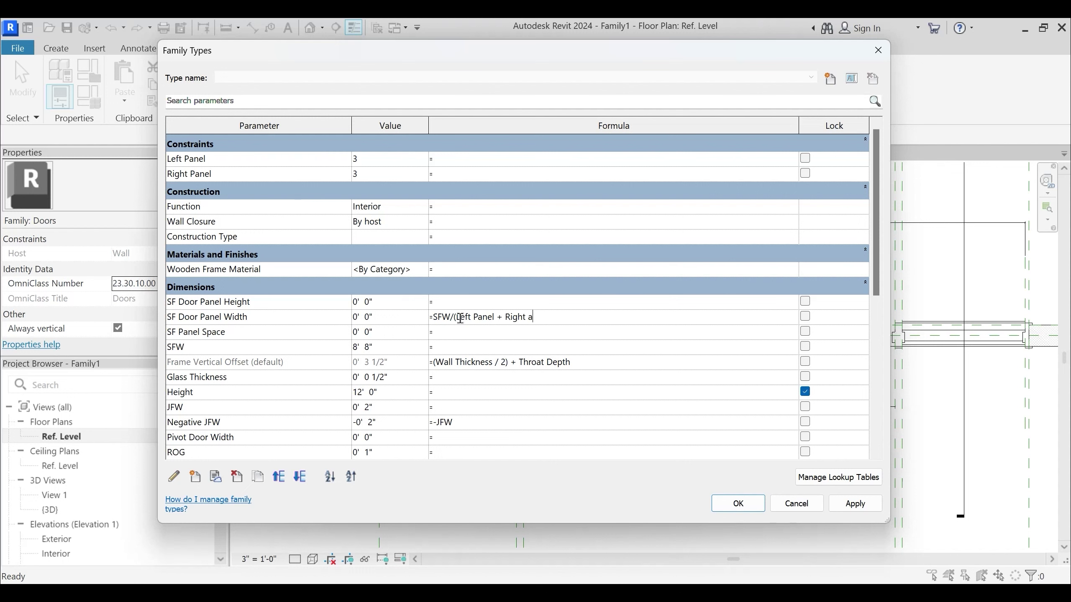
{"action": "type", "text": " Panel"}
{"action": "key", "text": "Tab"}
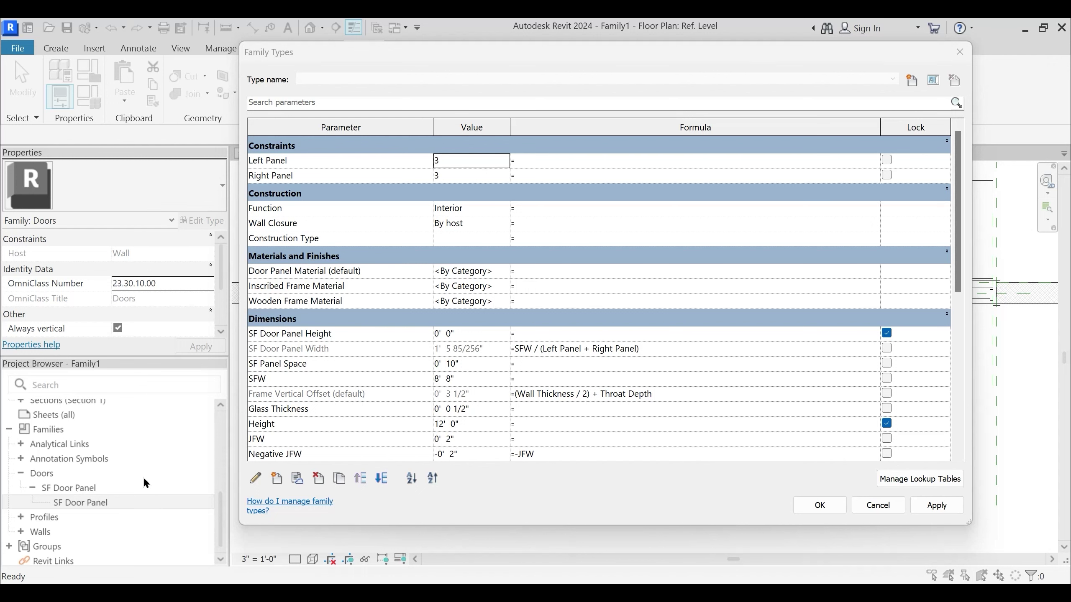
{"action": "key", "text": "ctrl"}
{"action": "key", "text": "ctrl"}
{"action": "left_click_drag", "start_coordinate": [529, 58], "coordinate": [581, 57]}
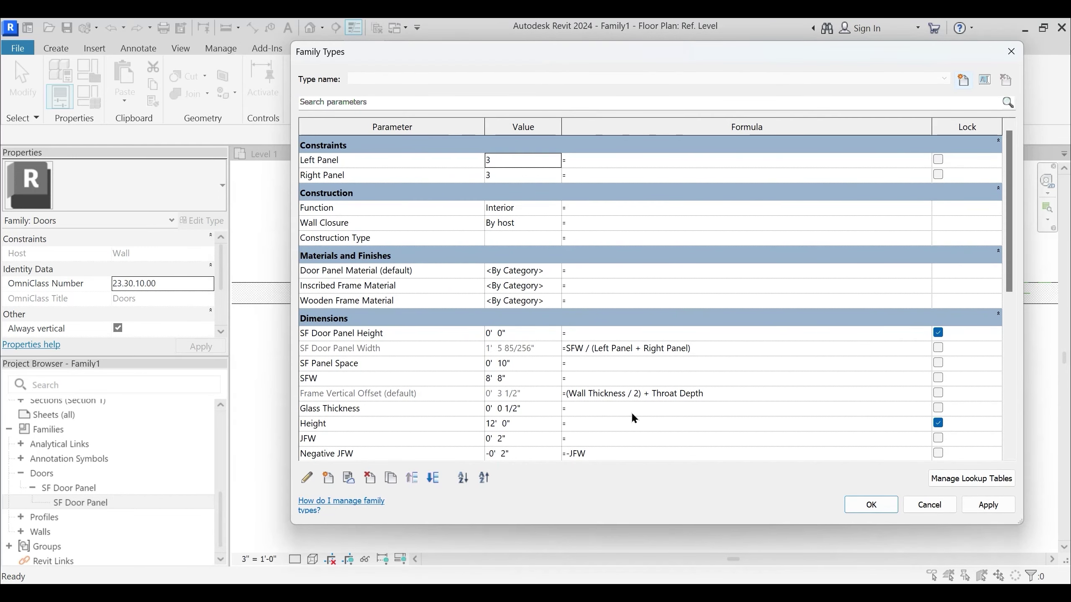
{"action": "left_click", "coordinate": [872, 506]}
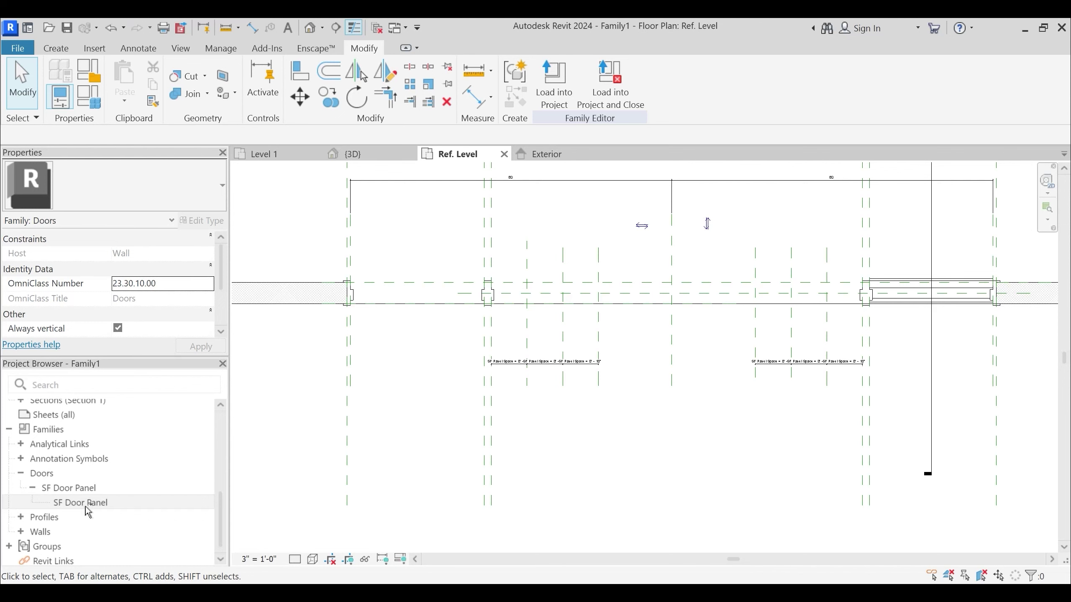
Place one SF Door Panel instance in the Ref. Level plan, in the open area below the wall between the jambs
{"action": "left_click_drag", "start_coordinate": [86, 507], "coordinate": [616, 425]}
{"action": "left_click", "coordinate": [616, 425]}
{"action": "scroll", "coordinate": [617, 426], "scroll_direction": "up", "scroll_amount": 2}
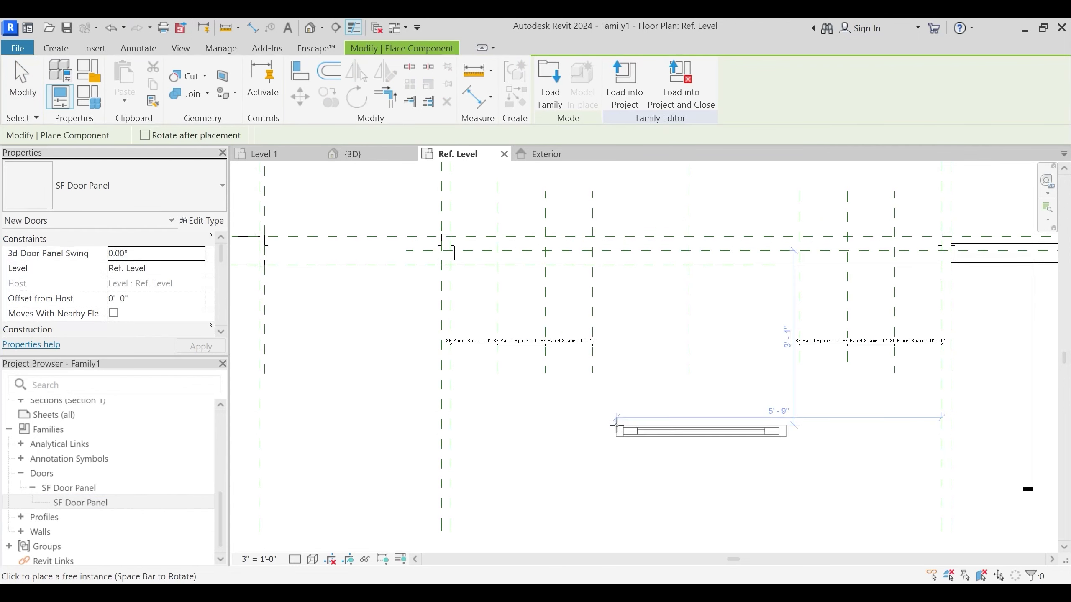
{"action": "key", "text": "Escape"}
{"action": "left_click", "coordinate": [661, 434]}
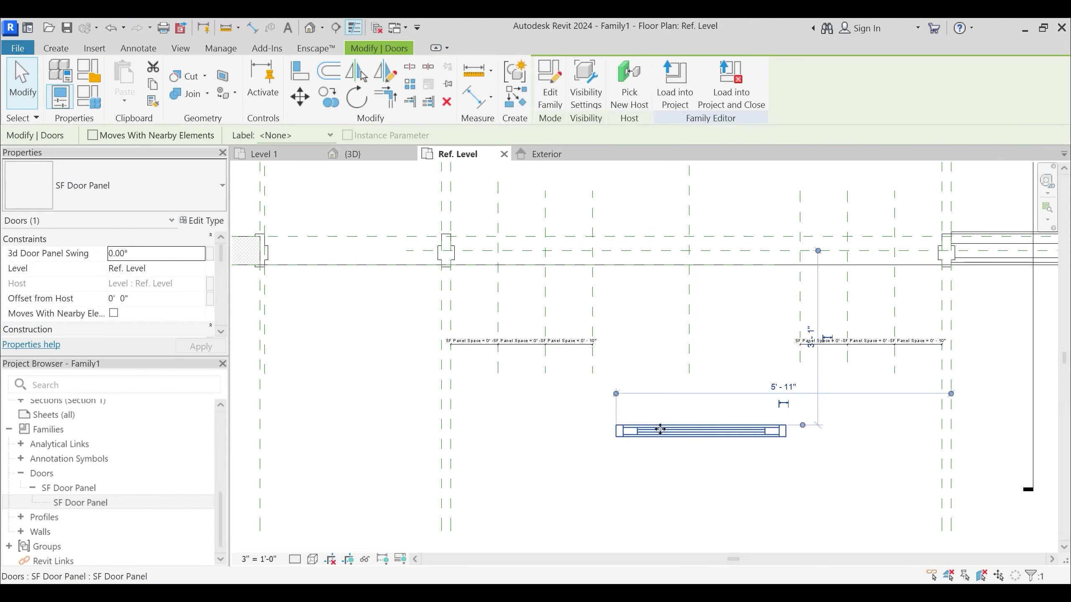
{"action": "left_click", "coordinate": [203, 221]}
{"action": "key", "text": "Escape"}
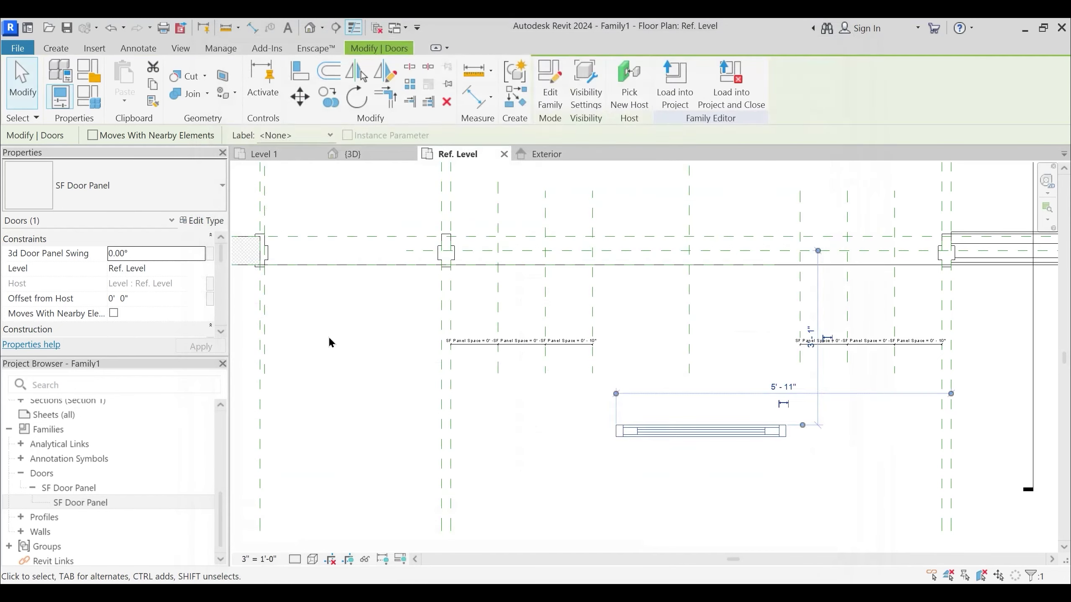
{"action": "key", "text": "Escape"}
Start a new shared parameter for the placed panel's 3d Door Panel Swing, choosing 3d SFD Swing Angle from the Door Windows group
{"action": "left_click", "coordinate": [680, 434]}
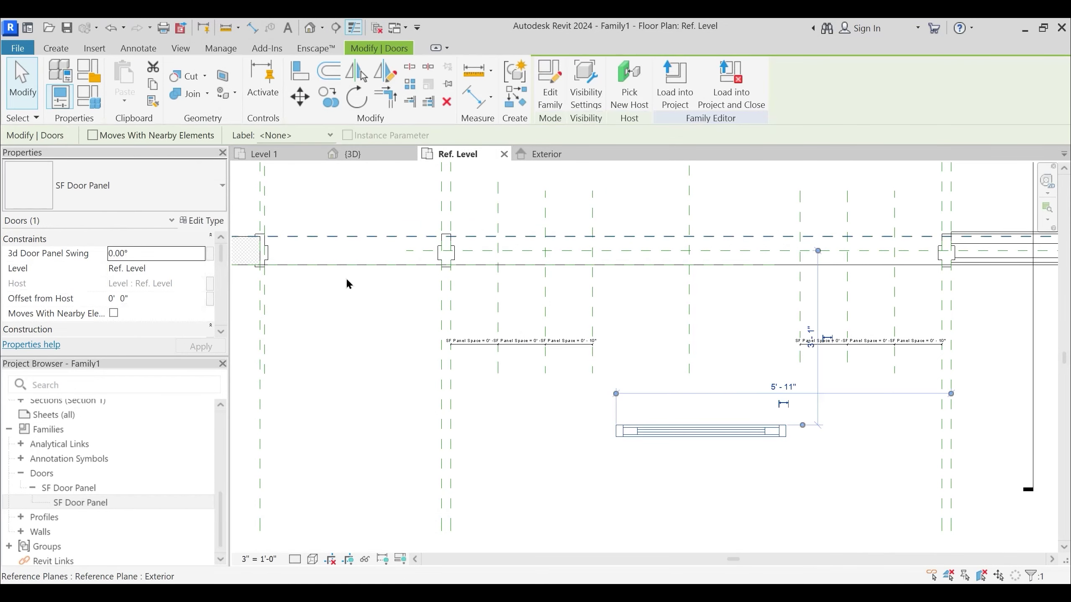
{"action": "left_click", "coordinate": [210, 254]}
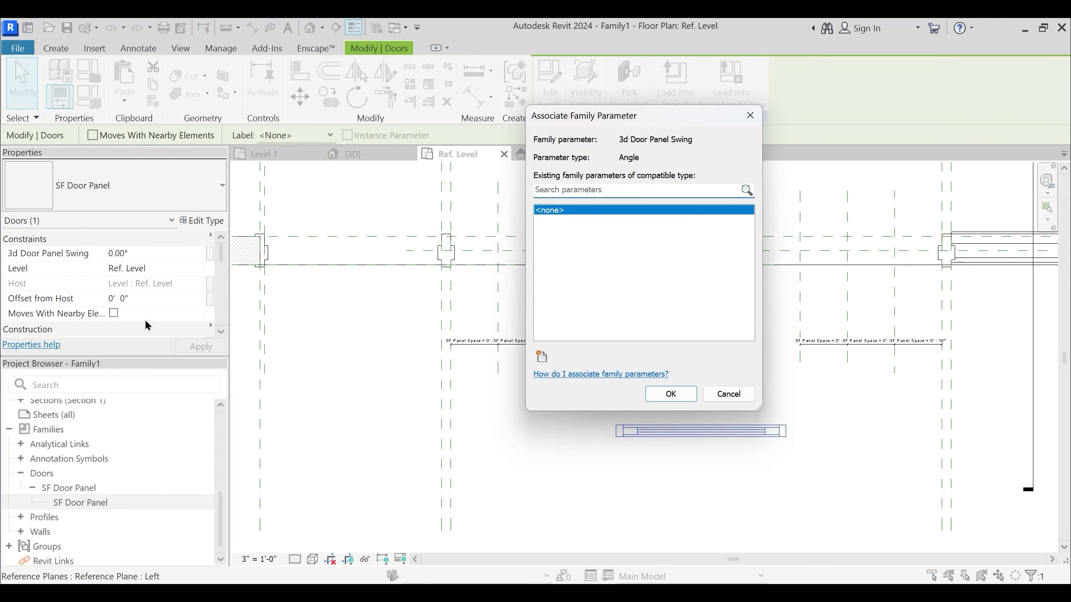
{"action": "left_click", "coordinate": [541, 356]}
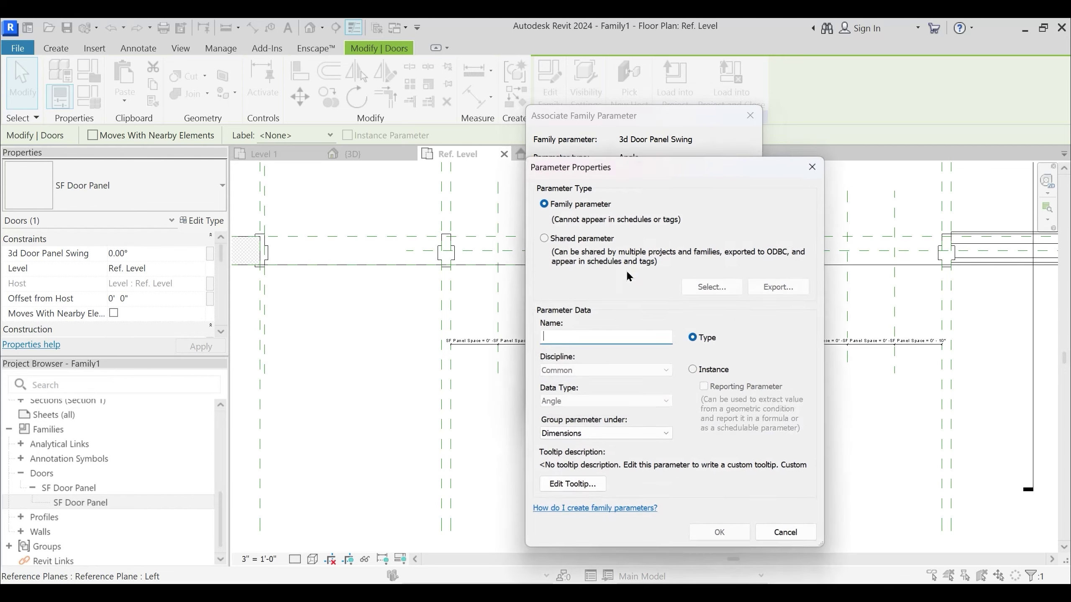
{"action": "left_click", "coordinate": [544, 238]}
{"action": "left_click", "coordinate": [713, 287]}
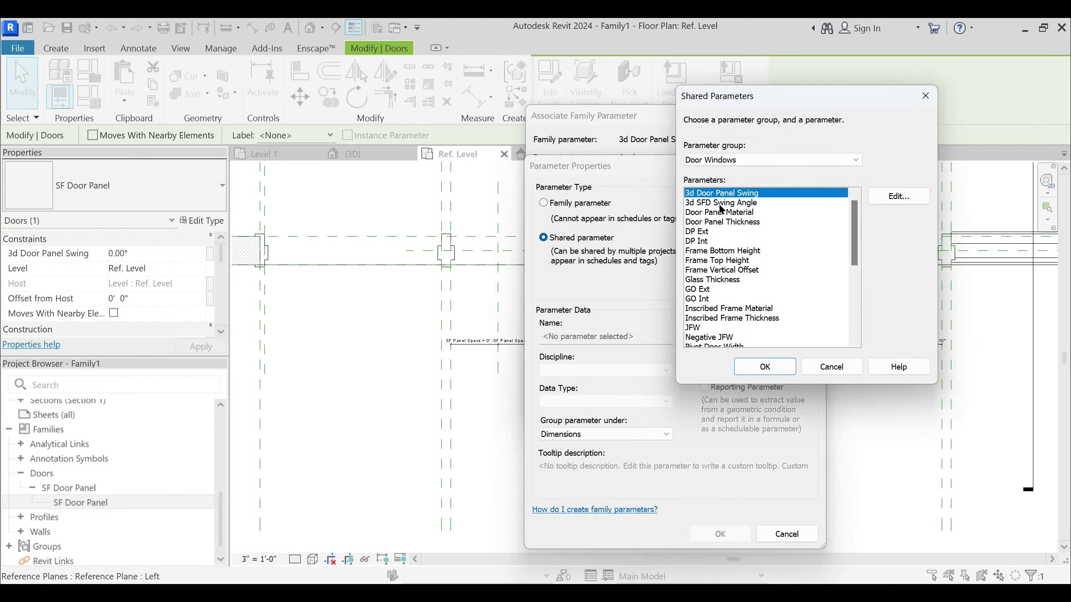
{"action": "left_click", "coordinate": [720, 205]}
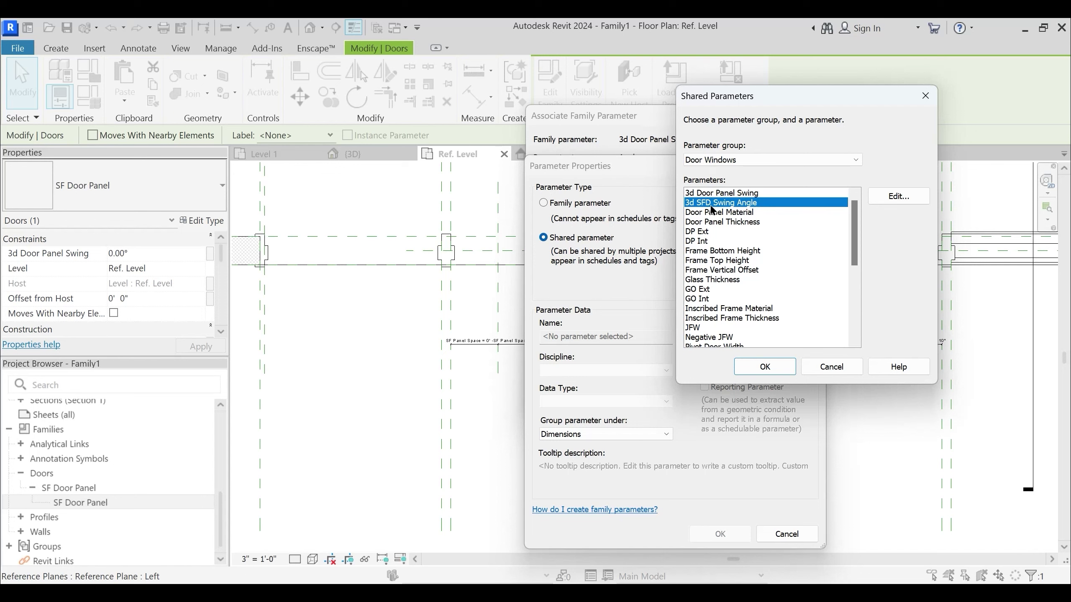
{"action": "left_click", "coordinate": [765, 366]}
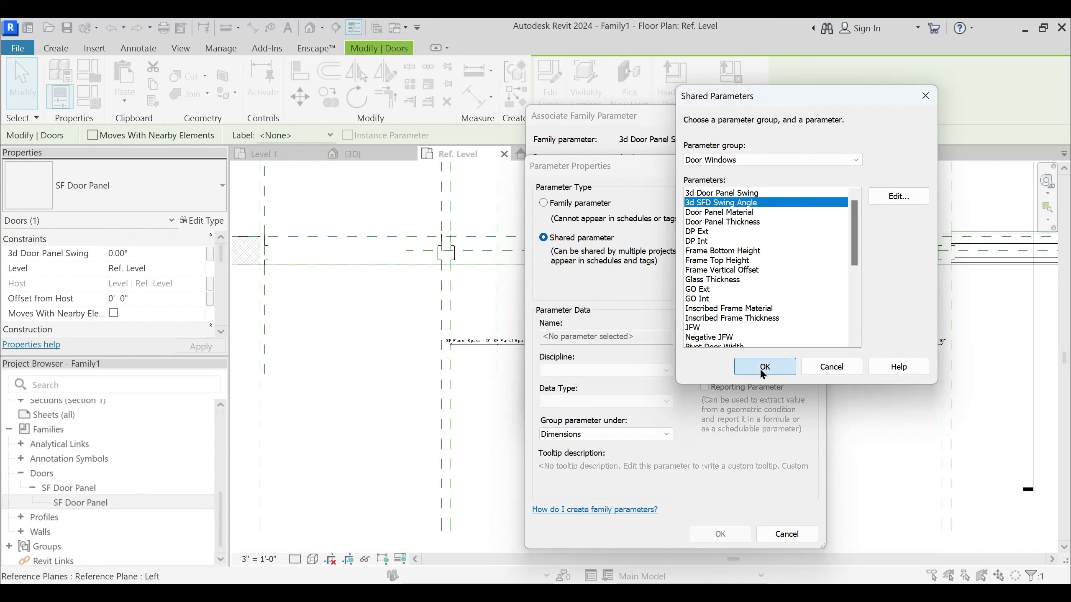
Make 3d SFD Swing Angle an instance parameter grouped under Constraints and associate it with the panel's swing
{"action": "left_click", "coordinate": [694, 369]}
{"action": "left_click", "coordinate": [631, 435]}
{"action": "scroll", "coordinate": [584, 427], "scroll_direction": "up", "scroll_amount": 2}
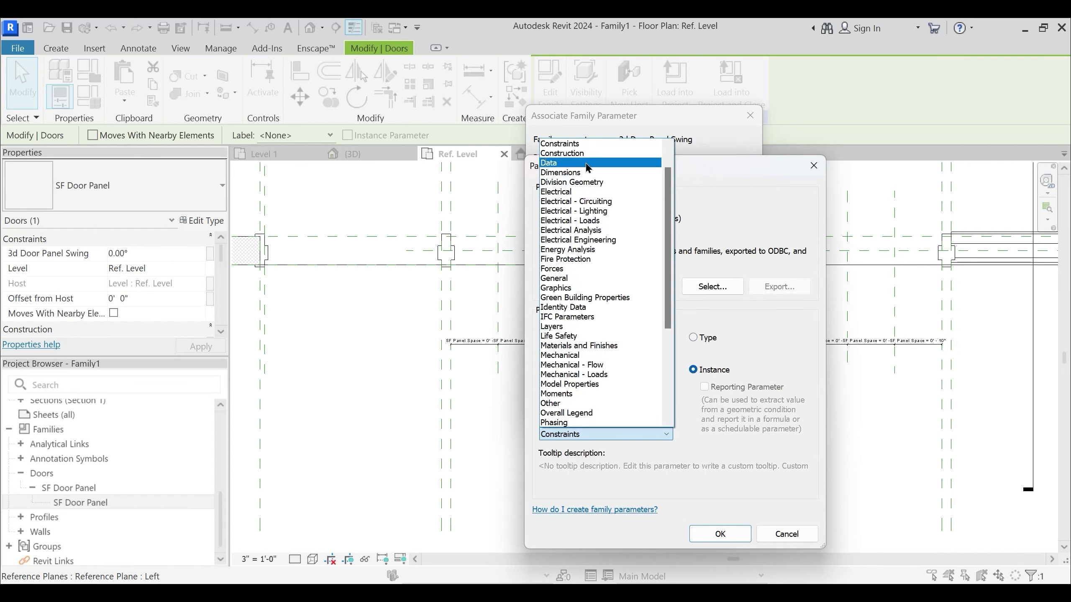
{"action": "left_click", "coordinate": [560, 142]}
{"action": "left_click", "coordinate": [720, 535]}
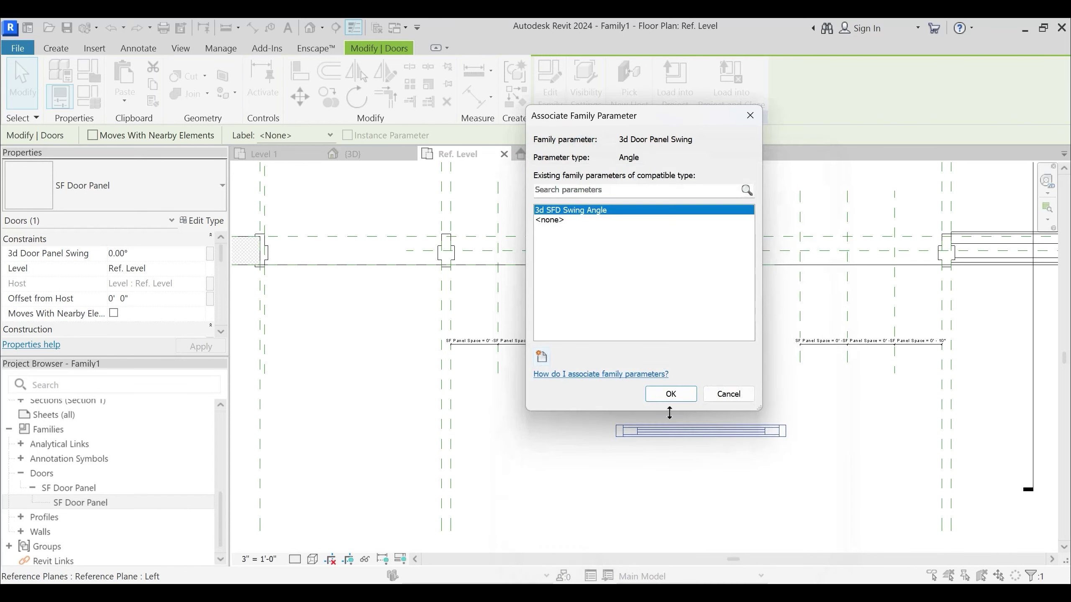
{"action": "left_click", "coordinate": [672, 394]}
Associate the placed panel's Door Panel Material with the family parameter Door Panel Material
{"action": "scroll", "coordinate": [144, 290], "scroll_direction": "down", "scroll_amount": 4}
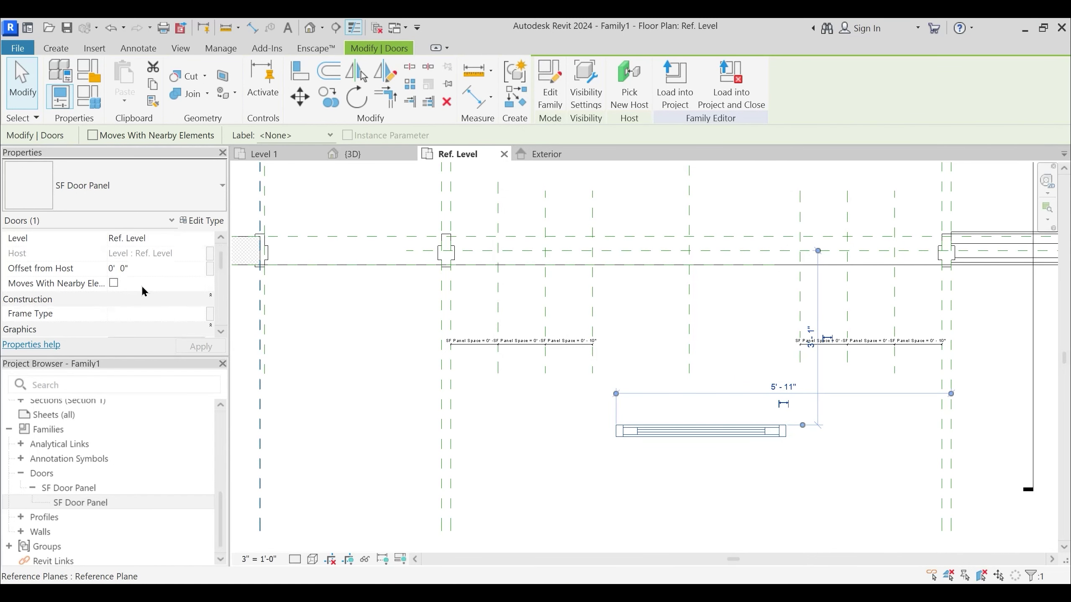
{"action": "left_click", "coordinate": [210, 314]}
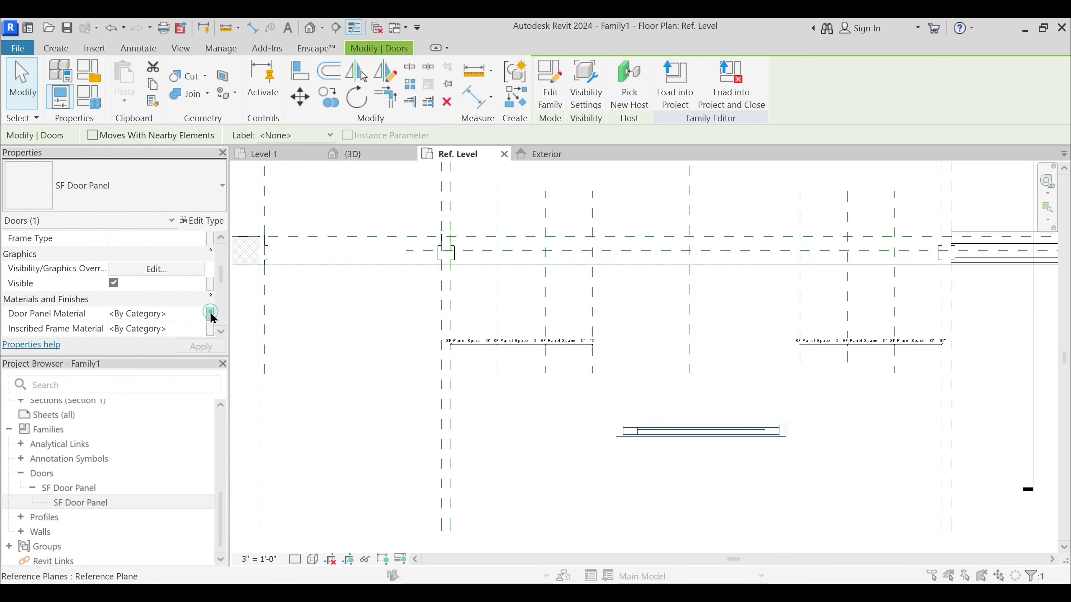
{"action": "left_click", "coordinate": [569, 219]}
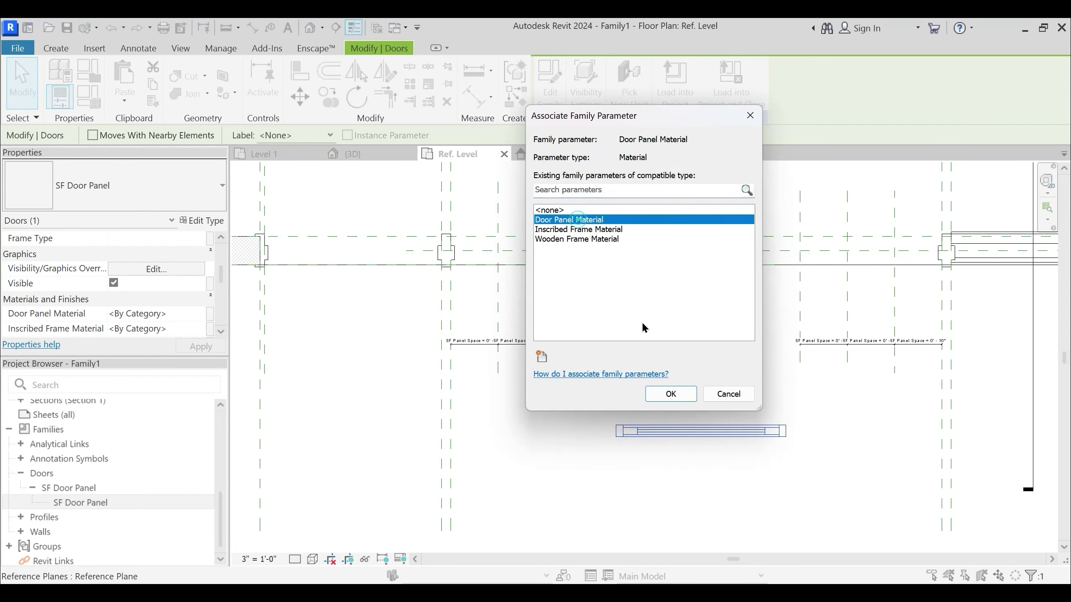
Link the door panel's Door Panel Material and Inscribed Frame Material to the family parameters of the same names
{"action": "left_click", "coordinate": [671, 393]}
{"action": "left_click", "coordinate": [211, 329]}
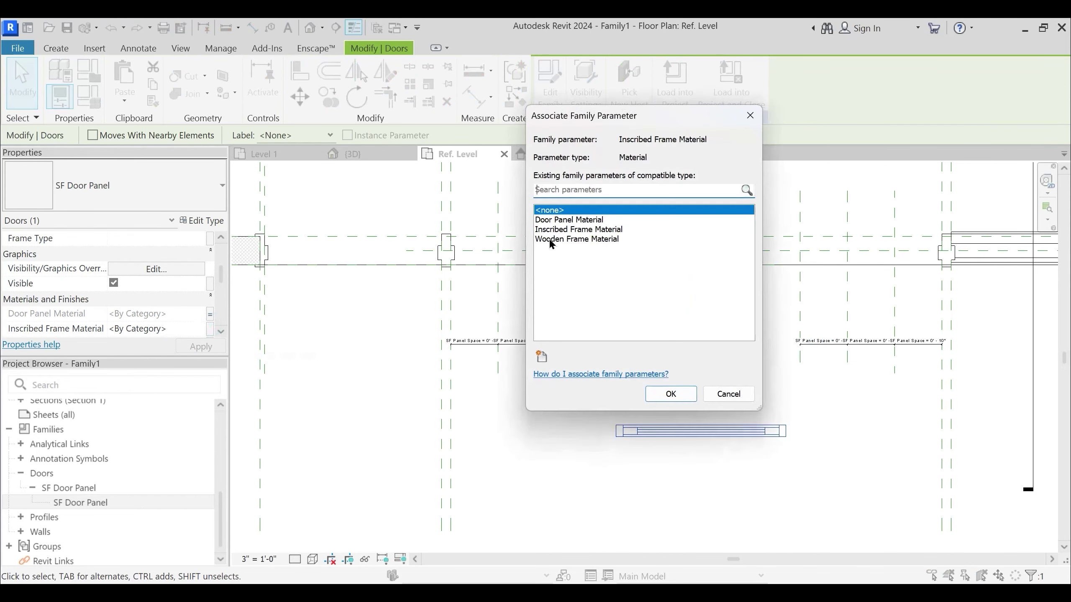
{"action": "left_click", "coordinate": [565, 228]}
{"action": "left_click", "coordinate": [675, 394]}
Review the dimension parameters in the SF Door Panel's type properties
{"action": "left_click", "coordinate": [521, 430]}
{"action": "middle_click_drag", "start_coordinate": [521, 432], "coordinate": [588, 417]}
{"action": "left_click", "coordinate": [721, 417]}
{"action": "left_click", "coordinate": [211, 223]}
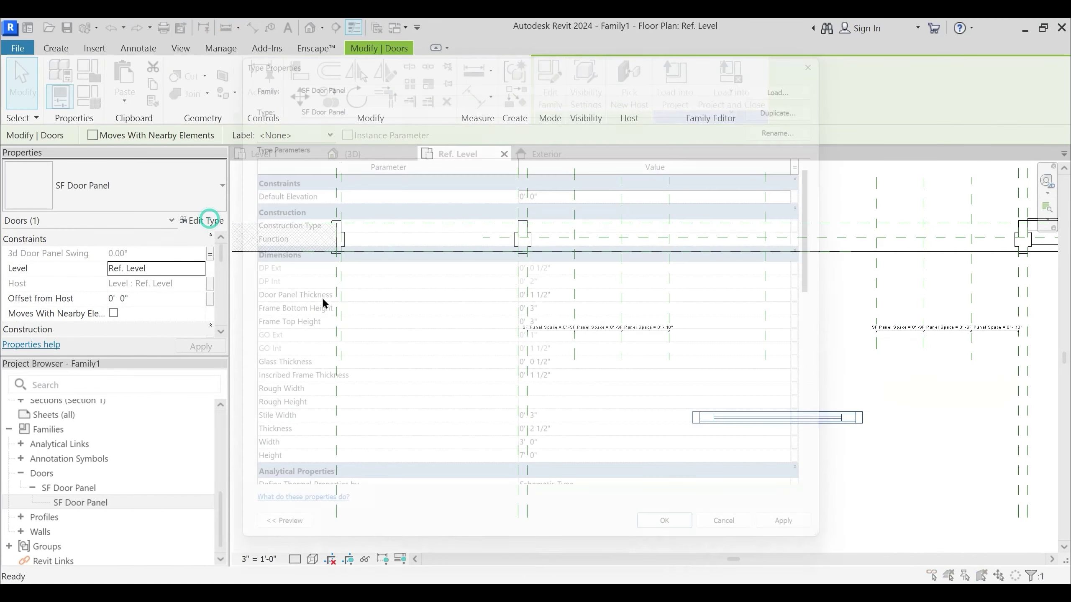
{"action": "scroll", "coordinate": [505, 373], "scroll_direction": "down", "scroll_amount": 3}
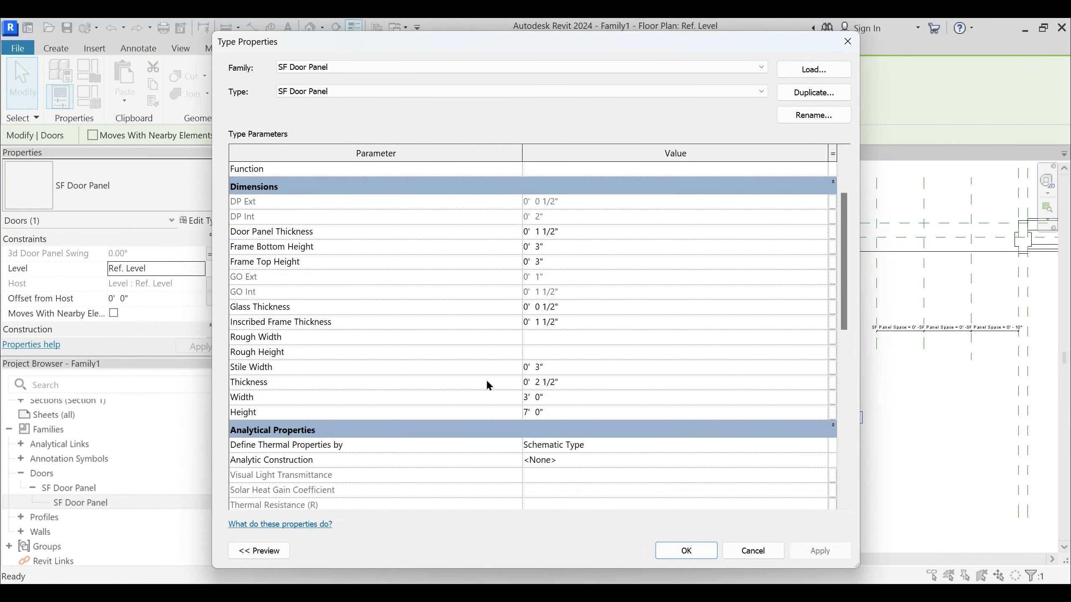
{"action": "key", "text": "Escape"}
{"action": "key", "text": "Escape"}
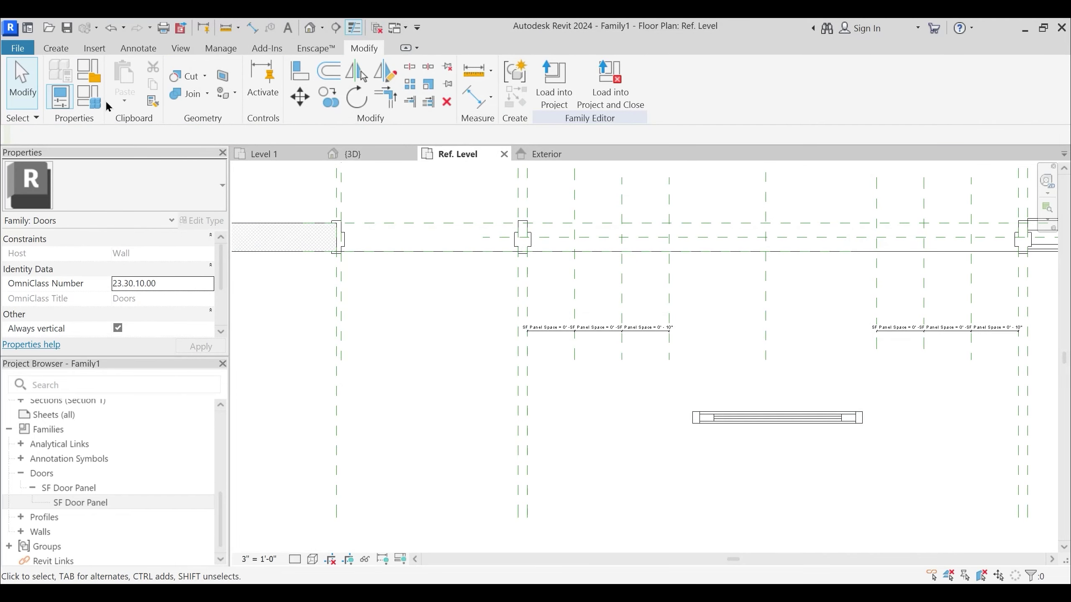
Check the SF Door Panel Height parameter in the family types against the frame layout in the Exterior elevation
{"action": "left_click", "coordinate": [98, 101]}
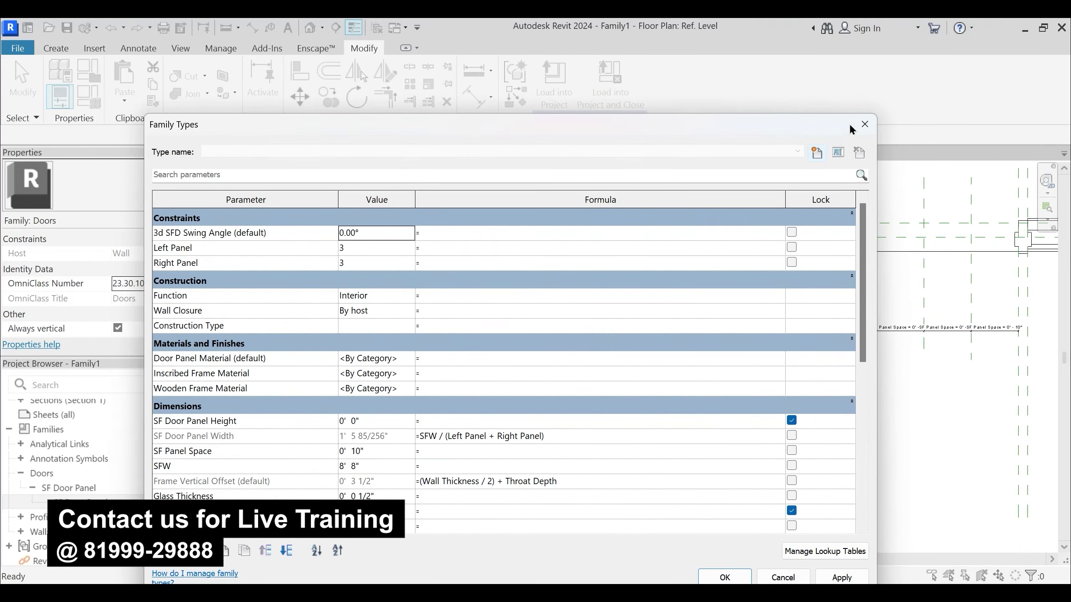
{"action": "key", "text": "Return"}
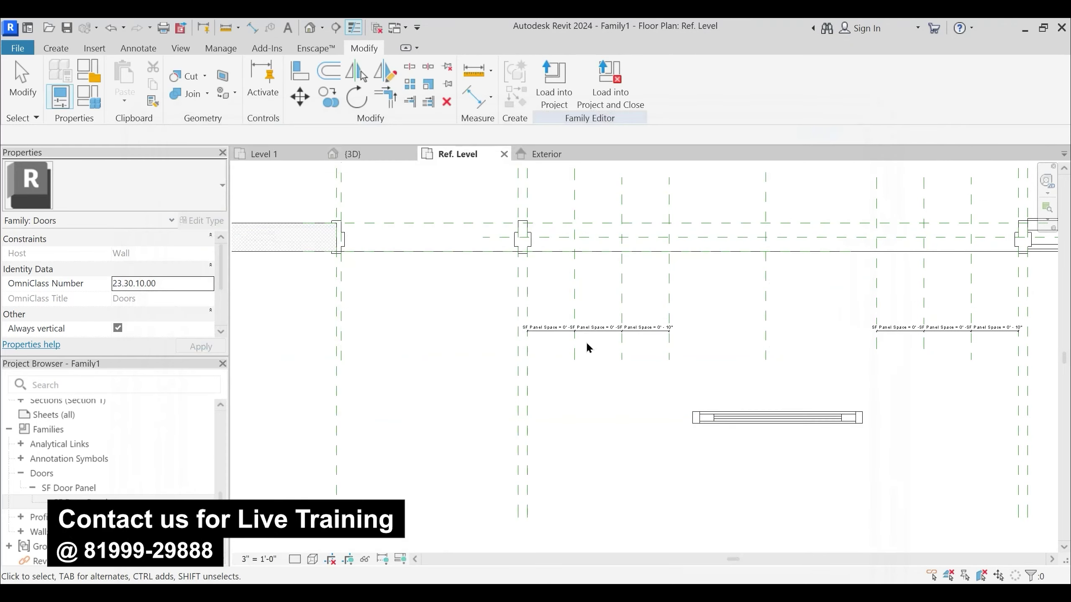
{"action": "left_click", "coordinate": [547, 154]}
{"action": "scroll", "coordinate": [581, 313], "scroll_direction": "down", "scroll_amount": 3}
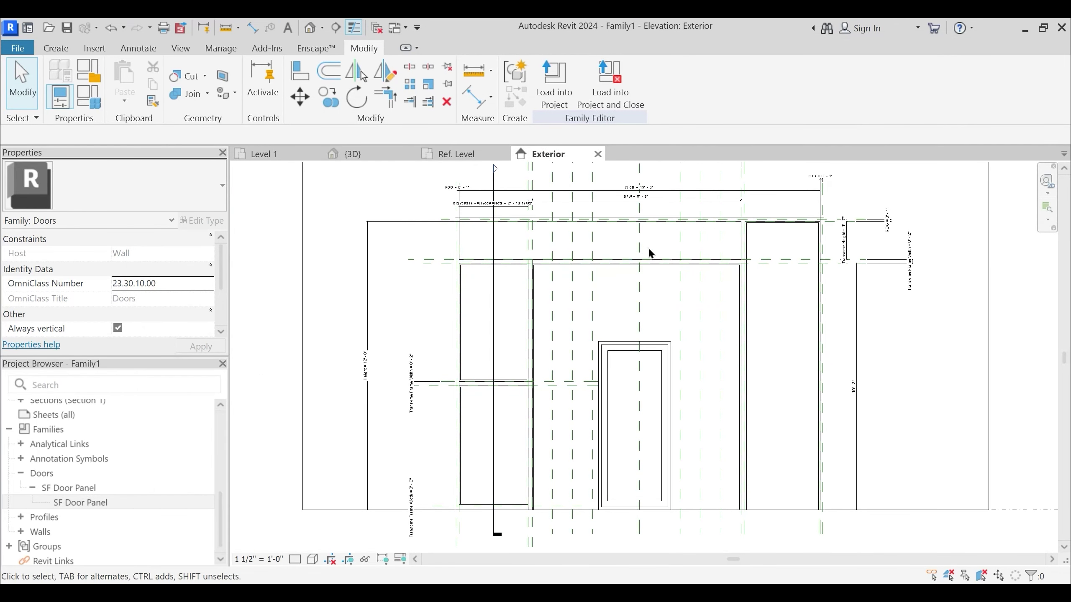
{"action": "middle_click_drag", "start_coordinate": [636, 255], "coordinate": [608, 281]}
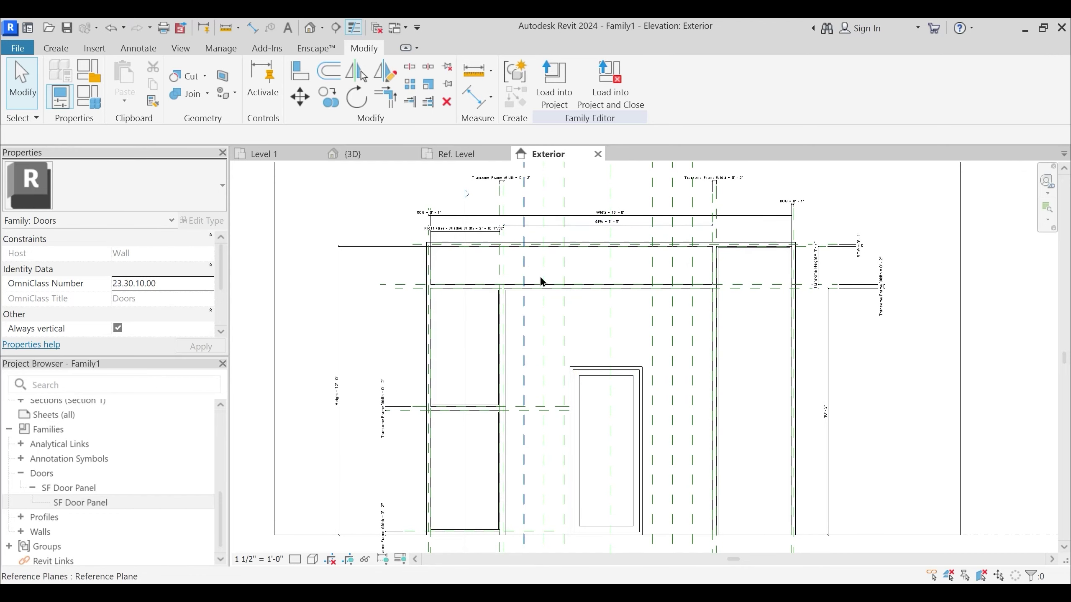
{"action": "left_click", "coordinate": [456, 154]}
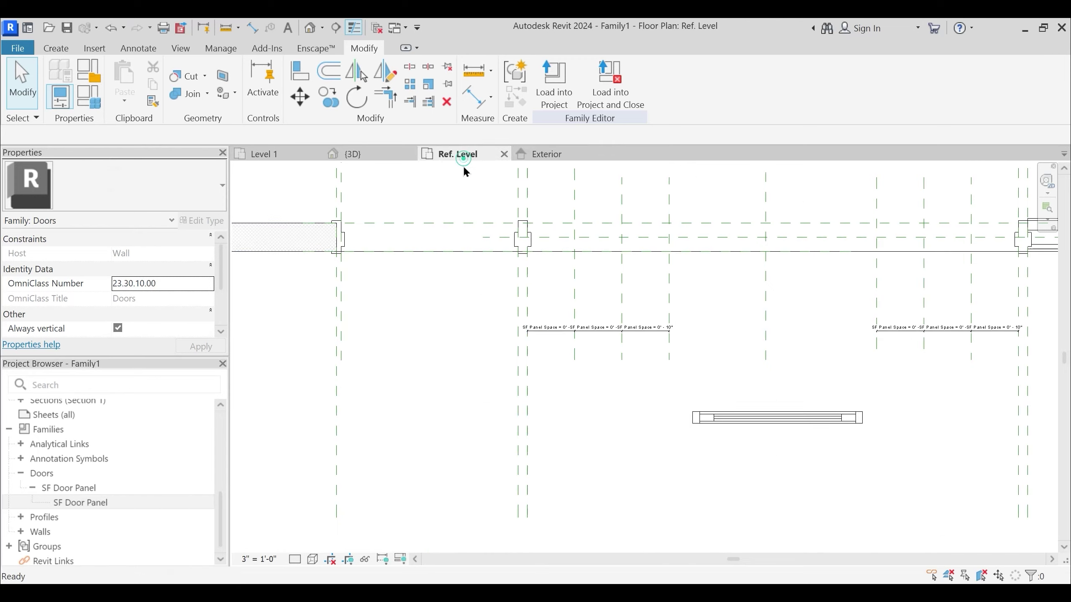
{"action": "left_click", "coordinate": [88, 96]}
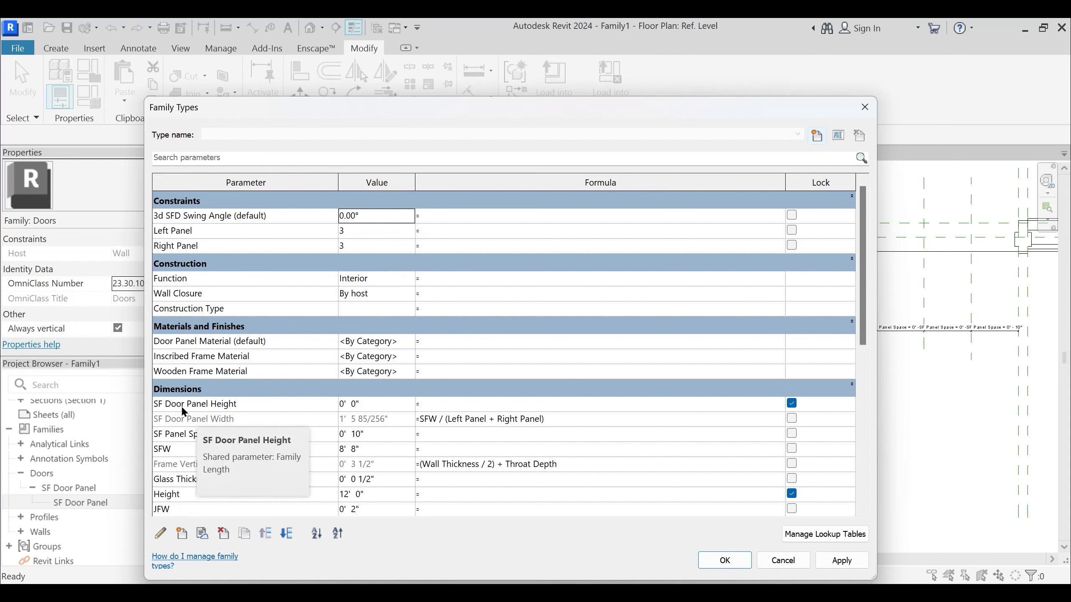
{"action": "left_click", "coordinate": [446, 404]}
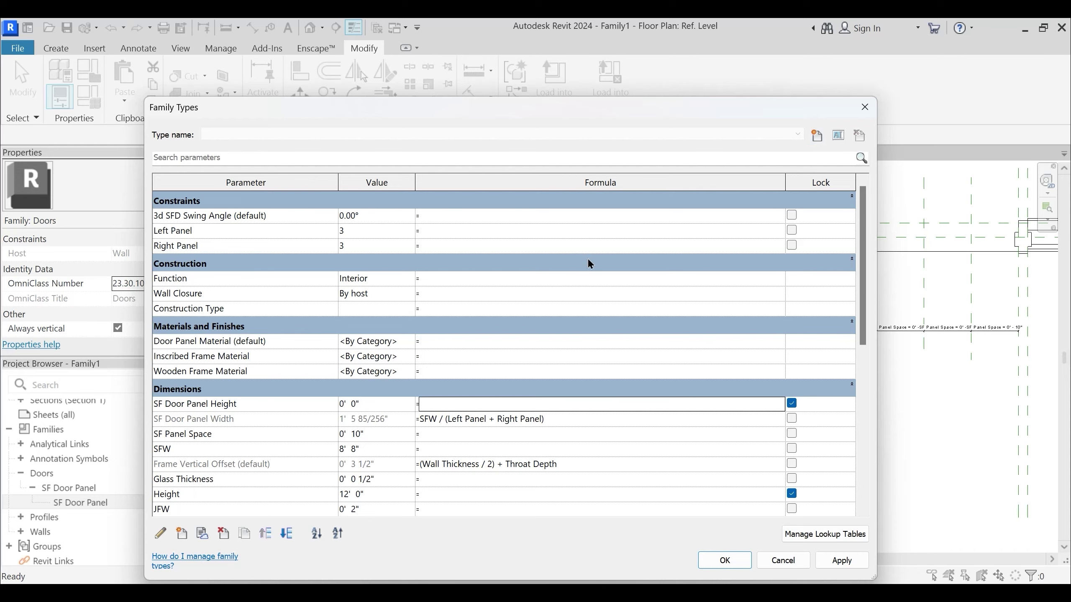
{"action": "key", "text": "Escape"}
Delete the unlabelled vertical dimension between the transome's underside and the floor in the Exterior elevation
{"action": "left_click", "coordinate": [547, 153]}
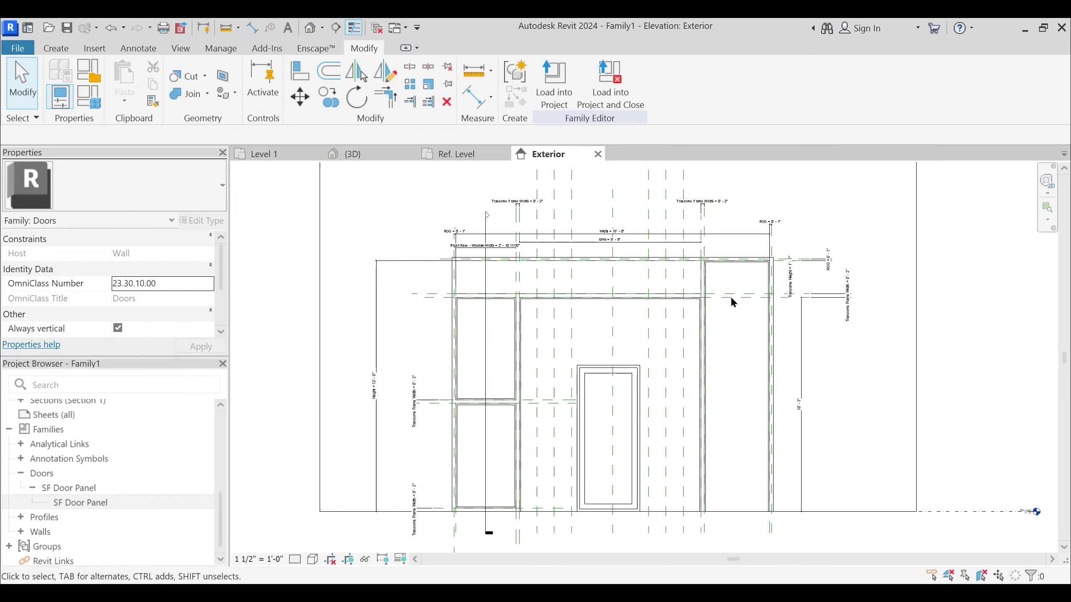
{"action": "scroll", "coordinate": [768, 295], "scroll_direction": "up", "scroll_amount": 2}
{"action": "left_click", "coordinate": [814, 386]}
{"action": "left_click", "coordinate": [815, 390]}
{"action": "scroll", "coordinate": [863, 310], "scroll_direction": "up", "scroll_amount": 2}
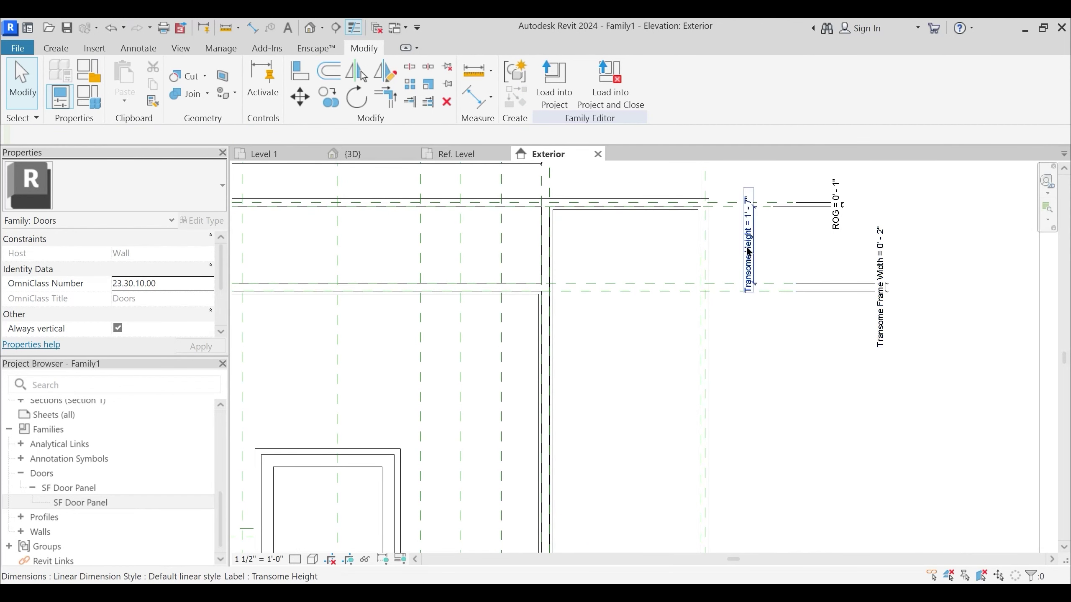
{"action": "scroll", "coordinate": [748, 251], "scroll_direction": "down", "scroll_amount": 2}
{"action": "middle_click_drag", "start_coordinate": [724, 503], "coordinate": [731, 418]}
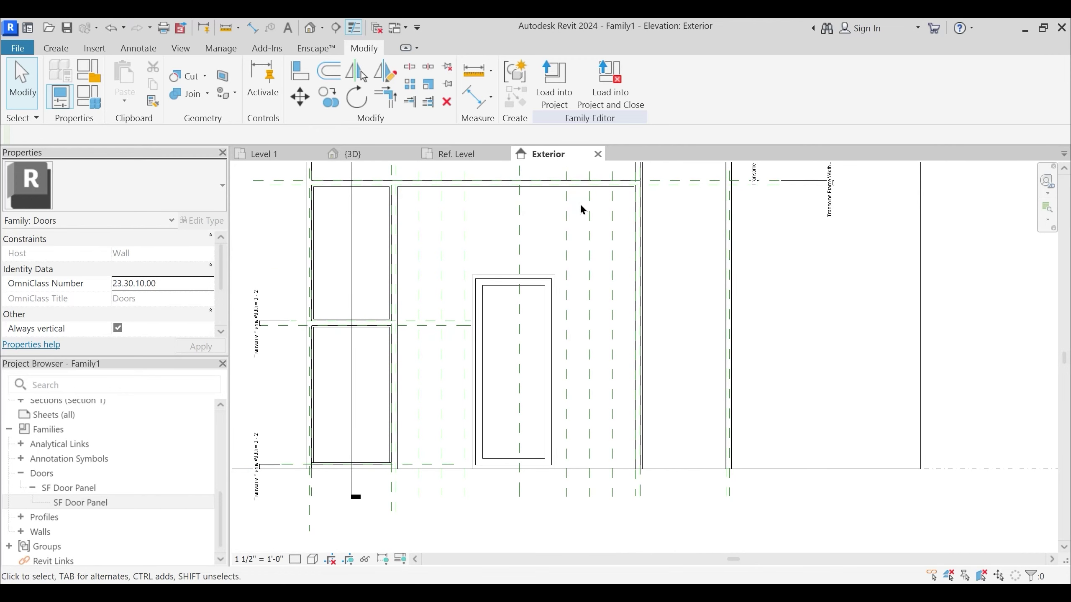
{"action": "key", "text": "ctrl+Tab"}
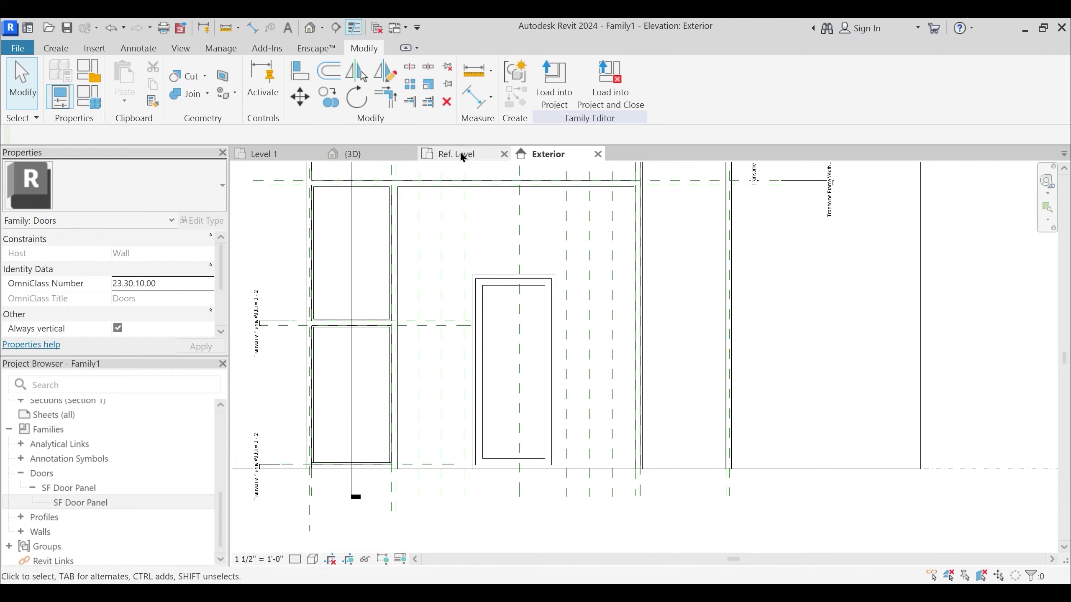
Give the SF Door Panel Height parameter the formula Height - Transome Height - Transome Frame Width
{"action": "left_click", "coordinate": [90, 106]}
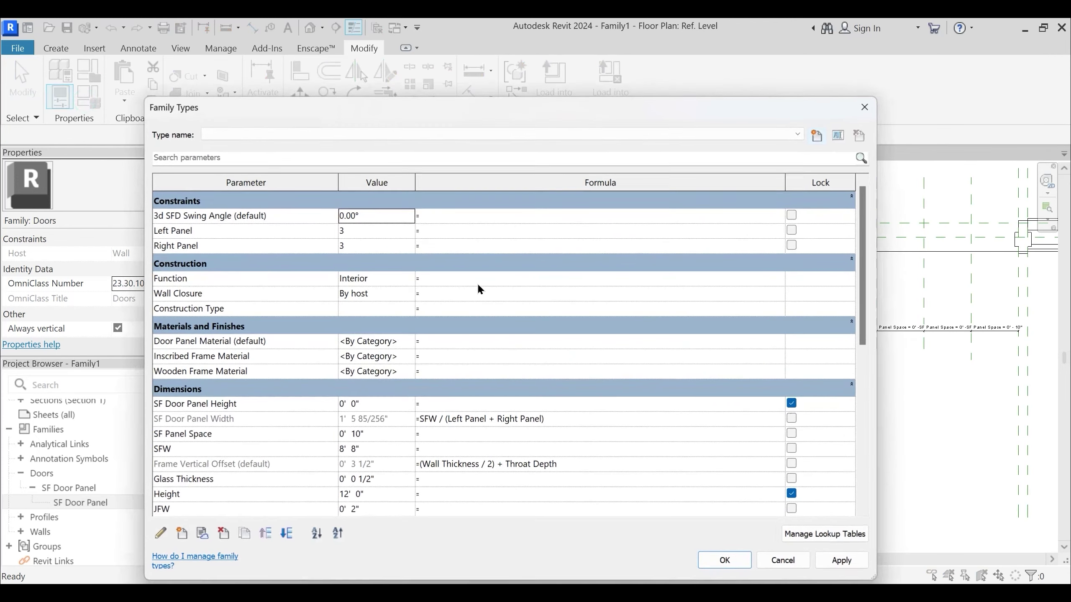
{"action": "left_click", "coordinate": [454, 406]}
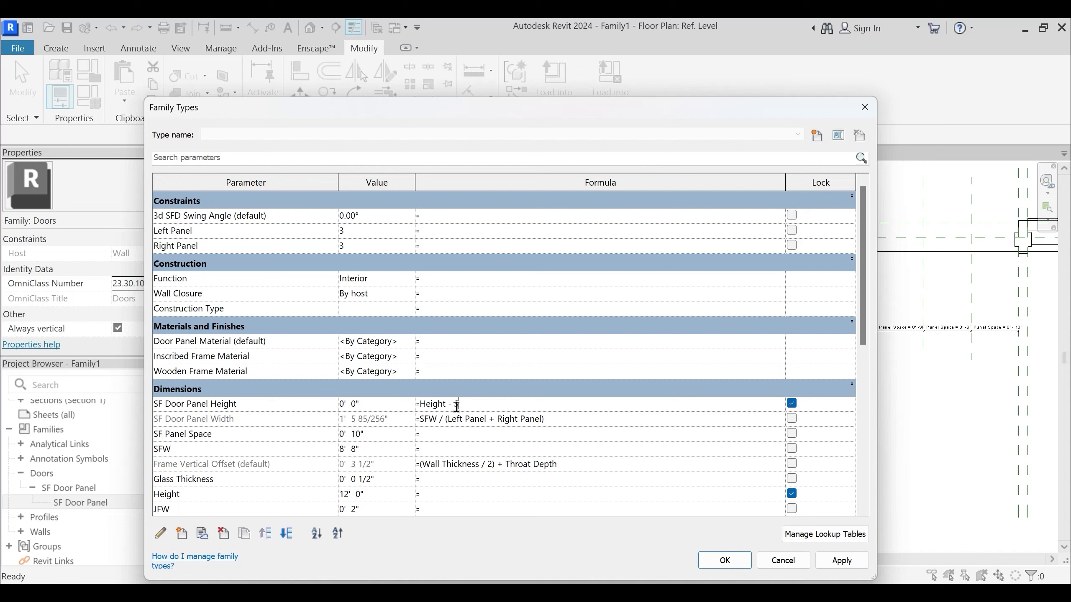
{"action": "type", "text": "Height - S"}
{"action": "key", "text": "BackSpace"}
{"action": "type", "text": "Transome Height- Transome Frame WIdth"}
{"action": "key", "text": "BackSpace"}
{"action": "key", "text": "BackSpace"}
{"action": "key", "text": "BackSpace"}
{"action": "key", "text": "BackSpace"}
{"action": "type", "text": "idth"}
{"action": "key", "text": "Tab"}
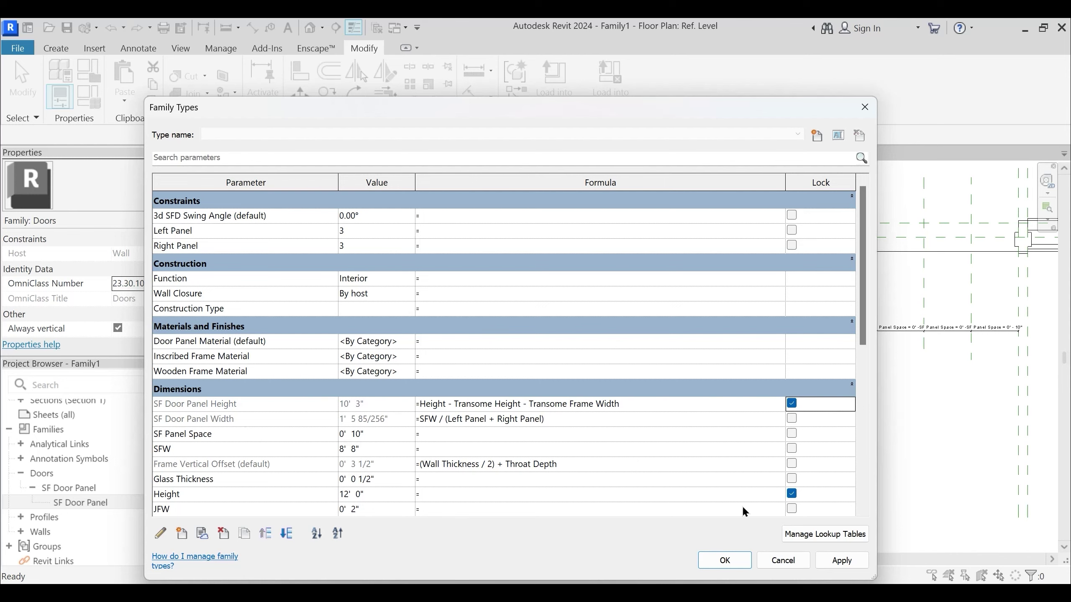
{"action": "left_click", "coordinate": [730, 559]}
Add an aligned vertical dimension from the transome's lower reference plane to the reference level in the Exterior elevation
{"action": "left_click", "coordinate": [548, 154]}
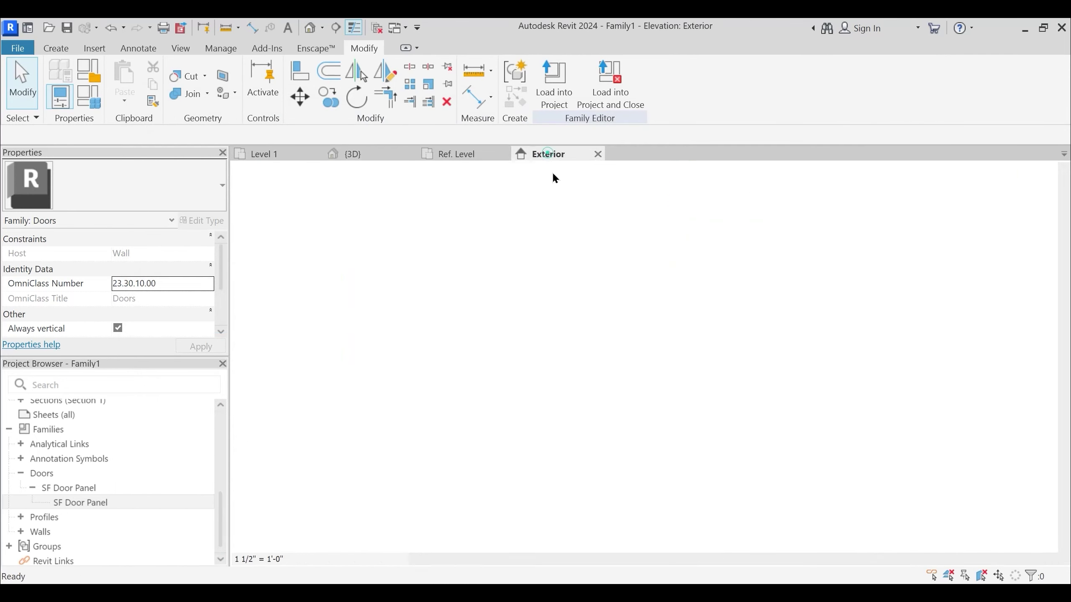
{"action": "left_click", "coordinate": [478, 94]}
{"action": "scroll", "coordinate": [718, 401], "scroll_direction": "up", "scroll_amount": 2}
{"action": "middle_click_drag", "start_coordinate": [724, 302], "coordinate": [717, 395]}
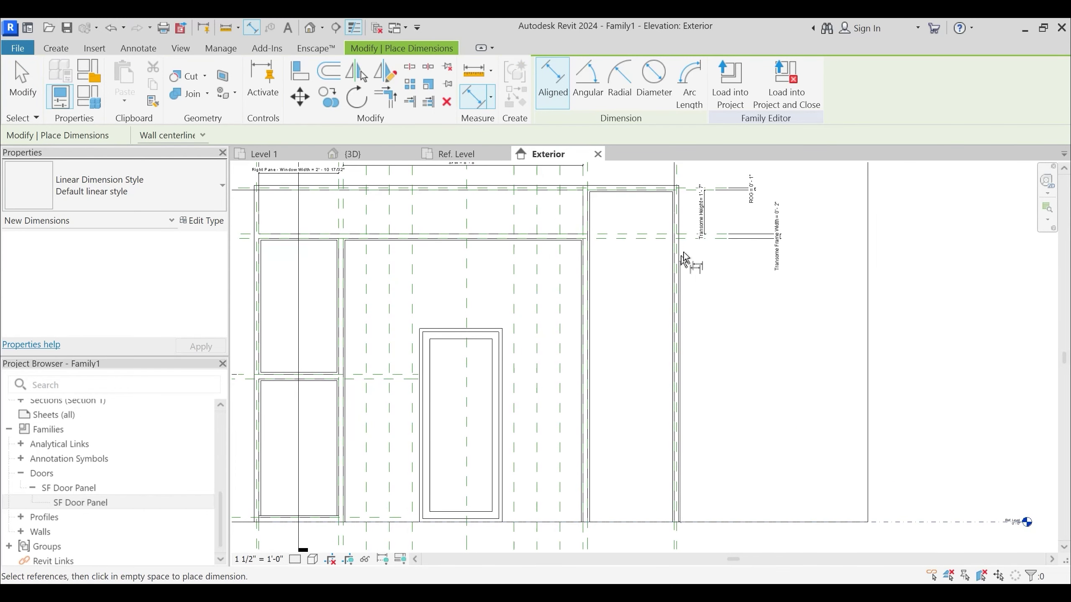
{"action": "left_click", "coordinate": [654, 239]}
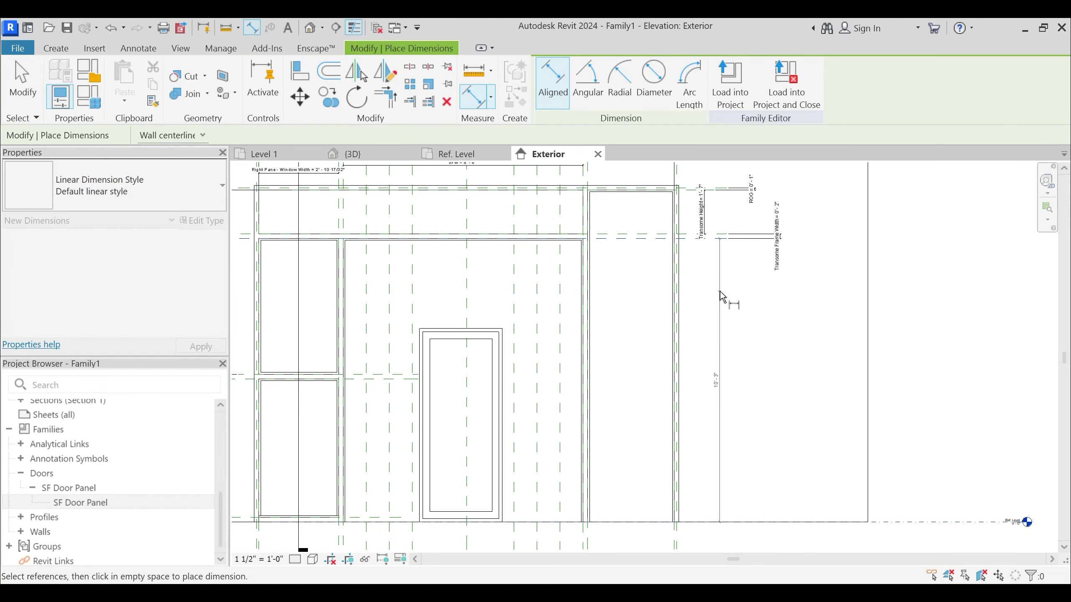
{"action": "left_click", "coordinate": [722, 297]}
{"action": "scroll", "coordinate": [721, 297], "scroll_direction": "up", "scroll_amount": 1}
{"action": "key", "text": "Escape"}
{"action": "key", "text": "Escape"}
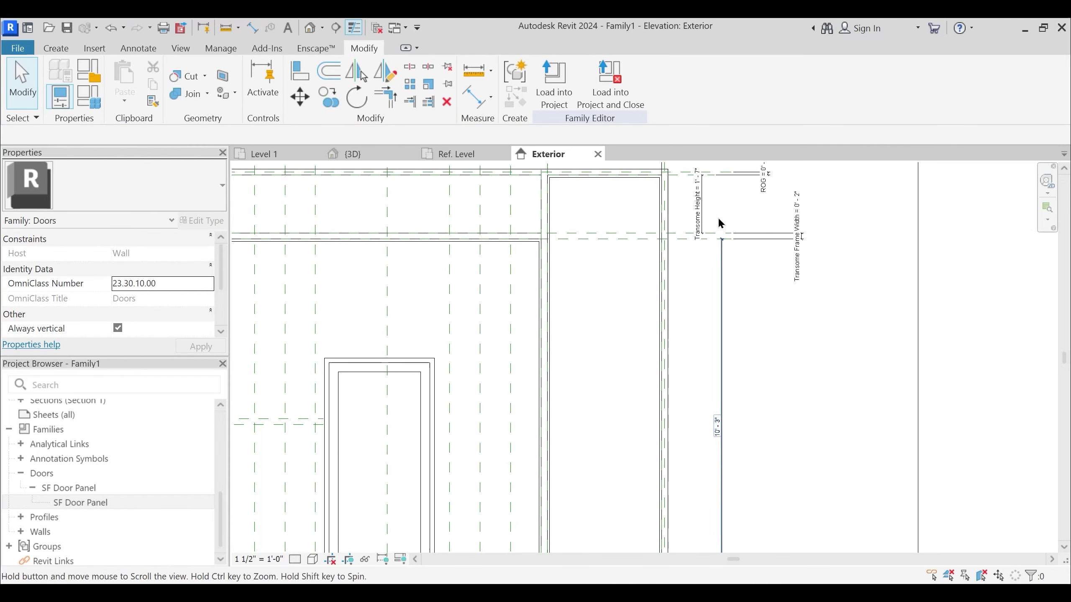
Try to label the new vertical dimension with the SF Door Panel Height parameter
{"action": "left_click", "coordinate": [721, 297]}
{"action": "left_click", "coordinate": [591, 80]}
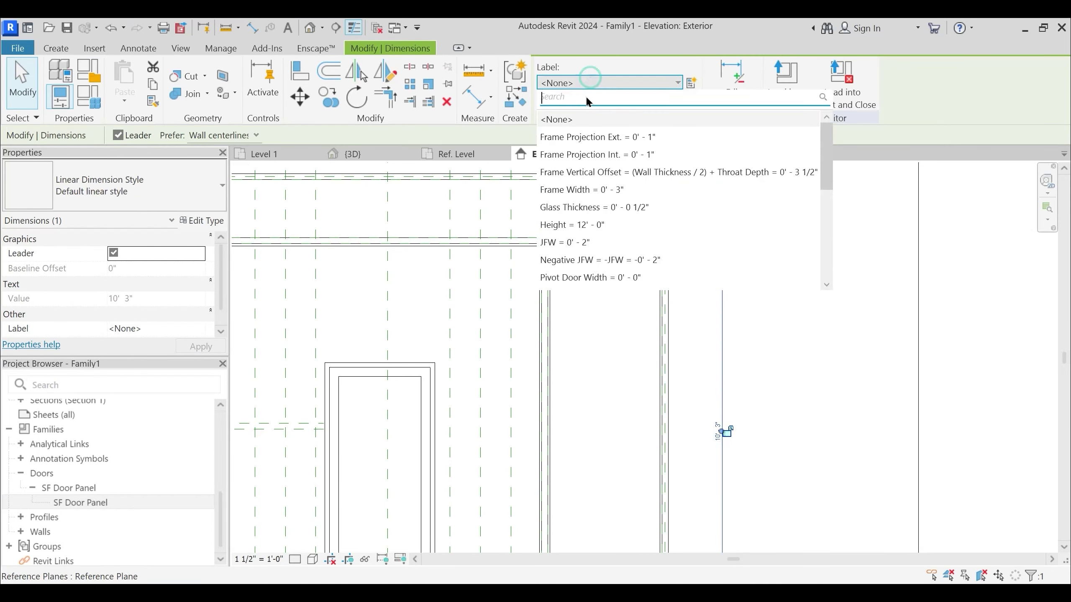
{"action": "scroll", "coordinate": [600, 232], "scroll_direction": "down", "scroll_amount": 1}
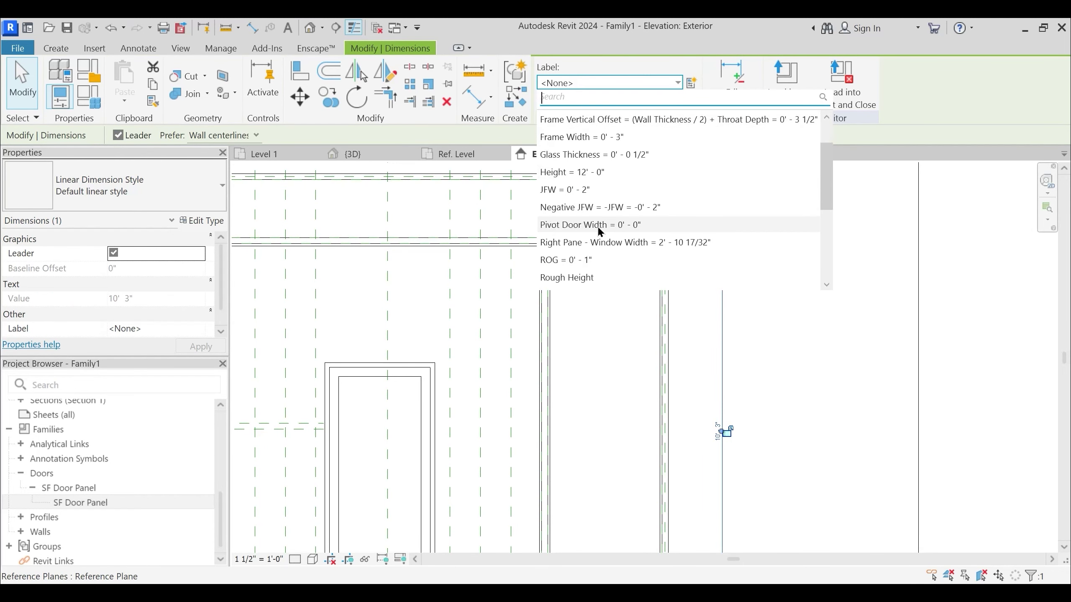
{"action": "type", "text": "s"}
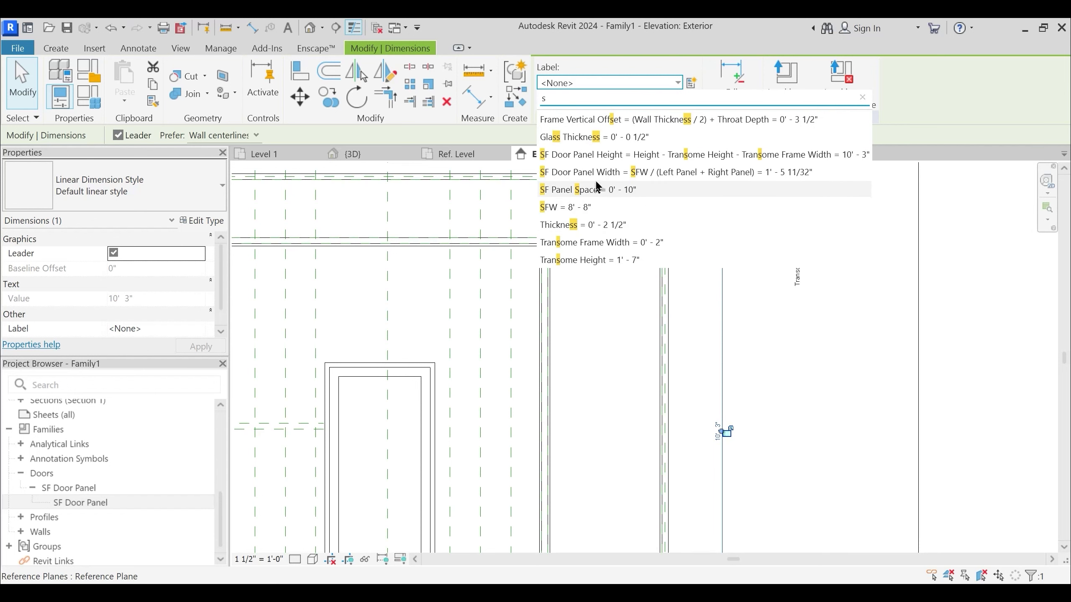
{"action": "left_click", "coordinate": [603, 155]}
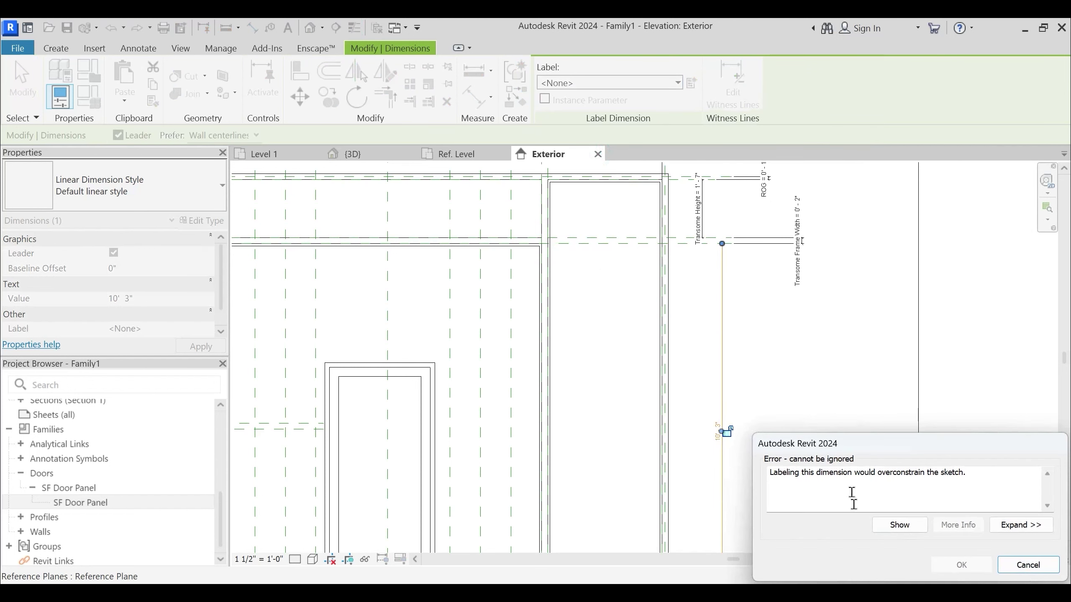
{"action": "left_click", "coordinate": [1027, 564]}
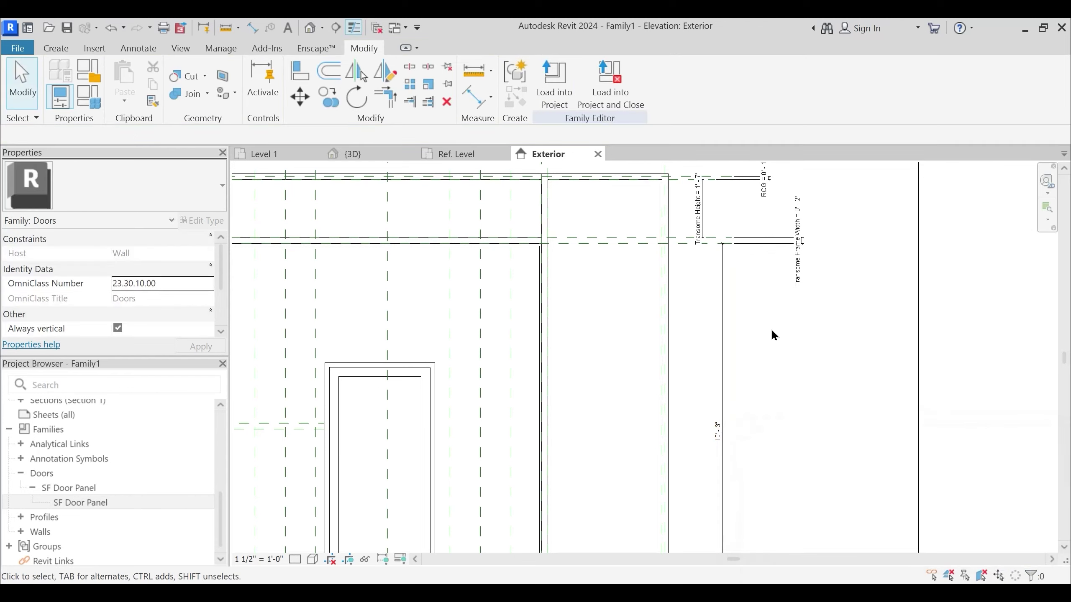
Delete the unlabelled vertical dimension just added beside the frame
{"action": "scroll", "coordinate": [771, 328], "scroll_direction": "down", "scroll_amount": 2}
{"action": "left_click", "coordinate": [743, 337]}
{"action": "key", "text": "Delete"}
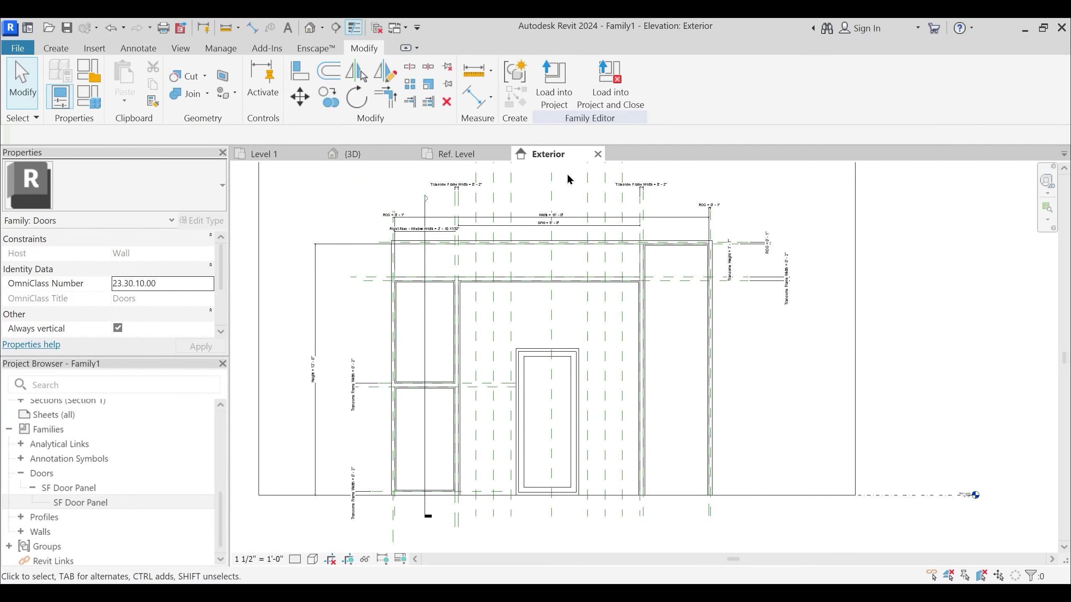
Close the Exterior elevation and link the SF Door Panel's Thickness type parameter to the family's Thickness parameter
{"action": "left_click", "coordinate": [597, 154]}
{"action": "scroll", "coordinate": [574, 379], "scroll_direction": "down", "scroll_amount": 2}
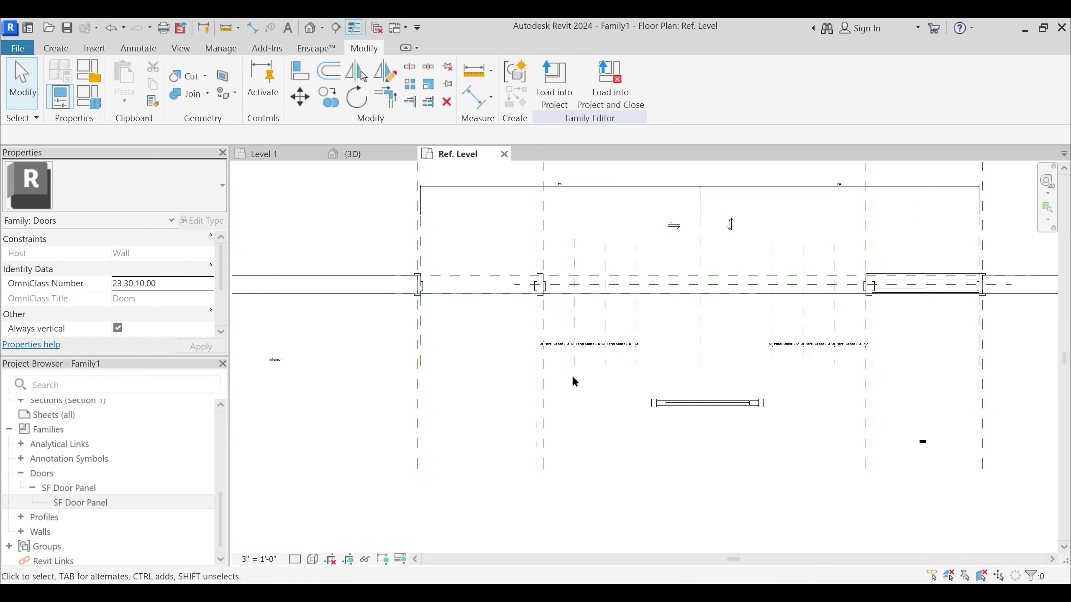
{"action": "middle_click_drag", "start_coordinate": [624, 421], "coordinate": [619, 438]}
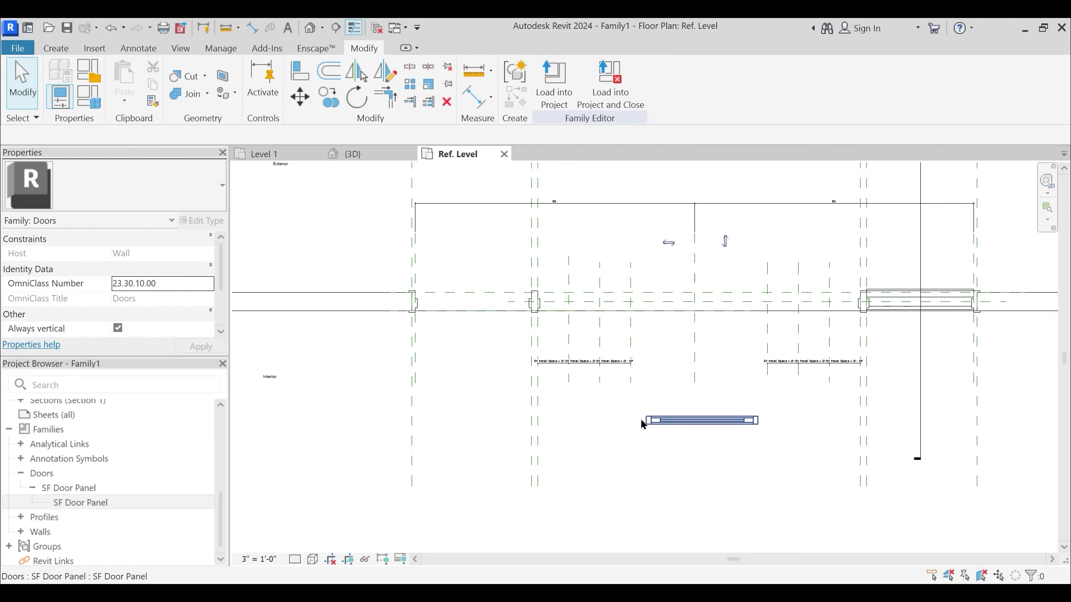
{"action": "left_click", "coordinate": [680, 422]}
{"action": "left_click", "coordinate": [206, 221]}
{"action": "scroll", "coordinate": [629, 384], "scroll_direction": "down", "scroll_amount": 2}
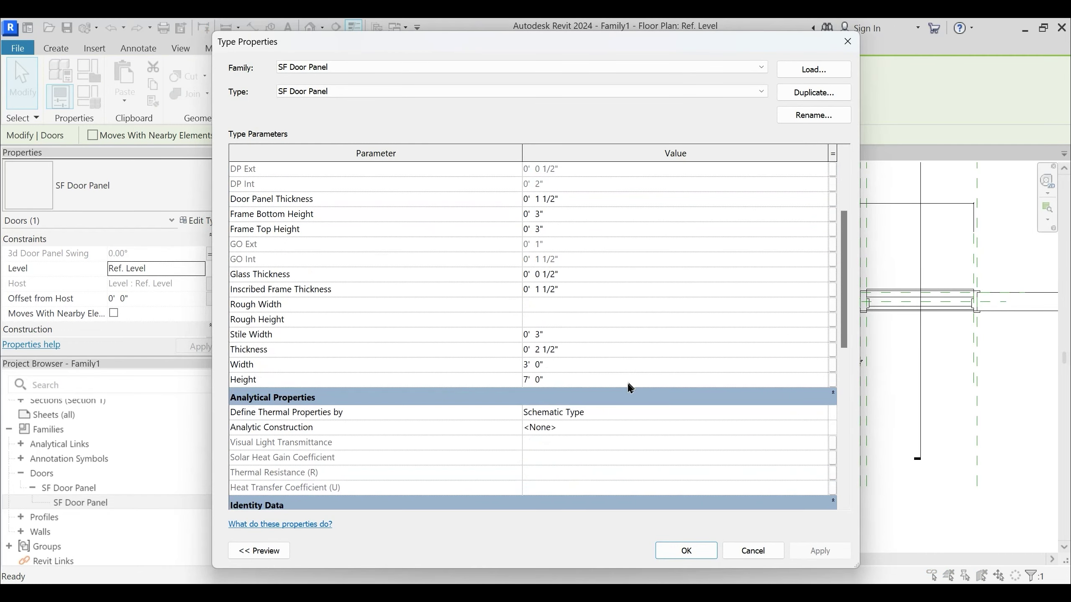
{"action": "left_click", "coordinate": [833, 350]}
{"action": "scroll", "coordinate": [596, 310], "scroll_direction": "down", "scroll_amount": 3}
{"action": "left_click", "coordinate": [567, 297]}
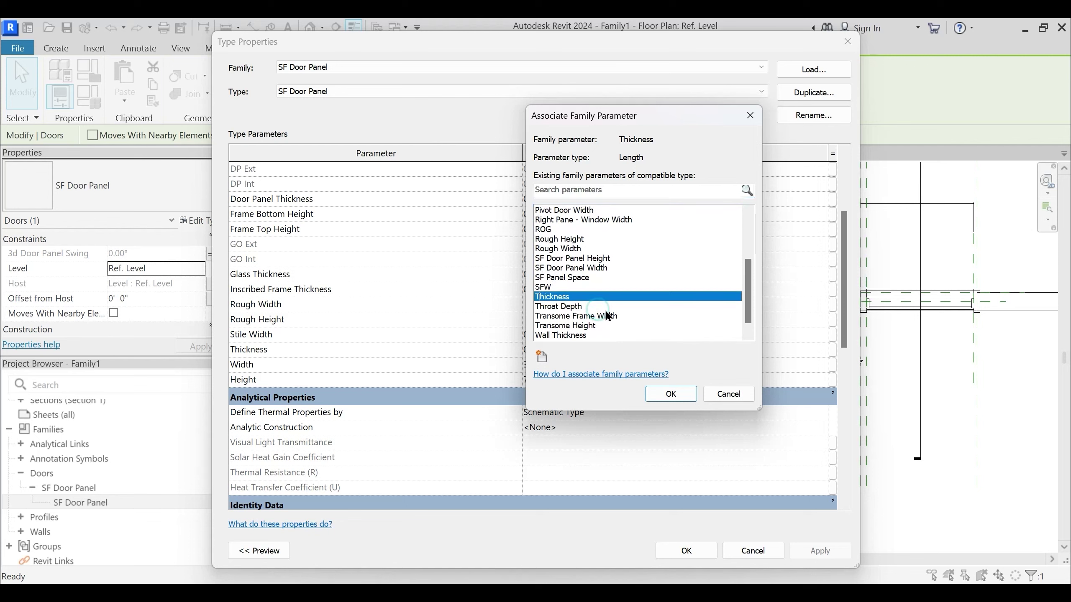
{"action": "left_click", "coordinate": [674, 397]}
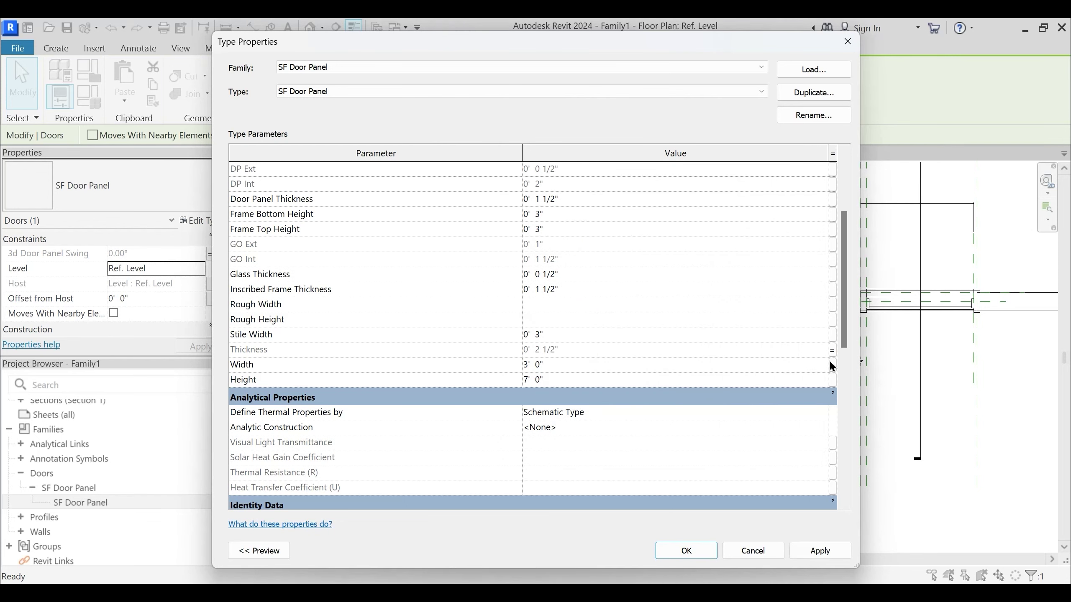
Link the SF Door Panel's Width to SF Door Panel Width and its Height to SF Door Panel Height, and accept the type properties
{"action": "left_click", "coordinate": [833, 366]}
{"action": "type", "text": "s"}
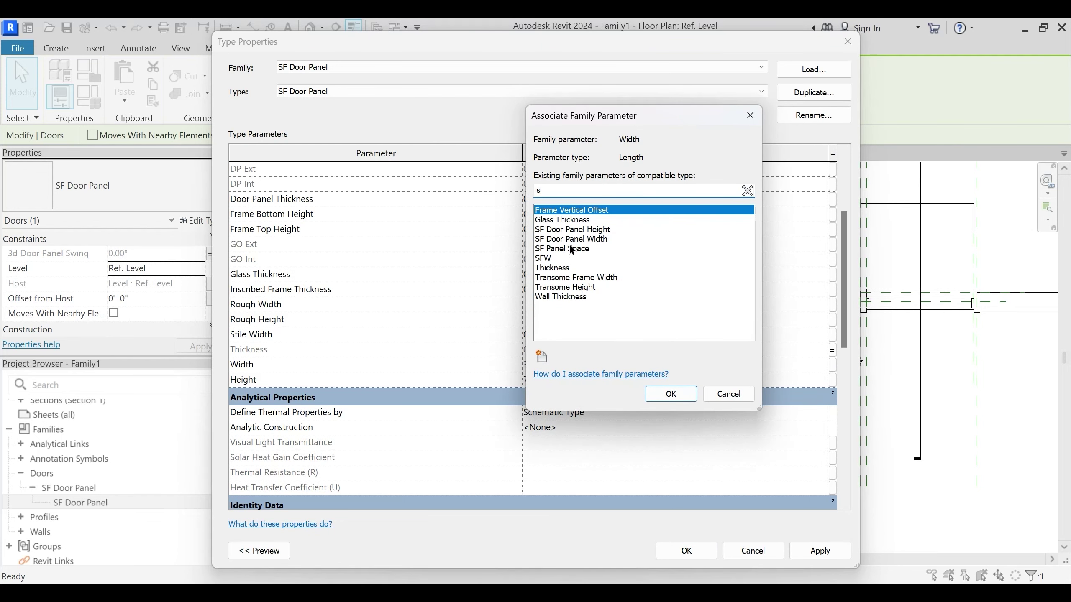
{"action": "left_click", "coordinate": [592, 240]}
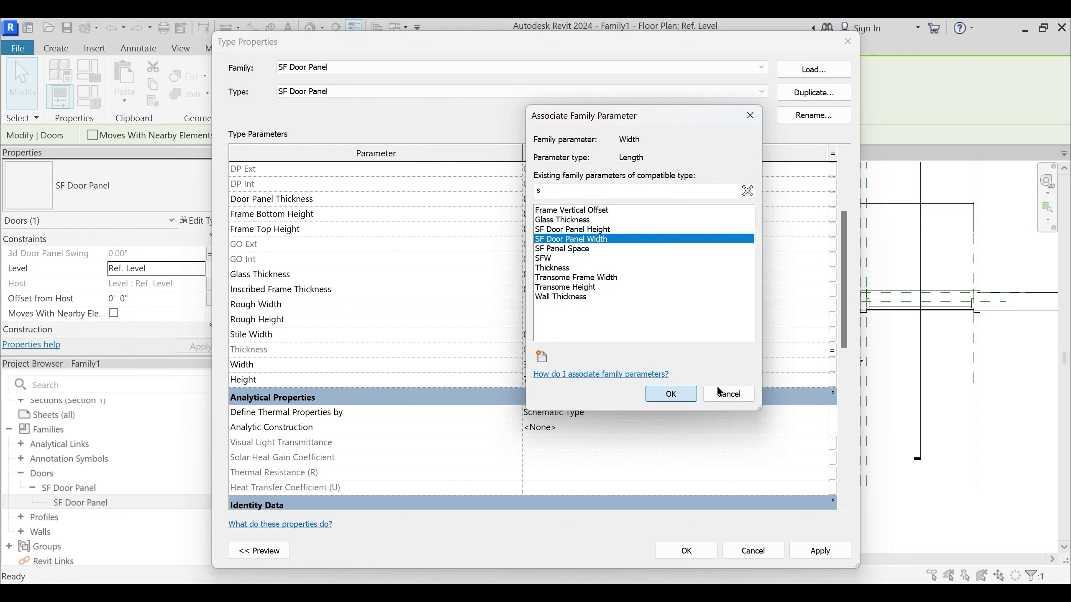
{"action": "left_click", "coordinate": [671, 394]}
{"action": "left_click", "coordinate": [833, 380]}
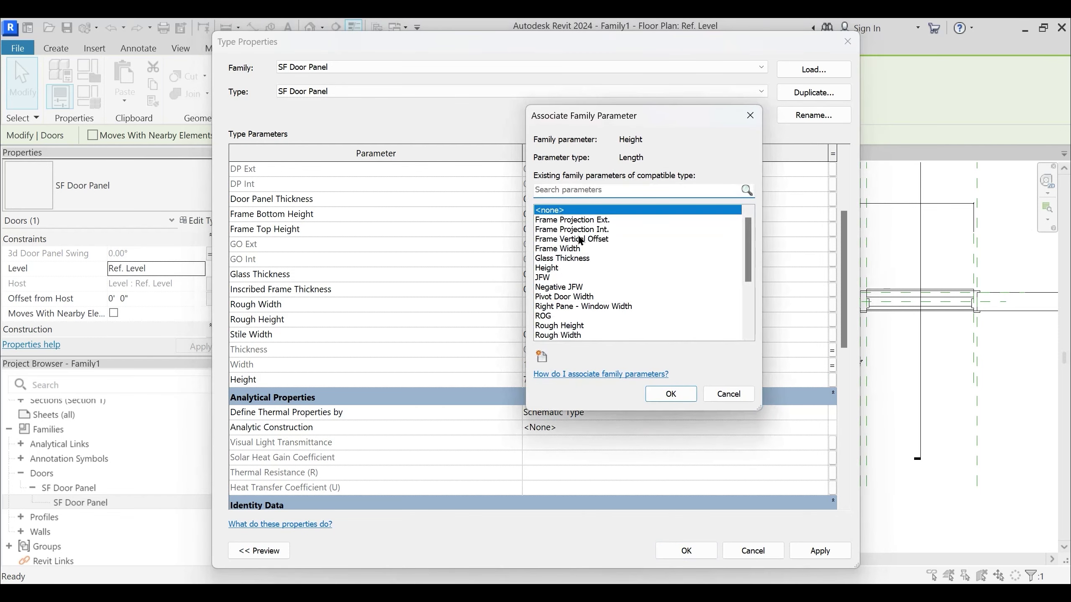
{"action": "left_click", "coordinate": [581, 336]}
{"action": "left_click", "coordinate": [665, 397]}
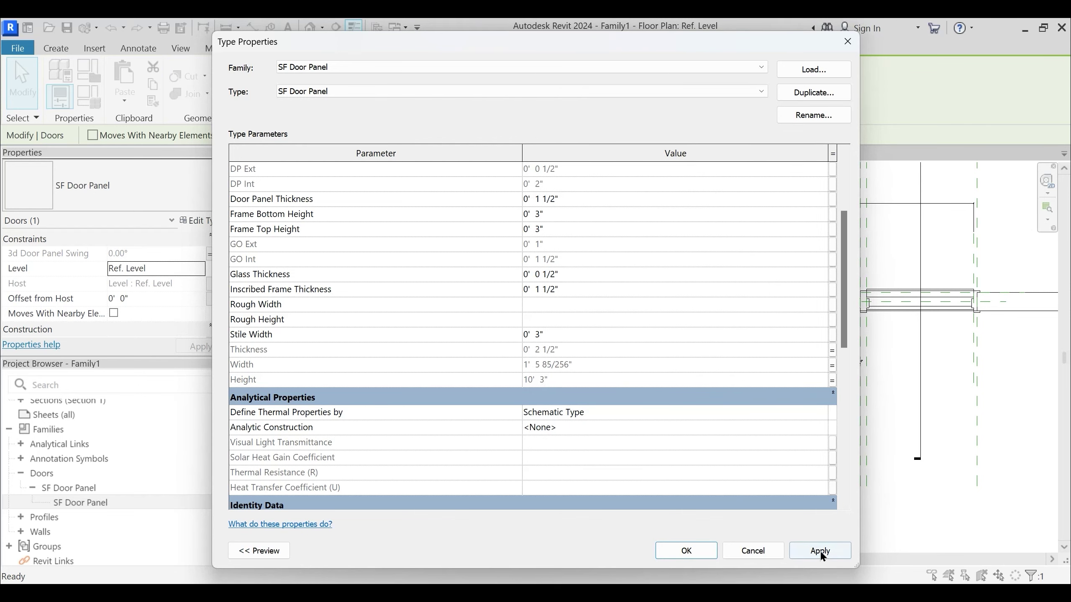
{"action": "left_click", "coordinate": [686, 551]}
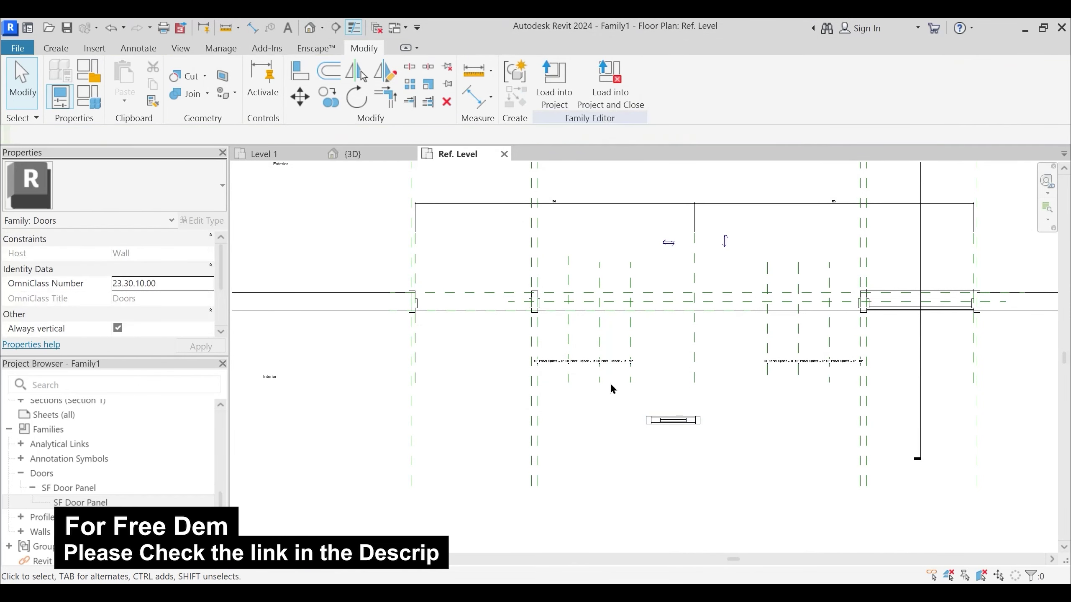
{"action": "scroll", "coordinate": [613, 388], "scroll_direction": "up", "scroll_amount": 2}
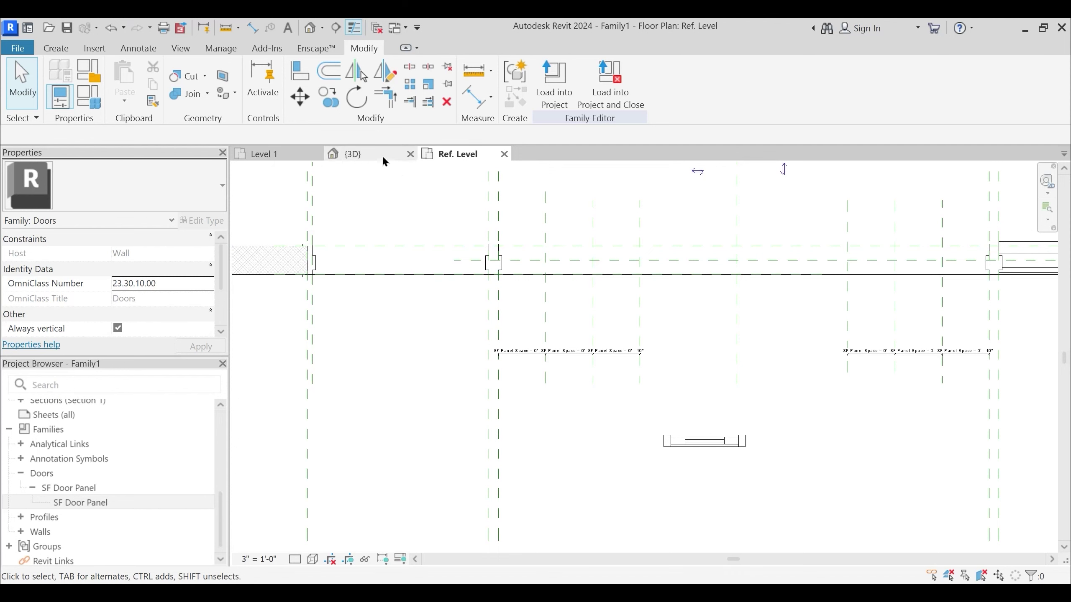
{"action": "middle_click_drag", "start_coordinate": [603, 363], "coordinate": [596, 405]}
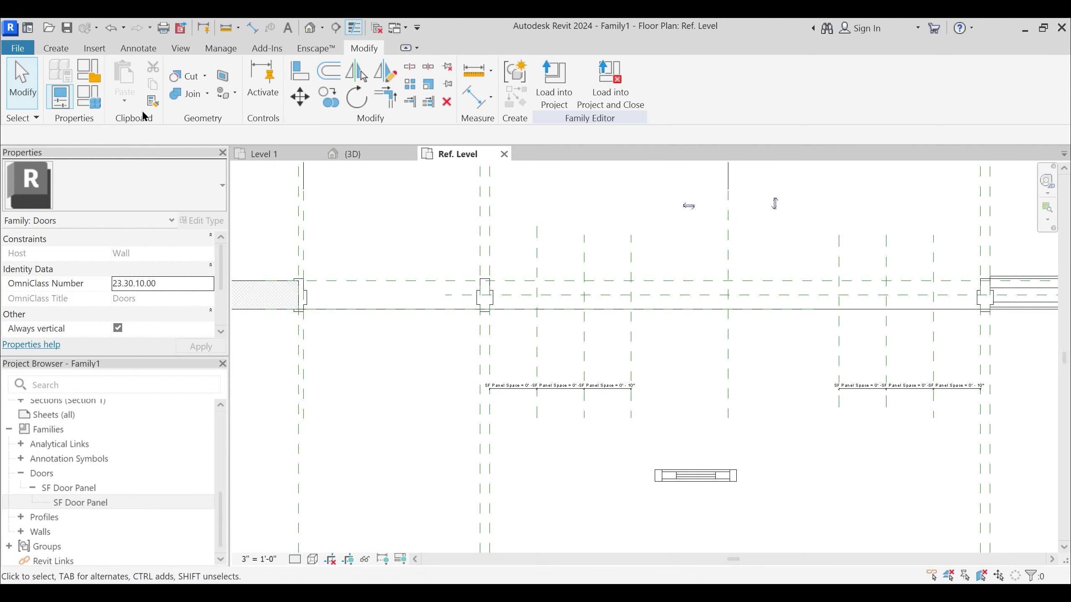
{"action": "left_click", "coordinate": [93, 103]}
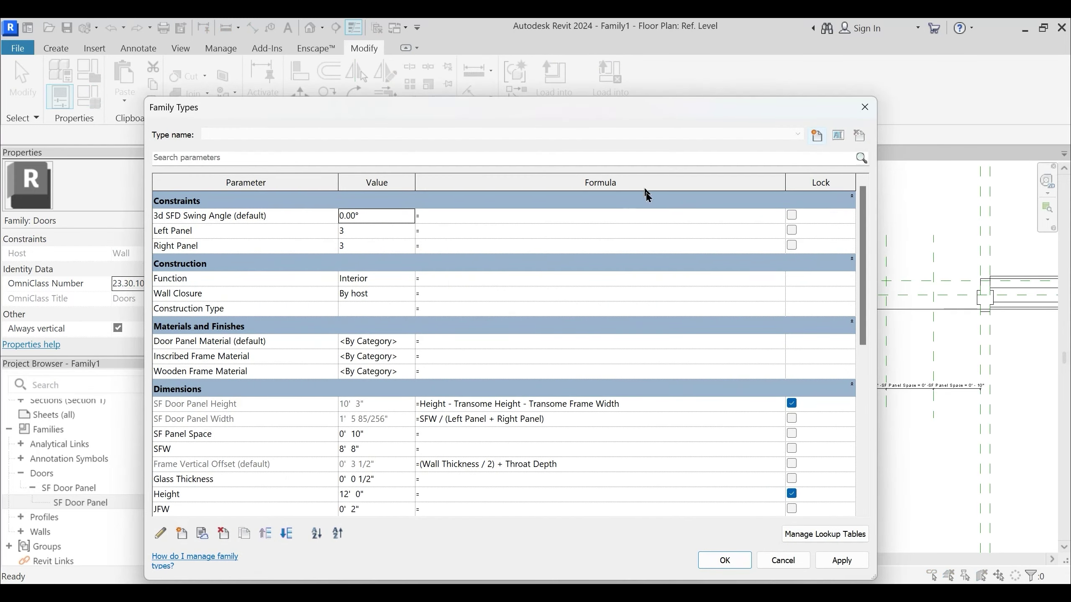
{"action": "left_click", "coordinate": [717, 555]}
{"action": "scroll", "coordinate": [610, 391], "scroll_direction": "up", "scroll_amount": 5}
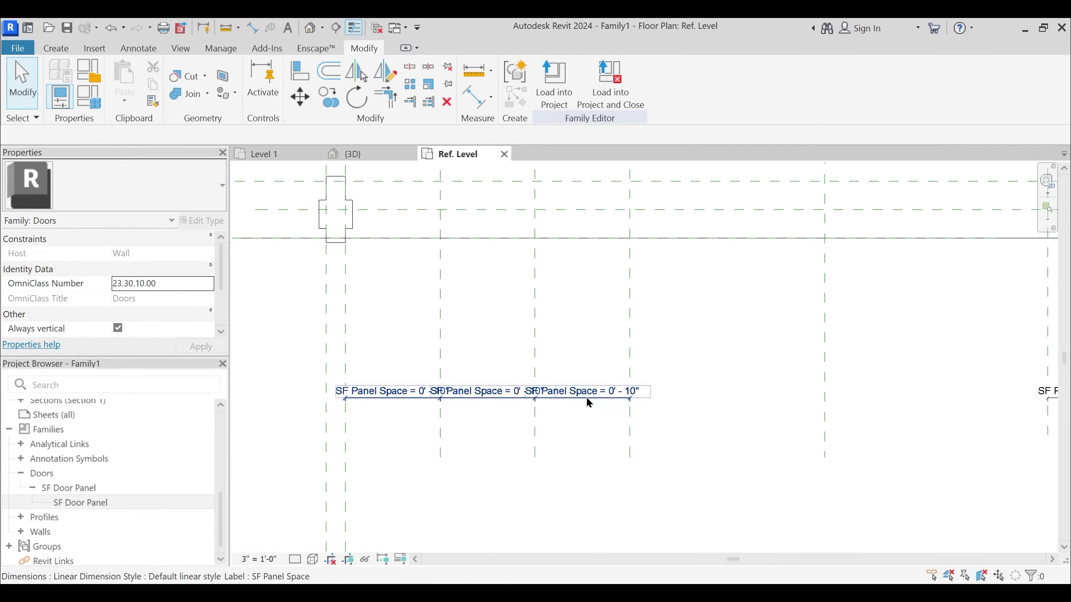
{"action": "scroll", "coordinate": [622, 399], "scroll_direction": "down", "scroll_amount": 2}
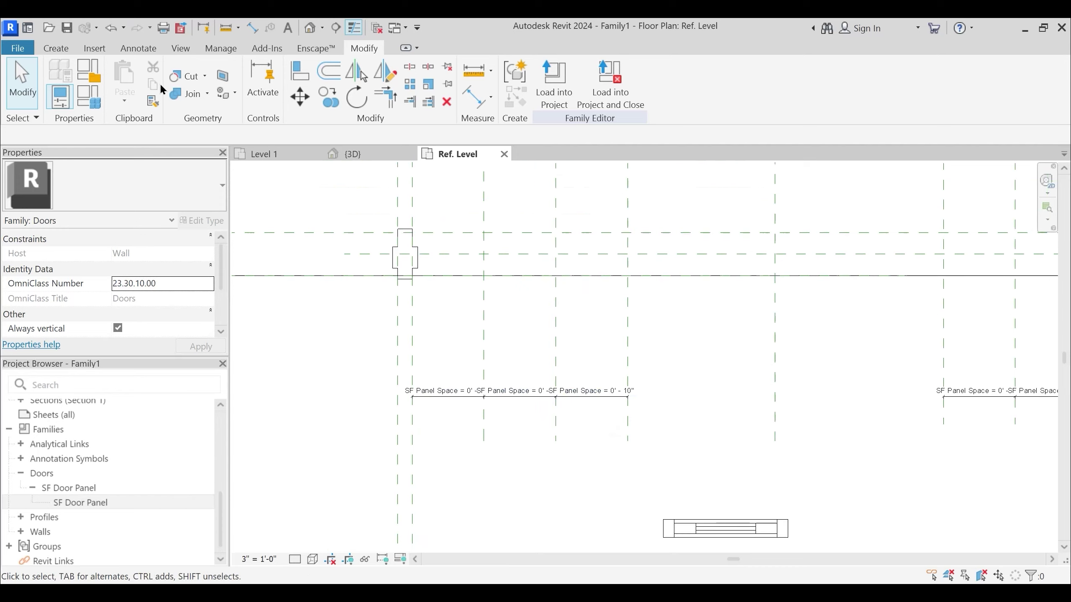
Give SF Panel Space the formula SF Door Panel Width * cos([3d SFD Swing Angle]) + Thickness * sin([3d SFD Swing Angle])
{"action": "left_click", "coordinate": [94, 103]}
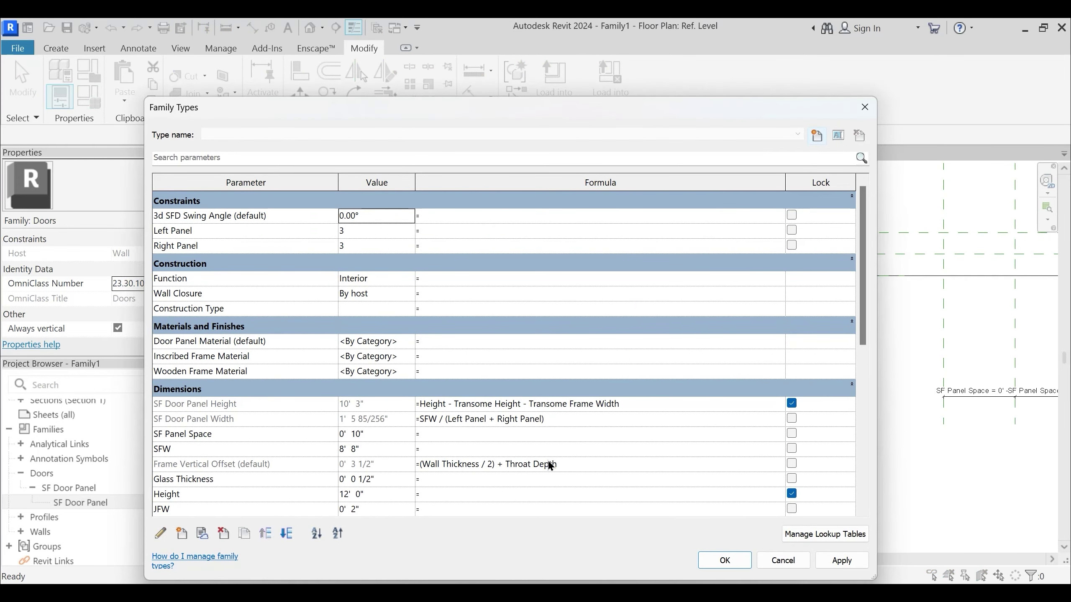
{"action": "left_click", "coordinate": [467, 435]}
{"action": "left_click", "coordinate": [445, 431]}
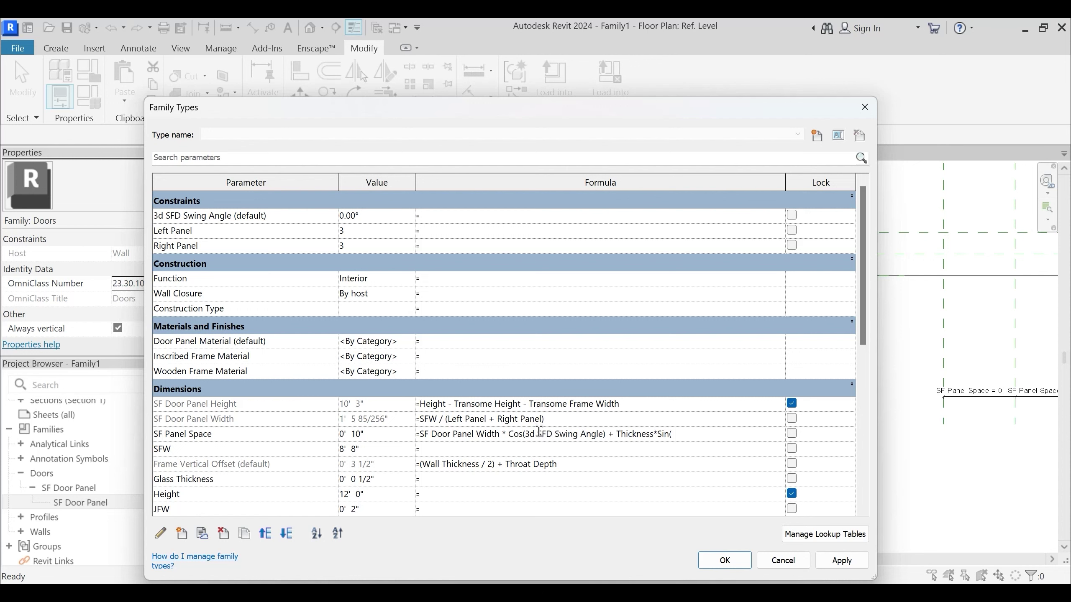
{"action": "left_click_drag", "start_coordinate": [530, 430], "coordinate": [592, 433]}
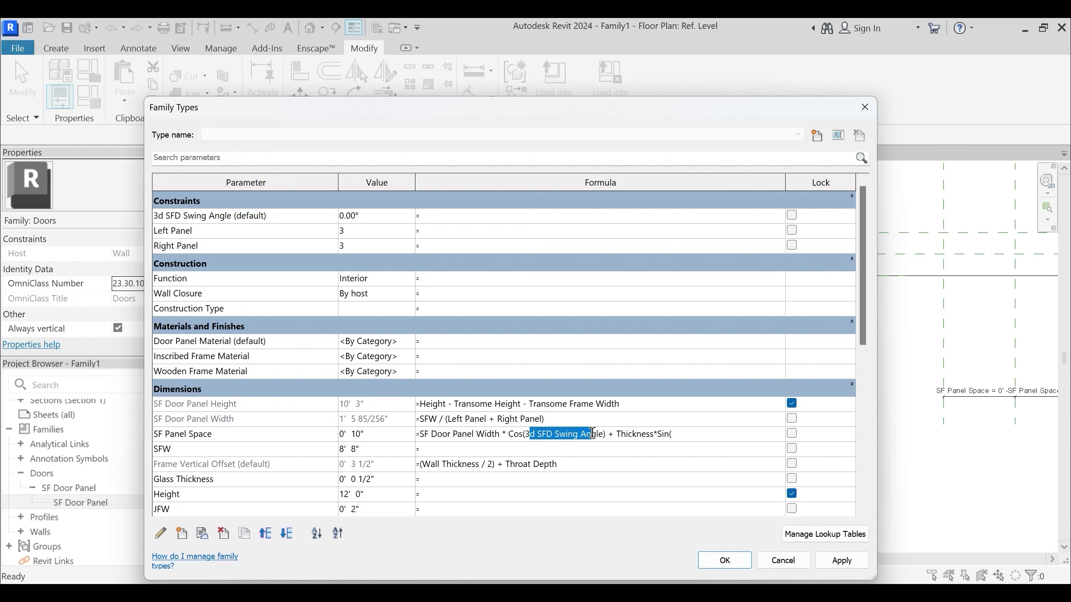
{"action": "left_click_drag", "start_coordinate": [528, 433], "coordinate": [605, 434]}
{"action": "left_click", "coordinate": [682, 434]}
{"action": "type", "text": "3d SFD Swing Angle"}
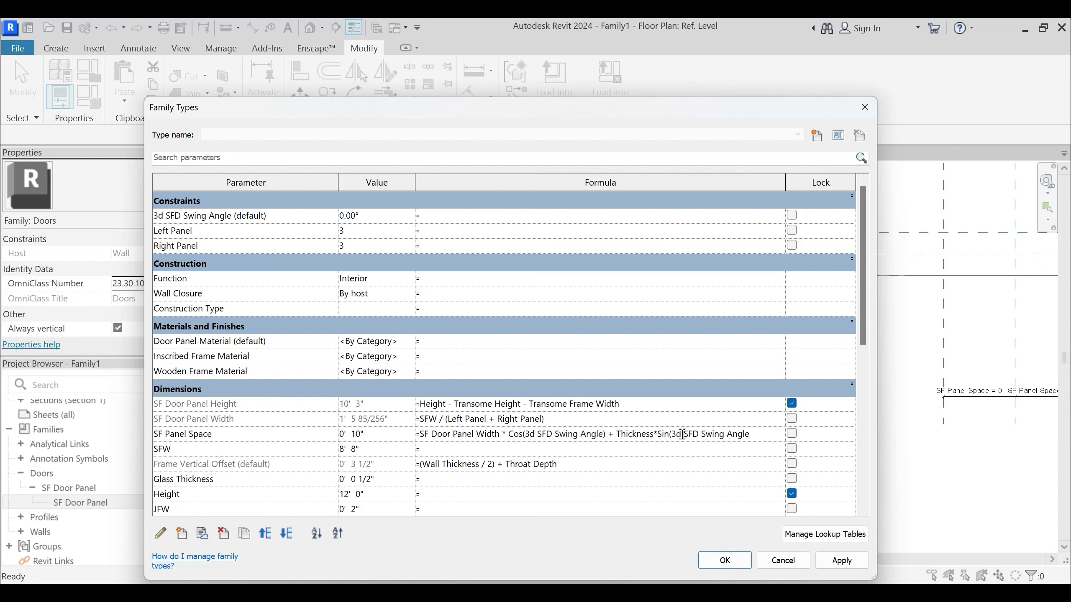
{"action": "key", "text": "Tab"}
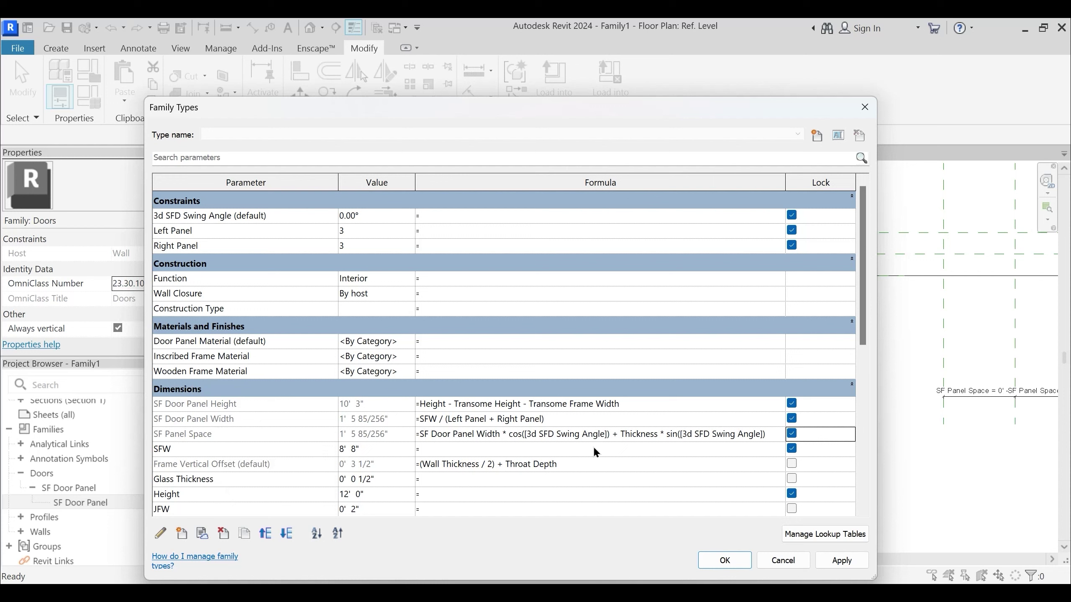
{"action": "left_click", "coordinate": [842, 561]}
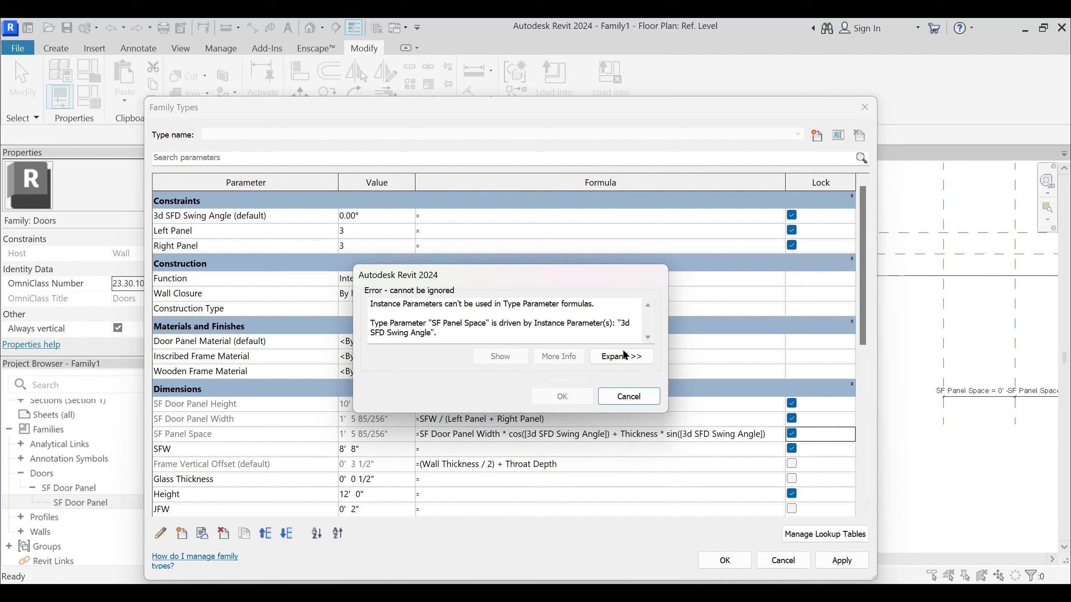
{"action": "left_click", "coordinate": [629, 396]}
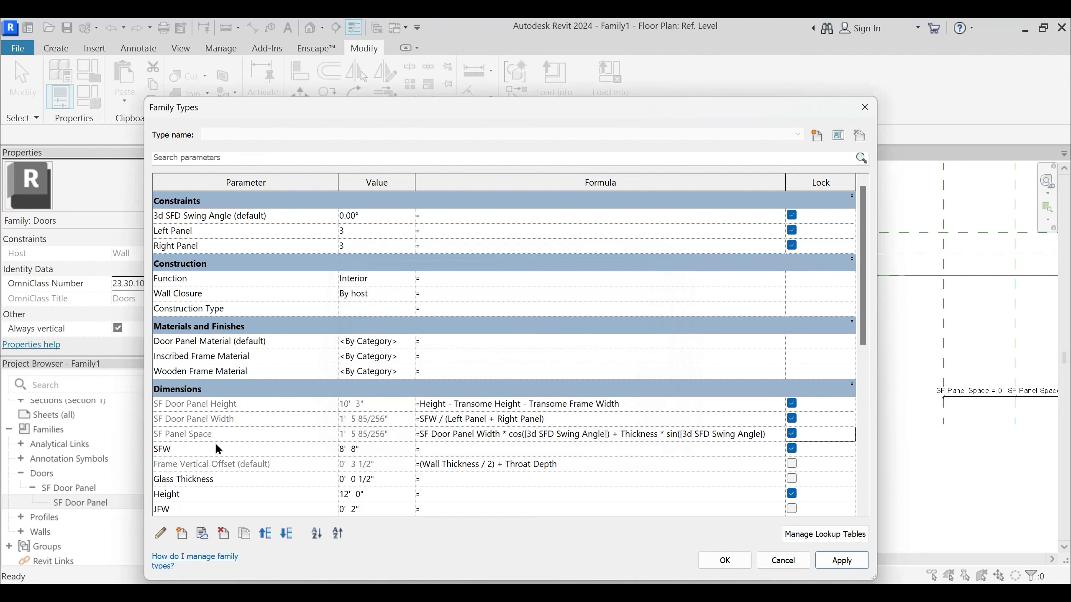
Change the SF Panel Space parameter from type to instance and accept the family types
{"action": "left_click", "coordinate": [211, 435]}
{"action": "left_click", "coordinate": [161, 532]}
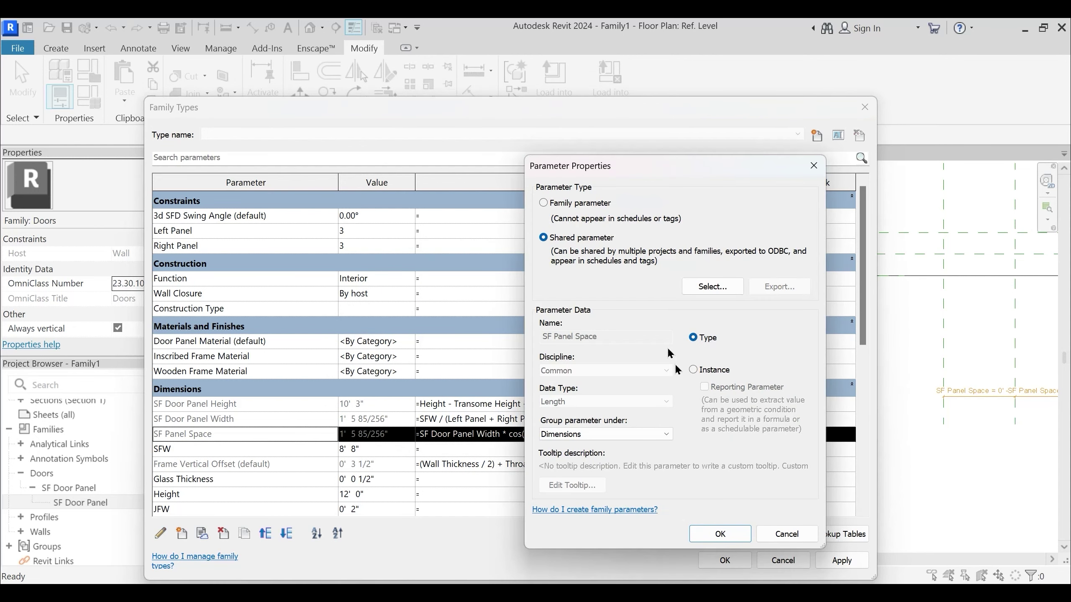
{"action": "left_click", "coordinate": [694, 370]}
{"action": "left_click", "coordinate": [720, 534]}
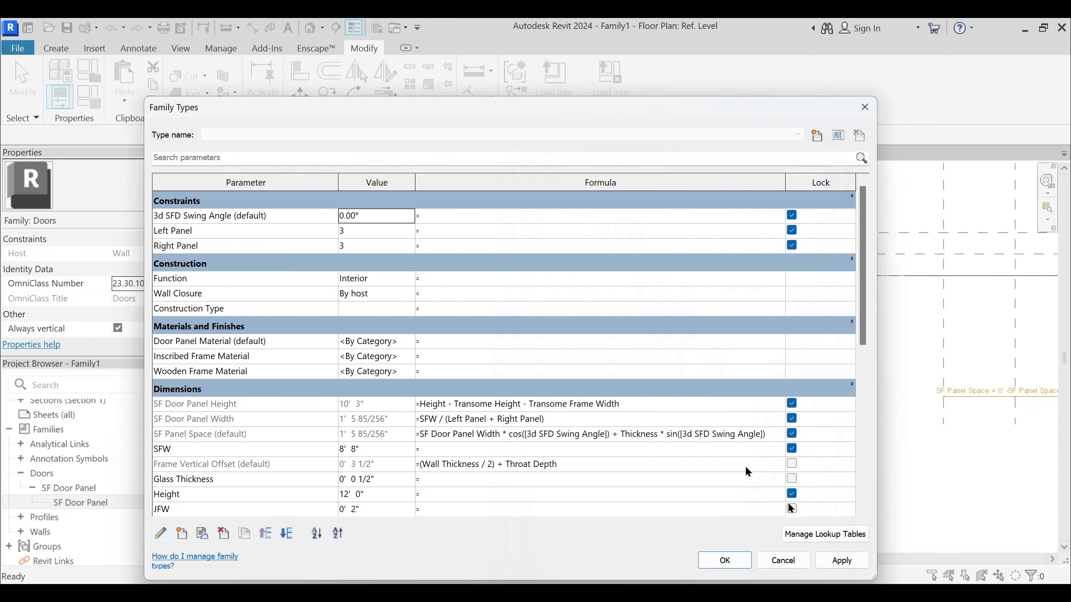
{"action": "left_click", "coordinate": [725, 560]}
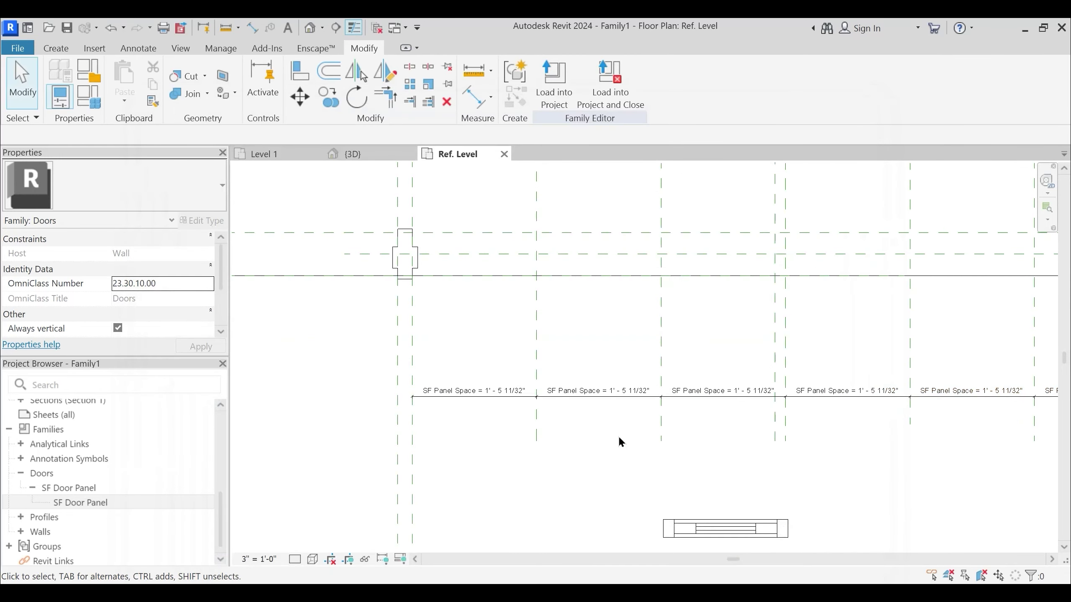
Set the 3d SFD Swing Angle to 45° and apply it to test the panel spacing in plan
{"action": "middle_click_drag", "start_coordinate": [617, 435], "coordinate": [599, 433]}
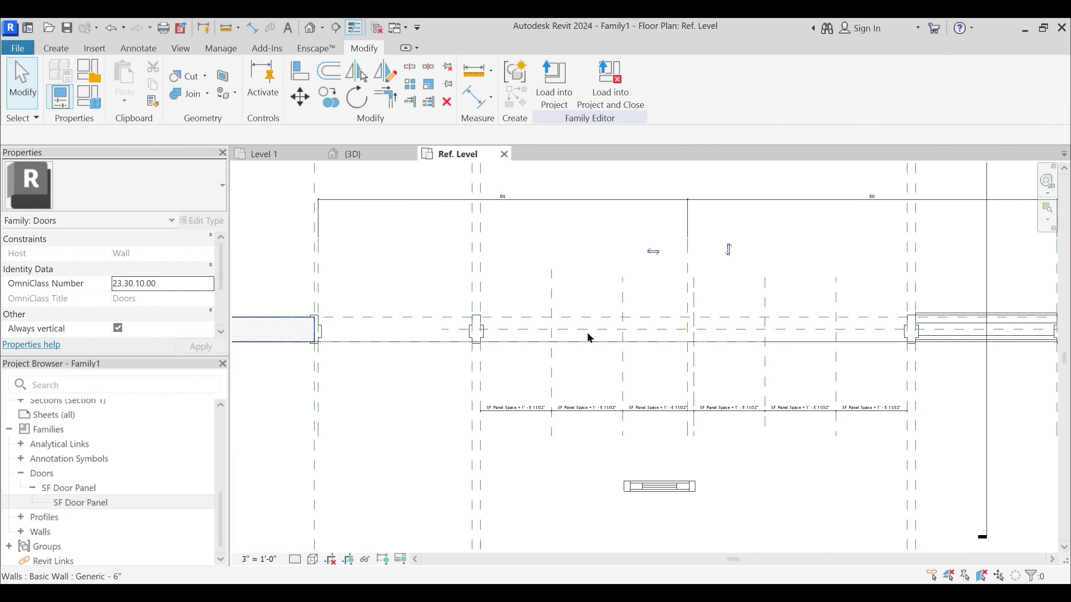
{"action": "scroll", "coordinate": [569, 375], "scroll_direction": "up", "scroll_amount": 1}
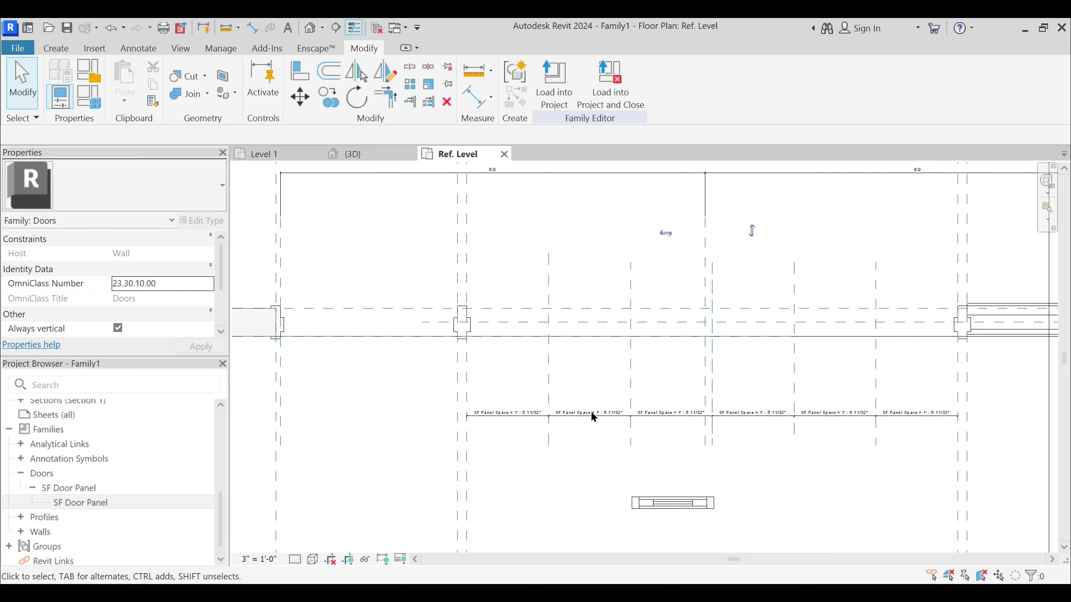
{"action": "left_click", "coordinate": [94, 99]}
{"action": "double_click", "coordinate": [380, 215]}
{"action": "type", "text": "45"}
{"action": "key", "text": "Tab"}
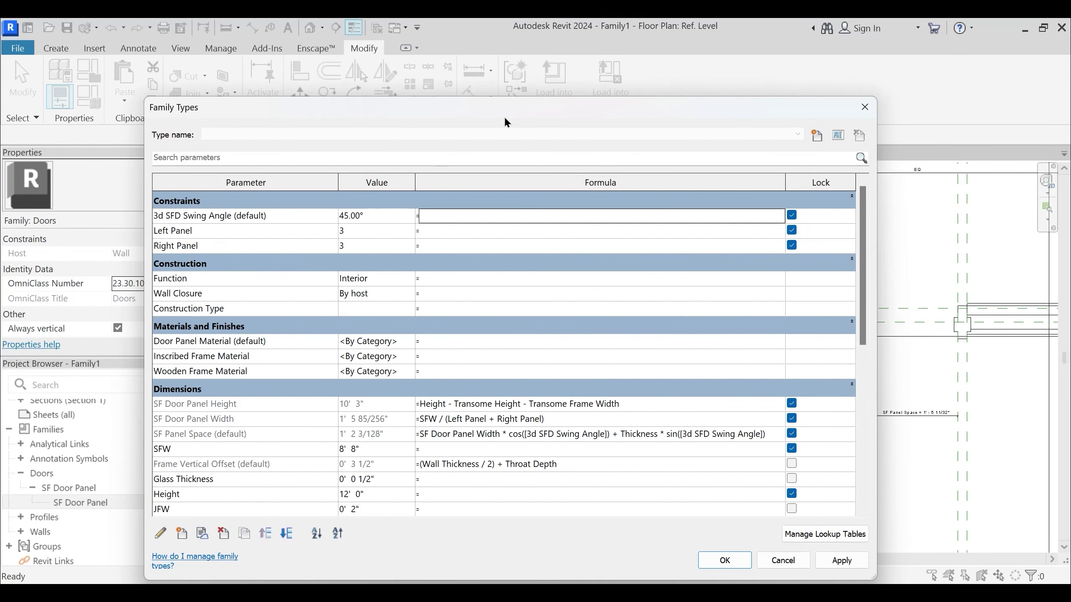
{"action": "left_click_drag", "start_coordinate": [506, 122], "coordinate": [1, 90]}
{"action": "left_click", "coordinate": [336, 528]}
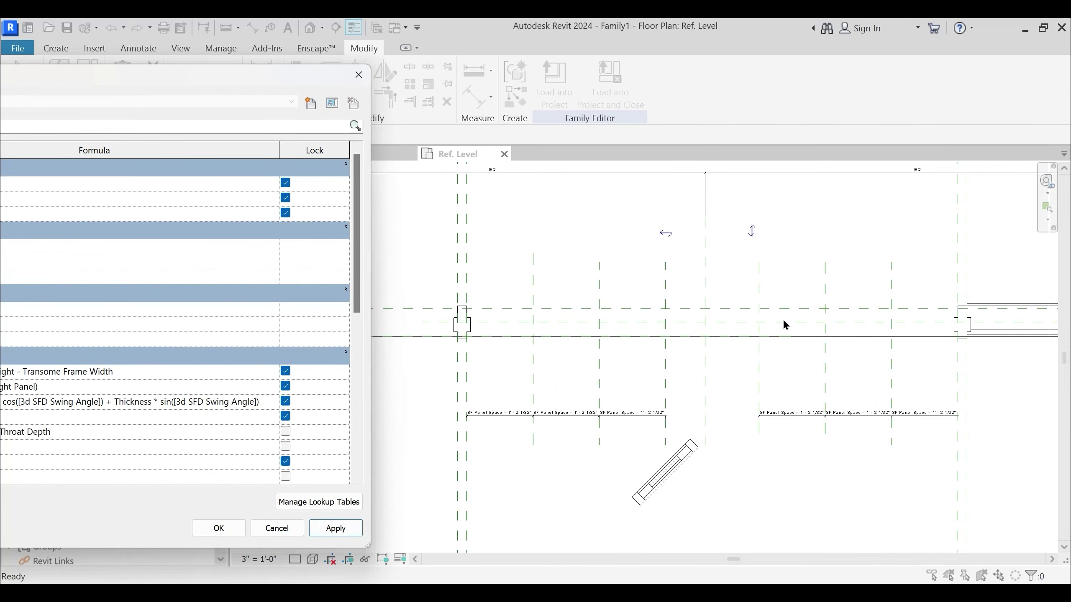
{"action": "left_click", "coordinate": [223, 528]}
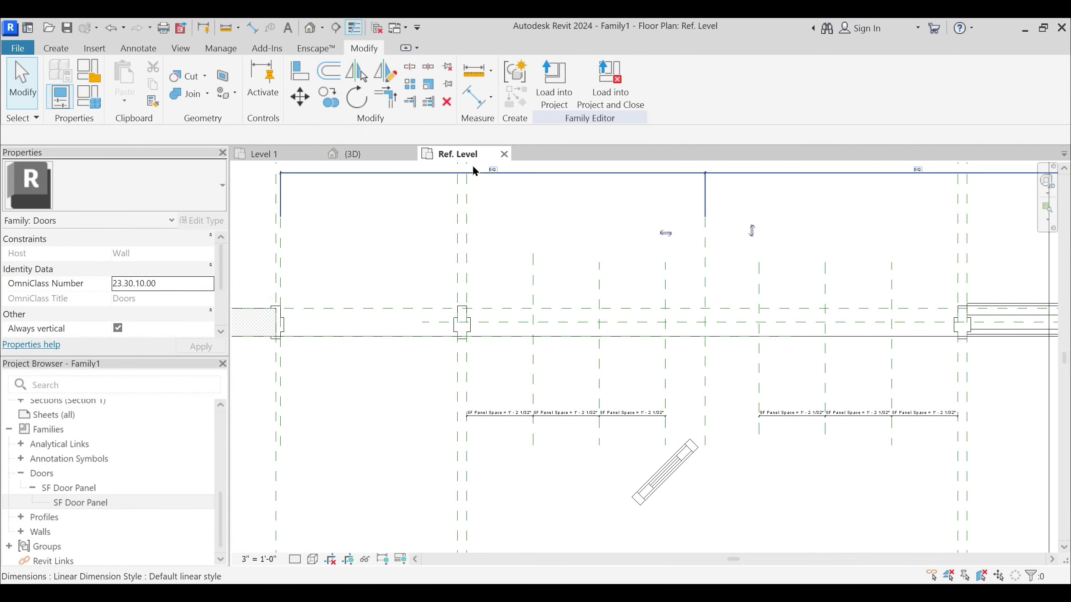
Switch to the 3D view and open the nested SF Door Panel family for editing
{"action": "left_click", "coordinate": [307, 29]}
{"action": "middle_click_drag", "start_coordinate": [557, 406], "coordinate": [371, 497], "text": "shift"}
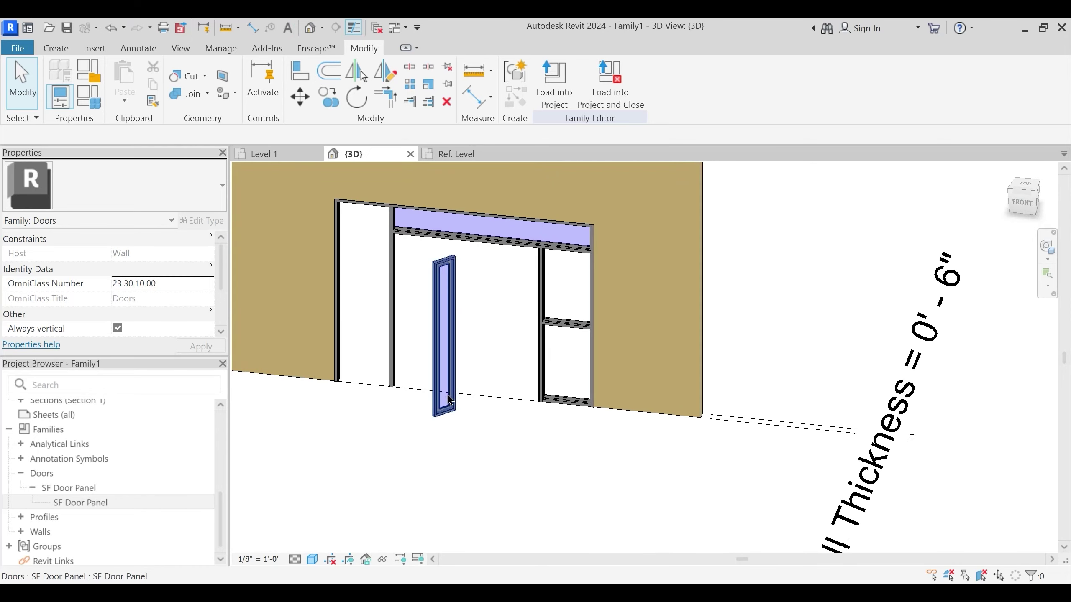
{"action": "scroll", "coordinate": [436, 415], "scroll_direction": "up", "scroll_amount": 2}
{"action": "middle_click_drag", "start_coordinate": [478, 466], "coordinate": [445, 444]}
{"action": "scroll", "coordinate": [477, 467], "scroll_direction": "down", "scroll_amount": 2}
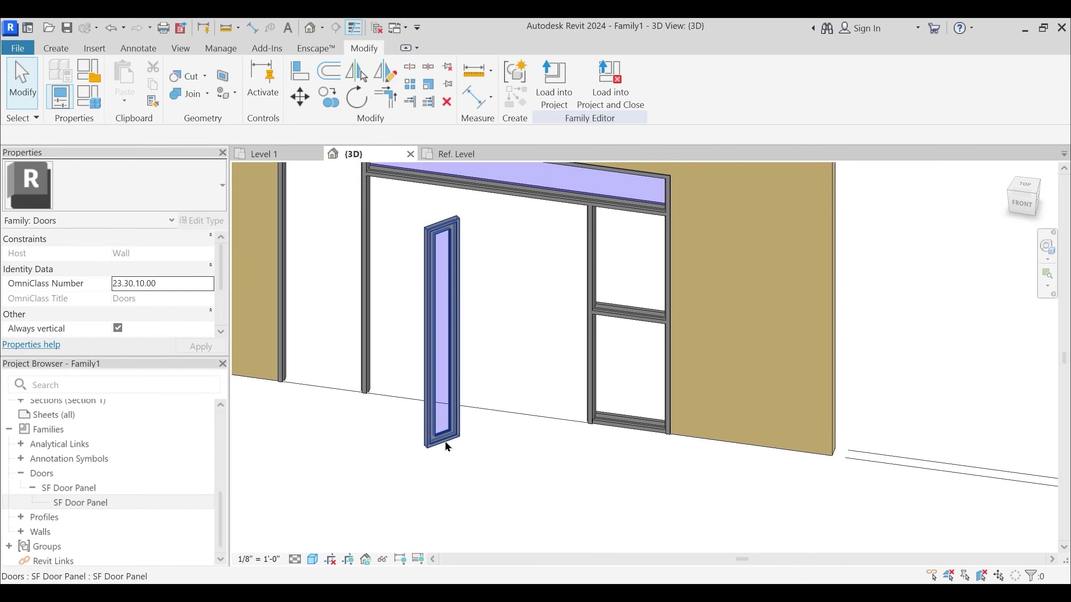
{"action": "left_click", "coordinate": [445, 439]}
{"action": "scroll", "coordinate": [454, 233], "scroll_direction": "up", "scroll_amount": 2}
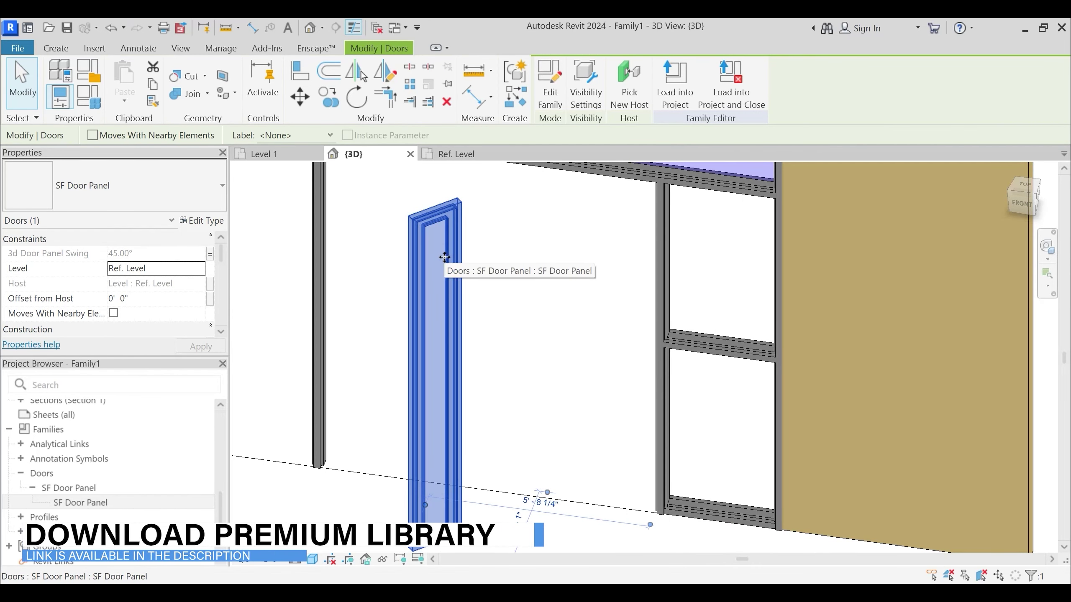
{"action": "left_click", "coordinate": [549, 103]}
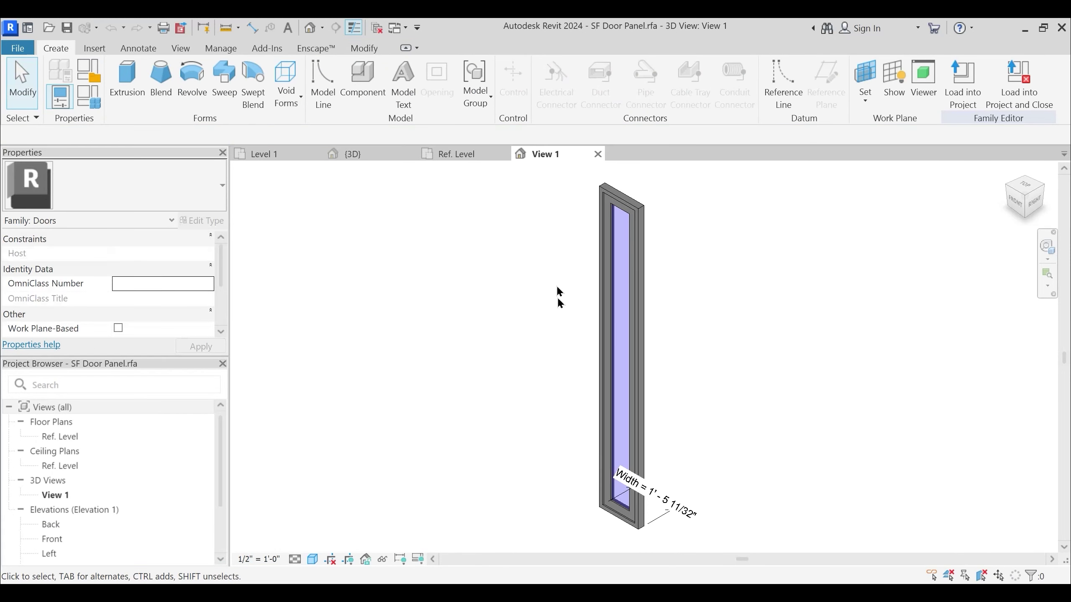
Set the Stile Width in the SF Door Panel's family types to 0' 1 1/2"
{"action": "middle_click_drag", "start_coordinate": [537, 369], "coordinate": [771, 350], "text": "shift"}
{"action": "scroll", "coordinate": [642, 223], "scroll_direction": "up", "scroll_amount": 2}
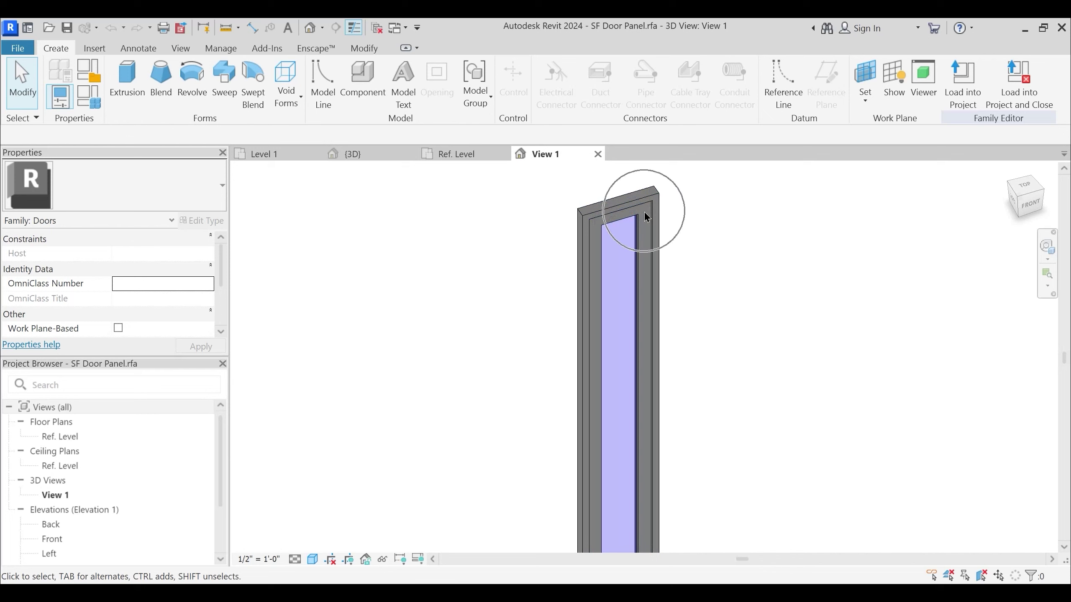
{"action": "scroll", "coordinate": [646, 224], "scroll_direction": "up", "scroll_amount": 2}
{"action": "scroll", "coordinate": [646, 346], "scroll_direction": "down", "scroll_amount": 1}
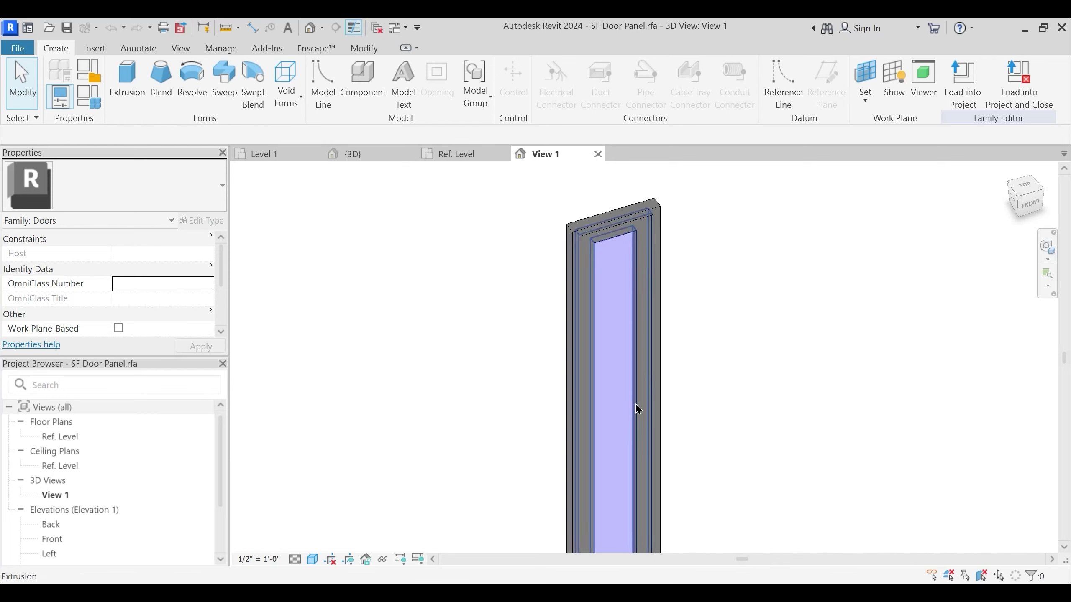
{"action": "middle_click_drag", "start_coordinate": [625, 525], "coordinate": [611, 431]}
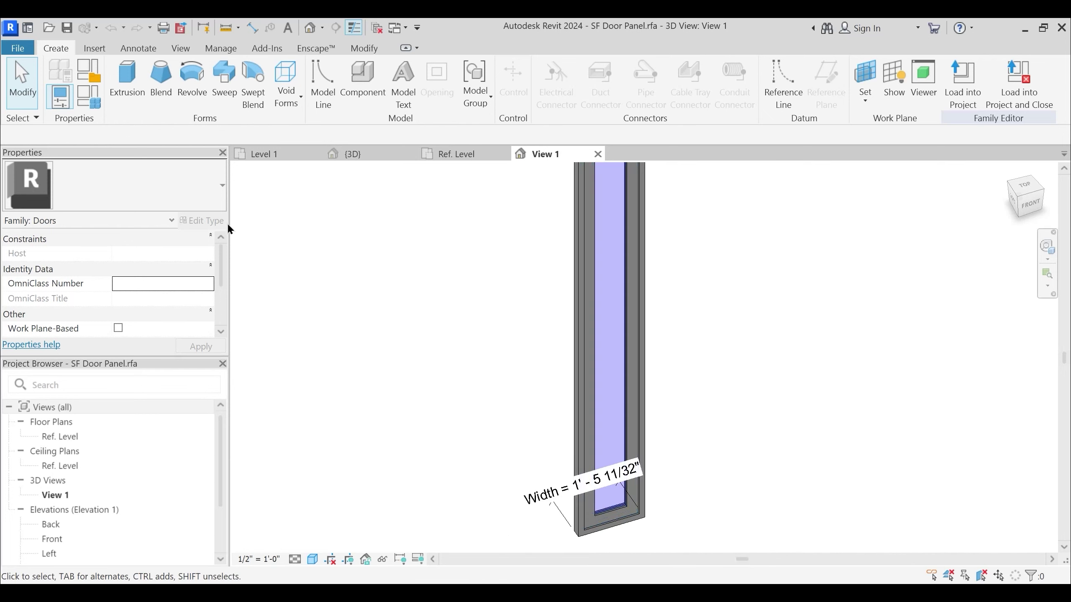
{"action": "left_click", "coordinate": [88, 96]}
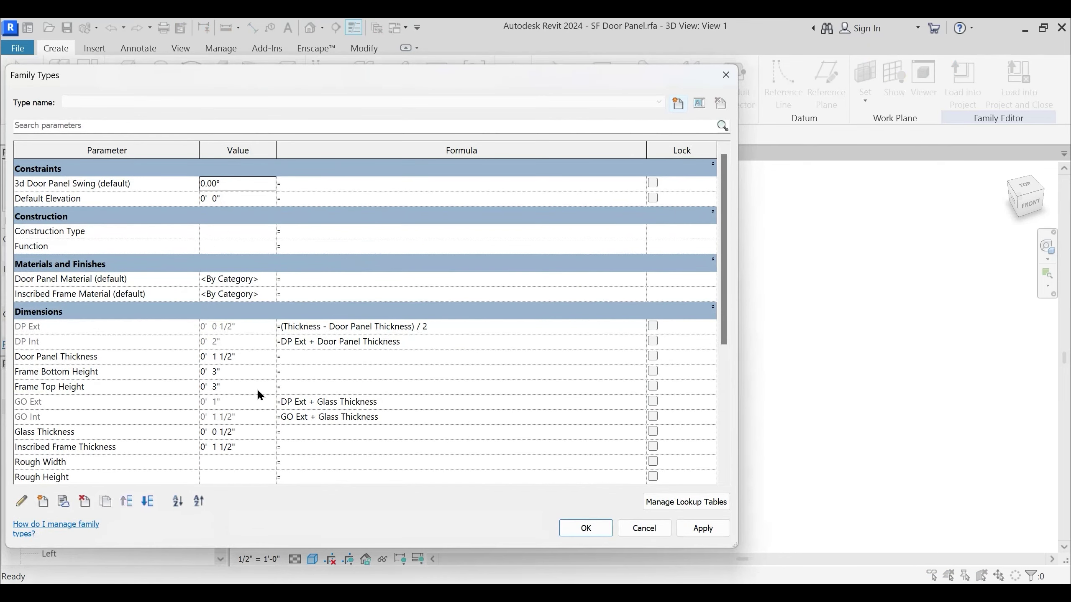
{"action": "scroll", "coordinate": [243, 382], "scroll_direction": "down", "scroll_amount": 1}
{"action": "scroll", "coordinate": [101, 407], "scroll_direction": "down", "scroll_amount": 2}
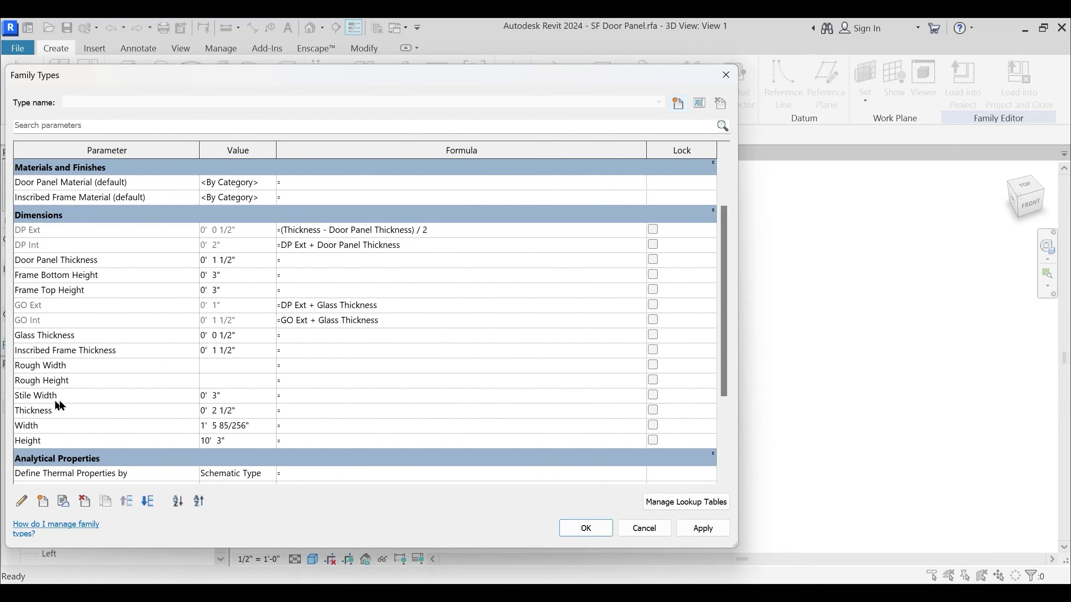
{"action": "left_click", "coordinate": [238, 395]}
{"action": "type", "text": "1"}
{"action": "key", "text": "Tab"}
{"action": "left_click", "coordinate": [227, 385]}
{"action": "left_click", "coordinate": [229, 396]}
{"action": "type", "text": "1."}
{"action": "key", "text": "Tab"}
{"action": "scroll", "coordinate": [252, 393], "scroll_direction": "up", "scroll_amount": 1}
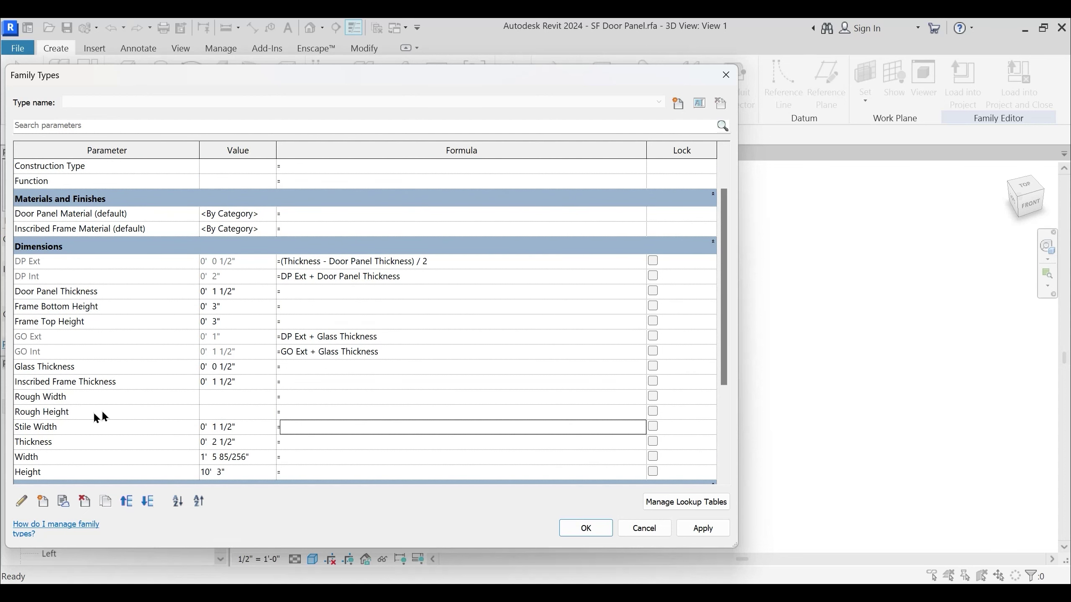
Set both the Frame Bottom Height and the Frame Top Height to 0' 1 1/2" and accept the family types
{"action": "scroll", "coordinate": [79, 357], "scroll_direction": "up", "scroll_amount": 1}
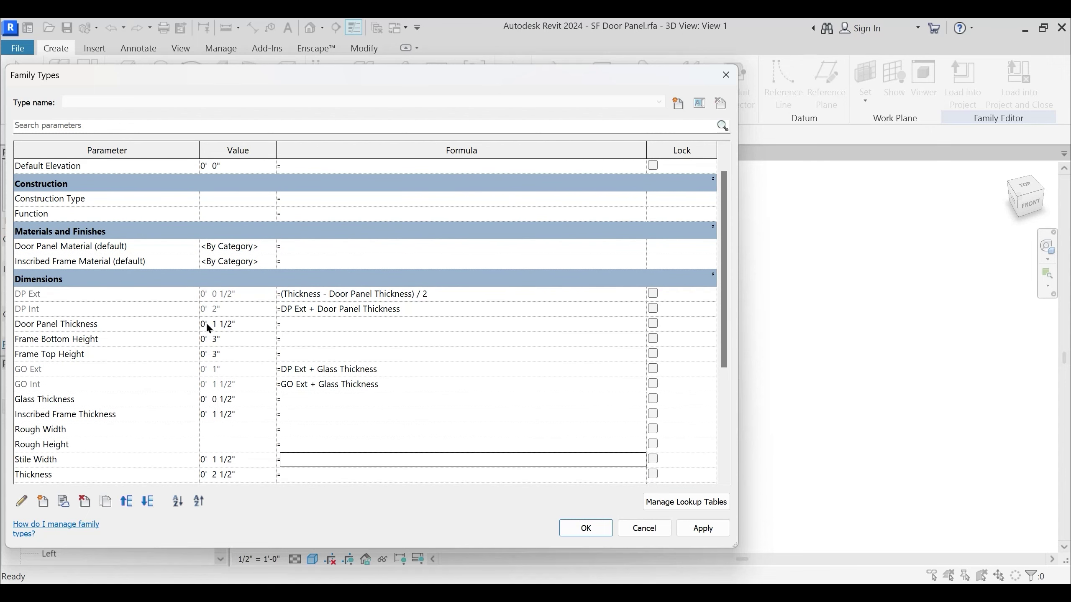
{"action": "left_click", "coordinate": [235, 340]}
{"action": "type", "text": "1.5"}
{"action": "key", "text": "Tab"}
{"action": "left_click", "coordinate": [248, 351]}
{"action": "type", "text": "1.5"}
{"action": "key", "text": "Tab"}
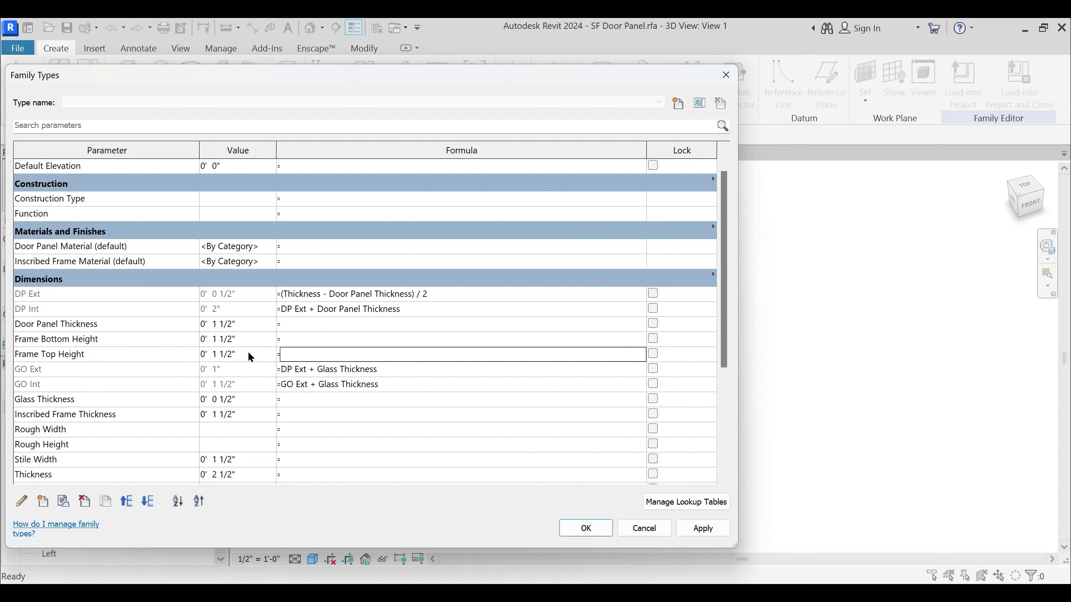
{"action": "left_click", "coordinate": [587, 528]}
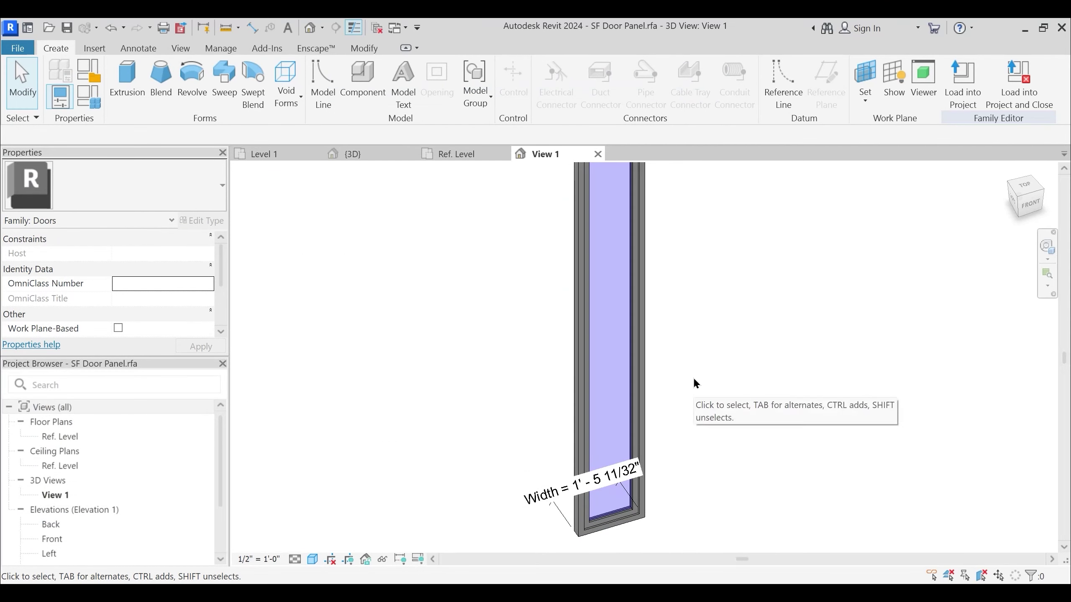
Load the SF Door Panel family into Family1, overwriting the existing version and its parameter values
{"action": "middle_click_drag", "start_coordinate": [741, 328], "coordinate": [658, 233], "text": "shift"}
{"action": "scroll", "coordinate": [644, 250], "scroll_direction": "up", "scroll_amount": 2}
{"action": "left_click", "coordinate": [965, 95]}
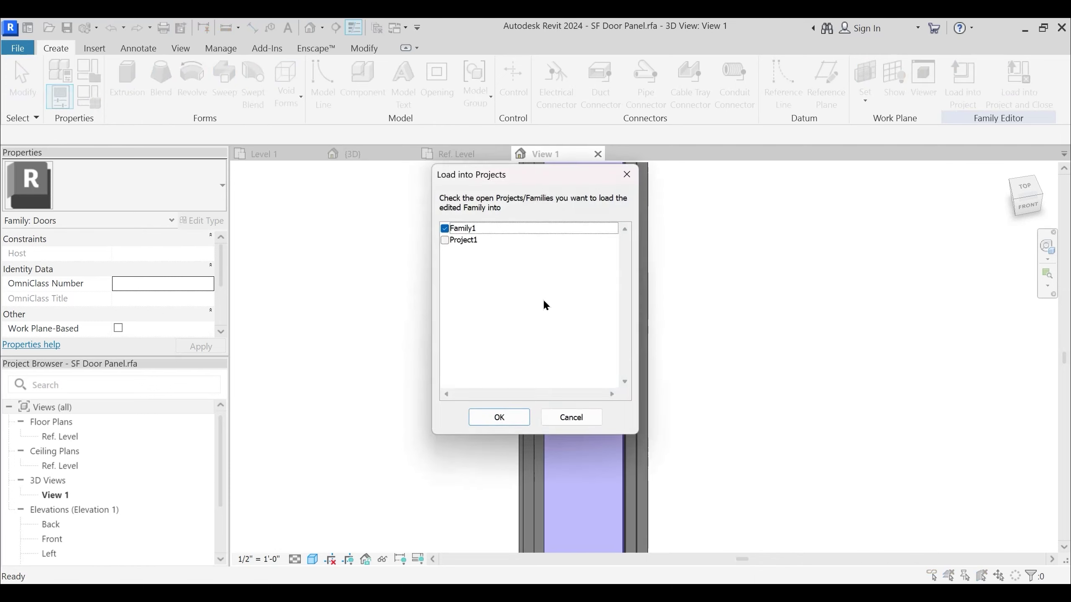
{"action": "left_click", "coordinate": [501, 419]}
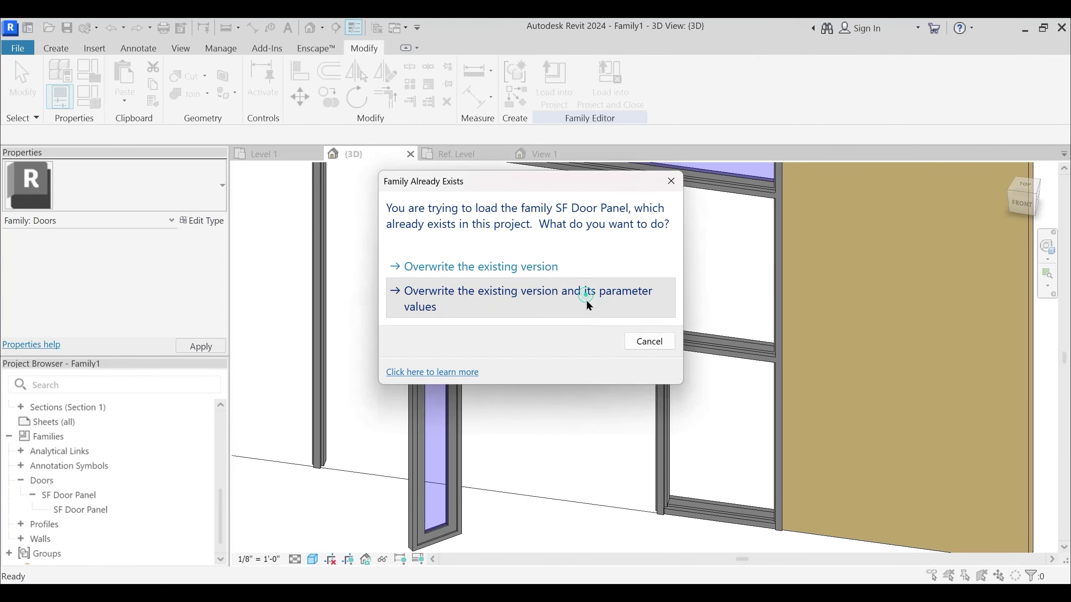
{"action": "left_click", "coordinate": [585, 298]}
{"action": "left_click", "coordinate": [495, 290]}
{"action": "middle_click_drag", "start_coordinate": [502, 299], "coordinate": [479, 408], "text": "shift"}
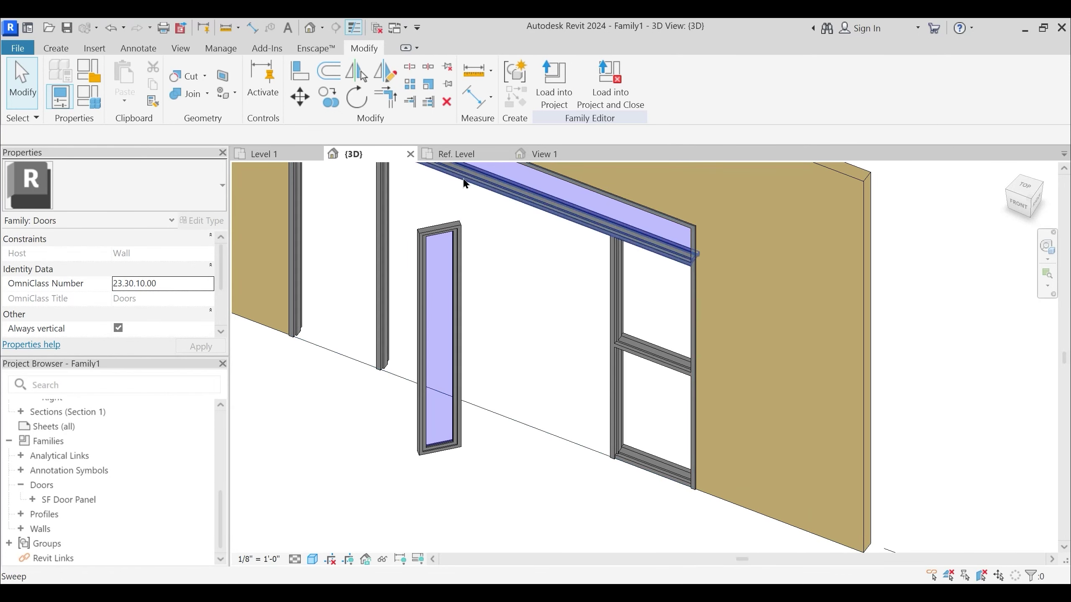
In the Ref. Level plan, align the SF Door Panel's hinge side to the reference plane at the left frame's inner face and lock it
{"action": "left_click", "coordinate": [464, 154]}
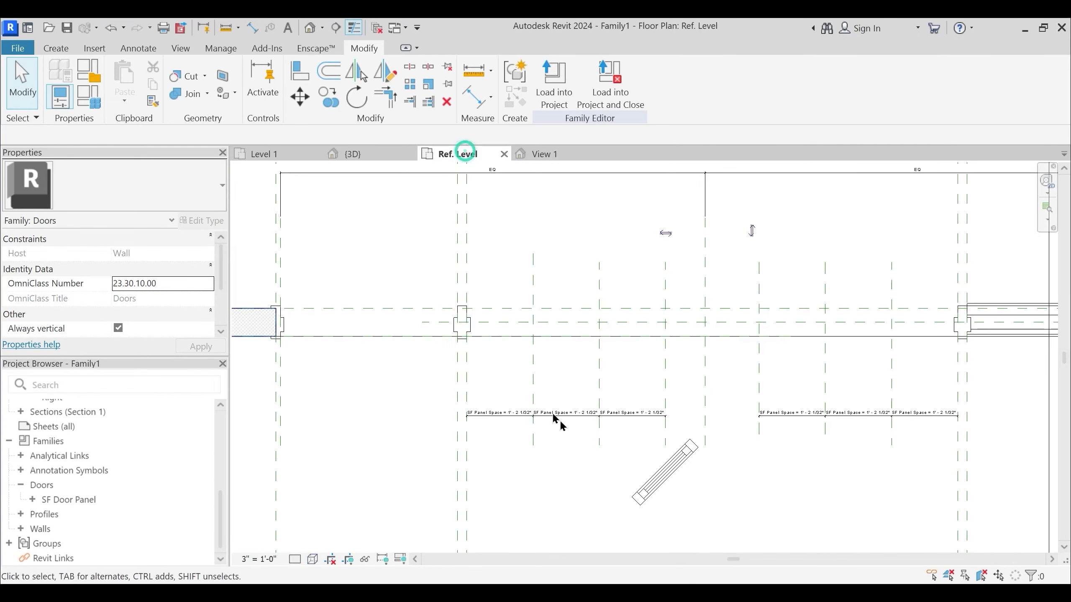
{"action": "left_click", "coordinate": [299, 71]}
{"action": "scroll", "coordinate": [527, 396], "scroll_direction": "up", "scroll_amount": 2}
{"action": "left_click", "coordinate": [480, 265]}
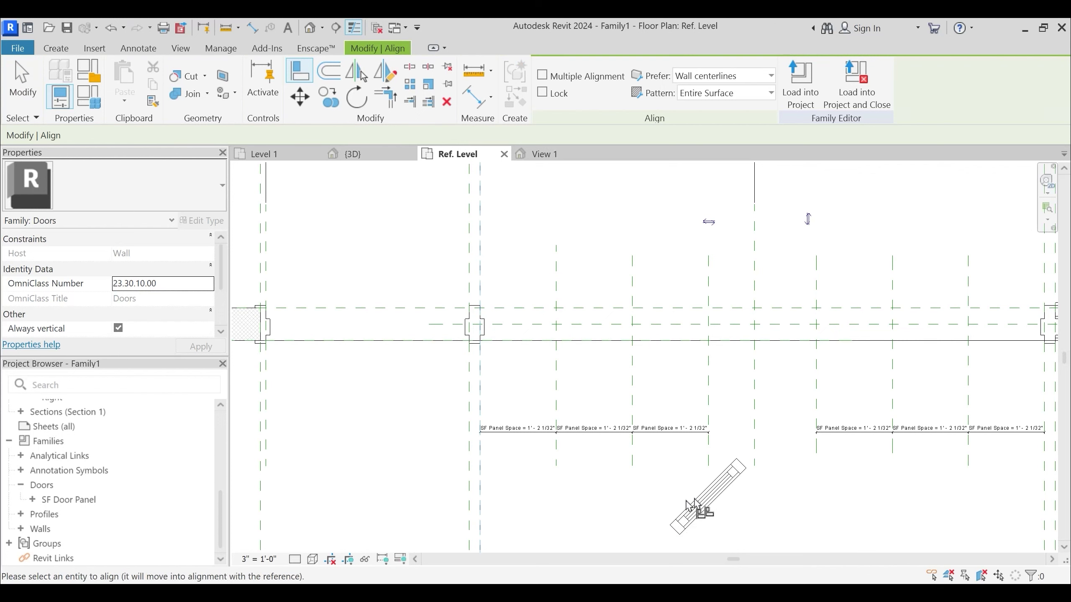
{"action": "left_click", "coordinate": [671, 491]}
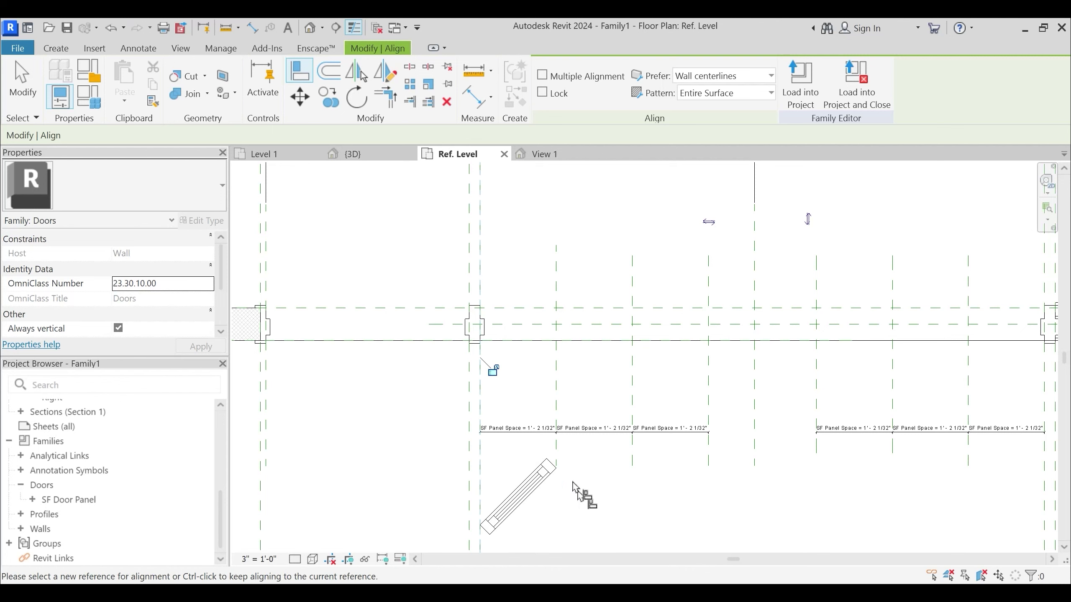
Align the door panel's hinge corner to the exterior edge of the left frame post and lock the alignment
{"action": "scroll", "coordinate": [483, 303], "scroll_direction": "up", "scroll_amount": 3}
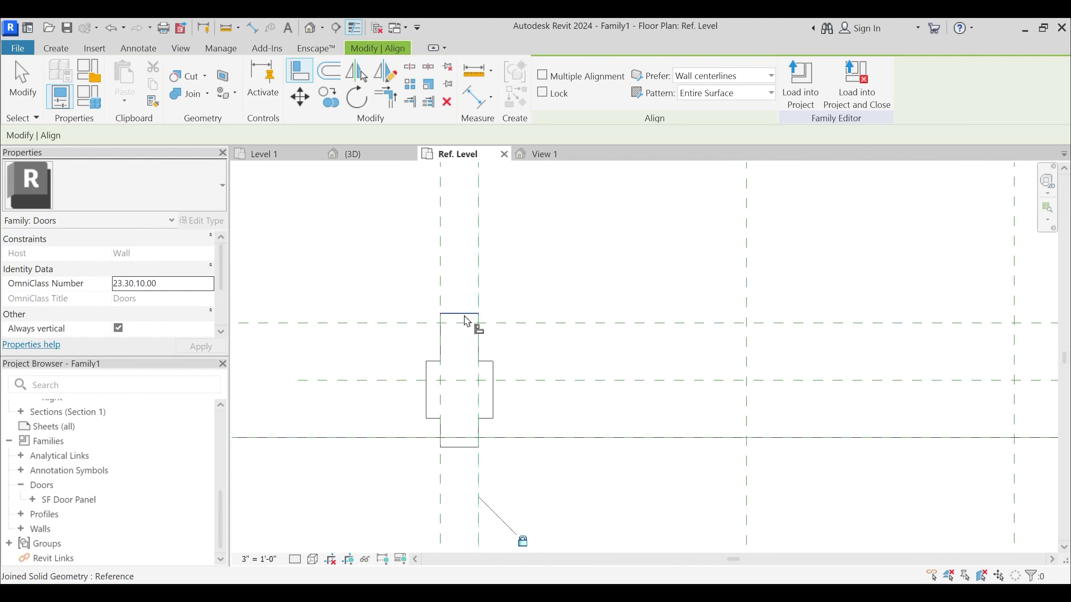
{"action": "left_click", "coordinate": [476, 324]}
{"action": "scroll", "coordinate": [569, 272], "scroll_direction": "down", "scroll_amount": 2}
{"action": "middle_click_drag", "start_coordinate": [564, 416], "coordinate": [571, 295]}
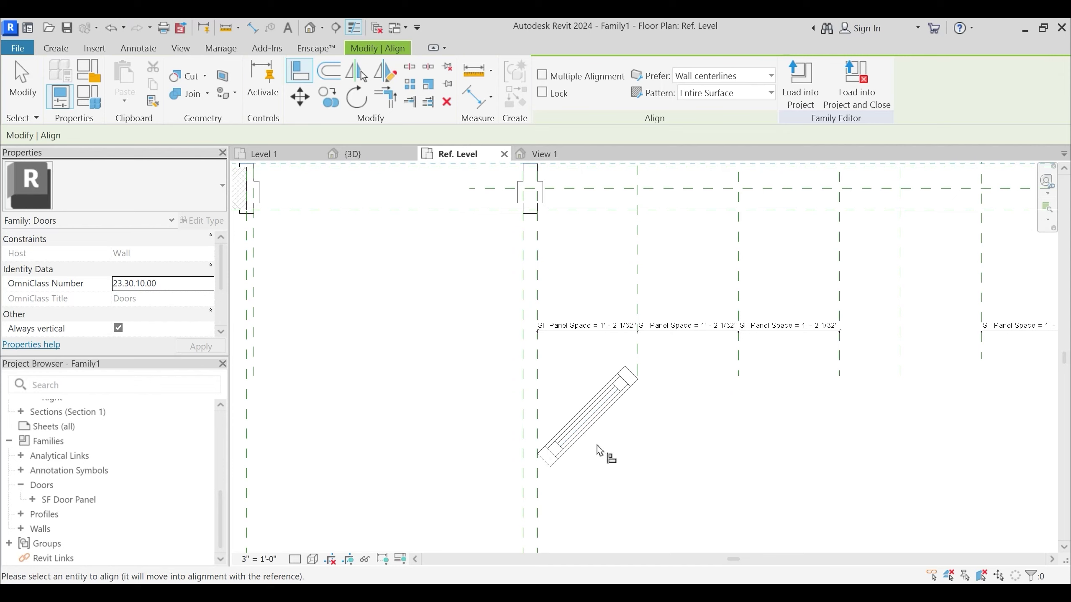
{"action": "left_click", "coordinate": [605, 464]}
{"action": "scroll", "coordinate": [607, 404], "scroll_direction": "down", "scroll_amount": 2}
{"action": "middle_click_drag", "start_coordinate": [641, 402], "coordinate": [624, 481]}
{"action": "left_click", "coordinate": [608, 334]}
{"action": "key", "text": "Escape"}
{"action": "key", "text": "Escape"}
{"action": "middle_click_drag", "start_coordinate": [622, 303], "coordinate": [486, 385]}
{"action": "scroll", "coordinate": [486, 385], "scroll_direction": "up", "scroll_amount": 1}
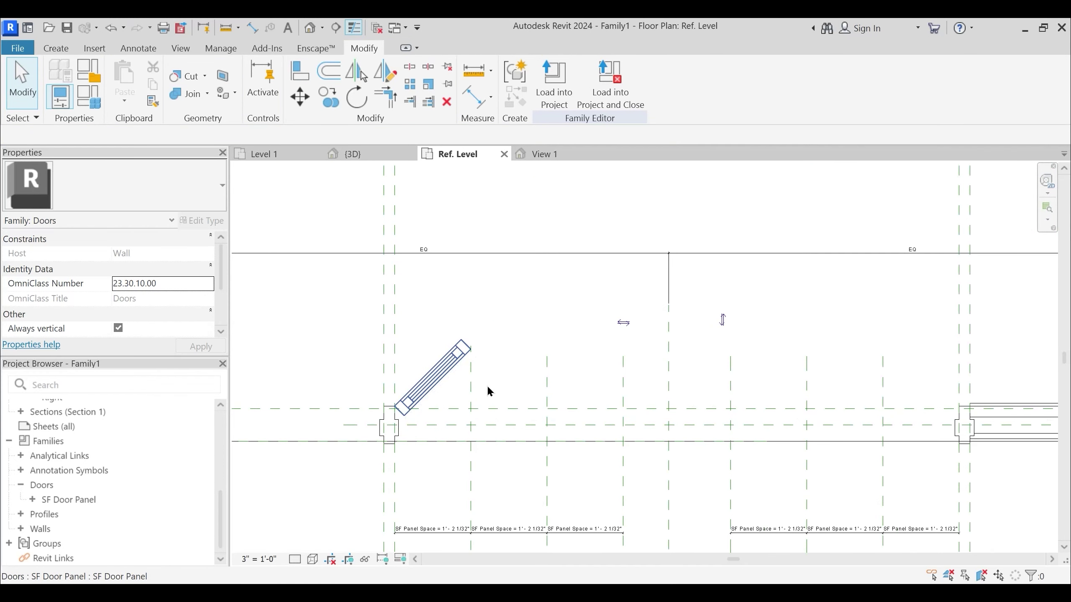
{"action": "left_click", "coordinate": [445, 367]}
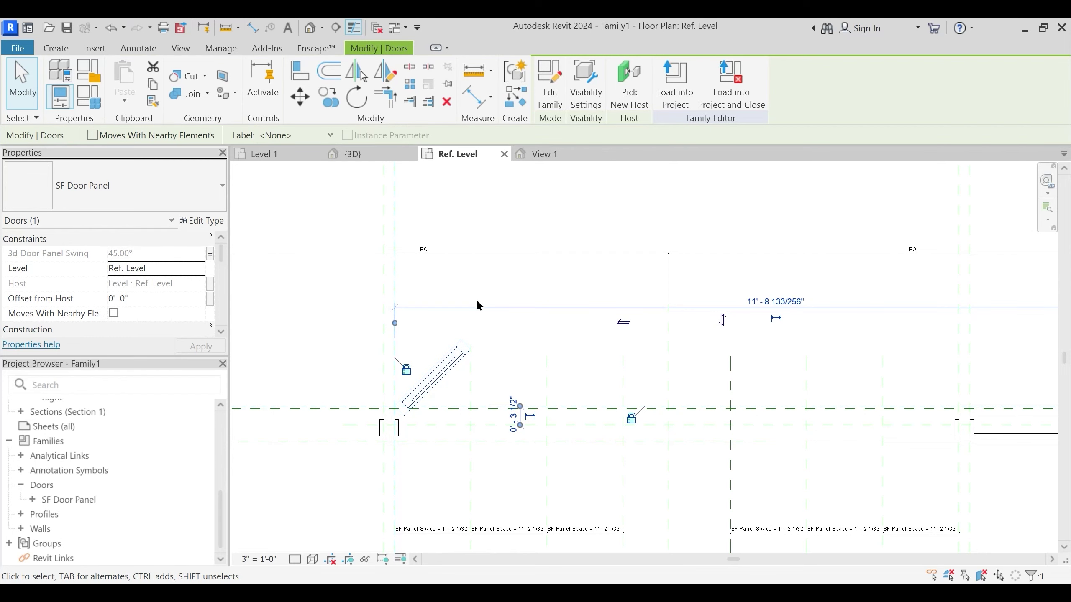
{"action": "scroll", "coordinate": [531, 357], "scroll_direction": "up", "scroll_amount": 2}
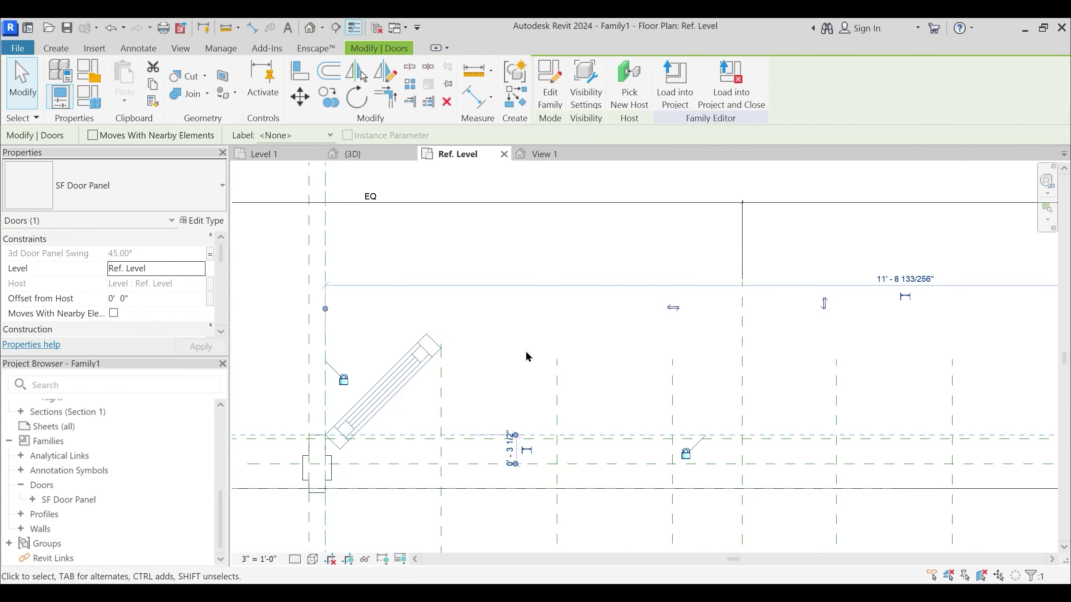
{"action": "key", "text": "d"}
{"action": "key", "text": "m"}
{"action": "left_click", "coordinate": [483, 274]}
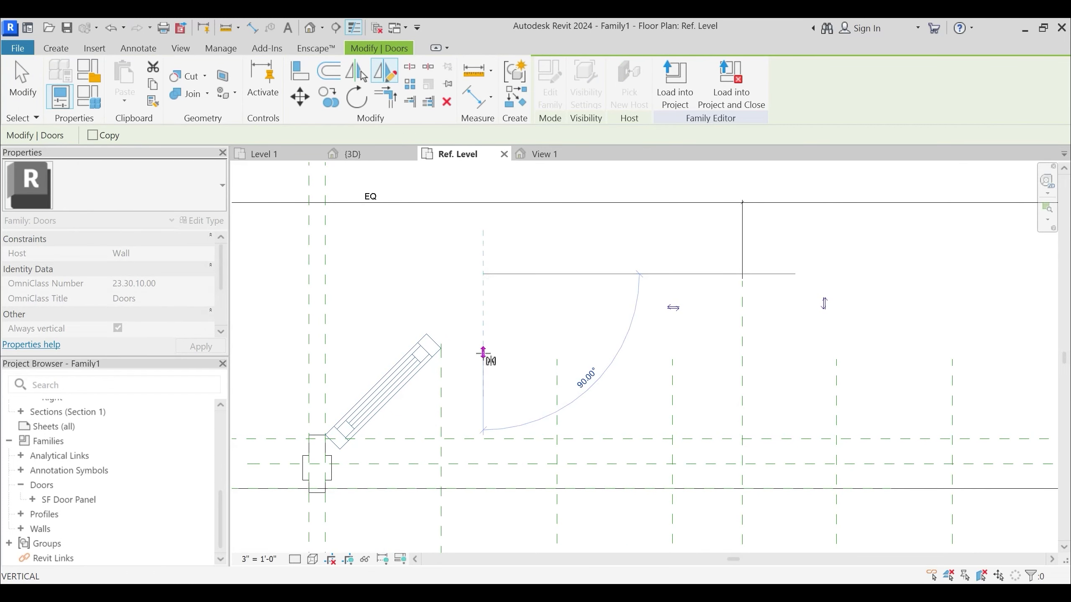
{"action": "key", "text": "ctrl+z"}
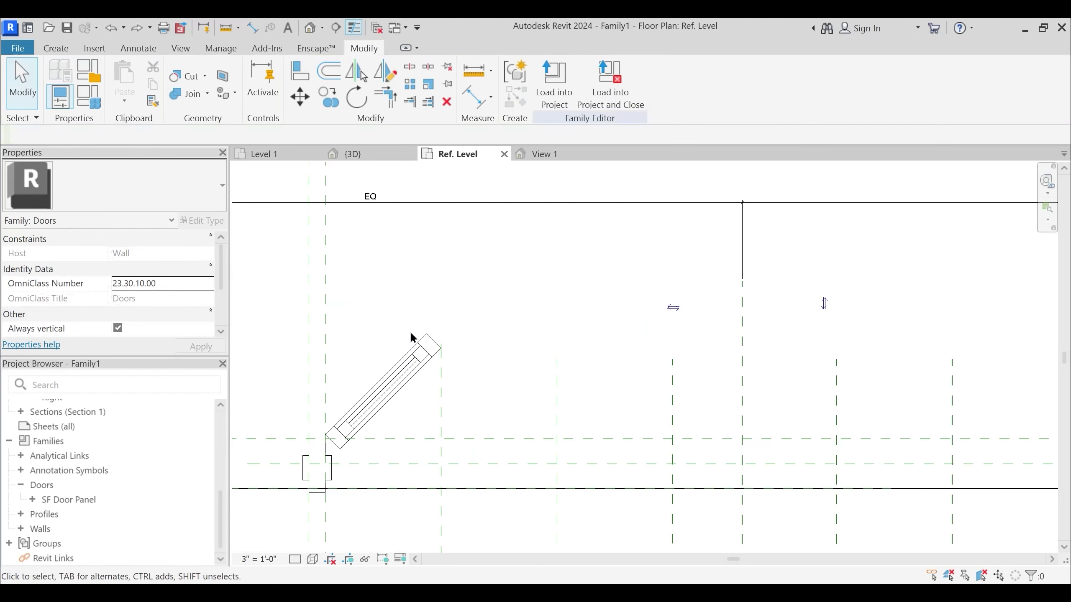
Copy the first door panel diagonally up and to the right, clear of the original
{"action": "left_click", "coordinate": [456, 318]}
{"action": "key", "text": "c"}
{"action": "key", "text": "o"}
{"action": "left_click", "coordinate": [427, 389]}
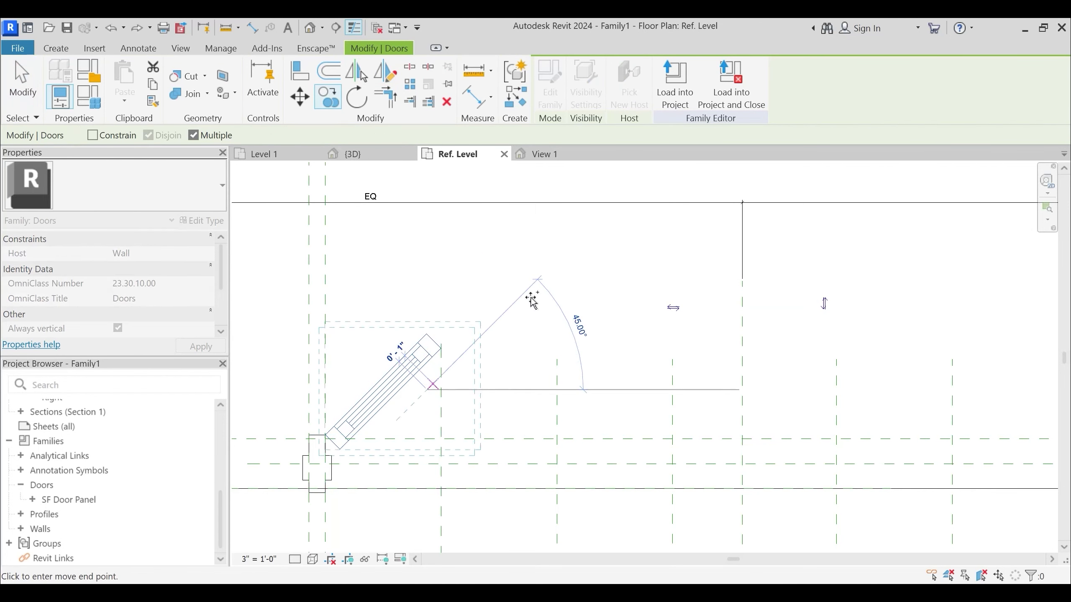
{"action": "left_click", "coordinate": [575, 284]}
{"action": "left_click", "coordinate": [538, 292]}
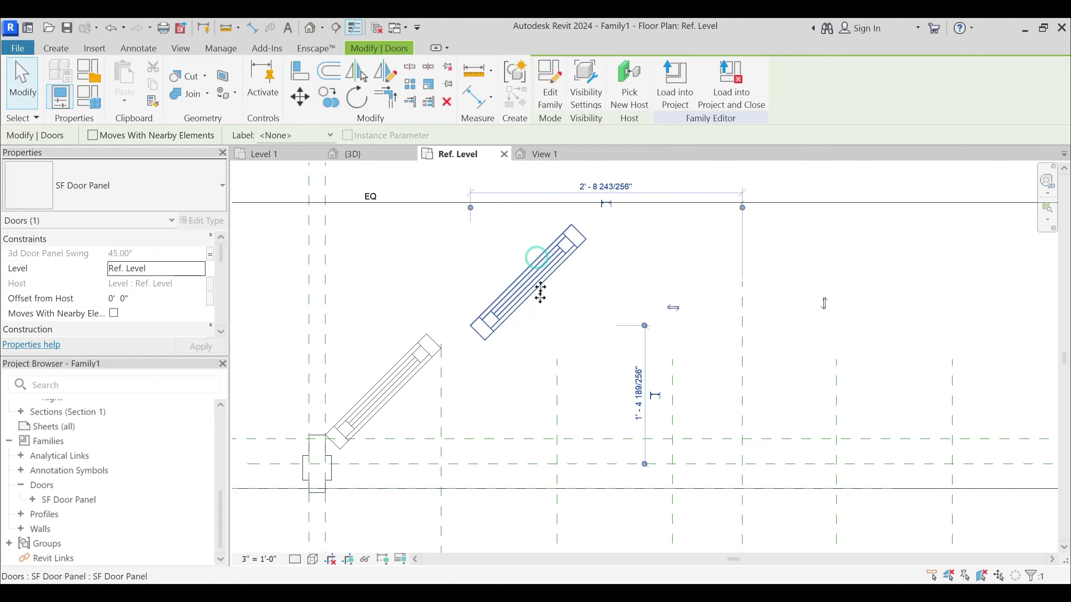
Mirror the copied panel about a drawn vertical axis without keeping the original
{"action": "key", "text": "d"}
{"action": "key", "text": "m"}
{"action": "left_click", "coordinate": [557, 186]}
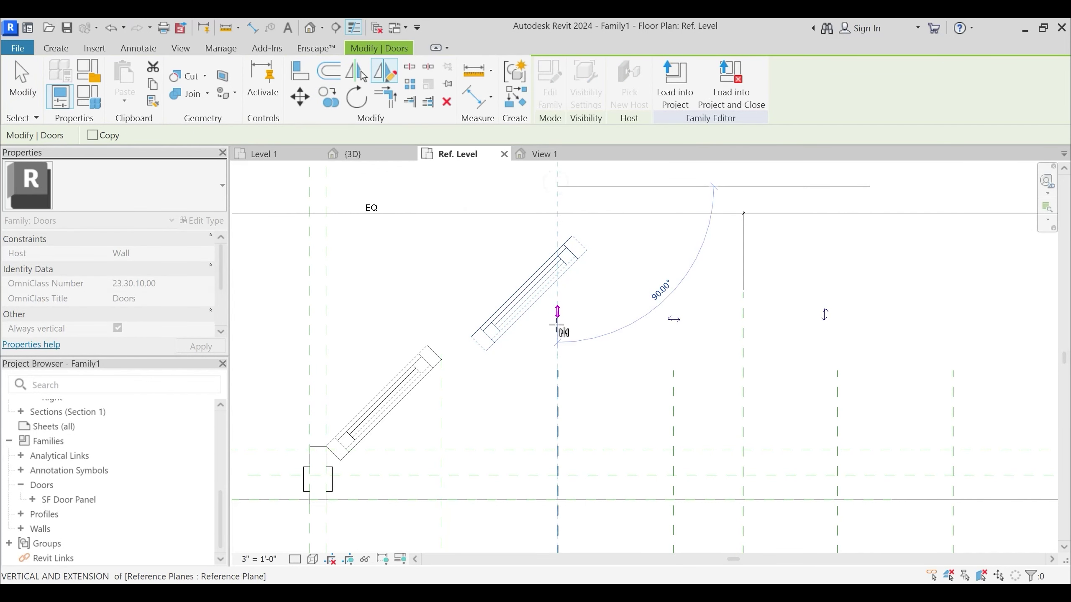
{"action": "left_click", "coordinate": [557, 326]}
{"action": "key", "text": "Escape"}
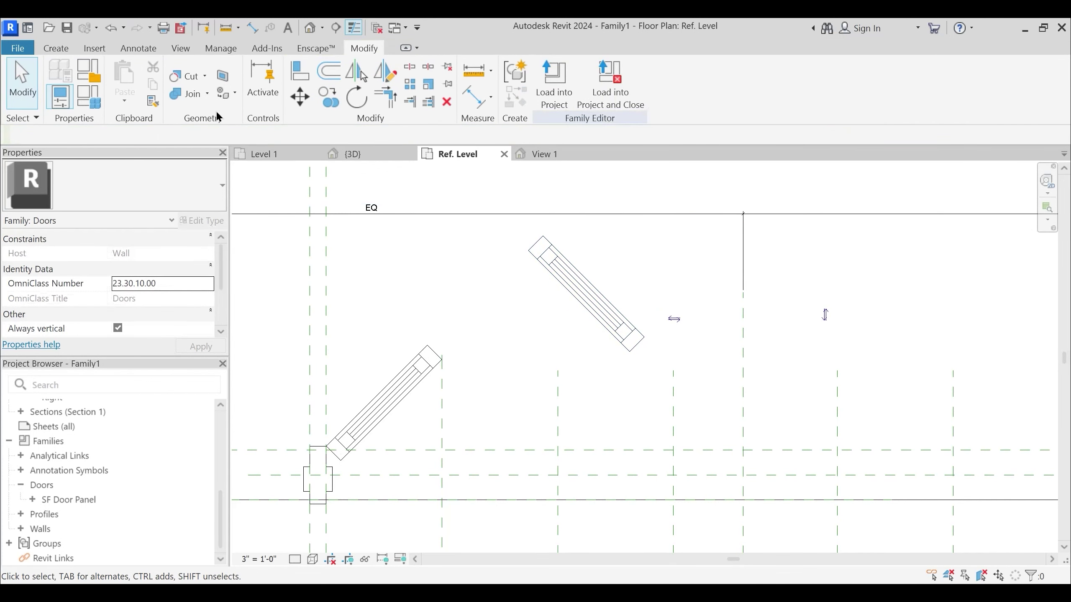
Align the mirrored panel's hinge side to the second panel-spacing reference plane from the left and lock it
{"action": "left_click", "coordinate": [319, 77]}
{"action": "left_click", "coordinate": [303, 78]}
{"action": "left_click", "coordinate": [560, 420]}
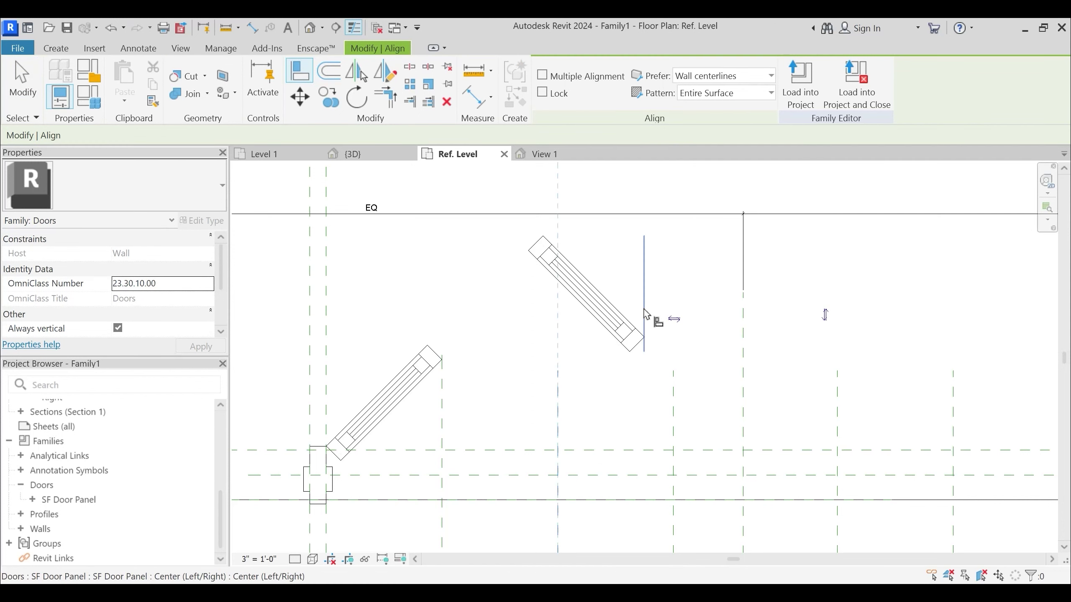
{"action": "left_click", "coordinate": [645, 315]}
Align the mirrored panel's hinge corner to the exterior edge of the left frame post so it meets the first panel
{"action": "scroll", "coordinate": [323, 443], "scroll_direction": "up", "scroll_amount": 3}
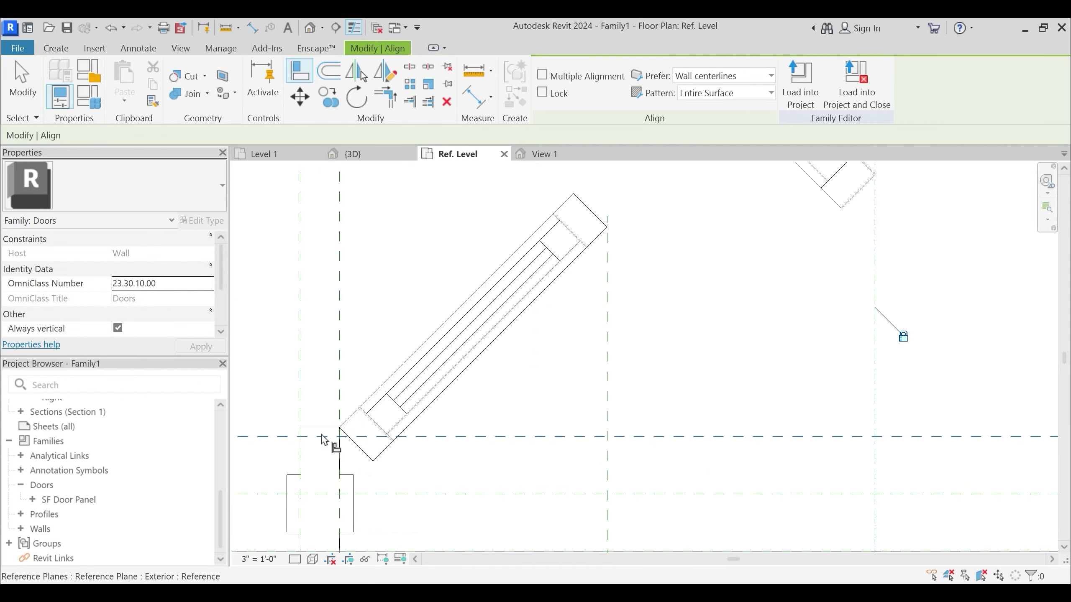
{"action": "left_click", "coordinate": [328, 438]}
{"action": "scroll", "coordinate": [330, 438], "scroll_direction": "down", "scroll_amount": 3}
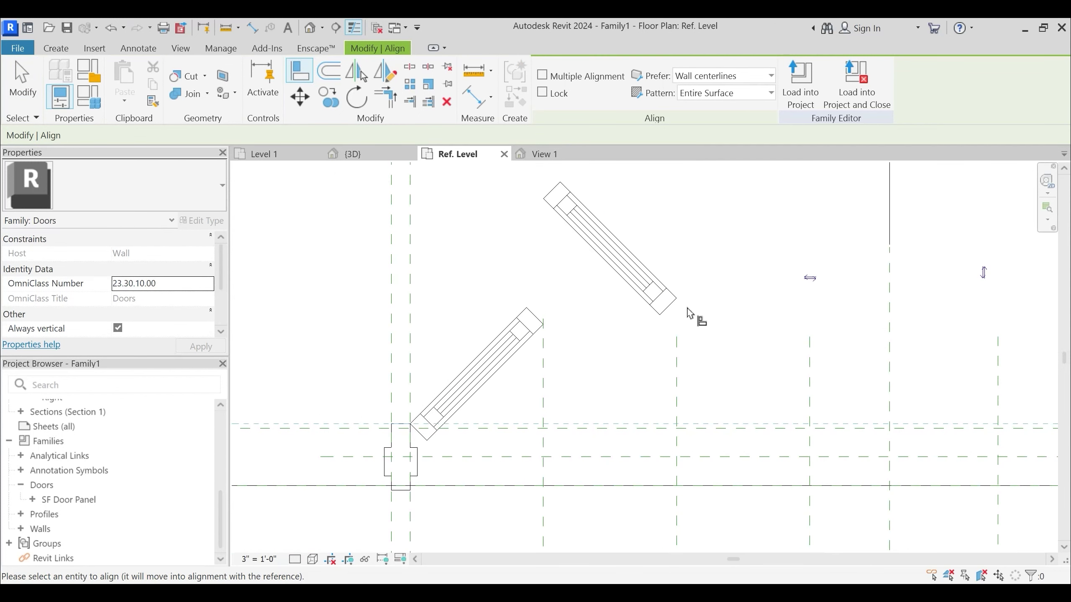
{"action": "left_click", "coordinate": [630, 305]}
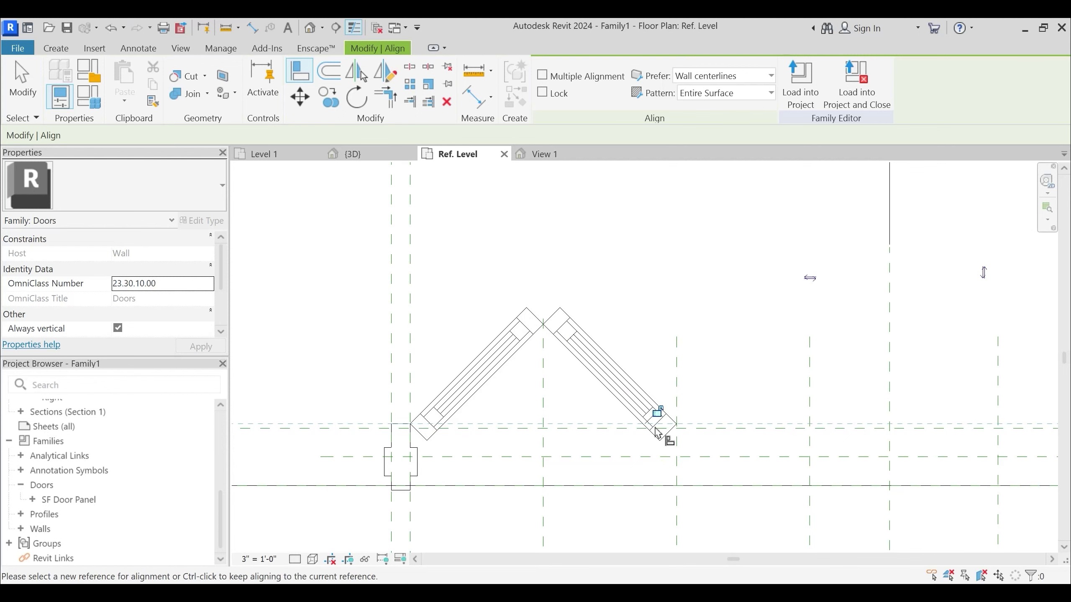
{"action": "key", "text": "Escape"}
{"action": "key", "text": "Escape"}
Copy the first door panel about 2' 8" away at about 16° to place a third panel
{"action": "left_click", "coordinate": [395, 377]}
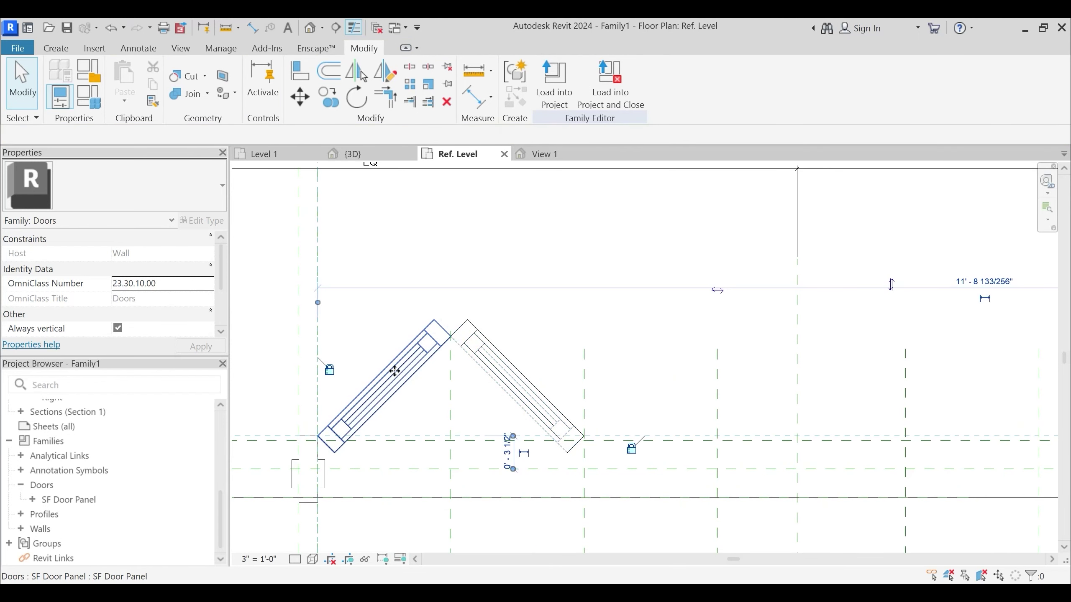
{"action": "key", "text": "c"}
{"action": "key", "text": "o"}
{"action": "left_click", "coordinate": [395, 380]}
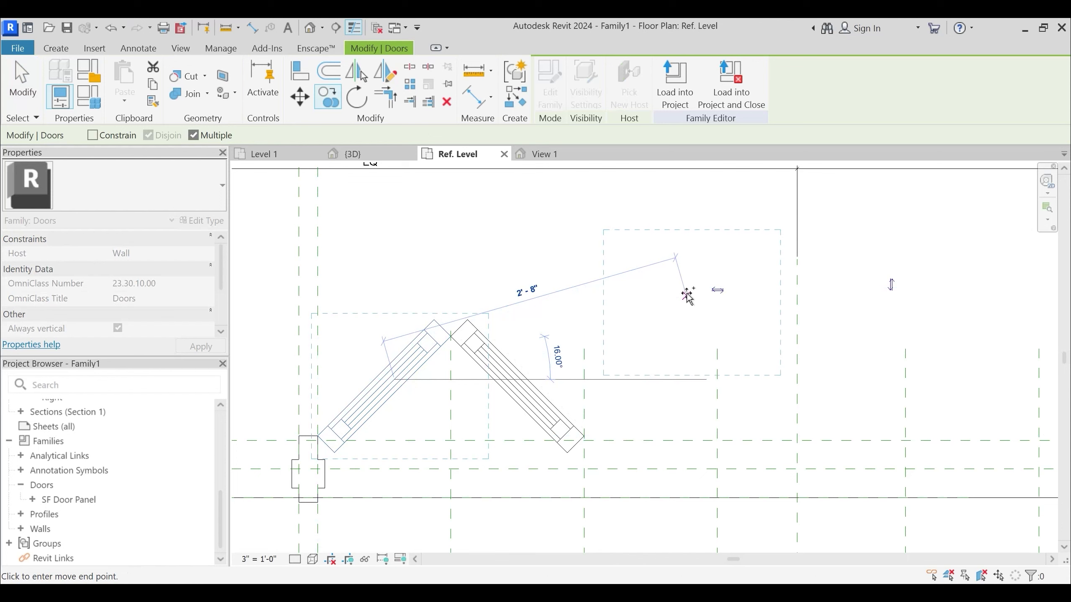
{"action": "left_click", "coordinate": [686, 294]}
{"action": "key", "text": "Escape"}
{"action": "key", "text": "Escape"}
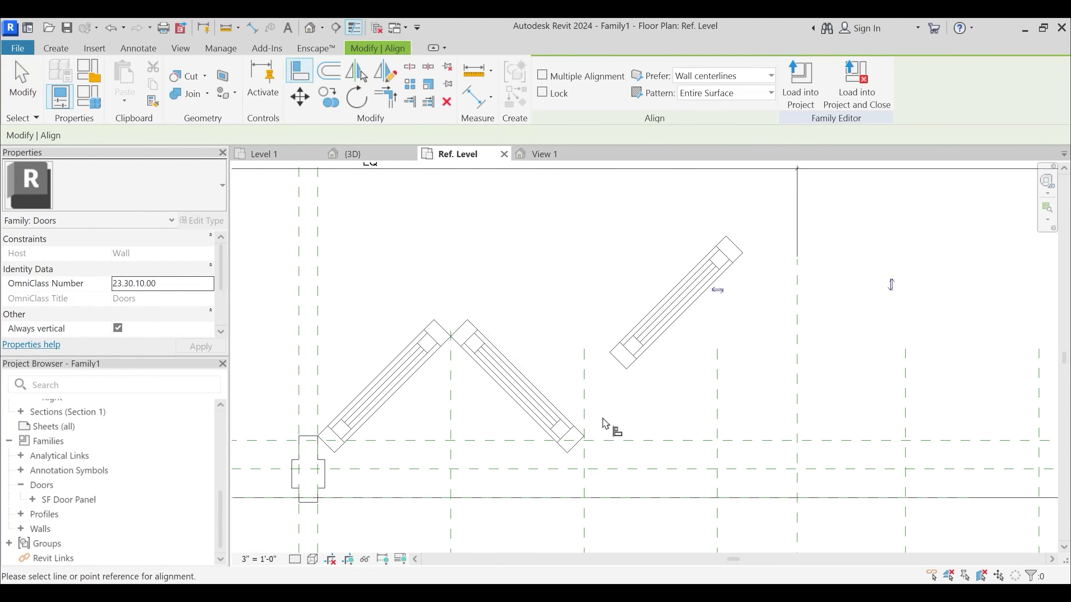
{"action": "left_click", "coordinate": [584, 395]}
{"action": "key", "text": "Escape"}
{"action": "key", "text": "Escape"}
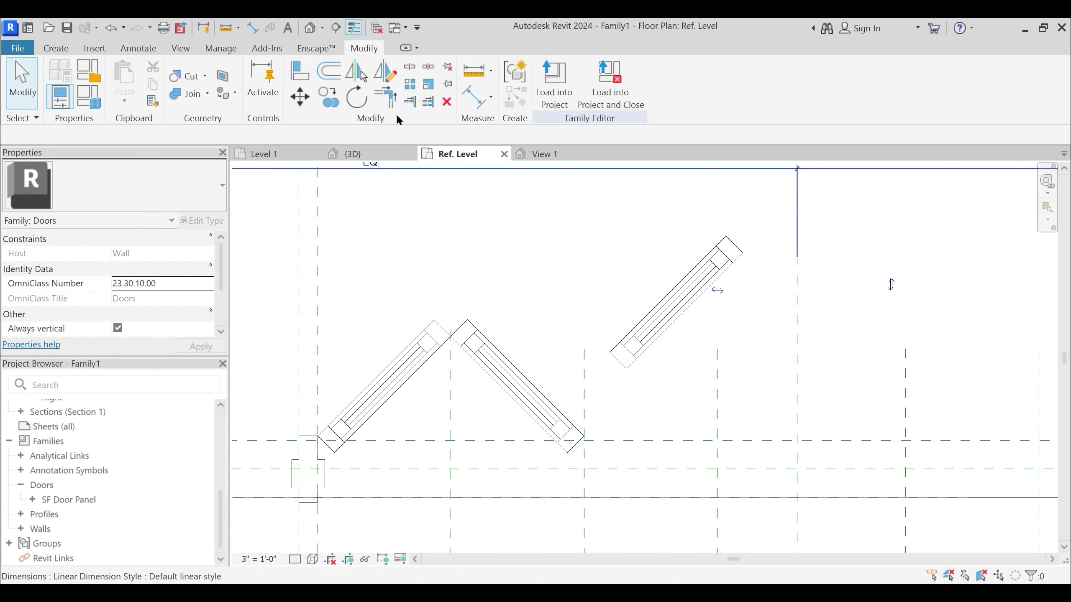
Align the third panel to the second panel-spacing plane and to the left frame post's exterior edge, locking both alignments
{"action": "left_click", "coordinate": [300, 72]}
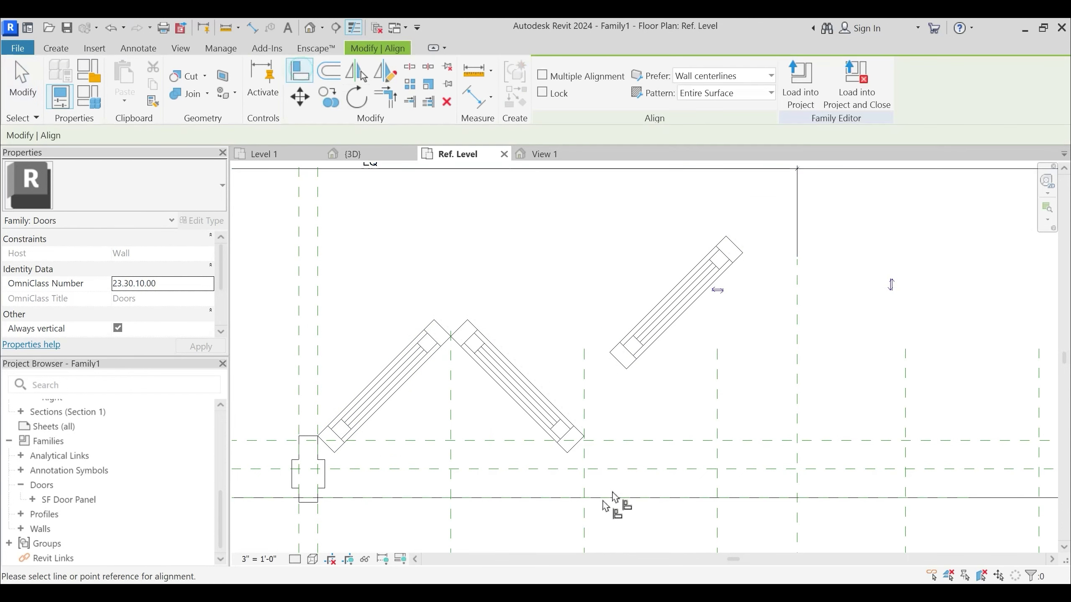
{"action": "left_click", "coordinate": [613, 340]}
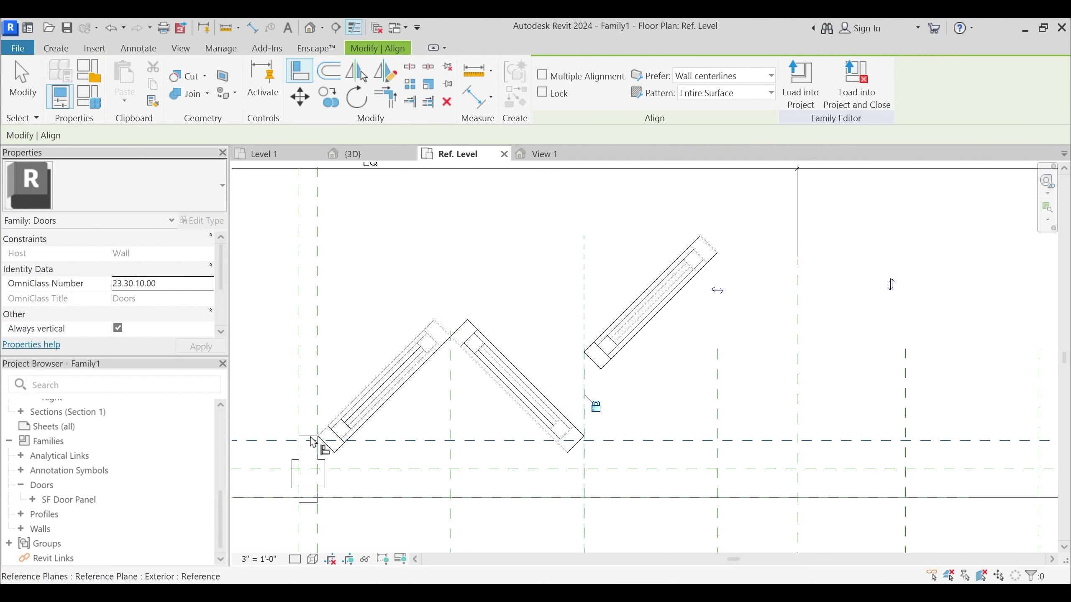
{"action": "left_click", "coordinate": [664, 352]}
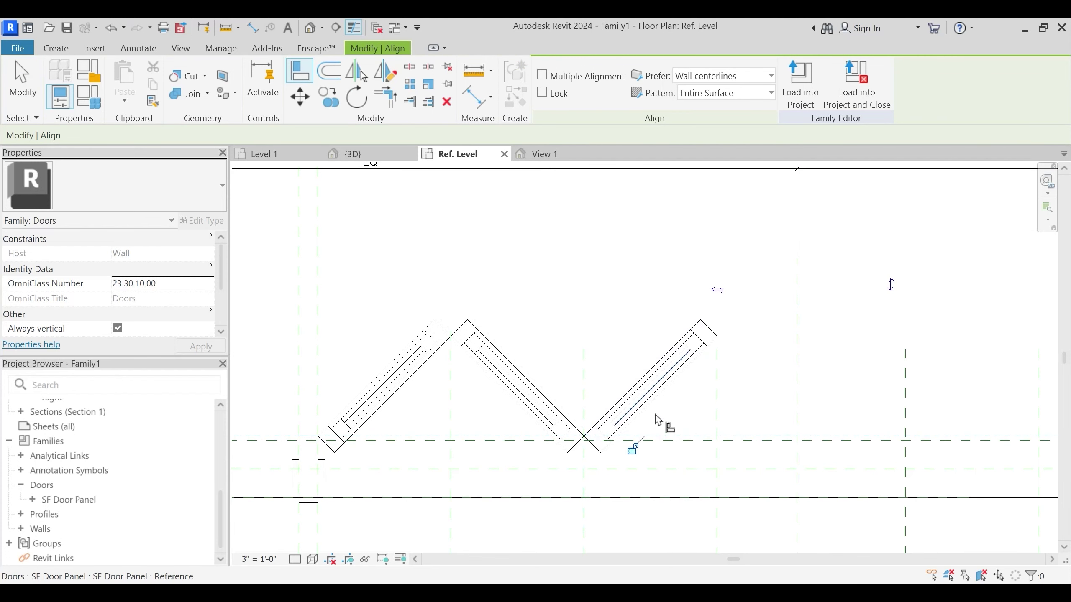
{"action": "left_click", "coordinate": [634, 450]}
{"action": "scroll", "coordinate": [592, 308], "scroll_direction": "down", "scroll_amount": 3}
{"action": "key", "text": "Escape"}
{"action": "key", "text": "Escape"}
{"action": "middle_click_drag", "start_coordinate": [619, 351], "coordinate": [538, 394]}
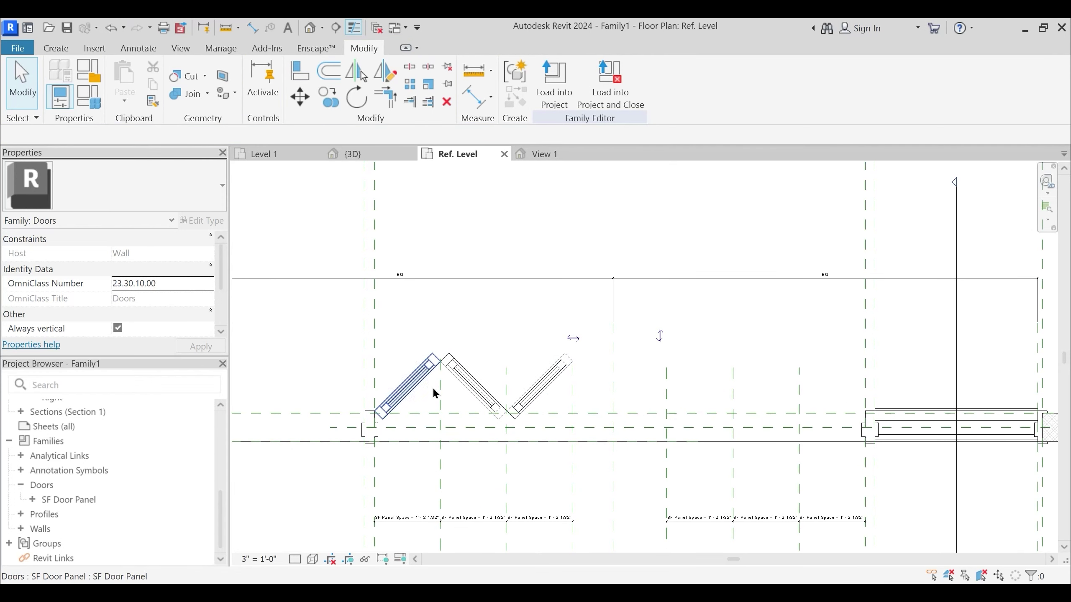
Mirror copies of the three left door panels across a vertical axis drawn on the opening's centre reference plane
{"action": "left_click", "coordinate": [472, 382]}
{"action": "left_click", "coordinate": [541, 387], "text": "ctrl"}
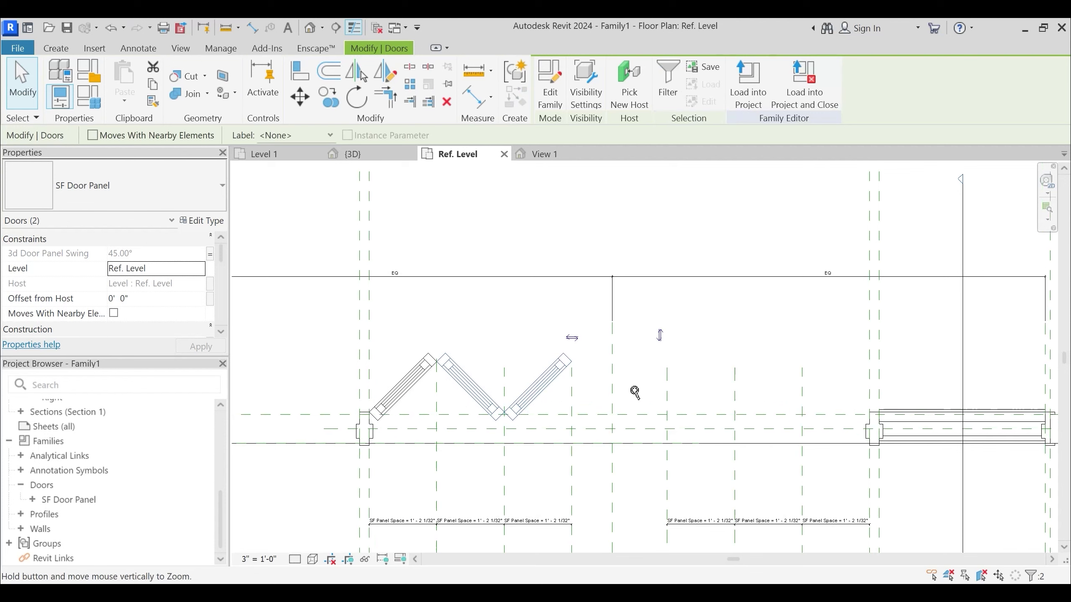
{"action": "scroll", "coordinate": [641, 380], "scroll_direction": "up", "scroll_amount": 1}
{"action": "left_click", "coordinate": [410, 368], "text": "ctrl"}
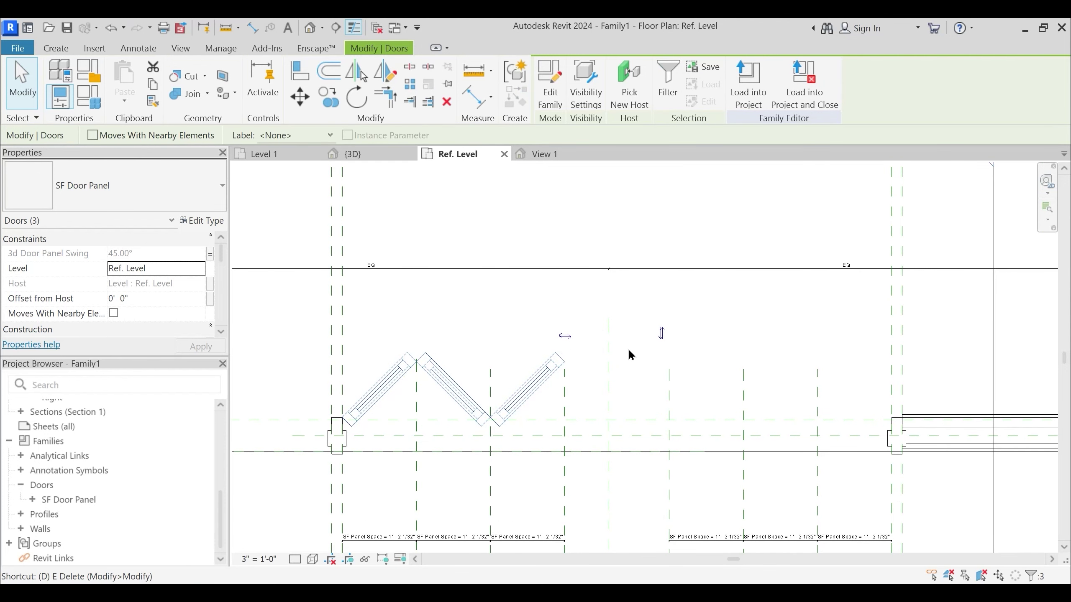
{"action": "key", "text": "d"}
{"action": "key", "text": "m"}
{"action": "left_click", "coordinate": [609, 384]}
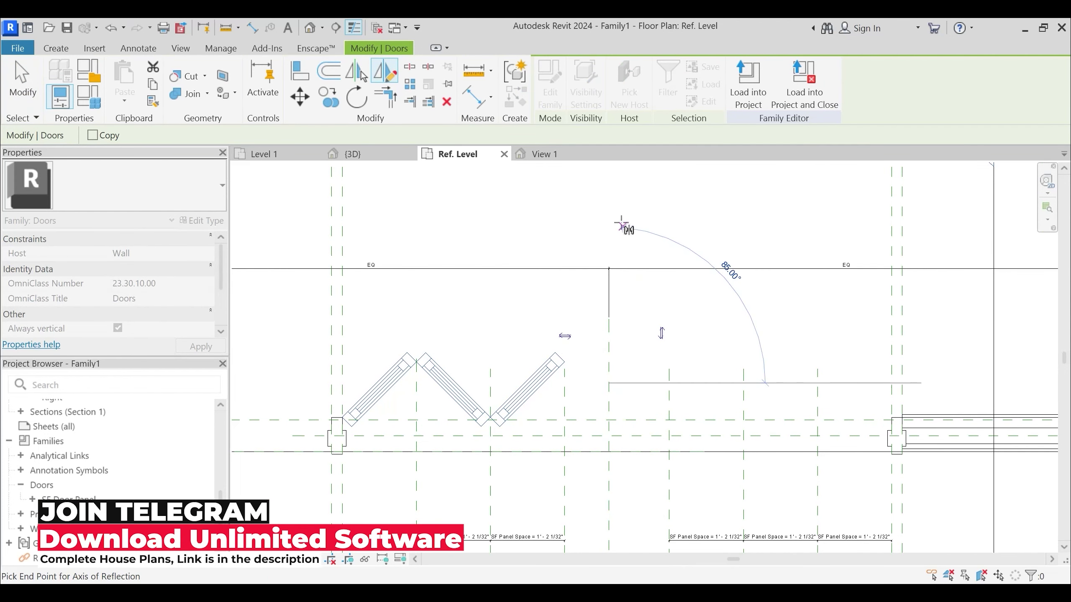
{"action": "left_click", "coordinate": [92, 135]}
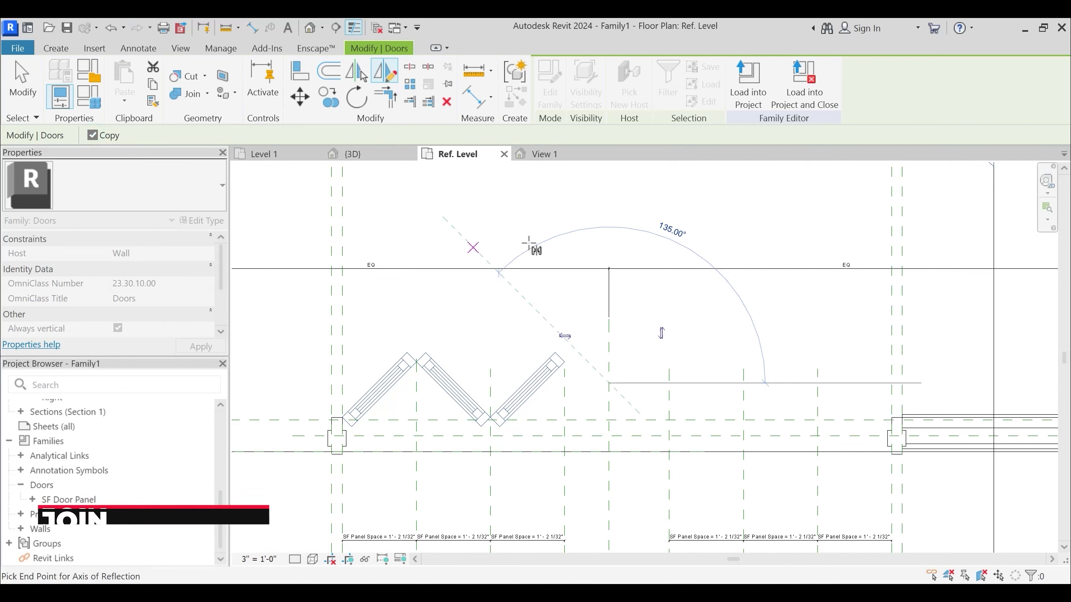
{"action": "left_click", "coordinate": [610, 227]}
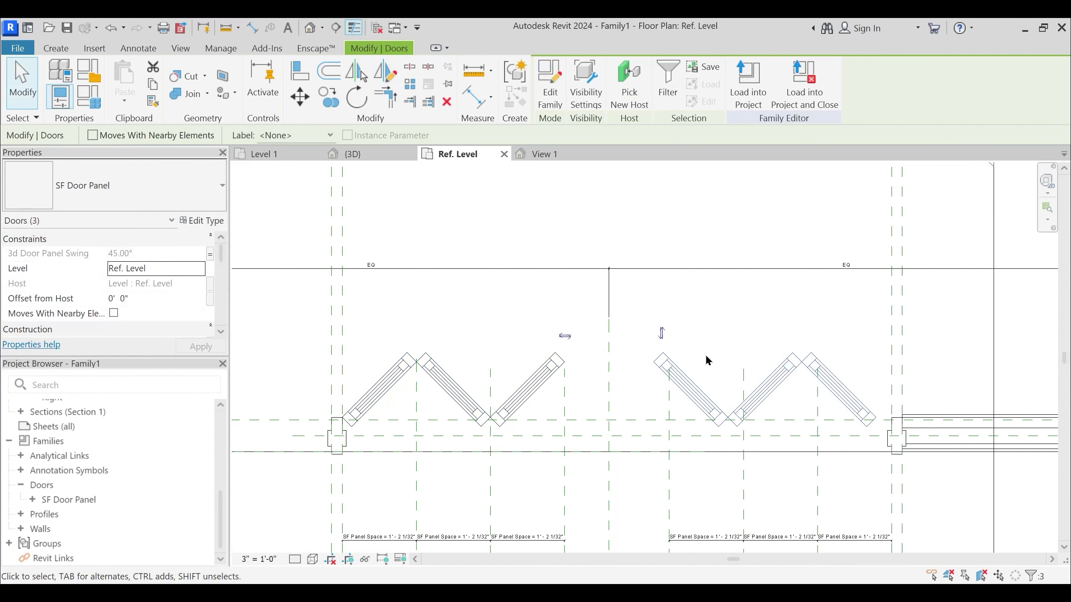
{"action": "key", "text": "Escape"}
Align the outermost mirrored panel to the right frame post's inner reference plane and to the post's exterior edge, locking both alignments
{"action": "middle_click_drag", "start_coordinate": [765, 421], "coordinate": [640, 394]}
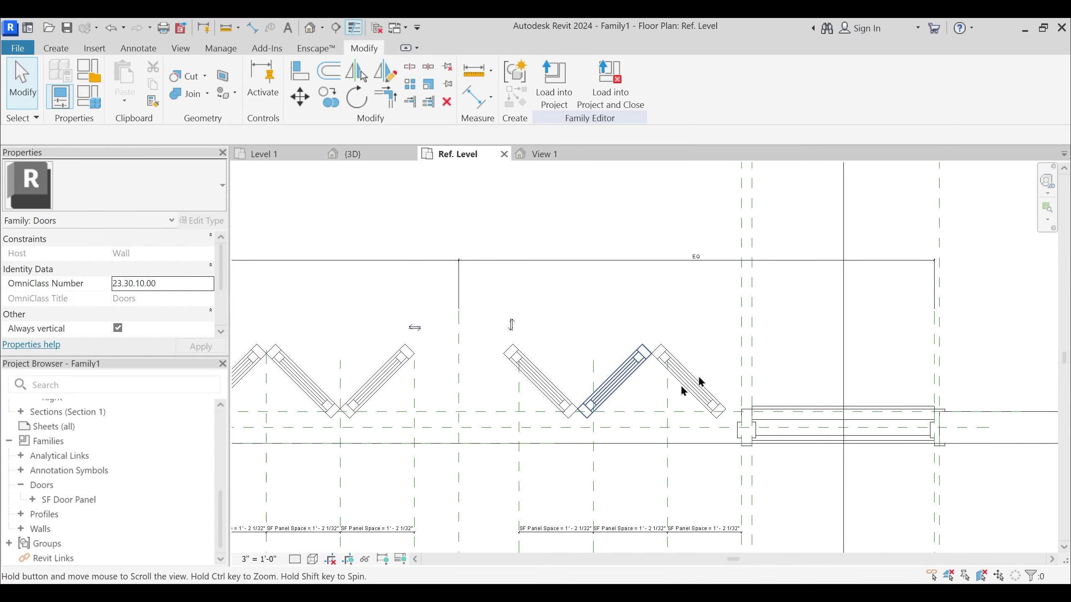
{"action": "key", "text": "a"}
{"action": "key", "text": "l"}
{"action": "scroll", "coordinate": [730, 410], "scroll_direction": "up", "scroll_amount": 2}
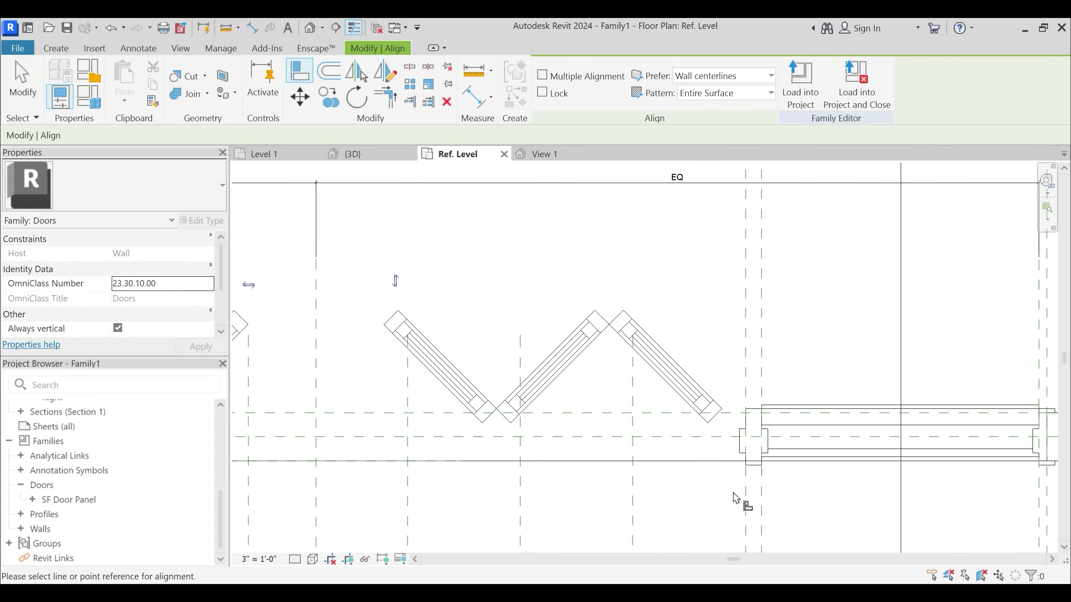
{"action": "left_click", "coordinate": [726, 405]}
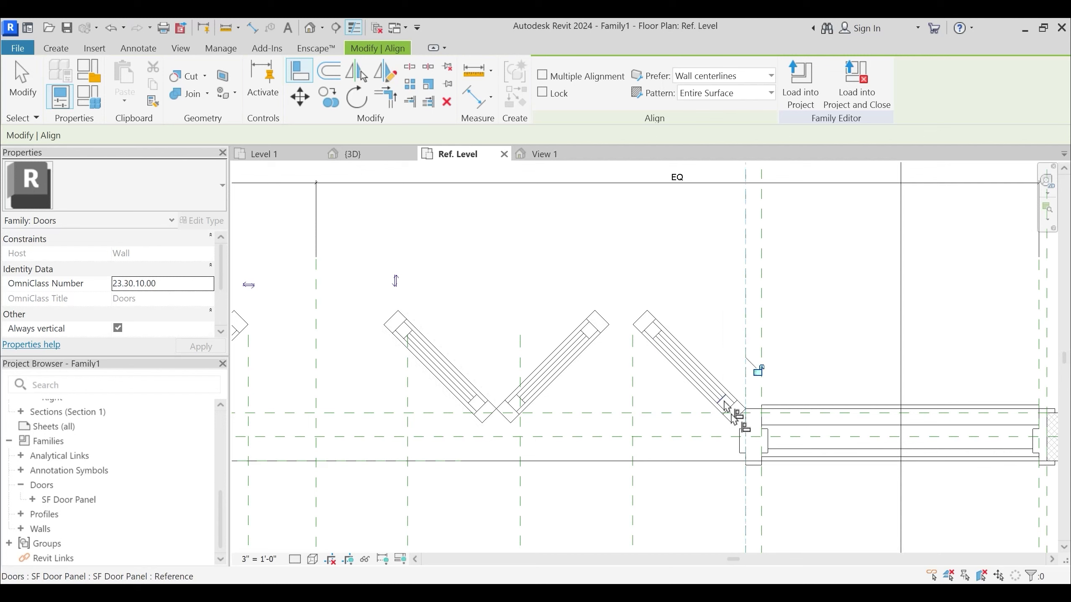
{"action": "scroll", "coordinate": [753, 422], "scroll_direction": "up", "scroll_amount": 2}
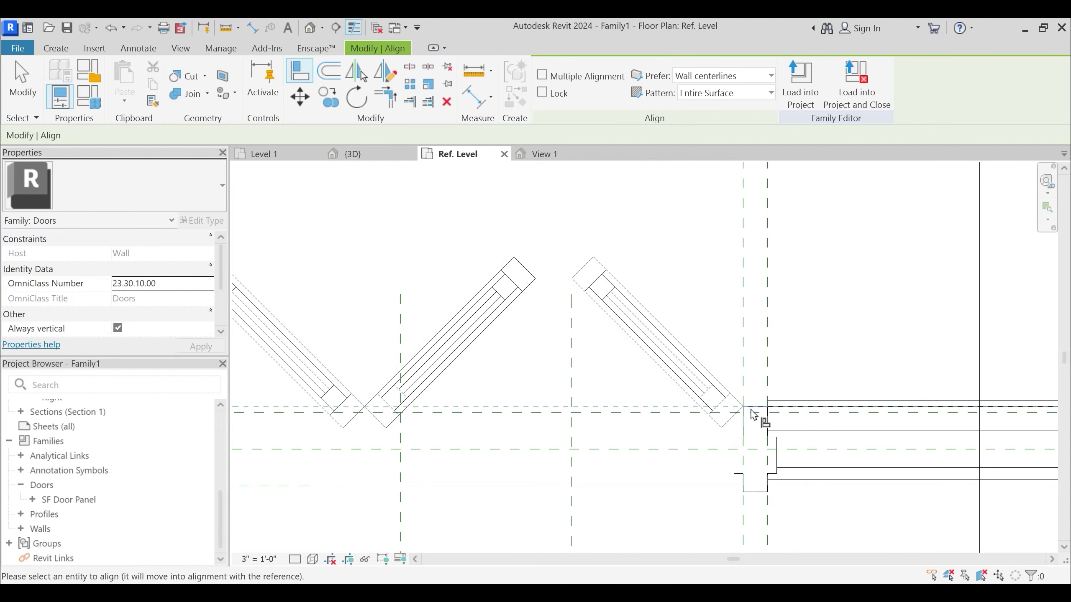
{"action": "left_click", "coordinate": [692, 408]}
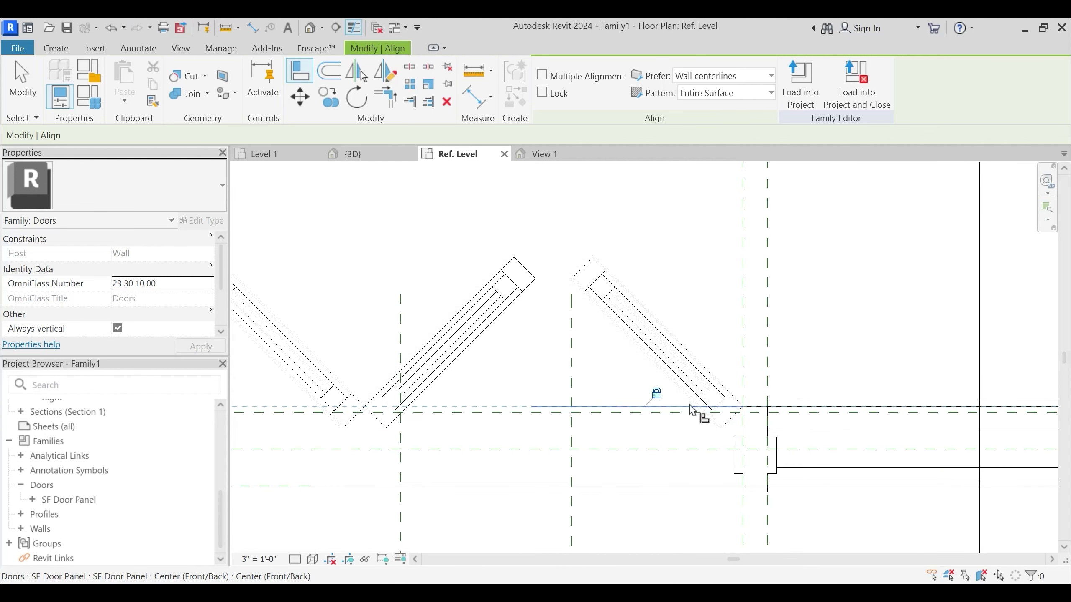
{"action": "scroll", "coordinate": [691, 410], "scroll_direction": "down", "scroll_amount": 1}
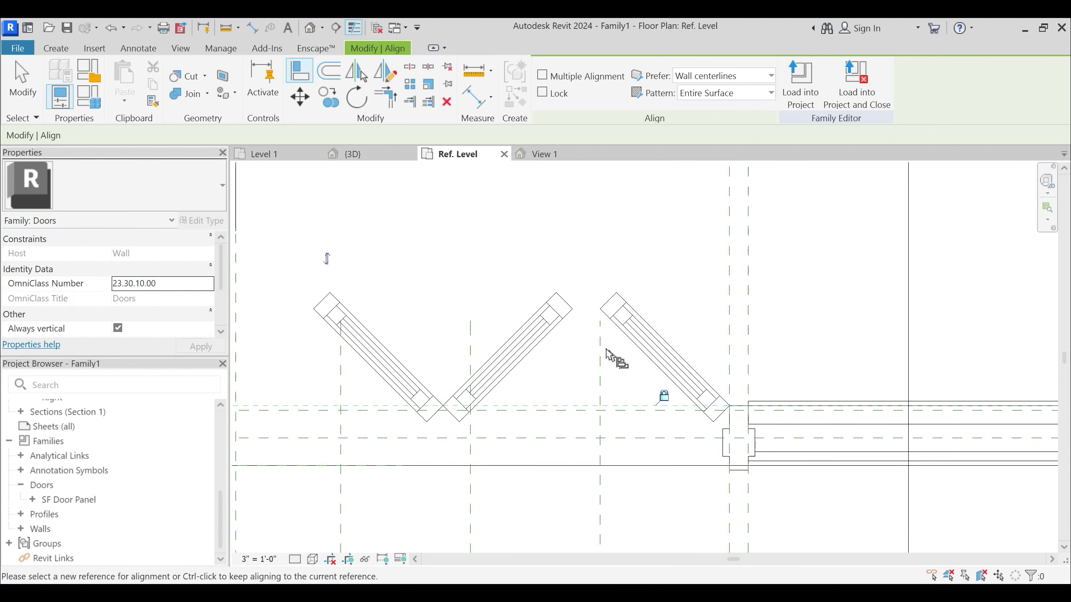
{"action": "left_click", "coordinate": [601, 378]}
{"action": "scroll", "coordinate": [546, 377], "scroll_direction": "down", "scroll_amount": 1}
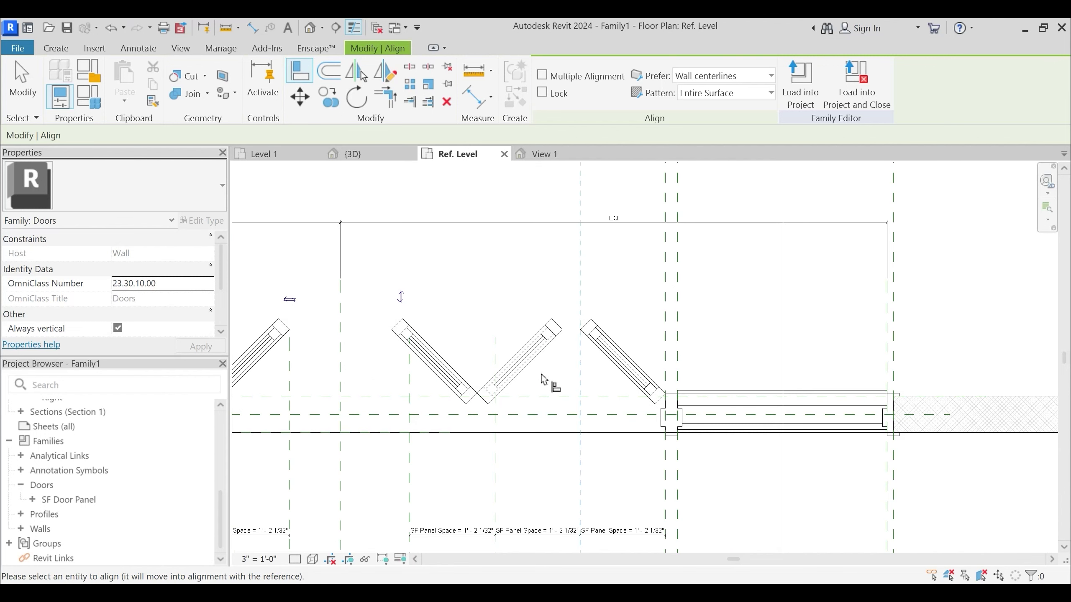
{"action": "left_click", "coordinate": [560, 342]}
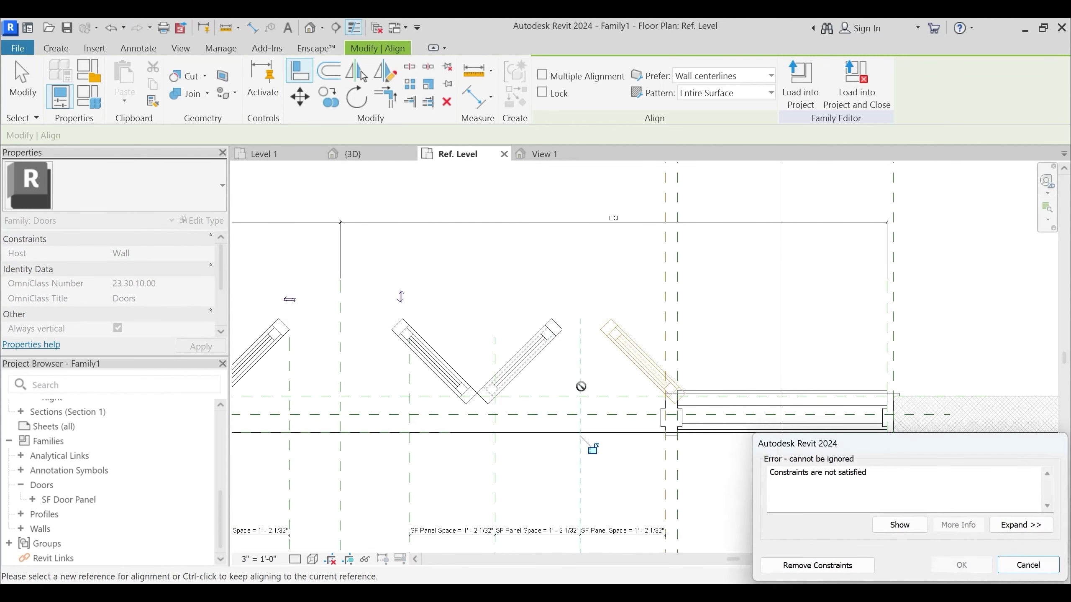
{"action": "key", "text": "Escape"}
{"action": "key", "text": "Escape"}
{"action": "key", "text": "a"}
{"action": "key", "text": "l"}
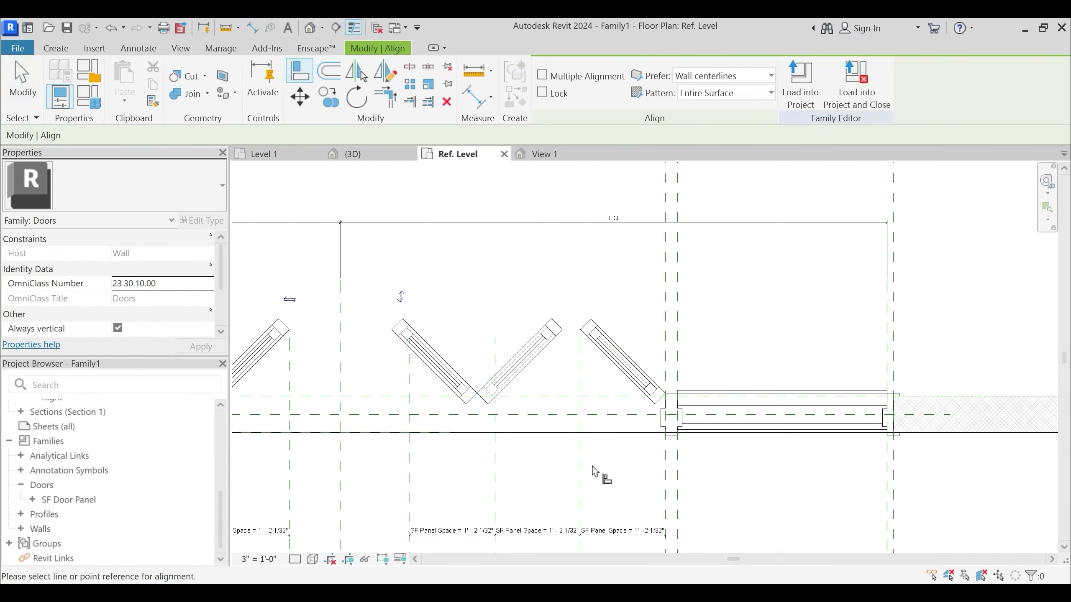
{"action": "left_click", "coordinate": [561, 347]}
{"action": "key", "text": "Escape"}
{"action": "key", "text": "Escape"}
{"action": "middle_click_drag", "start_coordinate": [594, 468], "coordinate": [602, 424]}
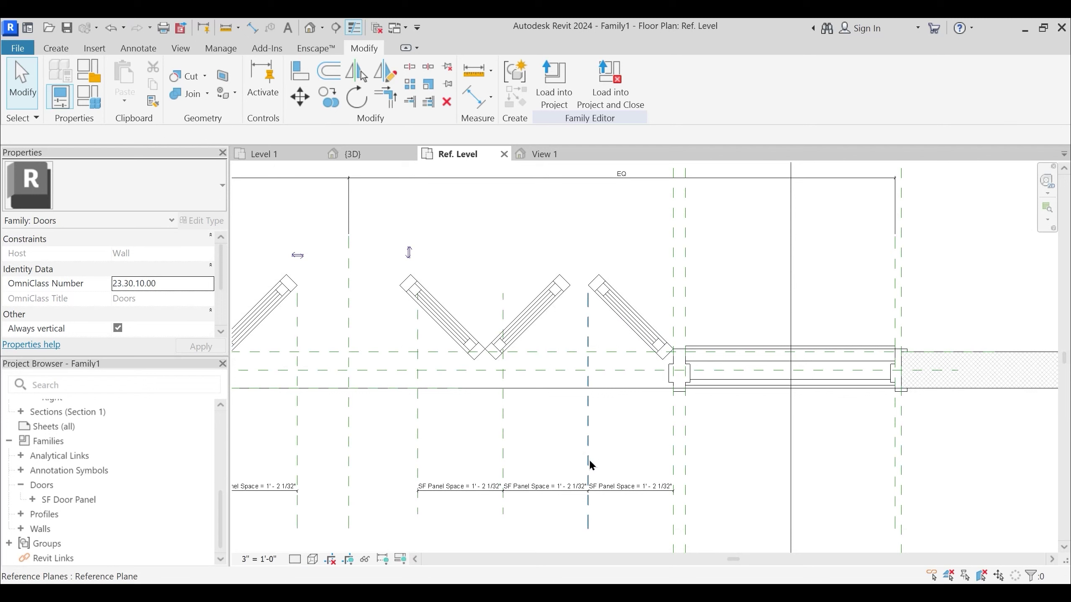
{"action": "key", "text": "a"}
{"action": "key", "text": "l"}
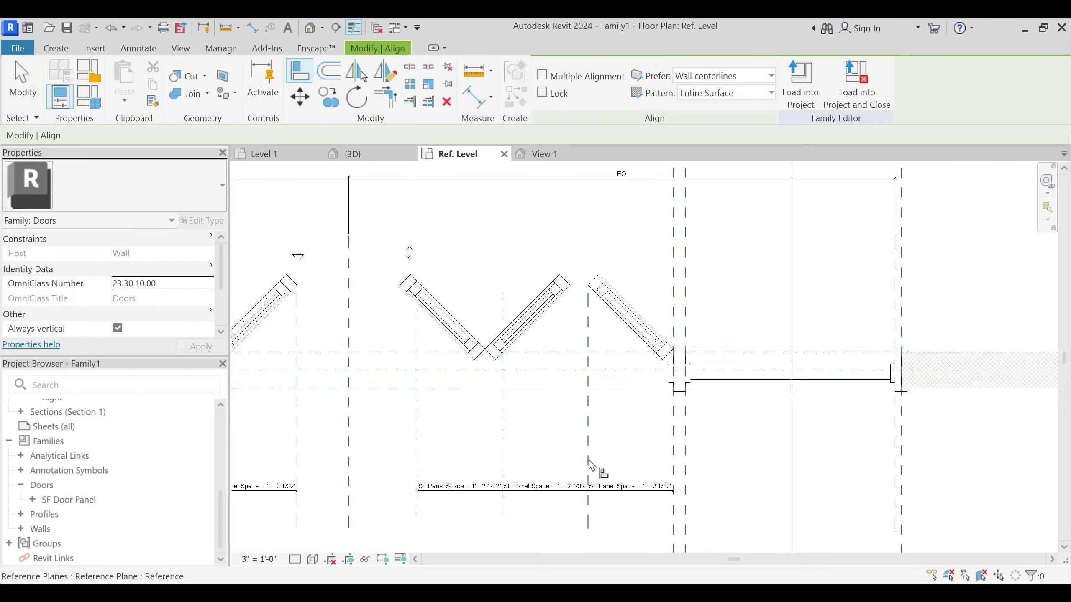
{"action": "left_click", "coordinate": [589, 465]}
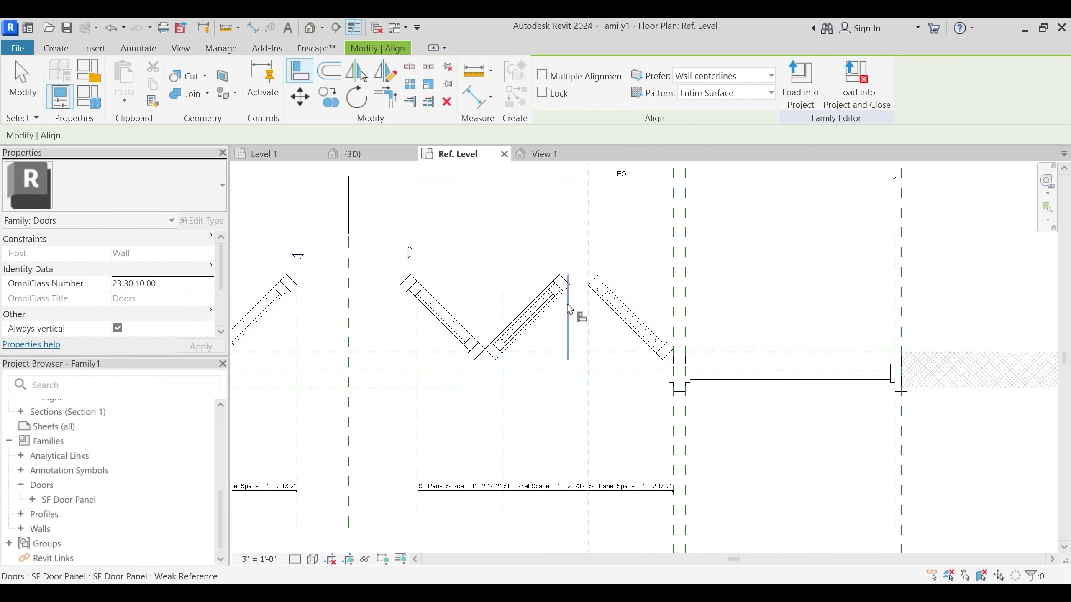
{"action": "left_click", "coordinate": [569, 310]}
{"action": "key", "text": "Escape"}
{"action": "key", "text": "Escape"}
Move the middle mirrored panel clear of its neighbours, and align its hinge corner to the right side's middle panel-spacing plane, locking it
{"action": "middle_click_drag", "start_coordinate": [510, 334], "coordinate": [537, 351]}
{"action": "left_click_drag", "start_coordinate": [548, 334], "coordinate": [598, 277]}
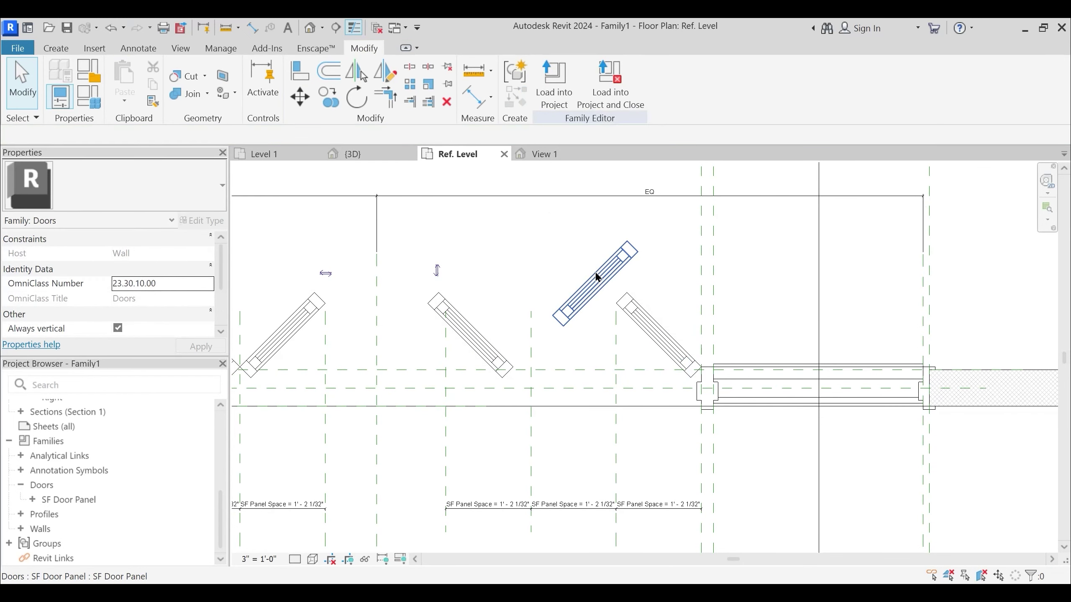
{"action": "key", "text": "a"}
{"action": "key", "text": "l"}
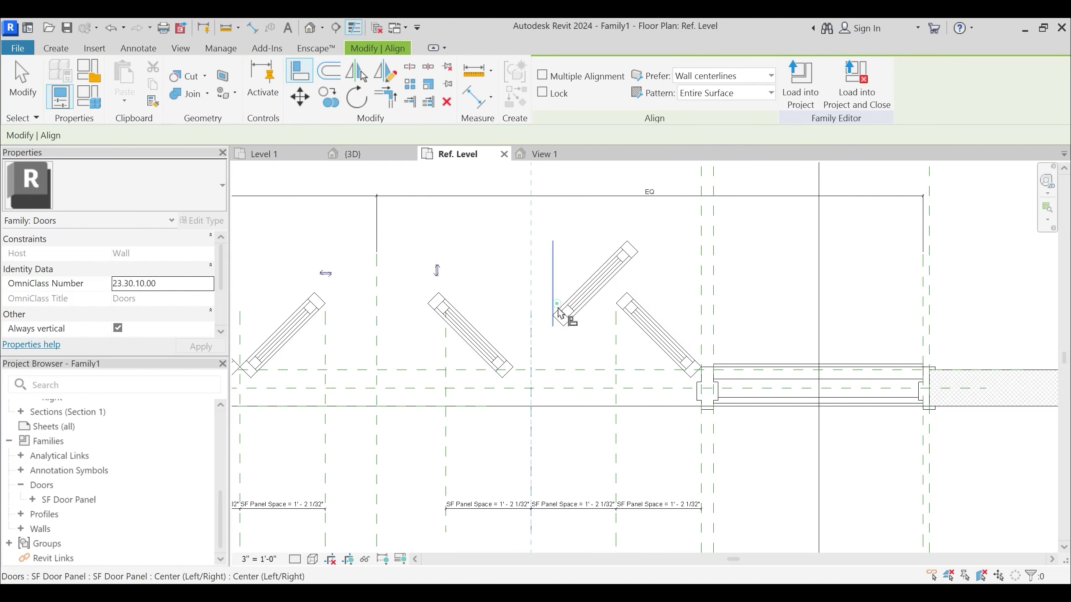
{"action": "left_click", "coordinate": [558, 310]}
Align the middle mirrored panel's hinge corner to the right frame post's exterior edge and lock the alignment
{"action": "scroll", "coordinate": [638, 403], "scroll_direction": "up", "scroll_amount": 2}
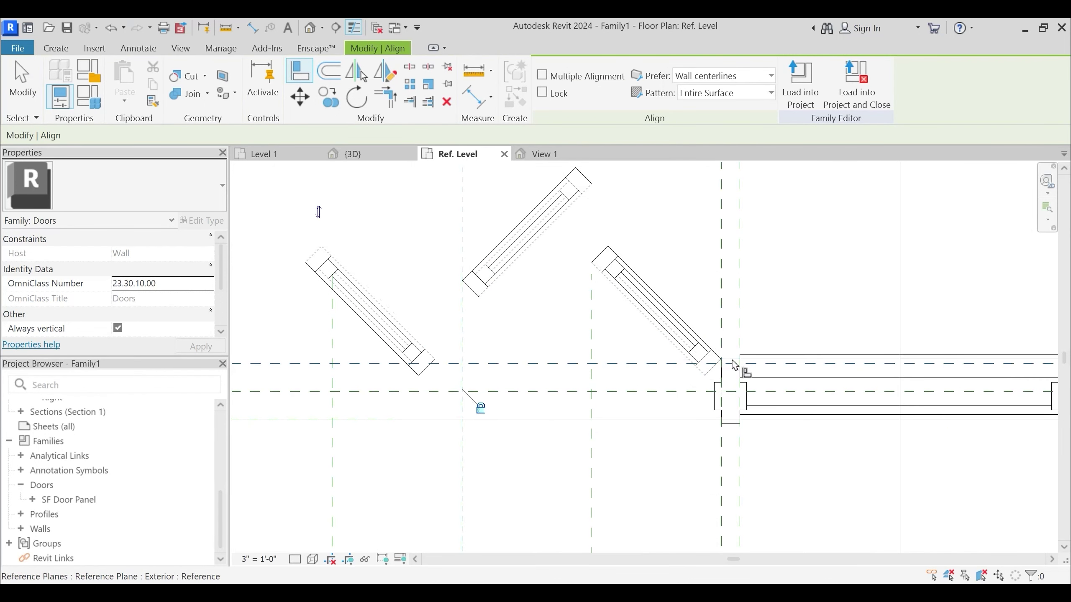
{"action": "left_click", "coordinate": [516, 285]}
{"action": "left_click", "coordinate": [634, 375]}
{"action": "middle_click_drag", "start_coordinate": [441, 410], "coordinate": [537, 399]}
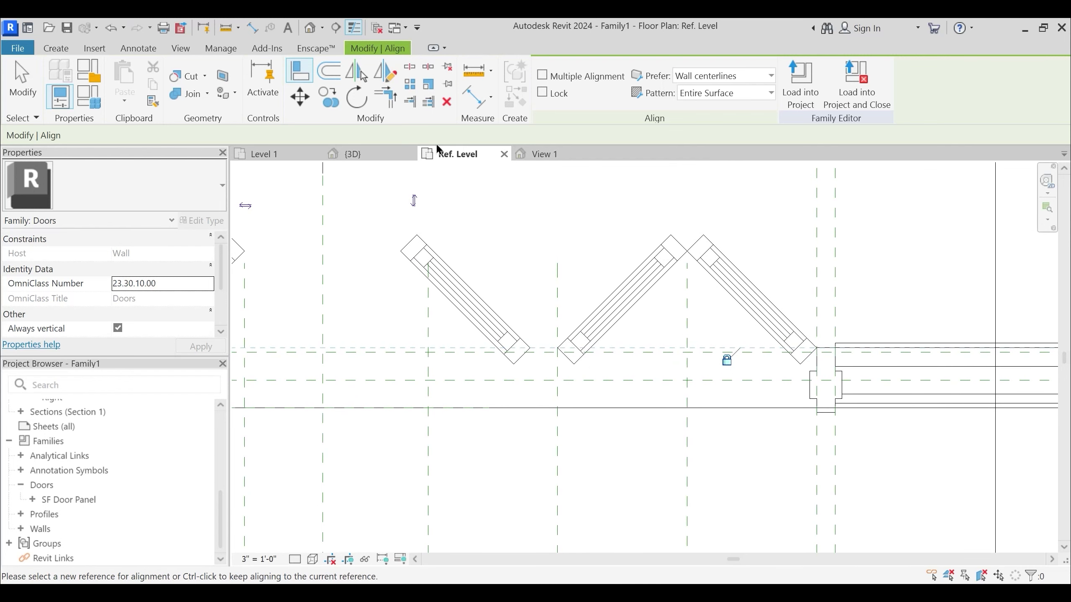
{"action": "key", "text": "Escape"}
{"action": "left_click", "coordinate": [295, 70]}
{"action": "left_click", "coordinate": [429, 469]}
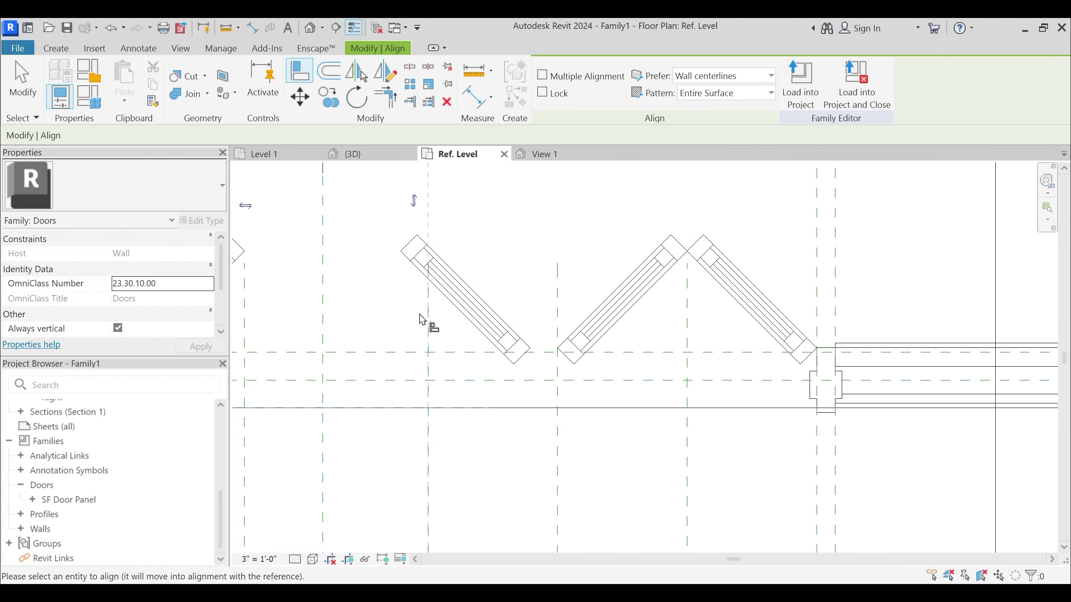
{"action": "key", "text": "Escape"}
{"action": "key", "text": "Escape"}
Align the innermost mirrored panel to its panel-spacing planes and to the right frame post's exterior edge, locking the alignments
{"action": "key", "text": "a"}
{"action": "key", "text": "l"}
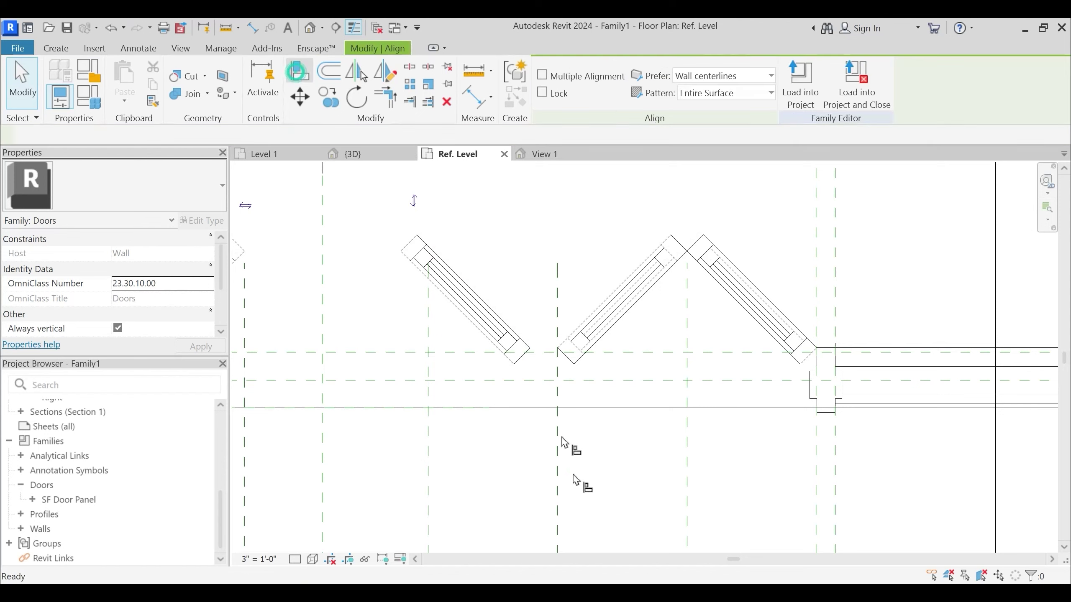
{"action": "left_click", "coordinate": [531, 329]}
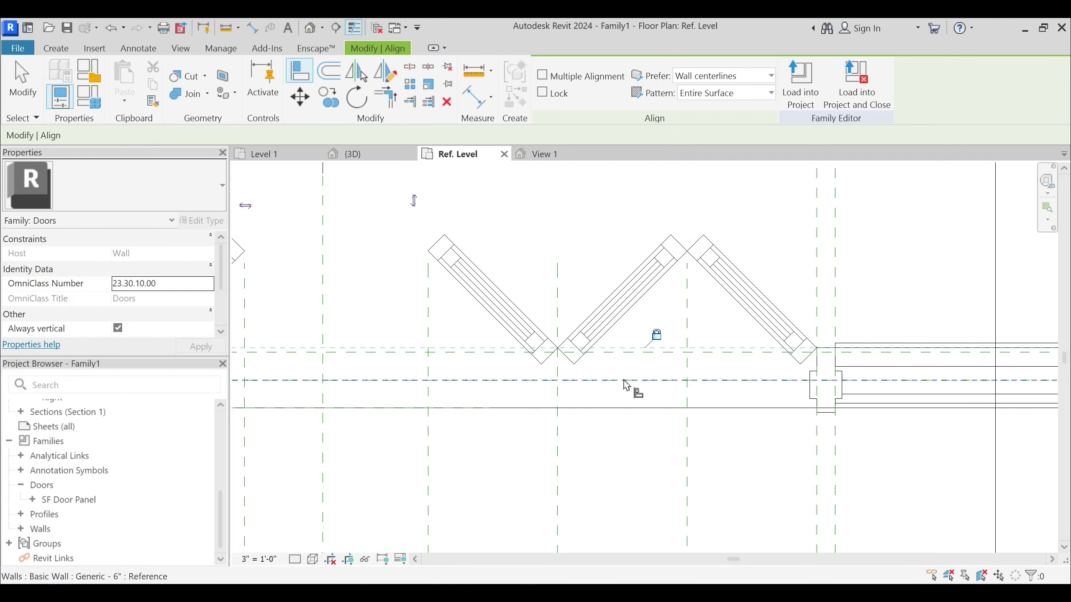
{"action": "key", "text": "Escape"}
{"action": "key", "text": "Escape"}
Show the door family in the 3D view and set the 3d SFD Swing Angle to 0° in the family types
{"action": "scroll", "coordinate": [626, 373], "scroll_direction": "down", "scroll_amount": 3}
{"action": "left_click", "coordinate": [382, 156]}
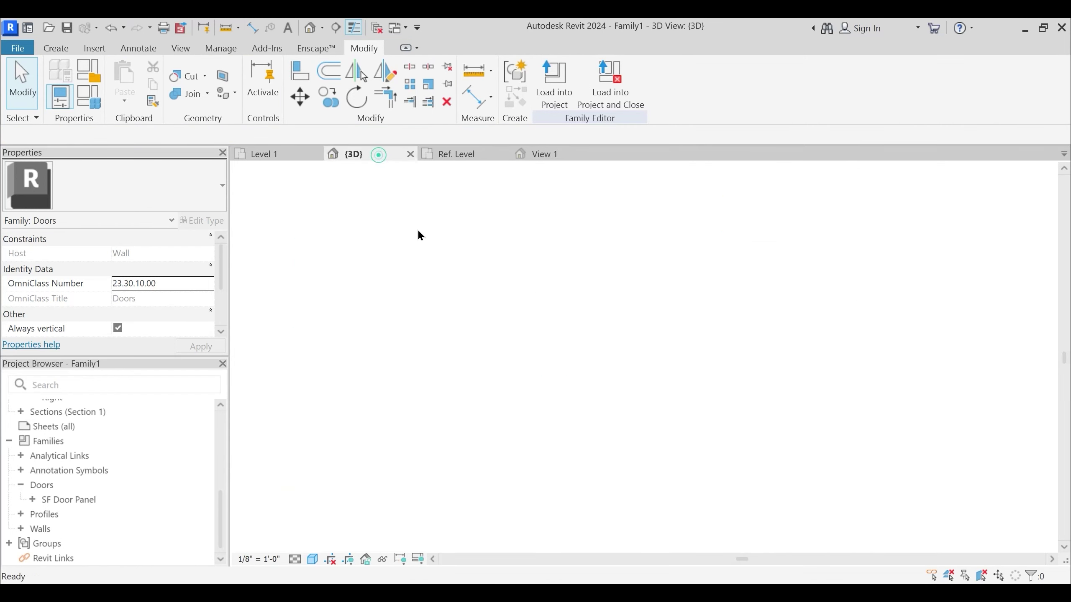
{"action": "middle_click_drag", "start_coordinate": [596, 452], "coordinate": [691, 455], "text": "shift"}
{"action": "scroll", "coordinate": [639, 487], "scroll_direction": "down", "scroll_amount": 5}
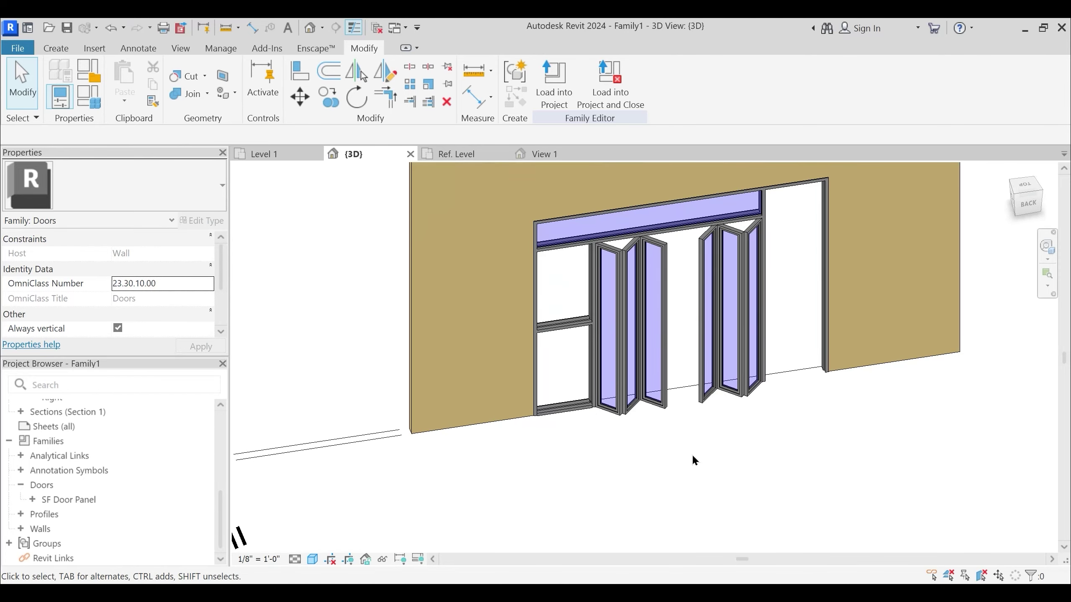
{"action": "scroll", "coordinate": [691, 454], "scroll_direction": "down", "scroll_amount": 2}
{"action": "left_click", "coordinate": [90, 103]}
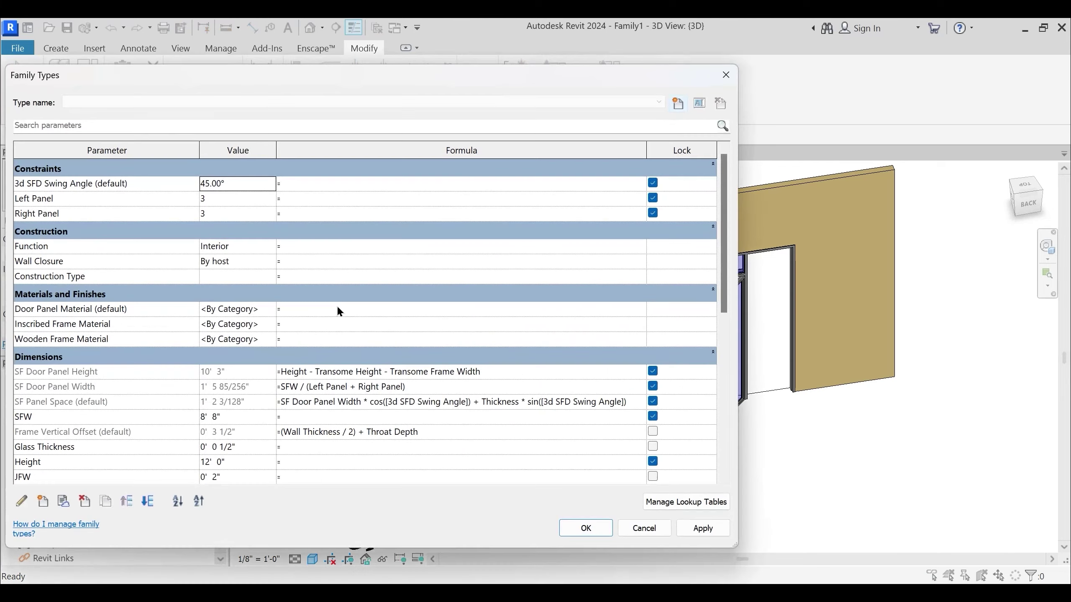
{"action": "left_click", "coordinate": [239, 189]}
{"action": "key", "text": "Tab"}
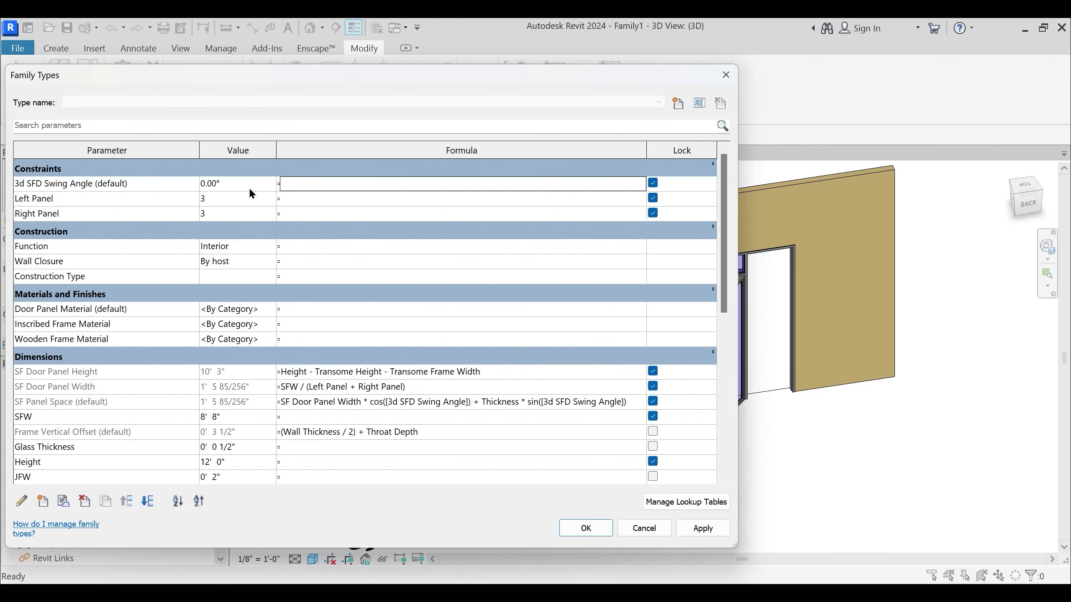
{"action": "left_click_drag", "start_coordinate": [335, 75], "coordinate": [60, 84]}
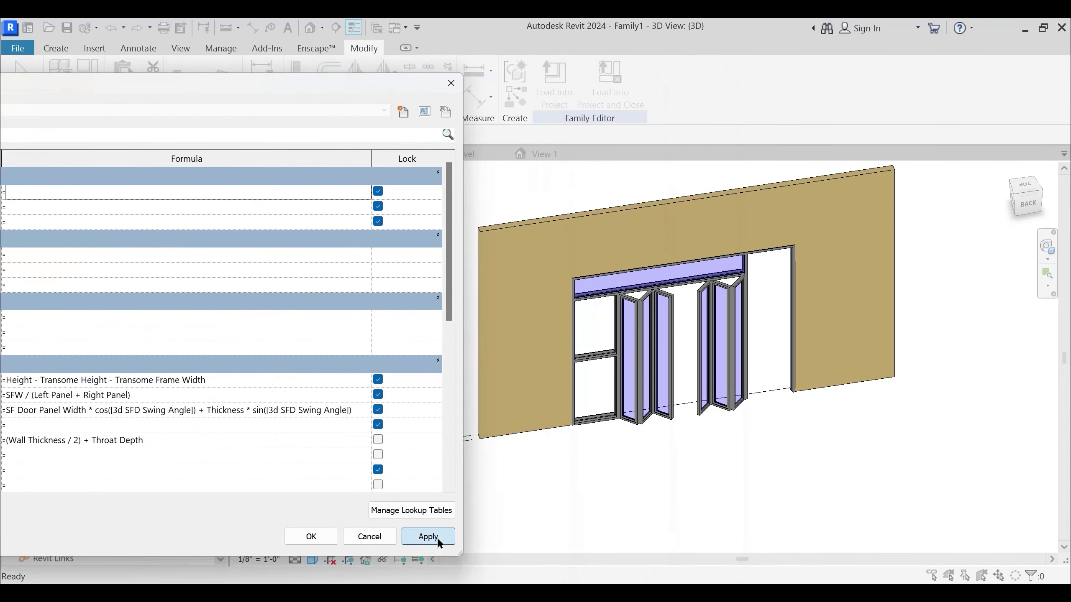
{"action": "left_click", "coordinate": [428, 537]}
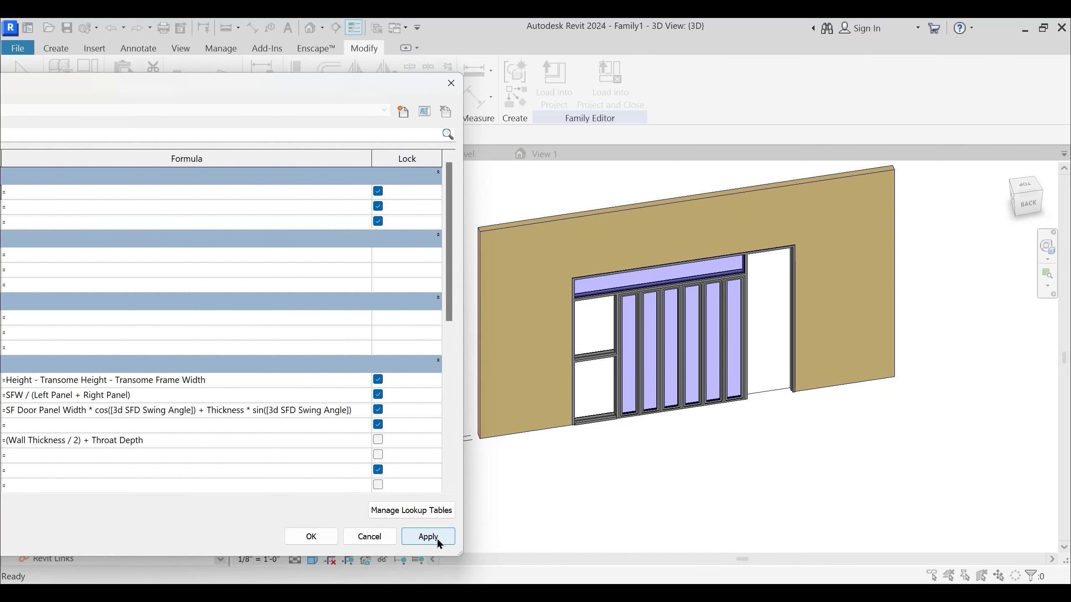
Set the 3d SFD Swing Angle to 90° and apply it to test the fully folded panels
{"action": "left_click_drag", "start_coordinate": [230, 93], "coordinate": [466, 81]}
{"action": "left_click_drag", "start_coordinate": [317, 90], "coordinate": [357, 88]}
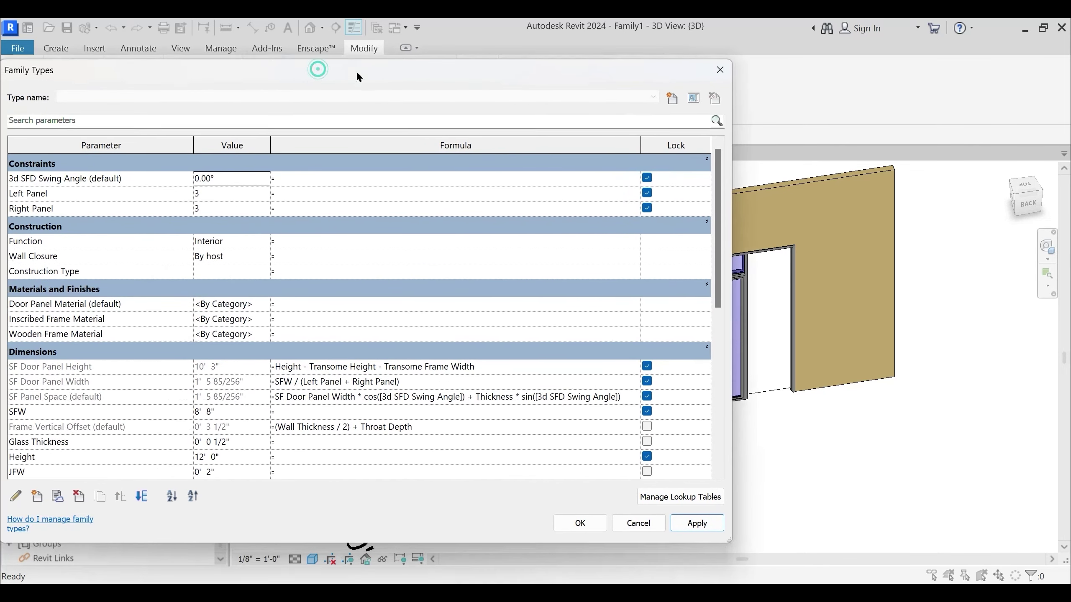
{"action": "left_click", "coordinate": [245, 183]}
{"action": "type", "text": "90"}
{"action": "key", "text": "Tab"}
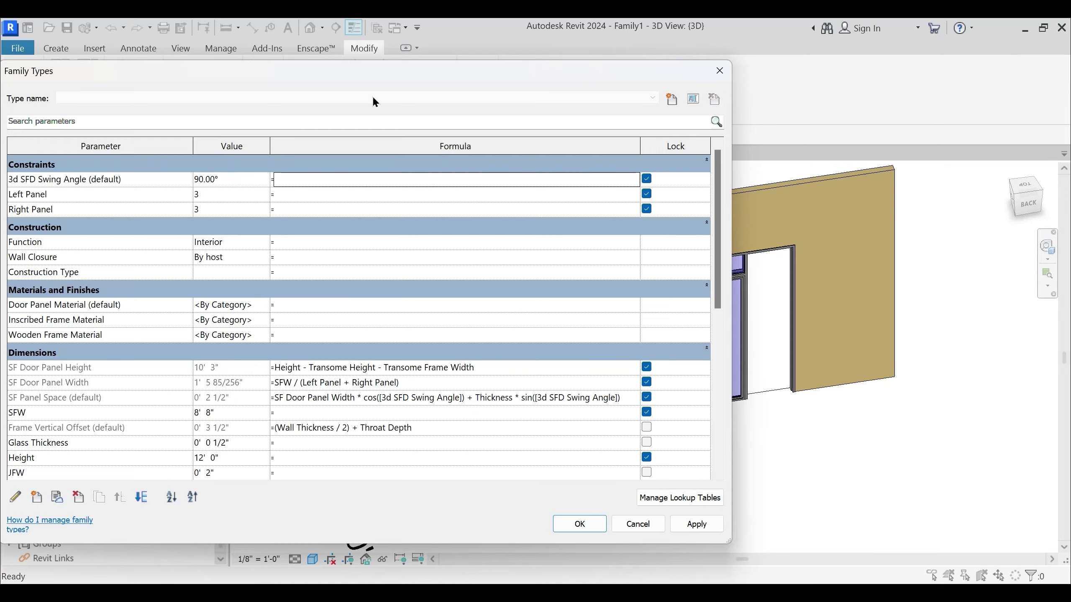
{"action": "left_click_drag", "start_coordinate": [420, 72], "coordinate": [155, 61]}
{"action": "left_click", "coordinate": [437, 514]}
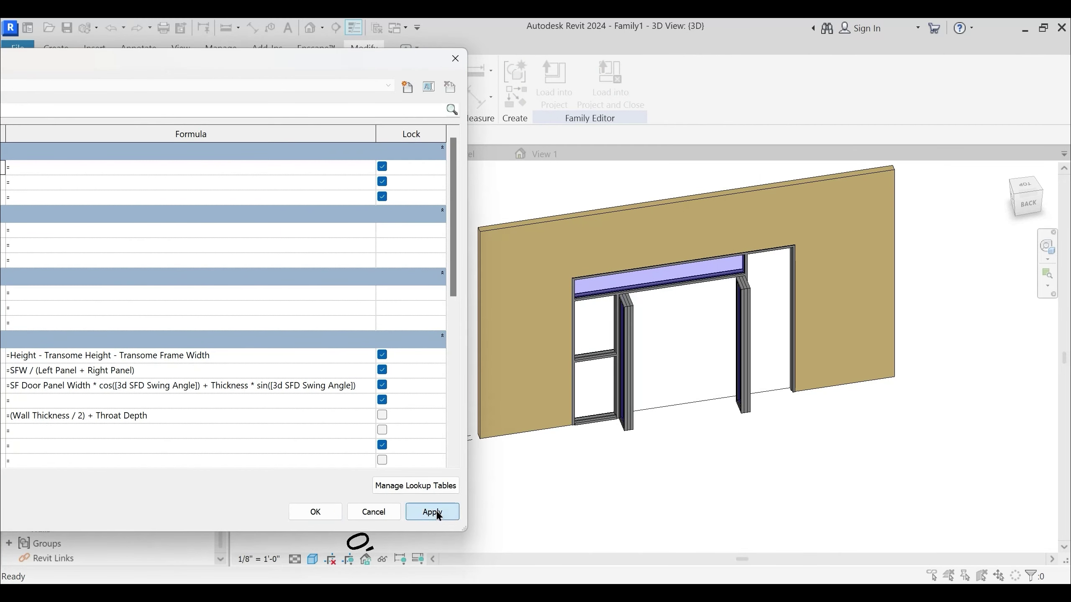
Set the 3d SFD Swing Angle back to 0° to close the door panels
{"action": "left_click_drag", "start_coordinate": [249, 58], "coordinate": [523, 69]}
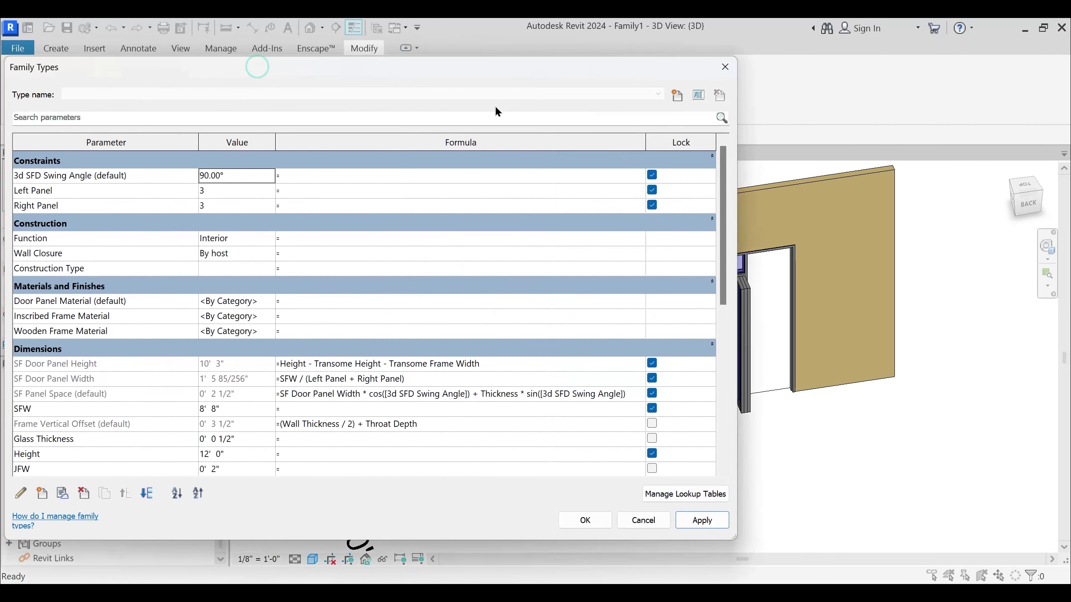
{"action": "left_click", "coordinate": [240, 176]}
{"action": "type", "text": "0"}
{"action": "key", "text": "Tab"}
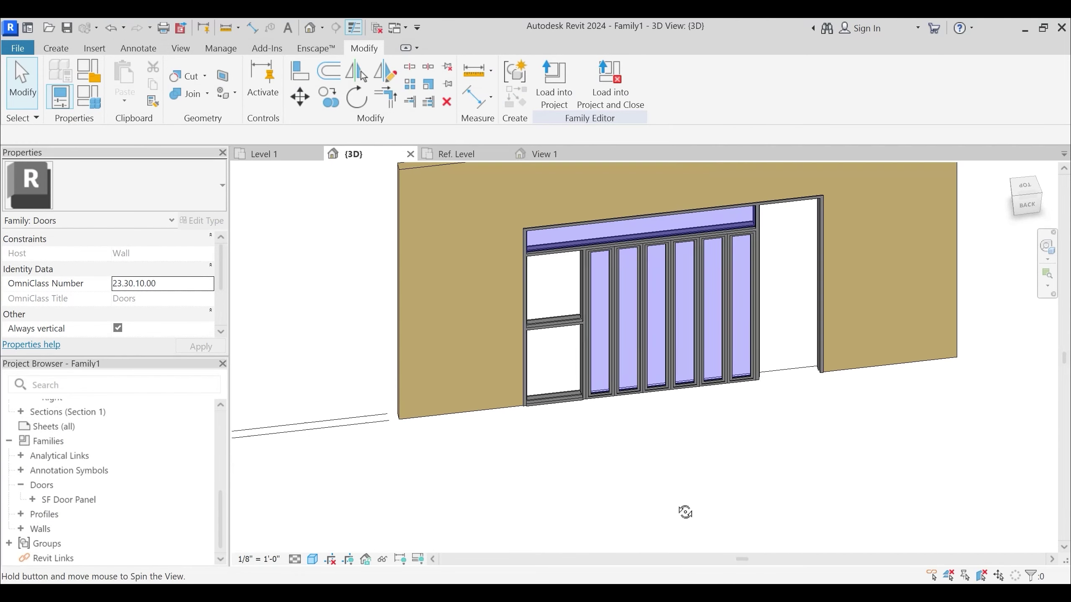
Set the door family's overall Width to 18' 0" in the family types
{"action": "middle_click_drag", "start_coordinate": [685, 513], "coordinate": [682, 513], "text": "shift"}
{"action": "scroll", "coordinate": [624, 277], "scroll_direction": "up", "scroll_amount": 2}
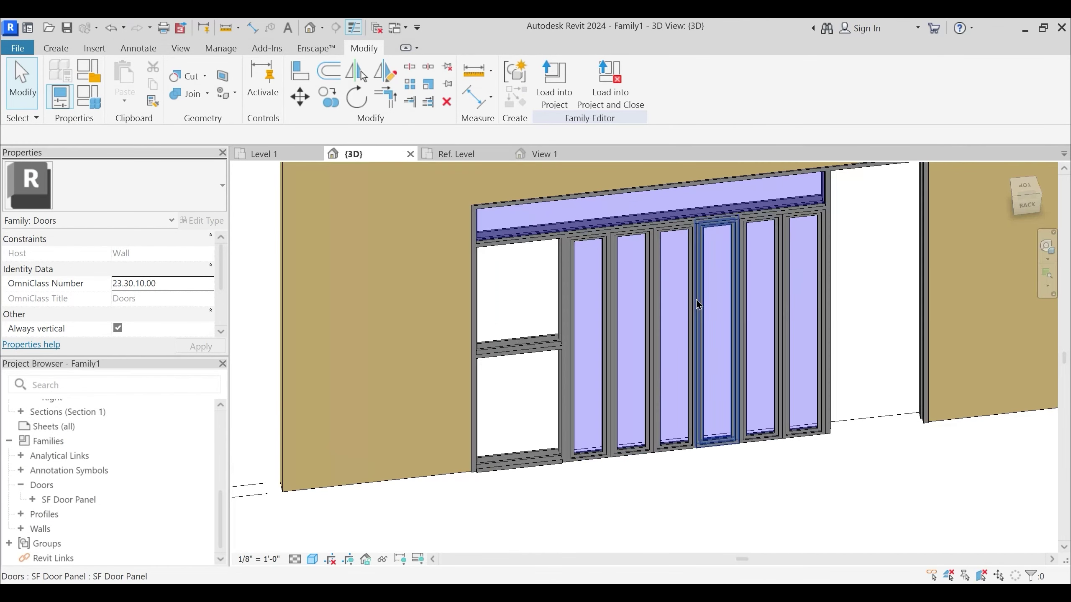
{"action": "middle_click_drag", "start_coordinate": [693, 465], "coordinate": [808, 436], "text": "shift"}
{"action": "scroll", "coordinate": [758, 395], "scroll_direction": "down", "scroll_amount": 1}
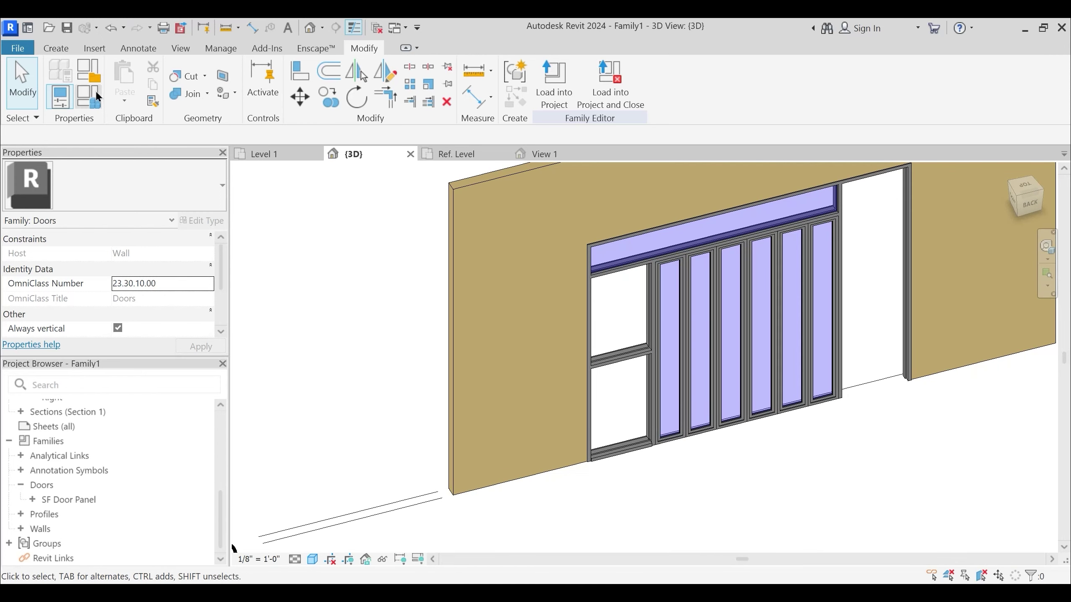
{"action": "left_click", "coordinate": [97, 103]}
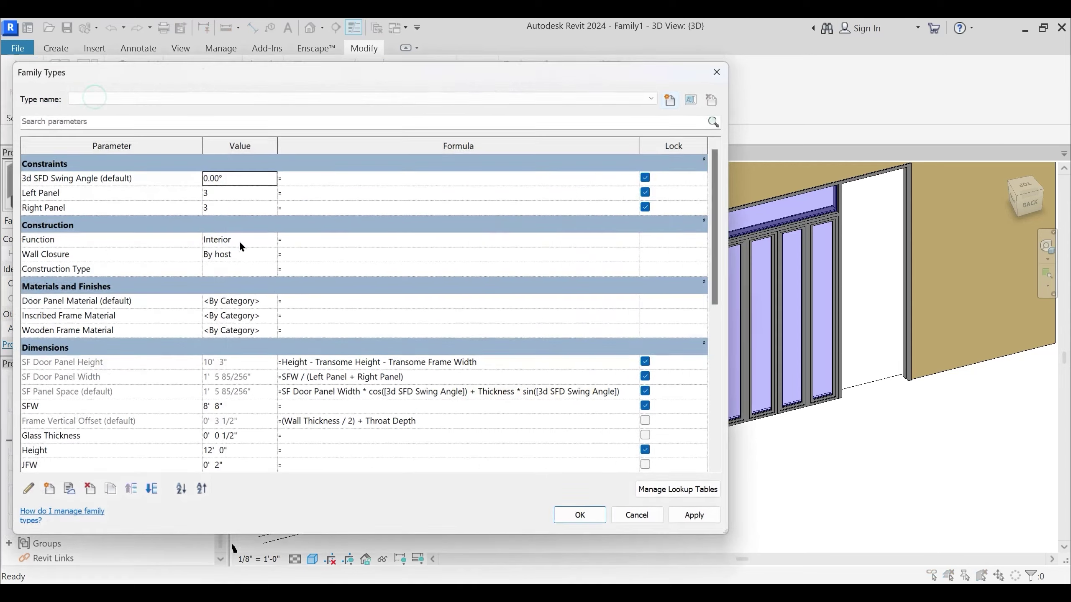
{"action": "scroll", "coordinate": [226, 391], "scroll_direction": "down", "scroll_amount": 5}
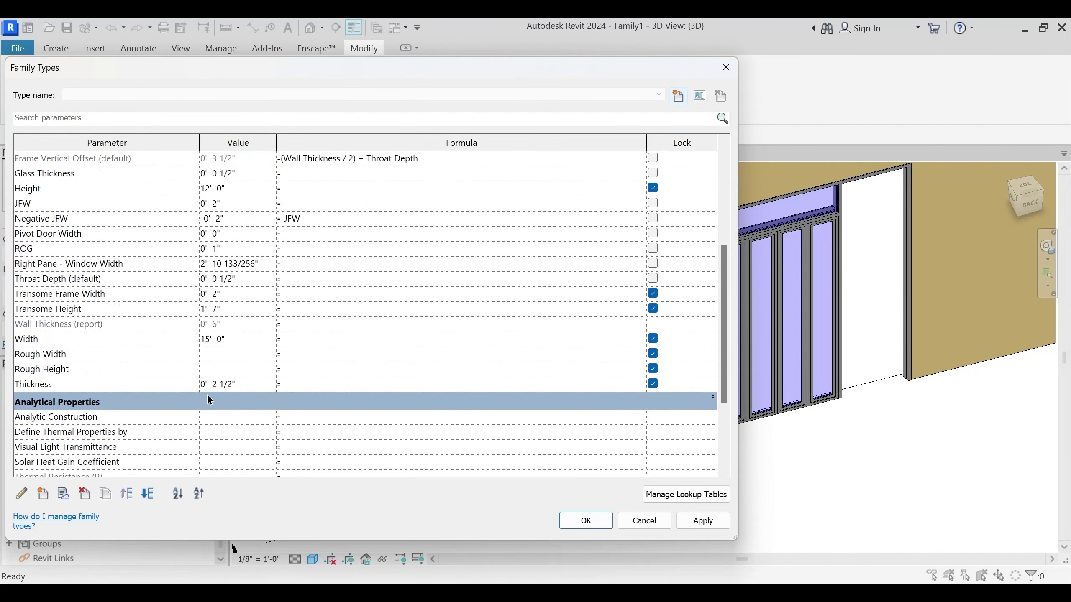
{"action": "left_click", "coordinate": [241, 340]}
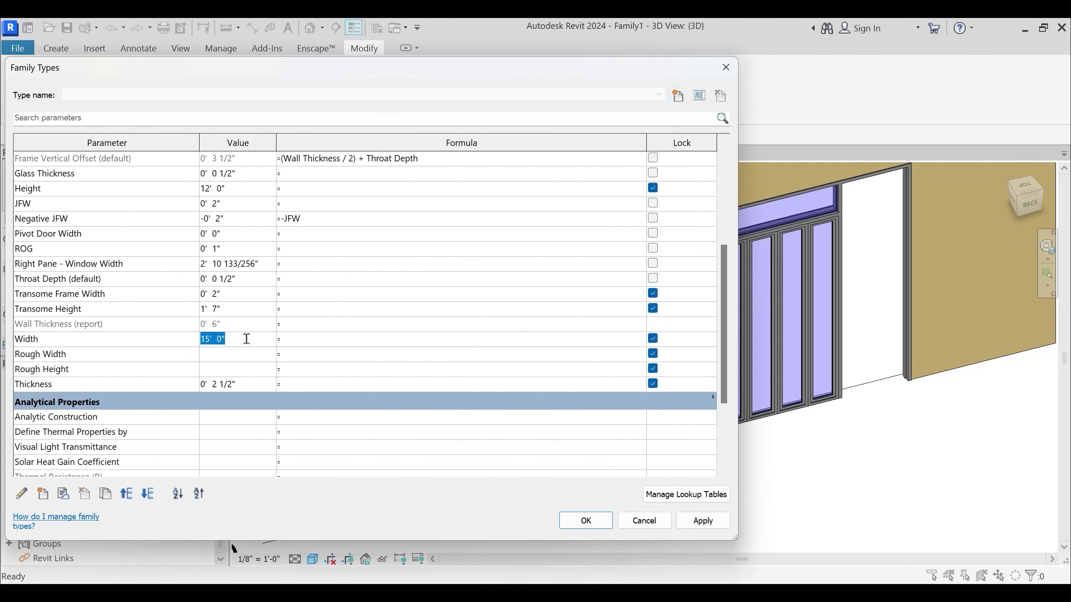
{"action": "key", "text": "Tab"}
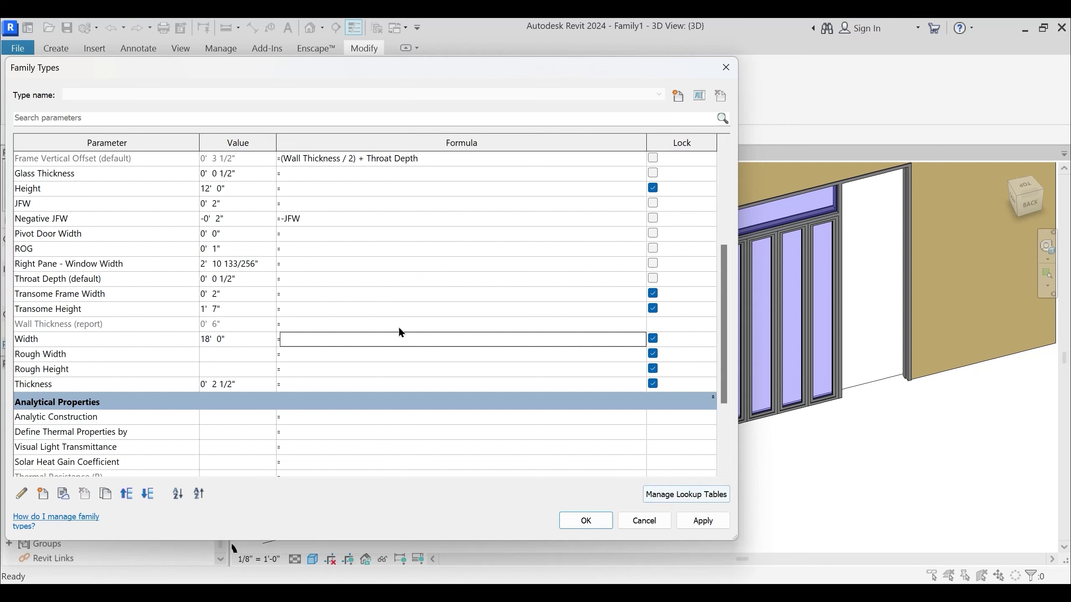
Set the SFW parameter to 12' 0" and apply the new dimensions to the door family
{"action": "scroll", "coordinate": [242, 257], "scroll_direction": "up", "scroll_amount": 4}
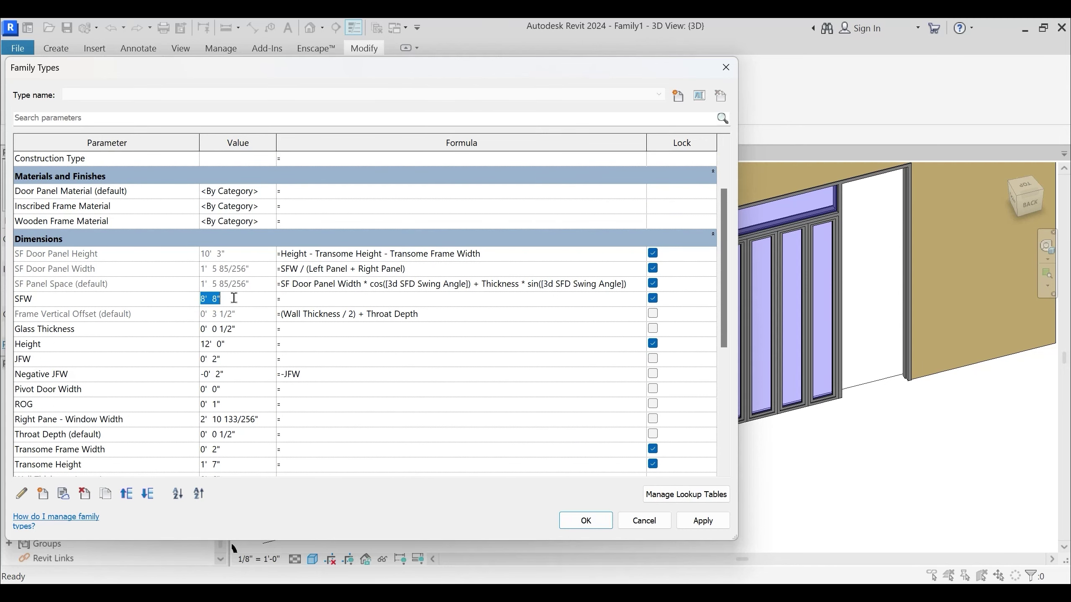
{"action": "key", "text": "Tab"}
{"action": "scroll", "coordinate": [299, 304], "scroll_direction": "down", "scroll_amount": 2}
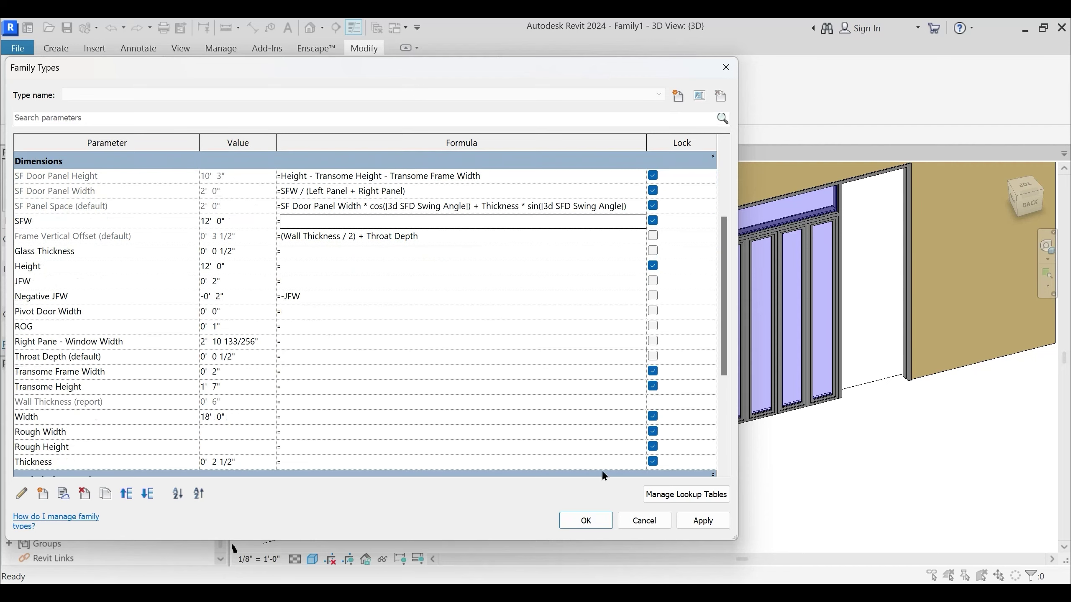
{"action": "left_click", "coordinate": [702, 523]}
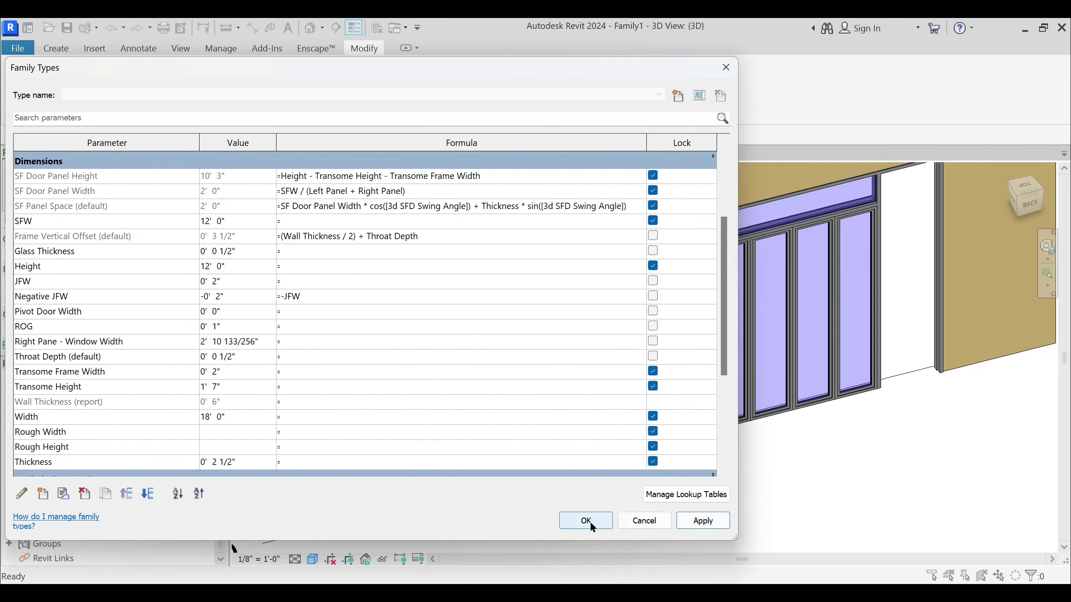
{"action": "left_click", "coordinate": [595, 520]}
Set the 3d SFD Swing Angle to 45° in the family types and apply it
{"action": "scroll", "coordinate": [716, 469], "scroll_direction": "down", "scroll_amount": 2}
{"action": "middle_click_drag", "start_coordinate": [732, 467], "coordinate": [769, 463], "text": "shift"}
{"action": "middle_click_drag", "start_coordinate": [417, 271], "coordinate": [432, 238]}
{"action": "left_click", "coordinate": [88, 99]}
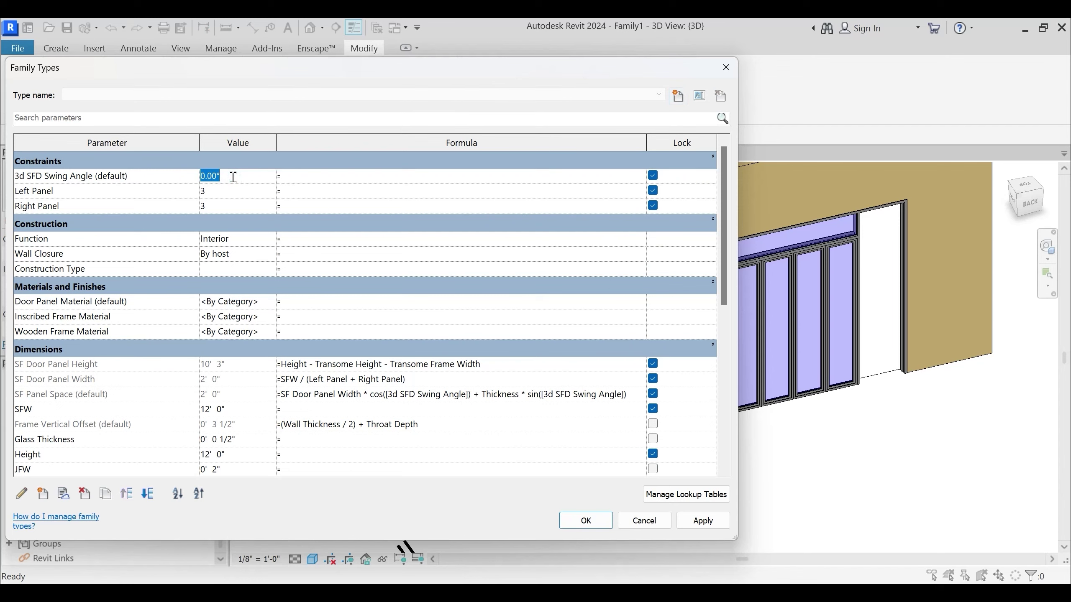
{"action": "left_click", "coordinate": [233, 177]}
{"action": "type", "text": "45"}
{"action": "key", "text": "Tab"}
{"action": "left_click", "coordinate": [703, 522]}
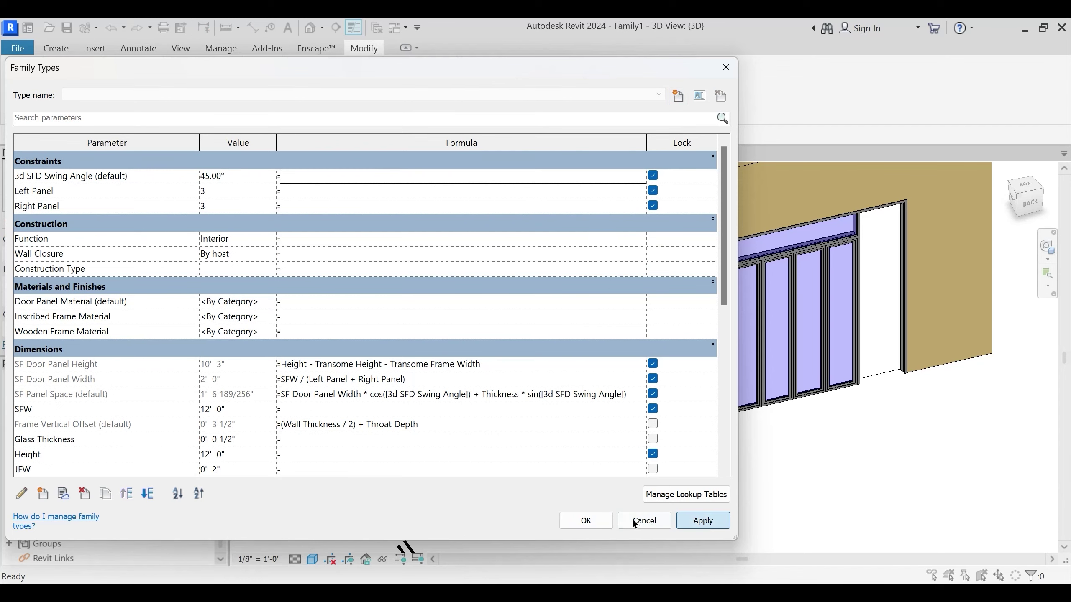
{"action": "left_click", "coordinate": [603, 520]}
Examine the half-folded door panels on both sides of the opening from several angles in 3D
{"action": "middle_click_drag", "start_coordinate": [793, 448], "coordinate": [764, 463], "text": "shift"}
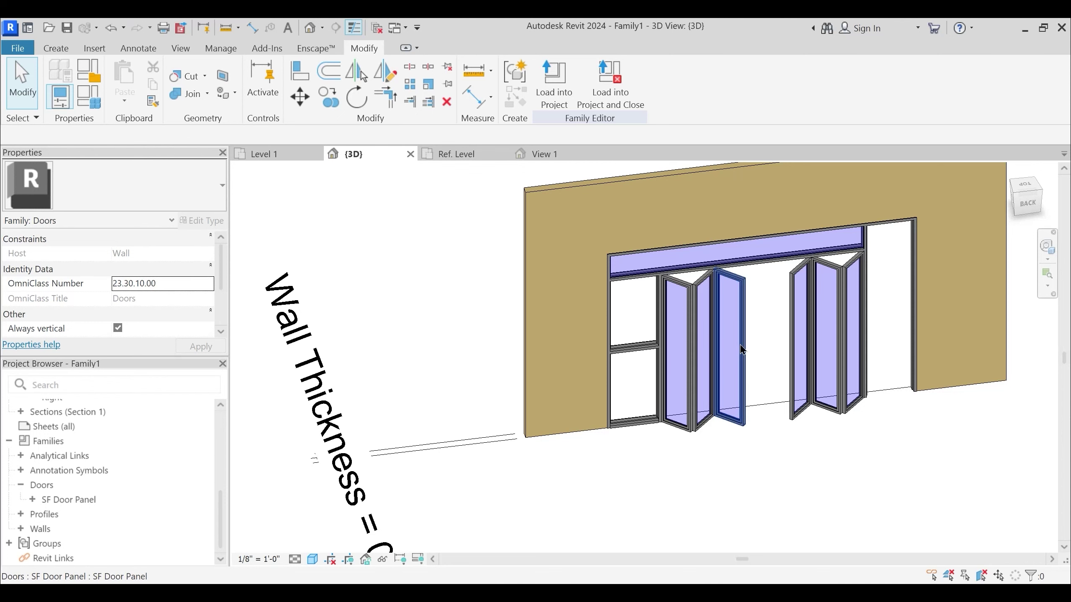
{"action": "middle_click_drag", "start_coordinate": [745, 396], "coordinate": [799, 436], "text": "shift"}
{"action": "scroll", "coordinate": [800, 437], "scroll_direction": "up", "scroll_amount": 3}
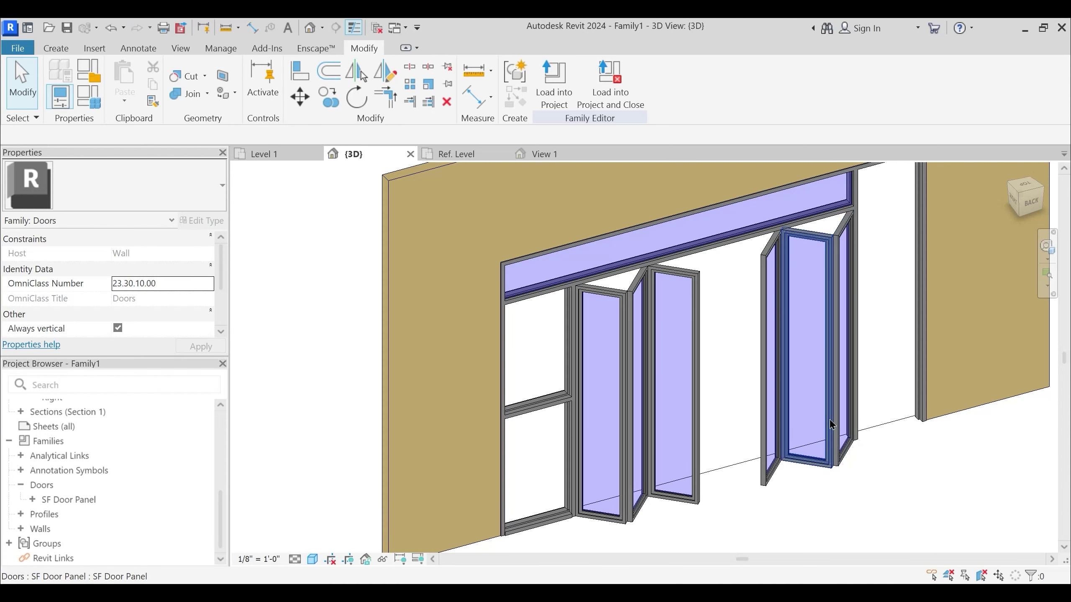
{"action": "scroll", "coordinate": [715, 391], "scroll_direction": "down", "scroll_amount": 2}
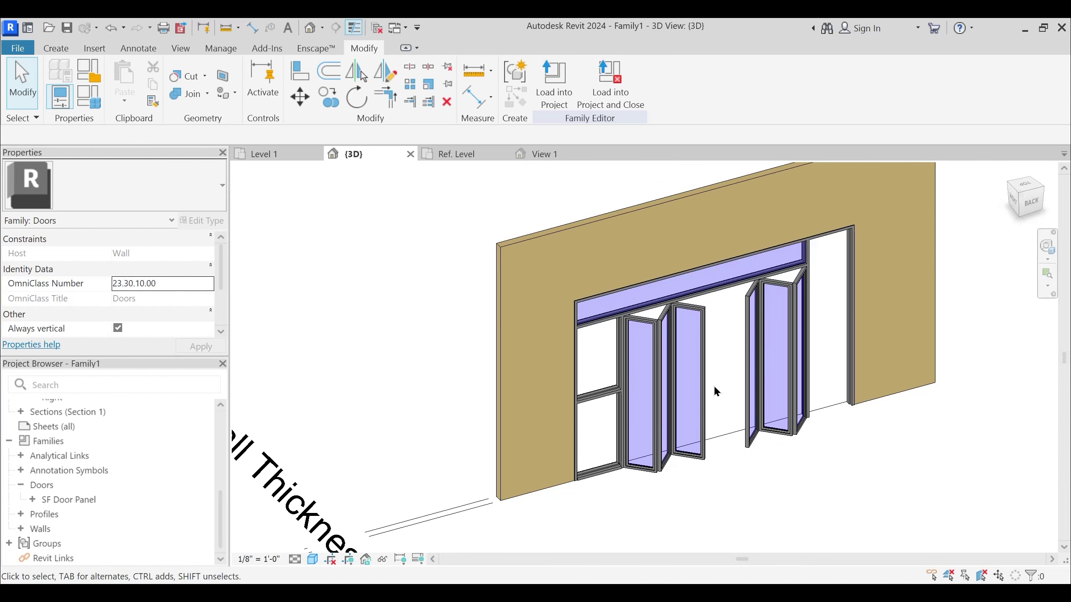
{"action": "middle_click_drag", "start_coordinate": [775, 485], "coordinate": [742, 496], "text": "shift"}
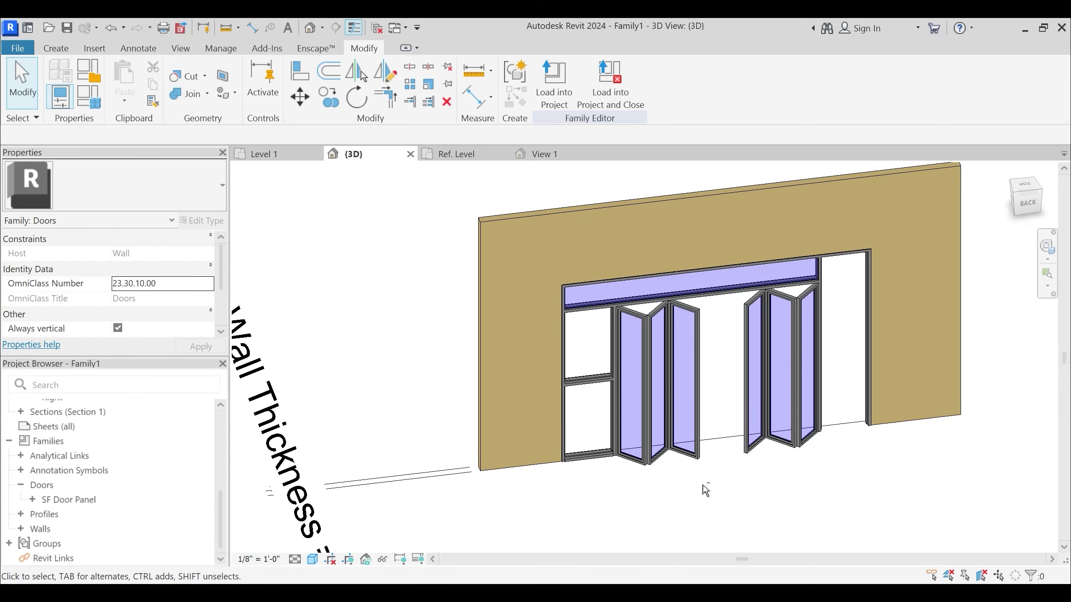
{"action": "middle_click_drag", "start_coordinate": [741, 492], "coordinate": [742, 489], "text": "shift"}
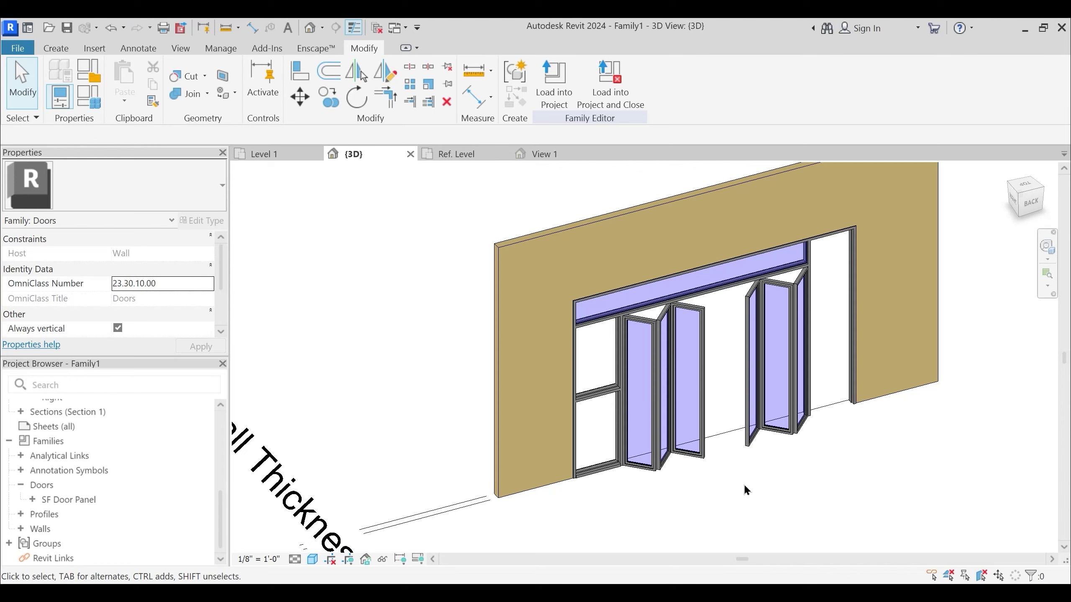
{"action": "scroll", "coordinate": [745, 490], "scroll_direction": "up", "scroll_amount": 2}
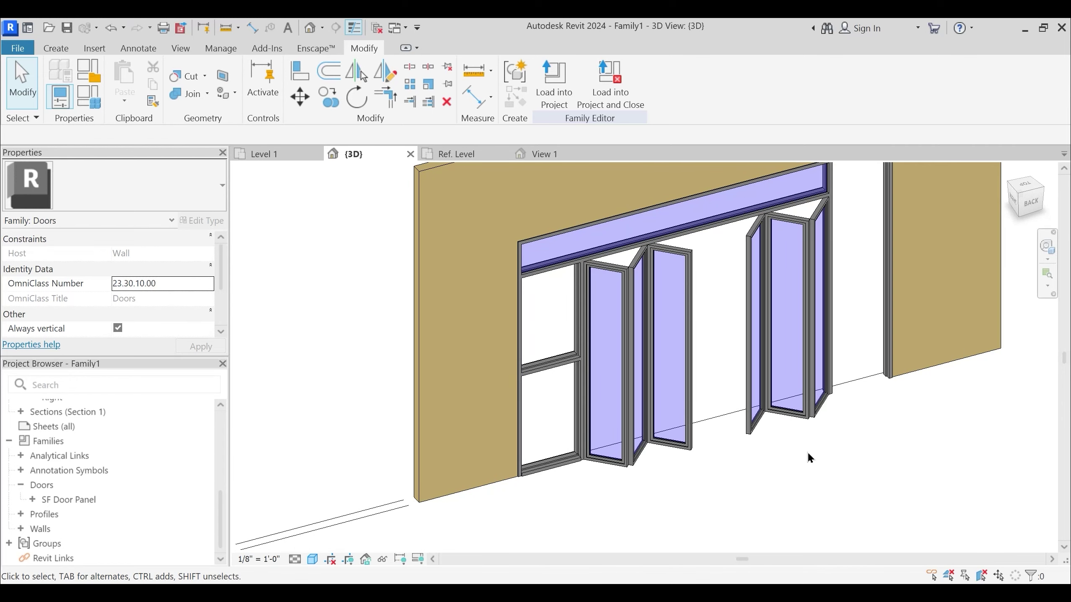
{"action": "scroll", "coordinate": [808, 453], "scroll_direction": "up", "scroll_amount": 2}
{"action": "middle_click_drag", "start_coordinate": [811, 467], "coordinate": [788, 458], "text": "shift"}
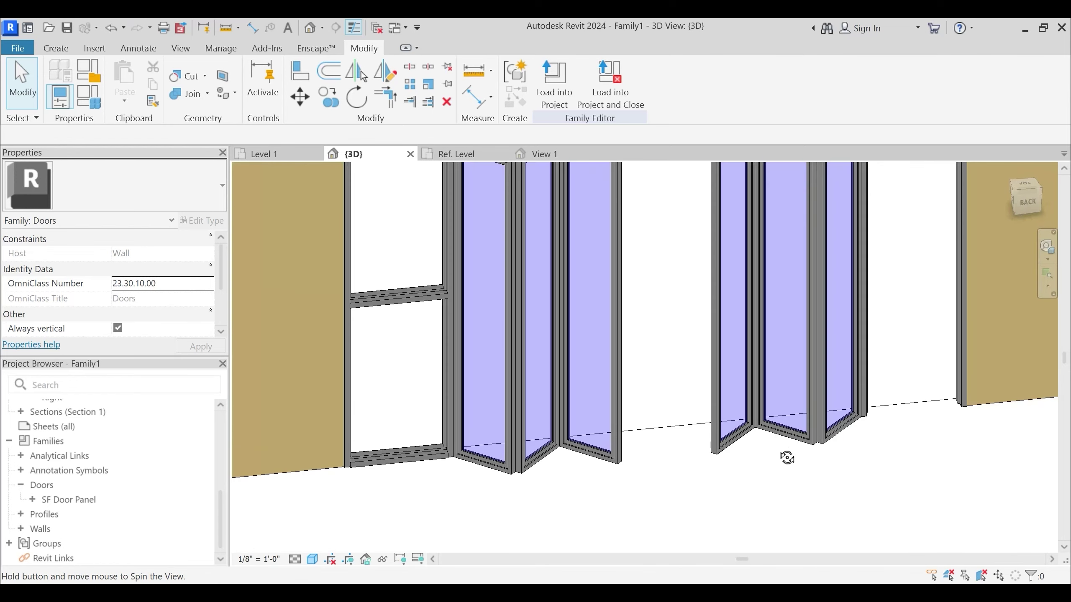
{"action": "scroll", "coordinate": [734, 497], "scroll_direction": "down", "scroll_amount": 3}
{"action": "mouse_move", "coordinate": [734, 497]}
{"action": "middle_mouse_down", "text": "shift"}
{"action": "mouse_move", "coordinate": [746, 522]}
{"action": "mouse_move", "coordinate": [736, 512]}
{"action": "middle_mouse_up", "text": "shift"}
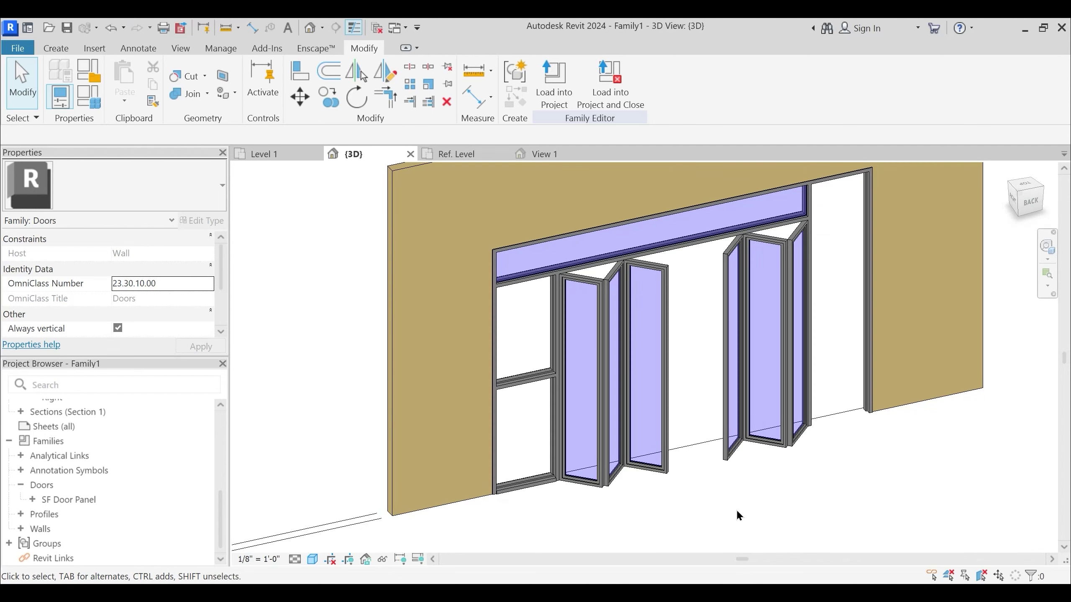
{"action": "middle_click_drag", "start_coordinate": [718, 473], "coordinate": [861, 379], "text": "shift"}
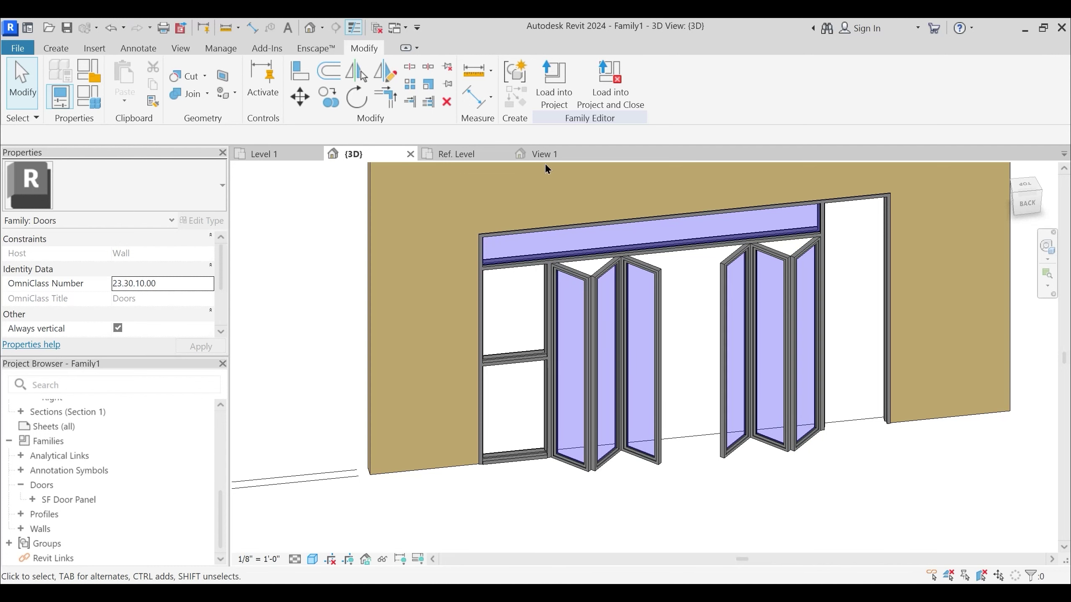
Close the SF Door Panel family without saving its changes and close the Ref. Level view
{"action": "left_click", "coordinate": [598, 154]}
{"action": "left_click", "coordinate": [576, 317]}
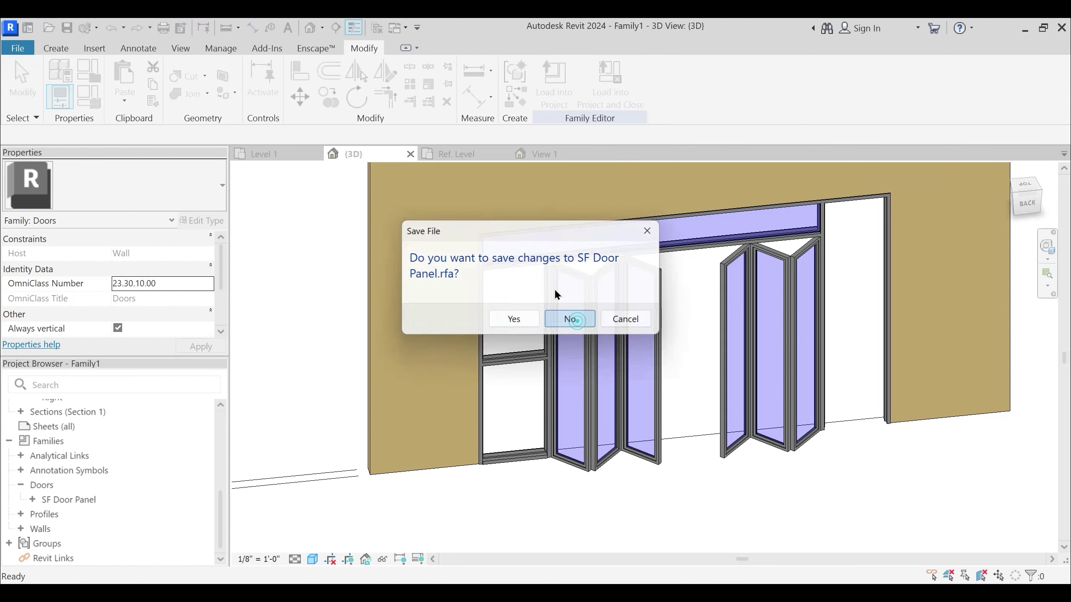
{"action": "left_click", "coordinate": [504, 154]}
{"action": "scroll", "coordinate": [703, 446], "scroll_direction": "down", "scroll_amount": 2}
{"action": "middle_click_drag", "start_coordinate": [690, 469], "coordinate": [702, 472], "text": "shift"}
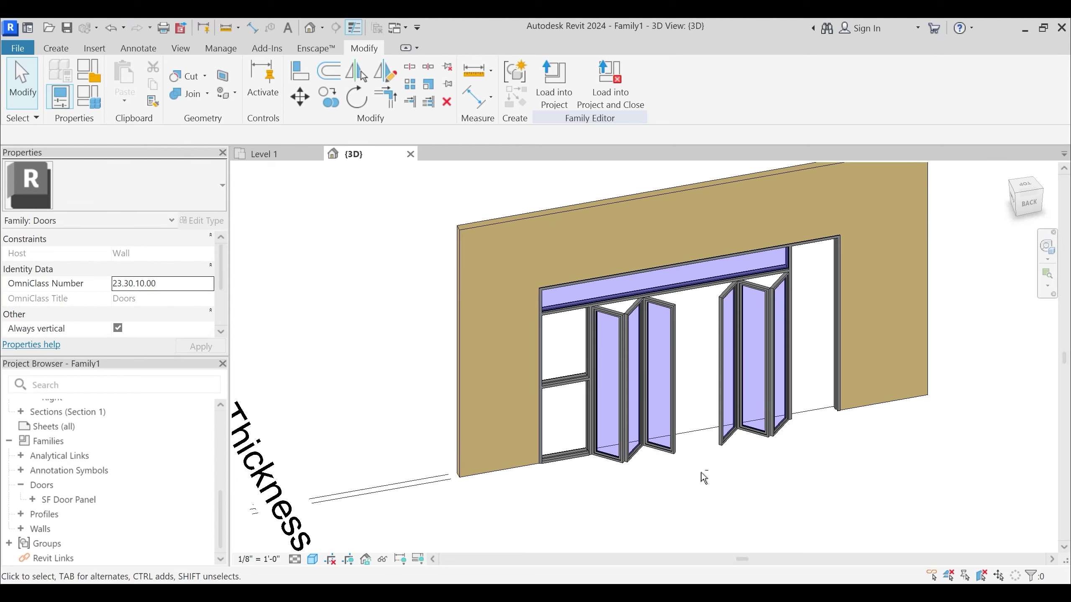
Inspect the folding panels nearest the open doorway and the nested SF Door Panel family they use
{"action": "left_click", "coordinate": [728, 441]}
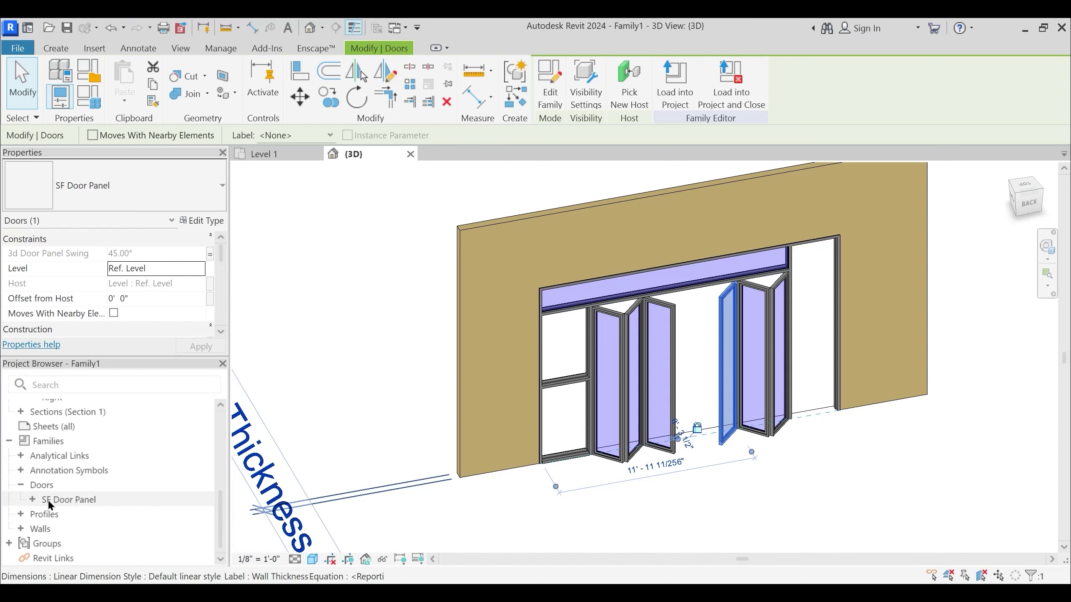
{"action": "left_click", "coordinate": [62, 501]}
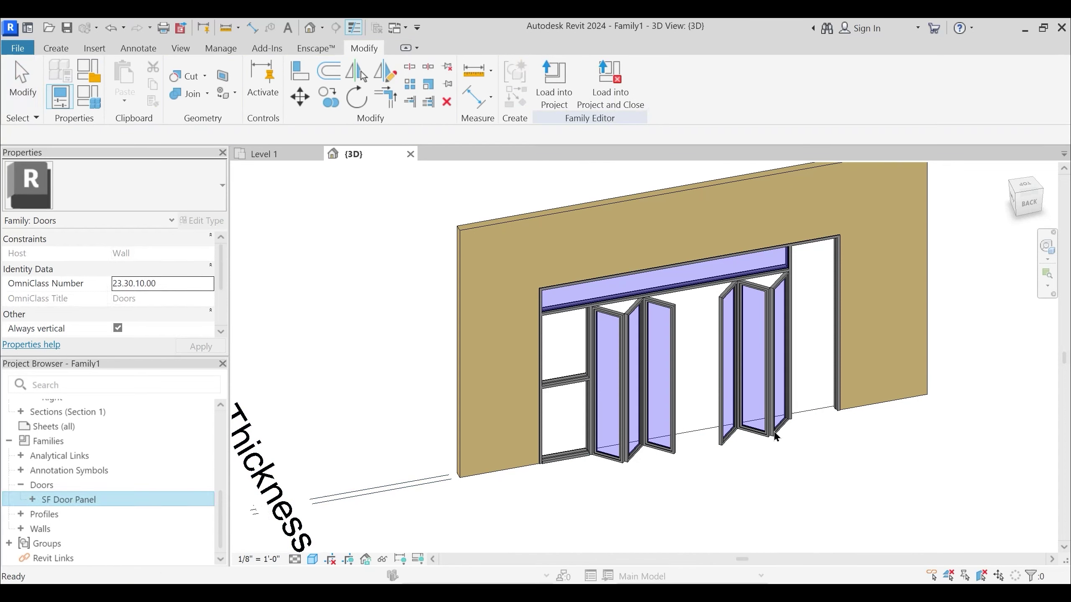
{"action": "left_click", "coordinate": [785, 426]}
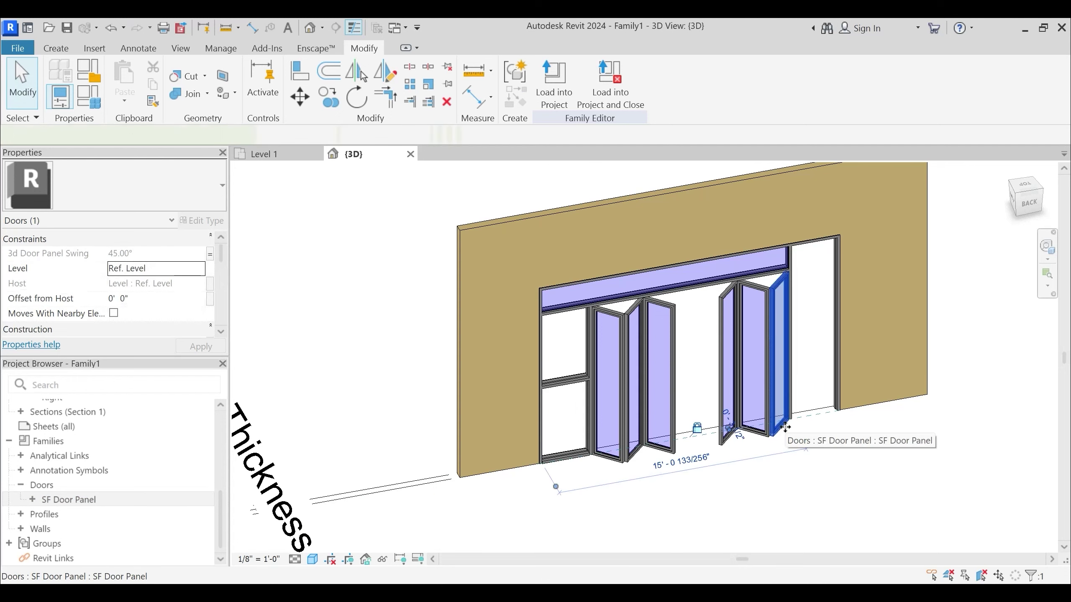
{"action": "left_click", "coordinate": [753, 433]}
{"action": "left_click", "coordinate": [720, 435]}
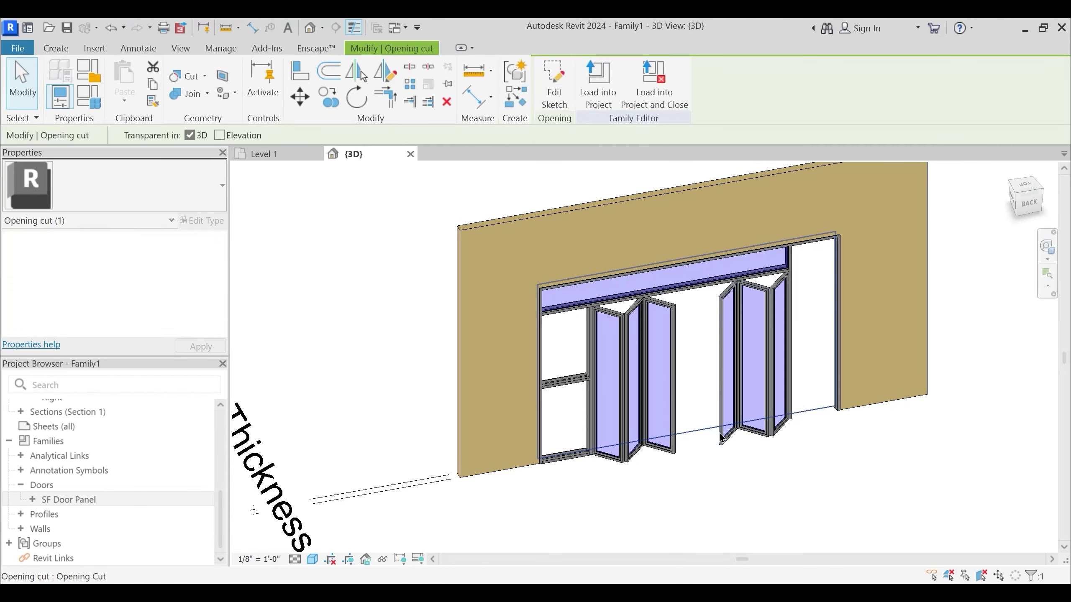
{"action": "left_click", "coordinate": [729, 442]}
{"action": "left_click", "coordinate": [727, 440]}
{"action": "key", "text": "Escape"}
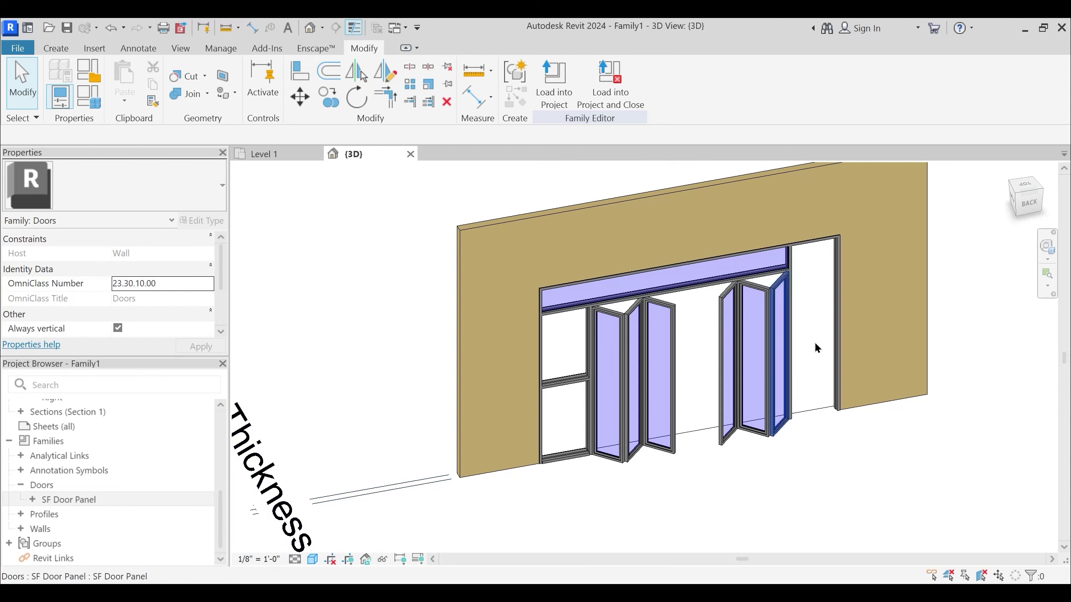
Open the nested SF Door Panel family for editing
{"action": "double_click", "coordinate": [48, 500]}
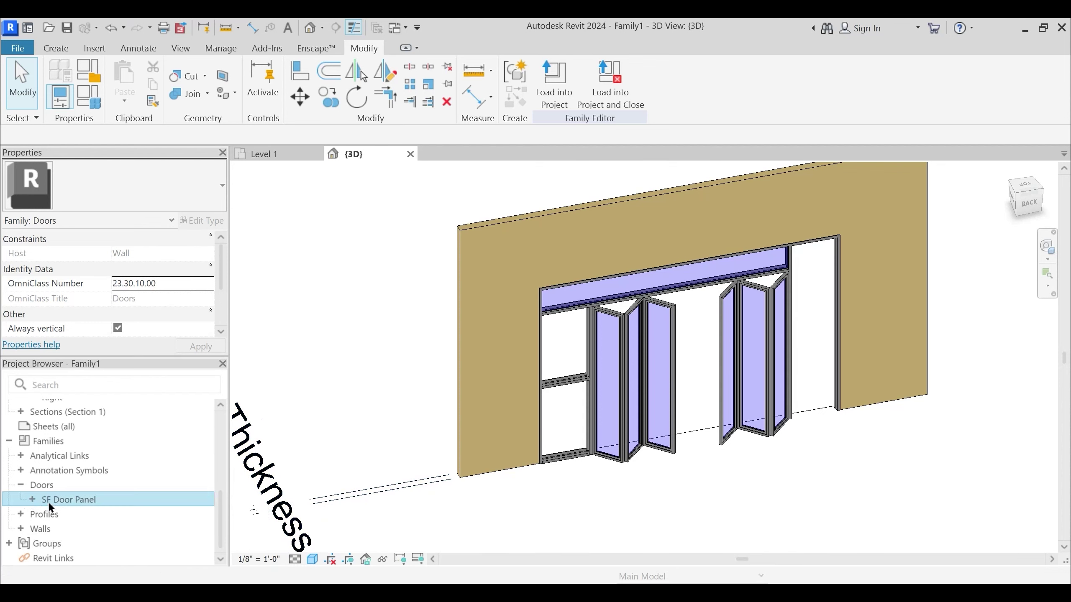
{"action": "right_click", "coordinate": [69, 500]}
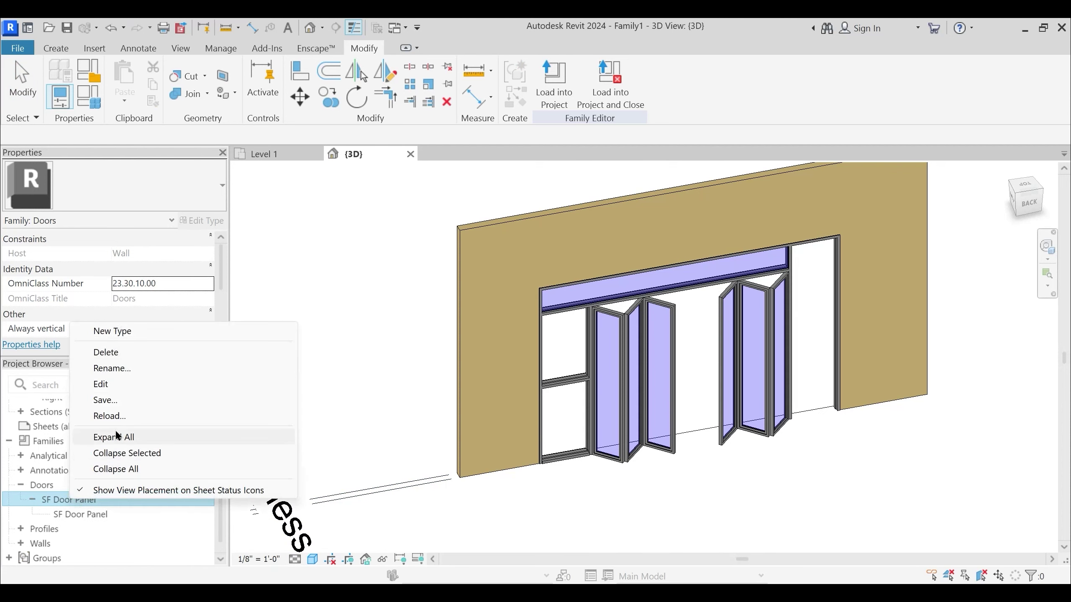
{"action": "left_click", "coordinate": [121, 386]}
{"action": "middle_click_drag", "start_coordinate": [566, 395], "coordinate": [740, 404], "text": "shift"}
Save the panel family to the Desktop as Left Panel Door and load it into Family1
{"action": "left_click", "coordinate": [21, 50]}
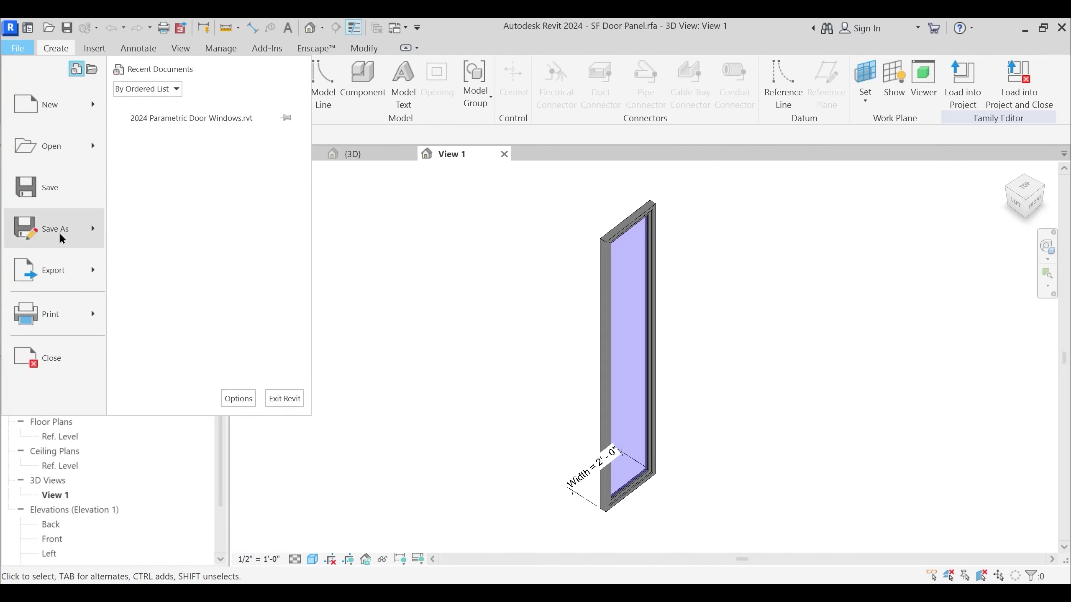
{"action": "mouse_move", "coordinate": [63, 238]}
{"action": "left_click", "coordinate": [172, 227]}
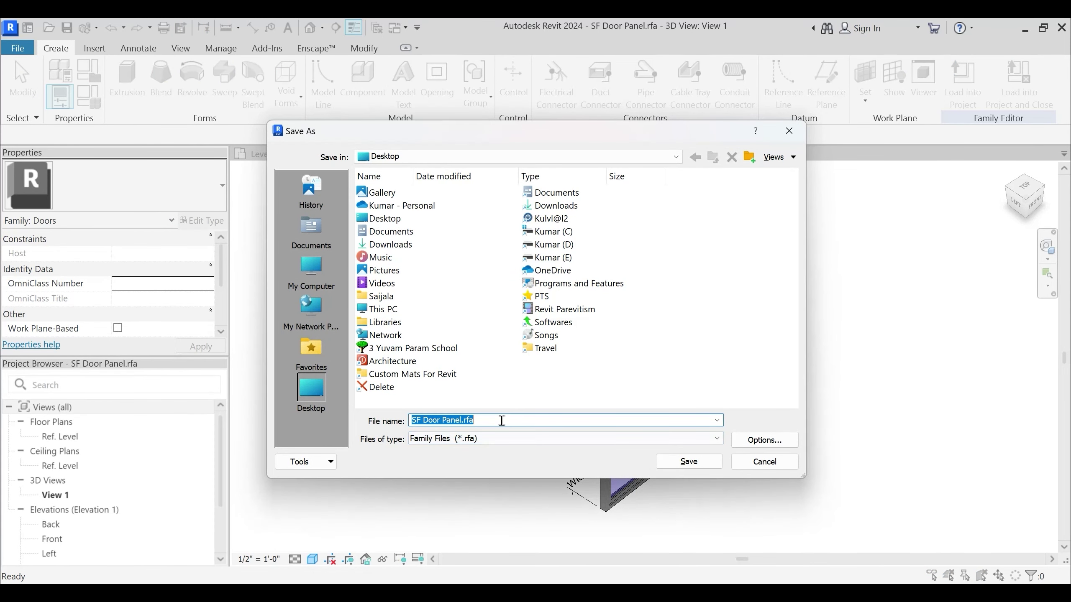
{"action": "type", "text": "Lou"}
{"action": "double_click", "coordinate": [492, 420]}
{"action": "type", "text": "Left Panel Door"}
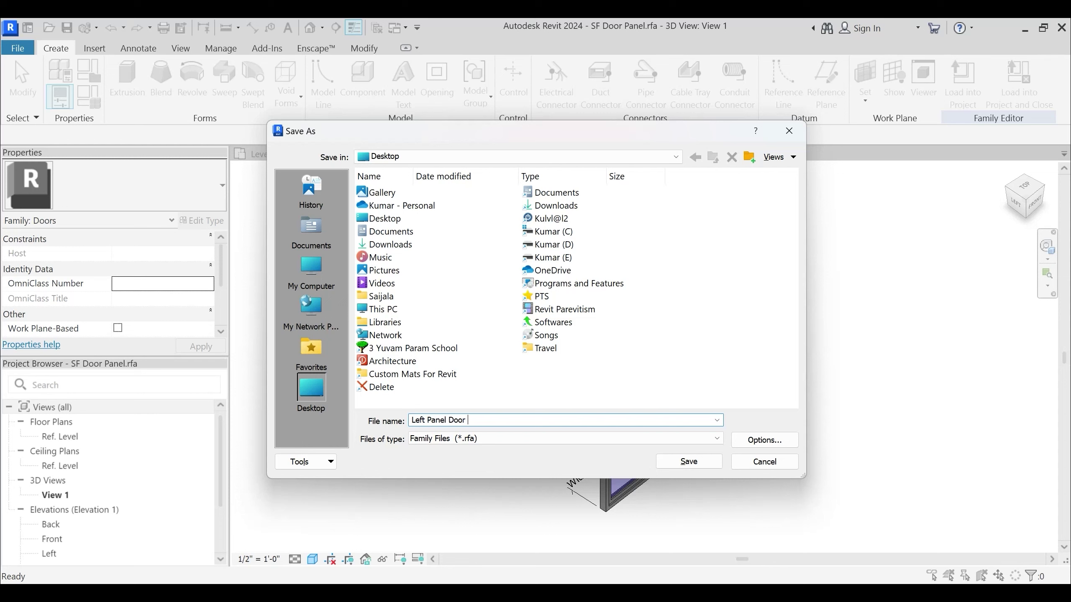
{"action": "key", "text": "Return"}
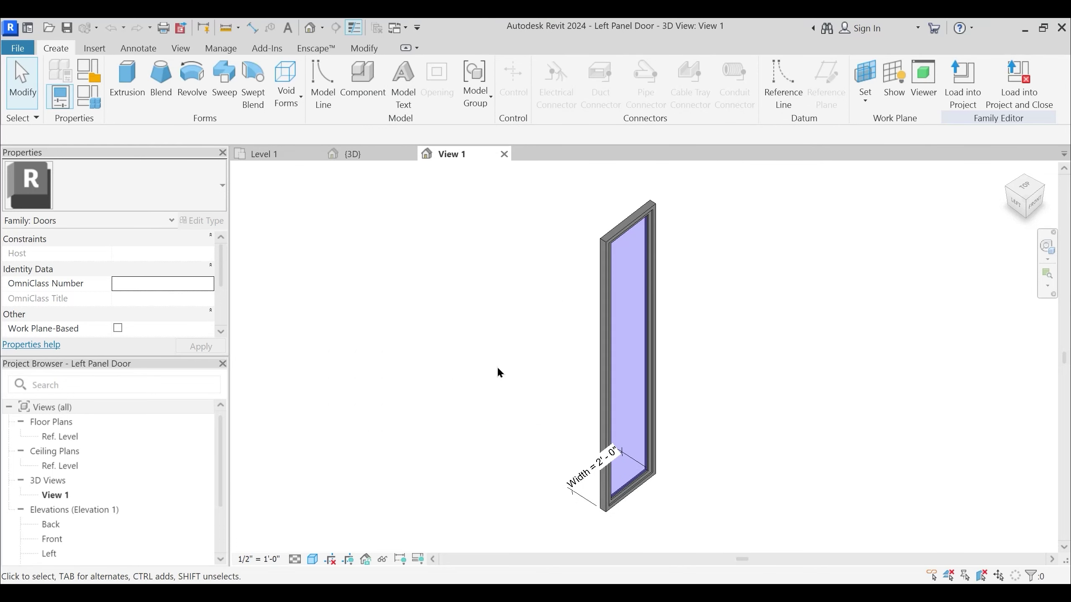
{"action": "left_click", "coordinate": [966, 86]}
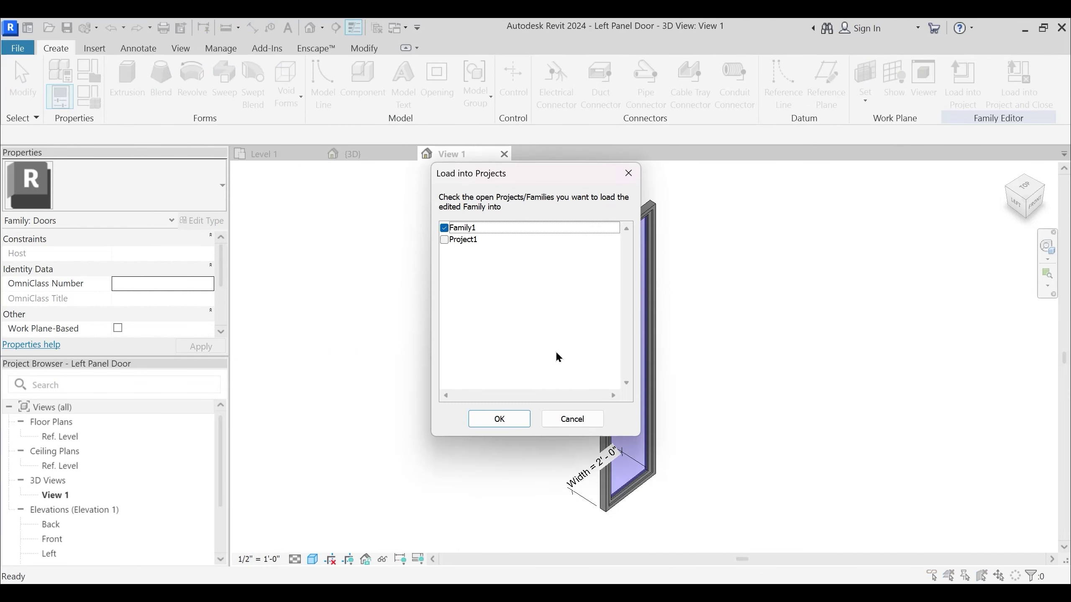
{"action": "left_click", "coordinate": [505, 419]}
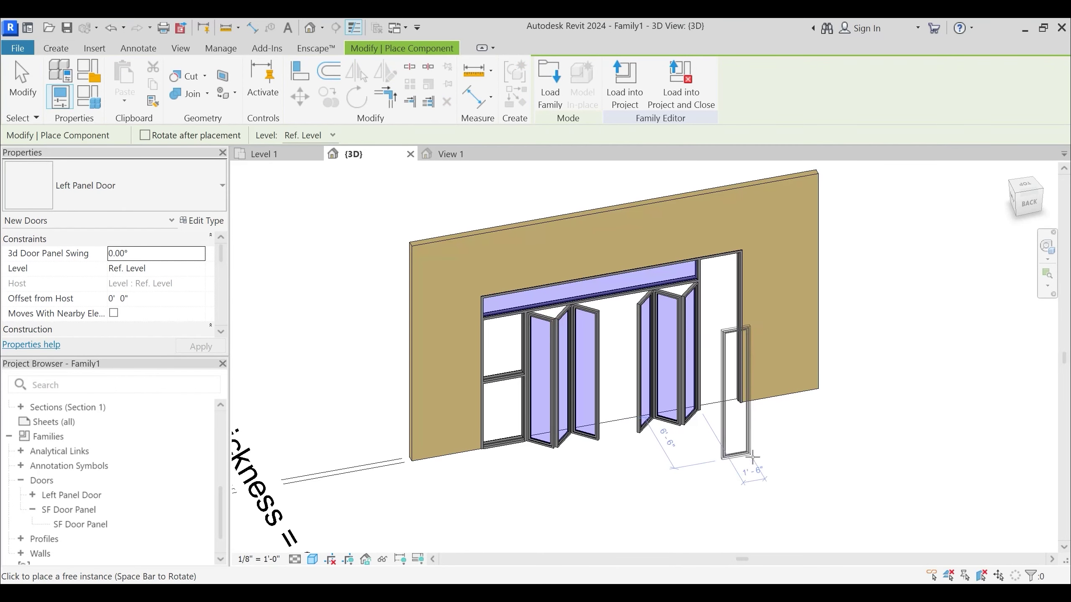
Place a Left Panel Door instance in front of the wall beside the open doorway and open the Ref. Level floor plan
{"action": "left_click", "coordinate": [752, 456]}
{"action": "key", "text": "Escape"}
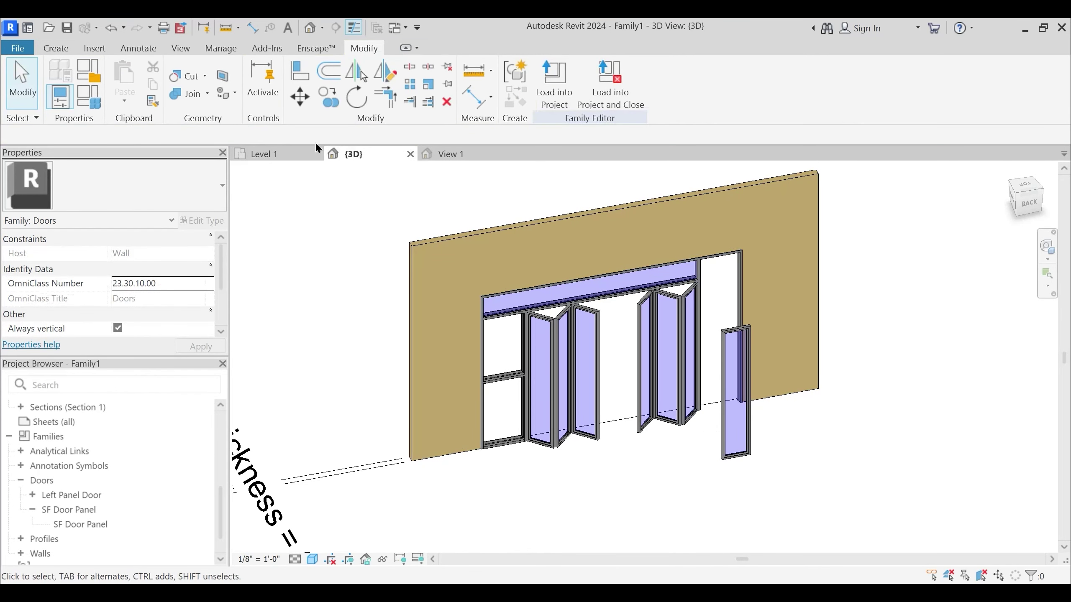
{"action": "scroll", "coordinate": [101, 439], "scroll_direction": "up", "scroll_amount": 5}
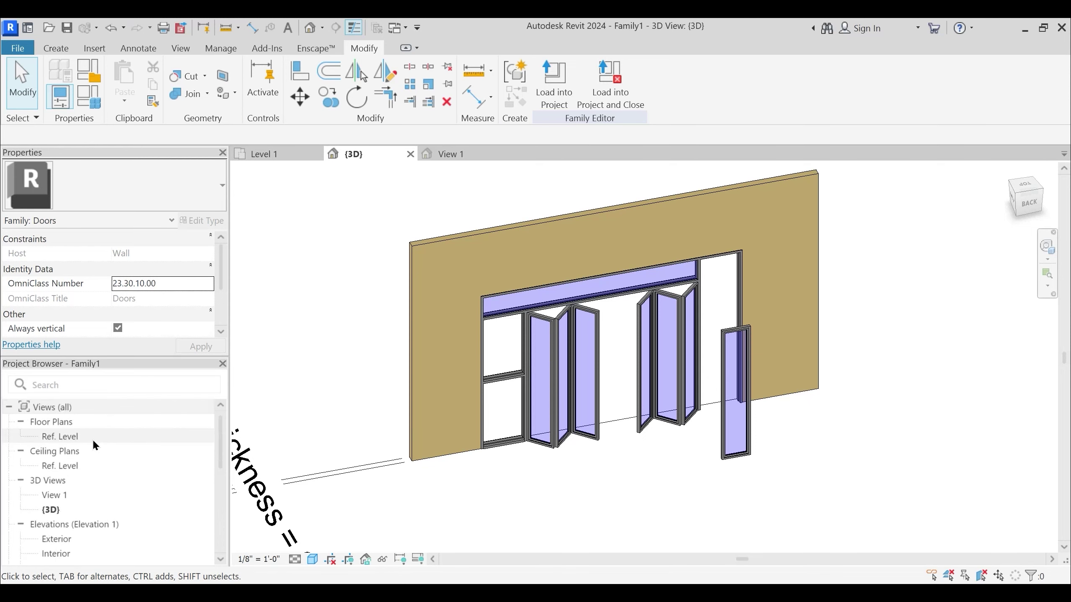
{"action": "double_click", "coordinate": [94, 439]}
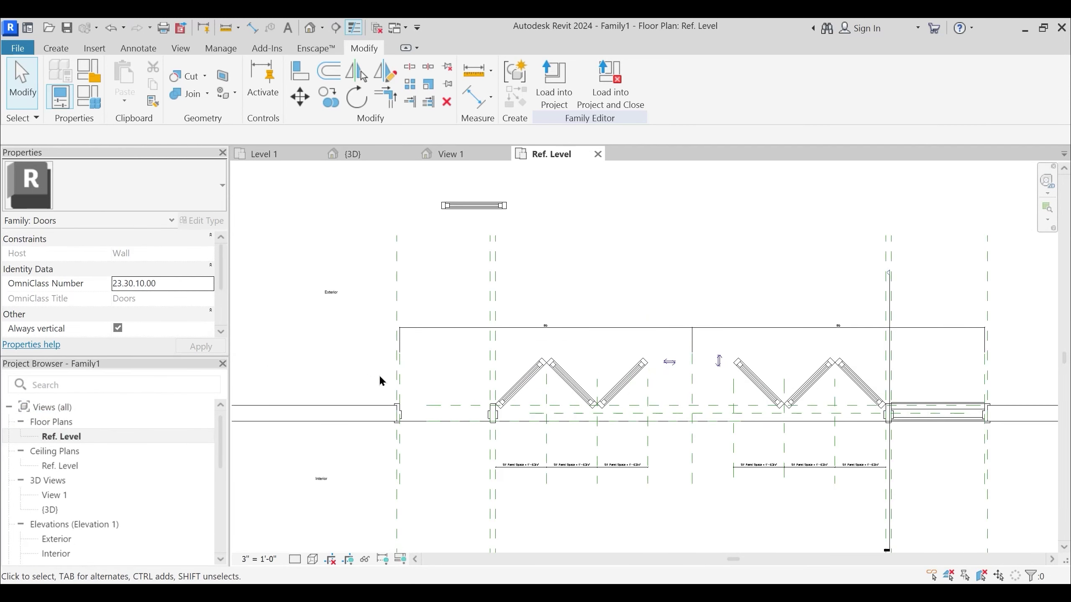
Pick the shared parameter 3d Door Panel Swing as the new family parameter for the placed Left Panel Door's swing
{"action": "middle_click_drag", "start_coordinate": [379, 381], "coordinate": [529, 387]}
{"action": "left_click", "coordinate": [611, 212]}
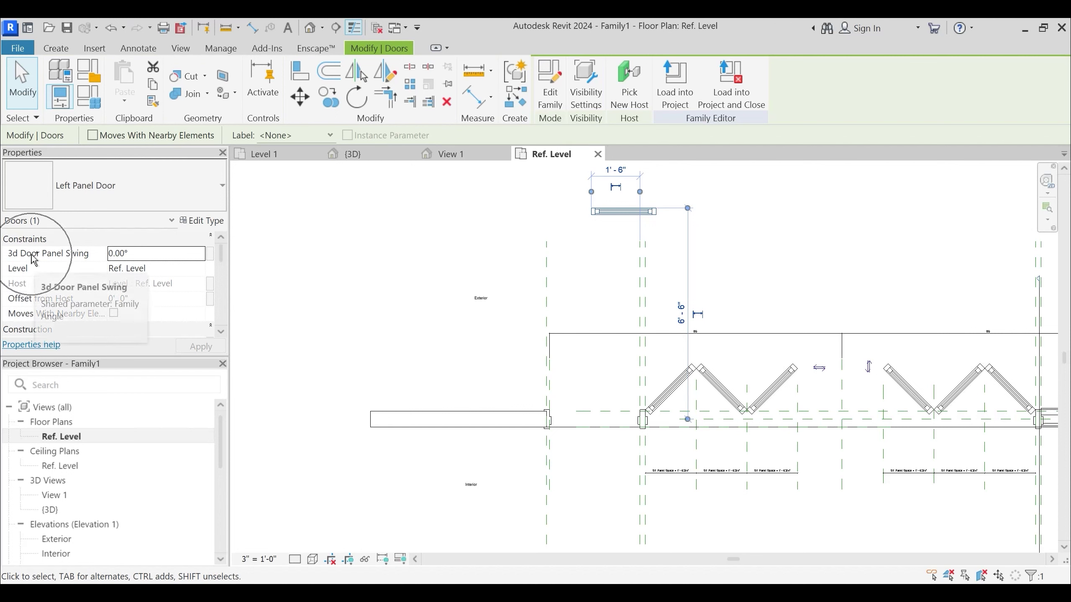
{"action": "left_click", "coordinate": [210, 254]}
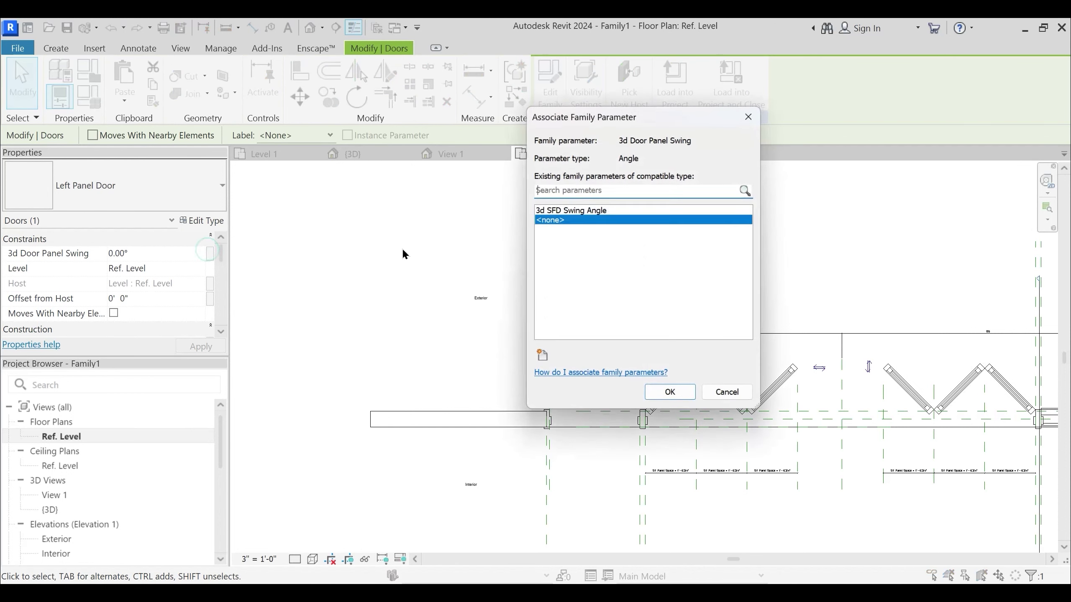
{"action": "left_click", "coordinate": [542, 356]}
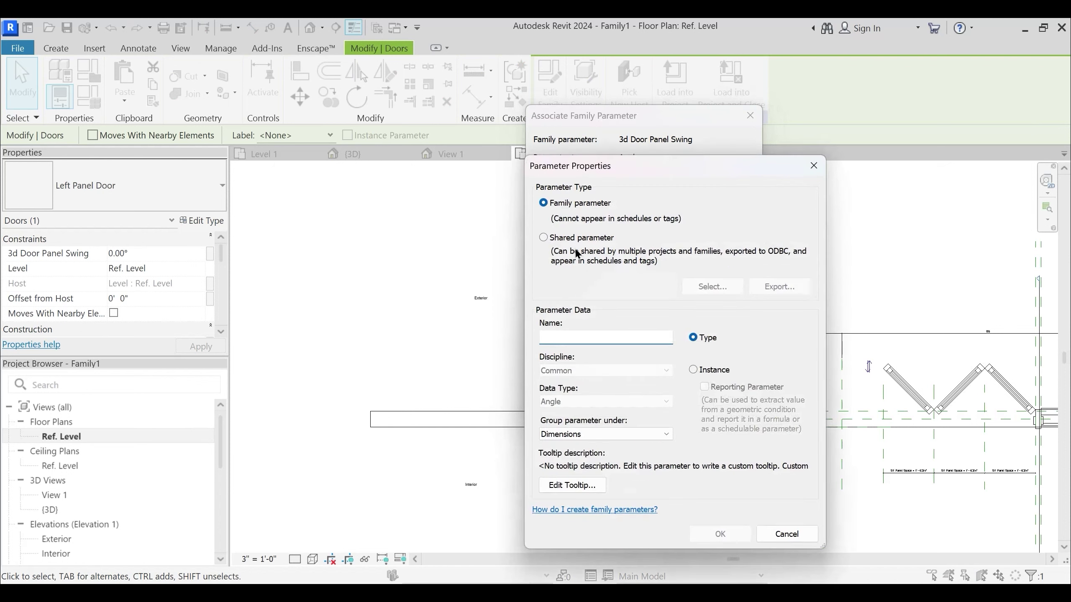
{"action": "left_click", "coordinate": [561, 237]}
{"action": "left_click", "coordinate": [708, 288]}
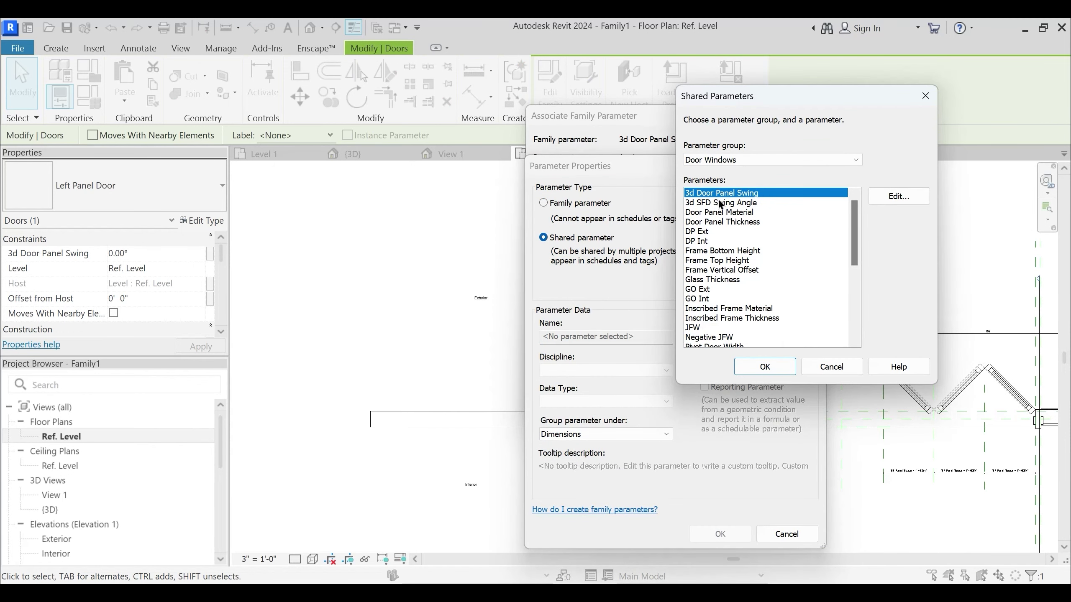
{"action": "left_click", "coordinate": [765, 366]}
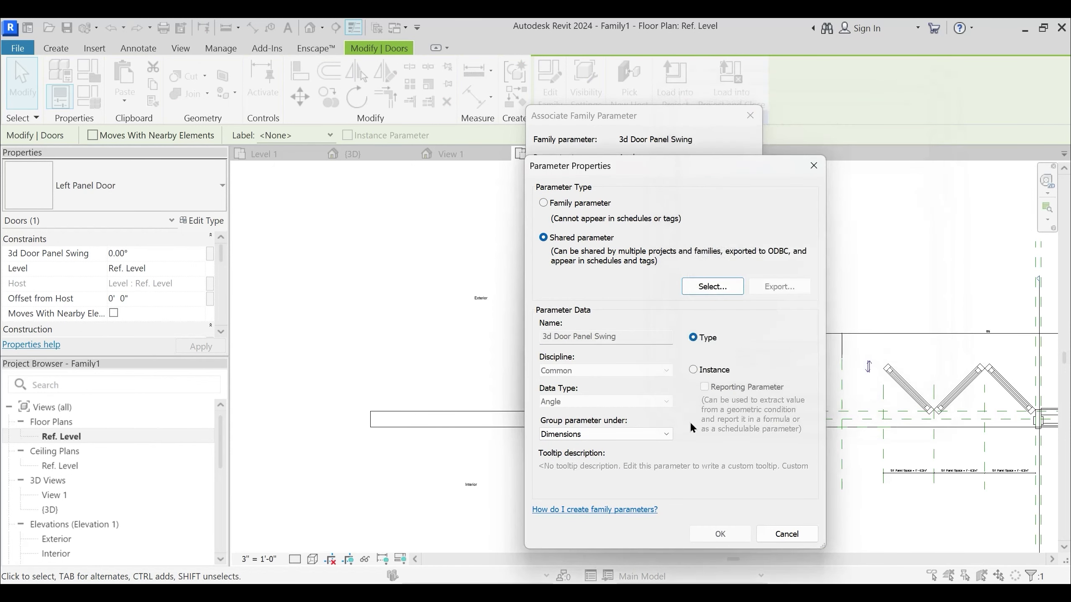
Make 3d Door Panel Swing an instance parameter and associate the Left Panel Door's swing with it
{"action": "left_click", "coordinate": [693, 369]}
{"action": "left_click", "coordinate": [641, 434]}
{"action": "scroll", "coordinate": [599, 253], "scroll_direction": "up", "scroll_amount": 2}
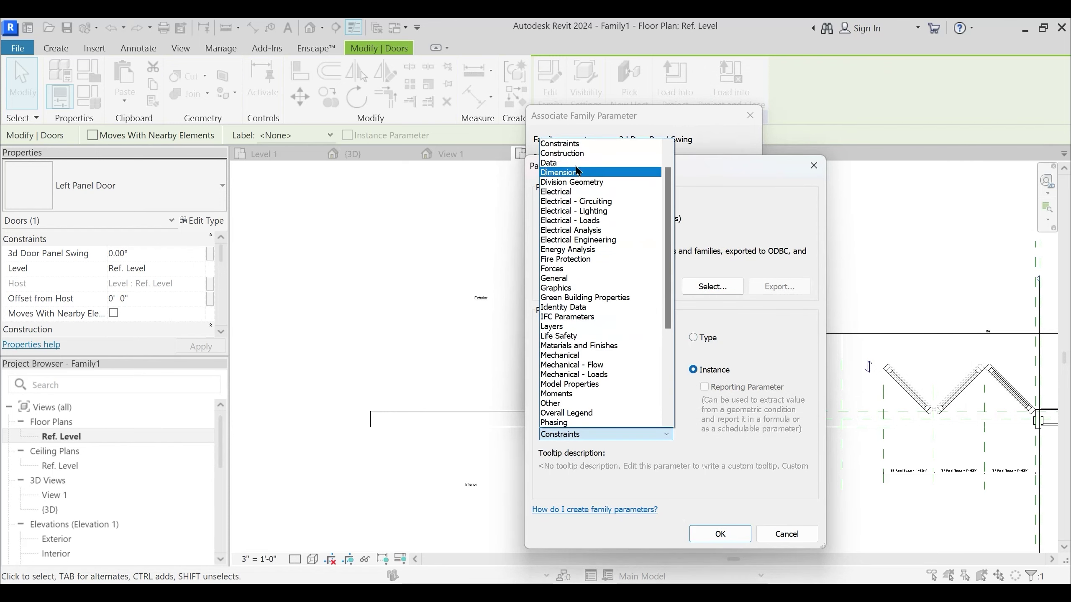
{"action": "left_click", "coordinate": [576, 154]}
{"action": "left_click", "coordinate": [720, 534]}
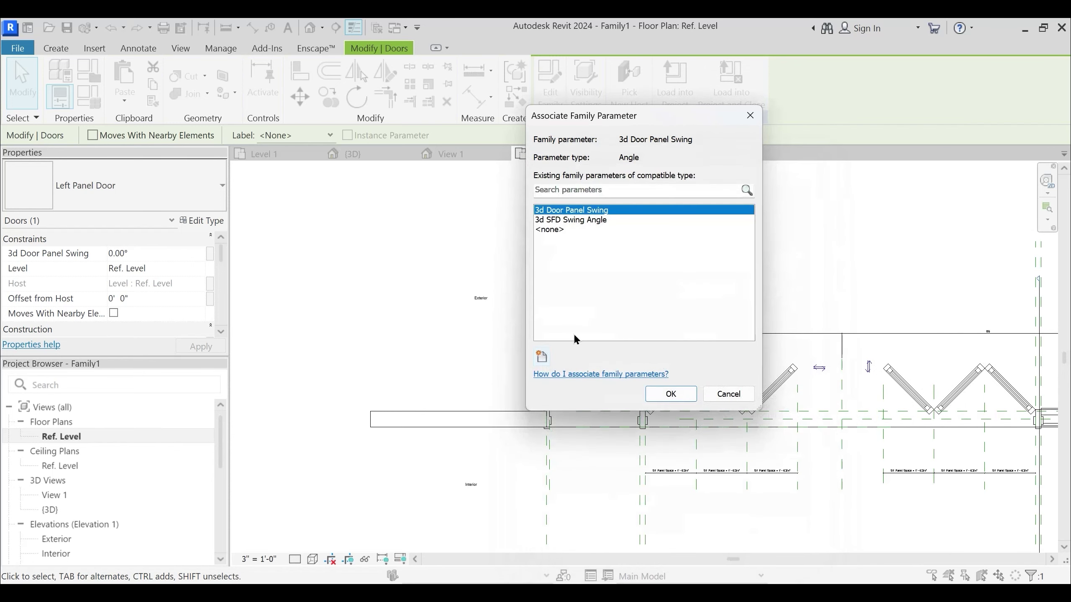
{"action": "left_click", "coordinate": [676, 395]}
Associate the Left Panel Door's Door Panel Material and Inscribed Frame Material with the family parameters of the same names
{"action": "scroll", "coordinate": [200, 310], "scroll_direction": "down", "scroll_amount": 5}
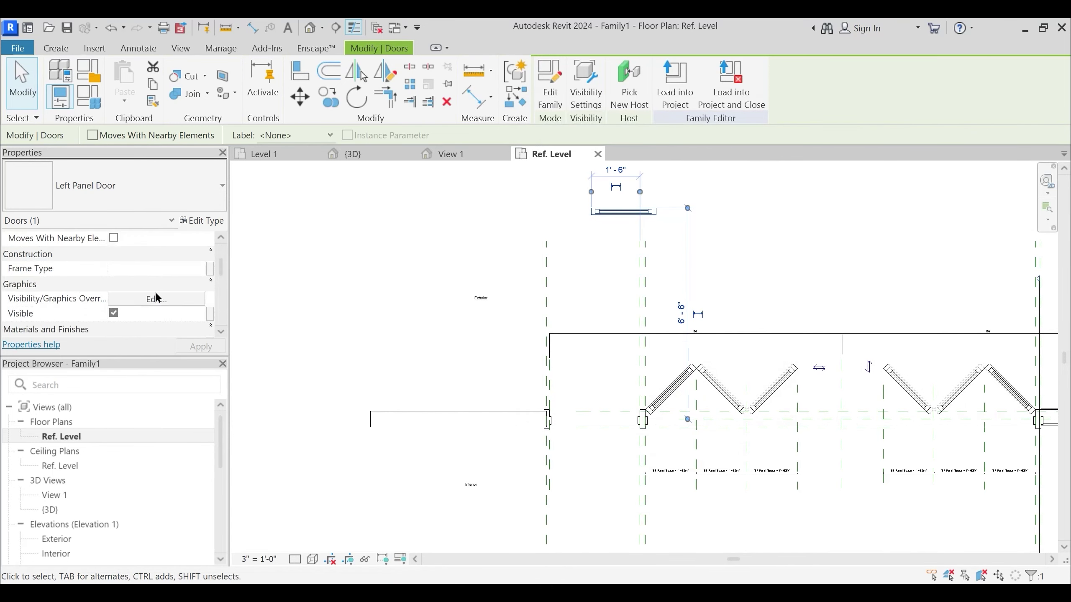
{"action": "left_click", "coordinate": [210, 313]}
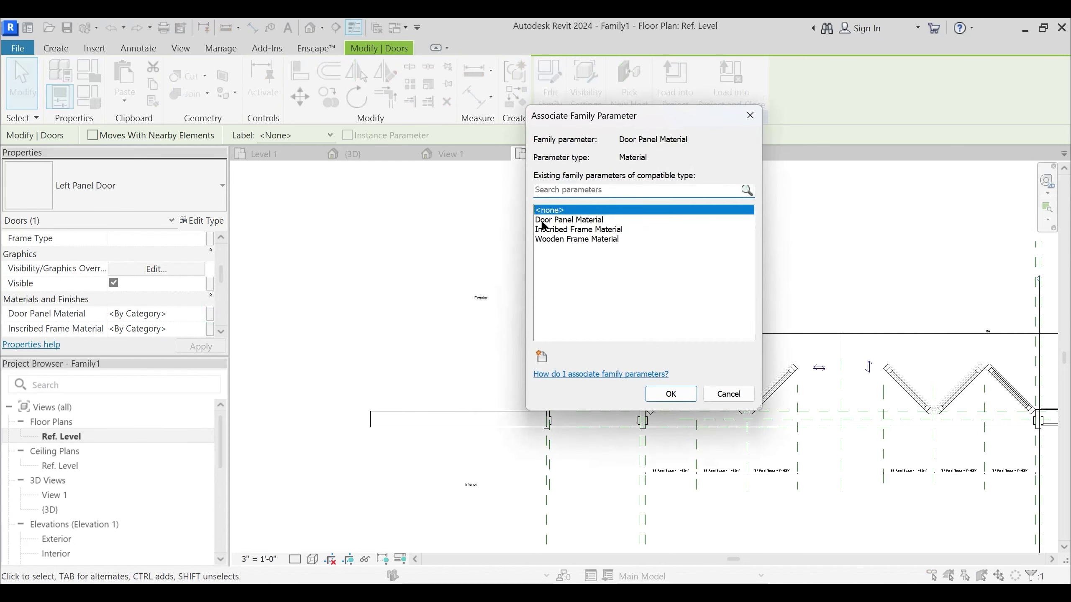
{"action": "left_click", "coordinate": [582, 220]}
{"action": "left_click", "coordinate": [671, 394]}
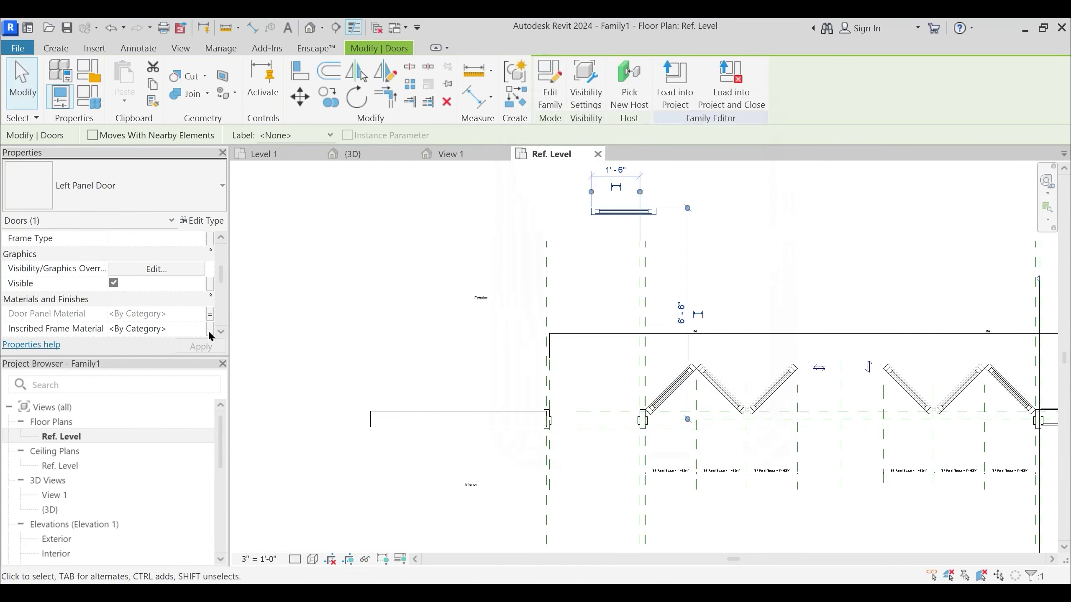
{"action": "left_click", "coordinate": [209, 328]}
{"action": "left_click", "coordinate": [590, 229]}
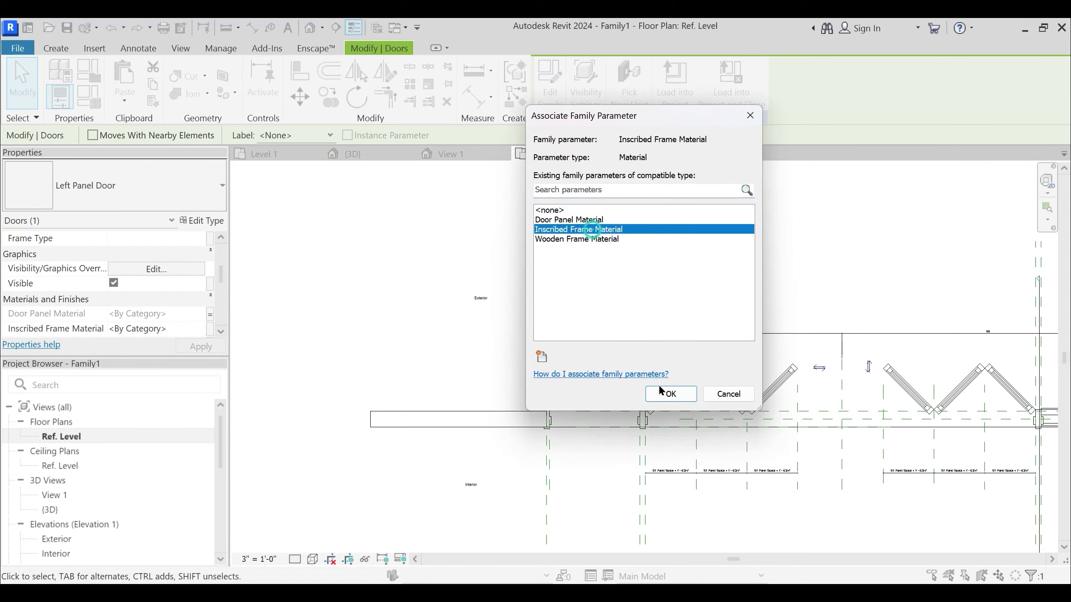
{"action": "left_click", "coordinate": [671, 394]}
Associate the Thickness type parameter of Left Panel Door with the family's Thickness parameter
{"action": "left_click", "coordinate": [211, 224]}
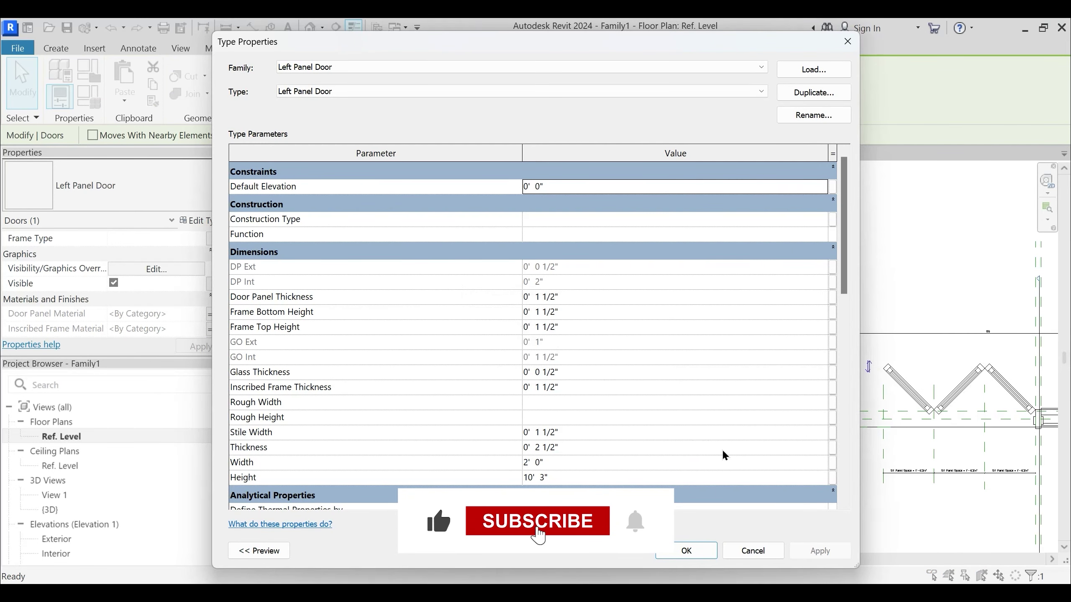
{"action": "left_click", "coordinate": [833, 447]}
{"action": "left_click", "coordinate": [623, 300]}
{"action": "scroll", "coordinate": [623, 302], "scroll_direction": "down", "scroll_amount": 1}
{"action": "scroll", "coordinate": [620, 304], "scroll_direction": "down", "scroll_amount": 2}
{"action": "left_click", "coordinate": [590, 336]}
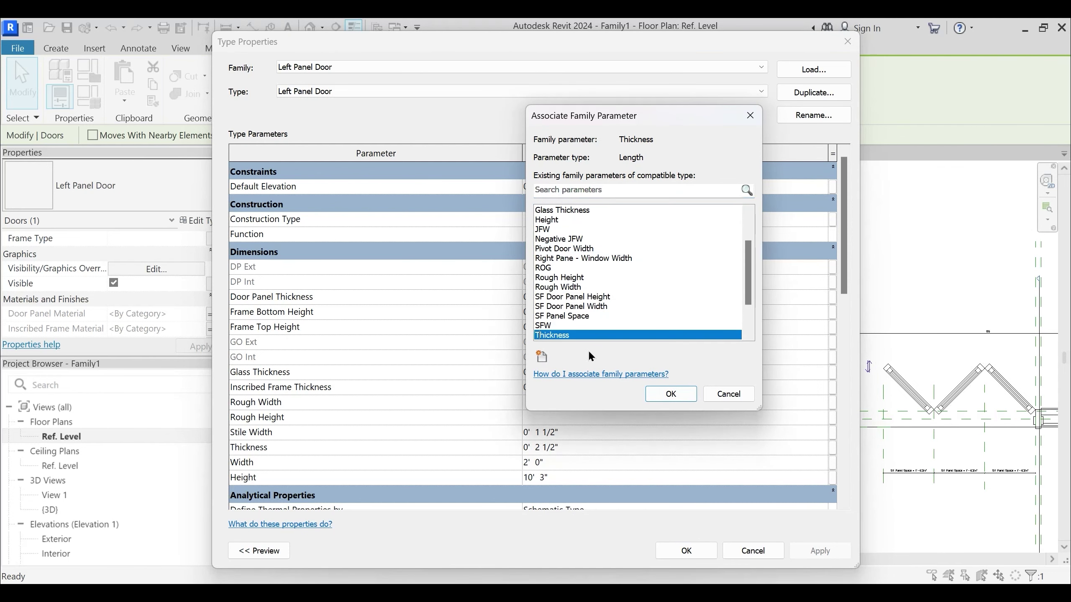
{"action": "left_click", "coordinate": [671, 394]}
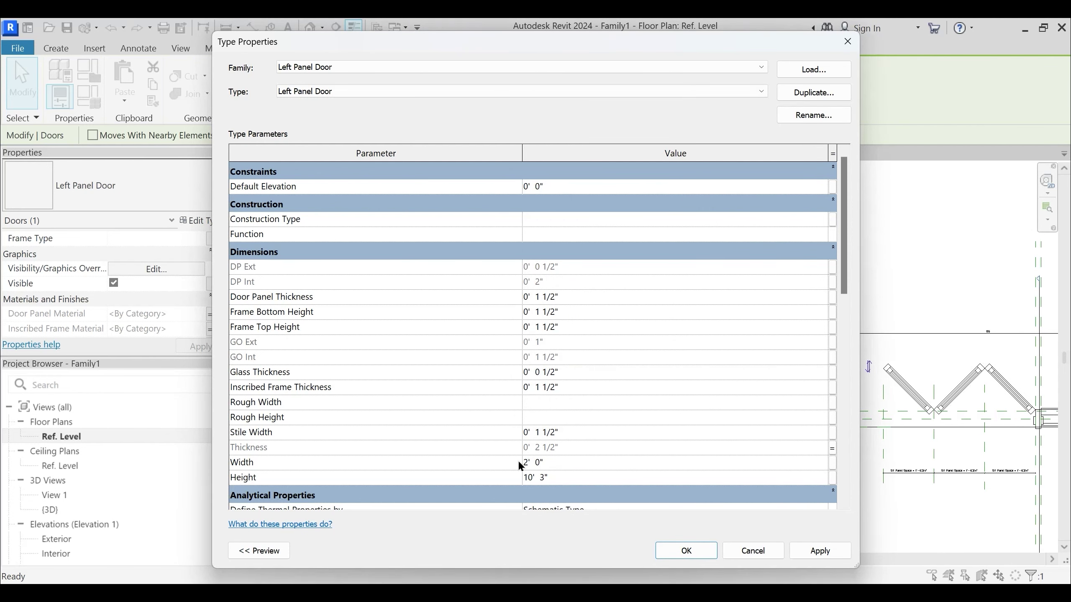
Start a new shared parameter for the Left Panel Door's Width association and open the Door Windows shared parameter list
{"action": "left_click", "coordinate": [832, 463]}
{"action": "left_click", "coordinate": [542, 358]}
{"action": "left_click", "coordinate": [556, 240]}
{"action": "left_click", "coordinate": [710, 290]}
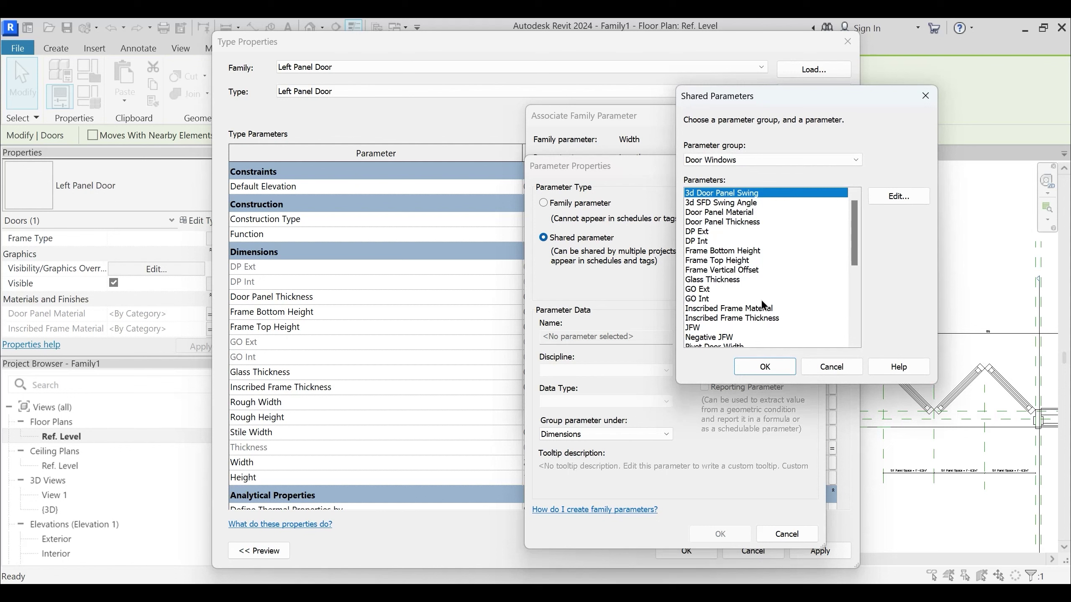
Examine the Door Windows parameters in the shared parameter file for one that suits the panel's Width
{"action": "left_click", "coordinate": [713, 252]}
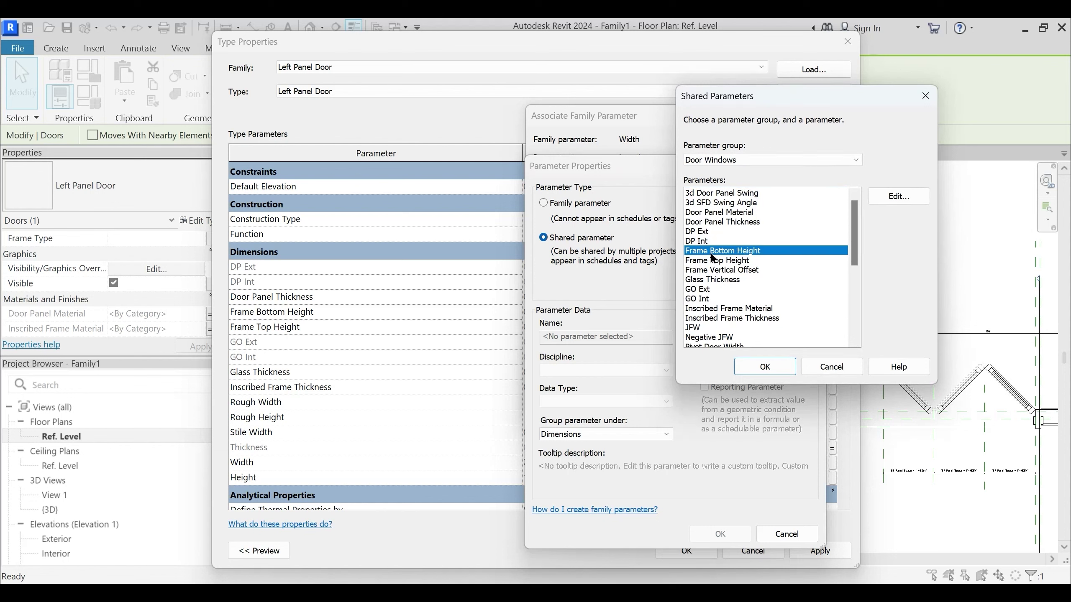
{"action": "key", "text": "d"}
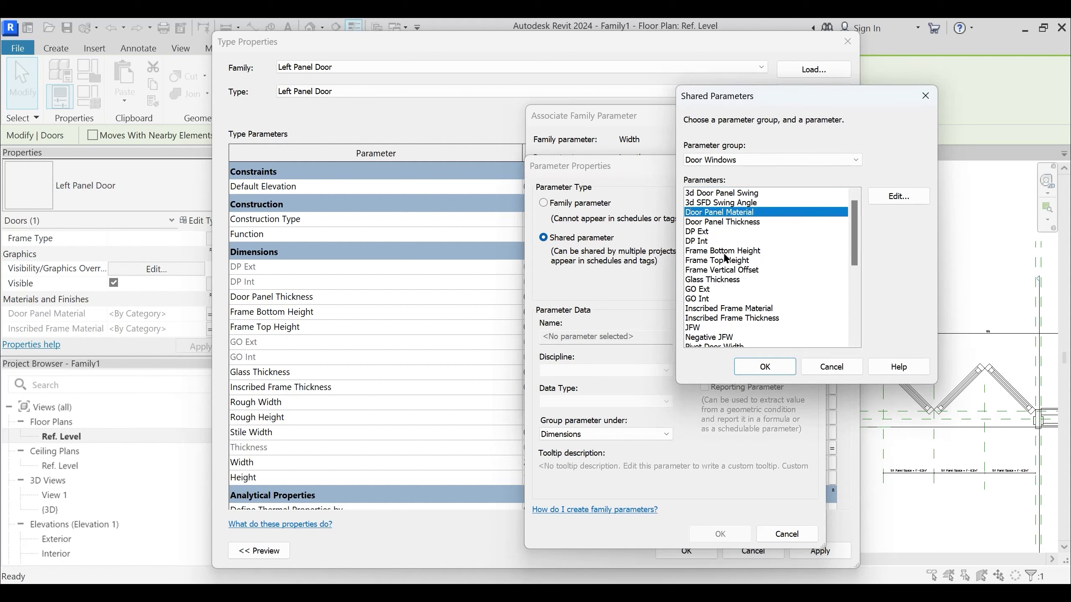
{"action": "left_click", "coordinate": [899, 197]}
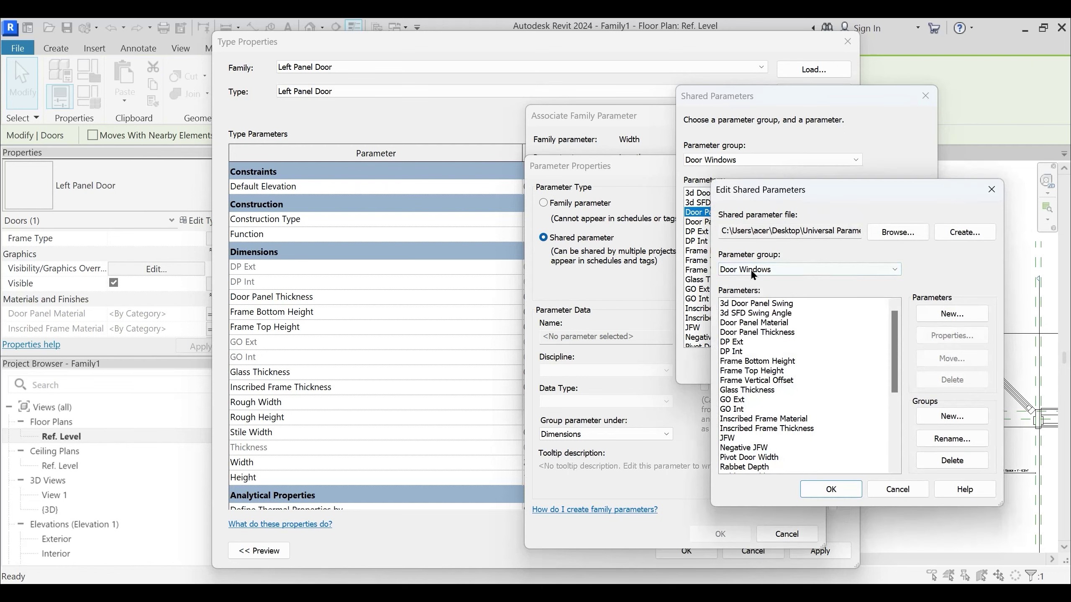
{"action": "left_click", "coordinate": [782, 371], "text": "ctrl"}
{"action": "key", "text": "Down"}
{"action": "key", "text": "Down"}
{"action": "key", "text": "Down"}
{"action": "key", "text": "Escape"}
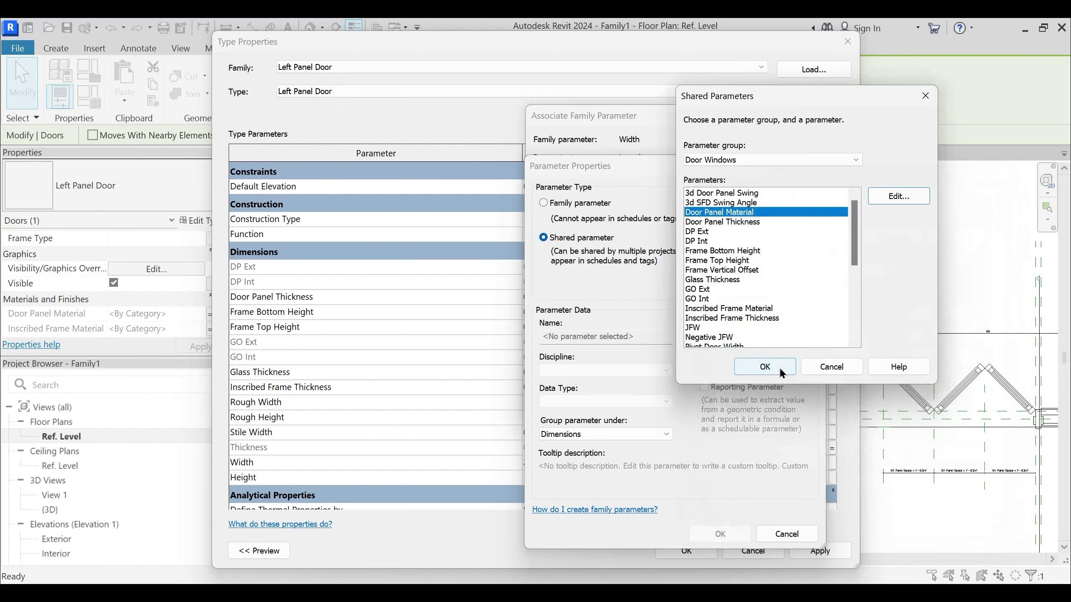
Look through the rest of the Door Windows shared parameters for a width parameter matching the left pivot door panel
{"action": "left_click", "coordinate": [727, 260]}
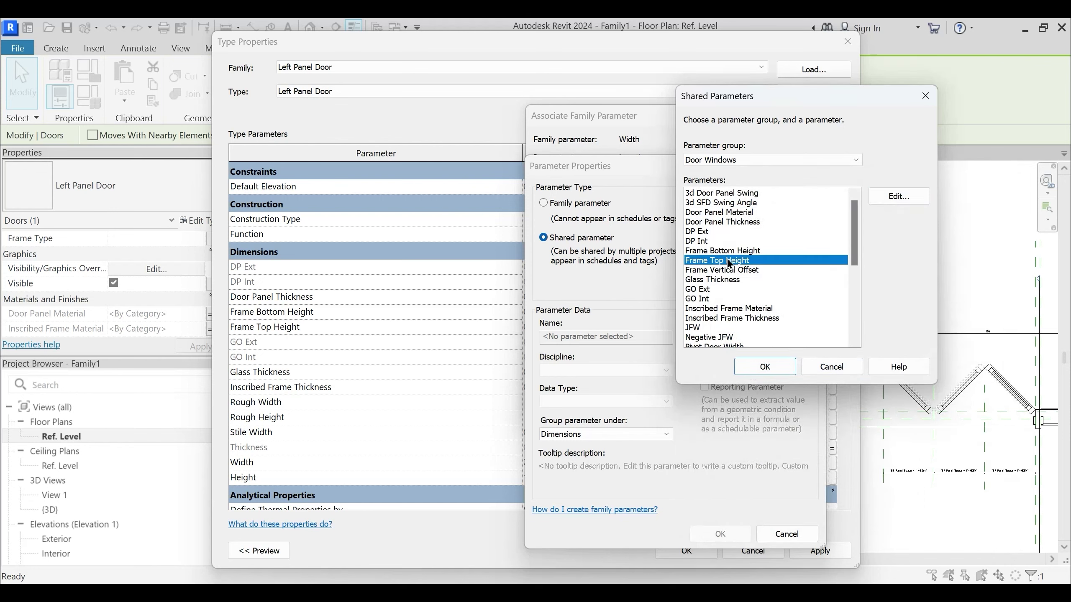
{"action": "key", "text": "d"}
{"action": "key", "text": "d"}
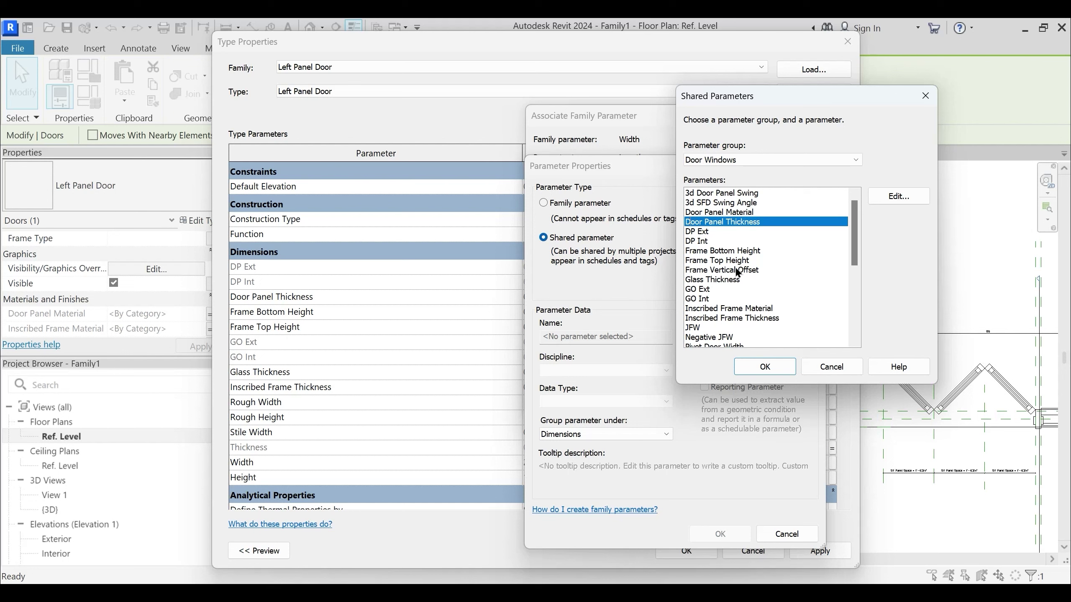
{"action": "left_click", "coordinate": [738, 271]}
{"action": "scroll", "coordinate": [738, 273], "scroll_direction": "down", "scroll_amount": 5}
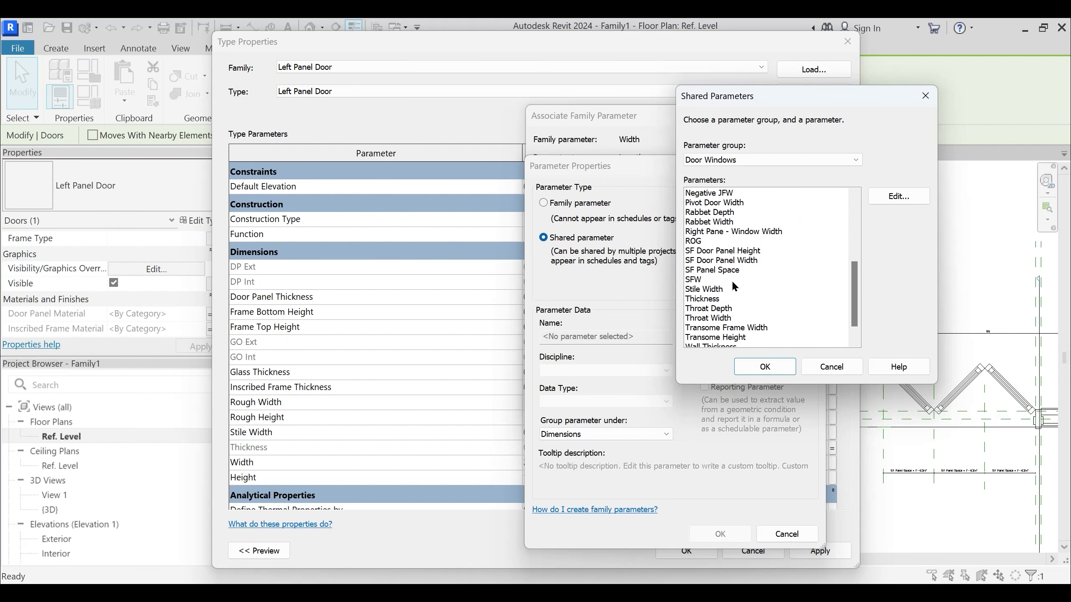
{"action": "left_click", "coordinate": [734, 298]}
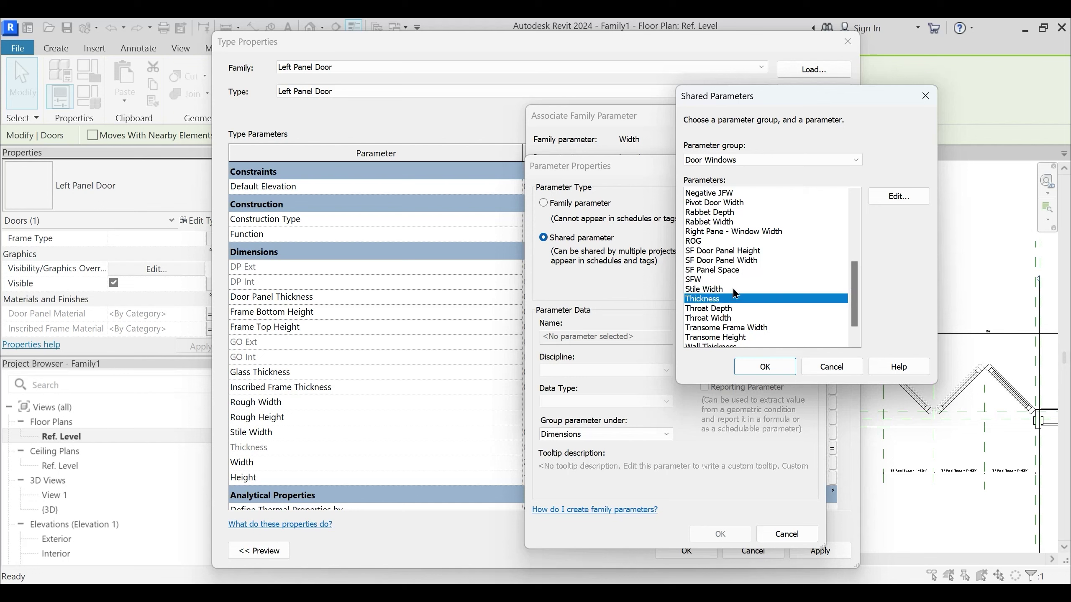
{"action": "left_click", "coordinate": [714, 260]}
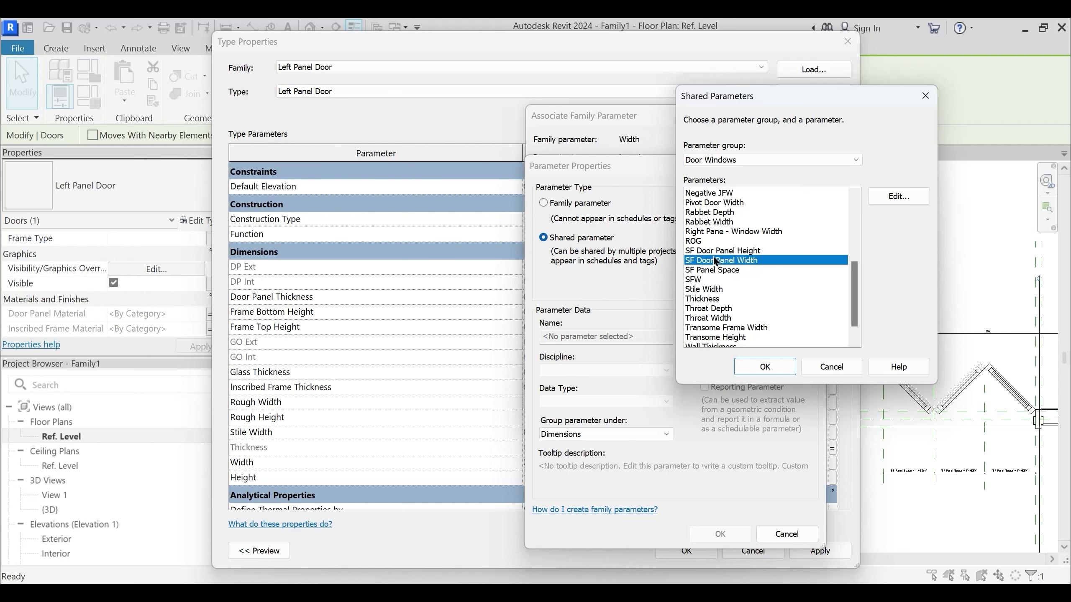
{"action": "key", "text": "d"}
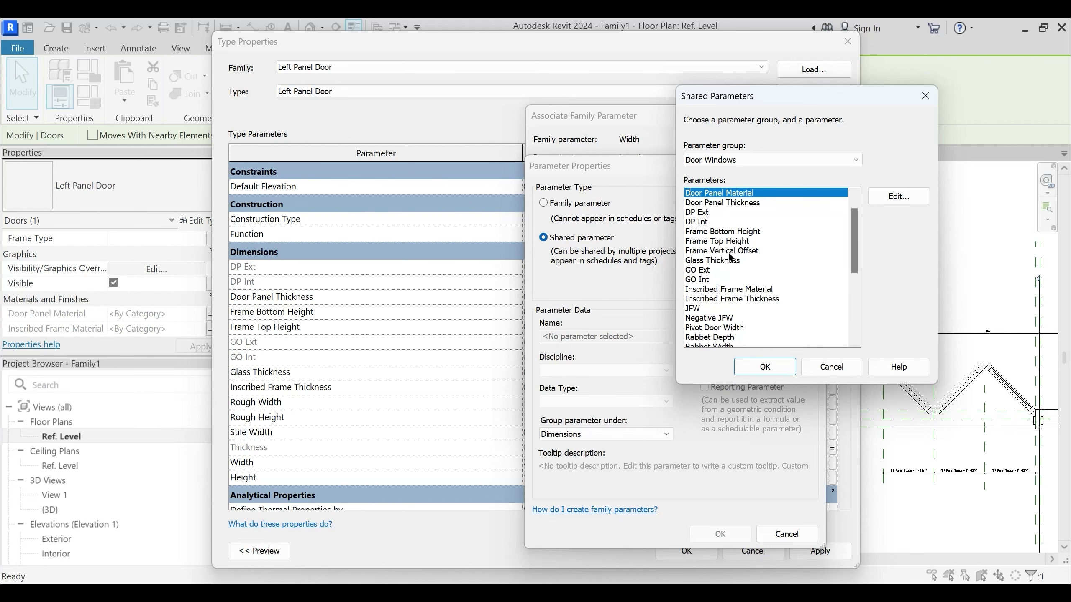
{"action": "scroll", "coordinate": [744, 245], "scroll_direction": "down", "scroll_amount": 2}
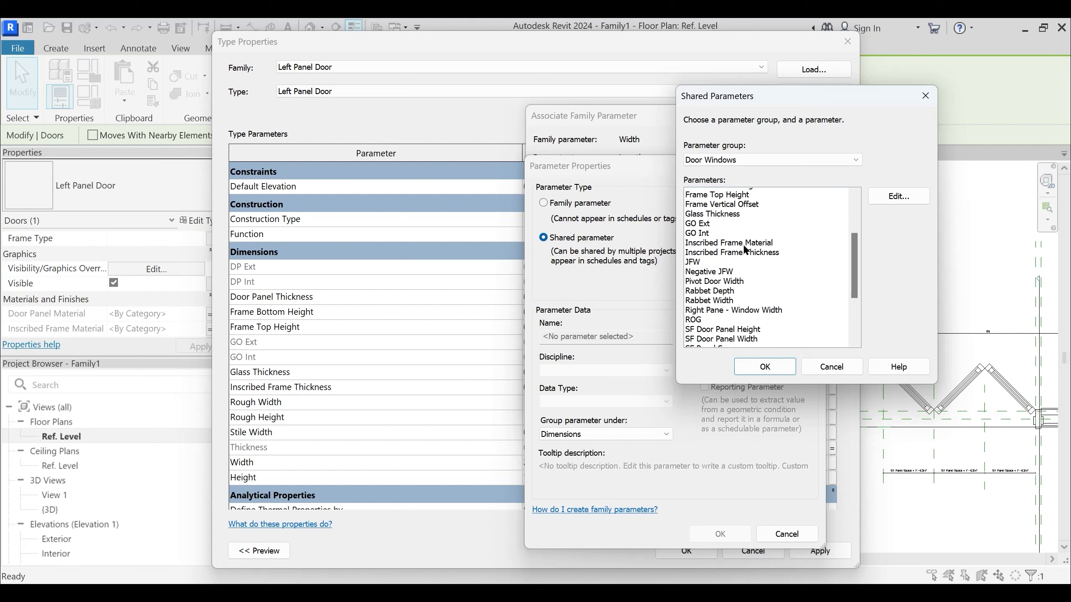
{"action": "left_click", "coordinate": [745, 245]}
{"action": "key", "text": "d"}
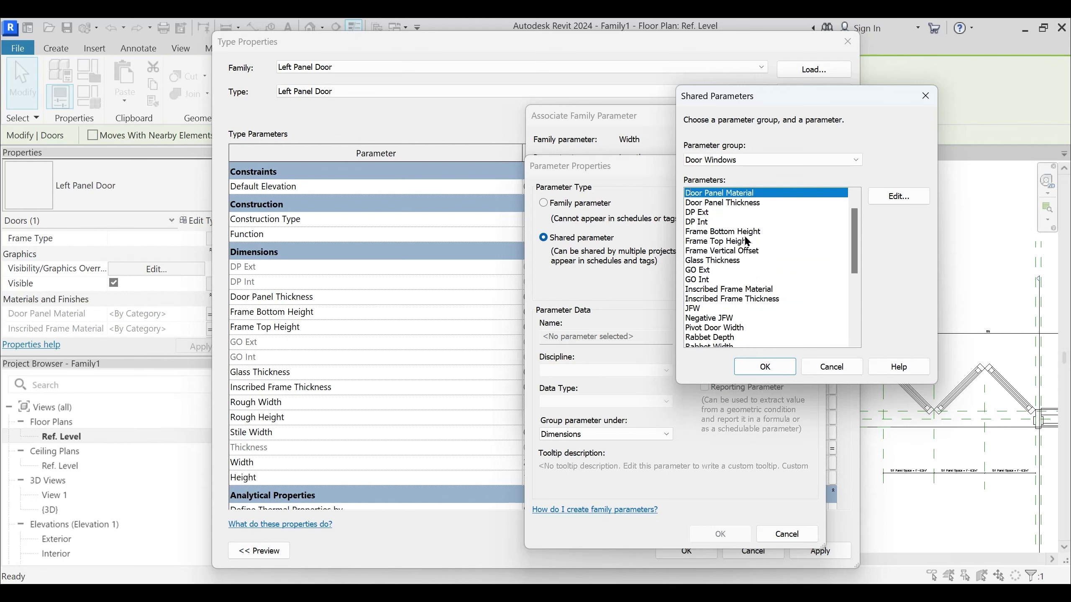
{"action": "left_click", "coordinate": [739, 261]}
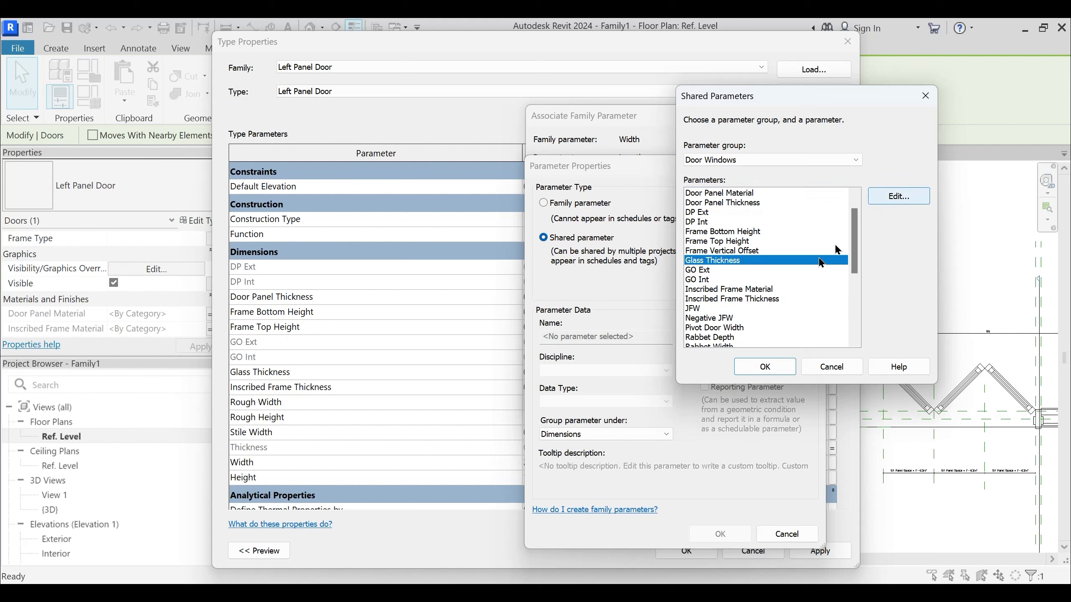
{"action": "left_click", "coordinate": [742, 337]}
{"action": "scroll", "coordinate": [766, 279], "scroll_direction": "down", "scroll_amount": 2}
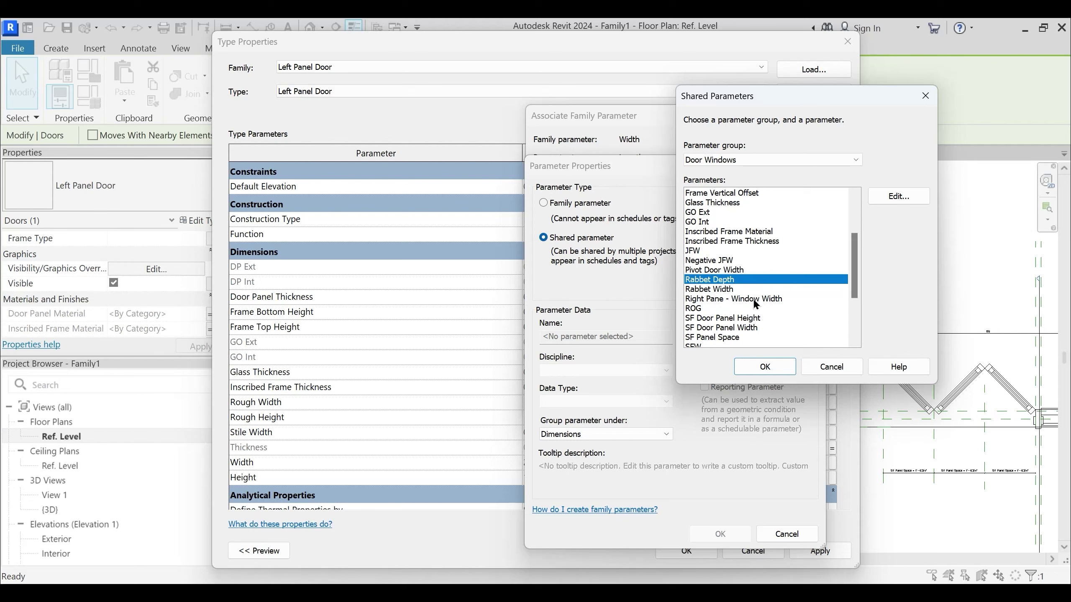
{"action": "left_click", "coordinate": [898, 197]}
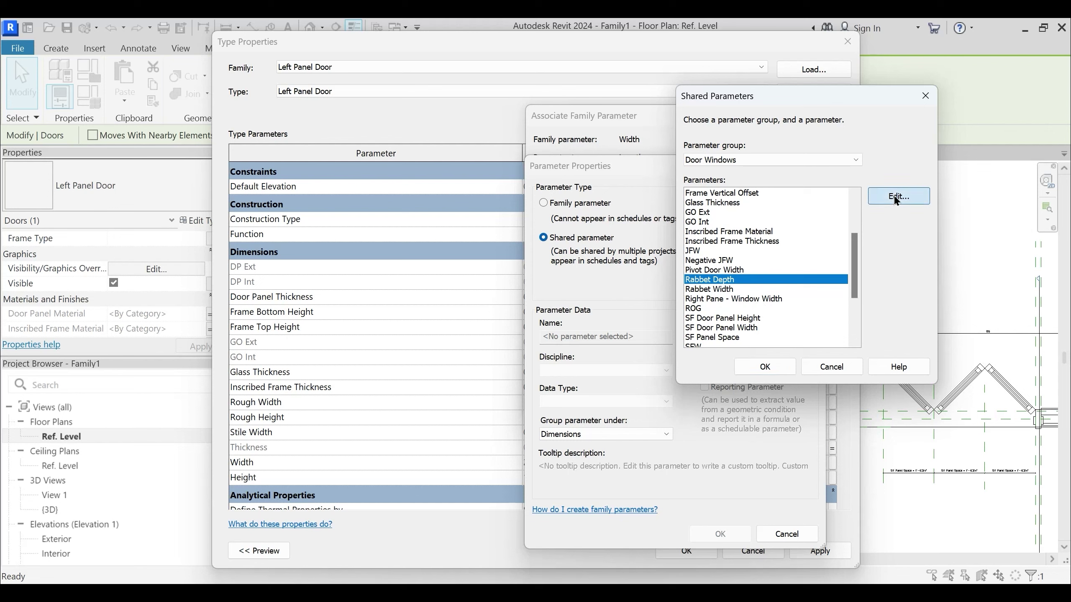
{"action": "key", "text": "Escape"}
Try to add the shared parameter Pivot Door Width as a type parameter grouped under Dimensions
{"action": "left_click", "coordinate": [726, 269]}
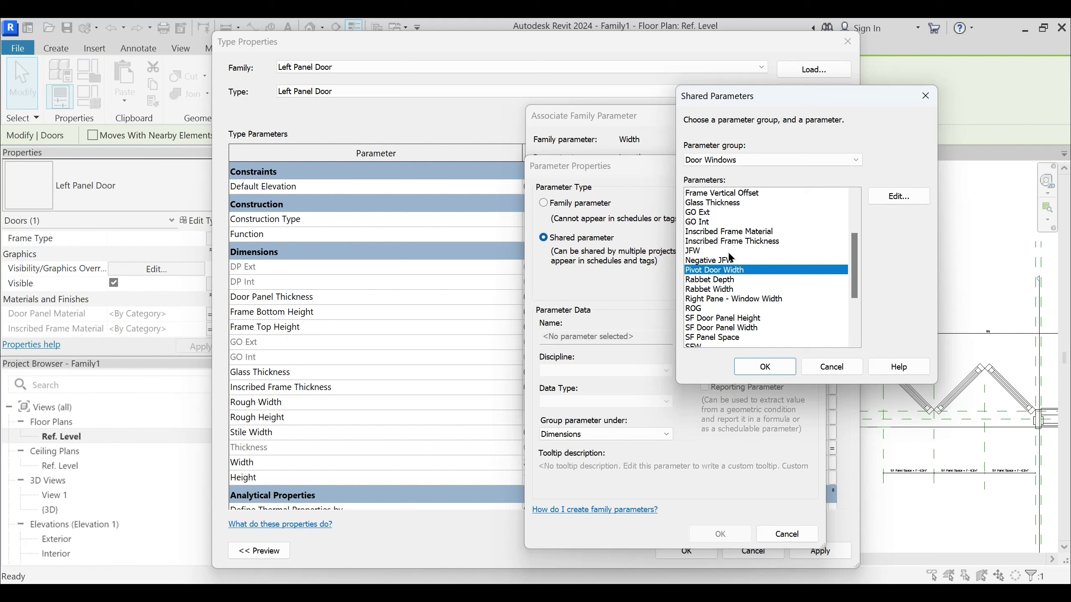
{"action": "scroll", "coordinate": [731, 266], "scroll_direction": "down", "scroll_amount": 2}
{"action": "left_click", "coordinate": [739, 241]}
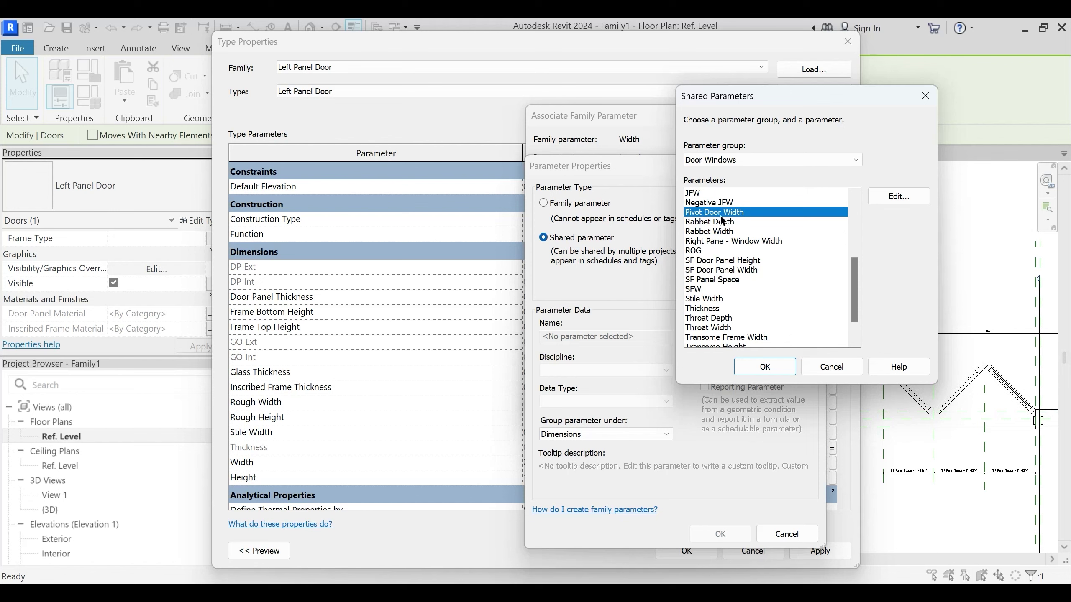
{"action": "left_click", "coordinate": [768, 370]}
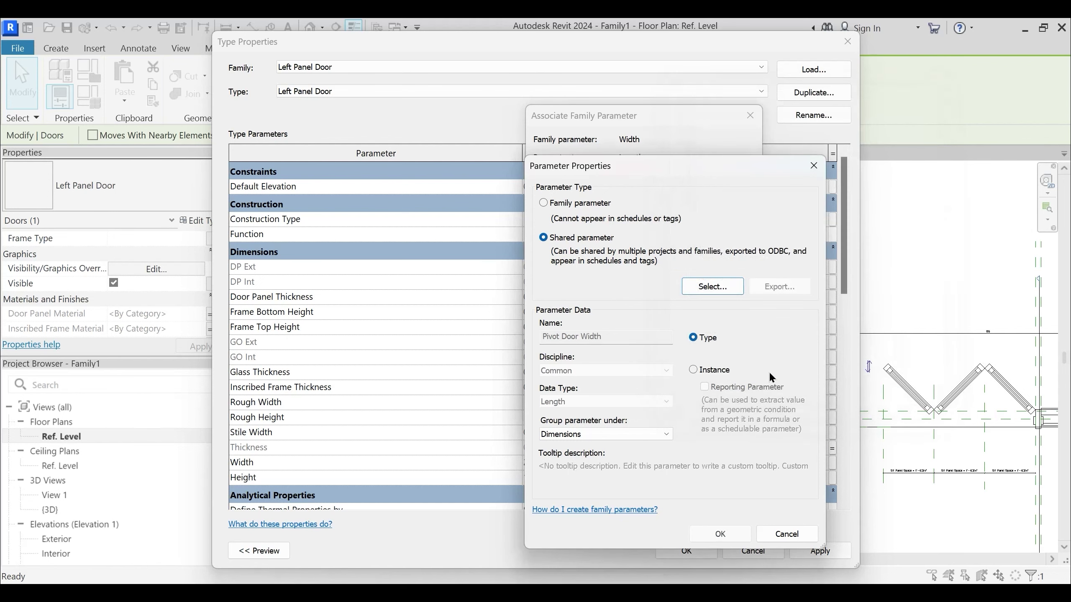
{"action": "left_click", "coordinate": [720, 533]}
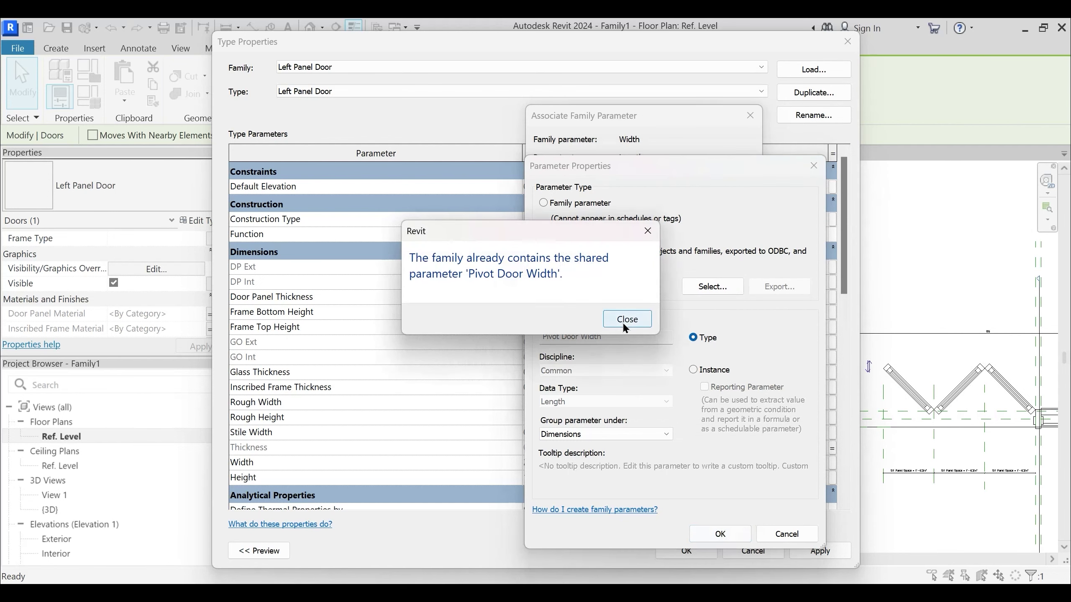
{"action": "left_click", "coordinate": [623, 321]}
{"action": "left_click", "coordinate": [786, 533]}
Associate the Left Panel Door's Width with the existing Pivot Door Width family parameter, accept the warnings and confirm the type properties
{"action": "left_click", "coordinate": [582, 260]}
{"action": "left_click", "coordinate": [583, 265]}
{"action": "key", "text": "p"}
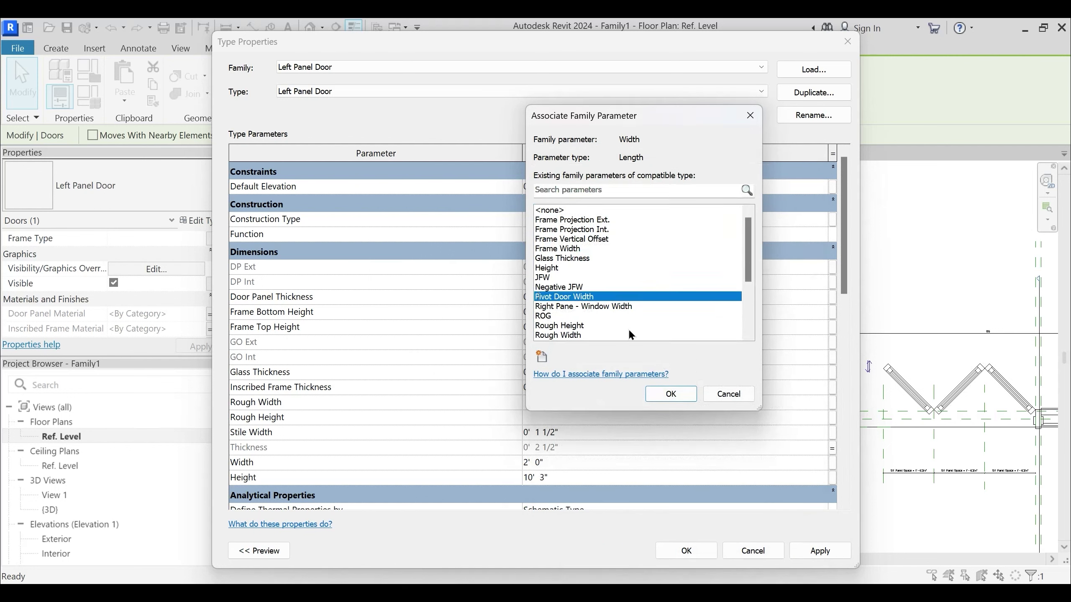
{"action": "left_click", "coordinate": [672, 394]}
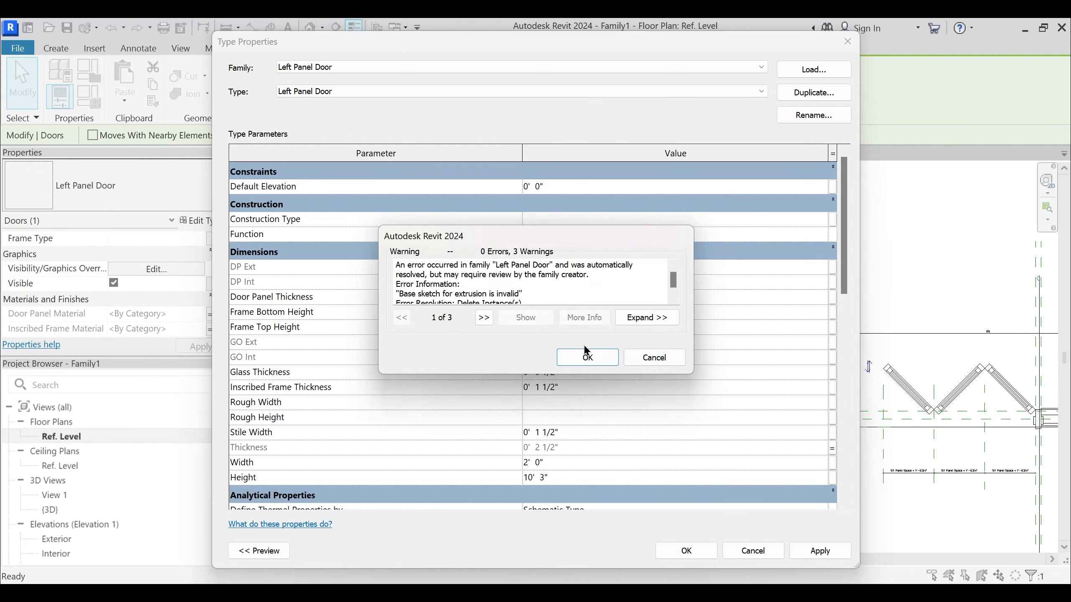
{"action": "left_click", "coordinate": [587, 357]}
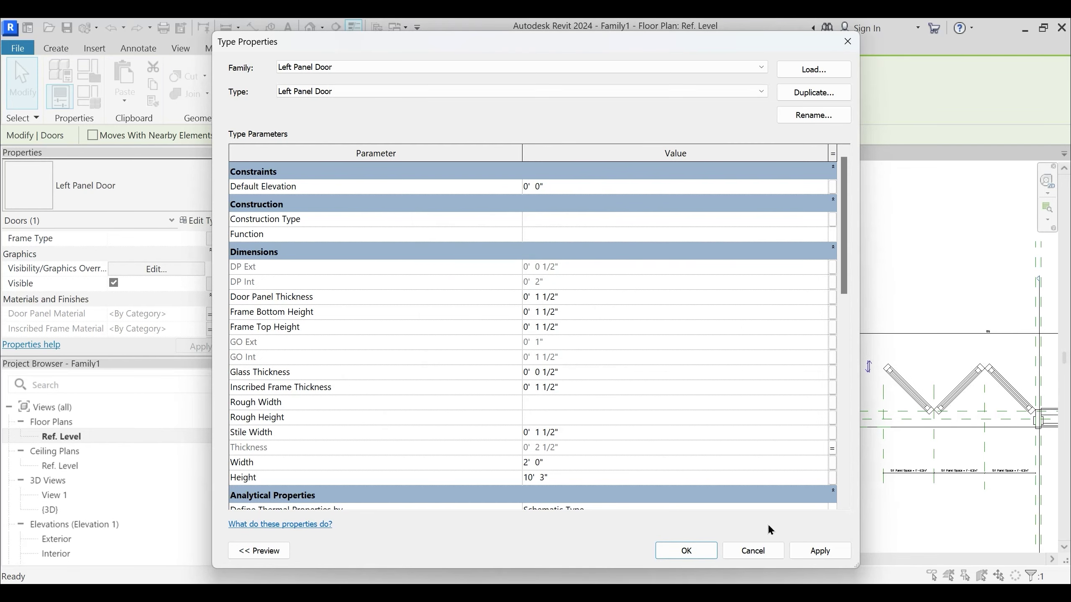
{"action": "left_click", "coordinate": [687, 551]}
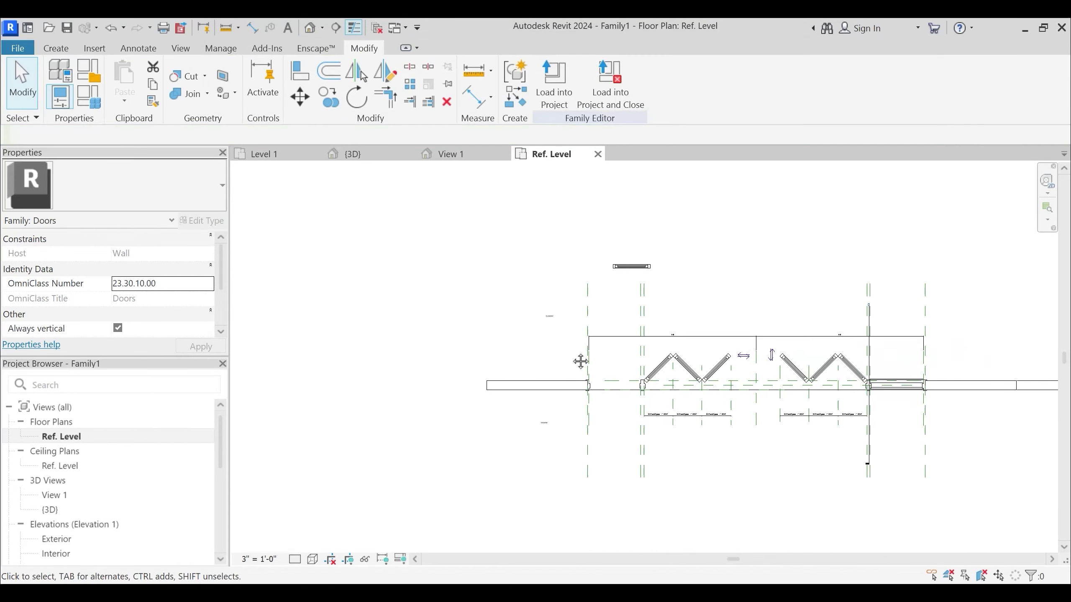
{"action": "left_click", "coordinate": [89, 96]}
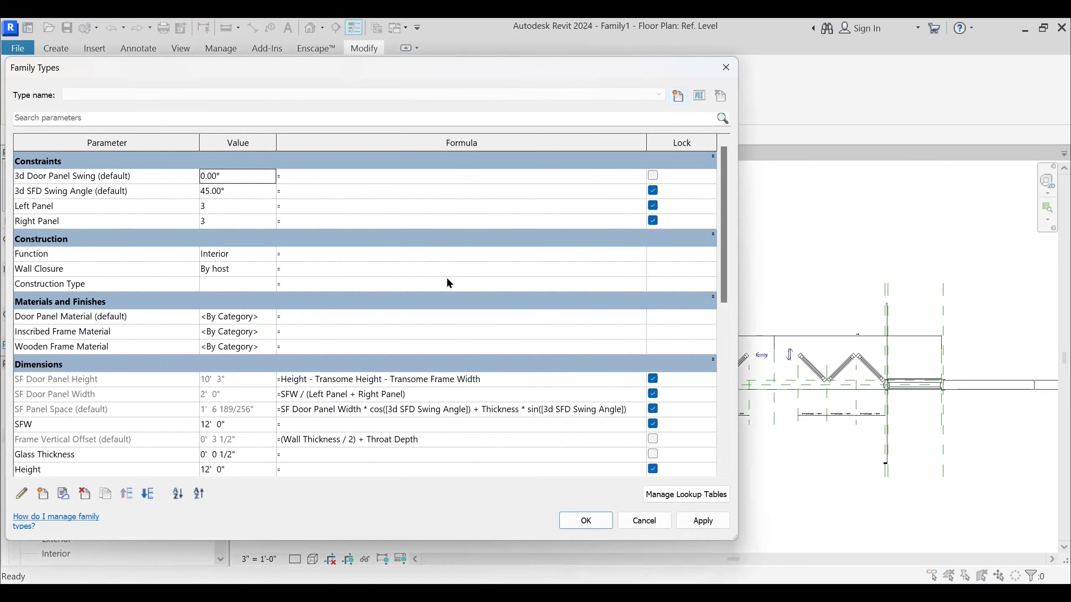
{"action": "left_click_drag", "start_coordinate": [387, 79], "coordinate": [594, 60]}
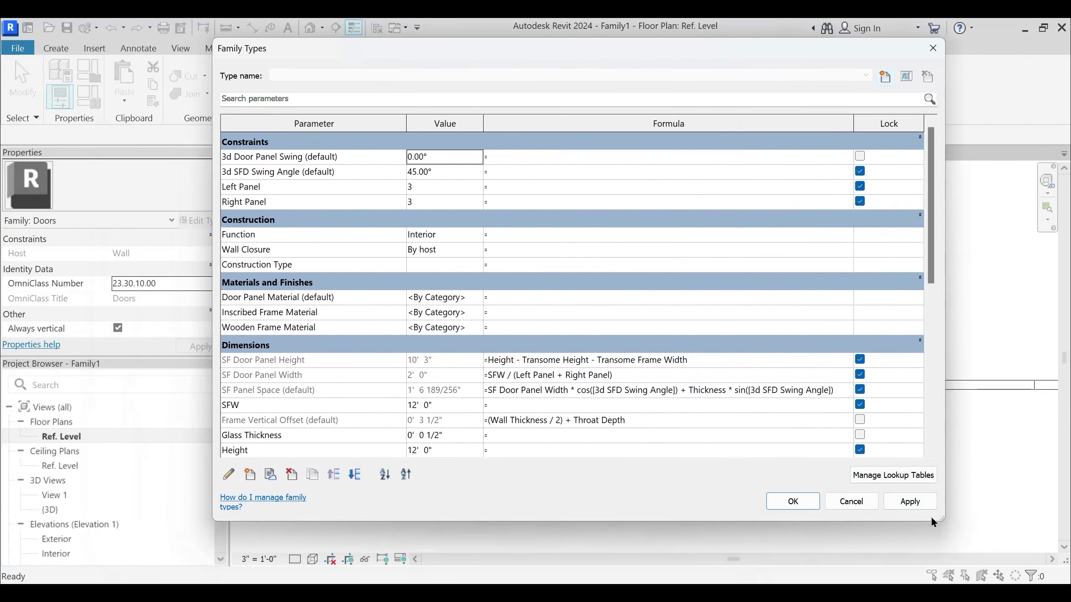
{"action": "left_click_drag", "start_coordinate": [935, 515], "coordinate": [896, 548]}
{"action": "scroll", "coordinate": [491, 362], "scroll_direction": "down", "scroll_amount": 3}
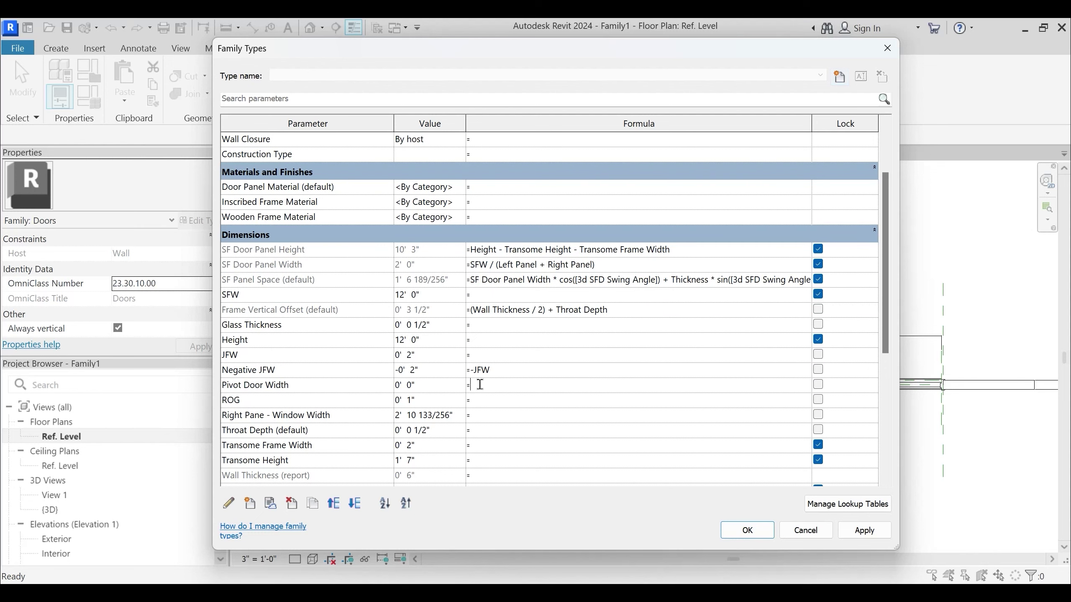
{"action": "left_click", "coordinate": [485, 386]}
{"action": "key", "text": "Escape"}
Examine the Width, SFW, Right Pane - Window Width and Transome Frame Width dimensions in the Exterior elevation
{"action": "middle_click_drag", "start_coordinate": [710, 380], "coordinate": [644, 390]}
{"action": "scroll", "coordinate": [698, 369], "scroll_direction": "up", "scroll_amount": 2}
{"action": "scroll", "coordinate": [837, 400], "scroll_direction": "up", "scroll_amount": 3}
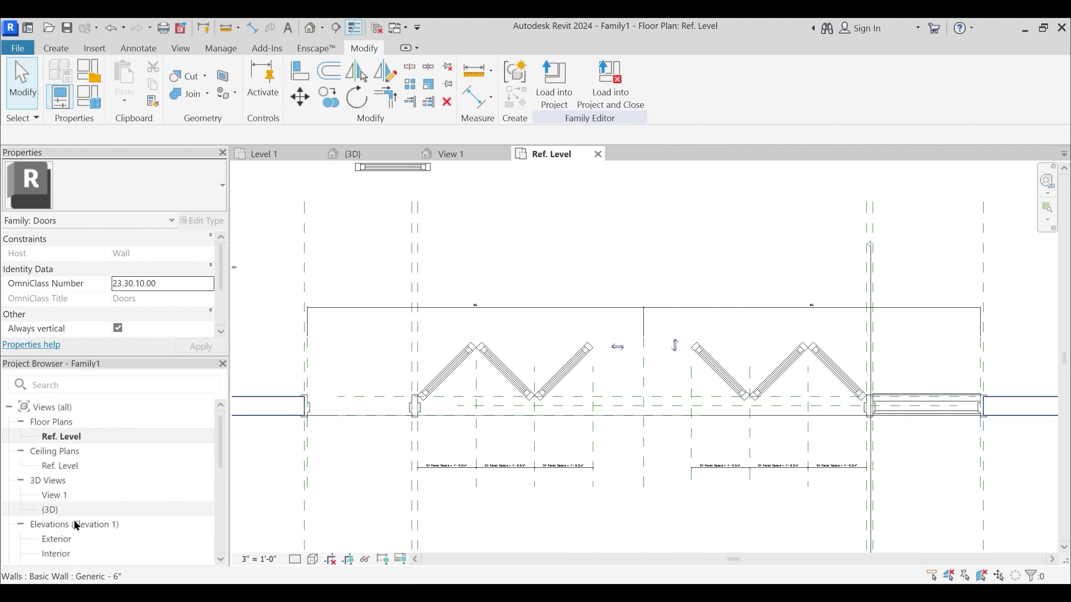
{"action": "double_click", "coordinate": [55, 539]}
{"action": "scroll", "coordinate": [376, 223], "scroll_direction": "up", "scroll_amount": 3}
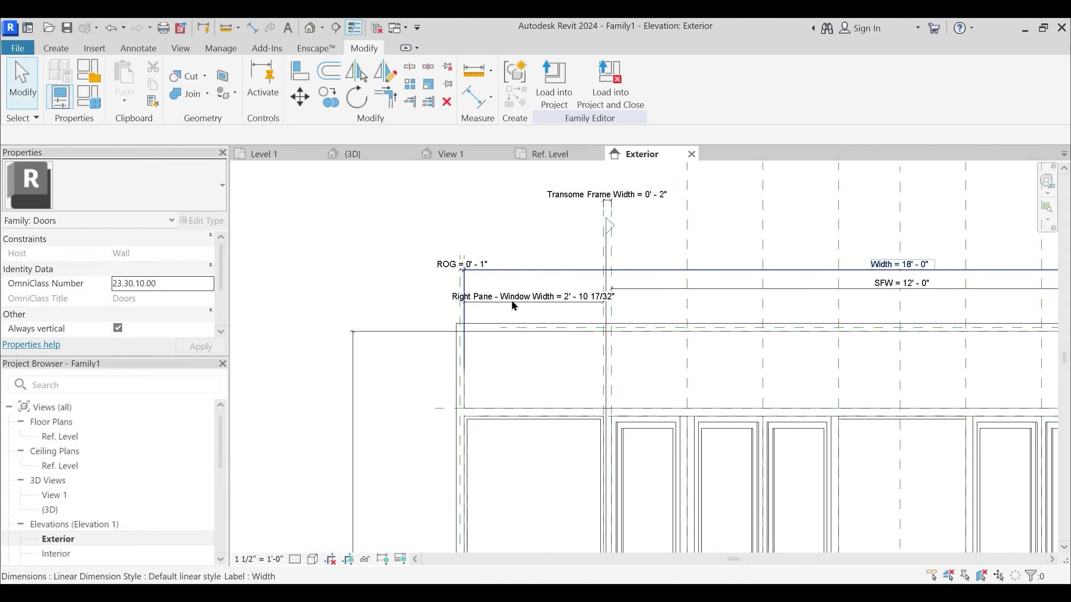
{"action": "scroll", "coordinate": [494, 270], "scroll_direction": "down", "scroll_amount": 2}
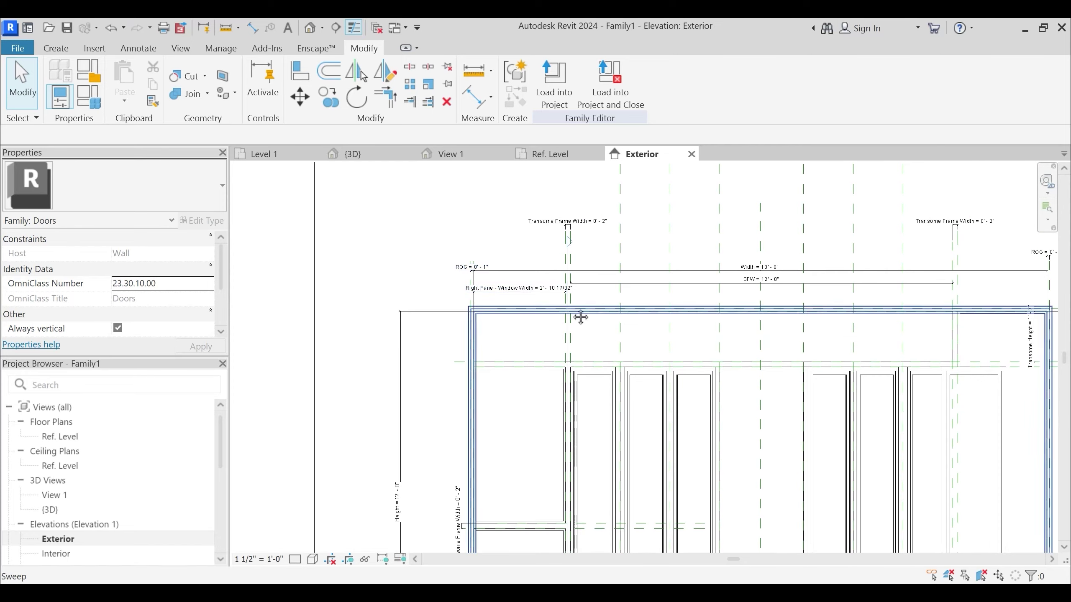
{"action": "scroll", "coordinate": [590, 308], "scroll_direction": "up", "scroll_amount": 2}
{"action": "scroll", "coordinate": [614, 299], "scroll_direction": "up", "scroll_amount": 2}
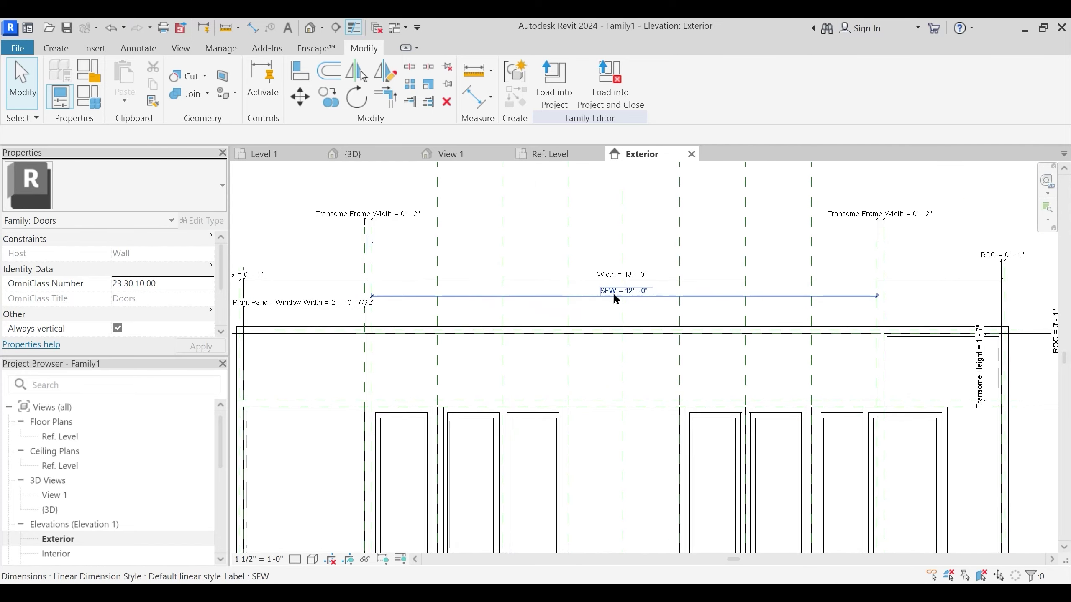
{"action": "middle_click_drag", "start_coordinate": [627, 297], "coordinate": [502, 304]}
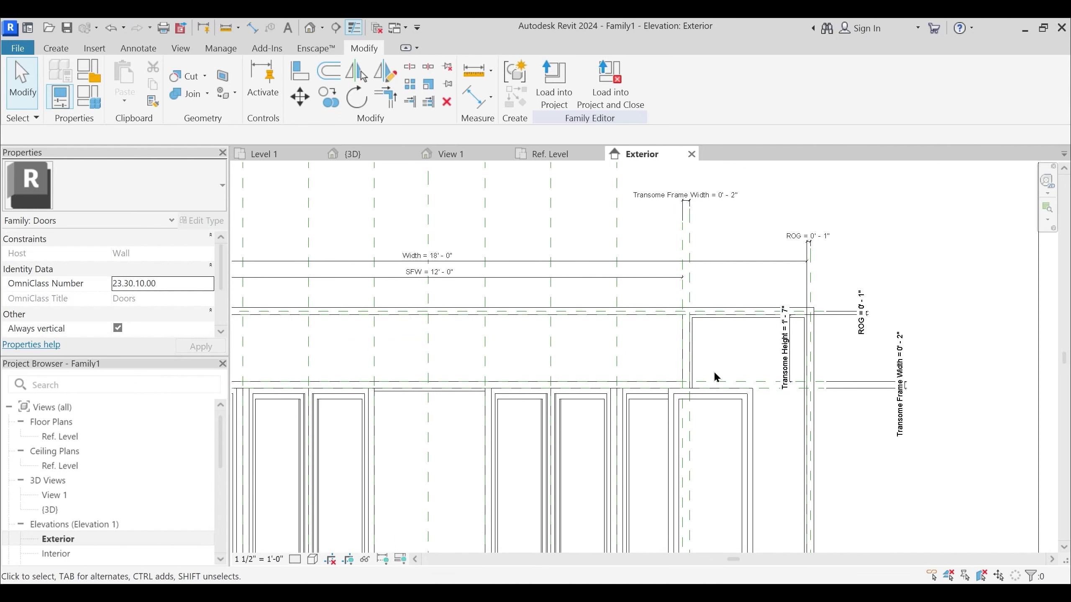
Open the family types from the Ref. Level plan and try the Pivot Door Width formula Width - Right Pane - Window Width - SFW - Transome Frame Width*2
{"action": "left_click", "coordinate": [550, 155]}
{"action": "left_click", "coordinate": [90, 96]}
{"action": "scroll", "coordinate": [519, 404], "scroll_direction": "down", "scroll_amount": 2}
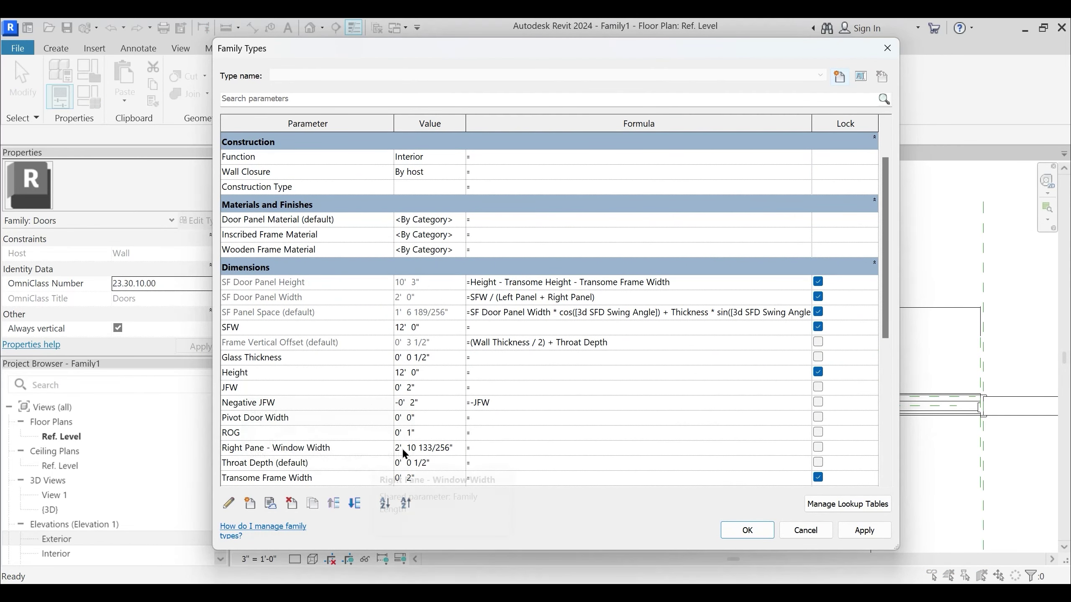
{"action": "left_click", "coordinate": [492, 419]}
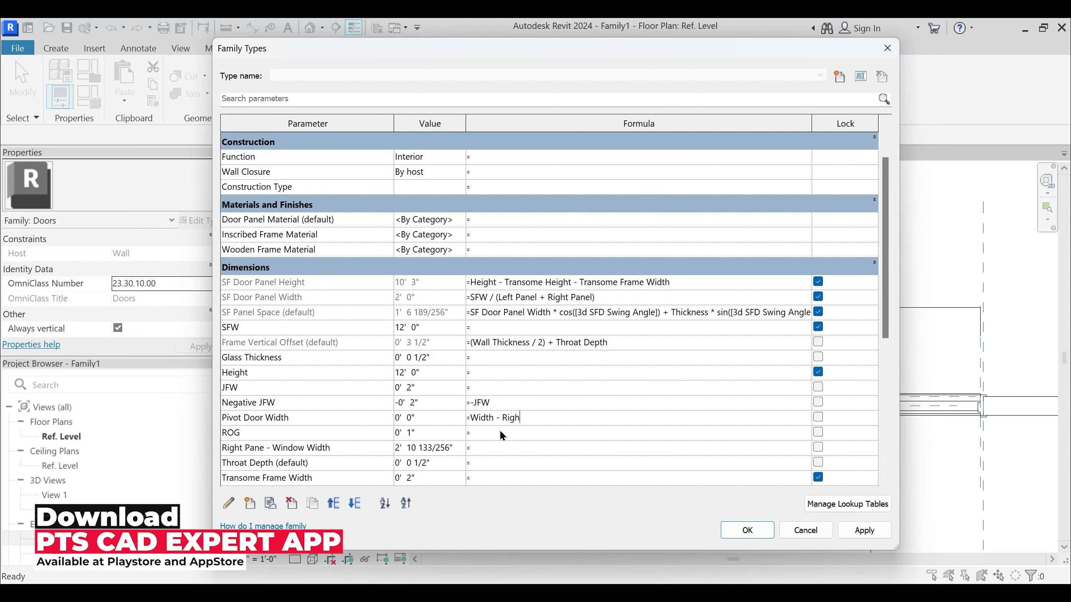
{"action": "type", "text": "Pane "}
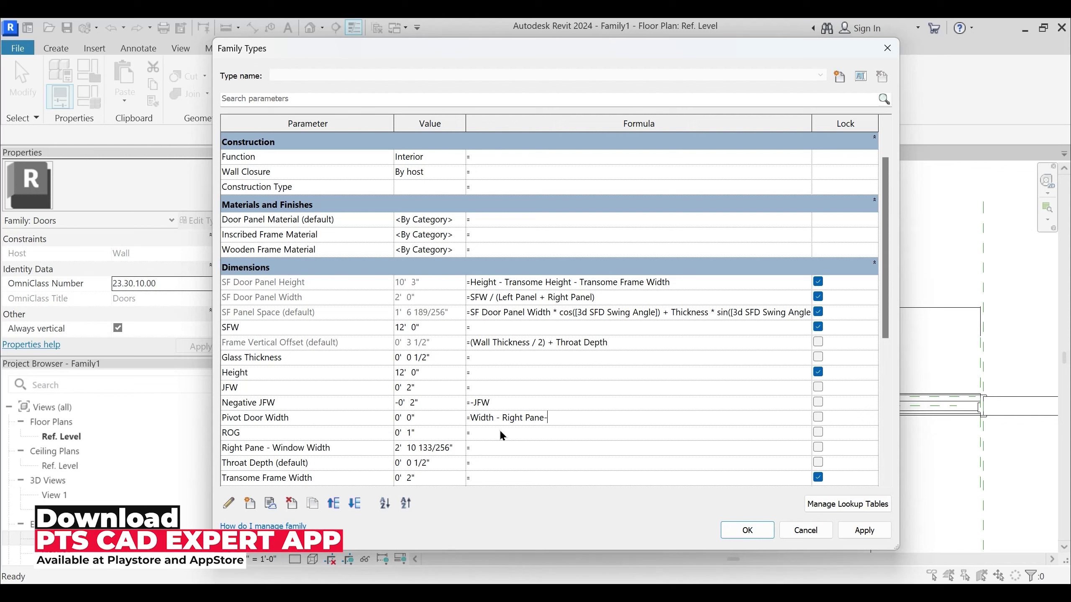
{"action": "type", "text": "-Window"}
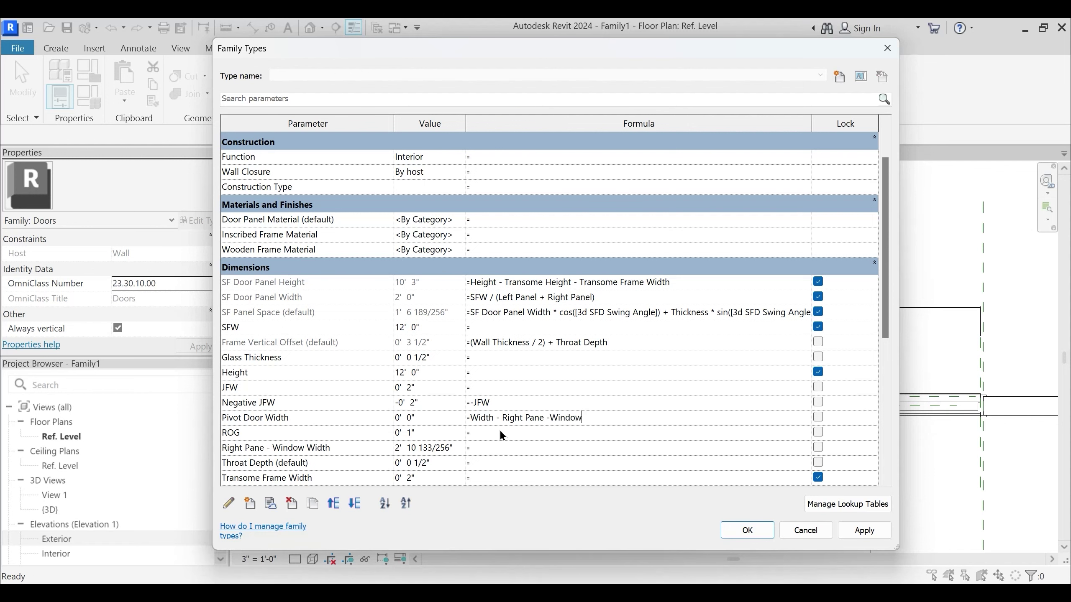
{"action": "key", "text": "BackSpace"}
{"action": "key", "text": "BackSpace"}
{"action": "key", "text": "BackSpace"}
{"action": "key", "text": "BackSpace"}
{"action": "key", "text": "BackSpace"}
{"action": "key", "text": "BackSpace"}
{"action": "type", "text": "- Window Width - SFW - Transome"}
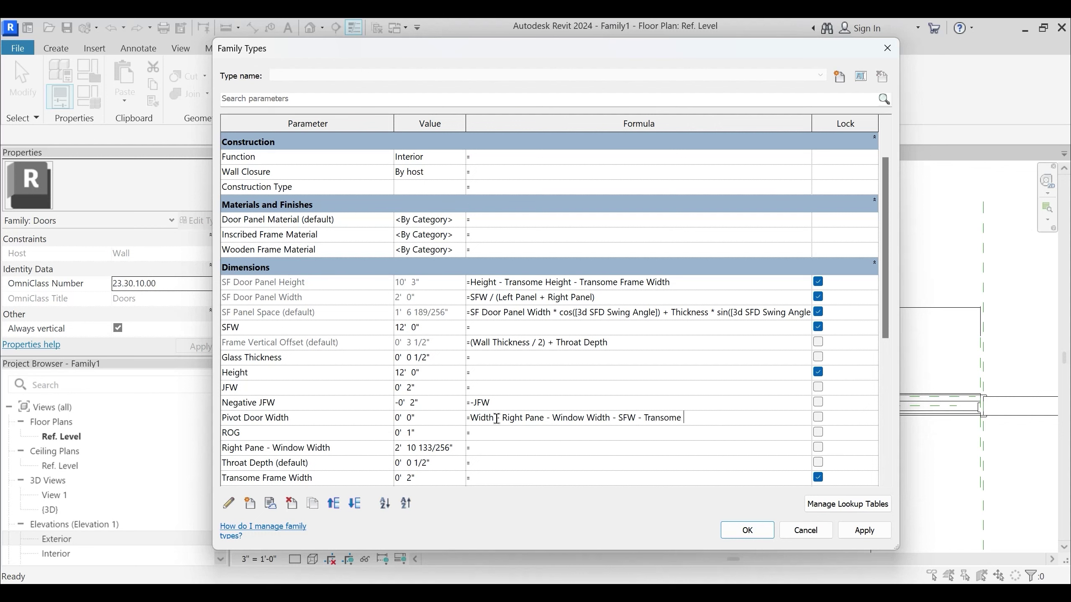
{"action": "type", "text": "ame"}
{"action": "key", "text": "Return"}
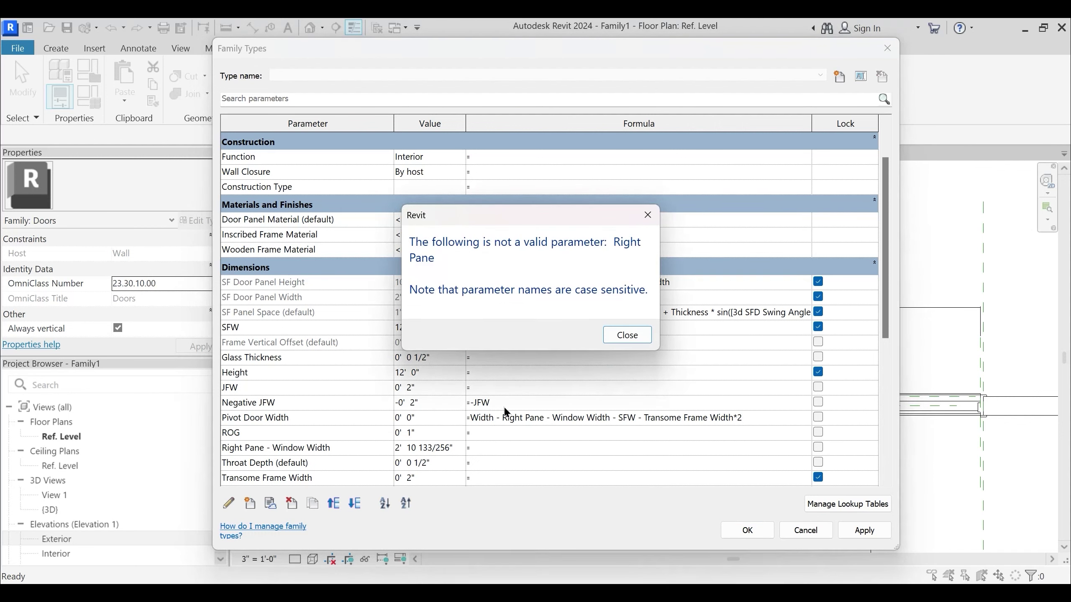
{"action": "key", "text": "Return"}
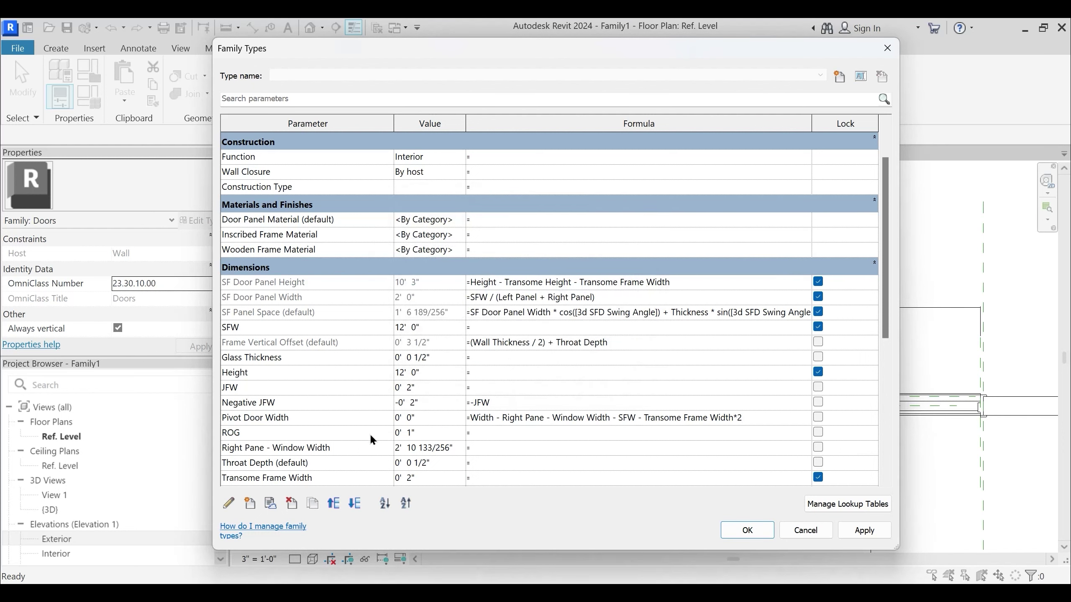
Copy the rejected Pivot Door Width formula for reuse and clear it from the parameter
{"action": "left_click", "coordinate": [267, 451]}
{"action": "key", "text": "Return"}
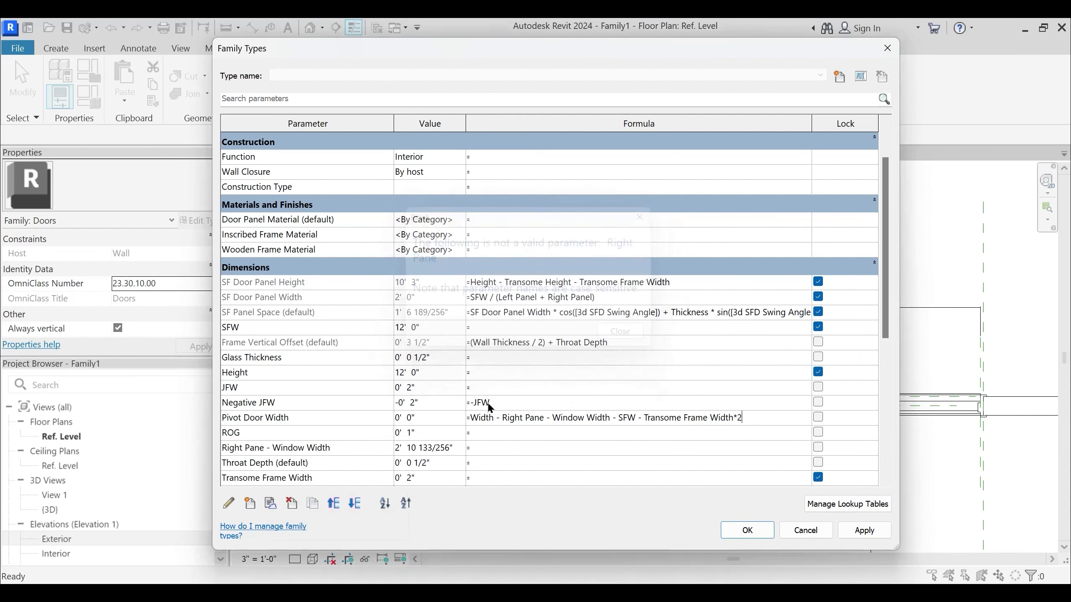
{"action": "left_click_drag", "start_coordinate": [748, 418], "coordinate": [445, 420]}
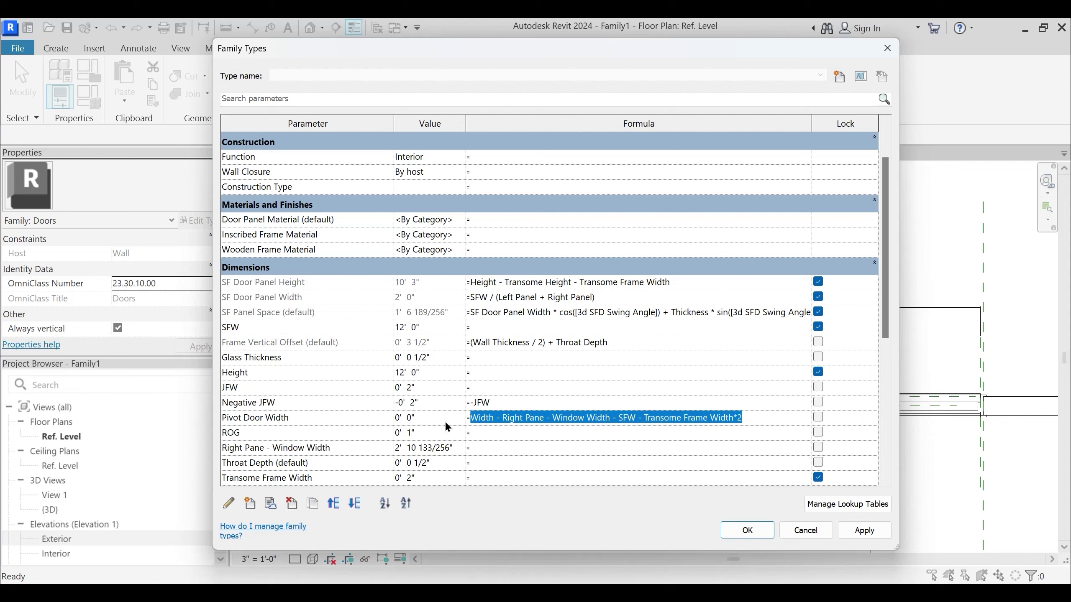
{"action": "left_click", "coordinate": [296, 448]}
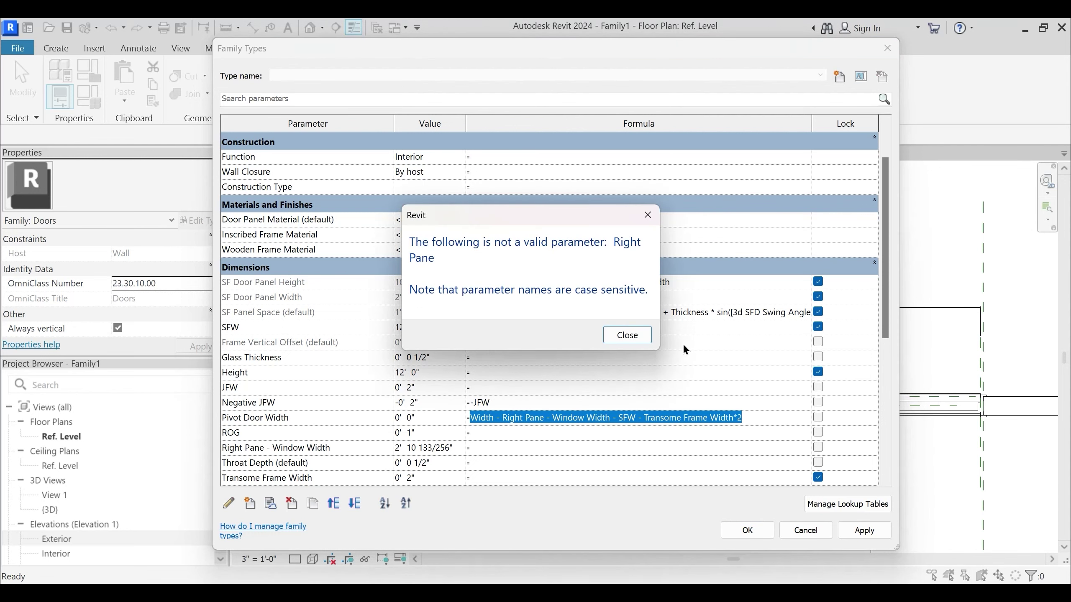
{"action": "left_click", "coordinate": [627, 335]}
{"action": "key", "text": "Delete"}
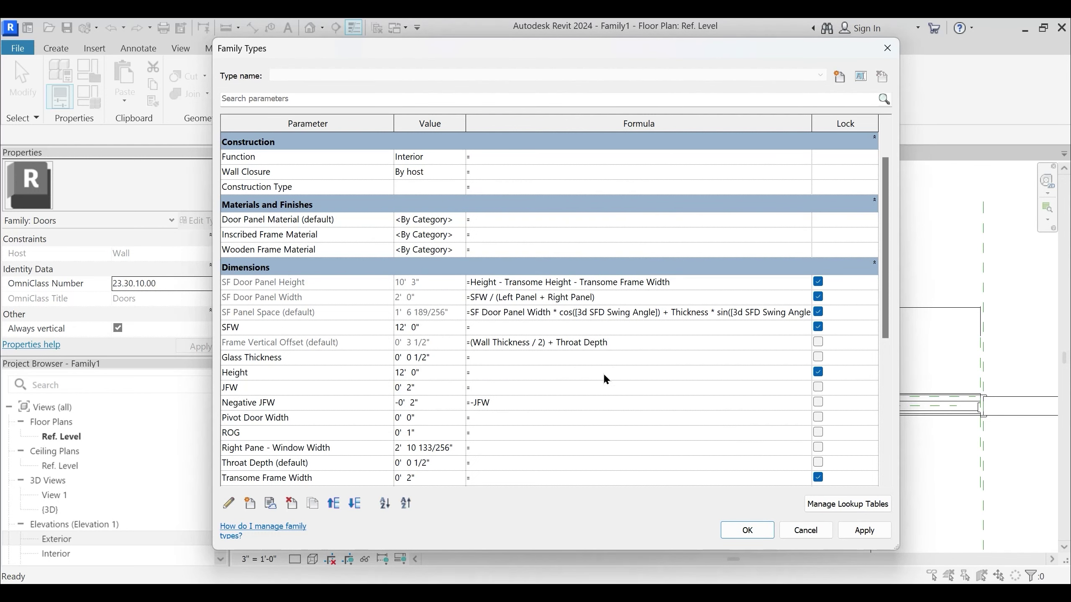
Open the Right Pane - Window Width parameter's properties and start editing the shared parameter file that defines it
{"action": "left_click", "coordinate": [319, 445]}
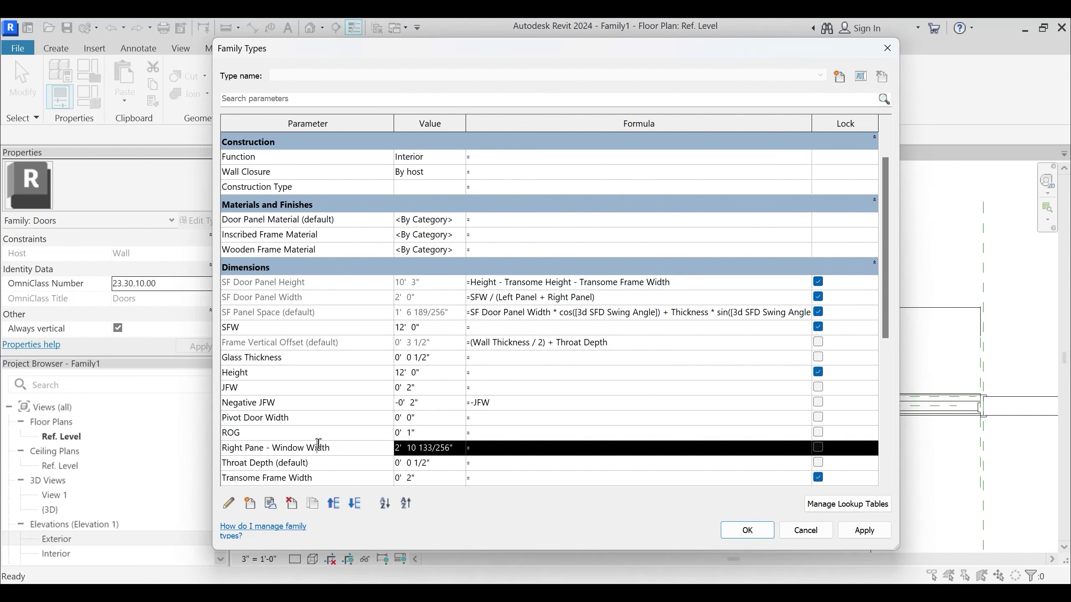
{"action": "left_click", "coordinate": [231, 503]}
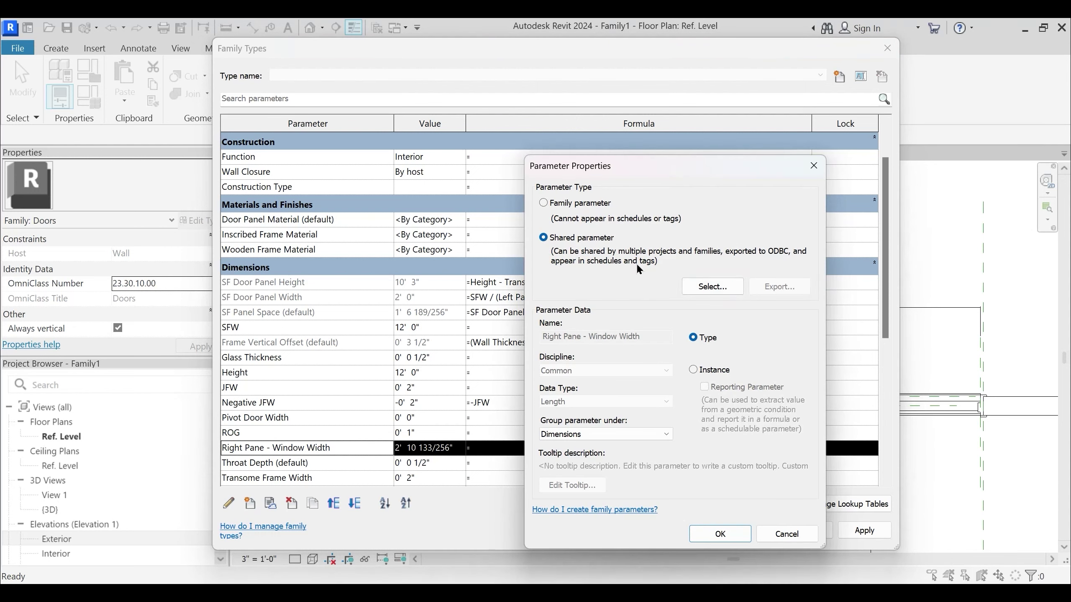
{"action": "left_click", "coordinate": [712, 287]}
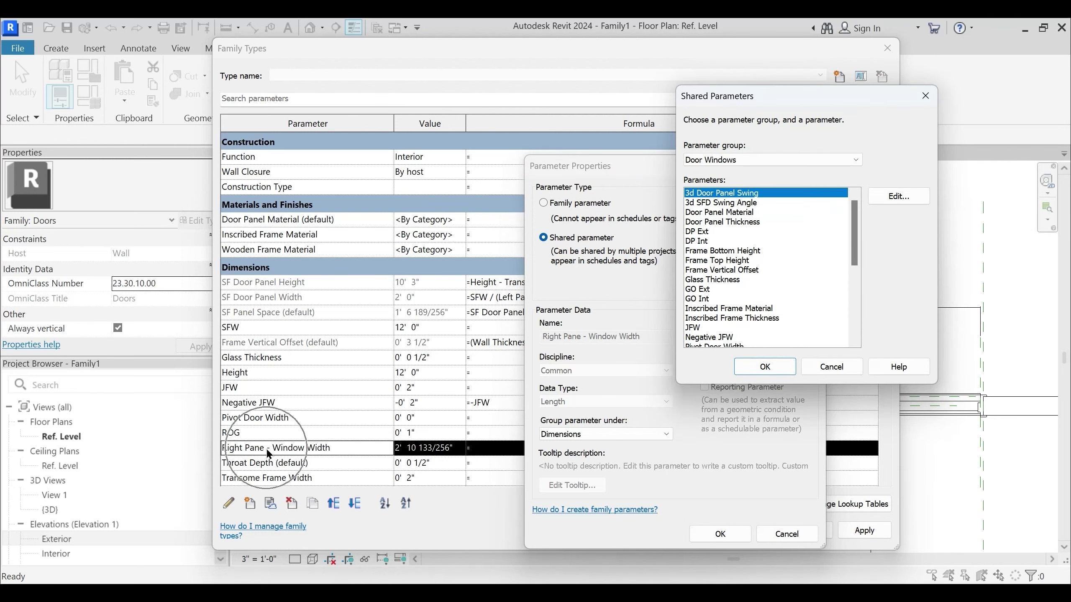
{"action": "left_click", "coordinate": [746, 280]}
{"action": "scroll", "coordinate": [741, 278], "scroll_direction": "down", "scroll_amount": 1}
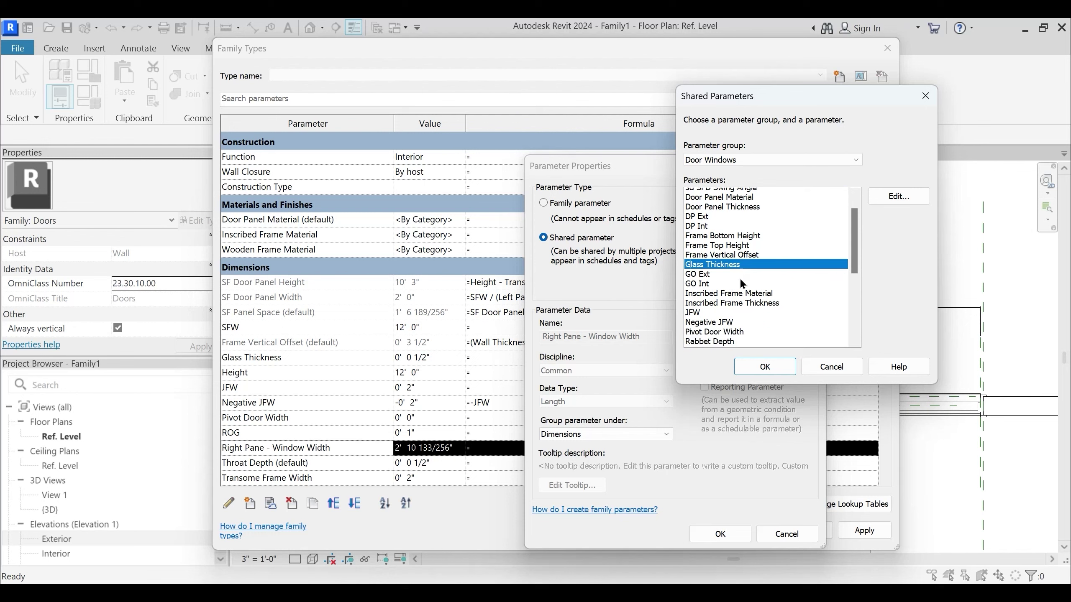
{"action": "left_click", "coordinate": [745, 336]}
{"action": "scroll", "coordinate": [745, 331], "scroll_direction": "down", "scroll_amount": 3}
{"action": "left_click", "coordinate": [753, 270]}
{"action": "left_click", "coordinate": [898, 196]}
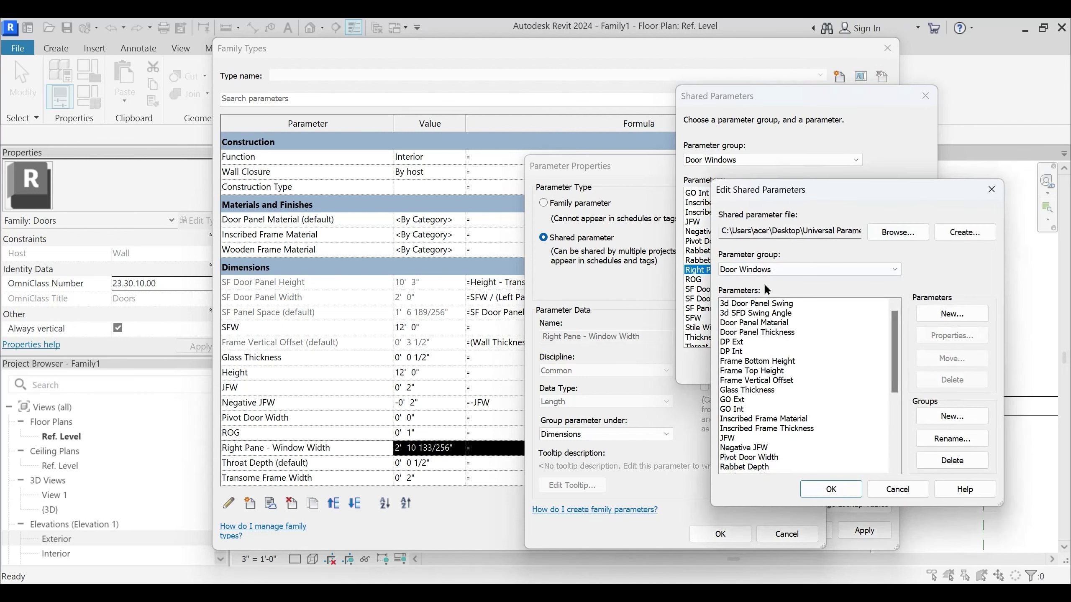
Delete the shared parameter Right Pane - Window Width from the Door Windows group
{"action": "left_click", "coordinate": [771, 396]}
{"action": "key", "text": "r"}
{"action": "scroll", "coordinate": [772, 395], "scroll_direction": "down", "scroll_amount": 2}
{"action": "left_click", "coordinate": [792, 428]}
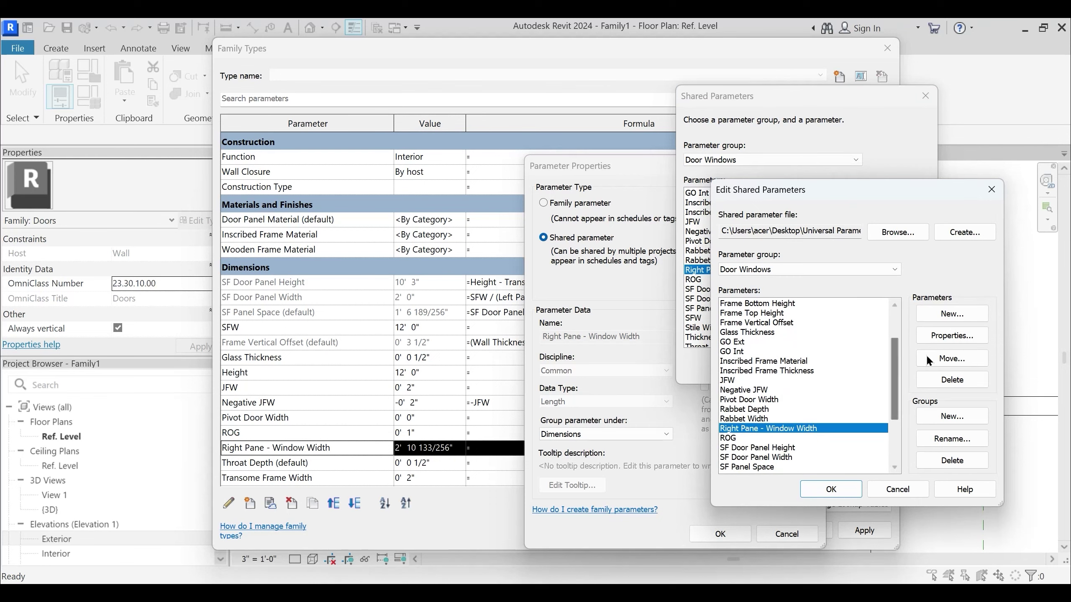
{"action": "left_click", "coordinate": [953, 380]}
{"action": "left_click", "coordinate": [576, 373]}
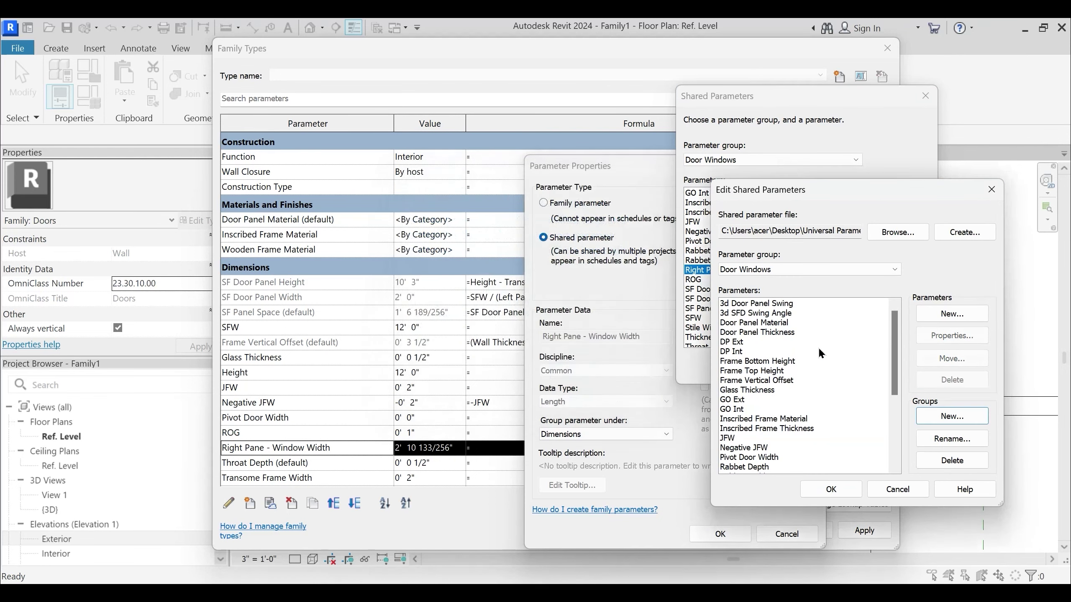
Create a shared Length parameter named Window Width in the Door Windows group and save the shared parameter edits
{"action": "left_click", "coordinate": [952, 313]}
{"action": "type", "text": "RIg"}
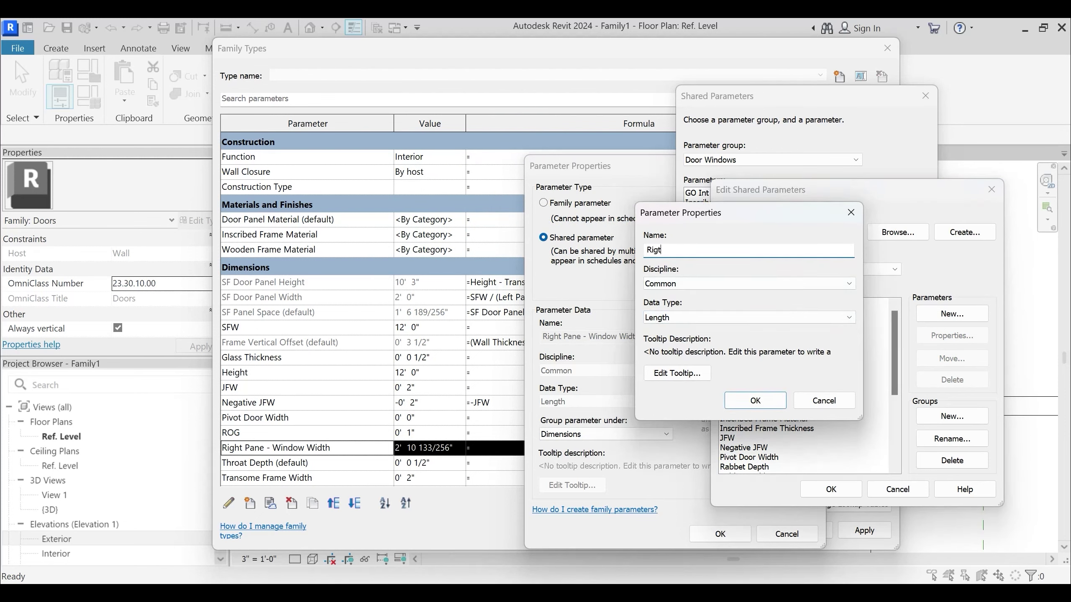
{"action": "type", "text": "ht"}
{"action": "key", "text": "ctrl+a"}
{"action": "type", "text": "Wi"}
{"action": "key", "text": "ctrl+a"}
{"action": "type", "text": "IR"}
{"action": "key", "text": "BackSpace"}
{"action": "key", "text": "BackSpace"}
{"action": "type", "text": "RIght"}
{"action": "key", "text": "ctrl+a"}
{"action": "type", "text": "Wind"}
{"action": "key", "text": "Return"}
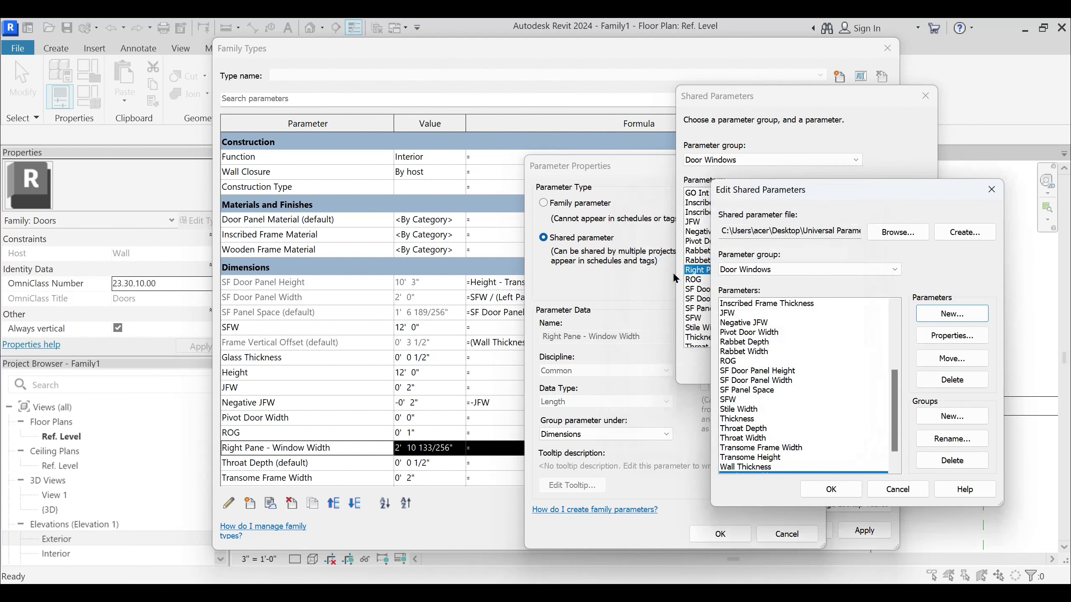
{"action": "scroll", "coordinate": [770, 377], "scroll_direction": "down", "scroll_amount": 1}
{"action": "left_click", "coordinate": [829, 490]}
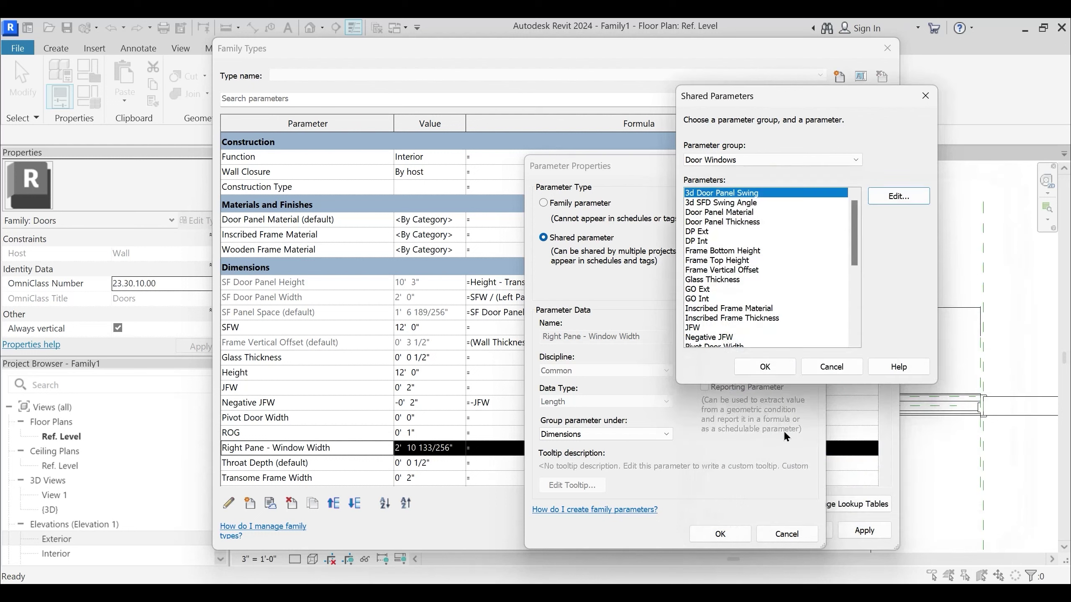
Replace the family's Right Pane - Window Width parameter with the shared parameter Window Width, kept as a type parameter under Dimensions
{"action": "left_click", "coordinate": [732, 288]}
{"action": "key", "text": "w"}
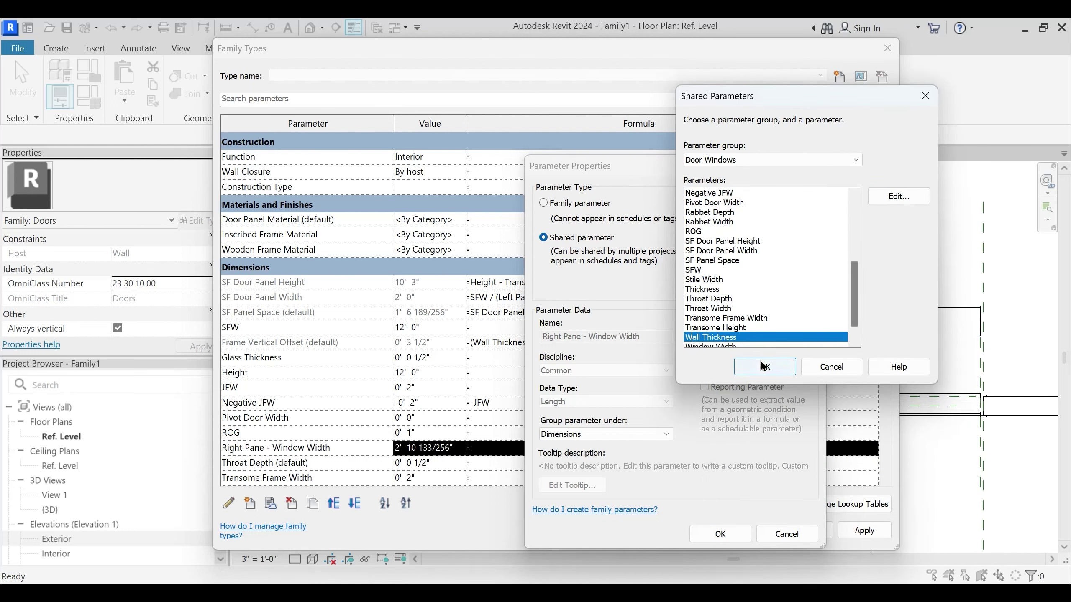
{"action": "scroll", "coordinate": [736, 334], "scroll_direction": "down", "scroll_amount": 1}
{"action": "left_click", "coordinate": [727, 327]}
{"action": "left_click", "coordinate": [763, 365]}
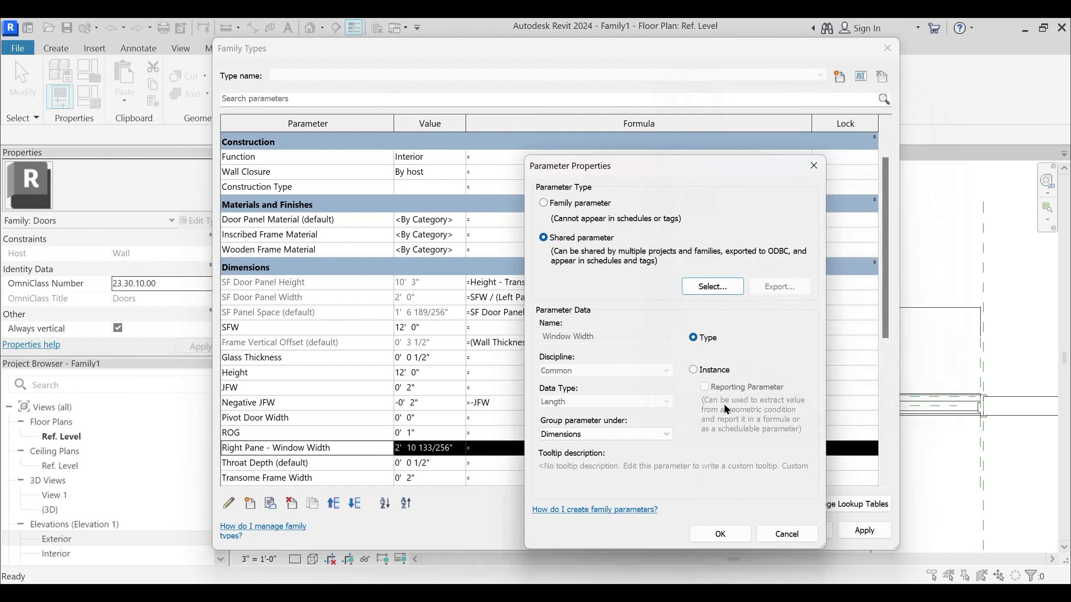
{"action": "left_click", "coordinate": [719, 533]}
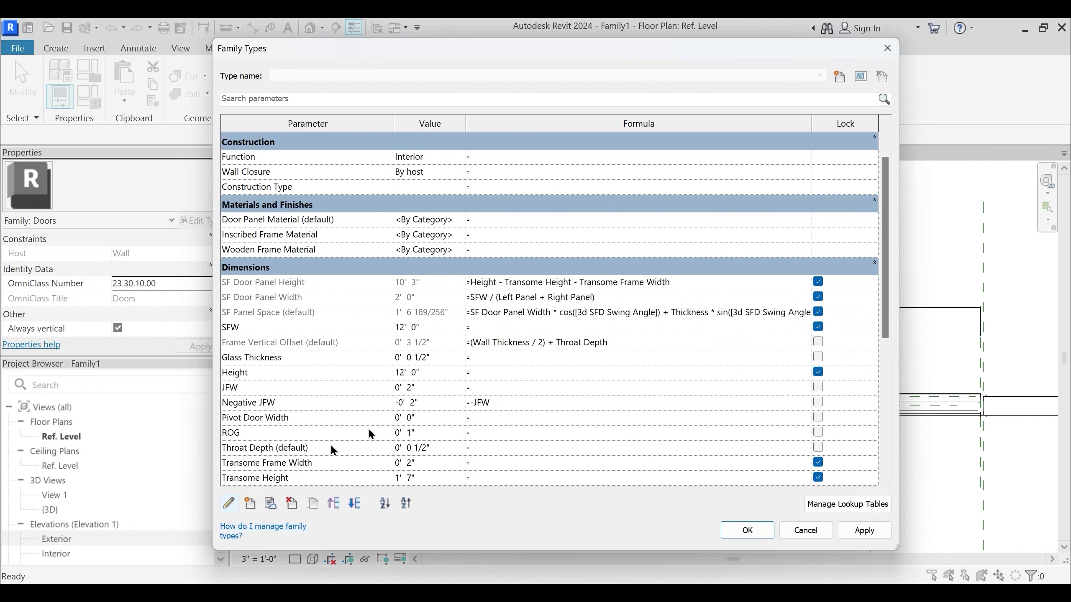
Move the Window Width parameter up the Dimensions group so it sits between JFW and Negative JFW
{"action": "scroll", "coordinate": [287, 456], "scroll_direction": "down", "scroll_amount": 1}
{"action": "left_click", "coordinate": [284, 459]}
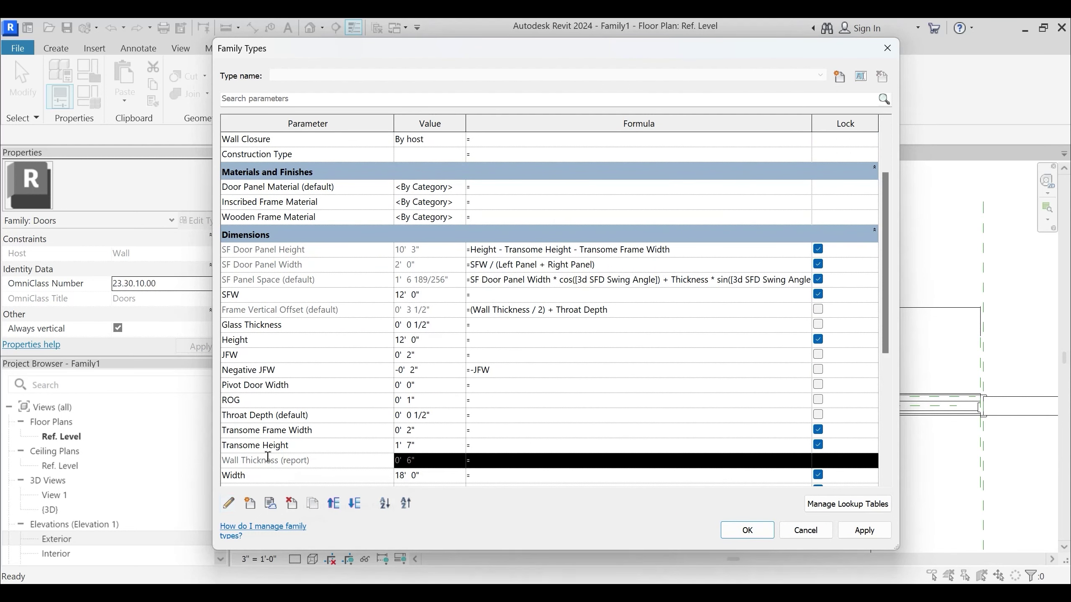
{"action": "left_click", "coordinate": [271, 445]}
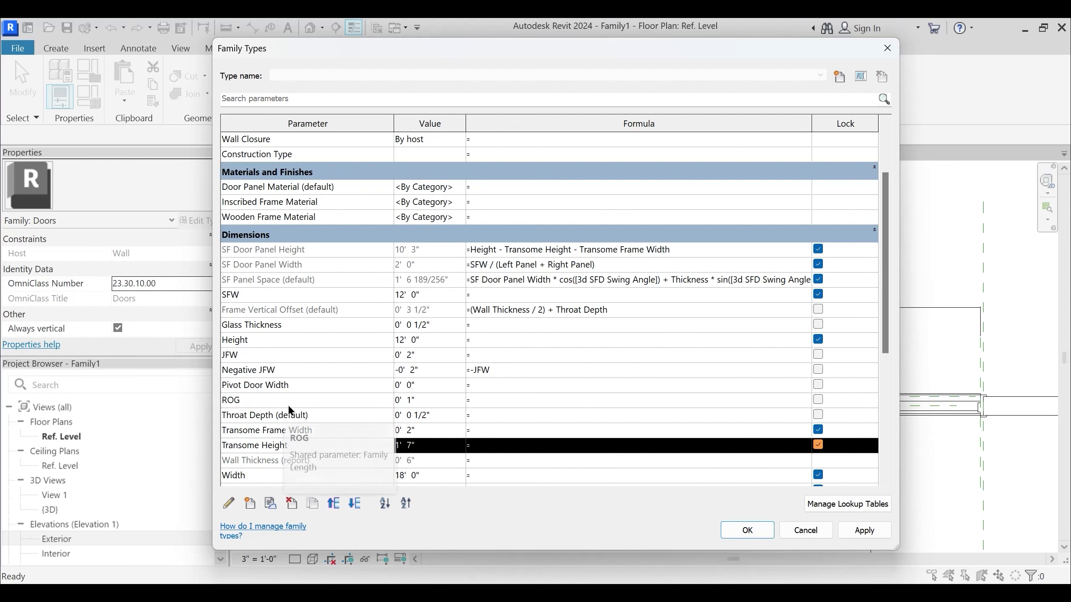
{"action": "double_click", "coordinate": [300, 396]}
{"action": "scroll", "coordinate": [283, 452], "scroll_direction": "down", "scroll_amount": 3}
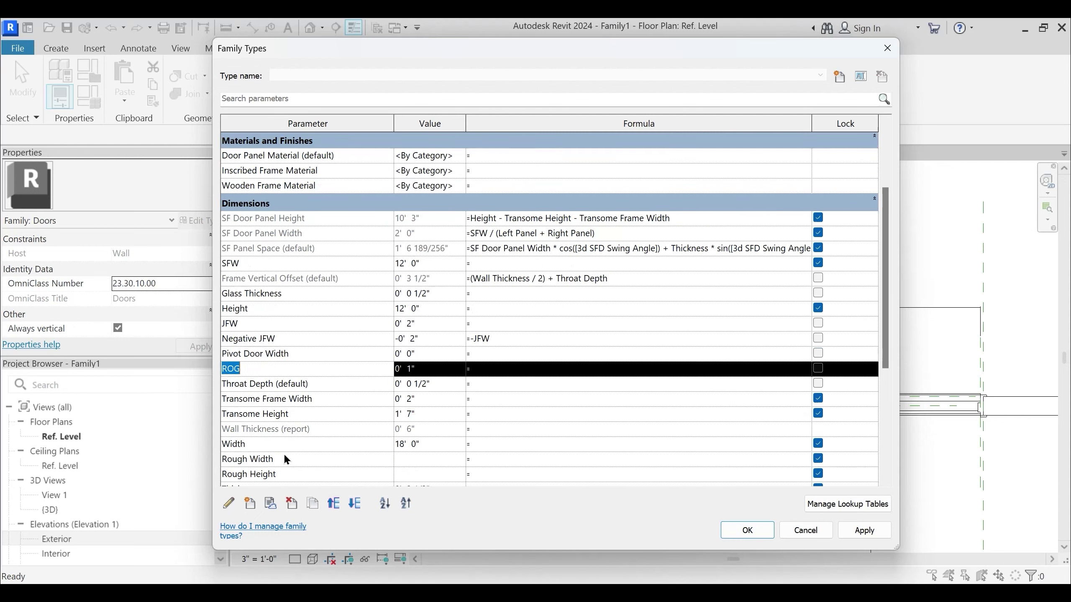
{"action": "left_click", "coordinate": [253, 426]}
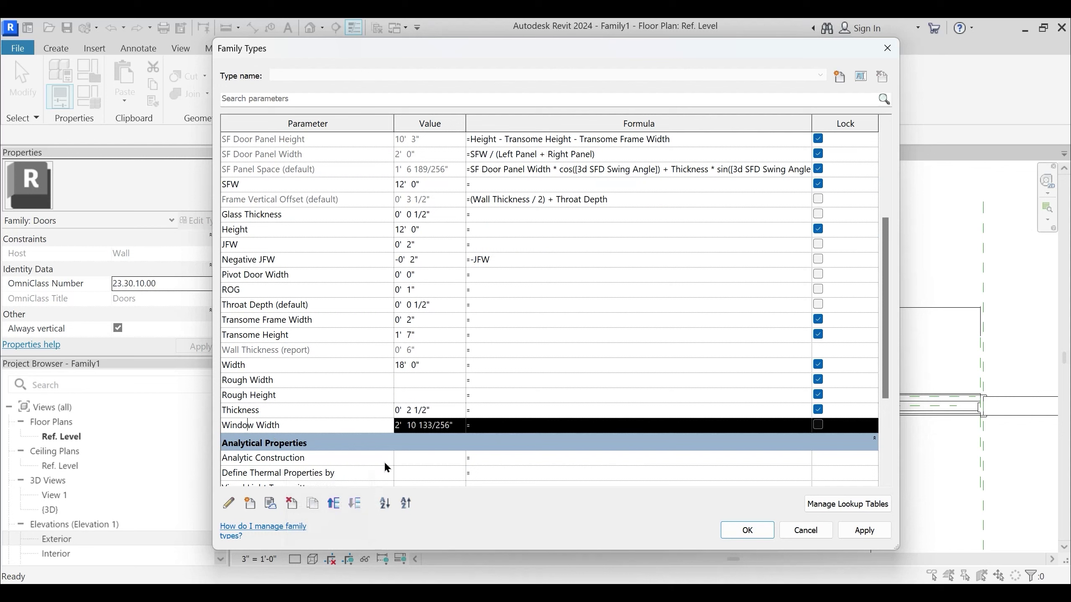
{"action": "left_click", "coordinate": [334, 503]}
{"action": "left_click", "coordinate": [334, 503]}
{"action": "left_click", "coordinate": [335, 503]}
{"action": "left_click", "coordinate": [334, 503]}
{"action": "left_click", "coordinate": [334, 503]}
{"action": "left_click", "coordinate": [334, 503]}
{"action": "left_click", "coordinate": [334, 503]}
{"action": "left_click", "coordinate": [334, 503]}
{"action": "left_click", "coordinate": [335, 503]}
{"action": "left_click", "coordinate": [334, 503]}
{"action": "left_click", "coordinate": [334, 502]}
{"action": "scroll", "coordinate": [343, 400], "scroll_direction": "up", "scroll_amount": 2}
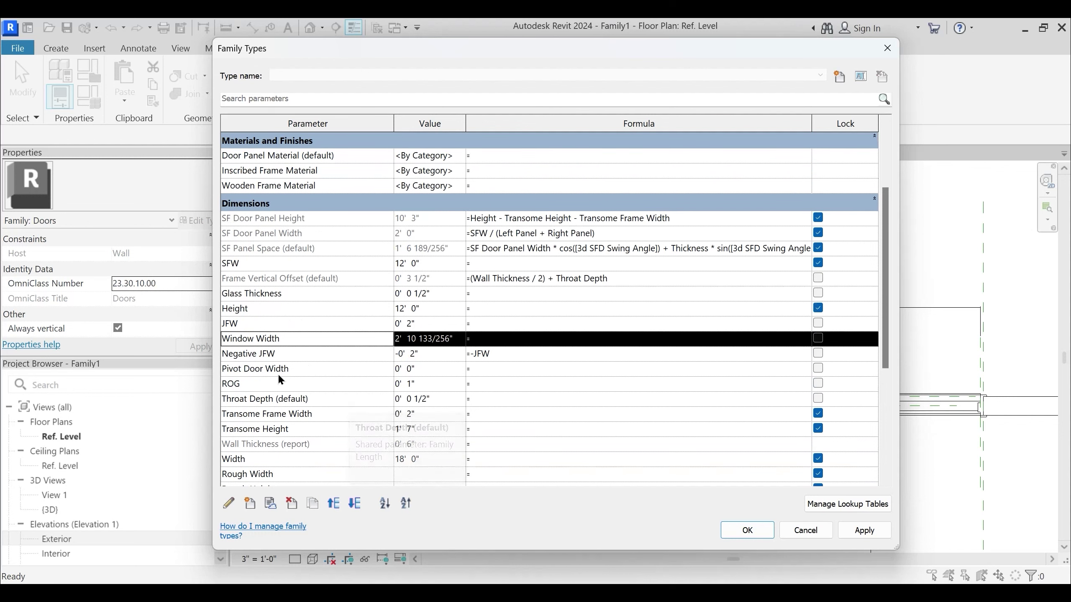
Set the Pivot Door Width formula to Width - Window Width - SFW - Transome Frame Width * 2 and apply it
{"action": "left_click", "coordinate": [479, 369]}
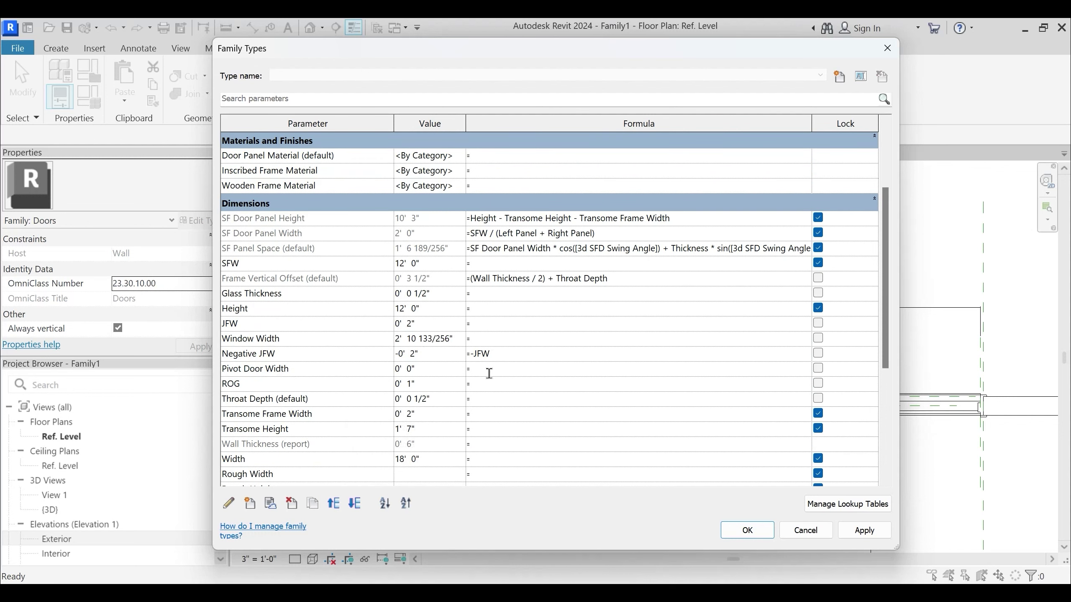
{"action": "type", "text": "Width - Right Pane - Window Width - SFW - Transome Frame Width*2"}
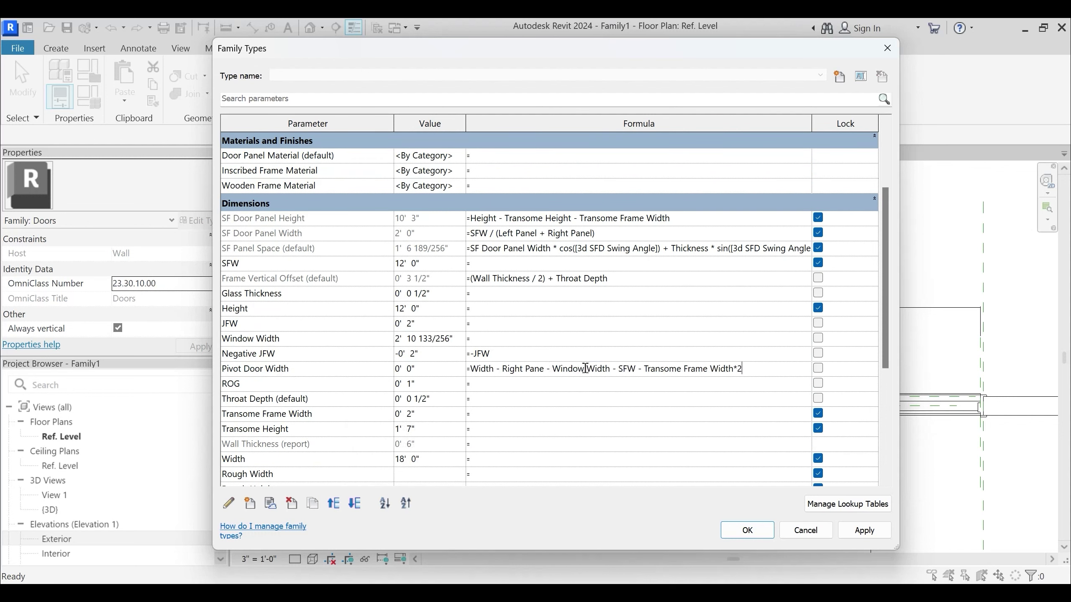
{"action": "left_click_drag", "start_coordinate": [553, 368], "coordinate": [502, 367]}
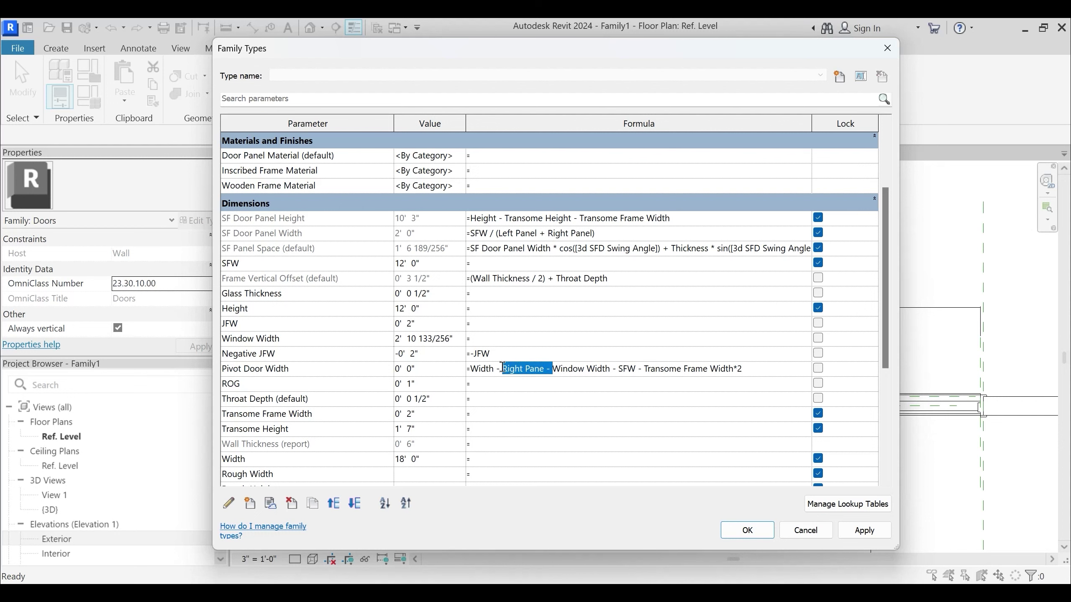
{"action": "key", "text": "Delete"}
{"action": "key", "text": "Tab"}
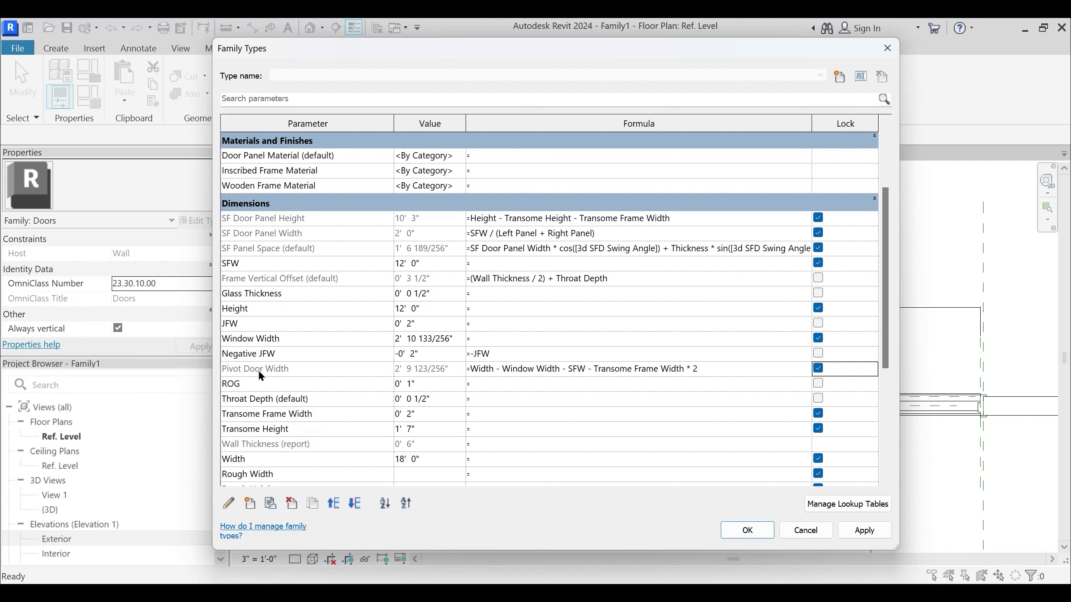
{"action": "left_click", "coordinate": [868, 533]}
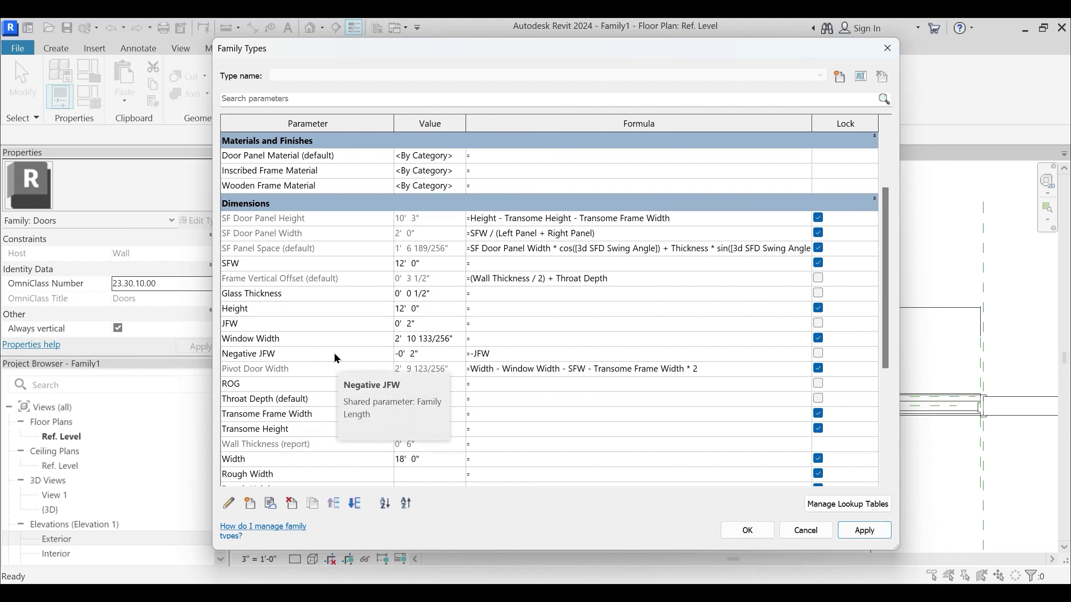
{"action": "scroll", "coordinate": [288, 378], "scroll_direction": "down", "scroll_amount": 1}
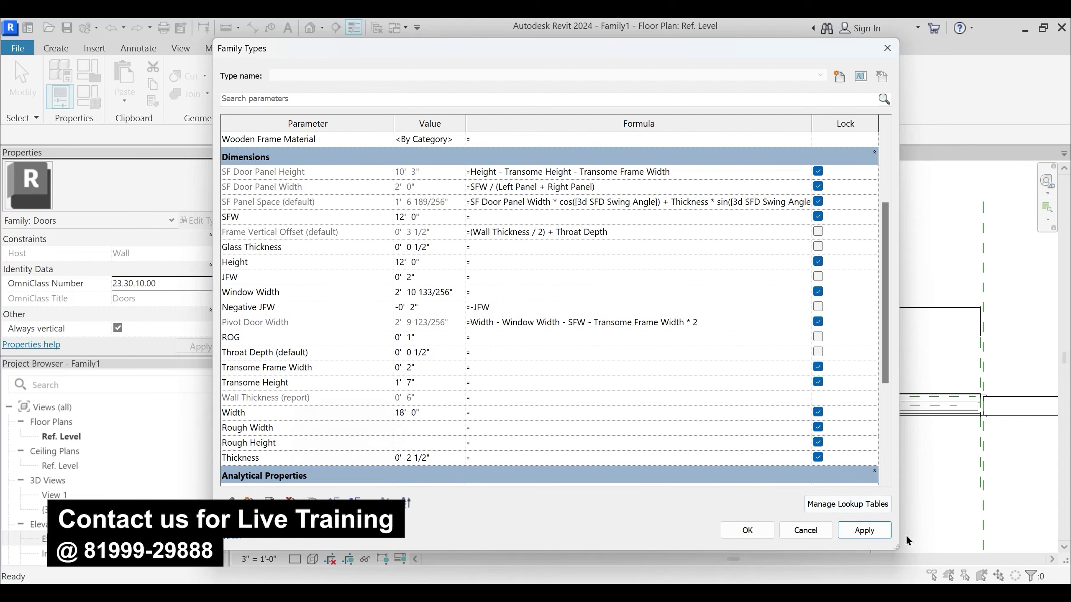
Associate the Left Panel Door's Width type parameter with the host family parameter Window Width
{"action": "left_click", "coordinate": [748, 530]}
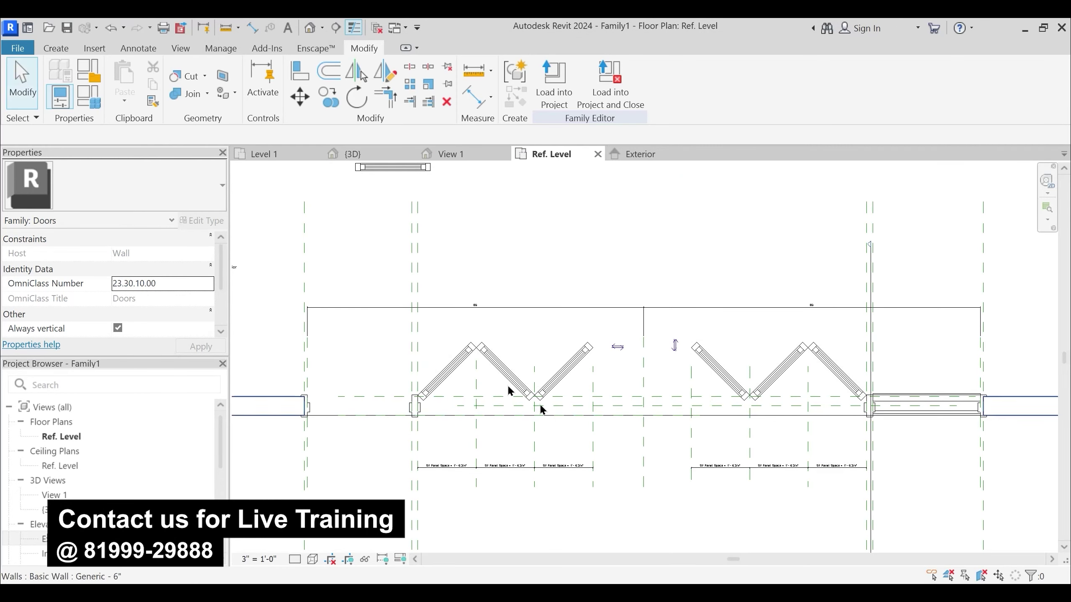
{"action": "middle_click_drag", "start_coordinate": [364, 317], "coordinate": [534, 311]}
{"action": "scroll", "coordinate": [535, 302], "scroll_direction": "down", "scroll_amount": 2}
{"action": "left_click", "coordinate": [552, 250]}
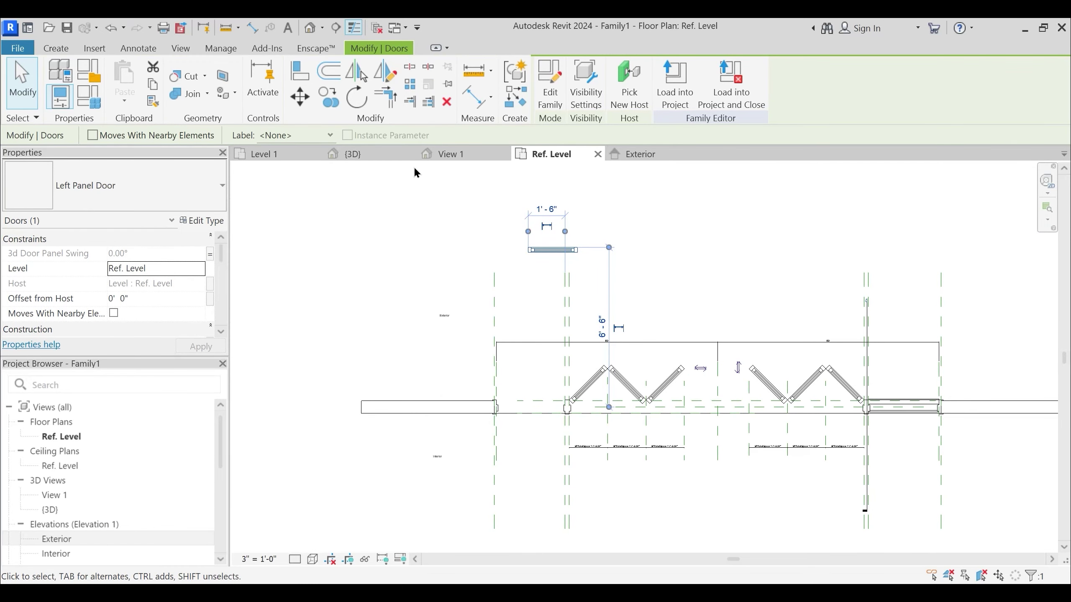
{"action": "left_click", "coordinate": [205, 221]}
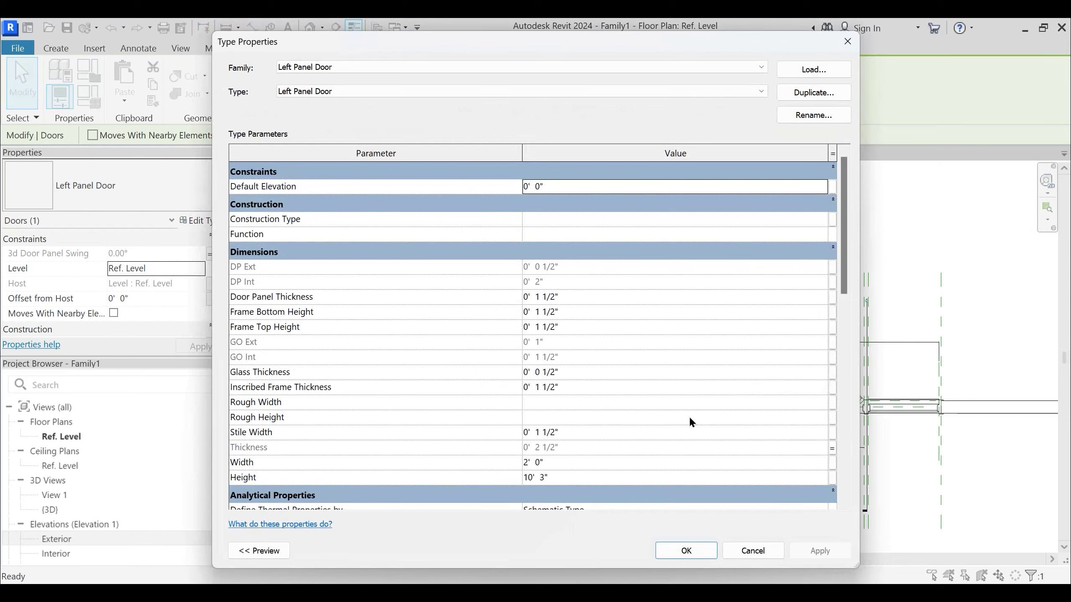
{"action": "scroll", "coordinate": [692, 422], "scroll_direction": "down", "scroll_amount": 2}
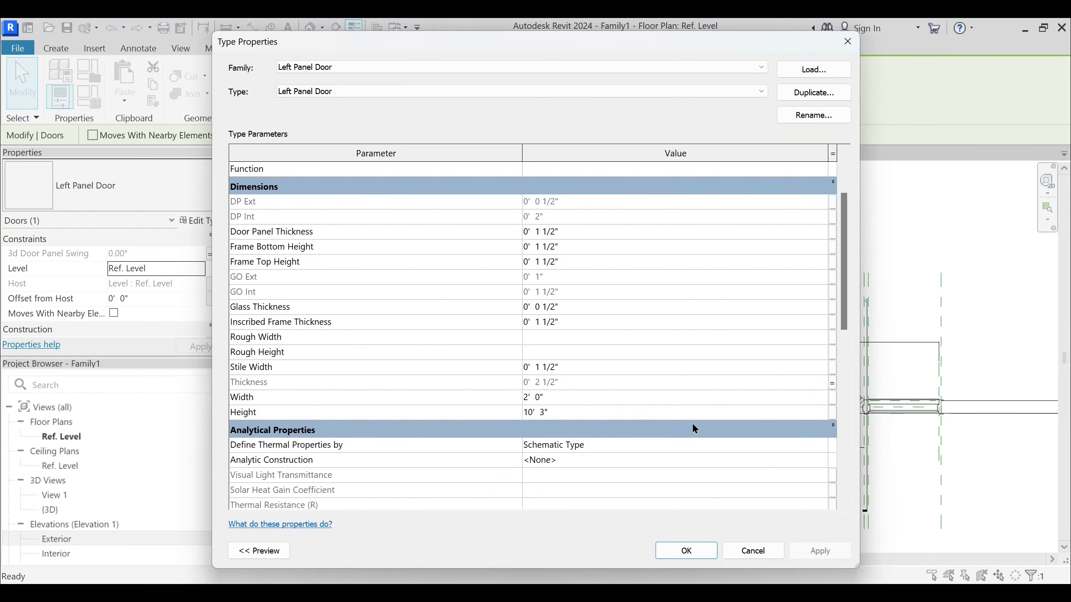
{"action": "left_click", "coordinate": [833, 398]}
{"action": "scroll", "coordinate": [600, 311], "scroll_direction": "down", "scroll_amount": 5}
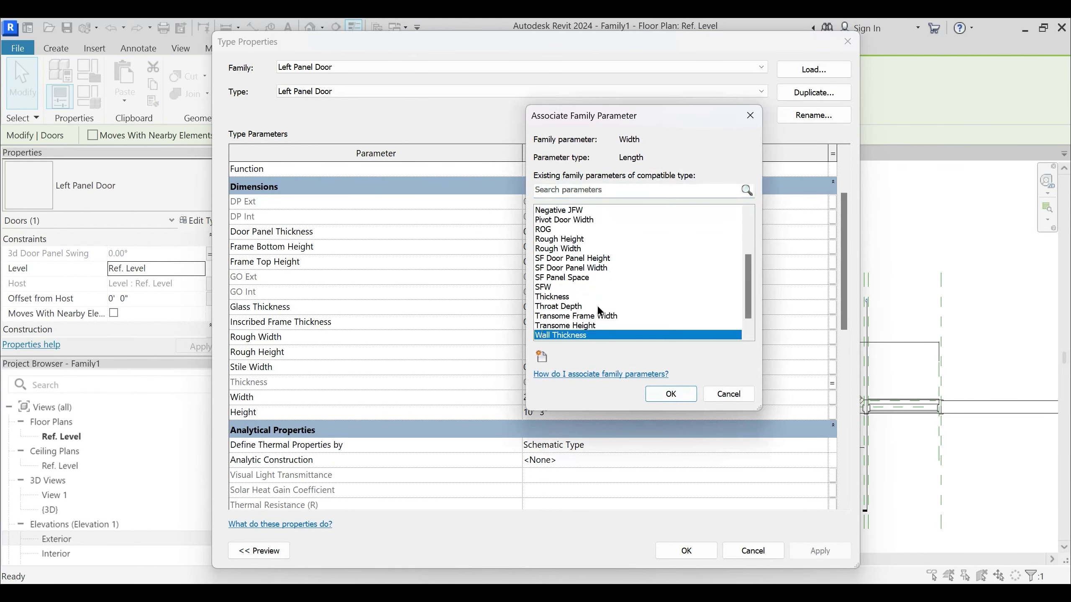
{"action": "scroll", "coordinate": [596, 329], "scroll_direction": "down", "scroll_amount": 1}
{"action": "left_click", "coordinate": [568, 336]}
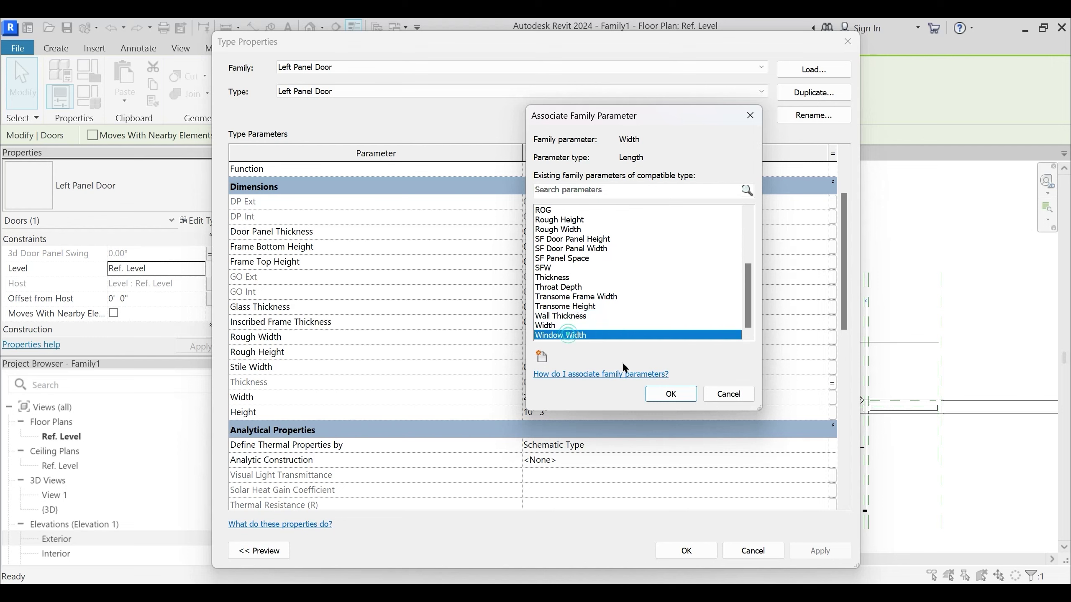
{"action": "left_click", "coordinate": [671, 394]}
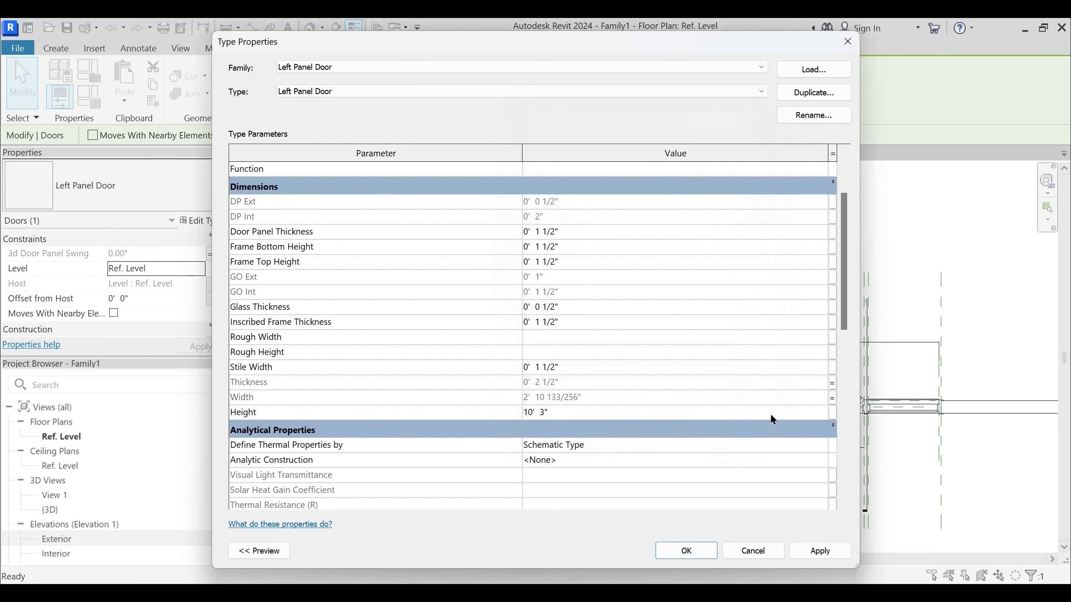
Associate the Left Panel Door's Height with the host family's Height parameter and apply the type changes
{"action": "left_click", "coordinate": [833, 412]}
{"action": "left_click", "coordinate": [601, 288]}
{"action": "left_click", "coordinate": [565, 268]}
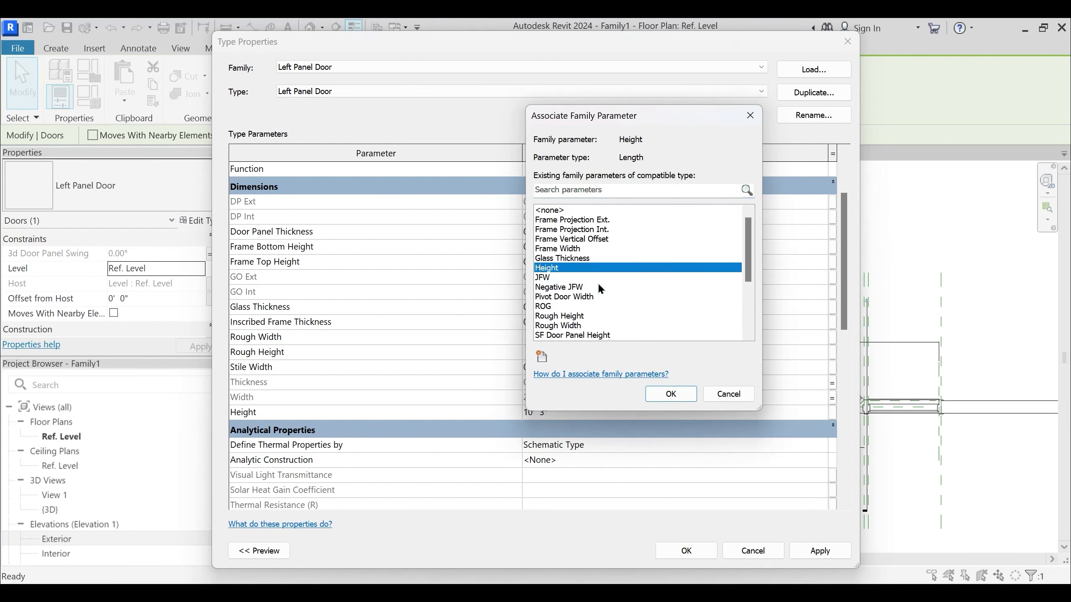
{"action": "left_click", "coordinate": [671, 394]}
{"action": "left_click", "coordinate": [820, 551]}
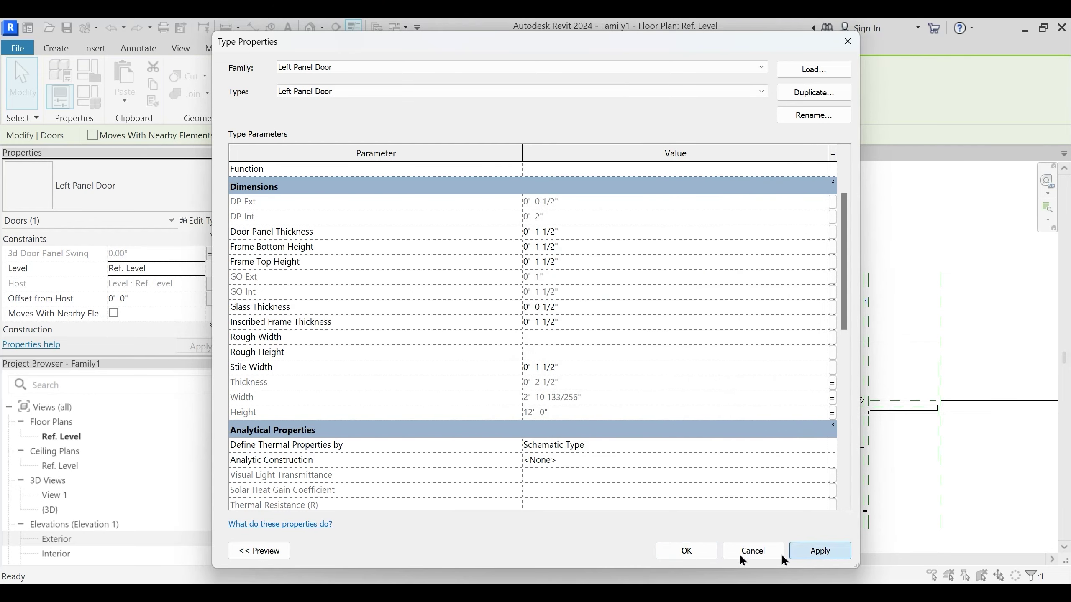
{"action": "left_click", "coordinate": [683, 552]}
Set the family's 3d Door Panel Swing (default) parameter to 45.00° and apply it
{"action": "left_click", "coordinate": [550, 251]}
{"action": "left_click", "coordinate": [88, 97]}
{"action": "type", "text": "45.00"}
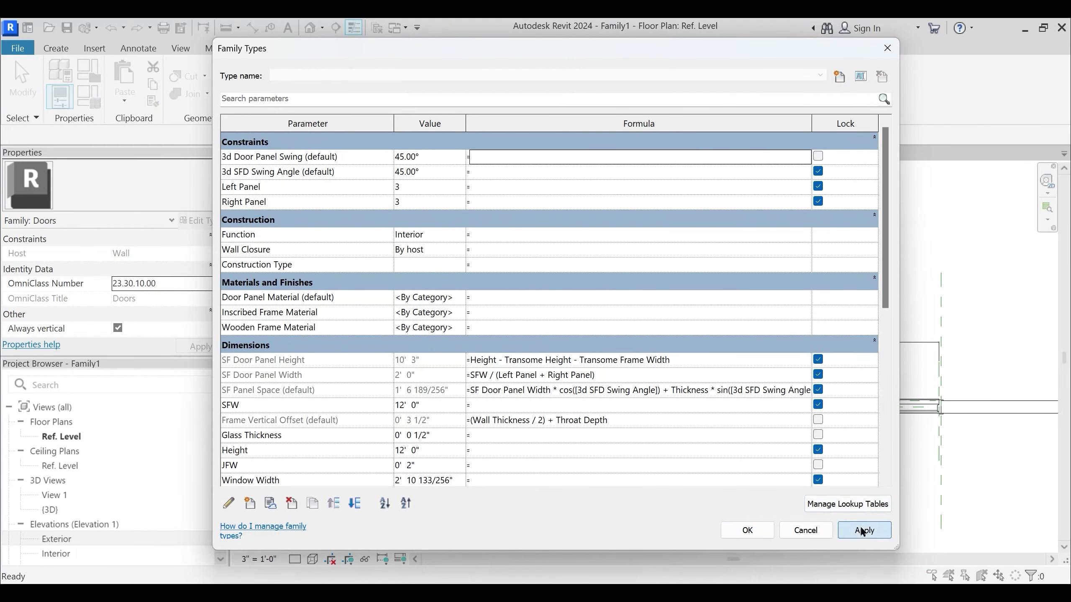
{"action": "left_click", "coordinate": [747, 530]}
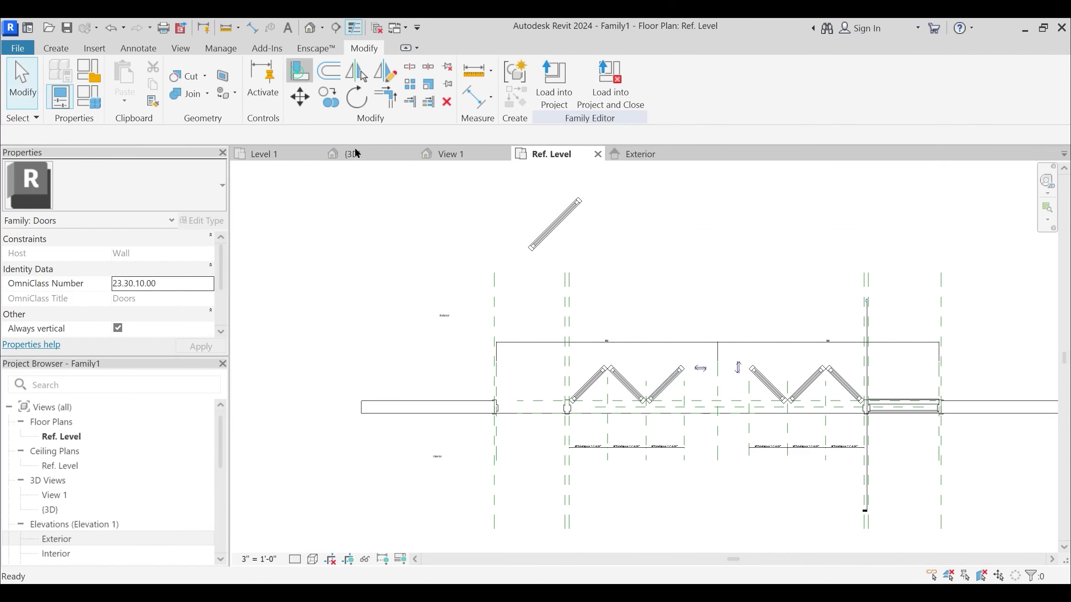
Align the Left Panel Door's pivot corner with the Left reference plane in the Ref. Level plan
{"action": "left_click", "coordinate": [299, 72]}
{"action": "left_click", "coordinate": [502, 379]}
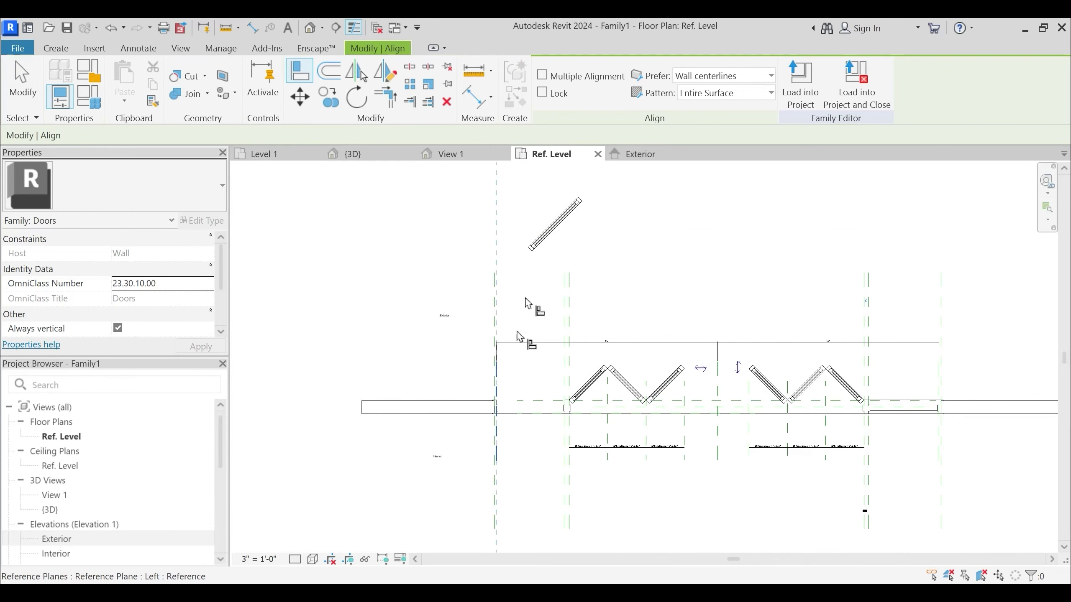
{"action": "left_click", "coordinate": [532, 242]}
{"action": "scroll", "coordinate": [500, 383], "scroll_direction": "up", "scroll_amount": 5}
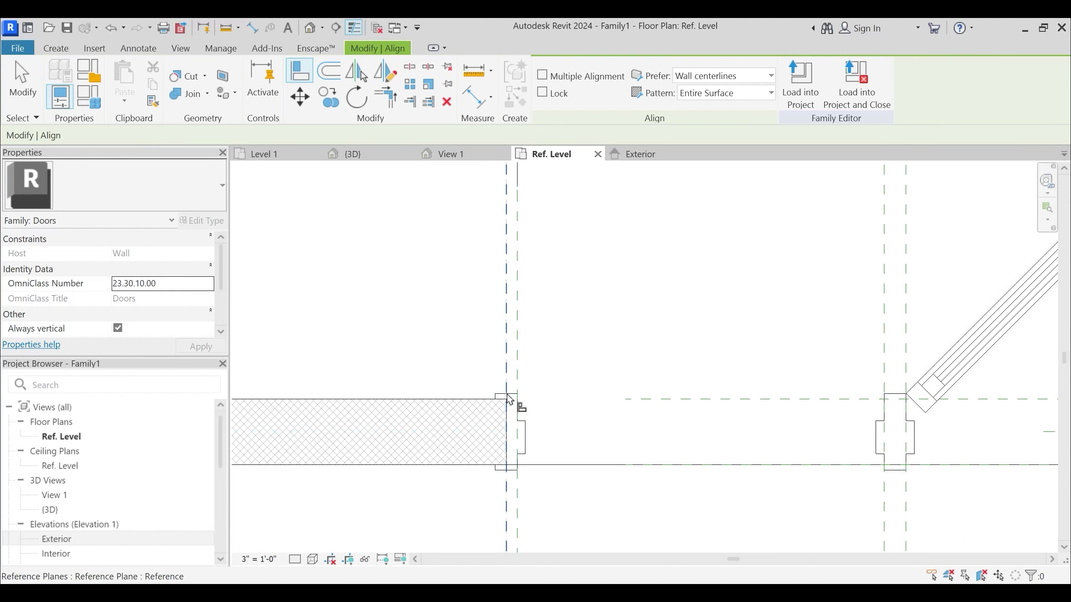
{"action": "key", "text": "Escape"}
{"action": "key", "text": "Escape"}
{"action": "left_click", "coordinate": [300, 71]}
{"action": "key", "text": "Escape"}
{"action": "scroll", "coordinate": [511, 394], "scroll_direction": "up", "scroll_amount": 3}
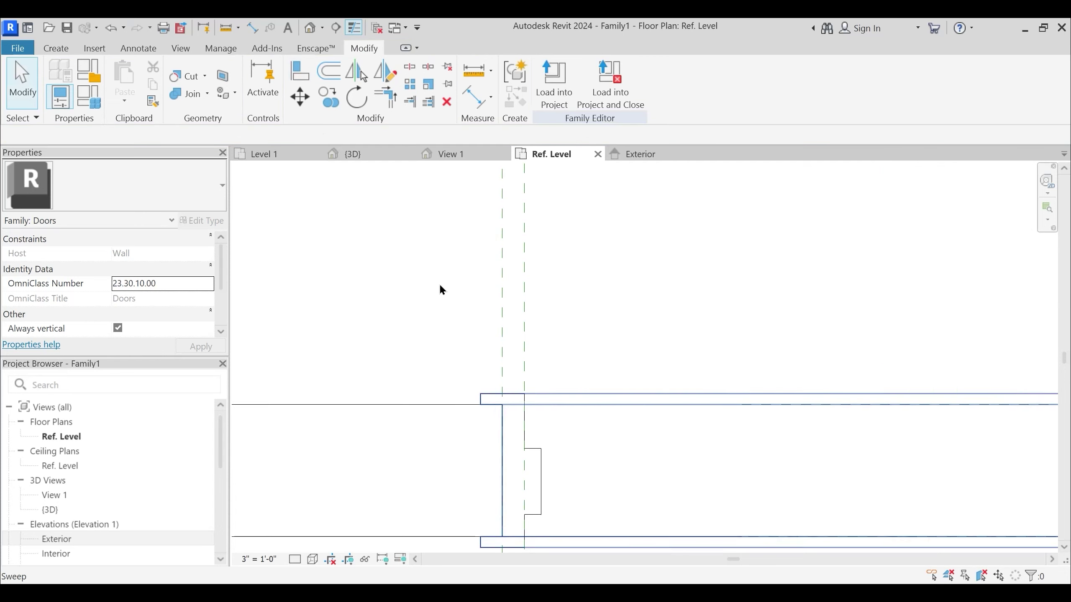
Align the Left Panel Door with the exterior side of the left jamb frame and lock the alignment
{"action": "left_click", "coordinate": [299, 71]}
{"action": "scroll", "coordinate": [574, 426], "scroll_direction": "down", "scroll_amount": 10}
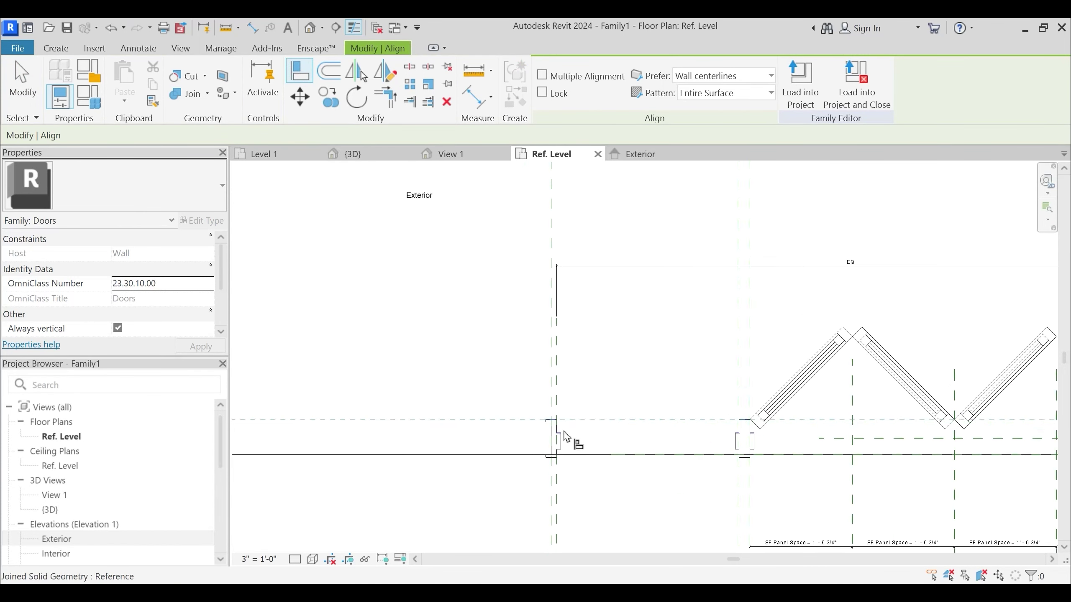
{"action": "middle_click_drag", "start_coordinate": [574, 337], "coordinate": [574, 334]}
{"action": "left_click", "coordinate": [591, 302]}
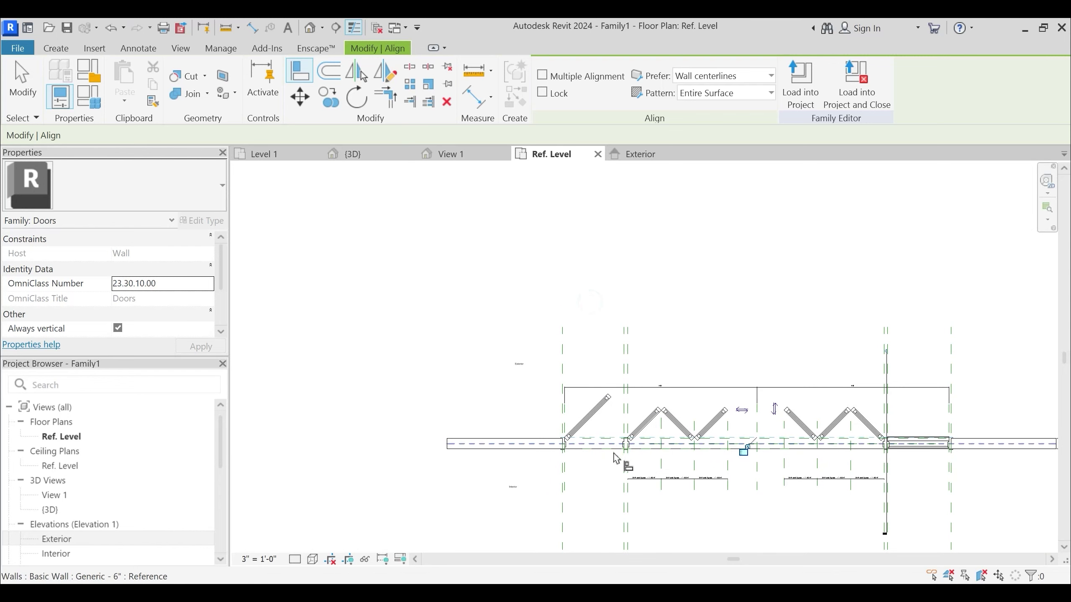
{"action": "left_click", "coordinate": [742, 452]}
{"action": "key", "text": "Escape"}
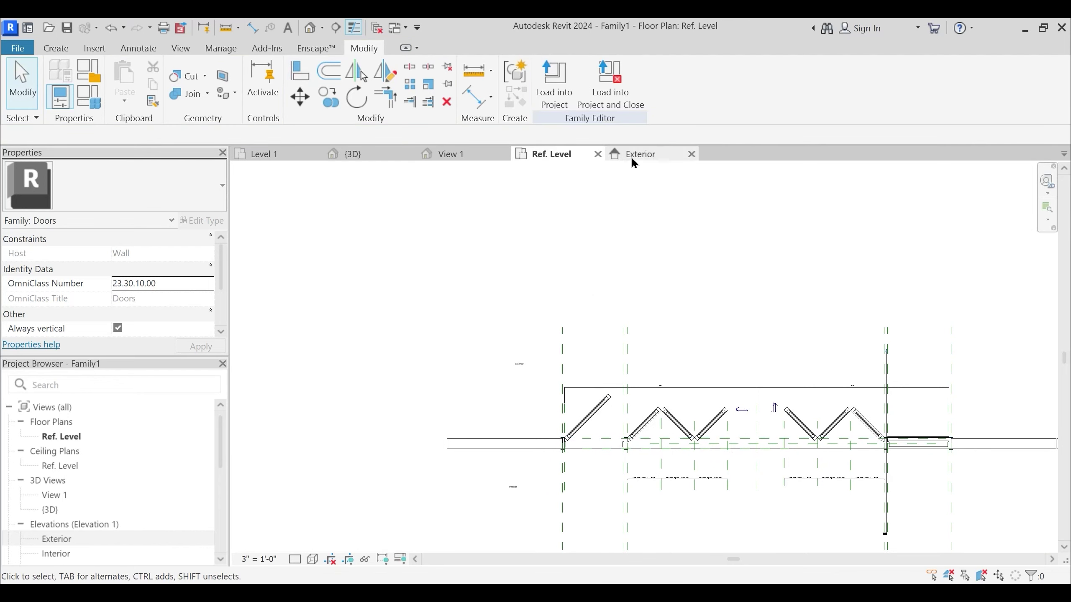
Inspect the door assembly in the 3D view and compare it with the 6 Sliding Folding Door Window reference family
{"action": "left_click", "coordinate": [361, 152]}
{"action": "middle_click_drag", "start_coordinate": [765, 460], "coordinate": [759, 437], "text": "shift"}
{"action": "scroll", "coordinate": [702, 437], "scroll_direction": "up", "scroll_amount": 3}
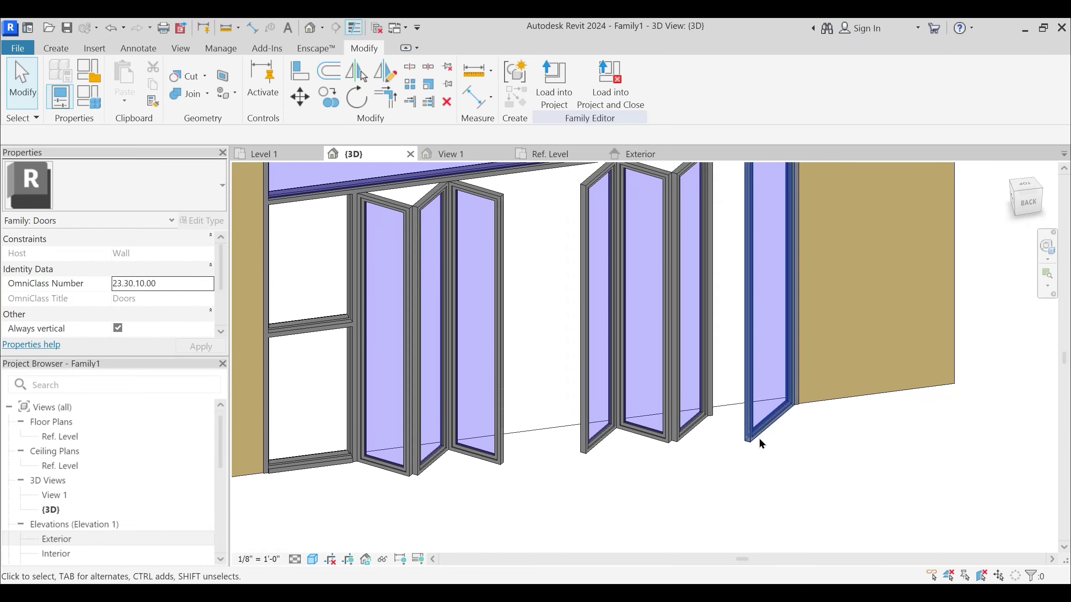
{"action": "mouse_move", "coordinate": [704, 595]}
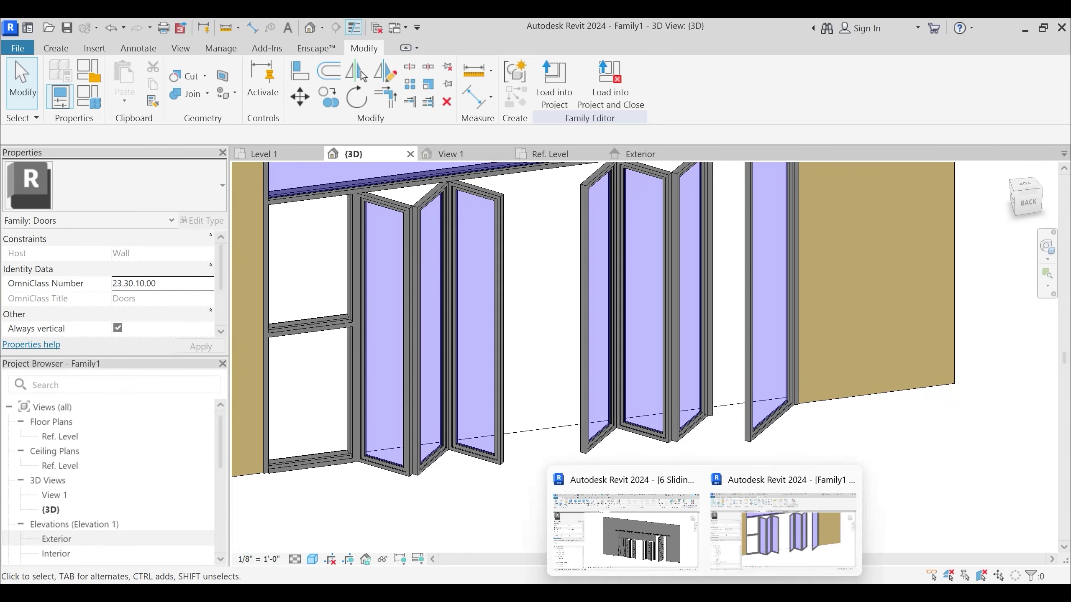
{"action": "left_click", "coordinate": [649, 536]}
{"action": "middle_click_drag", "start_coordinate": [807, 533], "coordinate": [764, 466], "text": "shift"}
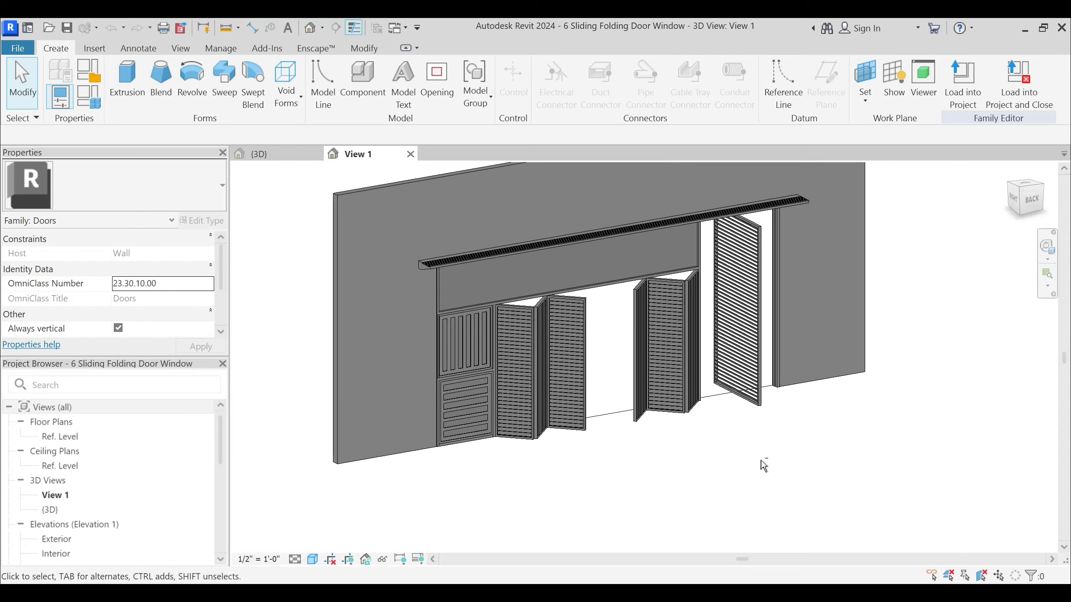
{"action": "left_click", "coordinate": [762, 535]}
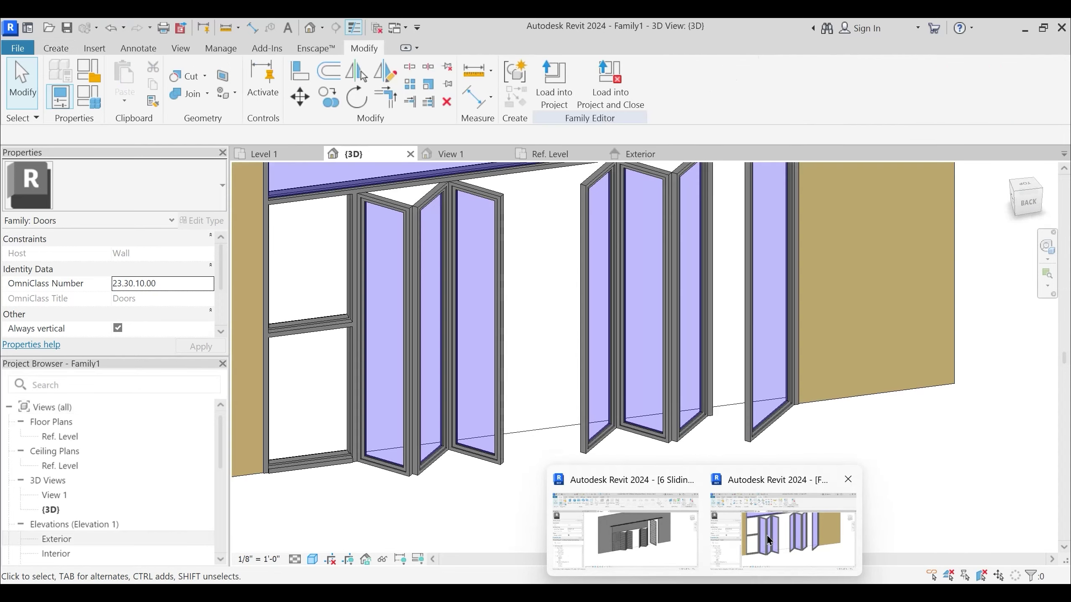
{"action": "mouse_move", "coordinate": [648, 458]}
{"action": "middle_mouse_down", "text": "shift"}
{"action": "mouse_move", "coordinate": [657, 505]}
{"action": "mouse_move", "coordinate": [647, 447]}
{"action": "middle_mouse_up", "text": "shift"}
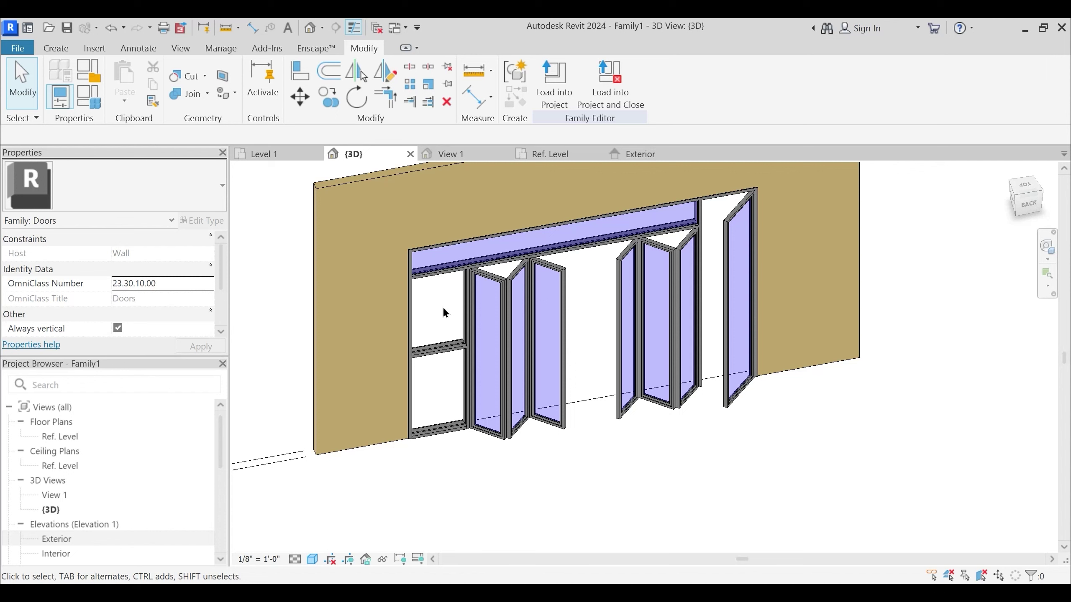
{"action": "left_click", "coordinate": [732, 394]}
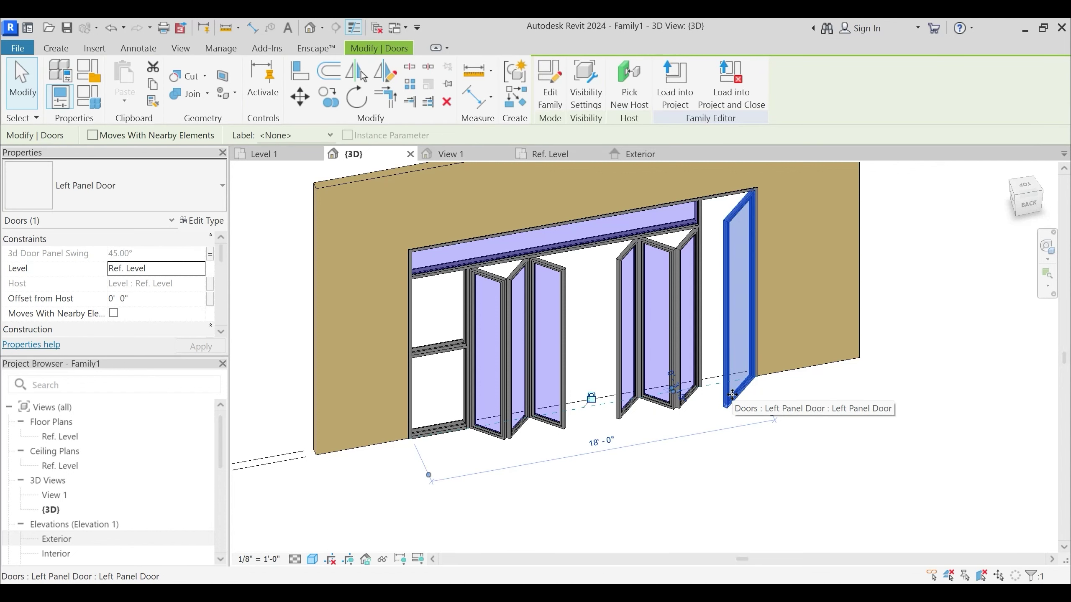
{"action": "left_click", "coordinate": [88, 96]}
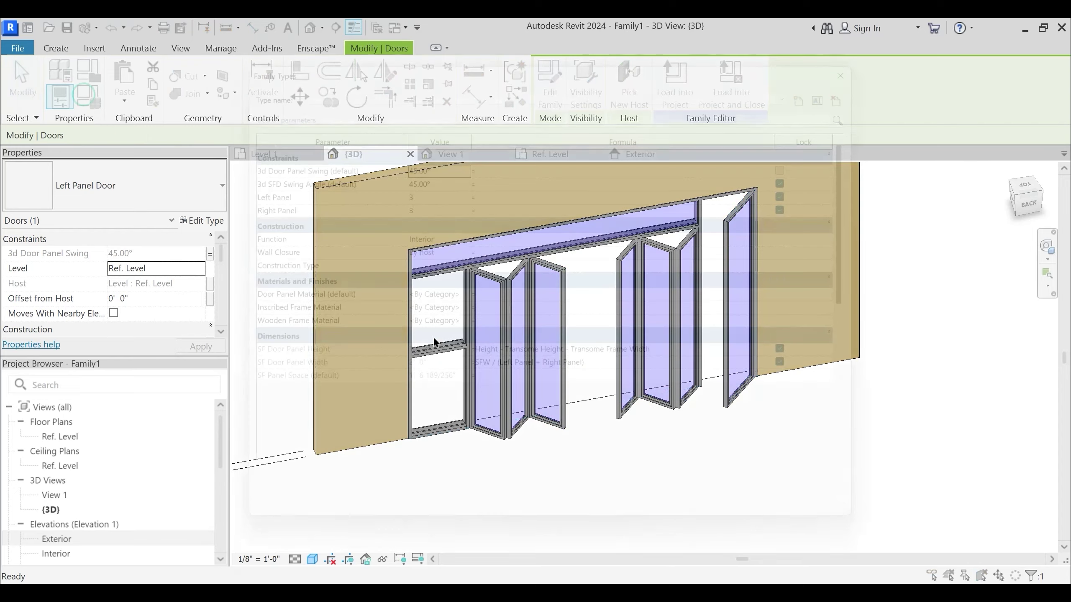
{"action": "key", "text": "Escape"}
{"action": "key", "text": "Escape"}
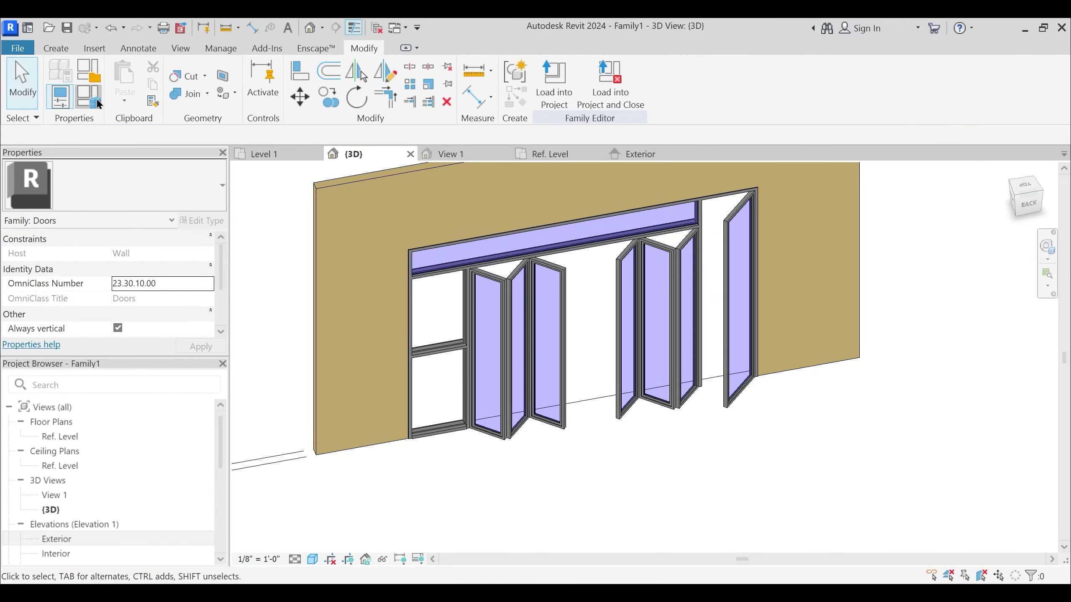
Start a new family parameter from the shared parameters and create a shared Length parameter named Casement Window Height in the Door Windows group
{"action": "left_click", "coordinate": [90, 99]}
{"action": "scroll", "coordinate": [340, 399], "scroll_direction": "down", "scroll_amount": 1}
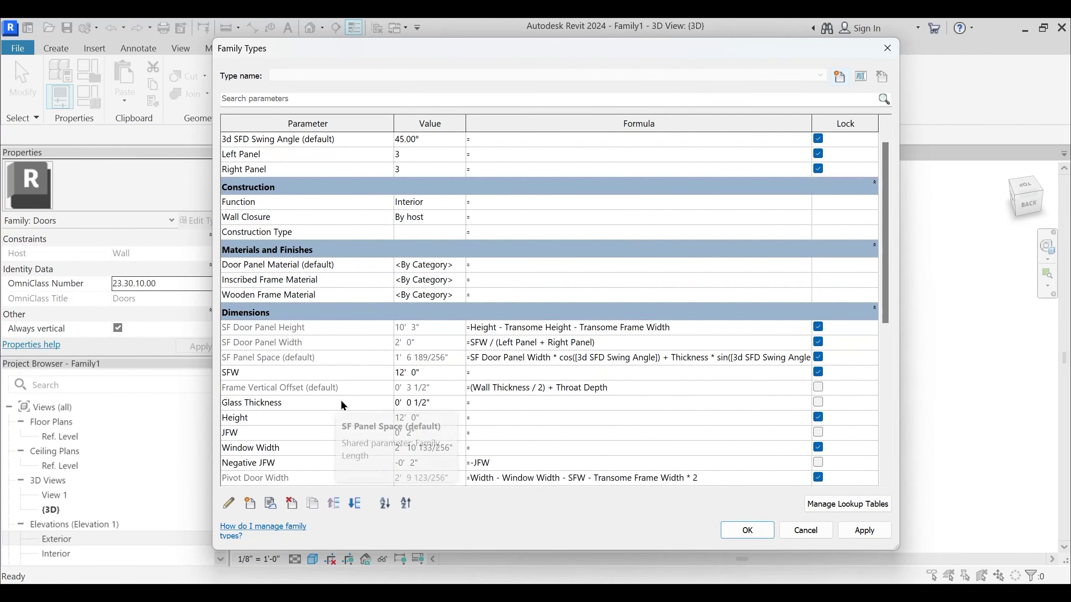
{"action": "left_click", "coordinate": [250, 503]}
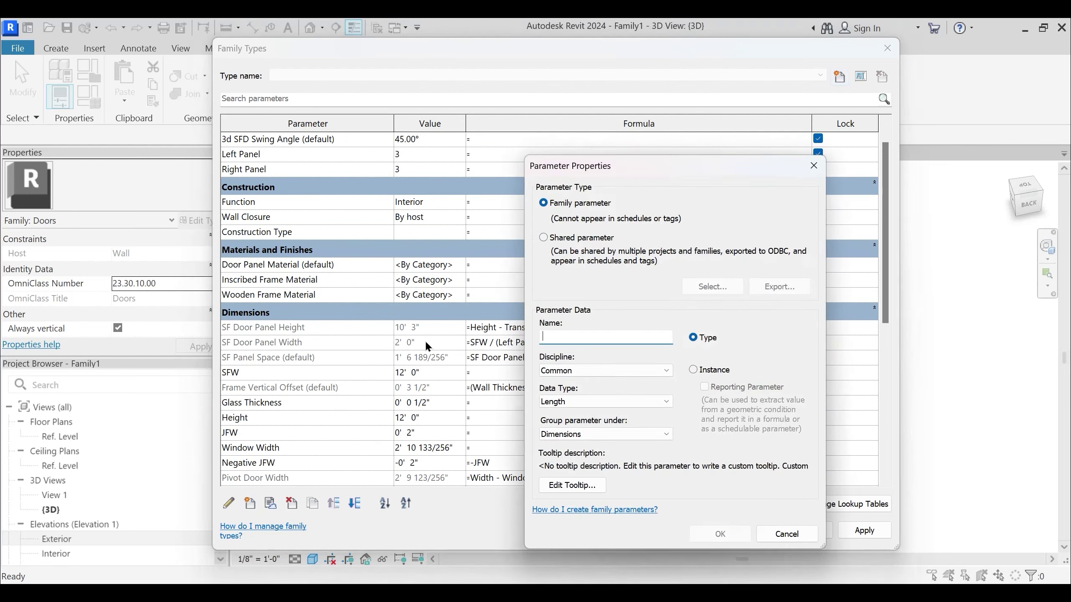
{"action": "left_click", "coordinate": [544, 237]}
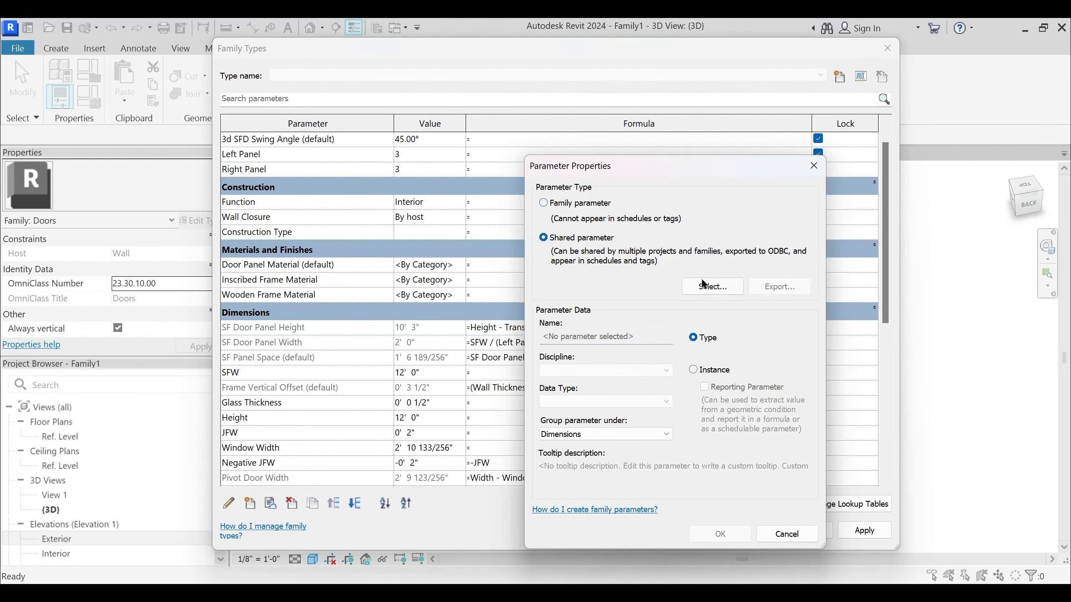
{"action": "left_click", "coordinate": [717, 287]}
{"action": "left_click", "coordinate": [898, 196]}
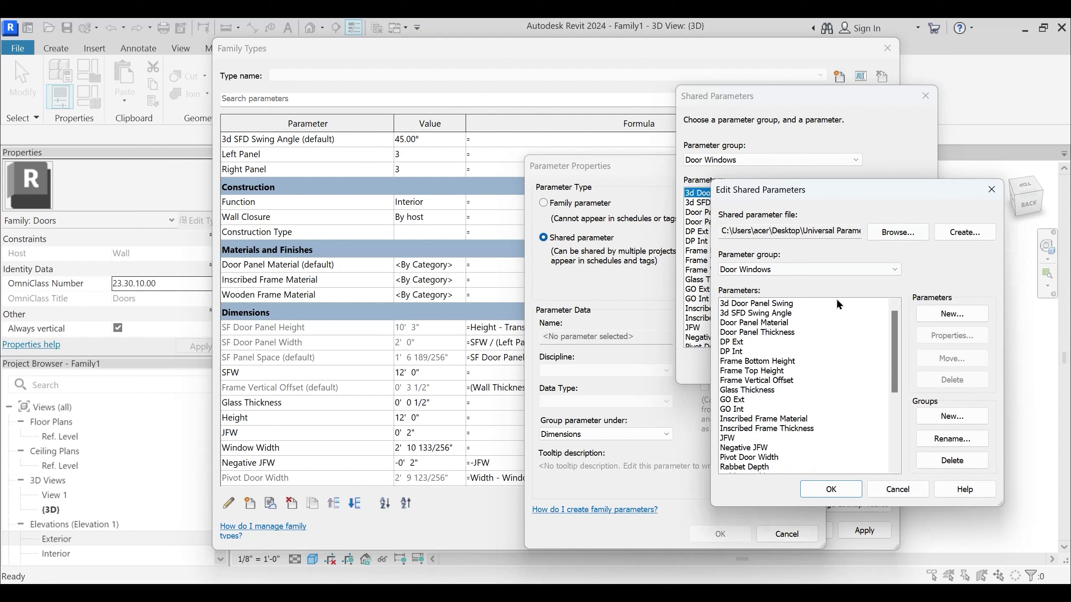
{"action": "left_click", "coordinate": [952, 313]}
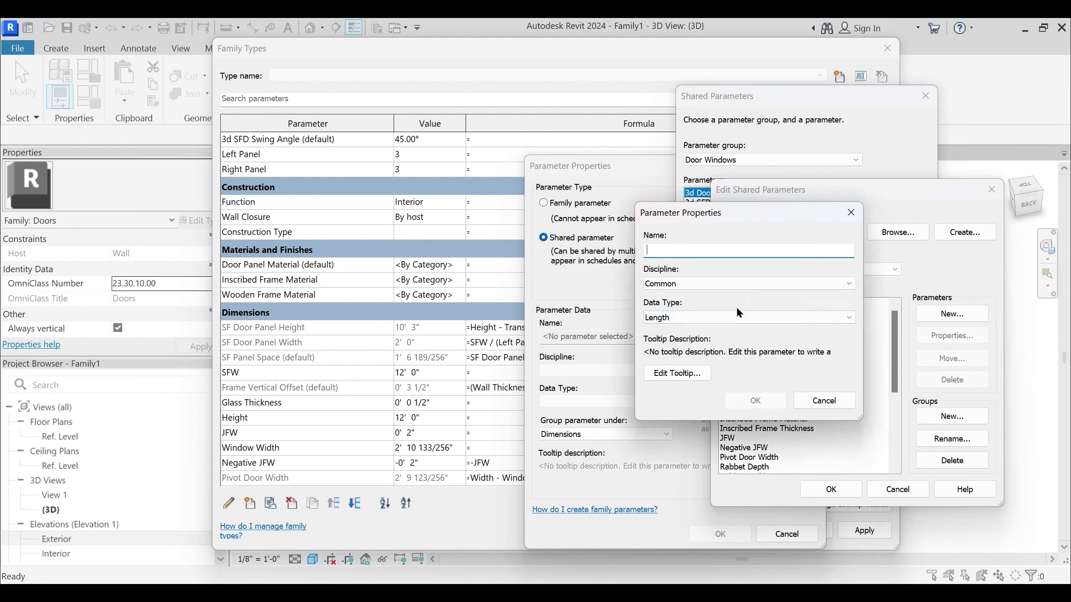
{"action": "type", "text": "Casement Window He"}
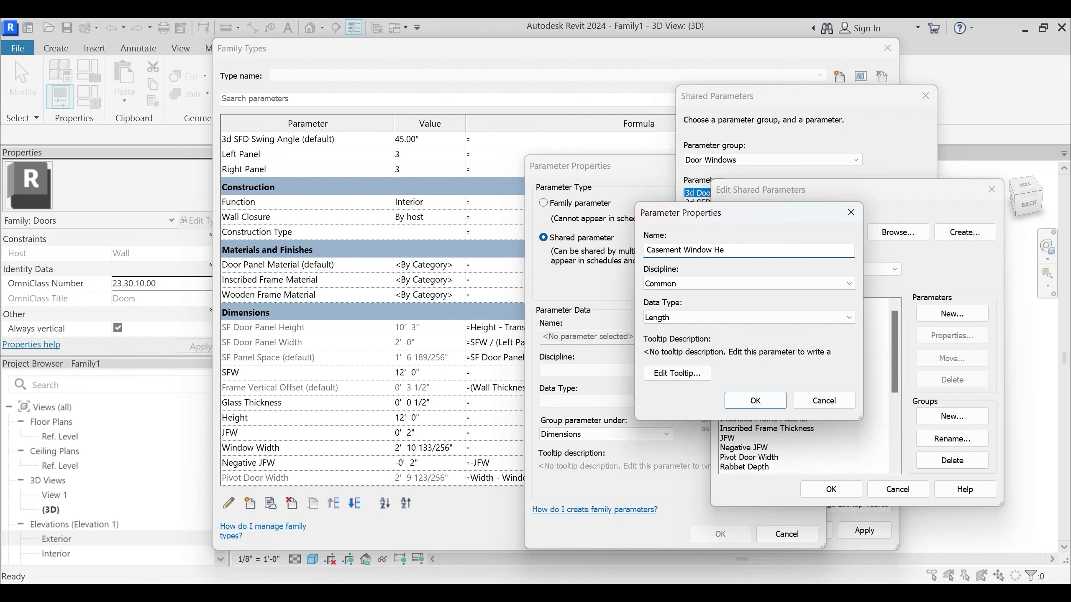
{"action": "left_click", "coordinate": [755, 400]}
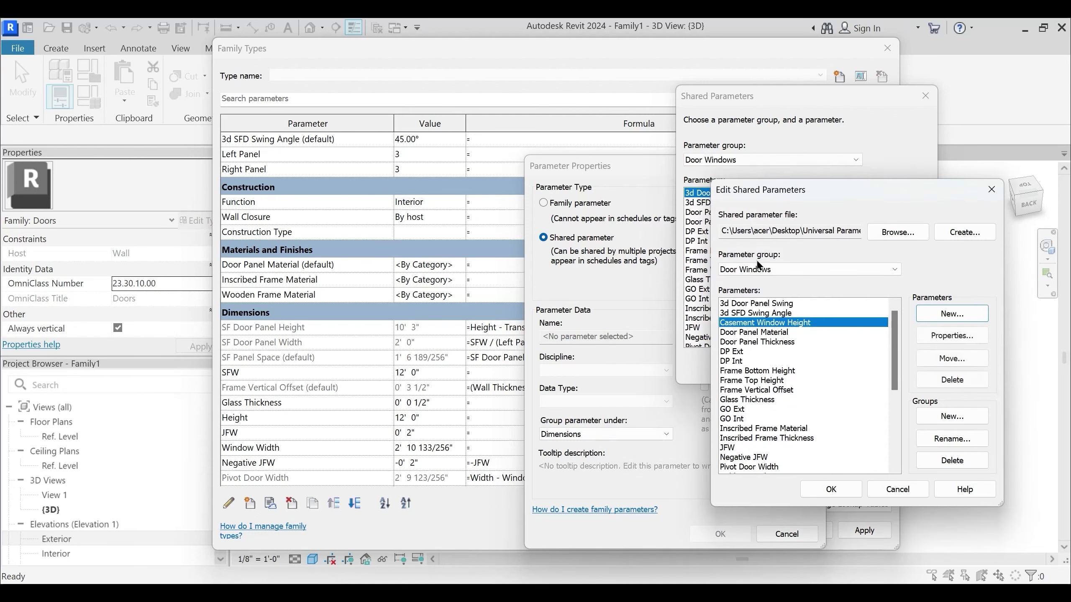
Create a shared Length parameter named Awning Window Height in the Door Windows group and save the shared parameter edits
{"action": "left_click", "coordinate": [952, 313]}
{"action": "type", "text": "AW"}
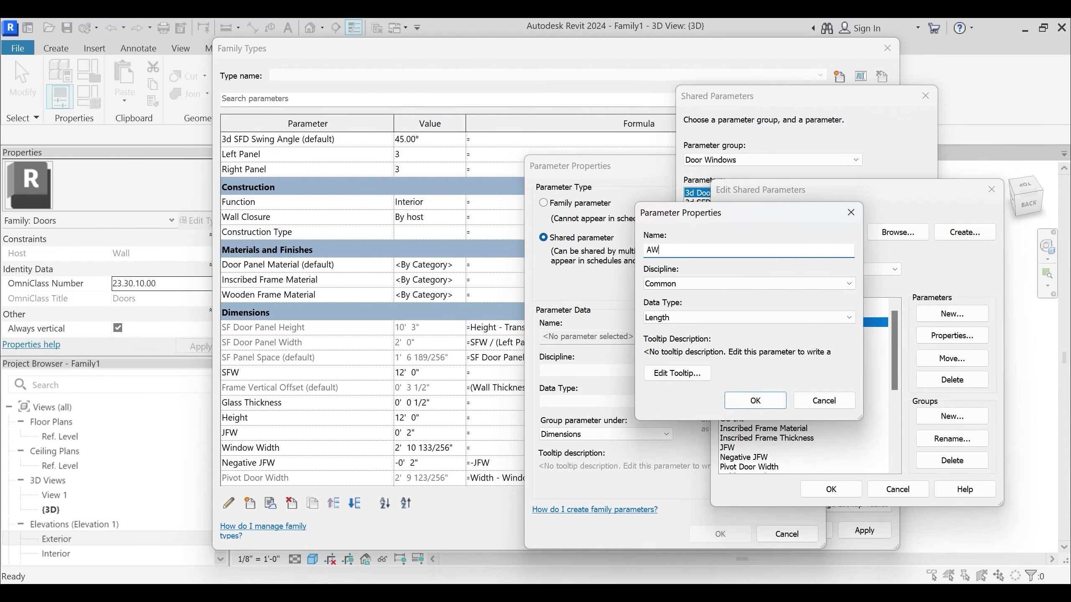
{"action": "type", "text": "ning Wind"}
{"action": "key", "text": "Return"}
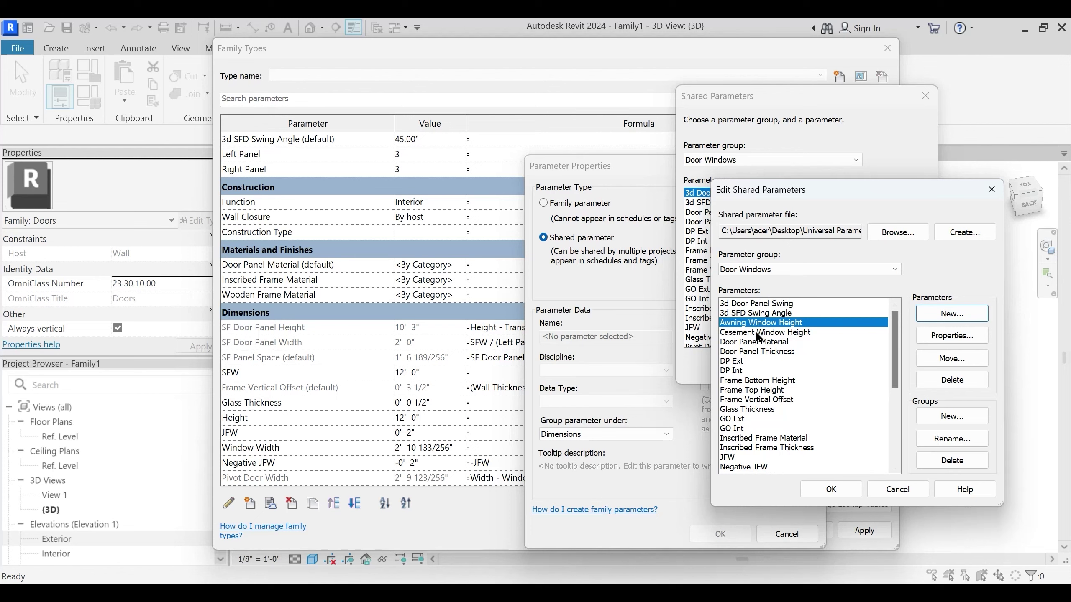
{"action": "key", "text": "shift+Down"}
{"action": "left_click", "coordinate": [841, 487]}
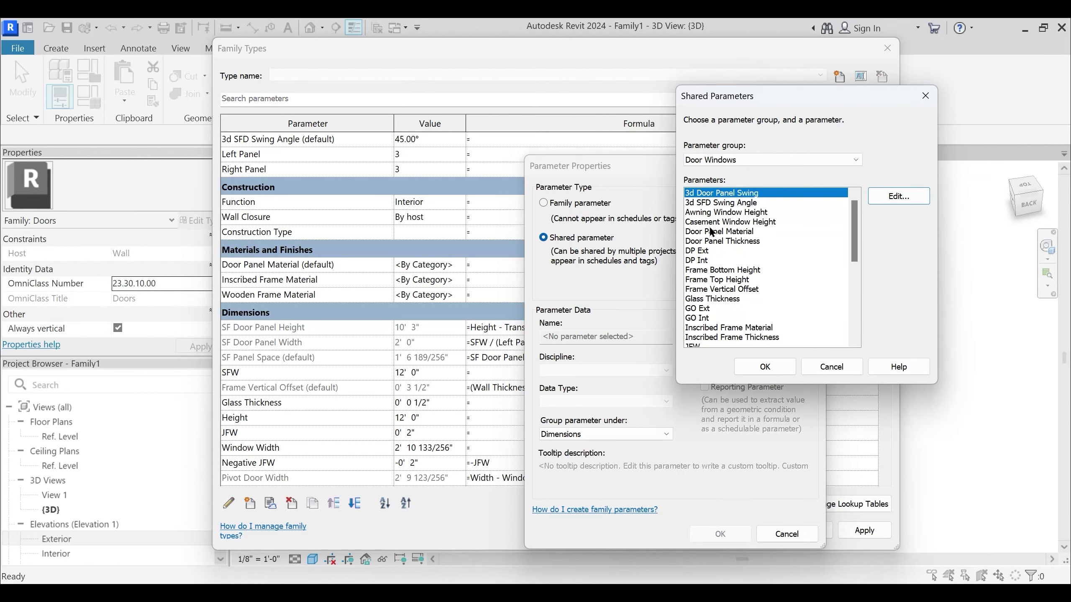
Add the shared Casement Window Height as a type parameter grouped under Dimensions
{"action": "left_click", "coordinate": [725, 222]}
{"action": "left_click", "coordinate": [765, 366]}
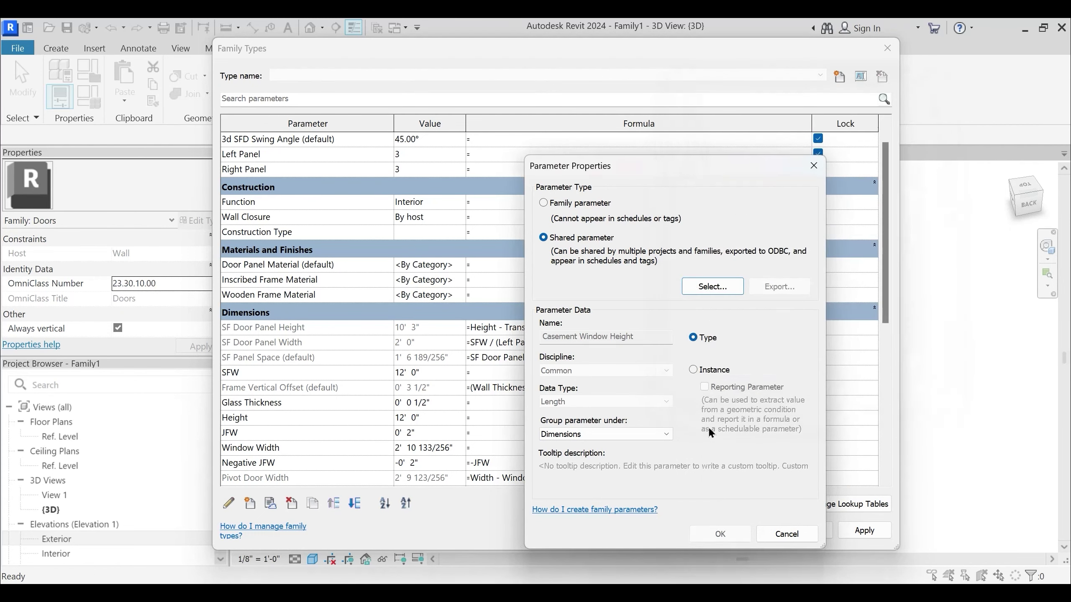
{"action": "left_click", "coordinate": [720, 533]}
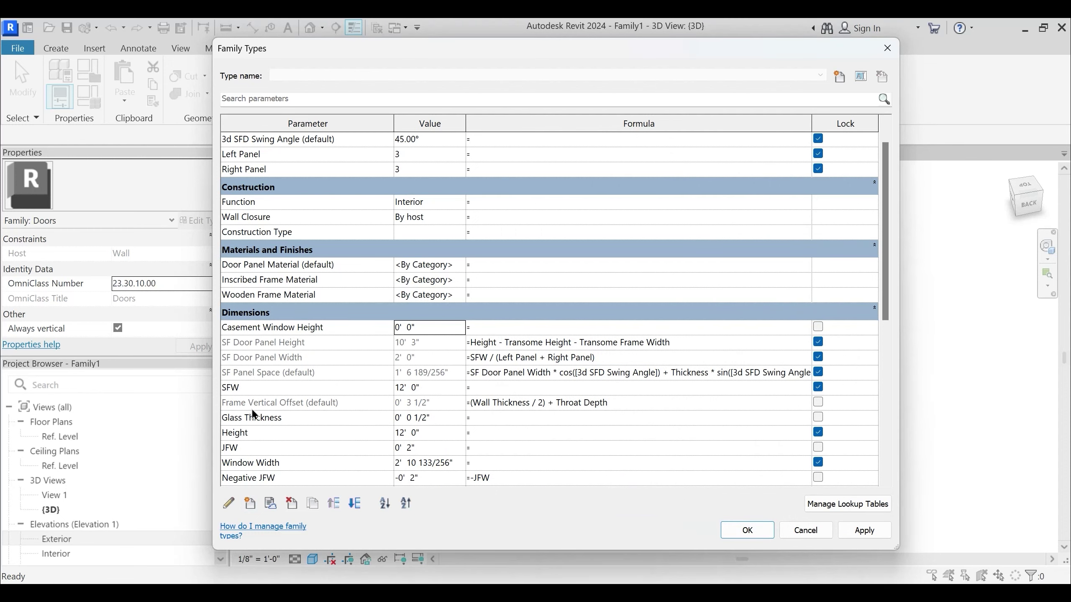
Add the shared Awning Window Height as a type parameter grouped under Dimensions
{"action": "left_click", "coordinate": [250, 333]}
{"action": "left_click", "coordinate": [228, 503]}
{"action": "key", "text": "Escape"}
{"action": "left_click", "coordinate": [250, 503]}
{"action": "left_click", "coordinate": [544, 237]}
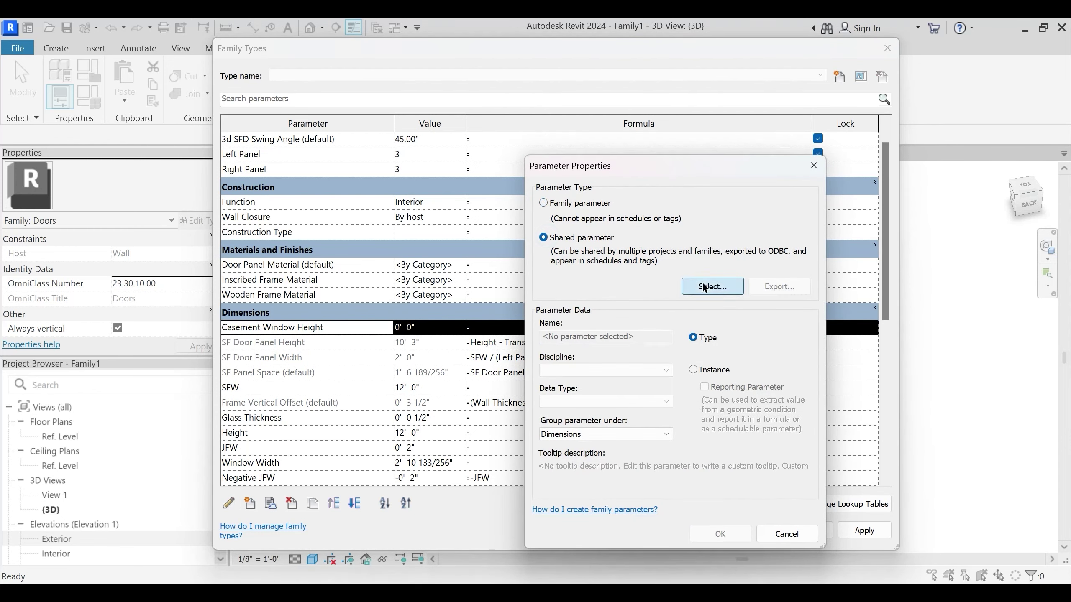
{"action": "left_click", "coordinate": [712, 286]}
{"action": "left_click", "coordinate": [718, 212]}
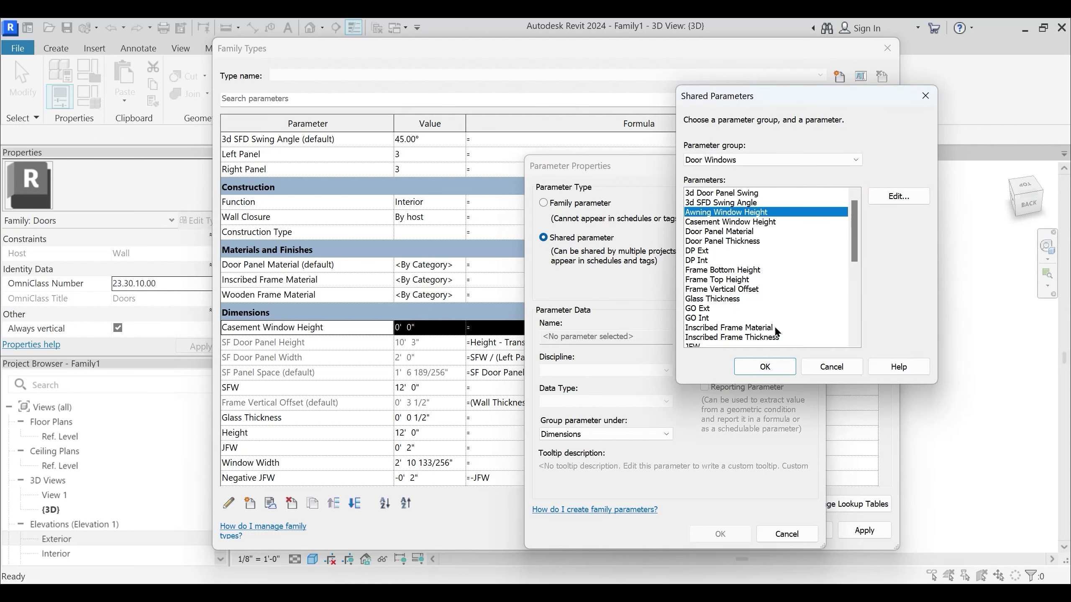
{"action": "left_click", "coordinate": [765, 367]}
{"action": "left_click", "coordinate": [732, 531]}
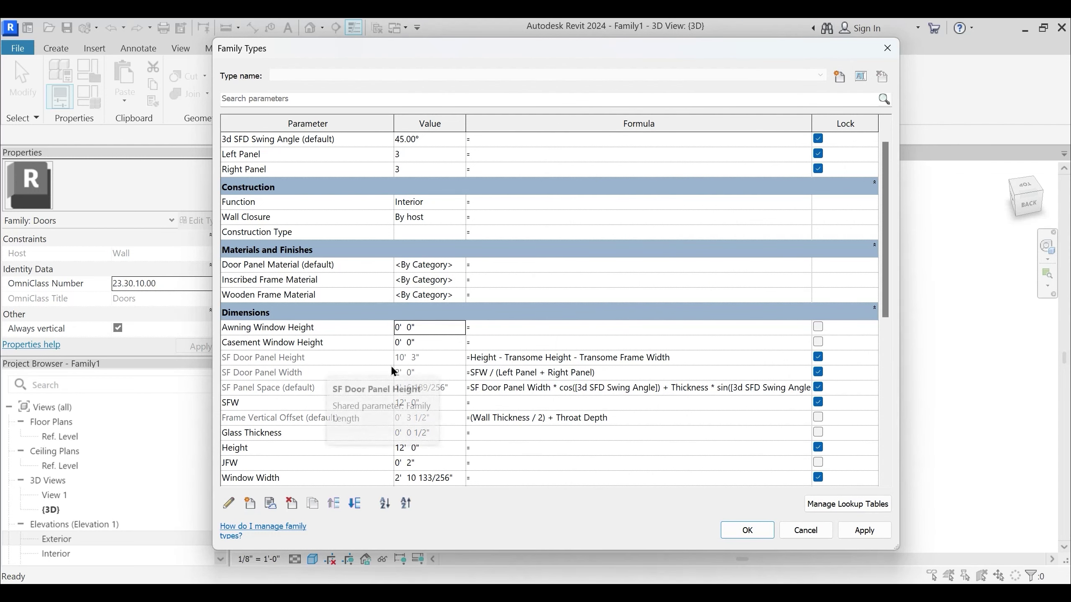
{"action": "left_click", "coordinate": [504, 343]}
{"action": "type", "text": "Height -Transoe"}
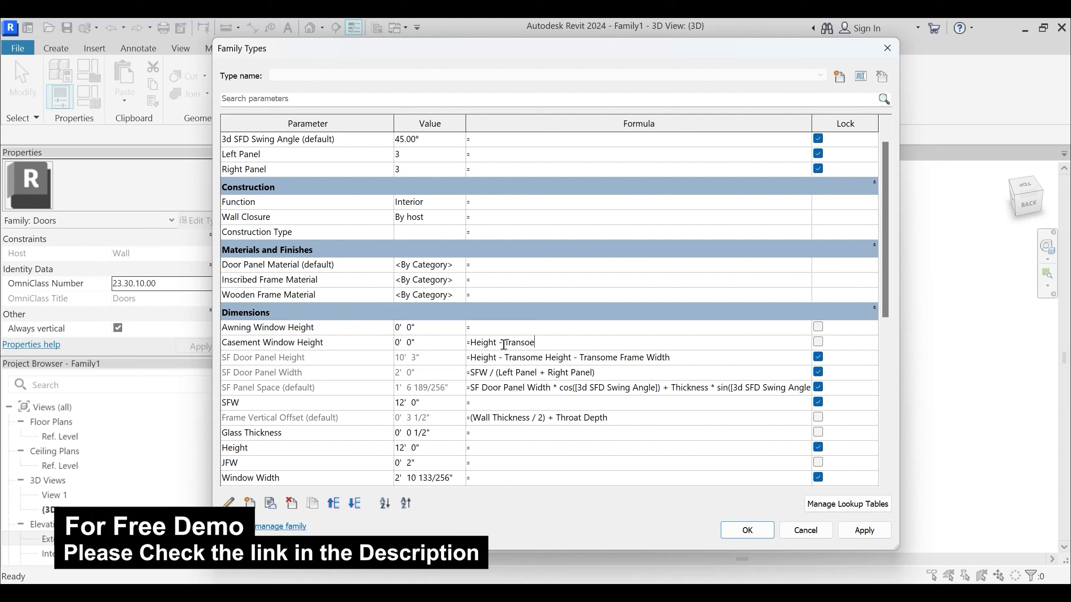
{"action": "type", "text": "mme Frame Widht "}
{"action": "type", "text": "(*2"}
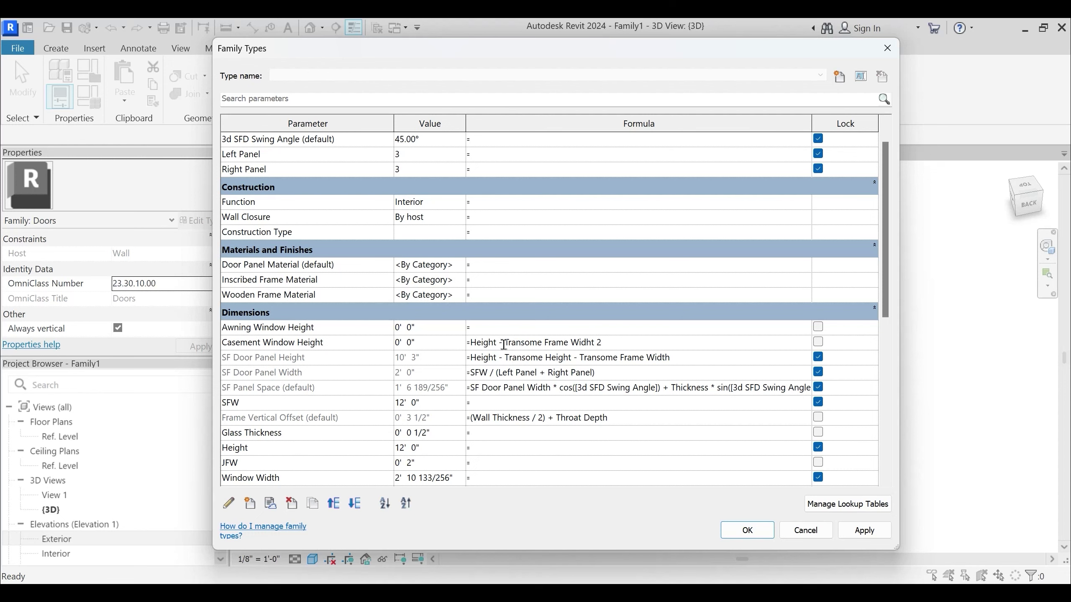
{"action": "key", "text": "ctrl+a"}
{"action": "key", "text": "BackSpace"}
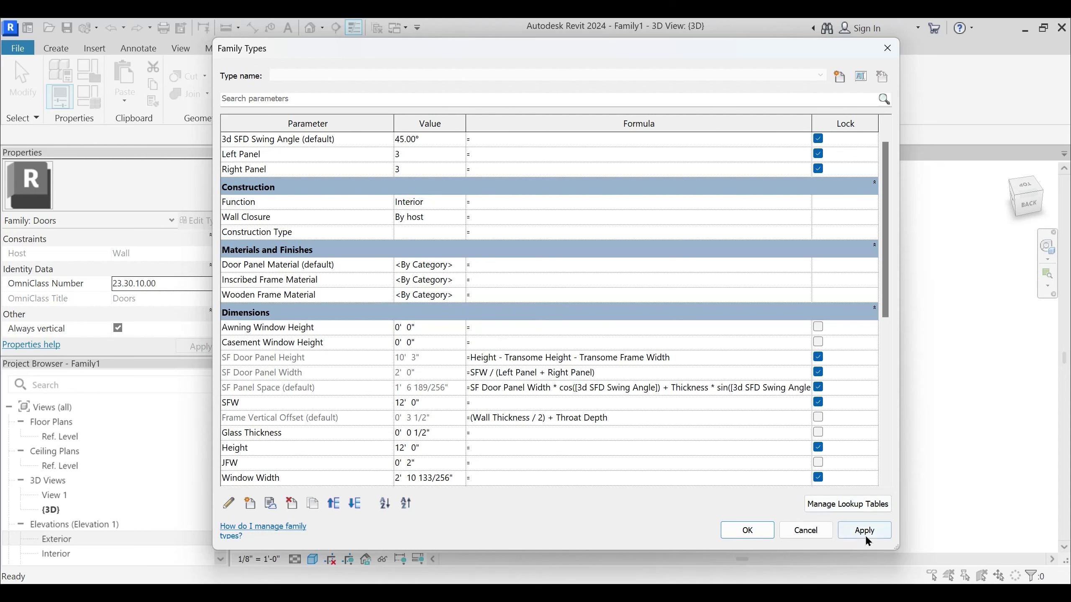
Accept the new family parameters and display the Exterior elevation in the Shaded visual style
{"action": "left_click", "coordinate": [747, 531]}
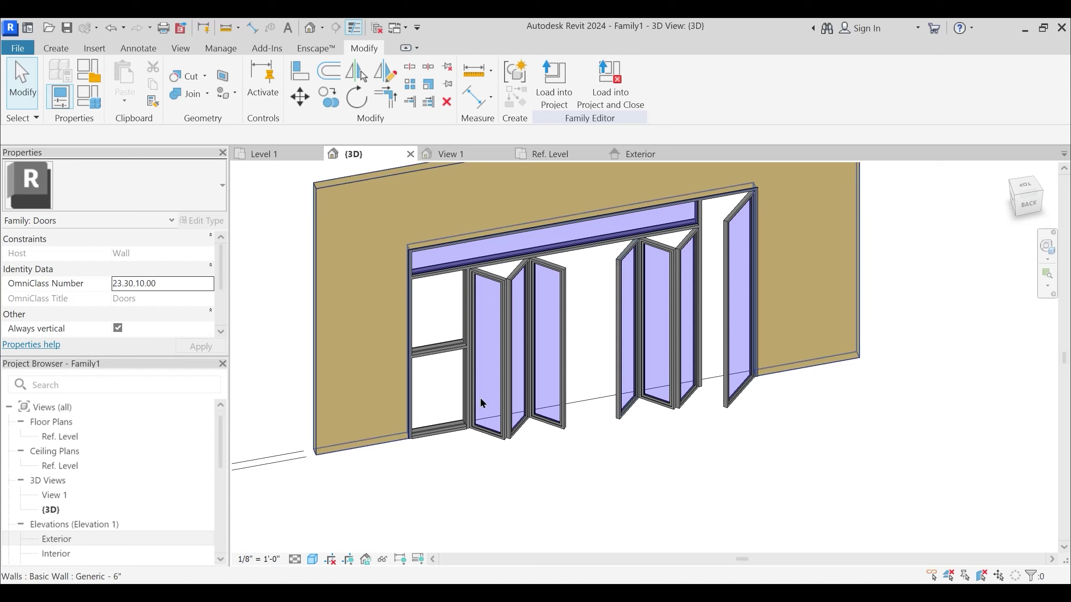
{"action": "left_click", "coordinate": [658, 155]}
{"action": "scroll", "coordinate": [321, 436], "scroll_direction": "down", "scroll_amount": 3}
{"action": "middle_click_drag", "start_coordinate": [321, 436], "coordinate": [609, 314]}
{"action": "key", "text": "s"}
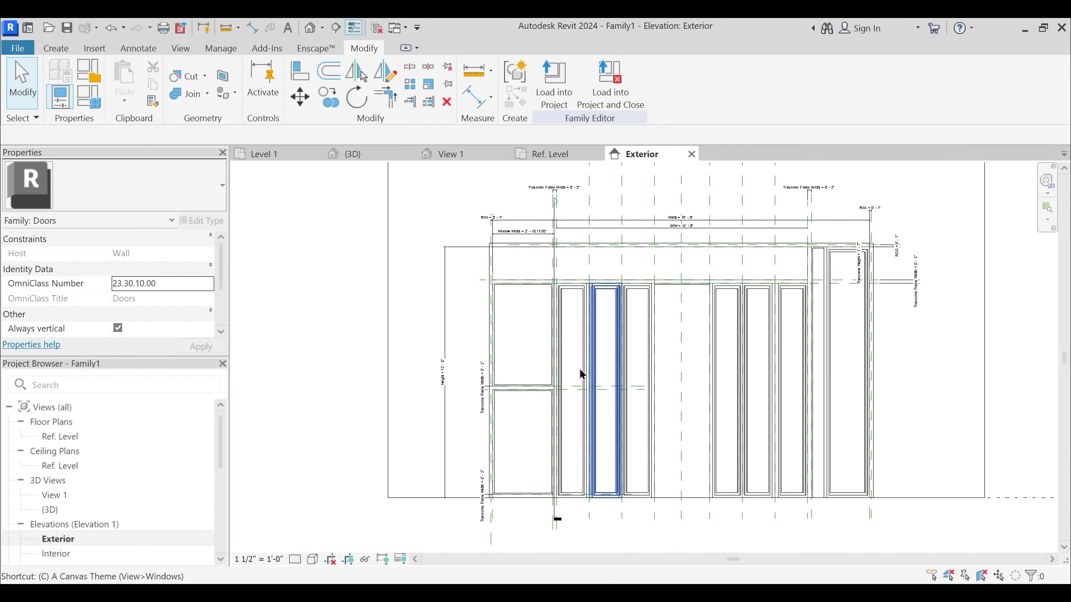
{"action": "key", "text": "d"}
{"action": "middle_click_drag", "start_coordinate": [495, 415], "coordinate": [498, 398]}
Add an aligned dimension for the lower side window opening's height, from the bottom frame's top plane to the middle transom's underside plane
{"action": "left_click", "coordinate": [474, 96]}
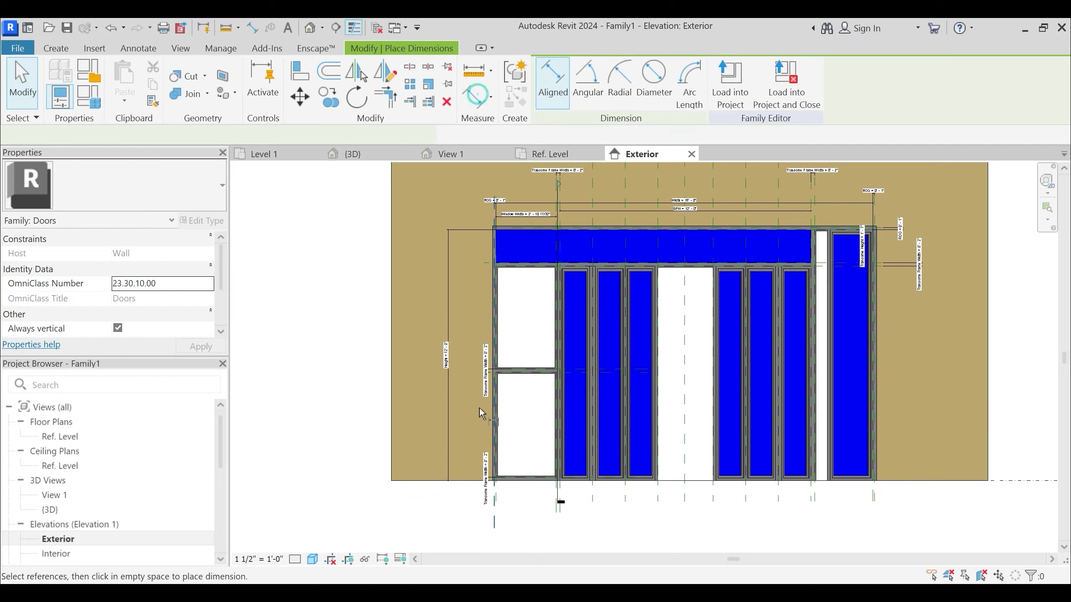
{"action": "scroll", "coordinate": [518, 481], "scroll_direction": "up", "scroll_amount": 4}
{"action": "middle_click_drag", "start_coordinate": [518, 481], "coordinate": [549, 466]}
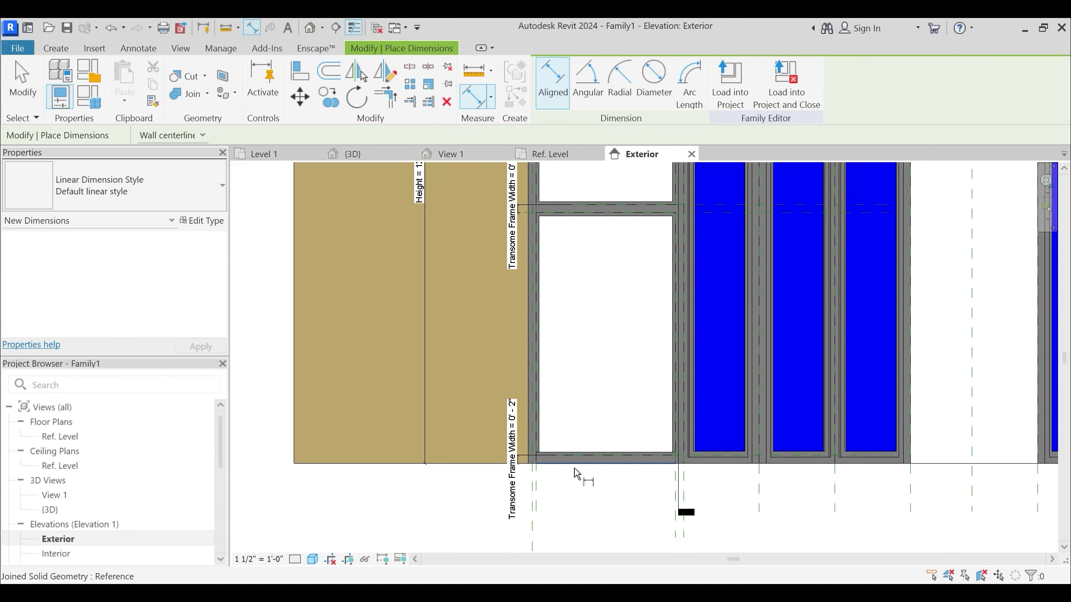
{"action": "left_click", "coordinate": [576, 458]}
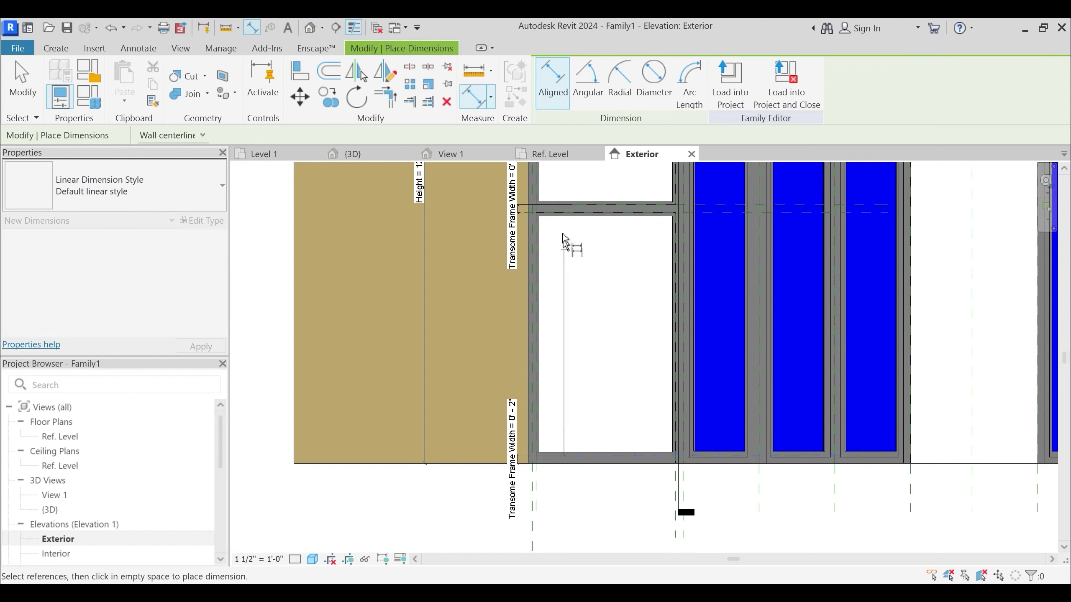
{"action": "left_click", "coordinate": [470, 270]}
{"action": "key", "text": "Escape"}
Label the lower window opening's height dimension with the Casement Window Height parameter
{"action": "left_click", "coordinate": [470, 320]}
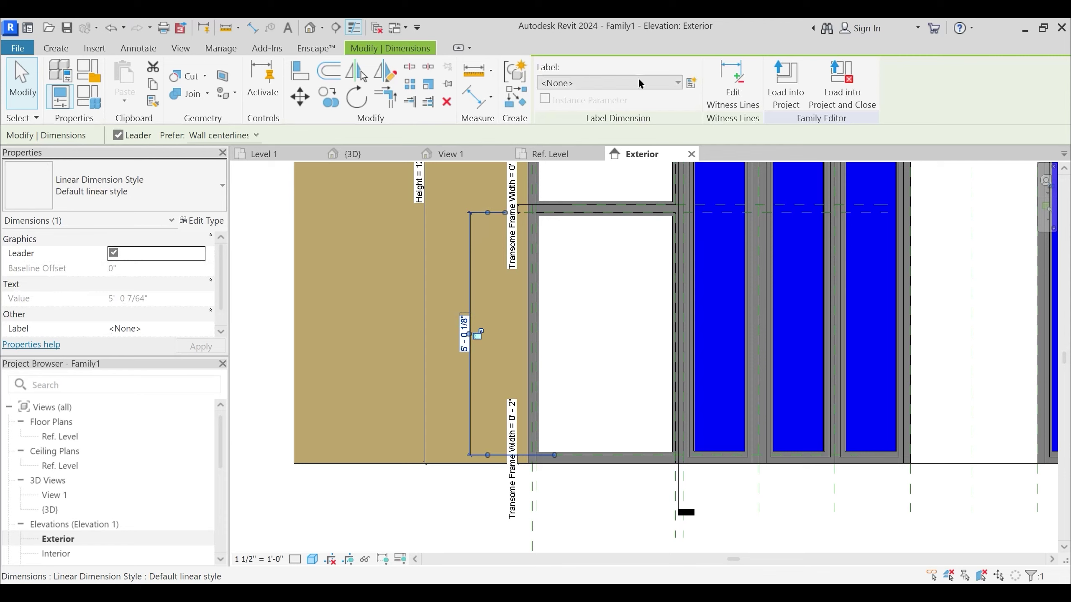
{"action": "left_click", "coordinate": [691, 83]}
{"action": "key", "text": "Escape"}
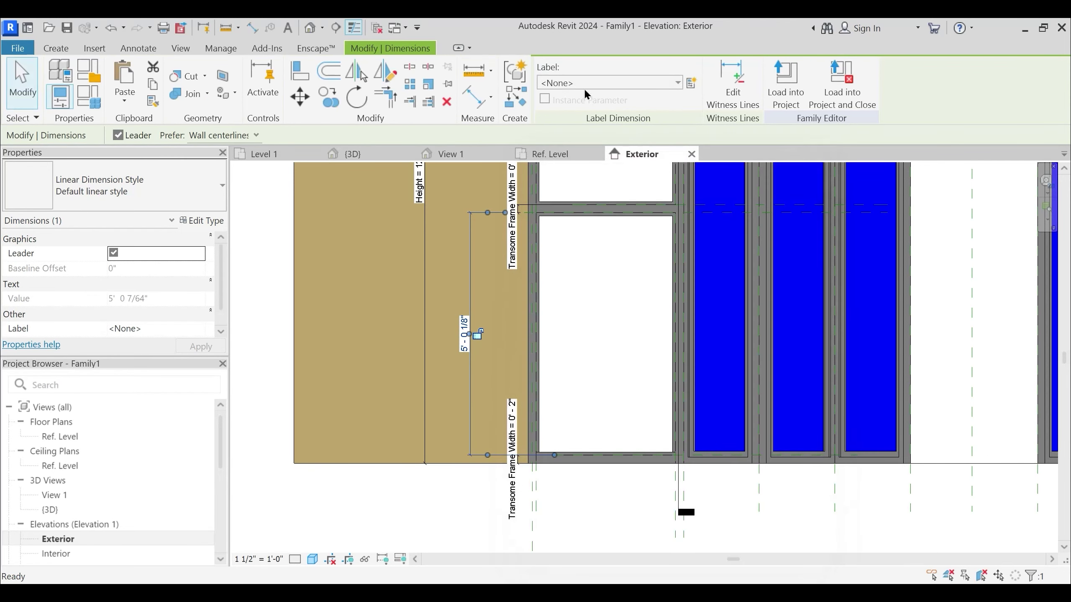
{"action": "left_click", "coordinate": [583, 84]}
{"action": "type", "text": "c"}
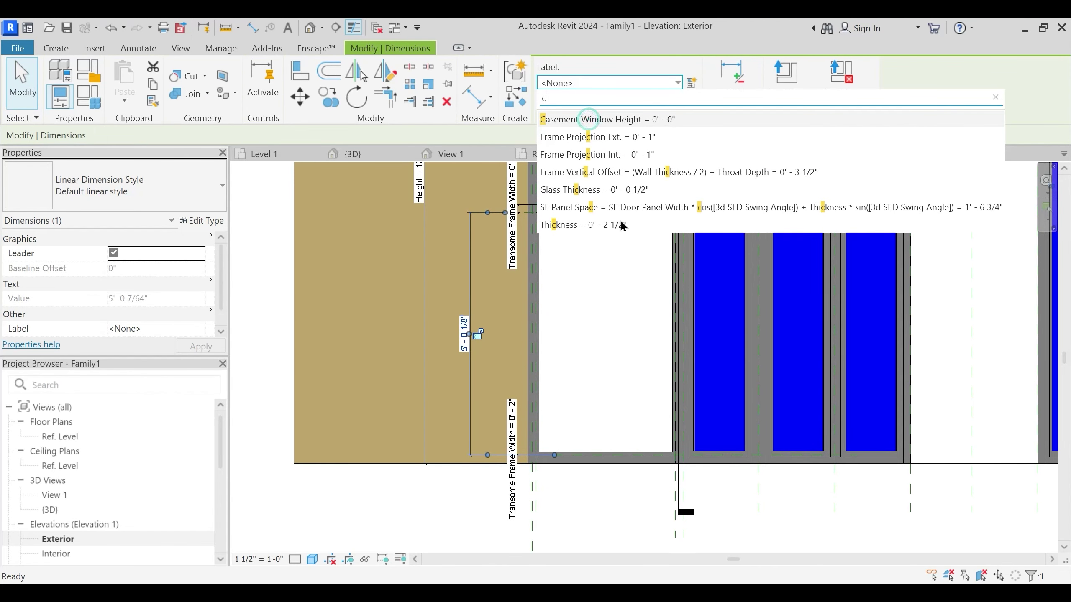
{"action": "left_click", "coordinate": [590, 120]}
{"action": "left_click", "coordinate": [583, 315]}
{"action": "scroll", "coordinate": [584, 321], "scroll_direction": "down", "scroll_amount": 1}
{"action": "middle_click_drag", "start_coordinate": [591, 366], "coordinate": [580, 473]}
Enter a formula for Awning Window Height that subtracts twice the transome frame width and the casement window height from Height
{"action": "left_click", "coordinate": [101, 101]}
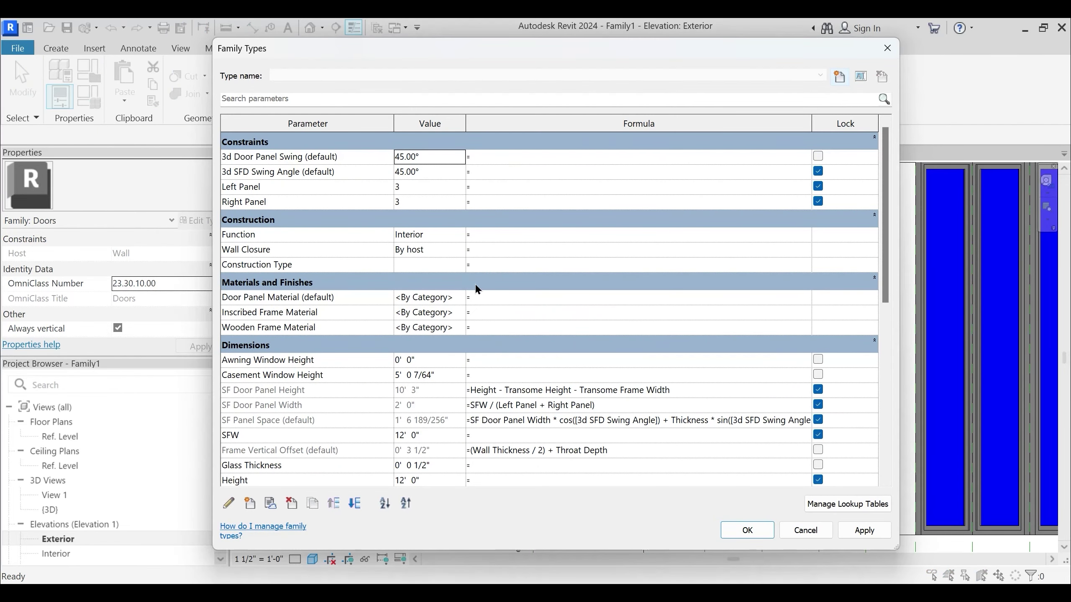
{"action": "left_click", "coordinate": [502, 357]}
{"action": "type", "text": "Height - Transome Fram"}
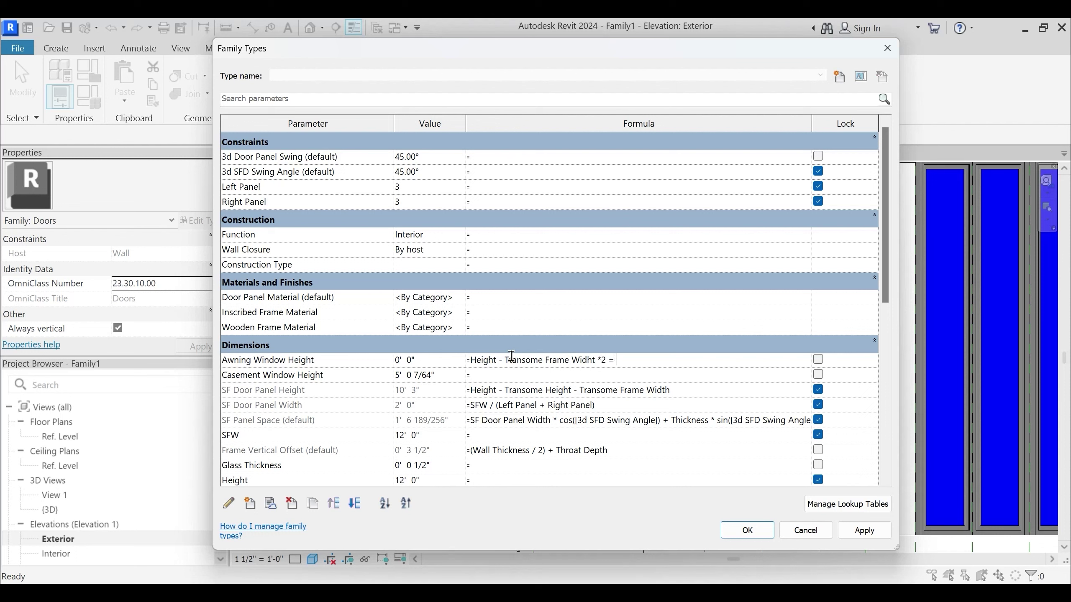
{"action": "type", "text": "e Widht *2 - Casmen"}
{"action": "key", "text": "BackSpace"}
{"action": "key", "text": "BackSpace"}
{"action": "key", "text": "BackSpace"}
{"action": "key", "text": "BackSpace"}
{"action": "key", "text": "BackSpace"}
{"action": "key", "text": "BackSpace"}
{"action": "type", "text": "ght"}
{"action": "key", "text": "Return"}
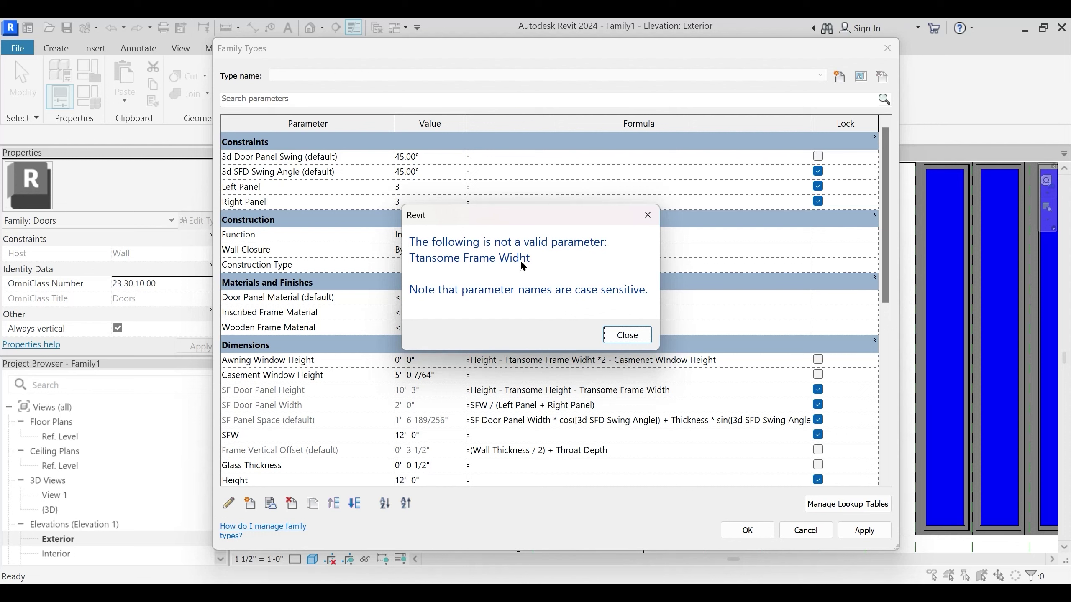
{"action": "left_click", "coordinate": [628, 335]}
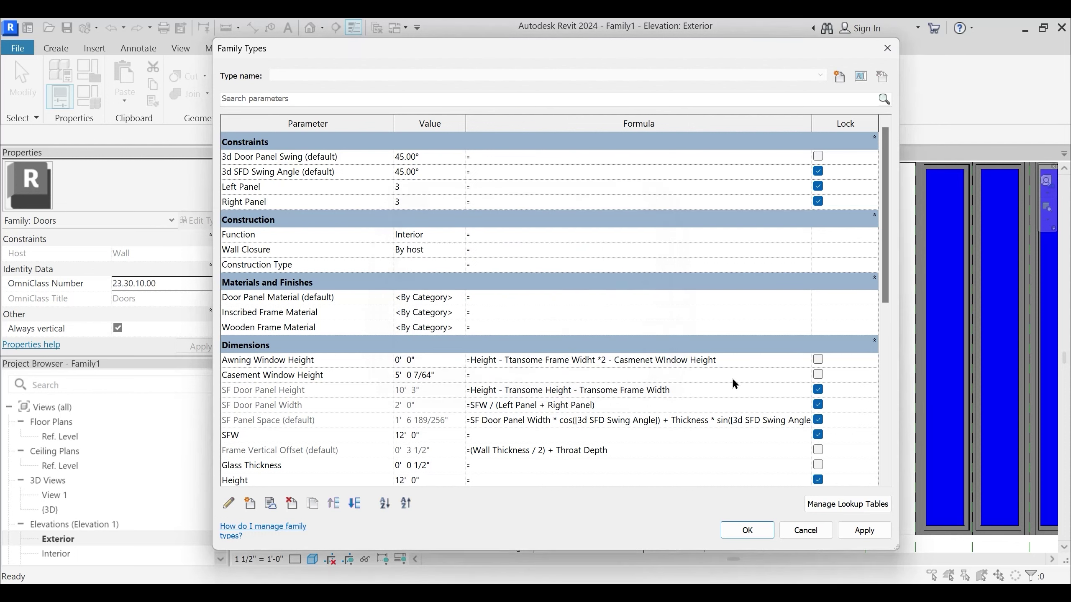
Correct the frame term in the Awning Window Height formula to read Transome Frame Width
{"action": "left_click", "coordinate": [594, 359]}
{"action": "key", "text": "BackSpace"}
{"action": "key", "text": "BackSpace"}
{"action": "type", "text": "th"}
{"action": "key", "text": "Return"}
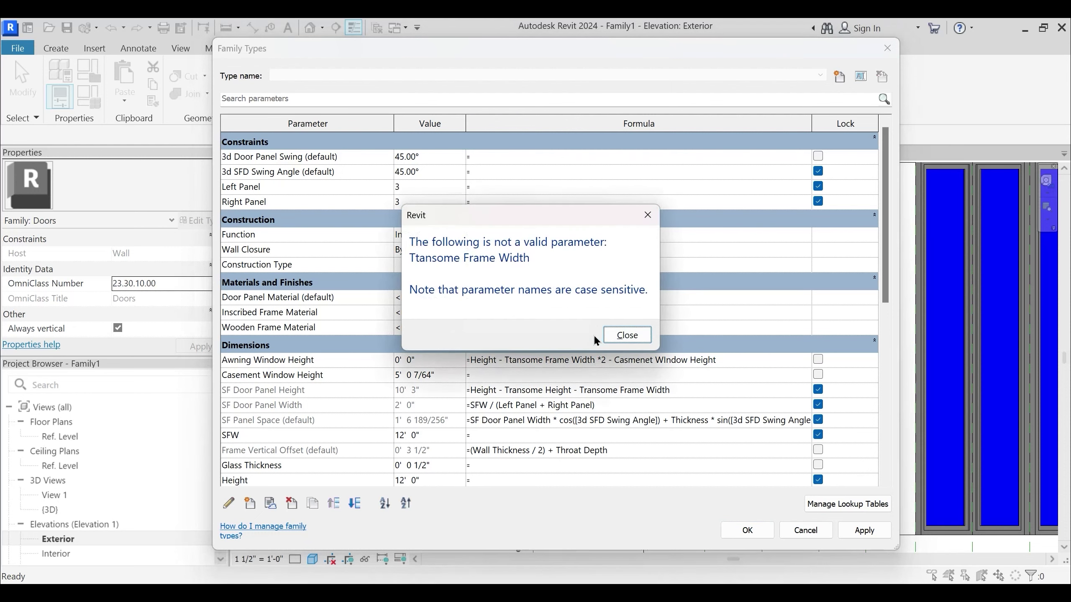
{"action": "left_click", "coordinate": [627, 336]}
{"action": "left_click_drag", "start_coordinate": [512, 361], "coordinate": [517, 361]}
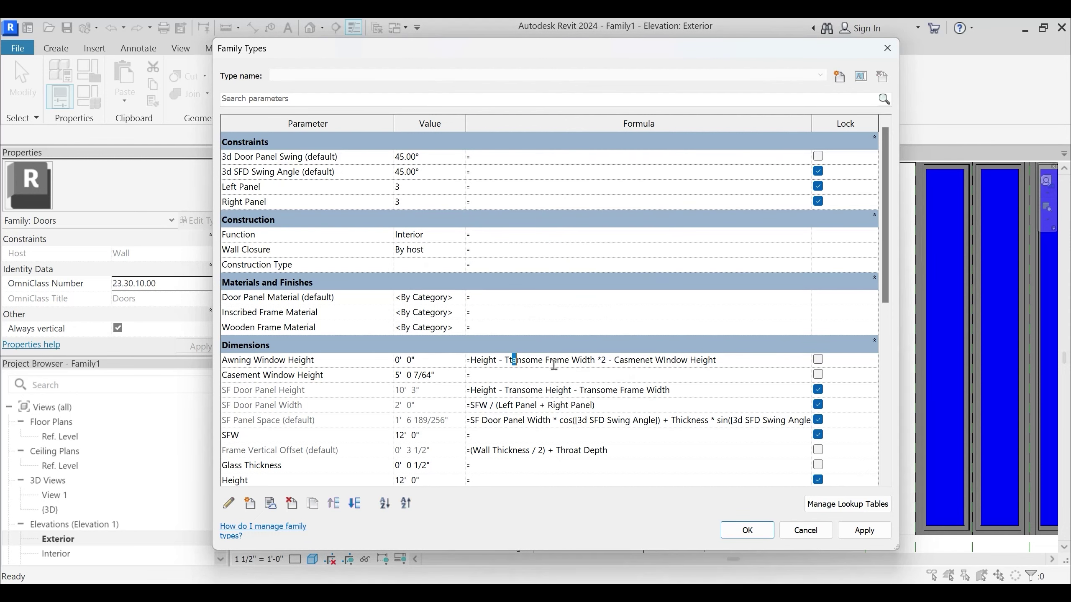
{"action": "key", "text": "Left"}
{"action": "key", "text": "BackSpace"}
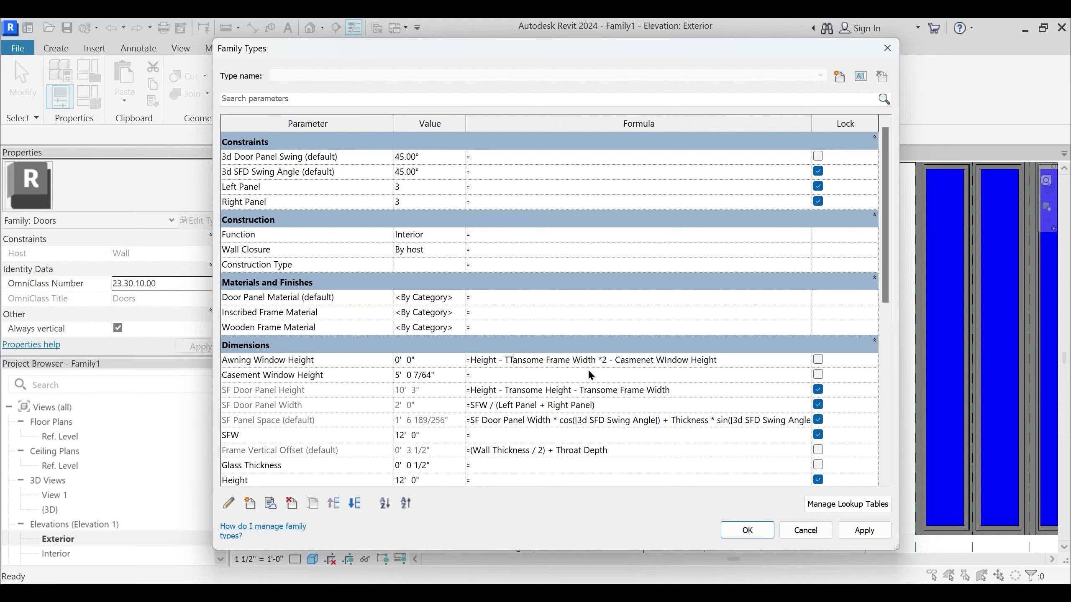
{"action": "type", "text": "R"}
{"action": "key", "text": "BackSpace"}
{"action": "type", "text": "r"}
{"action": "key", "text": "Return"}
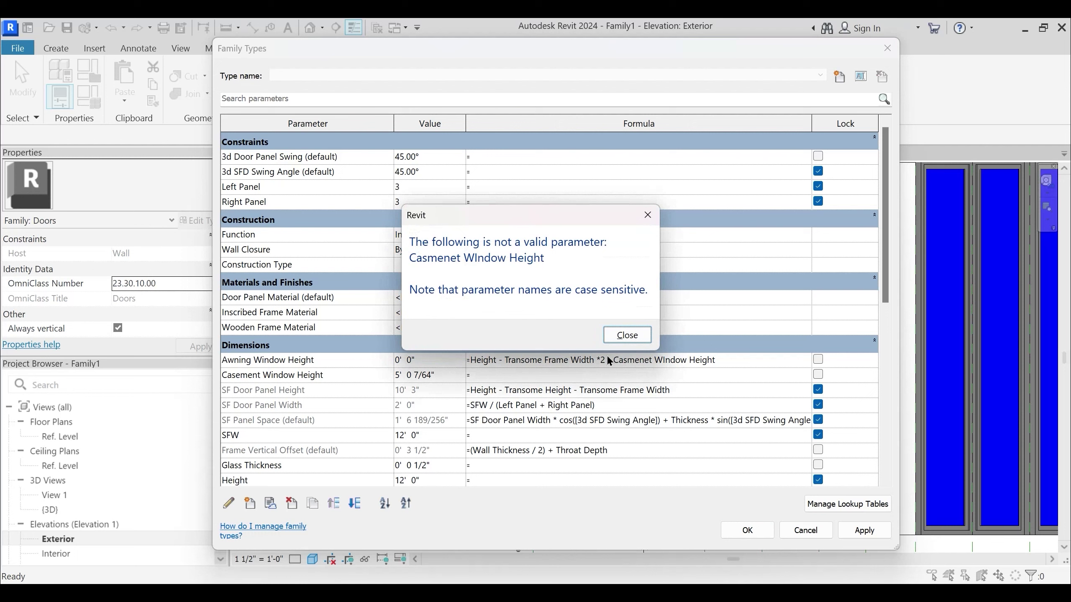
{"action": "left_click", "coordinate": [620, 336]}
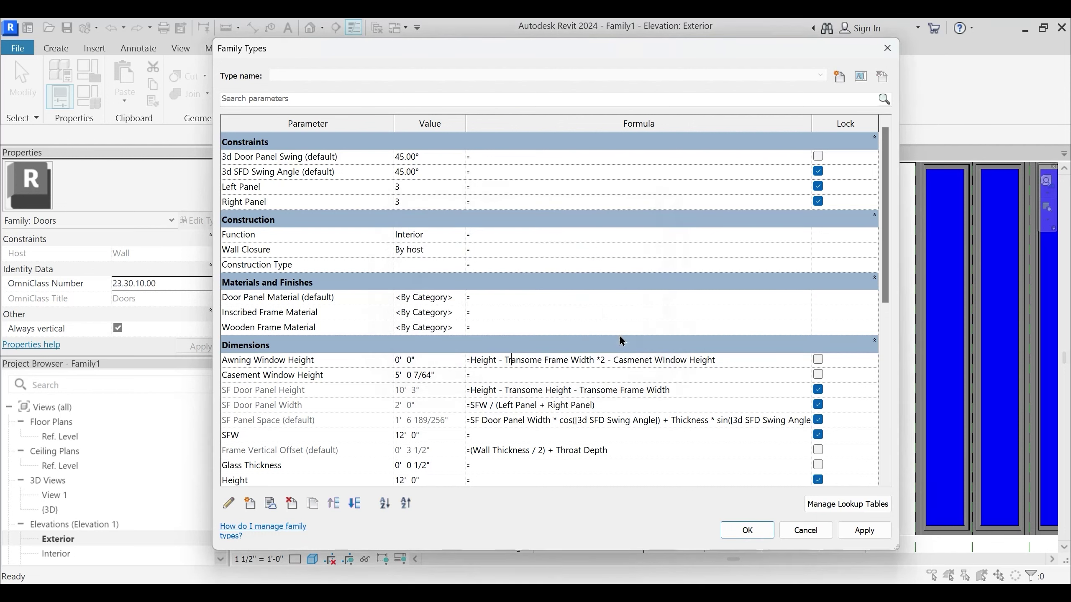
Correct the last term so the Awning Window Height formula reads Height - Transome Frame Width * 2 - Casement Window Height
{"action": "left_click", "coordinate": [665, 358]}
{"action": "key", "text": "BackSpace"}
{"action": "type", "text": "i"}
{"action": "key", "text": "Return"}
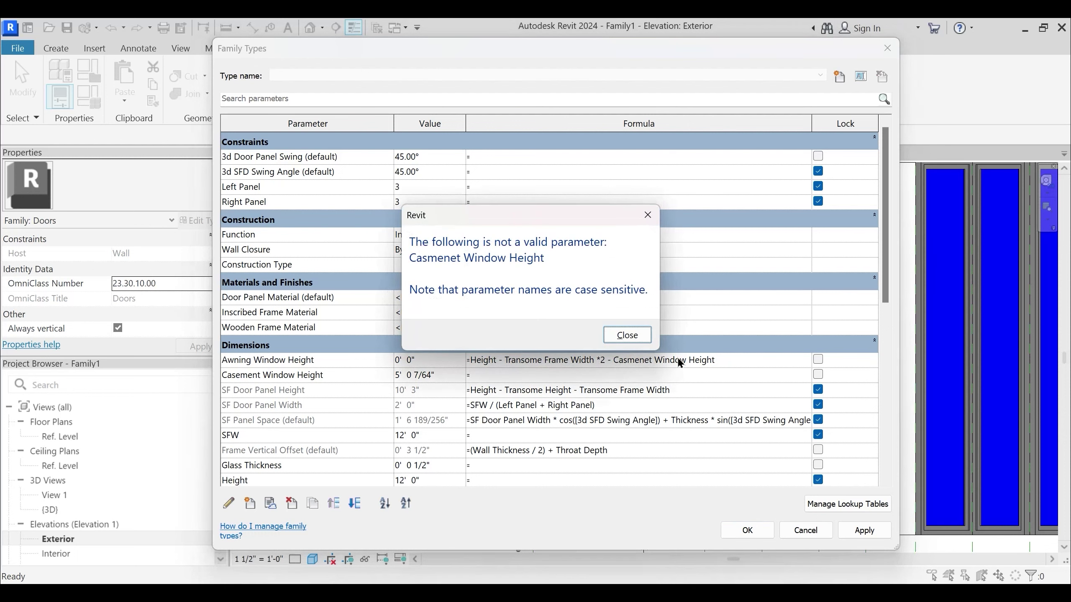
{"action": "left_click", "coordinate": [631, 336]}
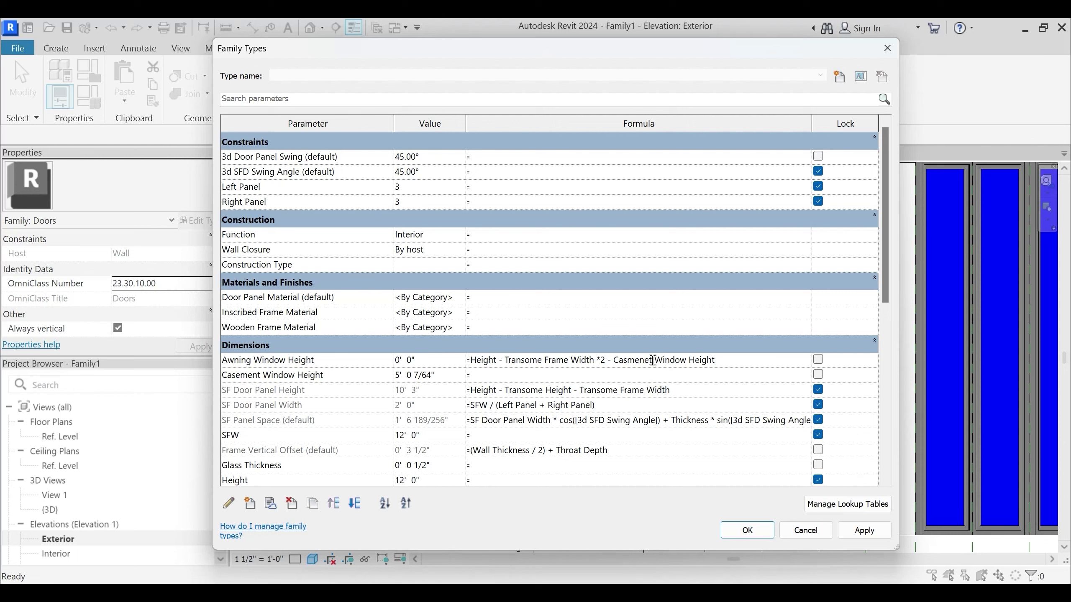
{"action": "left_click", "coordinate": [628, 360]}
{"action": "type", "text": "e"}
{"action": "left_click", "coordinate": [657, 360]}
{"action": "key", "text": "BackSpace"}
{"action": "type", "text": "t"}
{"action": "key", "text": "Tab"}
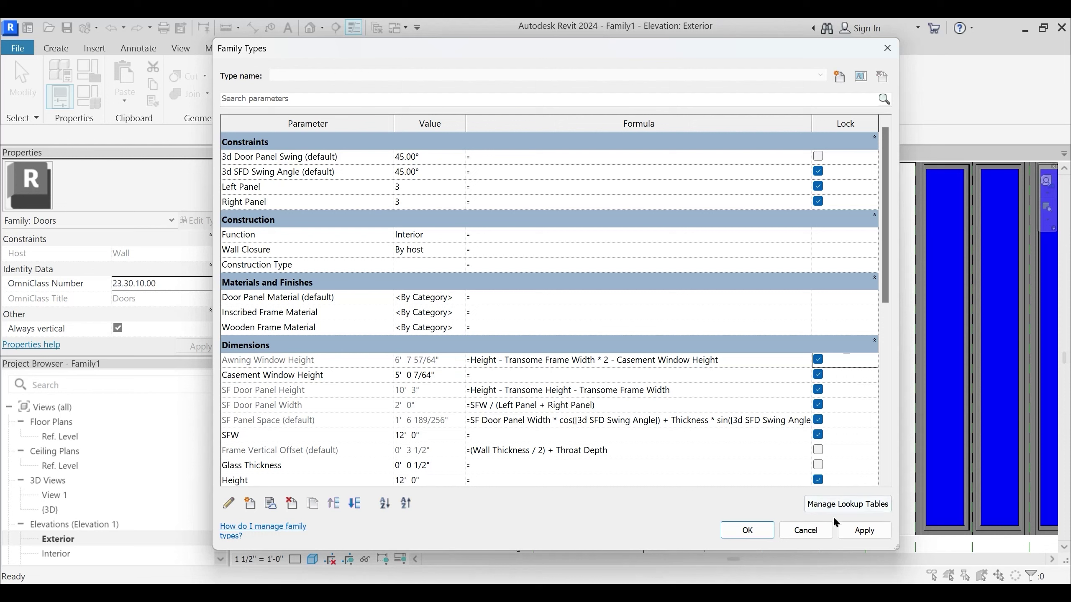
Try a value of 6' for the Casement Window Height parameter
{"action": "left_click", "coordinate": [437, 372]}
{"action": "left_click_drag", "start_coordinate": [437, 372], "coordinate": [380, 373]}
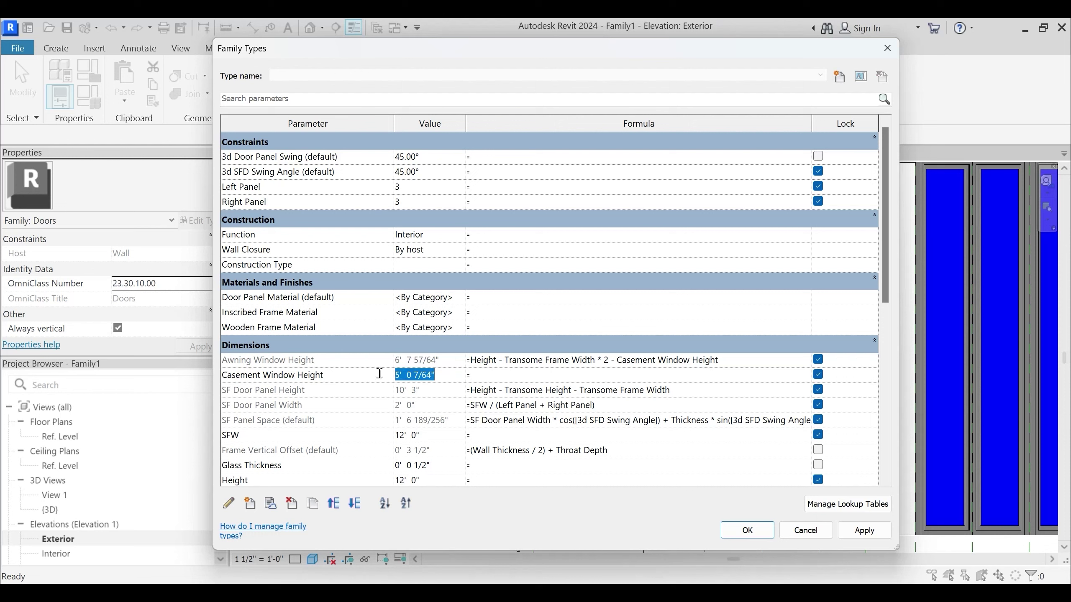
{"action": "type", "text": "6'"}
{"action": "key", "text": "Tab"}
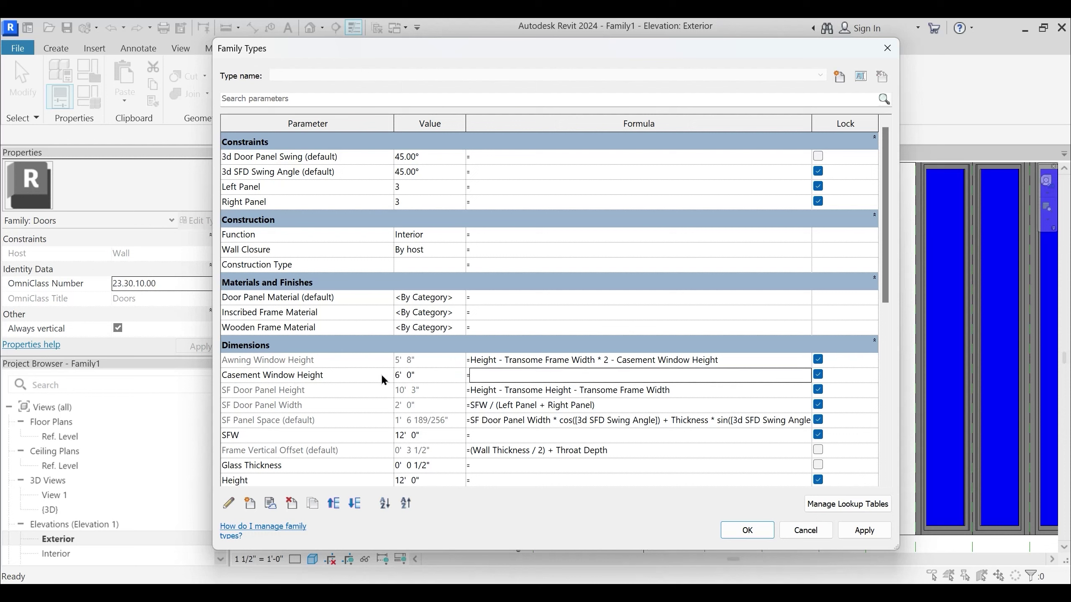
Set Casement Window Height to 5' 10" and apply the family type changes
{"action": "left_click", "coordinate": [426, 375]}
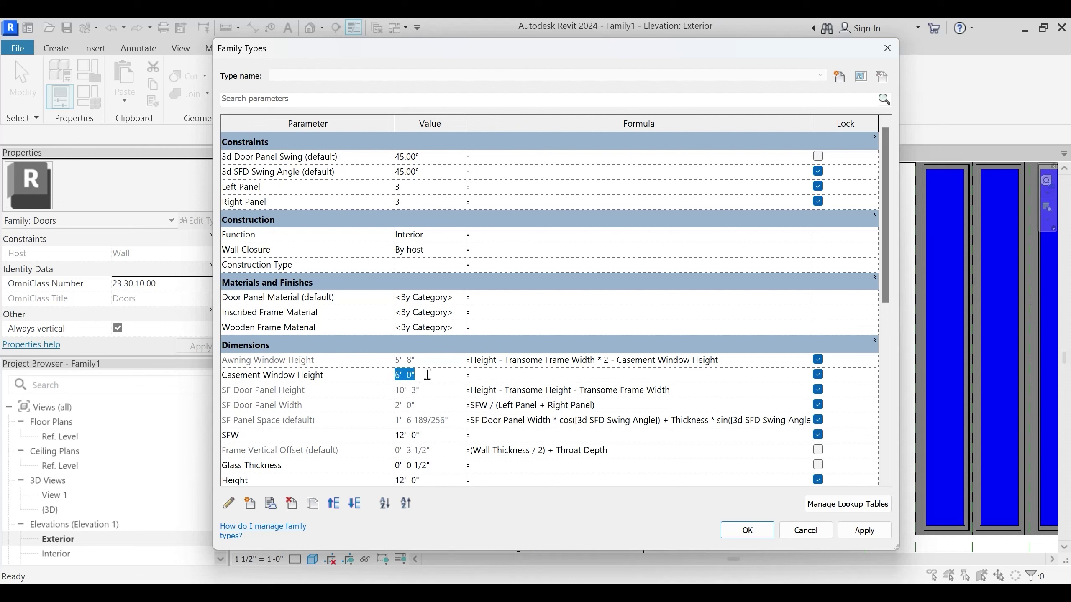
{"action": "type", "text": "5'  10"}
{"action": "key", "text": "Tab"}
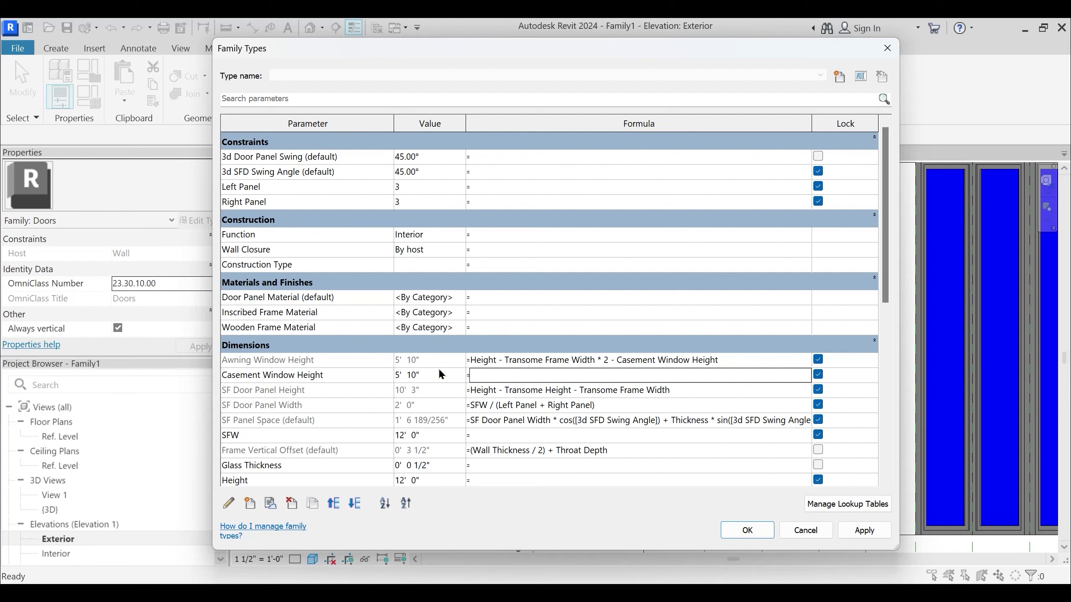
{"action": "left_click", "coordinate": [863, 530]}
{"action": "left_click", "coordinate": [746, 531]}
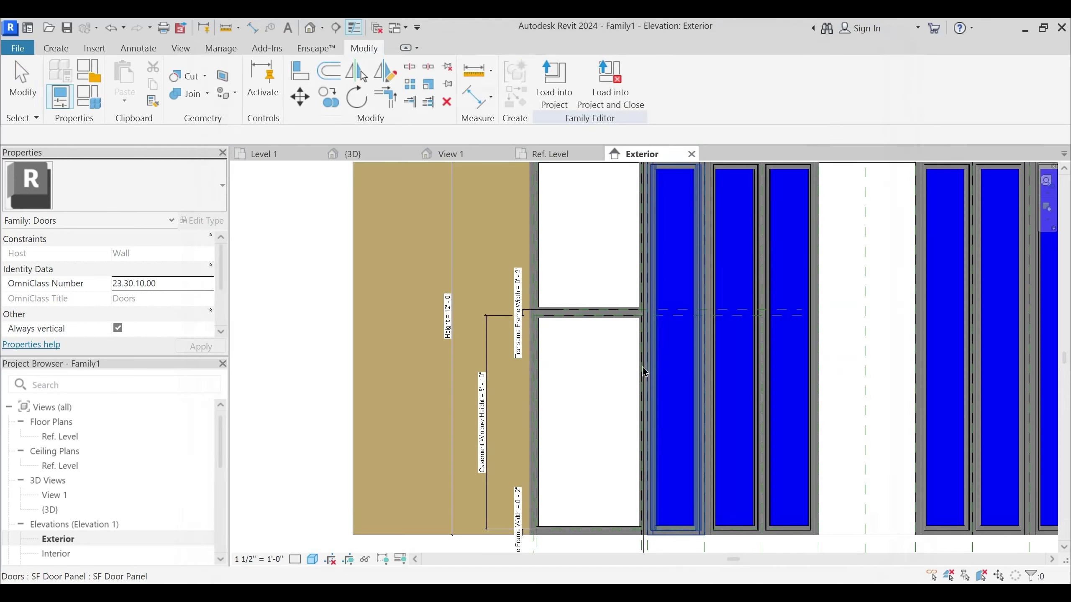
{"action": "scroll", "coordinate": [644, 372], "scroll_direction": "down", "scroll_amount": 1}
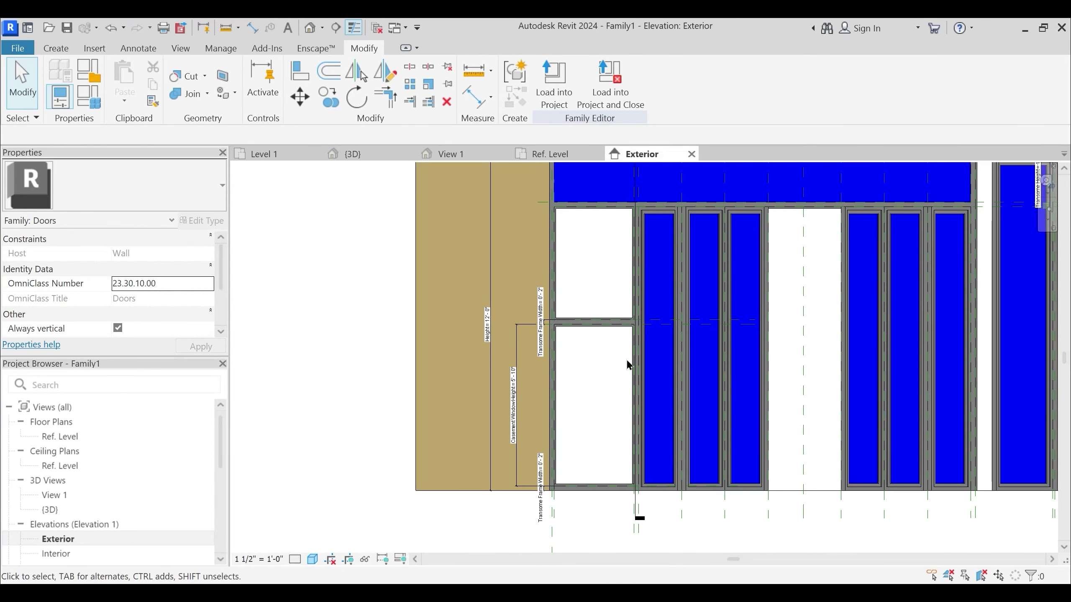
Open the Left Panel Door family for editing from the Ref. Level plan
{"action": "left_click", "coordinate": [553, 154]}
{"action": "left_click", "coordinate": [612, 407]}
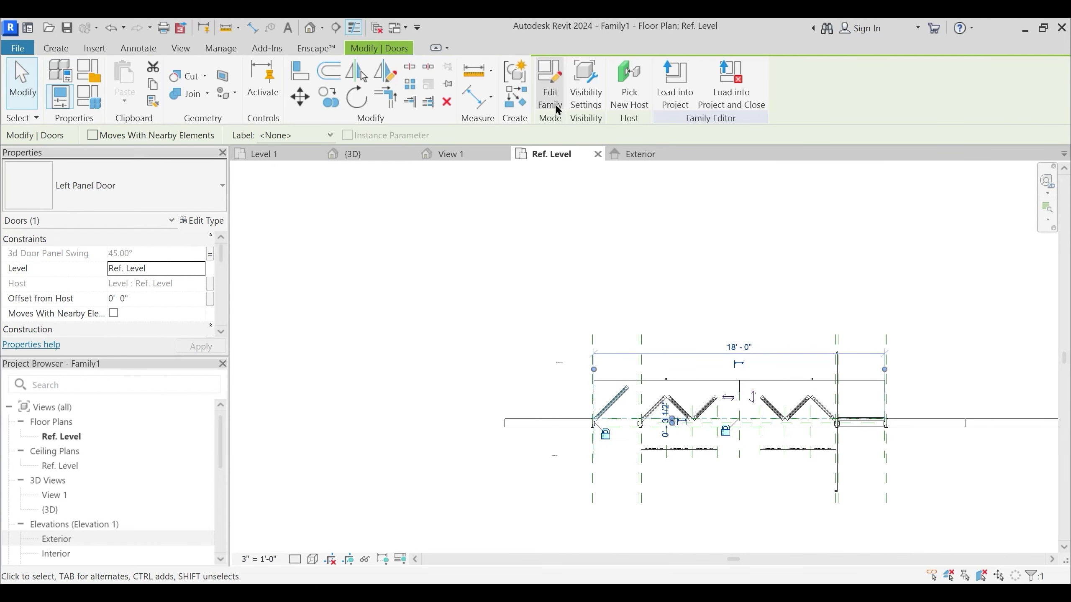
{"action": "left_click", "coordinate": [550, 97]}
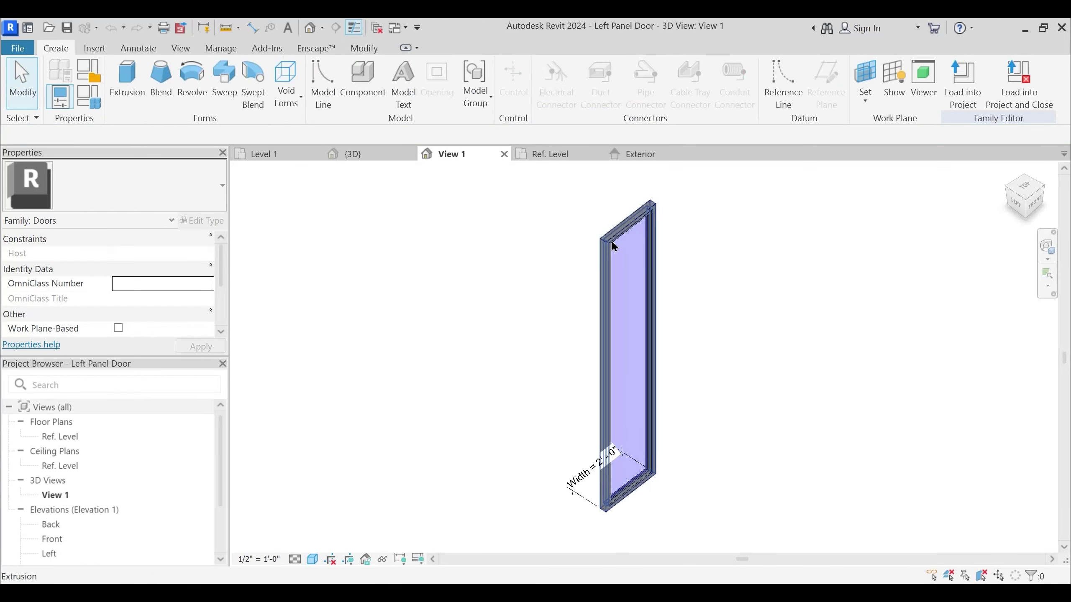
{"action": "middle_click_drag", "start_coordinate": [611, 242], "coordinate": [491, 403], "text": "shift"}
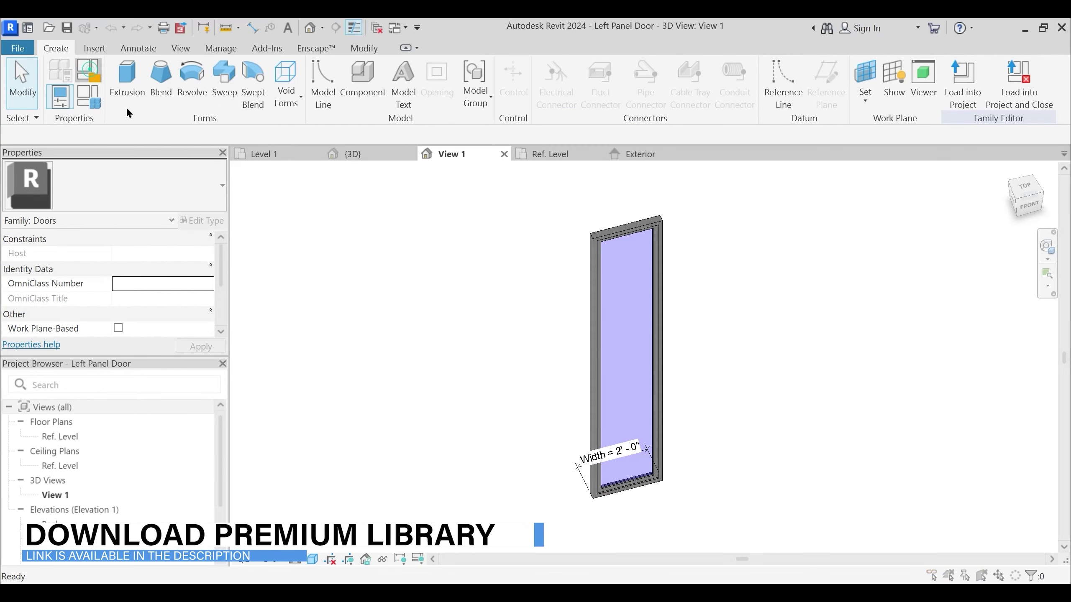
Change the Left Panel Door family's category to Windows and check its parameters in Family Types
{"action": "left_click", "coordinate": [100, 82]}
{"action": "key", "text": "w"}
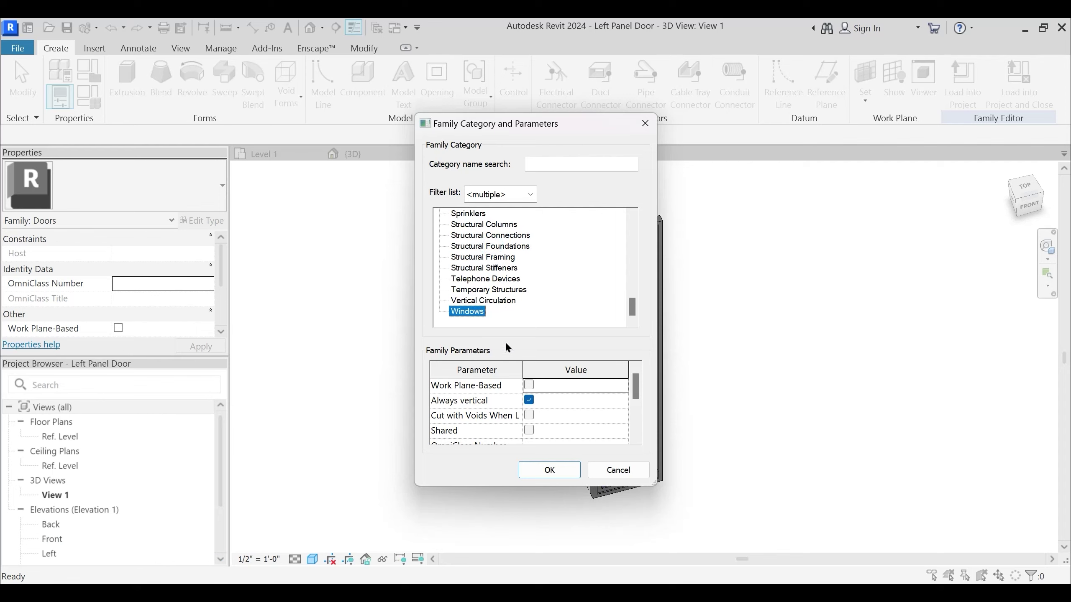
{"action": "left_click", "coordinate": [564, 475]}
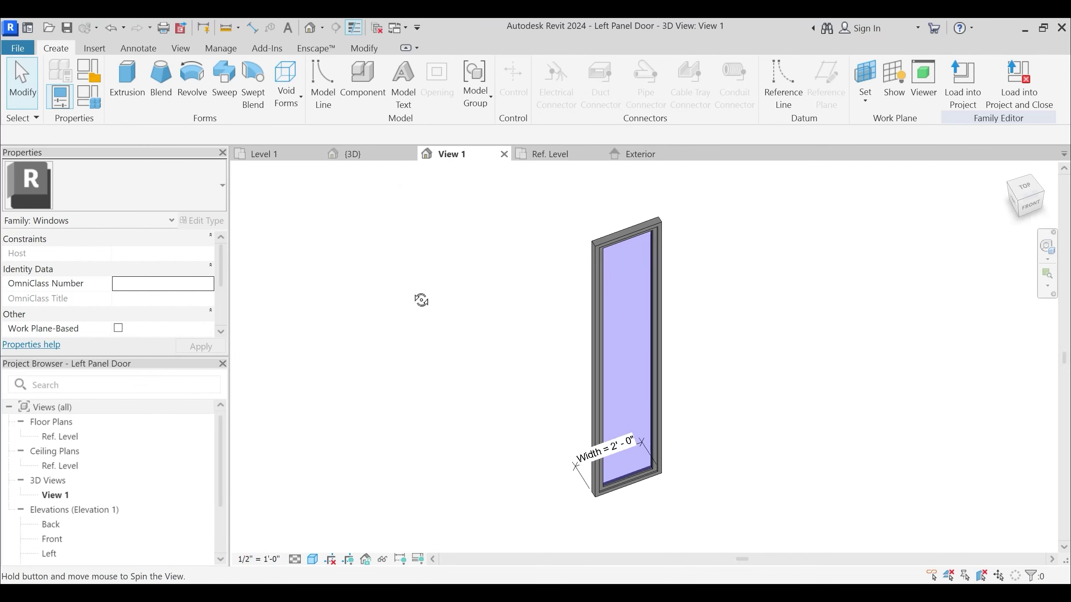
{"action": "left_click", "coordinate": [88, 97]}
{"action": "scroll", "coordinate": [389, 364], "scroll_direction": "down", "scroll_amount": 3}
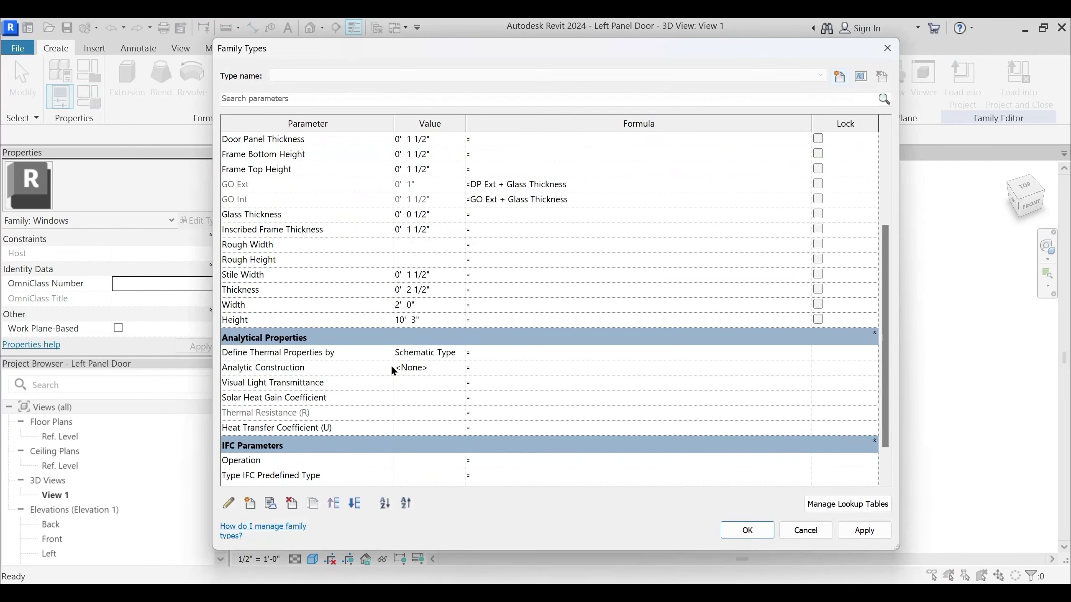
{"action": "scroll", "coordinate": [455, 351], "scroll_direction": "up", "scroll_amount": 3}
{"action": "key", "text": "Return"}
{"action": "middle_click_drag", "start_coordinate": [518, 191], "coordinate": [493, 335], "text": "shift"}
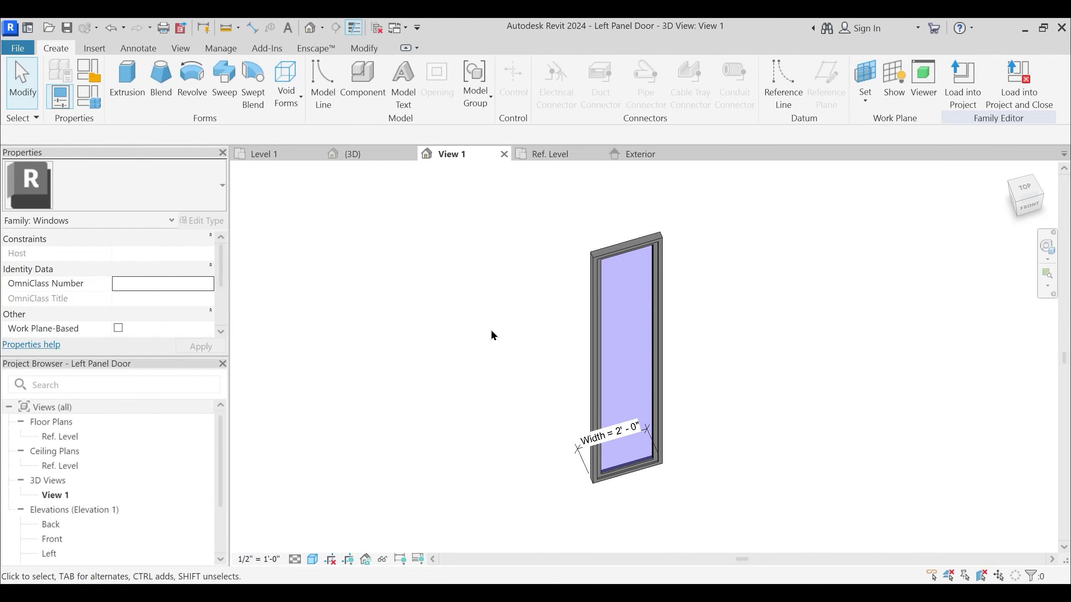
Try to load the recategorized Left Panel Door family into Family1
{"action": "left_click", "coordinate": [962, 97]}
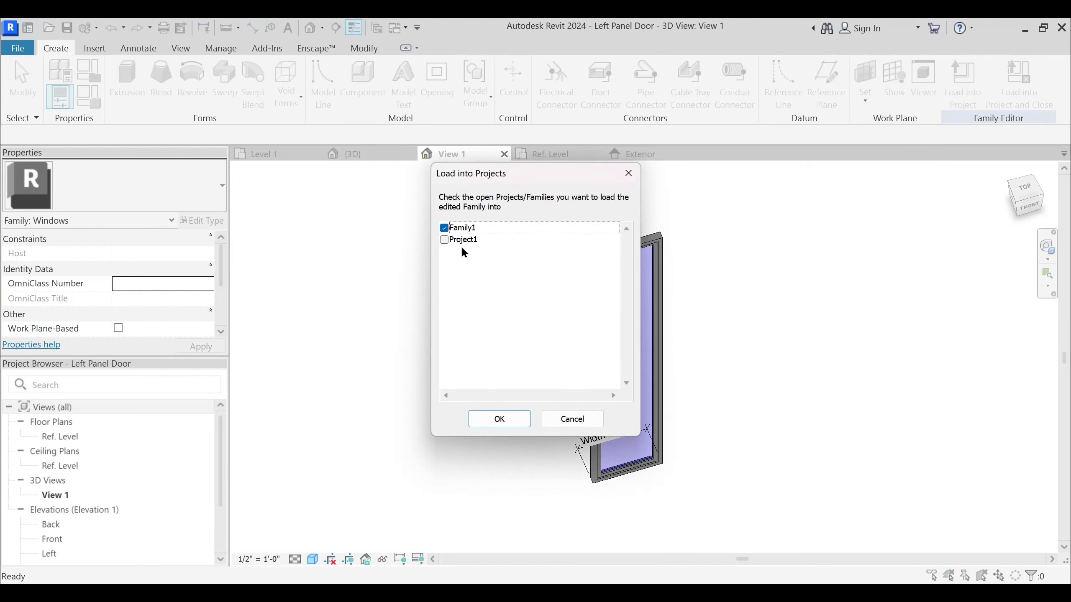
{"action": "left_click", "coordinate": [502, 419]}
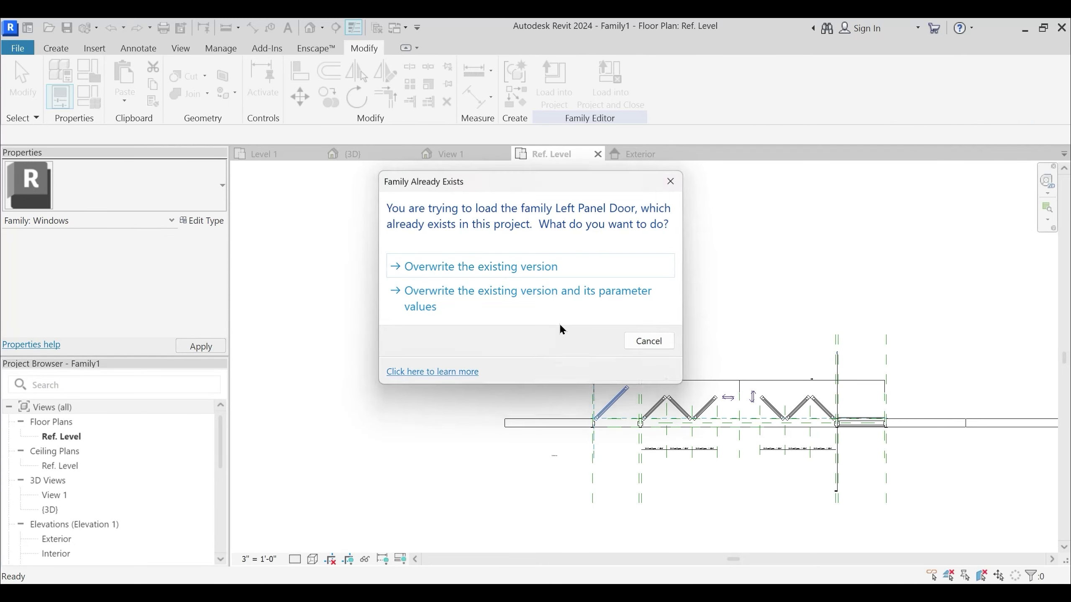
{"action": "left_click", "coordinate": [497, 295]}
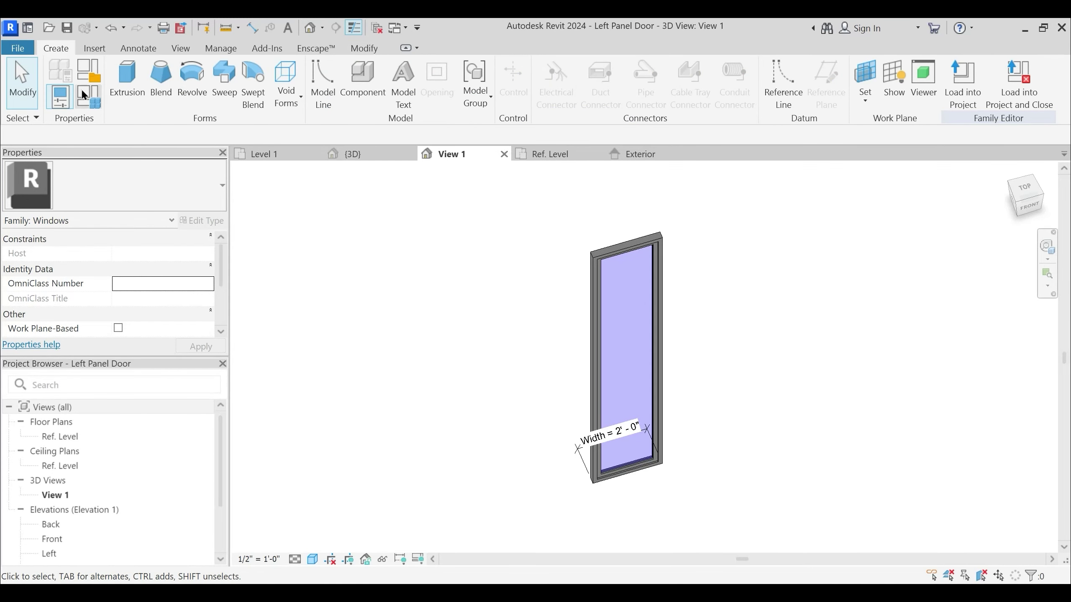
Save the recategorized family to the Desktop as a new family file named Casement Window
{"action": "left_click", "coordinate": [22, 52]}
{"action": "mouse_move", "coordinate": [66, 235]}
{"action": "left_click", "coordinate": [177, 217]}
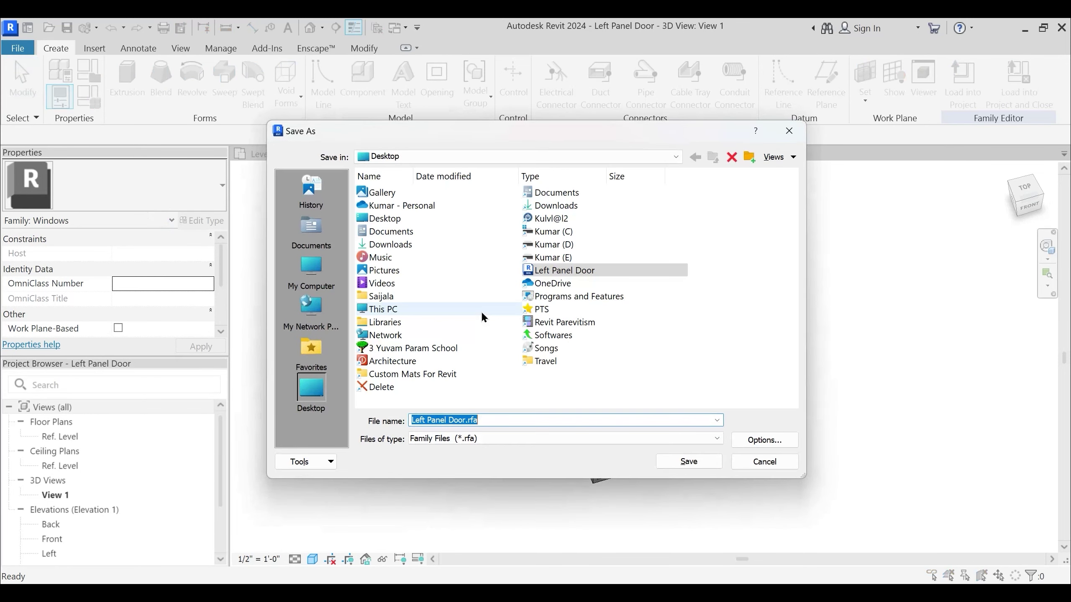
{"action": "type", "text": "Casment"}
{"action": "key", "text": "BackSpace"}
{"action": "key", "text": "BackSpace"}
{"action": "key", "text": "BackSpace"}
{"action": "type", "text": "net Window"}
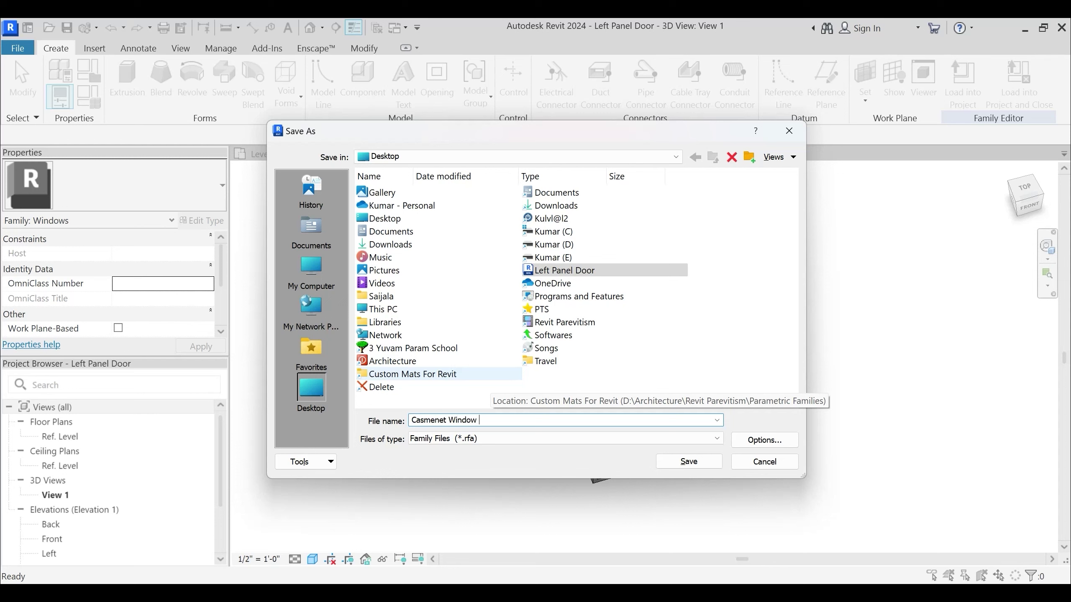
{"action": "key", "text": "ctrl+a"}
{"action": "type", "text": "C"}
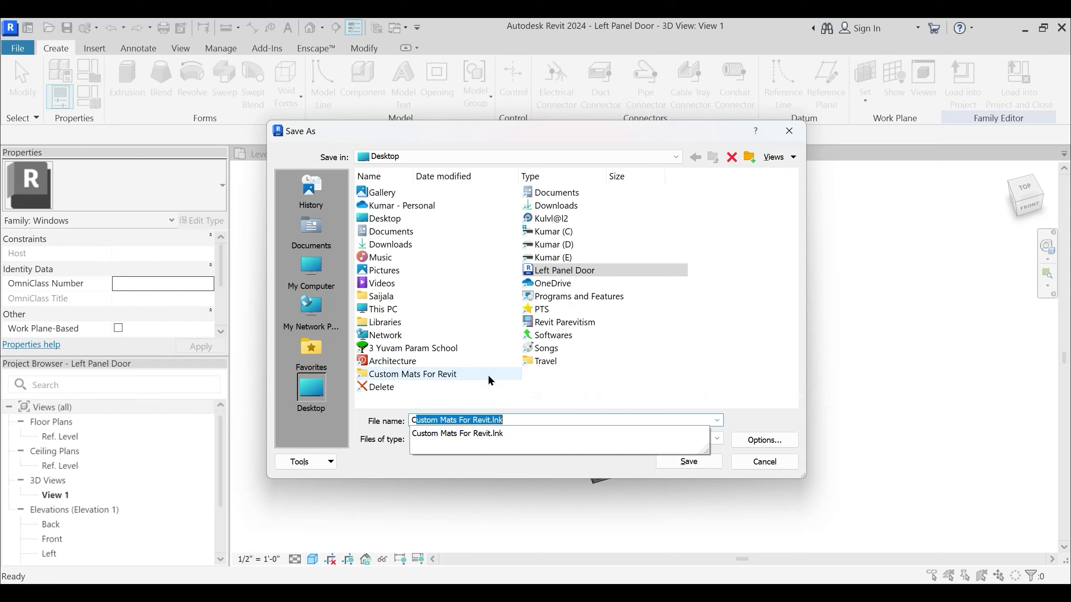
{"action": "type", "text": "asement Window"}
{"action": "key", "text": "Return"}
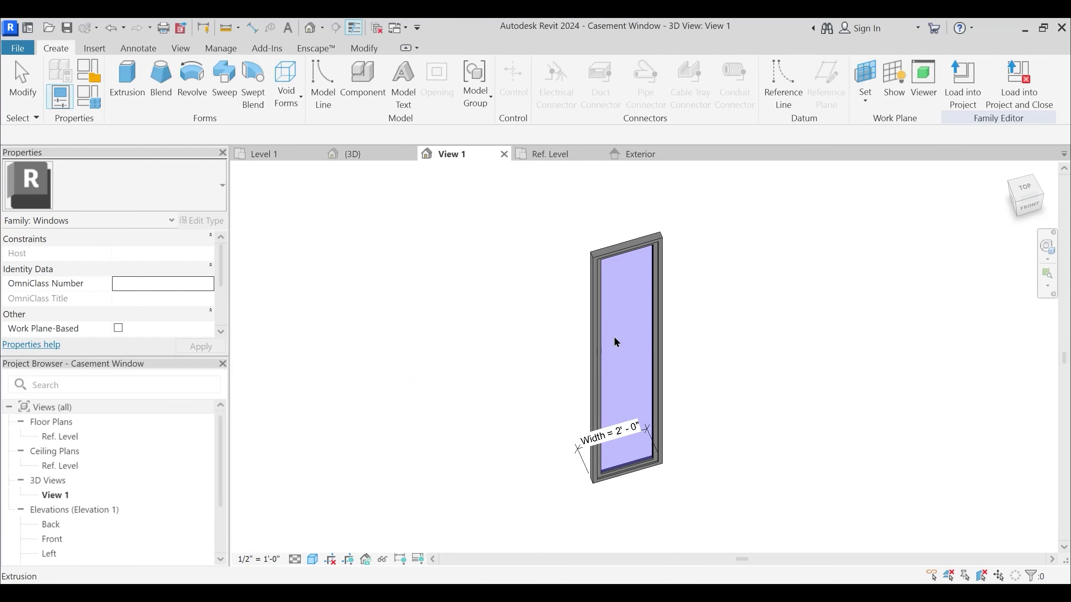
Load the Casement Window family into Family1 and place one instance beside the wall, near the right side panel in the Ref. Level plan
{"action": "left_click", "coordinate": [964, 85]}
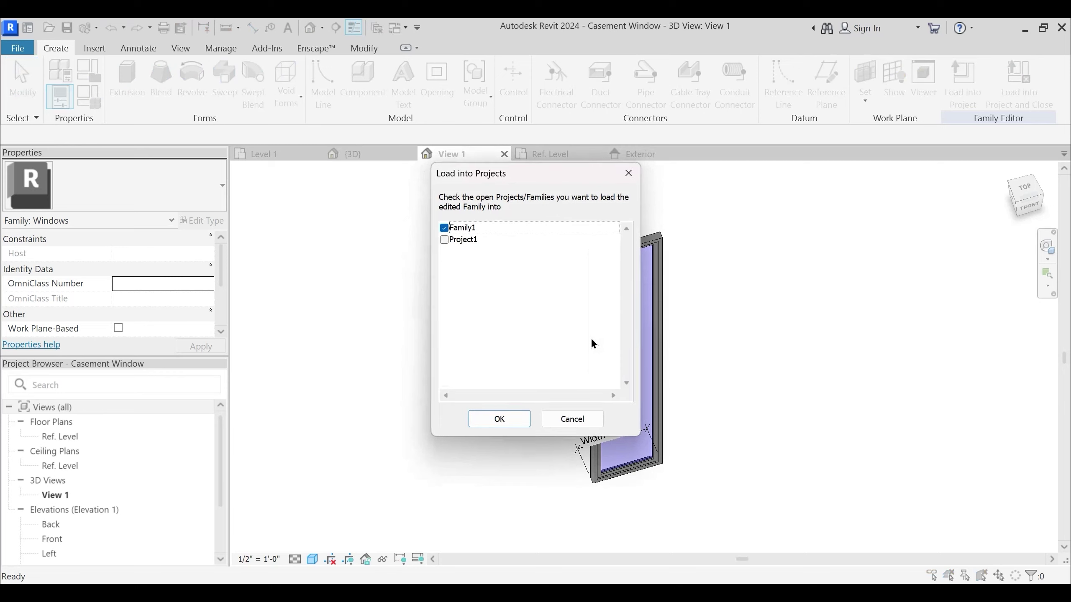
{"action": "left_click", "coordinate": [500, 418]}
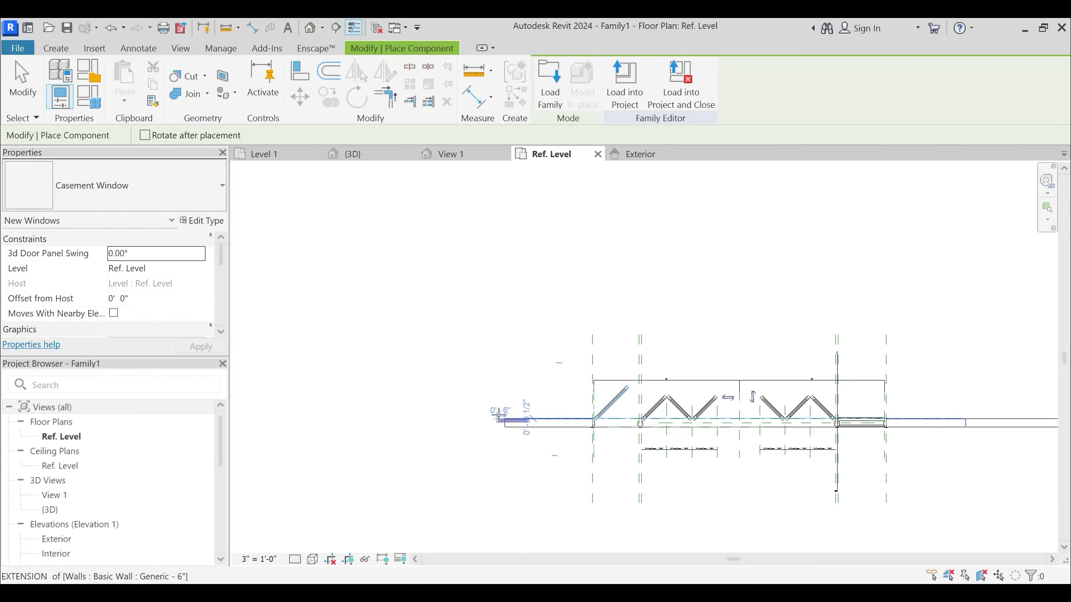
{"action": "scroll", "coordinate": [379, 372], "scroll_direction": "up", "scroll_amount": 4}
{"action": "scroll", "coordinate": [379, 372], "scroll_direction": "down", "scroll_amount": 1}
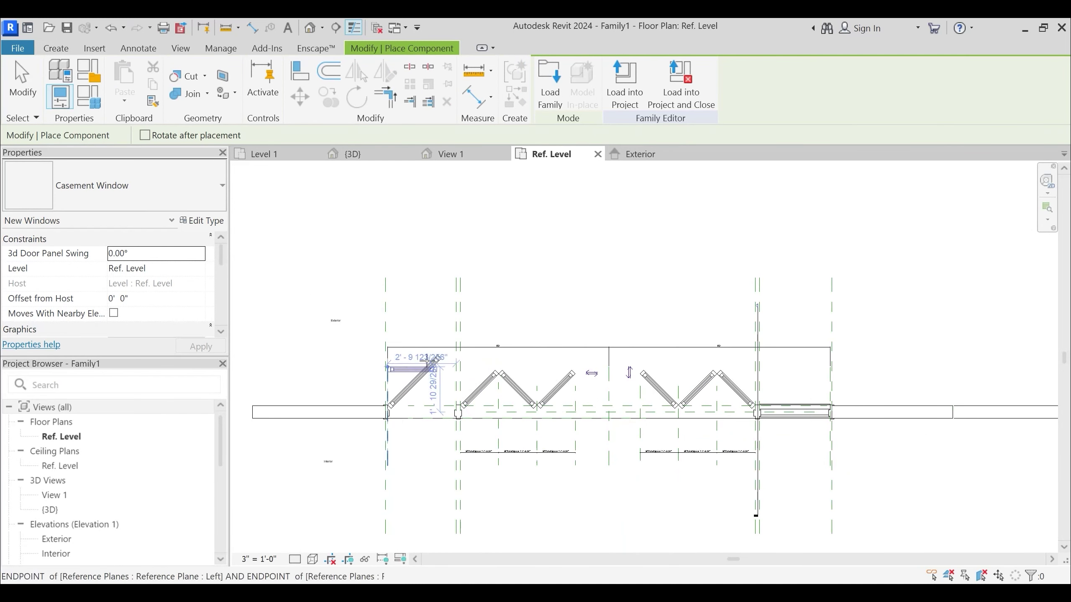
{"action": "scroll", "coordinate": [757, 371], "scroll_direction": "up", "scroll_amount": 3}
{"action": "left_click", "coordinate": [765, 374]}
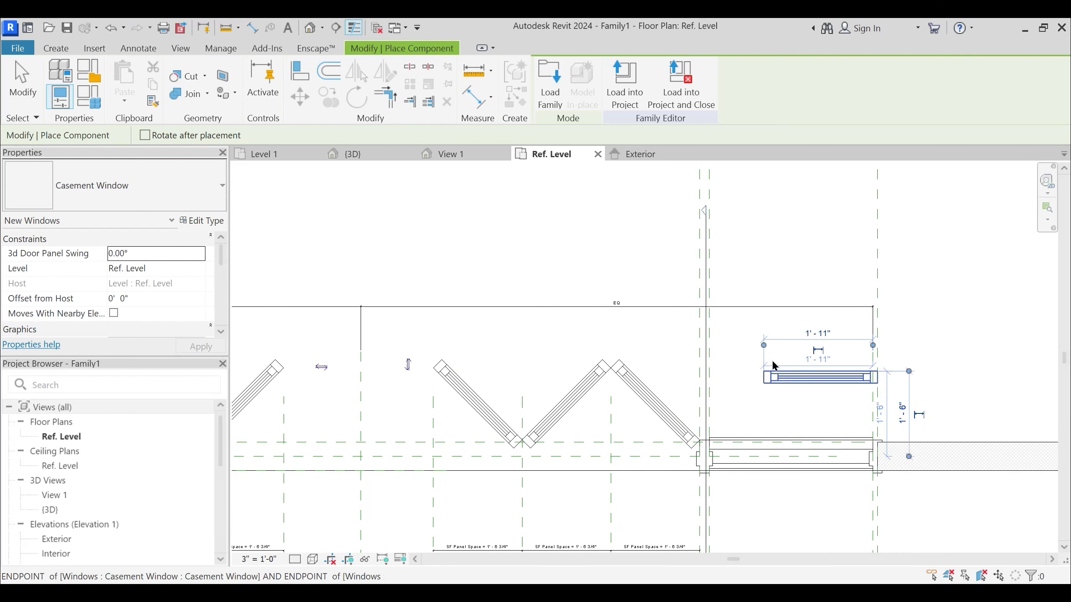
{"action": "key", "text": "Escape"}
Start associating the placed Casement Window's 3d Door Panel Swing with a new parameter, using the shared parameter type
{"action": "left_click", "coordinate": [778, 377]}
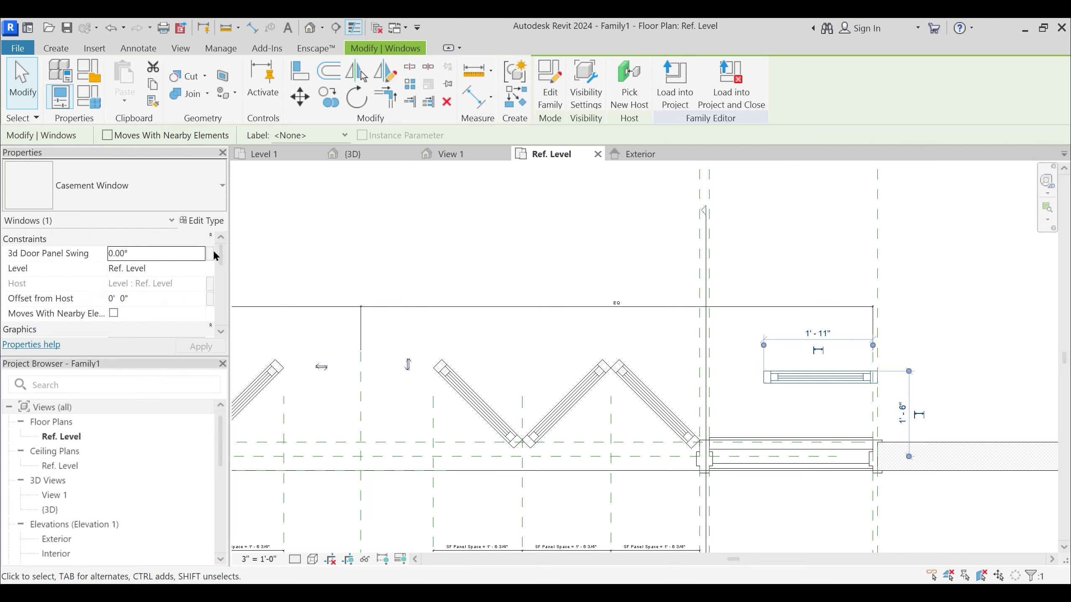
{"action": "left_click", "coordinate": [210, 254]}
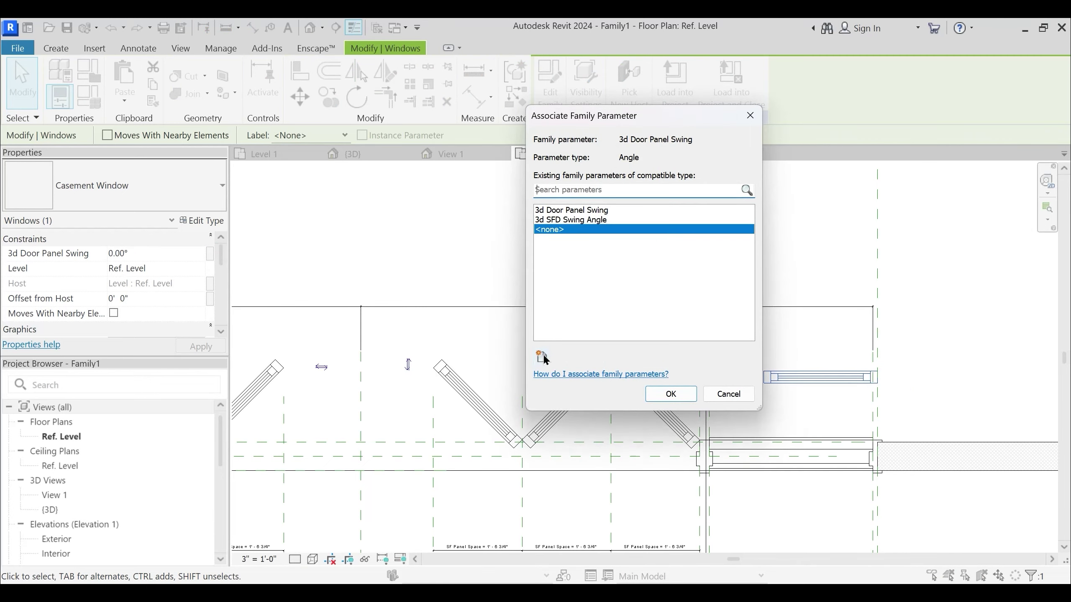
{"action": "left_click", "coordinate": [542, 357]}
{"action": "left_click", "coordinate": [544, 238]}
{"action": "left_click", "coordinate": [712, 288]}
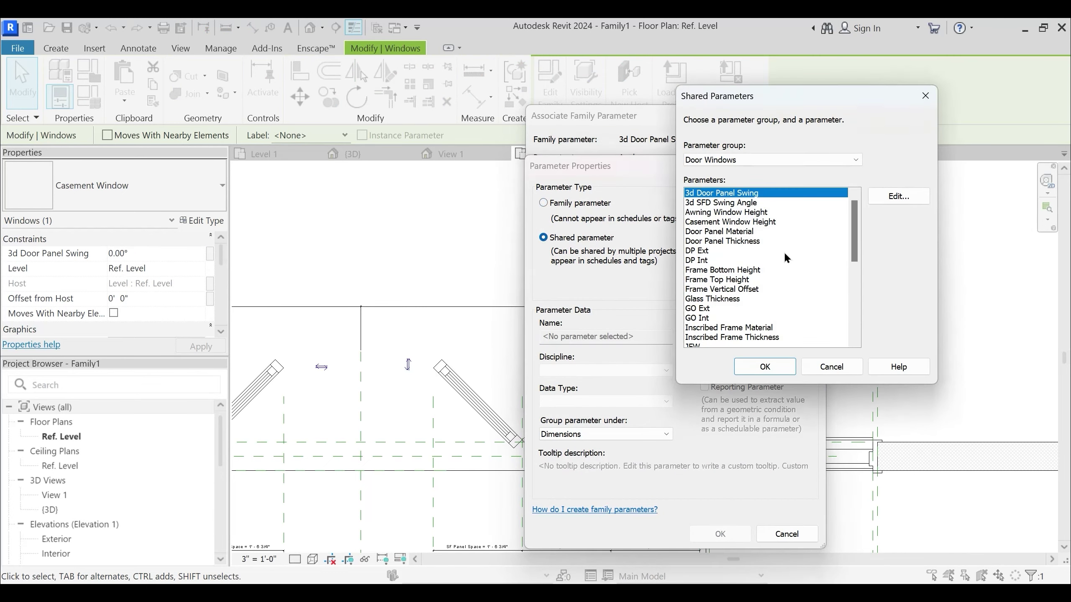
Create a shared parameter named C.Window Swing Angle with data type Angle in the Door Windows group and select it
{"action": "left_click", "coordinate": [917, 197]}
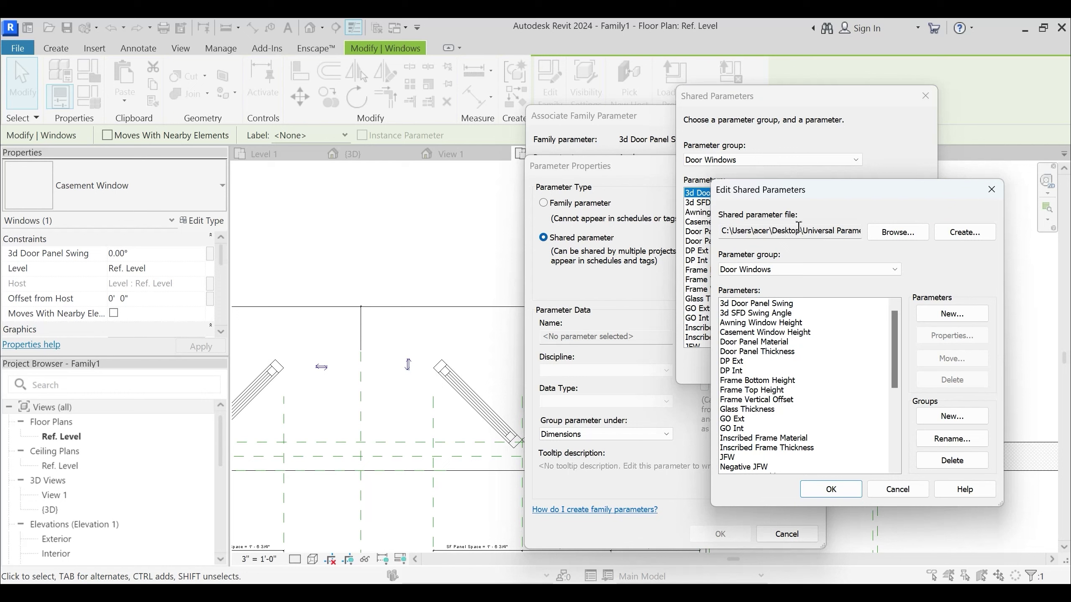
{"action": "left_click", "coordinate": [930, 313]}
{"action": "type", "text": "Casm"}
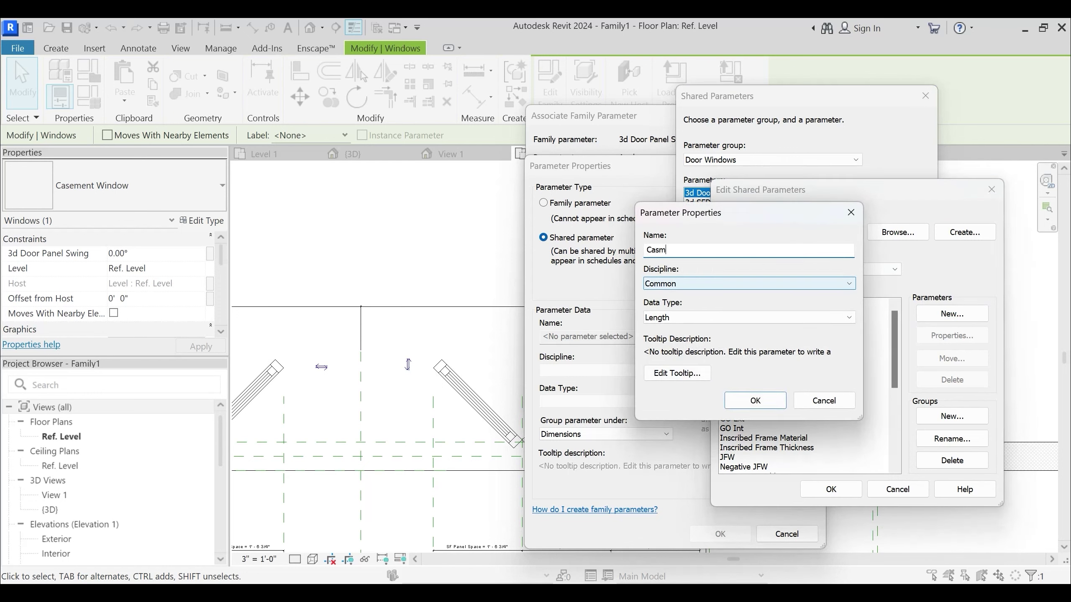
{"action": "type", "text": "ent"}
{"action": "key", "text": "ctrl+a"}
{"action": "type", "text": "C"}
{"action": "key", "text": "BackSpace"}
{"action": "key", "text": "BackSpace"}
{"action": "key", "text": "BackSpace"}
{"action": "type", "text": "gl"}
{"action": "left_click", "coordinate": [673, 318]}
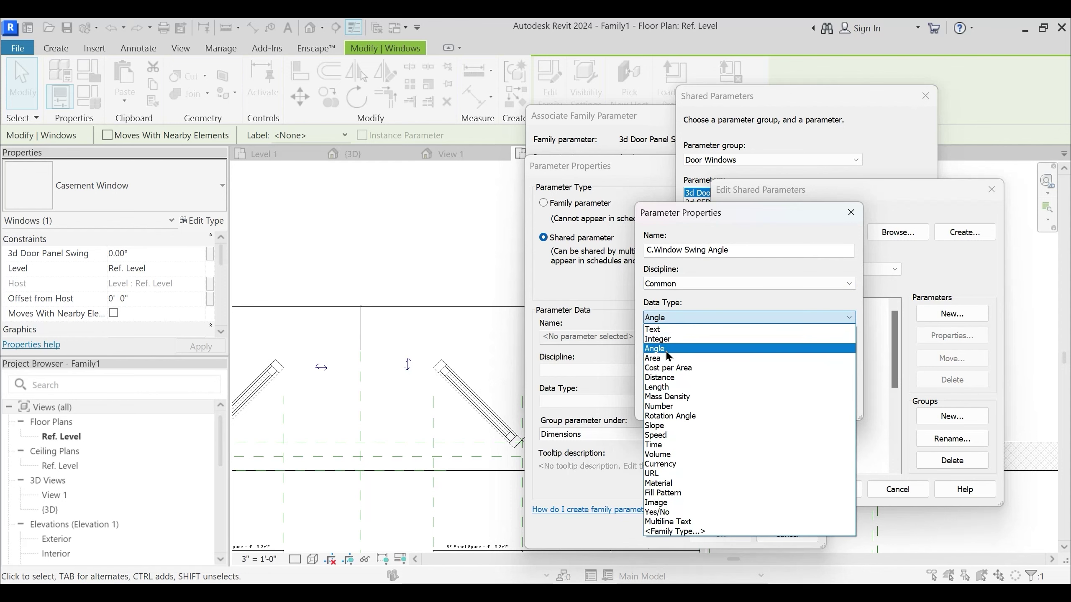
{"action": "left_click", "coordinate": [668, 356]}
{"action": "left_click", "coordinate": [755, 401]}
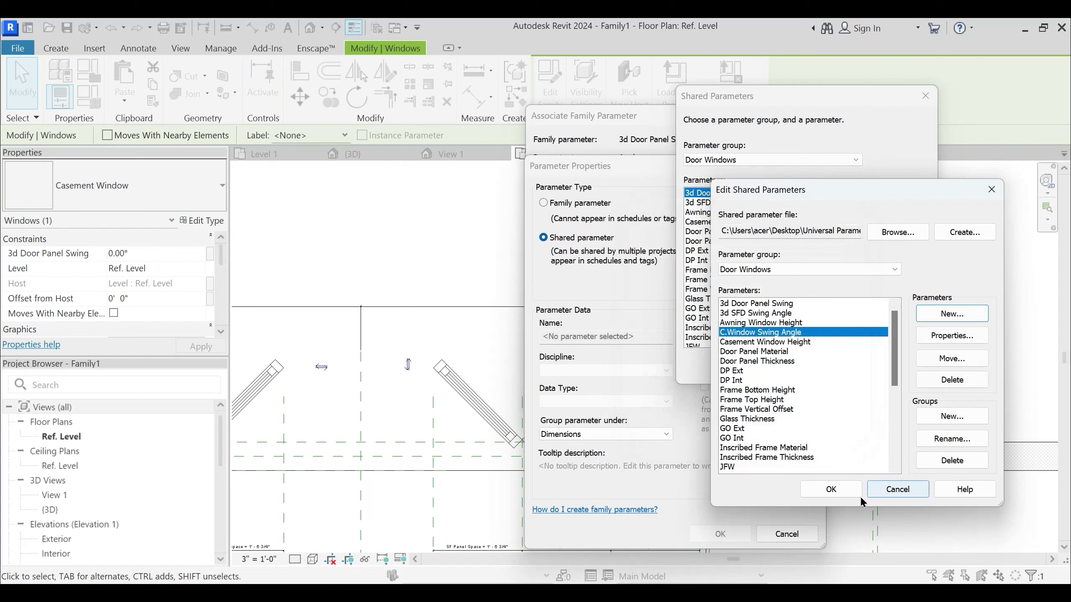
{"action": "left_click", "coordinate": [858, 493]}
{"action": "left_click", "coordinate": [738, 242]}
{"action": "key", "text": "c"}
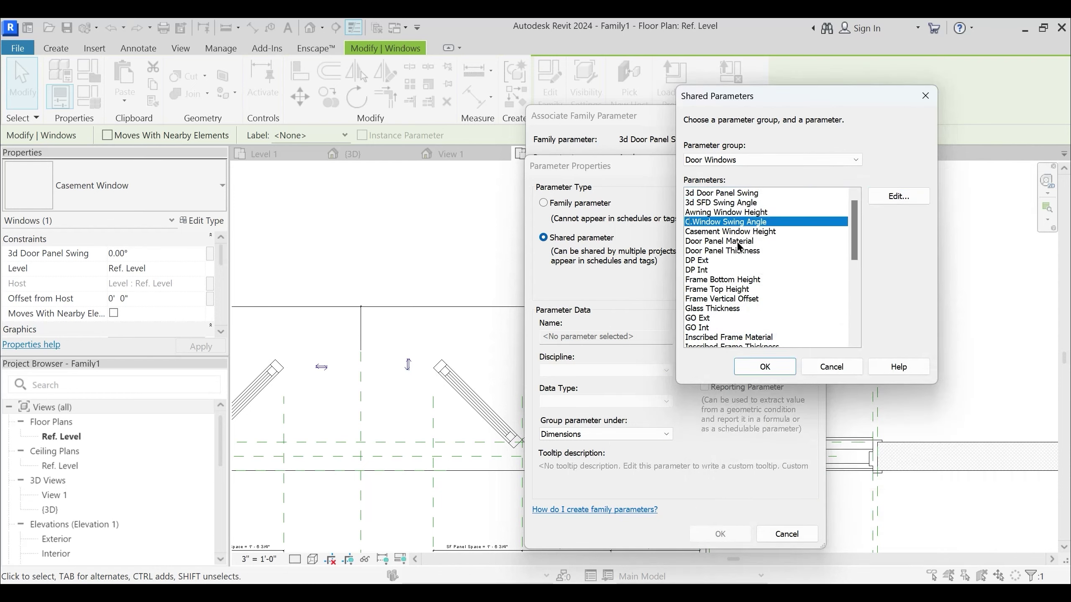
Add another shared parameter named A.Window Swing Angle to the Door Windows group
{"action": "left_click", "coordinate": [898, 196]}
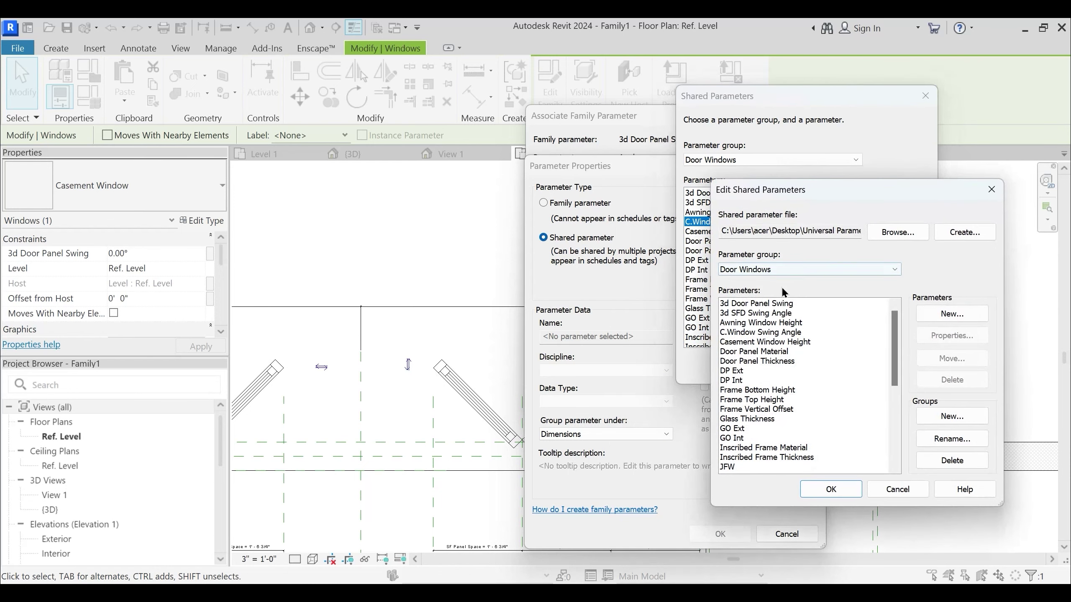
{"action": "left_click", "coordinate": [952, 314]}
{"action": "type", "text": "A.Window Swing Angle"}
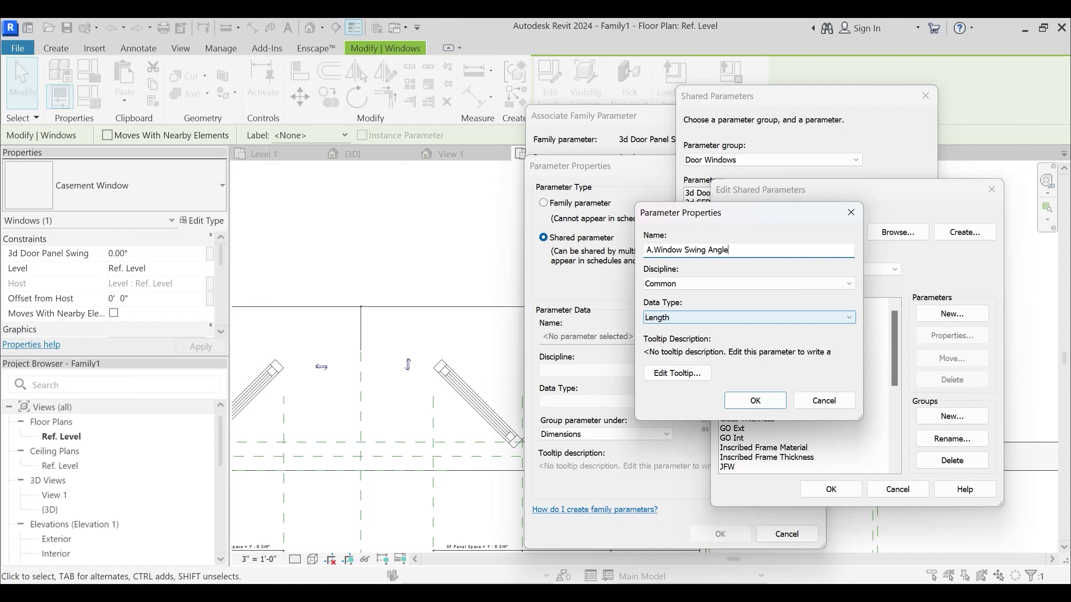
Create a shared parameter named A.Window Swing Angle in the Door Windows group and accept the edited shared parameter list
{"action": "key", "text": "Return"}
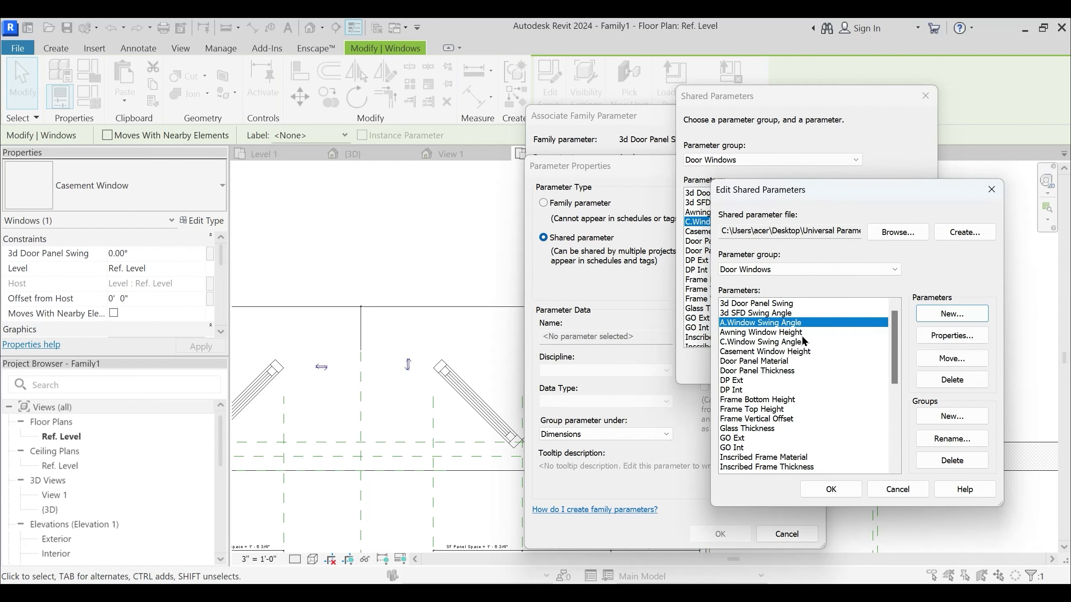
{"action": "left_click", "coordinate": [784, 351], "text": "shift"}
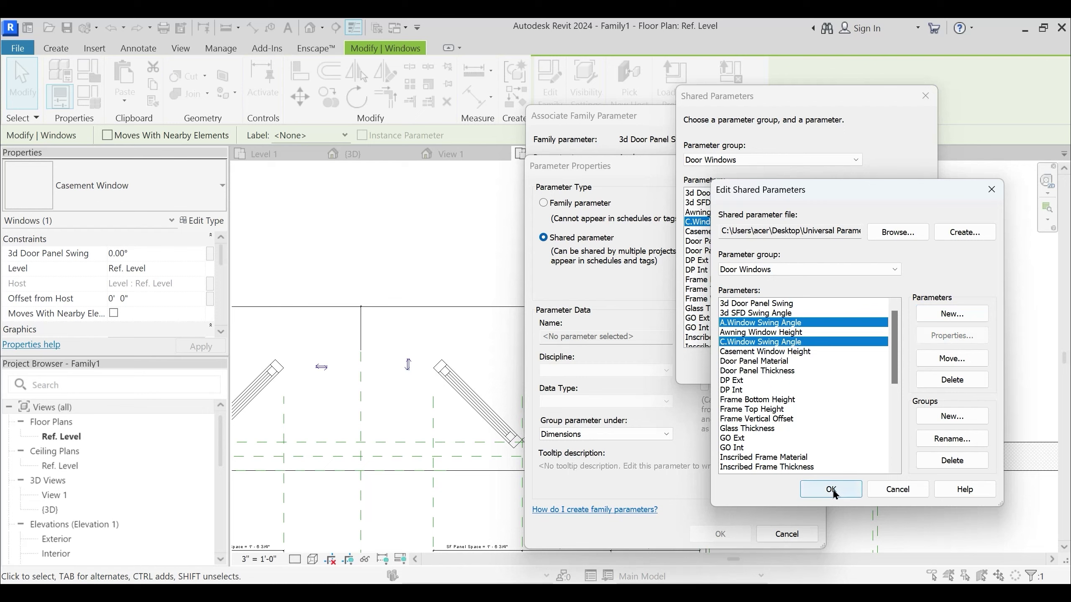
{"action": "left_click", "coordinate": [831, 489]}
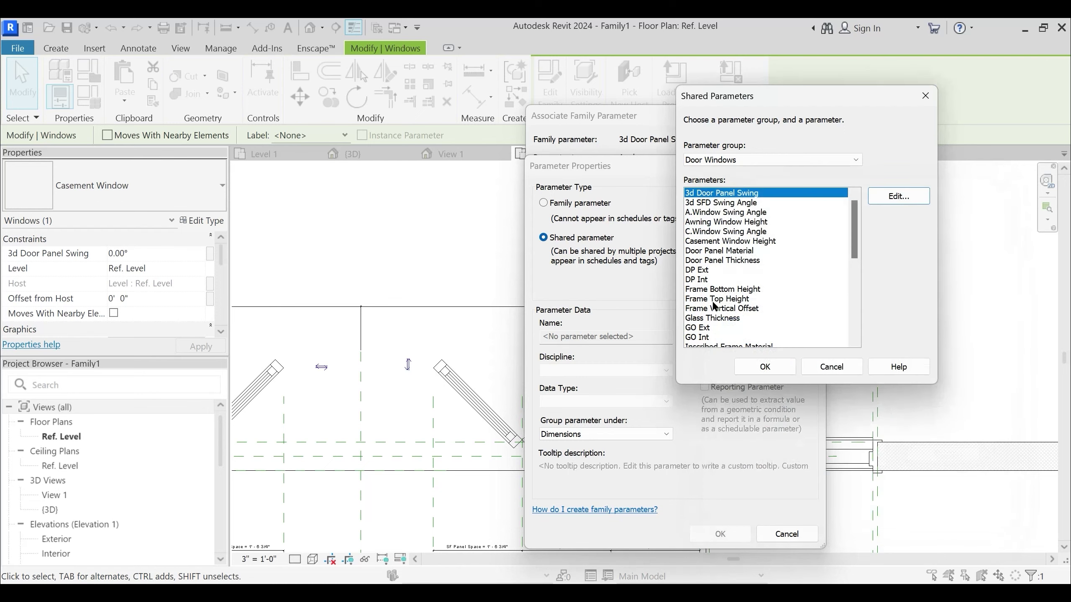
Associate the casement window's 3d Door Panel Swing with the shared instance parameter C.Window Swing Angle, grouped under Constraints
{"action": "left_click", "coordinate": [718, 223]}
{"action": "left_click", "coordinate": [718, 232]}
{"action": "left_click", "coordinate": [764, 366]}
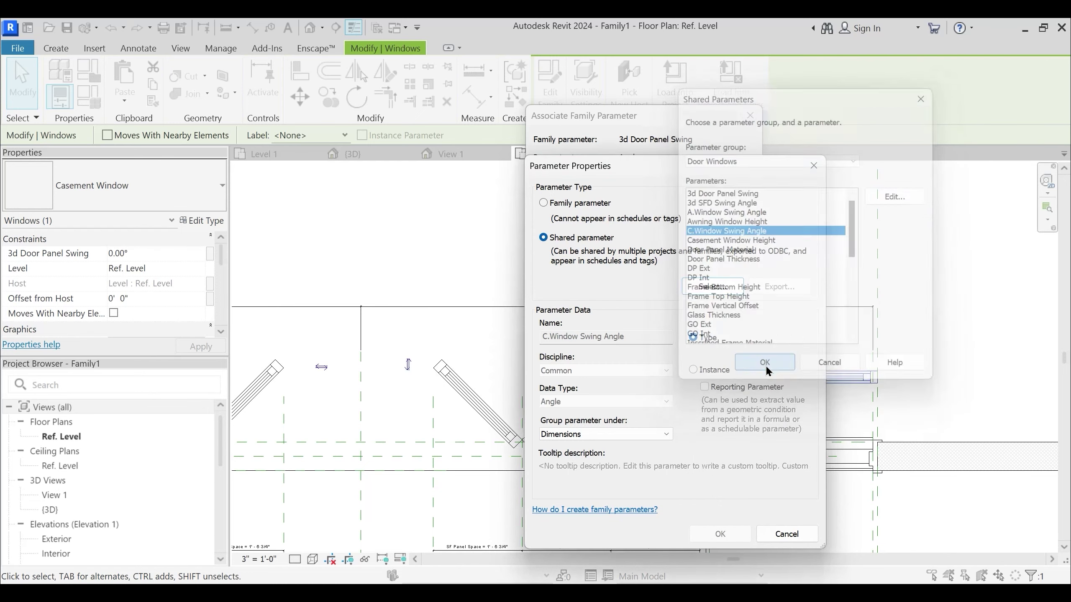
{"action": "left_click", "coordinate": [694, 370]}
{"action": "left_click", "coordinate": [606, 434]}
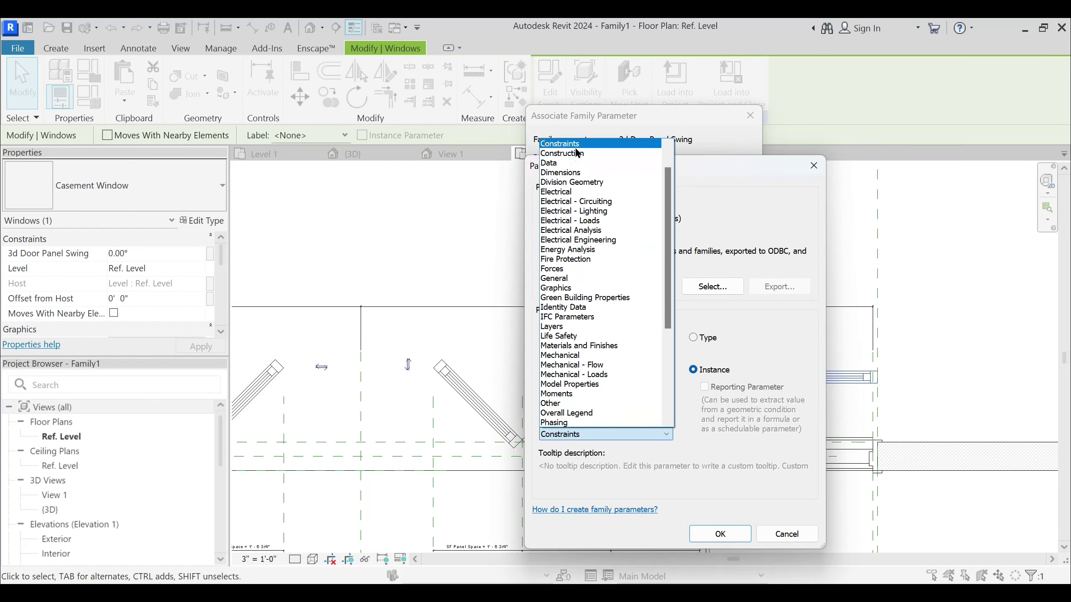
{"action": "left_click", "coordinate": [563, 144]}
{"action": "left_click", "coordinate": [701, 532]}
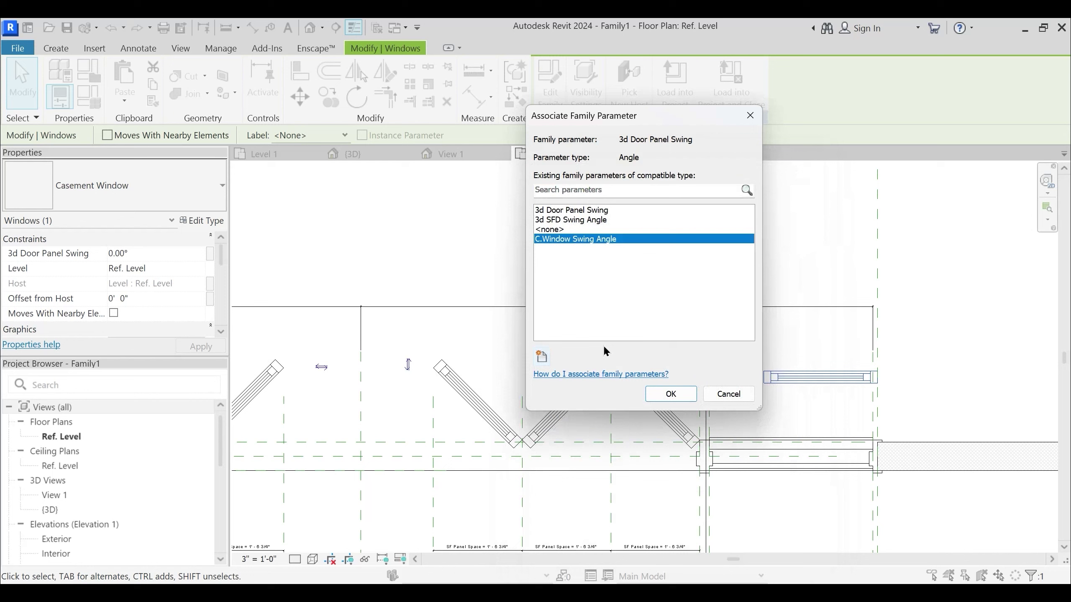
{"action": "left_click", "coordinate": [677, 394]}
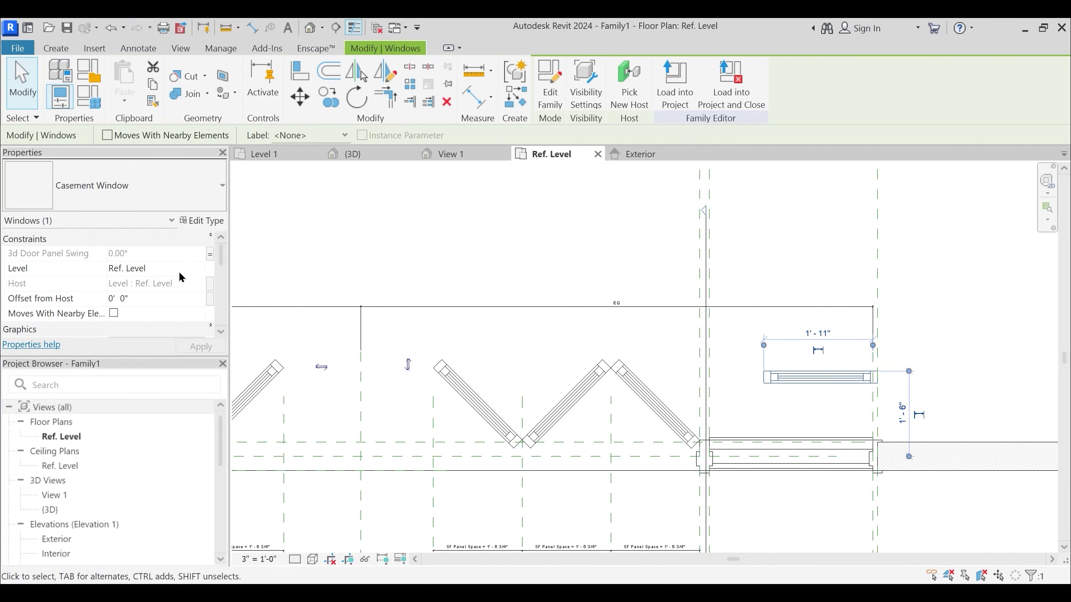
Examine the casement window in the Exterior elevation, and open its family for editing to review its parameters in Family Types
{"action": "scroll", "coordinate": [179, 277], "scroll_direction": "down", "scroll_amount": 3}
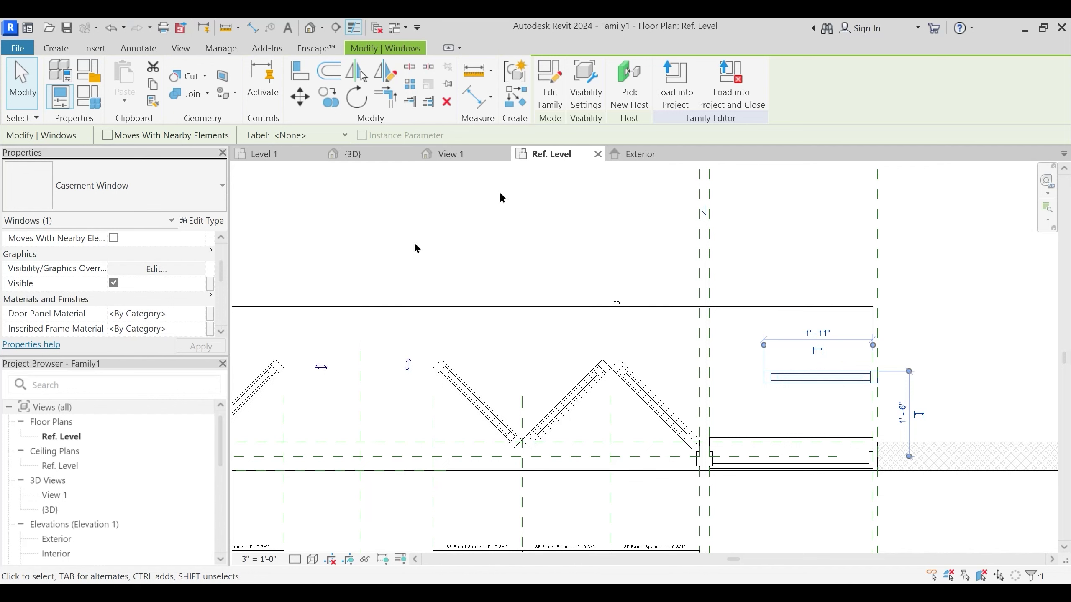
{"action": "left_click", "coordinate": [640, 156]}
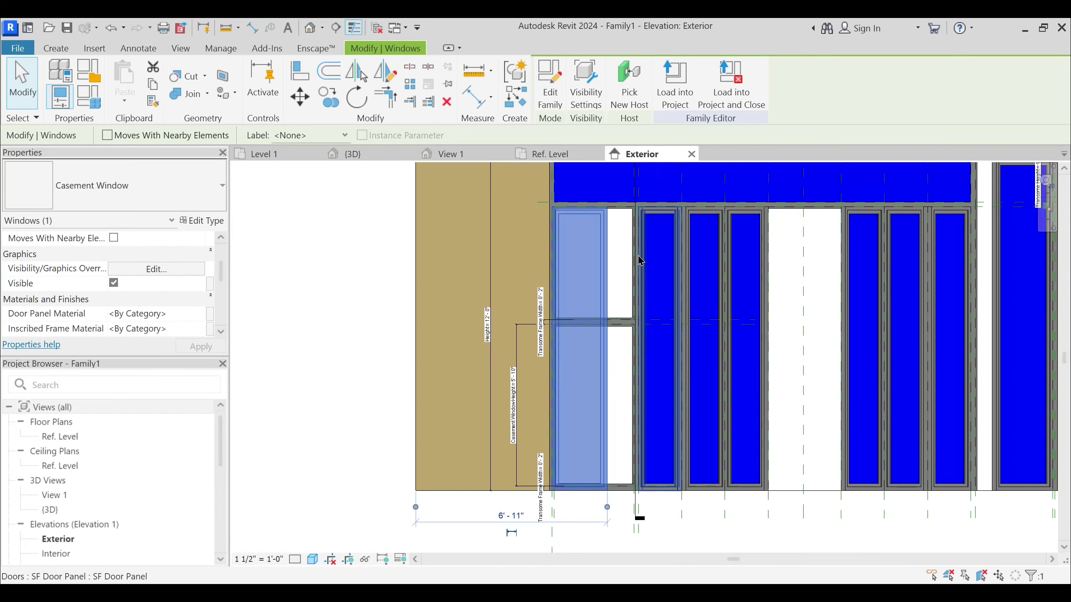
{"action": "left_click", "coordinate": [574, 152]}
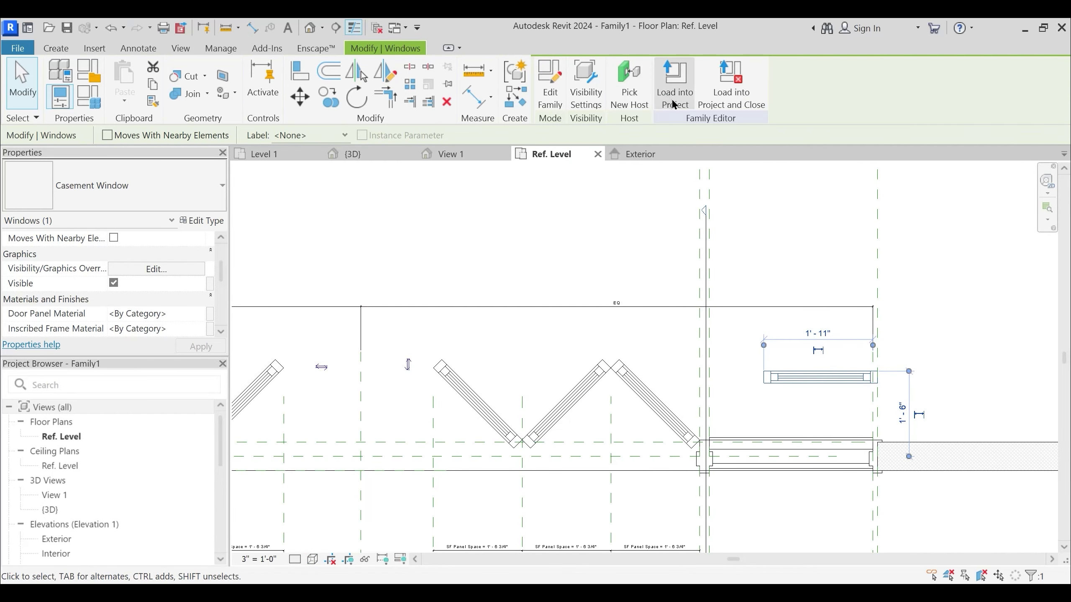
{"action": "left_click", "coordinate": [549, 86]}
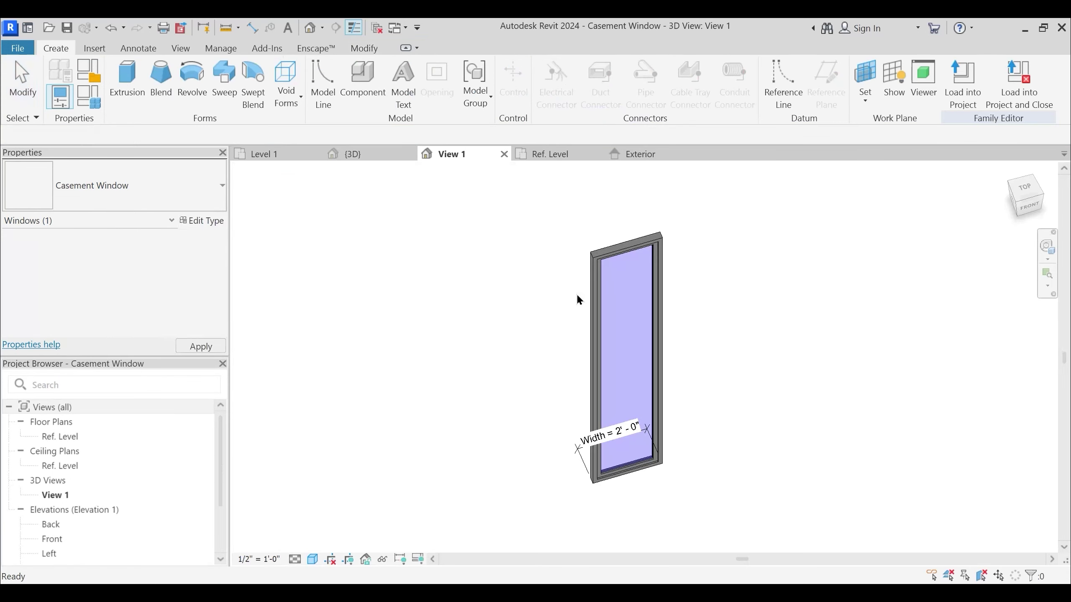
{"action": "left_click", "coordinate": [89, 97]}
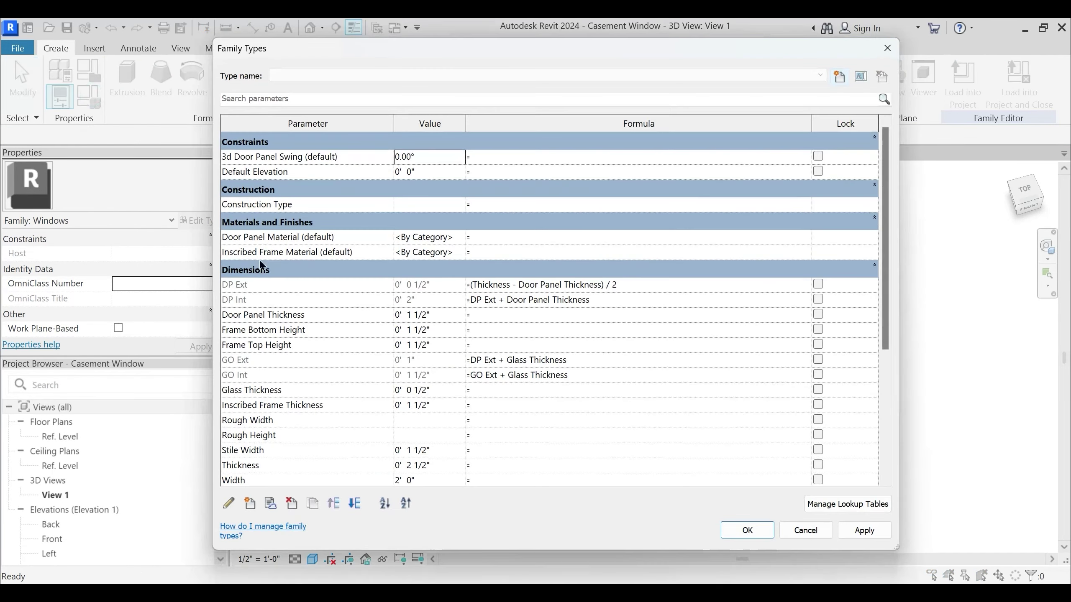
{"action": "left_click", "coordinate": [250, 242]}
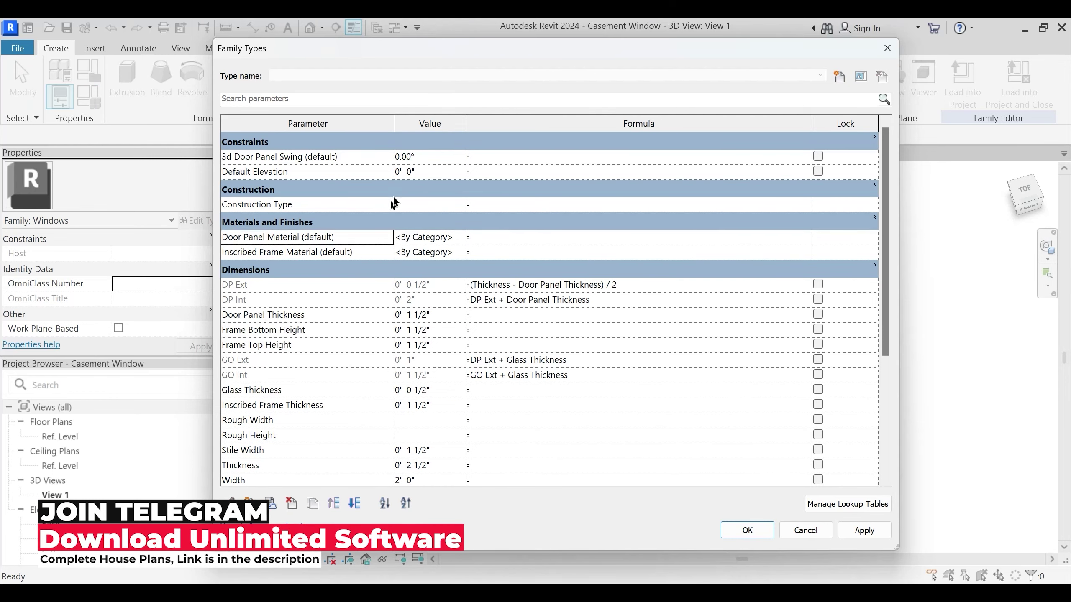
{"action": "key", "text": "Escape"}
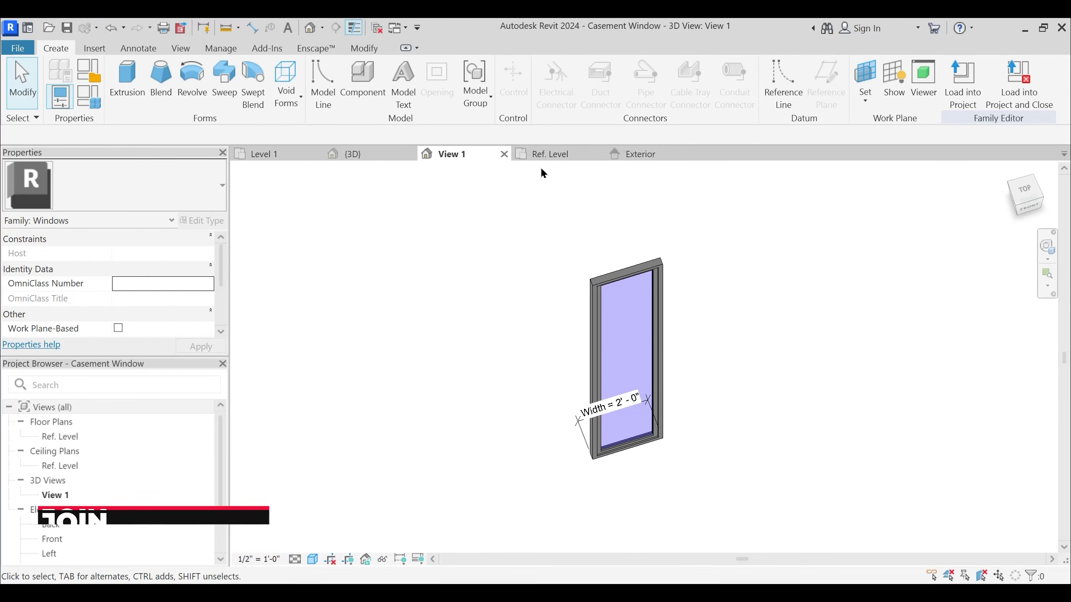
Close the Exterior elevation and the casement window family's 3D view, returning to the Ref. Level plan
{"action": "left_click", "coordinate": [692, 154]}
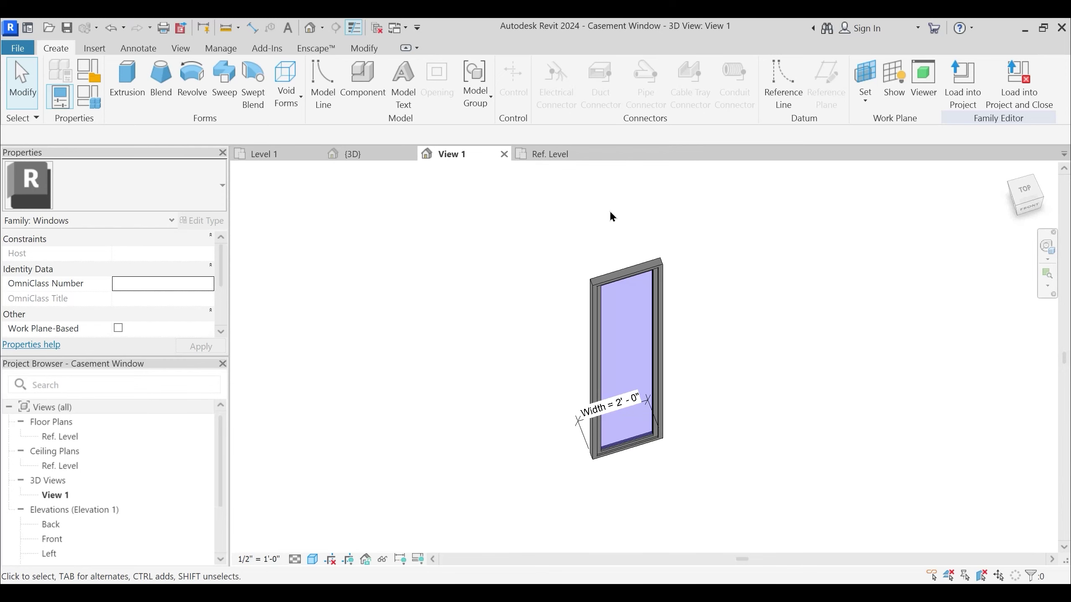
{"action": "left_click", "coordinate": [541, 156]}
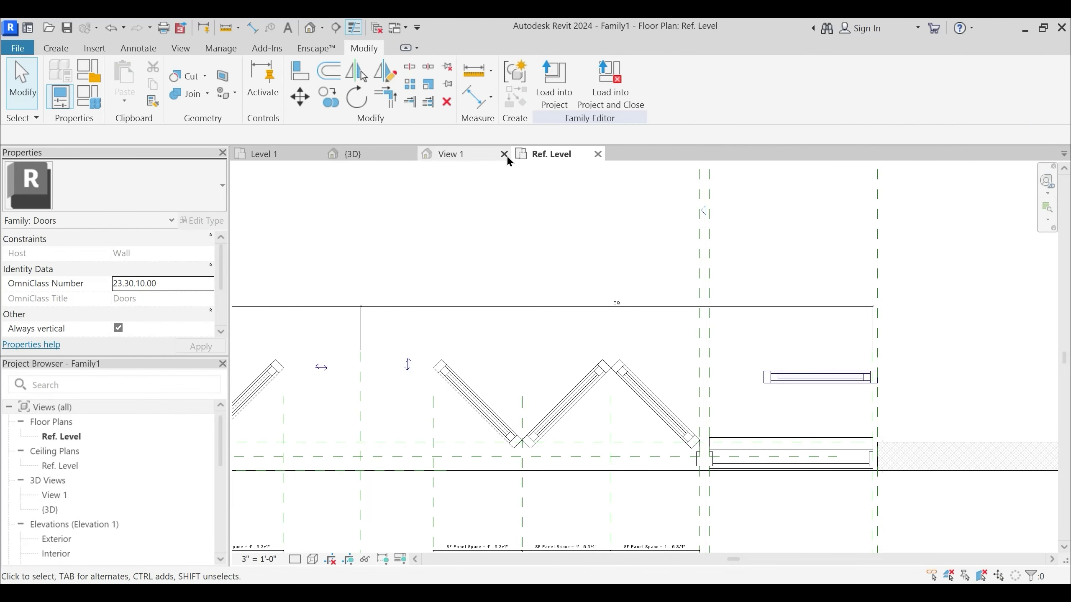
{"action": "left_click", "coordinate": [504, 153]}
Begin adding a shared parameter to associate with the casement window's Door Panel Material
{"action": "left_click", "coordinate": [767, 377]}
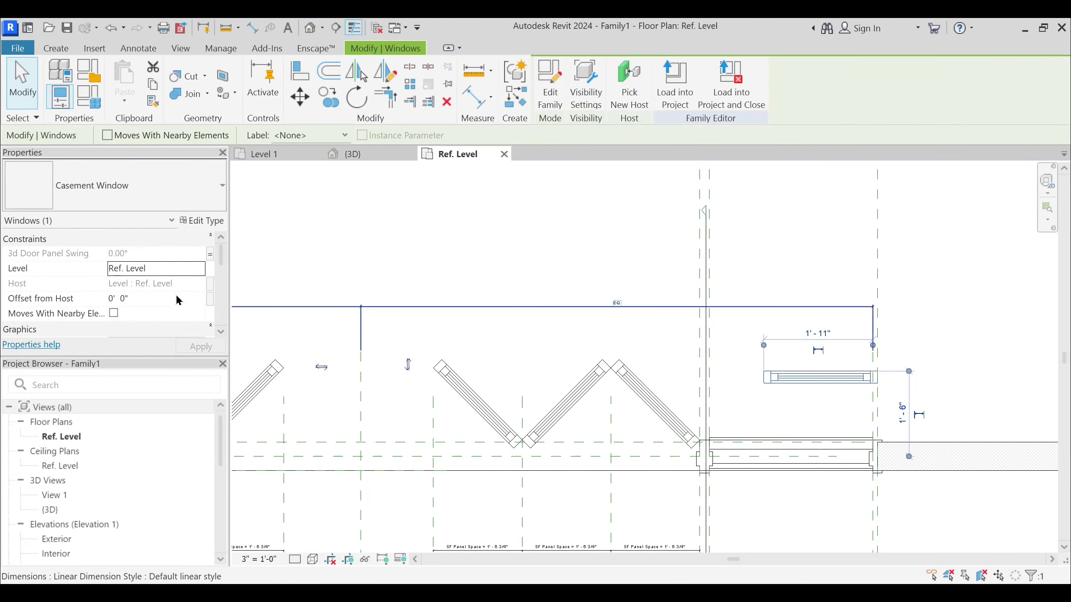
{"action": "scroll", "coordinate": [182, 303], "scroll_direction": "down", "scroll_amount": 5}
{"action": "left_click", "coordinate": [210, 284]}
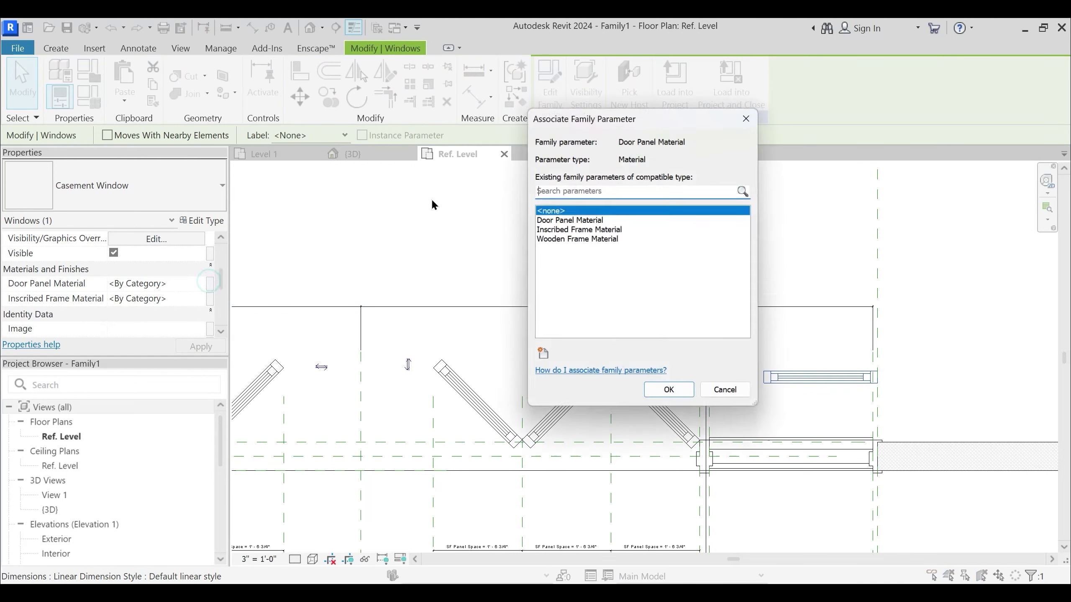
{"action": "left_click", "coordinate": [540, 356]}
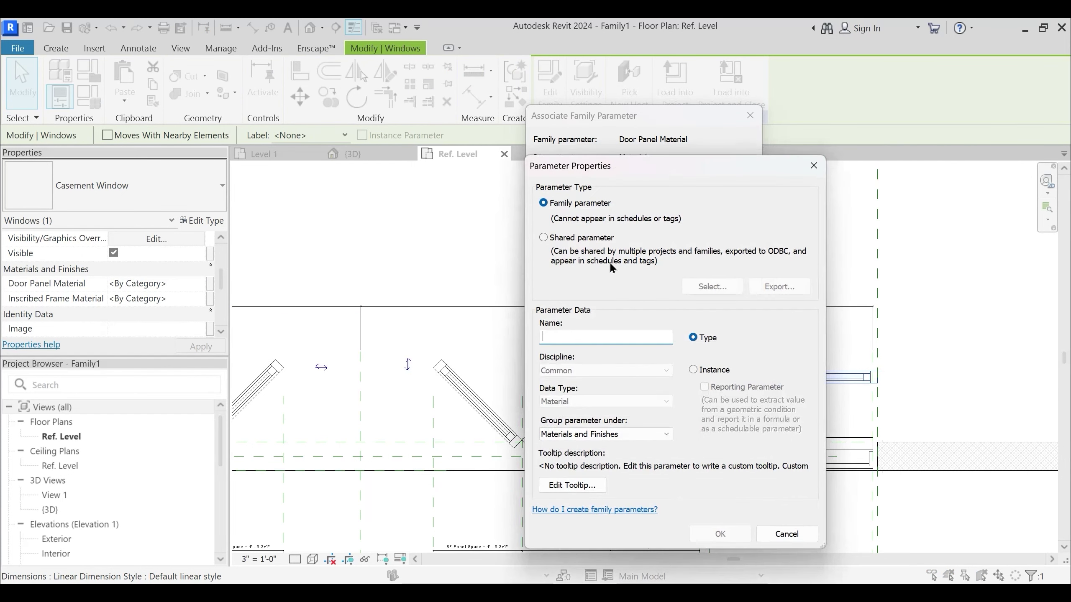
{"action": "left_click", "coordinate": [544, 238]}
{"action": "left_click", "coordinate": [711, 287]}
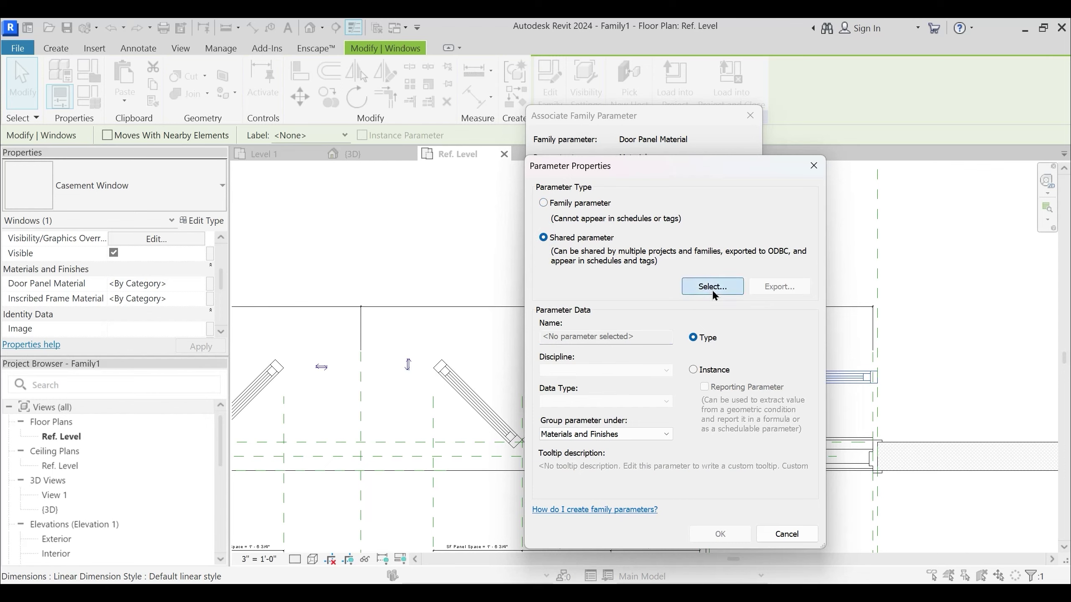
Create a shared parameter named Windows Panel Material with data type Material in the Door Windows group
{"action": "left_click", "coordinate": [911, 197]}
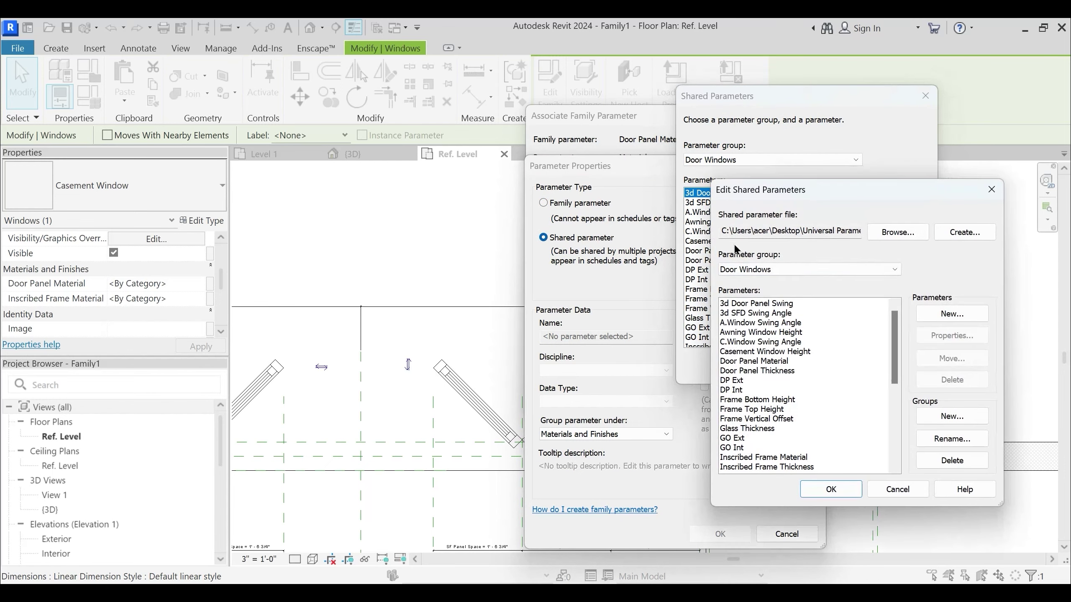
{"action": "left_click", "coordinate": [933, 312]}
{"action": "type", "text": "Wm"}
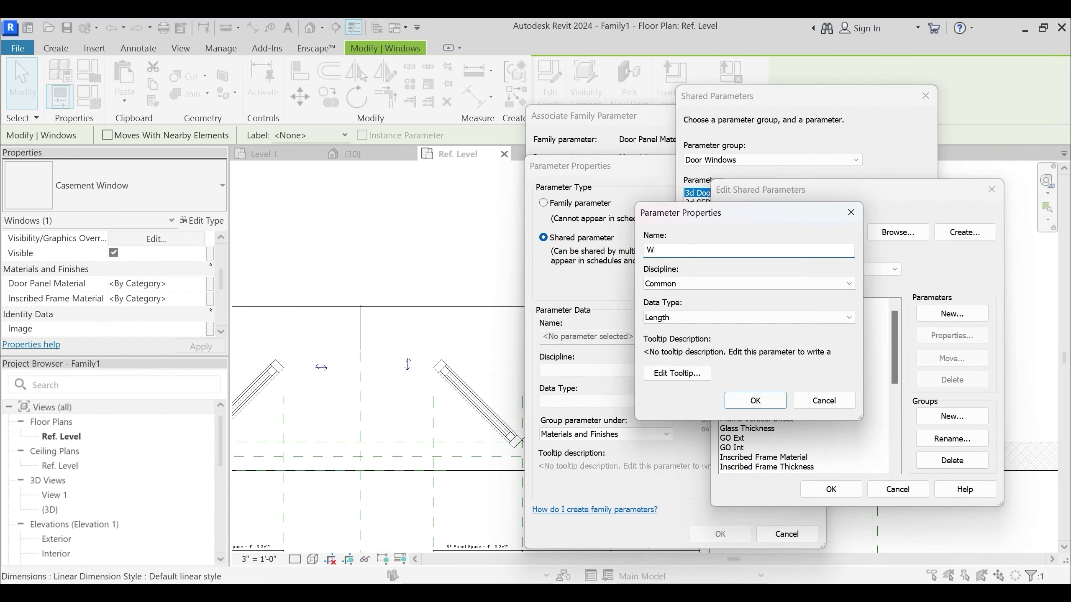
{"action": "key", "text": "ctrl+a"}
{"action": "type", "text": "Wi"}
{"action": "left_click", "coordinate": [691, 317]}
{"action": "left_click", "coordinate": [675, 483]}
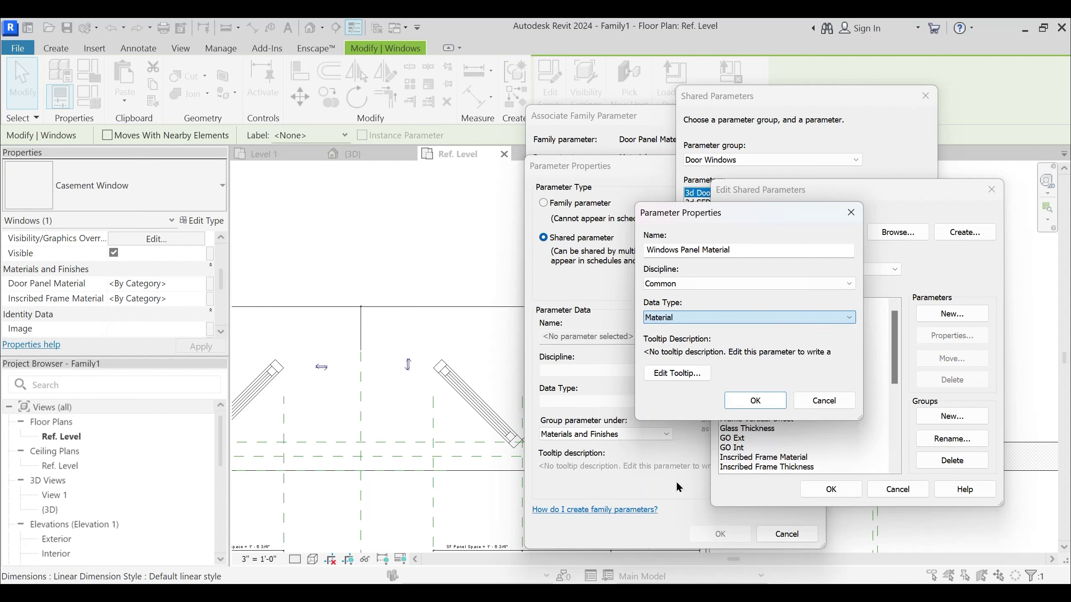
{"action": "left_click", "coordinate": [755, 402]}
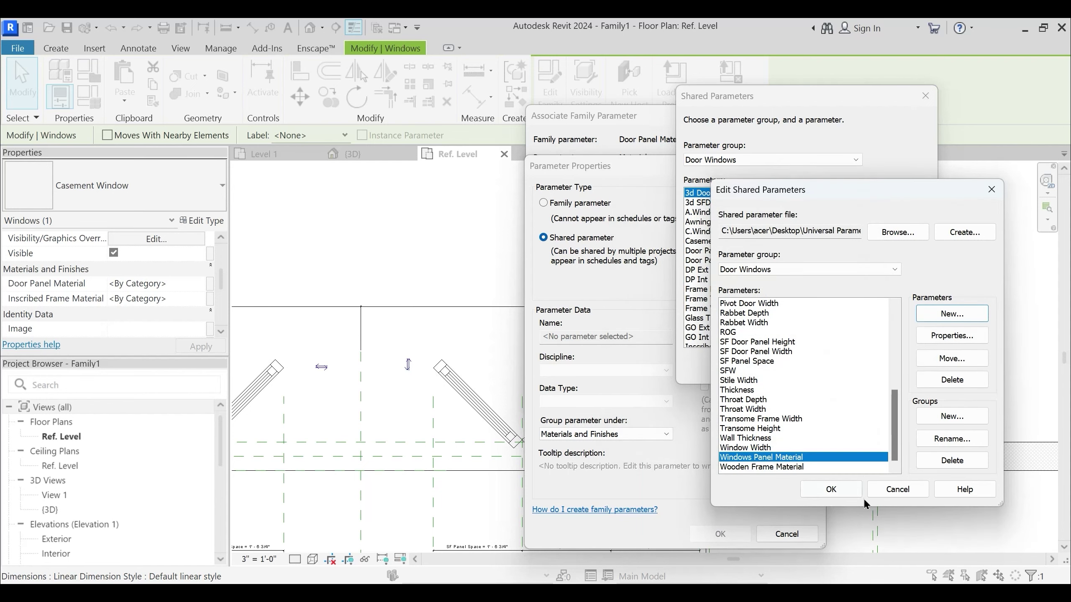
{"action": "left_click", "coordinate": [828, 489]}
Choose Windows Panel Material as the shared parameter and make it an instance parameter
{"action": "key", "text": "w"}
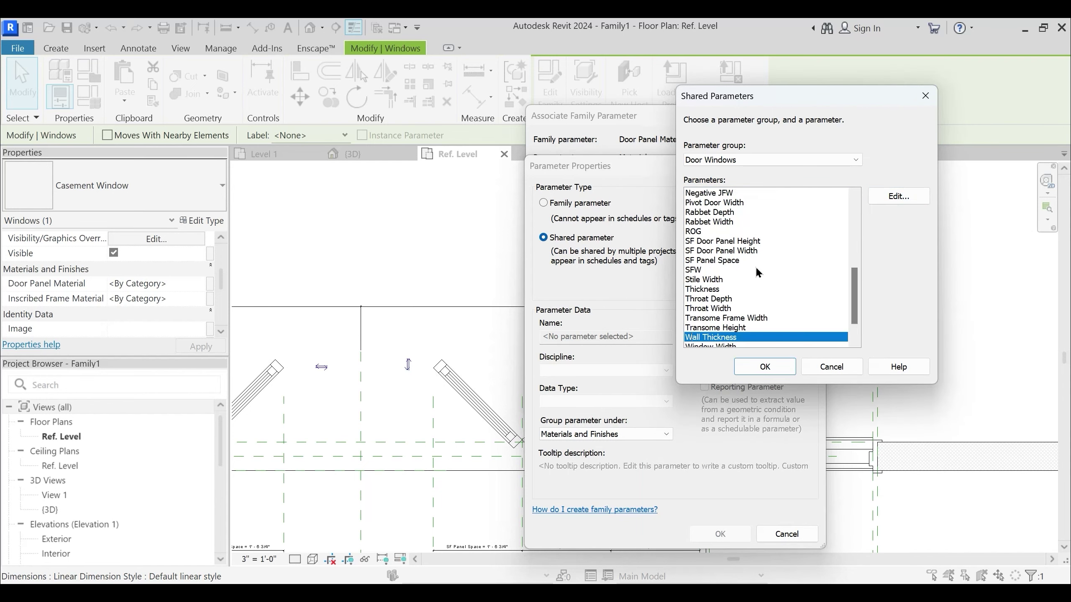
{"action": "scroll", "coordinate": [757, 274], "scroll_direction": "down", "scroll_amount": 1}
{"action": "left_click", "coordinate": [755, 328]}
{"action": "left_click", "coordinate": [765, 366]}
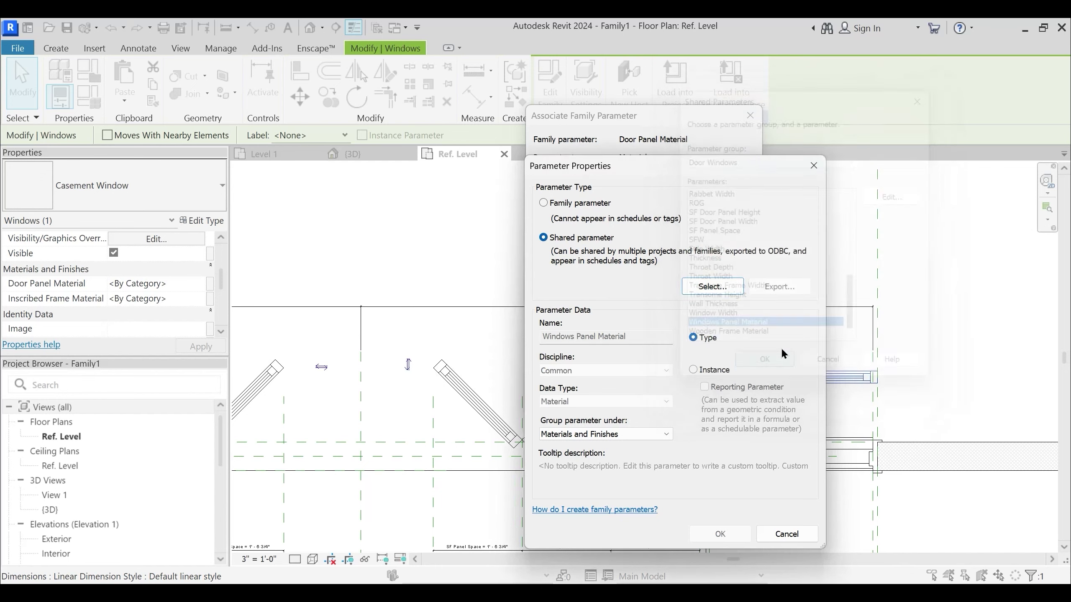
{"action": "left_click", "coordinate": [694, 370]}
Group the new parameter under Materials and Finishes and associate the window's Door Panel Material with it
{"action": "left_click", "coordinate": [630, 434]}
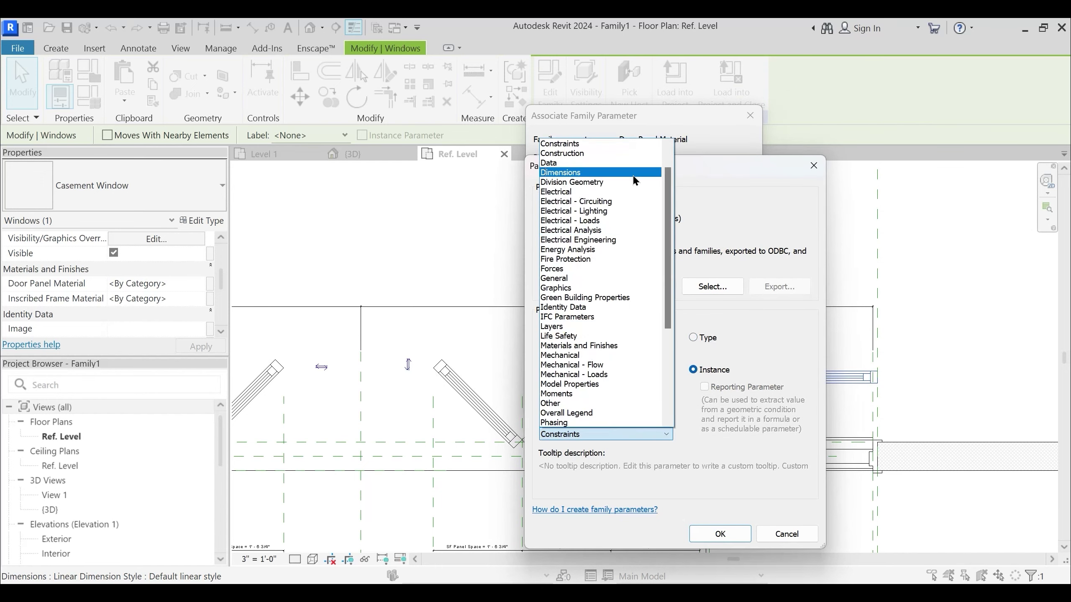
{"action": "left_click", "coordinate": [566, 173]}
{"action": "left_click", "coordinate": [583, 436]}
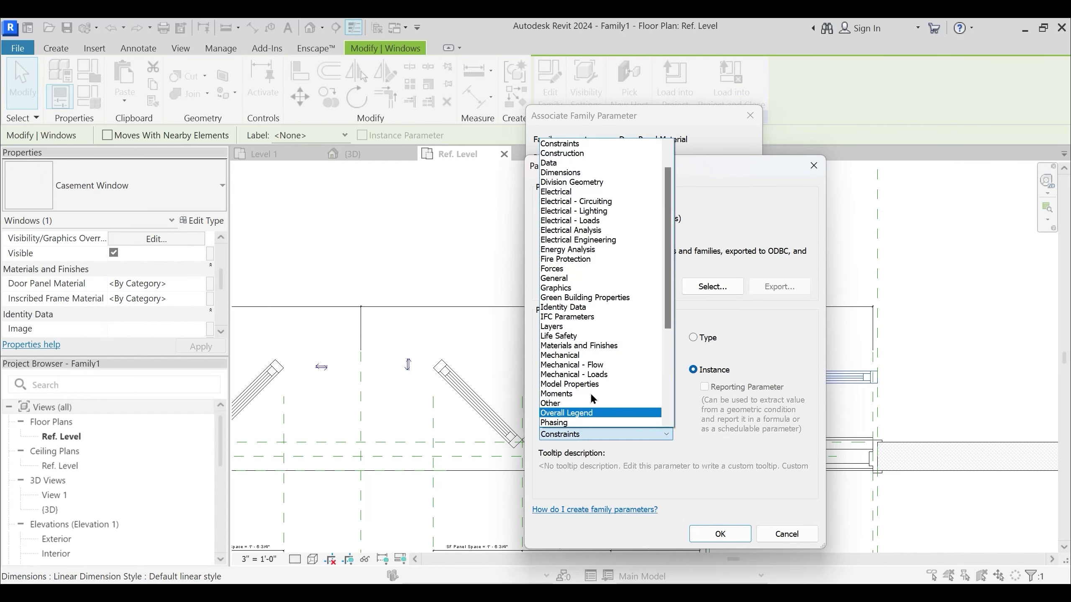
{"action": "left_click", "coordinate": [592, 383]}
{"action": "left_click", "coordinate": [604, 430]}
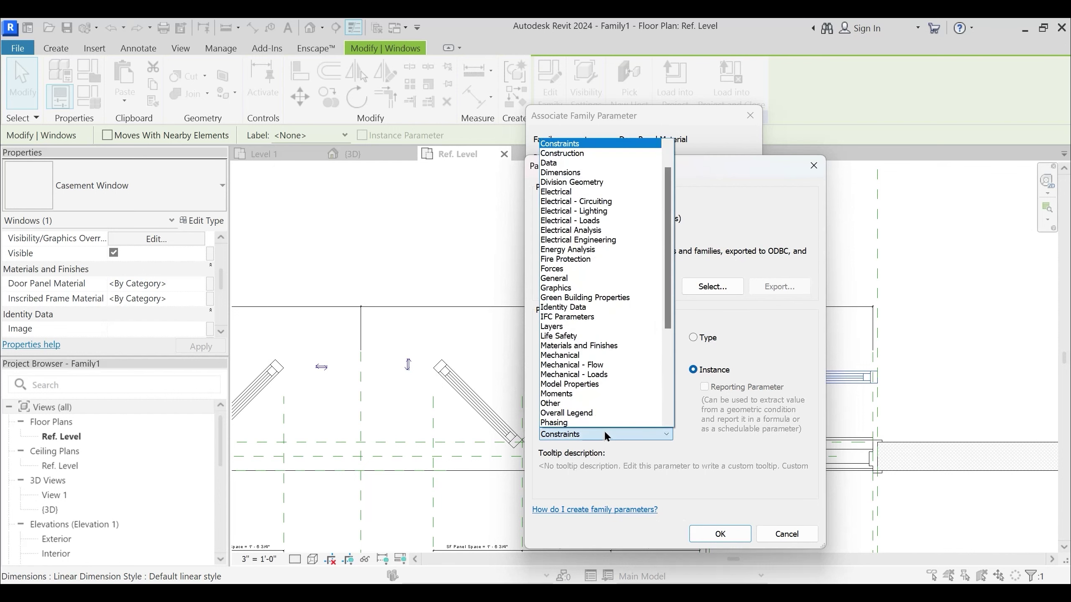
{"action": "key", "text": "m"}
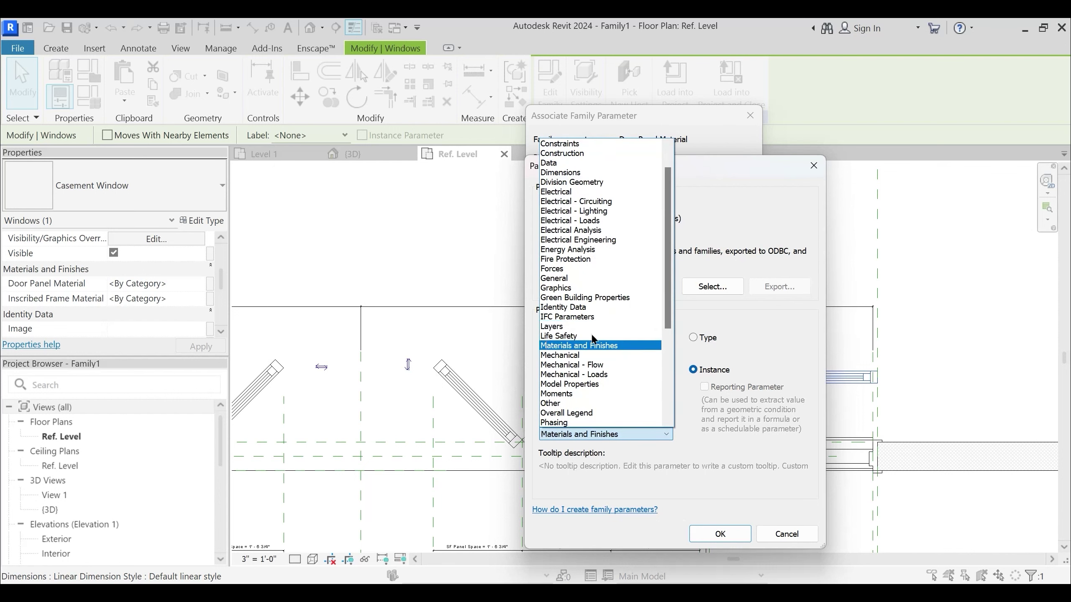
{"action": "left_click", "coordinate": [594, 437]}
{"action": "left_click", "coordinate": [719, 534]}
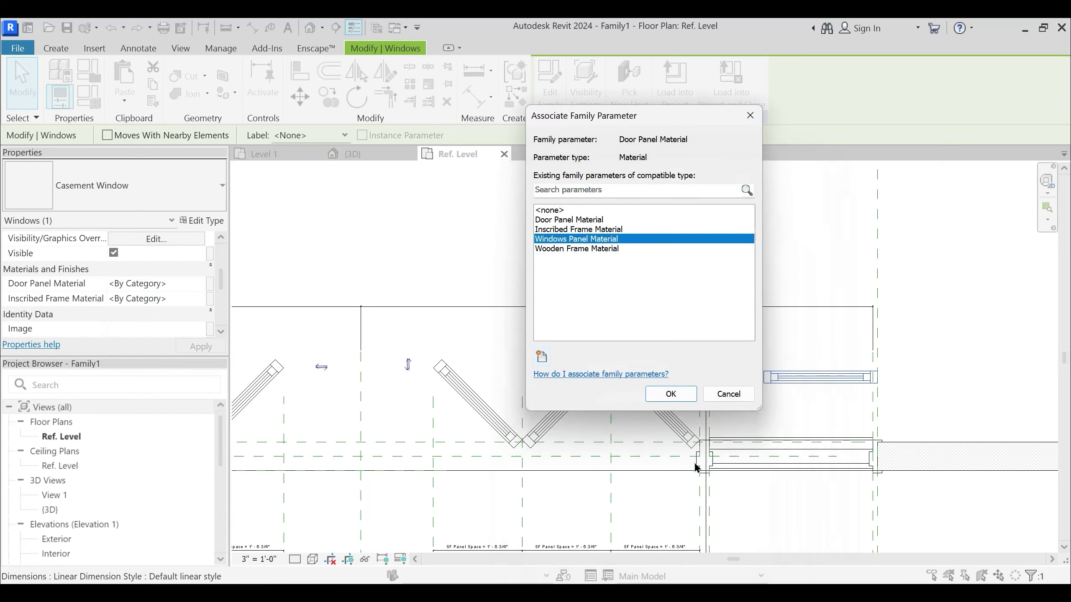
{"action": "left_click", "coordinate": [672, 394]}
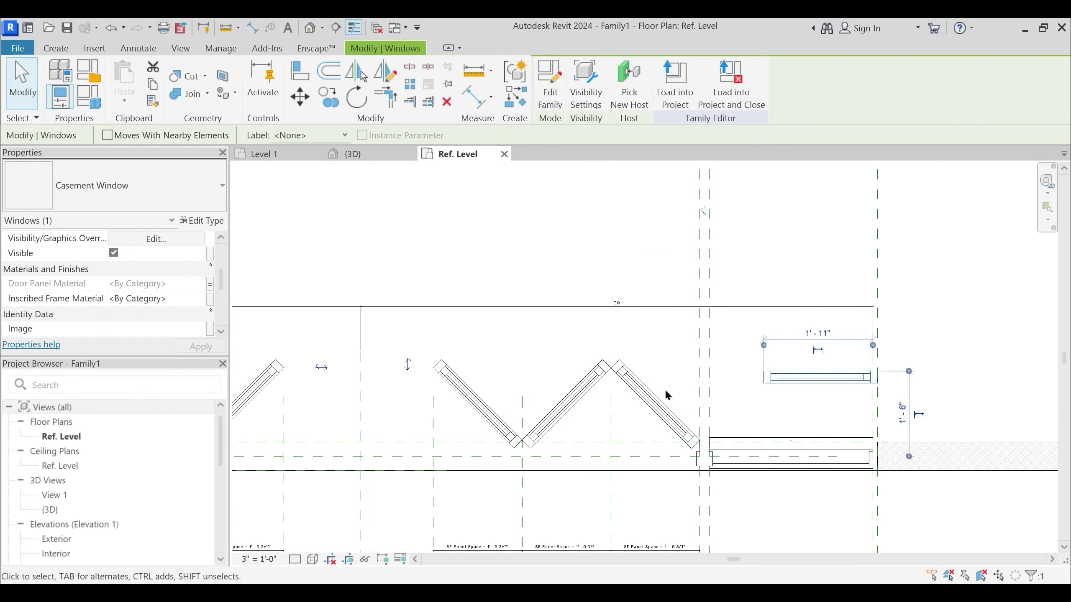
Associate the casement window's Inscribed Frame Material with the existing Inscribed Frame Material family parameter
{"action": "left_click", "coordinate": [210, 299]}
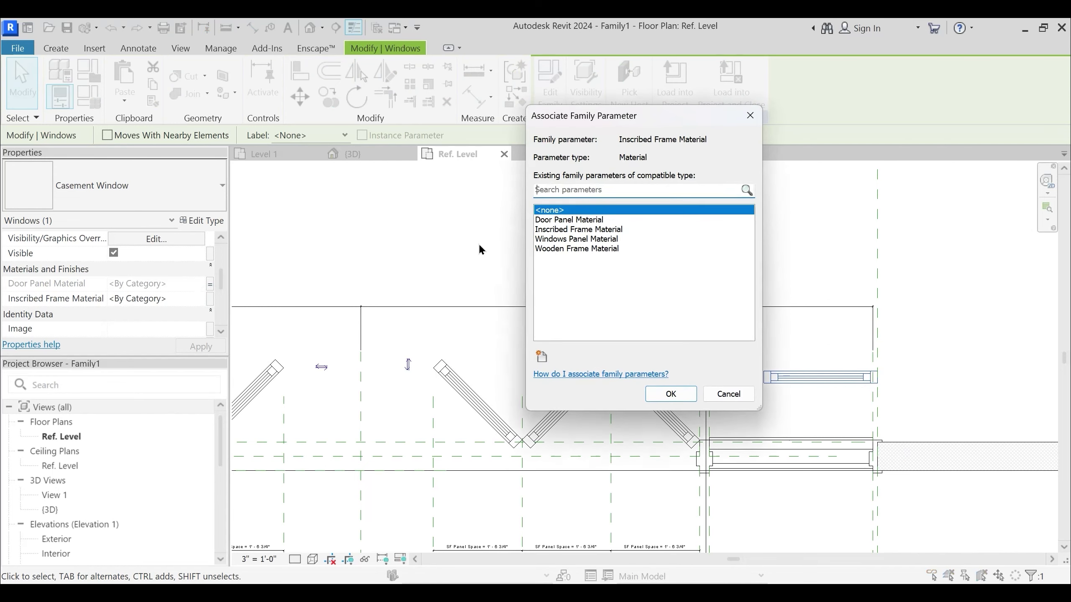
{"action": "left_click", "coordinate": [594, 231]}
{"action": "left_click", "coordinate": [671, 394]}
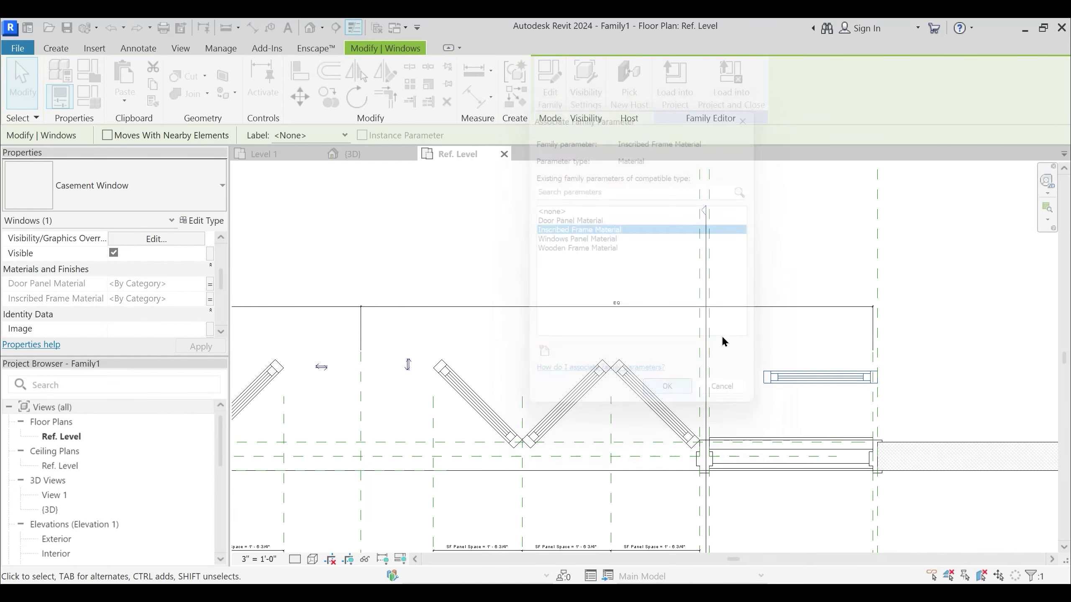
Associate the casement window type's Thickness with the matching family parameter of the host door
{"action": "left_click", "coordinate": [211, 222]}
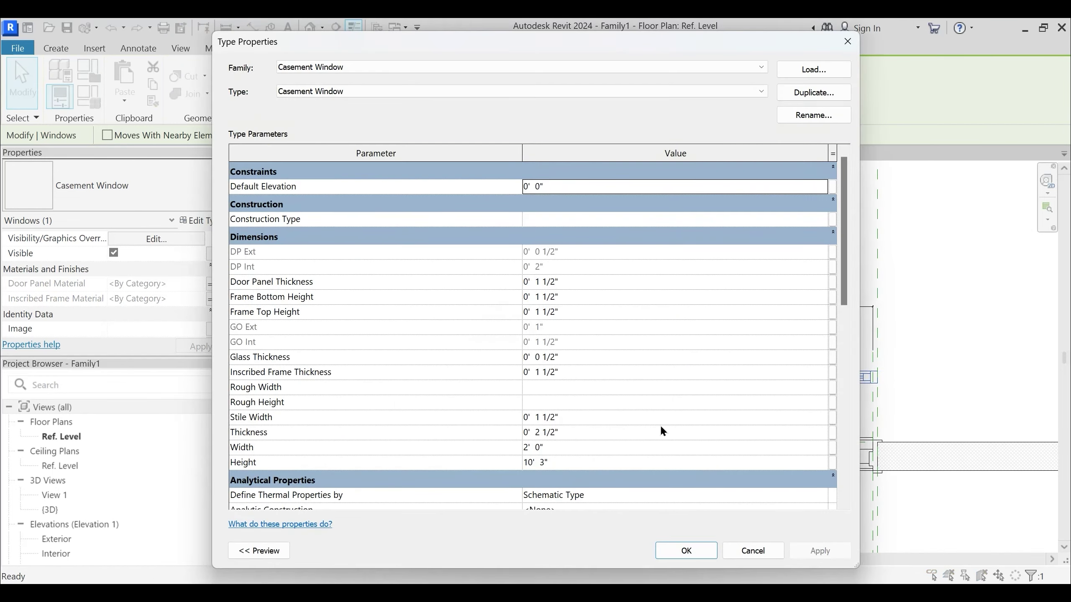
{"action": "left_click", "coordinate": [833, 432]}
{"action": "scroll", "coordinate": [644, 277], "scroll_direction": "down", "scroll_amount": 3}
{"action": "left_click", "coordinate": [670, 394]}
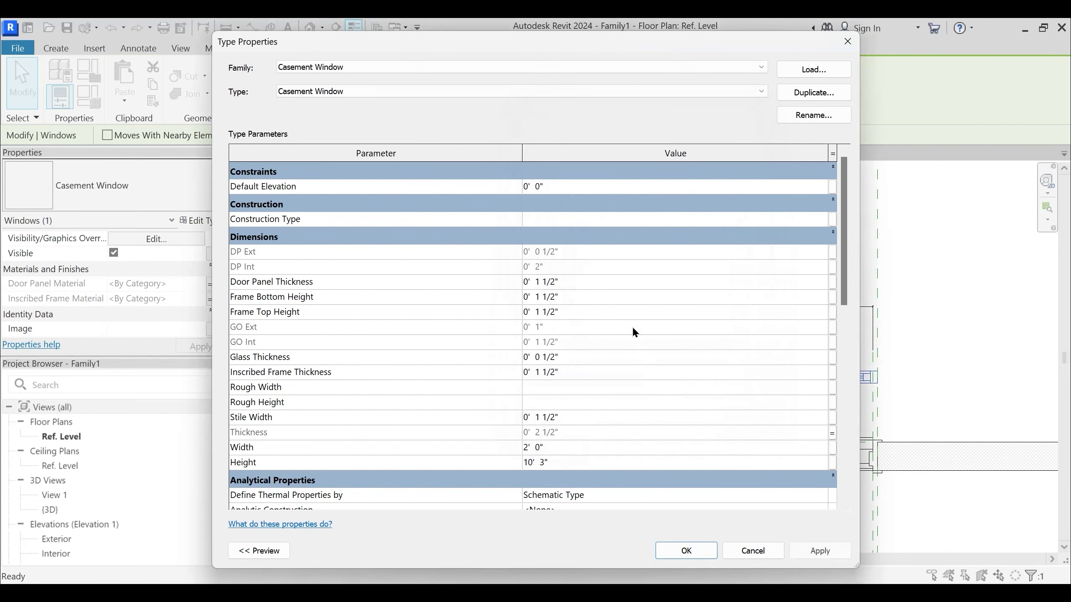
Associate the casement window type's Width with the existing Window Width family parameter
{"action": "left_click", "coordinate": [832, 447]}
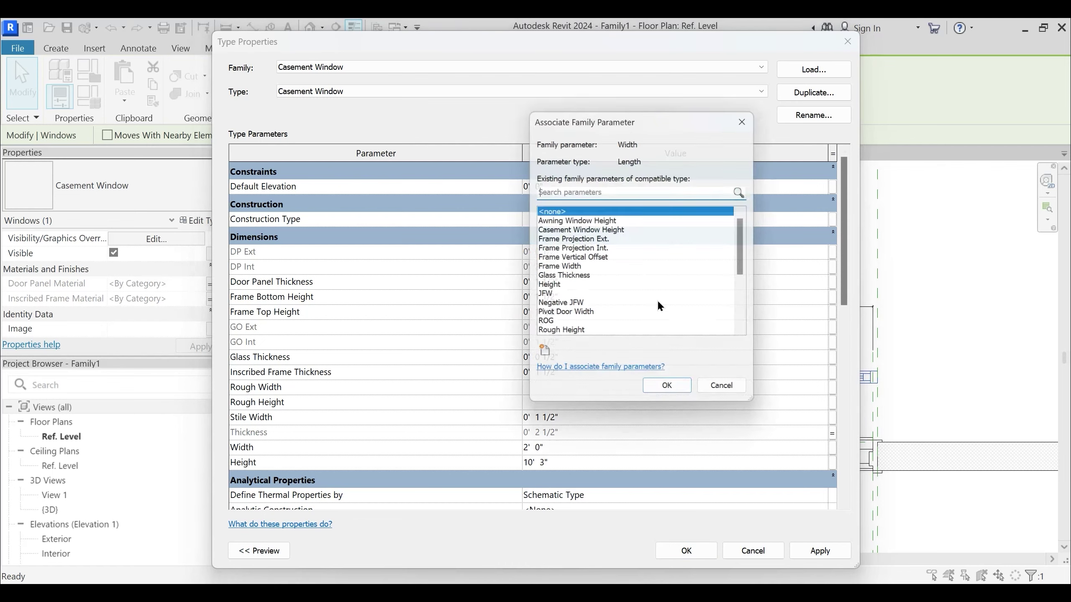
{"action": "left_click", "coordinate": [619, 259]}
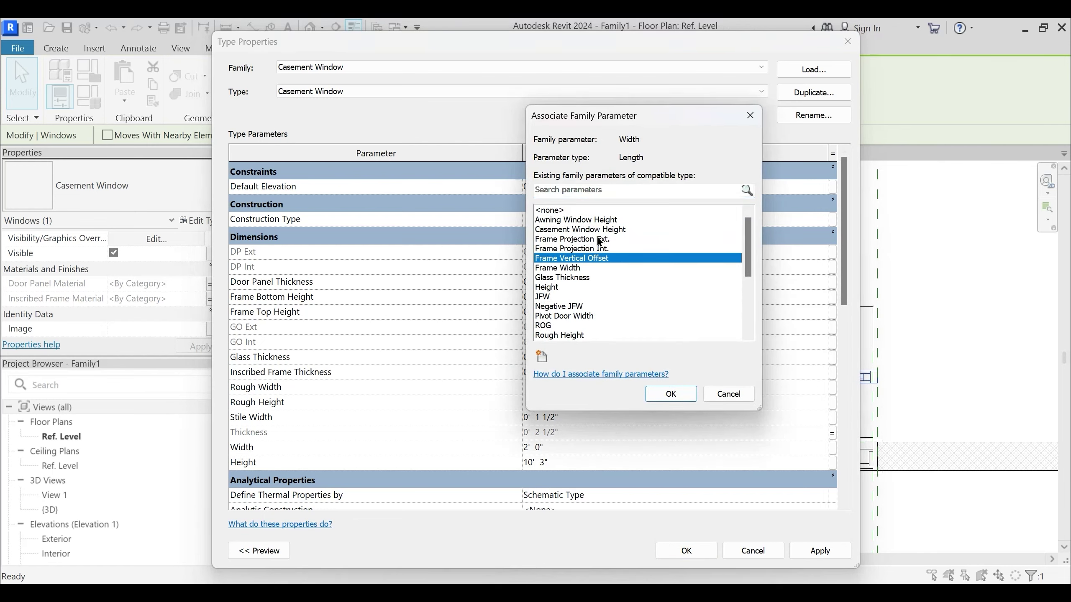
{"action": "left_click", "coordinate": [582, 278]}
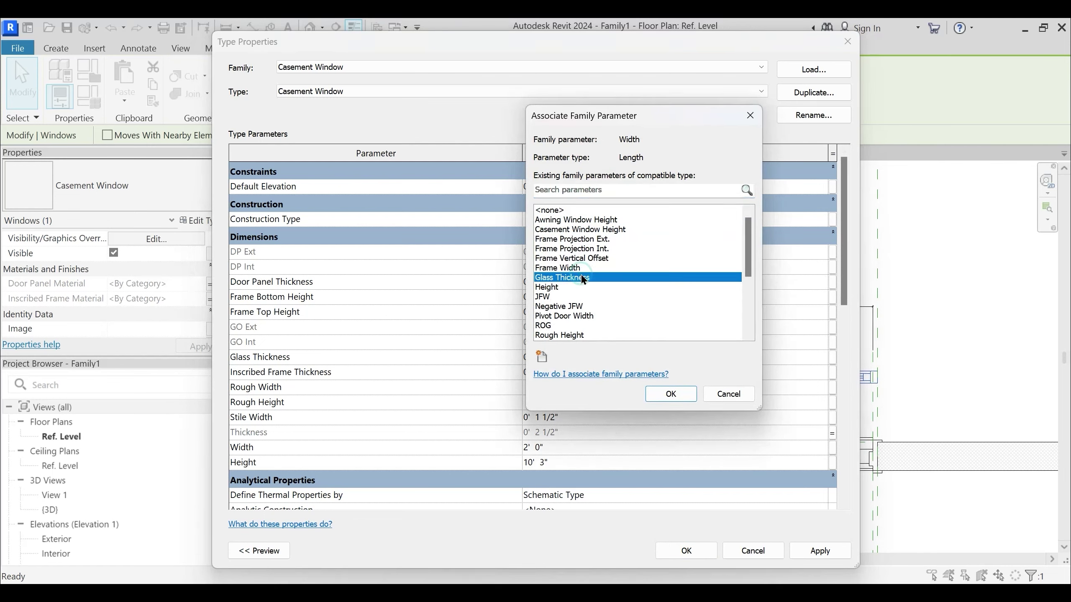
{"action": "key", "text": "w"}
{"action": "scroll", "coordinate": [565, 302], "scroll_direction": "down", "scroll_amount": 1}
{"action": "left_click", "coordinate": [567, 336]}
{"action": "left_click", "coordinate": [687, 398]}
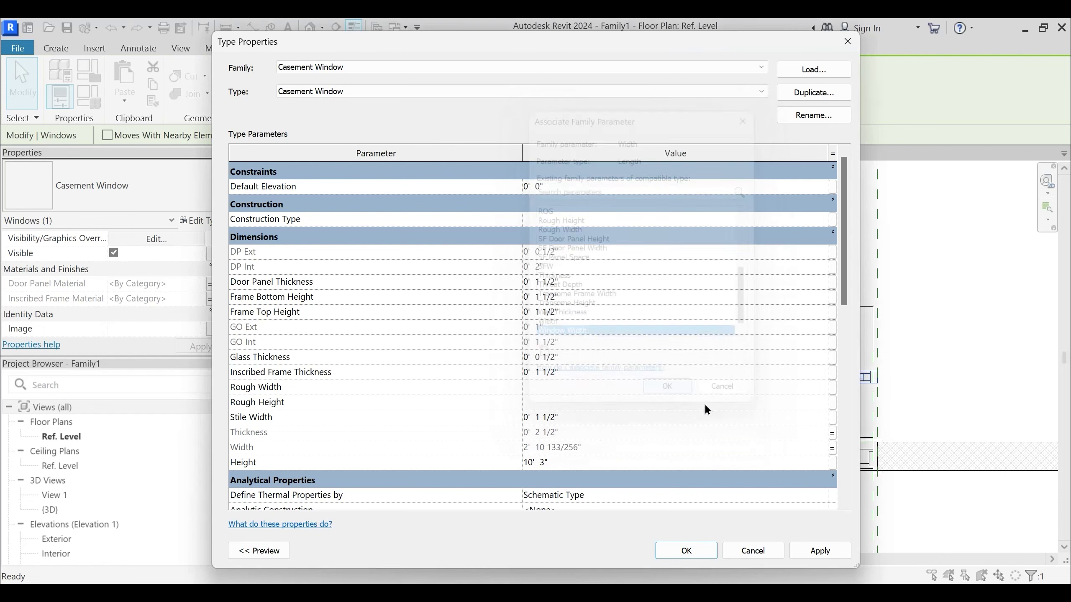
Associate the casement window type's Height with the Casement Window Height family parameter and apply the type changes
{"action": "left_click", "coordinate": [833, 462]}
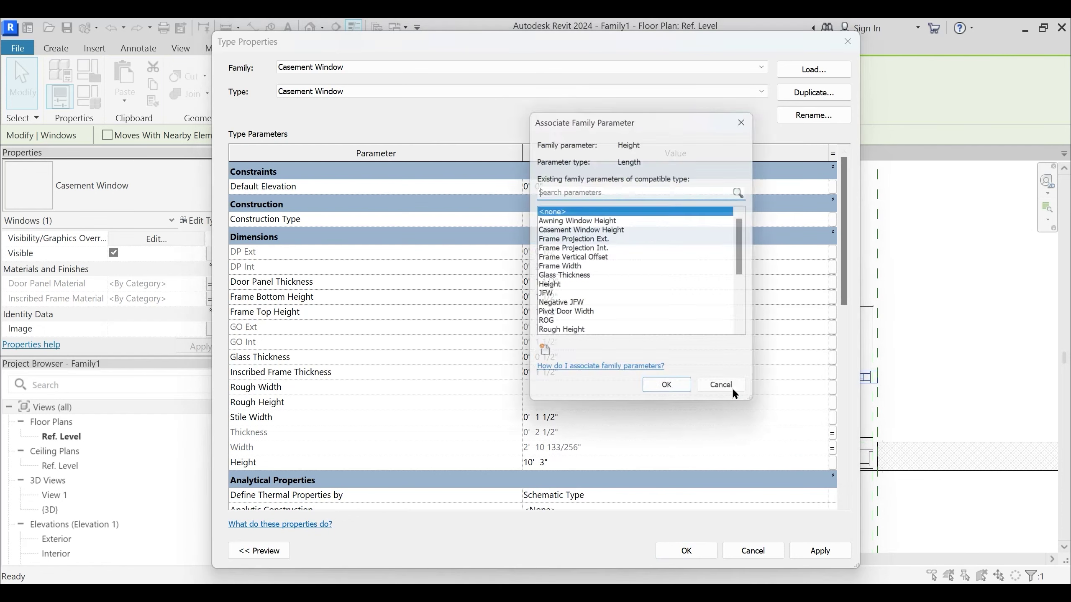
{"action": "left_click", "coordinate": [598, 230]}
{"action": "left_click", "coordinate": [671, 394]}
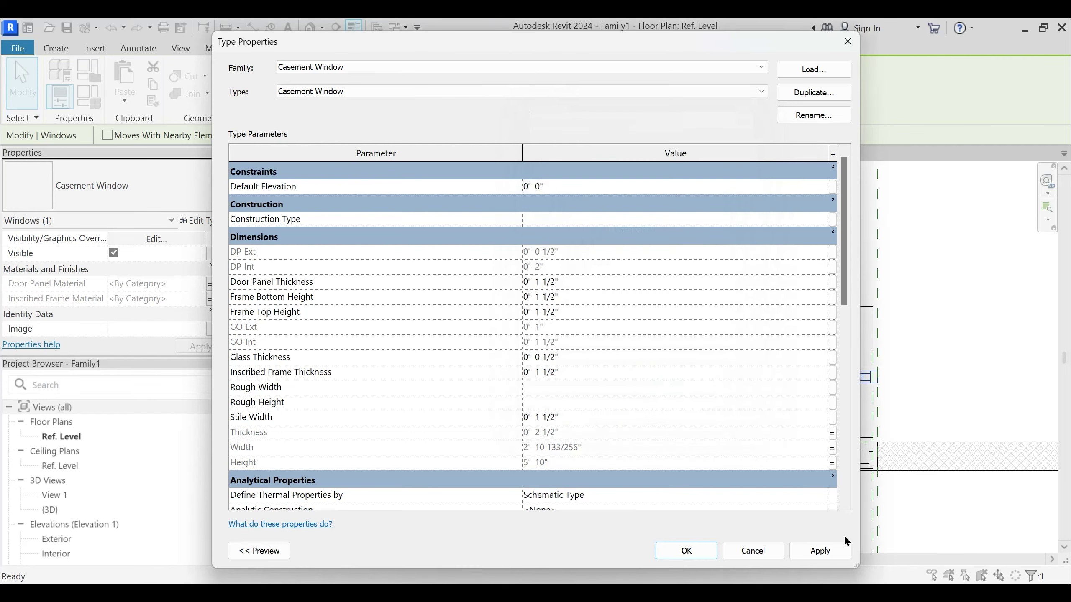
{"action": "left_click", "coordinate": [800, 552]}
{"action": "left_click", "coordinate": [686, 549]}
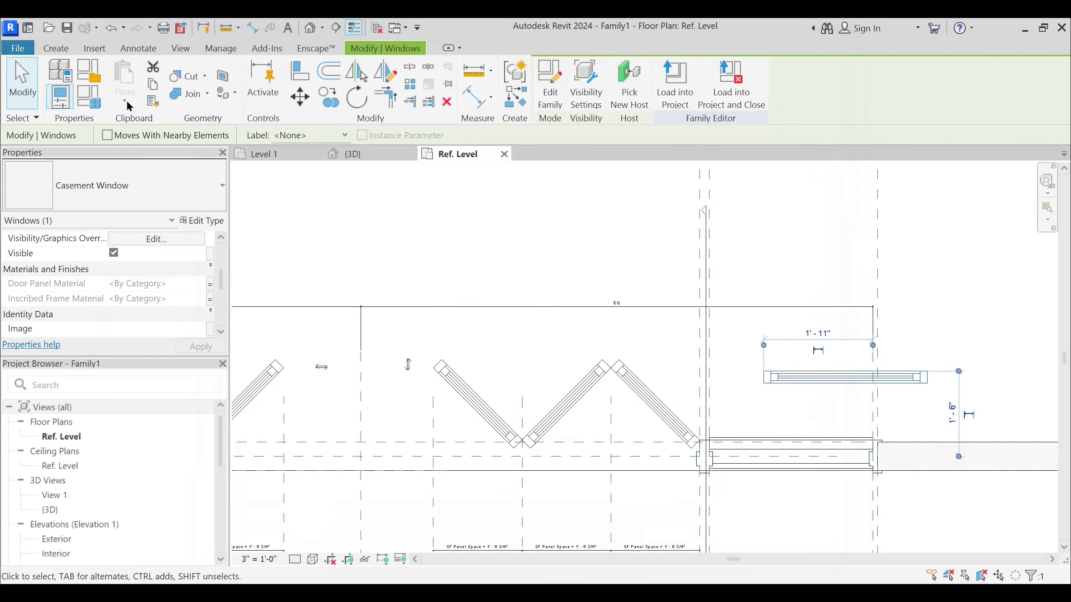
Set the host family's C.Window Swing Angle to 45° and apply it
{"action": "left_click", "coordinate": [90, 97]}
{"action": "left_click", "coordinate": [447, 185]}
{"action": "type", "text": "45"}
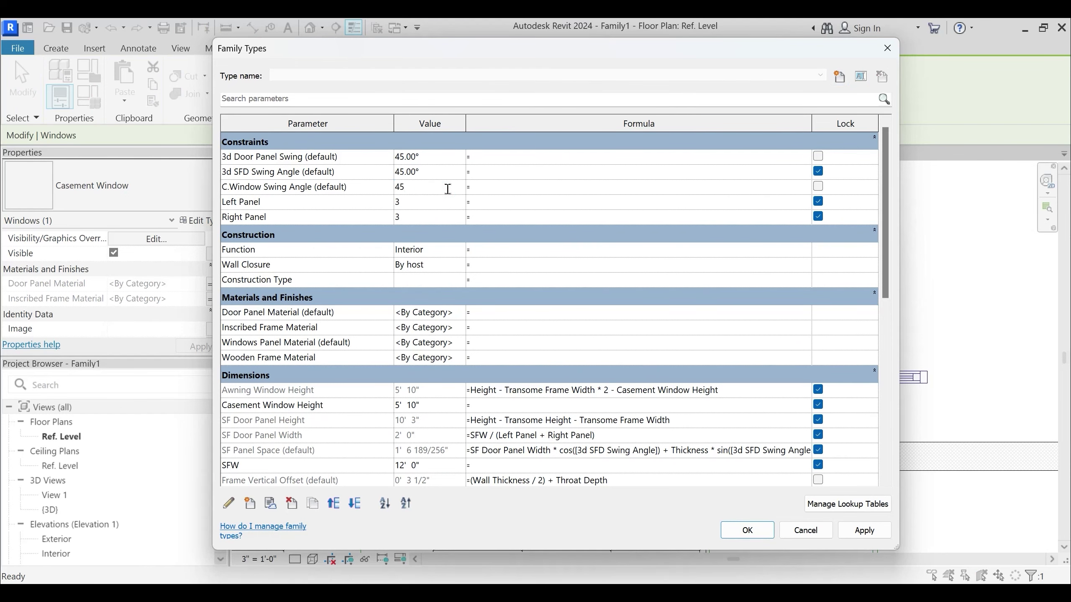
{"action": "left_click", "coordinate": [864, 530]}
{"action": "left_click", "coordinate": [747, 530]}
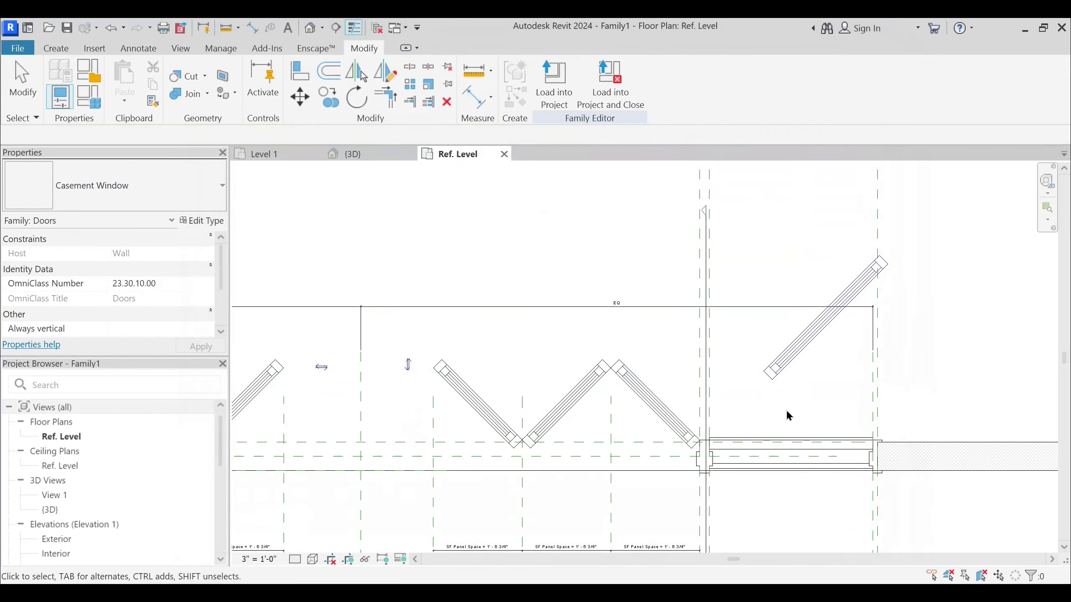
Mirror the casement window about a drawn vertical axis just beyond its outer end, without keeping a copy
{"action": "middle_click_drag", "start_coordinate": [731, 389], "coordinate": [602, 387]}
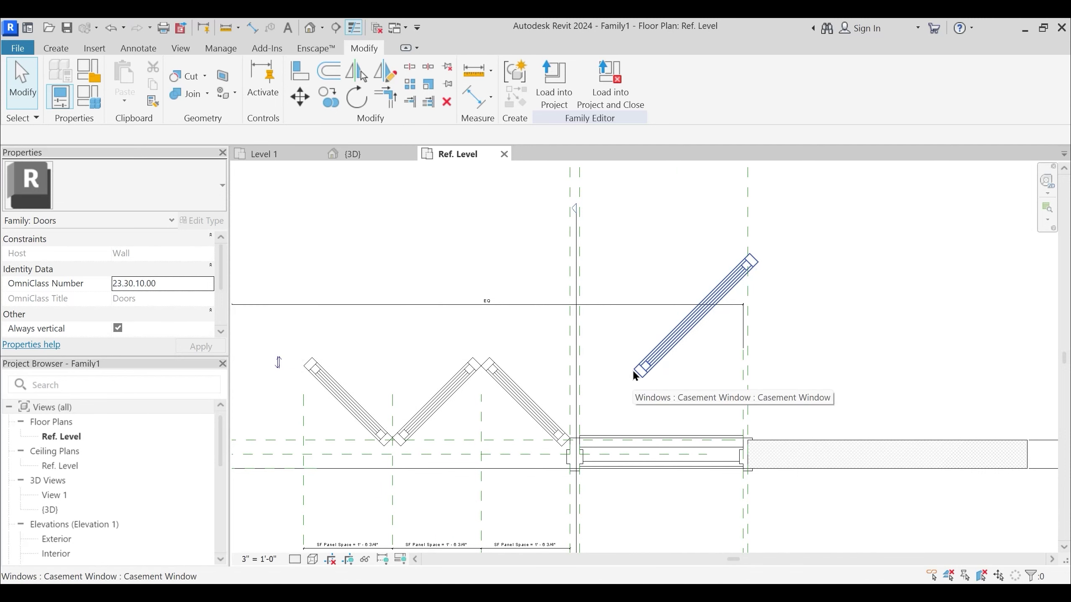
{"action": "left_click", "coordinate": [671, 337]}
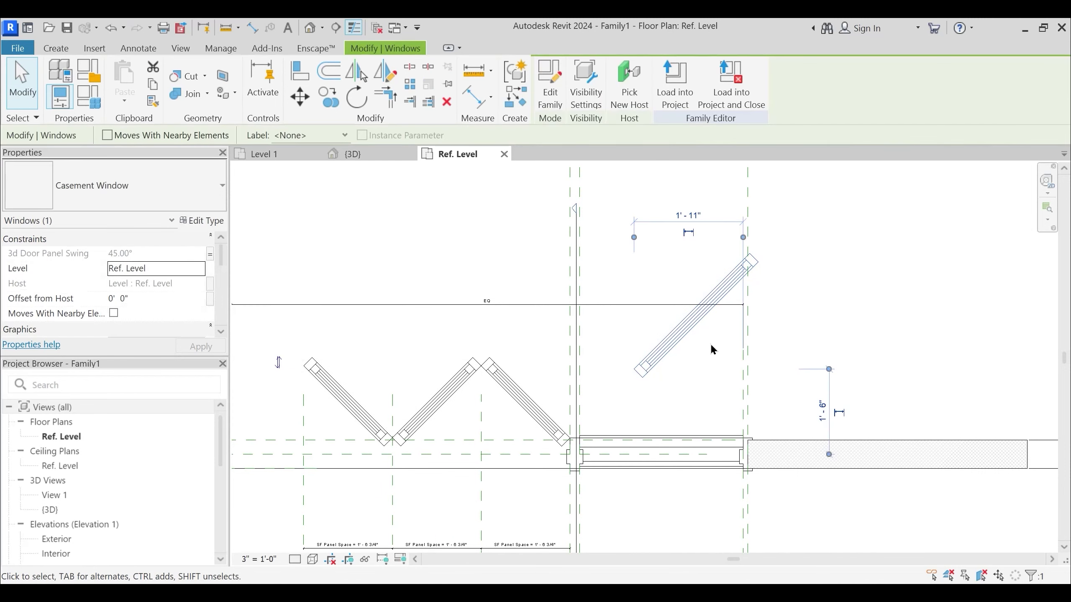
{"action": "key", "text": "d"}
{"action": "key", "text": "m"}
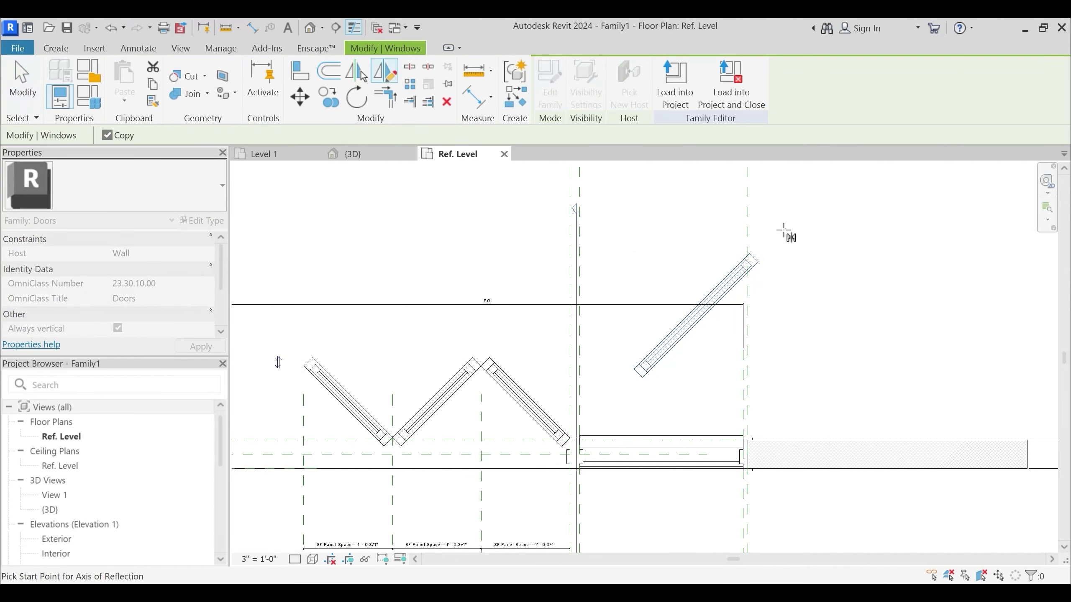
{"action": "left_click", "coordinate": [108, 135]}
{"action": "left_click", "coordinate": [797, 244]}
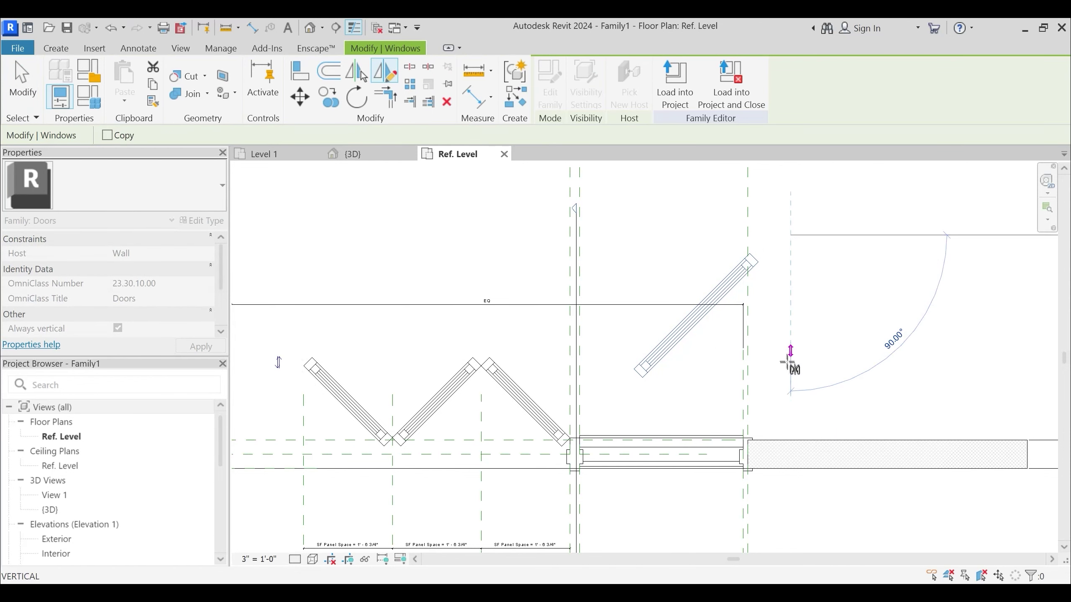
{"action": "left_click", "coordinate": [790, 375]}
{"action": "key", "text": "Escape"}
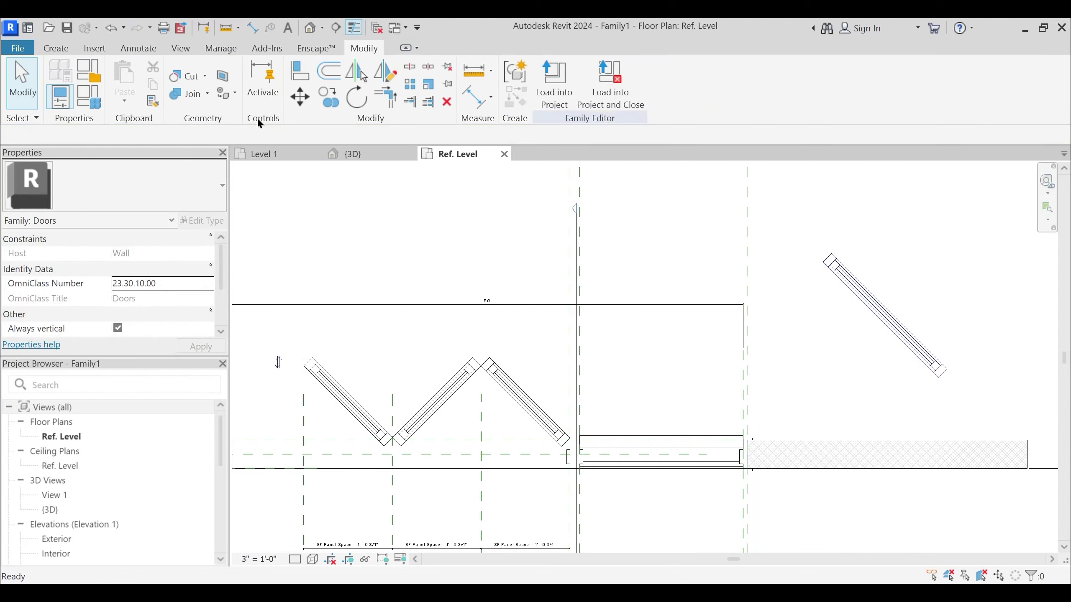
Align the mirrored casement window's hinge edge with the vertical reference plane at the inner side of the end jamb and lock it
{"action": "left_click", "coordinate": [300, 76]}
{"action": "left_click", "coordinate": [748, 515]}
{"action": "left_click", "coordinate": [950, 358]}
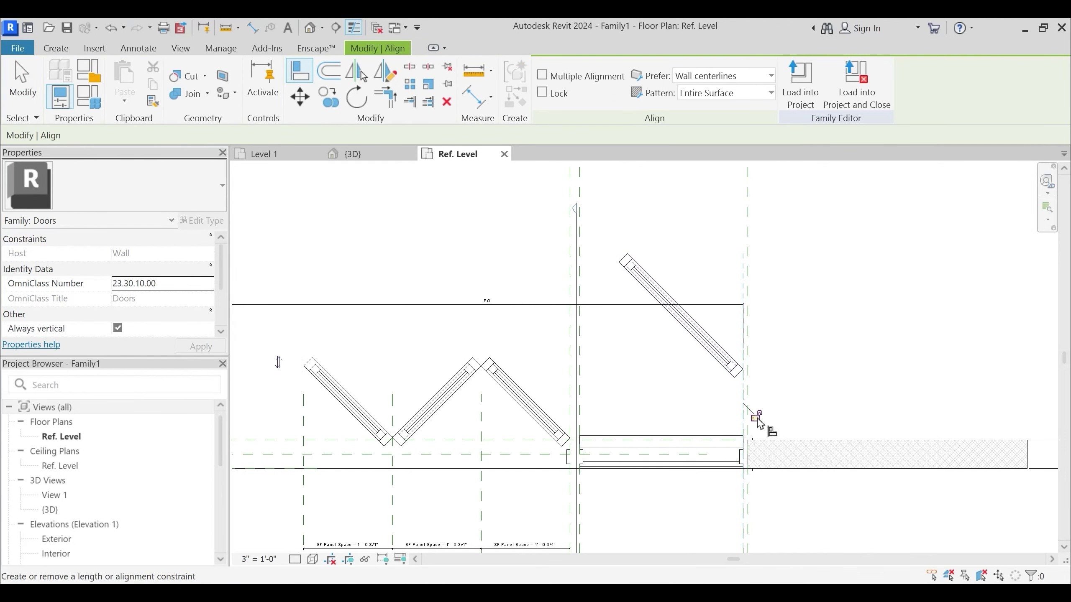
Align the casement window's hinge end with the horizontal reference at the outer wall face and lock the alignment
{"action": "scroll", "coordinate": [714, 442], "scroll_direction": "up", "scroll_amount": 4}
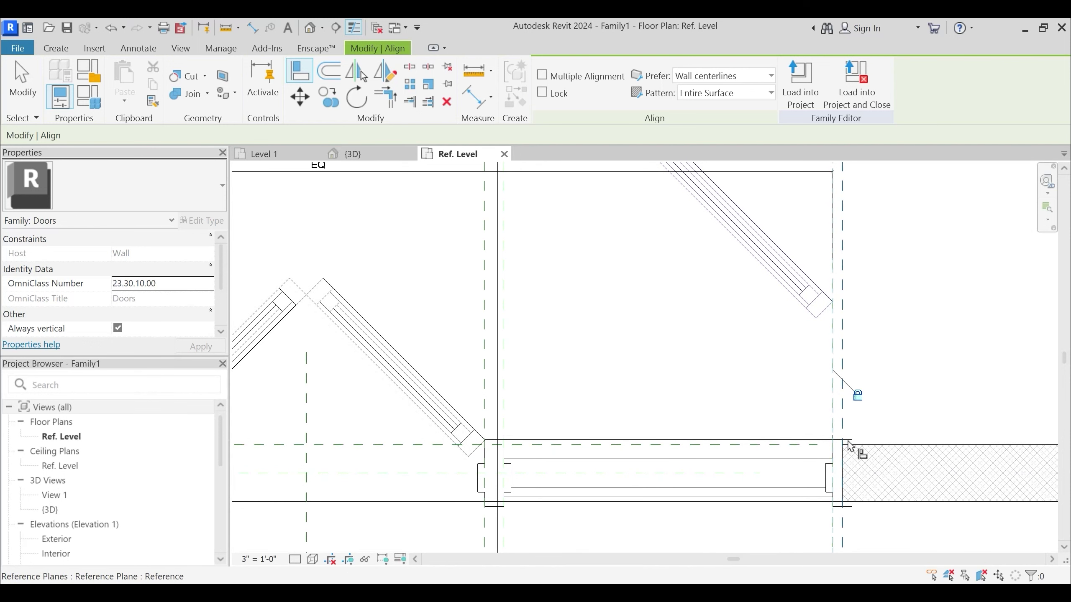
{"action": "scroll", "coordinate": [848, 444], "scroll_direction": "up", "scroll_amount": 1}
{"action": "scroll", "coordinate": [848, 442], "scroll_direction": "up", "scroll_amount": 1}
{"action": "left_click", "coordinate": [849, 441]}
{"action": "scroll", "coordinate": [745, 399], "scroll_direction": "down", "scroll_amount": 3}
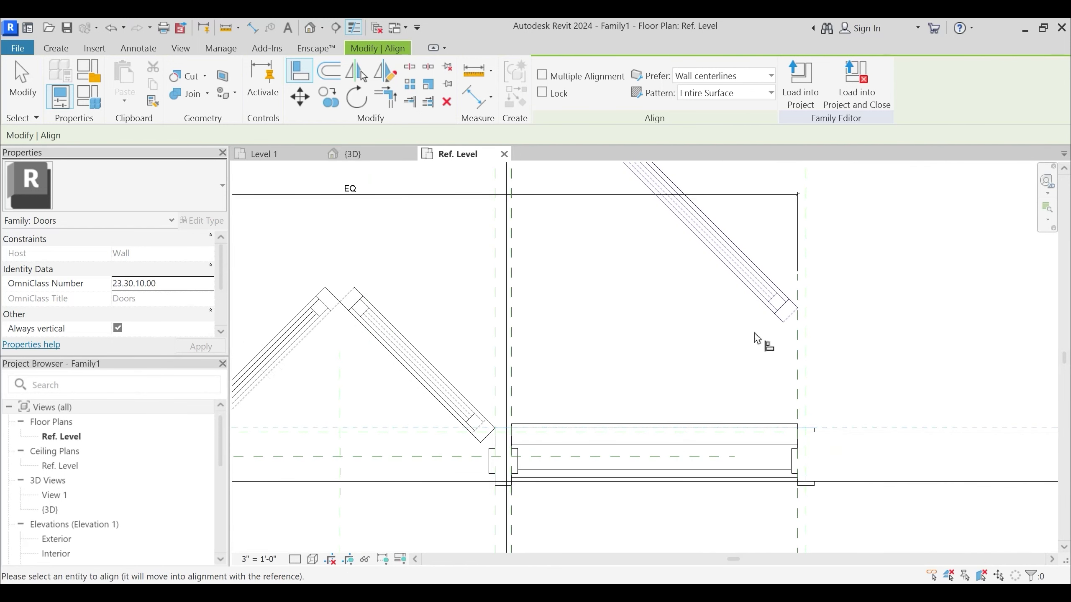
{"action": "left_click", "coordinate": [741, 309]}
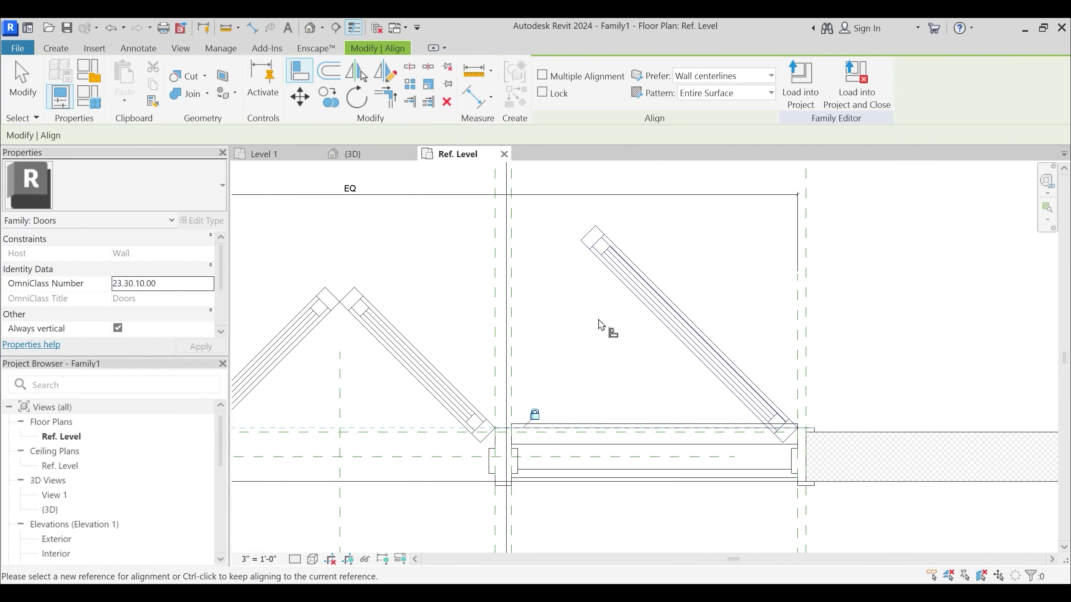
{"action": "key", "text": "Escape"}
{"action": "key", "text": "Escape"}
{"action": "scroll", "coordinate": [598, 312], "scroll_direction": "down", "scroll_amount": 3}
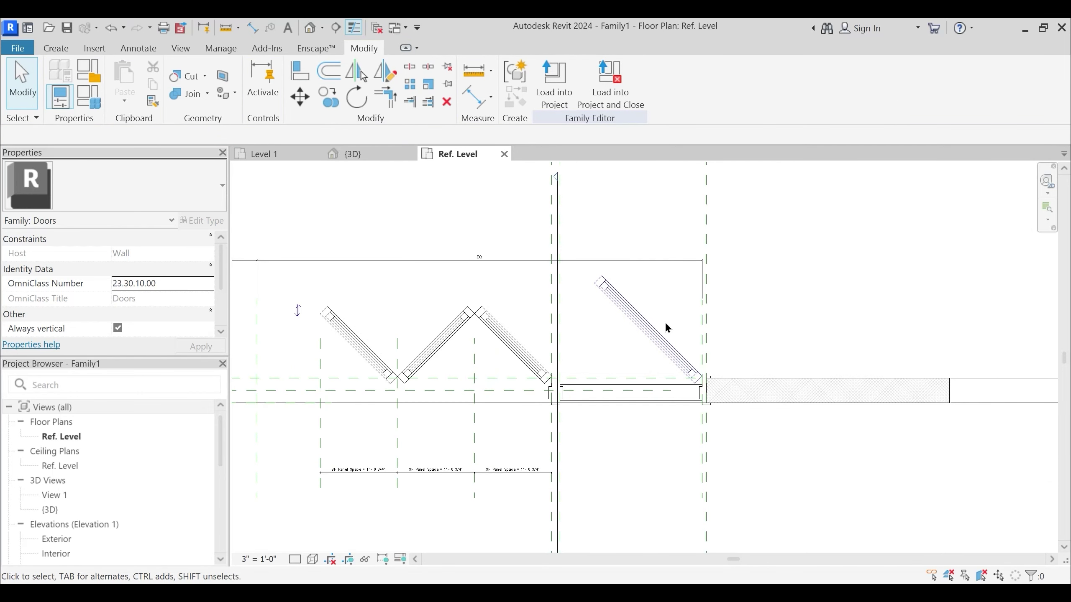
Associate the casement window's Offset from Host with the Transome Frame Width family parameter
{"action": "left_click", "coordinate": [644, 323]}
{"action": "scroll", "coordinate": [174, 283], "scroll_direction": "down", "scroll_amount": 2}
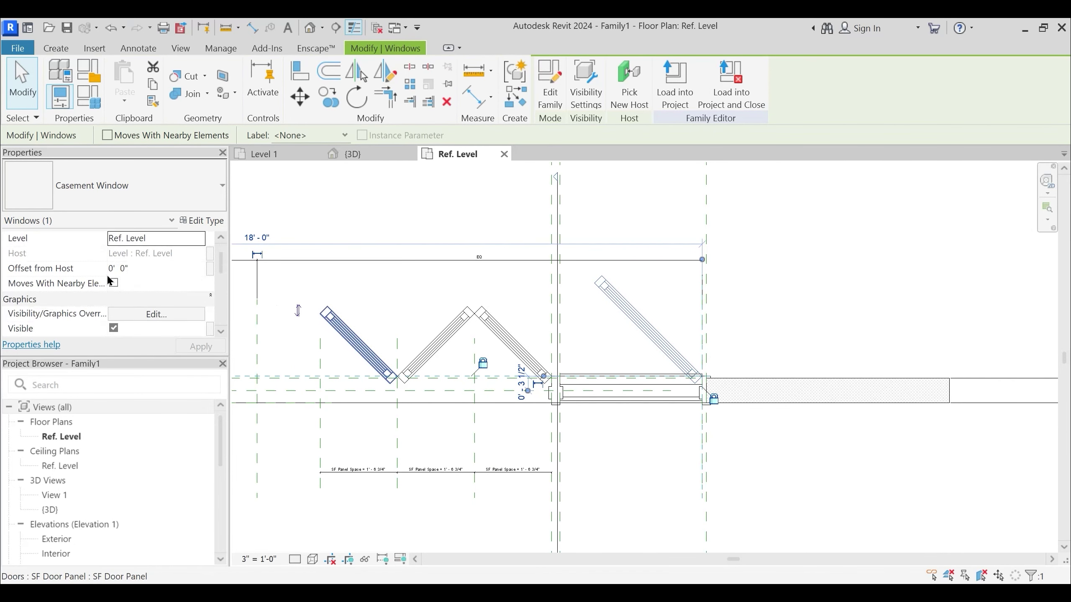
{"action": "left_click", "coordinate": [151, 270]}
{"action": "left_click", "coordinate": [210, 268]}
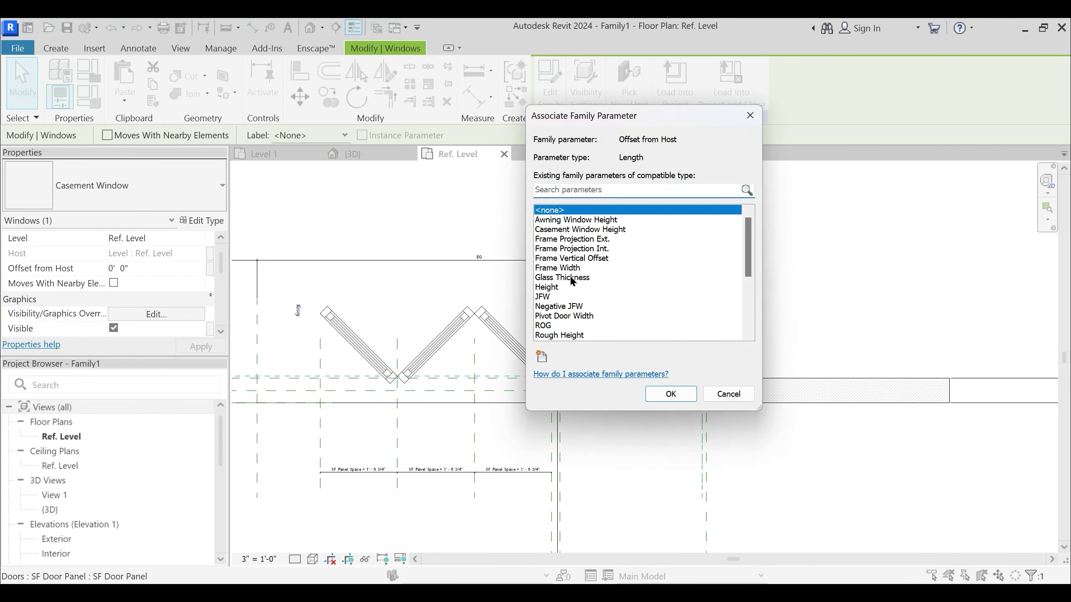
{"action": "type", "text": "t"}
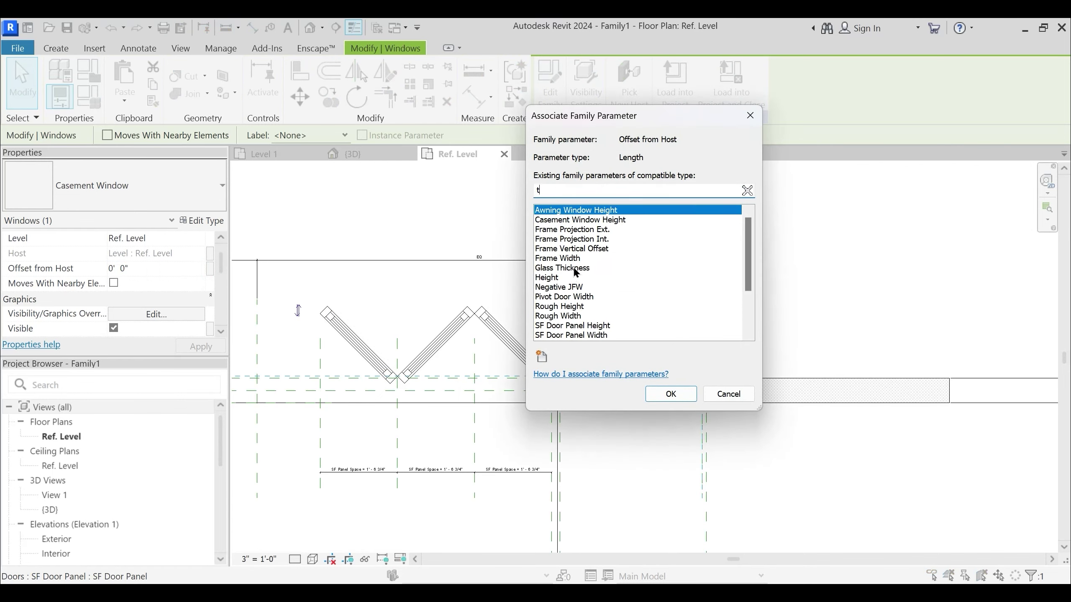
{"action": "type", "text": "ra"}
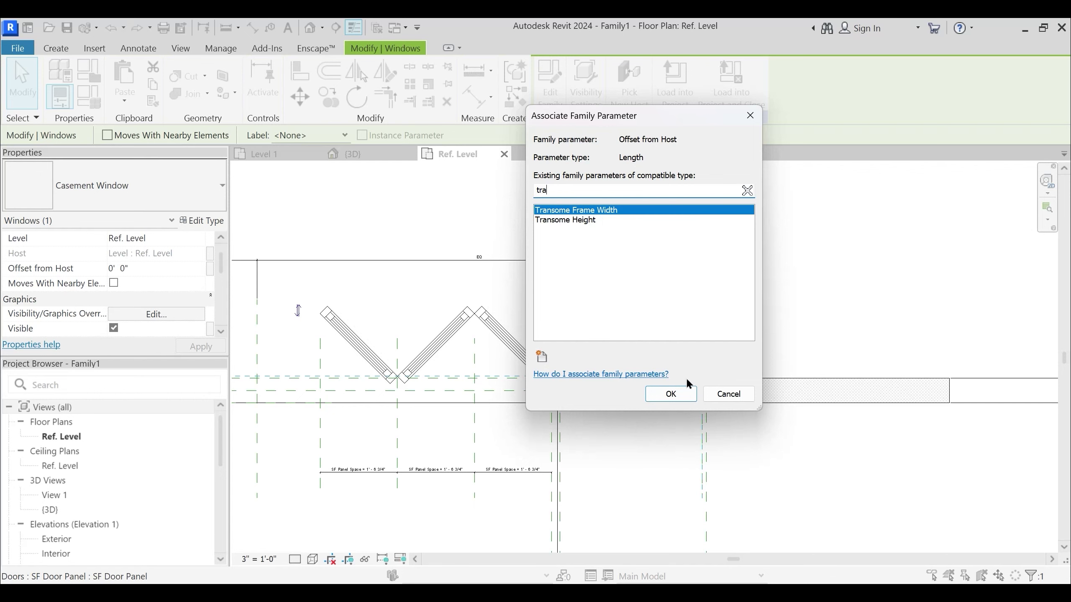
{"action": "left_click", "coordinate": [672, 394]}
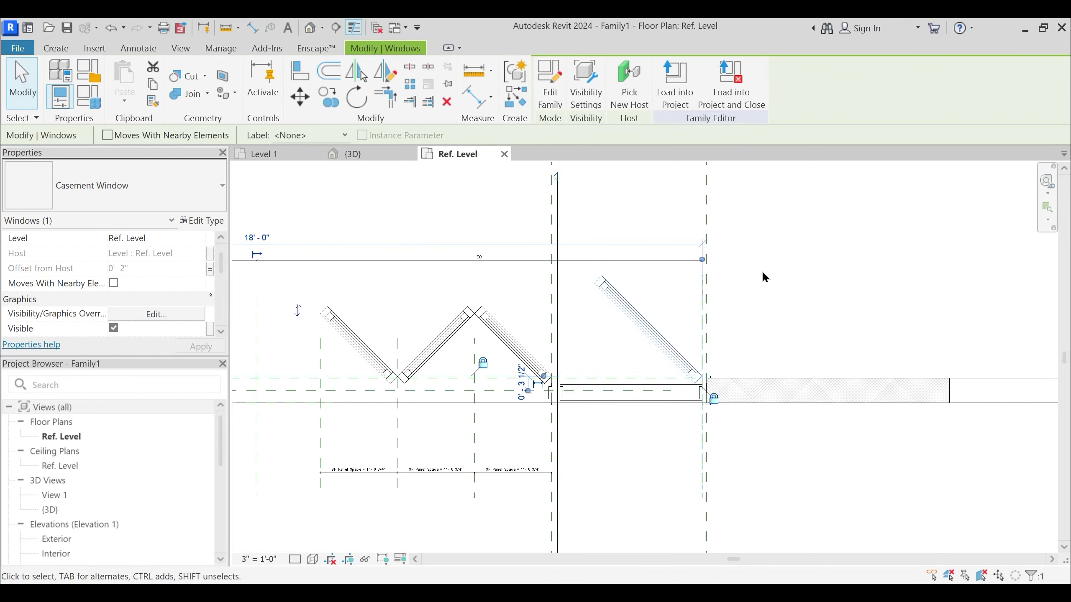
{"action": "left_click", "coordinate": [765, 278]}
Switch to the 3D view and examine the casement window's position in the door assembly
{"action": "left_click", "coordinate": [363, 153]}
{"action": "middle_click_drag", "start_coordinate": [523, 457], "coordinate": [485, 463], "text": "shift"}
{"action": "left_click", "coordinate": [485, 461]}
{"action": "left_click", "coordinate": [535, 347]}
{"action": "scroll", "coordinate": [536, 347], "scroll_direction": "down", "scroll_amount": 3}
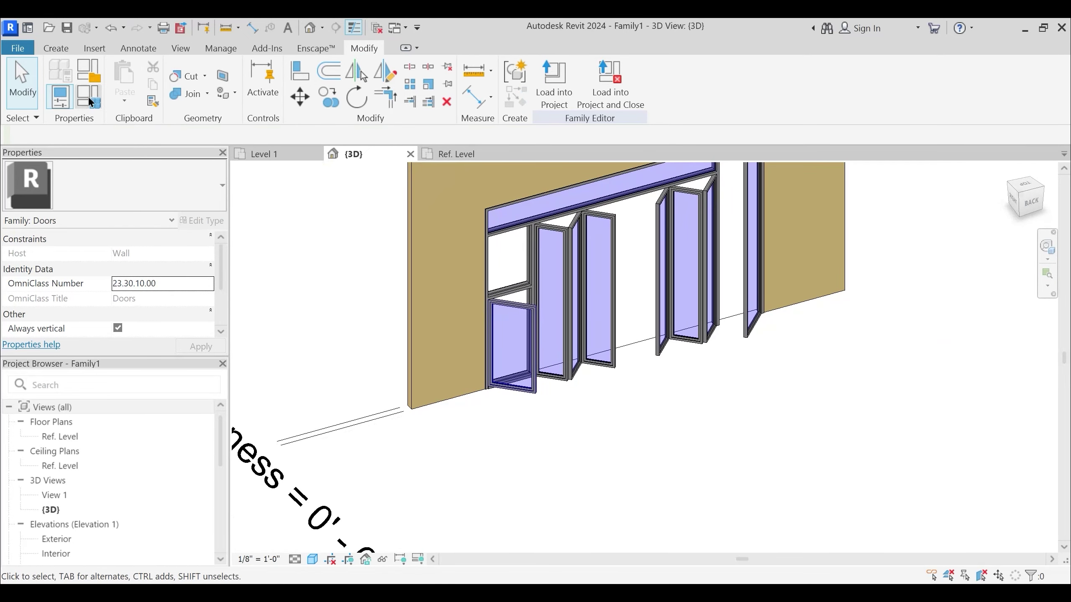
Try a C.Window Swing Angle of 0° on the casement window in the 3D view
{"action": "left_click", "coordinate": [89, 96]}
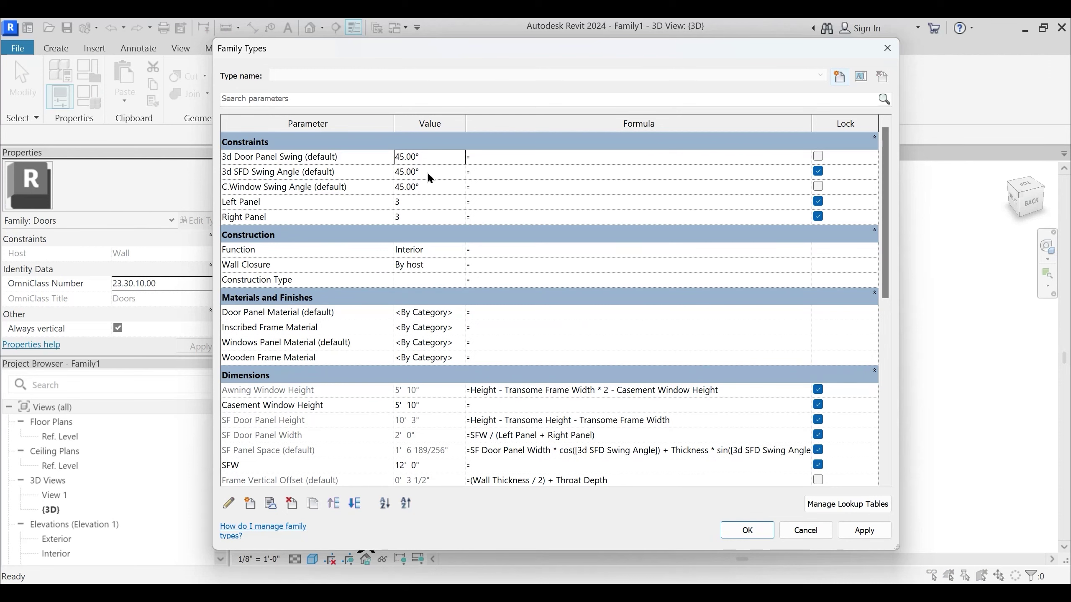
{"action": "left_click", "coordinate": [427, 171]}
{"action": "left_click", "coordinate": [437, 194]}
{"action": "type", "text": "0"}
{"action": "key", "text": "Tab"}
{"action": "left_click_drag", "start_coordinate": [586, 49], "coordinate": [116, 59]}
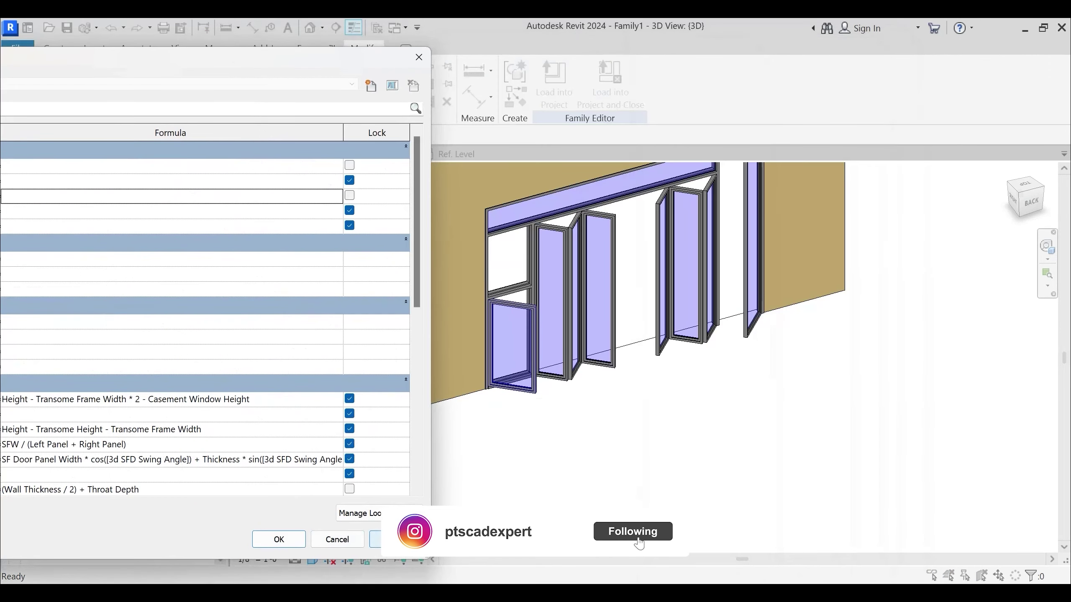
{"action": "left_click", "coordinate": [279, 540]}
{"action": "middle_click_drag", "start_coordinate": [536, 410], "coordinate": [559, 447], "text": "shift"}
{"action": "middle_click_drag", "start_coordinate": [555, 388], "coordinate": [637, 388]}
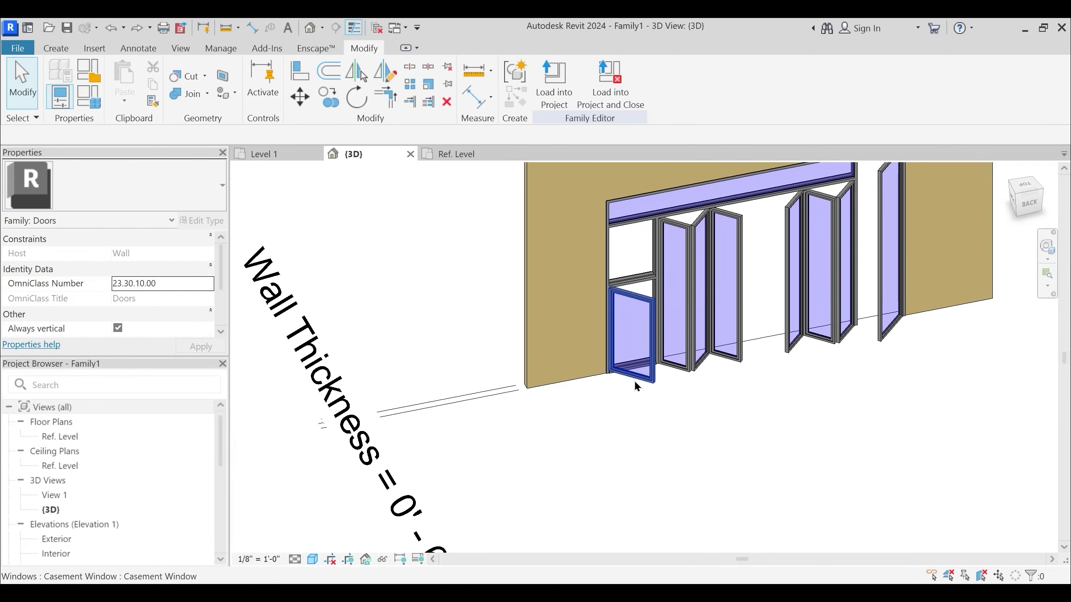
Set the Casement Window Height to 4' 0" and check the resized window in the 3D view
{"action": "left_click", "coordinate": [80, 103]}
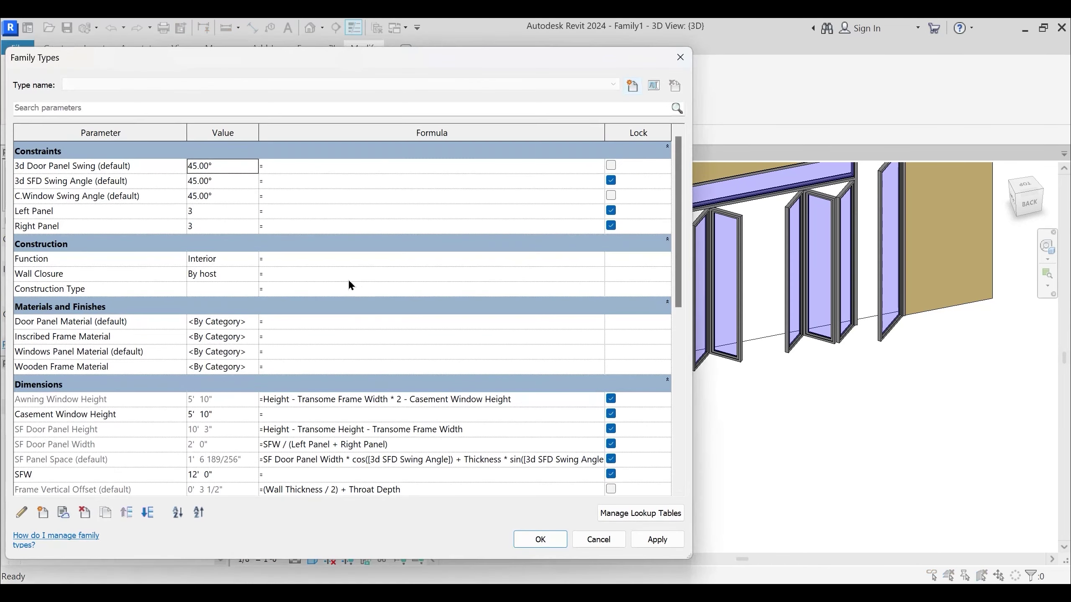
{"action": "scroll", "coordinate": [353, 278], "scroll_direction": "down", "scroll_amount": 3}
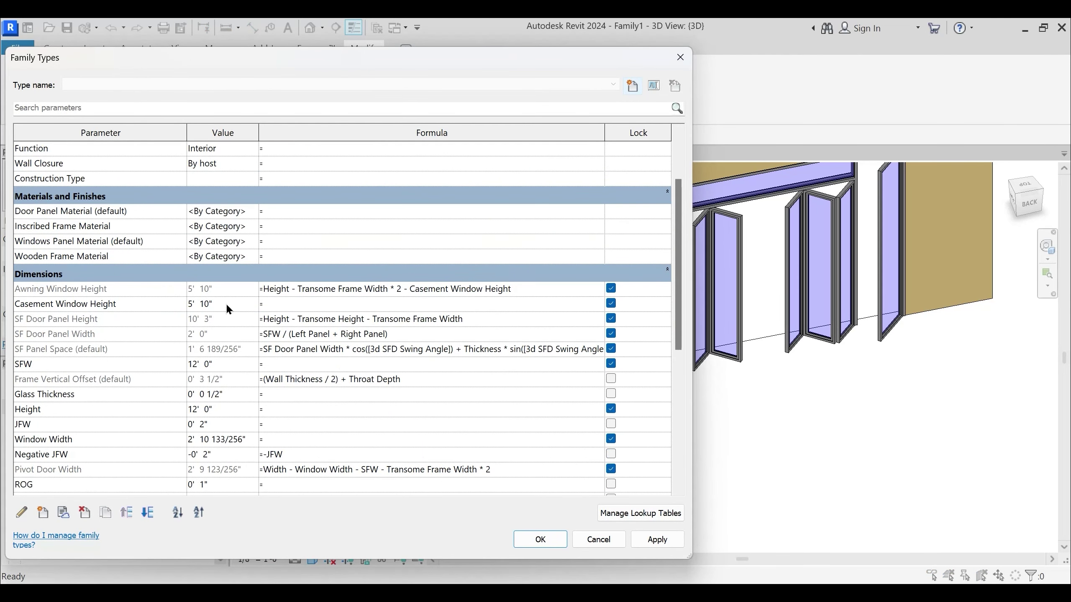
{"action": "left_click", "coordinate": [227, 304]}
{"action": "key", "text": "Tab"}
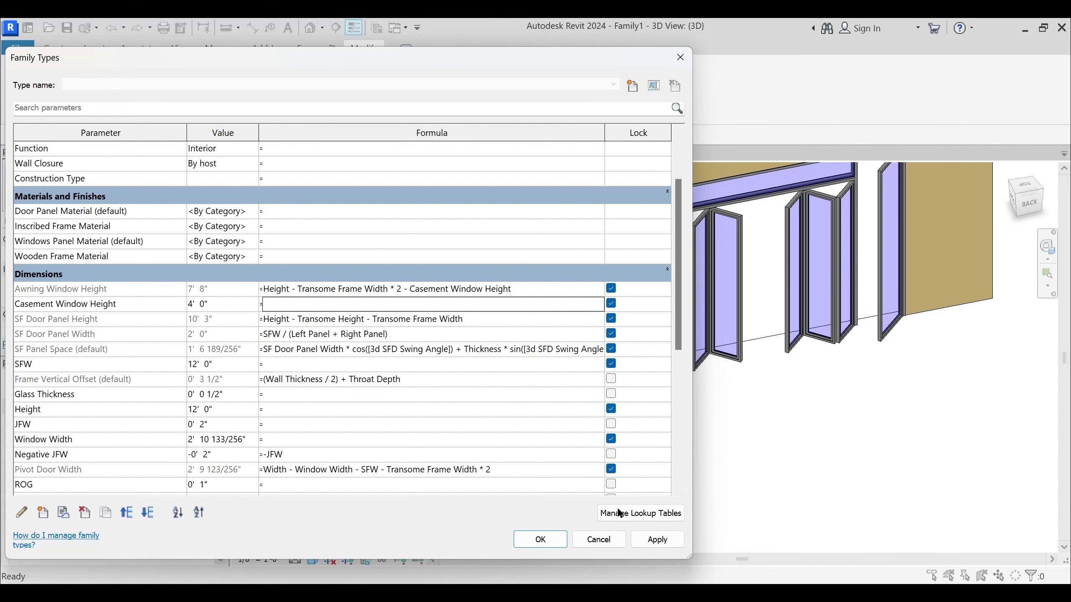
{"action": "left_click", "coordinate": [656, 542]}
{"action": "left_click", "coordinate": [545, 540]}
{"action": "middle_click_drag", "start_coordinate": [686, 426], "coordinate": [675, 392], "text": "shift"}
{"action": "middle_click_drag", "start_coordinate": [789, 448], "coordinate": [687, 427], "text": "shift"}
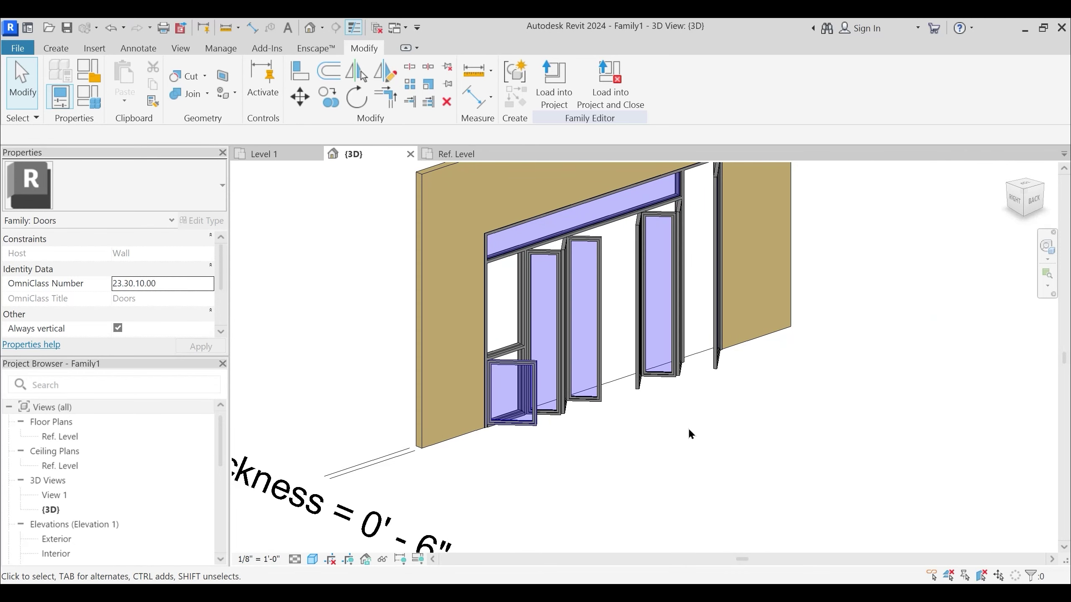
{"action": "middle_click_drag", "start_coordinate": [687, 427], "coordinate": [654, 452], "text": "shift"}
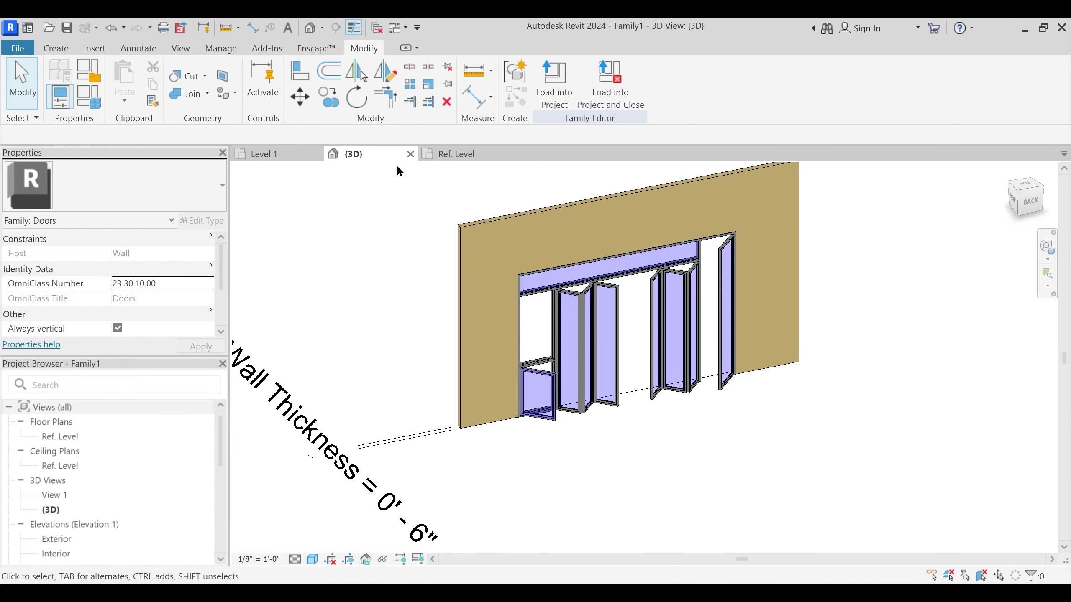
Open the nested casement window's family for editing from the door family's Ref. Level plan
{"action": "left_click", "coordinate": [458, 154]}
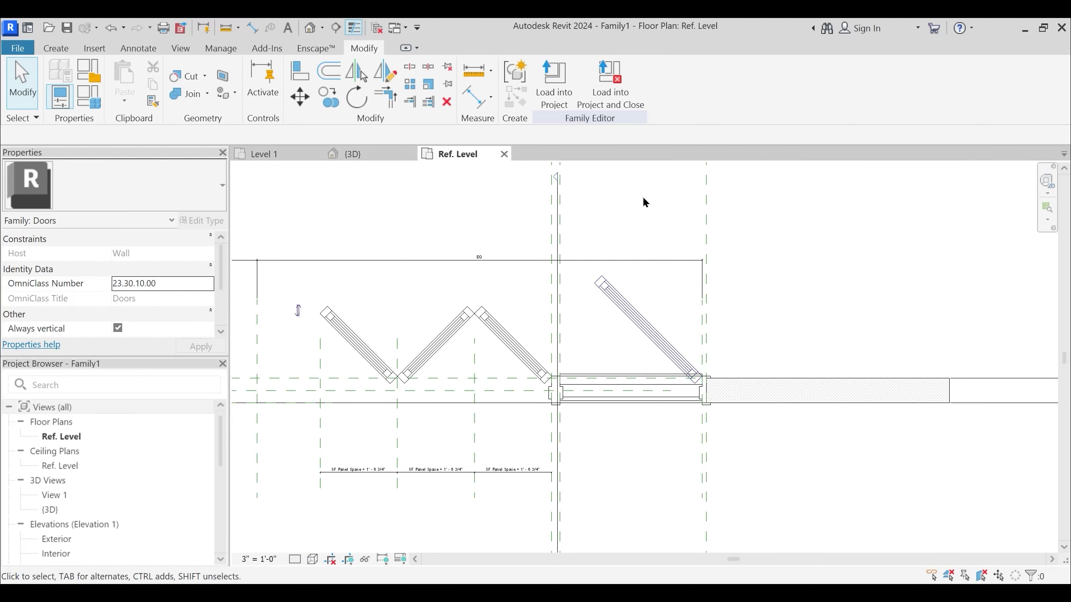
{"action": "left_click", "coordinate": [634, 315]}
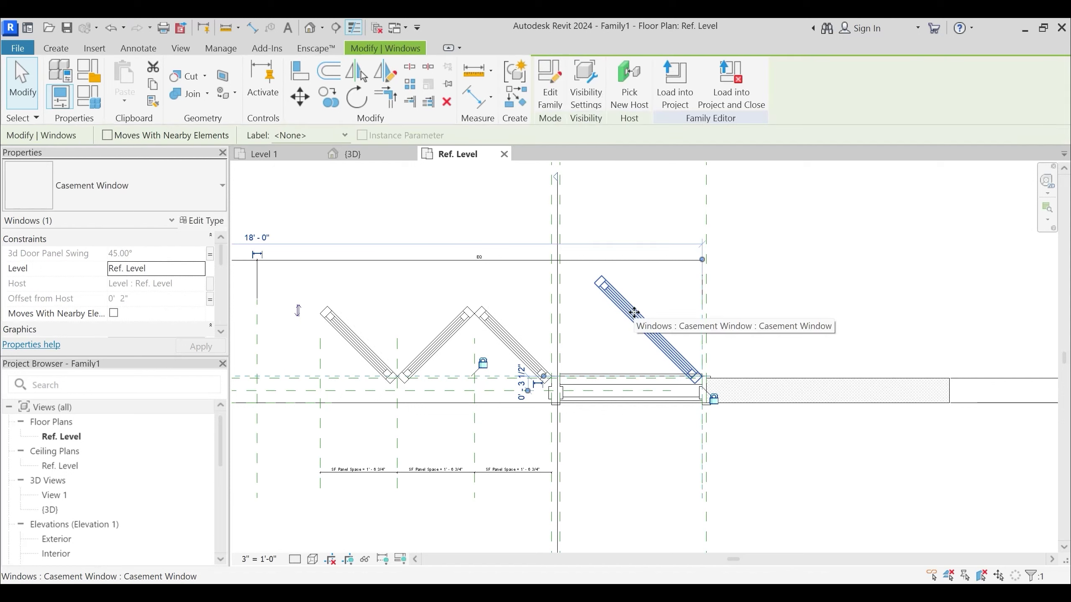
{"action": "left_click", "coordinate": [552, 98]}
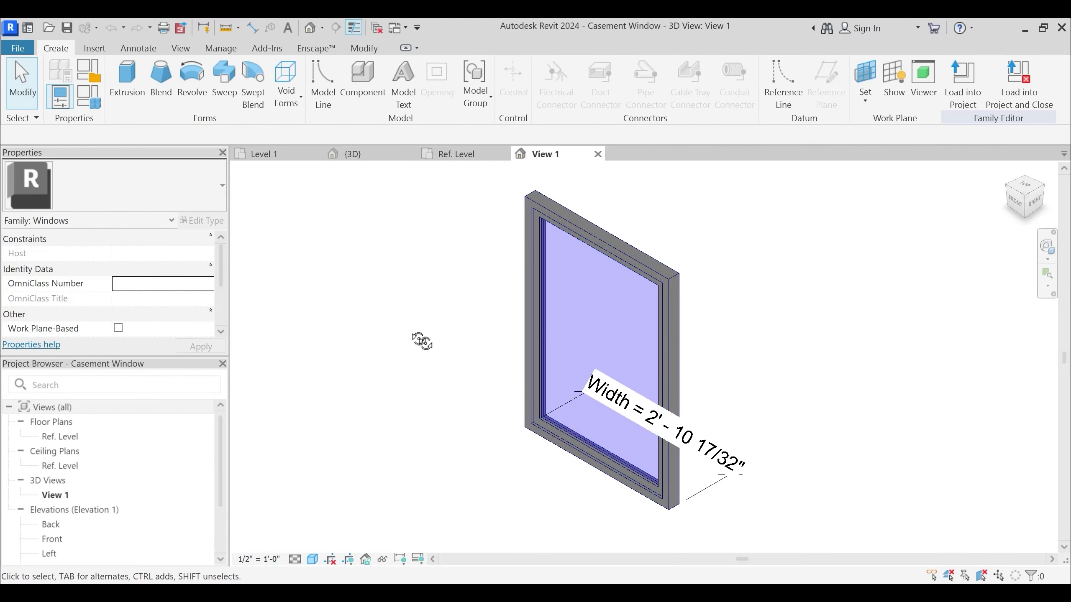
{"action": "middle_click_drag", "start_coordinate": [423, 341], "coordinate": [626, 202], "text": "shift"}
{"action": "scroll", "coordinate": [615, 287], "scroll_direction": "down", "scroll_amount": 1}
{"action": "middle_click_drag", "start_coordinate": [548, 320], "coordinate": [569, 323], "text": "shift"}
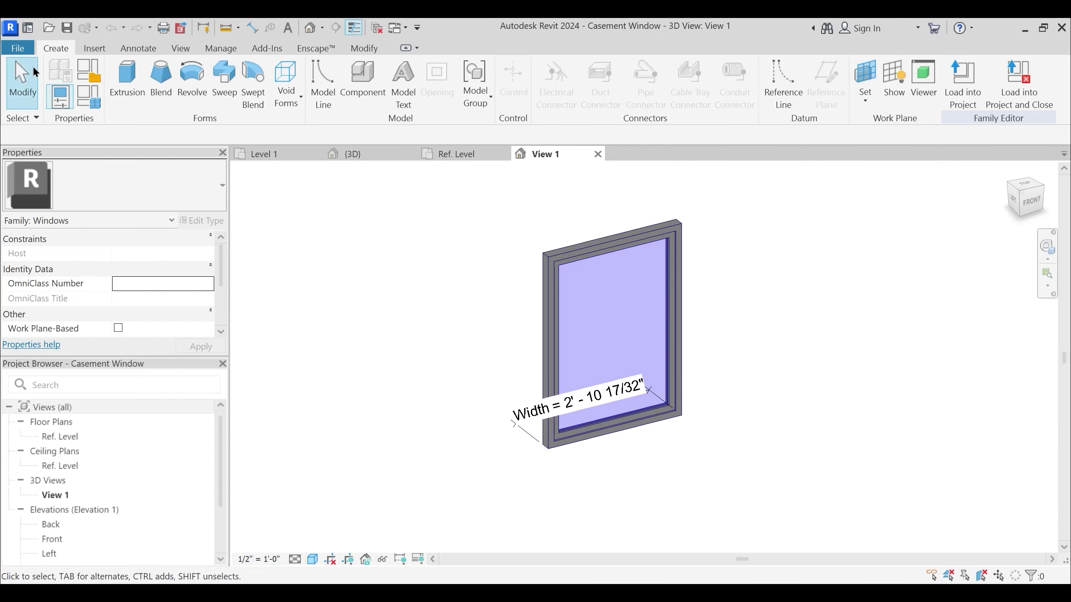
Save the casement window family as a new family named Awning Window
{"action": "left_click", "coordinate": [18, 48]}
{"action": "mouse_move", "coordinate": [71, 230]}
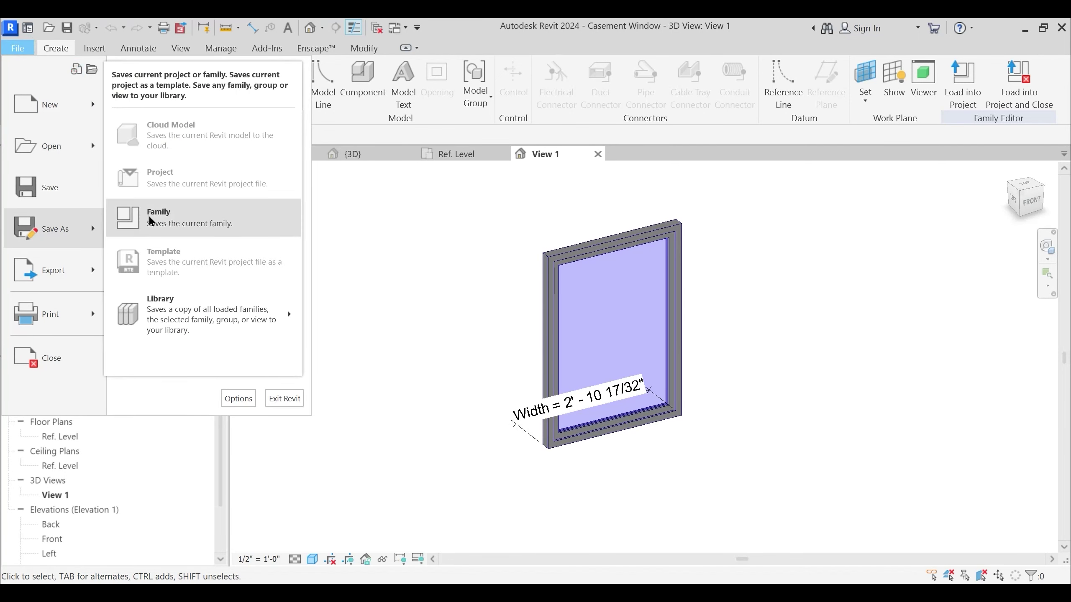
{"action": "left_click", "coordinate": [151, 220]}
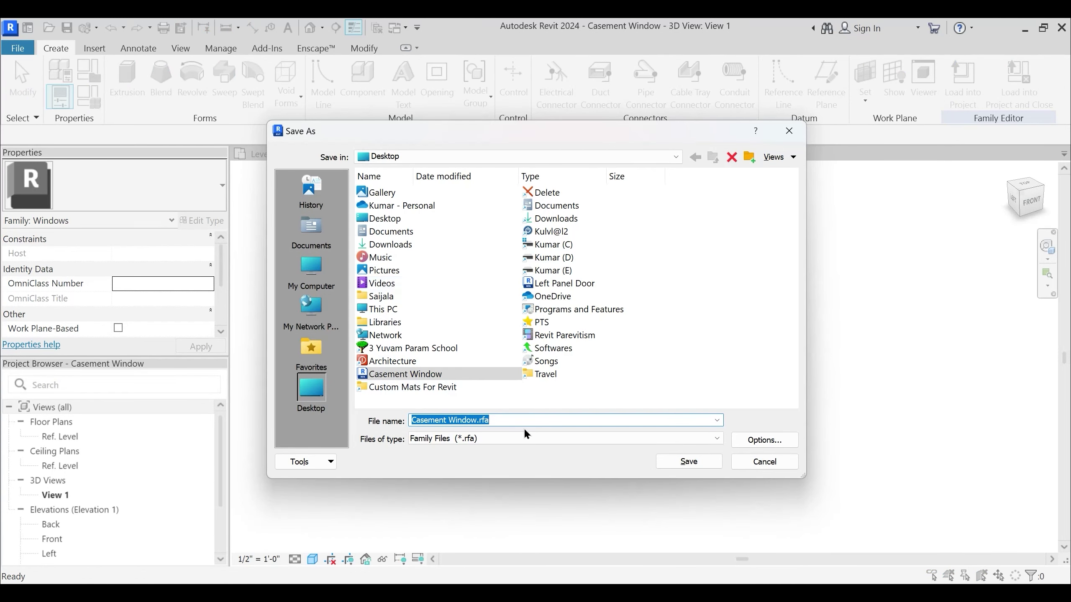
{"action": "type", "text": "Awning Window"}
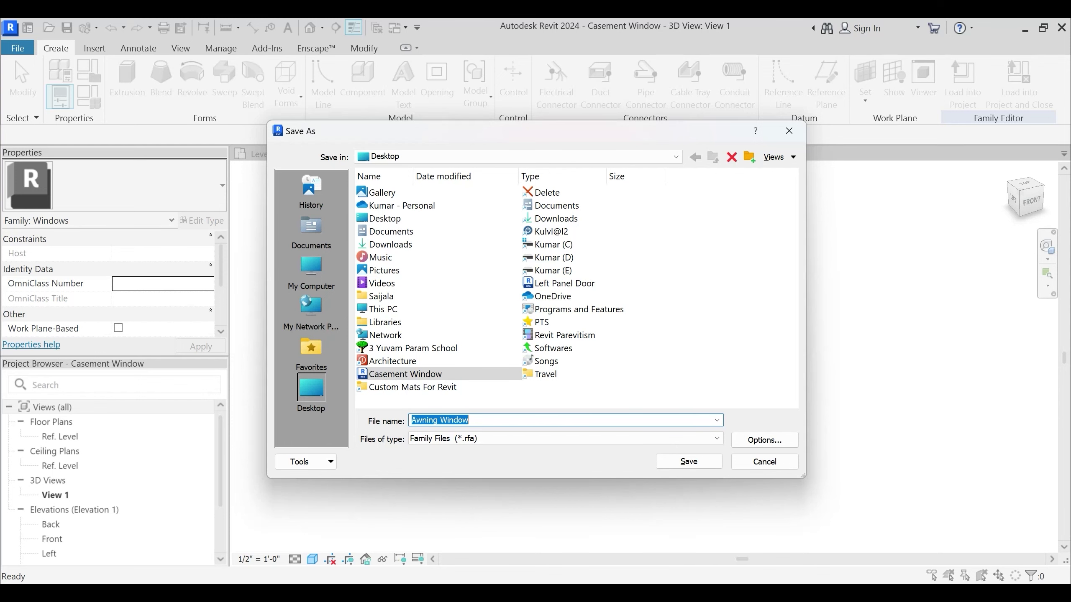
{"action": "key", "text": "Return"}
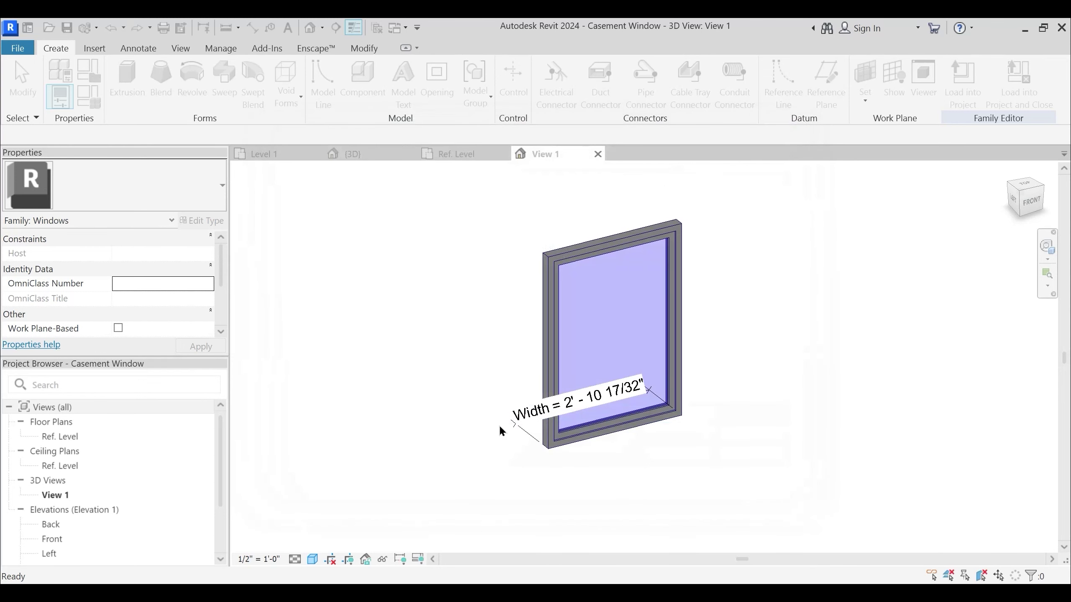
{"action": "middle_click_drag", "start_coordinate": [510, 256], "coordinate": [515, 262], "text": "shift"}
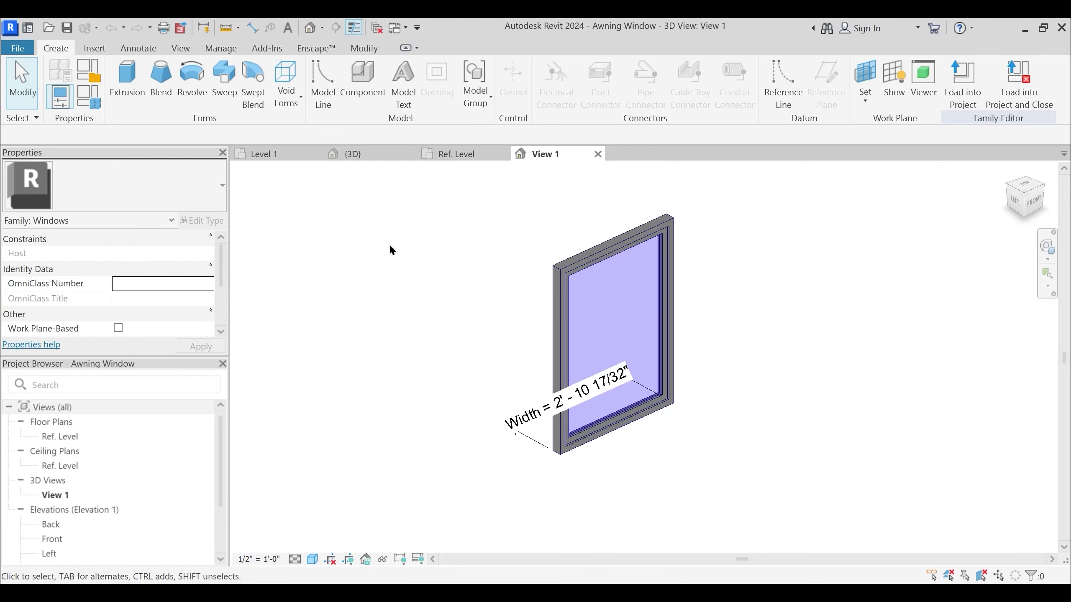
In the Ref. Level plan, delete the swing angle dimension, the window geometry and the width dimension, keeping only the reference planes
{"action": "double_click", "coordinate": [79, 439]}
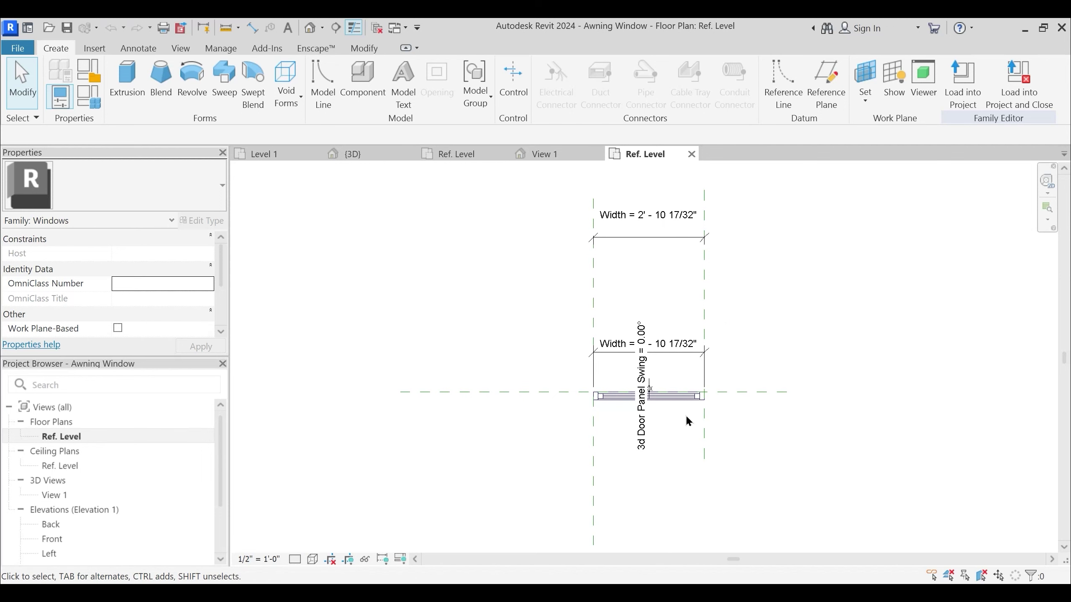
{"action": "left_click", "coordinate": [641, 428]}
{"action": "key", "text": "Delete"}
{"action": "left_click", "coordinate": [660, 401]}
{"action": "key", "text": "Delete"}
{"action": "scroll", "coordinate": [654, 399], "scroll_direction": "up", "scroll_amount": 2}
{"action": "left_click", "coordinate": [653, 397]}
{"action": "key", "text": "Delete"}
{"action": "scroll", "coordinate": [654, 395], "scroll_direction": "up", "scroll_amount": 3}
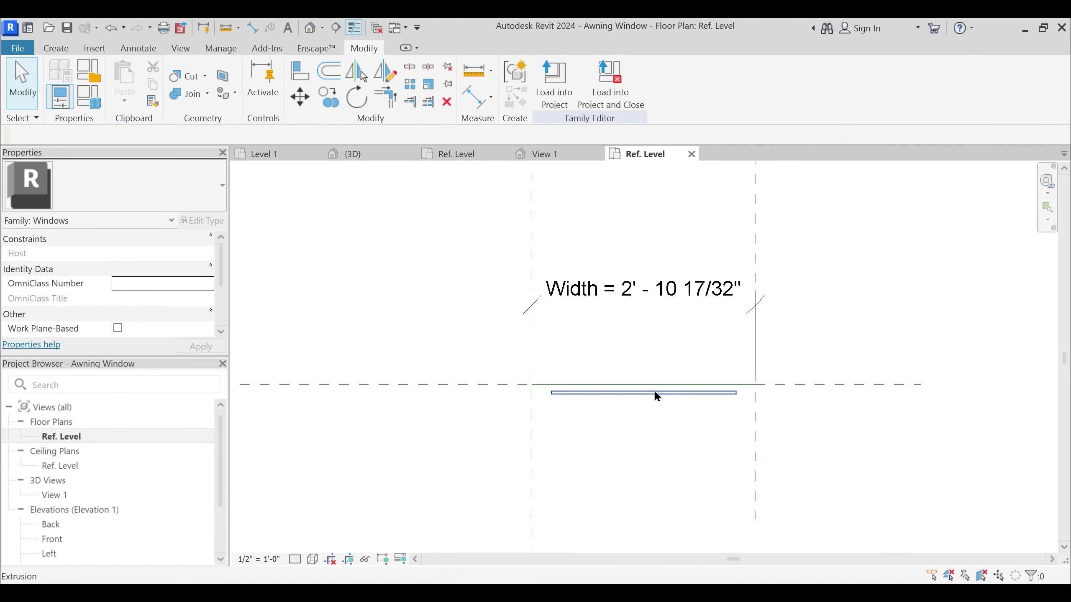
{"action": "left_click", "coordinate": [657, 395]}
{"action": "key", "text": "Delete"}
{"action": "scroll", "coordinate": [652, 418], "scroll_direction": "down", "scroll_amount": 3}
{"action": "scroll", "coordinate": [619, 356], "scroll_direction": "down", "scroll_amount": 2}
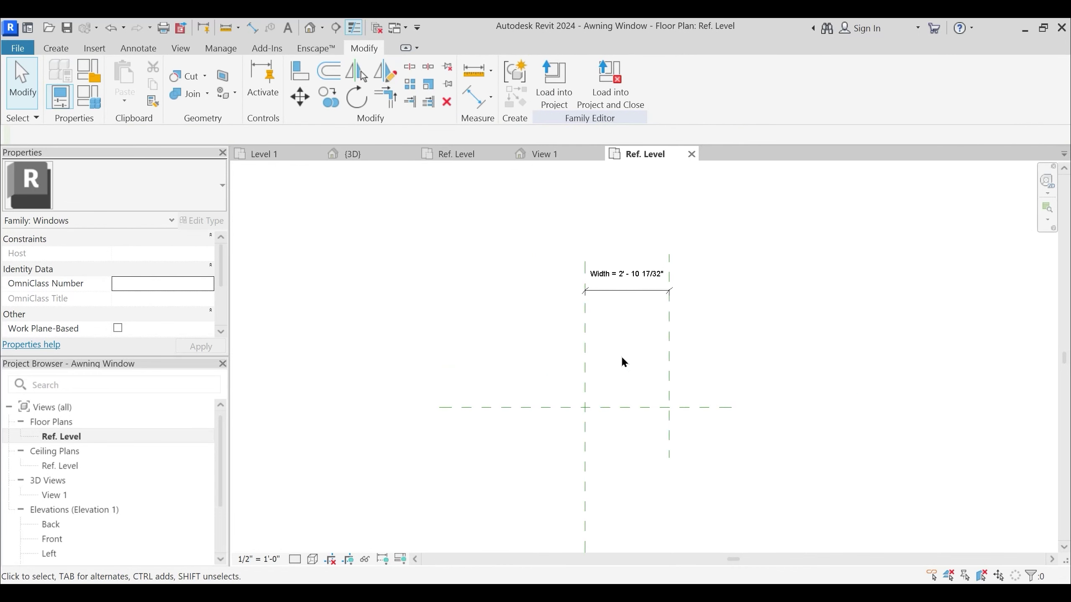
{"action": "left_click", "coordinate": [625, 283]}
{"action": "key", "text": "Delete"}
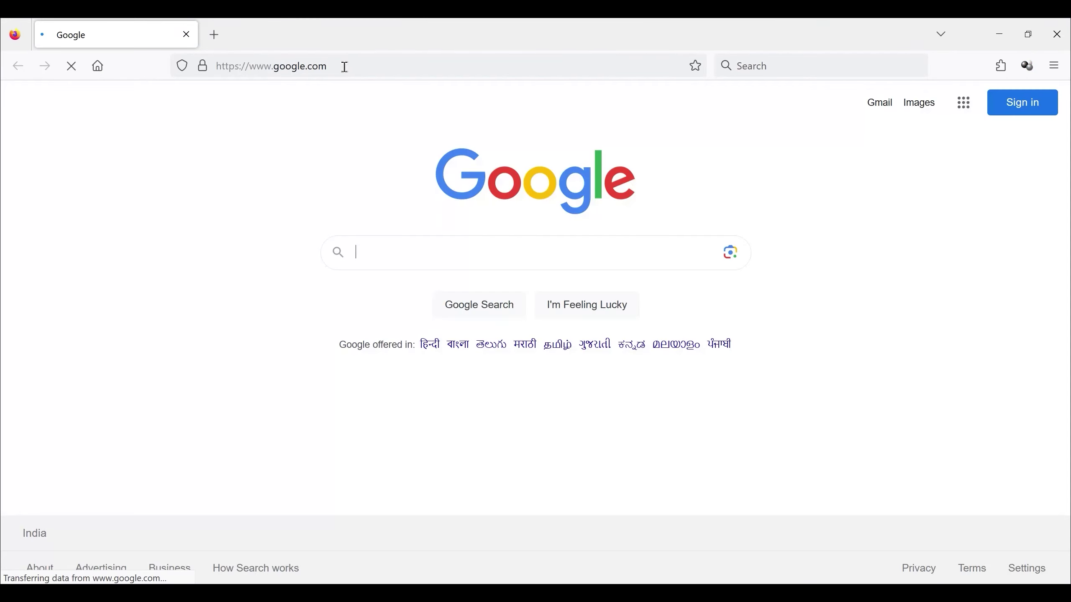
Search Google for "Awning window", view the reference images and return to Revit
{"action": "type", "text": "Awning window"}
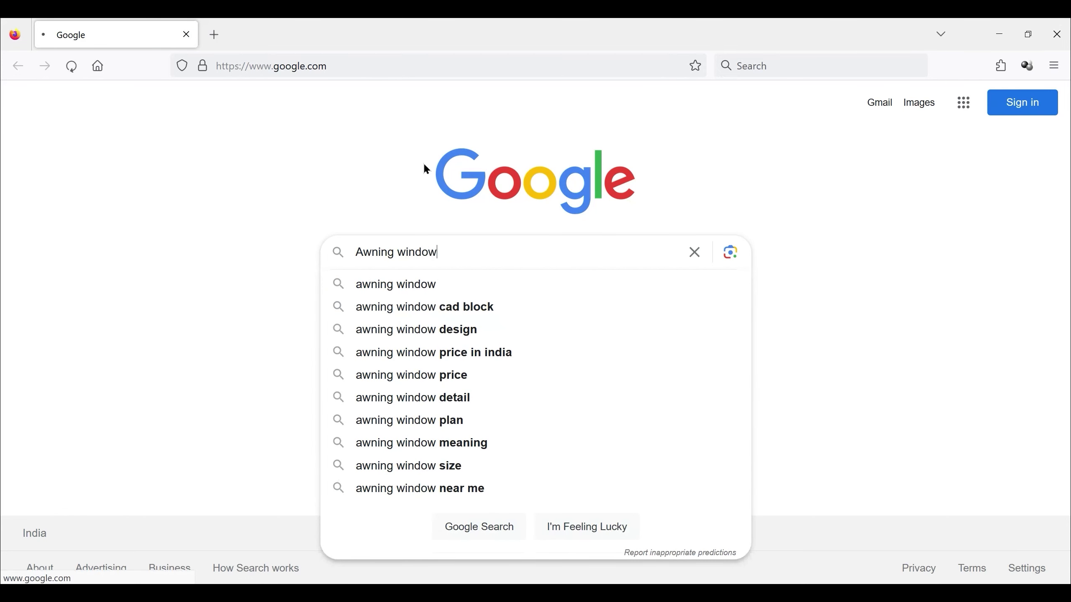
{"action": "key", "text": "Return"}
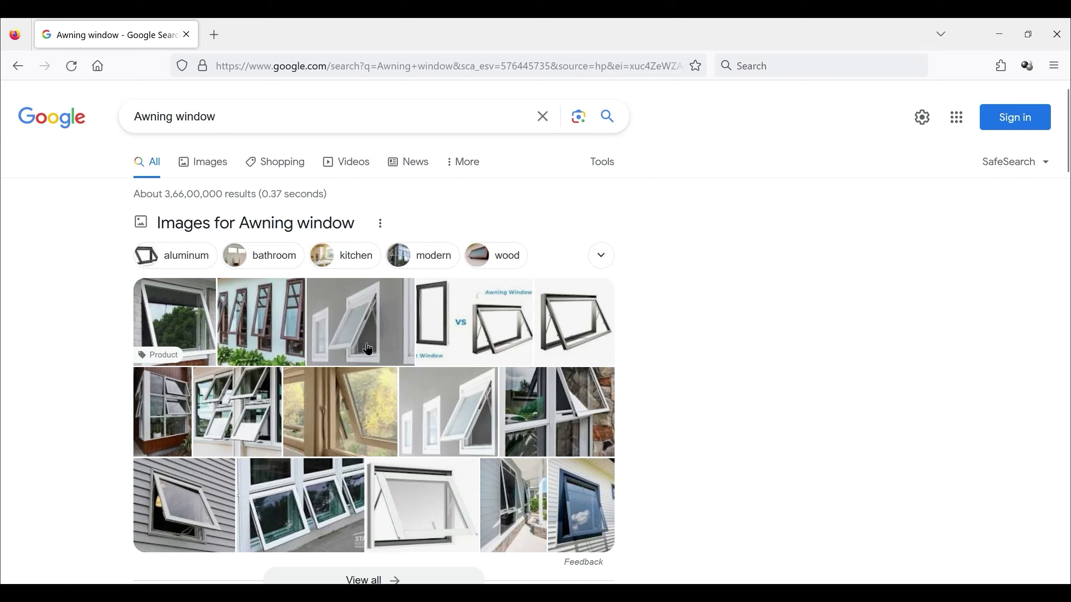
{"action": "left_click", "coordinate": [999, 34]}
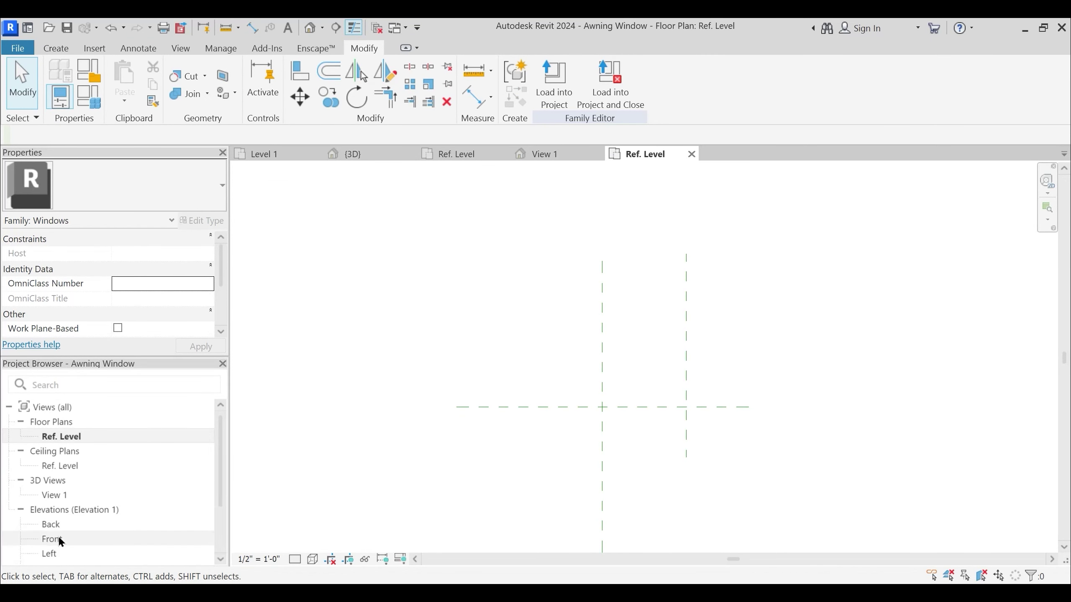
{"action": "scroll", "coordinate": [57, 541], "scroll_direction": "down", "scroll_amount": 3}
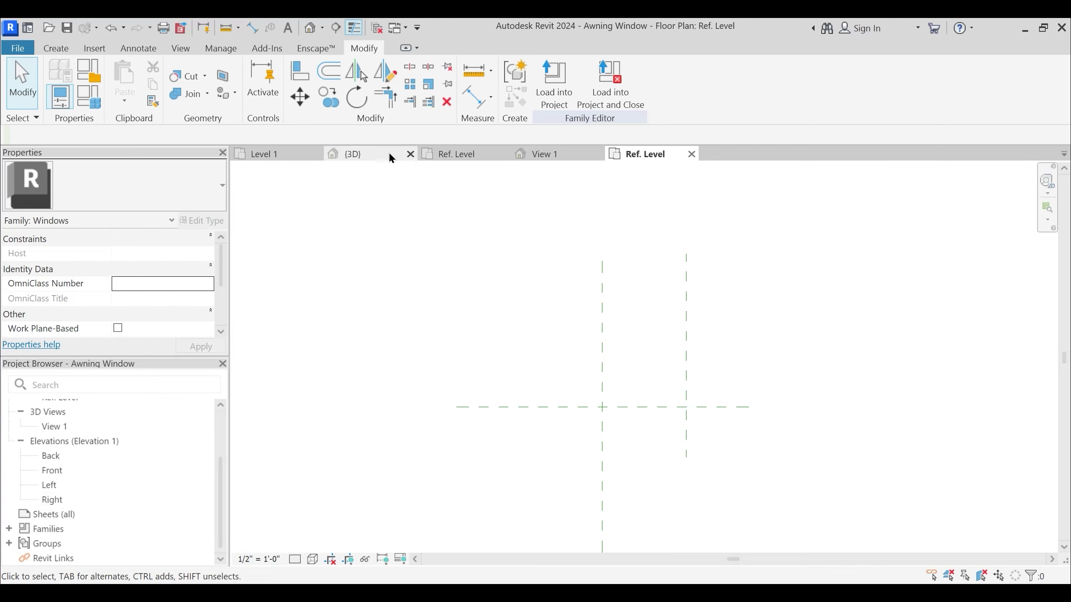
{"action": "left_click", "coordinate": [372, 156]}
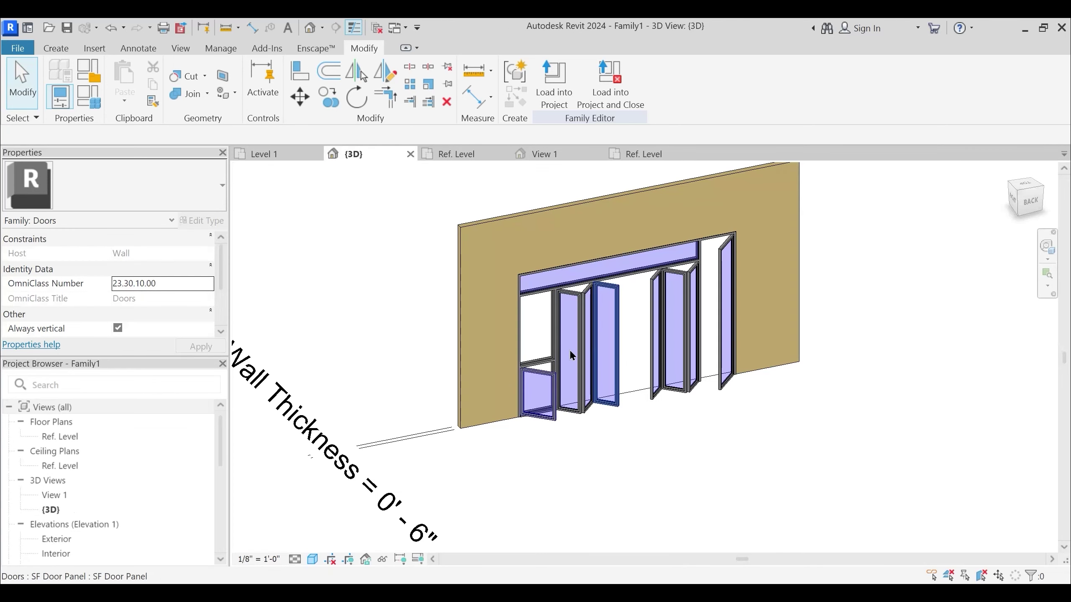
{"action": "left_click", "coordinate": [643, 154]}
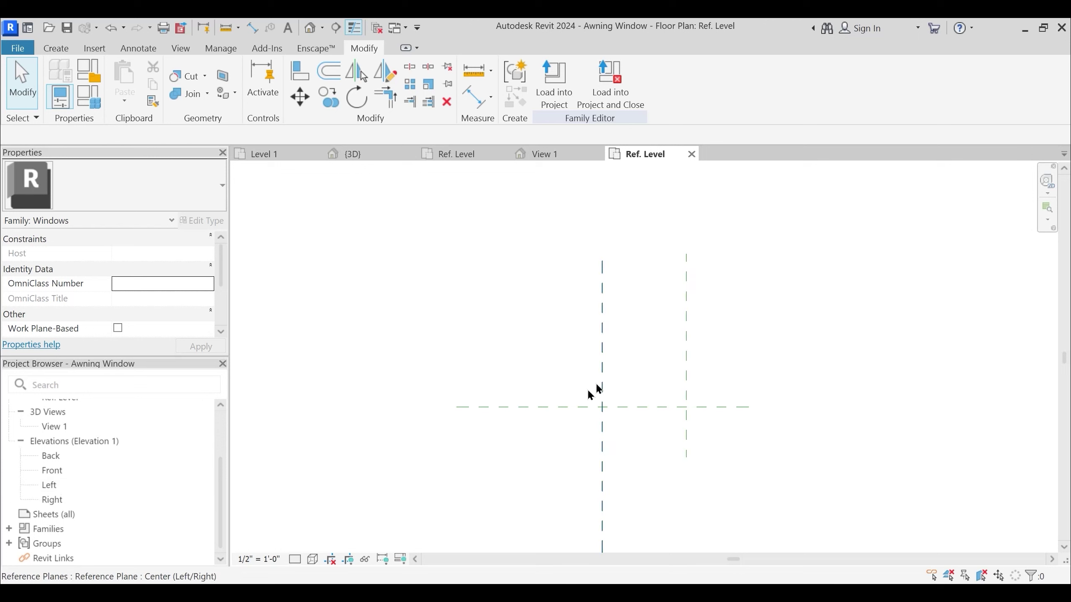
{"action": "double_click", "coordinate": [49, 486]}
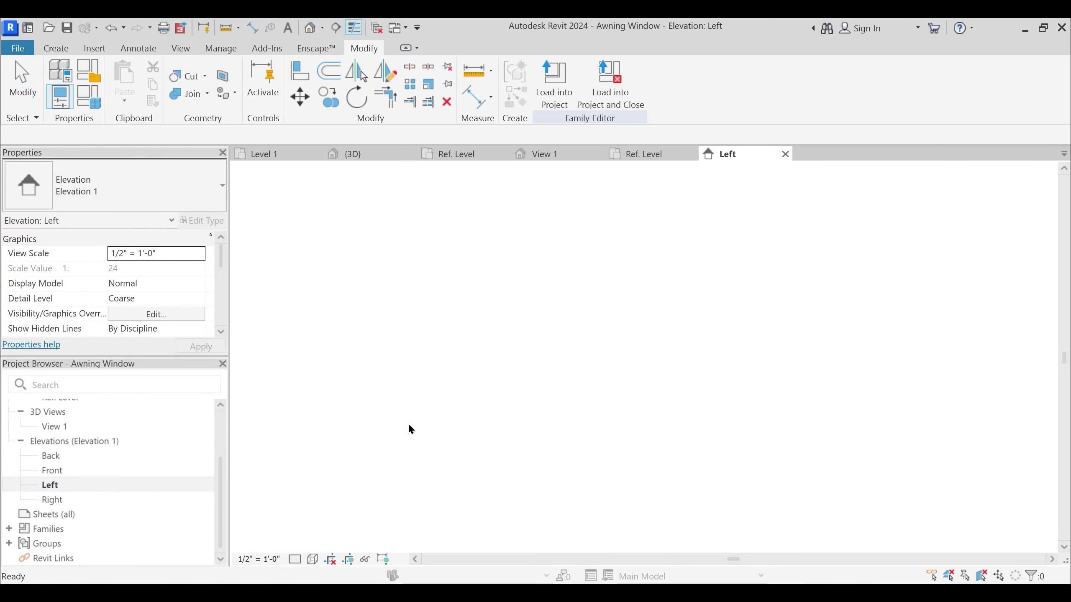
{"action": "left_click", "coordinate": [786, 154]}
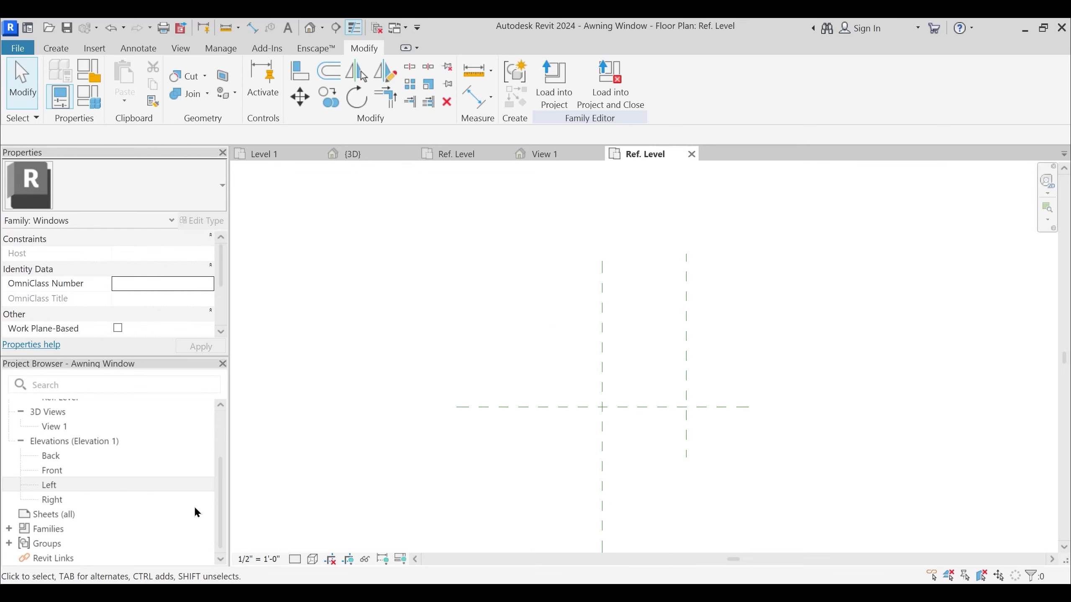
Open the Right elevation, extend the Ref. Level line away from the reference planes and temporarily hide the level
{"action": "double_click", "coordinate": [53, 500]}
{"action": "middle_click_drag", "start_coordinate": [581, 423], "coordinate": [599, 361]}
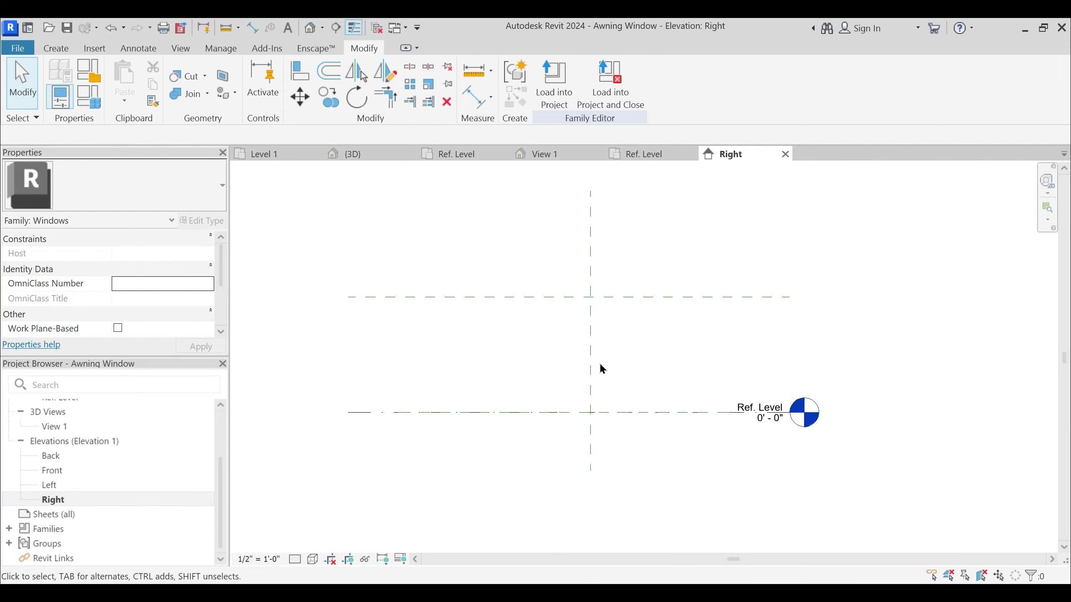
{"action": "left_click", "coordinate": [698, 415]}
{"action": "left_click_drag", "start_coordinate": [788, 412], "coordinate": [918, 403]}
{"action": "left_click", "coordinate": [901, 451]}
{"action": "left_click", "coordinate": [844, 414]}
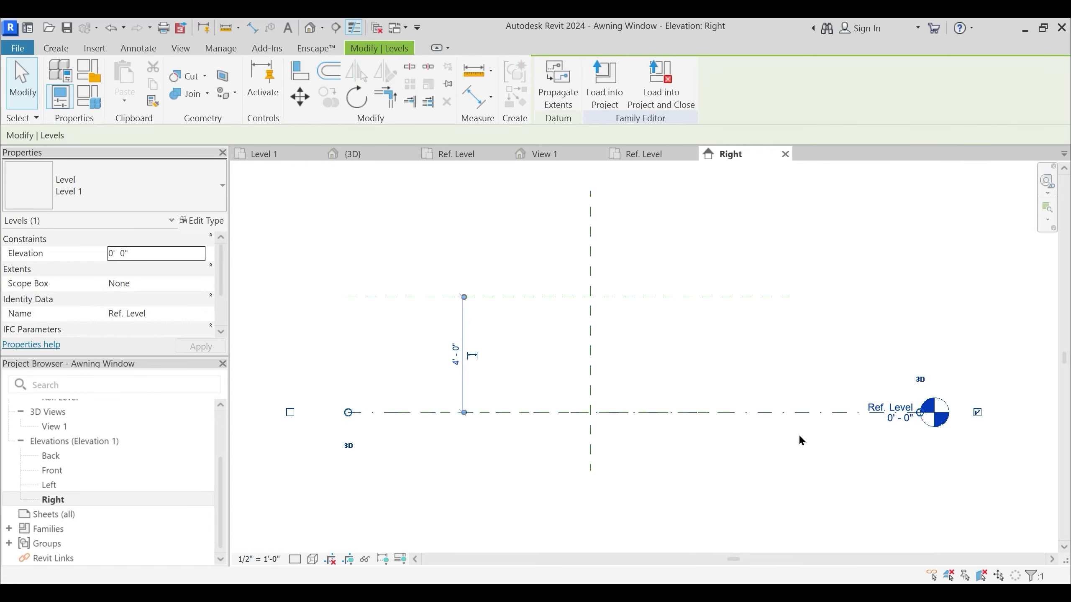
{"action": "key", "text": "h"}
{"action": "key", "text": "h"}
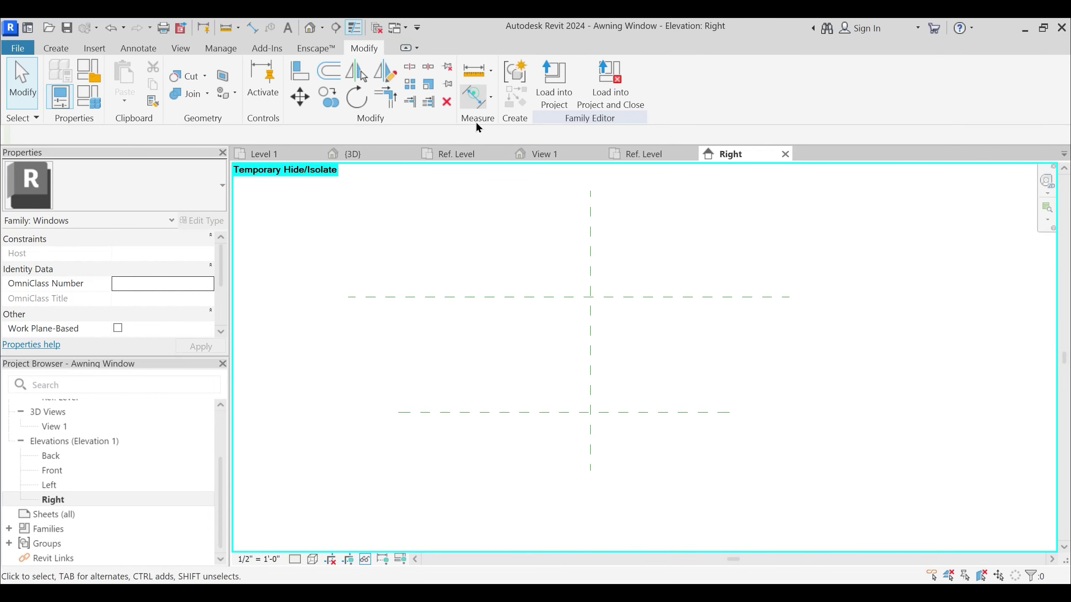
Add an aligned dimension between the lower and upper horizontal reference planes in the Right elevation
{"action": "left_click", "coordinate": [473, 96]}
{"action": "left_click", "coordinate": [566, 412]}
{"action": "left_click", "coordinate": [562, 297]}
{"action": "left_click", "coordinate": [518, 321]}
{"action": "key", "text": "Escape"}
{"action": "key", "text": "Escape"}
Try to label the new vertical dimension with the Height parameter
{"action": "left_click", "coordinate": [519, 320]}
{"action": "left_click", "coordinate": [602, 83]}
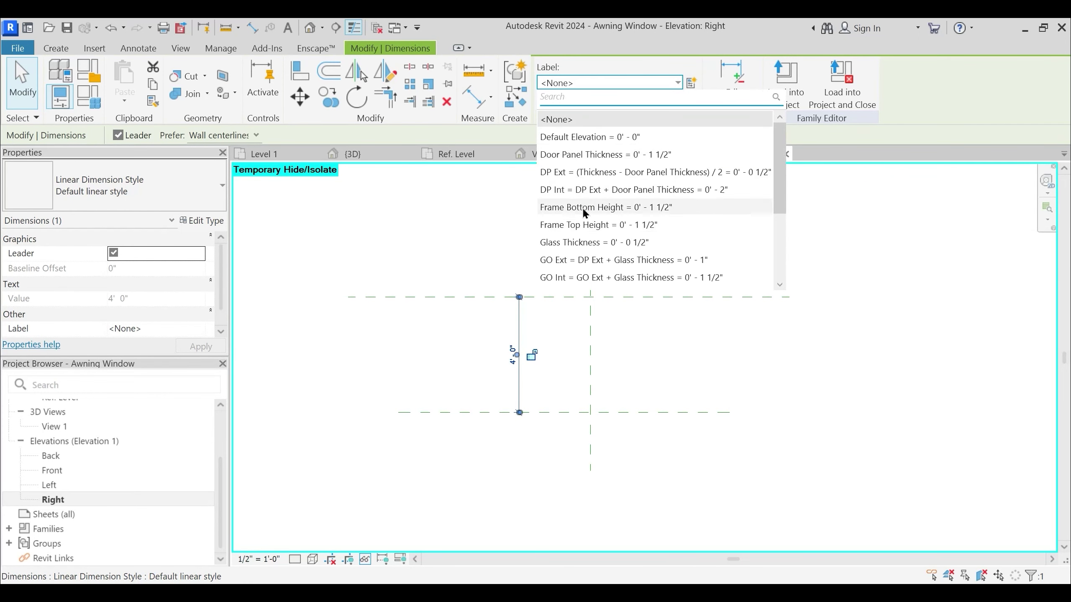
{"action": "scroll", "coordinate": [584, 211], "scroll_direction": "down", "scroll_amount": 3}
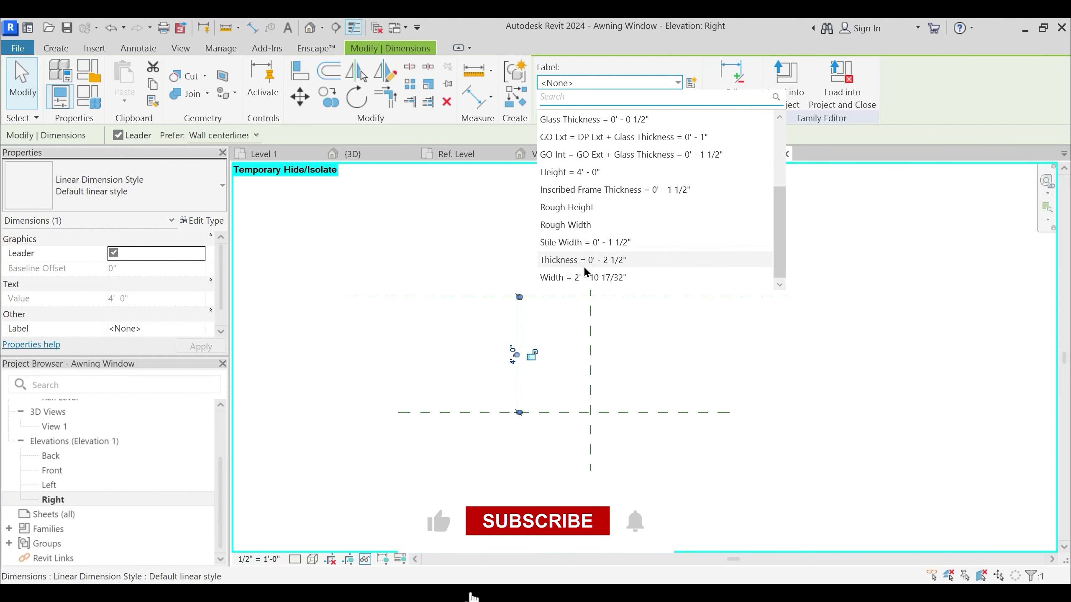
{"action": "left_click", "coordinate": [571, 172]}
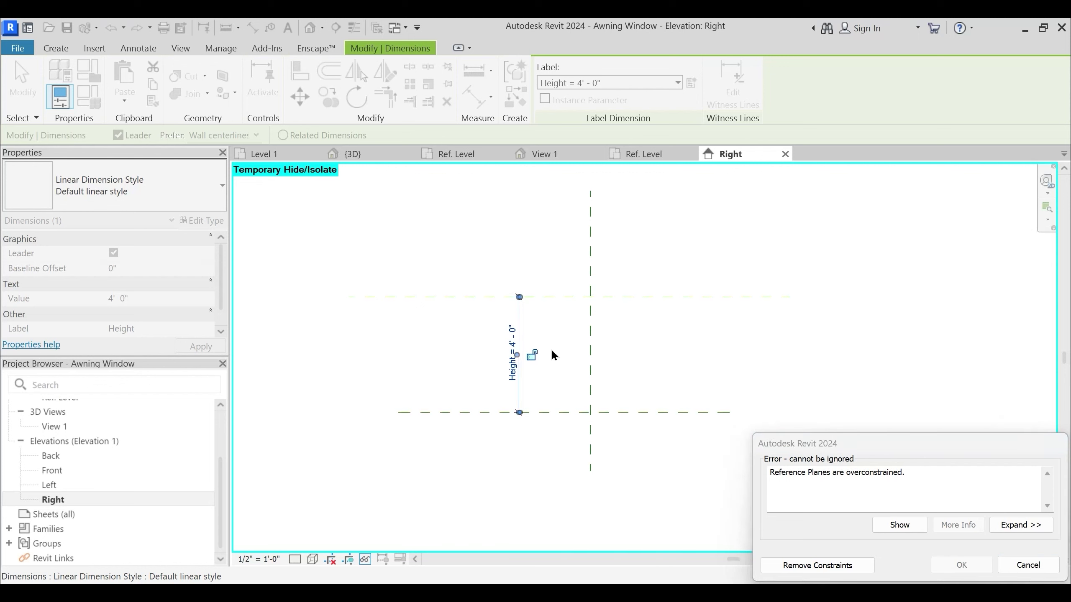
{"action": "left_click", "coordinate": [1016, 566]}
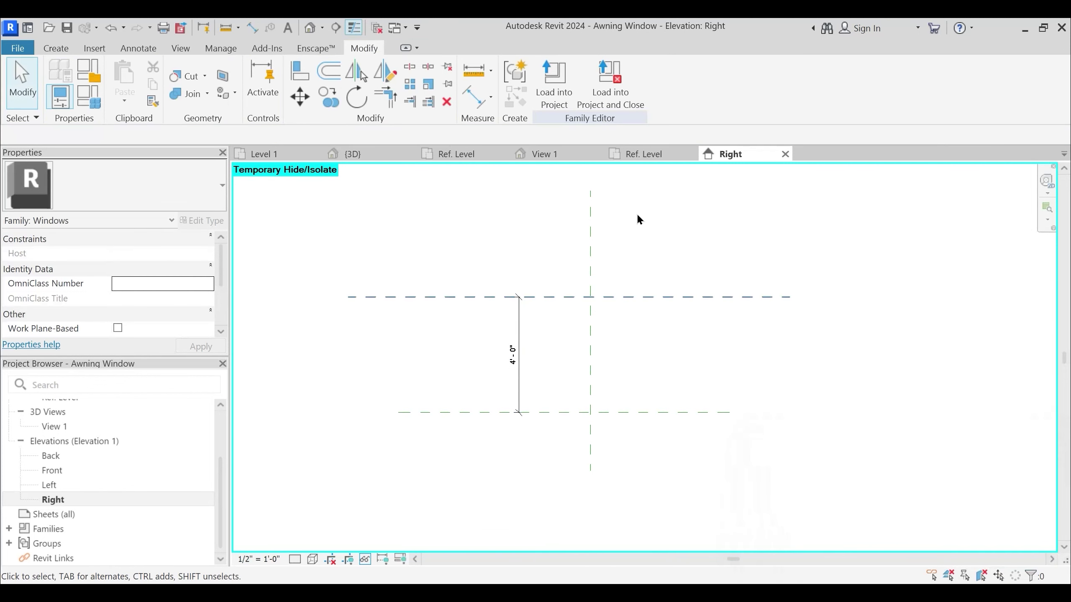
Delete the existing Height dimension in the Front elevation
{"action": "left_click", "coordinate": [652, 156]}
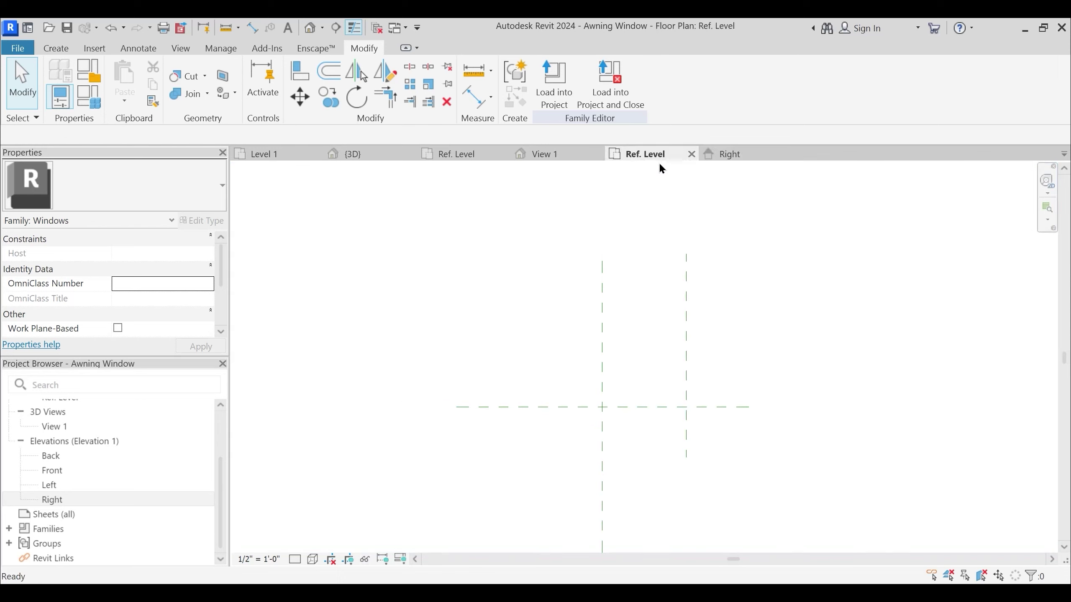
{"action": "double_click", "coordinate": [38, 469]}
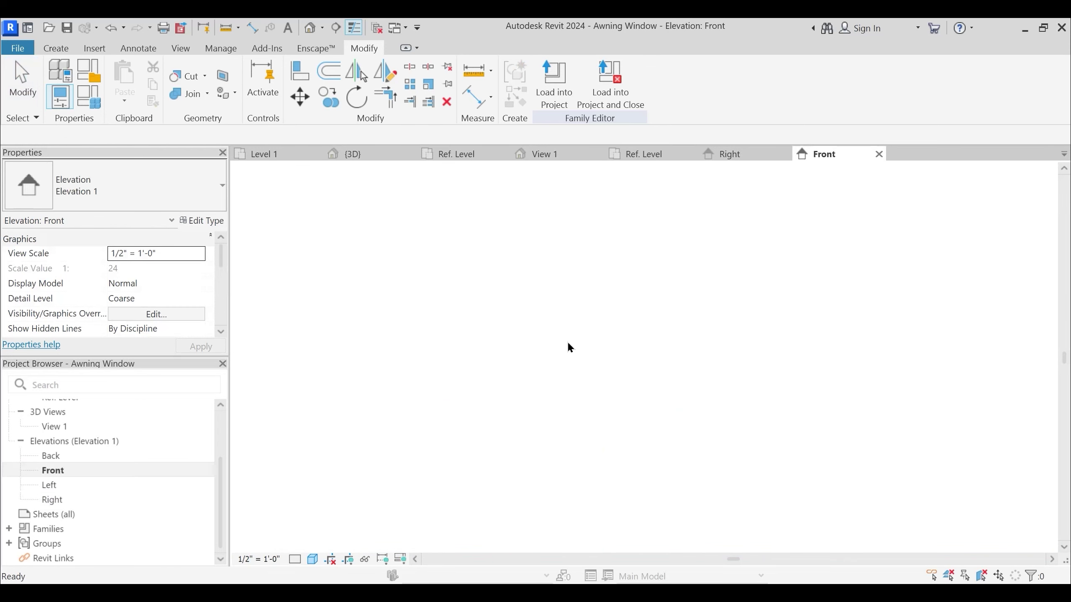
{"action": "left_click", "coordinate": [474, 408]}
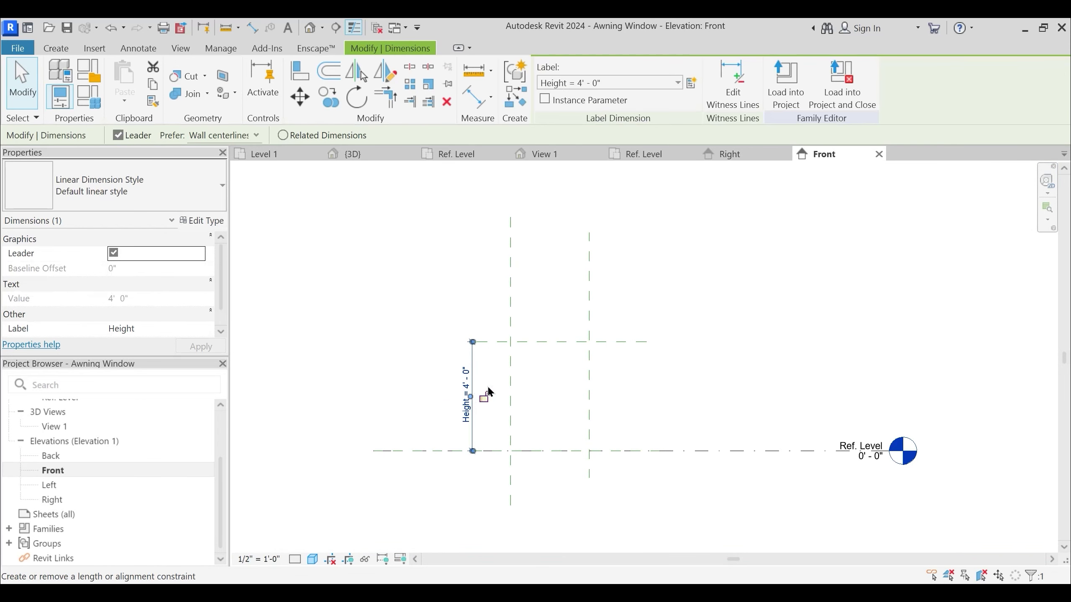
{"action": "key", "text": "Delete"}
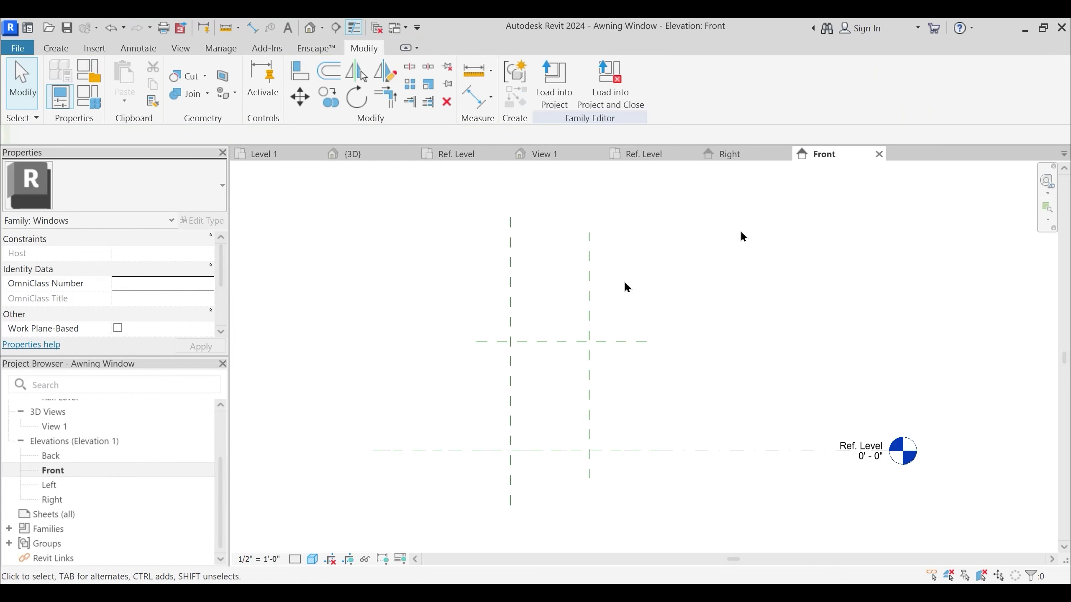
Label the vertical dimension between the horizontal reference planes in the Right elevation with the Height parameter
{"action": "left_click", "coordinate": [759, 157]}
{"action": "left_click", "coordinate": [515, 354]}
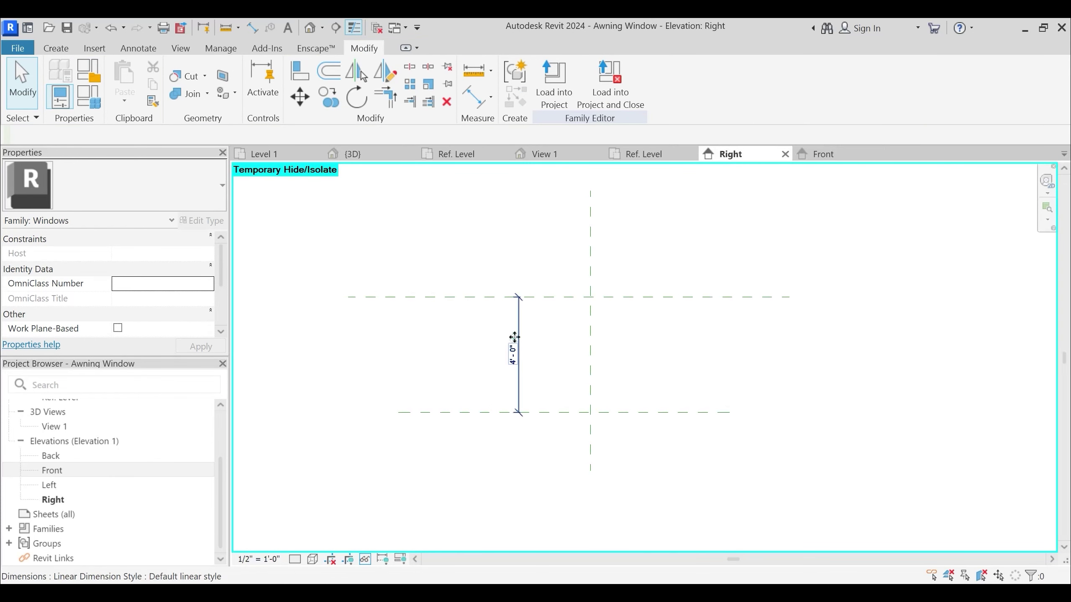
{"action": "left_click", "coordinate": [617, 83]}
{"action": "type", "text": "h"}
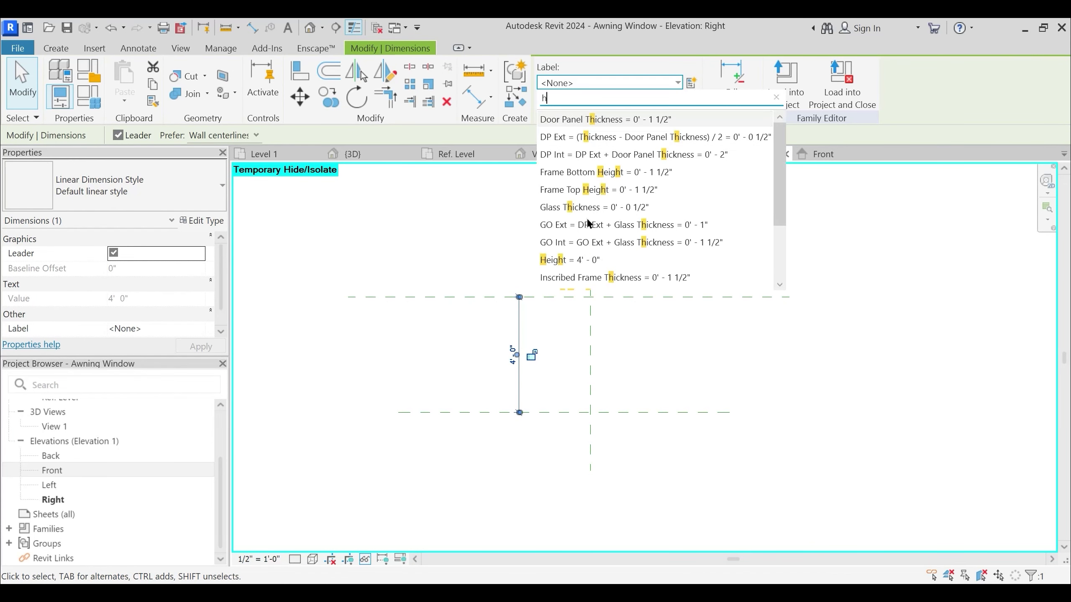
{"action": "left_click", "coordinate": [569, 260]}
{"action": "left_click", "coordinate": [650, 359]}
{"action": "middle_click_drag", "start_coordinate": [650, 359], "coordinate": [671, 392]}
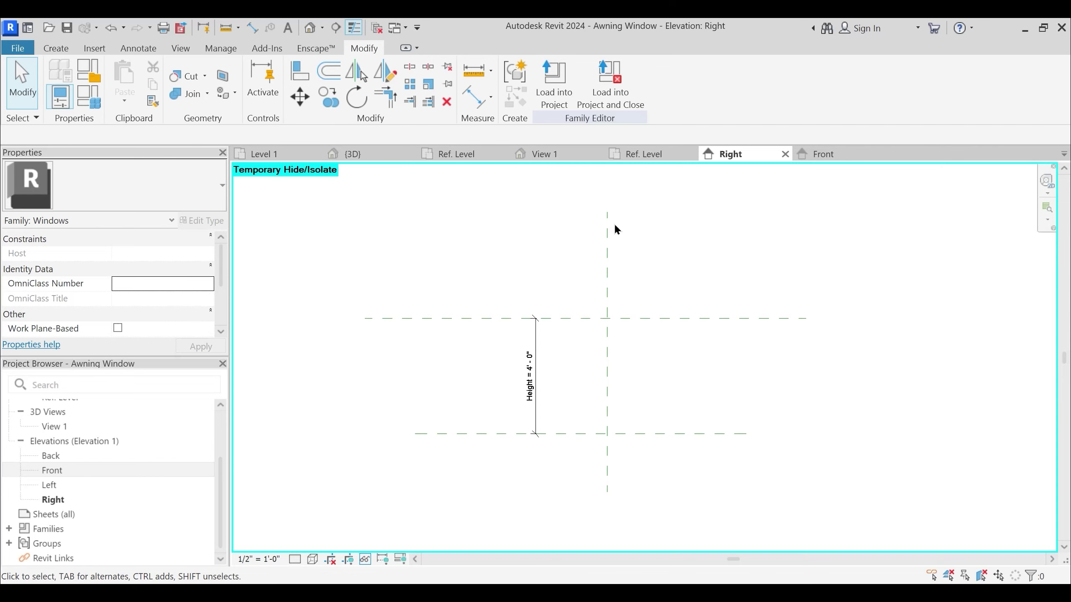
Draw a reference line about 3'-5" long at 45° below the upper horizontal plane, starting at its intersection with the vertical plane in the Right elevation
{"action": "left_click", "coordinate": [649, 155]}
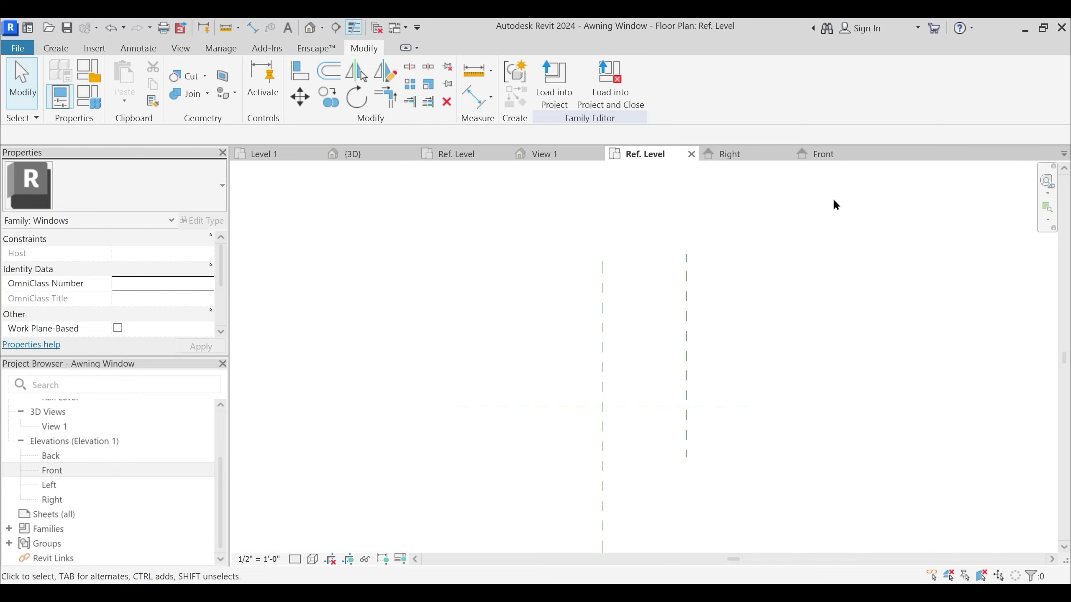
{"action": "left_click", "coordinate": [757, 160]}
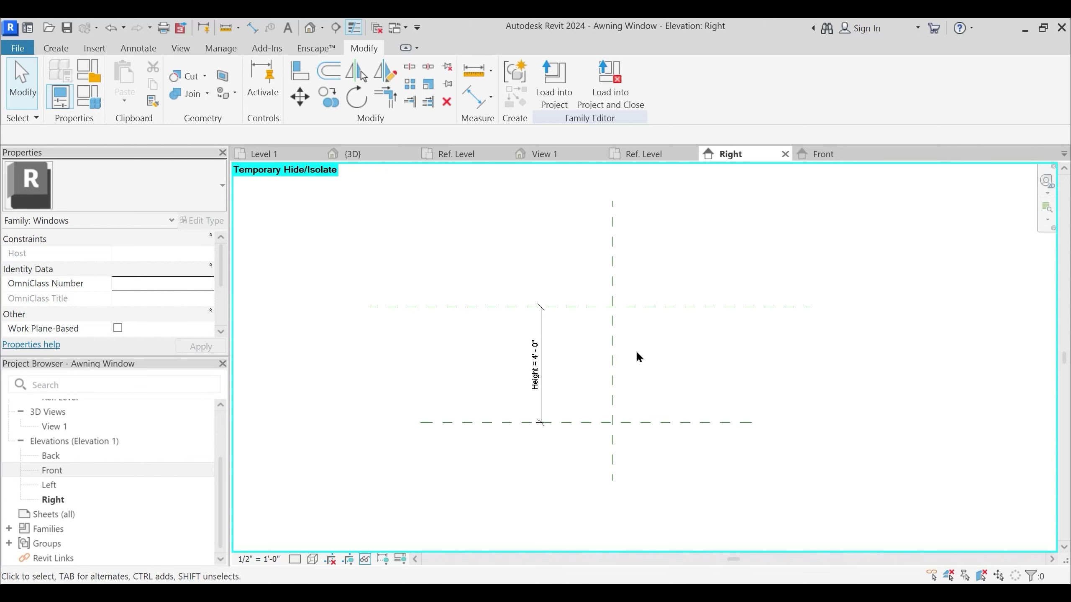
{"action": "left_click", "coordinate": [55, 47]}
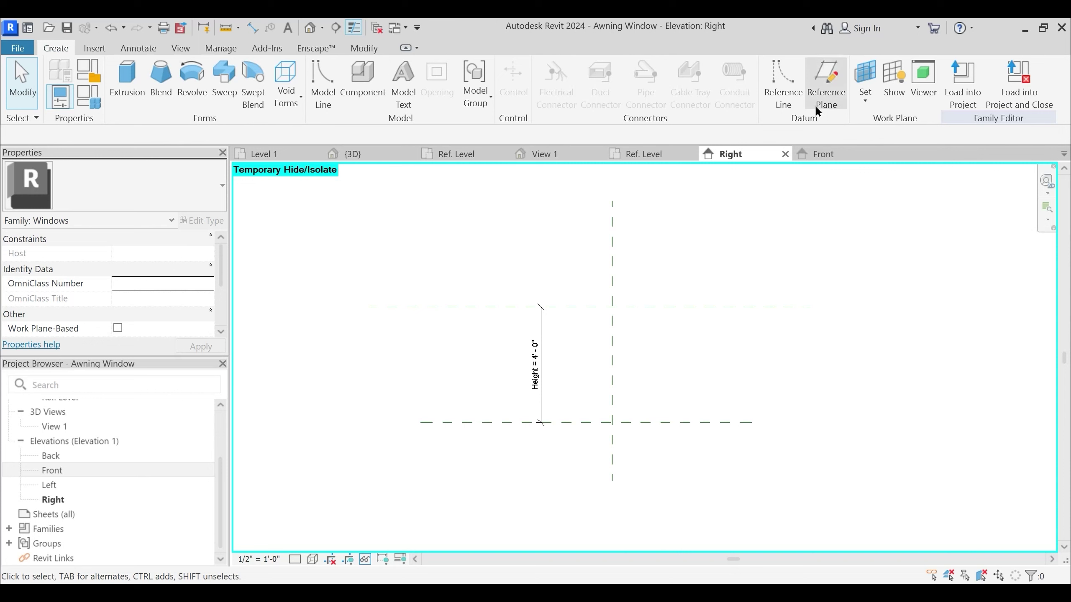
{"action": "left_click", "coordinate": [783, 87]}
{"action": "scroll", "coordinate": [663, 347], "scroll_direction": "up", "scroll_amount": 1}
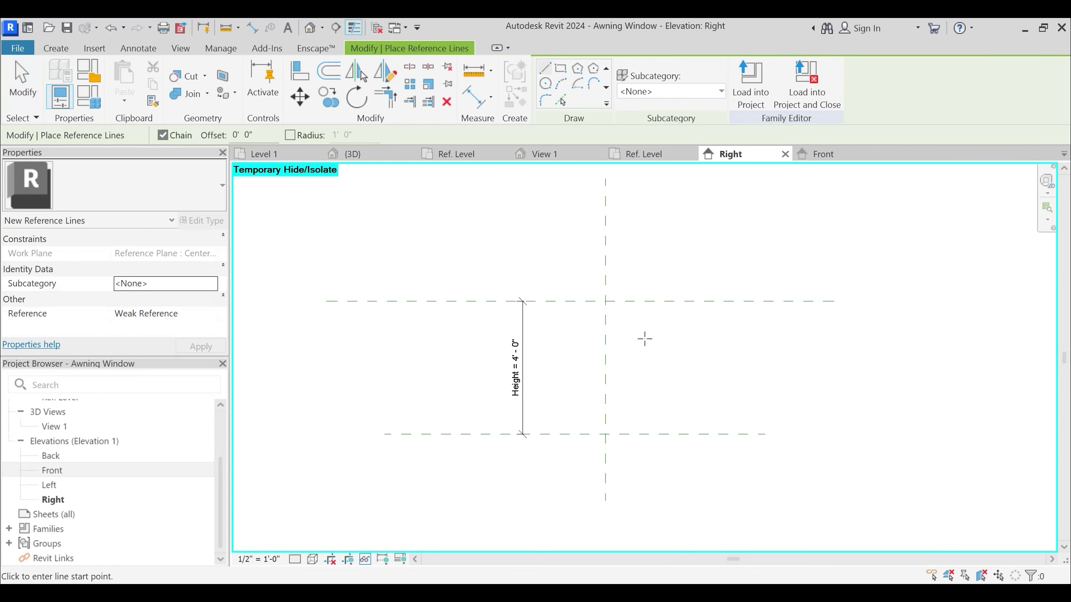
{"action": "left_click", "coordinate": [605, 301]}
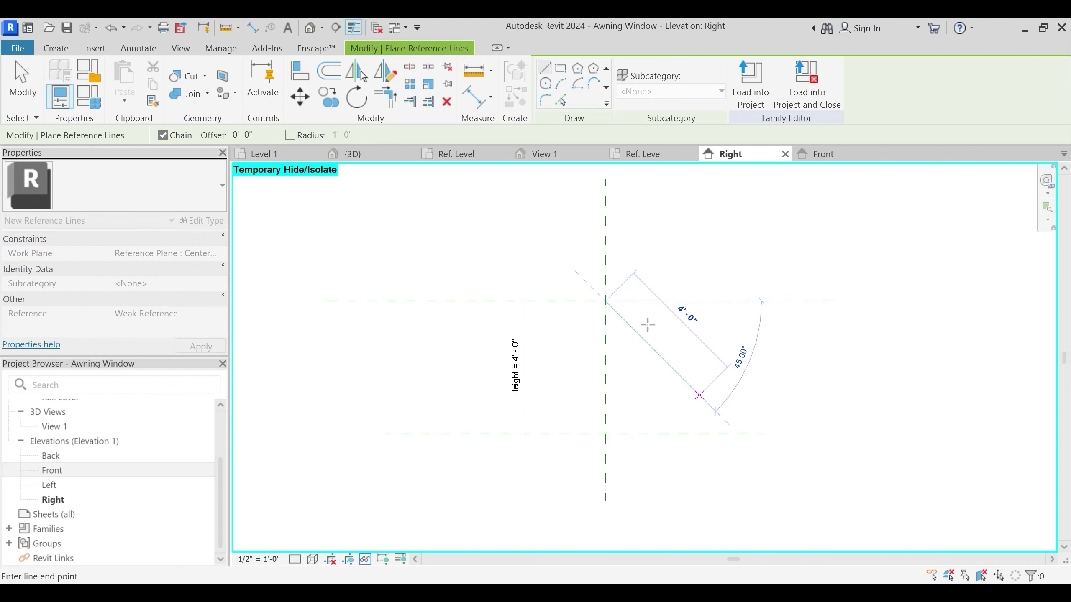
{"action": "left_click", "coordinate": [685, 382]}
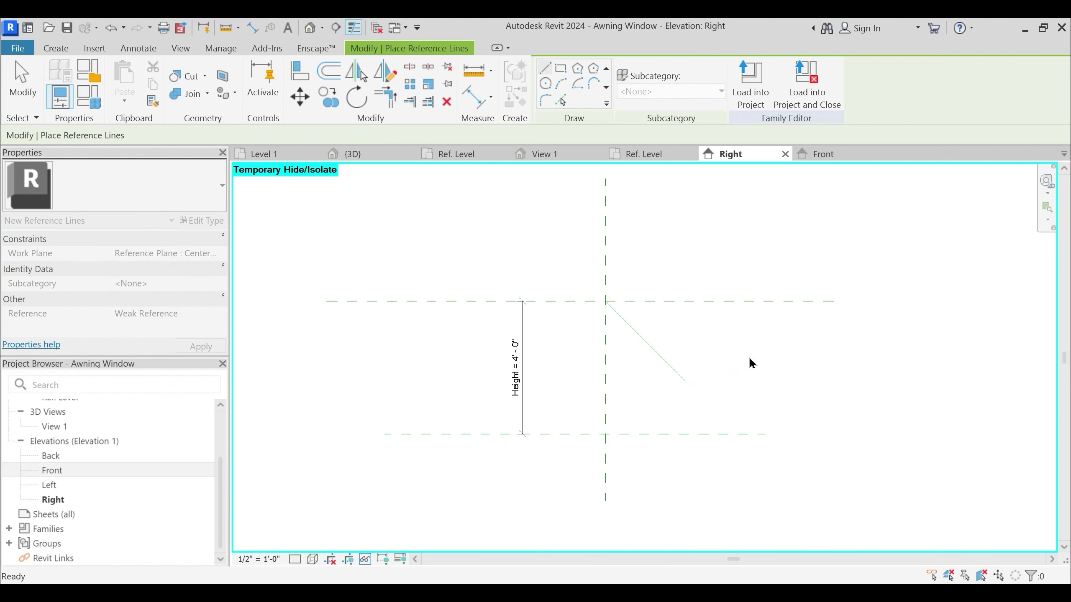
{"action": "key", "text": "Escape"}
{"action": "key", "text": "Escape"}
Align and lock the reference line's upper endpoint to the vertical and upper horizontal reference planes
{"action": "left_click", "coordinate": [302, 73]}
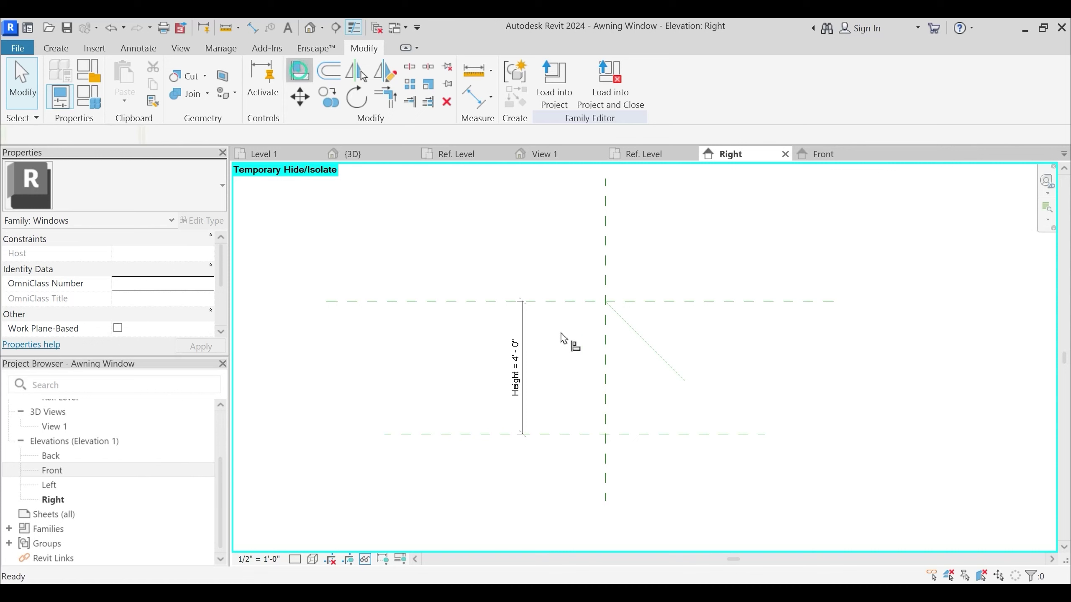
{"action": "left_click", "coordinate": [606, 348]}
{"action": "left_click", "coordinate": [607, 302]}
{"action": "left_click", "coordinate": [615, 301]}
{"action": "left_click", "coordinate": [608, 303]}
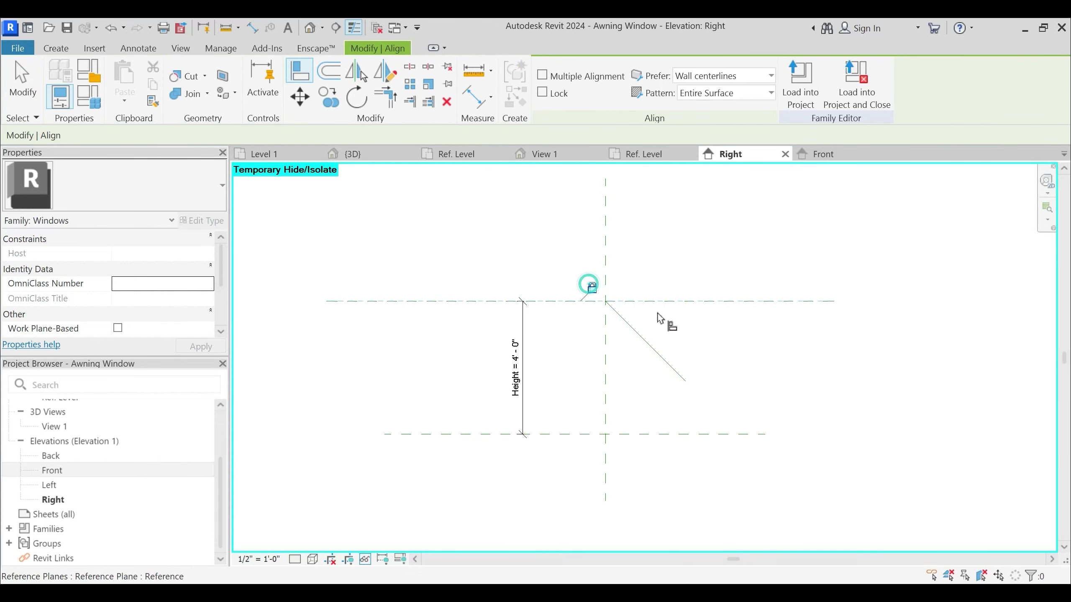
{"action": "key", "text": "Escape"}
{"action": "key", "text": "Escape"}
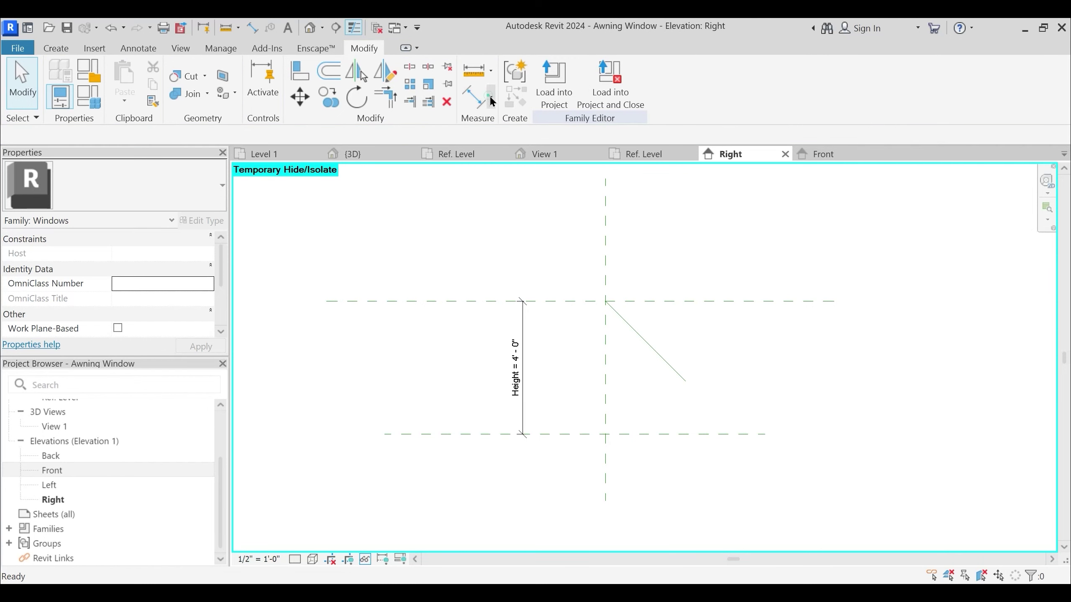
Add an angular dimension between the upper horizontal reference plane and the sloped reference line
{"action": "left_click", "coordinate": [492, 101]}
{"action": "left_click", "coordinate": [513, 155]}
{"action": "left_click", "coordinate": [697, 302]}
{"action": "left_click", "coordinate": [801, 357]}
{"action": "key", "text": "Escape"}
{"action": "key", "text": "Escape"}
Try to label the angular dimension with the shared parameter A.Window Swing Angle from the Door Windows group
{"action": "left_click", "coordinate": [803, 342]}
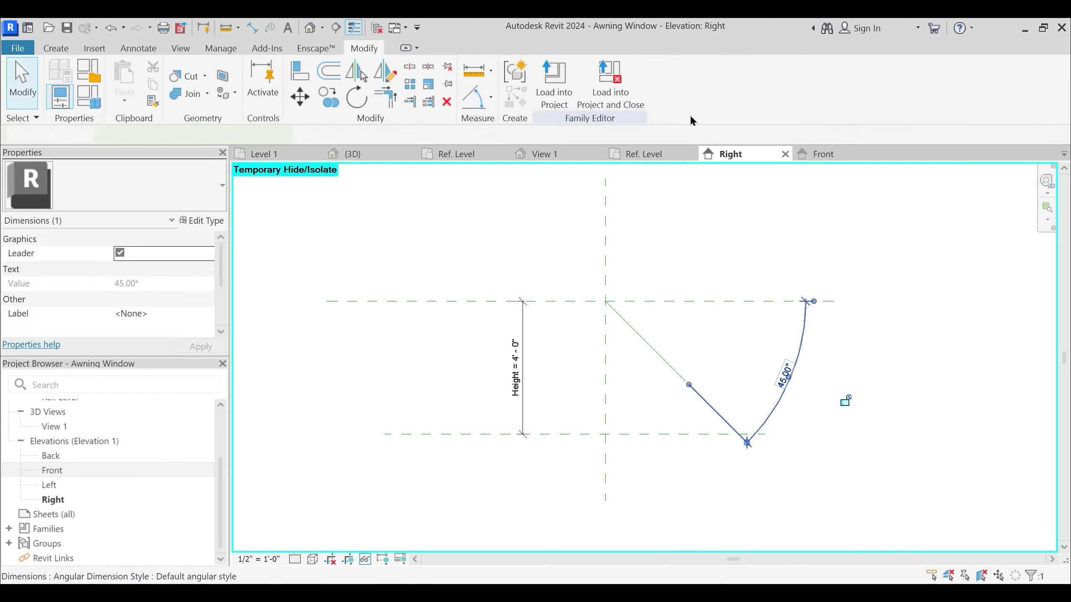
{"action": "left_click", "coordinate": [691, 84]}
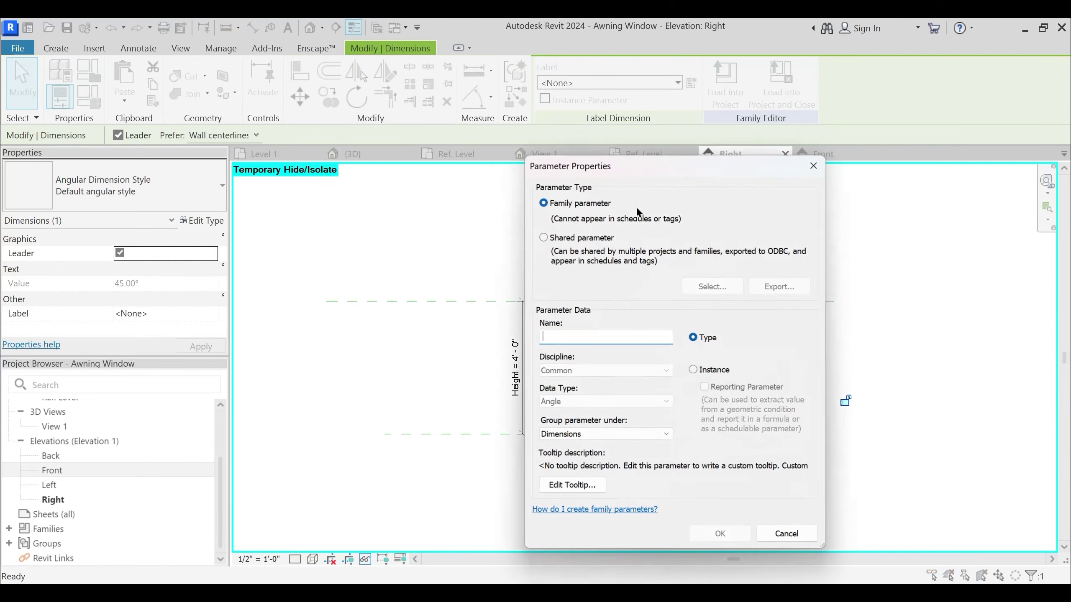
{"action": "left_click", "coordinate": [553, 241]}
{"action": "left_click", "coordinate": [712, 287]}
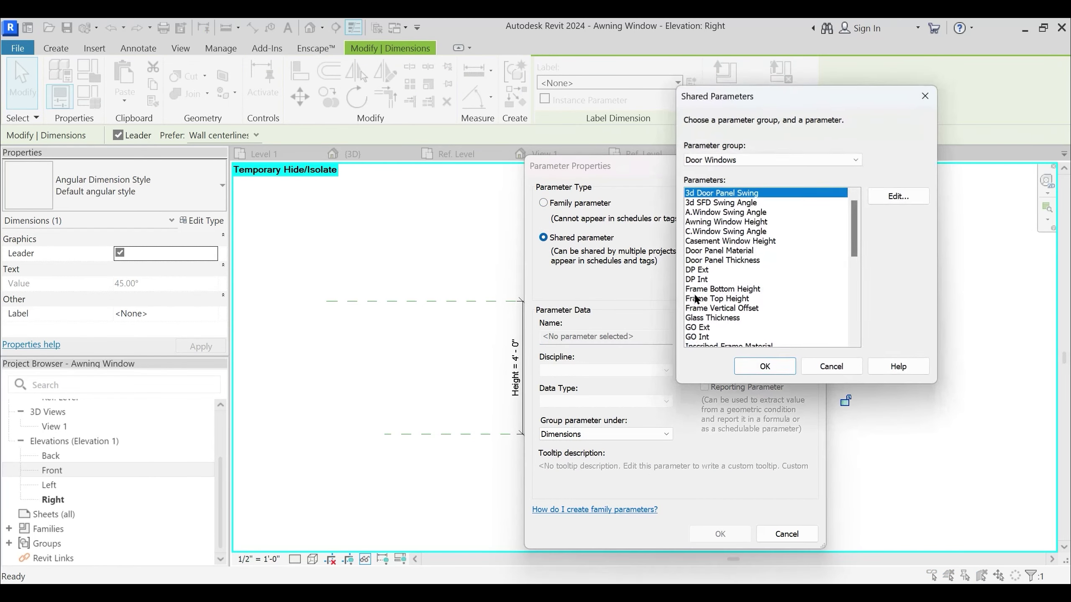
{"action": "left_click", "coordinate": [743, 213]}
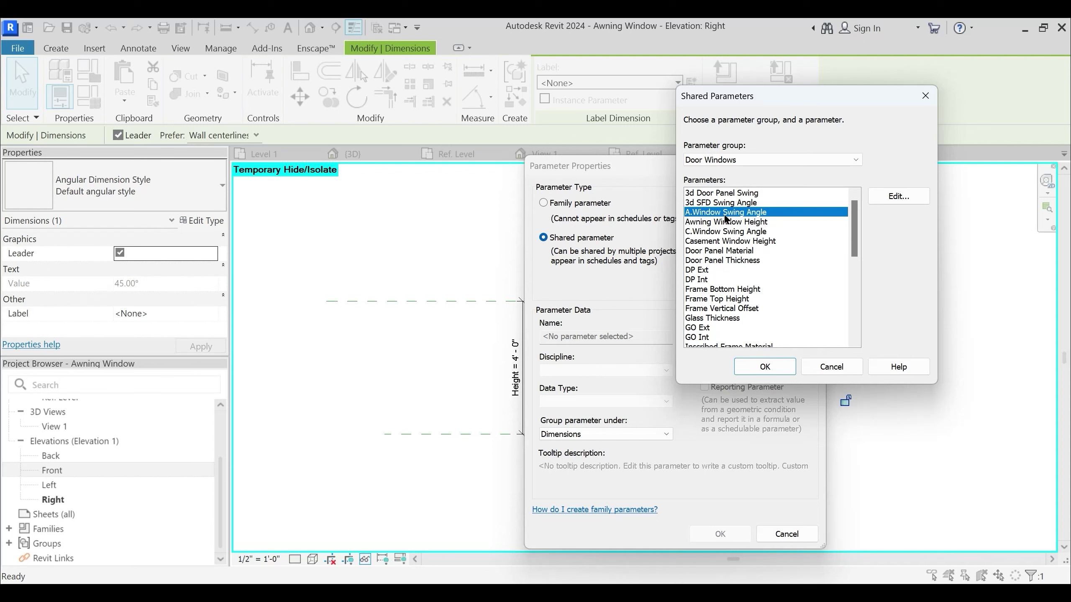
{"action": "left_click", "coordinate": [770, 368]}
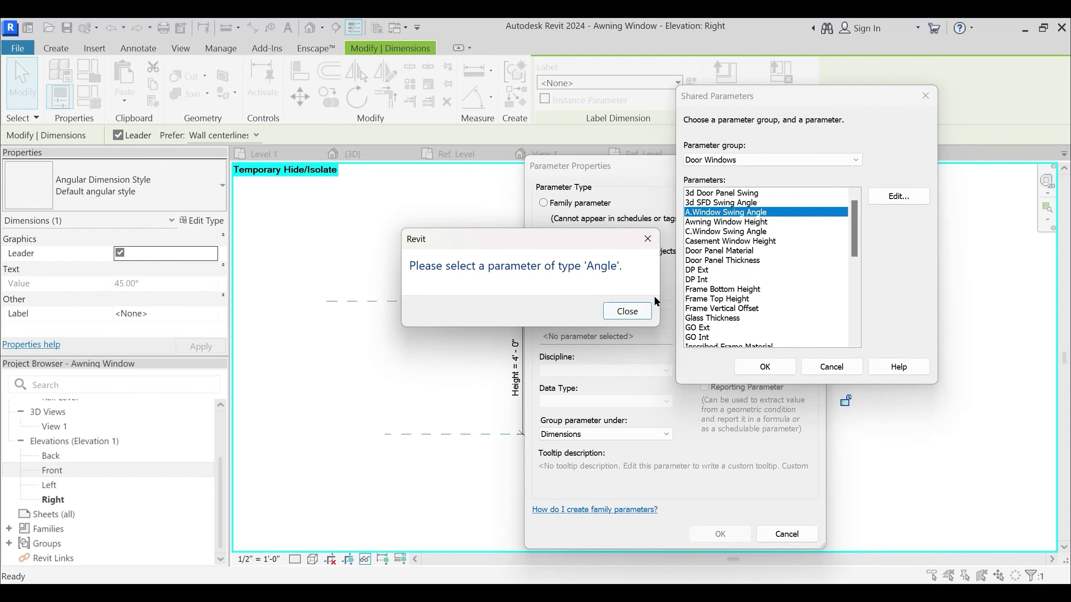
{"action": "left_click", "coordinate": [627, 311]}
Delete the A.Window Swing Angle parameter from the Door Windows group of the shared parameter file
{"action": "left_click", "coordinate": [899, 197]}
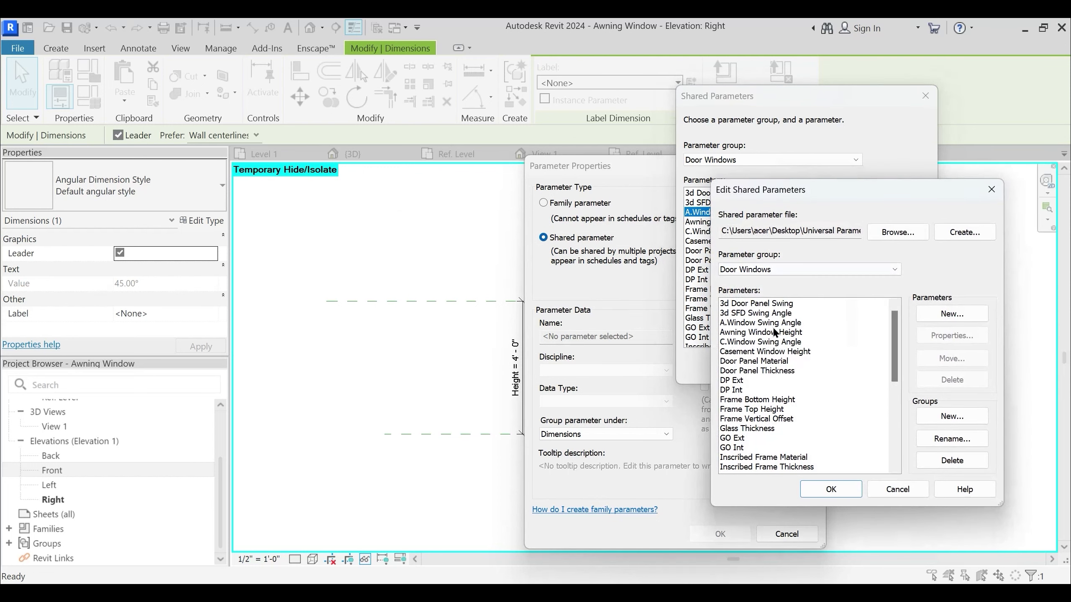
{"action": "left_click", "coordinate": [753, 323]}
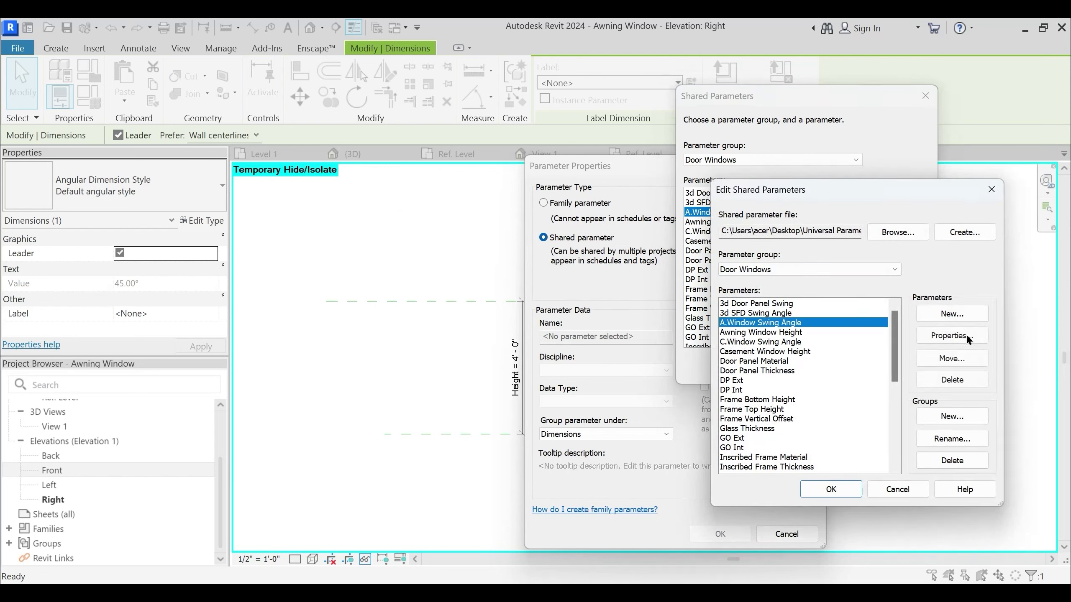
{"action": "left_click", "coordinate": [951, 379]}
{"action": "left_click", "coordinate": [576, 374]}
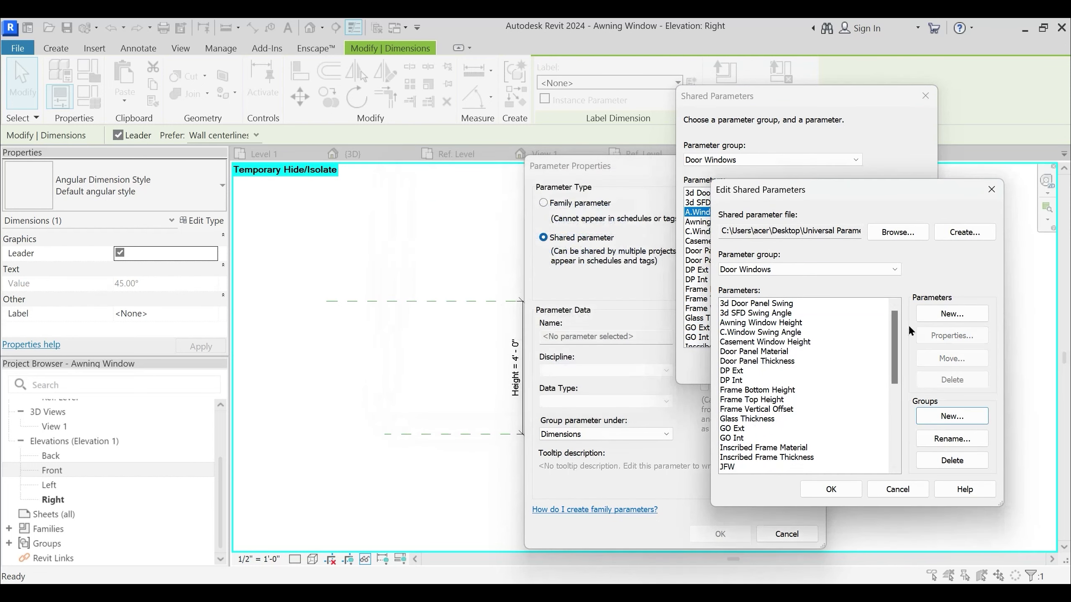
Create a shared parameter named A.Window Swing Angle with data type Angle in the Door Windows group
{"action": "left_click", "coordinate": [939, 316]}
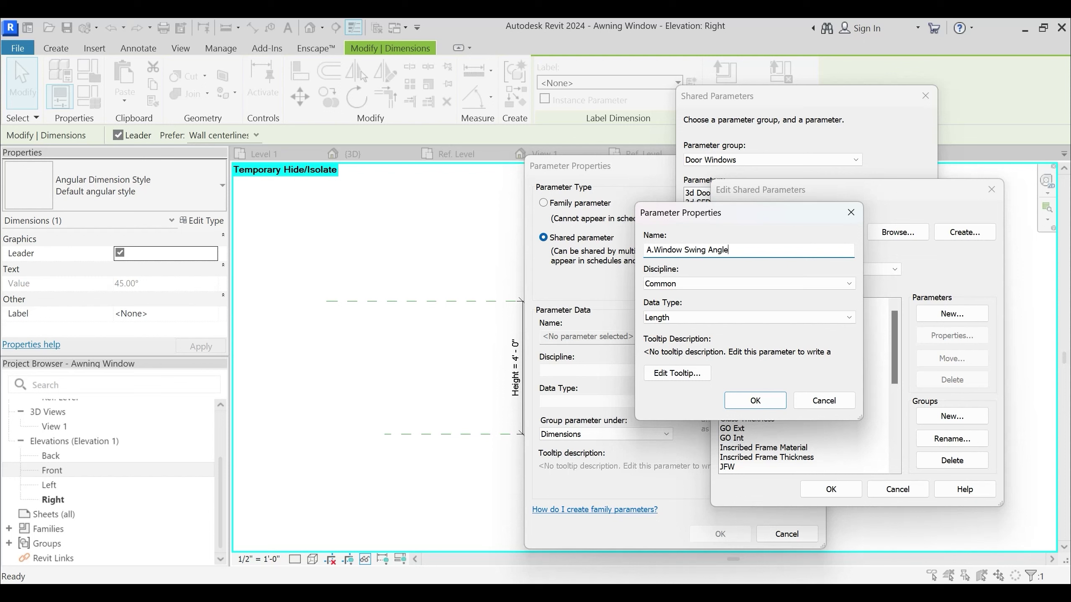
{"action": "left_click", "coordinate": [692, 317]}
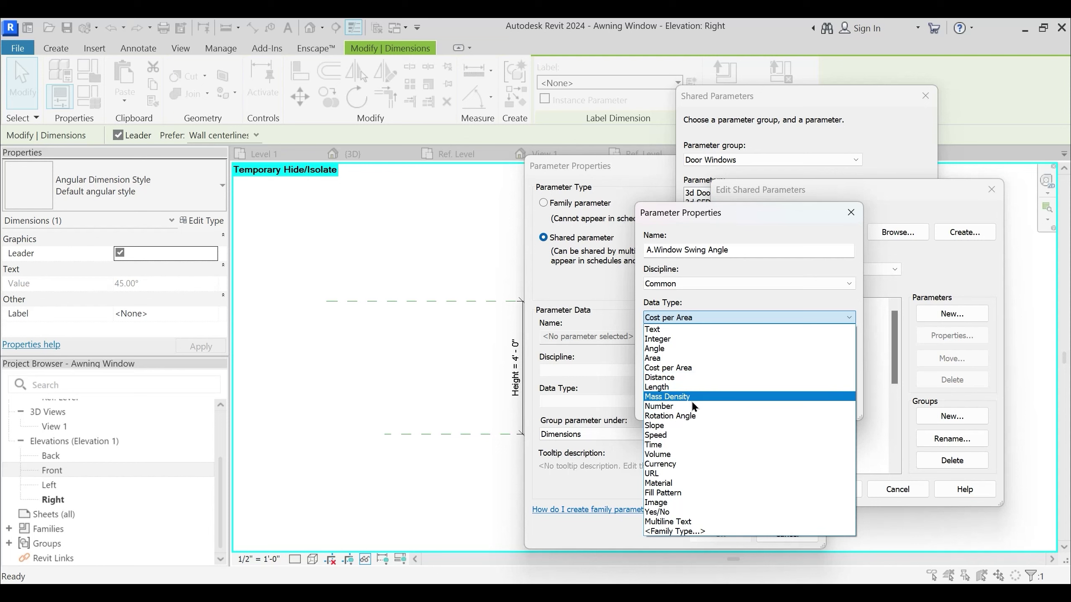
{"action": "left_click", "coordinate": [675, 348]}
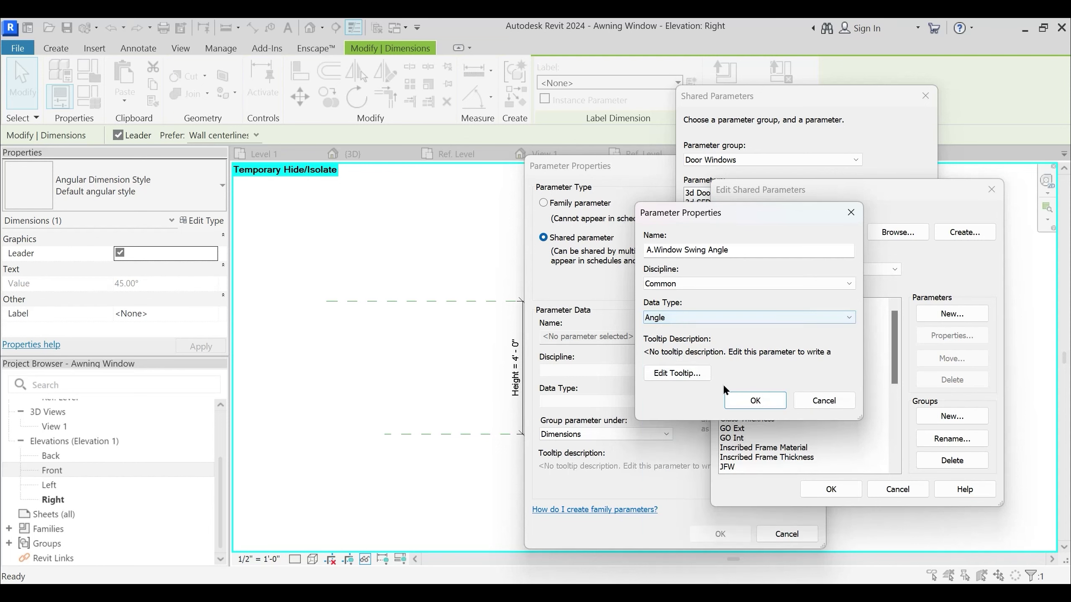
{"action": "left_click", "coordinate": [729, 401]}
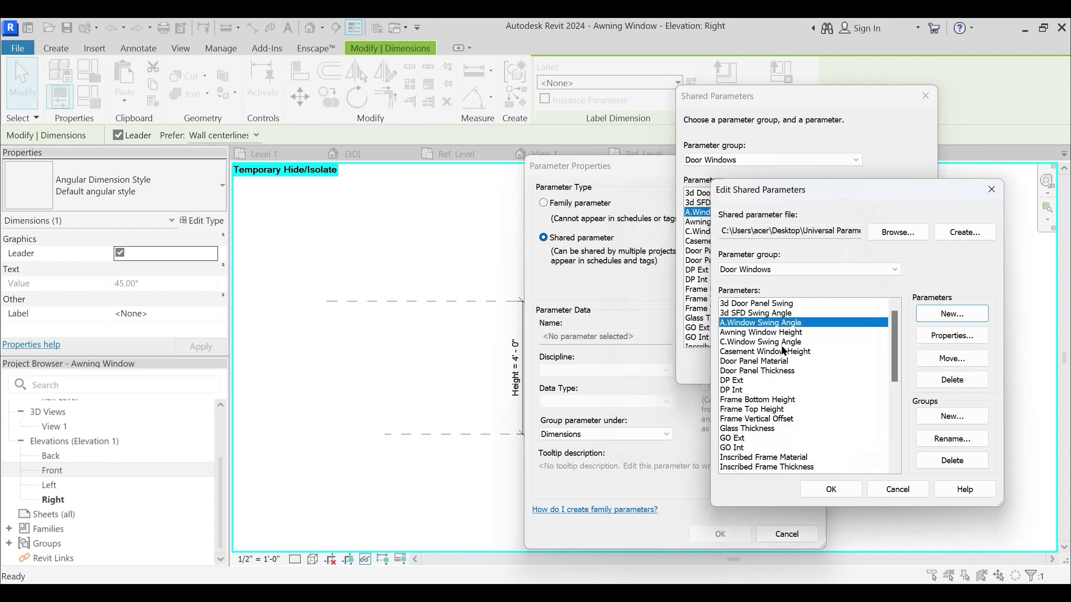
{"action": "left_click", "coordinate": [830, 489]}
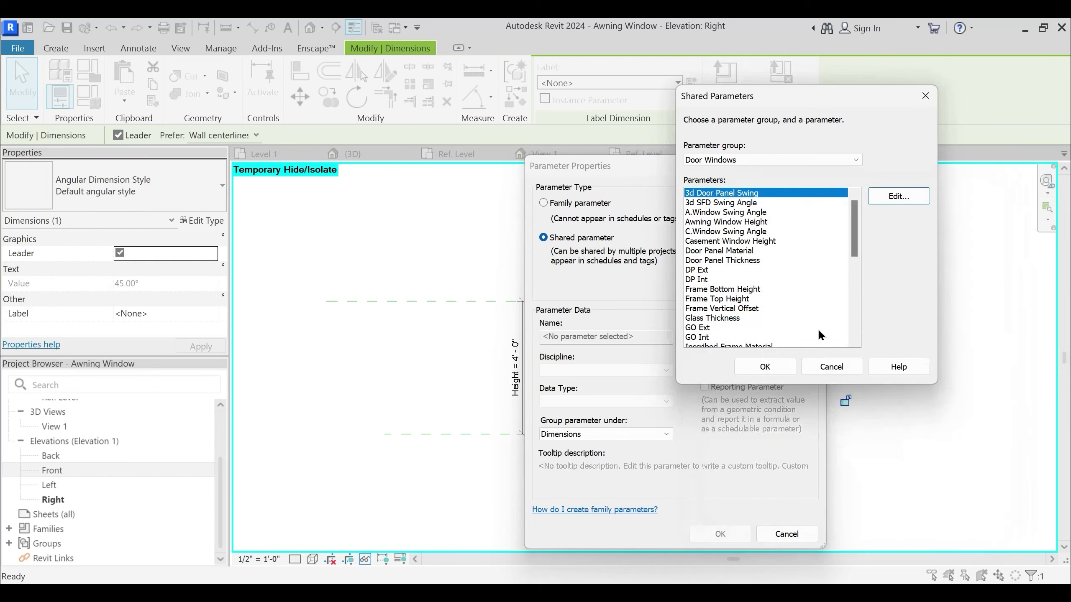
Label the angular dimension with shared parameter A.Window Swing Angle as an instance parameter grouped under Constraints
{"action": "left_click", "coordinate": [725, 213]}
{"action": "left_click", "coordinate": [765, 367]}
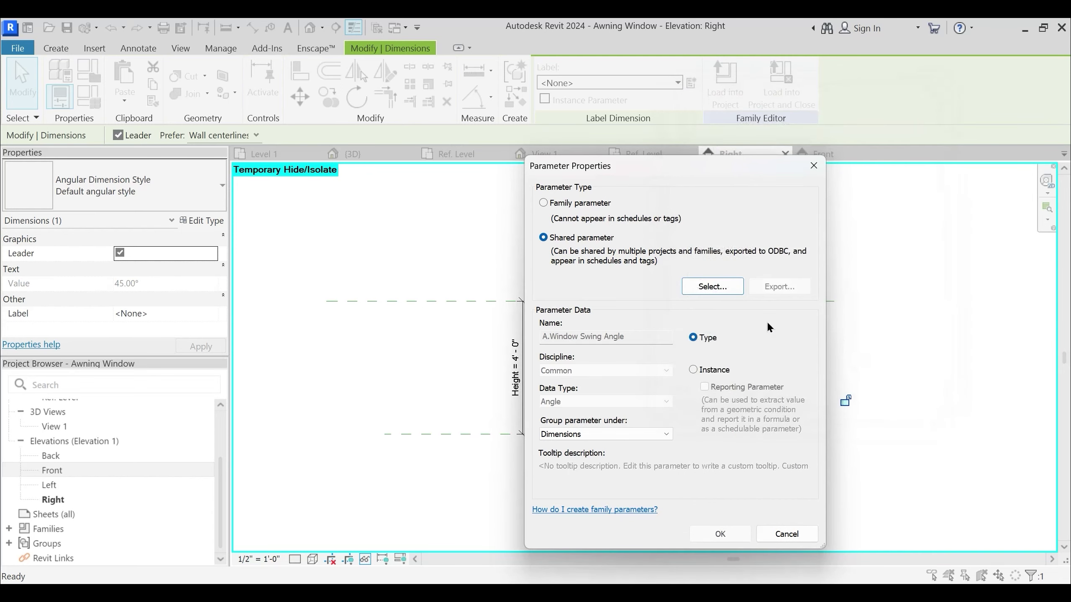
{"action": "left_click", "coordinate": [694, 369]}
{"action": "left_click", "coordinate": [590, 432]}
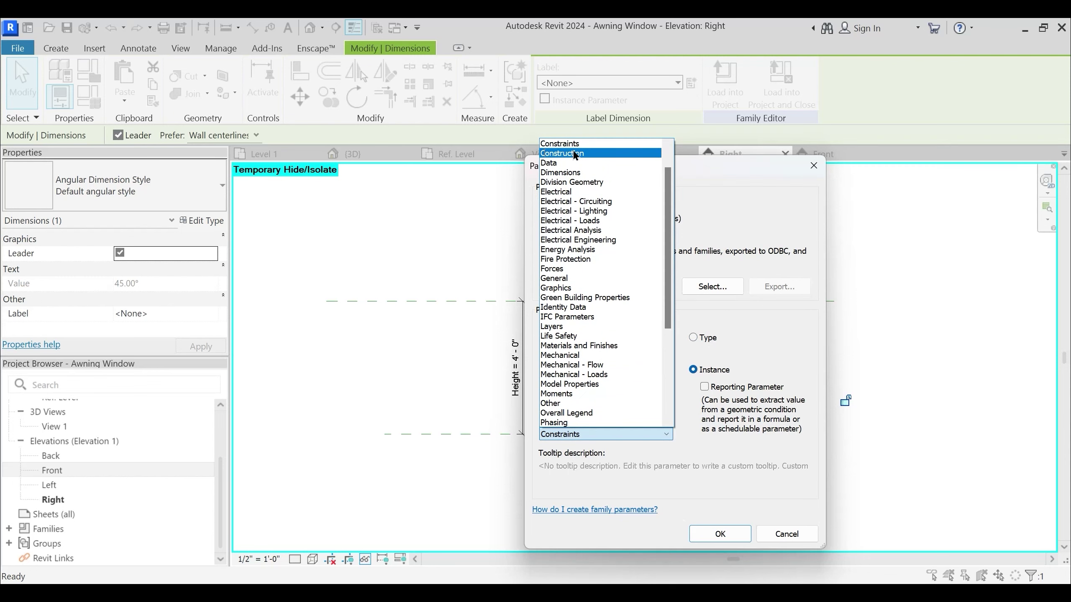
{"action": "left_click", "coordinate": [565, 144]}
{"action": "left_click", "coordinate": [719, 534]}
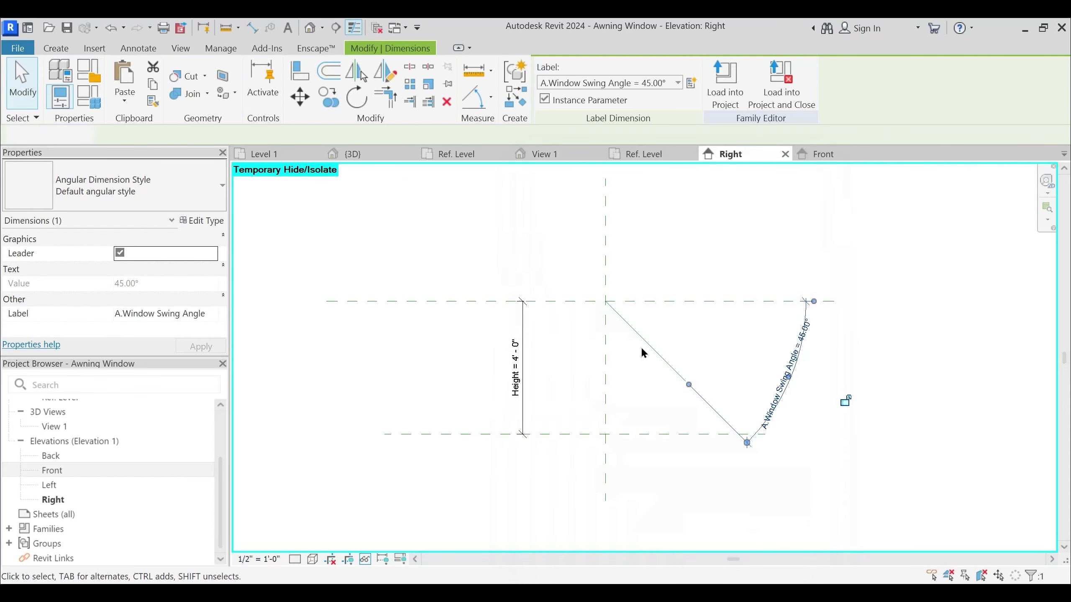
Turn the sloped reference line's temporary length dimension into a permanent dimension
{"action": "left_click", "coordinate": [641, 348]}
{"action": "left_click", "coordinate": [671, 366]}
{"action": "scroll", "coordinate": [662, 340], "scroll_direction": "up", "scroll_amount": 1}
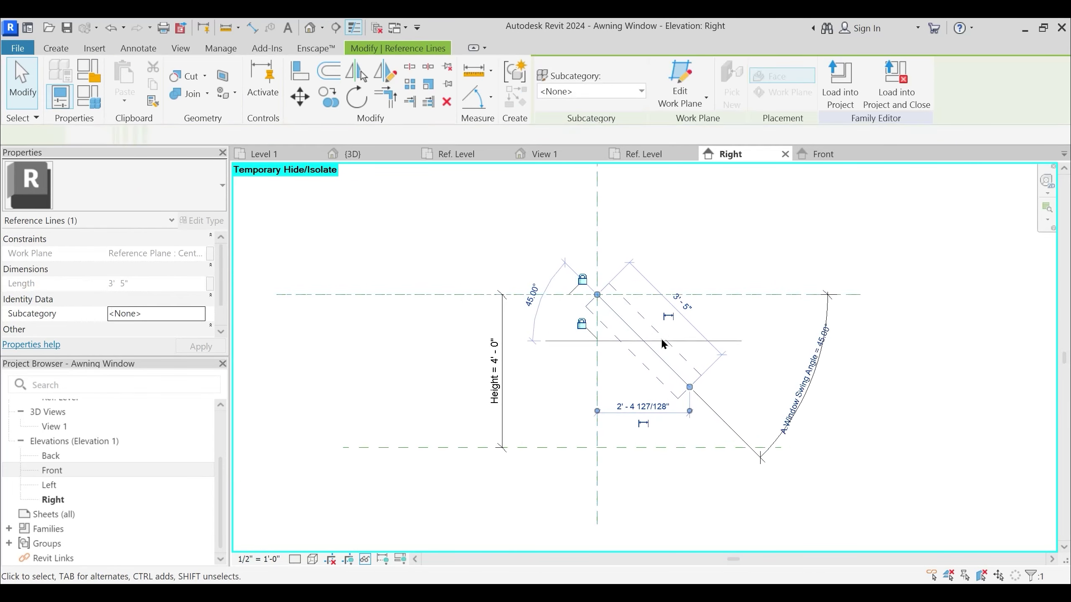
{"action": "scroll", "coordinate": [661, 342], "scroll_direction": "up", "scroll_amount": 1}
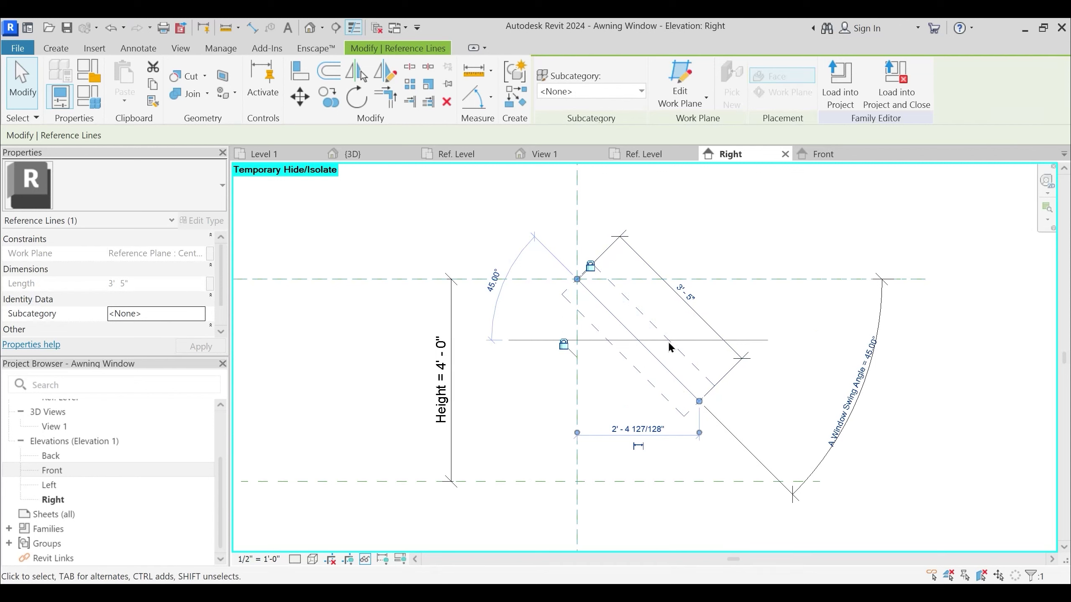
{"action": "left_click", "coordinate": [677, 336]}
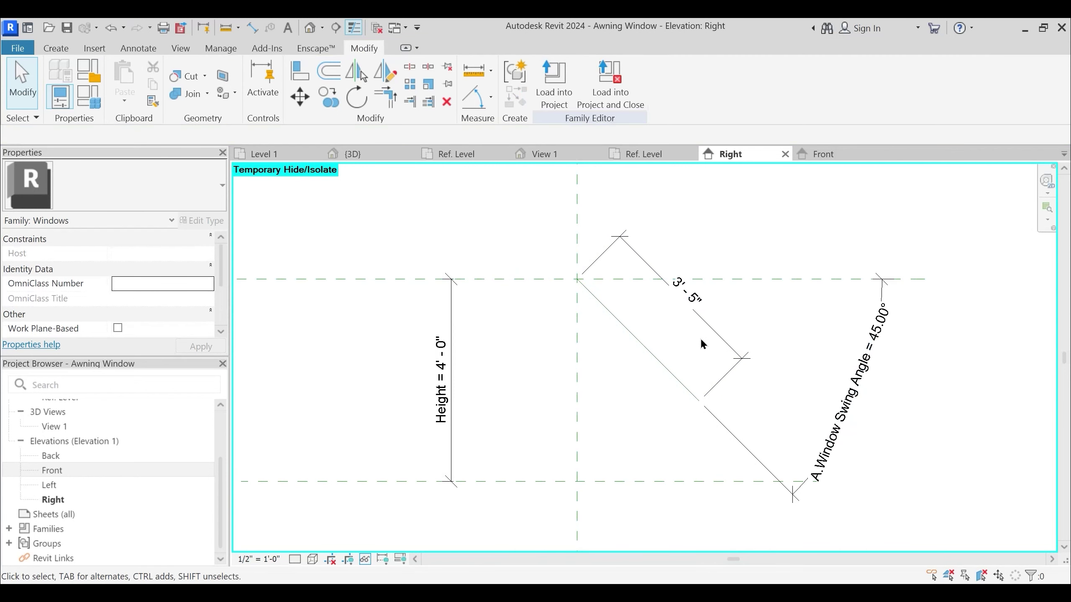
Label the sloped reference line's length dimension with the Height parameter
{"action": "left_click", "coordinate": [685, 307]}
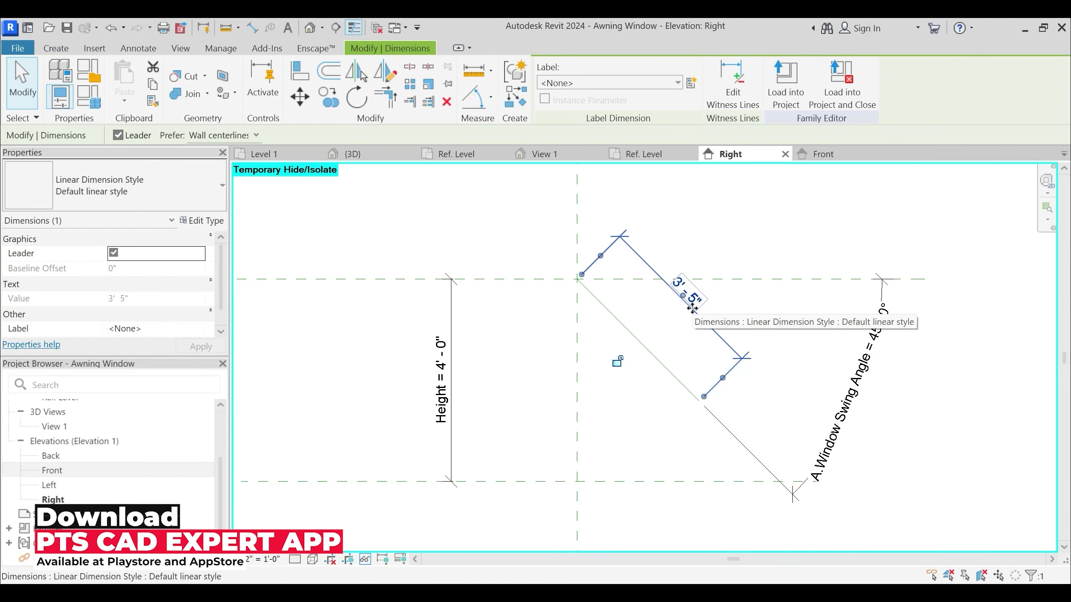
{"action": "left_click", "coordinate": [603, 81]}
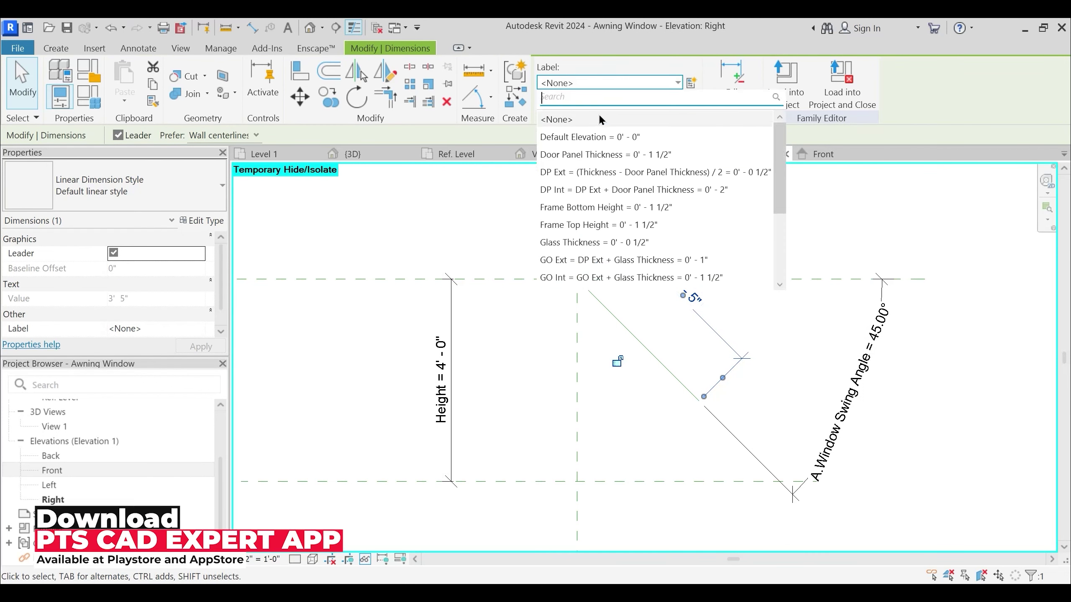
{"action": "key", "text": "Escape"}
{"action": "key", "text": "Escape"}
{"action": "left_click", "coordinate": [708, 324]}
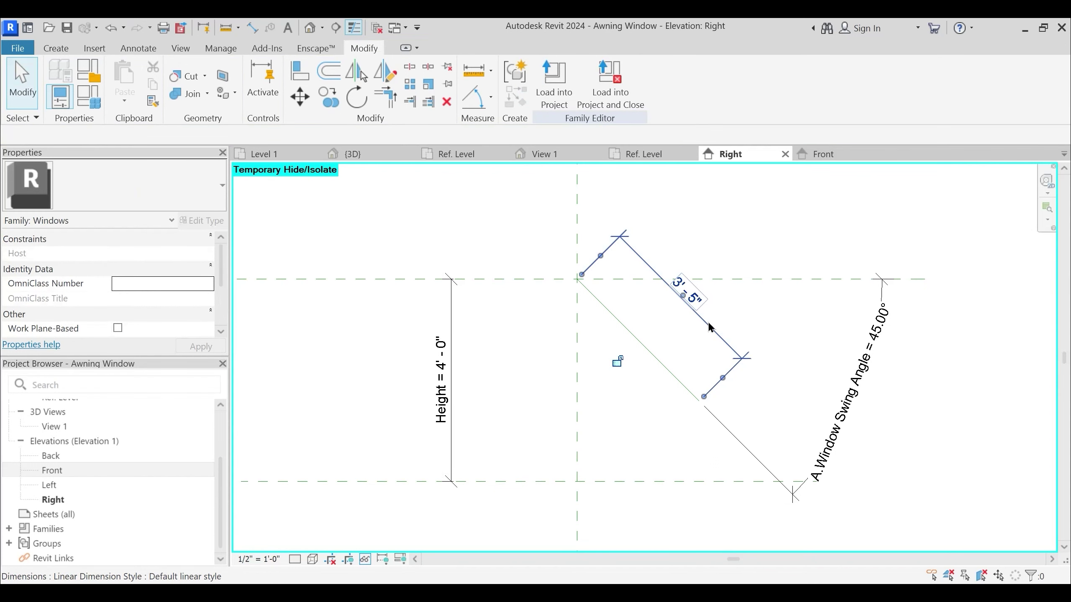
{"action": "left_click", "coordinate": [578, 82]}
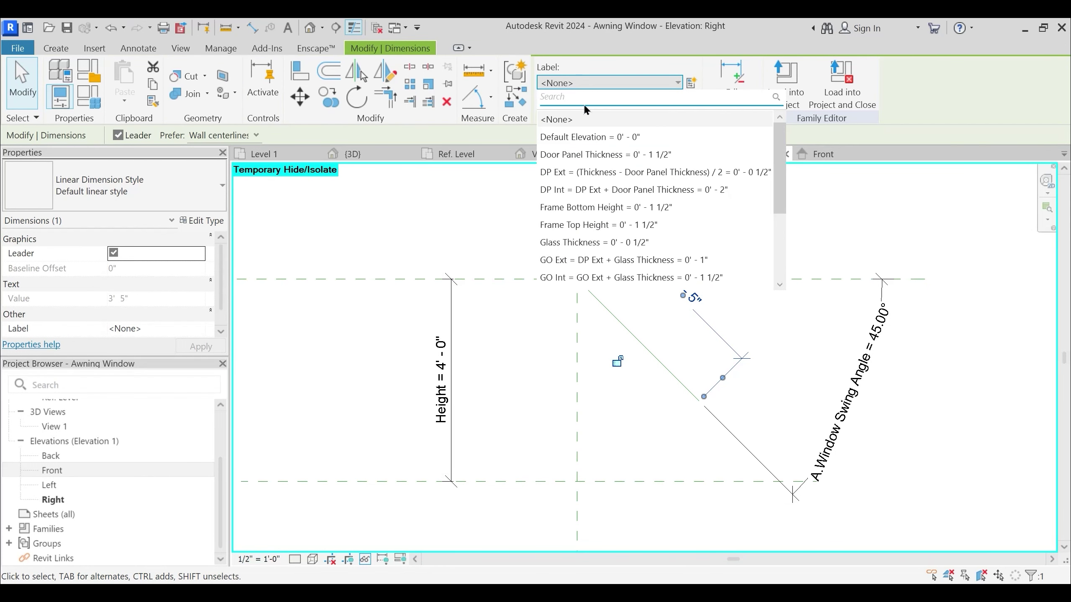
{"action": "scroll", "coordinate": [597, 211], "scroll_direction": "down", "scroll_amount": 2}
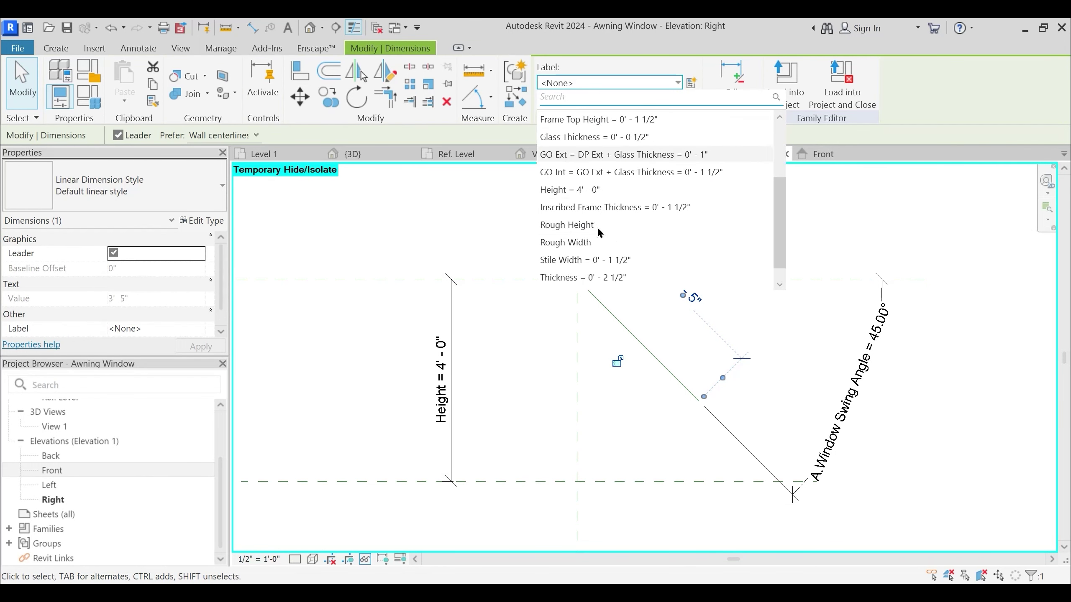
{"action": "left_click", "coordinate": [584, 189]}
{"action": "left_click", "coordinate": [552, 360]}
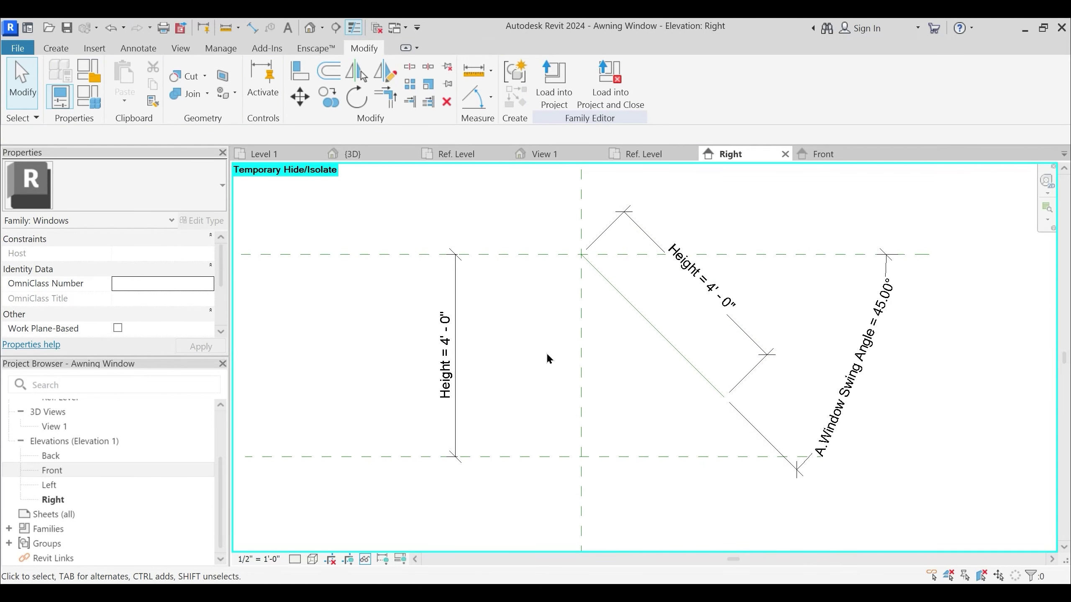
{"action": "scroll", "coordinate": [620, 386], "scroll_direction": "down", "scroll_amount": 1}
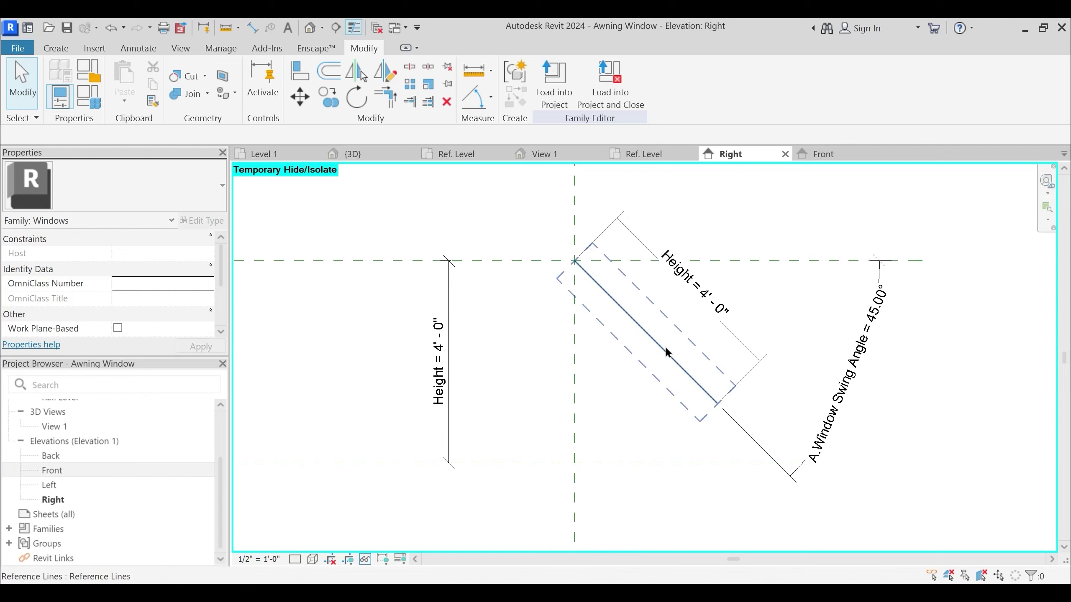
Set the A.Window Swing Angle dimension to 90° so the reference line hangs vertically
{"action": "left_click", "coordinate": [851, 309]}
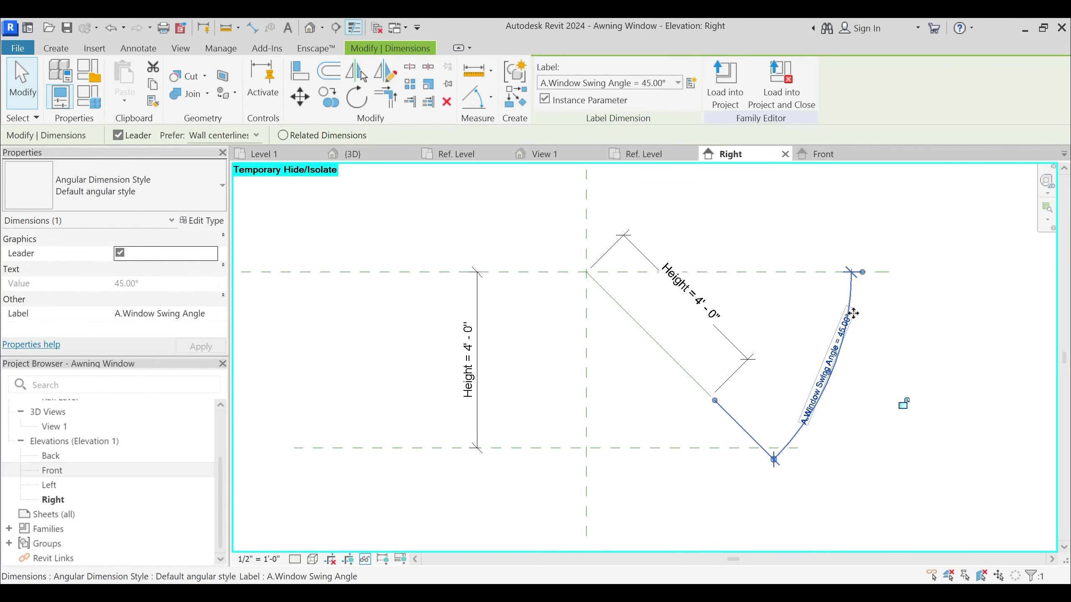
{"action": "left_click", "coordinate": [849, 322]}
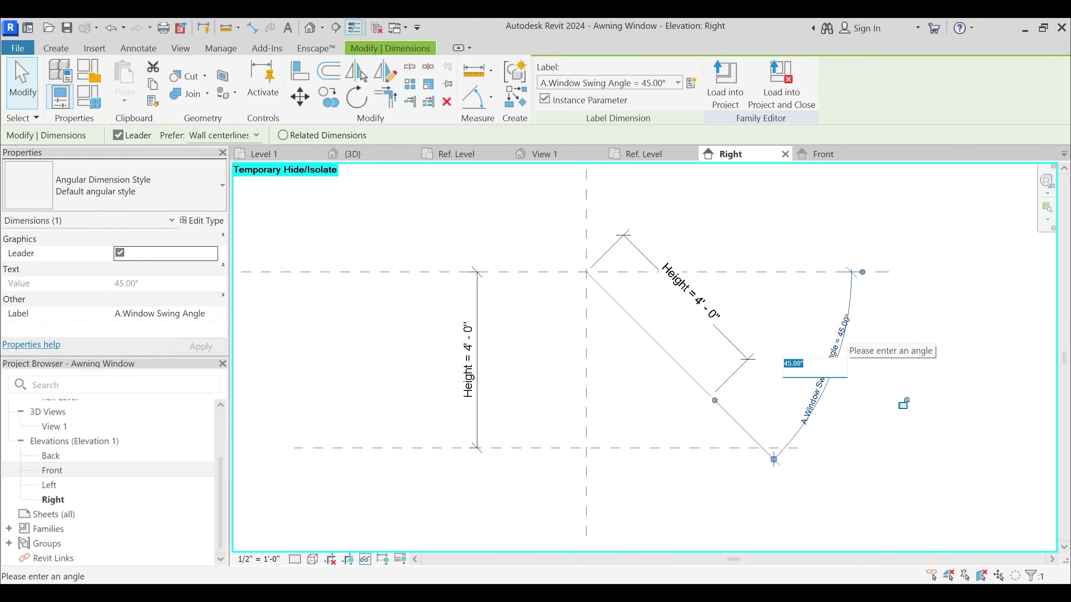
{"action": "key", "text": "Return"}
{"action": "key", "text": "Escape"}
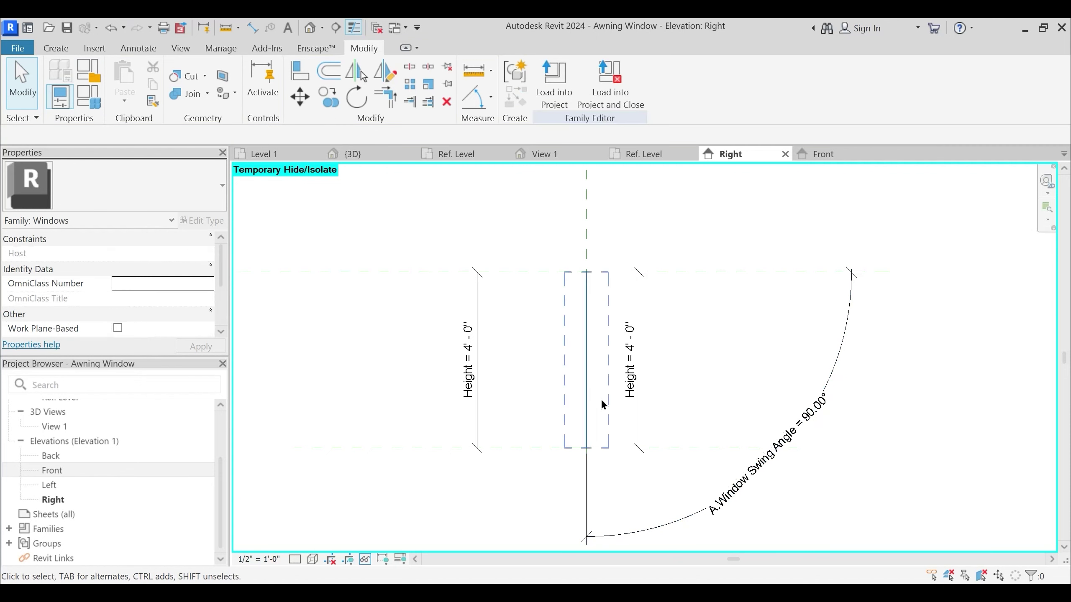
{"action": "middle_click_drag", "start_coordinate": [653, 307], "coordinate": [685, 256]}
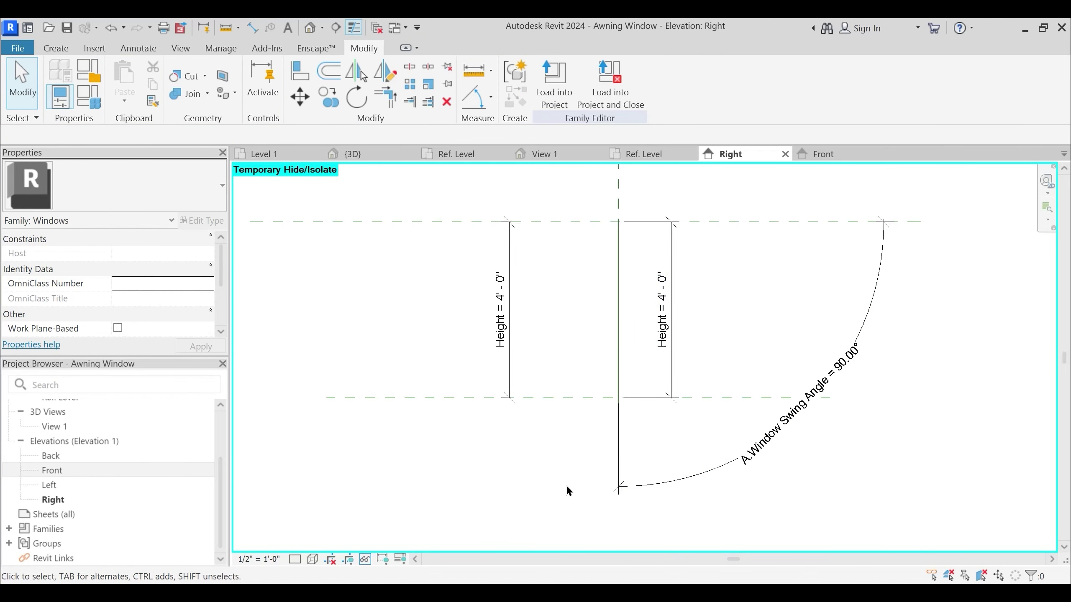
Set the work plane by picking the plane of the swing reference line, opening the Front elevation for sketching
{"action": "left_click", "coordinate": [61, 51]}
{"action": "left_click", "coordinate": [865, 100]}
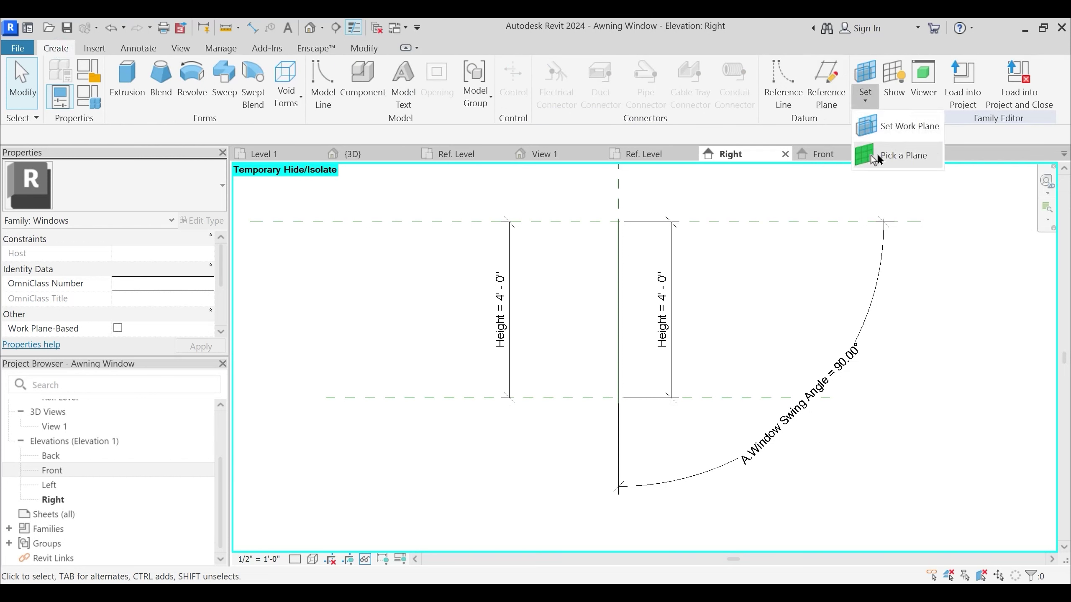
{"action": "left_click", "coordinate": [902, 159]}
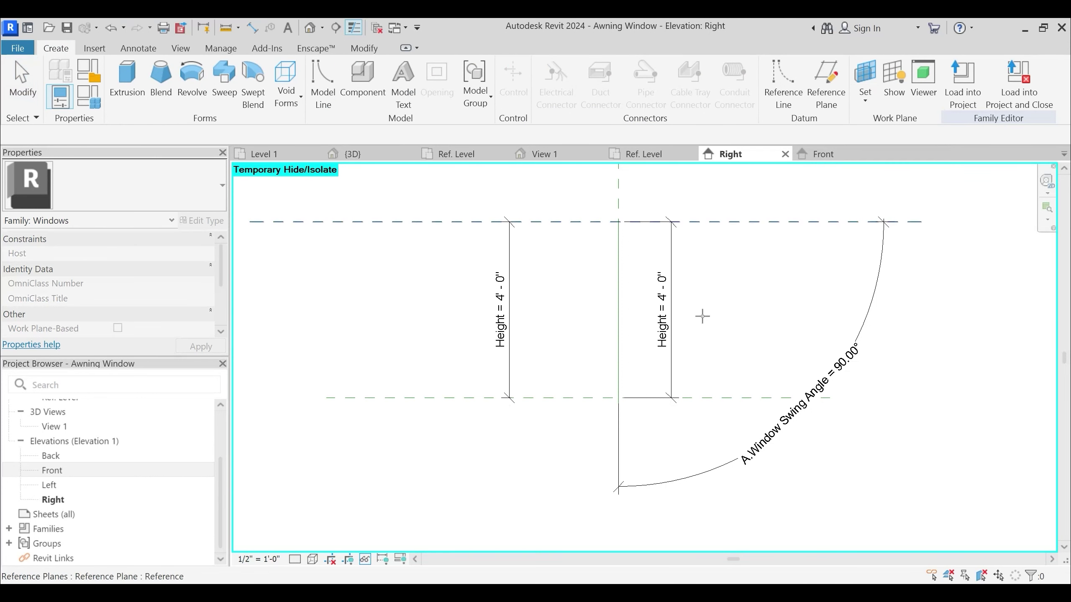
{"action": "key", "text": "Tab"}
{"action": "left_click", "coordinate": [619, 300]}
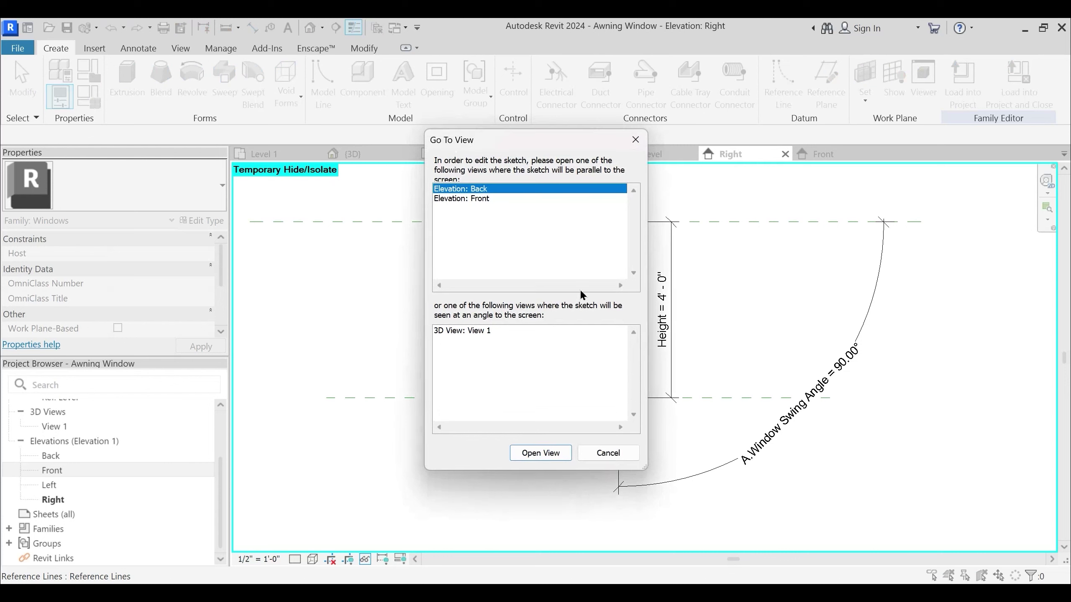
{"action": "left_click", "coordinate": [480, 199]}
{"action": "left_click", "coordinate": [541, 452]}
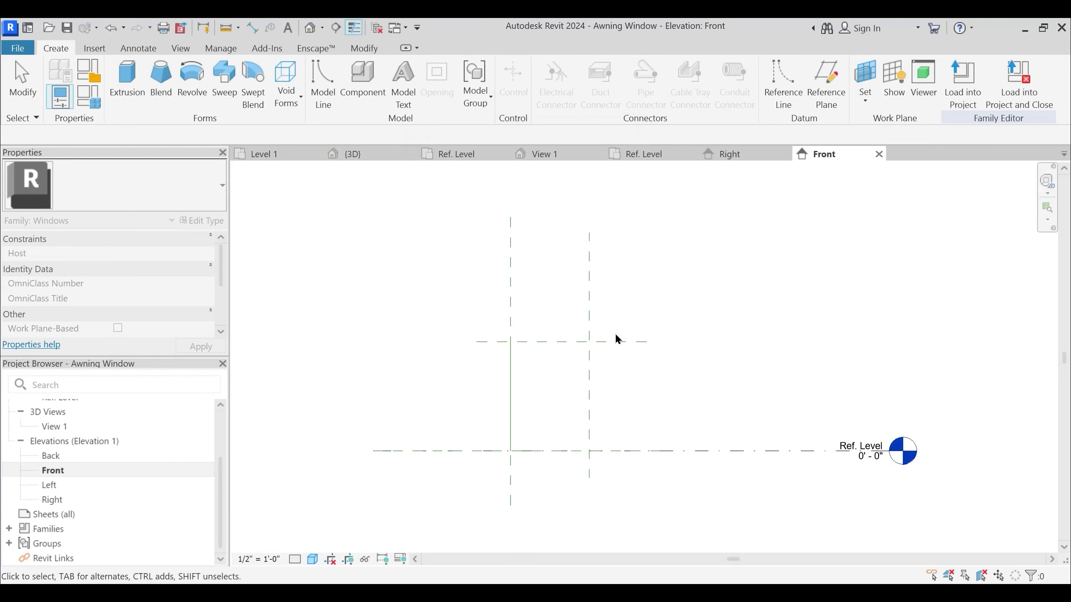
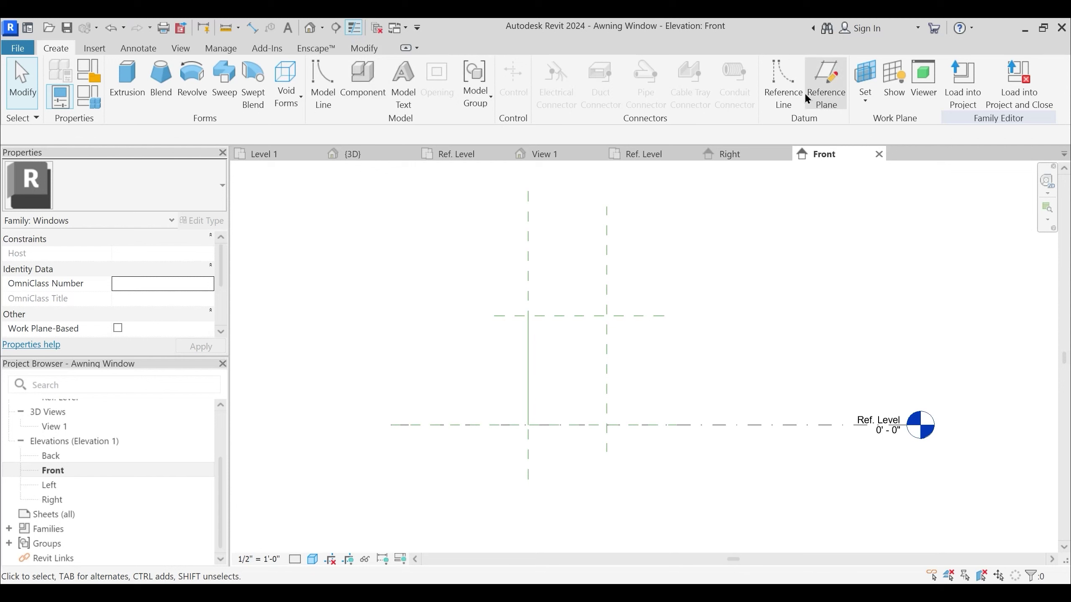
Place an aligned dimension between the two vertical reference planes in the Front elevation
{"action": "left_click", "coordinate": [371, 46]}
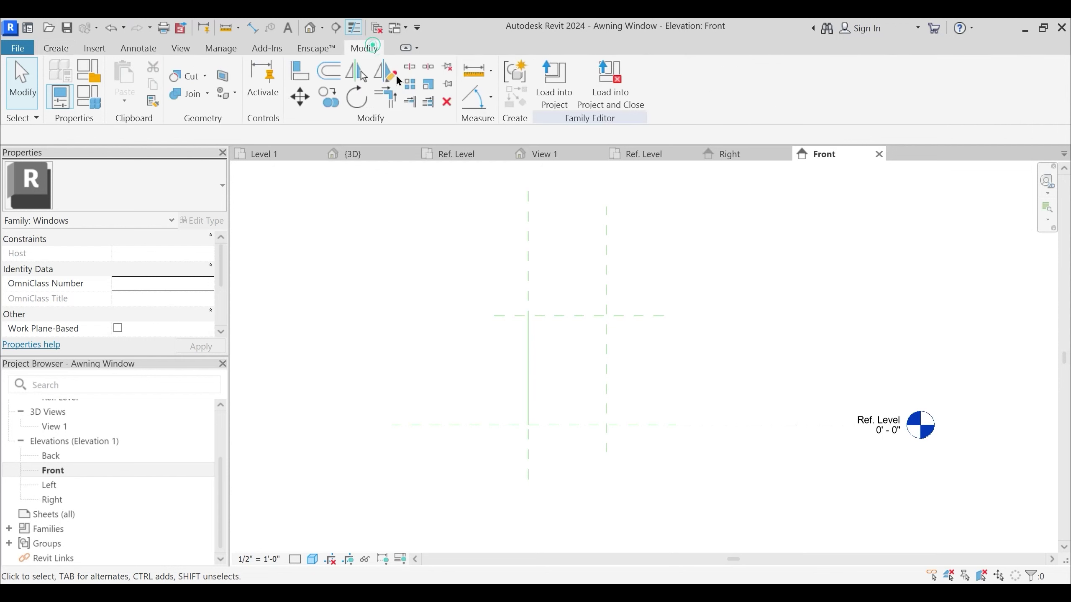
{"action": "left_click", "coordinate": [491, 98]}
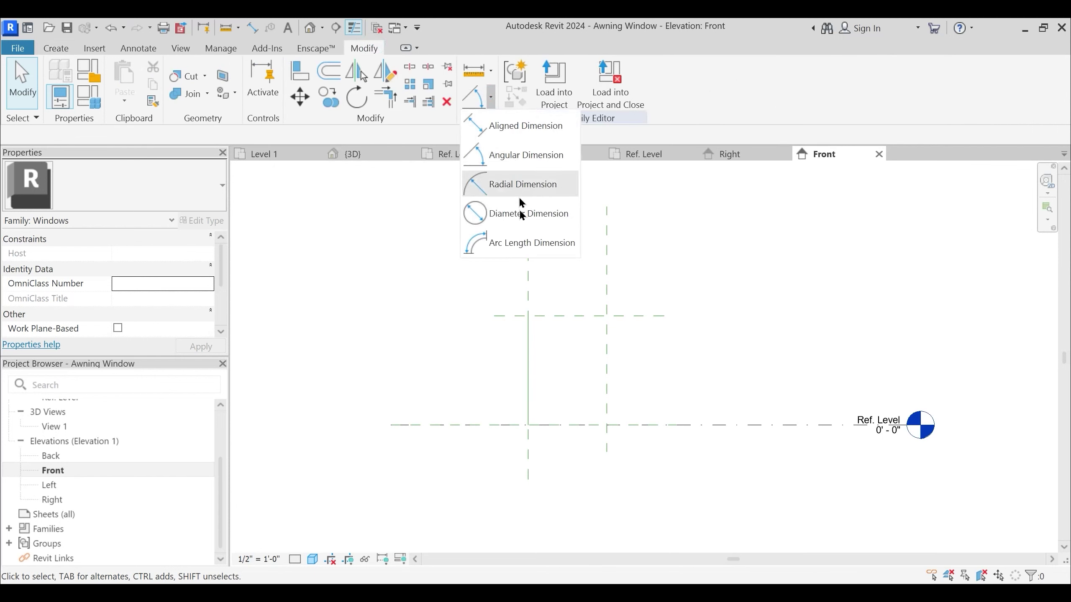
{"action": "left_click", "coordinate": [516, 125]}
{"action": "left_click", "coordinate": [530, 279]}
{"action": "left_click", "coordinate": [606, 286]}
{"action": "left_click", "coordinate": [569, 276]}
{"action": "key", "text": "Escape"}
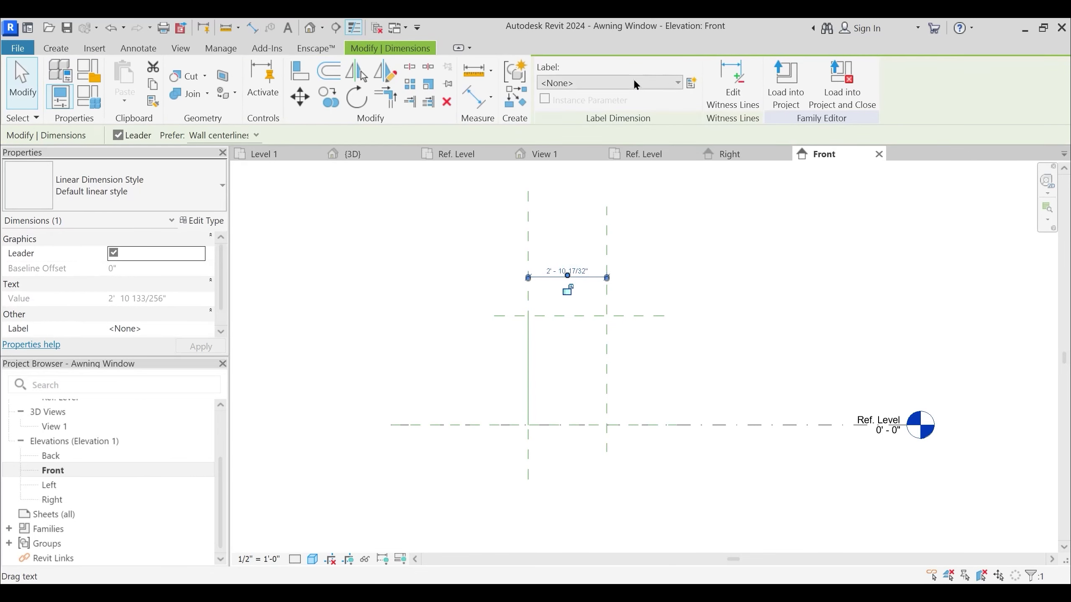
Label the dimension between the vertical reference planes with the Width parameter
{"action": "left_click", "coordinate": [633, 81]}
{"action": "type", "text": "w"}
{"action": "left_click", "coordinate": [579, 157]}
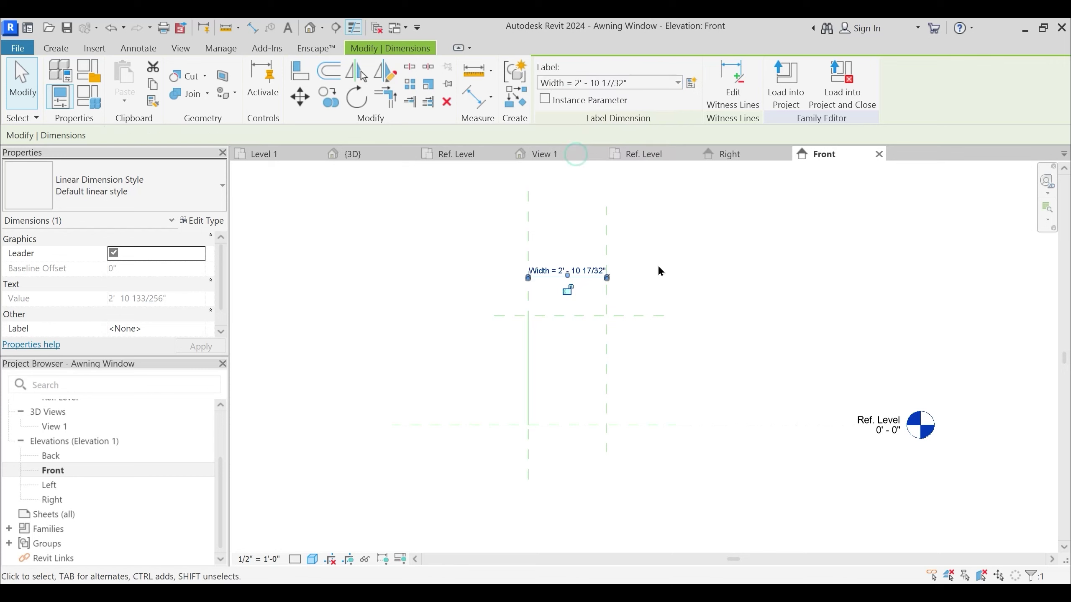
{"action": "left_click", "coordinate": [674, 287]}
Start an extrusion with a rectangle sketched along the width and height reference planes, and lock its sides to them
{"action": "middle_click_drag", "start_coordinate": [717, 285], "coordinate": [742, 253]}
{"action": "left_click", "coordinate": [57, 48]}
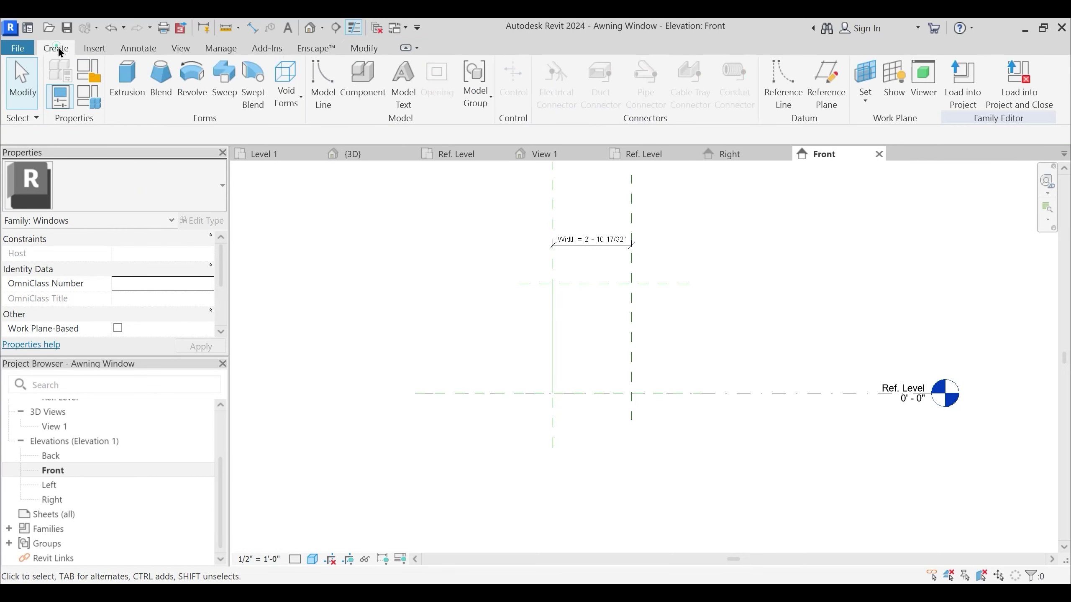
{"action": "left_click", "coordinate": [126, 80]}
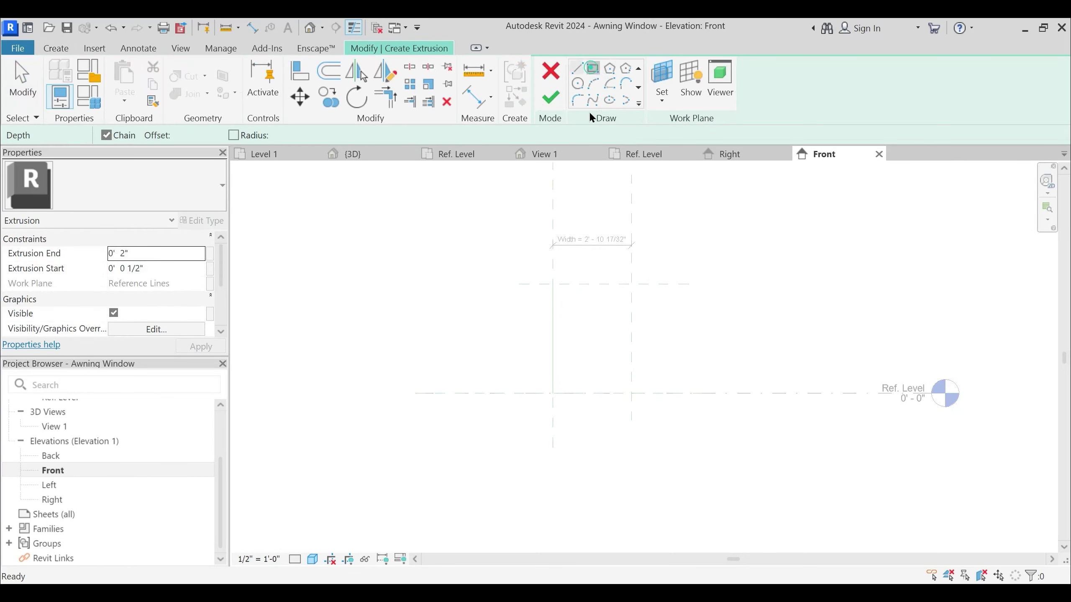
{"action": "left_click", "coordinate": [593, 69]}
{"action": "scroll", "coordinate": [570, 291], "scroll_direction": "up", "scroll_amount": 2}
{"action": "left_click", "coordinate": [540, 291]}
{"action": "left_click", "coordinate": [659, 456]}
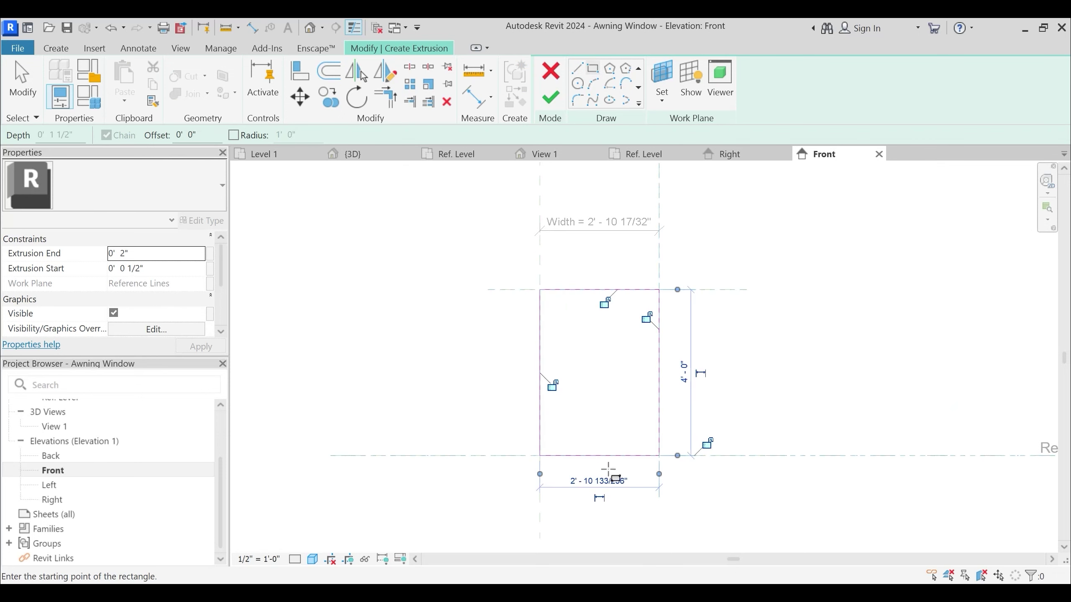
{"action": "left_click", "coordinate": [605, 304]}
{"action": "left_click", "coordinate": [552, 385]}
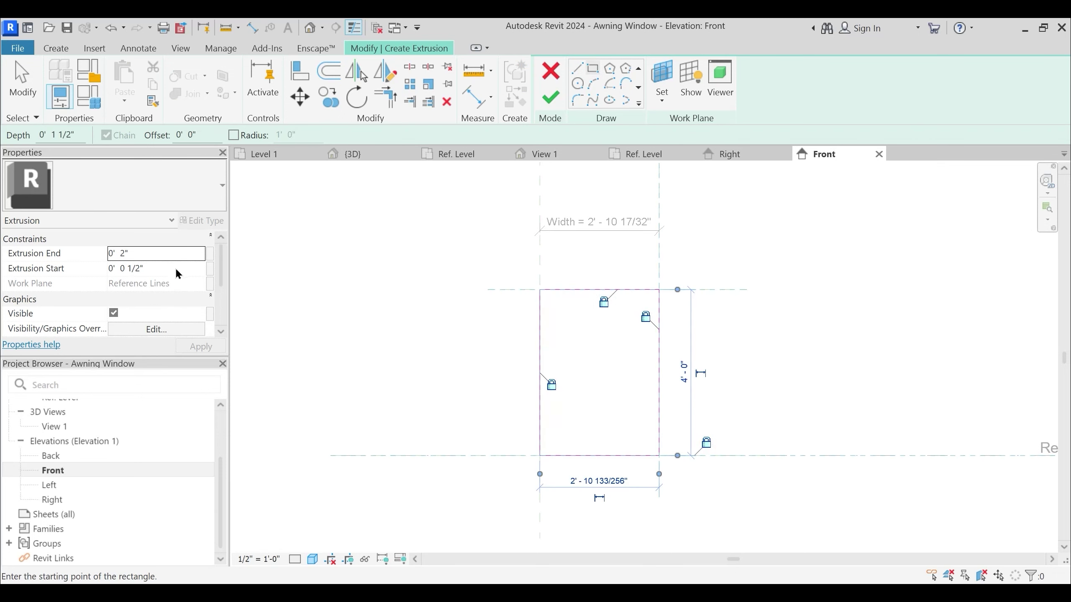
Set the extrusion start to 0 and associate the extrusion end with the Thickness parameter
{"action": "scroll", "coordinate": [177, 274], "scroll_direction": "down", "scroll_amount": 1}
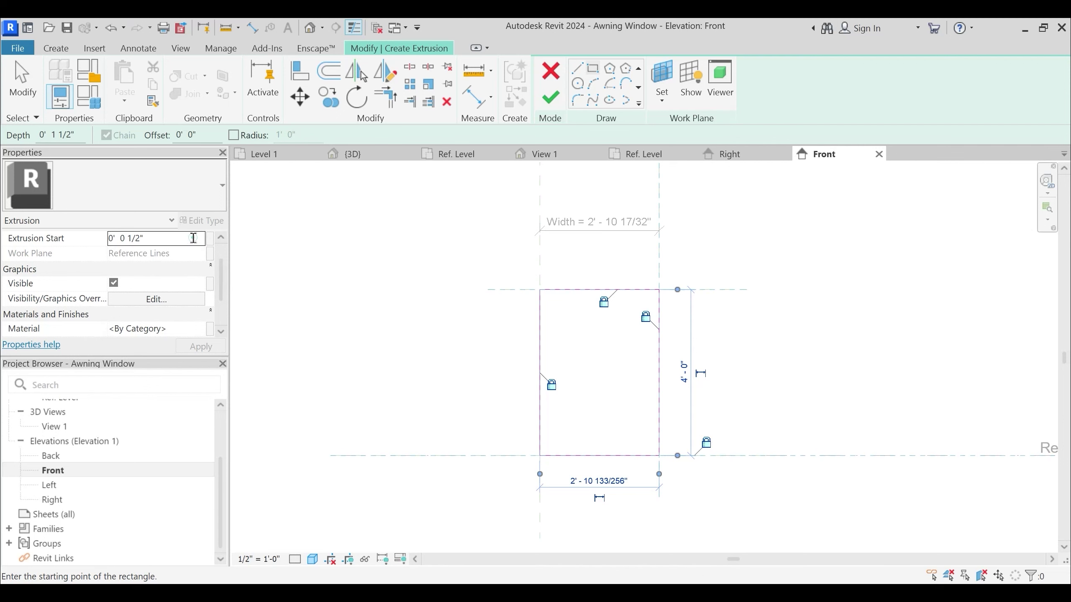
{"action": "left_click", "coordinate": [196, 239]}
{"action": "type", "text": "0"}
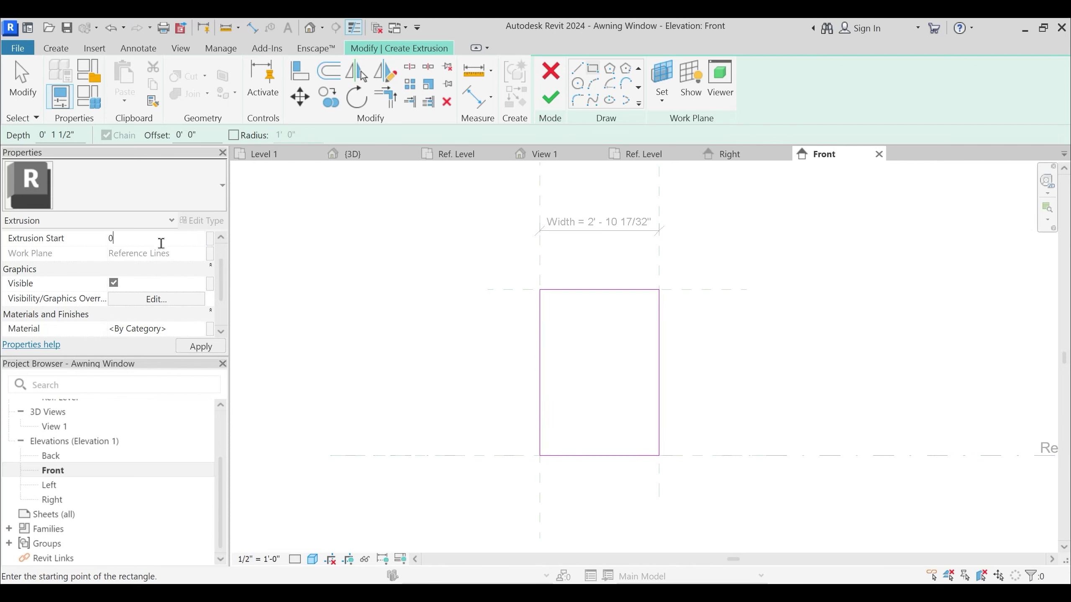
{"action": "scroll", "coordinate": [262, 277], "scroll_direction": "up", "scroll_amount": 1}
{"action": "left_click", "coordinate": [148, 253]}
{"action": "left_click", "coordinate": [210, 253]}
{"action": "left_click", "coordinate": [568, 259]}
{"action": "scroll", "coordinate": [579, 260], "scroll_direction": "down", "scroll_amount": 1}
{"action": "key", "text": "t"}
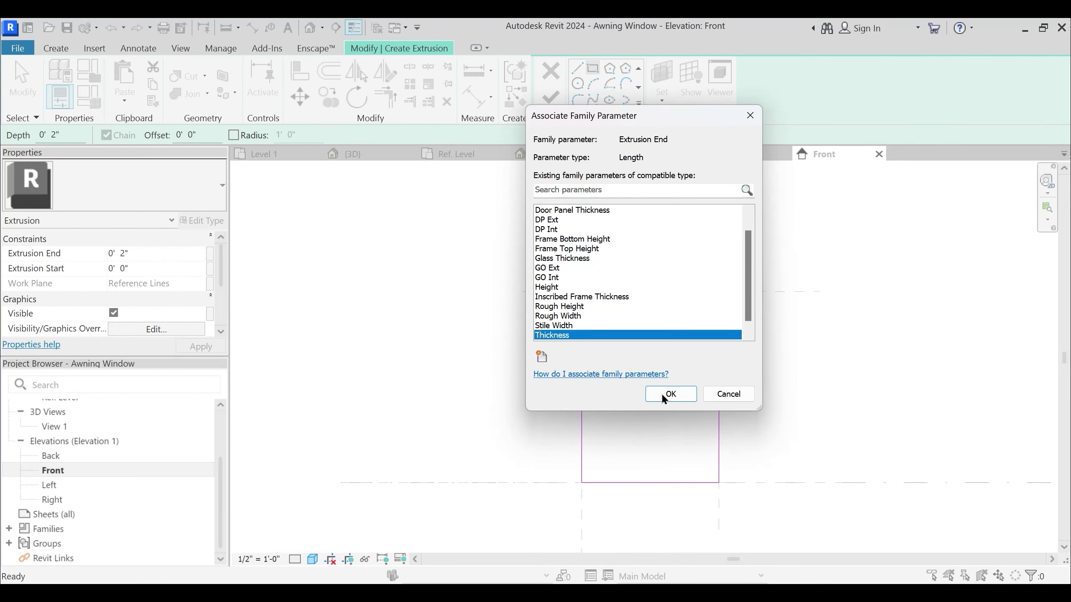
{"action": "left_click", "coordinate": [671, 394]}
Associate the extrusion's material with the Inscribed Frame Material parameter
{"action": "scroll", "coordinate": [160, 276], "scroll_direction": "down", "scroll_amount": 1}
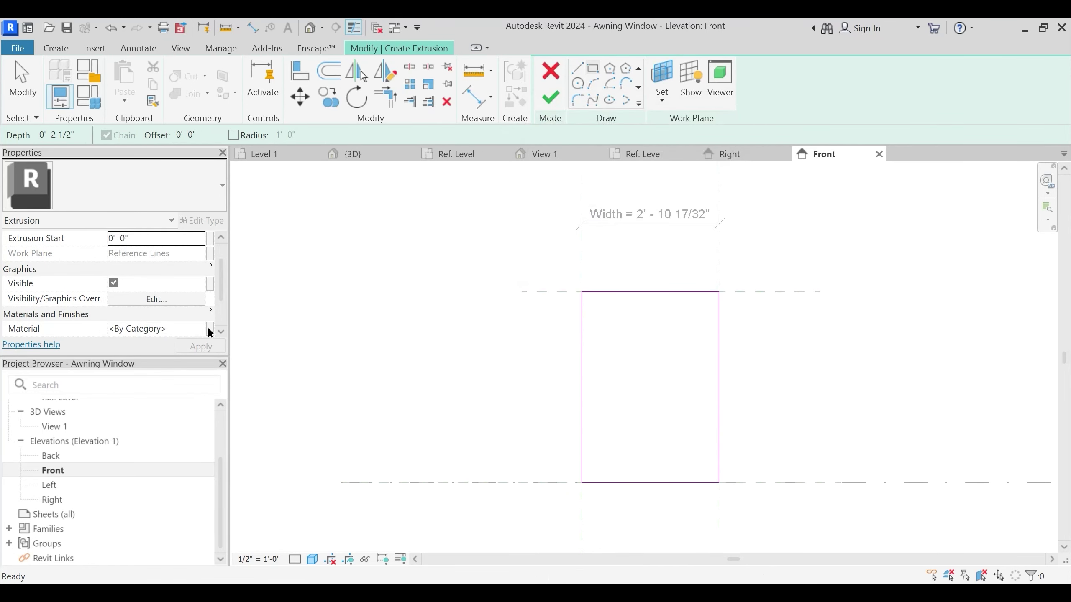
{"action": "left_click", "coordinate": [209, 329]}
{"action": "left_click", "coordinate": [578, 230]}
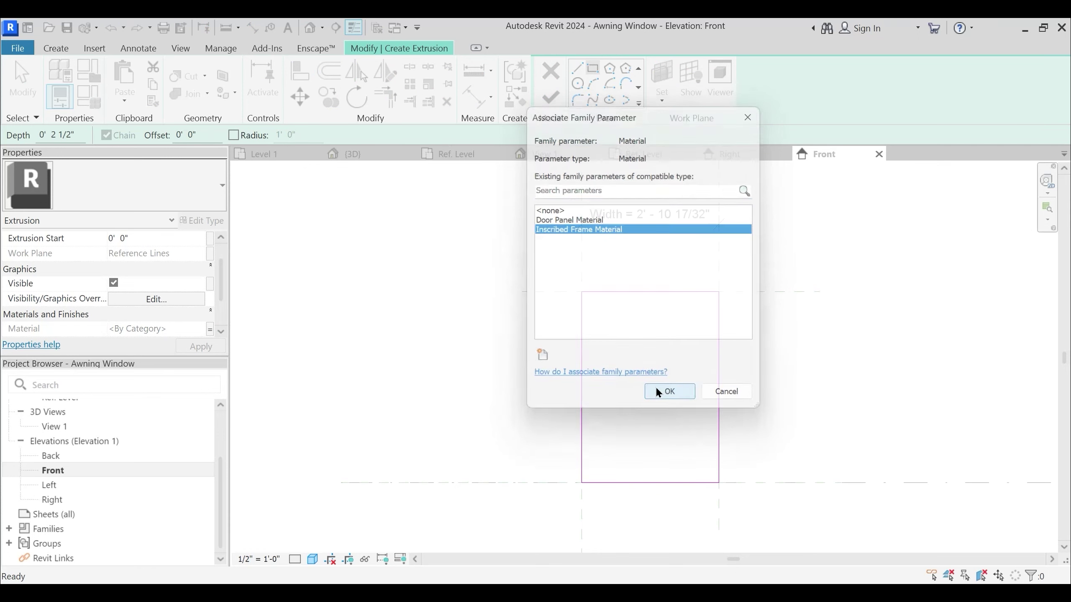
{"action": "left_click", "coordinate": [658, 391]}
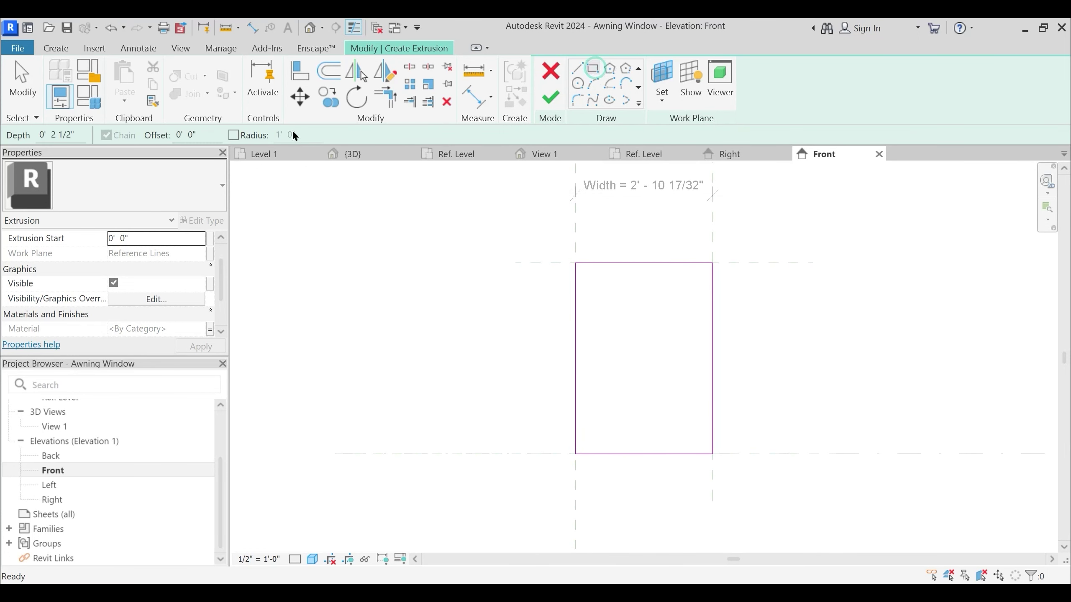
Sketch an inner rectangle offset -1.5" from the corners of the outer frame rectangle
{"action": "left_click_drag", "start_coordinate": [207, 134], "coordinate": [160, 135]}
{"action": "type", "text": "-1.5"}
{"action": "left_click", "coordinate": [575, 263]}
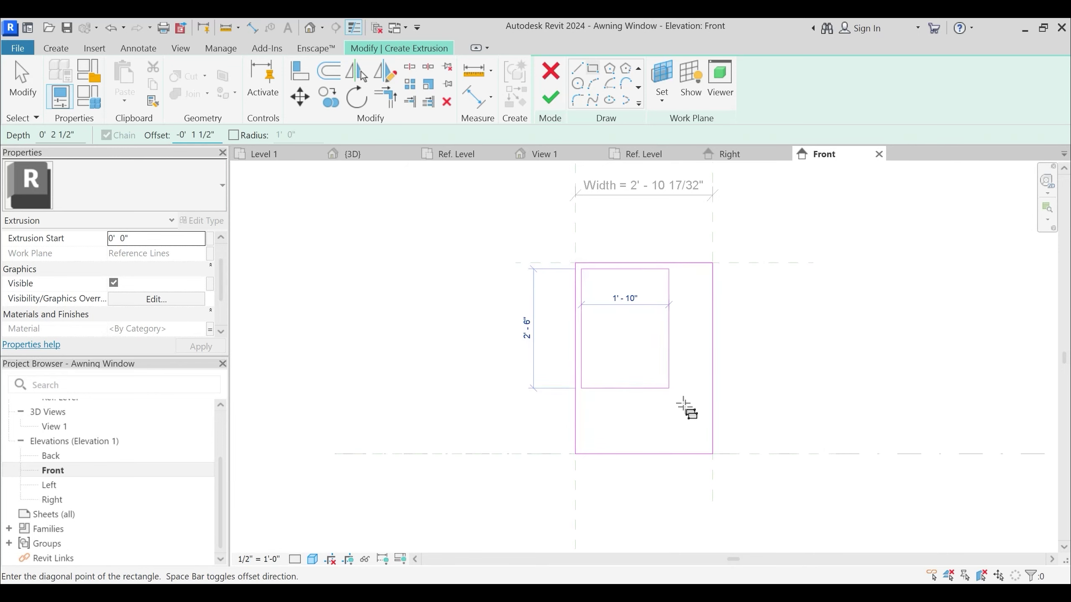
{"action": "left_click", "coordinate": [712, 454]}
Add aligned dimensions between the inner and outer rectangles on the left and right sides of the frame
{"action": "left_click", "coordinate": [487, 99]}
{"action": "scroll", "coordinate": [572, 255], "scroll_direction": "up", "scroll_amount": 2}
{"action": "left_click", "coordinate": [586, 299]}
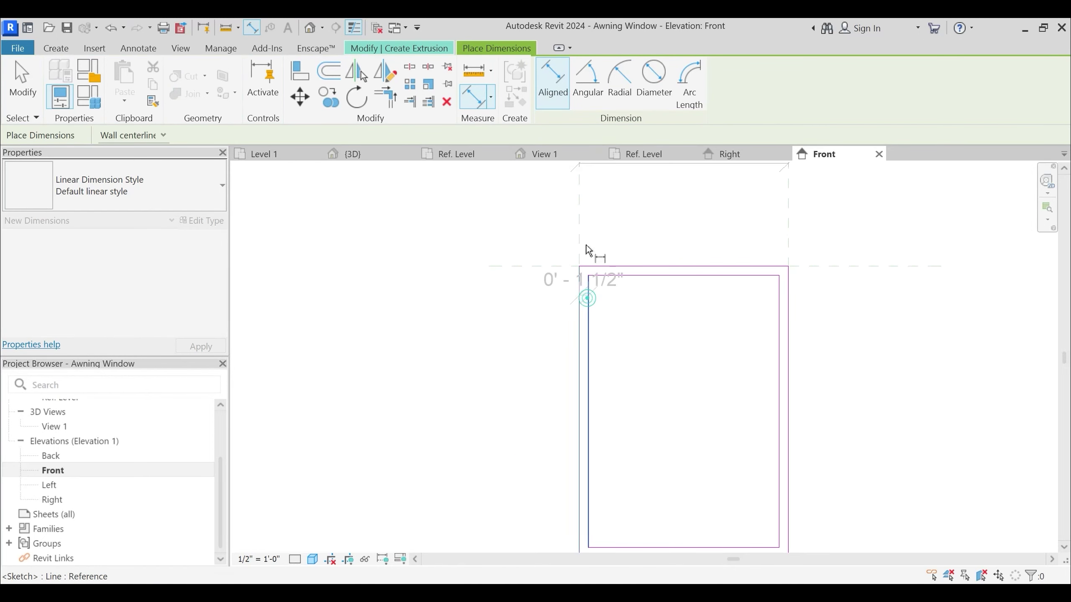
{"action": "left_click", "coordinate": [587, 234]}
{"action": "left_click", "coordinate": [788, 304]}
{"action": "left_click", "coordinate": [780, 295]}
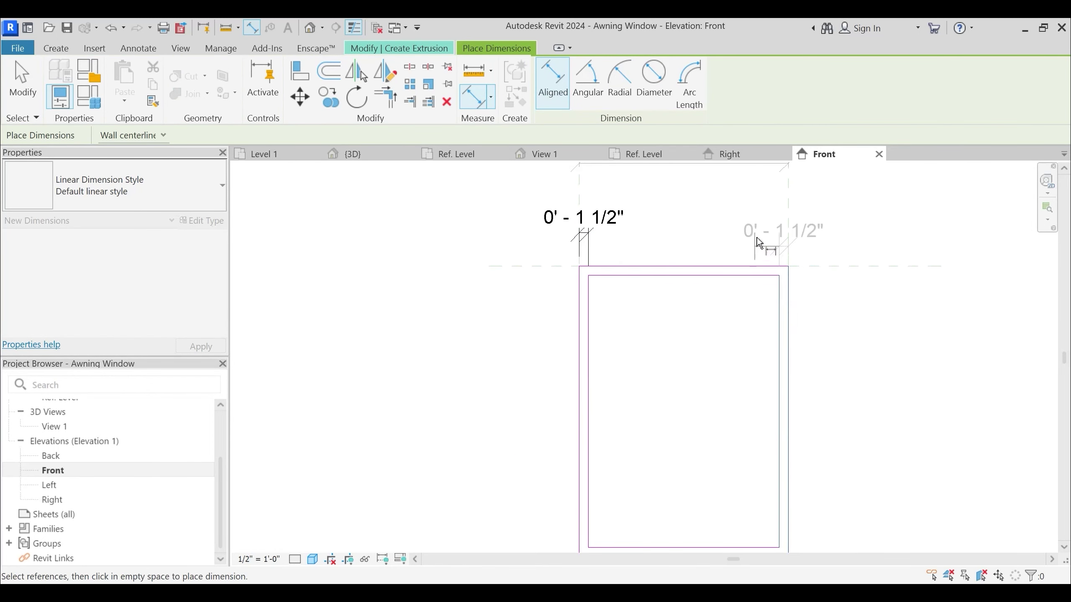
{"action": "left_click", "coordinate": [758, 236]}
Add aligned dimensions between the inner and outer rectangles at the top and bottom of the frame
{"action": "left_click", "coordinate": [747, 277]}
{"action": "left_click", "coordinate": [748, 267]}
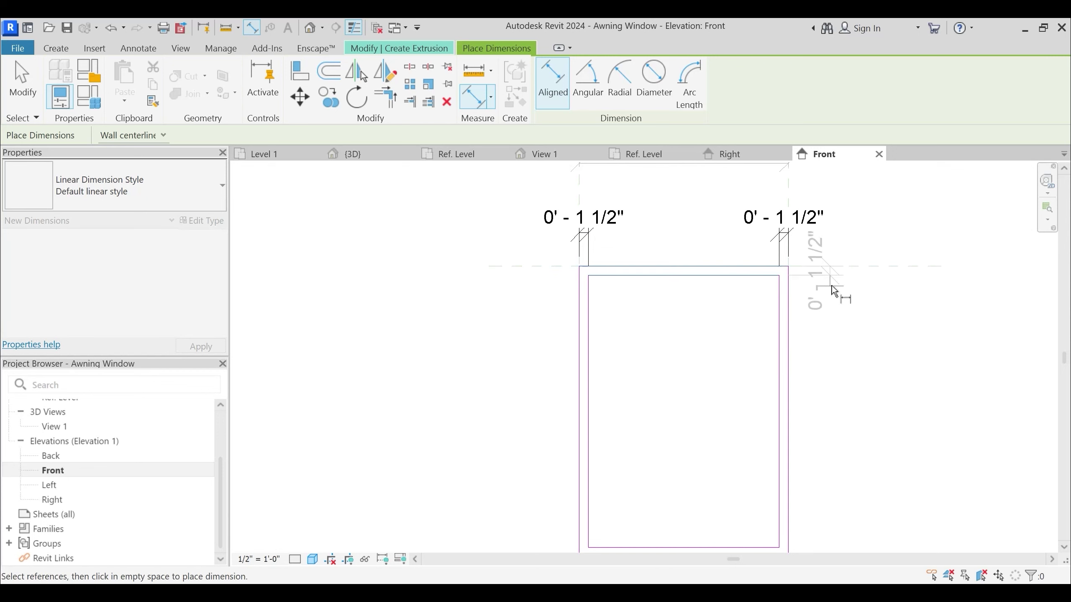
{"action": "left_click", "coordinate": [866, 292]}
{"action": "middle_click_drag", "start_coordinate": [751, 550], "coordinate": [679, 405]}
{"action": "left_click", "coordinate": [679, 404]}
{"action": "left_click", "coordinate": [681, 412]}
{"action": "scroll", "coordinate": [696, 439], "scroll_direction": "down", "scroll_amount": 2}
{"action": "left_click", "coordinate": [766, 438]}
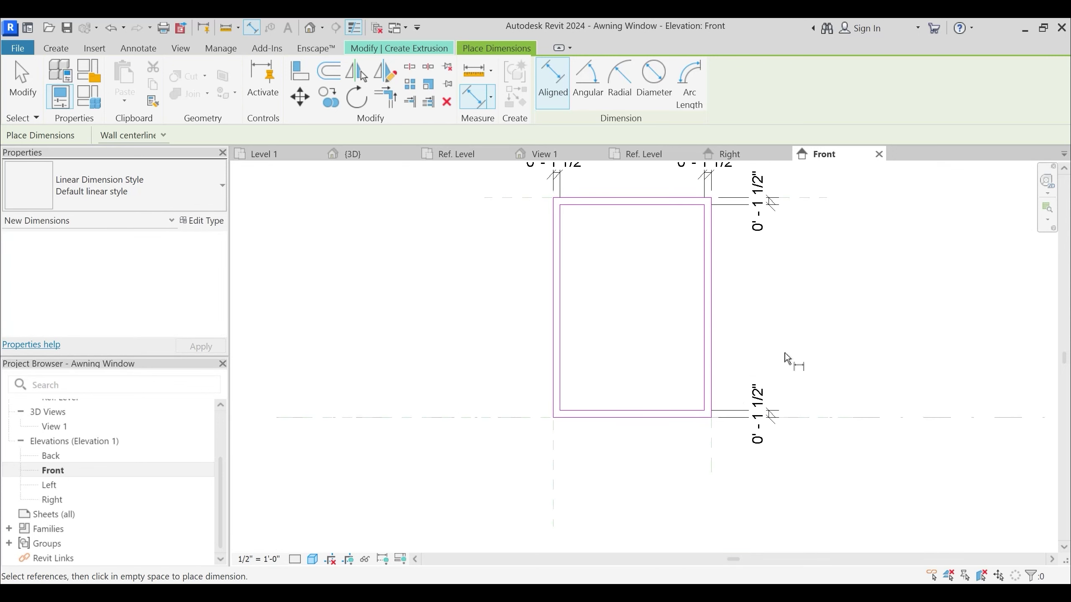
Label all four frame offset dimensions with the Inscribed Frame Thickness parameter
{"action": "middle_click_drag", "start_coordinate": [789, 359], "coordinate": [771, 376]}
{"action": "key", "text": "Escape"}
{"action": "left_click", "coordinate": [757, 249], "text": "ctrl"}
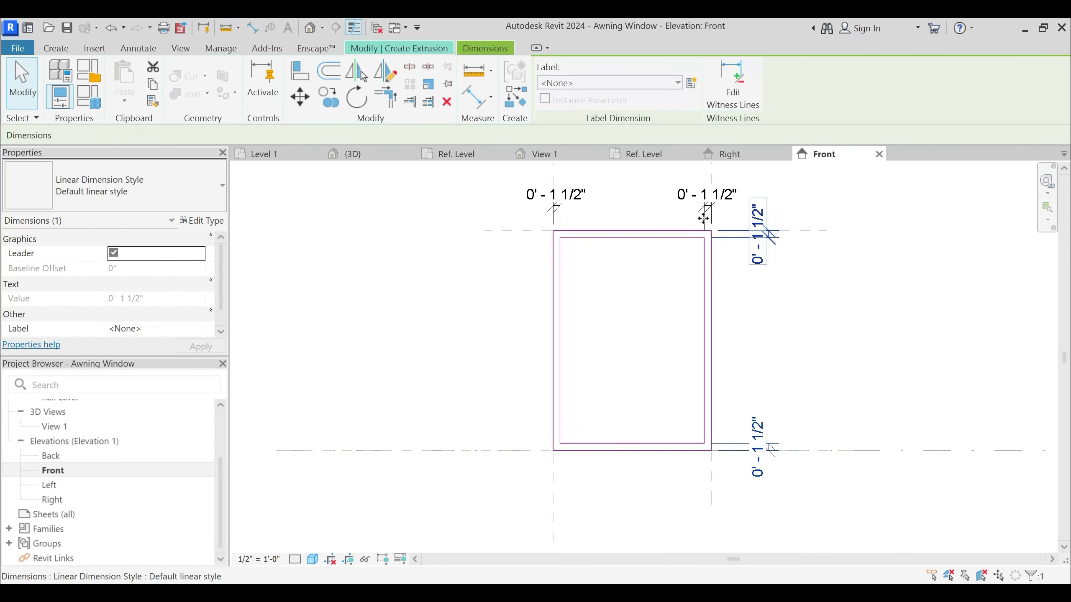
{"action": "left_click", "coordinate": [703, 216], "text": "ctrl"}
{"action": "left_click", "coordinate": [569, 200], "text": "ctrl"}
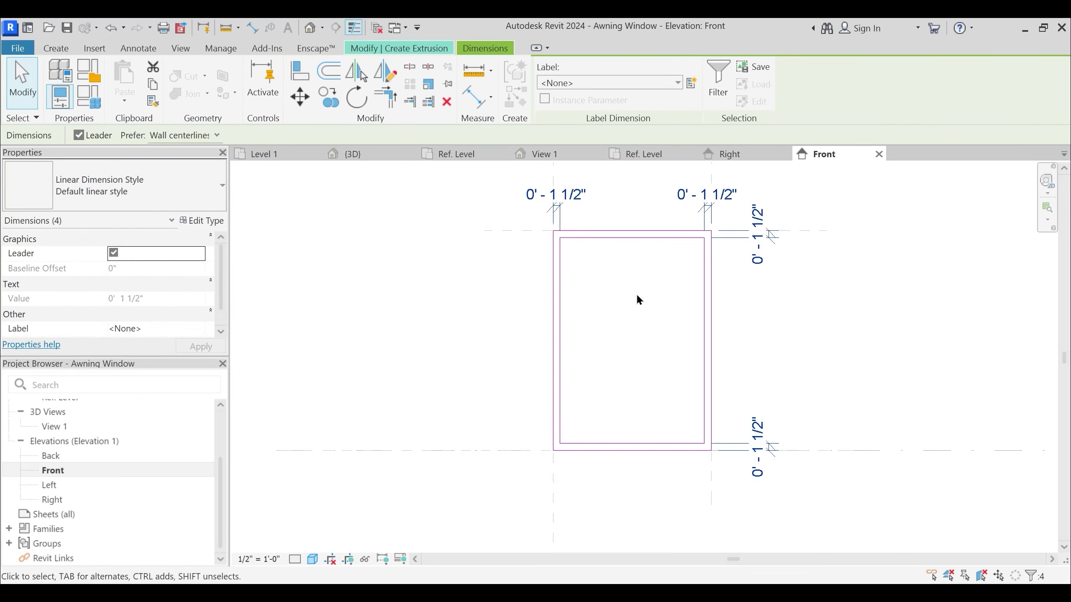
{"action": "middle_click_drag", "start_coordinate": [638, 290], "coordinate": [650, 345]}
{"action": "left_click", "coordinate": [603, 82]}
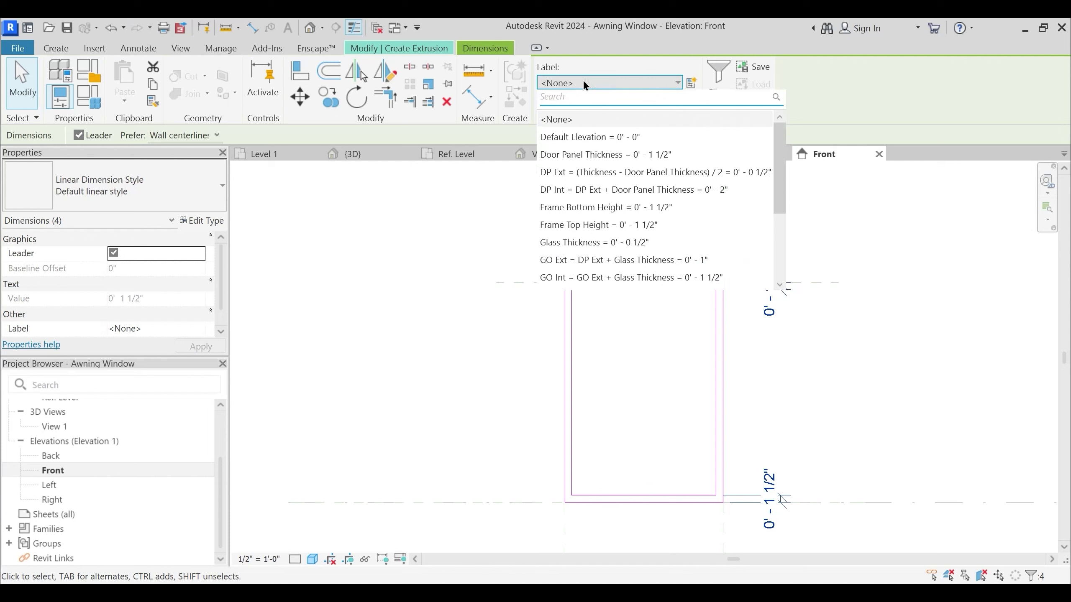
{"action": "type", "text": "i"}
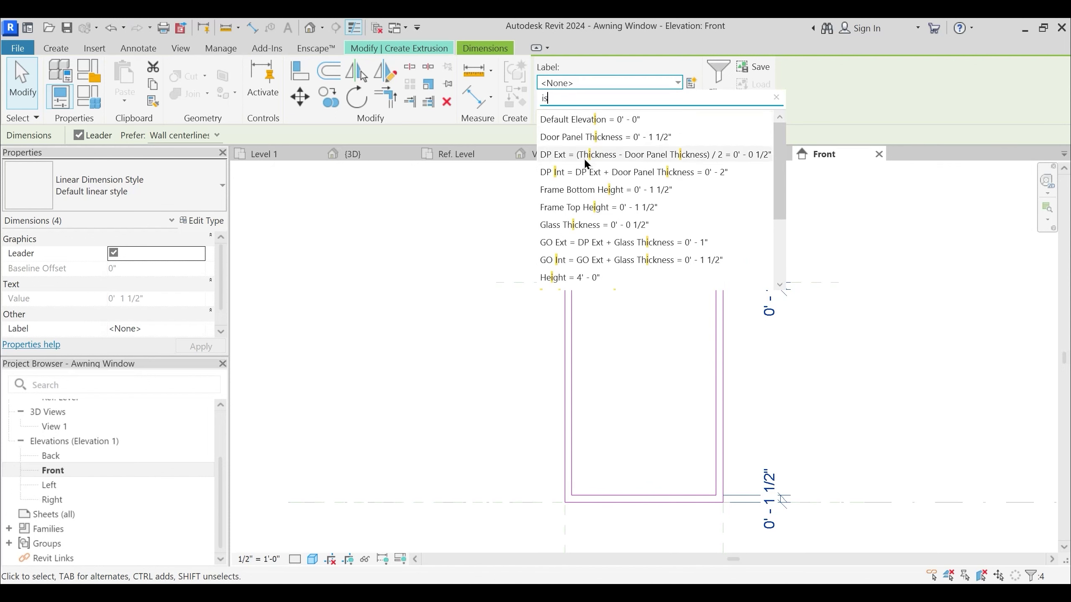
{"action": "type", "text": "s"}
{"action": "key", "text": "BackSpace"}
{"action": "key", "text": "BackSpace"}
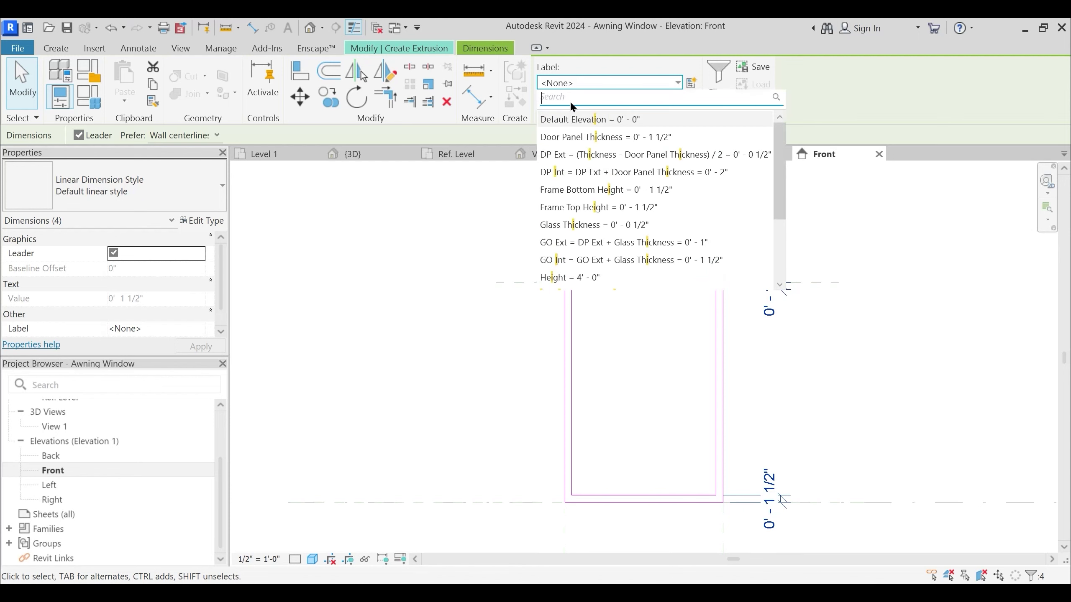
{"action": "type", "text": "in"}
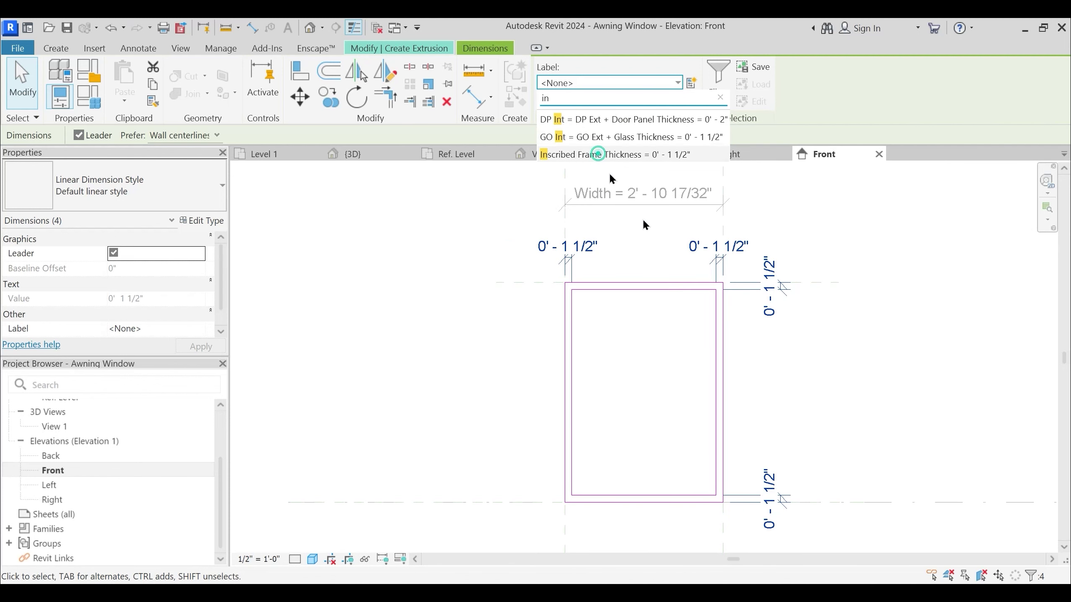
{"action": "left_click", "coordinate": [615, 154]}
{"action": "middle_click_drag", "start_coordinate": [468, 308], "coordinate": [500, 299]}
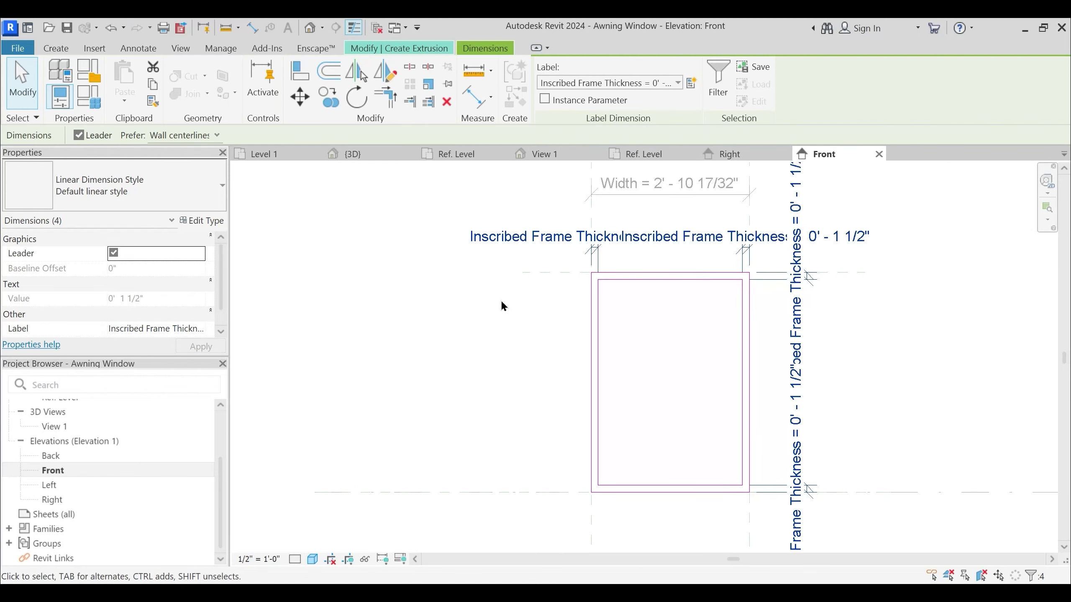
Finish the inscribed frame extrusion from the two dimensioned rectangles
{"action": "left_click", "coordinate": [530, 299]}
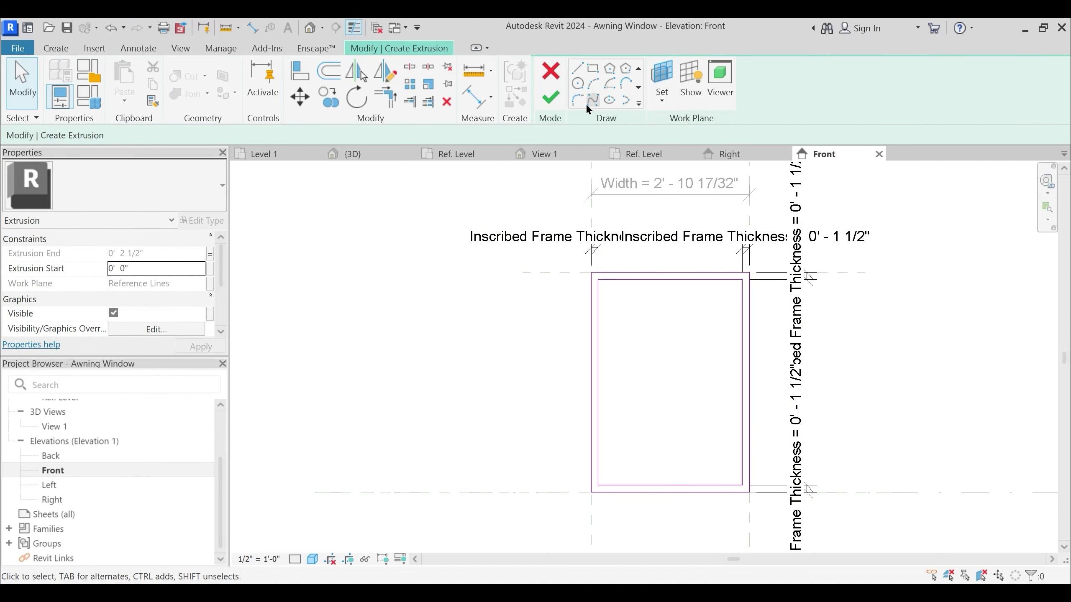
{"action": "left_click", "coordinate": [551, 98]}
{"action": "middle_click_drag", "start_coordinate": [469, 244], "coordinate": [512, 207]}
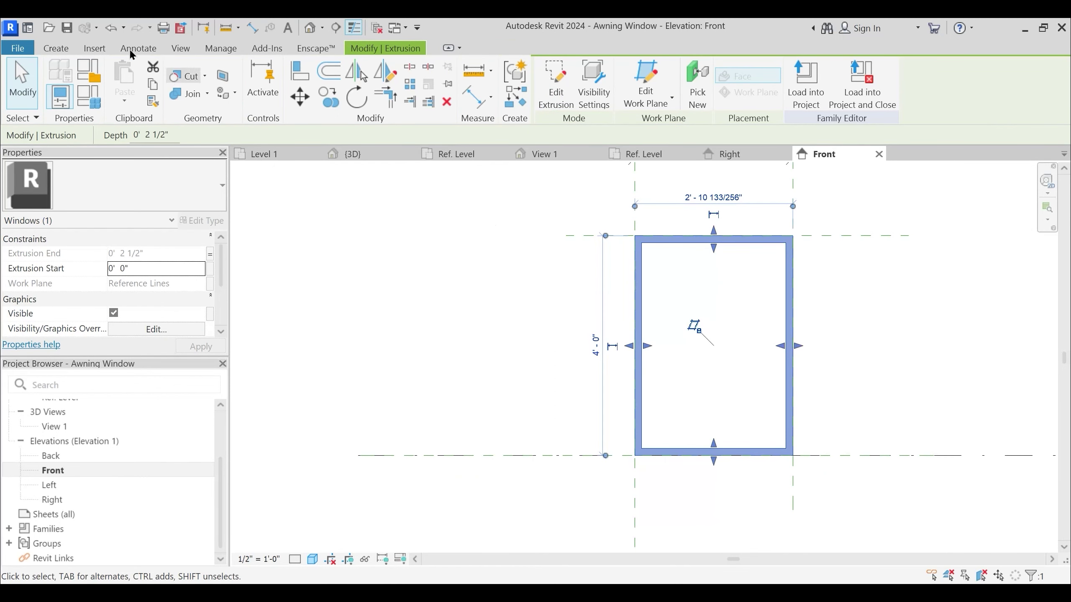
Start a new extrusion with a rectangle along the frame's inner edges, locking its sides to the frame
{"action": "left_click", "coordinate": [56, 48]}
{"action": "left_click", "coordinate": [125, 83]}
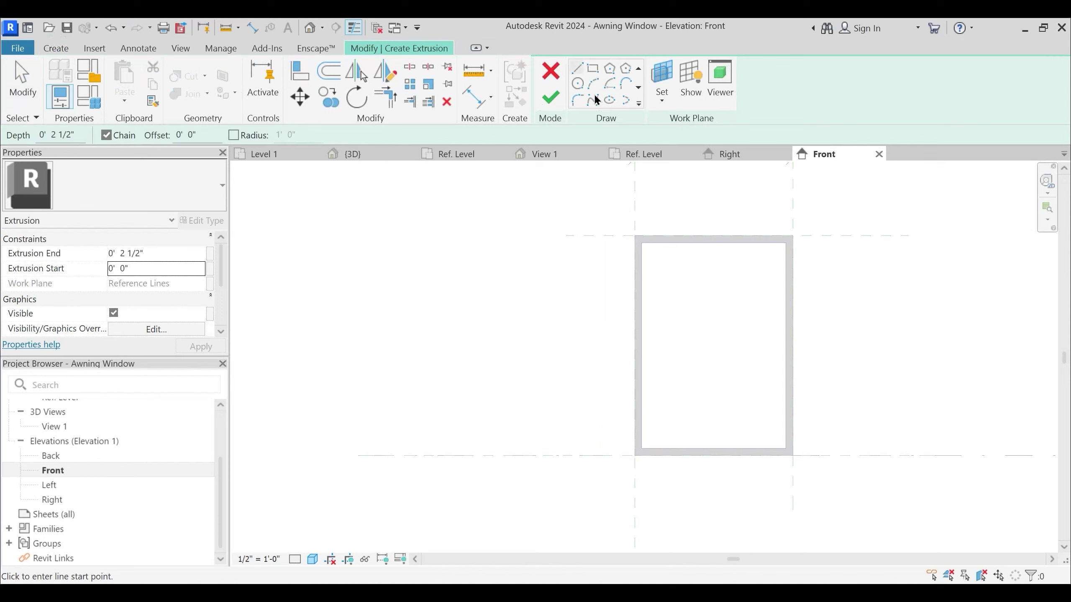
{"action": "left_click", "coordinate": [593, 68]}
{"action": "scroll", "coordinate": [730, 337], "scroll_direction": "up", "scroll_amount": 1}
{"action": "left_click", "coordinate": [628, 229]}
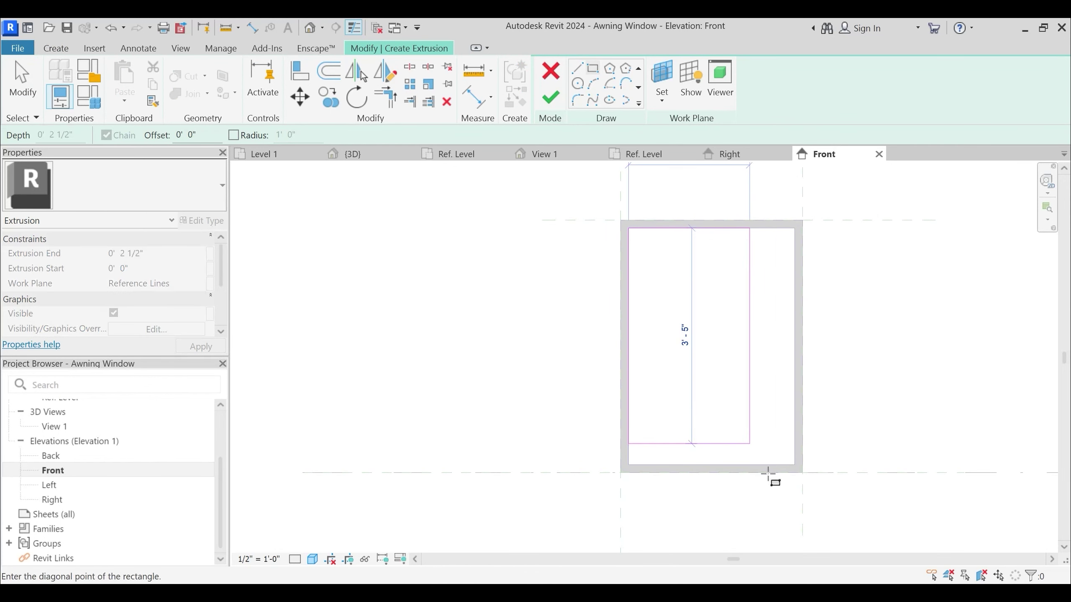
{"action": "left_click", "coordinate": [795, 465]}
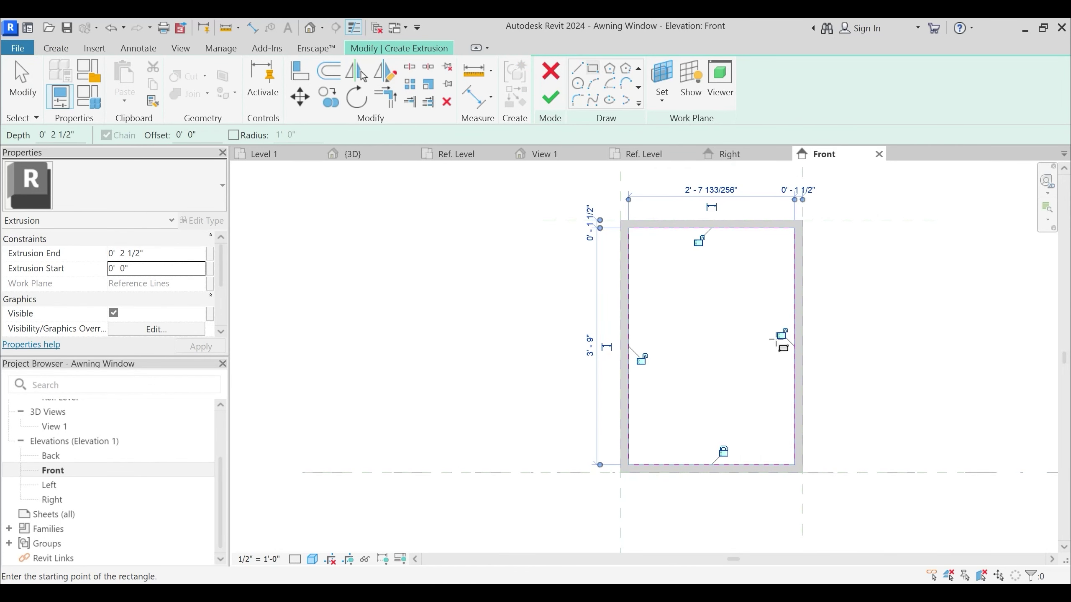
{"action": "left_click", "coordinate": [698, 241]}
{"action": "left_click", "coordinate": [641, 359]}
Associate the new extrusion's Extrusion Start with the DP Ext parameter
{"action": "left_click", "coordinate": [211, 271]}
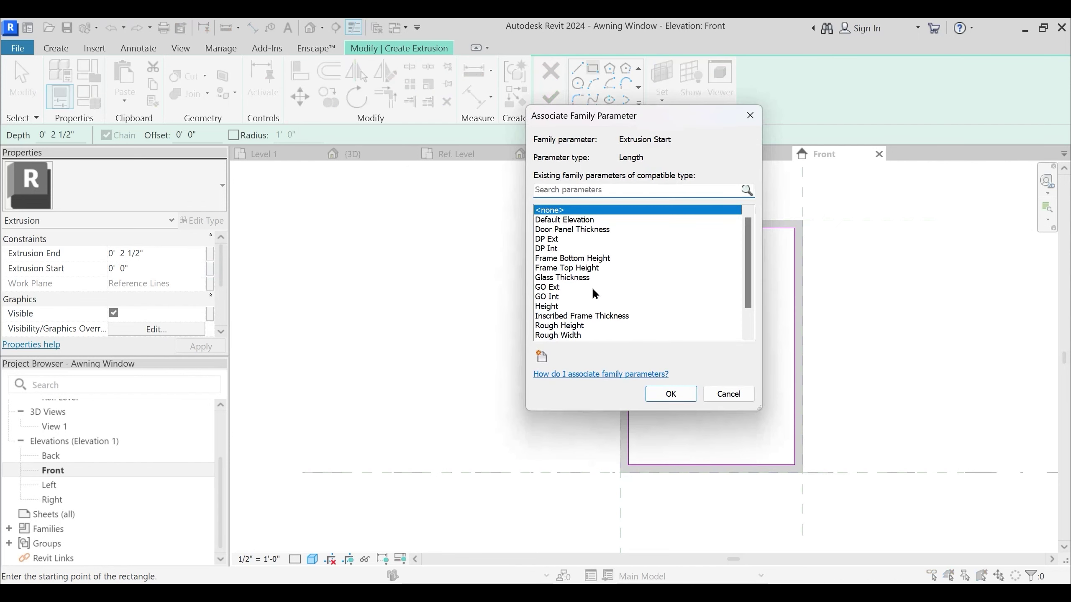
{"action": "left_click", "coordinate": [550, 239]}
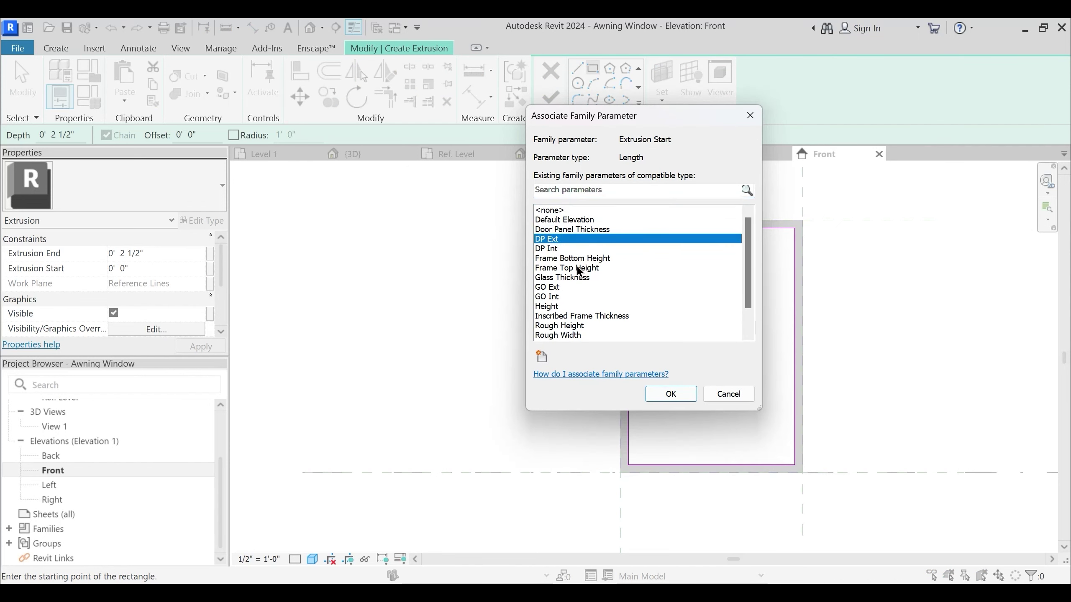
{"action": "left_click", "coordinate": [543, 359]}
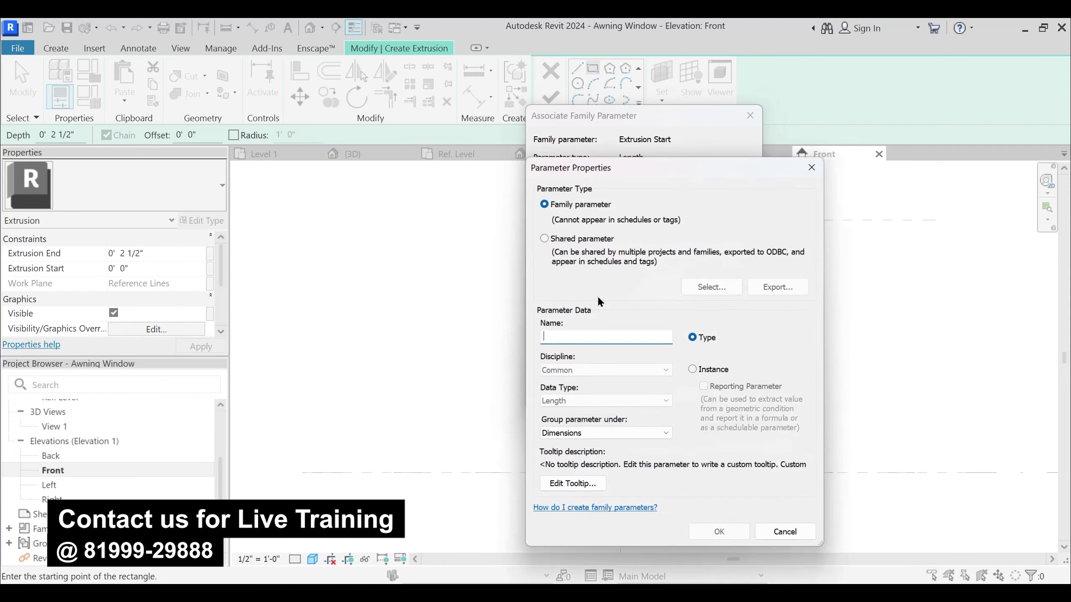
{"action": "key", "text": "Escape"}
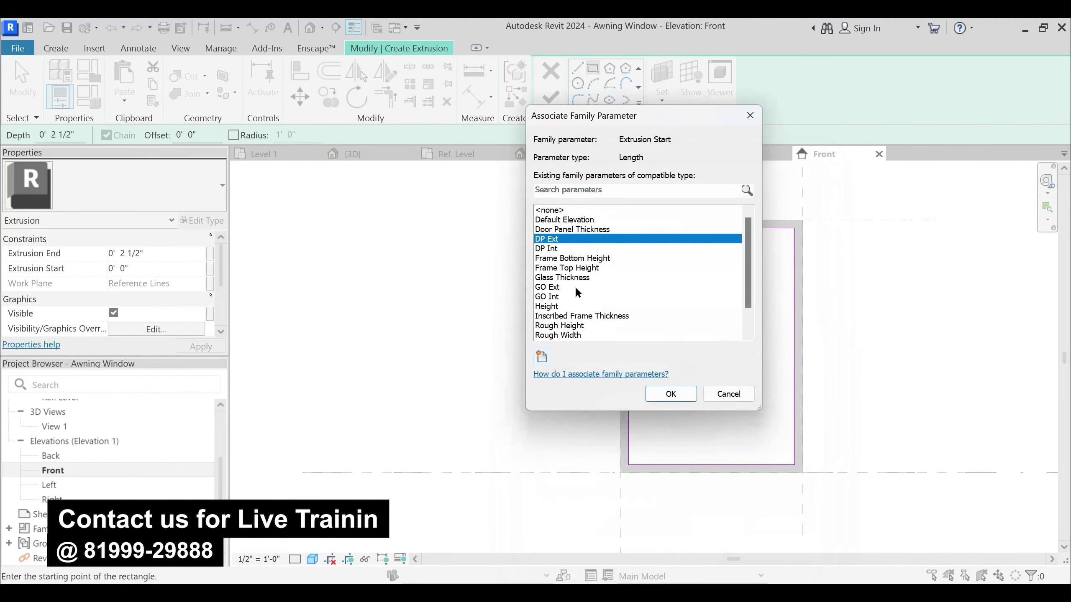
{"action": "left_click", "coordinate": [671, 394]}
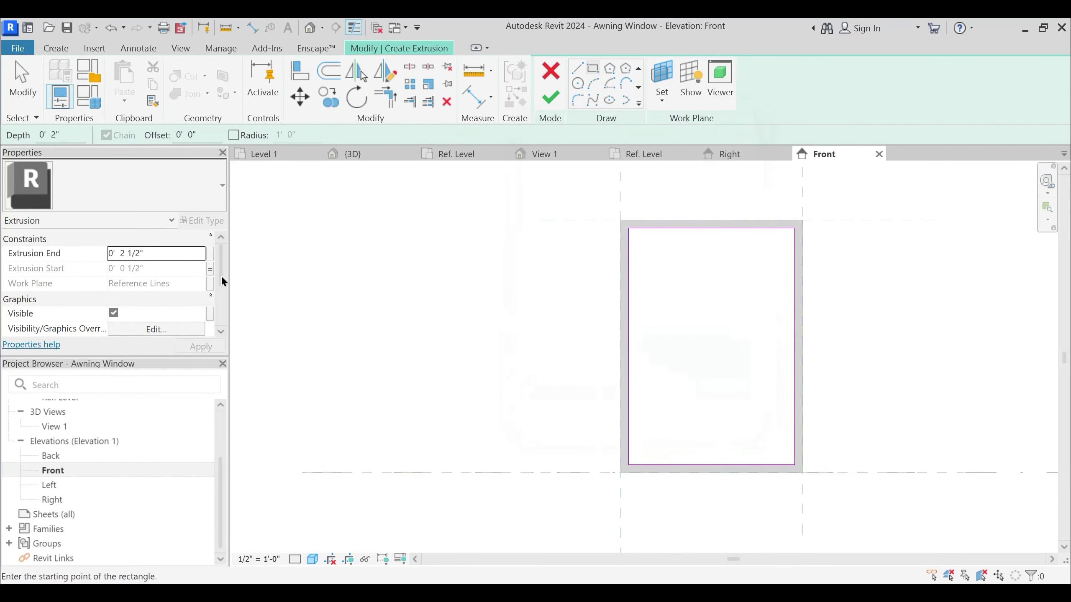
Associate the new extrusion's Extrusion End with the DP Int parameter
{"action": "left_click", "coordinate": [210, 270]}
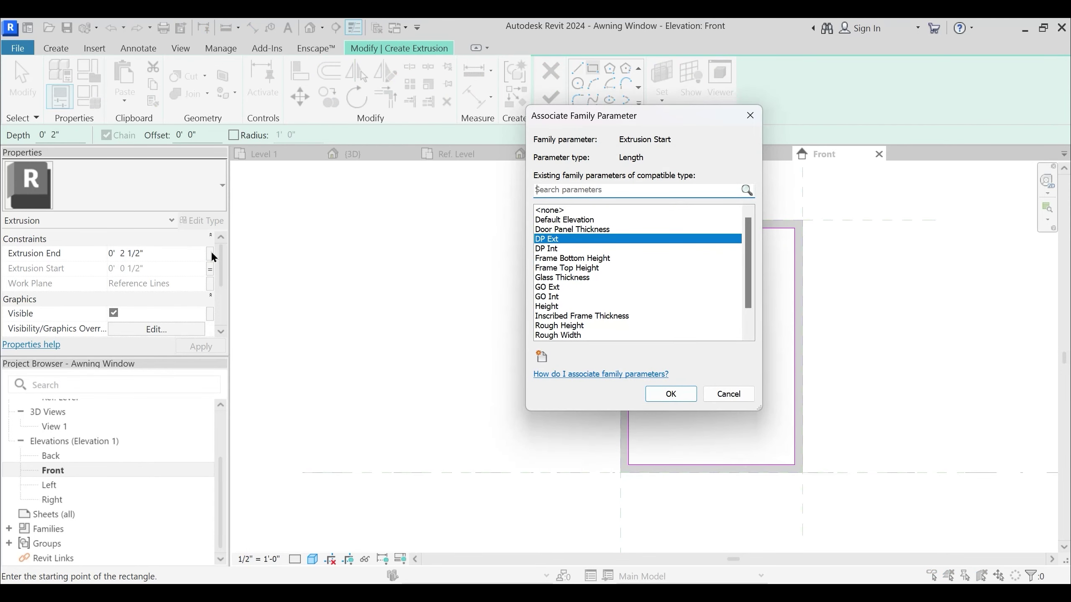
{"action": "key", "text": "Escape"}
{"action": "left_click", "coordinate": [211, 253]}
{"action": "left_click", "coordinate": [555, 250]}
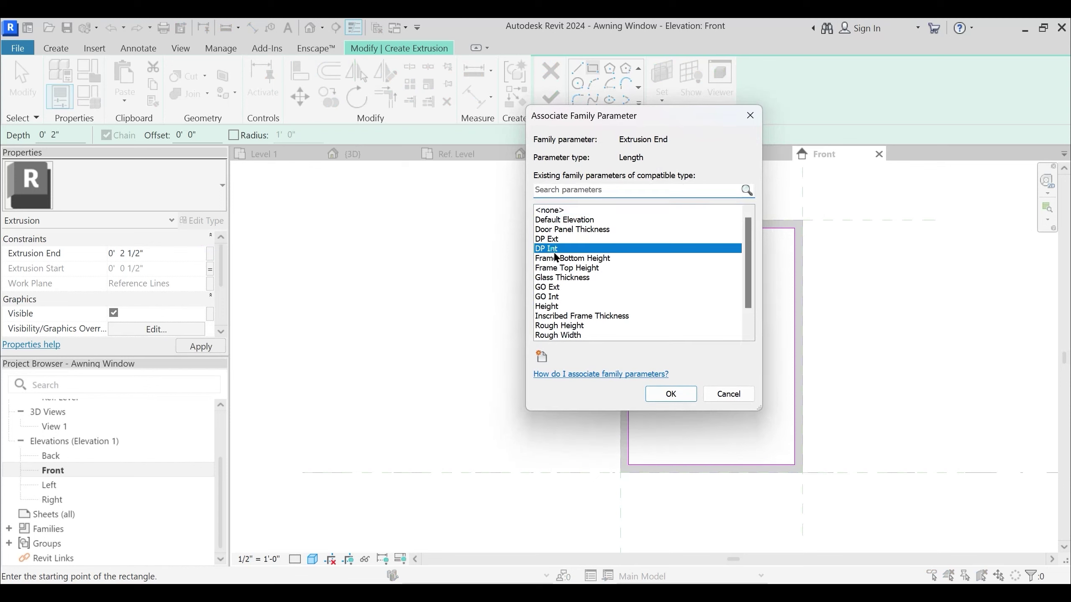
{"action": "left_click", "coordinate": [671, 394]}
Associate the extrusion's material with the Door Panel Material parameter
{"action": "scroll", "coordinate": [181, 291], "scroll_direction": "down", "scroll_amount": 1}
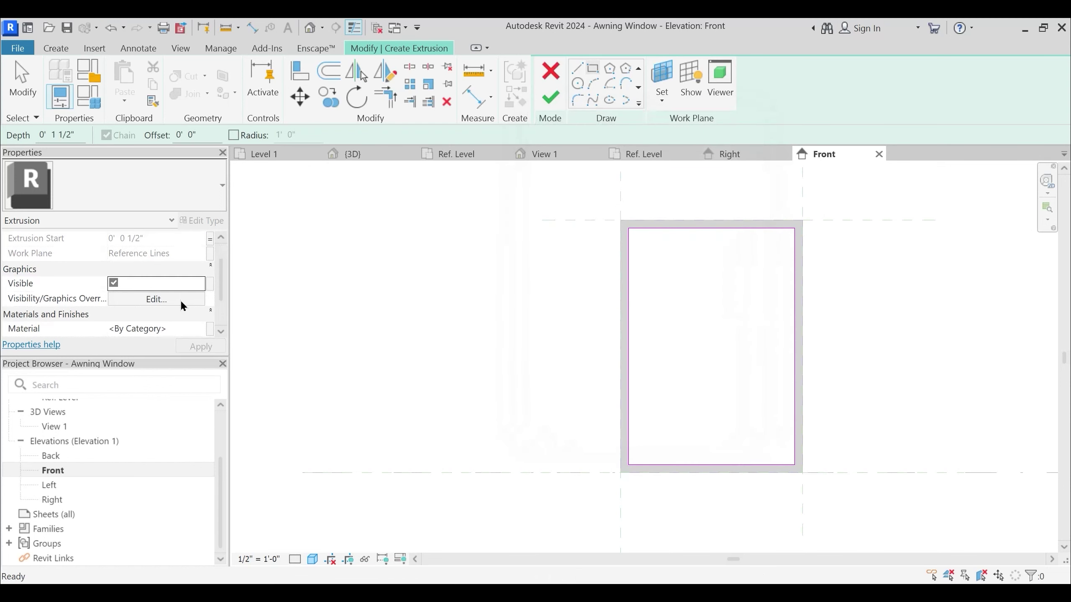
{"action": "left_click", "coordinate": [210, 329]}
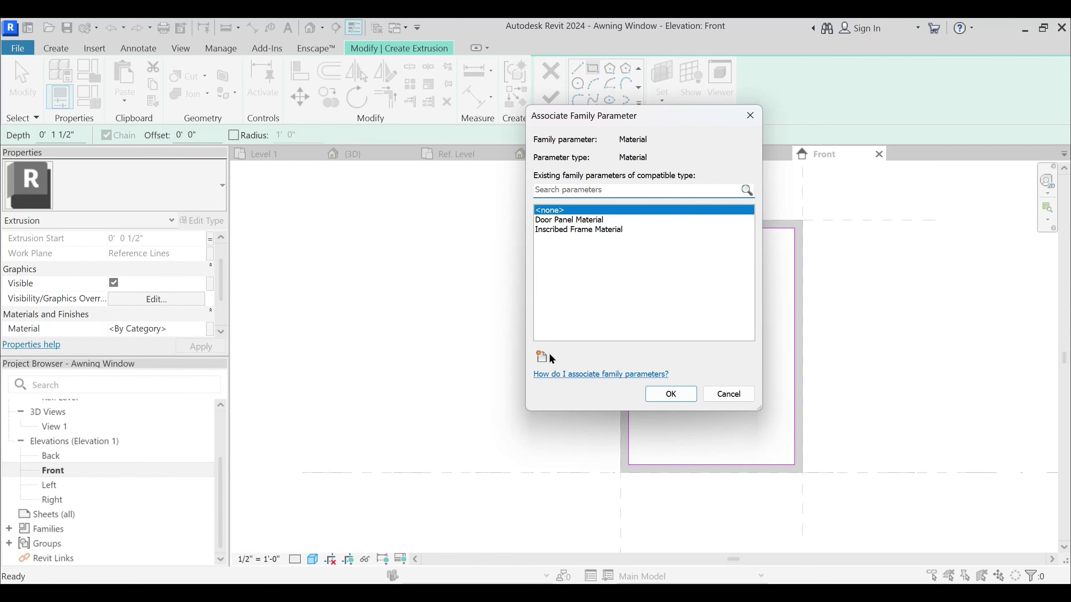
{"action": "left_click", "coordinate": [542, 357]}
{"action": "key", "text": "Escape"}
{"action": "left_click", "coordinate": [580, 218]}
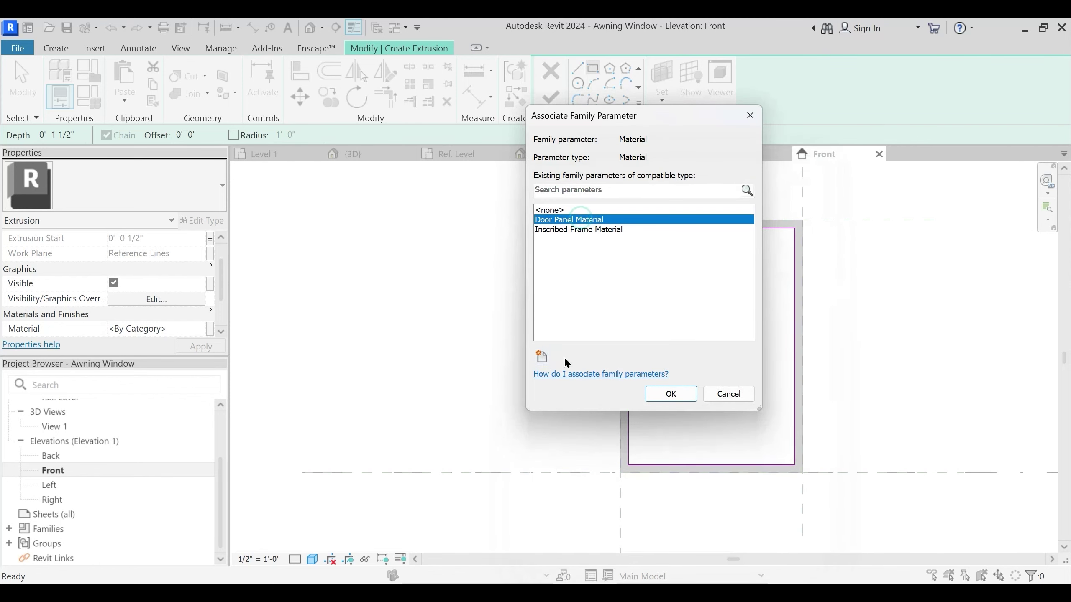
{"action": "left_click", "coordinate": [544, 356]}
{"action": "key", "text": "Escape"}
{"action": "left_click", "coordinate": [671, 395]}
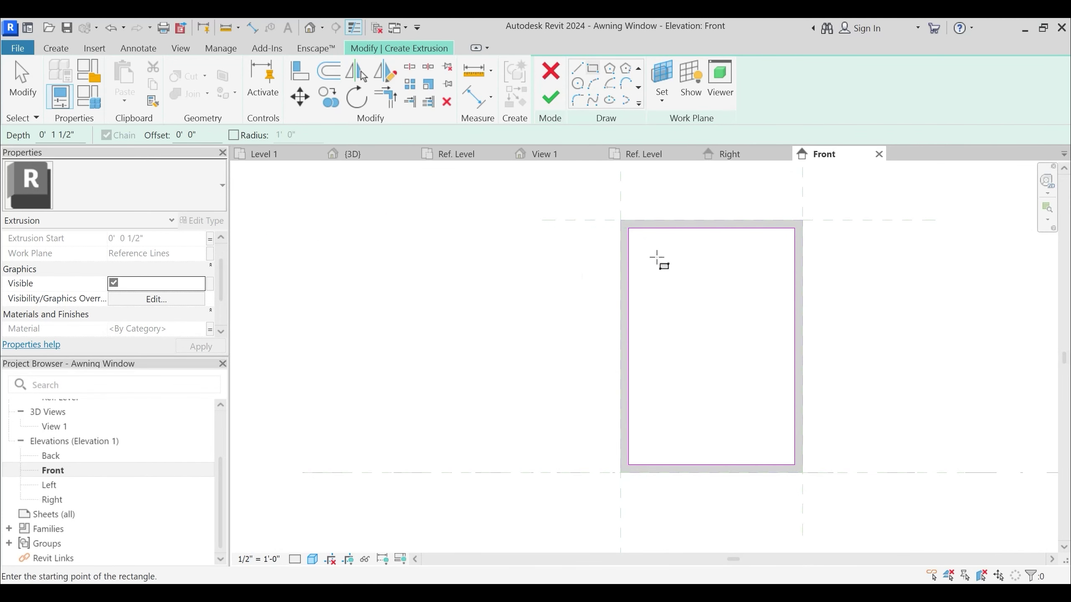
Sketch a second rectangle offset 3" inward from the panel's outer rectangle
{"action": "left_click", "coordinate": [193, 134]}
{"action": "left_click", "coordinate": [629, 229]}
{"action": "left_click", "coordinate": [795, 465]}
{"action": "key", "text": "Escape"}
{"action": "key", "text": "Escape"}
Add aligned dimensions between the outer and inner panel rectangles on the left and right sides
{"action": "left_click", "coordinate": [470, 91]}
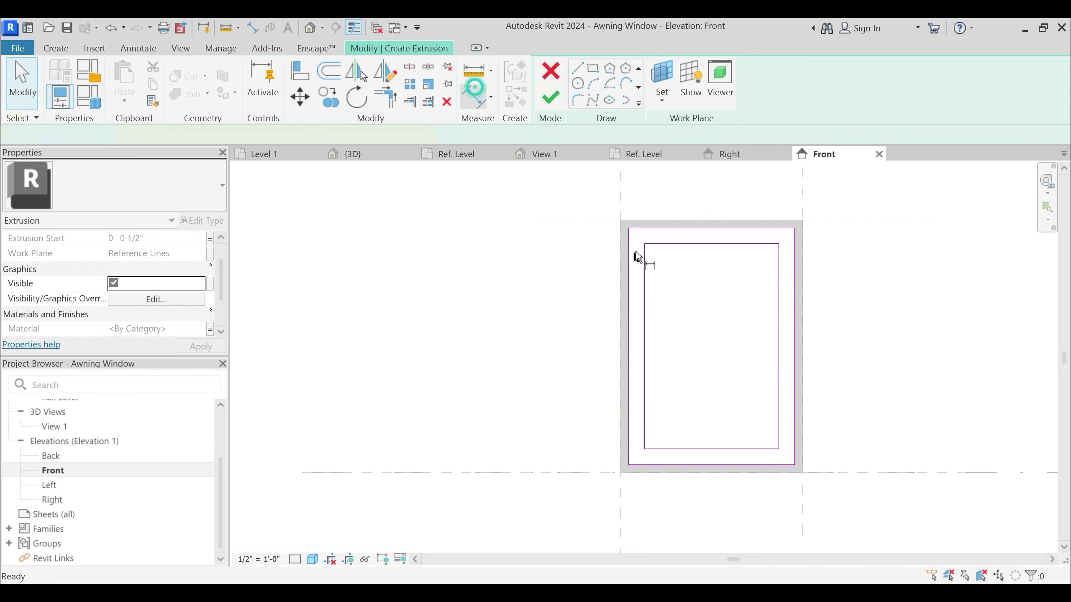
{"action": "scroll", "coordinate": [635, 251], "scroll_direction": "up", "scroll_amount": 2}
{"action": "middle_click_drag", "start_coordinate": [658, 303], "coordinate": [653, 325]}
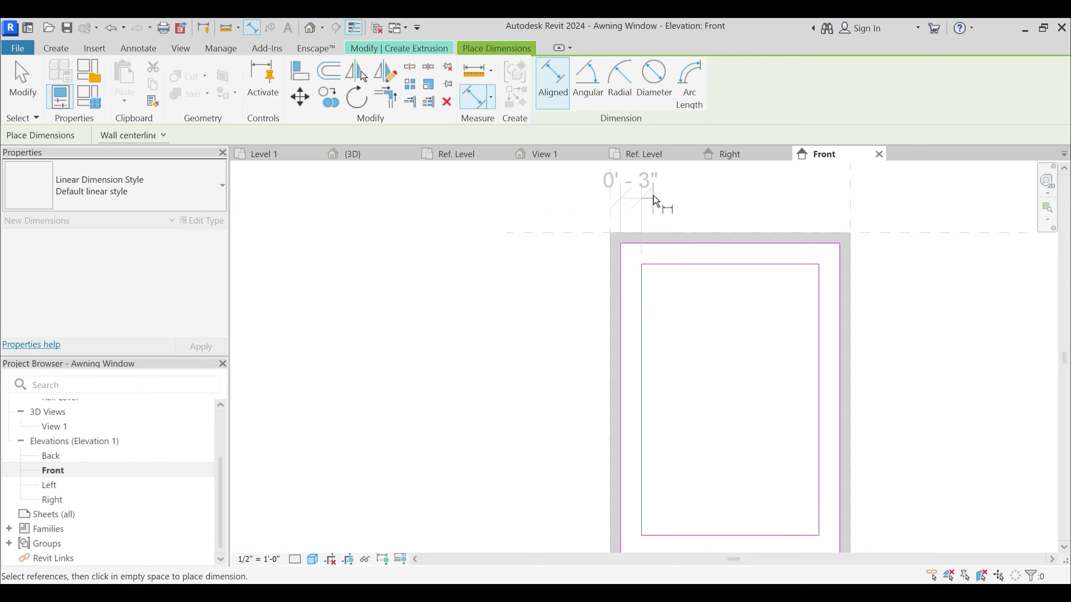
{"action": "left_click", "coordinate": [654, 196]}
{"action": "left_click", "coordinate": [822, 280]}
{"action": "left_click", "coordinate": [818, 195]}
Add aligned dimensions between the outer and inner panel rectangles at the top and bottom
{"action": "left_click", "coordinate": [805, 245]}
{"action": "left_click", "coordinate": [806, 265]}
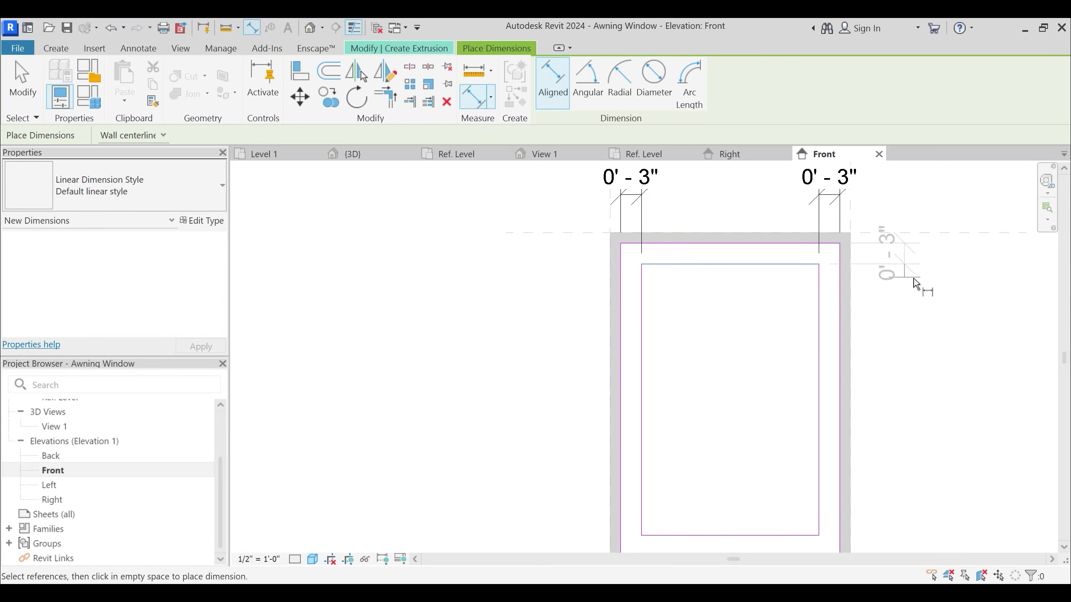
{"action": "left_click", "coordinate": [908, 304]}
{"action": "middle_click_drag", "start_coordinate": [902, 387], "coordinate": [832, 259]}
{"action": "left_click", "coordinate": [732, 429]}
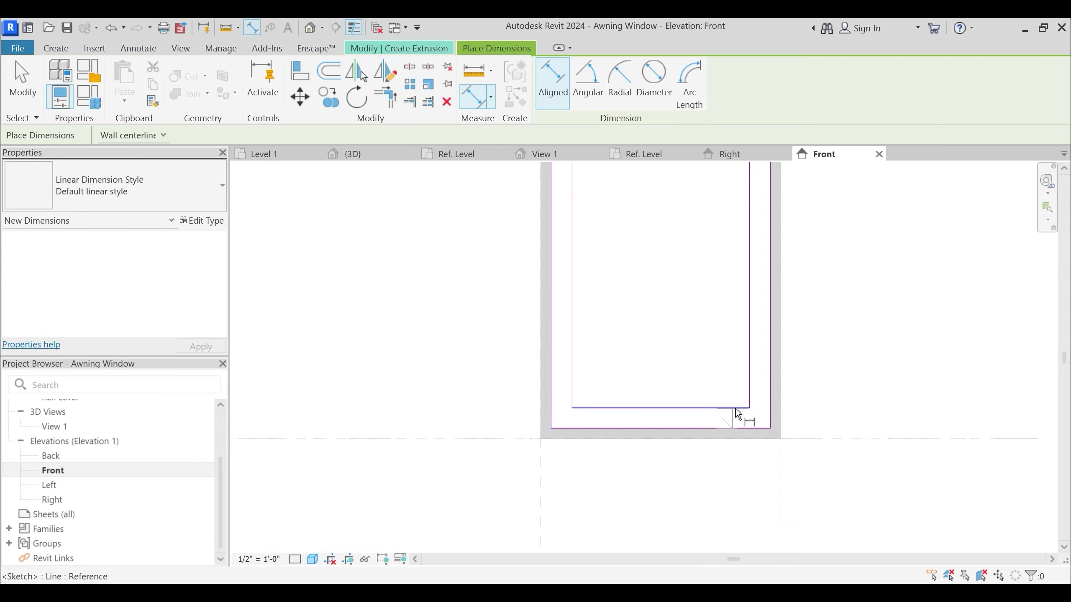
{"action": "left_click", "coordinate": [734, 409]}
{"action": "scroll", "coordinate": [736, 428], "scroll_direction": "down", "scroll_amount": 2}
{"action": "left_click", "coordinate": [815, 412]}
{"action": "key", "text": "Escape"}
{"action": "key", "text": "Escape"}
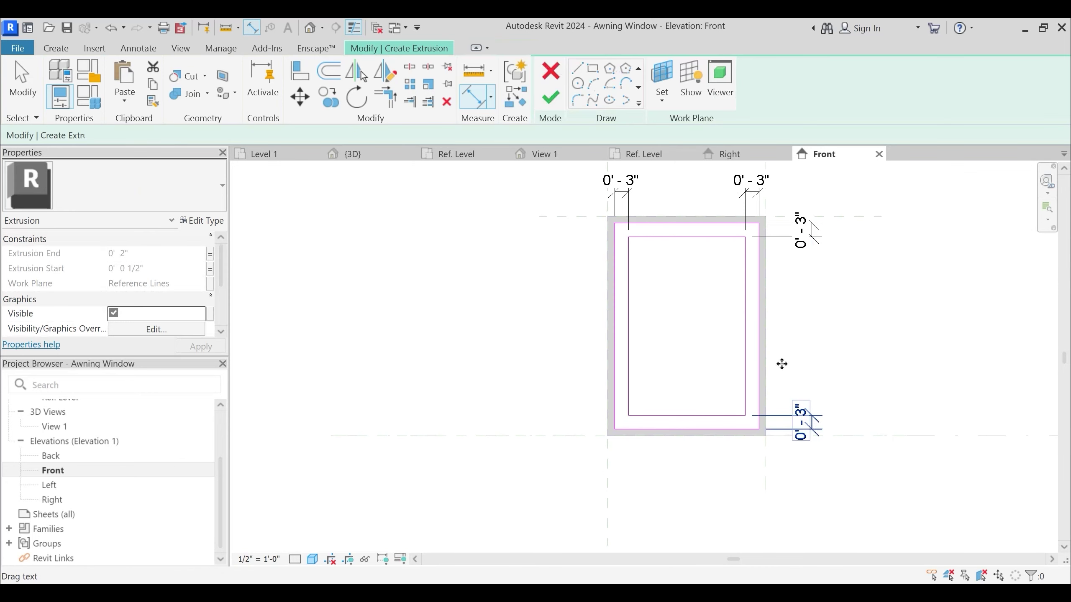
Label the panel's bottom dimension with Frame Bottom Height and its top dimension with Frame Top Height
{"action": "left_click", "coordinate": [811, 424]}
{"action": "left_click", "coordinate": [606, 83]}
{"action": "type", "text": "f"}
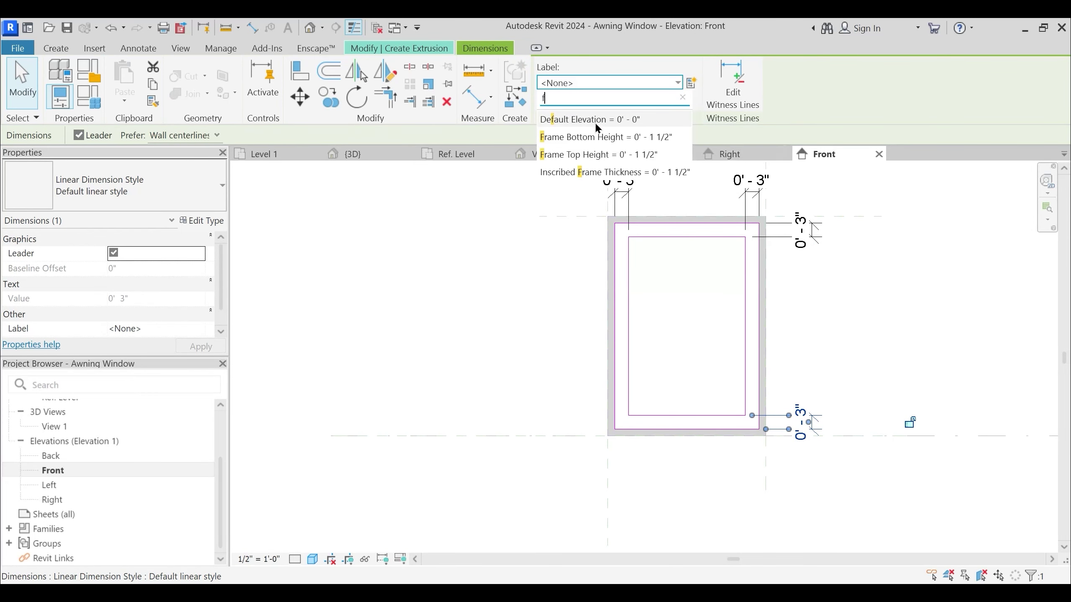
{"action": "left_click", "coordinate": [593, 137]}
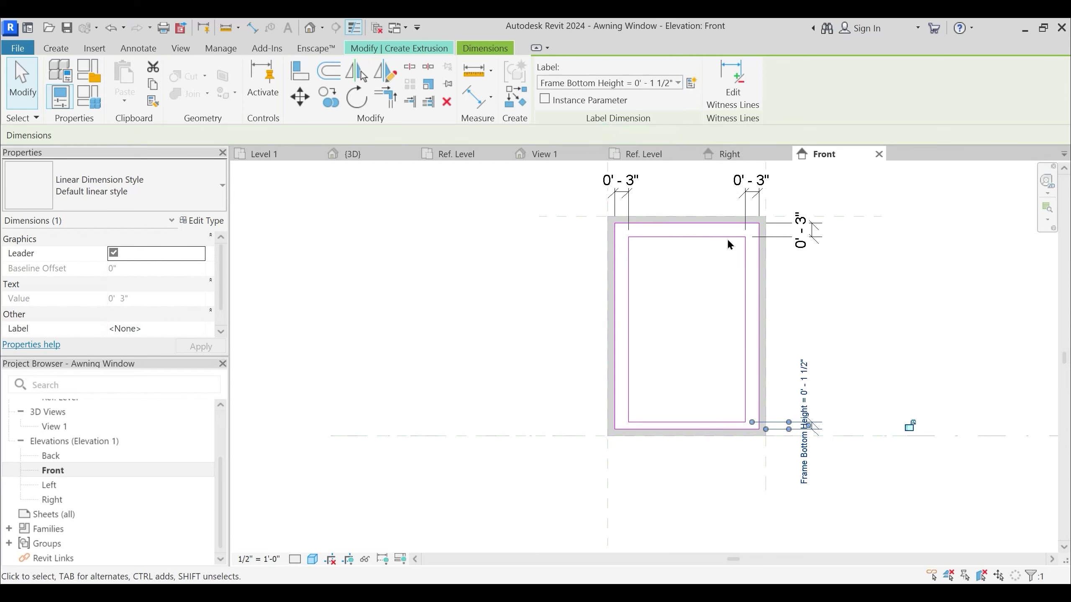
{"action": "left_click", "coordinate": [784, 235]}
{"action": "left_click", "coordinate": [589, 83]}
{"action": "type", "text": "f"}
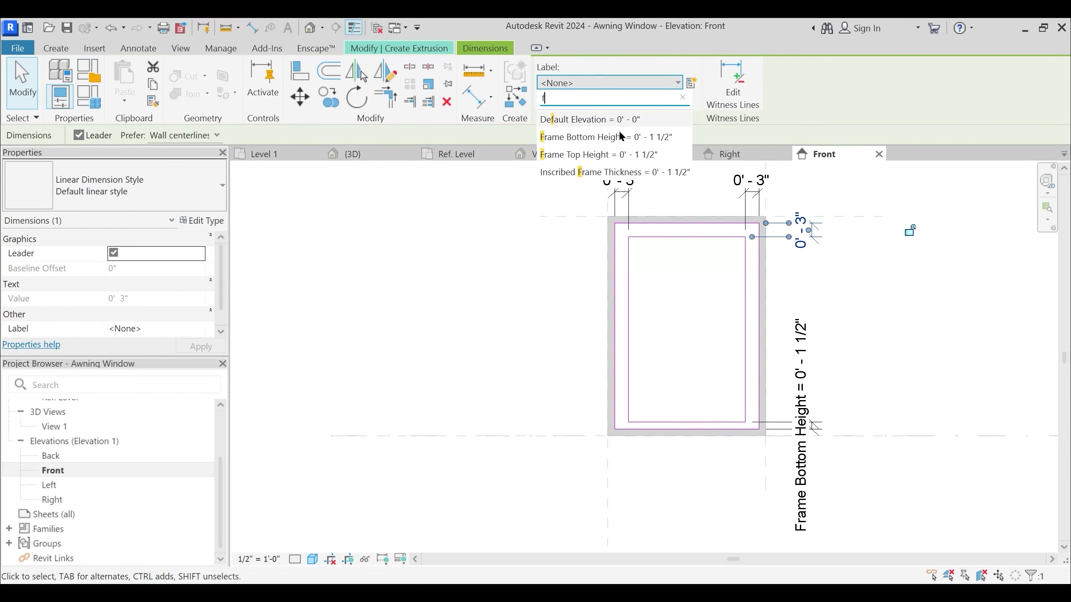
{"action": "left_click", "coordinate": [606, 155]}
Label both side dimensions of the panel with the Stile Width parameter and finish the extrusion
{"action": "left_click", "coordinate": [746, 196]}
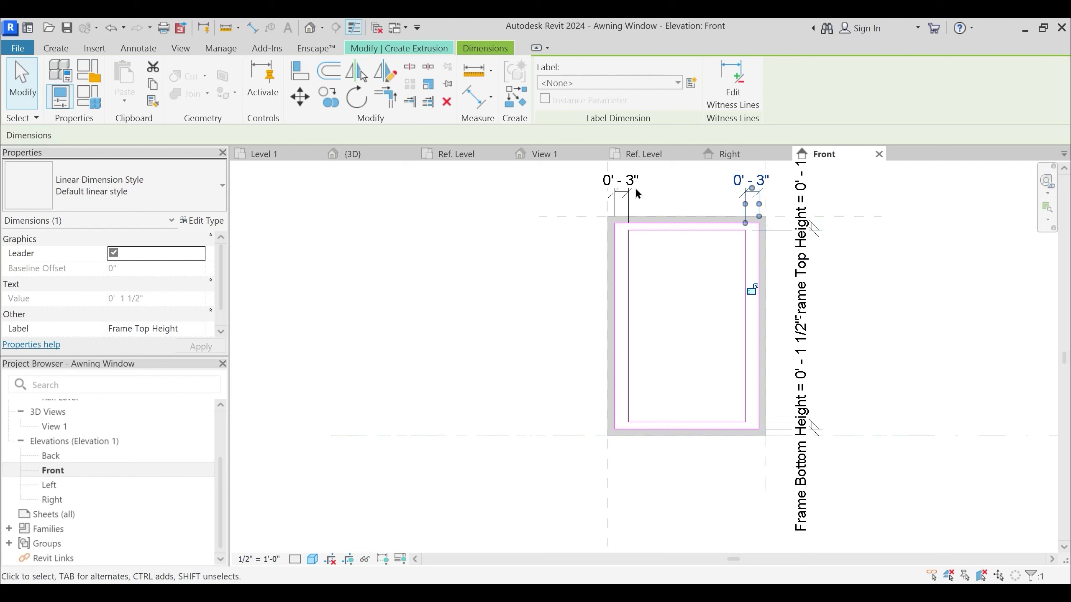
{"action": "left_click", "coordinate": [629, 192], "text": "ctrl"}
{"action": "left_click", "coordinate": [610, 82]}
{"action": "type", "text": "s"}
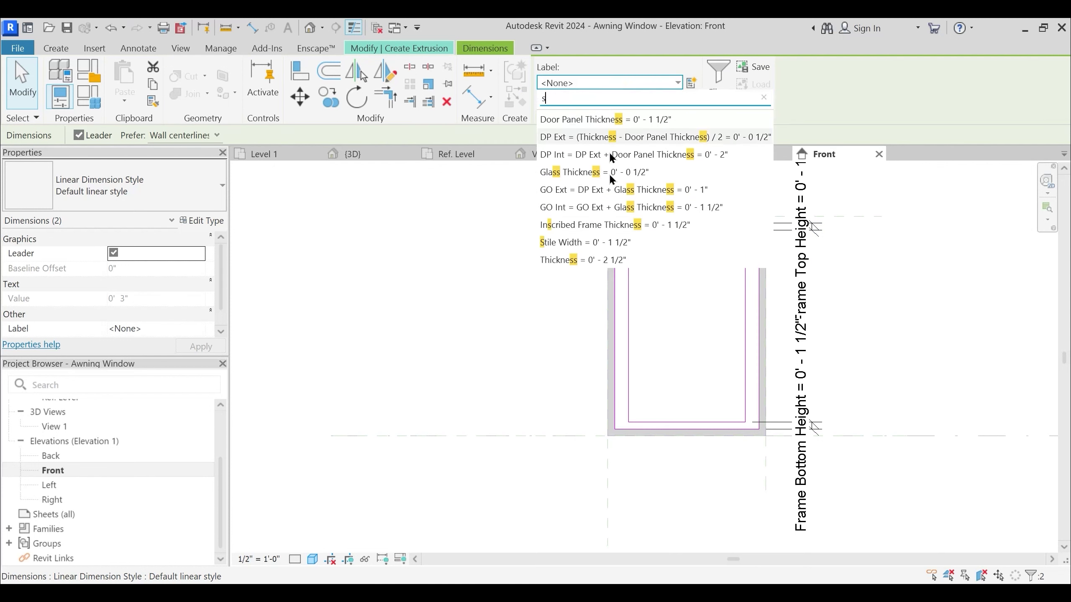
{"action": "left_click", "coordinate": [593, 239]}
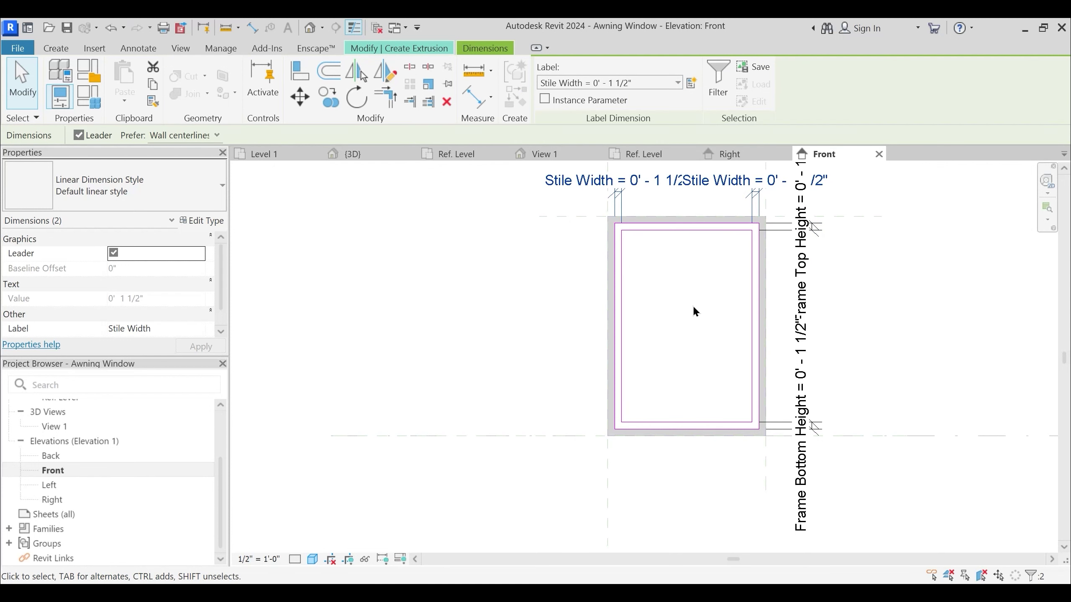
{"action": "left_click", "coordinate": [722, 299]}
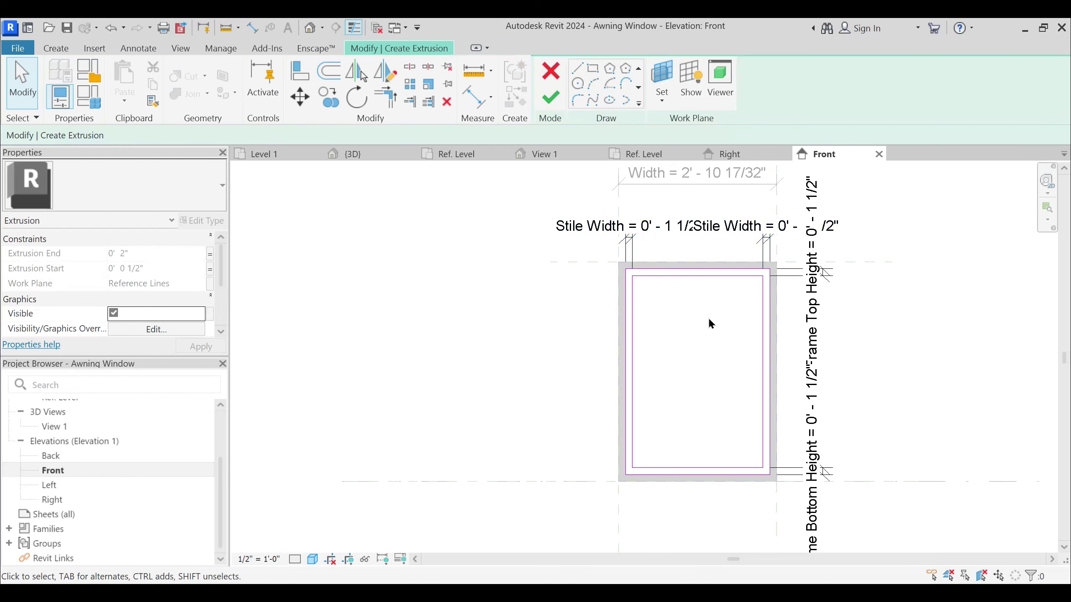
{"action": "middle_click_drag", "start_coordinate": [639, 318], "coordinate": [672, 295]}
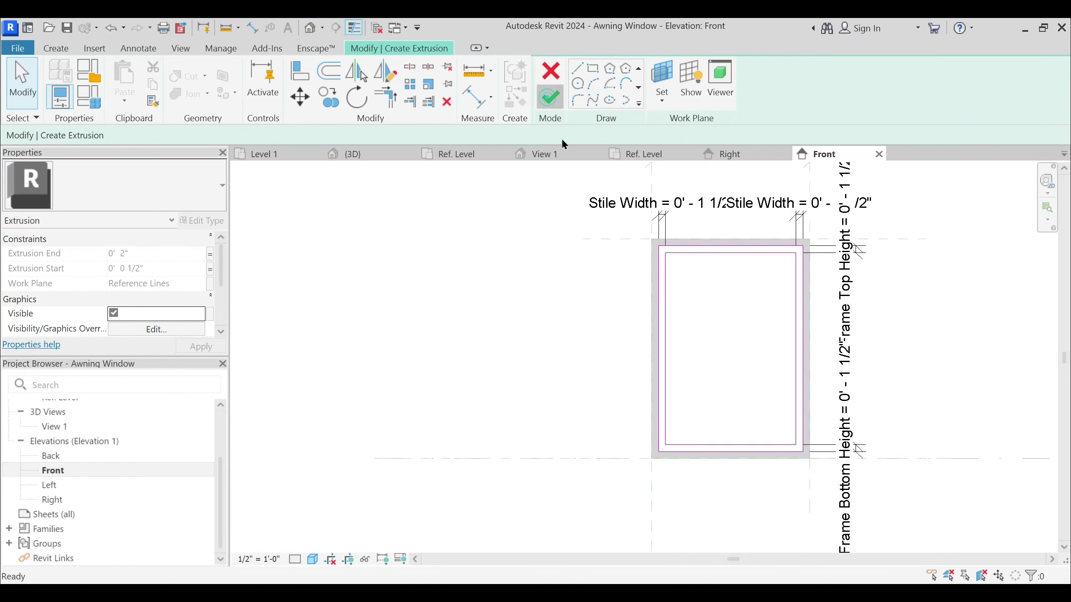
{"action": "left_click", "coordinate": [548, 97]}
While editing the DP Ext family parameter, create a shared length parameter named WP Ext in the Door Windows group
{"action": "left_click", "coordinate": [90, 98]}
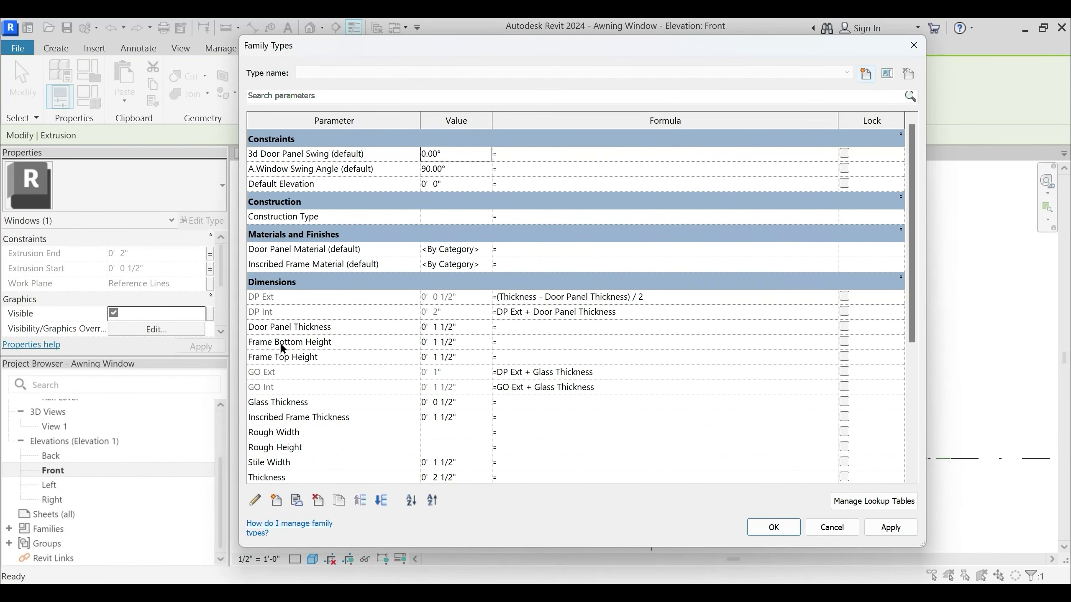
{"action": "left_click", "coordinate": [271, 297]}
{"action": "left_click", "coordinate": [255, 500]}
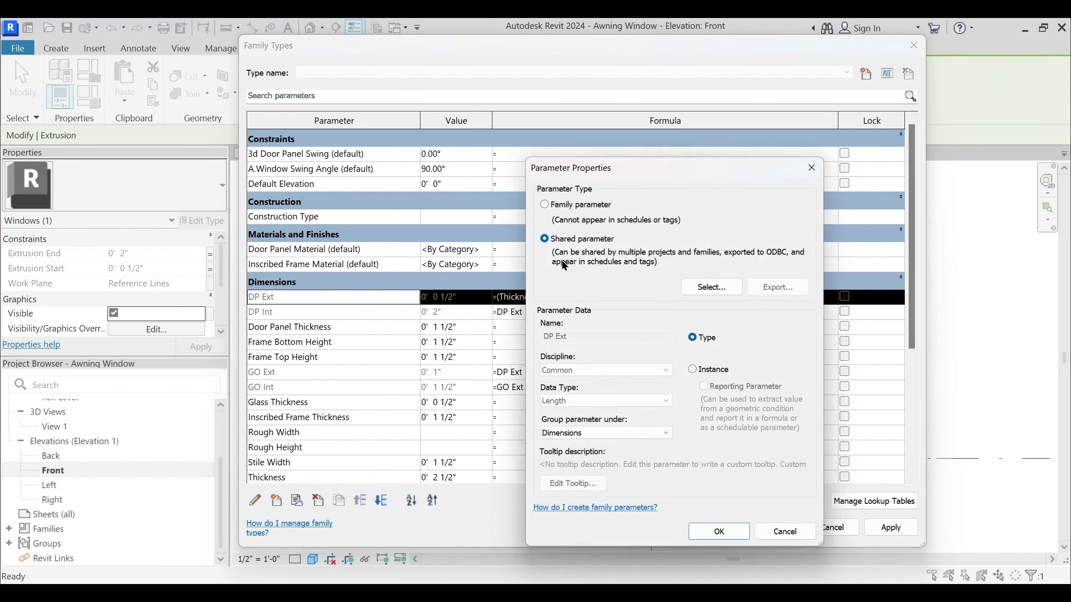
{"action": "left_click", "coordinate": [717, 288]}
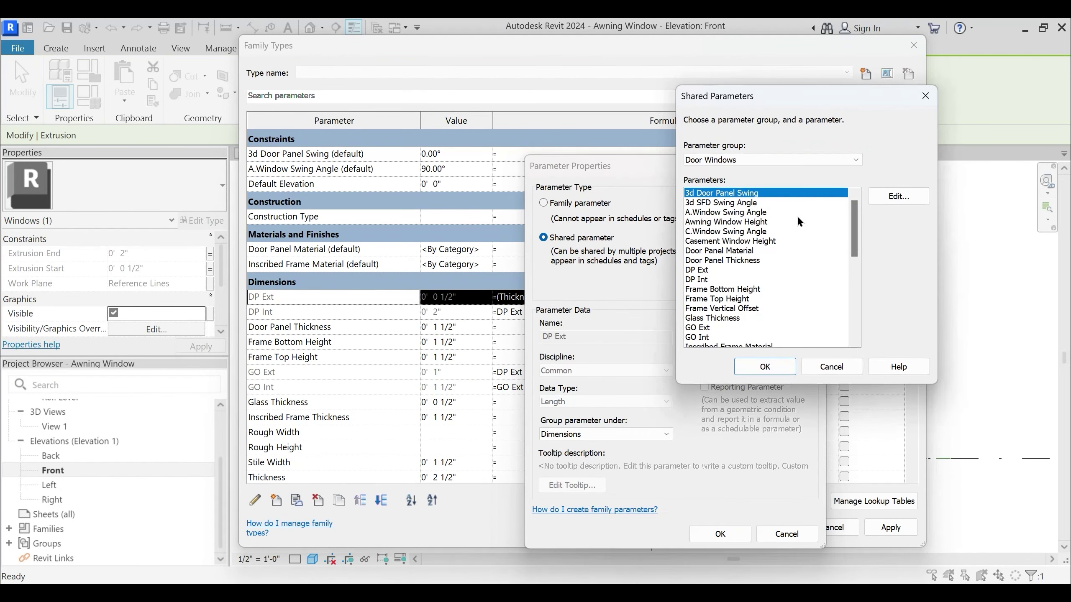
{"action": "left_click", "coordinate": [899, 200]}
{"action": "left_click", "coordinate": [951, 315]}
{"action": "type", "text": "WP Ext"}
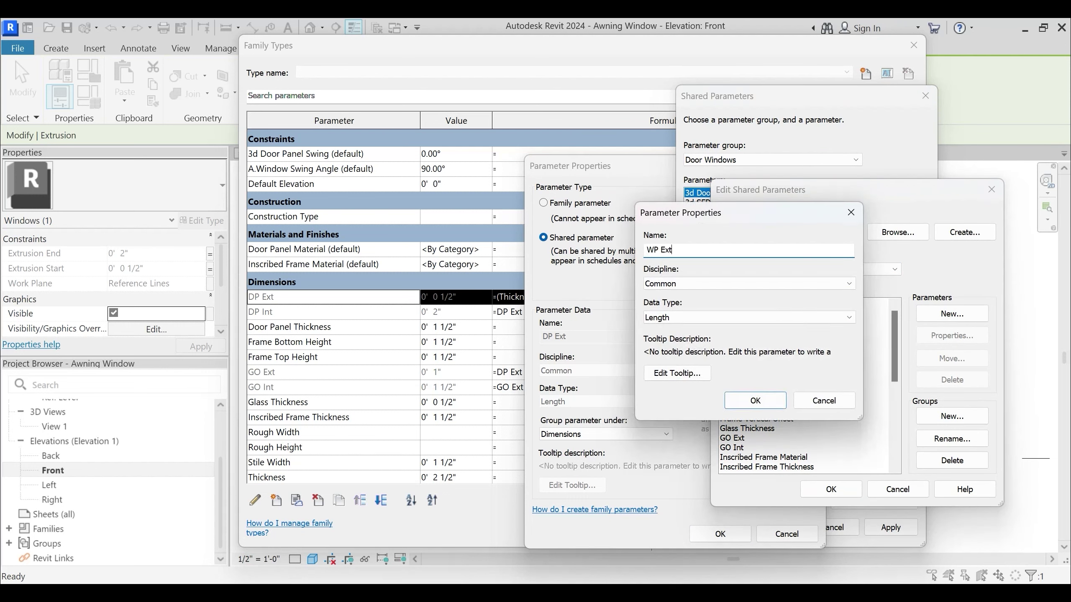
{"action": "key", "text": "Return"}
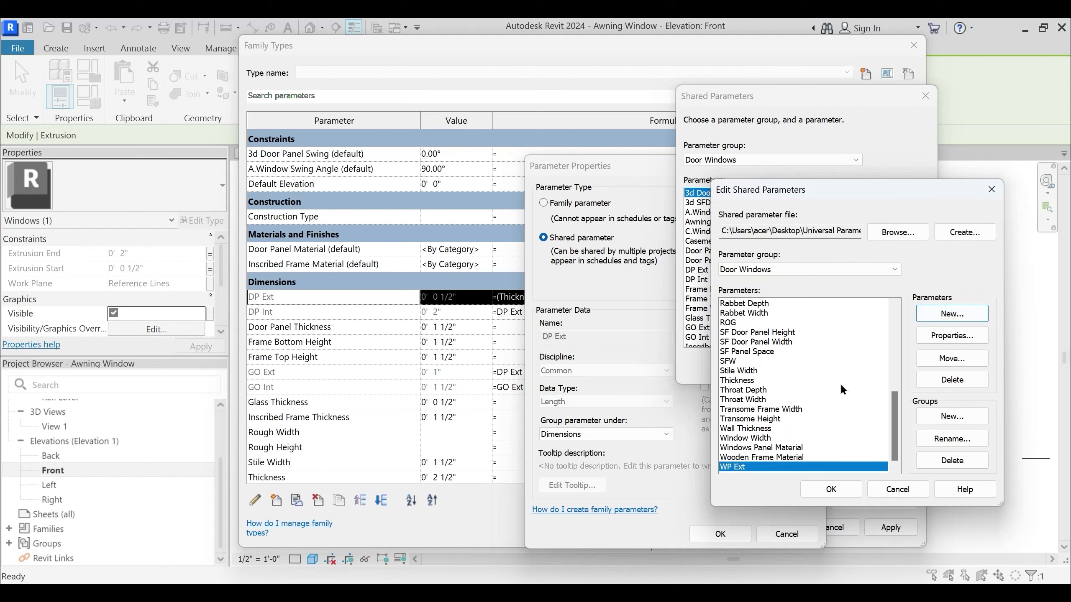
Create another shared length parameter named WP Int in the Door Windows group
{"action": "left_click", "coordinate": [956, 313]}
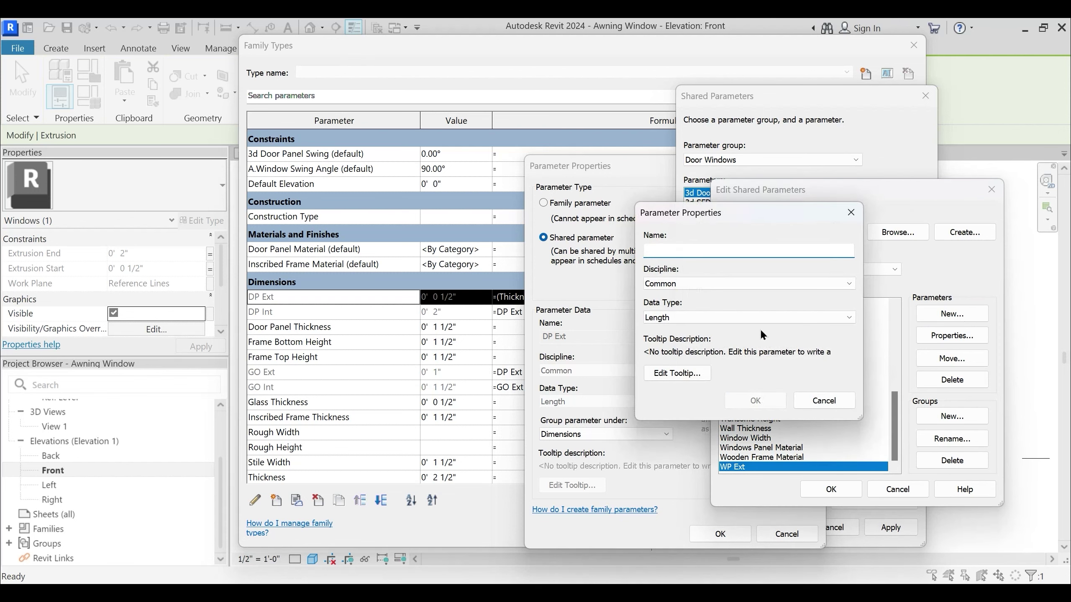
{"action": "type", "text": "Wp Int"}
{"action": "left_click", "coordinate": [755, 401]}
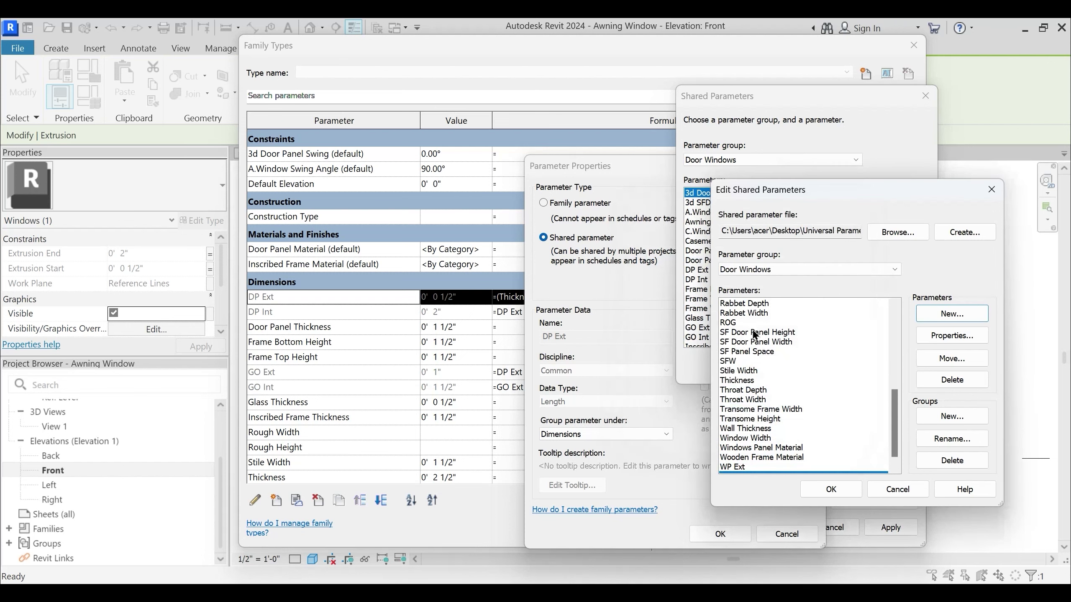
{"action": "left_click", "coordinate": [741, 459], "text": "shift"}
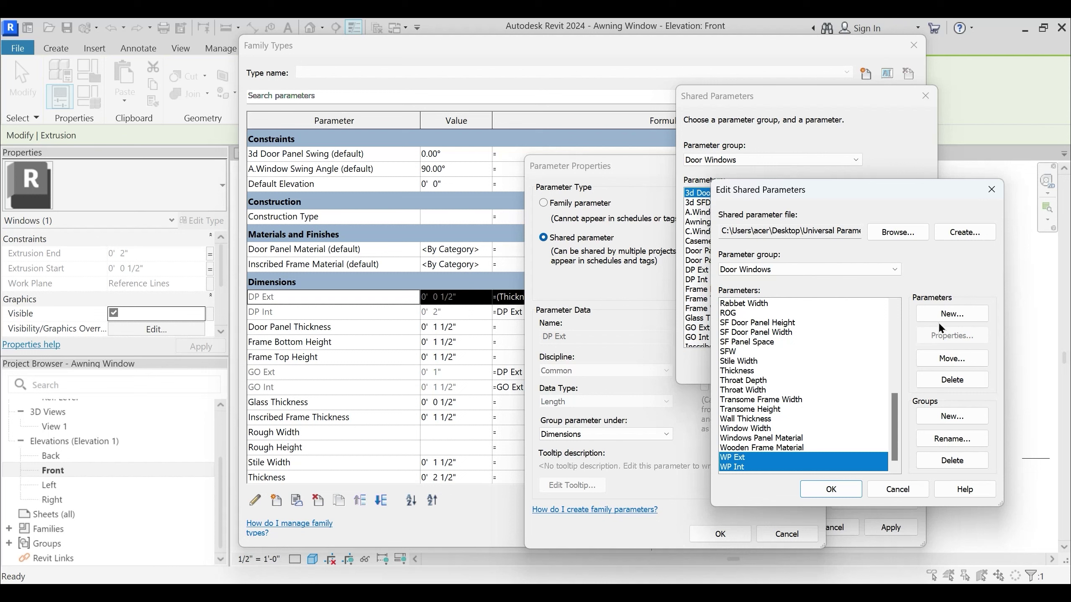
{"action": "left_click", "coordinate": [952, 313]}
{"action": "type", "text": "Window"}
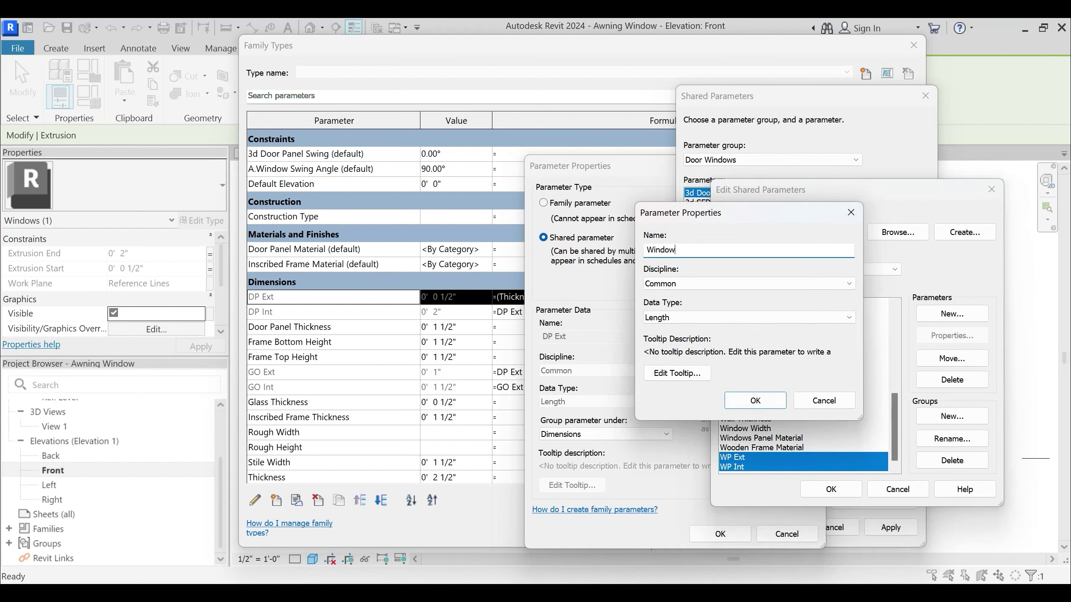
{"action": "type", "text": "s P"}
{"action": "key", "text": "ctrl+a"}
{"action": "key", "text": "BackSpace"}
{"action": "left_click", "coordinate": [848, 400]}
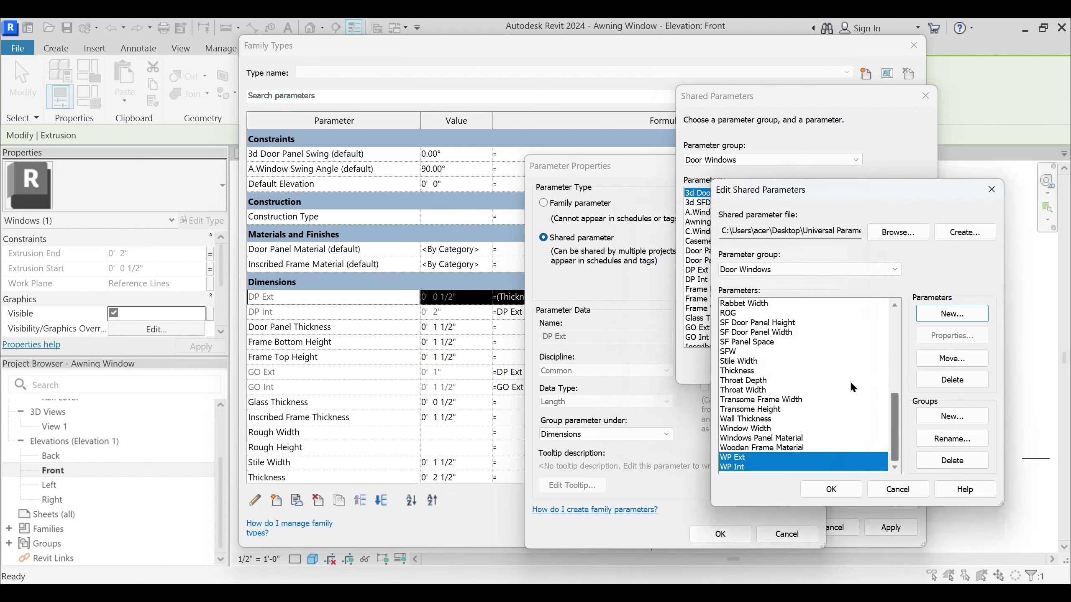
{"action": "left_click", "coordinate": [787, 438], "text": "ctrl"}
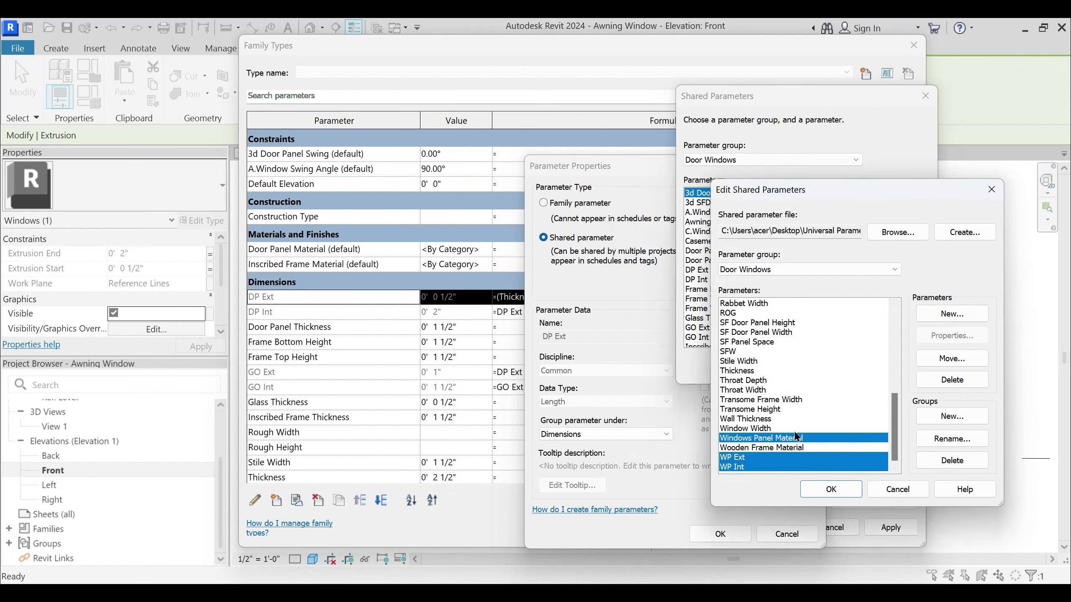
{"action": "left_click", "coordinate": [950, 317]}
{"action": "left_click", "coordinate": [838, 399]}
Accept the shared parameter file edits and replace the DP Ext family parameter with the shared parameter WP Ext
{"action": "left_click", "coordinate": [841, 490]}
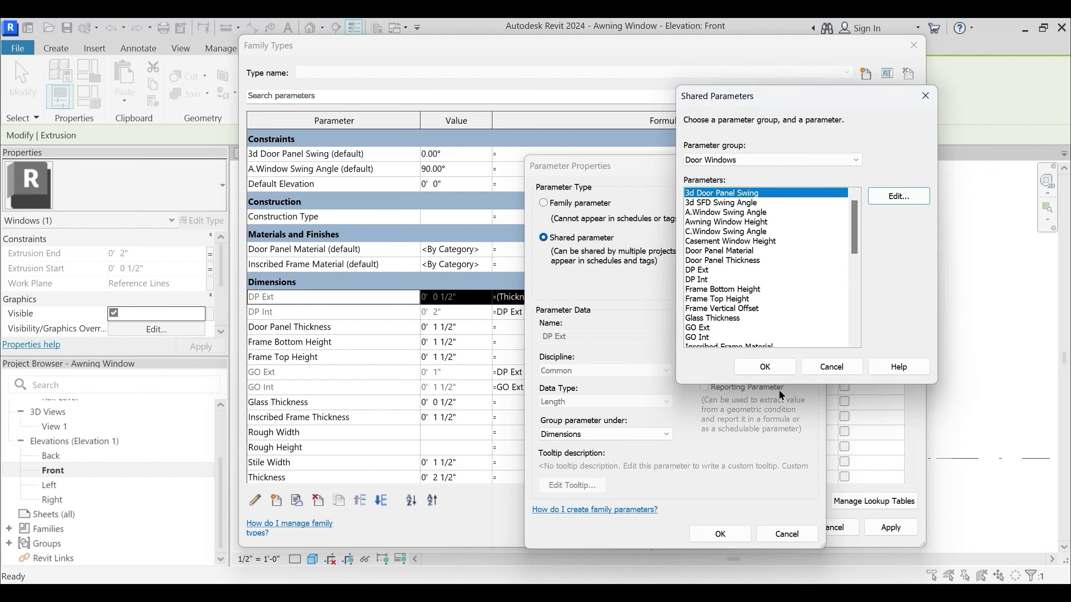
{"action": "left_click", "coordinate": [728, 299]}
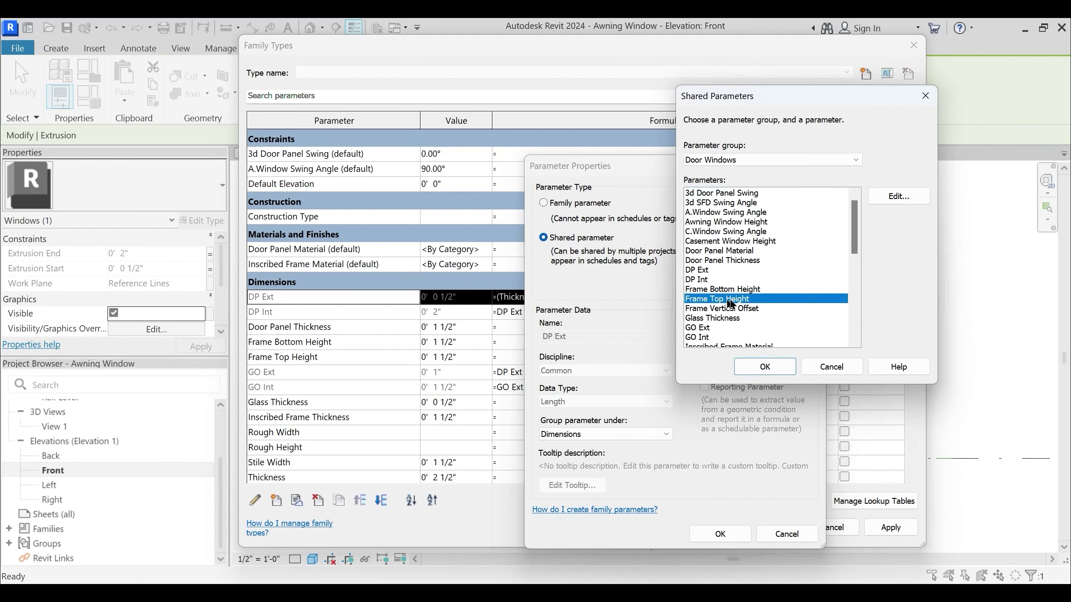
{"action": "key", "text": "t"}
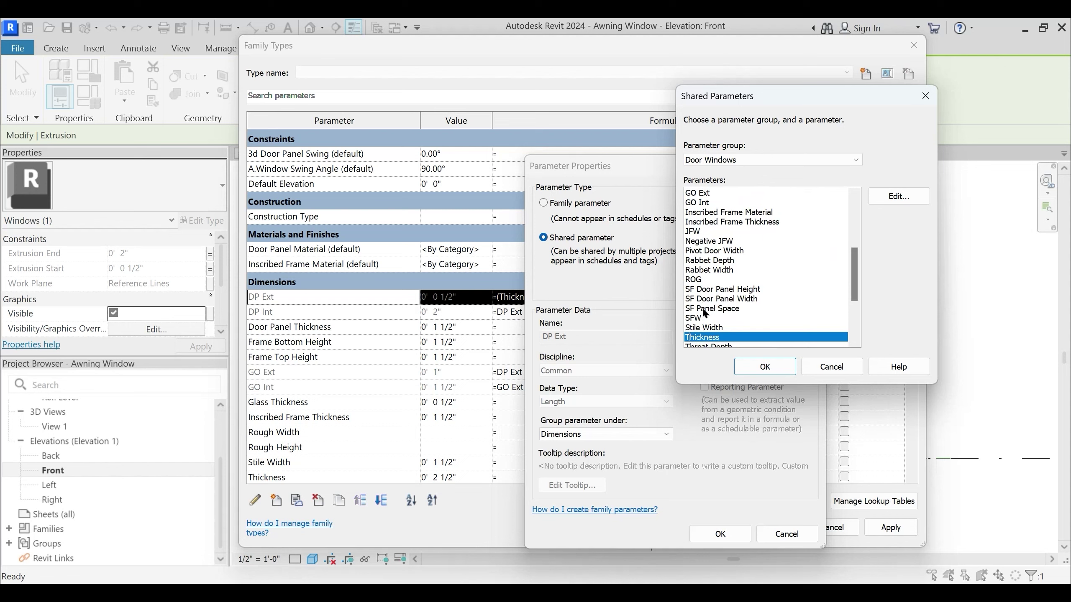
{"action": "scroll", "coordinate": [704, 319], "scroll_direction": "up", "scroll_amount": 3}
{"action": "scroll", "coordinate": [707, 303], "scroll_direction": "down", "scroll_amount": 5}
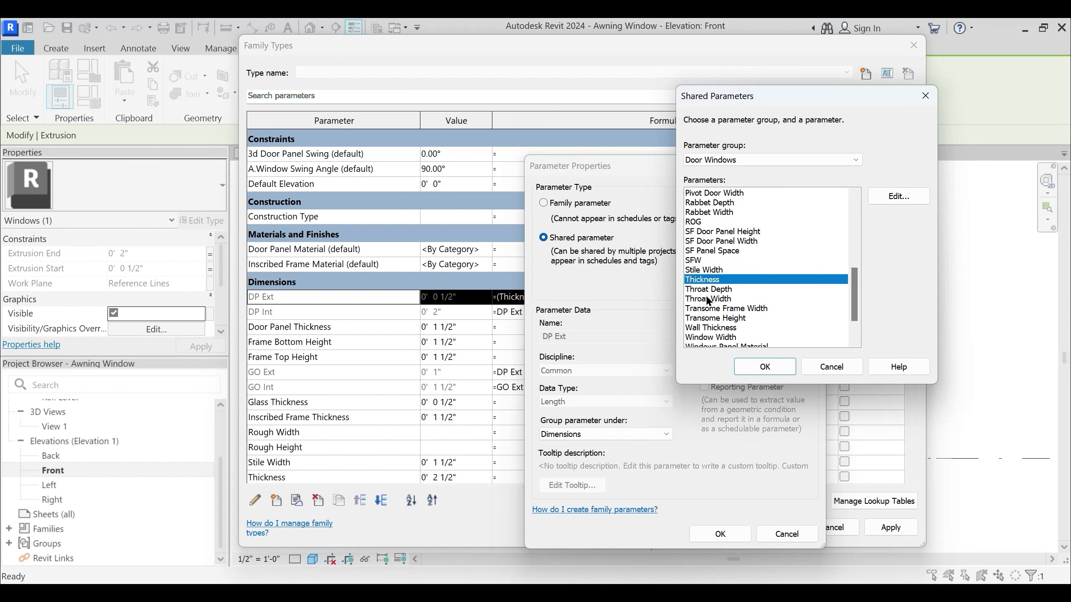
{"action": "left_click", "coordinate": [710, 299]}
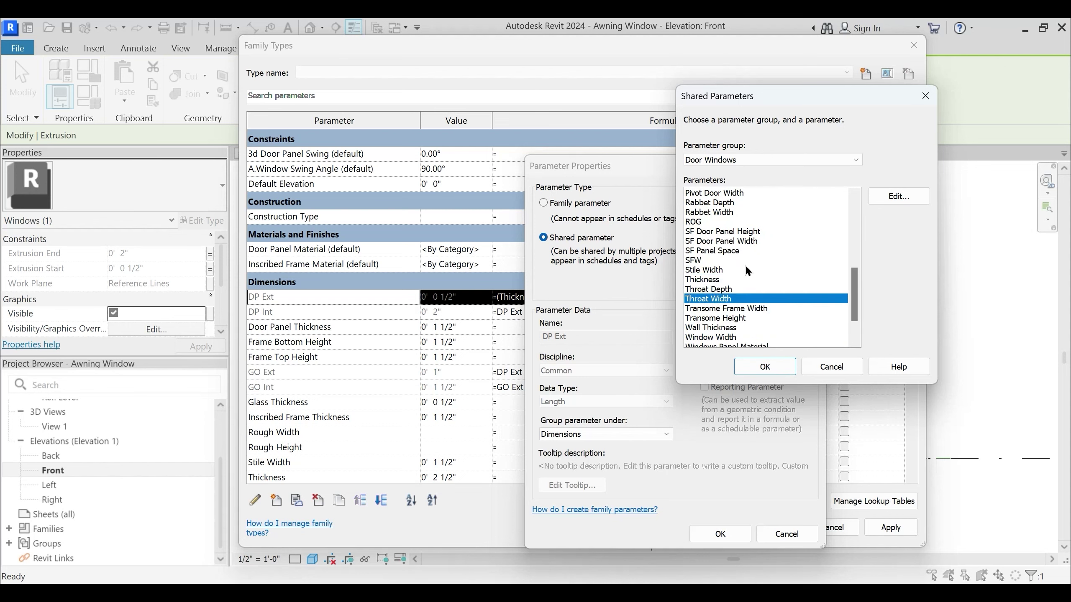
{"action": "scroll", "coordinate": [748, 270], "scroll_direction": "up", "scroll_amount": 8}
{"action": "left_click", "coordinate": [726, 251]}
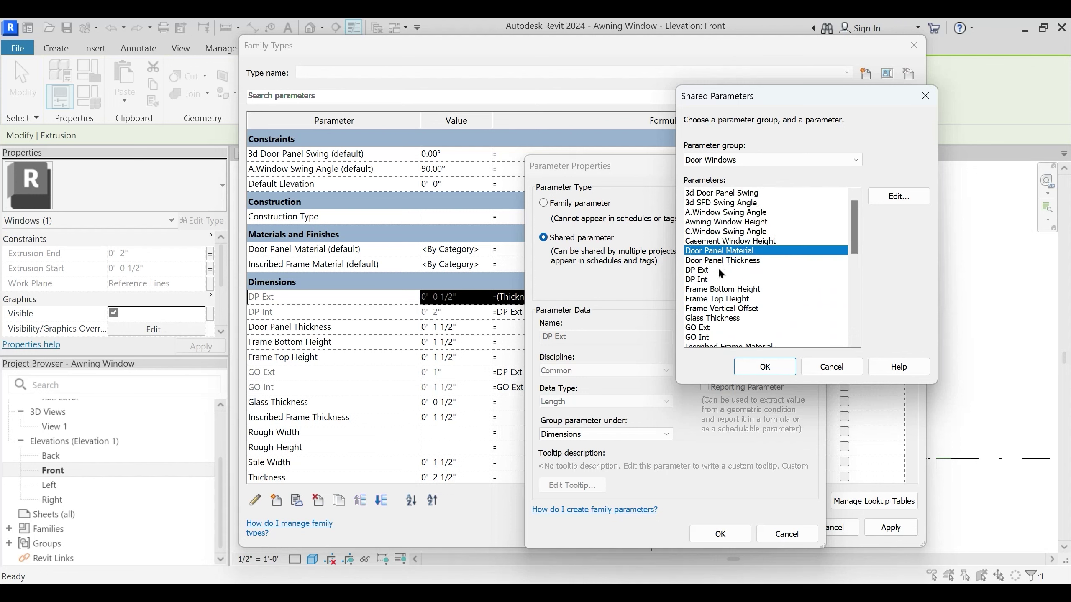
{"action": "key", "text": "w"}
{"action": "key", "text": "w"}
{"action": "key", "text": "w"}
{"action": "key", "text": "w"}
{"action": "key", "text": "w"}
{"action": "left_click", "coordinate": [764, 366]}
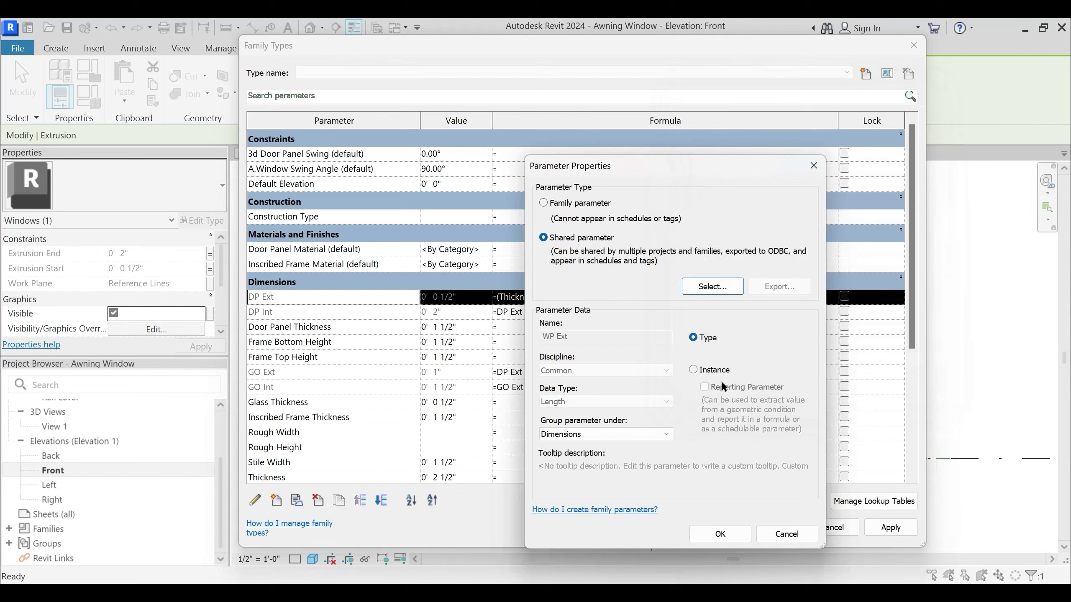
{"action": "left_click", "coordinate": [719, 533]}
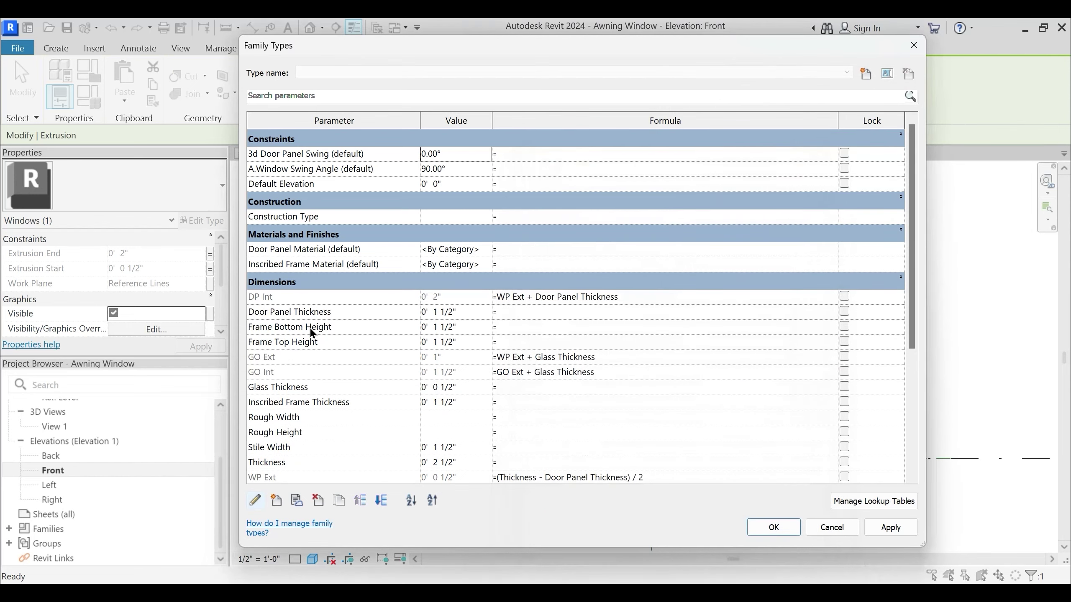
Replace the DP Int family parameter with the shared parameter WP Int
{"action": "left_click", "coordinate": [268, 299]}
{"action": "left_click", "coordinate": [258, 504]}
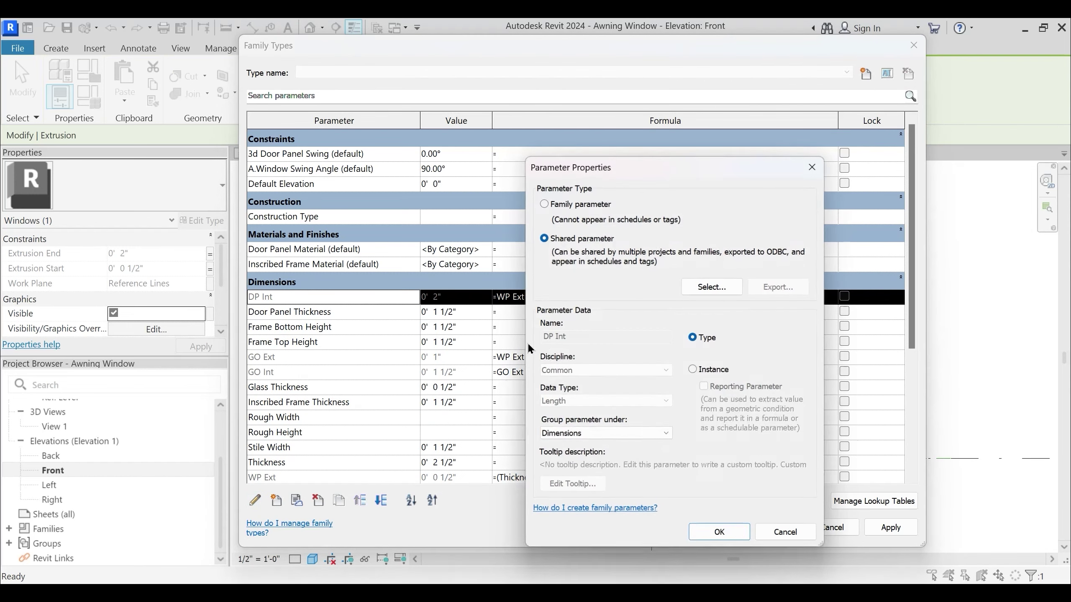
{"action": "left_click", "coordinate": [708, 287]}
{"action": "key", "text": "w"}
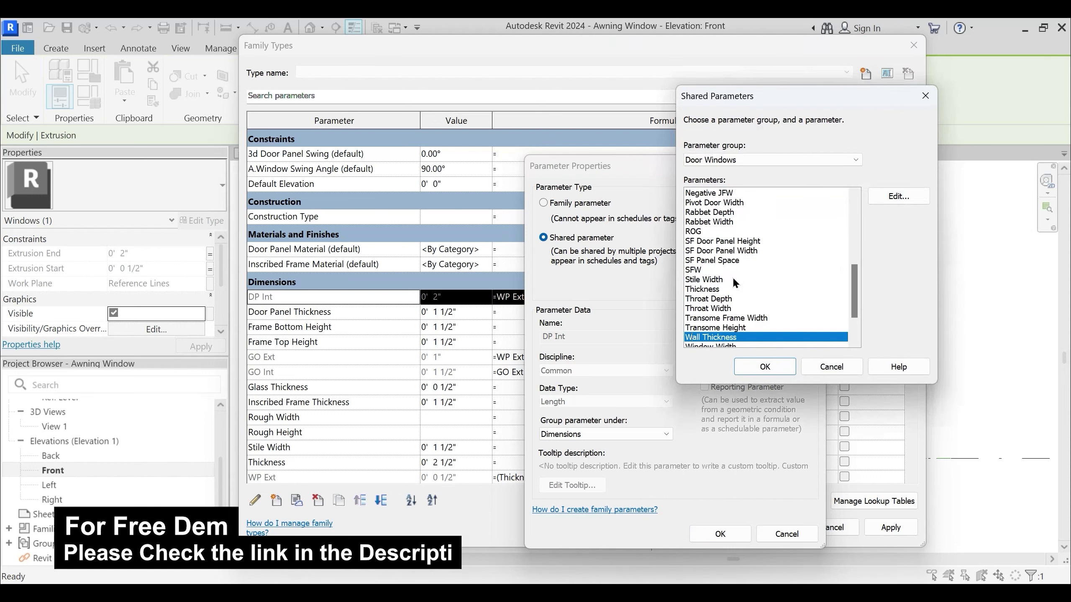
{"action": "scroll", "coordinate": [734, 280], "scroll_direction": "down", "scroll_amount": 2}
{"action": "left_click", "coordinate": [698, 338]}
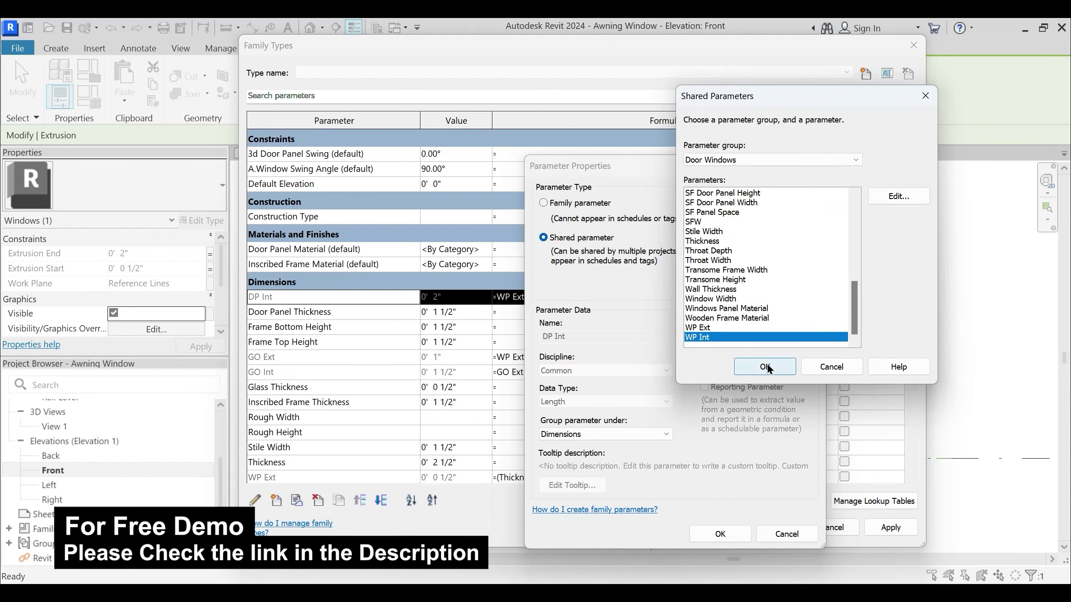
{"action": "left_click", "coordinate": [765, 366]}
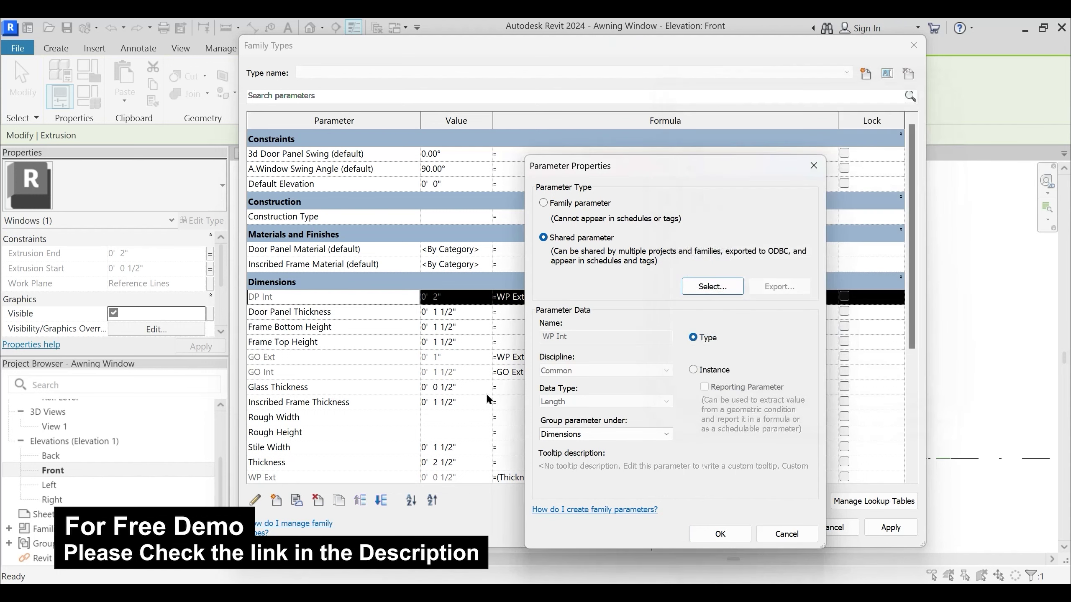
{"action": "left_click", "coordinate": [719, 534]}
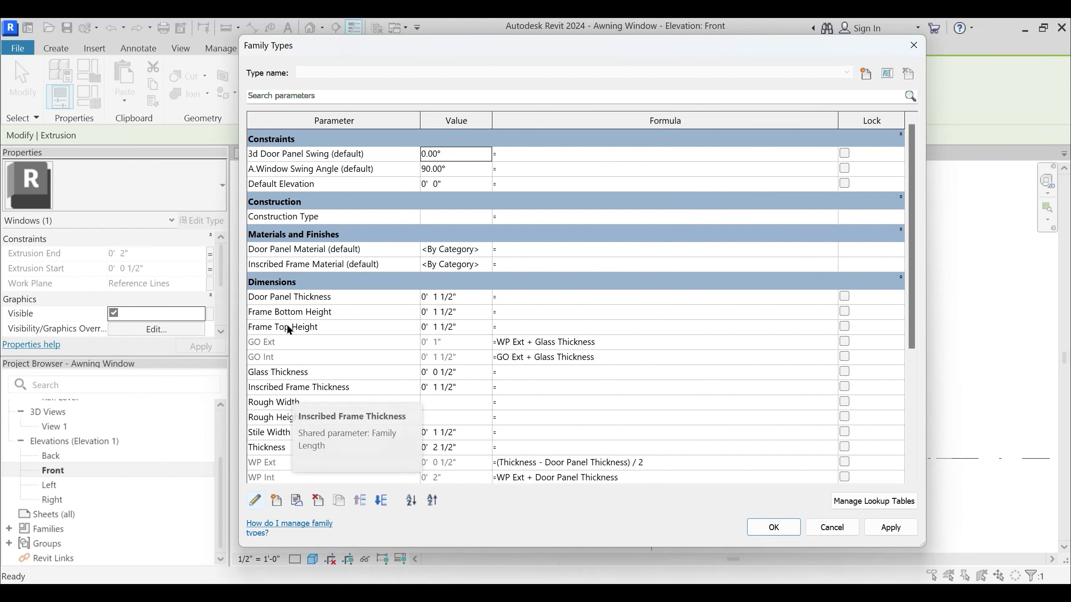
While editing the Door Panel Thickness family parameter, create a shared length parameter named Window Panel Thickness in the Door Windows group
{"action": "left_click", "coordinate": [296, 297]}
{"action": "left_click", "coordinate": [255, 501]}
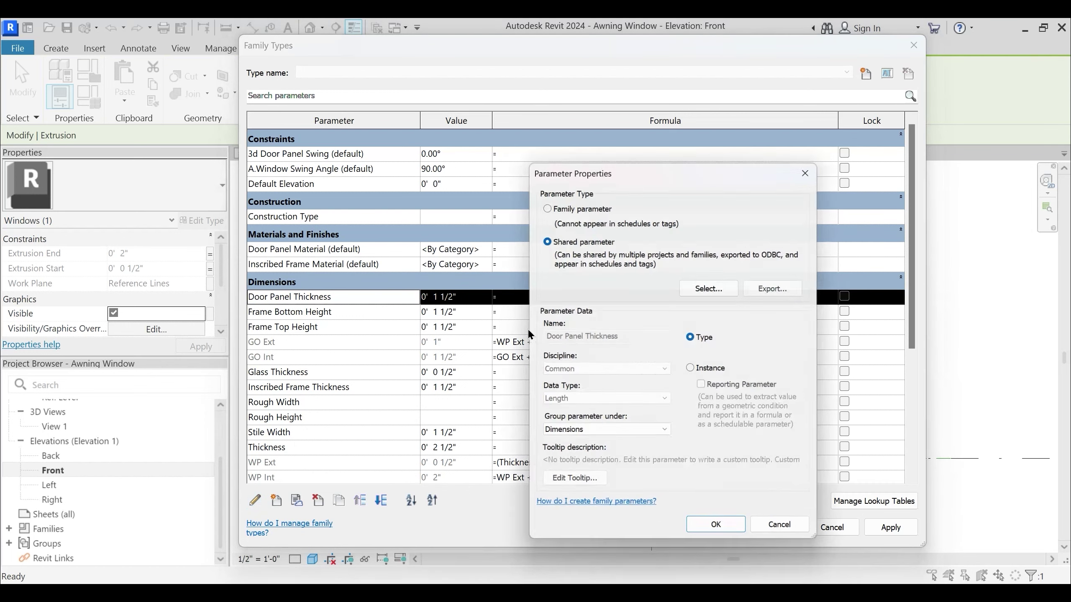
{"action": "left_click", "coordinate": [699, 288]}
{"action": "left_click", "coordinate": [743, 235]}
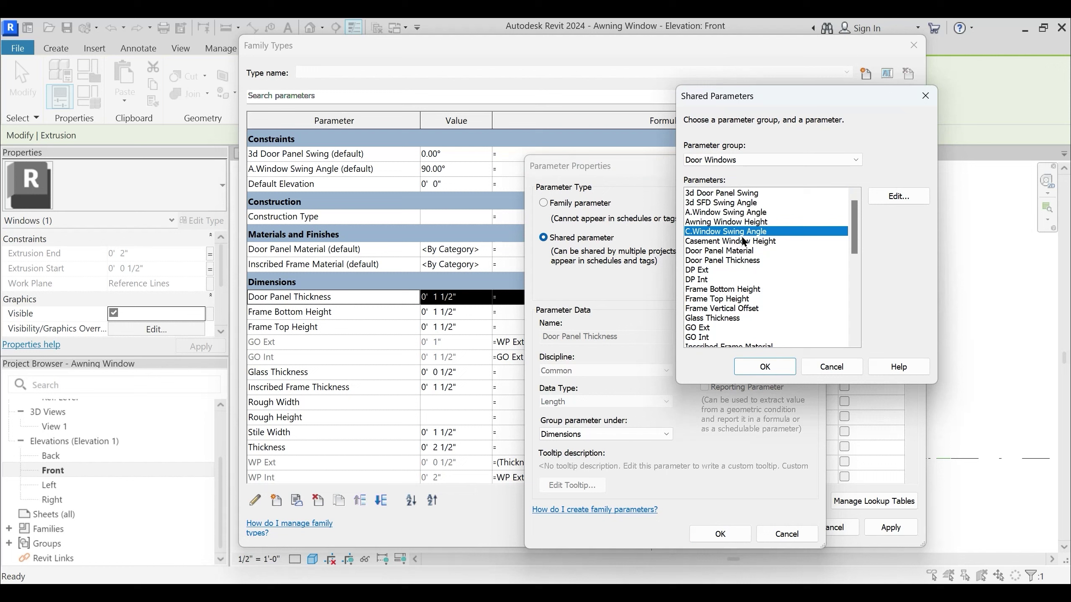
{"action": "key", "text": "w"}
{"action": "scroll", "coordinate": [744, 244], "scroll_direction": "down", "scroll_amount": 2}
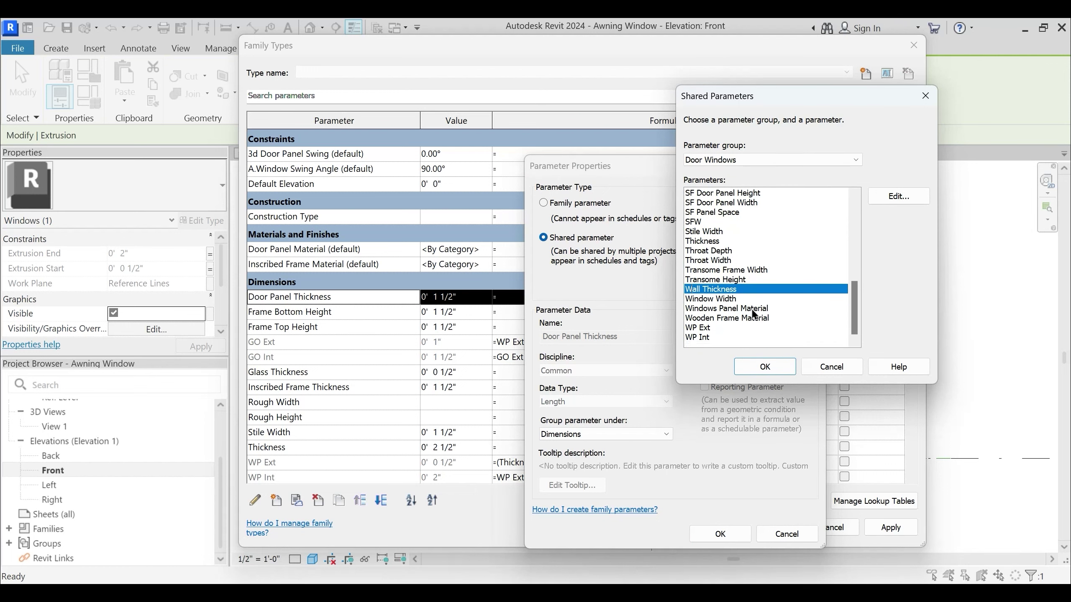
{"action": "left_click", "coordinate": [753, 311]}
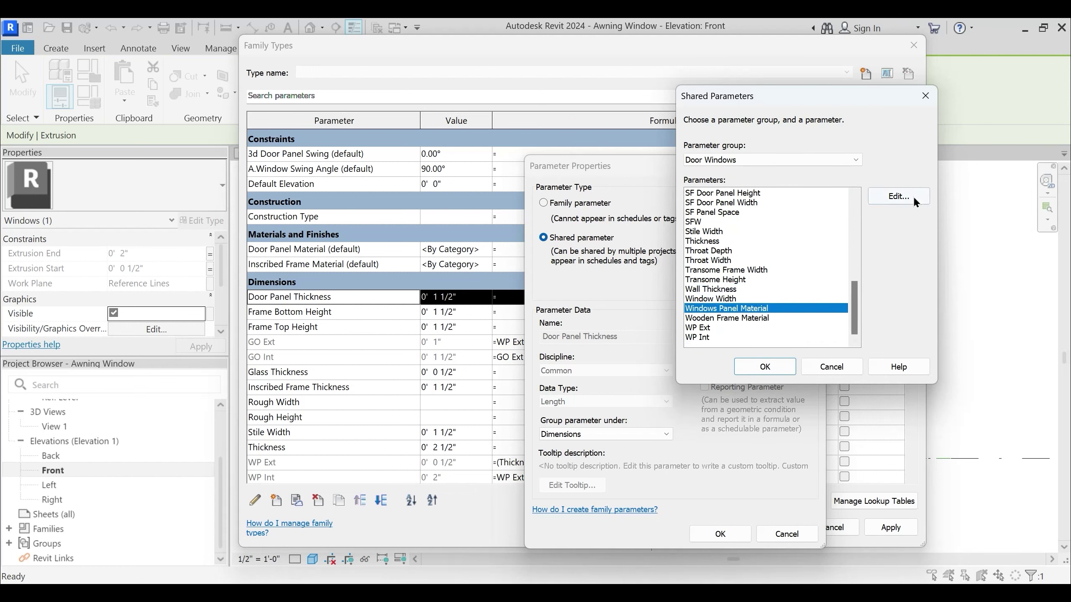
{"action": "left_click", "coordinate": [897, 202]}
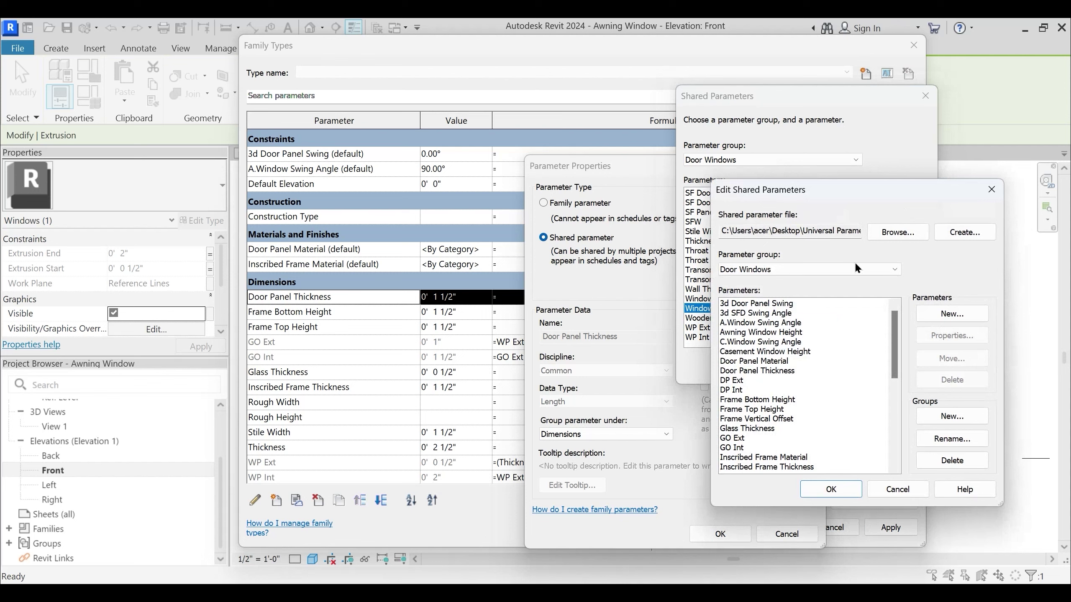
{"action": "left_click", "coordinate": [952, 313]}
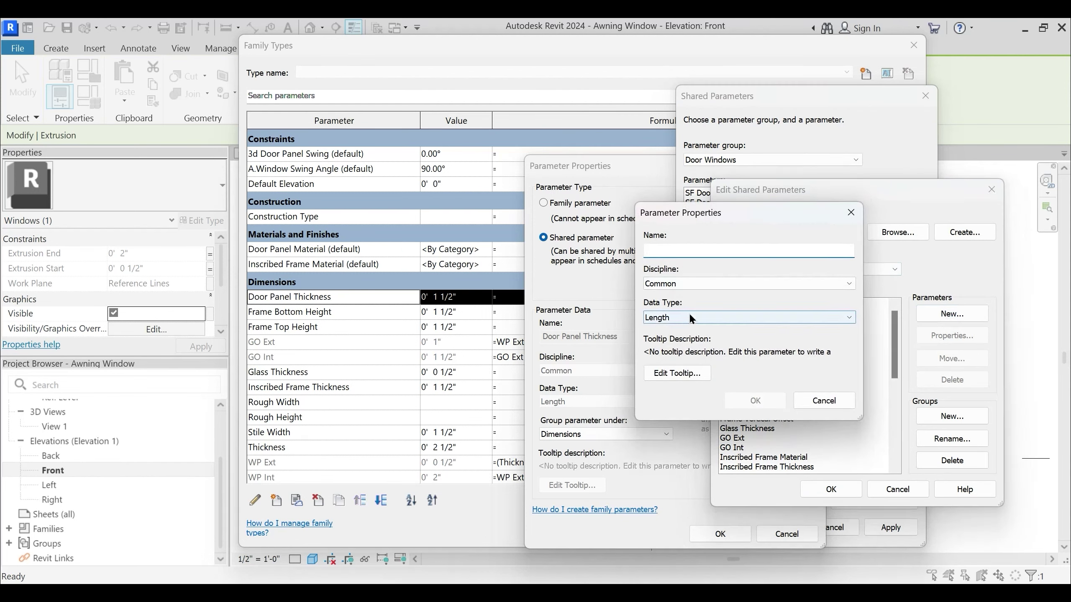
{"action": "type", "text": "Window Panel Thickness"}
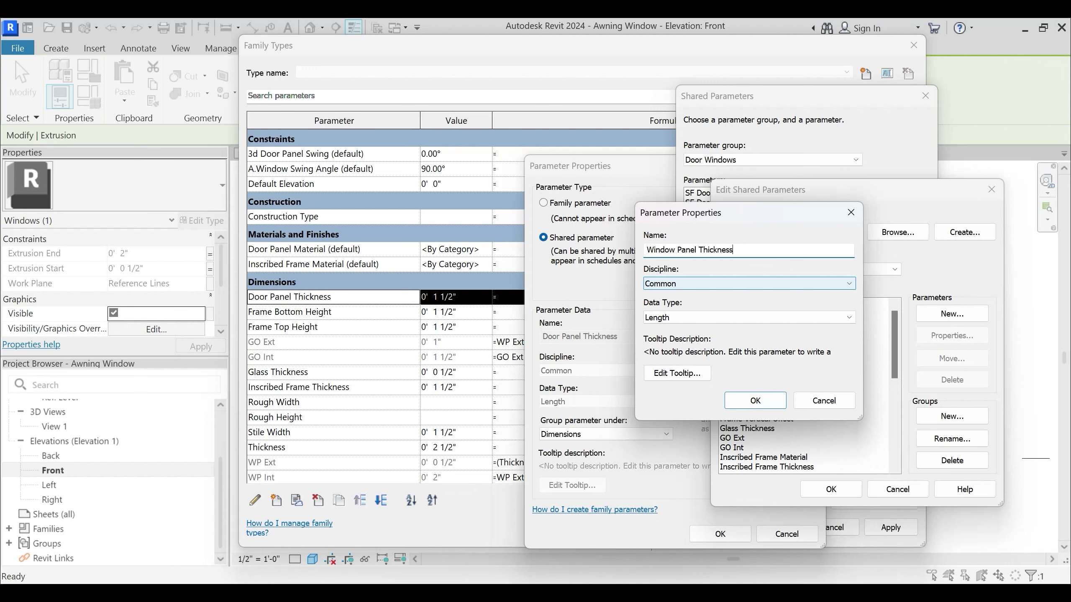
{"action": "left_click", "coordinate": [755, 400]}
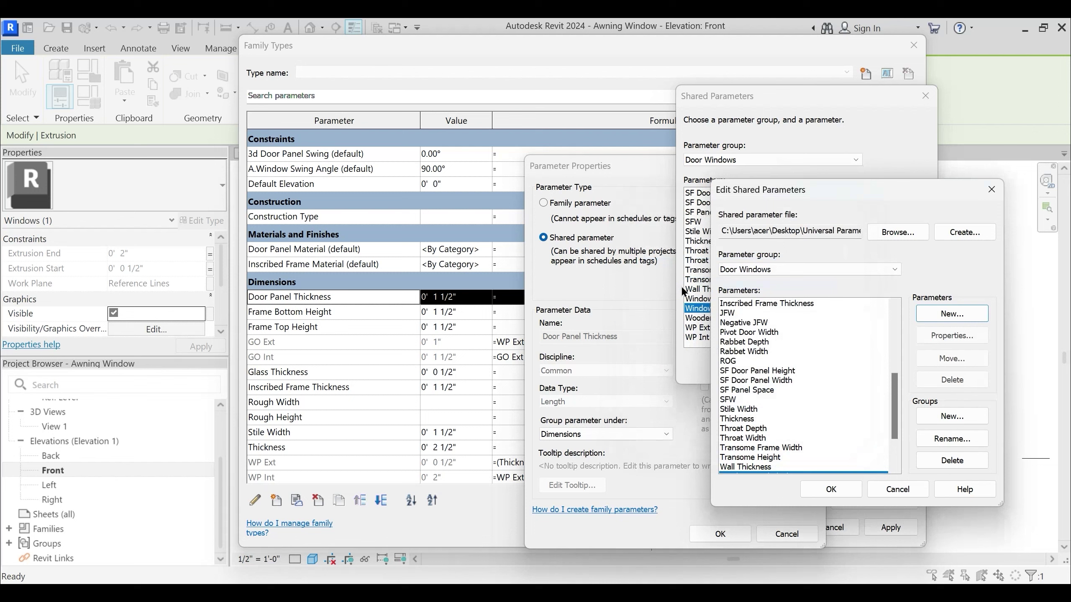
{"action": "scroll", "coordinate": [771, 354], "scroll_direction": "down", "scroll_amount": 1}
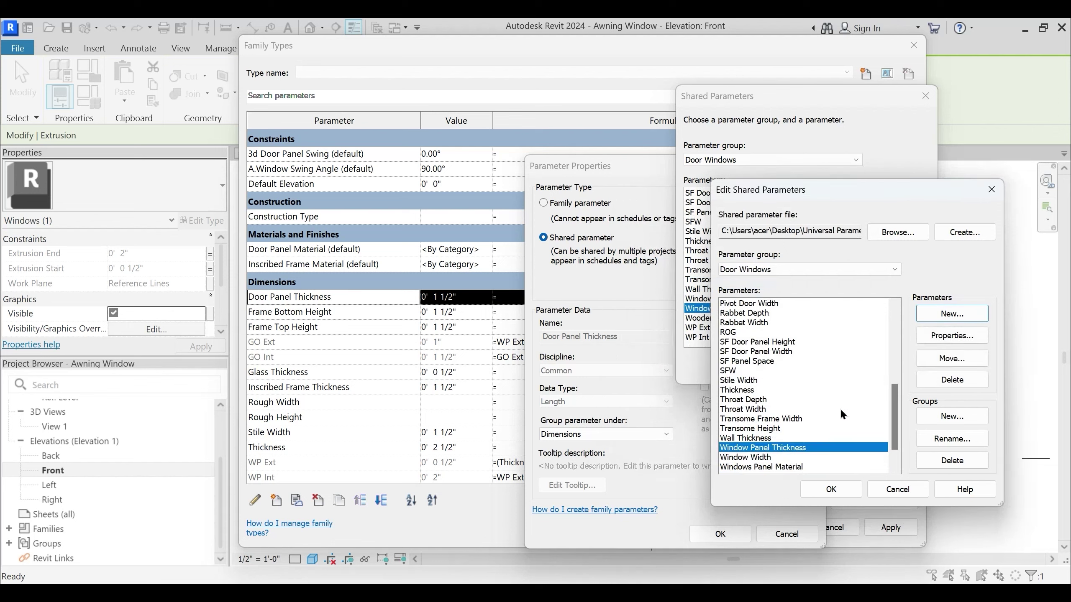
{"action": "left_click", "coordinate": [831, 491]}
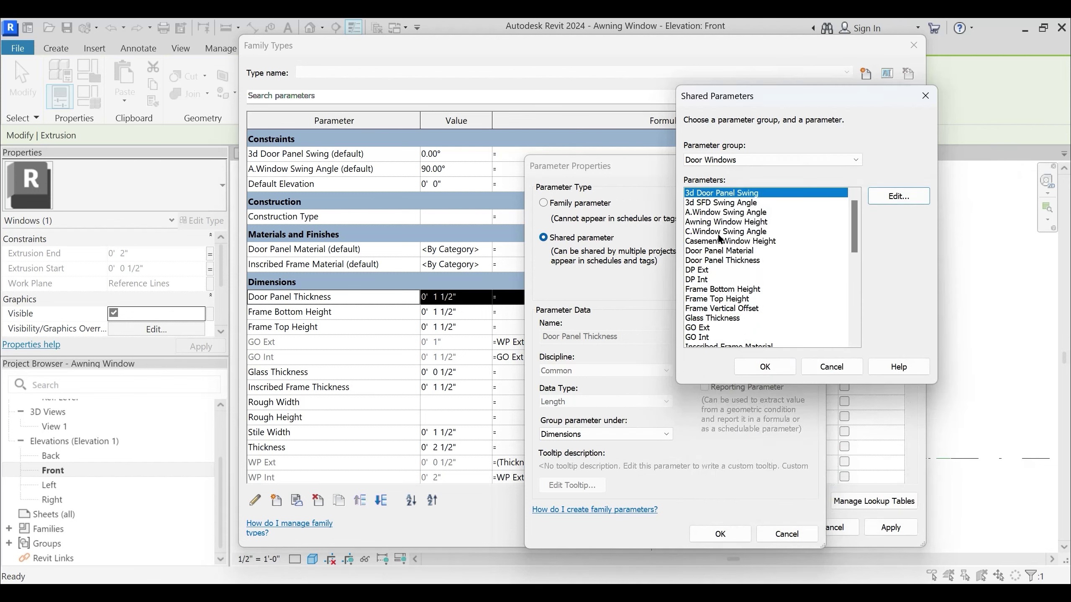
Replace the Door Panel Thickness family parameter with the shared parameter Window Panel Thickness
{"action": "left_click", "coordinate": [730, 215]}
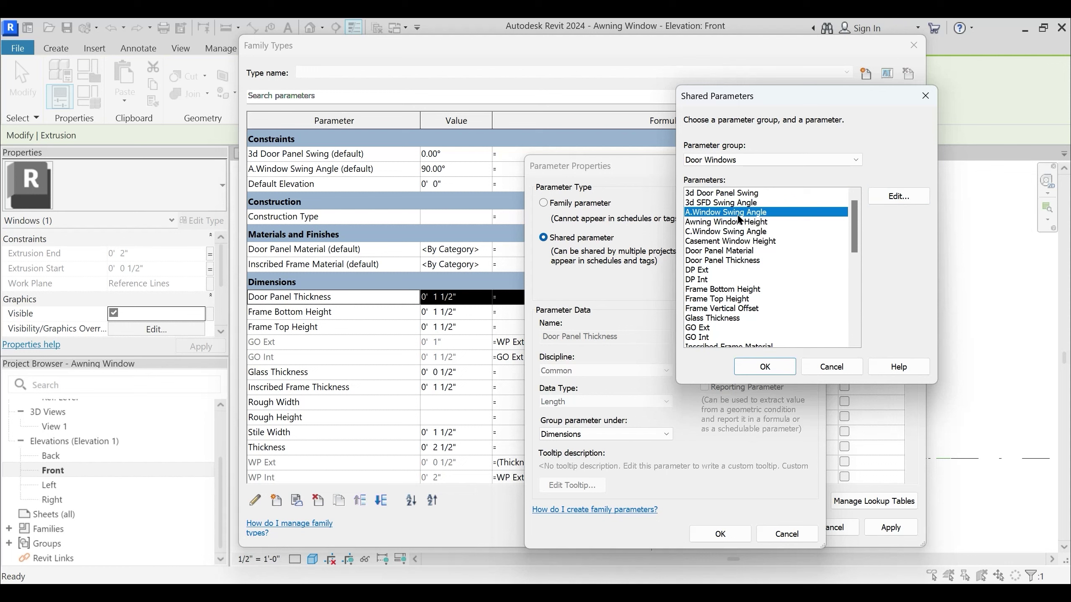
{"action": "key", "text": "w"}
{"action": "scroll", "coordinate": [754, 256], "scroll_direction": "down", "scroll_amount": 1}
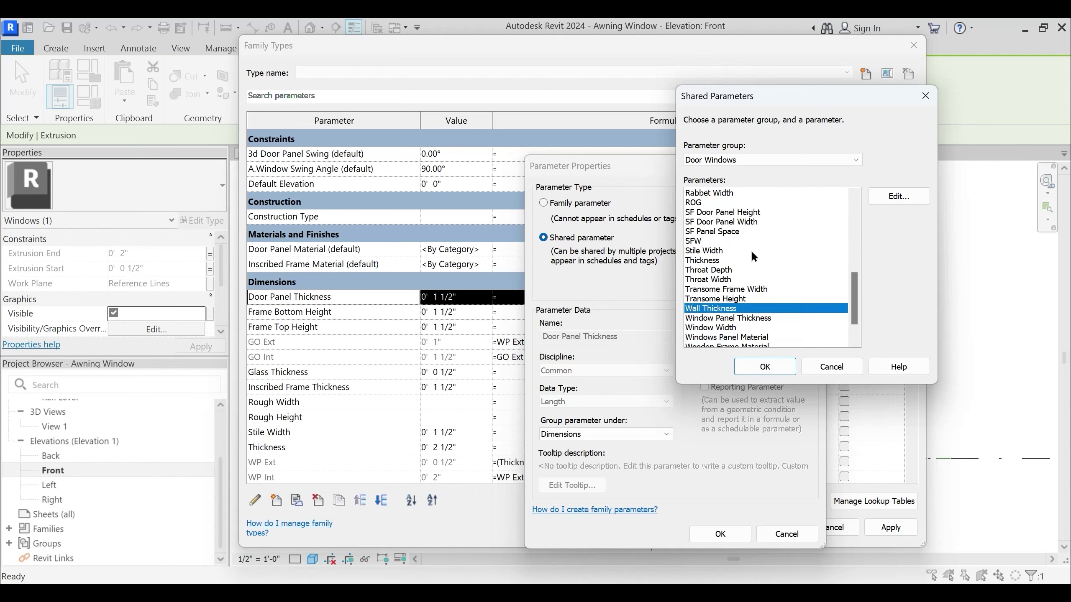
{"action": "left_click", "coordinate": [754, 318]}
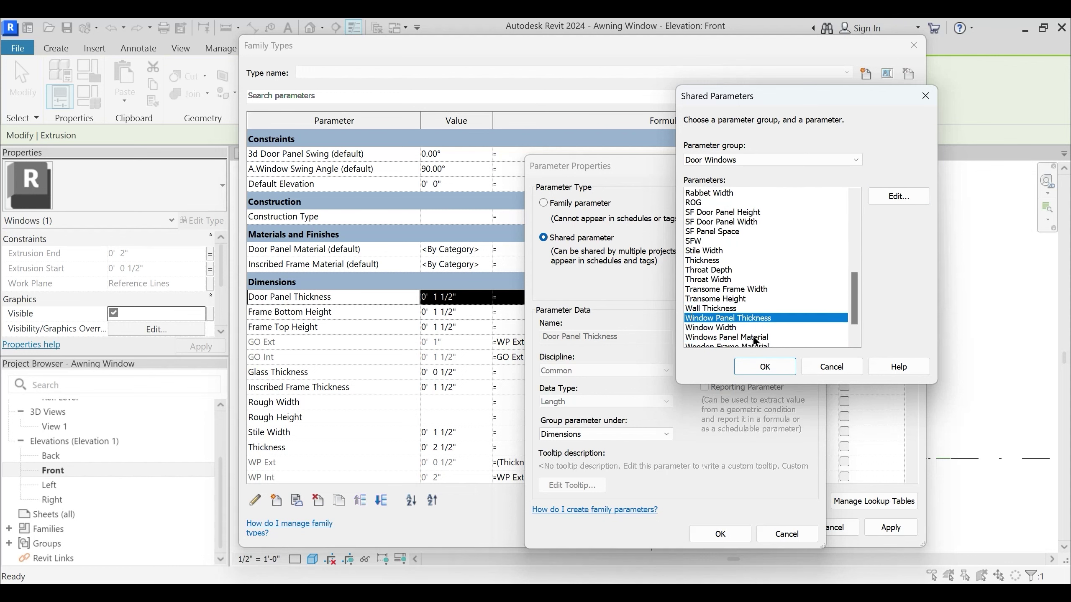
{"action": "left_click", "coordinate": [766, 368]}
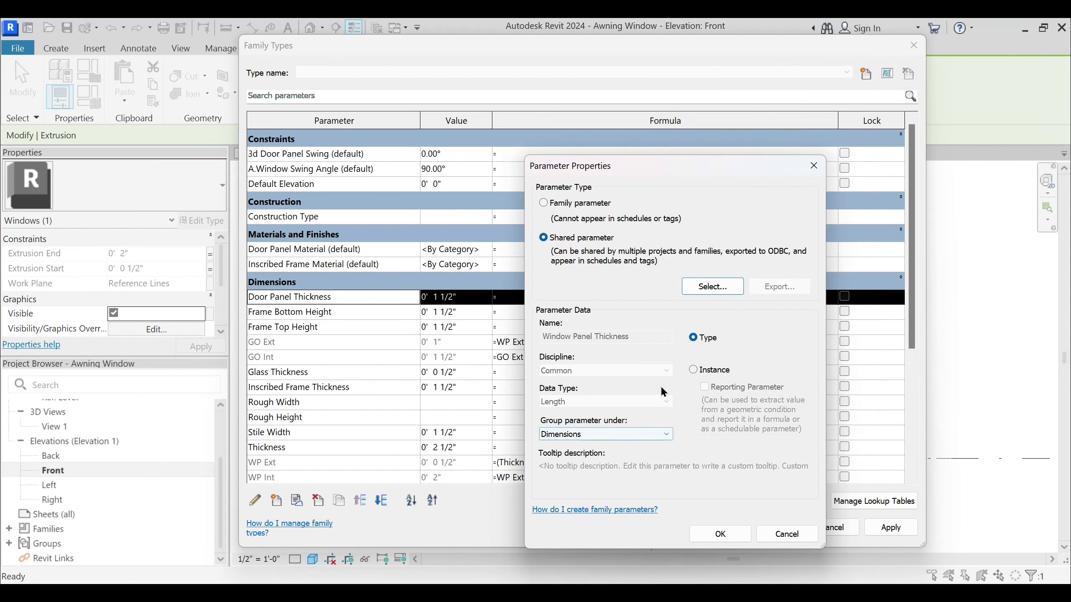
{"action": "left_click", "coordinate": [720, 534]}
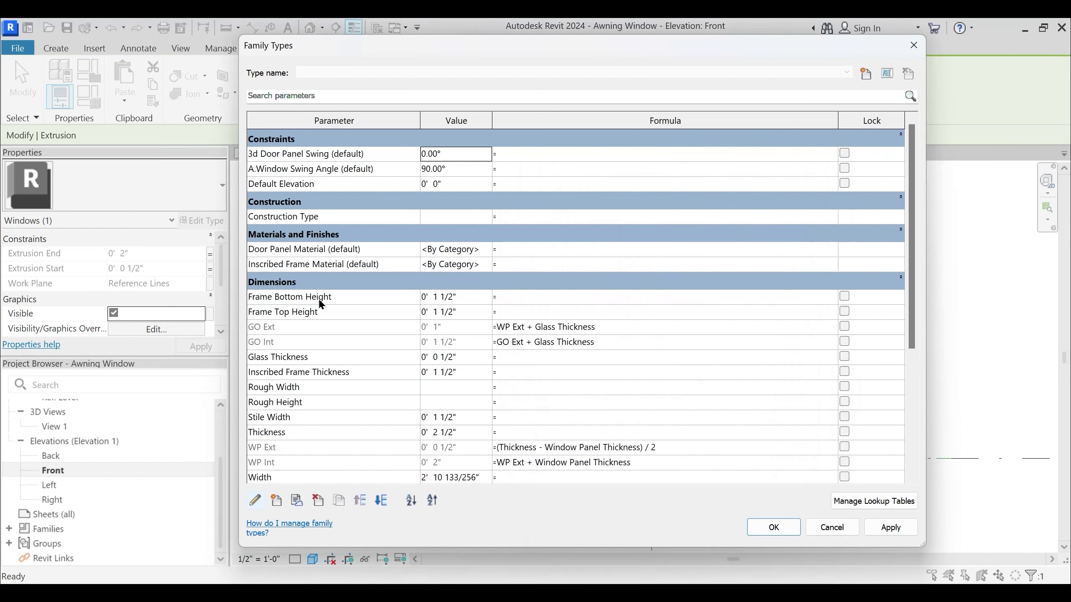
{"action": "scroll", "coordinate": [333, 380], "scroll_direction": "down", "scroll_amount": 2}
{"action": "scroll", "coordinate": [308, 392], "scroll_direction": "up", "scroll_amount": 1}
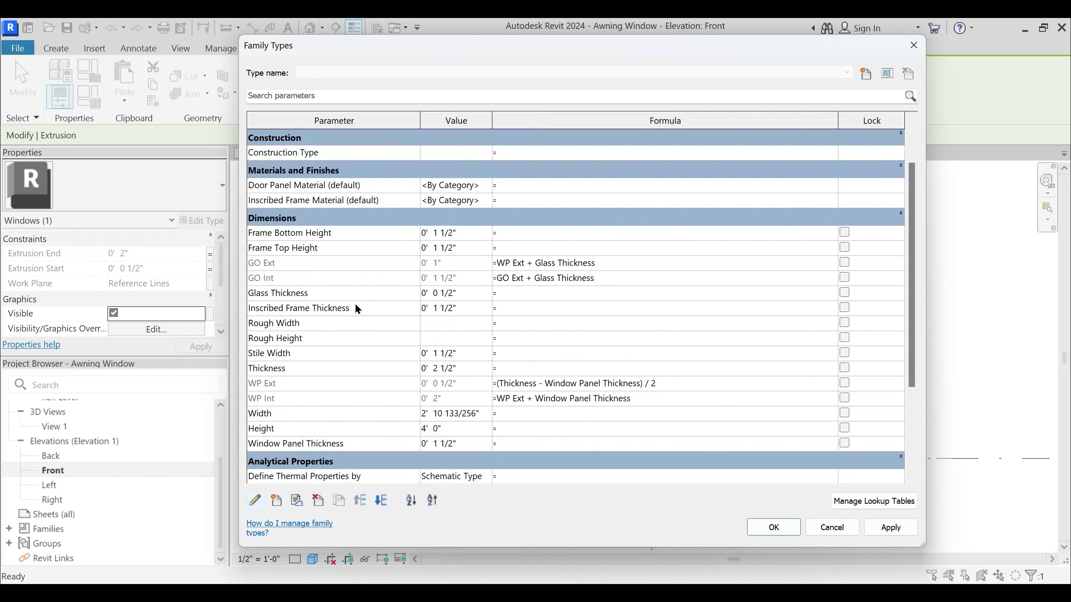
Replace the Door Panel Material family parameter with the shared parameter Windows Panel Material
{"action": "left_click", "coordinate": [324, 187]}
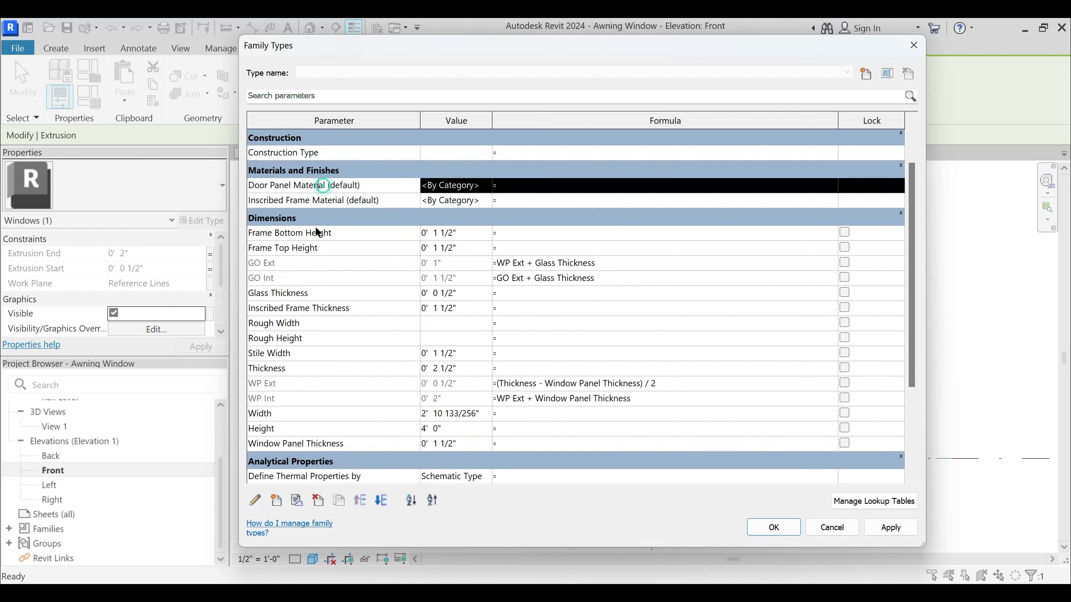
{"action": "left_click", "coordinate": [276, 506]}
{"action": "key", "text": "Escape"}
{"action": "left_click", "coordinate": [256, 504]}
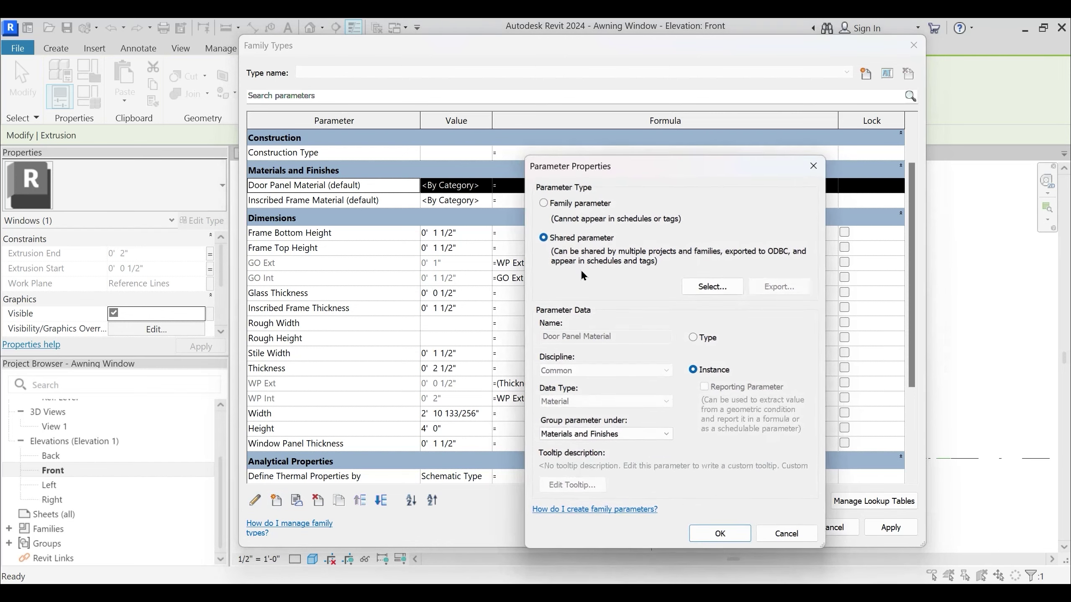
{"action": "left_click", "coordinate": [709, 289]}
{"action": "left_click", "coordinate": [752, 282]}
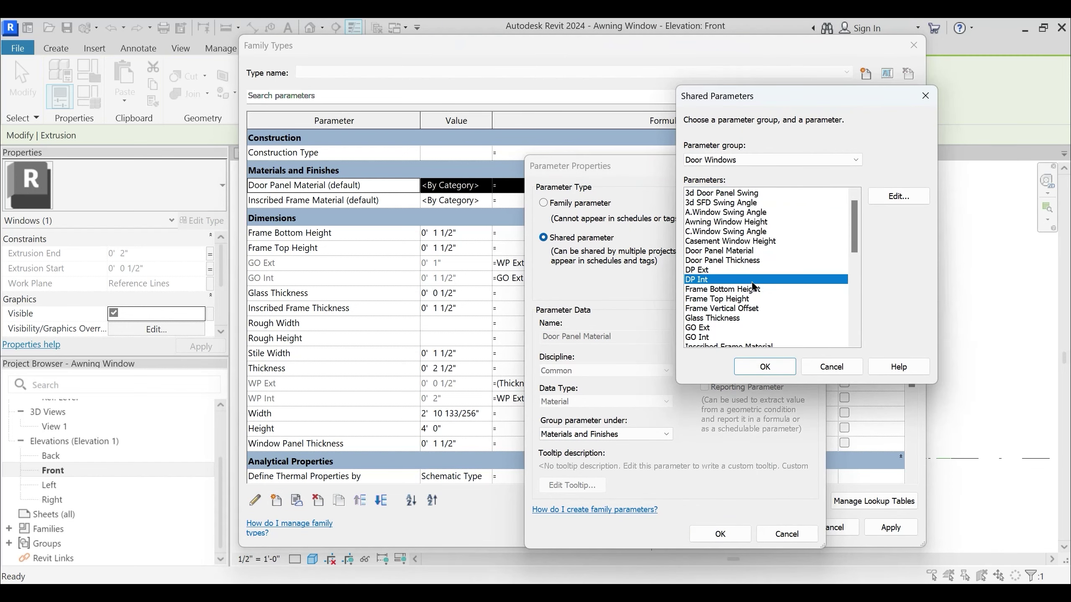
{"action": "key", "text": "w"}
{"action": "scroll", "coordinate": [754, 296], "scroll_direction": "down", "scroll_amount": 1}
{"action": "left_click", "coordinate": [758, 327]}
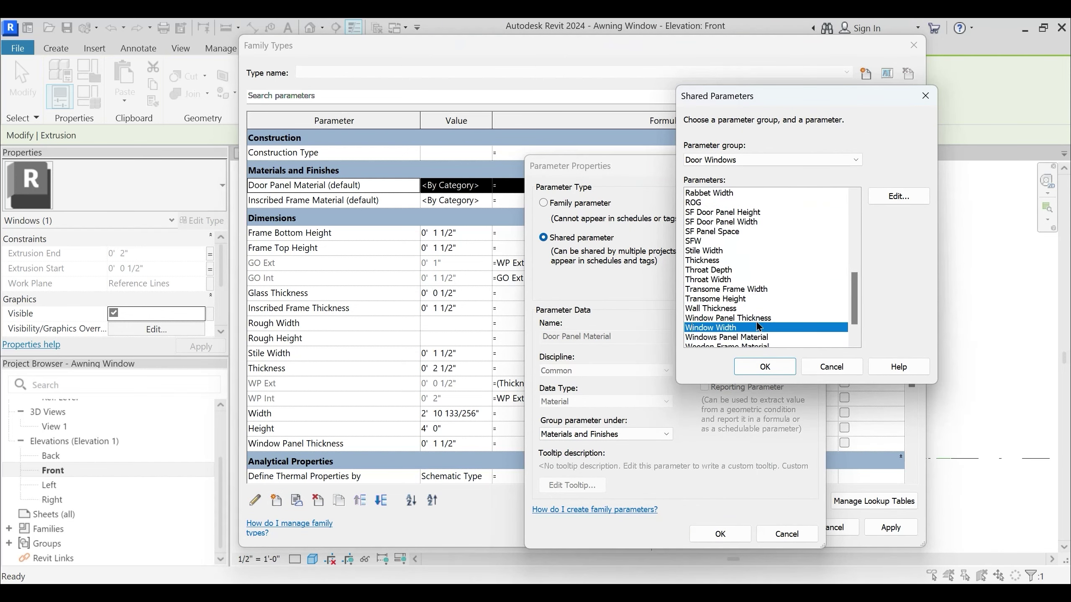
{"action": "left_click", "coordinate": [755, 338]}
{"action": "left_click", "coordinate": [765, 366]}
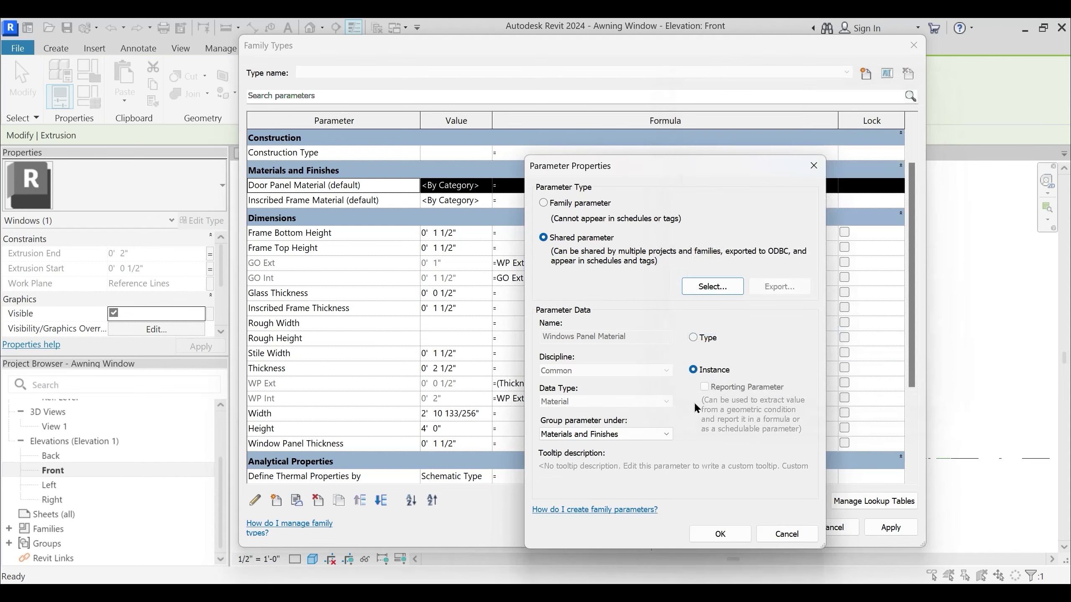
{"action": "left_click", "coordinate": [720, 534]}
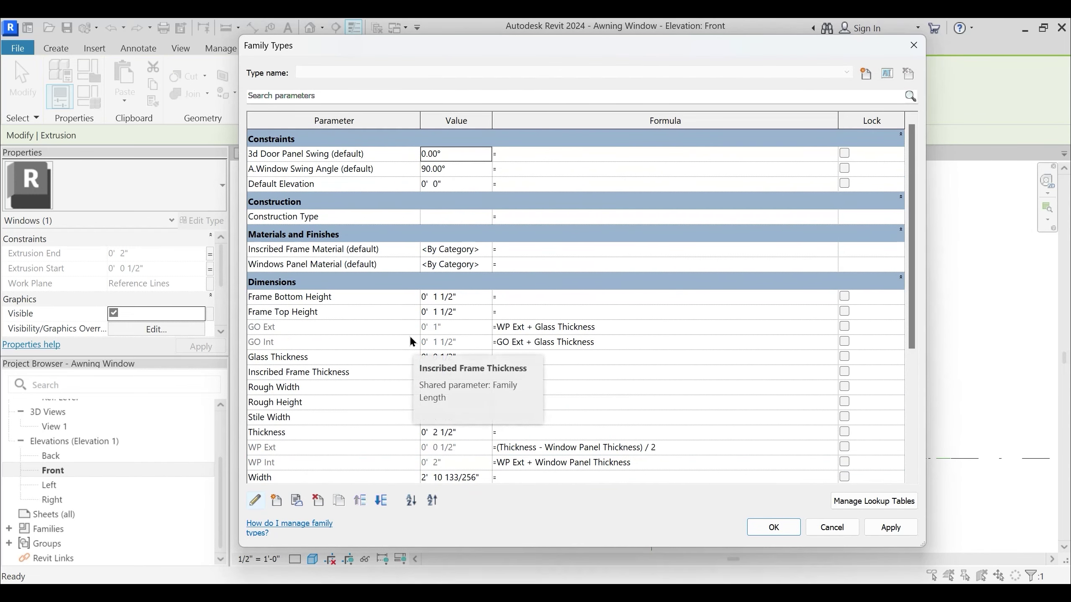
Delete the 3d Door Panel Swing parameter and accept the family type changes
{"action": "left_click", "coordinate": [327, 152]}
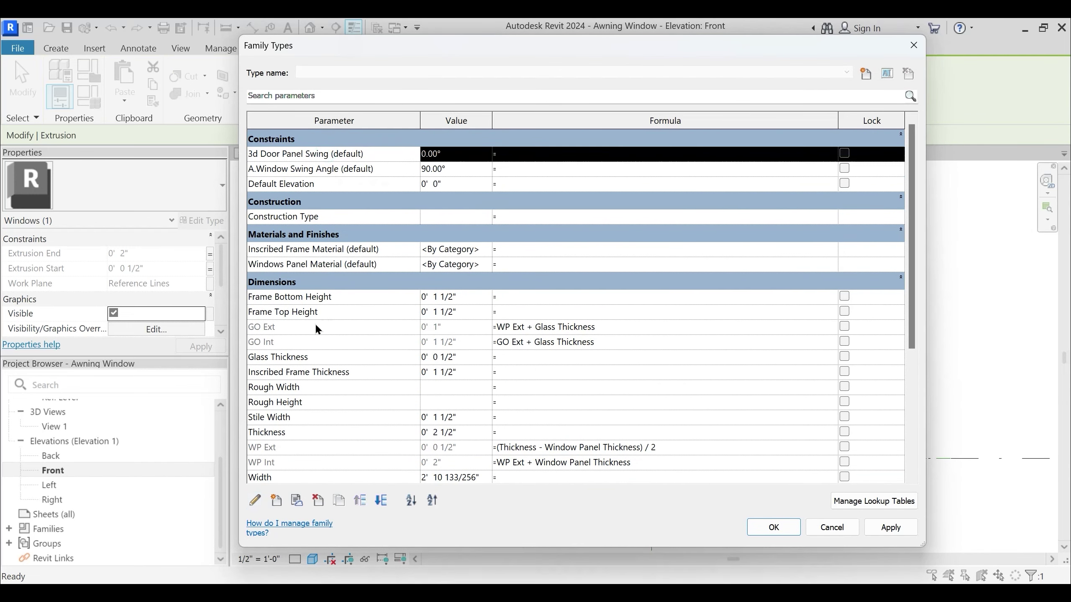
{"action": "left_click", "coordinate": [254, 501]}
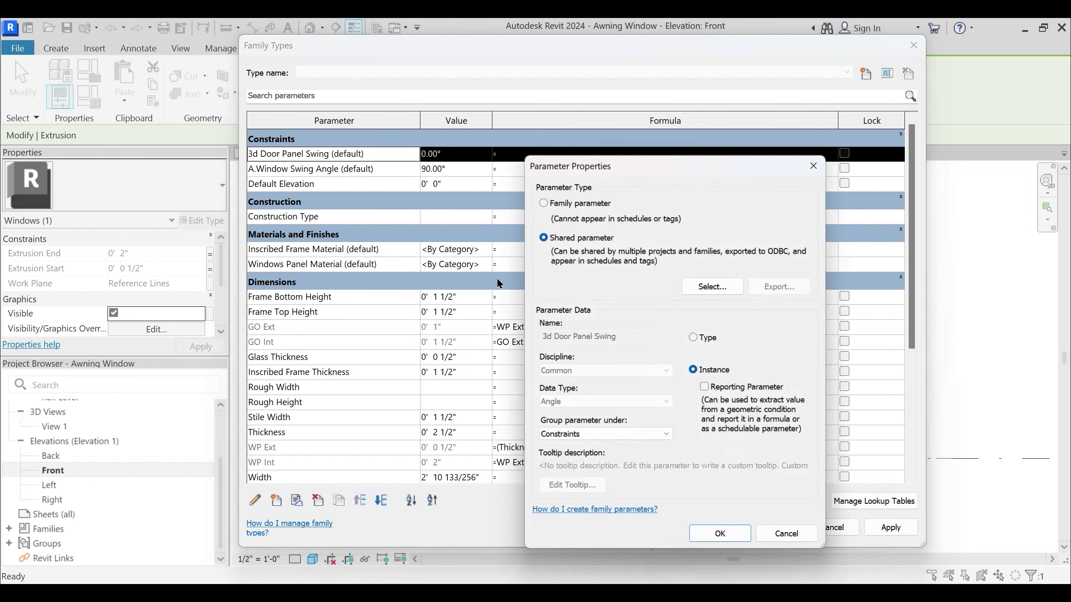
{"action": "key", "text": "Escape"}
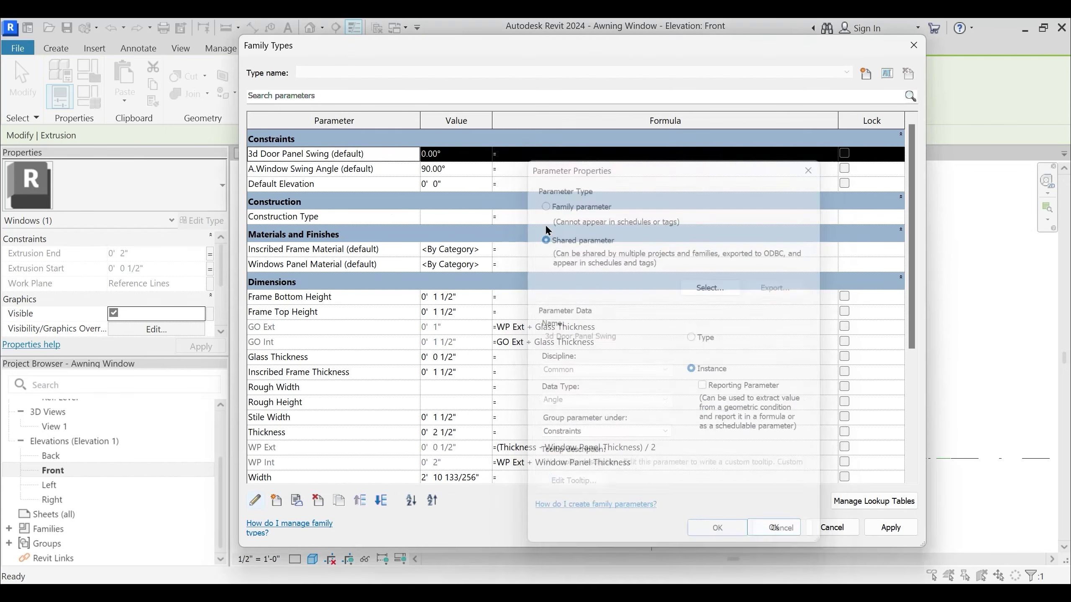
{"action": "left_click", "coordinate": [318, 500]}
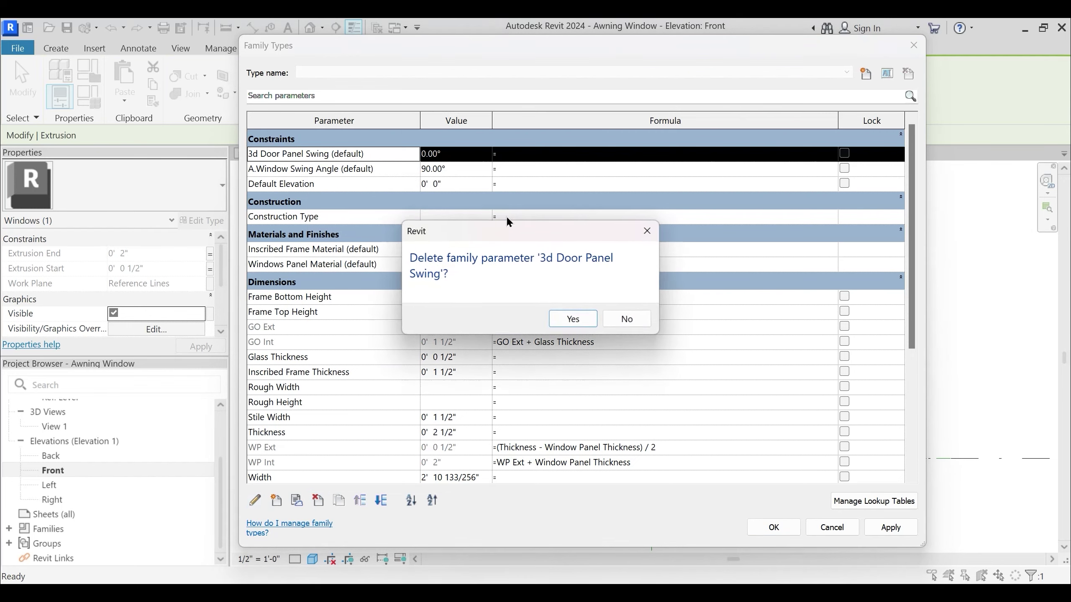
{"action": "left_click", "coordinate": [583, 320]}
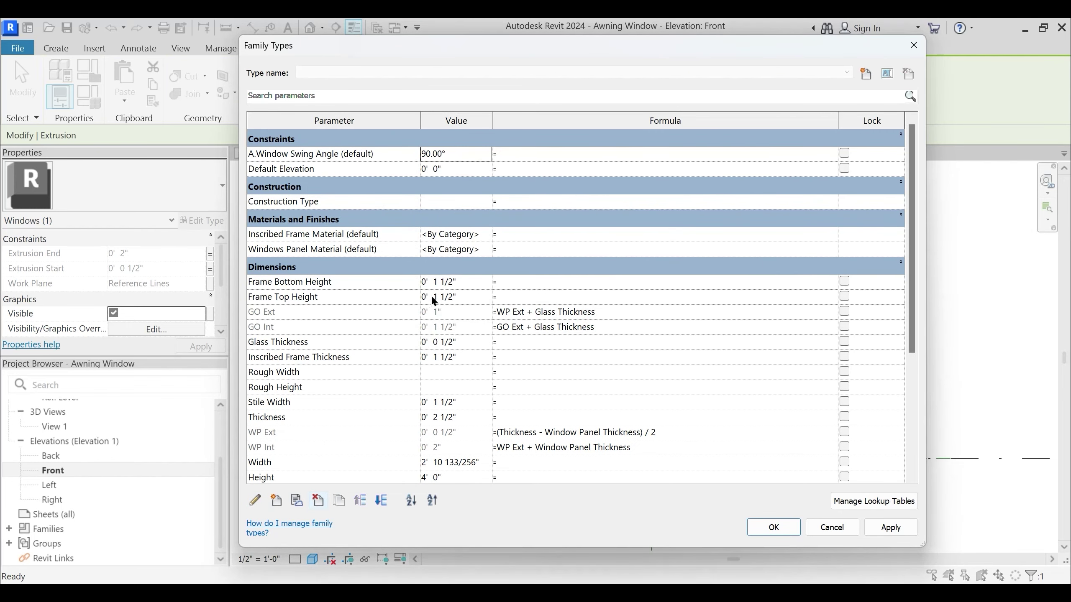
{"action": "scroll", "coordinate": [454, 353], "scroll_direction": "down", "scroll_amount": 2}
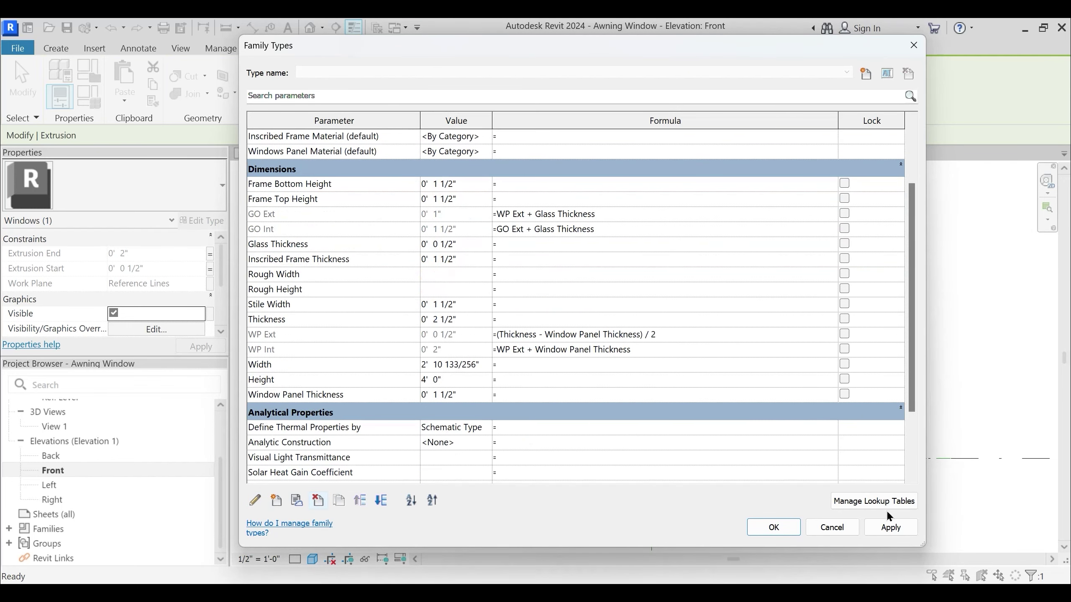
{"action": "left_click", "coordinate": [763, 527]}
Start an extrusion with a rectangle on the window panel's inner edges and lock its sides to them
{"action": "left_click", "coordinate": [56, 48]}
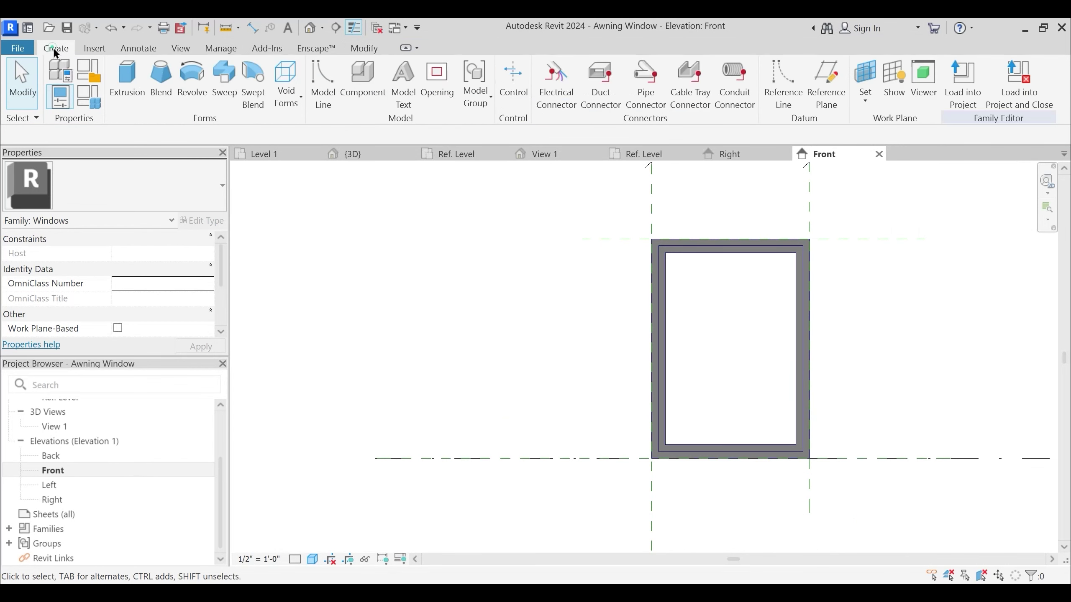
{"action": "left_click", "coordinate": [127, 84]}
{"action": "left_click", "coordinate": [592, 68]}
{"action": "left_click", "coordinate": [665, 253]}
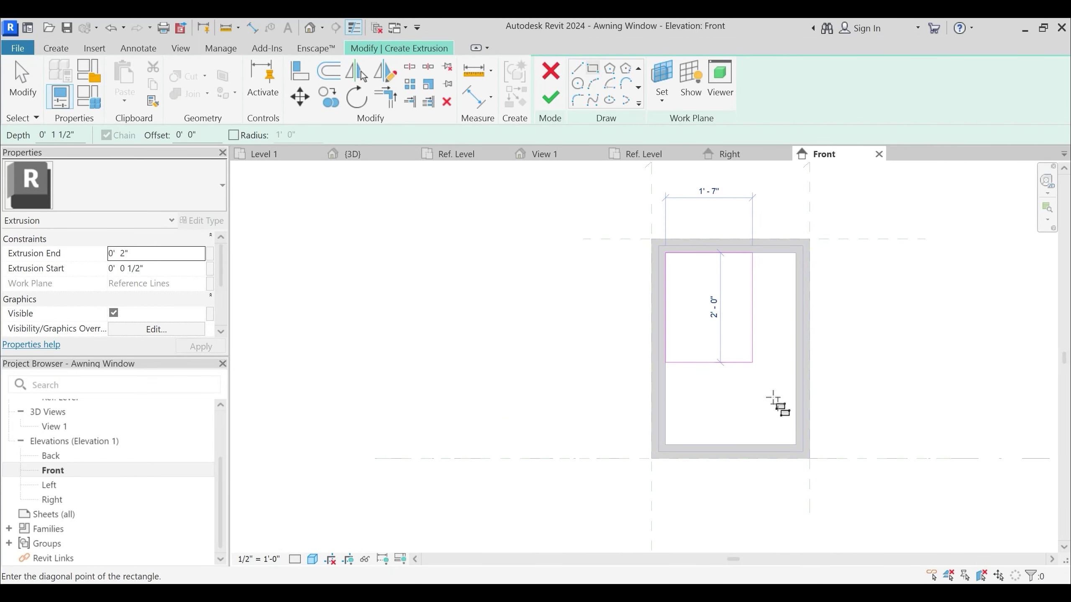
{"action": "left_click", "coordinate": [796, 445]}
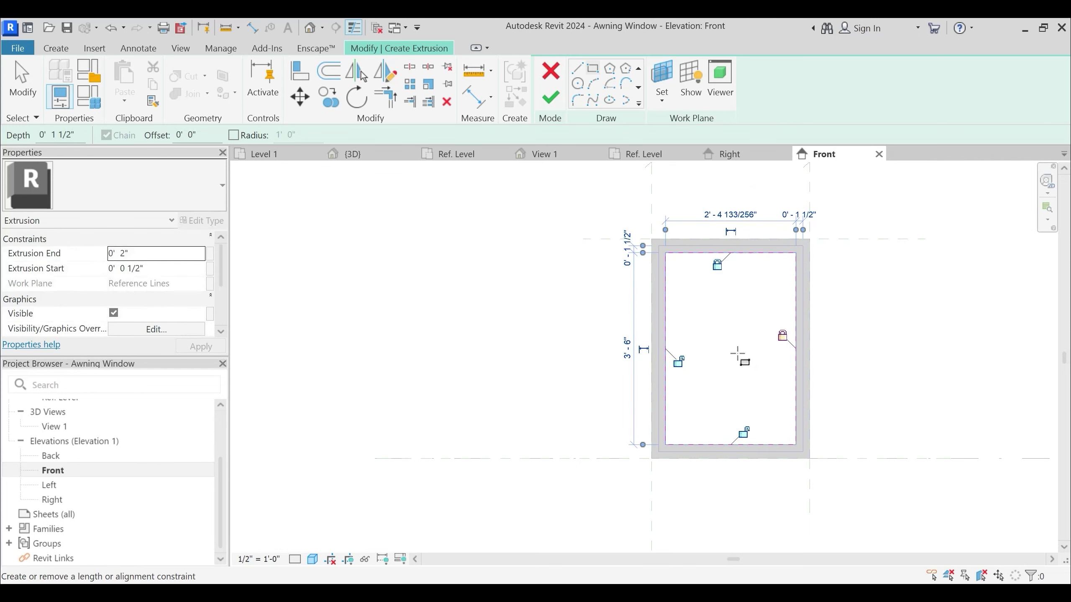
{"action": "left_click", "coordinate": [678, 361]}
{"action": "left_click", "coordinate": [743, 433]}
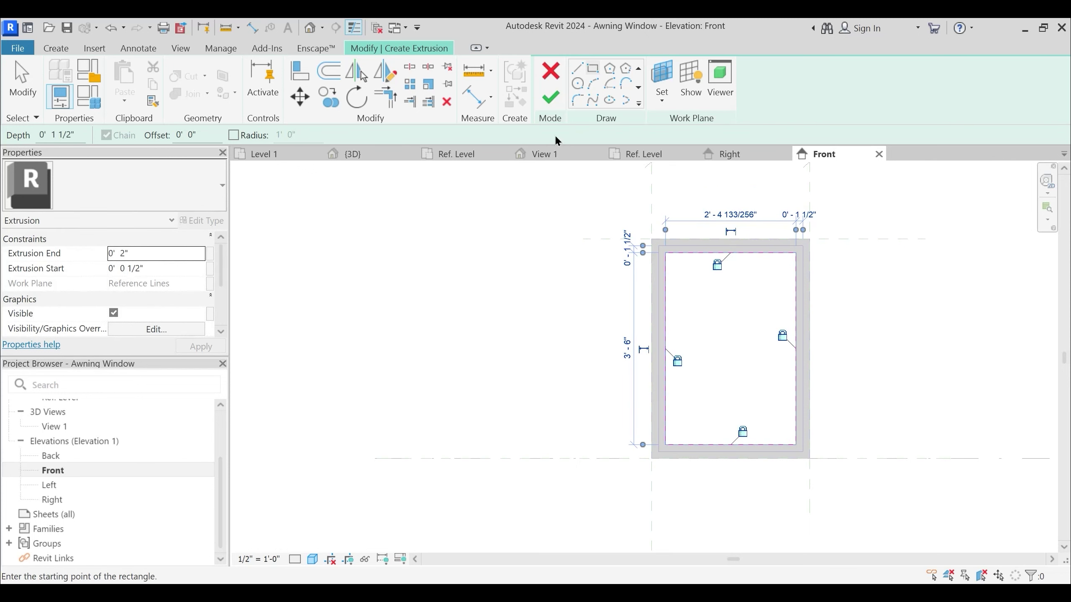
Associate the glass extrusion's start with the GO Ext parameter and its end with GO Int
{"action": "left_click", "coordinate": [210, 269]}
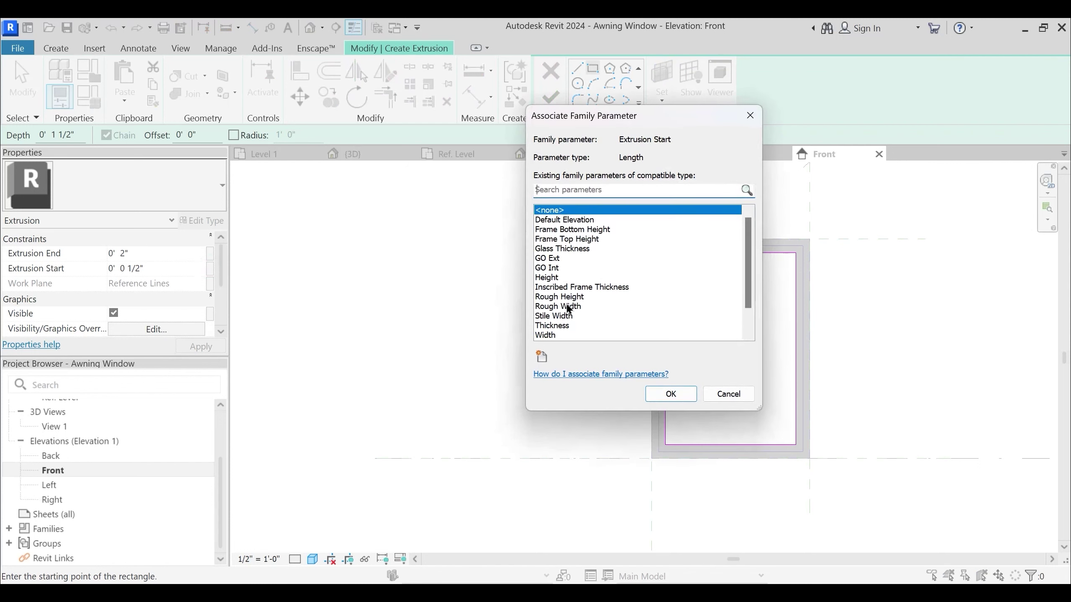
{"action": "left_click", "coordinate": [552, 268]}
{"action": "left_click", "coordinate": [558, 257]}
{"action": "left_click", "coordinate": [664, 392]}
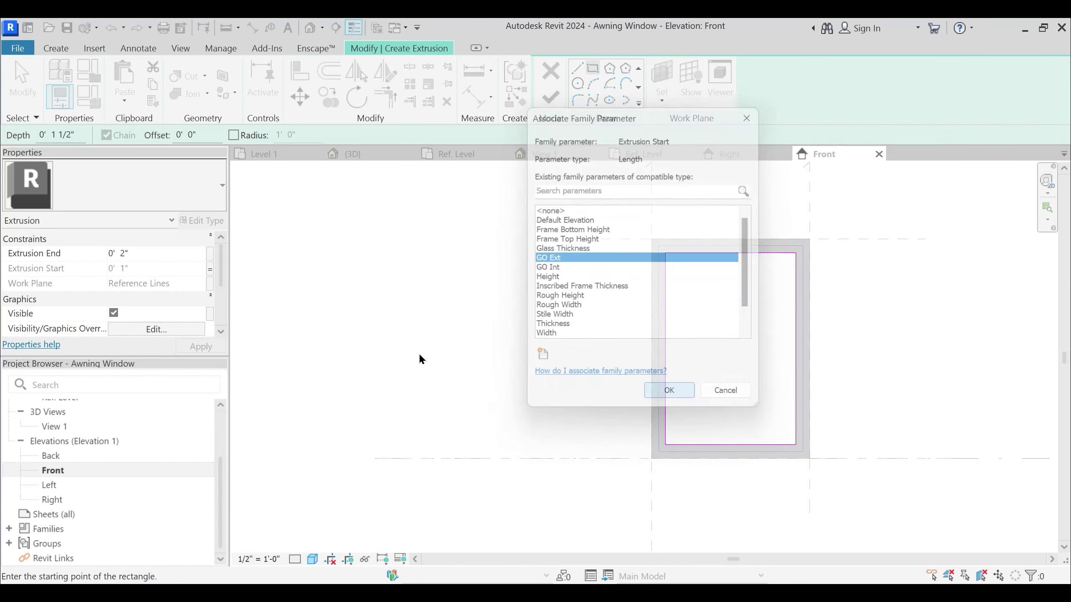
{"action": "left_click", "coordinate": [210, 254]}
{"action": "left_click", "coordinate": [552, 257]}
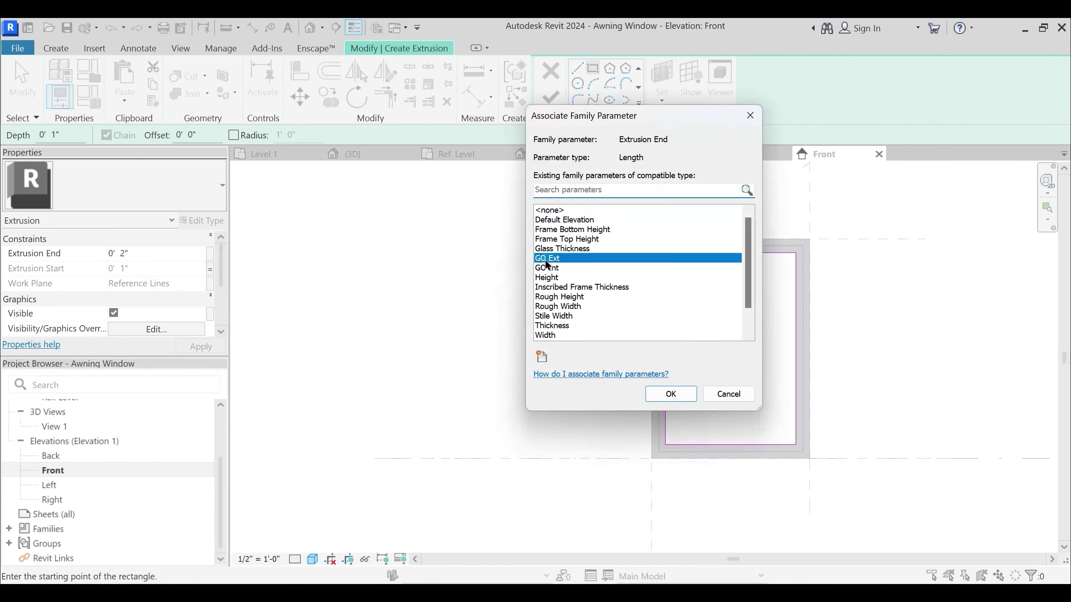
{"action": "left_click", "coordinate": [553, 269]}
{"action": "left_click", "coordinate": [670, 393]}
Set the extrusion's material to Glass and finish the extrusion
{"action": "scroll", "coordinate": [159, 275], "scroll_direction": "down", "scroll_amount": 3}
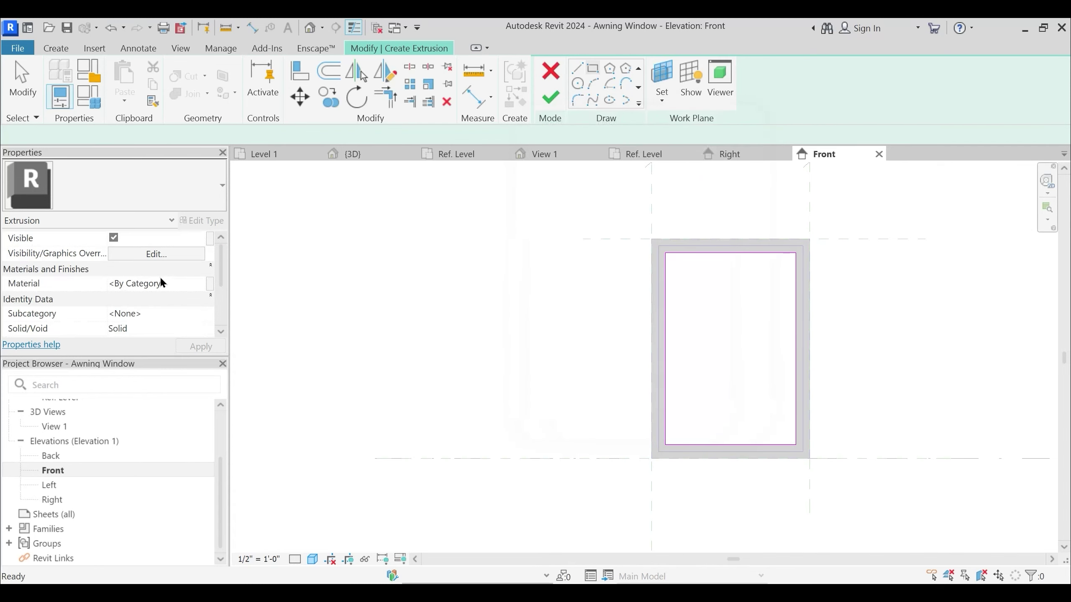
{"action": "left_click", "coordinate": [210, 283]}
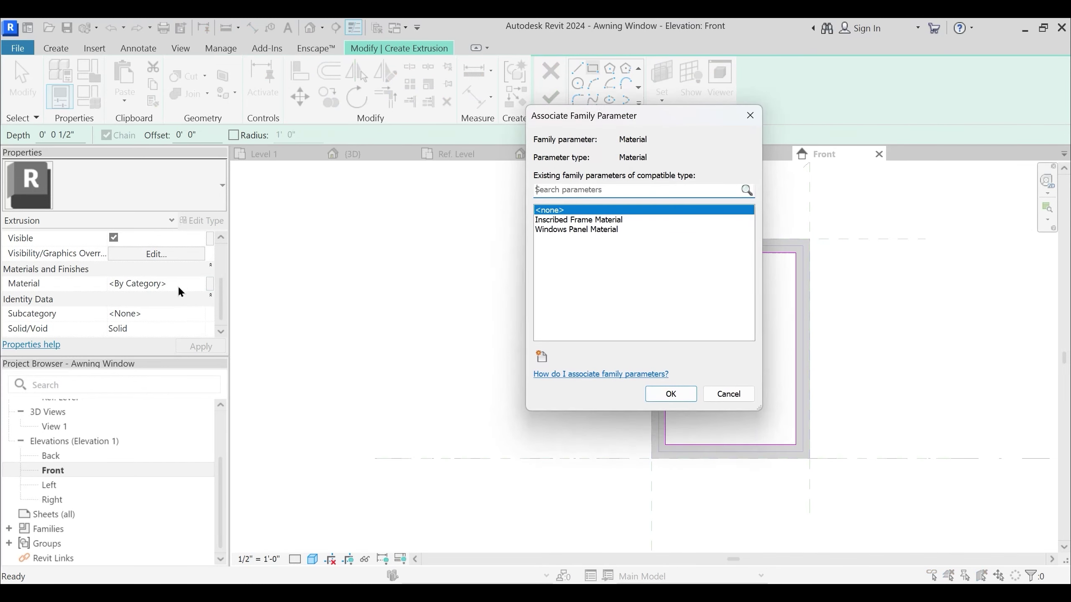
{"action": "key", "text": "Escape"}
{"action": "left_click", "coordinate": [178, 284]}
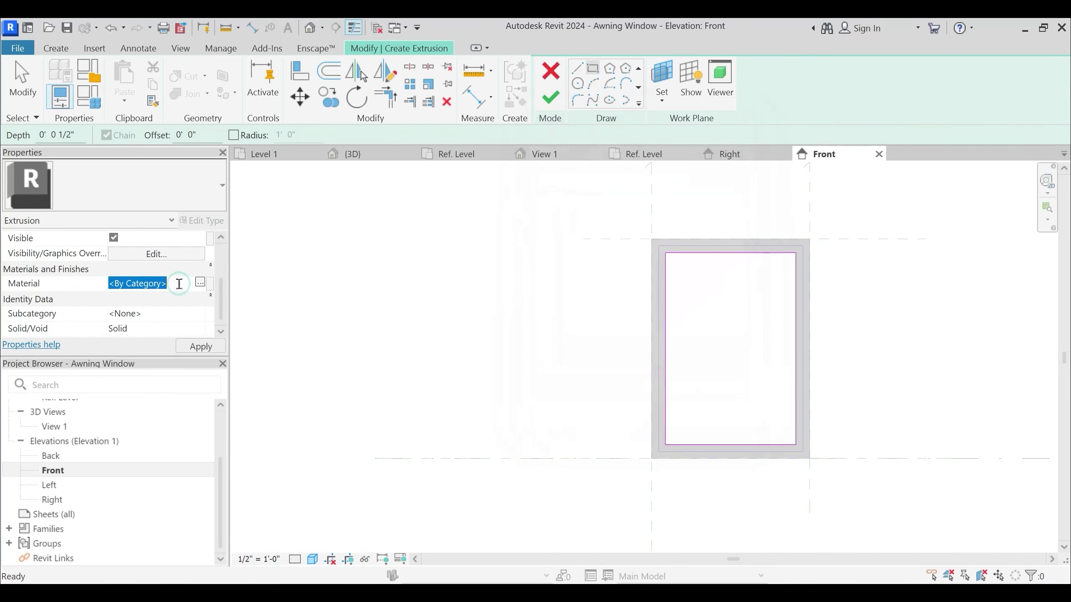
{"action": "type", "text": "Glass"}
{"action": "key", "text": "Return"}
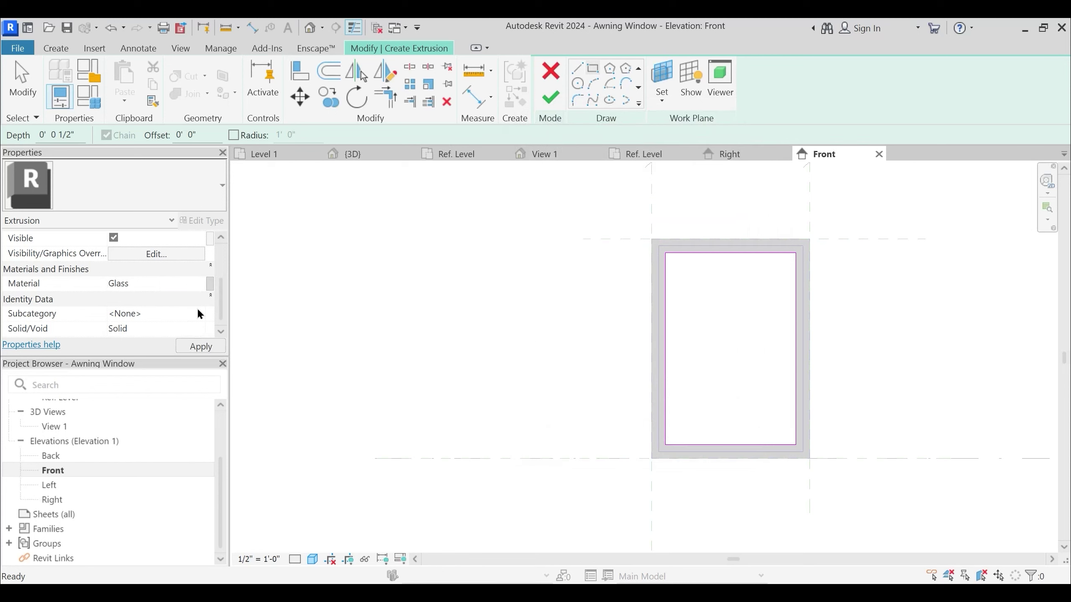
{"action": "left_click", "coordinate": [551, 98]}
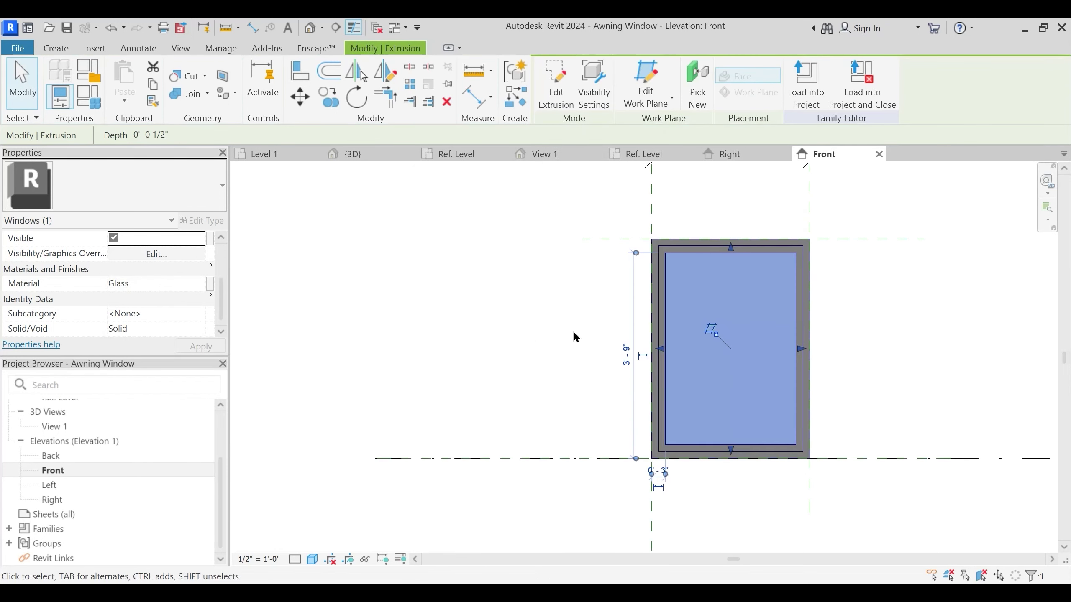
Examine how the frame, window panel and glass extrusions line up in the Right elevation
{"action": "left_click", "coordinate": [743, 154]}
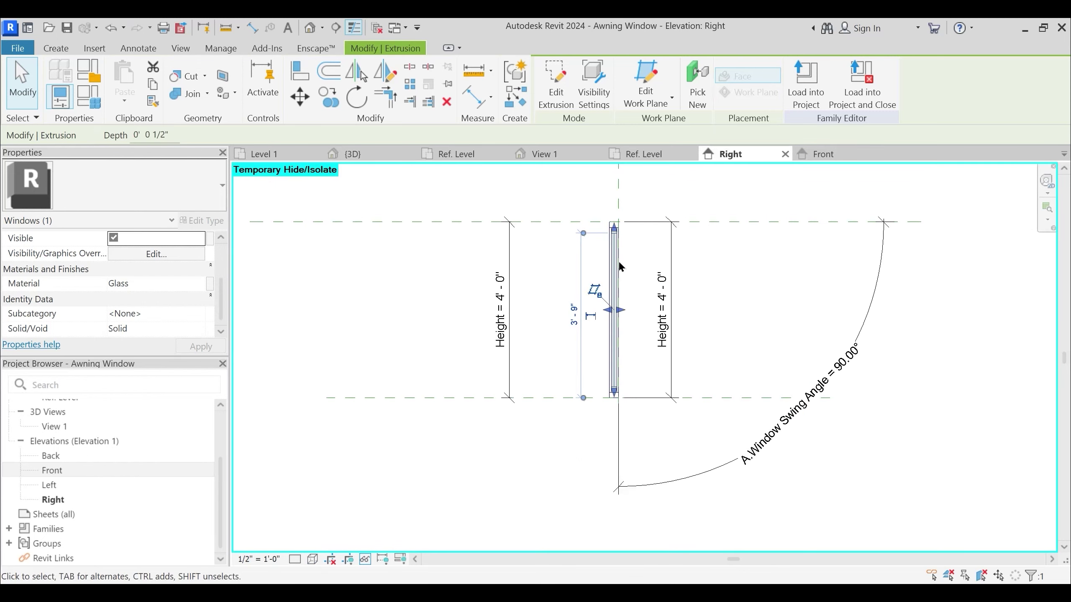
{"action": "scroll", "coordinate": [626, 226], "scroll_direction": "up", "scroll_amount": 3}
{"action": "left_click", "coordinate": [647, 232]}
{"action": "middle_click_drag", "start_coordinate": [655, 243], "coordinate": [615, 295]}
{"action": "scroll", "coordinate": [575, 301], "scroll_direction": "up", "scroll_amount": 4}
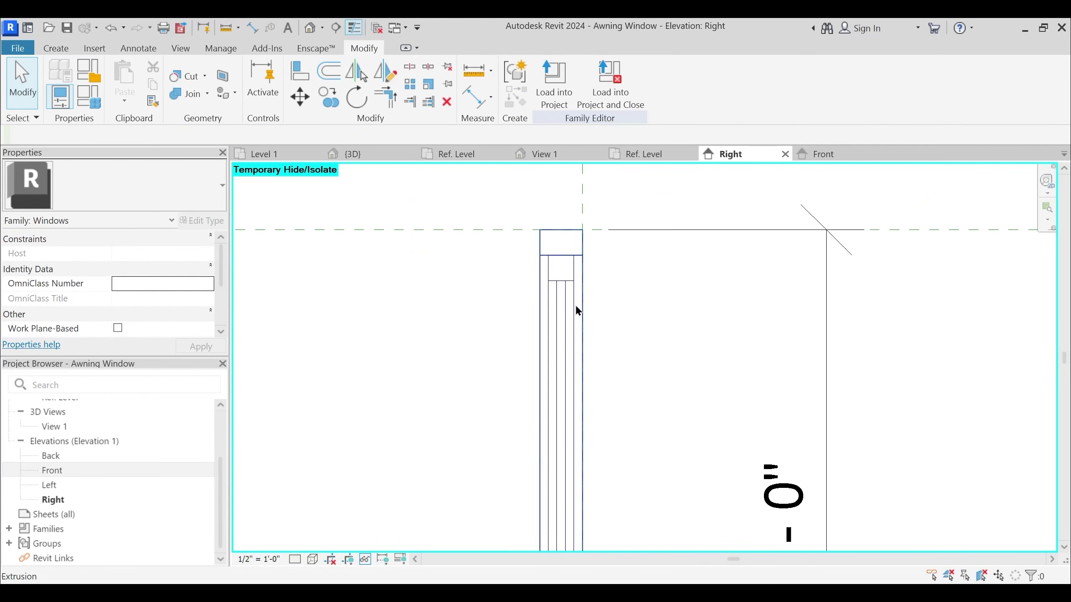
{"action": "scroll", "coordinate": [574, 241], "scroll_direction": "up", "scroll_amount": 2}
{"action": "left_click", "coordinate": [587, 237]}
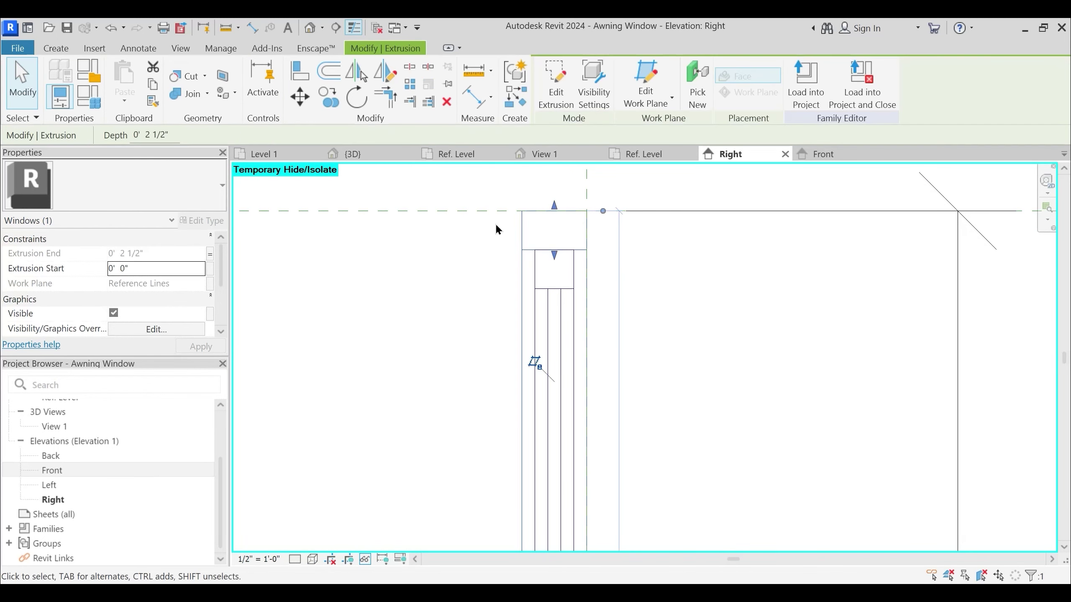
{"action": "left_click", "coordinate": [554, 245]}
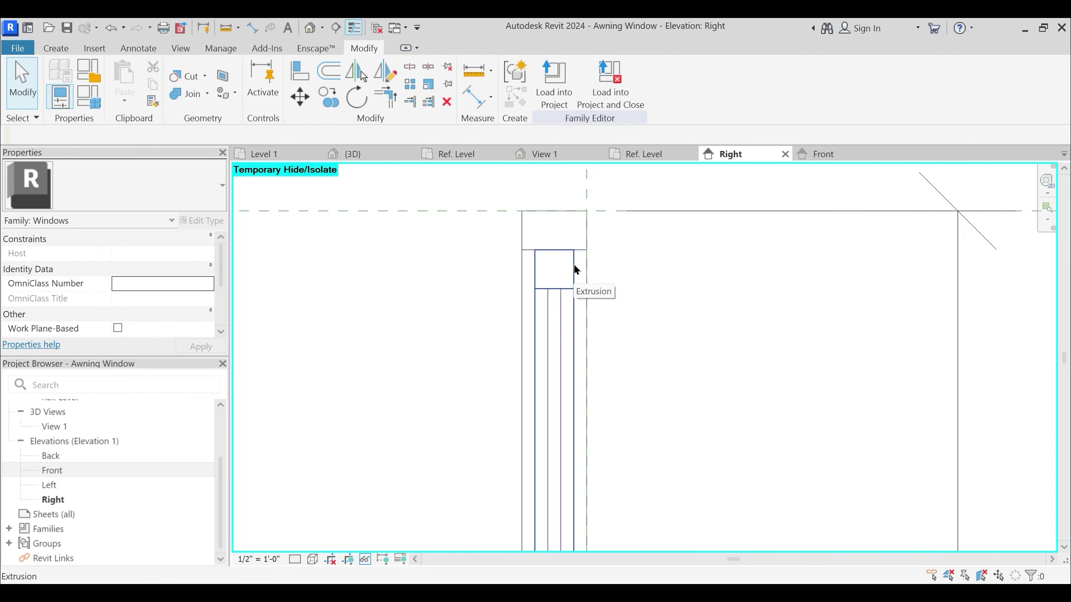
{"action": "left_click", "coordinate": [573, 263]}
{"action": "left_click", "coordinate": [561, 313]}
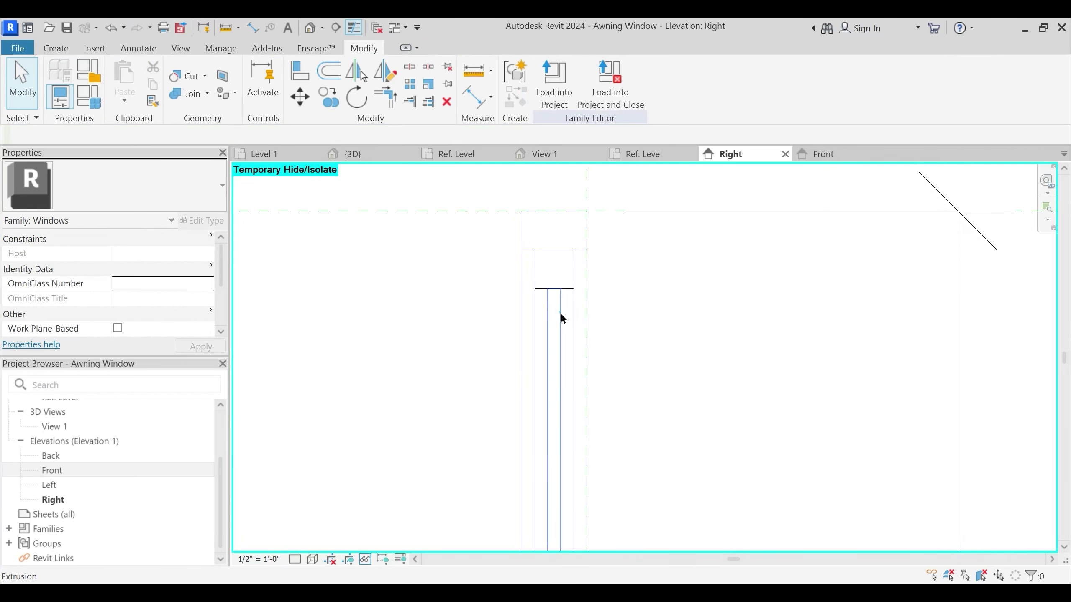
Test the swing by setting the A.Window Swing Angle dimension to 45° in the Right elevation
{"action": "scroll", "coordinate": [600, 268], "scroll_direction": "down", "scroll_amount": 8}
{"action": "left_click", "coordinate": [658, 371]}
{"action": "left_click", "coordinate": [753, 403]}
{"action": "double_click", "coordinate": [761, 407]}
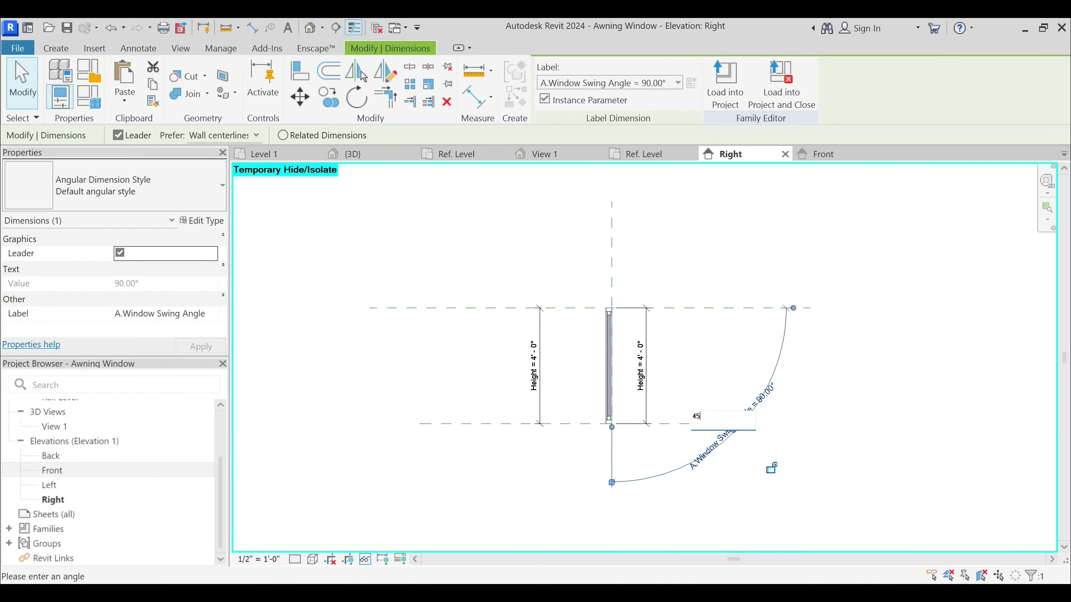
{"action": "key", "text": "Return"}
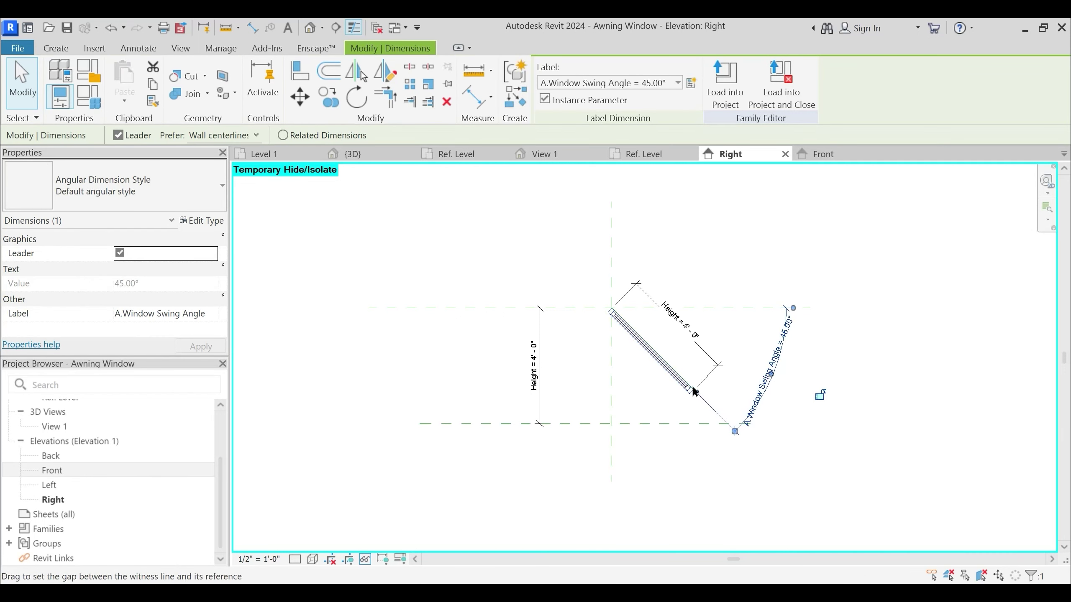
Test the vertical Height dimension at 5', and undo both the height and swing angle changes
{"action": "left_click", "coordinate": [579, 307]}
{"action": "left_click", "coordinate": [533, 354]}
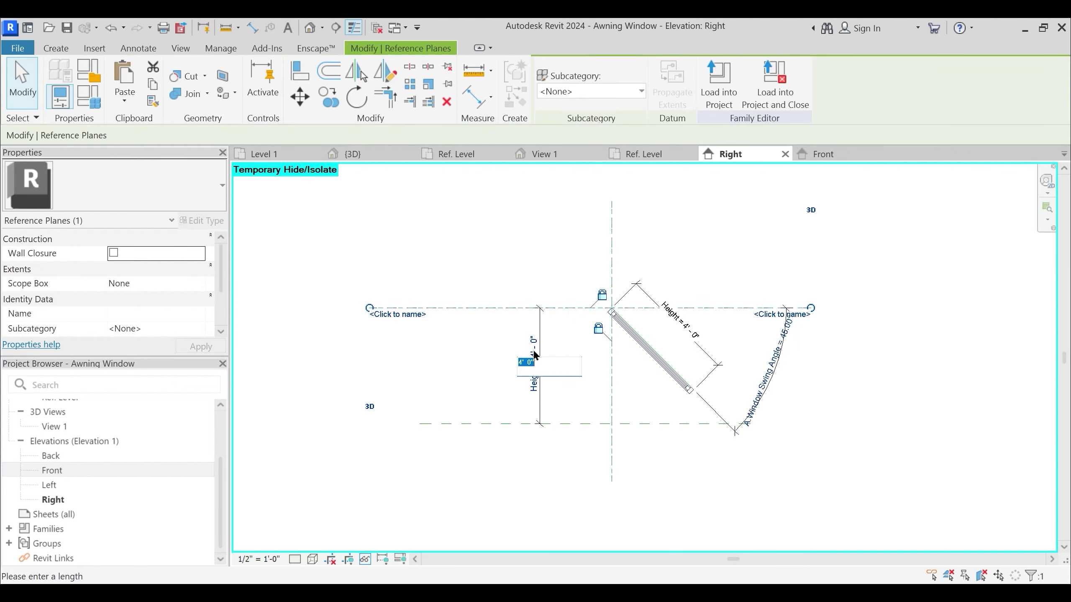
{"action": "type", "text": "5'"}
{"action": "key", "text": "Return"}
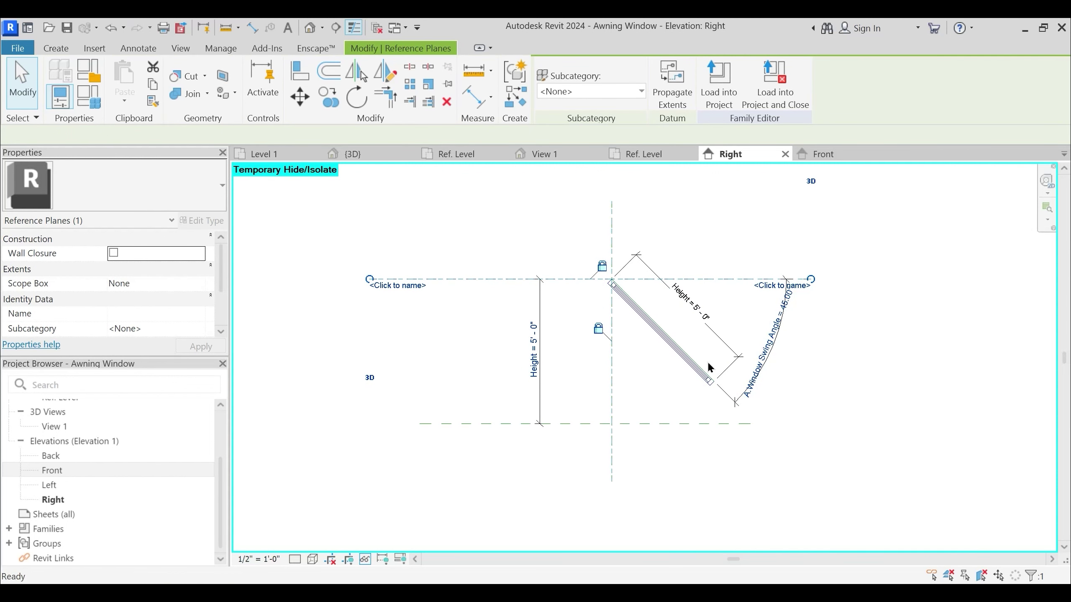
{"action": "key", "text": "ctrl+z"}
{"action": "key", "text": "ctrl+z"}
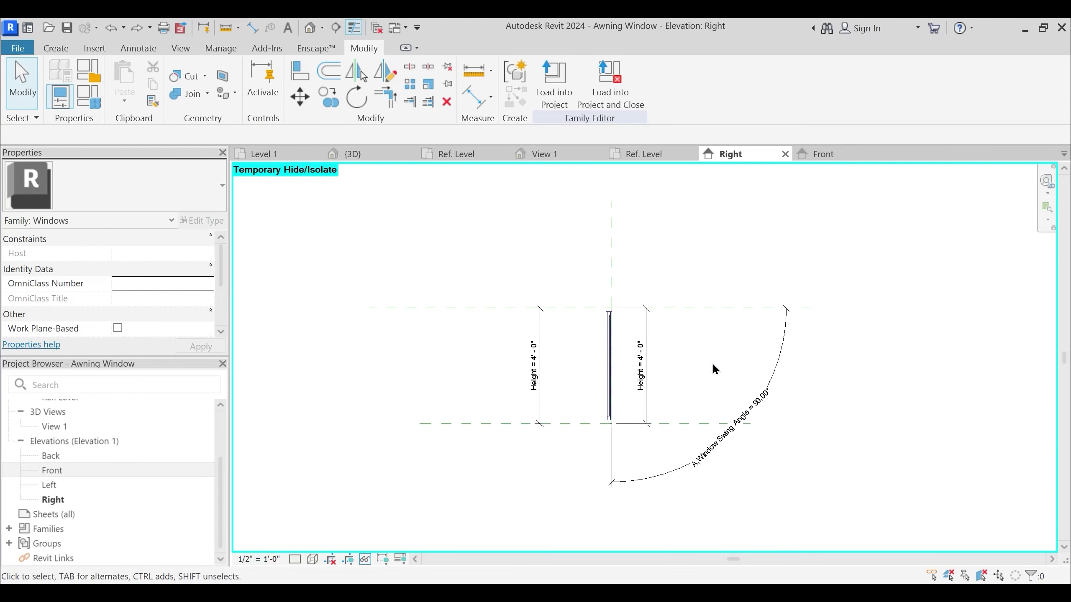
Close the Awning Window family's Front, Ref. Level and View 1 views, keeping its Right elevation open
{"action": "left_click", "coordinate": [877, 155]}
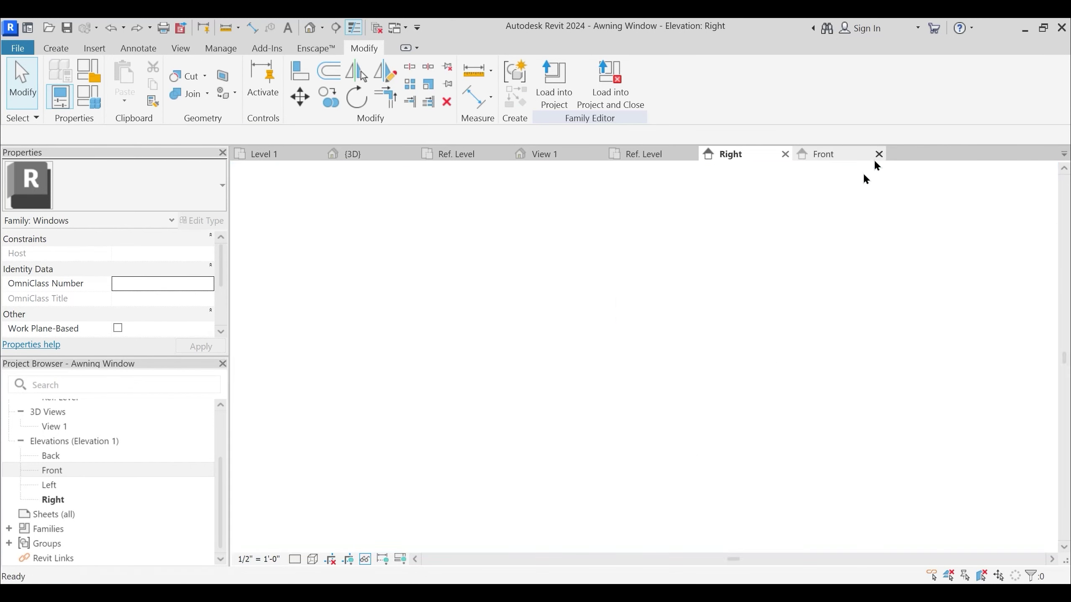
{"action": "left_click", "coordinate": [687, 155]}
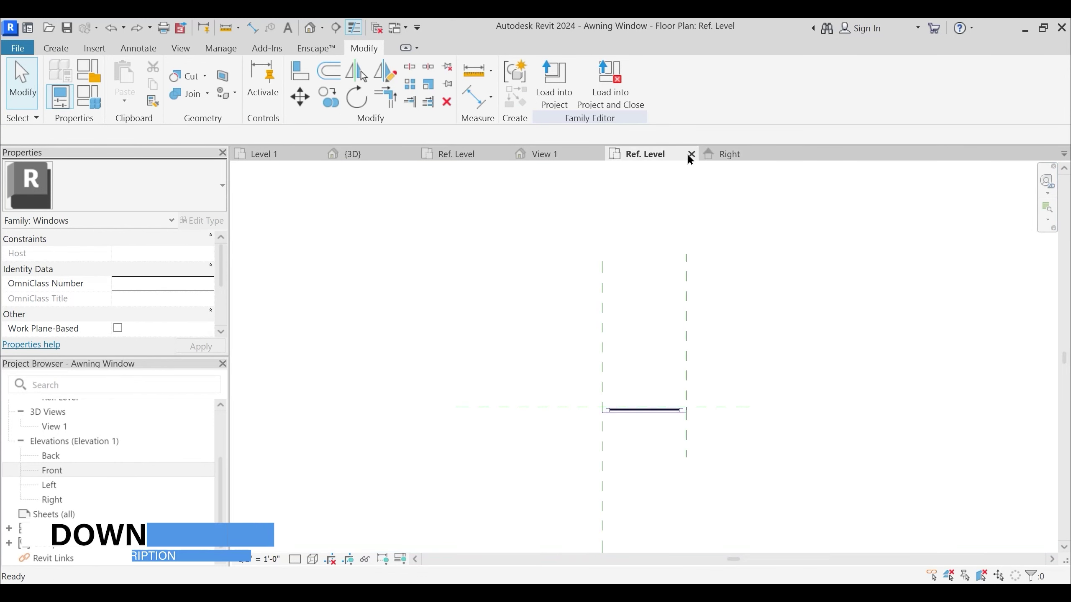
{"action": "left_click", "coordinate": [691, 154]}
{"action": "left_click", "coordinate": [560, 155]}
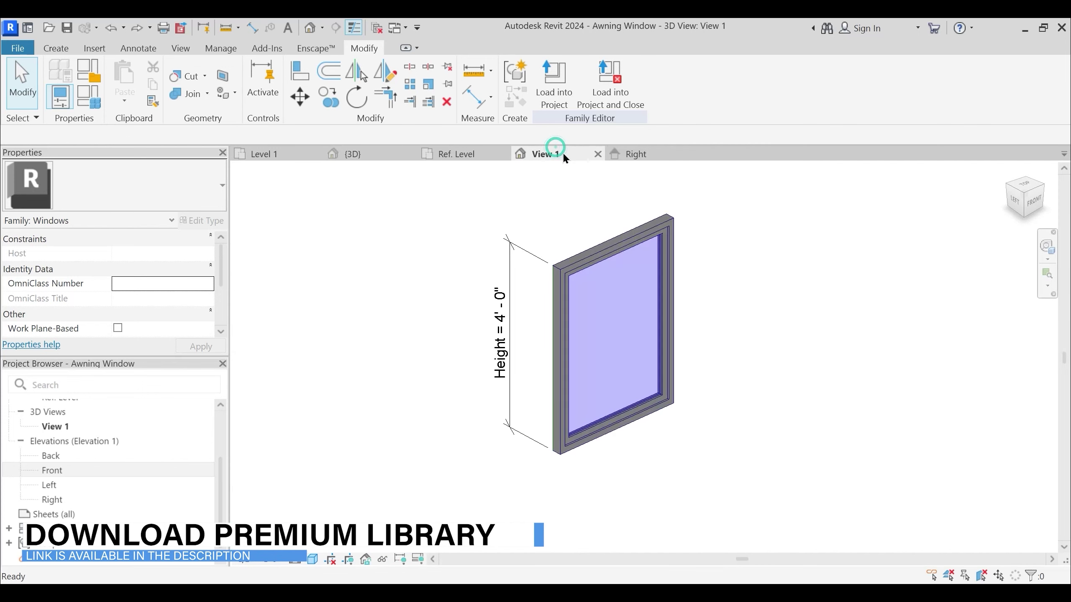
{"action": "left_click", "coordinate": [599, 154]}
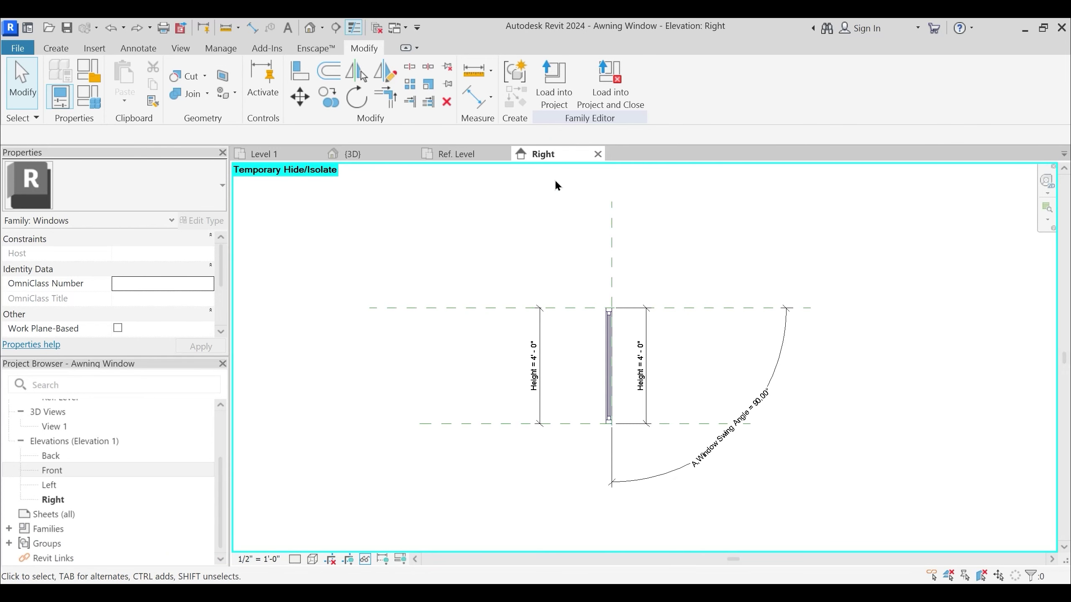
Load the Awning Window family into Family1 only
{"action": "left_click", "coordinate": [487, 154]}
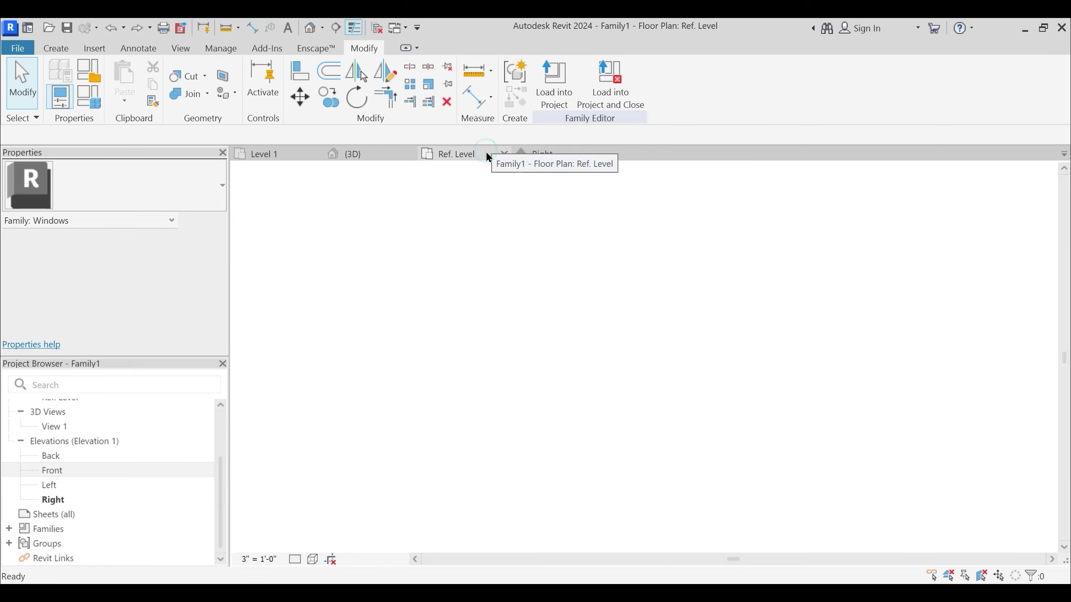
{"action": "left_click", "coordinate": [546, 111]}
{"action": "key", "text": "Return"}
{"action": "left_click", "coordinate": [544, 154]}
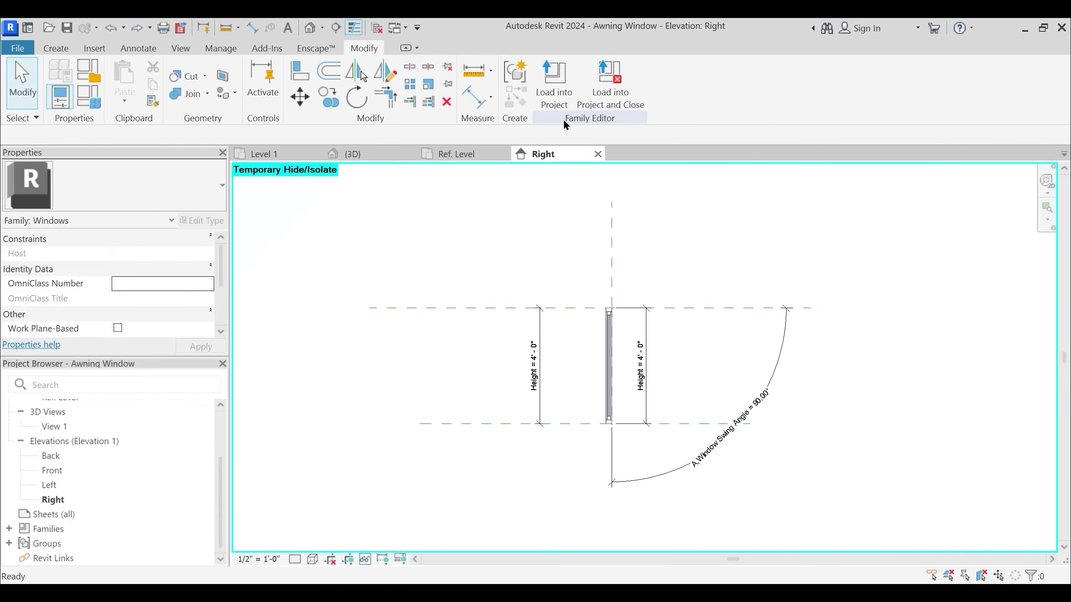
{"action": "left_click", "coordinate": [564, 104]}
{"action": "left_click", "coordinate": [444, 228]}
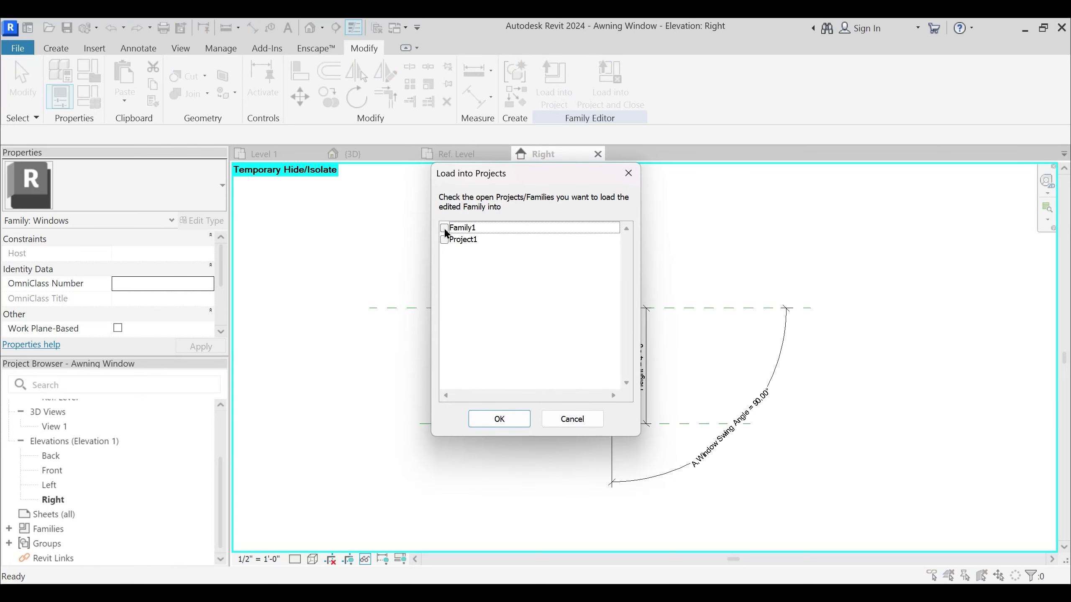
{"action": "left_click", "coordinate": [497, 415]}
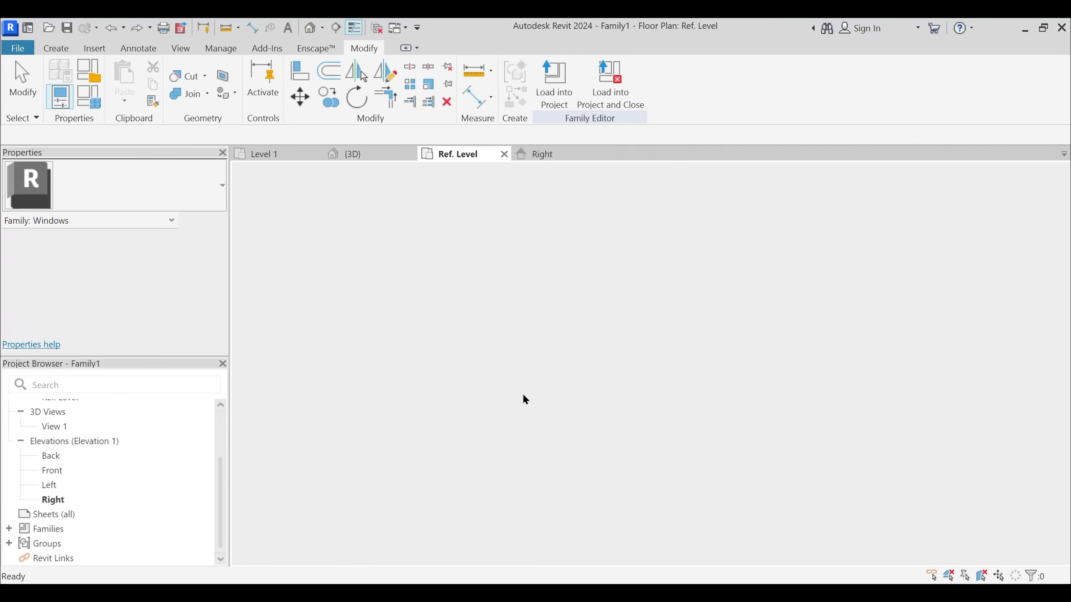
Place one Awning Window instance horizontally in Family1's Ref. Level plan, just above the angled casement window
{"action": "scroll", "coordinate": [569, 340], "scroll_direction": "up", "scroll_amount": 2}
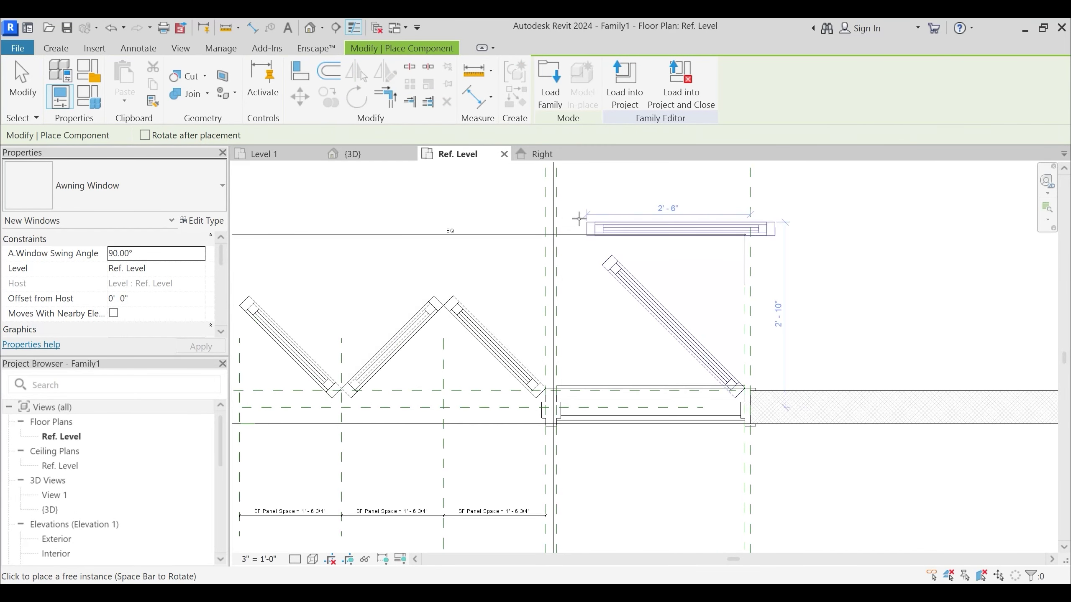
{"action": "left_click", "coordinate": [586, 205]}
{"action": "key", "text": "Escape"}
{"action": "key", "text": "Escape"}
{"action": "middle_click_drag", "start_coordinate": [614, 244], "coordinate": [602, 282]}
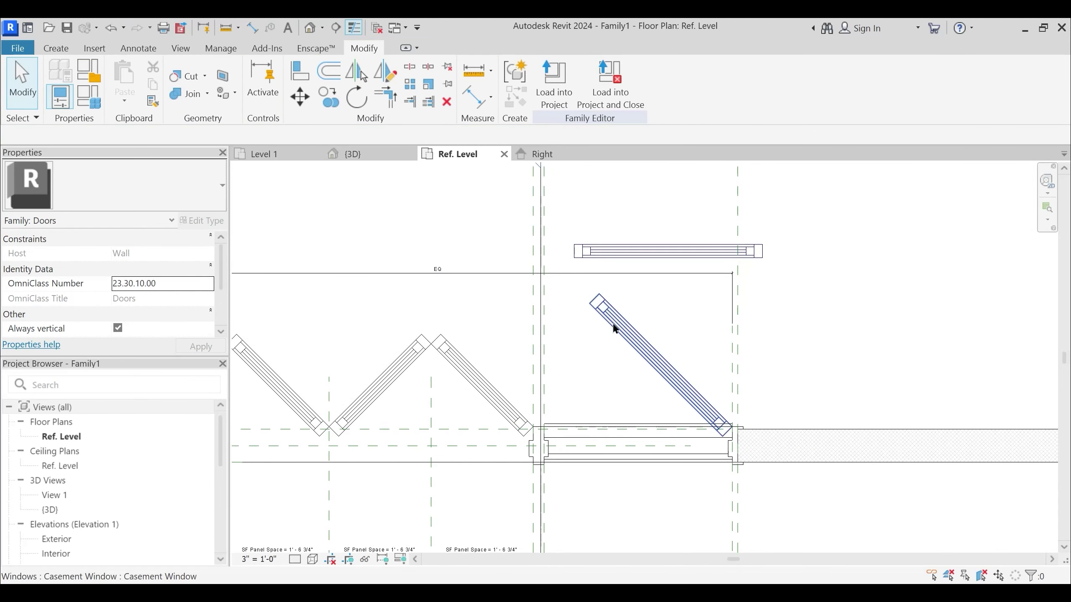
Open the family of the angled casement window in the plan for editing
{"action": "left_click", "coordinate": [618, 327]}
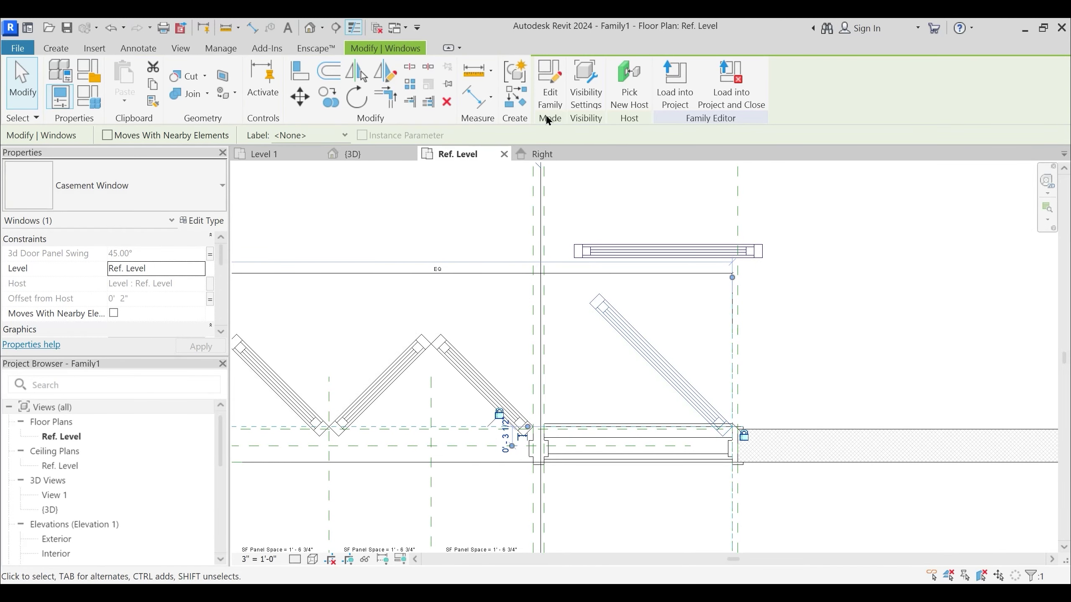
{"action": "left_click", "coordinate": [556, 109]}
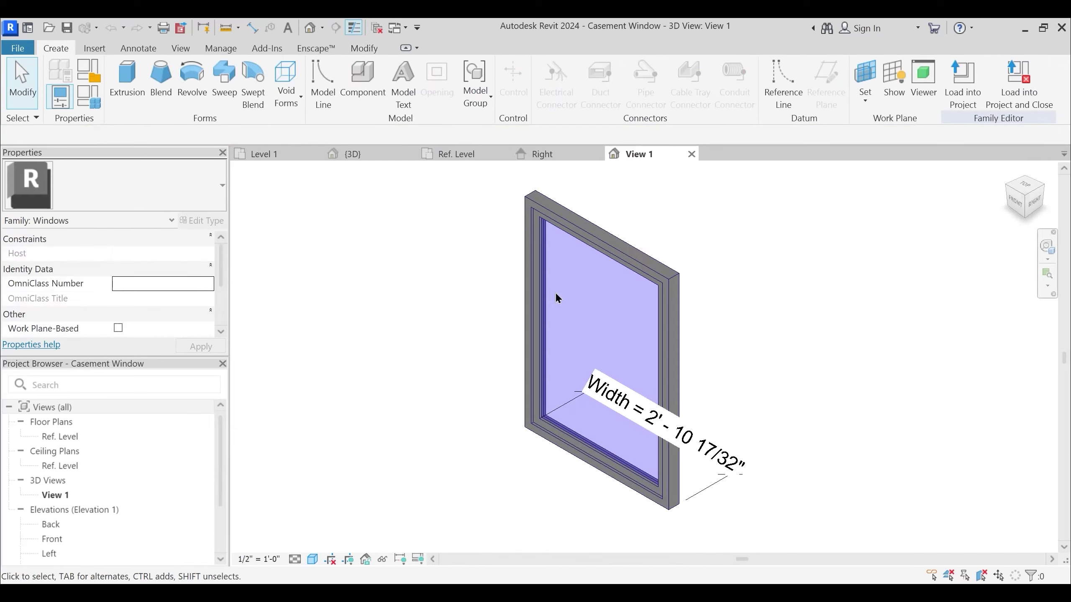
{"action": "left_click", "coordinate": [93, 104]}
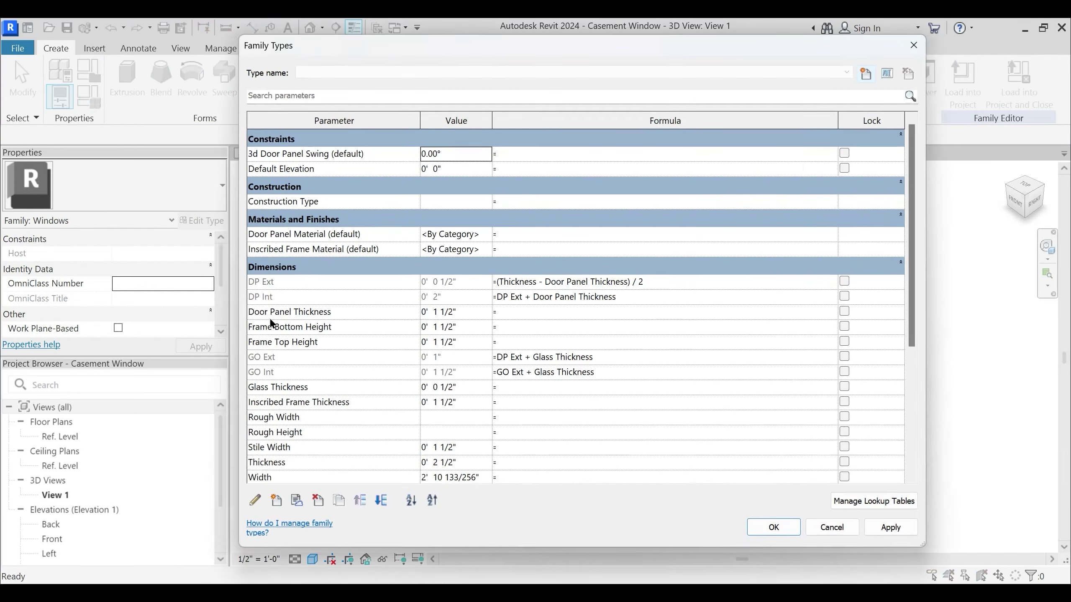
{"action": "left_click", "coordinate": [296, 236]}
{"action": "left_click", "coordinate": [276, 501]}
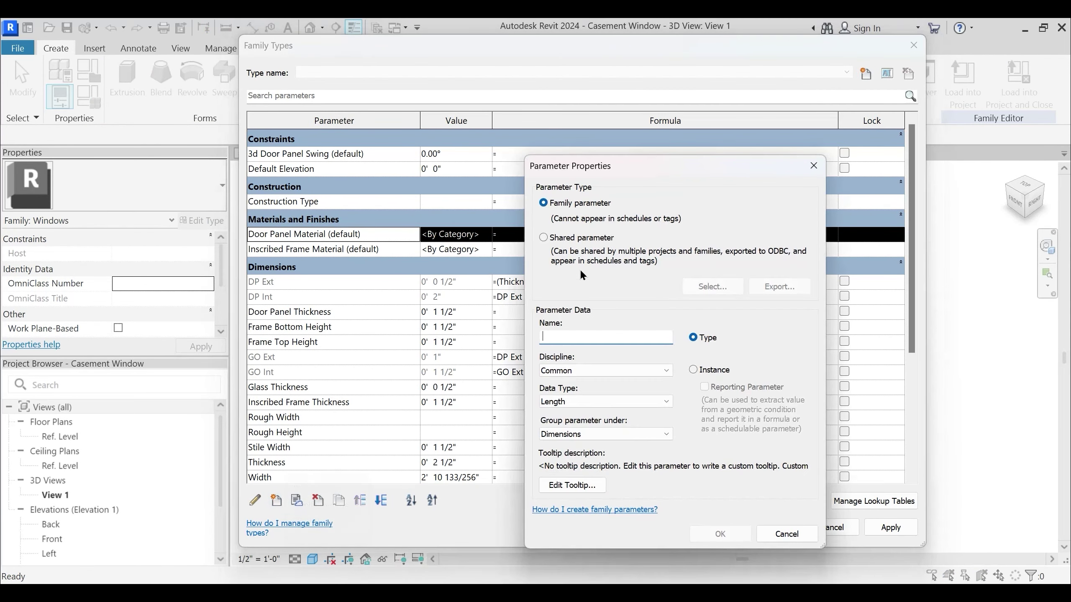
{"action": "left_click", "coordinate": [544, 238]}
{"action": "left_click", "coordinate": [712, 286]}
{"action": "left_click", "coordinate": [725, 300]}
{"action": "key", "text": "w"}
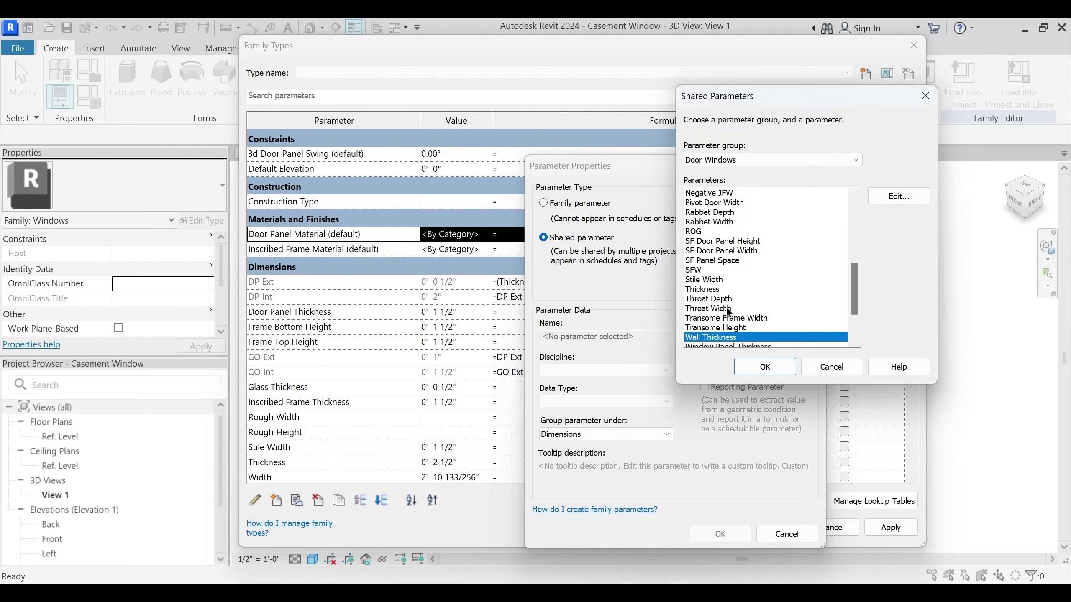
{"action": "key", "text": "w"}
{"action": "scroll", "coordinate": [758, 335], "scroll_direction": "down", "scroll_amount": 2}
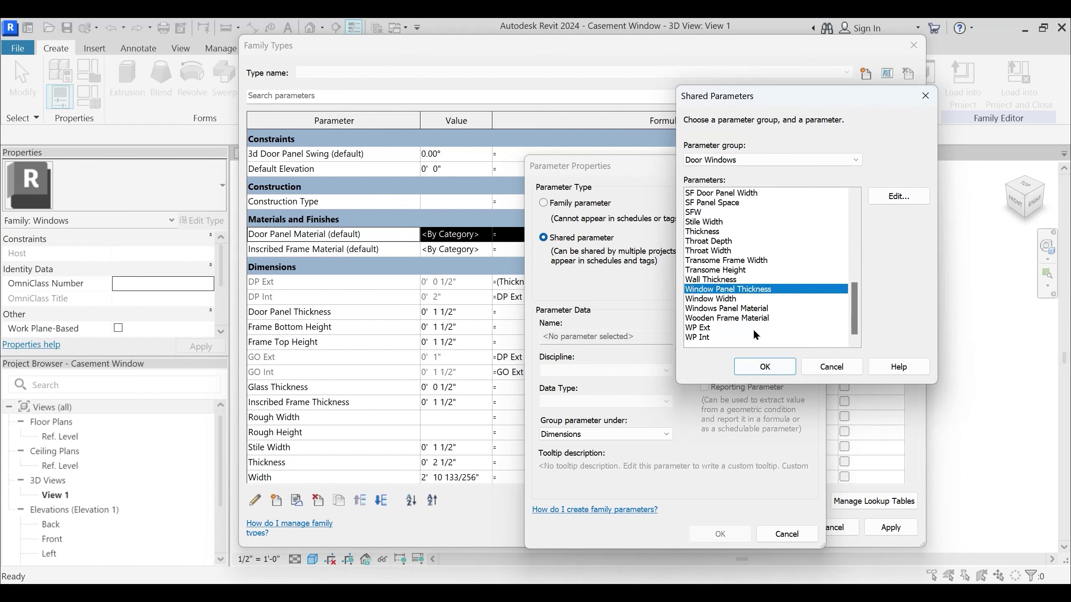
{"action": "left_click", "coordinate": [748, 311]}
{"action": "left_click", "coordinate": [765, 366]}
{"action": "left_click", "coordinate": [720, 534]}
{"action": "left_click", "coordinate": [352, 235]}
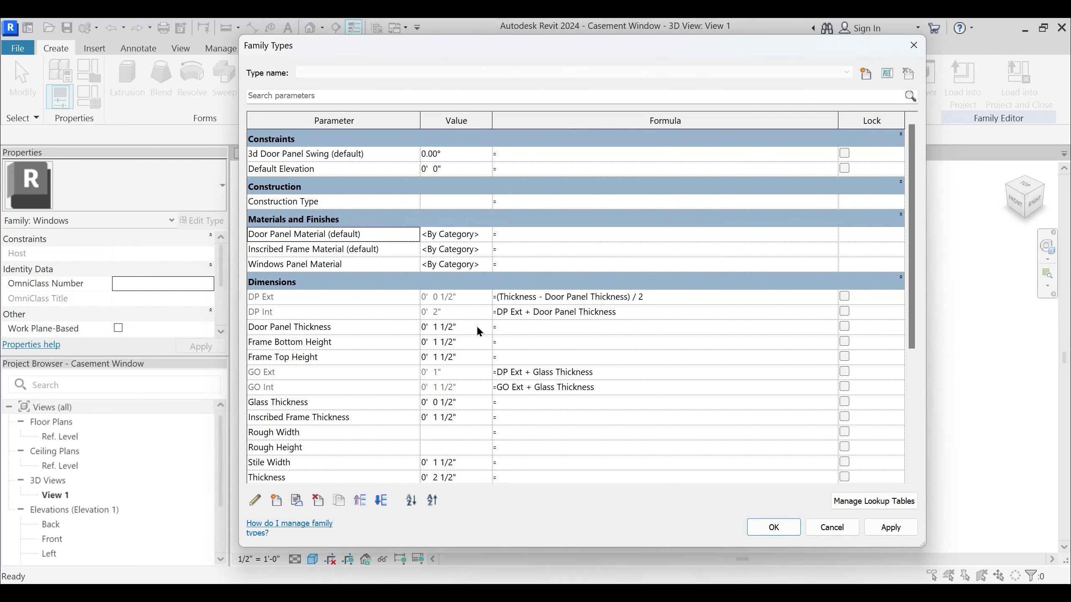
{"action": "key", "text": "Escape"}
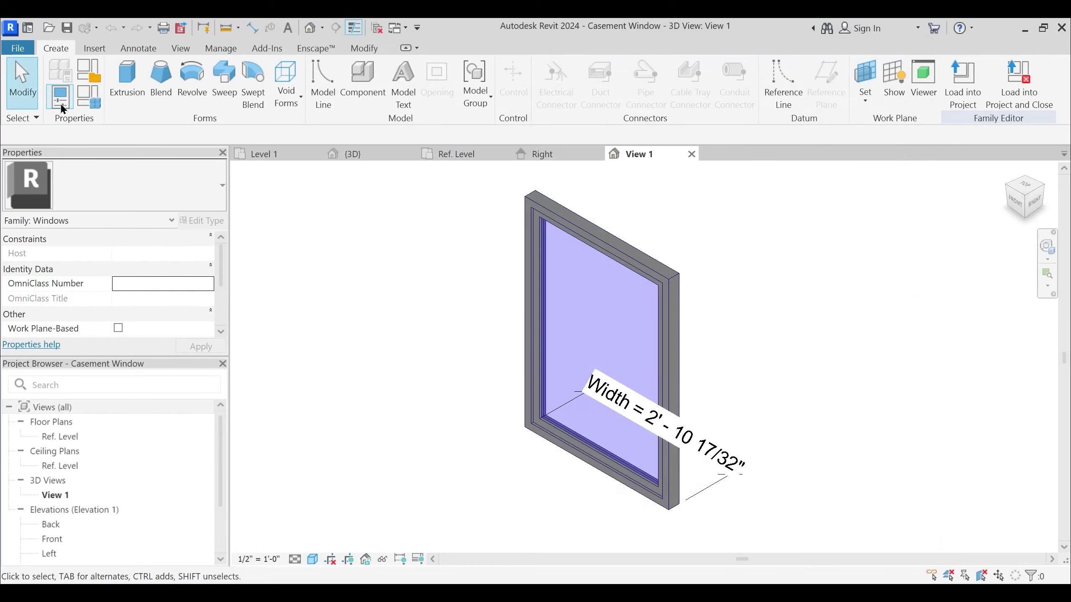
Replace the Door Panel Material parameter in the Casement Window family with the shared parameter Windows Panel Material, kept as an instance parameter
{"action": "left_click", "coordinate": [89, 96]}
{"action": "left_click", "coordinate": [293, 234]}
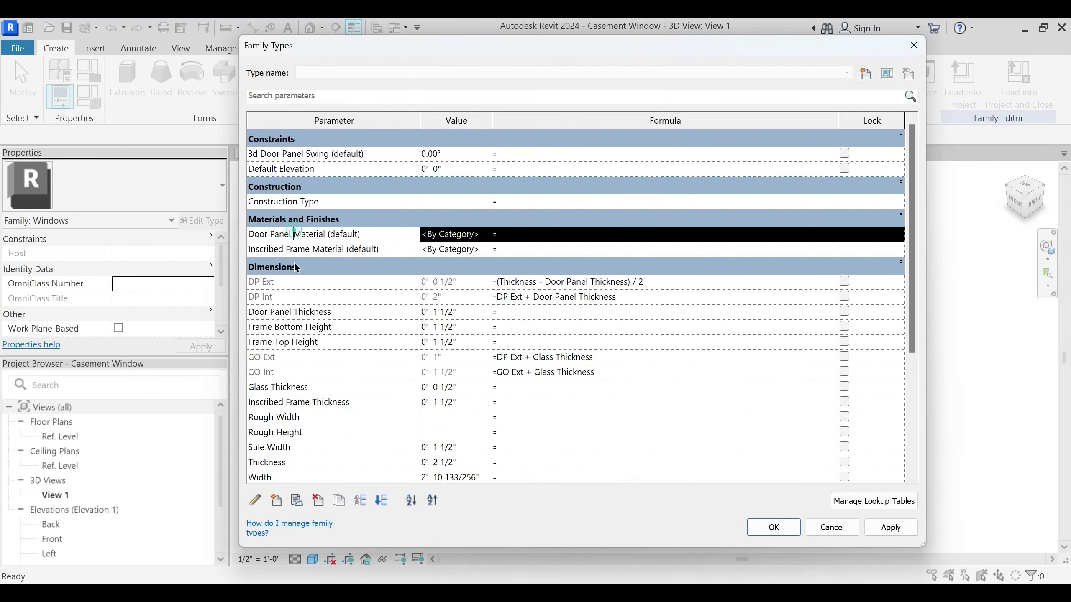
{"action": "left_click", "coordinate": [255, 500]}
{"action": "left_click", "coordinate": [711, 287]}
{"action": "left_click", "coordinate": [722, 300]}
{"action": "key", "text": "w"}
{"action": "scroll", "coordinate": [756, 323], "scroll_direction": "down", "scroll_amount": 1}
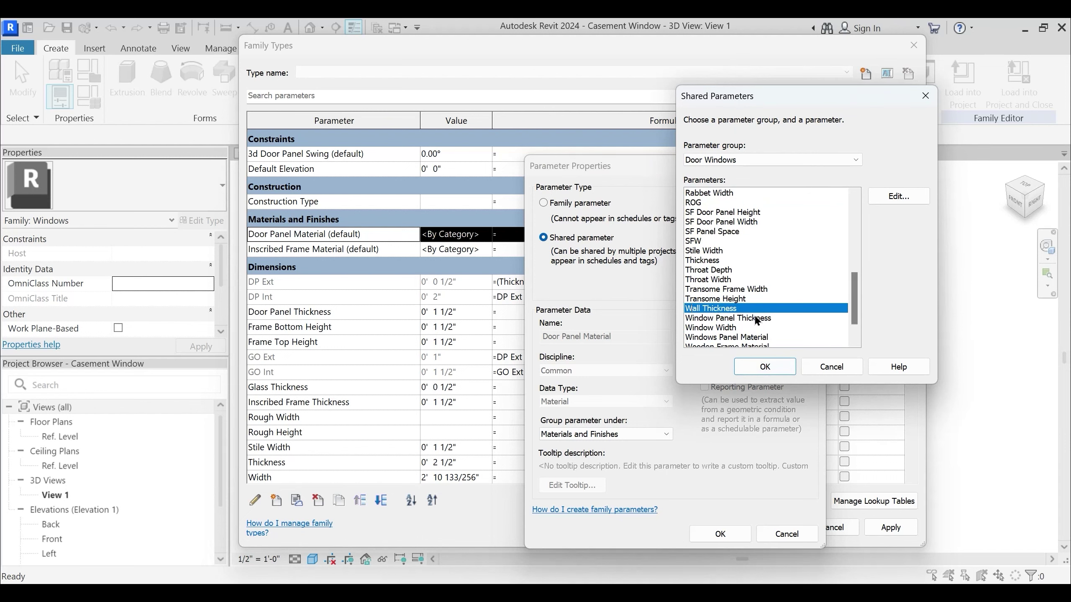
{"action": "scroll", "coordinate": [757, 321], "scroll_direction": "down", "scroll_amount": 1}
{"action": "left_click", "coordinate": [759, 310]}
{"action": "left_click", "coordinate": [766, 367]}
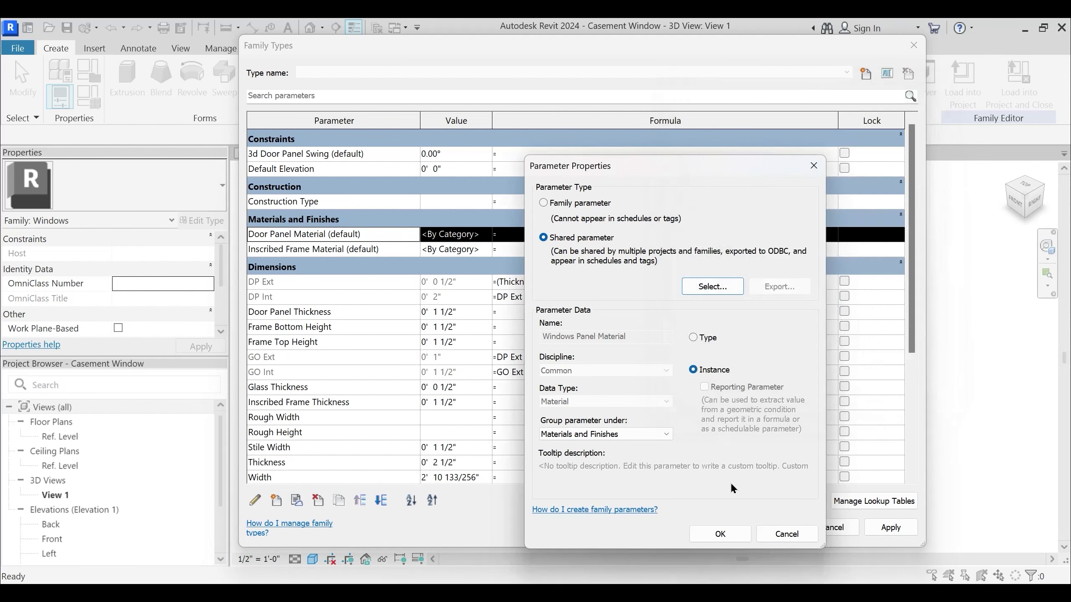
{"action": "left_click", "coordinate": [720, 534]}
Replace the DP Ext parameter with the shared parameter WP Ext from the Door Windows group
{"action": "left_click", "coordinate": [274, 282]}
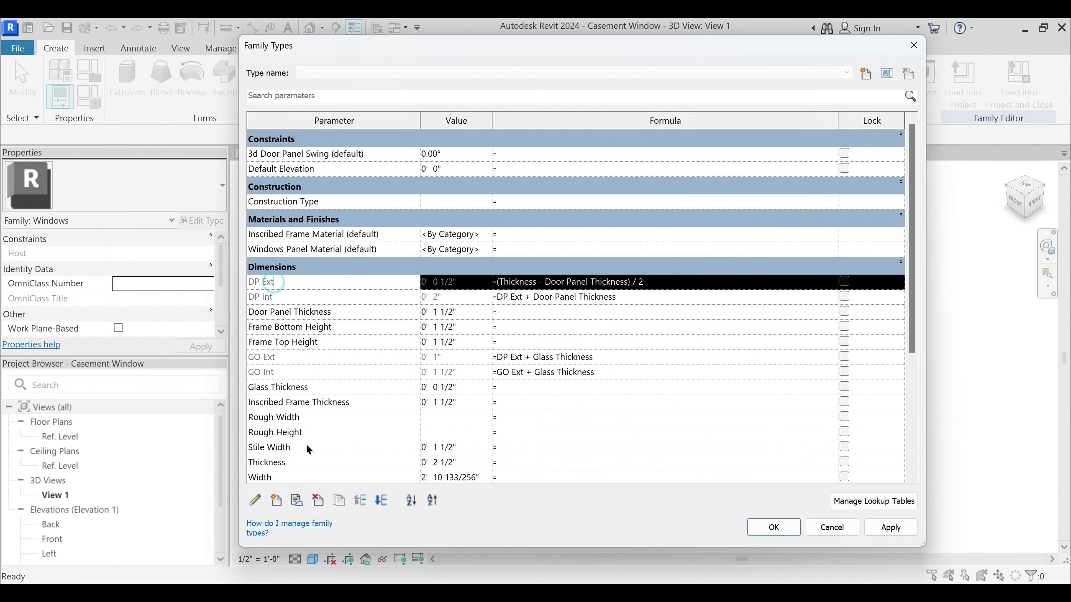
{"action": "left_click", "coordinate": [255, 502]}
{"action": "left_click", "coordinate": [713, 288]}
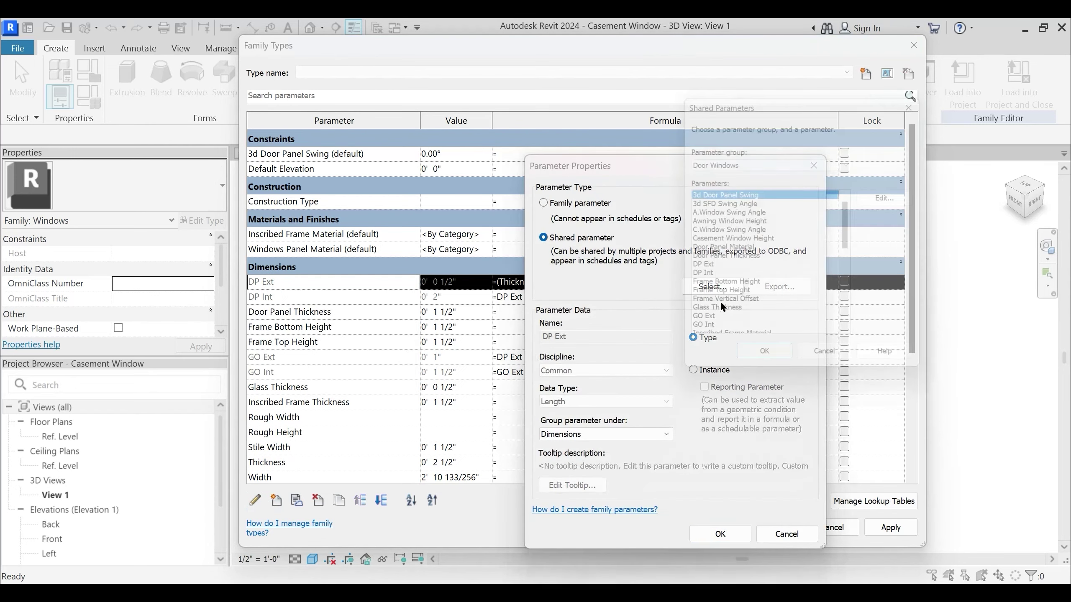
{"action": "left_click", "coordinate": [758, 301]}
{"action": "key", "text": "w"}
{"action": "scroll", "coordinate": [758, 304], "scroll_direction": "down", "scroll_amount": 2}
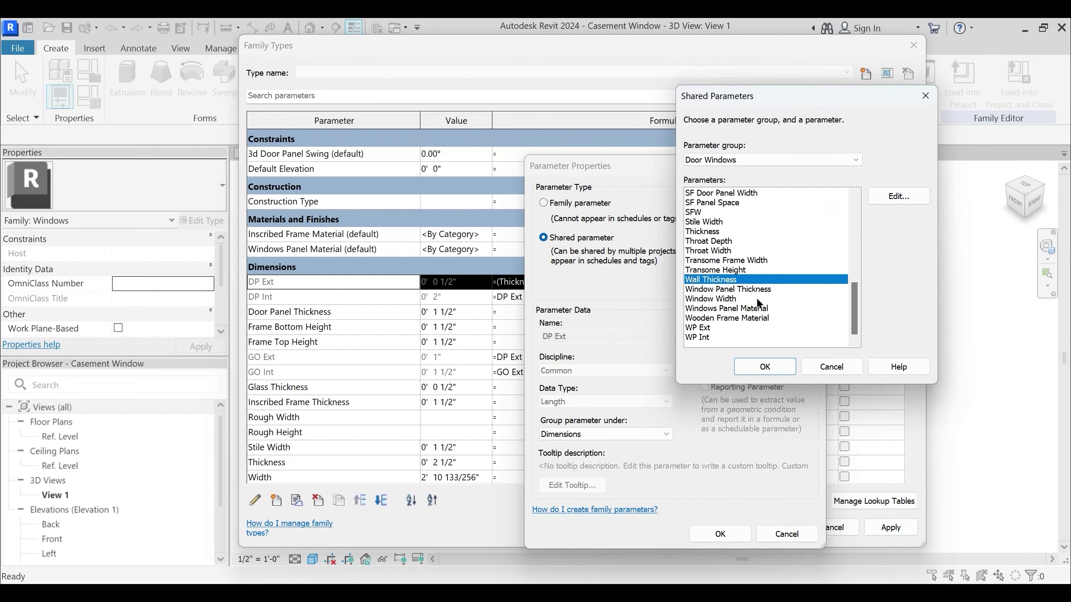
{"action": "left_click", "coordinate": [698, 328]}
{"action": "left_click", "coordinate": [764, 366]}
{"action": "left_click", "coordinate": [720, 533]}
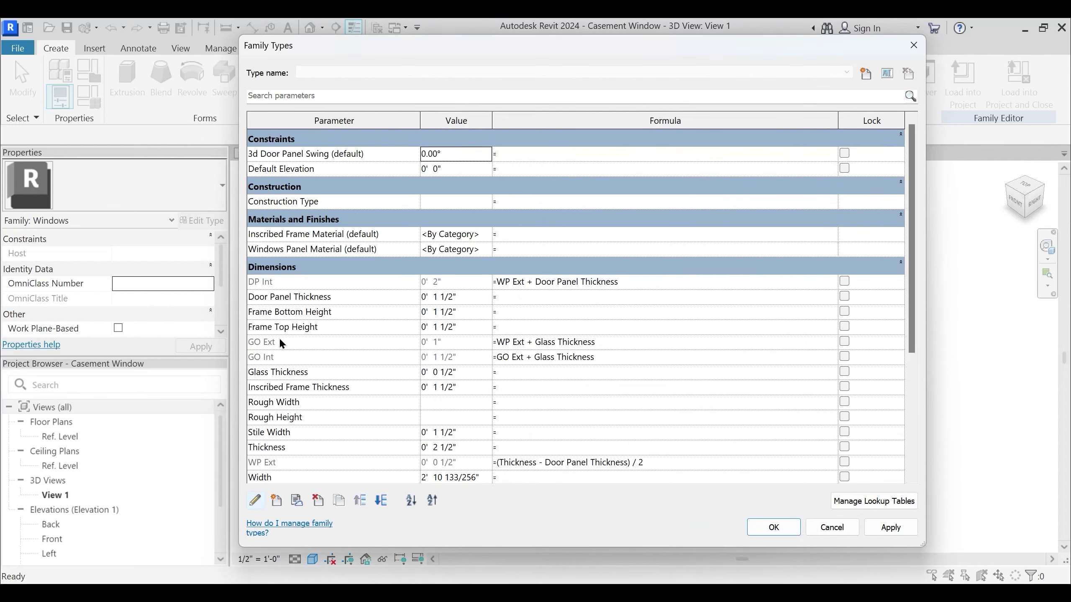
Replace the DP Int parameter with the shared parameter WP Int from the Door Windows group
{"action": "left_click", "coordinate": [262, 278]}
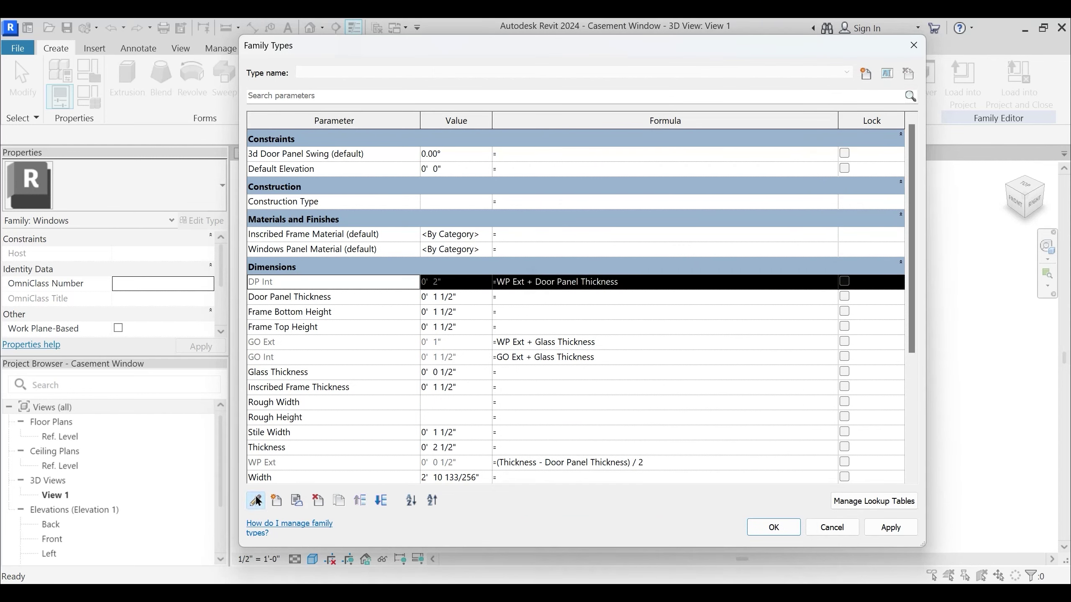
{"action": "left_click", "coordinate": [256, 501]}
{"action": "left_click", "coordinate": [683, 287]}
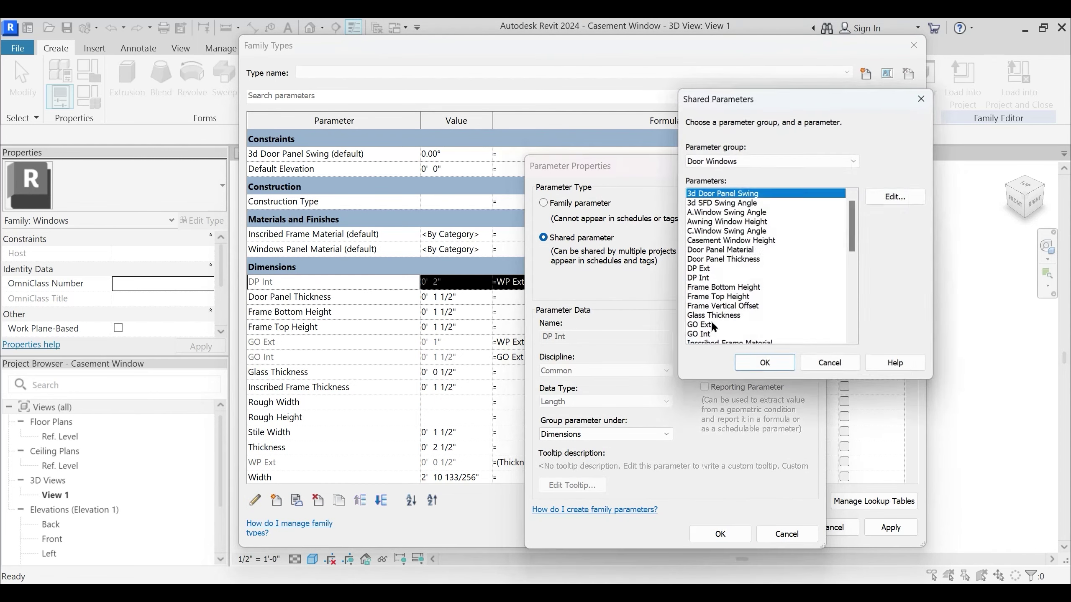
{"action": "scroll", "coordinate": [755, 300], "scroll_direction": "down", "scroll_amount": 10}
{"action": "left_click", "coordinate": [761, 306]}
{"action": "scroll", "coordinate": [758, 304], "scroll_direction": "down", "scroll_amount": 1}
{"action": "left_click", "coordinate": [703, 344]}
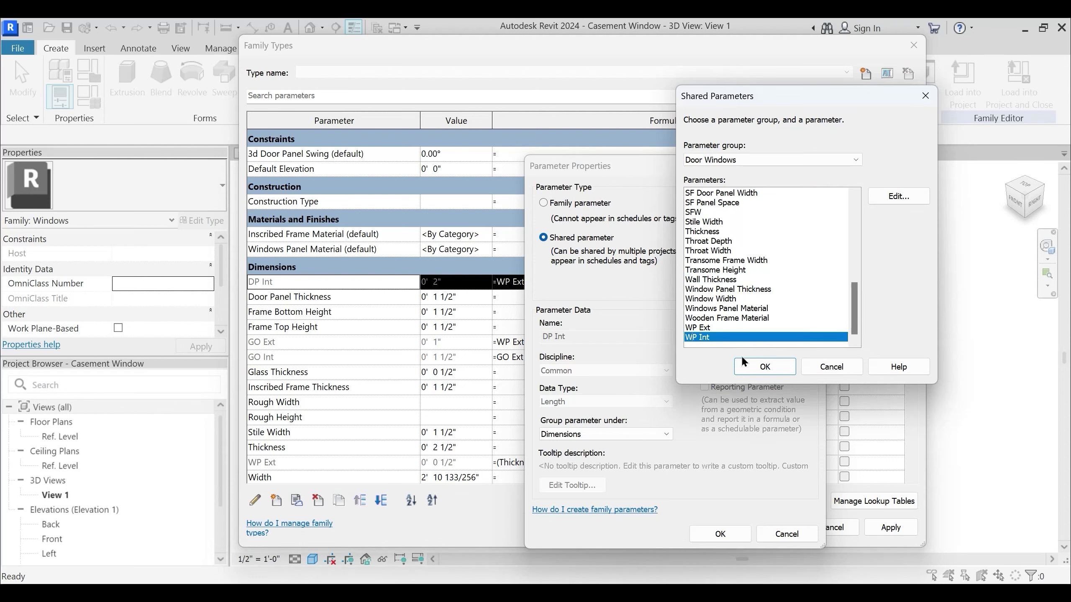
{"action": "left_click", "coordinate": [765, 367]}
{"action": "left_click", "coordinate": [734, 535]}
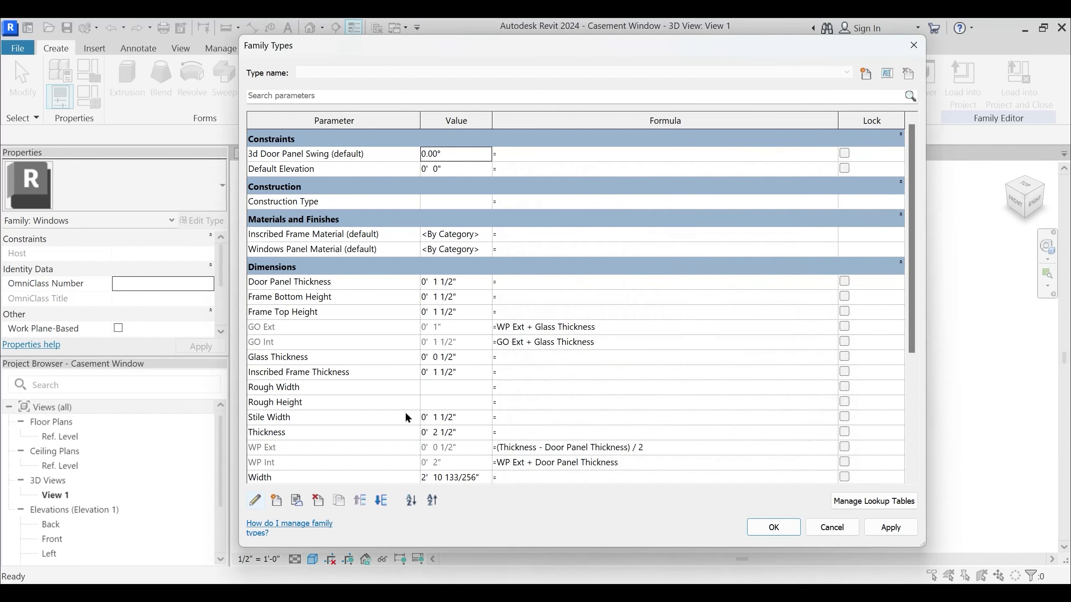
Replace the Door Panel Thickness parameter with the shared parameter Window Panel Thickness and accept the family type changes
{"action": "left_click", "coordinate": [307, 283]}
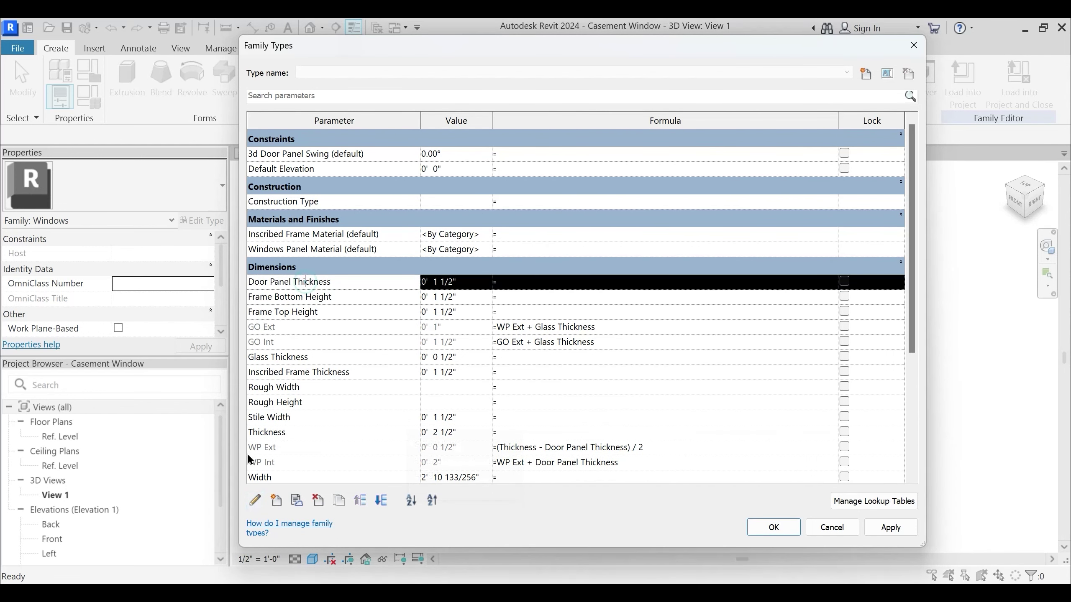
{"action": "left_click", "coordinate": [256, 501]}
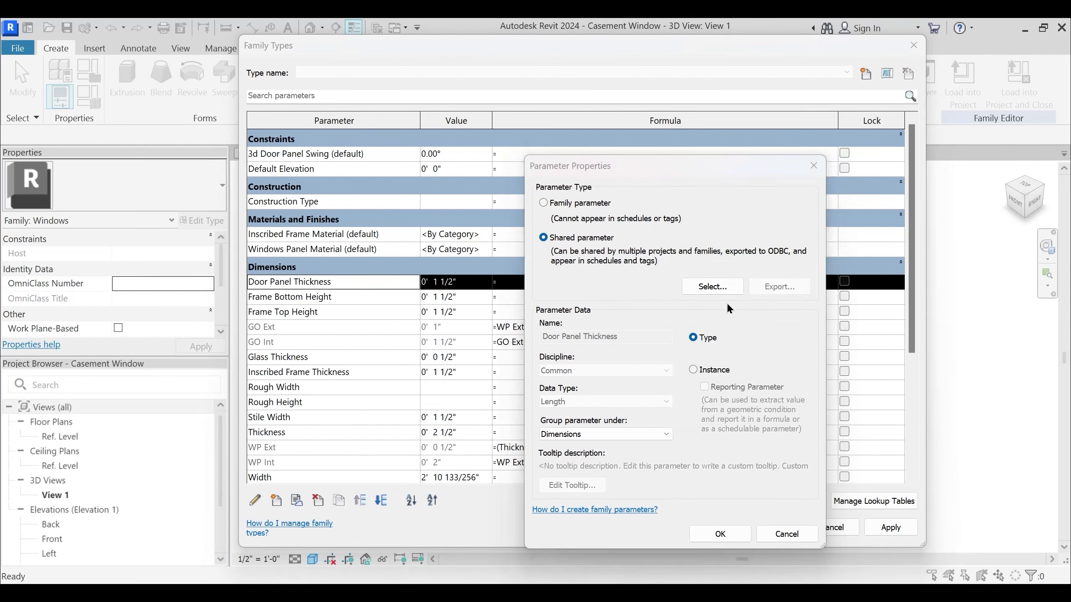
{"action": "left_click", "coordinate": [713, 293]}
{"action": "left_click", "coordinate": [748, 269]}
{"action": "key", "text": "w"}
{"action": "scroll", "coordinate": [747, 267], "scroll_direction": "down", "scroll_amount": 2}
{"action": "left_click", "coordinate": [753, 290]}
{"action": "left_click", "coordinate": [765, 366]}
{"action": "left_click", "coordinate": [722, 533]}
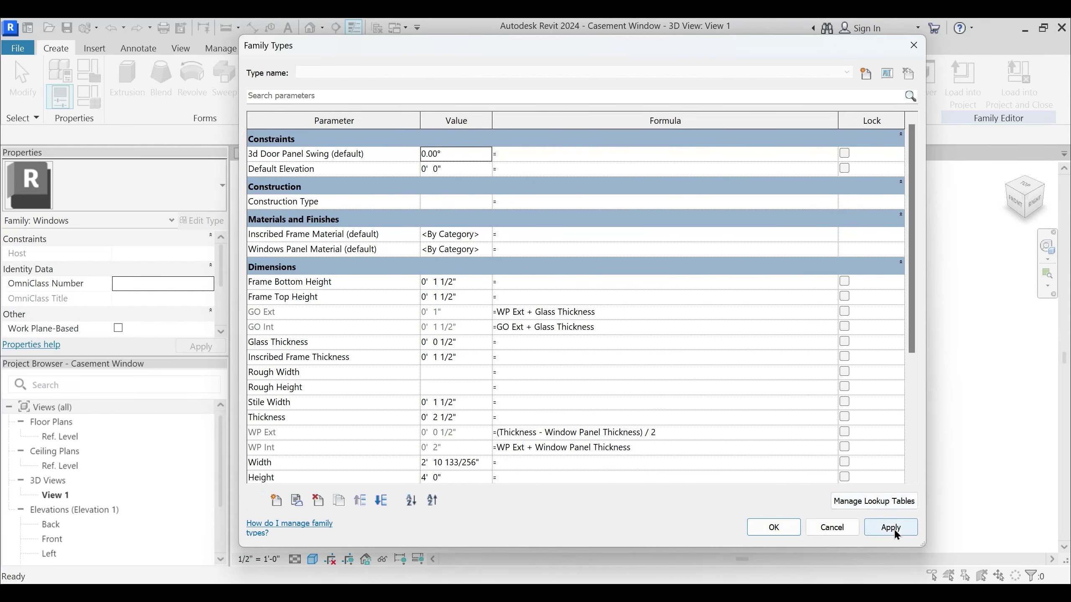
{"action": "left_click", "coordinate": [780, 531]}
Load the edited Casement Window family into Family1, overwriting the existing version and its parameter values, and list the loaded window families
{"action": "scroll", "coordinate": [725, 384], "scroll_direction": "down", "scroll_amount": 2}
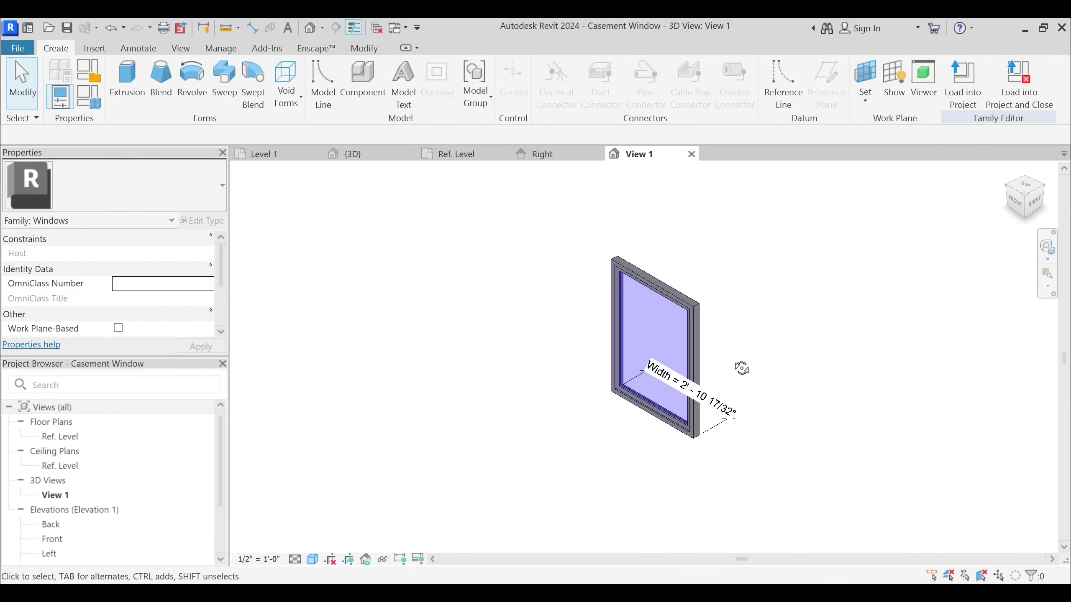
{"action": "left_click", "coordinate": [963, 84]}
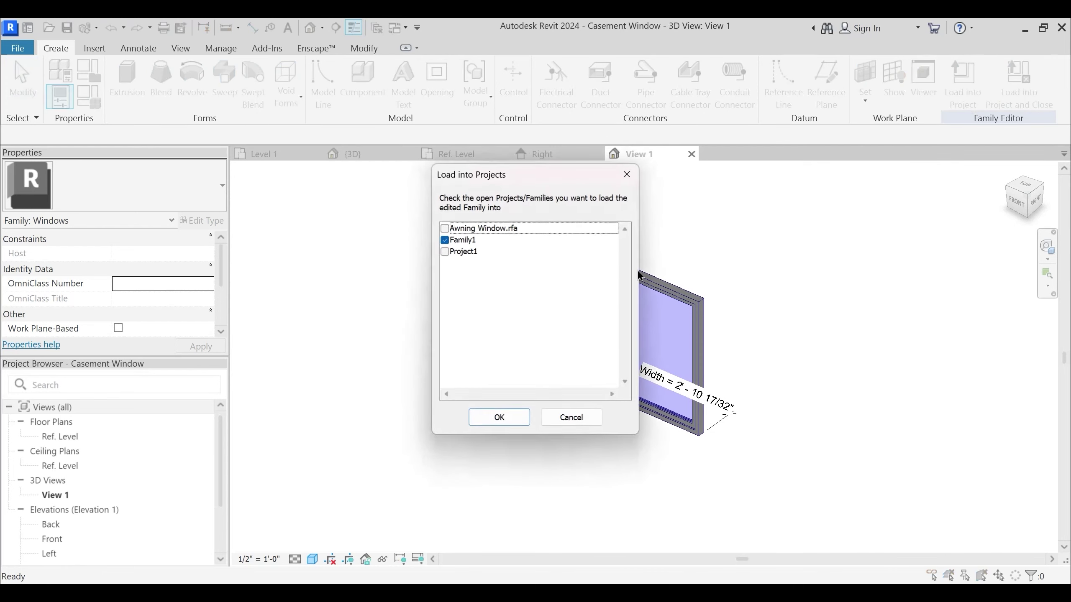
{"action": "left_click", "coordinate": [519, 428]}
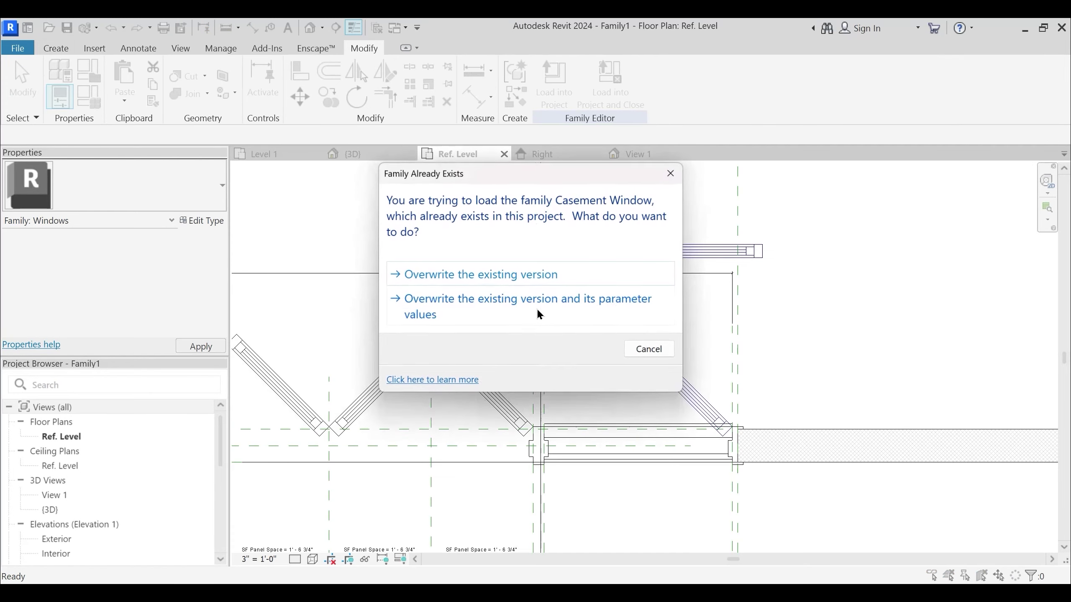
{"action": "left_click", "coordinate": [540, 306]}
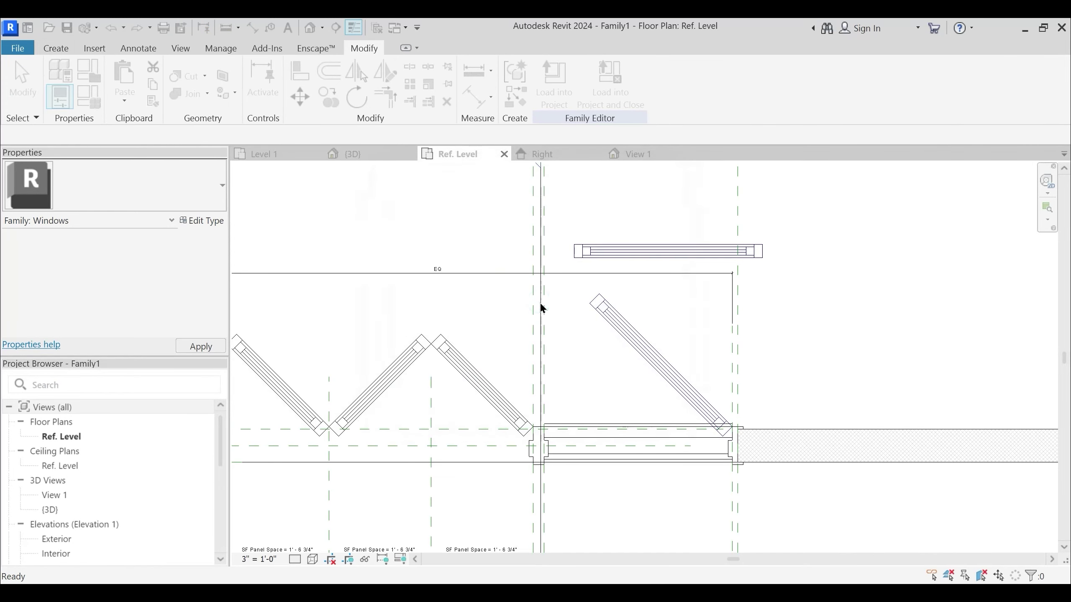
{"action": "scroll", "coordinate": [158, 480], "scroll_direction": "down", "scroll_amount": 5}
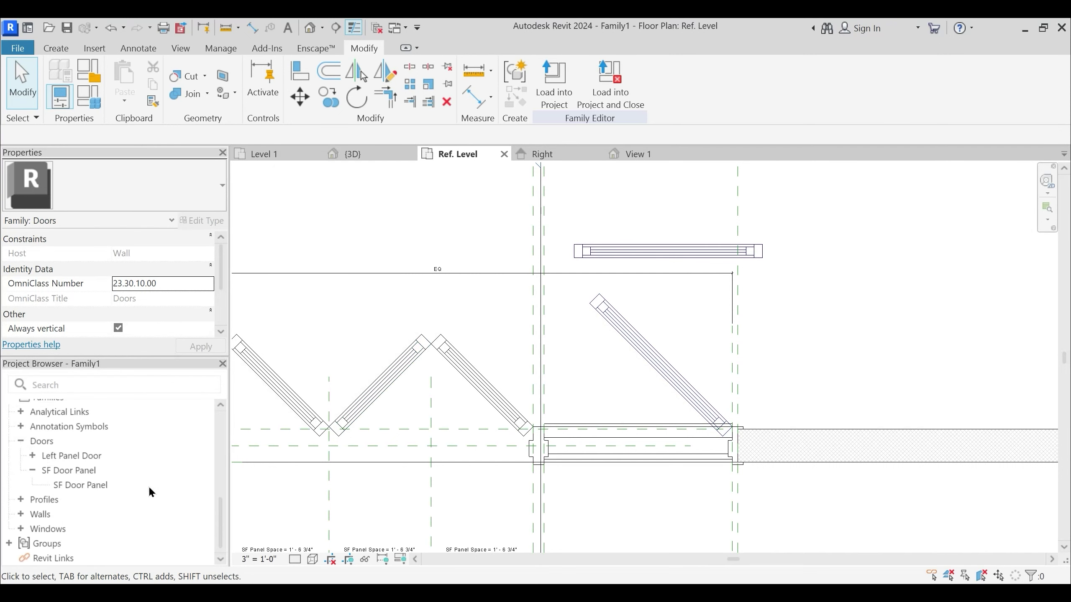
{"action": "left_click", "coordinate": [20, 529]}
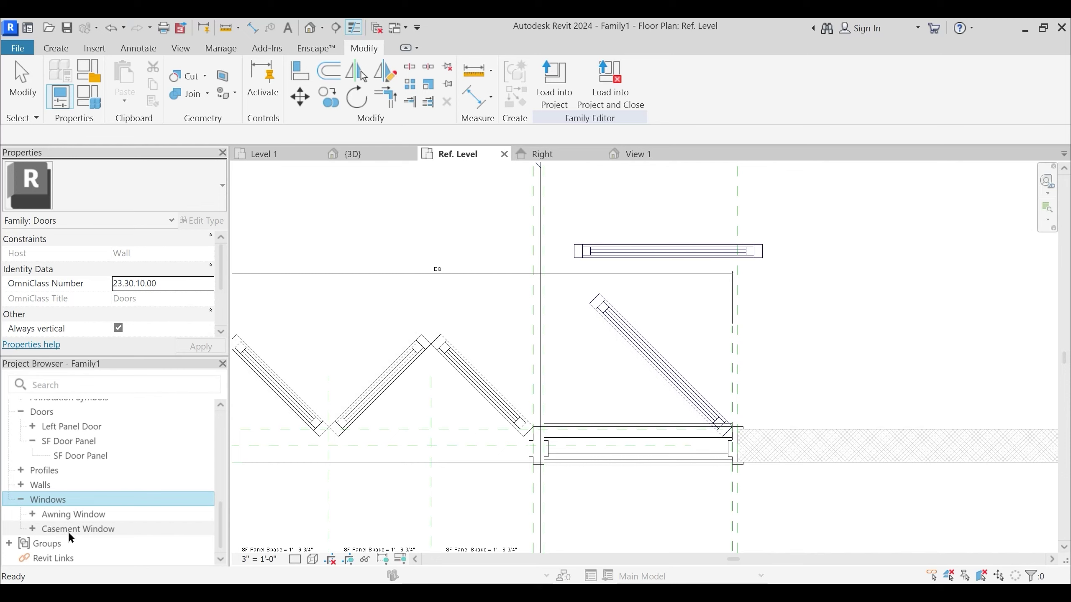
Close the Awning Window and Casement Window family files without saving changes
{"action": "left_click", "coordinate": [574, 156]}
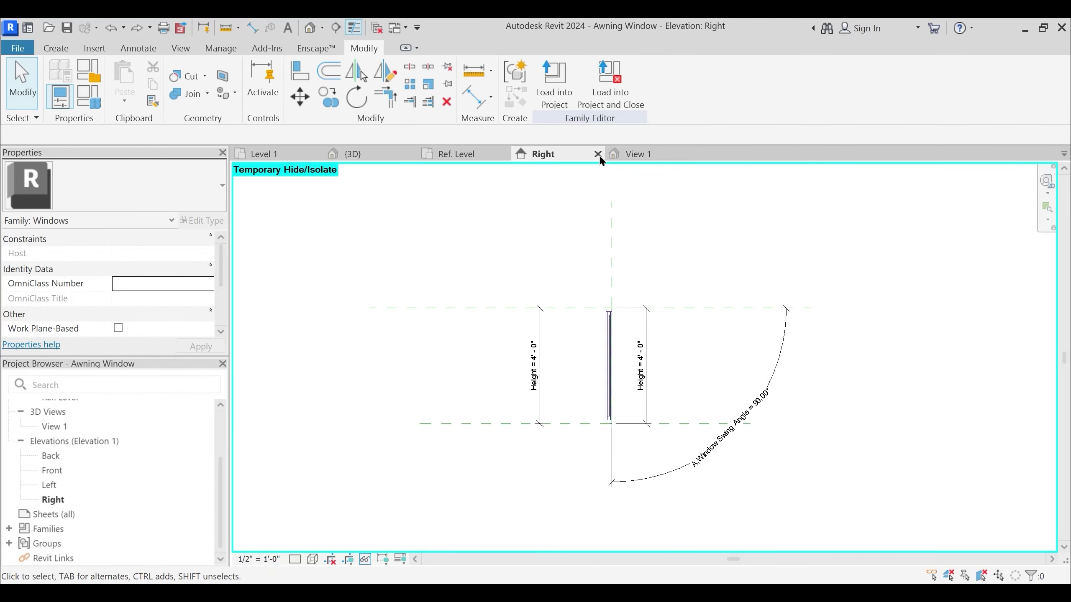
{"action": "left_click", "coordinate": [598, 154]}
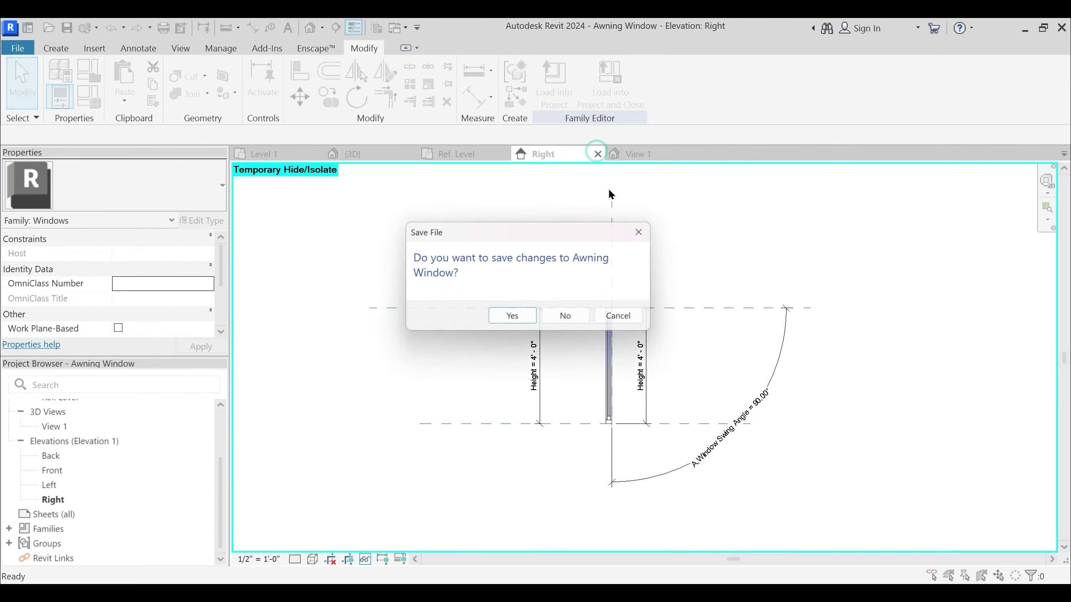
{"action": "left_click", "coordinate": [586, 321]}
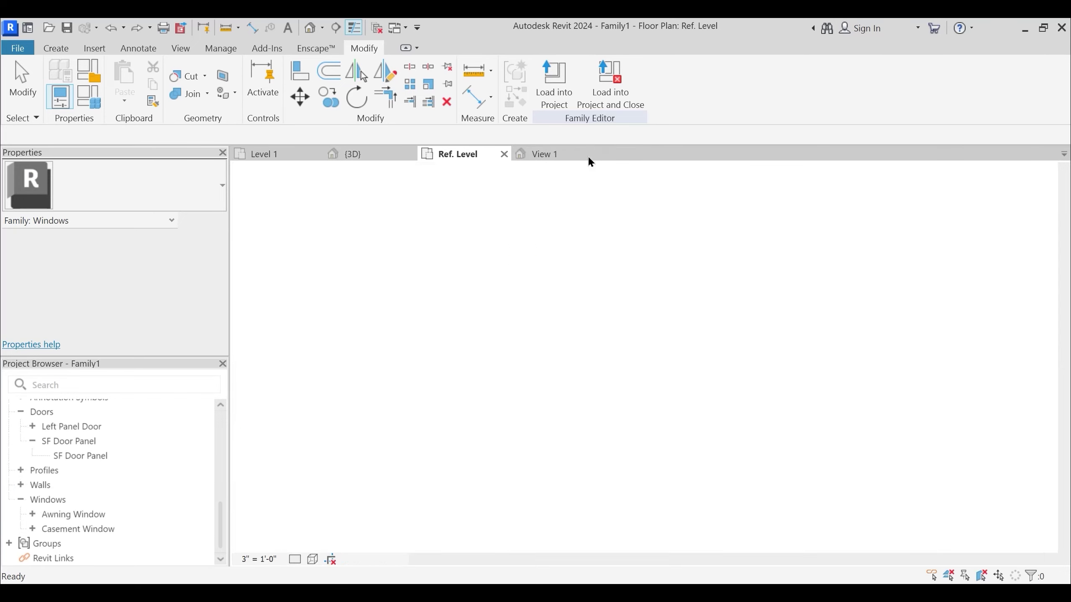
{"action": "left_click", "coordinate": [578, 156]}
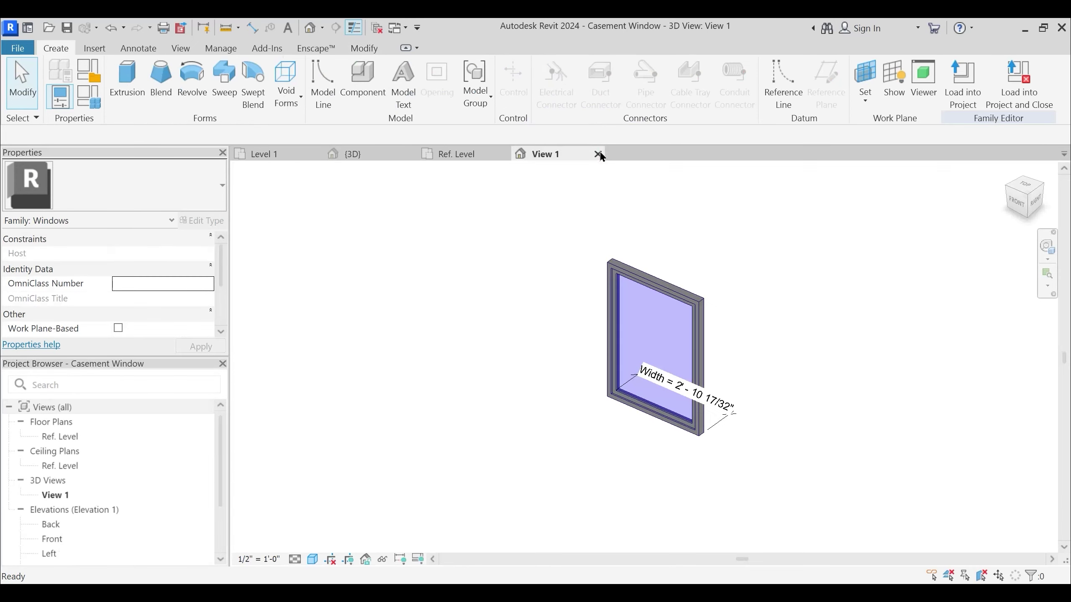
{"action": "left_click", "coordinate": [598, 154]}
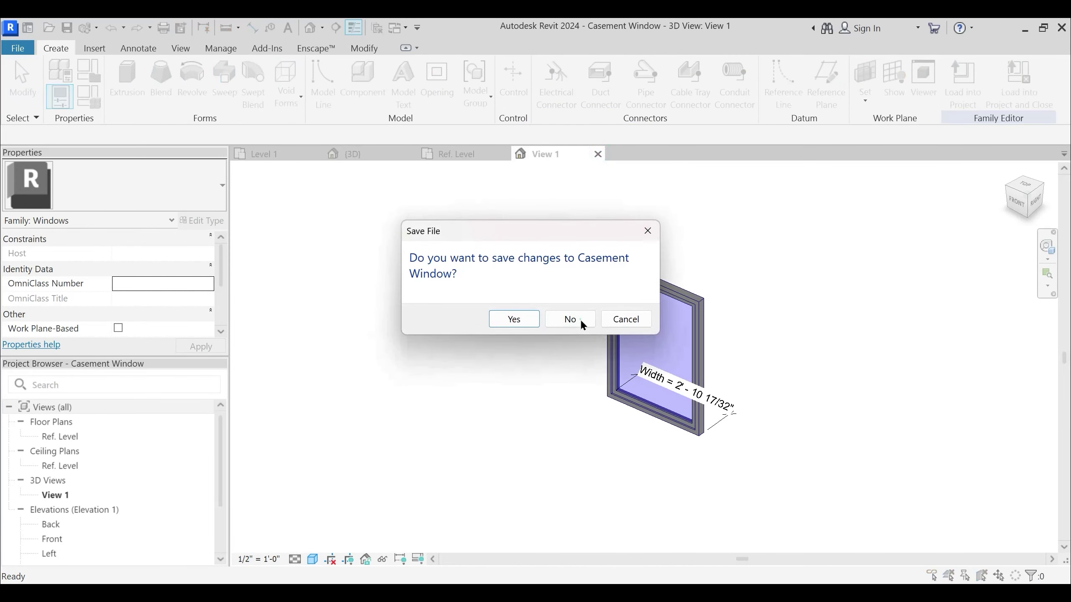
{"action": "left_click", "coordinate": [579, 319]}
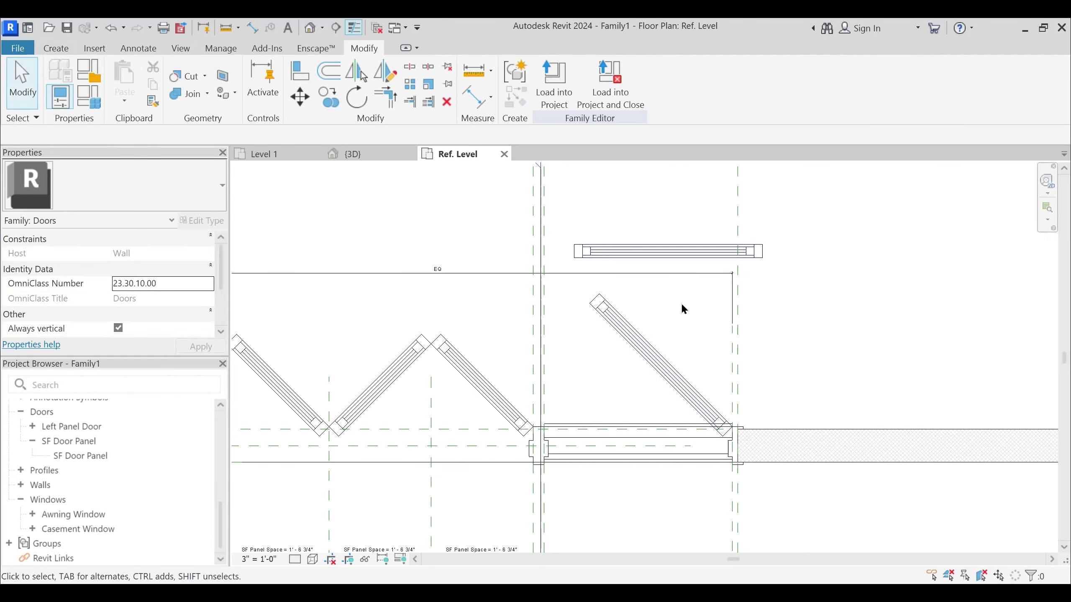
{"action": "scroll", "coordinate": [685, 313], "scroll_direction": "down", "scroll_amount": 2}
{"action": "middle_click_drag", "start_coordinate": [716, 300], "coordinate": [682, 351]}
{"action": "scroll", "coordinate": [682, 347], "scroll_direction": "down", "scroll_amount": 2}
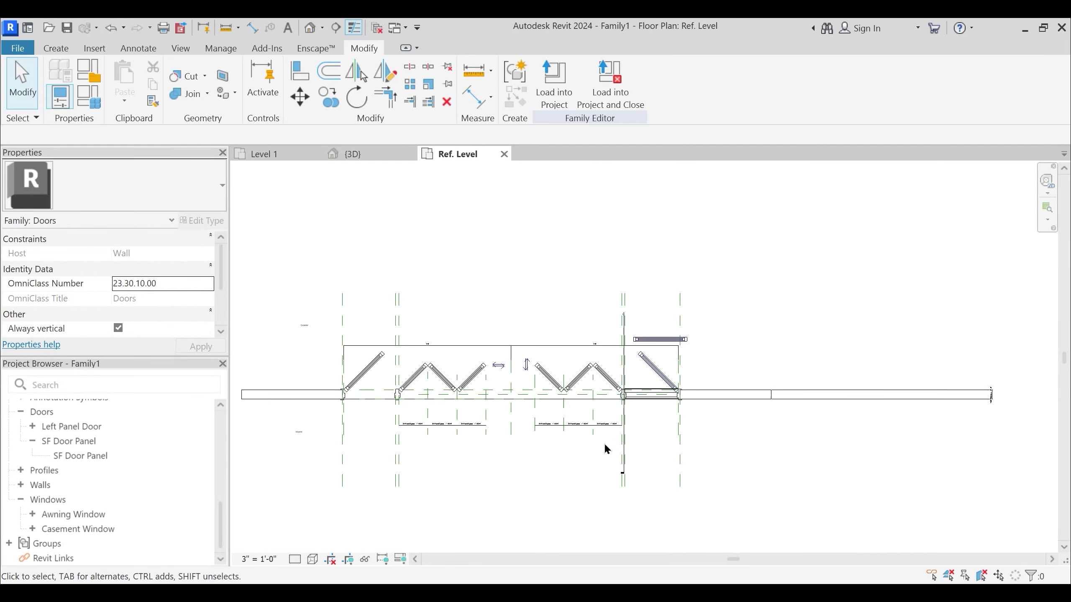
{"action": "middle_click_drag", "start_coordinate": [605, 447], "coordinate": [607, 433]}
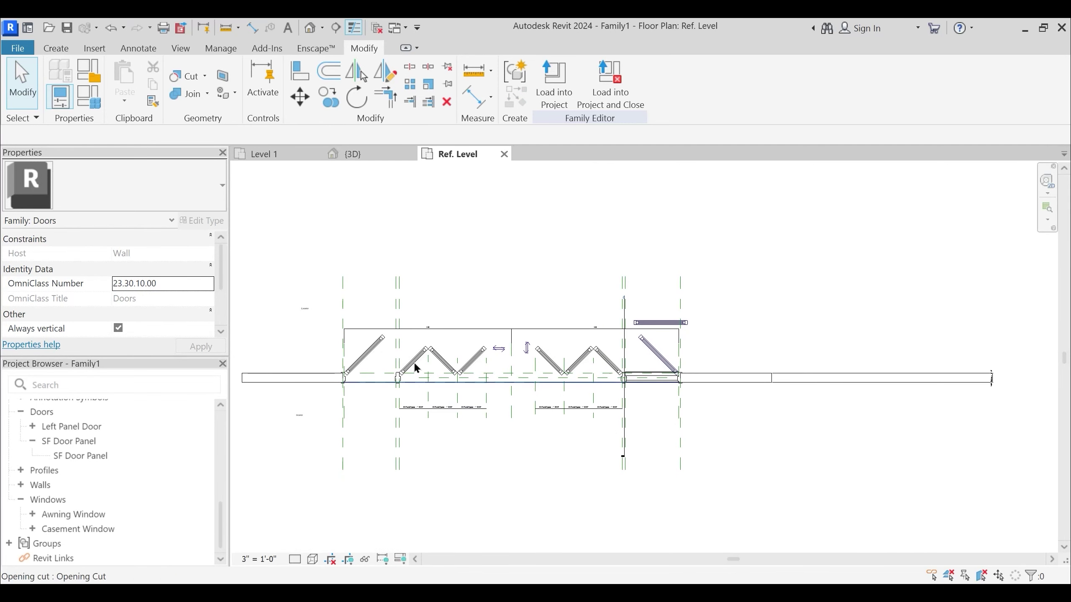
{"action": "left_click", "coordinate": [336, 28]}
{"action": "scroll", "coordinate": [594, 318], "scroll_direction": "up", "scroll_amount": 1}
{"action": "left_click", "coordinate": [665, 285]}
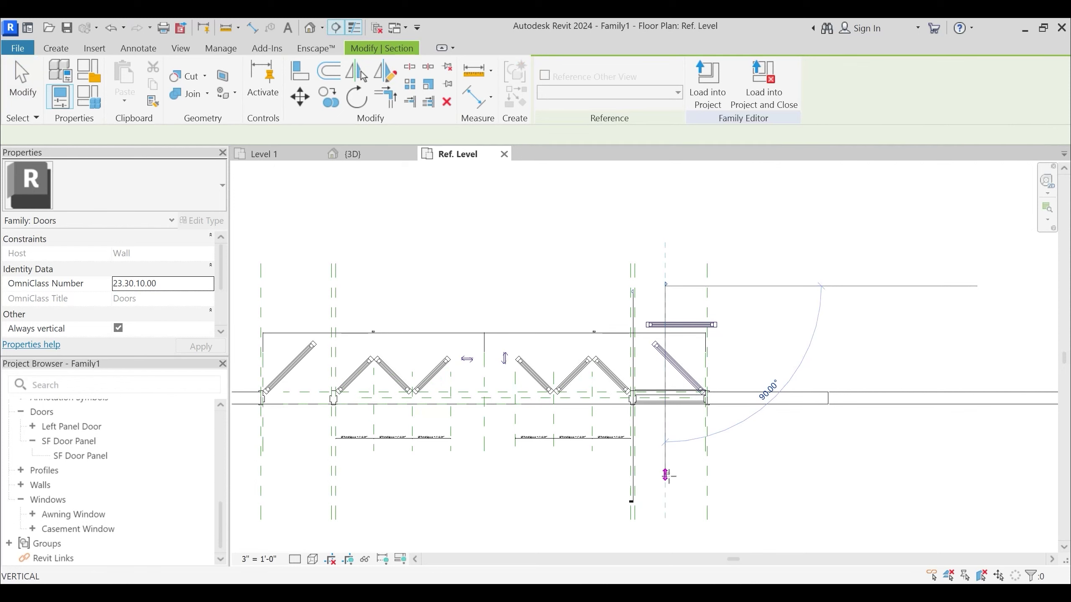
{"action": "key", "text": "Escape"}
{"action": "key", "text": "Escape"}
{"action": "scroll", "coordinate": [517, 406], "scroll_direction": "up", "scroll_amount": 1}
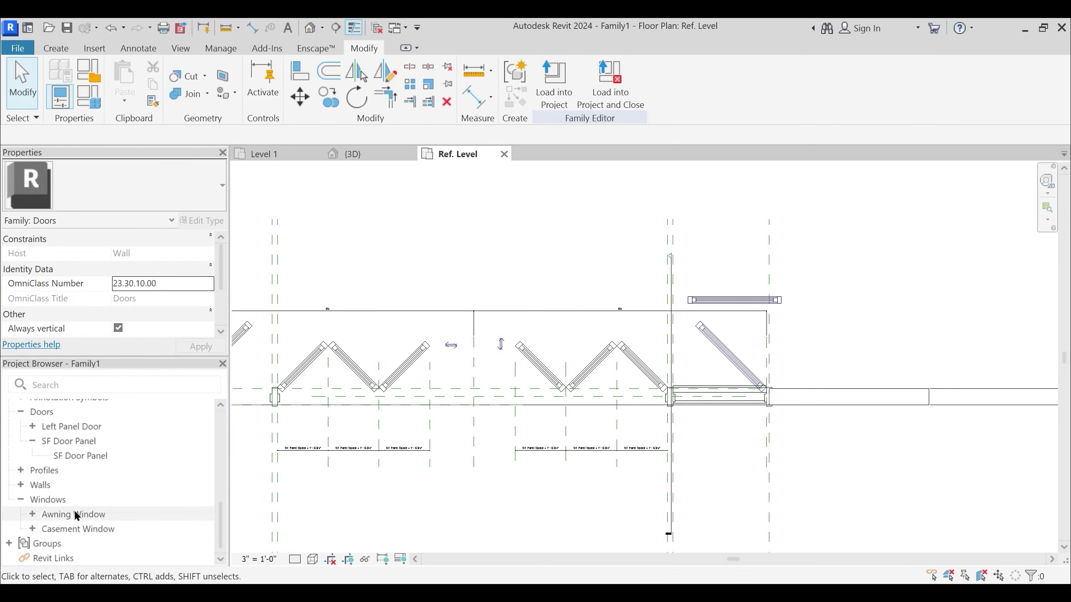
In the Exterior elevation, move the Section 1 line sideways so that it cuts through the side window opening
{"action": "scroll", "coordinate": [88, 473], "scroll_direction": "up", "scroll_amount": 3}
{"action": "double_click", "coordinate": [56, 426]}
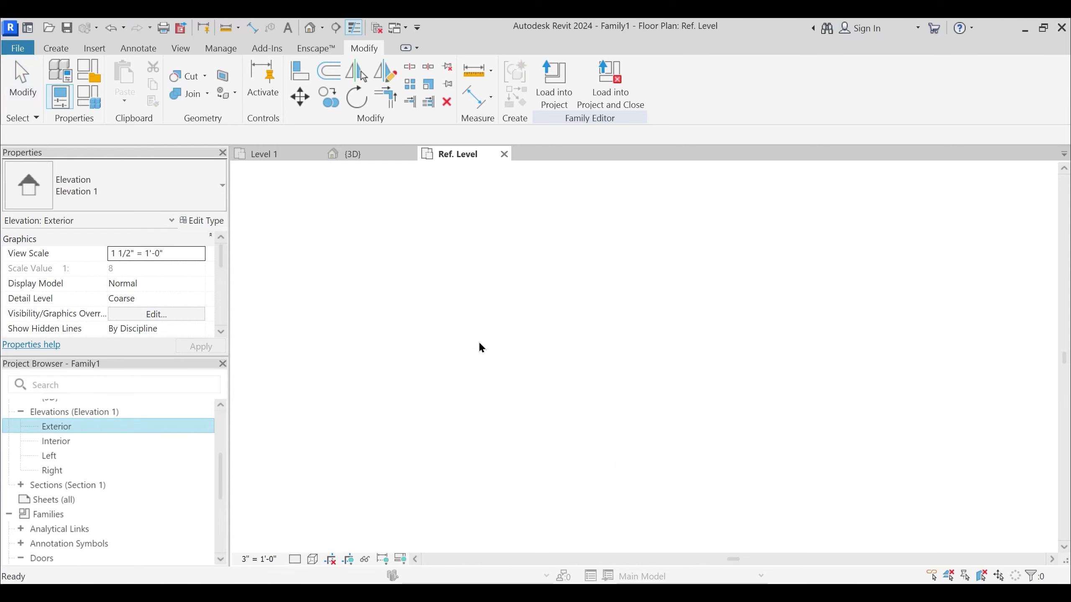
{"action": "scroll", "coordinate": [481, 251], "scroll_direction": "up", "scroll_amount": 1}
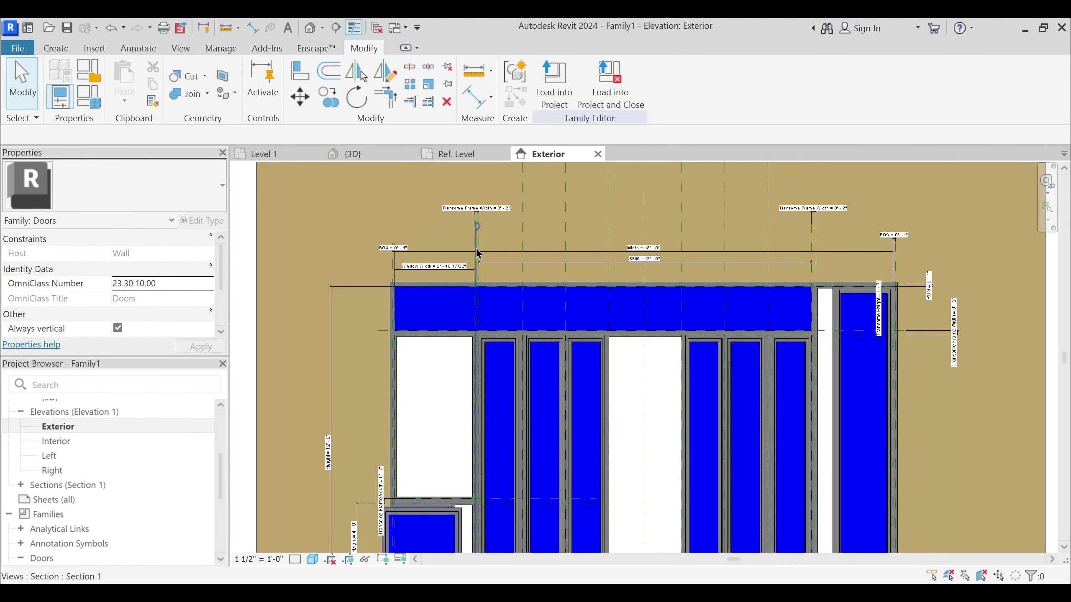
{"action": "left_click", "coordinate": [476, 247]}
{"action": "key", "text": "Escape"}
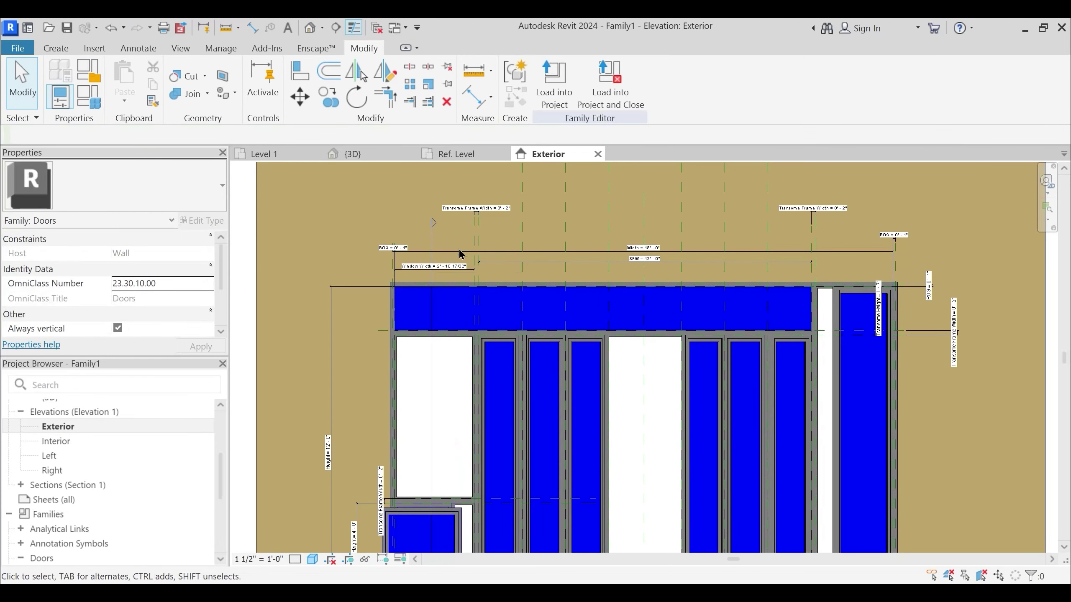
Open the Section 1 view from its section head and examine the nested awning and casement windows
{"action": "scroll", "coordinate": [457, 245], "scroll_direction": "down", "scroll_amount": 1}
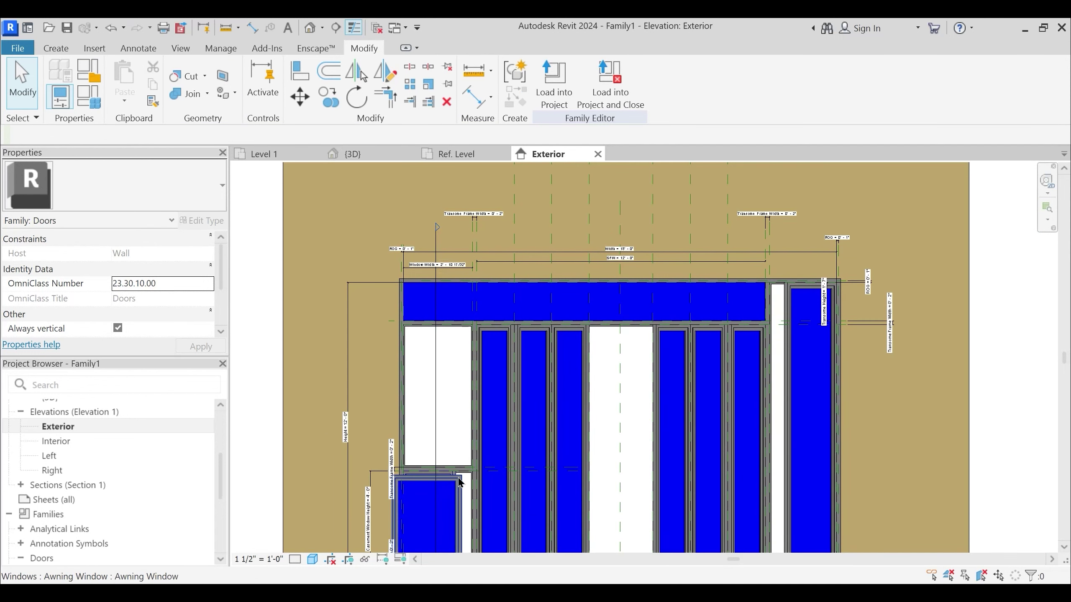
{"action": "middle_click_drag", "start_coordinate": [459, 495], "coordinate": [467, 411]}
{"action": "left_click", "coordinate": [470, 469]}
{"action": "left_click", "coordinate": [461, 360]}
{"action": "middle_click_drag", "start_coordinate": [432, 218], "coordinate": [441, 418]}
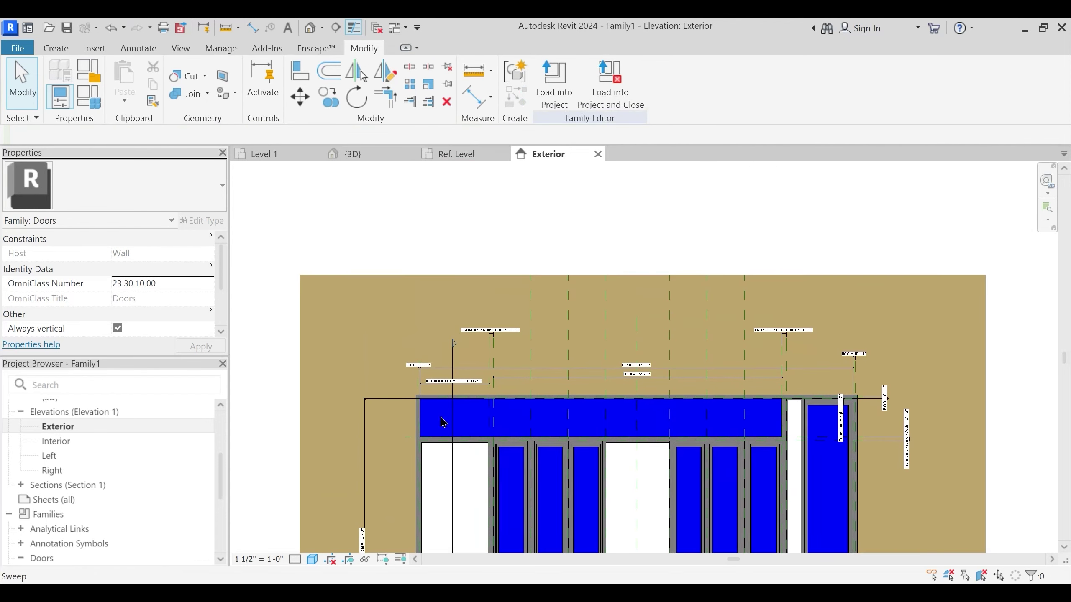
{"action": "double_click", "coordinate": [454, 343]}
{"action": "scroll", "coordinate": [658, 425], "scroll_direction": "up", "scroll_amount": 3}
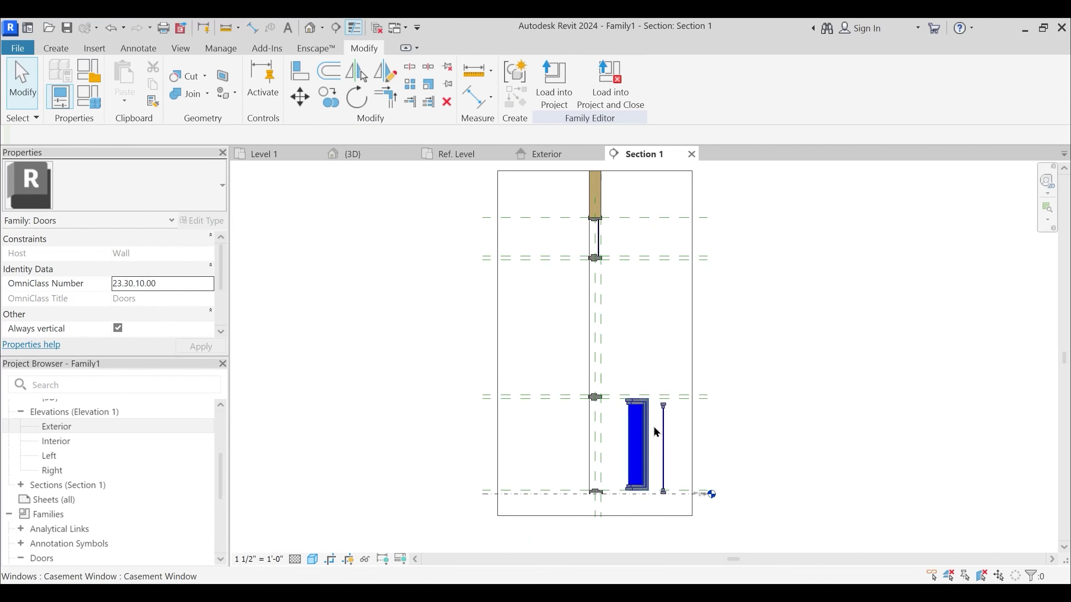
{"action": "scroll", "coordinate": [668, 428], "scroll_direction": "up", "scroll_amount": 2}
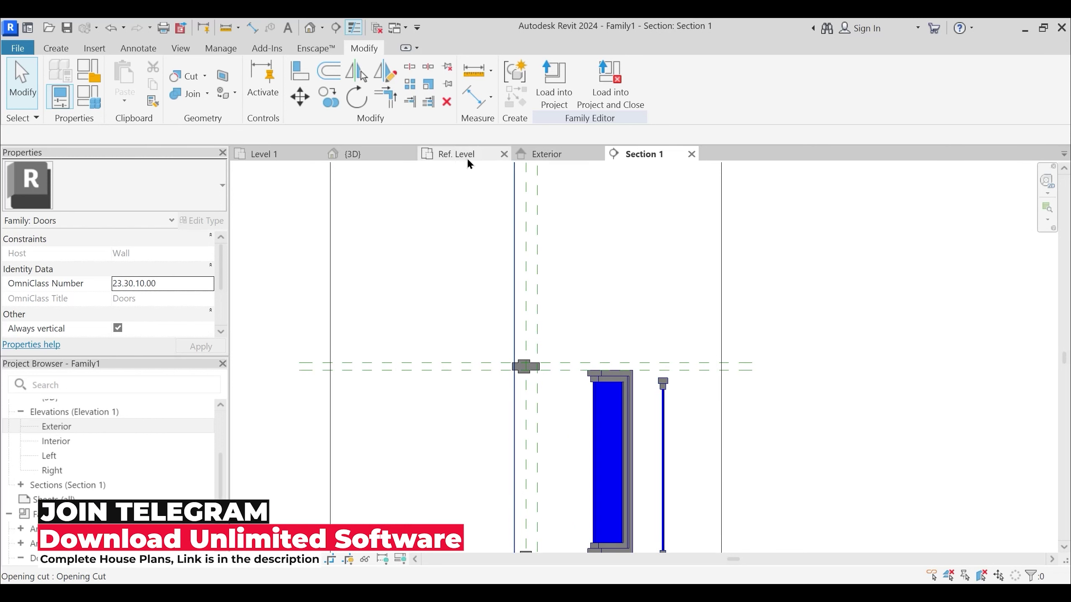
In the Ref. Level plan, extend the Section 1 view depth past the mullion beside the windows and reopen the section view
{"action": "left_click", "coordinate": [456, 154]}
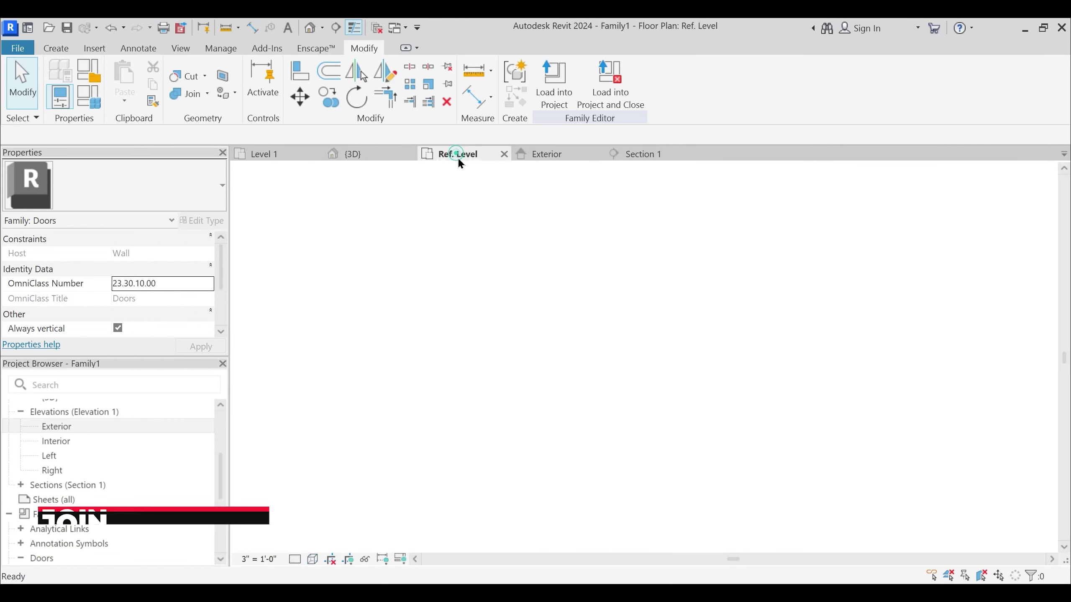
{"action": "left_click", "coordinate": [722, 403]}
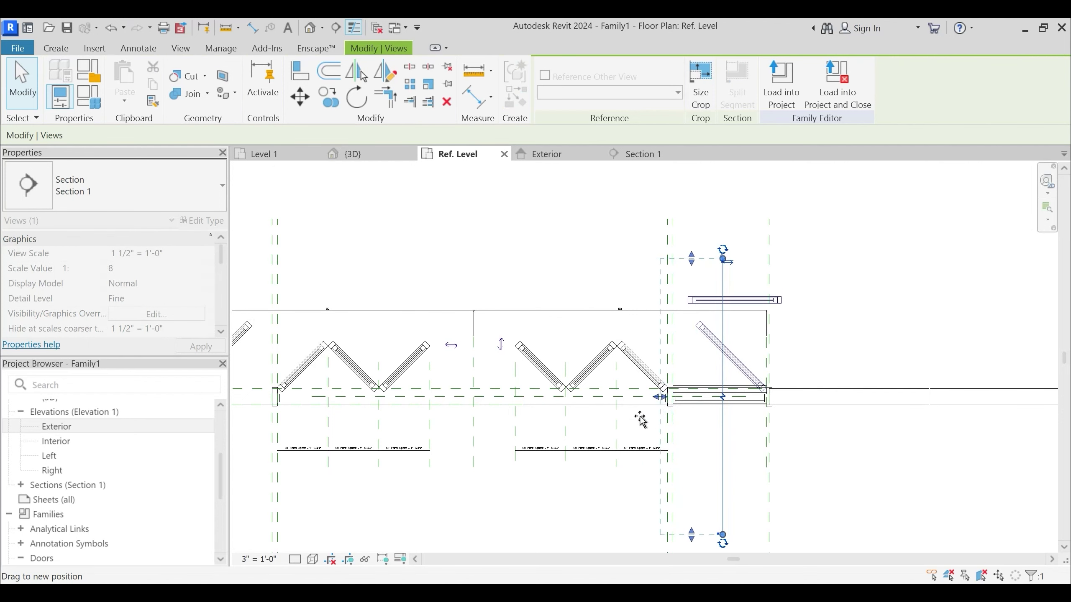
{"action": "left_click", "coordinate": [708, 255]}
{"action": "double_click", "coordinate": [721, 258]}
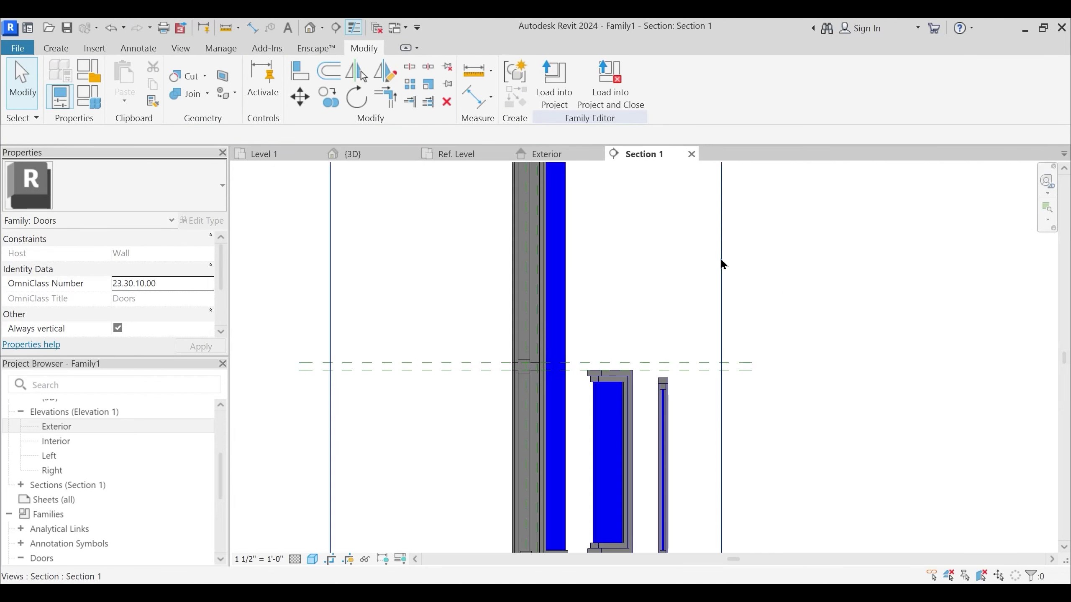
{"action": "scroll", "coordinate": [696, 296], "scroll_direction": "down", "scroll_amount": 2}
{"action": "middle_click_drag", "start_coordinate": [679, 430], "coordinate": [639, 440]}
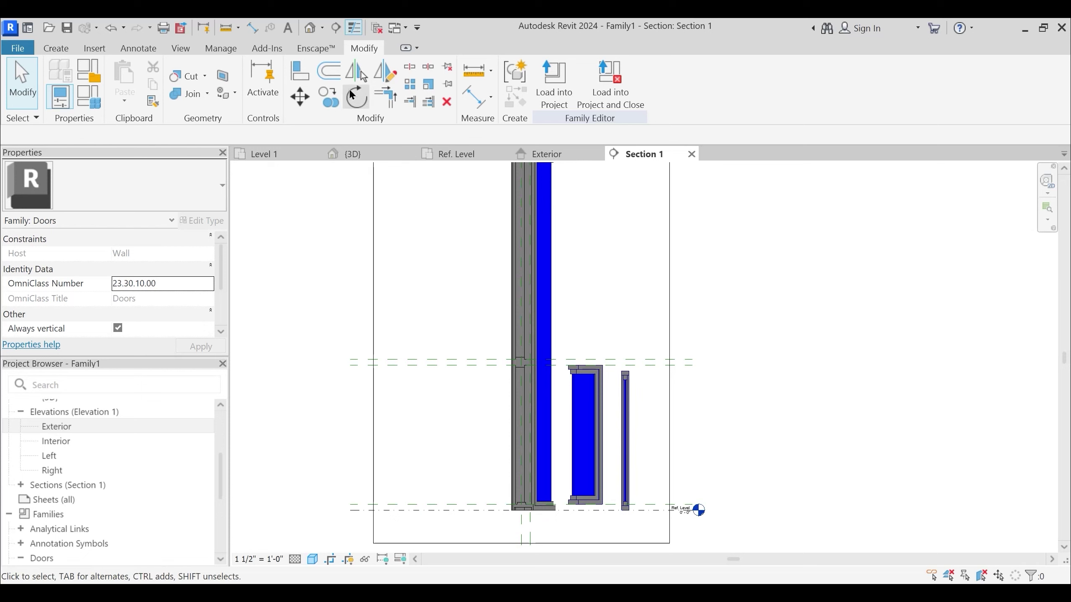
Try to align the awning window's base with the upper reference plane above the casement window, and undo the alignment
{"action": "left_click", "coordinate": [300, 71]}
{"action": "scroll", "coordinate": [555, 364], "scroll_direction": "up", "scroll_amount": 2}
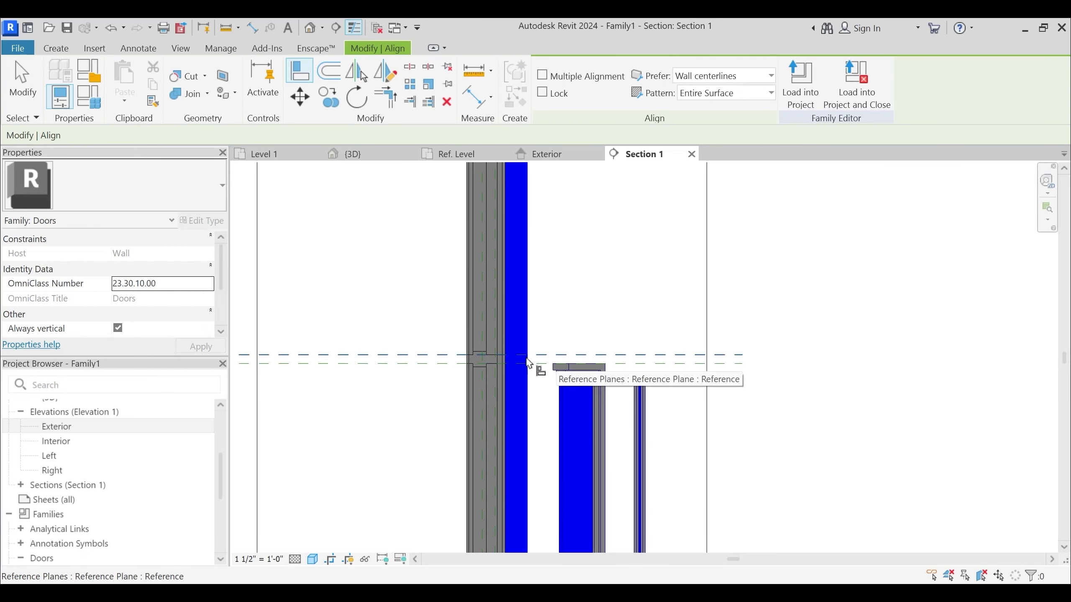
{"action": "scroll", "coordinate": [475, 355], "scroll_direction": "up", "scroll_amount": 2}
{"action": "left_click", "coordinate": [640, 355]}
{"action": "middle_click_drag", "start_coordinate": [667, 297], "coordinate": [602, 80]}
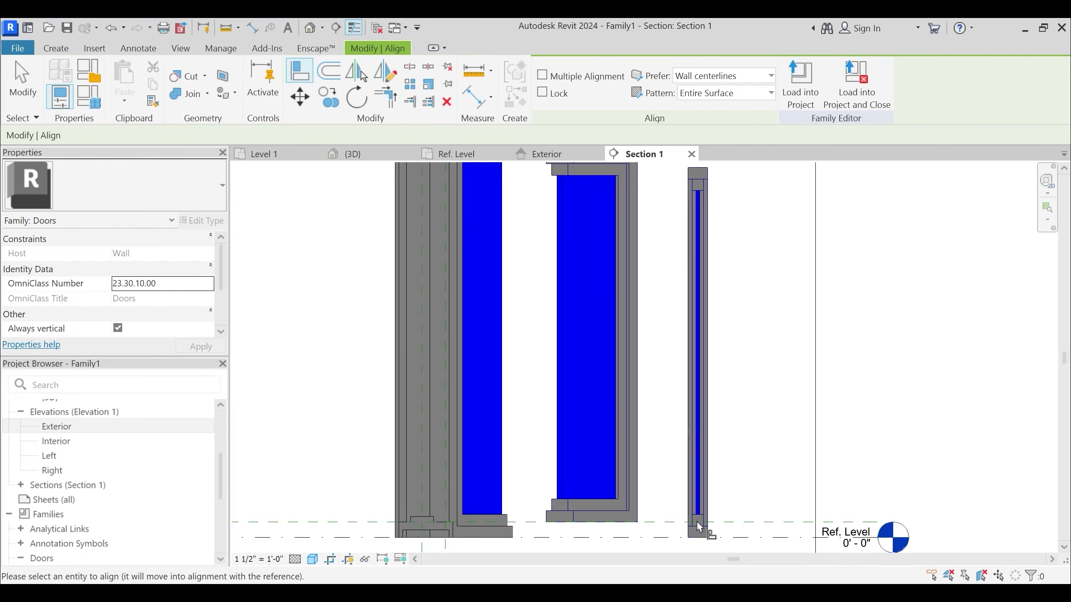
{"action": "left_click", "coordinate": [664, 419]}
{"action": "scroll", "coordinate": [666, 417], "scroll_direction": "down", "scroll_amount": 1}
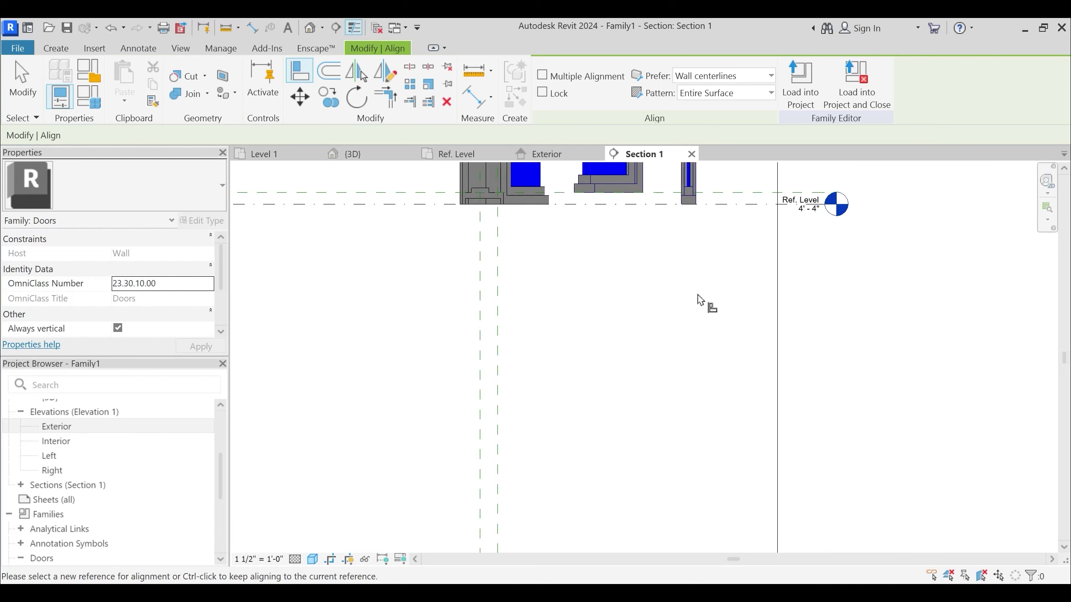
{"action": "middle_click_drag", "start_coordinate": [698, 295], "coordinate": [685, 401]}
{"action": "key", "text": "Escape"}
{"action": "key", "text": "Escape"}
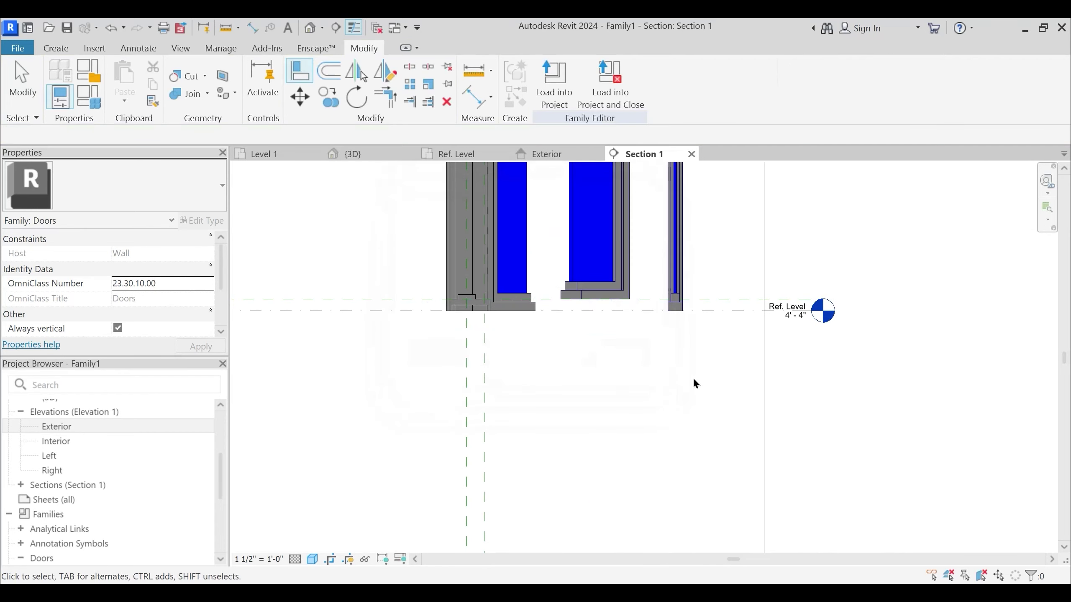
{"action": "key", "text": "ctrl+z"}
{"action": "scroll", "coordinate": [694, 380], "scroll_direction": "down", "scroll_amount": 3}
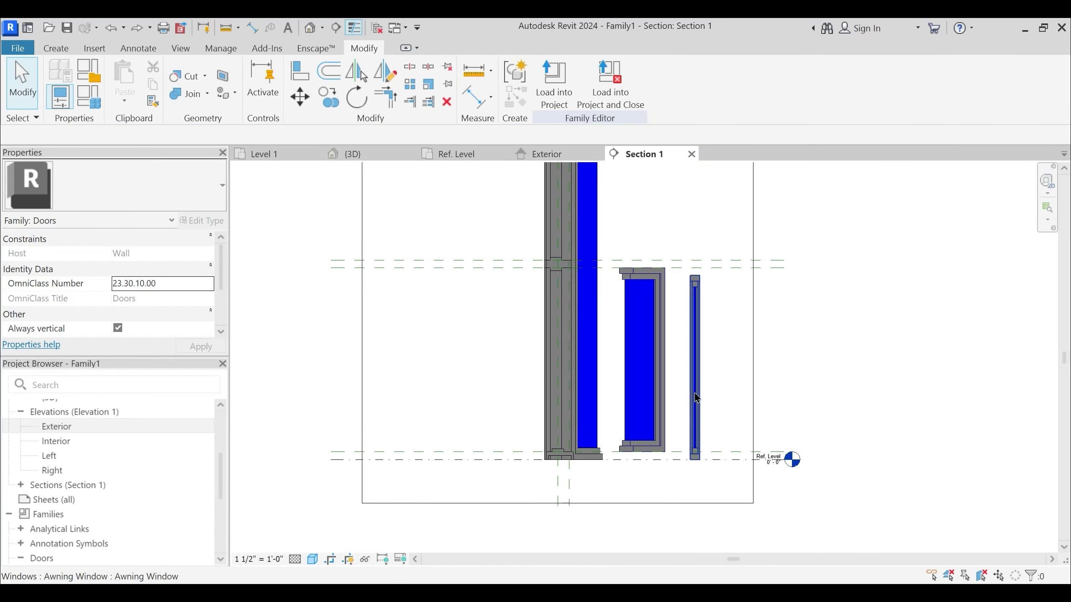
Align the bottom of the awning window with the upper of the two reference planes above the casement window in Section 1
{"action": "left_click", "coordinate": [310, 81]}
{"action": "scroll", "coordinate": [710, 321], "scroll_direction": "up", "scroll_amount": 1}
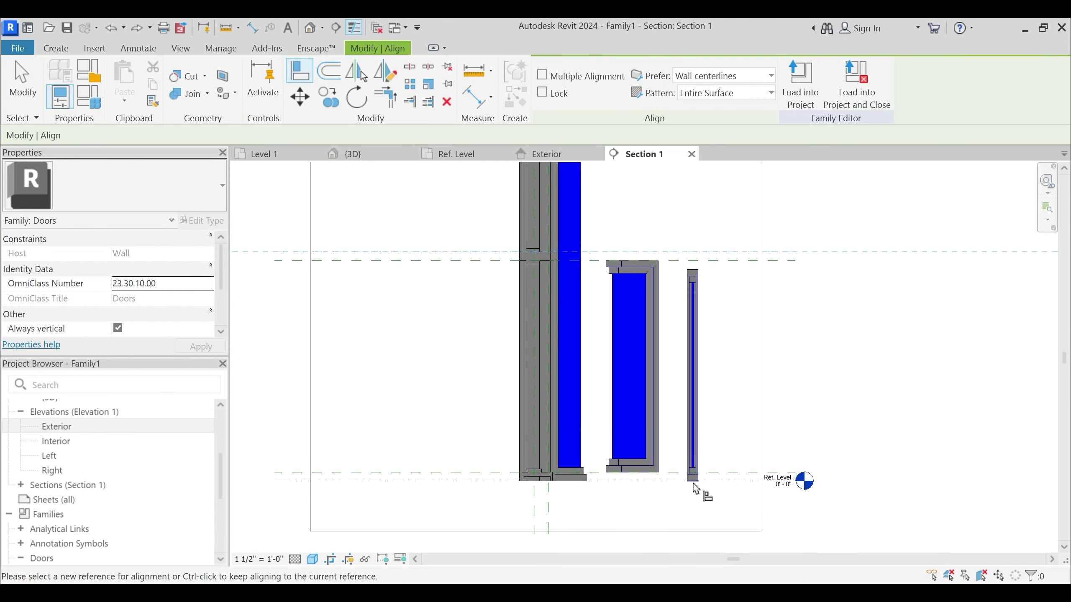
{"action": "left_click", "coordinate": [696, 489]}
{"action": "left_click", "coordinate": [521, 265]}
{"action": "middle_click_drag", "start_coordinate": [674, 202], "coordinate": [682, 332]}
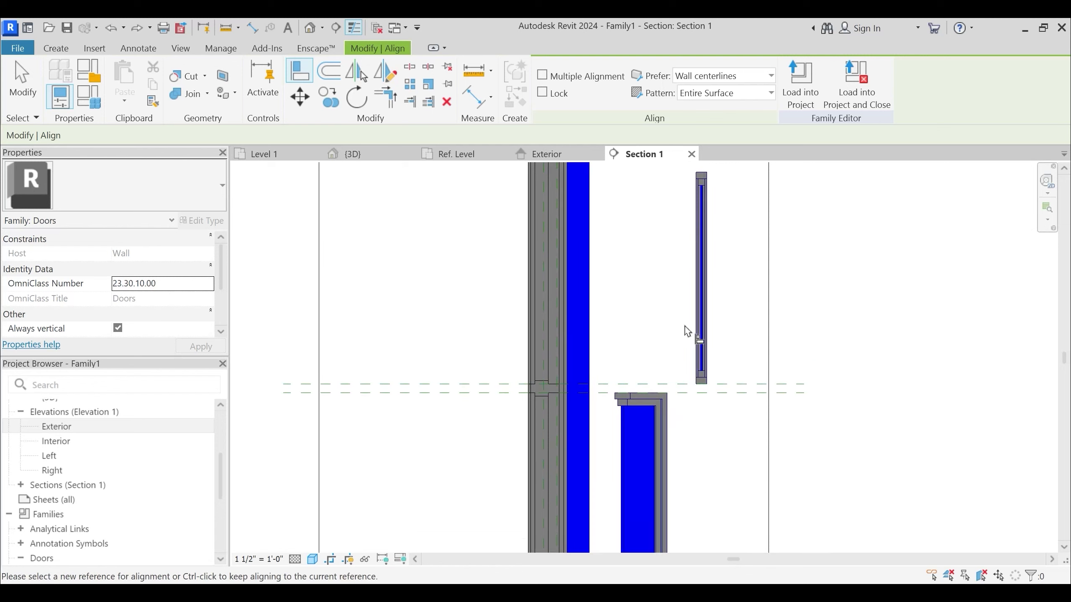
{"action": "key", "text": "Escape"}
{"action": "key", "text": "Escape"}
{"action": "middle_click_drag", "start_coordinate": [650, 254], "coordinate": [636, 292]}
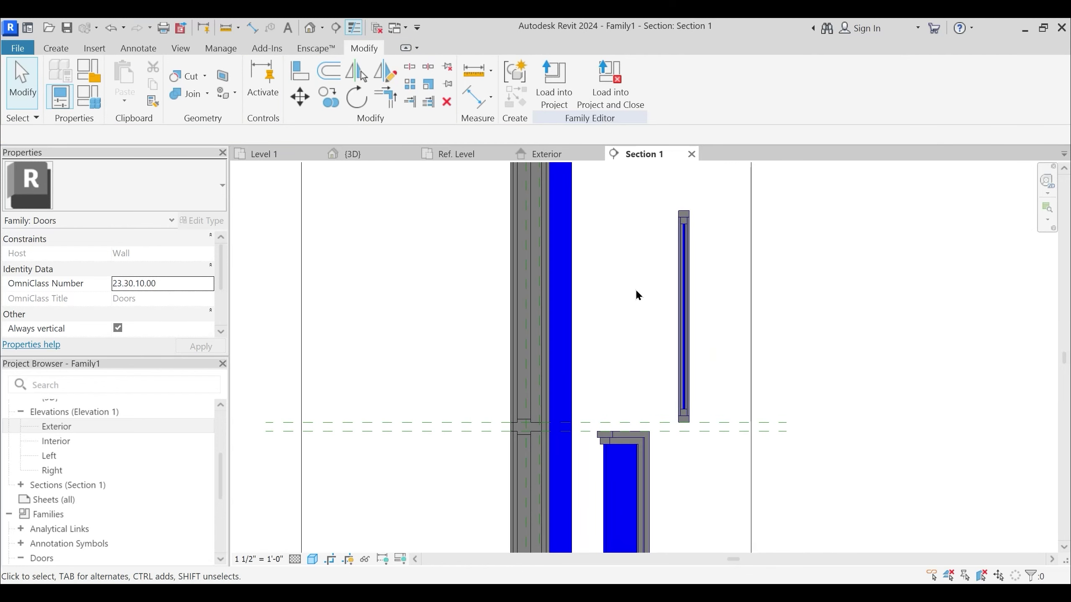
Associate the awning window's swing angle with a new shared instance parameter A.Window Swing Angle from the Door Windows group, grouped under Construction
{"action": "left_click", "coordinate": [689, 275]}
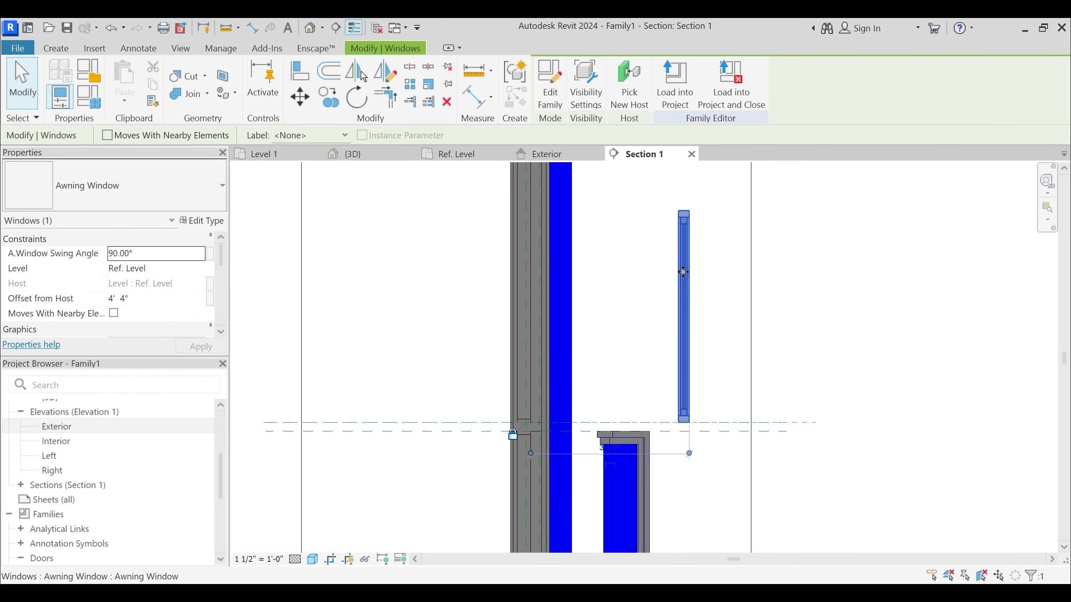
{"action": "left_click", "coordinate": [210, 254]}
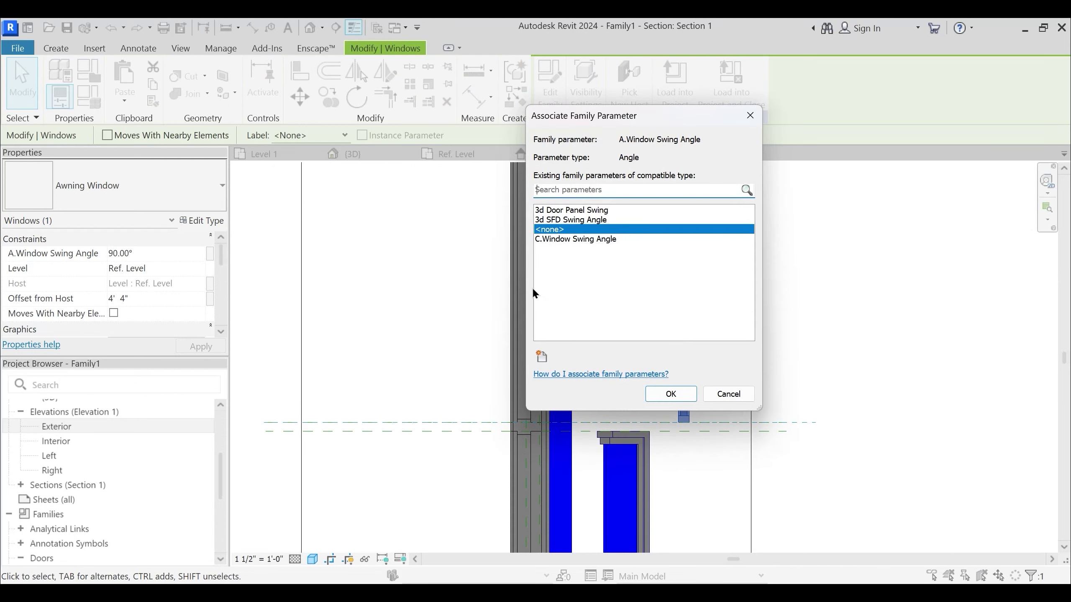
{"action": "left_click", "coordinate": [541, 356]}
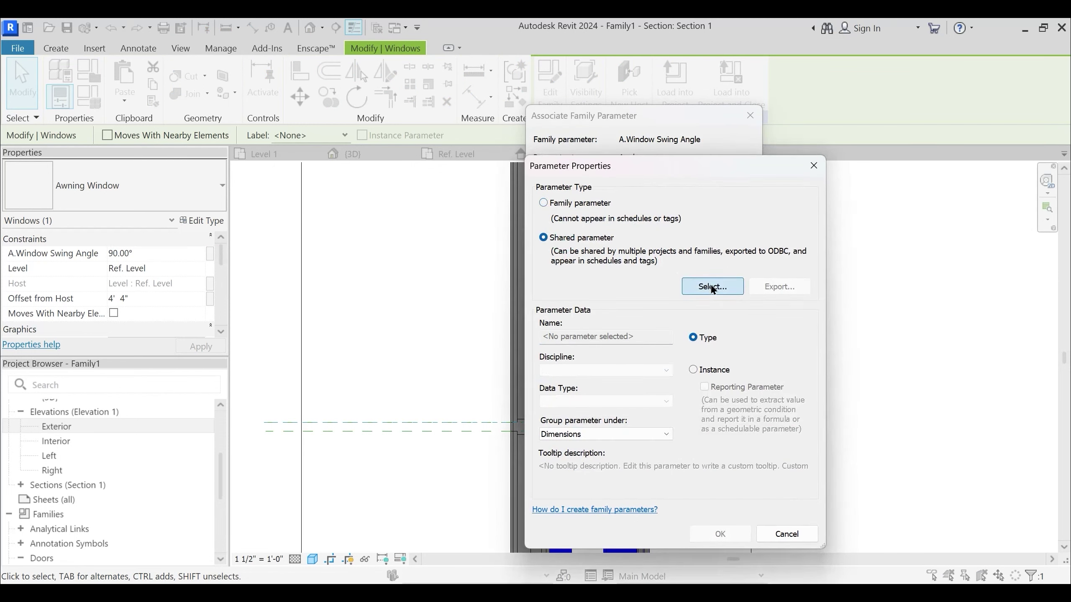
{"action": "left_click", "coordinate": [712, 288]}
{"action": "left_click", "coordinate": [719, 212]}
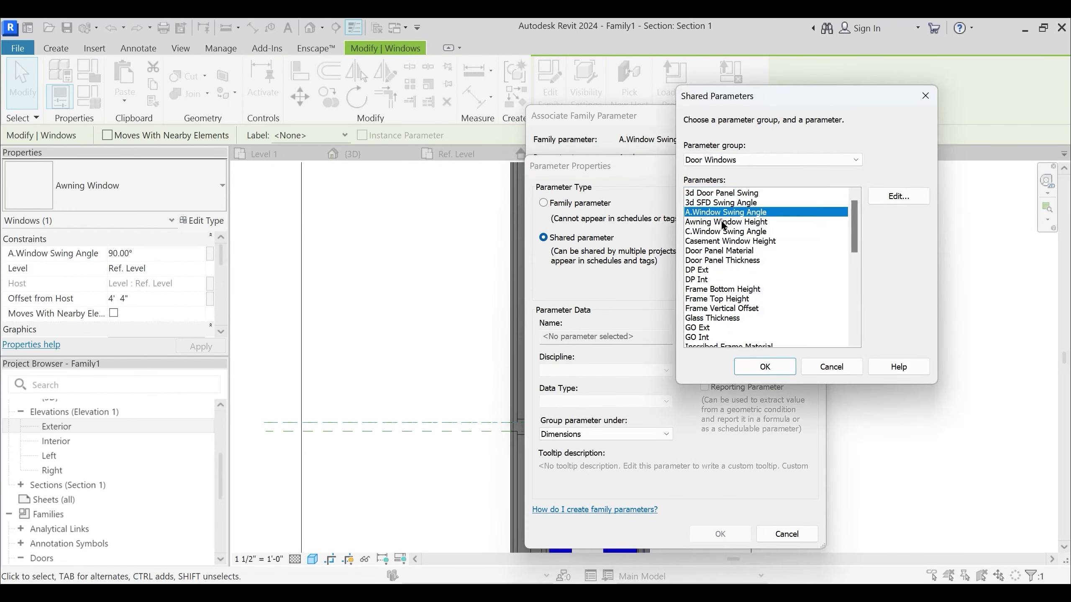
{"action": "left_click", "coordinate": [765, 366]}
{"action": "left_click", "coordinate": [603, 435]}
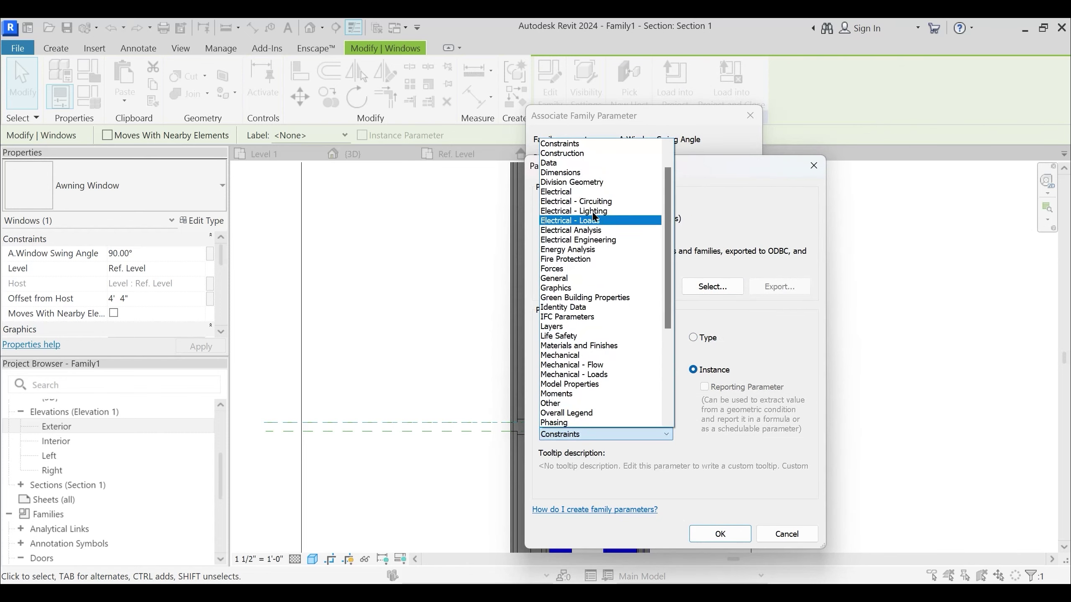
{"action": "left_click", "coordinate": [565, 153]}
{"action": "left_click", "coordinate": [721, 535]}
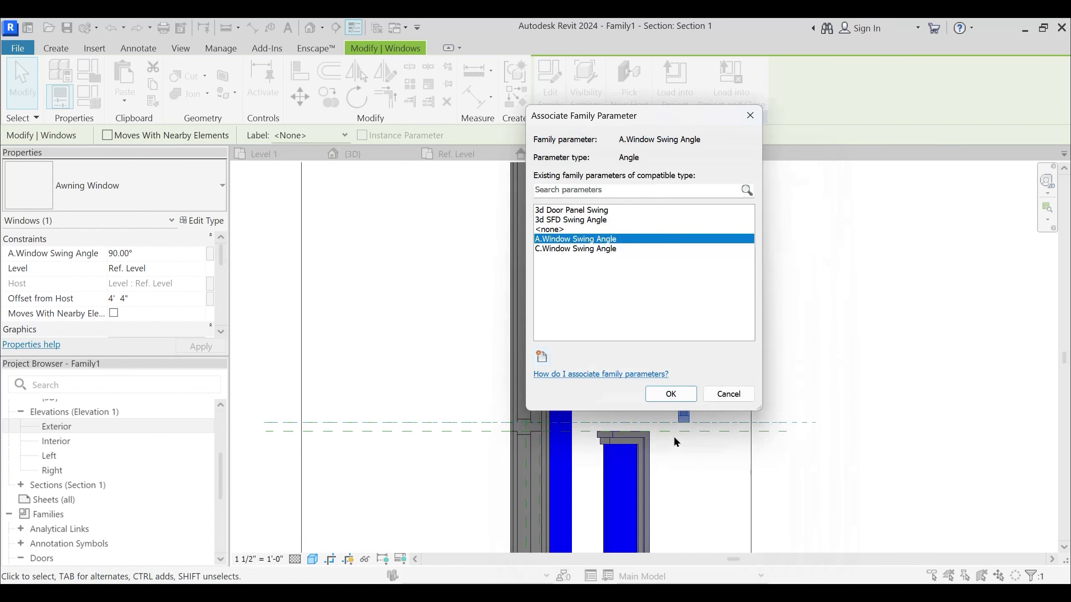
{"action": "left_click", "coordinate": [672, 393]}
Open the family parameter association for the awning window's Inscribed Frame Material
{"action": "scroll", "coordinate": [150, 294], "scroll_direction": "down", "scroll_amount": 3}
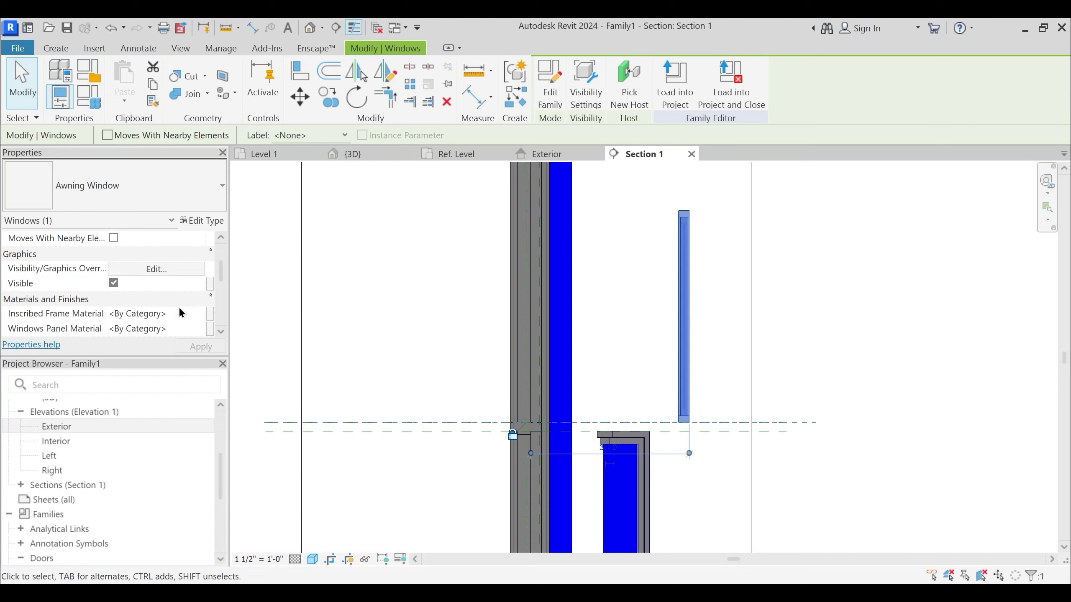
{"action": "left_click", "coordinate": [209, 284]}
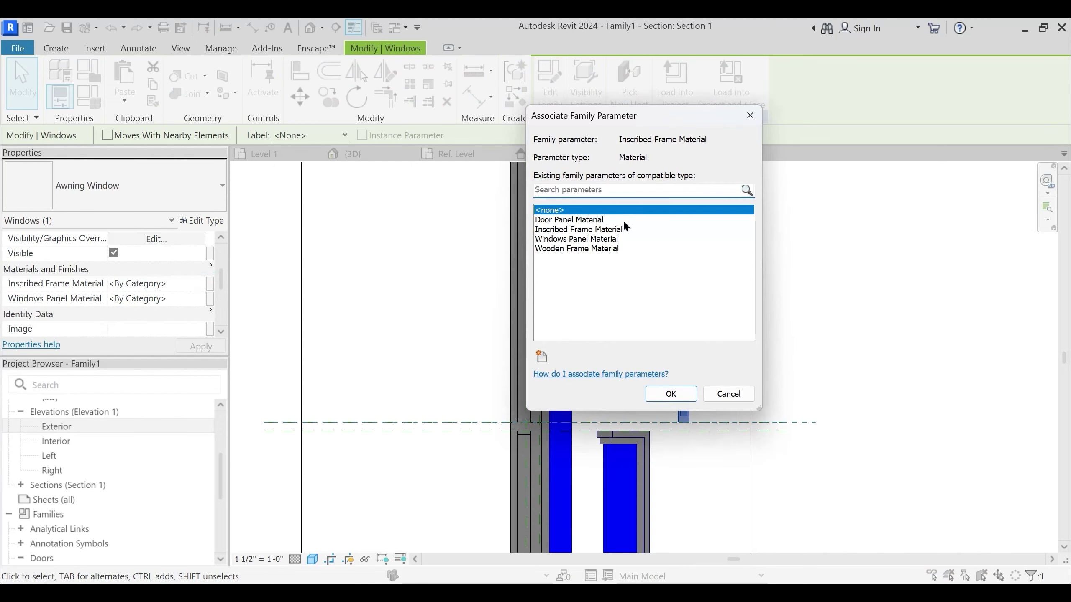
Associate the awning window's Inscribed Frame Material and Windows Panel Material with the family parameters of the same names
{"action": "left_click", "coordinate": [587, 231]}
{"action": "left_click", "coordinate": [680, 395]}
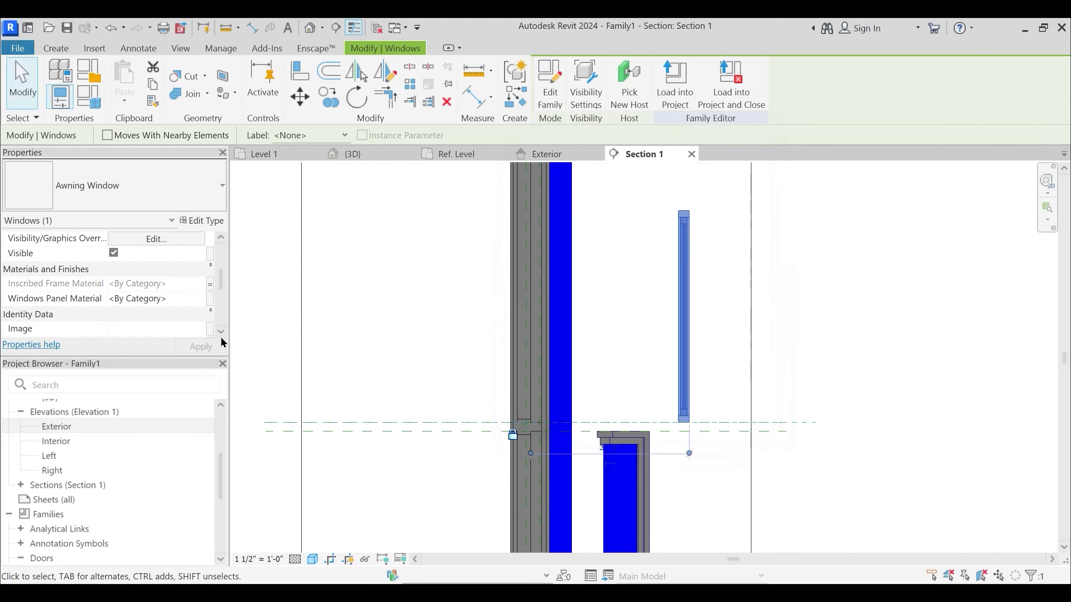
{"action": "left_click", "coordinate": [210, 299]}
{"action": "left_click", "coordinate": [562, 239]}
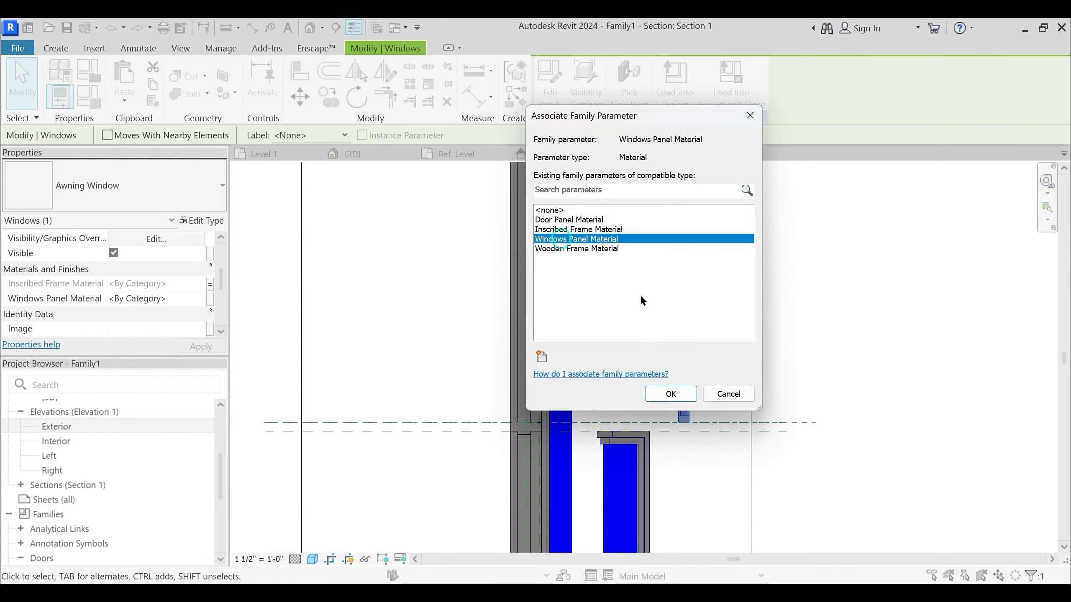
{"action": "left_click", "coordinate": [671, 395]}
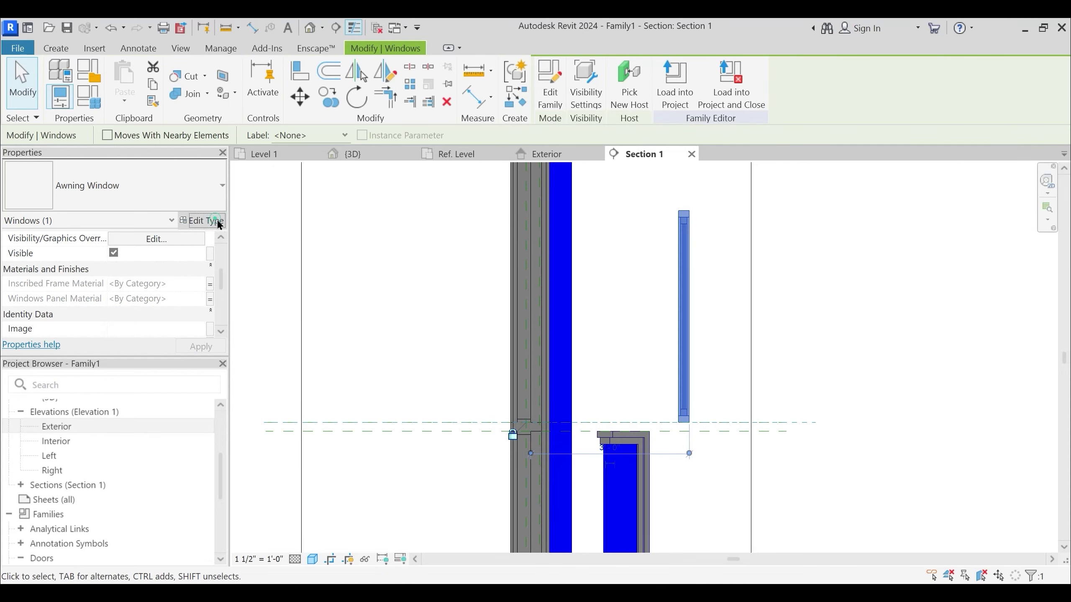
In the awning window's type properties, associate Window Panel Thickness with the Thickness family parameter
{"action": "left_click", "coordinate": [215, 221]}
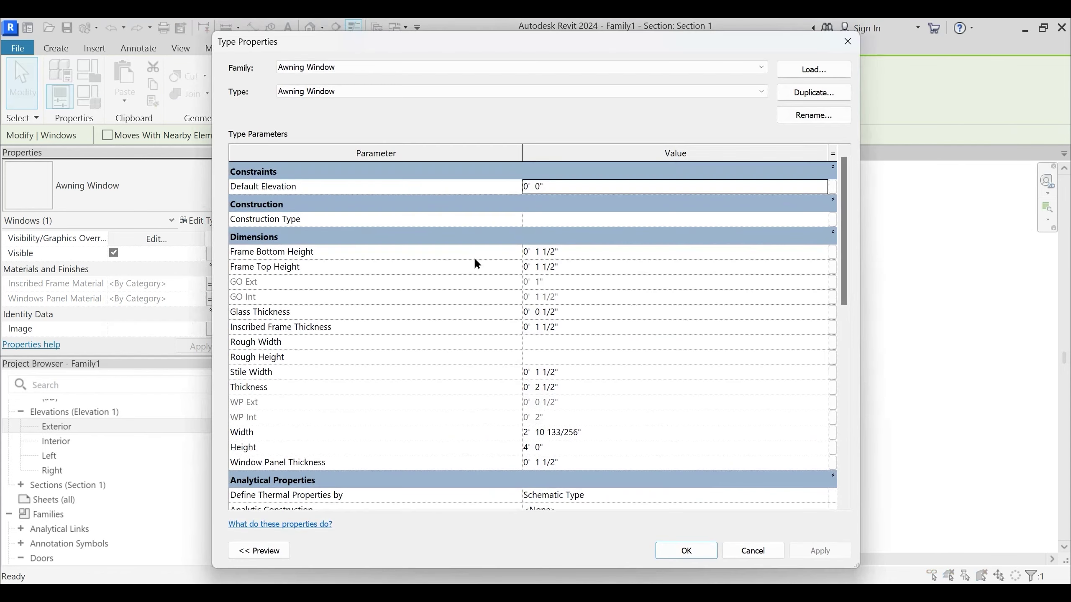
{"action": "left_click", "coordinate": [833, 462]}
{"action": "scroll", "coordinate": [598, 297], "scroll_direction": "down", "scroll_amount": 3}
{"action": "left_click", "coordinate": [598, 334]}
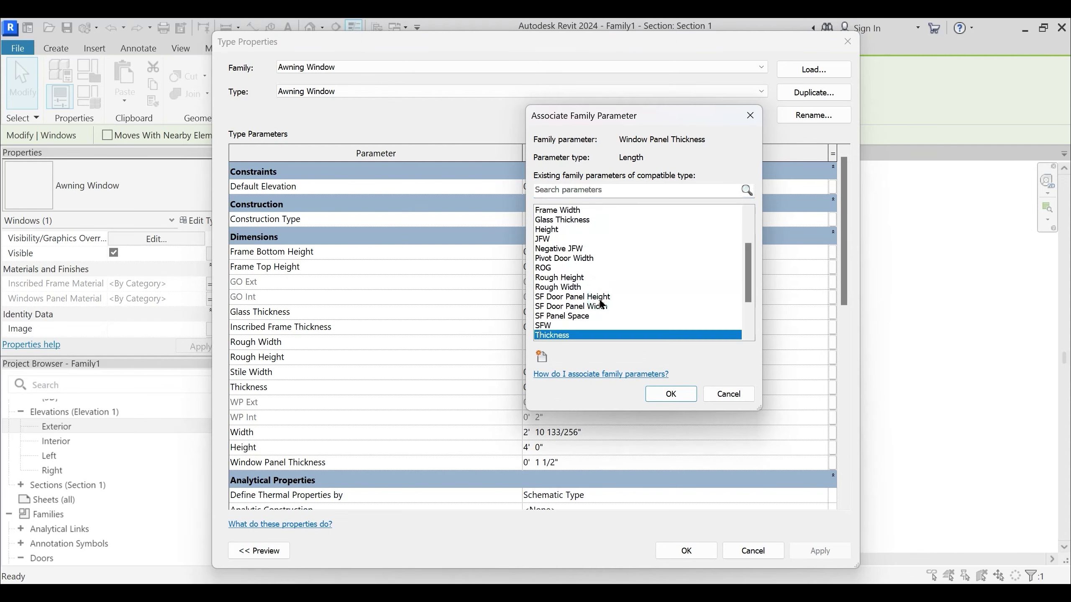
{"action": "left_click", "coordinate": [666, 384]}
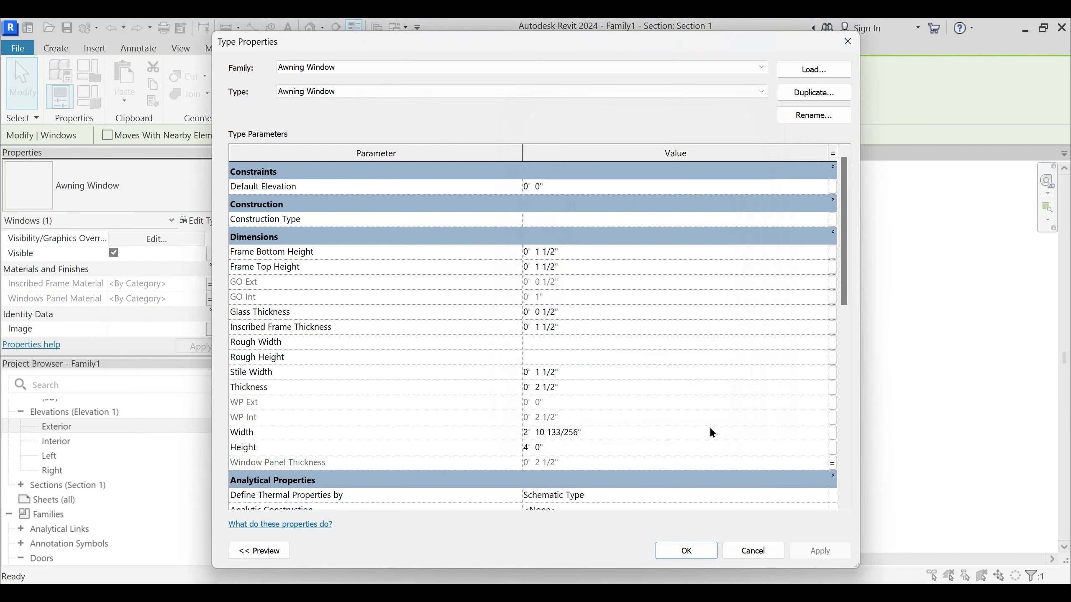
Associate the awning window type's Width with the Window Width family parameter
{"action": "left_click", "coordinate": [833, 433]}
{"action": "left_click", "coordinate": [604, 267]}
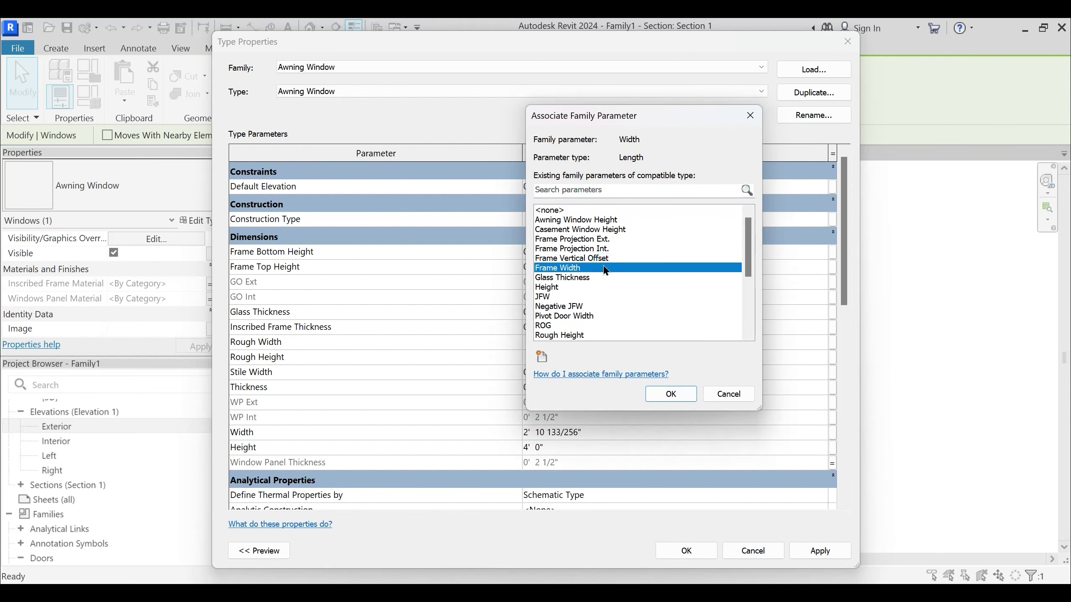
{"action": "key", "text": "w"}
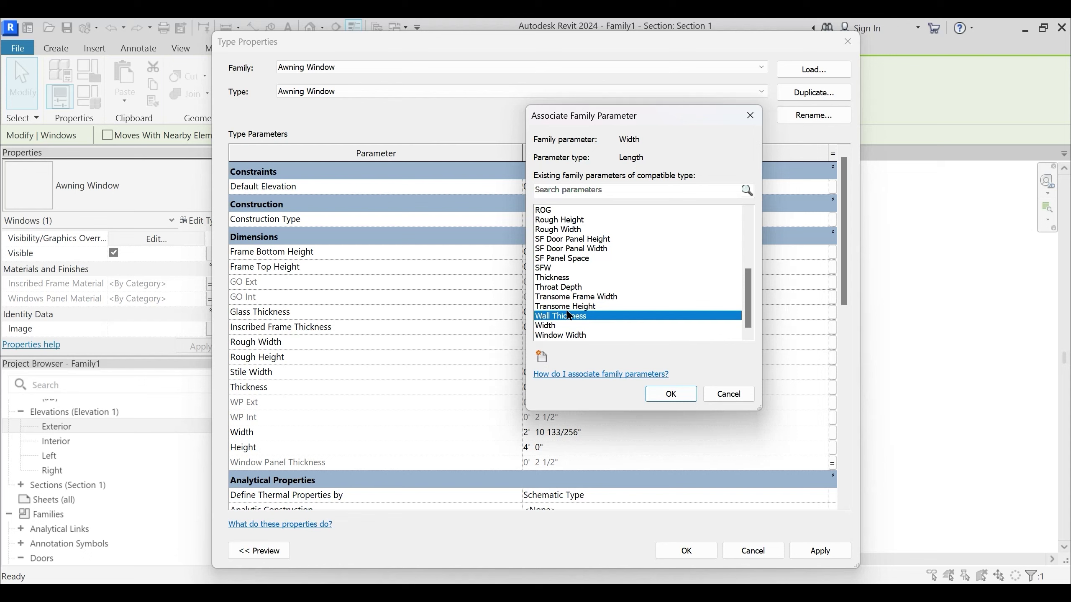
{"action": "left_click", "coordinate": [573, 325]}
{"action": "left_click", "coordinate": [578, 336]}
{"action": "left_click", "coordinate": [661, 396]}
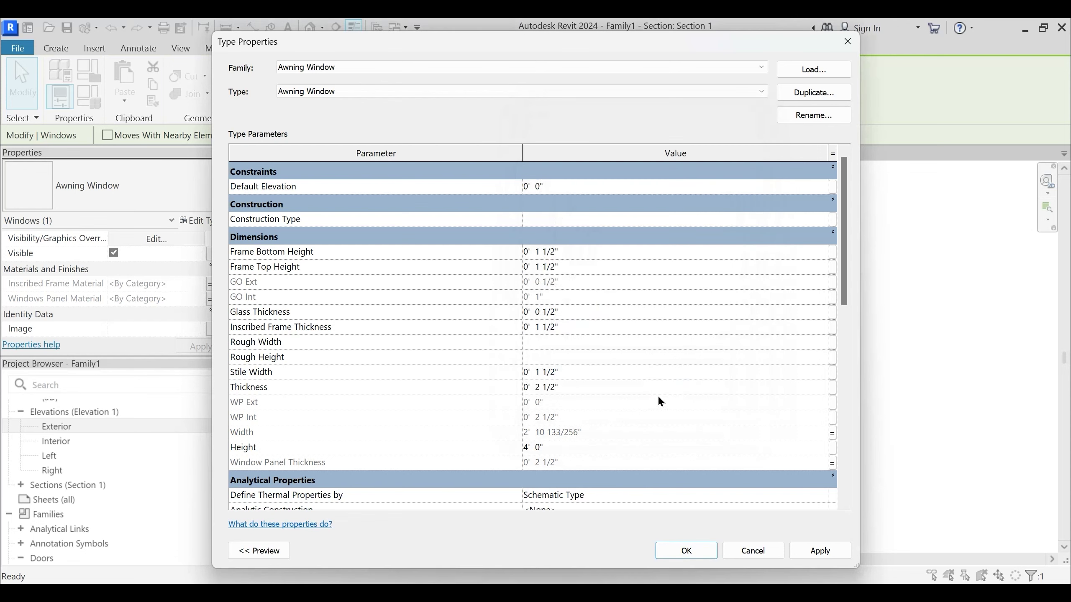
Associate the awning window type's Height with the Awning Window Height family parameter and apply the type changes
{"action": "left_click", "coordinate": [832, 447]}
{"action": "left_click", "coordinate": [578, 278]}
{"action": "key", "text": "w"}
{"action": "scroll", "coordinate": [582, 261], "scroll_direction": "up", "scroll_amount": 4}
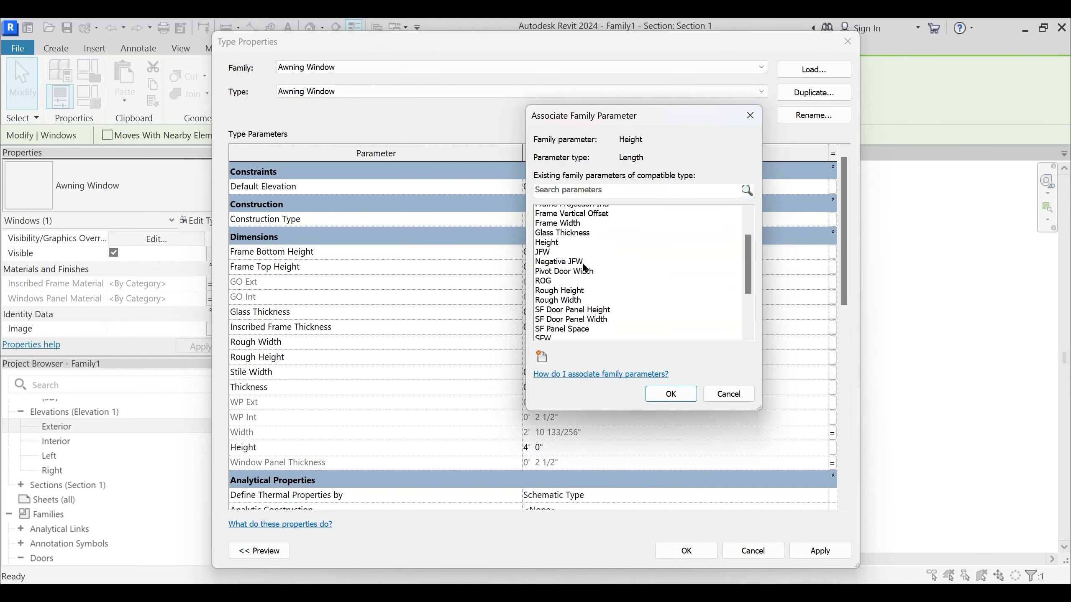
{"action": "left_click", "coordinate": [593, 219]}
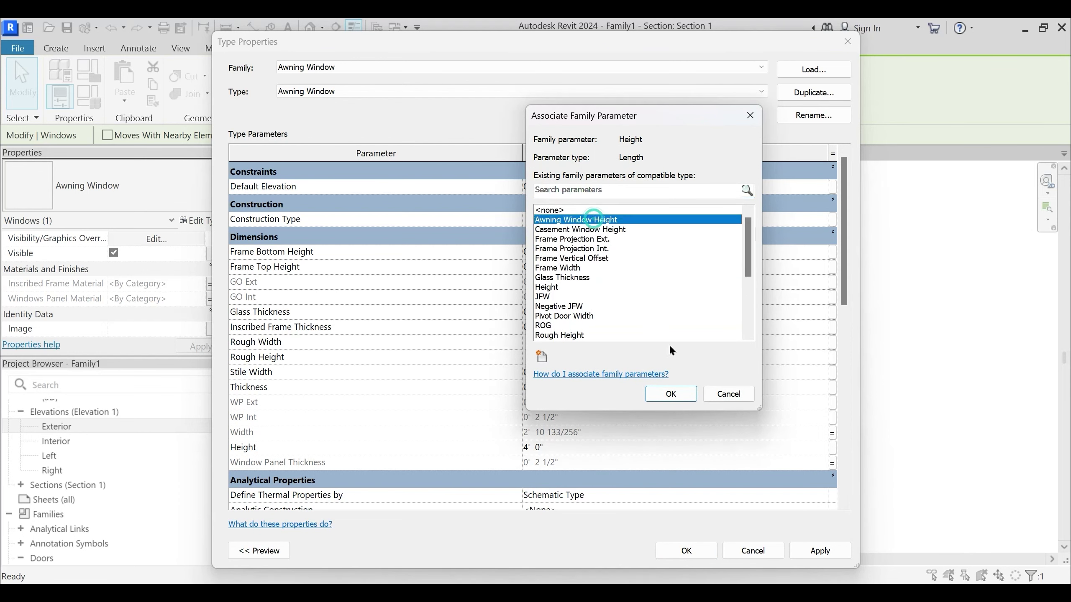
{"action": "left_click", "coordinate": [676, 393]}
{"action": "left_click", "coordinate": [835, 551]}
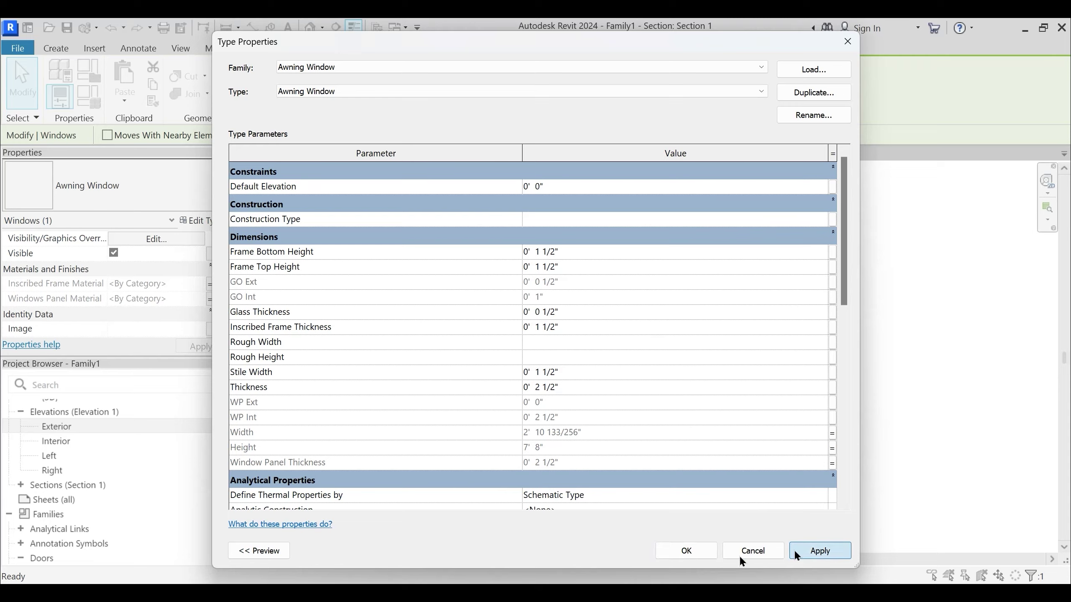
{"action": "left_click", "coordinate": [686, 551]}
{"action": "left_click", "coordinate": [573, 314]}
{"action": "scroll", "coordinate": [576, 287], "scroll_direction": "down", "scroll_amount": 1}
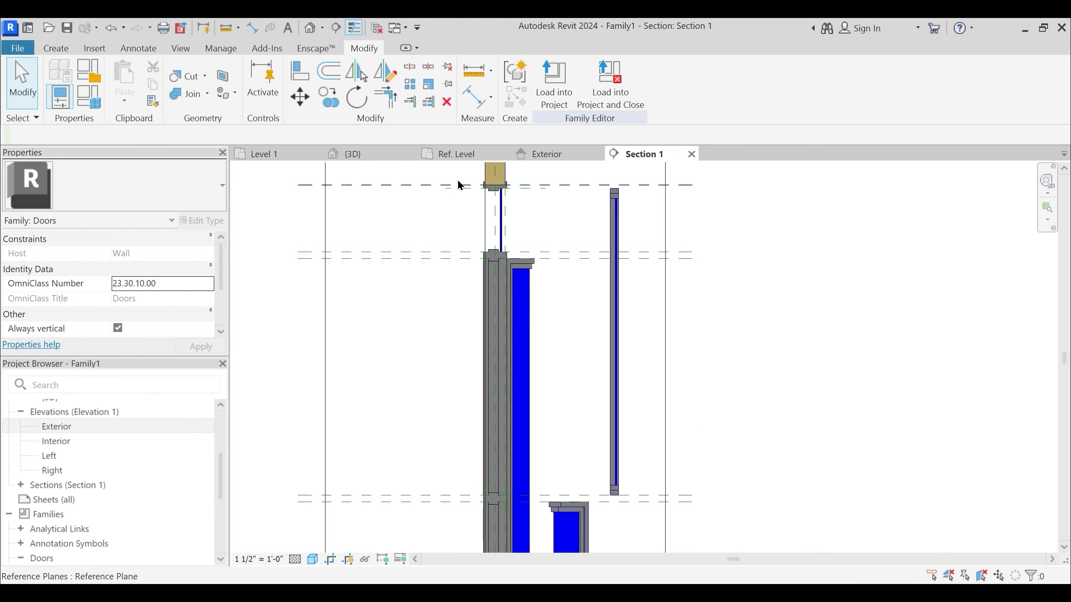
Extend the Awning Window Height formula to Height - Transome Frame Width * 2 - Casement Window Height - Transome Height
{"action": "left_click", "coordinate": [89, 98]}
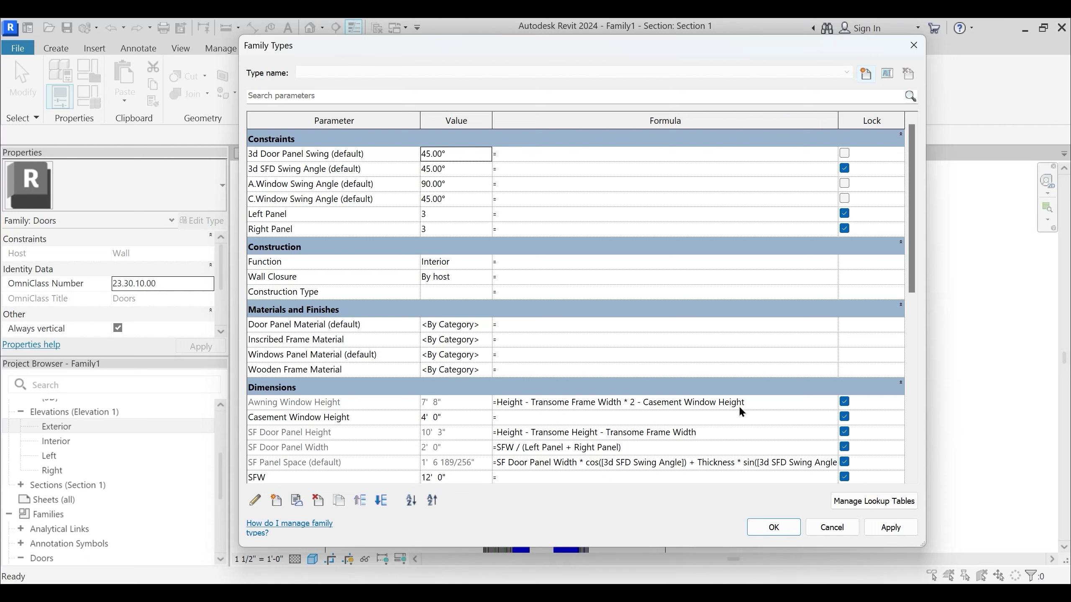
{"action": "left_click", "coordinate": [761, 402]}
{"action": "left_click", "coordinate": [761, 402]}
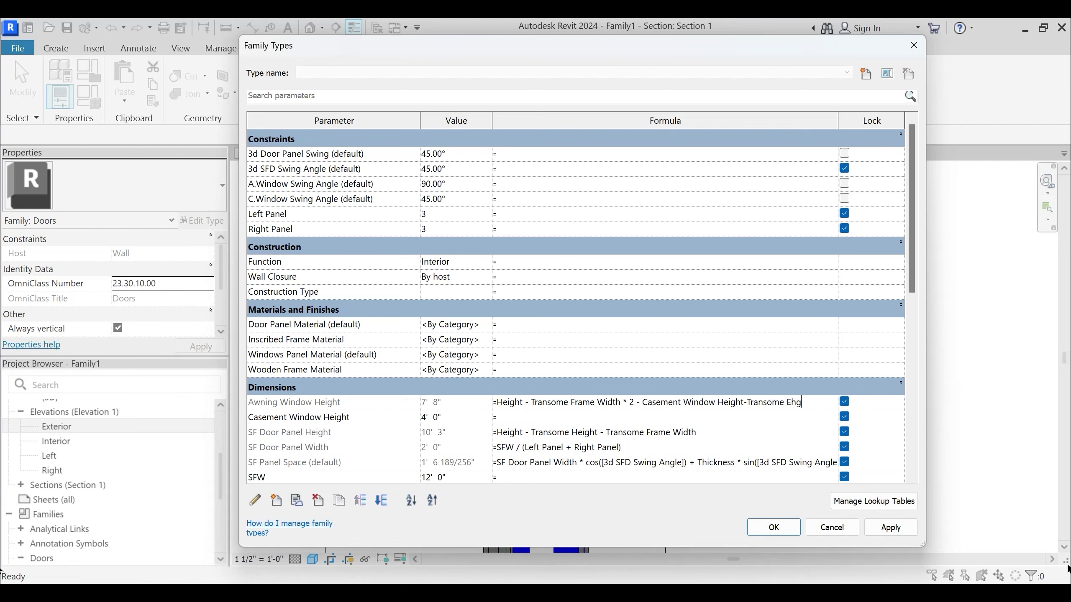
{"action": "type", "text": "ht"}
{"action": "key", "text": "Tab"}
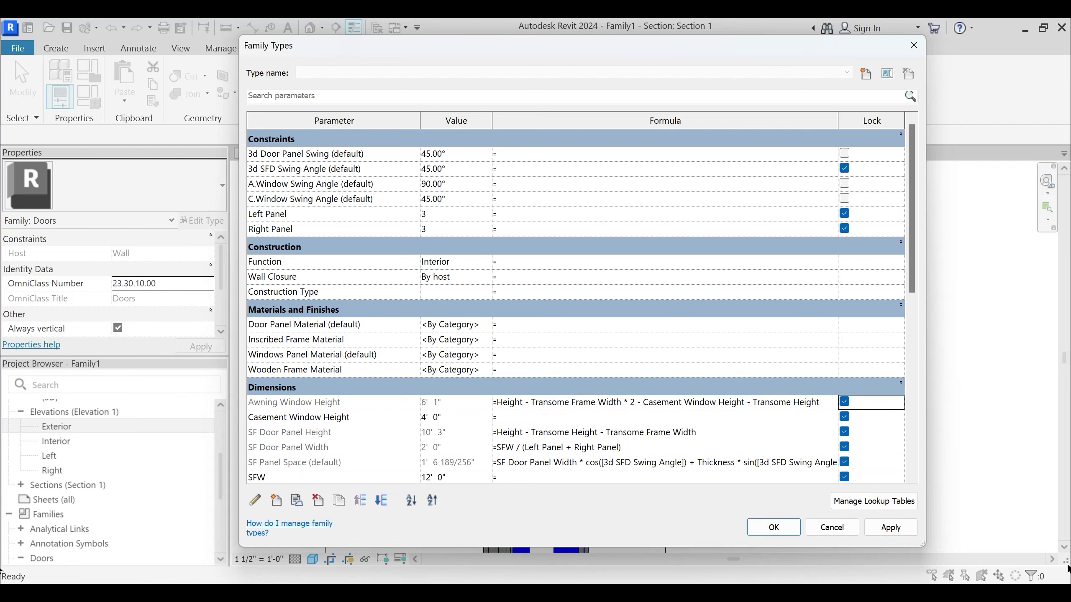
{"action": "key", "text": "Return"}
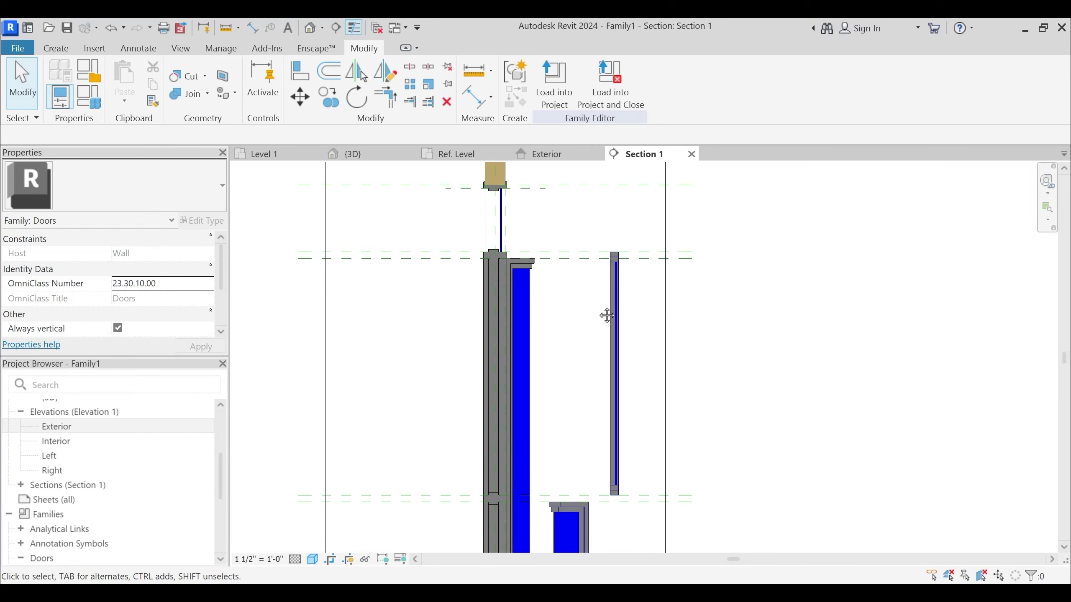
In the Ref. Level plan, shorten Section 1's view depth to exclude the folding door panels, and reopen the section
{"action": "scroll", "coordinate": [598, 302], "scroll_direction": "down", "scroll_amount": 4}
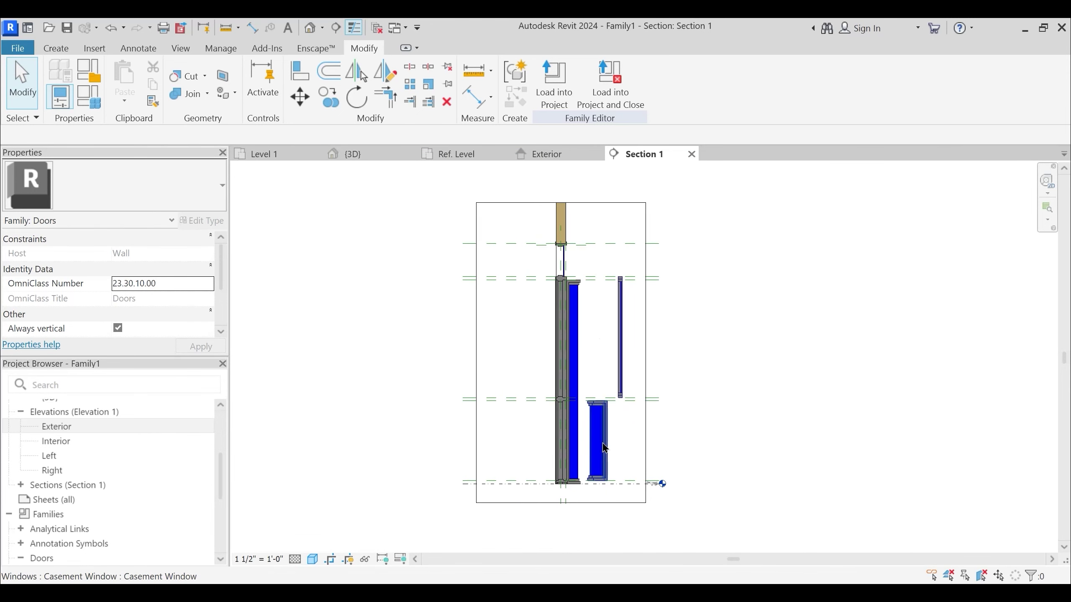
{"action": "left_click", "coordinate": [605, 448]}
{"action": "scroll", "coordinate": [583, 317], "scroll_direction": "up", "scroll_amount": 2}
{"action": "left_click", "coordinate": [583, 317]}
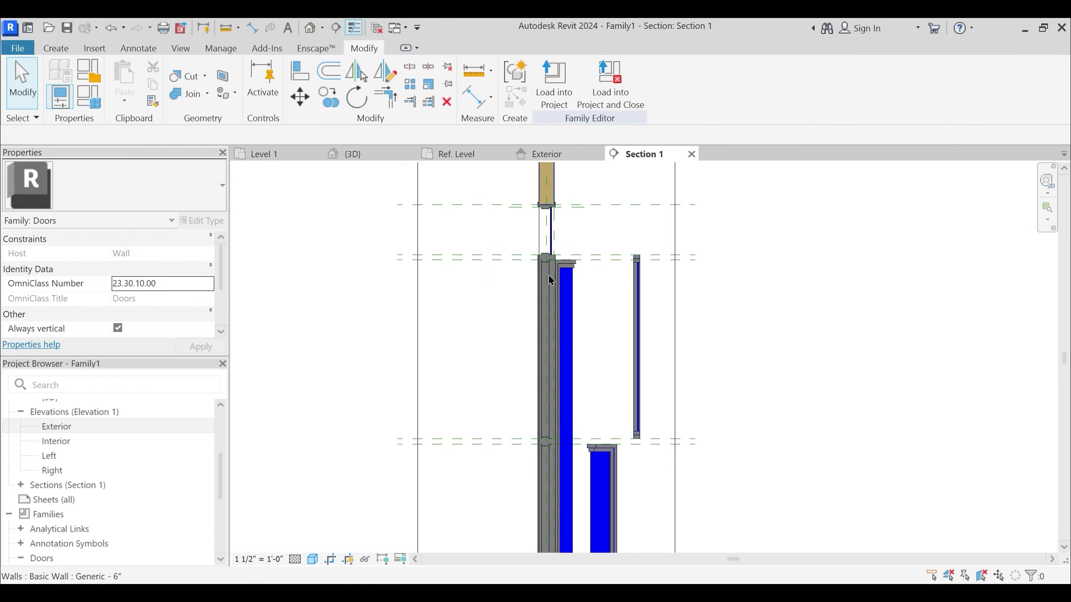
{"action": "left_click", "coordinate": [485, 155]}
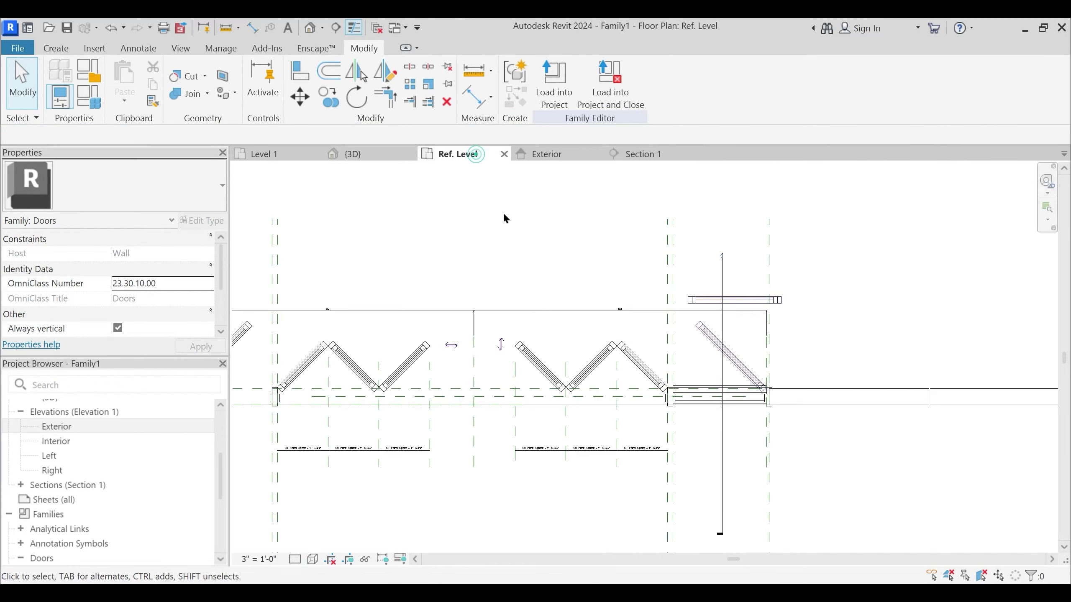
{"action": "left_click", "coordinate": [722, 379]}
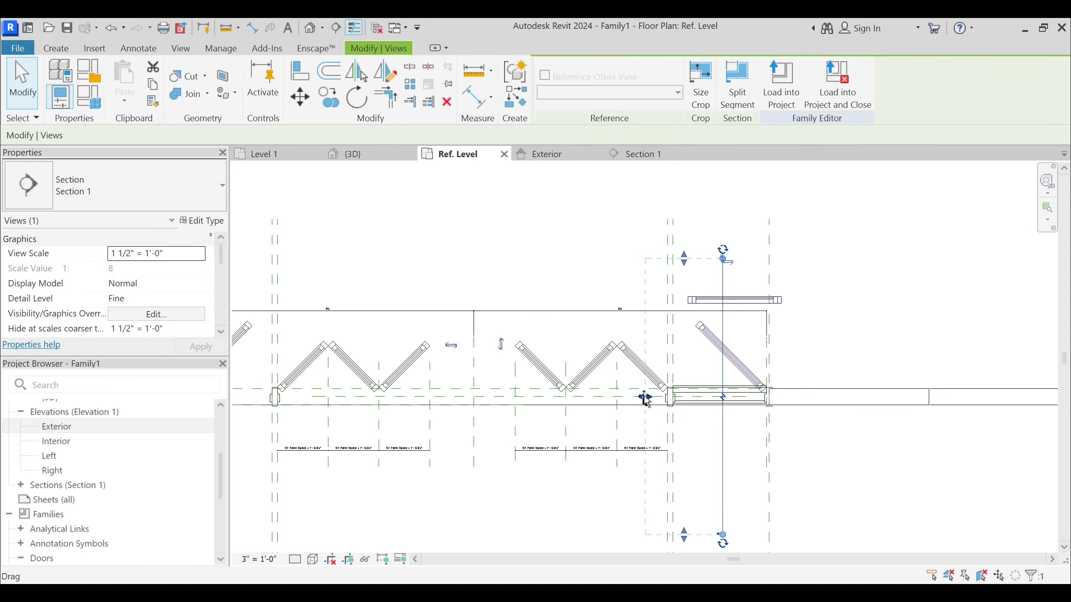
{"action": "left_click_drag", "start_coordinate": [684, 401], "coordinate": [698, 433]}
{"action": "left_click", "coordinate": [710, 263]}
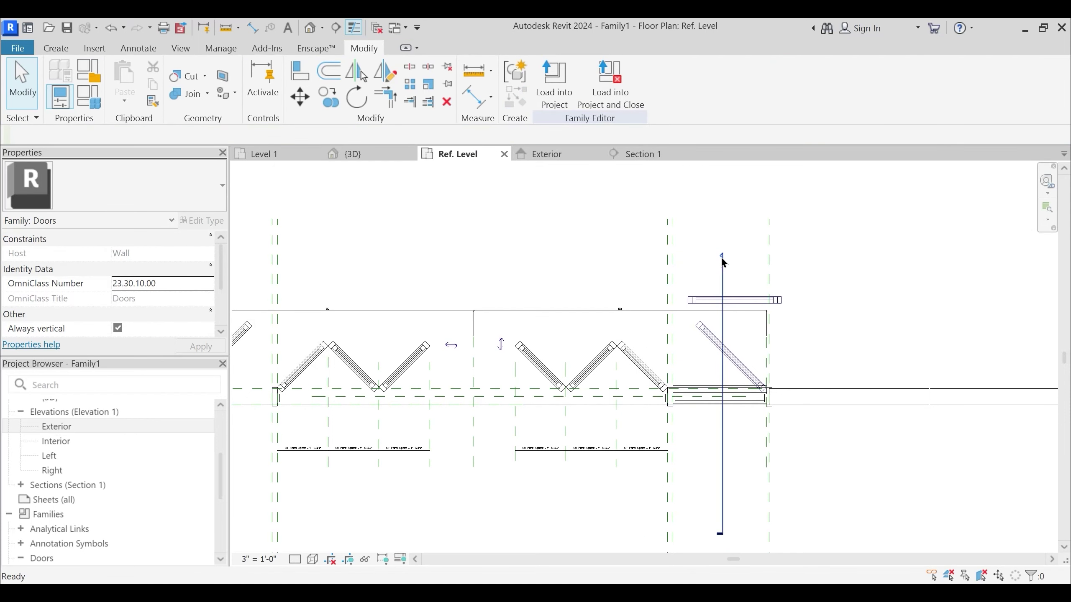
{"action": "double_click", "coordinate": [722, 260]}
{"action": "middle_click_drag", "start_coordinate": [602, 296], "coordinate": [602, 327]}
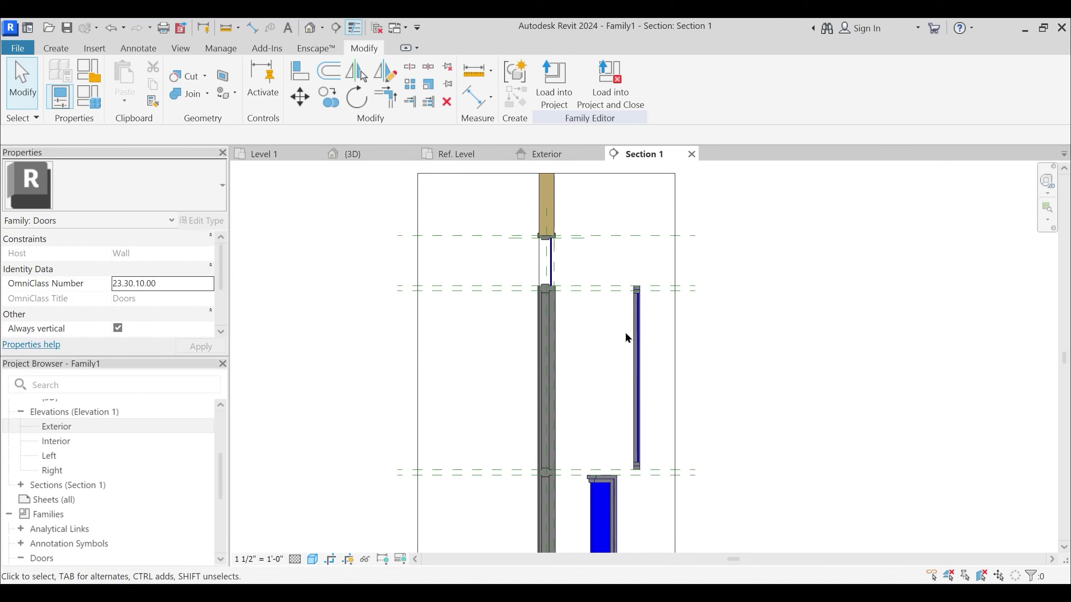
{"action": "scroll", "coordinate": [591, 310], "scroll_direction": "up", "scroll_amount": 5}
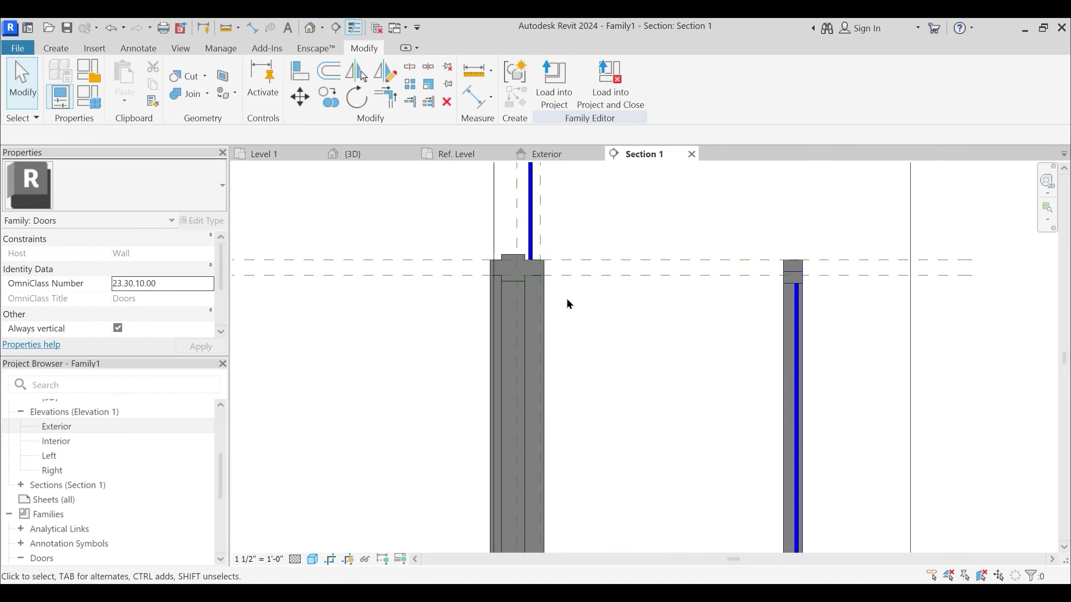
{"action": "left_click", "coordinate": [300, 71]}
{"action": "scroll", "coordinate": [574, 297], "scroll_direction": "up", "scroll_amount": 2}
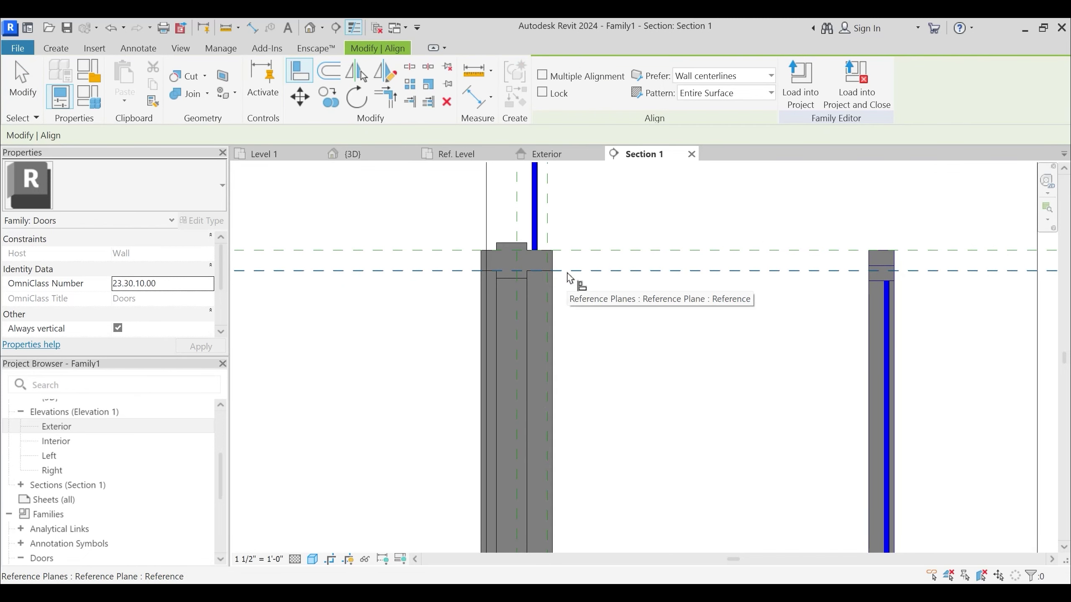
{"action": "scroll", "coordinate": [648, 279], "scroll_direction": "down", "scroll_amount": 6}
{"action": "key", "text": "Escape"}
Change the Transome Frame Width multiplier in the Awning Window Height formula to 3 and apply it
{"action": "middle_click_drag", "start_coordinate": [686, 315], "coordinate": [680, 251]}
{"action": "scroll", "coordinate": [663, 308], "scroll_direction": "down", "scroll_amount": 1}
{"action": "scroll", "coordinate": [663, 309], "scroll_direction": "down", "scroll_amount": 3}
{"action": "middle_click_drag", "start_coordinate": [629, 461], "coordinate": [607, 351]}
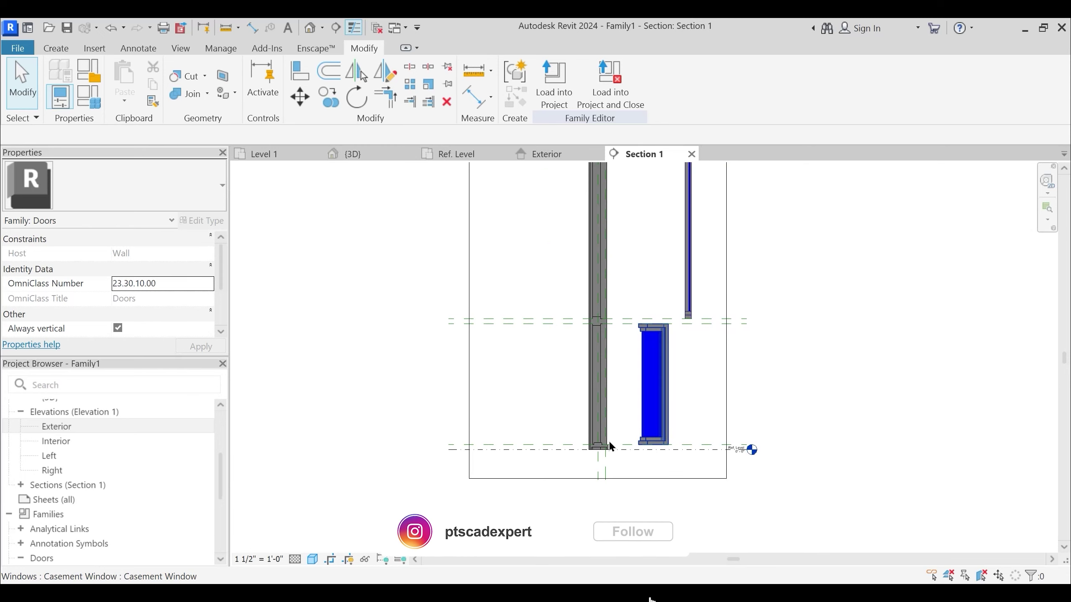
{"action": "left_click", "coordinate": [89, 97]}
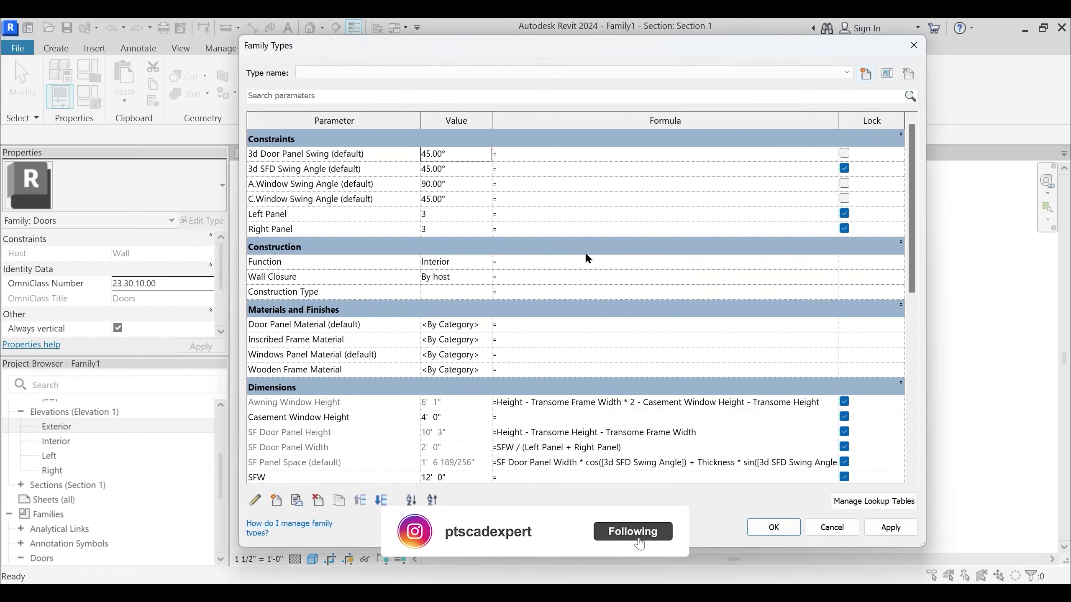
{"action": "left_click", "coordinate": [635, 402]}
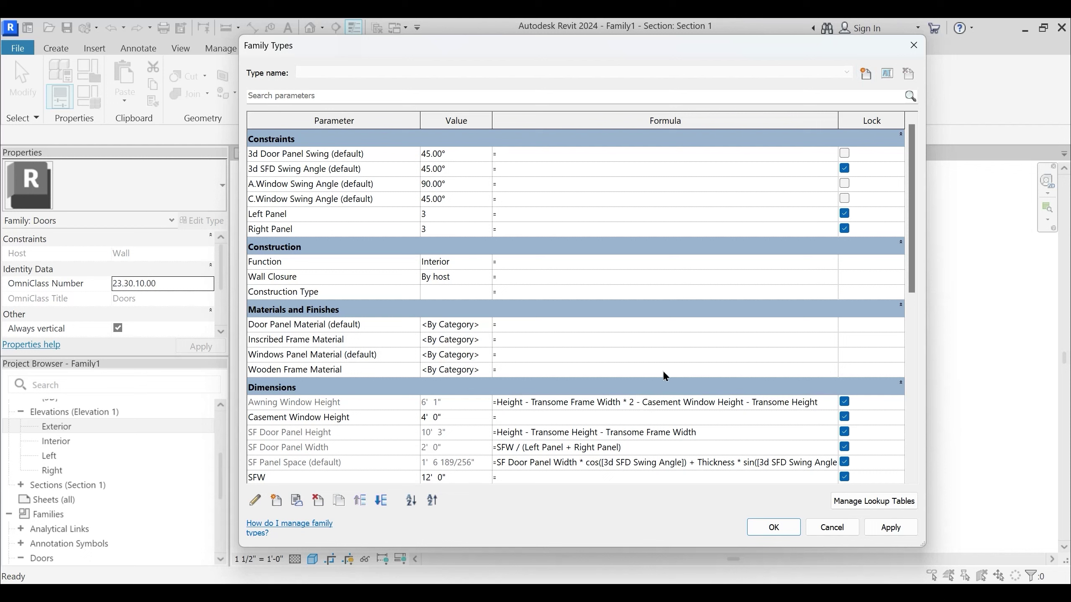
{"action": "key", "text": "Delete"}
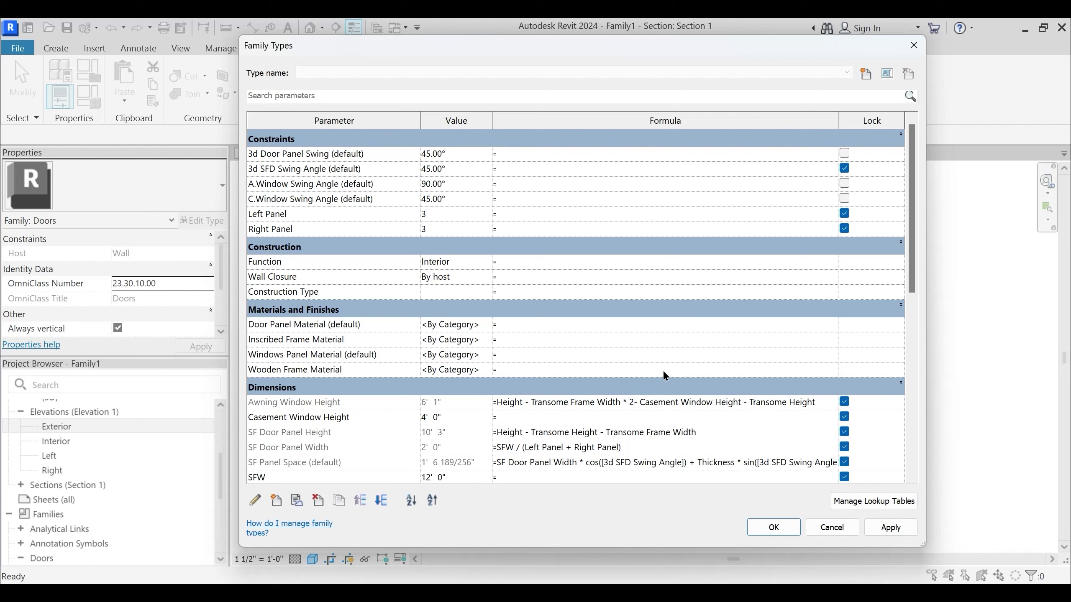
{"action": "key", "text": "BackSpace"}
{"action": "type", "text": "3"}
{"action": "key", "text": "Tab"}
{"action": "left_click", "coordinate": [890, 527]}
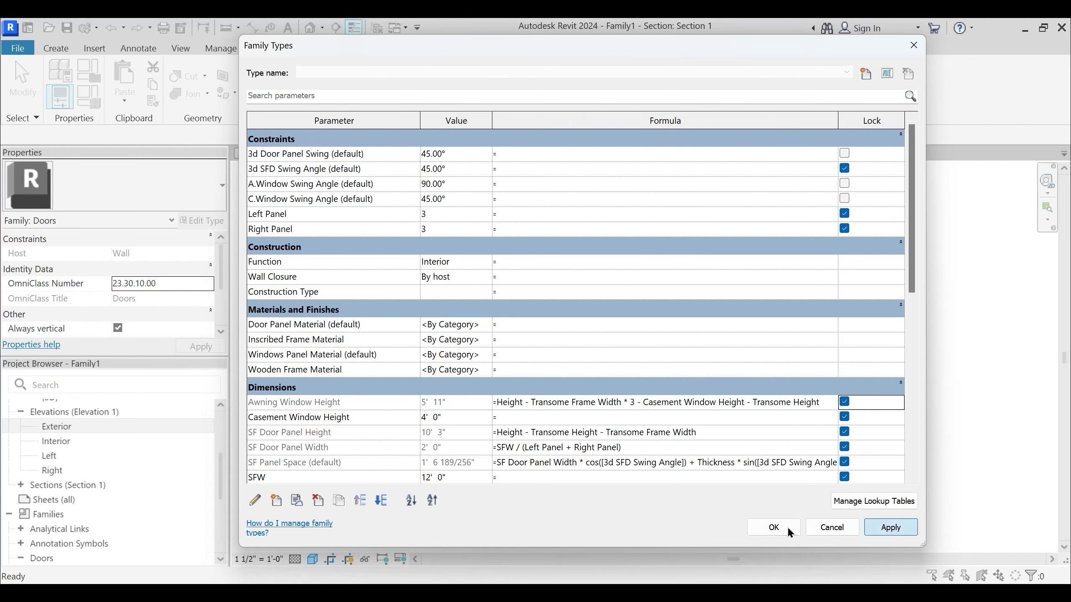
{"action": "left_click", "coordinate": [776, 526]}
Set the A.Window Swing Angle parameter to 45°, apply it with the unsatisfied constraints removed, and accept the family types
{"action": "scroll", "coordinate": [626, 239], "scroll_direction": "up", "scroll_amount": 2}
{"action": "scroll", "coordinate": [664, 232], "scroll_direction": "up", "scroll_amount": 2}
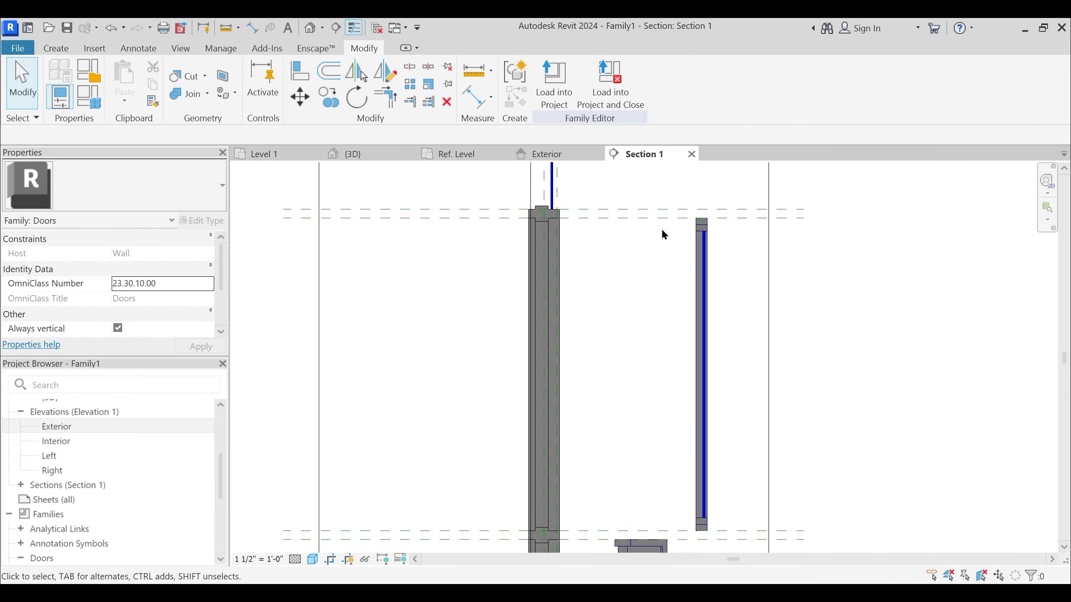
{"action": "scroll", "coordinate": [694, 261], "scroll_direction": "up", "scroll_amount": 2}
{"action": "left_click", "coordinate": [771, 244]}
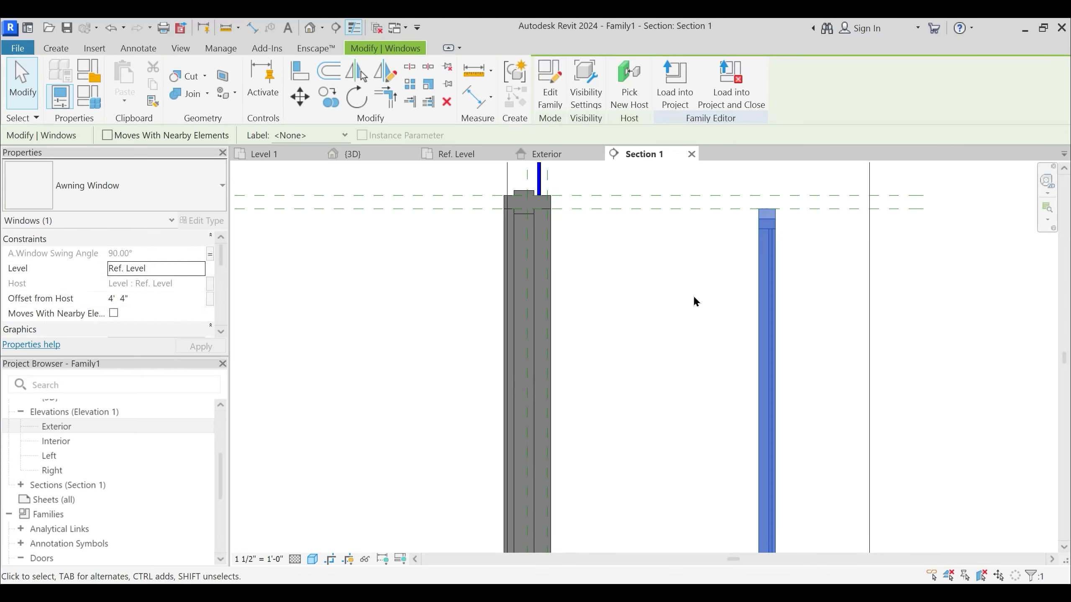
{"action": "left_click", "coordinate": [89, 97]}
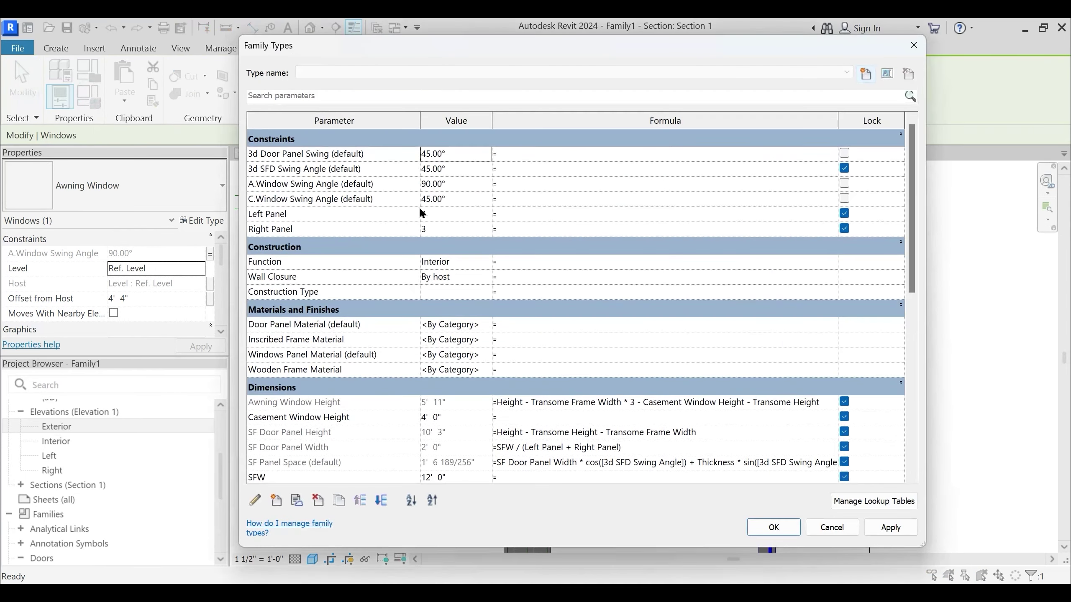
{"action": "left_click", "coordinate": [462, 183]}
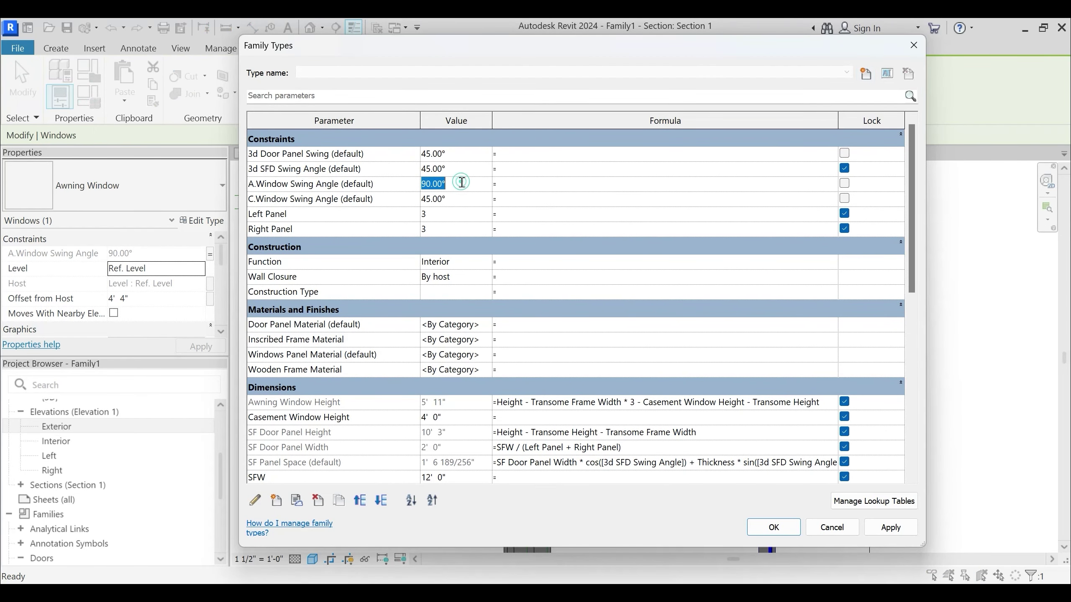
{"action": "left_click", "coordinate": [890, 528]}
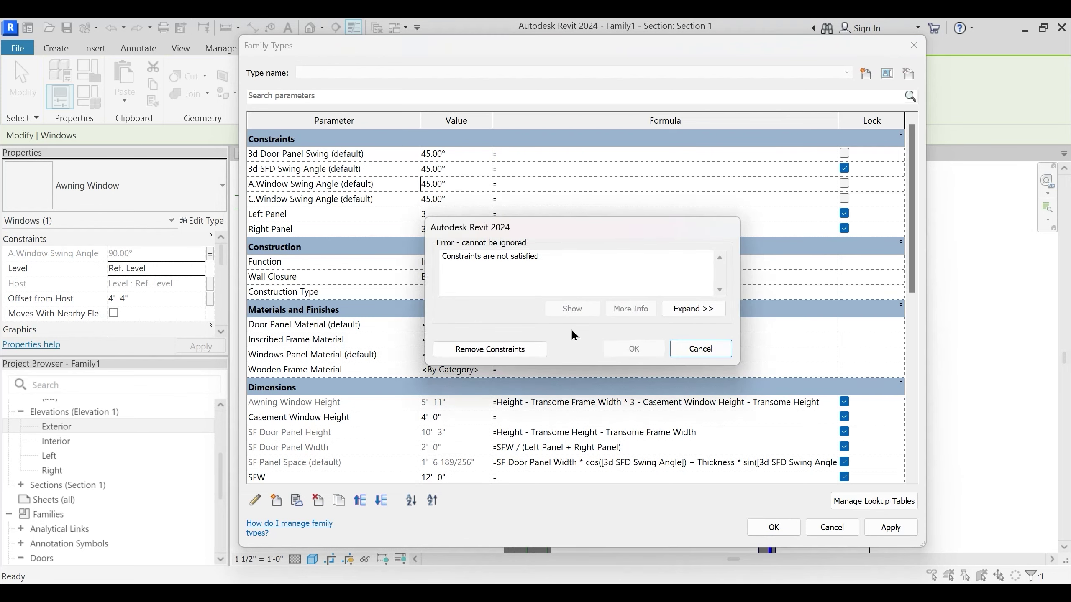
{"action": "left_click", "coordinate": [506, 349]}
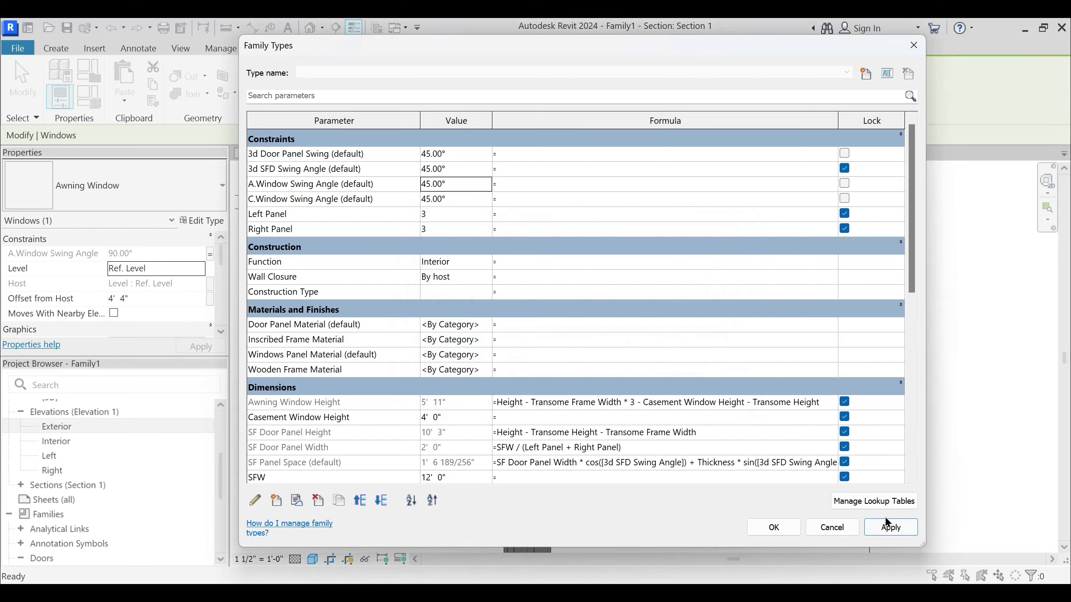
{"action": "left_click", "coordinate": [789, 523]}
Move the tilted awning window up and closer to the door frame in the Section 1 view
{"action": "middle_click_drag", "start_coordinate": [762, 428], "coordinate": [680, 308]}
{"action": "scroll", "coordinate": [683, 334], "scroll_direction": "down", "scroll_amount": 2}
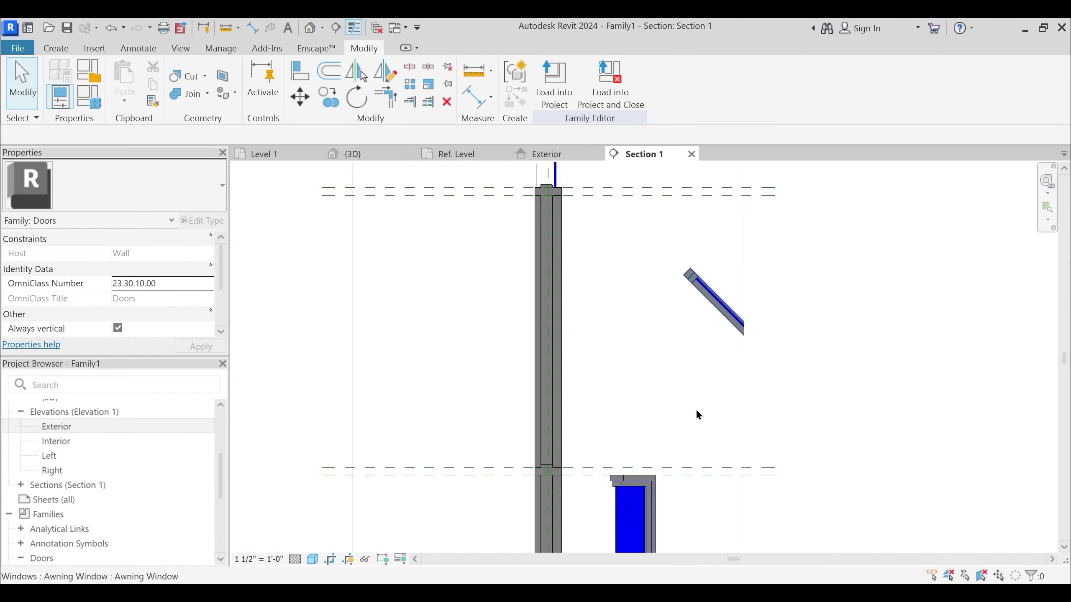
{"action": "left_click_drag", "start_coordinate": [696, 290], "coordinate": [612, 235]}
{"action": "left_click", "coordinate": [656, 243]}
{"action": "middle_click_drag", "start_coordinate": [640, 254], "coordinate": [691, 370]}
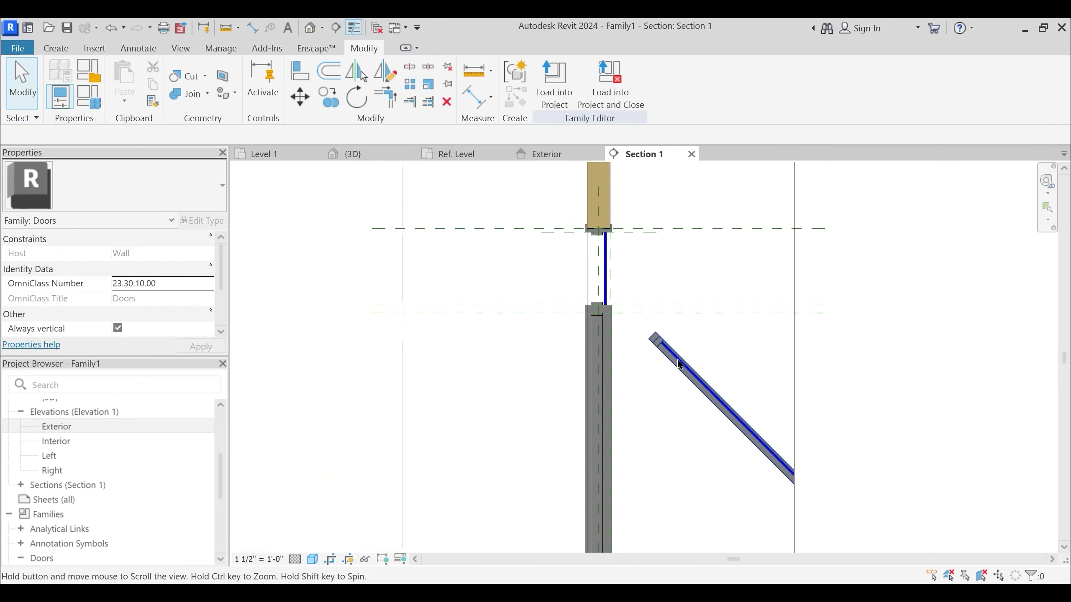
Align the awning window's top to the transom frame's lower reference plane and its Center (Front/Back) reference to the frame's exterior face
{"action": "key", "text": "a"}
{"action": "key", "text": "l"}
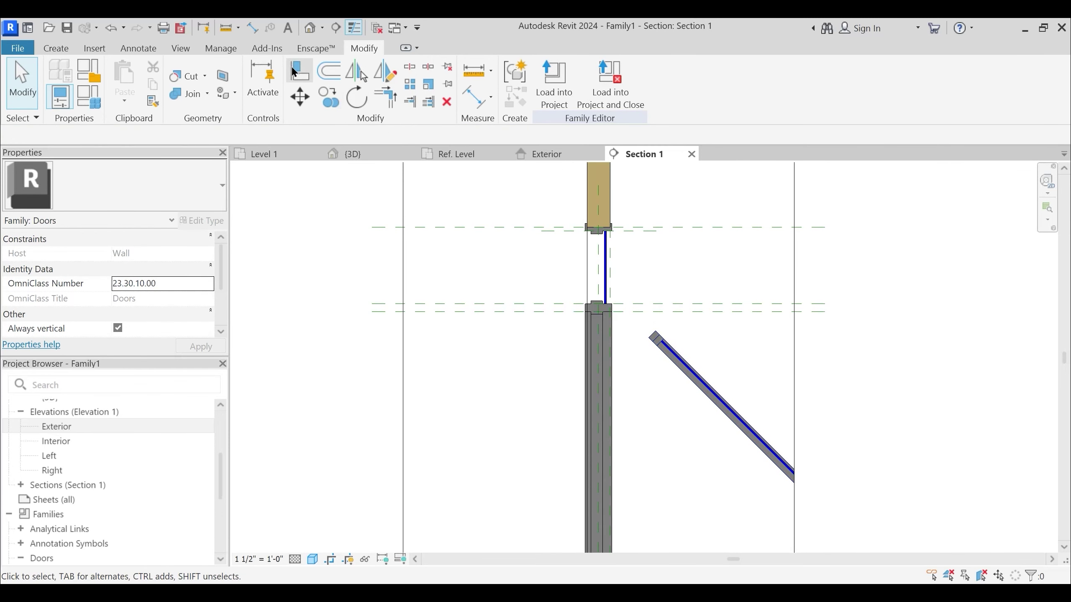
{"action": "left_click", "coordinate": [686, 312]}
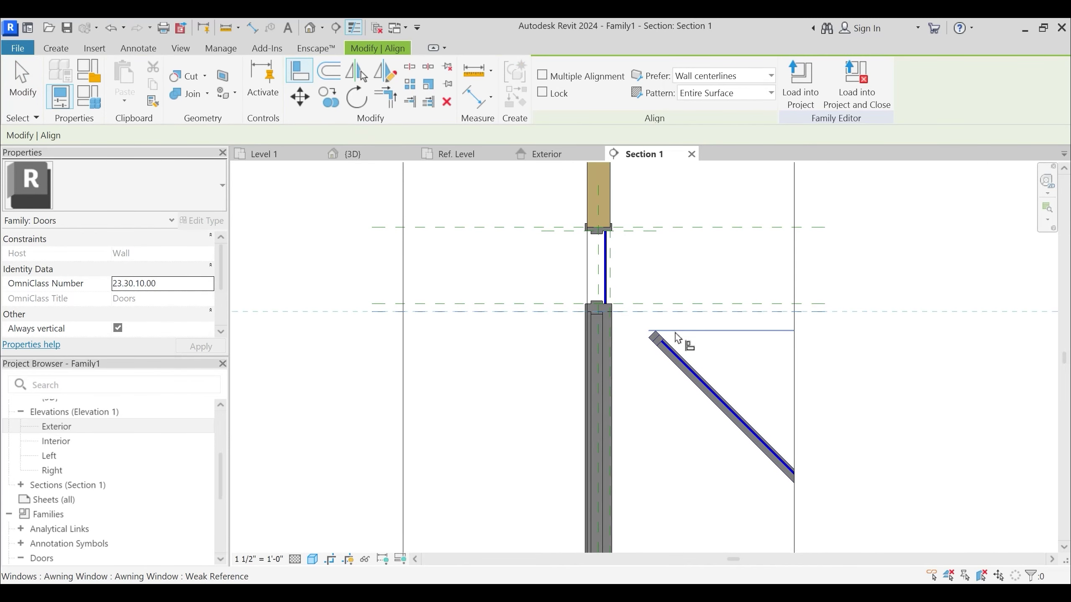
{"action": "left_click", "coordinate": [681, 342]}
{"action": "scroll", "coordinate": [623, 308], "scroll_direction": "up", "scroll_amount": 5}
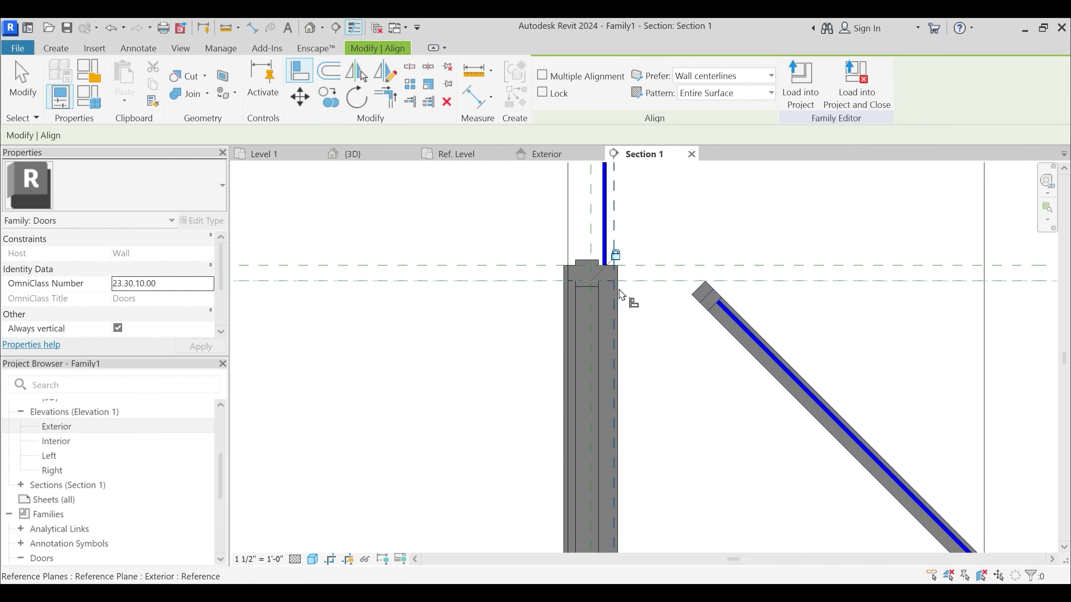
{"action": "left_click", "coordinate": [620, 272]}
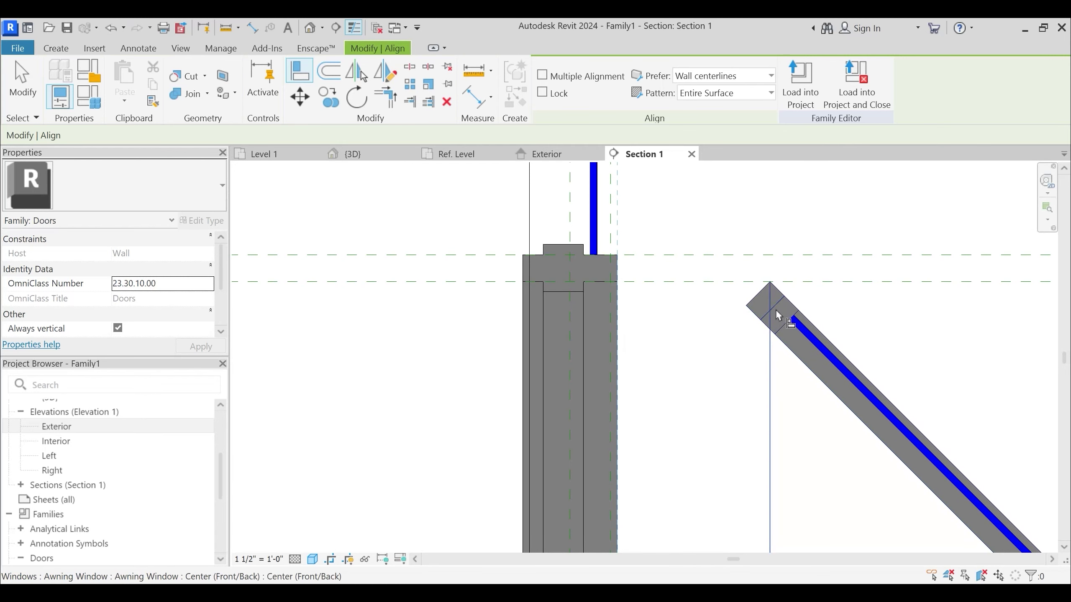
{"action": "left_click", "coordinate": [776, 310]}
{"action": "key", "text": "Escape"}
{"action": "key", "text": "Escape"}
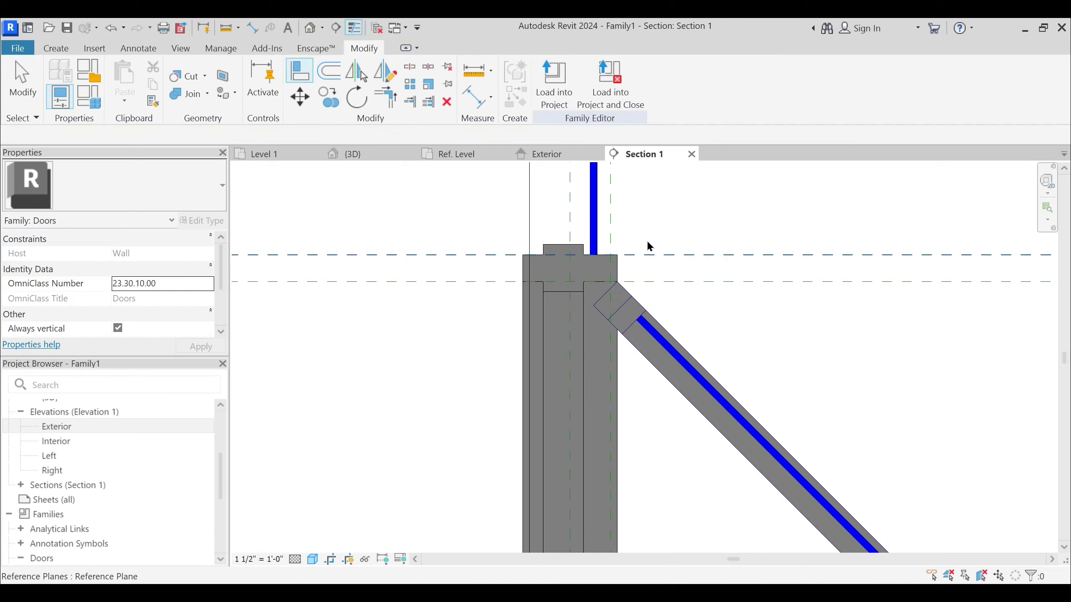
Open the Exterior elevation and display it in wireframe around the awning window
{"action": "left_click", "coordinate": [555, 153]}
{"action": "scroll", "coordinate": [659, 275], "scroll_direction": "down", "scroll_amount": 1}
{"action": "middle_click_drag", "start_coordinate": [495, 431], "coordinate": [517, 347]}
{"action": "scroll", "coordinate": [516, 348], "scroll_direction": "up", "scroll_amount": 2}
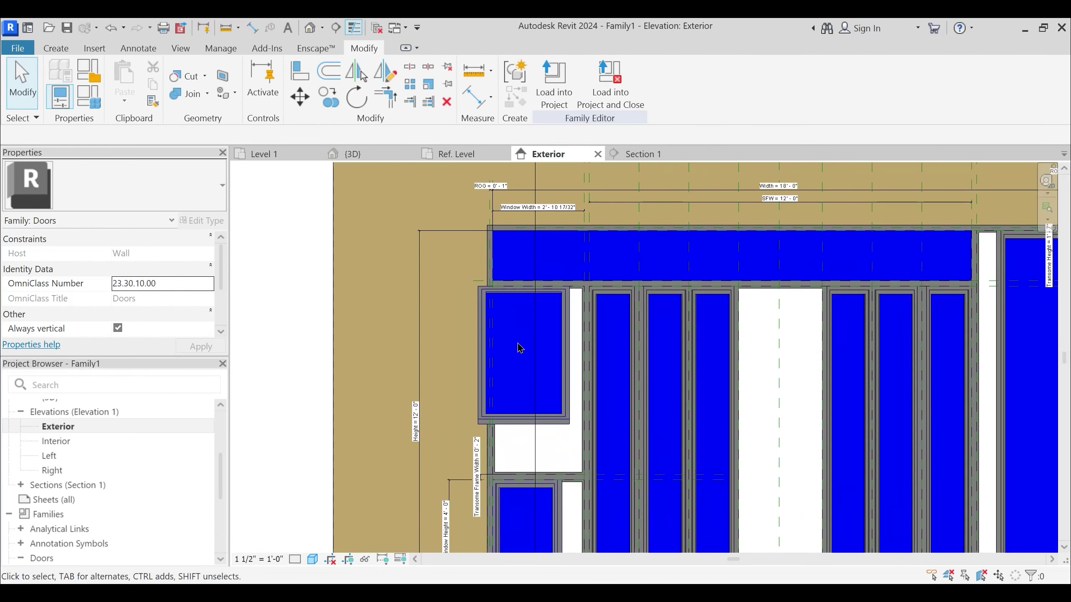
{"action": "key", "text": "l"}
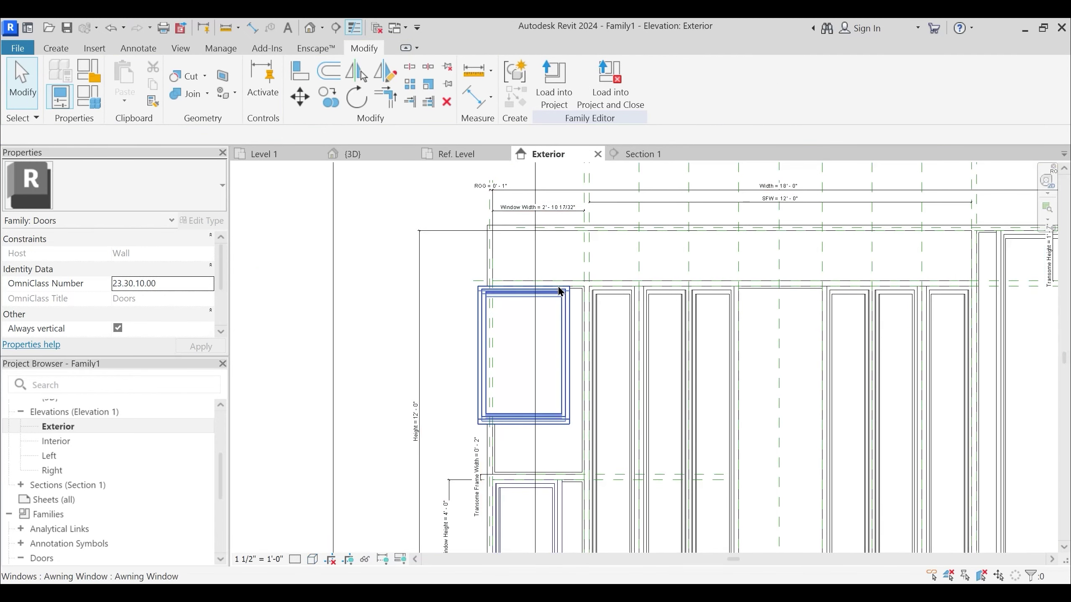
Align the awning window's left edge to the inner reference plane of the left frame, and return the elevation to shaded display
{"action": "scroll", "coordinate": [563, 297], "scroll_direction": "up", "scroll_amount": 2}
{"action": "left_click", "coordinate": [300, 73]}
{"action": "scroll", "coordinate": [493, 300], "scroll_direction": "up", "scroll_amount": 2}
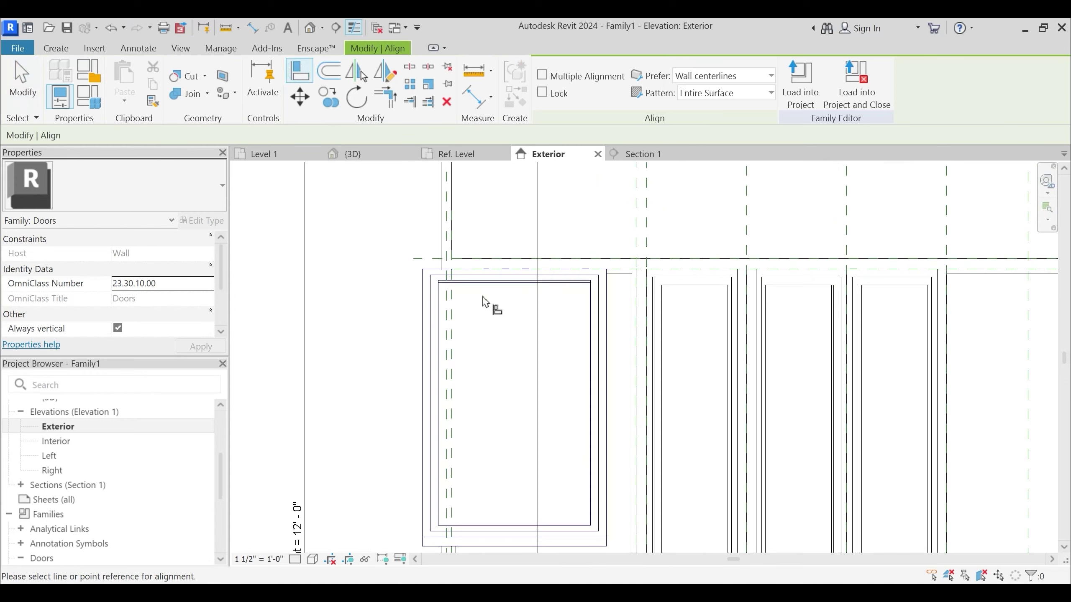
{"action": "left_click", "coordinate": [450, 249]}
{"action": "left_click", "coordinate": [422, 308]}
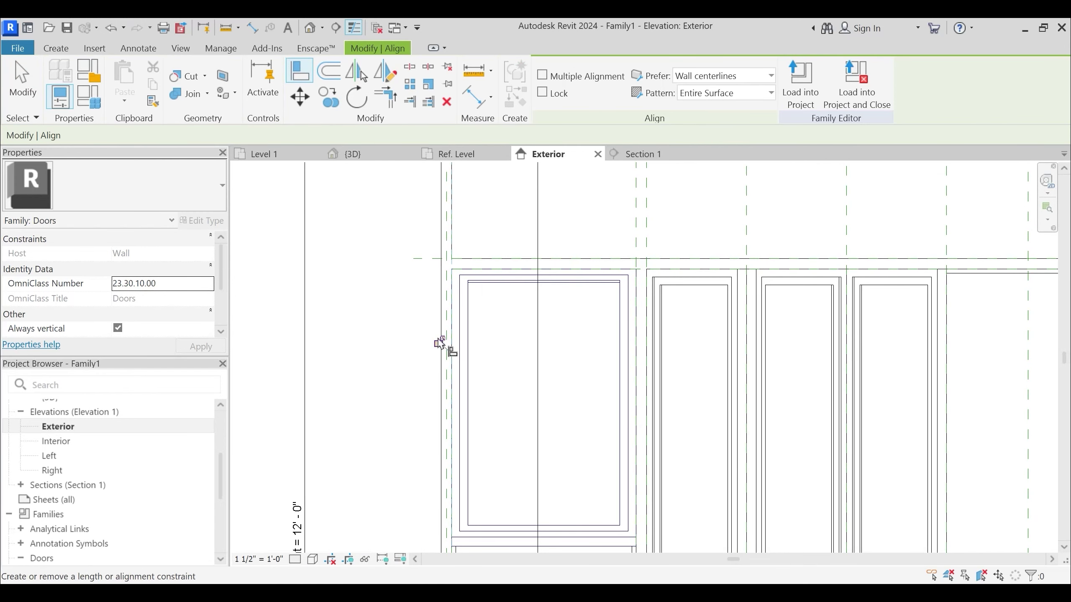
{"action": "scroll", "coordinate": [569, 354], "scroll_direction": "down", "scroll_amount": 4}
{"action": "key", "text": "Escape"}
{"action": "key", "text": "Escape"}
{"action": "key", "text": "s"}
{"action": "key", "text": "d"}
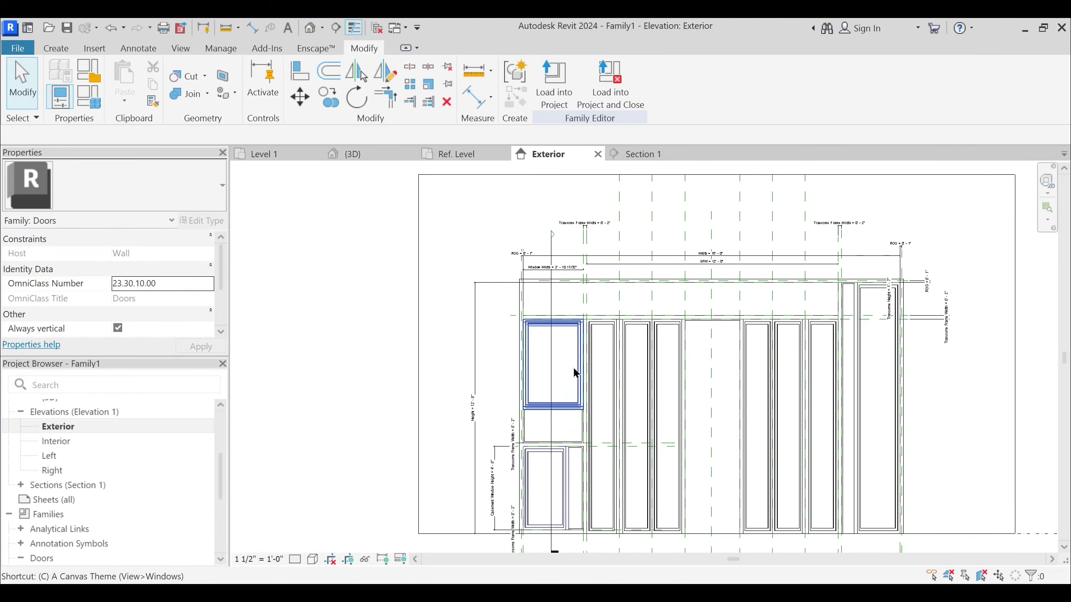
Open the 3D view on the awning window and bring up a smaller Family Types dialog beside the model
{"action": "left_click", "coordinate": [383, 154]}
{"action": "middle_click_drag", "start_coordinate": [547, 472], "coordinate": [583, 461], "text": "shift"}
{"action": "scroll", "coordinate": [619, 415], "scroll_direction": "up", "scroll_amount": 3}
{"action": "middle_click_drag", "start_coordinate": [712, 458], "coordinate": [864, 446]}
{"action": "scroll", "coordinate": [865, 447], "scroll_direction": "up", "scroll_amount": 1}
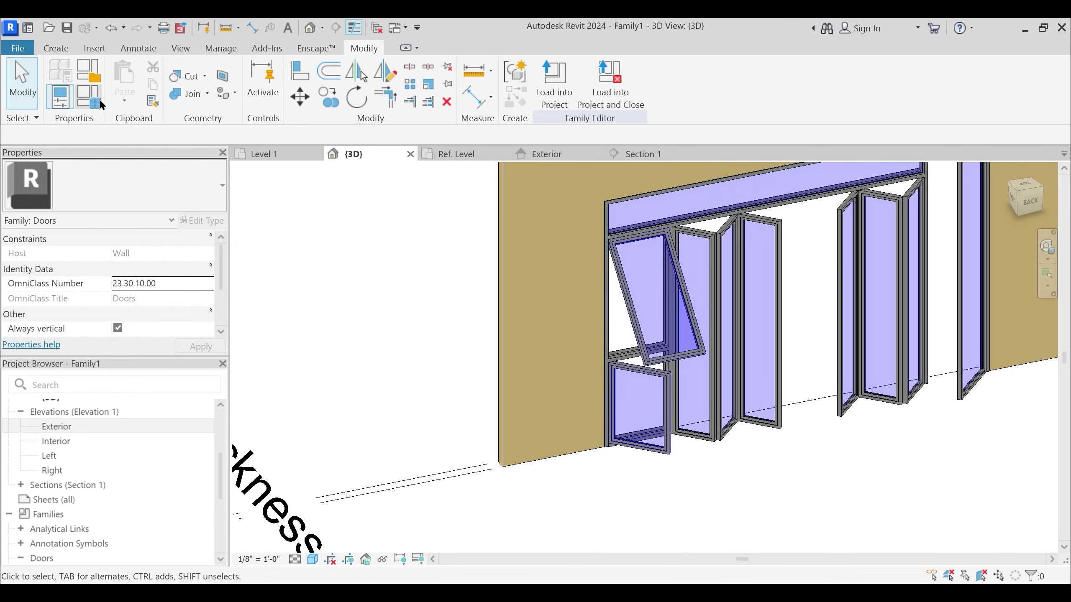
{"action": "left_click", "coordinate": [100, 104]}
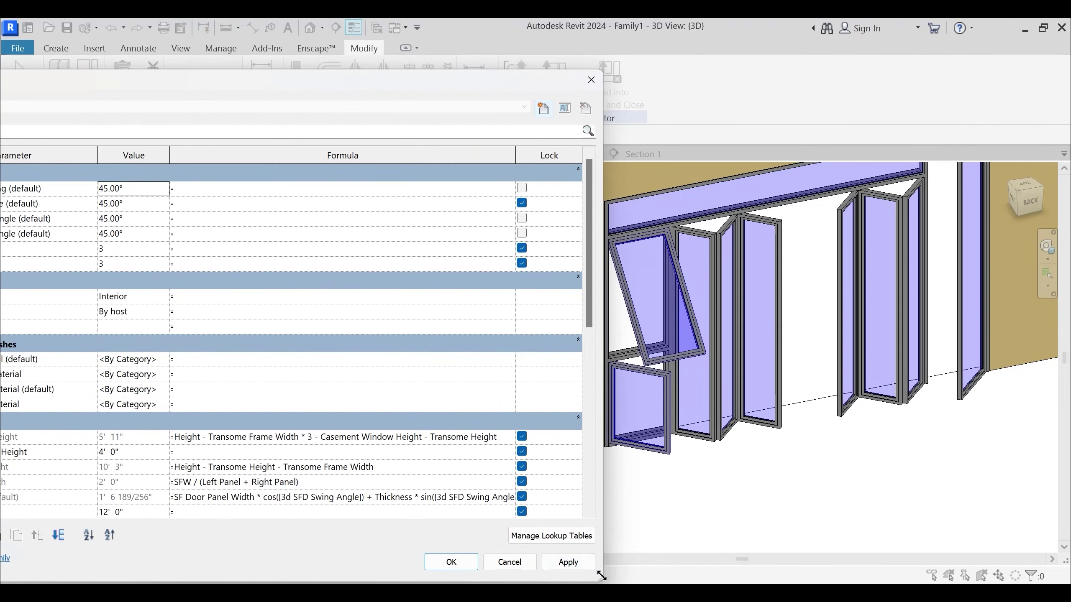
{"action": "left_click_drag", "start_coordinate": [602, 576], "coordinate": [468, 501]}
{"action": "left_click_drag", "start_coordinate": [270, 92], "coordinate": [475, 112]}
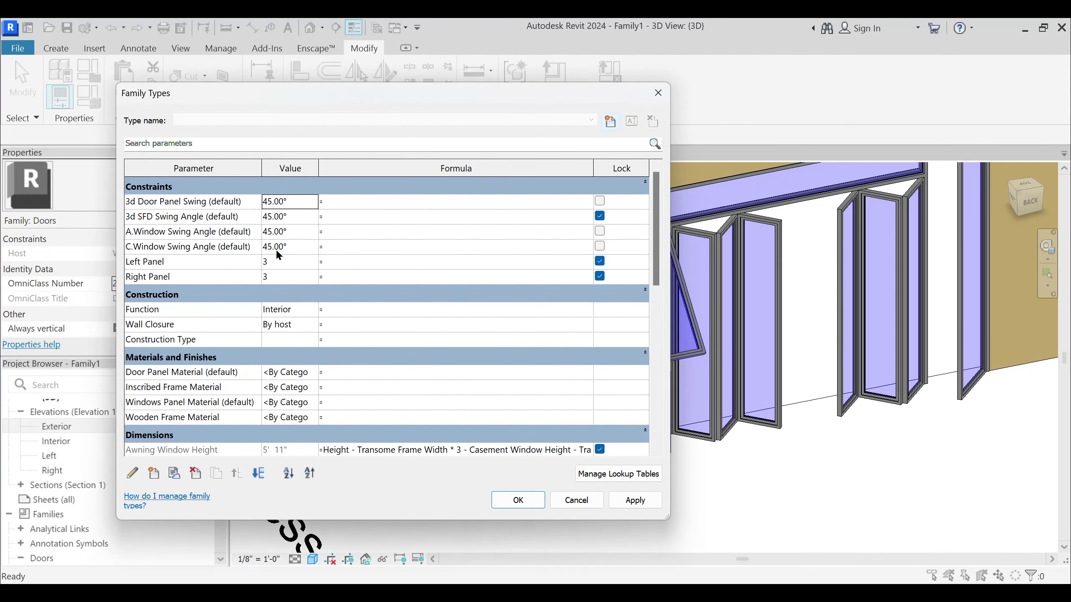
Set the Casement Window Height parameter to 5' 0", then apply and accept the change
{"action": "scroll", "coordinate": [304, 368], "scroll_direction": "down", "scroll_amount": 3}
{"action": "scroll", "coordinate": [304, 371], "scroll_direction": "down", "scroll_amount": 2}
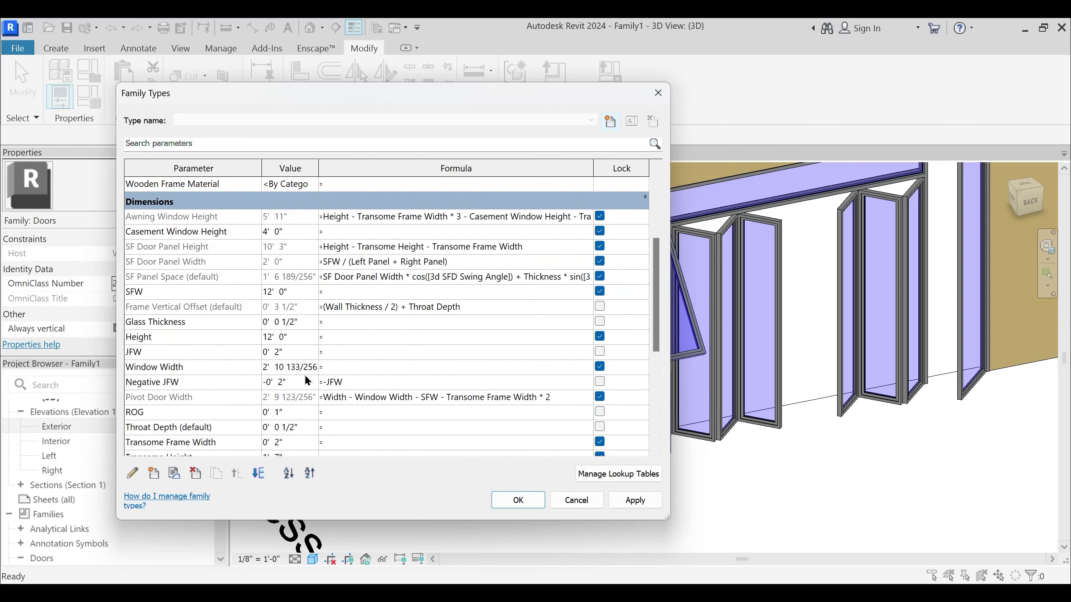
{"action": "scroll", "coordinate": [286, 384], "scroll_direction": "down", "scroll_amount": 2}
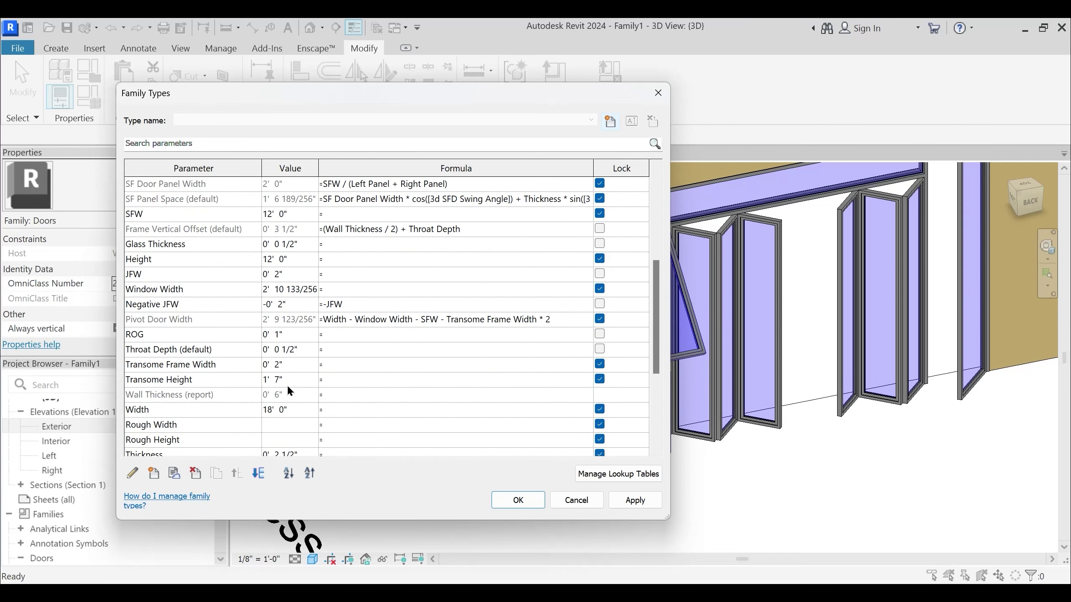
{"action": "scroll", "coordinate": [306, 397], "scroll_direction": "down", "scroll_amount": 2}
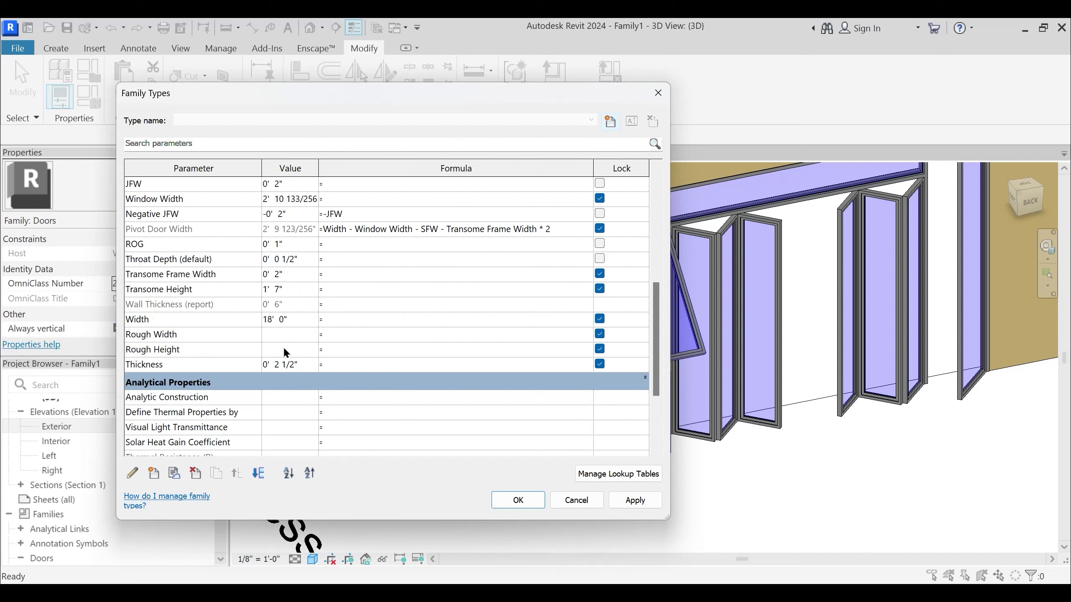
{"action": "scroll", "coordinate": [284, 344], "scroll_direction": "up", "scroll_amount": 3}
{"action": "scroll", "coordinate": [287, 343], "scroll_direction": "up", "scroll_amount": 2}
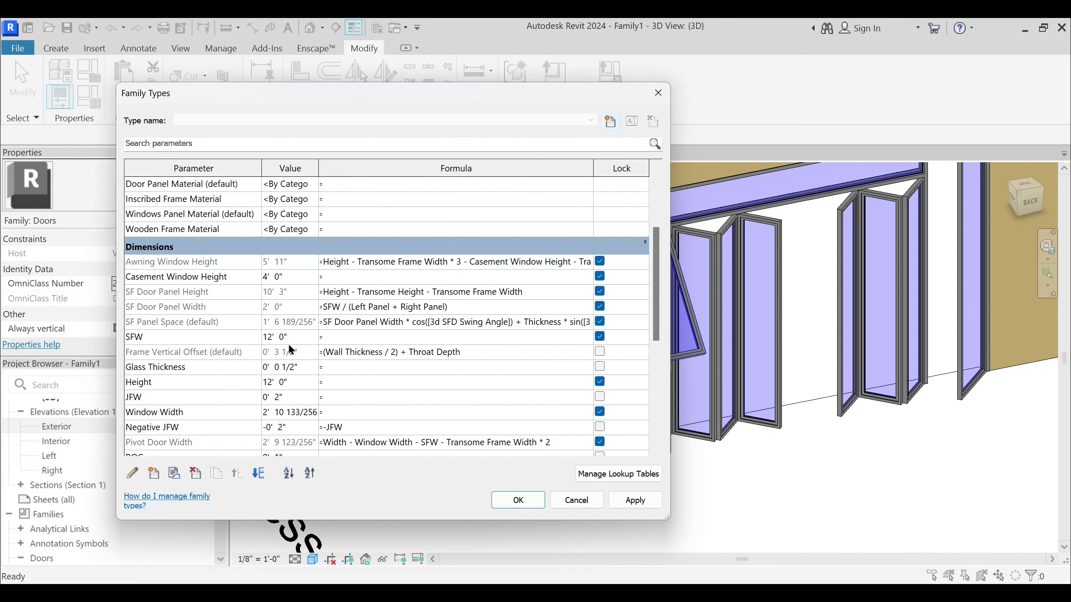
{"action": "left_click", "coordinate": [298, 276]}
{"action": "key", "text": "Return"}
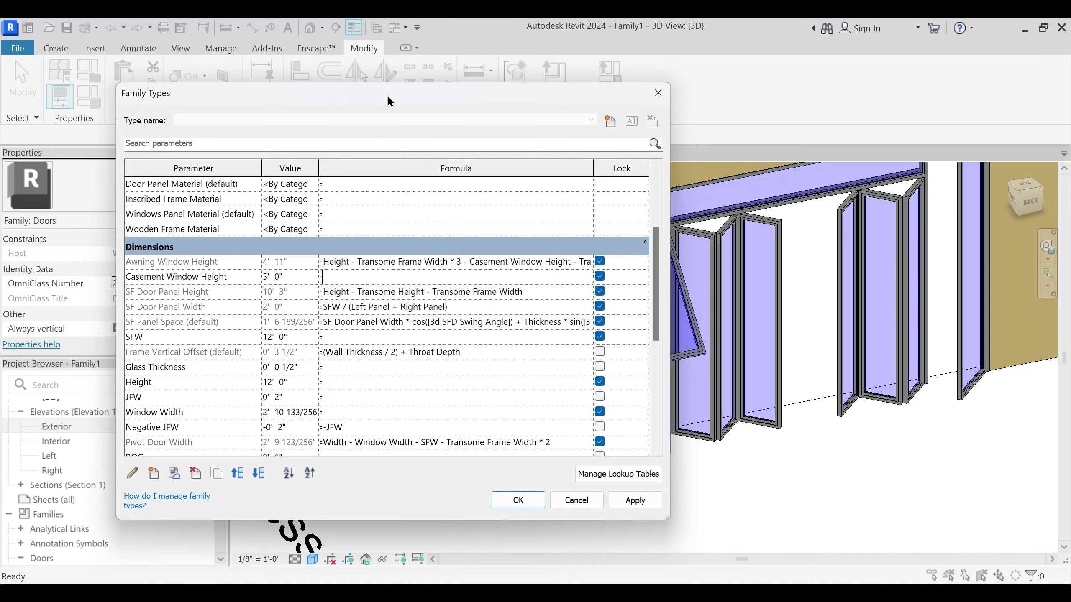
{"action": "left_click_drag", "start_coordinate": [391, 90], "coordinate": [232, 96]}
{"action": "left_click", "coordinate": [486, 512]}
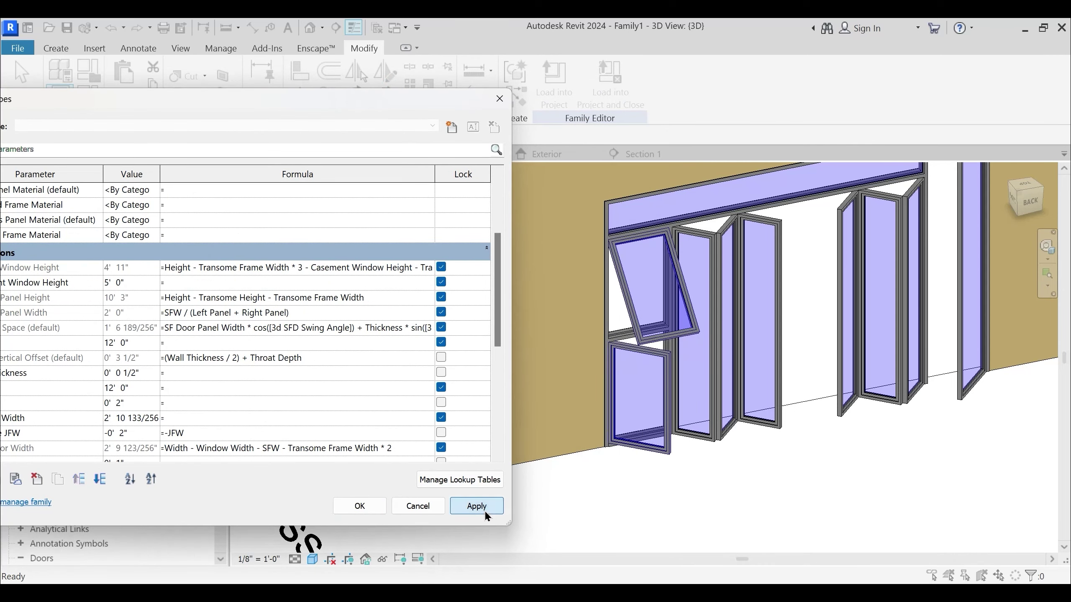
{"action": "left_click", "coordinate": [361, 506]}
Set the 3d Door Panel Swing parameter to 90°, apply and accept it, and view the pivot door in 3D
{"action": "middle_click_drag", "start_coordinate": [746, 435], "coordinate": [909, 442], "text": "shift"}
{"action": "left_click", "coordinate": [97, 101]}
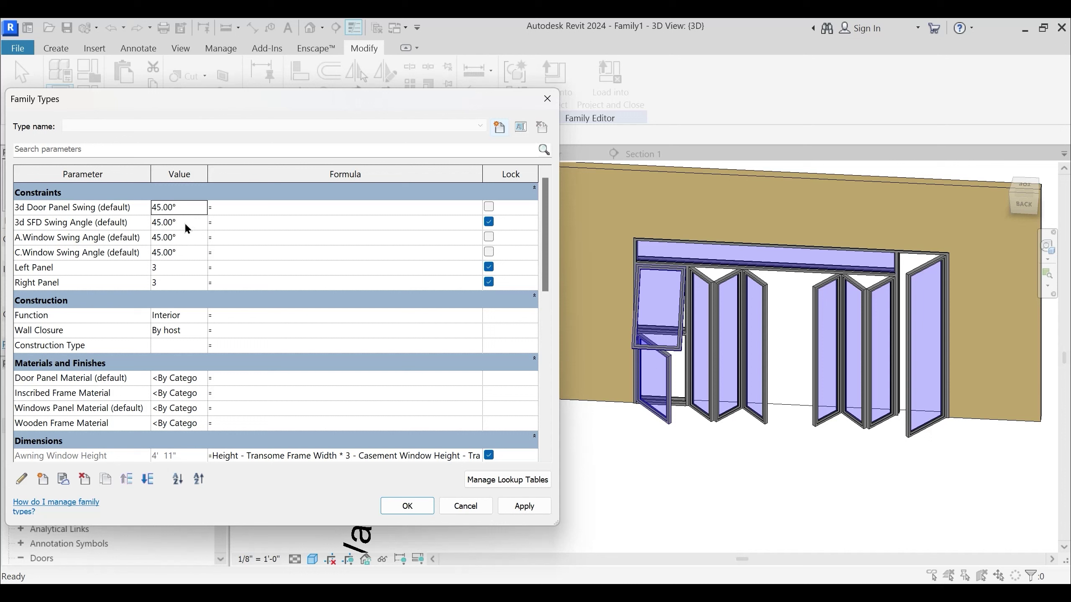
{"action": "left_click", "coordinate": [188, 220]}
{"action": "left_click", "coordinate": [190, 211]}
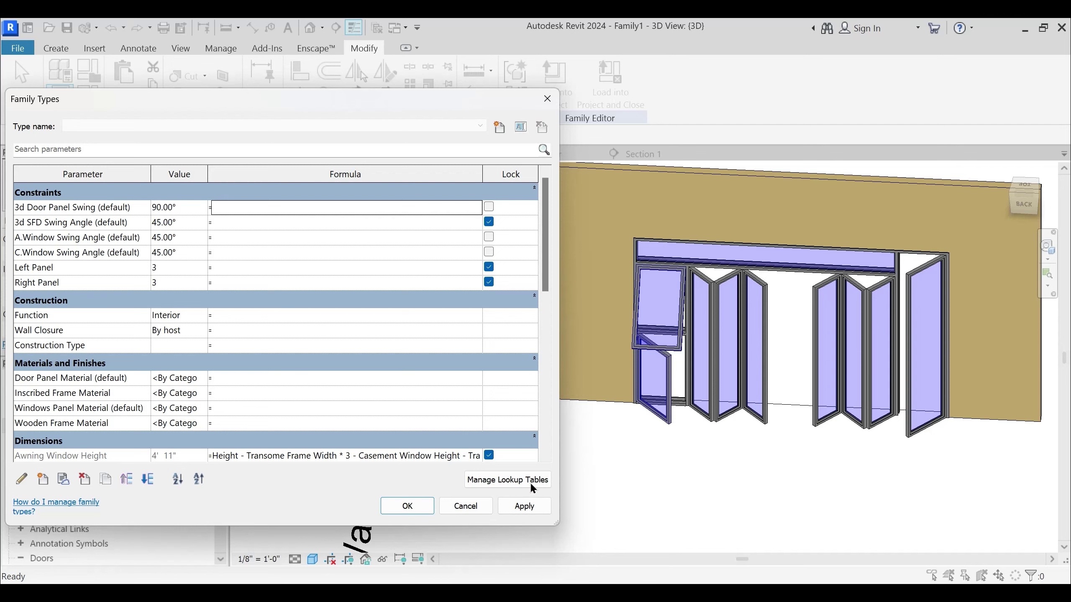
{"action": "left_click", "coordinate": [527, 508]}
{"action": "left_click", "coordinate": [423, 508]}
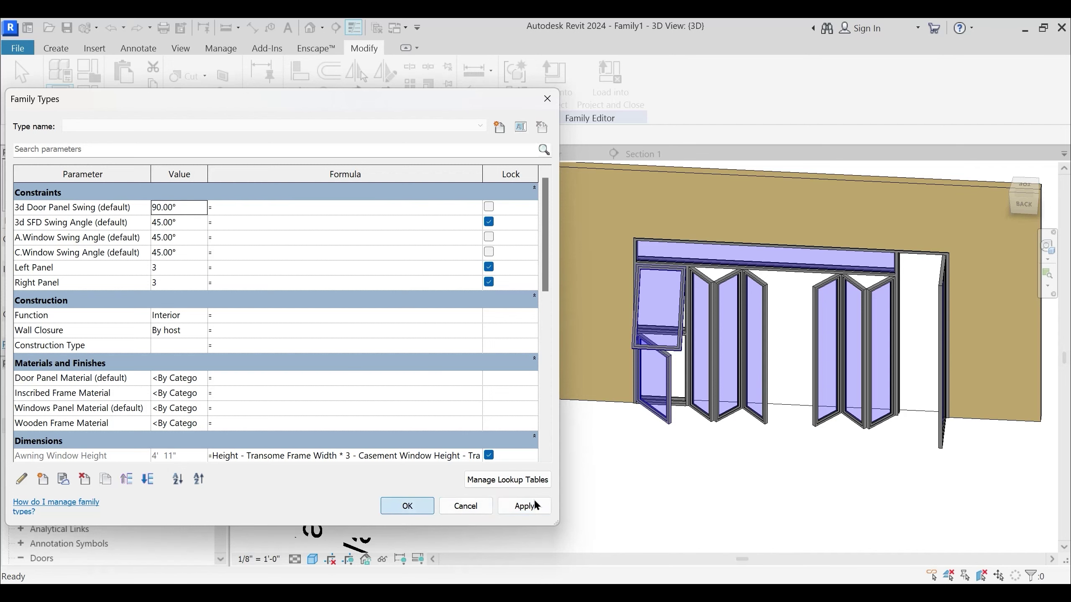
{"action": "mouse_move", "coordinate": [764, 451]}
{"action": "middle_mouse_down", "text": "shift"}
{"action": "mouse_move", "coordinate": [811, 464]}
{"action": "mouse_move", "coordinate": [781, 459]}
{"action": "middle_mouse_up", "text": "shift"}
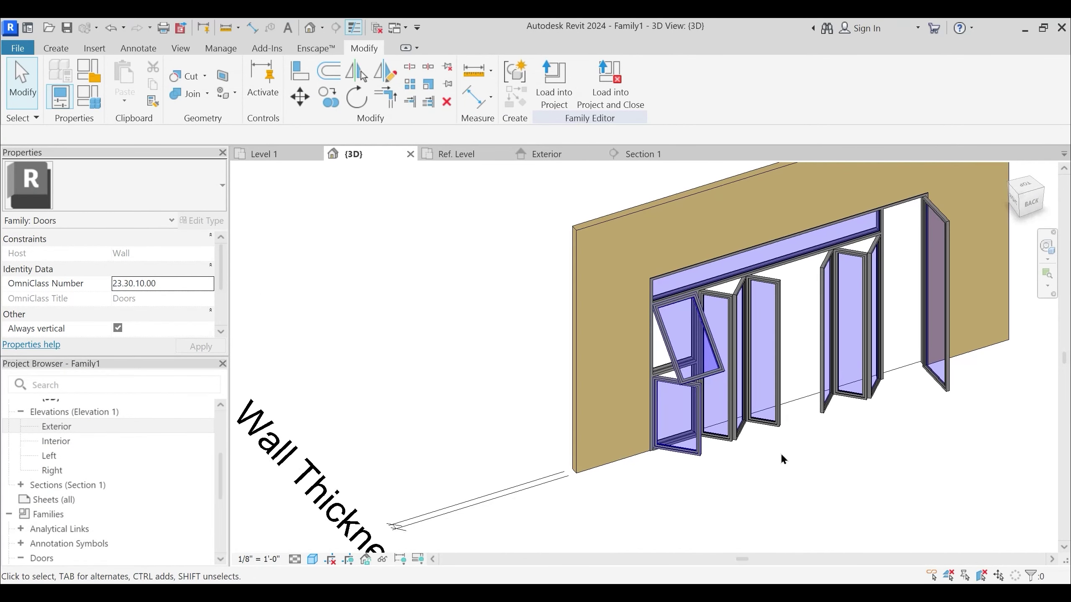
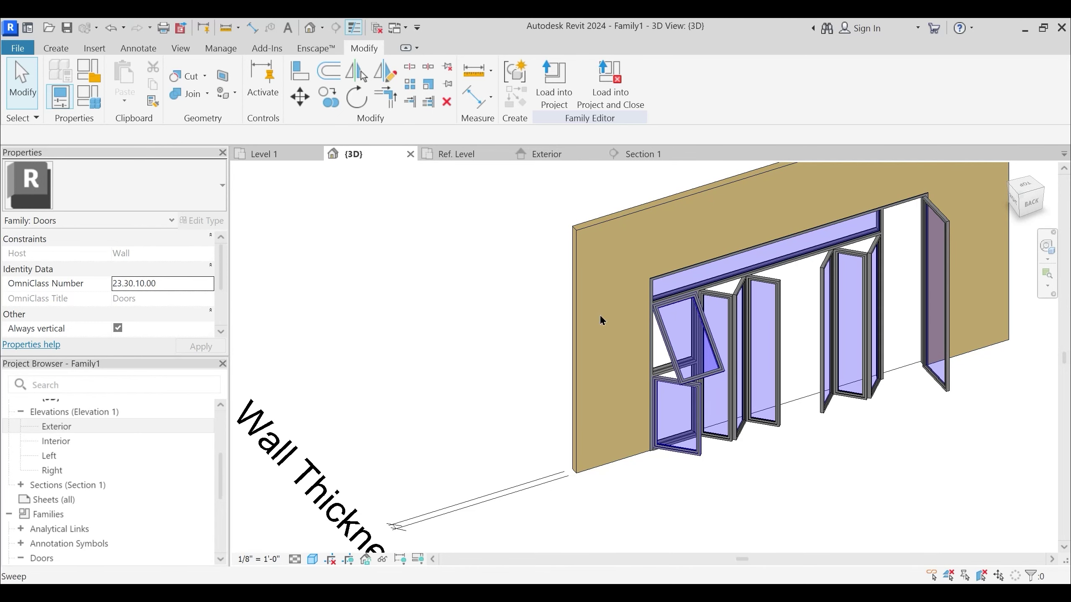
Close the Section 1, Exterior and Ref. Level views, and reopen the Exterior elevation
{"action": "left_click", "coordinate": [692, 154]}
{"action": "left_click", "coordinate": [599, 154]}
{"action": "left_click", "coordinate": [504, 155]}
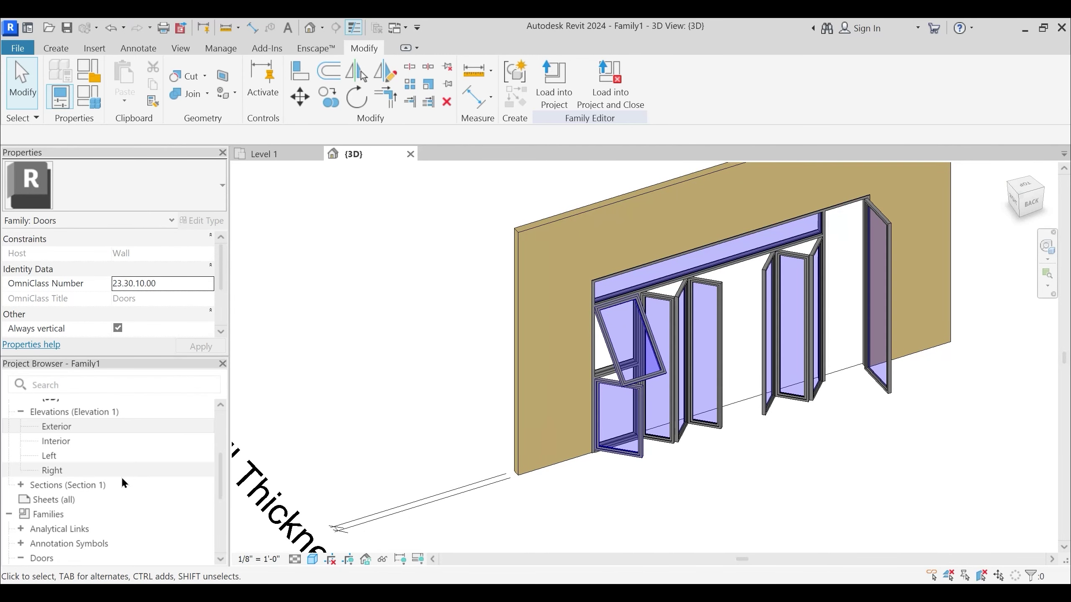
{"action": "left_click", "coordinate": [61, 431]}
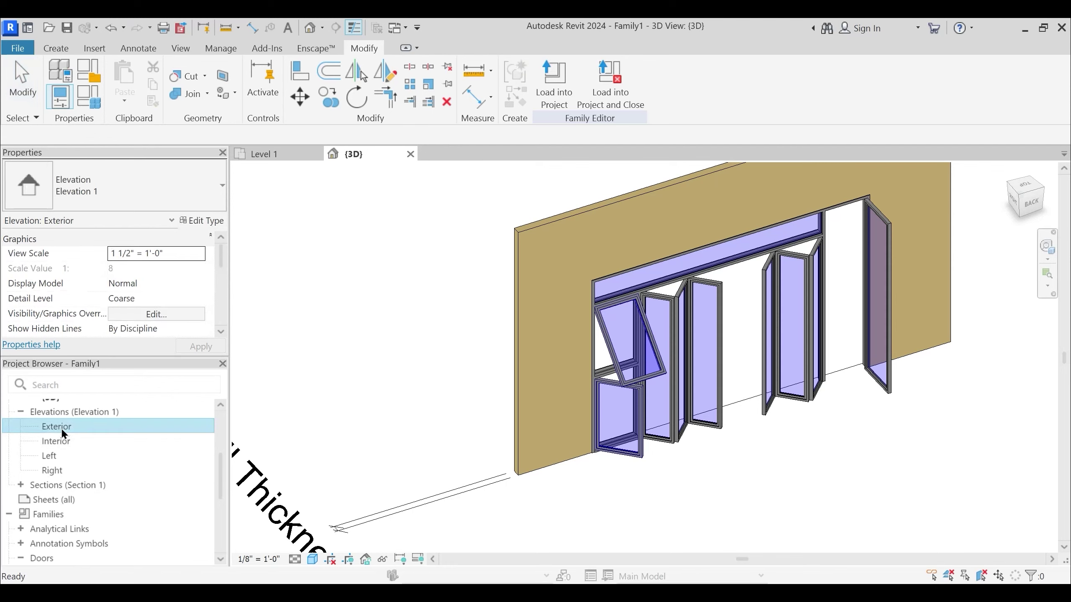
{"action": "double_click", "coordinate": [62, 428]}
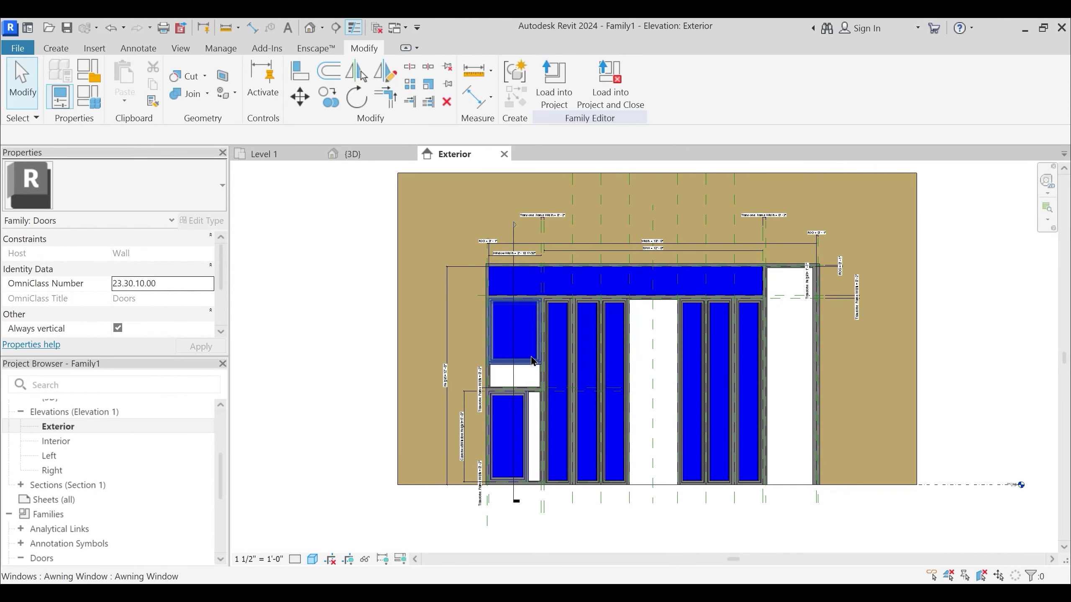
Switch to Hidden Line display and draw vertical reference planes about 6" outside the opening's left edge and about 1' 1 1/2" outside its right edge
{"action": "key", "text": "r"}
{"action": "key", "text": "p"}
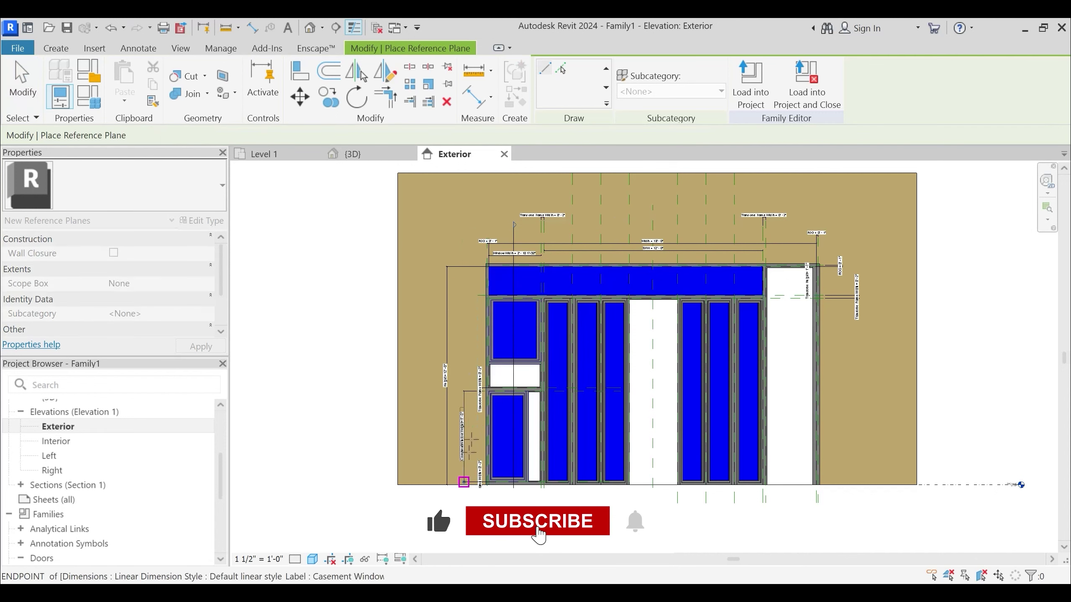
{"action": "key", "text": "h"}
{"action": "key", "text": "l"}
{"action": "key", "text": "r"}
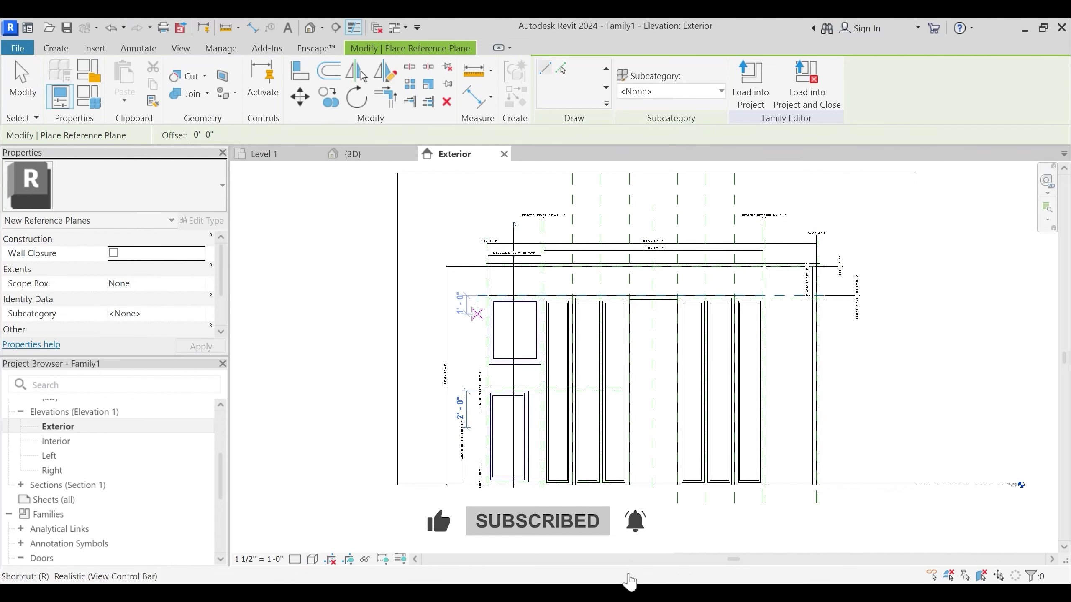
{"action": "left_click", "coordinate": [477, 227]}
{"action": "left_click", "coordinate": [473, 546]}
{"action": "left_click", "coordinate": [833, 244]}
{"action": "left_click", "coordinate": [838, 508]}
{"action": "key", "text": "Escape"}
{"action": "key", "text": "Escape"}
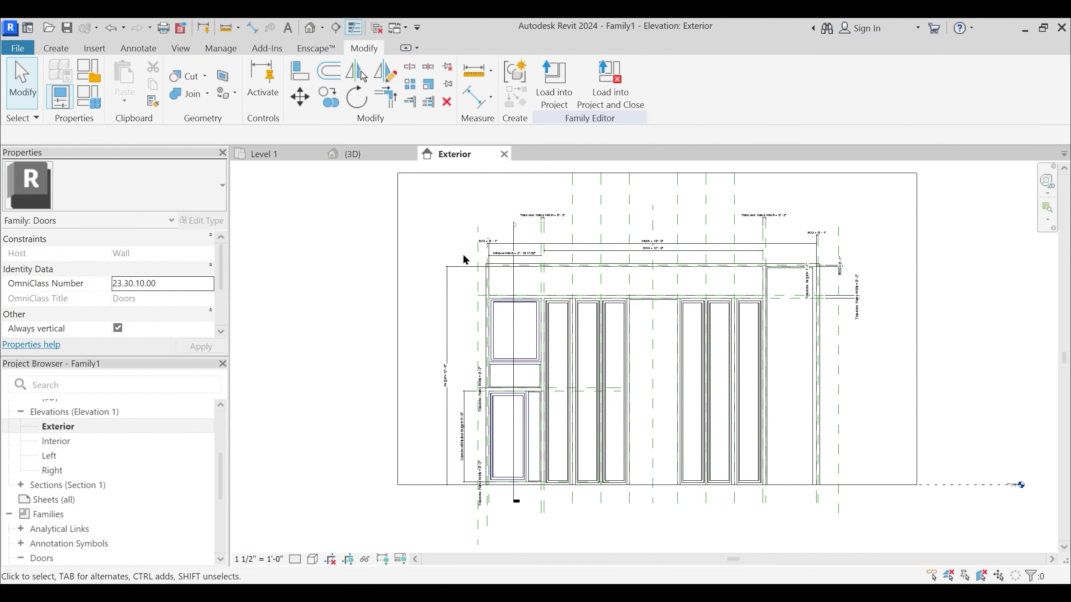
Draw a horizontal reference plane about 8" above the door opening, running past both outer vertical planes
{"action": "key", "text": "r"}
{"action": "key", "text": "p"}
{"action": "left_click", "coordinate": [451, 247]}
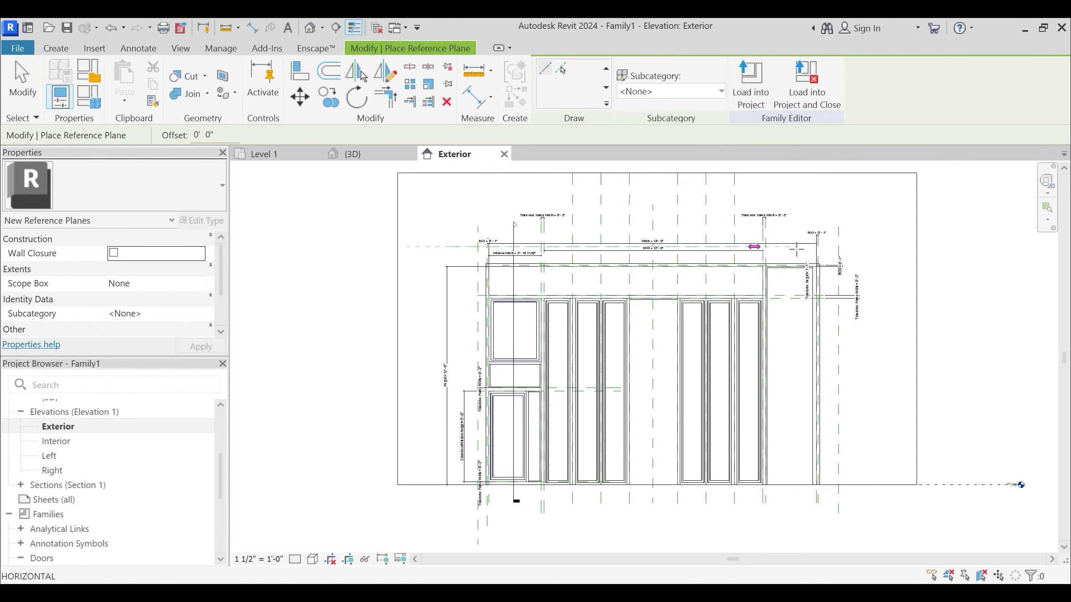
{"action": "left_click", "coordinate": [796, 248]}
{"action": "scroll", "coordinate": [655, 236], "scroll_direction": "up", "scroll_amount": 2}
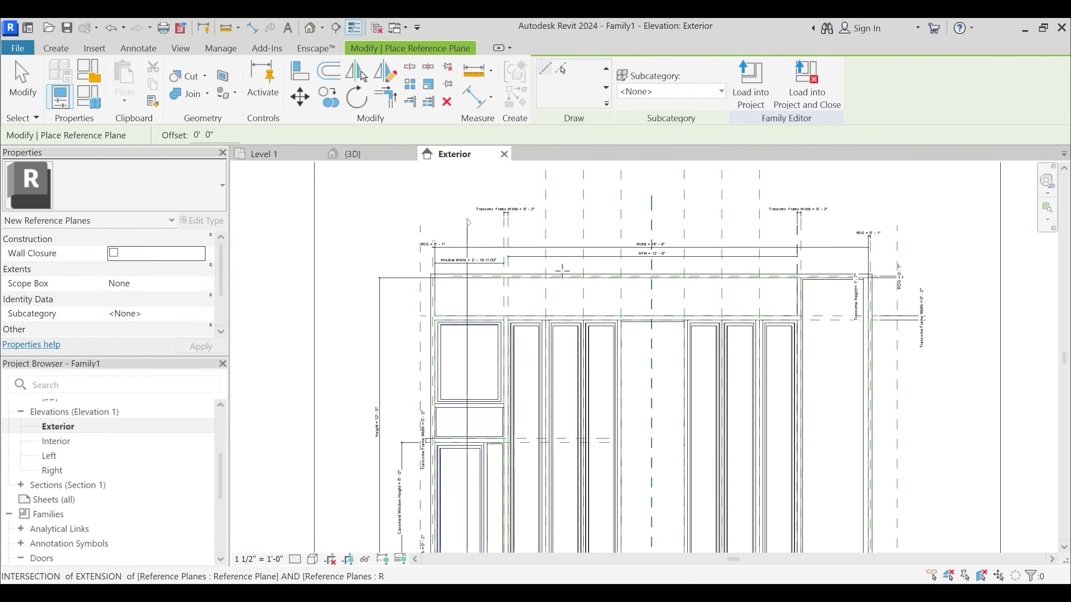
{"action": "left_click", "coordinate": [385, 259]}
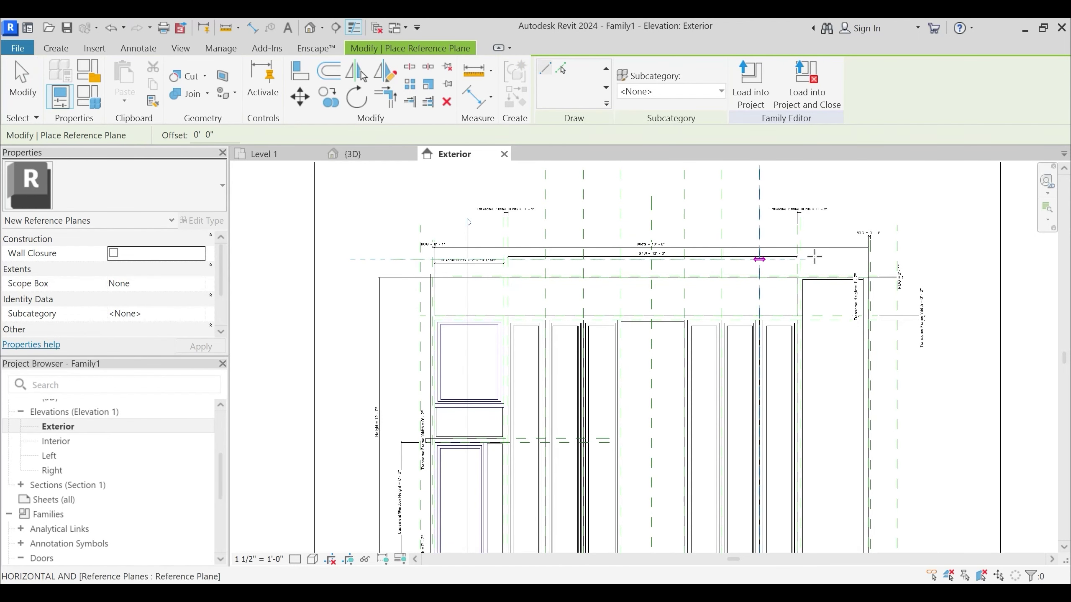
{"action": "left_click", "coordinate": [935, 259]}
{"action": "left_click", "coordinate": [935, 259]}
{"action": "key", "text": "Escape"}
{"action": "key", "text": "Escape"}
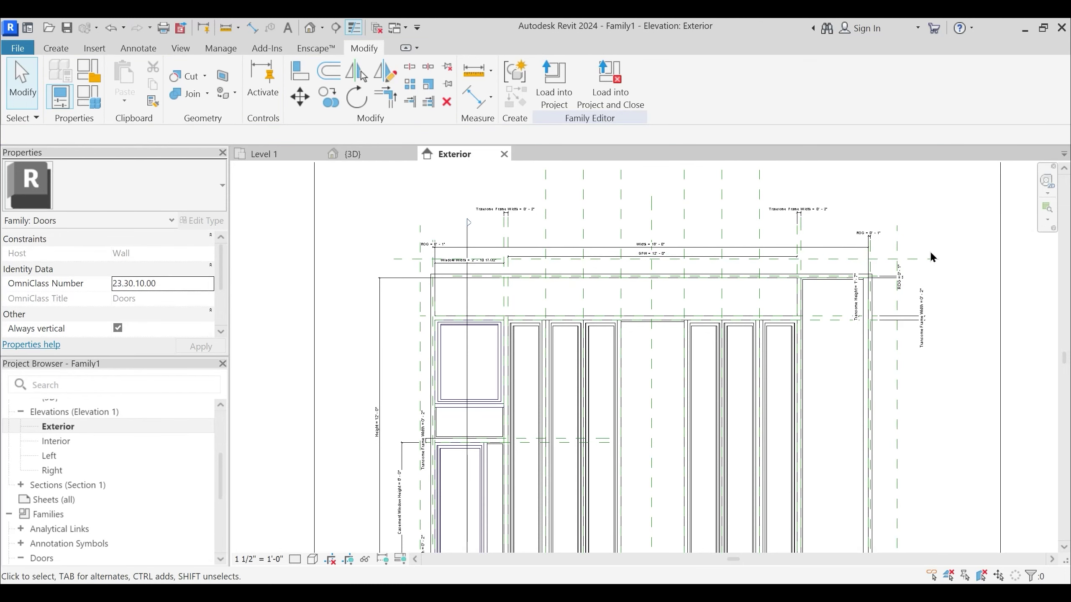
Dimension the offset between the opening's right rough-opening plane and the new outer vertical reference plane
{"action": "scroll", "coordinate": [932, 256], "scroll_direction": "up", "scroll_amount": 2}
{"action": "key", "text": "d"}
{"action": "key", "text": "i"}
{"action": "scroll", "coordinate": [811, 283], "scroll_direction": "up", "scroll_amount": 3}
{"action": "left_click", "coordinate": [721, 248]}
{"action": "scroll", "coordinate": [765, 254], "scroll_direction": "down", "scroll_amount": 1}
{"action": "scroll", "coordinate": [767, 260], "scroll_direction": "down", "scroll_amount": 1}
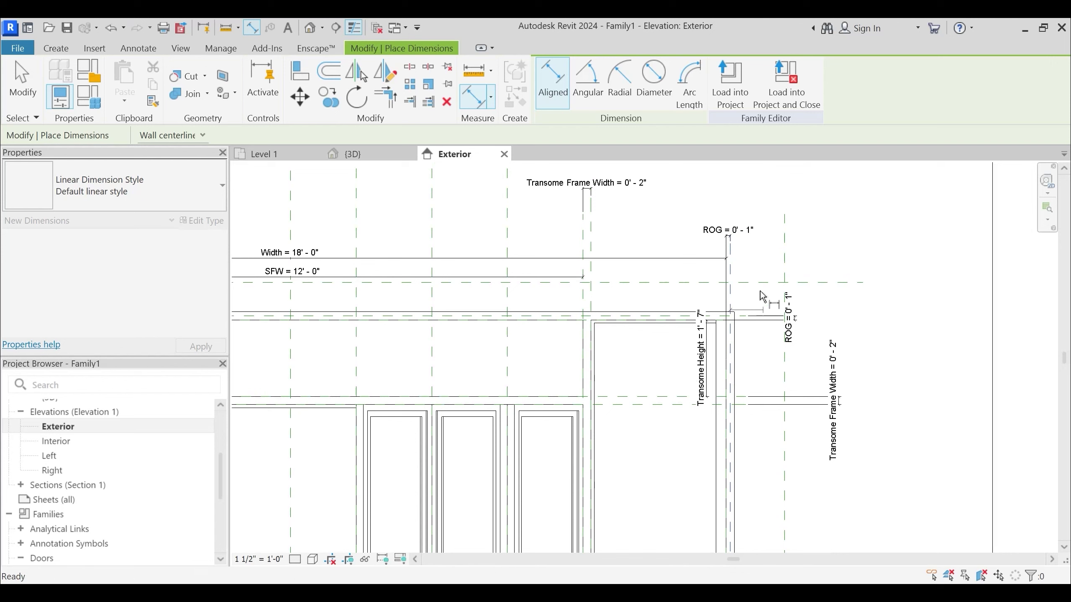
{"action": "left_click", "coordinate": [783, 245]}
{"action": "left_click", "coordinate": [786, 204]}
Dimension the offset between the opening's left rough-opening plane and the outer vertical reference plane on that side
{"action": "middle_click_drag", "start_coordinate": [674, 289], "coordinate": [1051, 293]}
{"action": "middle_click_drag", "start_coordinate": [389, 337], "coordinate": [624, 352]}
{"action": "scroll", "coordinate": [624, 351], "scroll_direction": "up", "scroll_amount": 1}
{"action": "left_click", "coordinate": [447, 306]}
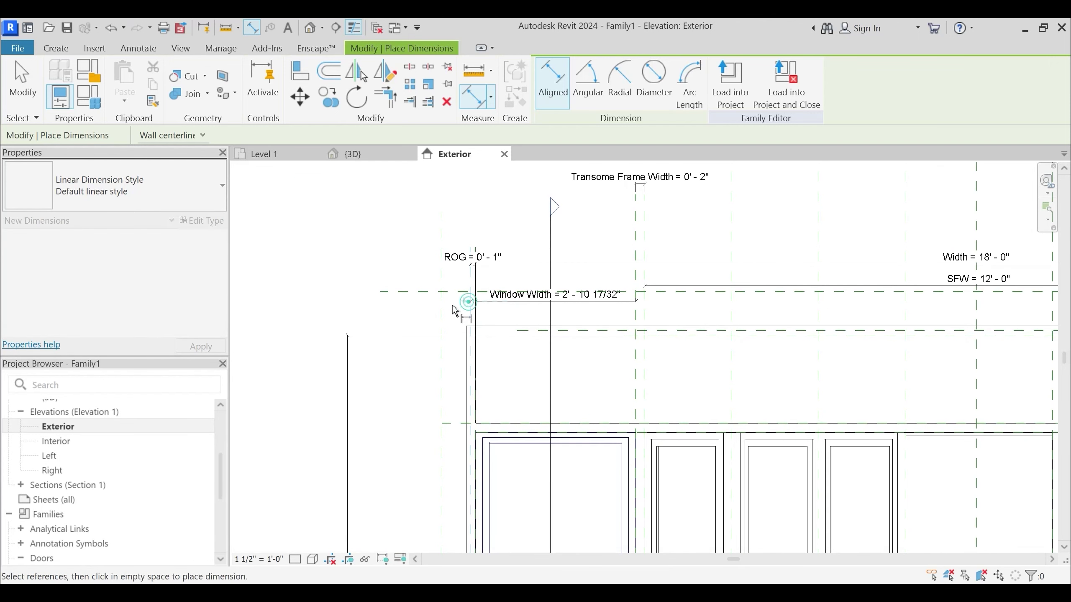
{"action": "scroll", "coordinate": [446, 329], "scroll_direction": "down", "scroll_amount": 2}
{"action": "middle_click_drag", "start_coordinate": [438, 278], "coordinate": [339, 314]}
{"action": "left_click", "coordinate": [333, 316]}
{"action": "scroll", "coordinate": [338, 344], "scroll_direction": "down", "scroll_amount": 2}
{"action": "scroll", "coordinate": [333, 346], "scroll_direction": "up", "scroll_amount": 3}
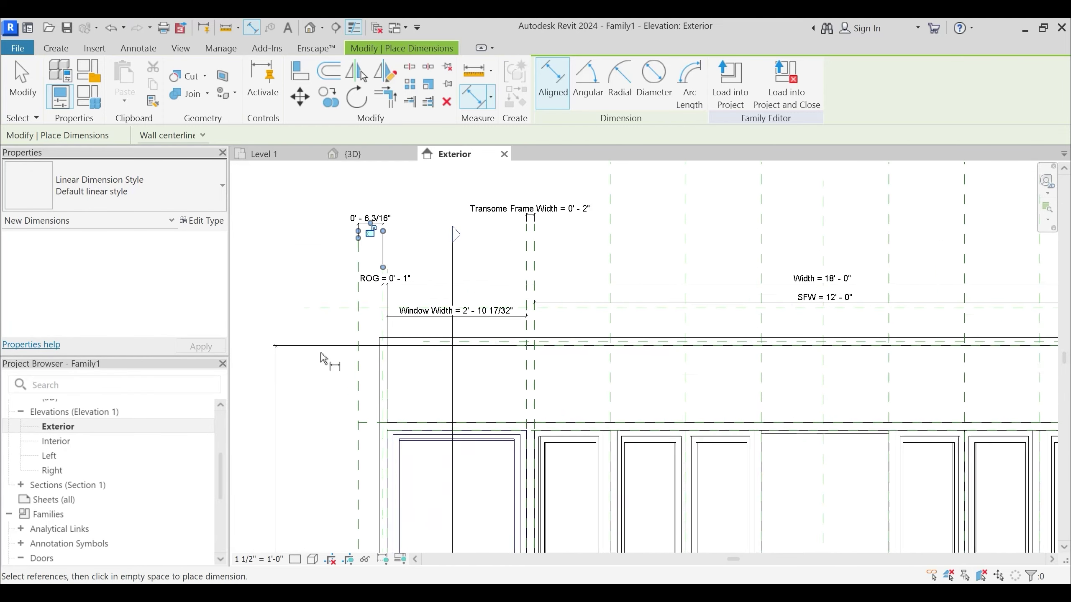
{"action": "key", "text": "Escape"}
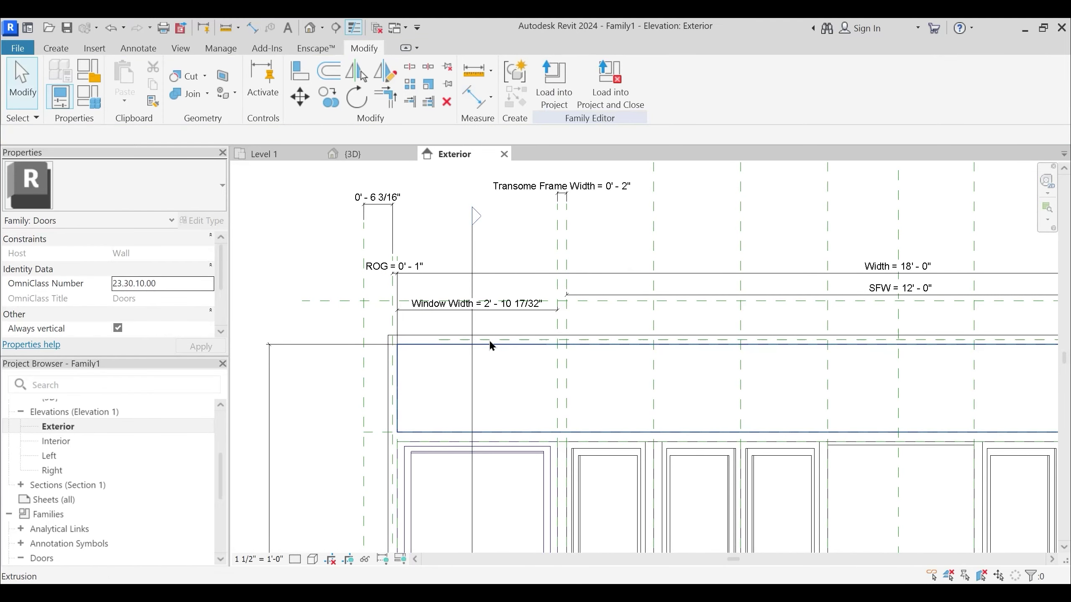
Extend the left end of the reference plane at the top of the opening past the outer left vertical plane
{"action": "left_click", "coordinate": [485, 341]}
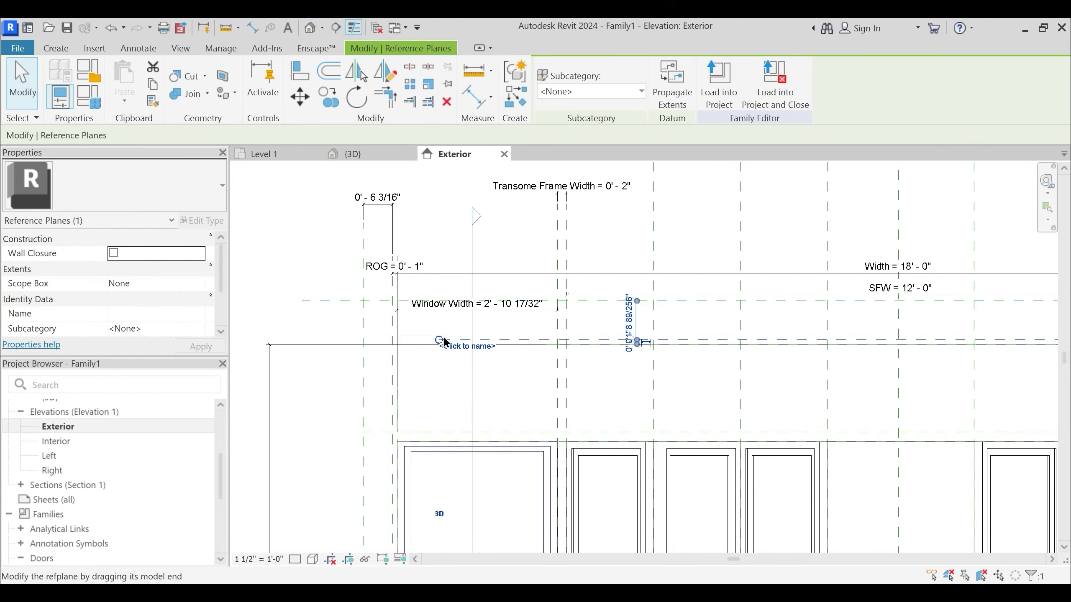
{"action": "left_click_drag", "start_coordinate": [444, 342], "coordinate": [295, 341]}
{"action": "key", "text": "Escape"}
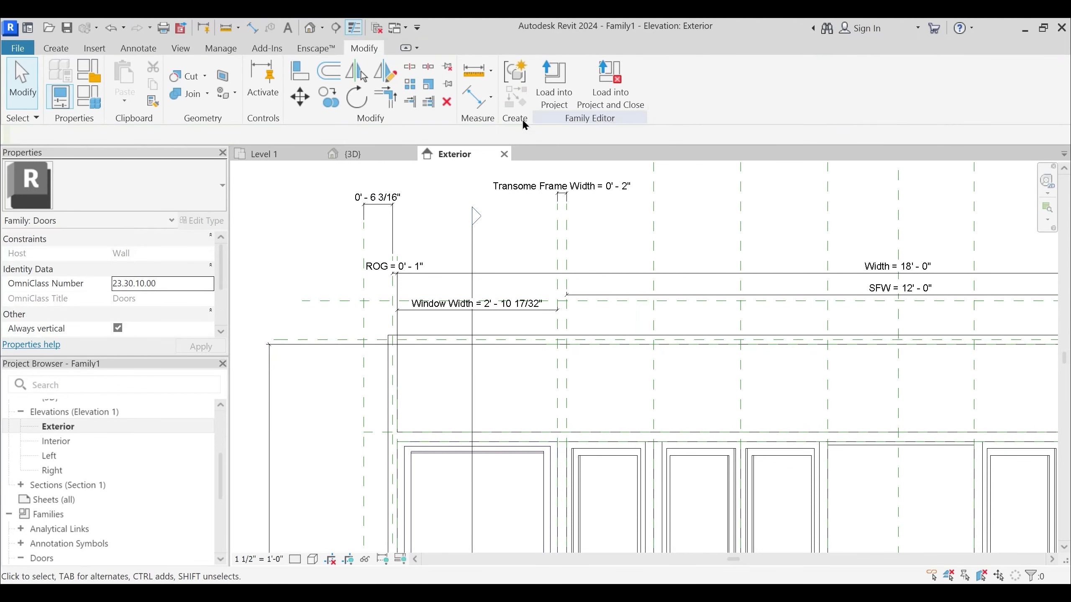
{"action": "left_click", "coordinate": [474, 96]}
{"action": "left_click", "coordinate": [375, 339]}
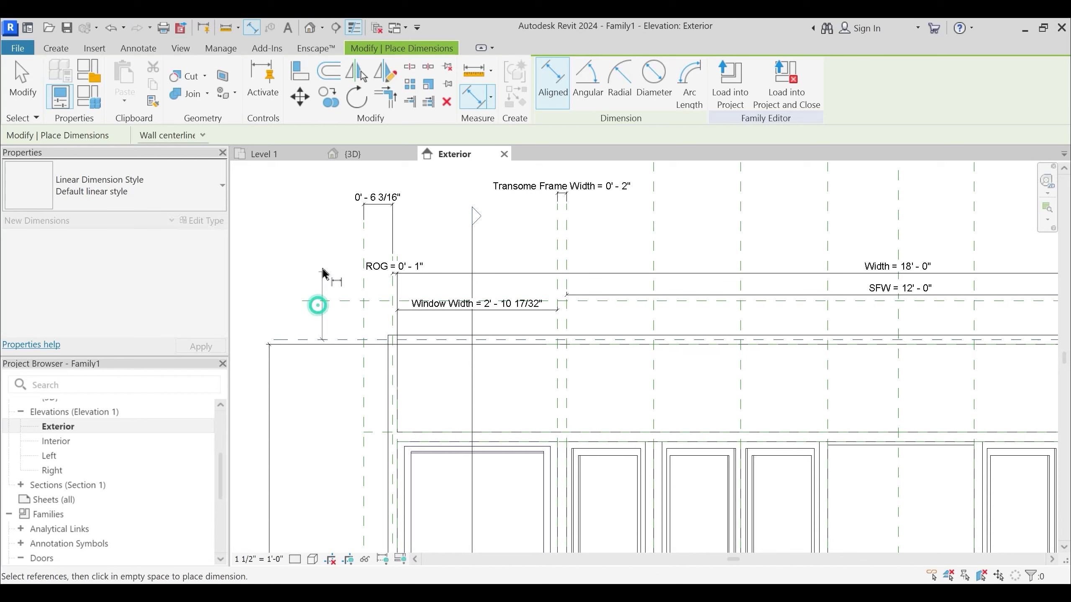
{"action": "key", "text": "Escape"}
{"action": "key", "text": "Escape"}
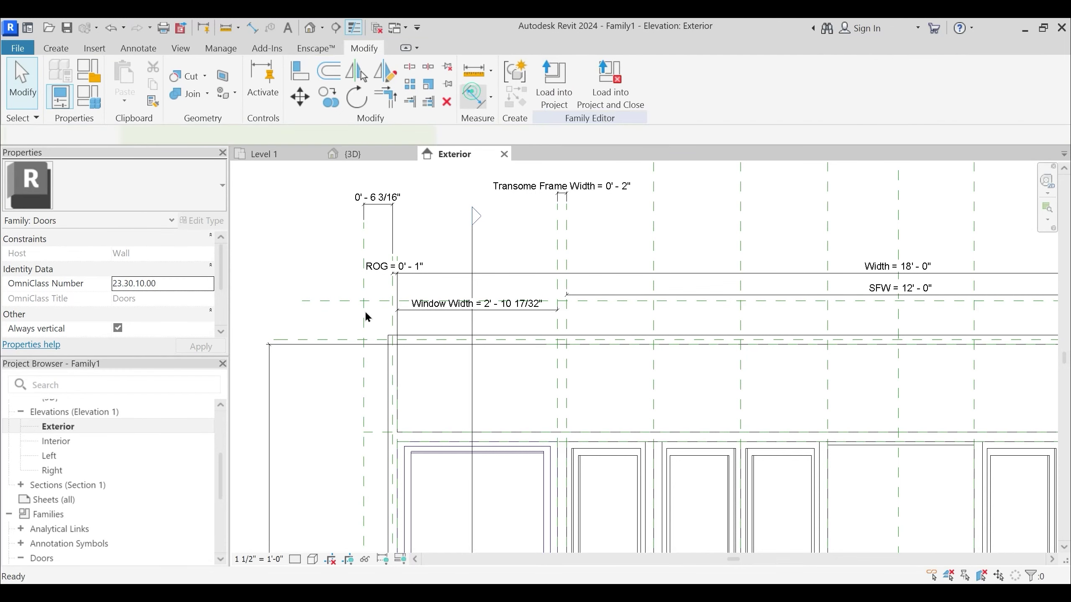
Dimension the gap between the opening's top plane and the horizontal plane above, and label it with a new type parameter Sun Shade Depth
{"action": "key", "text": "d"}
{"action": "key", "text": "i"}
{"action": "left_click", "coordinate": [378, 340]}
{"action": "left_click", "coordinate": [379, 300]}
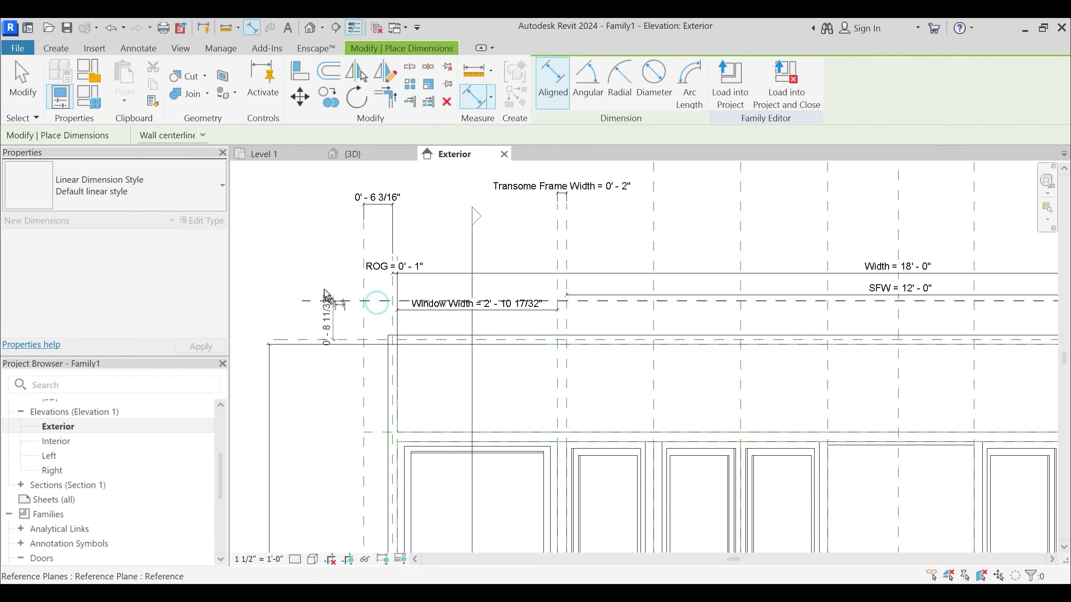
{"action": "left_click", "coordinate": [320, 261]}
{"action": "key", "text": "Escape"}
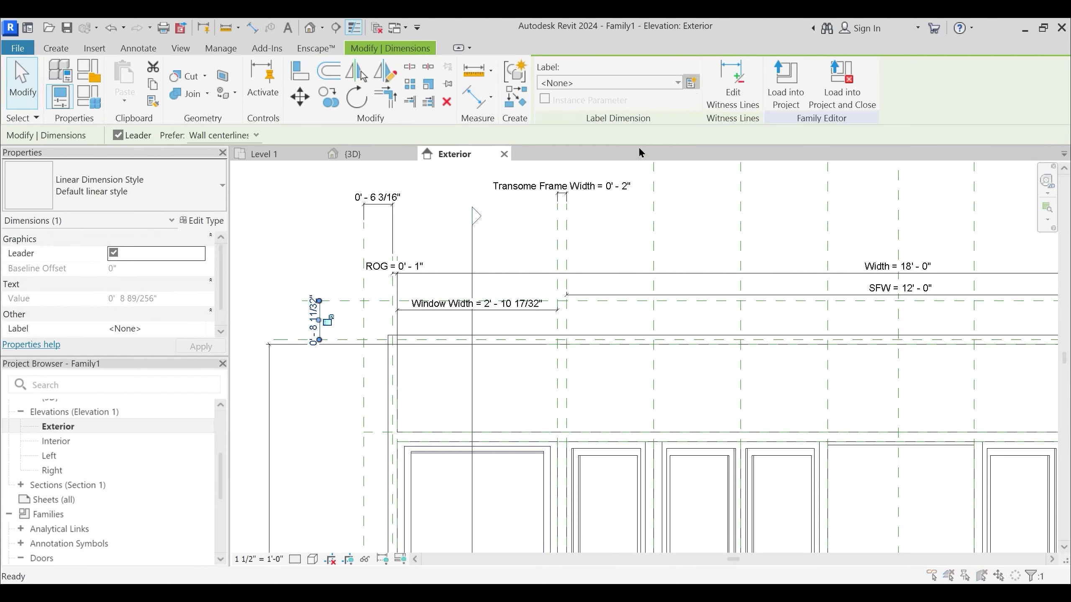
{"action": "left_click", "coordinate": [691, 82]}
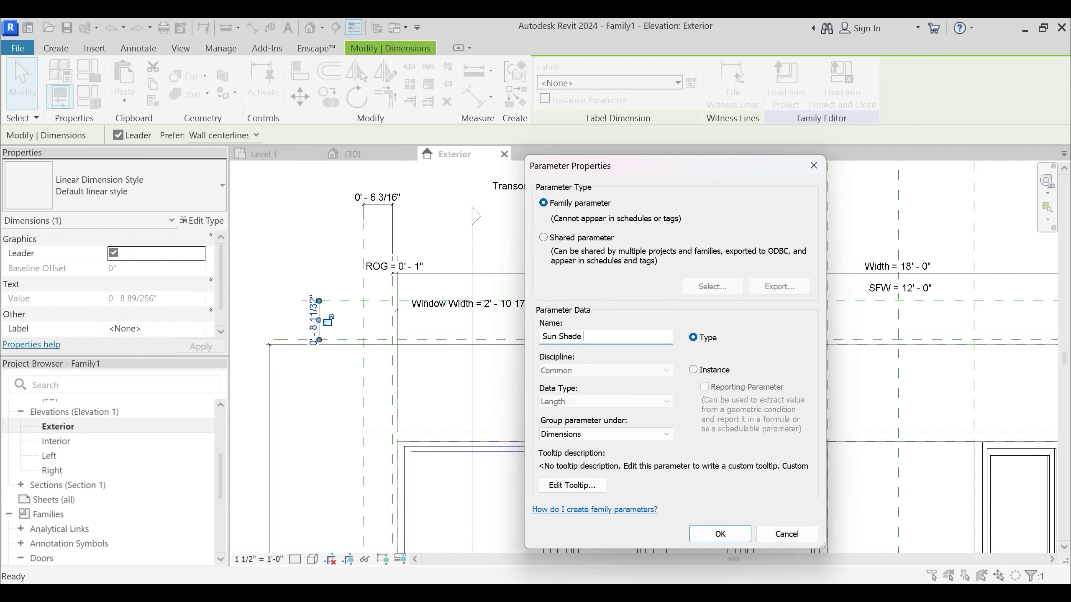
{"action": "key", "text": "Return"}
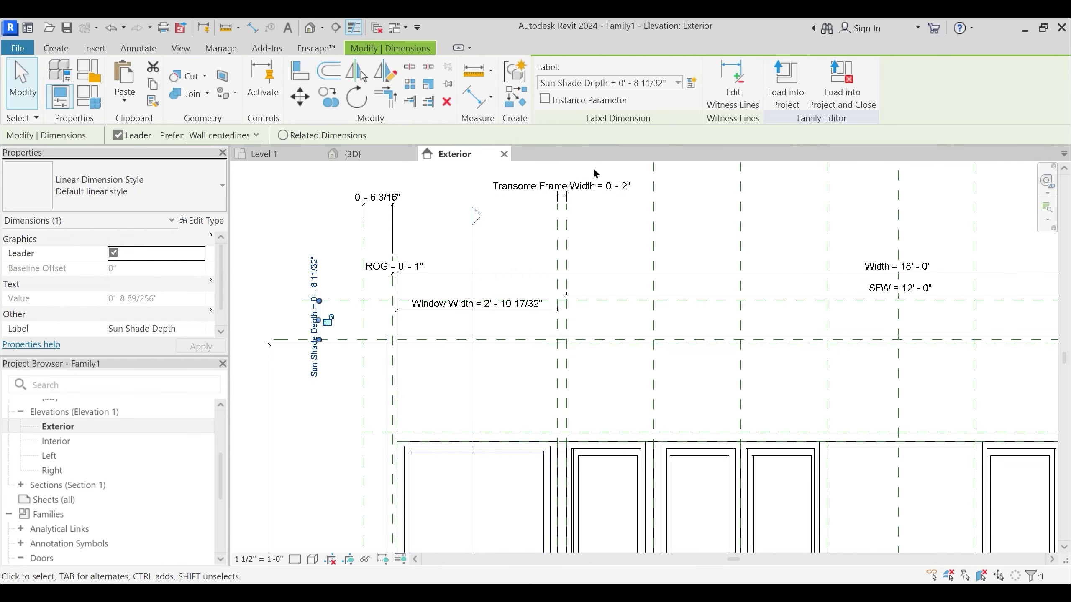
{"action": "key", "text": "Escape"}
Label both outer offset dimensions, left and right of the opening, with a new type parameter named Sun Shade Extension
{"action": "scroll", "coordinate": [398, 215], "scroll_direction": "down", "scroll_amount": 2}
{"action": "middle_click_drag", "start_coordinate": [861, 236], "coordinate": [512, 279]}
{"action": "left_click", "coordinate": [732, 258], "text": "ctrl"}
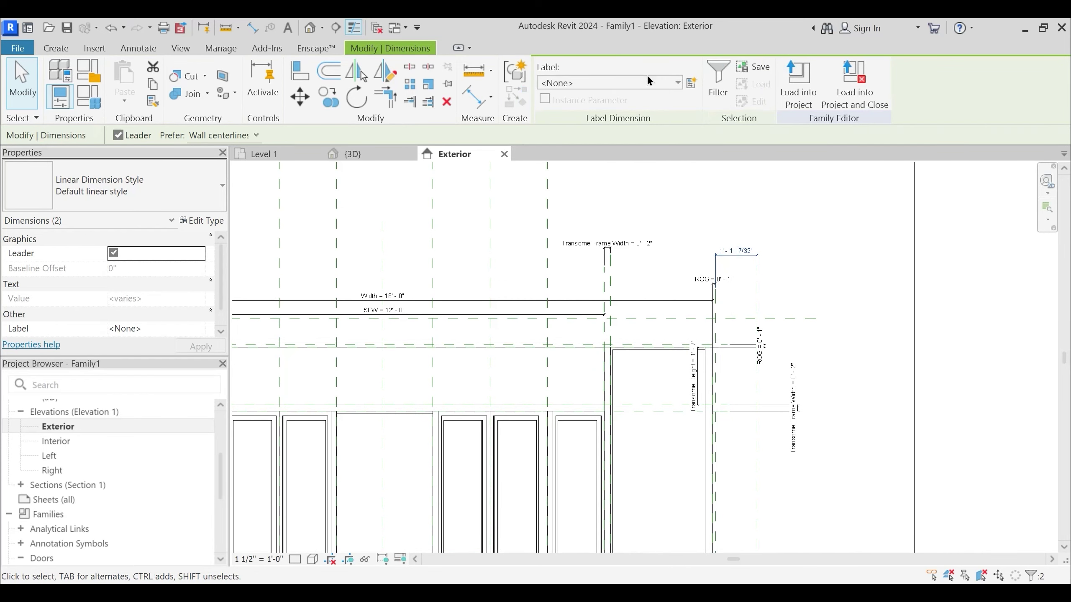
{"action": "left_click", "coordinate": [692, 83]}
{"action": "type", "text": "Sun Shade E"}
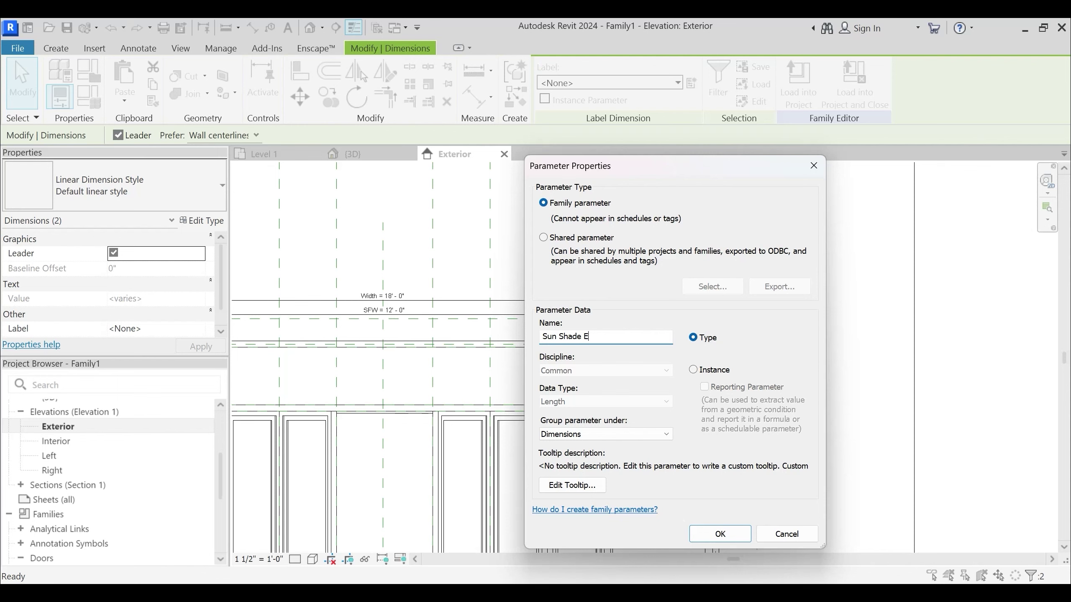
{"action": "type", "text": "xtension"}
{"action": "key", "text": "Return"}
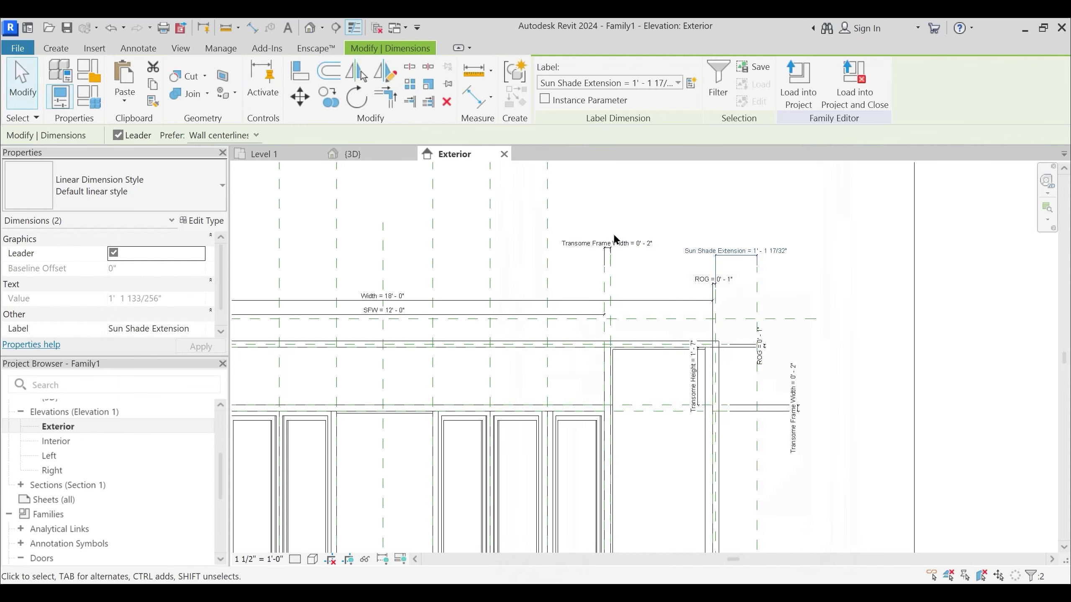
{"action": "scroll", "coordinate": [624, 244], "scroll_direction": "down", "scroll_amount": 2}
{"action": "middle_click_drag", "start_coordinate": [633, 251], "coordinate": [1067, 349]}
{"action": "key", "text": "Escape"}
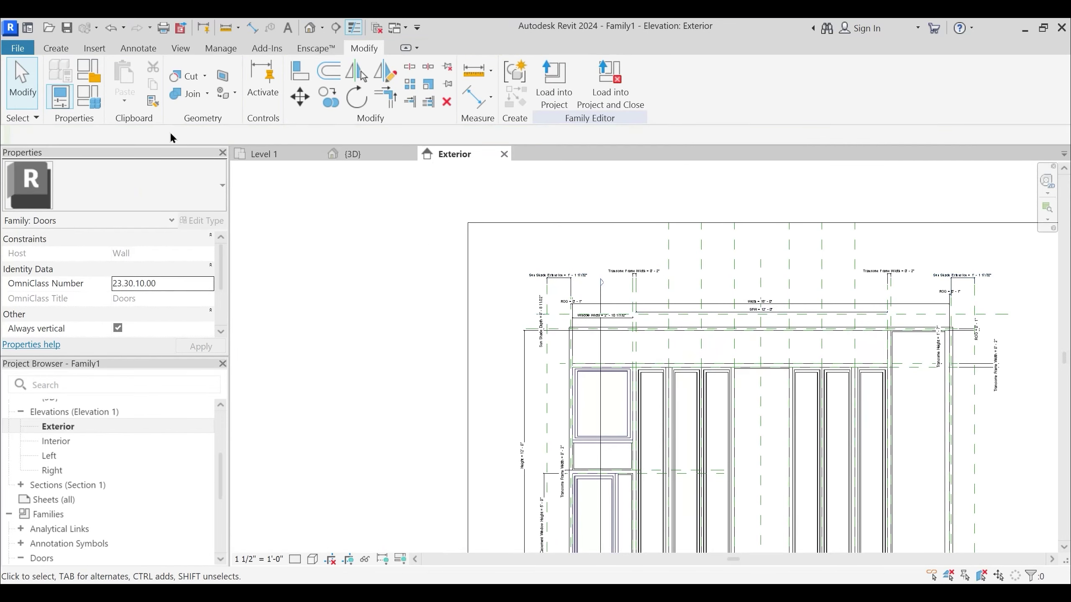
Open an enlarged Family Types dialog and set the Sun Shade Extension parameter to 1' 6"
{"action": "left_click", "coordinate": [94, 106]}
{"action": "left_click_drag", "start_coordinate": [289, 101], "coordinate": [449, 39]}
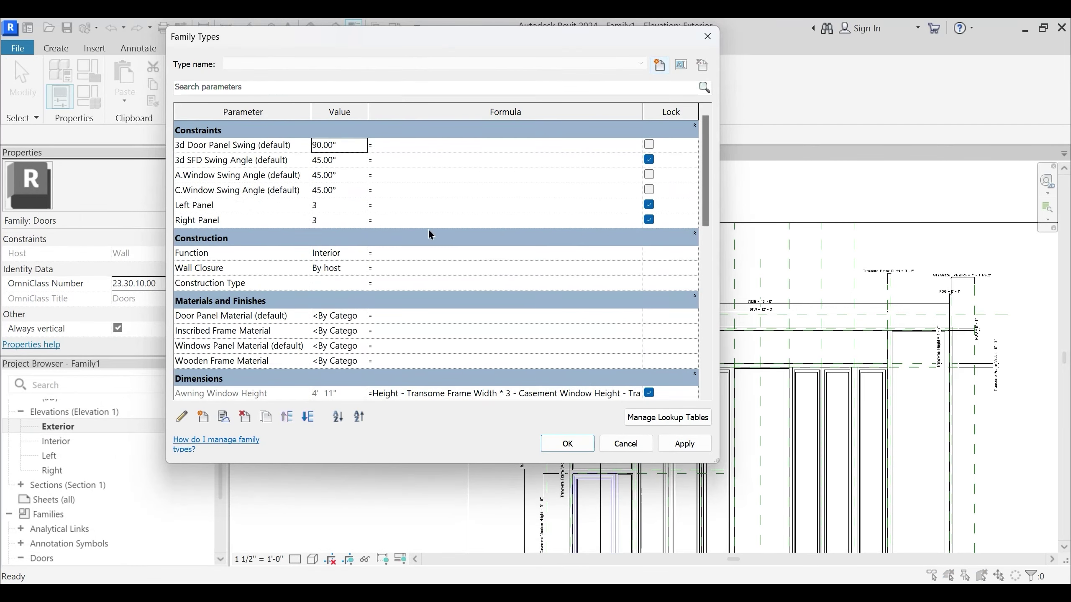
{"action": "scroll", "coordinate": [429, 236], "scroll_direction": "down", "scroll_amount": 5}
{"action": "scroll", "coordinate": [345, 280], "scroll_direction": "down", "scroll_amount": 6}
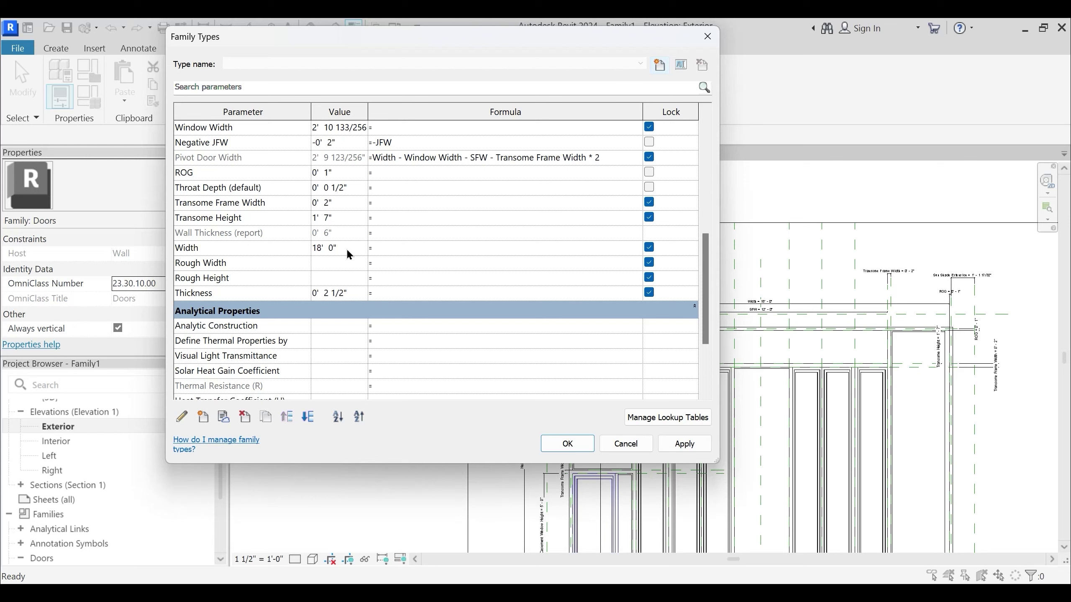
{"action": "left_click_drag", "start_coordinate": [715, 461], "coordinate": [851, 555]}
{"action": "scroll", "coordinate": [373, 262], "scroll_direction": "up", "scroll_amount": 3}
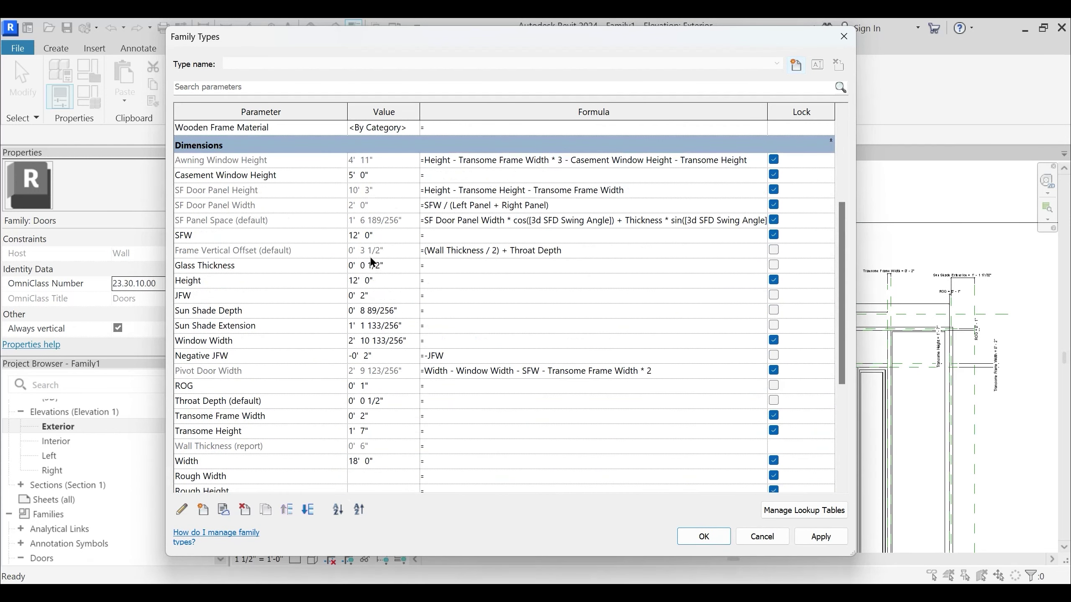
{"action": "left_click", "coordinate": [411, 321]}
{"action": "key", "text": "Tab"}
{"action": "left_click", "coordinate": [413, 321]}
{"action": "type", "text": "1"}
{"action": "type", "text": "8' 0\""}
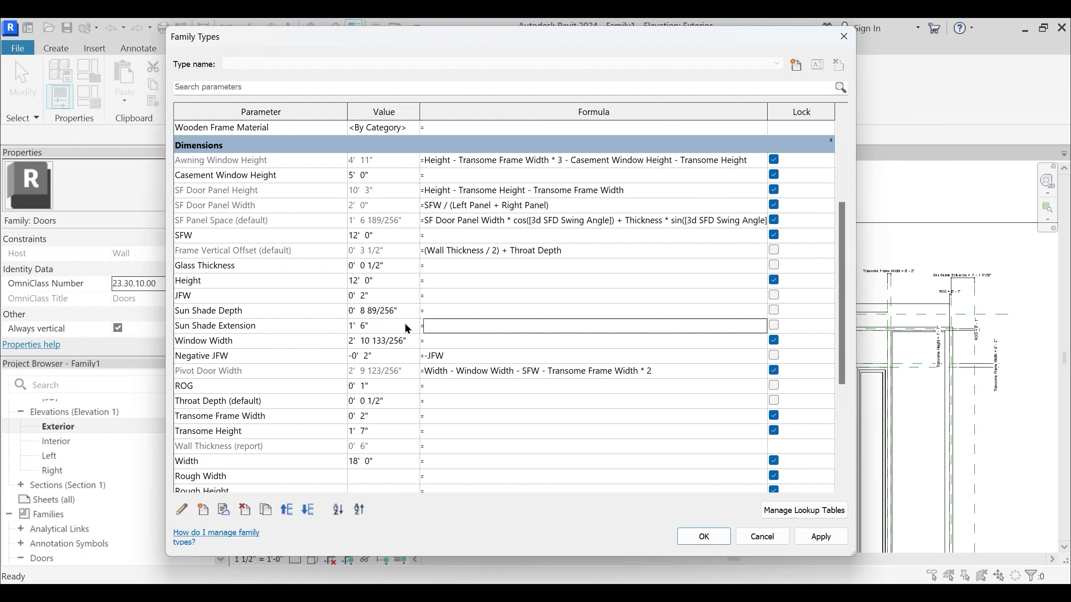
Set the Sun Shade Depth parameter to 0' 8", then apply and accept the family type changes
{"action": "left_click", "coordinate": [412, 310]}
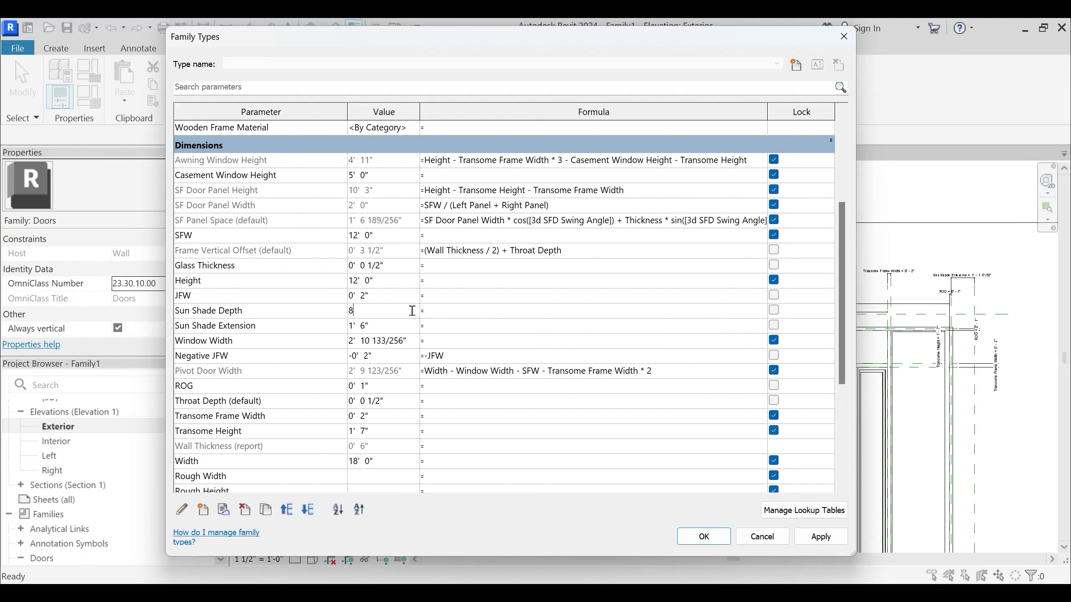
{"action": "key", "text": "Tab"}
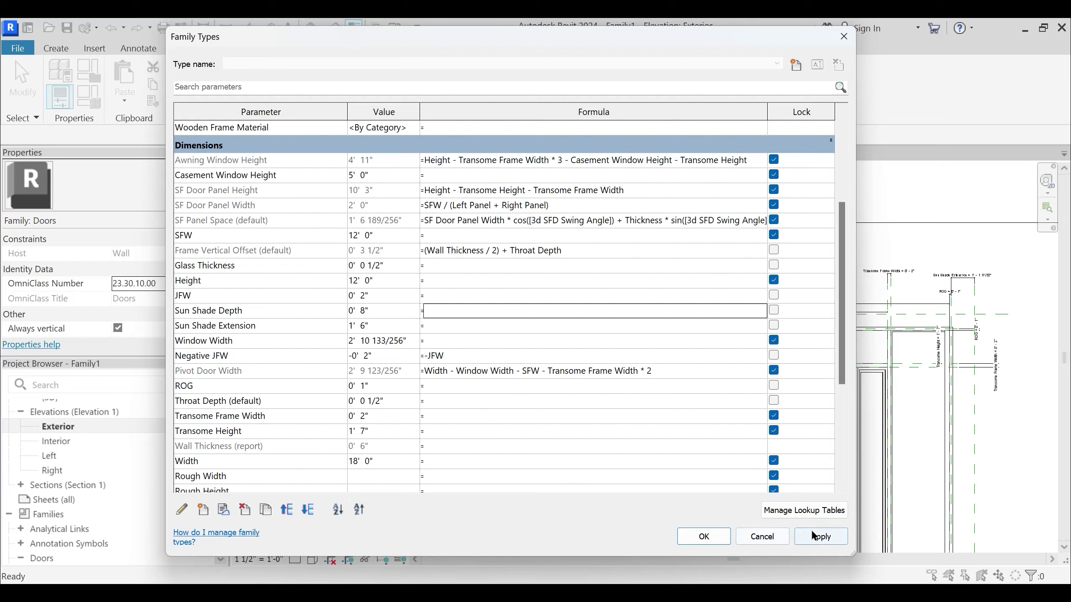
{"action": "left_click", "coordinate": [714, 535]}
{"action": "left_click", "coordinate": [89, 96]}
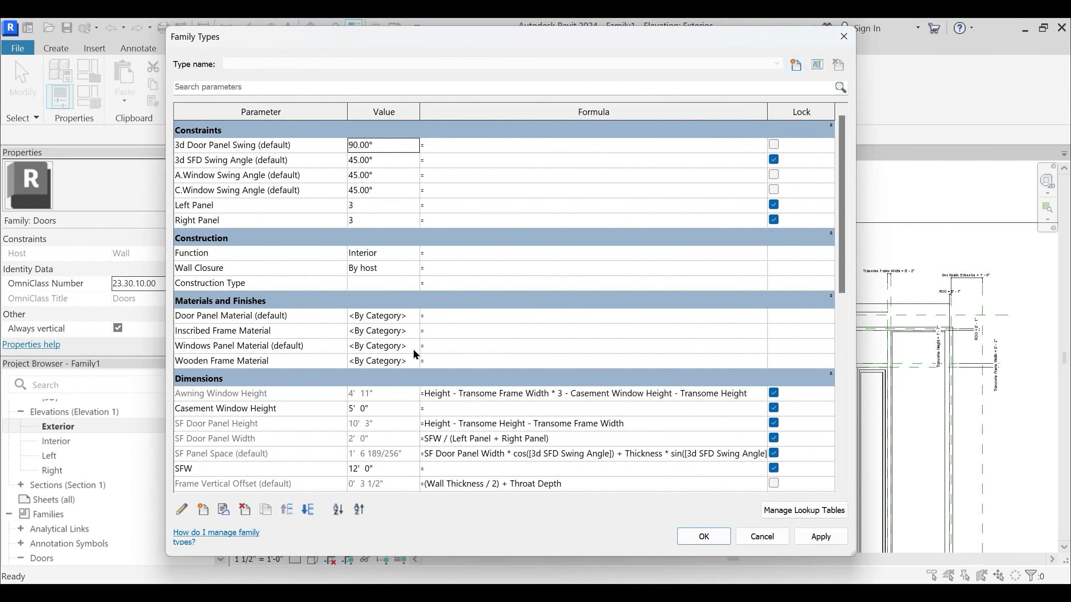
{"action": "left_click", "coordinate": [820, 537]}
{"action": "left_click", "coordinate": [703, 537]}
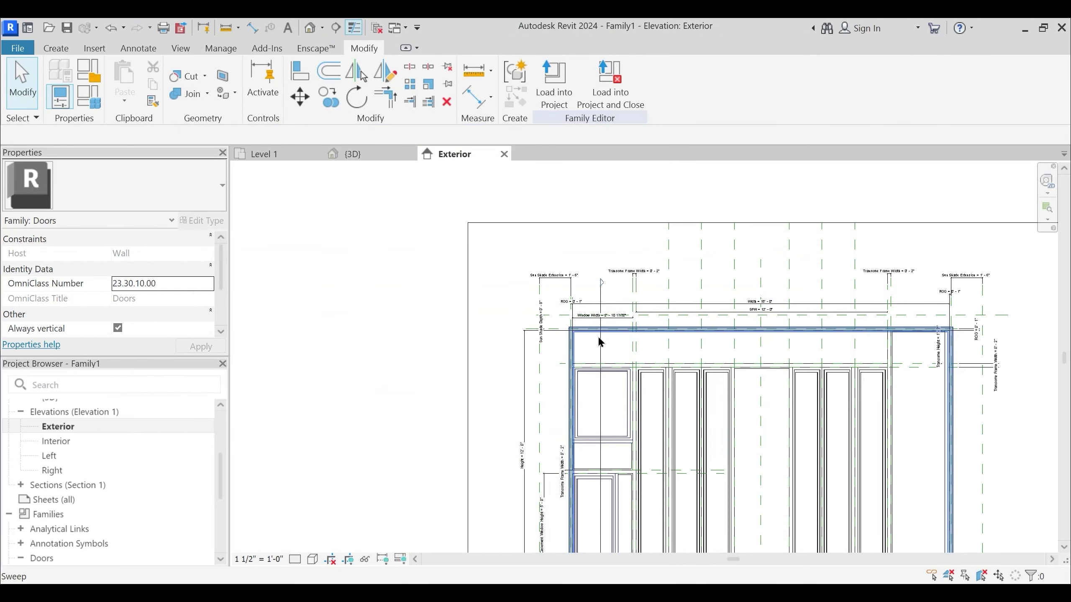
{"action": "scroll", "coordinate": [600, 342], "scroll_direction": "up", "scroll_amount": 2}
{"action": "middle_click_drag", "start_coordinate": [633, 354], "coordinate": [569, 333]}
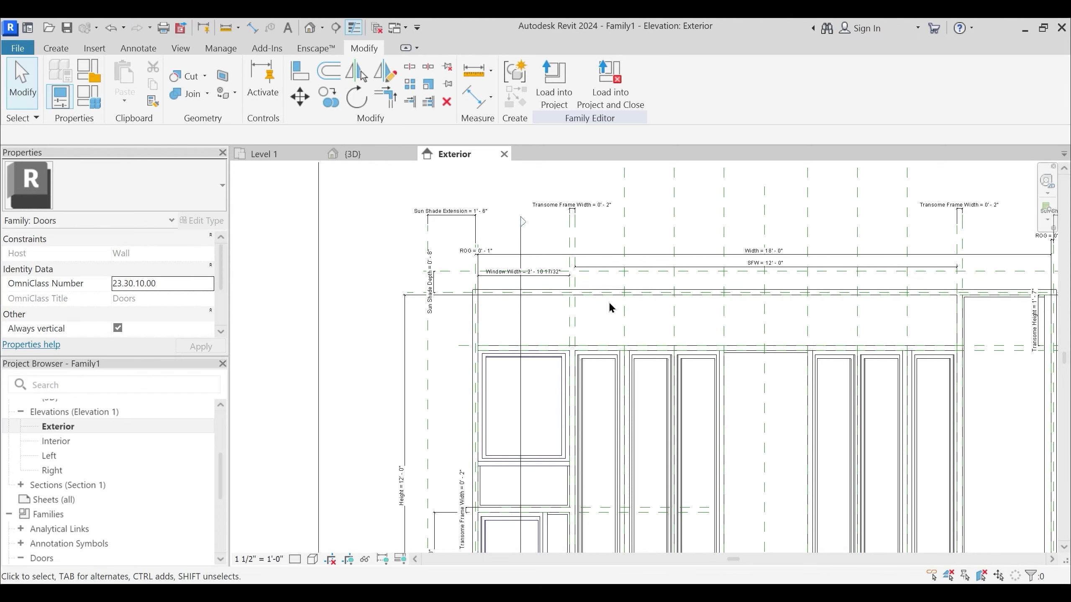
{"action": "scroll", "coordinate": [643, 299], "scroll_direction": "down", "scroll_amount": 1}
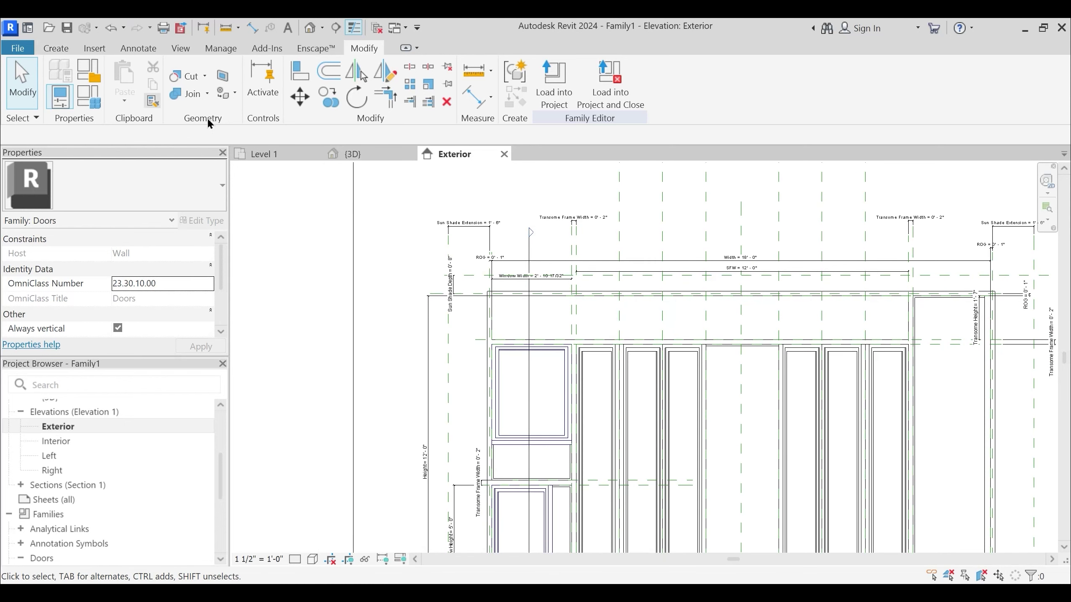
{"action": "left_click", "coordinate": [17, 48]}
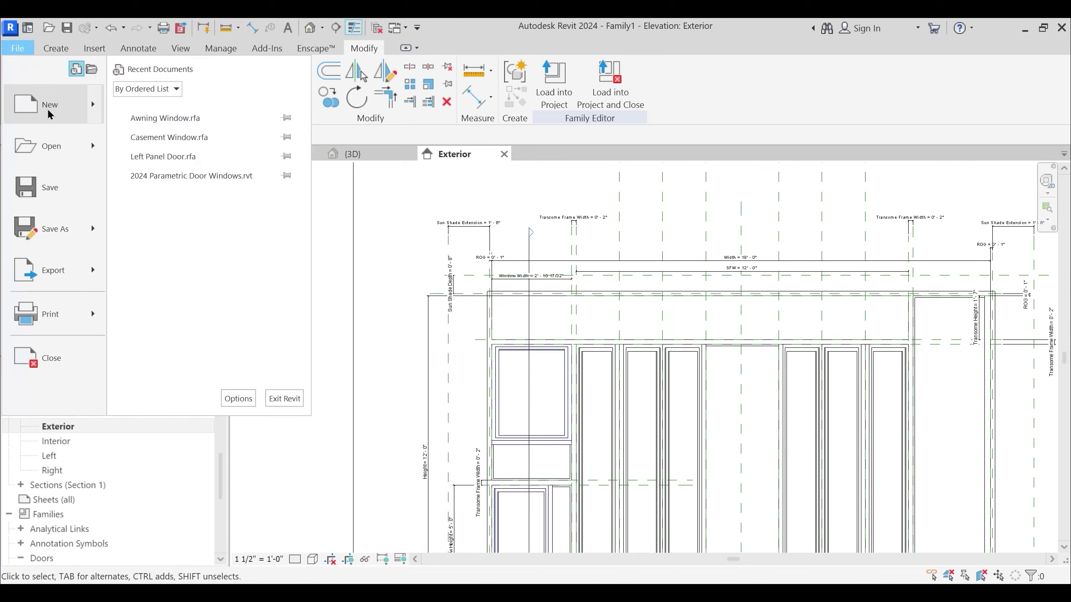
{"action": "mouse_move", "coordinate": [91, 105]}
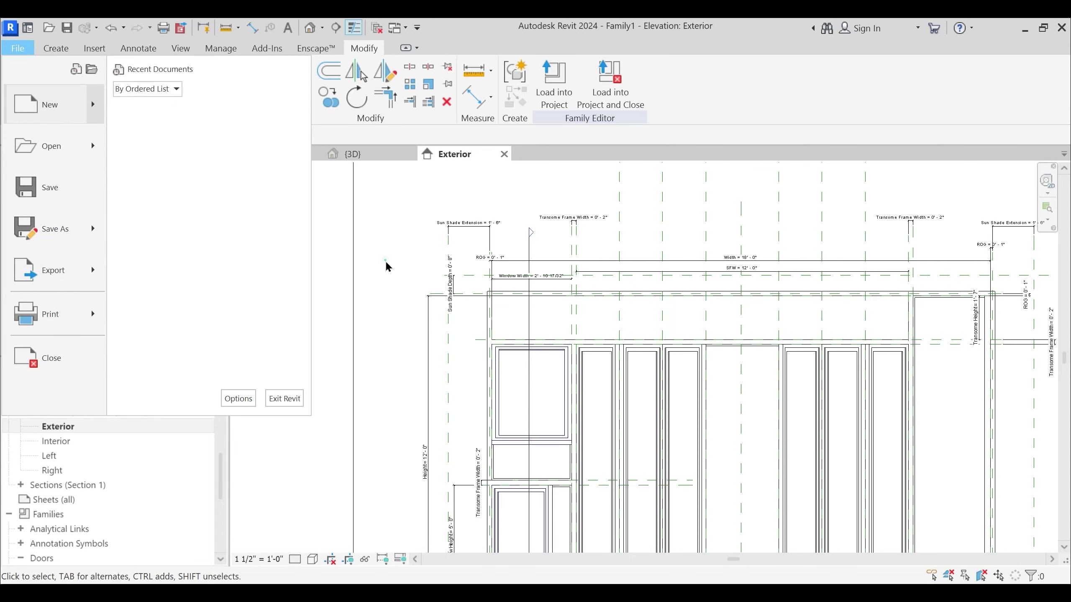
{"action": "left_click", "coordinate": [387, 269]}
Open the nested Wooden Frame profile family for editing
{"action": "scroll", "coordinate": [387, 269], "scroll_direction": "down", "scroll_amount": 2}
{"action": "scroll", "coordinate": [161, 483], "scroll_direction": "down", "scroll_amount": 4}
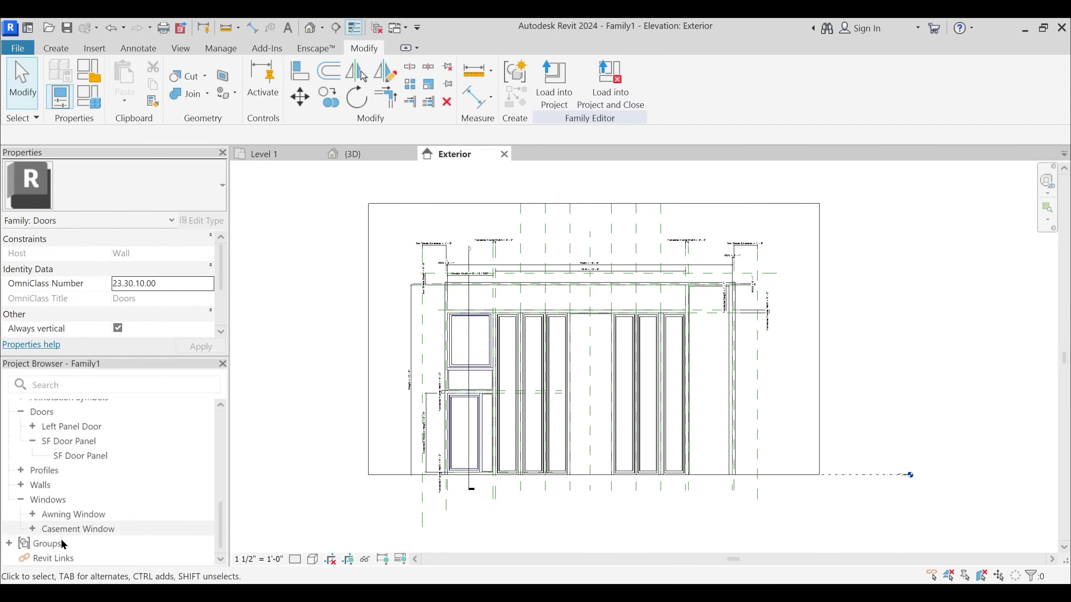
{"action": "left_click", "coordinate": [21, 501]}
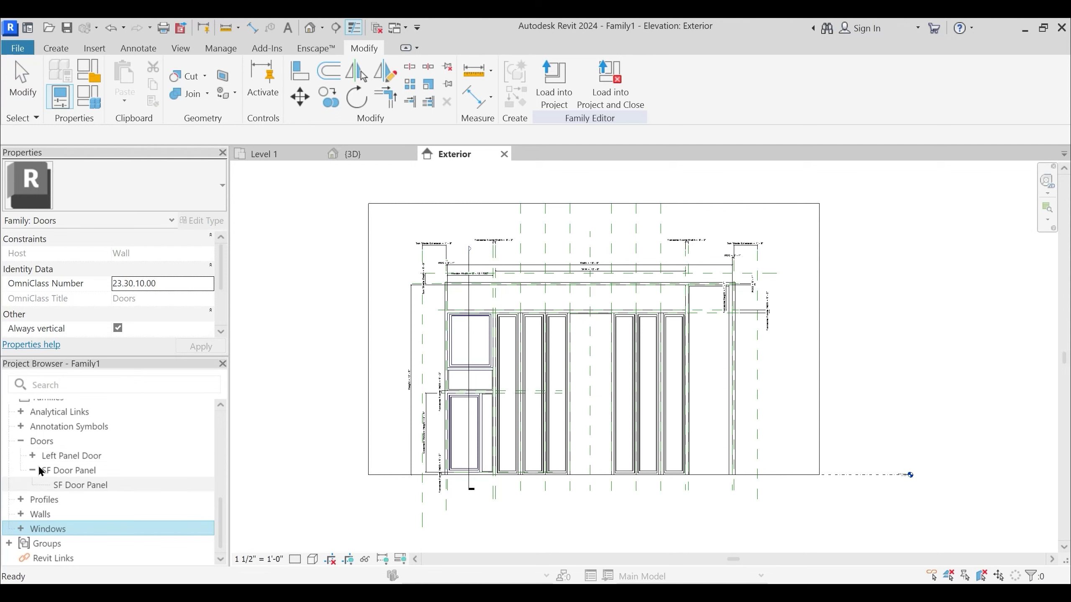
{"action": "left_click", "coordinate": [20, 440]}
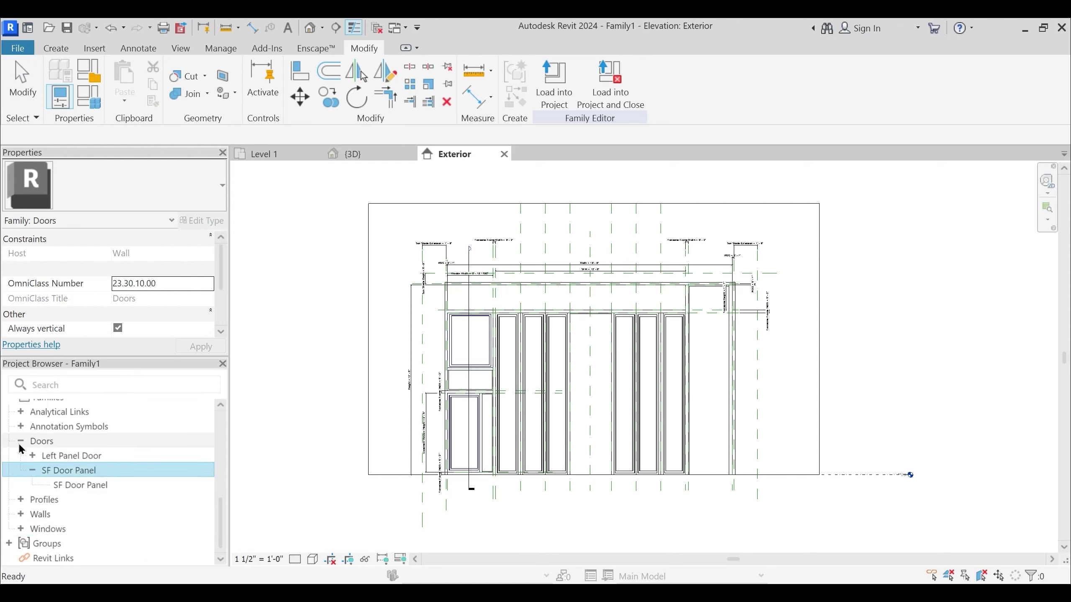
{"action": "left_click", "coordinate": [21, 501]}
{"action": "right_click", "coordinate": [71, 513]}
{"action": "left_click", "coordinate": [119, 401]}
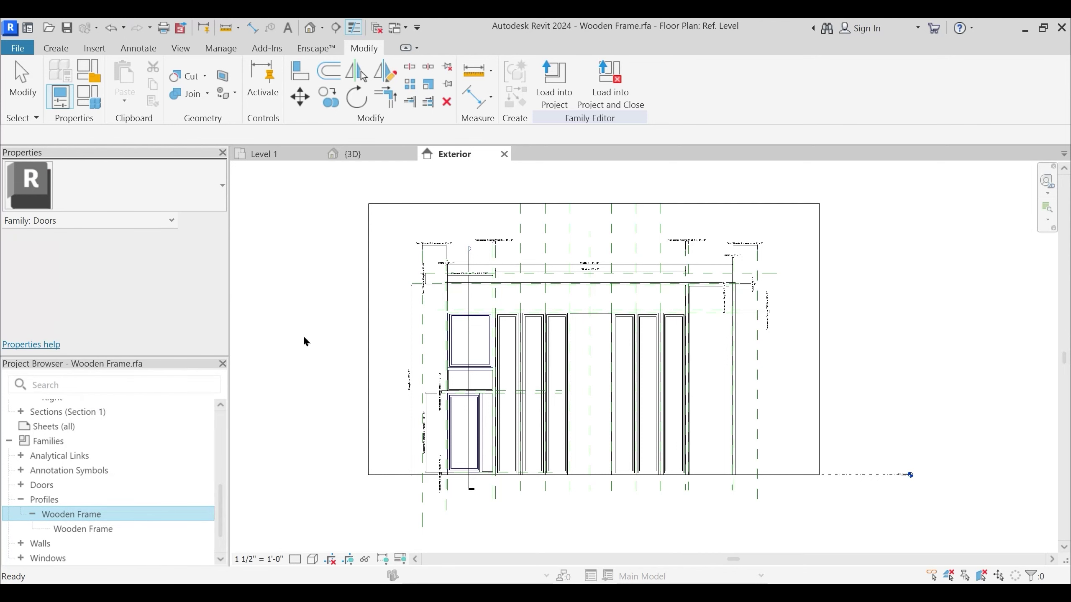
Delete the existing profile geometry in the Wooden Frame family, leaving only the two center reference planes
{"action": "left_click_drag", "start_coordinate": [556, 212], "coordinate": [793, 418]}
{"action": "key", "text": "Delete"}
{"action": "middle_click_drag", "start_coordinate": [641, 356], "coordinate": [639, 340]}
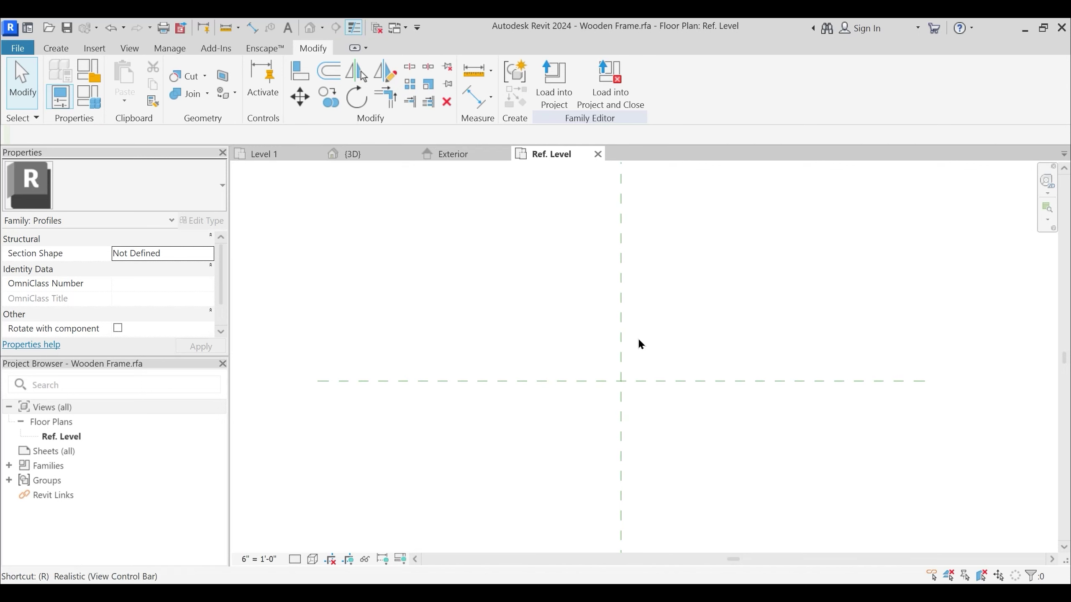
Add a vertical reference plane left of the vertical center plane and a horizontal one above the horizontal center plane
{"action": "key", "text": "r"}
{"action": "key", "text": "p"}
{"action": "left_click", "coordinate": [538, 303]}
{"action": "left_click", "coordinate": [541, 437]}
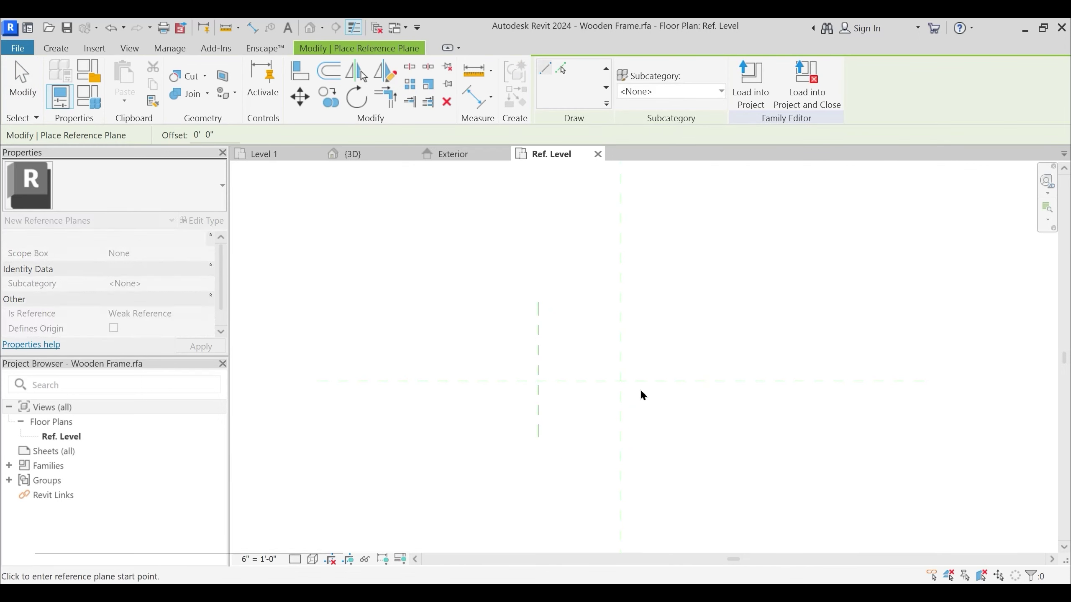
{"action": "key", "text": "Escape"}
{"action": "key", "text": "Escape"}
{"action": "key", "text": "r"}
{"action": "key", "text": "p"}
{"action": "left_click", "coordinate": [520, 332]}
{"action": "left_click", "coordinate": [684, 332]}
{"action": "key", "text": "Escape"}
{"action": "key", "text": "Escape"}
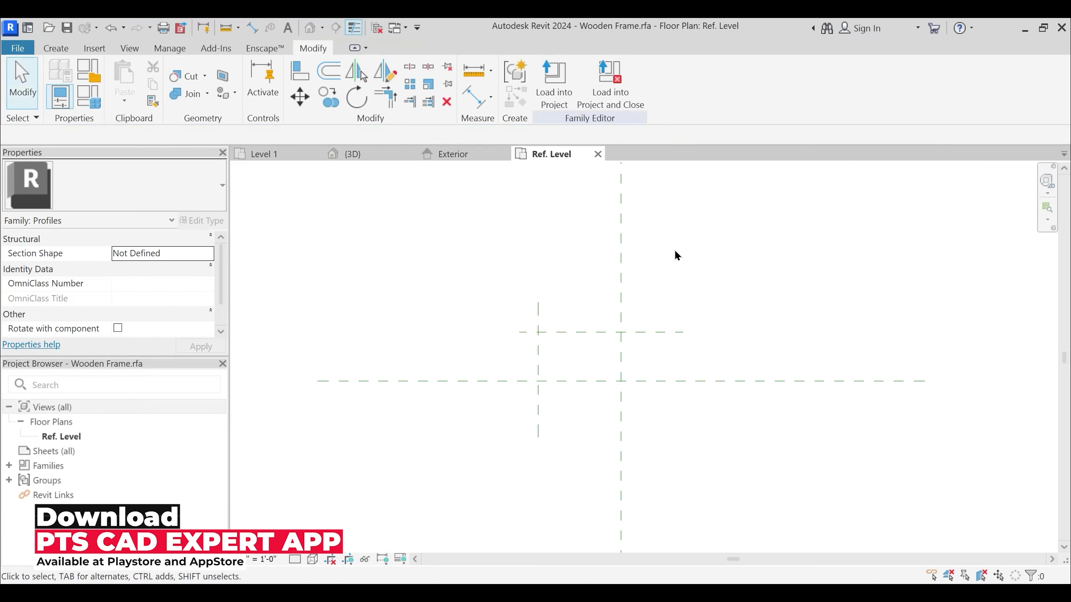
Save the family as a new file named Sun Shade Profile on the Desktop
{"action": "left_click", "coordinate": [17, 48]}
{"action": "mouse_move", "coordinate": [71, 230]}
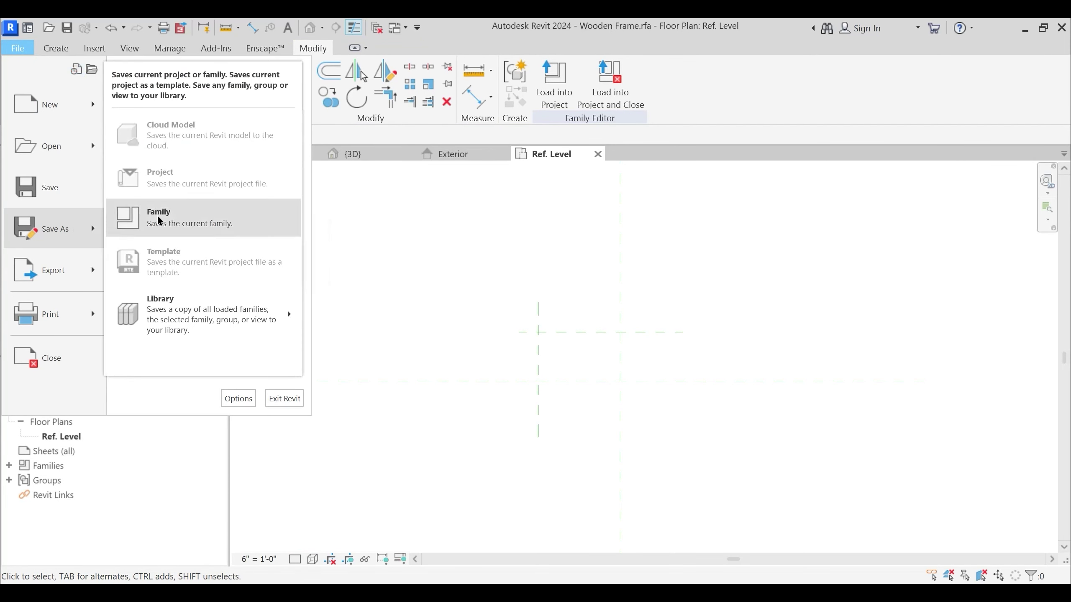
{"action": "left_click", "coordinate": [147, 217]}
{"action": "type", "text": "Sun Shade Profile"}
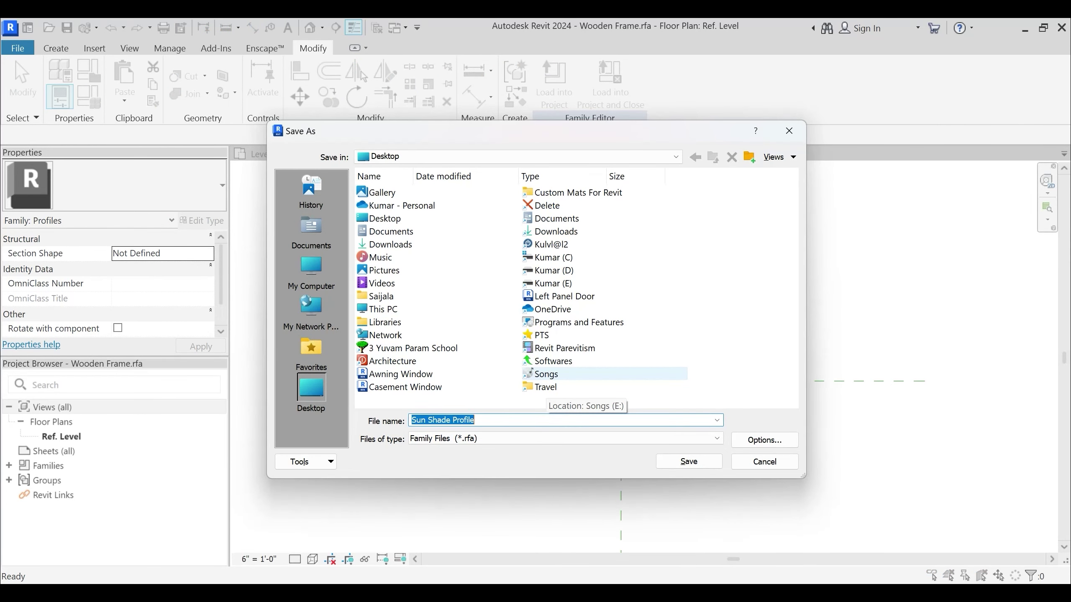
{"action": "key", "text": "Return"}
Dimension the gap between the two vertical reference planes and the gap between the two horizontal reference planes
{"action": "scroll", "coordinate": [551, 291], "scroll_direction": "up", "scroll_amount": 2}
{"action": "key", "text": "d"}
{"action": "key", "text": "i"}
{"action": "left_click", "coordinate": [660, 358]}
{"action": "left_click", "coordinate": [535, 336]}
{"action": "left_click", "coordinate": [561, 297]}
{"action": "scroll", "coordinate": [597, 312], "scroll_direction": "up", "scroll_amount": 1}
{"action": "left_click", "coordinate": [738, 467]}
{"action": "left_click", "coordinate": [738, 369]}
{"action": "left_click", "coordinate": [781, 380]}
{"action": "key", "text": "Escape"}
{"action": "key", "text": "Escape"}
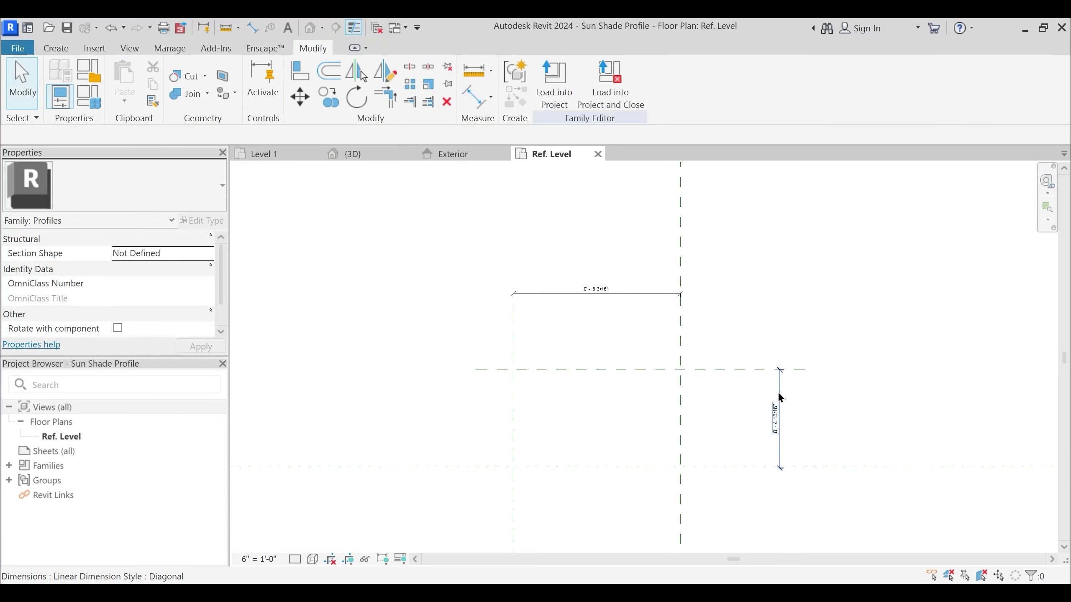
Label the vertical dimension with a new type parameter named Sun Shade Depth
{"action": "left_click", "coordinate": [780, 401]}
{"action": "left_click", "coordinate": [691, 84]}
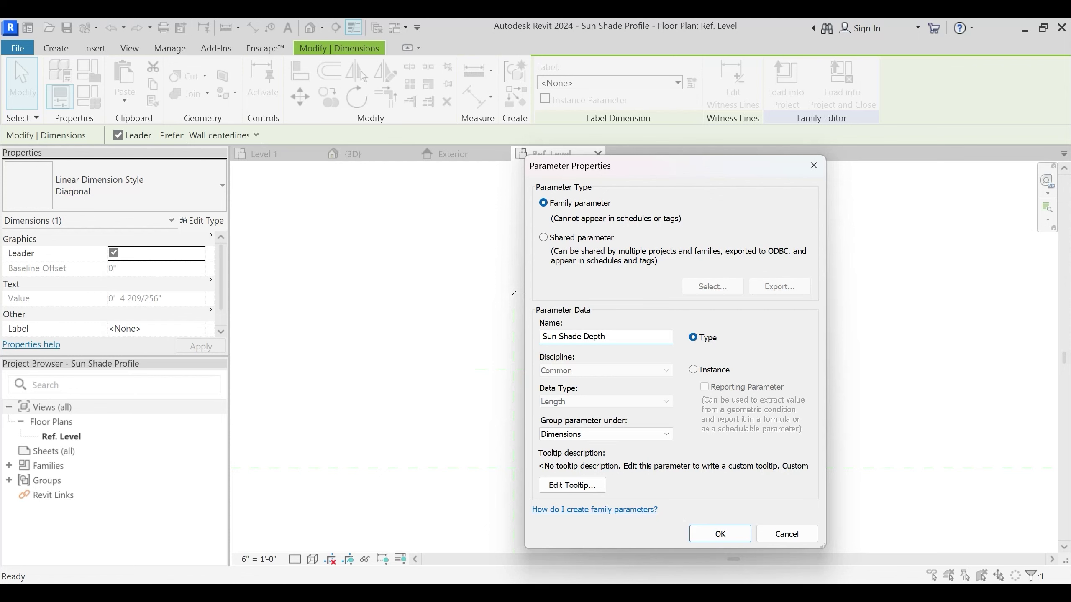
{"action": "key", "text": "Return"}
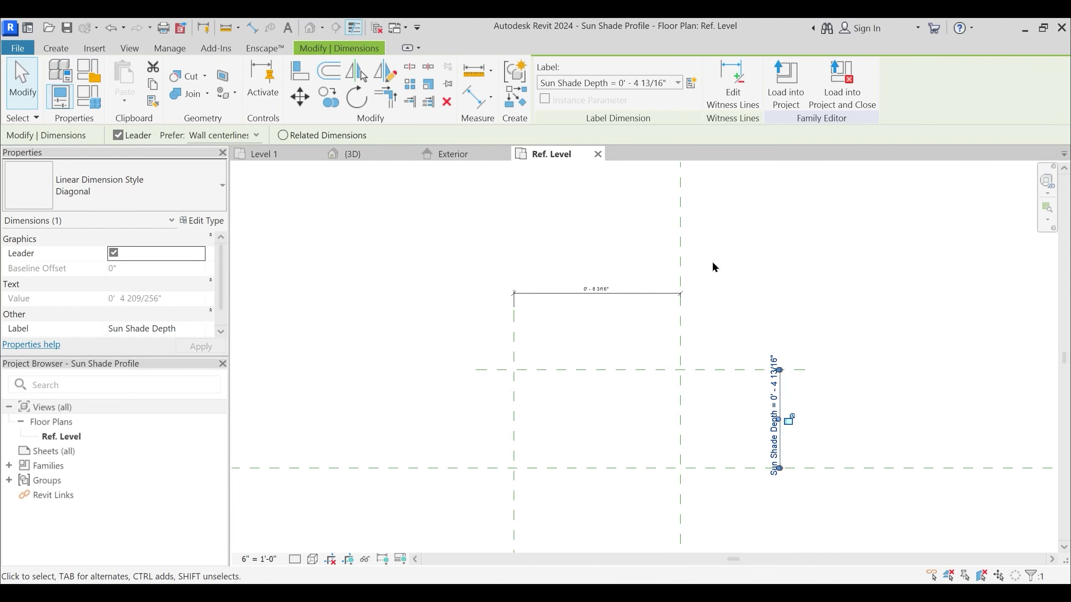
{"action": "left_click", "coordinate": [714, 266]}
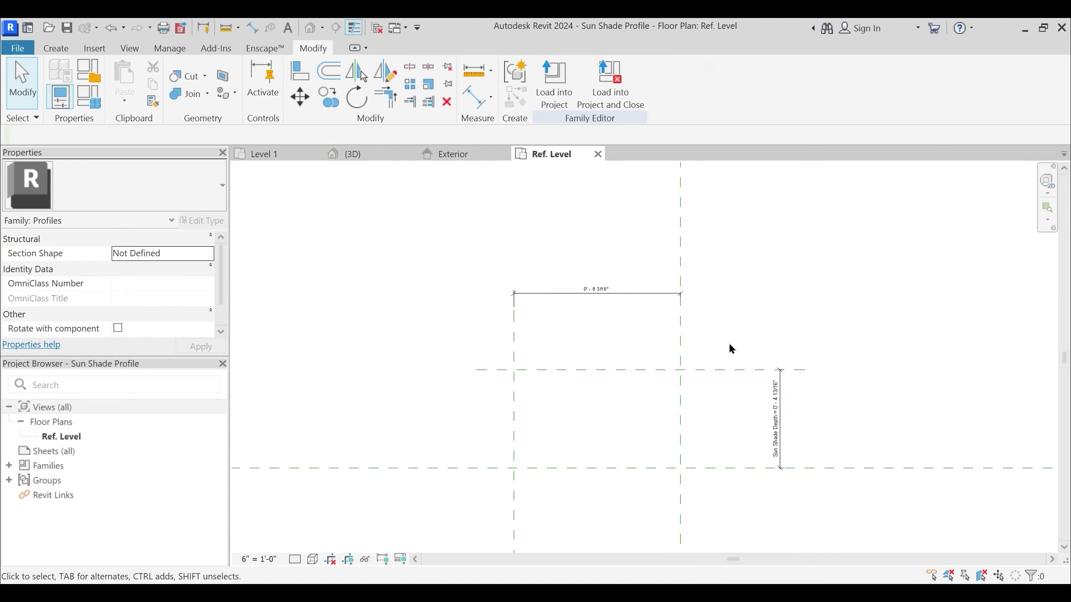
Label the horizontal dimension with a new type parameter named Sun Shade Width
{"action": "left_click", "coordinate": [682, 343]}
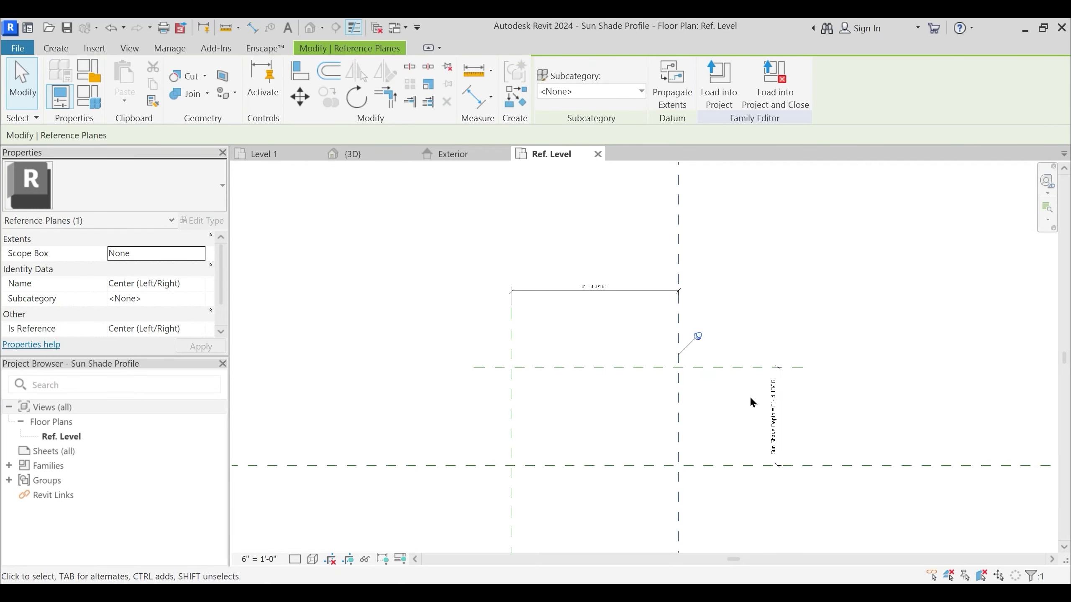
{"action": "left_click", "coordinate": [687, 260]}
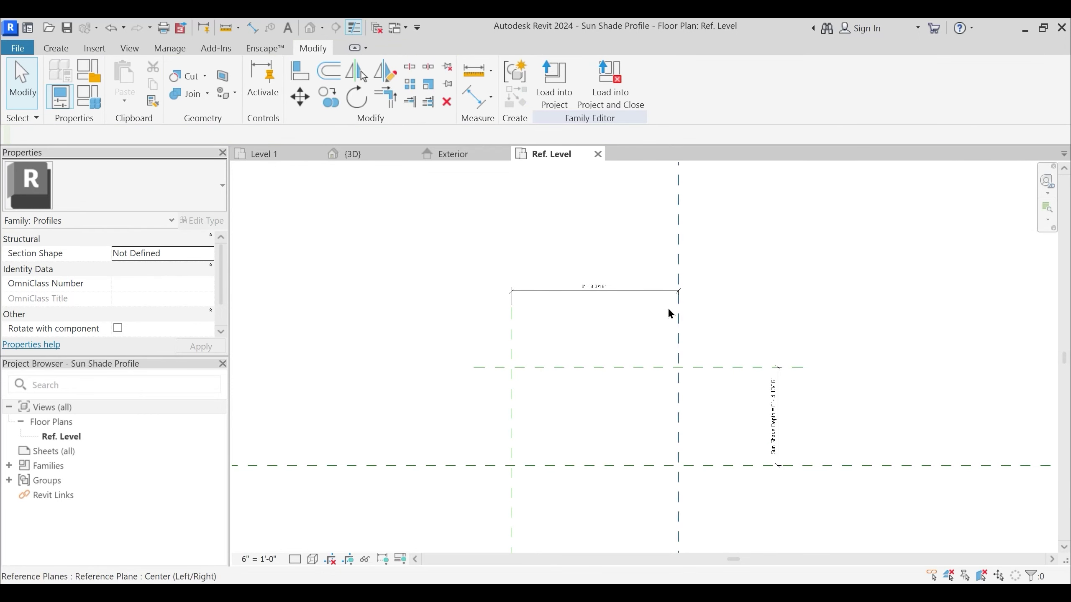
{"action": "left_click", "coordinate": [626, 300]}
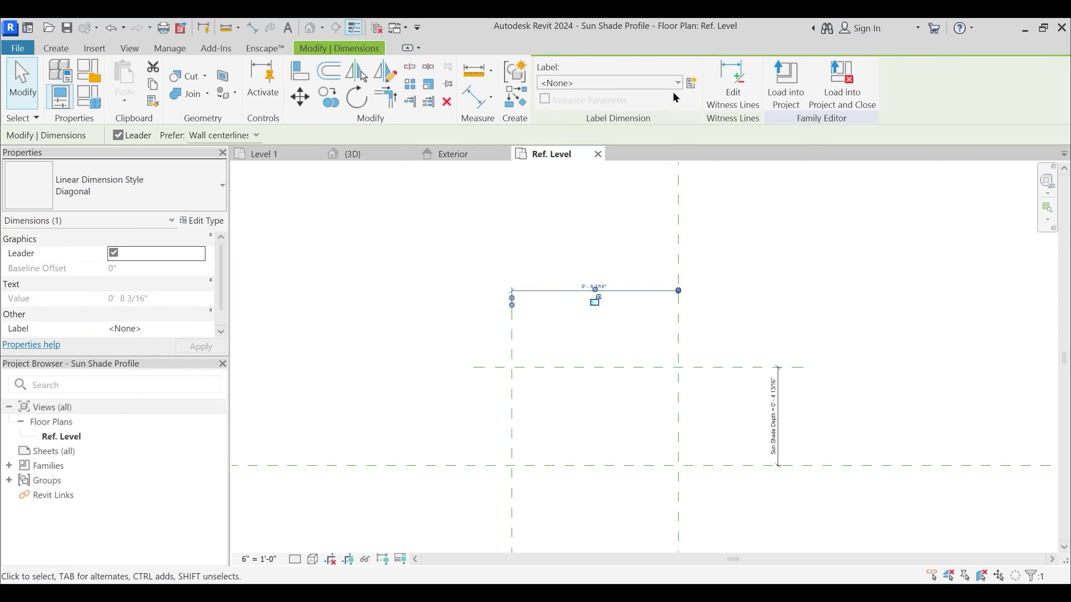
{"action": "left_click", "coordinate": [692, 84]}
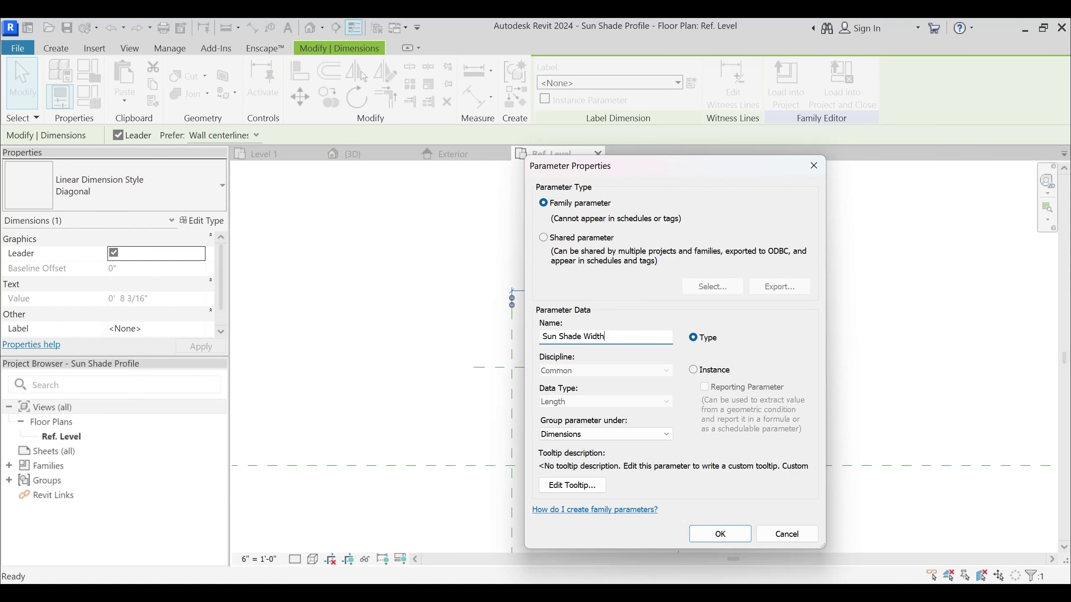
{"action": "key", "text": "Return"}
{"action": "left_click", "coordinate": [601, 334]}
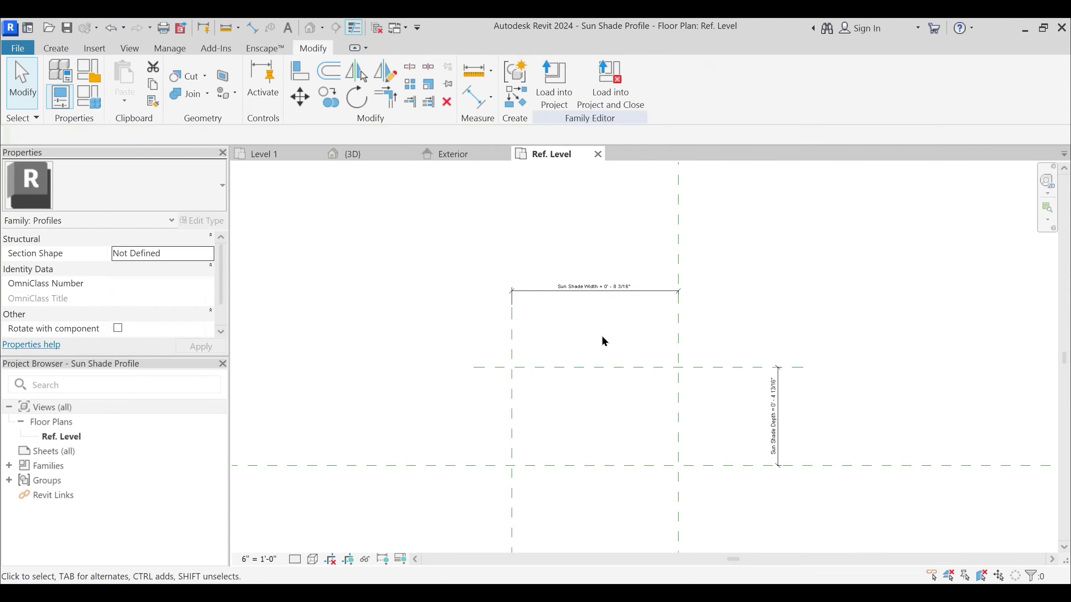
Try a Sun Shade Width of 1' 3" by moving the left vertical plane, and undo the change
{"action": "left_click", "coordinate": [512, 502]}
{"action": "left_click", "coordinate": [602, 285]}
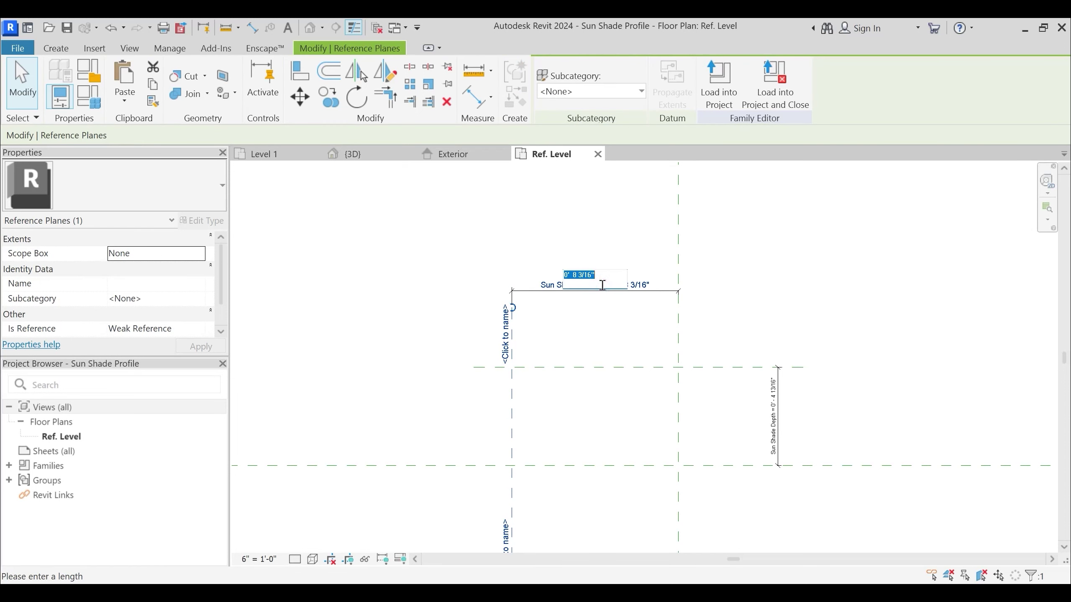
{"action": "key", "text": "Return"}
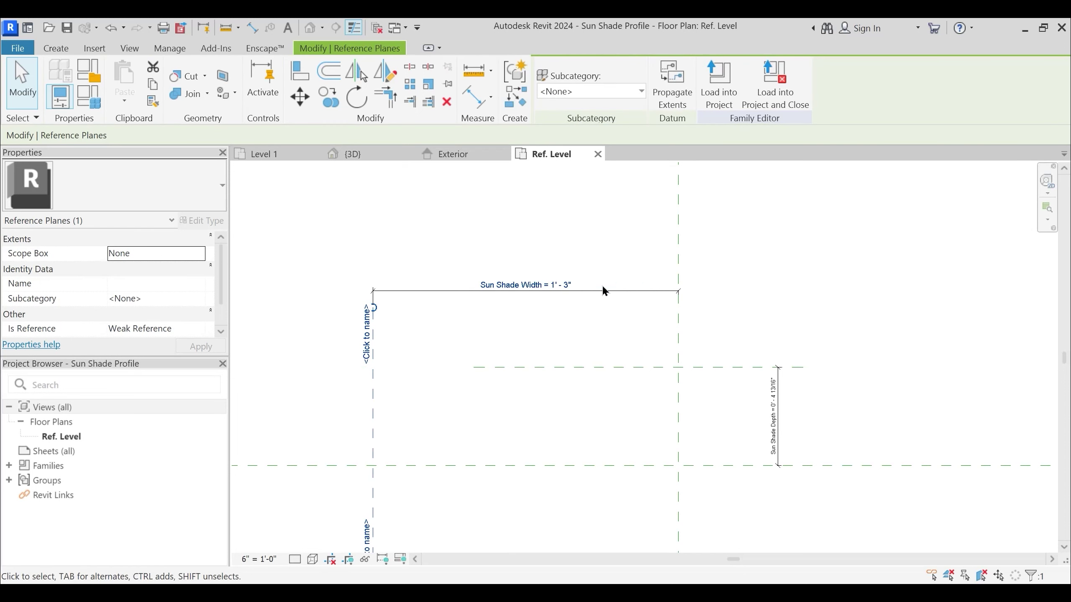
{"action": "key", "text": "ctrl+z"}
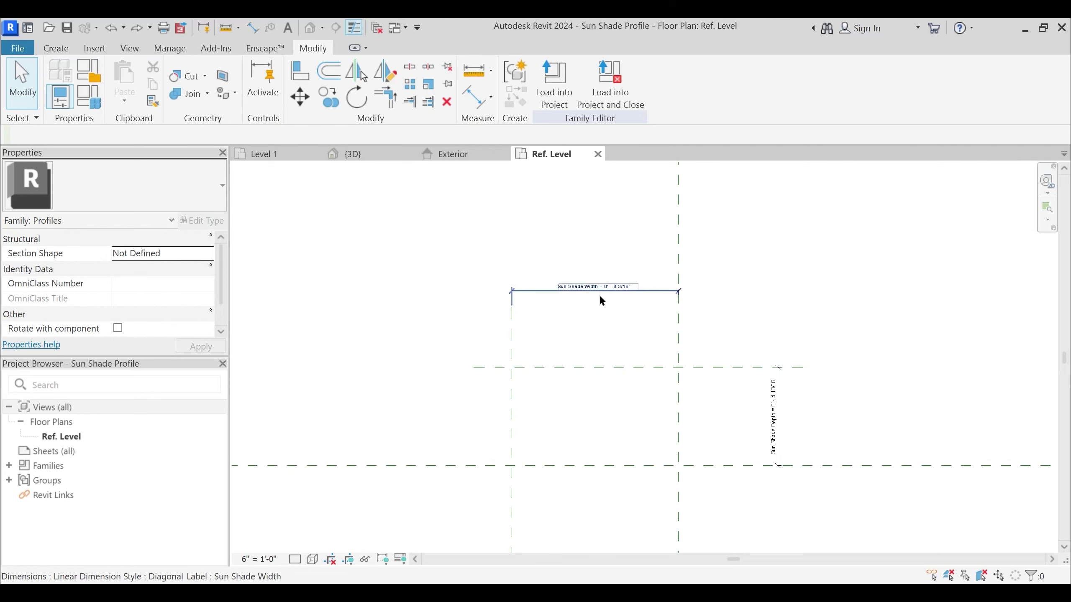
Set the Sun Shade Width to 12" by moving the left vertical reference plane
{"action": "left_click", "coordinate": [513, 485]}
{"action": "left_click", "coordinate": [599, 286]}
{"action": "type", "text": "12"}
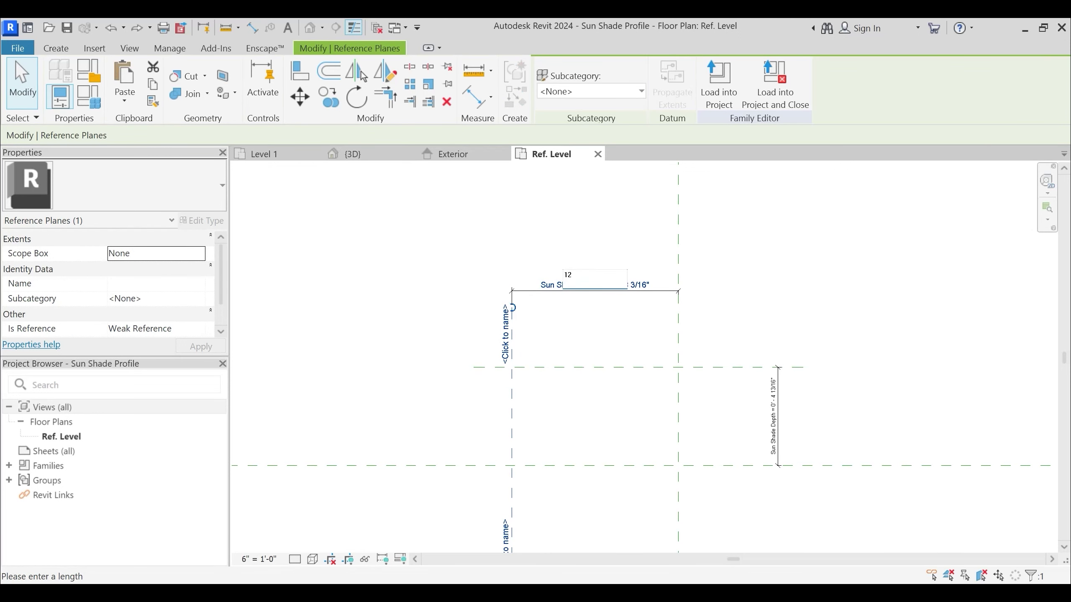
{"action": "key", "text": "Return"}
Set the Sun Shade Depth to 8" by moving the upper horizontal reference plane
{"action": "left_click", "coordinate": [732, 369]}
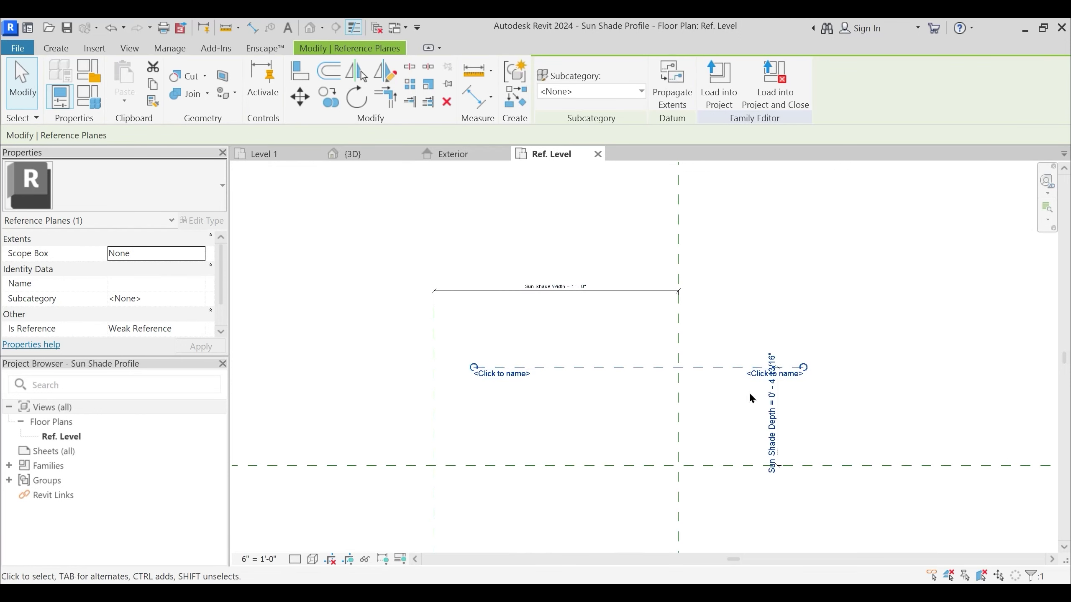
{"action": "left_click", "coordinate": [775, 404]}
{"action": "type", "text": "8\""}
{"action": "key", "text": "Return"}
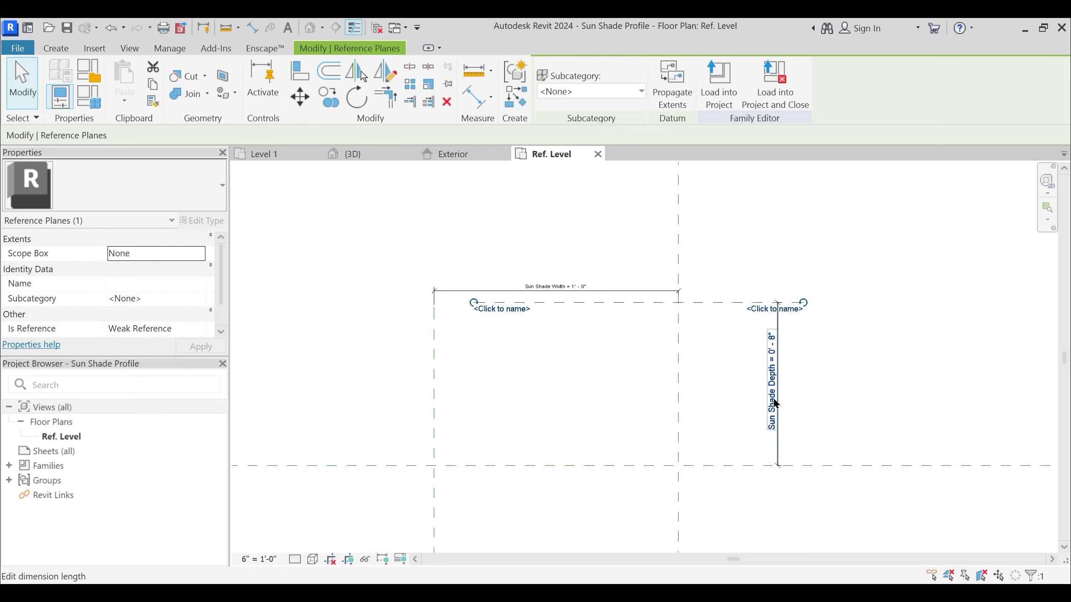
{"action": "key", "text": "Escape"}
Extend the upper horizontal reference plane's left end past the left vertical reference plane
{"action": "left_click", "coordinate": [502, 304]}
{"action": "left_click_drag", "start_coordinate": [474, 303], "coordinate": [373, 307]}
{"action": "left_click", "coordinate": [548, 348]}
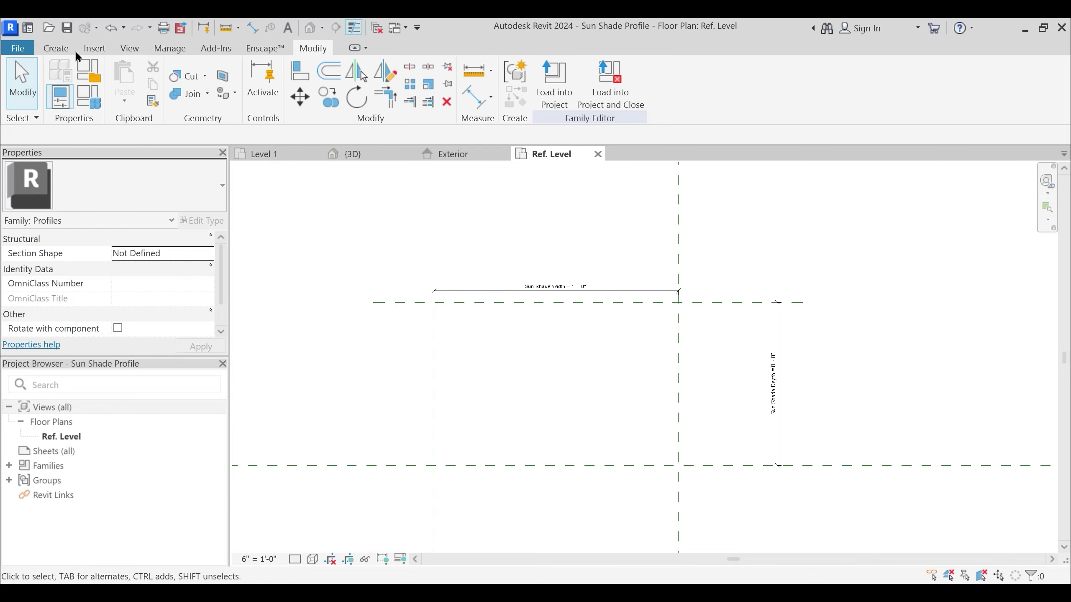
Draw the profile's top line along the upper horizontal plane from the center vertical plane to the left vertical plane
{"action": "left_click", "coordinate": [56, 49]}
{"action": "left_click", "coordinate": [121, 80]}
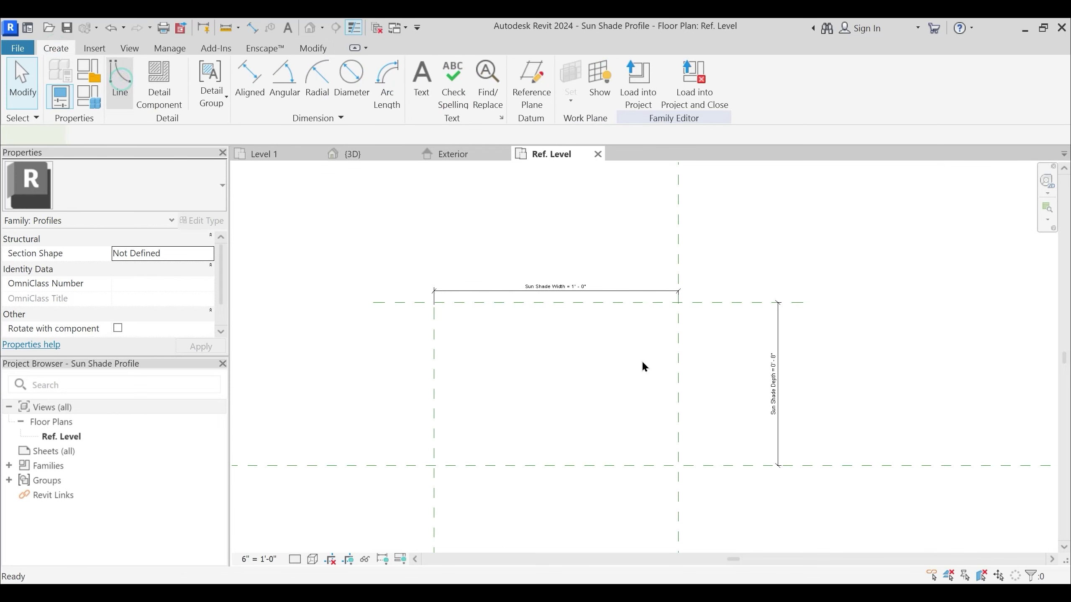
{"action": "left_click", "coordinate": [679, 303]}
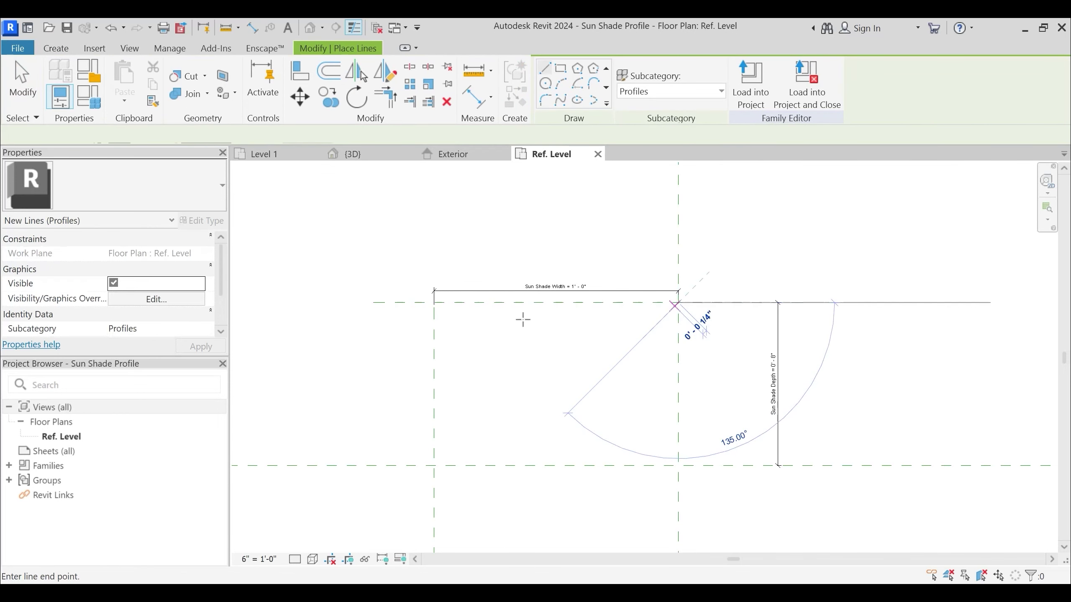
{"action": "left_click", "coordinate": [434, 302]}
Delete the stray slanted line segment that starts at the top line's left end
{"action": "left_click", "coordinate": [601, 291]}
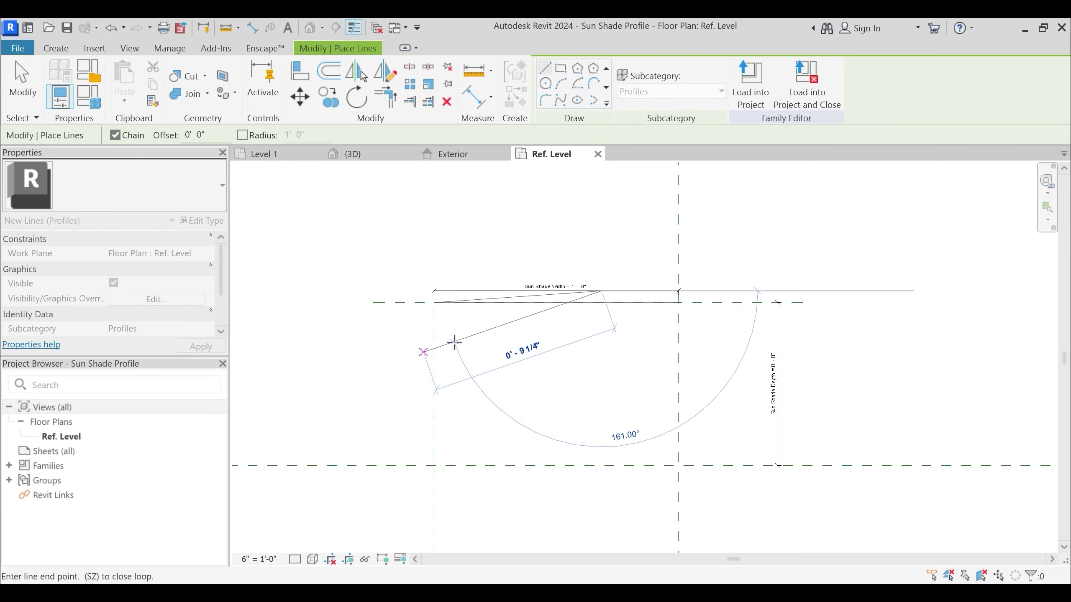
{"action": "key", "text": "Escape"}
{"action": "key", "text": "Escape"}
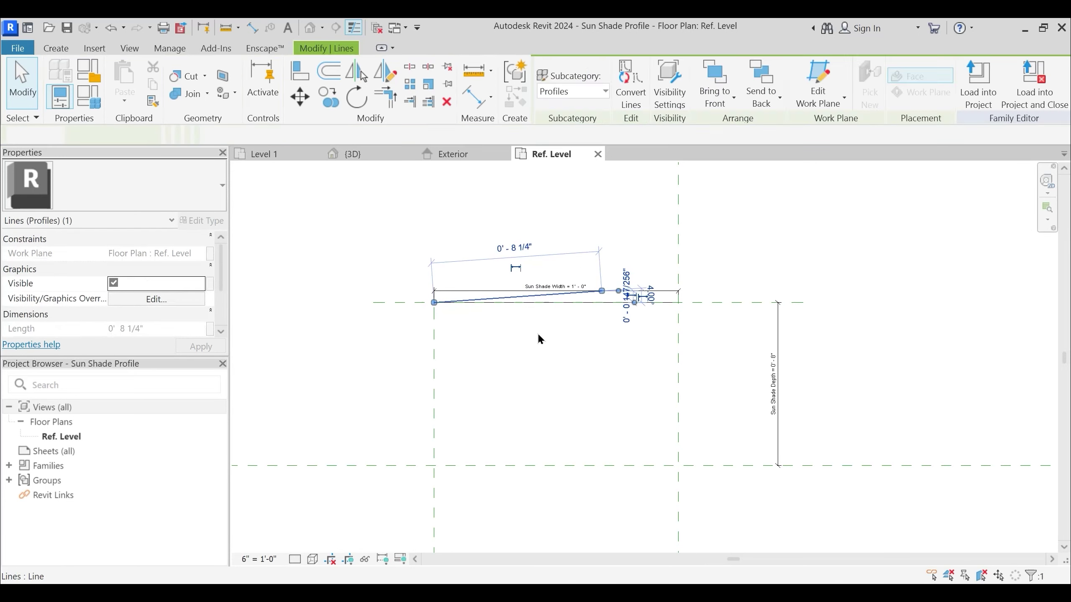
{"action": "key", "text": "Delete"}
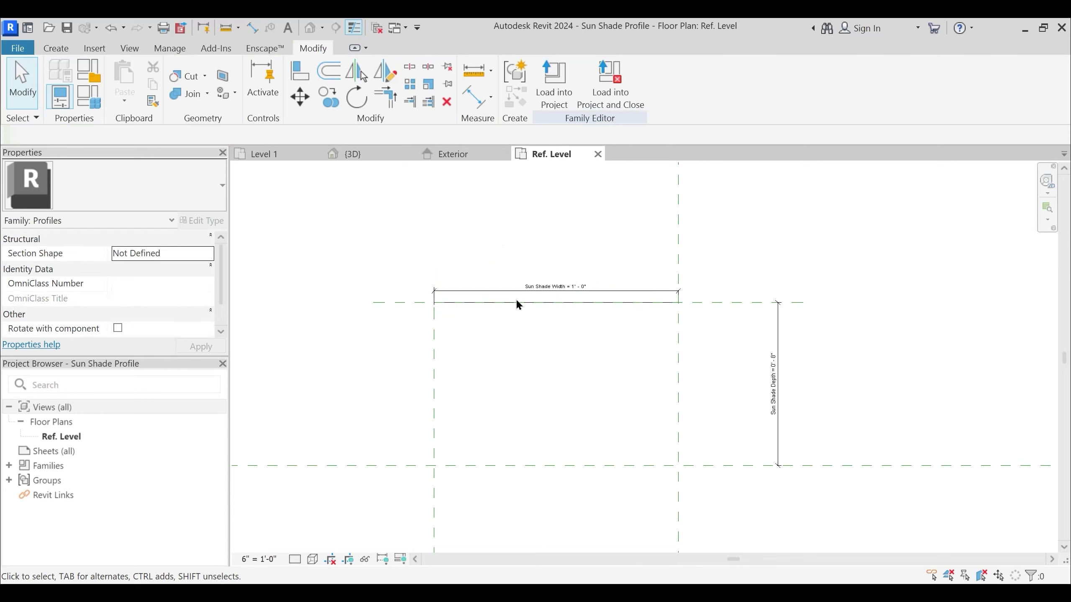
Draw the profile's left line down from the top line's left end, stopping partway along the left vertical reference plane
{"action": "left_click", "coordinate": [55, 47]}
{"action": "left_click", "coordinate": [120, 82]}
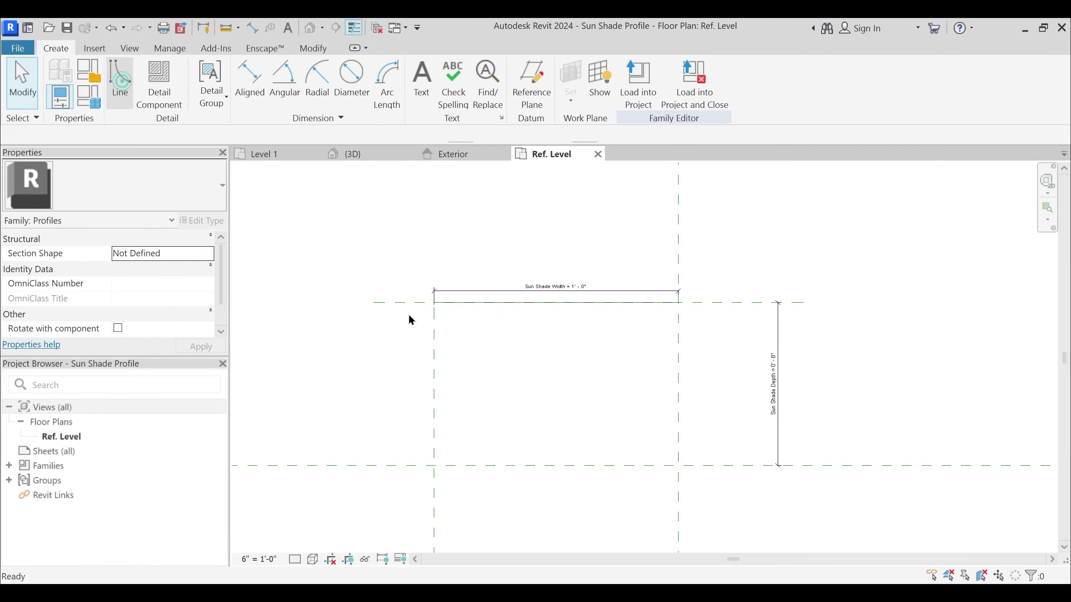
{"action": "left_click", "coordinate": [434, 303]}
{"action": "left_click", "coordinate": [435, 369]}
{"action": "key", "text": "Escape"}
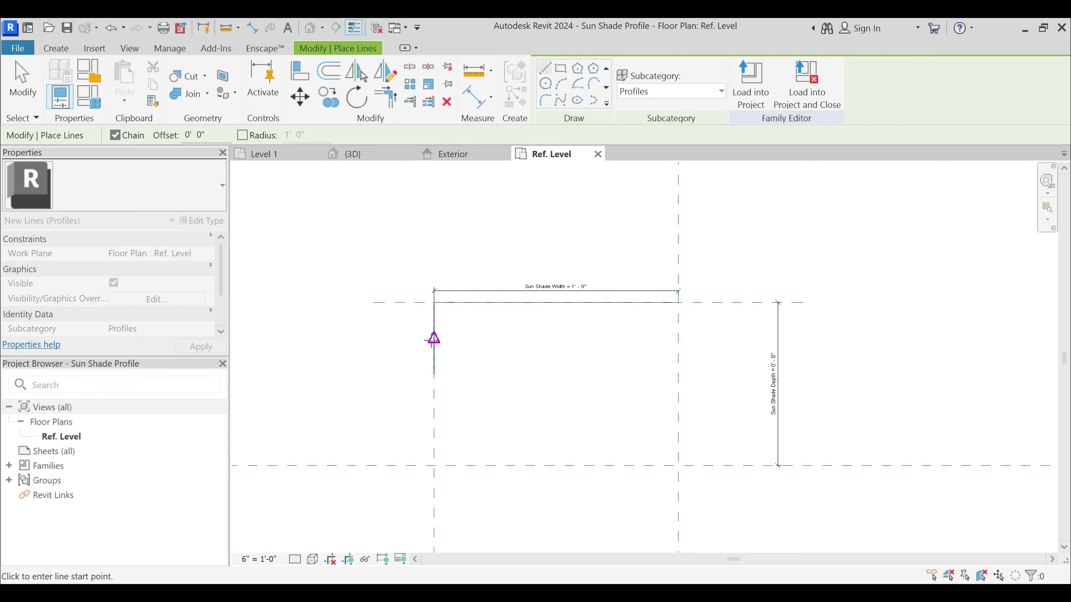
{"action": "key", "text": "Escape"}
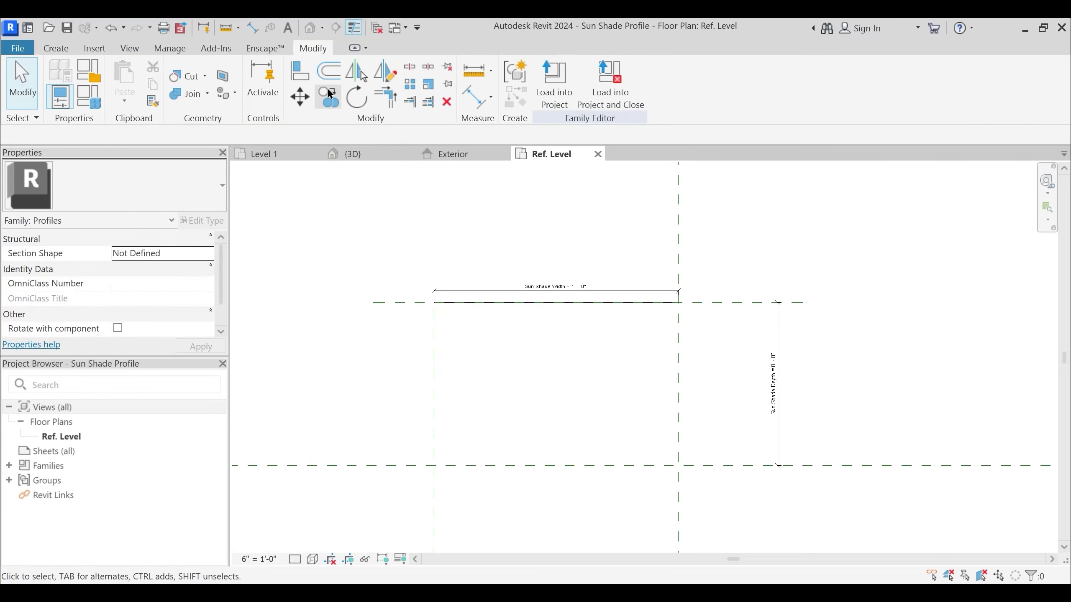
Align the profile's short left line to the left vertical reference plane and lock it
{"action": "left_click", "coordinate": [300, 71]}
{"action": "left_click", "coordinate": [435, 416]}
{"action": "left_click", "coordinate": [438, 341]}
{"action": "left_click", "coordinate": [421, 415]}
{"action": "key", "text": "Escape"}
{"action": "key", "text": "Escape"}
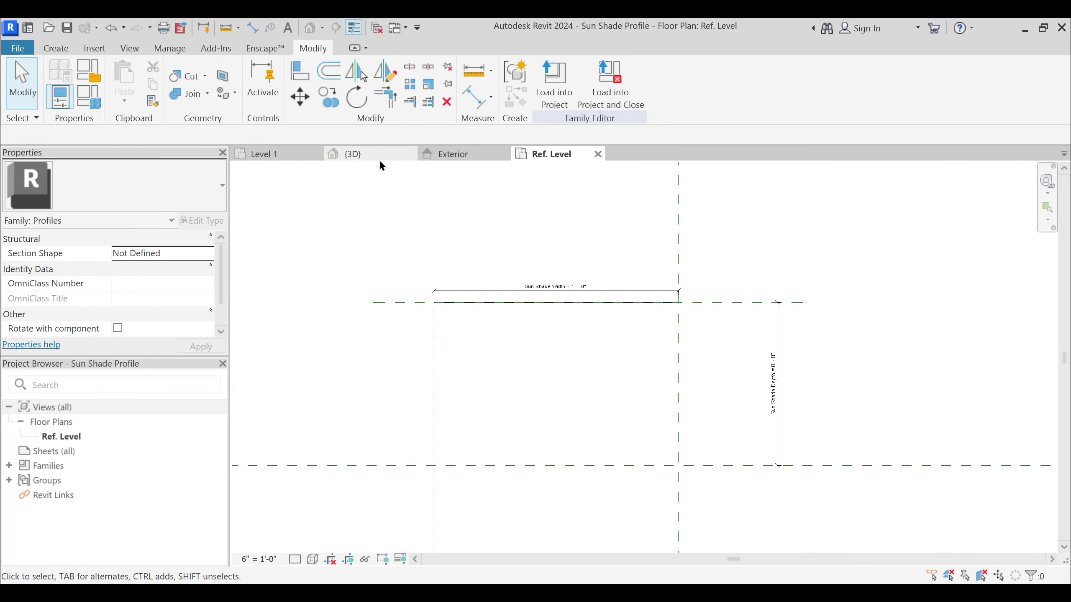
Draw a 6" vertical line down the center reference plane from the top line's right end
{"action": "left_click", "coordinate": [56, 48]}
{"action": "left_click", "coordinate": [120, 81]}
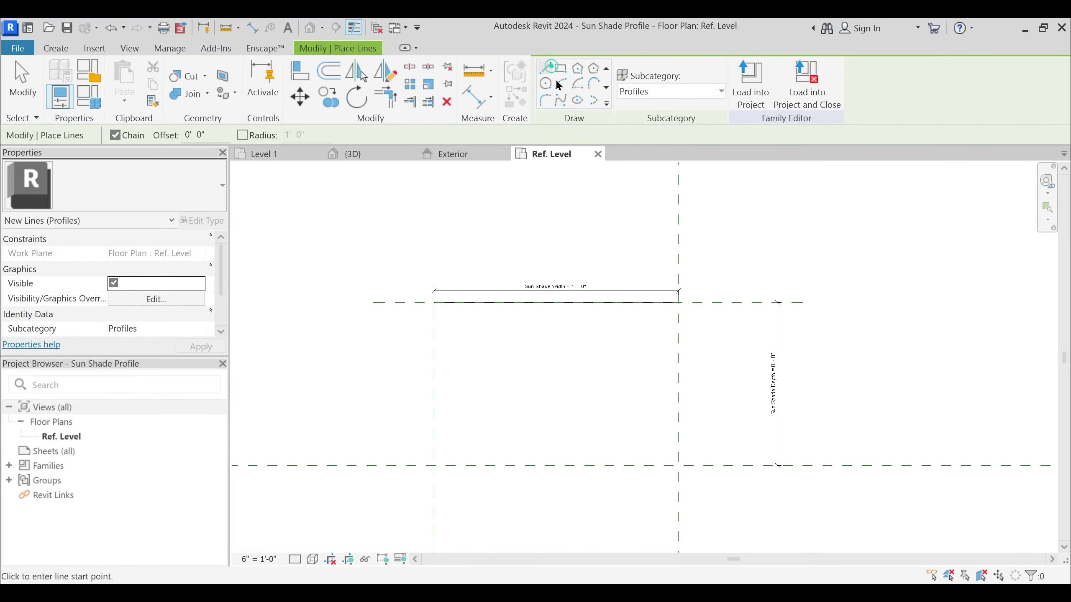
{"action": "left_click", "coordinate": [679, 303]}
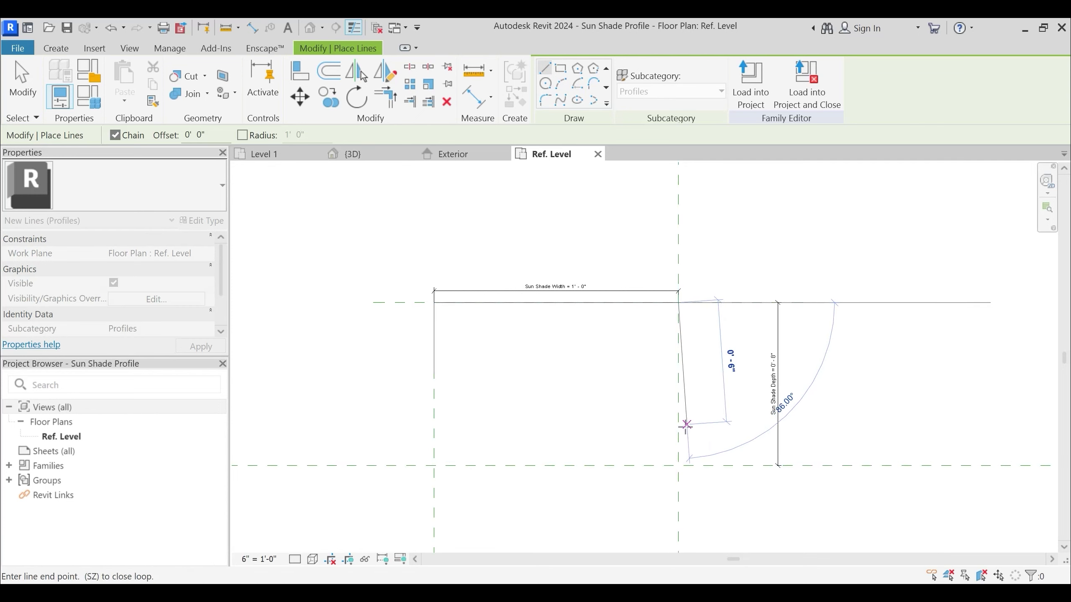
{"action": "left_click", "coordinate": [678, 423]}
{"action": "key", "text": "Escape"}
{"action": "key", "text": "Escape"}
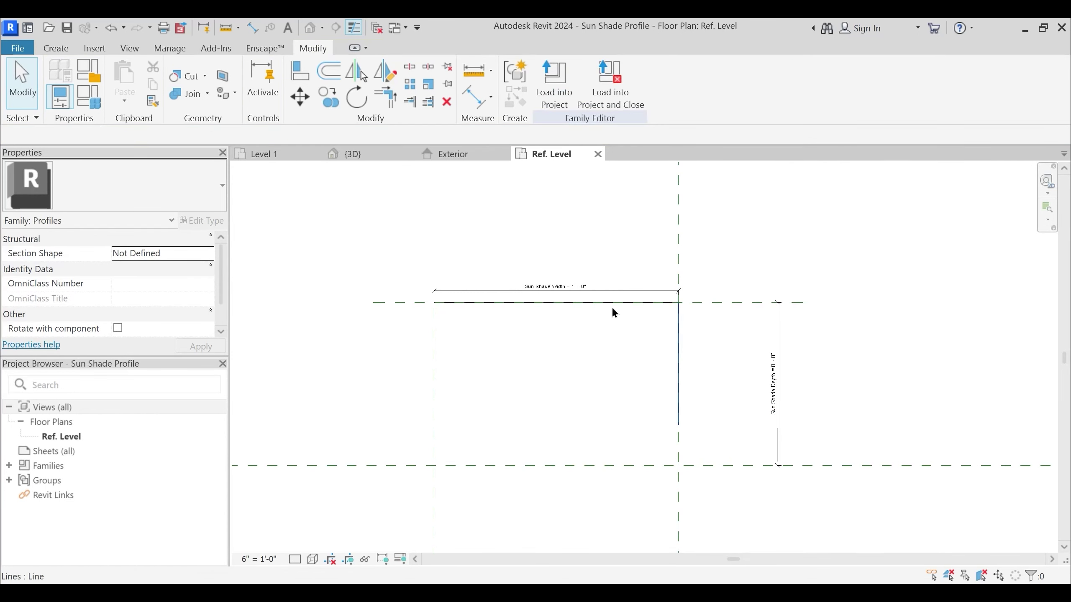
Align the profile's right line to the center vertical reference plane and lock it
{"action": "left_click", "coordinate": [300, 71]}
{"action": "left_click", "coordinate": [679, 265]}
{"action": "left_click", "coordinate": [679, 361]}
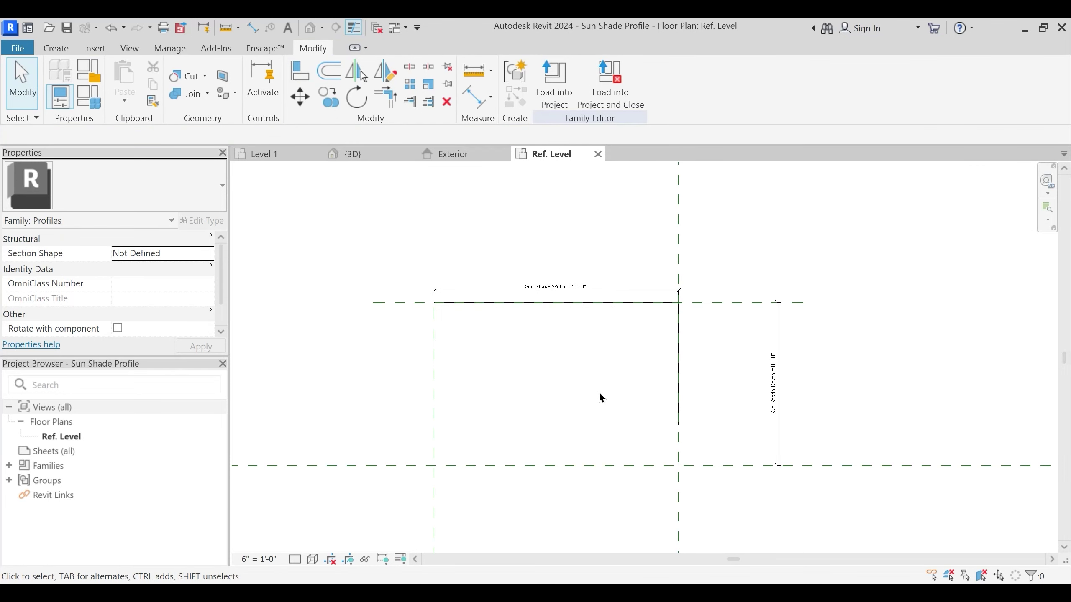
{"action": "key", "text": "l"}
{"action": "key", "text": "i"}
{"action": "left_click", "coordinate": [678, 424]}
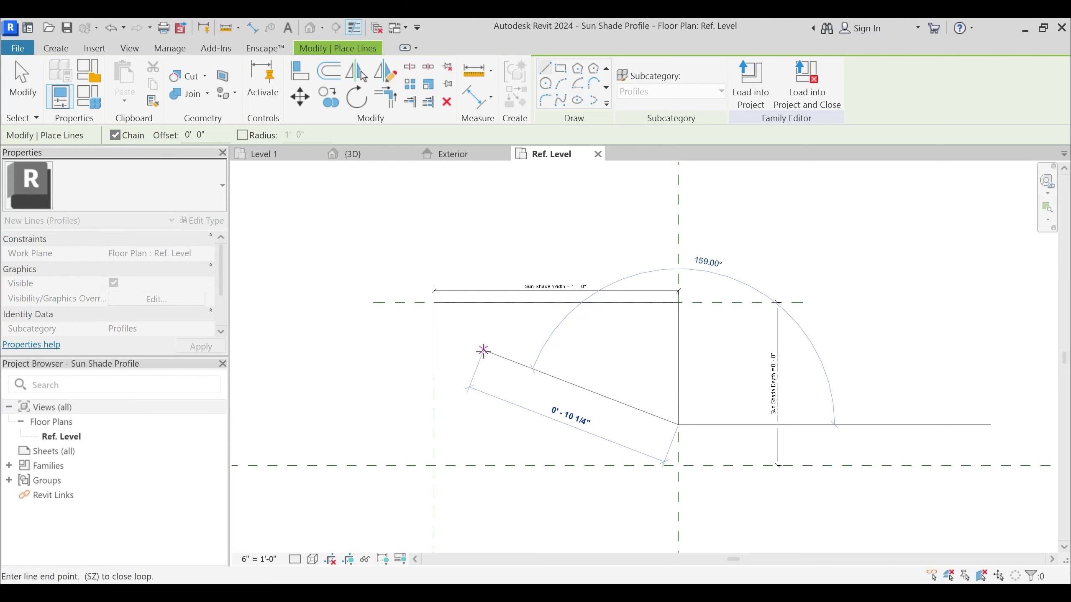
{"action": "key", "text": "Escape"}
{"action": "key", "text": "Escape"}
{"action": "left_click", "coordinate": [682, 362]}
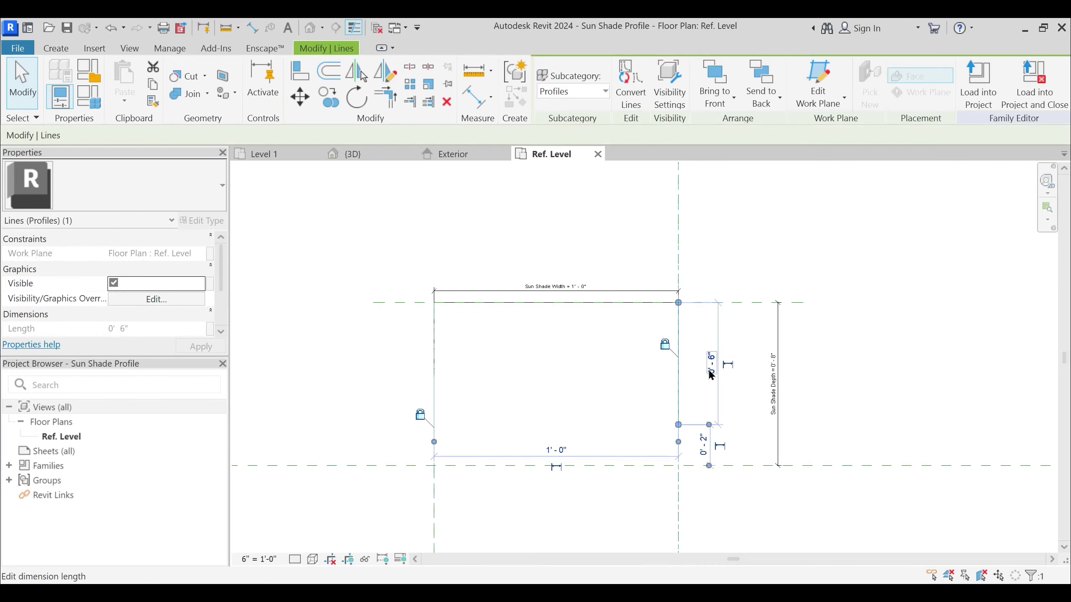
{"action": "key", "text": "Escape"}
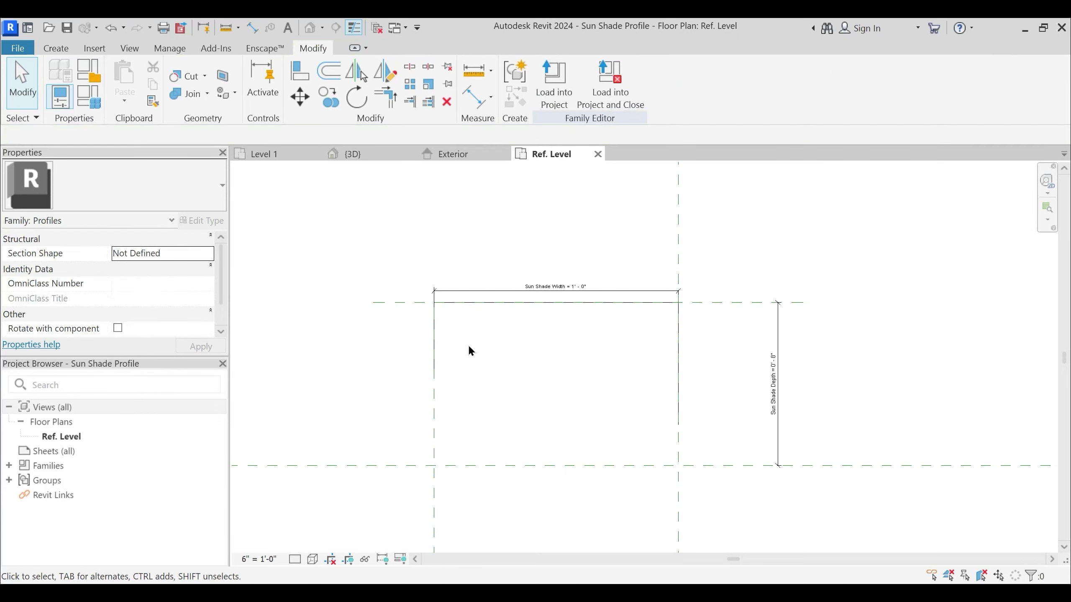
{"action": "key", "text": "l"}
{"action": "key", "text": "i"}
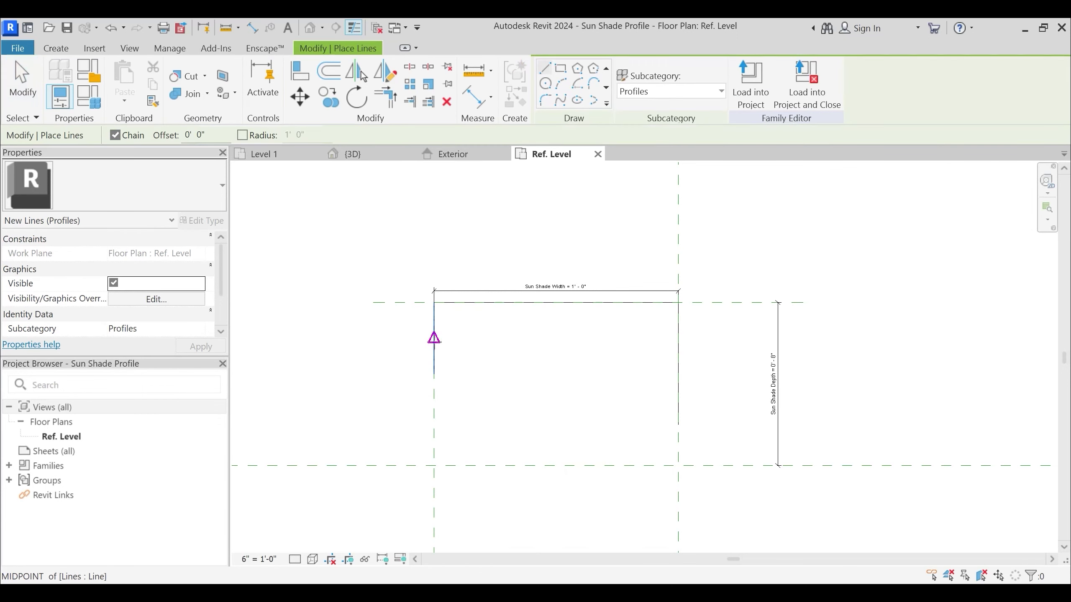
{"action": "key", "text": "Escape"}
Draw a sloping line down from the left line's midpoint, continued by a horizontal line to the right line's lower end
{"action": "left_click", "coordinate": [55, 47]}
{"action": "left_click", "coordinate": [120, 85]}
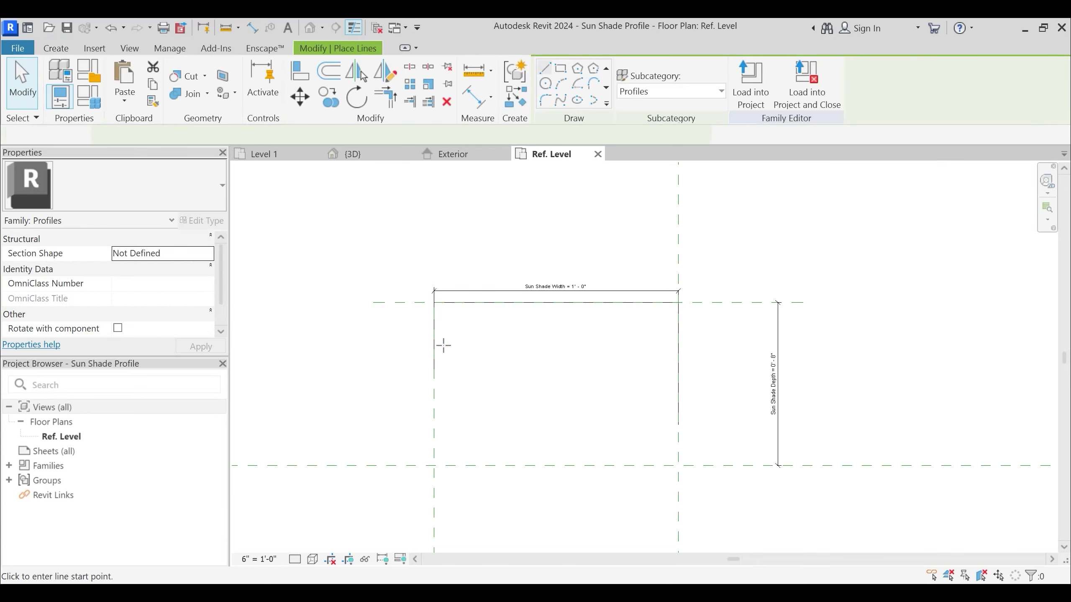
{"action": "left_click", "coordinate": [434, 338]}
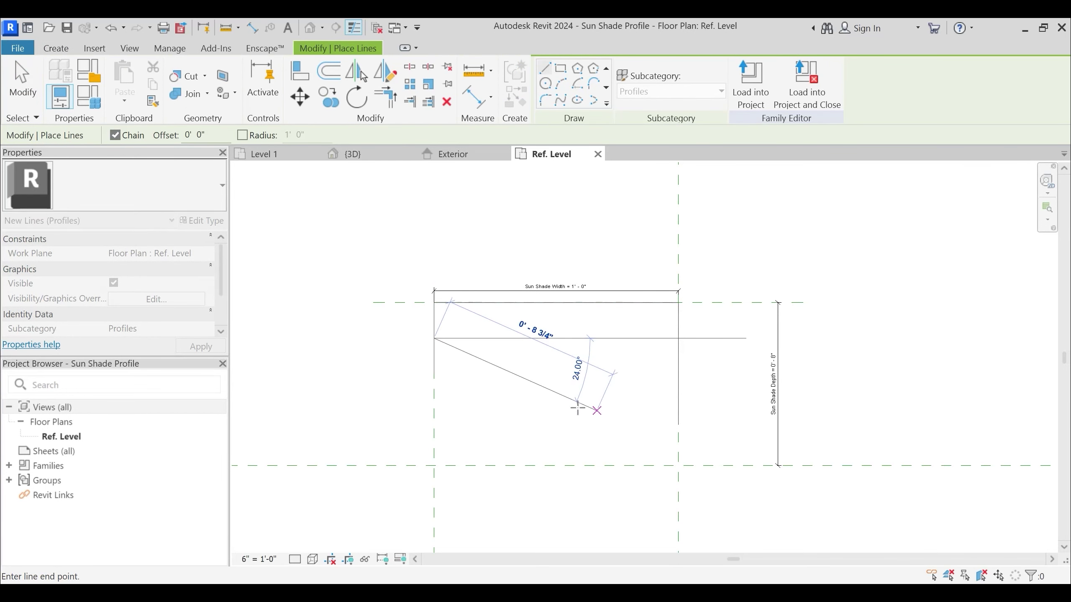
{"action": "left_click", "coordinate": [590, 424]}
{"action": "left_click", "coordinate": [678, 424]}
Trim the left line to the sloping line and the bottom line to the right line, making clean corners
{"action": "key", "text": "t"}
{"action": "key", "text": "r"}
{"action": "left_click", "coordinate": [469, 356]}
{"action": "left_click", "coordinate": [435, 318]}
{"action": "key", "text": "Escape"}
{"action": "left_click", "coordinate": [461, 354]}
{"action": "left_click", "coordinate": [712, 429]}
{"action": "left_click", "coordinate": [647, 425]}
{"action": "left_click", "coordinate": [698, 381]}
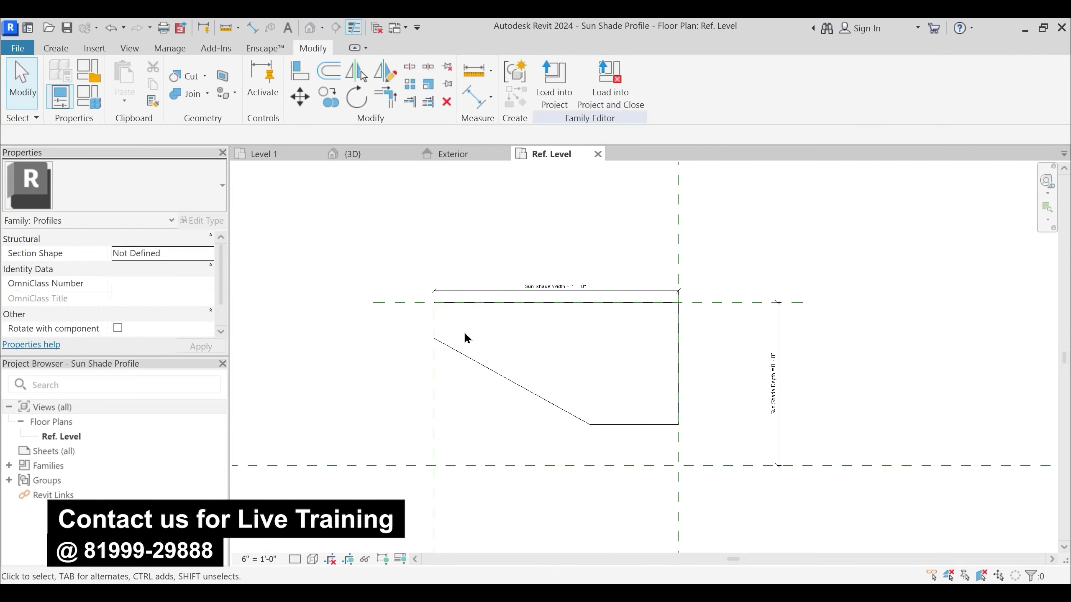
Load the finished Sun Shade Profile family into the door family Family1
{"action": "scroll", "coordinate": [466, 334], "scroll_direction": "up", "scroll_amount": 3}
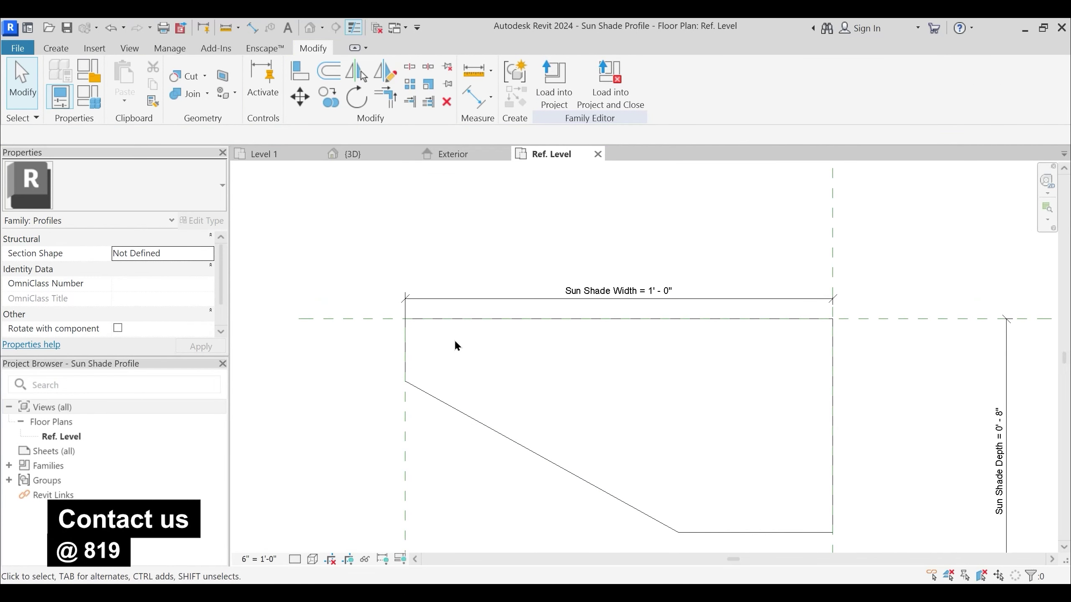
{"action": "scroll", "coordinate": [453, 345], "scroll_direction": "down", "scroll_amount": 3}
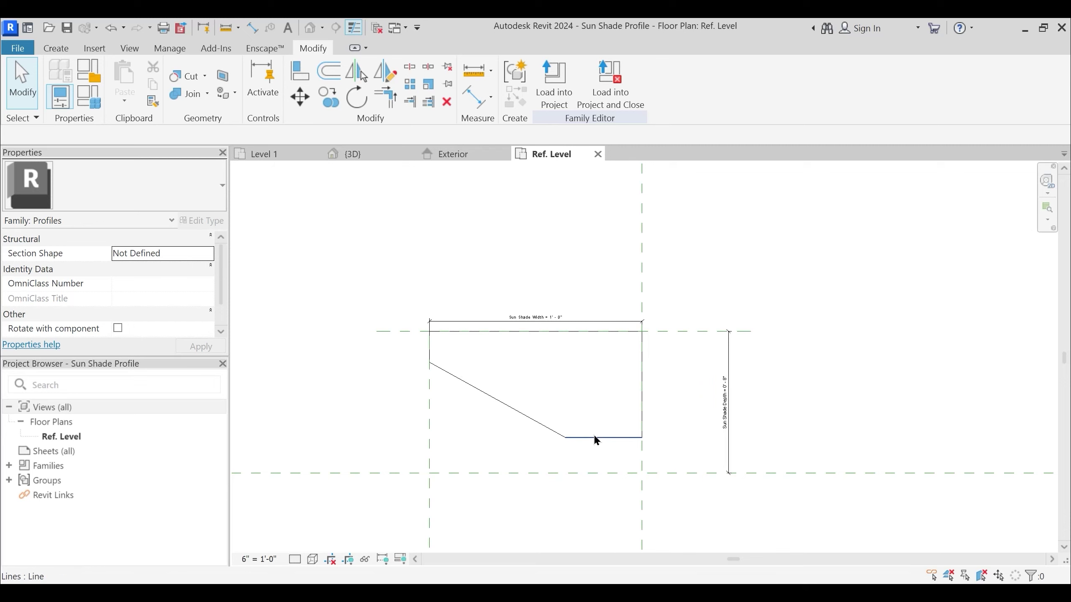
{"action": "middle_click_drag", "start_coordinate": [423, 339], "coordinate": [476, 324]}
{"action": "left_click", "coordinate": [564, 101]}
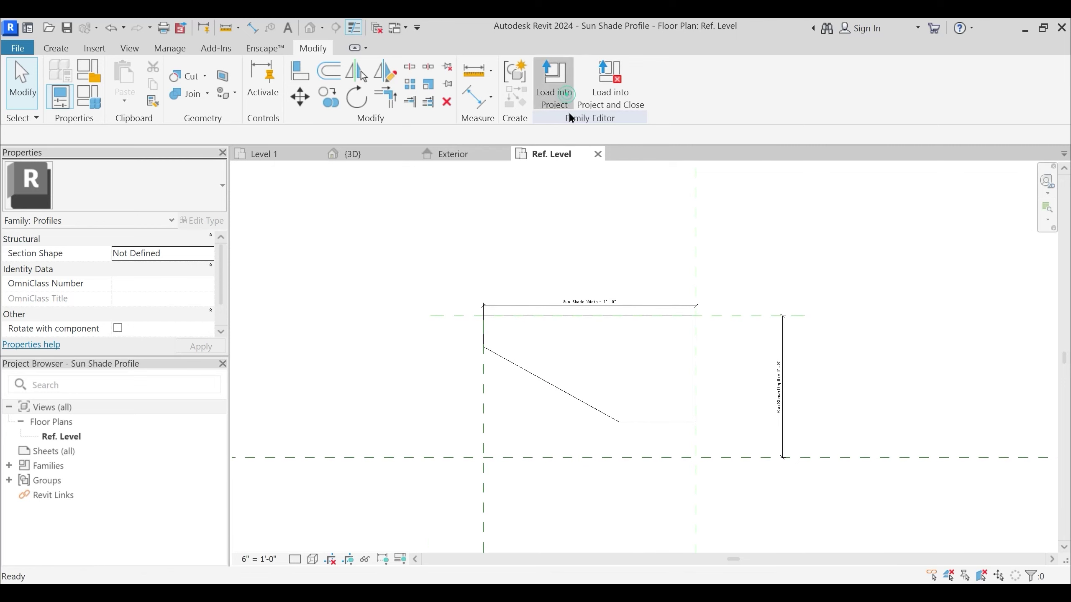
{"action": "left_click", "coordinate": [500, 419]}
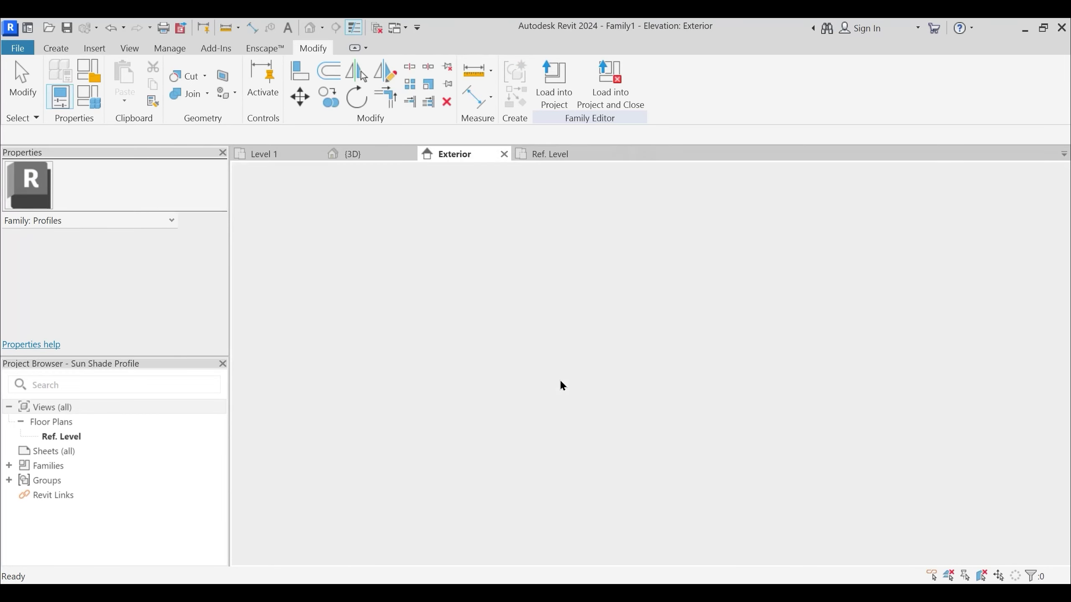
Start a sweep in the Exterior elevation and pick the horizontal reference plane above the door frame as its path
{"action": "scroll", "coordinate": [459, 301], "scroll_direction": "up", "scroll_amount": 2}
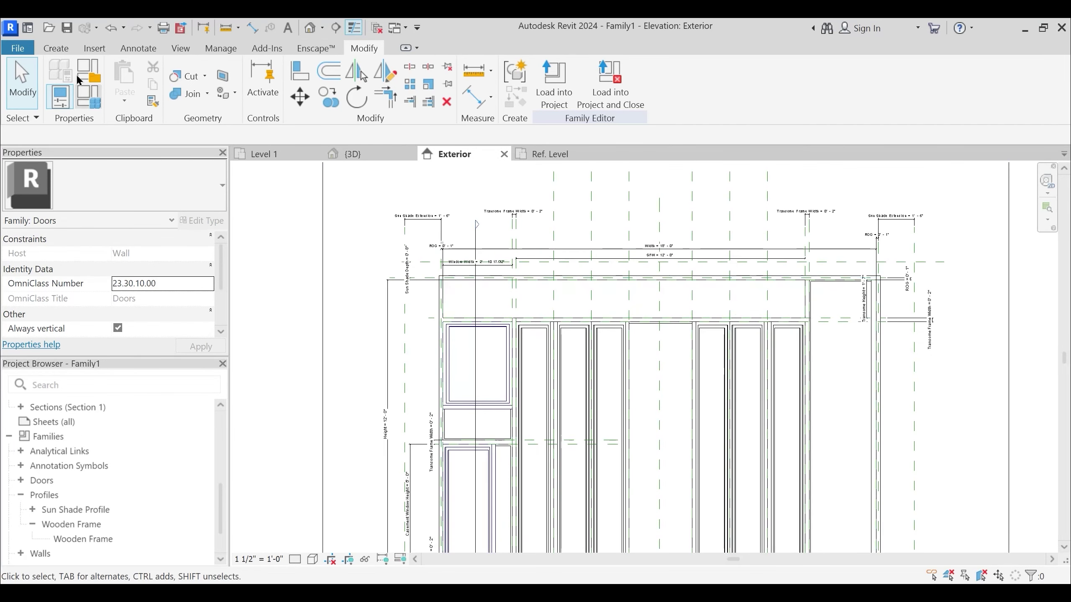
{"action": "left_click", "coordinate": [57, 48]}
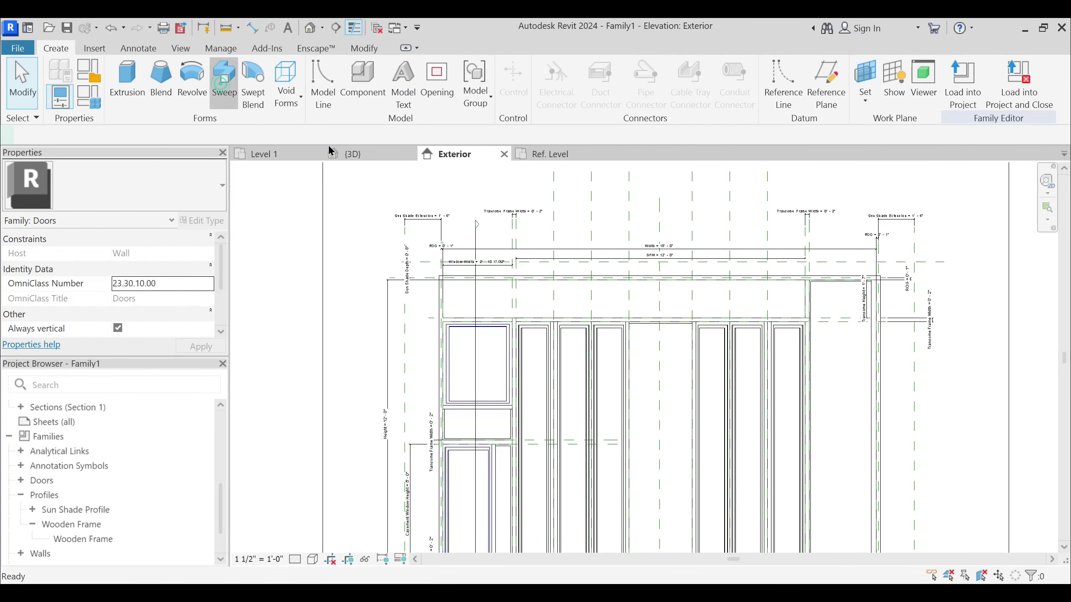
{"action": "left_click", "coordinate": [224, 80]}
{"action": "scroll", "coordinate": [537, 231], "scroll_direction": "up", "scroll_amount": 2}
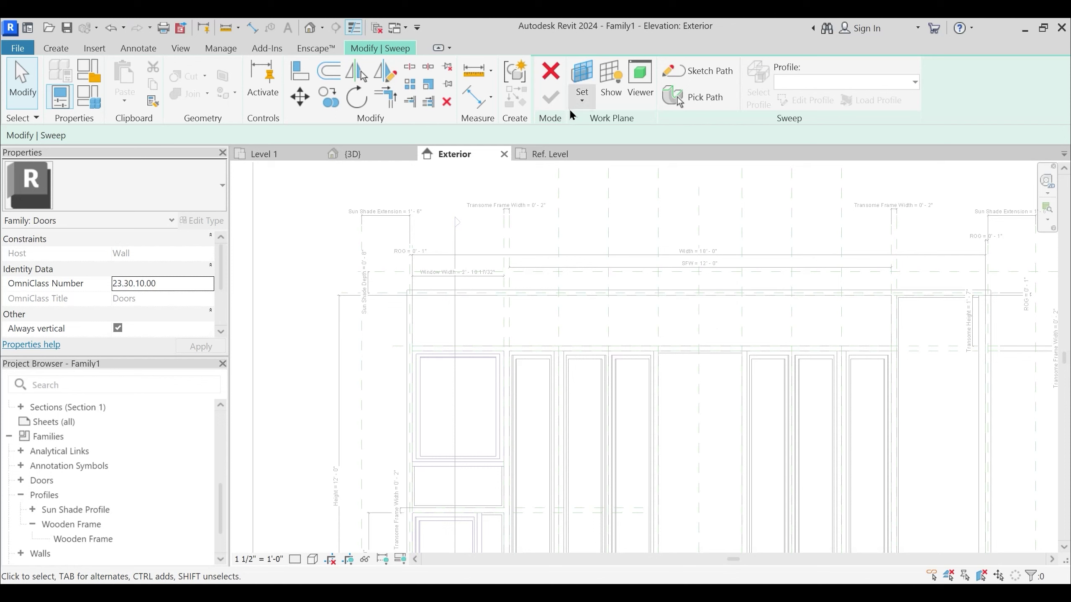
{"action": "left_click", "coordinate": [706, 80]}
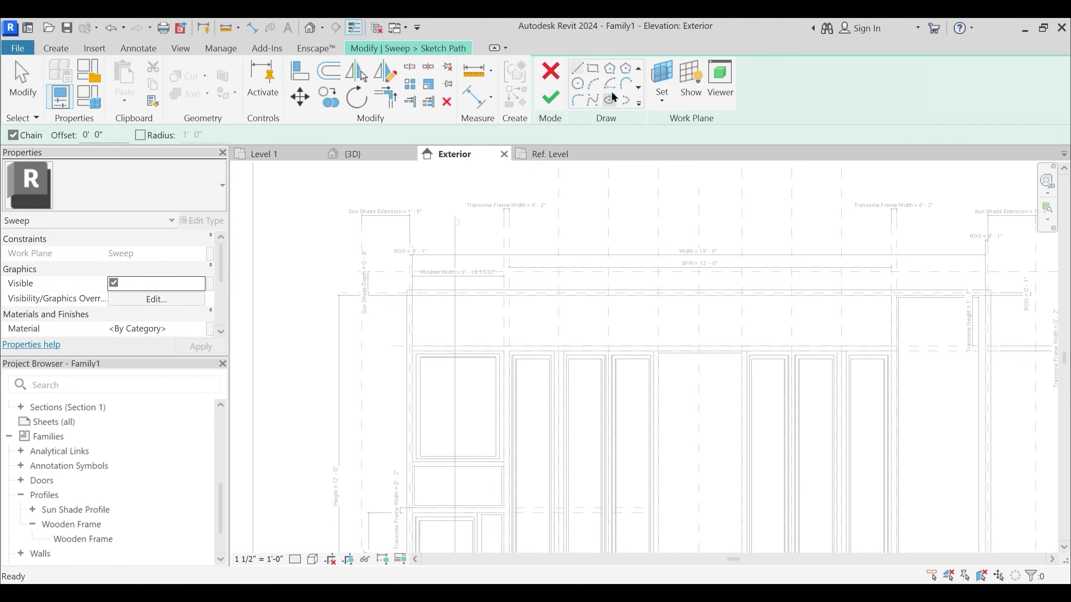
{"action": "left_click", "coordinate": [578, 101]}
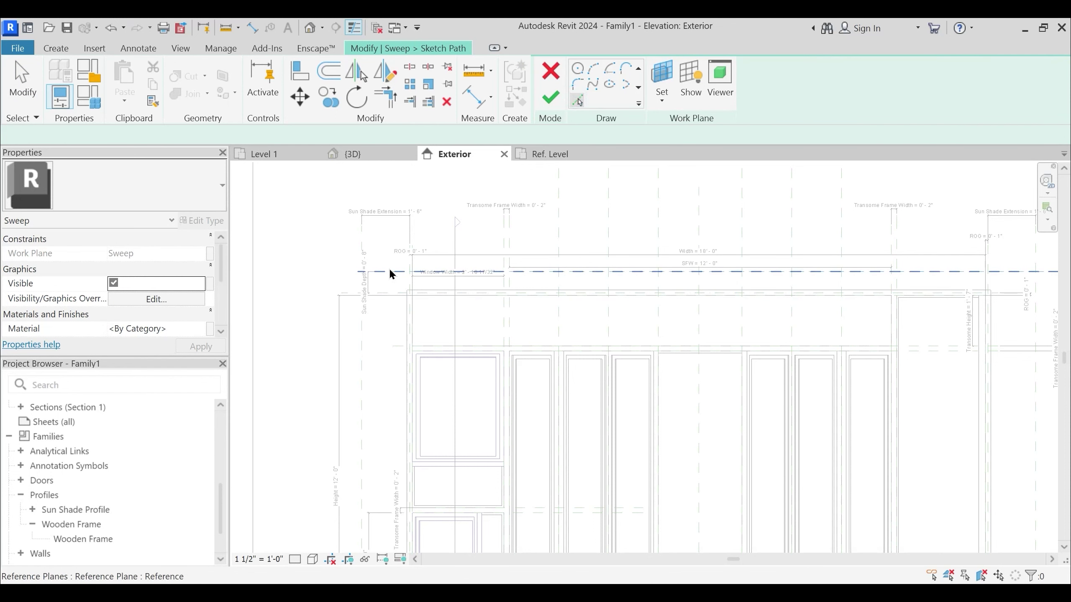
{"action": "scroll", "coordinate": [388, 278], "scroll_direction": "up", "scroll_amount": 4}
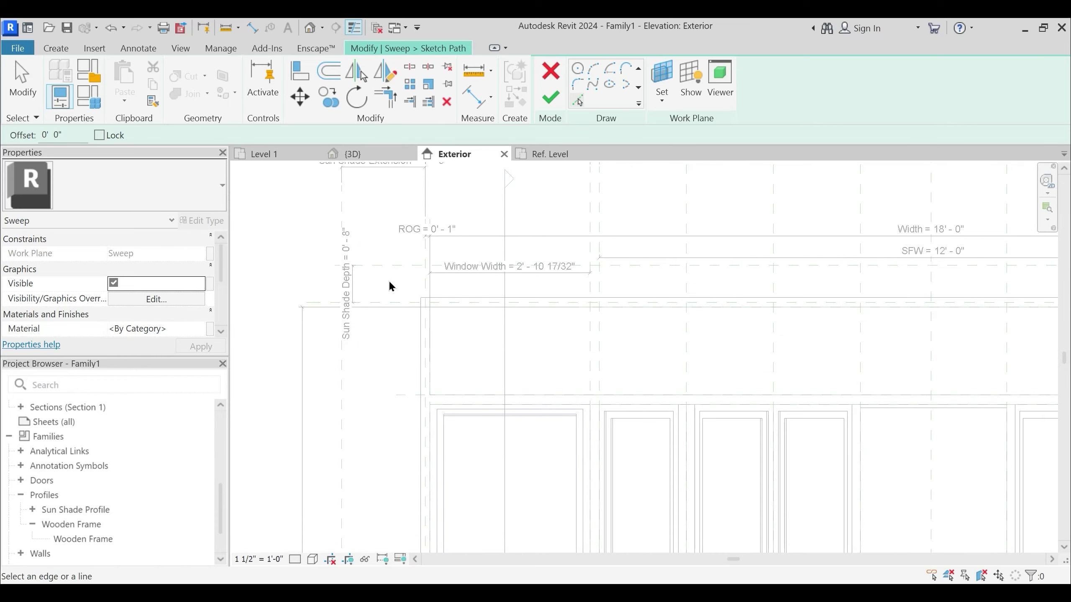
{"action": "left_click", "coordinate": [389, 265]}
{"action": "left_click", "coordinate": [681, 275]}
{"action": "middle_click_drag", "start_coordinate": [439, 296], "coordinate": [481, 355]}
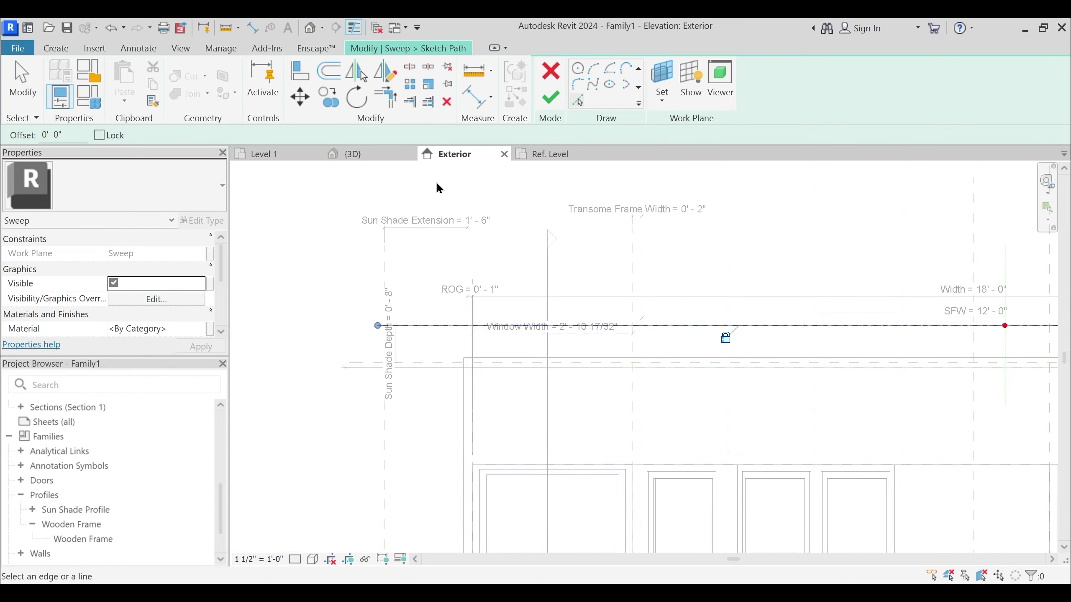
Try to align the sweep path's ends with the vertical reference planes at both sides of the door, and finish the path
{"action": "left_click", "coordinate": [299, 72]}
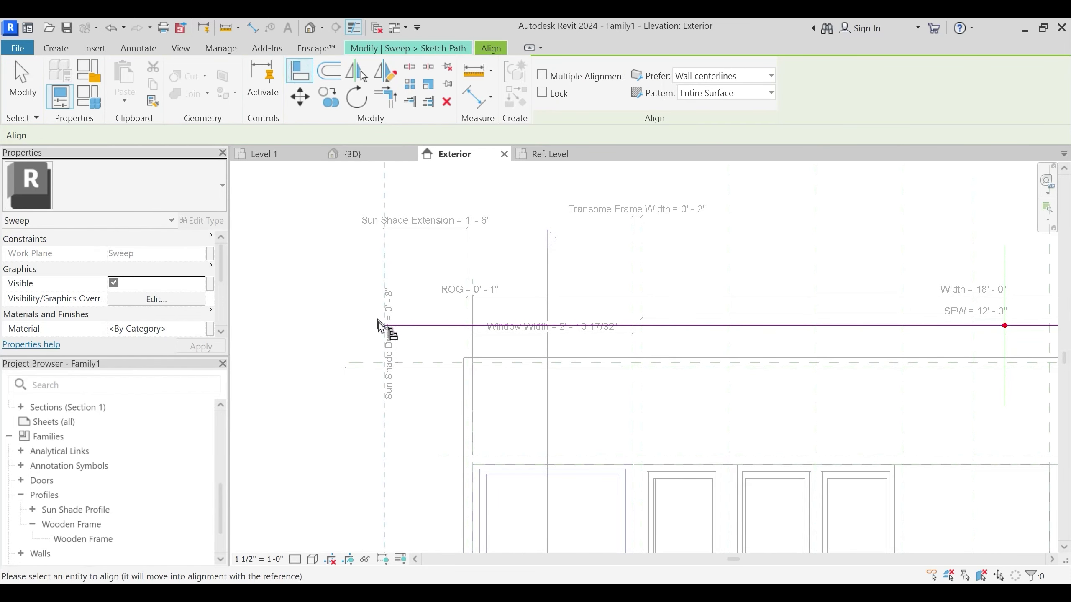
{"action": "left_click", "coordinate": [392, 414]}
{"action": "scroll", "coordinate": [398, 346], "scroll_direction": "down", "scroll_amount": 4}
{"action": "middle_click_drag", "start_coordinate": [1012, 341], "coordinate": [742, 358]}
{"action": "scroll", "coordinate": [749, 339], "scroll_direction": "up", "scroll_amount": 2}
{"action": "left_click", "coordinate": [745, 353]}
{"action": "left_click", "coordinate": [856, 356]}
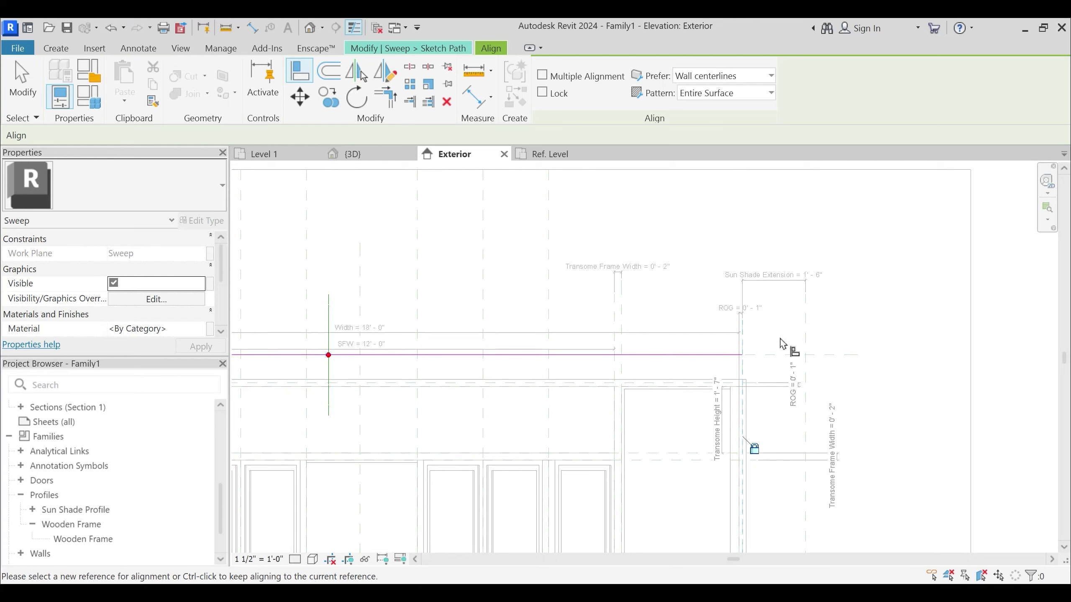
{"action": "scroll", "coordinate": [786, 344], "scroll_direction": "down", "scroll_amount": 1}
{"action": "left_click", "coordinate": [380, 49]}
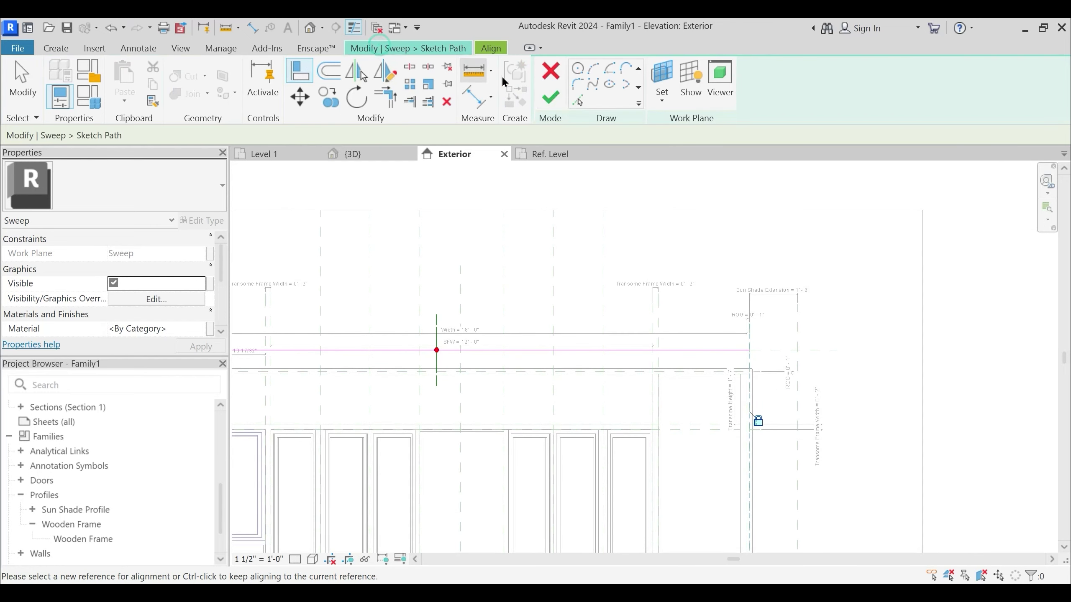
{"action": "left_click", "coordinate": [550, 96]}
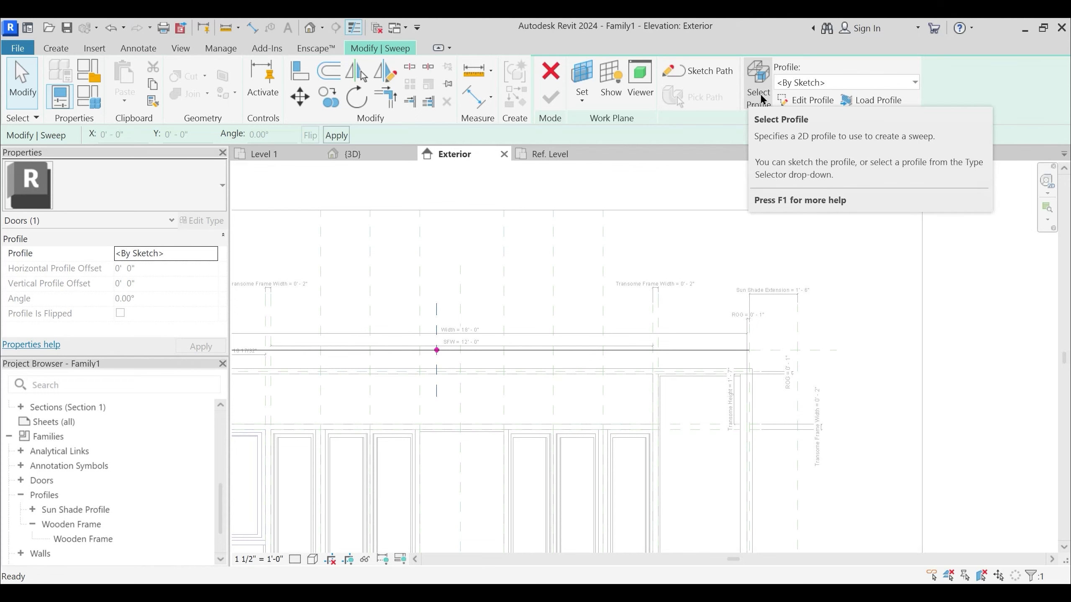
Discard the unfinished sweep and its sketched path
{"action": "left_click", "coordinate": [677, 284]}
{"action": "left_click", "coordinate": [552, 76]}
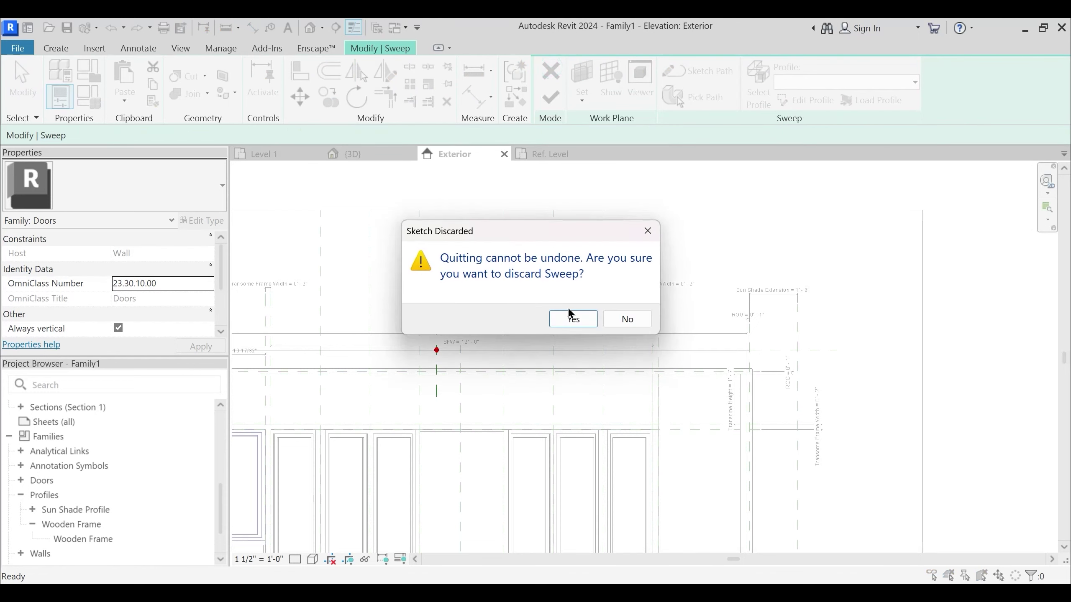
{"action": "left_click", "coordinate": [570, 315]}
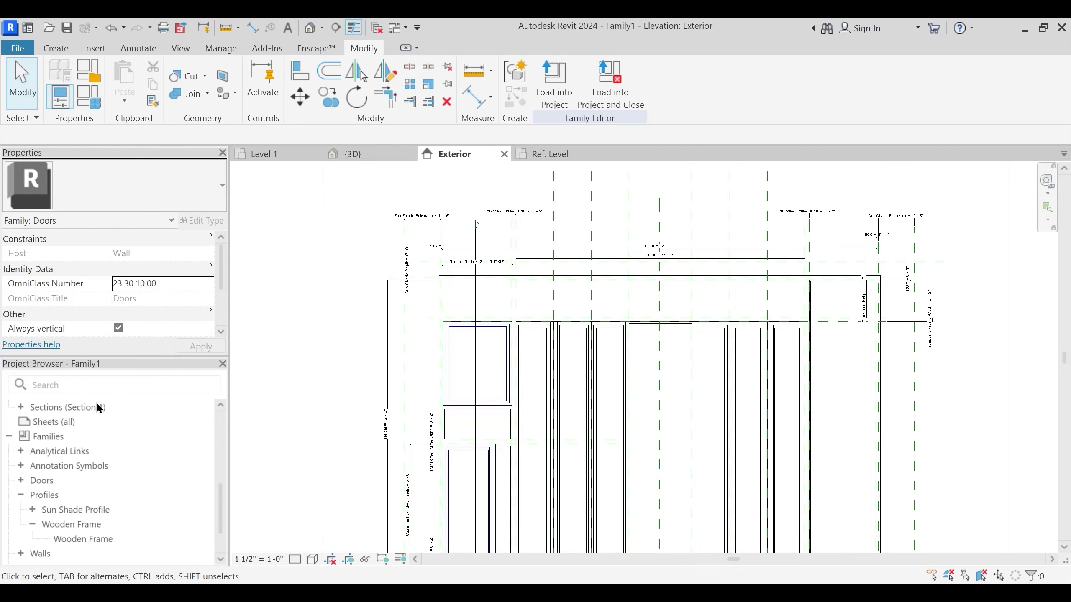
In the Ref. Level floor plan, set the exterior wall face as the work plane and open the Exterior elevation
{"action": "scroll", "coordinate": [98, 407], "scroll_direction": "up", "scroll_amount": 5}
{"action": "double_click", "coordinate": [82, 437]}
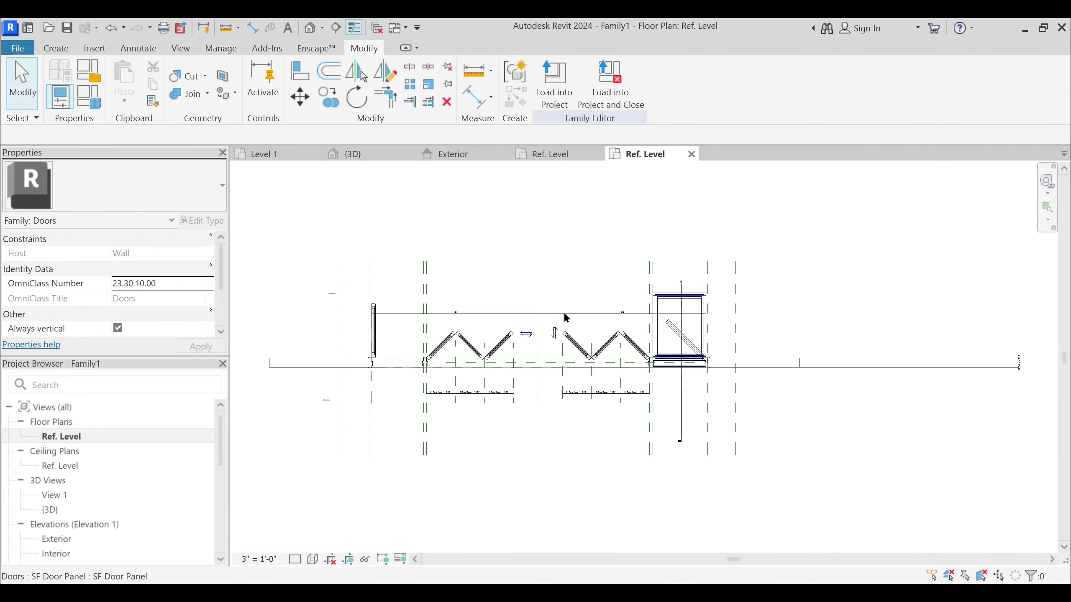
{"action": "left_click", "coordinate": [56, 48]}
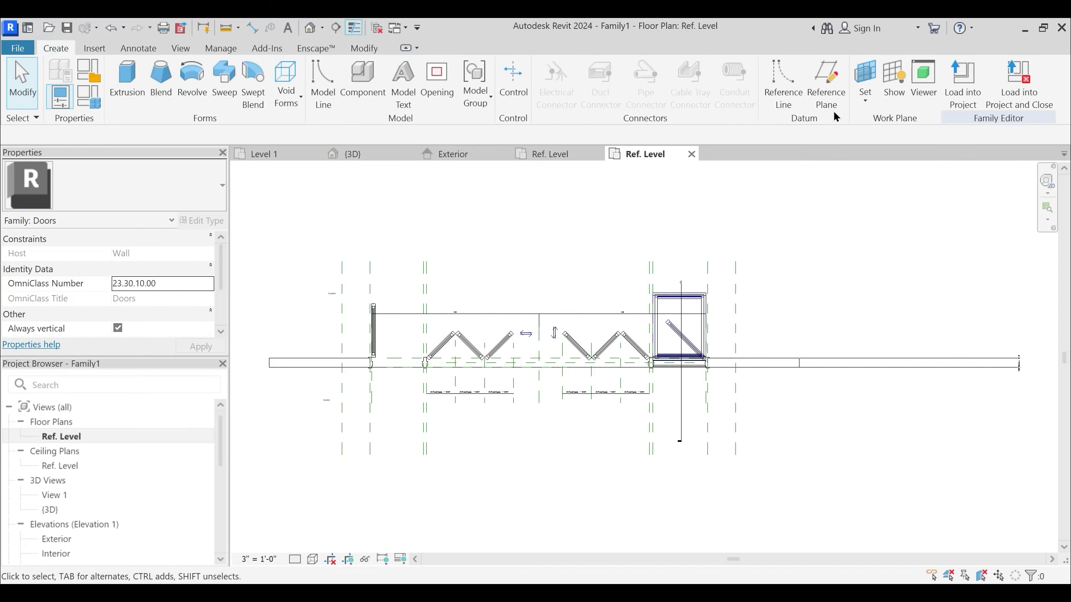
{"action": "left_click", "coordinate": [865, 95]}
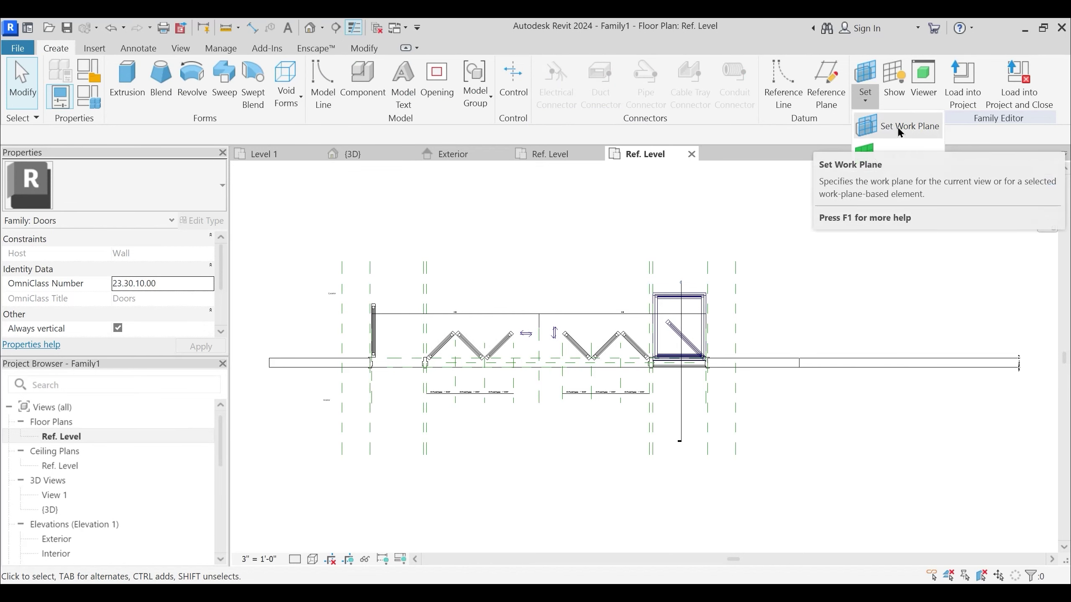
{"action": "left_click", "coordinate": [895, 152]}
{"action": "scroll", "coordinate": [757, 382], "scroll_direction": "up", "scroll_amount": 3}
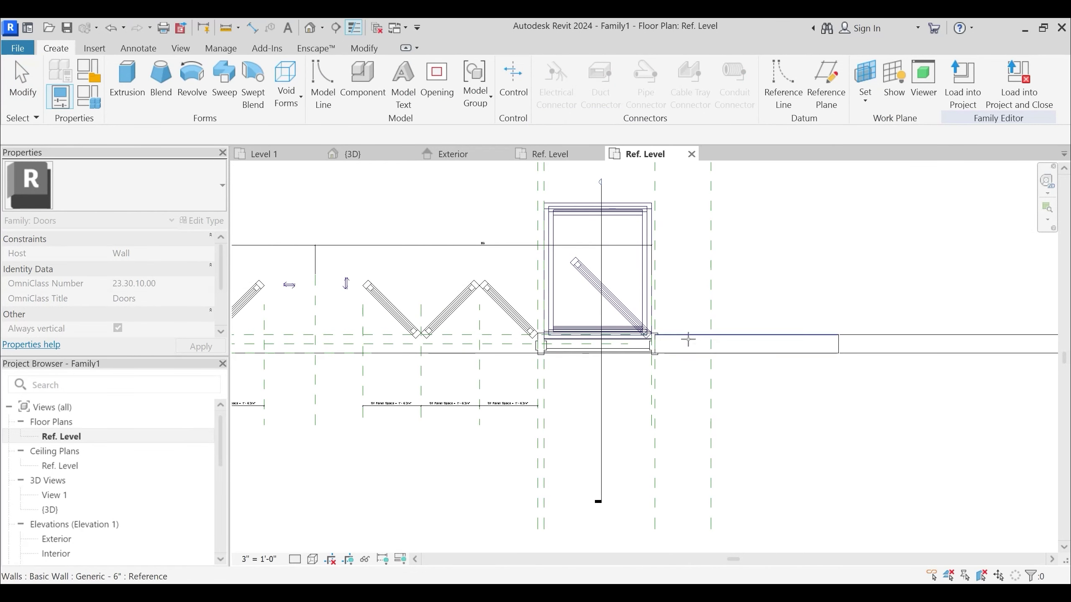
{"action": "left_click", "coordinate": [689, 337]}
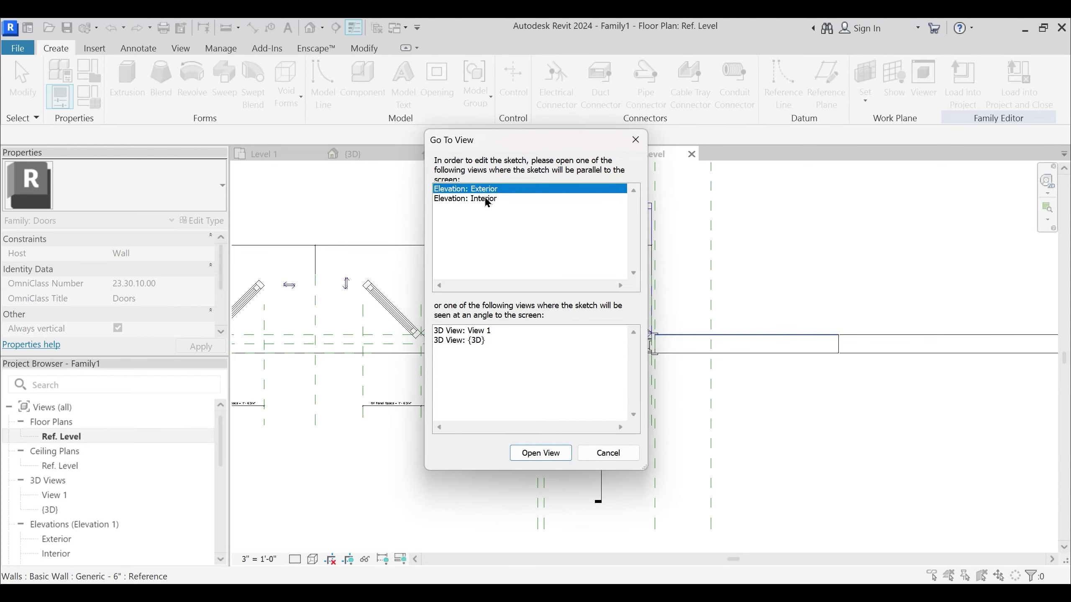
{"action": "left_click", "coordinate": [541, 452]}
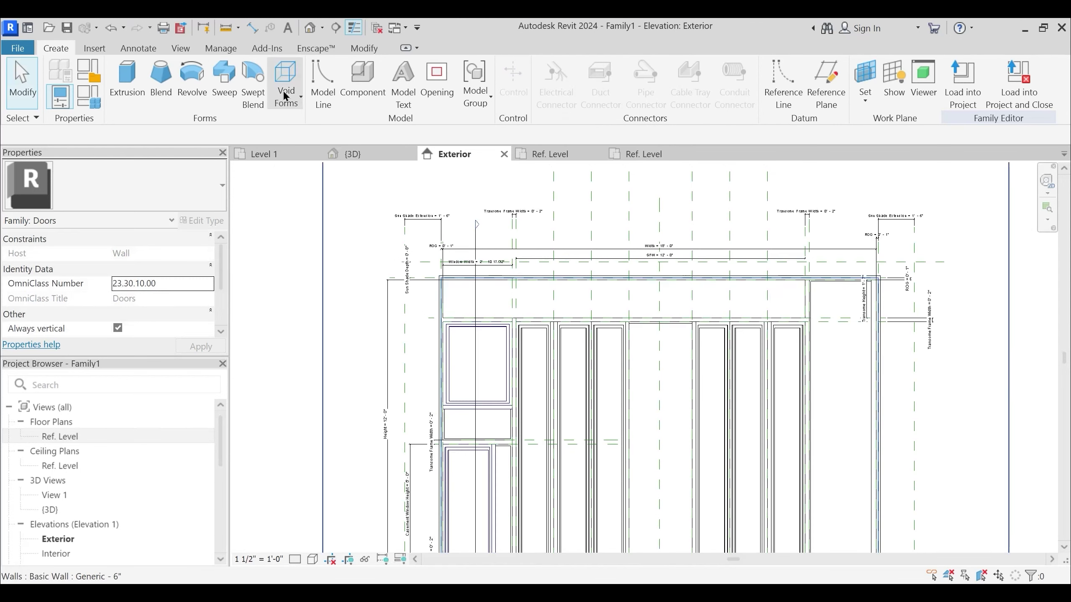
Start a sweep and pick the horizontal reference plane above the door frame as its sketched path
{"action": "left_click", "coordinate": [224, 78]}
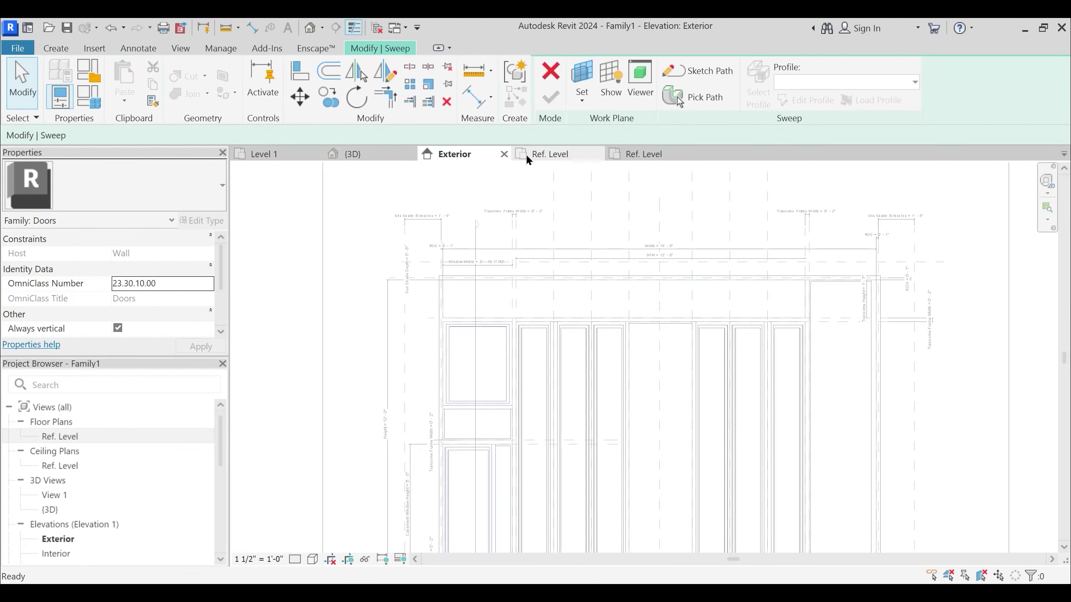
{"action": "left_click", "coordinate": [700, 71]}
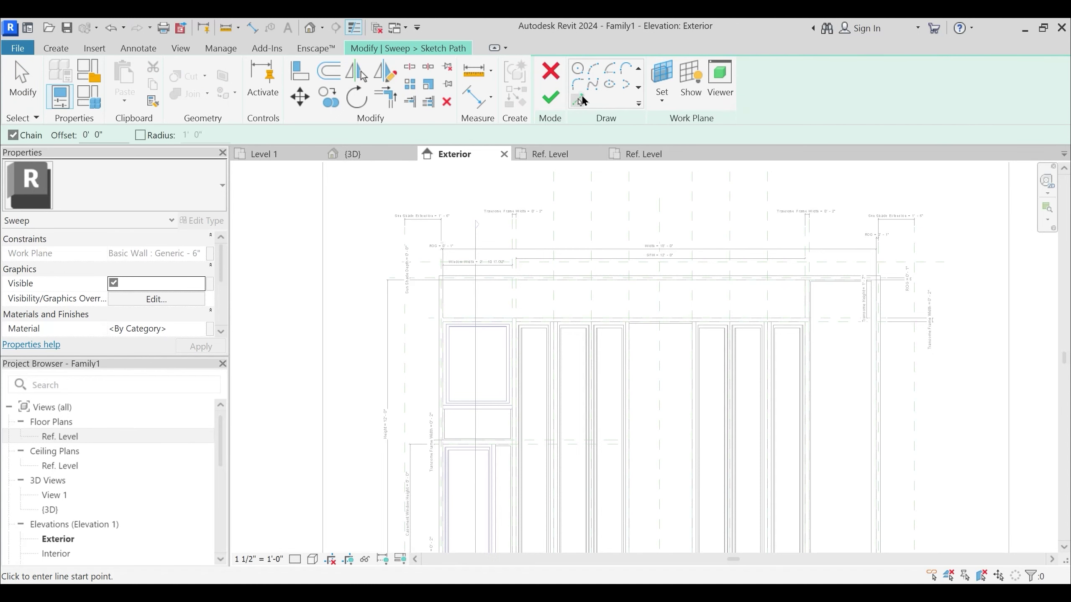
{"action": "left_click", "coordinate": [583, 100]}
{"action": "scroll", "coordinate": [489, 274], "scroll_direction": "up", "scroll_amount": 2}
{"action": "left_click", "coordinate": [398, 260]}
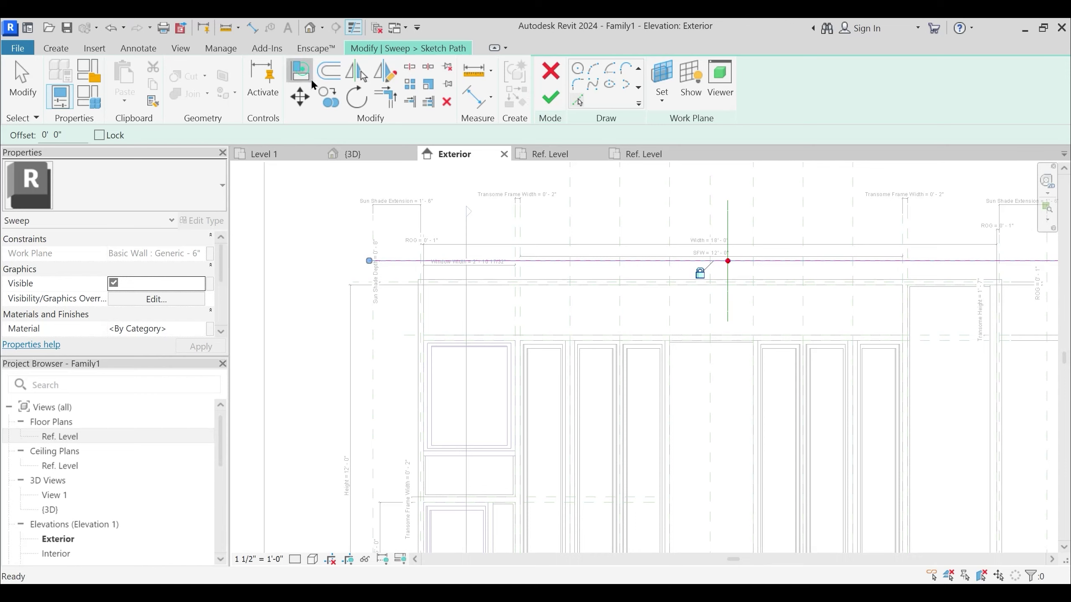
Align and lock both ends of the sweep path to the outer Sun Shade Extension reference planes, and finish the path
{"action": "left_click", "coordinate": [300, 72]}
{"action": "scroll", "coordinate": [388, 246], "scroll_direction": "up", "scroll_amount": 2}
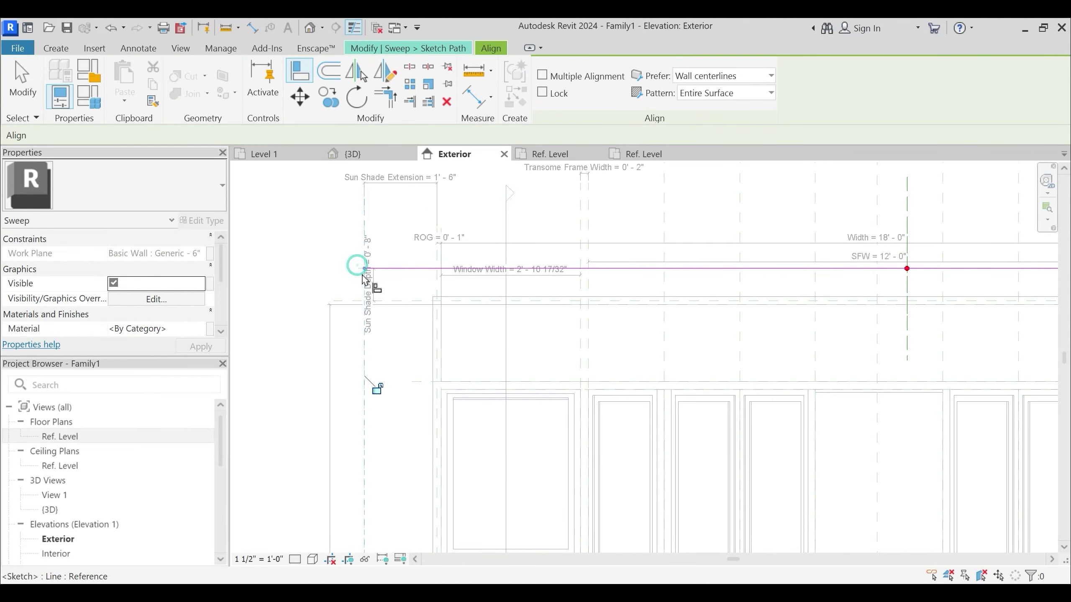
{"action": "left_click", "coordinate": [377, 389]}
{"action": "middle_click_drag", "start_coordinate": [736, 375], "coordinate": [245, 417]}
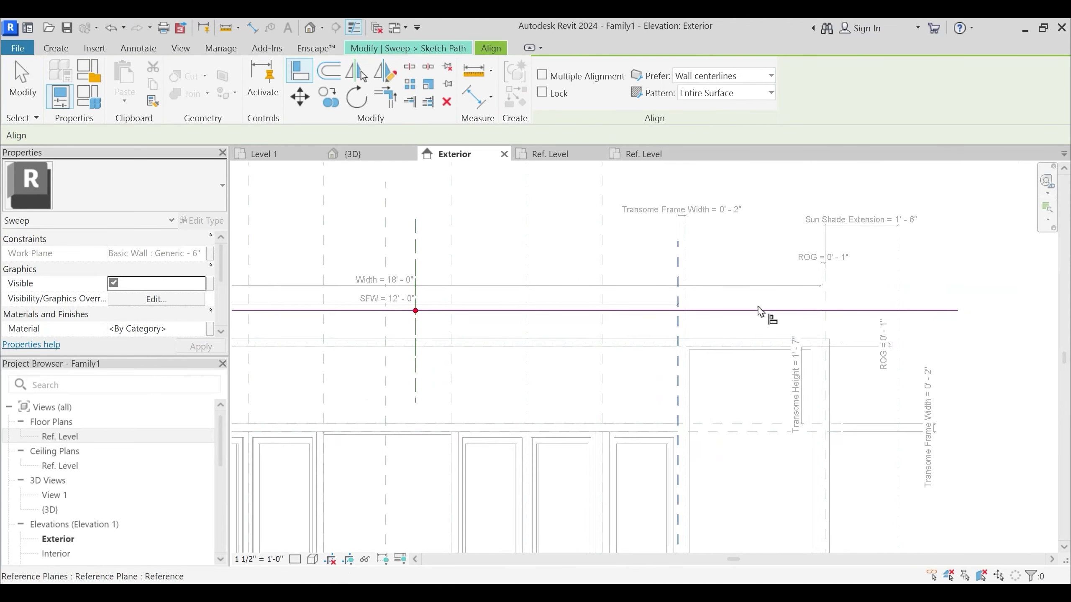
{"action": "middle_click_drag", "start_coordinate": [861, 292], "coordinate": [837, 304]}
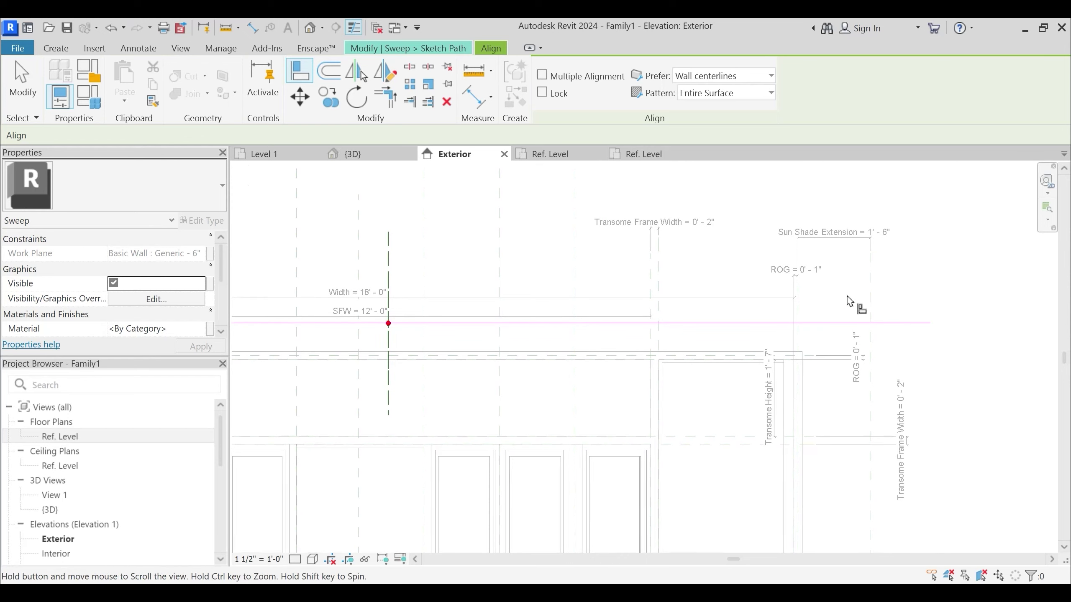
{"action": "left_click", "coordinate": [872, 300]}
{"action": "left_click", "coordinate": [928, 325]}
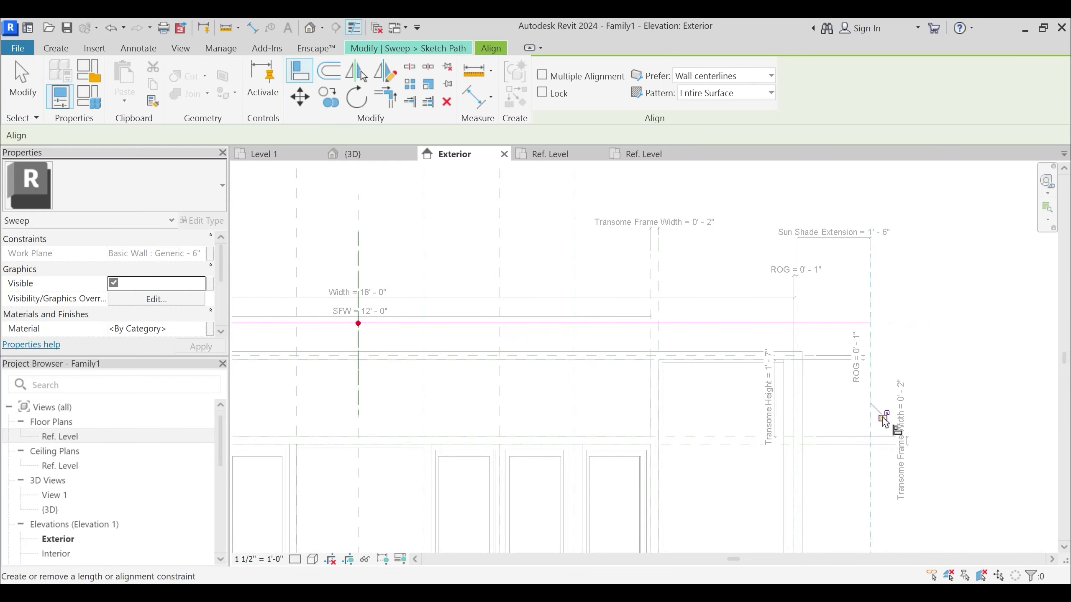
{"action": "scroll", "coordinate": [850, 308], "scroll_direction": "down", "scroll_amount": 1}
{"action": "scroll", "coordinate": [851, 313], "scroll_direction": "down", "scroll_amount": 1}
{"action": "left_click", "coordinate": [441, 49]}
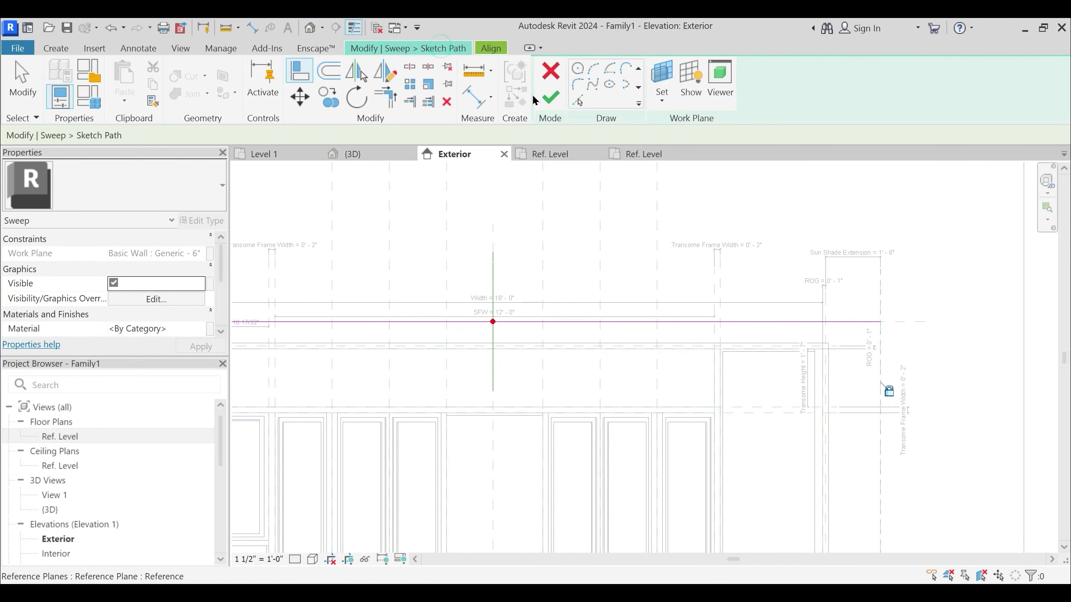
{"action": "left_click", "coordinate": [551, 97]}
Assign the Sun Shade Profile to the sweep and finish the sweep
{"action": "left_click", "coordinate": [801, 86]}
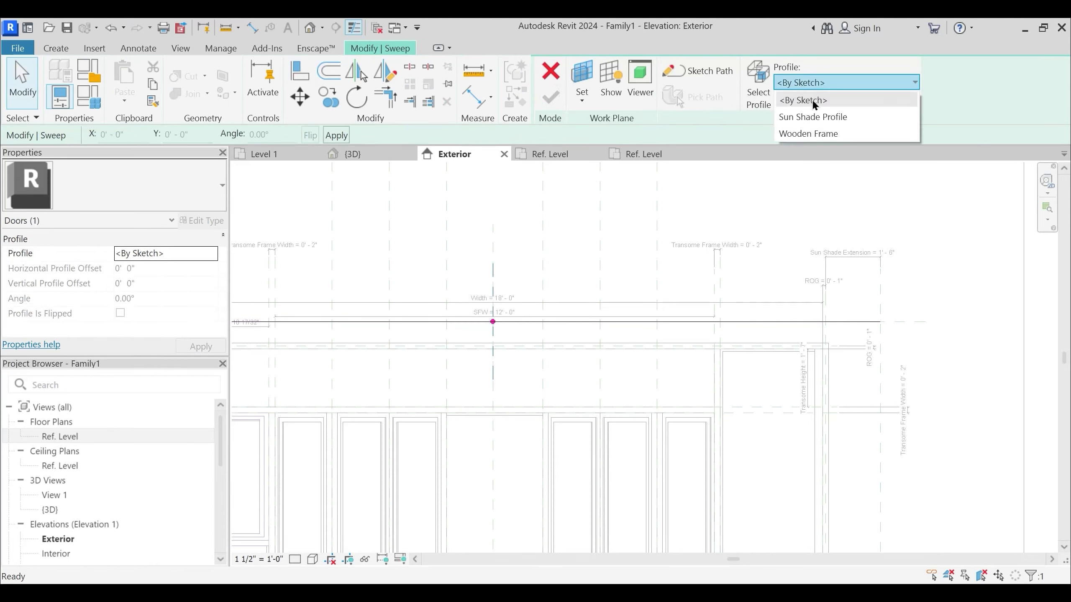
{"action": "left_click", "coordinate": [816, 118]}
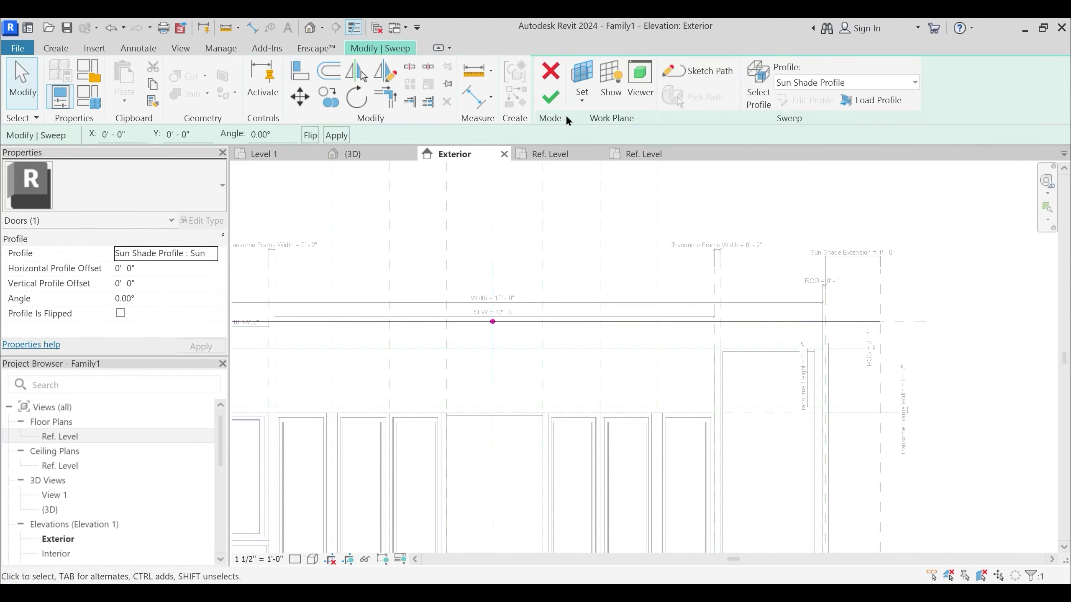
{"action": "left_click", "coordinate": [551, 98]}
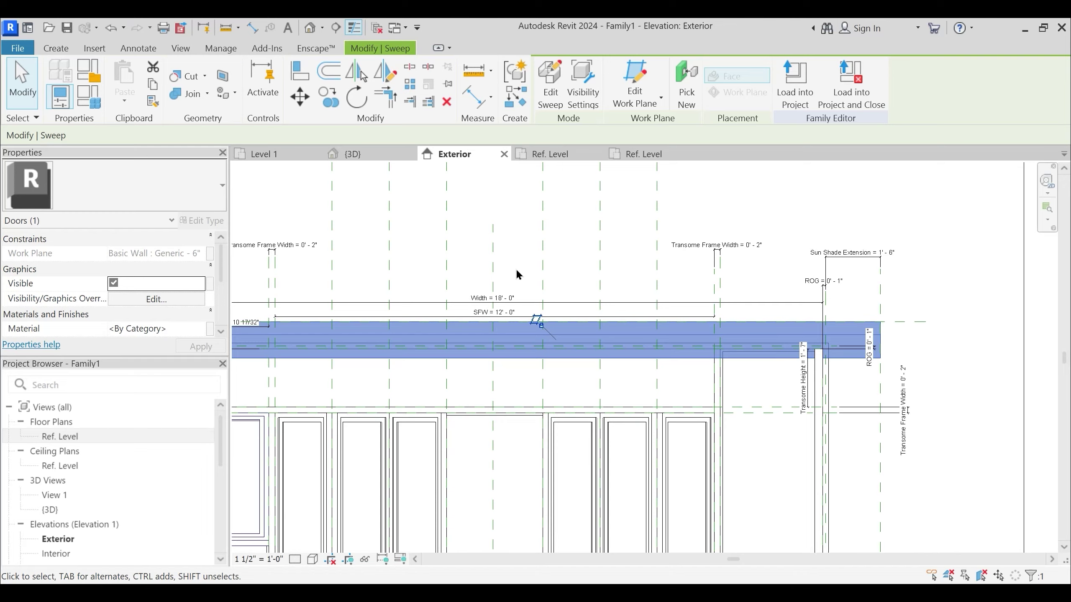
Open Section 1 from its section marker to show the sun shade sweep beside the wall above the door
{"action": "scroll", "coordinate": [509, 270], "scroll_direction": "down", "scroll_amount": 3}
{"action": "scroll", "coordinate": [537, 307], "scroll_direction": "down", "scroll_amount": 2}
{"action": "double_click", "coordinate": [508, 296]}
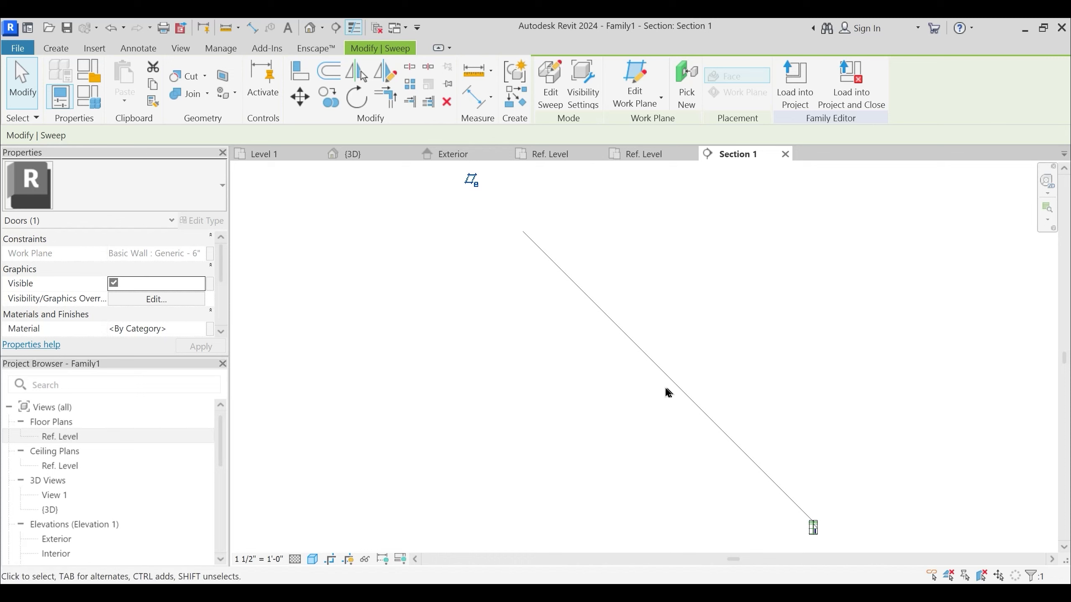
{"action": "middle_click_drag", "start_coordinate": [873, 540], "coordinate": [662, 445]}
{"action": "scroll", "coordinate": [607, 437], "scroll_direction": "up", "scroll_amount": 8}
{"action": "scroll", "coordinate": [534, 342], "scroll_direction": "up", "scroll_amount": 7}
{"action": "middle_click_drag", "start_coordinate": [549, 295], "coordinate": [565, 366]}
{"action": "scroll", "coordinate": [566, 366], "scroll_direction": "up", "scroll_amount": 1}
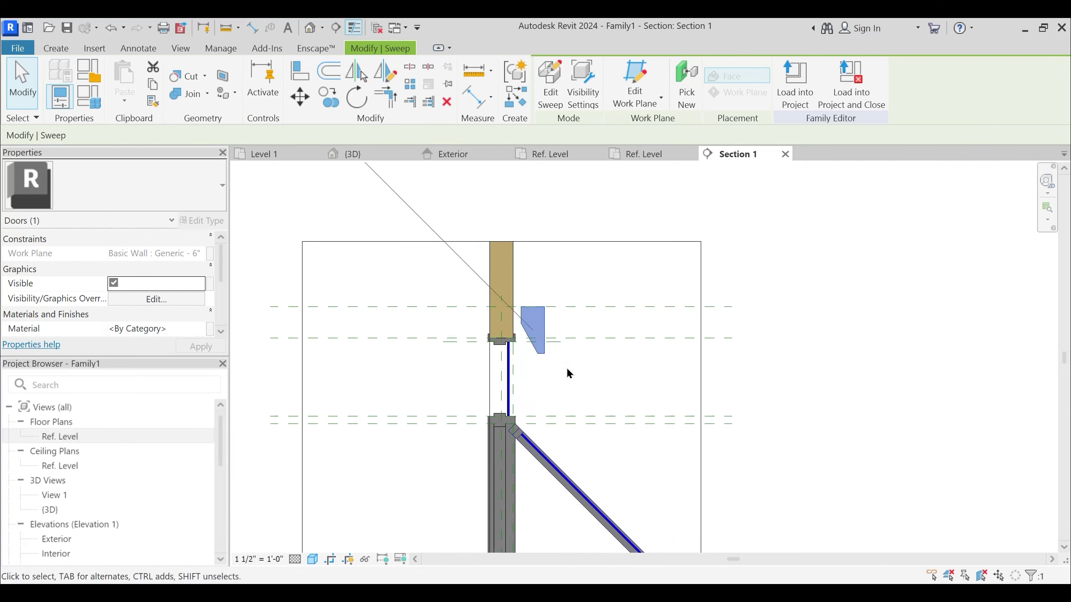
Try to pick the wall face in Section 1 as the new parallel work plane for the sun shade sweep
{"action": "left_click", "coordinate": [566, 366]}
{"action": "scroll", "coordinate": [553, 349], "scroll_direction": "up", "scroll_amount": 2}
{"action": "left_click", "coordinate": [541, 351]}
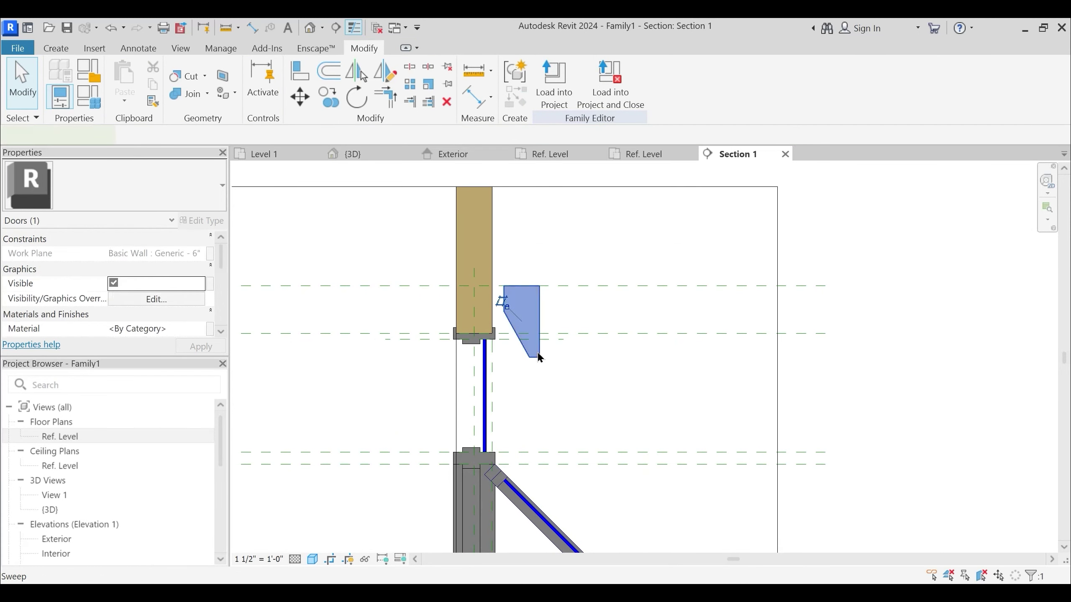
{"action": "scroll", "coordinate": [178, 289], "scroll_direction": "down", "scroll_amount": 6}
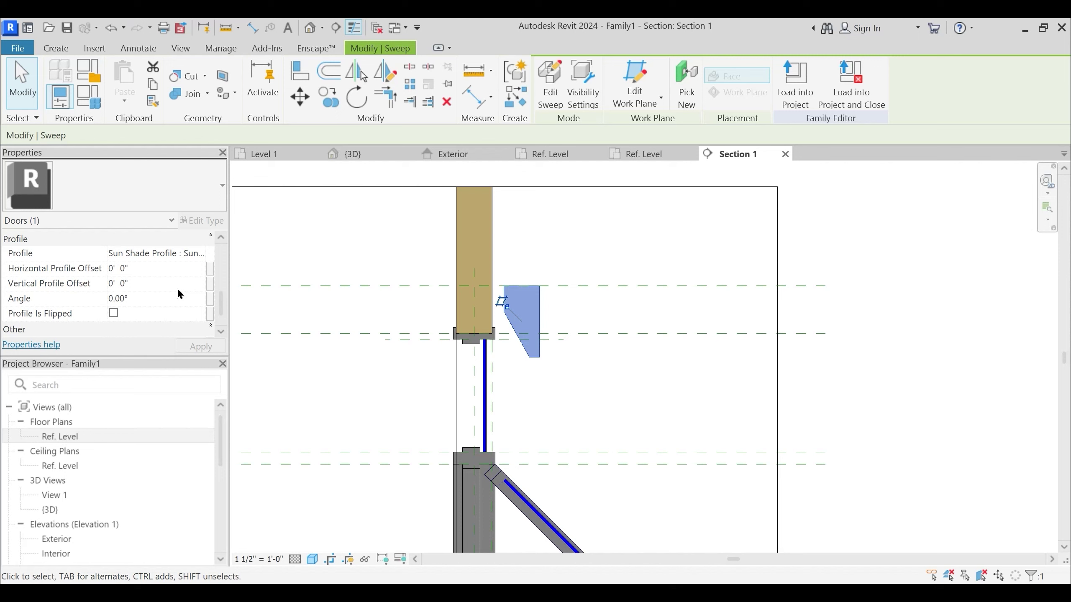
{"action": "left_click", "coordinate": [640, 109]}
{"action": "left_click", "coordinate": [647, 155]}
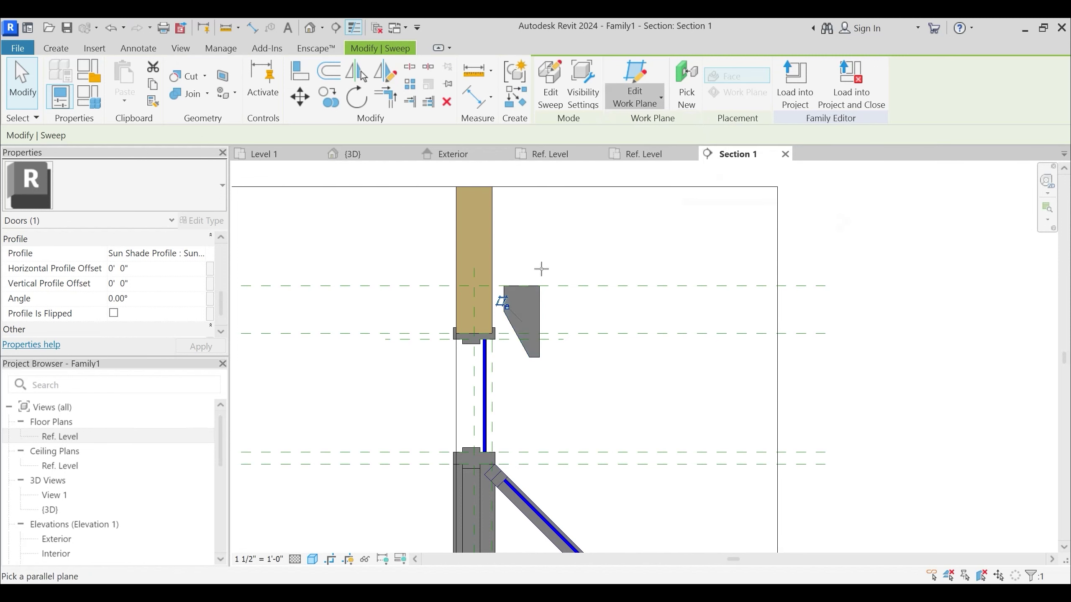
{"action": "left_click", "coordinate": [494, 290]}
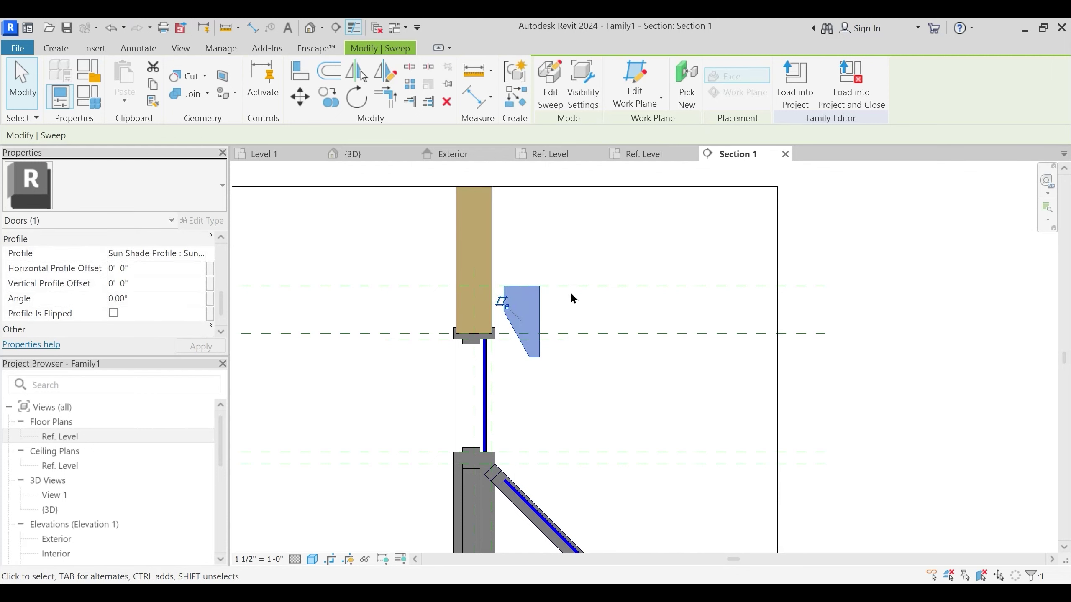
Set the sun shade sweep's profile angle to 90° and flip the profile
{"action": "left_click", "coordinate": [570, 292]}
{"action": "left_click", "coordinate": [535, 319]}
{"action": "scroll", "coordinate": [148, 283], "scroll_direction": "down", "scroll_amount": 5}
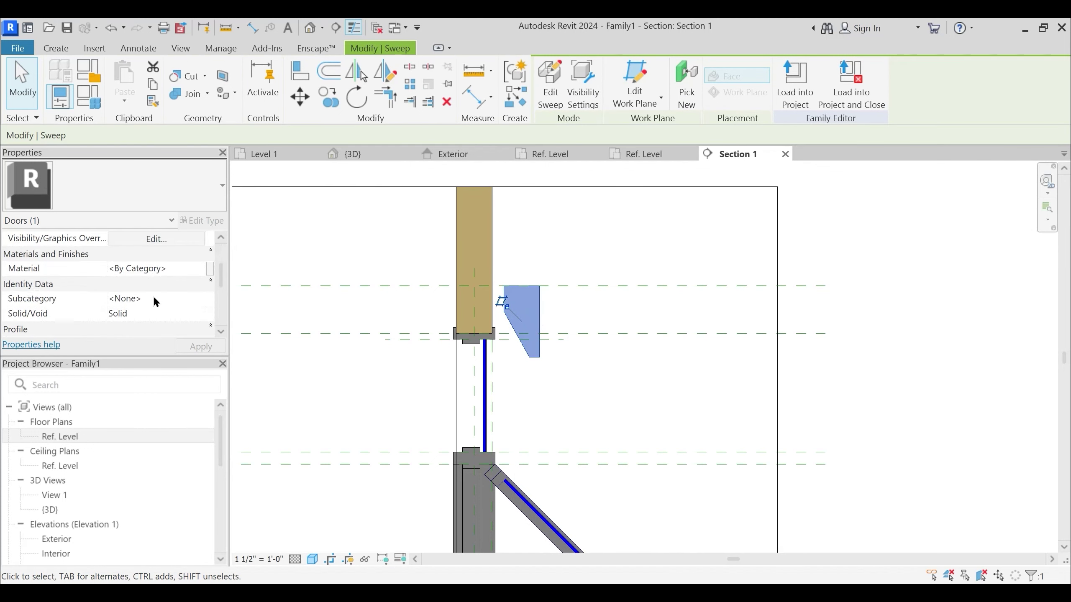
{"action": "scroll", "coordinate": [168, 288], "scroll_direction": "up", "scroll_amount": 1}
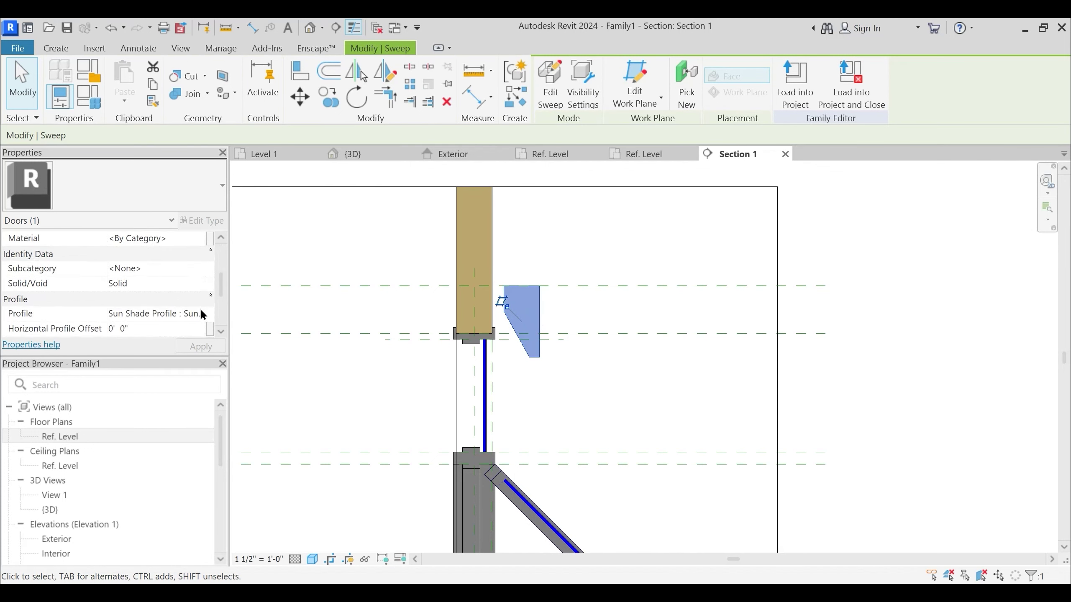
{"action": "scroll", "coordinate": [140, 321], "scroll_direction": "down", "scroll_amount": 1}
{"action": "left_click", "coordinate": [150, 325]}
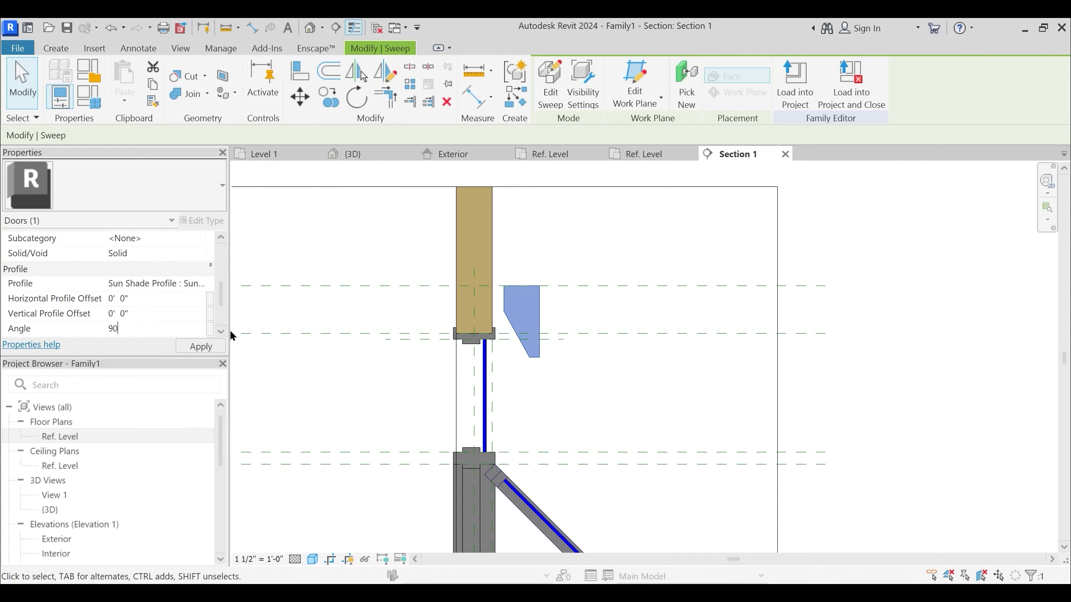
{"action": "key", "text": "Return"}
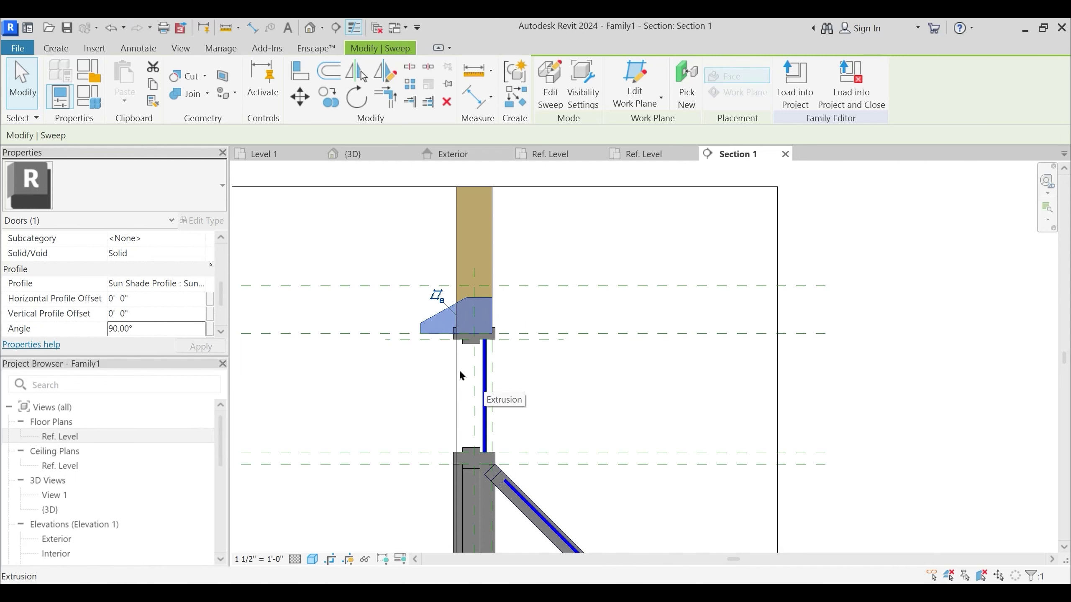
{"action": "scroll", "coordinate": [177, 333], "scroll_direction": "down", "scroll_amount": 1}
{"action": "left_click", "coordinate": [113, 313]}
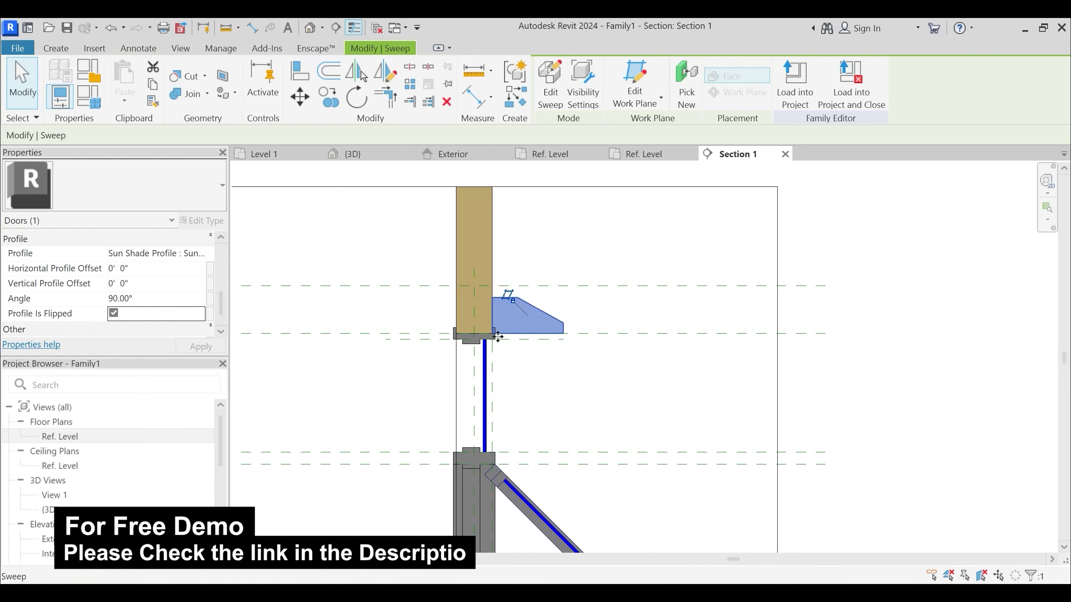
Try to mirror the sun shade sweep about a drawn horizontal axis without keeping a copy, and undo the mirror
{"action": "key", "text": "d"}
{"action": "key", "text": "m"}
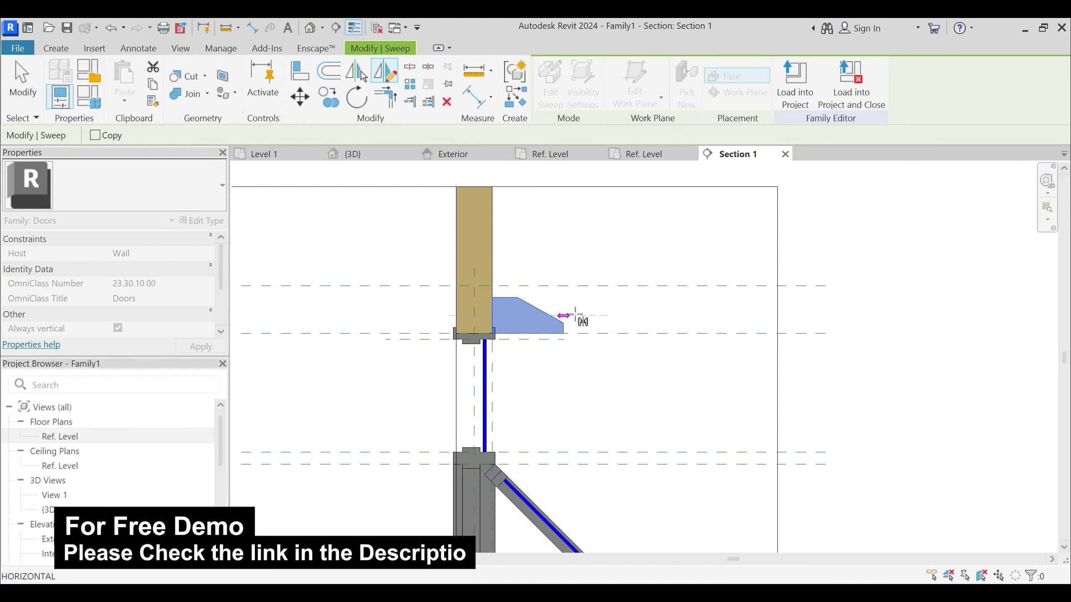
{"action": "left_click", "coordinate": [604, 320]}
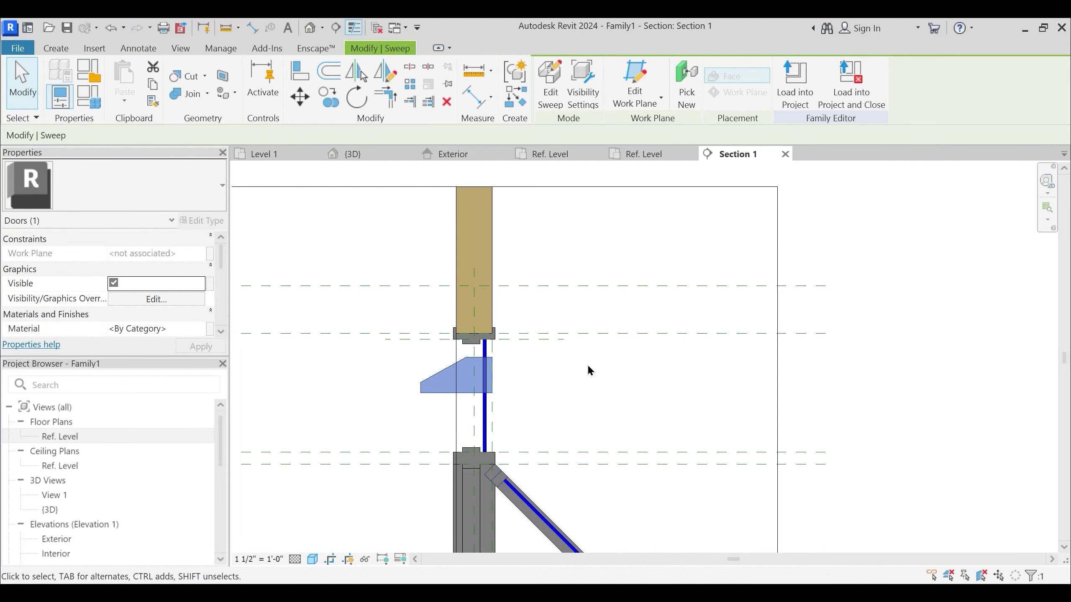
{"action": "key", "text": "ctrl+z"}
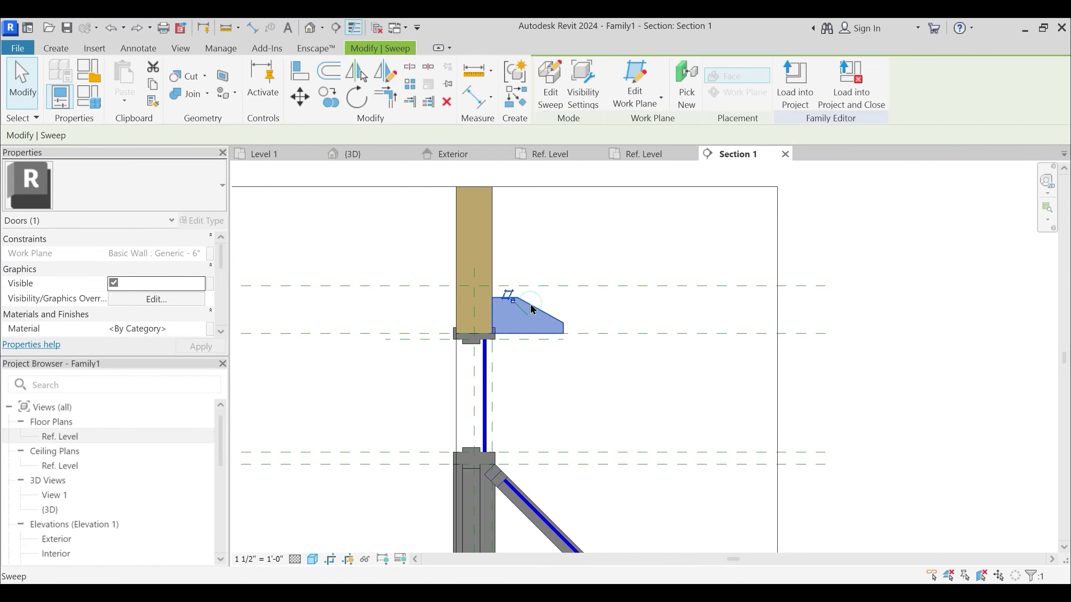
Undo the profile flip and the 90° angle change on the sun shade sweep
{"action": "key", "text": "Escape"}
{"action": "key", "text": "ctrl+z"}
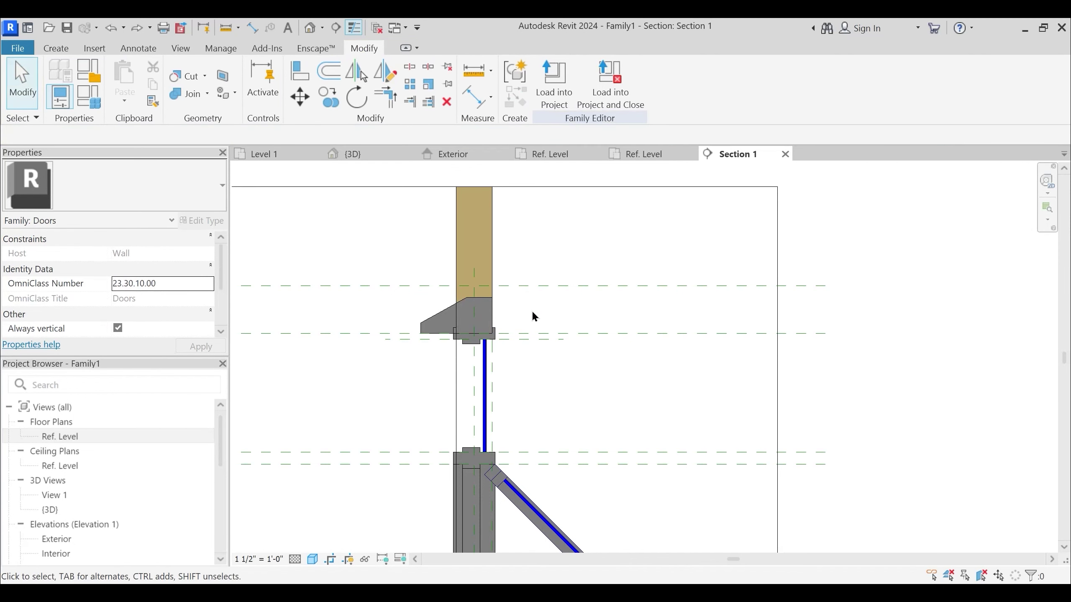
{"action": "key", "text": "ctrl+z"}
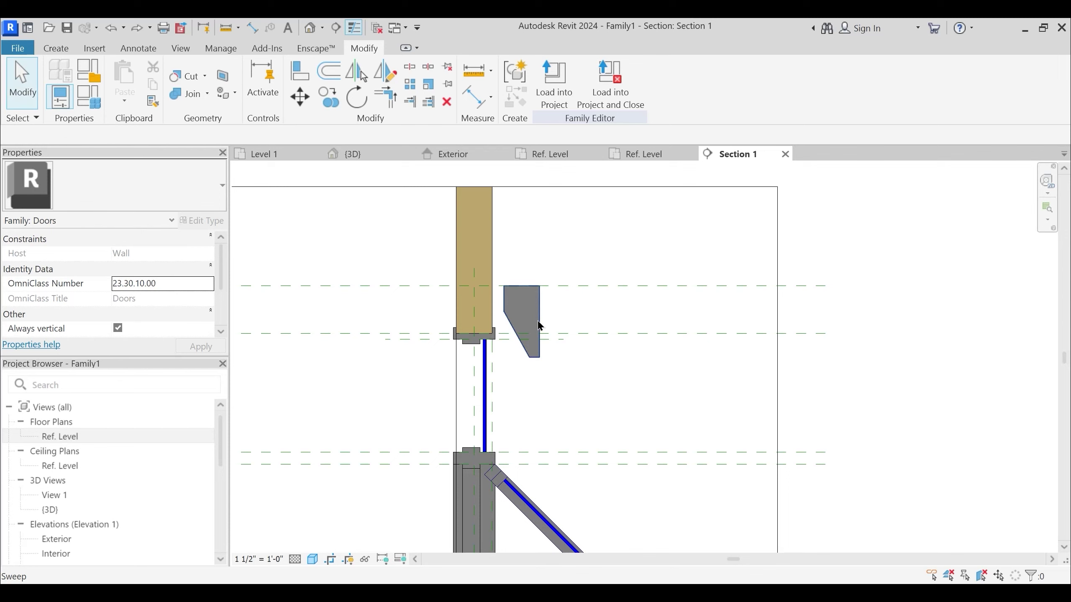
Try a 180° profile angle on the sun shade sweep
{"action": "double_click", "coordinate": [539, 324]}
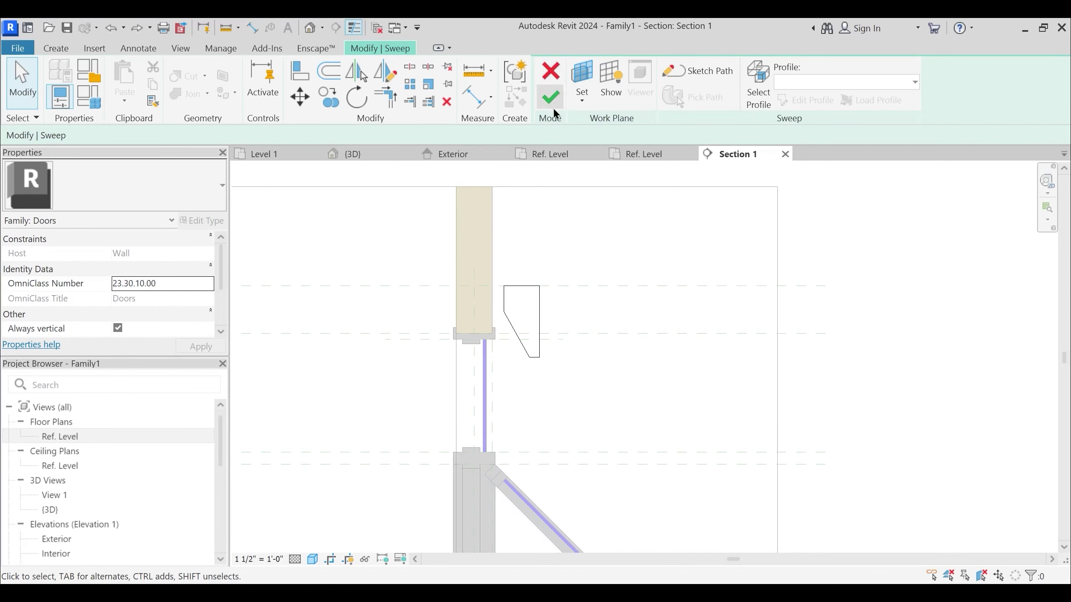
{"action": "left_click", "coordinate": [554, 108]}
{"action": "left_click", "coordinate": [539, 314]}
{"action": "scroll", "coordinate": [169, 316], "scroll_direction": "down", "scroll_amount": 3}
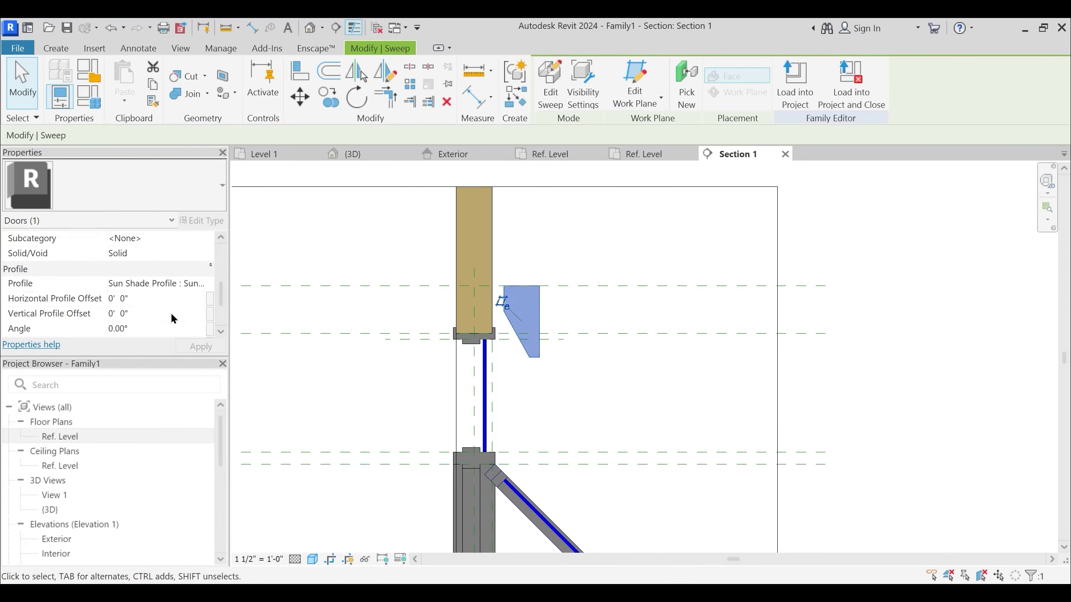
{"action": "left_click", "coordinate": [159, 326]}
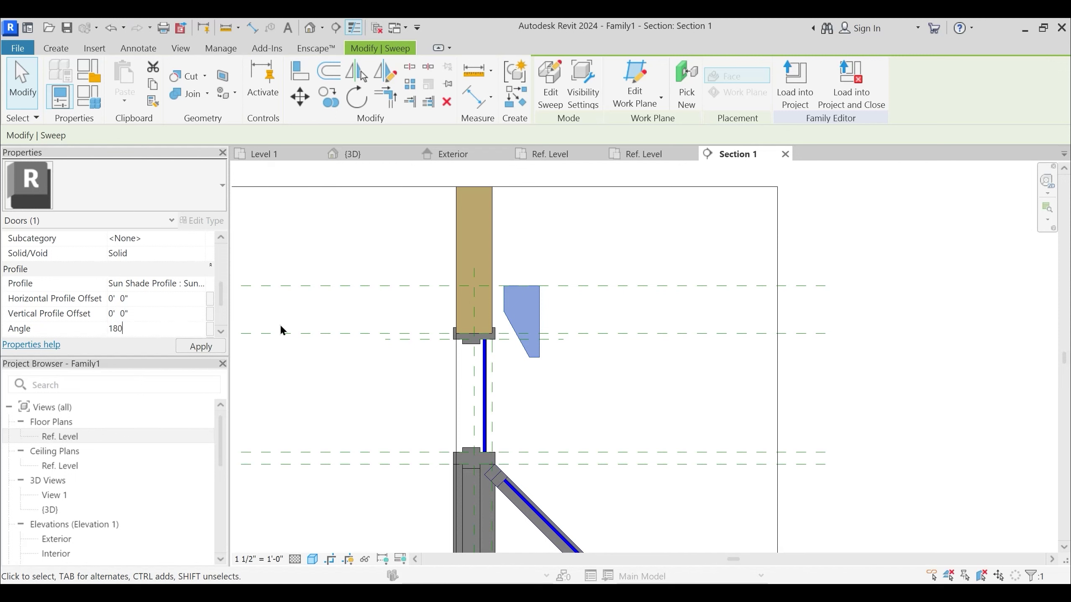
{"action": "type", "text": "180"}
{"action": "key", "text": "Return"}
Set the sun shade sweep's profile angle to 270°
{"action": "left_click", "coordinate": [156, 331]}
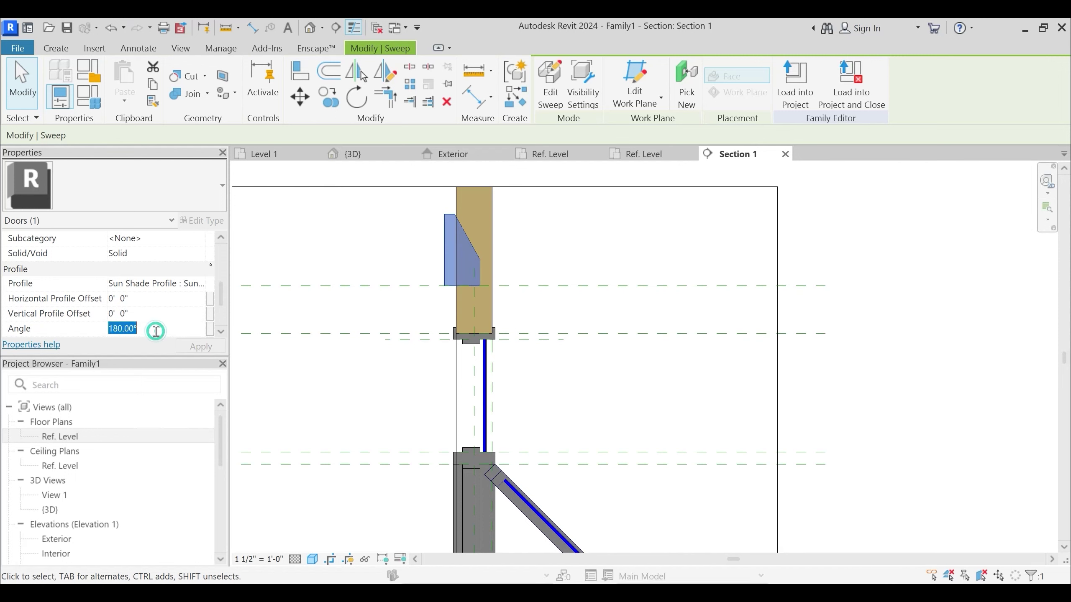
{"action": "type", "text": "270"}
{"action": "key", "text": "Return"}
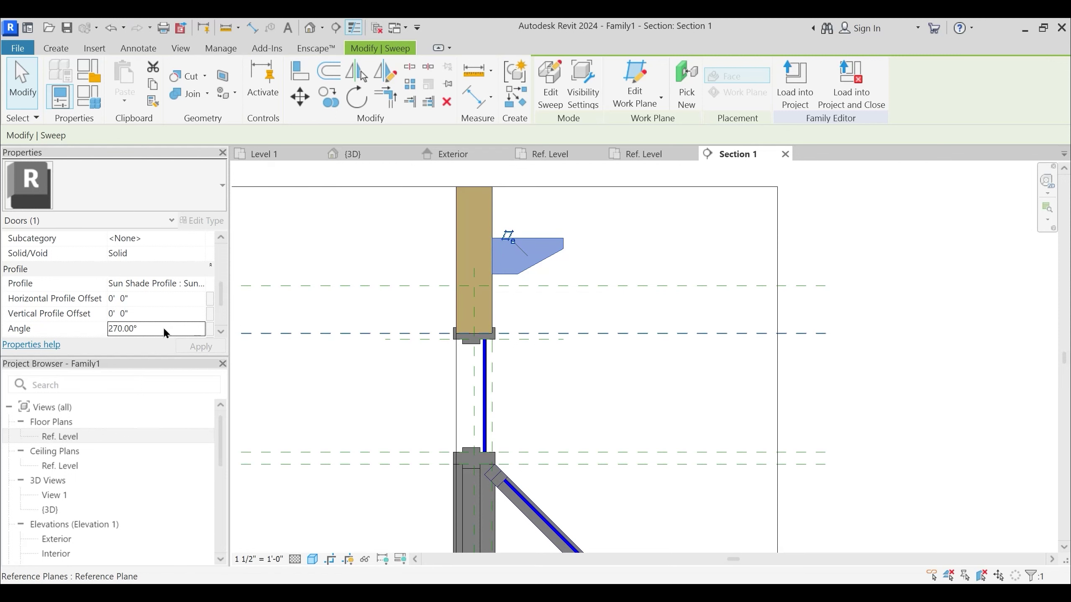
Try an 8" vertical profile offset and an 8" horizontal profile offset on the sun shade sweep
{"action": "left_click", "coordinate": [168, 314]}
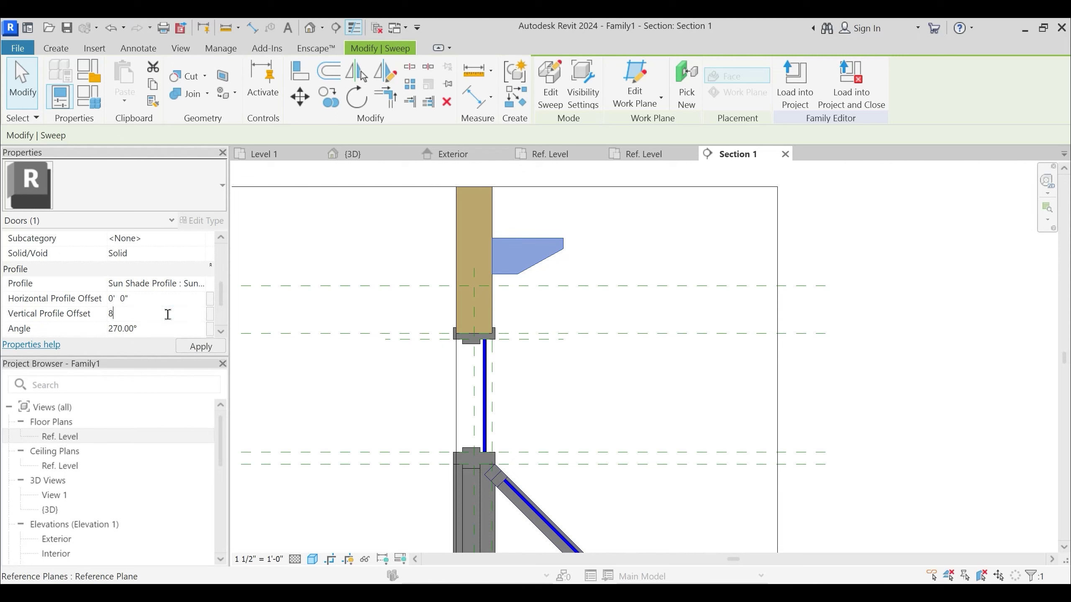
{"action": "left_click", "coordinate": [549, 345]}
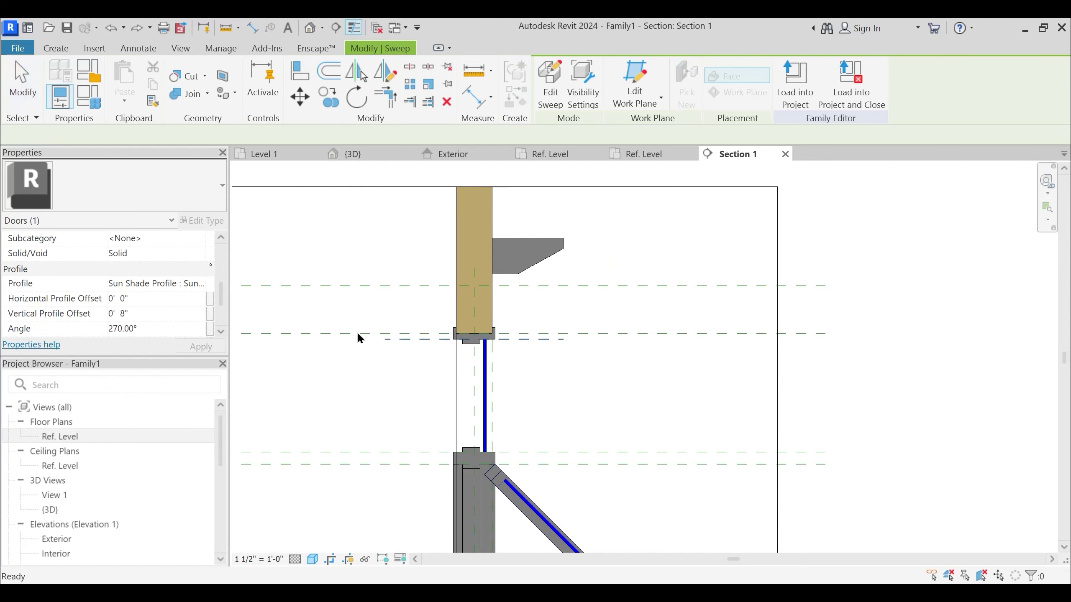
{"action": "left_click", "coordinate": [532, 267]}
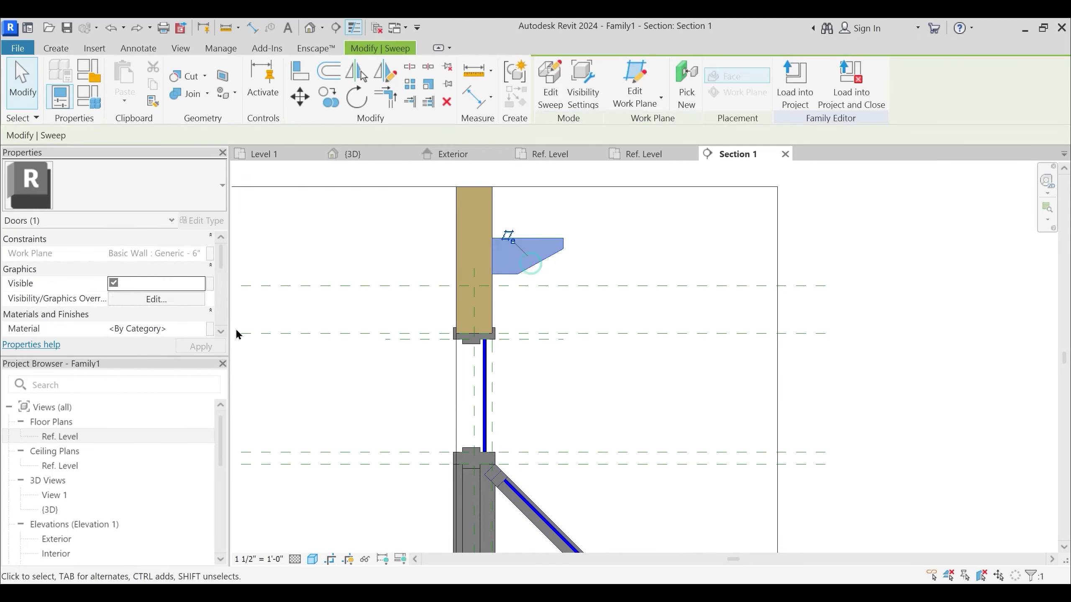
{"action": "scroll", "coordinate": [165, 302], "scroll_direction": "down", "scroll_amount": 3}
{"action": "left_click", "coordinate": [153, 325]}
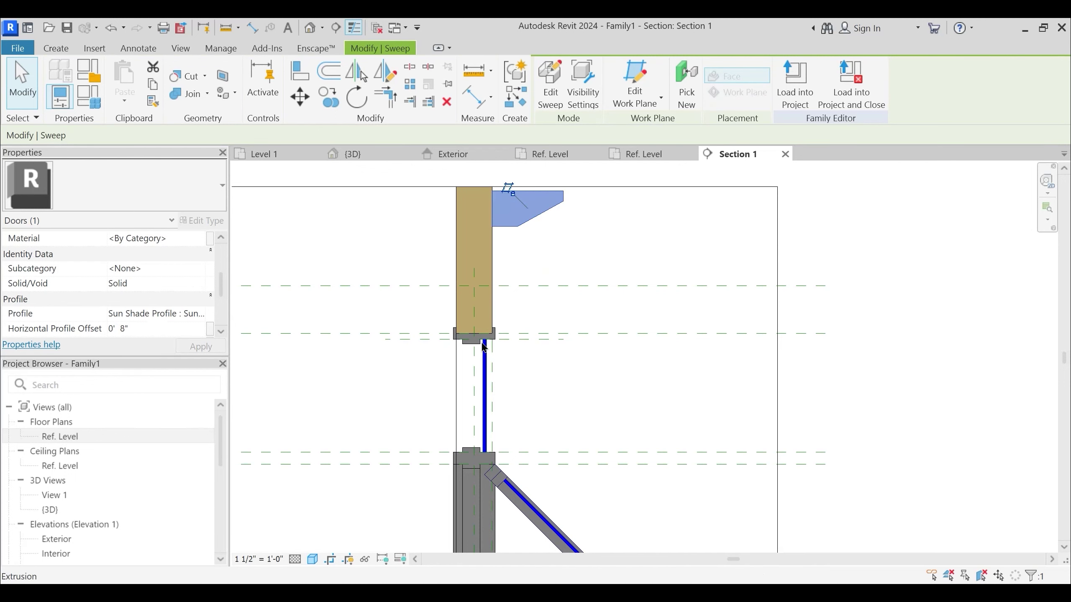
Set the sun shade sweep's horizontal profile offset to -0' 8"
{"action": "left_click", "coordinate": [110, 328]}
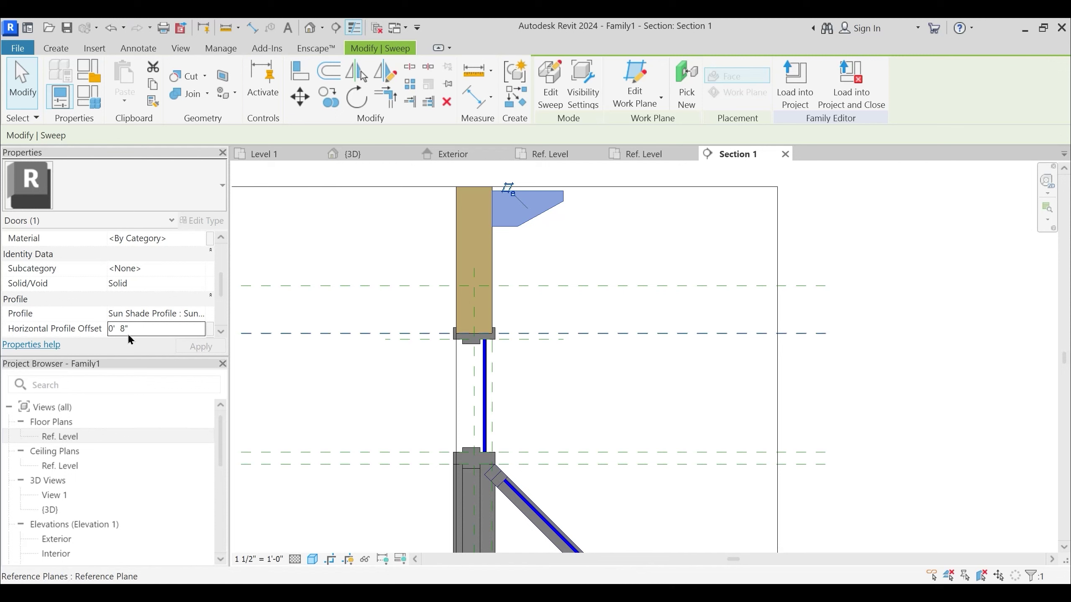
{"action": "left_click", "coordinate": [110, 329]}
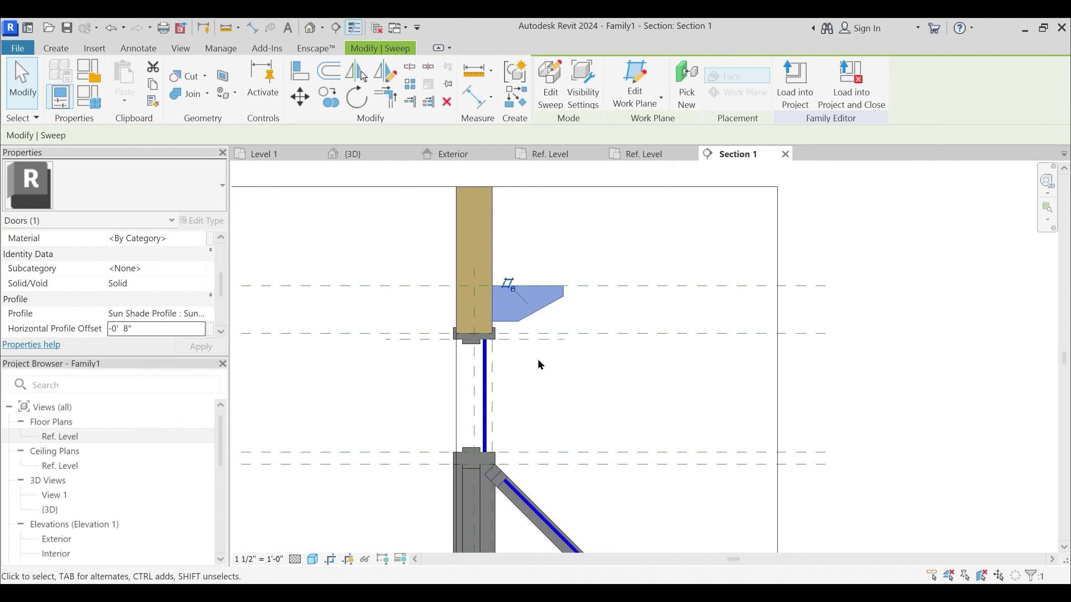
{"action": "key", "text": "Escape"}
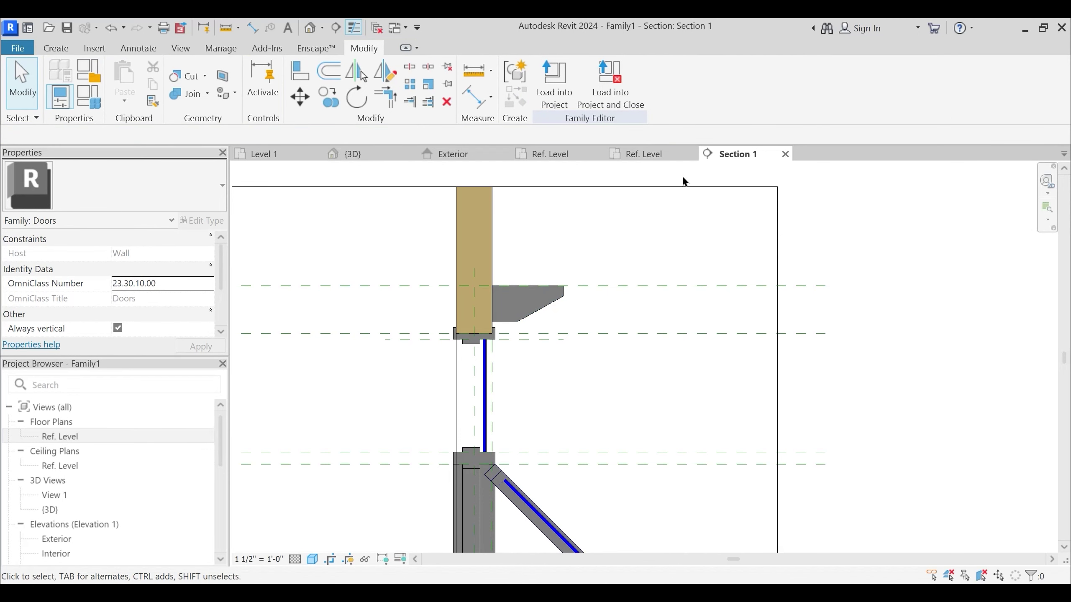
Associate the sun shade sweep's material with a new instance family parameter named "Sun Shade Material"
{"action": "left_click", "coordinate": [540, 318]}
{"action": "scroll", "coordinate": [160, 315], "scroll_direction": "down", "scroll_amount": 3}
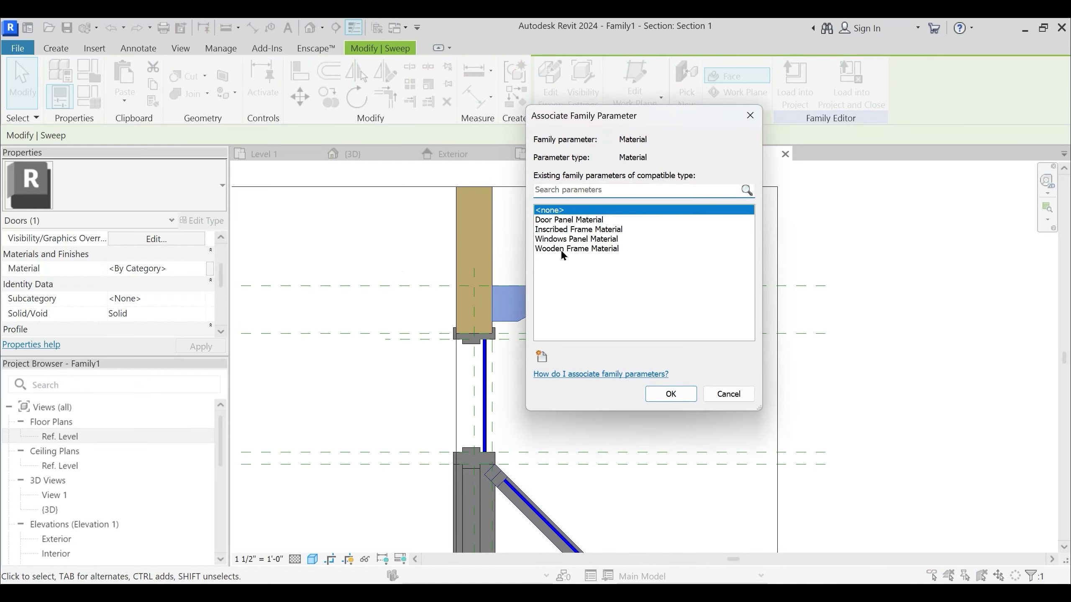
{"action": "left_click", "coordinate": [545, 356]}
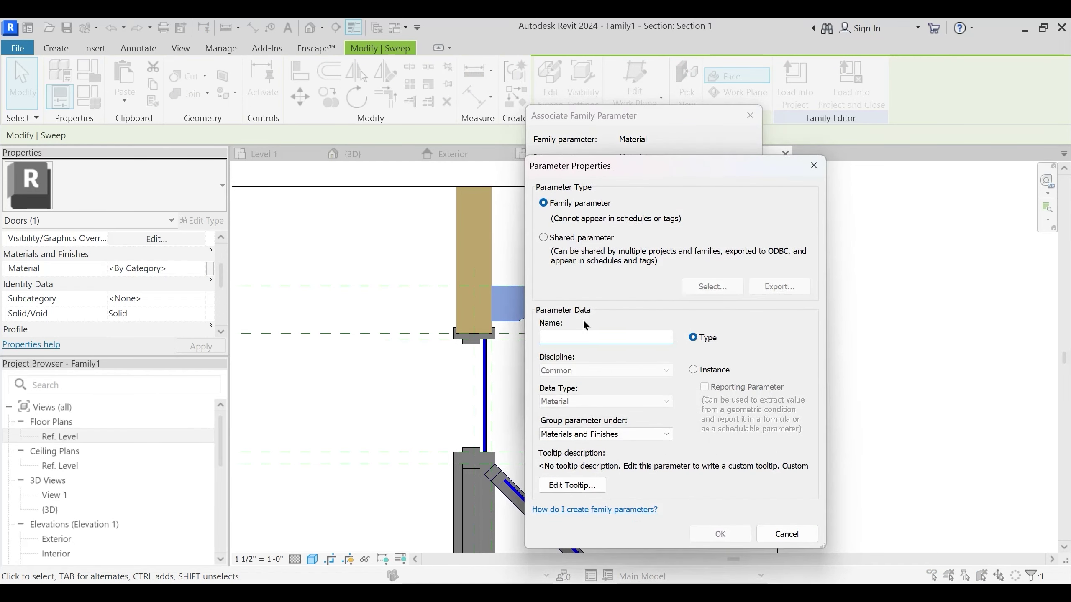
{"action": "type", "text": "Sun Shade Material"}
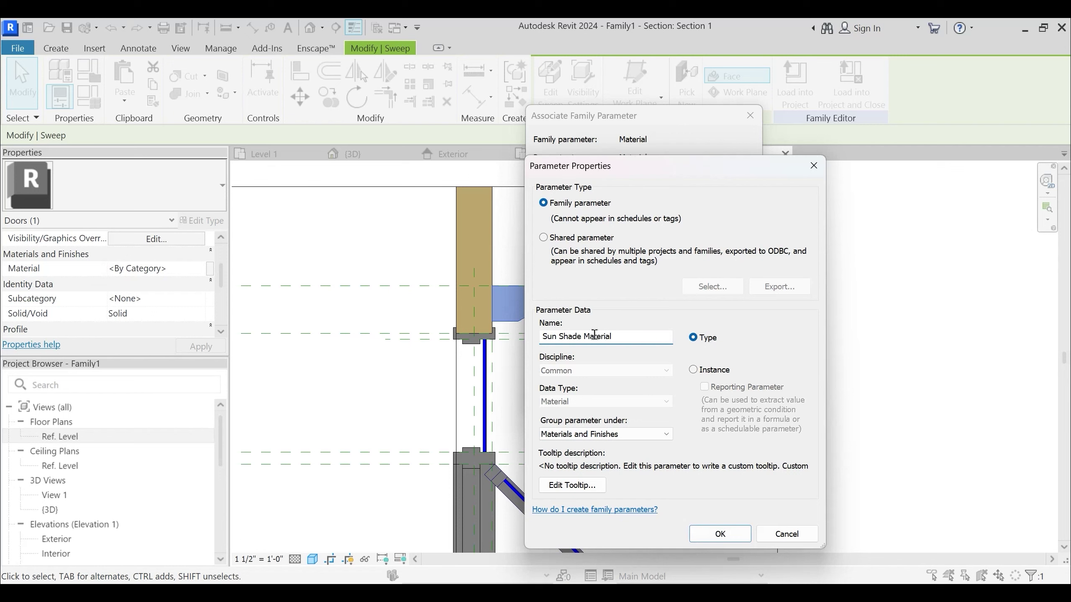
{"action": "left_click", "coordinate": [693, 371]}
{"action": "left_click", "coordinate": [716, 534]}
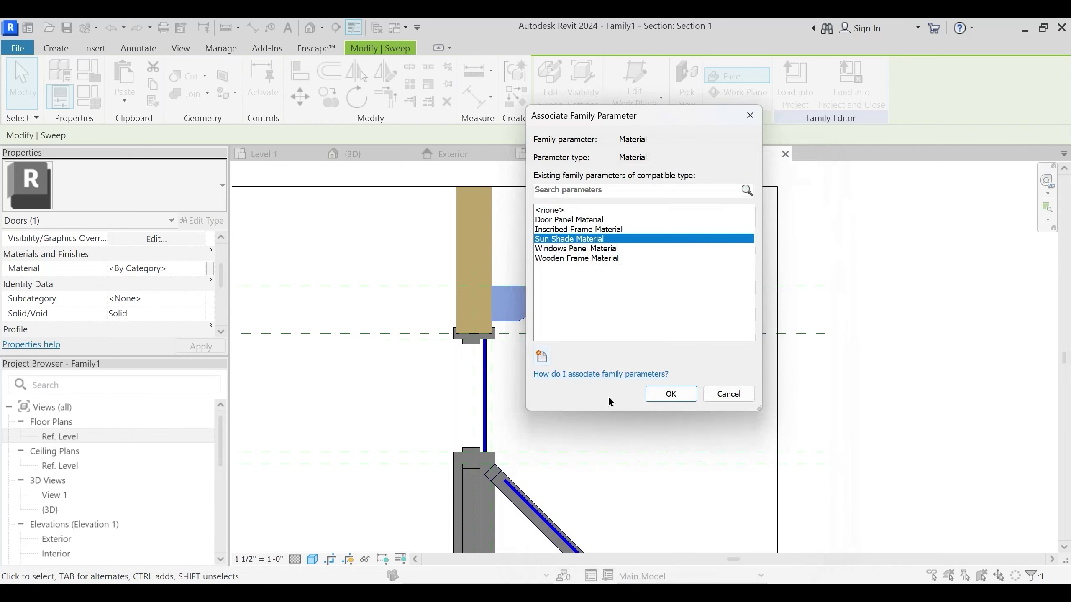
{"action": "left_click", "coordinate": [670, 394]}
Associate the sun shade sweep's visibility with a new instance family parameter named "Show Sun Shade"
{"action": "scroll", "coordinate": [150, 286], "scroll_direction": "down", "scroll_amount": 5}
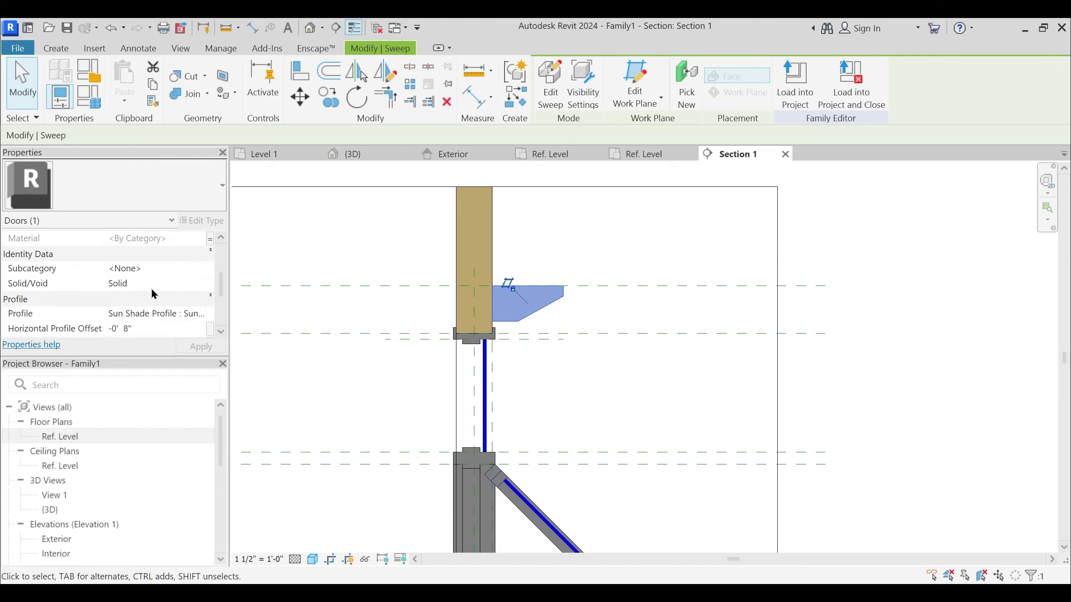
{"action": "scroll", "coordinate": [154, 289], "scroll_direction": "down", "scroll_amount": 2}
{"action": "scroll", "coordinate": [154, 291], "scroll_direction": "up", "scroll_amount": 5}
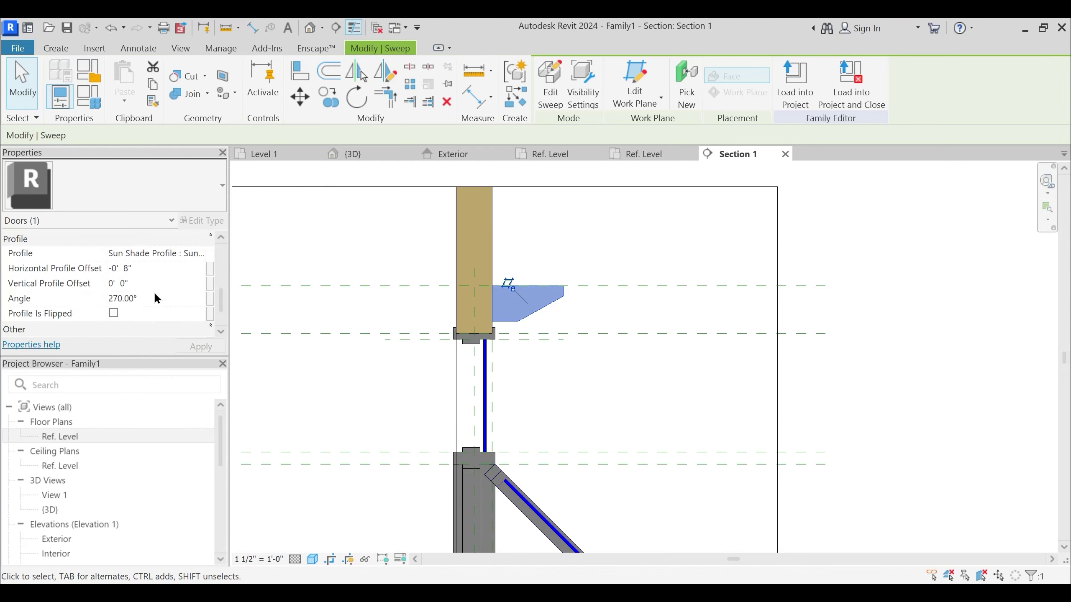
{"action": "scroll", "coordinate": [152, 296], "scroll_direction": "up", "scroll_amount": 3}
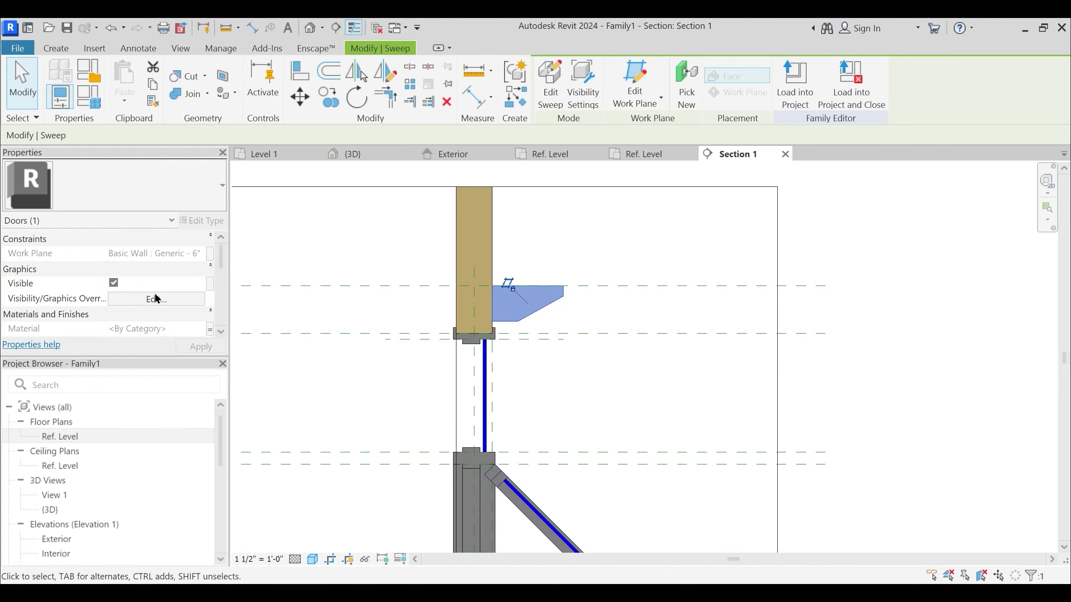
{"action": "left_click", "coordinate": [209, 283]}
{"action": "left_click", "coordinate": [549, 357]}
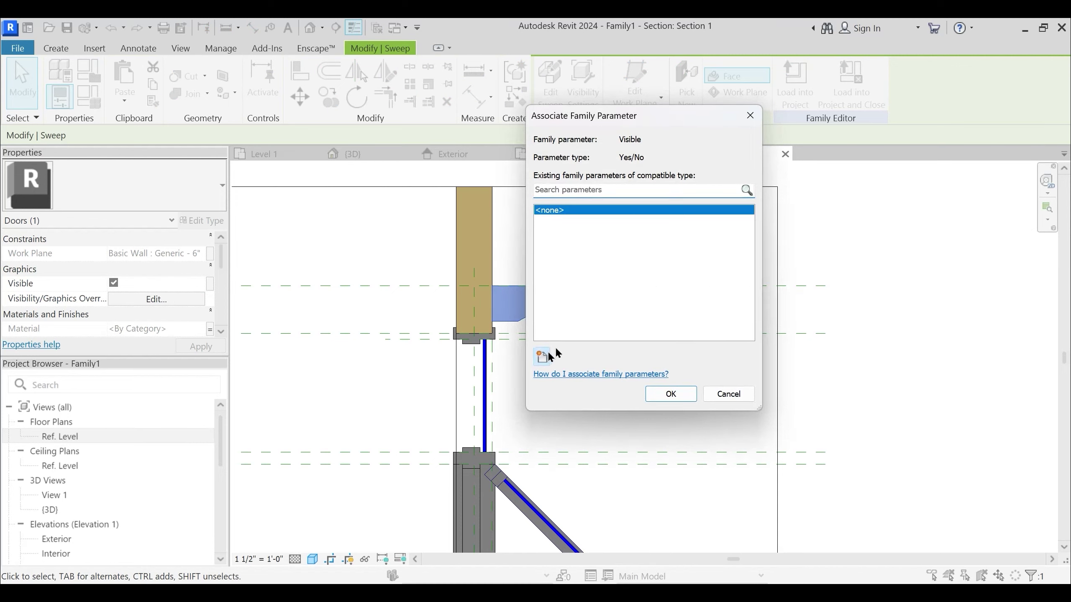
{"action": "left_click", "coordinate": [585, 337]}
{"action": "type", "text": "Show Sun Shade"}
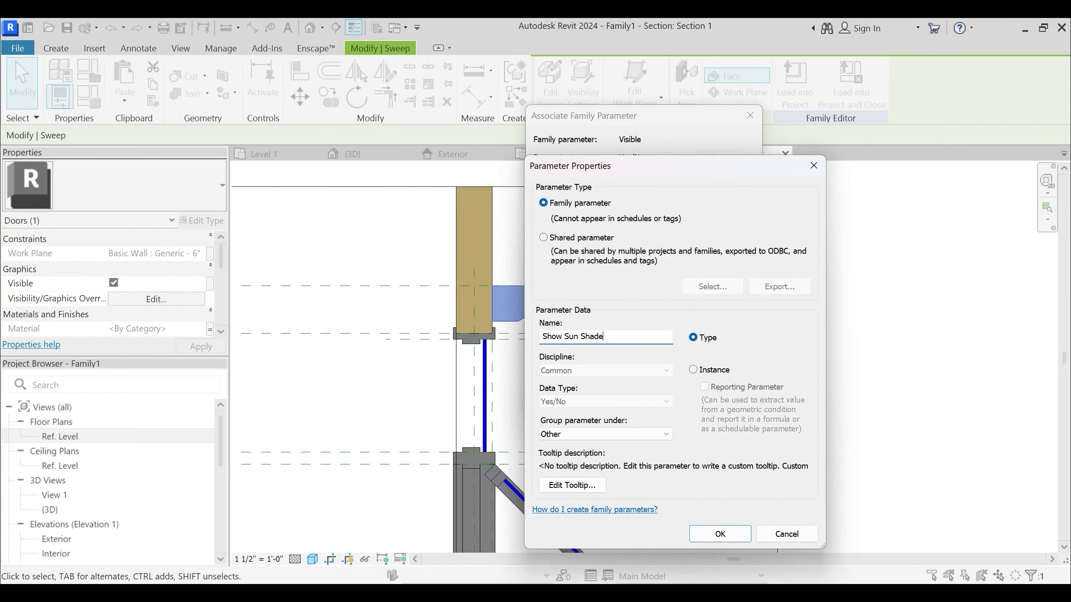
{"action": "left_click", "coordinate": [697, 372]}
{"action": "left_click", "coordinate": [719, 534]}
{"action": "left_click", "coordinate": [670, 394]}
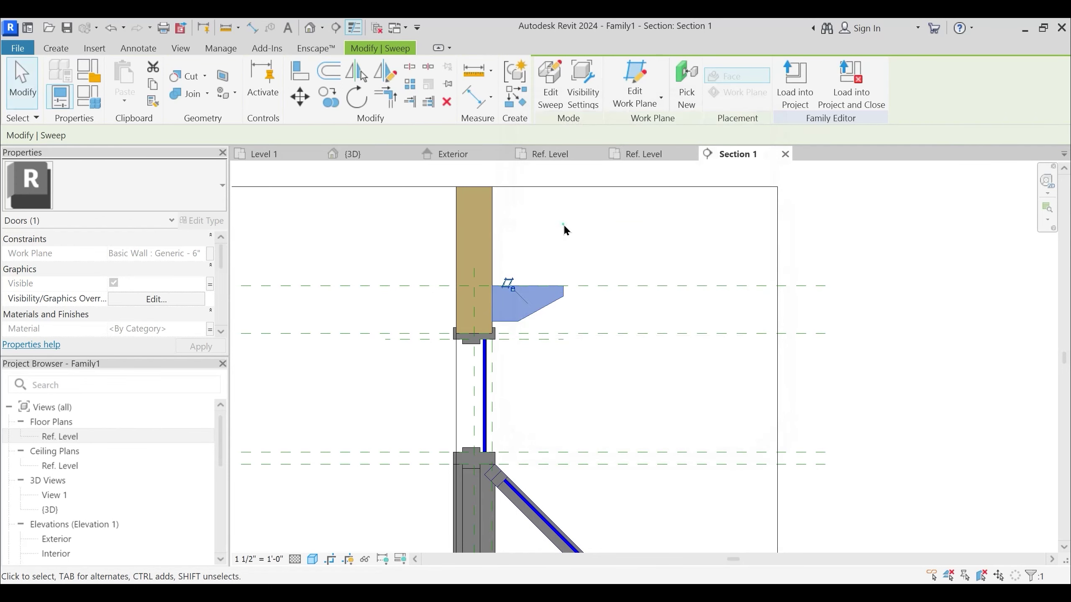
{"action": "left_click", "coordinate": [562, 222]}
Close the family's Ref. Level, Section 1 and Exterior views and inspect the sun shade in the 3D view
{"action": "left_click", "coordinate": [692, 154]}
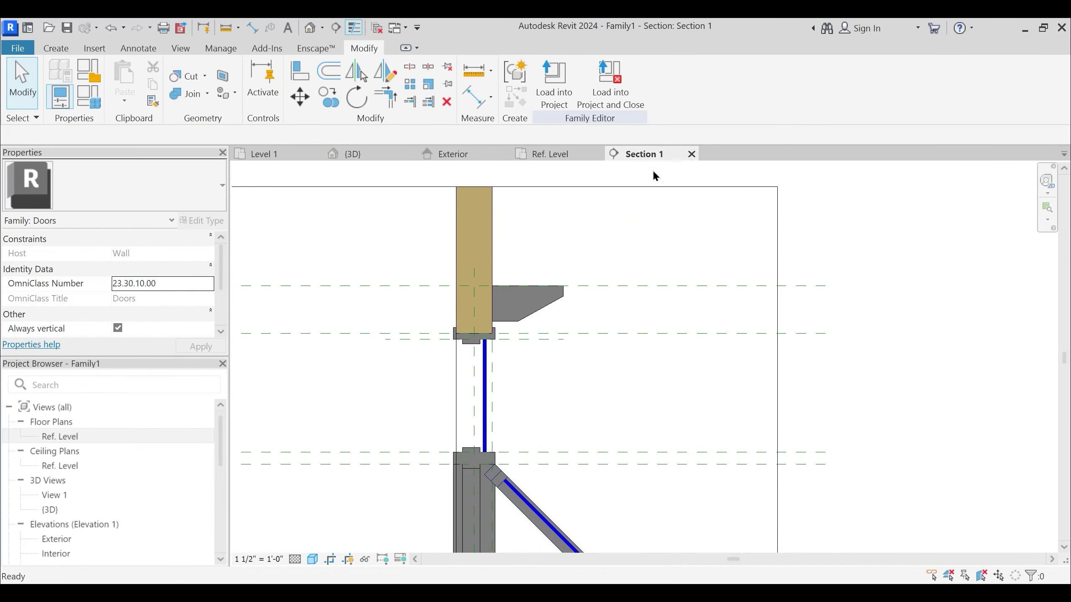
{"action": "left_click", "coordinate": [692, 154]}
{"action": "left_click", "coordinate": [597, 154]}
{"action": "left_click", "coordinate": [572, 319]}
{"action": "left_click", "coordinate": [502, 154]}
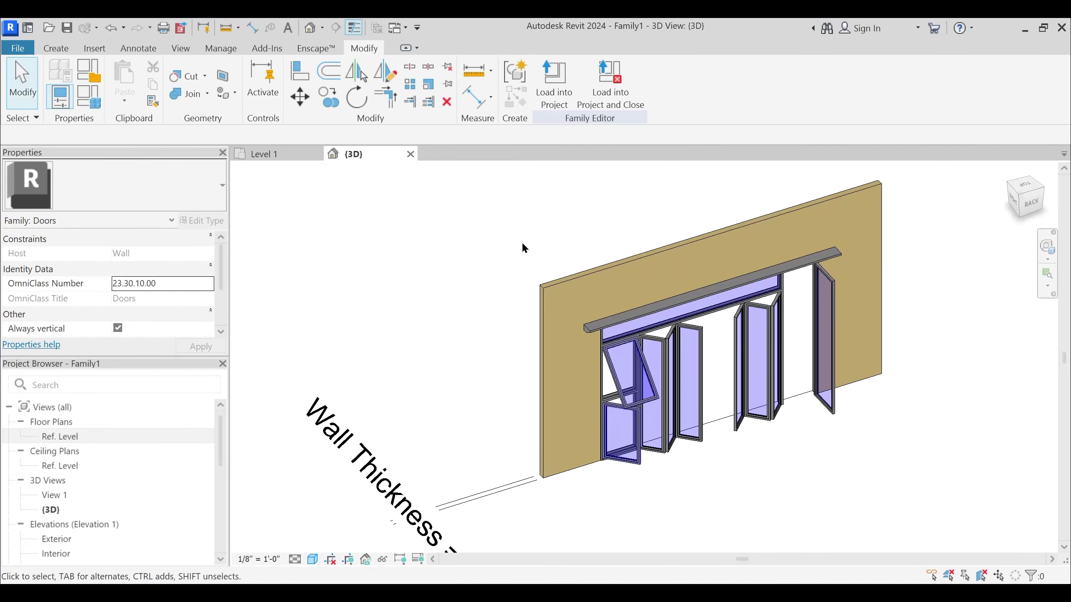
{"action": "scroll", "coordinate": [773, 416], "scroll_direction": "down", "scroll_amount": 2}
{"action": "middle_click_drag", "start_coordinate": [776, 440], "coordinate": [799, 435], "text": "shift"}
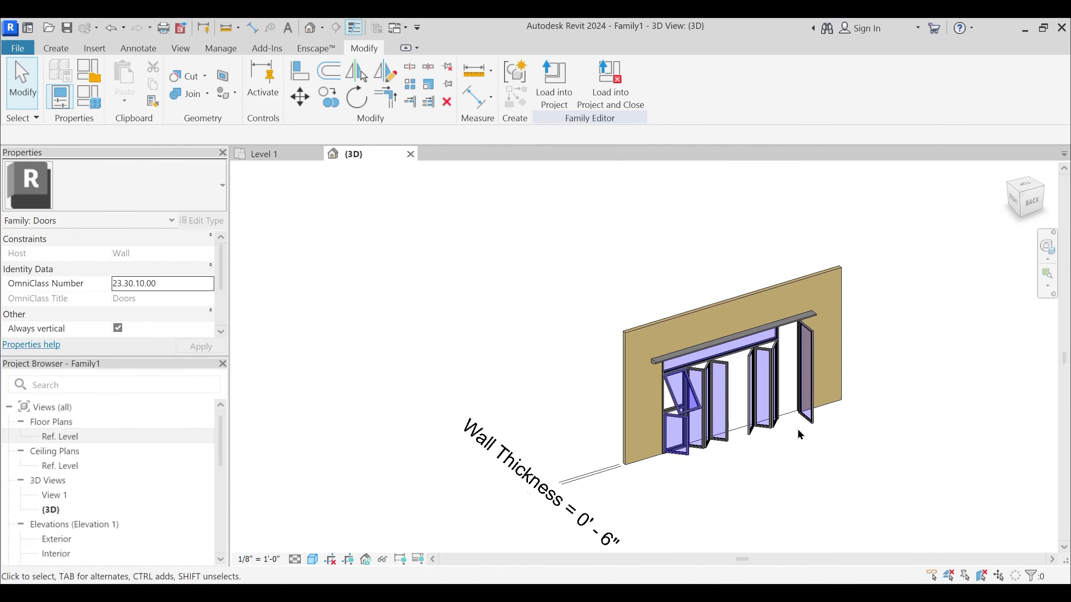
{"action": "scroll", "coordinate": [763, 419], "scroll_direction": "up", "scroll_amount": 3}
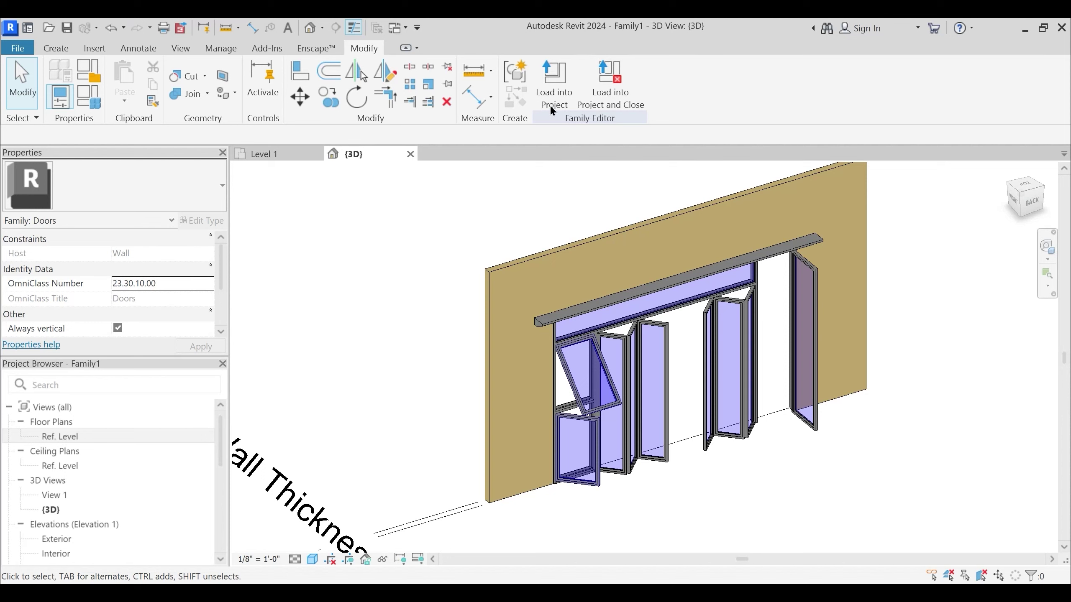
Load the door family into Project1 and place one instance in the Level 1 wall, 21' 6" from the existing door
{"action": "left_click", "coordinate": [554, 85]}
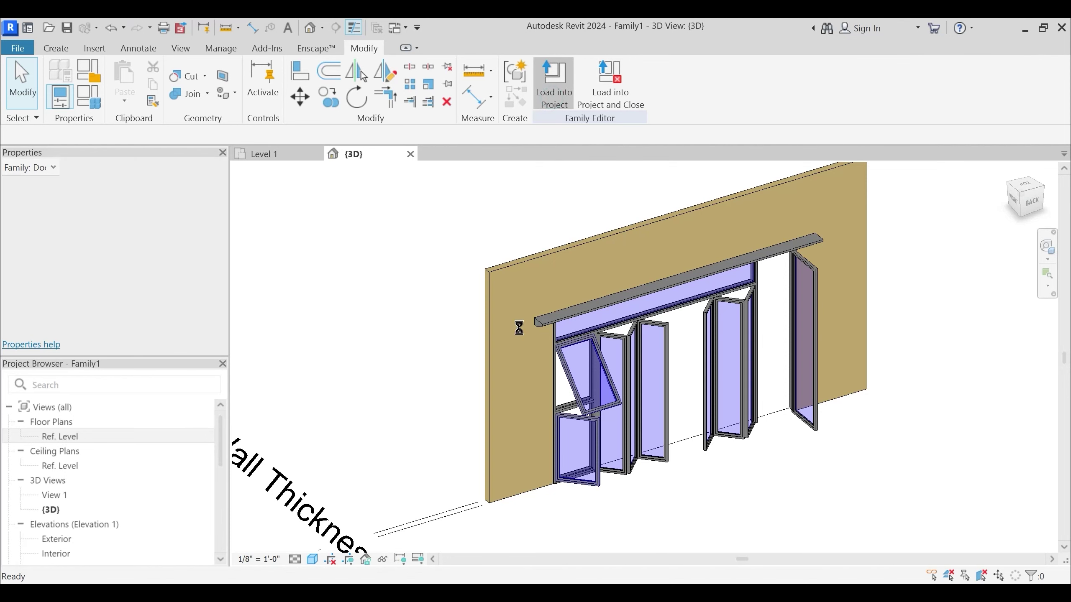
{"action": "key", "text": "Escape"}
{"action": "scroll", "coordinate": [556, 342], "scroll_direction": "up", "scroll_amount": 3}
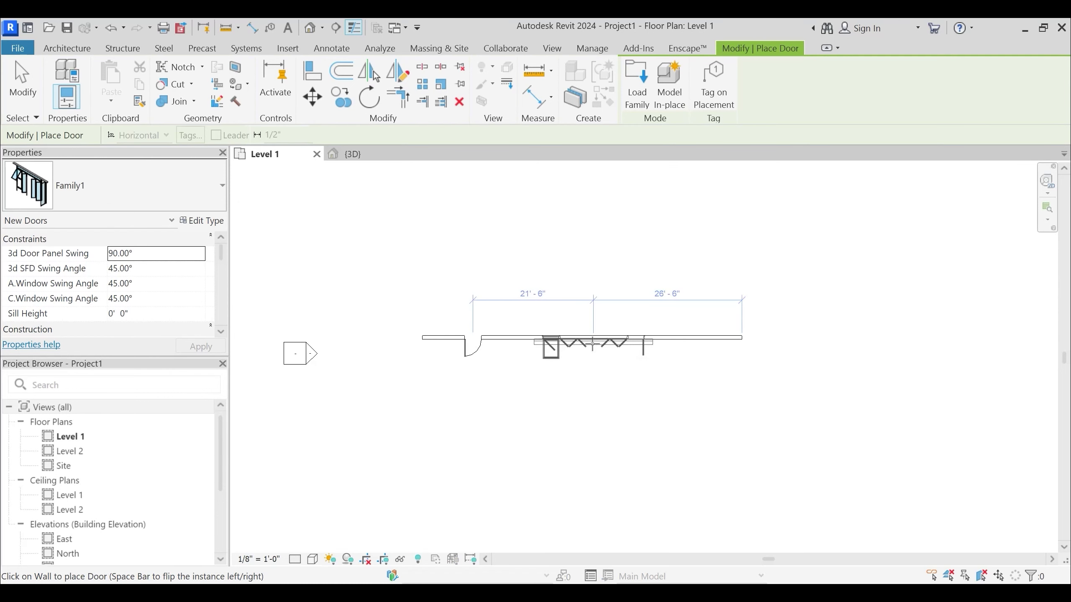
{"action": "left_click", "coordinate": [603, 409]}
{"action": "key", "text": "Escape"}
{"action": "key", "text": "Escape"}
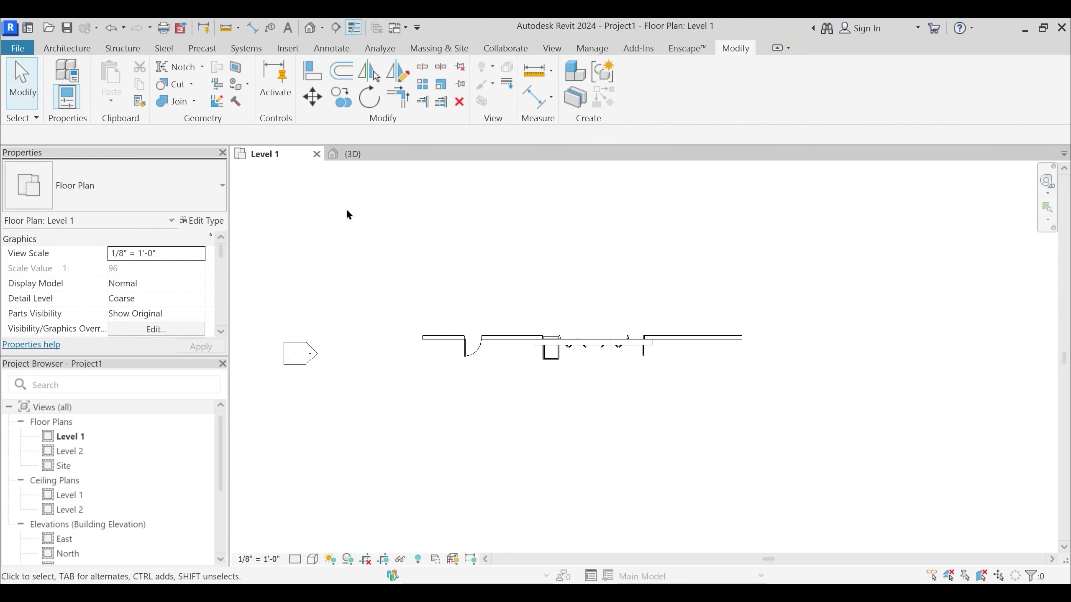
Close the door family without saving its changes and open Project1's default 3D view on the placed door
{"action": "left_click", "coordinate": [411, 155]}
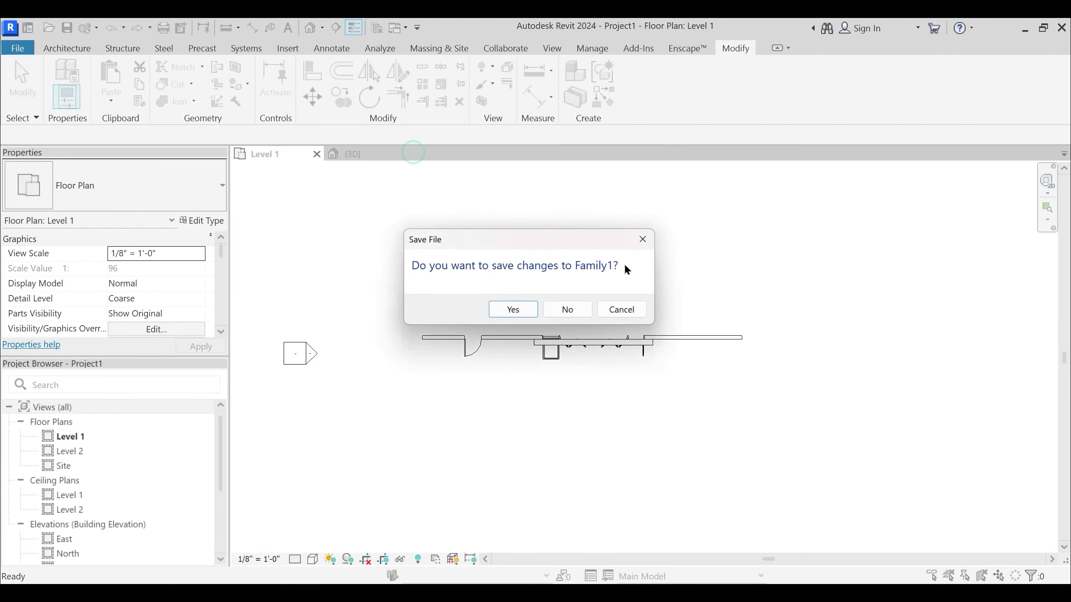
{"action": "left_click", "coordinate": [571, 307]}
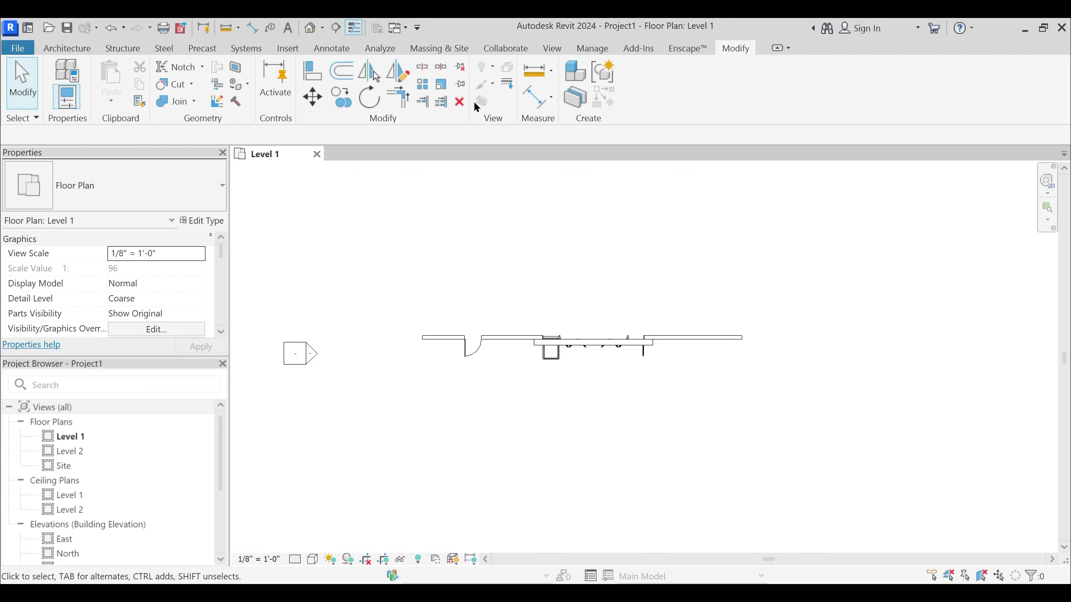
{"action": "left_click", "coordinate": [310, 28]}
{"action": "mouse_move", "coordinate": [581, 377]}
{"action": "middle_mouse_down", "text": "shift"}
{"action": "mouse_move", "coordinate": [705, 368]}
{"action": "mouse_move", "coordinate": [541, 379]}
{"action": "mouse_move", "coordinate": [604, 423]}
{"action": "middle_mouse_up", "text": "shift"}
{"action": "scroll", "coordinate": [541, 380], "scroll_direction": "up", "scroll_amount": 4}
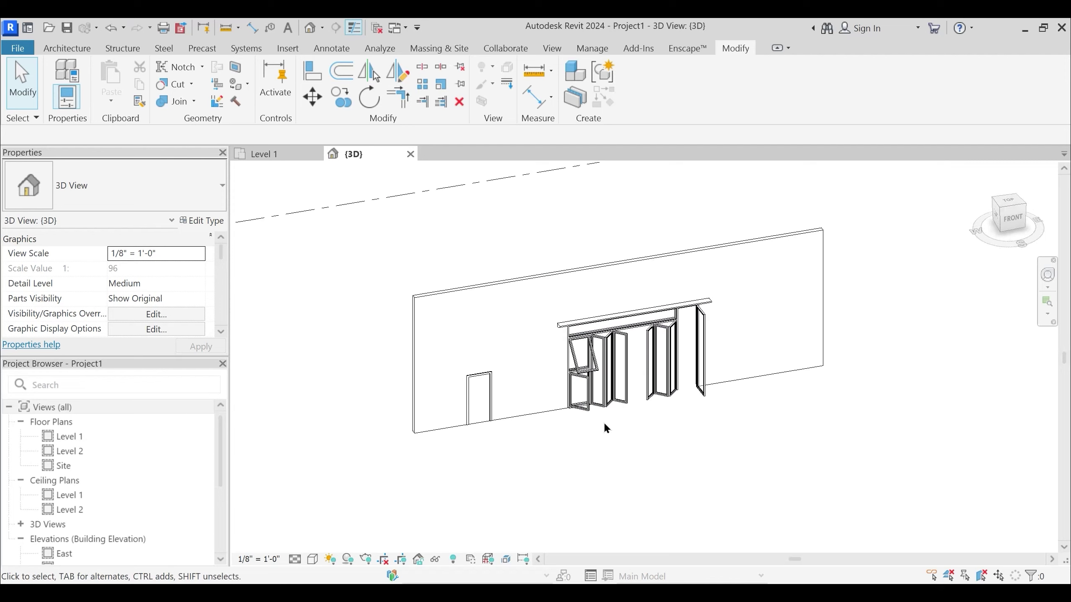
Set the project 3D view's visual style to Shaded and then Realistic
{"action": "key", "text": "s"}
{"action": "key", "text": "d"}
{"action": "scroll", "coordinate": [630, 421], "scroll_direction": "up", "scroll_amount": 3}
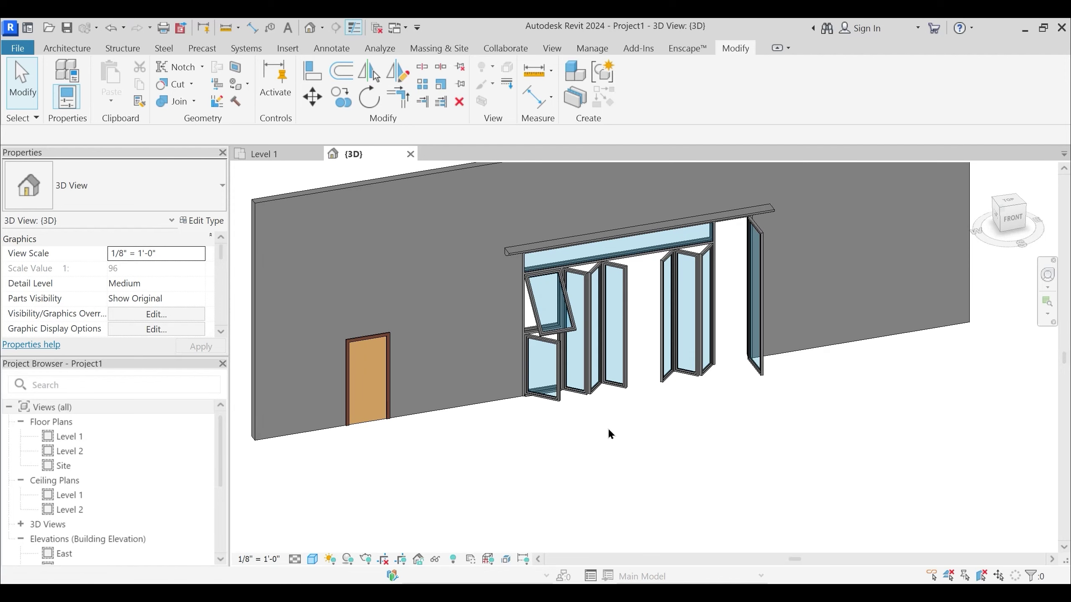
{"action": "middle_click_drag", "start_coordinate": [591, 459], "coordinate": [592, 458], "text": "shift"}
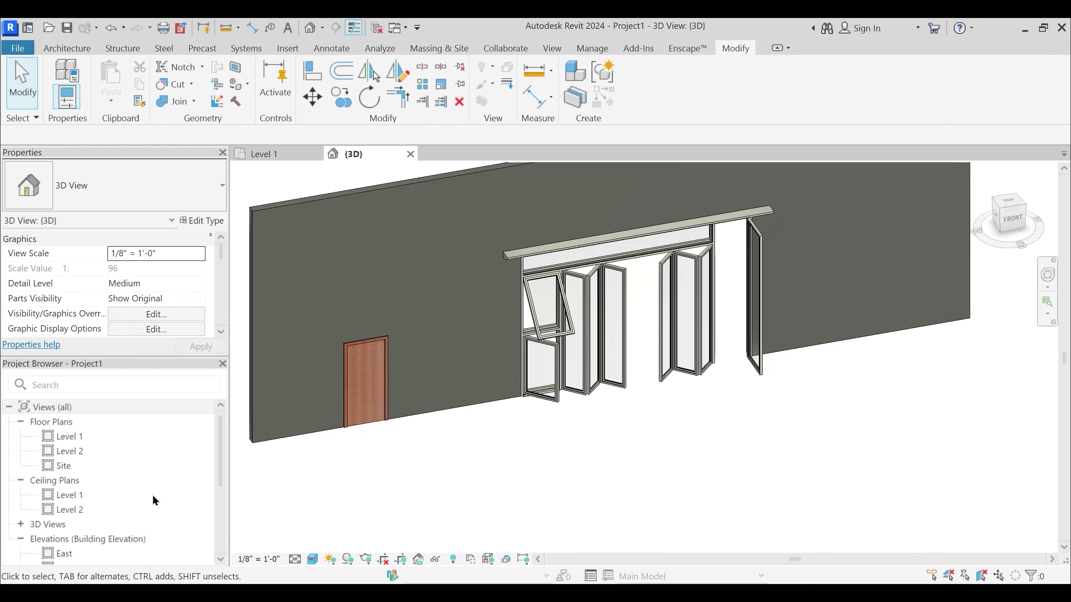
Rename the loaded door family Family1 as Sliding Folding Doors in the project
{"action": "scroll", "coordinate": [153, 500], "scroll_direction": "down", "scroll_amount": 3}
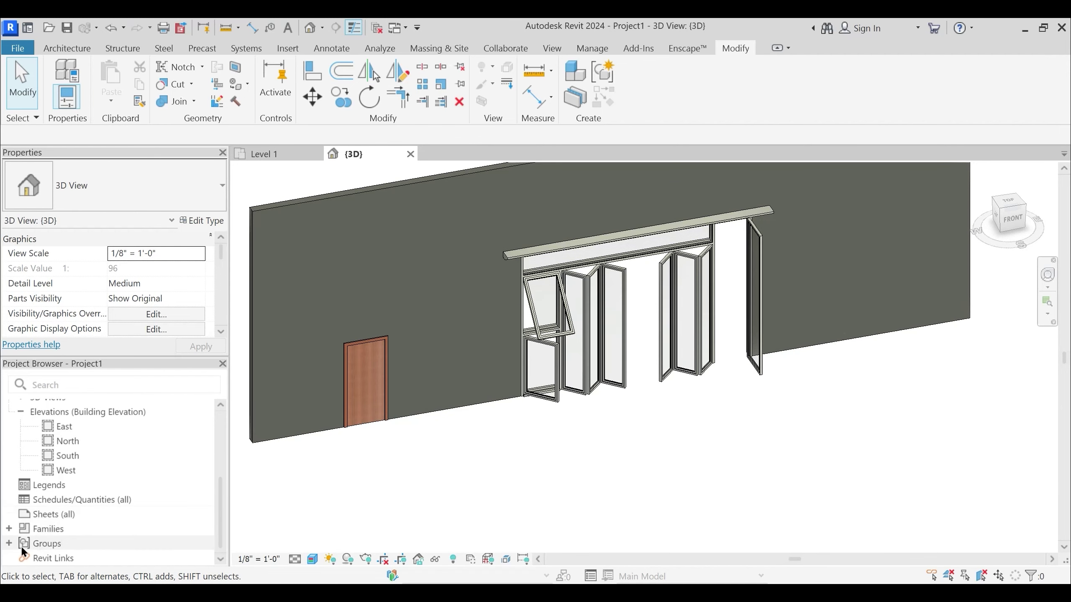
{"action": "double_click", "coordinate": [24, 529]}
{"action": "scroll", "coordinate": [38, 506], "scroll_direction": "down", "scroll_amount": 3}
{"action": "scroll", "coordinate": [25, 489], "scroll_direction": "down", "scroll_amount": 4}
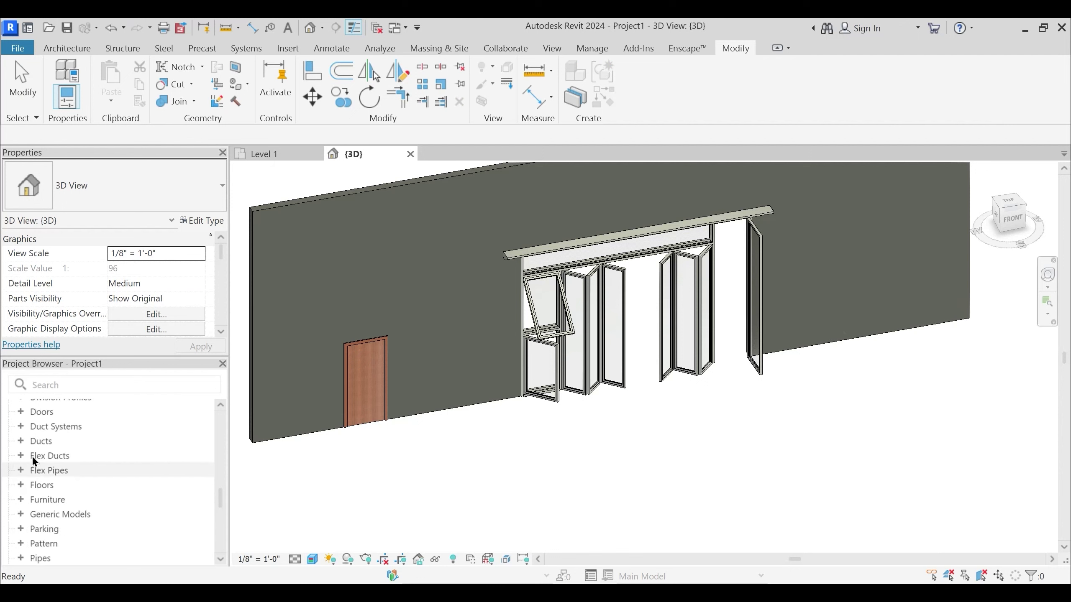
{"action": "left_click", "coordinate": [17, 416]}
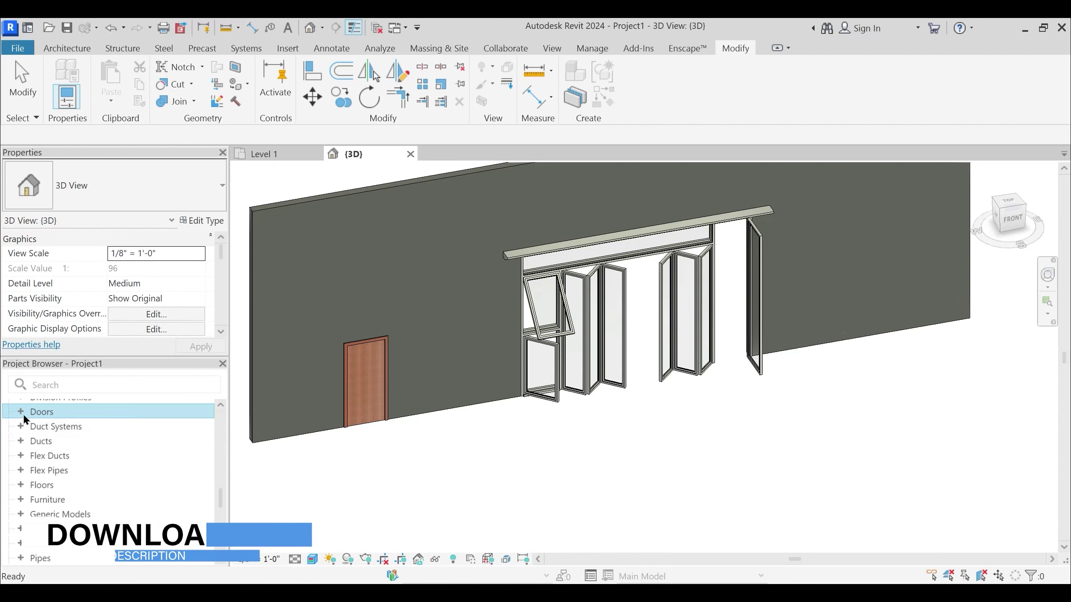
{"action": "left_click", "coordinate": [20, 412]}
{"action": "left_click", "coordinate": [34, 428]}
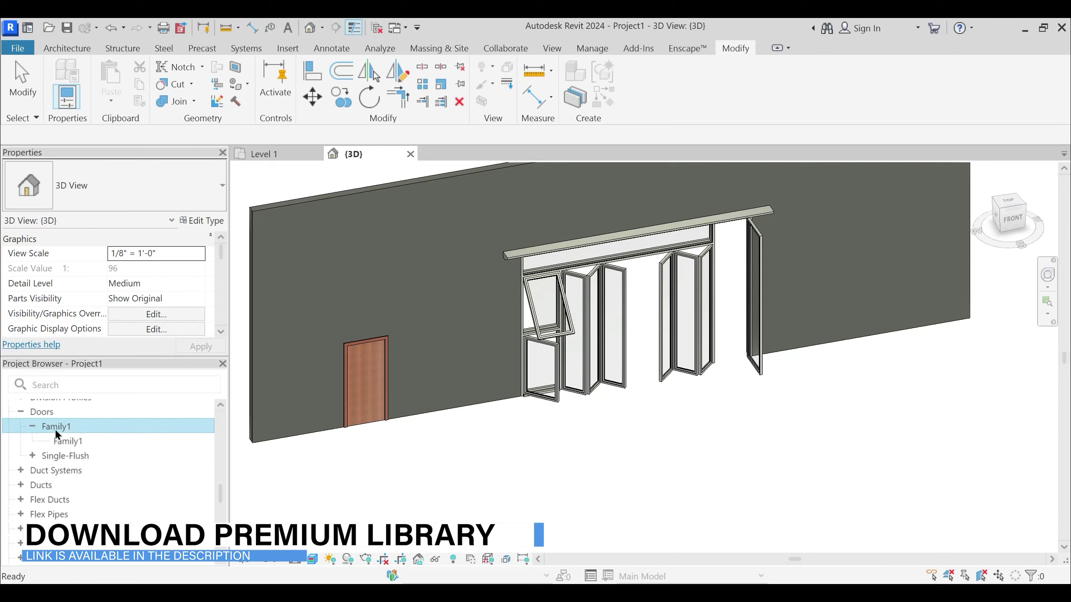
{"action": "right_click", "coordinate": [52, 427]}
{"action": "left_click", "coordinate": [106, 297]}
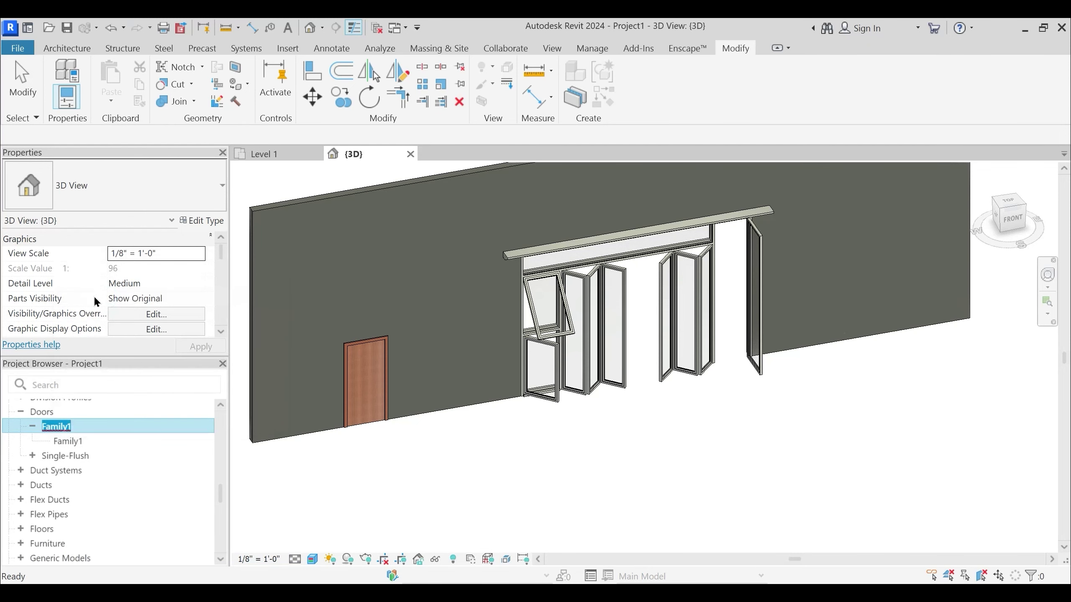
{"action": "type", "text": "Slidijng F"}
{"action": "key", "text": "ctrl+a"}
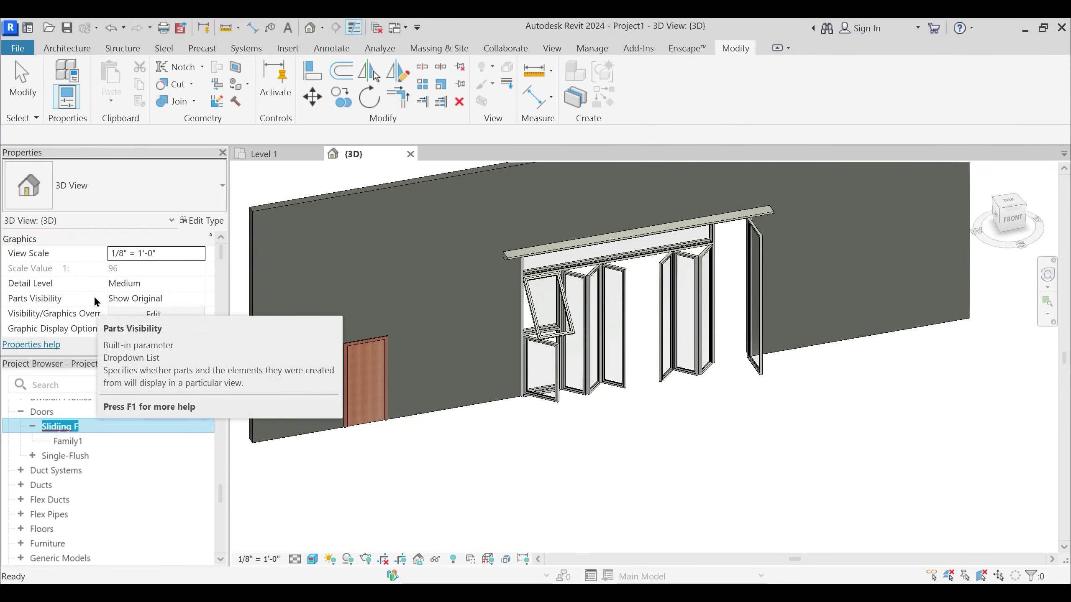
{"action": "type", "text": "Soid"}
{"action": "key", "text": "BackSpace"}
{"action": "key", "text": "BackSpace"}
{"action": "key", "text": "BackSpace"}
{"action": "type", "text": "liding Fl"}
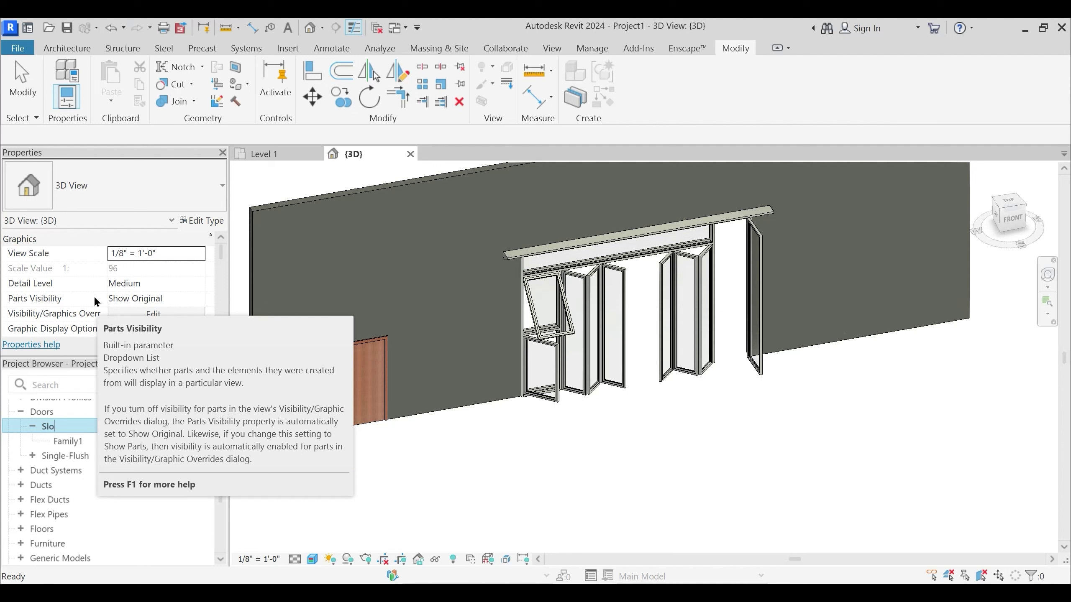
{"action": "type", "text": "olding Doors"}
{"action": "key", "text": "Return"}
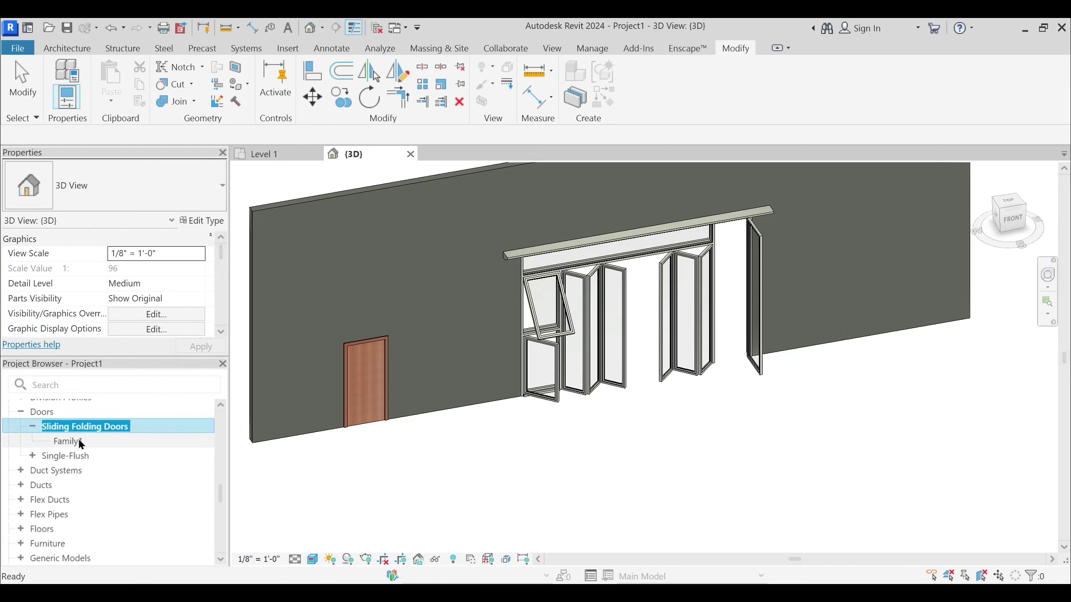
Rename the family's Family1 type as Sliding Folding Doors
{"action": "right_click", "coordinate": [75, 441]}
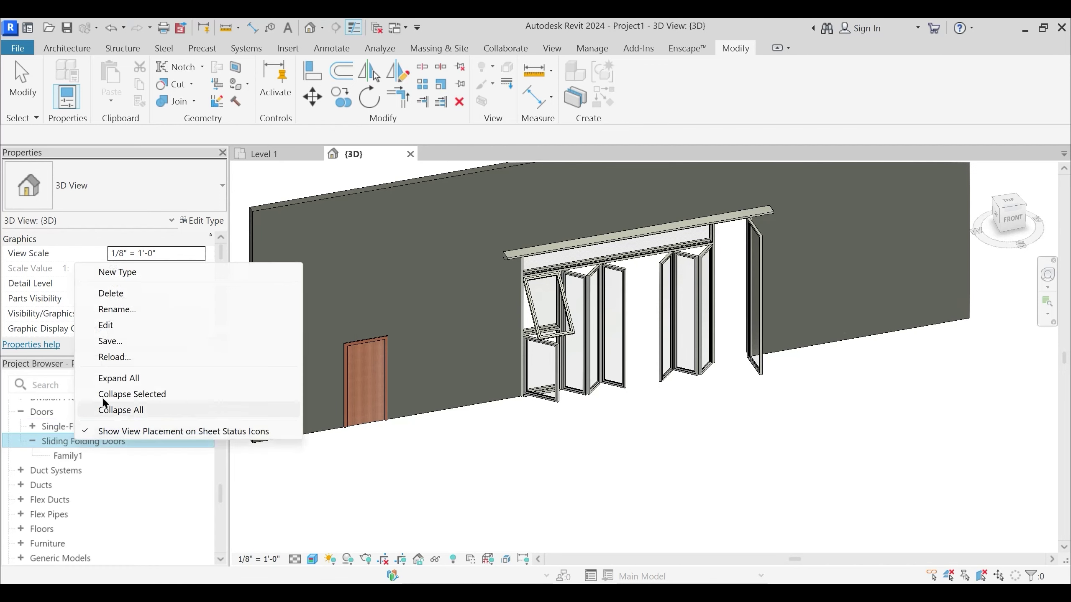
{"action": "right_click", "coordinate": [71, 457]}
{"action": "left_click", "coordinate": [112, 316]}
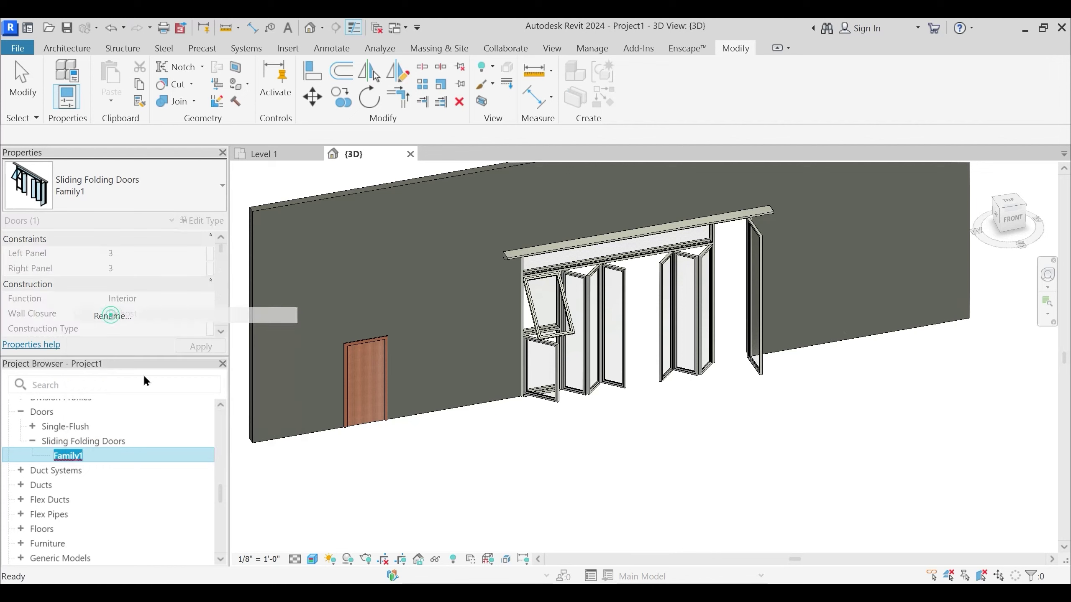
{"action": "type", "text": "Sliding Folding Doors"}
{"action": "left_click", "coordinate": [366, 489]}
Set the placed folding door's 3d SFD Swing Angle and 3d Door Panel Swing to 0°
{"action": "middle_click_drag", "start_coordinate": [811, 444], "coordinate": [769, 477]}
{"action": "mouse_move", "coordinate": [698, 451]}
{"action": "middle_mouse_down", "text": "shift"}
{"action": "mouse_move", "coordinate": [591, 478]}
{"action": "mouse_move", "coordinate": [693, 450]}
{"action": "middle_mouse_up", "text": "shift"}
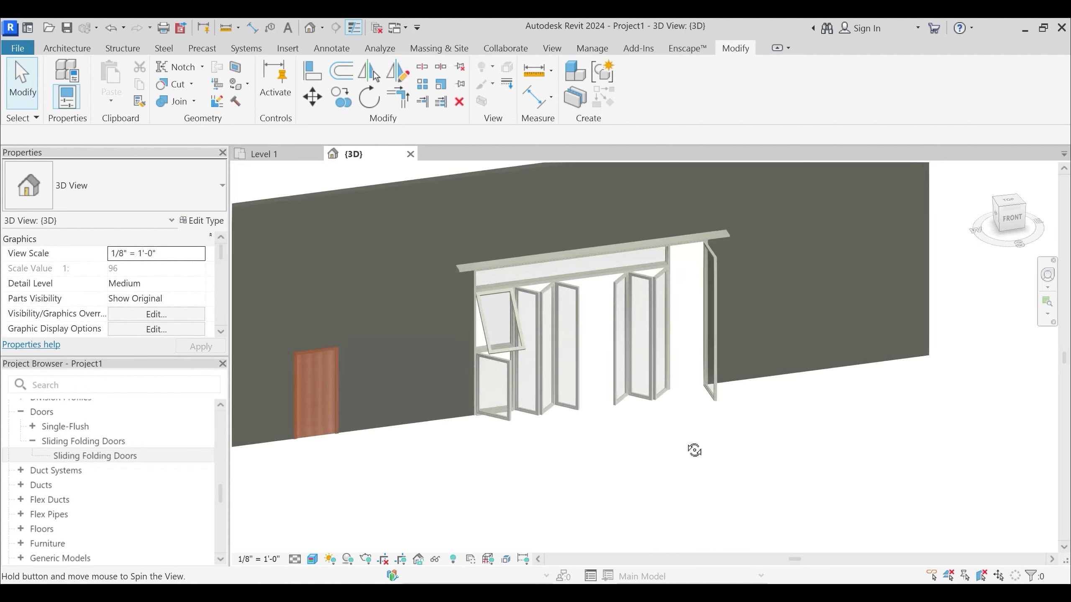
{"action": "left_click", "coordinate": [646, 374]}
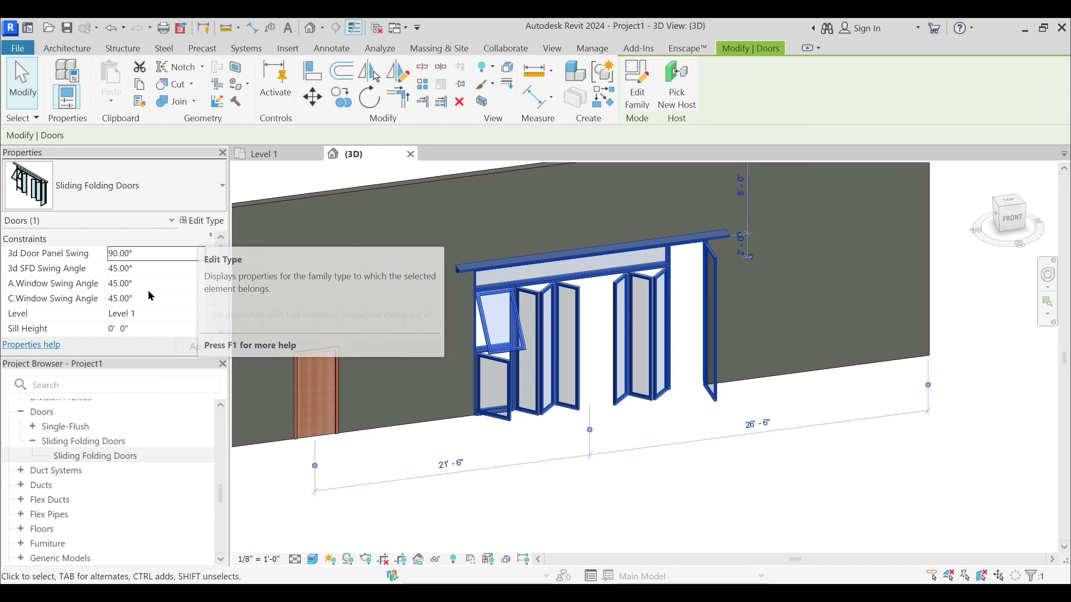
{"action": "left_click", "coordinate": [147, 266]}
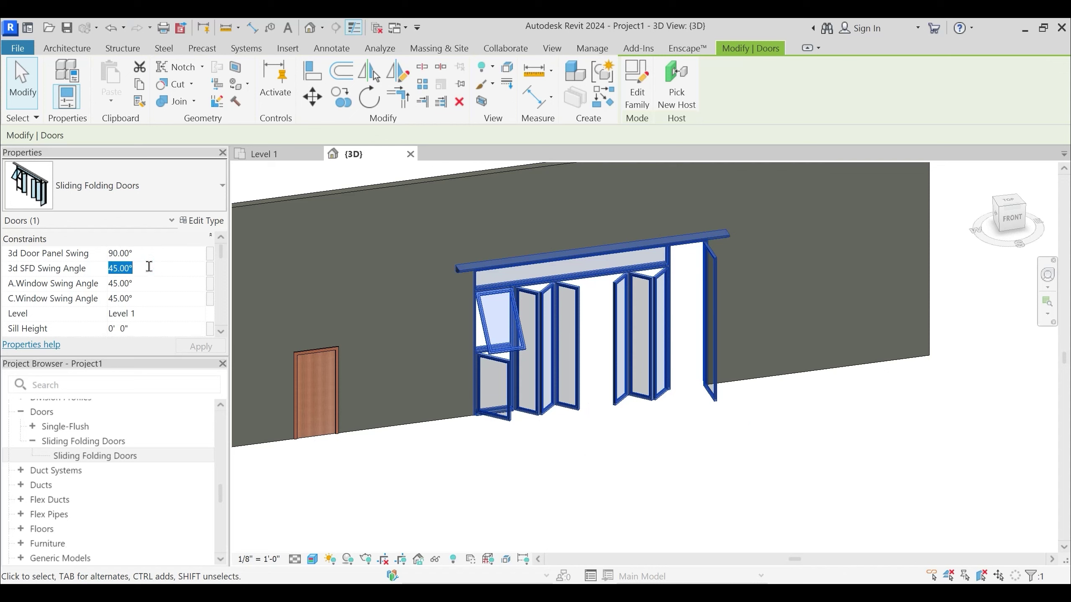
{"action": "type", "text": "0"}
{"action": "key", "text": "Return"}
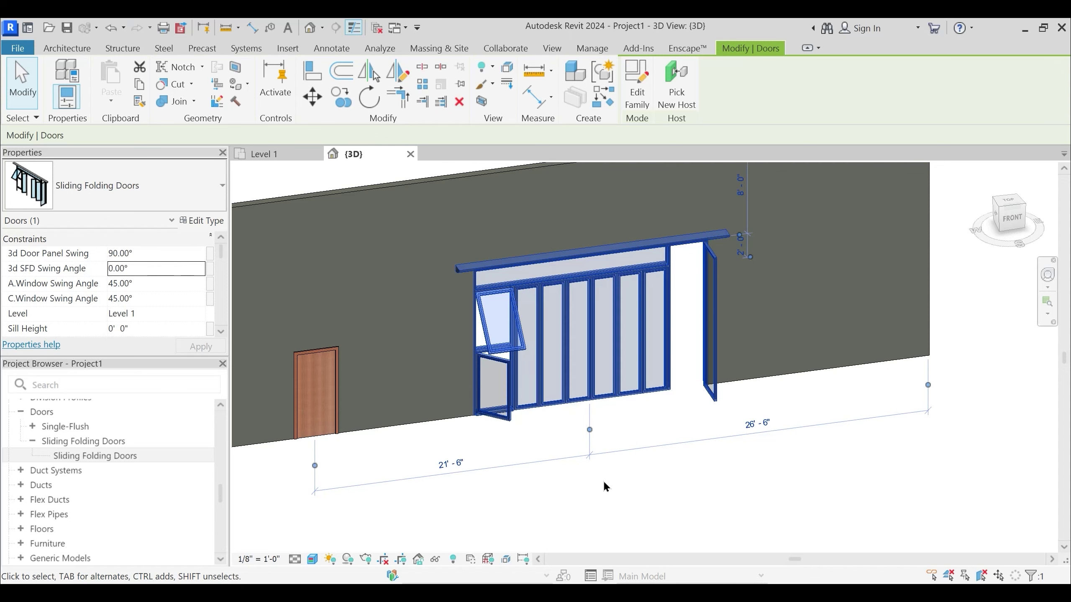
{"action": "left_click", "coordinate": [155, 253]}
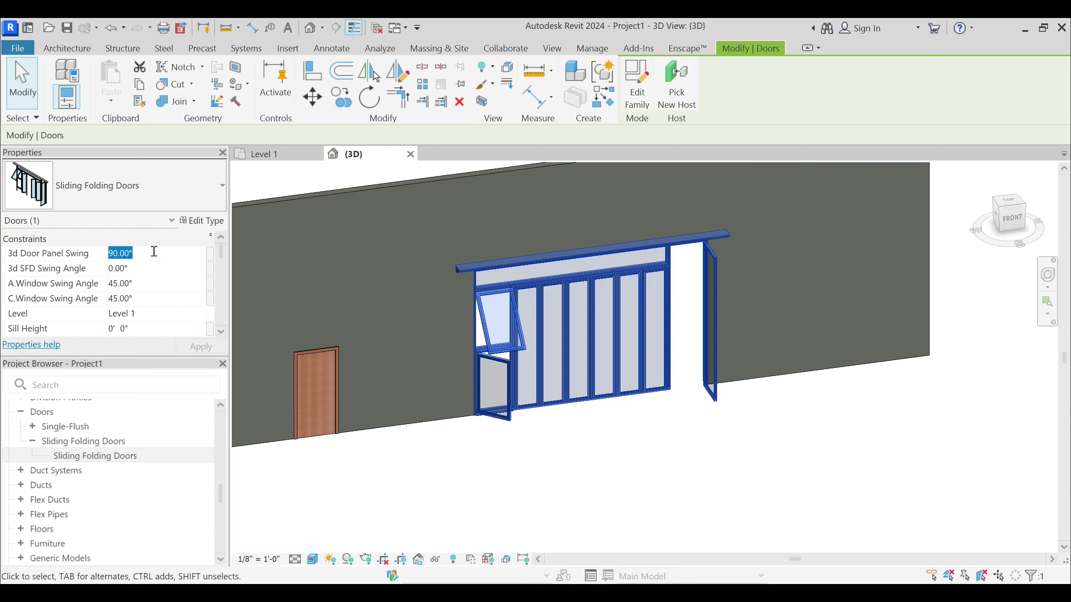
{"action": "type", "text": "0"}
{"action": "key", "text": "Return"}
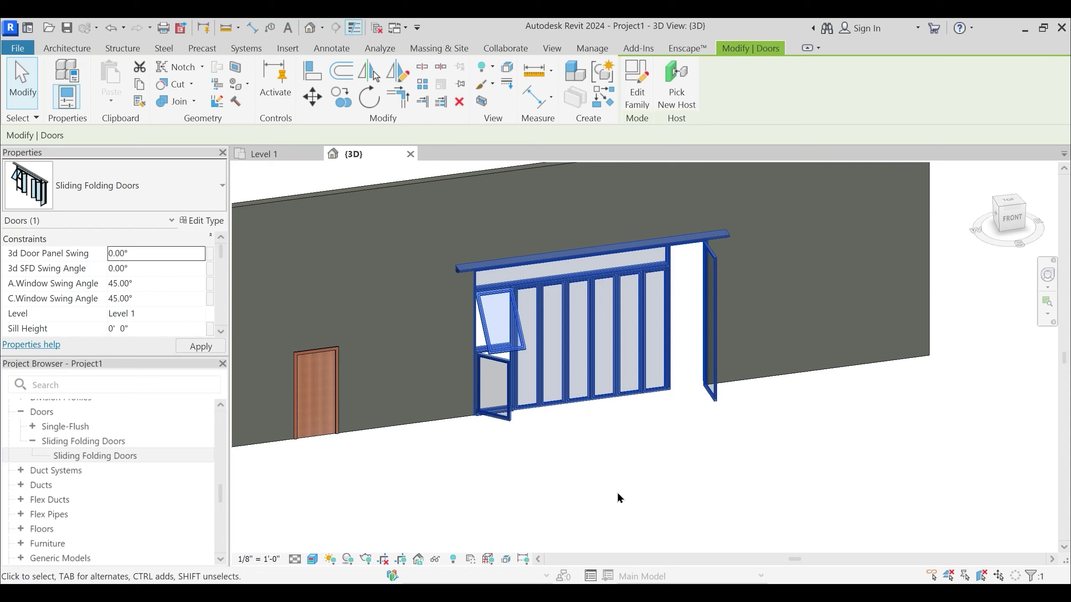
Set the placed door's A.Window and C.Window Swing Angles to 0°
{"action": "left_click", "coordinate": [152, 284]}
{"action": "type", "text": "0"}
{"action": "left_click", "coordinate": [151, 298]}
{"action": "type", "text": "0"}
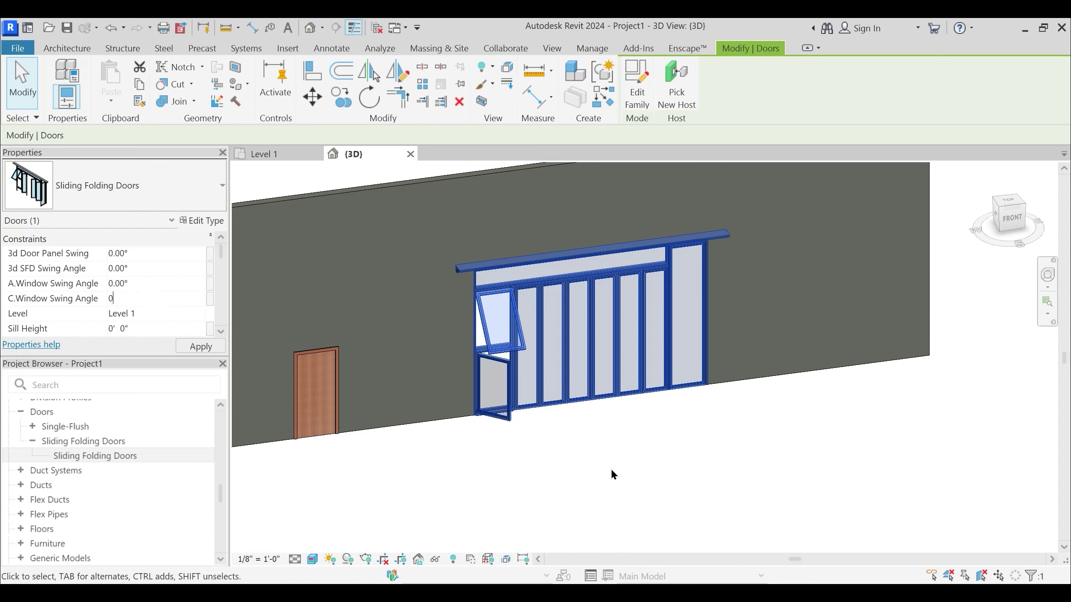
{"action": "key", "text": "Return"}
{"action": "left_click", "coordinate": [611, 466]}
Examine the awning and casement window positions on the placed door from several angles in the 3D view
{"action": "middle_click_drag", "start_coordinate": [550, 458], "coordinate": [557, 453], "text": "shift"}
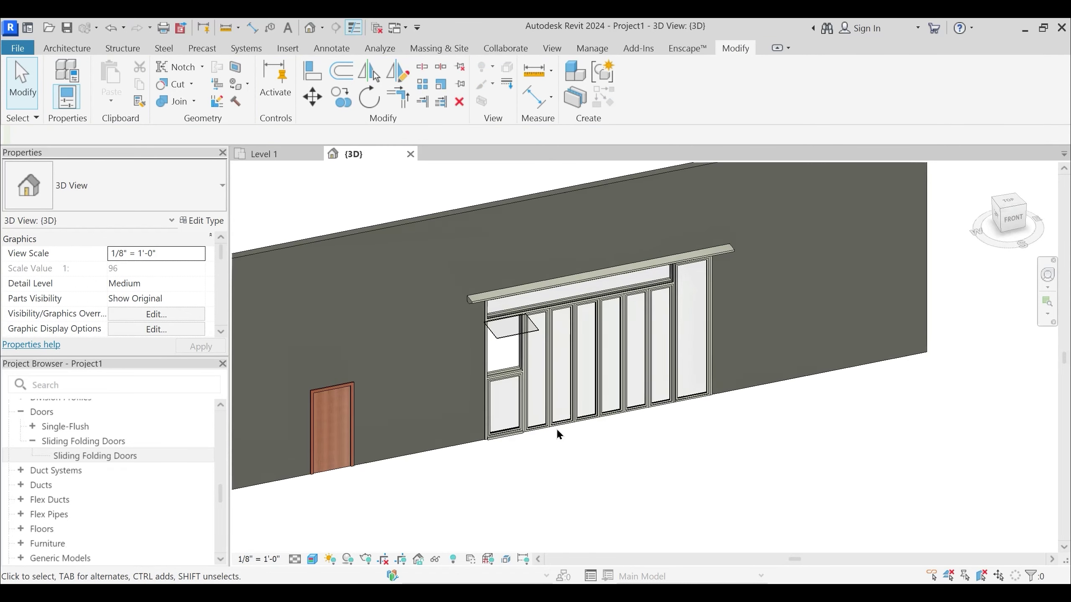
{"action": "scroll", "coordinate": [554, 375], "scroll_direction": "up", "scroll_amount": 2}
{"action": "left_click", "coordinate": [506, 299]}
{"action": "middle_click_drag", "start_coordinate": [543, 366], "coordinate": [526, 433], "text": "shift"}
{"action": "scroll", "coordinate": [517, 423], "scroll_direction": "down", "scroll_amount": 2}
{"action": "middle_click_drag", "start_coordinate": [508, 367], "coordinate": [513, 333]}
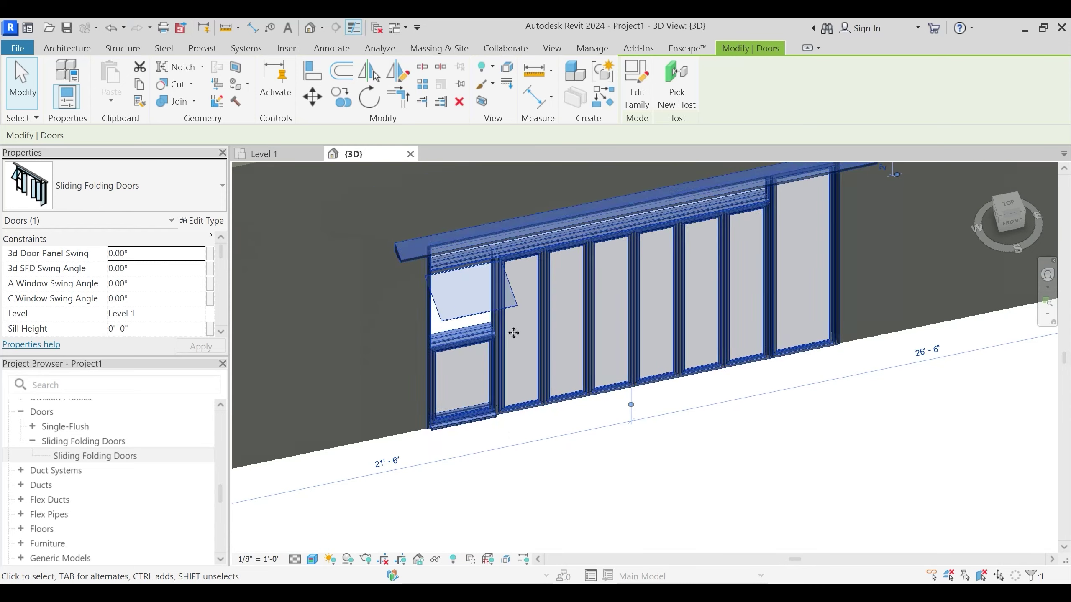
{"action": "middle_click_drag", "start_coordinate": [530, 429], "coordinate": [508, 332], "text": "shift"}
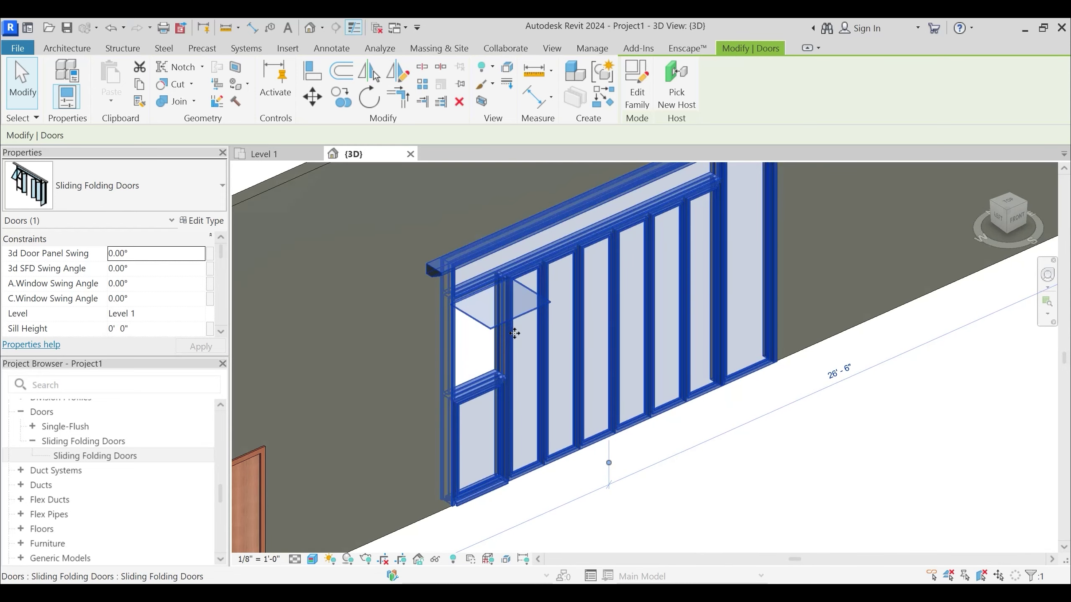
Undo the last window swing angle changes and set the A.Window Swing Angle to 90°
{"action": "key", "text": "Escape"}
{"action": "middle_click_drag", "start_coordinate": [595, 426], "coordinate": [547, 442], "text": "shift"}
{"action": "left_click", "coordinate": [494, 355]}
{"action": "middle_click_drag", "start_coordinate": [500, 356], "coordinate": [595, 359], "text": "shift"}
{"action": "left_click", "coordinate": [152, 284]}
{"action": "type", "text": "90"}
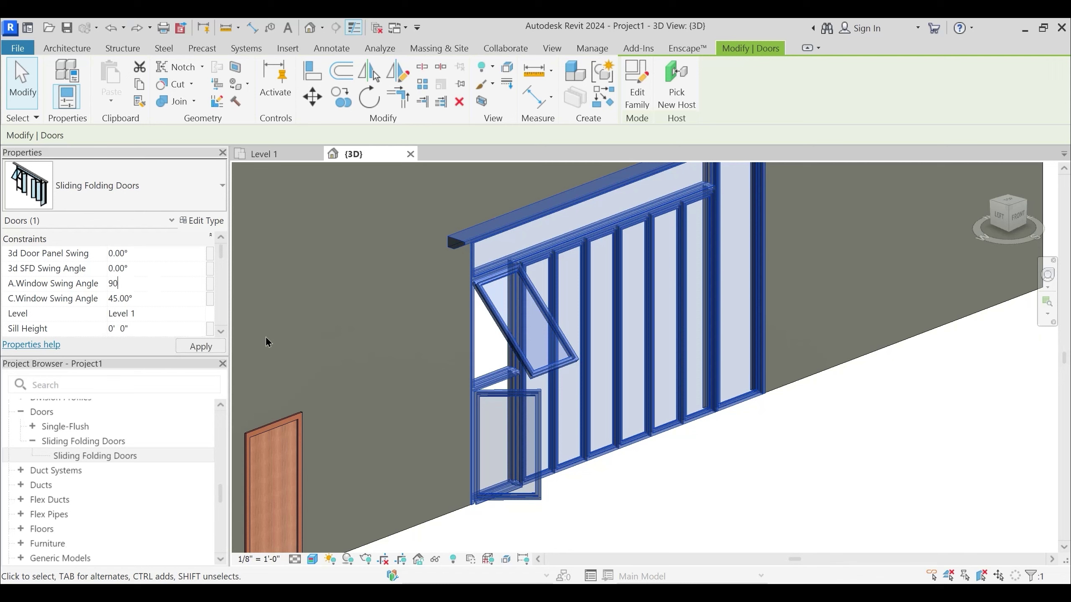
{"action": "left_click", "coordinate": [624, 465]}
Inspect the awning window in the 3D view and undo the last A.Window Swing Angle change
{"action": "middle_click_drag", "start_coordinate": [636, 486], "coordinate": [645, 455], "text": "shift"}
{"action": "scroll", "coordinate": [644, 454], "scroll_direction": "down", "scroll_amount": 2}
{"action": "middle_click_drag", "start_coordinate": [616, 505], "coordinate": [585, 509], "text": "shift"}
{"action": "left_click", "coordinate": [543, 456]}
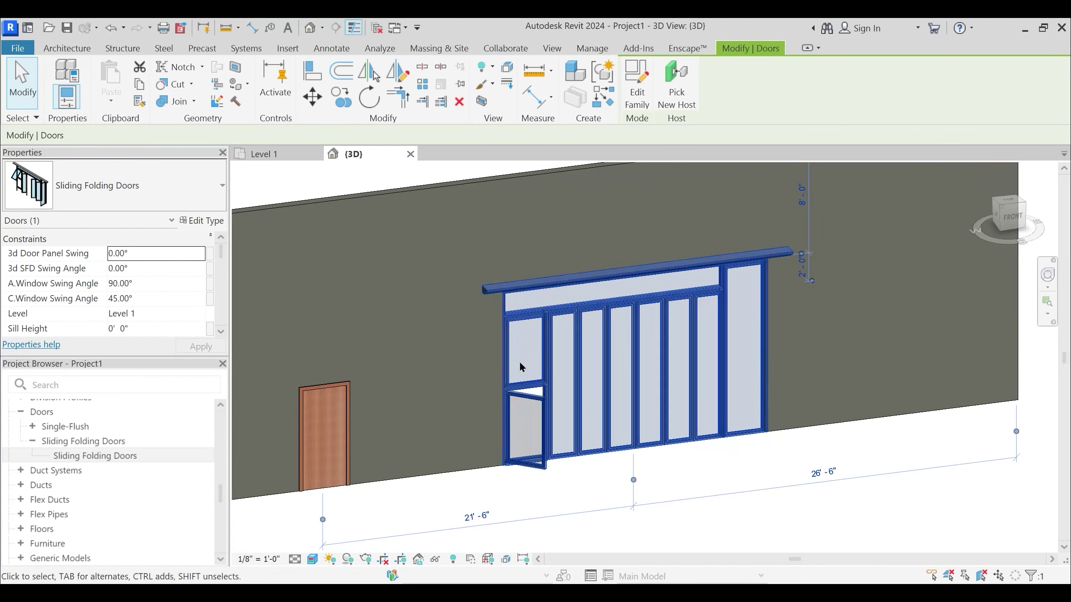
{"action": "middle_click_drag", "start_coordinate": [520, 367], "coordinate": [564, 366], "text": "shift"}
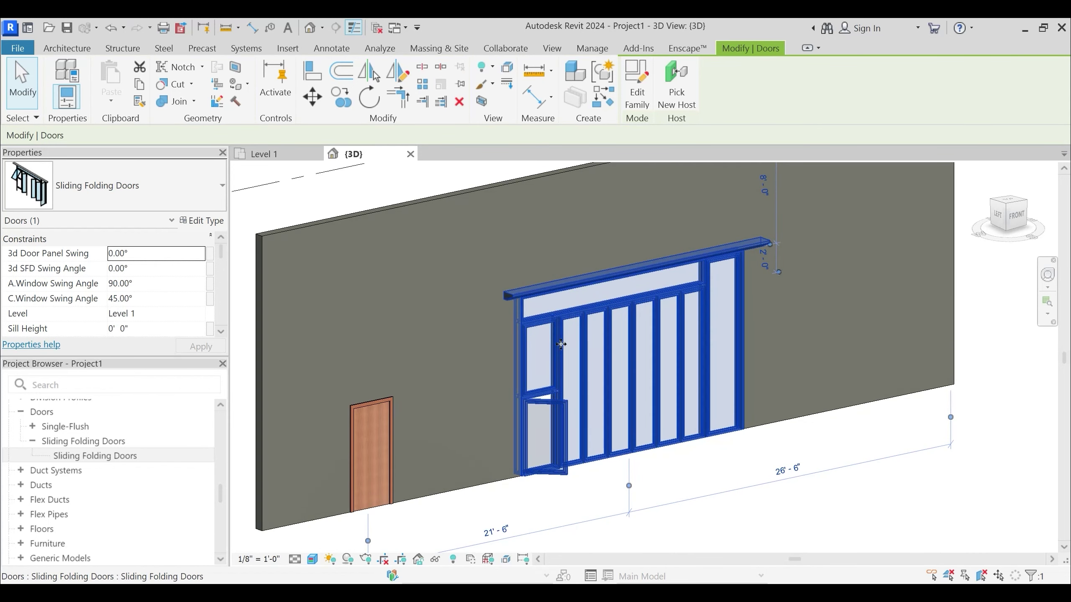
{"action": "scroll", "coordinate": [556, 397], "scroll_direction": "up", "scroll_amount": 3}
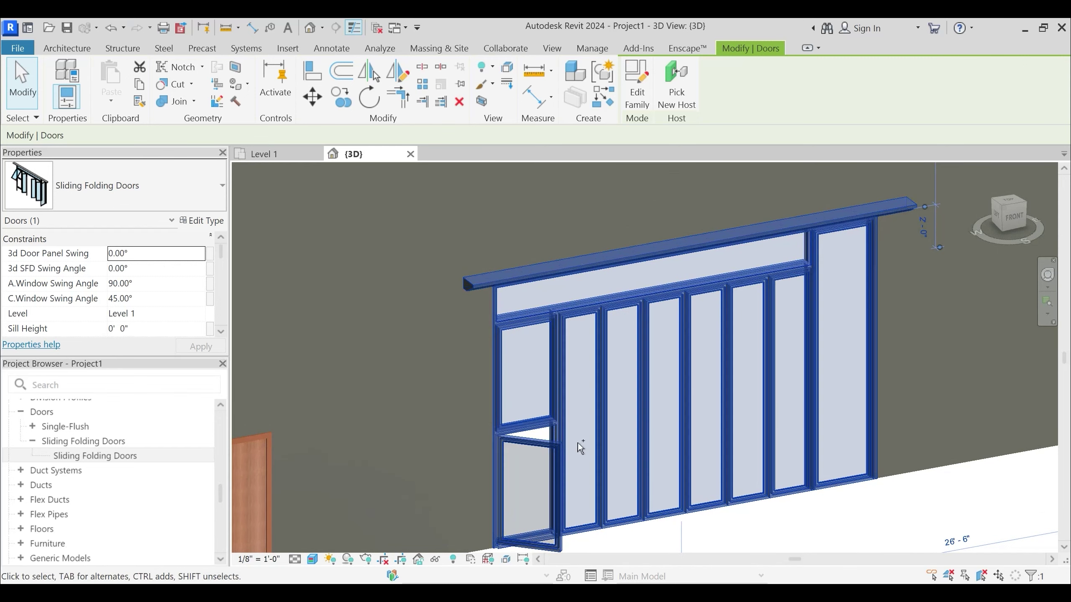
{"action": "key", "text": "Escape"}
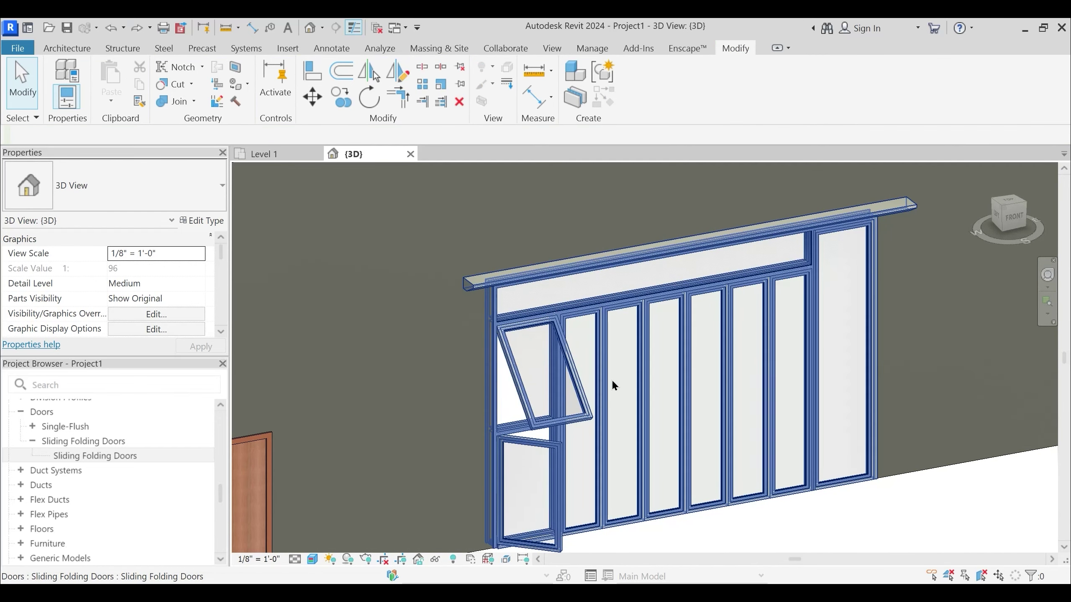
Try a smaller A.Window Swing Angle on the placed door and check the awning window's opening in 3D
{"action": "left_click", "coordinate": [577, 423]}
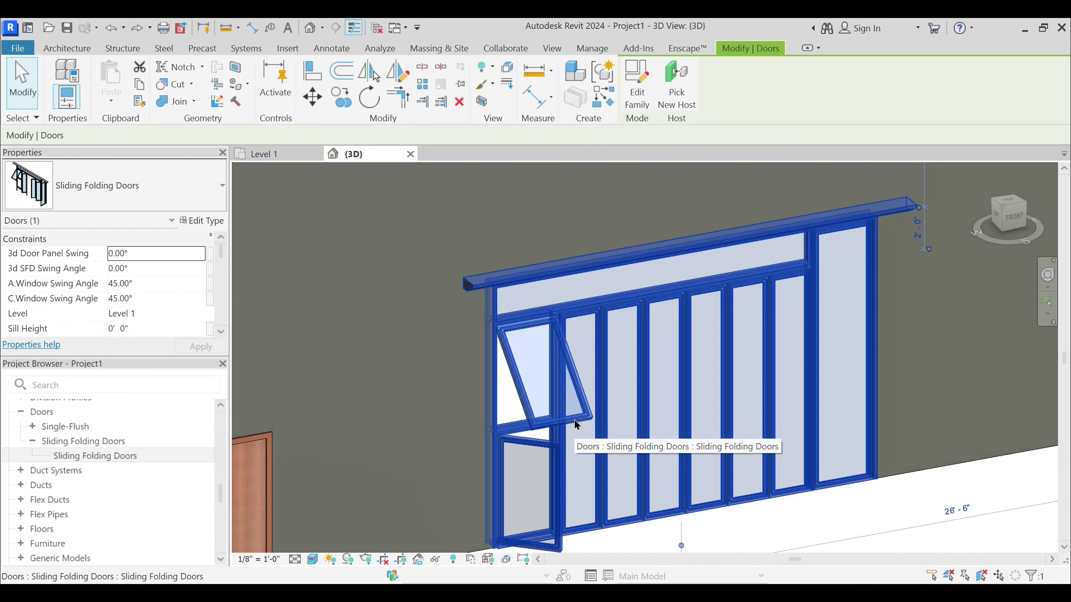
{"action": "left_click", "coordinate": [160, 282]}
{"action": "type", "text": "2"}
{"action": "middle_click_drag", "start_coordinate": [589, 411], "coordinate": [318, 378], "text": "shift"}
Set the placed door's A.Window Swing Angle to 90° and its C.Window Swing Angle to 0°
{"action": "left_click", "coordinate": [160, 286]}
{"action": "type", "text": "90"}
{"action": "left_click", "coordinate": [155, 298]}
{"action": "type", "text": "0"}
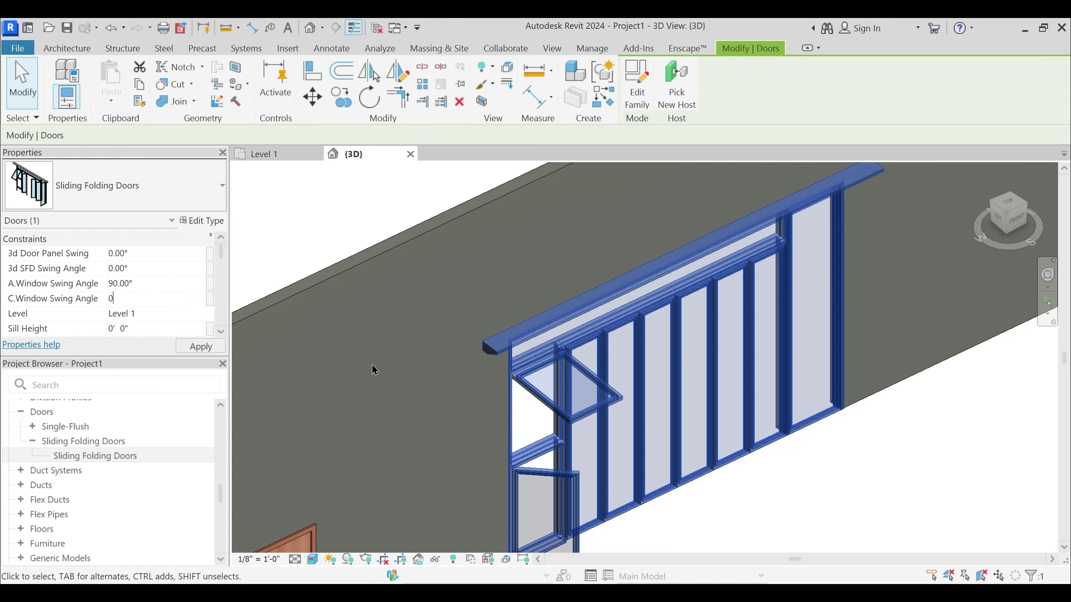
{"action": "scroll", "coordinate": [650, 451], "scroll_direction": "down", "scroll_amount": 1}
{"action": "middle_click_drag", "start_coordinate": [736, 506], "coordinate": [726, 480], "text": "shift"}
{"action": "key", "text": "Escape"}
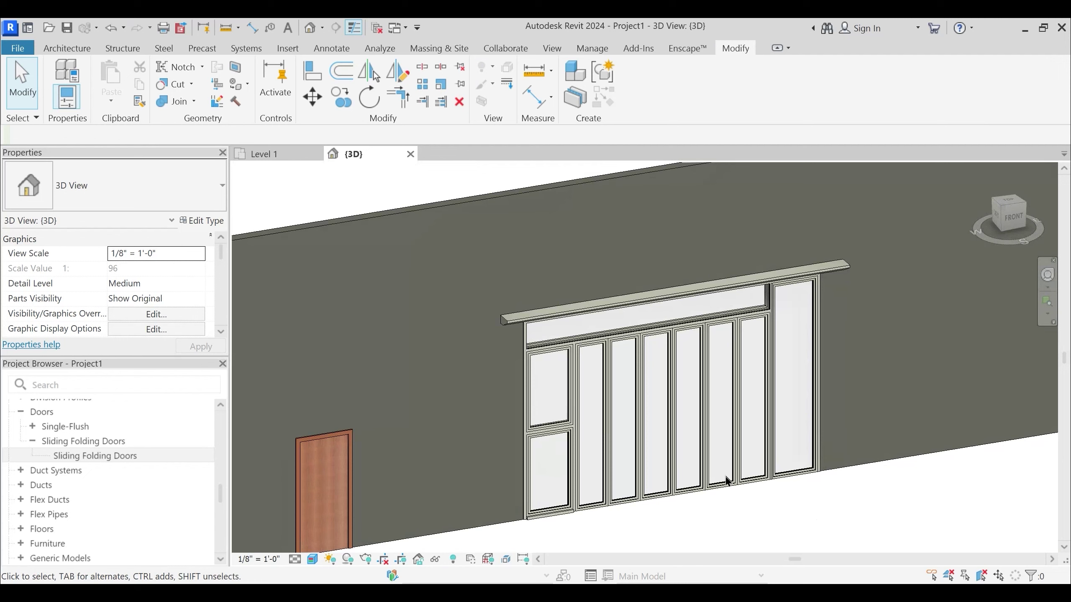
Assign the Sash material to the placed door's Door Panel, Sun Shade and Windows Panel Material parameters
{"action": "left_click", "coordinate": [726, 480]}
{"action": "scroll", "coordinate": [127, 274], "scroll_direction": "down", "scroll_amount": 3}
{"action": "scroll", "coordinate": [168, 265], "scroll_direction": "up", "scroll_amount": 1}
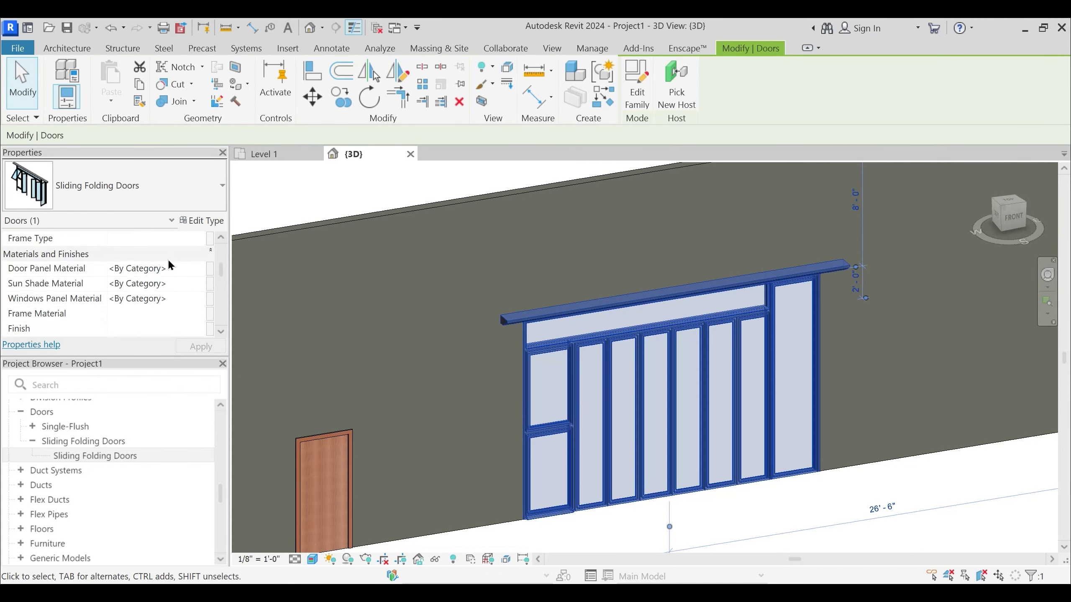
{"action": "left_click", "coordinate": [180, 268]}
{"action": "type", "text": "Sash"}
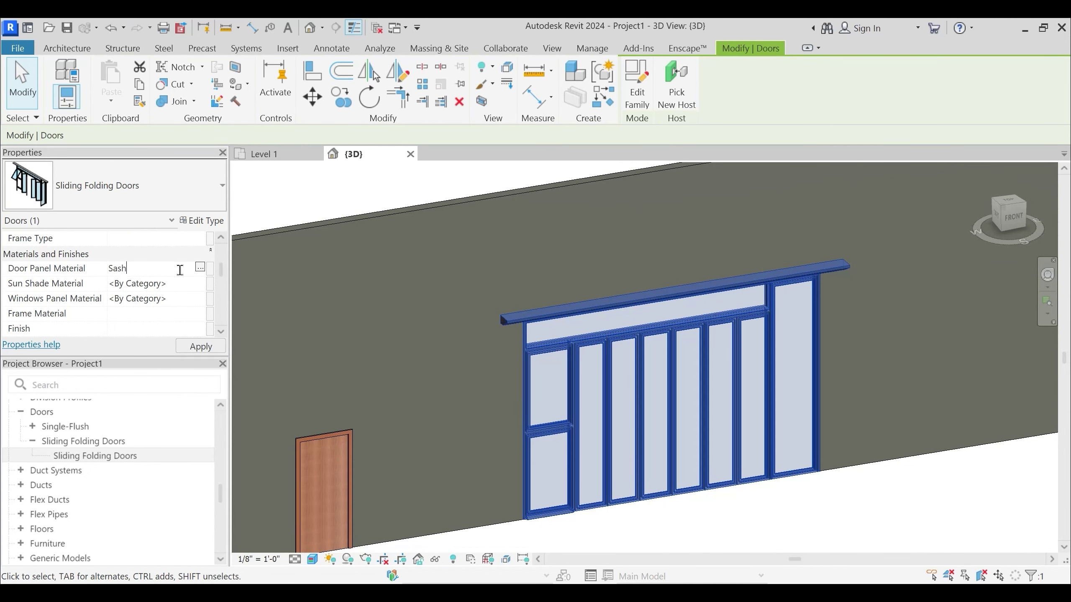
{"action": "key", "text": "Return"}
{"action": "key", "text": "ctrl+c"}
{"action": "left_click", "coordinate": [174, 283]}
{"action": "key", "text": "ctrl+a"}
{"action": "key", "text": "ctrl+v"}
{"action": "left_click", "coordinate": [181, 300]}
{"action": "key", "text": "ctrl+v"}
{"action": "scroll", "coordinate": [157, 290], "scroll_direction": "up", "scroll_amount": 3}
{"action": "scroll", "coordinate": [157, 290], "scroll_direction": "down", "scroll_amount": 2}
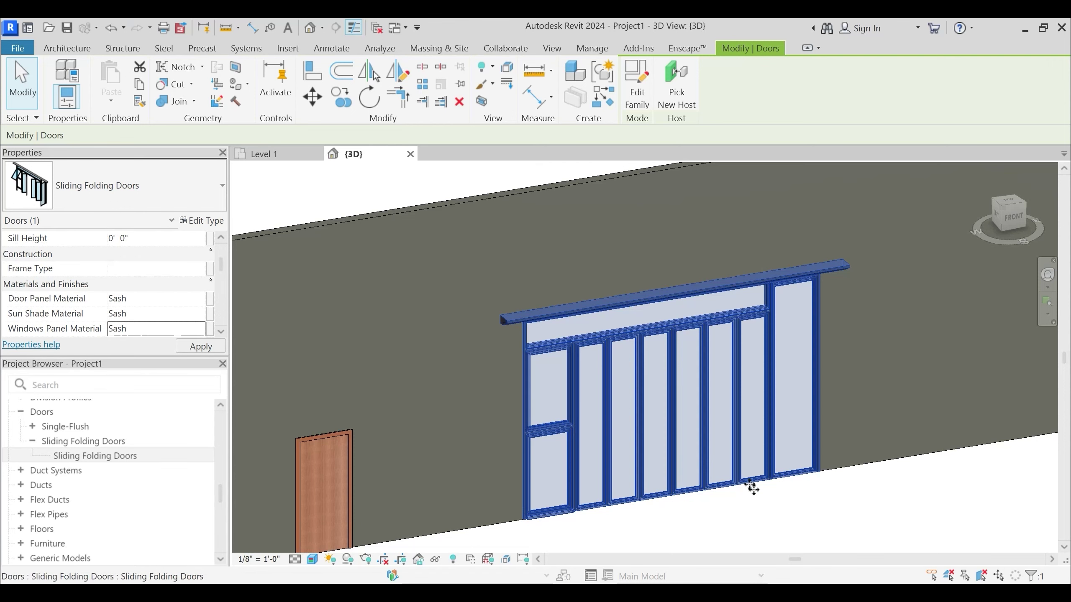
{"action": "left_click", "coordinate": [778, 518]}
Assign the Sash material to the Inscribed Frame Material and Wooden Frame Material of the placed sliding folding door's type
{"action": "middle_click_drag", "start_coordinate": [779, 515], "coordinate": [719, 427]}
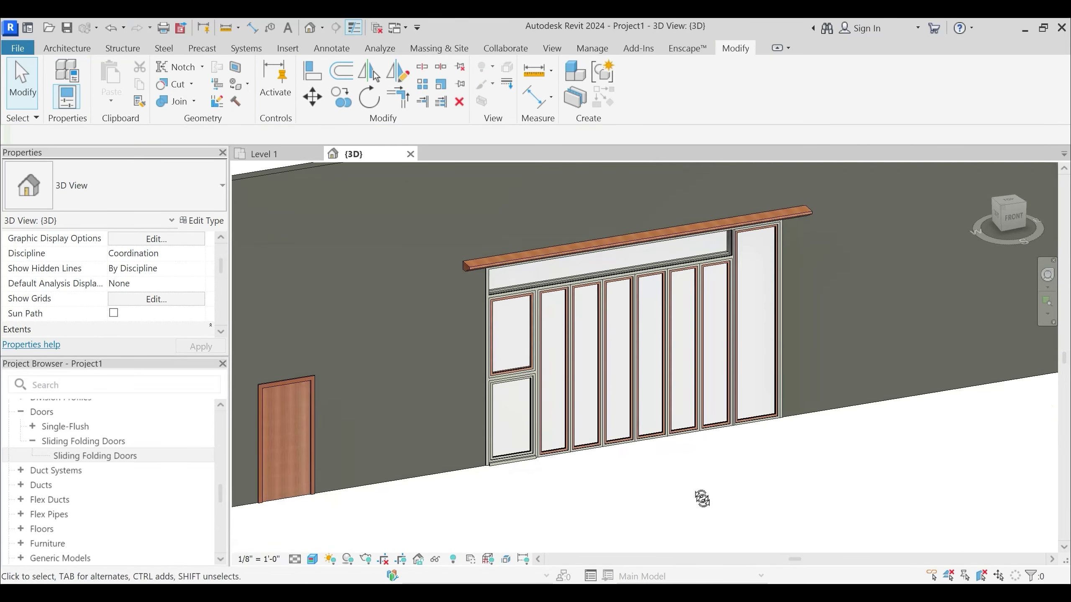
{"action": "middle_click_drag", "start_coordinate": [702, 499], "coordinate": [711, 502], "text": "shift"}
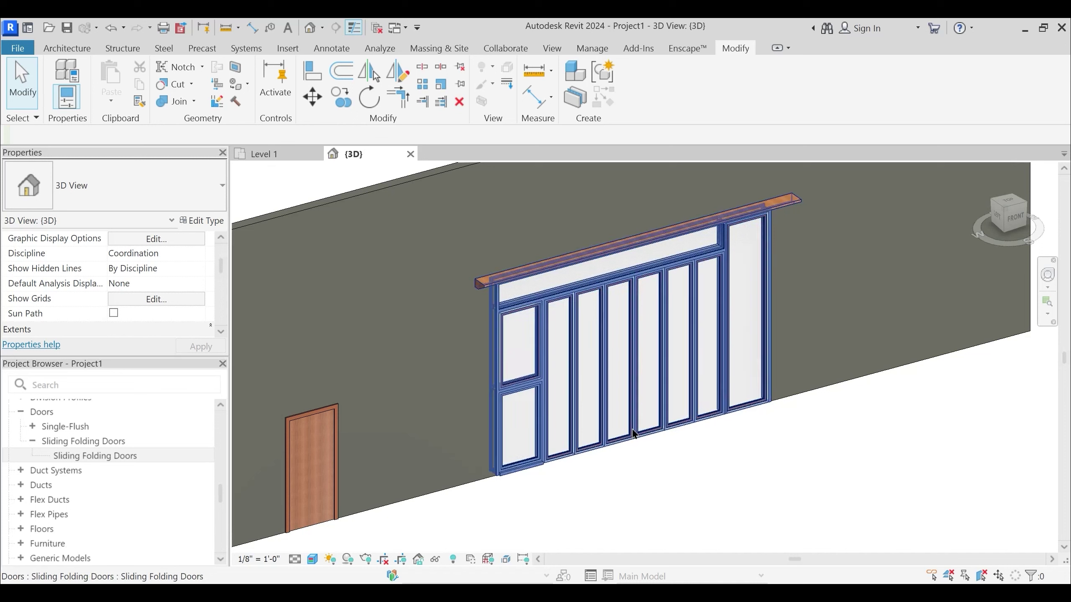
{"action": "scroll", "coordinate": [623, 450], "scroll_direction": "up", "scroll_amount": 2}
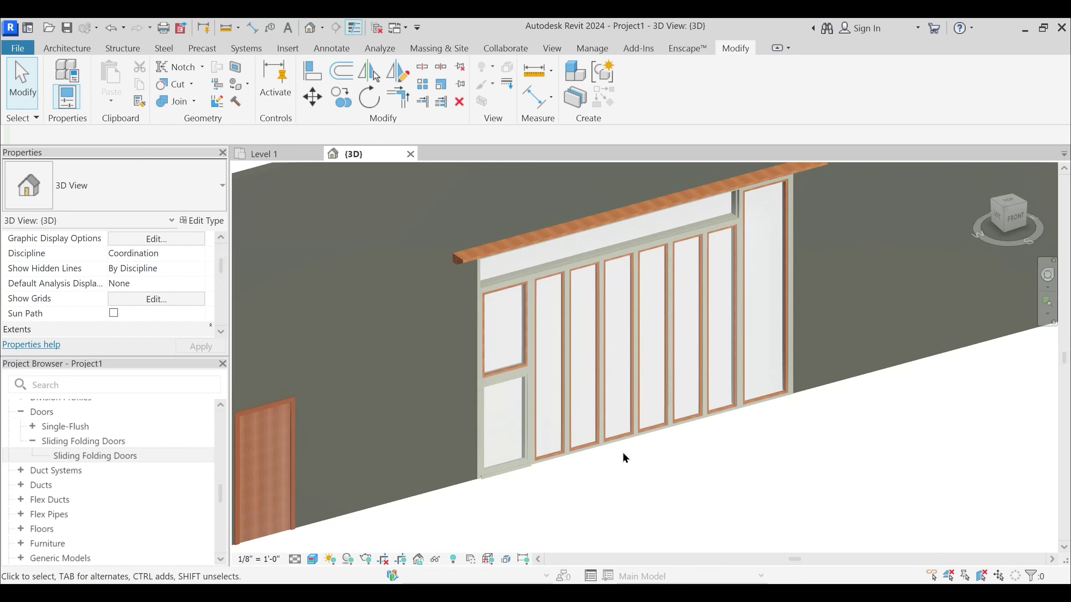
{"action": "left_click", "coordinate": [527, 466]}
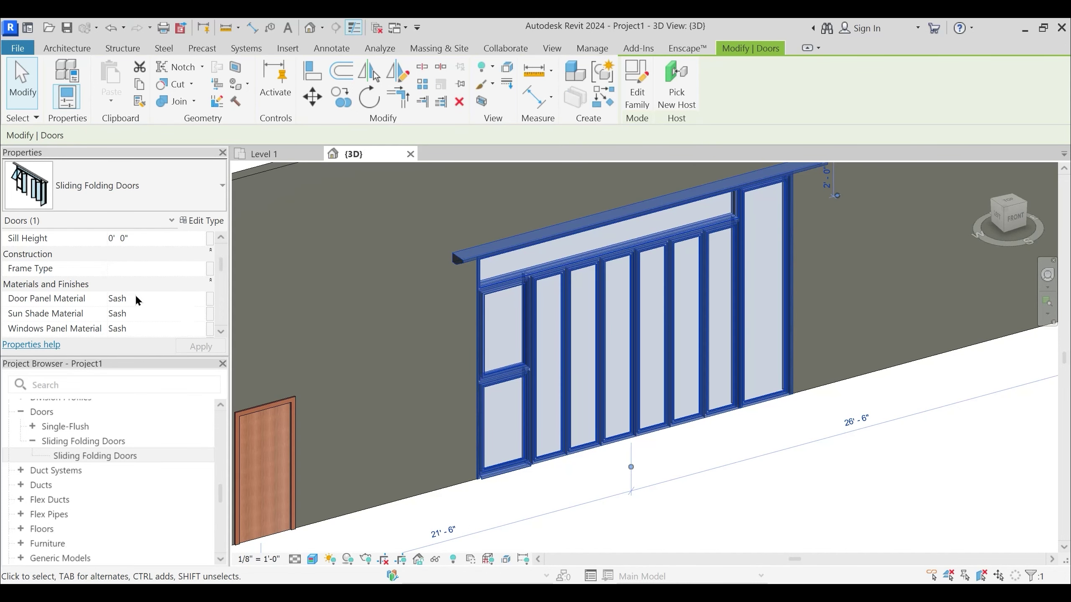
{"action": "scroll", "coordinate": [136, 300], "scroll_direction": "down", "scroll_amount": 1}
{"action": "left_click", "coordinate": [206, 221]}
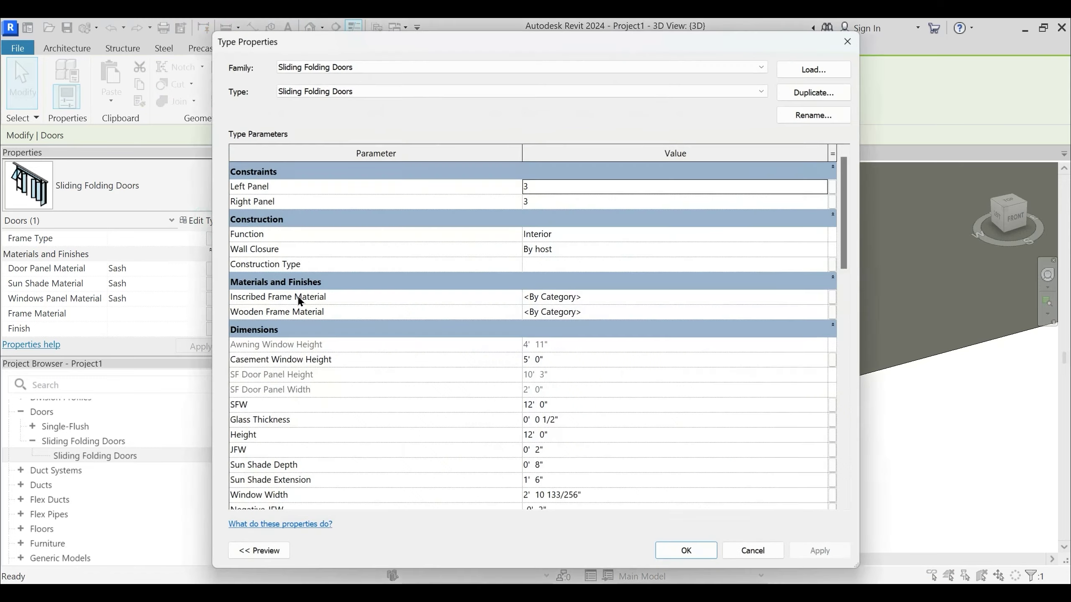
{"action": "left_click", "coordinate": [600, 297]}
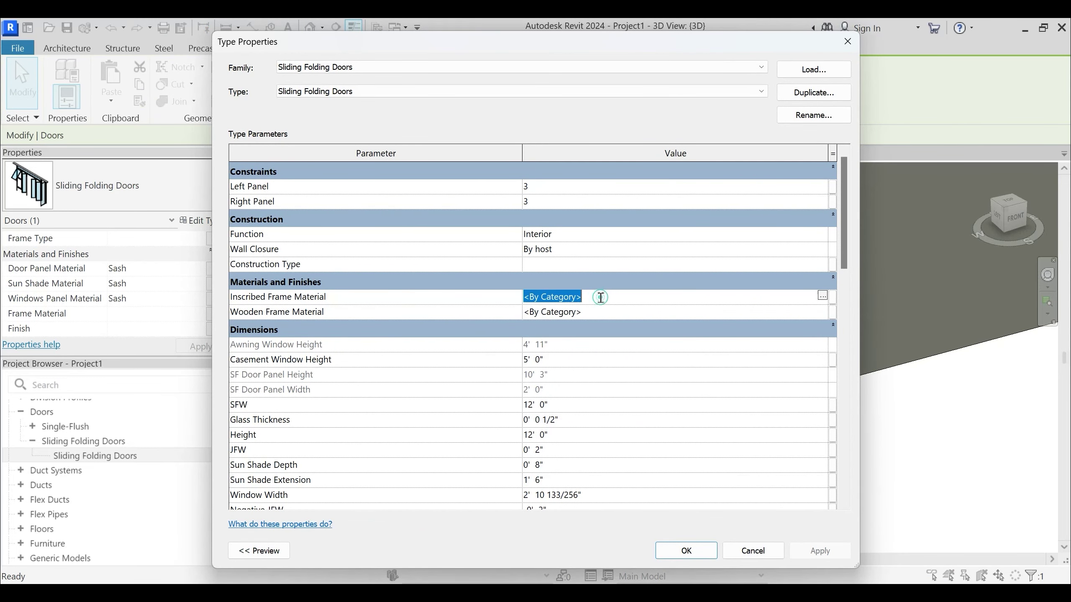
{"action": "key", "text": "ctrl+v"}
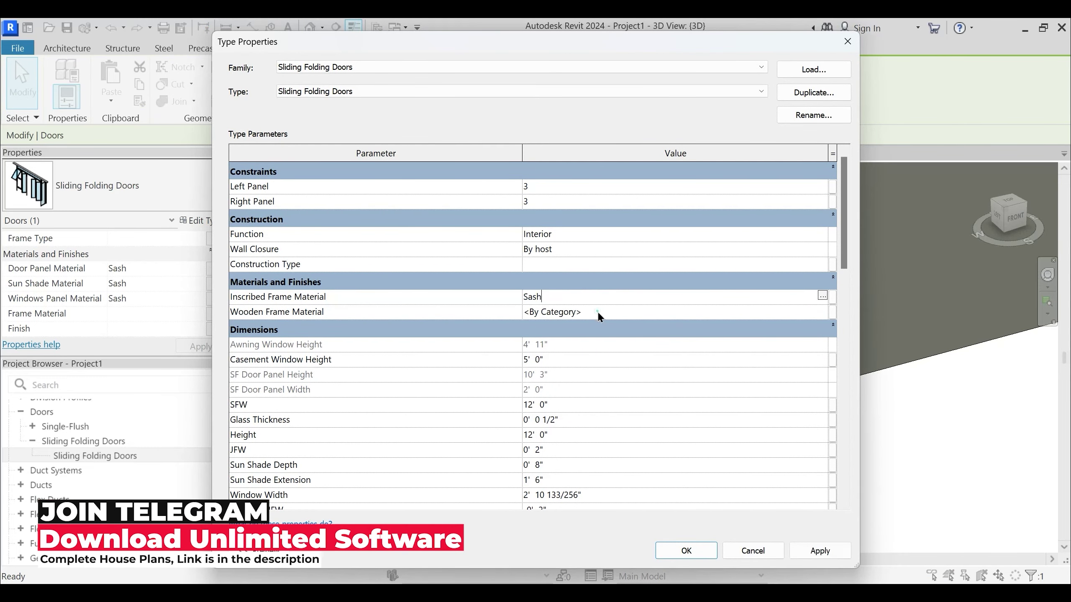
{"action": "left_click", "coordinate": [598, 312]}
{"action": "type", "text": "Sash"}
{"action": "left_click", "coordinate": [685, 551]}
{"action": "middle_click_drag", "start_coordinate": [705, 490], "coordinate": [745, 481], "text": "shift"}
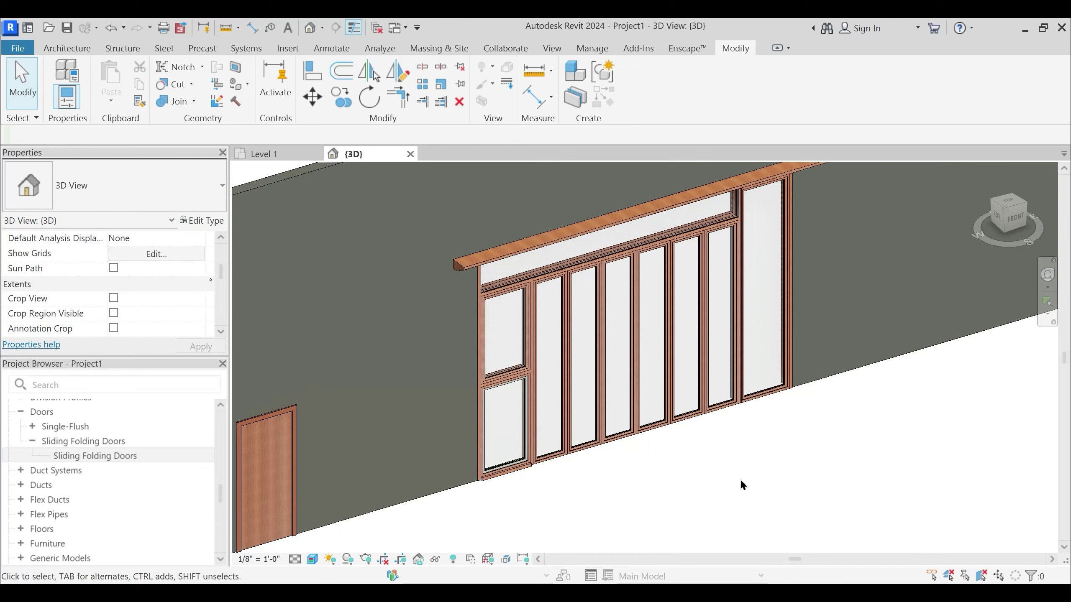
Open the sliding folding door family for editing and make its Inscribed Frame Material an instance parameter
{"action": "left_click", "coordinate": [519, 283]}
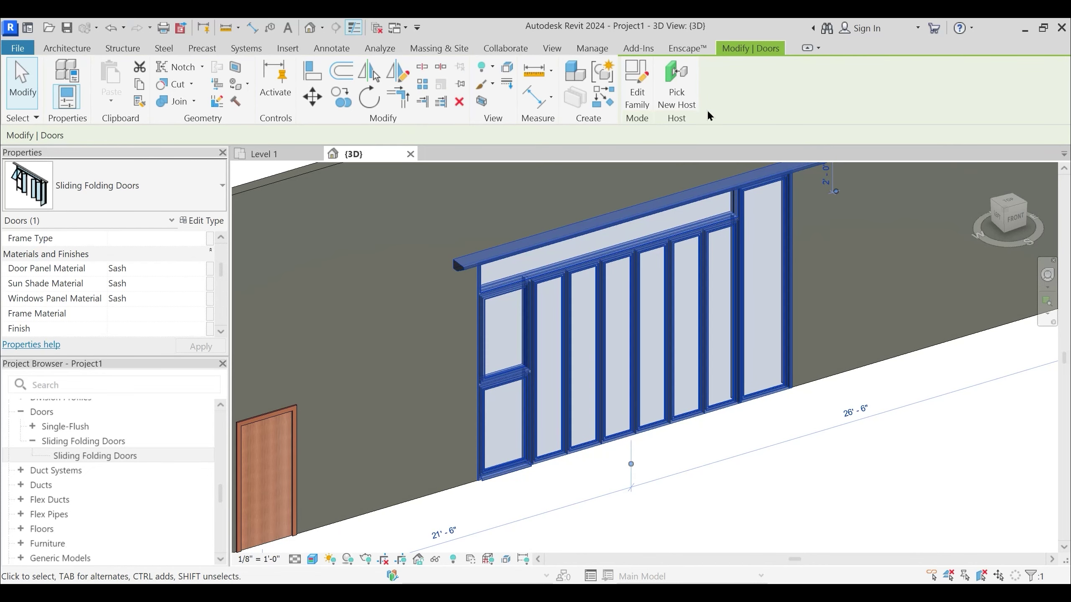
{"action": "left_click", "coordinate": [637, 86]}
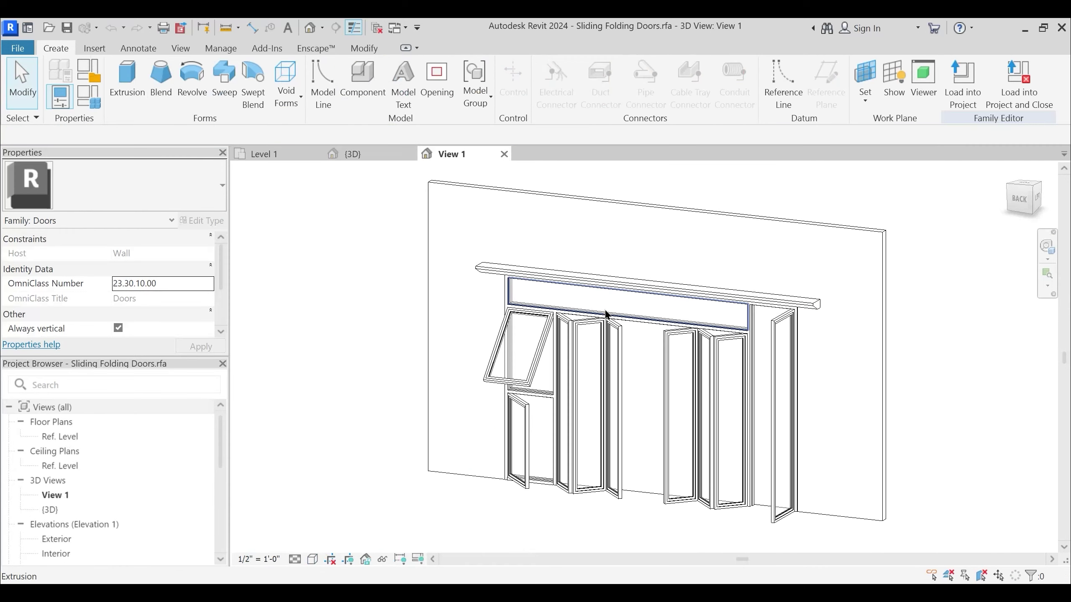
{"action": "left_click", "coordinate": [61, 97]}
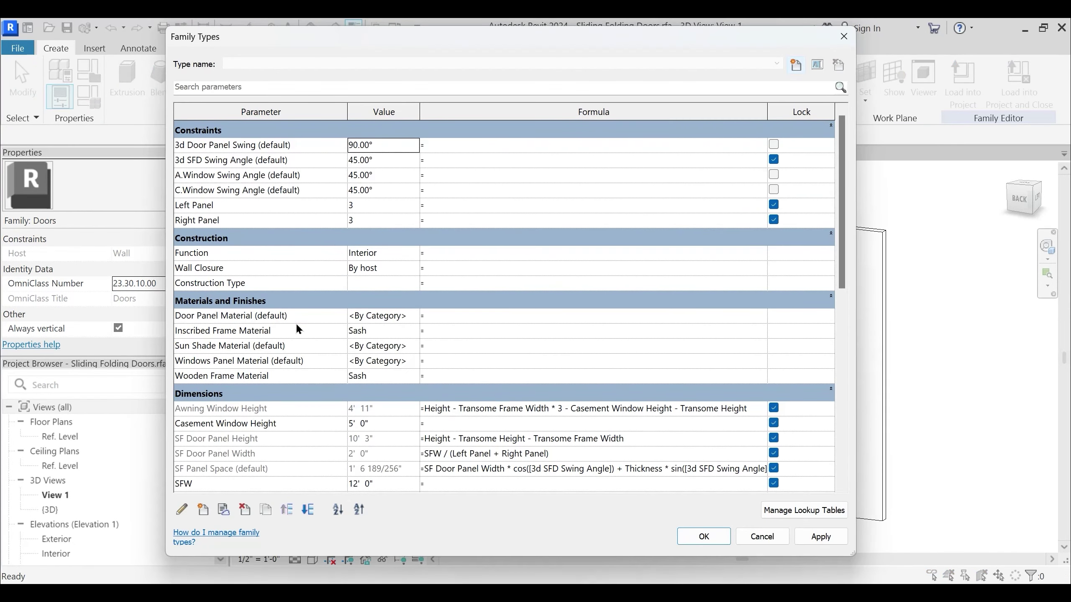
{"action": "left_click", "coordinate": [251, 331]}
{"action": "left_click", "coordinate": [182, 511]}
{"action": "left_click", "coordinate": [693, 369]}
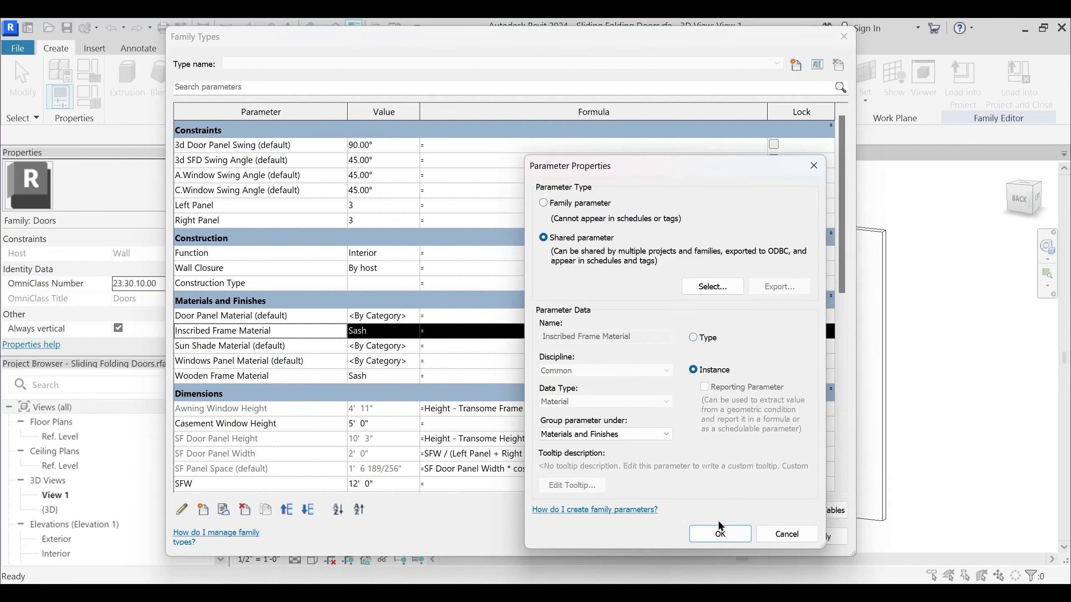
{"action": "left_click", "coordinate": [720, 534]}
Make the family's Wooden Frame Material an instance parameter and check the frame material entries in Family Types
{"action": "left_click", "coordinate": [236, 377]}
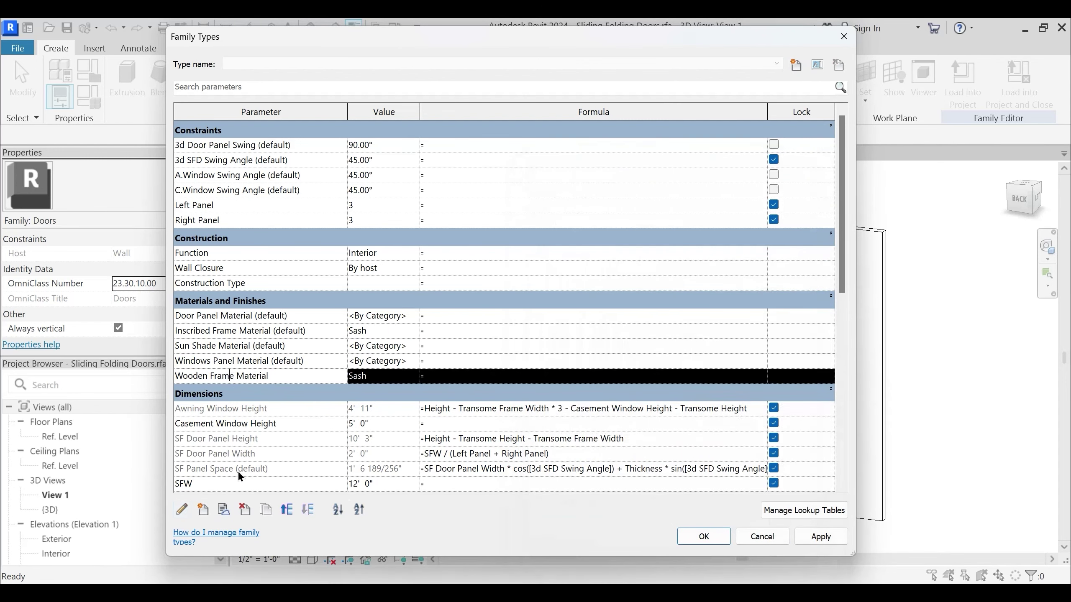
{"action": "left_click", "coordinate": [181, 511]}
{"action": "left_click", "coordinate": [694, 370]}
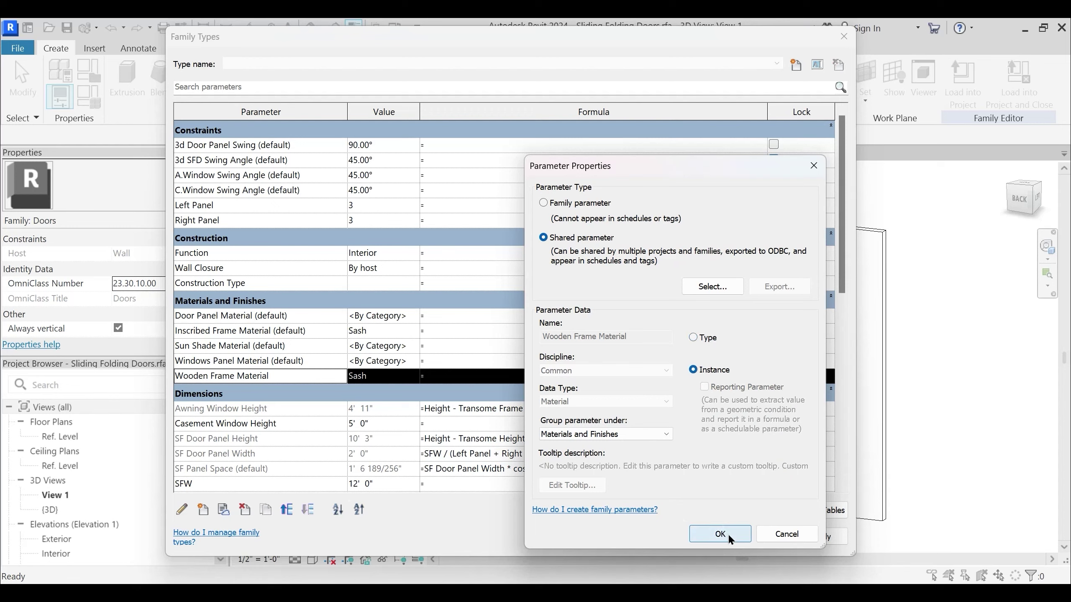
{"action": "left_click", "coordinate": [731, 539]}
{"action": "left_click", "coordinate": [703, 536]}
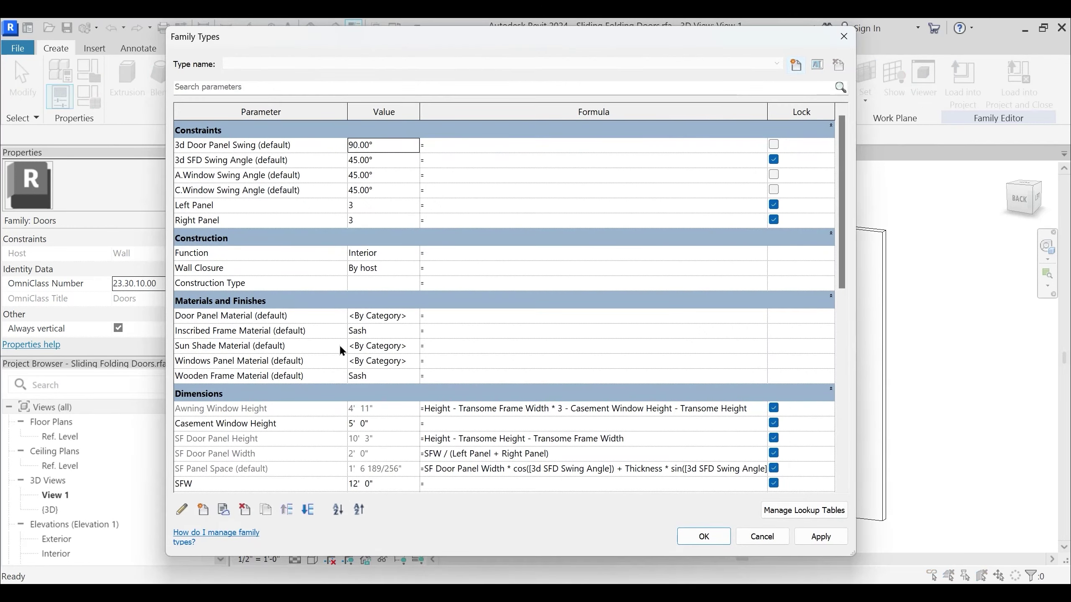
{"action": "left_click", "coordinate": [275, 331]}
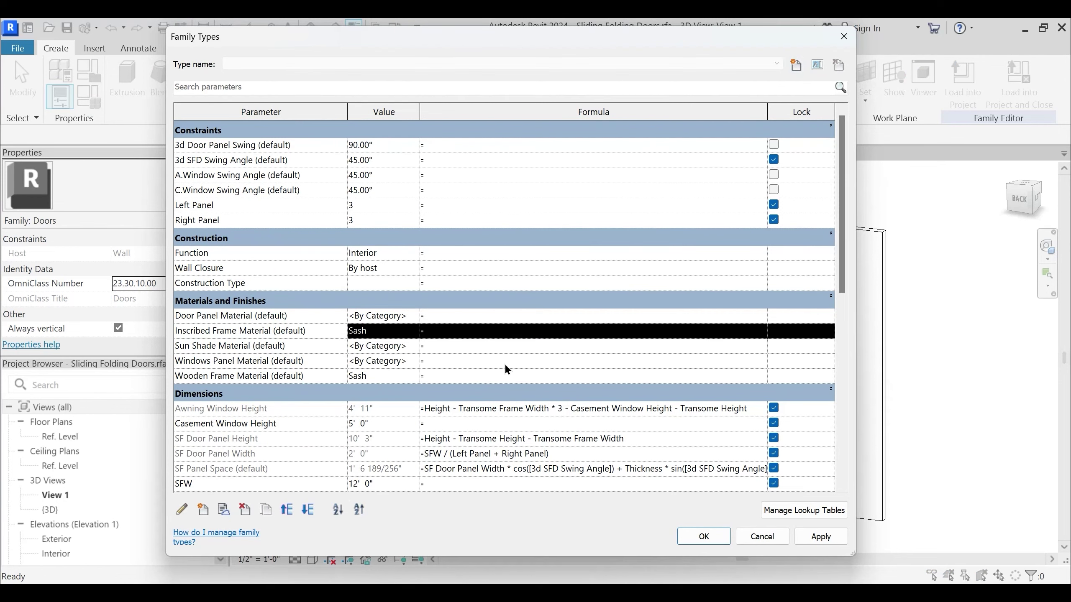
{"action": "left_click", "coordinate": [728, 537]}
Load the edited door family into the project, overwriting the existing version and its parameter values
{"action": "left_click", "coordinate": [963, 82]}
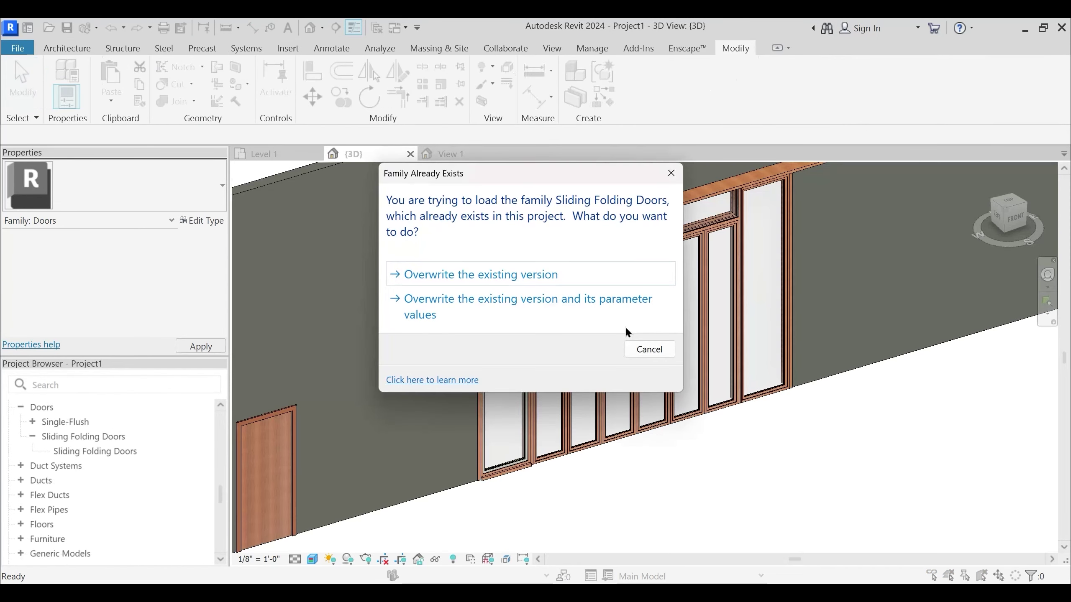
{"action": "left_click", "coordinate": [577, 307]}
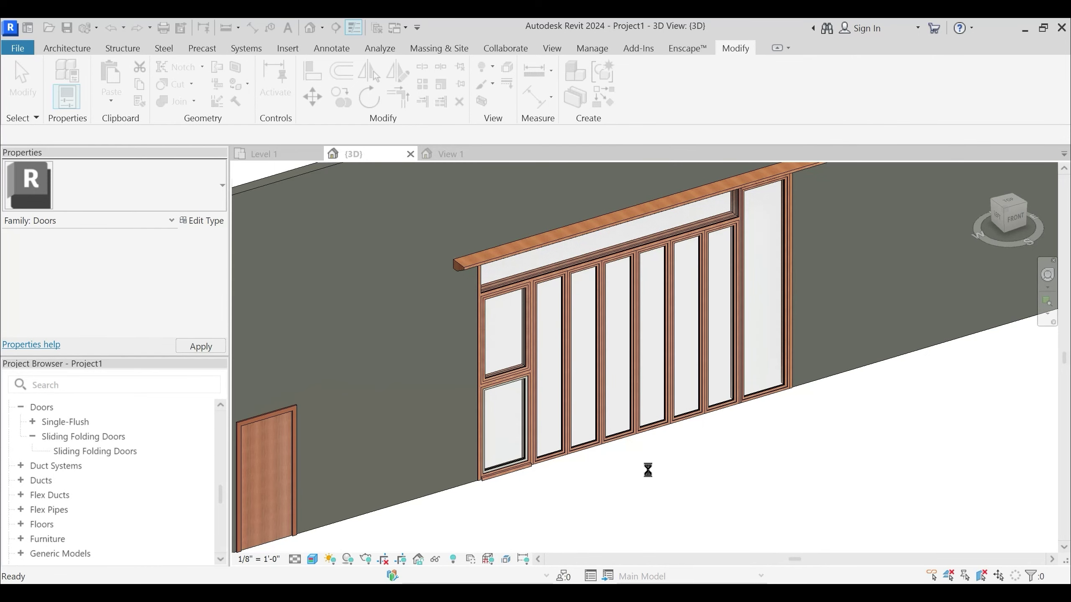
{"action": "middle_click_drag", "start_coordinate": [650, 493], "coordinate": [703, 426], "text": "shift"}
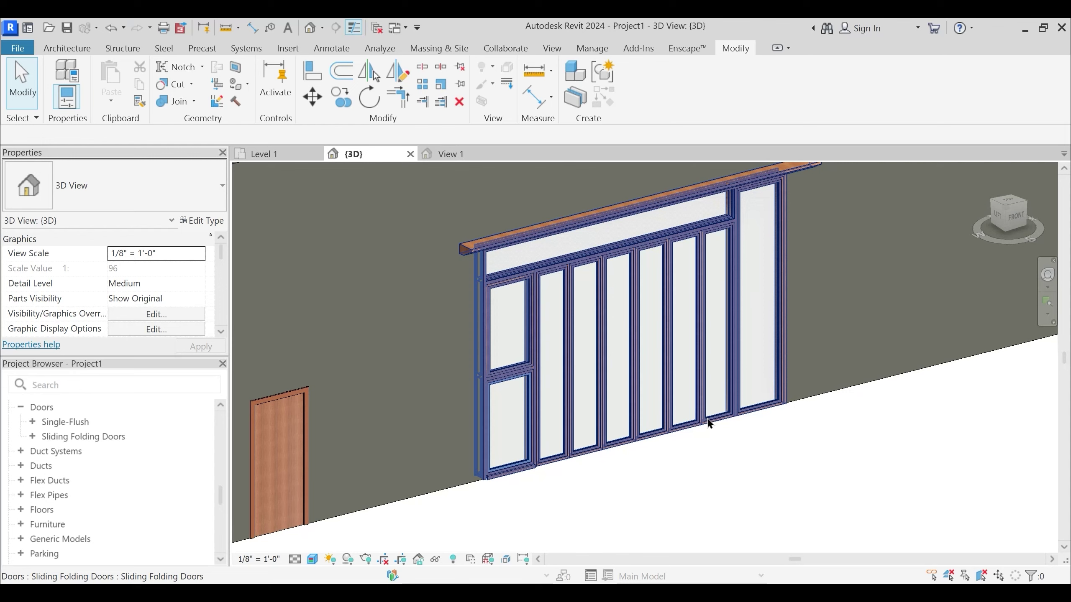
Review the placed sliding folding door's instance parameters, including its swing angles and materials
{"action": "scroll", "coordinate": [708, 423], "scroll_direction": "down", "scroll_amount": 3}
{"action": "left_click", "coordinate": [593, 286]}
{"action": "scroll", "coordinate": [130, 287], "scroll_direction": "down", "scroll_amount": 1}
{"action": "scroll", "coordinate": [130, 283], "scroll_direction": "up", "scroll_amount": 1}
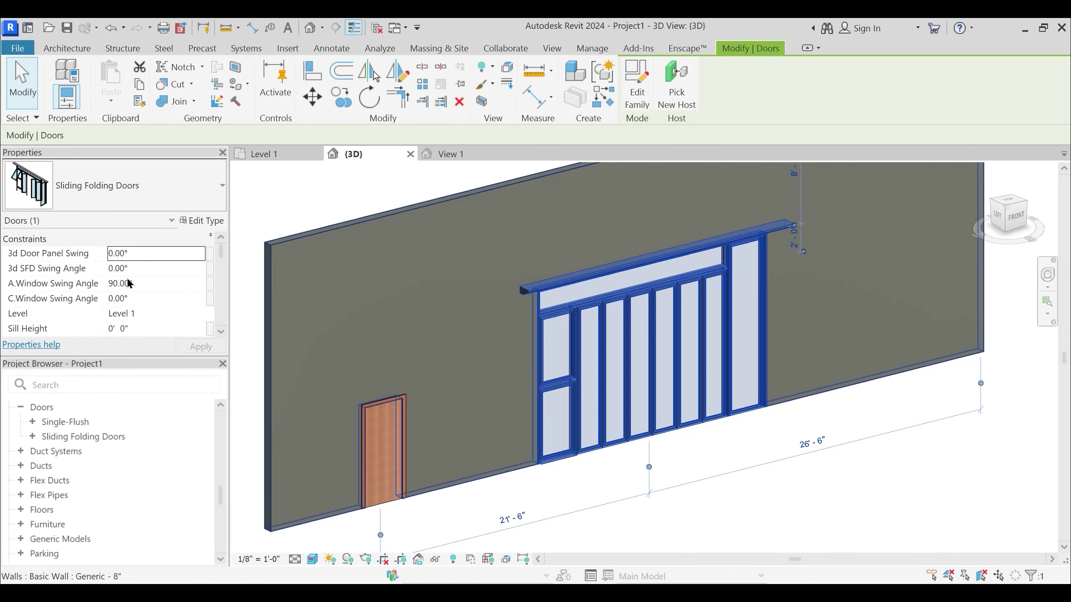
{"action": "scroll", "coordinate": [131, 283], "scroll_direction": "down", "scroll_amount": 2}
{"action": "scroll", "coordinate": [131, 283], "scroll_direction": "up", "scroll_amount": 1}
{"action": "scroll", "coordinate": [131, 283], "scroll_direction": "down", "scroll_amount": 3}
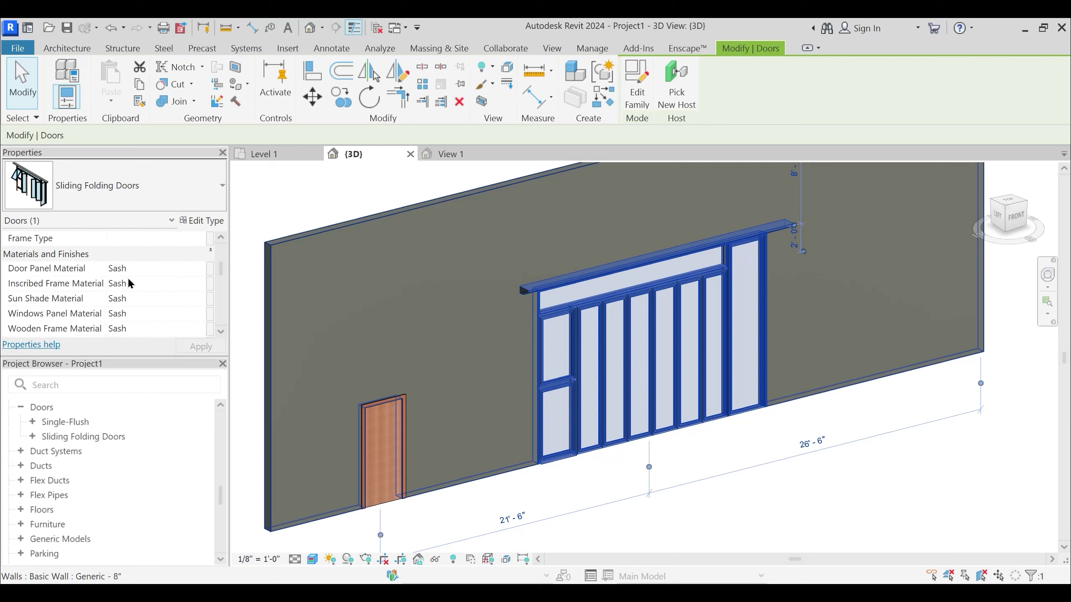
{"action": "scroll", "coordinate": [130, 284], "scroll_direction": "down", "scroll_amount": 1}
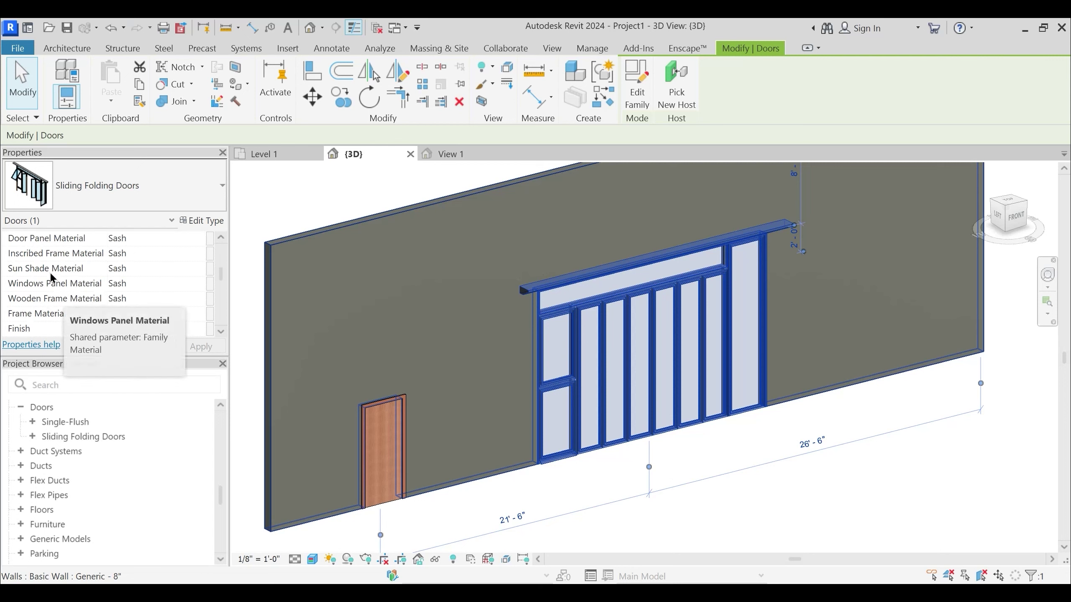
Set the placed door's Sun Shade Material to Concrete, Cast-in-Place gray and check the sun shade in 3D
{"action": "left_click", "coordinate": [209, 272]}
{"action": "key", "text": "Escape"}
{"action": "left_click", "coordinate": [166, 270]}
{"action": "left_click", "coordinate": [200, 268]}
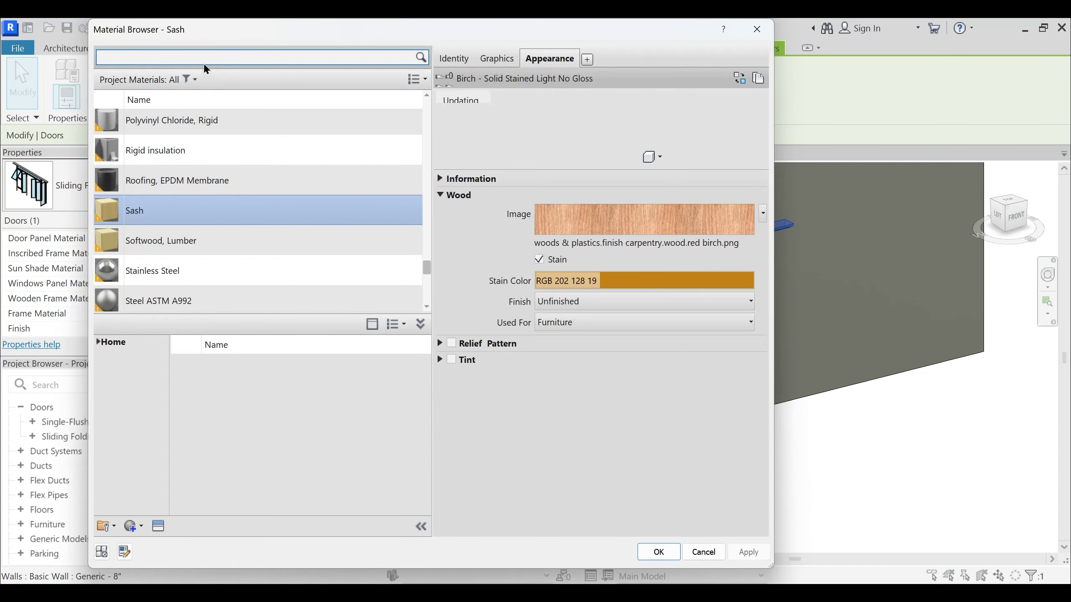
{"action": "type", "text": "concrete"}
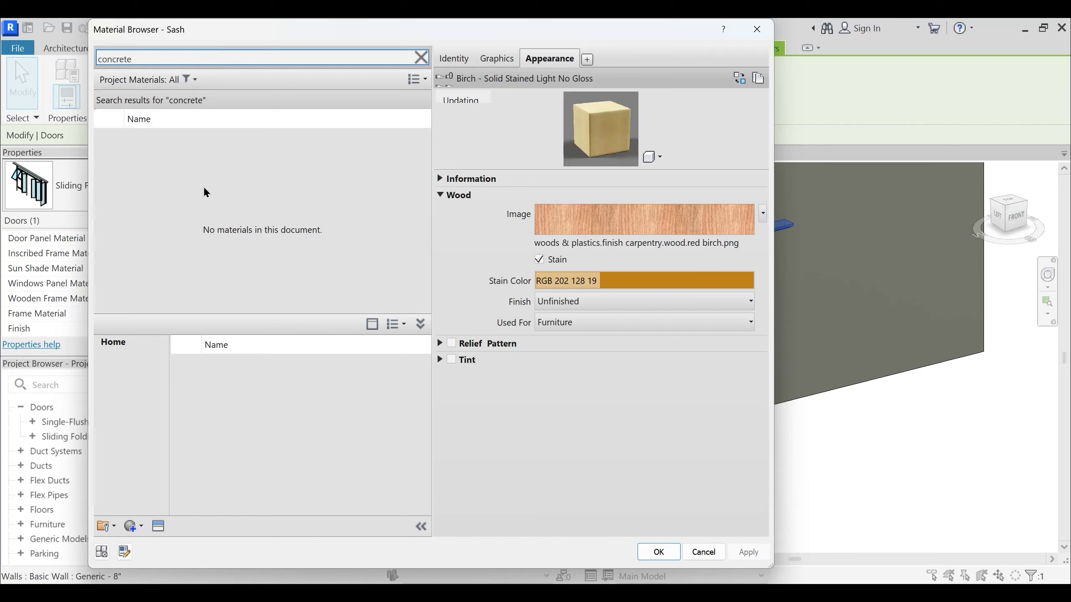
{"action": "left_click", "coordinate": [200, 153]}
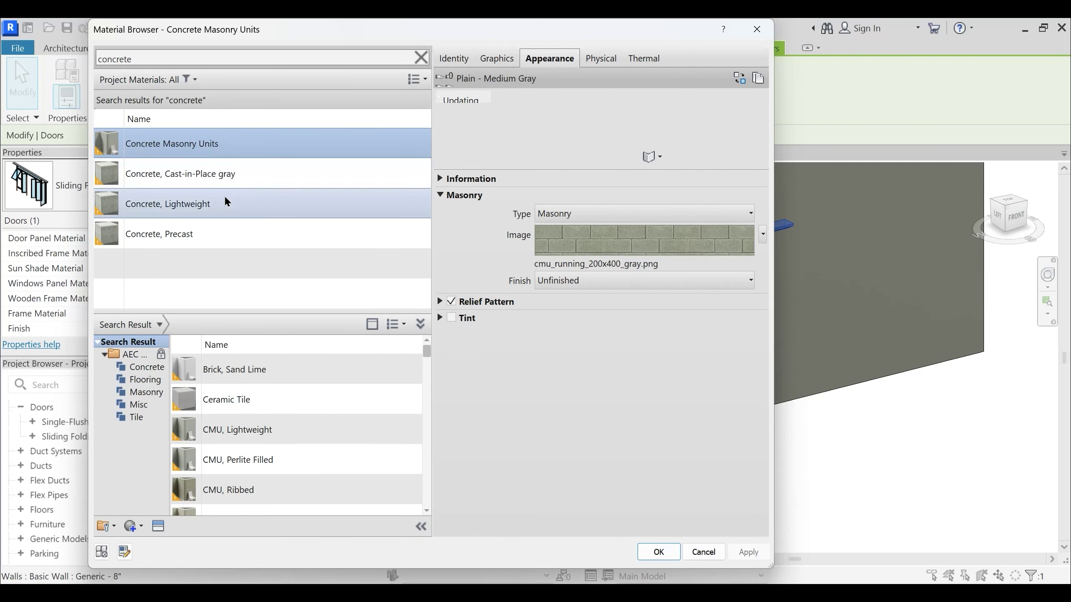
{"action": "left_click", "coordinate": [190, 179]}
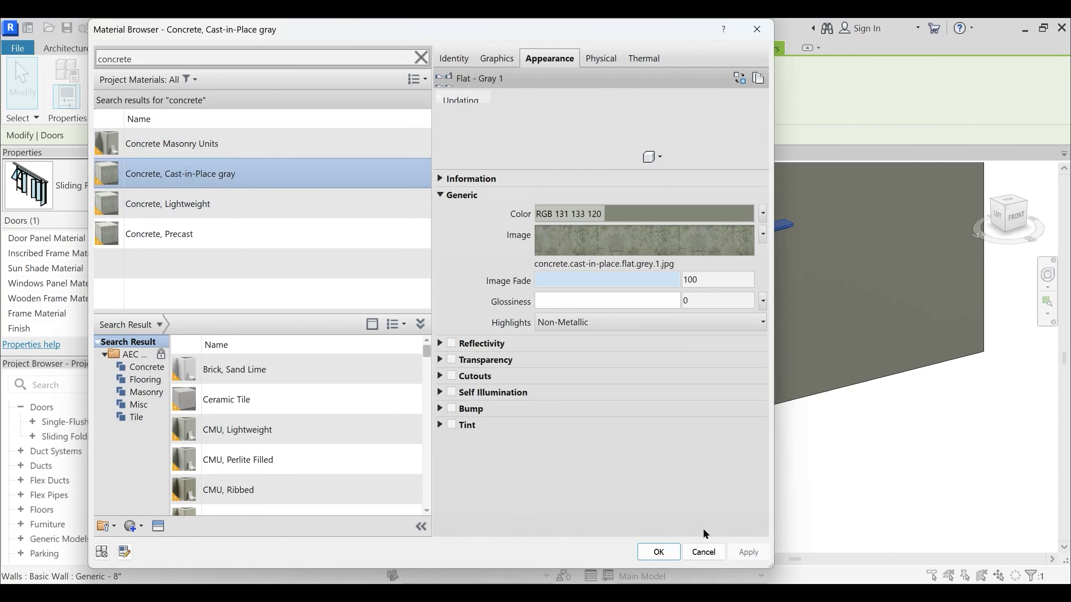
{"action": "left_click", "coordinate": [658, 551]}
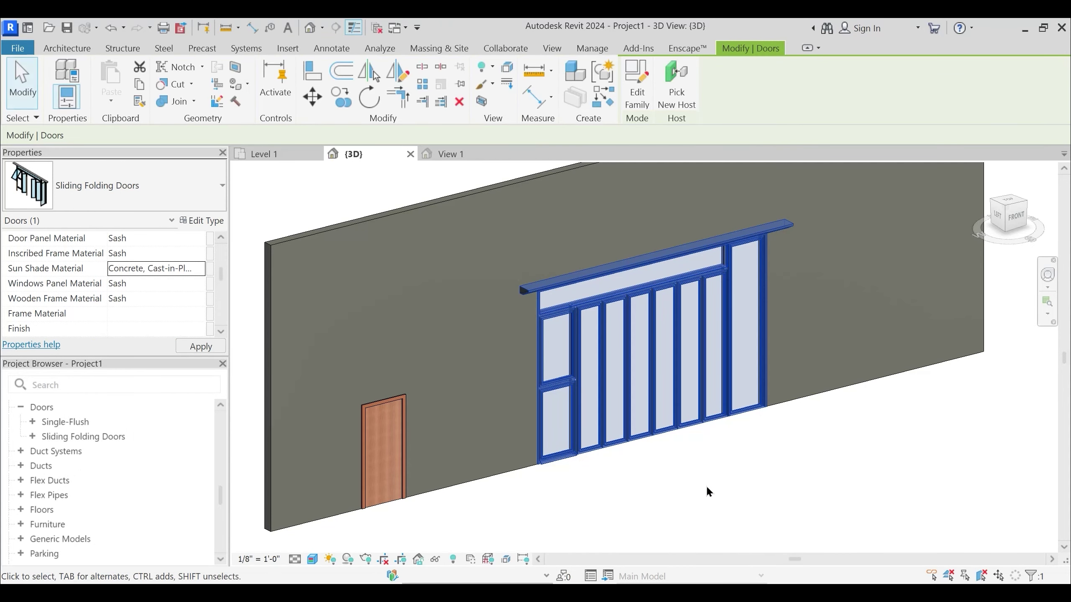
{"action": "left_click", "coordinate": [697, 495]}
{"action": "middle_click_drag", "start_coordinate": [698, 499], "coordinate": [772, 488], "text": "shift"}
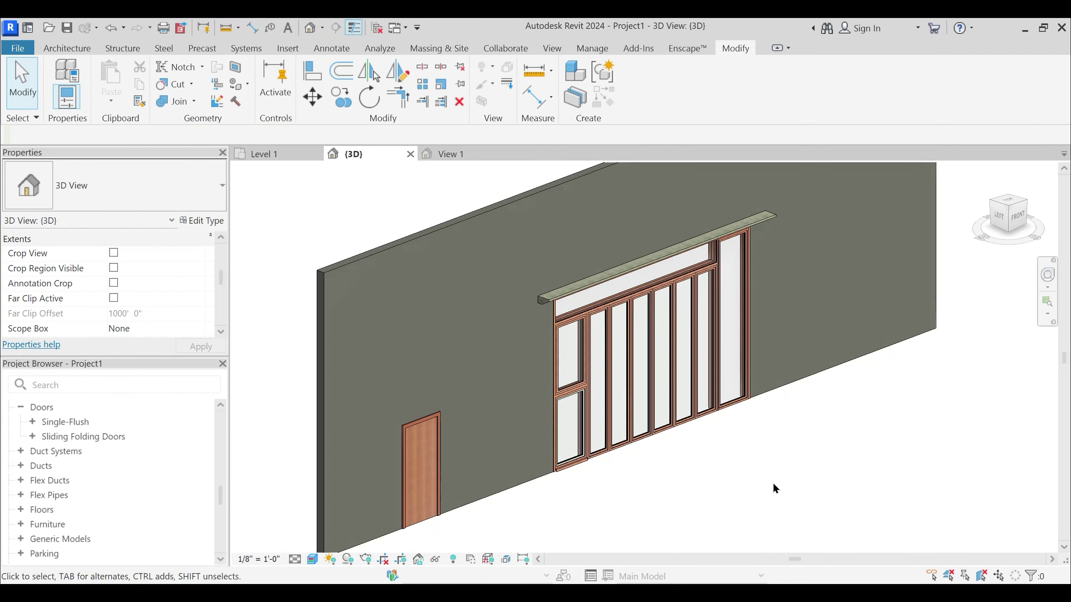
Open the type properties of the placed sliding folding door and try to duplicate its type
{"action": "left_click", "coordinate": [703, 418]}
{"action": "left_click", "coordinate": [206, 220]}
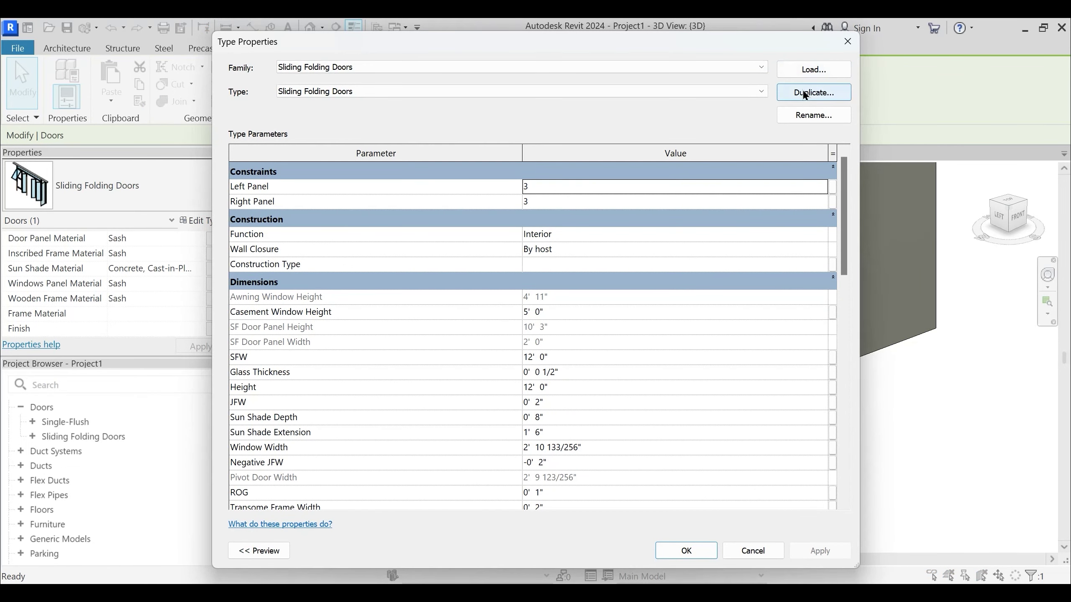
{"action": "left_click", "coordinate": [807, 93]}
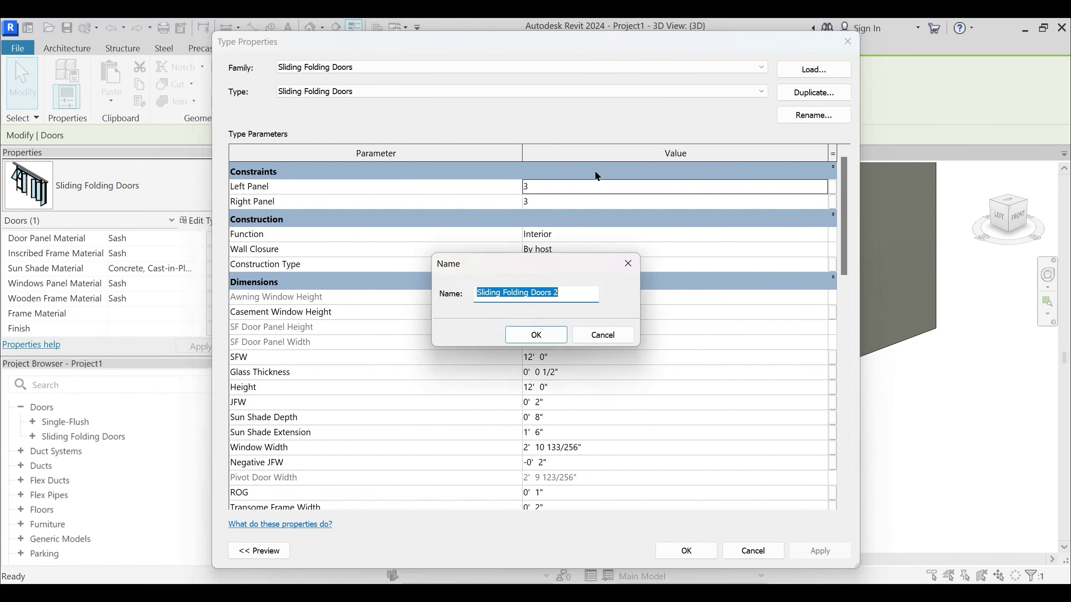
{"action": "left_click", "coordinate": [553, 331]}
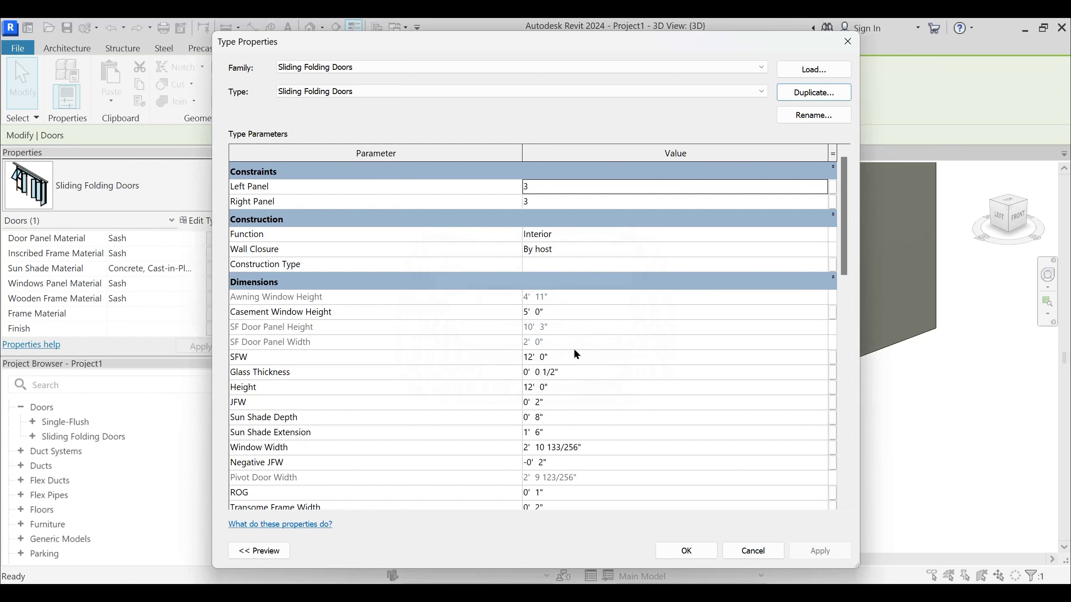
Set the sliding folding door type's Width to 21' and its Transome Height to 3'
{"action": "scroll", "coordinate": [594, 361], "scroll_direction": "down", "scroll_amount": 4}
{"action": "left_click", "coordinate": [565, 352]}
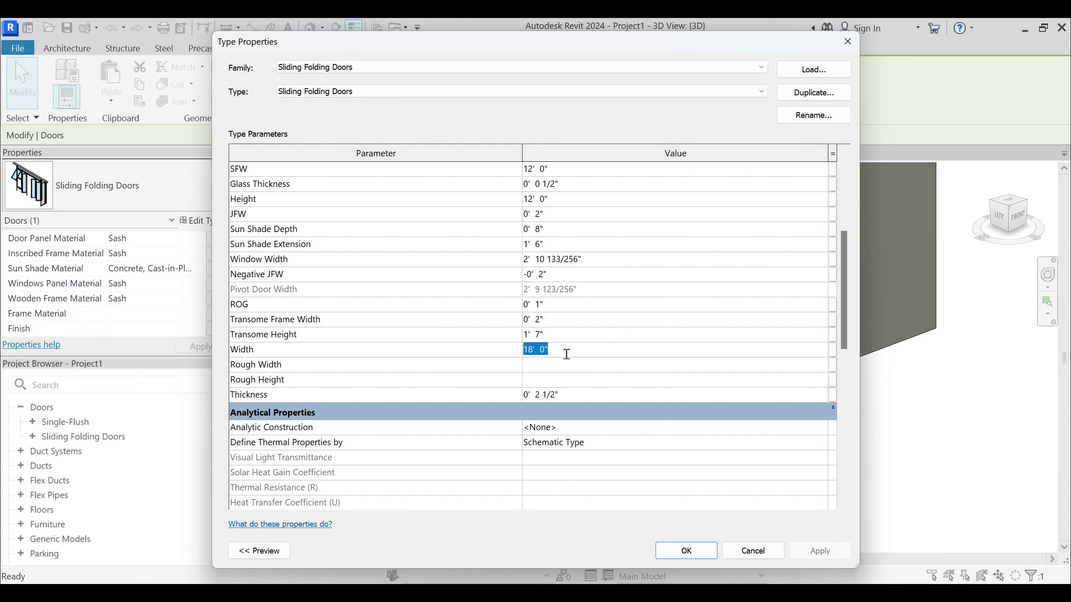
{"action": "type", "text": "21'"}
{"action": "key", "text": "Return"}
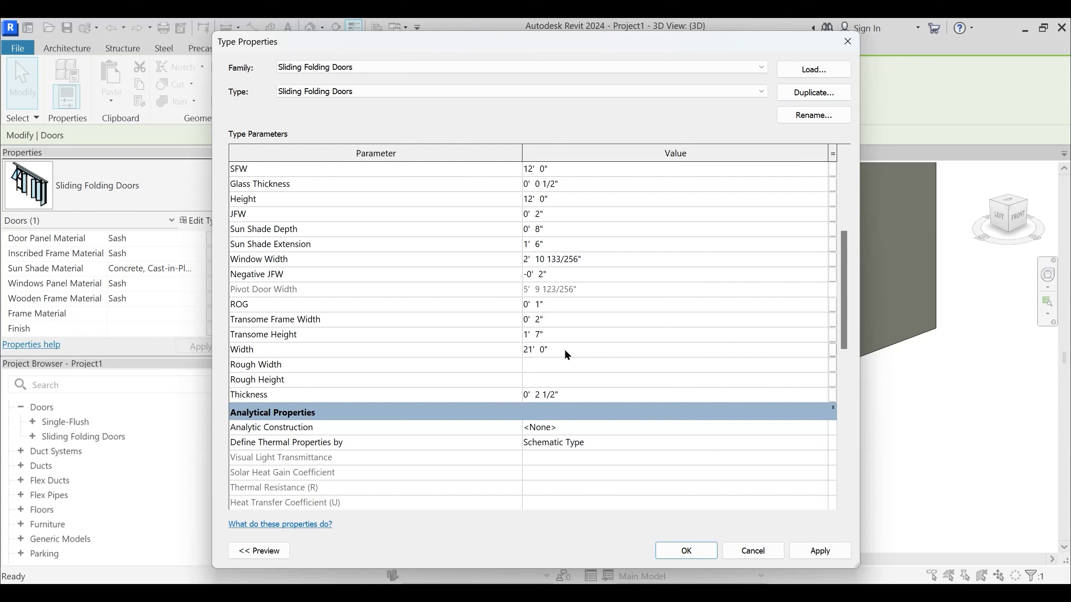
{"action": "left_click", "coordinate": [567, 334]}
{"action": "type", "text": "3"}
Set the sliding folding door type's Height to 18'
{"action": "scroll", "coordinate": [568, 325], "scroll_direction": "up", "scroll_amount": 2}
{"action": "left_click", "coordinate": [551, 278]}
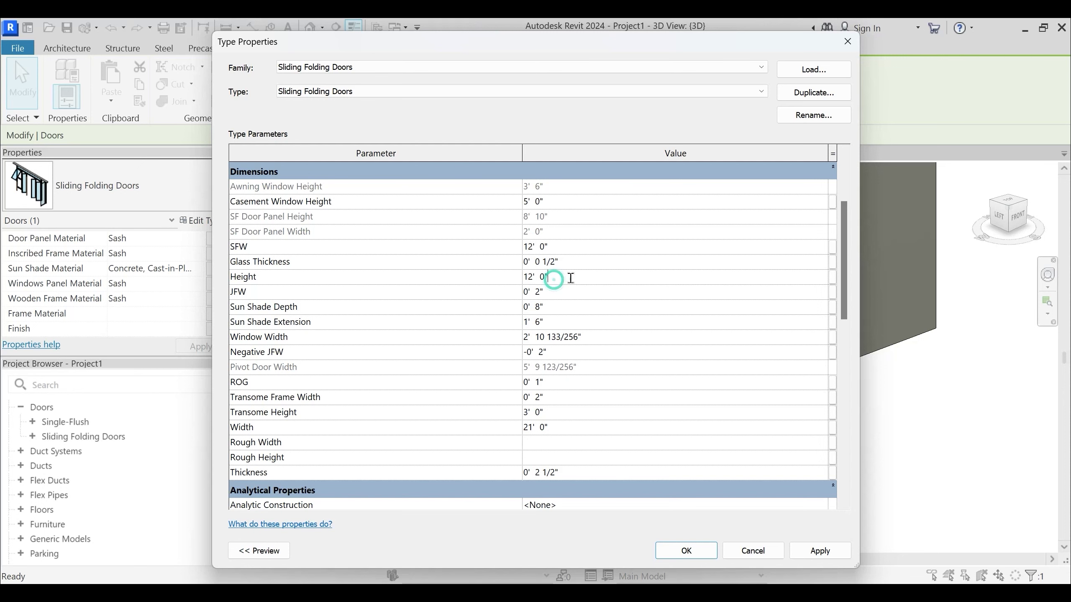
{"action": "type", "text": "18"}
{"action": "key", "text": "Return"}
{"action": "scroll", "coordinate": [588, 293], "scroll_direction": "up", "scroll_amount": 1}
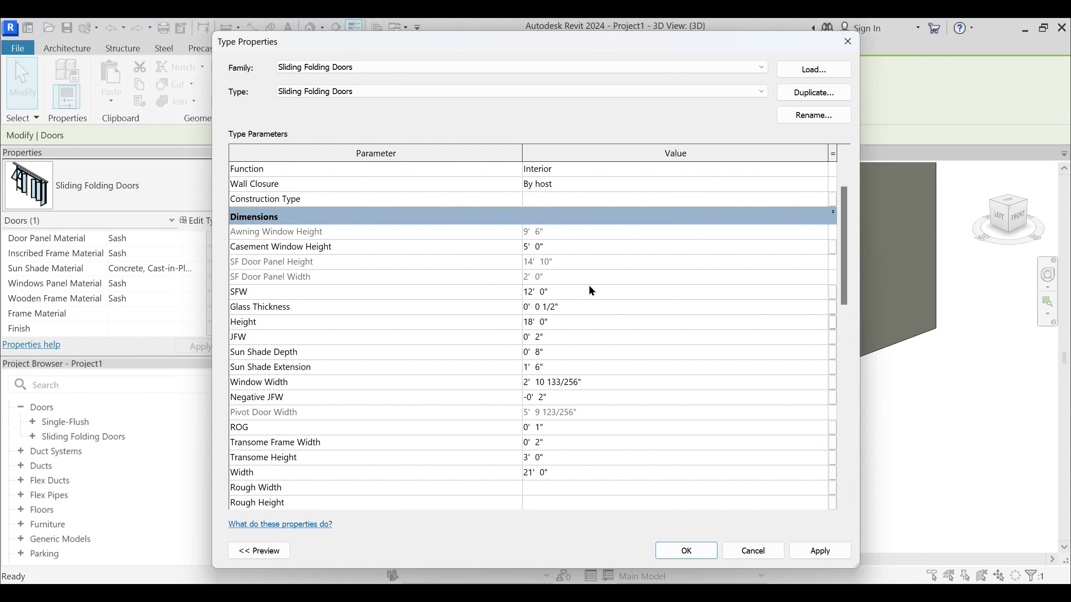
Set the sliding folding door type's Casement Window Height to 7', apply it, and check the placed door in 3D
{"action": "left_click", "coordinate": [566, 244]}
{"action": "type", "text": "7"}
{"action": "key", "text": "Return"}
{"action": "scroll", "coordinate": [568, 265], "scroll_direction": "up", "scroll_amount": 1}
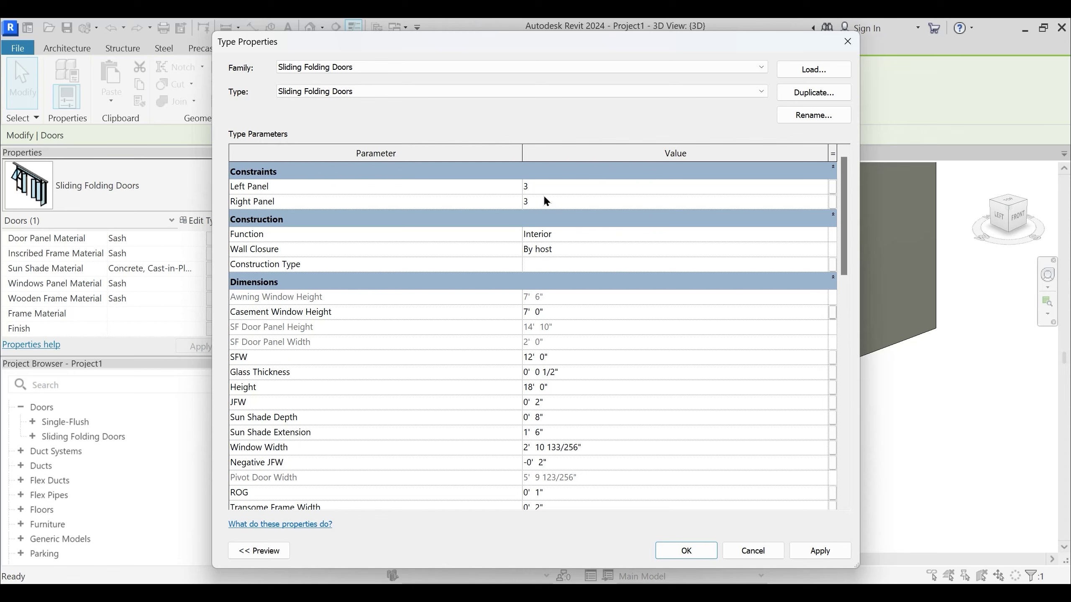
{"action": "left_click_drag", "start_coordinate": [532, 36], "coordinate": [161, 24]}
{"action": "left_click", "coordinate": [446, 540]}
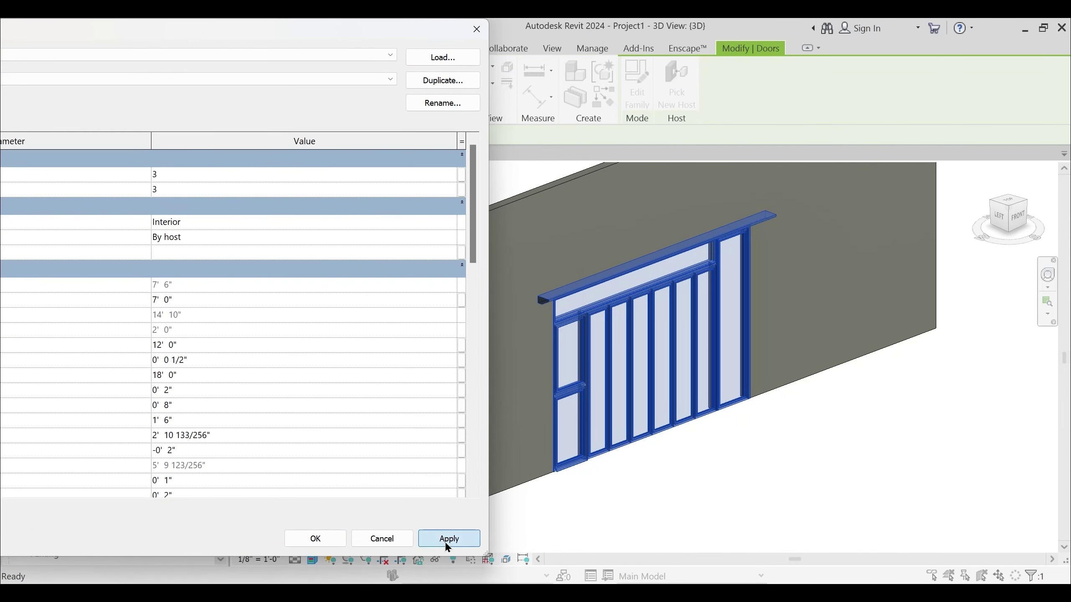
{"action": "left_click", "coordinate": [315, 539]}
{"action": "middle_click_drag", "start_coordinate": [593, 462], "coordinate": [600, 506], "text": "shift"}
{"action": "middle_click_drag", "start_coordinate": [733, 251], "coordinate": [578, 324]}
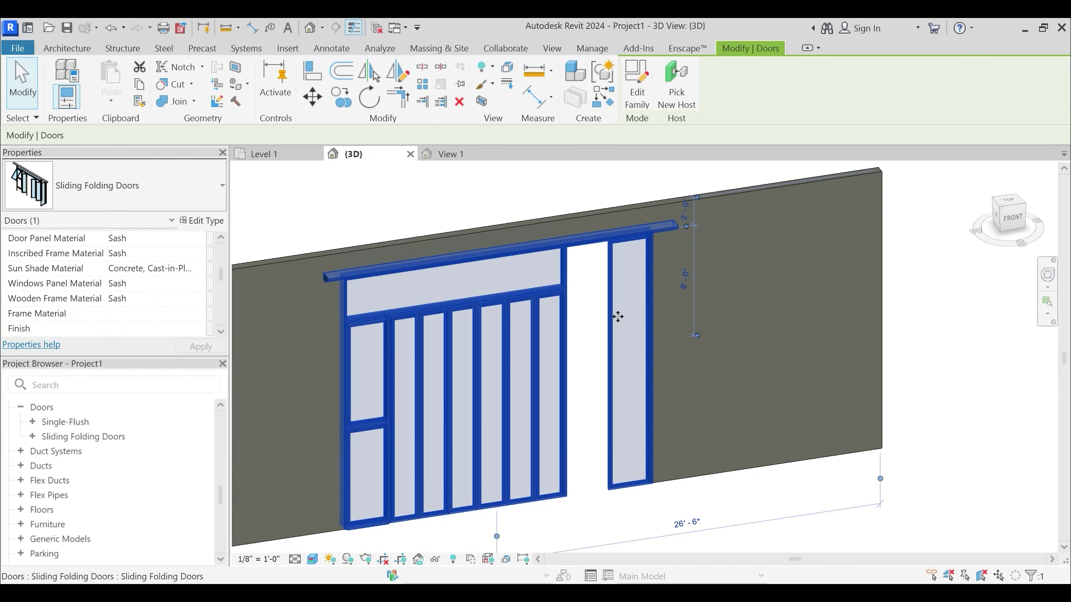
In the Sliding Folding Doors family, check which family parameter drives the Width of the pivot door (Left Panel Door)
{"action": "left_click", "coordinate": [464, 154]}
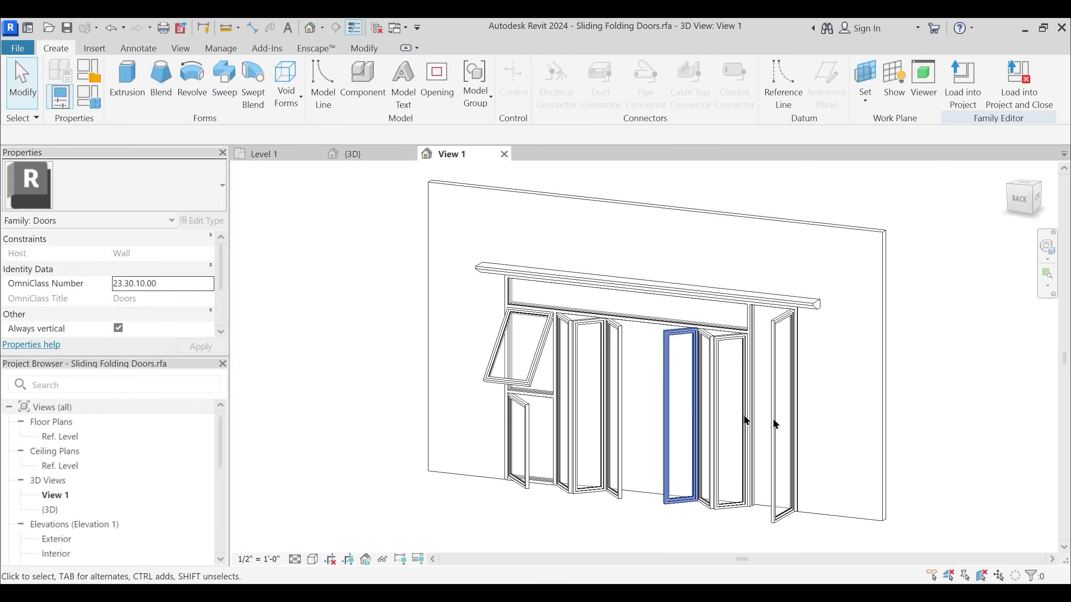
{"action": "middle_click_drag", "start_coordinate": [775, 424], "coordinate": [789, 432], "text": "shift"}
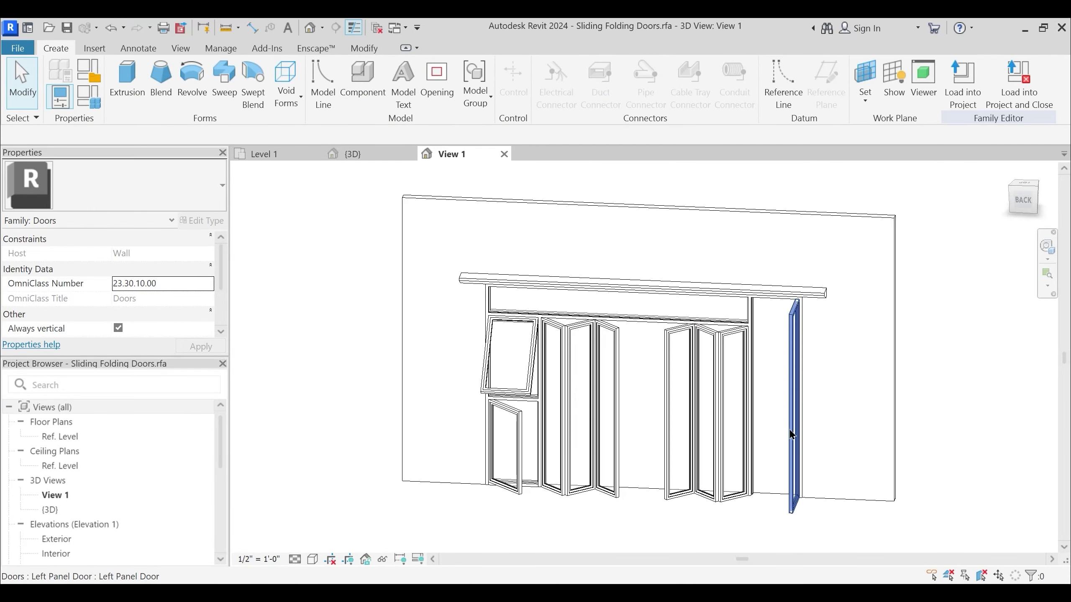
{"action": "left_click", "coordinate": [792, 433]}
{"action": "left_click", "coordinate": [201, 221]}
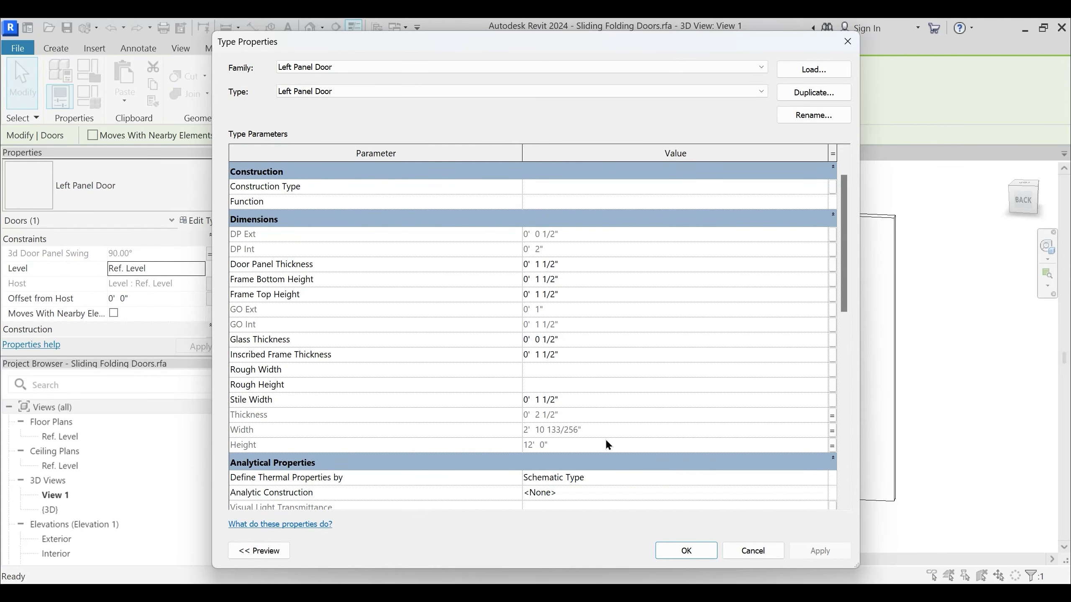
{"action": "left_click", "coordinate": [834, 431]}
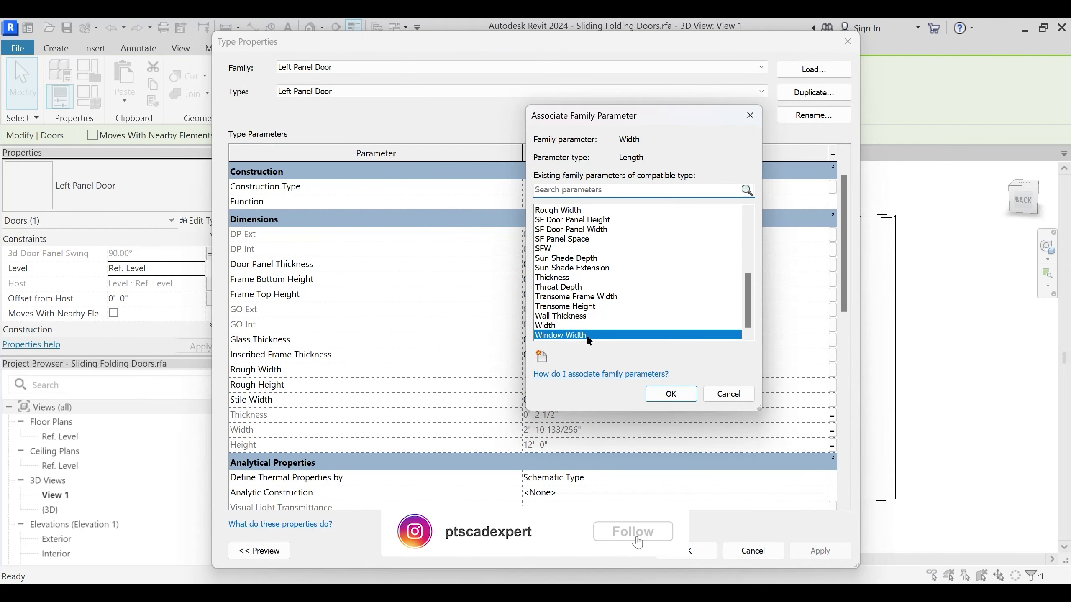
{"action": "key", "text": "Escape"}
{"action": "key", "text": "Escape"}
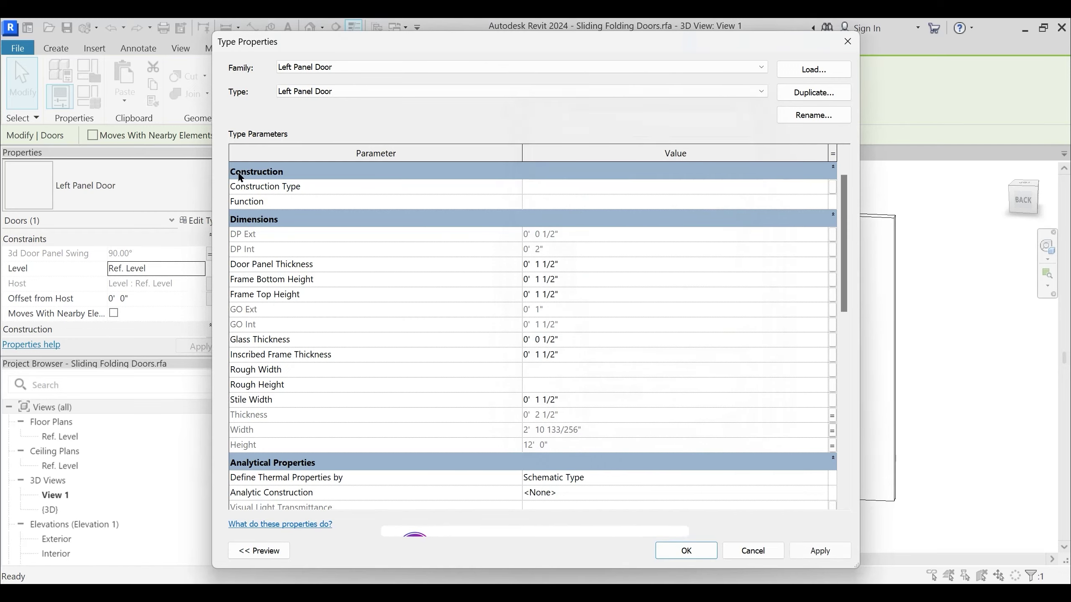
Try to drive the family's Window Width with the formula Width - Transome Frame Width * 2 - SFW
{"action": "left_click", "coordinate": [89, 97]}
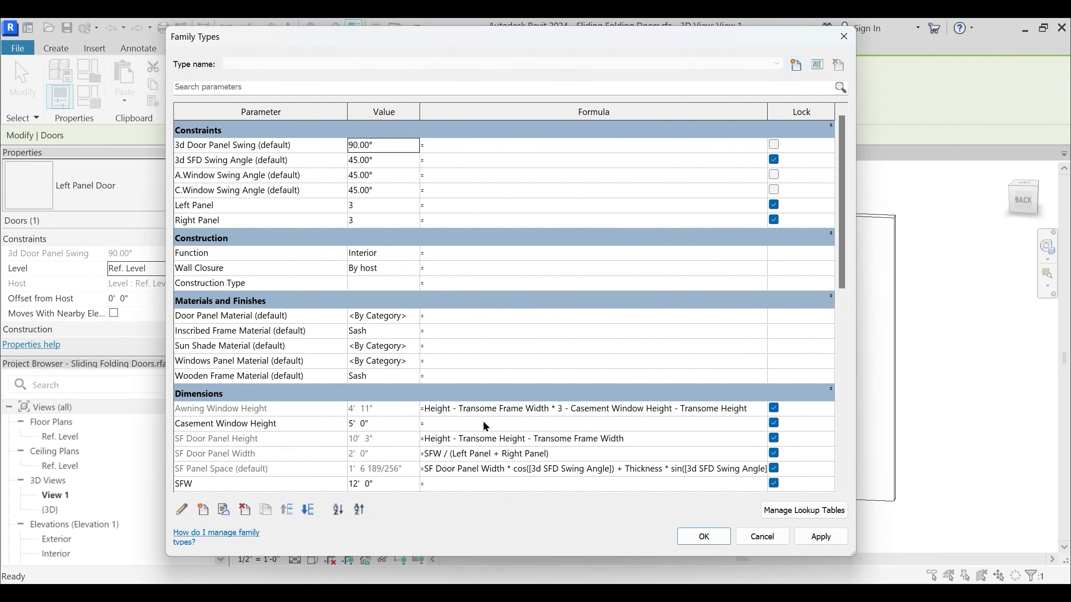
{"action": "scroll", "coordinate": [485, 468], "scroll_direction": "down", "scroll_amount": 5}
{"action": "scroll", "coordinate": [398, 424], "scroll_direction": "up", "scroll_amount": 4}
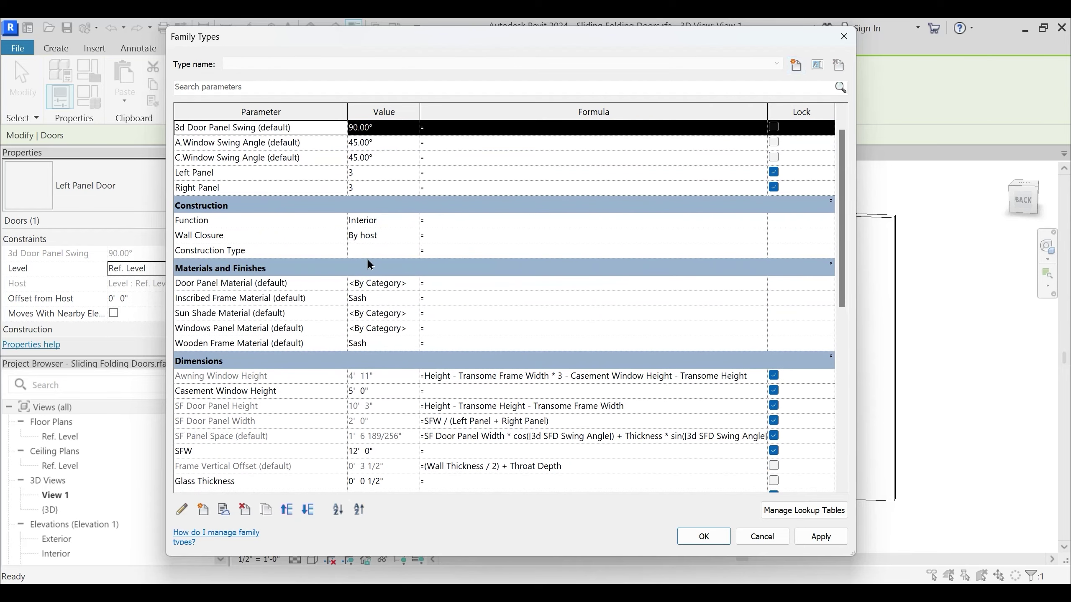
{"action": "left_click", "coordinate": [334, 447]}
{"action": "scroll", "coordinate": [339, 430], "scroll_direction": "down", "scroll_amount": 4}
{"action": "scroll", "coordinate": [337, 427], "scroll_direction": "down", "scroll_amount": 4}
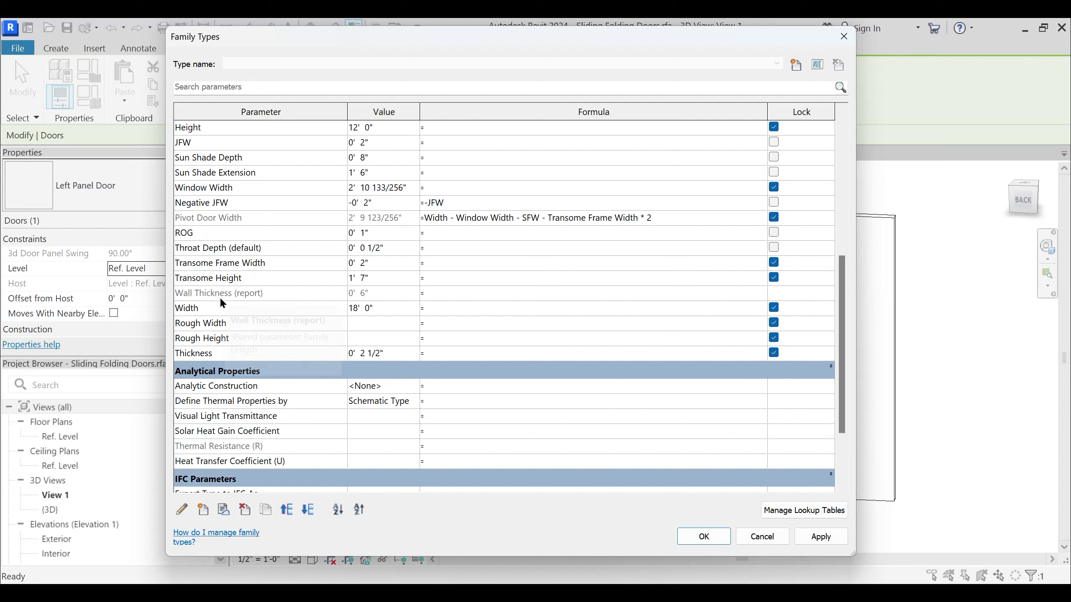
{"action": "left_click", "coordinate": [448, 188]}
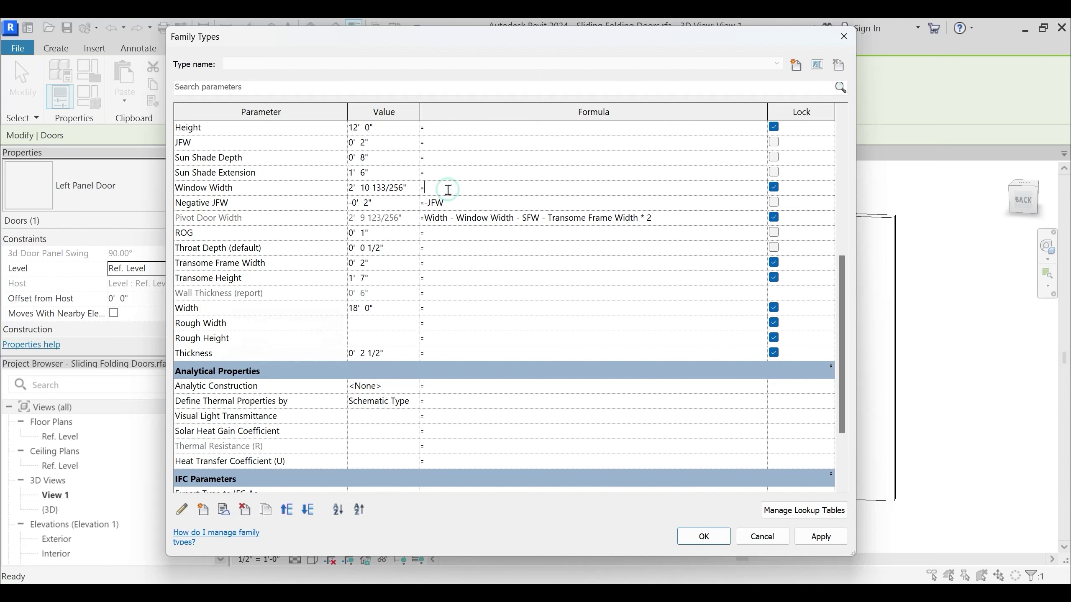
{"action": "type", "text": "Heig"}
{"action": "type", "text": "Wid"}
{"action": "type", "text": "th - Transome Frame Wi"}
{"action": "type", "text": "dth *@"}
{"action": "key", "text": "BackSpace"}
{"action": "type", "text": "3"}
{"action": "key", "text": "Tab"}
Review the family's dimension formulas against the model and discard the new Window Width formula
{"action": "left_click_drag", "start_coordinate": [591, 34], "coordinate": [301, 364]}
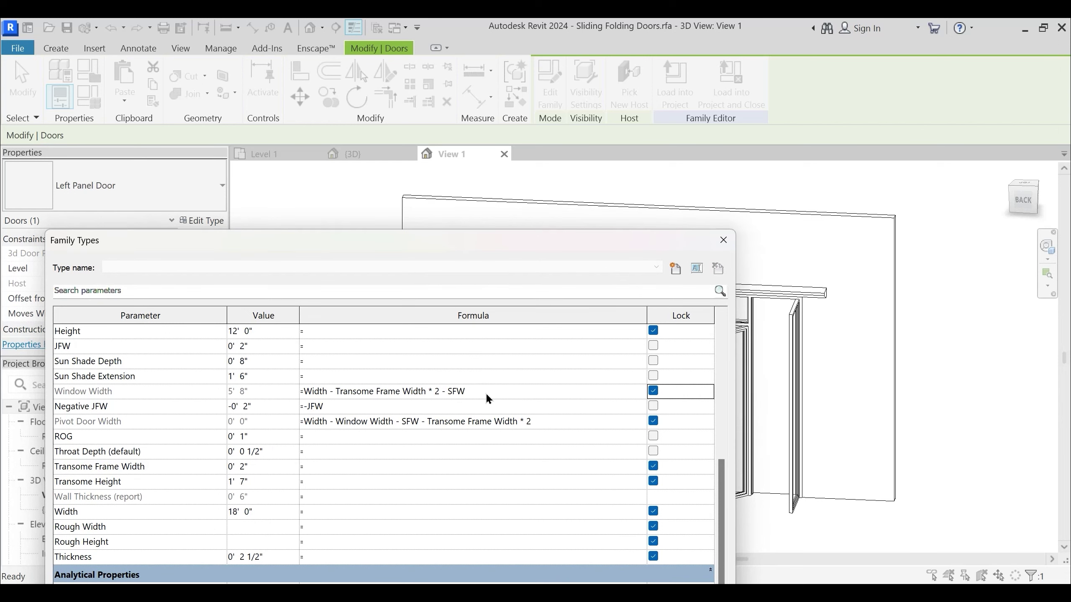
{"action": "left_click_drag", "start_coordinate": [514, 242], "coordinate": [232, 147]}
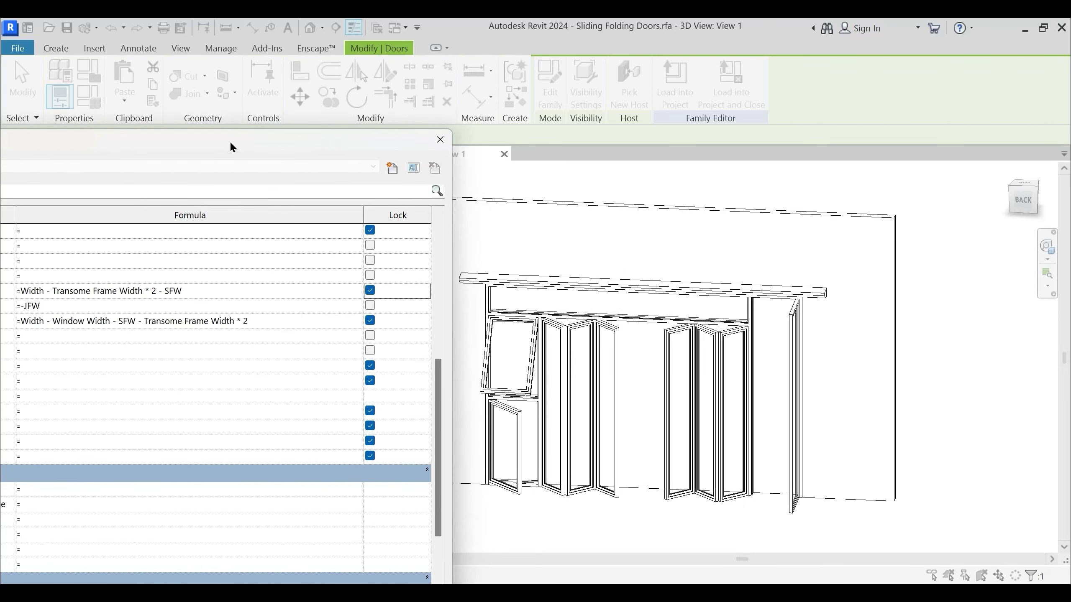
{"action": "left_click_drag", "start_coordinate": [230, 142], "coordinate": [621, 126]}
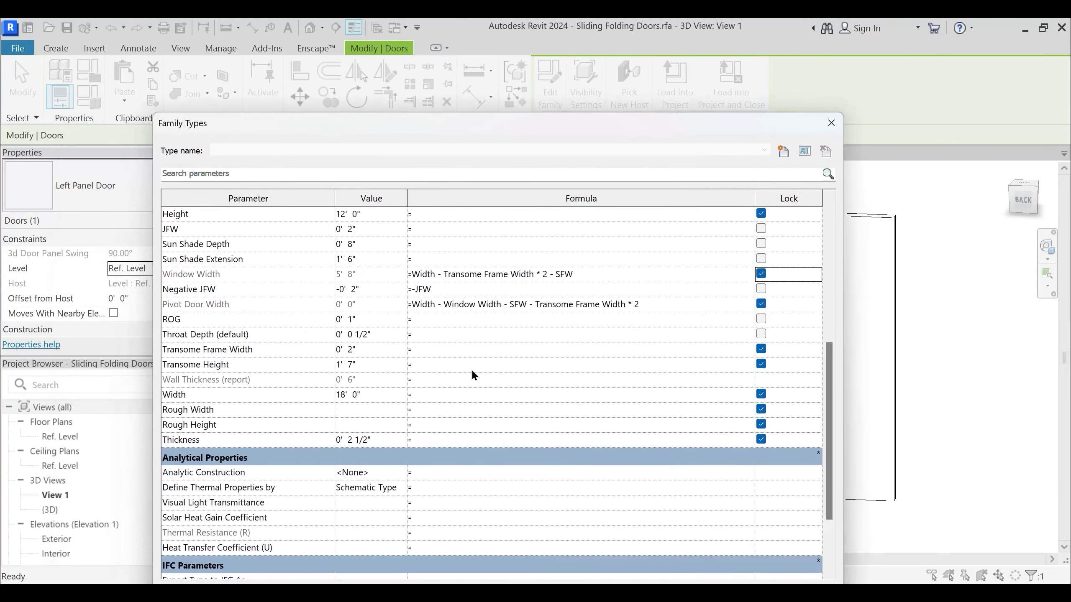
{"action": "scroll", "coordinate": [470, 370], "scroll_direction": "up", "scroll_amount": 2}
{"action": "scroll", "coordinate": [444, 368], "scroll_direction": "up", "scroll_amount": 1}
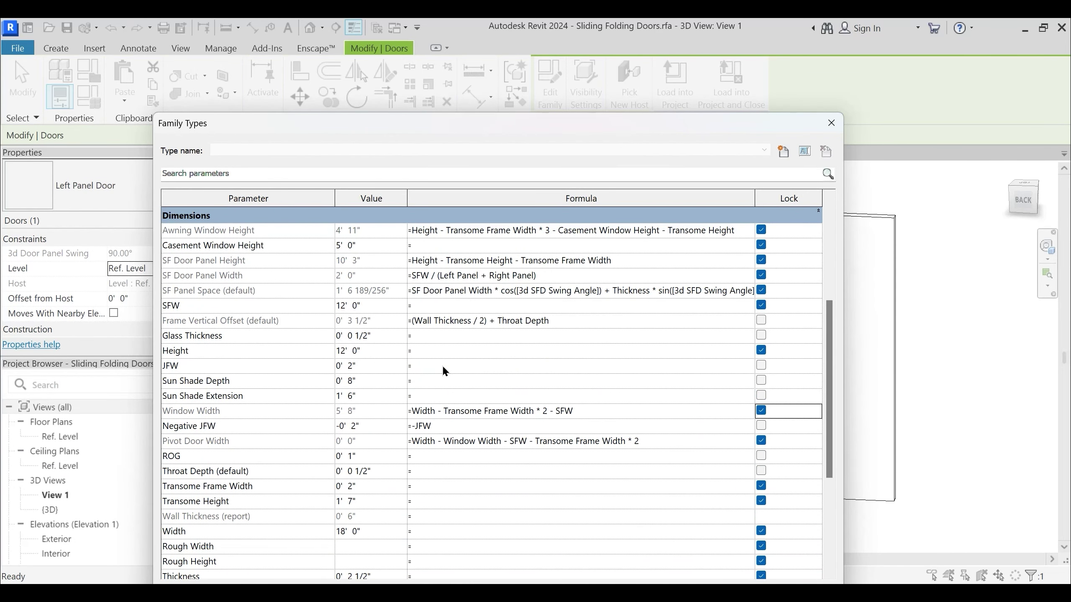
{"action": "scroll", "coordinate": [444, 368], "scroll_direction": "up", "scroll_amount": 2}
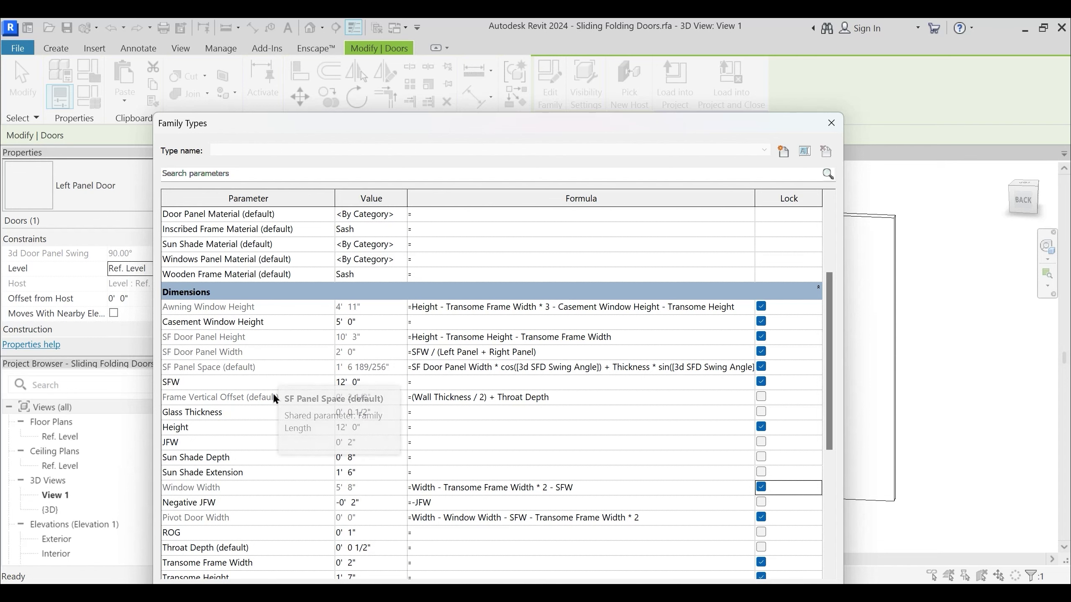
{"action": "scroll", "coordinate": [270, 409], "scroll_direction": "down", "scroll_amount": 1}
{"action": "scroll", "coordinate": [297, 407], "scroll_direction": "down", "scroll_amount": 1}
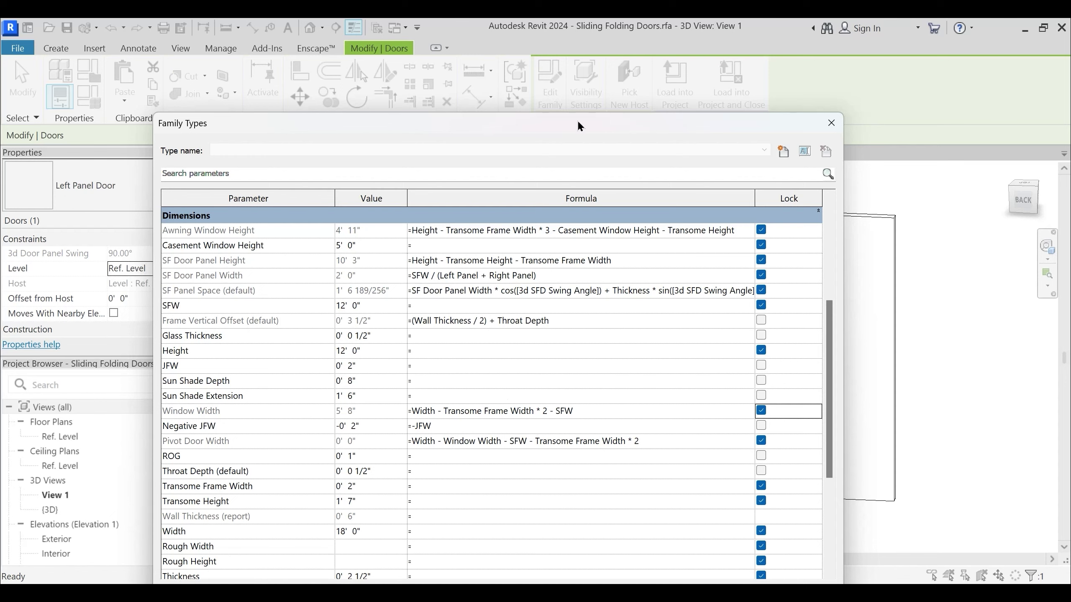
{"action": "left_click_drag", "start_coordinate": [580, 127], "coordinate": [306, 117]}
{"action": "left_click_drag", "start_coordinate": [430, 126], "coordinate": [702, 115]}
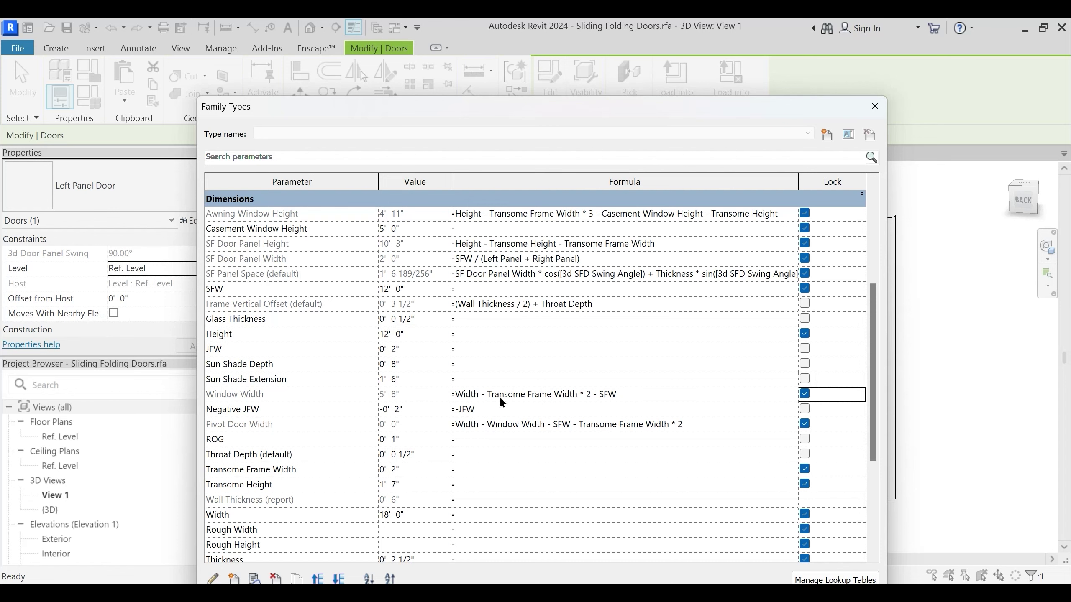
{"action": "left_click", "coordinate": [517, 394]}
{"action": "left_click_drag", "start_coordinate": [616, 394], "coordinate": [431, 397]}
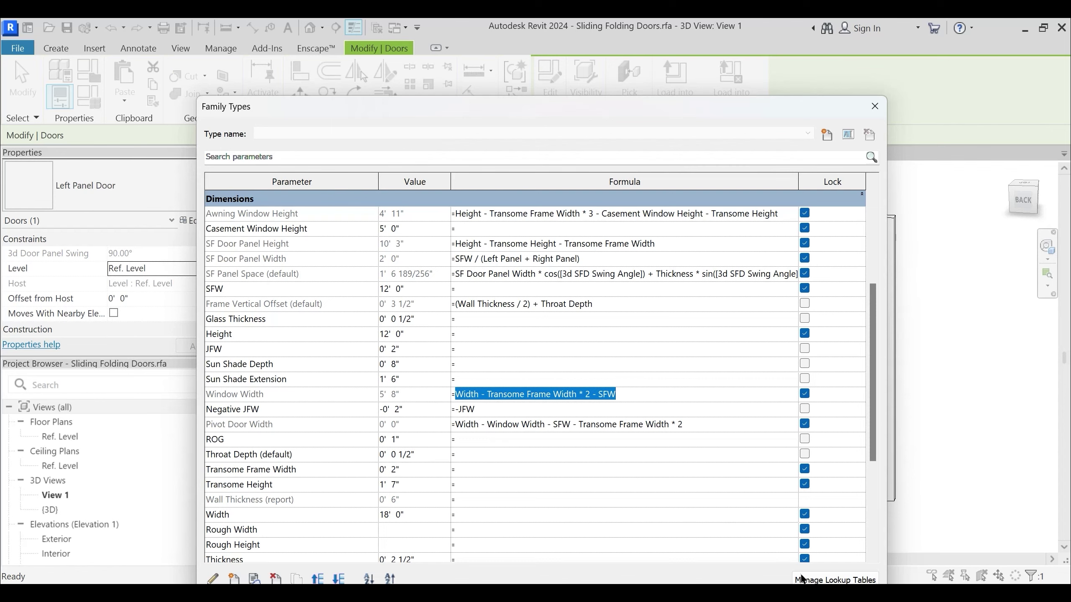
{"action": "left_click", "coordinate": [801, 598]}
Examine the Pivot Door Width formula in the family types and compare the family with the placed door in the project
{"action": "middle_click_drag", "start_coordinate": [721, 502], "coordinate": [777, 450], "text": "shift"}
{"action": "middle_click_drag", "start_coordinate": [768, 509], "coordinate": [804, 504], "text": "shift"}
{"action": "middle_click_drag", "start_coordinate": [621, 393], "coordinate": [677, 348]}
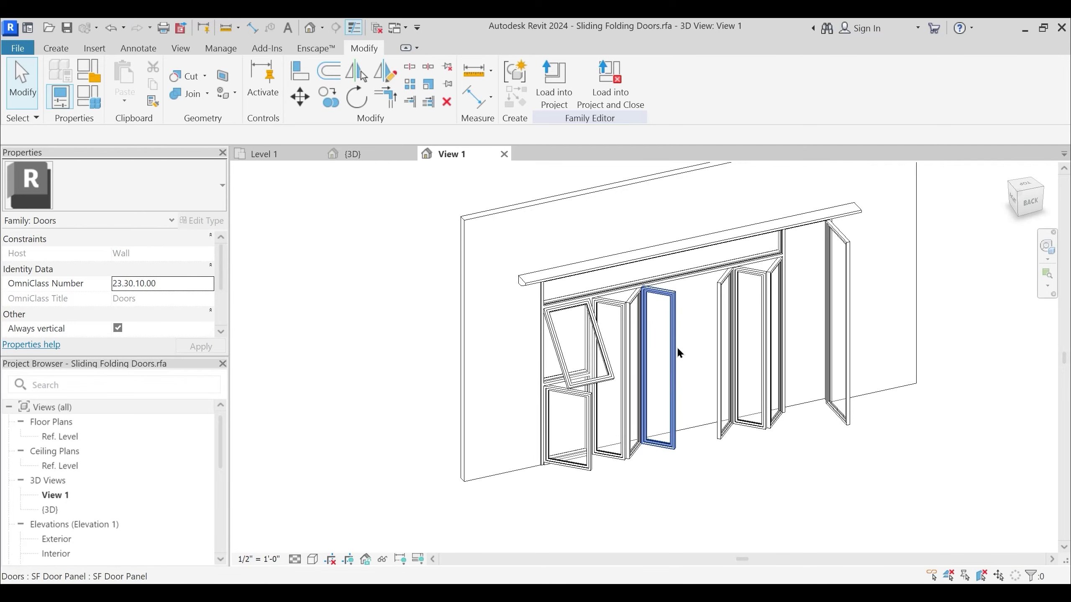
{"action": "left_click", "coordinate": [88, 96]}
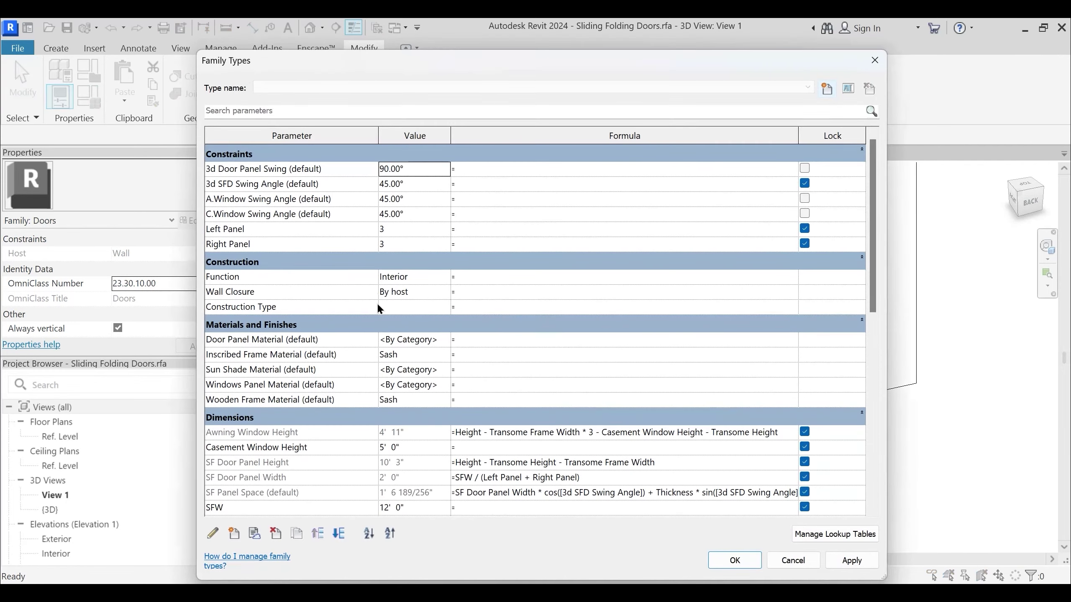
{"action": "scroll", "coordinate": [428, 417], "scroll_direction": "down", "scroll_amount": 4}
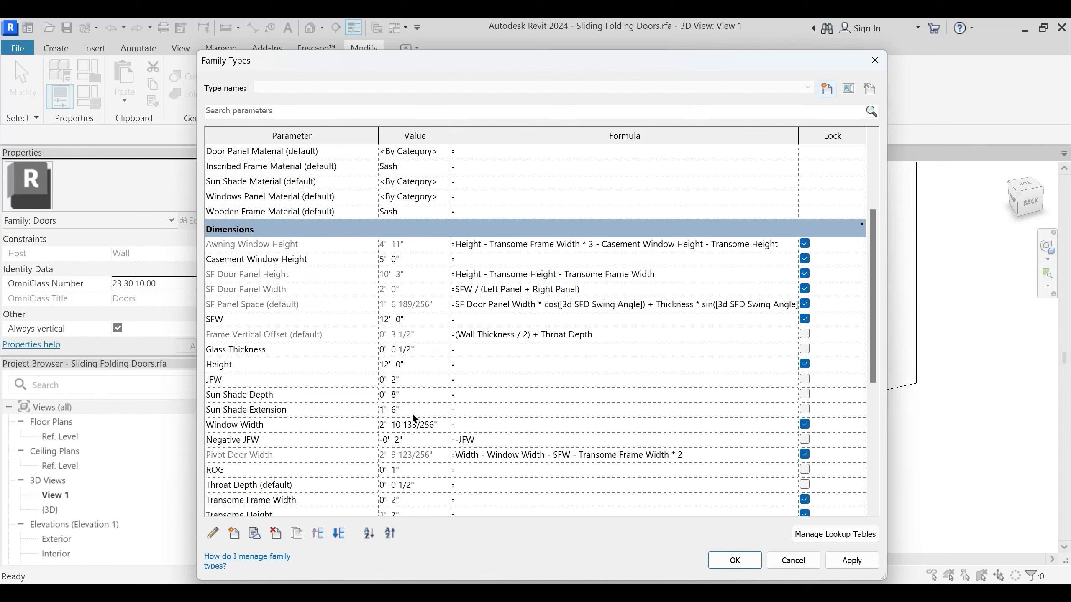
{"action": "left_click", "coordinate": [334, 393]}
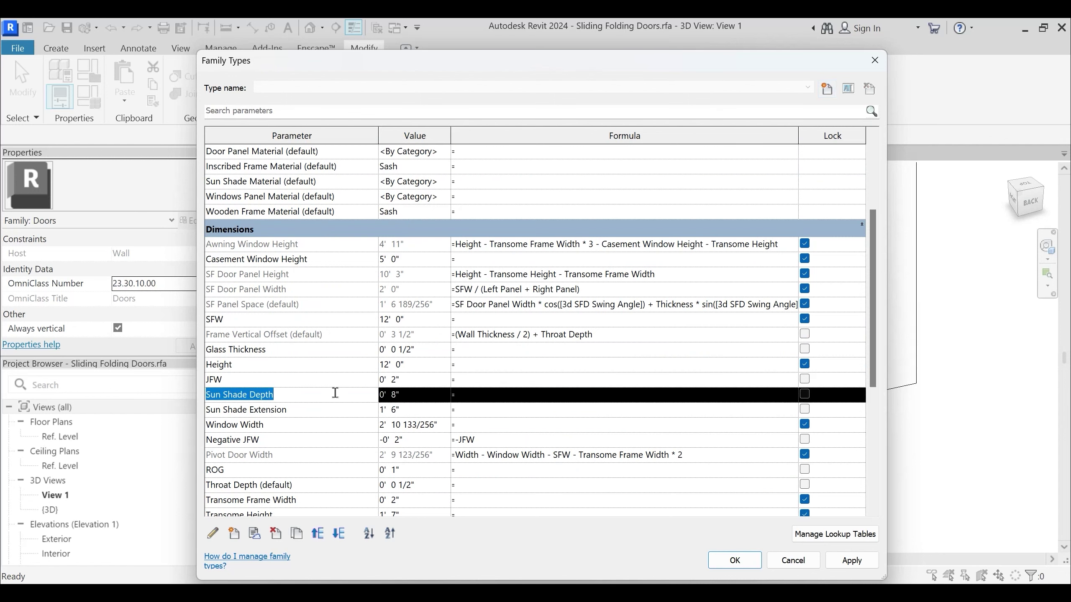
{"action": "left_click", "coordinate": [308, 453]}
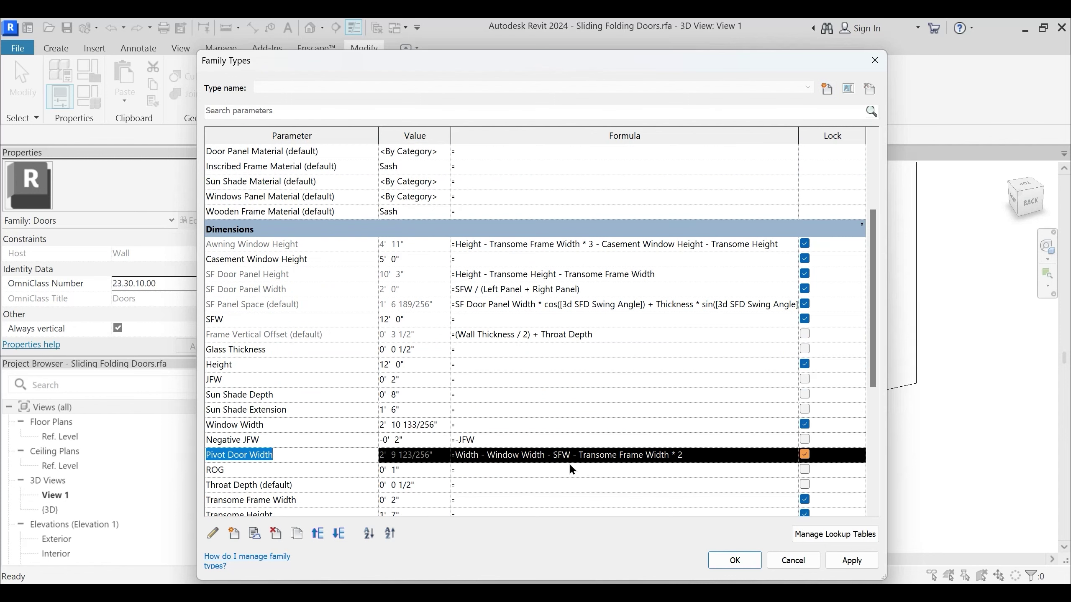
{"action": "left_click", "coordinate": [505, 455]}
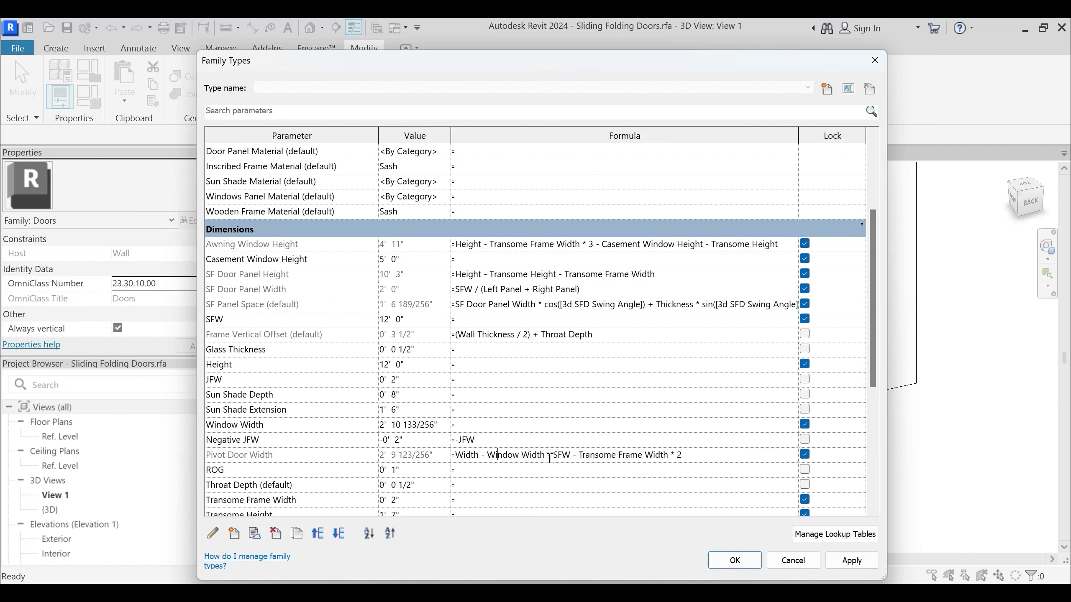
{"action": "left_click", "coordinate": [735, 560]}
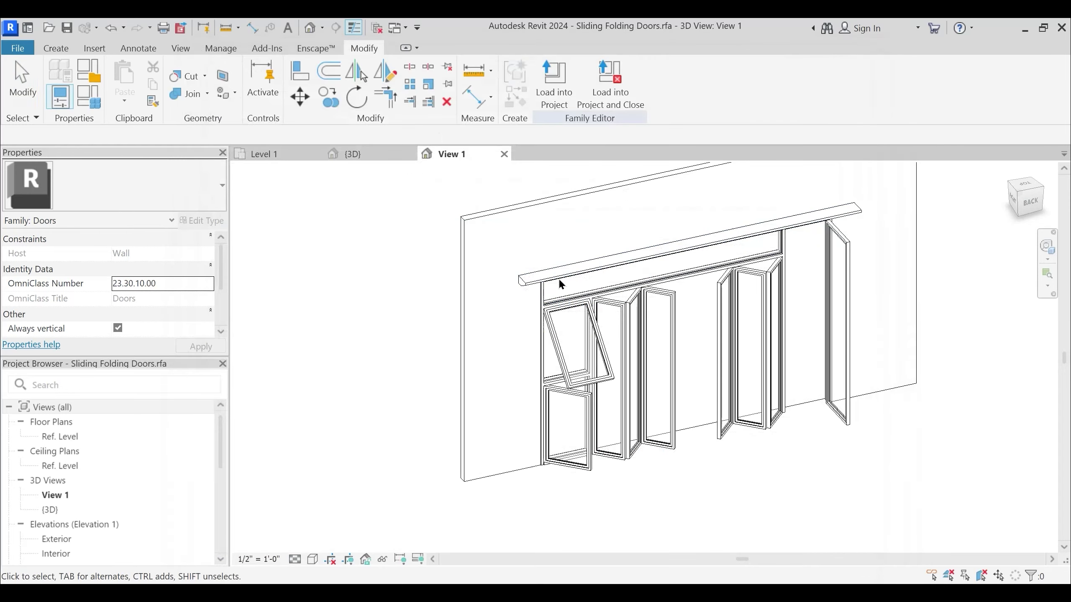
{"action": "left_click", "coordinate": [358, 155]}
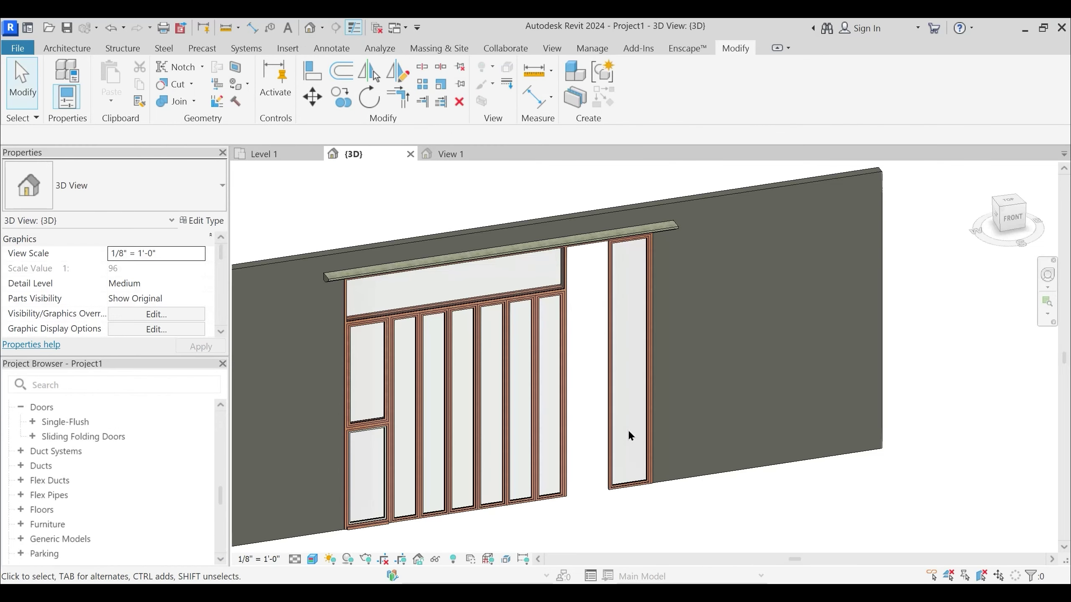
{"action": "left_click", "coordinate": [449, 154]}
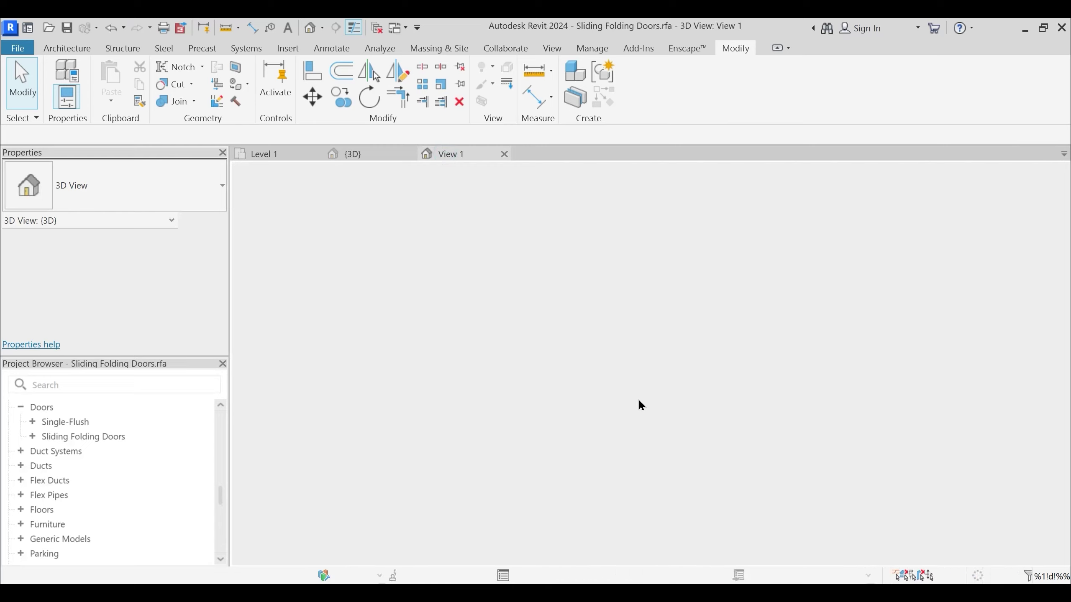
Associate the Left Panel Door's Width with the Pivot Door Width family parameter and apply the change
{"action": "left_click", "coordinate": [852, 408]}
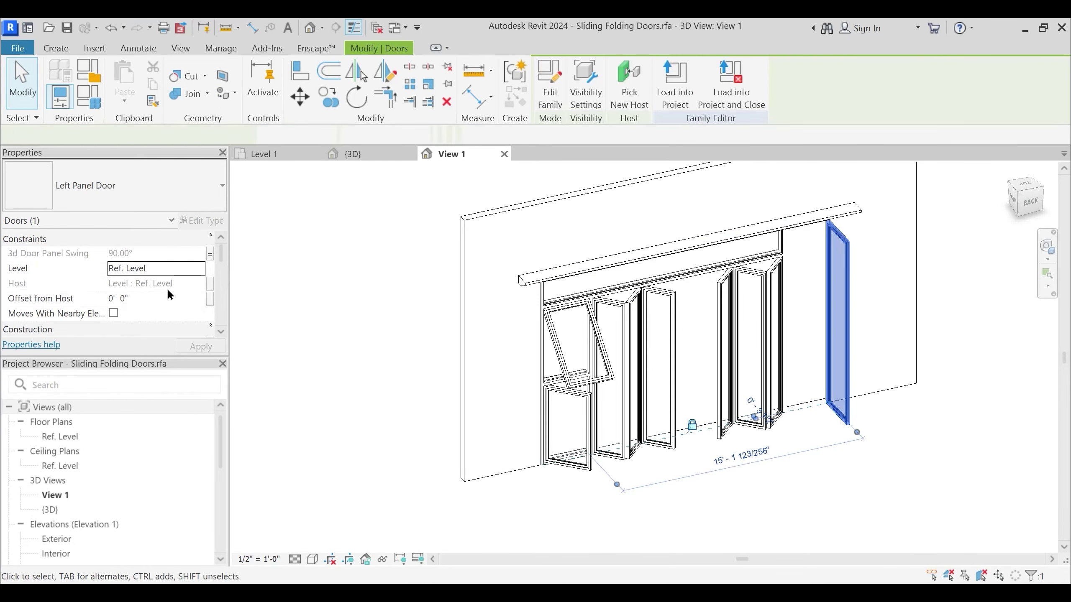
{"action": "left_click", "coordinate": [202, 219]}
{"action": "scroll", "coordinate": [563, 397], "scroll_direction": "down", "scroll_amount": 3}
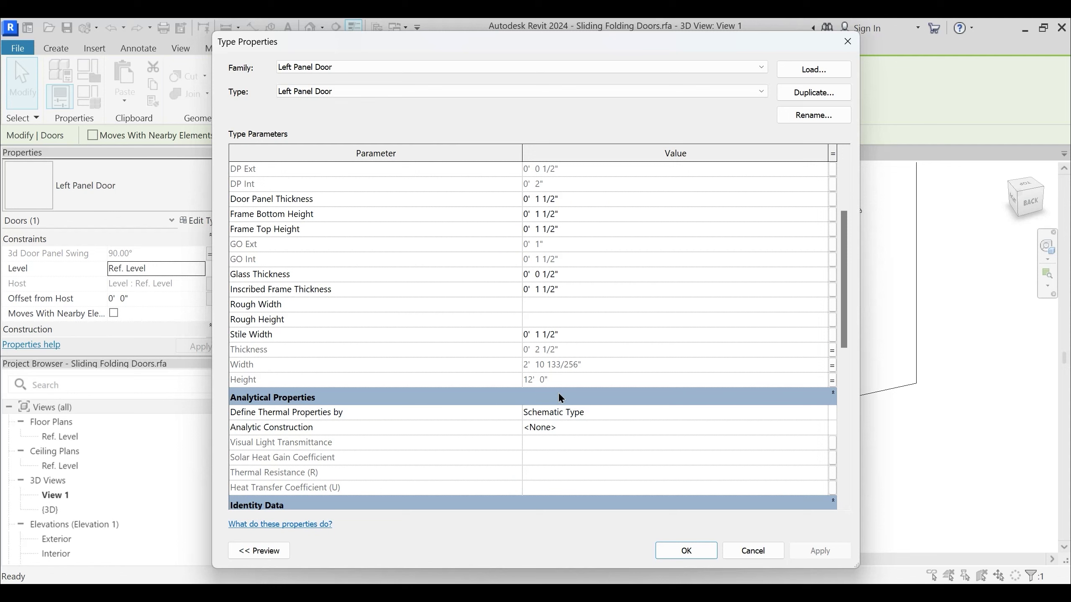
{"action": "left_click", "coordinate": [832, 366]}
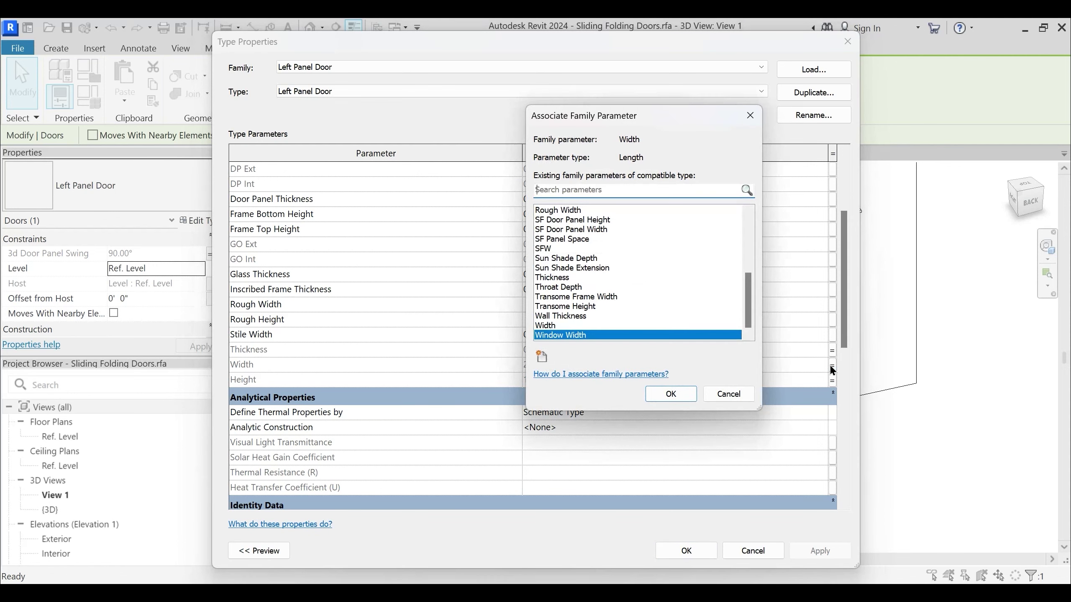
{"action": "left_click", "coordinate": [567, 249]}
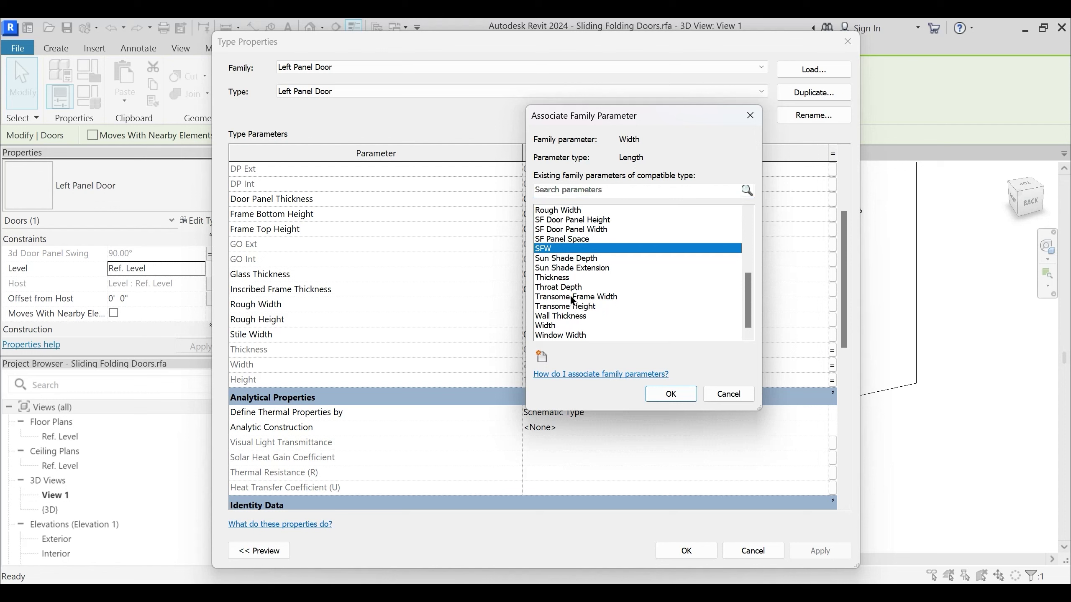
{"action": "key", "text": "p"}
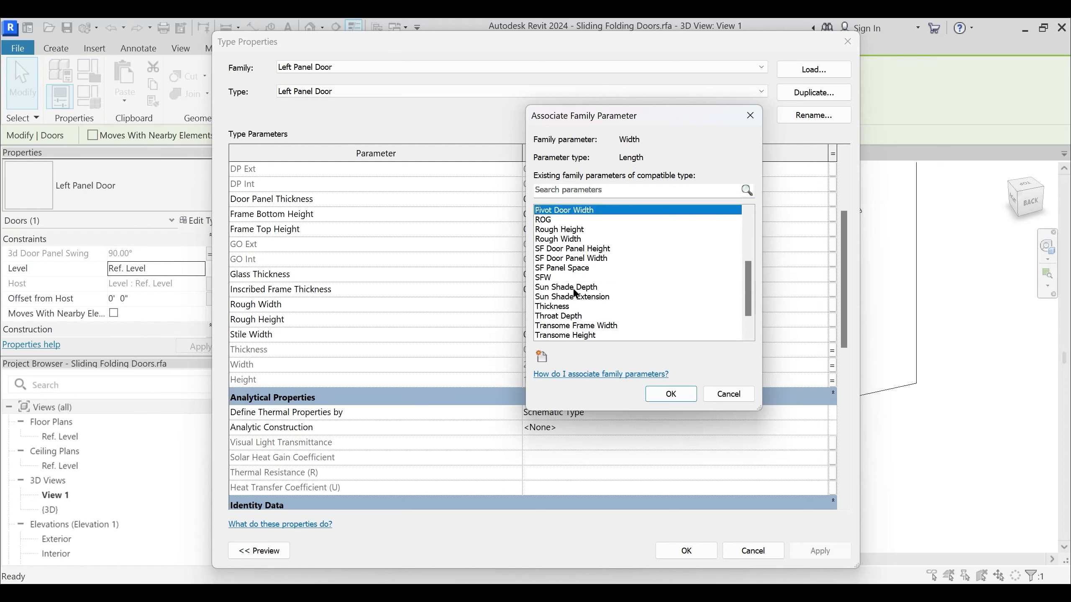
{"action": "left_click", "coordinate": [667, 393]}
{"action": "left_click", "coordinate": [820, 551]}
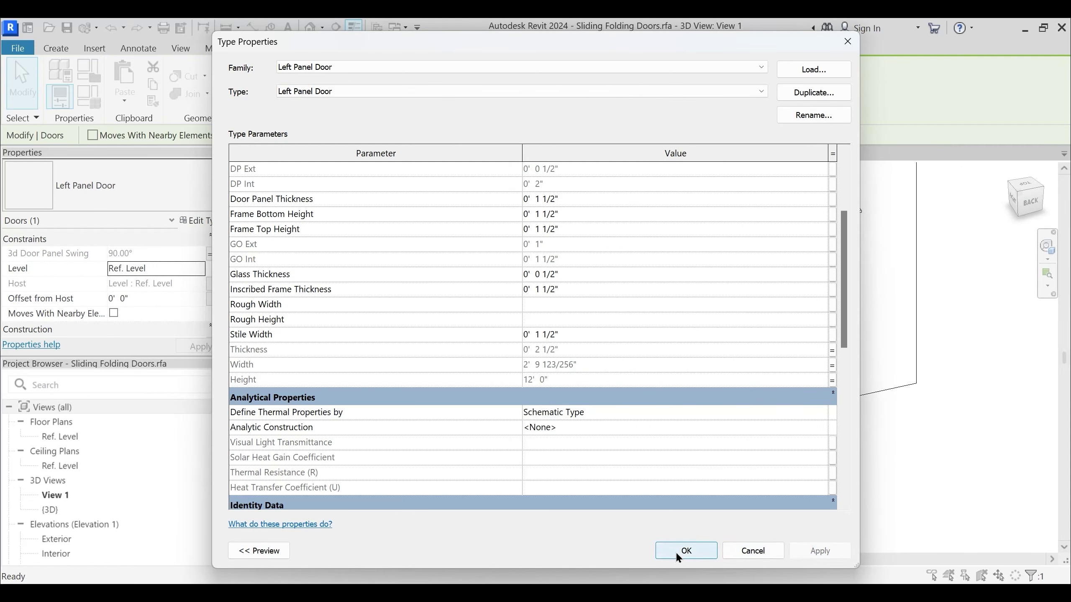
Load the updated Sliding Folding Doors family into the project, overwriting the existing version and its parameter values
{"action": "left_click", "coordinate": [678, 556]}
{"action": "left_click", "coordinate": [737, 453]}
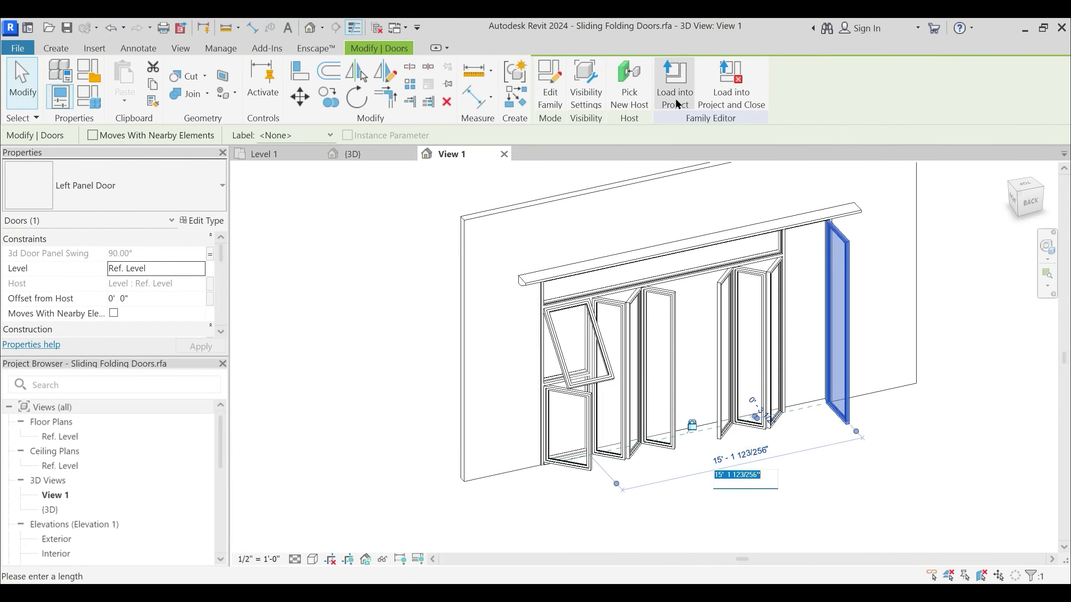
{"action": "left_click", "coordinate": [789, 493]}
{"action": "left_click", "coordinate": [789, 492]}
{"action": "left_click", "coordinate": [559, 100]}
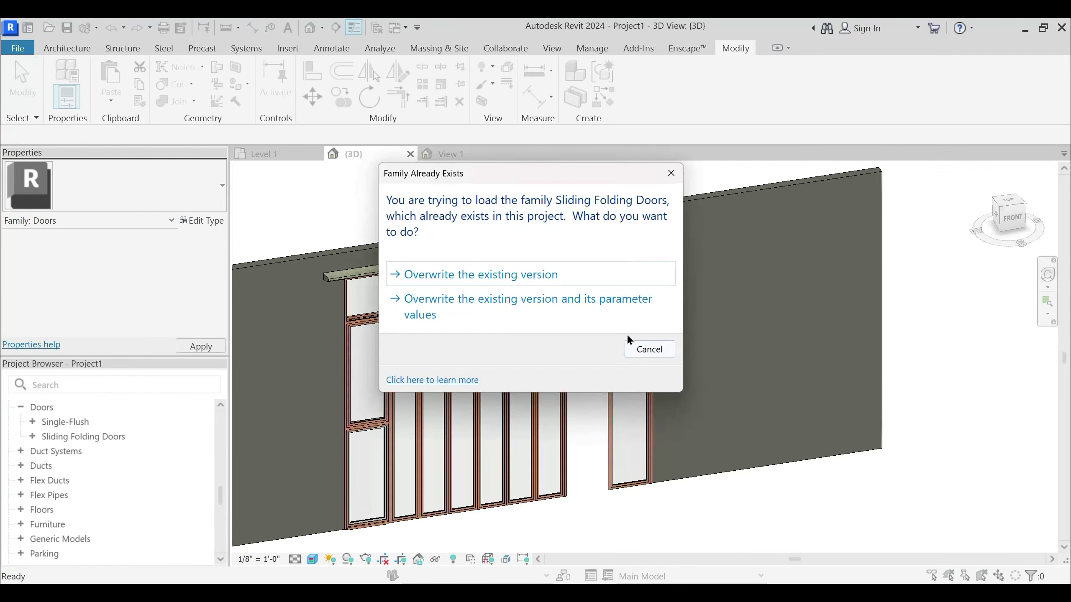
{"action": "left_click", "coordinate": [609, 309]}
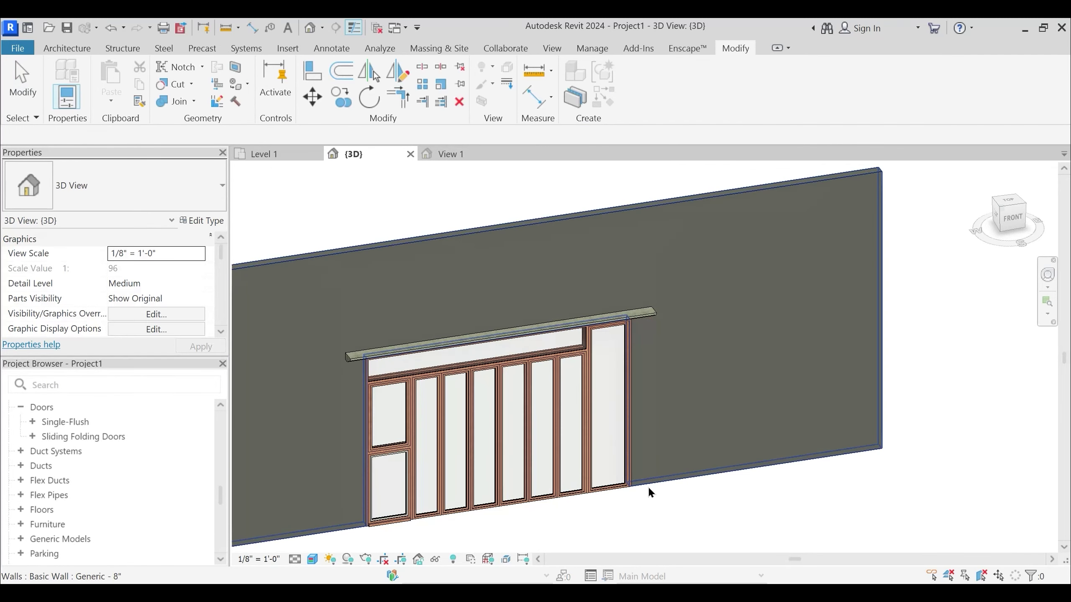
In the type properties of the placed sliding folding door, set Width to 25' and Transome Height to 3'
{"action": "middle_click_drag", "start_coordinate": [634, 521], "coordinate": [596, 493], "text": "shift"}
{"action": "left_click", "coordinate": [596, 492]}
{"action": "middle_click_drag", "start_coordinate": [698, 493], "coordinate": [658, 485], "text": "shift"}
{"action": "left_click", "coordinate": [195, 223]}
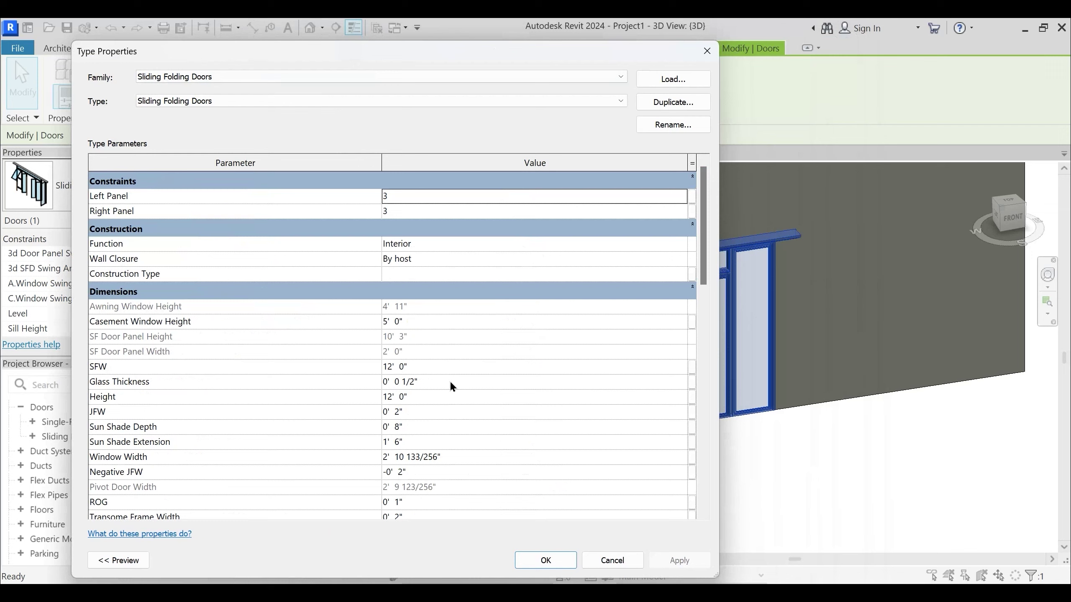
{"action": "scroll", "coordinate": [444, 360], "scroll_direction": "down", "scroll_amount": 3}
{"action": "left_click", "coordinate": [431, 403]}
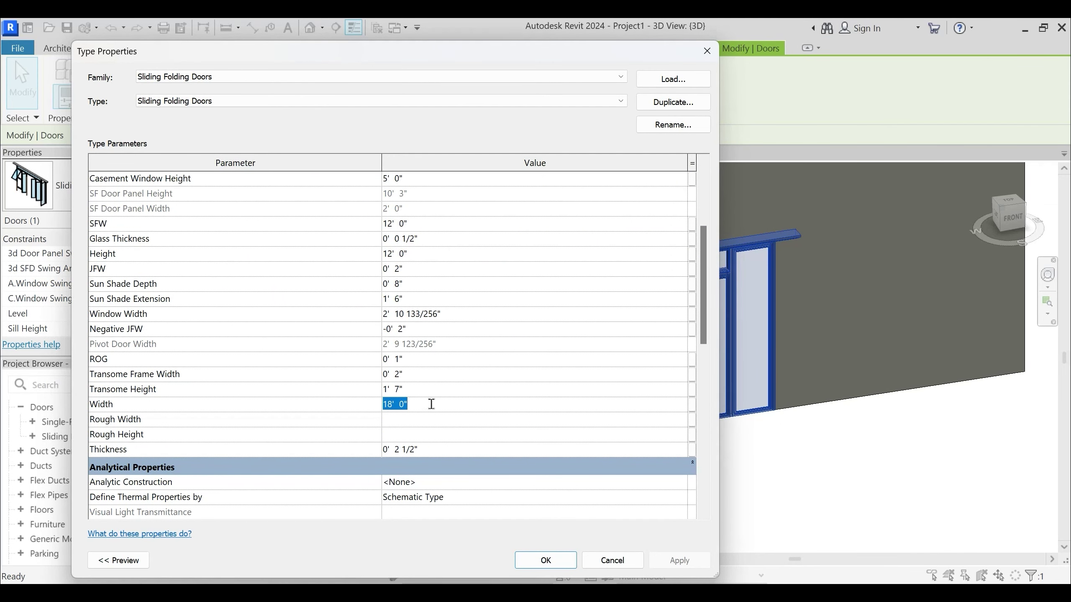
{"action": "type", "text": "20"}
{"action": "left_click", "coordinate": [435, 390]}
{"action": "type", "text": "3'"}
{"action": "key", "text": "Return"}
Try a Window Width of 4' for the door type and settle on 3'
{"action": "left_click", "coordinate": [423, 297]}
{"action": "left_click", "coordinate": [460, 313]}
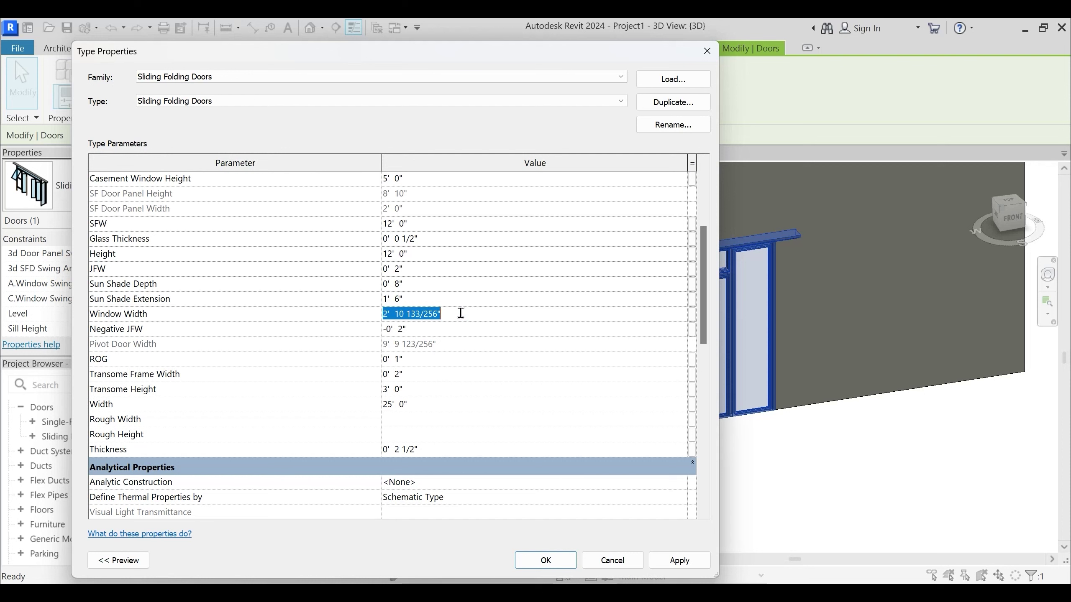
{"action": "type", "text": "4'"}
{"action": "key", "text": "Return"}
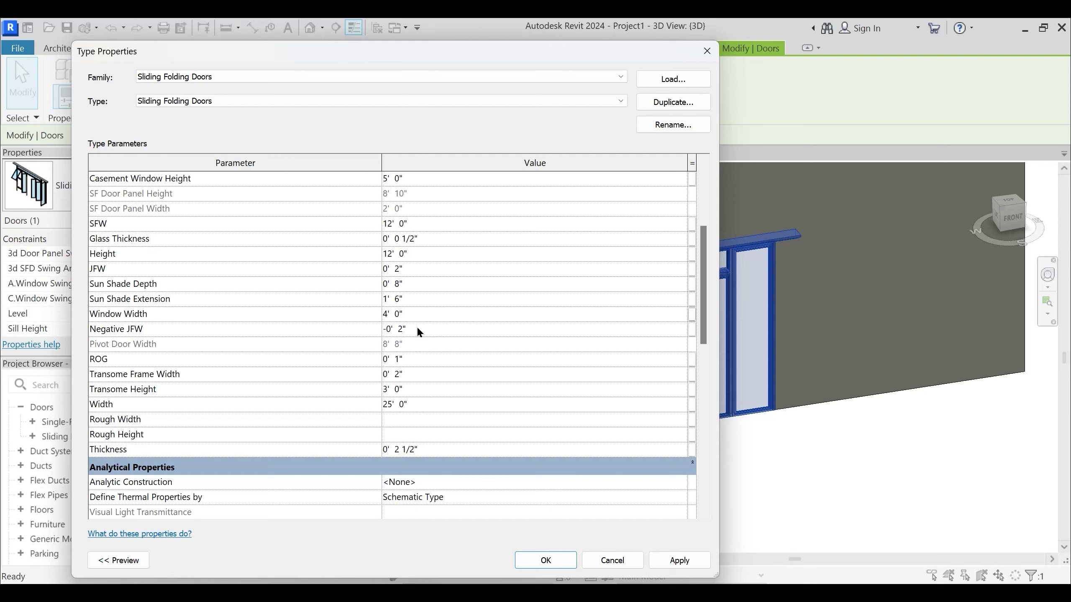
{"action": "left_click", "coordinate": [421, 314]}
{"action": "type", "text": "2'"}
Set the door type's Height to 15' and its Casement Window Height to 6'
{"action": "left_click", "coordinate": [422, 255]}
{"action": "type", "text": "15"}
{"action": "key", "text": "Return"}
{"action": "scroll", "coordinate": [424, 251], "scroll_direction": "up", "scroll_amount": 2}
{"action": "left_click", "coordinate": [417, 255]}
{"action": "type", "text": "6"}
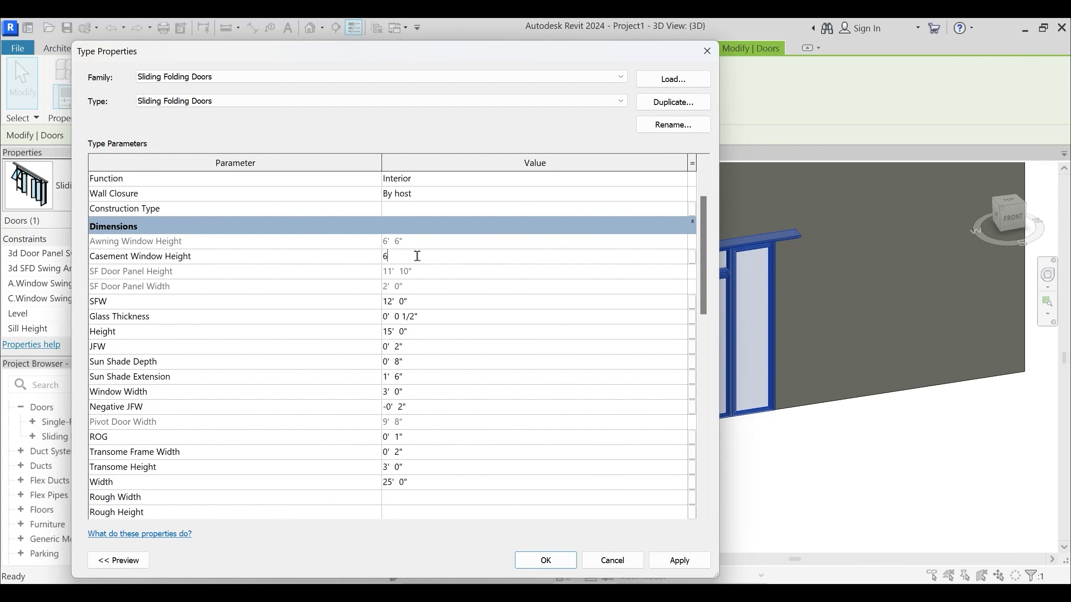
{"action": "scroll", "coordinate": [476, 280], "scroll_direction": "up", "scroll_amount": 1}
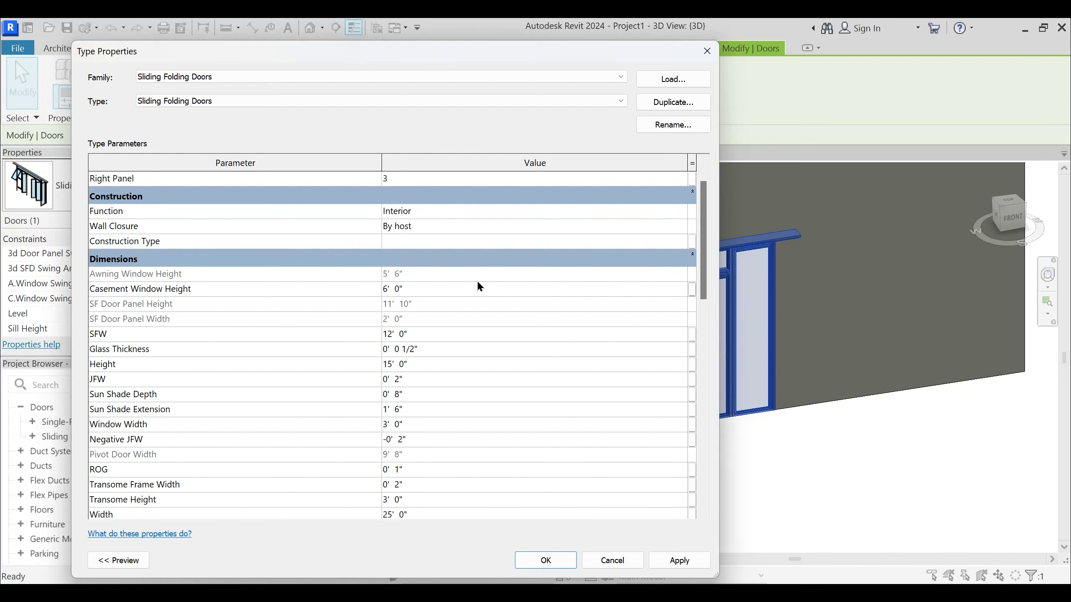
Apply the changed type dimensions to the placed door and check the resized door in the wall
{"action": "scroll", "coordinate": [475, 282], "scroll_direction": "down", "scroll_amount": 2}
{"action": "left_click_drag", "start_coordinate": [545, 58], "coordinate": [163, 37]}
{"action": "left_click", "coordinate": [296, 539]}
{"action": "left_click", "coordinate": [296, 539]}
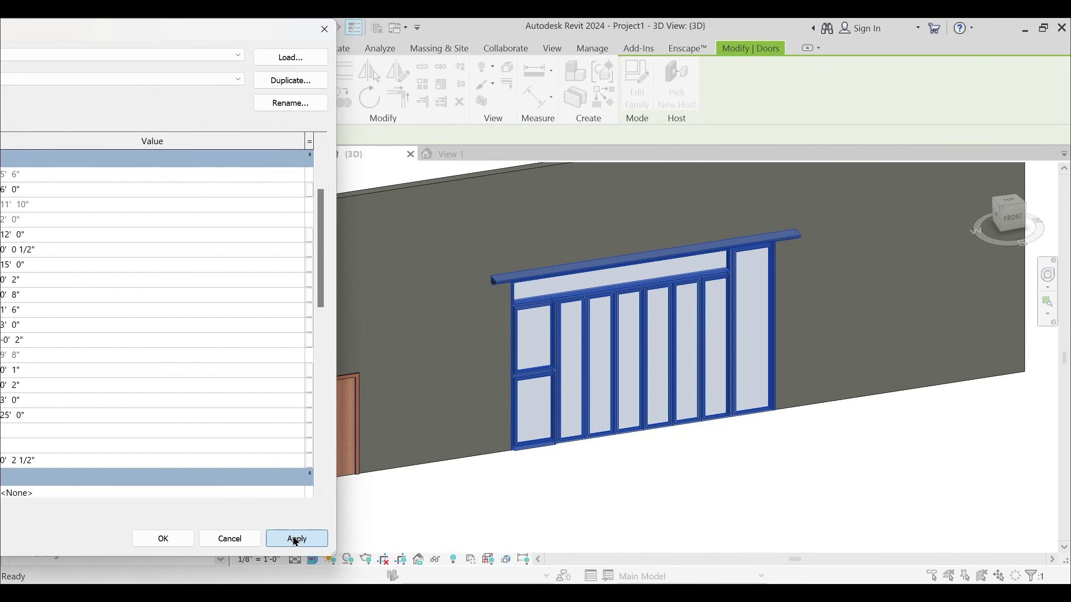
{"action": "left_click", "coordinate": [162, 539]}
{"action": "middle_click_drag", "start_coordinate": [675, 498], "coordinate": [723, 466], "text": "shift"}
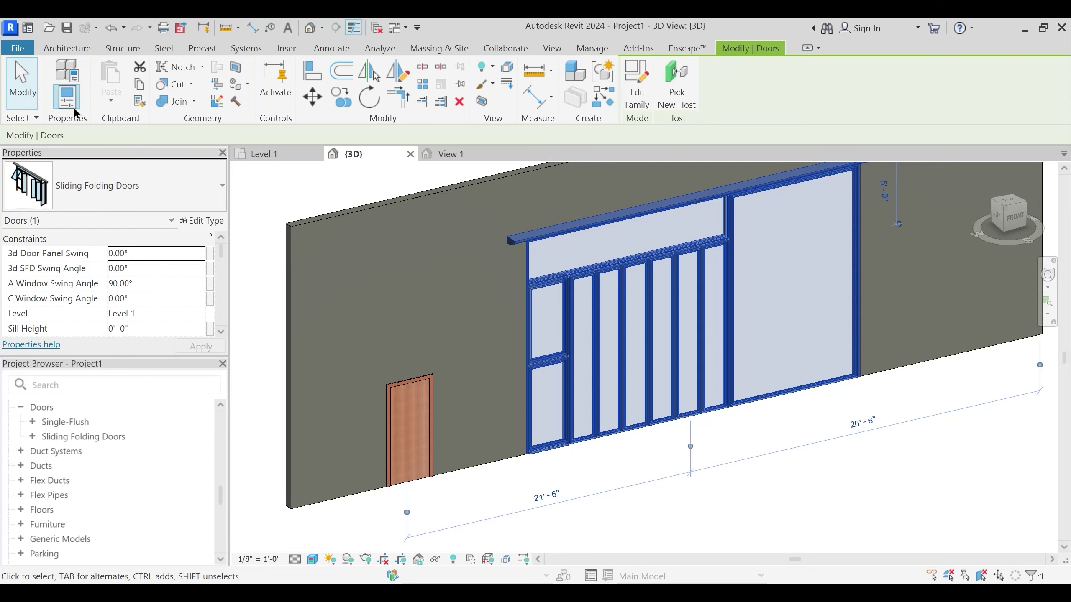
Set the door type's SFW to 14' and apply the change to the placed door
{"action": "left_click", "coordinate": [202, 221]}
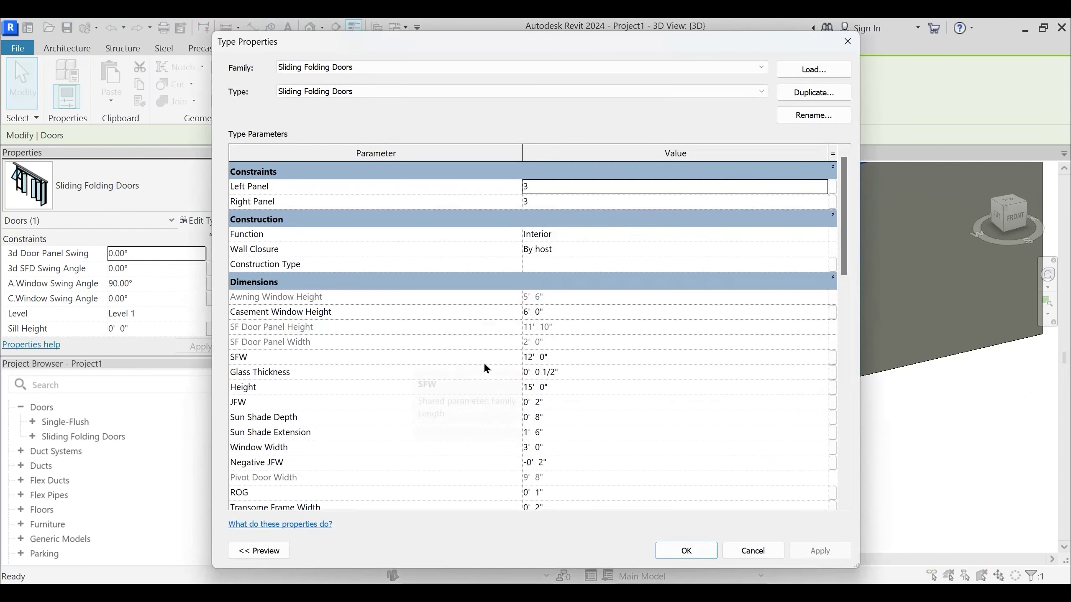
{"action": "left_click", "coordinate": [556, 359]}
{"action": "type", "text": "15"}
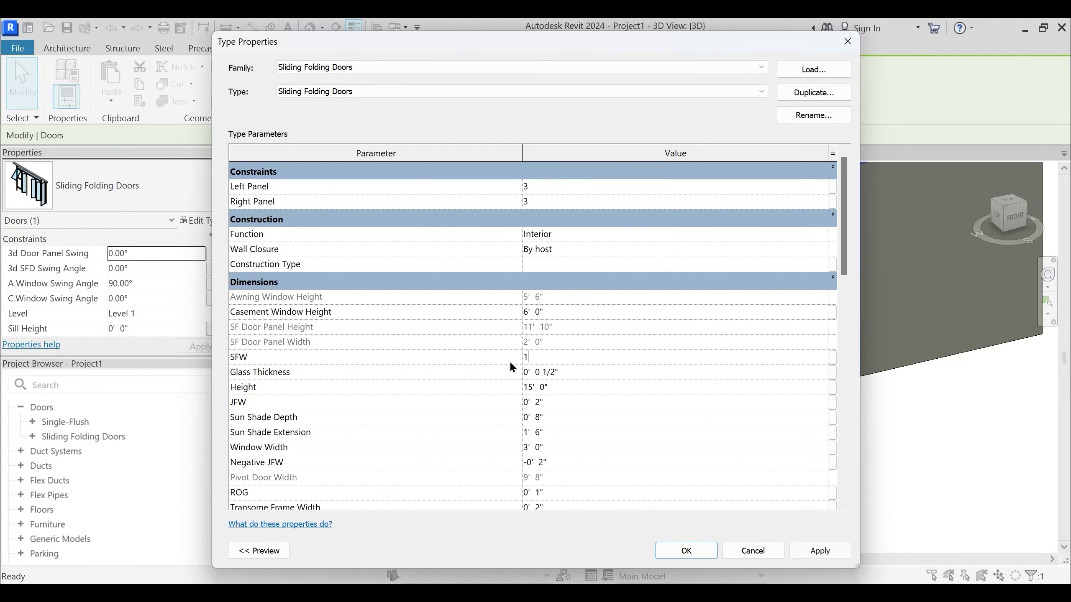
{"action": "type", "text": "4"}
{"action": "key", "text": "Return"}
{"action": "left_click_drag", "start_coordinate": [575, 42], "coordinate": [131, 58]}
{"action": "left_click", "coordinate": [376, 568]}
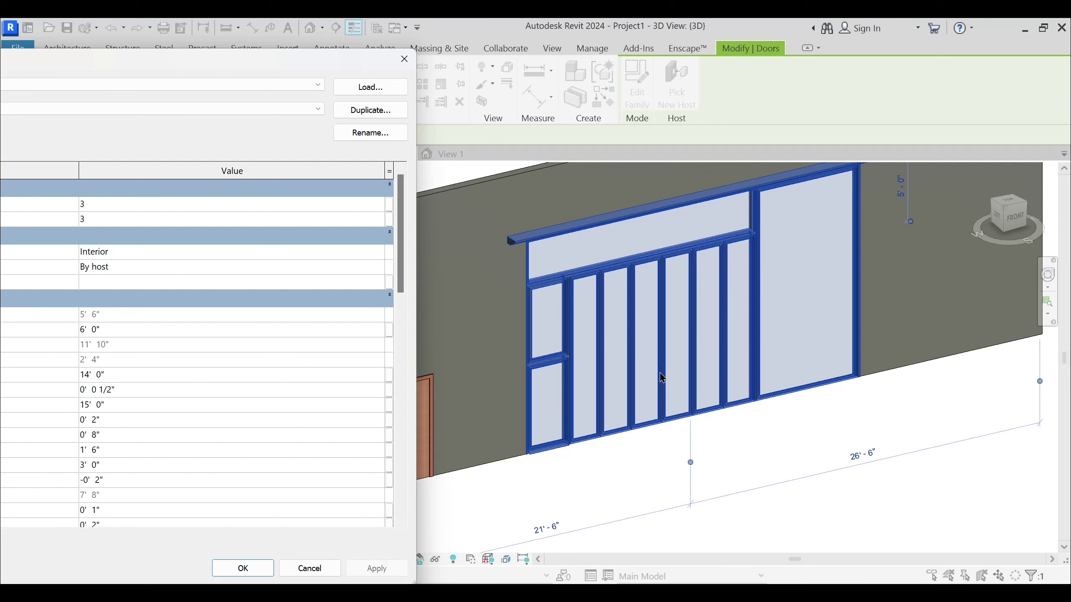
{"action": "left_click", "coordinate": [244, 568]}
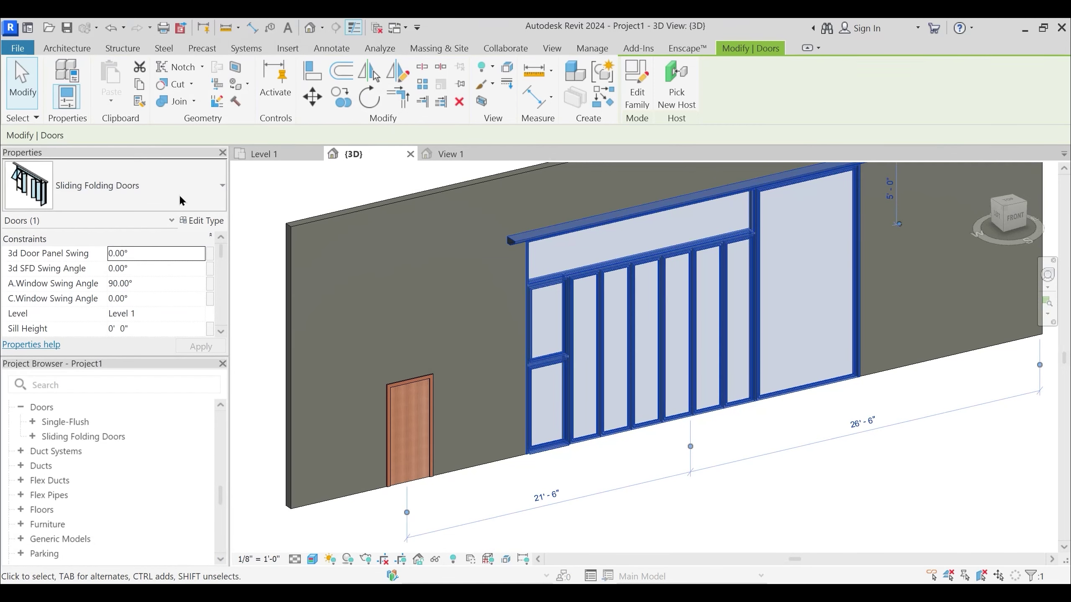
Set both the 3d SFD Swing Angle and the 3d Door Panel Swing of the placed door to 45°
{"action": "left_click", "coordinate": [150, 270]}
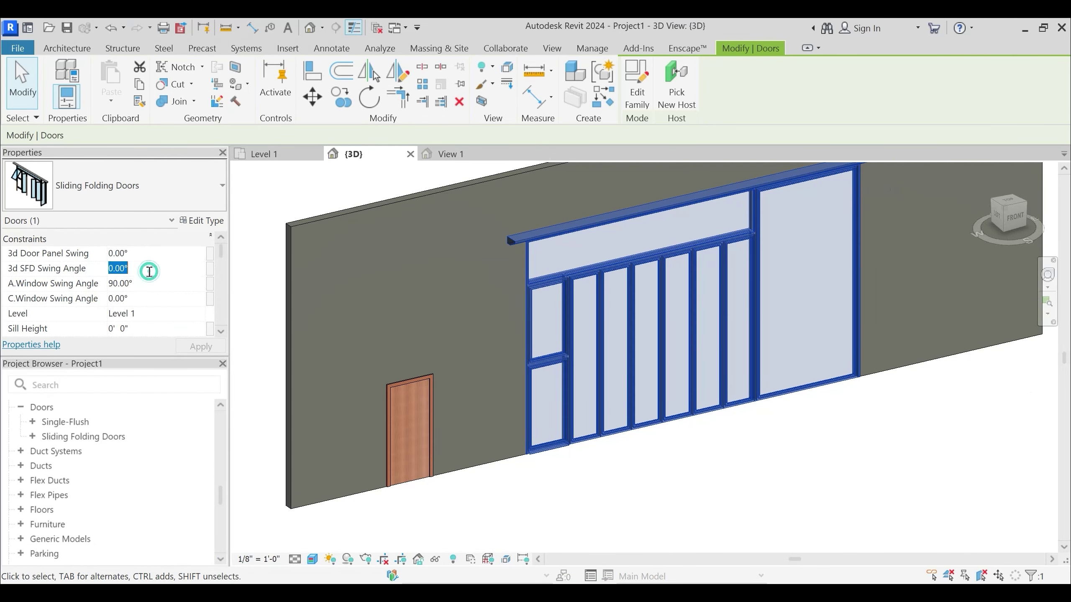
{"action": "type", "text": "45"}
{"action": "left_click", "coordinate": [152, 254]}
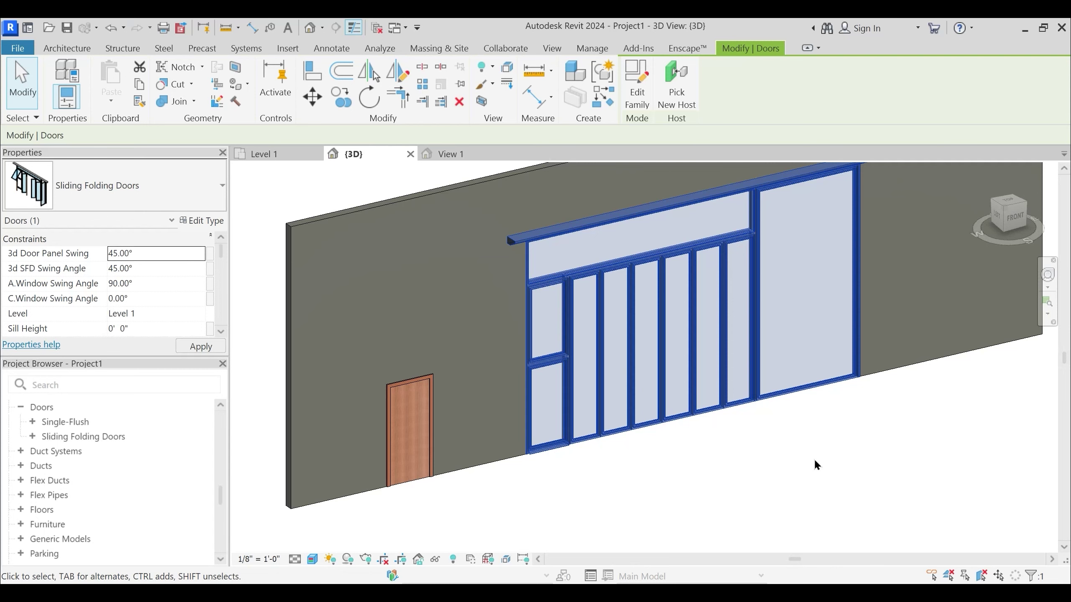
{"action": "left_click", "coordinate": [809, 480]}
Examine the folding panels, pivot door, windows and sun shade of the placed door in the 3D view
{"action": "middle_click_drag", "start_coordinate": [809, 481], "coordinate": [747, 466], "text": "shift"}
{"action": "scroll", "coordinate": [734, 418], "scroll_direction": "down", "scroll_amount": 2}
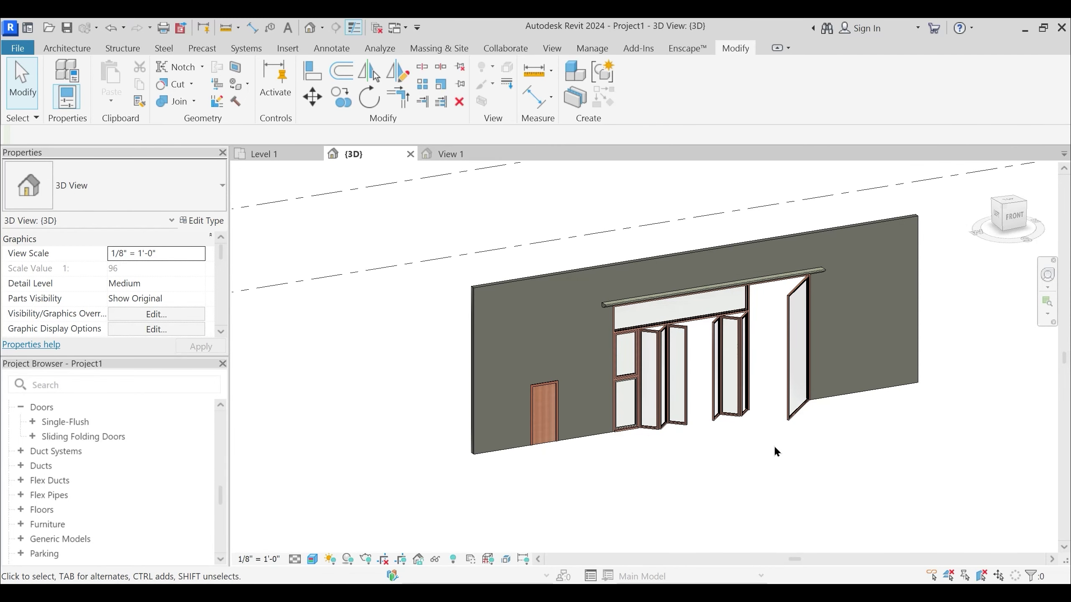
{"action": "scroll", "coordinate": [794, 441], "scroll_direction": "up", "scroll_amount": 2}
{"action": "middle_click_drag", "start_coordinate": [793, 426], "coordinate": [791, 480], "text": "shift"}
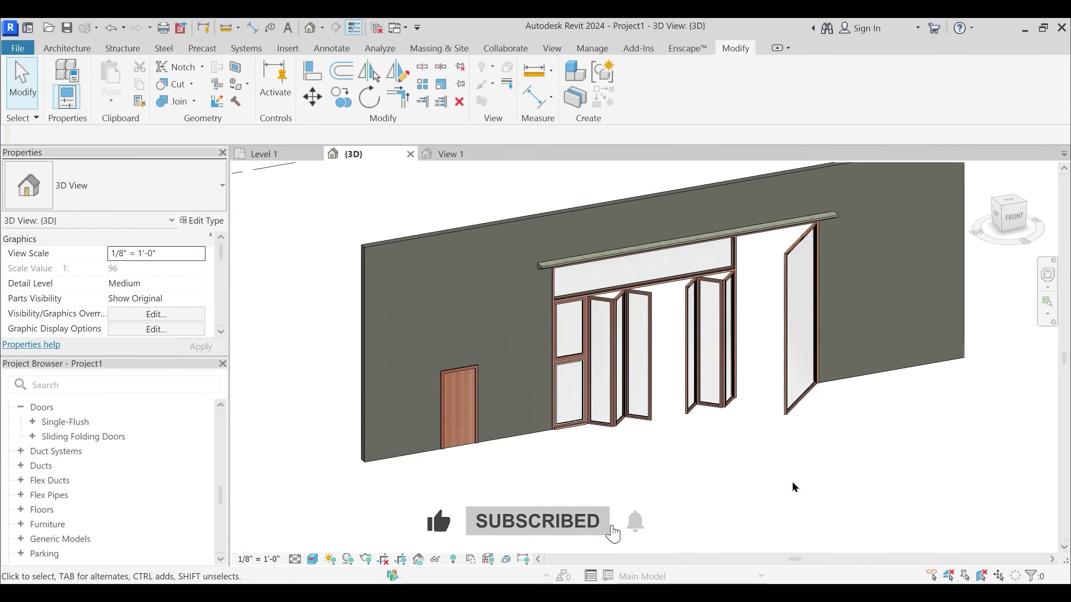
{"action": "scroll", "coordinate": [735, 450], "scroll_direction": "up", "scroll_amount": 2}
{"action": "middle_click_drag", "start_coordinate": [726, 439], "coordinate": [653, 509]}
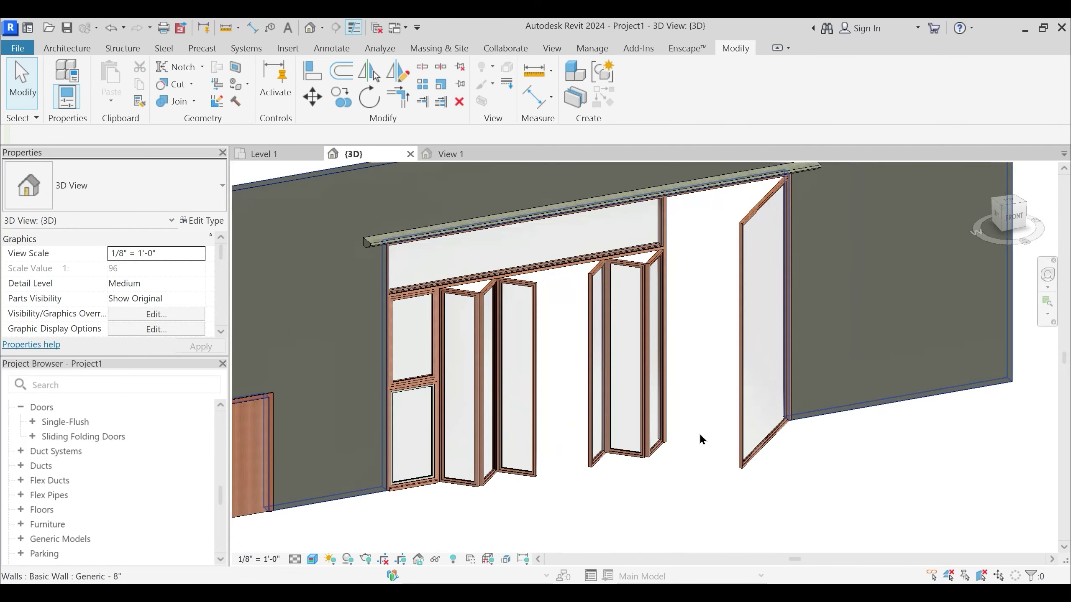
{"action": "scroll", "coordinate": [699, 434], "scroll_direction": "down", "scroll_amount": 2}
{"action": "mouse_move", "coordinate": [681, 507]}
{"action": "middle_mouse_down", "text": "shift"}
{"action": "mouse_move", "coordinate": [586, 509]}
{"action": "mouse_move", "coordinate": [666, 508]}
{"action": "middle_mouse_up", "text": "shift"}
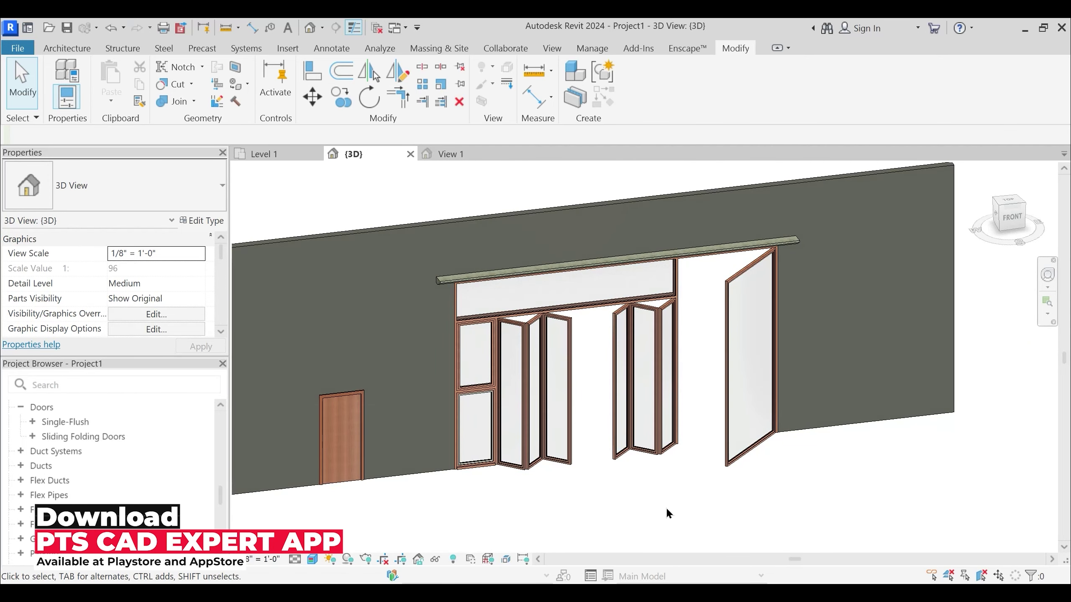